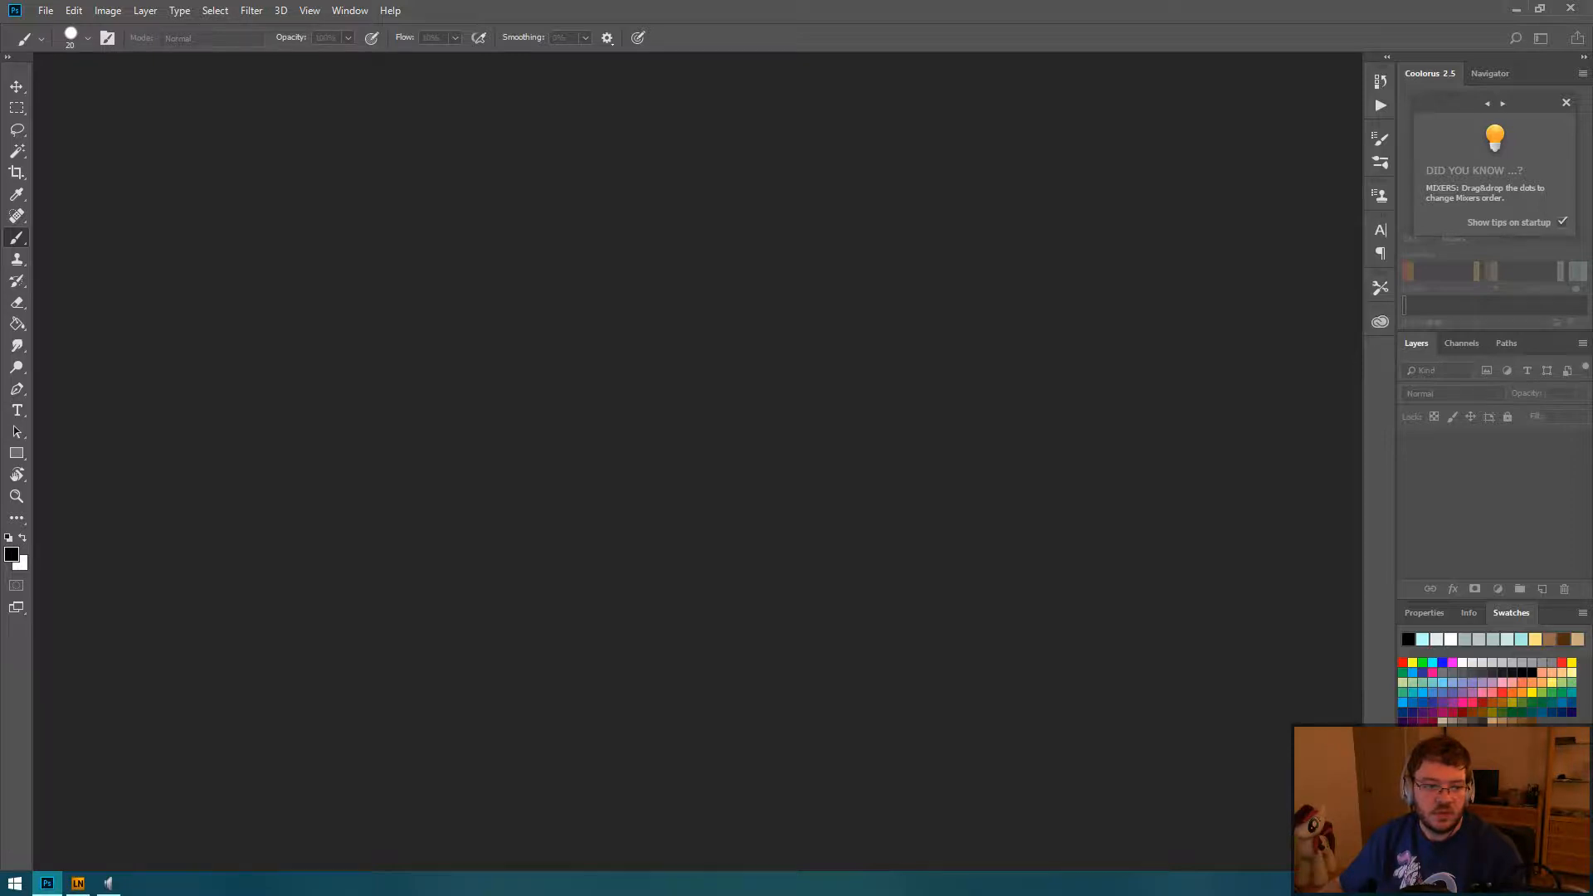
{"action": "key", "text": "ctrl+n"}
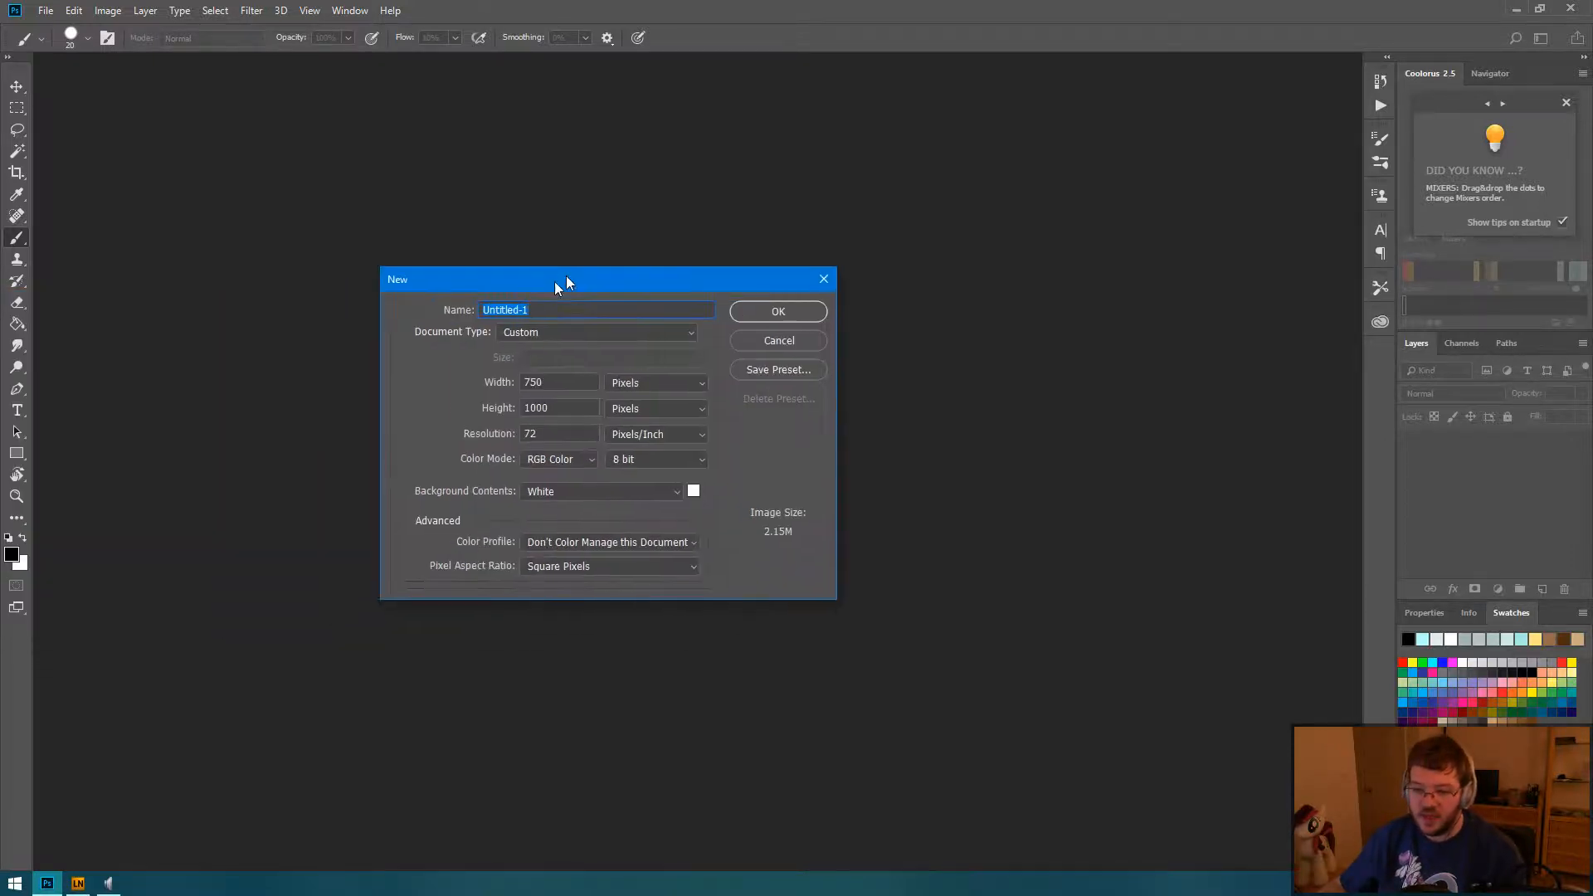
{"action": "left_click_drag", "start_coordinate": [559, 277], "coordinate": [704, 237]}
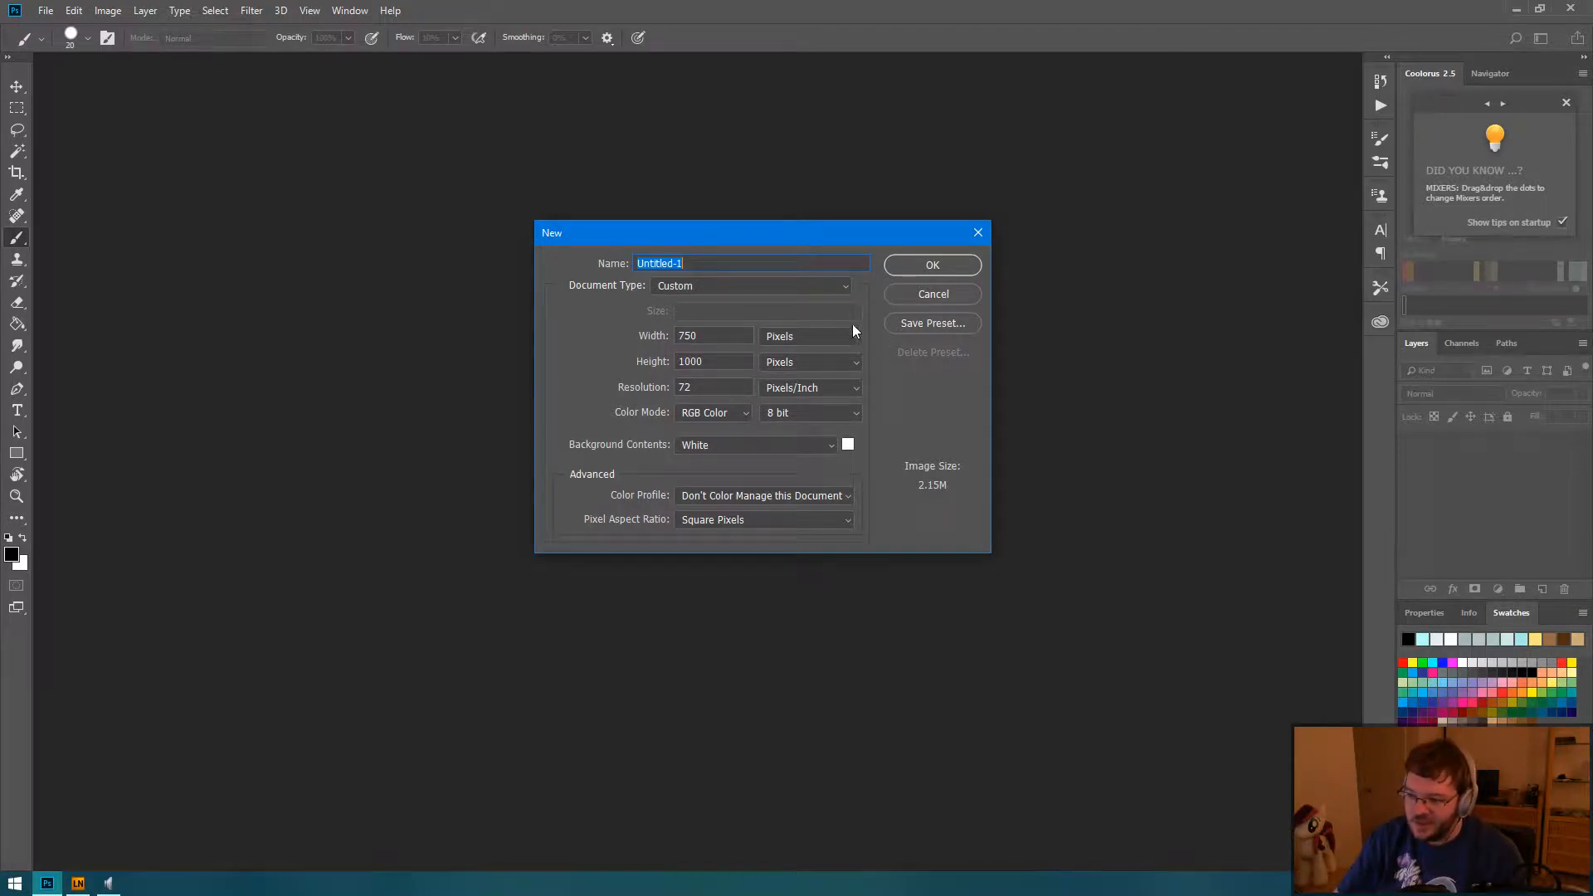
{"action": "left_click", "coordinate": [933, 293]}
{"action": "left_click", "coordinate": [45, 10]}
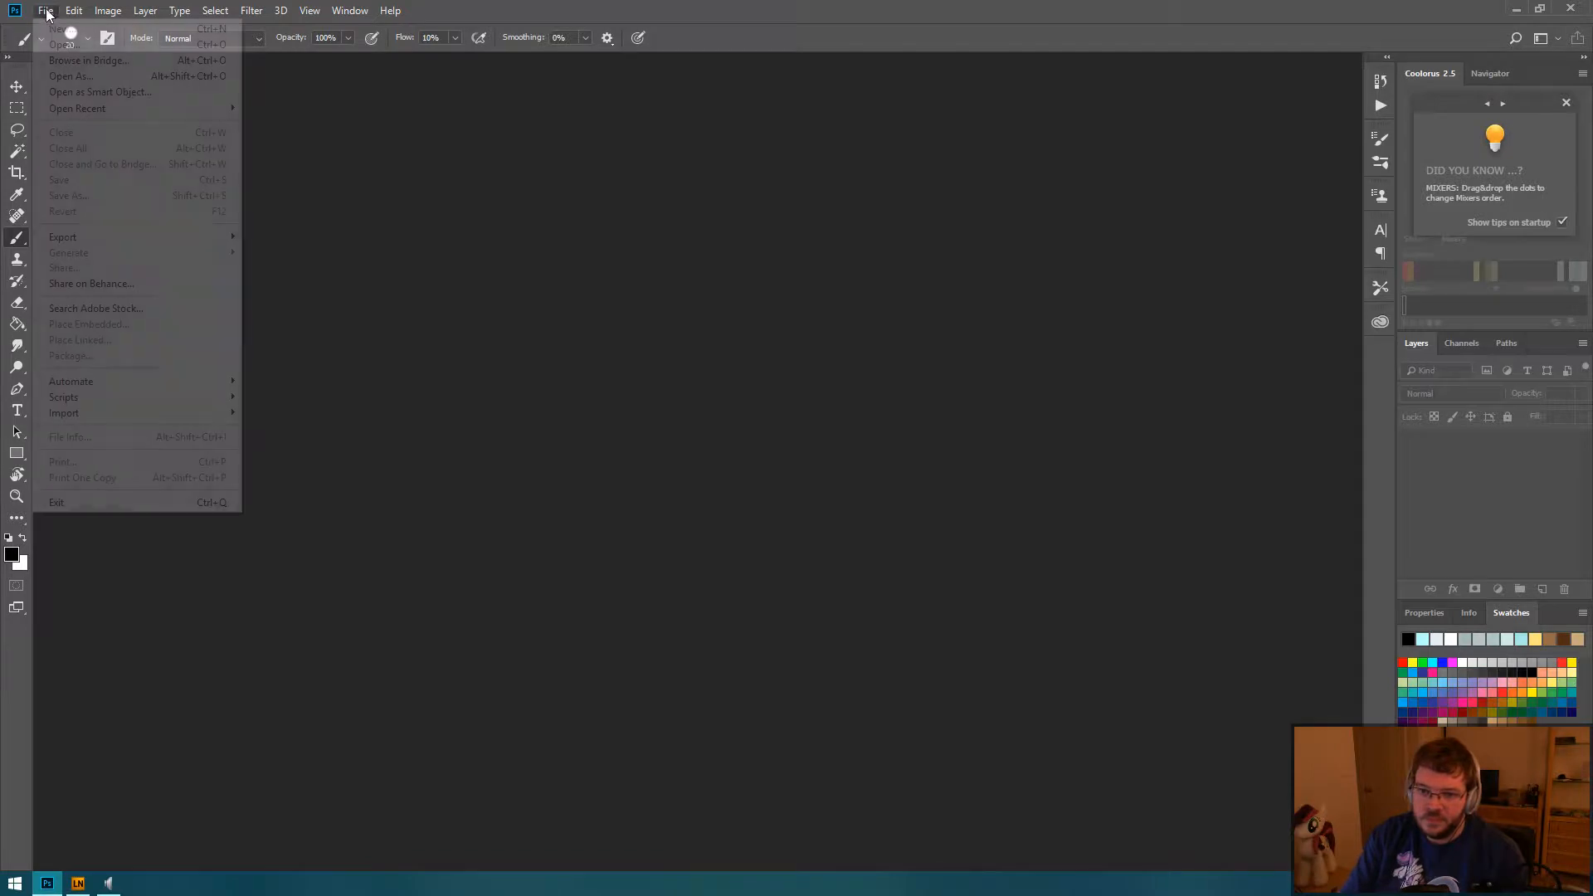
{"action": "mouse_move", "coordinate": [143, 113]}
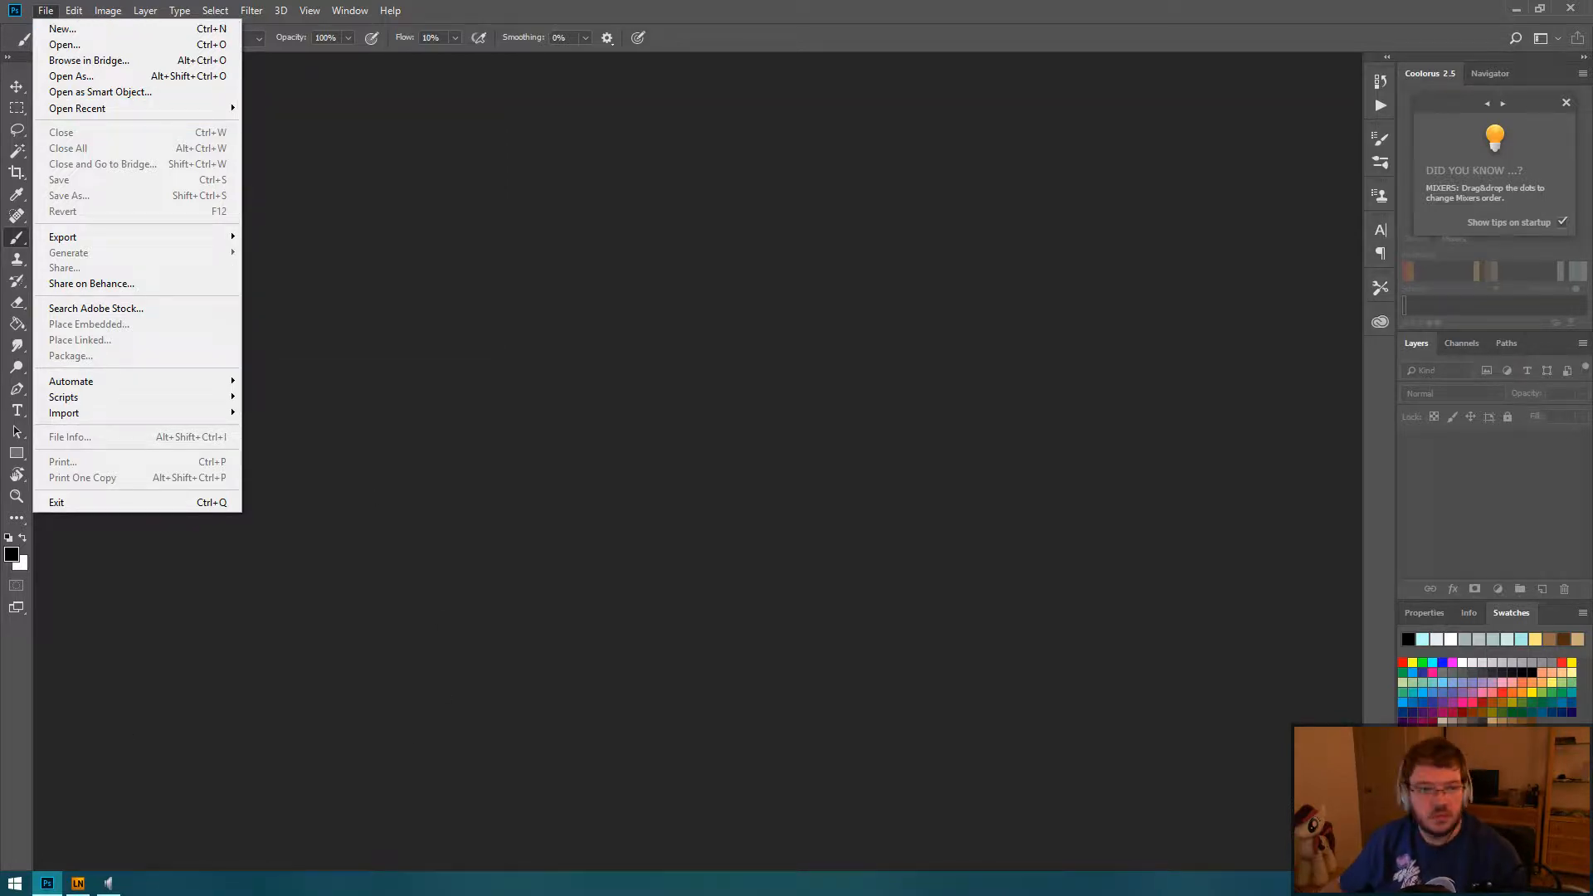
{"action": "key", "text": "Escape"}
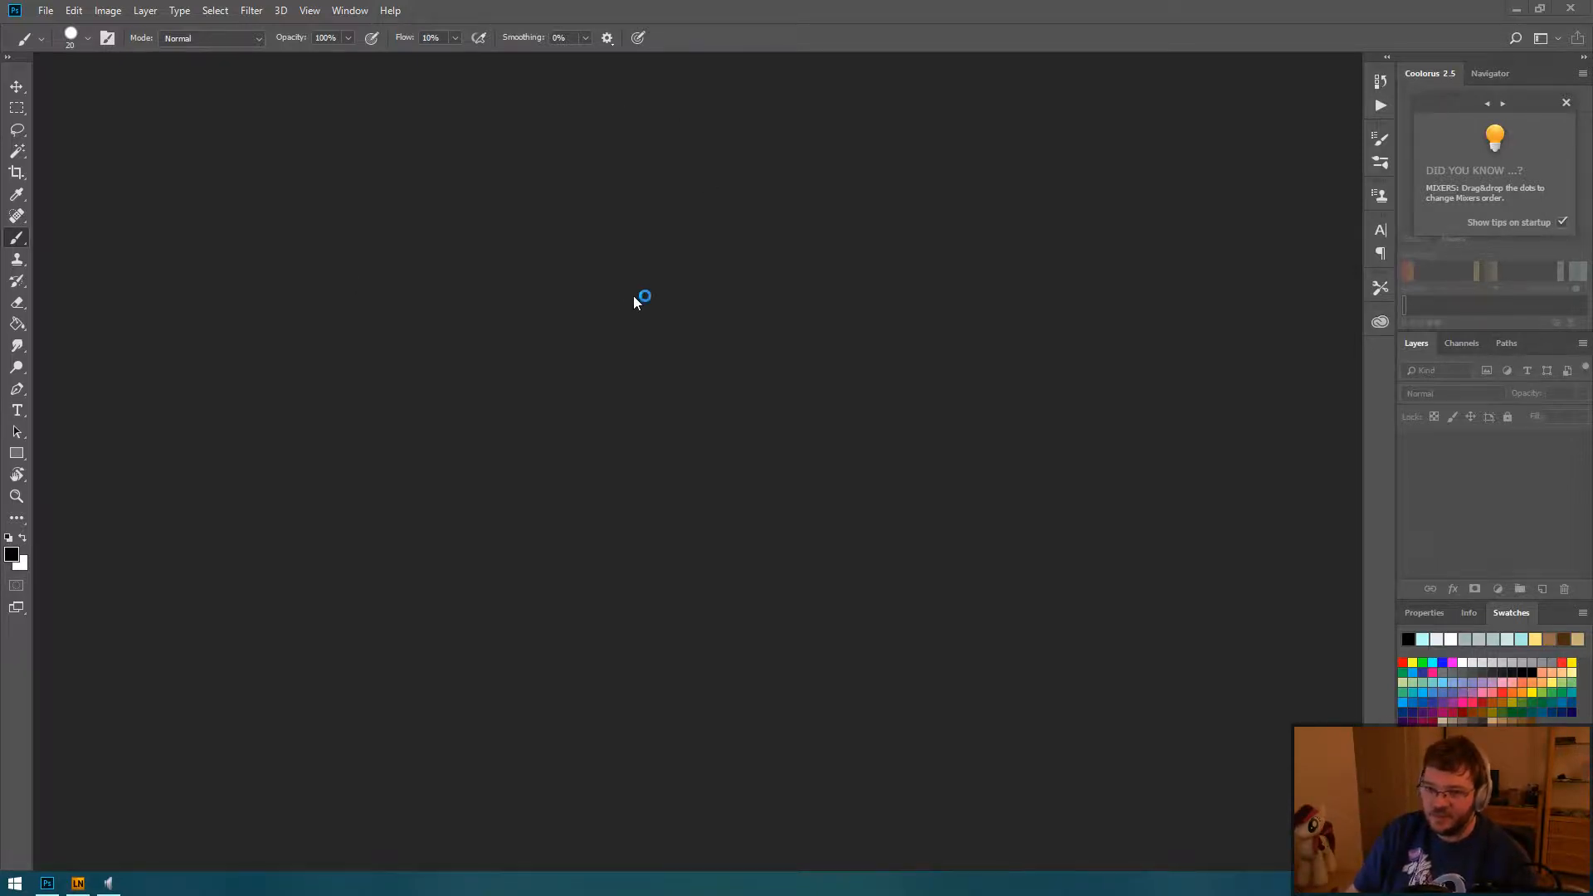
{"action": "left_click", "coordinate": [46, 10]}
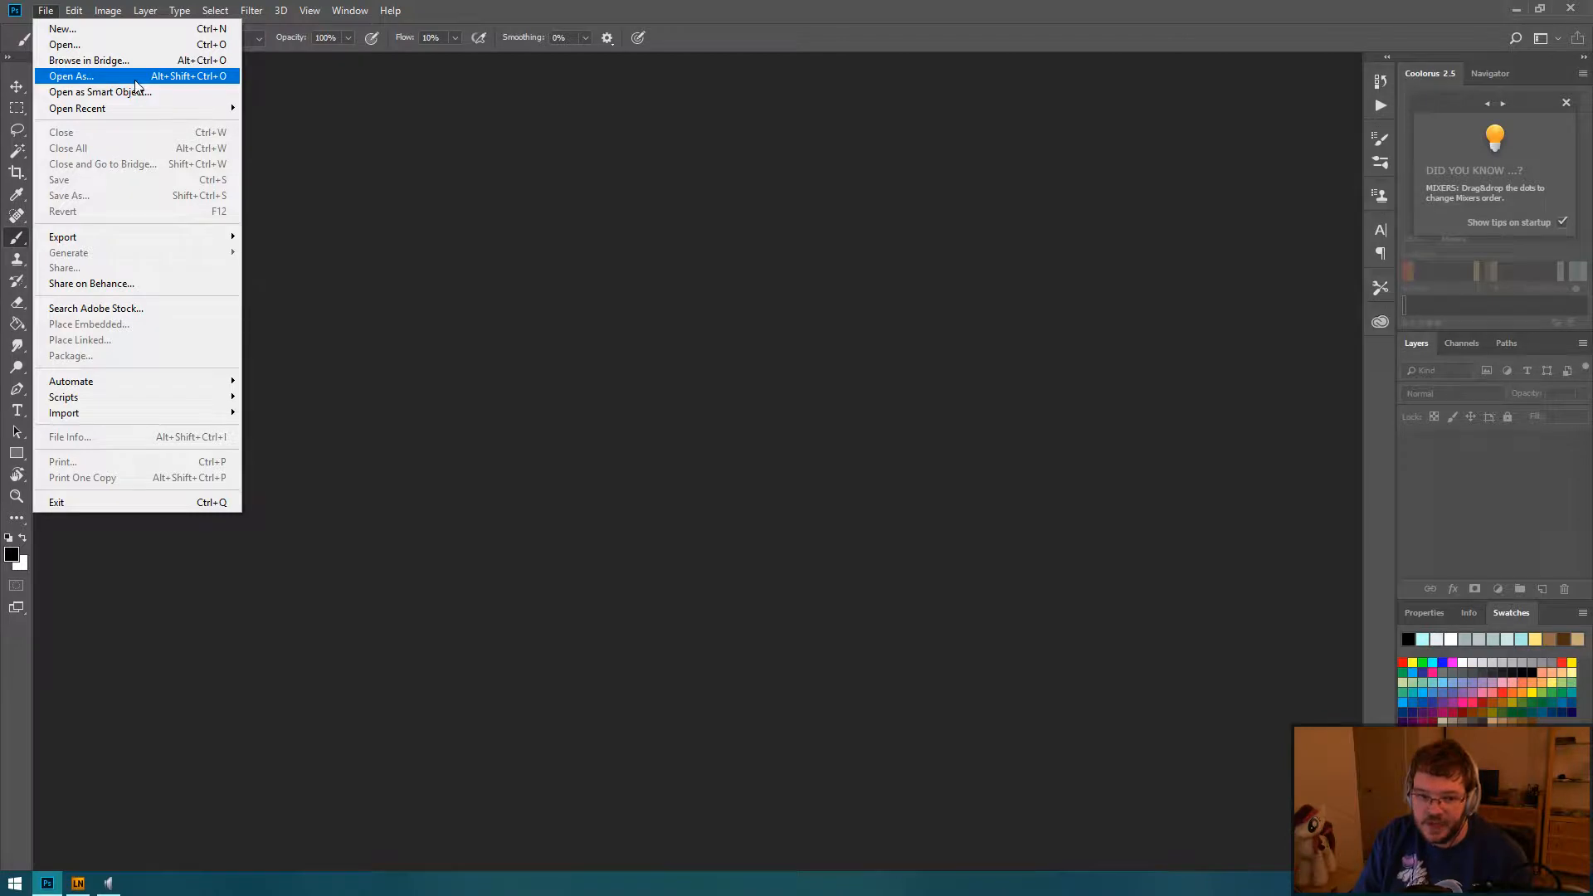
{"action": "left_click", "coordinate": [89, 35]}
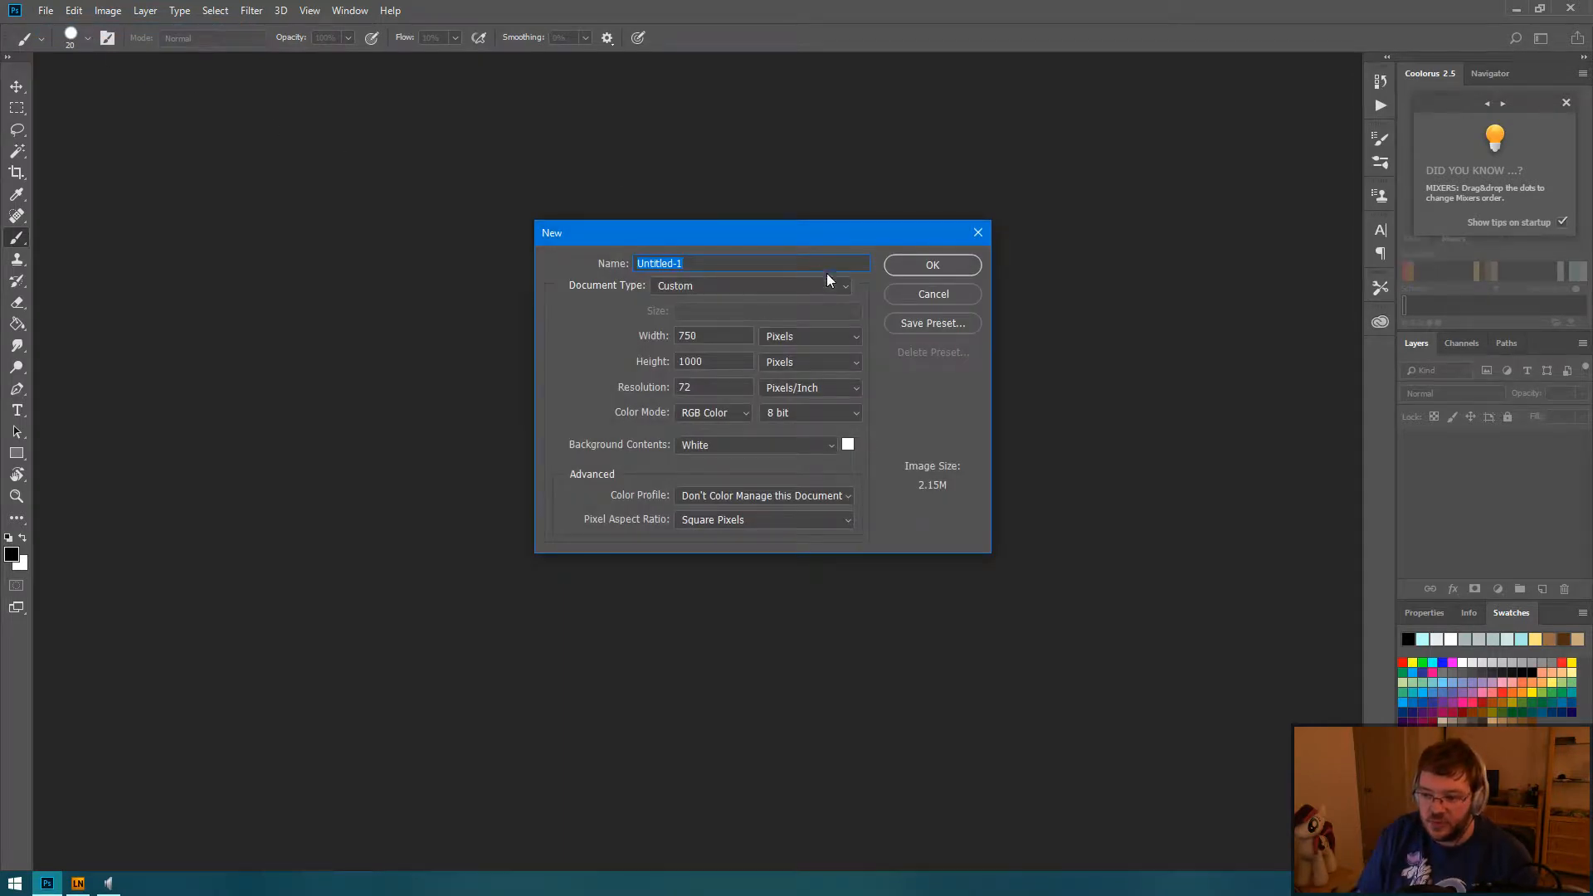
{"action": "left_click", "coordinate": [845, 286]}
{"action": "left_click", "coordinate": [845, 290]}
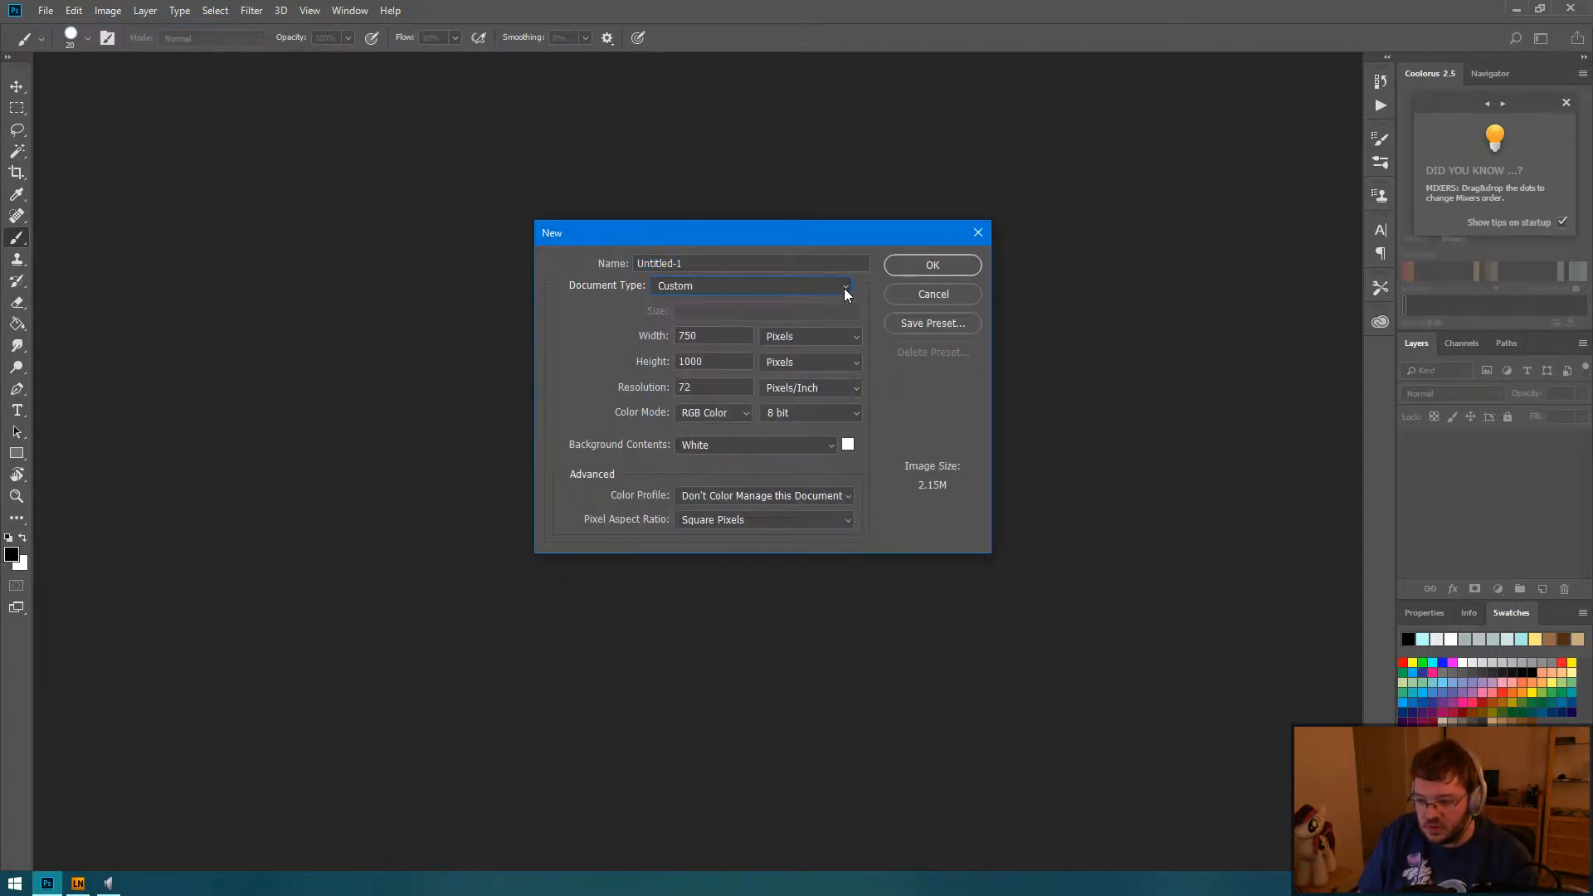
{"action": "left_click", "coordinate": [845, 291]}
{"action": "left_click", "coordinate": [846, 291]}
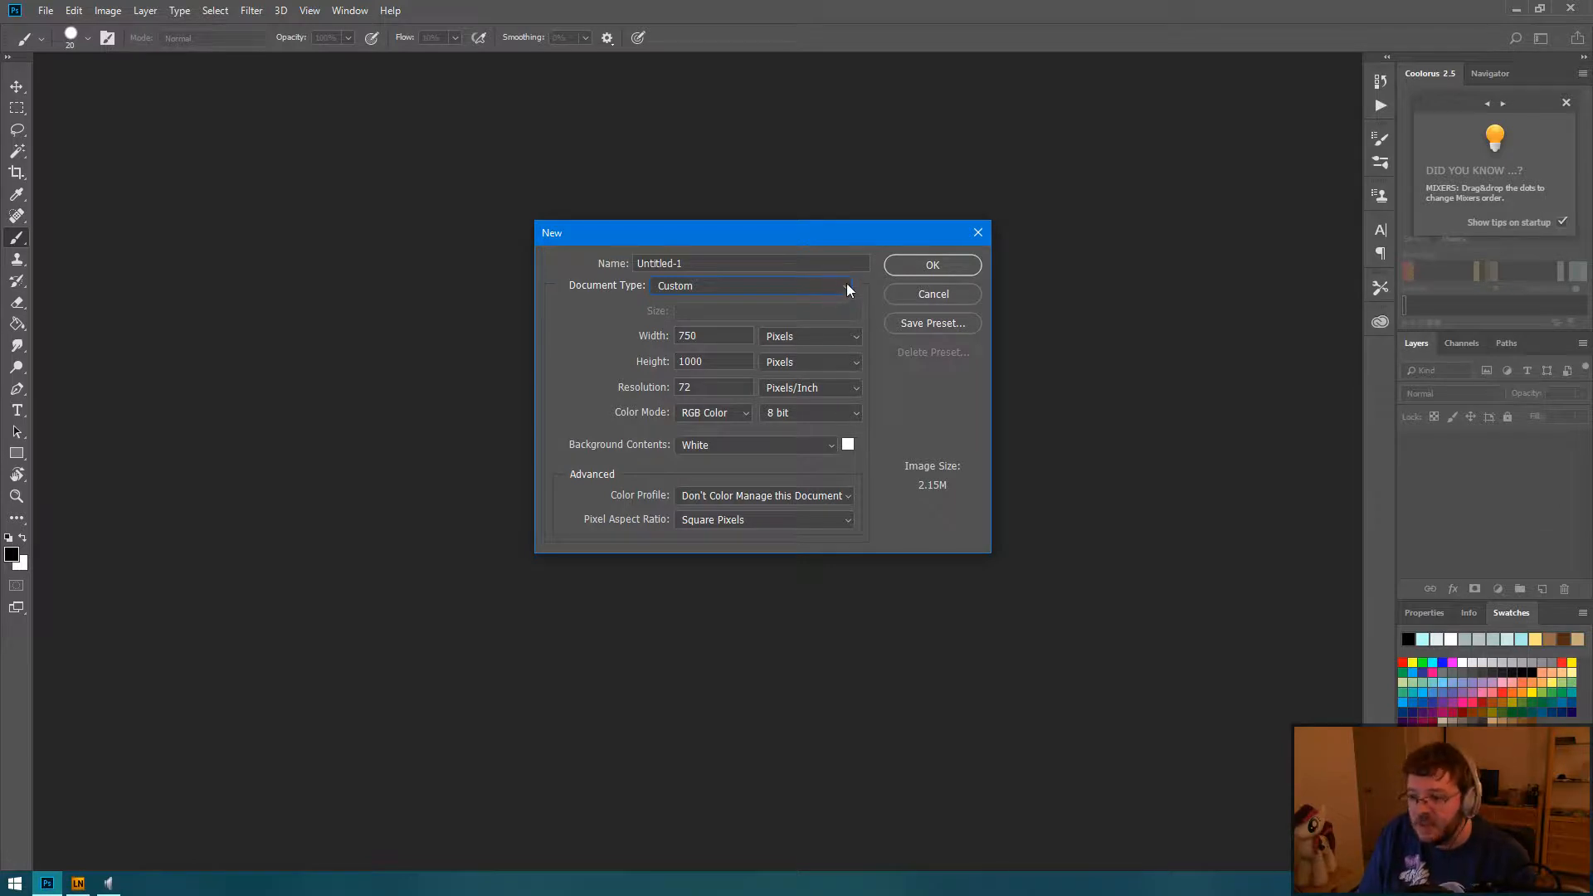
{"action": "left_click", "coordinate": [846, 287]}
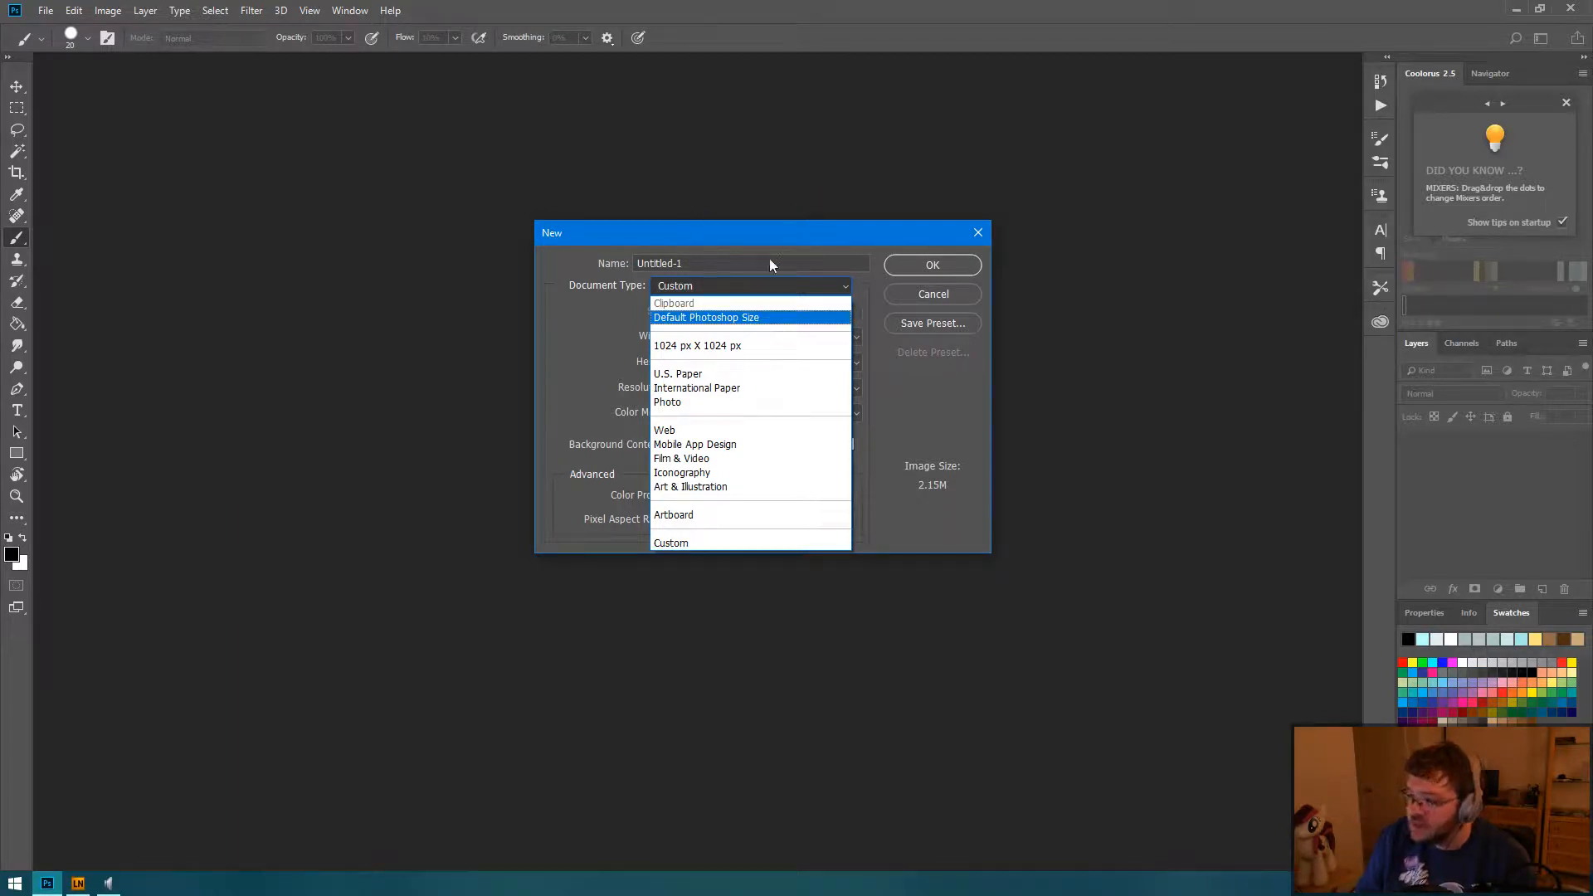
{"action": "left_click", "coordinate": [848, 283]}
{"action": "left_click", "coordinate": [846, 288]}
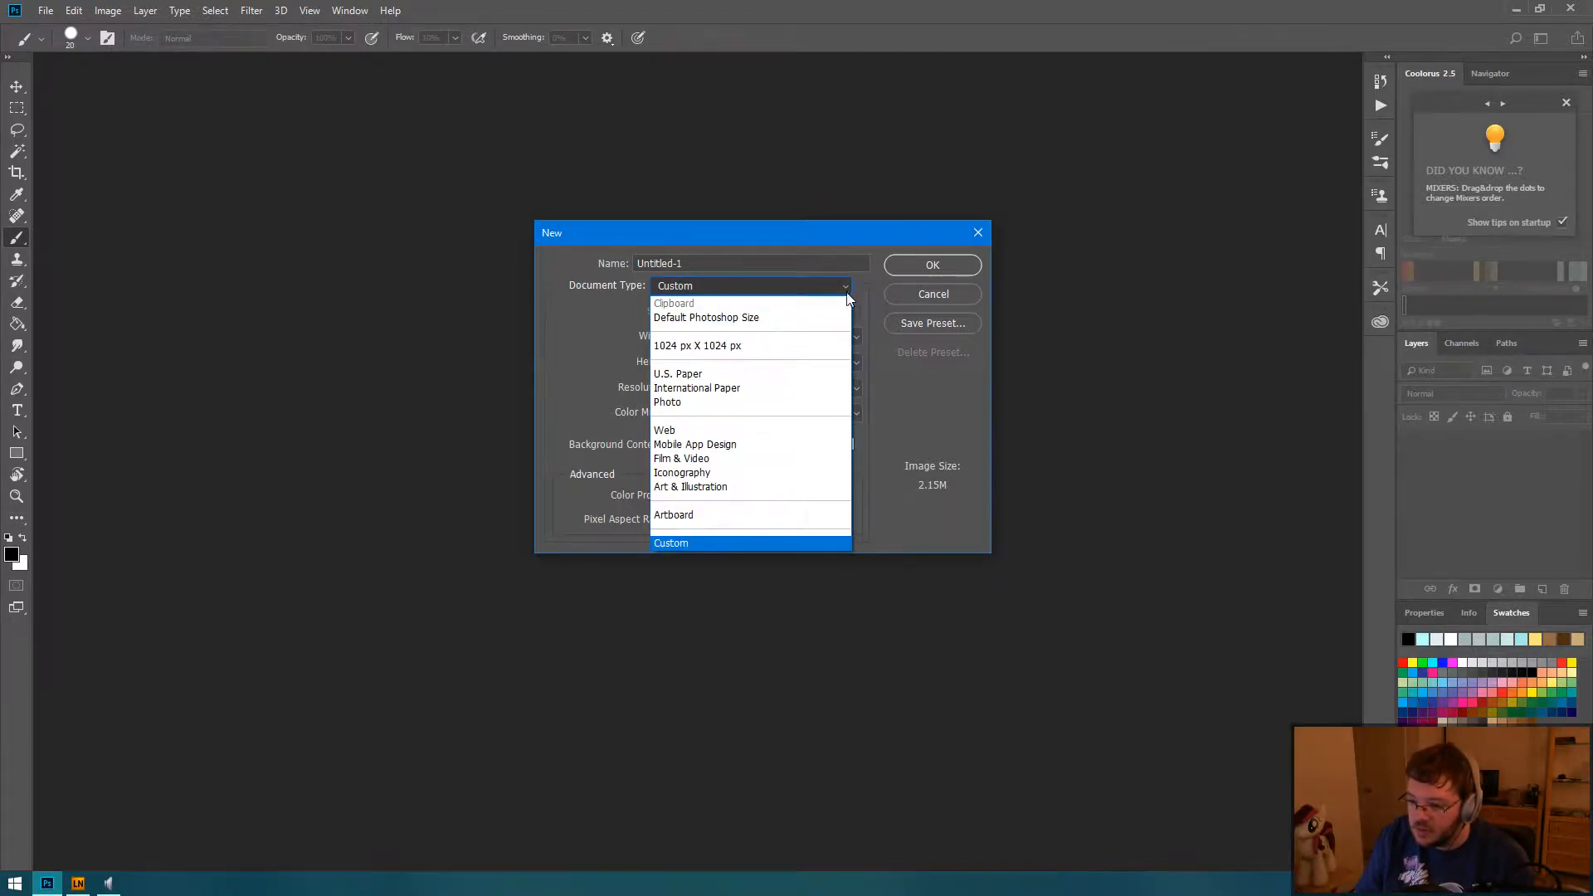
{"action": "left_click", "coordinate": [846, 290]}
{"action": "left_click", "coordinate": [934, 290]}
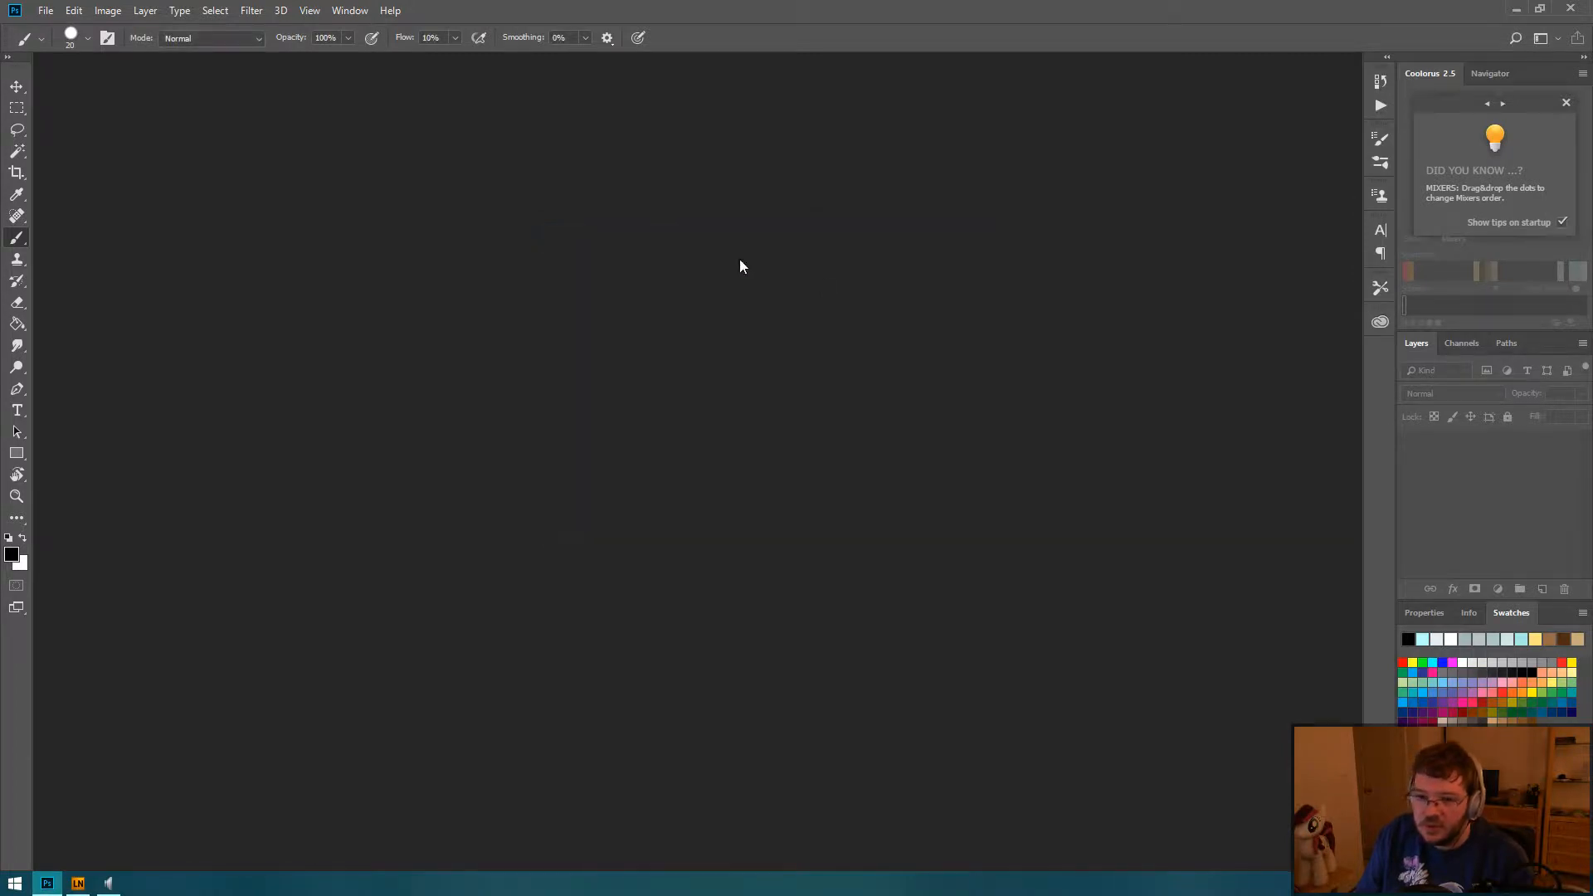
Step: Open the recent file "11x17 comic template (scaled up, landscape).psd" and hide its comicguide-9x14 layer
{"action": "left_click", "coordinate": [39, 11]}
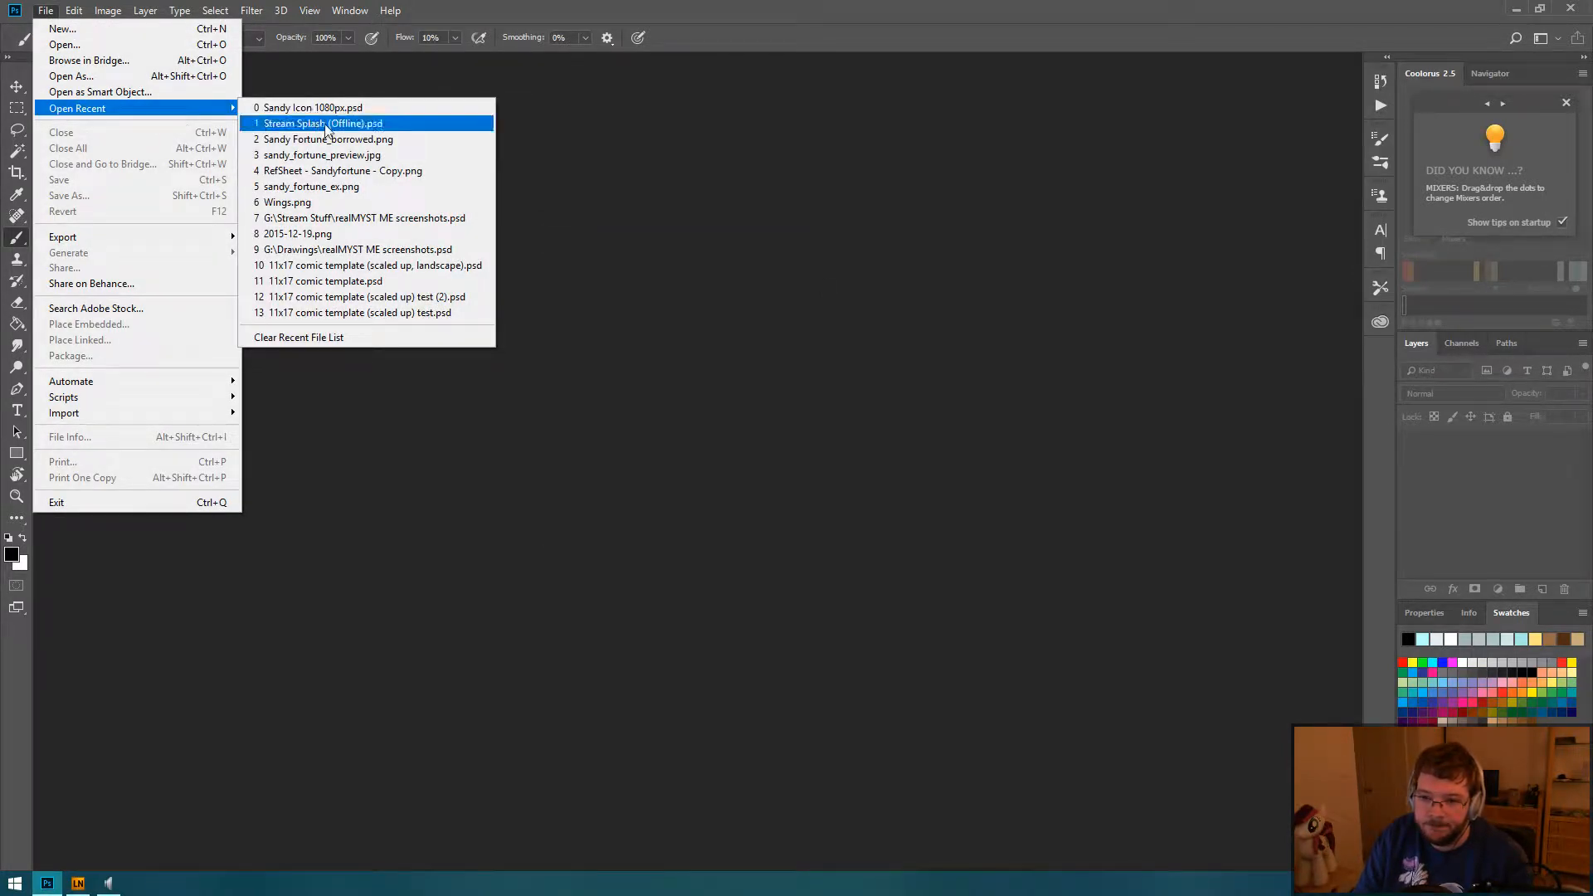
{"action": "left_click", "coordinate": [359, 268]}
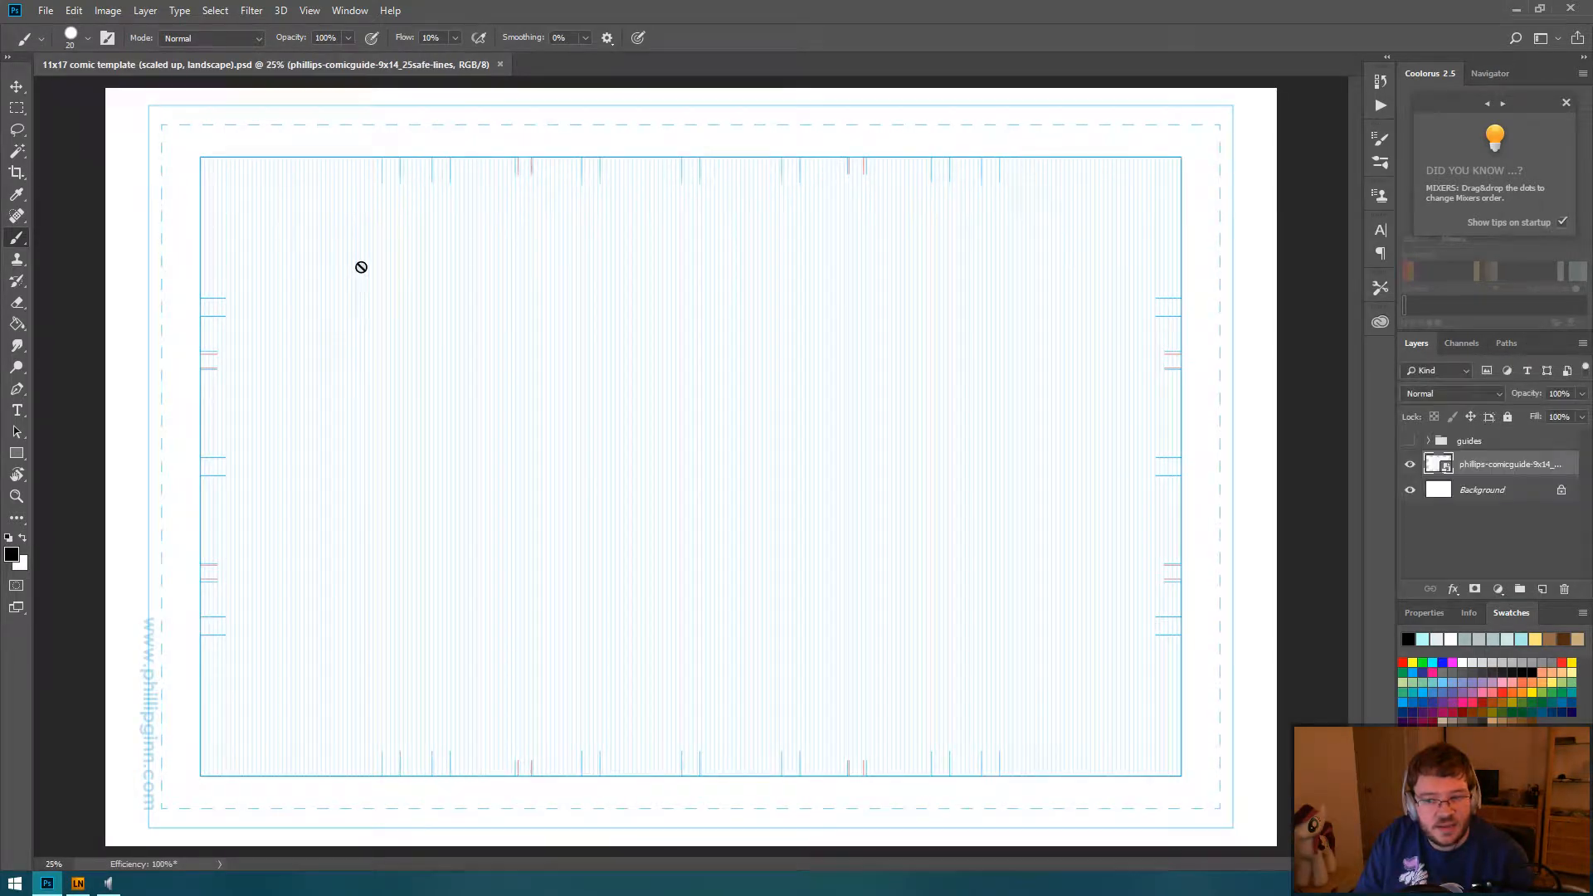
{"action": "left_click", "coordinate": [1477, 490]}
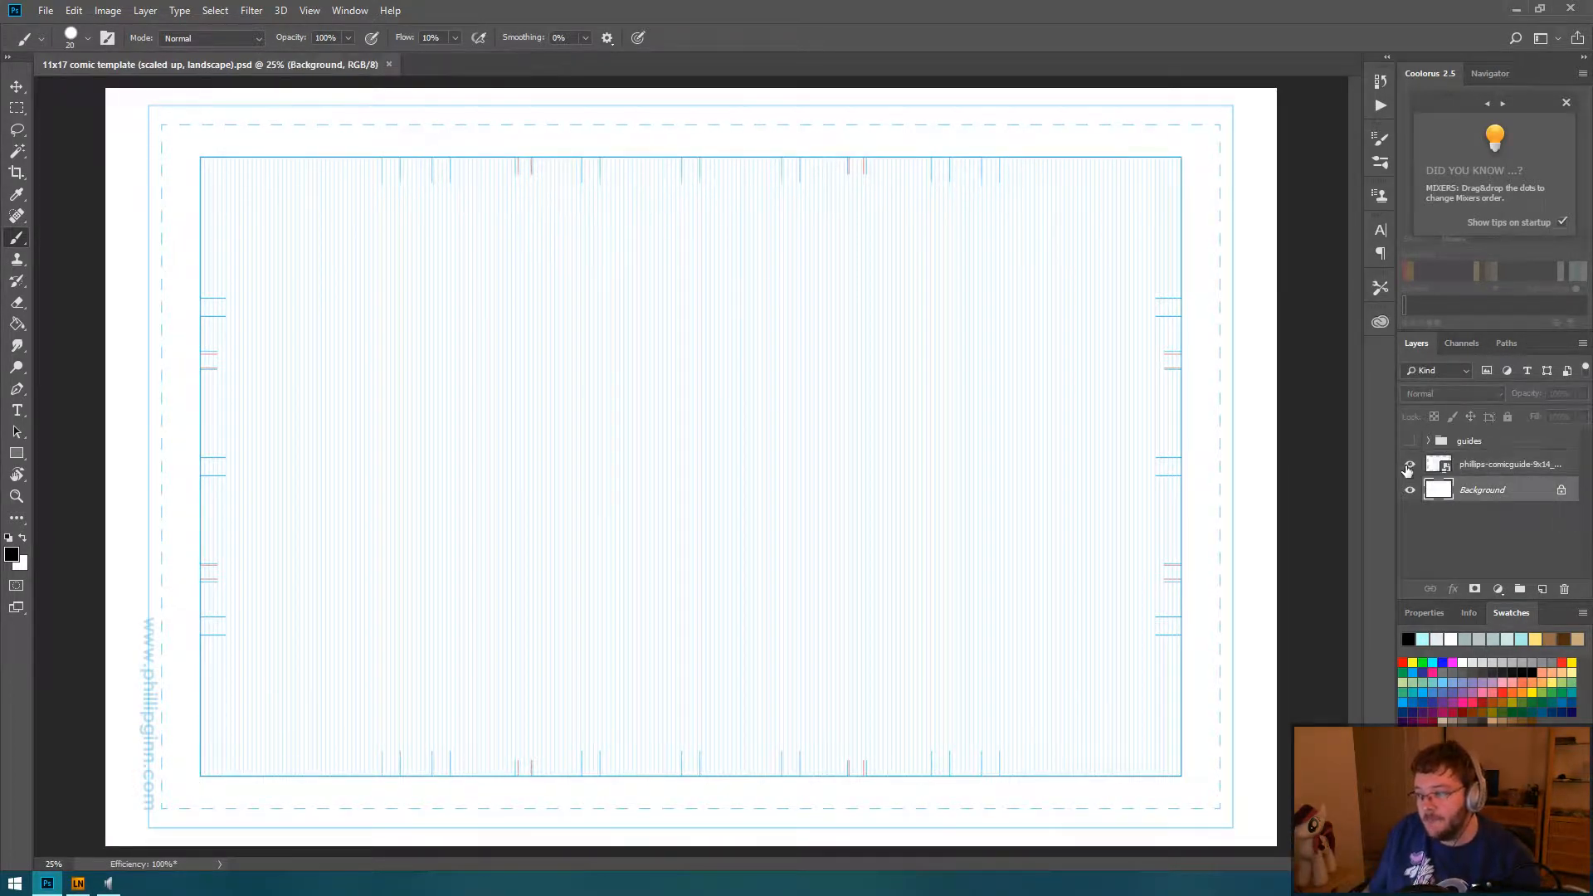
{"action": "left_click", "coordinate": [1412, 465]}
Step: Make the guides layer group visible and expand it to reveal its layers
{"action": "left_click", "coordinate": [1410, 442]}
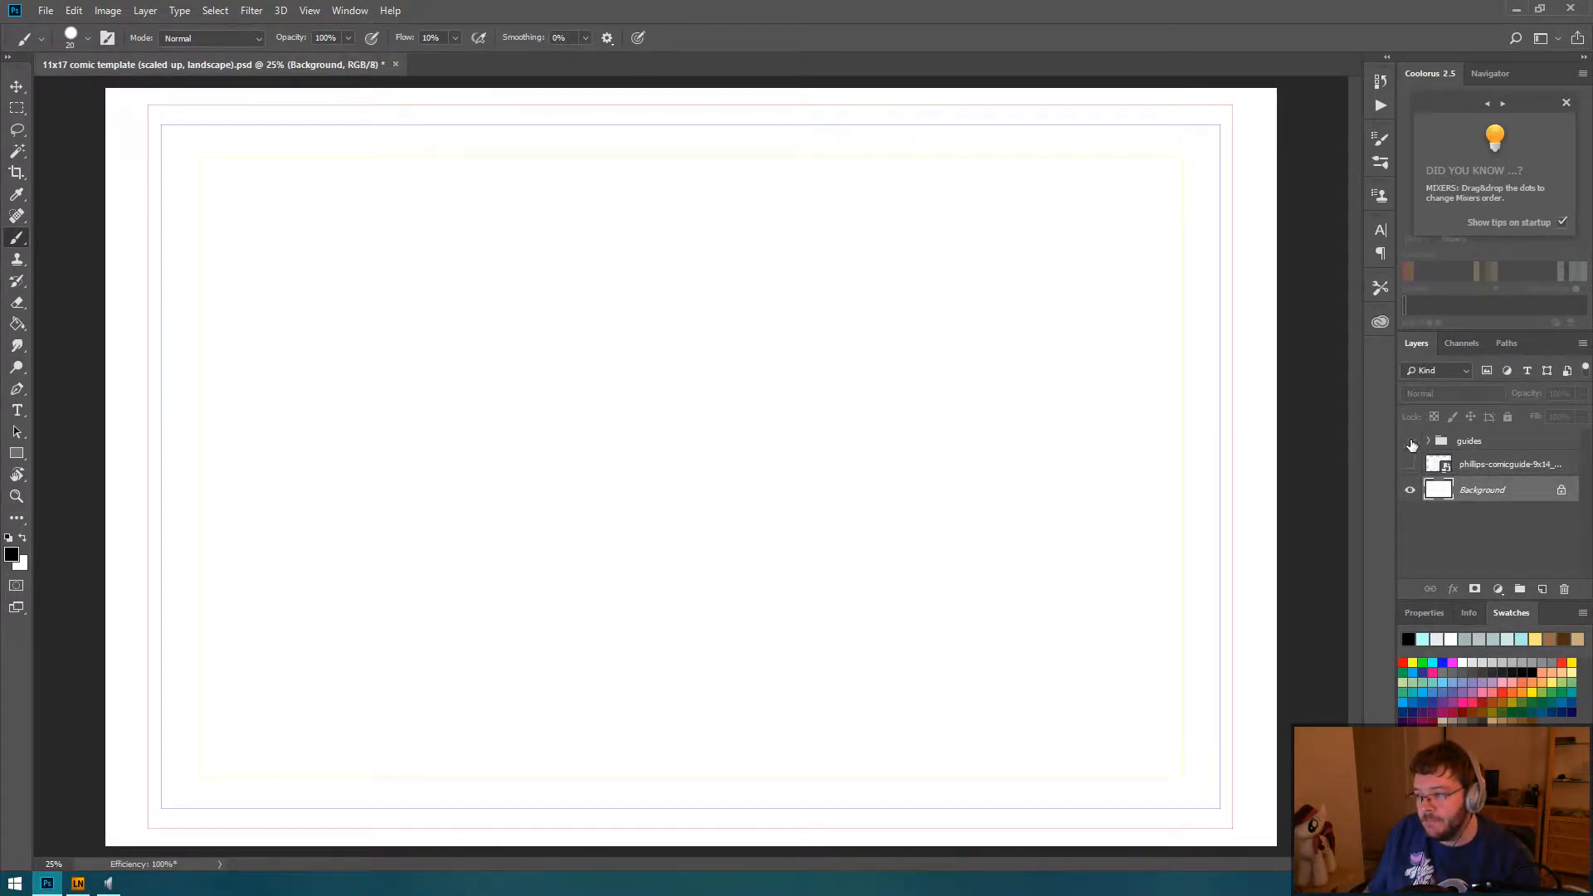
{"action": "left_click", "coordinate": [1411, 442]}
{"action": "left_click", "coordinate": [1427, 441]}
{"action": "left_click", "coordinate": [1410, 441]}
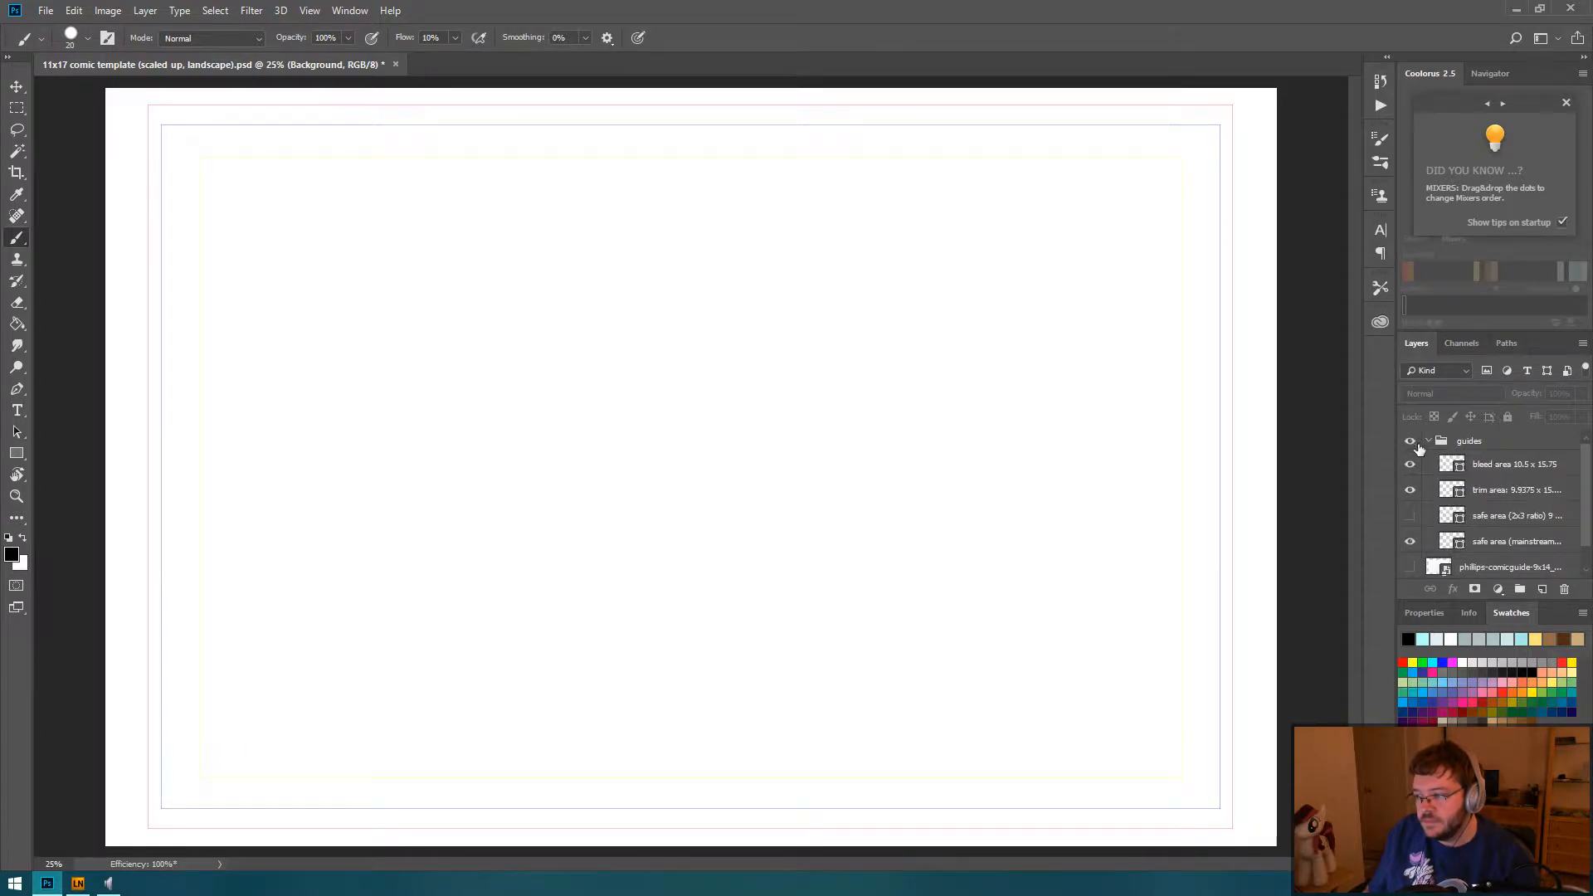
Step: Change the stroke colour of the safe area (mainstream) shape to black and dismiss the Coolorus startup tip
{"action": "left_click", "coordinate": [1491, 543]}
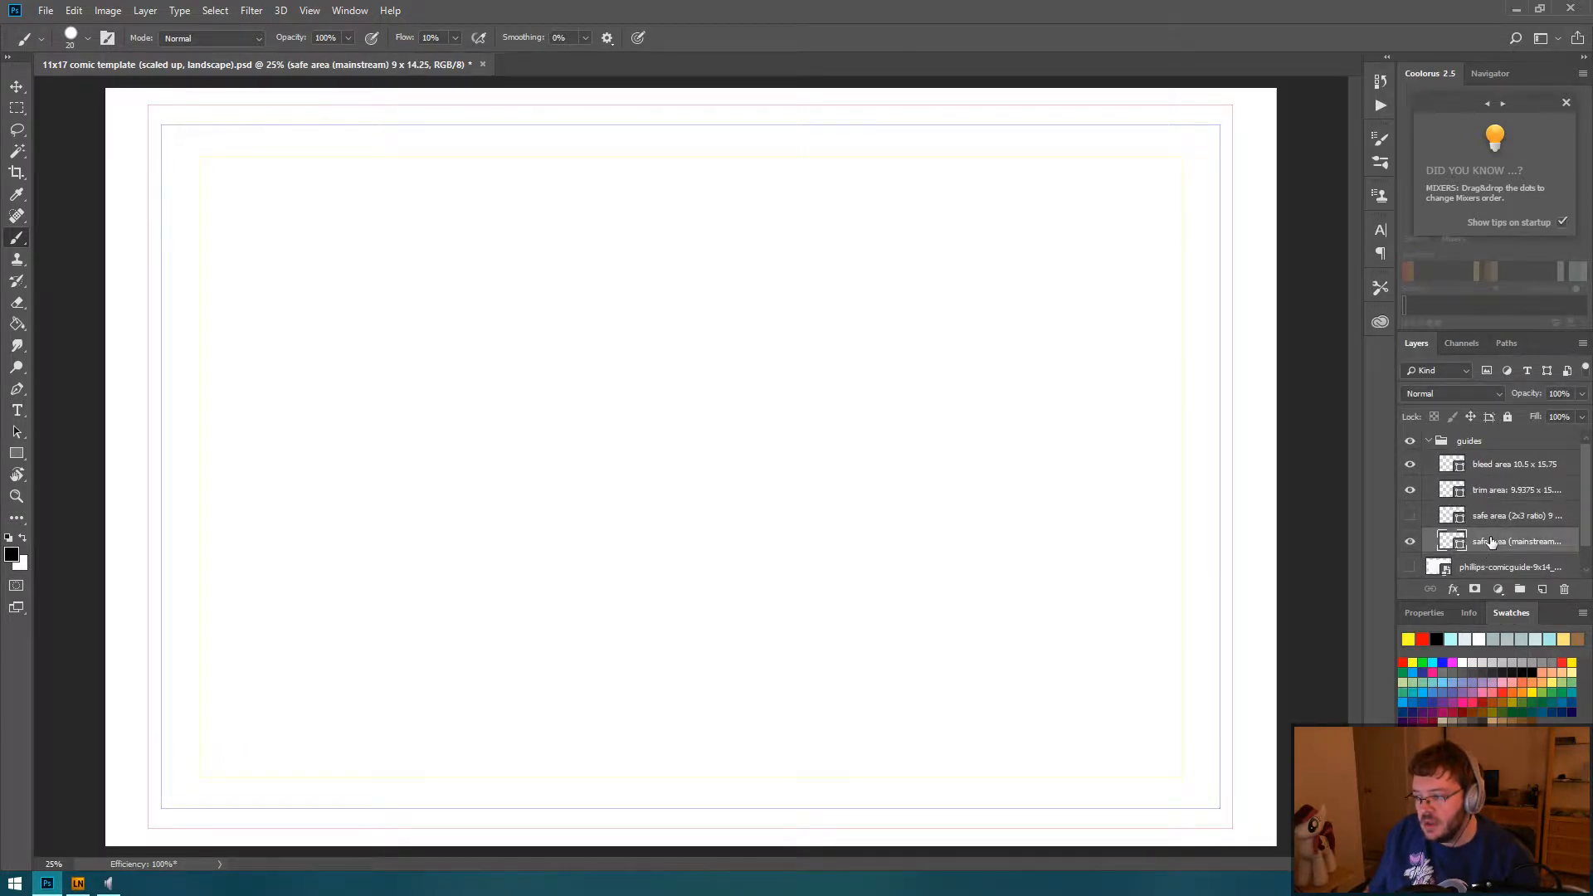
{"action": "left_click", "coordinate": [1425, 612]}
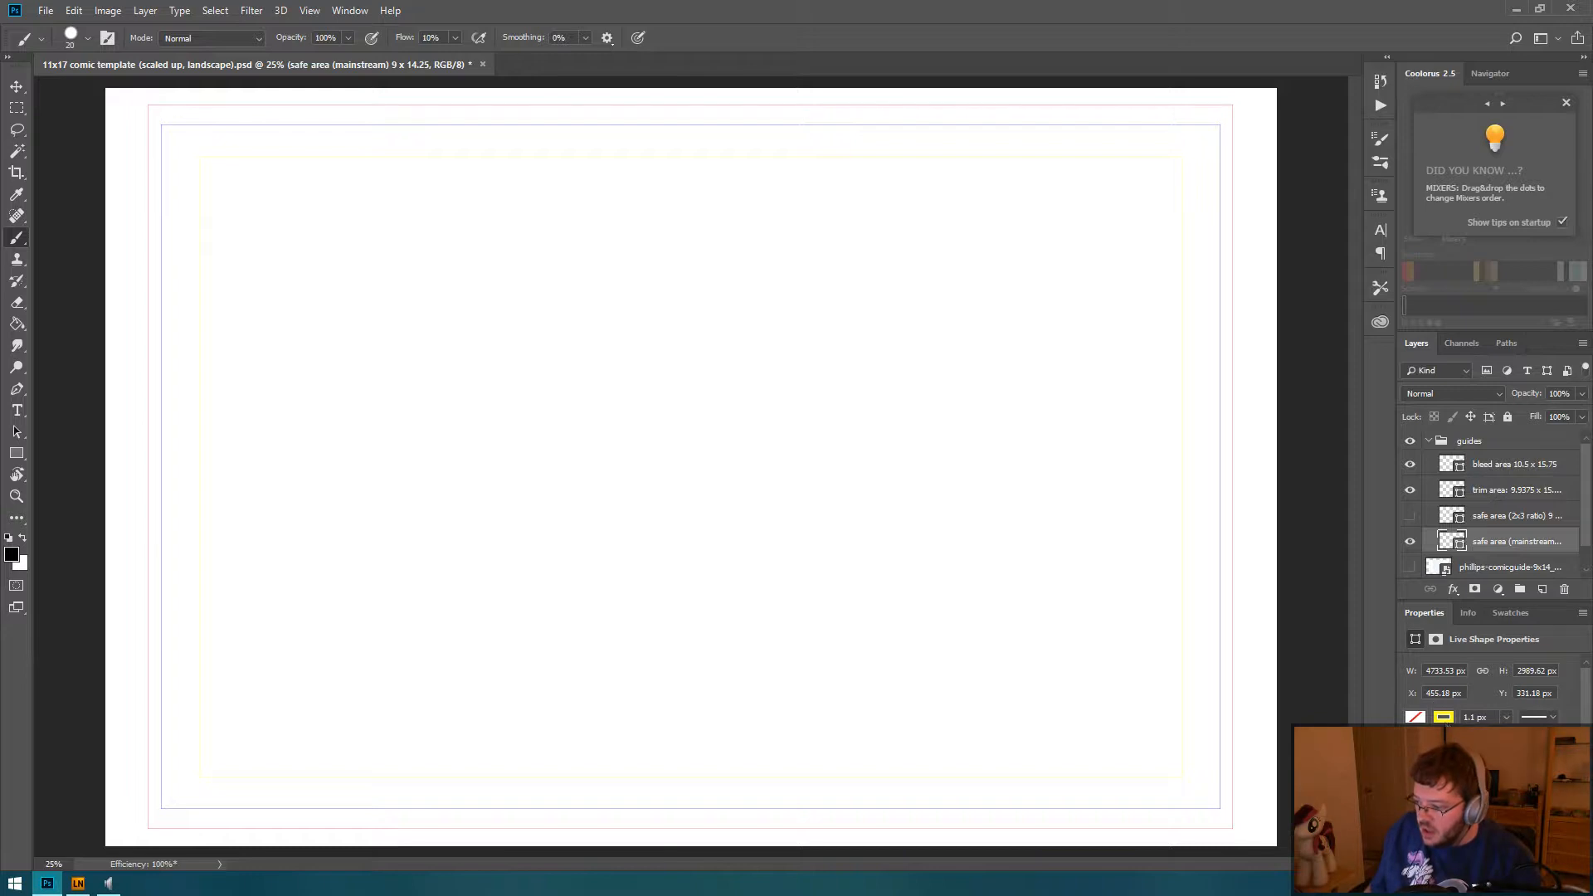
{"action": "left_click", "coordinate": [1444, 717]}
{"action": "left_click", "coordinate": [1434, 694]}
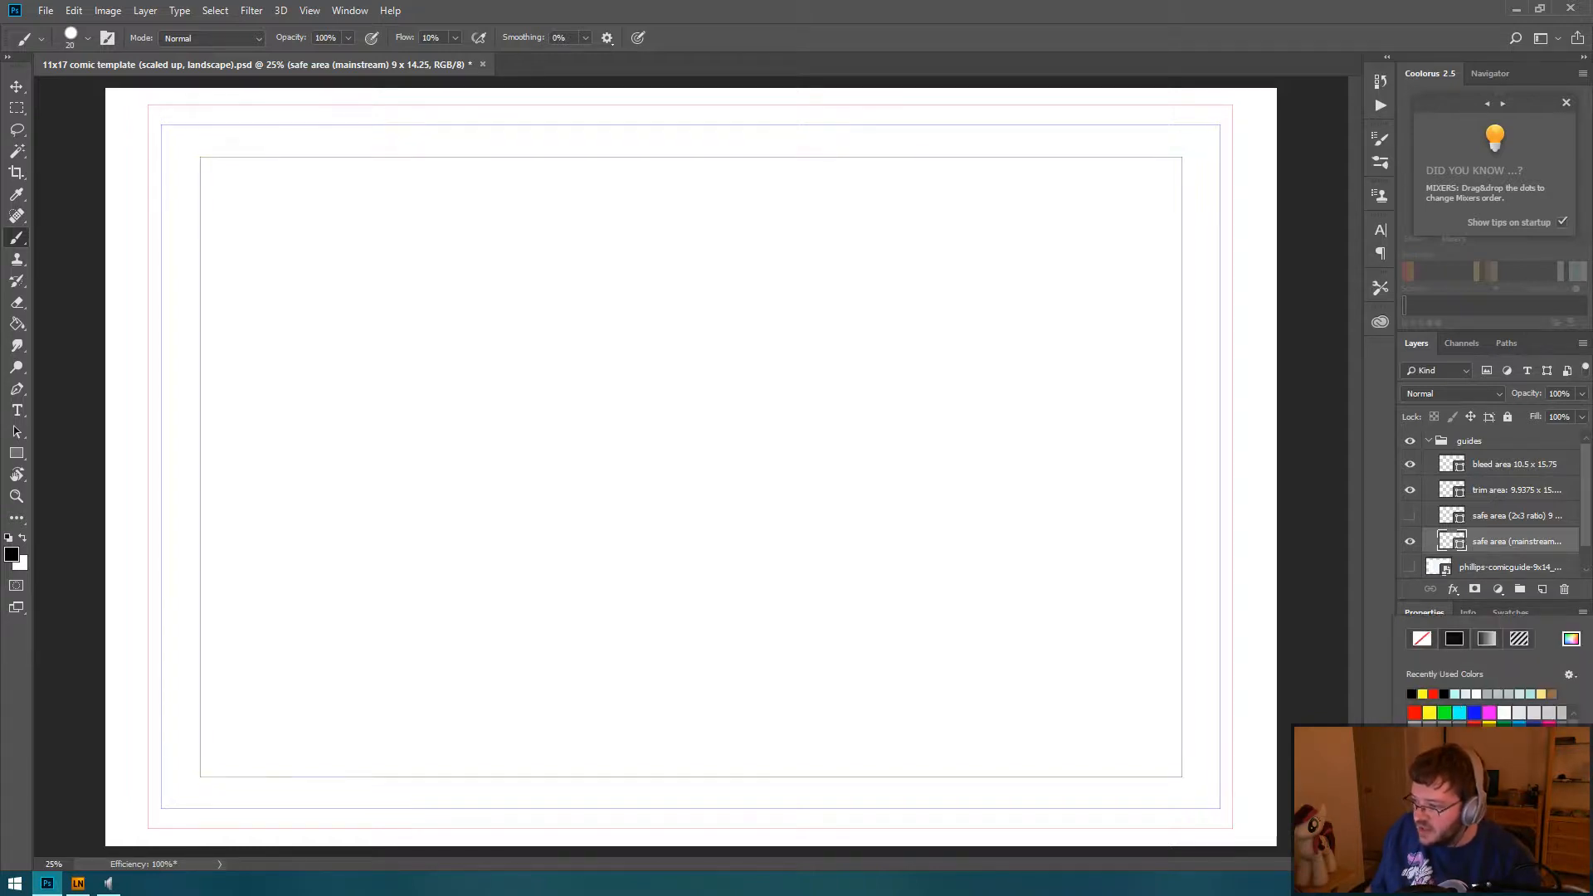
{"action": "left_click", "coordinate": [1565, 102]}
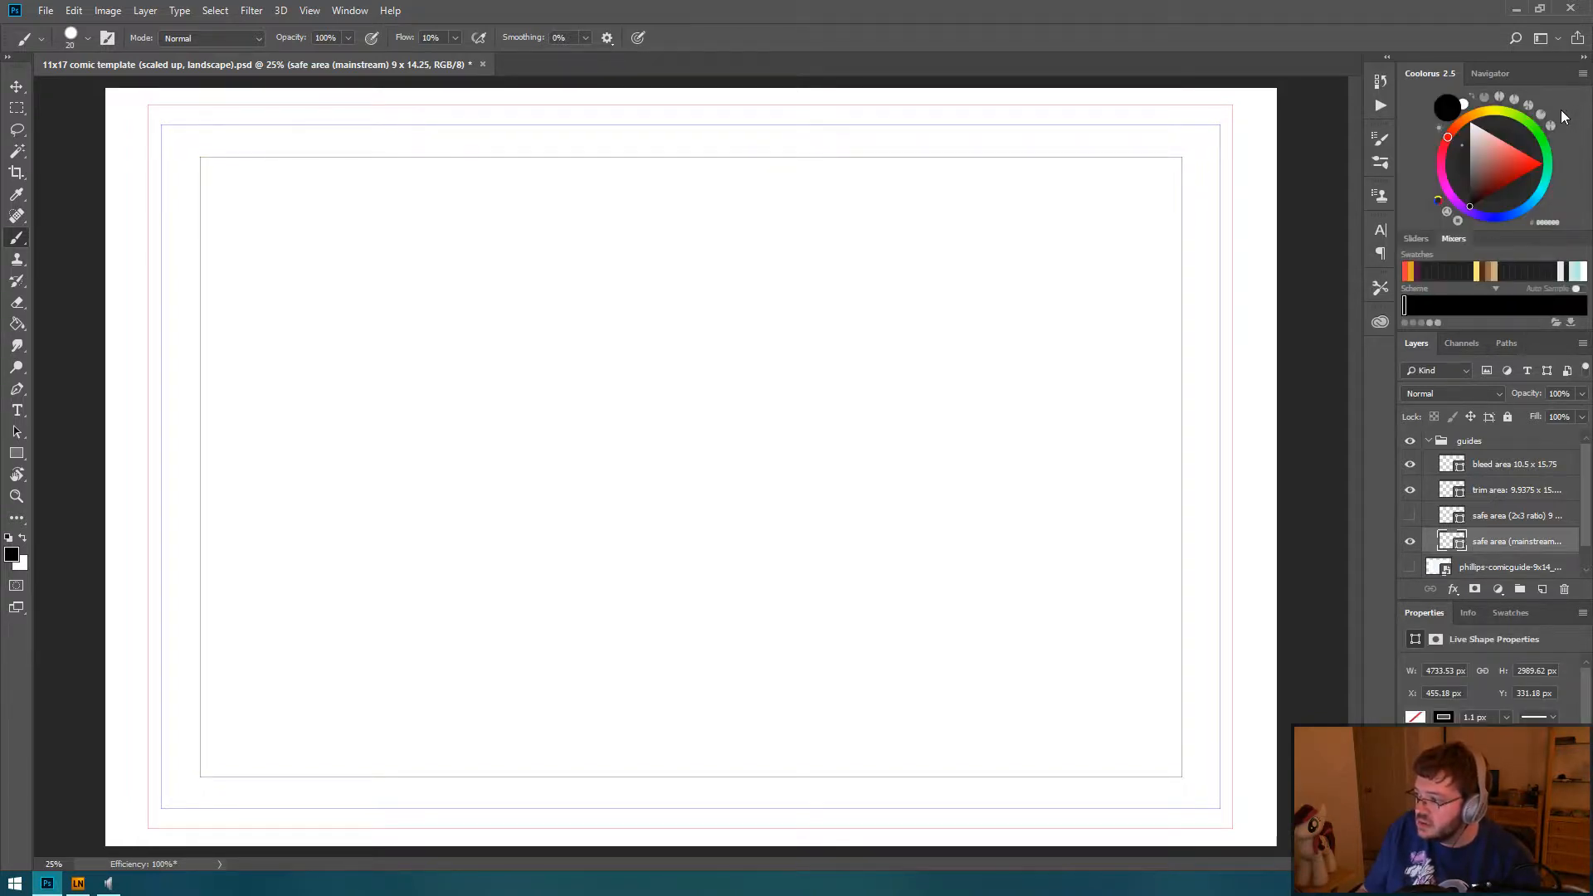
Step: Collapse the guides group and save the changes to the comic template
{"action": "left_click", "coordinate": [1429, 442]}
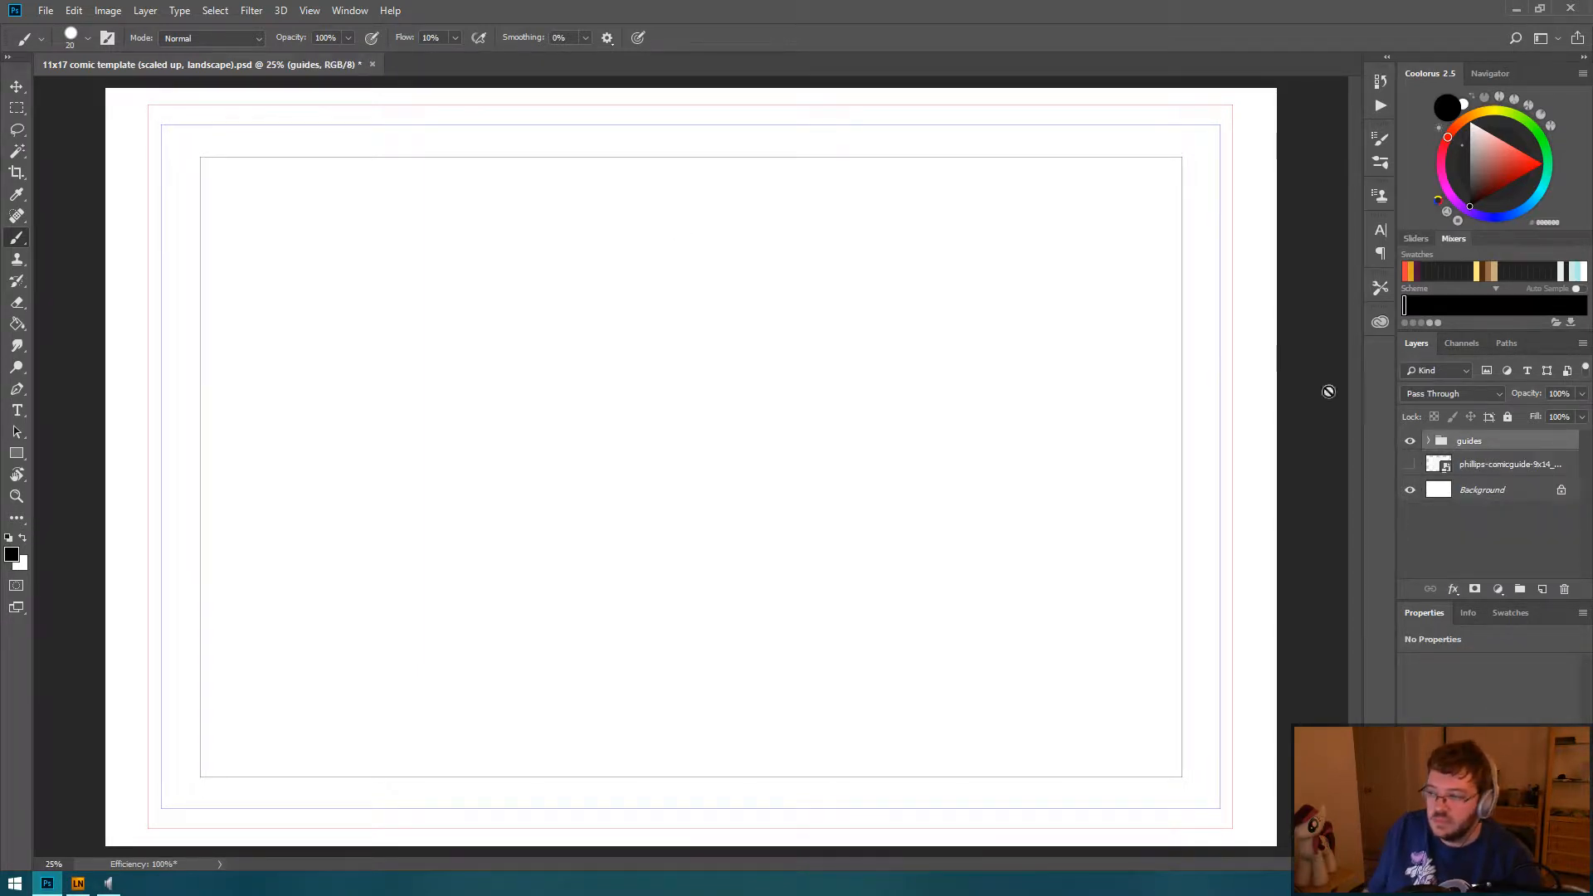
{"action": "left_click", "coordinate": [46, 10]}
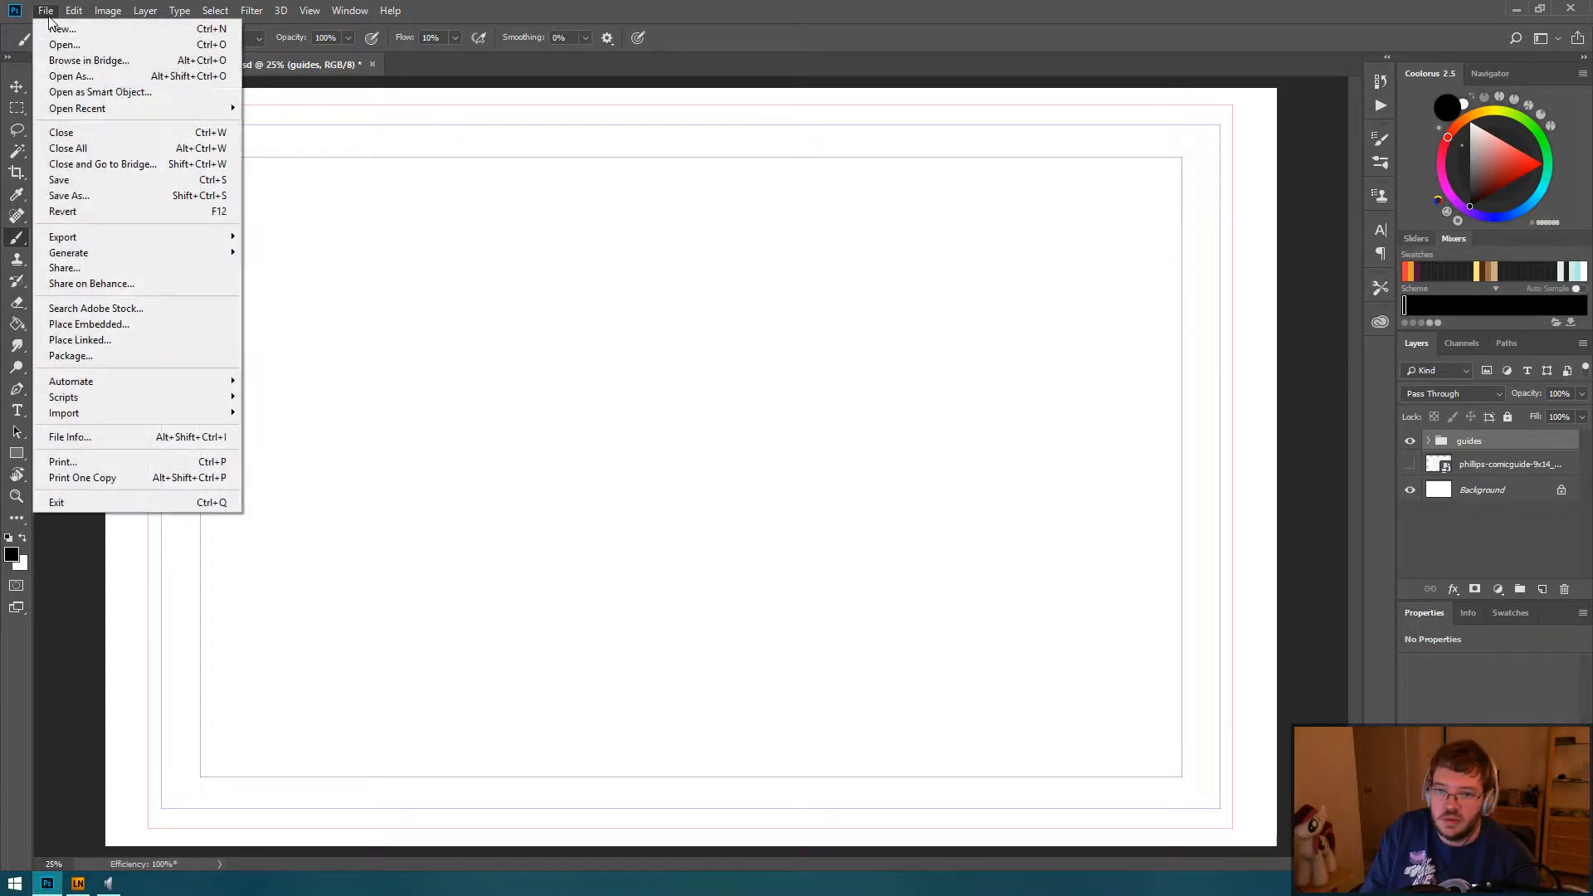
{"action": "left_click", "coordinate": [100, 180]}
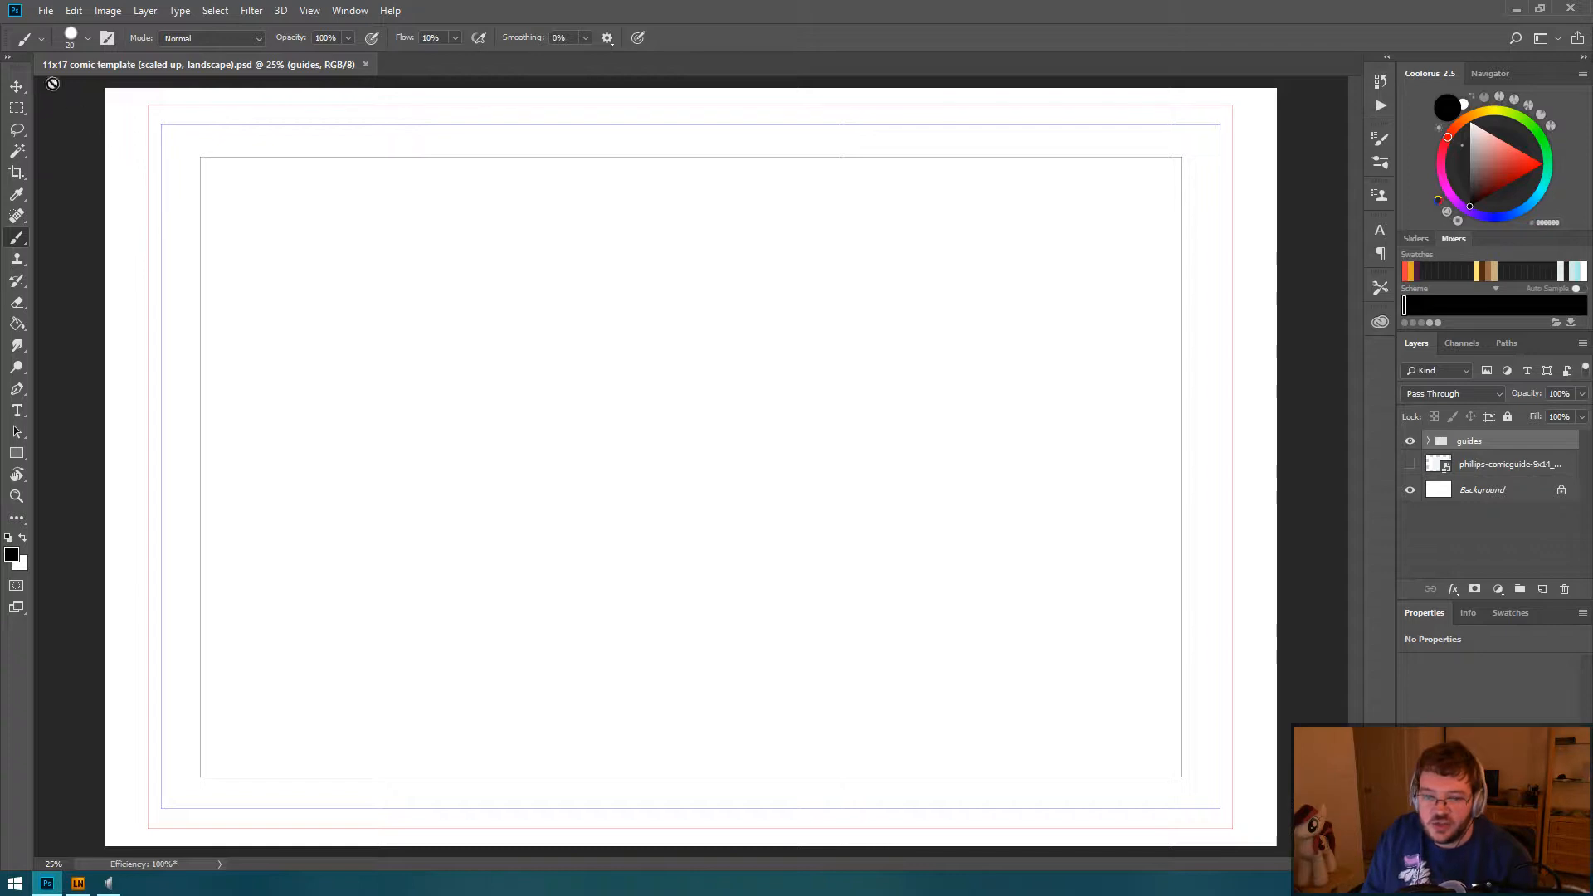
Step: Save a copy of the template as a new Photoshop document named "Zebra tokens"
{"action": "left_click", "coordinate": [45, 11]}
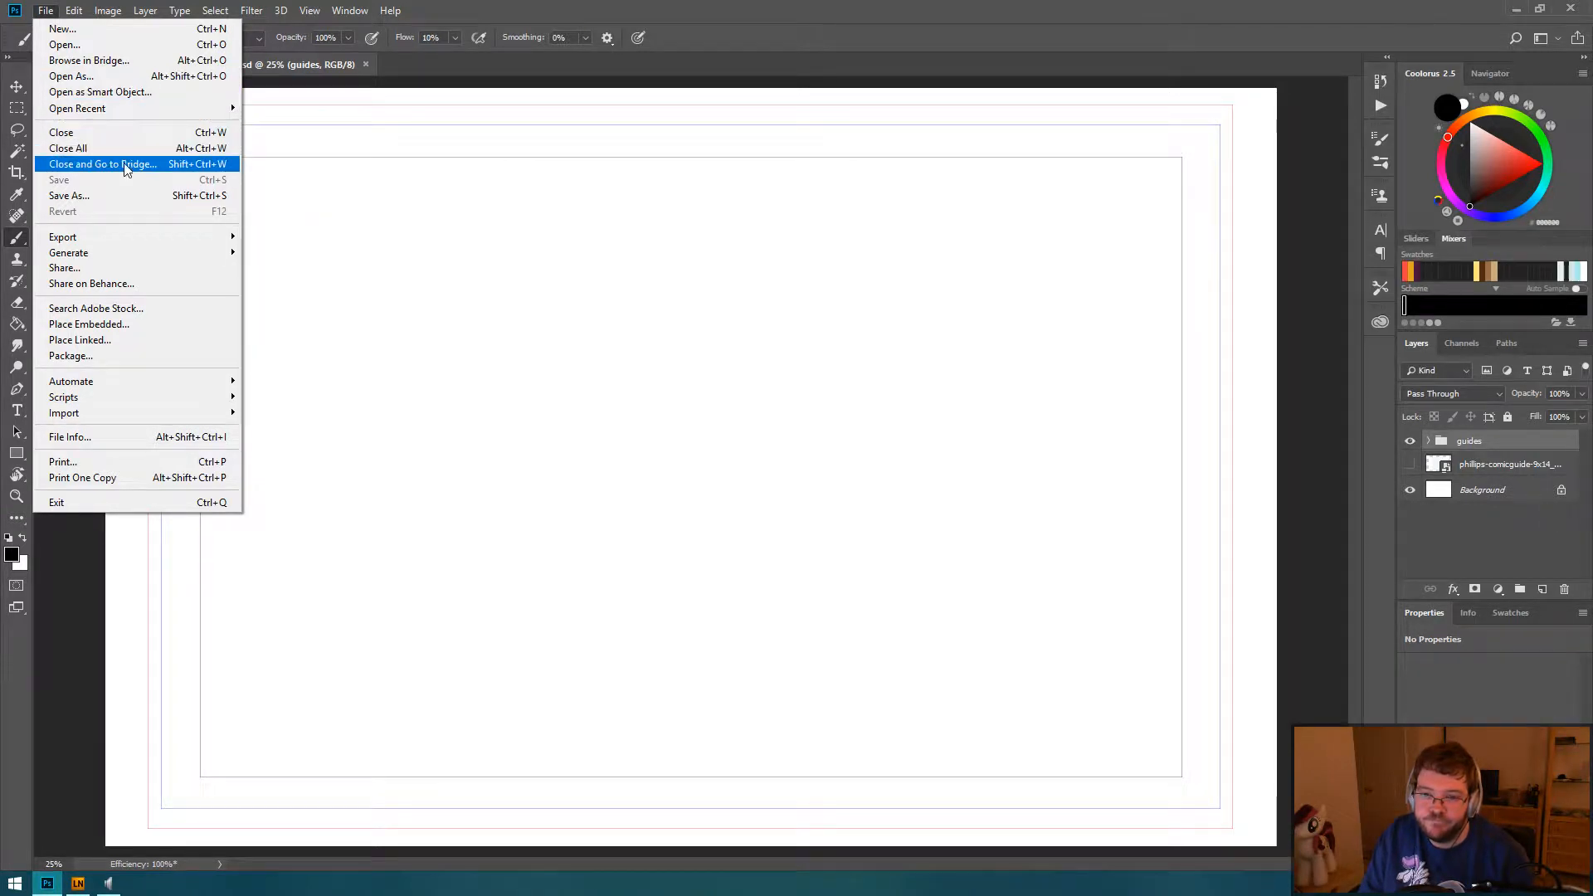
{"action": "left_click", "coordinate": [137, 196]}
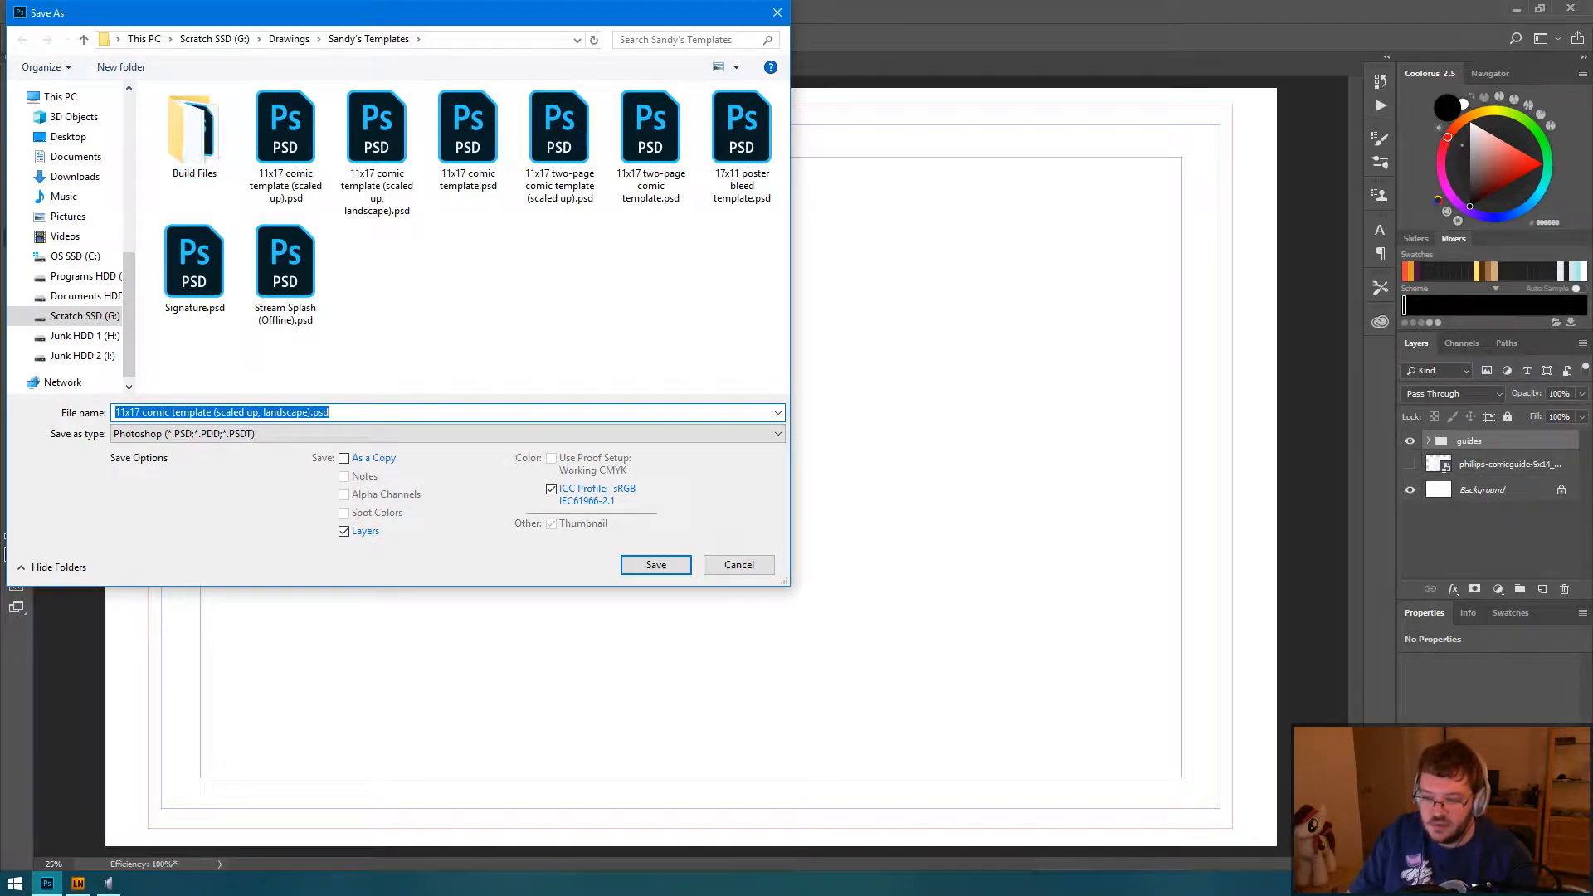
{"action": "type", "text": "Tokens"}
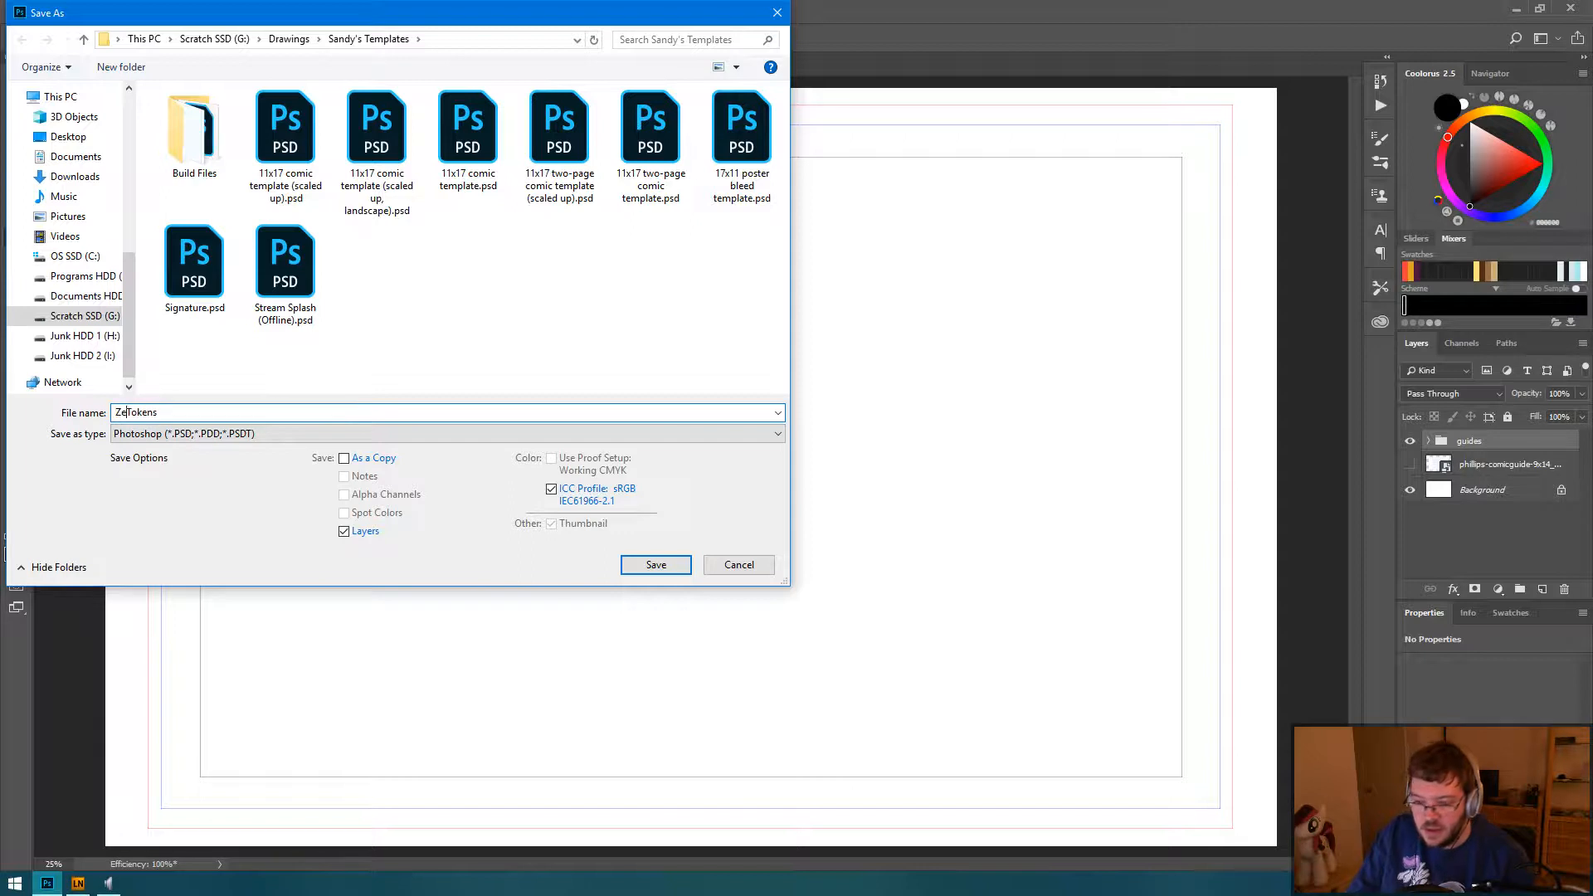
{"action": "type", "text": "bra t"}
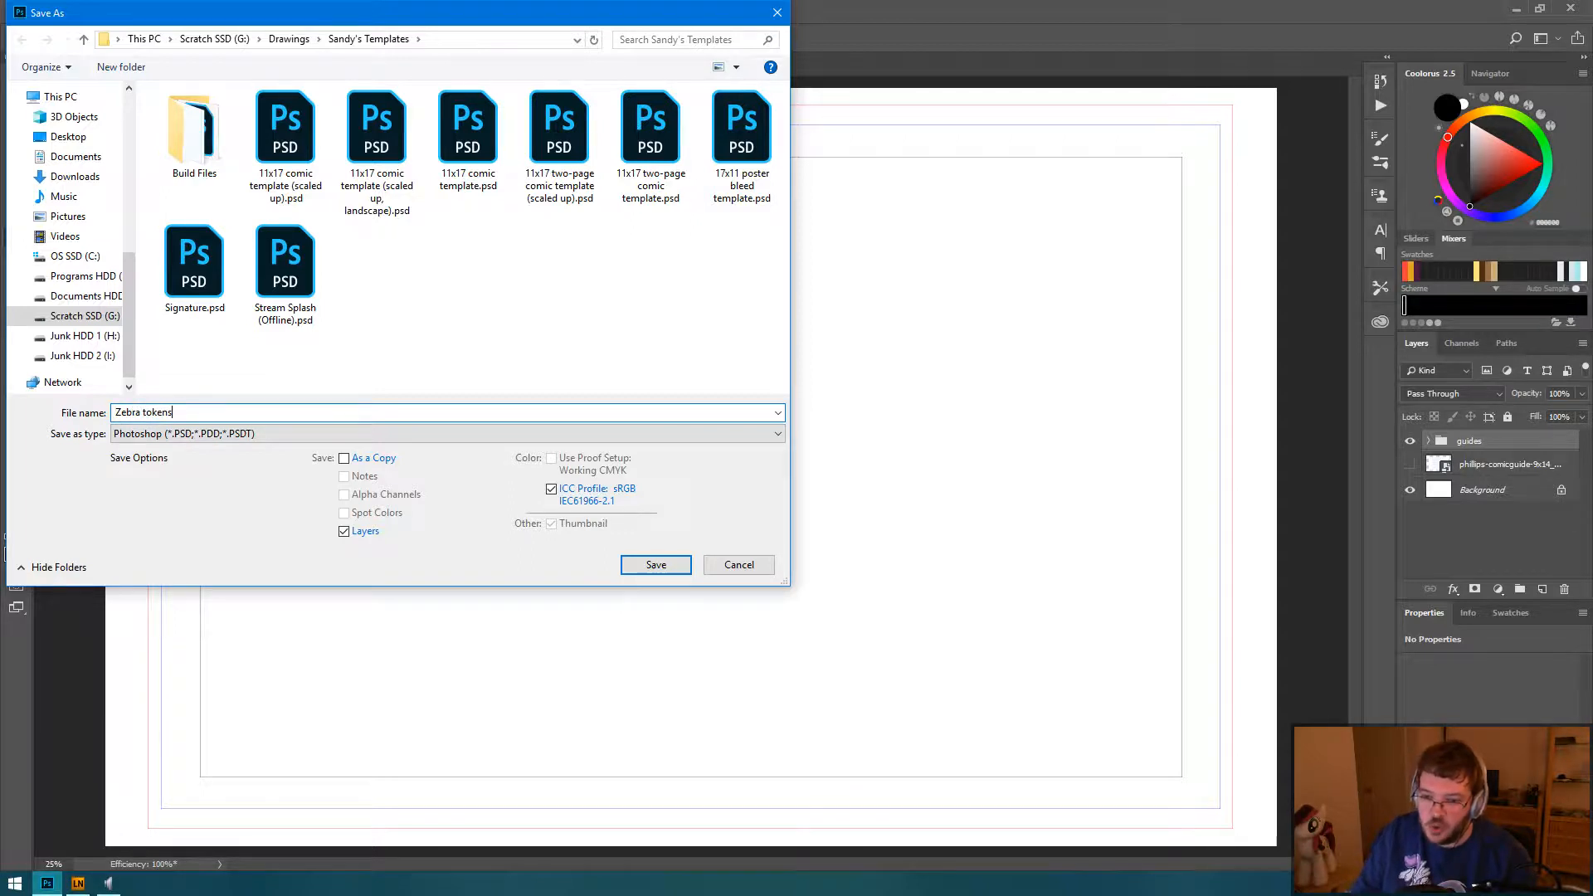
{"action": "left_click", "coordinate": [659, 567]}
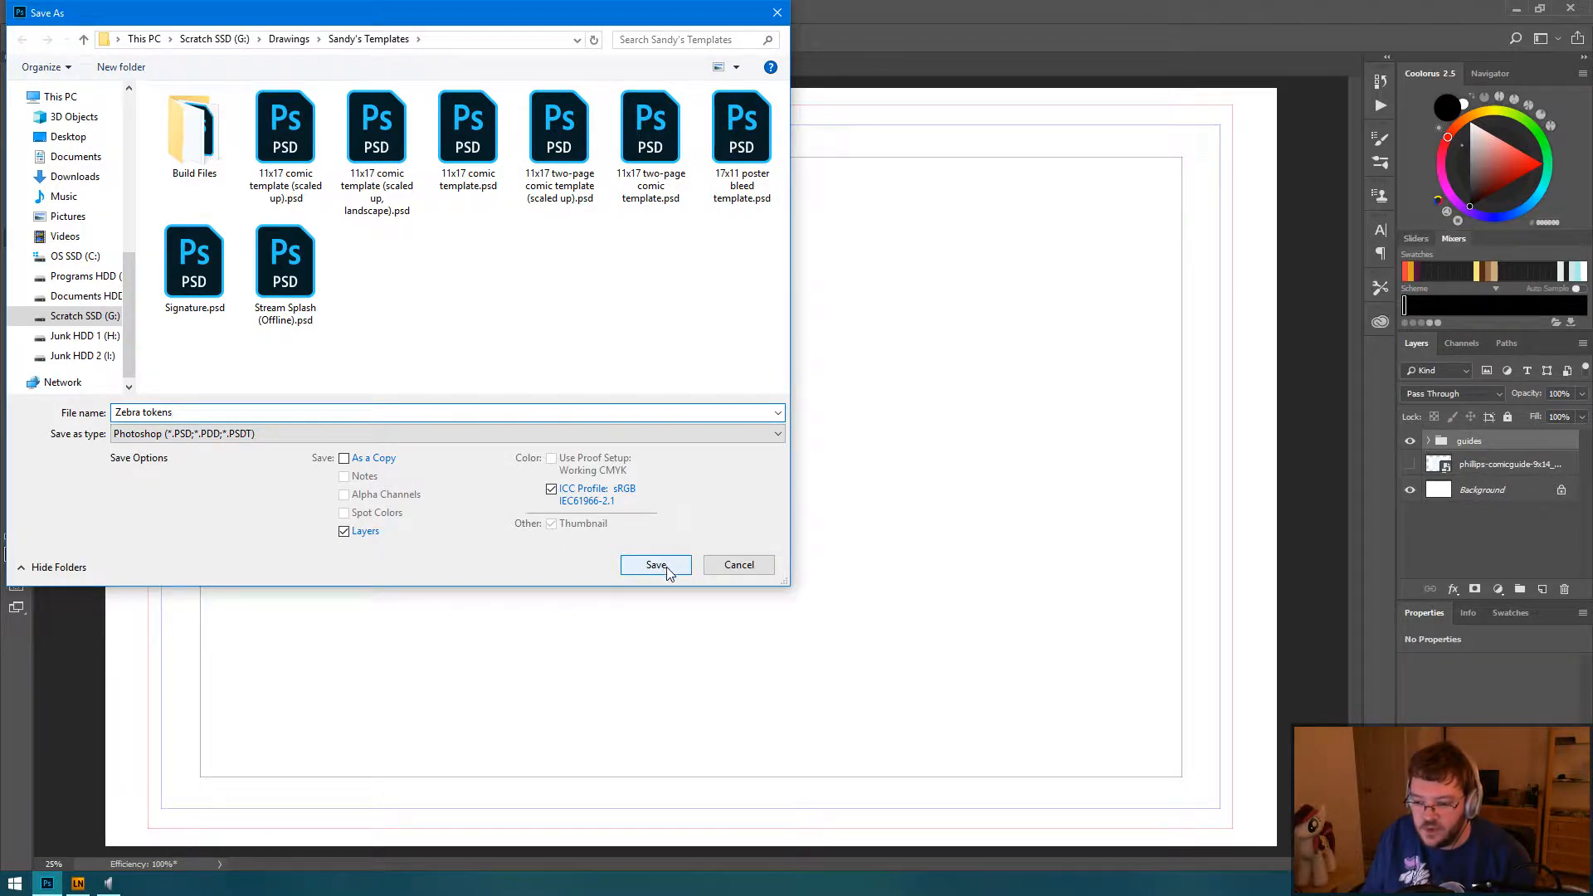
{"action": "left_click", "coordinate": [669, 571]}
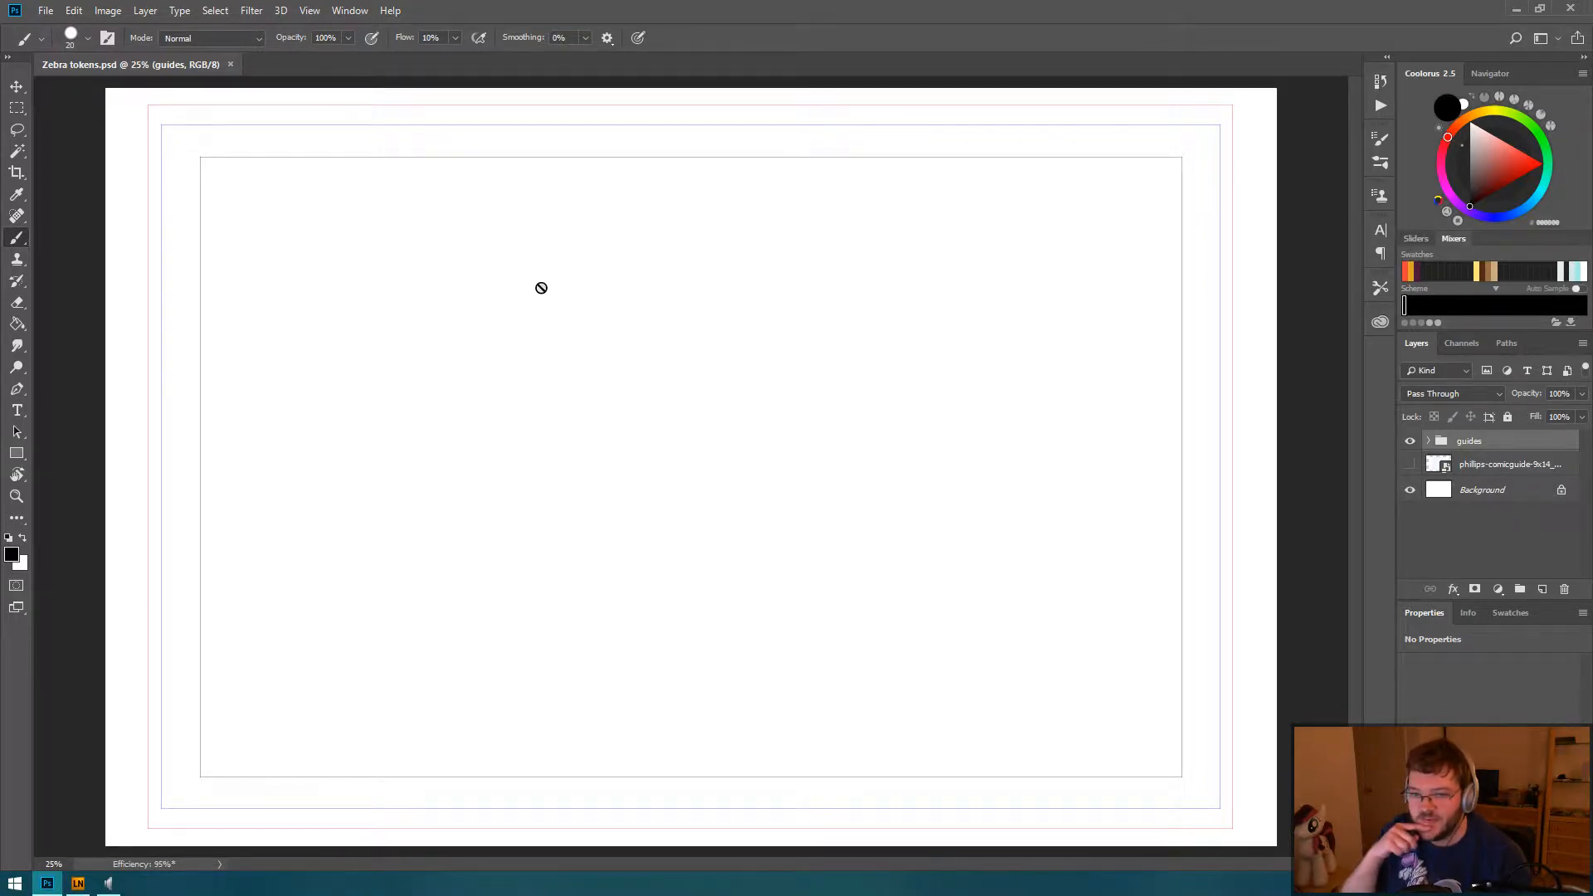
Step: Switch the canvas size units to pixels, set the canvas width to 3654 pixels and accept the clipping
{"action": "left_click", "coordinate": [108, 9]}
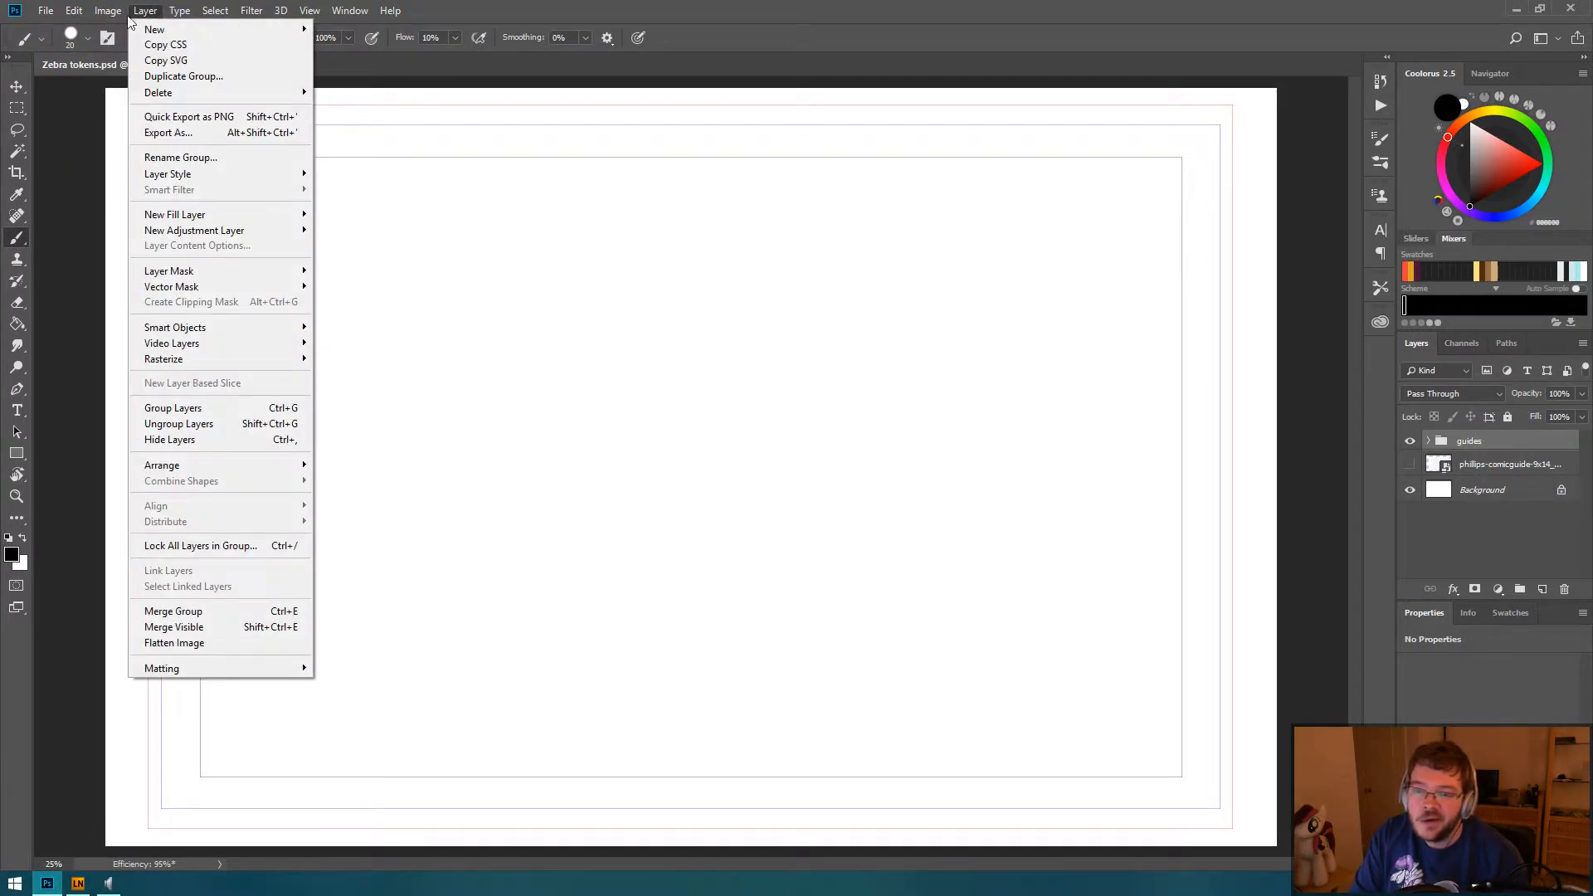
{"action": "mouse_move", "coordinate": [108, 11]}
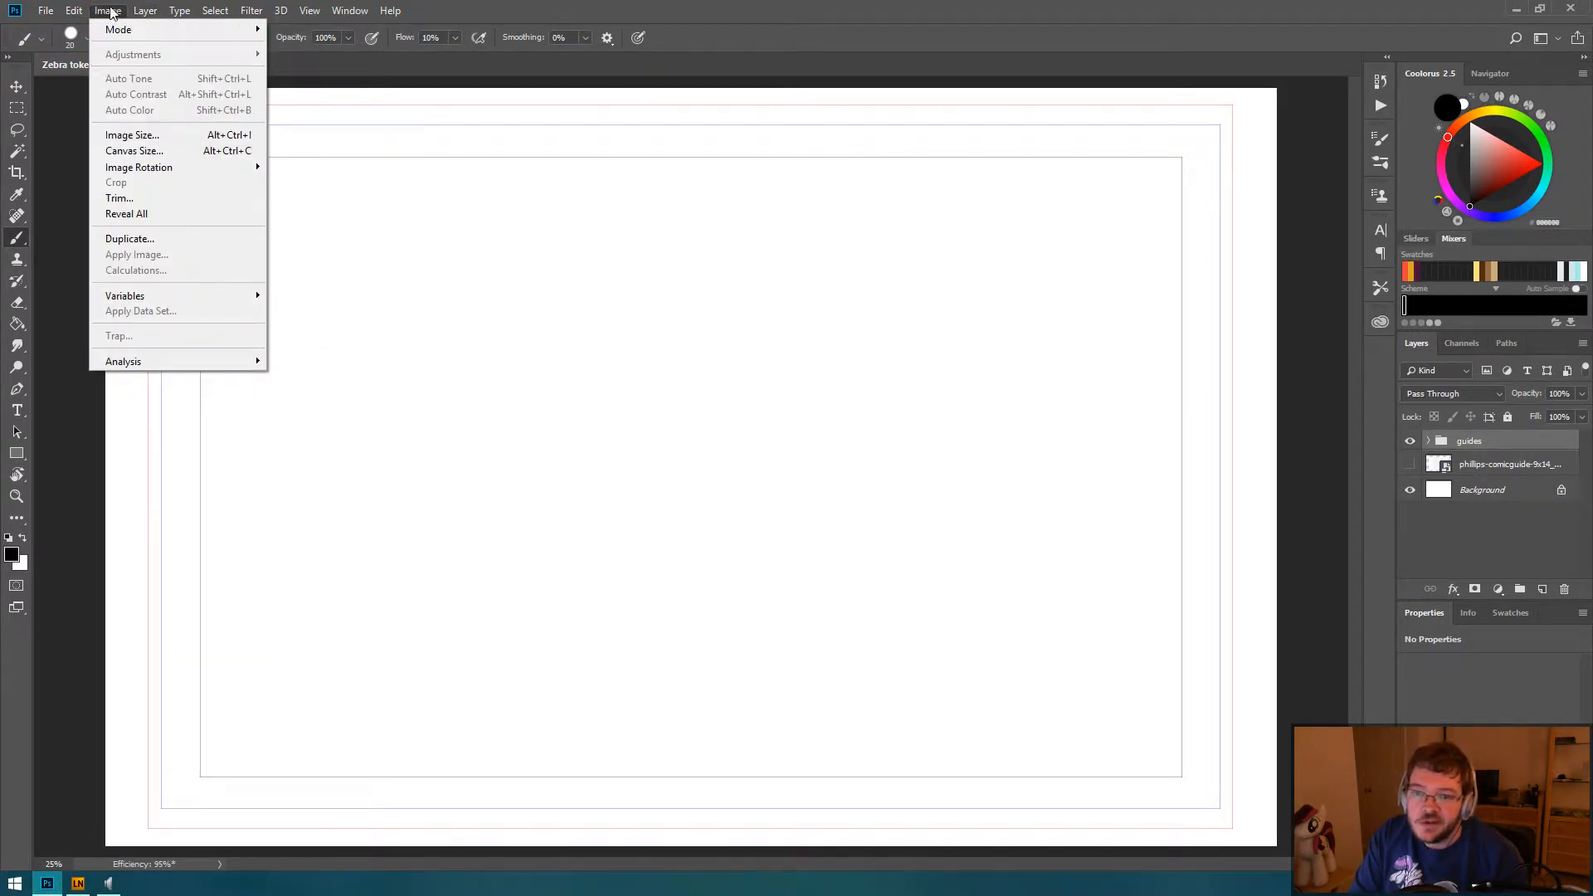
{"action": "left_click", "coordinate": [156, 147]}
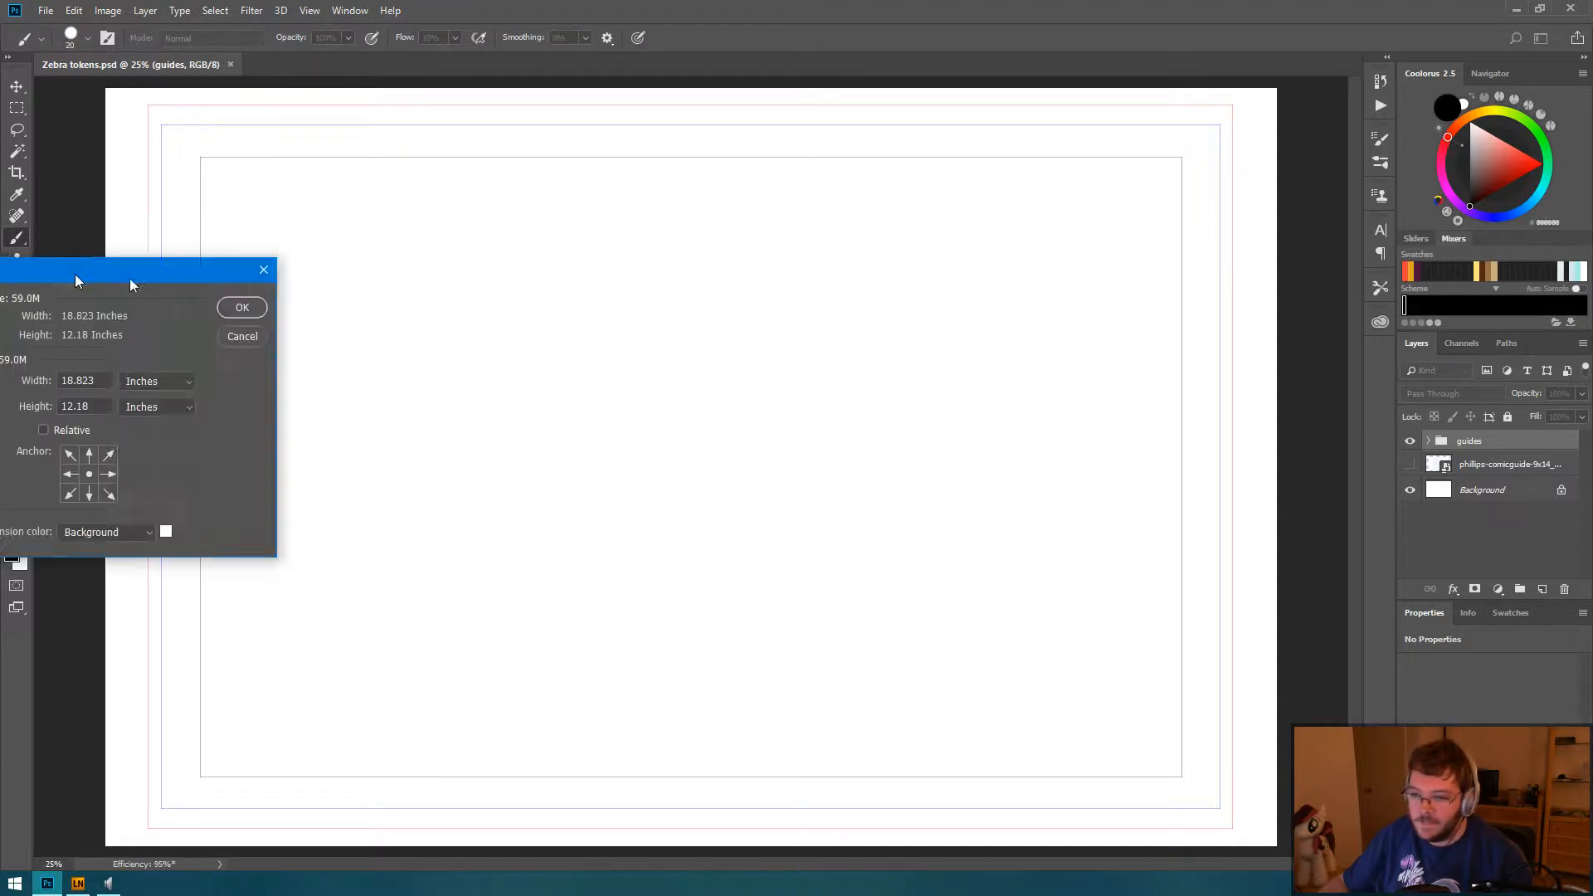
{"action": "left_click_drag", "start_coordinate": [130, 277], "coordinate": [738, 242]}
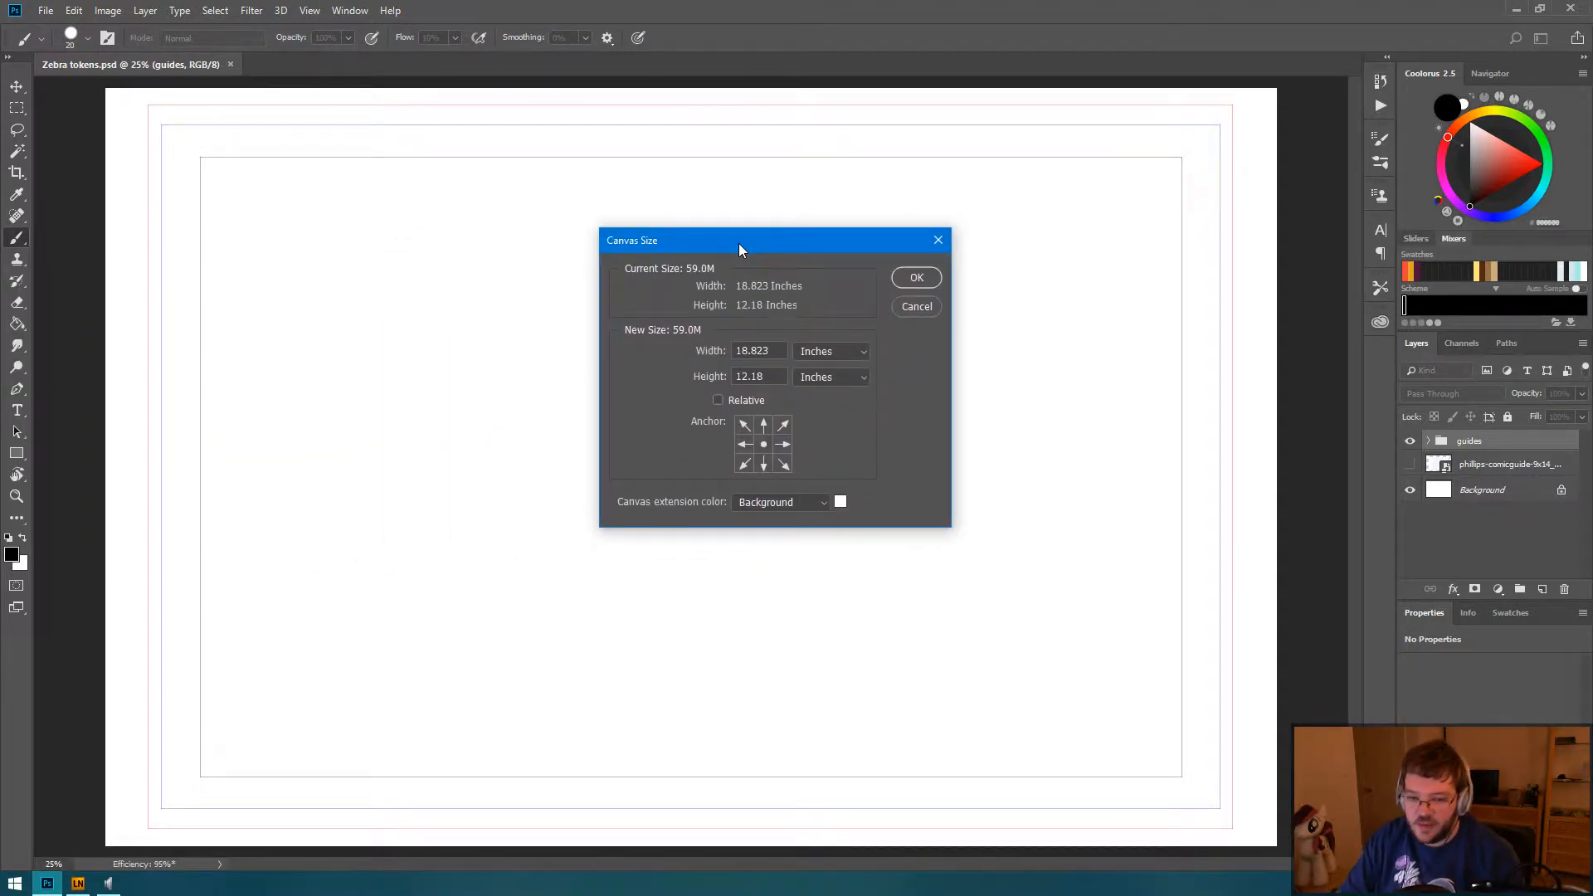
{"action": "left_click", "coordinate": [866, 353]}
{"action": "left_click", "coordinate": [818, 382]}
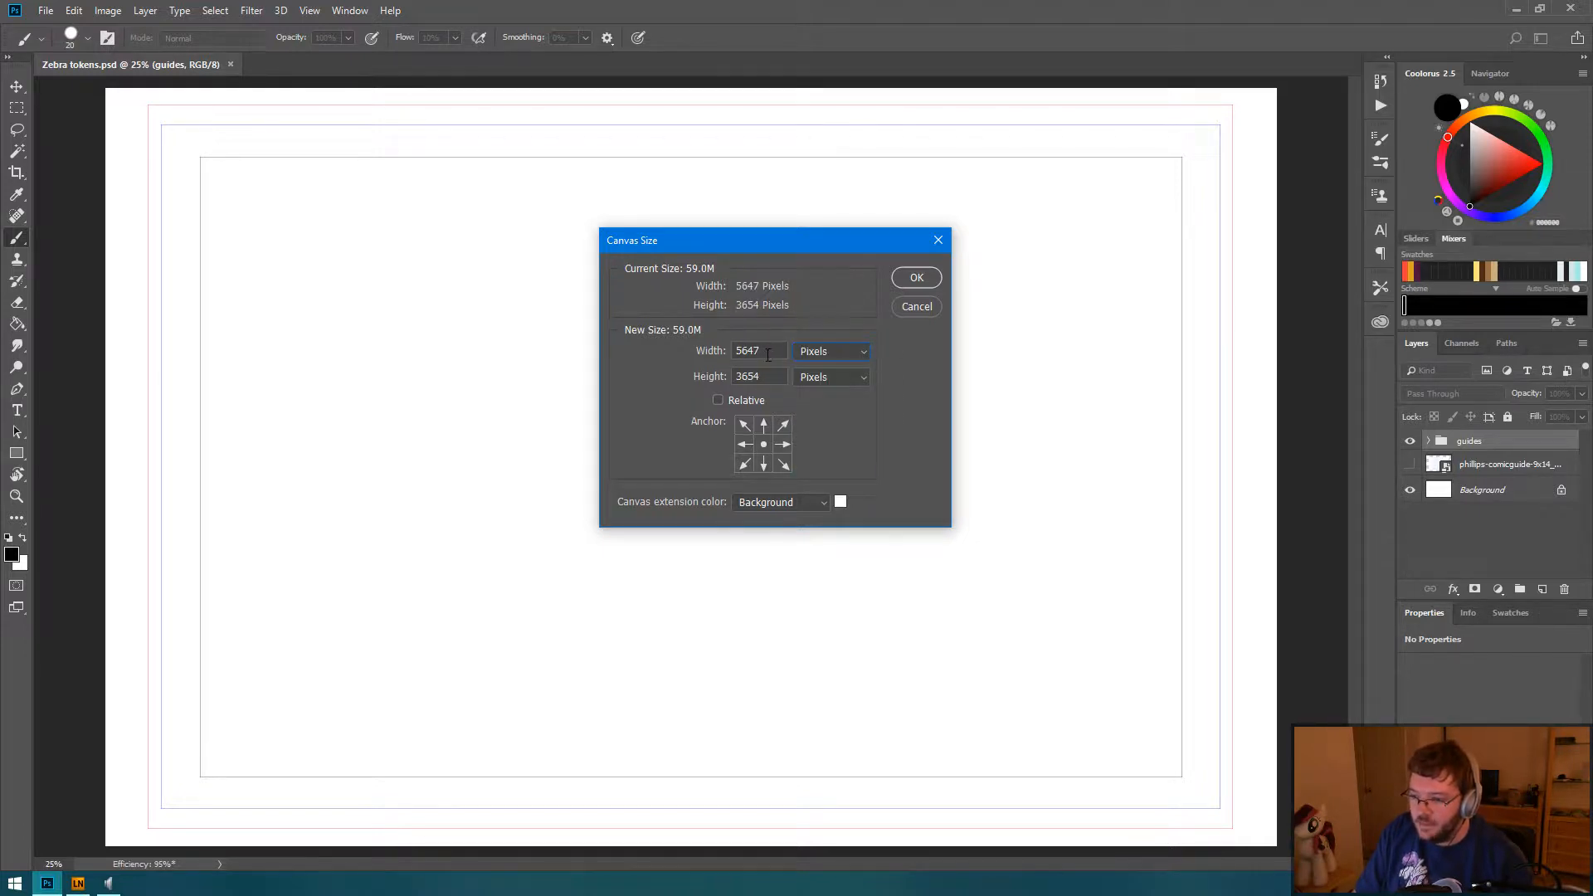
{"action": "left_click_drag", "start_coordinate": [775, 352], "coordinate": [741, 351]}
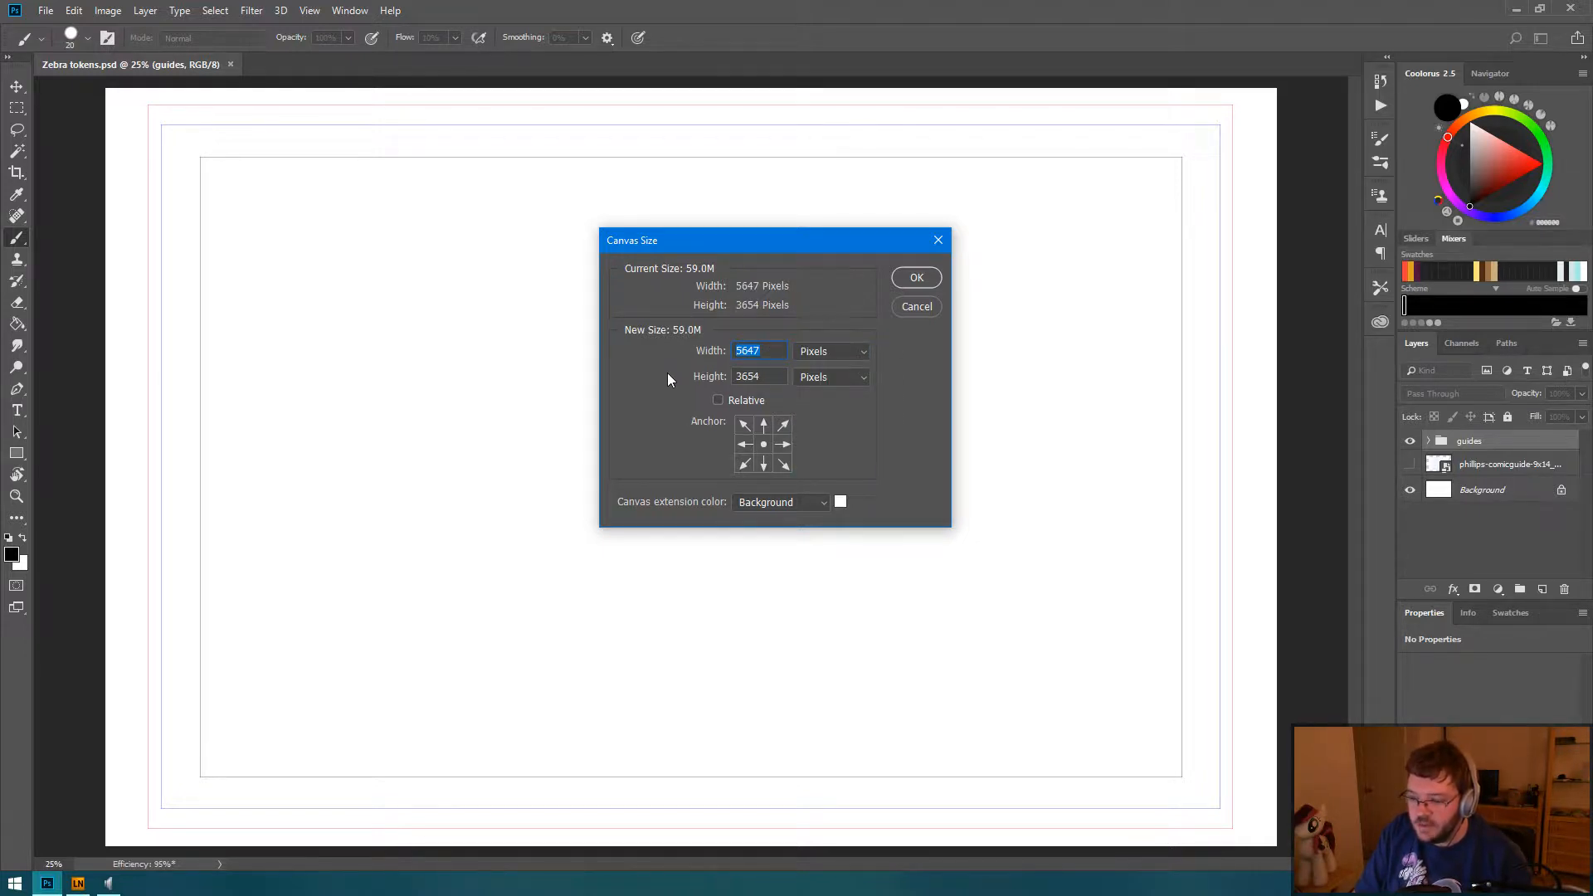
{"action": "type", "text": "36"}
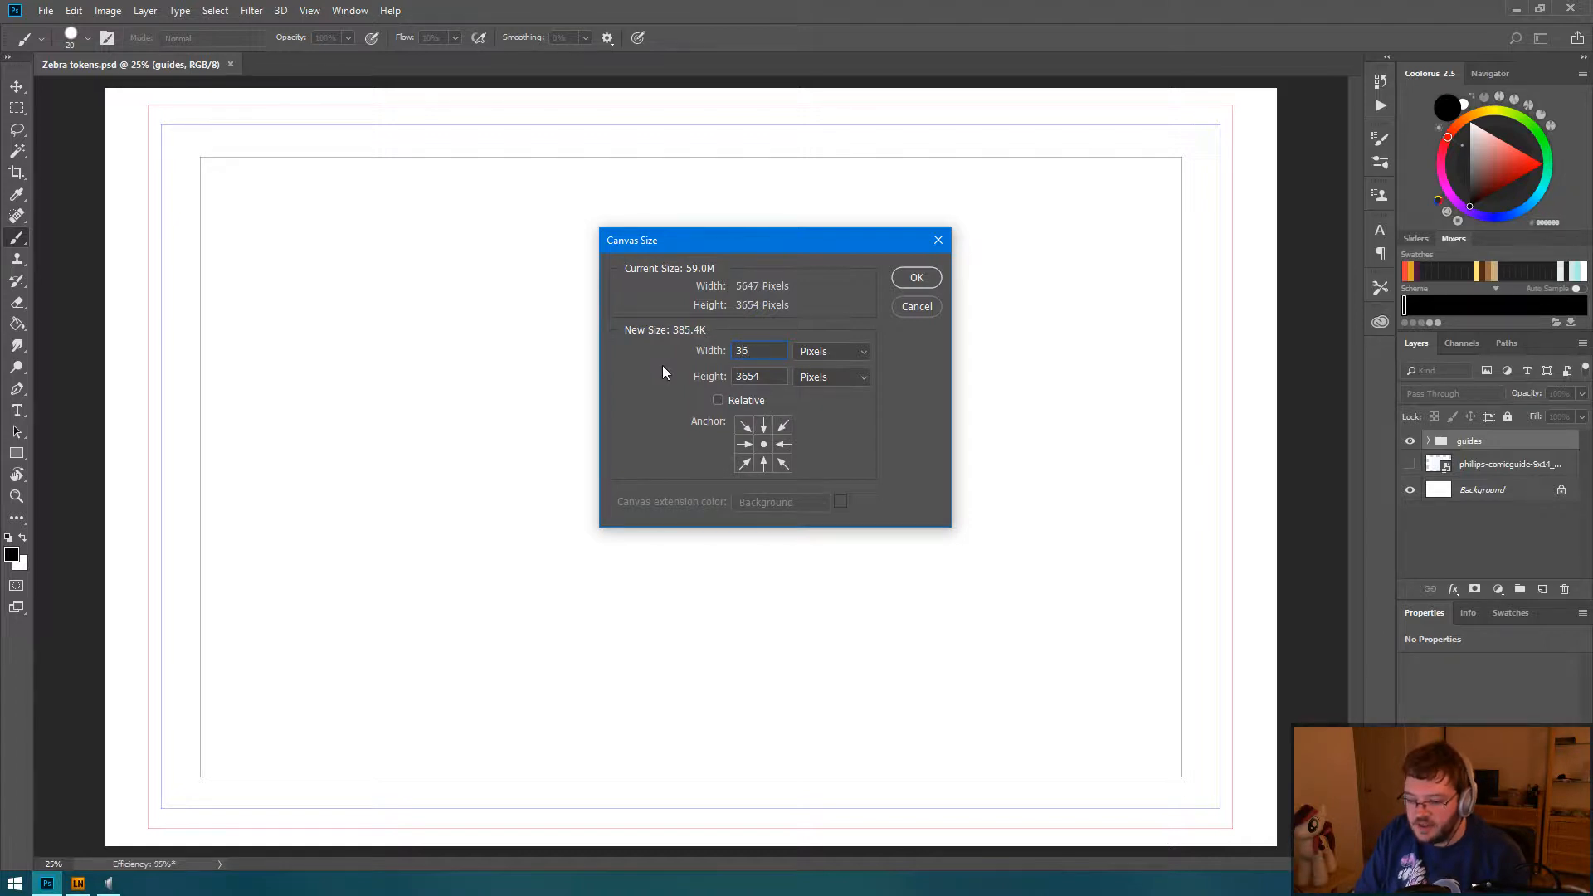
{"action": "type", "text": "54"}
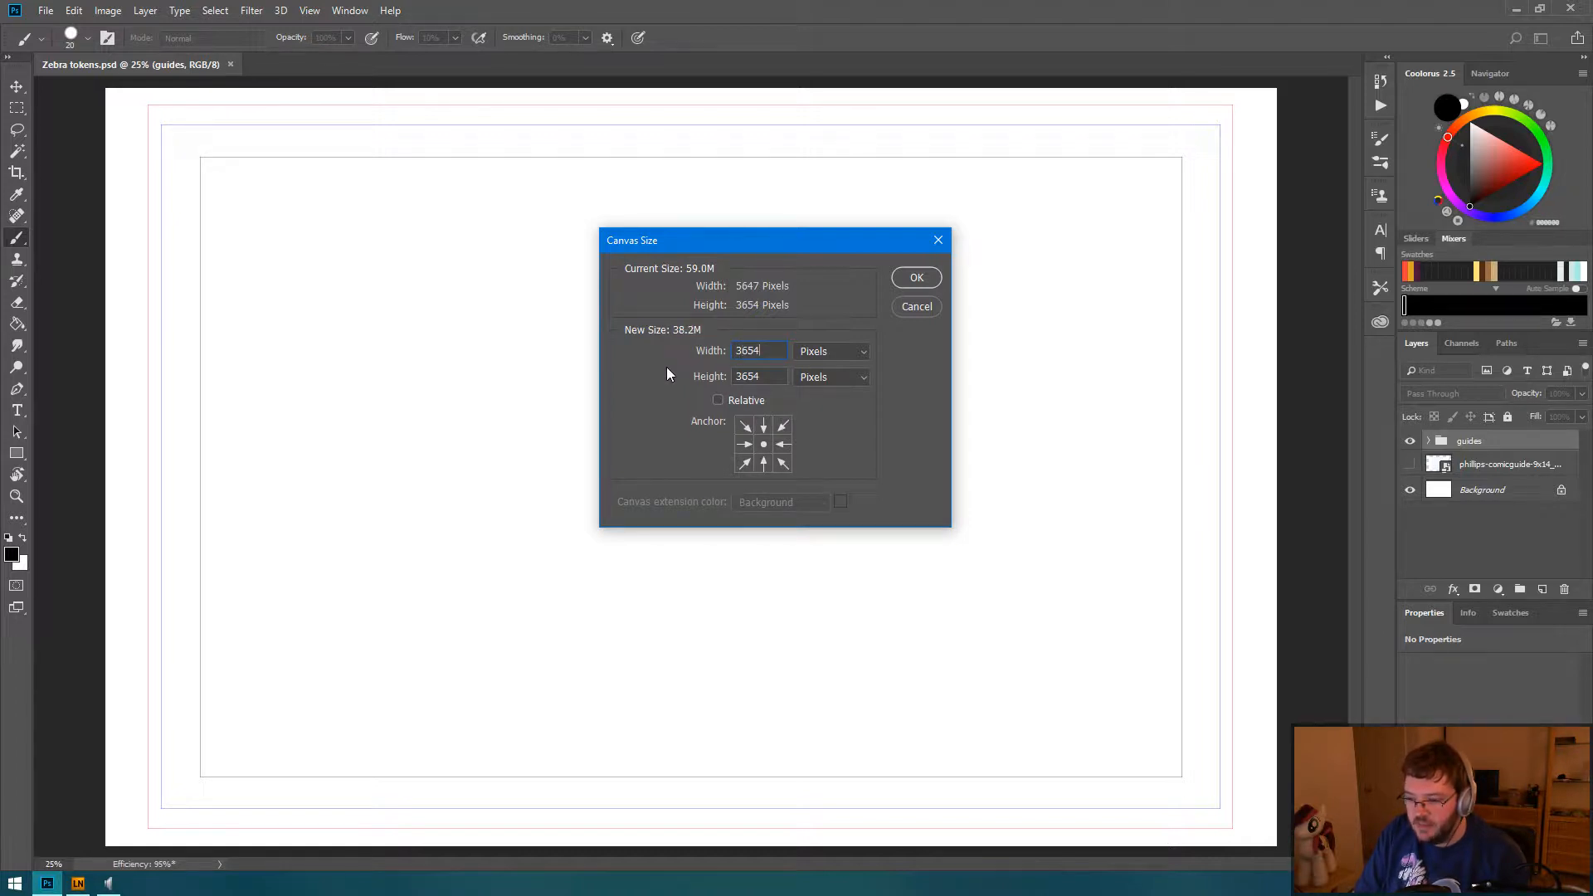
{"action": "left_click", "coordinate": [916, 280]}
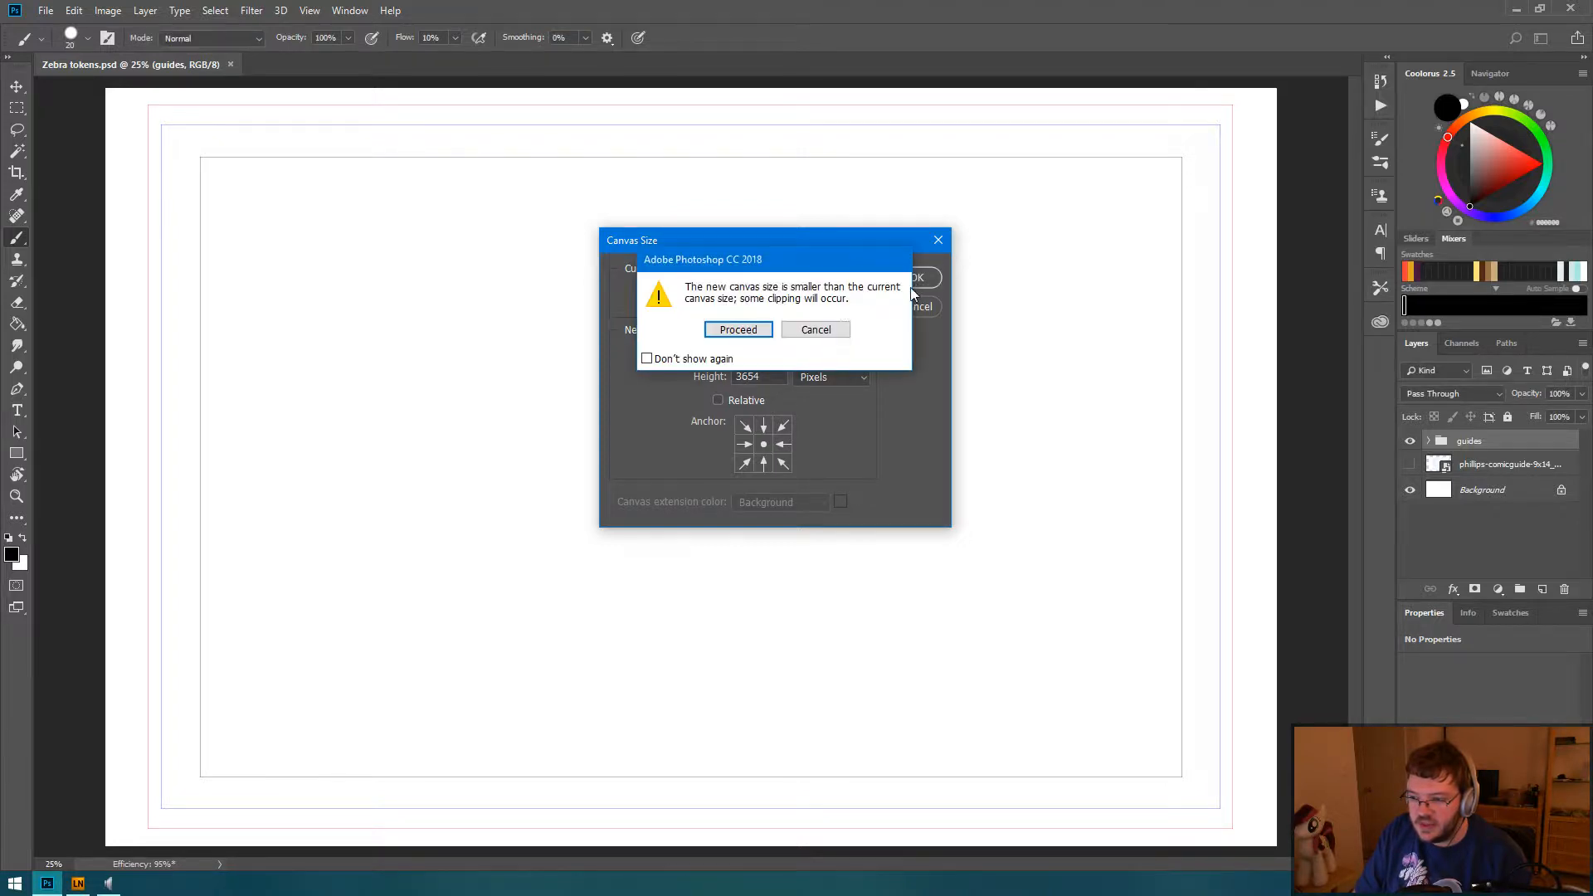
{"action": "left_click", "coordinate": [738, 330]}
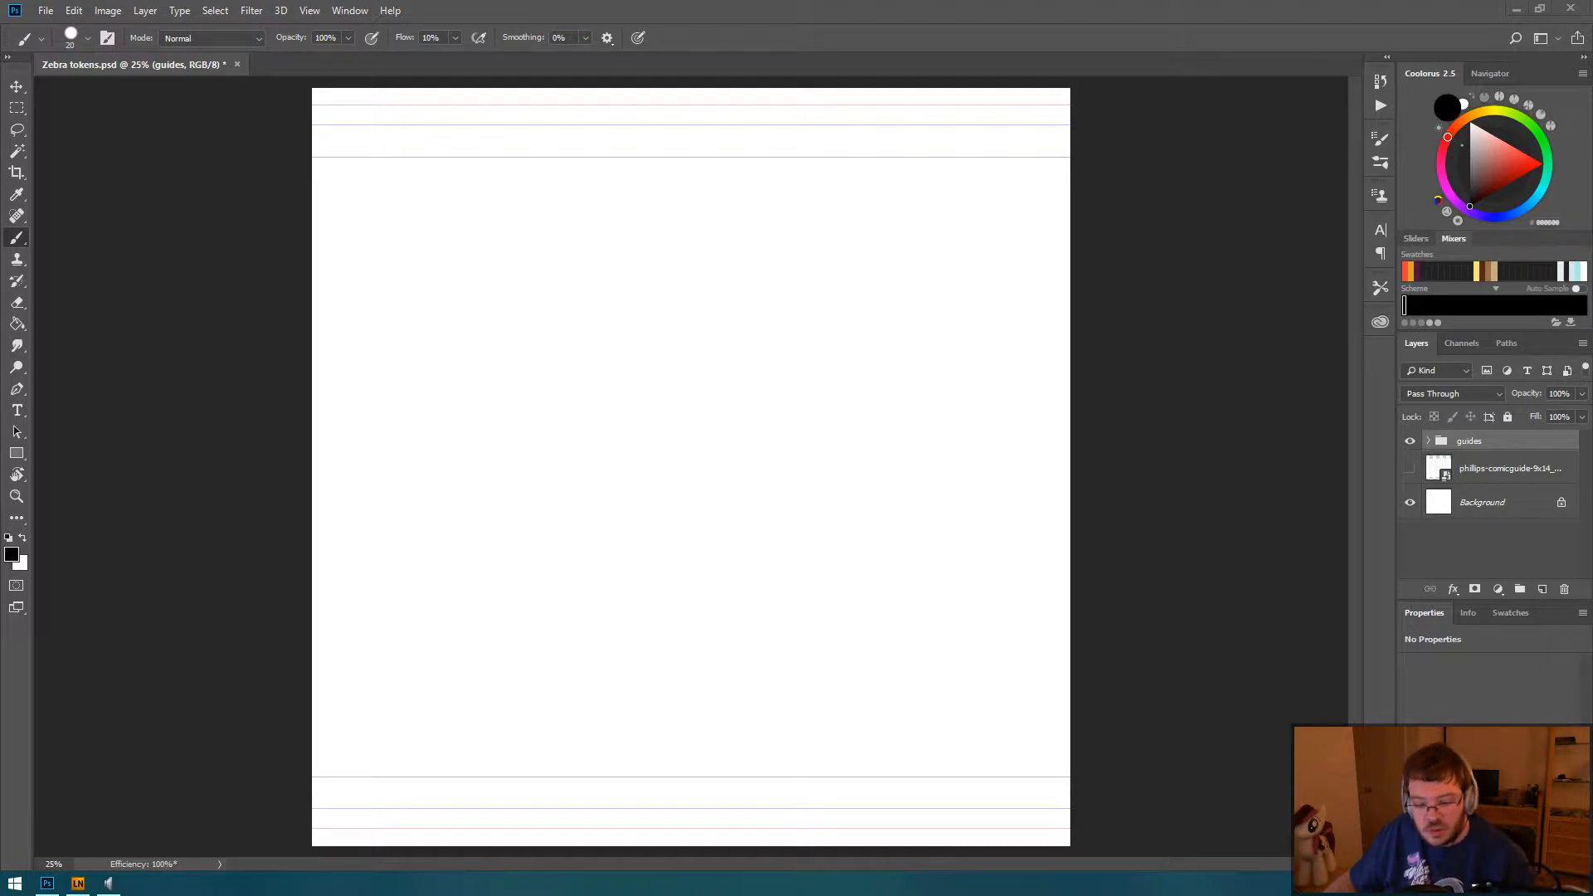
Step: Add a new empty layer above the guides group
{"action": "left_click", "coordinate": [1543, 589]}
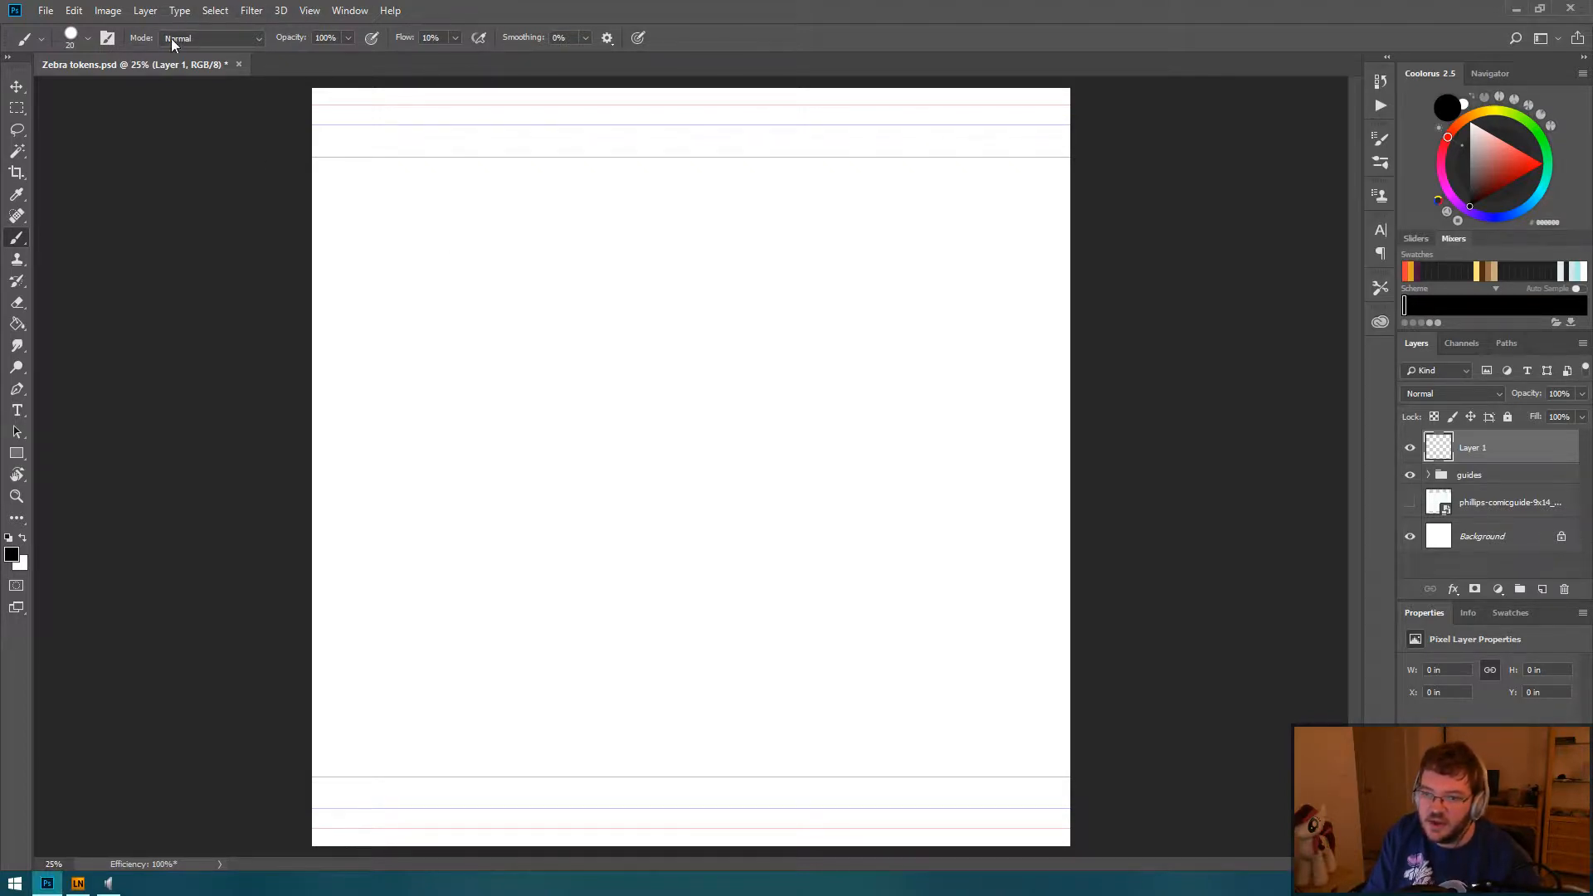
{"action": "left_click", "coordinate": [45, 11]}
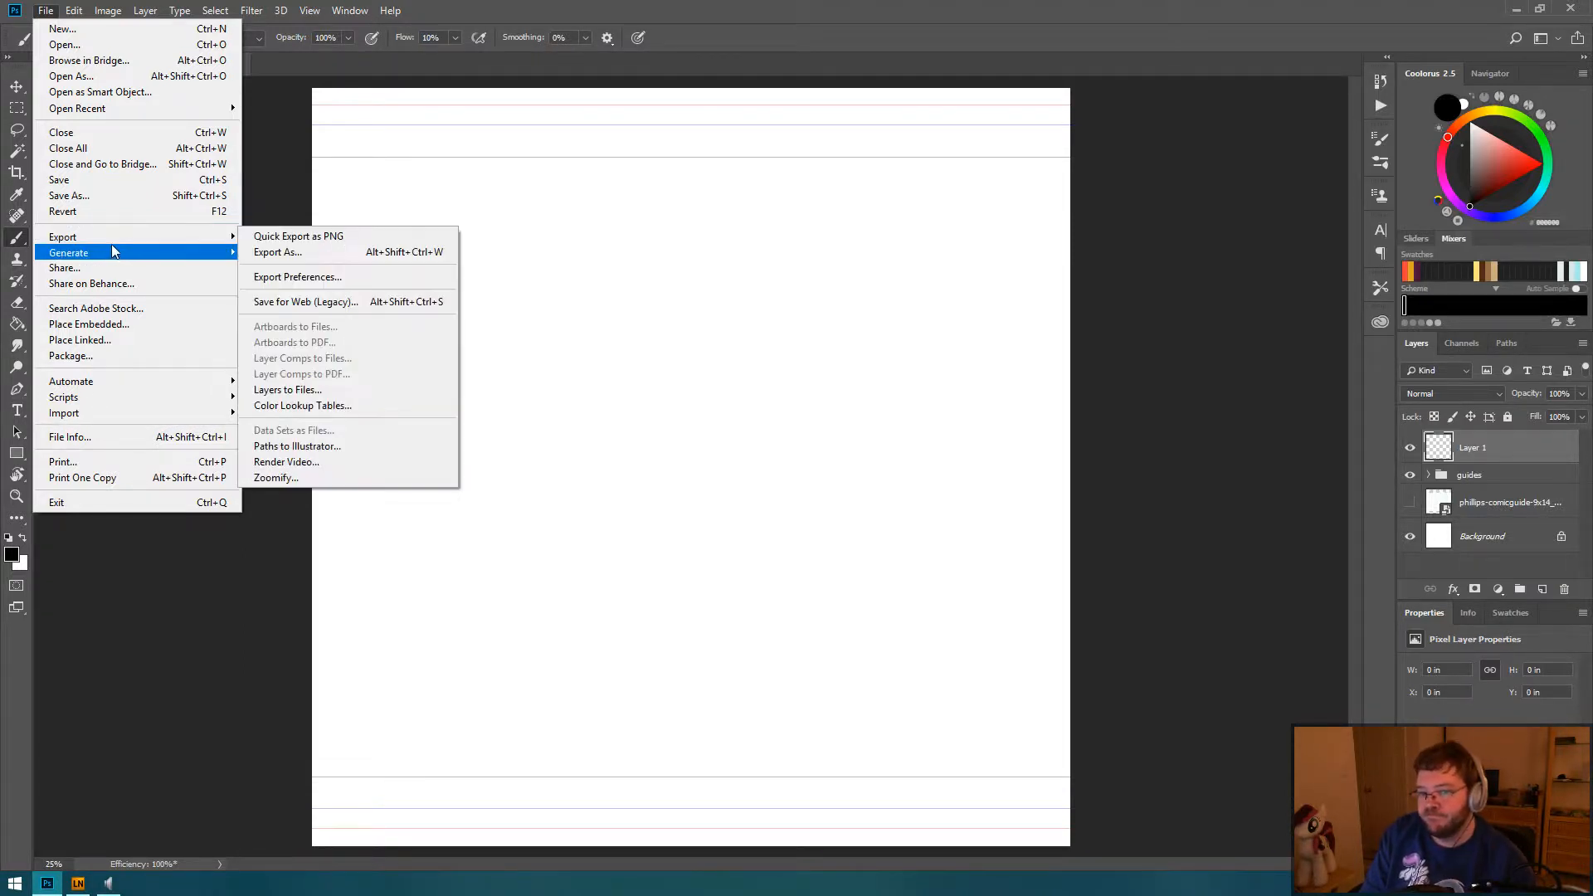
{"action": "mouse_move", "coordinate": [112, 253]}
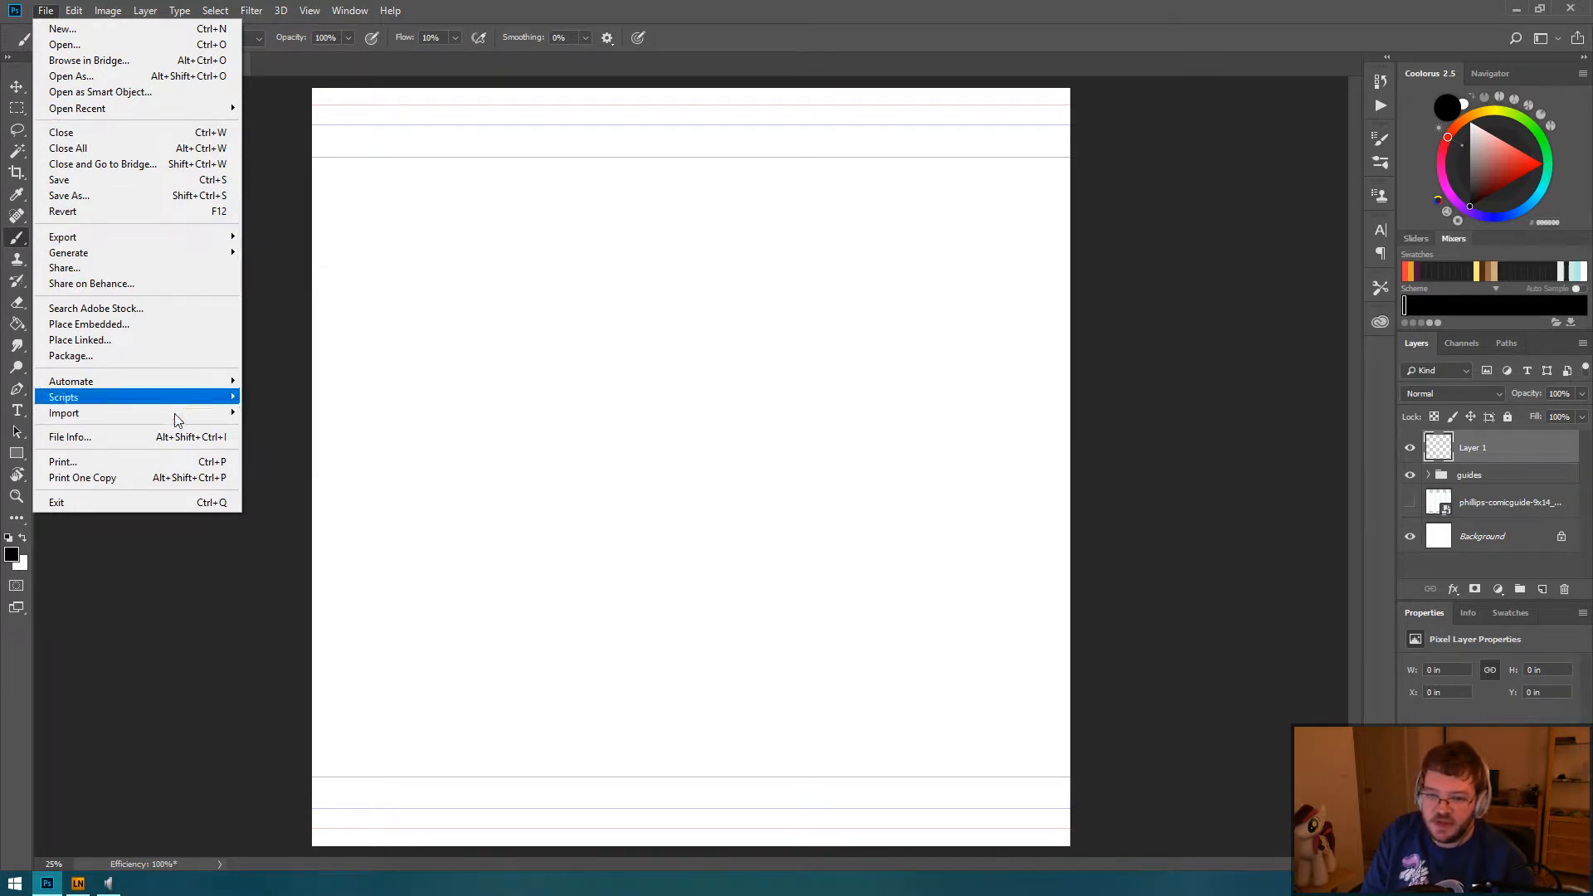
{"action": "left_click", "coordinate": [253, 625]}
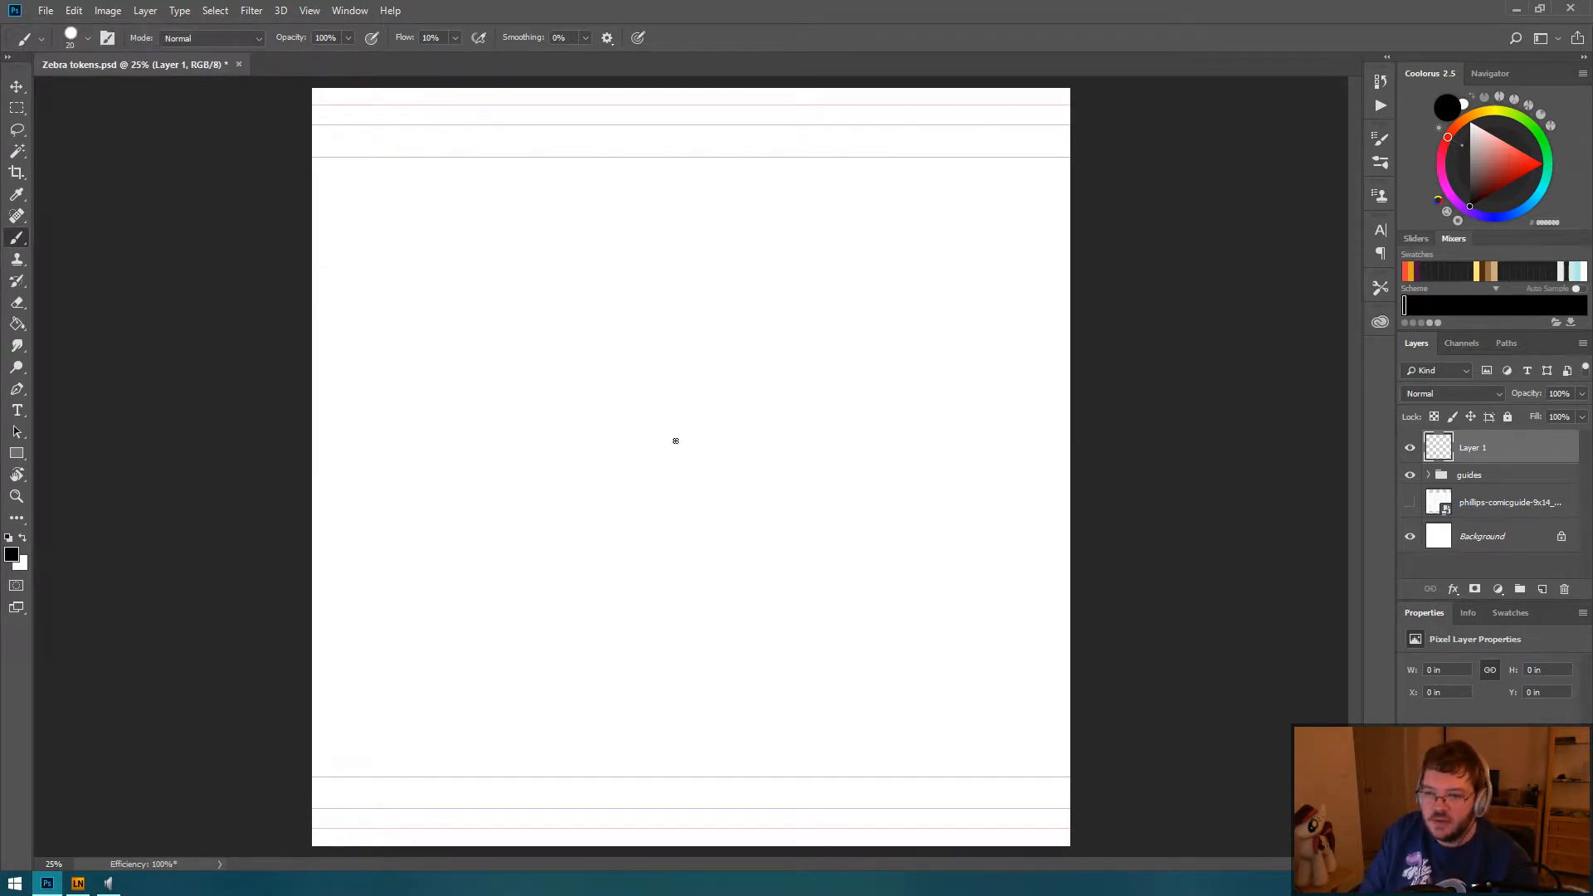
Step: Try out the brush with a few freehand scribbles on the new layer and undo them
{"action": "mouse_move", "coordinate": [485, 249]}
{"action": "left_mouse_down"}
{"action": "mouse_move", "coordinate": [644, 299]}
{"action": "mouse_move", "coordinate": [701, 476]}
{"action": "mouse_move", "coordinate": [825, 448]}
{"action": "left_mouse_up"}
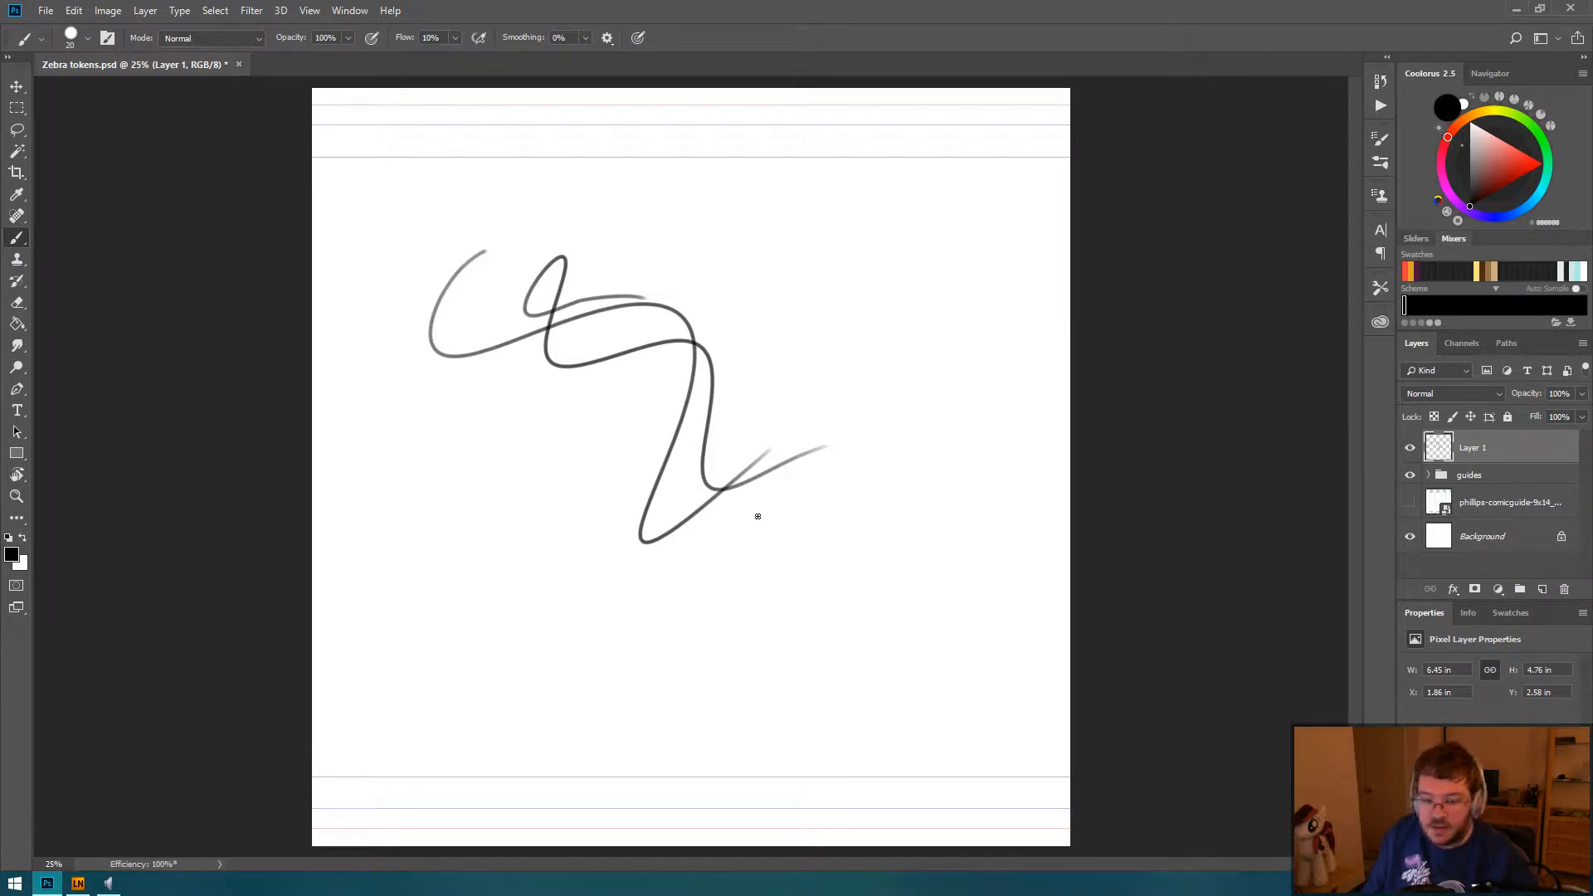
{"action": "key", "text": "ctrl+z"}
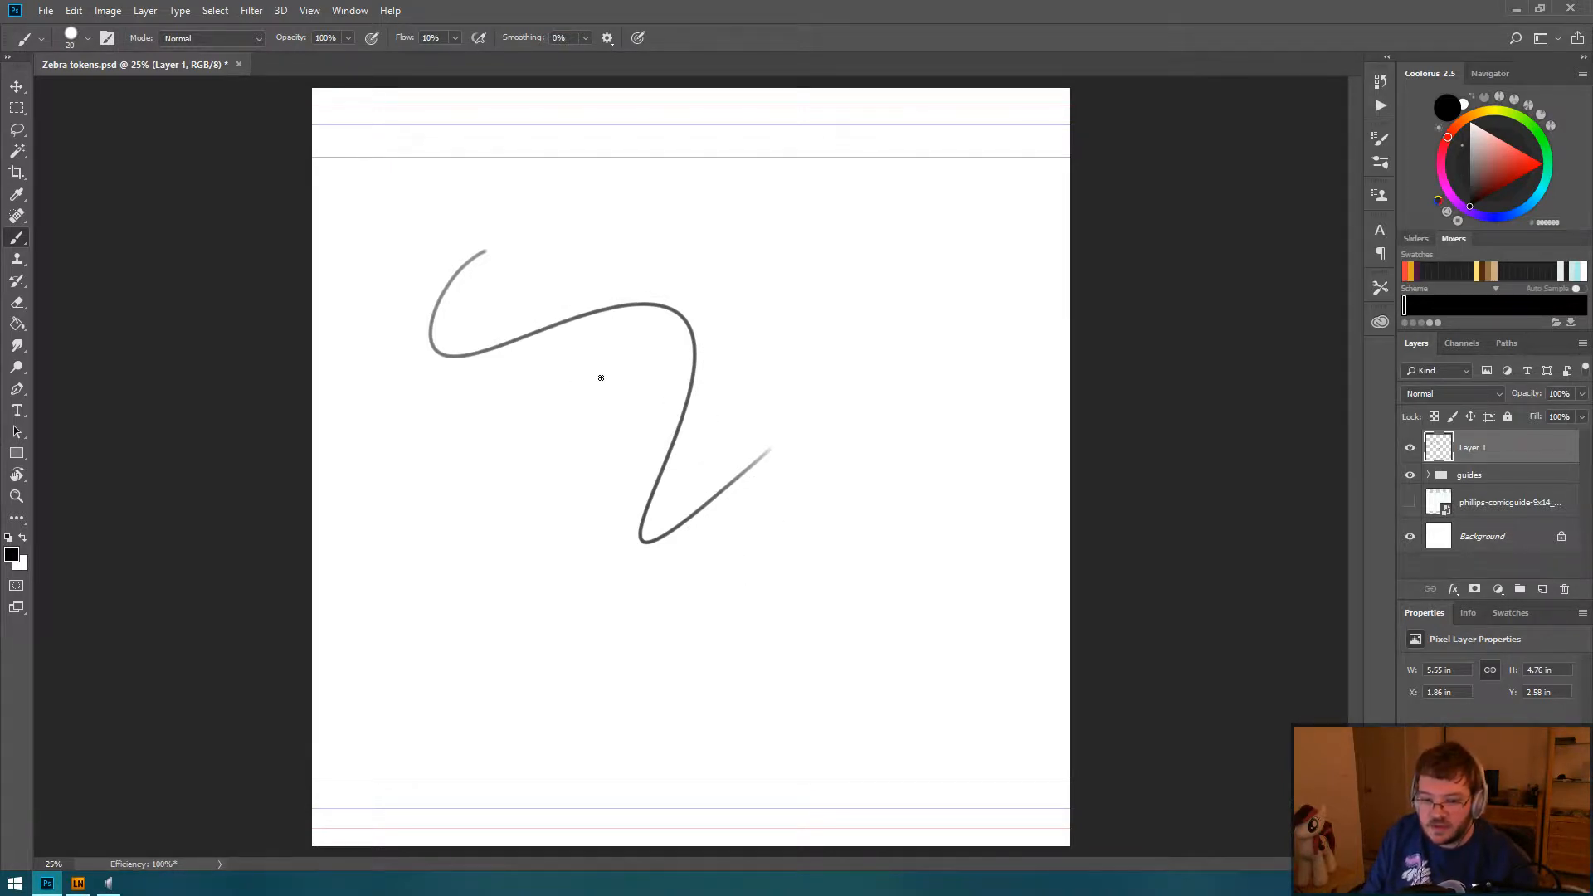
{"action": "key", "text": "ctrl+z"}
{"action": "mouse_move", "coordinate": [540, 316]}
{"action": "left_mouse_down"}
{"action": "mouse_move", "coordinate": [448, 483]}
{"action": "mouse_move", "coordinate": [585, 487]}
{"action": "mouse_move", "coordinate": [717, 548]}
{"action": "mouse_move", "coordinate": [893, 548]}
{"action": "mouse_move", "coordinate": [855, 540]}
{"action": "left_mouse_up"}
{"action": "key", "text": "ctrl+z"}
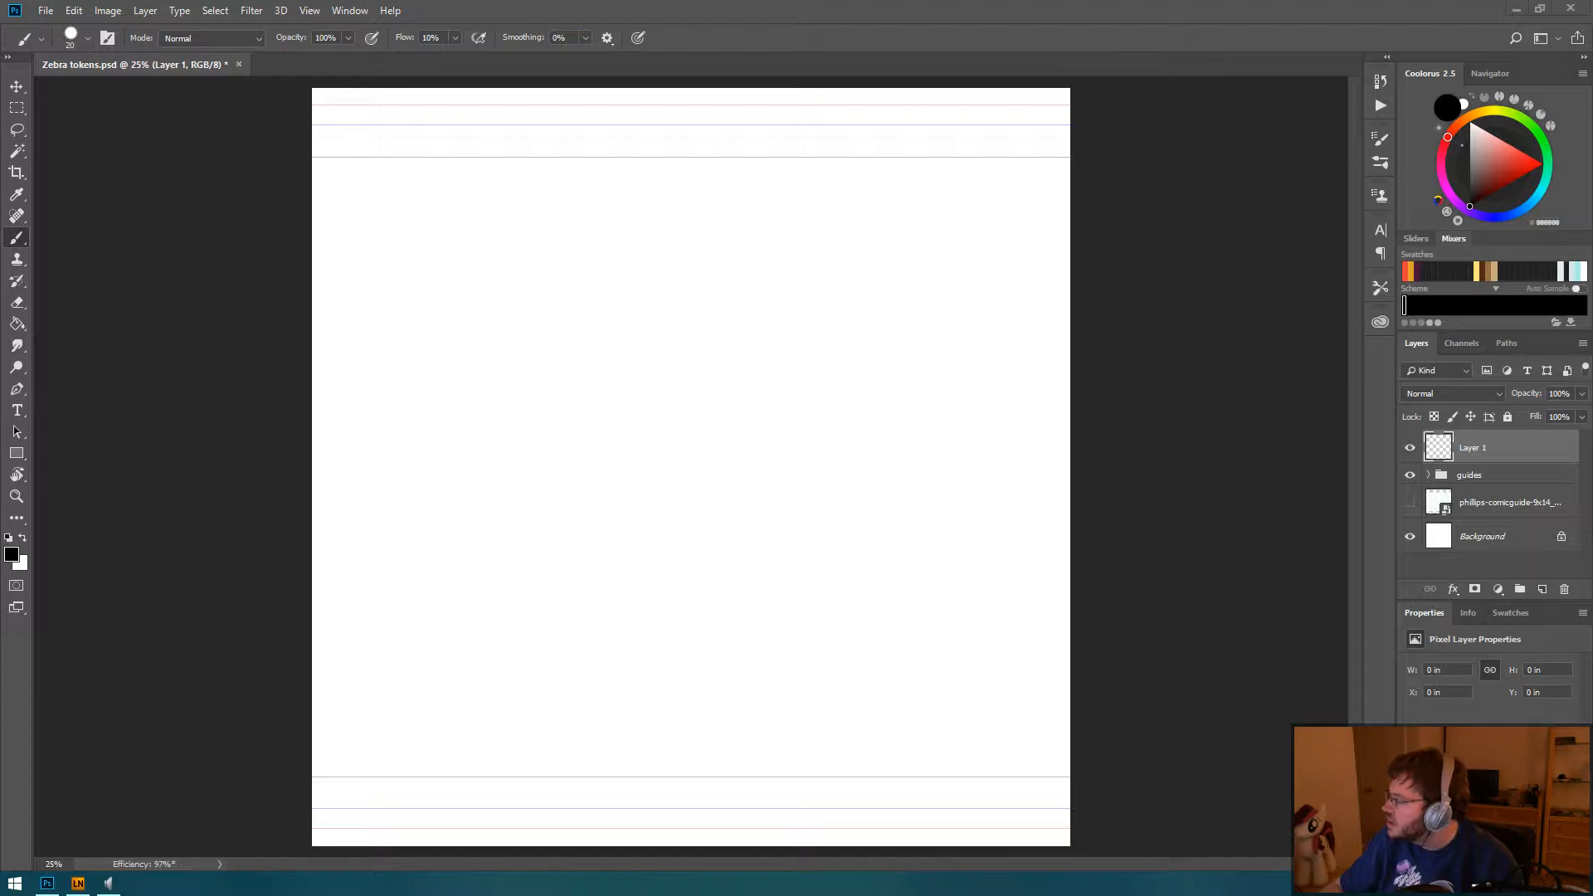
Step: Bring the browser over the canvas to view the zebra reference image on Derpibooru, and return to Photoshop
{"action": "left_click_drag", "start_coordinate": [2, 22], "coordinate": [892, 23]}
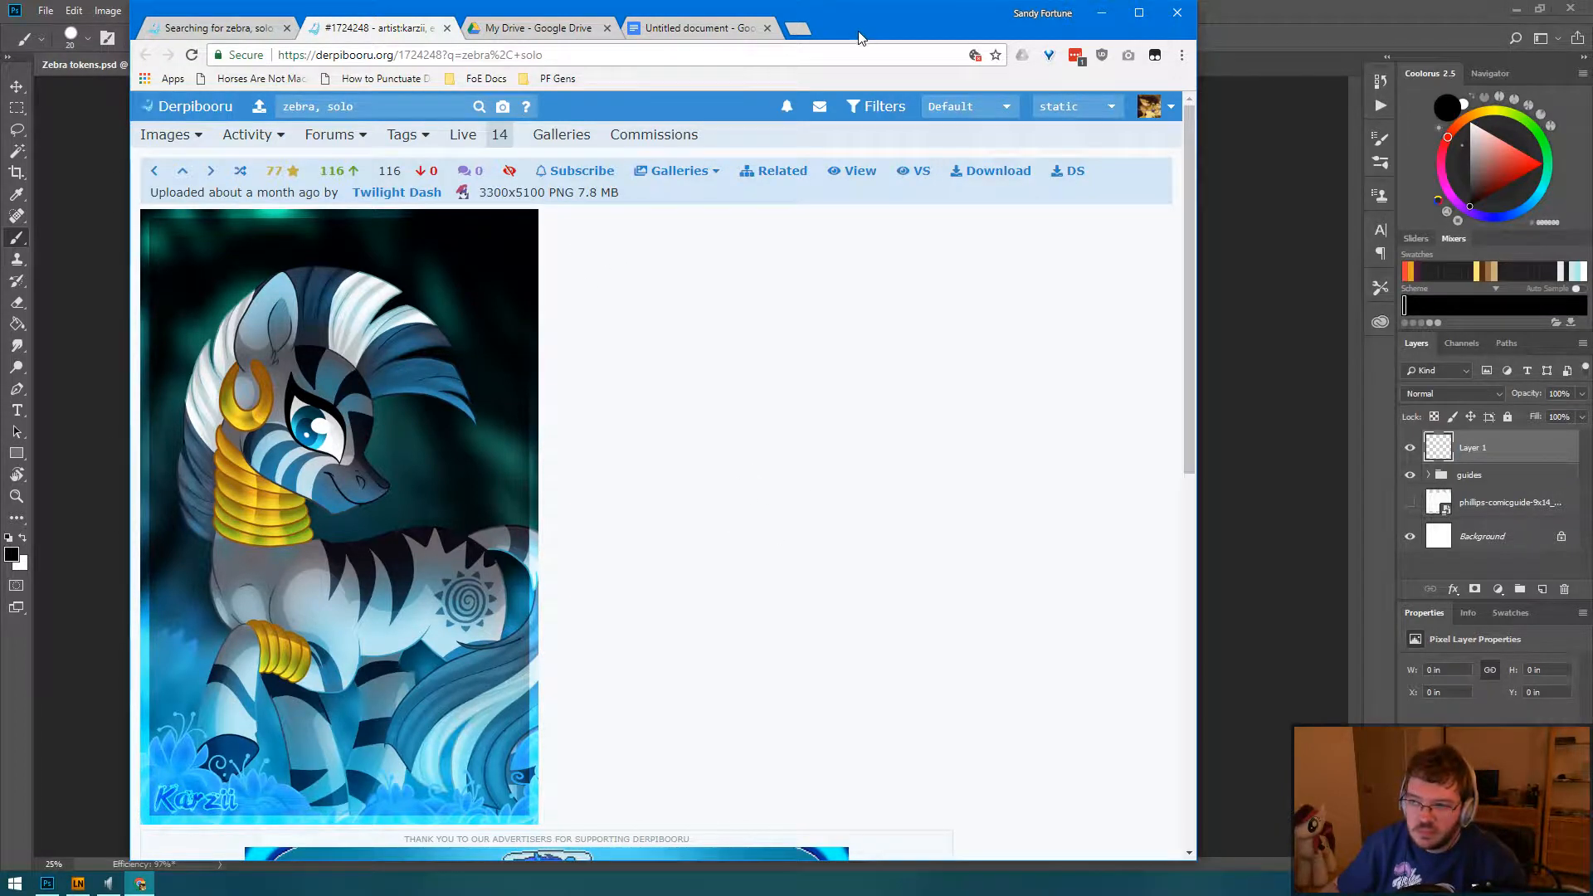
{"action": "left_click_drag", "start_coordinate": [859, 25], "coordinate": [0, 16]}
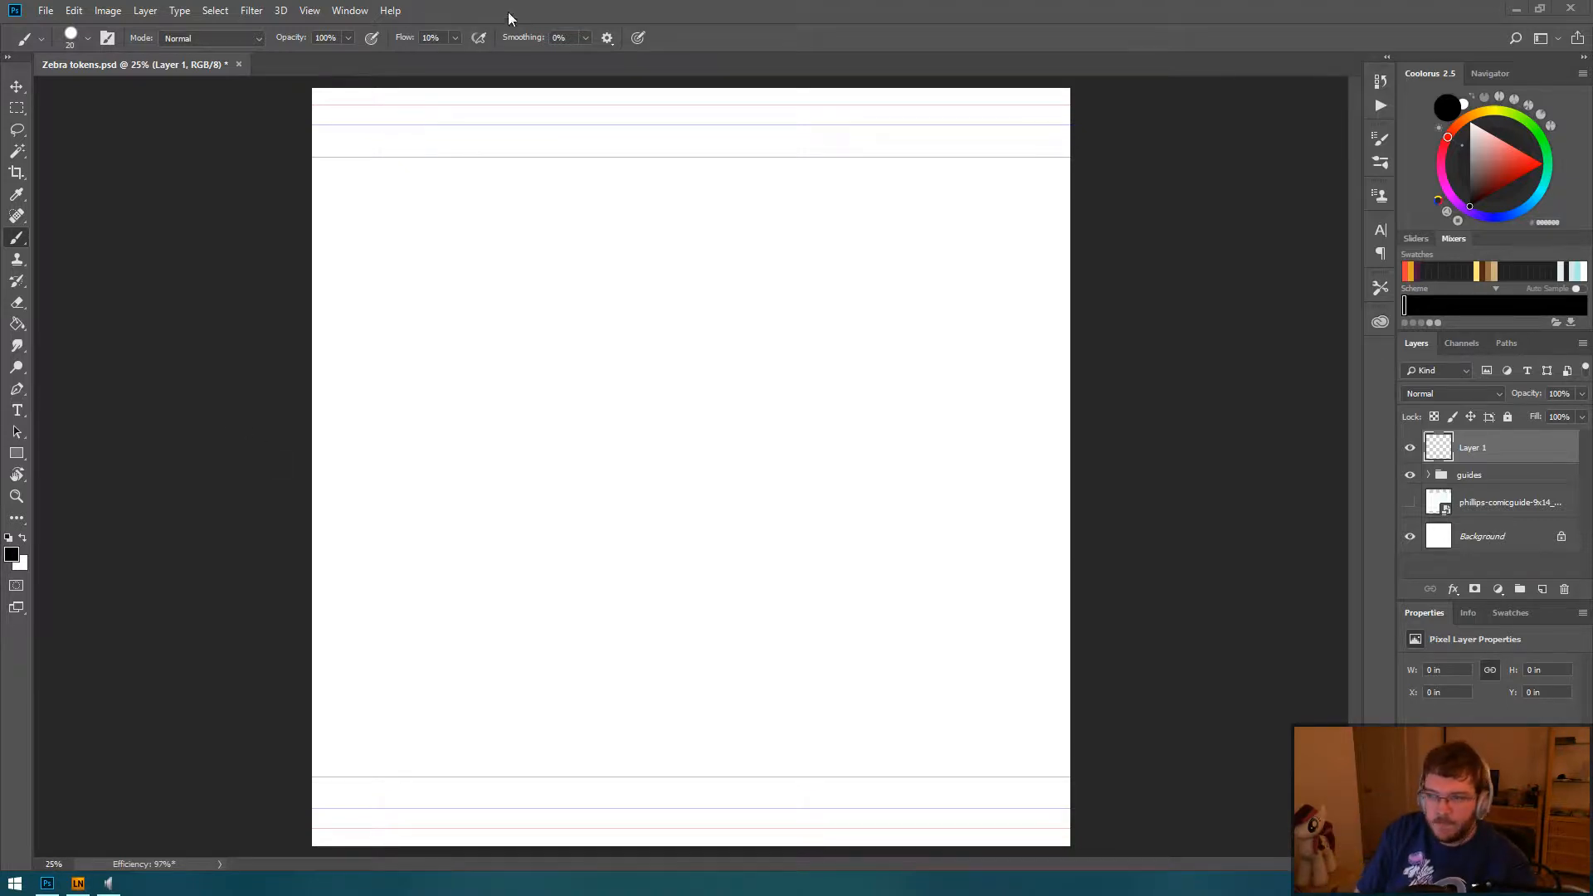
{"action": "left_click", "coordinate": [612, 21]}
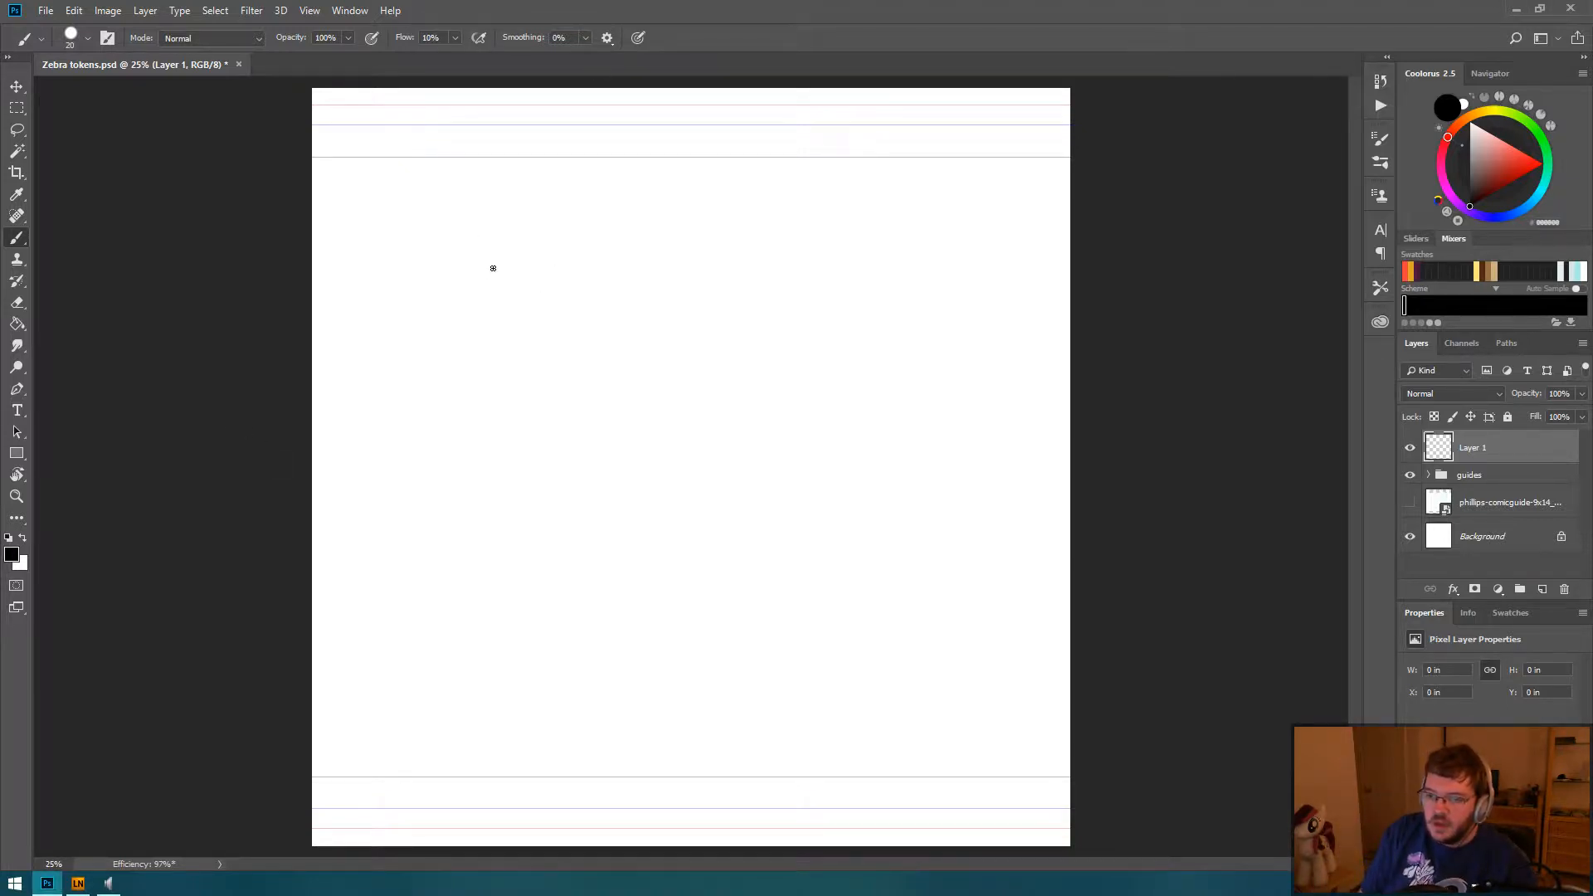
Step: Sketch a rough circle about 2.8 by 2.6 inches in the canvas's upper left area and clear it from the layer
{"action": "mouse_move", "coordinate": [480, 198]}
{"action": "left_mouse_down"}
{"action": "mouse_move", "coordinate": [444, 338]}
{"action": "mouse_move", "coordinate": [490, 196]}
{"action": "mouse_move", "coordinate": [605, 238]}
{"action": "left_mouse_up"}
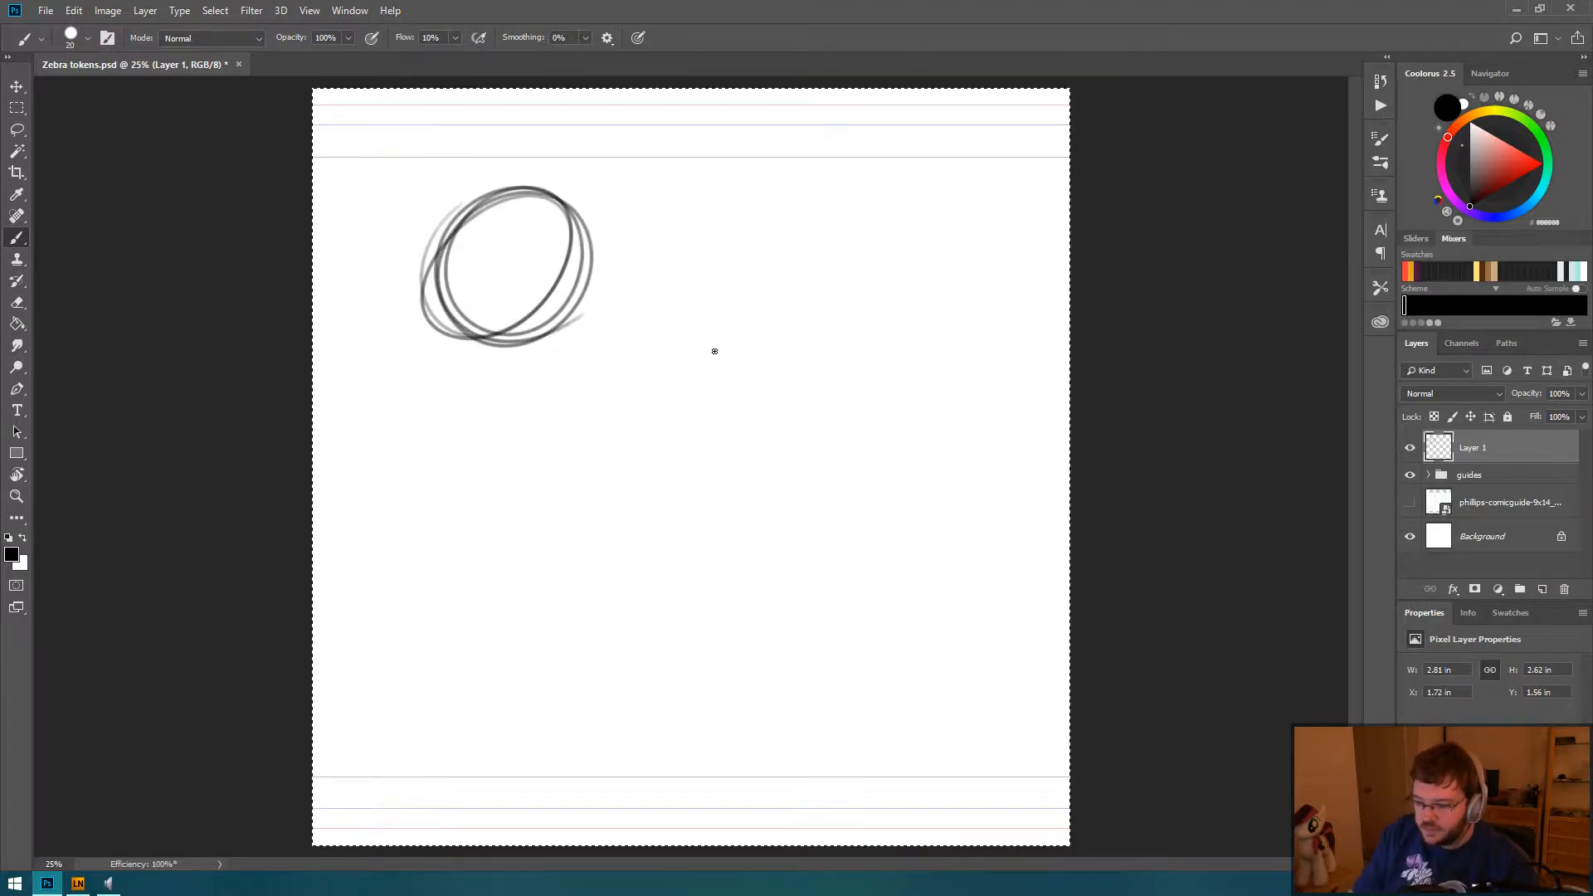
{"action": "key", "text": "ctrl+a"}
{"action": "key", "text": "Delete"}
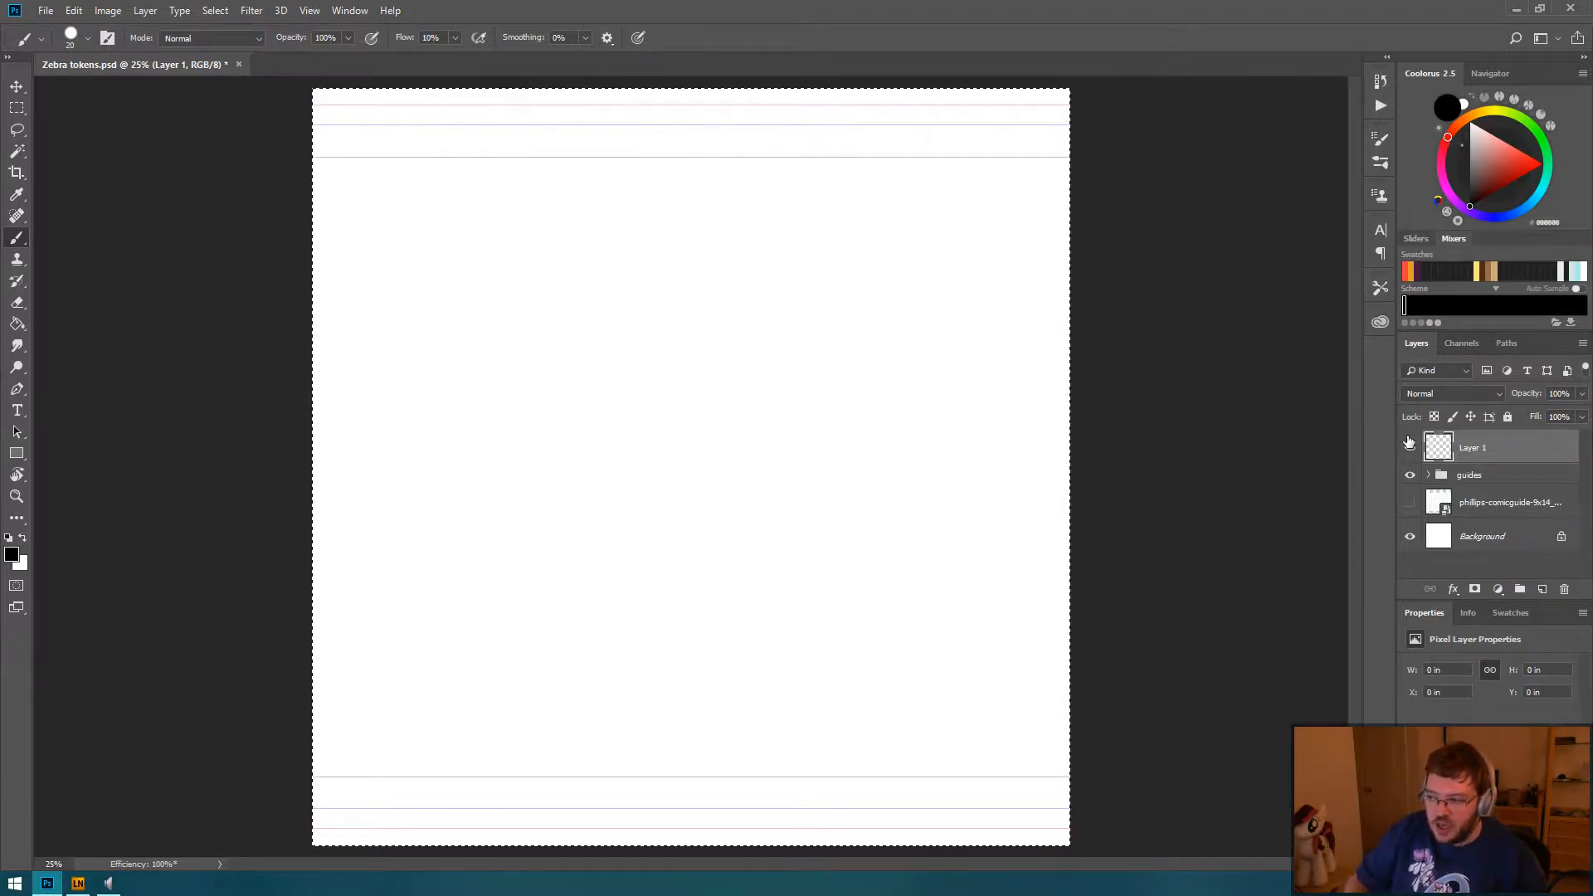
Step: Hide the guides group and make the Background layer active with no canvas selection
{"action": "left_click", "coordinate": [1411, 476]}
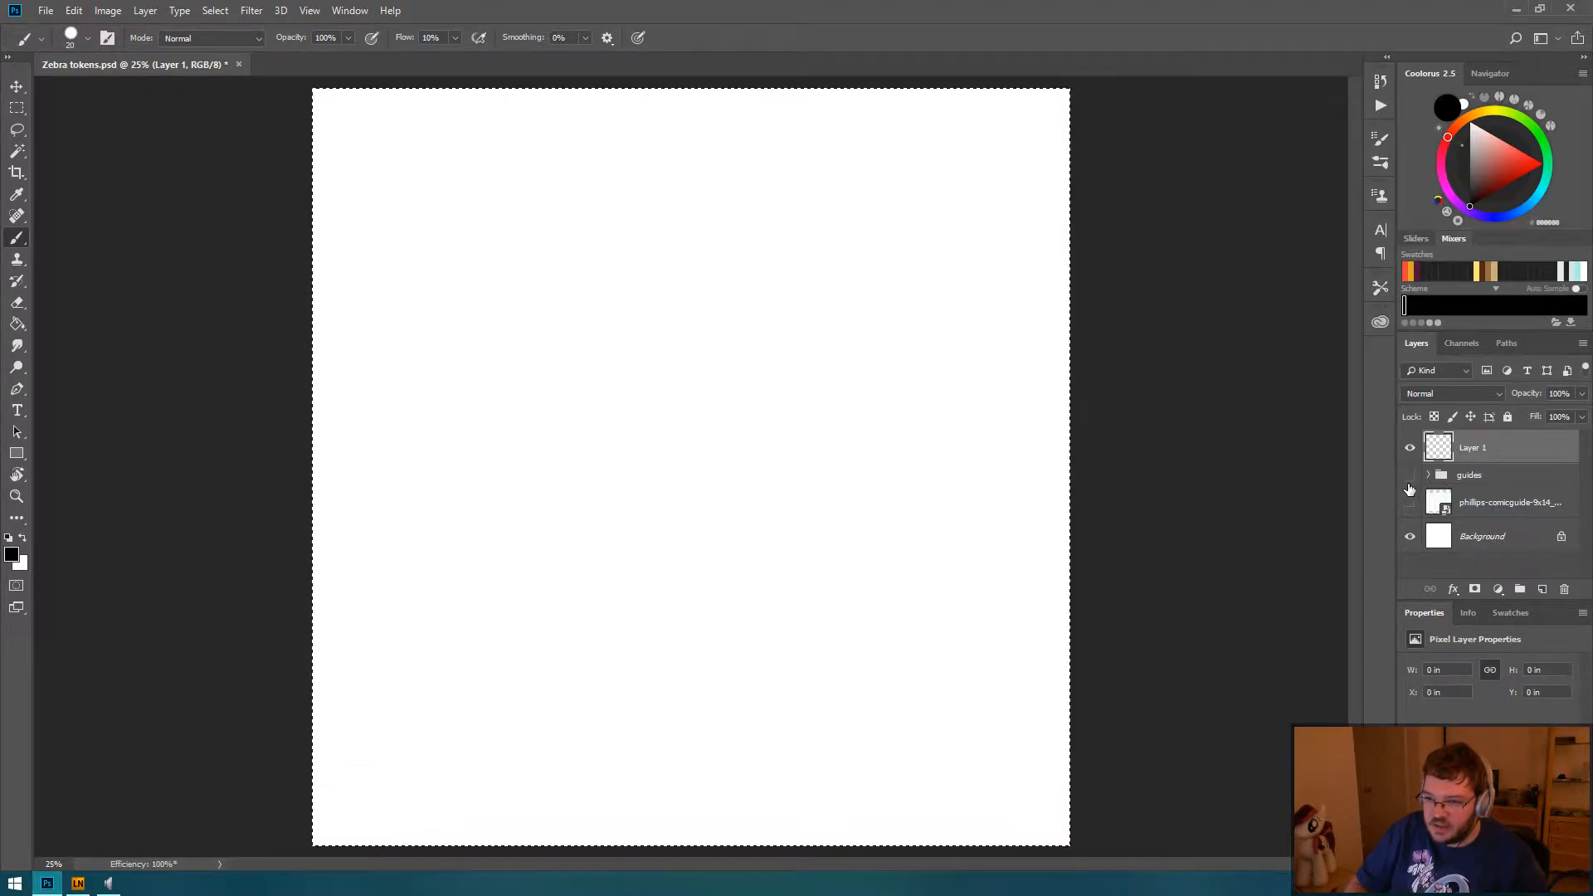
{"action": "left_click", "coordinate": [1410, 536]}
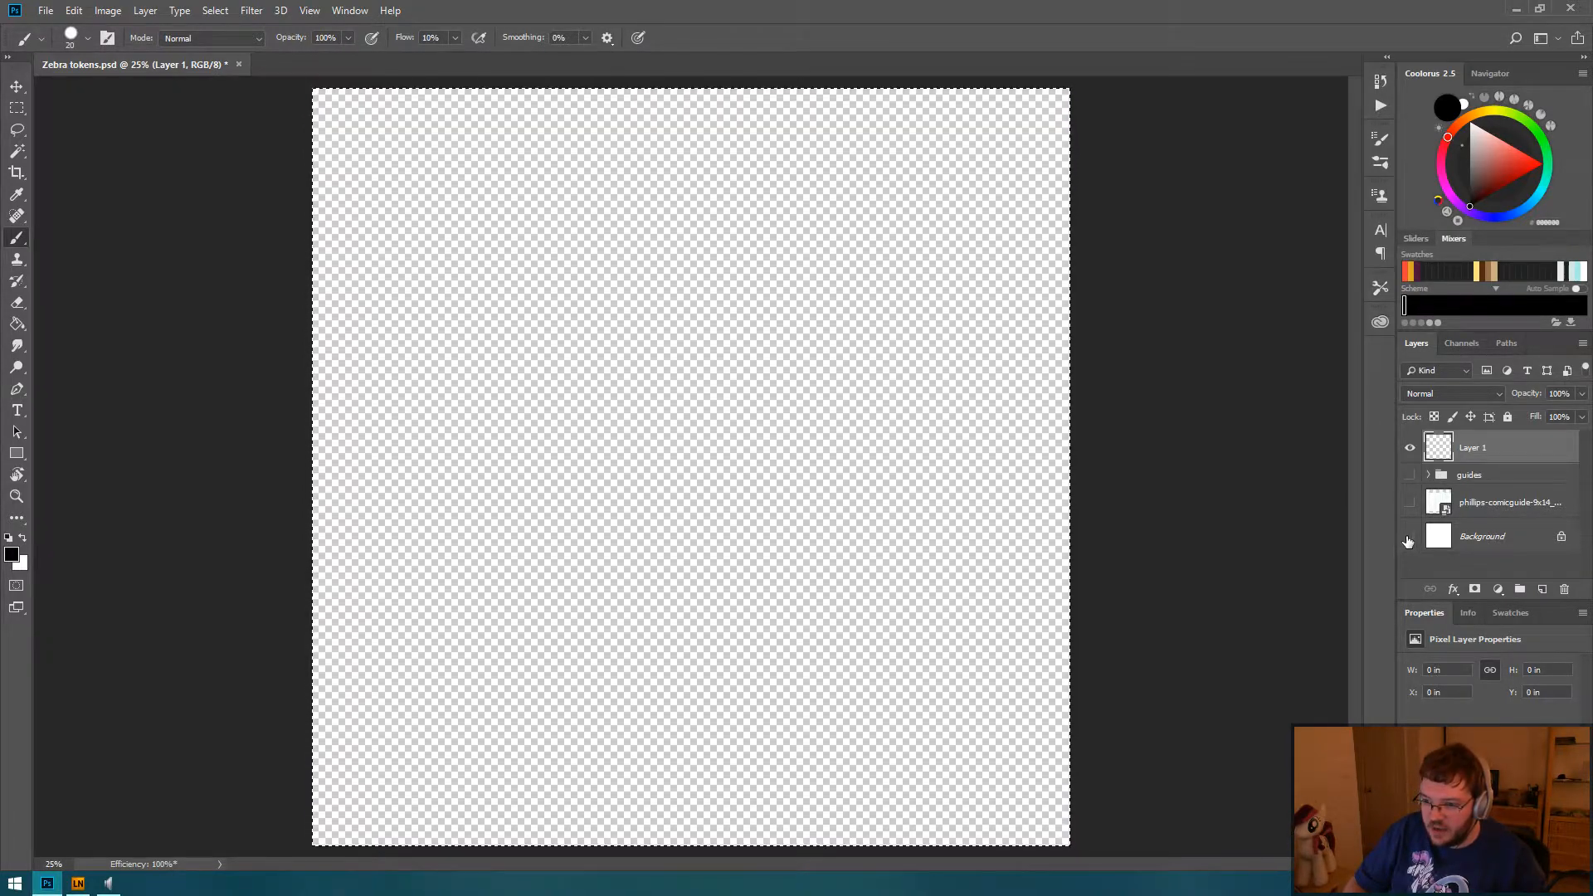
{"action": "left_click", "coordinate": [1409, 537]}
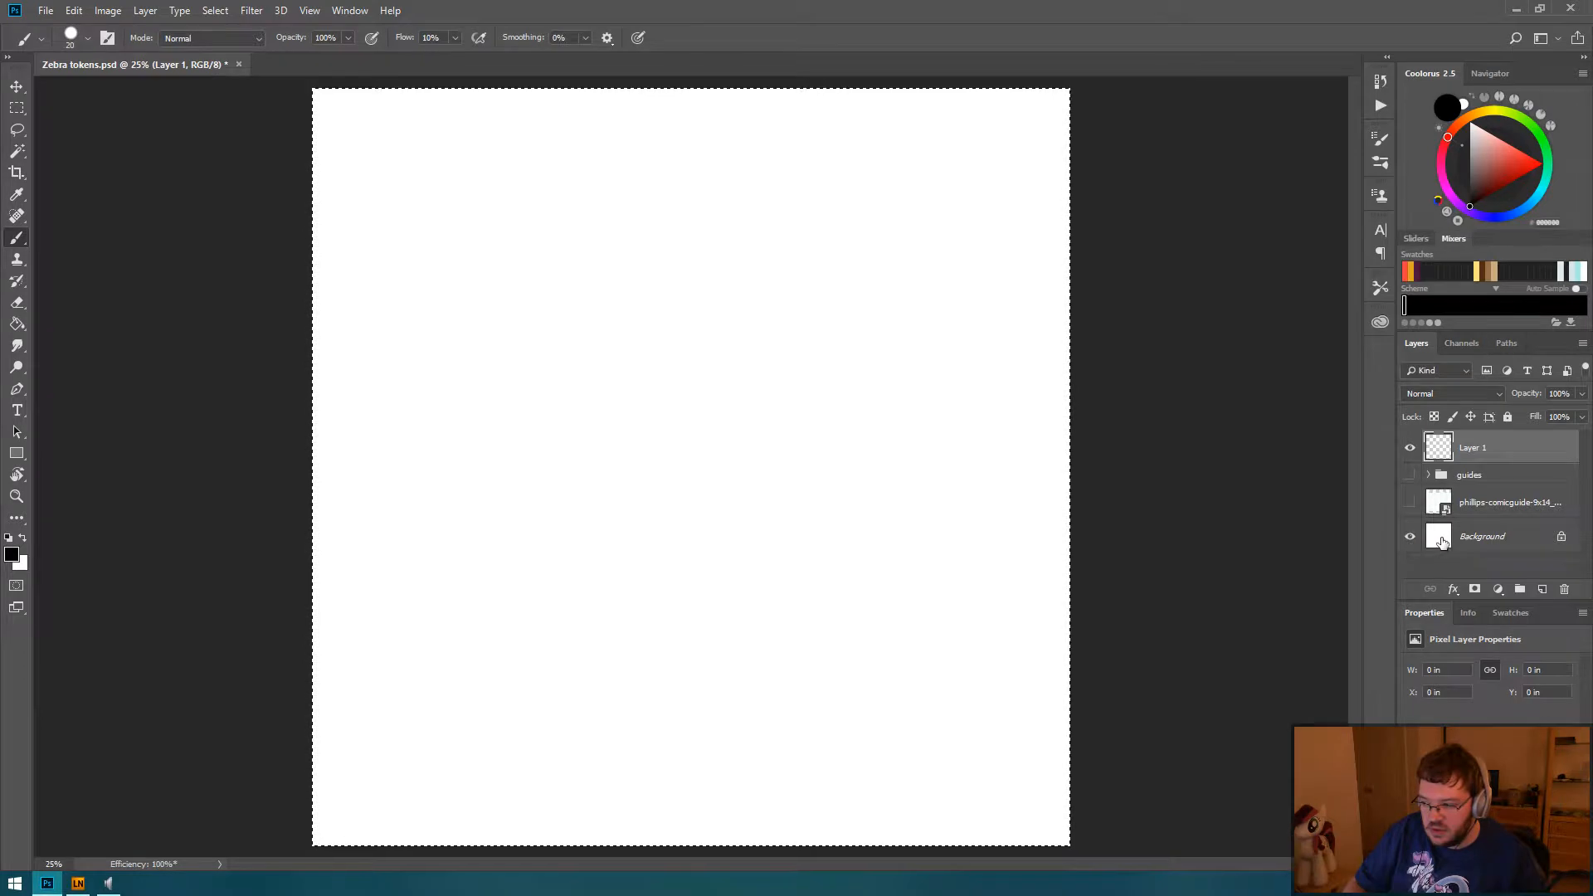
{"action": "left_click", "coordinate": [1442, 538]}
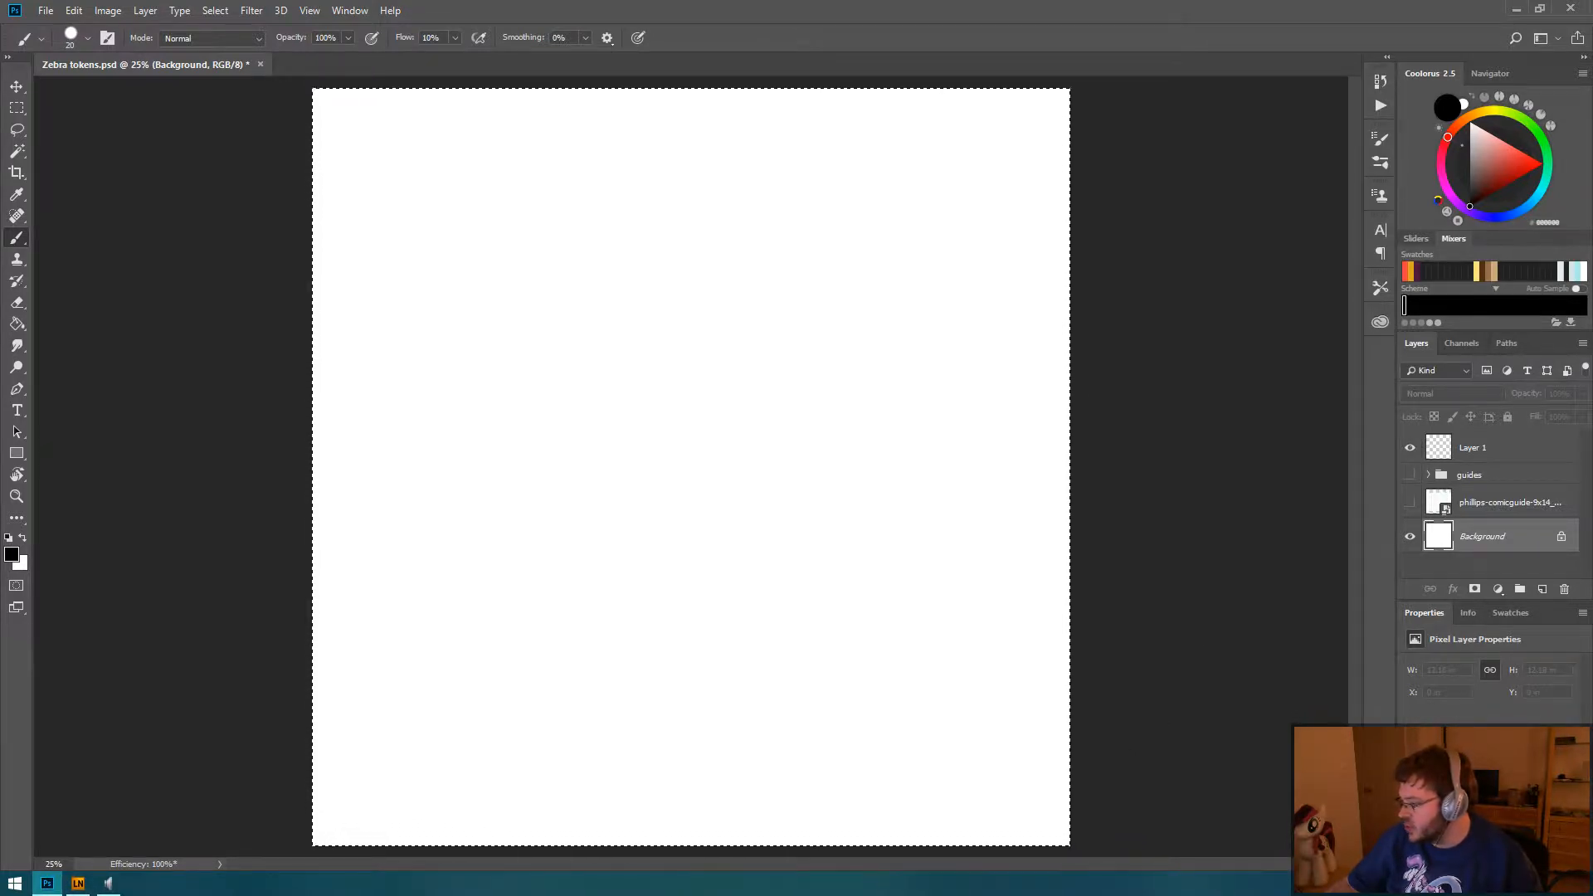
{"action": "key", "text": "ctrl+d"}
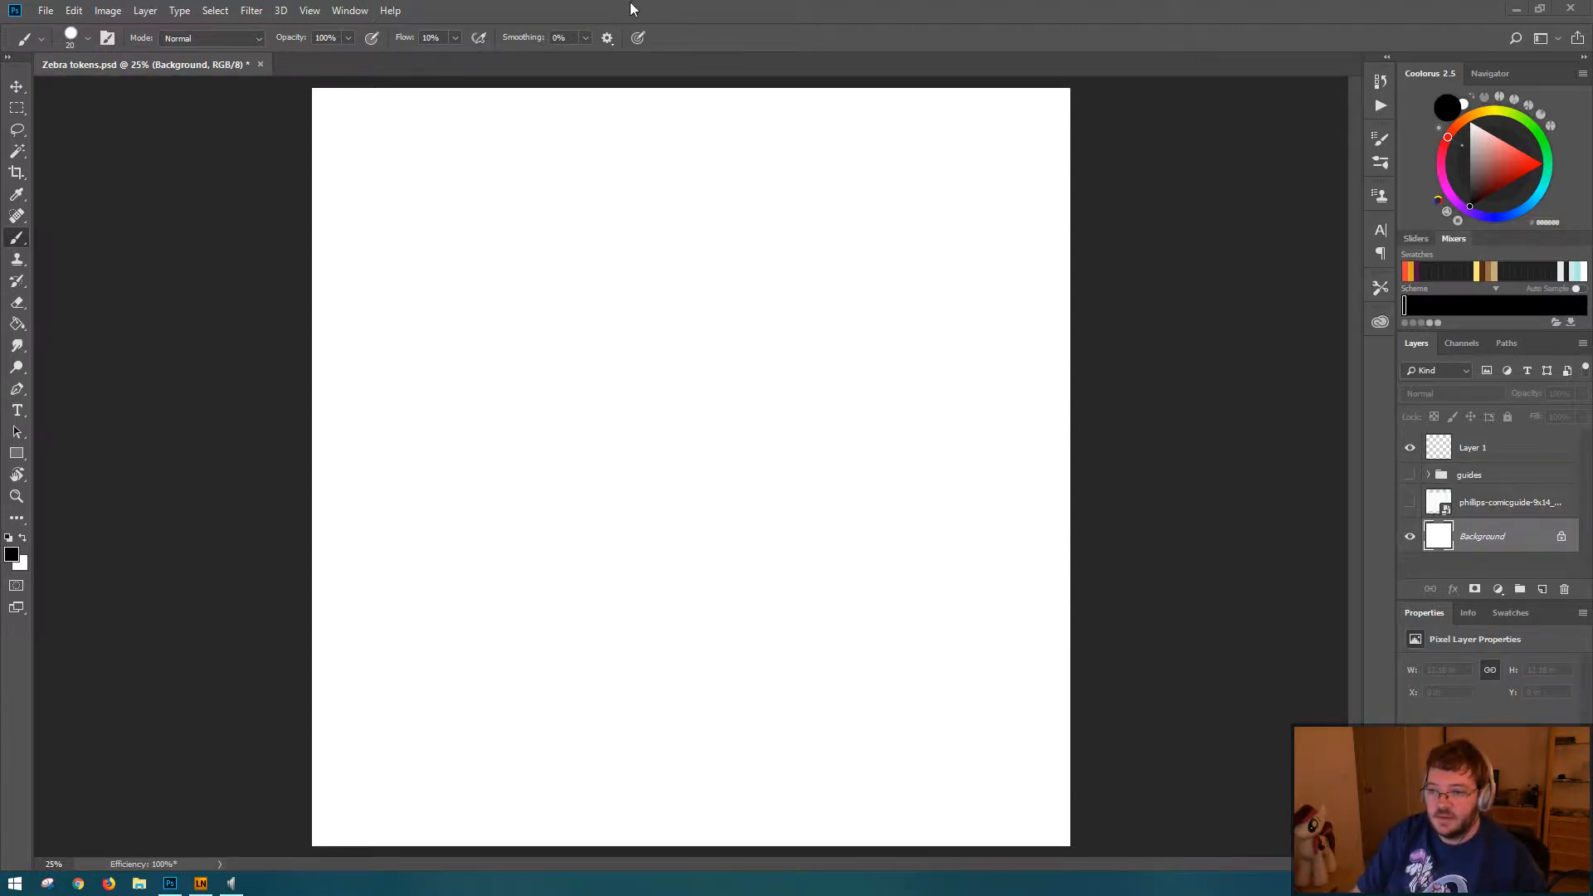
Step: Select the entire canvas and add a new empty layer directly above the Background layer
{"action": "key", "text": "ctrl+a"}
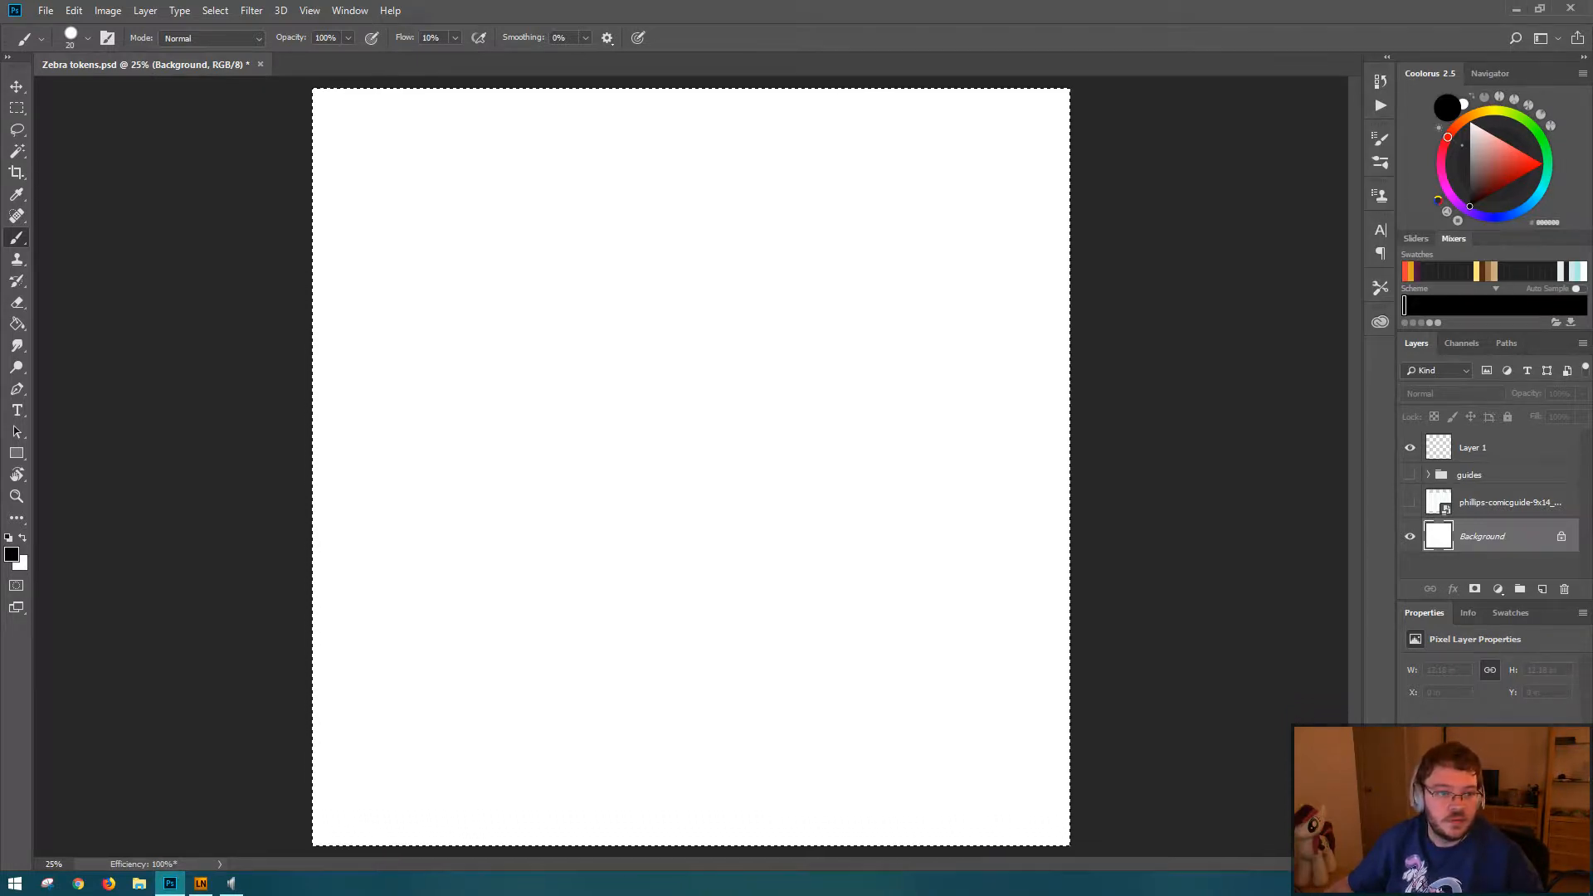
{"action": "key", "text": "ctrl+d"}
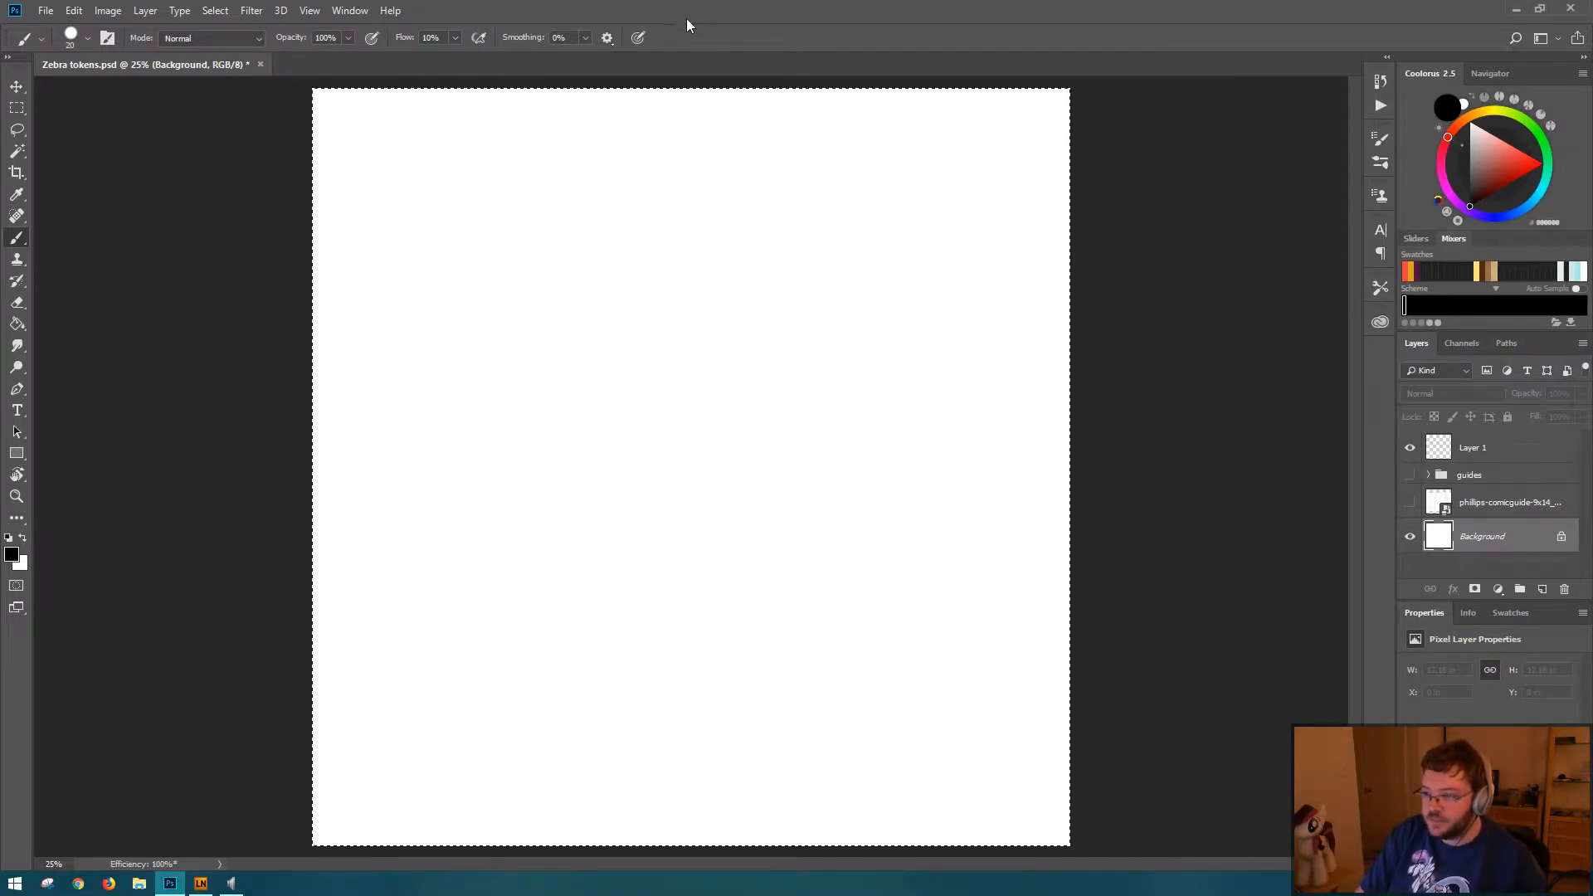
{"action": "key", "text": "ctrl+a"}
{"action": "left_click", "coordinate": [1482, 449]}
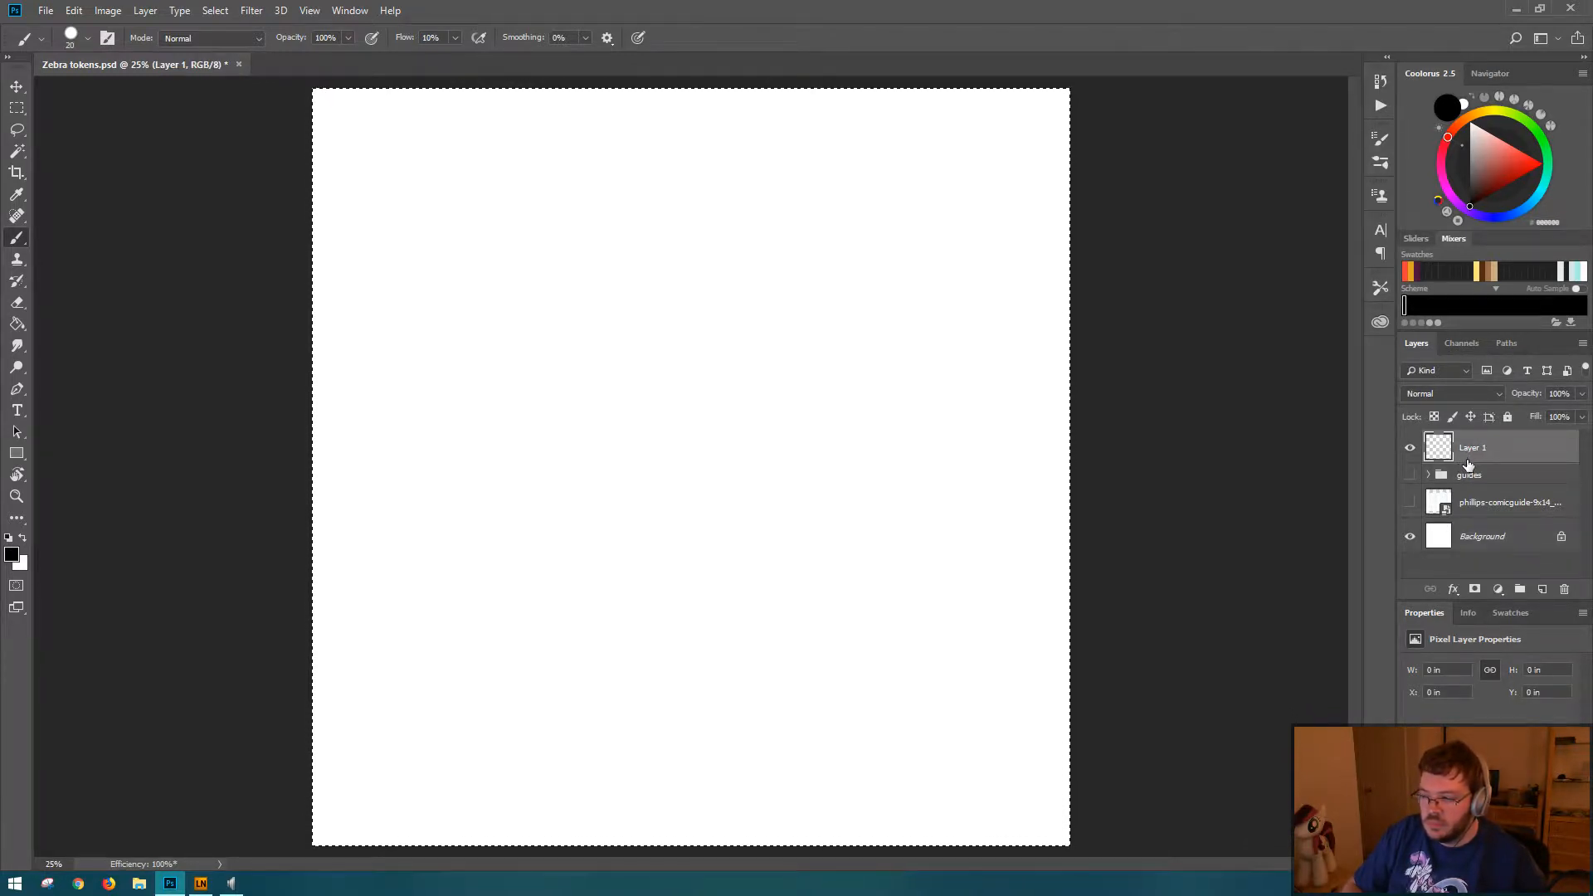
{"action": "left_click", "coordinate": [1479, 538]}
{"action": "key", "text": "ctrl+shift+alt+n"}
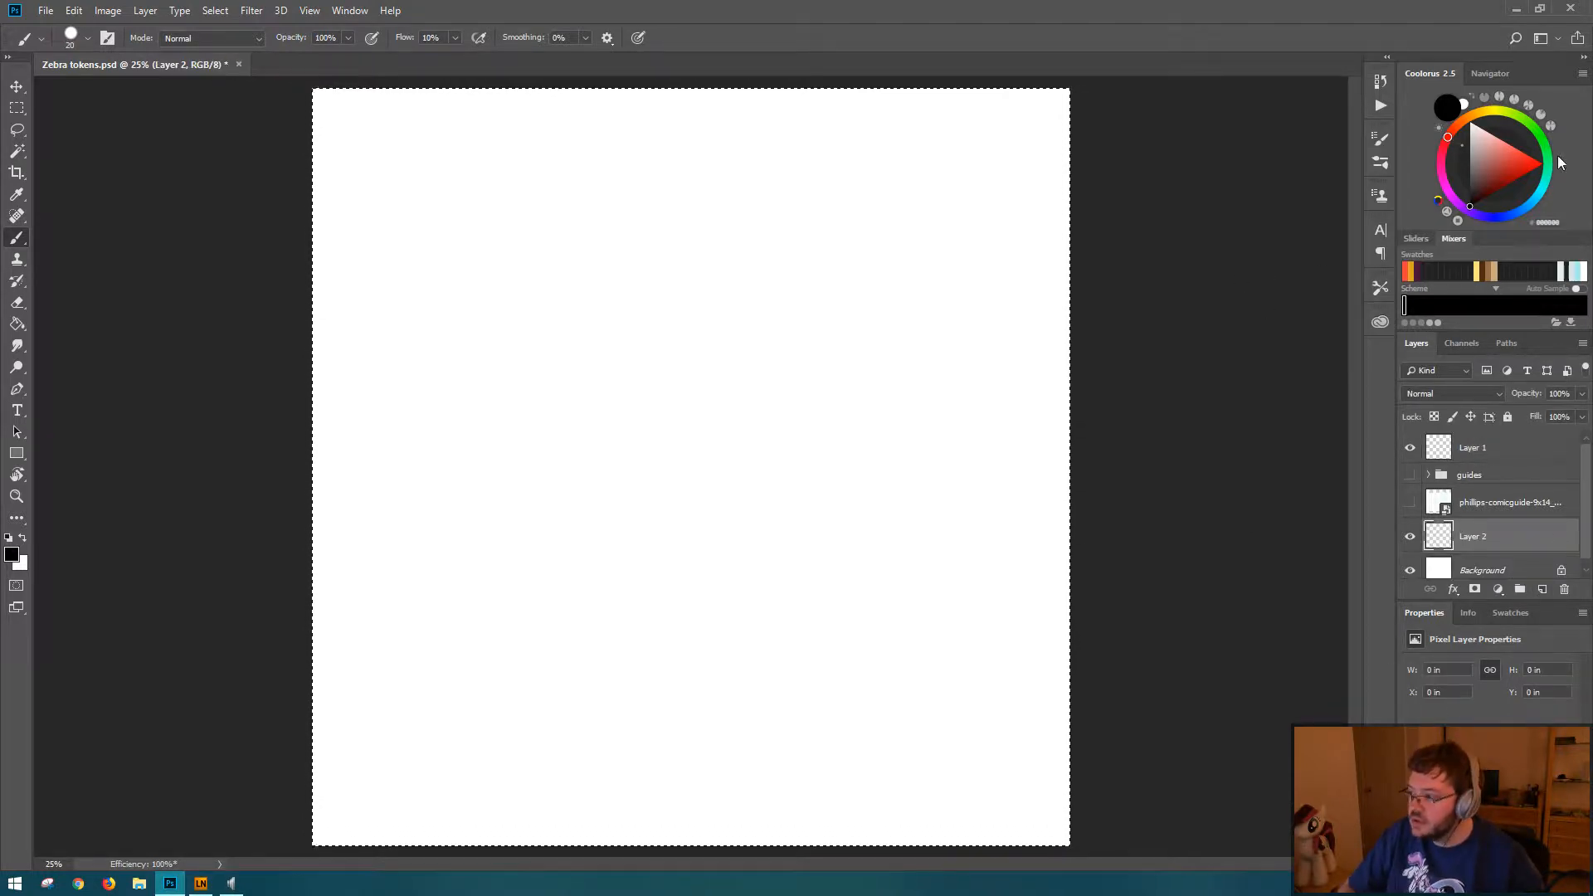
Step: Set the foreground colour to the dark grey 545454
{"action": "left_click_drag", "start_coordinate": [1463, 170], "coordinate": [1462, 183]}
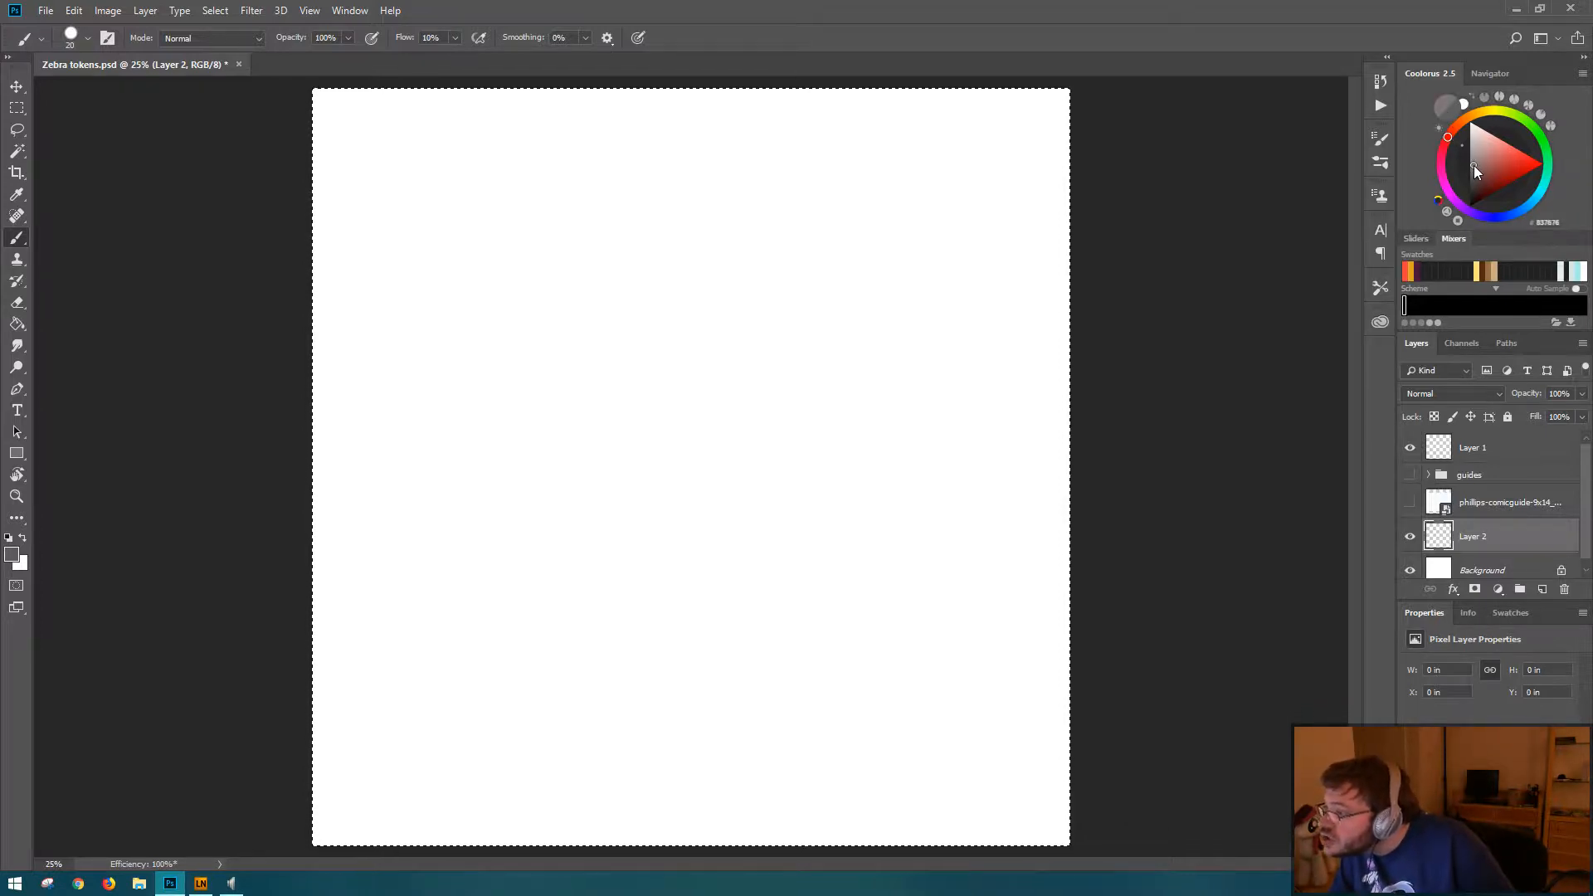
{"action": "left_click", "coordinate": [1468, 181]}
{"action": "left_click", "coordinate": [1467, 180]}
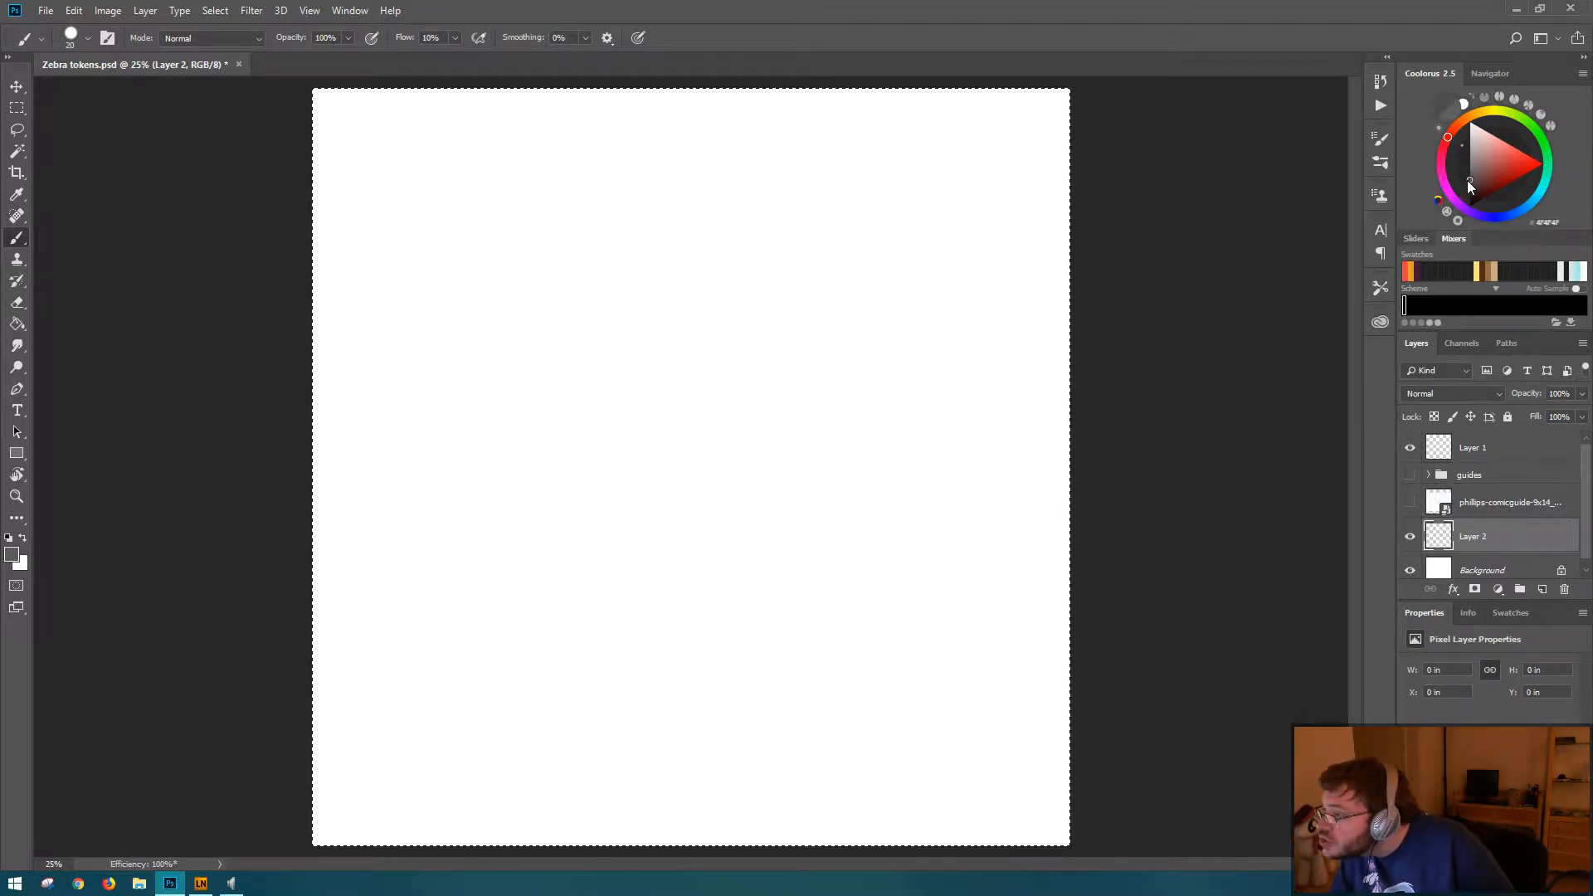
{"action": "left_click", "coordinate": [1467, 180]}
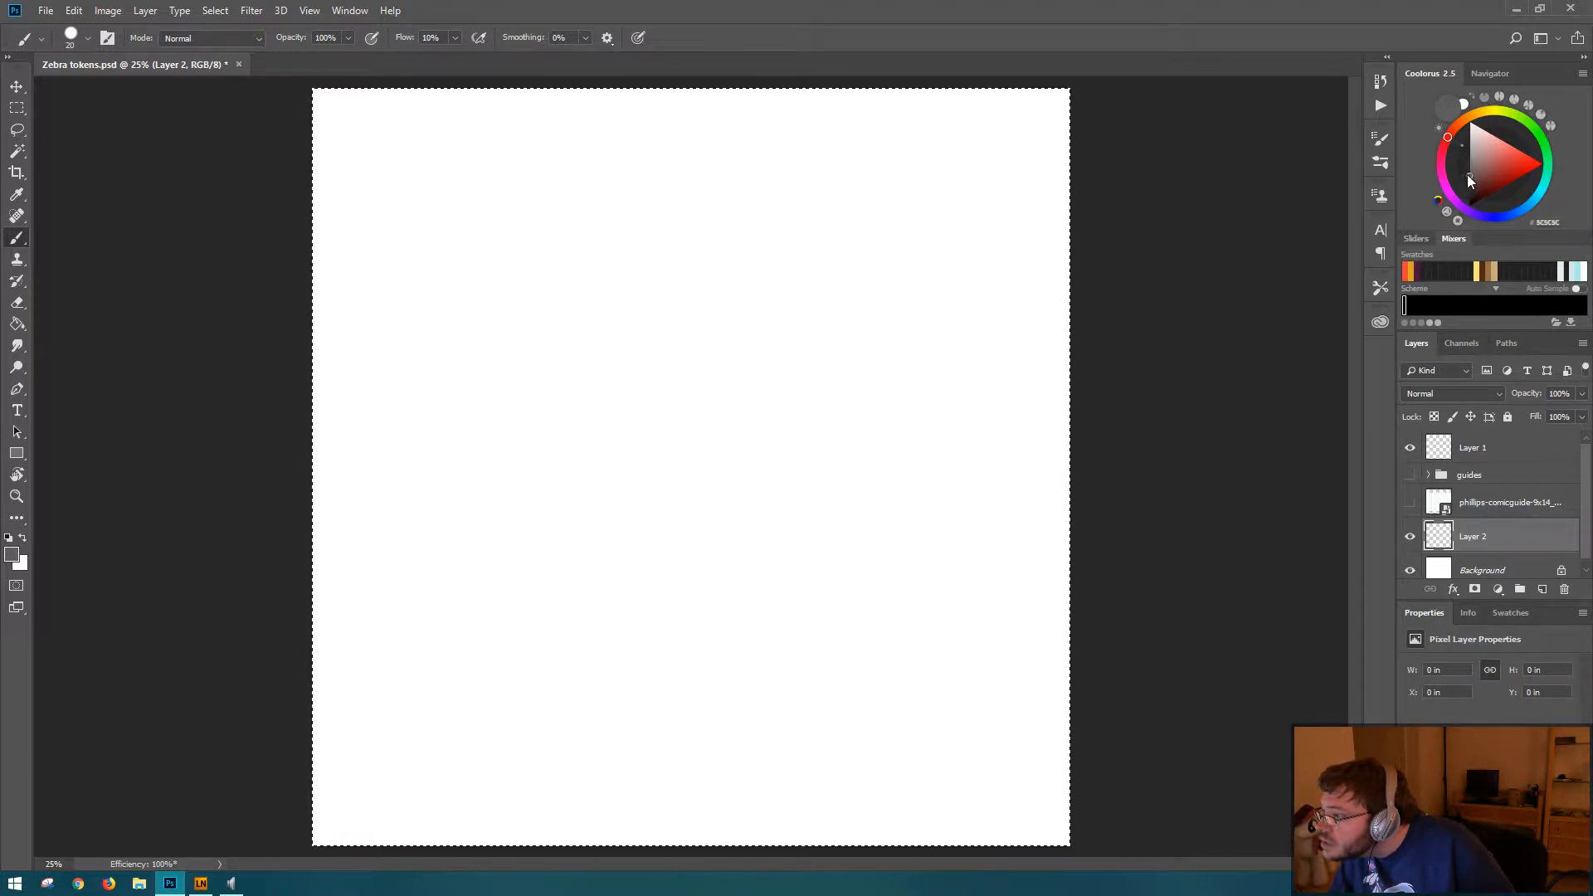
{"action": "left_click", "coordinate": [1471, 167]}
{"action": "left_click_drag", "start_coordinate": [1474, 169], "coordinate": [1470, 177]}
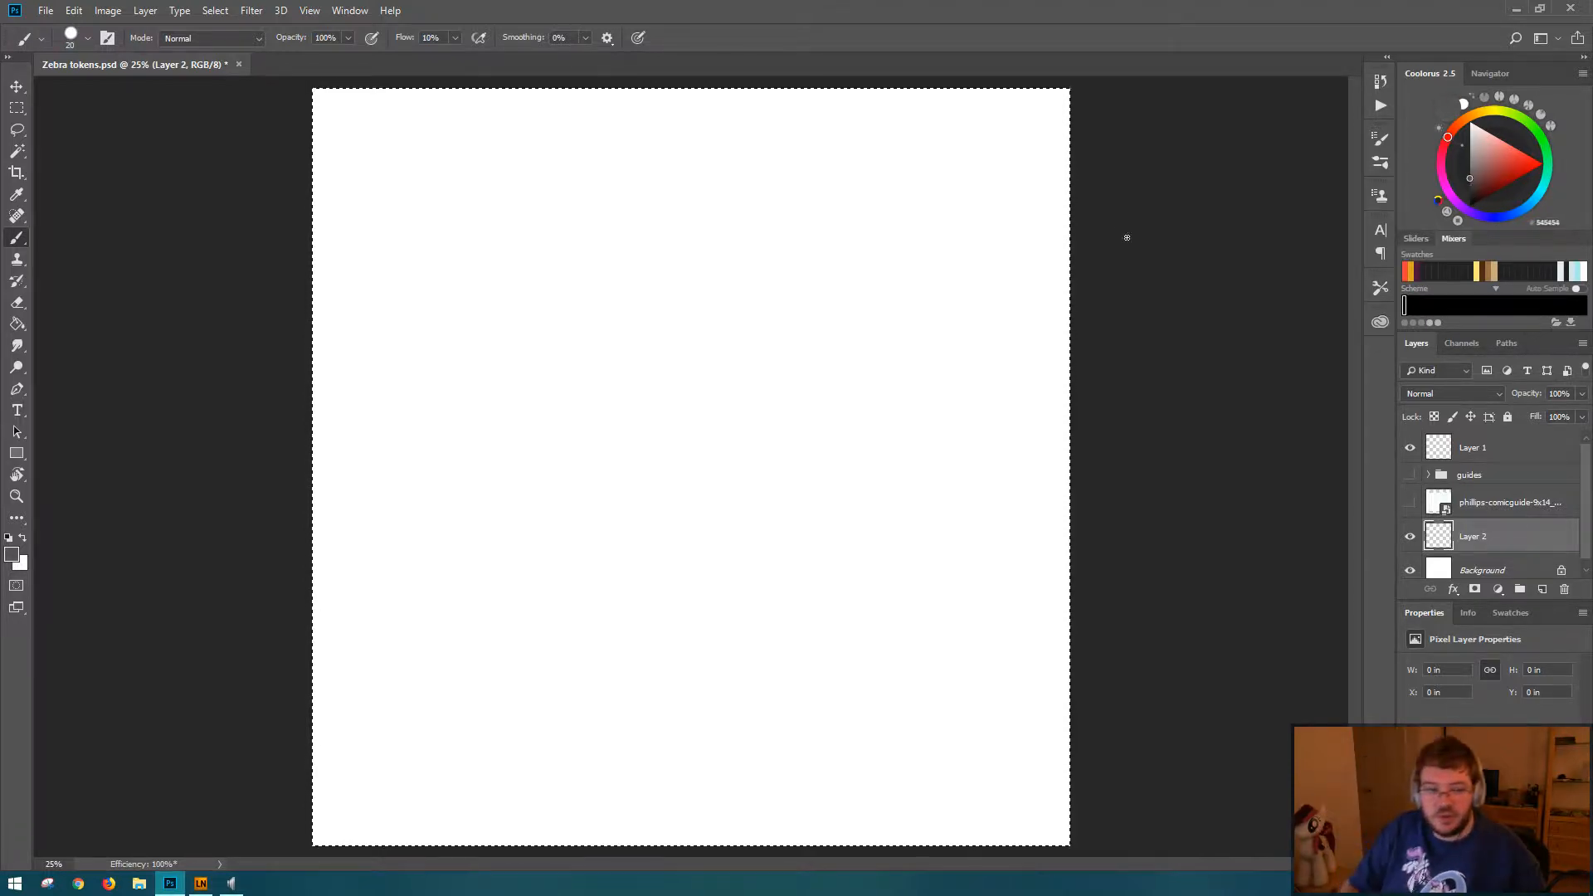
Step: Fill the empty layer above the Background layer with the dark grey foreground colour and deselect the canvas
{"action": "key", "text": "g"}
{"action": "left_click", "coordinate": [744, 363]}
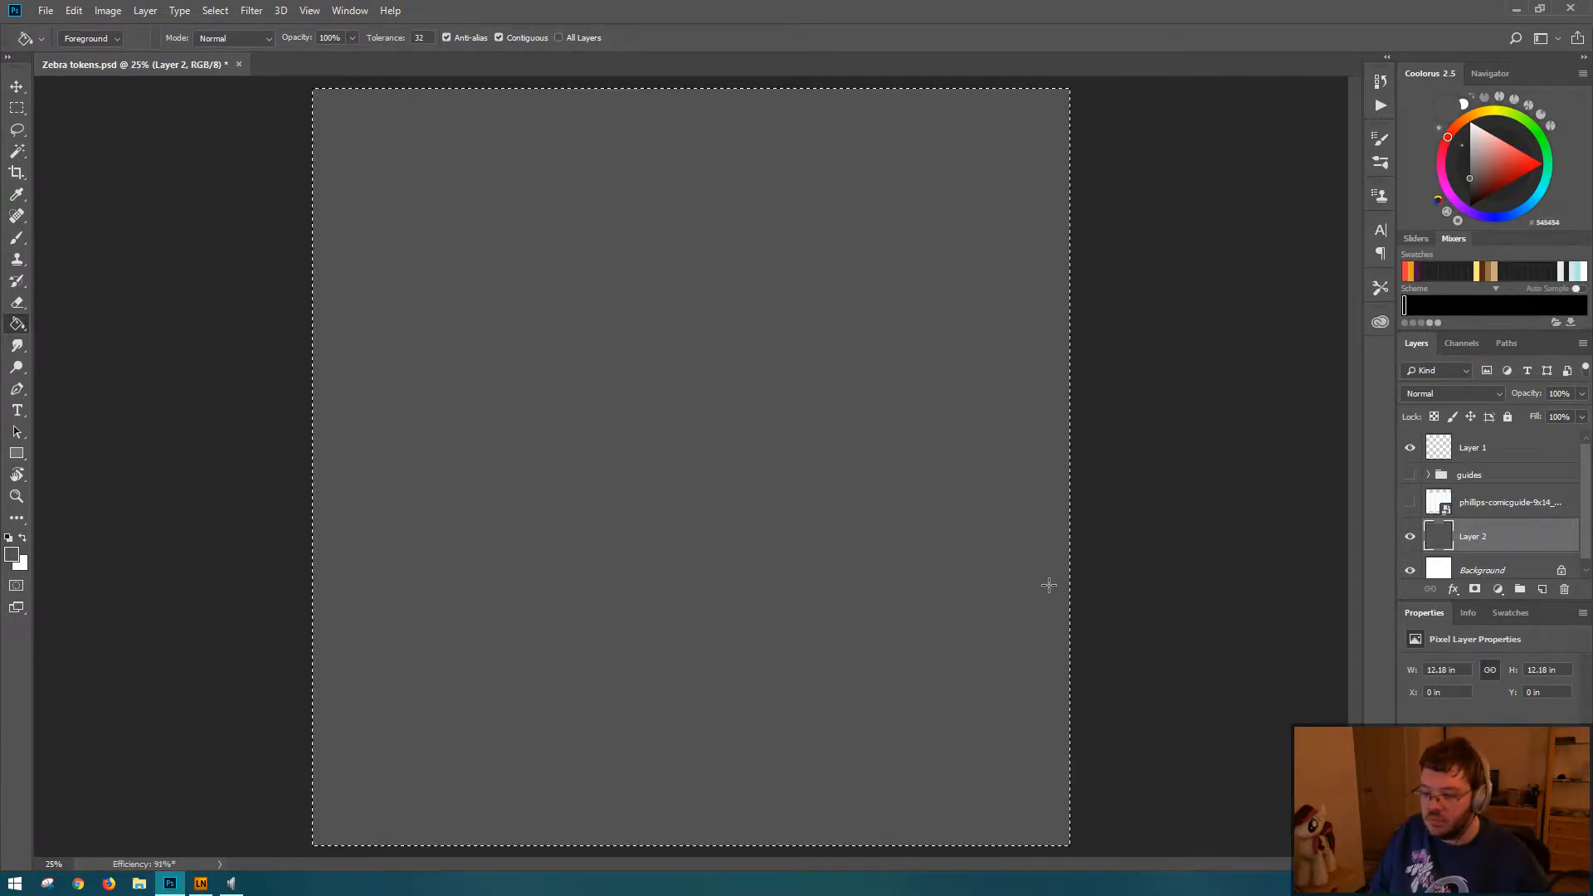
{"action": "key", "text": "ctrl+d"}
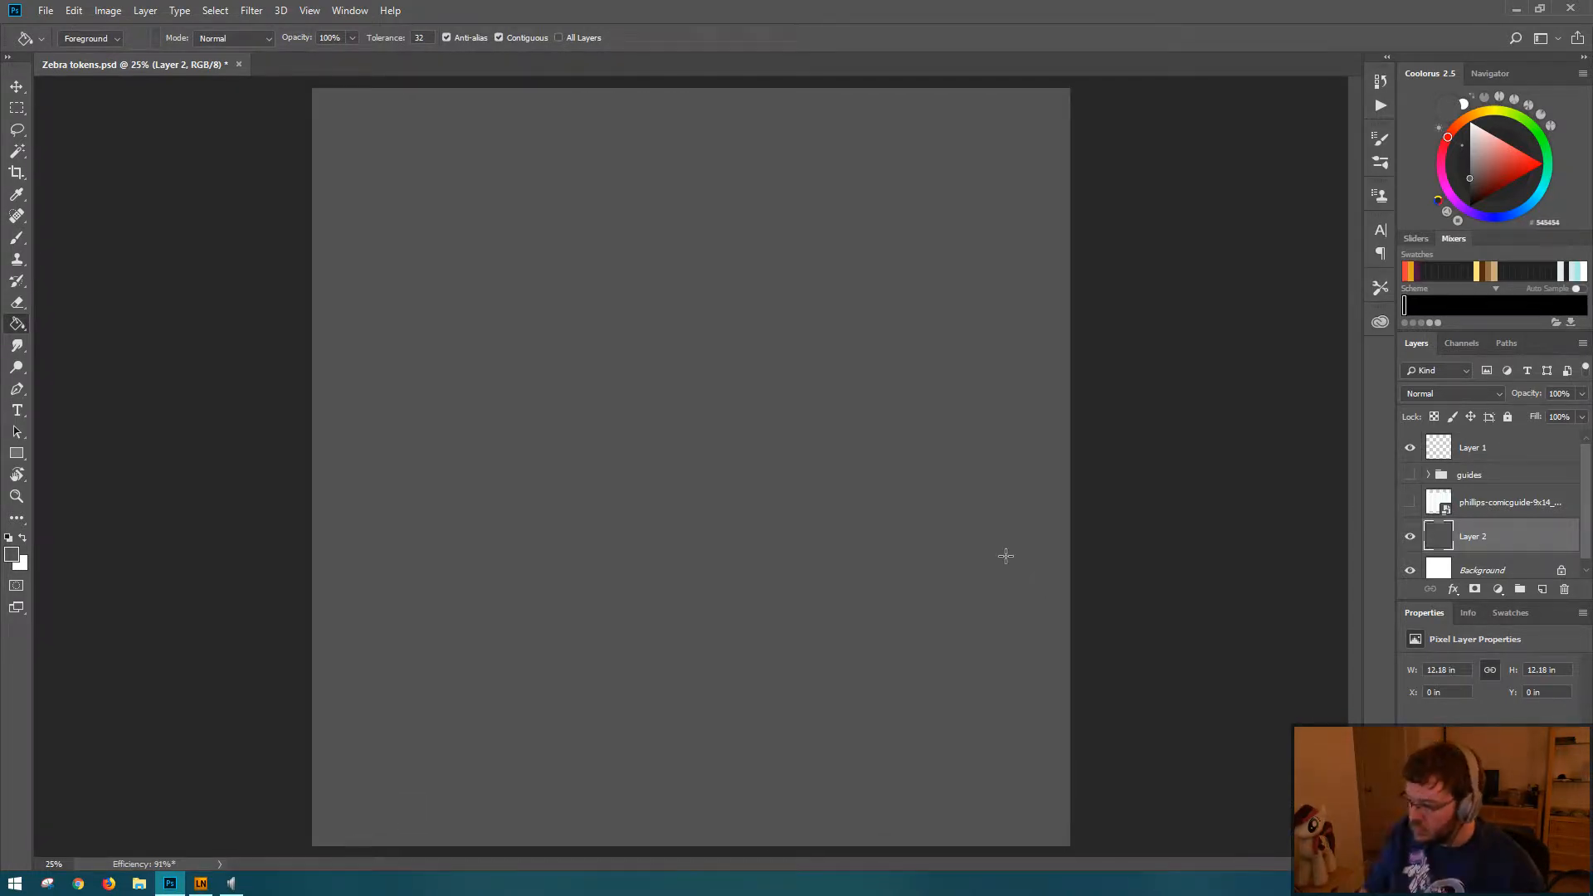
Step: Make Layer 1 active, save the document, and place Layer 1 inside a new layer group
{"action": "left_click", "coordinate": [1497, 460]}
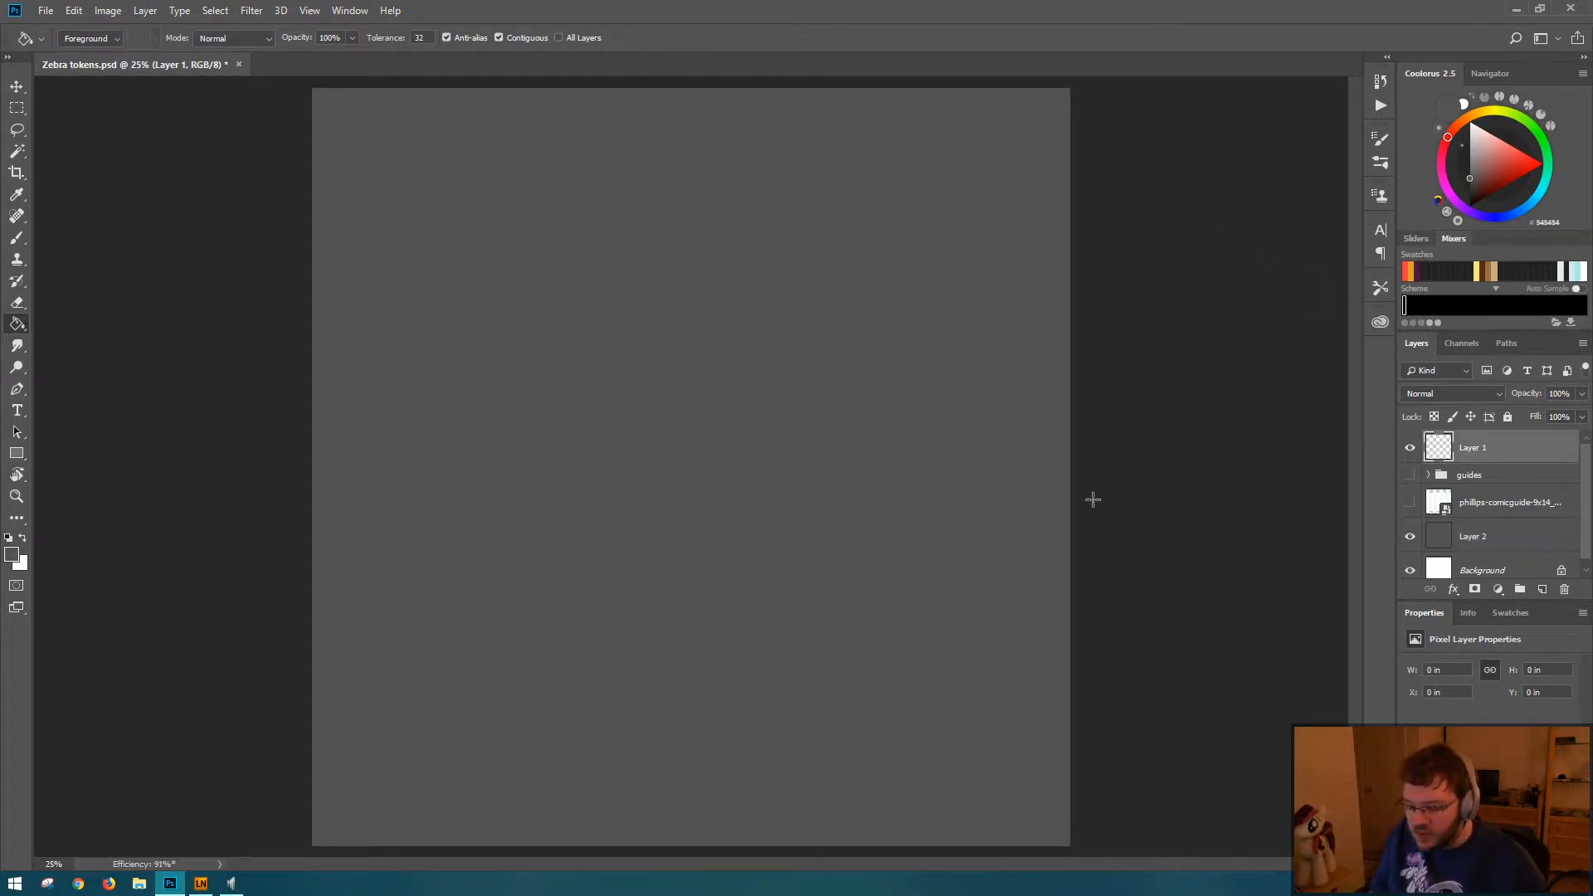
{"action": "key", "text": "ctrl+s"}
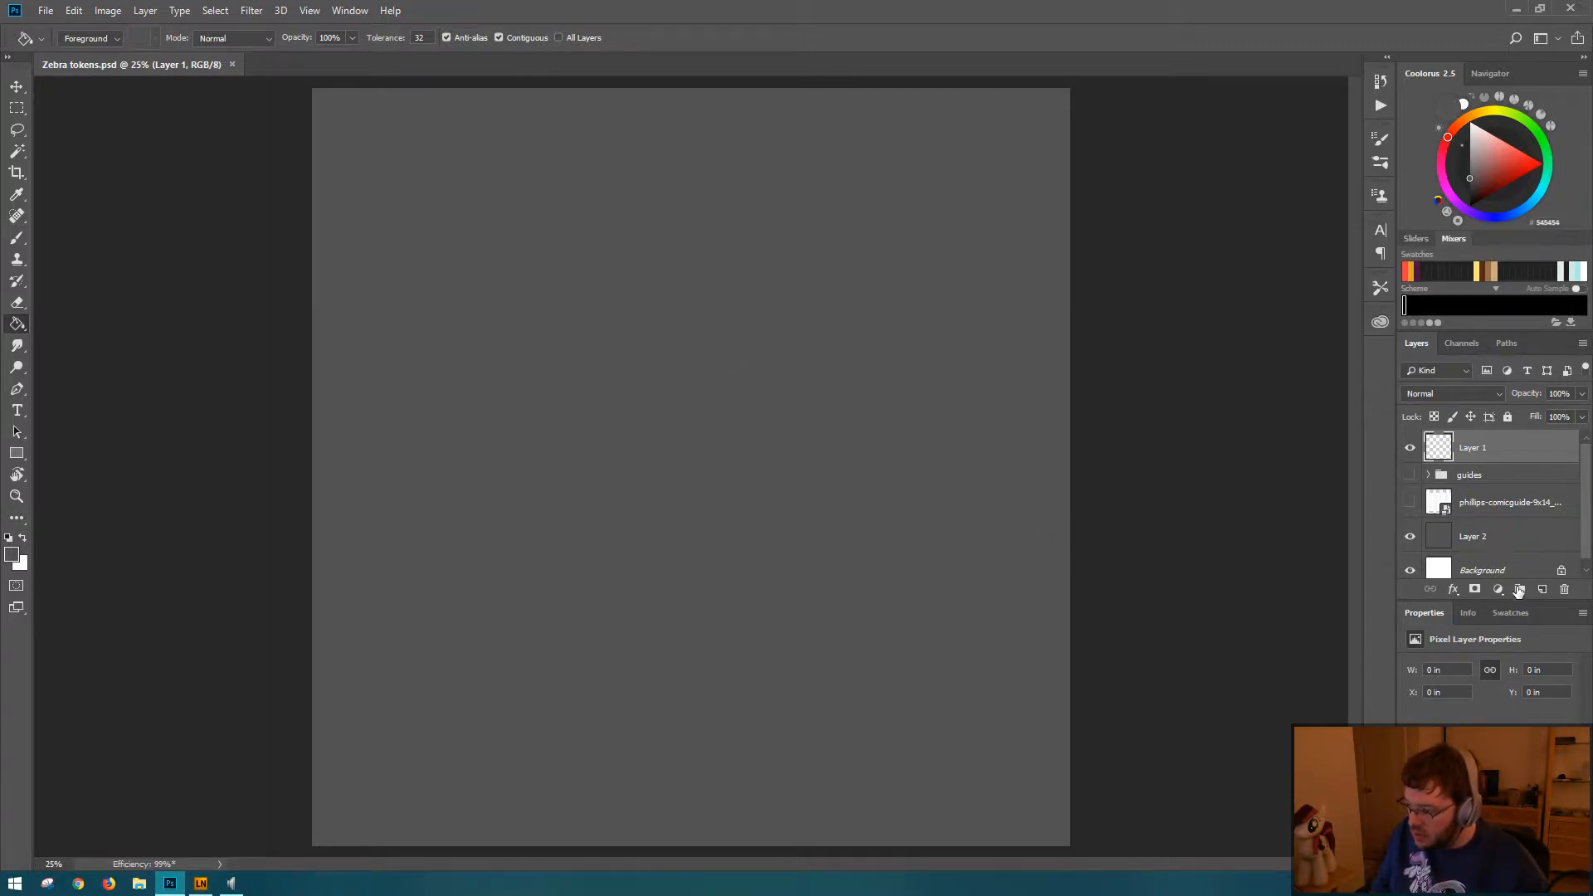
{"action": "left_click", "coordinate": [1520, 591]}
{"action": "left_click_drag", "start_coordinate": [1484, 473], "coordinate": [1506, 454]}
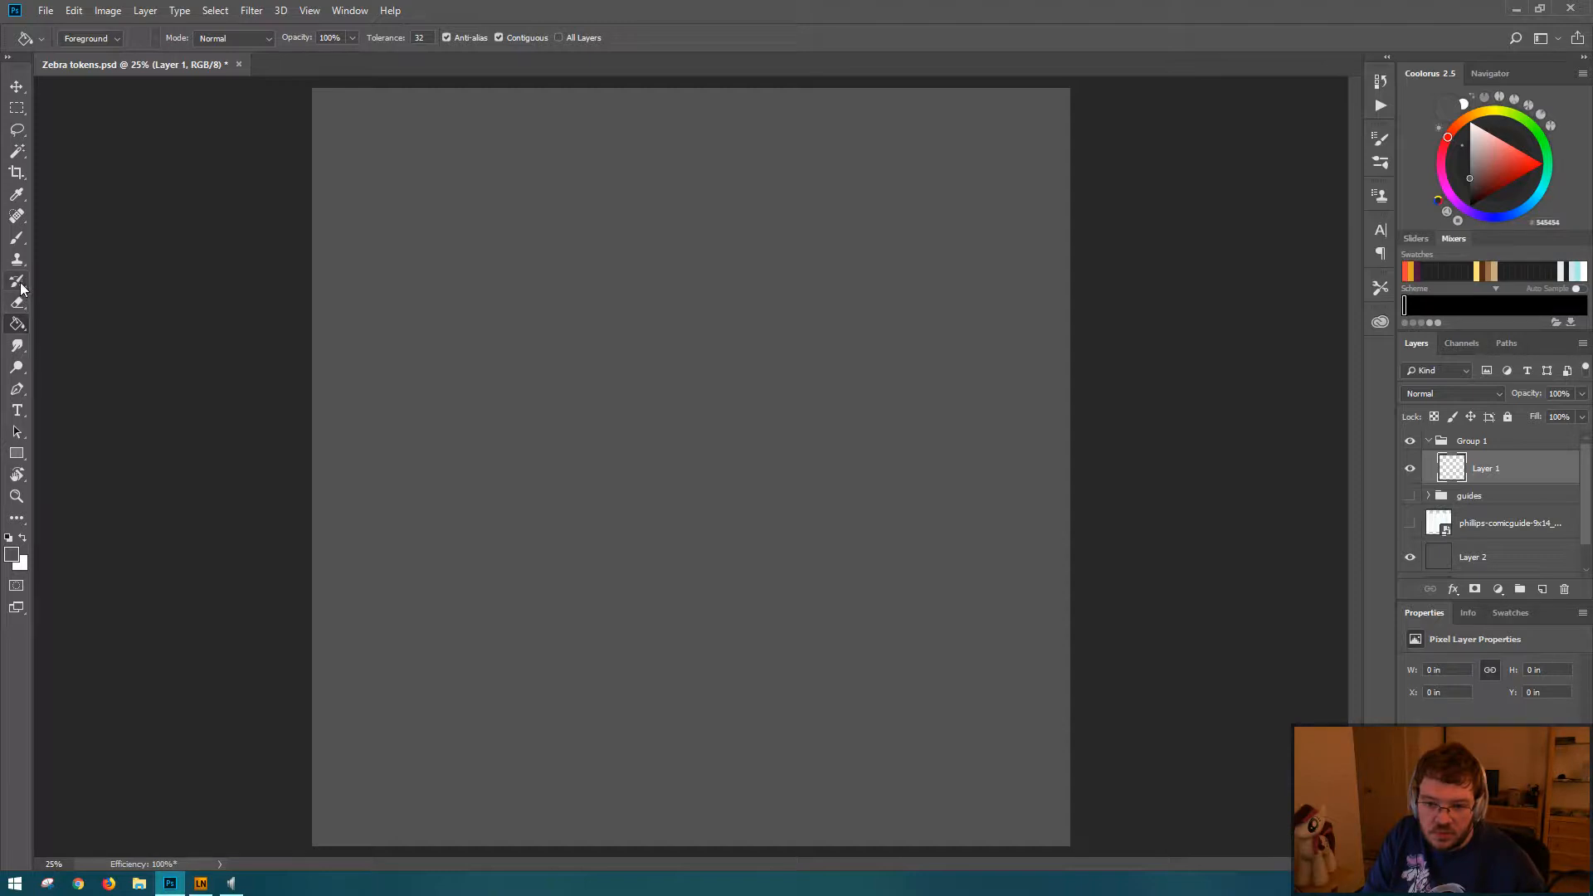
Step: Switch to the Brush tool with black (000000) as the foreground colour
{"action": "left_click", "coordinate": [18, 240]}
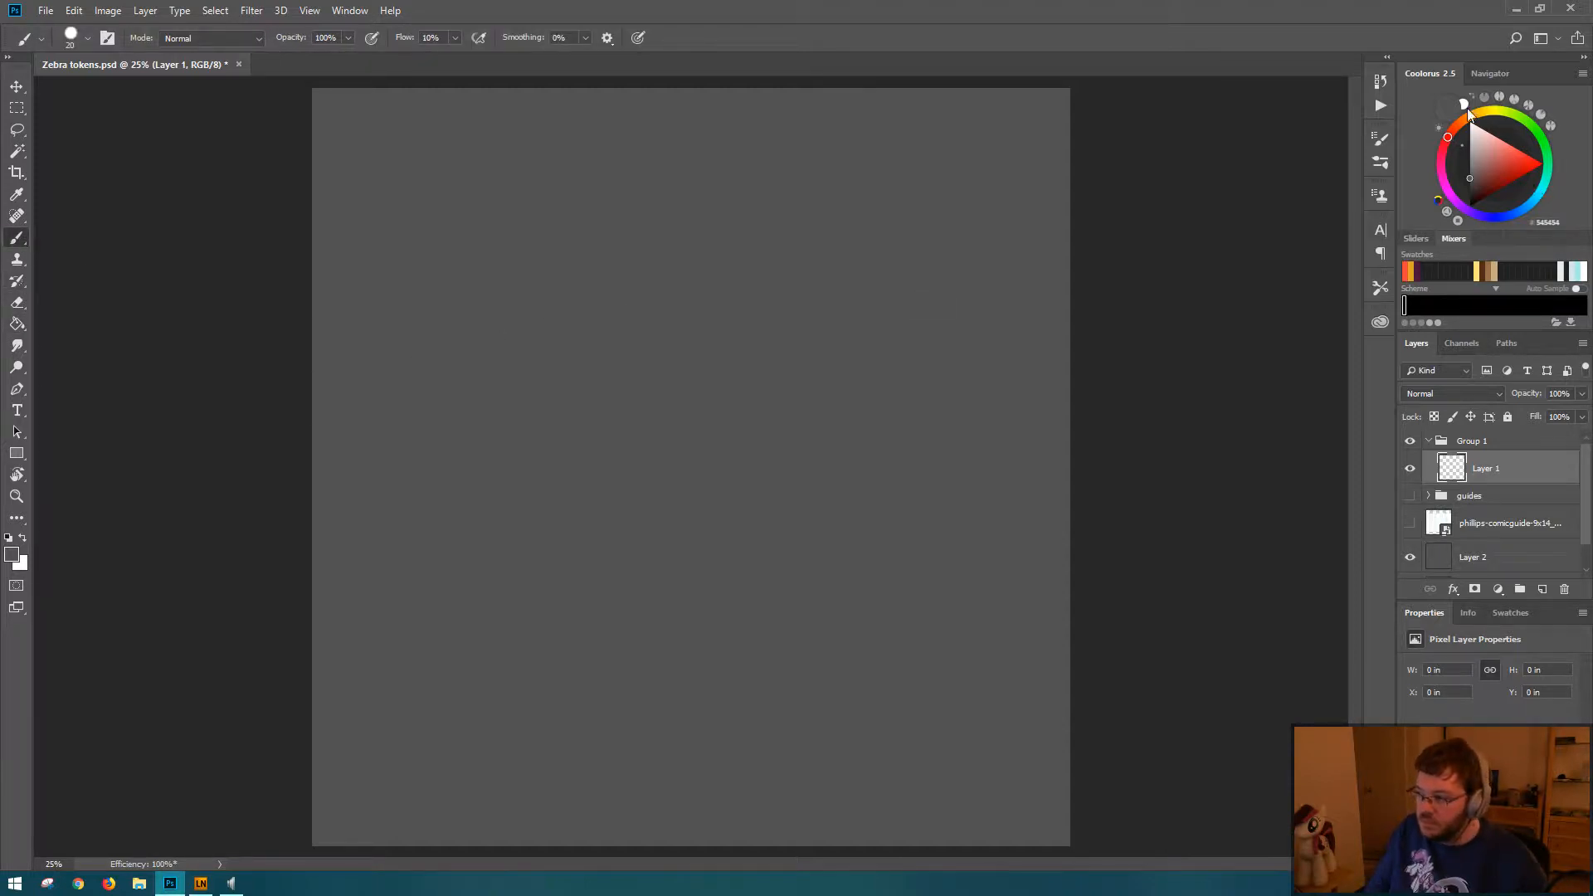
{"action": "mouse_move", "coordinate": [1481, 161]}
{"action": "left_mouse_down"}
{"action": "mouse_move", "coordinate": [1461, 229]}
{"action": "mouse_move", "coordinate": [1472, 116]}
{"action": "mouse_move", "coordinate": [1454, 217]}
{"action": "left_mouse_up"}
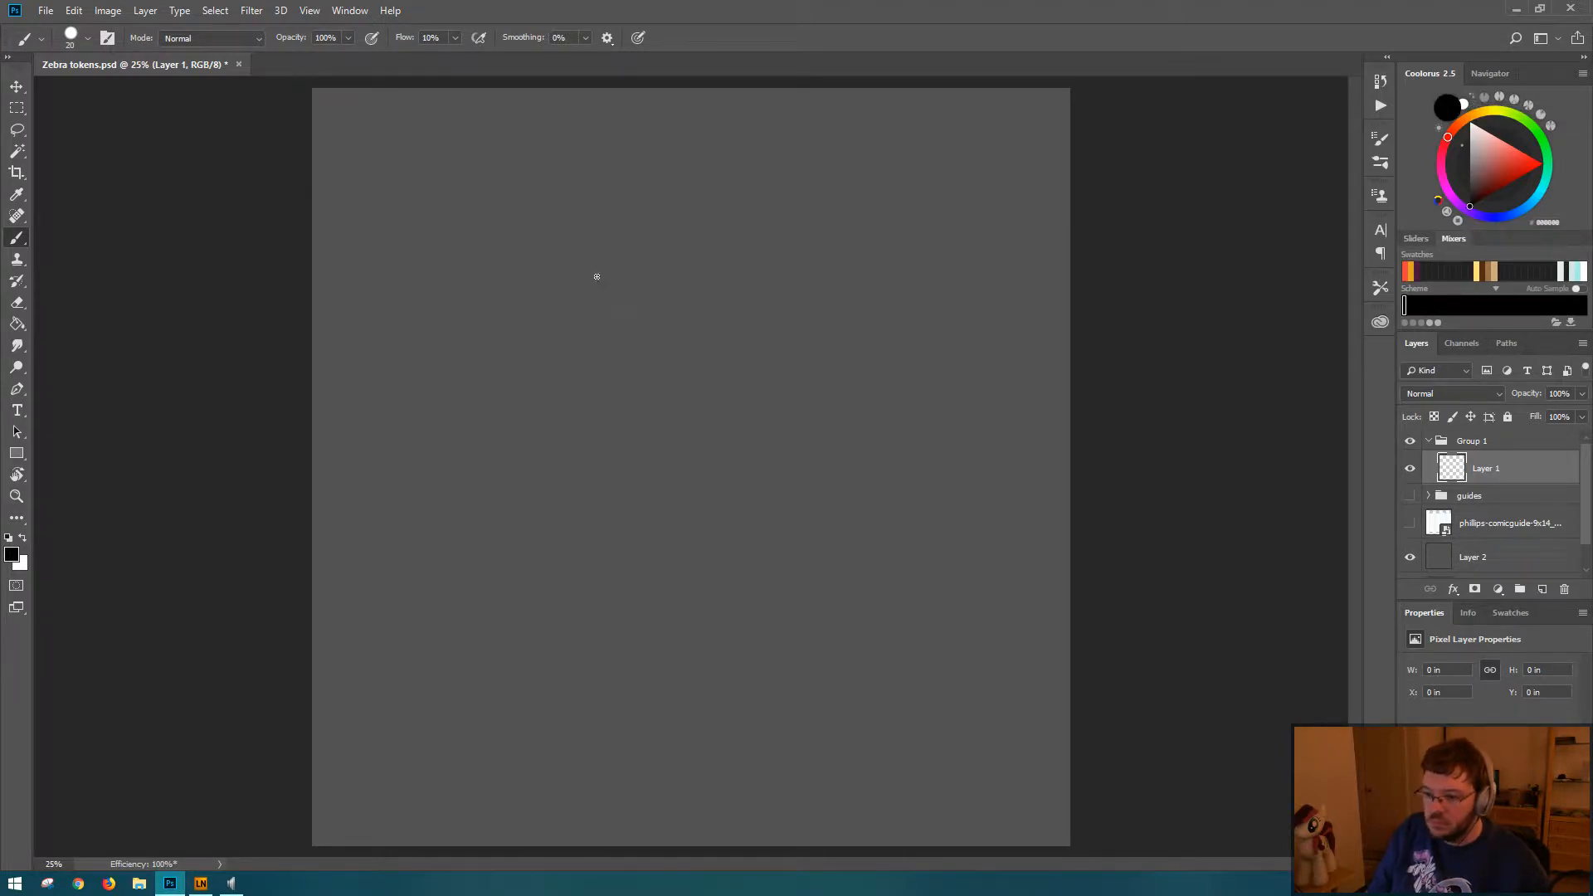
Step: Sketch loose overlapping test ellipses about 4.1 by 4.4 inches in the canvas's upper area and undo them, including a smaller second try
{"action": "mouse_move", "coordinate": [554, 259]}
{"action": "left_mouse_down"}
{"action": "mouse_move", "coordinate": [694, 221]}
{"action": "mouse_move", "coordinate": [586, 452]}
{"action": "left_mouse_up"}
{"action": "left_click_drag", "start_coordinate": [729, 247], "coordinate": [755, 429]}
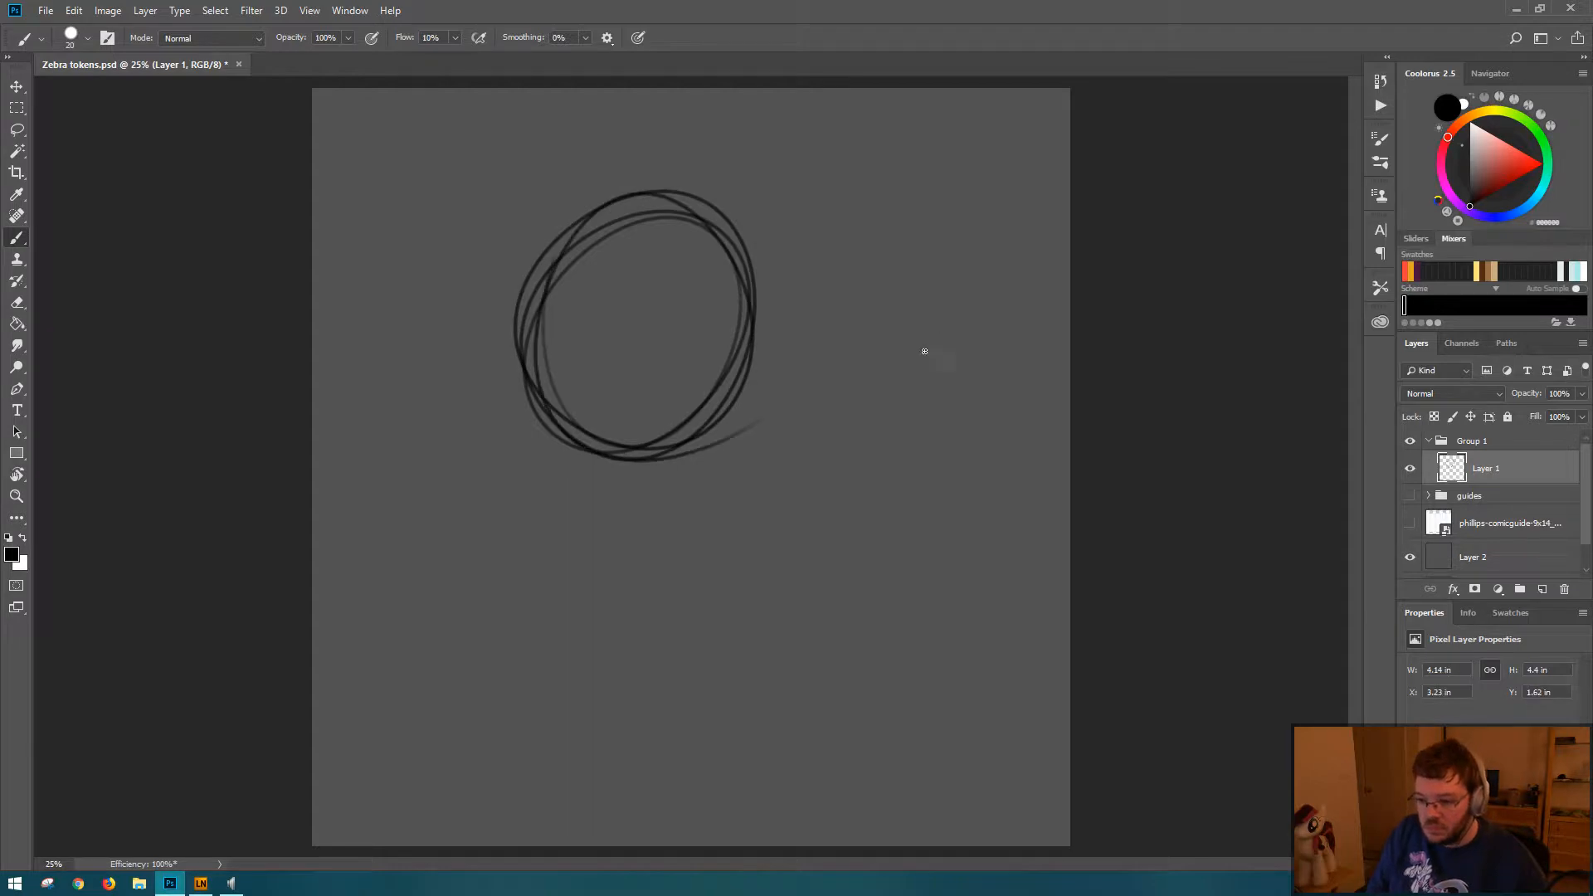
{"action": "key", "text": "ctrl+z"}
{"action": "mouse_move", "coordinate": [571, 254]}
{"action": "left_mouse_down"}
{"action": "mouse_move", "coordinate": [542, 519]}
{"action": "mouse_move", "coordinate": [754, 420]}
{"action": "mouse_move", "coordinate": [527, 178]}
{"action": "mouse_move", "coordinate": [581, 275]}
{"action": "mouse_move", "coordinate": [522, 176]}
{"action": "left_mouse_up"}
{"action": "key", "text": "ctrl+z"}
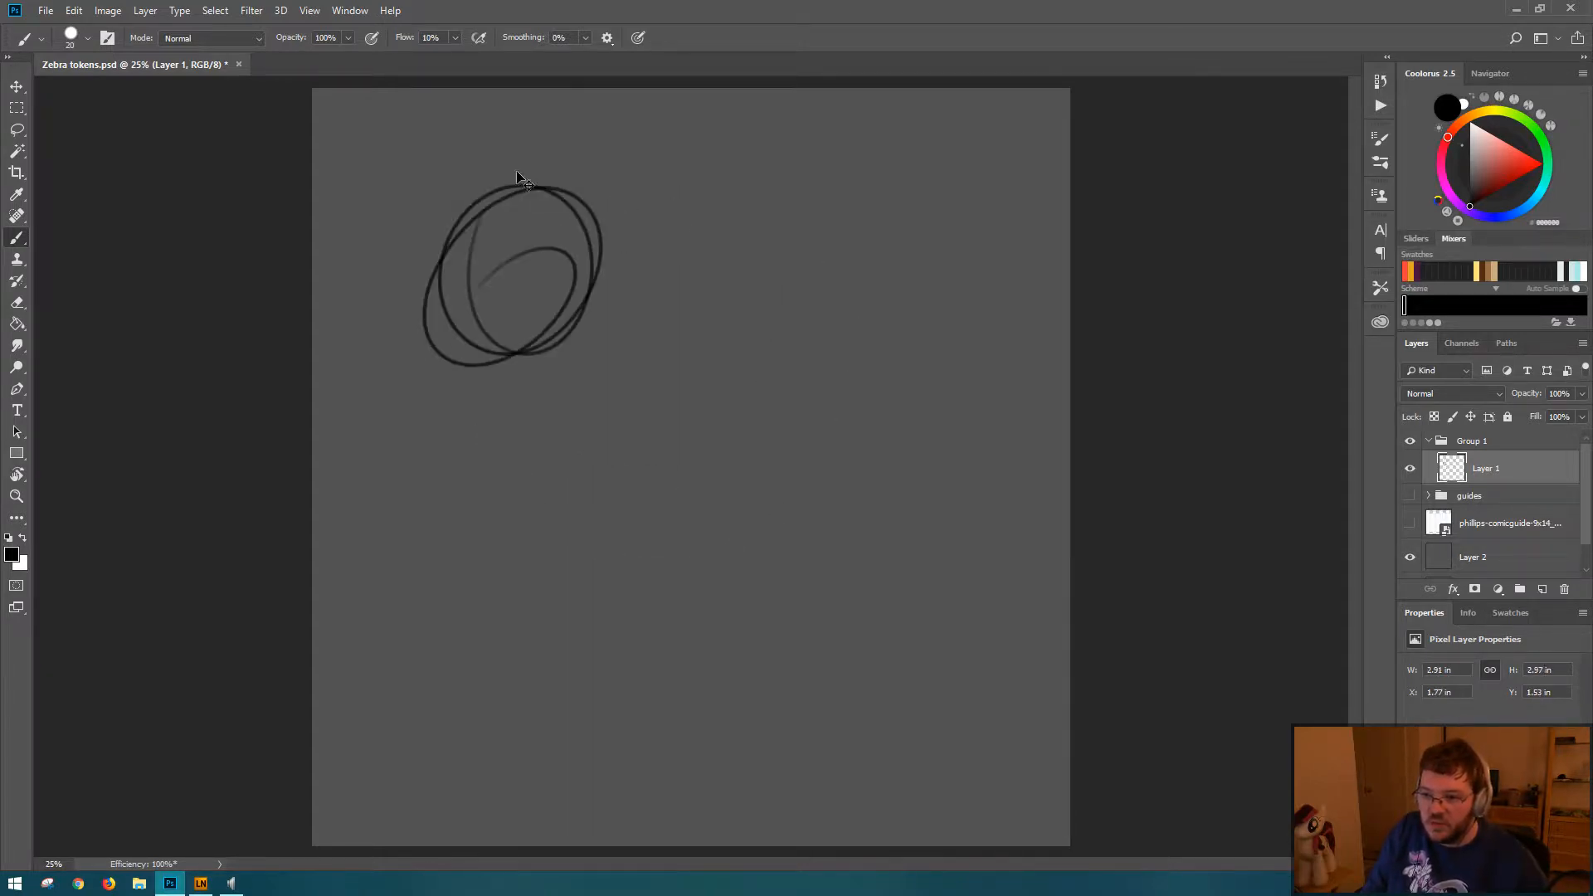
{"action": "key", "text": "ctrl+z"}
Step: Try more overlapping ellipse strokes with the 10% flow brush, including some at 100% view, and undo them all
{"action": "mouse_move", "coordinate": [569, 338]}
{"action": "left_mouse_down"}
{"action": "mouse_move", "coordinate": [484, 337]}
{"action": "mouse_move", "coordinate": [556, 302]}
{"action": "mouse_move", "coordinate": [467, 364]}
{"action": "left_mouse_up"}
{"action": "left_click_drag", "start_coordinate": [558, 221], "coordinate": [522, 338]}
{"action": "key", "text": "ctrl+1"}
{"action": "left_click_drag", "start_coordinate": [374, 246], "coordinate": [797, 647]}
{"action": "mouse_move", "coordinate": [379, 141]}
{"action": "left_mouse_down"}
{"action": "mouse_move", "coordinate": [556, 381]}
{"action": "mouse_move", "coordinate": [546, 395]}
{"action": "left_mouse_up"}
{"action": "mouse_move", "coordinate": [513, 234]}
{"action": "left_mouse_down"}
{"action": "mouse_move", "coordinate": [460, 353]}
{"action": "mouse_move", "coordinate": [448, 249]}
{"action": "mouse_move", "coordinate": [465, 226]}
{"action": "mouse_move", "coordinate": [544, 331]}
{"action": "left_mouse_up"}
{"action": "key", "text": "ctrl+z"}
{"action": "key", "text": "ctrl+z"}
{"action": "key", "text": "ctrl+z"}
{"action": "key", "text": "ctrl+z"}
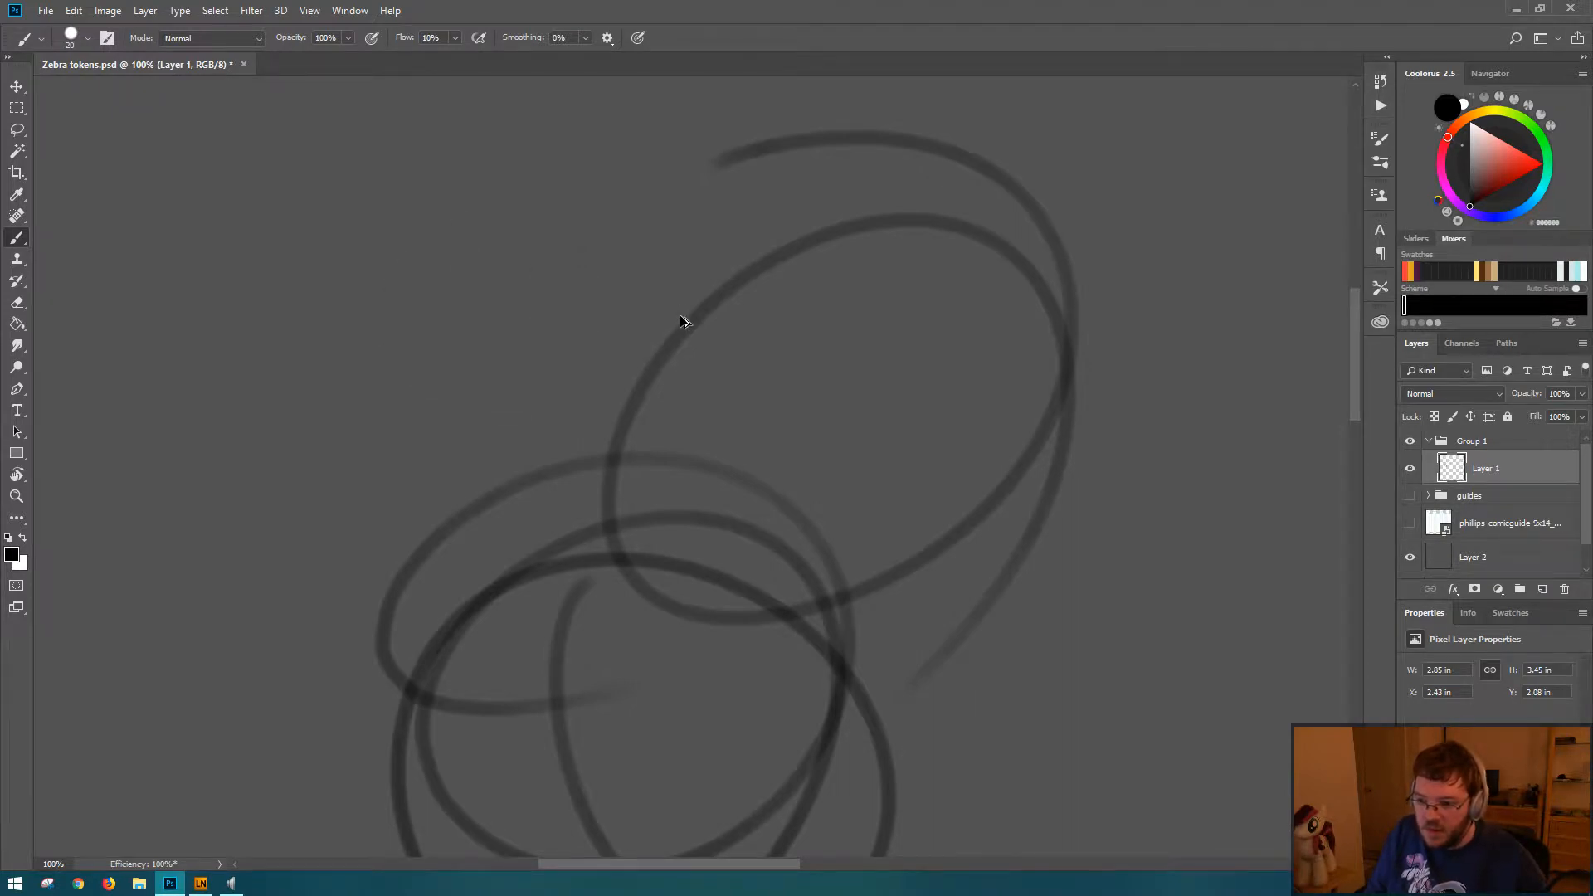
Step: Set the brush flow to 100%, paint a looping test stroke, and undo it
{"action": "left_click_drag", "start_coordinate": [406, 40], "coordinate": [541, 49]}
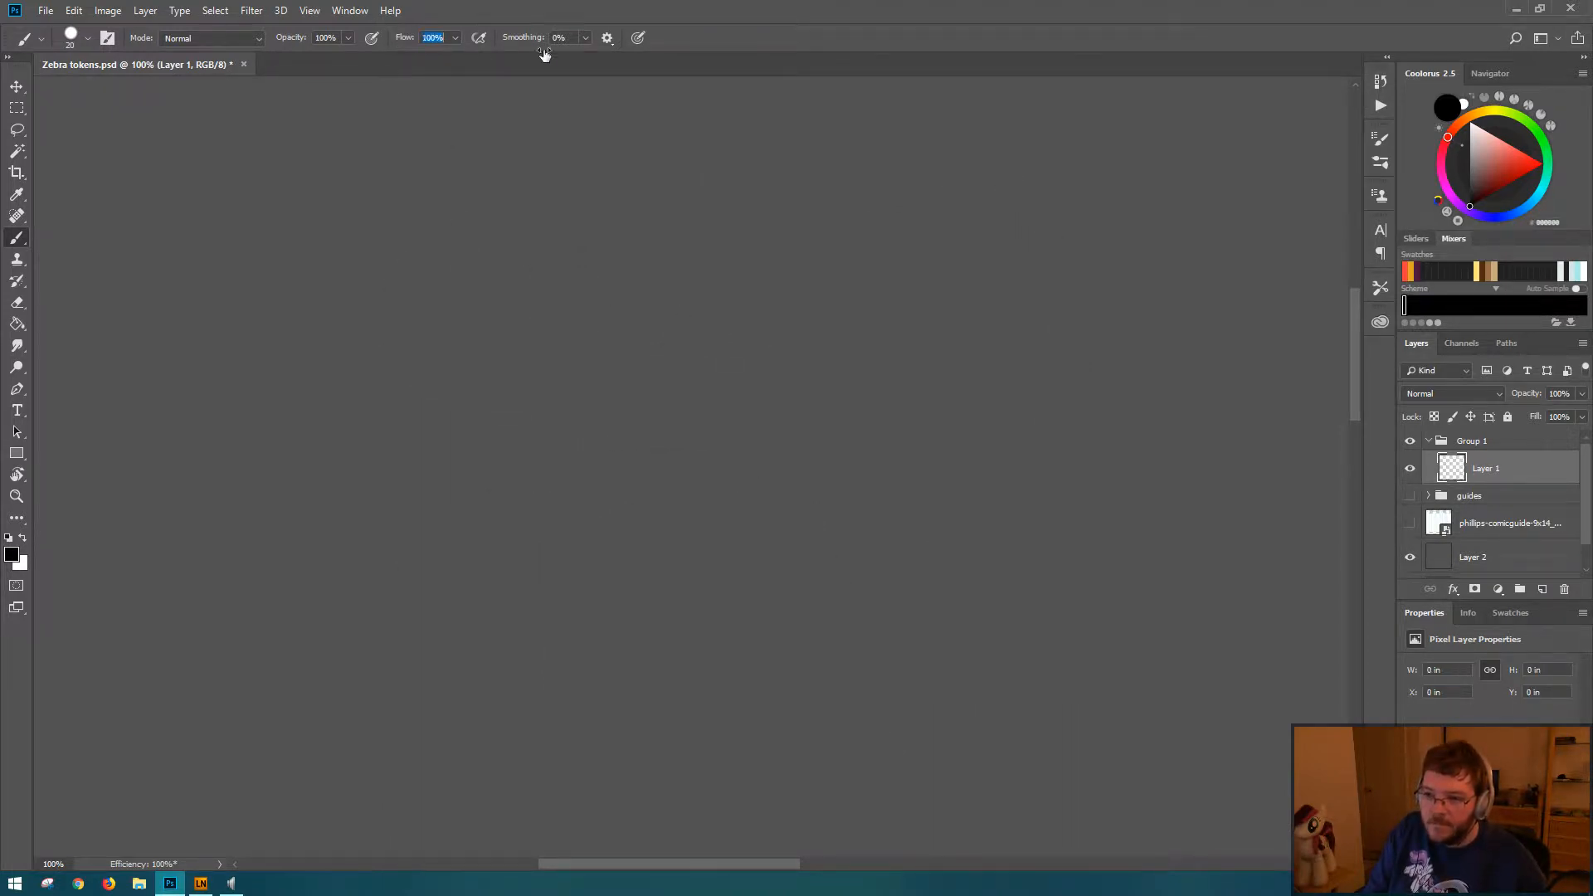
{"action": "mouse_move", "coordinate": [444, 182]}
{"action": "left_mouse_down"}
{"action": "mouse_move", "coordinate": [655, 402]}
{"action": "mouse_move", "coordinate": [533, 473]}
{"action": "mouse_move", "coordinate": [664, 340]}
{"action": "left_mouse_up"}
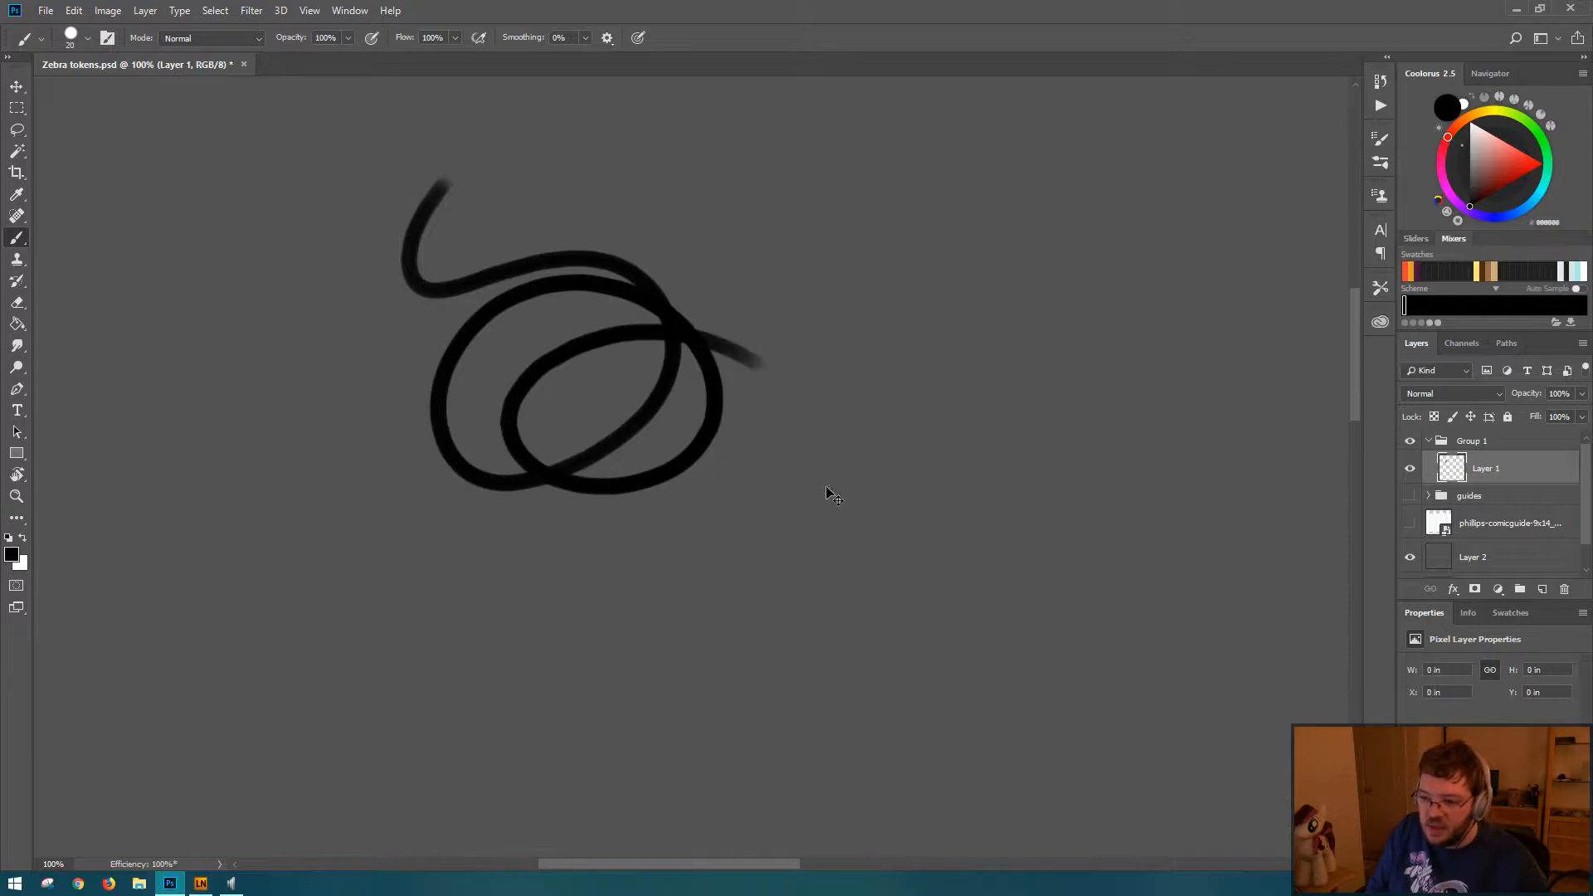
{"action": "key", "text": "ctrl+z"}
Step: Set the brush flow to 10%, paint a few test strokes, and clear everything from the layer
{"action": "type", "text": "10"}
{"action": "key", "text": "Return"}
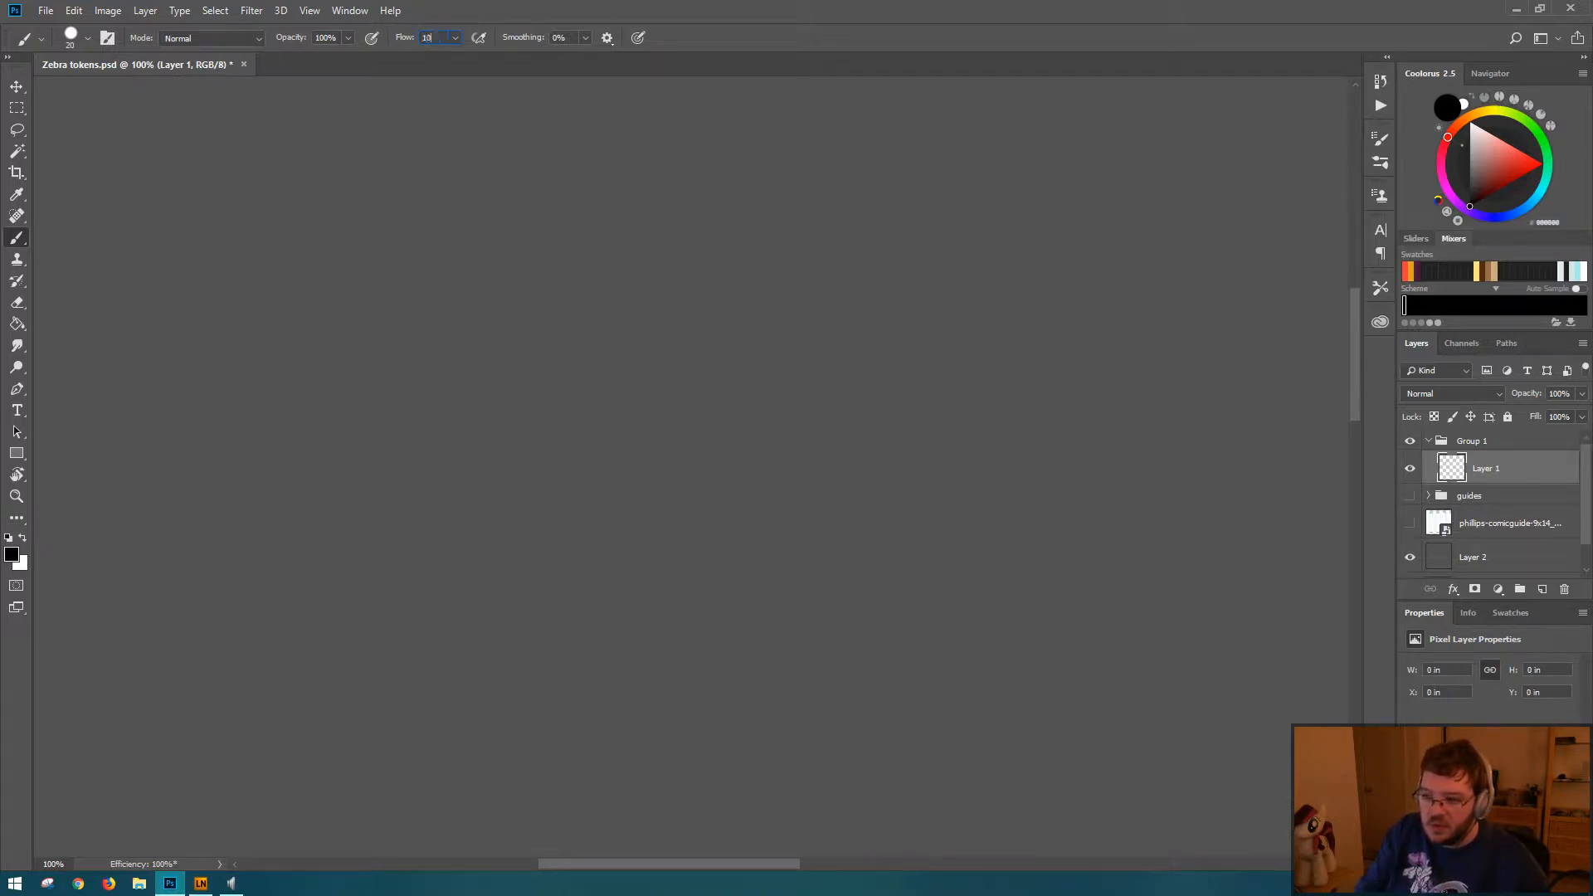
{"action": "left_click_drag", "start_coordinate": [514, 172], "coordinate": [520, 378]}
{"action": "mouse_move", "coordinate": [746, 343]}
{"action": "left_mouse_down"}
{"action": "mouse_move", "coordinate": [764, 633]}
{"action": "mouse_move", "coordinate": [786, 498]}
{"action": "mouse_move", "coordinate": [776, 531]}
{"action": "left_mouse_up"}
{"action": "key", "text": "ctrl+a"}
{"action": "key", "text": "Delete"}
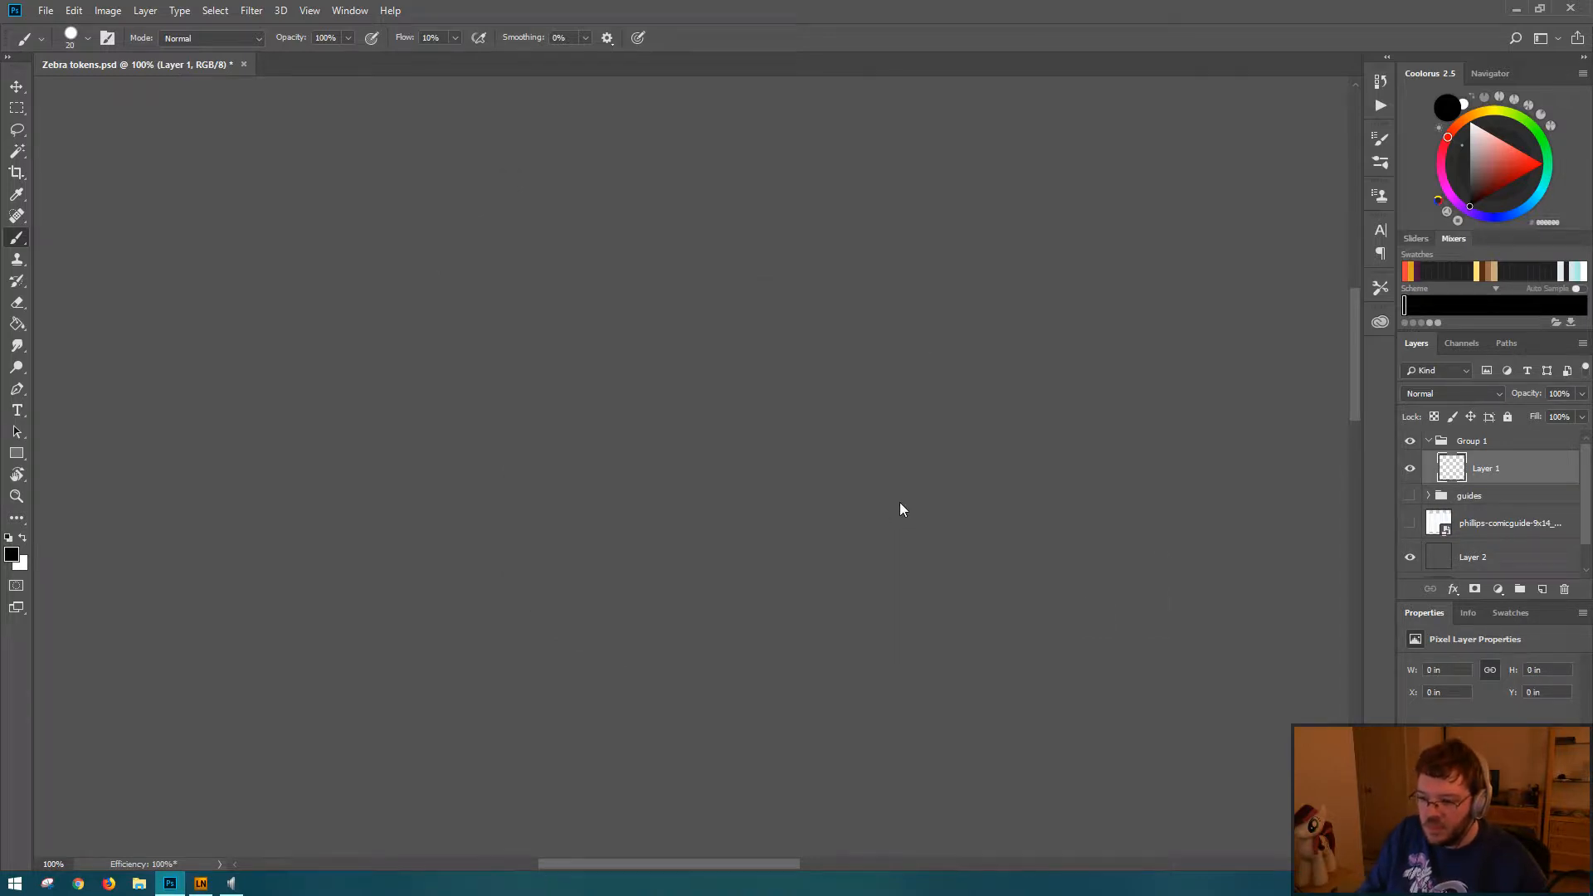
Step: Sketch construction circles for the zebra's head, chest and rump with joining neck, back and belly lines, about 7.3 by 6.4 inches overall
{"action": "key", "text": "ctrl+0"}
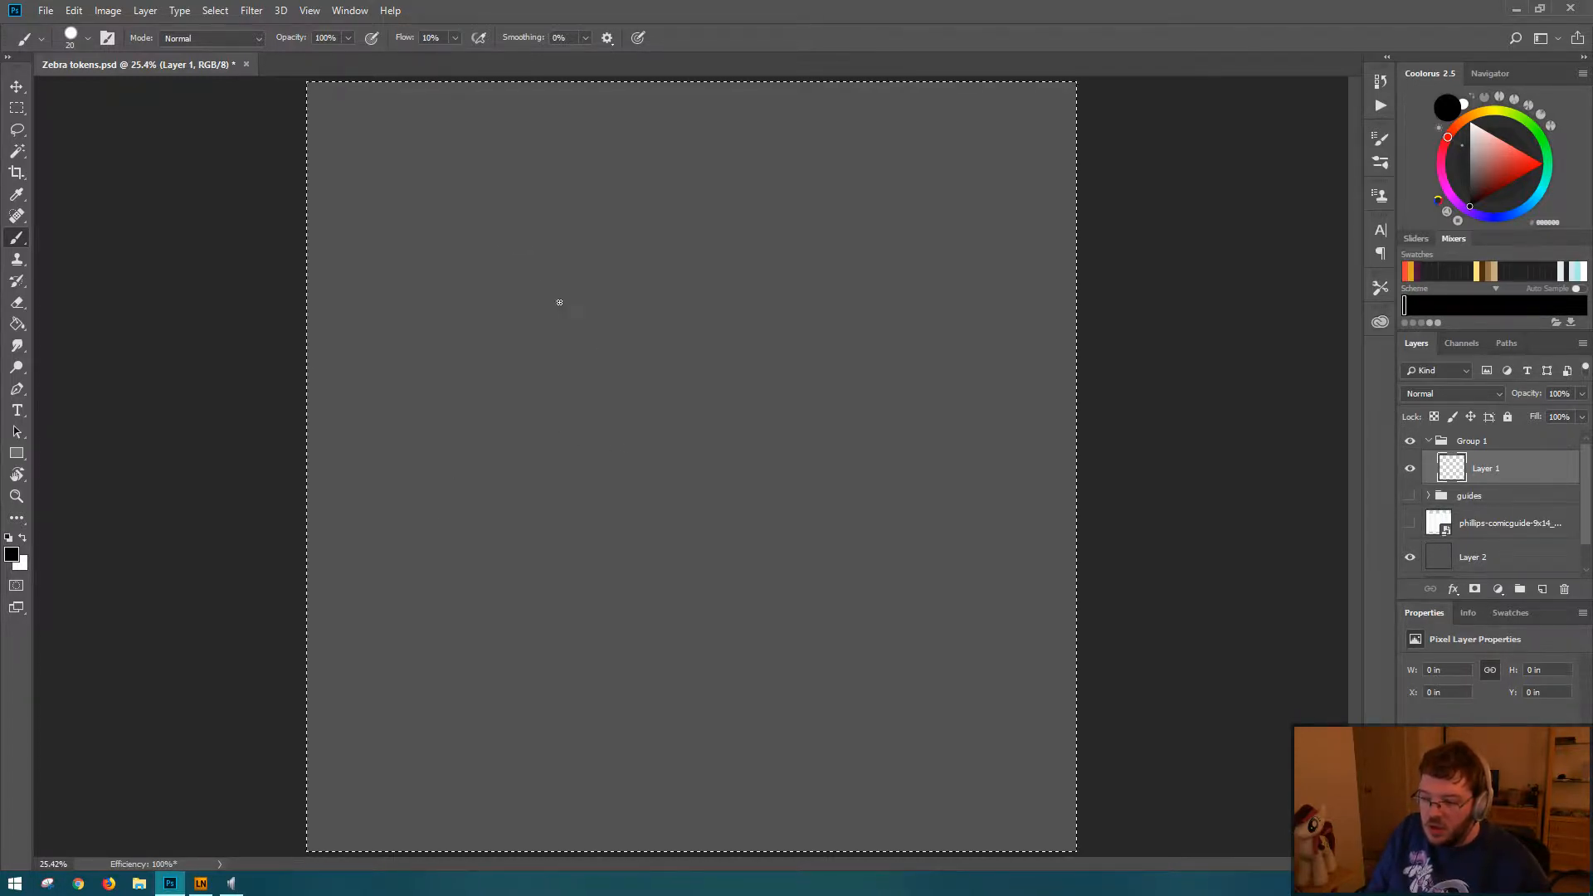
{"action": "mouse_move", "coordinate": [488, 280]}
{"action": "left_mouse_down"}
{"action": "mouse_move", "coordinate": [530, 235]}
{"action": "mouse_move", "coordinate": [416, 374]}
{"action": "mouse_move", "coordinate": [558, 291]}
{"action": "mouse_move", "coordinate": [585, 390]}
{"action": "mouse_move", "coordinate": [665, 520]}
{"action": "mouse_move", "coordinate": [564, 560]}
{"action": "mouse_move", "coordinate": [572, 464]}
{"action": "left_mouse_up"}
{"action": "mouse_move", "coordinate": [812, 514]}
{"action": "left_mouse_down"}
{"action": "mouse_move", "coordinate": [751, 407]}
{"action": "mouse_move", "coordinate": [700, 584]}
{"action": "mouse_move", "coordinate": [677, 464]}
{"action": "left_mouse_up"}
{"action": "mouse_move", "coordinate": [616, 386]}
{"action": "left_mouse_down"}
{"action": "mouse_move", "coordinate": [669, 447]}
{"action": "mouse_move", "coordinate": [621, 444]}
{"action": "mouse_move", "coordinate": [749, 393]}
{"action": "left_mouse_up"}
{"action": "mouse_move", "coordinate": [549, 413]}
{"action": "left_mouse_down"}
{"action": "mouse_move", "coordinate": [544, 544]}
{"action": "mouse_move", "coordinate": [554, 419]}
{"action": "mouse_move", "coordinate": [591, 528]}
{"action": "mouse_move", "coordinate": [666, 610]}
{"action": "mouse_move", "coordinate": [775, 427]}
{"action": "mouse_move", "coordinate": [793, 539]}
{"action": "left_mouse_up"}
{"action": "mouse_move", "coordinate": [769, 406]}
{"action": "left_mouse_down"}
{"action": "mouse_move", "coordinate": [843, 488]}
{"action": "mouse_move", "coordinate": [780, 590]}
{"action": "left_mouse_up"}
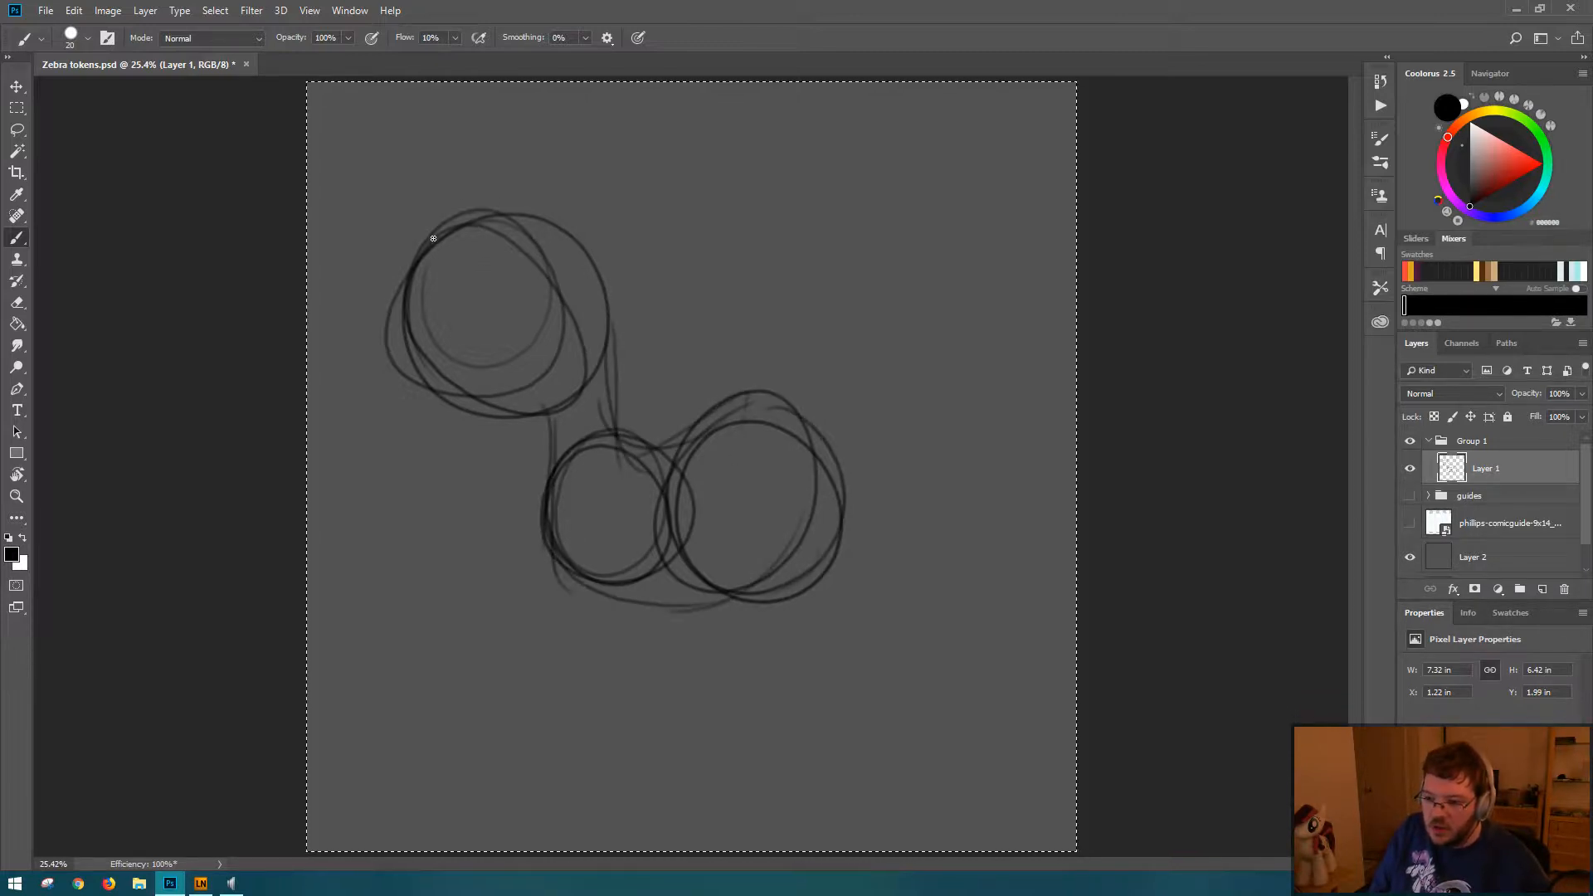
{"action": "left_click_drag", "start_coordinate": [427, 251], "coordinate": [412, 336]}
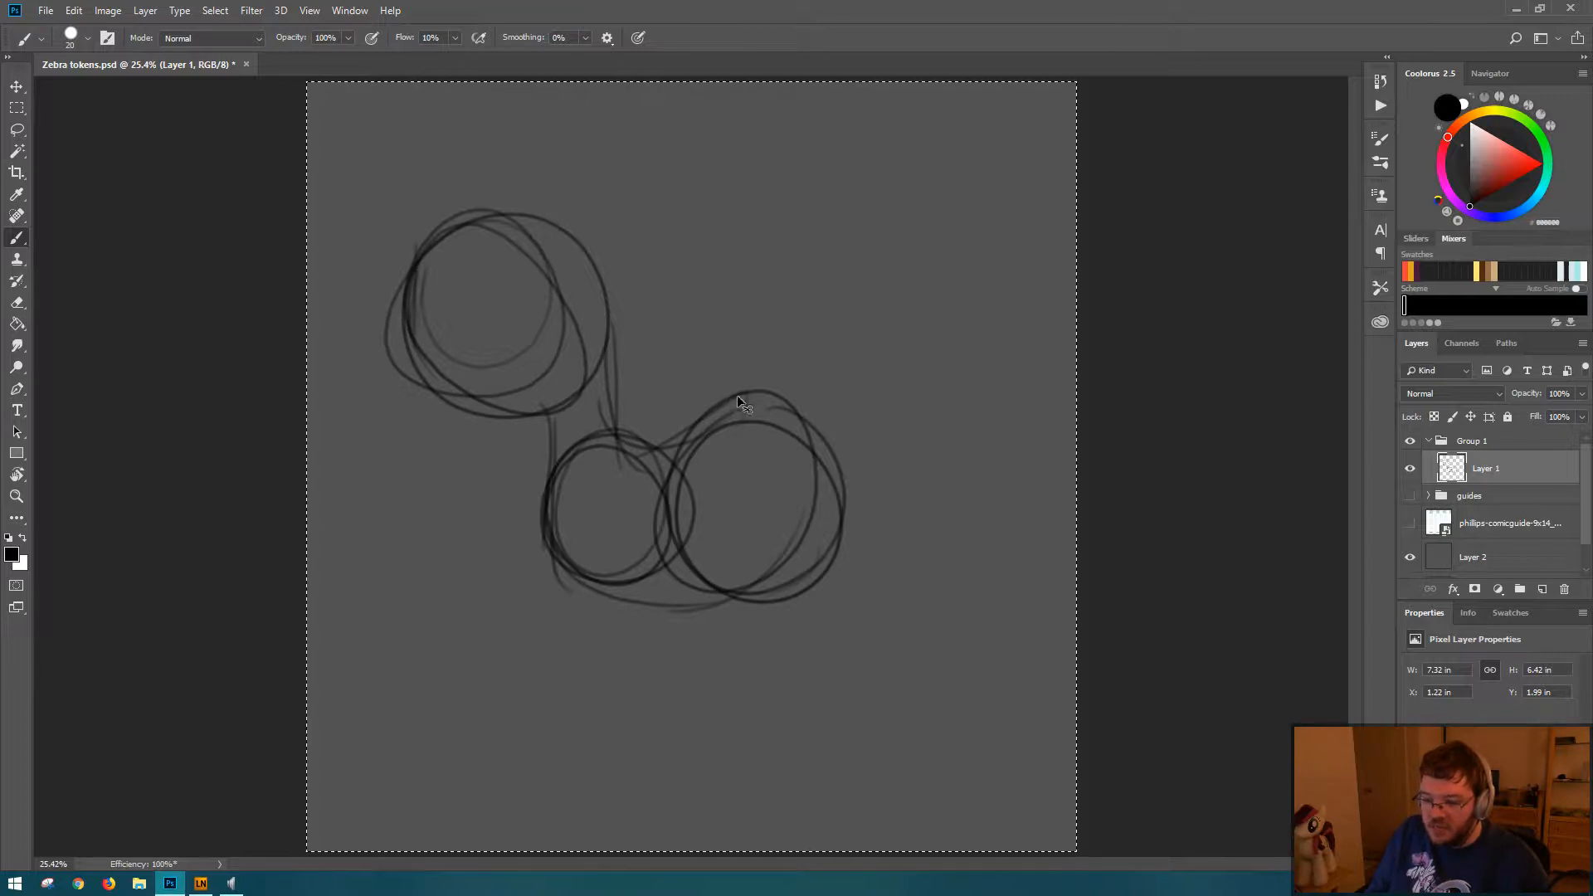
Step: Move the whole body sketch about 0.9 inch right and 0.2 inch up on the canvas
{"action": "key", "text": "ctrl+t"}
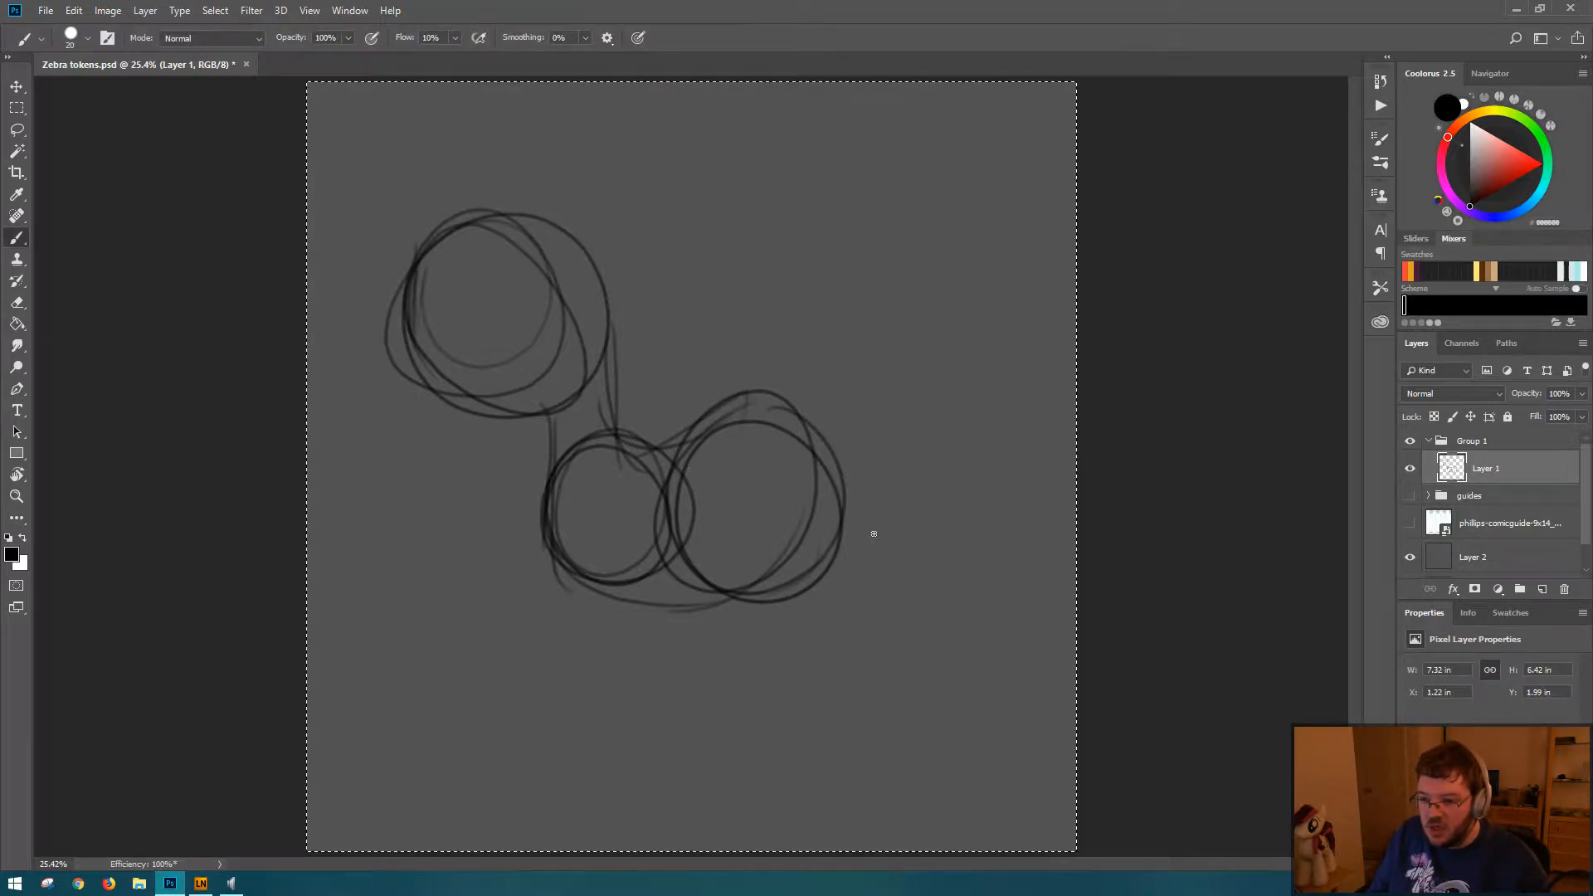
{"action": "left_click_drag", "start_coordinate": [739, 514], "coordinate": [797, 500]}
{"action": "key", "text": "Return"}
Step: Sketch the front leg and its hoof below the chest circle, bringing the figure to about 9.7 inches tall
{"action": "key", "text": "b"}
{"action": "left_click_drag", "start_coordinate": [619, 553], "coordinate": [626, 585]}
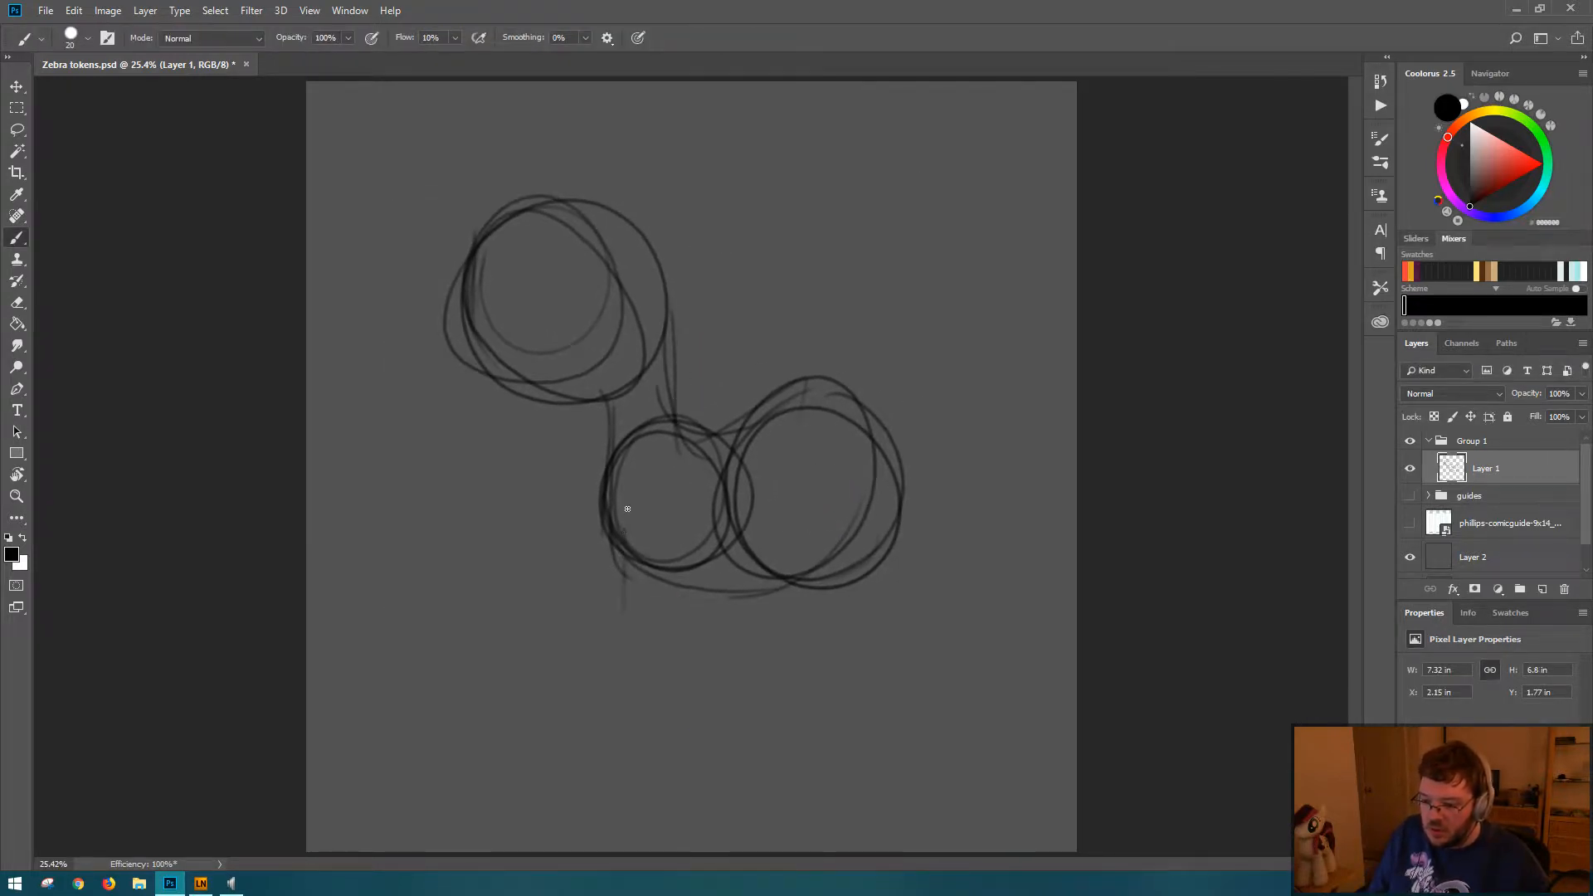
{"action": "left_click_drag", "start_coordinate": [629, 520], "coordinate": [633, 617]}
{"action": "left_click_drag", "start_coordinate": [624, 551], "coordinate": [589, 764]}
{"action": "mouse_move", "coordinate": [597, 690]}
{"action": "left_mouse_down"}
{"action": "mouse_move", "coordinate": [551, 764]}
{"action": "mouse_move", "coordinate": [558, 789]}
{"action": "mouse_move", "coordinate": [641, 798]}
{"action": "mouse_move", "coordinate": [623, 801]}
{"action": "left_mouse_up"}
{"action": "left_click_drag", "start_coordinate": [648, 770], "coordinate": [671, 653]}
{"action": "left_click_drag", "start_coordinate": [675, 540], "coordinate": [650, 778]}
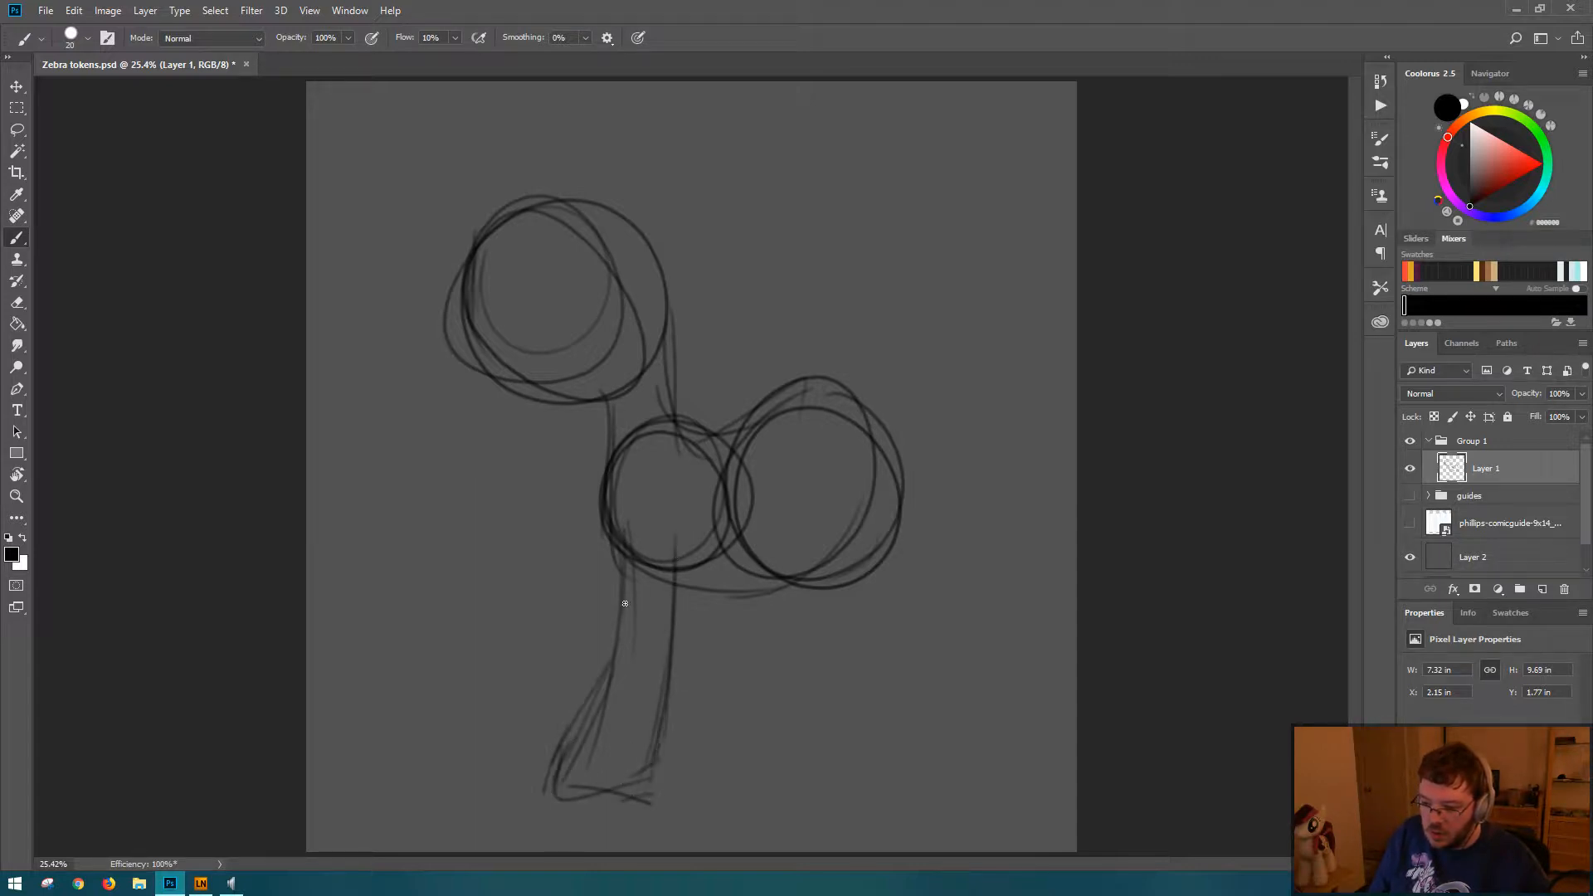
{"action": "mouse_move", "coordinate": [628, 564]}
{"action": "left_mouse_down"}
{"action": "mouse_move", "coordinate": [566, 780]}
{"action": "mouse_move", "coordinate": [683, 777]}
{"action": "left_mouse_up"}
{"action": "left_click_drag", "start_coordinate": [582, 787], "coordinate": [656, 776]}
{"action": "mouse_move", "coordinate": [679, 551]}
{"action": "left_mouse_down"}
{"action": "mouse_move", "coordinate": [652, 780]}
{"action": "mouse_move", "coordinate": [676, 614]}
{"action": "left_mouse_up"}
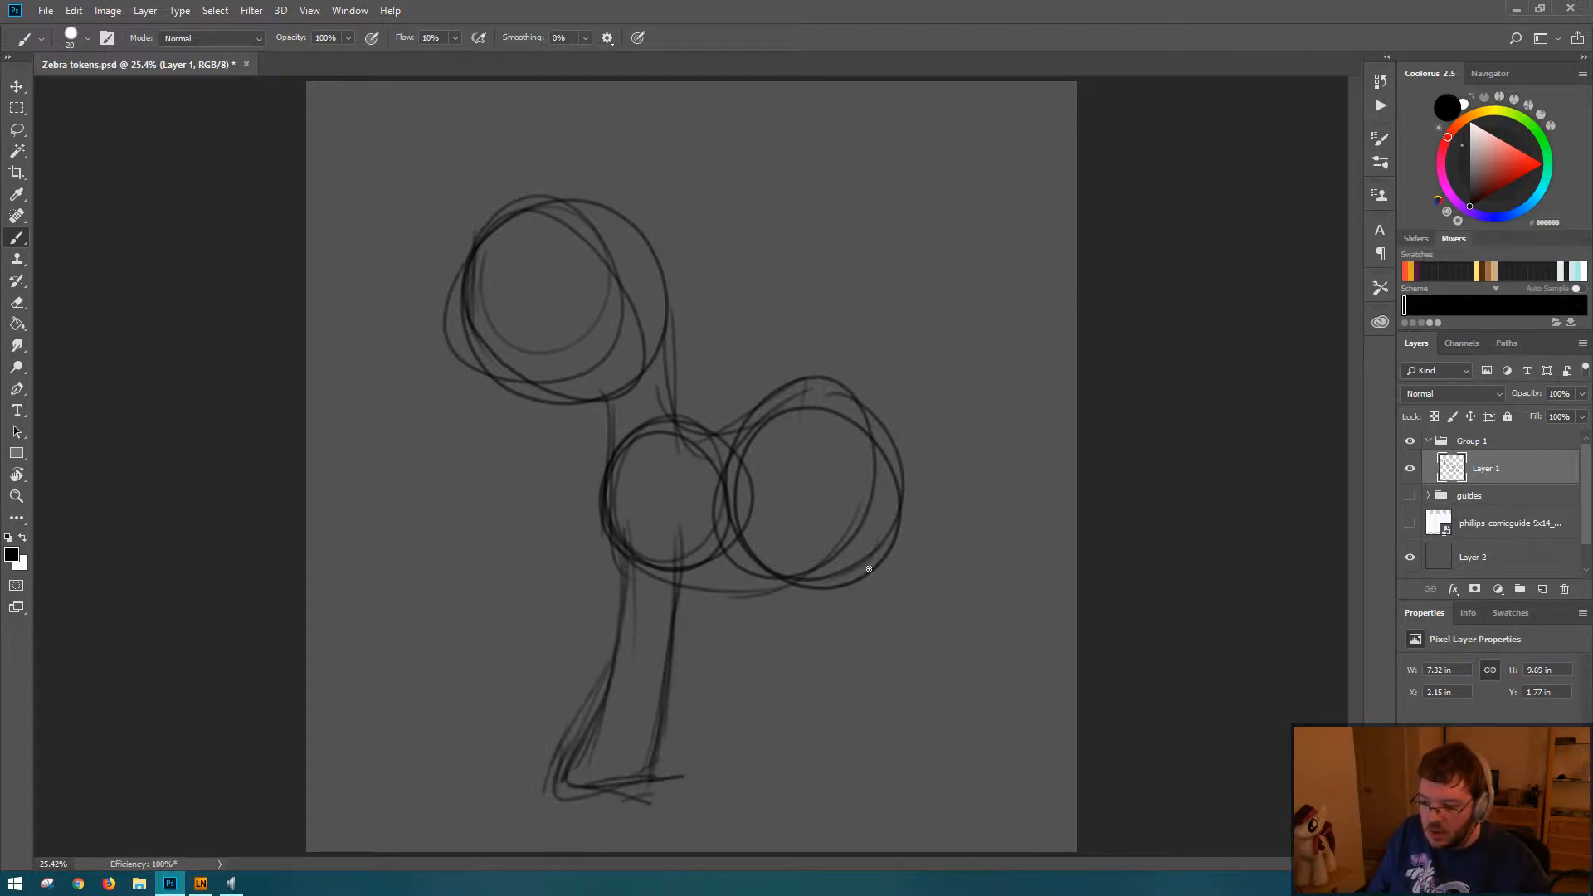
Step: Sketch the thigh's front curve inside the rump circle and the haunch's rear edge
{"action": "mouse_move", "coordinate": [801, 505]}
{"action": "left_mouse_down"}
{"action": "mouse_move", "coordinate": [842, 531]}
{"action": "mouse_move", "coordinate": [890, 585]}
{"action": "left_mouse_up"}
{"action": "left_click_drag", "start_coordinate": [899, 471], "coordinate": [901, 493]}
{"action": "left_click_drag", "start_coordinate": [900, 516], "coordinate": [896, 569]}
{"action": "left_click_drag", "start_coordinate": [805, 532], "coordinate": [823, 562]}
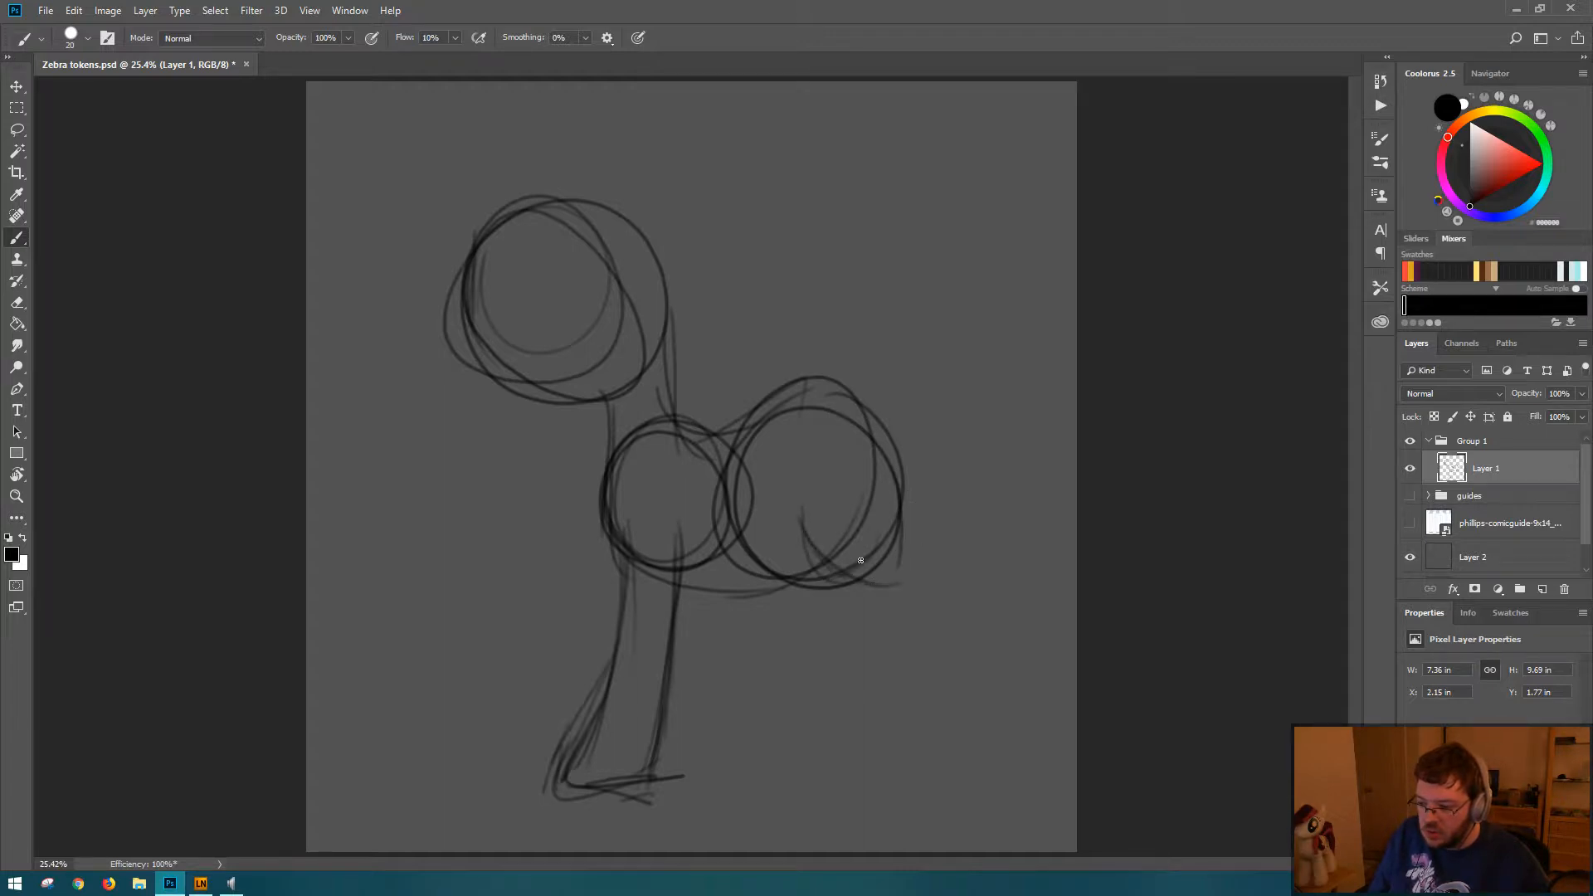
{"action": "left_click_drag", "start_coordinate": [800, 498], "coordinate": [846, 602]}
{"action": "left_click_drag", "start_coordinate": [899, 500], "coordinate": [901, 513]}
Step: Sketch the lower hind leg's front contour and outline its hoof
{"action": "mouse_move", "coordinate": [900, 532]}
{"action": "left_mouse_down"}
{"action": "mouse_move", "coordinate": [900, 575]}
{"action": "mouse_move", "coordinate": [924, 578]}
{"action": "mouse_move", "coordinate": [861, 599]}
{"action": "mouse_move", "coordinate": [881, 664]}
{"action": "left_mouse_up"}
{"action": "mouse_move", "coordinate": [878, 604]}
{"action": "left_mouse_down"}
{"action": "mouse_move", "coordinate": [876, 659]}
{"action": "mouse_move", "coordinate": [848, 789]}
{"action": "left_mouse_up"}
{"action": "left_click_drag", "start_coordinate": [861, 709], "coordinate": [832, 764]}
{"action": "left_click_drag", "start_coordinate": [873, 643], "coordinate": [826, 785]}
{"action": "mouse_move", "coordinate": [836, 715]}
{"action": "left_mouse_down"}
{"action": "mouse_move", "coordinate": [880, 782]}
{"action": "mouse_move", "coordinate": [803, 784]}
{"action": "left_mouse_up"}
{"action": "mouse_move", "coordinate": [803, 784]}
{"action": "left_mouse_down"}
{"action": "mouse_move", "coordinate": [903, 782]}
{"action": "mouse_move", "coordinate": [891, 791]}
{"action": "left_mouse_up"}
{"action": "left_click_drag", "start_coordinate": [920, 703], "coordinate": [890, 788]}
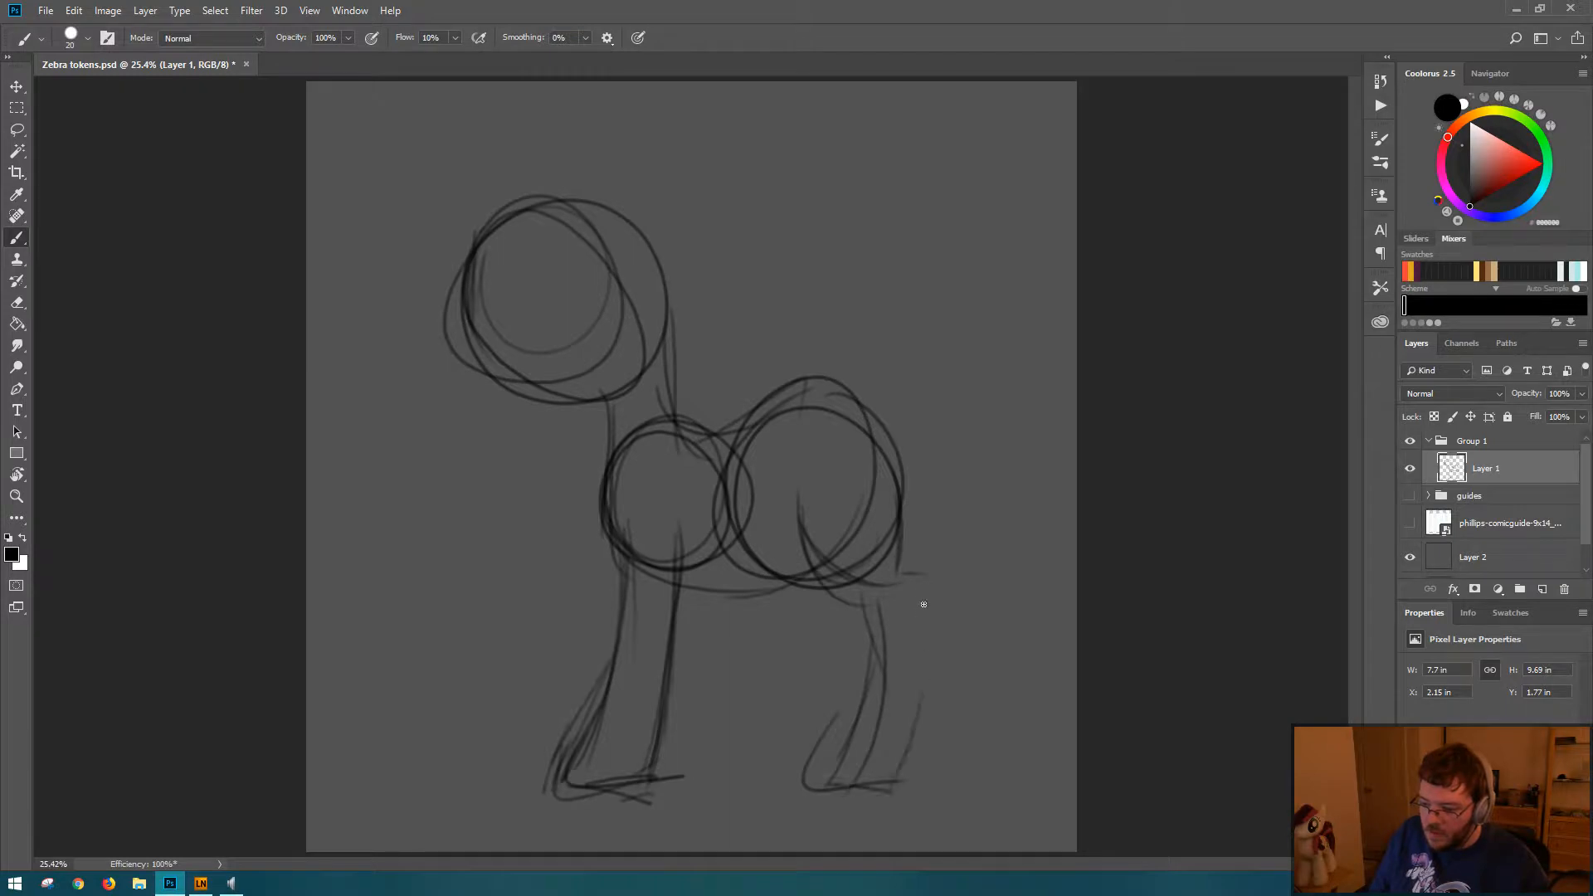
Step: Close the hind leg with its rear contour, hoof base and hock corner below the rump
{"action": "mouse_move", "coordinate": [921, 591]}
{"action": "left_mouse_down"}
{"action": "mouse_move", "coordinate": [927, 768]}
{"action": "mouse_move", "coordinate": [924, 652]}
{"action": "left_mouse_up"}
{"action": "mouse_move", "coordinate": [924, 652]}
{"action": "left_mouse_down"}
{"action": "mouse_move", "coordinate": [931, 788]}
{"action": "mouse_move", "coordinate": [863, 790]}
{"action": "left_mouse_up"}
{"action": "left_click_drag", "start_coordinate": [838, 785], "coordinate": [915, 754]}
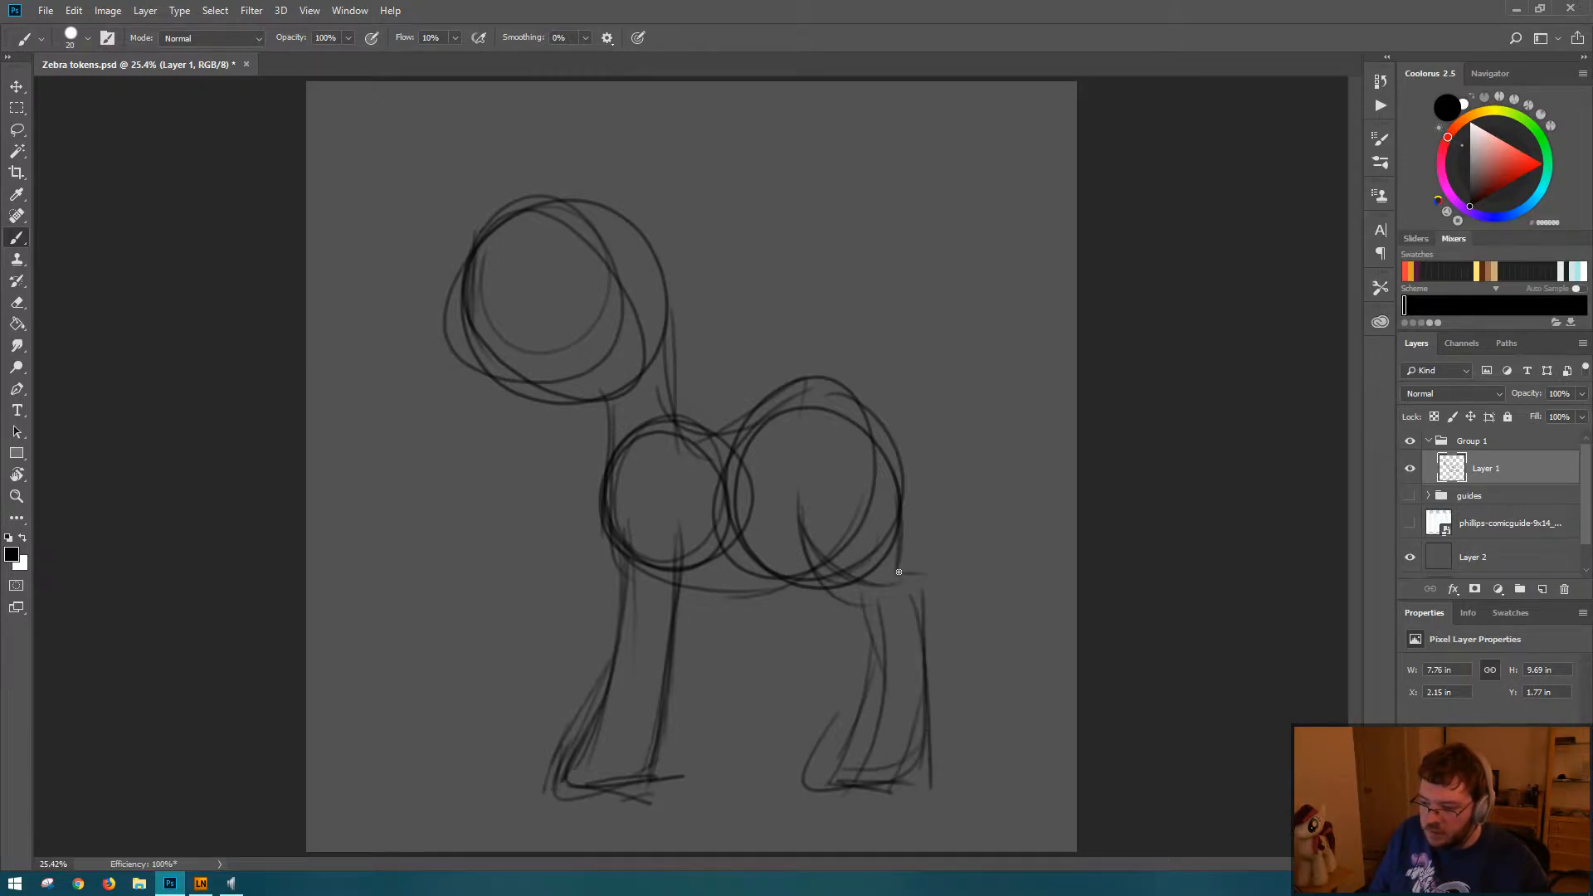
{"action": "left_click_drag", "start_coordinate": [899, 572], "coordinate": [923, 575]}
{"action": "left_click_drag", "start_coordinate": [915, 583], "coordinate": [930, 689]}
Step: Reinforce the belly line, the back of the neck, and the back contour over the rump
{"action": "mouse_move", "coordinate": [716, 590]}
{"action": "left_mouse_down"}
{"action": "mouse_move", "coordinate": [793, 582]}
{"action": "mouse_move", "coordinate": [764, 573]}
{"action": "mouse_move", "coordinate": [809, 557]}
{"action": "left_mouse_up"}
{"action": "mouse_move", "coordinate": [681, 576]}
{"action": "left_mouse_down"}
{"action": "mouse_move", "coordinate": [790, 561]}
{"action": "mouse_move", "coordinate": [824, 538]}
{"action": "left_mouse_up"}
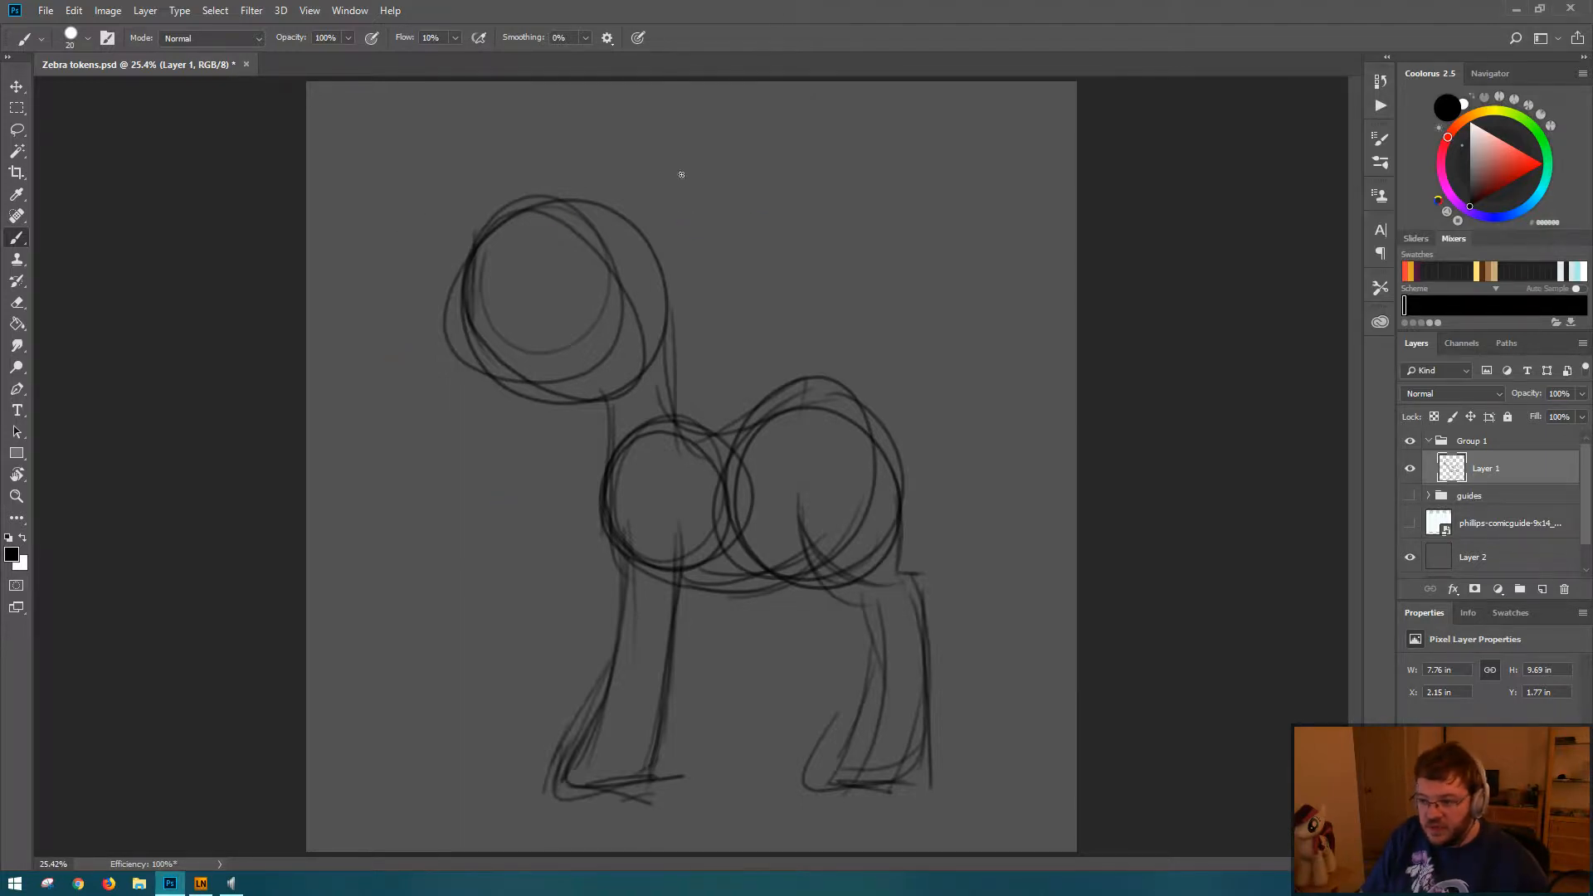
{"action": "left_click_drag", "start_coordinate": [671, 281], "coordinate": [666, 443]}
{"action": "left_click_drag", "start_coordinate": [666, 394], "coordinate": [793, 416]}
{"action": "mouse_move", "coordinate": [710, 440]}
{"action": "left_mouse_down"}
{"action": "mouse_move", "coordinate": [827, 409]}
{"action": "mouse_move", "coordinate": [899, 526]}
{"action": "mouse_move", "coordinate": [811, 412]}
{"action": "mouse_move", "coordinate": [875, 468]}
{"action": "left_mouse_up"}
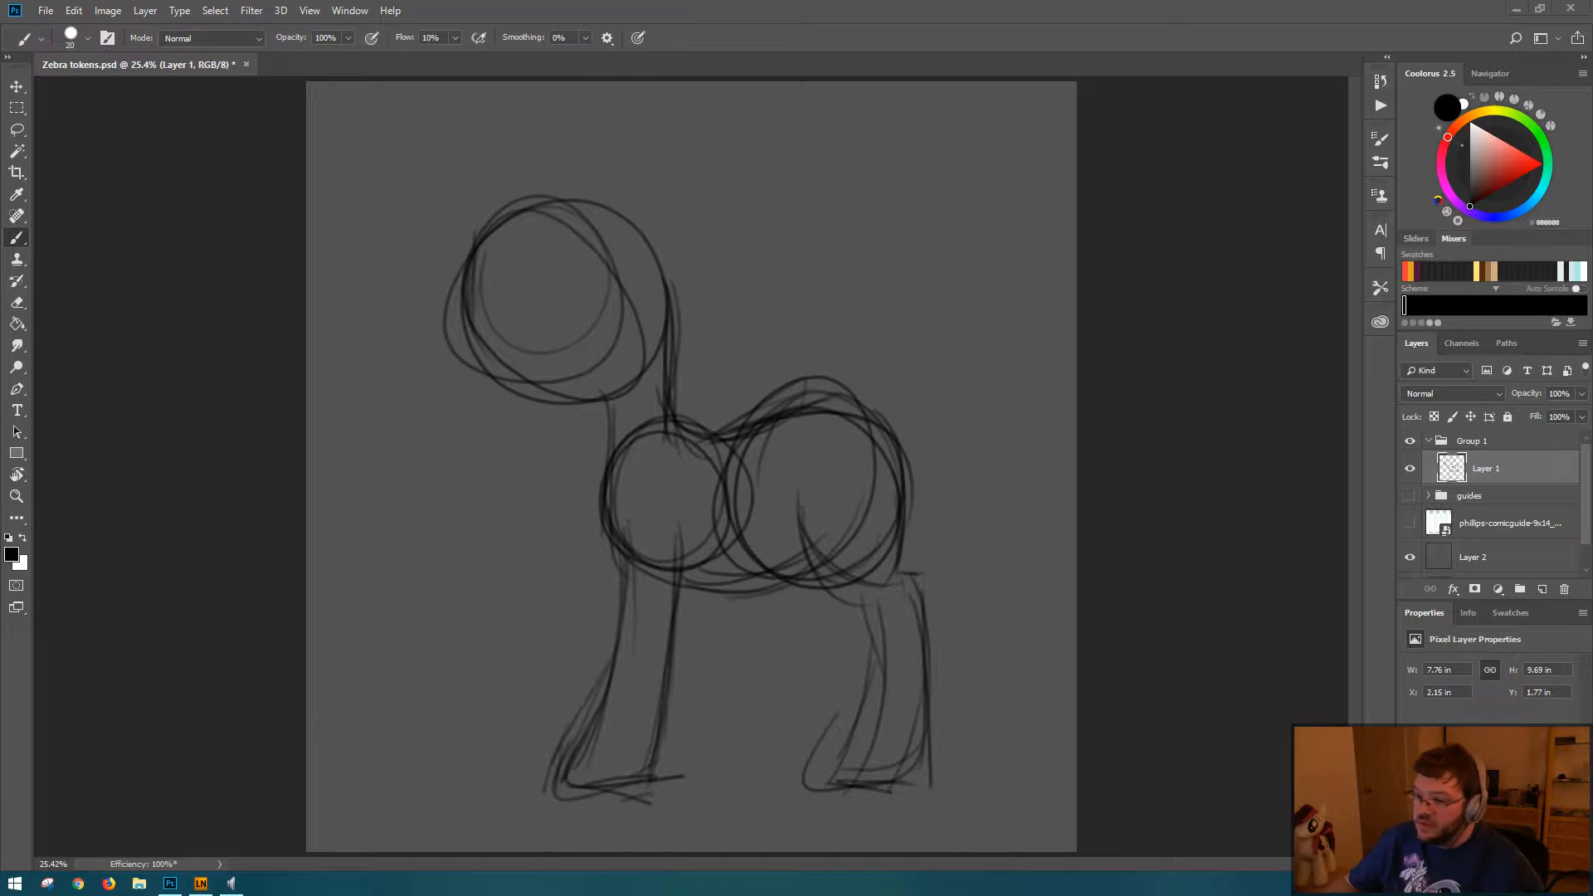
Step: Sketch an upright mane arching from the forehead over the head and down the back of the neck
{"action": "mouse_move", "coordinate": [531, 153]}
{"action": "left_mouse_down"}
{"action": "mouse_move", "coordinate": [538, 210]}
{"action": "mouse_move", "coordinate": [681, 253]}
{"action": "left_mouse_up"}
{"action": "mouse_move", "coordinate": [599, 159]}
{"action": "left_mouse_down"}
{"action": "mouse_move", "coordinate": [703, 334]}
{"action": "mouse_move", "coordinate": [677, 359]}
{"action": "left_mouse_up"}
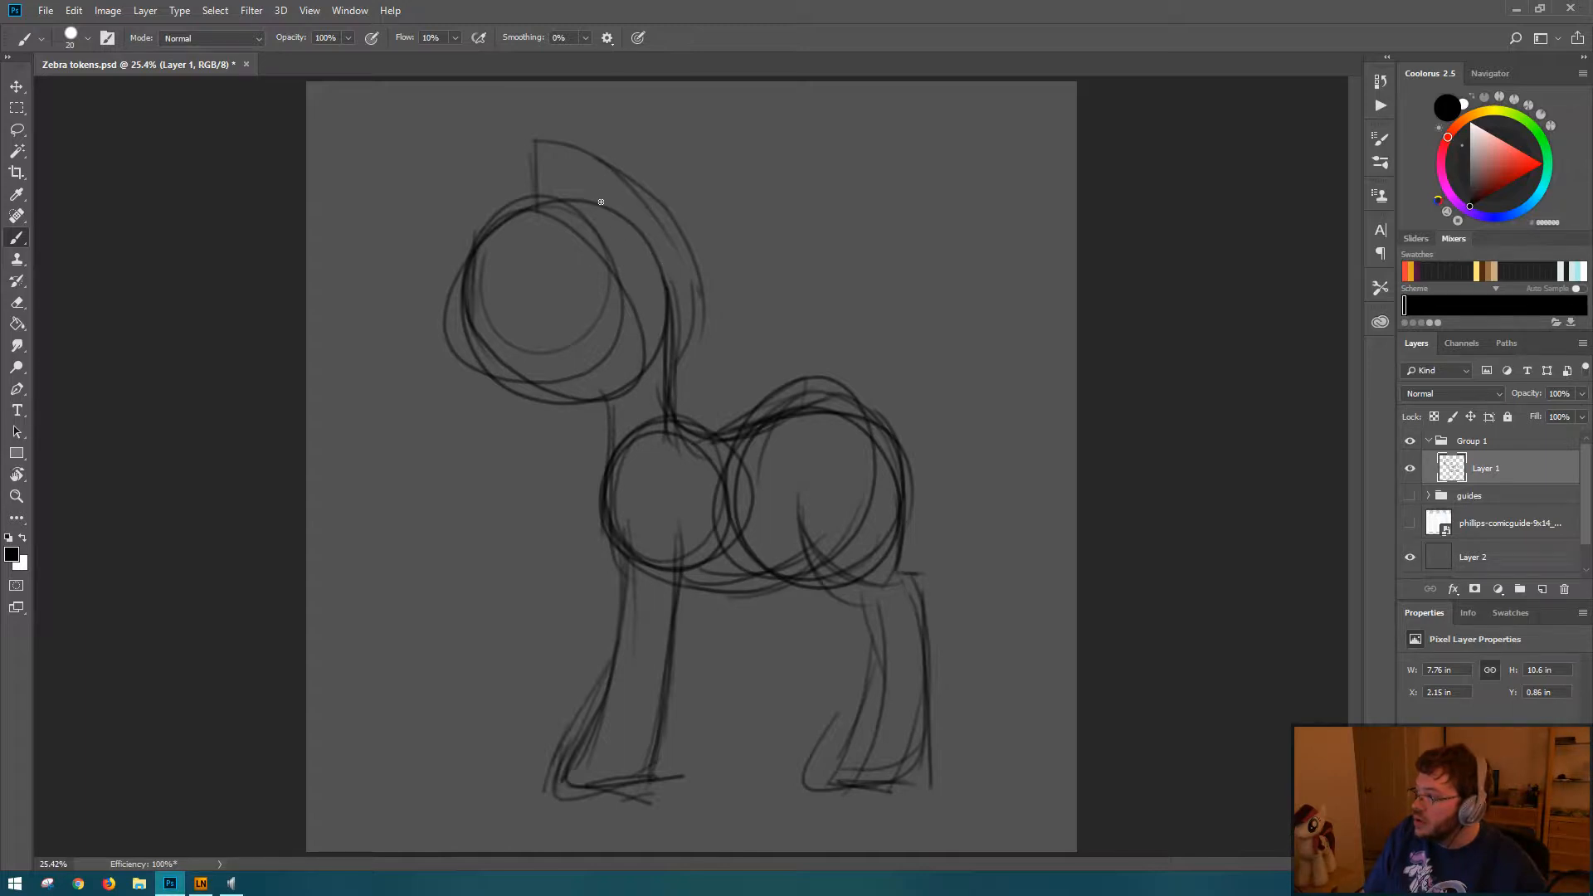
{"action": "left_click_drag", "start_coordinate": [668, 241], "coordinate": [680, 377]}
{"action": "mouse_move", "coordinate": [696, 324]}
{"action": "left_mouse_down"}
{"action": "mouse_move", "coordinate": [687, 366]}
{"action": "mouse_move", "coordinate": [587, 187]}
{"action": "mouse_move", "coordinate": [506, 178]}
{"action": "mouse_move", "coordinate": [520, 214]}
{"action": "left_mouse_up"}
{"action": "left_click_drag", "start_coordinate": [488, 162], "coordinate": [518, 224]}
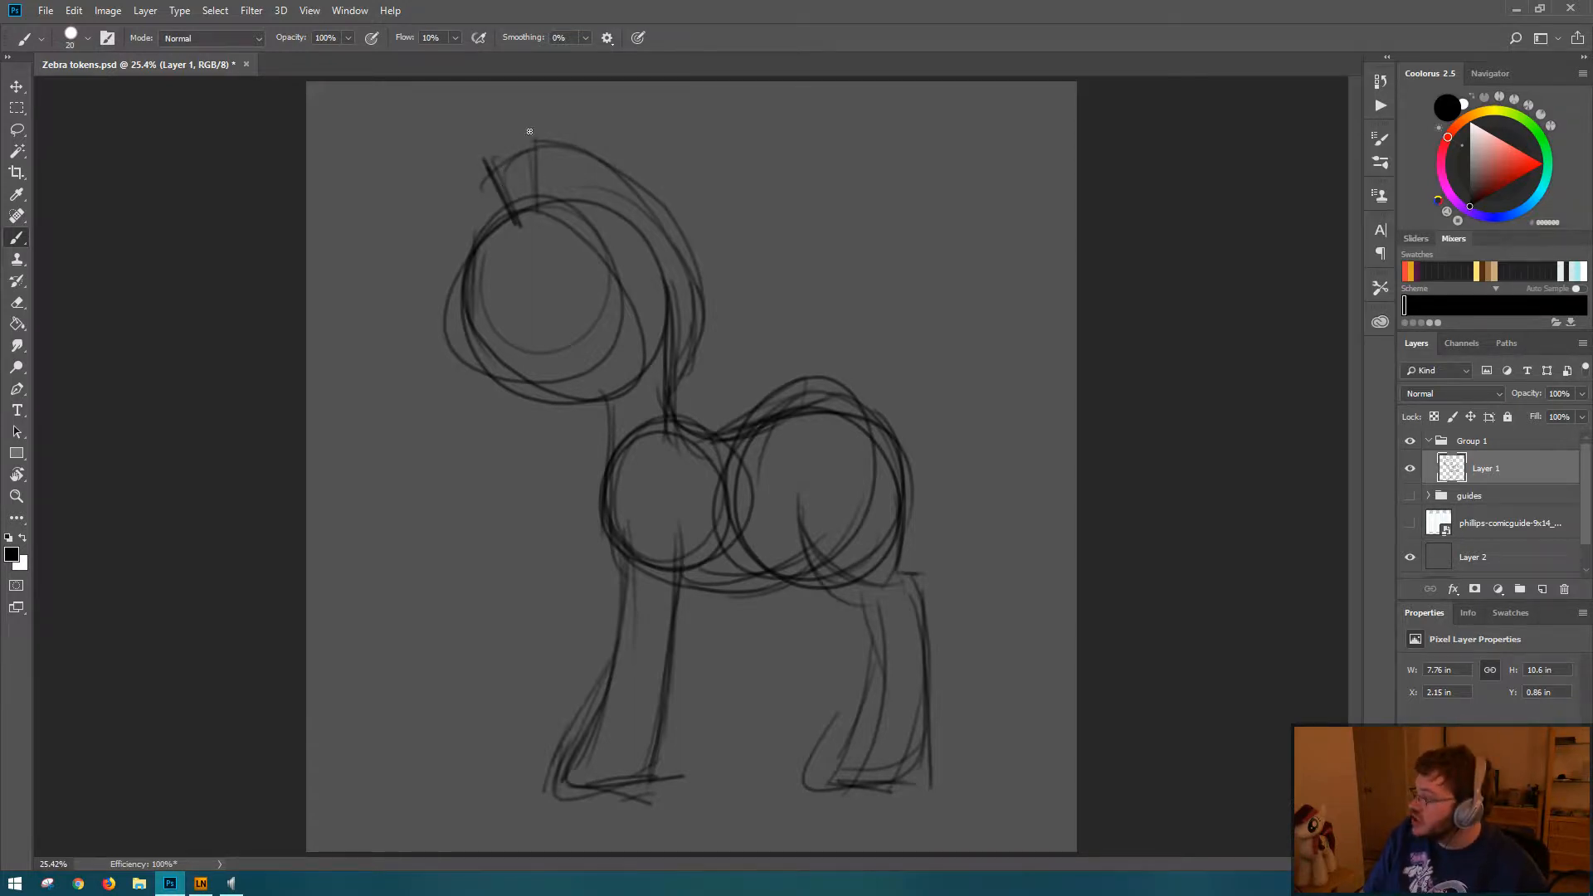
{"action": "mouse_move", "coordinate": [539, 141]}
{"action": "left_mouse_down"}
{"action": "mouse_move", "coordinate": [537, 209]}
{"action": "mouse_move", "coordinate": [539, 191]}
{"action": "left_mouse_up"}
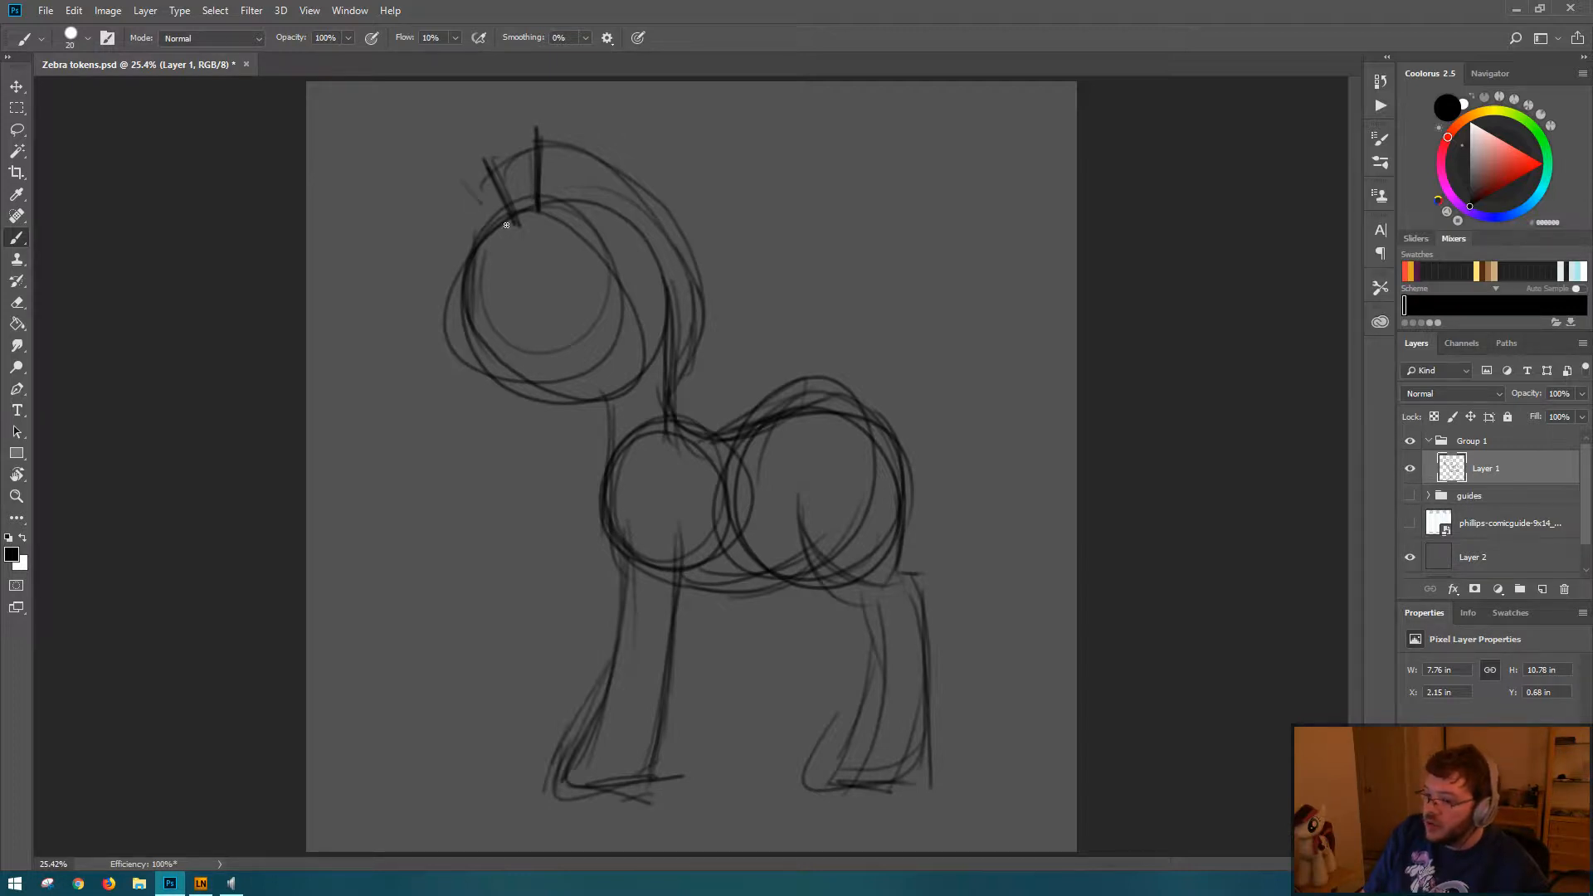
Step: Thicken the mane's outer contour and add a tall pointed spike at its front above the forehead
{"action": "mouse_move", "coordinate": [506, 225]}
{"action": "left_mouse_down"}
{"action": "mouse_move", "coordinate": [462, 171]}
{"action": "mouse_move", "coordinate": [544, 142]}
{"action": "mouse_move", "coordinate": [551, 163]}
{"action": "mouse_move", "coordinate": [533, 168]}
{"action": "mouse_move", "coordinate": [711, 247]}
{"action": "left_mouse_up"}
{"action": "left_click_drag", "start_coordinate": [594, 141], "coordinate": [701, 340]}
{"action": "mouse_move", "coordinate": [701, 217]}
{"action": "left_mouse_down"}
{"action": "mouse_move", "coordinate": [704, 375]}
{"action": "mouse_move", "coordinate": [692, 355]}
{"action": "mouse_move", "coordinate": [677, 383]}
{"action": "left_mouse_up"}
{"action": "mouse_move", "coordinate": [495, 174]}
{"action": "left_mouse_down"}
{"action": "mouse_move", "coordinate": [480, 217]}
{"action": "mouse_move", "coordinate": [456, 198]}
{"action": "left_mouse_up"}
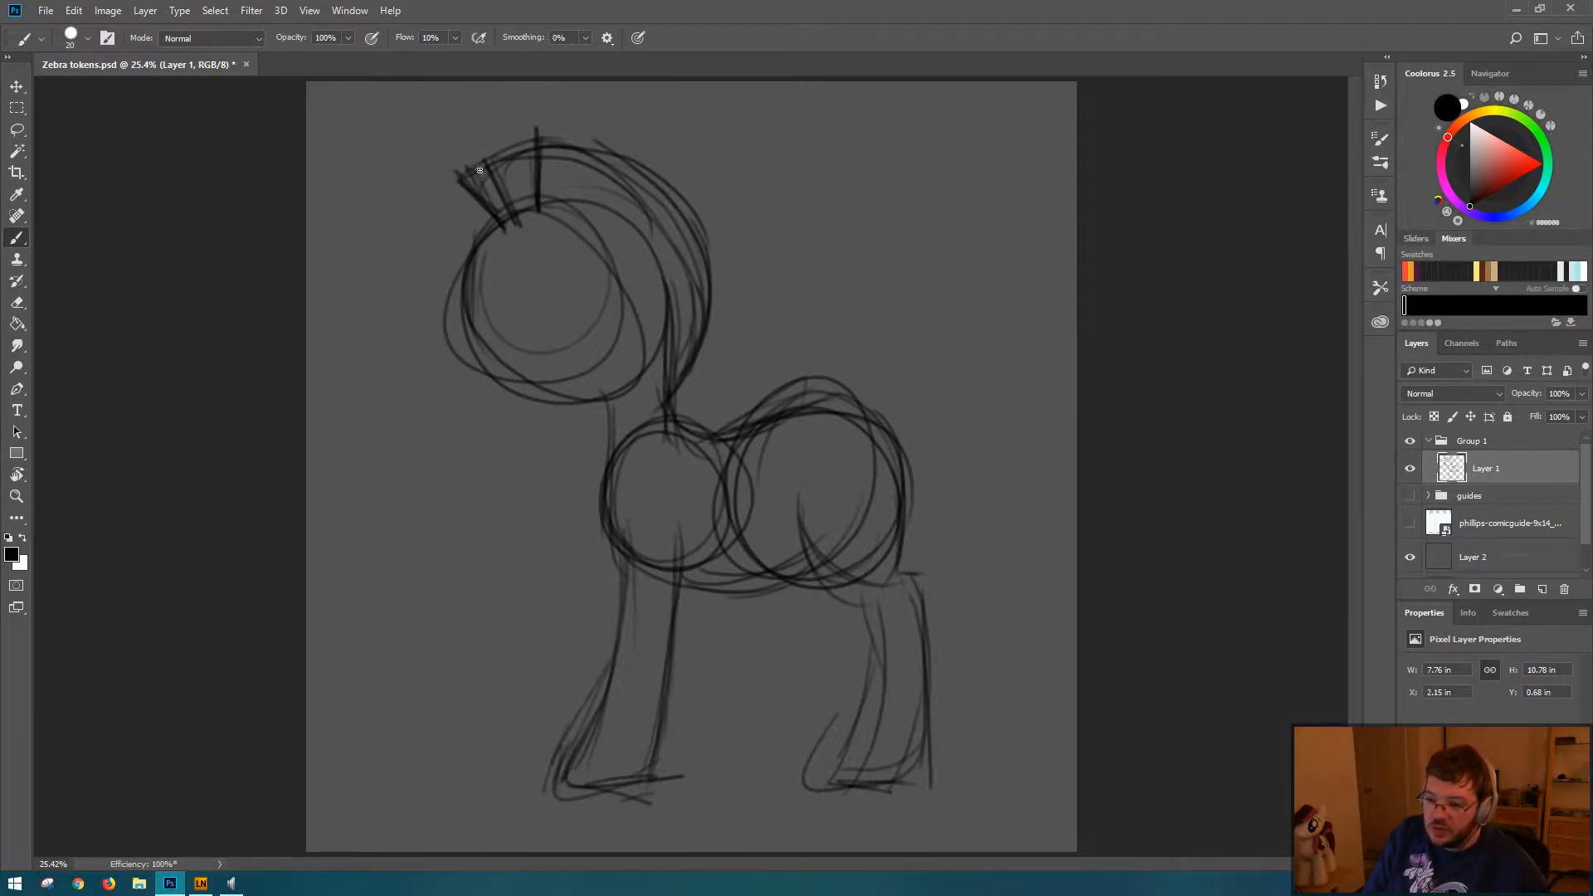
{"action": "mouse_move", "coordinate": [434, 135]}
{"action": "left_mouse_down"}
{"action": "mouse_move", "coordinate": [488, 212]}
{"action": "mouse_move", "coordinate": [481, 251]}
{"action": "left_mouse_up"}
{"action": "mouse_move", "coordinate": [437, 135]}
{"action": "left_mouse_down"}
{"action": "mouse_move", "coordinate": [508, 220]}
{"action": "mouse_move", "coordinate": [487, 336]}
{"action": "left_mouse_up"}
Step: Sketch the forehead profile, short muzzle, jaw line, and front of the neck on the zebra's head
{"action": "left_click_drag", "start_coordinate": [475, 254], "coordinate": [477, 370]}
{"action": "mouse_move", "coordinate": [472, 261]}
{"action": "left_mouse_down"}
{"action": "mouse_move", "coordinate": [475, 356]}
{"action": "mouse_move", "coordinate": [434, 349]}
{"action": "mouse_move", "coordinate": [469, 335]}
{"action": "mouse_move", "coordinate": [440, 349]}
{"action": "mouse_move", "coordinate": [456, 413]}
{"action": "mouse_move", "coordinate": [597, 401]}
{"action": "left_mouse_up"}
{"action": "left_click_drag", "start_coordinate": [444, 357], "coordinate": [495, 425]}
{"action": "mouse_move", "coordinate": [452, 380]}
{"action": "left_mouse_down"}
{"action": "mouse_move", "coordinate": [491, 422]}
{"action": "mouse_move", "coordinate": [585, 407]}
{"action": "mouse_move", "coordinate": [618, 590]}
{"action": "left_mouse_up"}
{"action": "left_click_drag", "start_coordinate": [585, 406], "coordinate": [611, 519]}
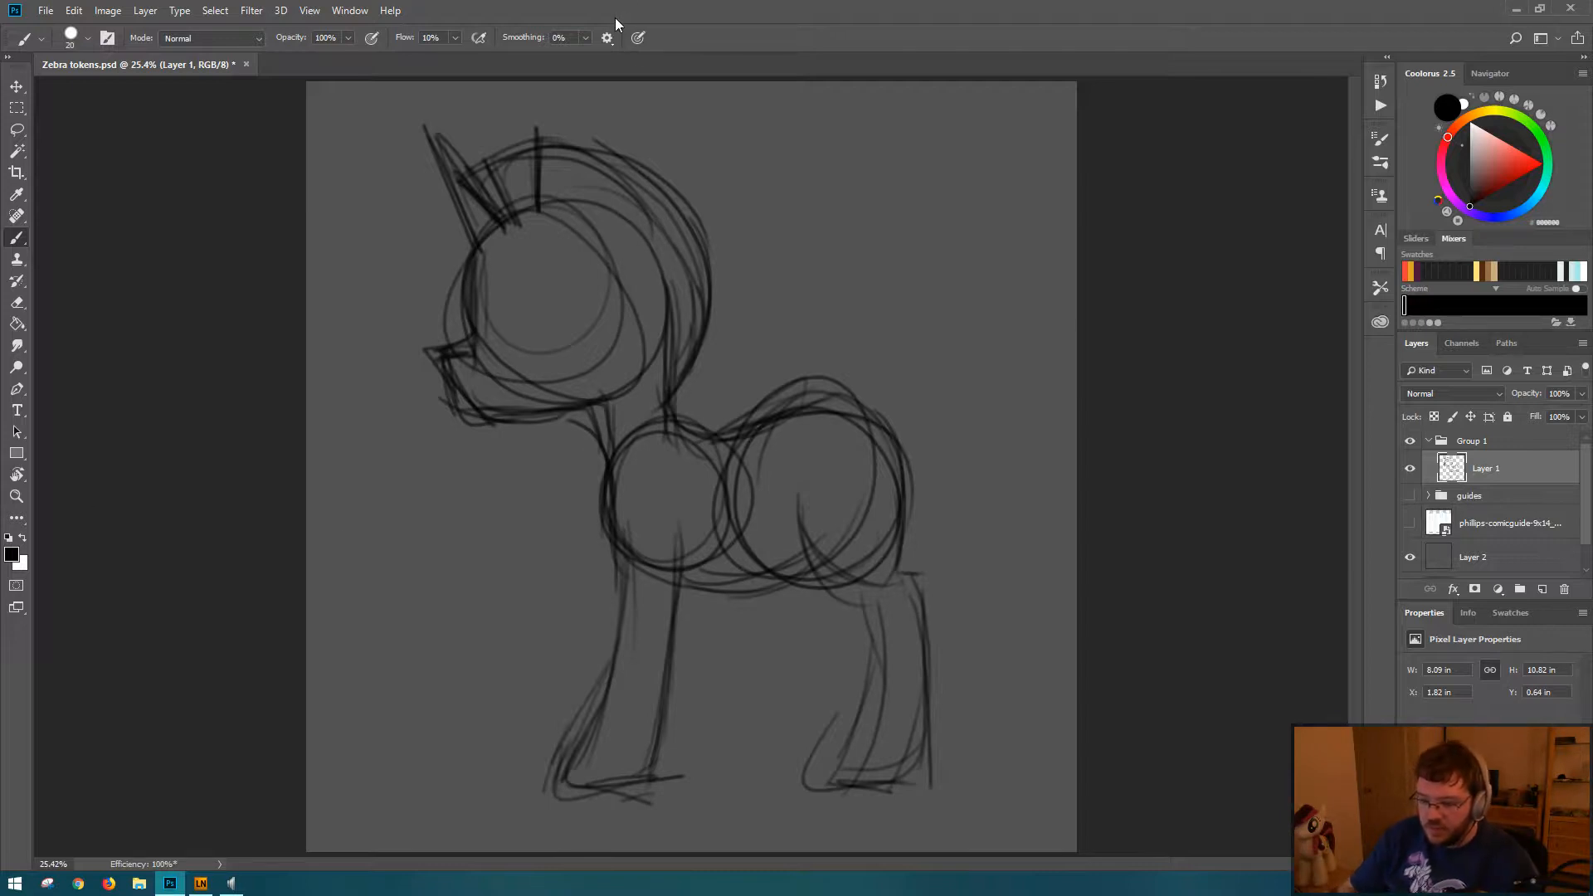
Step: Lasso the zebra's head with its mane, scale it to about 91%, raise it slightly, rotate it about 1.5° clockwise, and deselect
{"action": "key", "text": "m"}
{"action": "mouse_move", "coordinate": [420, 102]}
{"action": "left_mouse_down"}
{"action": "mouse_move", "coordinate": [495, 474]}
{"action": "mouse_move", "coordinate": [562, 455]}
{"action": "mouse_move", "coordinate": [547, 452]}
{"action": "left_mouse_up"}
{"action": "key", "text": "l"}
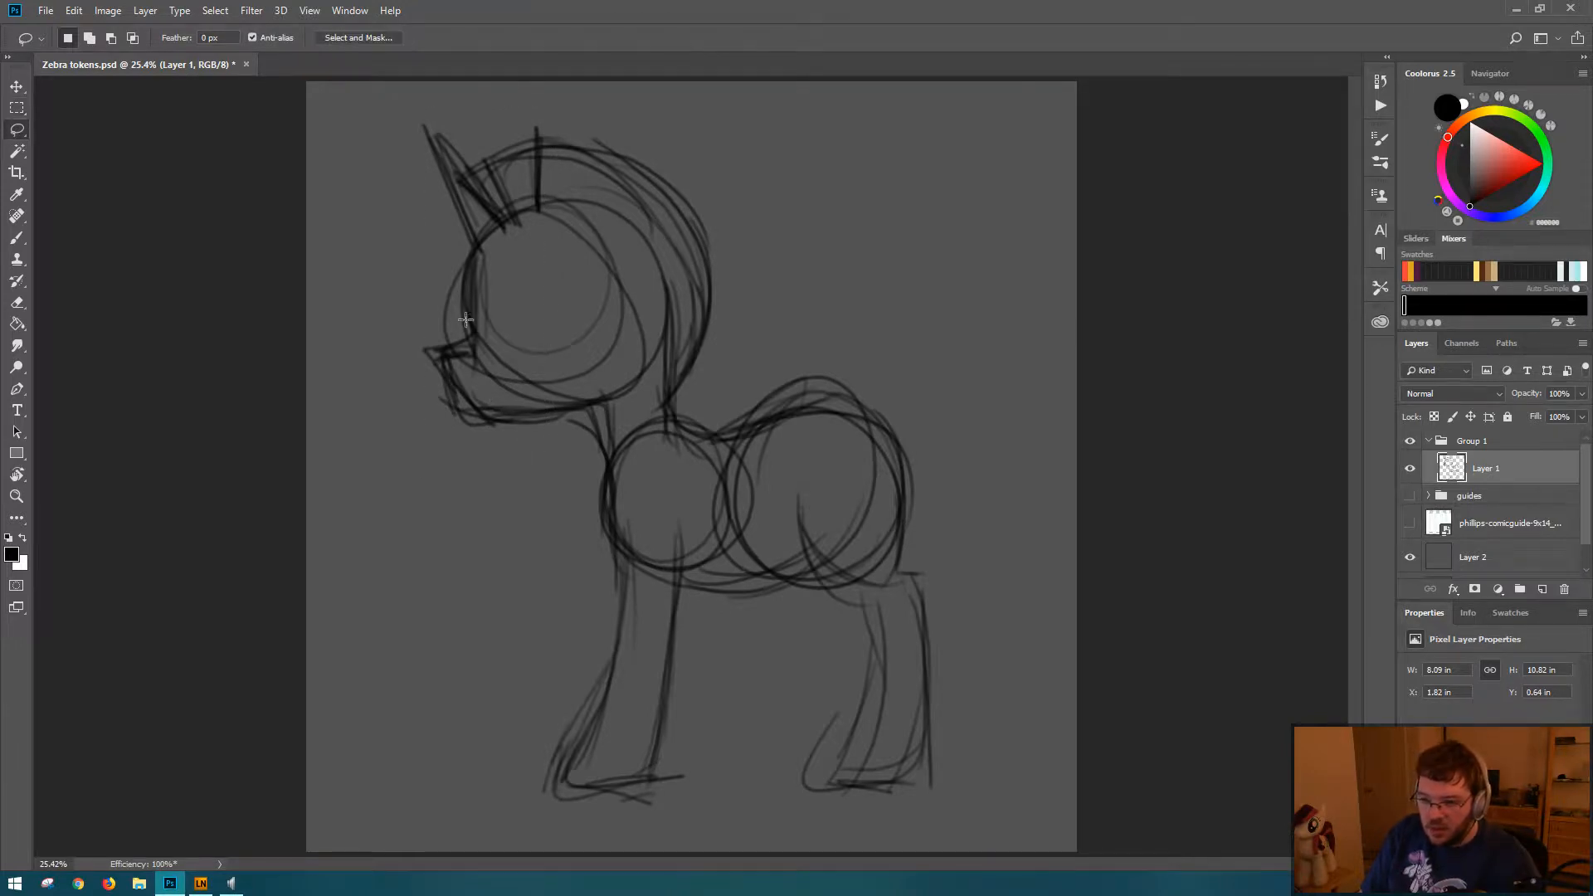
{"action": "mouse_move", "coordinate": [420, 103]}
{"action": "left_mouse_down"}
{"action": "mouse_move", "coordinate": [348, 363]}
{"action": "mouse_move", "coordinate": [536, 432]}
{"action": "mouse_move", "coordinate": [718, 362]}
{"action": "left_mouse_up"}
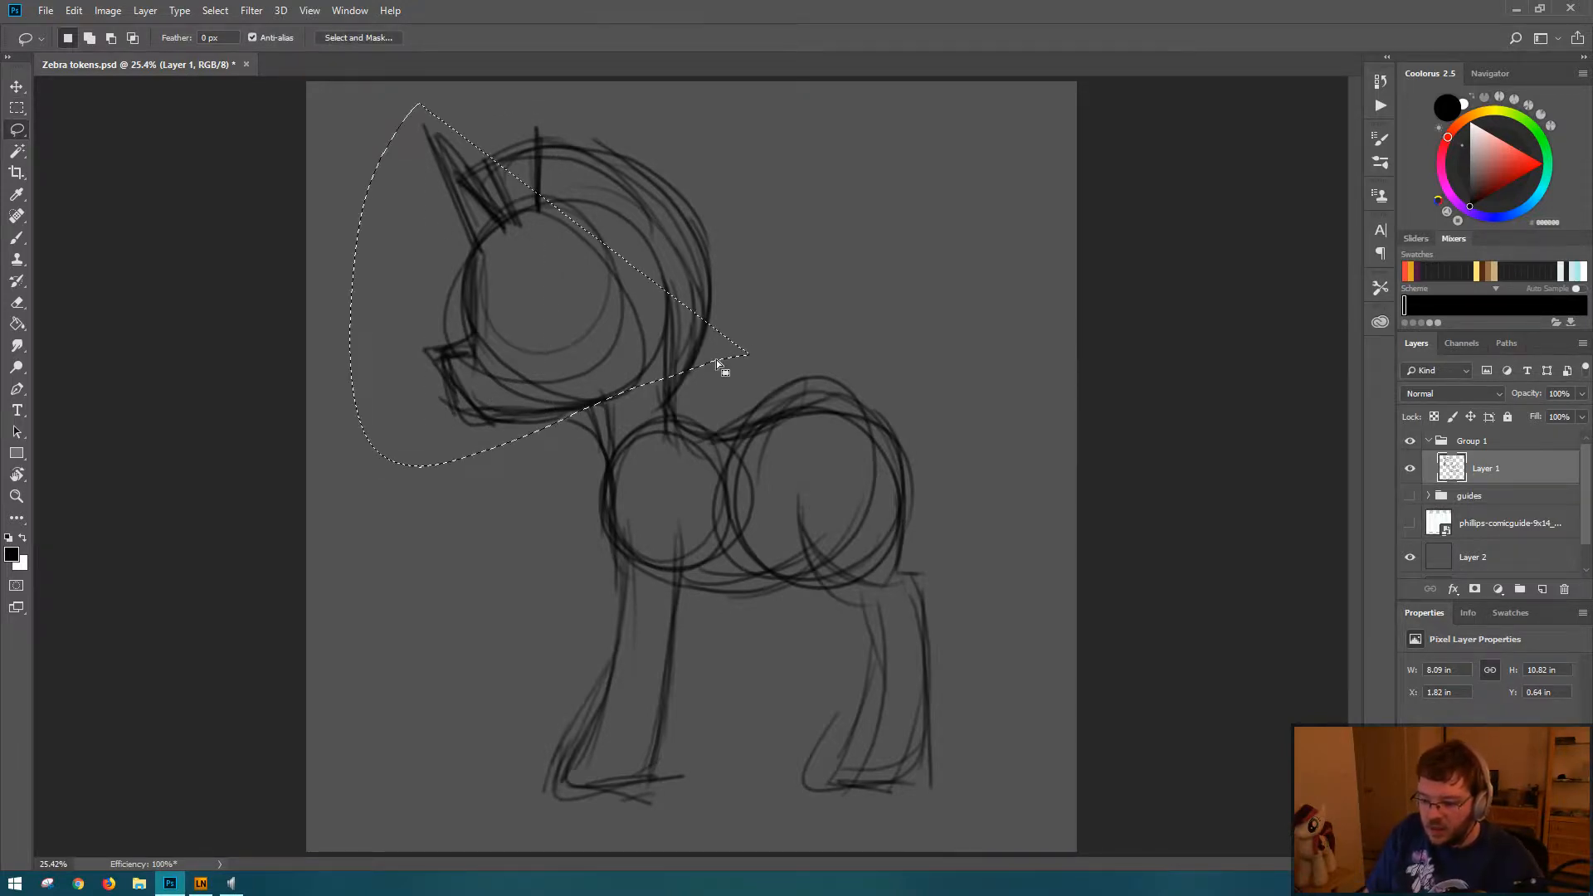
{"action": "mouse_move", "coordinate": [408, 137]}
{"action": "left_mouse_down"}
{"action": "mouse_move", "coordinate": [428, 112]}
{"action": "mouse_move", "coordinate": [704, 385]}
{"action": "mouse_move", "coordinate": [669, 373]}
{"action": "mouse_move", "coordinate": [702, 304]}
{"action": "mouse_move", "coordinate": [647, 355]}
{"action": "left_mouse_up"}
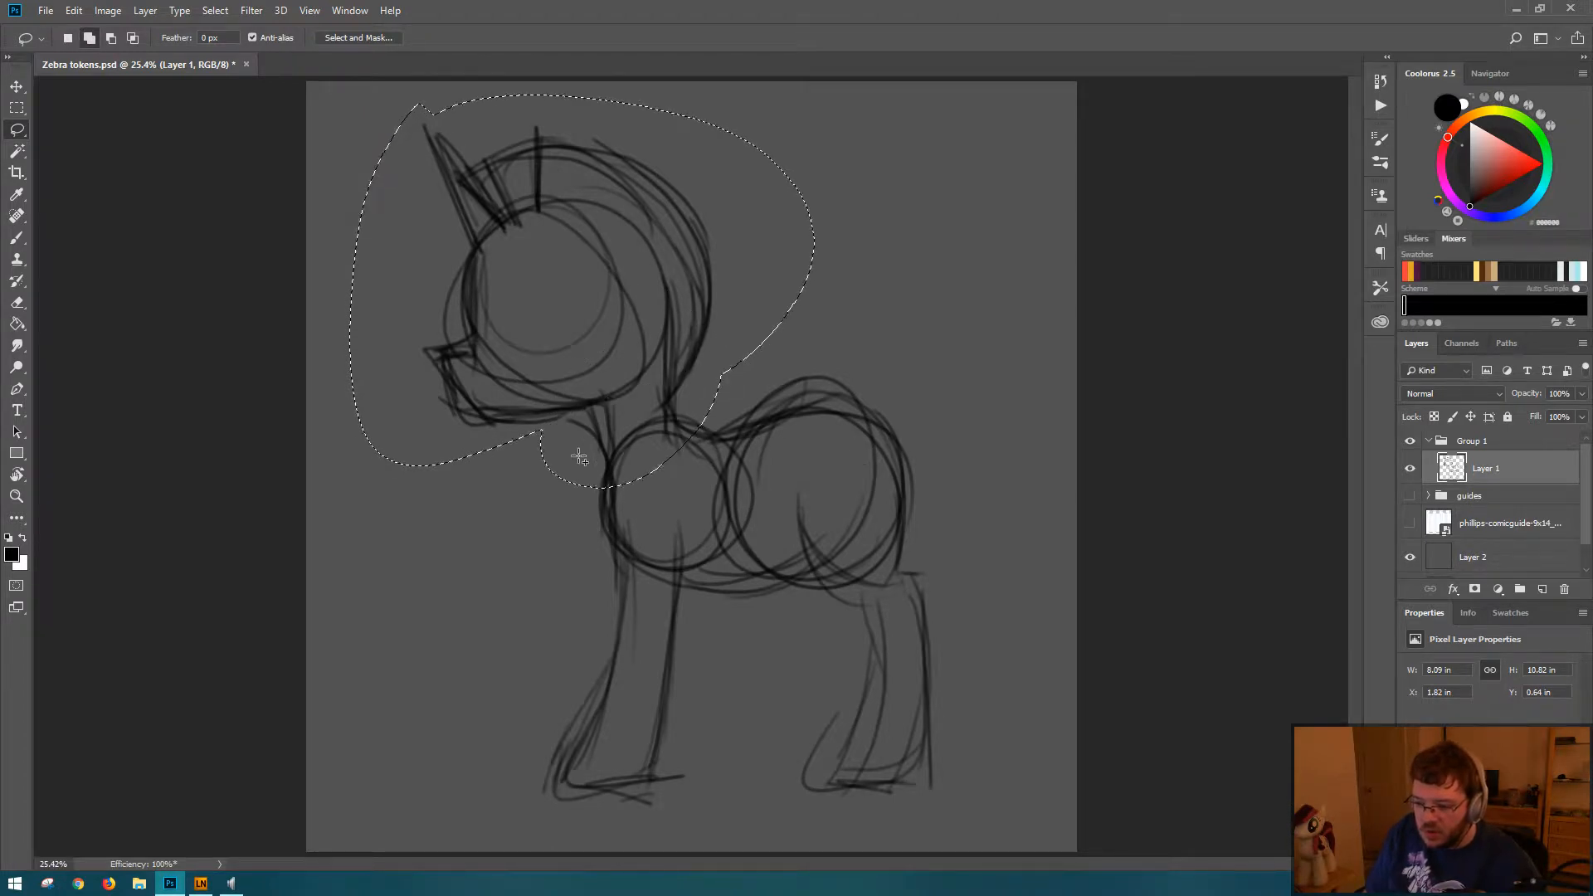
{"action": "left_click_drag", "start_coordinate": [520, 498], "coordinate": [730, 380]}
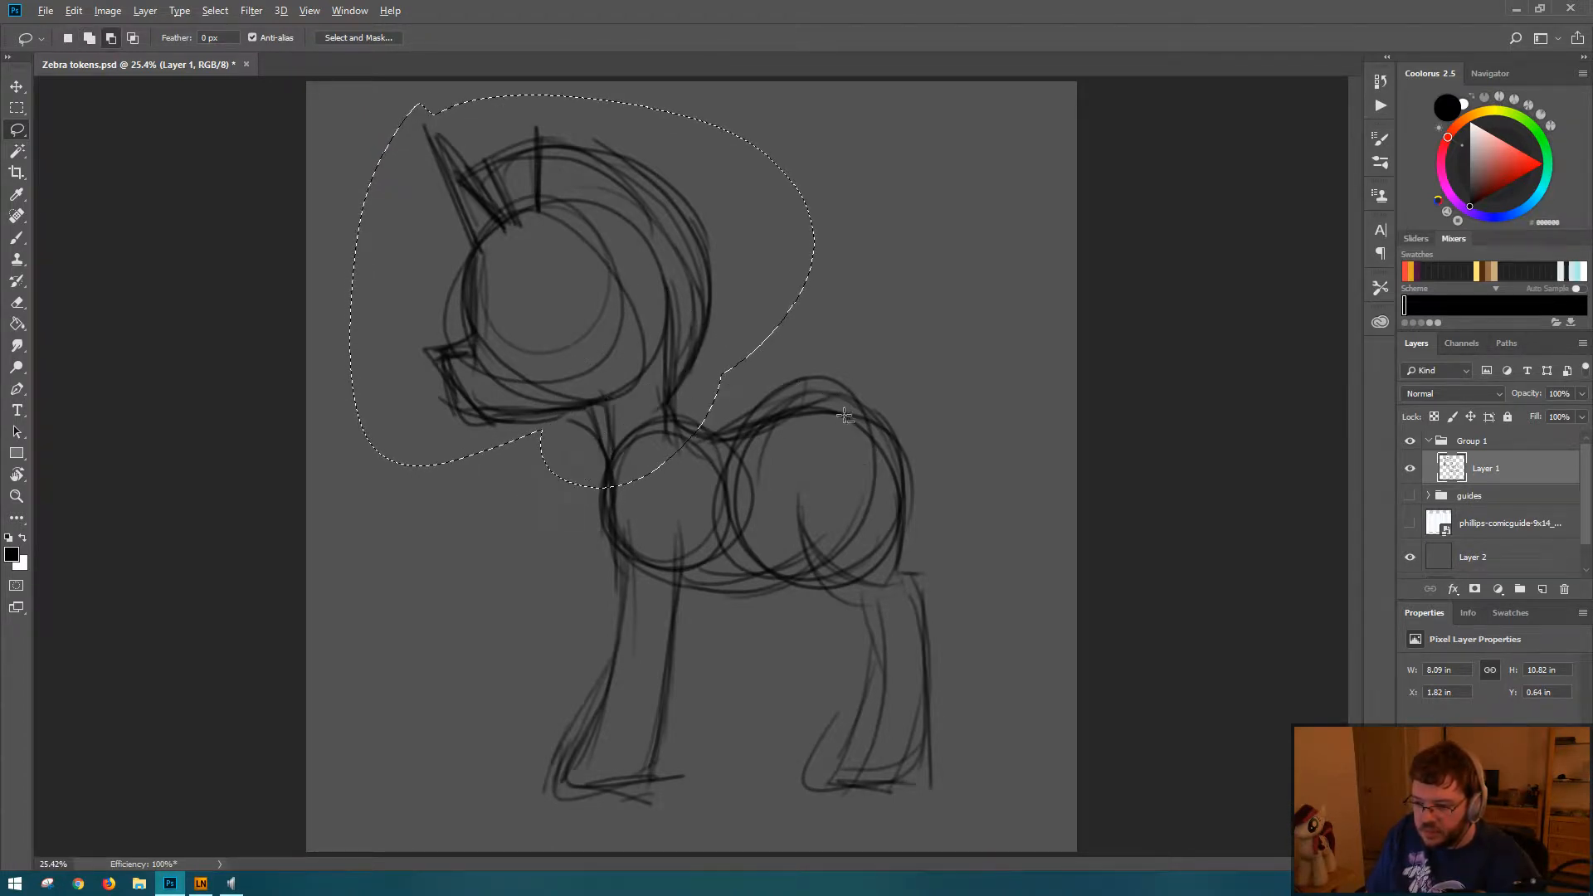
{"action": "mouse_move", "coordinate": [656, 428]}
{"action": "left_mouse_down"}
{"action": "mouse_move", "coordinate": [749, 463]}
{"action": "mouse_move", "coordinate": [697, 498]}
{"action": "left_mouse_up"}
{"action": "key", "text": "ctrl+t"}
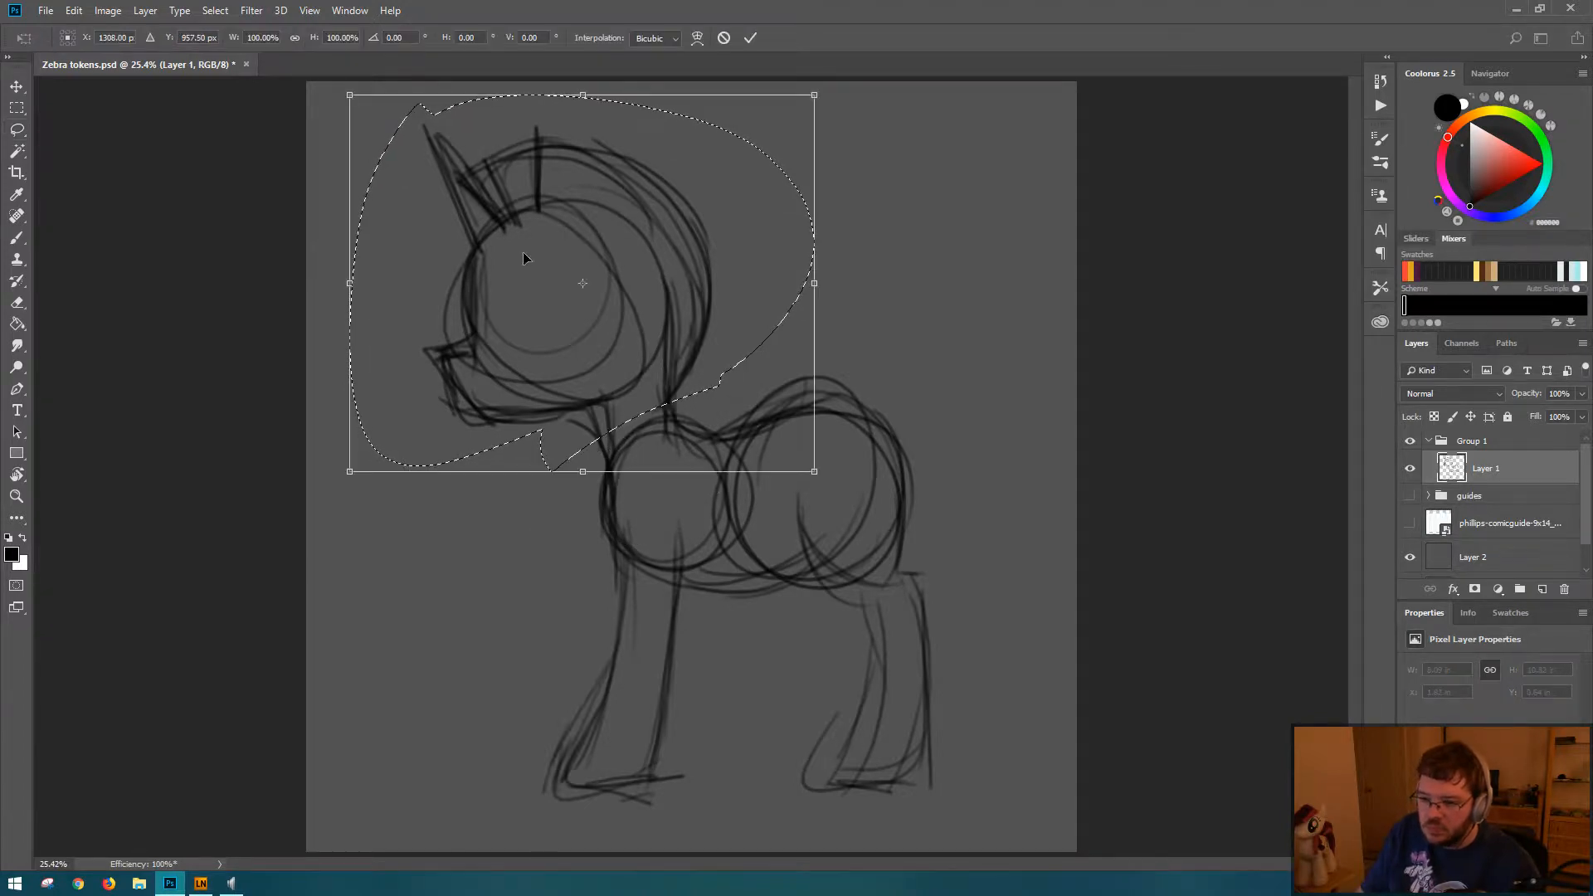
{"action": "left_click_drag", "start_coordinate": [350, 95], "coordinate": [395, 126]}
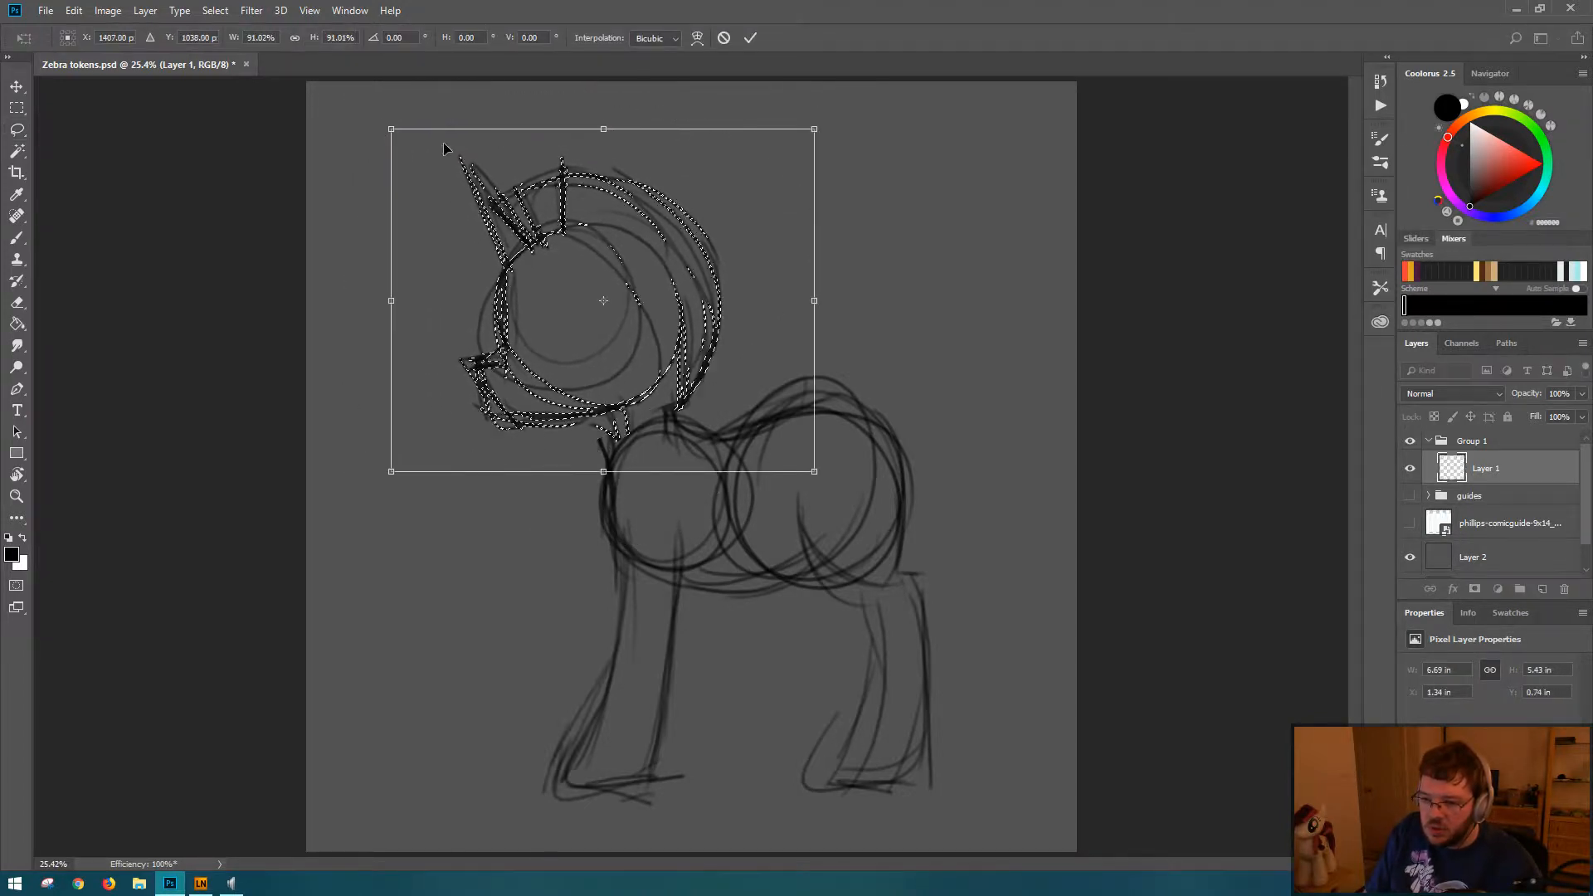
{"action": "left_click_drag", "start_coordinate": [604, 302], "coordinate": [593, 277]}
{"action": "left_click_drag", "start_coordinate": [667, 351], "coordinate": [641, 325]}
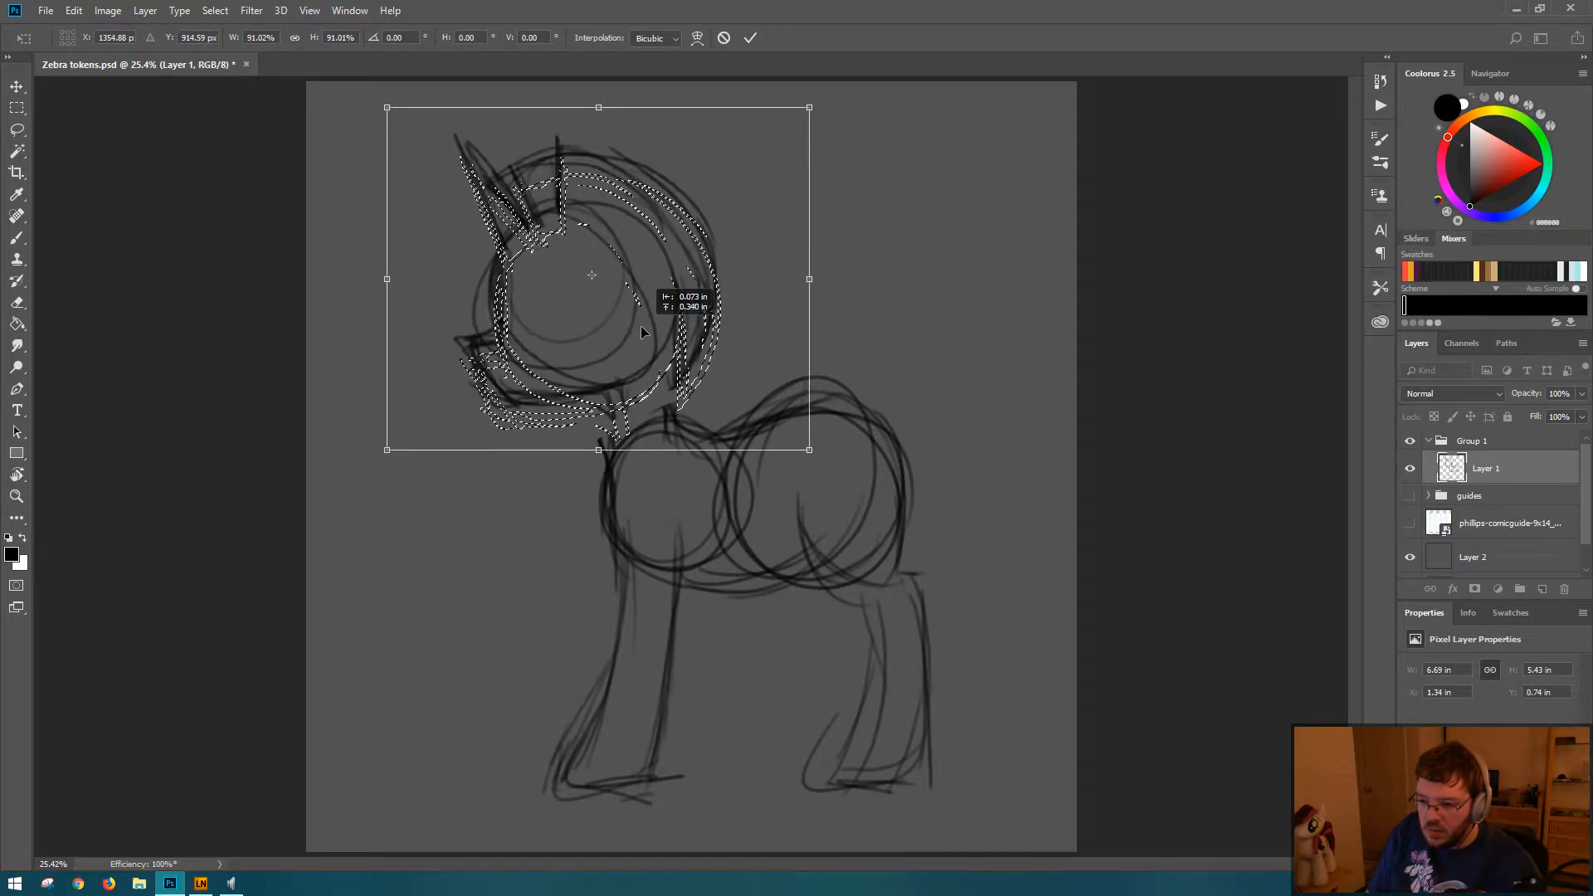
{"action": "left_click_drag", "start_coordinate": [867, 203], "coordinate": [871, 208]}
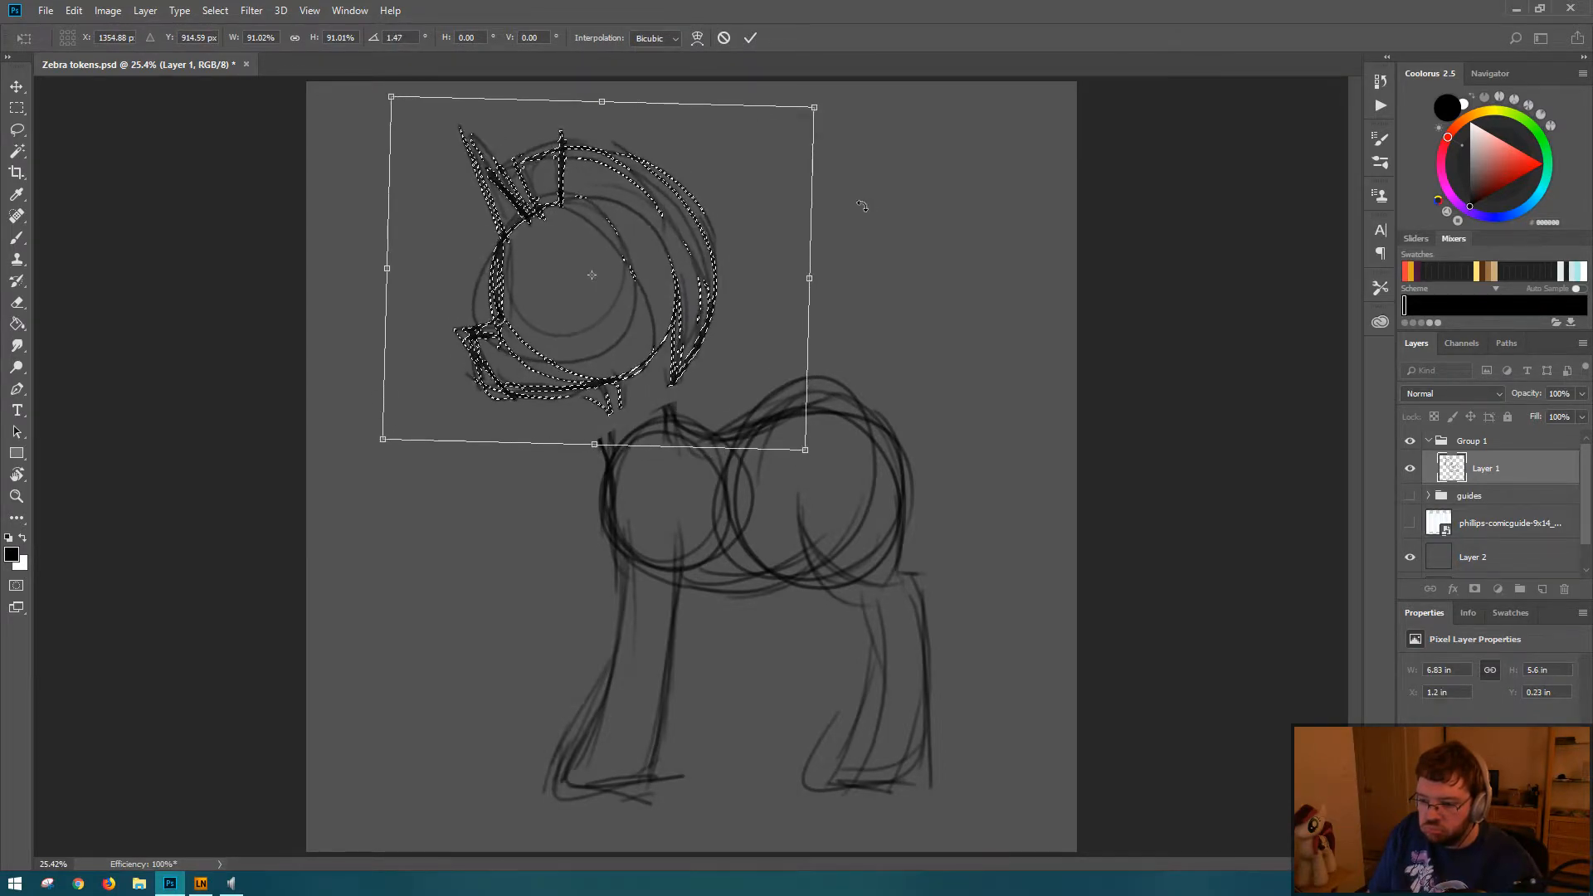
{"action": "key", "text": "Return"}
{"action": "key", "text": "ctrl+d"}
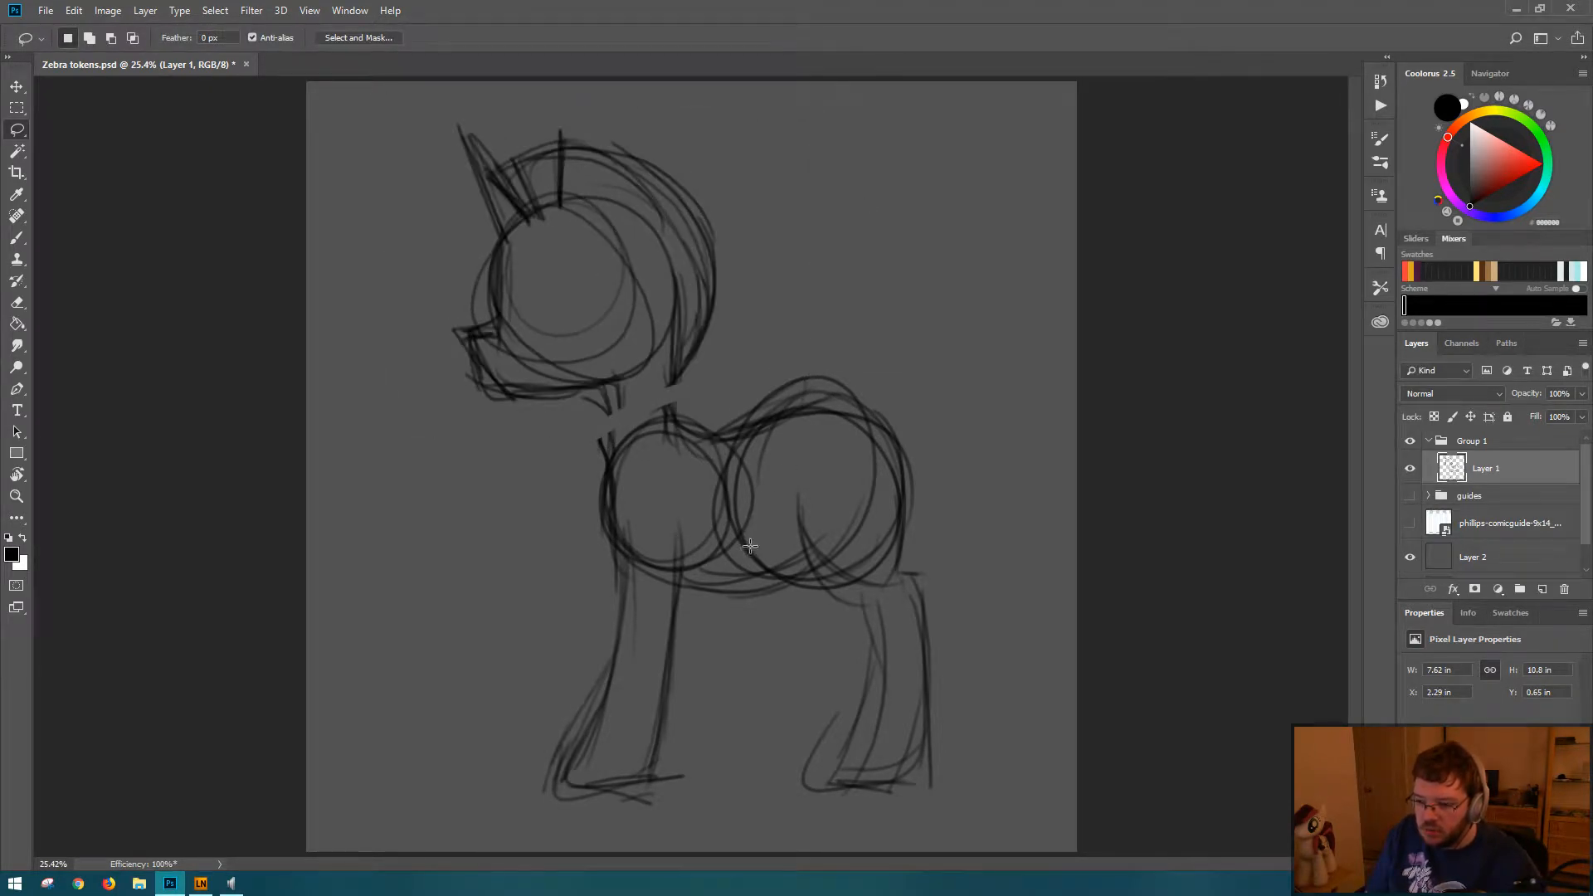
Step: Redraw the front and back of the neck to rejoin the head, continuing the contour over the back and rump
{"action": "key", "text": "b"}
{"action": "left_click_drag", "start_coordinate": [607, 383], "coordinate": [612, 458]}
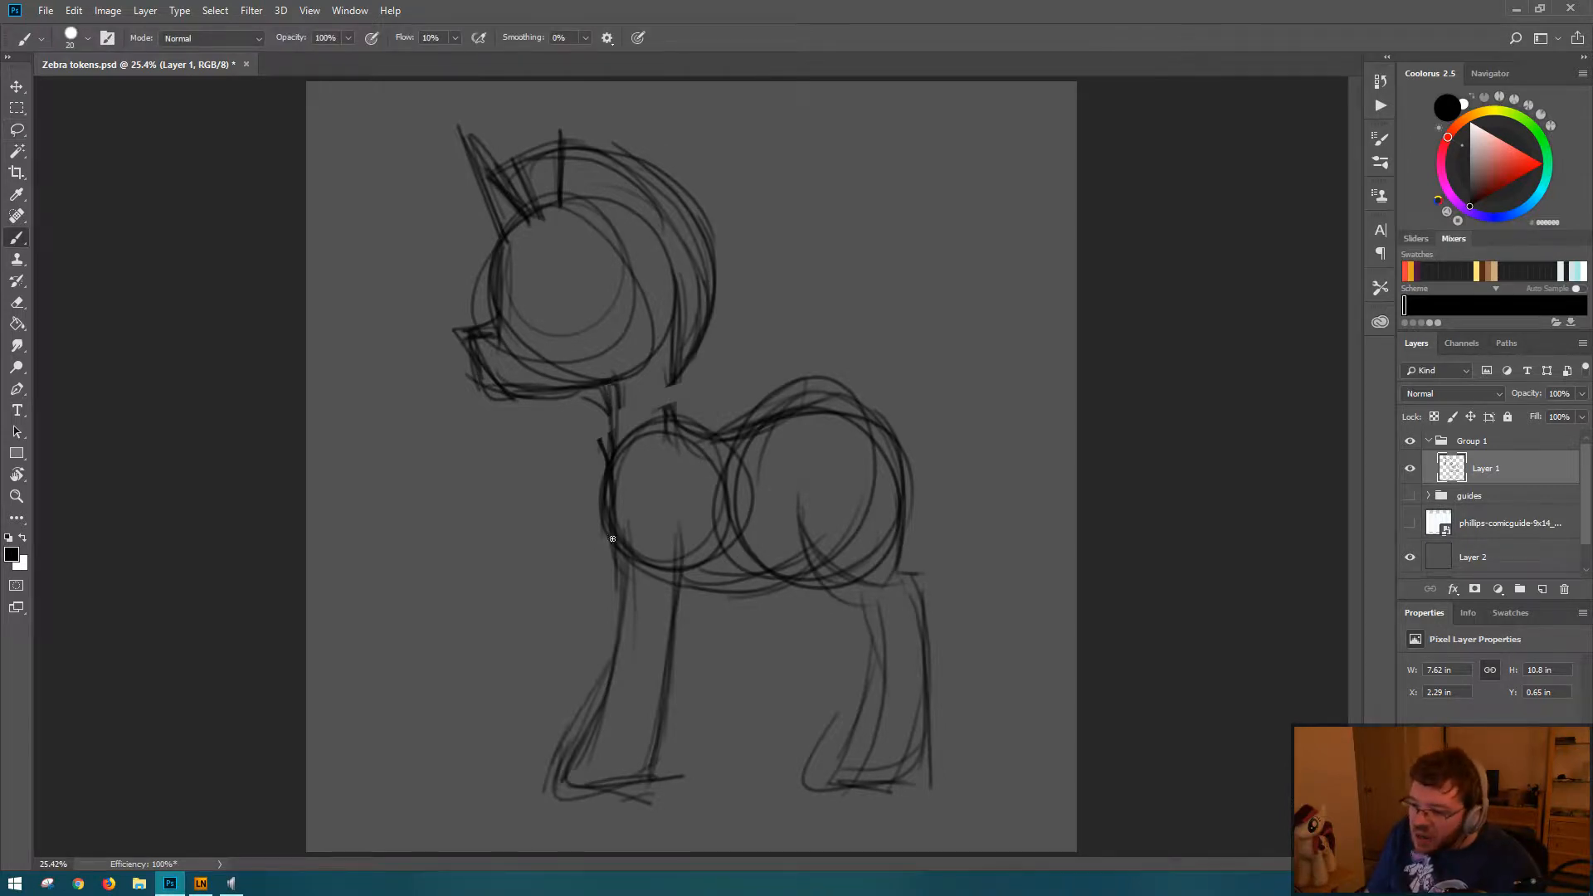
{"action": "left_click_drag", "start_coordinate": [690, 350], "coordinate": [701, 452]}
{"action": "left_click_drag", "start_coordinate": [680, 380], "coordinate": [754, 453]}
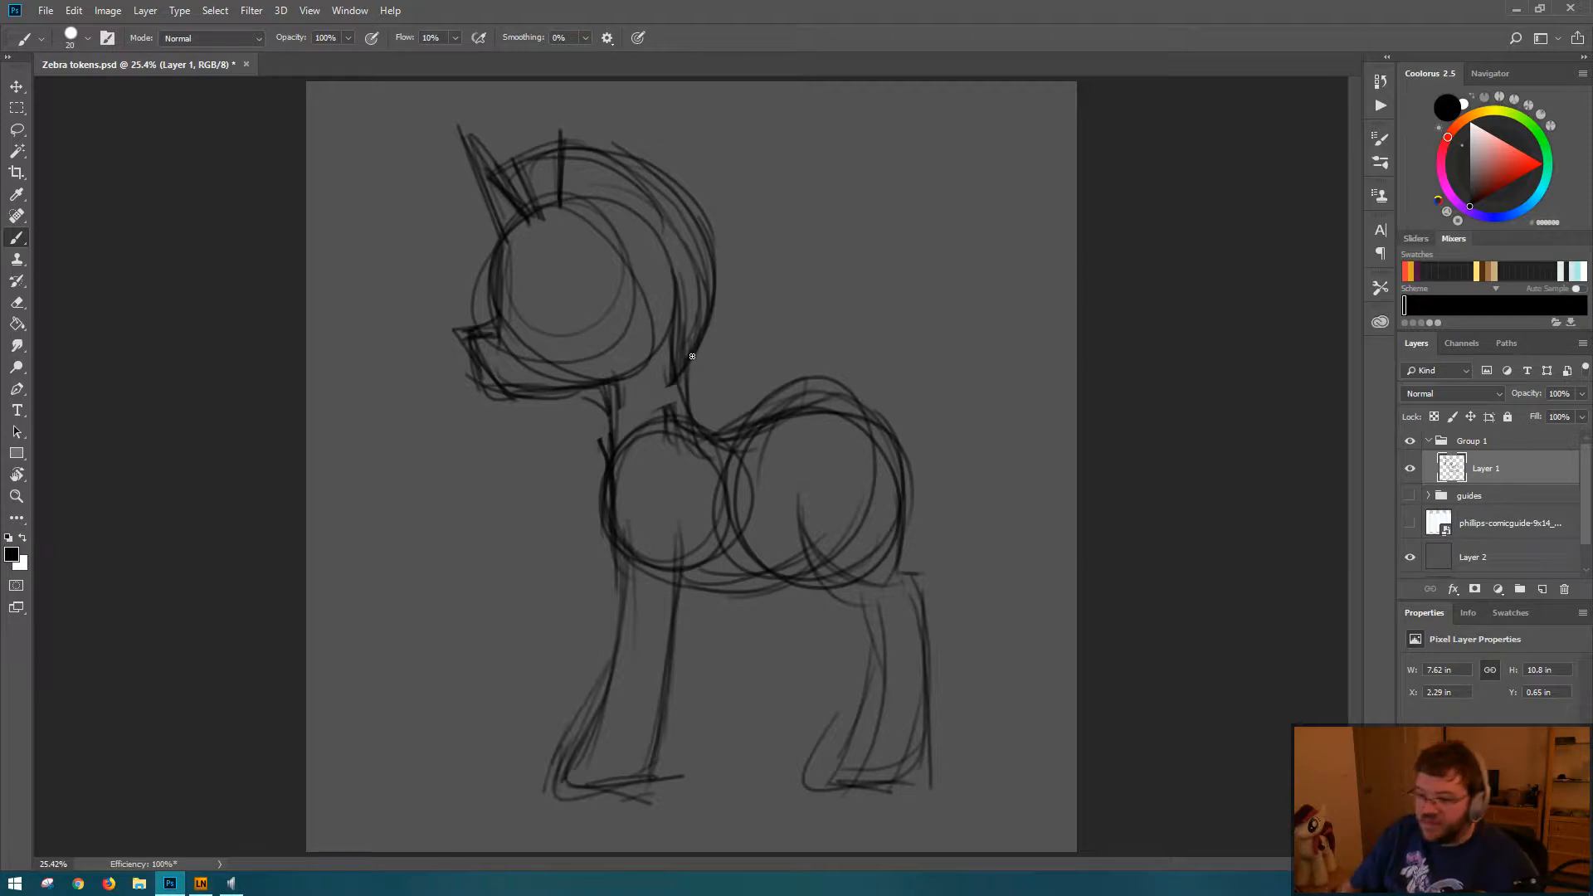
{"action": "mouse_move", "coordinate": [571, 397]}
{"action": "left_mouse_down"}
{"action": "mouse_move", "coordinate": [606, 477]}
{"action": "mouse_move", "coordinate": [610, 458]}
{"action": "left_mouse_up"}
{"action": "left_click_drag", "start_coordinate": [682, 297], "coordinate": [687, 348]}
{"action": "mouse_move", "coordinate": [694, 360]}
{"action": "left_mouse_down"}
{"action": "mouse_move", "coordinate": [712, 436]}
{"action": "mouse_move", "coordinate": [686, 357]}
{"action": "left_mouse_up"}
{"action": "mouse_move", "coordinate": [686, 370]}
{"action": "left_mouse_down"}
{"action": "mouse_move", "coordinate": [708, 428]}
{"action": "mouse_move", "coordinate": [925, 498]}
{"action": "mouse_move", "coordinate": [903, 581]}
{"action": "left_mouse_up"}
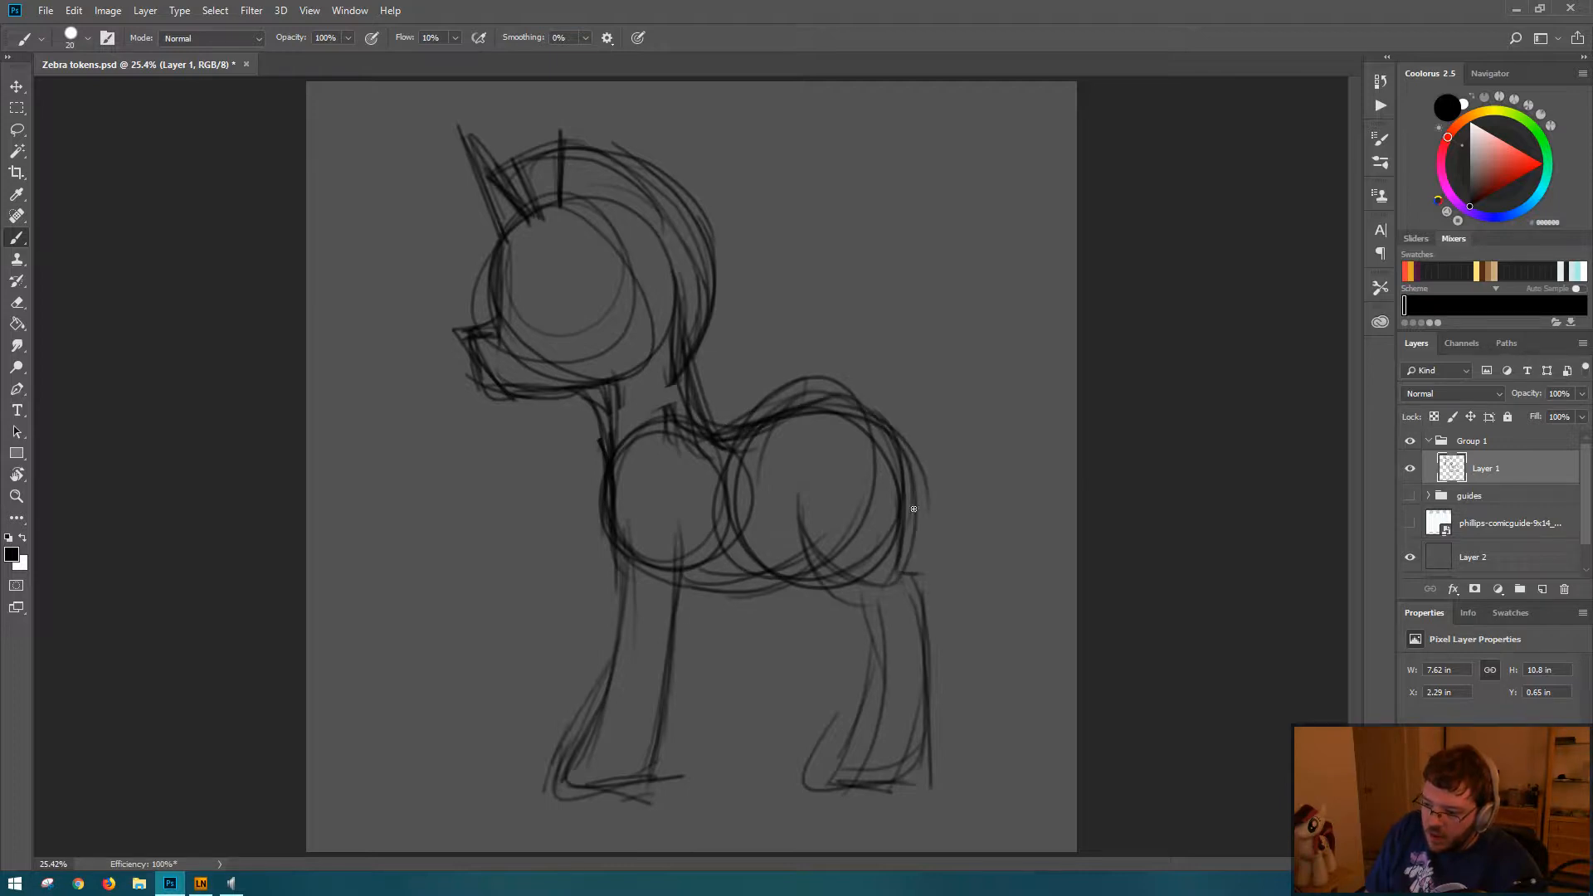
Step: Reinforce the thigh curve and sketch smaller construction ovals inside the chest, belly, and haunch
{"action": "mouse_move", "coordinate": [795, 490]}
{"action": "left_mouse_down"}
{"action": "mouse_move", "coordinate": [837, 539]}
{"action": "mouse_move", "coordinate": [847, 587]}
{"action": "mouse_move", "coordinate": [881, 557]}
{"action": "left_mouse_up"}
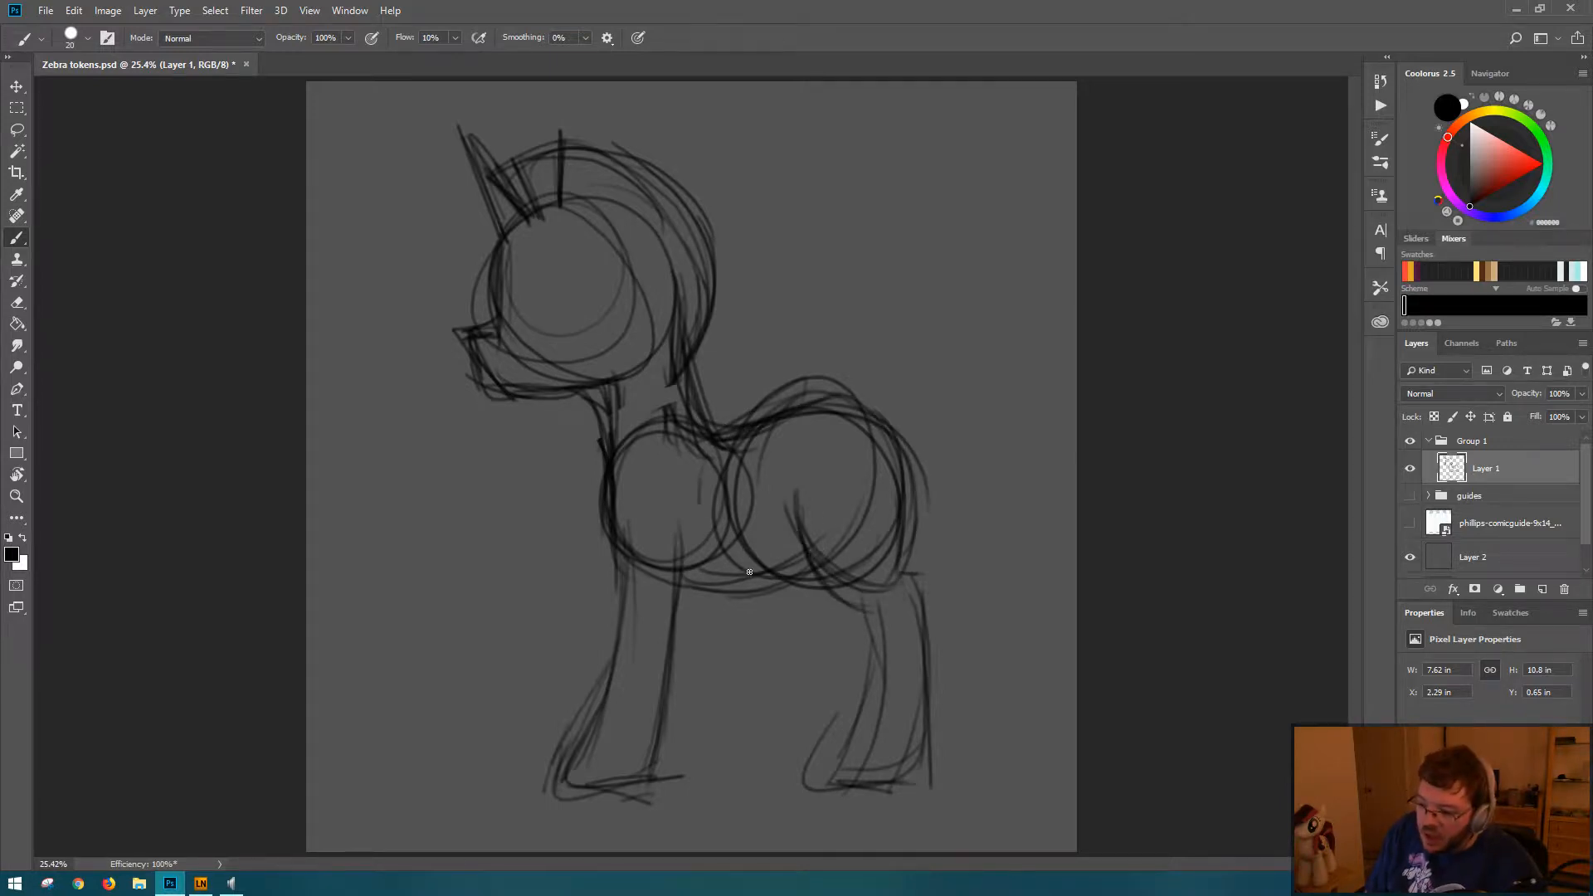
{"action": "mouse_move", "coordinate": [750, 571]}
{"action": "left_mouse_down"}
{"action": "mouse_move", "coordinate": [768, 452]}
{"action": "mouse_move", "coordinate": [730, 531]}
{"action": "left_mouse_up"}
{"action": "mouse_move", "coordinate": [663, 448]}
{"action": "left_mouse_down"}
{"action": "mouse_move", "coordinate": [631, 498]}
{"action": "mouse_move", "coordinate": [697, 548]}
{"action": "left_mouse_up"}
{"action": "left_click_drag", "start_coordinate": [823, 415], "coordinate": [809, 440]}
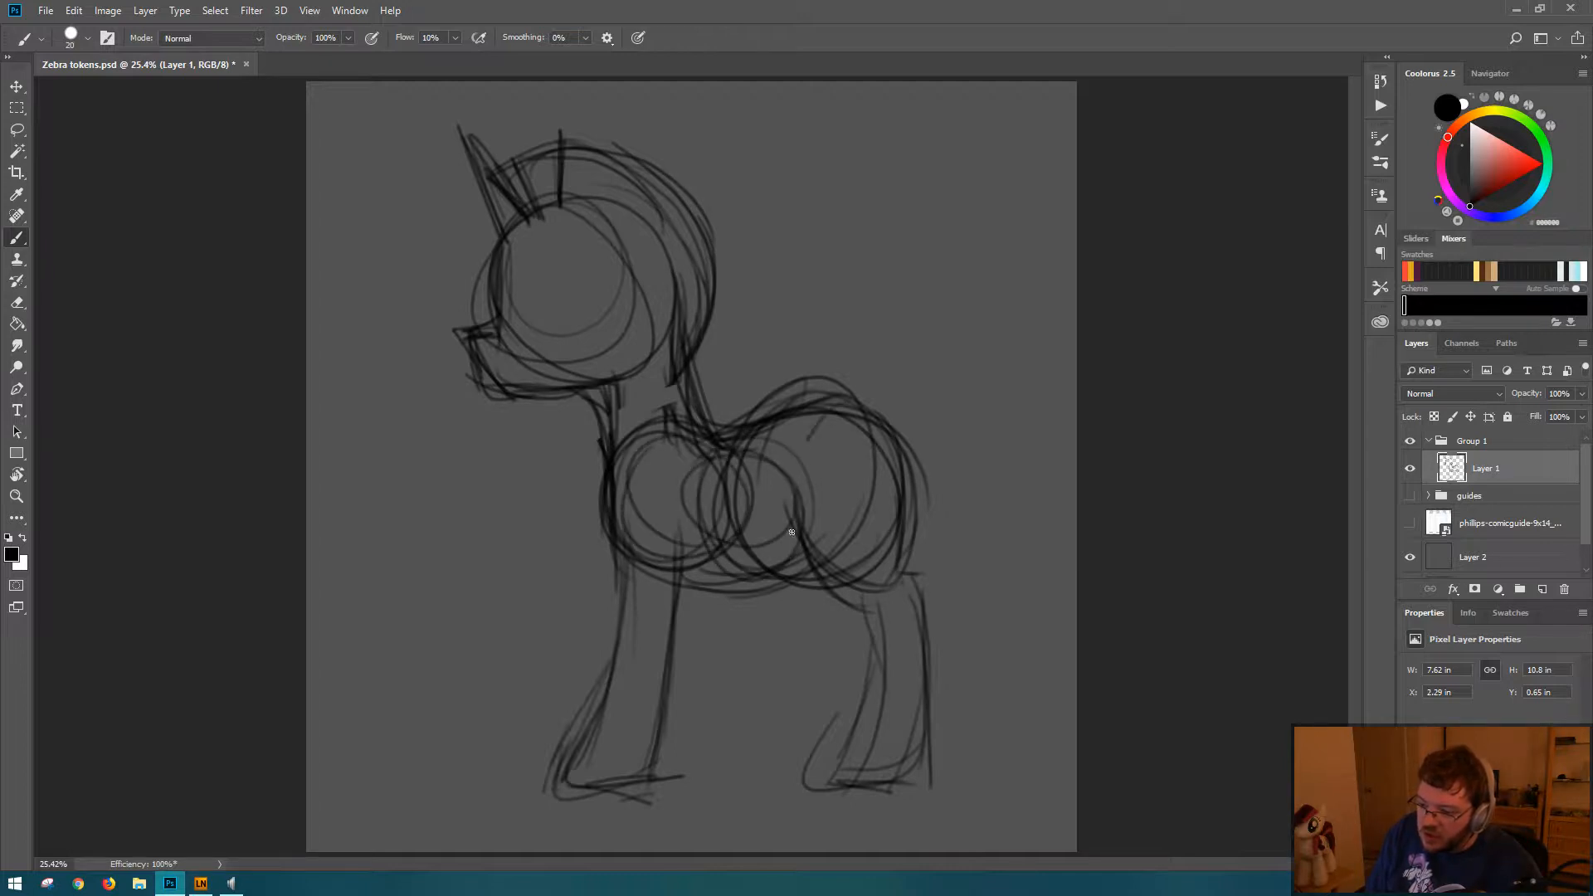
{"action": "left_click_drag", "start_coordinate": [792, 532], "coordinate": [896, 561]}
{"action": "left_click_drag", "start_coordinate": [863, 417], "coordinate": [874, 469]}
Step: Reinforce the front leg's outline and hoof and sketch the shoulder curve where the leg meets the chest
{"action": "left_click_drag", "start_coordinate": [691, 571], "coordinate": [693, 658]}
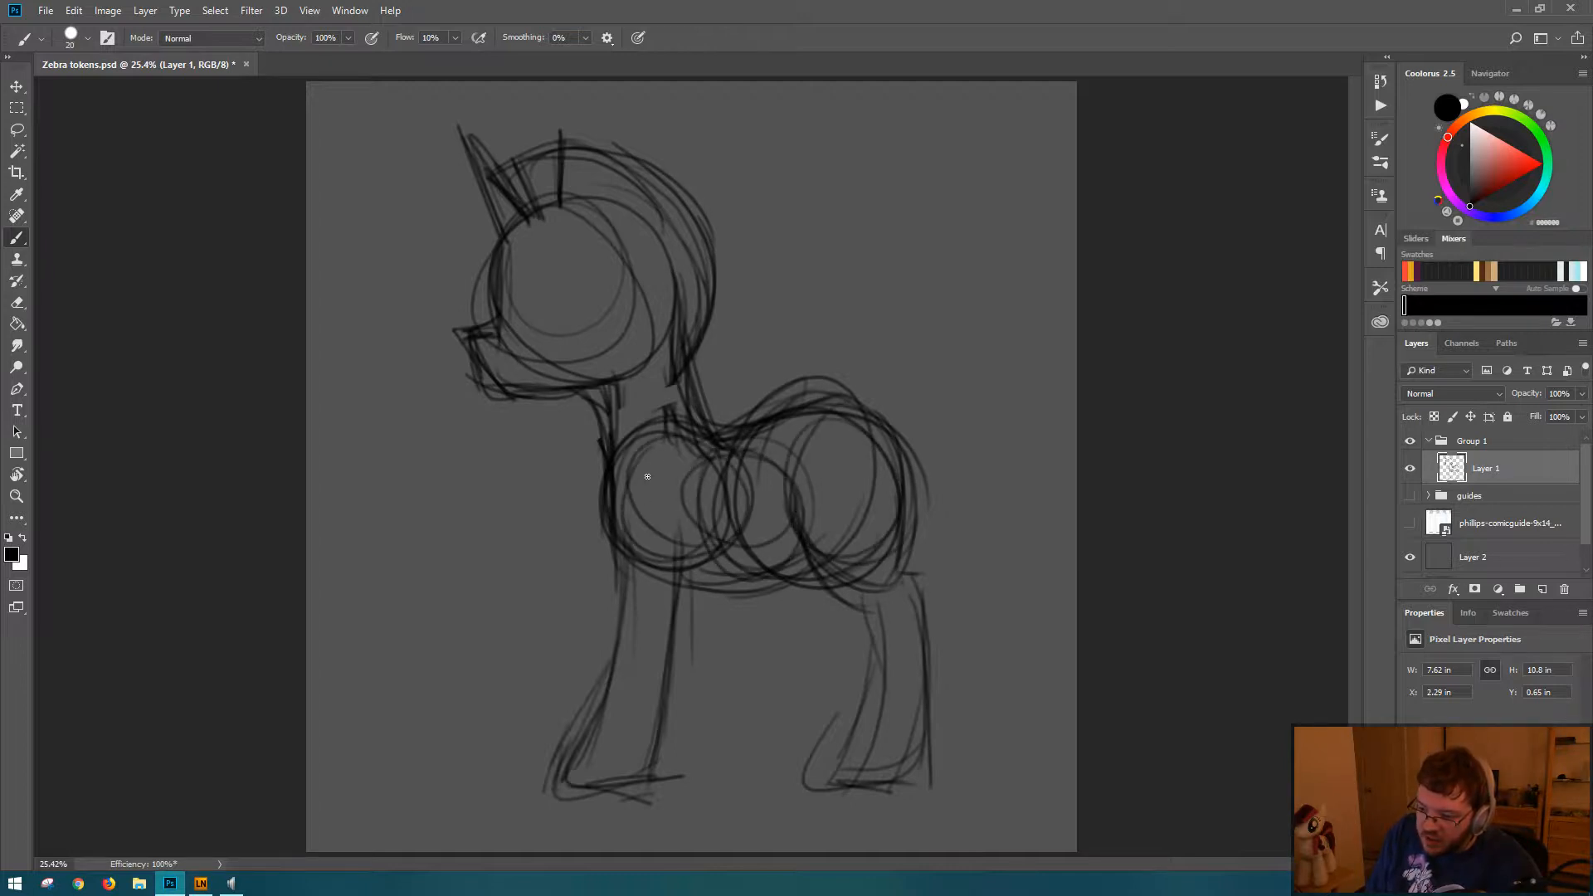
{"action": "mouse_move", "coordinate": [647, 476]}
{"action": "left_mouse_down"}
{"action": "mouse_move", "coordinate": [646, 513]}
{"action": "mouse_move", "coordinate": [625, 447]}
{"action": "mouse_move", "coordinate": [643, 495]}
{"action": "mouse_move", "coordinate": [655, 468]}
{"action": "mouse_move", "coordinate": [625, 496]}
{"action": "mouse_move", "coordinate": [650, 466]}
{"action": "mouse_move", "coordinate": [629, 684]}
{"action": "mouse_move", "coordinate": [625, 619]}
{"action": "mouse_move", "coordinate": [626, 666]}
{"action": "mouse_move", "coordinate": [548, 773]}
{"action": "mouse_move", "coordinate": [652, 790]}
{"action": "mouse_move", "coordinate": [678, 614]}
{"action": "left_mouse_up"}
{"action": "mouse_move", "coordinate": [695, 531]}
{"action": "left_mouse_down"}
{"action": "mouse_move", "coordinate": [677, 624]}
{"action": "mouse_move", "coordinate": [677, 552]}
{"action": "left_mouse_up"}
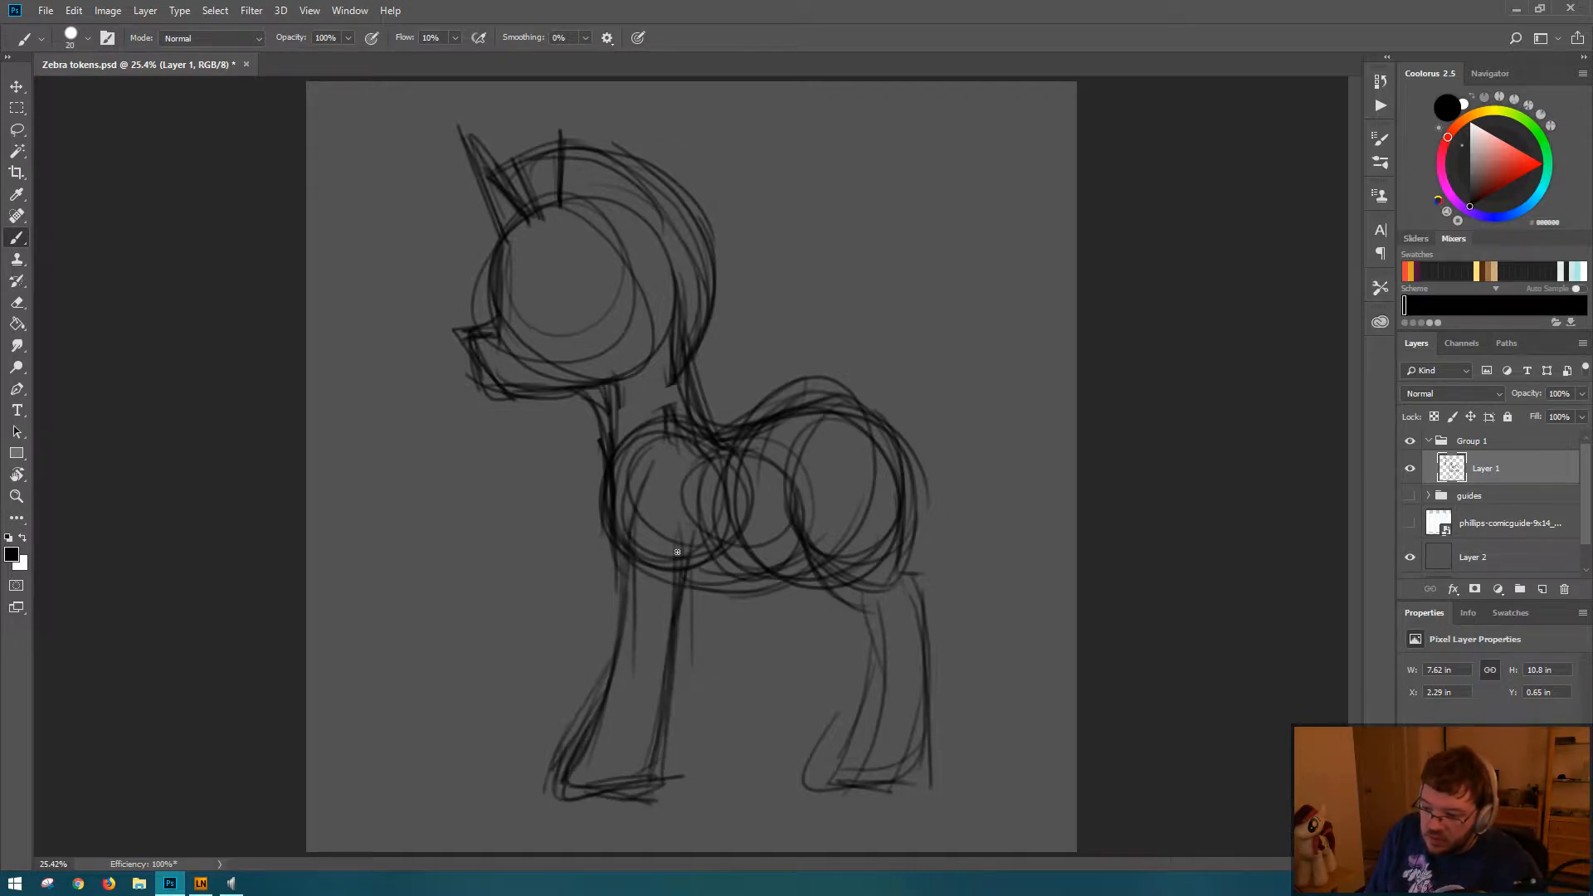
{"action": "left_click_drag", "start_coordinate": [683, 617], "coordinate": [681, 549]}
{"action": "left_click_drag", "start_coordinate": [658, 452], "coordinate": [631, 498]}
{"action": "left_click_drag", "start_coordinate": [644, 441], "coordinate": [616, 490]}
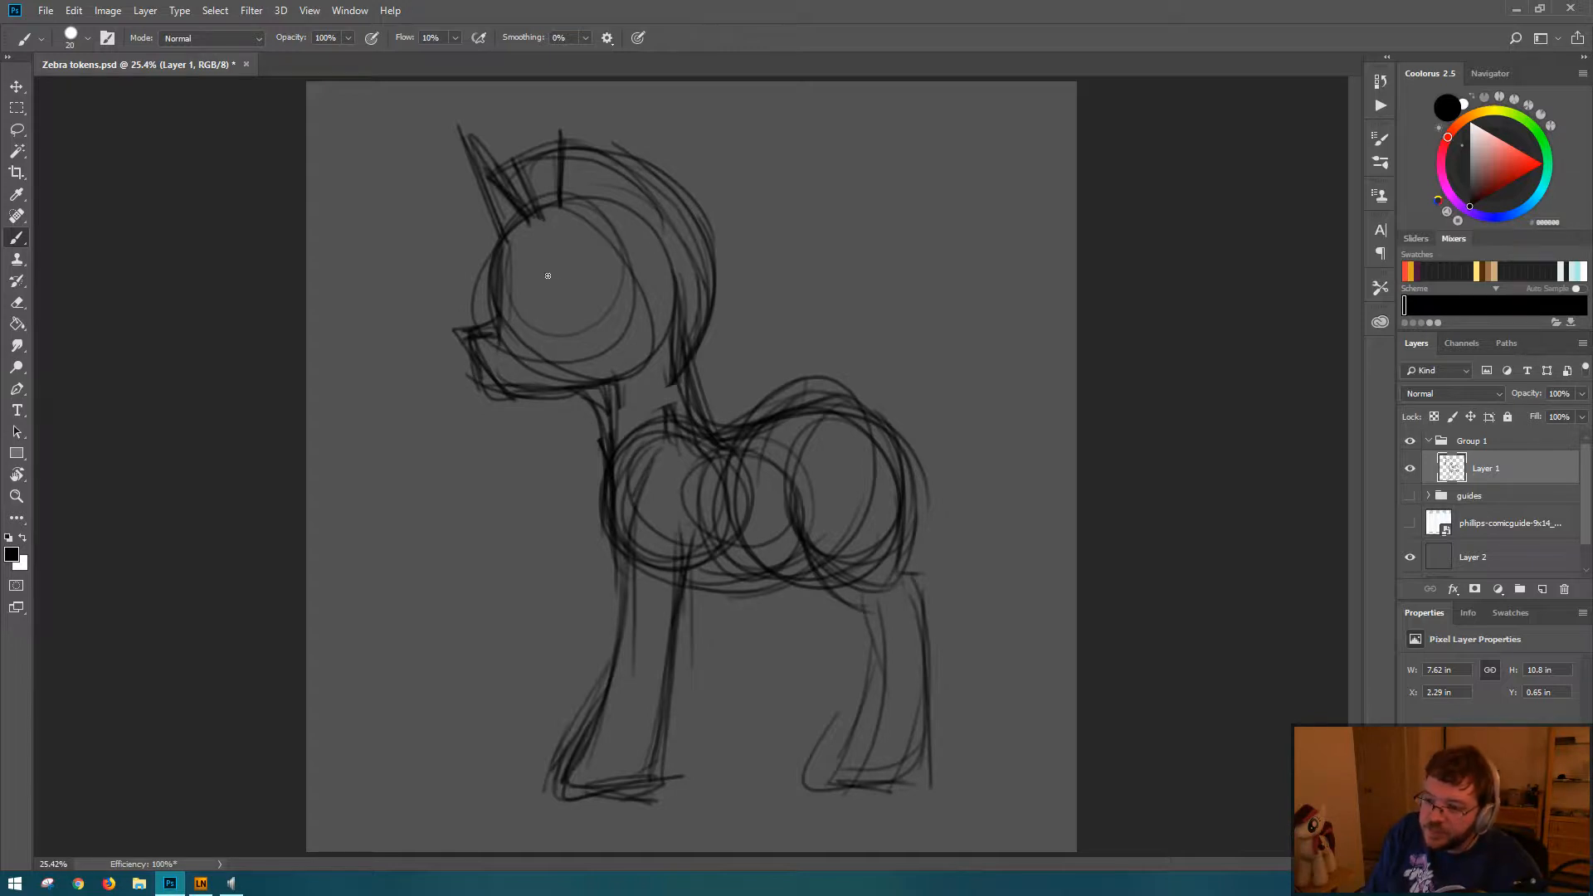
Step: Select the zebra's head, mane, and upper neck with a freehand lasso outline
{"action": "key", "text": "l"}
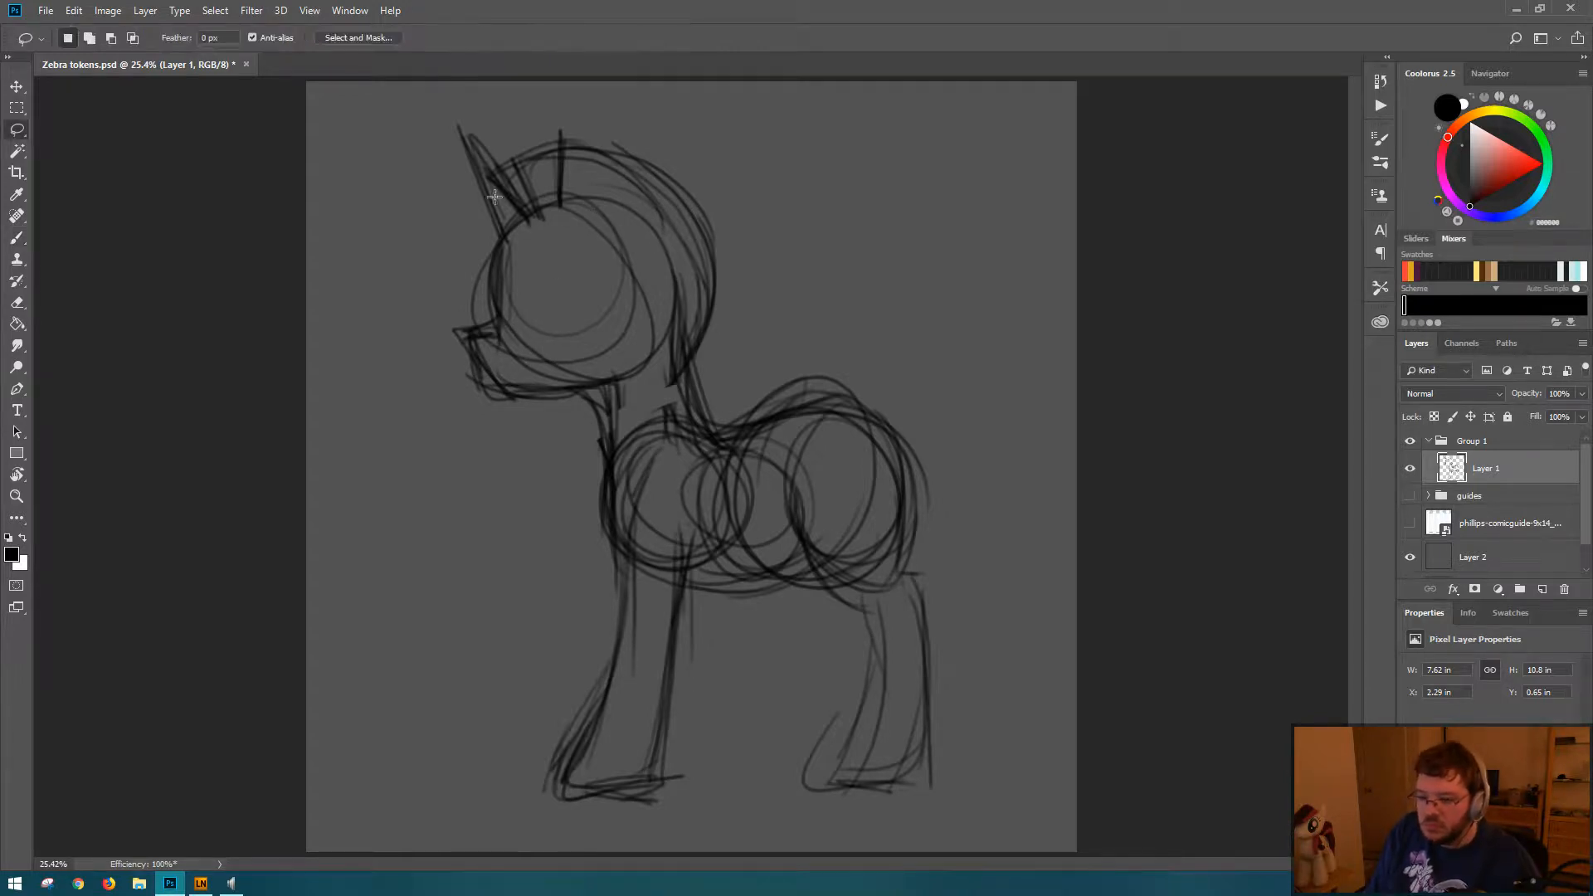
{"action": "key", "text": "m"}
{"action": "mouse_move", "coordinate": [457, 102]}
{"action": "left_mouse_down"}
{"action": "mouse_move", "coordinate": [425, 146]}
{"action": "mouse_move", "coordinate": [448, 387]}
{"action": "left_mouse_up"}
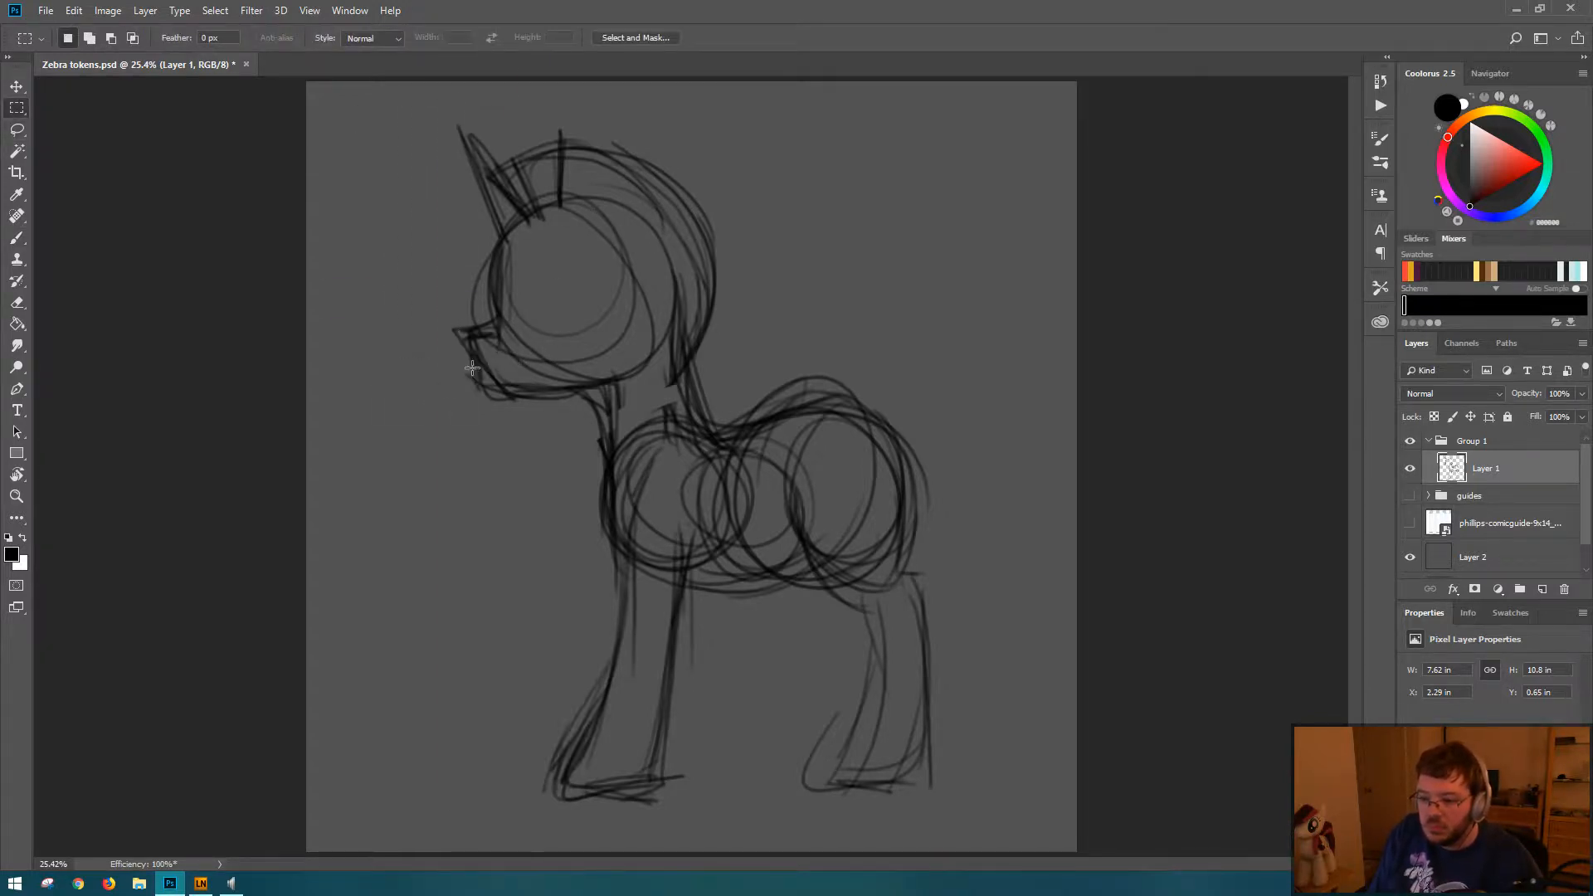
{"action": "key", "text": "l"}
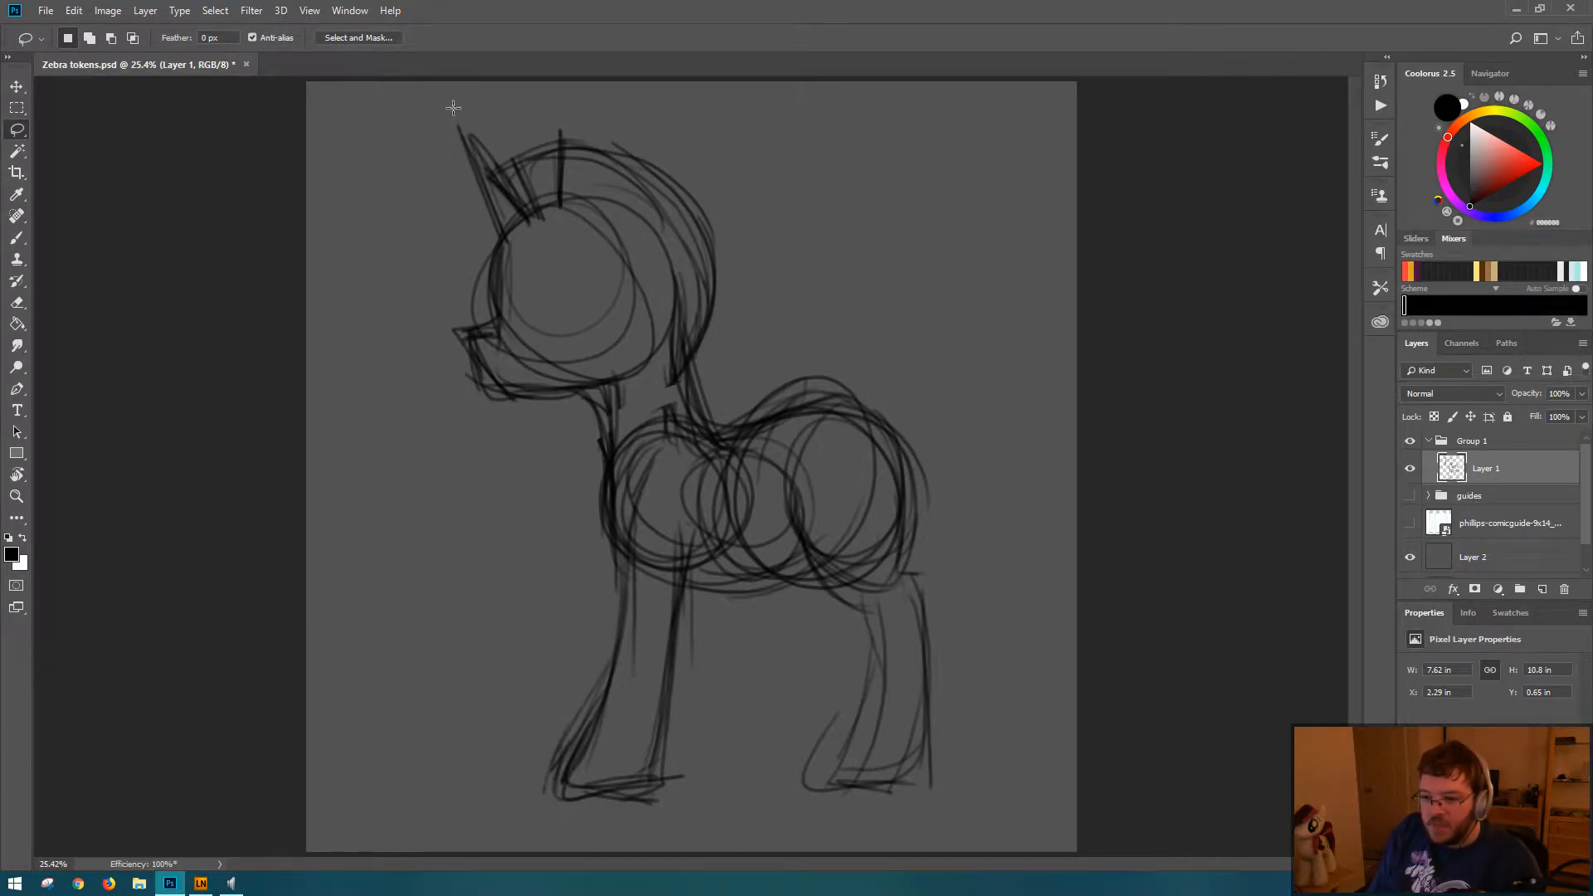
{"action": "mouse_move", "coordinate": [454, 107]}
{"action": "left_mouse_down"}
{"action": "mouse_move", "coordinate": [486, 463]}
{"action": "mouse_move", "coordinate": [702, 356]}
{"action": "mouse_move", "coordinate": [765, 252]}
{"action": "mouse_move", "coordinate": [634, 119]}
{"action": "mouse_move", "coordinate": [581, 142]}
{"action": "left_mouse_up"}
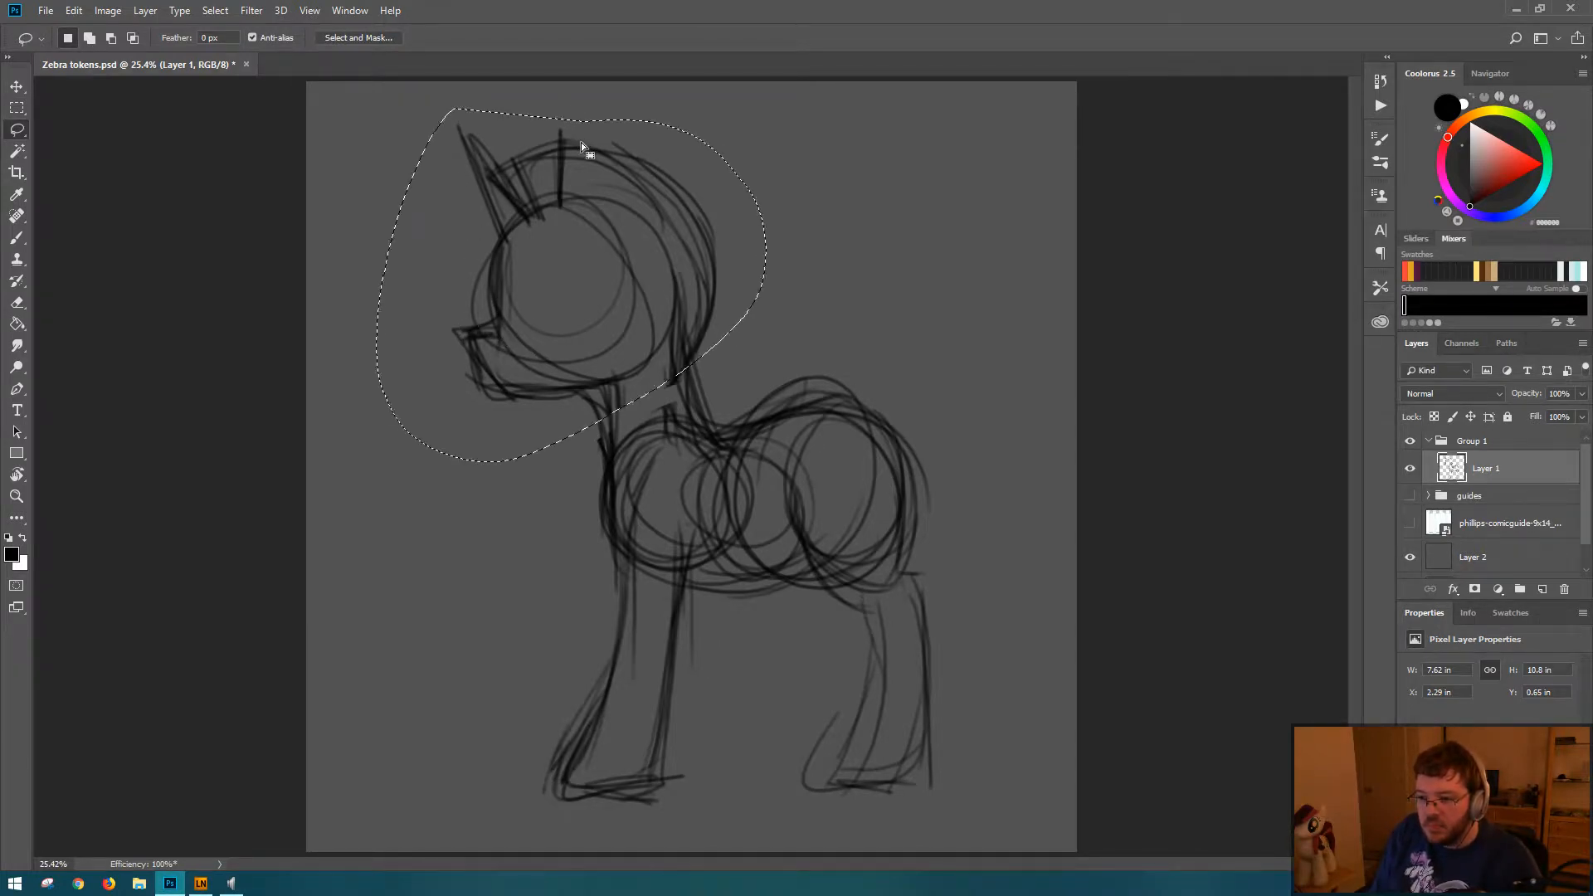
Step: Try scaling the selected head down to about 92.5% and repositioning it over the neck
{"action": "key", "text": "ctrl+t"}
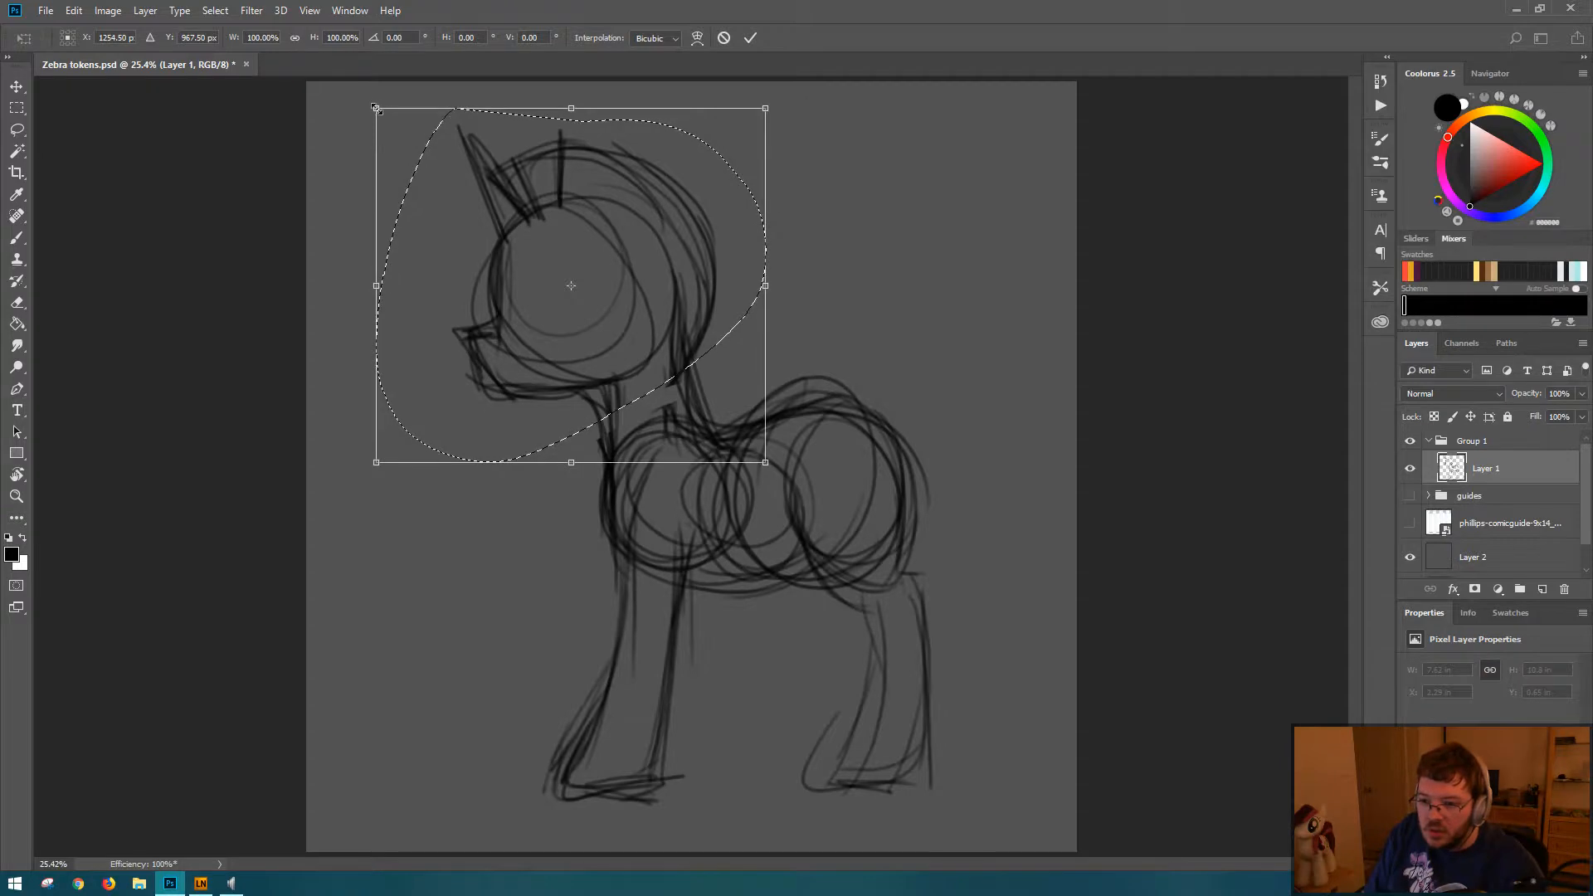
{"action": "left_click_drag", "start_coordinate": [376, 108], "coordinate": [405, 135]}
{"action": "left_click_drag", "start_coordinate": [644, 274], "coordinate": [641, 265]}
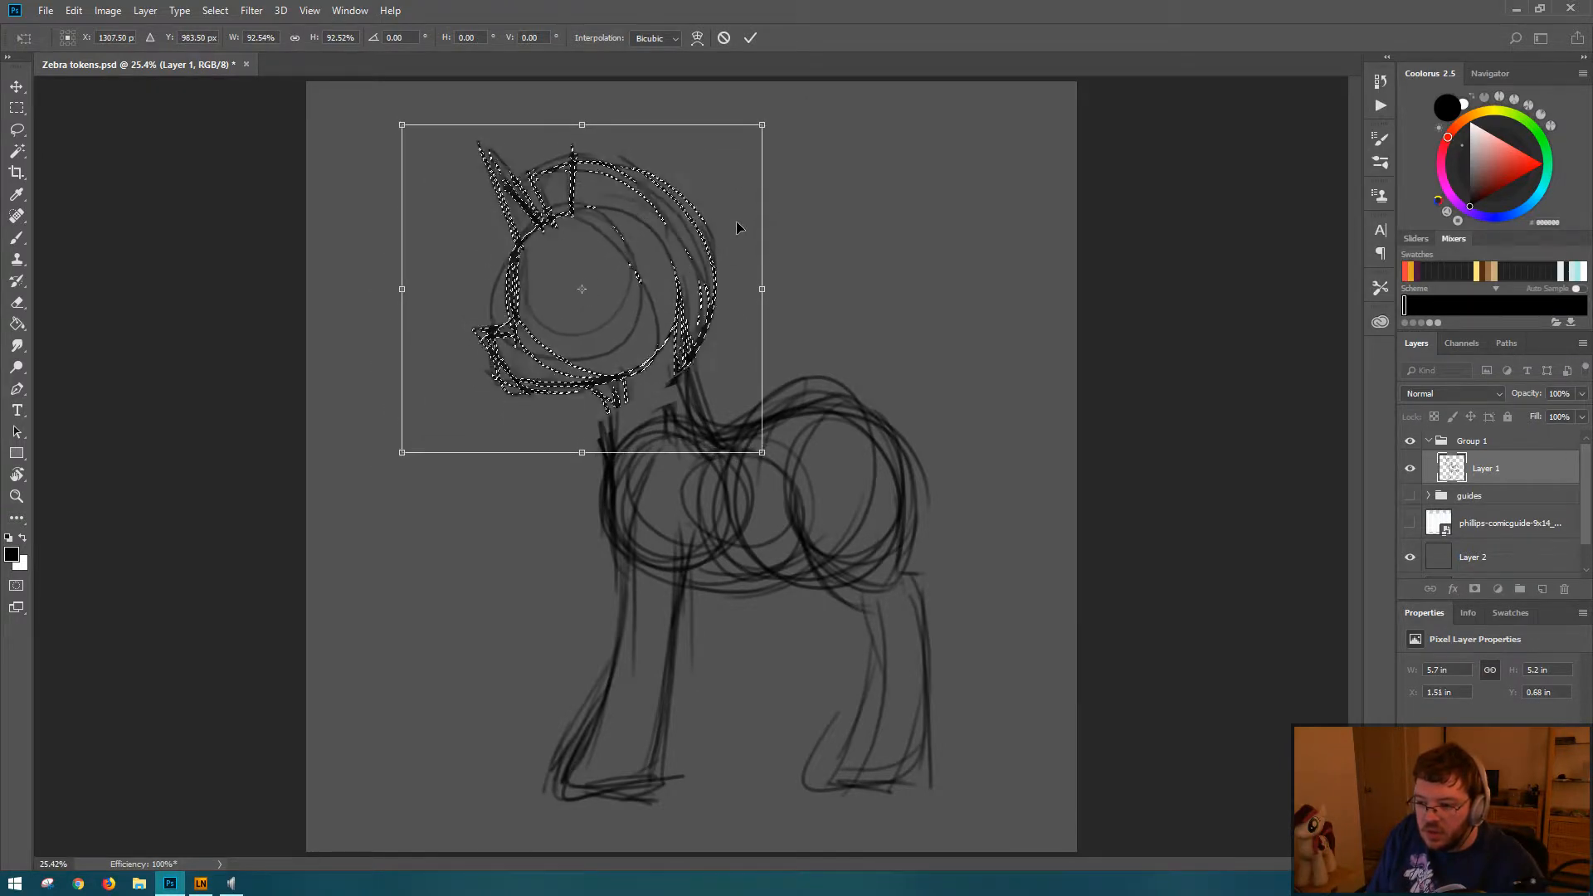
{"action": "key", "text": "Return"}
{"action": "key", "text": "ctrl+d"}
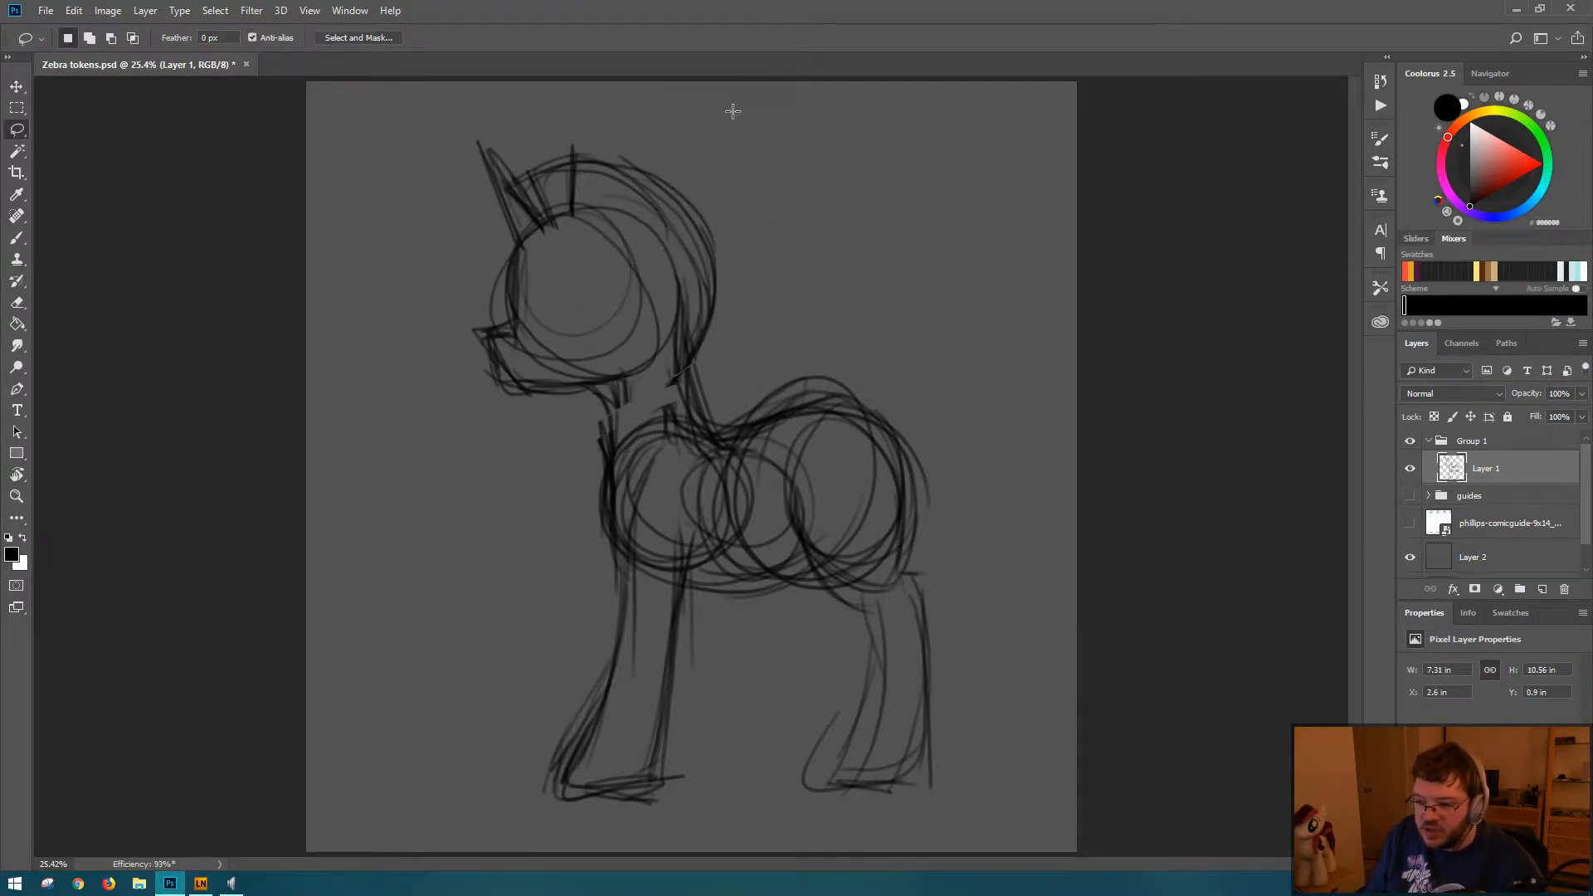
{"action": "key", "text": "ctrl+z"}
Step: Shift the selected head slightly right and down at its current size, and deselect
{"action": "left_click_drag", "start_coordinate": [680, 373], "coordinate": [759, 291]}
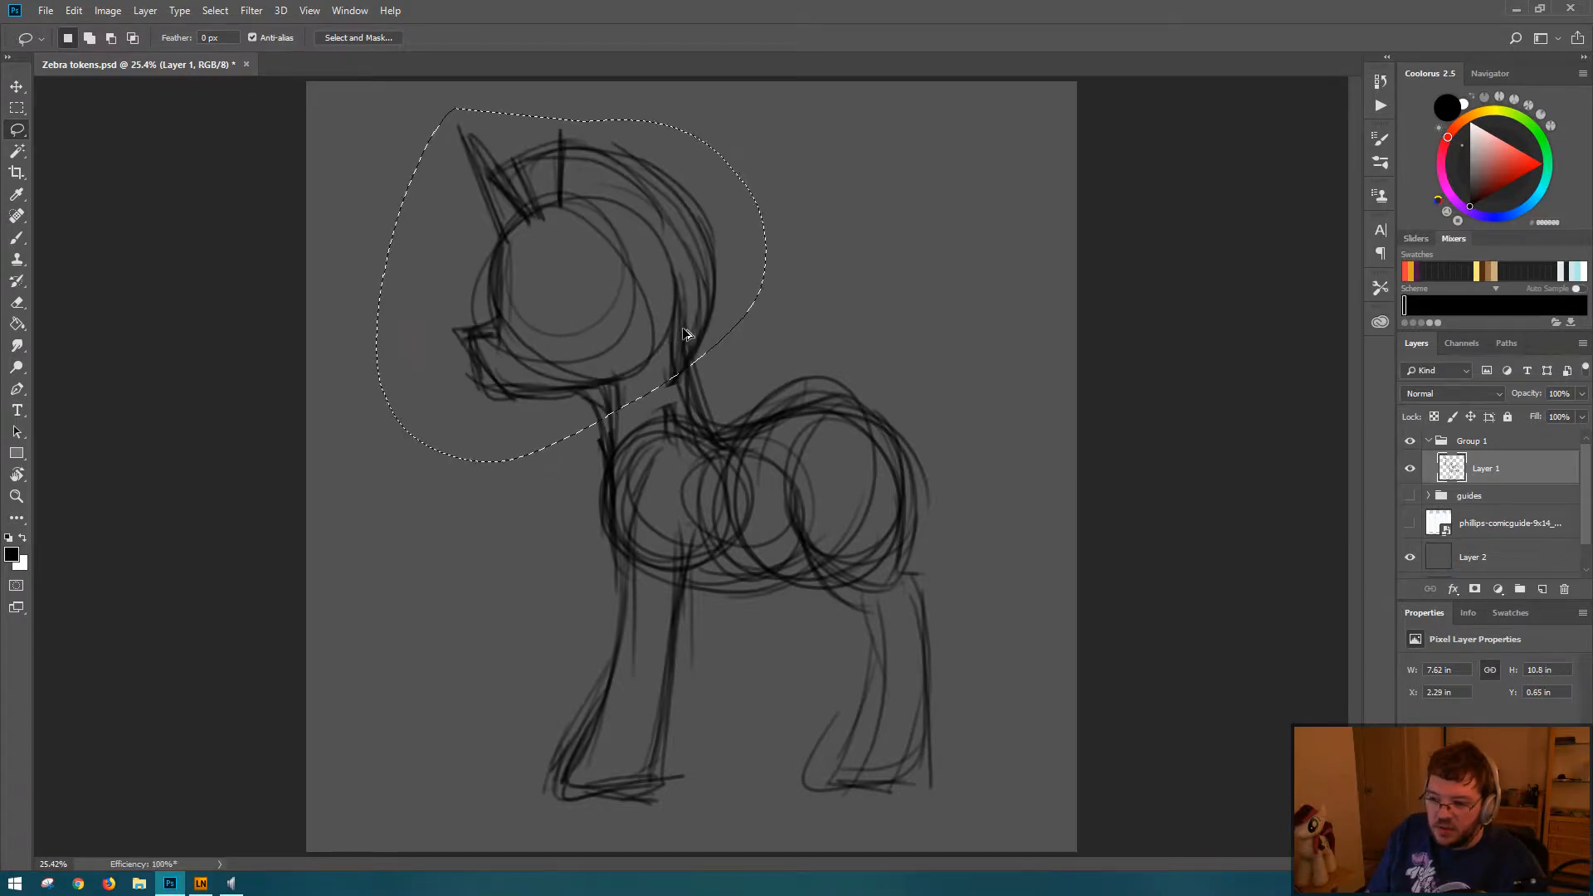
{"action": "key", "text": "ctrl+t"}
{"action": "left_click_drag", "start_coordinate": [581, 284], "coordinate": [593, 288]}
{"action": "key", "text": "Return"}
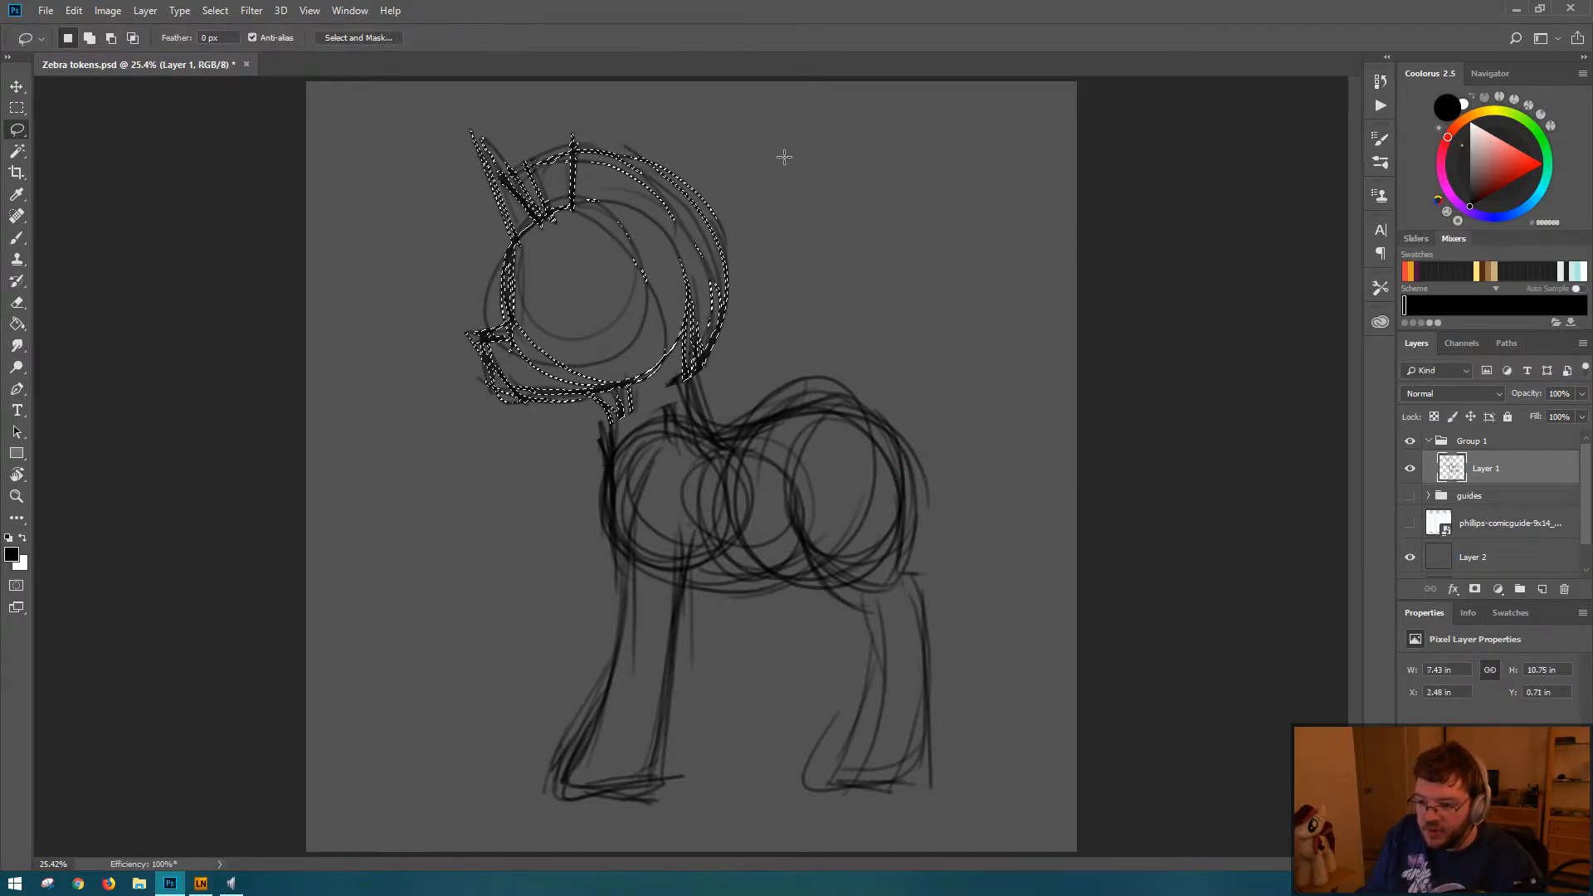
{"action": "key", "text": "ctrl+d"}
Step: Erase the tall pointed spike in front of the mane above the forehead
{"action": "key", "text": "e"}
{"action": "mouse_move", "coordinate": [481, 132]}
{"action": "left_mouse_down"}
{"action": "mouse_move", "coordinate": [478, 164]}
{"action": "mouse_move", "coordinate": [503, 160]}
{"action": "mouse_move", "coordinate": [509, 235]}
{"action": "left_mouse_up"}
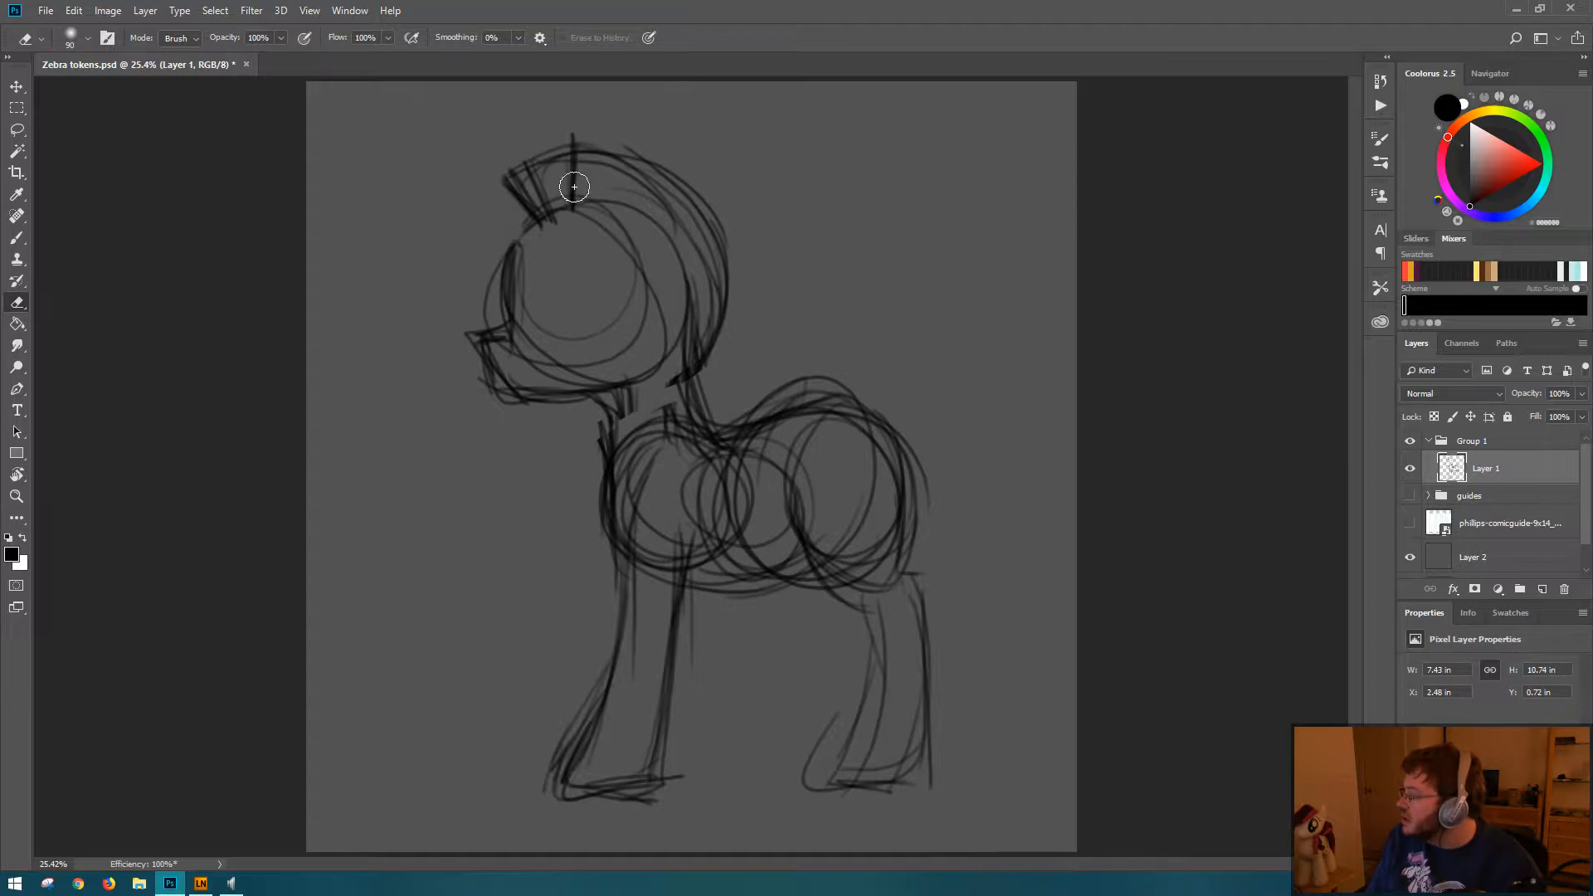
{"action": "key", "text": "l"}
{"action": "mouse_move", "coordinate": [619, 186]}
{"action": "left_mouse_down"}
{"action": "mouse_move", "coordinate": [618, 222]}
{"action": "mouse_move", "coordinate": [625, 175]}
{"action": "mouse_move", "coordinate": [617, 240]}
{"action": "left_mouse_up"}
{"action": "key", "text": "ctrl+d"}
Step: Sketch a tall pointed ear on the back of the head and darken its front and rear edges
{"action": "key", "text": "b"}
{"action": "left_click_drag", "start_coordinate": [635, 149], "coordinate": [693, 286]}
{"action": "left_click_drag", "start_coordinate": [656, 148], "coordinate": [624, 216]}
{"action": "left_click_drag", "start_coordinate": [655, 144], "coordinate": [625, 231]}
{"action": "mouse_move", "coordinate": [651, 141]}
{"action": "left_mouse_down"}
{"action": "mouse_move", "coordinate": [657, 233]}
{"action": "mouse_move", "coordinate": [637, 243]}
{"action": "mouse_move", "coordinate": [681, 284]}
{"action": "mouse_move", "coordinate": [685, 314]}
{"action": "left_mouse_up"}
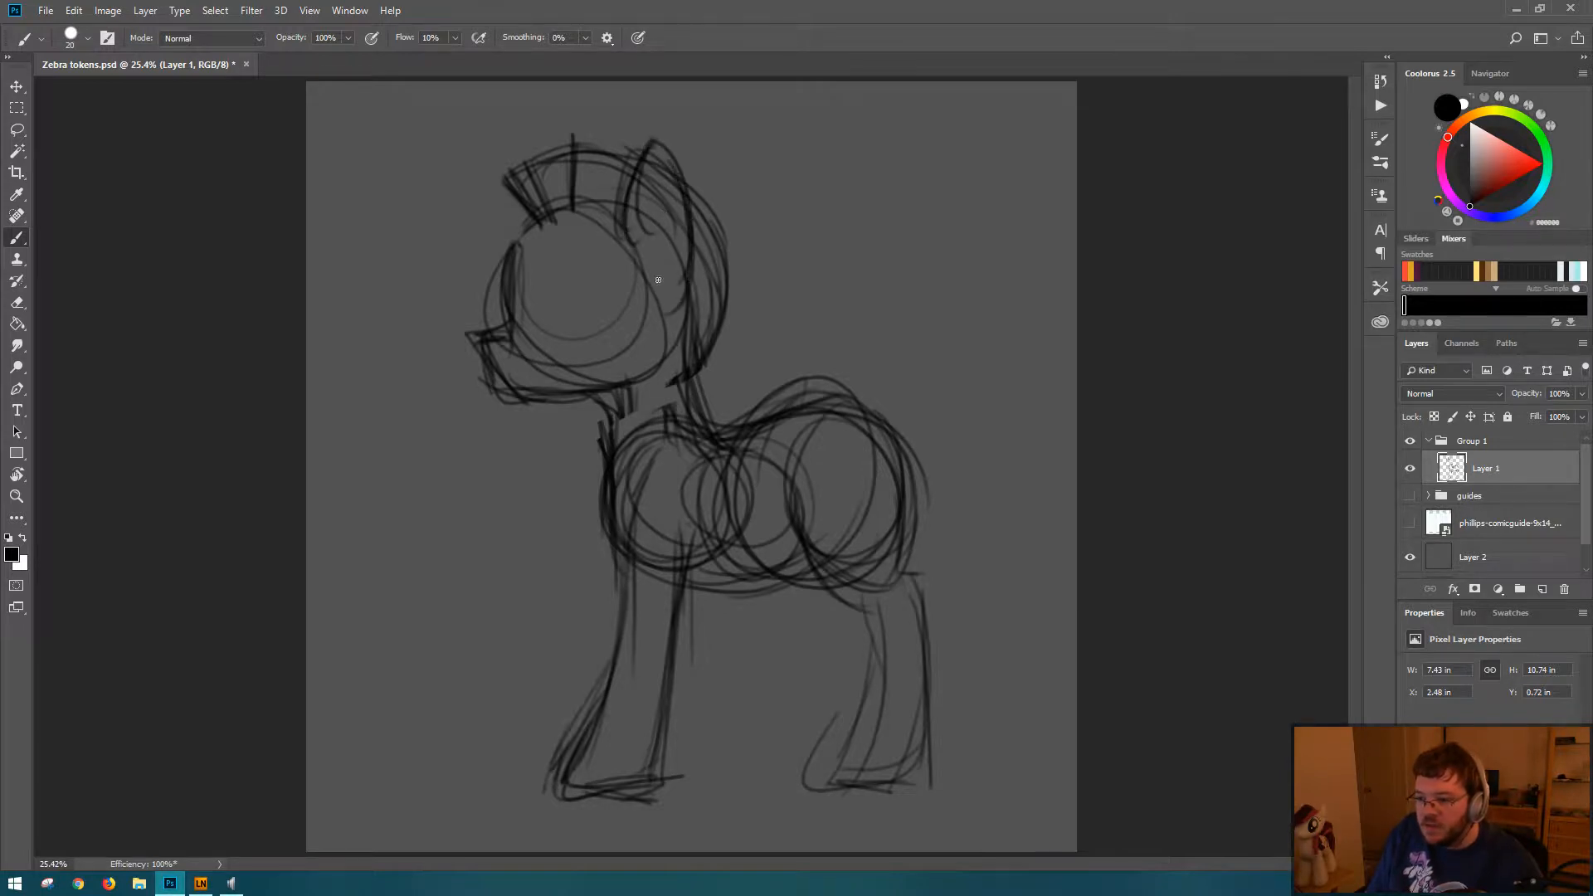
{"action": "left_click_drag", "start_coordinate": [697, 246], "coordinate": [692, 300]}
{"action": "mouse_move", "coordinate": [657, 133]}
{"action": "left_mouse_down"}
{"action": "mouse_move", "coordinate": [700, 247]}
{"action": "mouse_move", "coordinate": [689, 307]}
{"action": "left_mouse_up"}
{"action": "left_click_drag", "start_coordinate": [699, 186], "coordinate": [694, 290]}
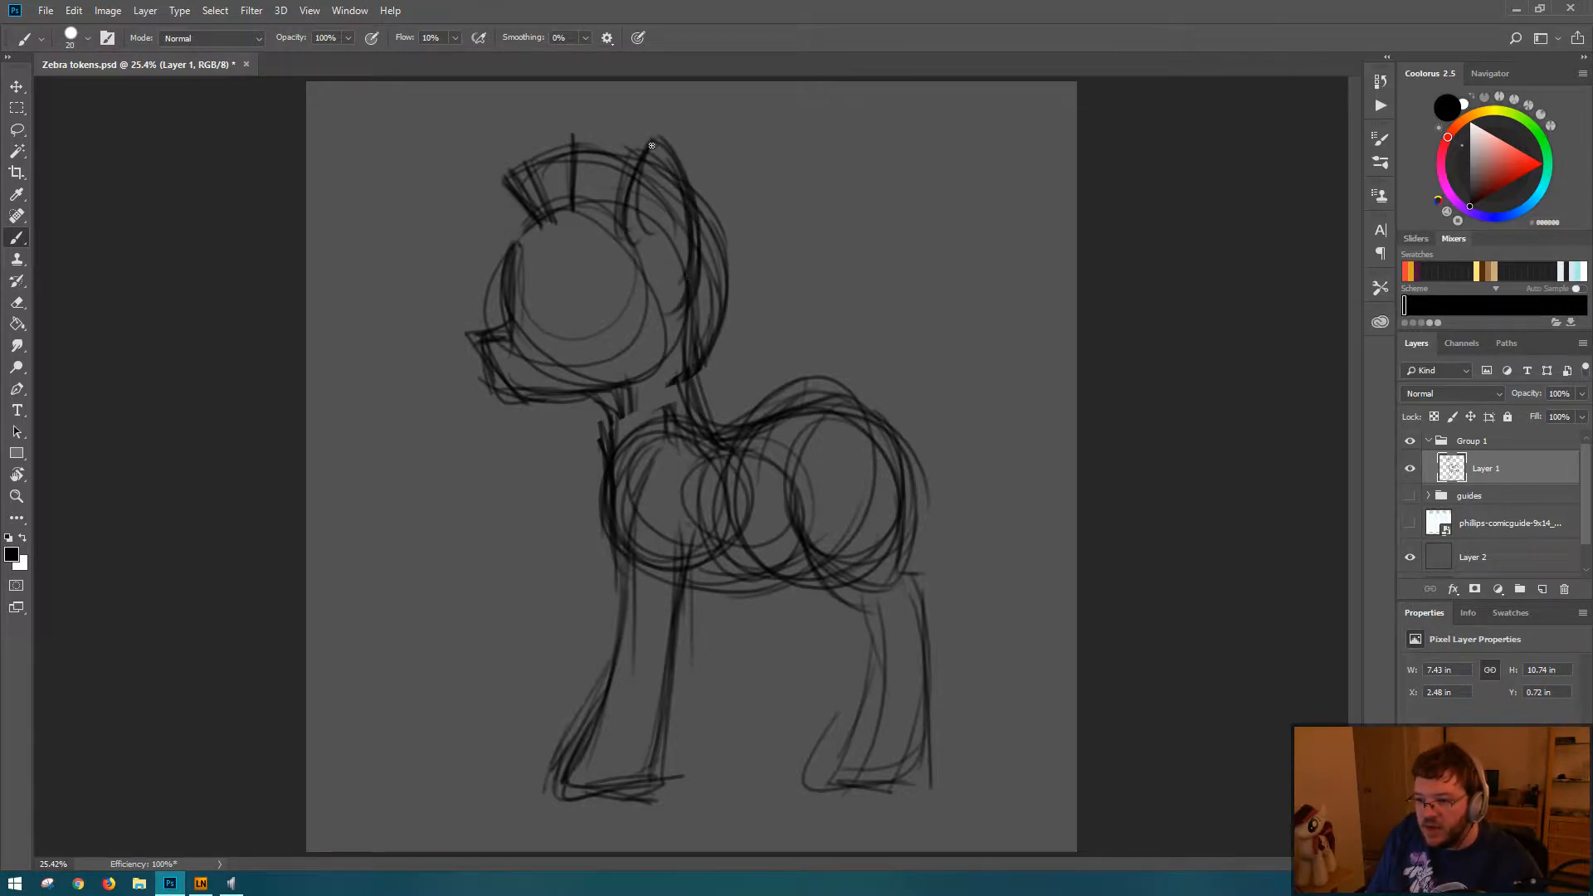
{"action": "left_click_drag", "start_coordinate": [652, 145], "coordinate": [629, 233]}
{"action": "mouse_move", "coordinate": [658, 147]}
{"action": "left_mouse_down"}
{"action": "mouse_move", "coordinate": [639, 245]}
{"action": "mouse_move", "coordinate": [692, 186]}
{"action": "left_mouse_up"}
{"action": "left_click_drag", "start_coordinate": [695, 220], "coordinate": [694, 268]}
Step: Enlarge the mane with a darker front edge and a higher outer contour running over the head and down the neck
{"action": "mouse_move", "coordinate": [511, 149]}
{"action": "left_mouse_down"}
{"action": "mouse_move", "coordinate": [544, 214]}
{"action": "mouse_move", "coordinate": [531, 199]}
{"action": "left_mouse_up"}
{"action": "mouse_move", "coordinate": [500, 149]}
{"action": "left_mouse_down"}
{"action": "mouse_move", "coordinate": [544, 224]}
{"action": "mouse_move", "coordinate": [525, 194]}
{"action": "left_mouse_up"}
{"action": "mouse_move", "coordinate": [498, 152]}
{"action": "left_mouse_down"}
{"action": "mouse_move", "coordinate": [639, 137]}
{"action": "mouse_move", "coordinate": [598, 131]}
{"action": "left_mouse_up"}
{"action": "mouse_move", "coordinate": [590, 135]}
{"action": "left_mouse_down"}
{"action": "mouse_move", "coordinate": [668, 158]}
{"action": "mouse_move", "coordinate": [732, 229]}
{"action": "left_mouse_up"}
{"action": "left_click_drag", "start_coordinate": [689, 166], "coordinate": [712, 327]}
{"action": "left_click_drag", "start_coordinate": [739, 242], "coordinate": [743, 292]}
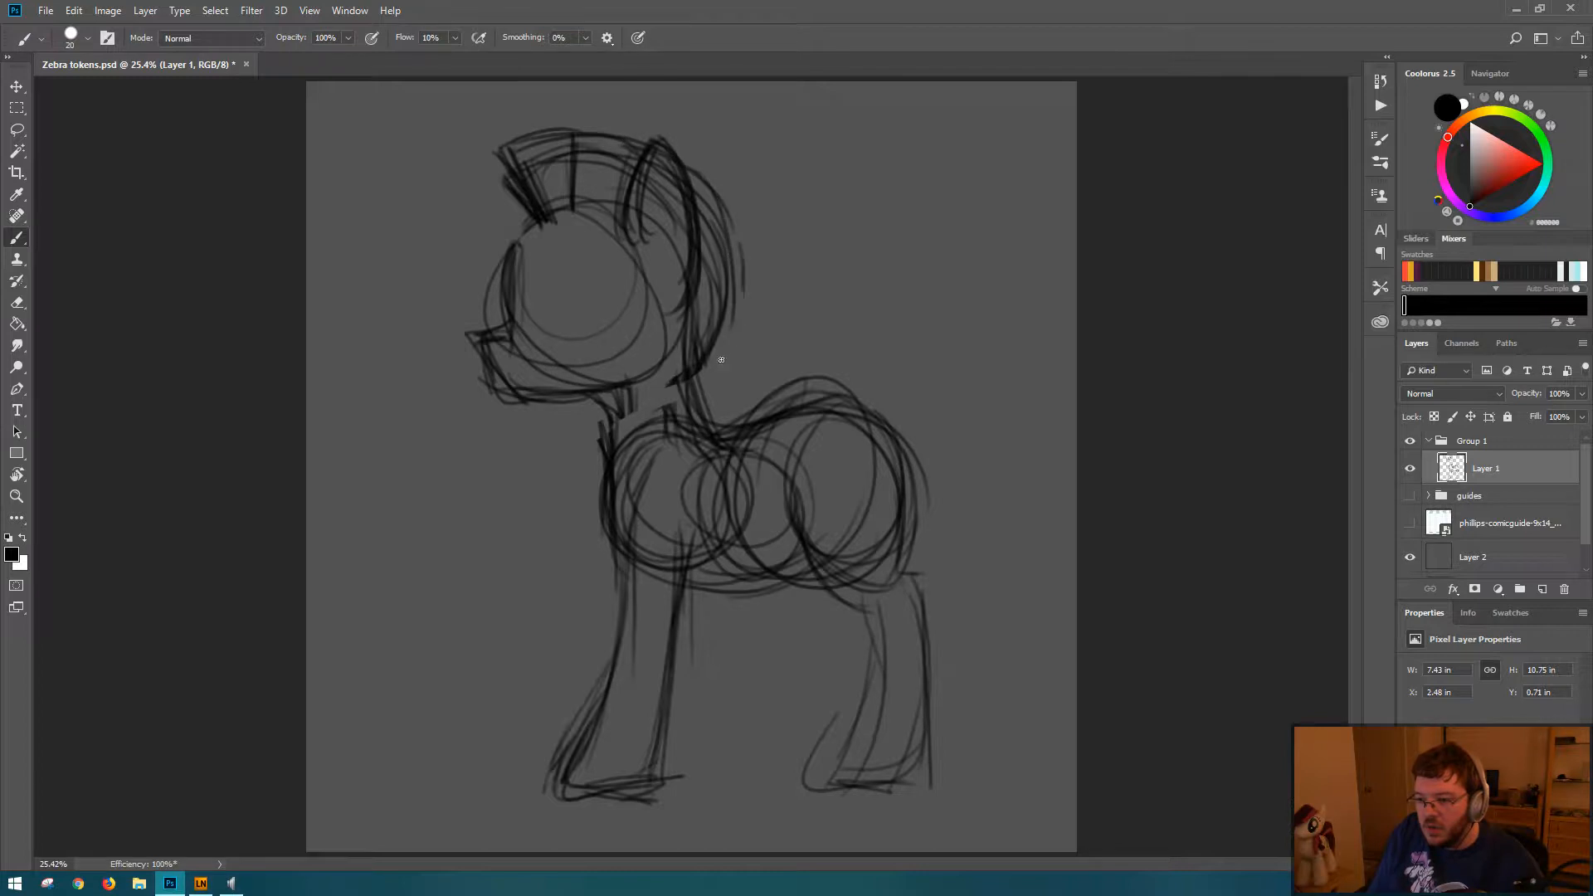
{"action": "left_click_drag", "start_coordinate": [721, 360], "coordinate": [706, 371]}
{"action": "left_click_drag", "start_coordinate": [736, 309], "coordinate": [705, 407]}
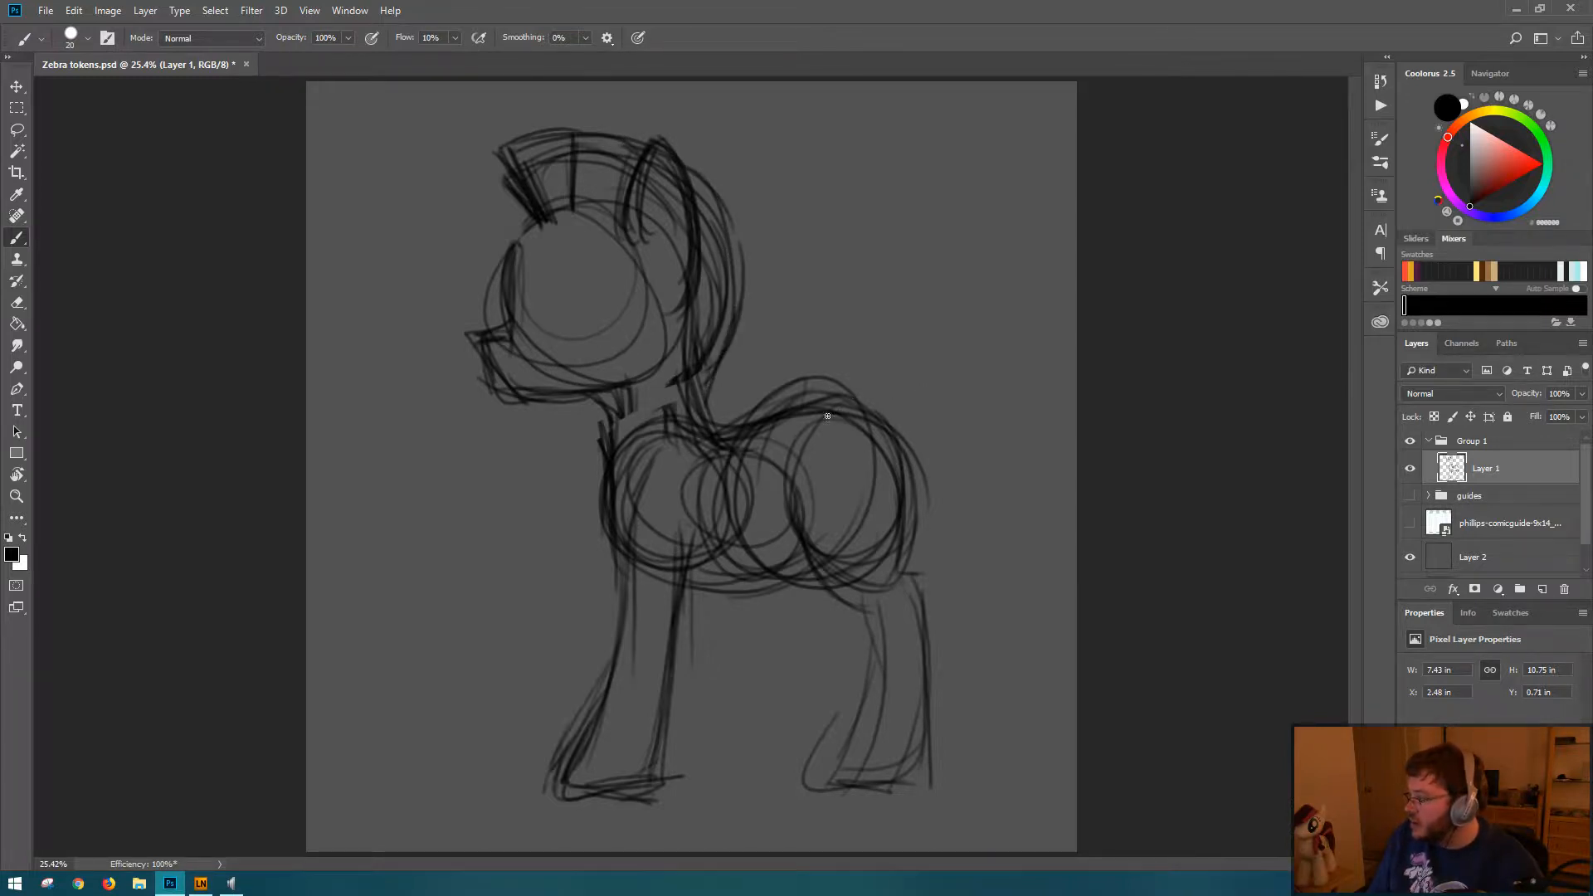
Step: Sketch a tail arching off the rump, falling behind the hind leg, and flaring outward at its tip
{"action": "mouse_move", "coordinate": [819, 404]}
{"action": "left_mouse_down"}
{"action": "mouse_move", "coordinate": [903, 397]}
{"action": "mouse_move", "coordinate": [934, 413]}
{"action": "mouse_move", "coordinate": [935, 445]}
{"action": "left_mouse_up"}
{"action": "mouse_move", "coordinate": [883, 398]}
{"action": "left_mouse_down"}
{"action": "mouse_move", "coordinate": [957, 435]}
{"action": "mouse_move", "coordinate": [930, 477]}
{"action": "mouse_move", "coordinate": [950, 456]}
{"action": "mouse_move", "coordinate": [947, 492]}
{"action": "left_mouse_up"}
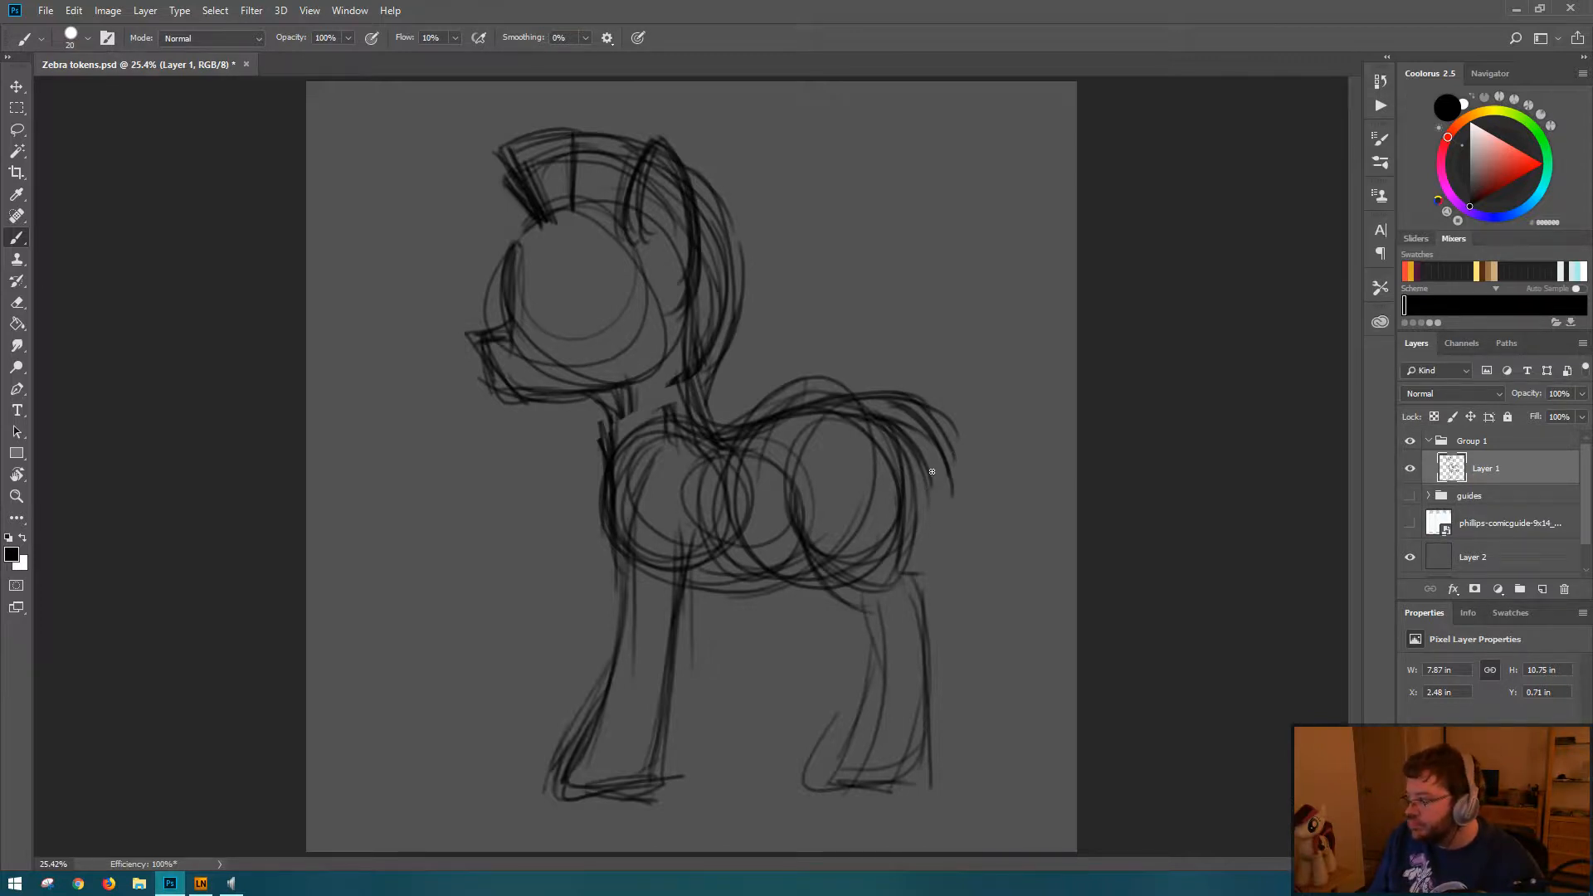
{"action": "left_click_drag", "start_coordinate": [934, 465], "coordinate": [924, 558]}
{"action": "mouse_move", "coordinate": [923, 499]}
{"action": "left_mouse_down"}
{"action": "mouse_move", "coordinate": [935, 606]}
{"action": "mouse_move", "coordinate": [969, 665]}
{"action": "left_mouse_up"}
{"action": "left_click_drag", "start_coordinate": [929, 587], "coordinate": [991, 708]}
{"action": "left_click_drag", "start_coordinate": [946, 645], "coordinate": [1027, 678]}
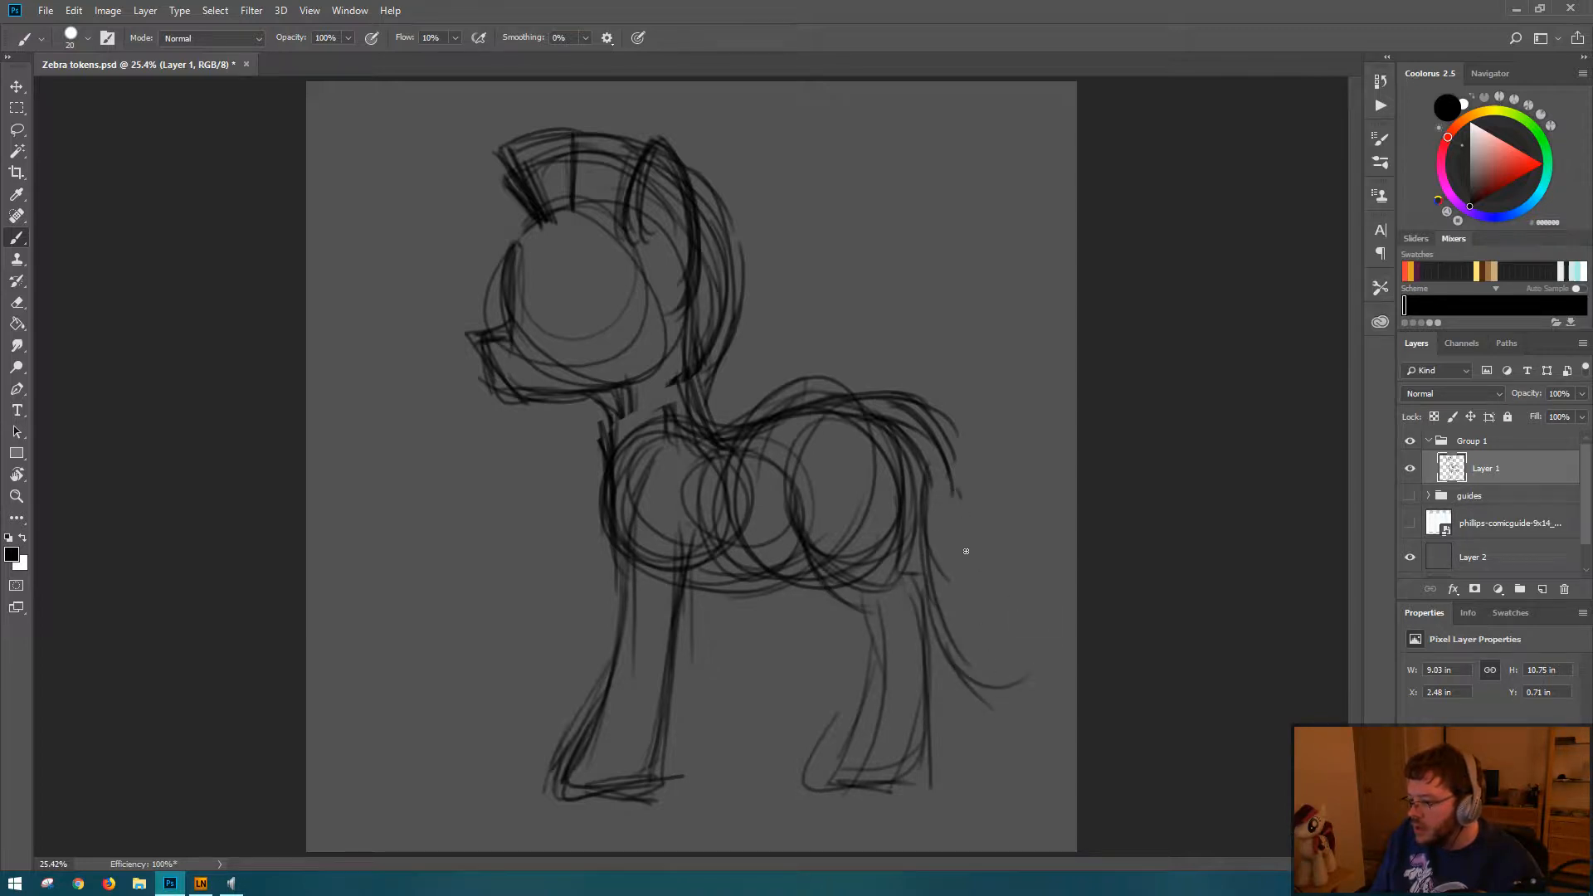
{"action": "mouse_move", "coordinate": [970, 500]}
{"action": "left_mouse_down"}
{"action": "mouse_move", "coordinate": [966, 581]}
{"action": "mouse_move", "coordinate": [1016, 639]}
{"action": "mouse_move", "coordinate": [1061, 639]}
{"action": "left_mouse_up"}
{"action": "left_click_drag", "start_coordinate": [985, 579], "coordinate": [1044, 623]}
{"action": "left_click_drag", "start_coordinate": [1009, 606], "coordinate": [1043, 609]}
{"action": "mouse_move", "coordinate": [962, 493]}
{"action": "left_mouse_down"}
{"action": "mouse_move", "coordinate": [986, 599]}
{"action": "mouse_move", "coordinate": [931, 533]}
{"action": "mouse_move", "coordinate": [963, 526]}
{"action": "mouse_move", "coordinate": [934, 581]}
{"action": "mouse_move", "coordinate": [1029, 692]}
{"action": "mouse_move", "coordinate": [978, 671]}
{"action": "left_mouse_up"}
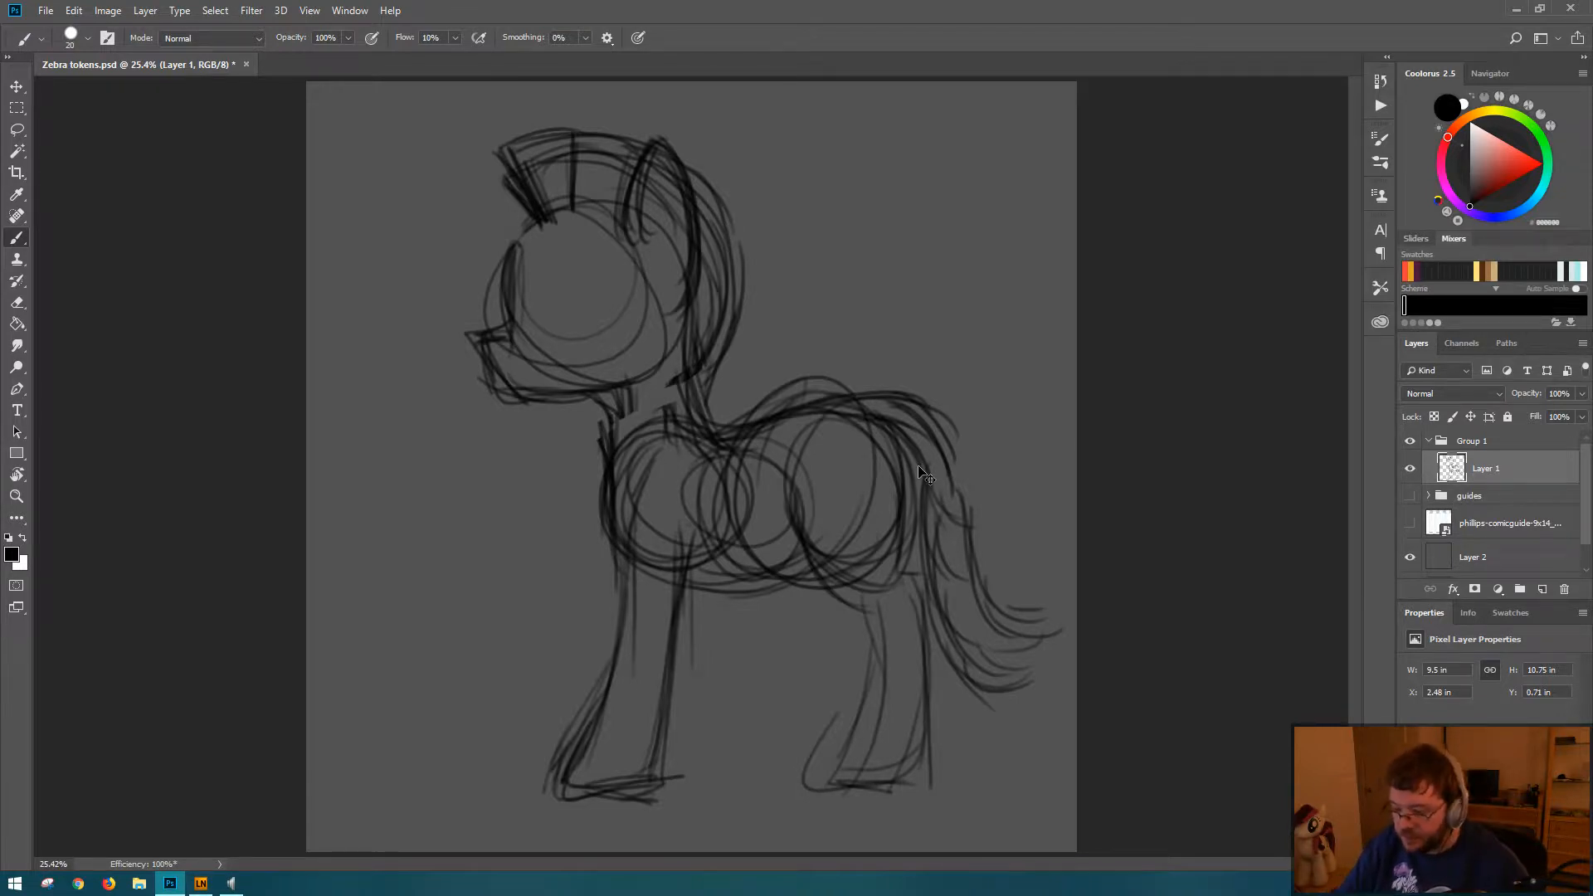
Step: Undo the last tail strokes and erase the flared lower part of the tail, keeping its arched base
{"action": "key", "text": "ctrl+alt+z"}
{"action": "key", "text": "ctrl+alt+z"}
{"action": "key", "text": "ctrl+alt+z"}
{"action": "key", "text": "e"}
{"action": "mouse_move", "coordinate": [972, 527]}
{"action": "left_mouse_down"}
{"action": "mouse_move", "coordinate": [988, 598]}
{"action": "mouse_move", "coordinate": [968, 551]}
{"action": "mouse_move", "coordinate": [1039, 605]}
{"action": "left_mouse_up"}
{"action": "mouse_move", "coordinate": [946, 601]}
{"action": "left_mouse_down"}
{"action": "mouse_move", "coordinate": [963, 669]}
{"action": "mouse_move", "coordinate": [1028, 695]}
{"action": "mouse_move", "coordinate": [1039, 574]}
{"action": "mouse_move", "coordinate": [1000, 576]}
{"action": "left_mouse_up"}
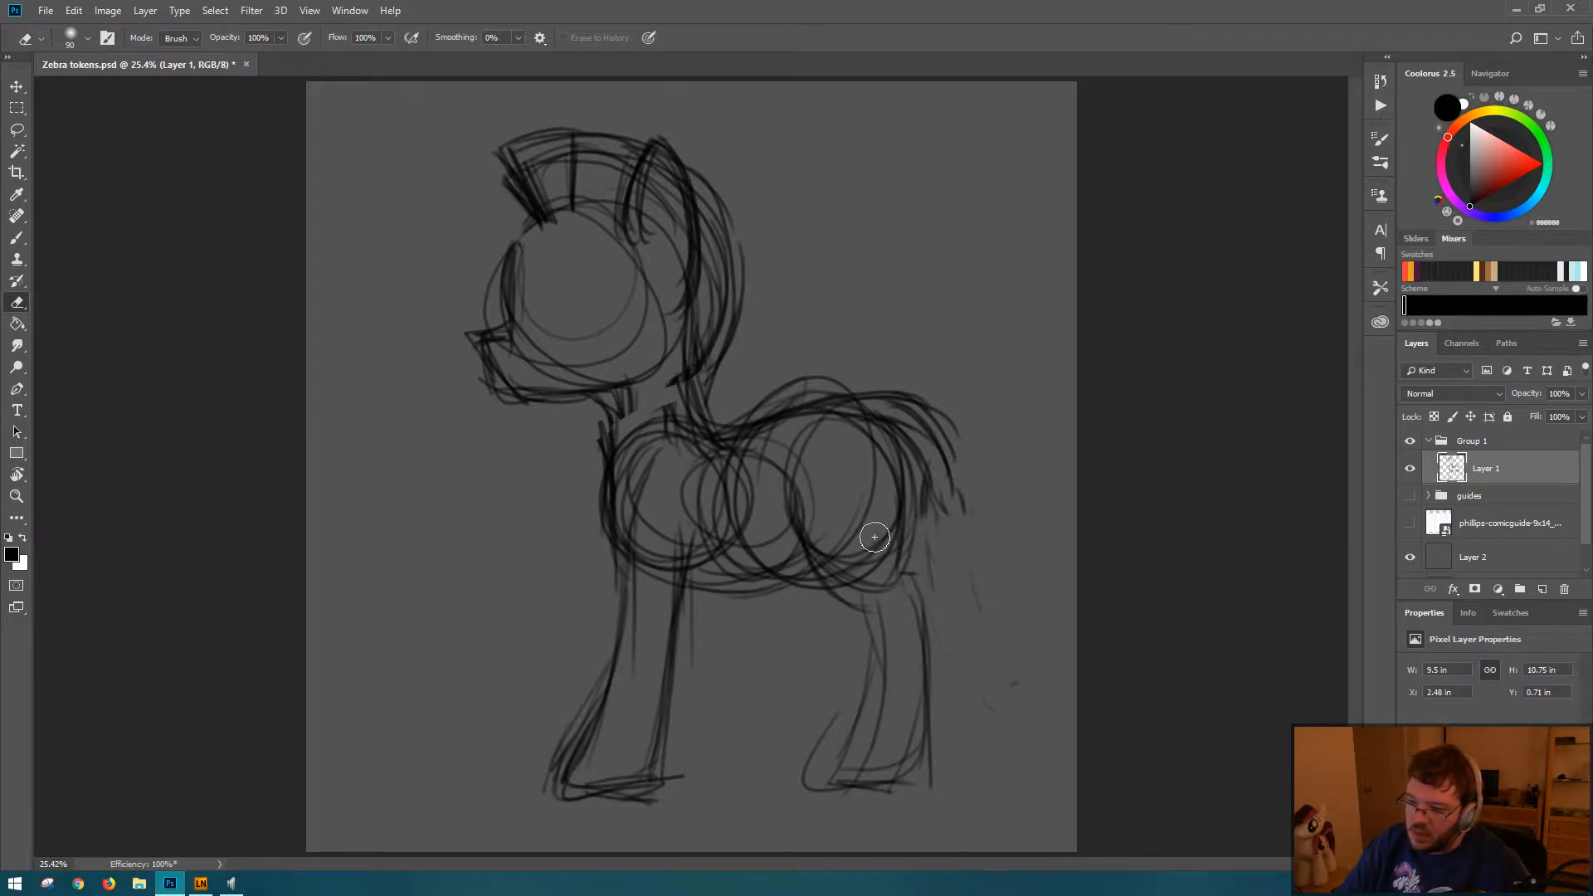
Step: Add a higher outer arc to the mane, and replace the outer tail strokes with a shorter arch off the rump
{"action": "key", "text": "b"}
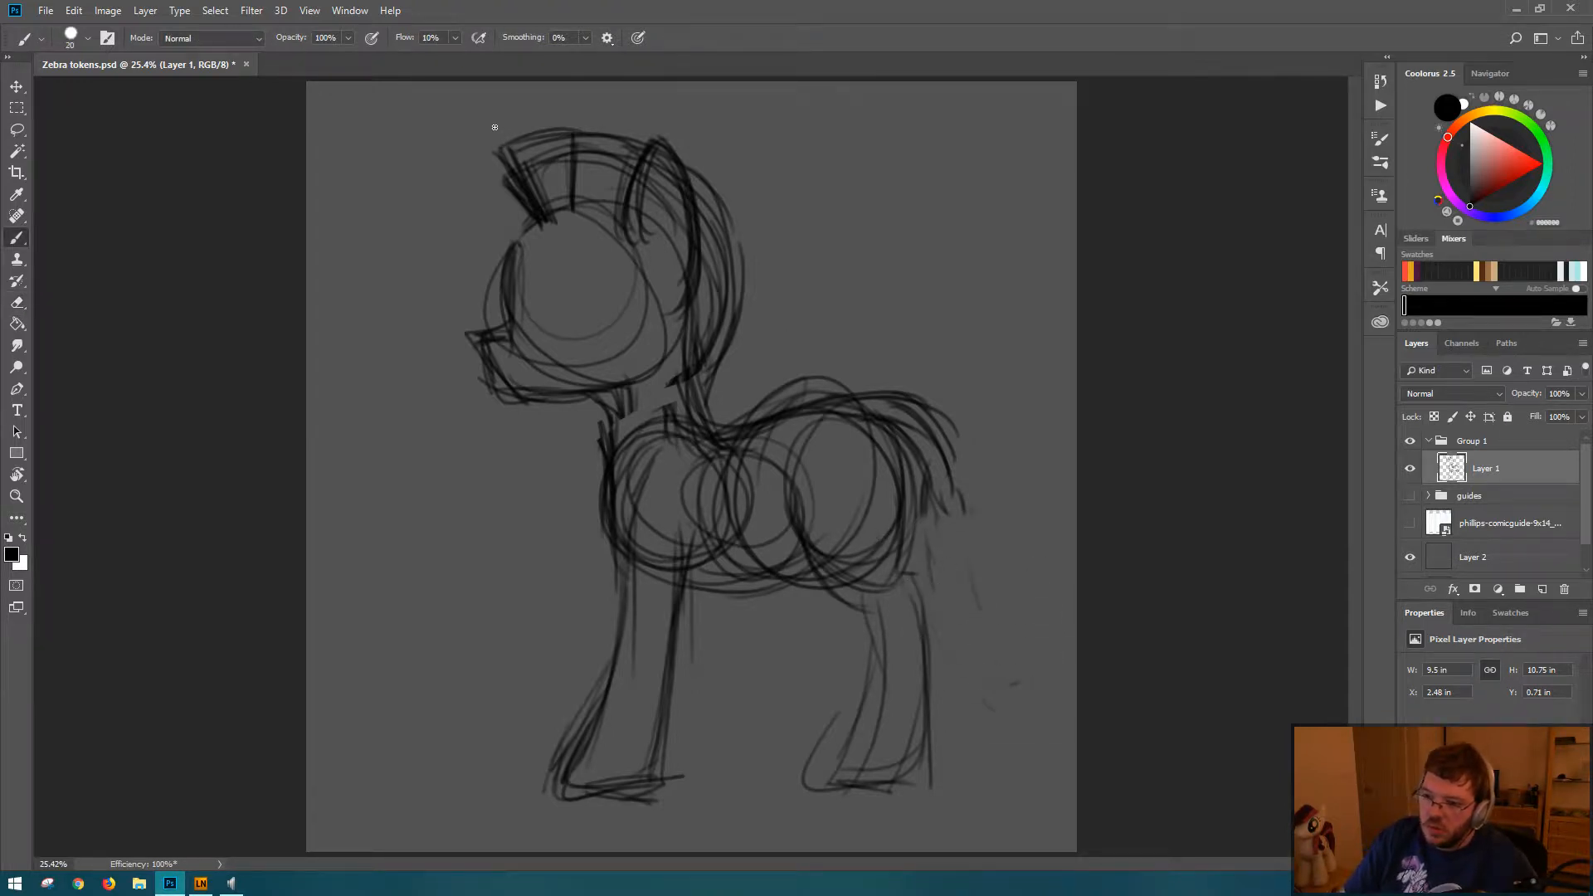
{"action": "mouse_move", "coordinate": [495, 122]}
{"action": "left_mouse_down"}
{"action": "mouse_move", "coordinate": [519, 176]}
{"action": "mouse_move", "coordinate": [490, 136]}
{"action": "mouse_move", "coordinate": [578, 147]}
{"action": "mouse_move", "coordinate": [518, 135]}
{"action": "mouse_move", "coordinate": [559, 146]}
{"action": "mouse_move", "coordinate": [631, 111]}
{"action": "mouse_move", "coordinate": [605, 140]}
{"action": "mouse_move", "coordinate": [704, 156]}
{"action": "mouse_move", "coordinate": [720, 192]}
{"action": "left_mouse_up"}
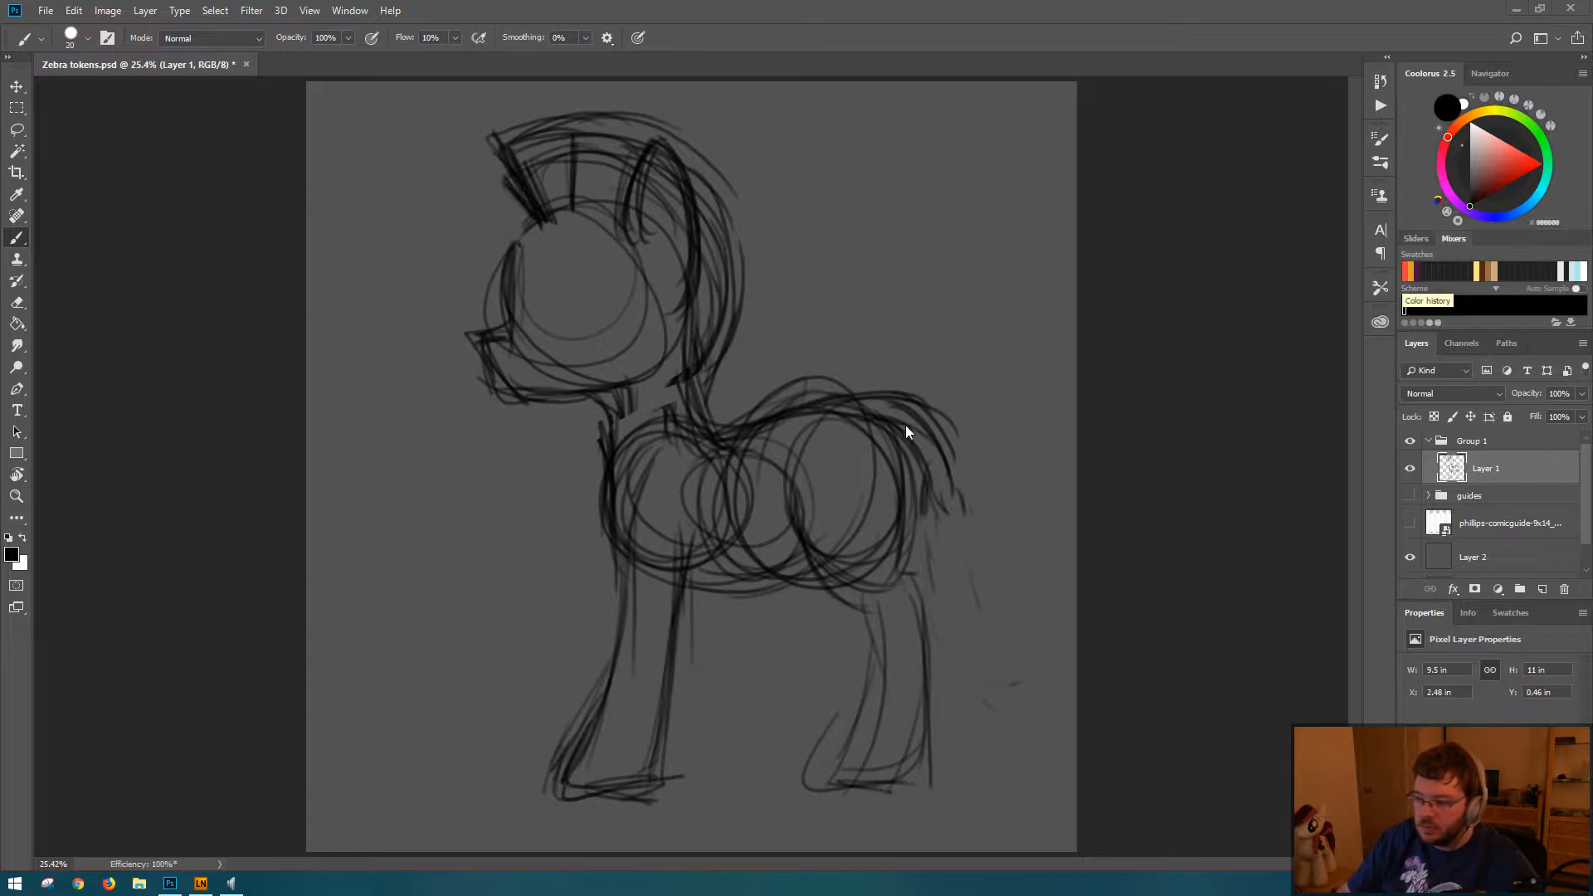
{"action": "key", "text": "e"}
{"action": "mouse_move", "coordinate": [943, 416]}
{"action": "left_mouse_down"}
{"action": "mouse_move", "coordinate": [908, 432]}
{"action": "mouse_move", "coordinate": [941, 501]}
{"action": "mouse_move", "coordinate": [877, 392]}
{"action": "mouse_move", "coordinate": [914, 398]}
{"action": "mouse_move", "coordinate": [946, 437]}
{"action": "left_mouse_up"}
{"action": "key", "text": "b"}
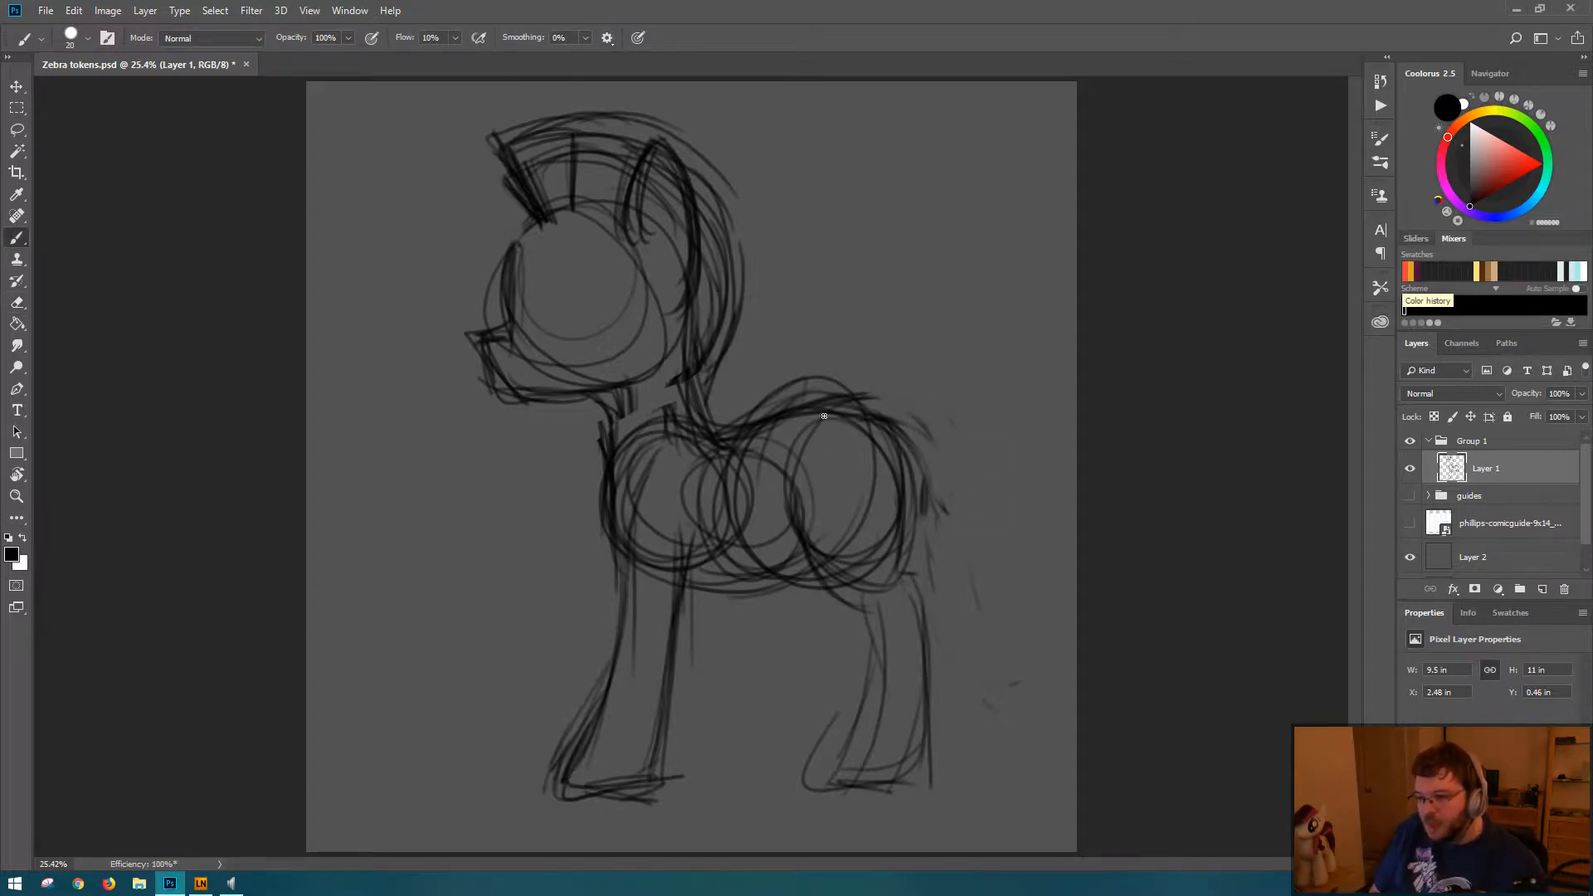
{"action": "mouse_move", "coordinate": [856, 402]}
{"action": "left_mouse_down"}
{"action": "mouse_move", "coordinate": [890, 395]}
{"action": "mouse_move", "coordinate": [838, 411]}
{"action": "mouse_move", "coordinate": [922, 424]}
{"action": "mouse_move", "coordinate": [842, 406]}
{"action": "mouse_move", "coordinate": [913, 422]}
{"action": "mouse_move", "coordinate": [911, 406]}
{"action": "mouse_move", "coordinate": [946, 452]}
{"action": "left_mouse_up"}
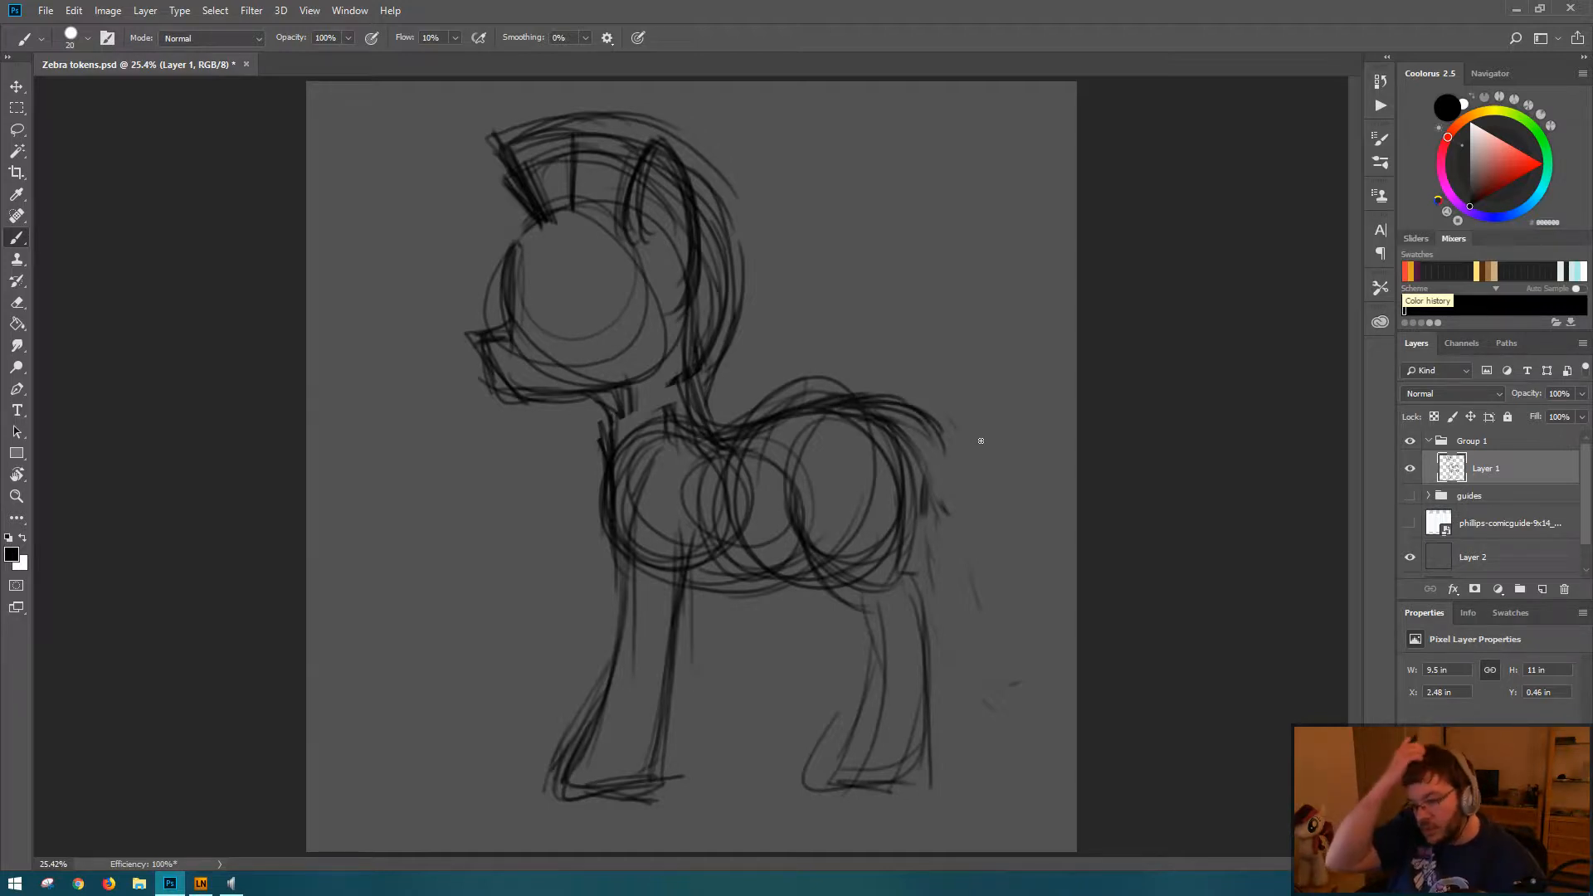
Step: Darken the haunch and redraw the hind leg with heavier lines, a hock mark, and a wider rear edge and hoof
{"action": "mouse_move", "coordinate": [802, 480]}
{"action": "left_mouse_down"}
{"action": "mouse_move", "coordinate": [838, 593]}
{"action": "mouse_move", "coordinate": [878, 609]}
{"action": "left_mouse_up"}
{"action": "mouse_move", "coordinate": [872, 440]}
{"action": "left_mouse_down"}
{"action": "mouse_move", "coordinate": [895, 582]}
{"action": "mouse_move", "coordinate": [878, 592]}
{"action": "left_mouse_up"}
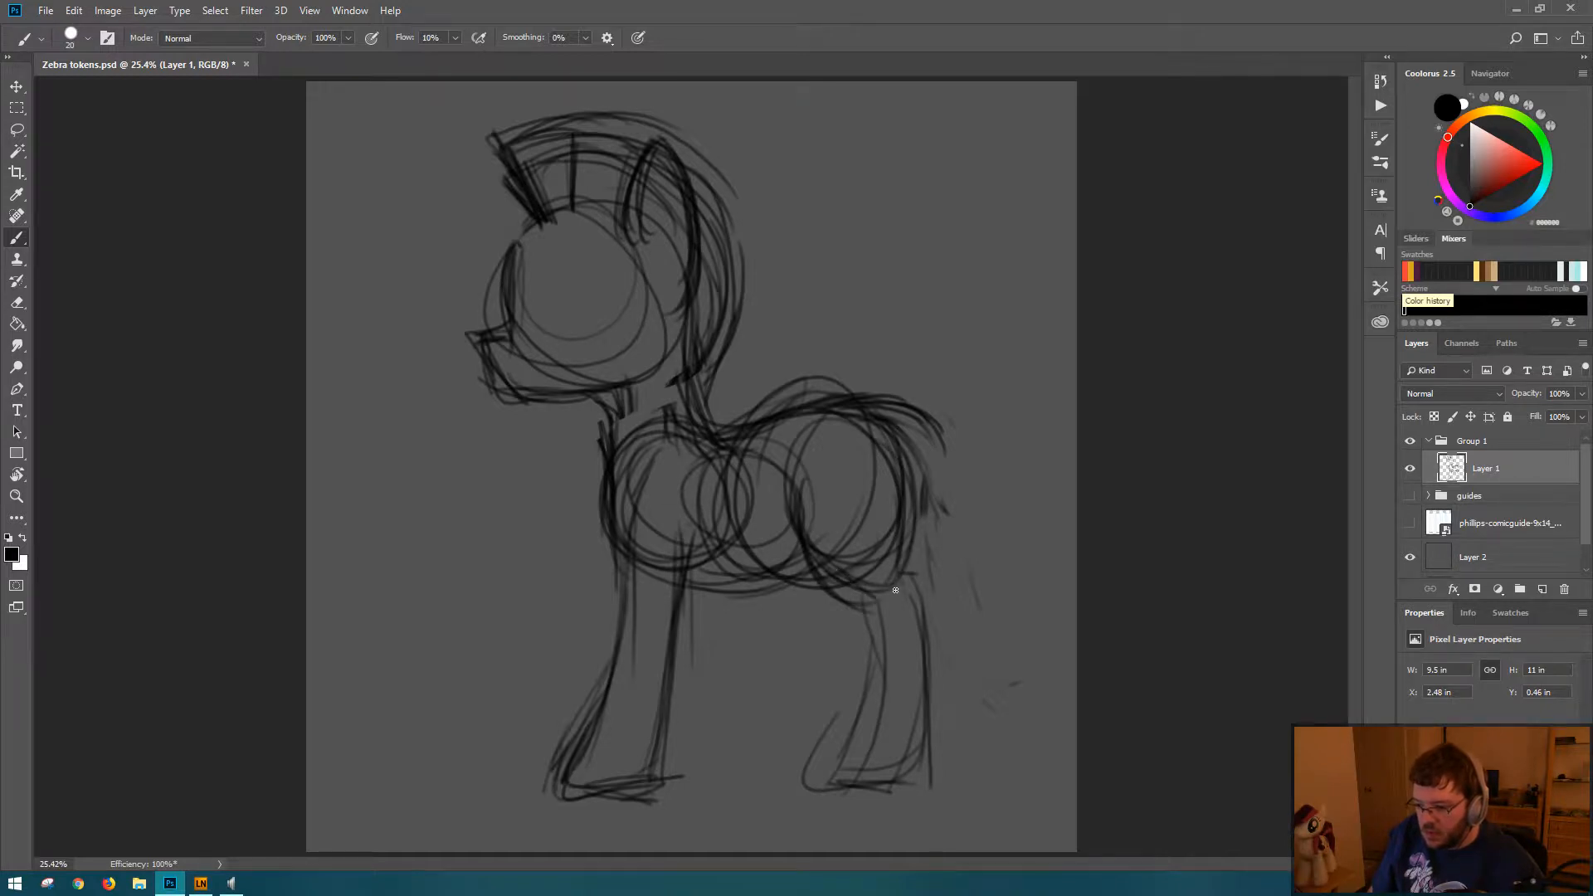
{"action": "left_click_drag", "start_coordinate": [916, 506], "coordinate": [908, 572]}
{"action": "left_click_drag", "start_coordinate": [910, 558], "coordinate": [947, 558]}
{"action": "mouse_move", "coordinate": [914, 560]}
{"action": "left_mouse_down"}
{"action": "mouse_move", "coordinate": [945, 557]}
{"action": "mouse_move", "coordinate": [941, 714]}
{"action": "left_mouse_up"}
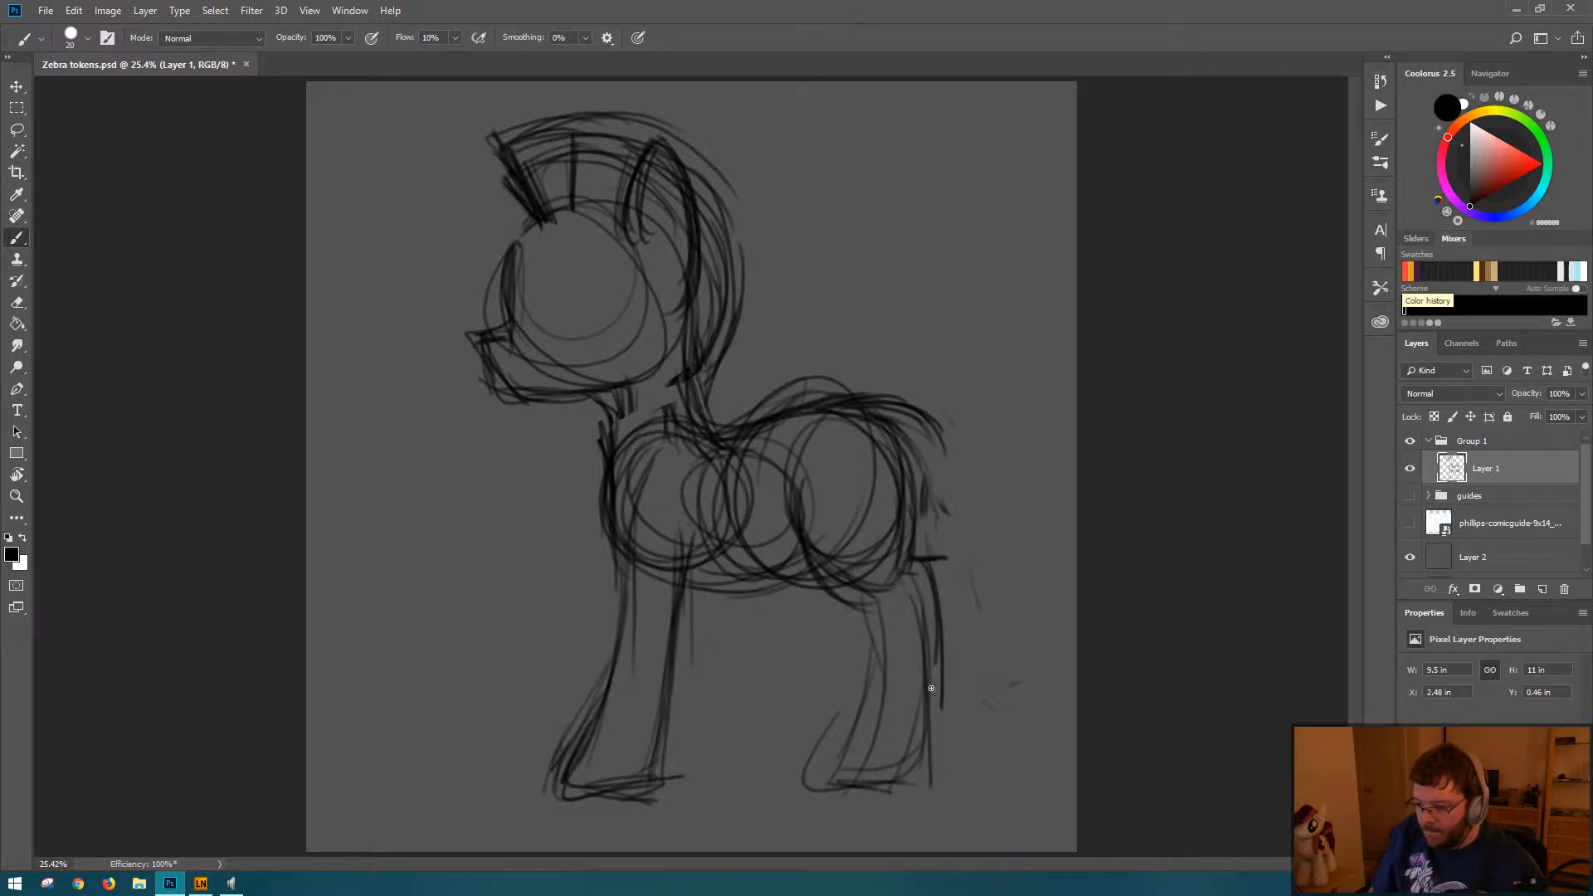
{"action": "left_click_drag", "start_coordinate": [930, 589], "coordinate": [947, 745]}
{"action": "left_click_drag", "start_coordinate": [945, 676], "coordinate": [950, 768]}
{"action": "left_click_drag", "start_coordinate": [868, 594], "coordinate": [883, 715]}
{"action": "mouse_move", "coordinate": [886, 628]}
{"action": "left_mouse_down"}
{"action": "mouse_move", "coordinate": [855, 781]}
{"action": "mouse_move", "coordinate": [942, 791]}
{"action": "mouse_move", "coordinate": [949, 706]}
{"action": "mouse_move", "coordinate": [917, 772]}
{"action": "left_mouse_up"}
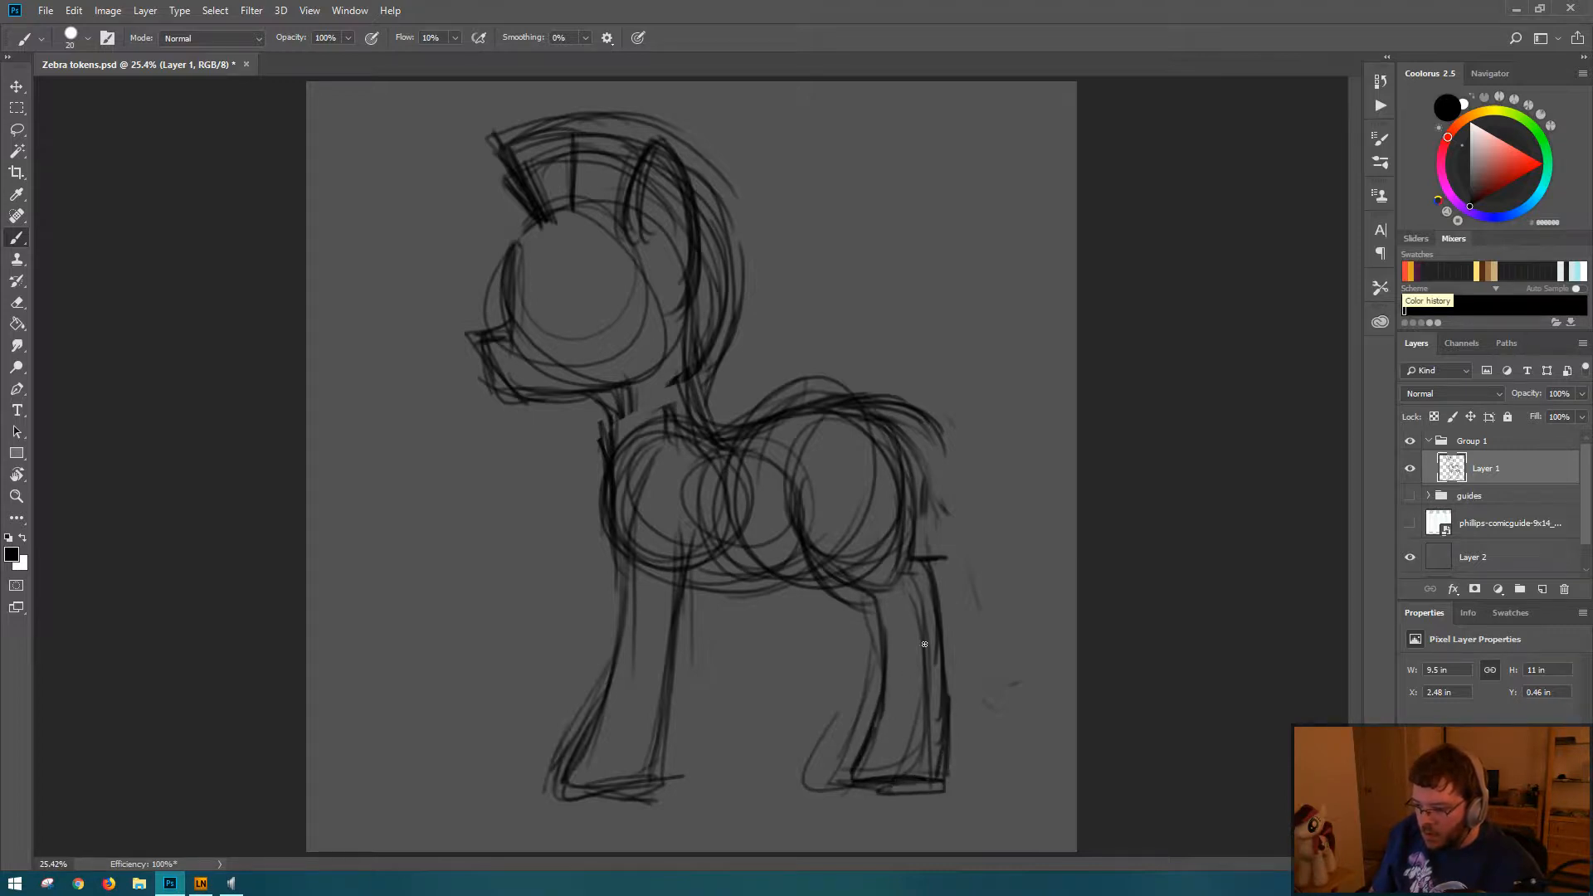
Step: Erase the old lines around the hind leg, then round off its hoof and darken the front edge of the thigh
{"action": "key", "text": "e"}
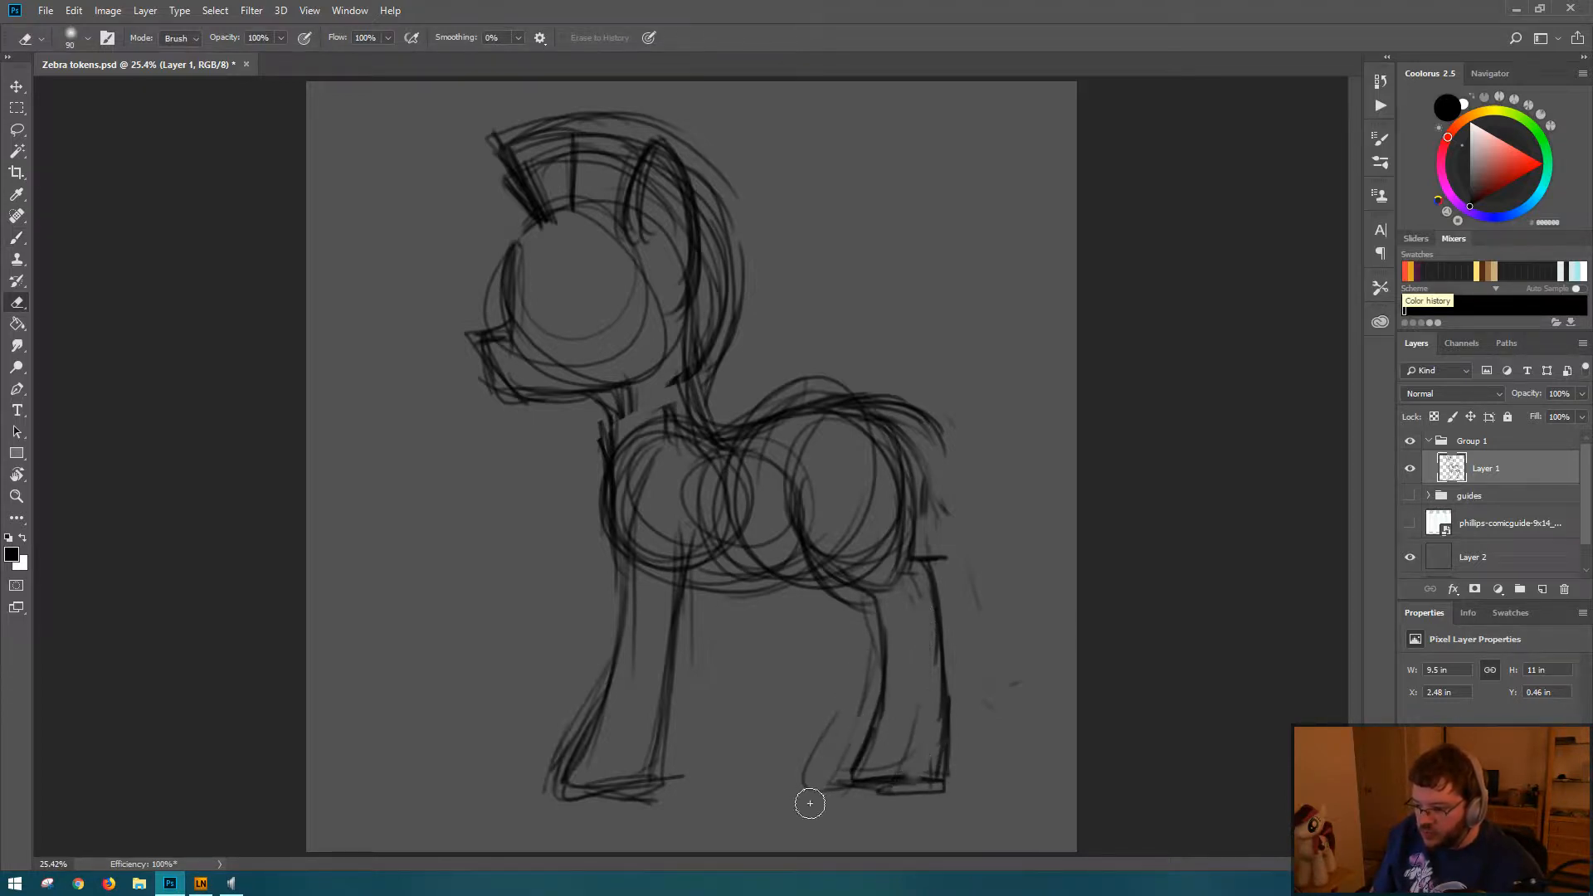
{"action": "key", "text": "b"}
{"action": "mouse_move", "coordinate": [870, 758]}
{"action": "left_mouse_down"}
{"action": "mouse_move", "coordinate": [949, 783]}
{"action": "mouse_move", "coordinate": [885, 797]}
{"action": "mouse_move", "coordinate": [948, 753]}
{"action": "mouse_move", "coordinate": [897, 798]}
{"action": "mouse_move", "coordinate": [882, 782]}
{"action": "mouse_move", "coordinate": [896, 791]}
{"action": "mouse_move", "coordinate": [859, 793]}
{"action": "left_mouse_up"}
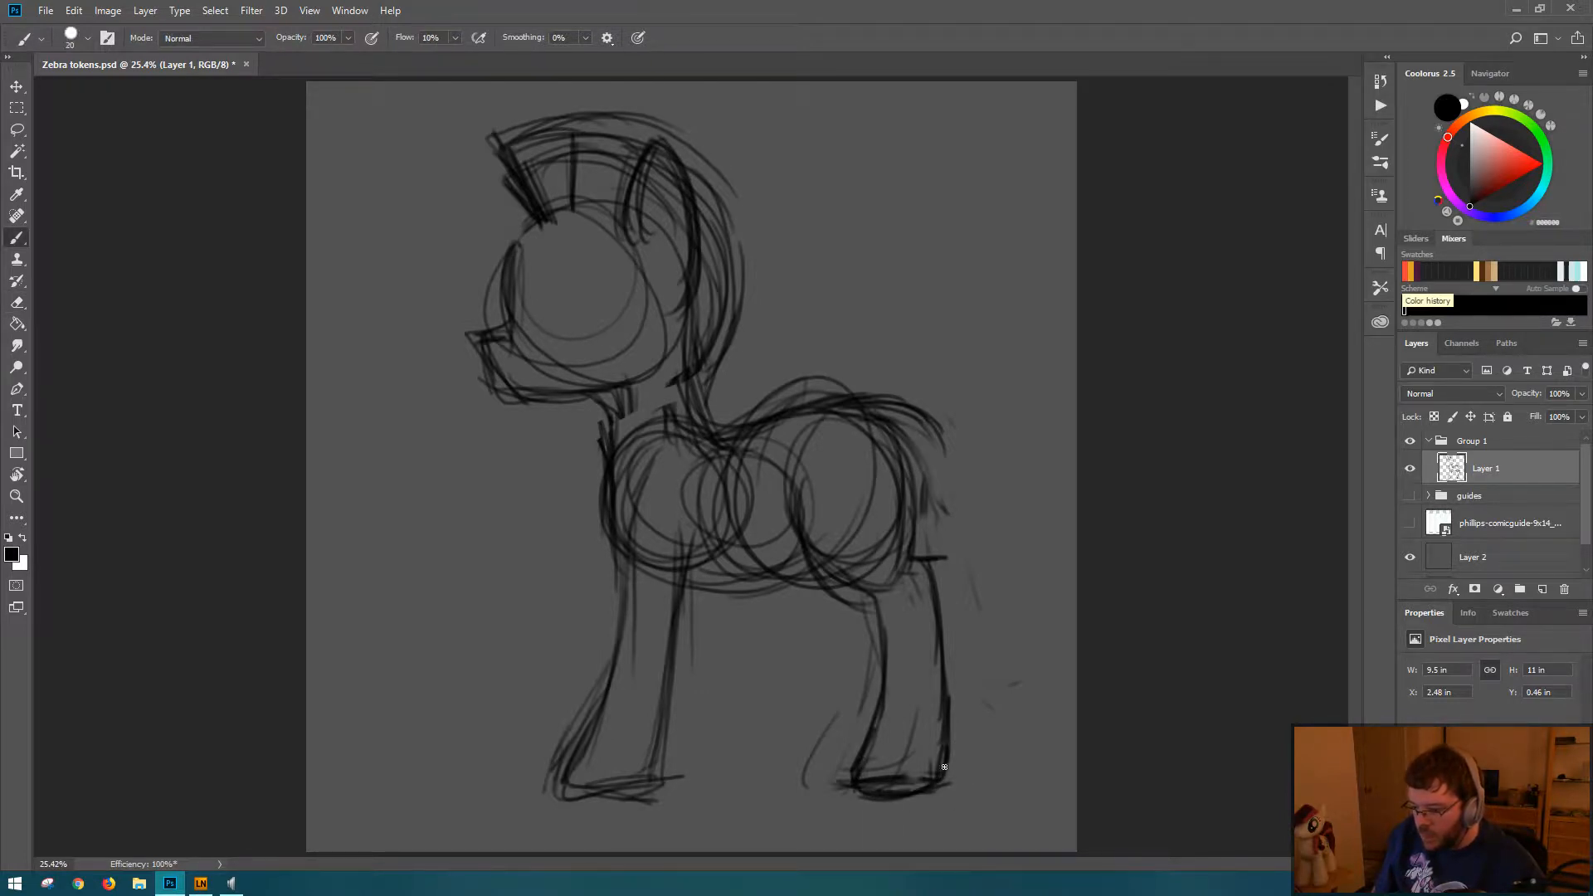
{"action": "left_click_drag", "start_coordinate": [947, 763], "coordinate": [936, 776]}
{"action": "left_click_drag", "start_coordinate": [820, 571], "coordinate": [853, 596]}
{"action": "left_click_drag", "start_coordinate": [800, 514], "coordinate": [825, 558]}
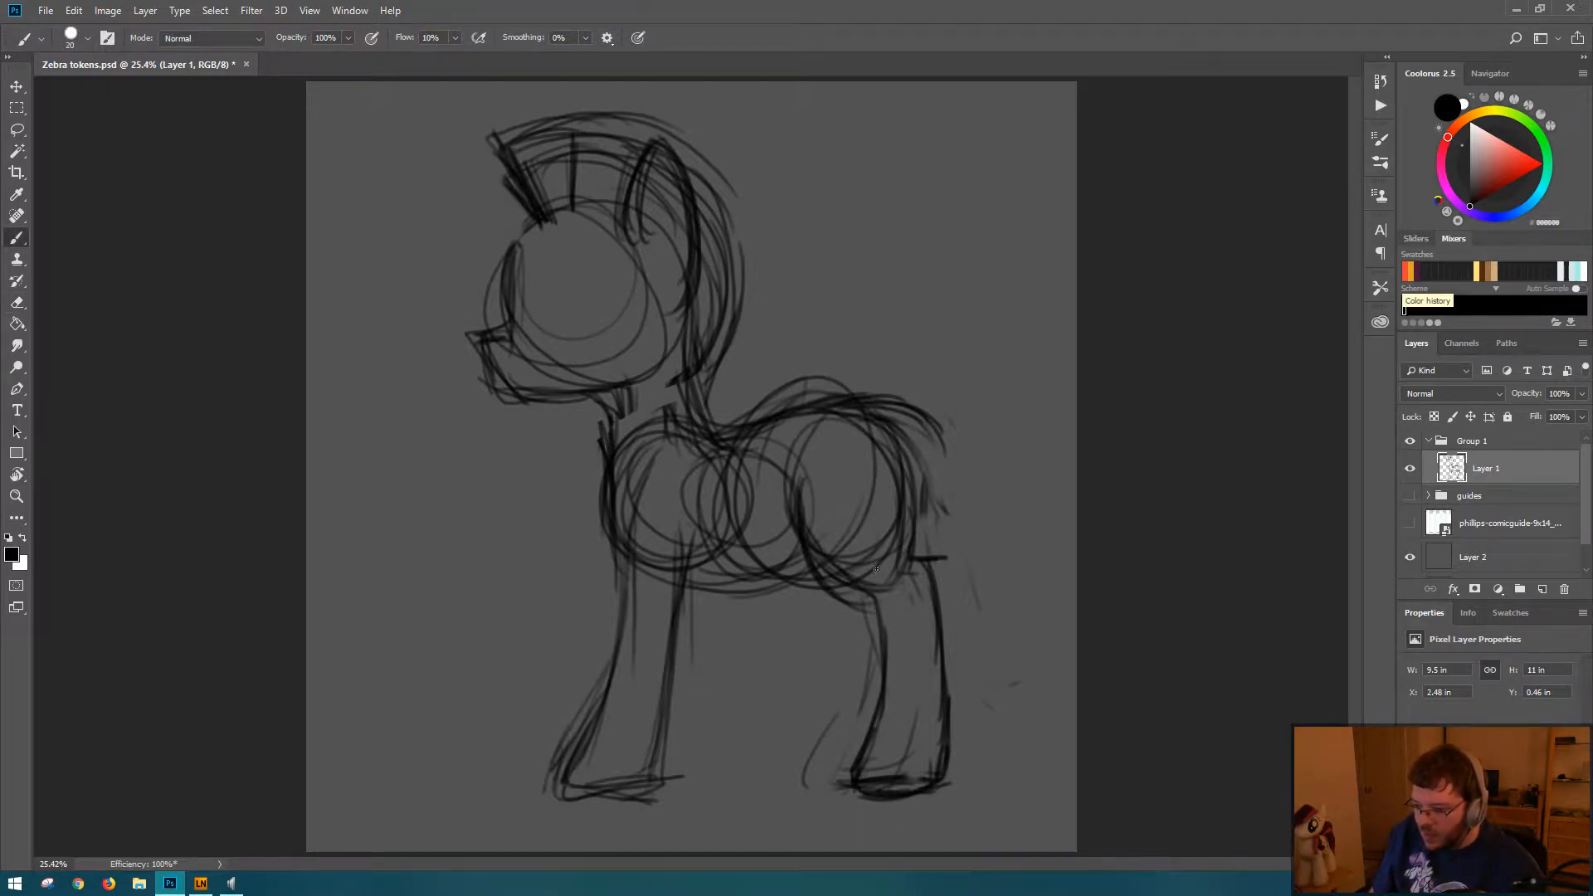
{"action": "mouse_move", "coordinate": [801, 488]}
{"action": "left_mouse_down"}
{"action": "mouse_move", "coordinate": [877, 554]}
{"action": "mouse_move", "coordinate": [852, 580]}
{"action": "mouse_move", "coordinate": [858, 466]}
{"action": "mouse_move", "coordinate": [875, 468]}
{"action": "mouse_move", "coordinate": [882, 527]}
{"action": "left_mouse_up"}
Step: Erase the construction circles inside the haunch, torso, and shoulder, leaving the body outline
{"action": "key", "text": "e"}
{"action": "key", "text": "b"}
{"action": "key", "text": "e"}
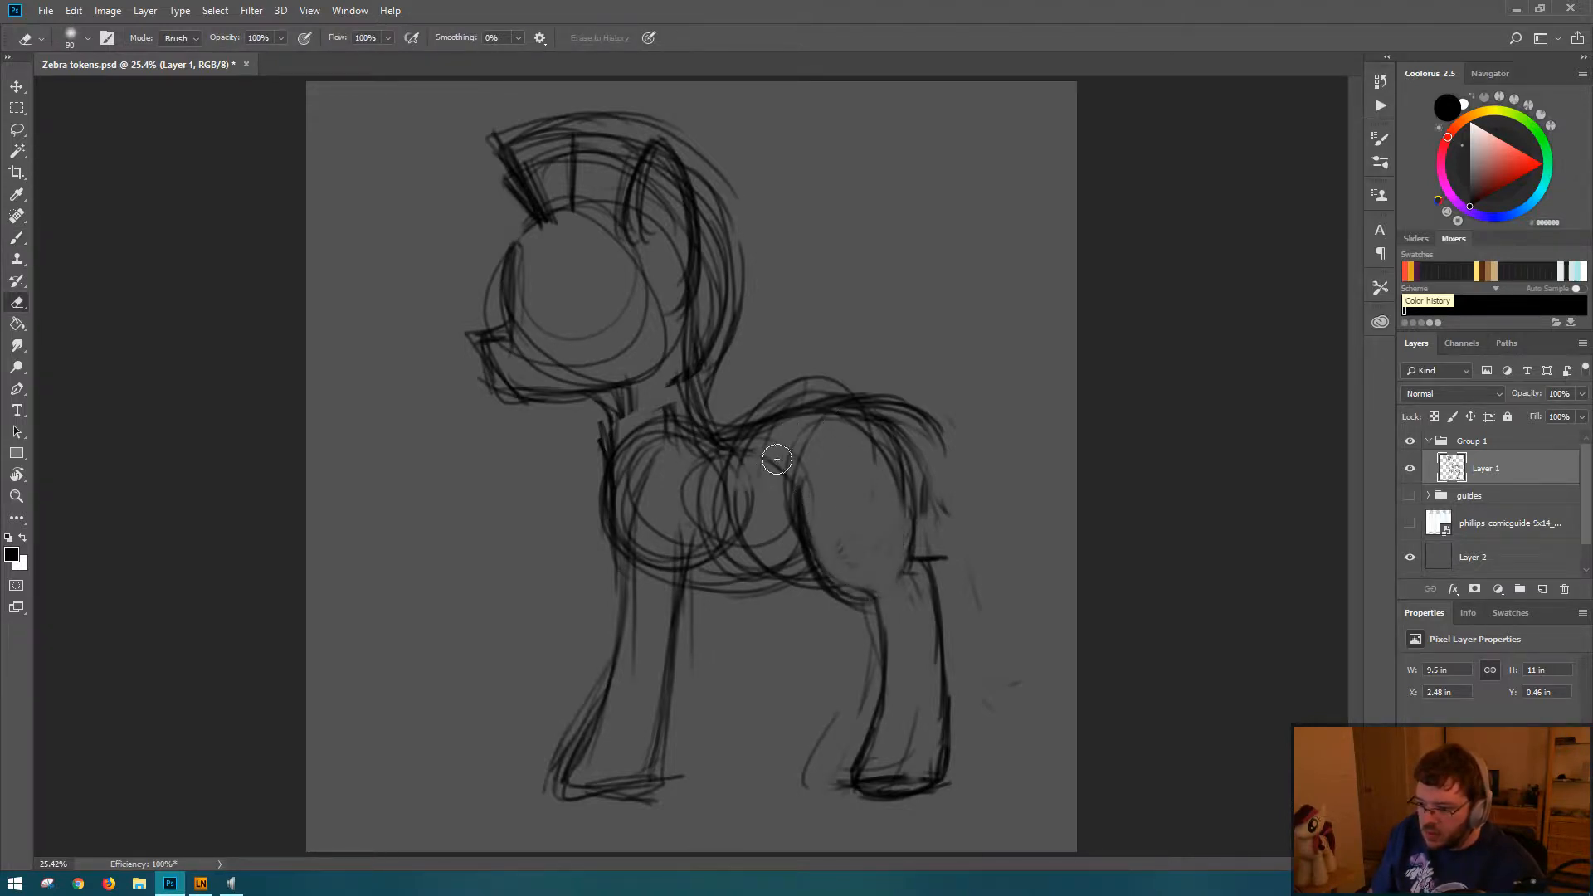
{"action": "mouse_move", "coordinate": [783, 456]}
{"action": "left_mouse_down"}
{"action": "mouse_move", "coordinate": [647, 498]}
{"action": "mouse_move", "coordinate": [786, 482]}
{"action": "mouse_move", "coordinate": [703, 456]}
{"action": "mouse_move", "coordinate": [662, 494]}
{"action": "mouse_move", "coordinate": [650, 484]}
{"action": "mouse_move", "coordinate": [681, 536]}
{"action": "mouse_move", "coordinate": [581, 751]}
{"action": "left_mouse_up"}
Step: Darken the front leg's outline and hoof, and reinforce the curve of the chest and shoulder
{"action": "key", "text": "b"}
{"action": "mouse_move", "coordinate": [605, 697]}
{"action": "left_mouse_down"}
{"action": "mouse_move", "coordinate": [555, 799]}
{"action": "mouse_move", "coordinate": [557, 784]}
{"action": "mouse_move", "coordinate": [656, 781]}
{"action": "mouse_move", "coordinate": [586, 793]}
{"action": "mouse_move", "coordinate": [642, 781]}
{"action": "mouse_move", "coordinate": [664, 735]}
{"action": "left_mouse_up"}
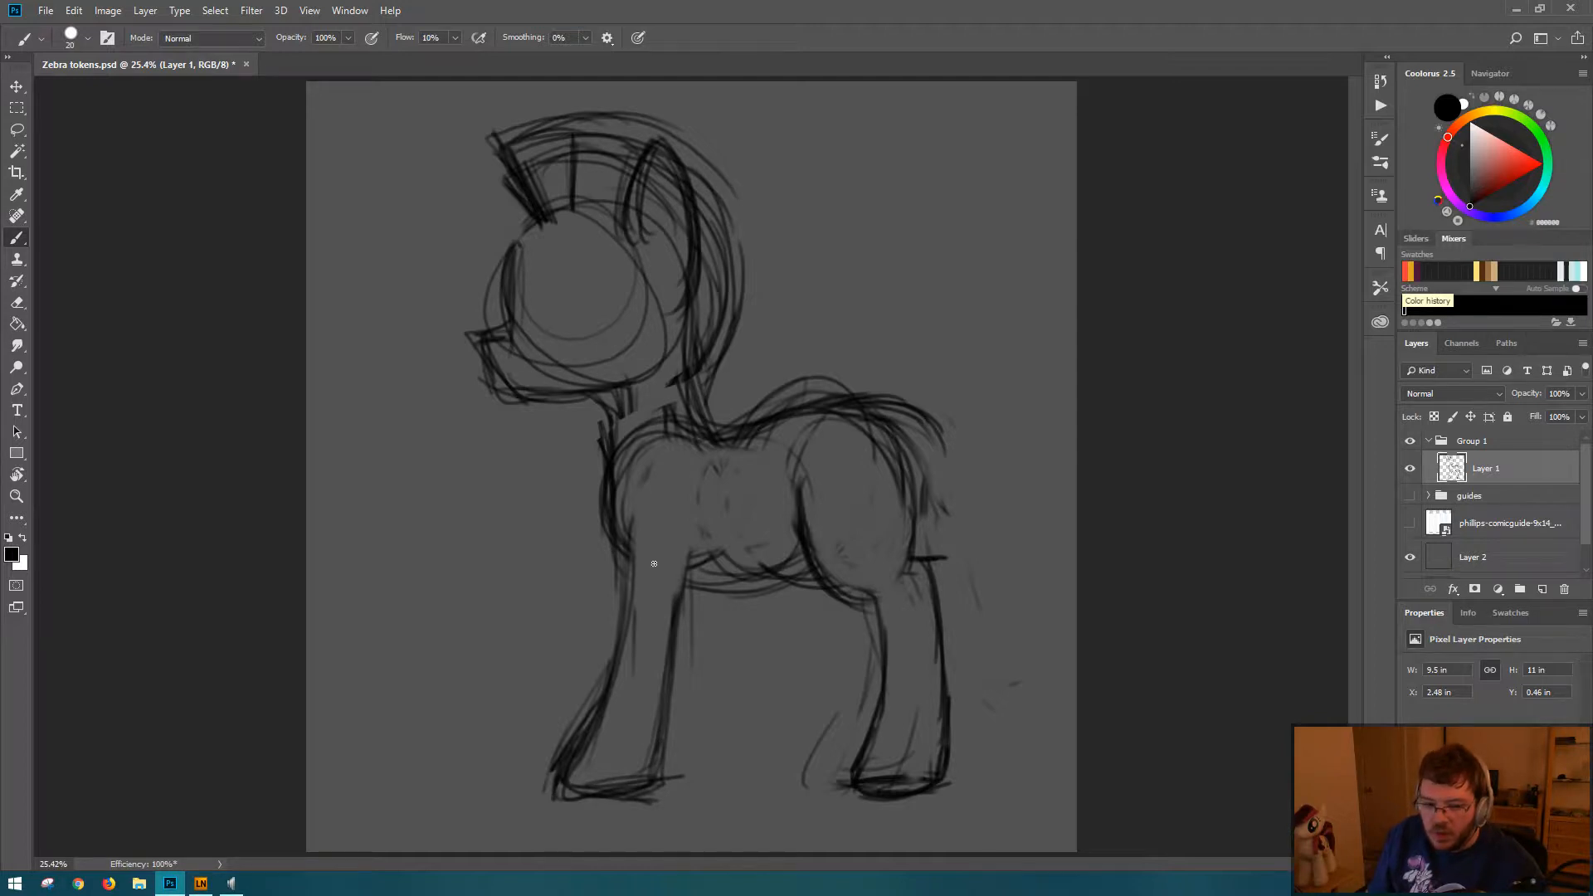
{"action": "mouse_move", "coordinate": [665, 454]}
{"action": "left_mouse_down"}
{"action": "mouse_move", "coordinate": [620, 502]}
{"action": "mouse_move", "coordinate": [636, 561]}
{"action": "mouse_move", "coordinate": [628, 496]}
{"action": "mouse_move", "coordinate": [655, 488]}
{"action": "mouse_move", "coordinate": [629, 497]}
{"action": "mouse_move", "coordinate": [639, 625]}
{"action": "mouse_move", "coordinate": [631, 541]}
{"action": "mouse_move", "coordinate": [620, 664]}
{"action": "left_mouse_up"}
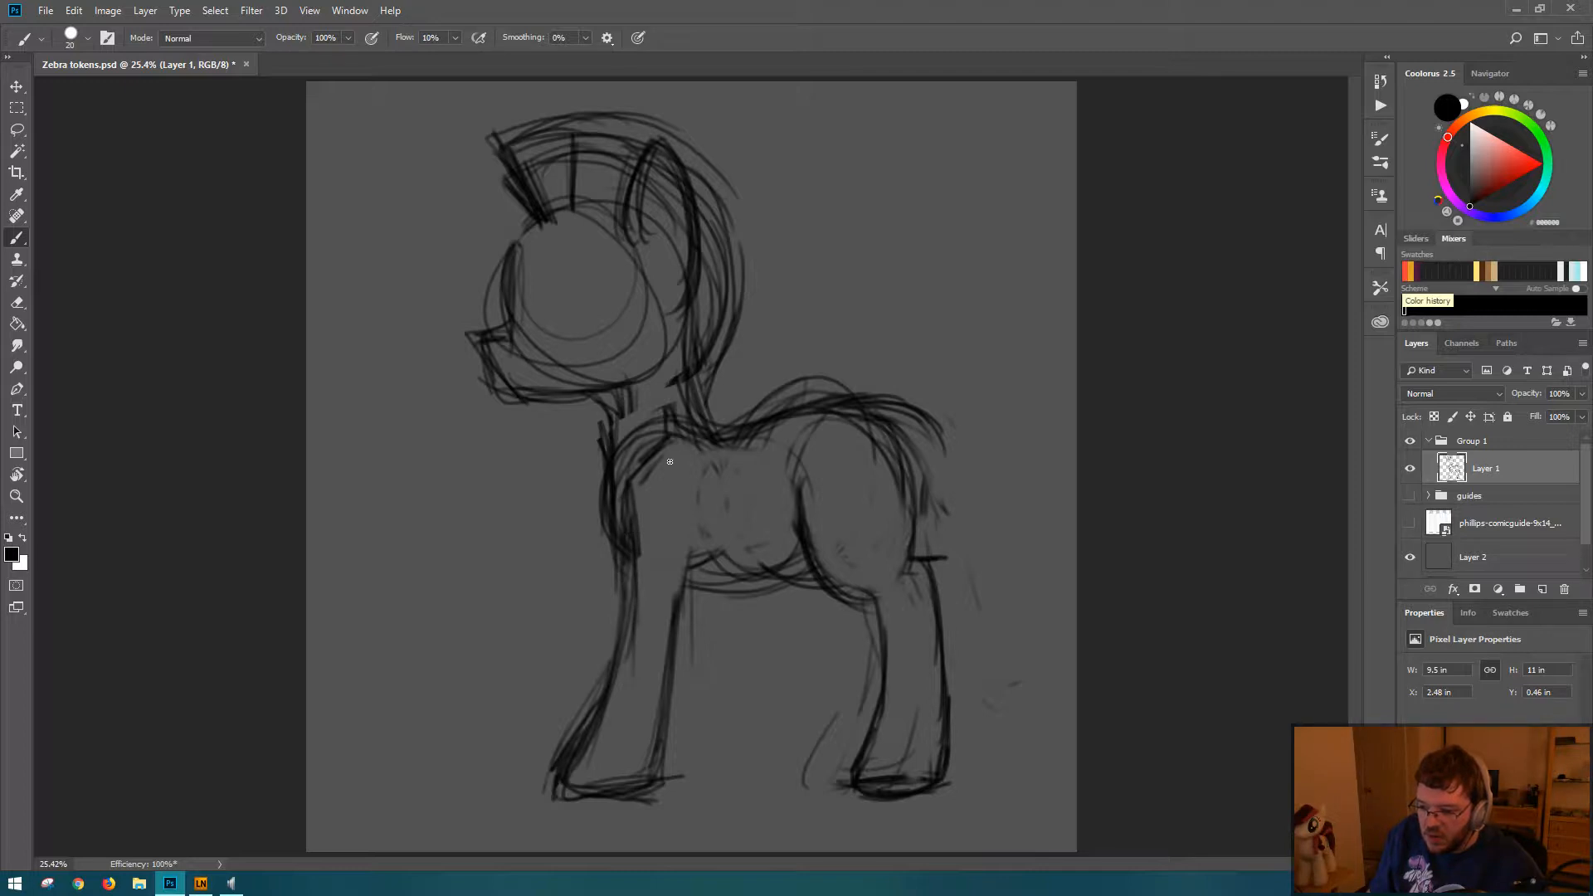
Step: Sketch bone lines through the hind and front legs, marking the hind leg's joints with small circles
{"action": "mouse_move", "coordinate": [819, 408]}
{"action": "left_mouse_down"}
{"action": "mouse_move", "coordinate": [800, 430]}
{"action": "mouse_move", "coordinate": [821, 419]}
{"action": "mouse_move", "coordinate": [904, 481]}
{"action": "mouse_move", "coordinate": [875, 483]}
{"action": "mouse_move", "coordinate": [833, 571]}
{"action": "mouse_move", "coordinate": [928, 580]}
{"action": "mouse_move", "coordinate": [901, 705]}
{"action": "left_mouse_up"}
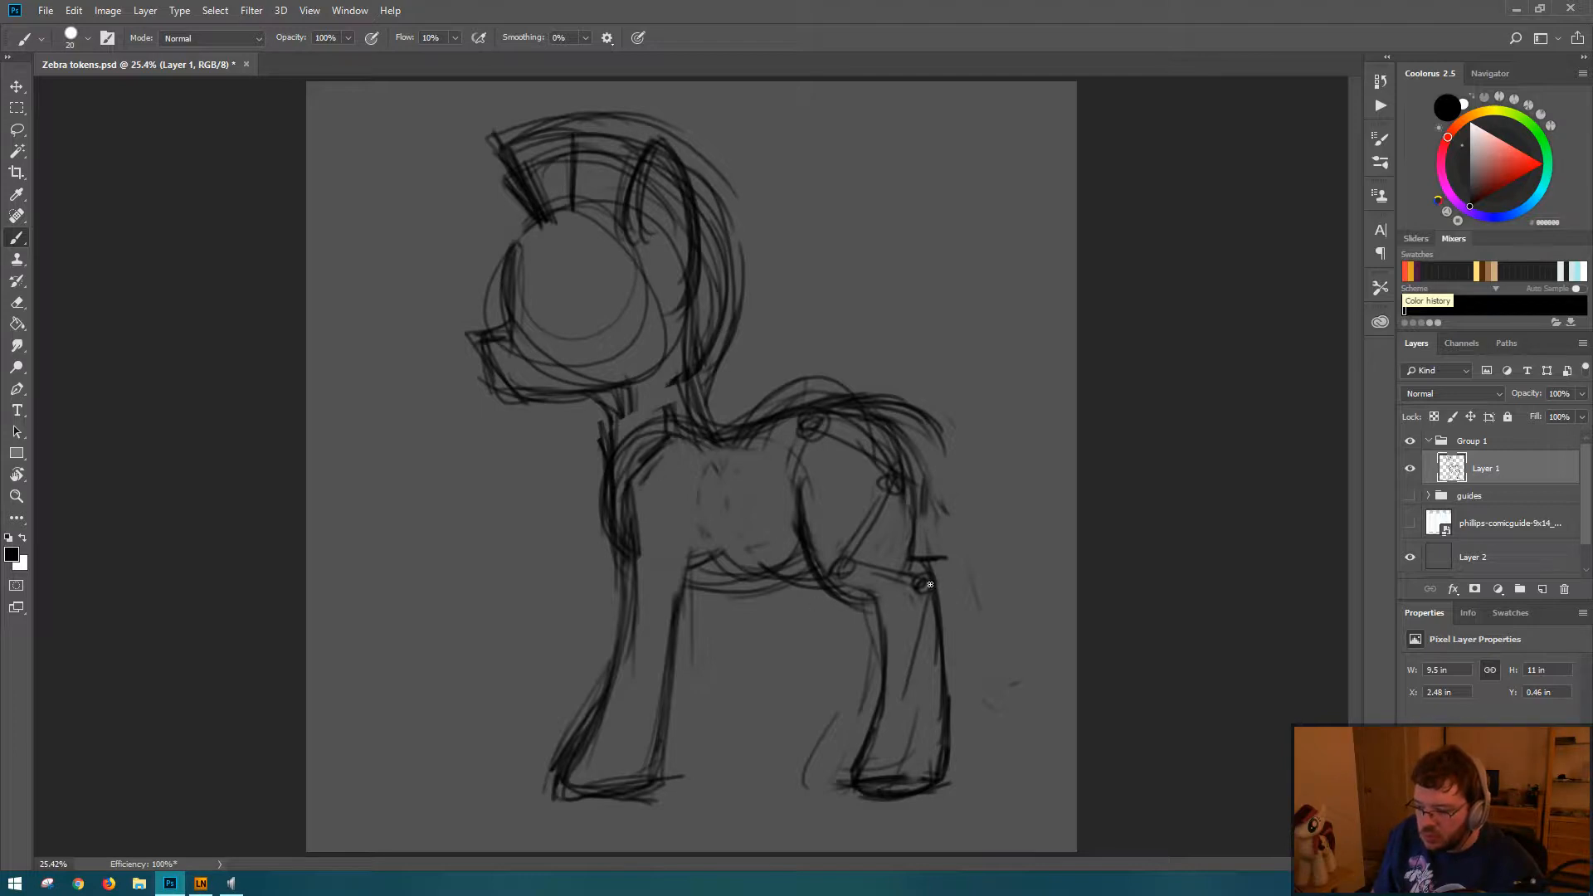
{"action": "left_click_drag", "start_coordinate": [696, 447], "coordinate": [640, 496]}
{"action": "left_click_drag", "start_coordinate": [699, 445], "coordinate": [633, 498]}
{"action": "left_click_drag", "start_coordinate": [636, 494], "coordinate": [686, 590]}
{"action": "mouse_move", "coordinate": [645, 521]}
{"action": "left_mouse_down"}
{"action": "mouse_move", "coordinate": [673, 578]}
{"action": "mouse_move", "coordinate": [637, 703]}
{"action": "left_mouse_up"}
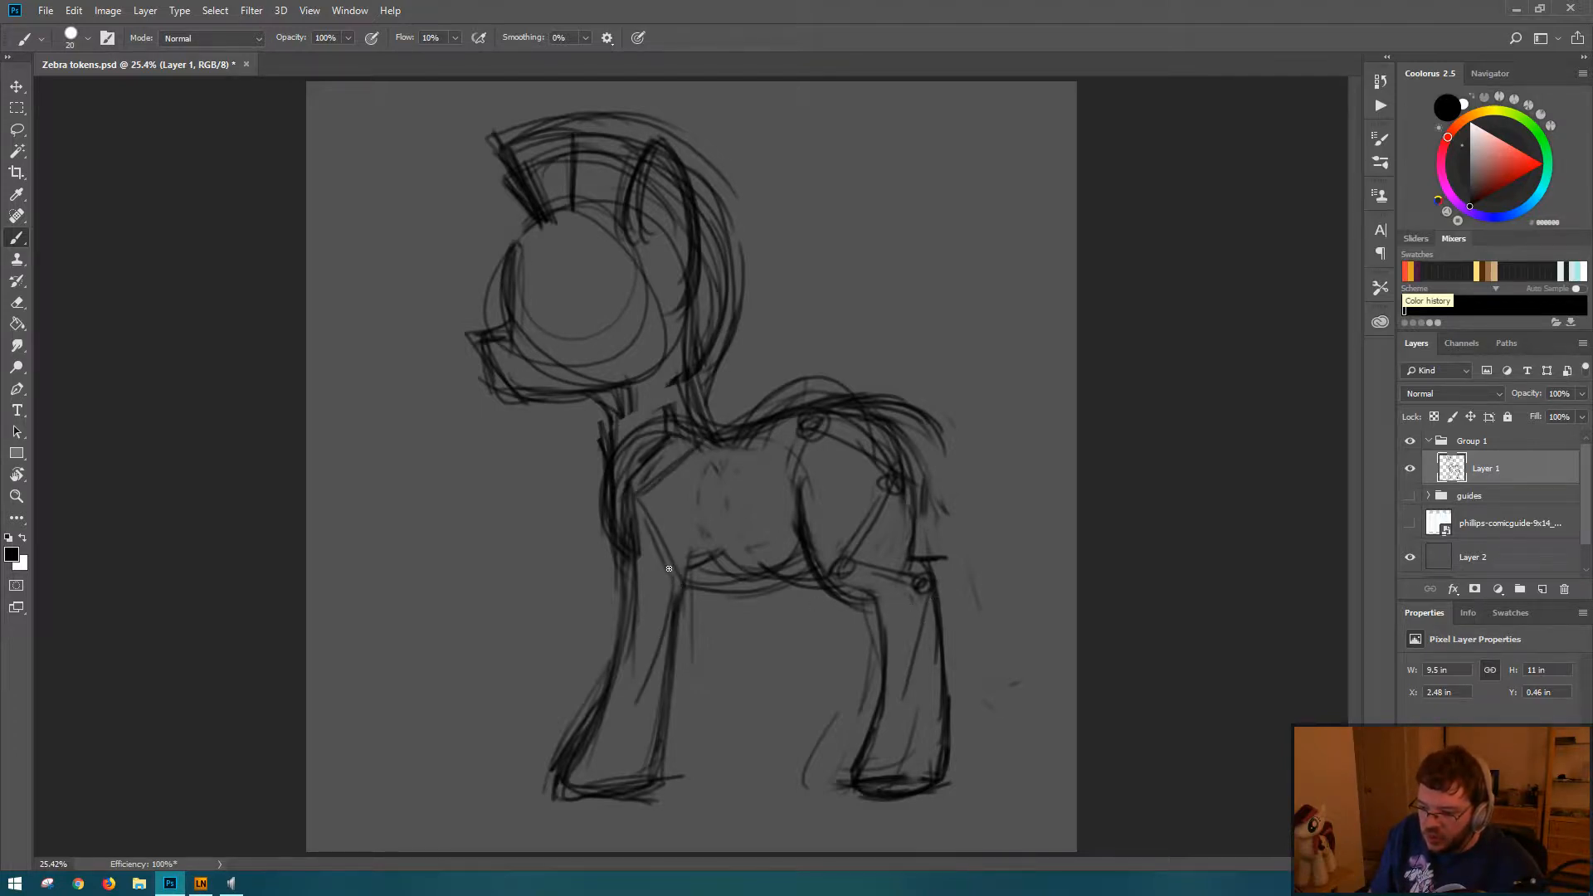
{"action": "left_click_drag", "start_coordinate": [669, 570], "coordinate": [641, 685]}
{"action": "left_click_drag", "start_coordinate": [668, 606], "coordinate": [622, 759]}
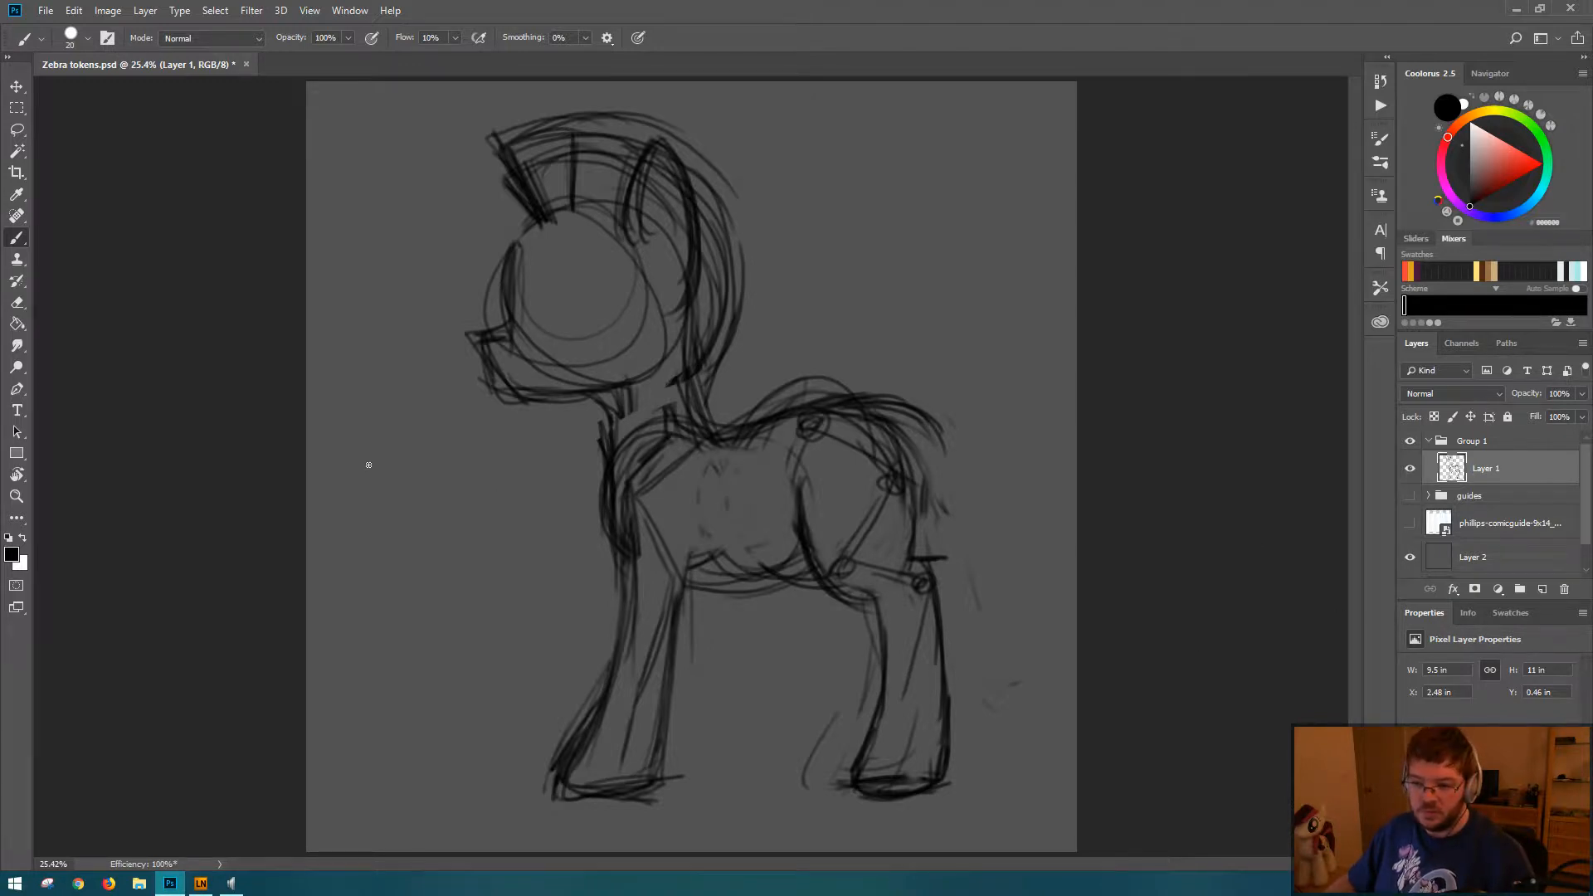
Step: Sketch a longer muzzle sloping straight down from the forehead, with a lower jaw line running back to the neck
{"action": "mouse_move", "coordinate": [504, 271]}
{"action": "left_mouse_down"}
{"action": "mouse_move", "coordinate": [518, 329]}
{"action": "mouse_move", "coordinate": [517, 286]}
{"action": "mouse_move", "coordinate": [500, 311]}
{"action": "mouse_move", "coordinate": [522, 256]}
{"action": "mouse_move", "coordinate": [477, 332]}
{"action": "mouse_move", "coordinate": [519, 276]}
{"action": "left_mouse_up"}
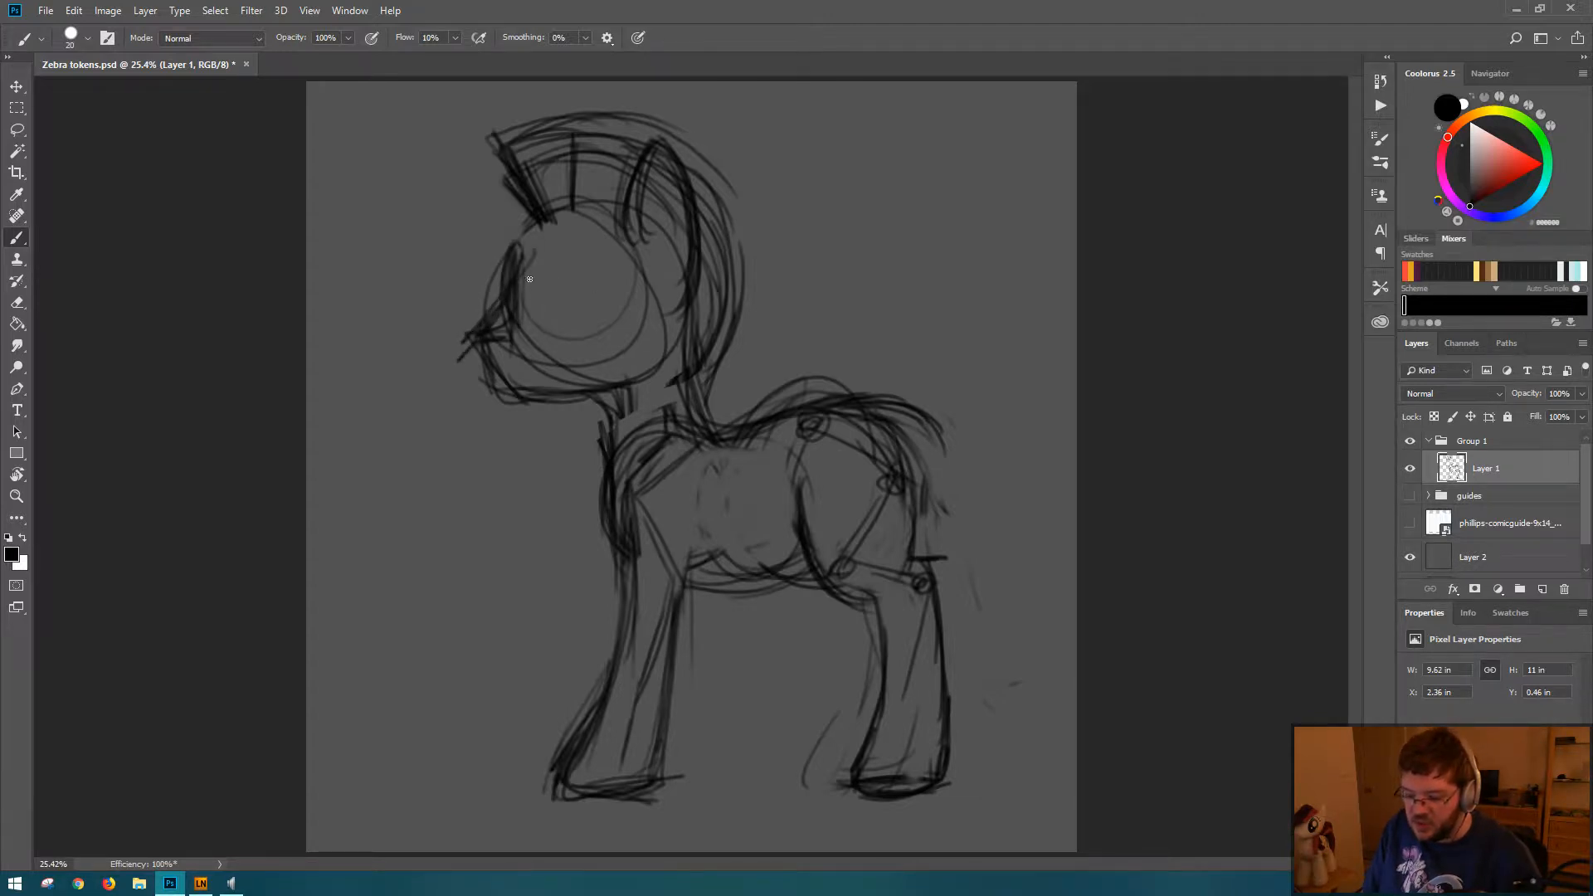
{"action": "key", "text": "e"}
{"action": "key", "text": "b"}
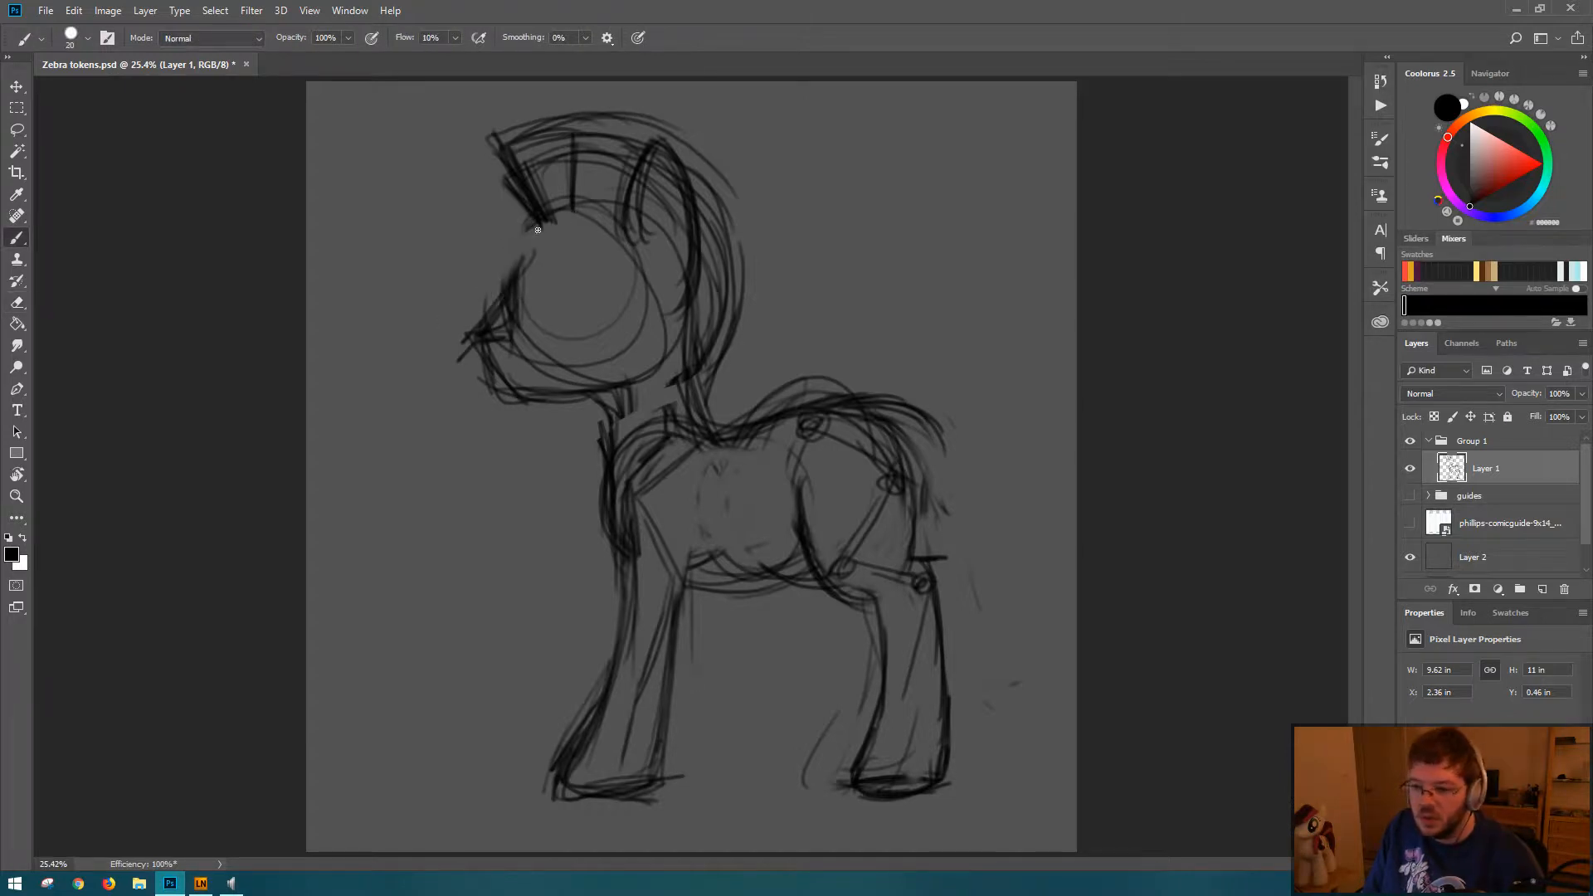
{"action": "left_click_drag", "start_coordinate": [539, 229], "coordinate": [521, 290]}
{"action": "mouse_move", "coordinate": [475, 355]}
{"action": "left_mouse_down"}
{"action": "mouse_move", "coordinate": [455, 356]}
{"action": "mouse_move", "coordinate": [466, 402]}
{"action": "mouse_move", "coordinate": [468, 378]}
{"action": "mouse_move", "coordinate": [612, 404]}
{"action": "left_mouse_up"}
Step: Erase the old head guidelines and stray muzzle strokes, and darken the face, jaw, and front neck contours
{"action": "key", "text": "e"}
{"action": "mouse_move", "coordinate": [529, 267]}
{"action": "left_mouse_down"}
{"action": "mouse_move", "coordinate": [498, 353]}
{"action": "mouse_move", "coordinate": [494, 332]}
{"action": "mouse_move", "coordinate": [515, 381]}
{"action": "mouse_move", "coordinate": [558, 363]}
{"action": "mouse_move", "coordinate": [569, 299]}
{"action": "mouse_move", "coordinate": [570, 366]}
{"action": "mouse_move", "coordinate": [569, 334]}
{"action": "mouse_move", "coordinate": [523, 293]}
{"action": "mouse_move", "coordinate": [540, 228]}
{"action": "mouse_move", "coordinate": [498, 316]}
{"action": "left_mouse_up"}
{"action": "key", "text": "b"}
{"action": "mouse_move", "coordinate": [539, 222]}
{"action": "left_mouse_down"}
{"action": "mouse_move", "coordinate": [516, 303]}
{"action": "mouse_move", "coordinate": [463, 347]}
{"action": "mouse_move", "coordinate": [484, 397]}
{"action": "mouse_move", "coordinate": [513, 398]}
{"action": "mouse_move", "coordinate": [498, 413]}
{"action": "mouse_move", "coordinate": [622, 403]}
{"action": "mouse_move", "coordinate": [602, 415]}
{"action": "mouse_move", "coordinate": [624, 475]}
{"action": "left_mouse_up"}
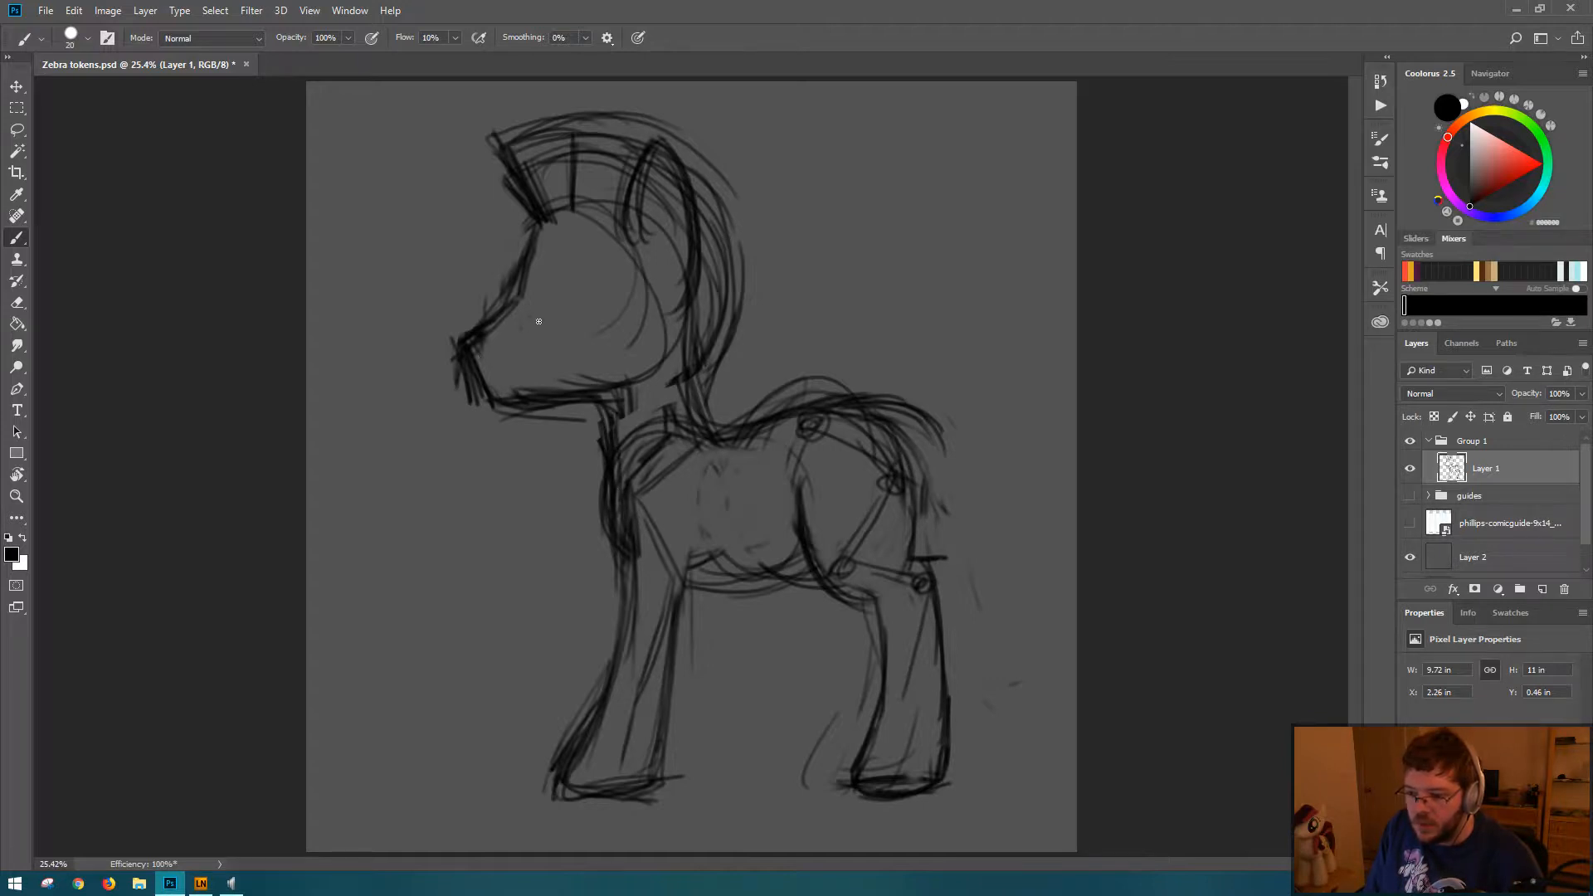
{"action": "key", "text": "e"}
{"action": "mouse_move", "coordinate": [455, 324]}
{"action": "left_mouse_down"}
{"action": "mouse_move", "coordinate": [470, 431]}
{"action": "mouse_move", "coordinate": [485, 419]}
{"action": "left_mouse_up"}
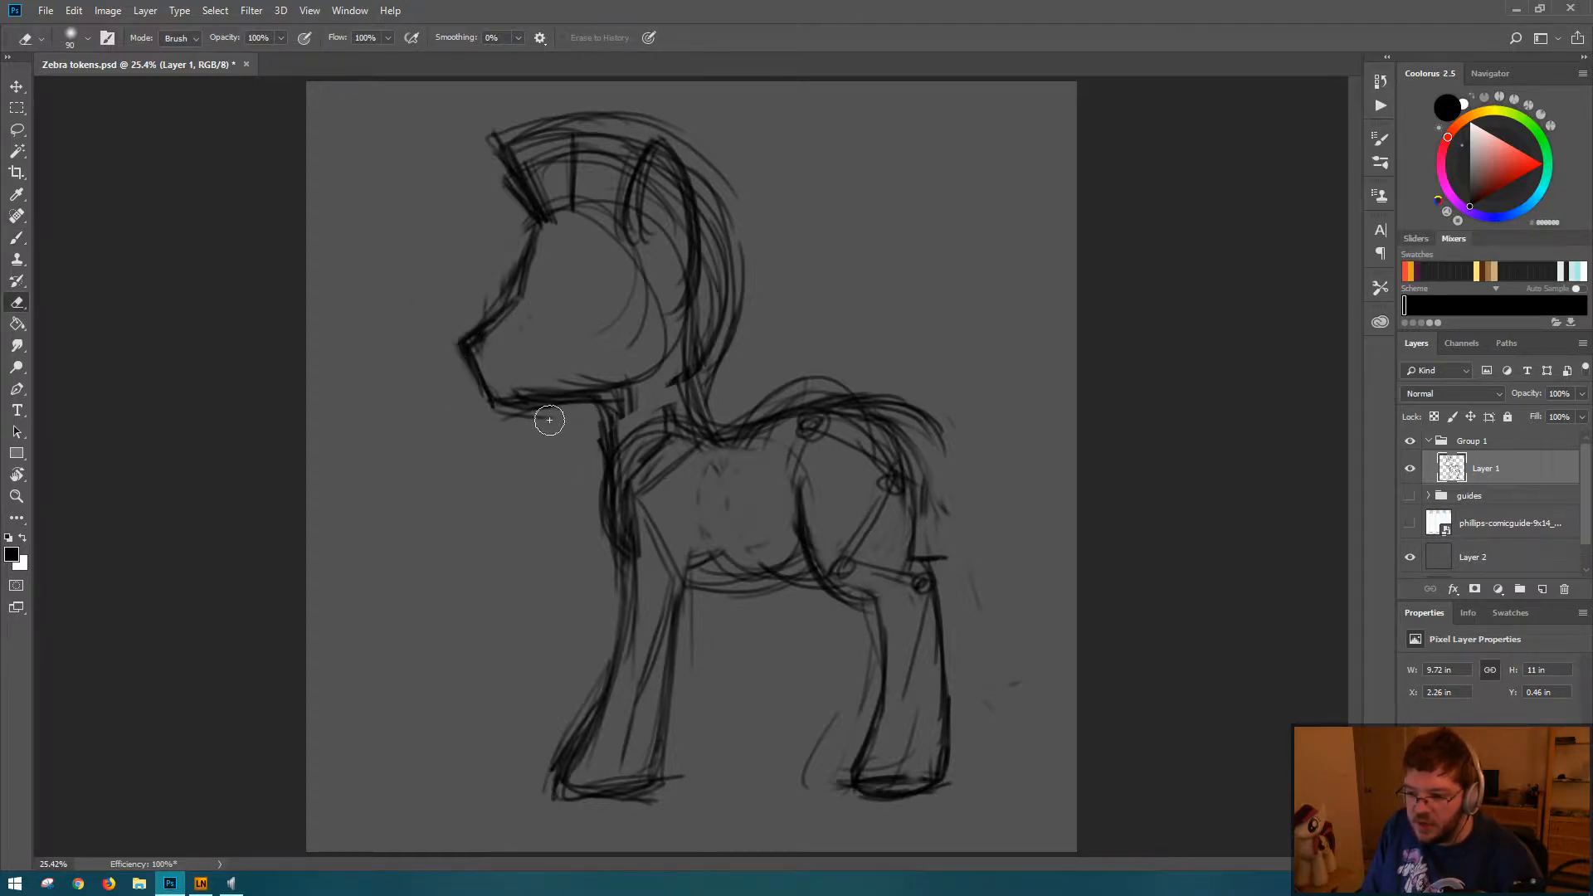
{"action": "key", "text": "b"}
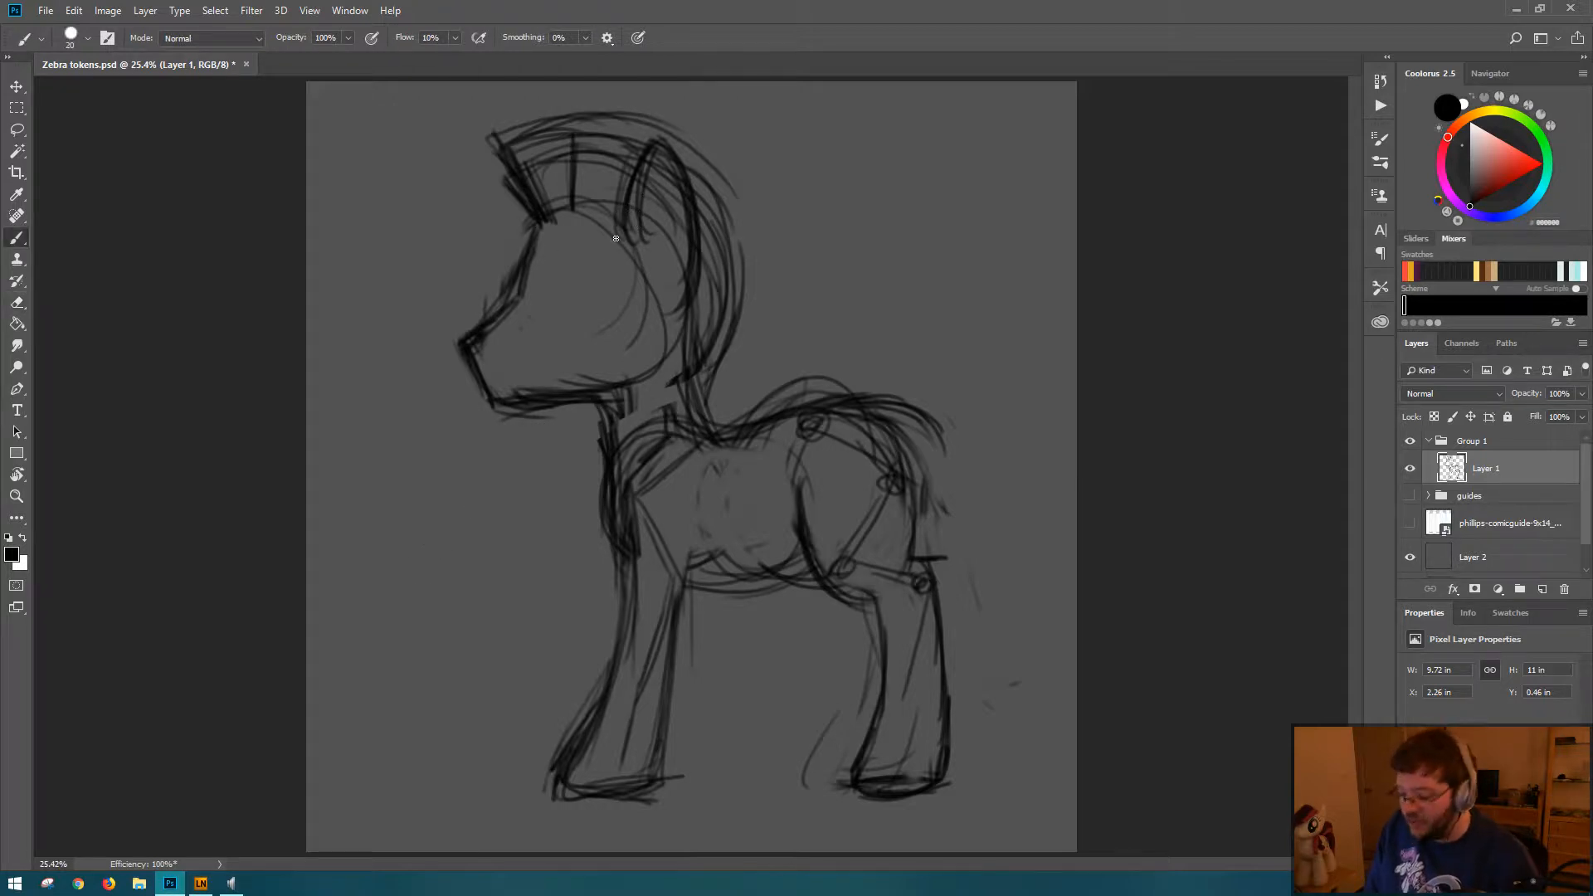
{"action": "key", "text": "m"}
{"action": "left_click_drag", "start_coordinate": [473, 119], "coordinate": [474, 420]}
{"action": "key", "text": "b"}
{"action": "key", "text": "ctrl+d"}
Step: Lasso the head and mane, scale them to about 90.7%, and reposition them over the neck
{"action": "key", "text": "l"}
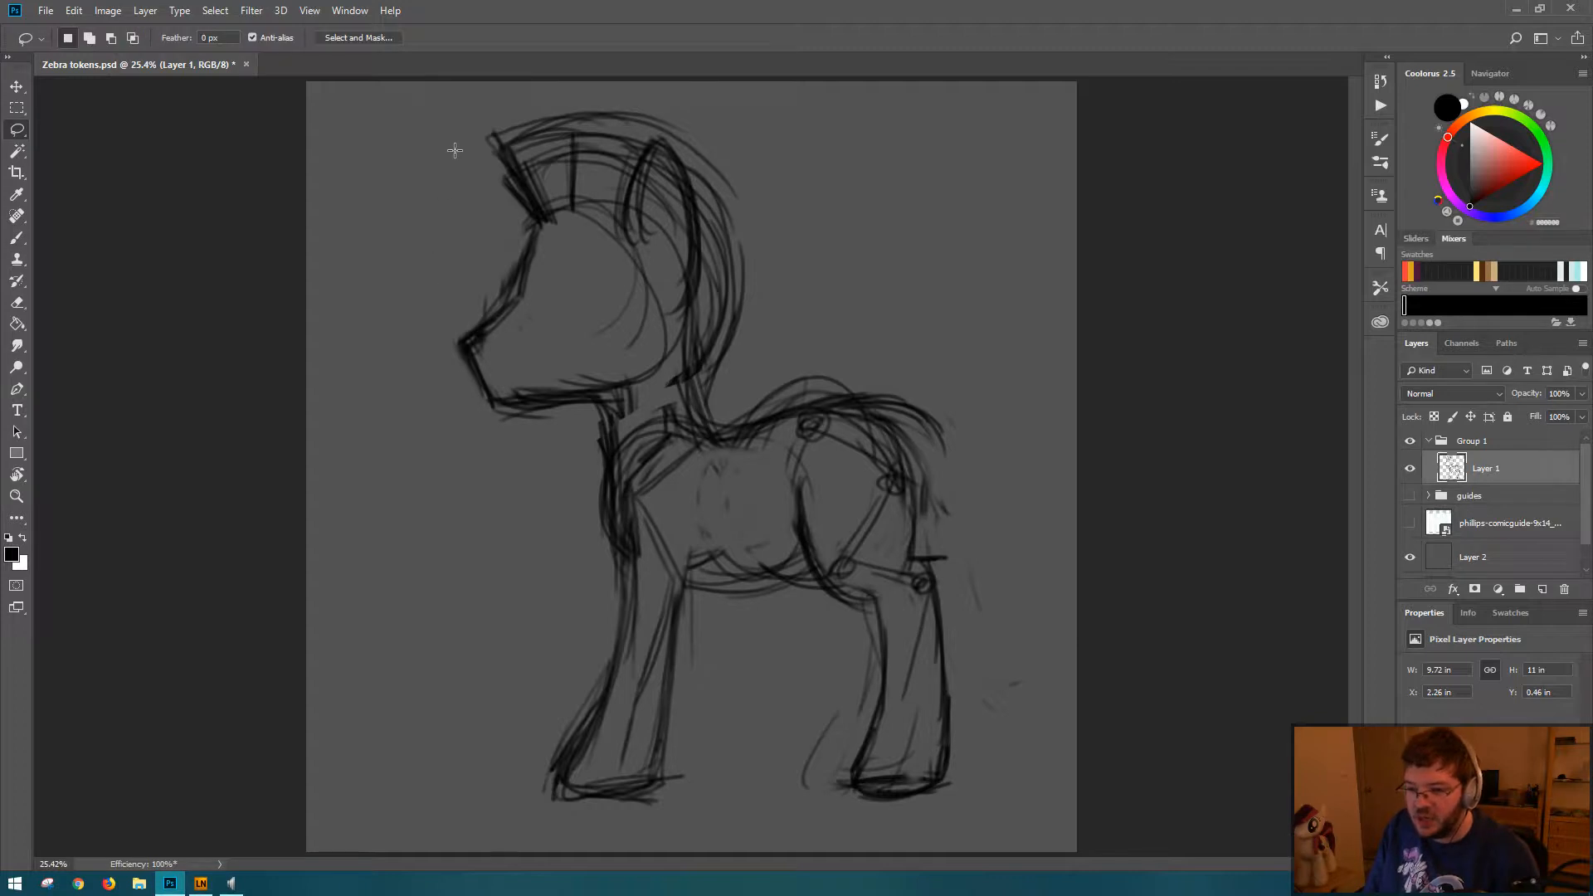
{"action": "mouse_move", "coordinate": [454, 150]}
{"action": "left_mouse_down"}
{"action": "mouse_move", "coordinate": [489, 452]}
{"action": "mouse_move", "coordinate": [681, 391]}
{"action": "mouse_move", "coordinate": [769, 155]}
{"action": "mouse_move", "coordinate": [481, 113]}
{"action": "mouse_move", "coordinate": [455, 149]}
{"action": "left_mouse_up"}
{"action": "key", "text": "ctrl+t"}
{"action": "left_click_drag", "start_coordinate": [410, 98], "coordinate": [446, 131]}
{"action": "left_click_drag", "start_coordinate": [633, 282], "coordinate": [614, 246]}
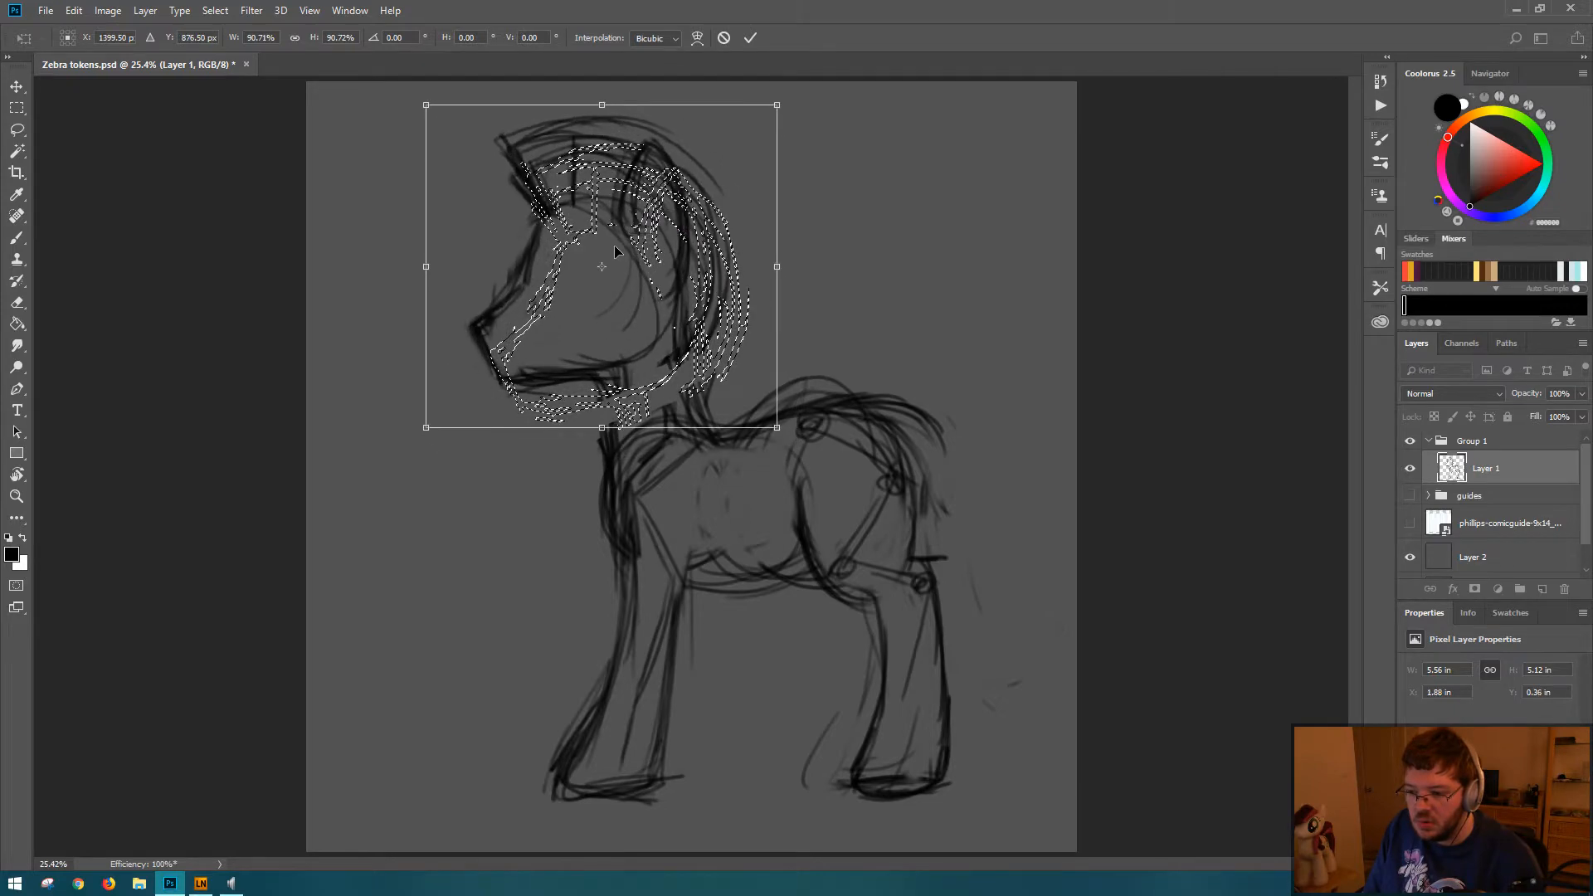
{"action": "left_click_drag", "start_coordinate": [653, 242], "coordinate": [645, 261]}
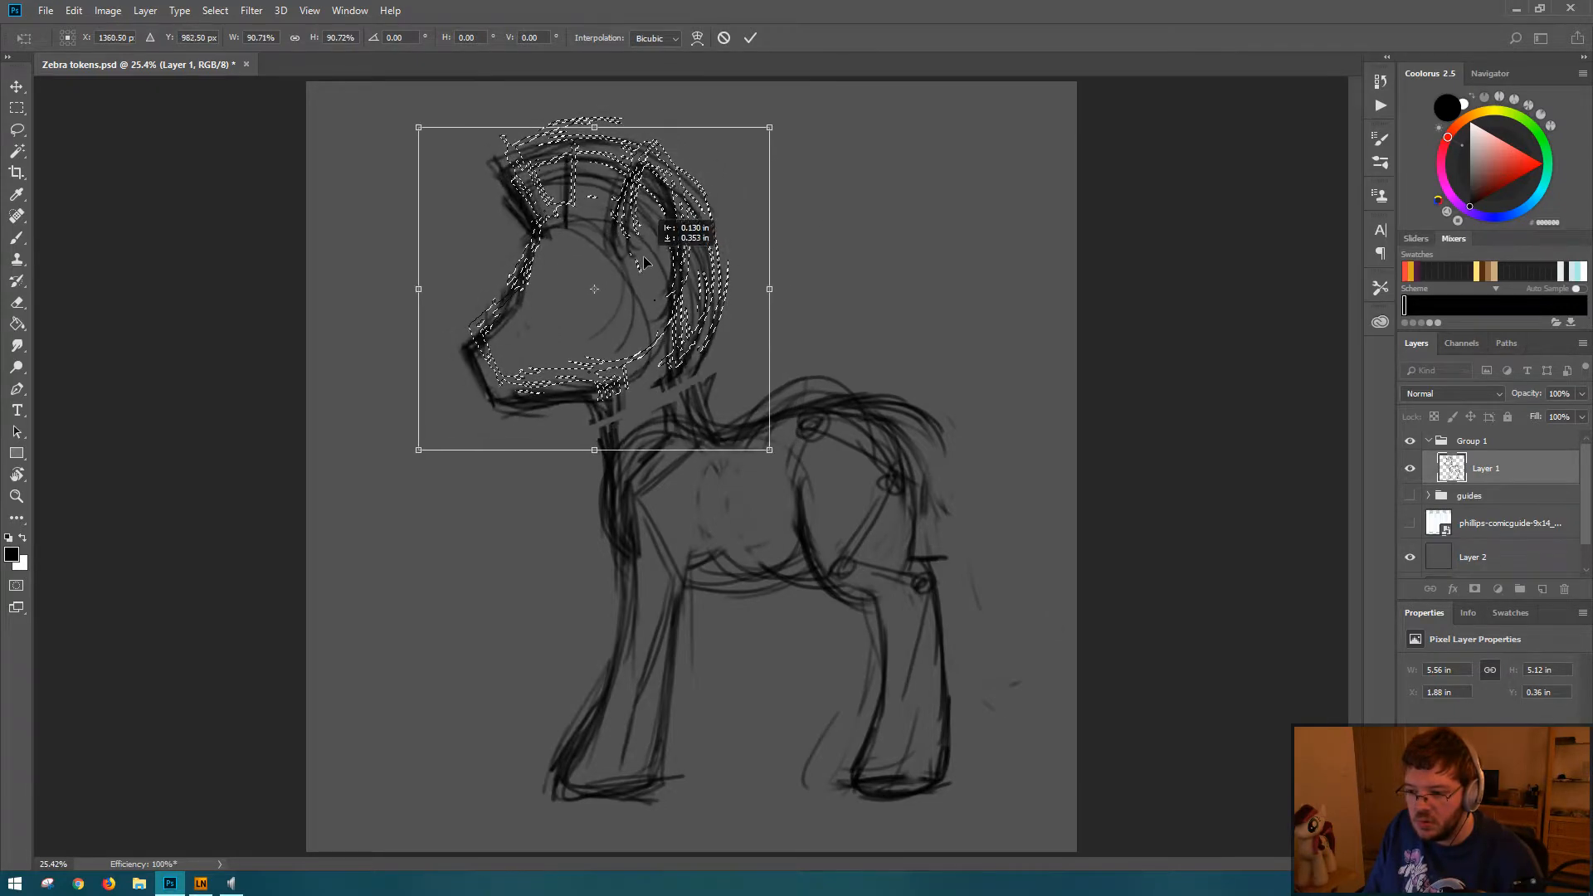
{"action": "key", "text": "Return"}
{"action": "key", "text": "ctrl+d"}
Step: Erase the seam and overlapping lines at the neck, redraw the neck and back contours, and save the document
{"action": "key", "text": "b"}
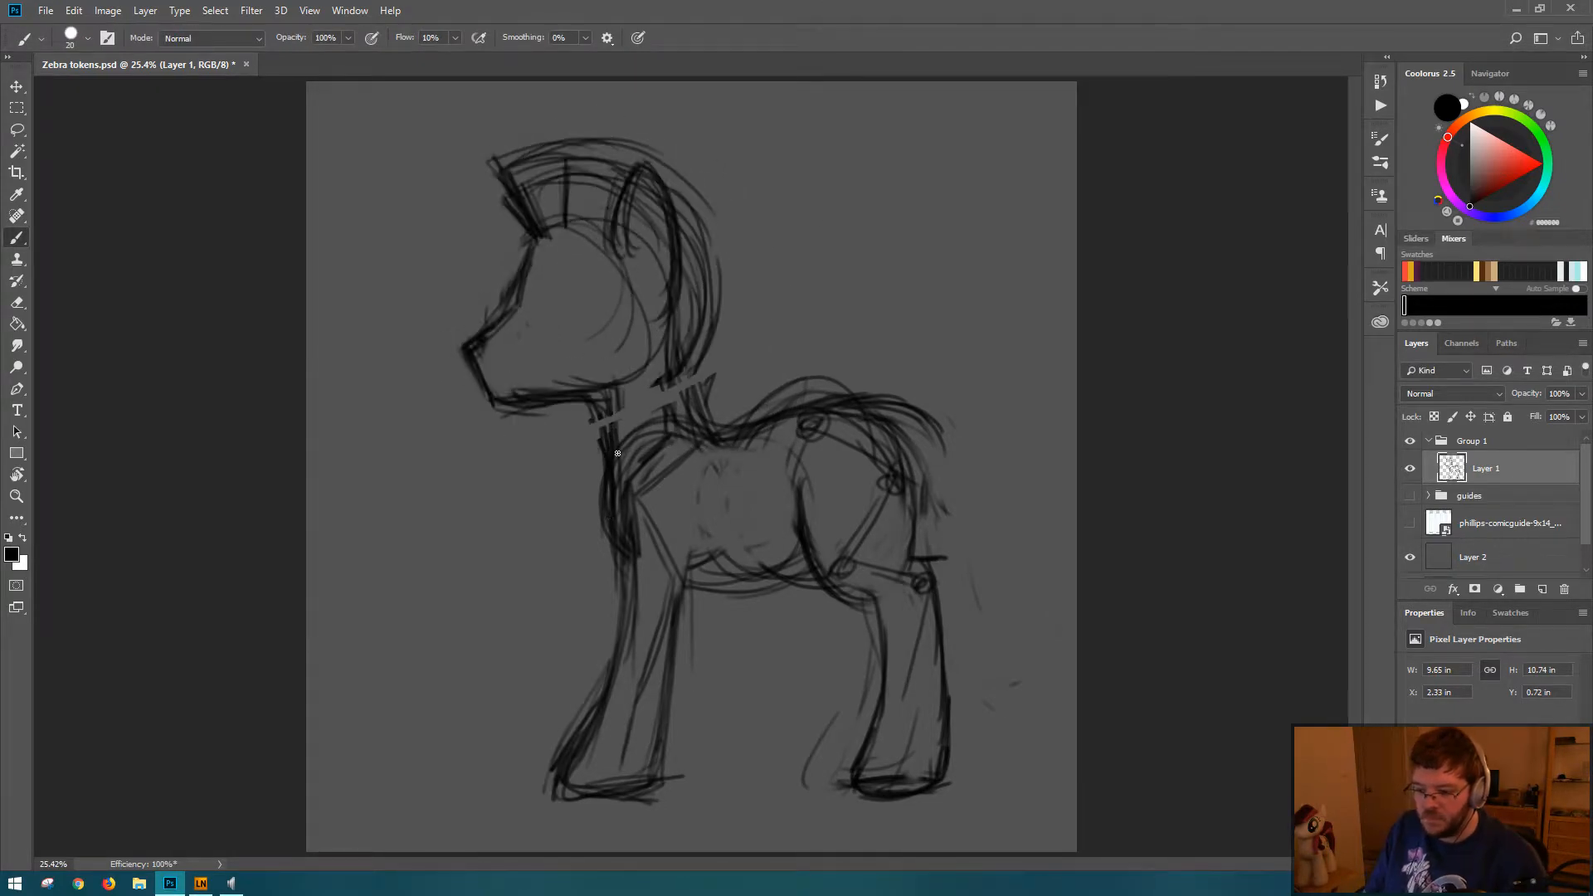
{"action": "left_click_drag", "start_coordinate": [706, 361], "coordinate": [689, 429]}
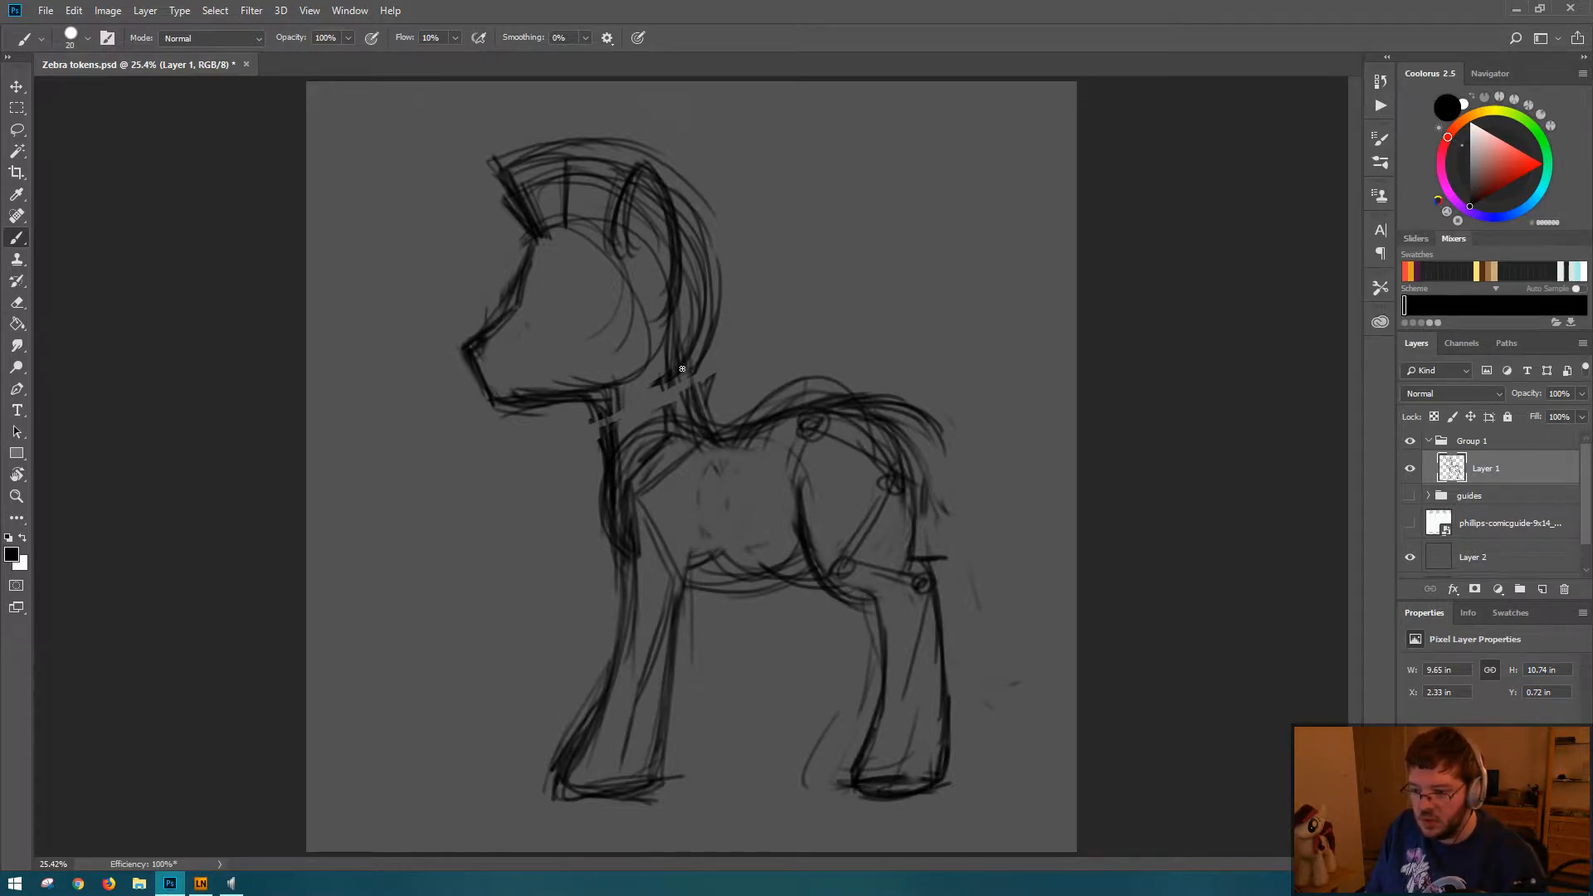
{"action": "key", "text": "e"}
{"action": "mouse_move", "coordinate": [633, 476]}
{"action": "left_mouse_down"}
{"action": "mouse_move", "coordinate": [614, 399]}
{"action": "mouse_move", "coordinate": [634, 535]}
{"action": "mouse_move", "coordinate": [664, 381]}
{"action": "mouse_move", "coordinate": [701, 432]}
{"action": "left_mouse_up"}
{"action": "key", "text": "b"}
{"action": "mouse_move", "coordinate": [682, 376]}
{"action": "left_mouse_down"}
{"action": "mouse_move", "coordinate": [732, 438]}
{"action": "mouse_move", "coordinate": [922, 477]}
{"action": "left_mouse_up"}
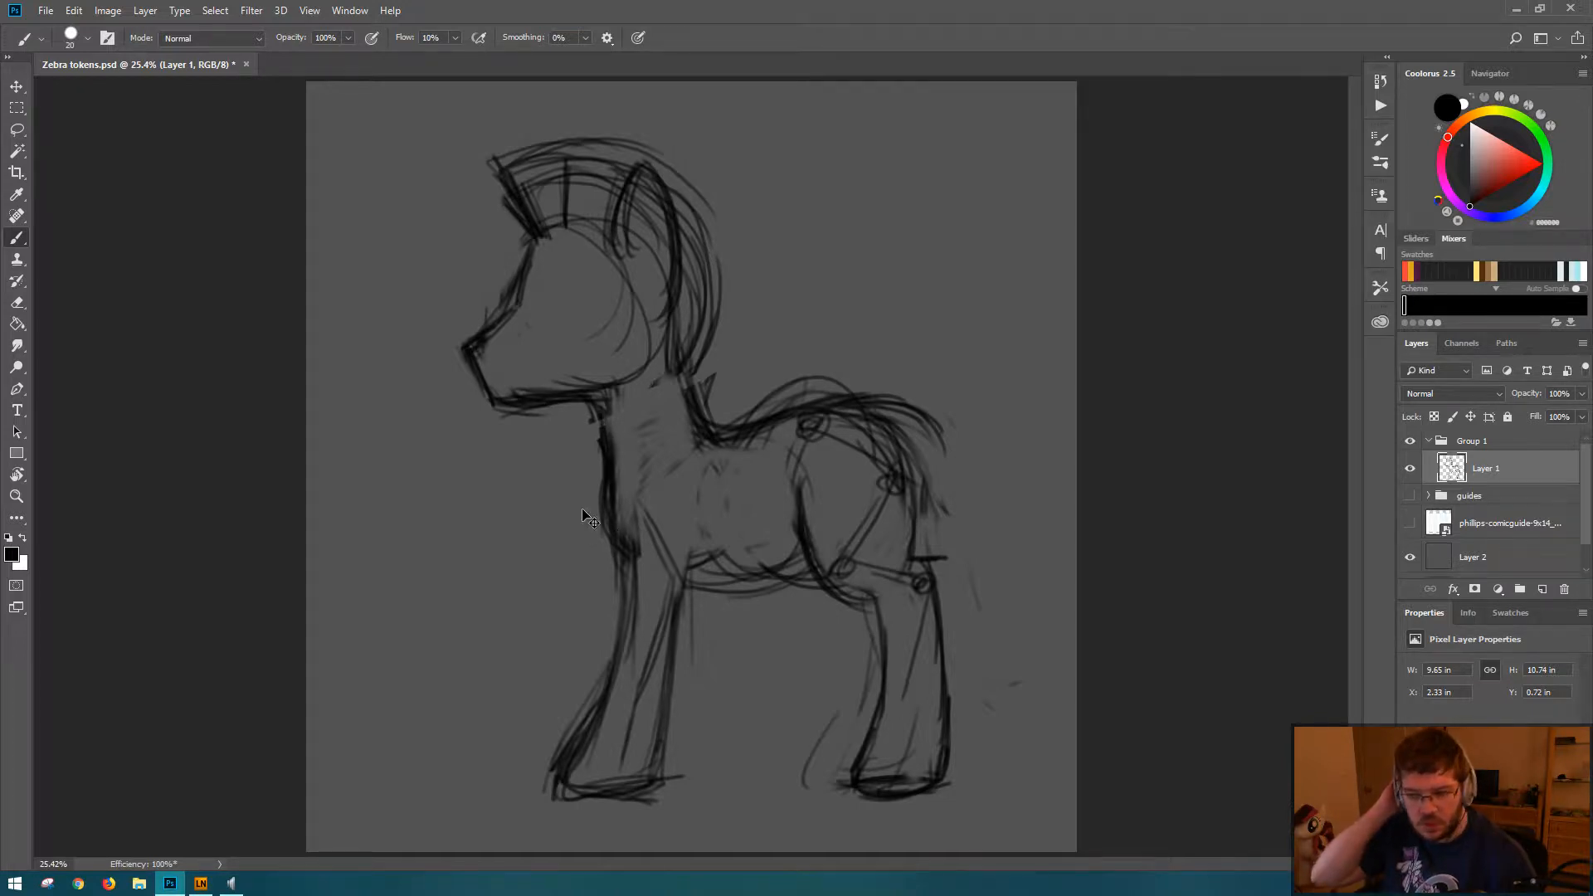
{"action": "key", "text": "ctrl+s"}
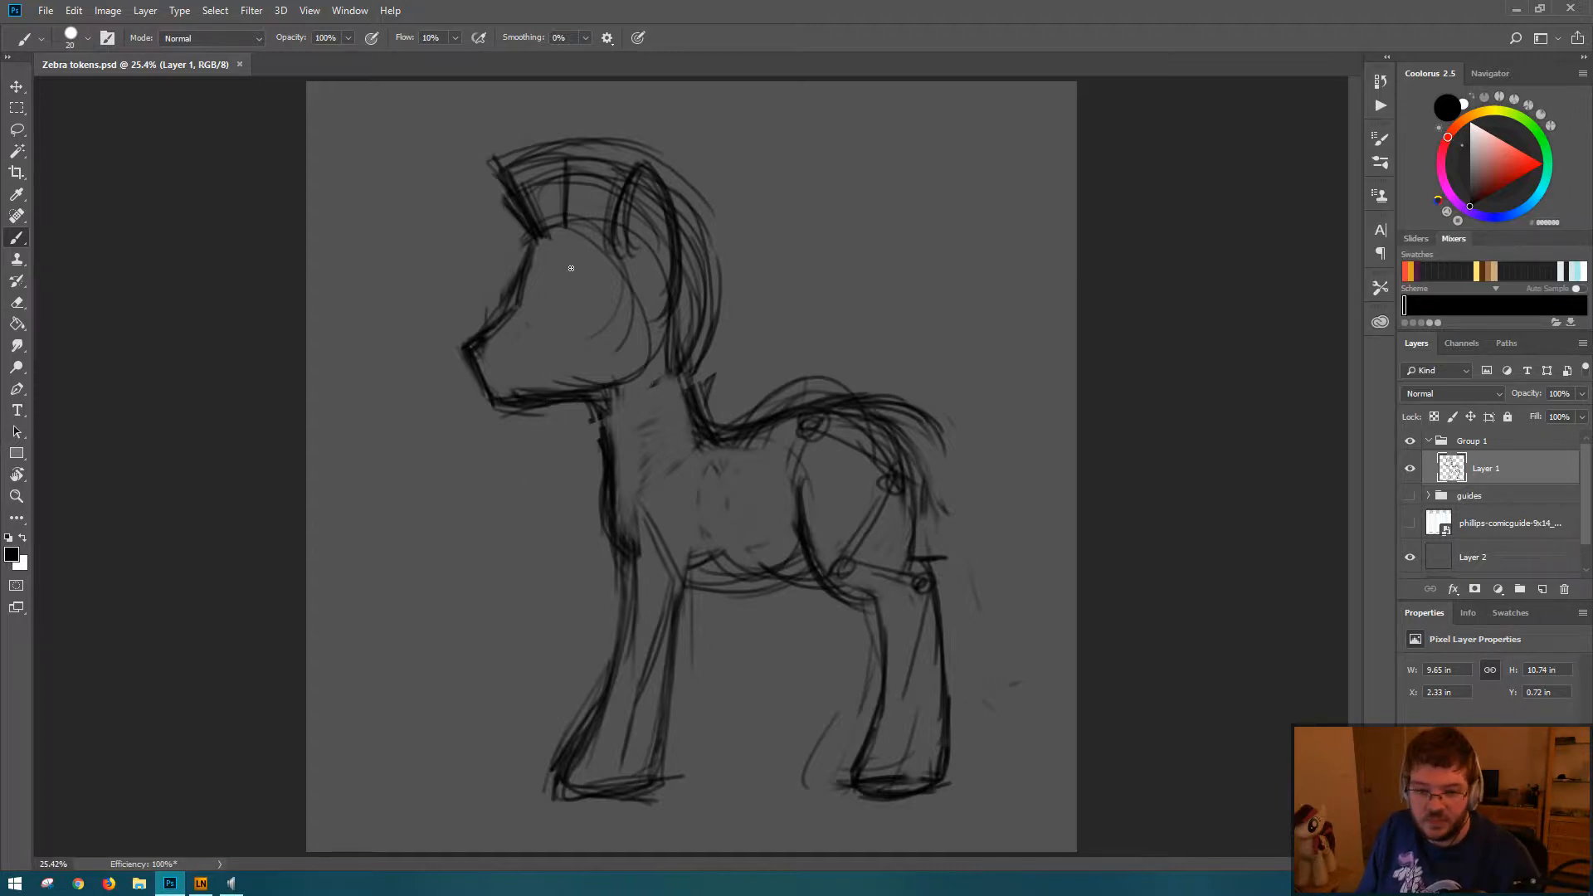
Step: Try sketching tall spikes of hair along the mane's outer edge from the forehead down the neck
{"action": "mouse_move", "coordinate": [544, 226]}
{"action": "left_mouse_down"}
{"action": "mouse_move", "coordinate": [572, 122]}
{"action": "mouse_move", "coordinate": [583, 219]}
{"action": "mouse_move", "coordinate": [652, 124]}
{"action": "mouse_move", "coordinate": [680, 175]}
{"action": "mouse_move", "coordinate": [670, 242]}
{"action": "mouse_move", "coordinate": [687, 367]}
{"action": "mouse_move", "coordinate": [722, 380]}
{"action": "left_mouse_up"}
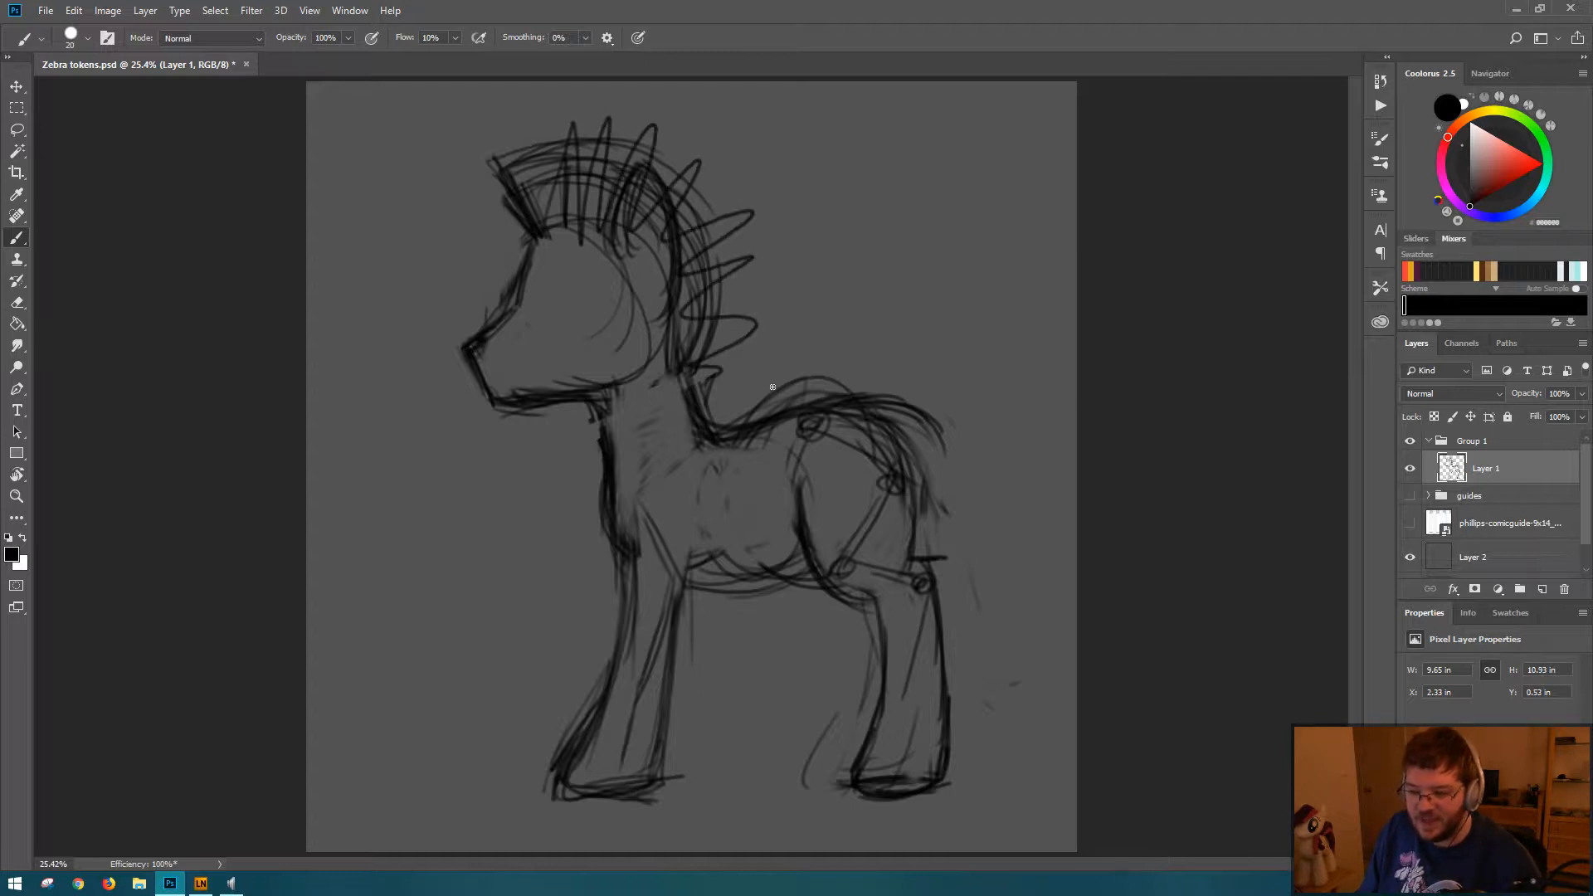
{"action": "key", "text": "ctrl+z"}
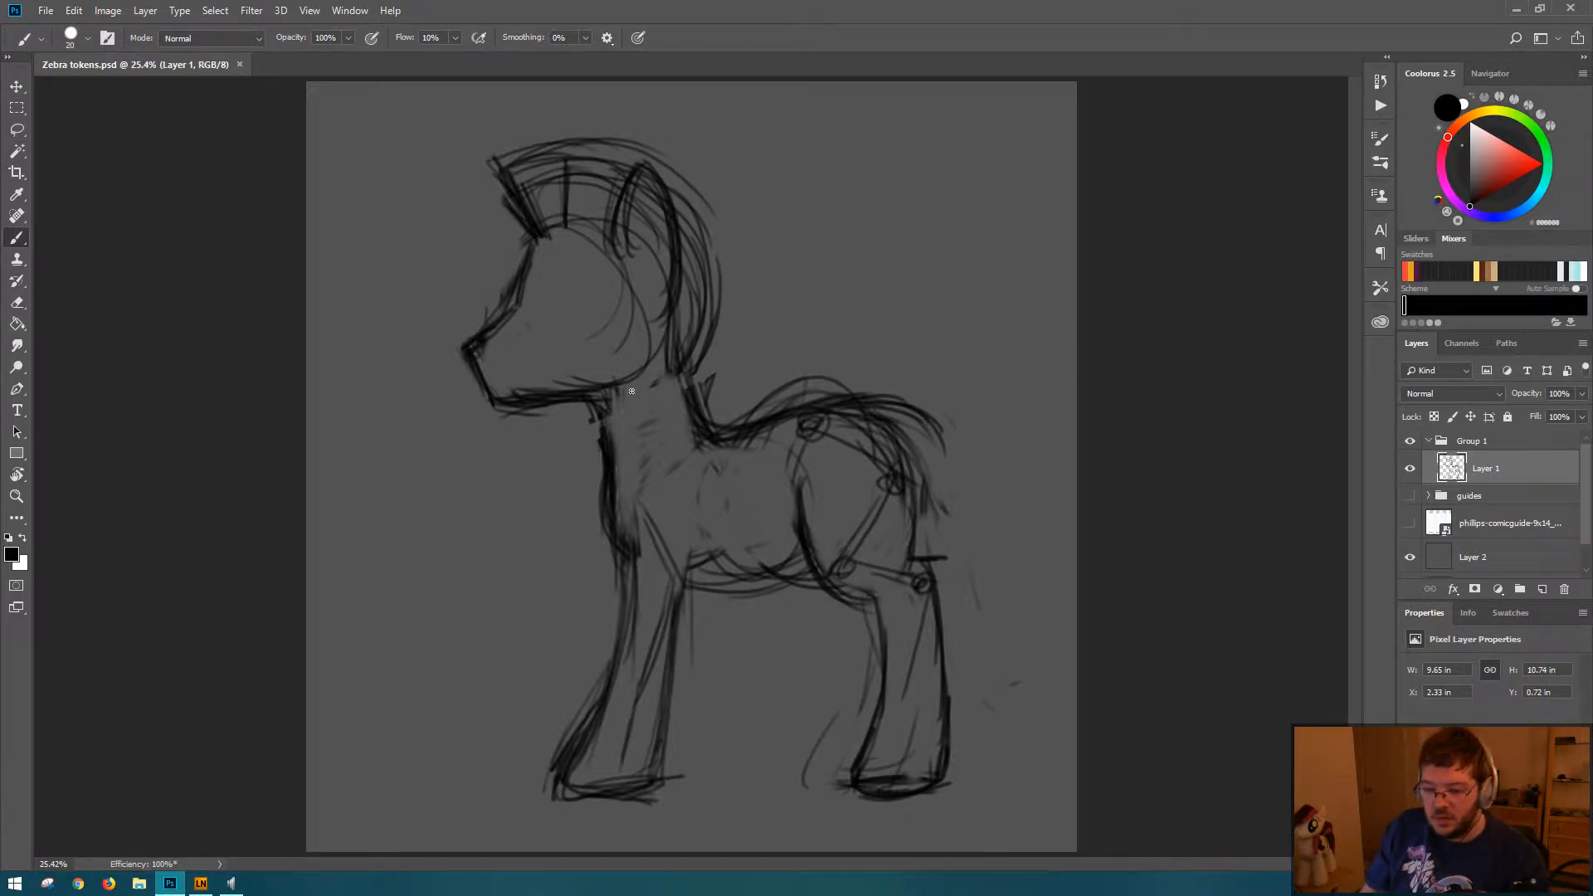
{"action": "key", "text": "m"}
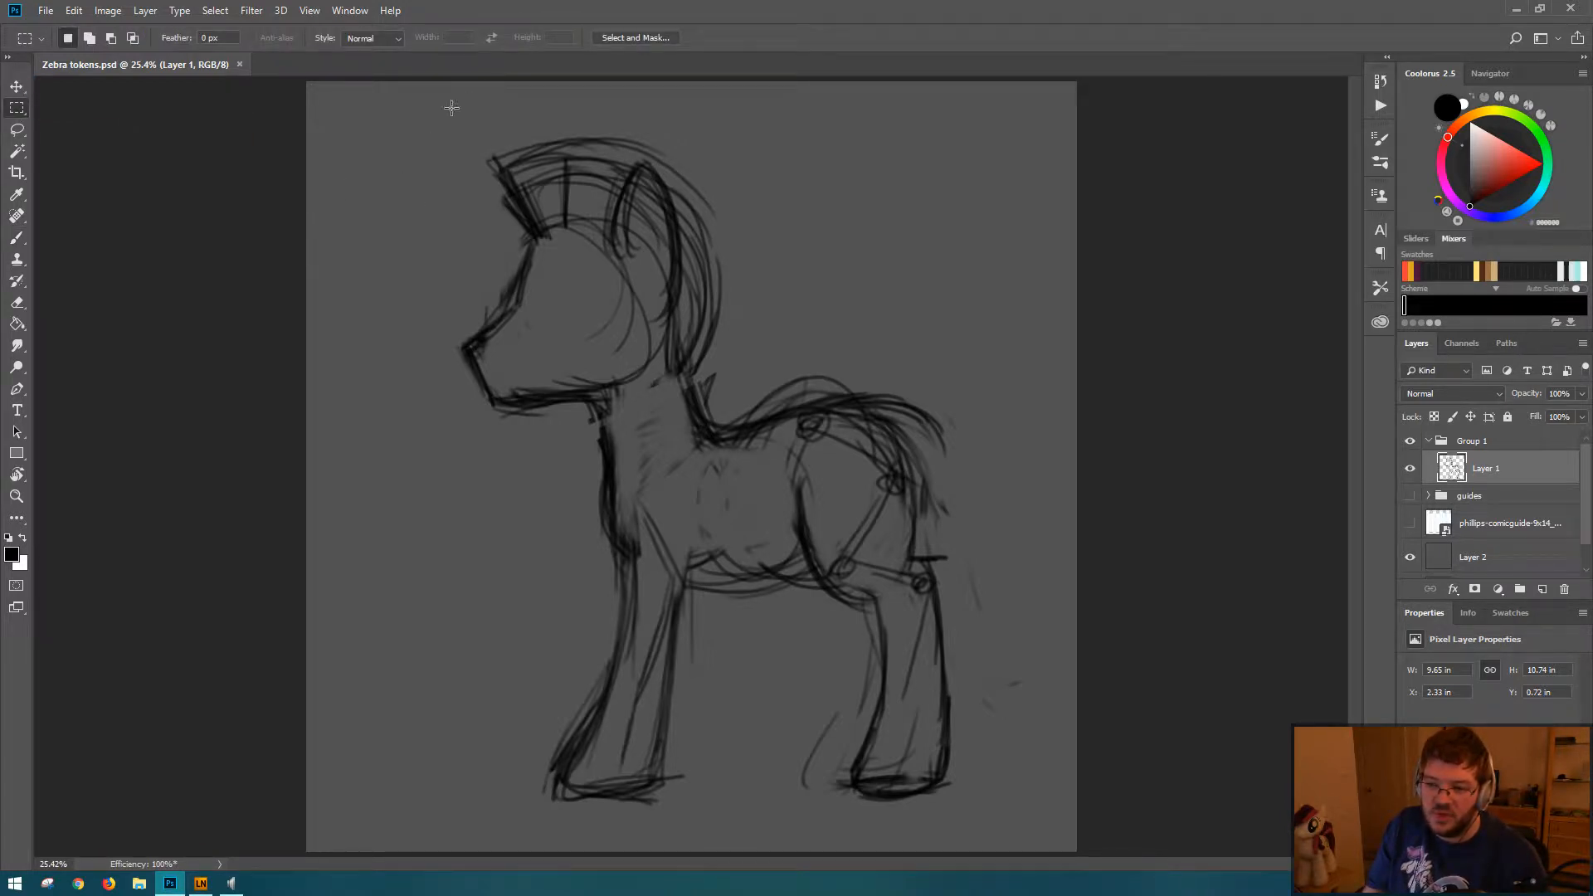
{"action": "left_click_drag", "start_coordinate": [363, 130], "coordinate": [789, 452]}
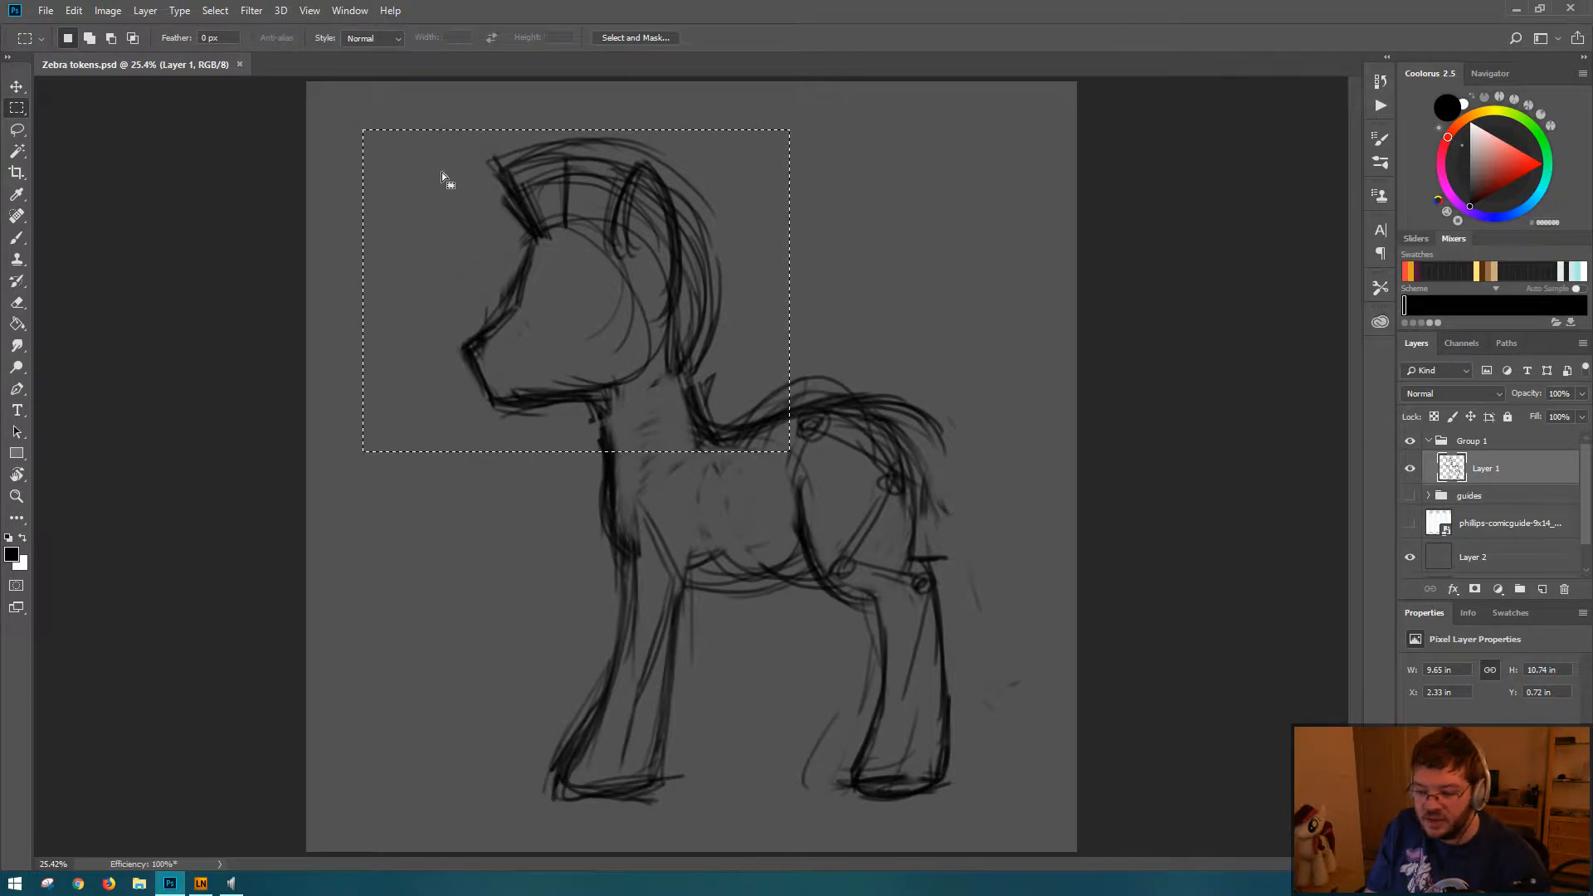
{"action": "left_click", "coordinate": [898, 382]}
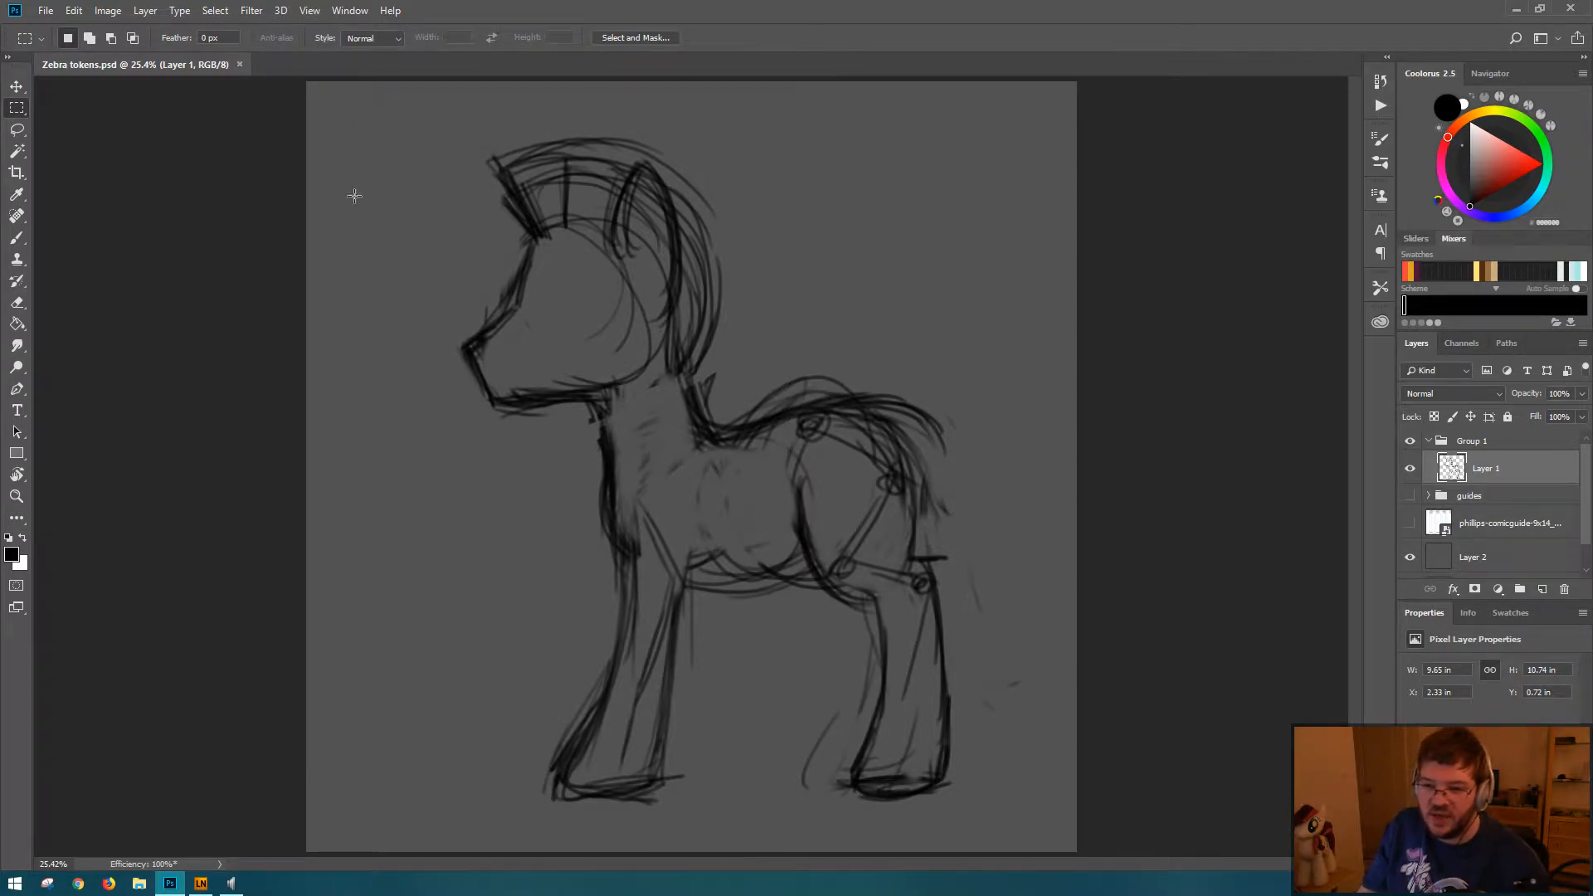
Step: Try enlarging the lassoed front leg to about 113.4% and moving it up against the chest
{"action": "left_click", "coordinate": [16, 131]}
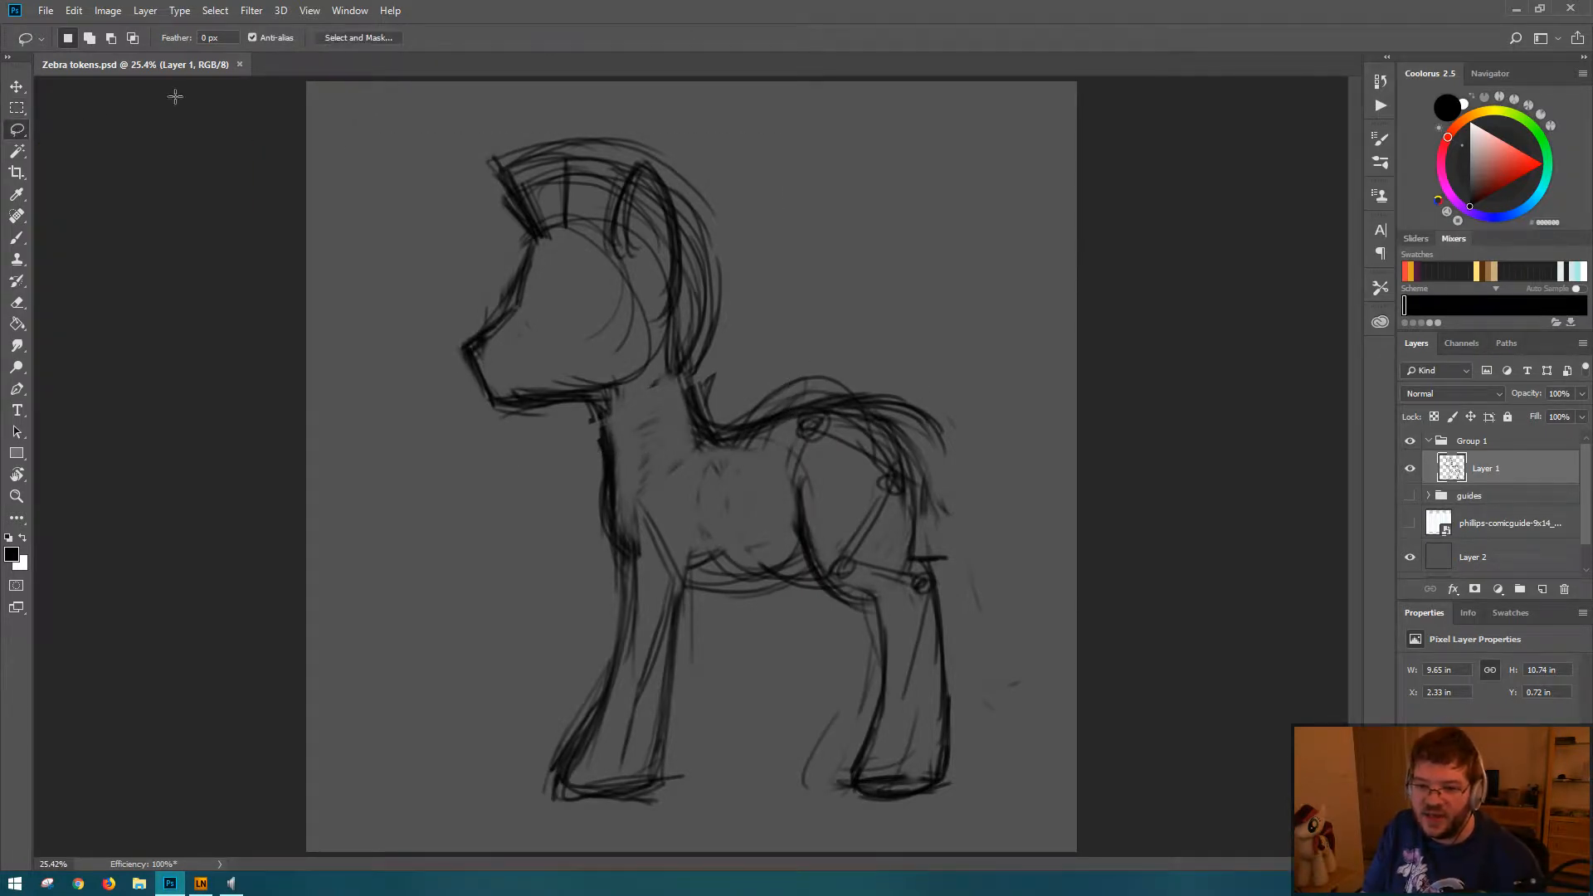
{"action": "mouse_move", "coordinate": [483, 130]}
{"action": "left_mouse_down"}
{"action": "mouse_move", "coordinate": [392, 347]}
{"action": "mouse_move", "coordinate": [593, 487]}
{"action": "mouse_move", "coordinate": [818, 208]}
{"action": "mouse_move", "coordinate": [417, 162]}
{"action": "left_mouse_up"}
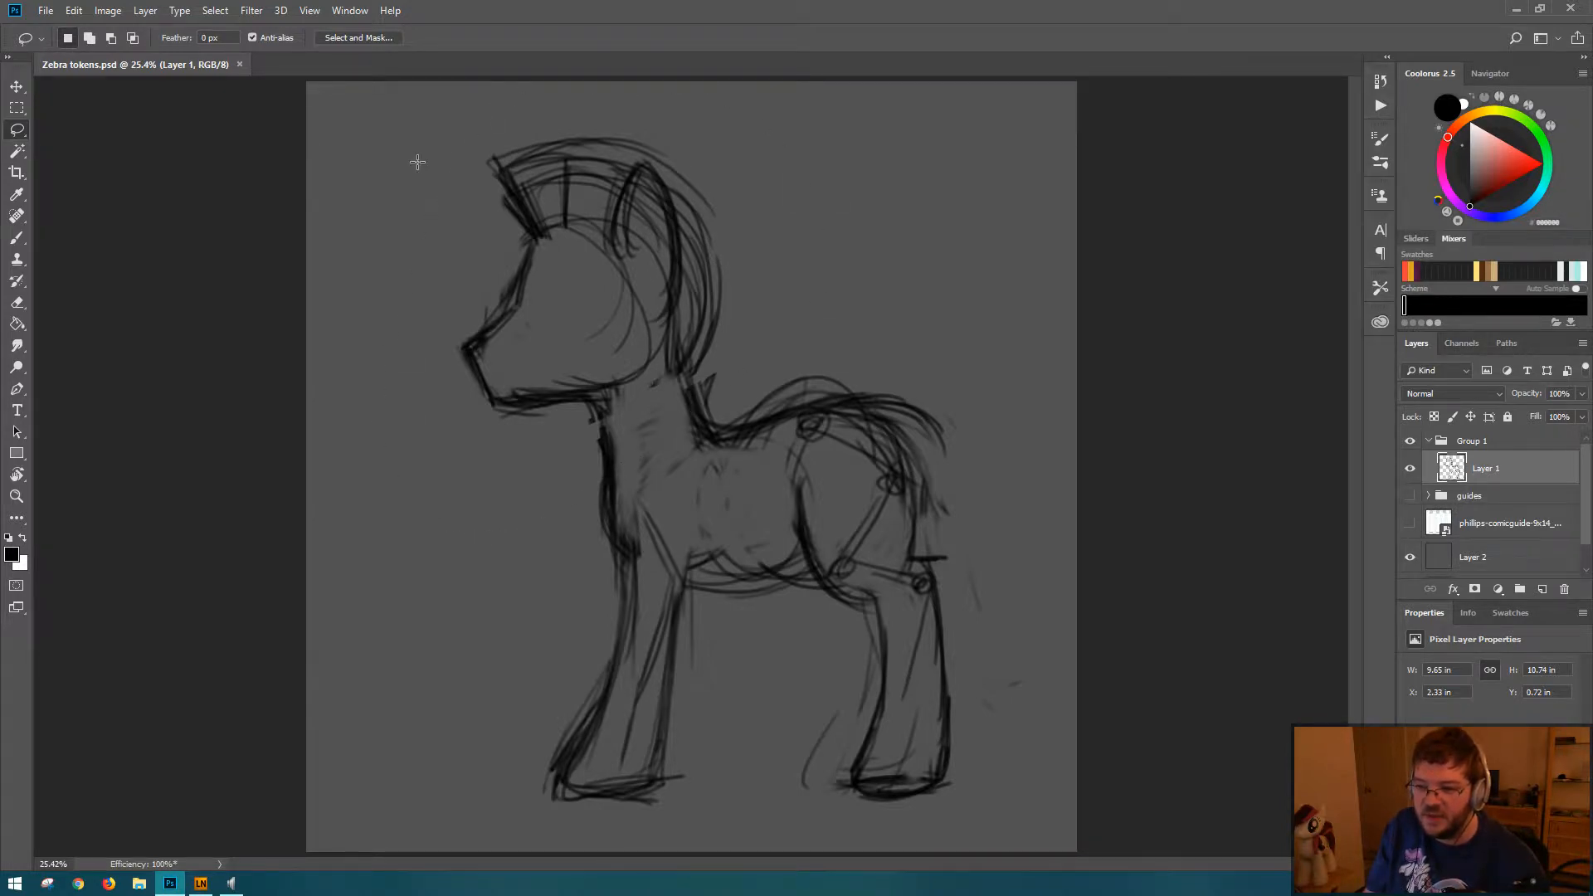
{"action": "left_click", "coordinate": [814, 396]}
{"action": "mouse_move", "coordinate": [574, 562]}
{"action": "left_mouse_down"}
{"action": "mouse_move", "coordinate": [498, 822]}
{"action": "mouse_move", "coordinate": [729, 635]}
{"action": "mouse_move", "coordinate": [621, 544]}
{"action": "left_mouse_up"}
{"action": "key", "text": "ctrl+t"}
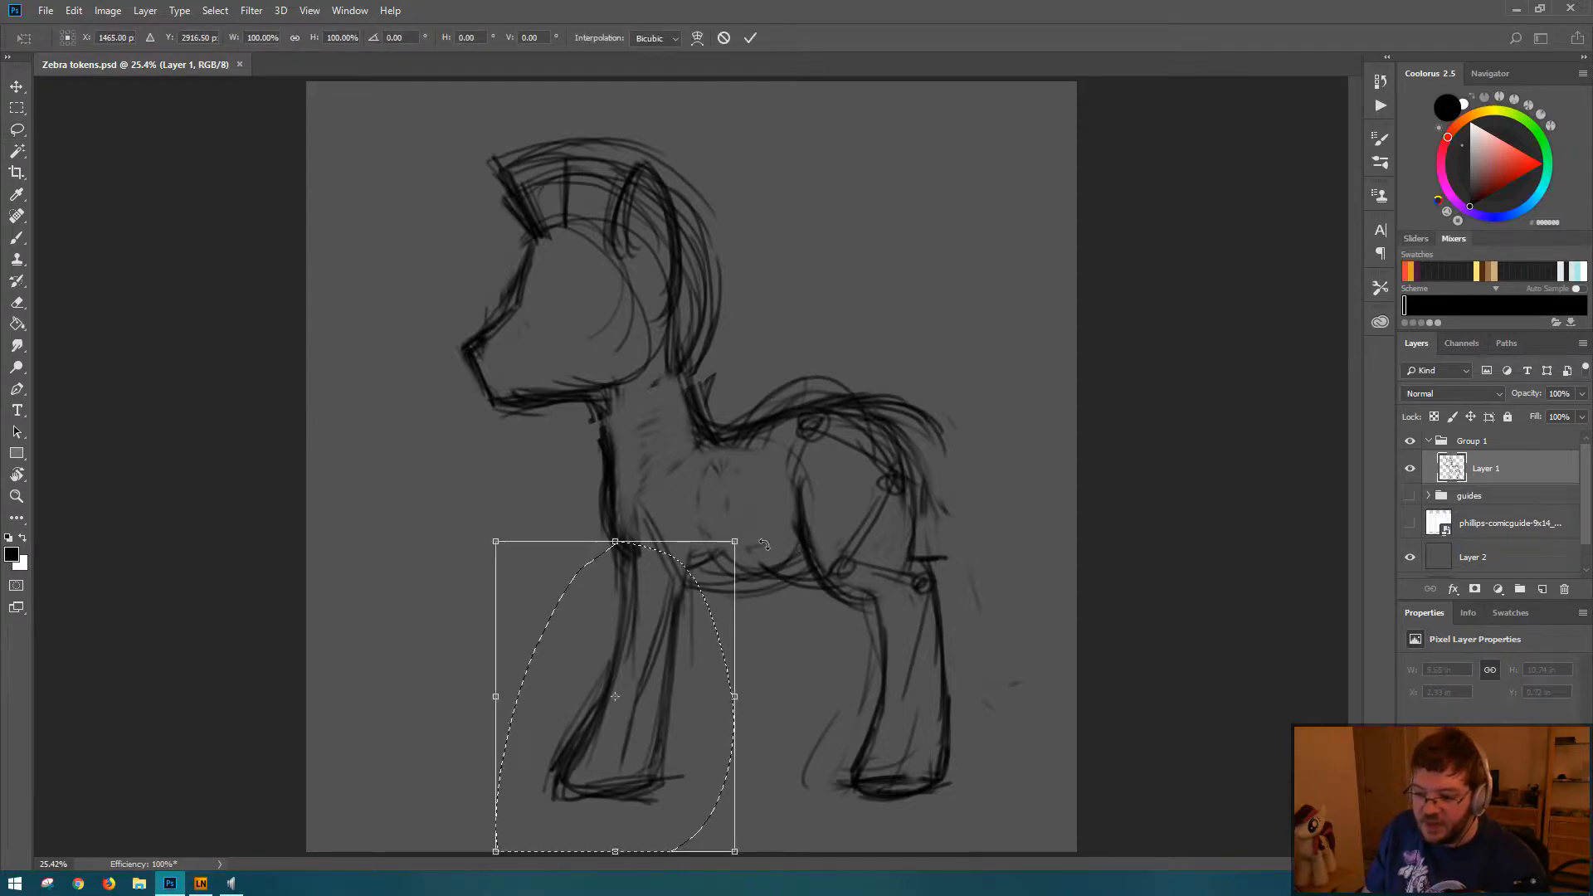
{"action": "left_click_drag", "start_coordinate": [734, 541], "coordinate": [781, 502]}
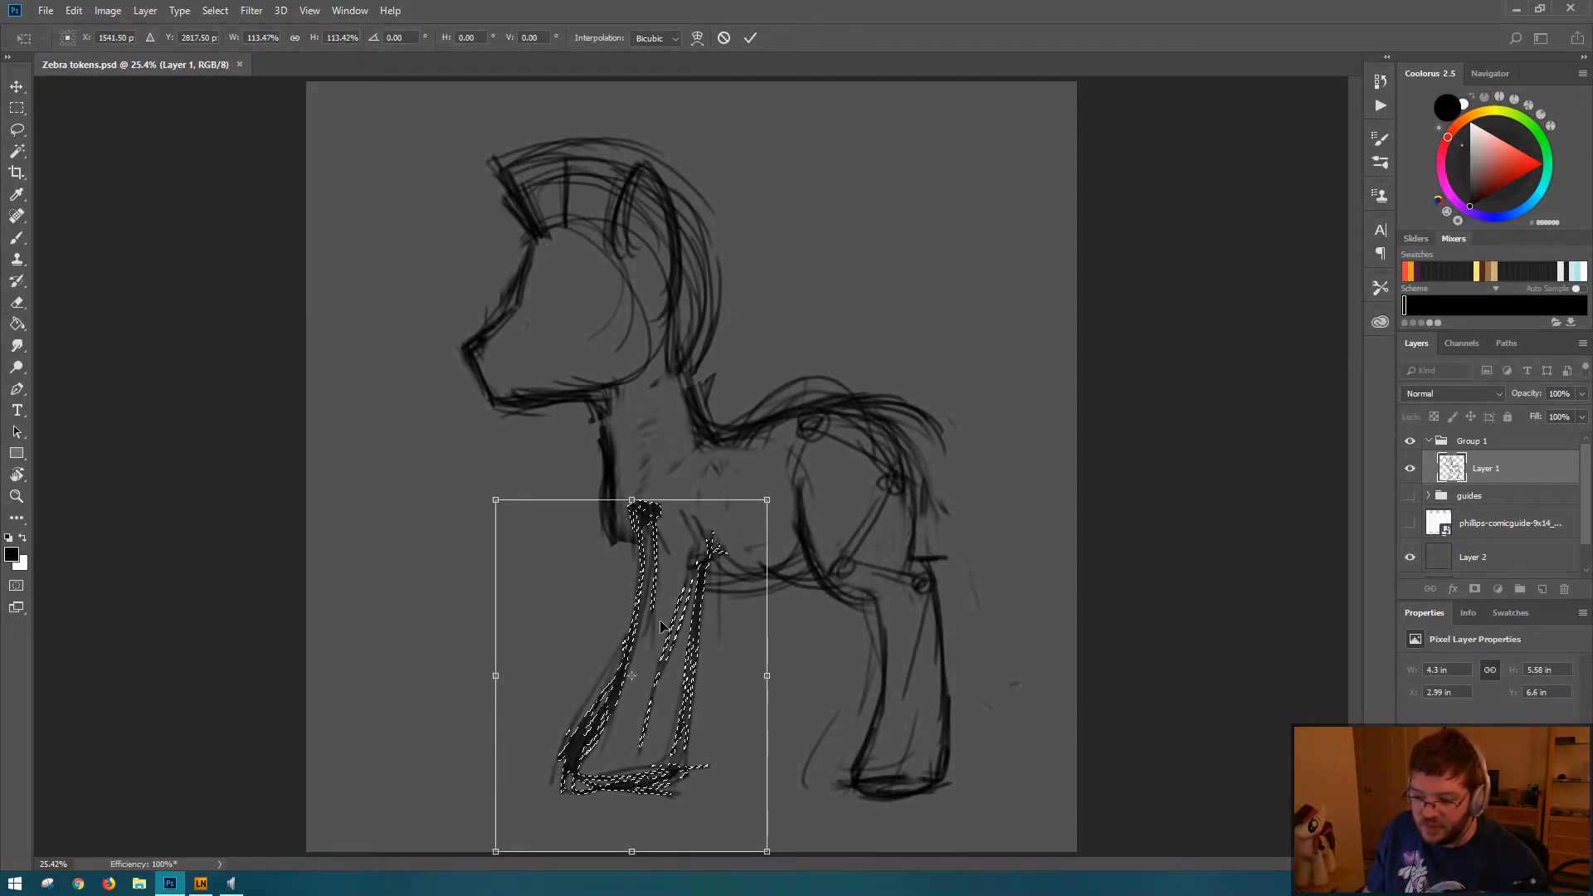
{"action": "mouse_move", "coordinate": [670, 618]}
{"action": "left_mouse_down"}
{"action": "mouse_move", "coordinate": [646, 655]}
{"action": "mouse_move", "coordinate": [656, 595]}
{"action": "left_mouse_up"}
{"action": "key", "text": "Return"}
Step: Try tilting the front leg about 2° with its hoof forward, and erase the overlapping lines at the chest
{"action": "key", "text": "ctrl+t"}
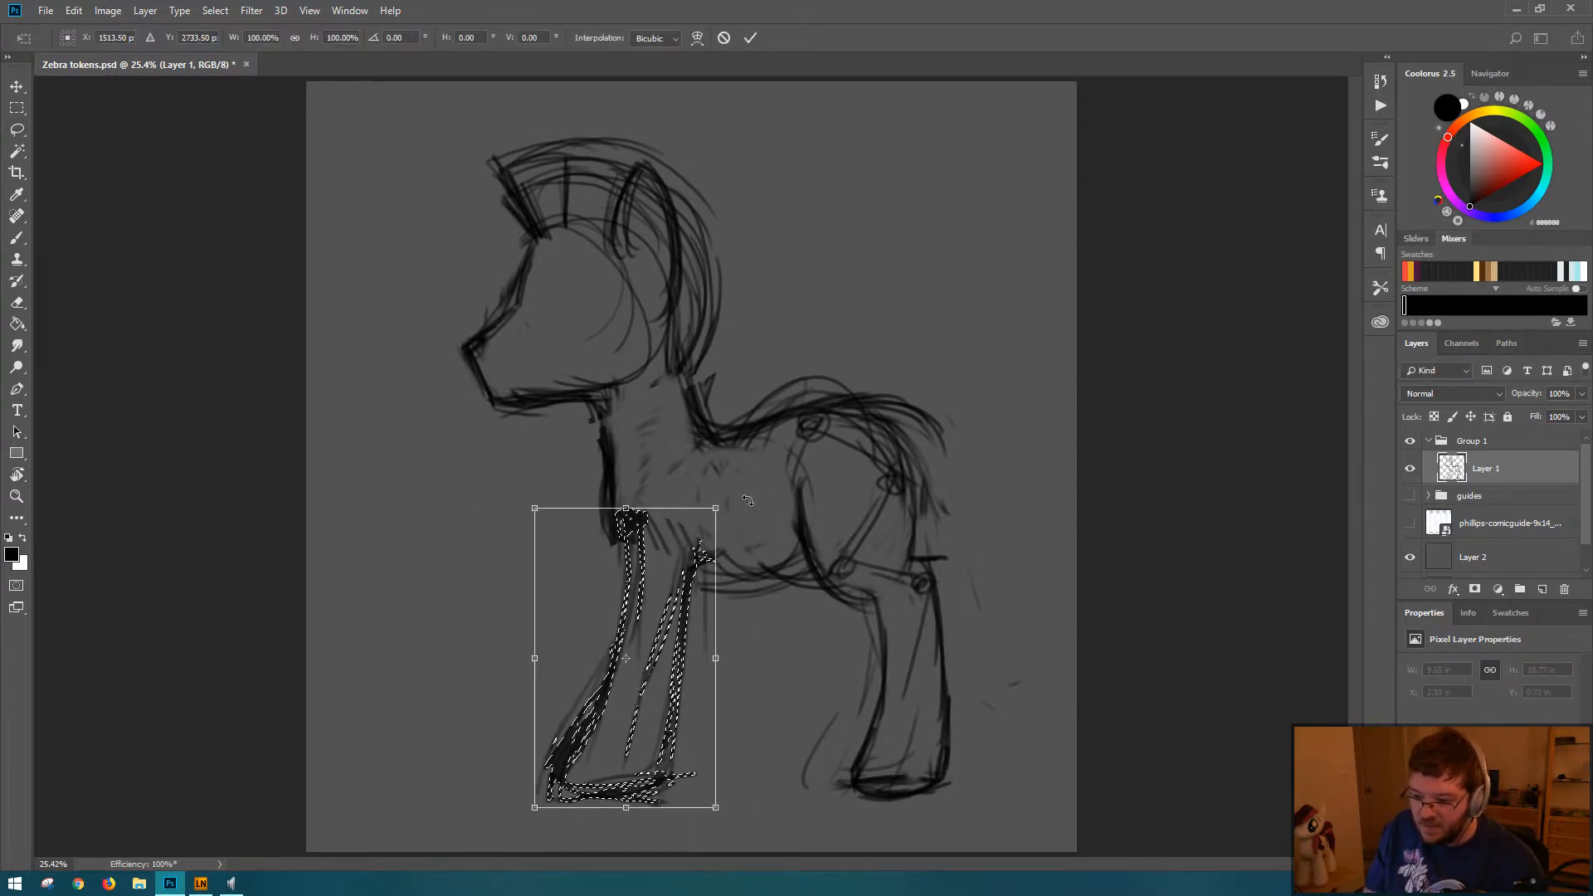
{"action": "mouse_move", "coordinate": [735, 498]}
{"action": "left_mouse_down"}
{"action": "mouse_move", "coordinate": [776, 480]}
{"action": "mouse_move", "coordinate": [663, 541]}
{"action": "left_mouse_up"}
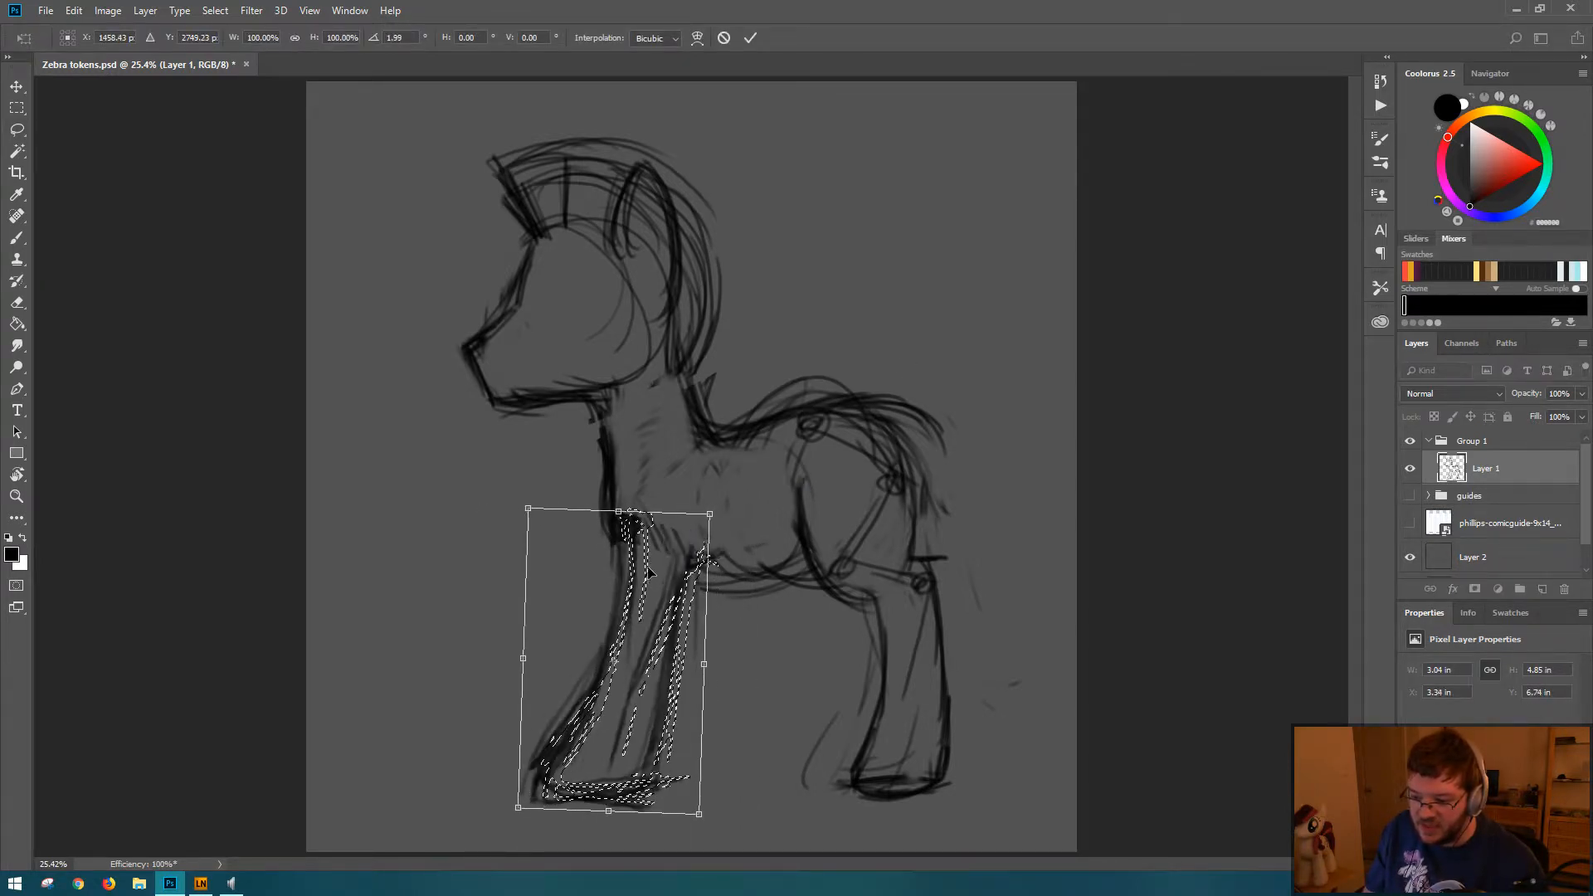
{"action": "key", "text": "Return"}
{"action": "key", "text": "ctrl+d"}
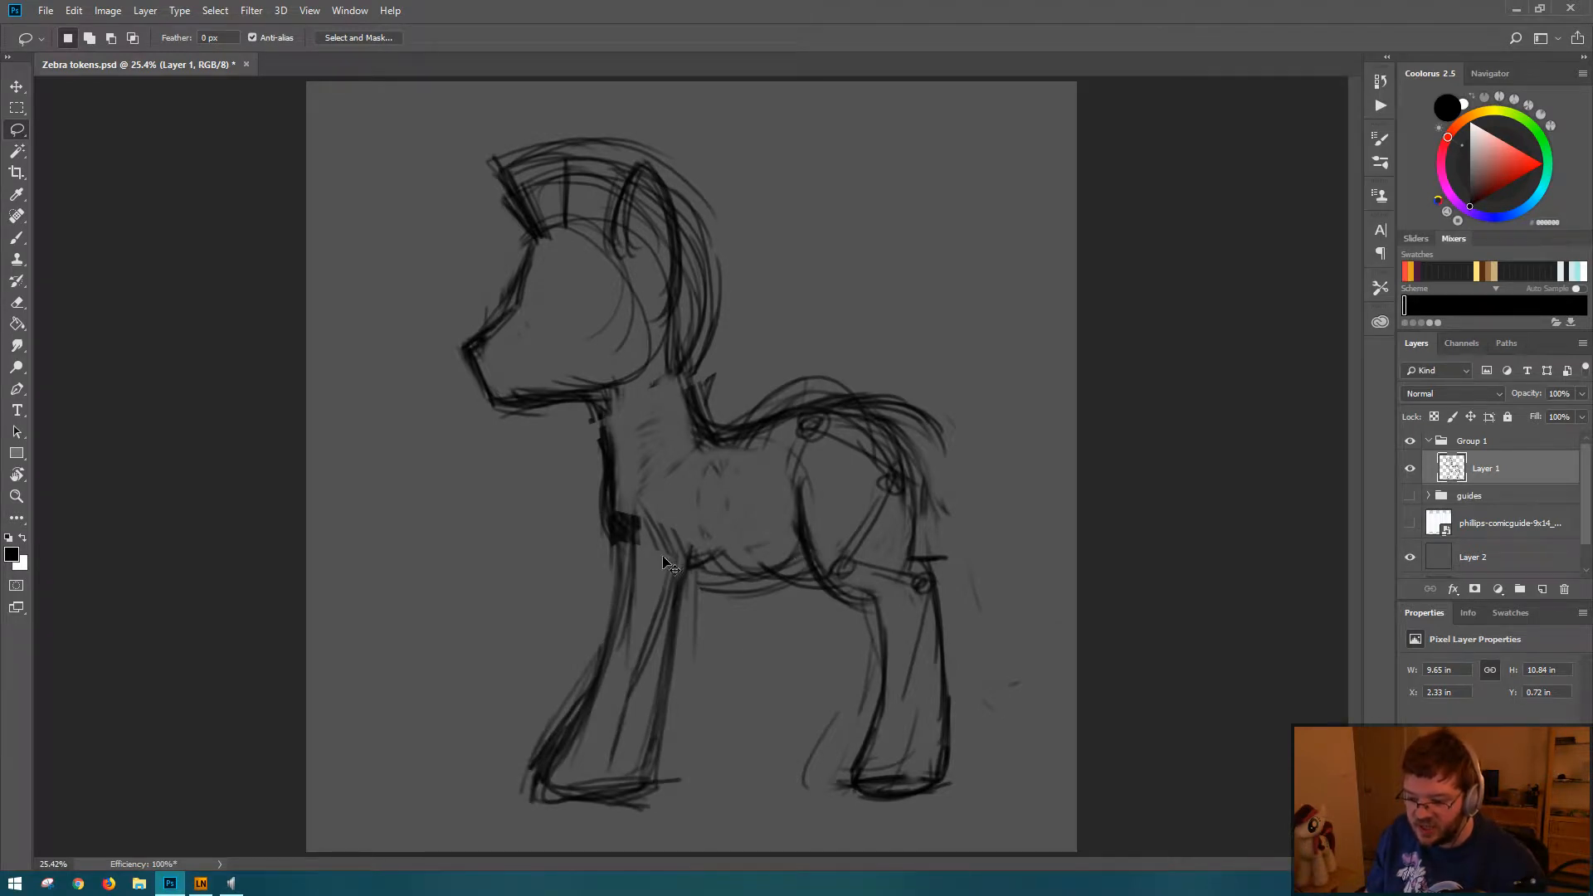
{"action": "key", "text": "e"}
{"action": "mouse_move", "coordinate": [658, 531]}
{"action": "left_mouse_down"}
{"action": "mouse_move", "coordinate": [644, 564]}
{"action": "mouse_move", "coordinate": [623, 521]}
{"action": "mouse_move", "coordinate": [629, 479]}
{"action": "mouse_move", "coordinate": [653, 493]}
{"action": "mouse_move", "coordinate": [644, 587]}
{"action": "left_mouse_up"}
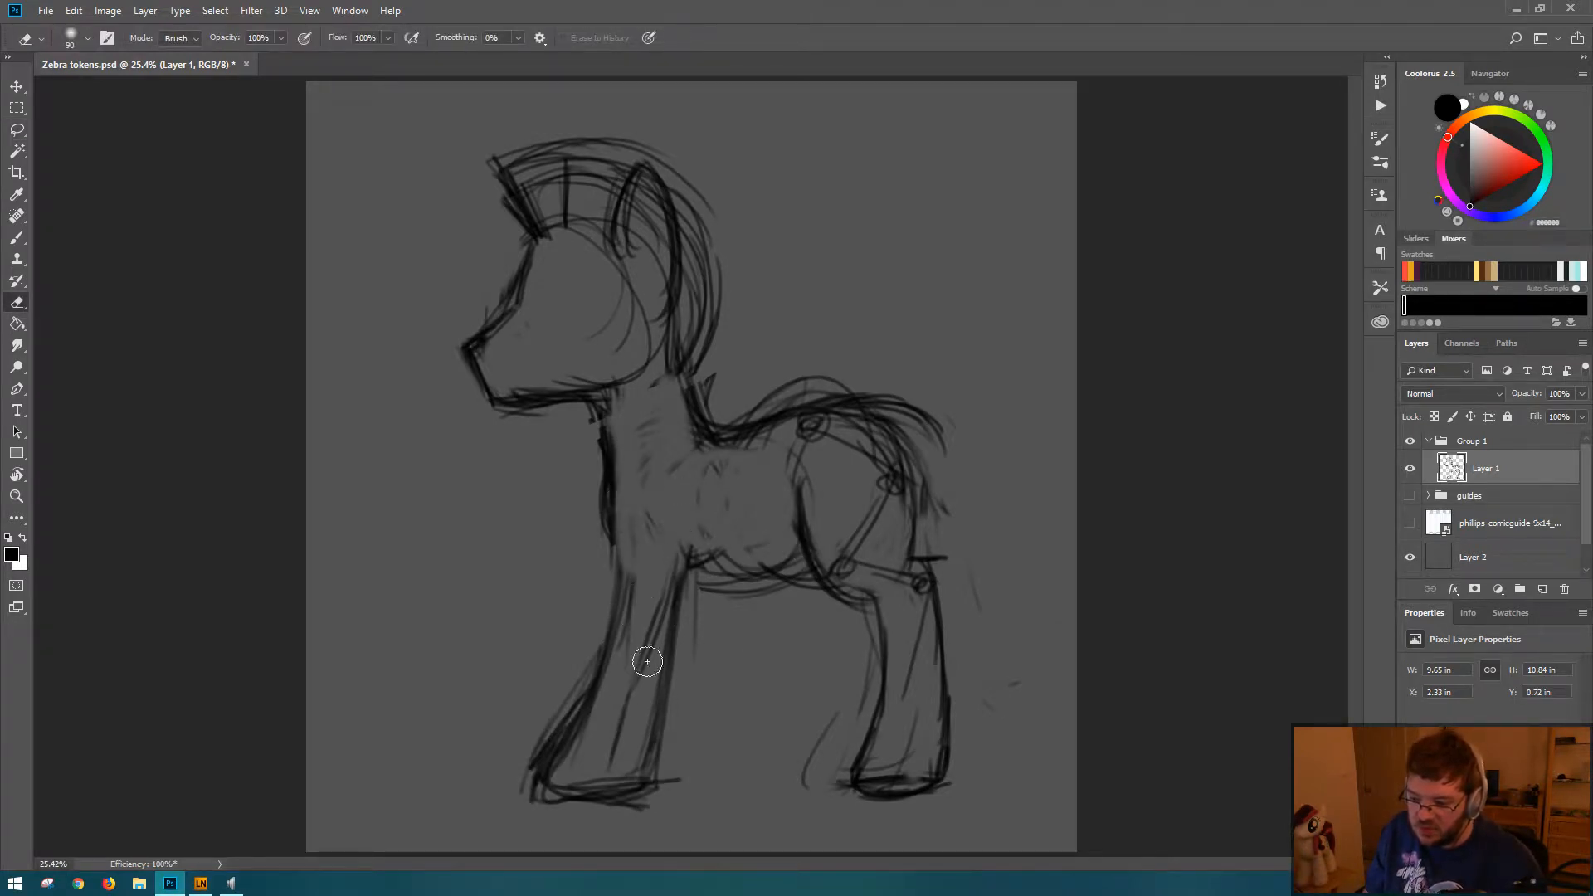
{"action": "key", "text": "l"}
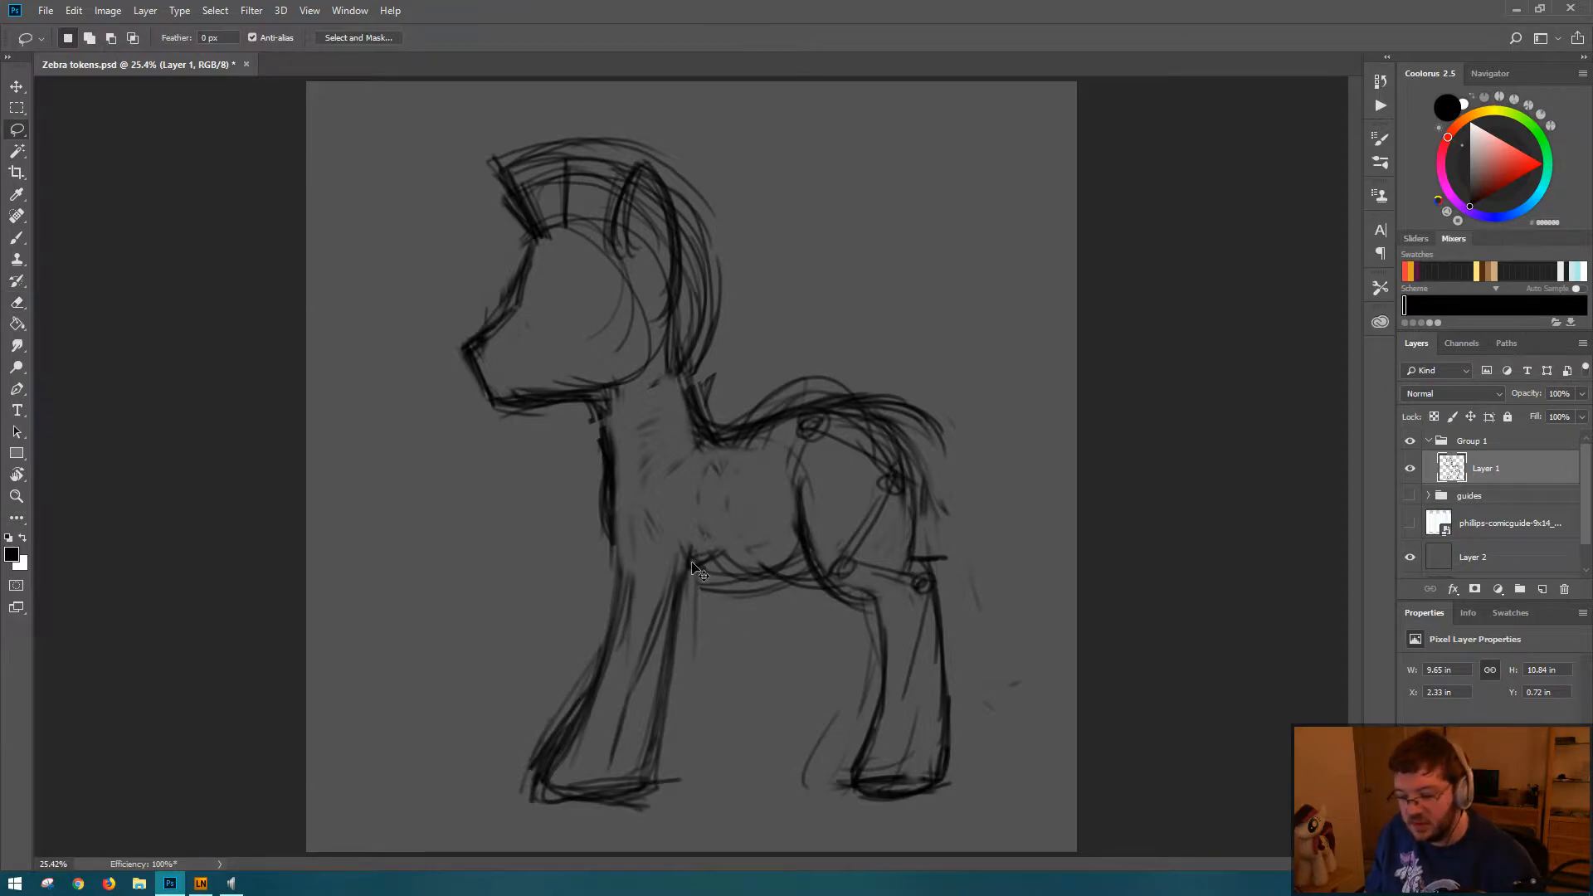
Step: Undo the front leg's scaling, rotation and erasing, clear the selection, and save the document
{"action": "key", "text": "ctrl+alt+z"}
{"action": "key", "text": "ctrl+alt+z"}
{"action": "key", "text": "ctrl+alt+z"}
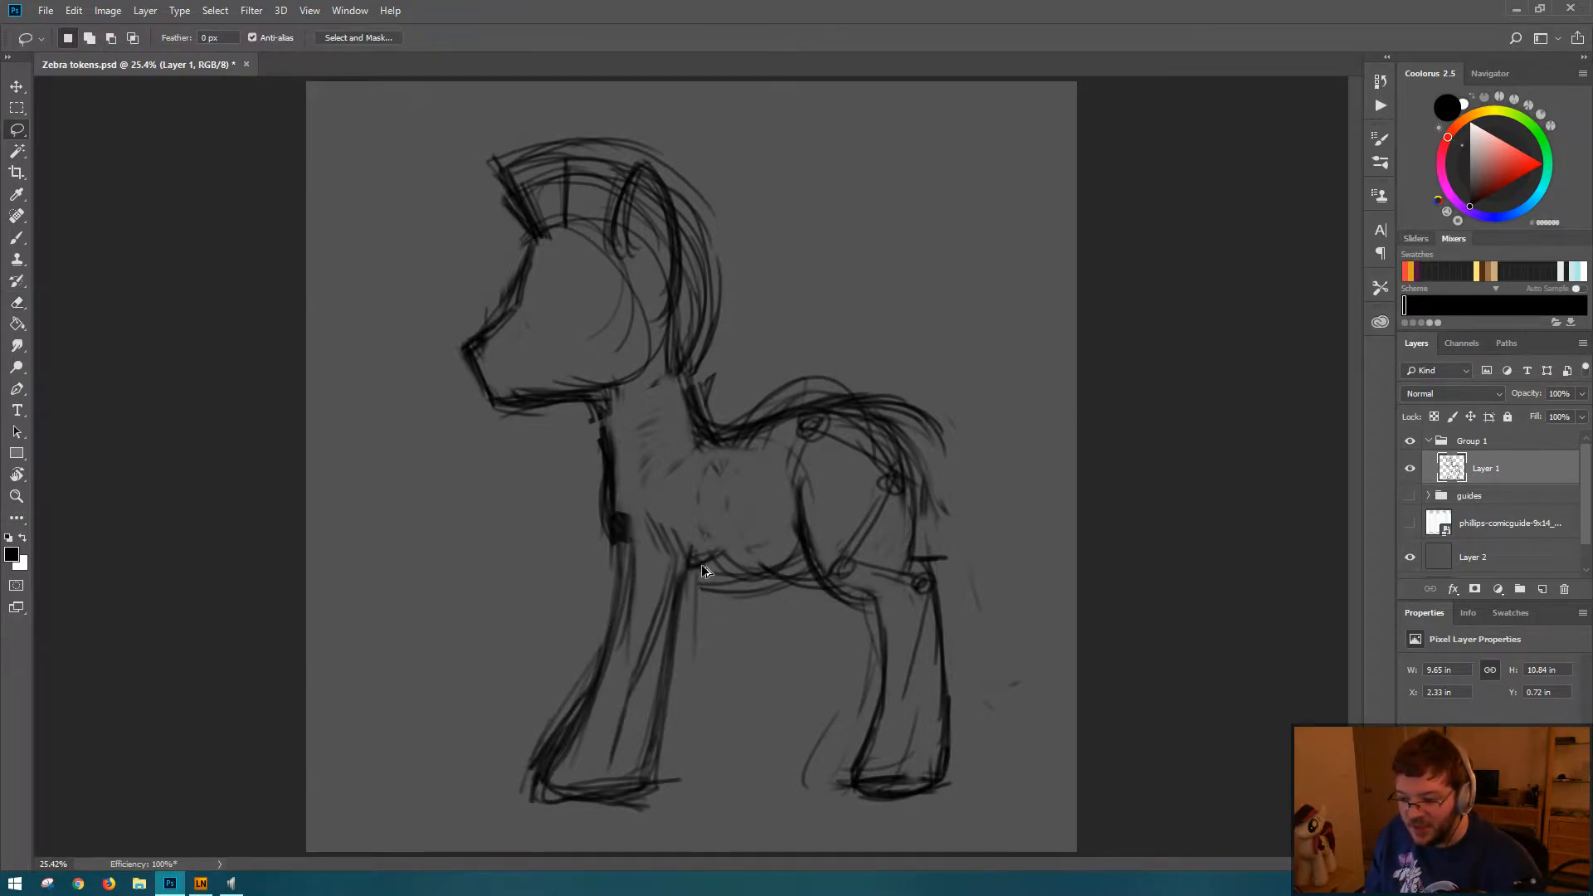
{"action": "key", "text": "ctrl+alt+z"}
{"action": "key", "text": "ctrl+alt+z"}
{"action": "key", "text": "ctrl+alt+z"}
{"action": "key", "text": "ctrl+alt+z"}
{"action": "key", "text": "ctrl+alt+z"}
{"action": "key", "text": "ctrl+alt+z"}
{"action": "key", "text": "ctrl+alt+z"}
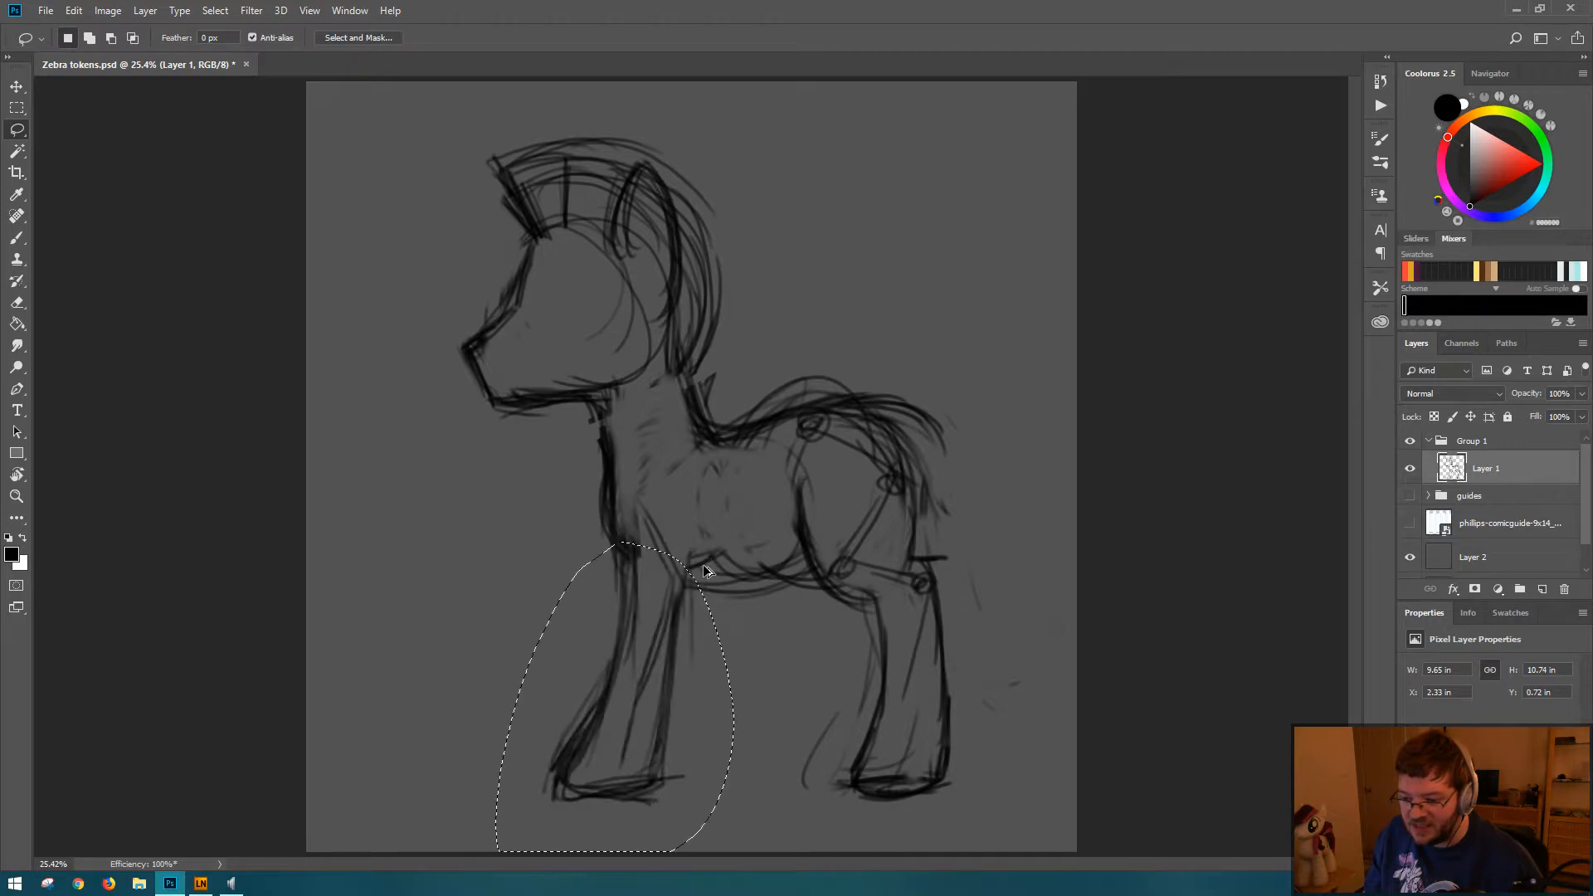
{"action": "key", "text": "ctrl+d"}
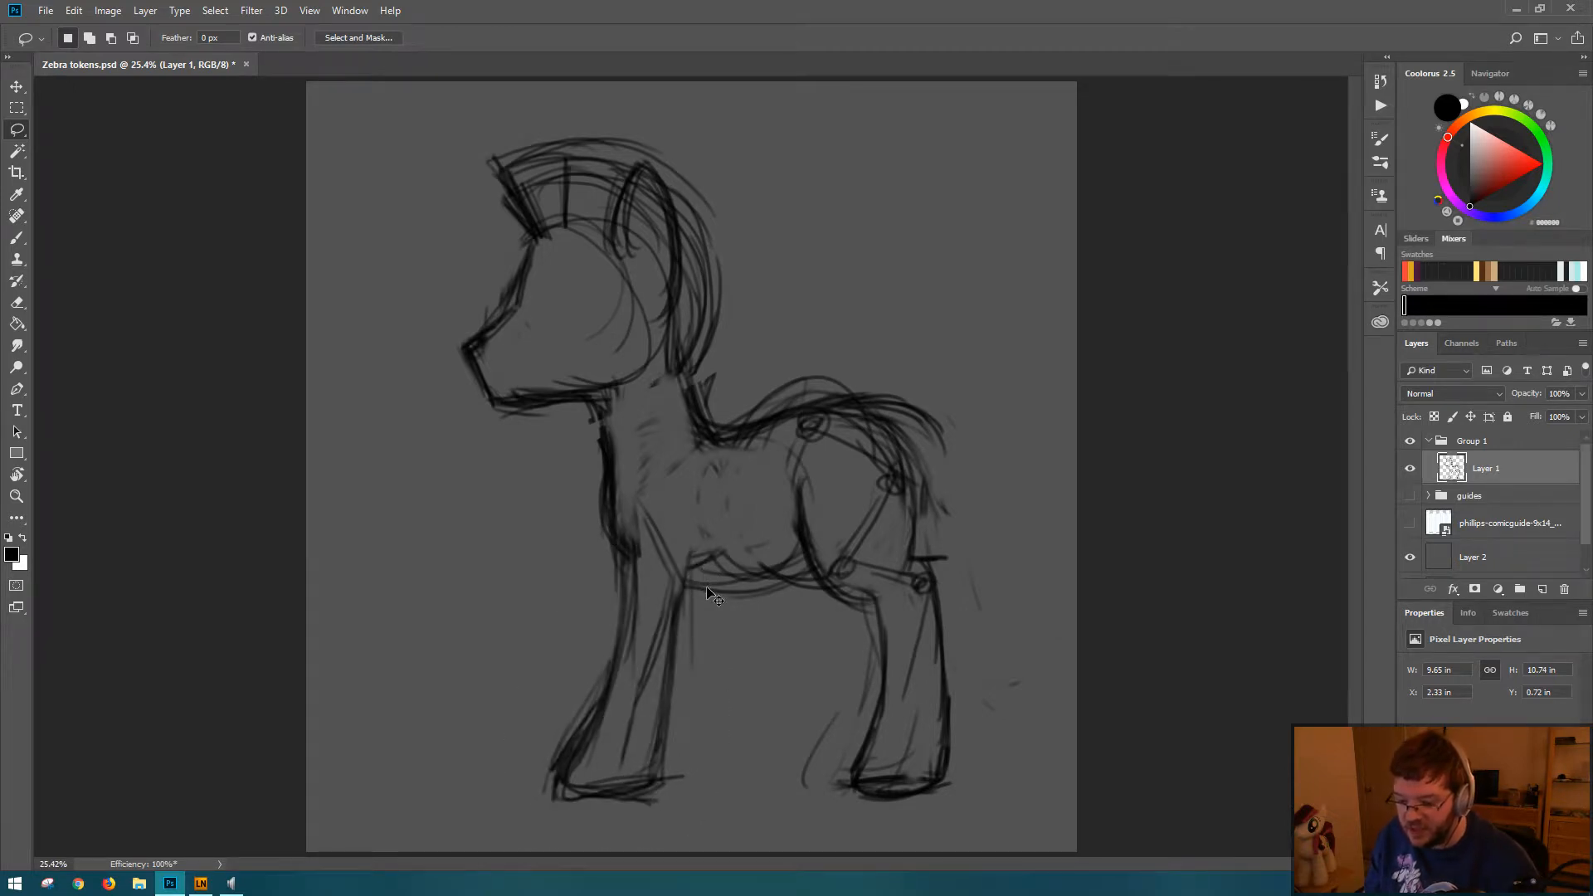
{"action": "key", "text": "ctrl+s"}
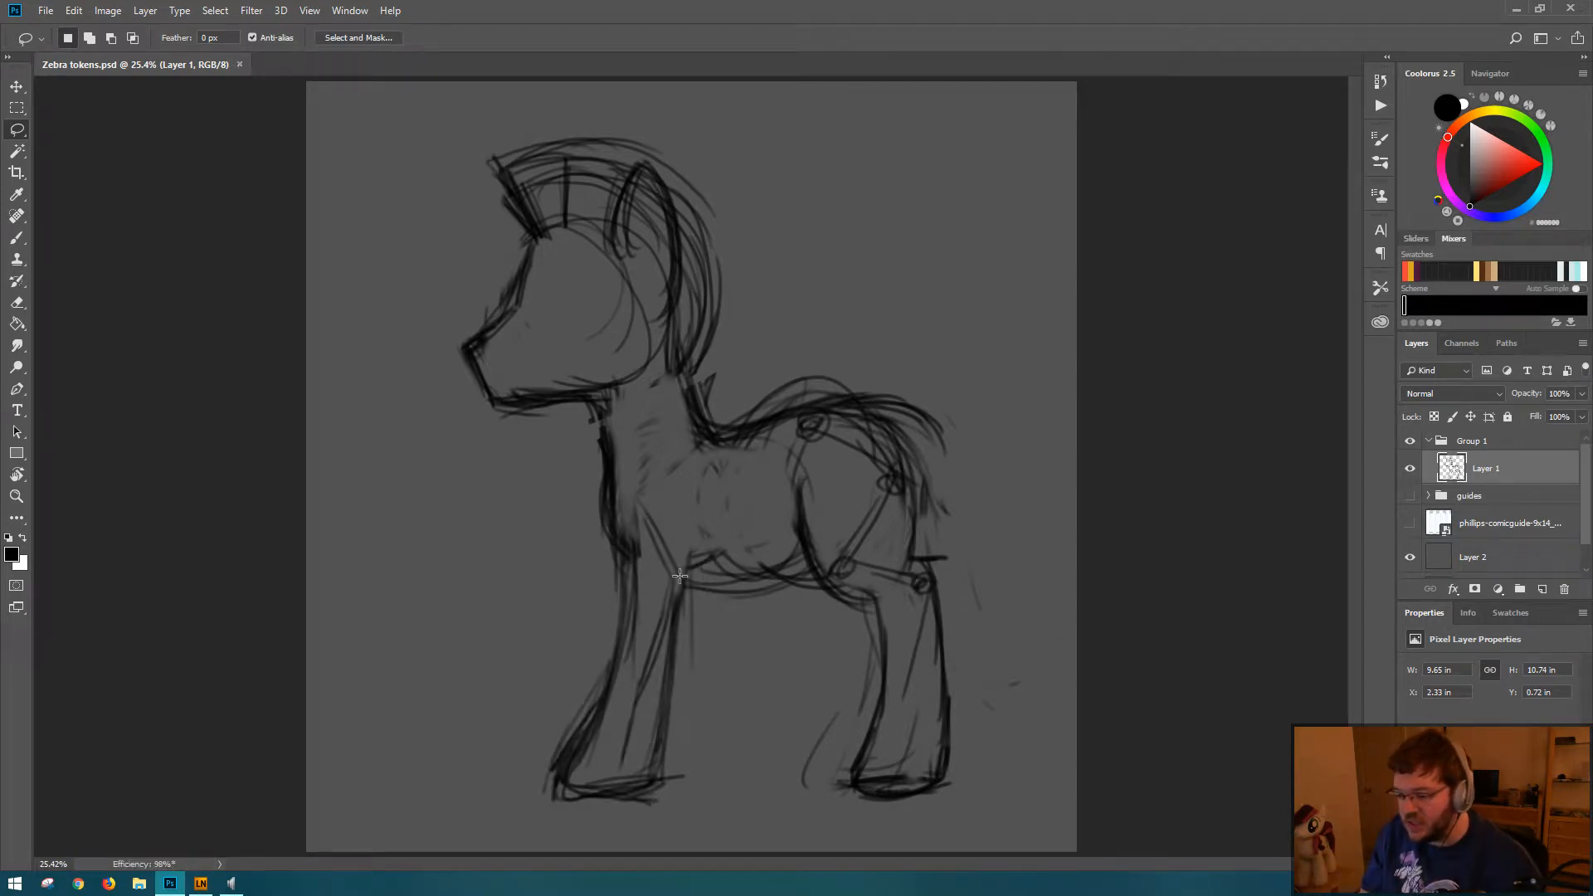
Step: Erase the old brow and muzzle lines and redraw the face with a straighter, blockier muzzle and a clean jaw
{"action": "key", "text": "b"}
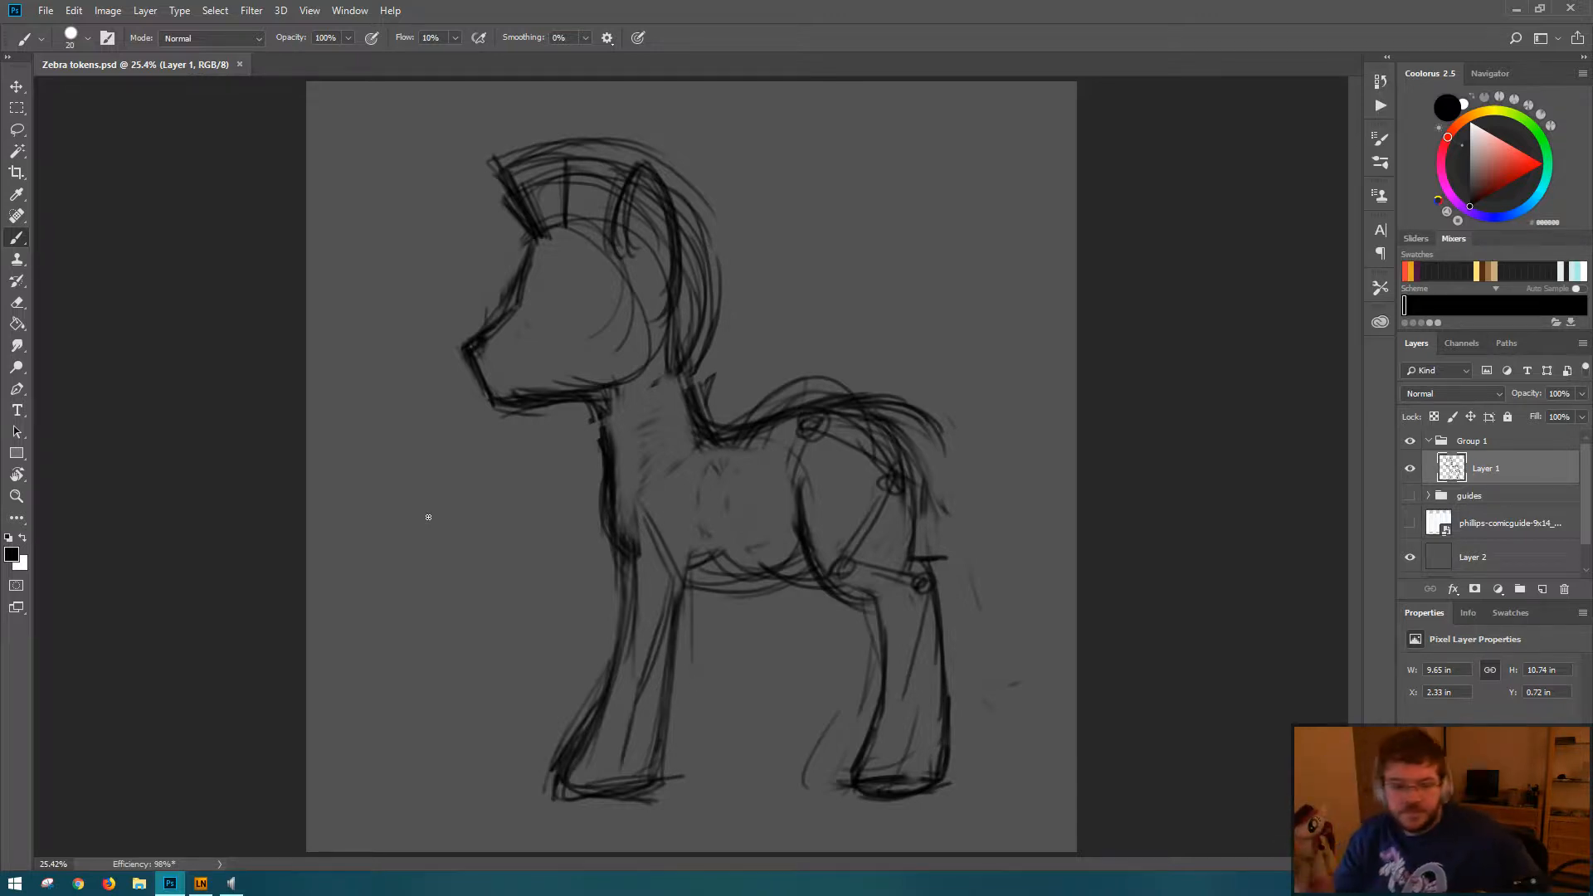
{"action": "key", "text": "e"}
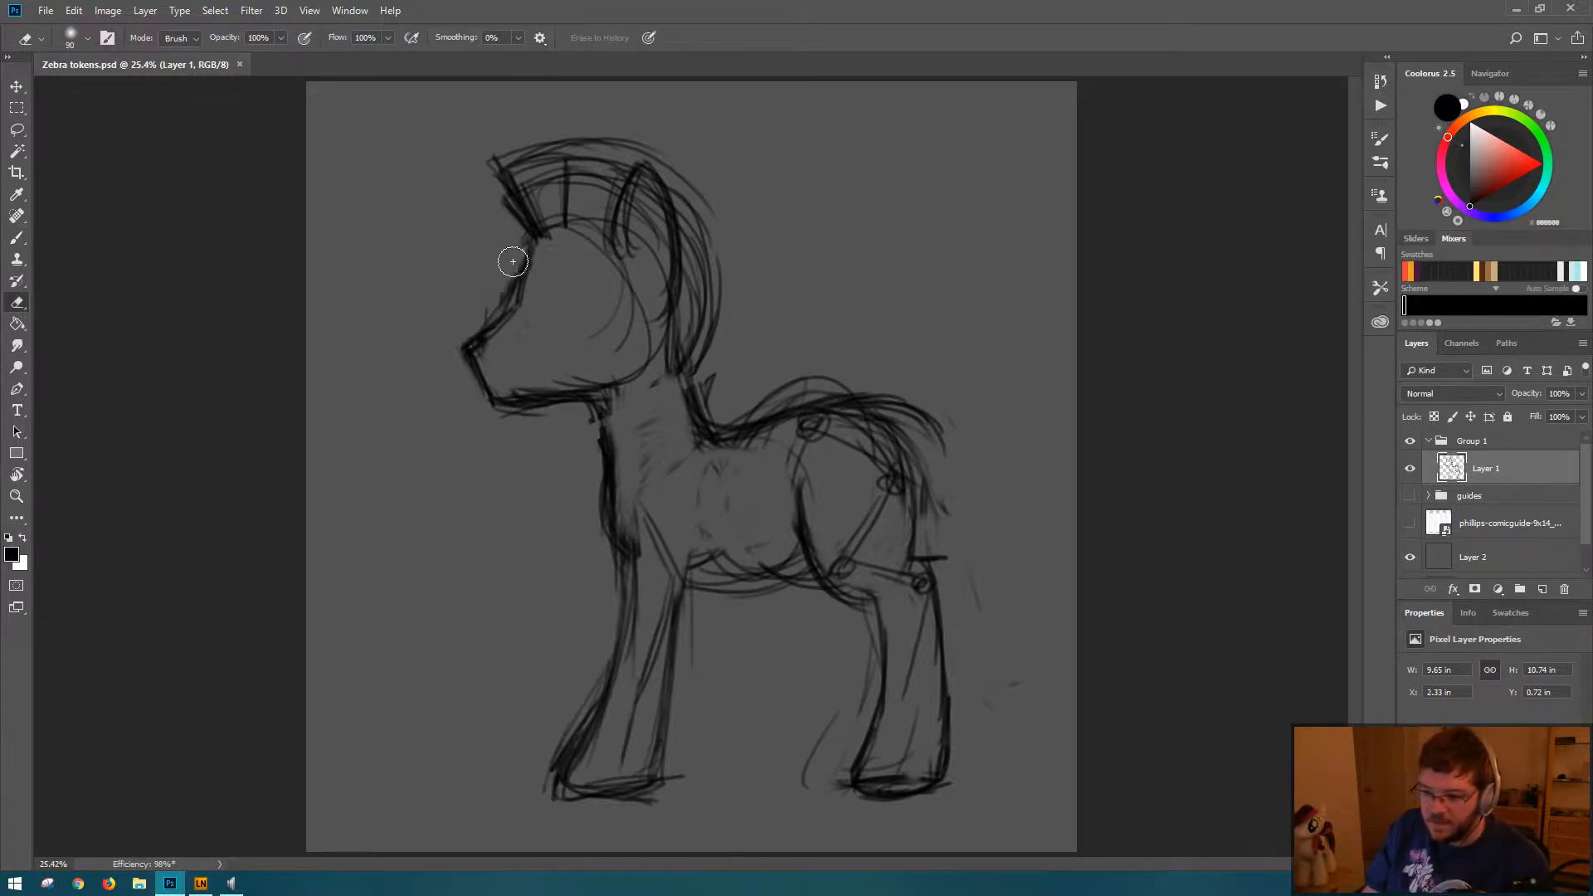
{"action": "mouse_move", "coordinate": [512, 259]}
{"action": "left_mouse_down"}
{"action": "mouse_move", "coordinate": [543, 247]}
{"action": "mouse_move", "coordinate": [518, 304]}
{"action": "mouse_move", "coordinate": [551, 231]}
{"action": "mouse_move", "coordinate": [544, 277]}
{"action": "mouse_move", "coordinate": [508, 304]}
{"action": "mouse_move", "coordinate": [548, 234]}
{"action": "mouse_move", "coordinate": [532, 305]}
{"action": "mouse_move", "coordinate": [458, 336]}
{"action": "mouse_move", "coordinate": [499, 323]}
{"action": "mouse_move", "coordinate": [483, 351]}
{"action": "mouse_move", "coordinate": [515, 328]}
{"action": "mouse_move", "coordinate": [469, 344]}
{"action": "mouse_move", "coordinate": [478, 386]}
{"action": "left_mouse_up"}
{"action": "key", "text": "b"}
{"action": "key", "text": "e"}
{"action": "key", "text": "b"}
{"action": "key", "text": "e"}
{"action": "key", "text": "b"}
{"action": "mouse_move", "coordinate": [464, 348]}
{"action": "left_mouse_down"}
{"action": "mouse_move", "coordinate": [563, 386]}
{"action": "mouse_move", "coordinate": [486, 398]}
{"action": "mouse_move", "coordinate": [586, 394]}
{"action": "mouse_move", "coordinate": [484, 419]}
{"action": "mouse_move", "coordinate": [539, 389]}
{"action": "mouse_move", "coordinate": [505, 389]}
{"action": "mouse_move", "coordinate": [669, 375]}
{"action": "mouse_move", "coordinate": [504, 401]}
{"action": "mouse_move", "coordinate": [642, 366]}
{"action": "left_mouse_up"}
{"action": "key", "text": "e"}
{"action": "key", "text": "b"}
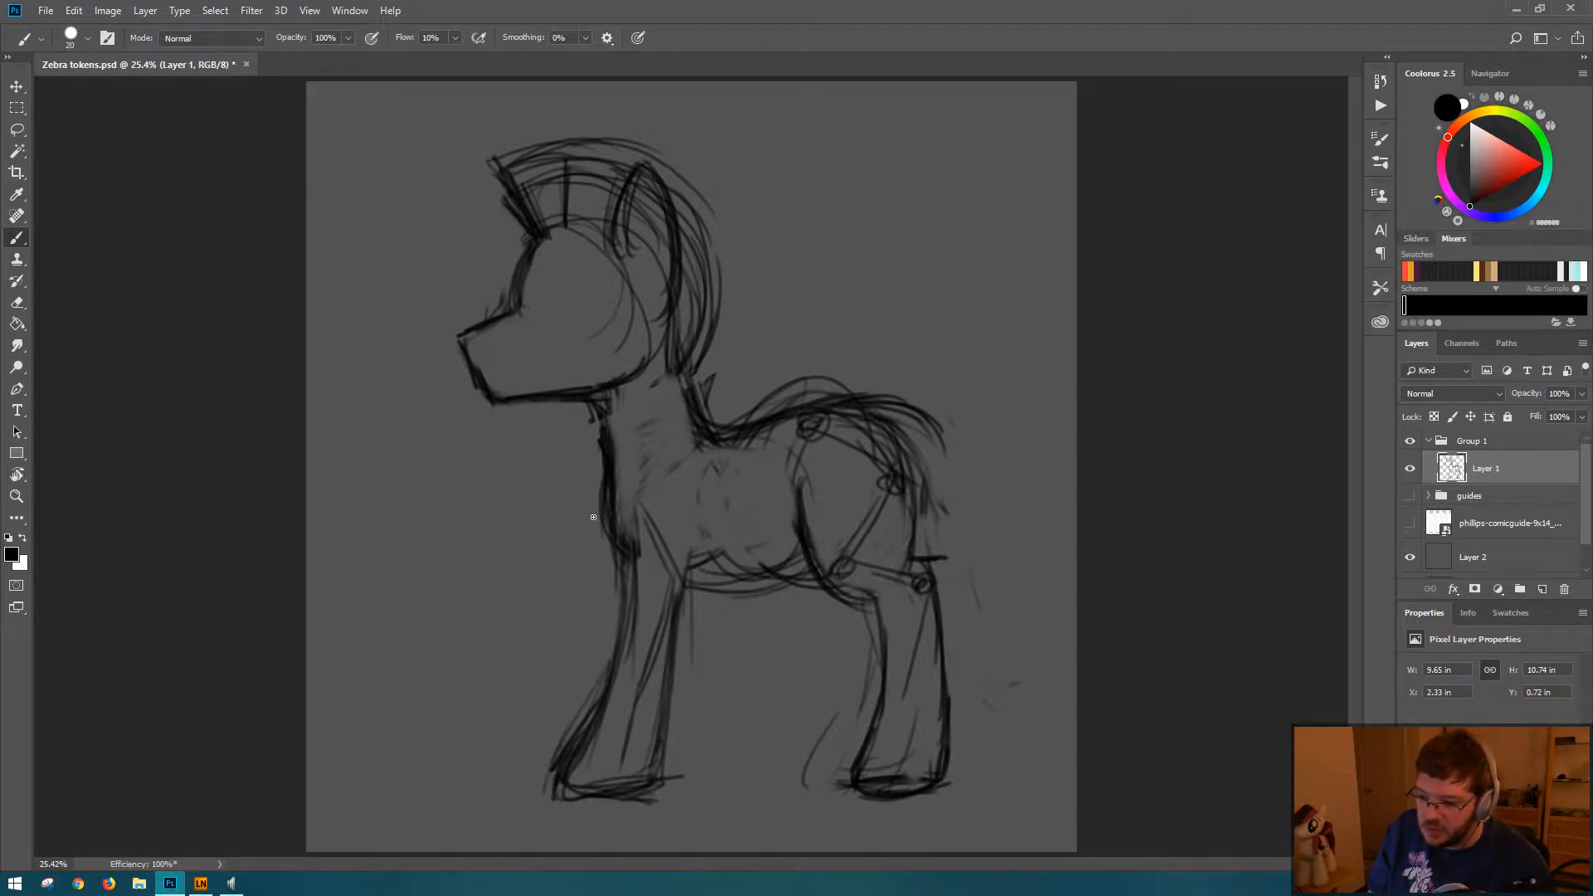
Step: Darken the forehead line from the base of the mane down to the bridge of the muzzle
{"action": "key", "text": "e"}
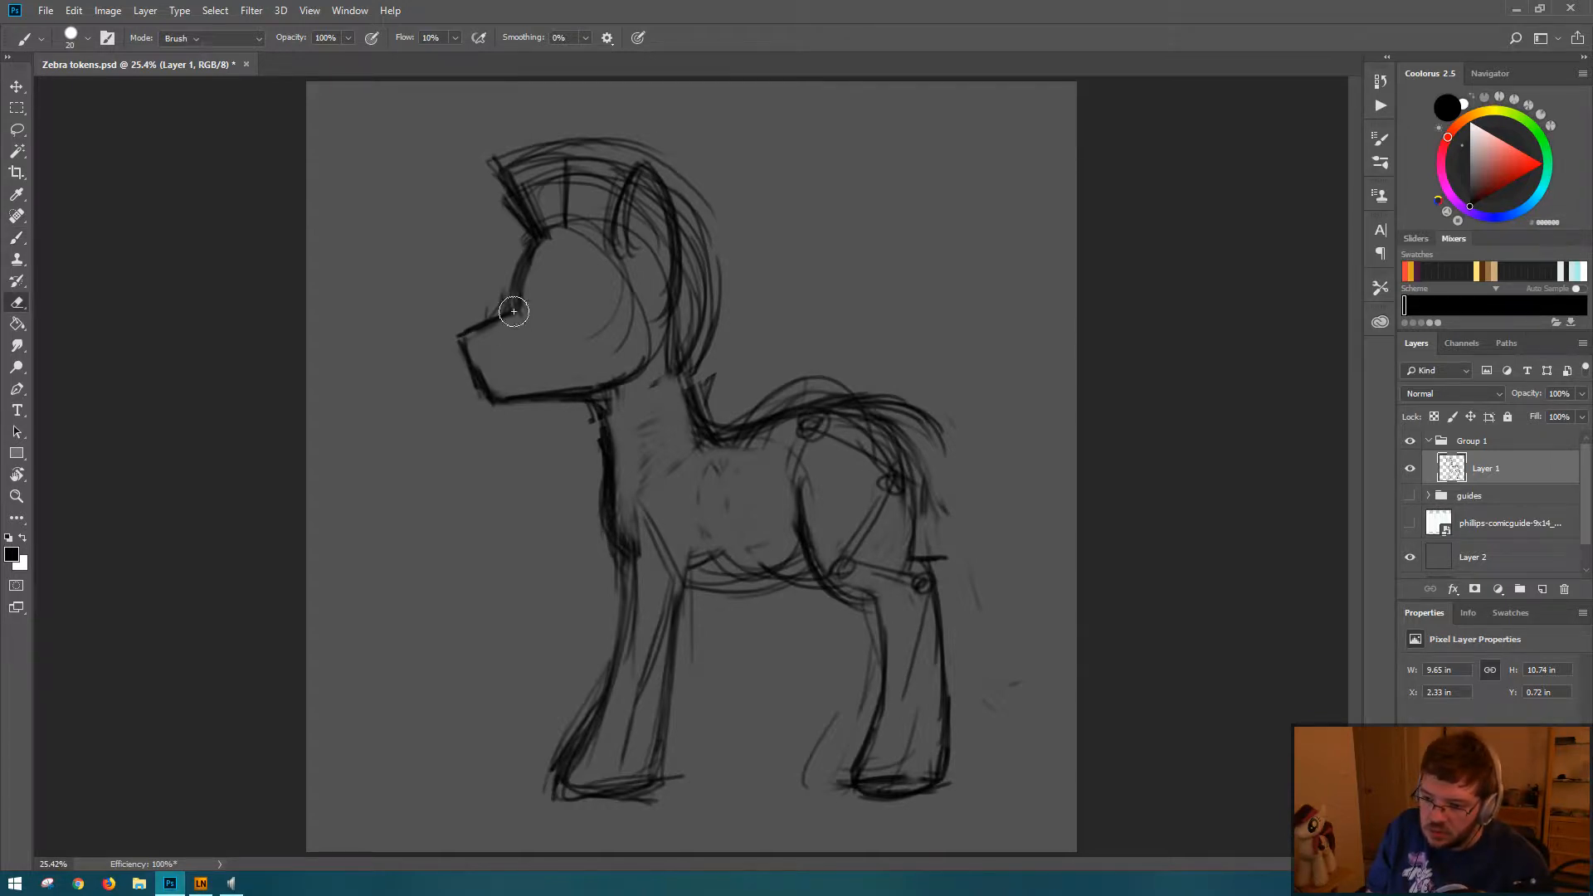
{"action": "key", "text": "b"}
{"action": "mouse_move", "coordinate": [532, 258]}
{"action": "left_mouse_down"}
{"action": "mouse_move", "coordinate": [506, 328]}
{"action": "mouse_move", "coordinate": [491, 320]}
{"action": "left_mouse_up"}
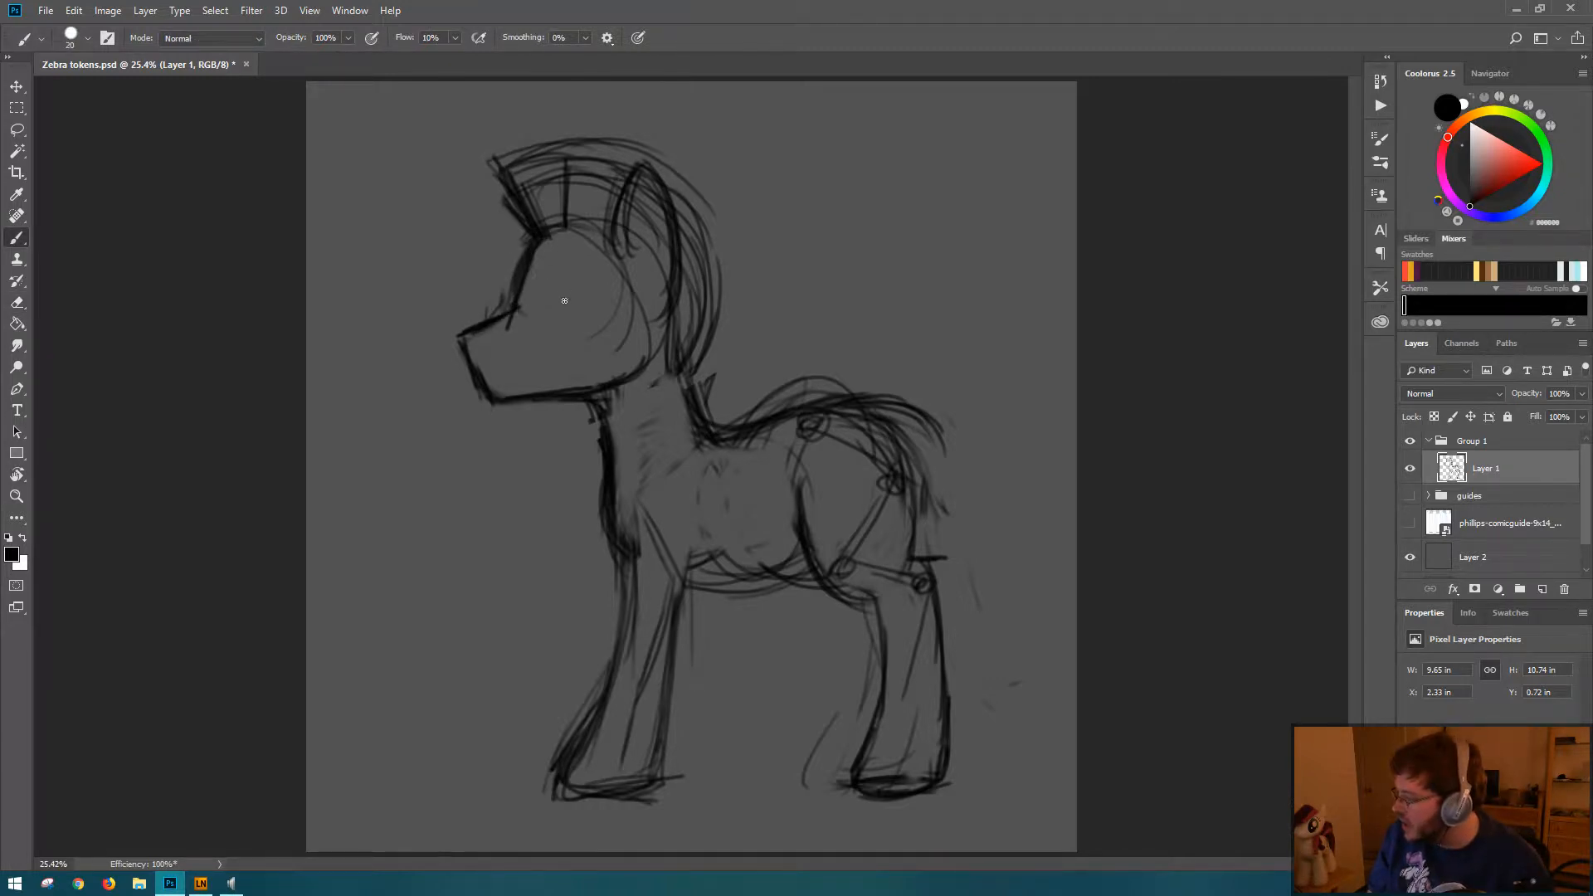
Step: Sketch a four-sided eye outline on the head, scale it to about 122.9%, rotate it about 6.1°, and reposition it
{"action": "mouse_move", "coordinate": [544, 274]}
{"action": "left_mouse_down"}
{"action": "mouse_move", "coordinate": [549, 319]}
{"action": "mouse_move", "coordinate": [586, 255]}
{"action": "mouse_move", "coordinate": [546, 268]}
{"action": "mouse_move", "coordinate": [586, 313]}
{"action": "mouse_move", "coordinate": [562, 267]}
{"action": "mouse_move", "coordinate": [544, 275]}
{"action": "mouse_move", "coordinate": [604, 302]}
{"action": "left_mouse_up"}
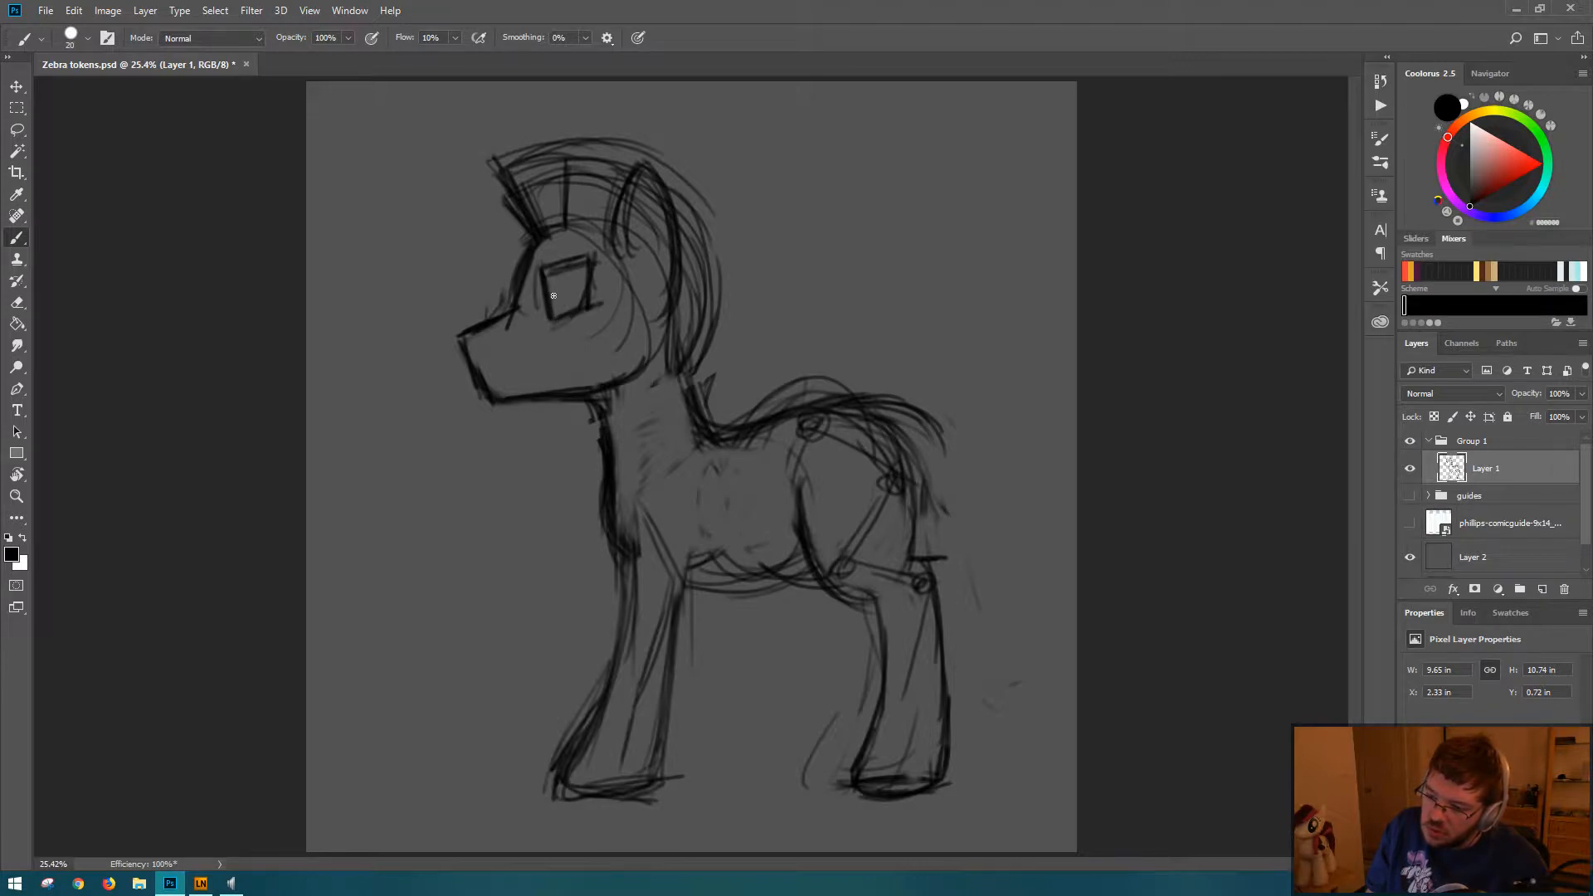
{"action": "key", "text": "l"}
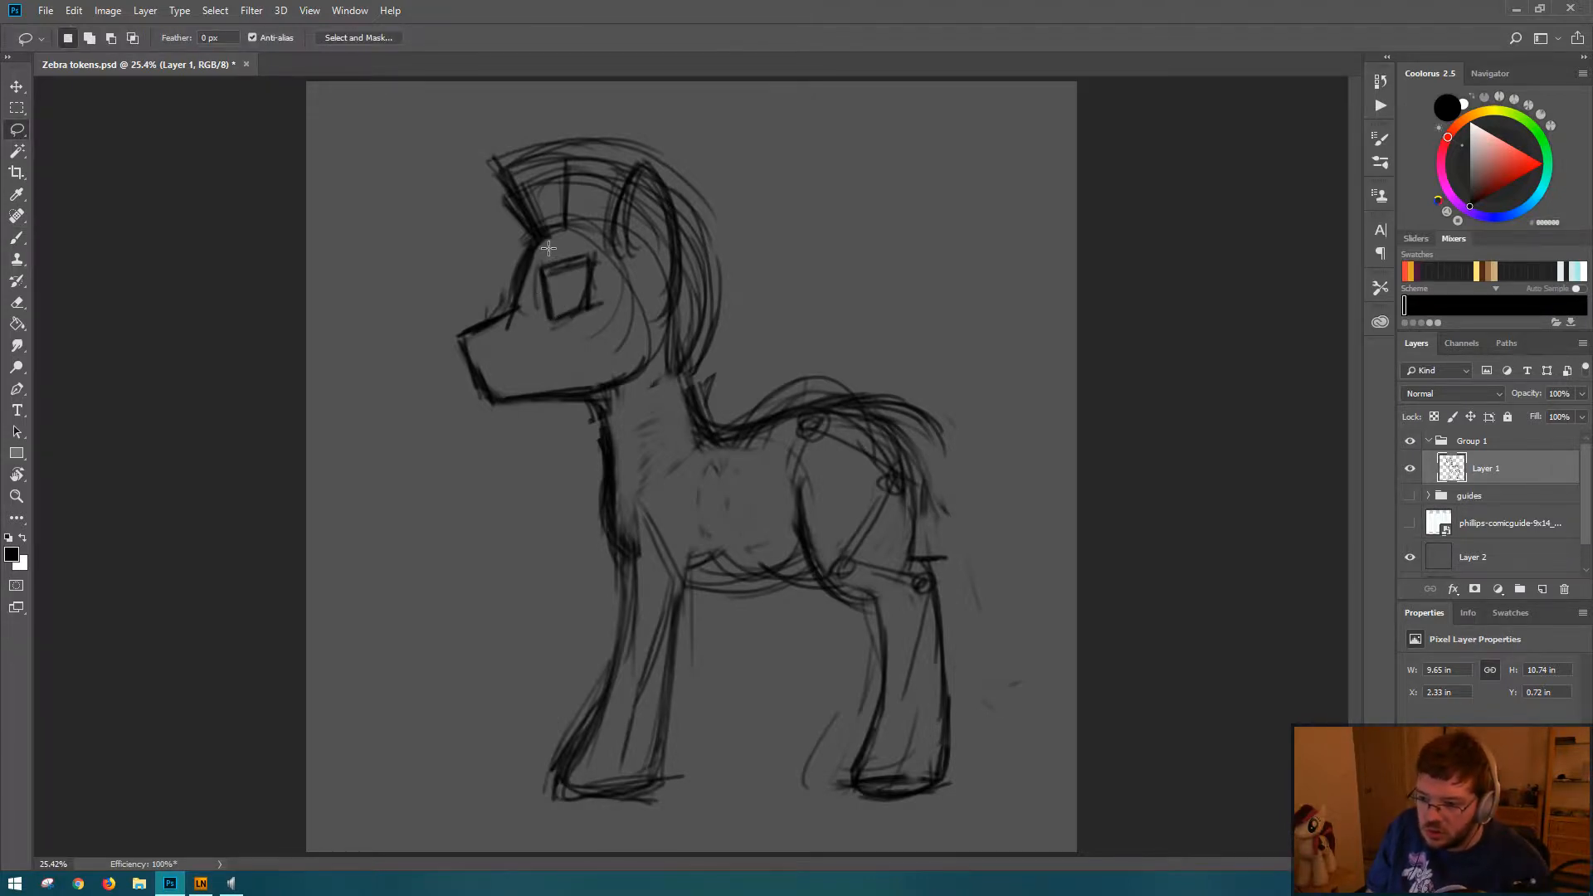
{"action": "mouse_move", "coordinate": [548, 249]}
{"action": "left_mouse_down"}
{"action": "mouse_move", "coordinate": [594, 335]}
{"action": "mouse_move", "coordinate": [614, 268]}
{"action": "mouse_move", "coordinate": [581, 245]}
{"action": "left_mouse_up"}
{"action": "key", "text": "ctrl+t"}
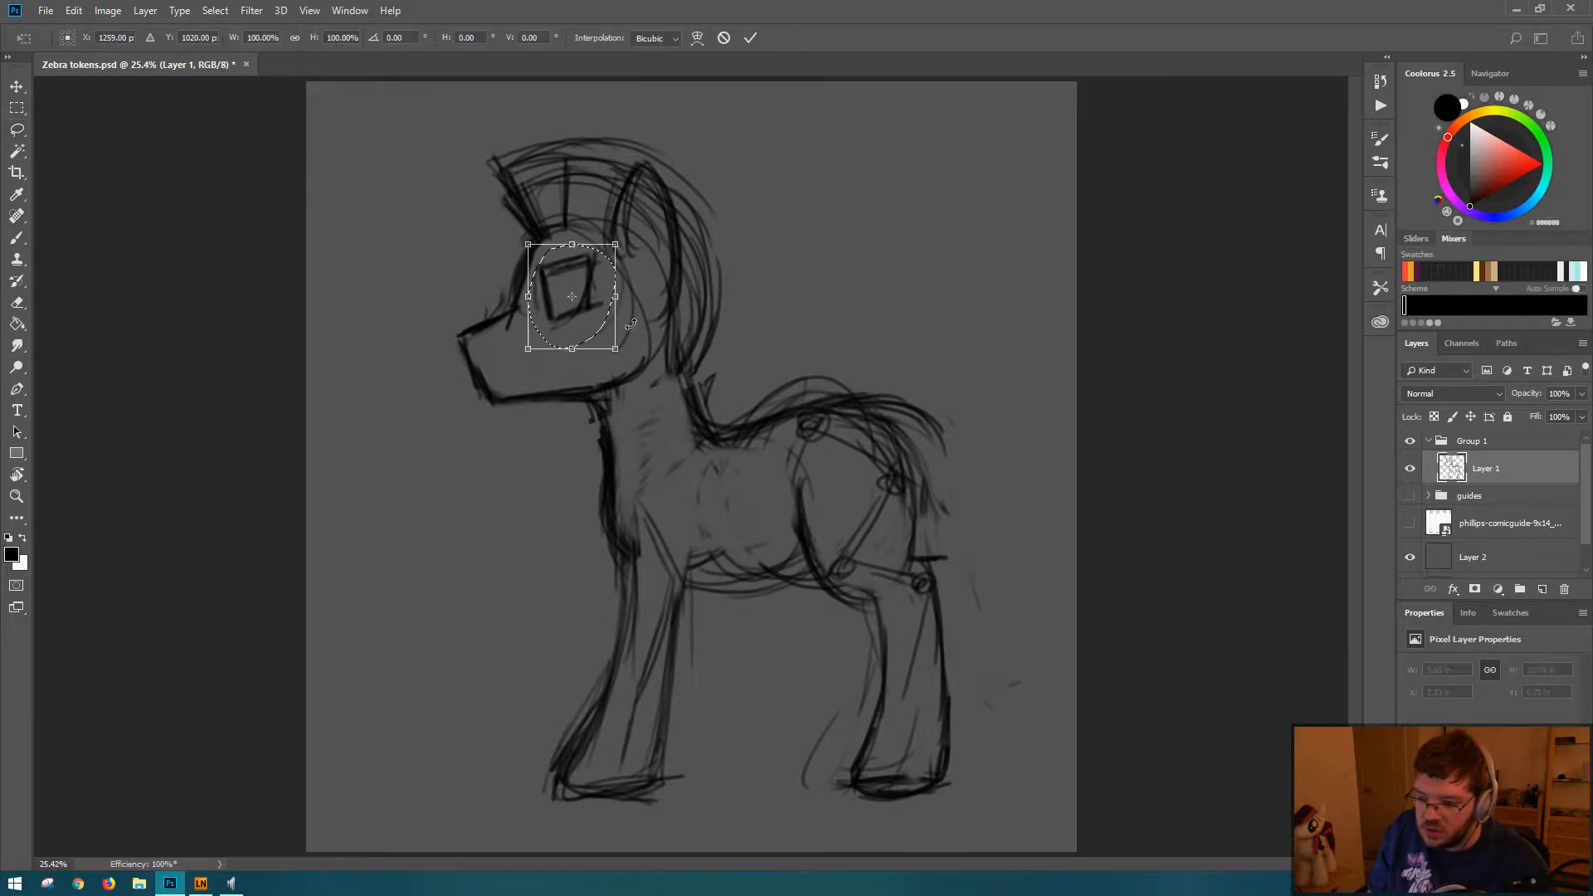
{"action": "left_click_drag", "start_coordinate": [615, 350], "coordinate": [636, 372]}
{"action": "left_click_drag", "start_coordinate": [657, 256], "coordinate": [577, 291]}
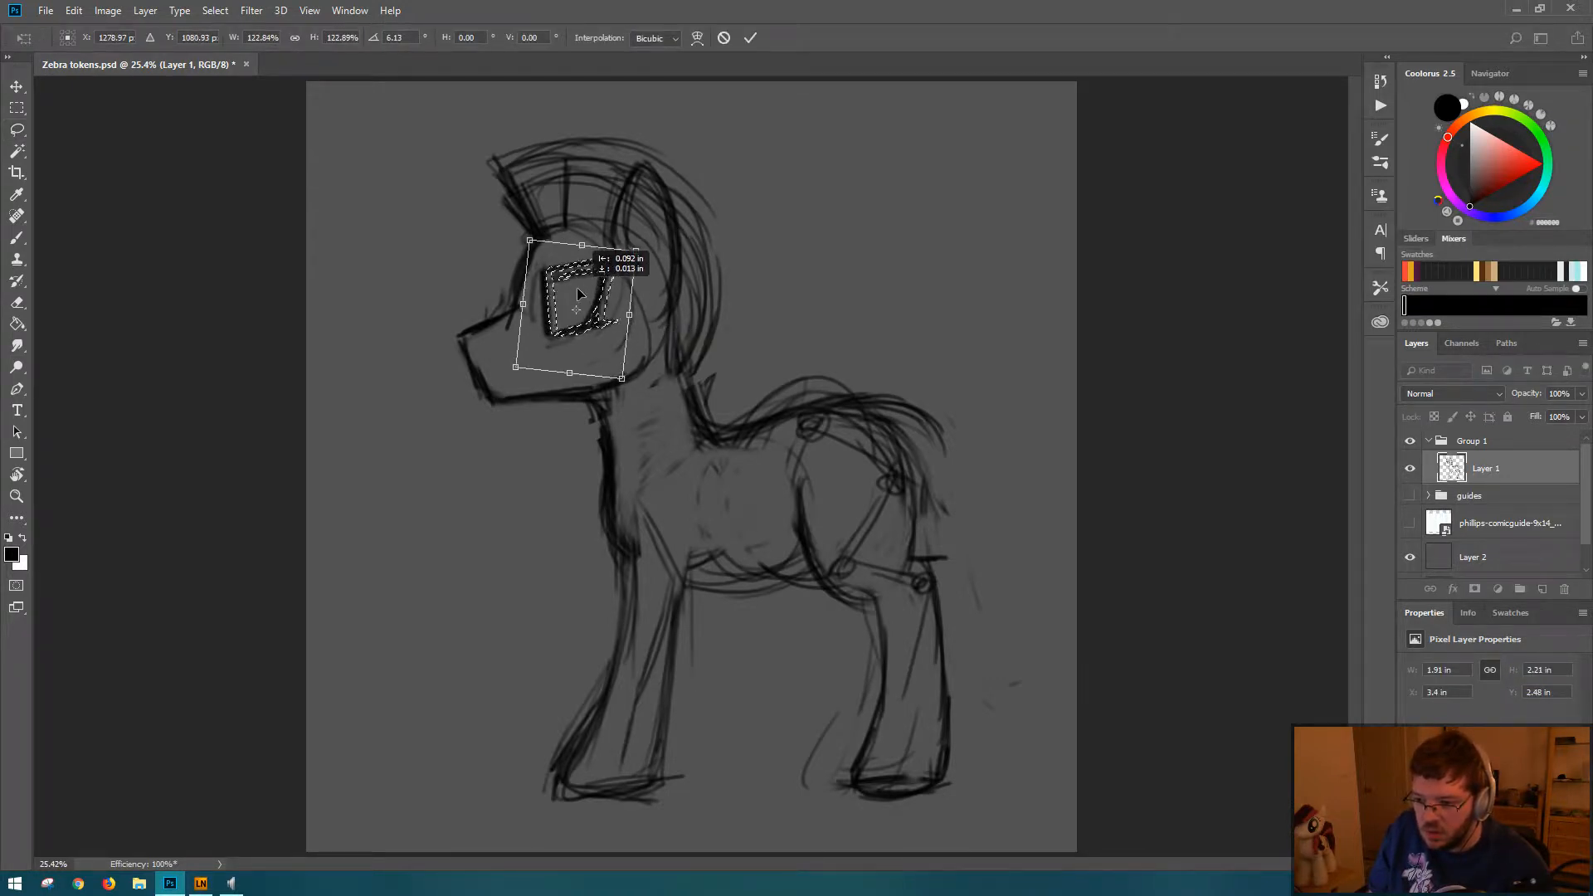
{"action": "key", "text": "Return"}
{"action": "key", "text": "ctrl+d"}
Step: Draw a brow line above the eye and sketch a dark iris inside the outline
{"action": "key", "text": "b"}
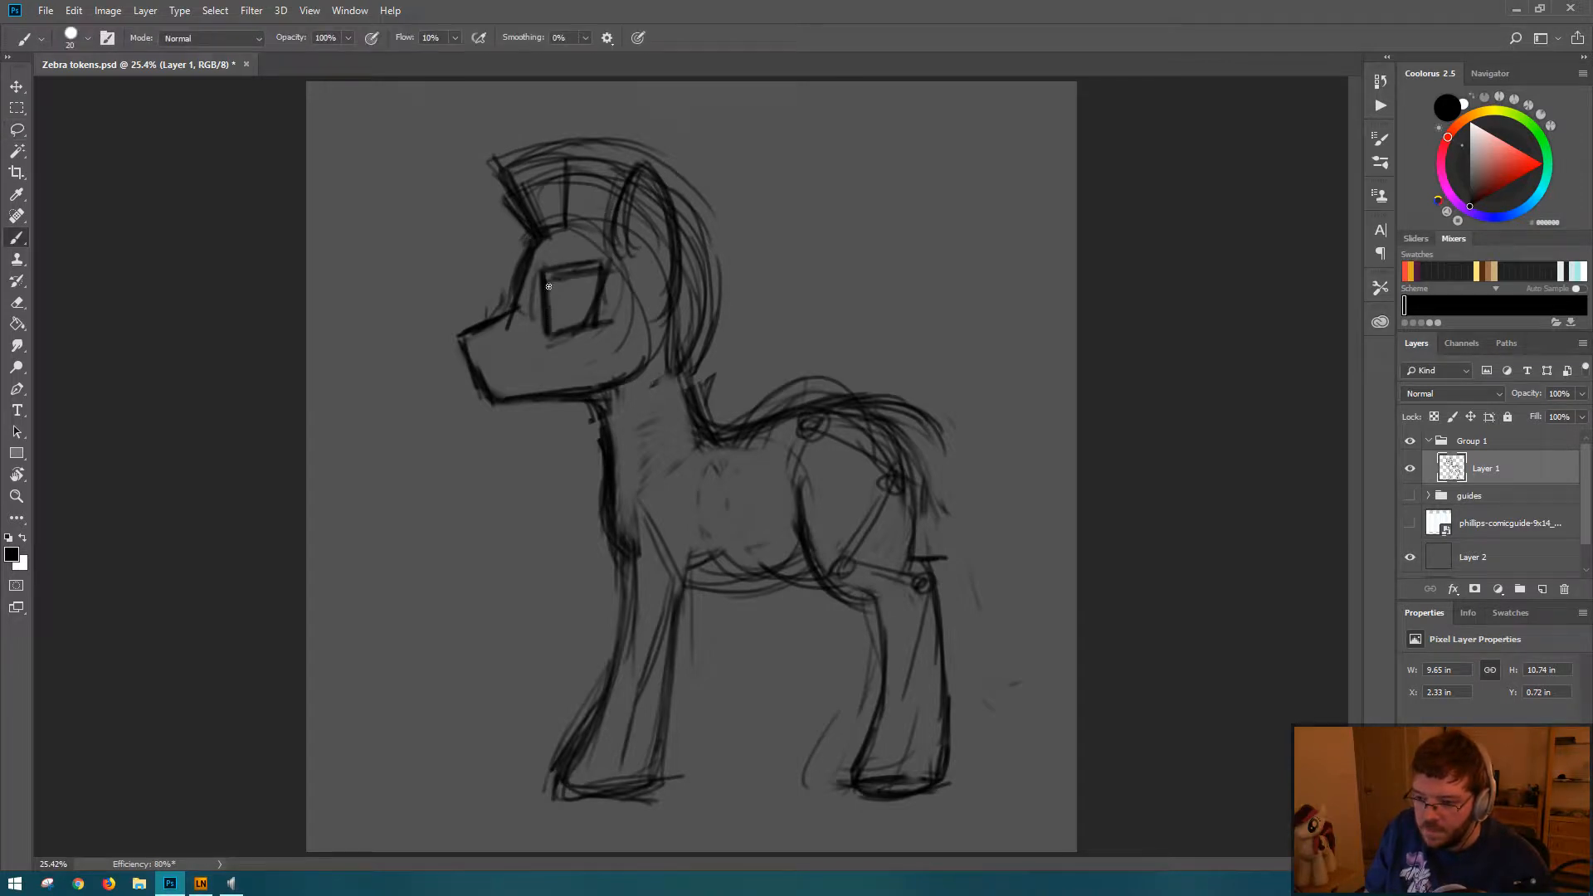
{"action": "left_click_drag", "start_coordinate": [548, 256], "coordinate": [608, 250]}
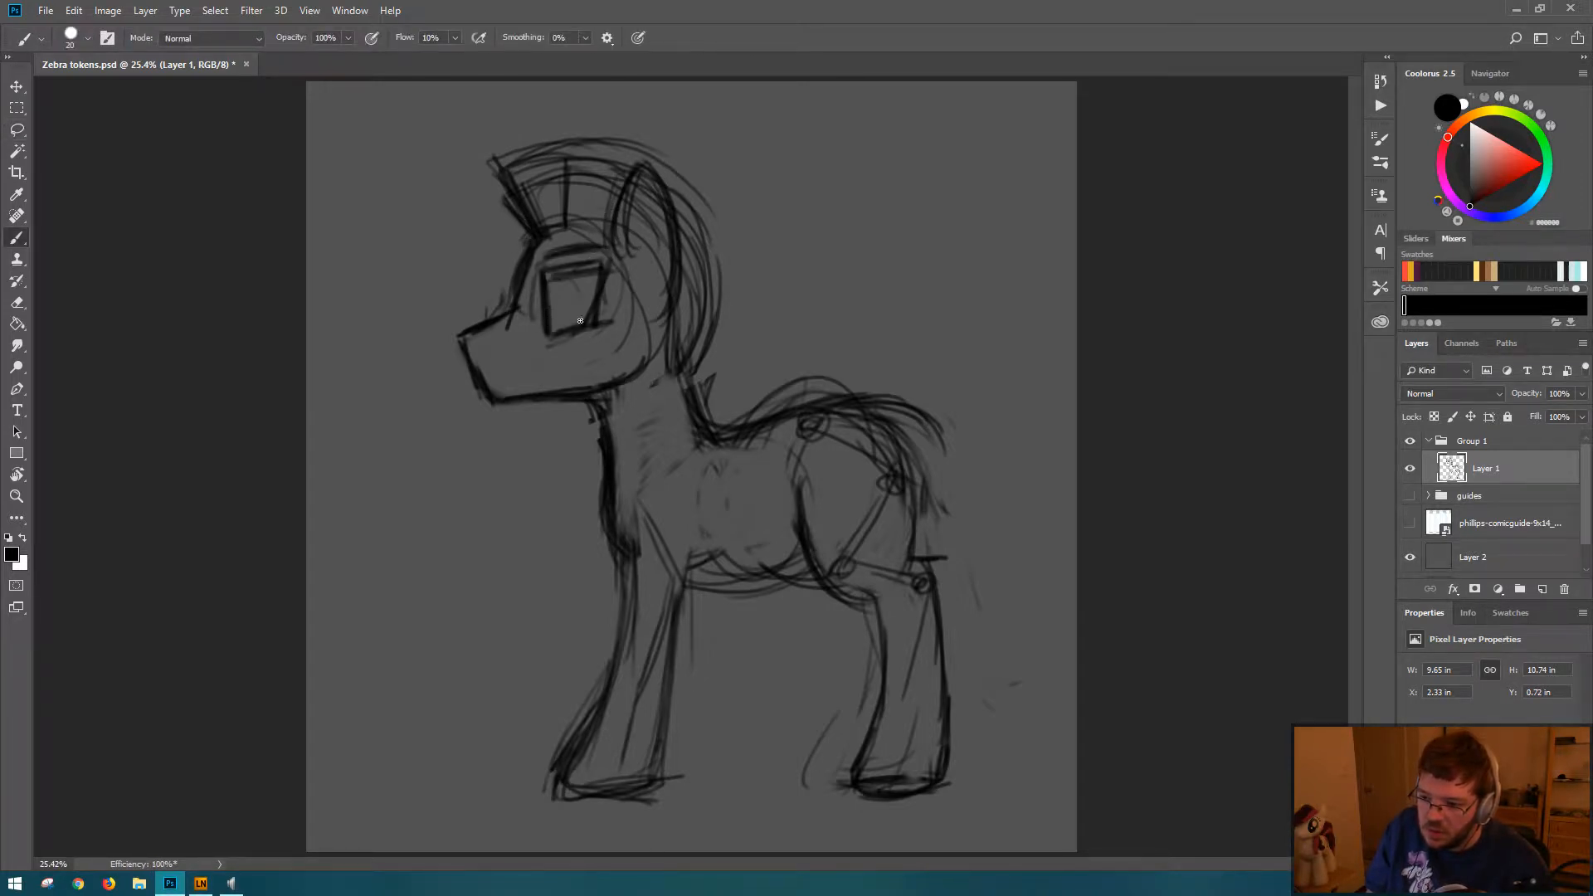
{"action": "mouse_move", "coordinate": [580, 320]}
{"action": "left_mouse_down"}
{"action": "mouse_move", "coordinate": [548, 284]}
{"action": "mouse_move", "coordinate": [577, 325]}
{"action": "left_mouse_up"}
{"action": "mouse_move", "coordinate": [563, 283]}
{"action": "left_mouse_down"}
{"action": "mouse_move", "coordinate": [571, 329]}
{"action": "mouse_move", "coordinate": [558, 304]}
{"action": "left_mouse_up"}
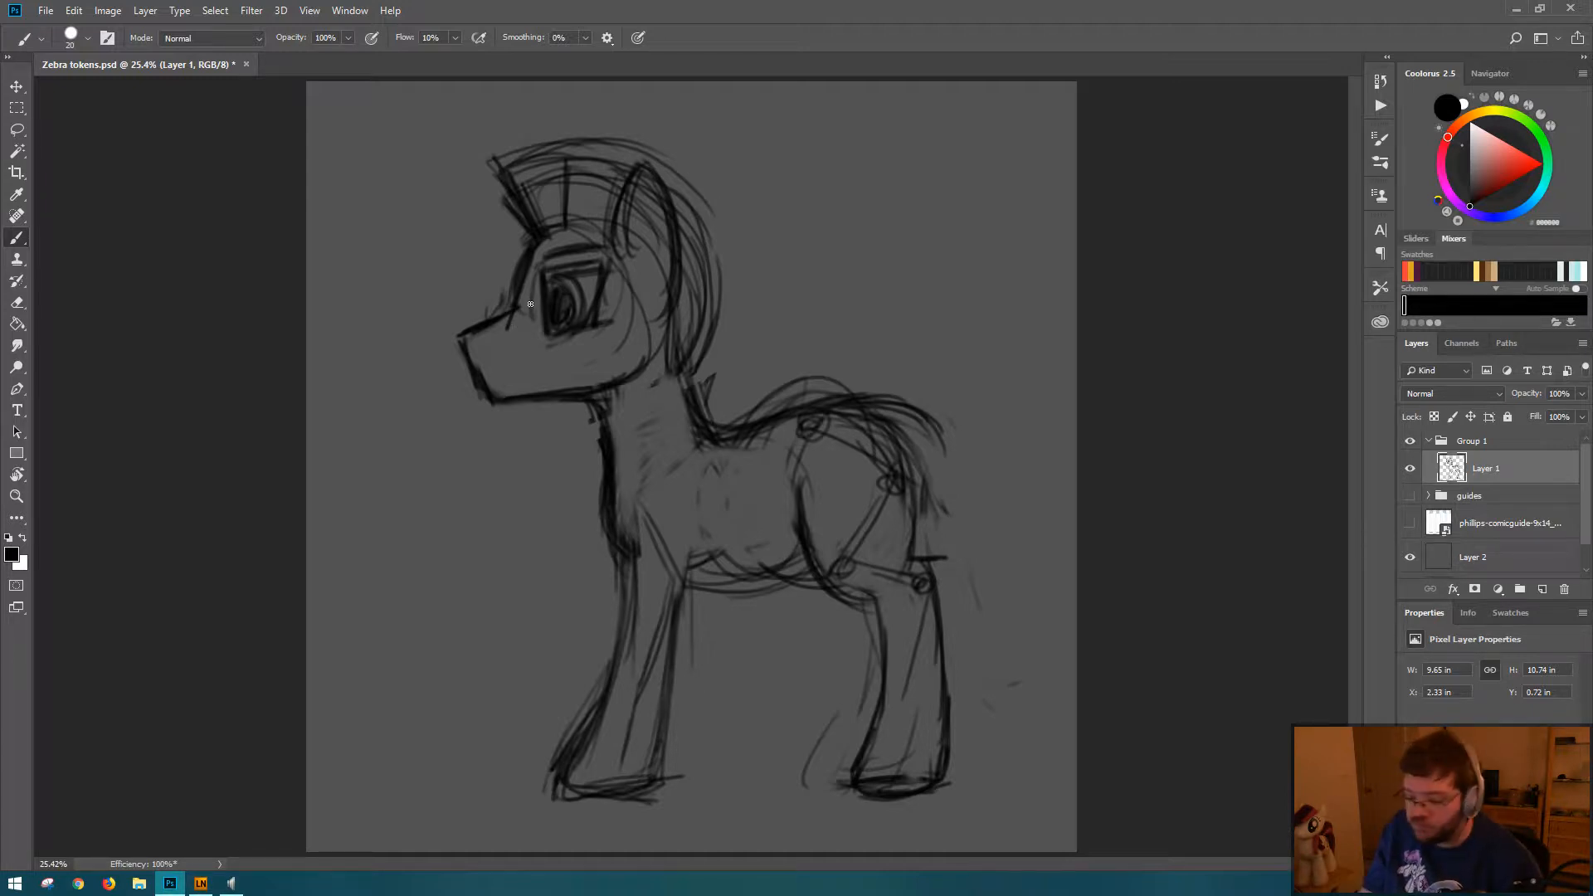
Step: Redraw the eye outline rounder and thicker, erase the old iris, and sketch a new oval iris near the front
{"action": "mouse_move", "coordinate": [536, 287]}
{"action": "left_mouse_down"}
{"action": "mouse_move", "coordinate": [543, 334]}
{"action": "mouse_move", "coordinate": [545, 286]}
{"action": "mouse_move", "coordinate": [544, 336]}
{"action": "mouse_move", "coordinate": [561, 328]}
{"action": "mouse_move", "coordinate": [546, 279]}
{"action": "mouse_move", "coordinate": [569, 336]}
{"action": "mouse_move", "coordinate": [550, 279]}
{"action": "mouse_move", "coordinate": [564, 360]}
{"action": "mouse_move", "coordinate": [547, 280]}
{"action": "mouse_move", "coordinate": [559, 321]}
{"action": "mouse_move", "coordinate": [551, 281]}
{"action": "mouse_move", "coordinate": [570, 277]}
{"action": "mouse_move", "coordinate": [545, 330]}
{"action": "mouse_move", "coordinate": [539, 270]}
{"action": "mouse_move", "coordinate": [560, 319]}
{"action": "mouse_move", "coordinate": [541, 308]}
{"action": "mouse_move", "coordinate": [562, 283]}
{"action": "mouse_move", "coordinate": [540, 302]}
{"action": "mouse_move", "coordinate": [564, 297]}
{"action": "mouse_move", "coordinate": [541, 310]}
{"action": "mouse_move", "coordinate": [561, 304]}
{"action": "mouse_move", "coordinate": [549, 338]}
{"action": "mouse_move", "coordinate": [585, 334]}
{"action": "mouse_move", "coordinate": [543, 271]}
{"action": "mouse_move", "coordinate": [596, 268]}
{"action": "mouse_move", "coordinate": [563, 269]}
{"action": "left_mouse_up"}
{"action": "key", "text": "e"}
{"action": "key", "text": "b"}
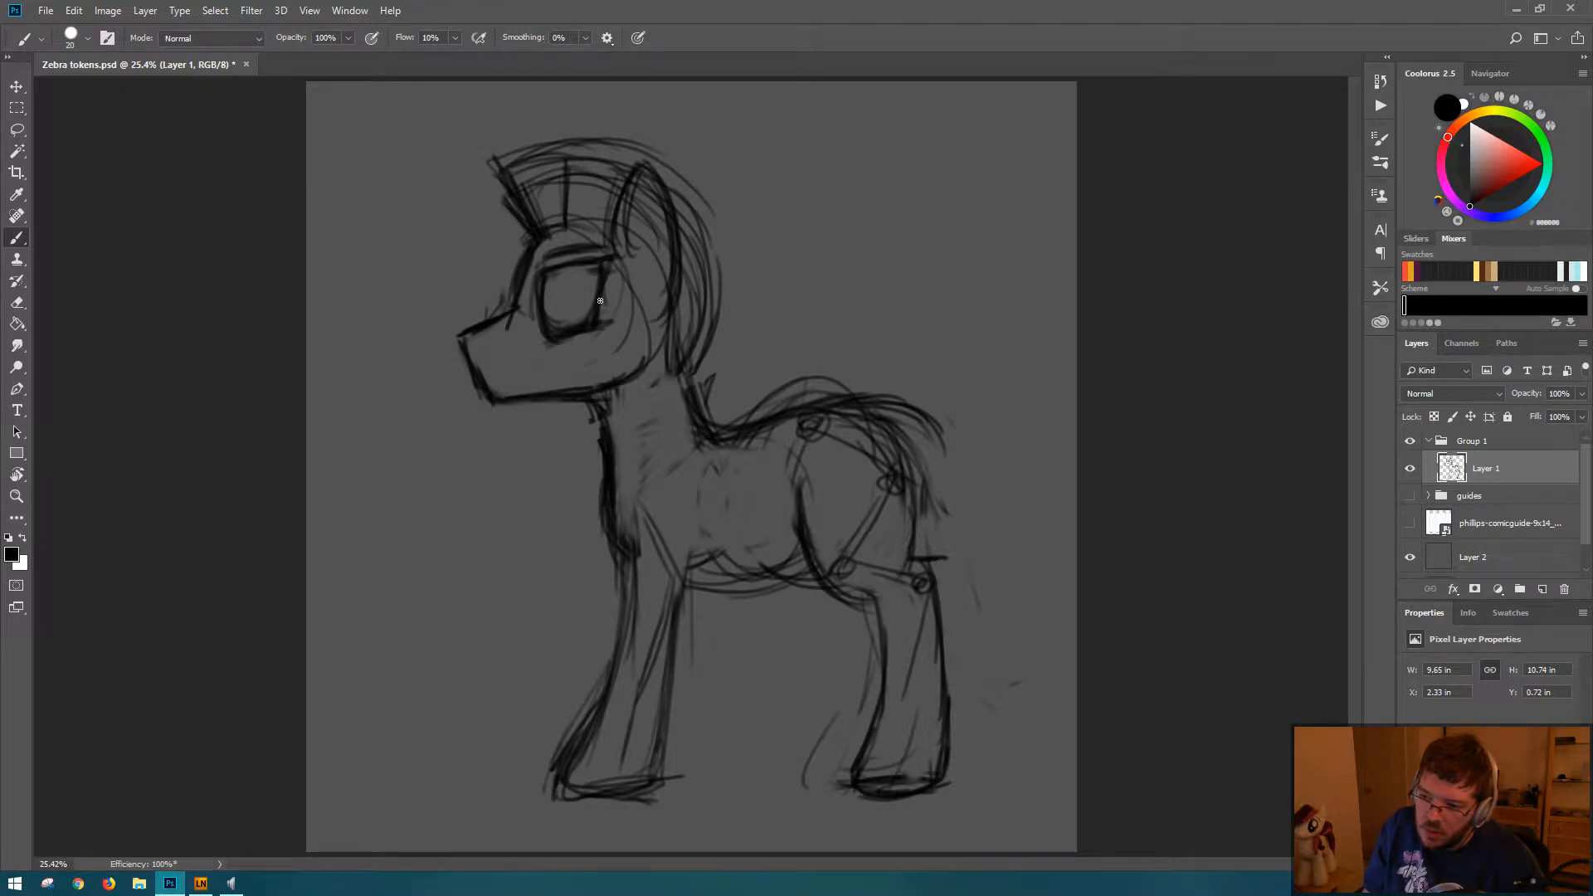
{"action": "key", "text": "e"}
{"action": "mouse_move", "coordinate": [560, 279]}
{"action": "left_mouse_down"}
{"action": "mouse_move", "coordinate": [546, 307]}
{"action": "mouse_move", "coordinate": [578, 320]}
{"action": "mouse_move", "coordinate": [573, 276]}
{"action": "mouse_move", "coordinate": [570, 330]}
{"action": "left_mouse_up"}
{"action": "key", "text": "b"}
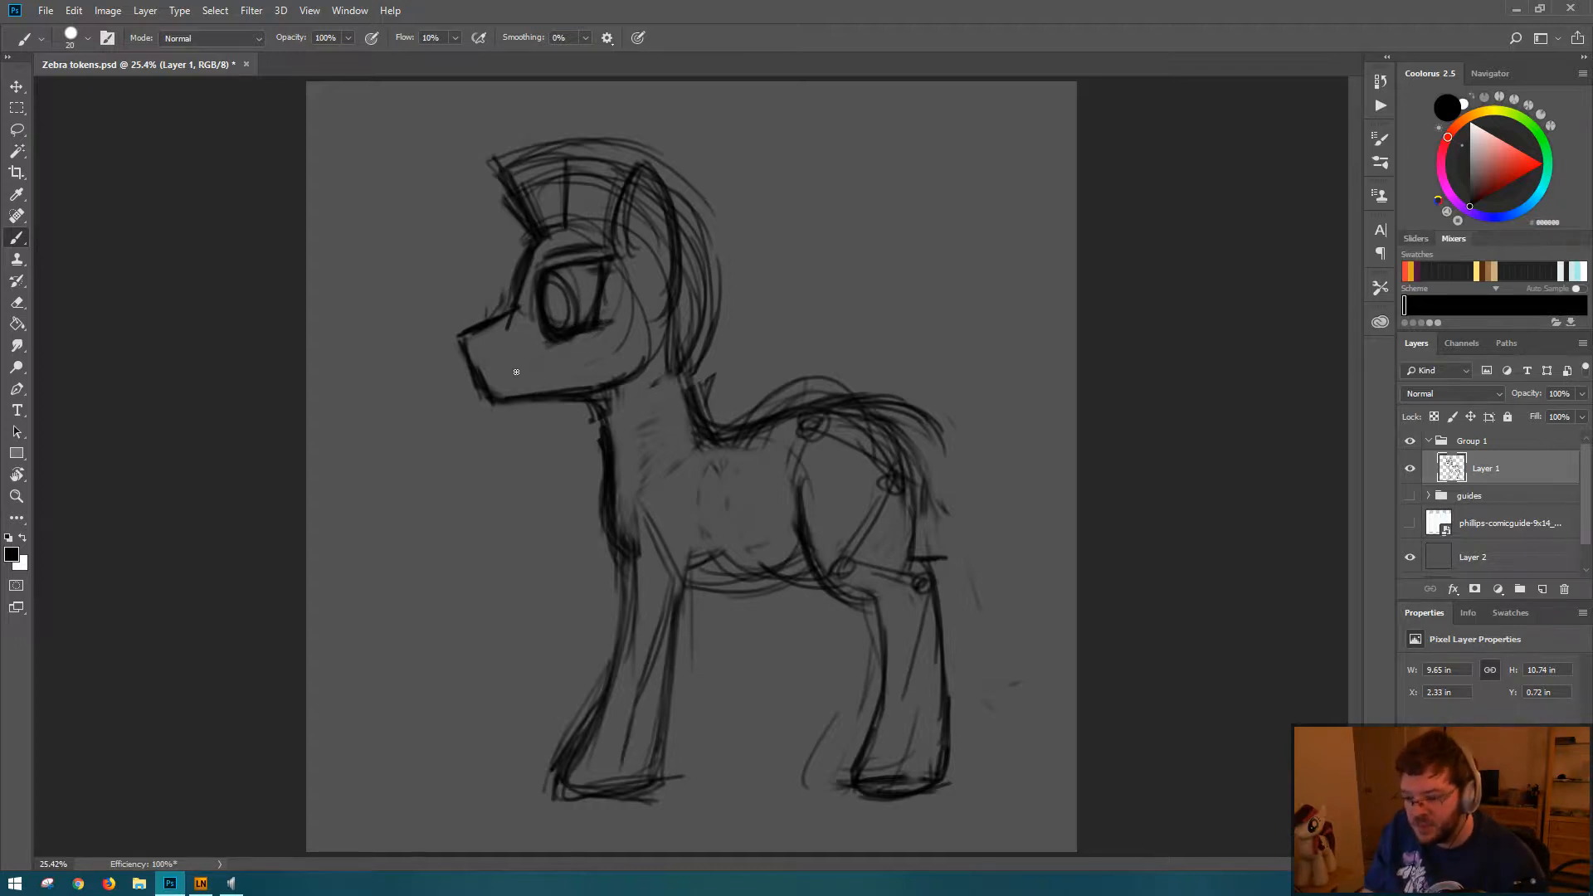
{"action": "key", "text": "m"}
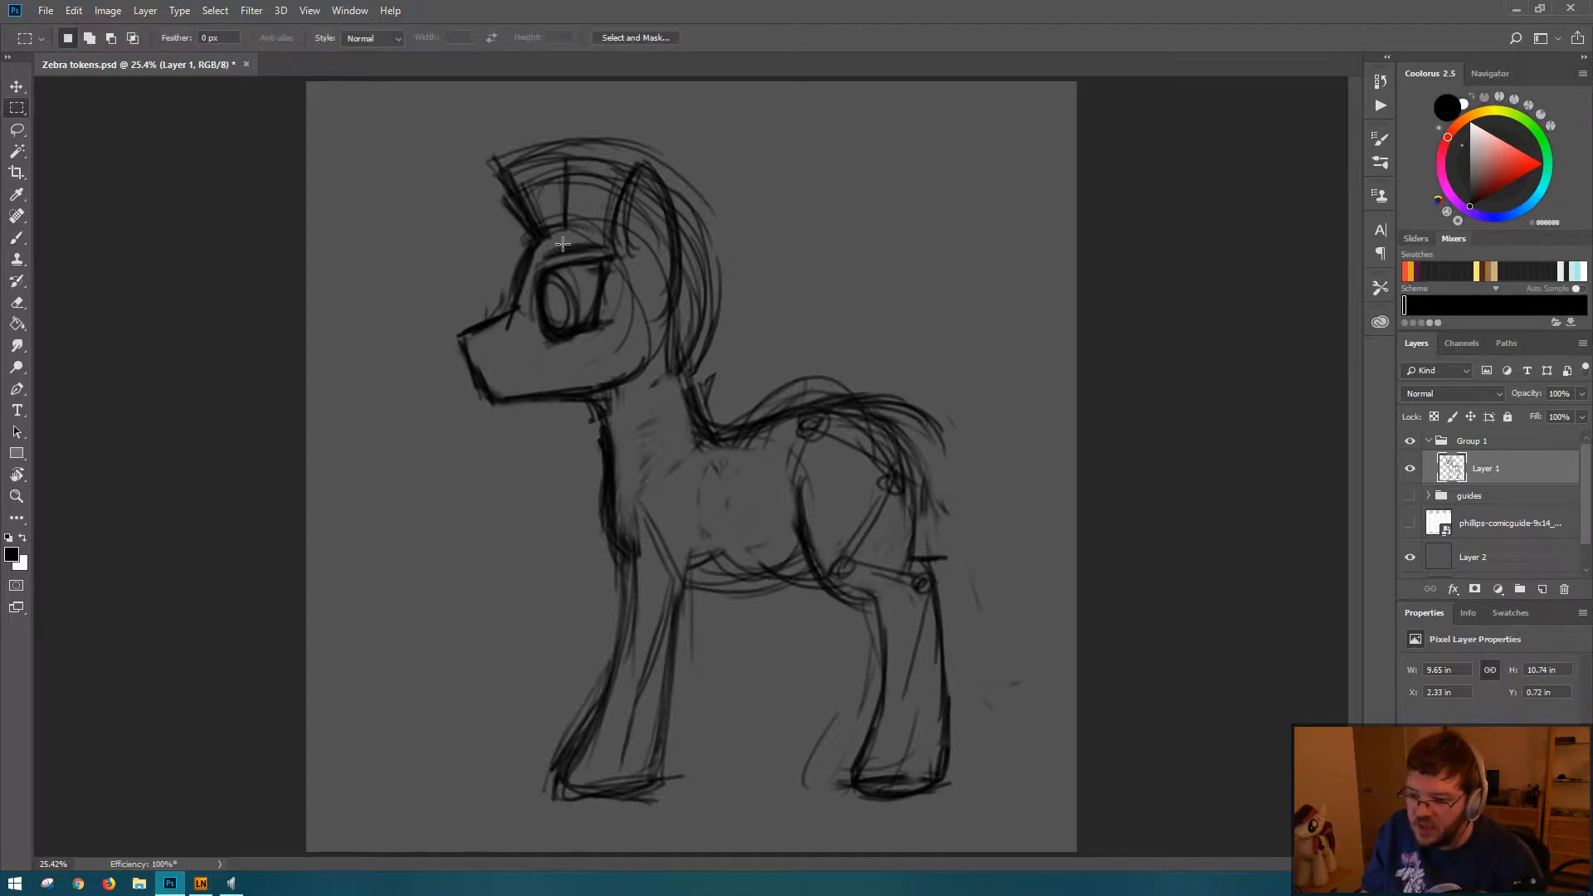
{"action": "left_click_drag", "start_coordinate": [556, 241], "coordinate": [527, 317]}
{"action": "key", "text": "b"}
{"action": "key", "text": "ctrl+d"}
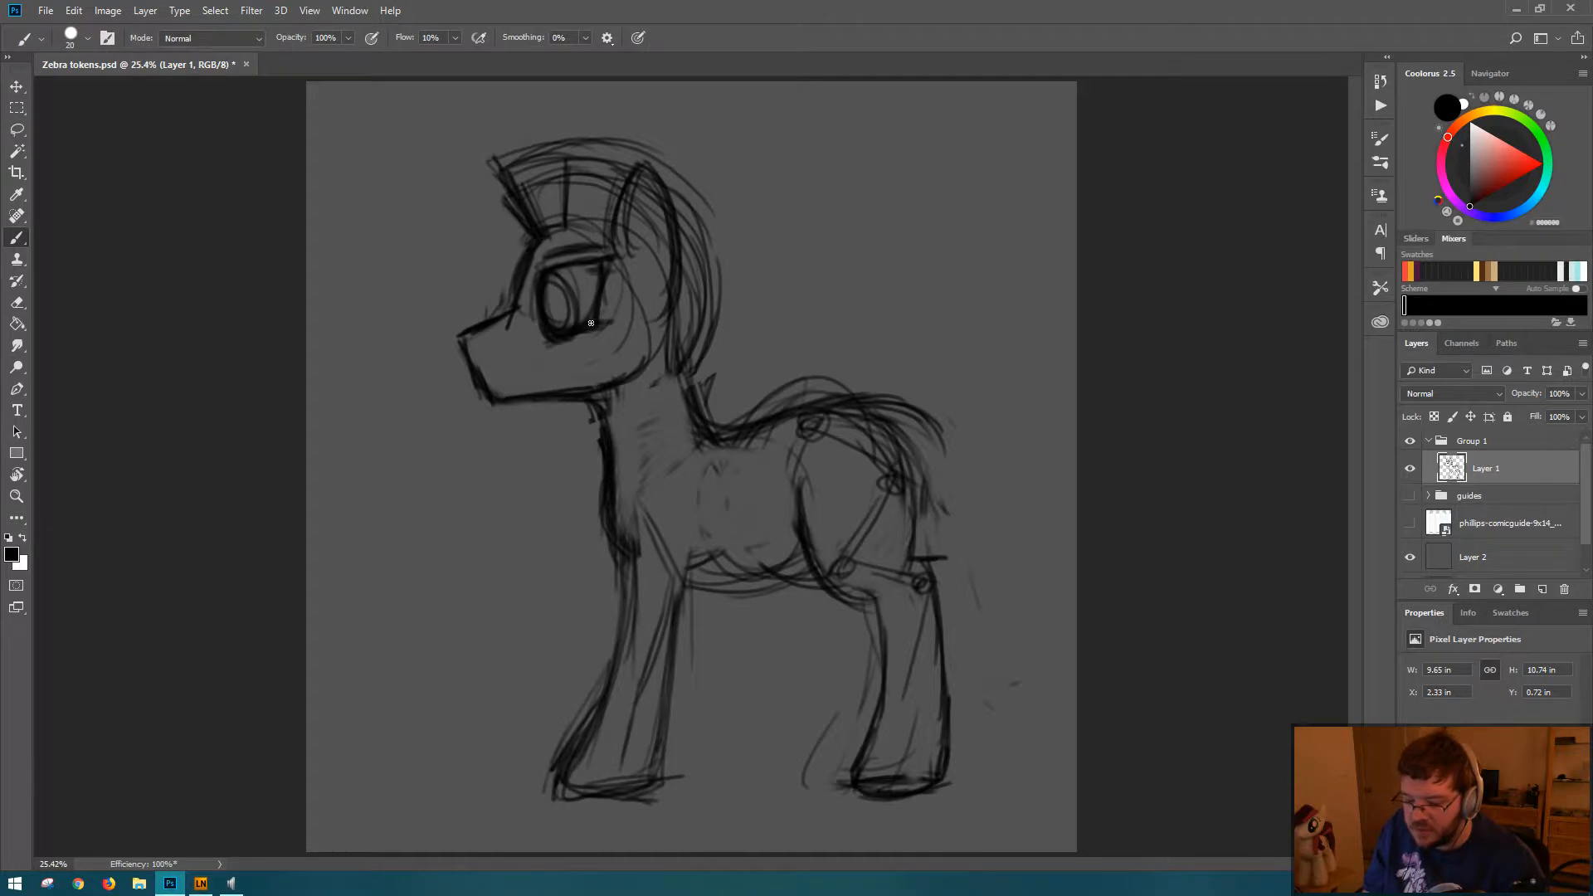
Step: Lasso the eye and brow, remove them from the sketch layer, and paste them in place on a new layer
{"action": "key", "text": "l"}
{"action": "mouse_move", "coordinate": [553, 241]}
{"action": "left_mouse_down"}
{"action": "mouse_move", "coordinate": [554, 364]}
{"action": "mouse_move", "coordinate": [619, 332]}
{"action": "mouse_move", "coordinate": [632, 274]}
{"action": "mouse_move", "coordinate": [594, 232]}
{"action": "mouse_move", "coordinate": [557, 236]}
{"action": "left_mouse_up"}
{"action": "key", "text": "b"}
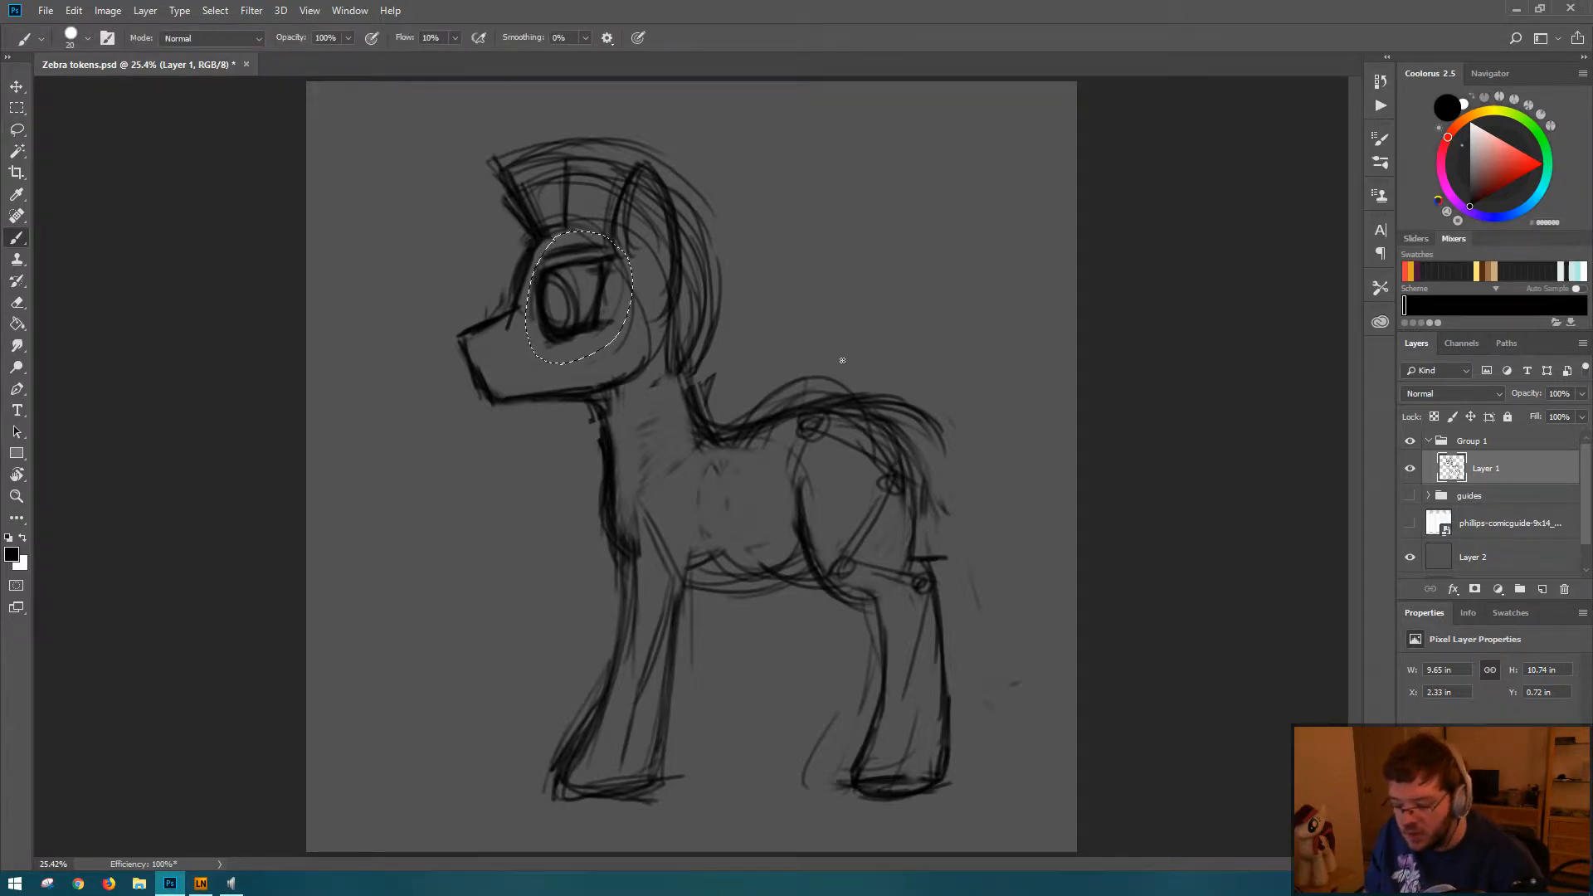
{"action": "key", "text": "Delete"}
{"action": "key", "text": "ctrl+d"}
{"action": "key", "text": "ctrl+v"}
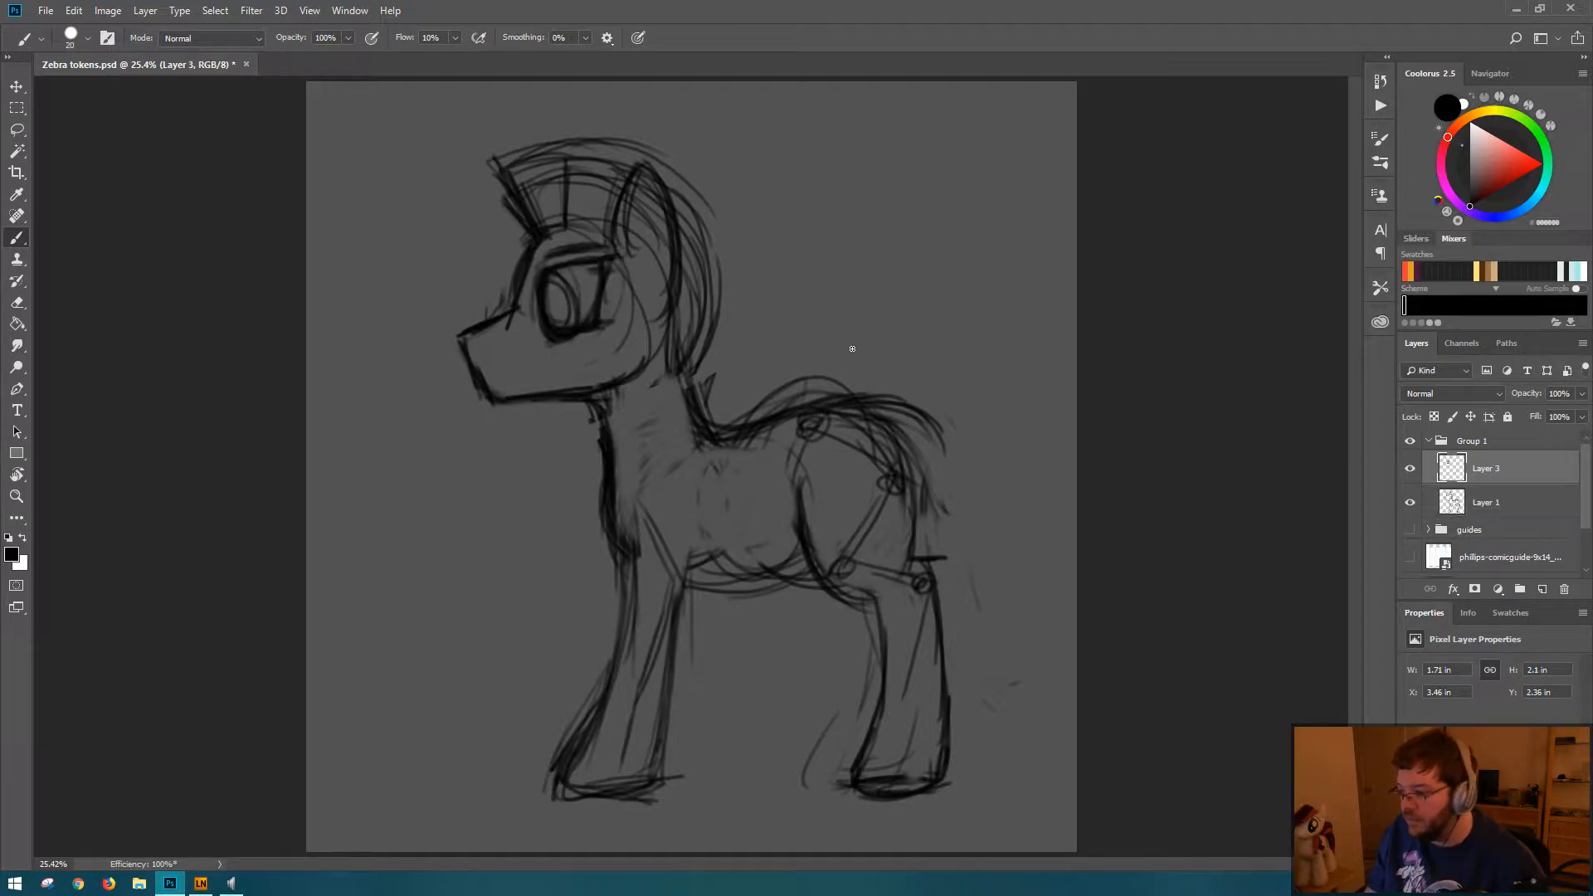
Step: Try enlarging the eye and brow to about 106.5%
{"action": "key", "text": "ctrl+t"}
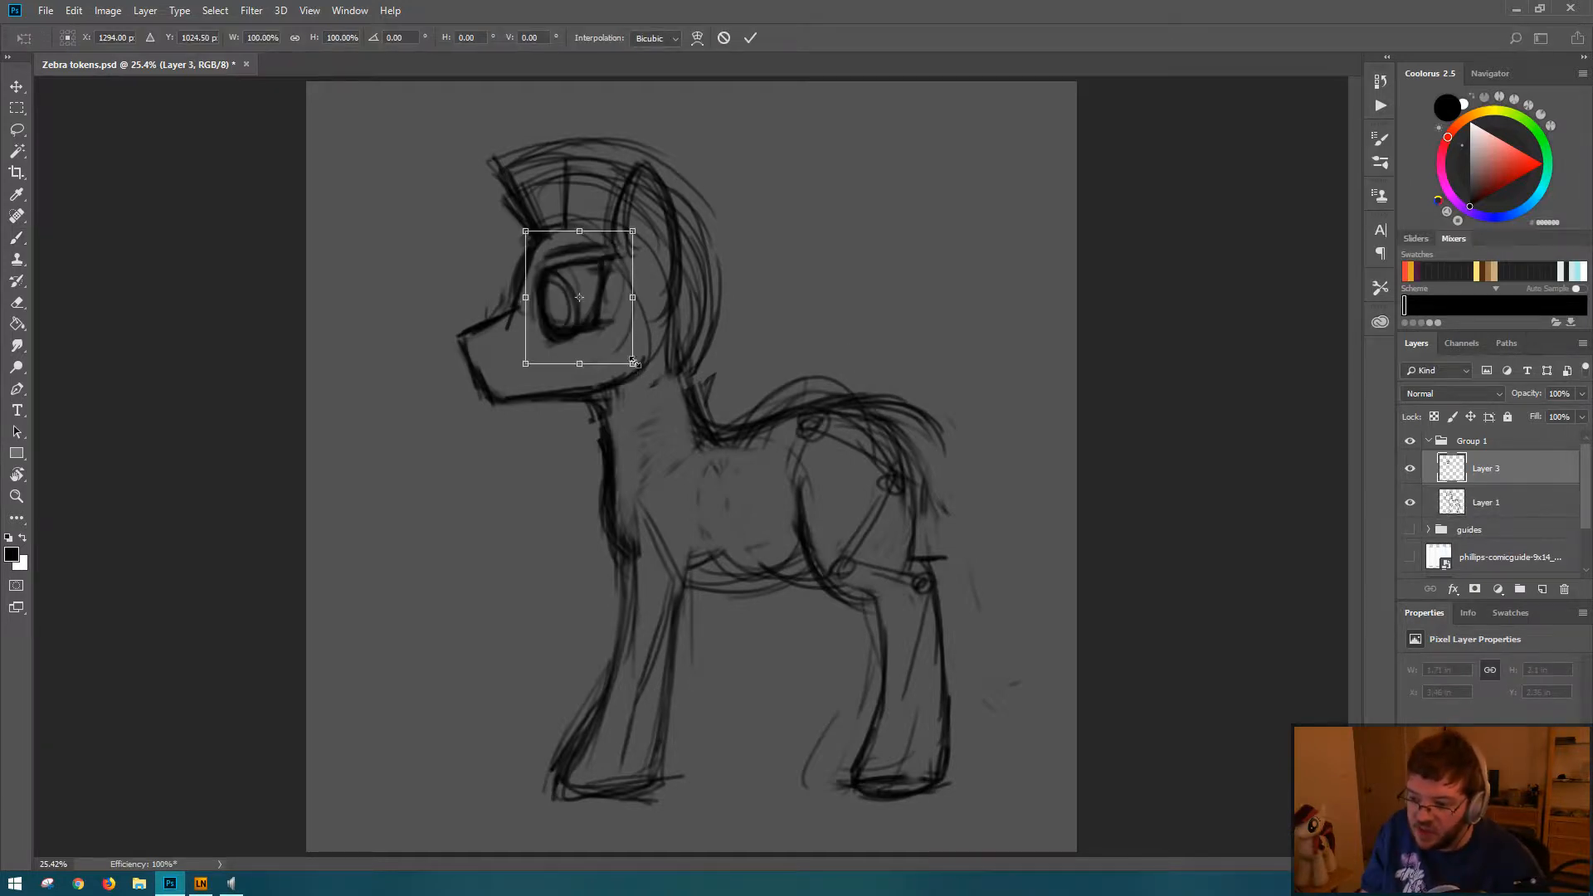
{"action": "mouse_move", "coordinate": [634, 366]}
{"action": "left_mouse_down"}
{"action": "mouse_move", "coordinate": [655, 375]}
{"action": "mouse_move", "coordinate": [639, 372]}
{"action": "left_mouse_up"}
{"action": "key", "text": "Return"}
{"action": "key", "text": "b"}
{"action": "key", "text": "ctrl+t"}
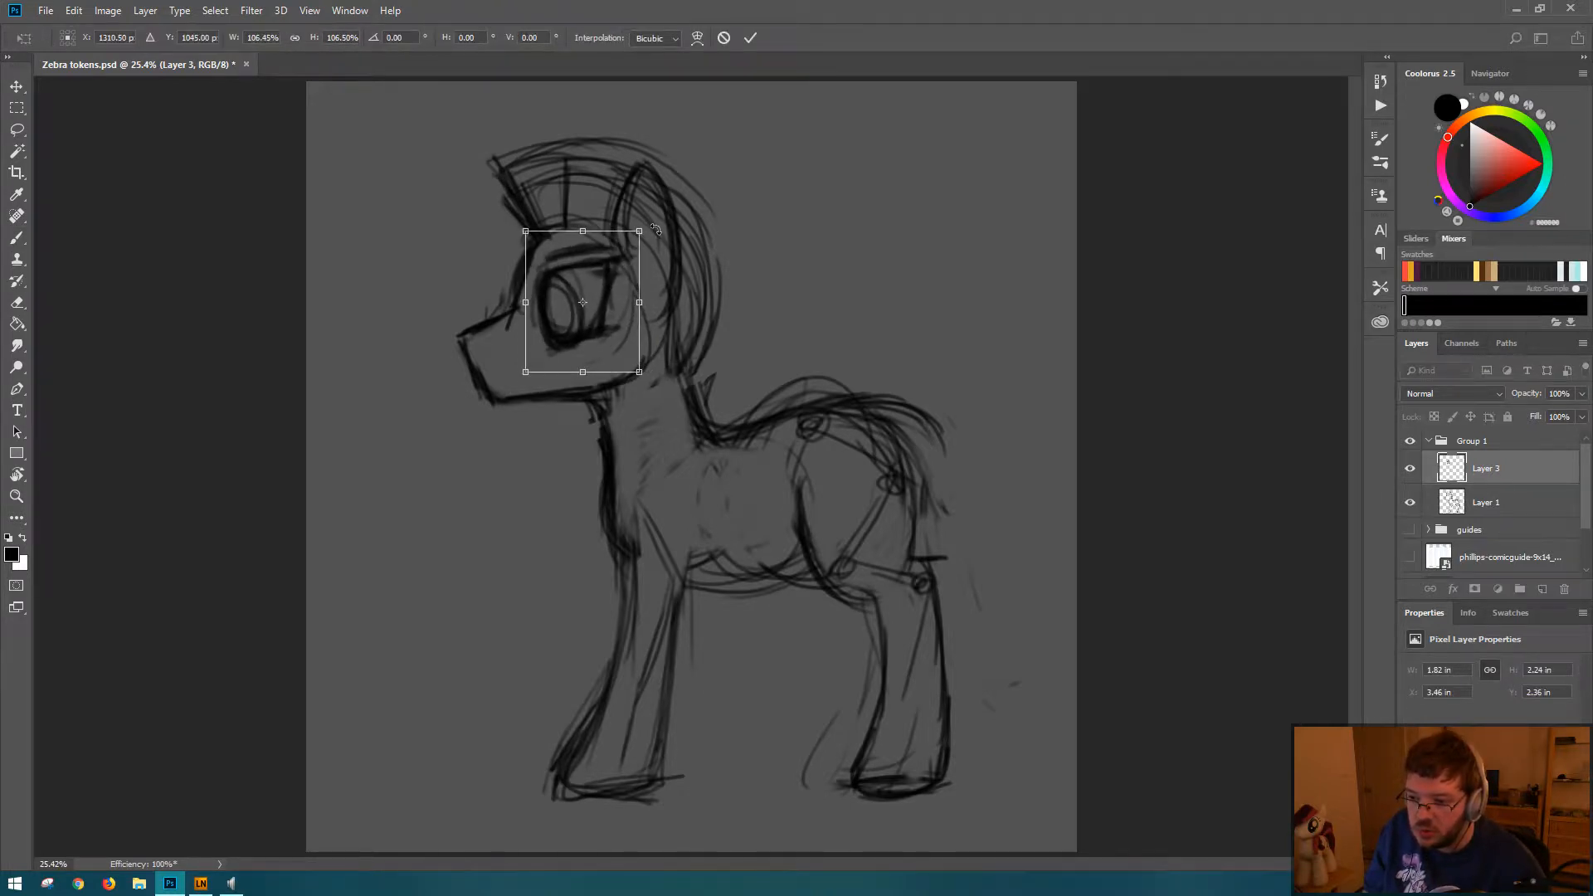
{"action": "left_click_drag", "start_coordinate": [654, 230], "coordinate": [660, 237]}
{"action": "key", "text": "Escape"}
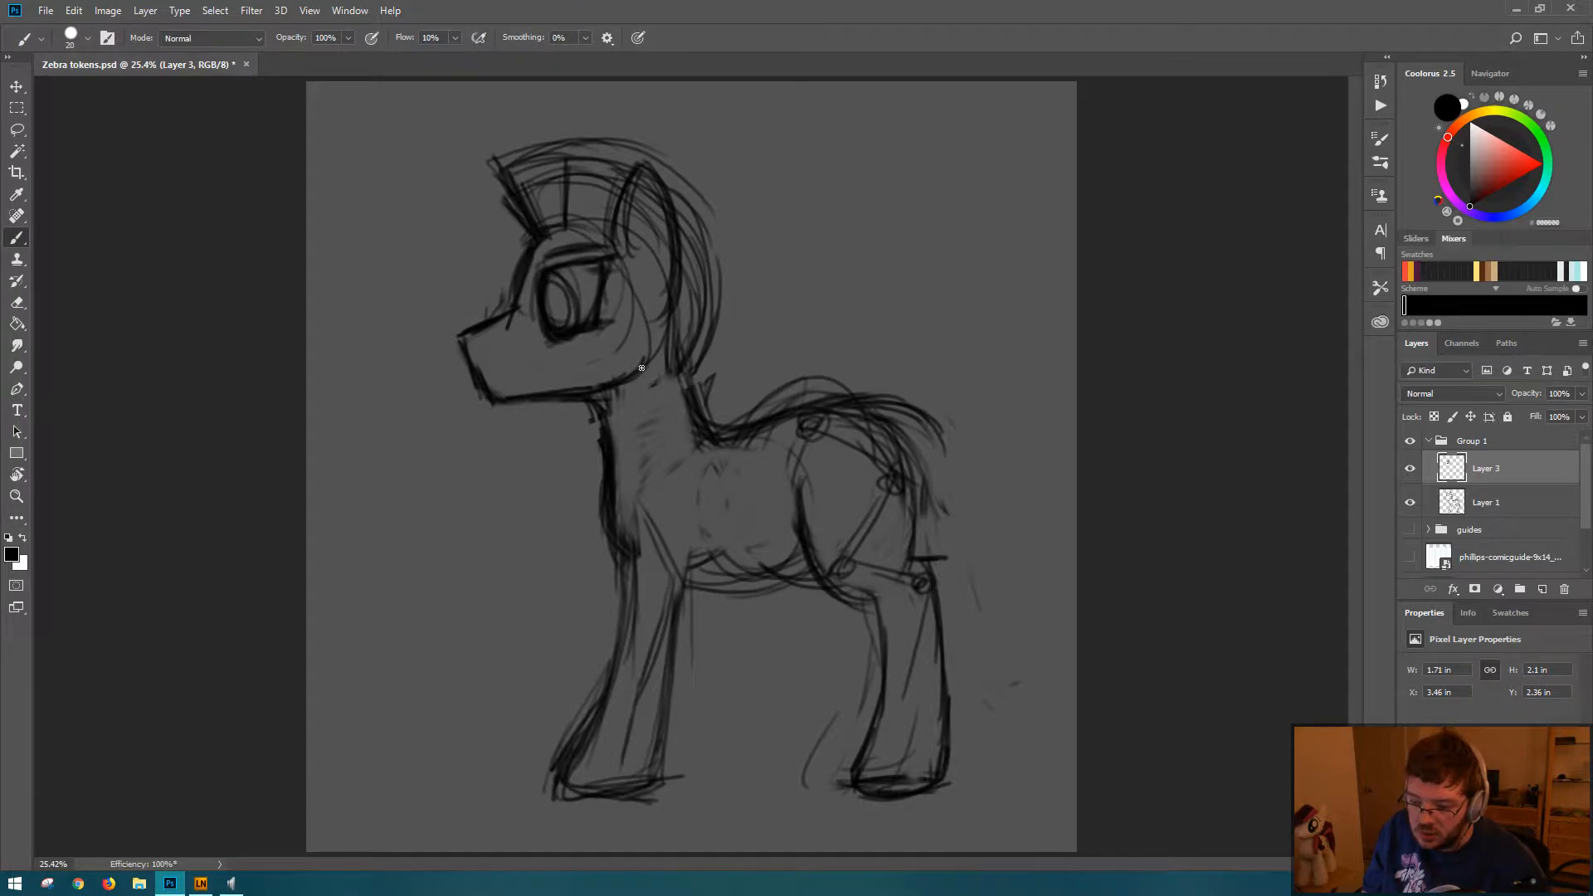
Step: Scale the eye and brow down to about 1.61 by 1.97 in
{"action": "key", "text": "ctrl+t"}
{"action": "left_click_drag", "start_coordinate": [633, 364], "coordinate": [627, 356]}
{"action": "mouse_move", "coordinate": [629, 229]}
{"action": "left_mouse_down"}
{"action": "mouse_move", "coordinate": [634, 193]}
{"action": "mouse_move", "coordinate": [628, 238]}
{"action": "left_mouse_up"}
{"action": "key", "text": "Return"}
{"action": "key", "text": "b"}
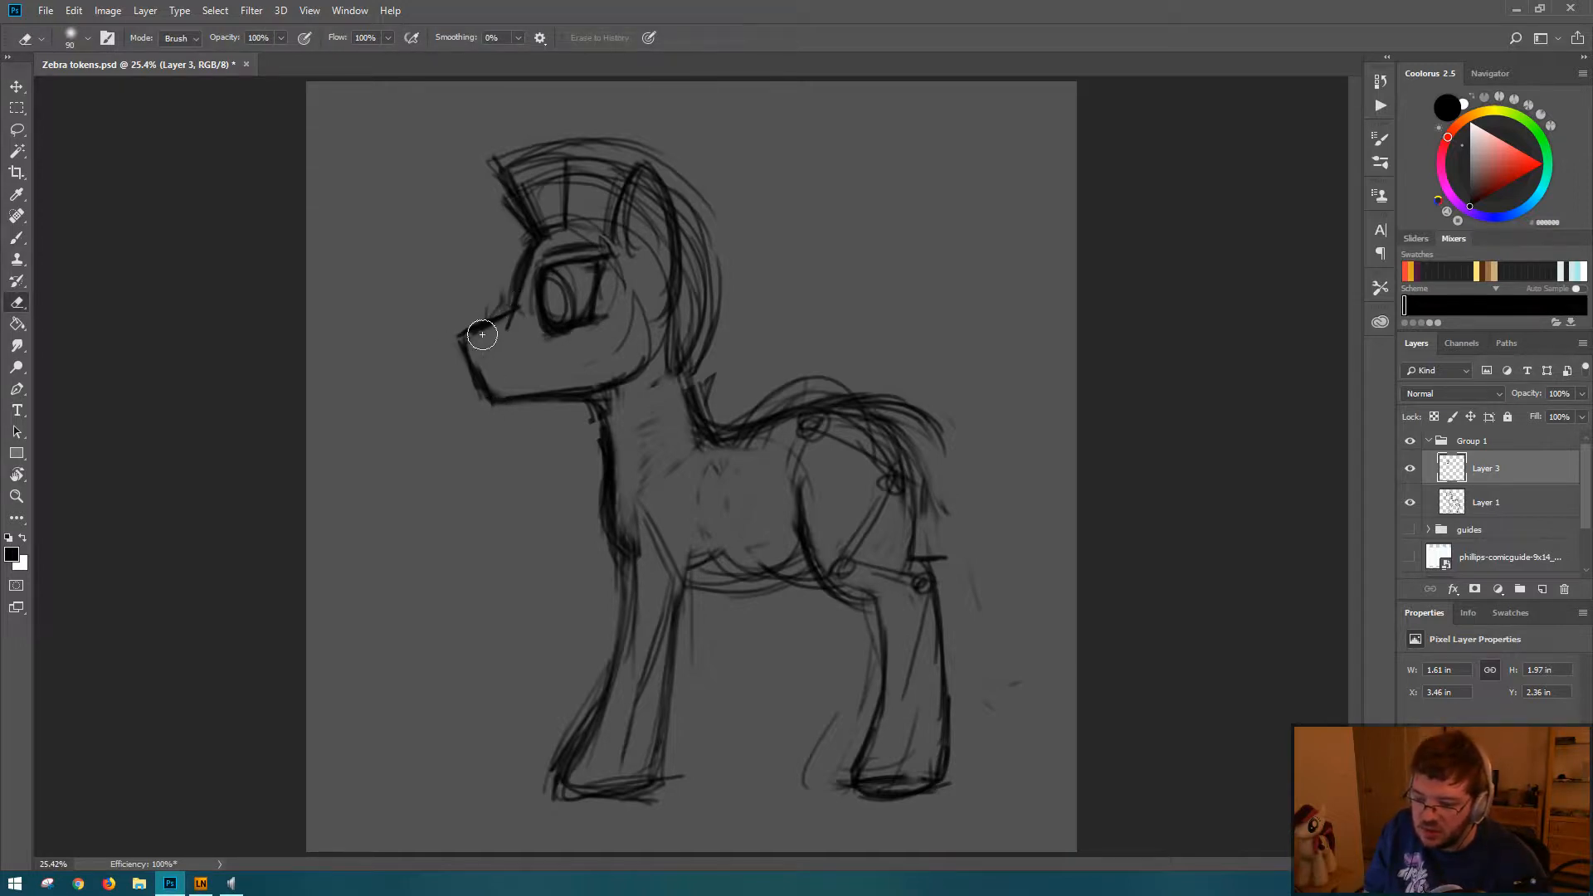
Step: On the Layer 1 sketch, erase the front of the zebra's muzzle and redraw its bridge, nose and jaw lines
{"action": "left_click", "coordinate": [1485, 502]}
{"action": "key", "text": "e"}
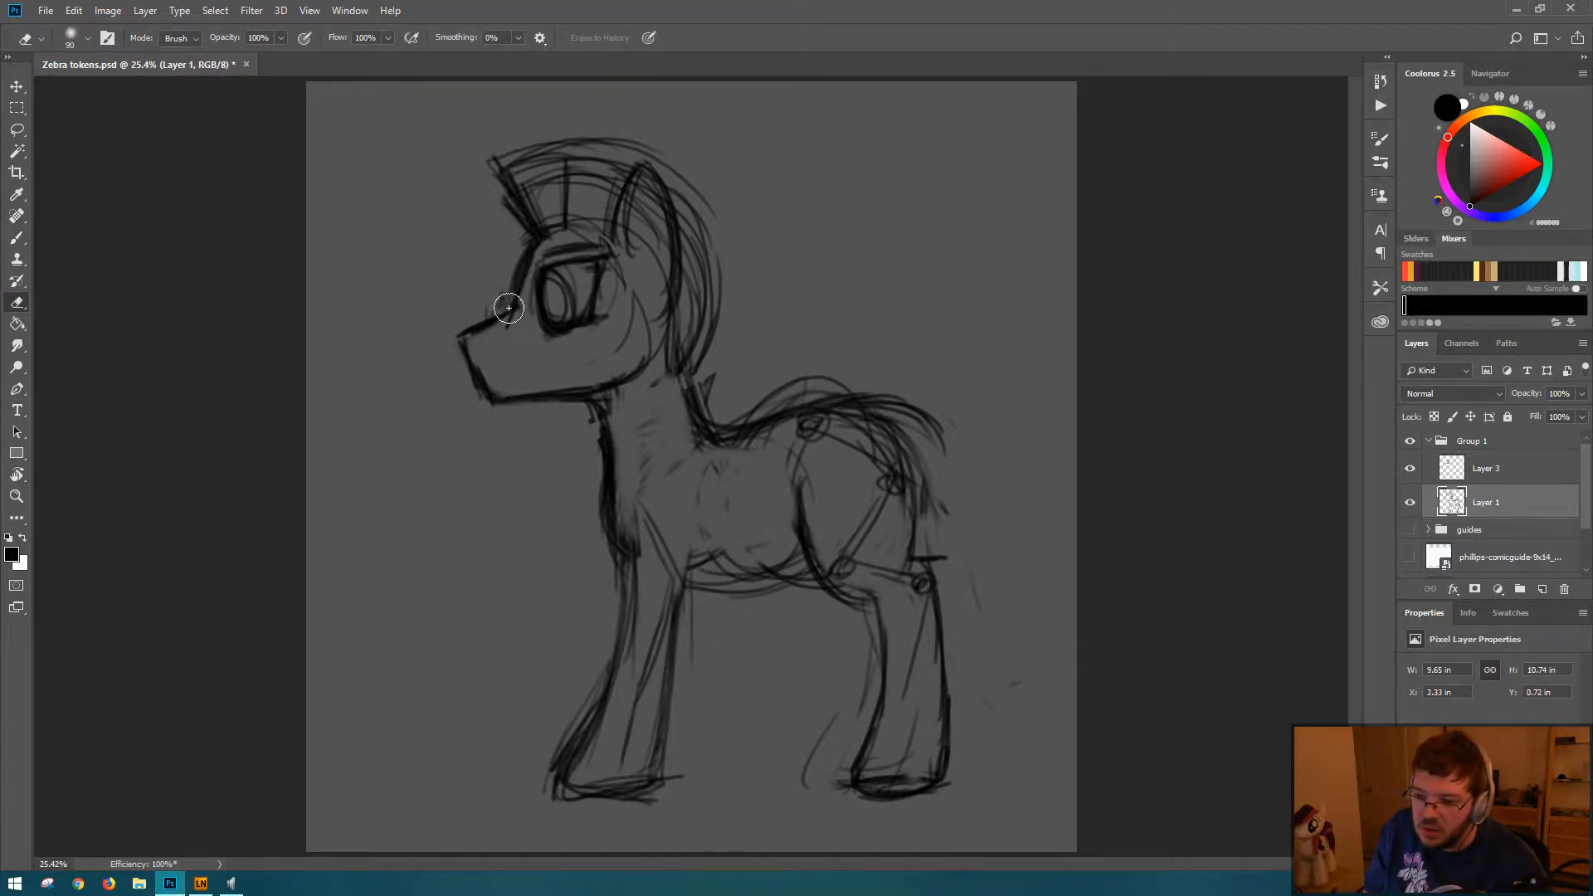
{"action": "mouse_move", "coordinate": [507, 311]}
{"action": "left_mouse_down"}
{"action": "mouse_move", "coordinate": [447, 343]}
{"action": "mouse_move", "coordinate": [473, 381]}
{"action": "mouse_move", "coordinate": [470, 418]}
{"action": "left_mouse_up"}
{"action": "key", "text": "b"}
{"action": "mouse_move", "coordinate": [515, 313]}
{"action": "left_mouse_down"}
{"action": "mouse_move", "coordinate": [472, 328]}
{"action": "mouse_move", "coordinate": [500, 318]}
{"action": "mouse_move", "coordinate": [480, 324]}
{"action": "mouse_move", "coordinate": [495, 384]}
{"action": "mouse_move", "coordinate": [483, 371]}
{"action": "mouse_move", "coordinate": [481, 353]}
{"action": "mouse_move", "coordinate": [508, 392]}
{"action": "mouse_move", "coordinate": [490, 396]}
{"action": "mouse_move", "coordinate": [592, 386]}
{"action": "left_mouse_up"}
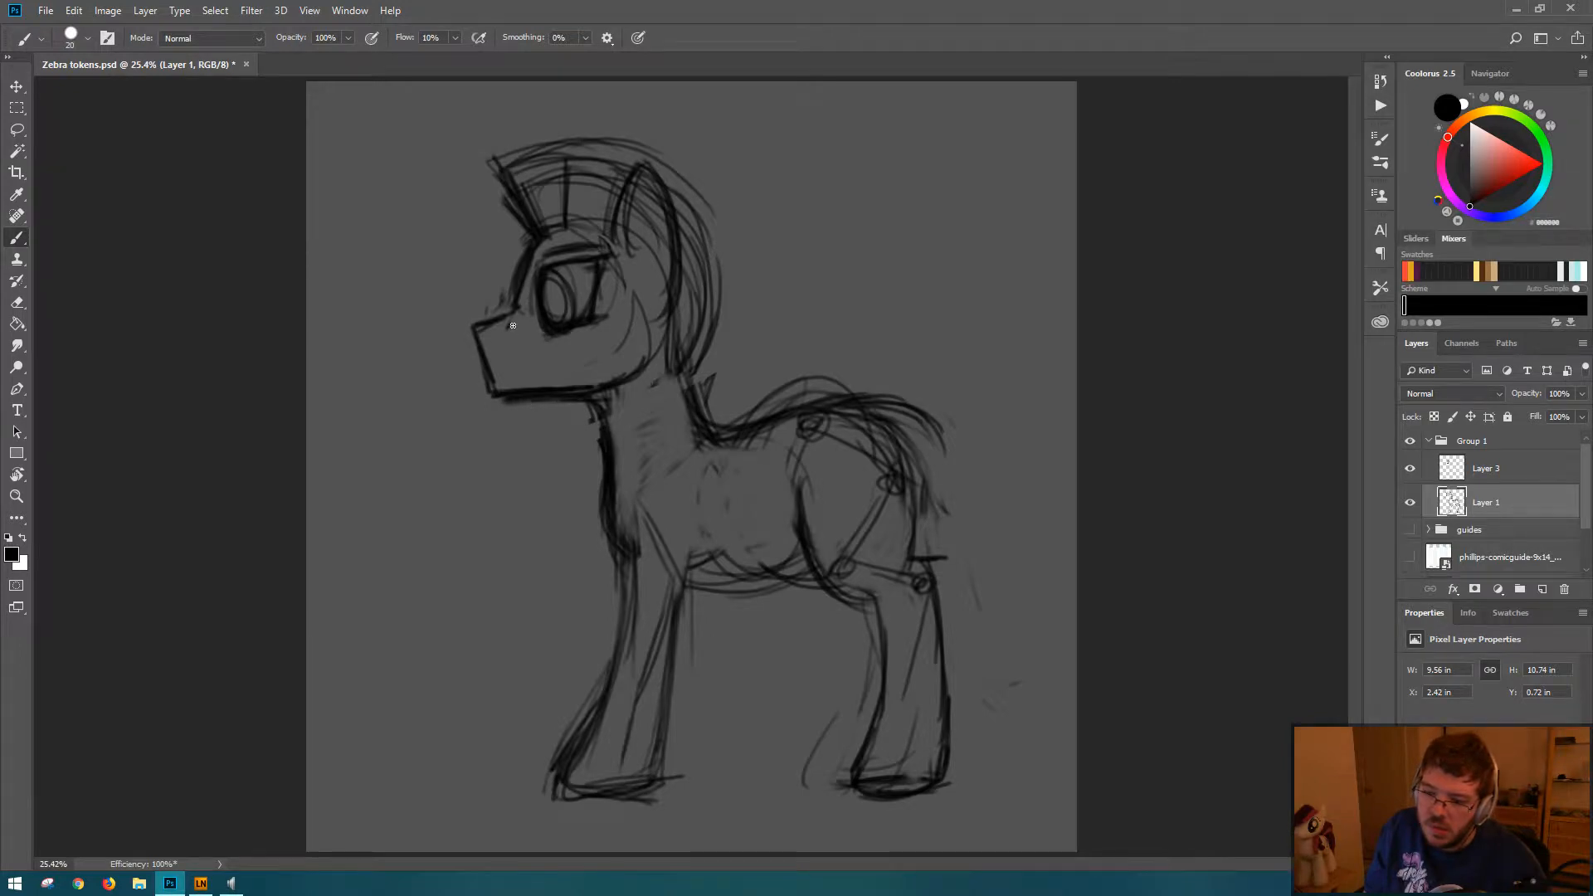
{"action": "mouse_move", "coordinate": [479, 329]}
{"action": "left_mouse_down"}
{"action": "mouse_move", "coordinate": [488, 402]}
{"action": "mouse_move", "coordinate": [595, 387]}
{"action": "mouse_move", "coordinate": [479, 339]}
{"action": "mouse_move", "coordinate": [500, 398]}
{"action": "left_mouse_up"}
Step: Soften the chin corner of the muzzle and rework the rear jaw curve, erasing the stray cheek lines
{"action": "key", "text": "e"}
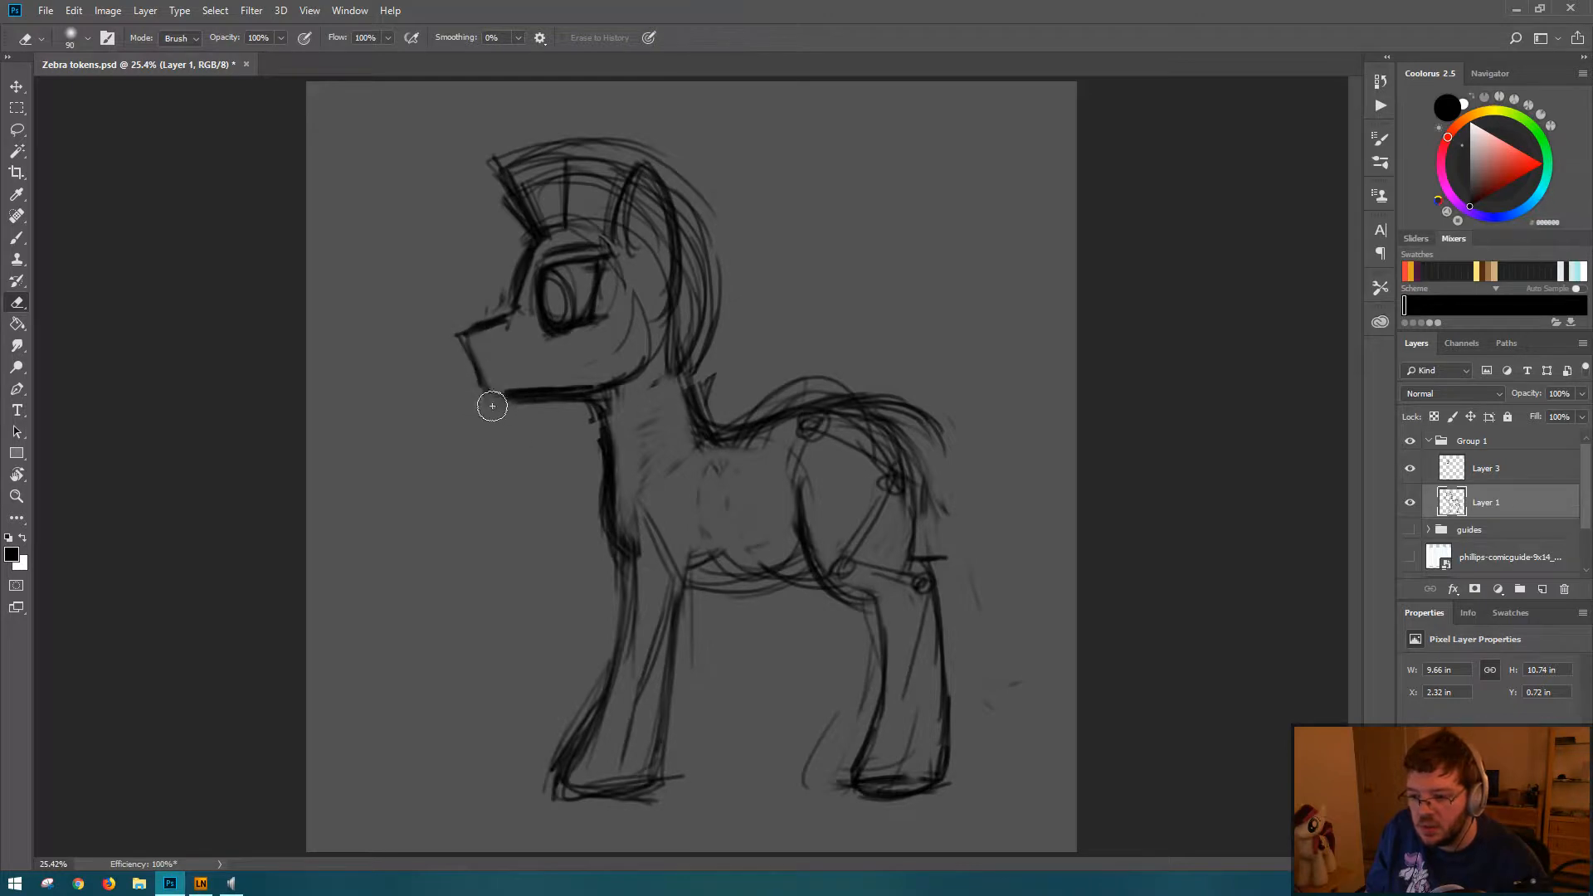
{"action": "key", "text": "b"}
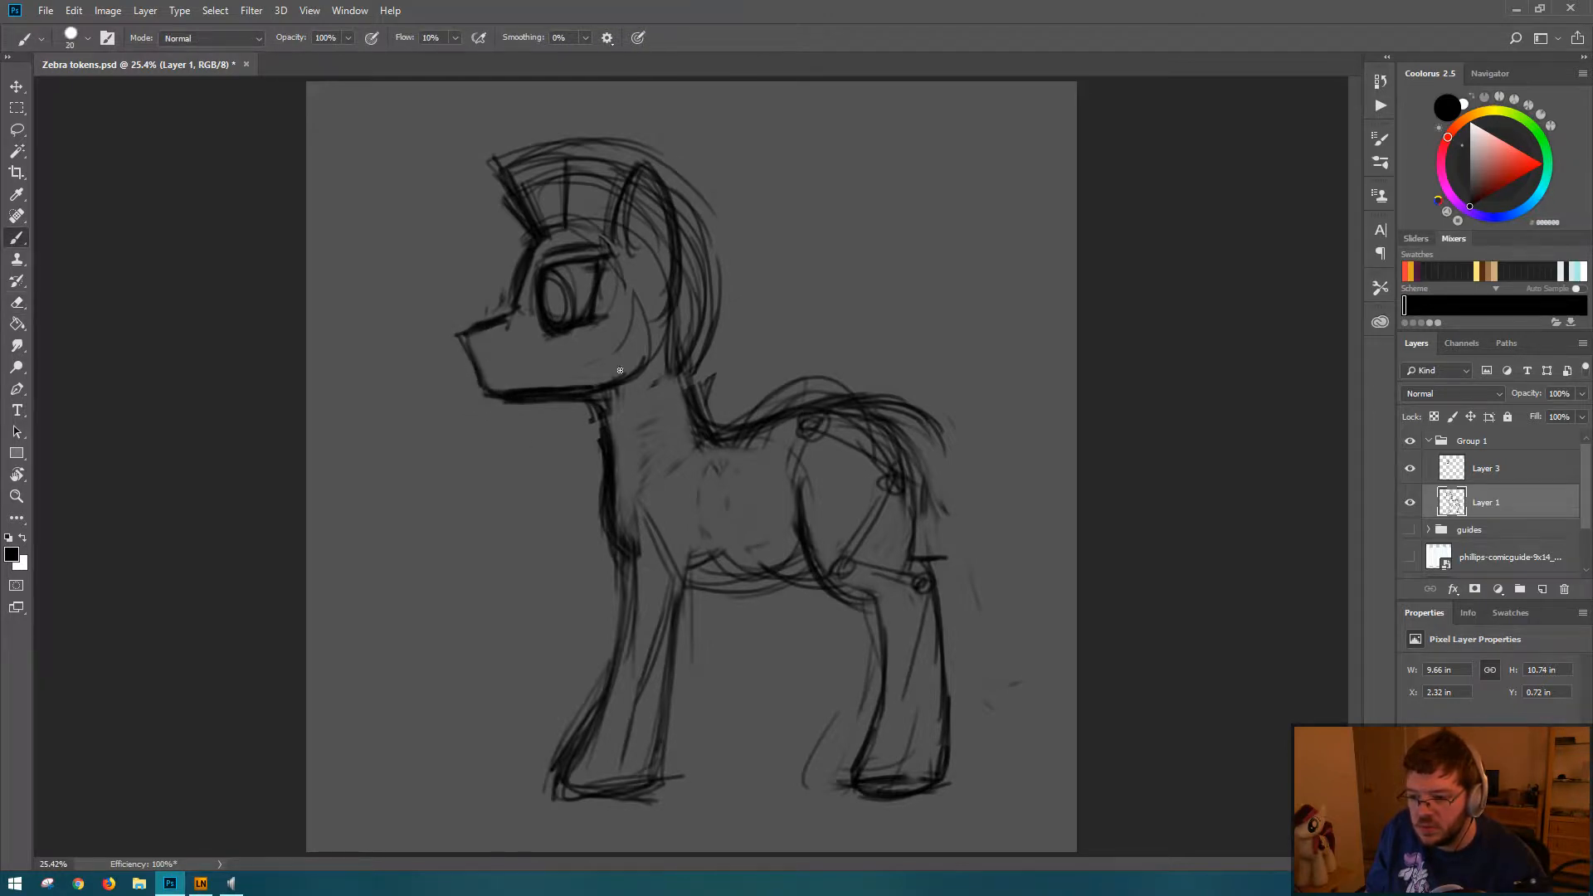
{"action": "mouse_move", "coordinate": [619, 371]}
{"action": "left_mouse_down"}
{"action": "mouse_move", "coordinate": [583, 389]}
{"action": "mouse_move", "coordinate": [636, 349]}
{"action": "mouse_move", "coordinate": [593, 387]}
{"action": "mouse_move", "coordinate": [643, 350]}
{"action": "mouse_move", "coordinate": [629, 383]}
{"action": "left_mouse_up"}
{"action": "key", "text": "e"}
{"action": "key", "text": "b"}
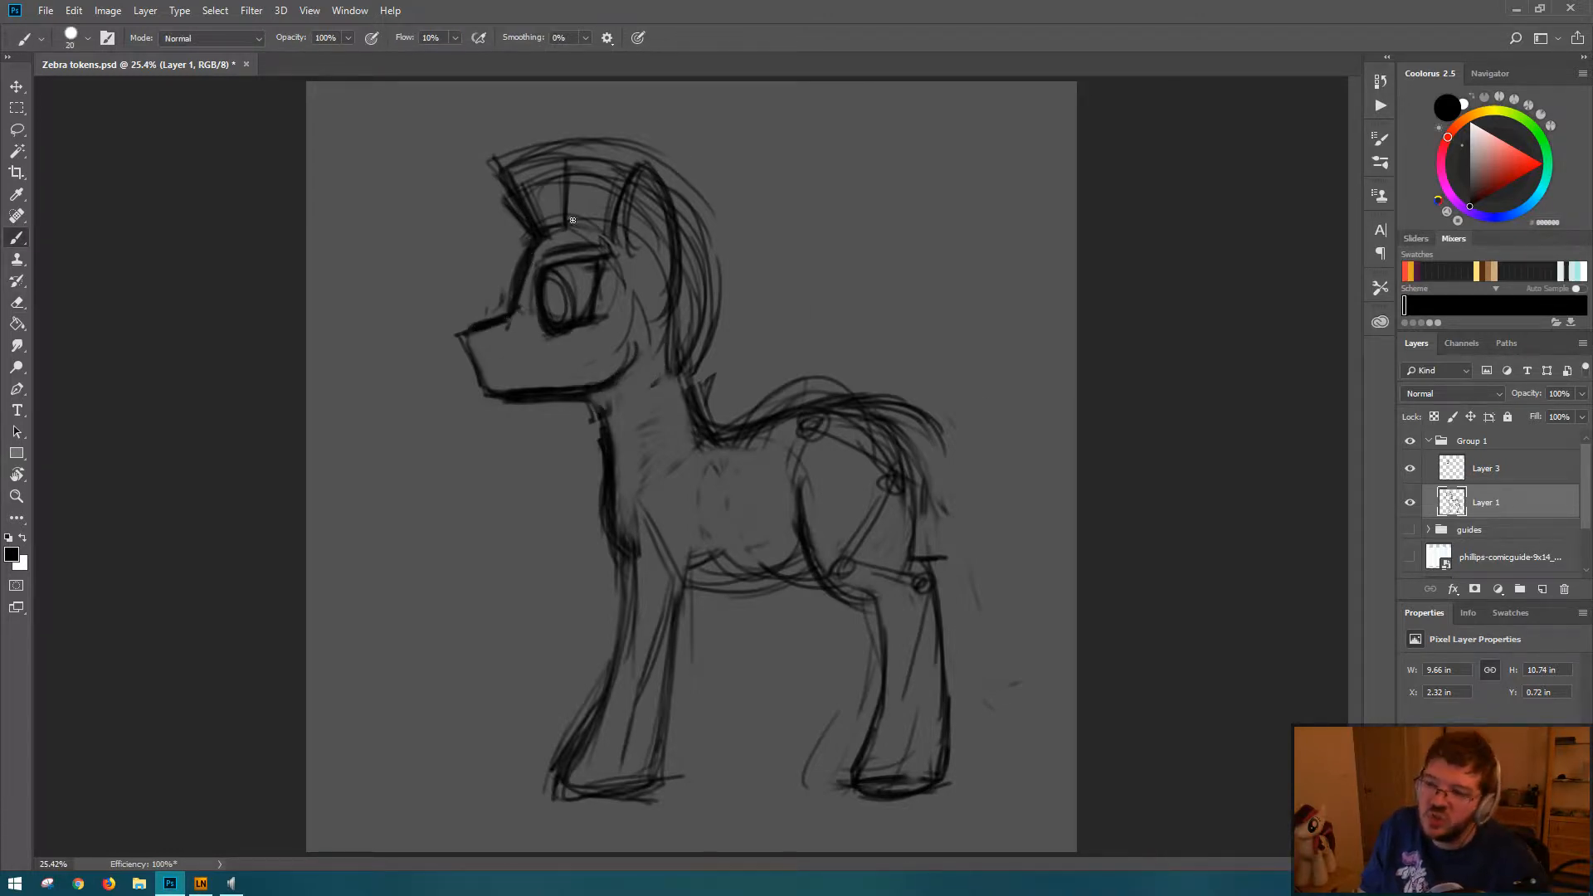
Step: Sketch a round construction circle for the zebra's head, enclosing the eye and cheek
{"action": "mouse_move", "coordinate": [548, 235]}
{"action": "left_mouse_down"}
{"action": "mouse_move", "coordinate": [614, 219]}
{"action": "mouse_move", "coordinate": [669, 278]}
{"action": "left_mouse_up"}
{"action": "left_click_drag", "start_coordinate": [669, 311], "coordinate": [678, 330]}
{"action": "mouse_move", "coordinate": [572, 233]}
{"action": "left_mouse_down"}
{"action": "mouse_move", "coordinate": [653, 357]}
{"action": "mouse_move", "coordinate": [667, 327]}
{"action": "mouse_move", "coordinate": [575, 231]}
{"action": "mouse_move", "coordinate": [537, 356]}
{"action": "mouse_move", "coordinate": [539, 266]}
{"action": "left_mouse_up"}
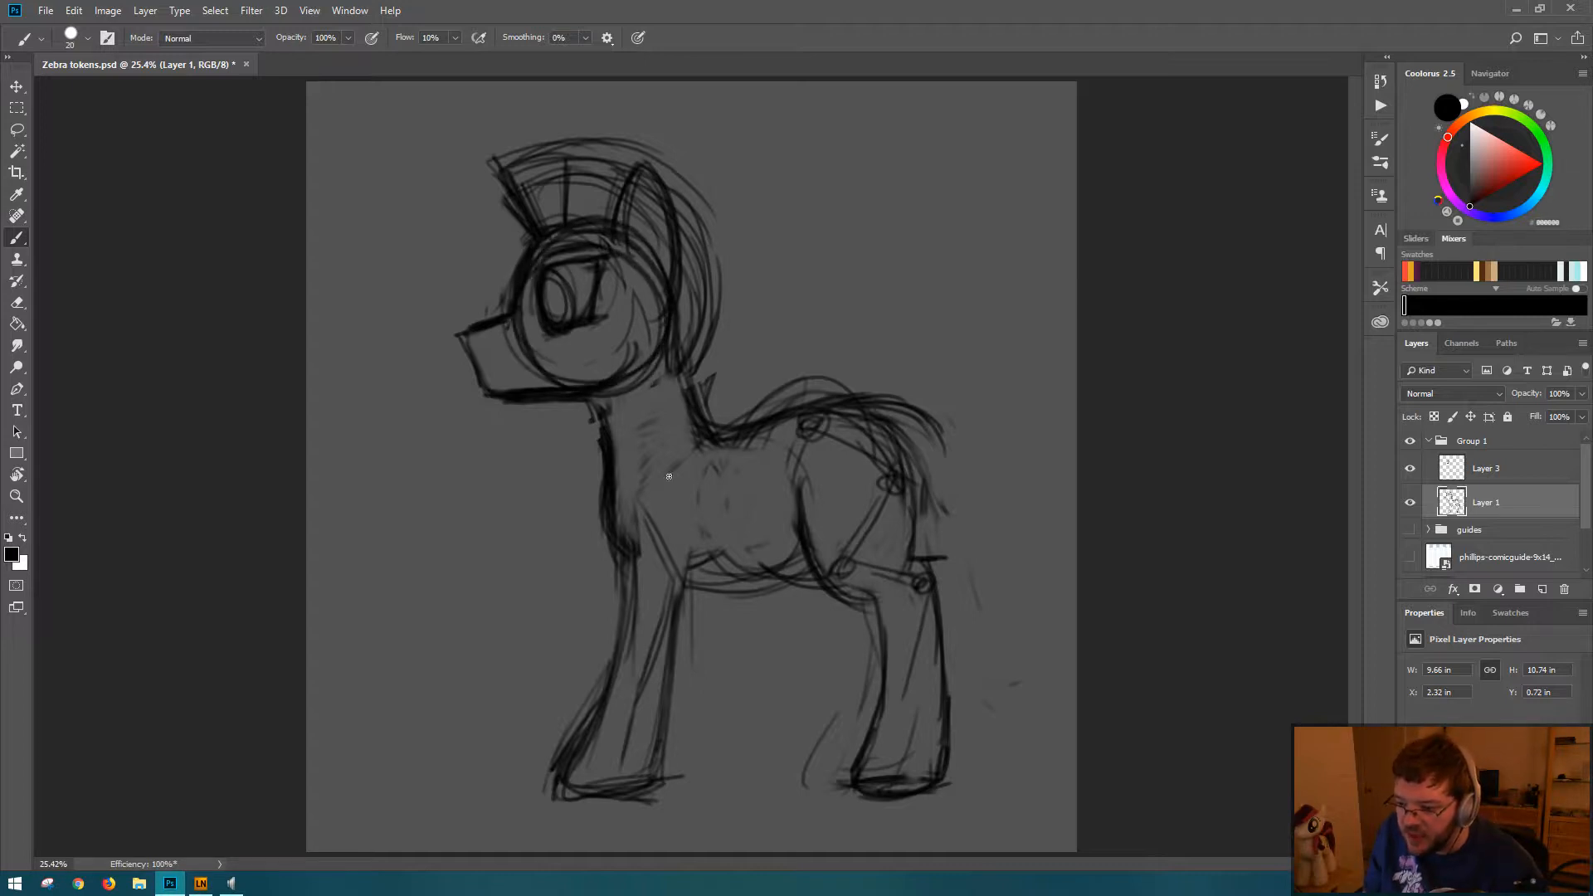
Step: Sketch two overlapping construction circles across the torso, one for the chest and one for the hindquarters
{"action": "mouse_move", "coordinate": [681, 430]}
{"action": "left_mouse_down"}
{"action": "mouse_move", "coordinate": [717, 559]}
{"action": "mouse_move", "coordinate": [625, 468]}
{"action": "mouse_move", "coordinate": [721, 446]}
{"action": "mouse_move", "coordinate": [697, 573]}
{"action": "left_mouse_up"}
{"action": "mouse_move", "coordinate": [849, 439]}
{"action": "left_mouse_down"}
{"action": "mouse_move", "coordinate": [843, 564]}
{"action": "mouse_move", "coordinate": [751, 532]}
{"action": "mouse_move", "coordinate": [796, 574]}
{"action": "left_mouse_up"}
{"action": "left_click_drag", "start_coordinate": [760, 498], "coordinate": [677, 352]}
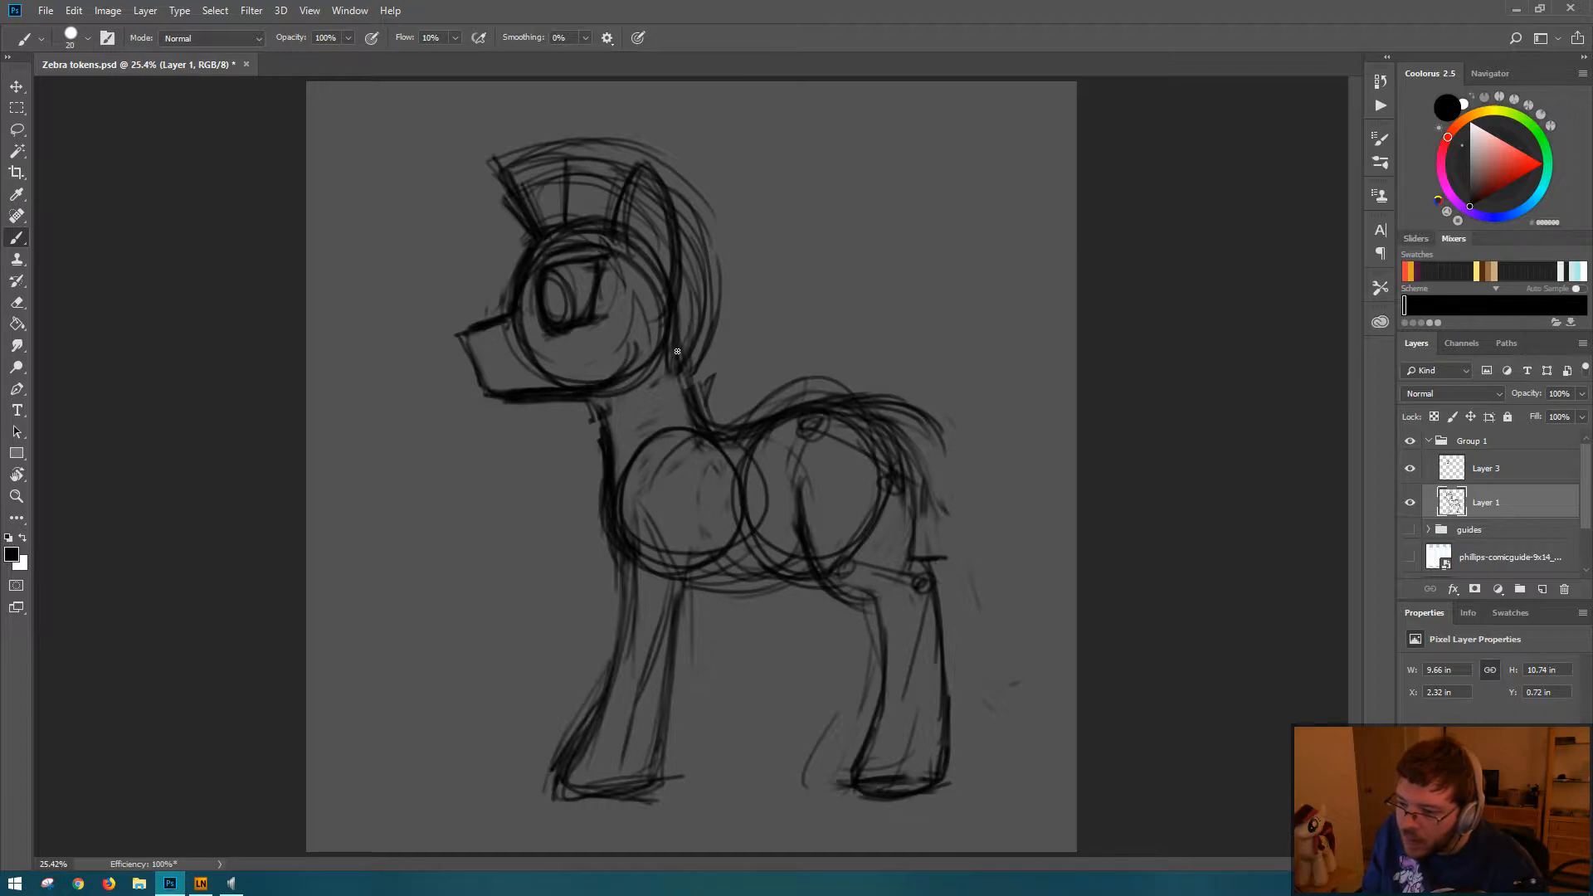
{"action": "left_click_drag", "start_coordinate": [620, 475], "coordinate": [611, 415]}
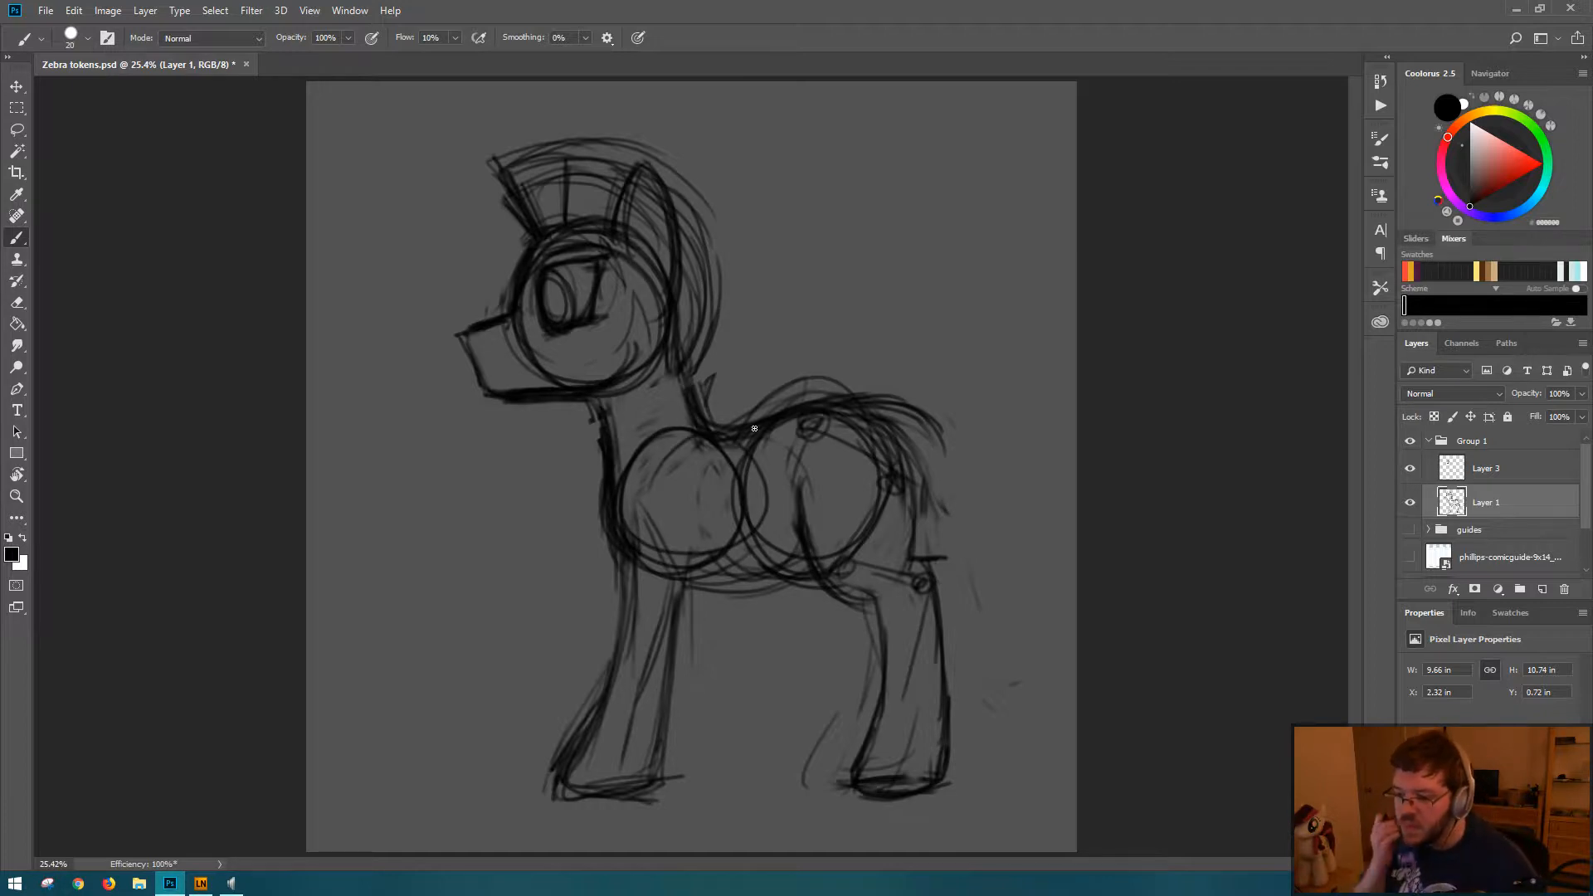
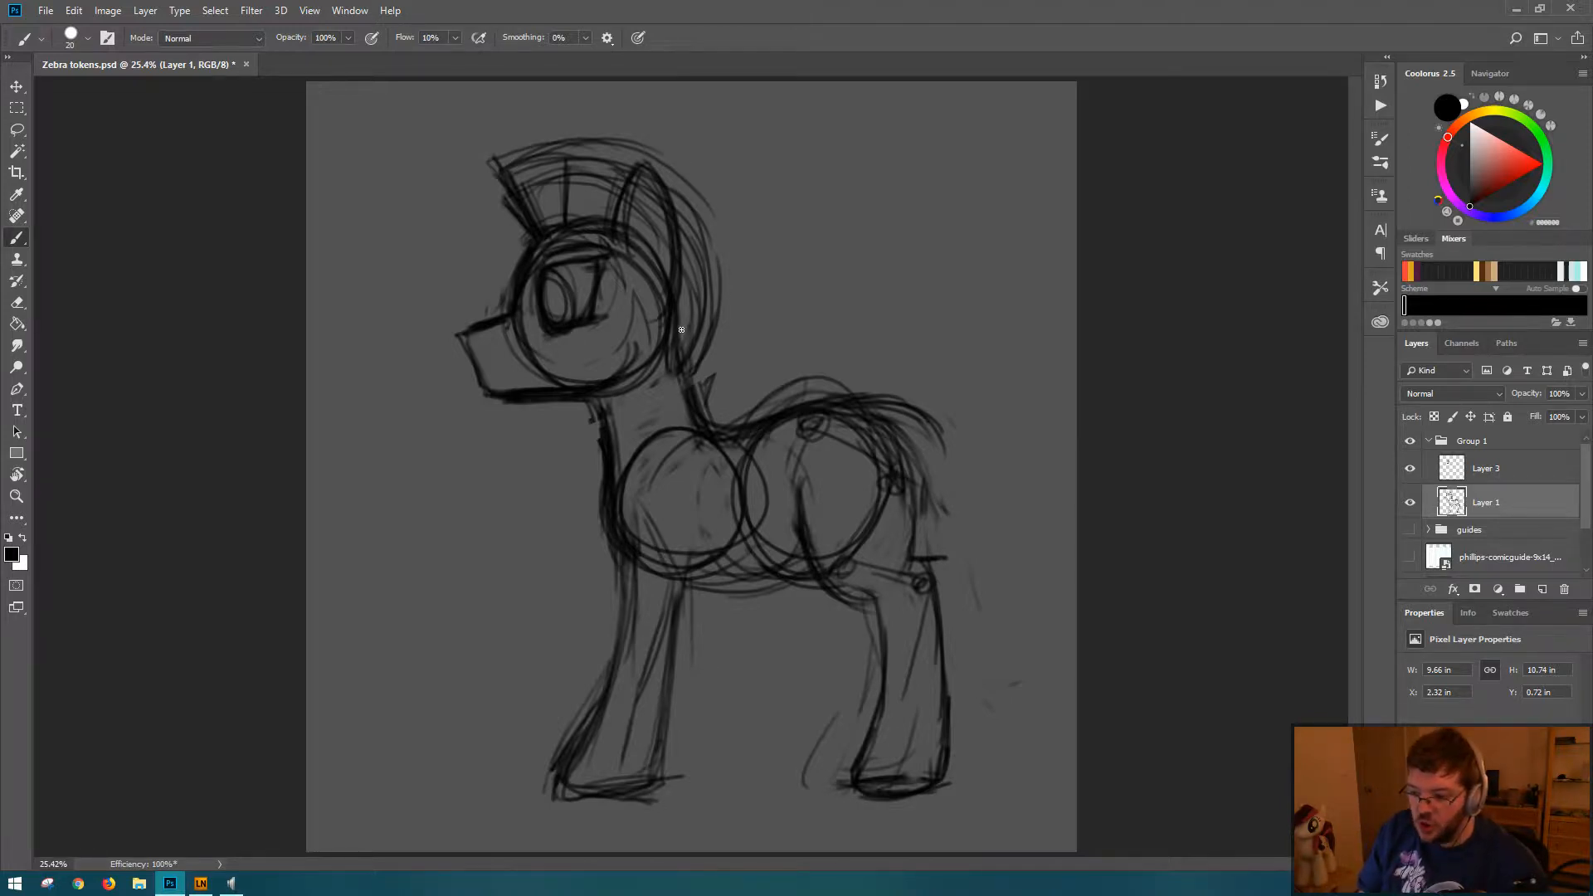
Step: Darken the dip of the zebra's back and sketch a firmer belly line beneath the two torso circles
{"action": "left_click_drag", "start_coordinate": [712, 421], "coordinate": [804, 410]}
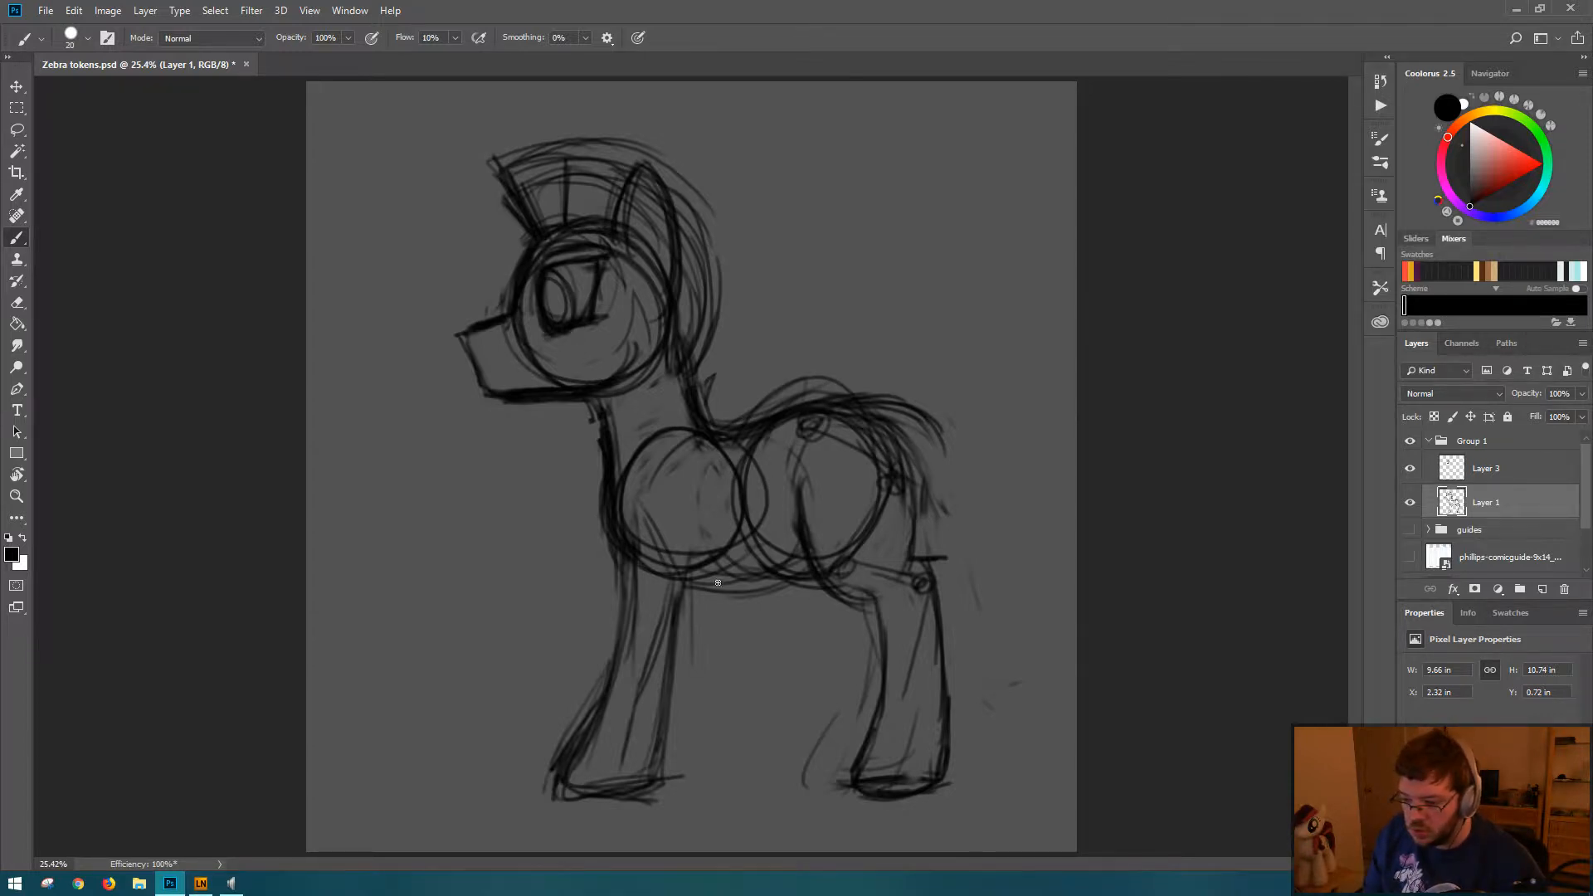
{"action": "mouse_move", "coordinate": [626, 558]}
{"action": "left_mouse_down"}
{"action": "mouse_move", "coordinate": [685, 592]}
{"action": "mouse_move", "coordinate": [769, 588]}
{"action": "mouse_move", "coordinate": [789, 558]}
{"action": "left_mouse_up"}
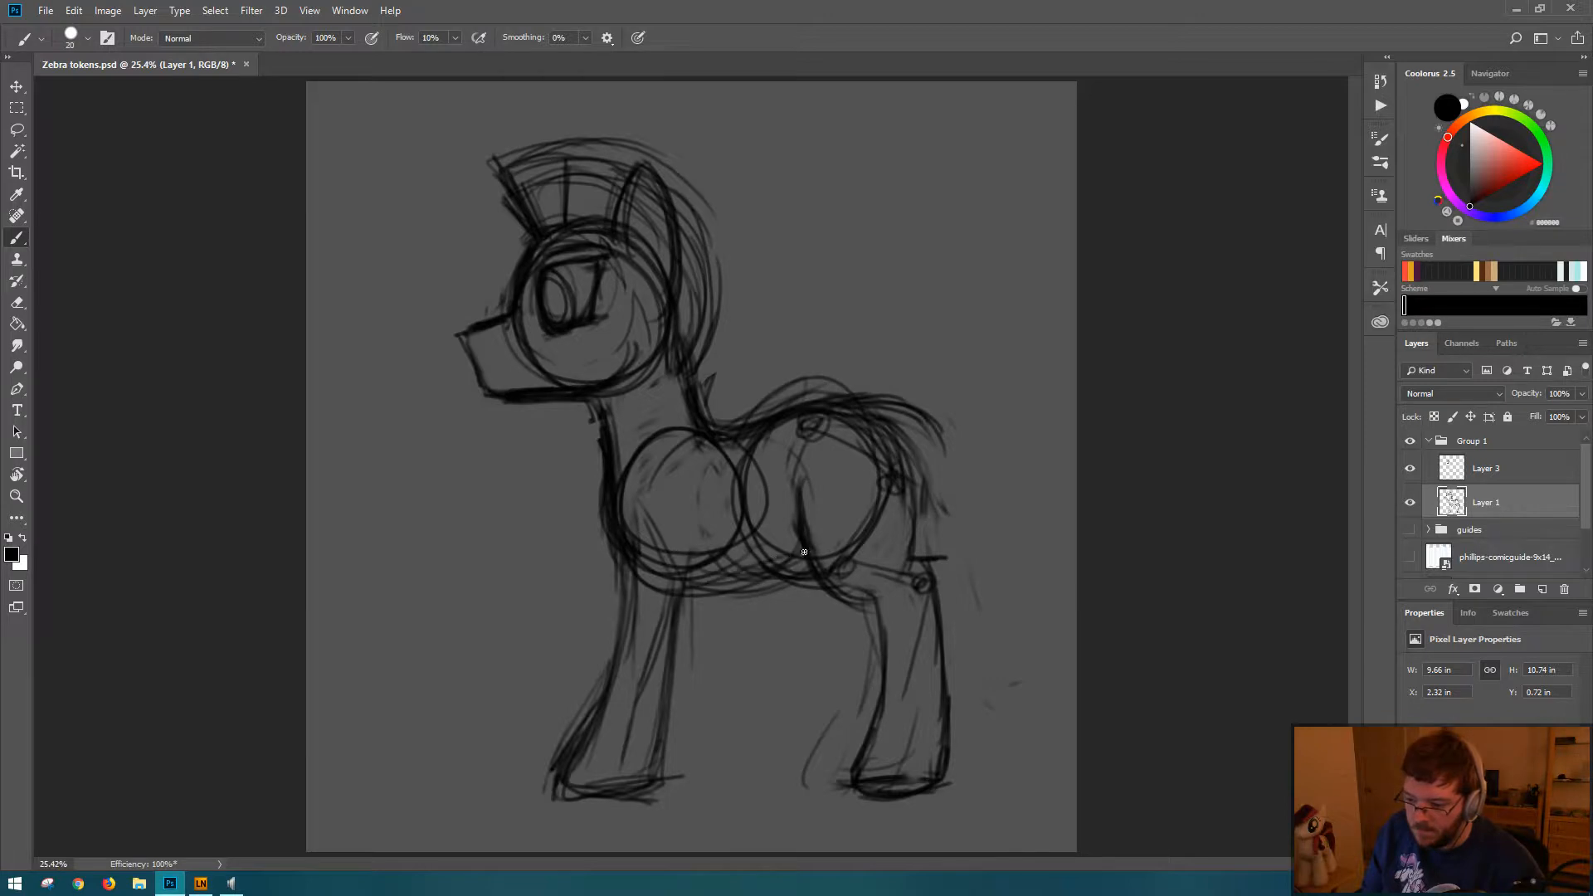
{"action": "left_click_drag", "start_coordinate": [685, 602], "coordinate": [802, 560]}
{"action": "left_click_drag", "start_coordinate": [687, 596], "coordinate": [756, 580]}
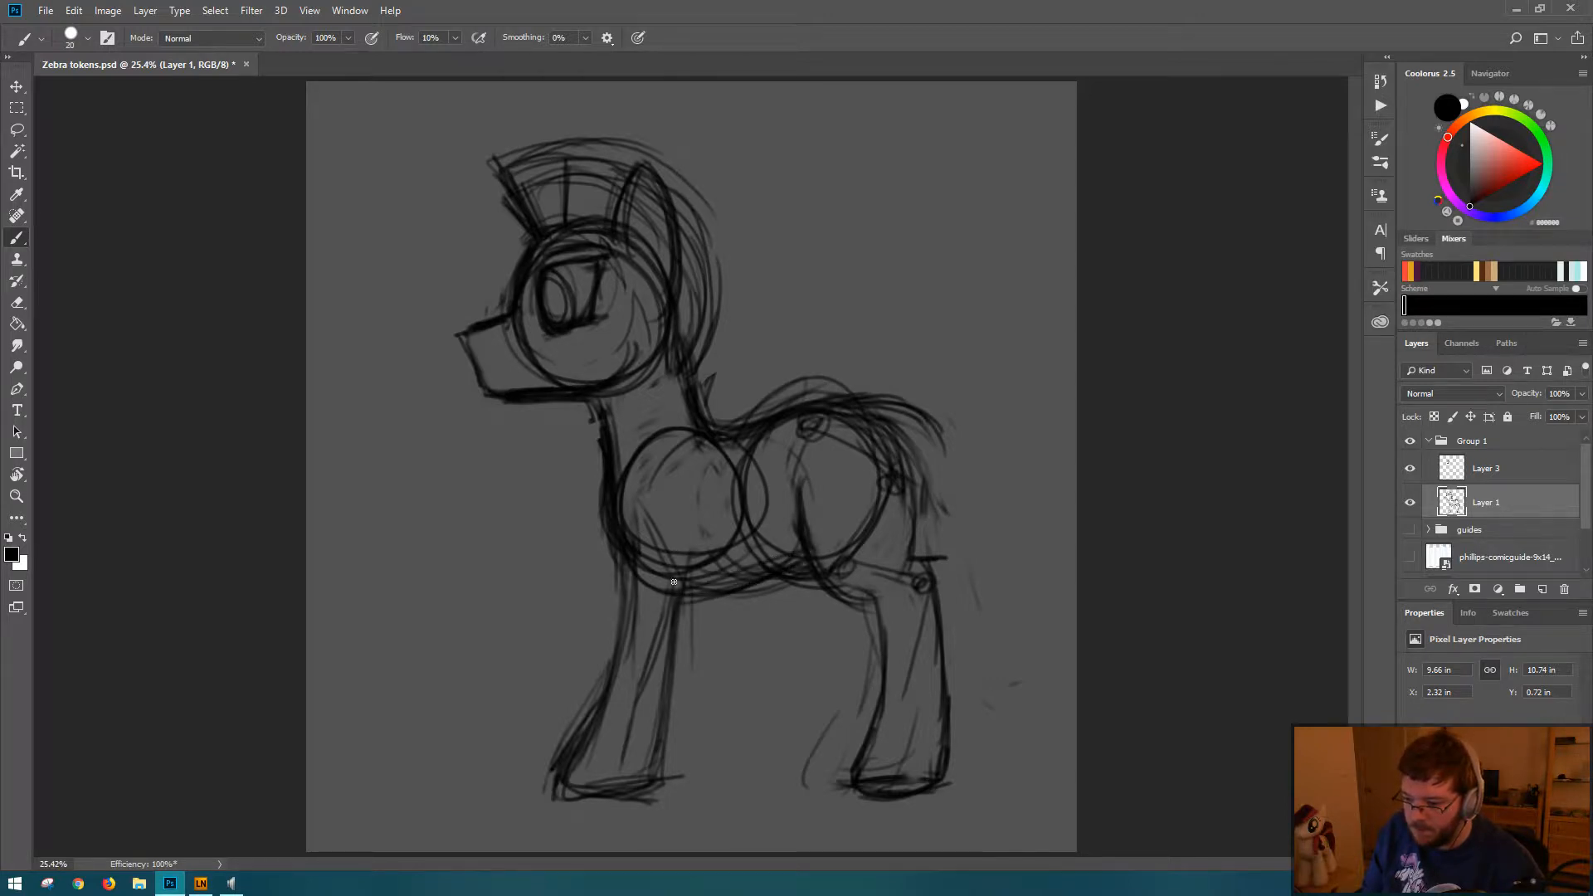
{"action": "left_click_drag", "start_coordinate": [638, 569], "coordinate": [772, 569]}
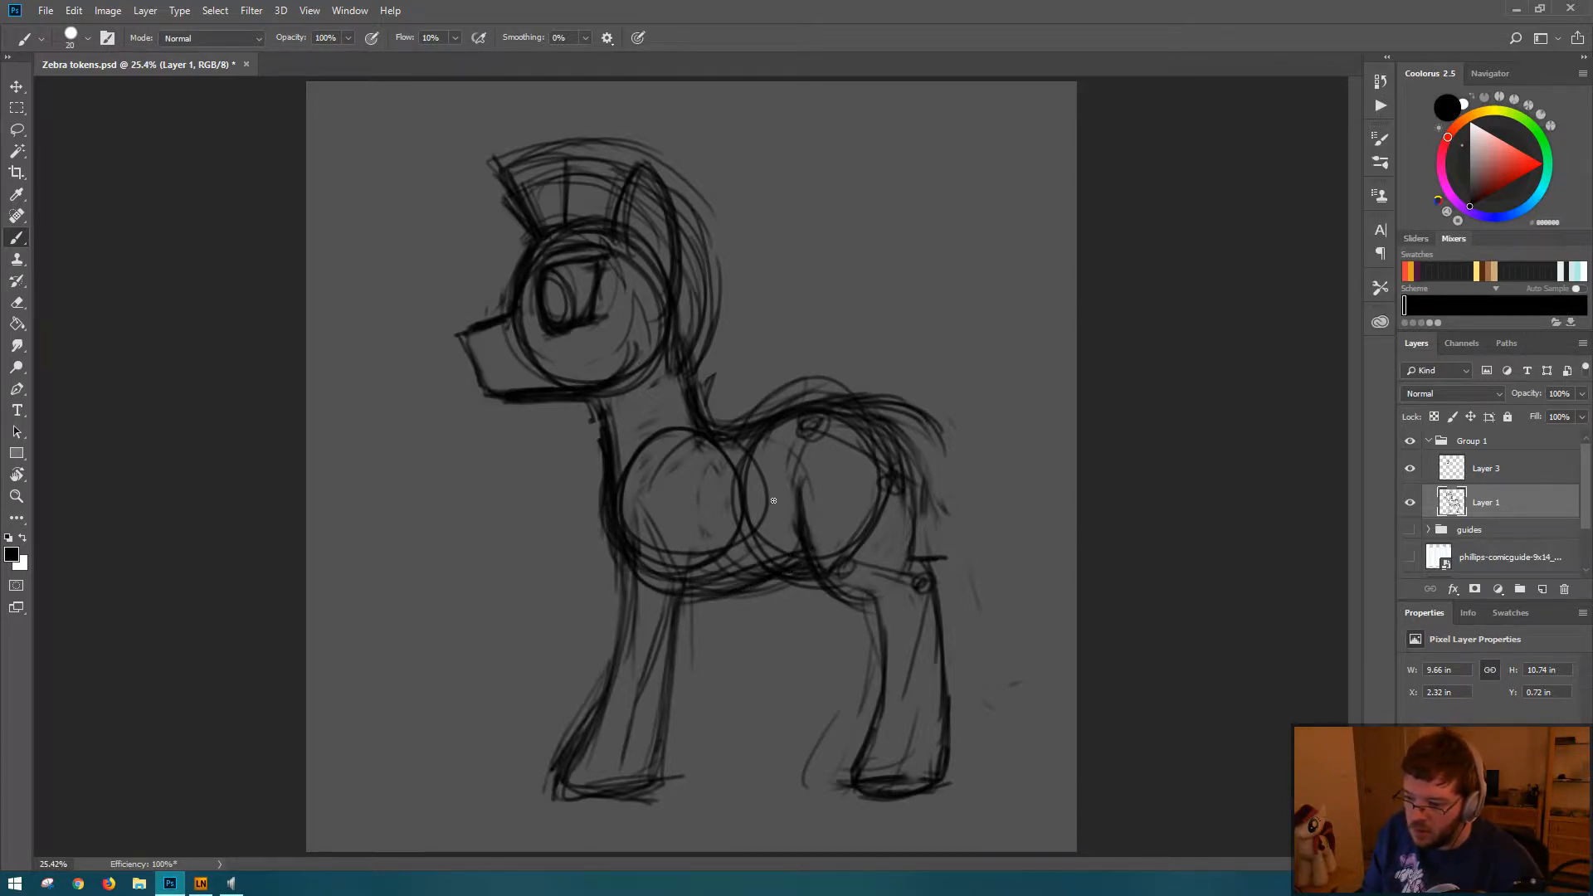
Step: Erase the rear arc and joint mark of the hindquarters circle and redraw the rump and lower thigh curve
{"action": "left_click_drag", "start_coordinate": [919, 489], "coordinate": [912, 552]}
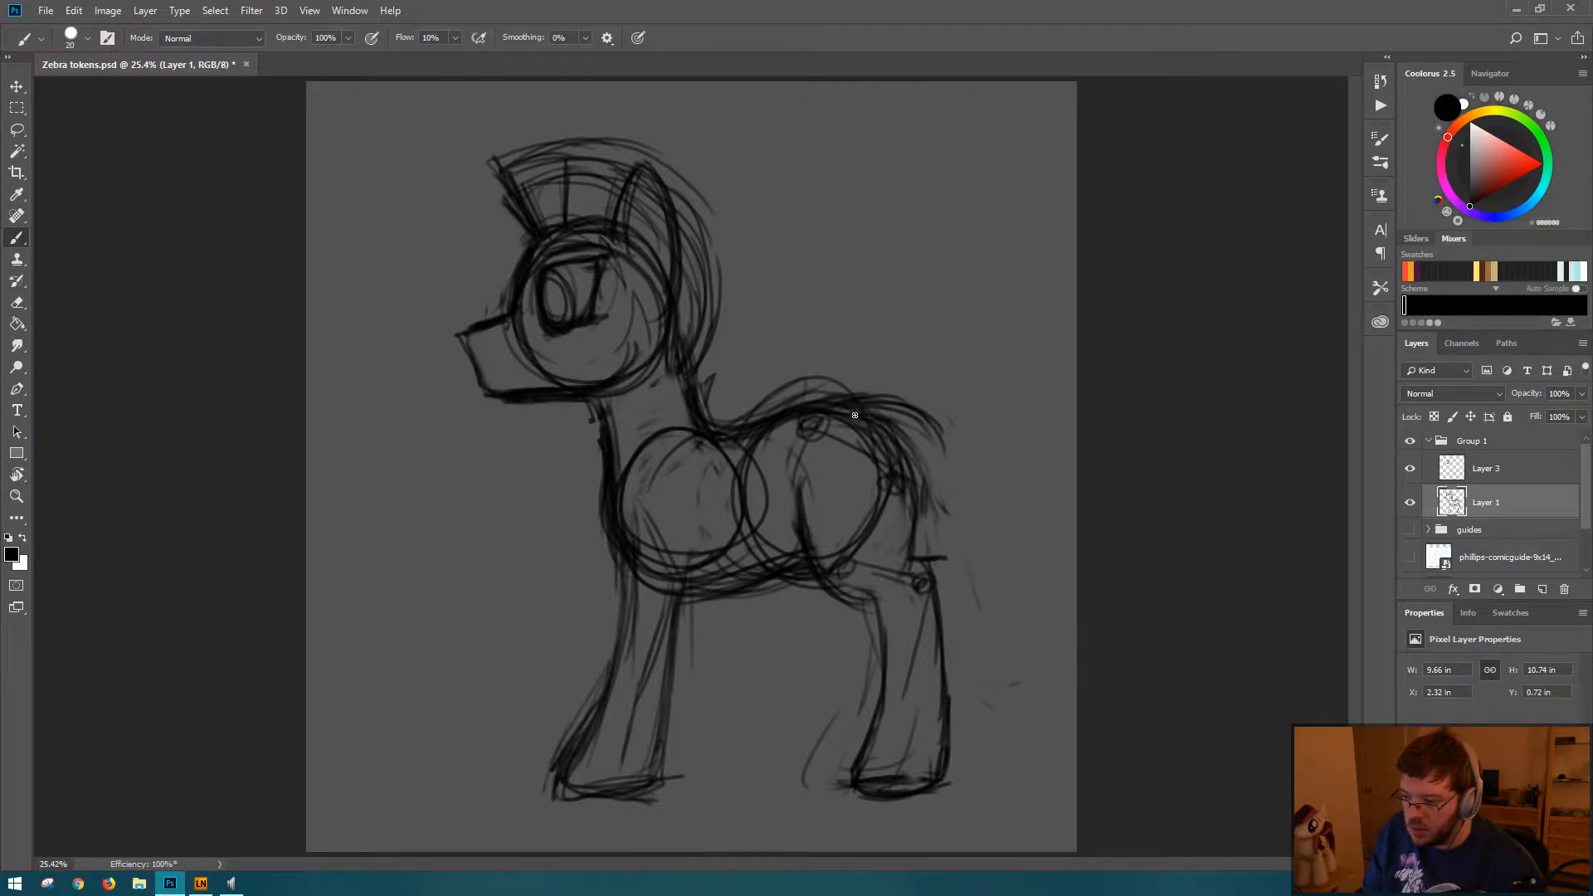
{"action": "key", "text": "e"}
{"action": "mouse_move", "coordinate": [842, 437]}
{"action": "left_mouse_down"}
{"action": "mouse_move", "coordinate": [889, 463]}
{"action": "mouse_move", "coordinate": [870, 548]}
{"action": "mouse_move", "coordinate": [849, 442]}
{"action": "mouse_move", "coordinate": [896, 498]}
{"action": "mouse_move", "coordinate": [871, 455]}
{"action": "mouse_move", "coordinate": [809, 544]}
{"action": "mouse_move", "coordinate": [878, 598]}
{"action": "left_mouse_up"}
{"action": "key", "text": "b"}
{"action": "mouse_move", "coordinate": [913, 514]}
{"action": "left_mouse_down"}
{"action": "mouse_move", "coordinate": [911, 560]}
{"action": "mouse_move", "coordinate": [860, 576]}
{"action": "mouse_move", "coordinate": [839, 608]}
{"action": "mouse_move", "coordinate": [822, 590]}
{"action": "mouse_move", "coordinate": [830, 602]}
{"action": "left_mouse_up"}
{"action": "key", "text": "e"}
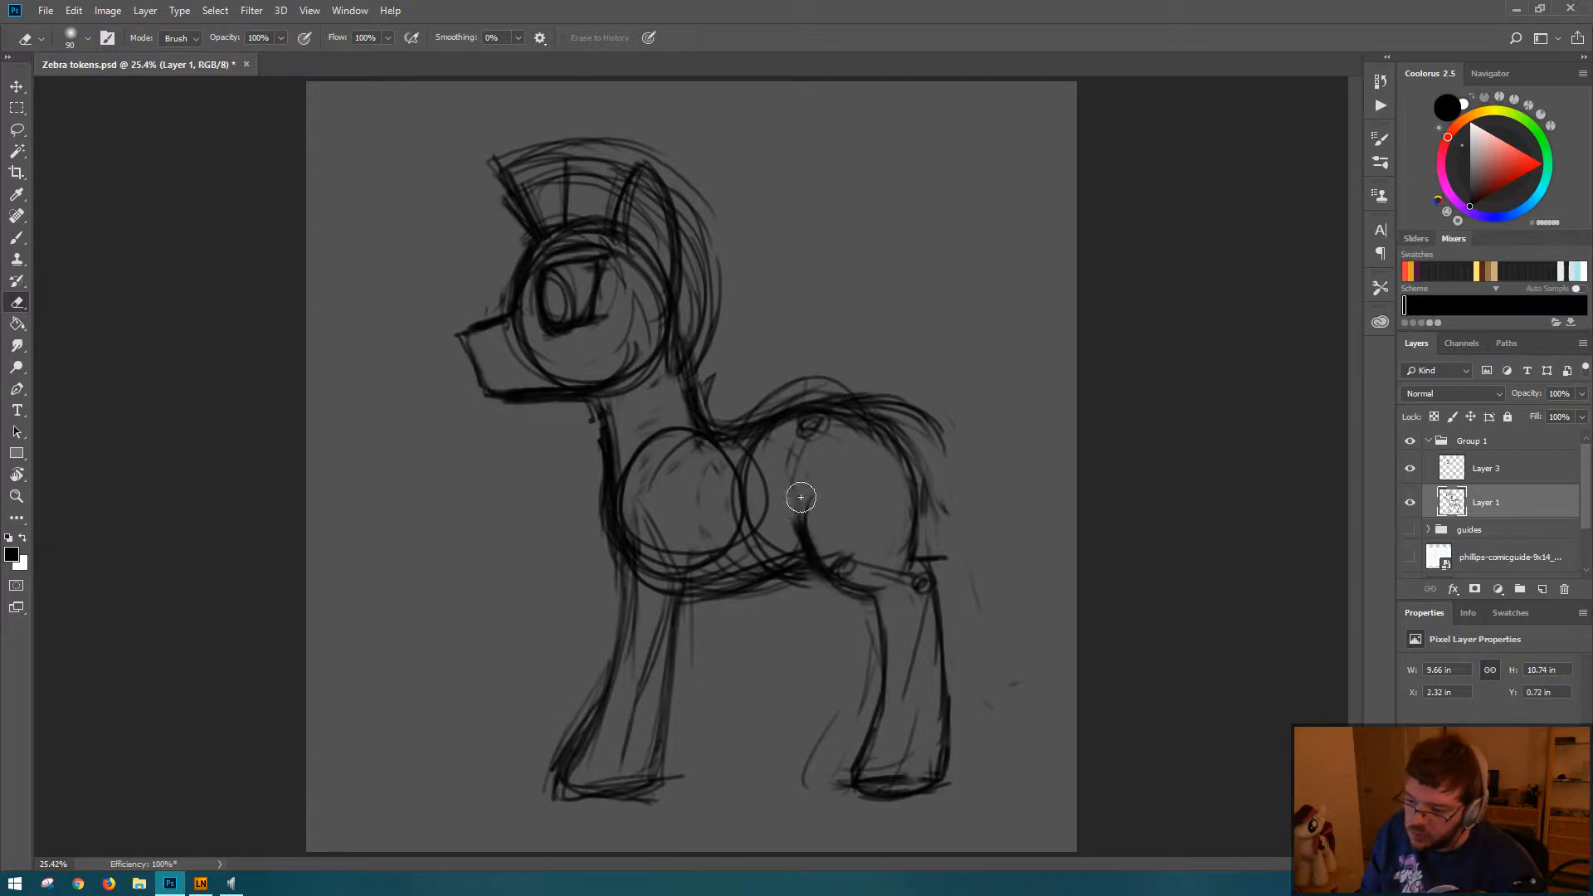
Step: Extend the front leg's rear line up into the body and tidy the belly line behind it
{"action": "key", "text": "b"}
{"action": "mouse_move", "coordinate": [702, 544]}
{"action": "left_mouse_down"}
{"action": "mouse_move", "coordinate": [694, 565]}
{"action": "mouse_move", "coordinate": [697, 535]}
{"action": "mouse_move", "coordinate": [721, 585]}
{"action": "mouse_move", "coordinate": [703, 579]}
{"action": "mouse_move", "coordinate": [708, 600]}
{"action": "mouse_move", "coordinate": [775, 585]}
{"action": "mouse_move", "coordinate": [738, 599]}
{"action": "mouse_move", "coordinate": [729, 585]}
{"action": "left_mouse_up"}
{"action": "key", "text": "e"}
{"action": "key", "text": "b"}
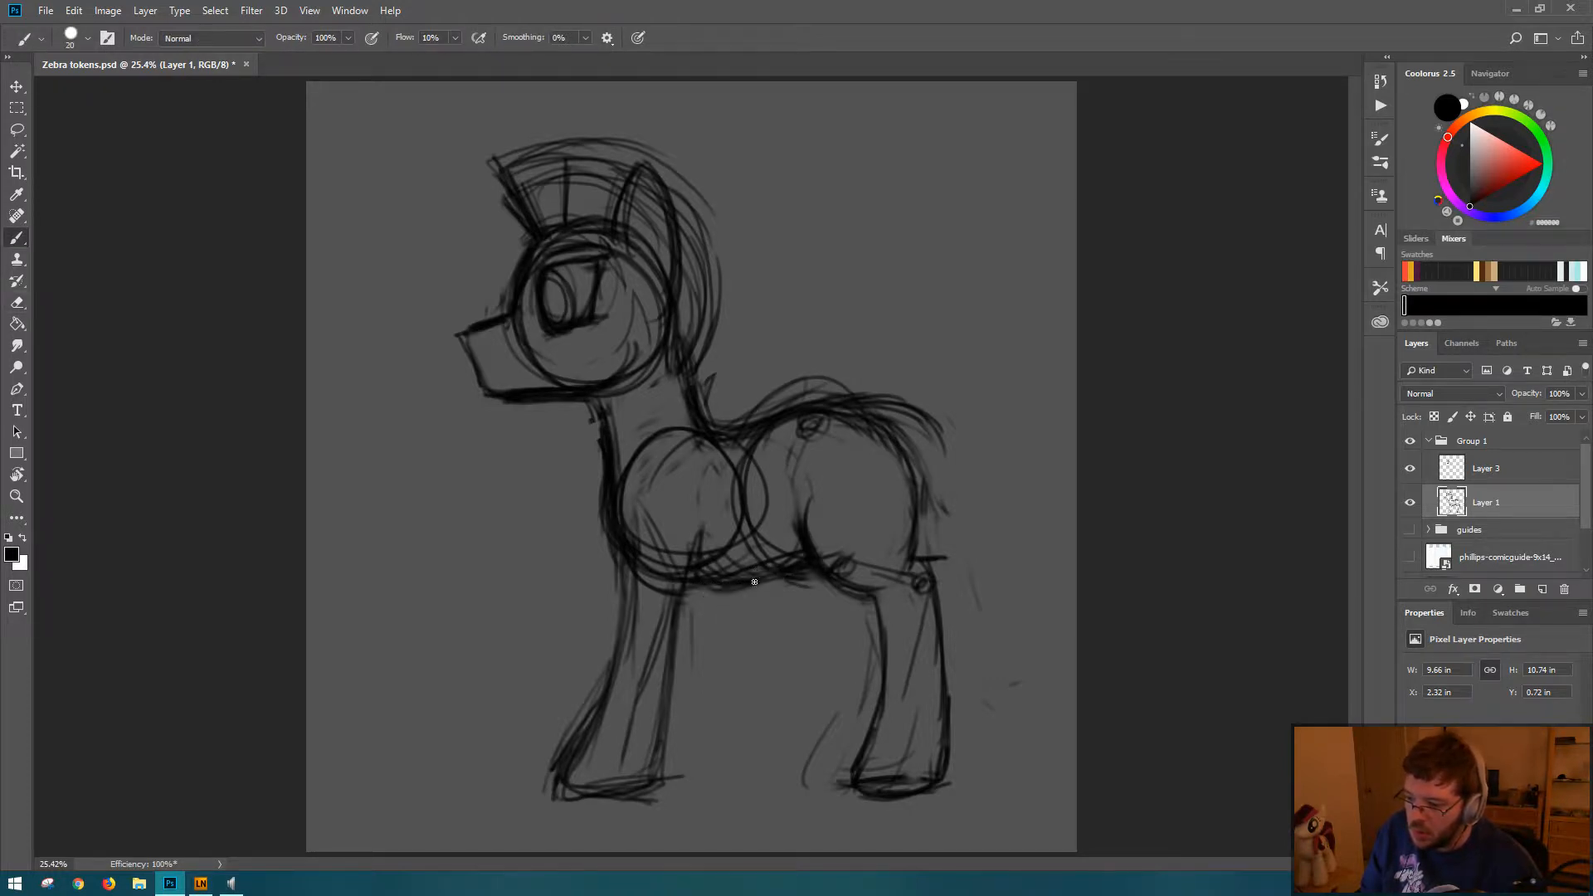
Step: Erase the front edge of the chest circle and redraw the chest line from the neck down to the front leg
{"action": "key", "text": "e"}
{"action": "mouse_move", "coordinate": [618, 464]}
{"action": "left_mouse_down"}
{"action": "mouse_move", "coordinate": [637, 552]}
{"action": "mouse_move", "coordinate": [655, 534]}
{"action": "mouse_move", "coordinate": [609, 474]}
{"action": "mouse_move", "coordinate": [614, 559]}
{"action": "mouse_move", "coordinate": [609, 469]}
{"action": "mouse_move", "coordinate": [646, 542]}
{"action": "mouse_move", "coordinate": [616, 570]}
{"action": "left_mouse_up"}
{"action": "key", "text": "b"}
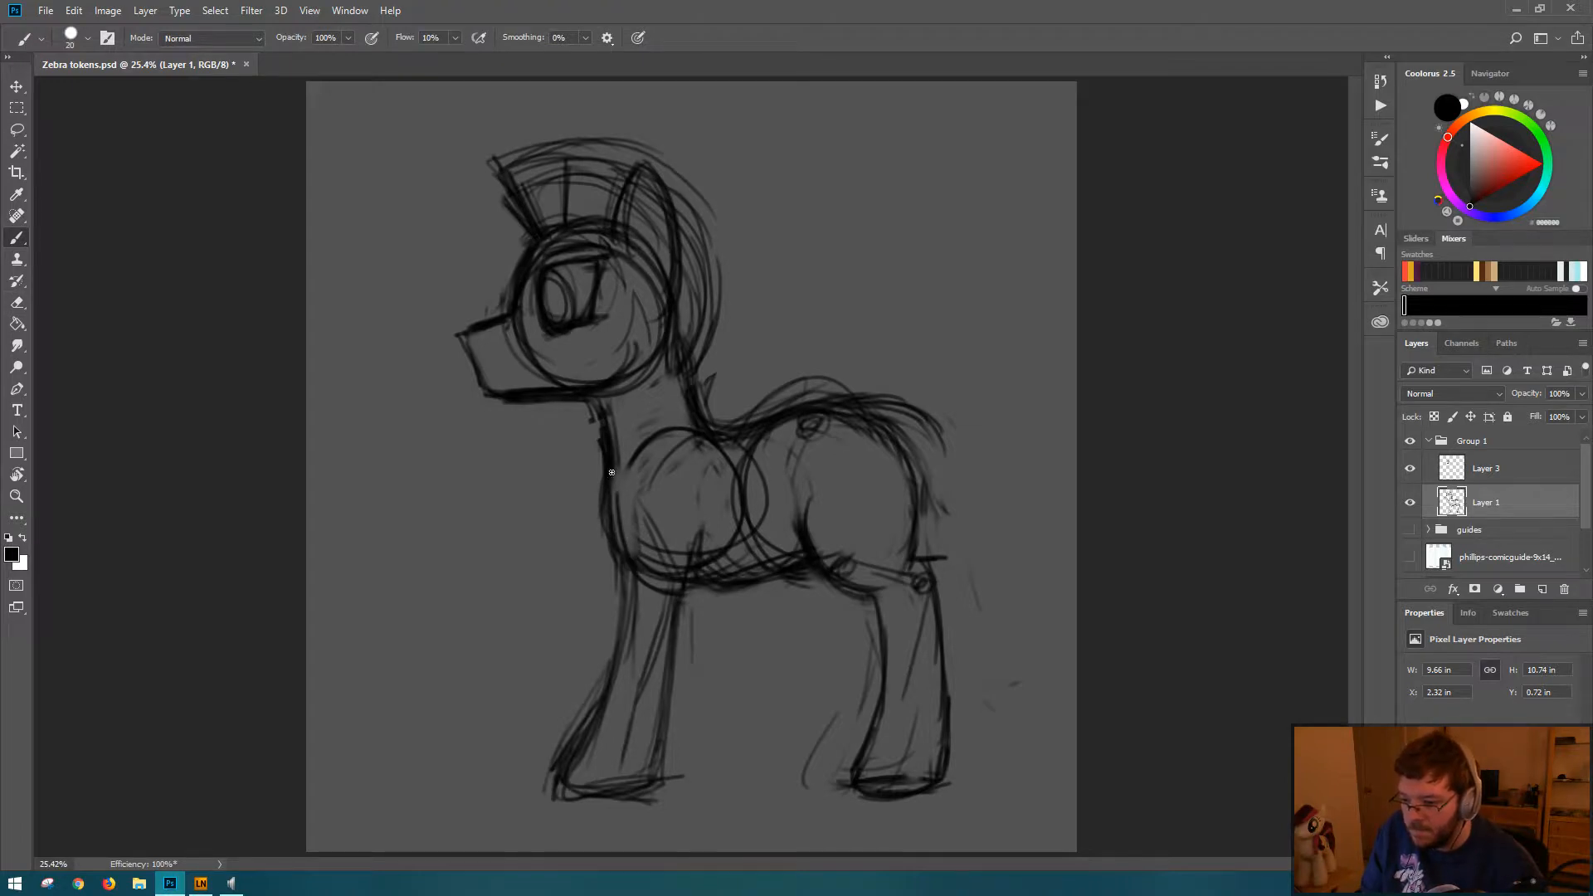
{"action": "left_click_drag", "start_coordinate": [612, 434], "coordinate": [618, 536]}
{"action": "key", "text": "e"}
{"action": "mouse_move", "coordinate": [599, 469]}
{"action": "left_mouse_down"}
{"action": "mouse_move", "coordinate": [598, 551]}
{"action": "mouse_move", "coordinate": [629, 592]}
{"action": "left_mouse_up"}
{"action": "key", "text": "b"}
{"action": "mouse_move", "coordinate": [605, 515]}
{"action": "left_mouse_down"}
{"action": "mouse_move", "coordinate": [611, 562]}
{"action": "mouse_move", "coordinate": [646, 561]}
{"action": "left_mouse_up"}
Step: Rework the back of the neck, erasing the rough strokes and redrawing the curve from the mane to the withers
{"action": "left_click_drag", "start_coordinate": [679, 302], "coordinate": [699, 404]}
{"action": "left_click_drag", "start_coordinate": [682, 295], "coordinate": [709, 418]}
{"action": "key", "text": "e"}
{"action": "left_click_drag", "start_coordinate": [671, 351], "coordinate": [690, 417]}
{"action": "left_click_drag", "start_coordinate": [687, 386], "coordinate": [709, 459]}
{"action": "mouse_move", "coordinate": [708, 460]}
{"action": "left_mouse_down"}
{"action": "mouse_move", "coordinate": [697, 376]}
{"action": "mouse_move", "coordinate": [708, 435]}
{"action": "left_mouse_up"}
{"action": "key", "text": "b"}
{"action": "left_click_drag", "start_coordinate": [681, 351], "coordinate": [719, 440]}
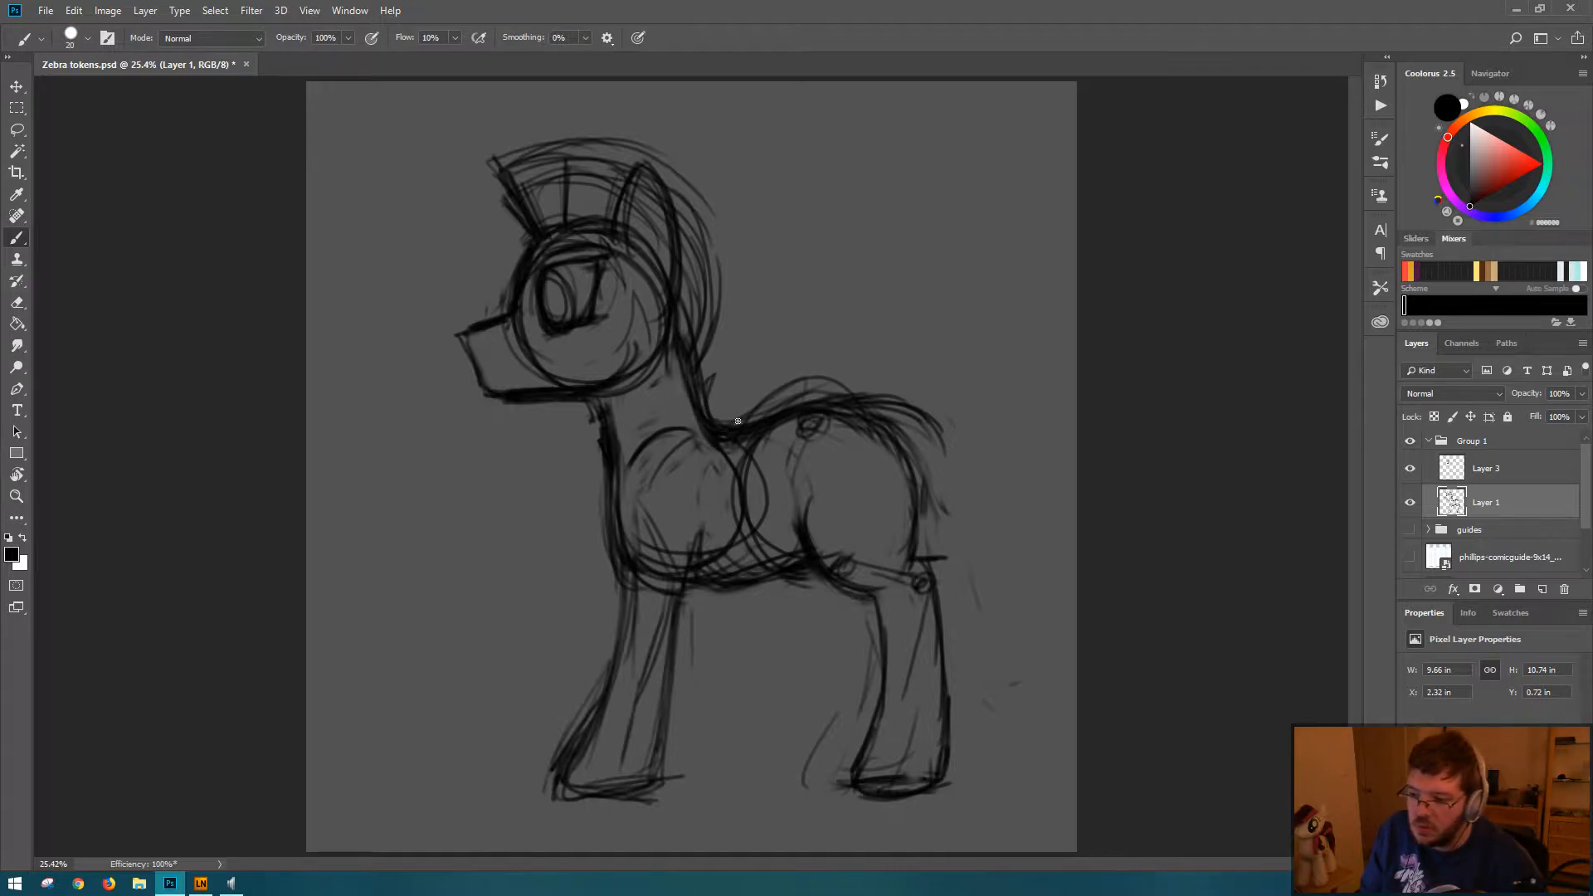
Step: Erase the circle tops and hip joint mark under the back and darken the contour from back to rump
{"action": "left_click_drag", "start_coordinate": [811, 420], "coordinate": [908, 468]}
{"action": "key", "text": "e"}
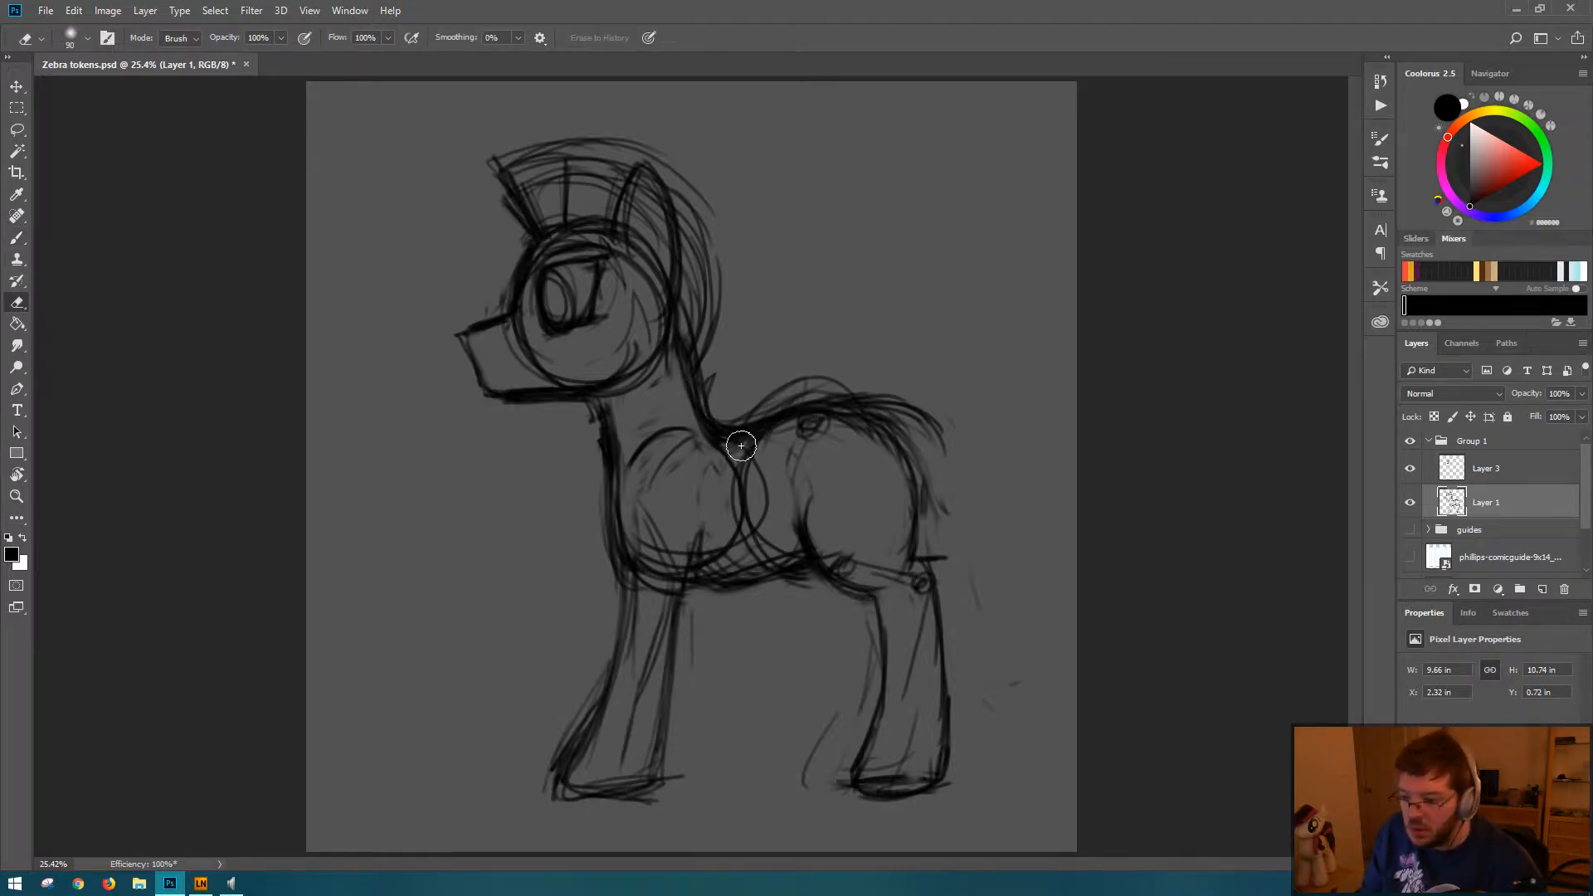
{"action": "mouse_move", "coordinate": [739, 444]}
{"action": "left_mouse_down"}
{"action": "mouse_move", "coordinate": [722, 444]}
{"action": "mouse_move", "coordinate": [845, 425]}
{"action": "mouse_move", "coordinate": [895, 471]}
{"action": "left_mouse_up"}
{"action": "key", "text": "b"}
{"action": "mouse_move", "coordinate": [838, 416]}
{"action": "left_mouse_down"}
{"action": "mouse_move", "coordinate": [885, 424]}
{"action": "mouse_move", "coordinate": [908, 526]}
{"action": "left_mouse_up"}
{"action": "mouse_move", "coordinate": [891, 414]}
{"action": "left_mouse_down"}
{"action": "mouse_move", "coordinate": [921, 540]}
{"action": "mouse_move", "coordinate": [895, 566]}
{"action": "left_mouse_up"}
Step: Clean up the front leg by reinforcing the shoulder line and erasing stray strokes across the upper leg, shin and hoof
{"action": "mouse_move", "coordinate": [641, 482]}
{"action": "left_mouse_down"}
{"action": "mouse_move", "coordinate": [645, 452]}
{"action": "mouse_move", "coordinate": [649, 547]}
{"action": "mouse_move", "coordinate": [633, 531]}
{"action": "mouse_move", "coordinate": [631, 562]}
{"action": "left_mouse_up"}
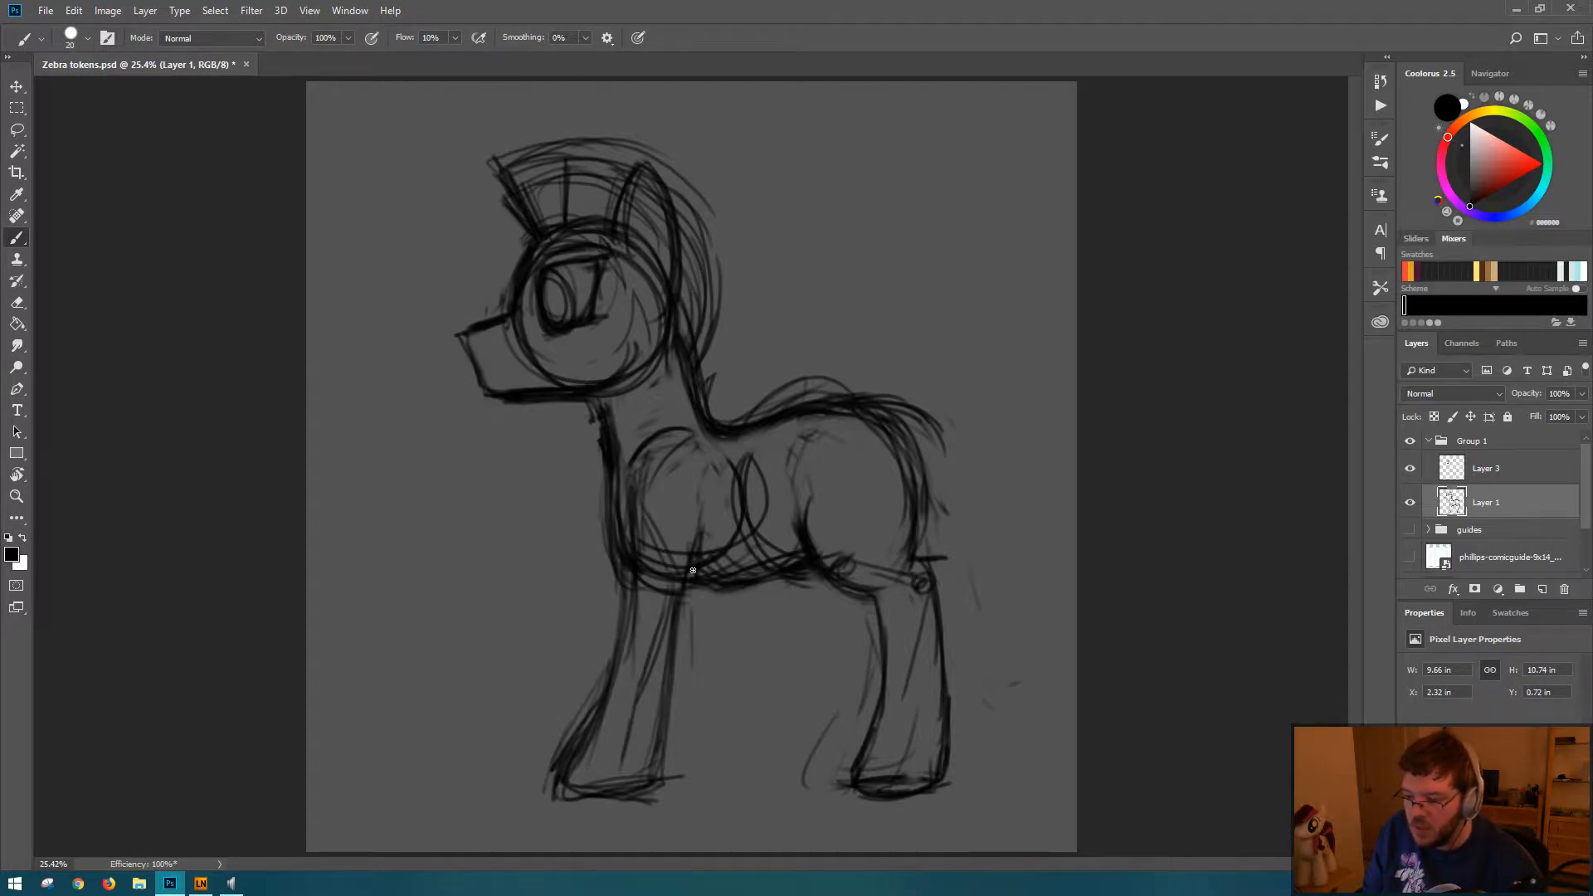
{"action": "key", "text": "e"}
{"action": "mouse_move", "coordinate": [658, 639]}
{"action": "left_mouse_down"}
{"action": "mouse_move", "coordinate": [644, 614]}
{"action": "mouse_move", "coordinate": [662, 570]}
{"action": "mouse_move", "coordinate": [630, 726]}
{"action": "mouse_move", "coordinate": [686, 680]}
{"action": "mouse_move", "coordinate": [618, 652]}
{"action": "left_mouse_up"}
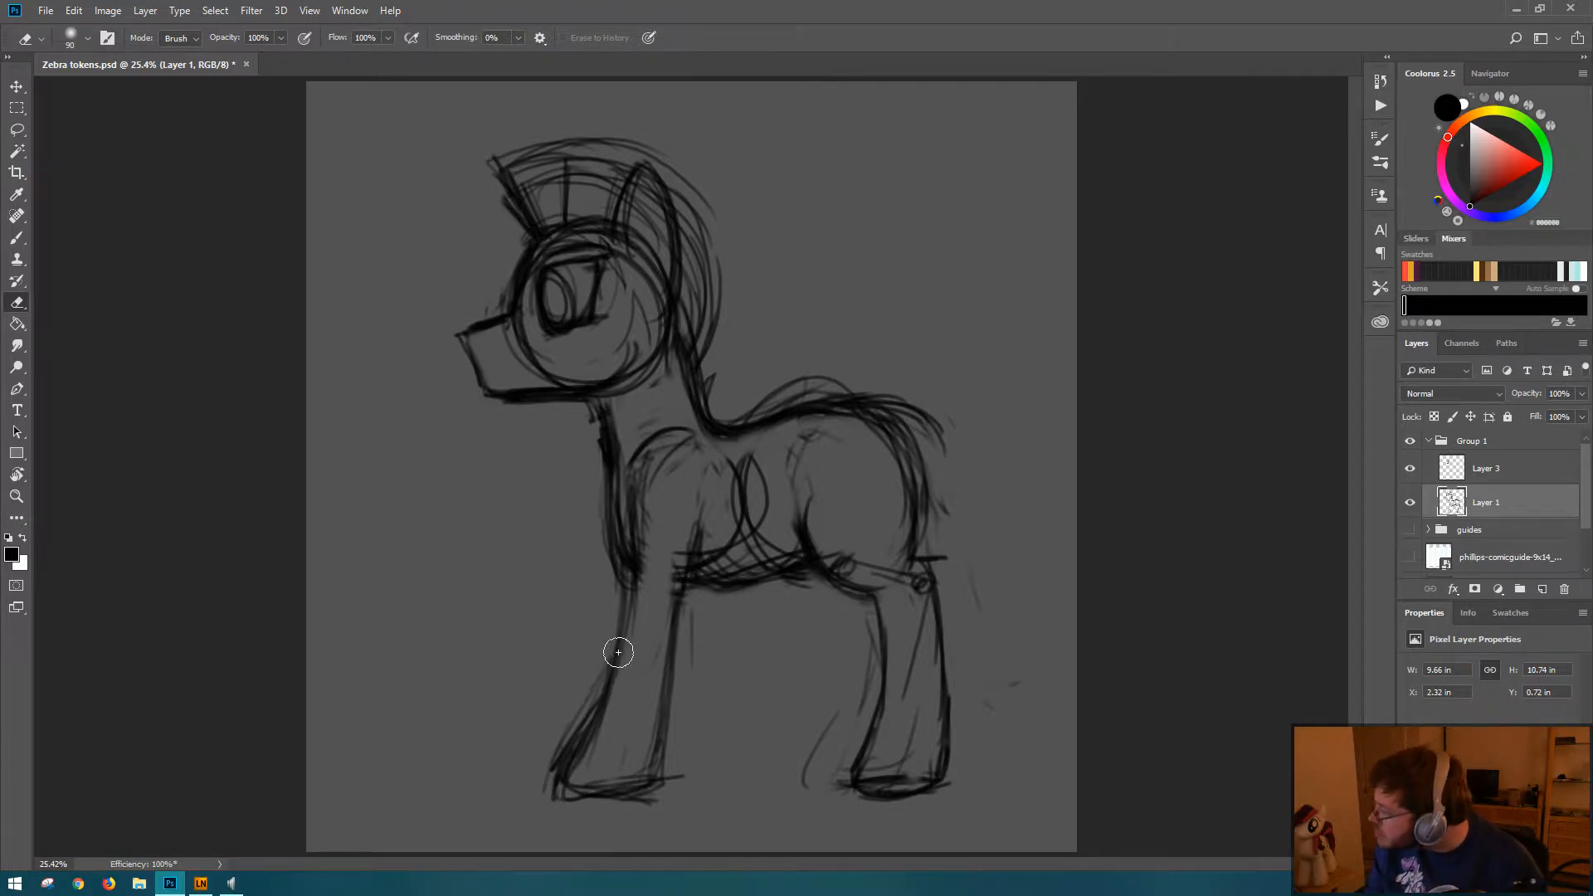
{"action": "key", "text": "b"}
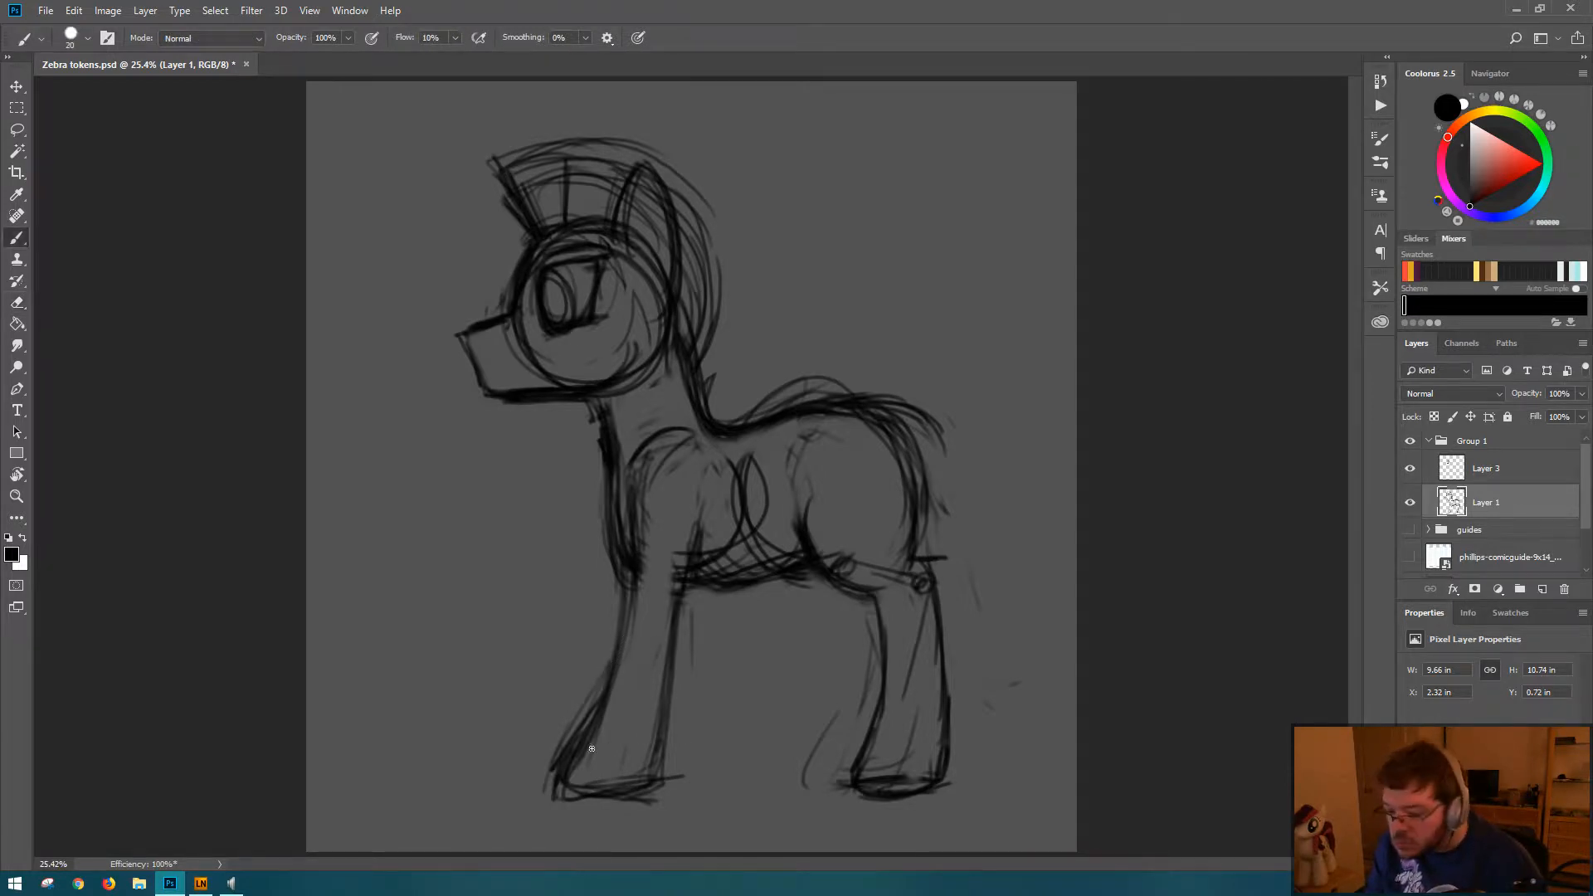
{"action": "left_click_drag", "start_coordinate": [583, 761], "coordinate": [585, 760]}
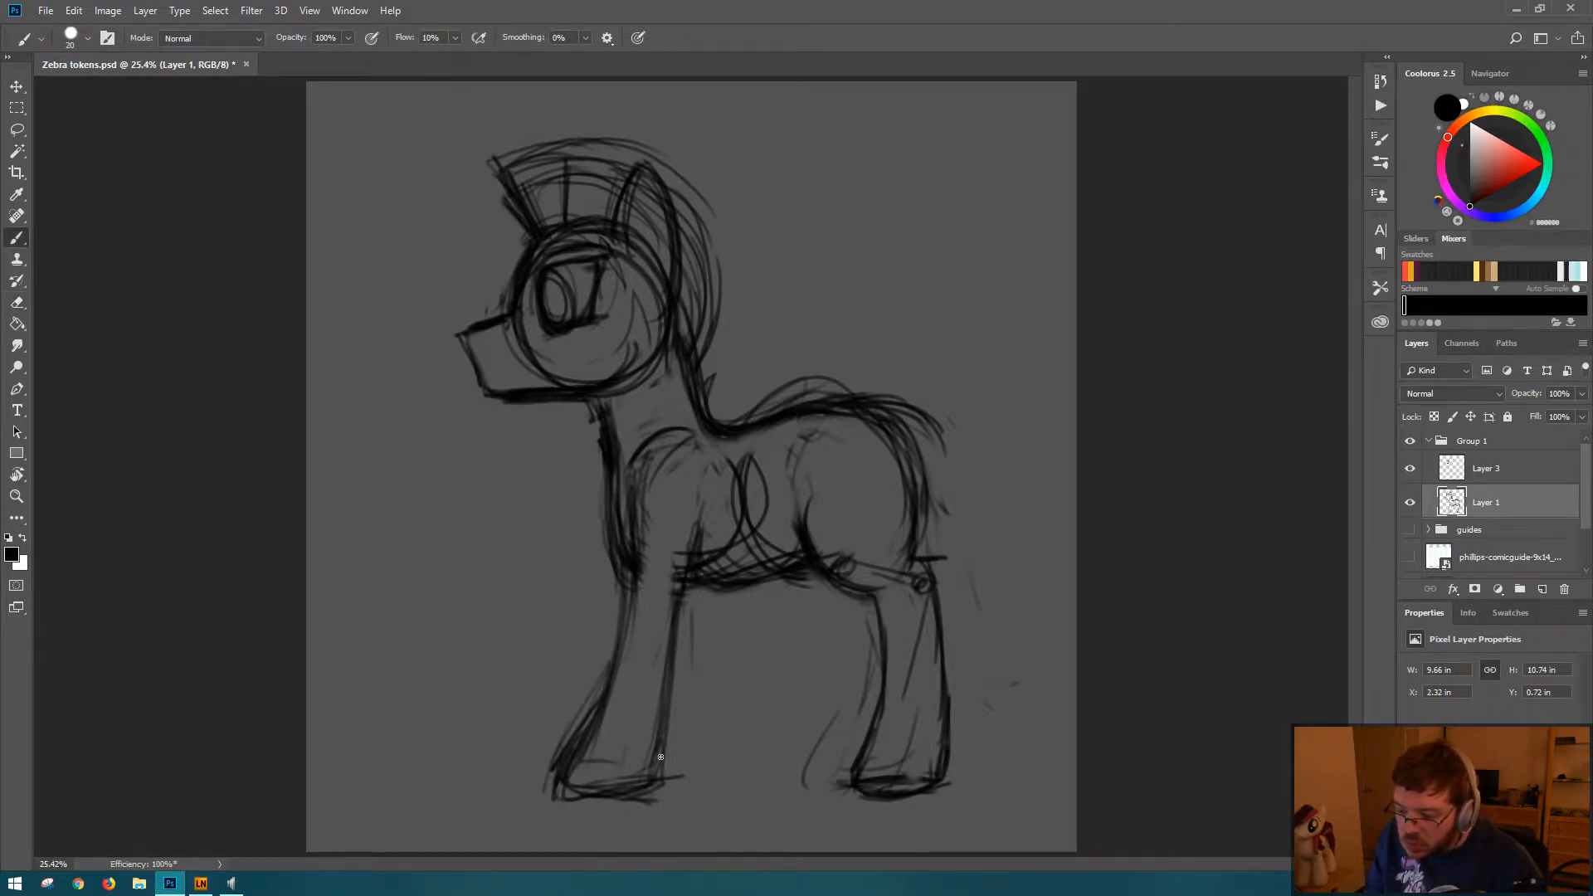
{"action": "key", "text": "e"}
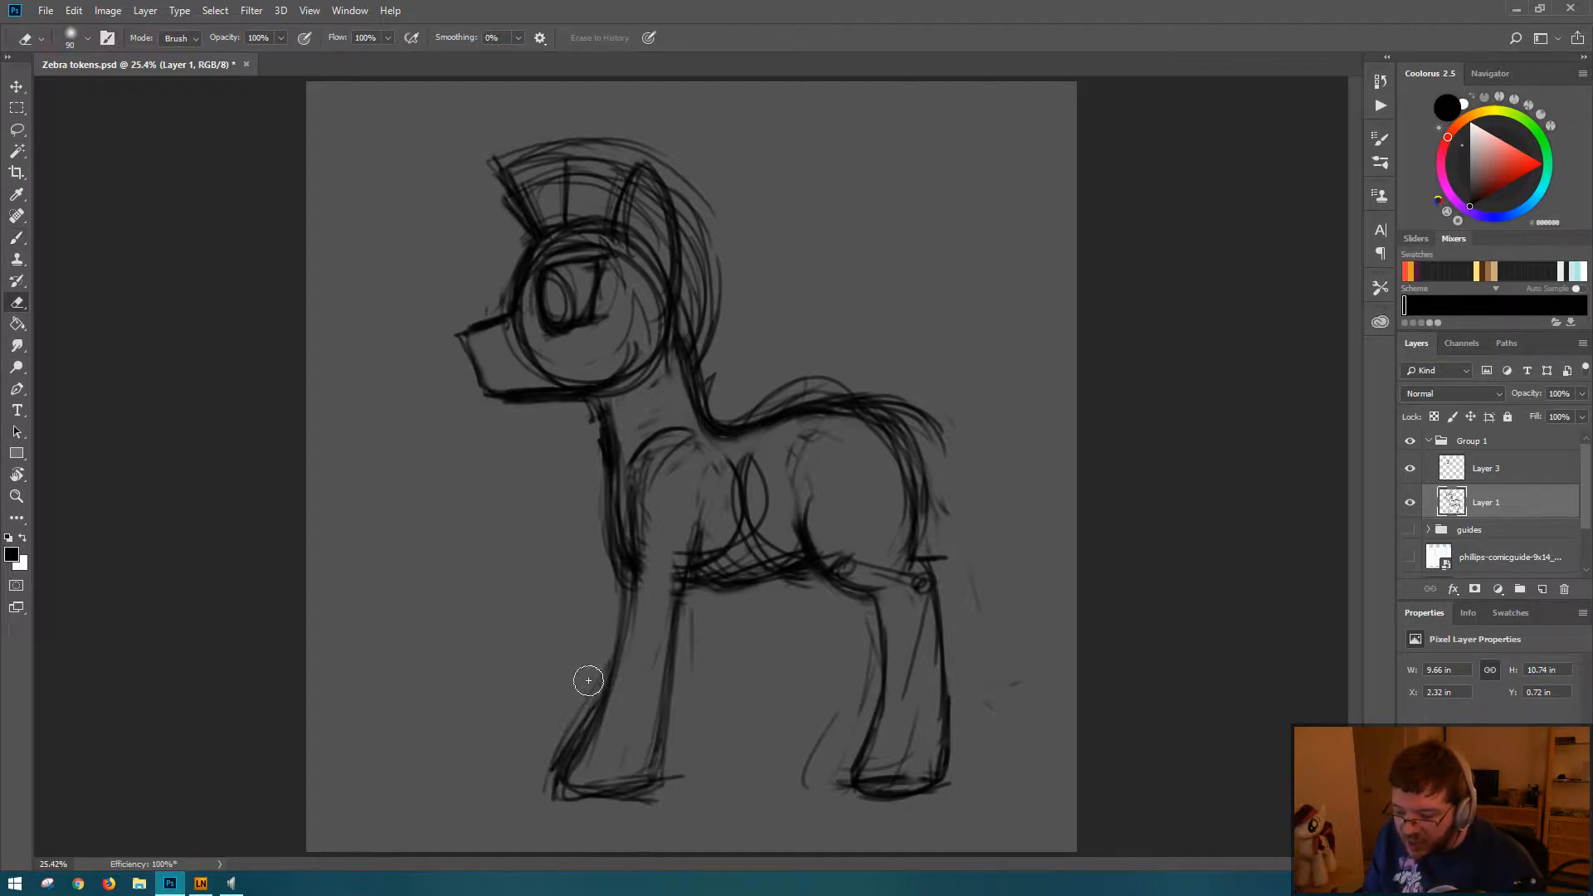
{"action": "mouse_move", "coordinate": [587, 675]}
{"action": "left_mouse_down"}
{"action": "mouse_move", "coordinate": [551, 765]}
{"action": "mouse_move", "coordinate": [567, 823]}
{"action": "mouse_move", "coordinate": [534, 803]}
{"action": "mouse_move", "coordinate": [633, 811]}
{"action": "mouse_move", "coordinate": [585, 802]}
{"action": "left_mouse_up"}
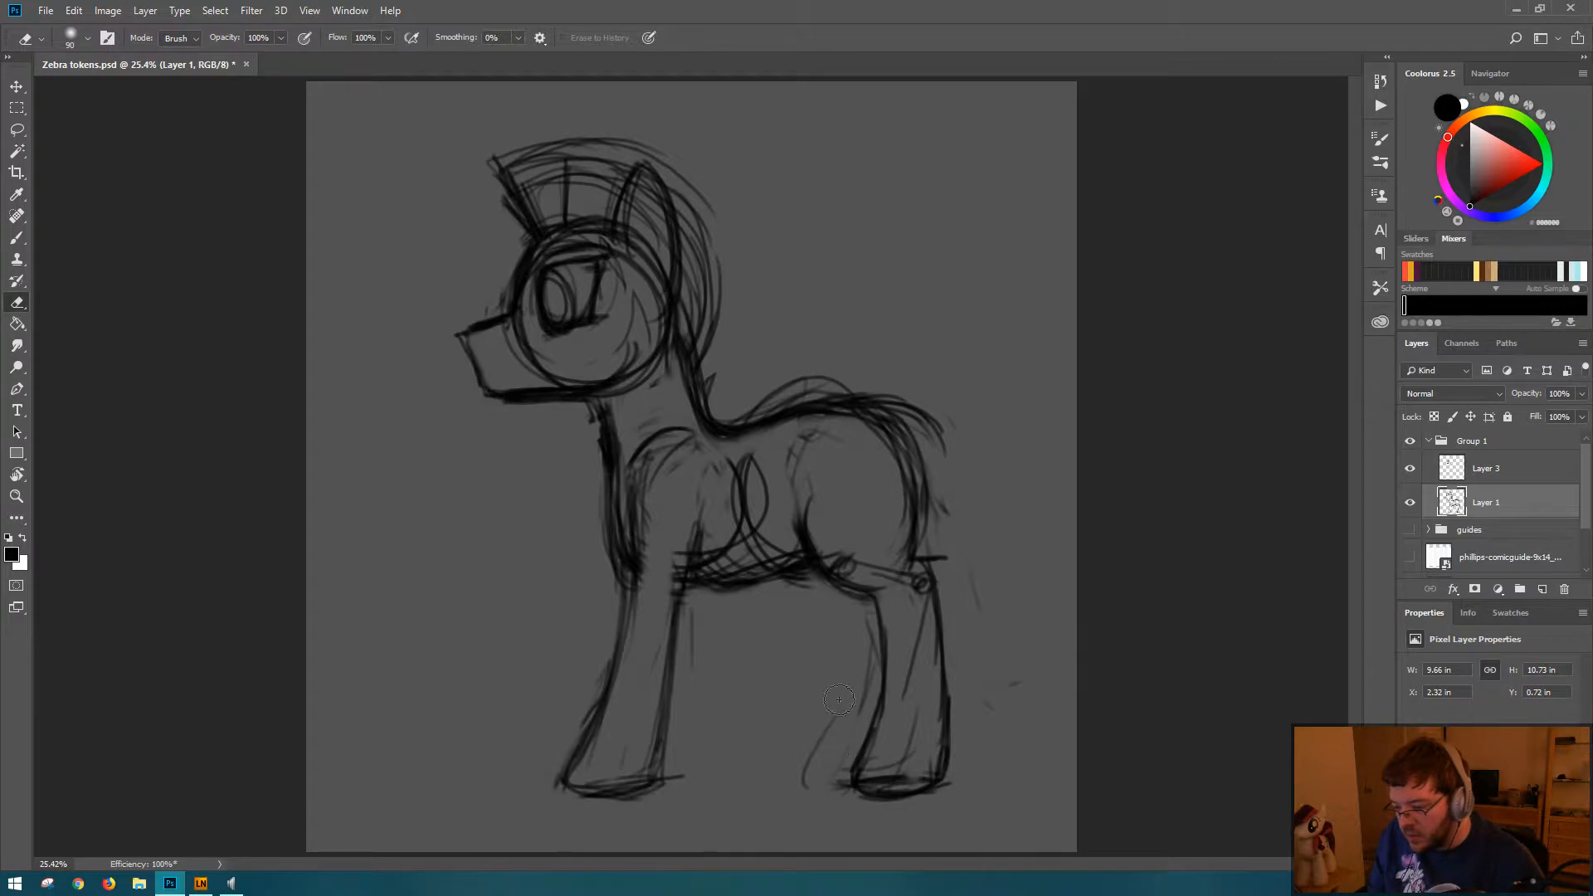
Step: Erase the joint marks and stray lines around the hind leg and re-darken the front curve of the thigh
{"action": "left_click_drag", "start_coordinate": [835, 719], "coordinate": [808, 770]}
{"action": "left_click_drag", "start_coordinate": [862, 695], "coordinate": [867, 657]}
{"action": "left_click_drag", "start_coordinate": [905, 585], "coordinate": [921, 589]}
{"action": "left_click_drag", "start_coordinate": [905, 666], "coordinate": [917, 676]}
{"action": "mouse_move", "coordinate": [847, 549]}
{"action": "left_mouse_down"}
{"action": "mouse_move", "coordinate": [867, 568]}
{"action": "mouse_move", "coordinate": [849, 570]}
{"action": "left_mouse_up"}
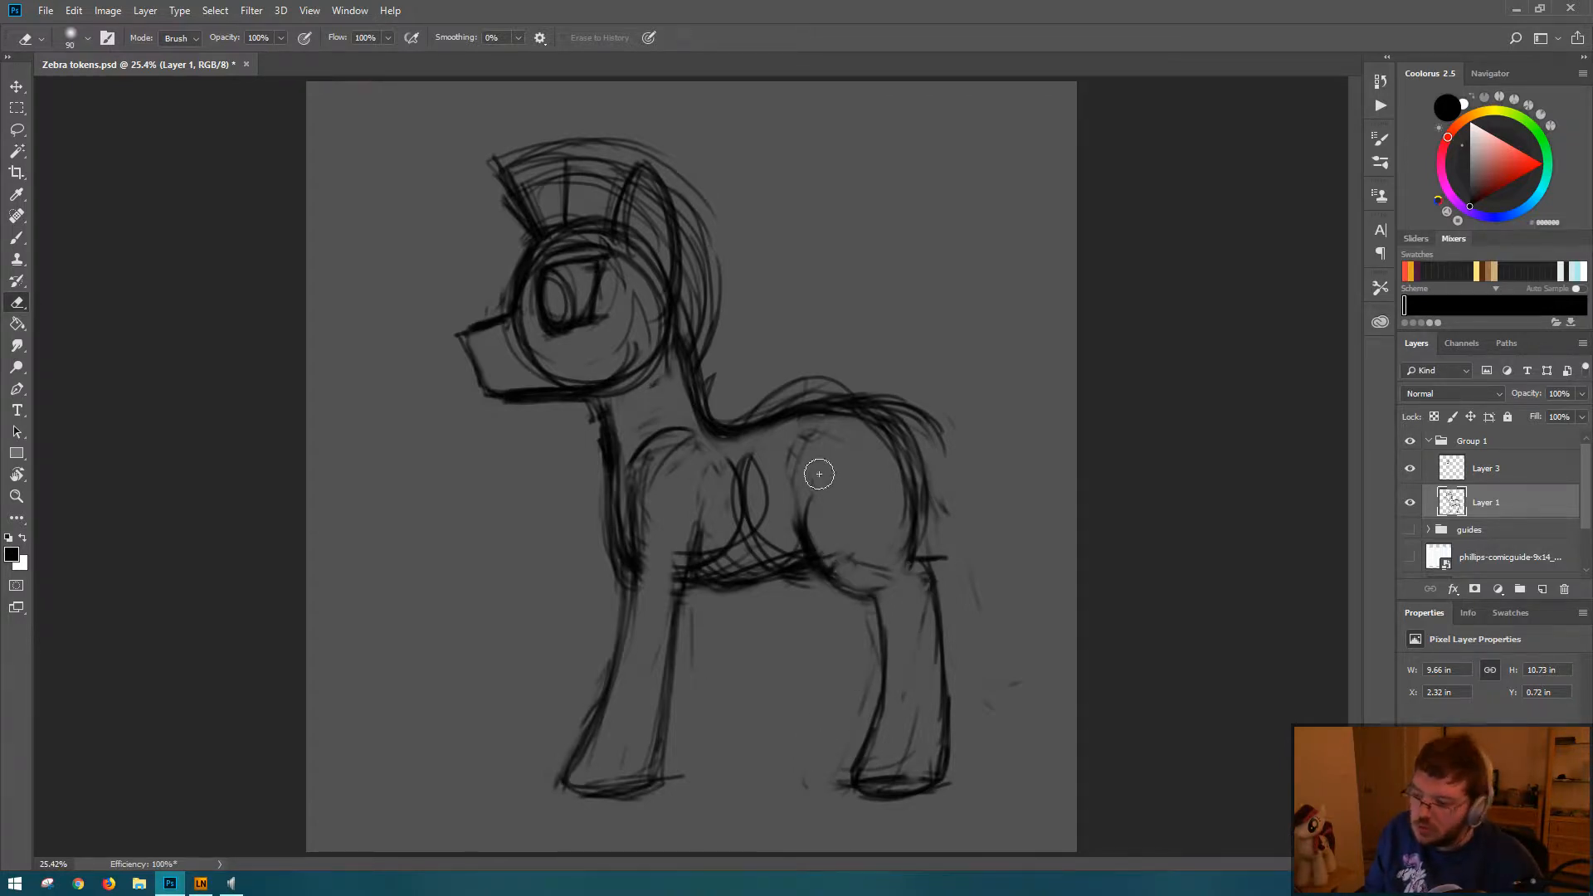
{"action": "key", "text": "b"}
{"action": "mouse_move", "coordinate": [810, 489]}
{"action": "left_mouse_down"}
{"action": "mouse_move", "coordinate": [803, 516]}
{"action": "mouse_move", "coordinate": [886, 596]}
{"action": "left_mouse_up"}
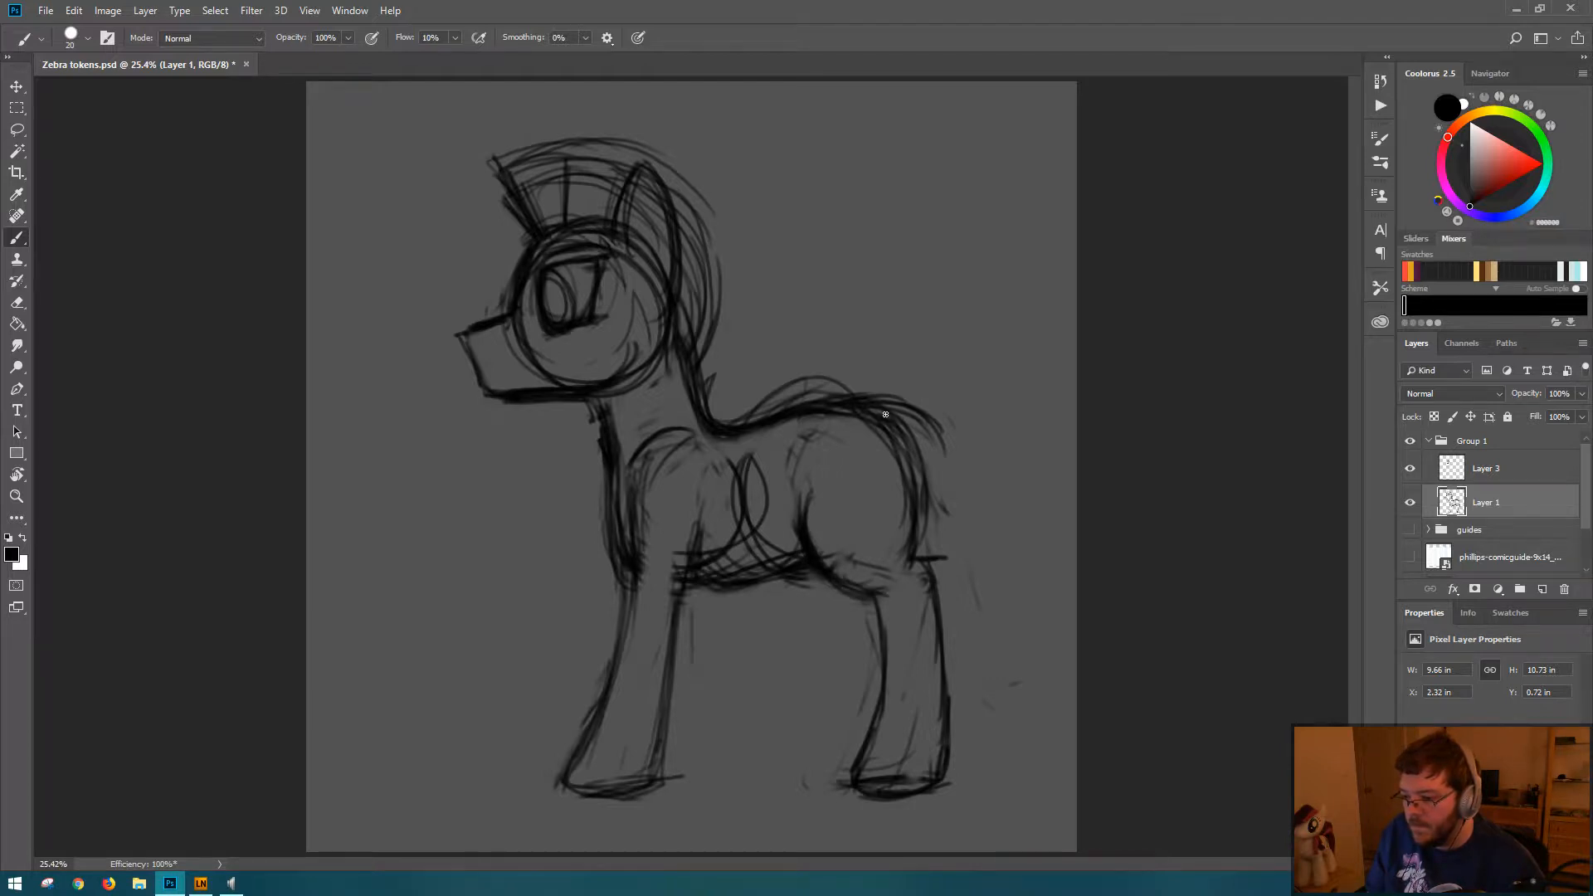
Step: Thicken the outer rump contour and erase the loose strokes above the zebra's back
{"action": "key", "text": "e"}
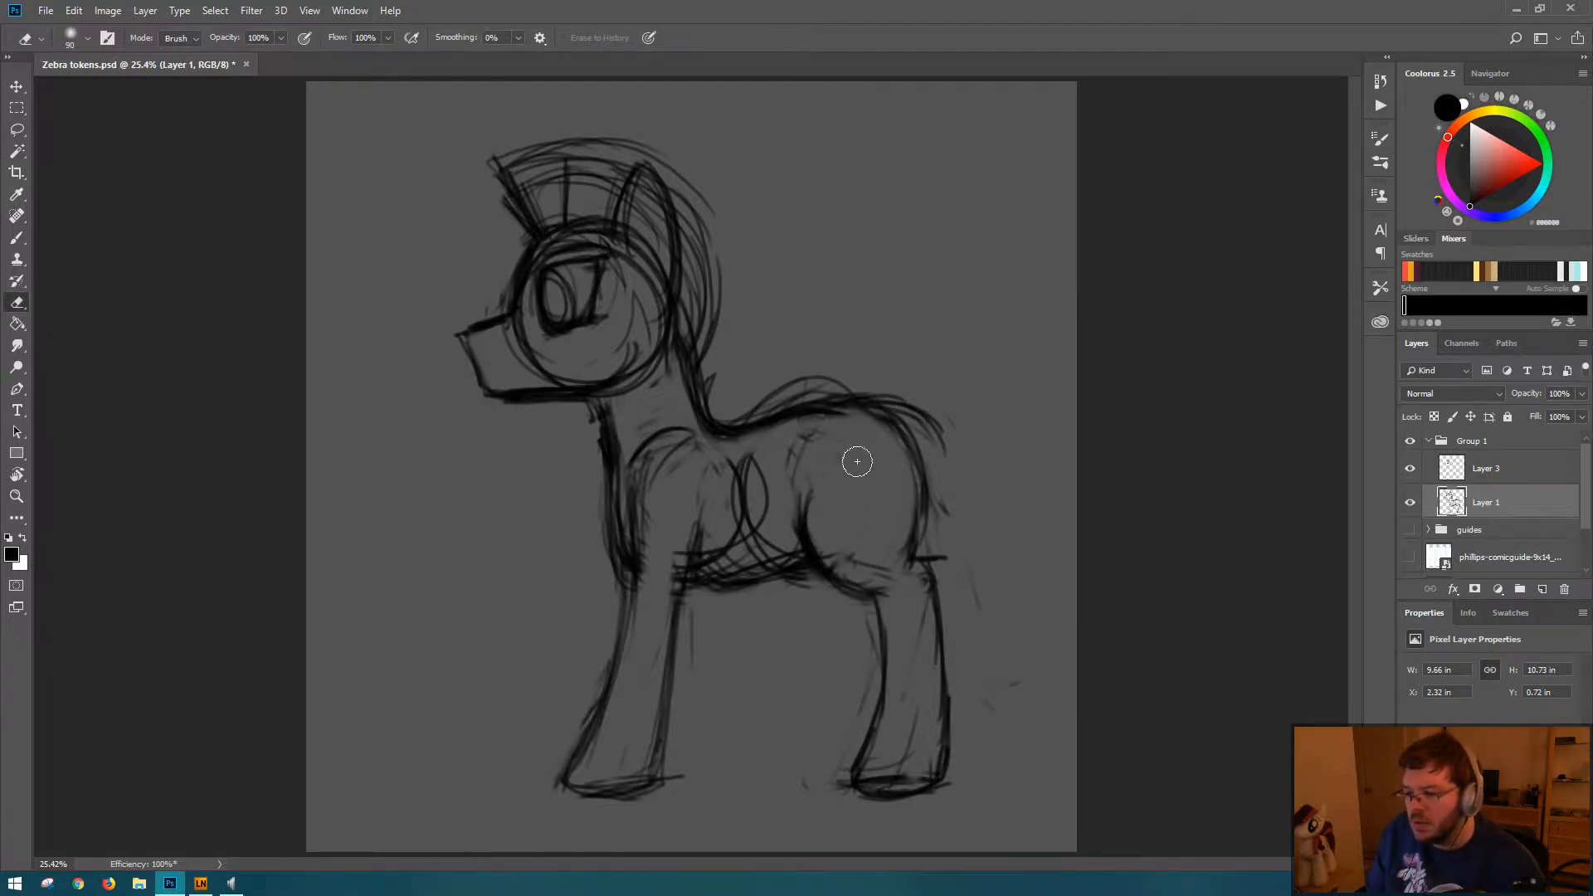
{"action": "key", "text": "b"}
{"action": "left_click_drag", "start_coordinate": [887, 406], "coordinate": [935, 509]}
{"action": "left_click_drag", "start_coordinate": [855, 416], "coordinate": [924, 473]}
{"action": "key", "text": "e"}
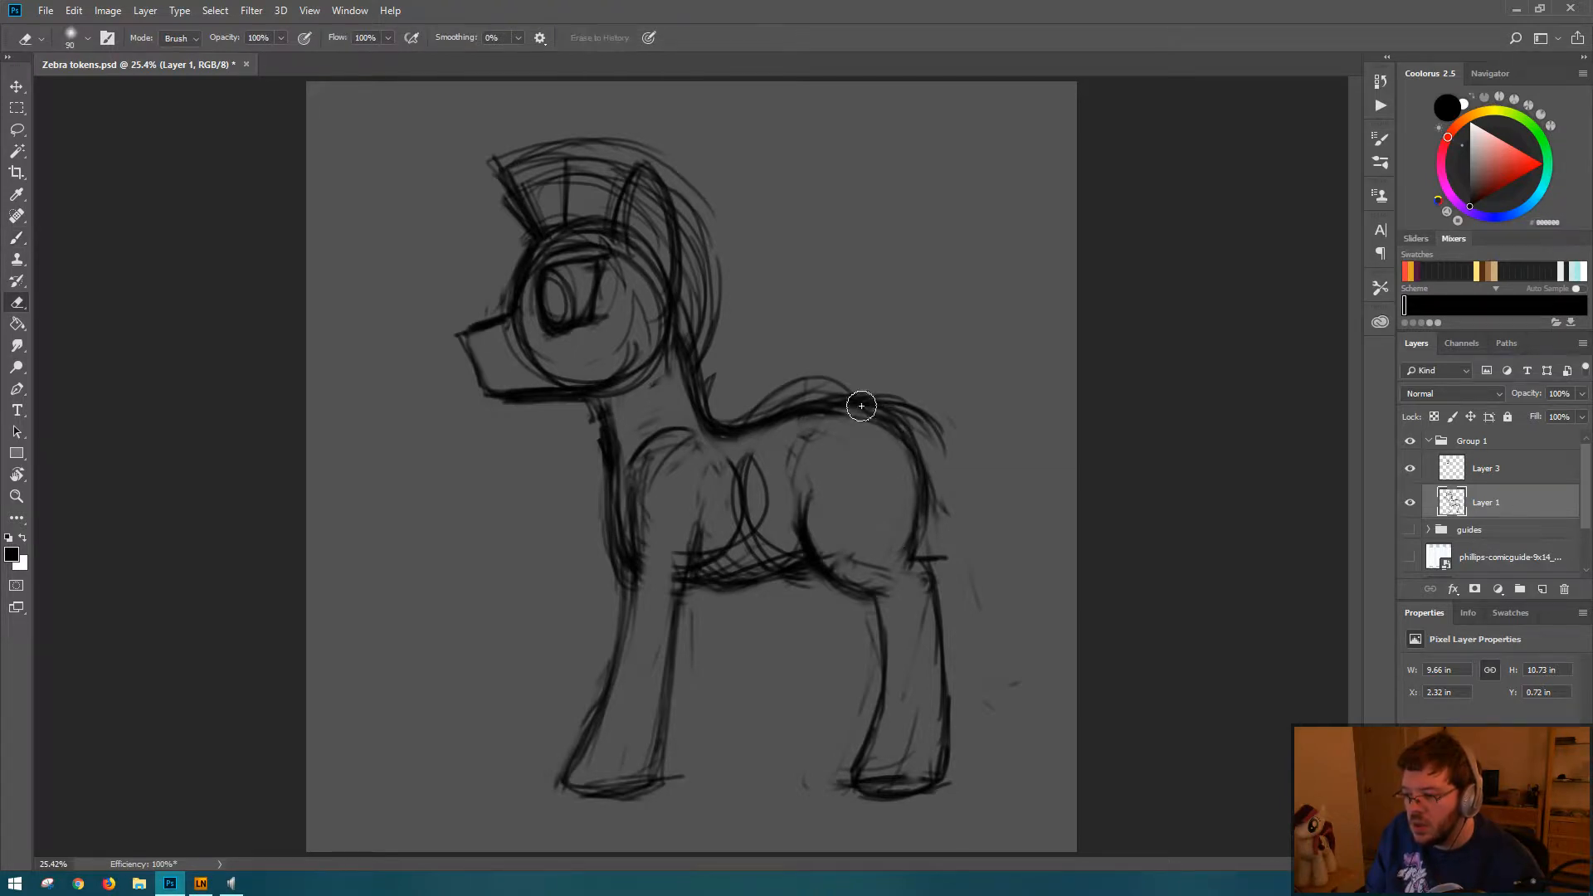
{"action": "mouse_move", "coordinate": [782, 403]}
{"action": "left_mouse_down"}
{"action": "mouse_move", "coordinate": [914, 395]}
{"action": "mouse_move", "coordinate": [757, 403]}
{"action": "mouse_move", "coordinate": [906, 398]}
{"action": "mouse_move", "coordinate": [931, 486]}
{"action": "mouse_move", "coordinate": [928, 463]}
{"action": "mouse_move", "coordinate": [879, 426]}
{"action": "mouse_move", "coordinate": [865, 434]}
{"action": "left_mouse_up"}
{"action": "key", "text": "b"}
{"action": "key", "text": "e"}
{"action": "key", "text": "b"}
Step: Flip the drawing horizontally and lower the eye on Layer 3 to a Y position of 2.6 in, saving the document
{"action": "key", "text": "ctrl+shift+h"}
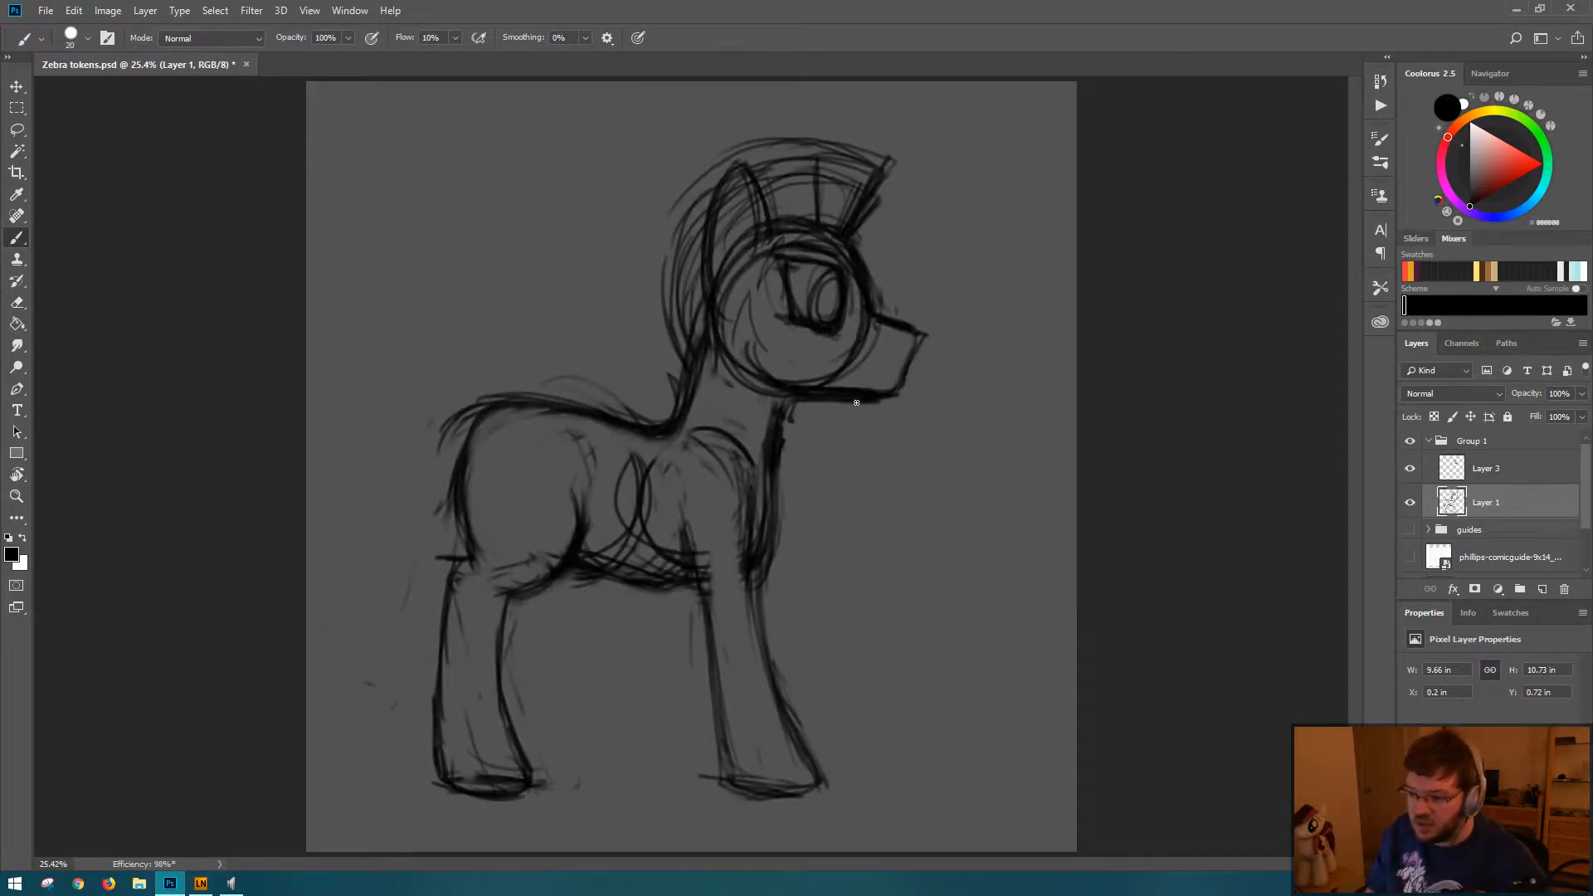
{"action": "left_click", "coordinate": [1509, 468]}
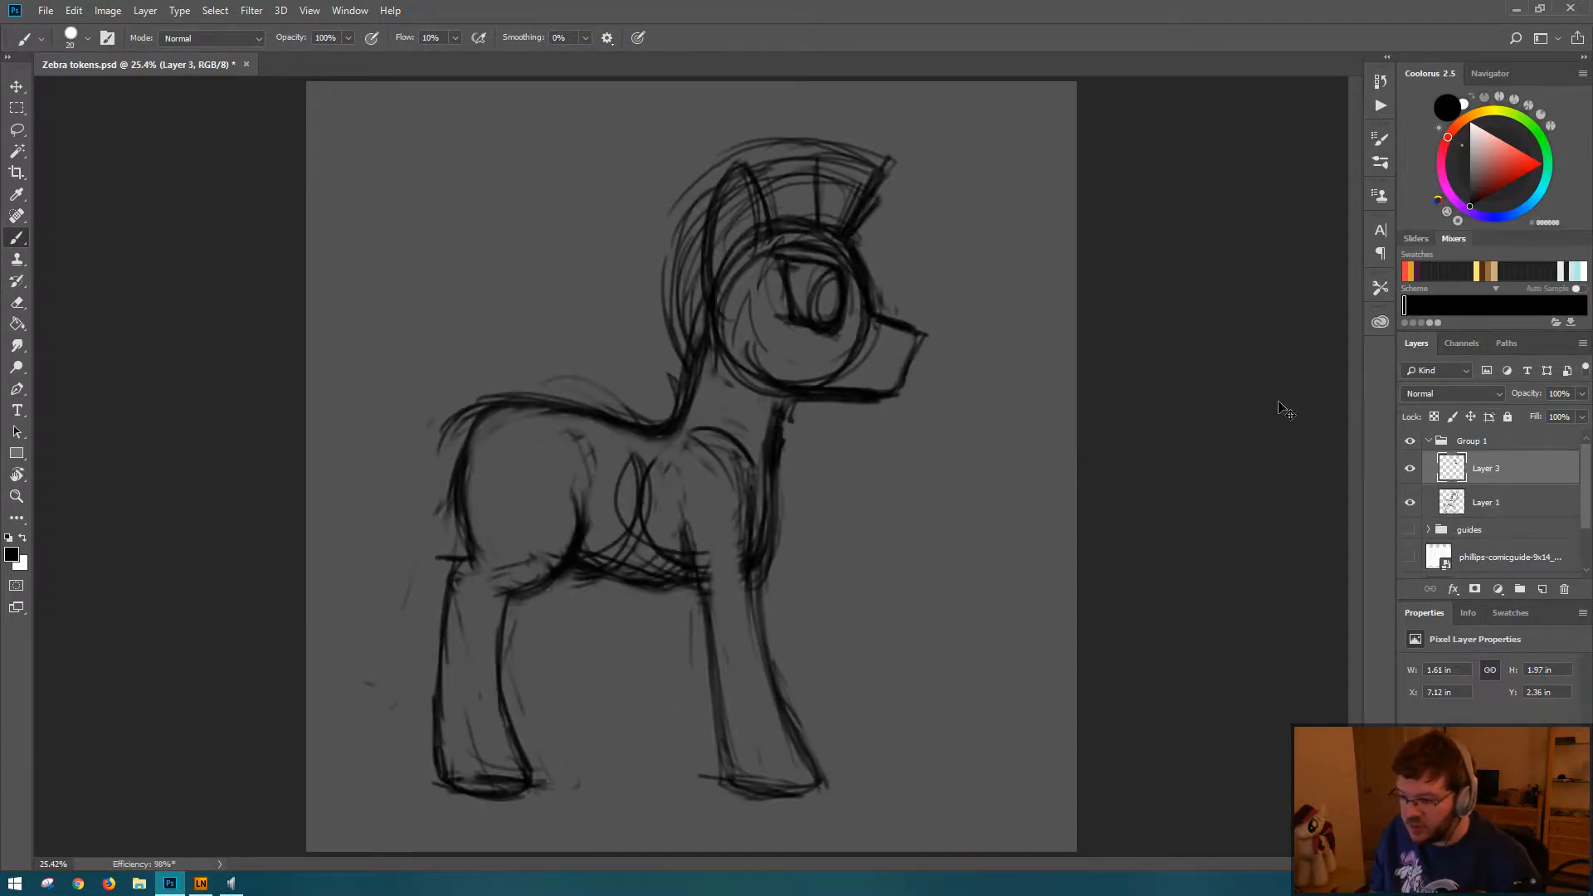
{"action": "key", "text": "ctrl+t"}
{"action": "key", "text": "shift+Down"}
{"action": "key", "text": "shift+Down"}
{"action": "key", "text": "shift+Down"}
{"action": "key", "text": "shift+Down"}
{"action": "key", "text": "shift+Down"}
{"action": "key", "text": "shift+Down"}
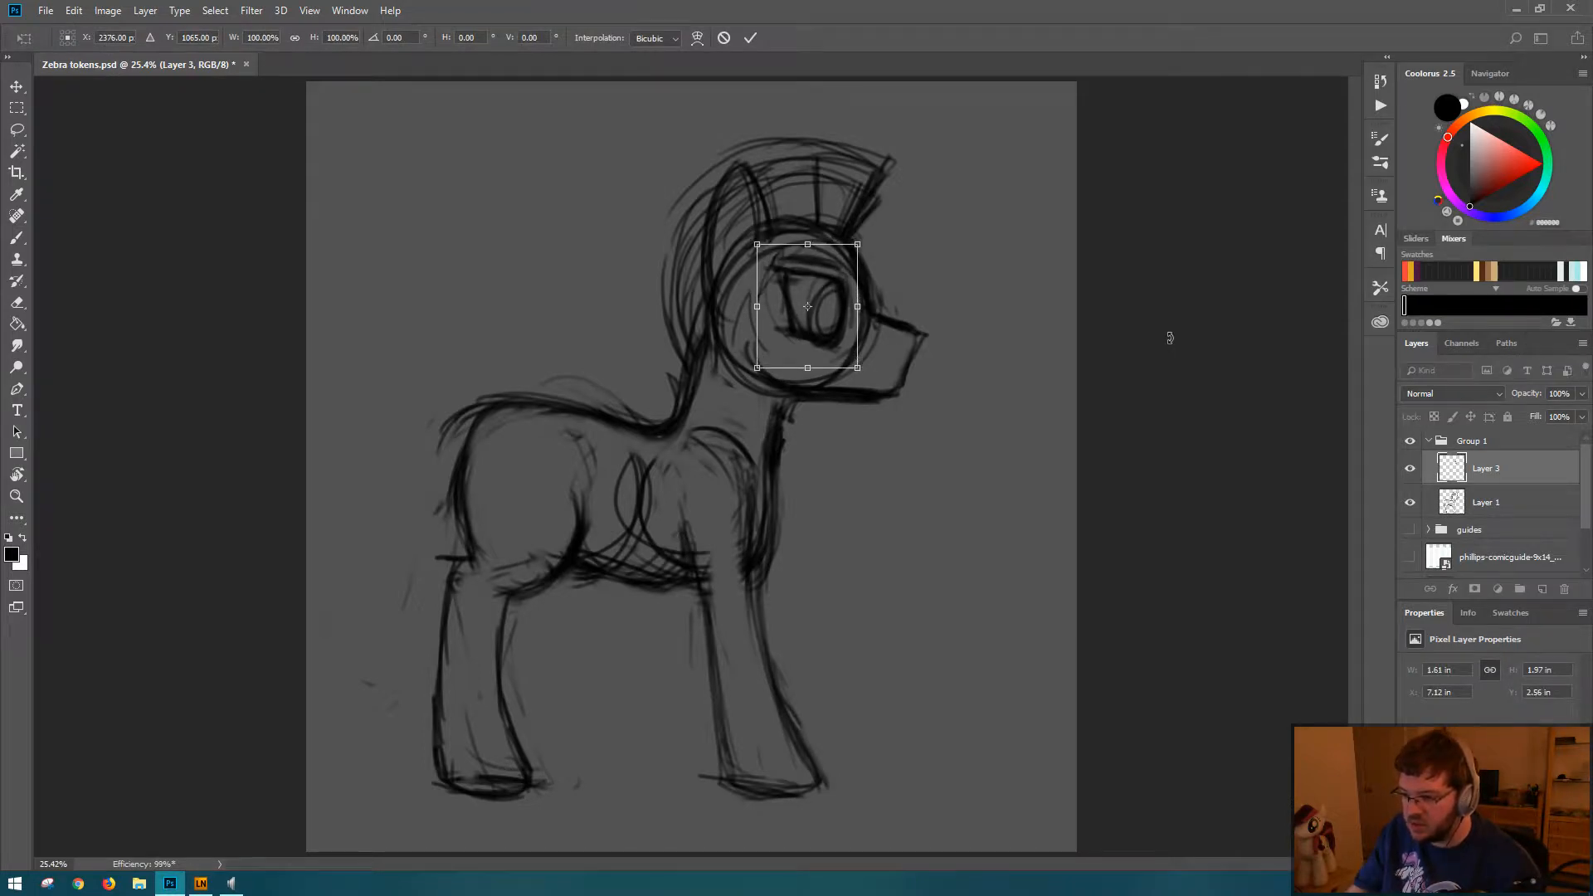
{"action": "key", "text": "Return"}
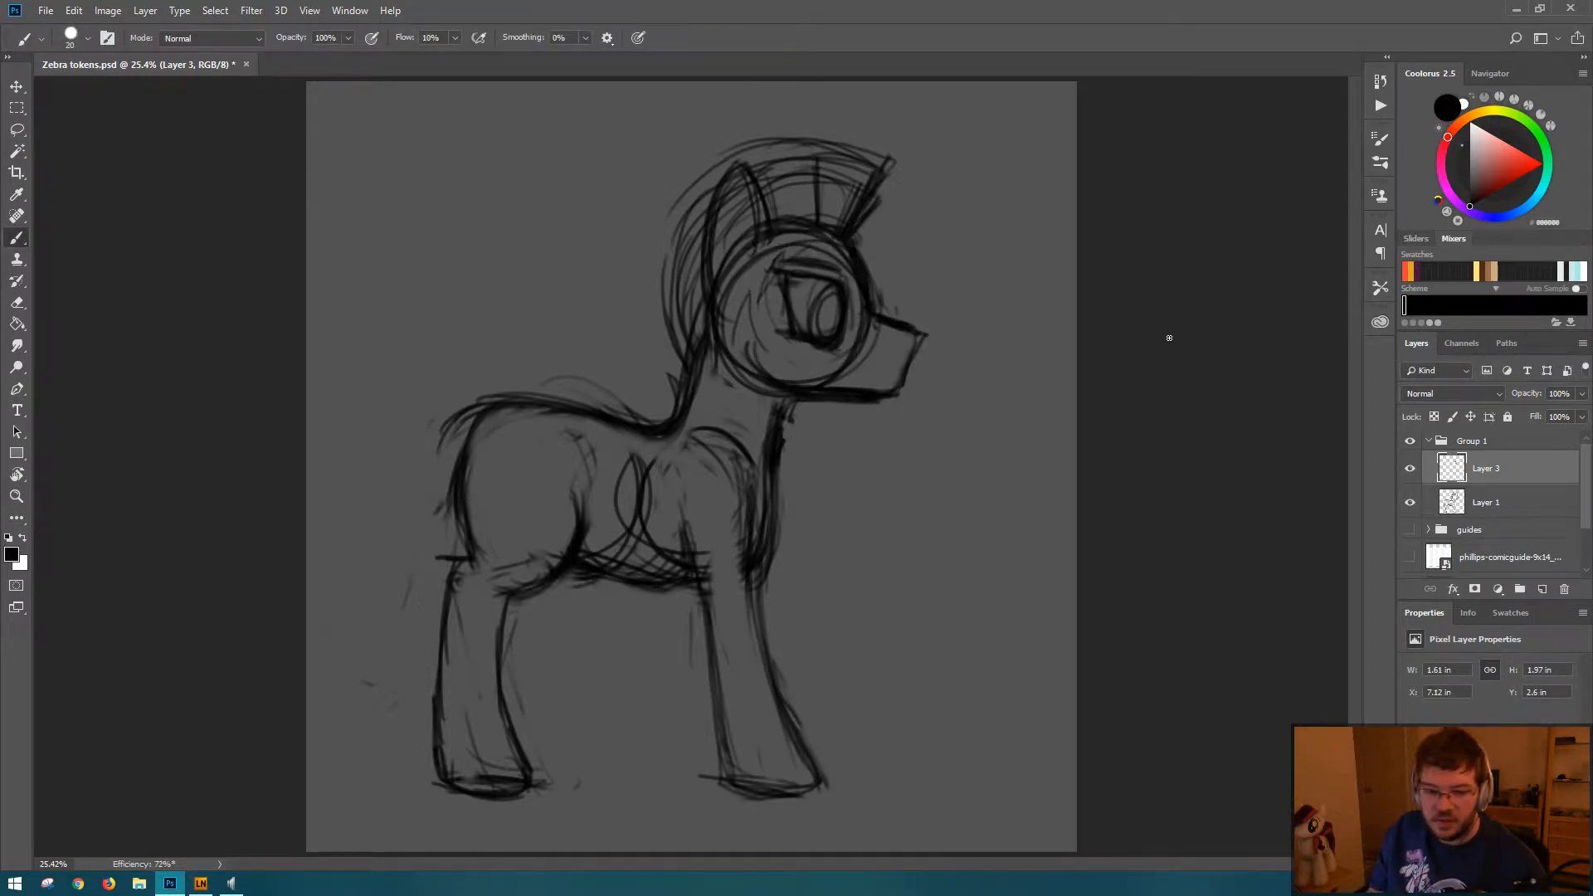
{"action": "key", "text": "ctrl+s"}
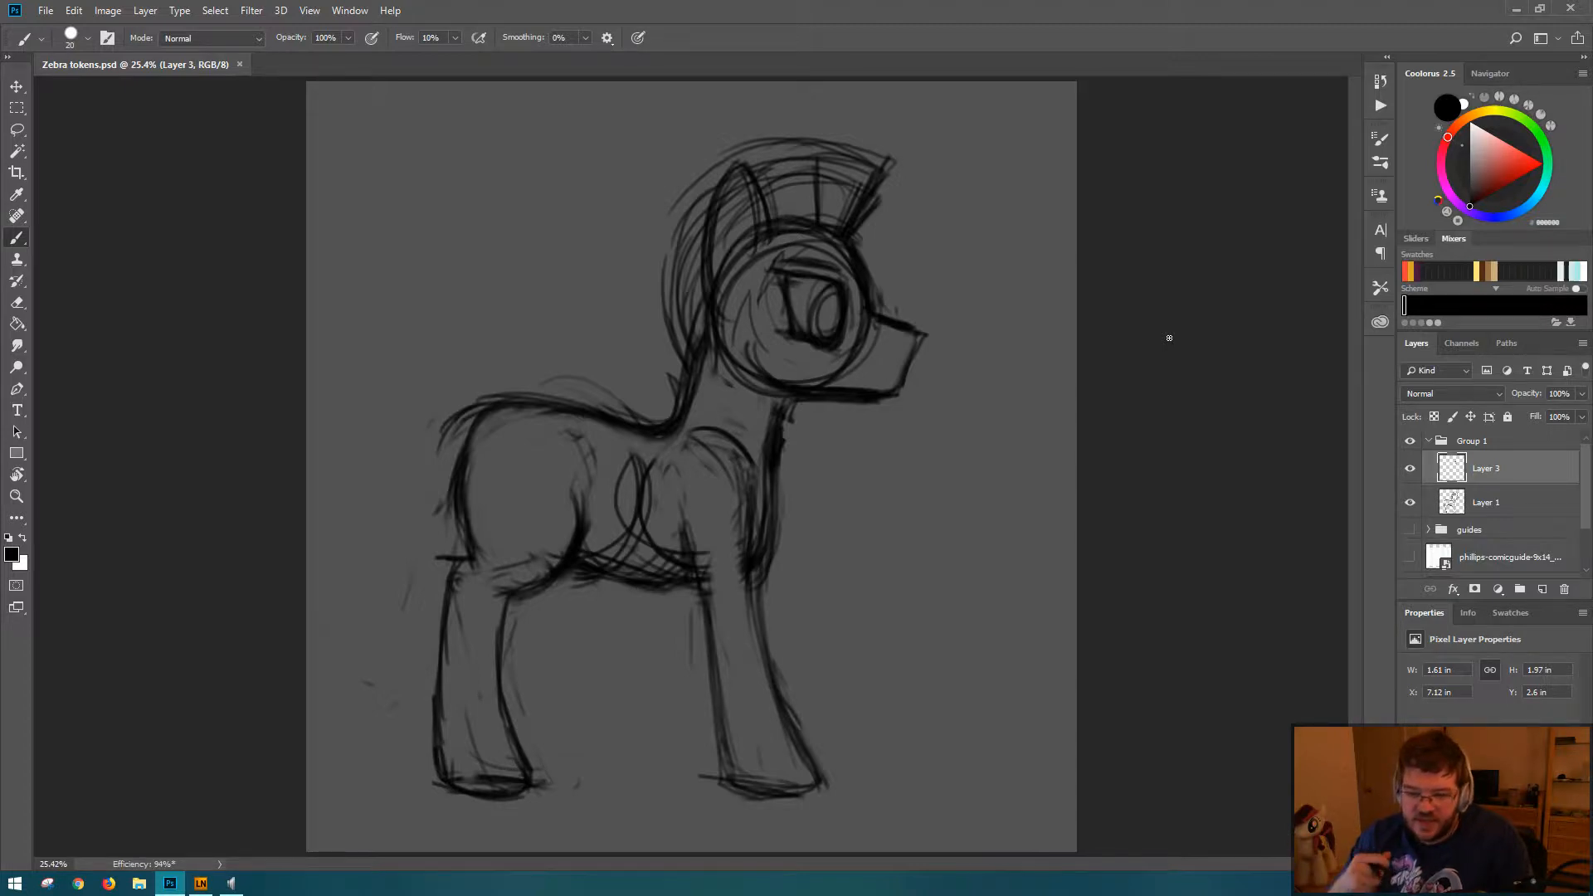
{"action": "key", "text": "ctrl+shift+h"}
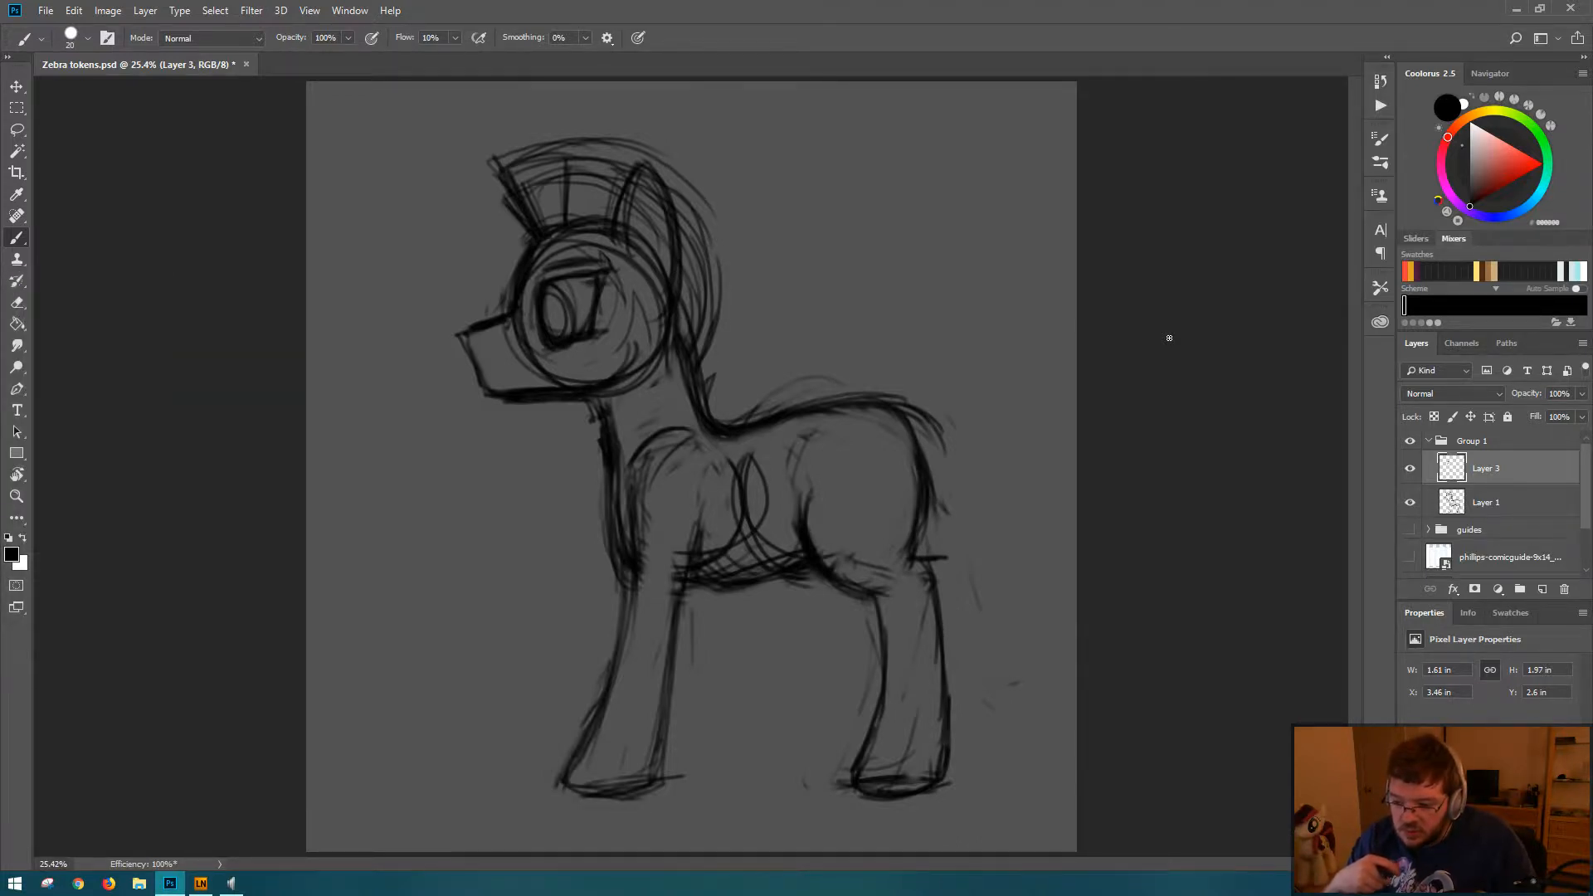
{"action": "key", "text": "ctrl+shift+h"}
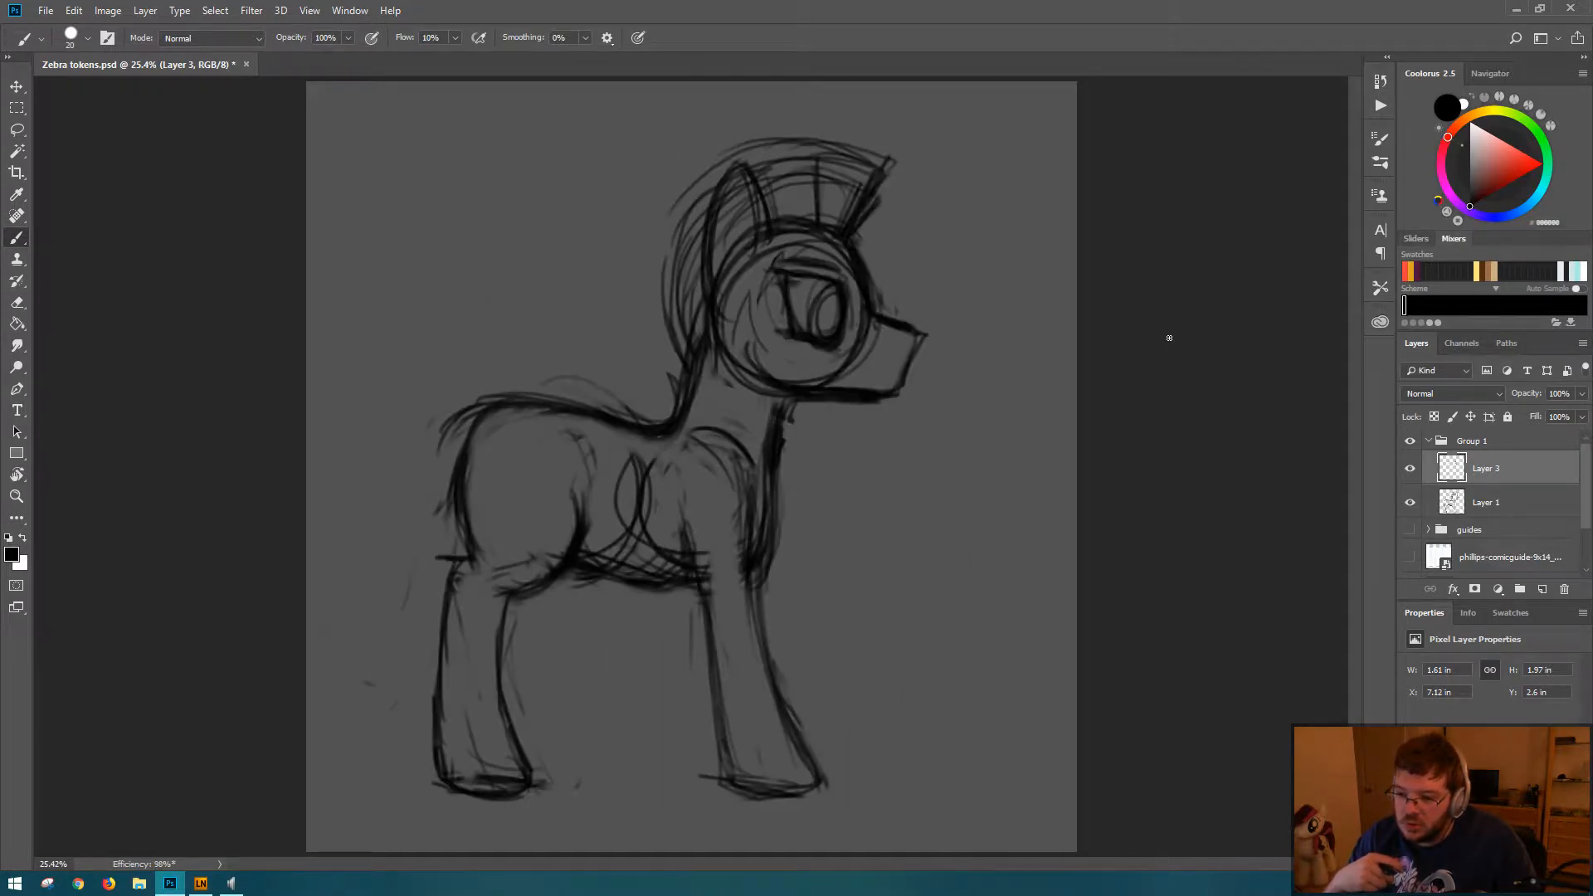
{"action": "key", "text": "ctrl+t"}
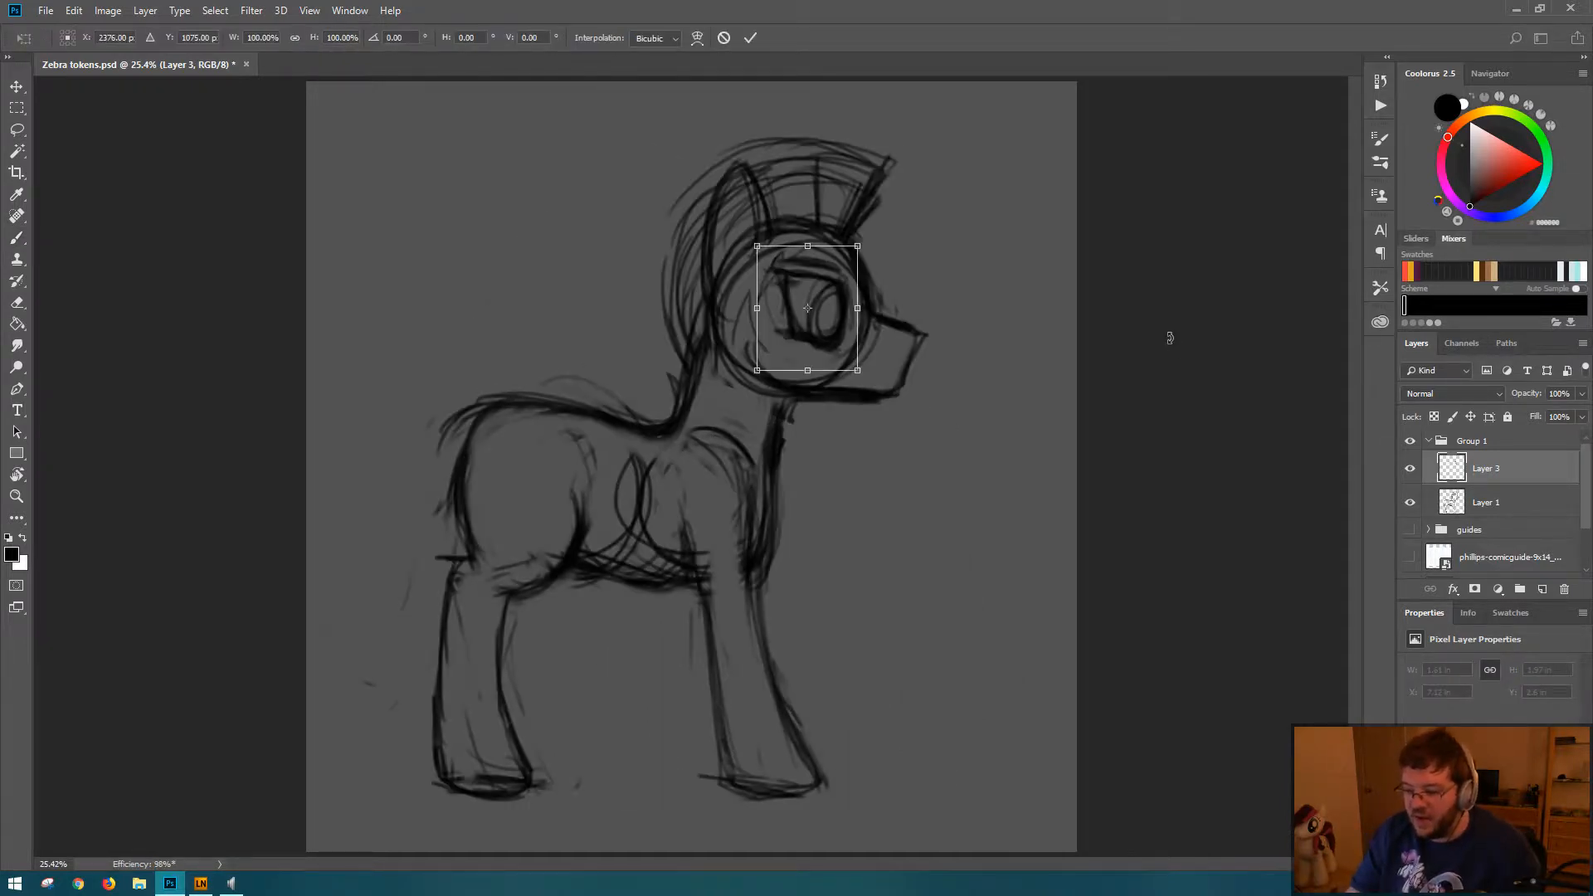
{"action": "key", "text": "Escape"}
Step: Move the whole Group 1 zebra sketch to the right and flip the drawing back horizontally, saving the document
{"action": "left_click", "coordinate": [1517, 447]}
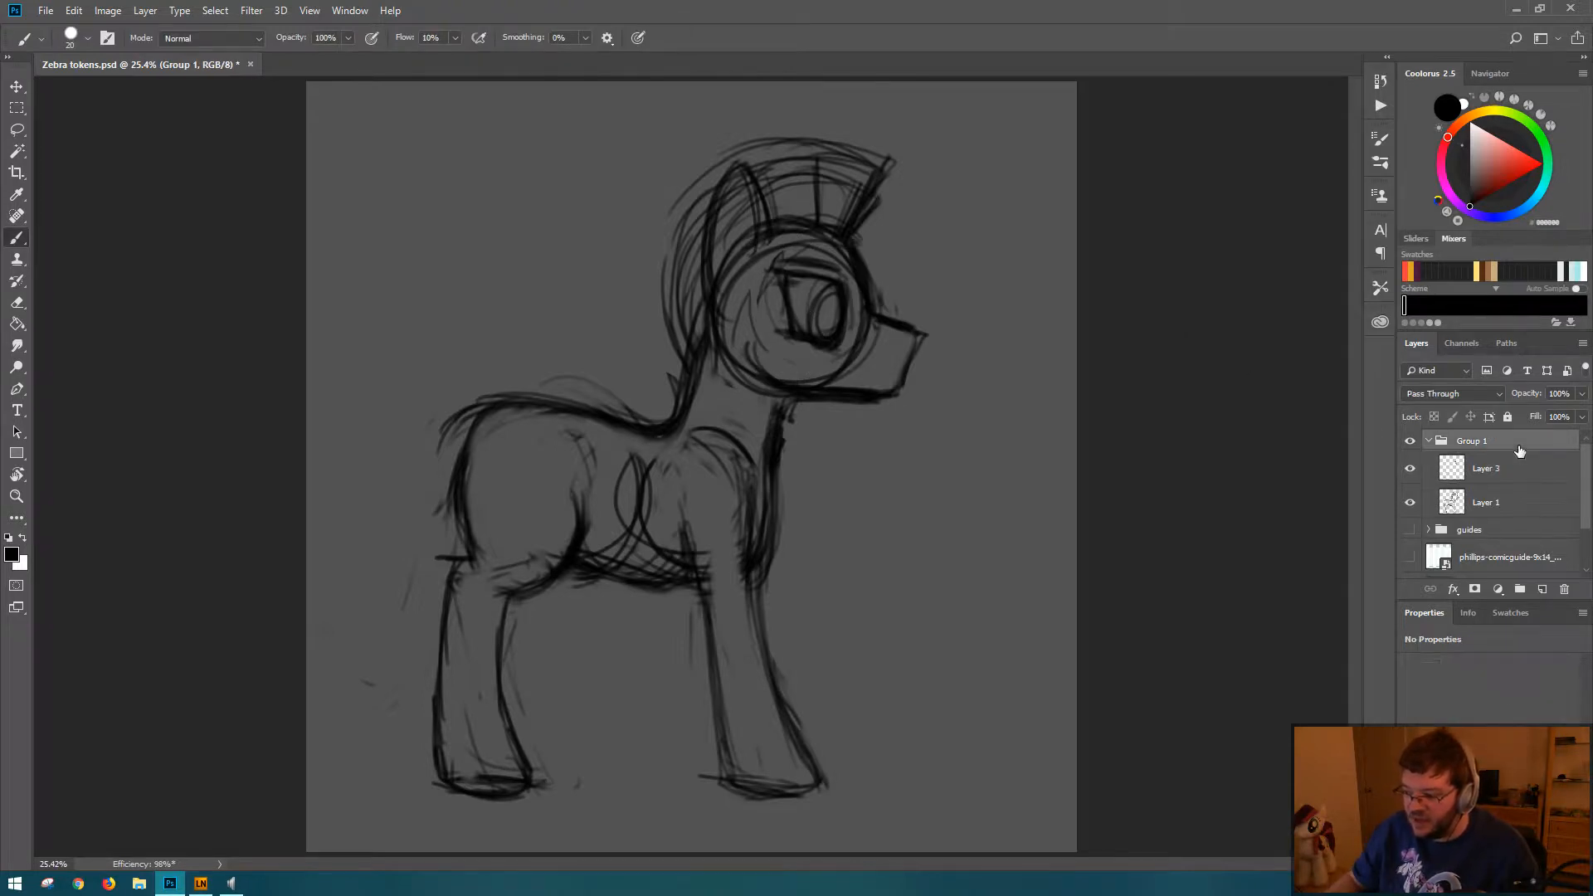
{"action": "key", "text": "ctrl+t"}
{"action": "key", "text": "shift+Right"}
{"action": "key", "text": "shift+Right"}
{"action": "key", "text": "shift+Right"}
{"action": "key", "text": "shift+Right"}
{"action": "key", "text": "shift+Right"}
{"action": "key", "text": "shift+Right"}
{"action": "key", "text": "shift+Right"}
{"action": "key", "text": "shift+Right"}
{"action": "key", "text": "shift+Right"}
{"action": "key", "text": "shift+Right"}
{"action": "key", "text": "shift+Right"}
{"action": "key", "text": "shift+Right"}
{"action": "key", "text": "shift+Right"}
{"action": "key", "text": "shift+Right"}
{"action": "key", "text": "shift+Right"}
{"action": "key", "text": "shift+Right"}
{"action": "key", "text": "shift+Right"}
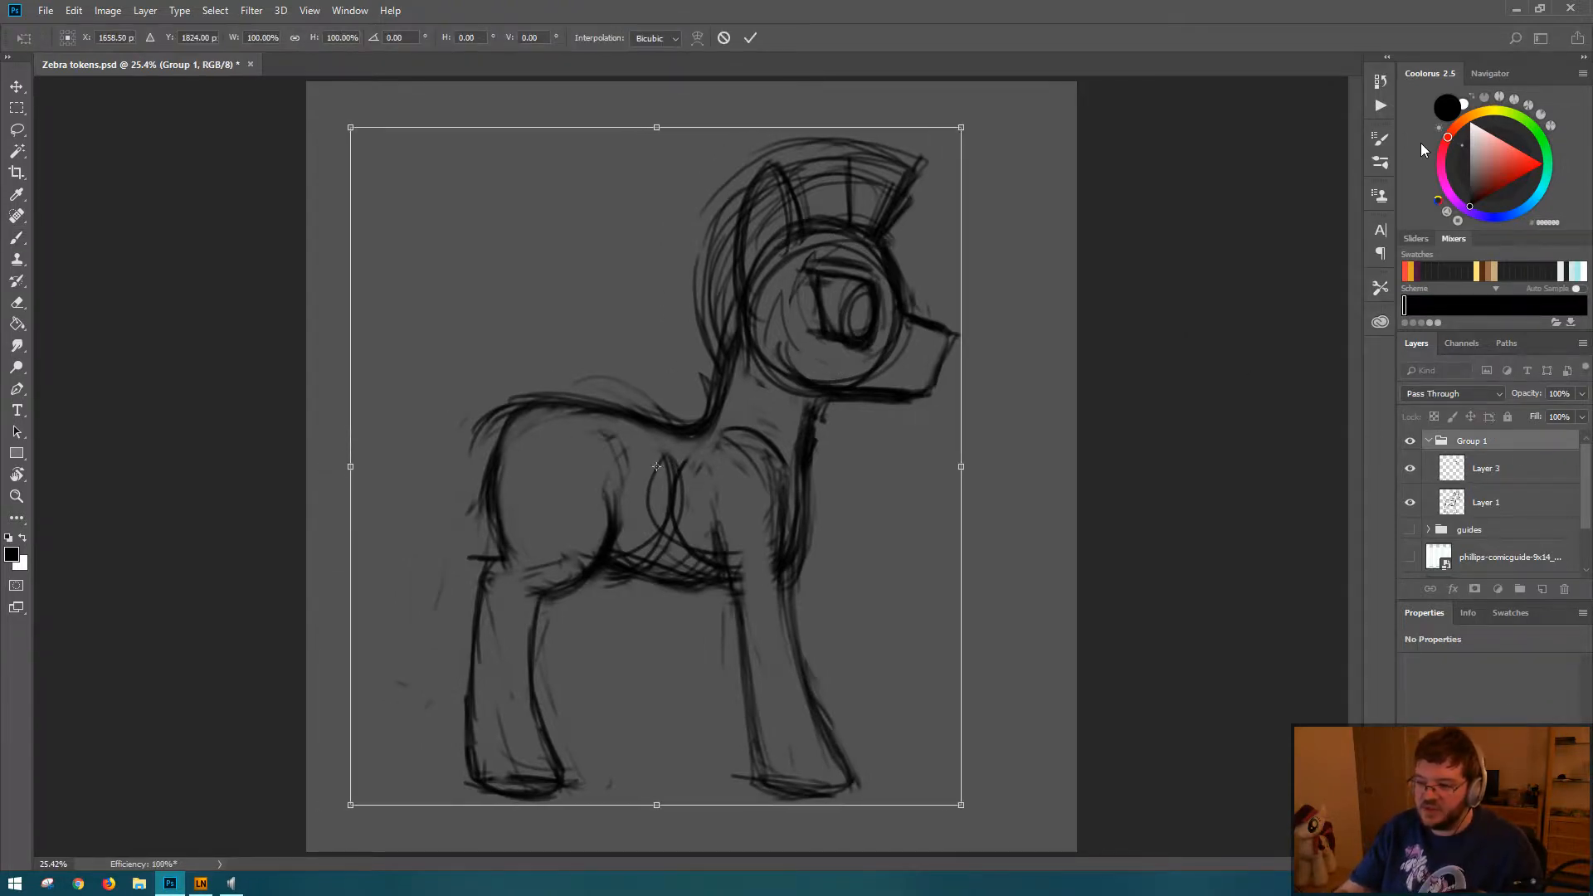
{"action": "key", "text": "shift+Right"}
{"action": "key", "text": "shift+Right"}
{"action": "key", "text": "shift+Right"}
{"action": "key", "text": "shift+Right"}
{"action": "key", "text": "shift+Right"}
{"action": "key", "text": "shift+Right"}
{"action": "key", "text": "shift+Right"}
{"action": "key", "text": "shift+Right"}
{"action": "key", "text": "shift+Right"}
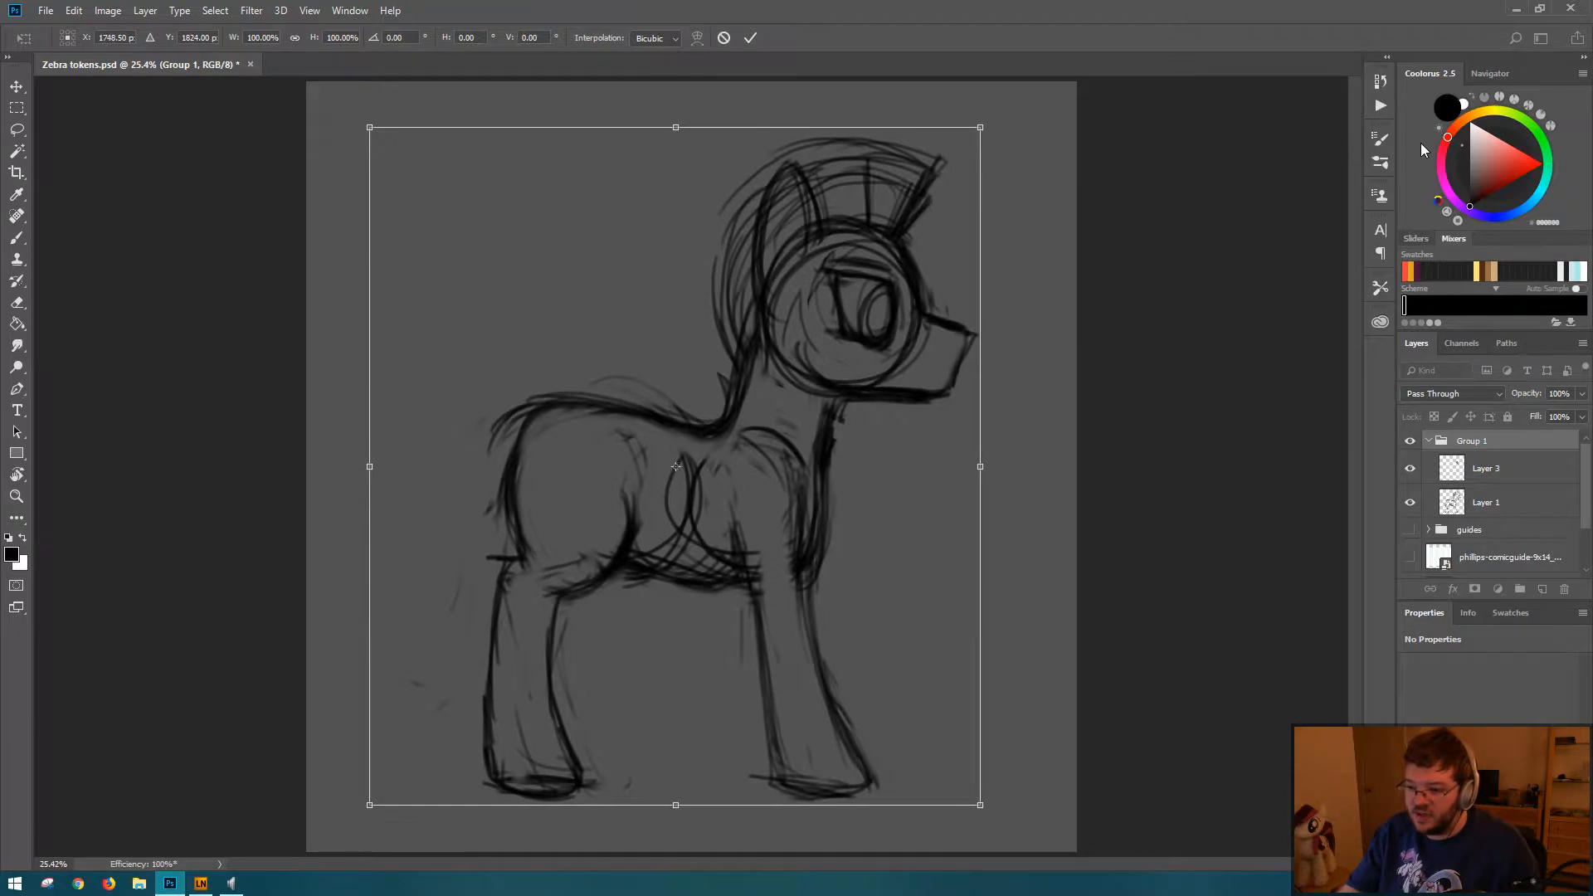
{"action": "key", "text": "Return"}
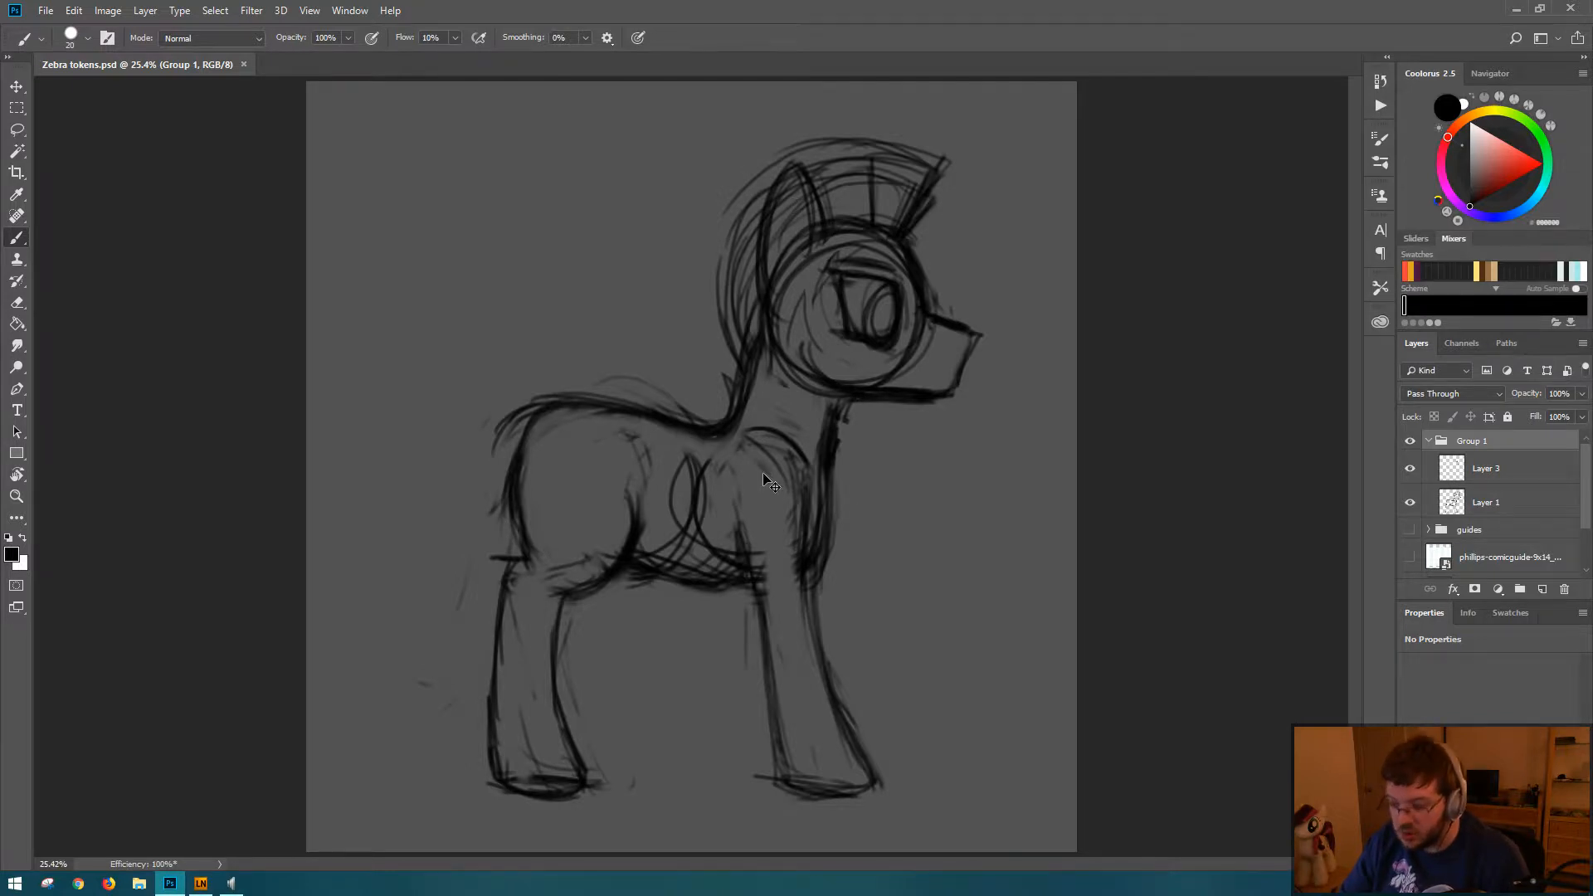
{"action": "key", "text": "ctrl+shift+h"}
{"action": "key", "text": "ctrl+s"}
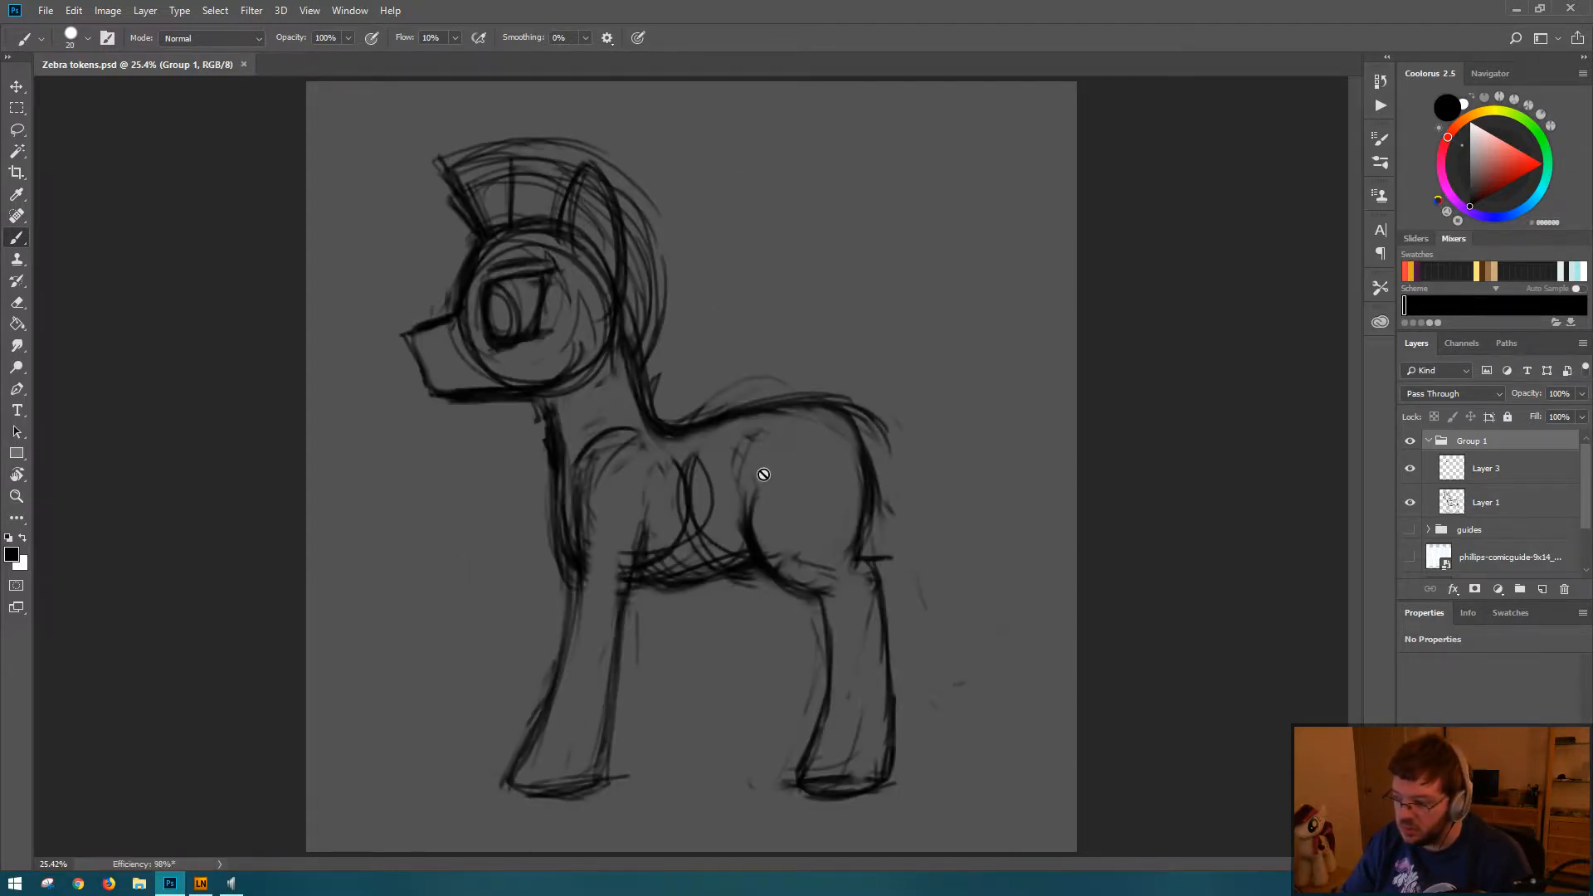
Step: Rename the Group 1 layer group as zebra 1
{"action": "double_click", "coordinate": [1475, 442]}
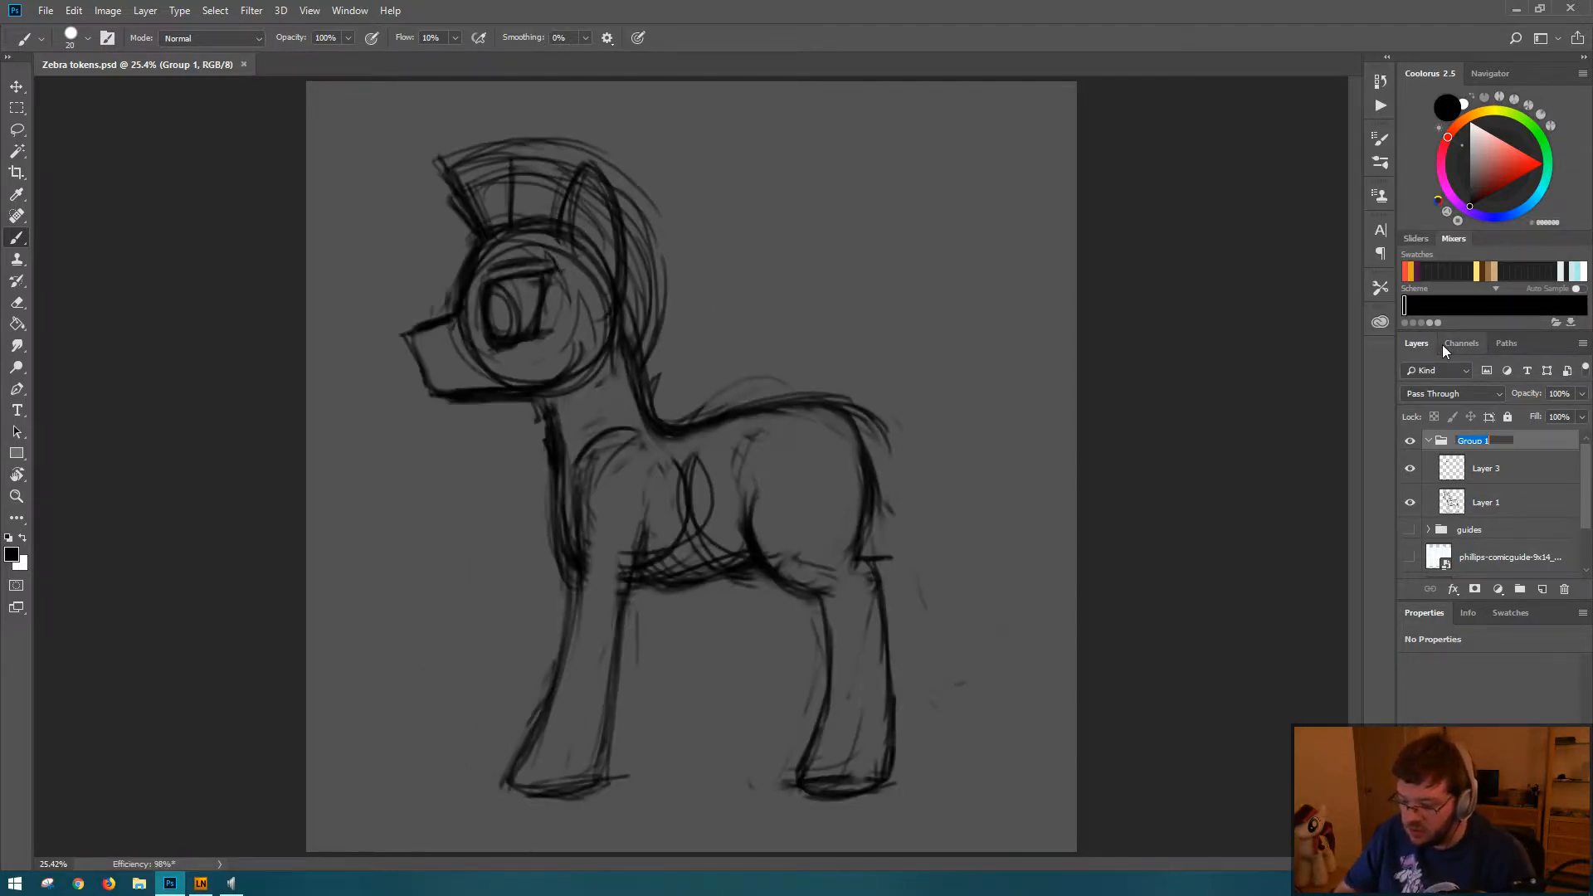
{"action": "type", "text": "zebra 1"}
{"action": "key", "text": "Return"}
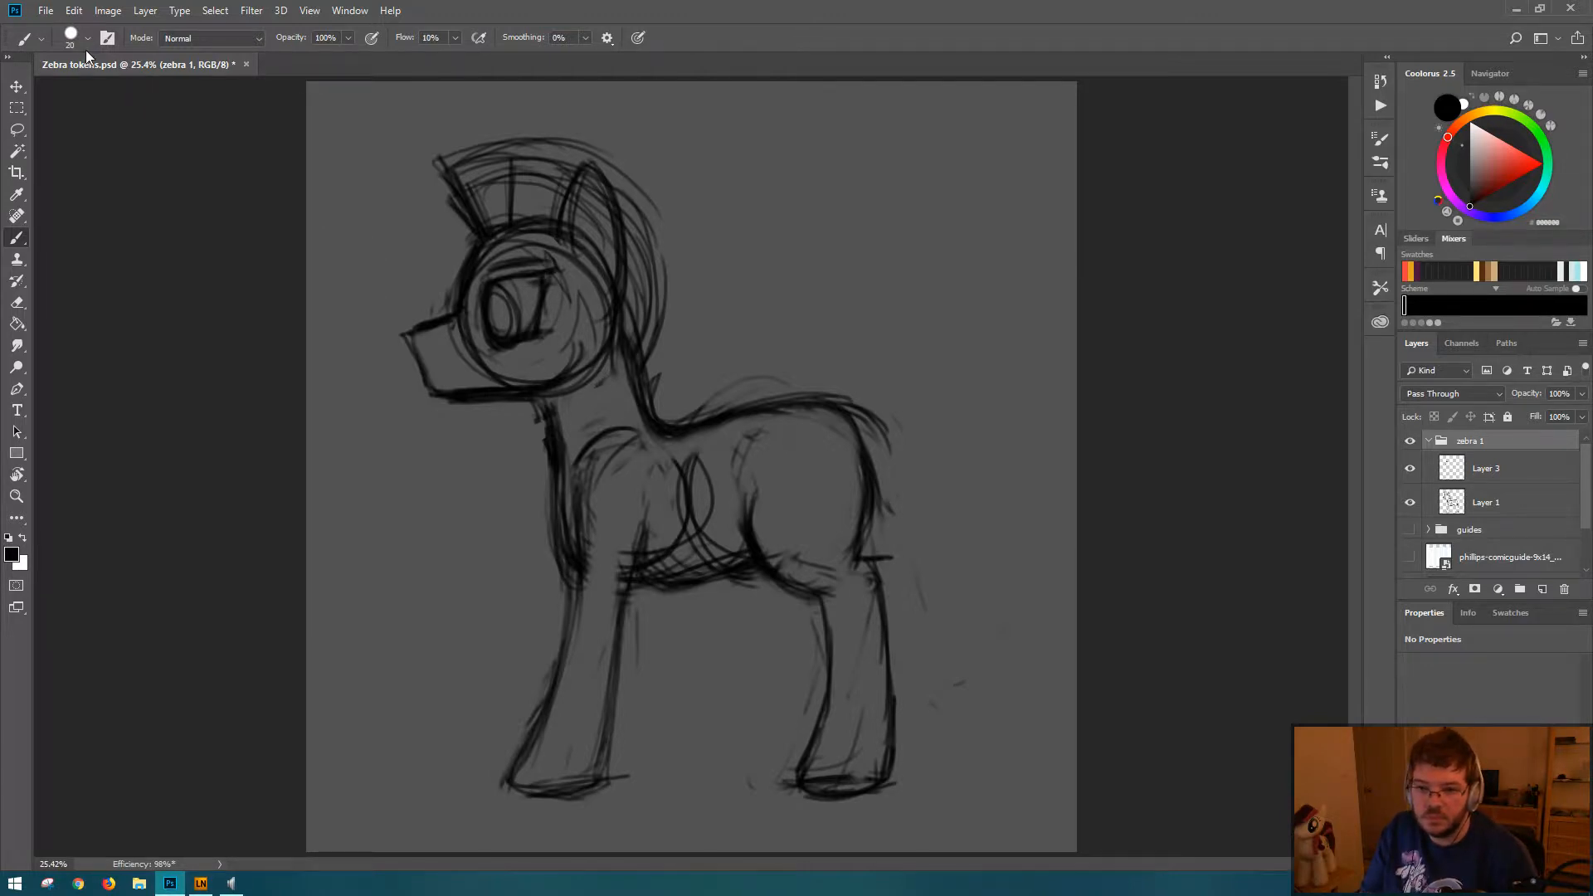
Step: Save the document and sketch a curved tail hanging from the zebra's rump on Layer 1
{"action": "key", "text": "ctrl+s"}
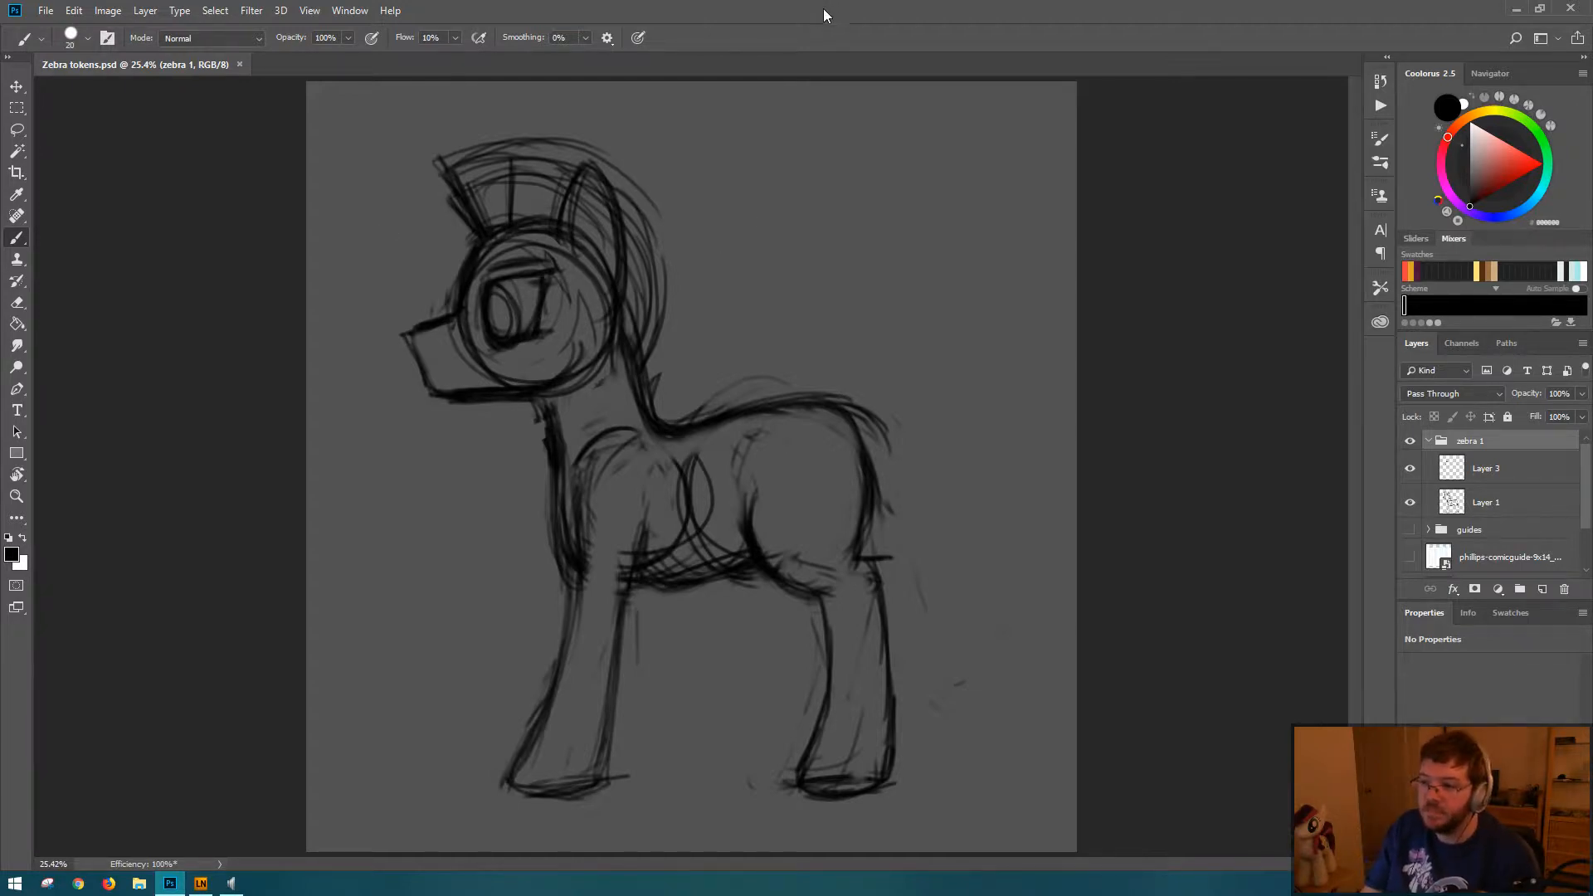
{"action": "left_click", "coordinate": [1494, 501]}
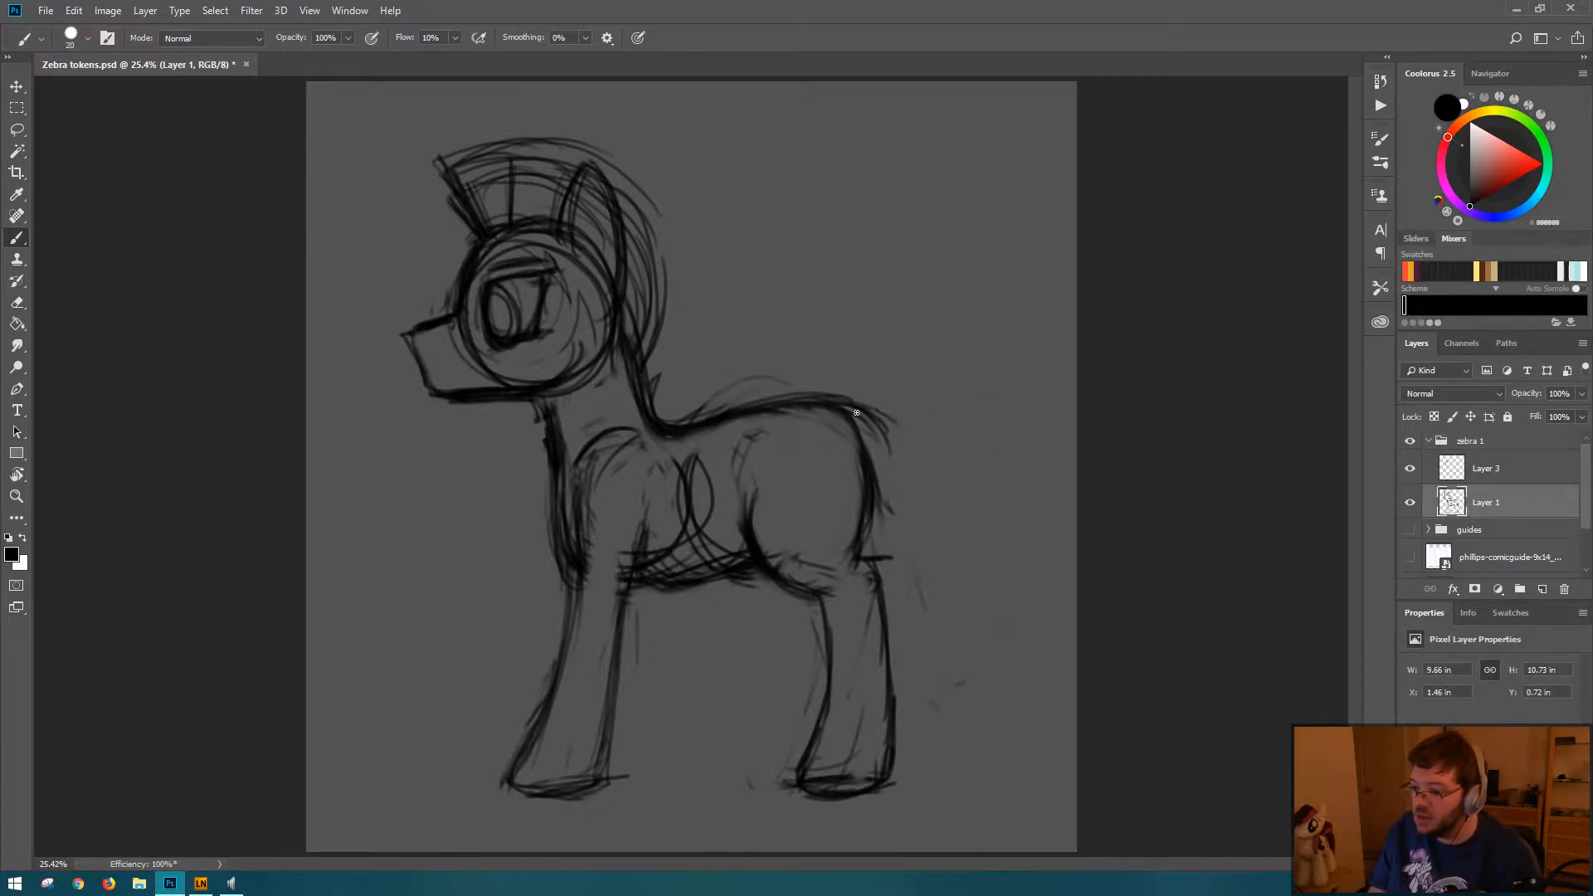
{"action": "mouse_move", "coordinate": [856, 412]}
{"action": "left_mouse_down"}
{"action": "mouse_move", "coordinate": [901, 449]}
{"action": "mouse_move", "coordinate": [916, 521]}
{"action": "left_mouse_up"}
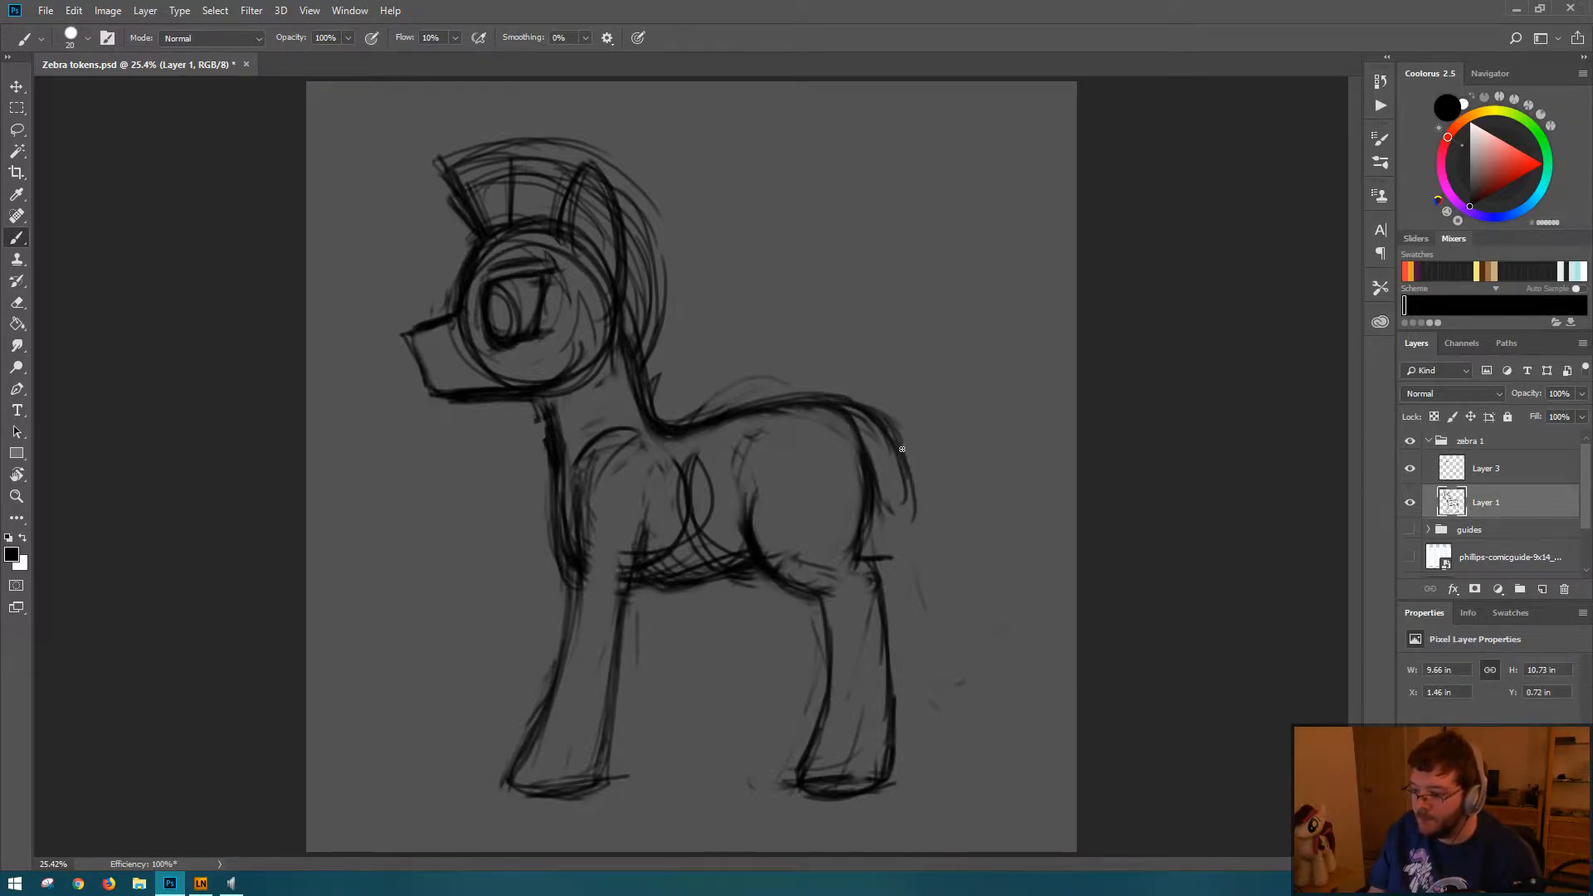
{"action": "left_click_drag", "start_coordinate": [902, 449], "coordinate": [911, 519]}
{"action": "mouse_move", "coordinate": [846, 419]}
{"action": "left_mouse_down"}
{"action": "mouse_move", "coordinate": [879, 510]}
{"action": "mouse_move", "coordinate": [884, 420]}
{"action": "mouse_move", "coordinate": [908, 494]}
{"action": "mouse_move", "coordinate": [869, 418]}
{"action": "mouse_move", "coordinate": [917, 521]}
{"action": "mouse_move", "coordinate": [886, 449]}
{"action": "mouse_move", "coordinate": [901, 507]}
{"action": "left_mouse_up"}
{"action": "key", "text": "e"}
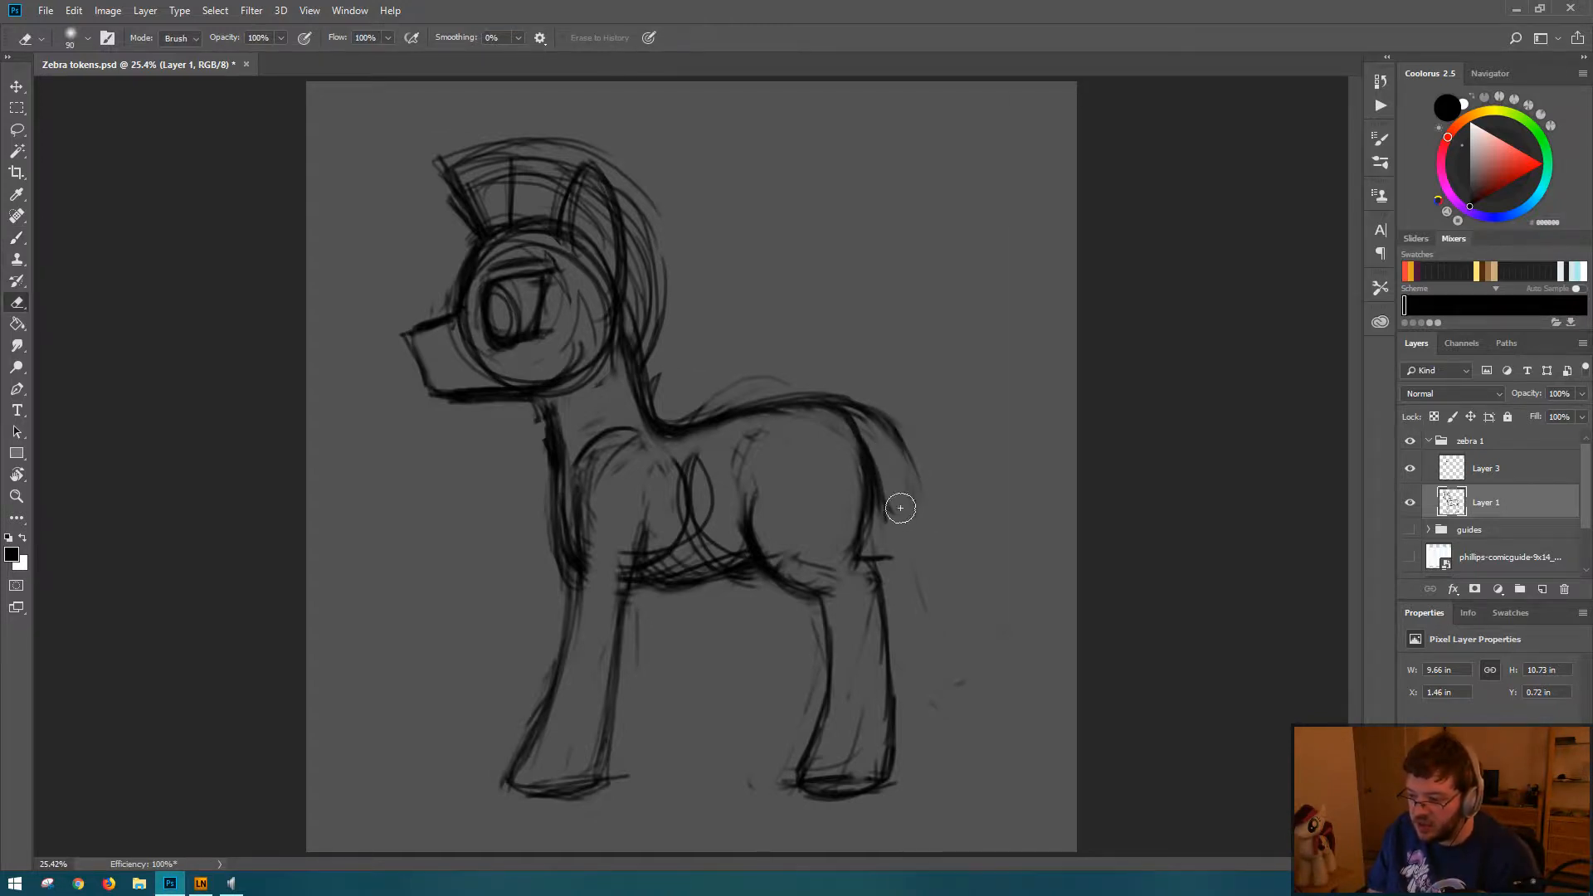
{"action": "key", "text": "b"}
{"action": "mouse_move", "coordinate": [867, 413]}
{"action": "left_mouse_down"}
{"action": "mouse_move", "coordinate": [919, 495]}
{"action": "mouse_move", "coordinate": [825, 397]}
{"action": "mouse_move", "coordinate": [900, 467]}
{"action": "mouse_move", "coordinate": [853, 427]}
{"action": "mouse_move", "coordinate": [899, 524]}
{"action": "mouse_move", "coordinate": [877, 438]}
{"action": "mouse_move", "coordinate": [924, 515]}
{"action": "mouse_move", "coordinate": [911, 536]}
{"action": "mouse_move", "coordinate": [898, 507]}
{"action": "mouse_move", "coordinate": [925, 504]}
{"action": "mouse_move", "coordinate": [922, 519]}
{"action": "mouse_move", "coordinate": [896, 512]}
{"action": "mouse_move", "coordinate": [927, 501]}
{"action": "mouse_move", "coordinate": [893, 529]}
{"action": "mouse_move", "coordinate": [919, 532]}
{"action": "mouse_move", "coordinate": [897, 524]}
{"action": "mouse_move", "coordinate": [894, 539]}
{"action": "mouse_move", "coordinate": [902, 524]}
{"action": "mouse_move", "coordinate": [901, 560]}
{"action": "mouse_move", "coordinate": [903, 524]}
{"action": "mouse_move", "coordinate": [926, 664]}
{"action": "left_mouse_up"}
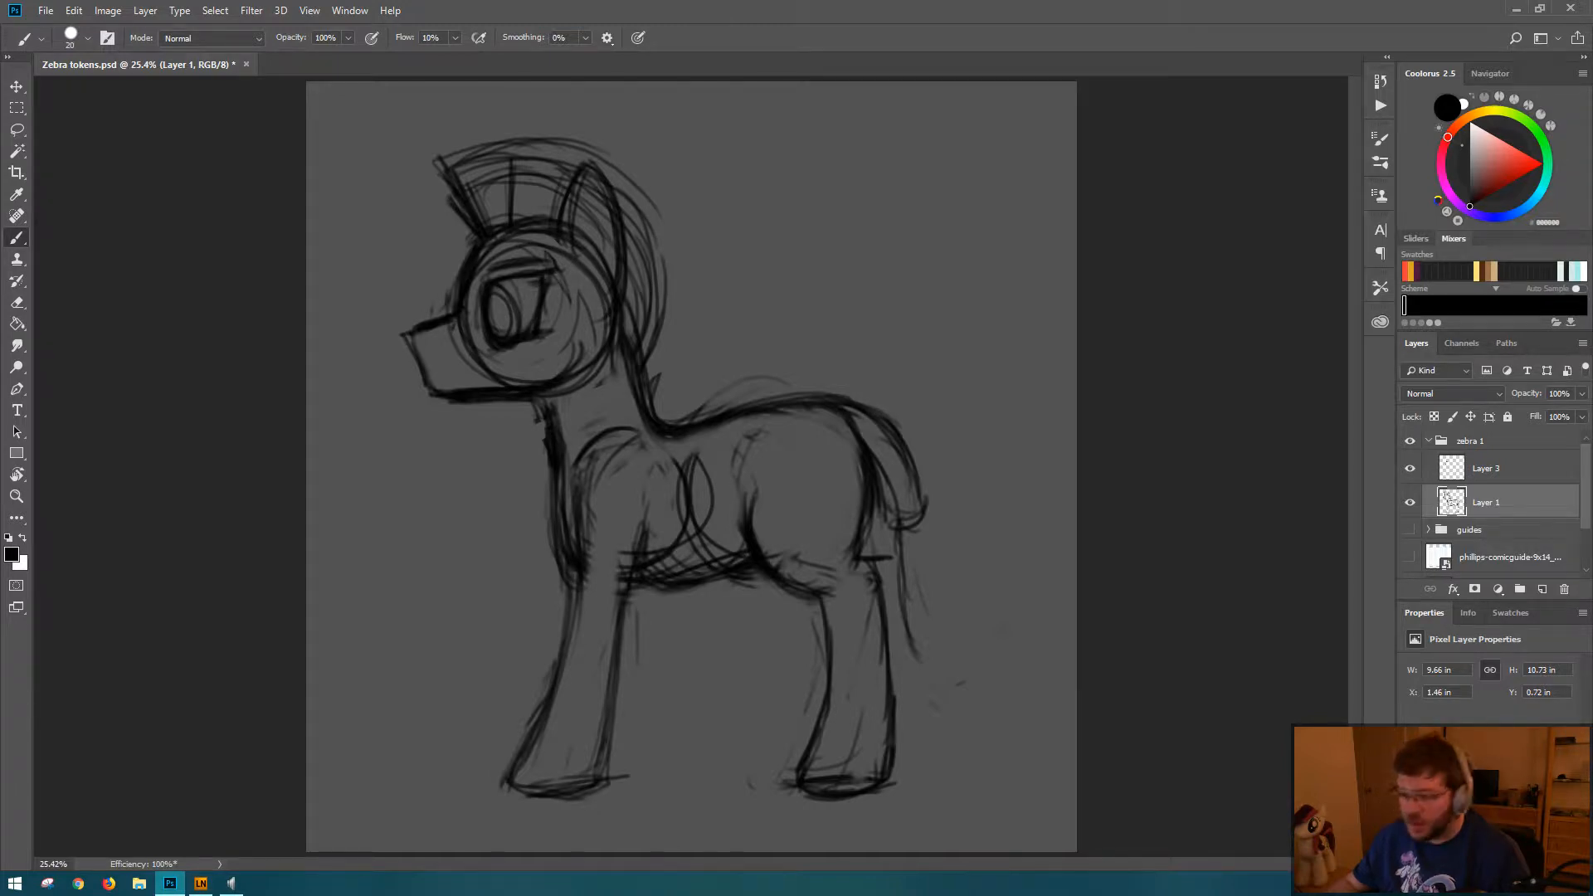
Step: Create Layer 4 above Layer 3 and sketch a small round human head with a neck above the zebra's back
{"action": "left_click", "coordinate": [1504, 478]}
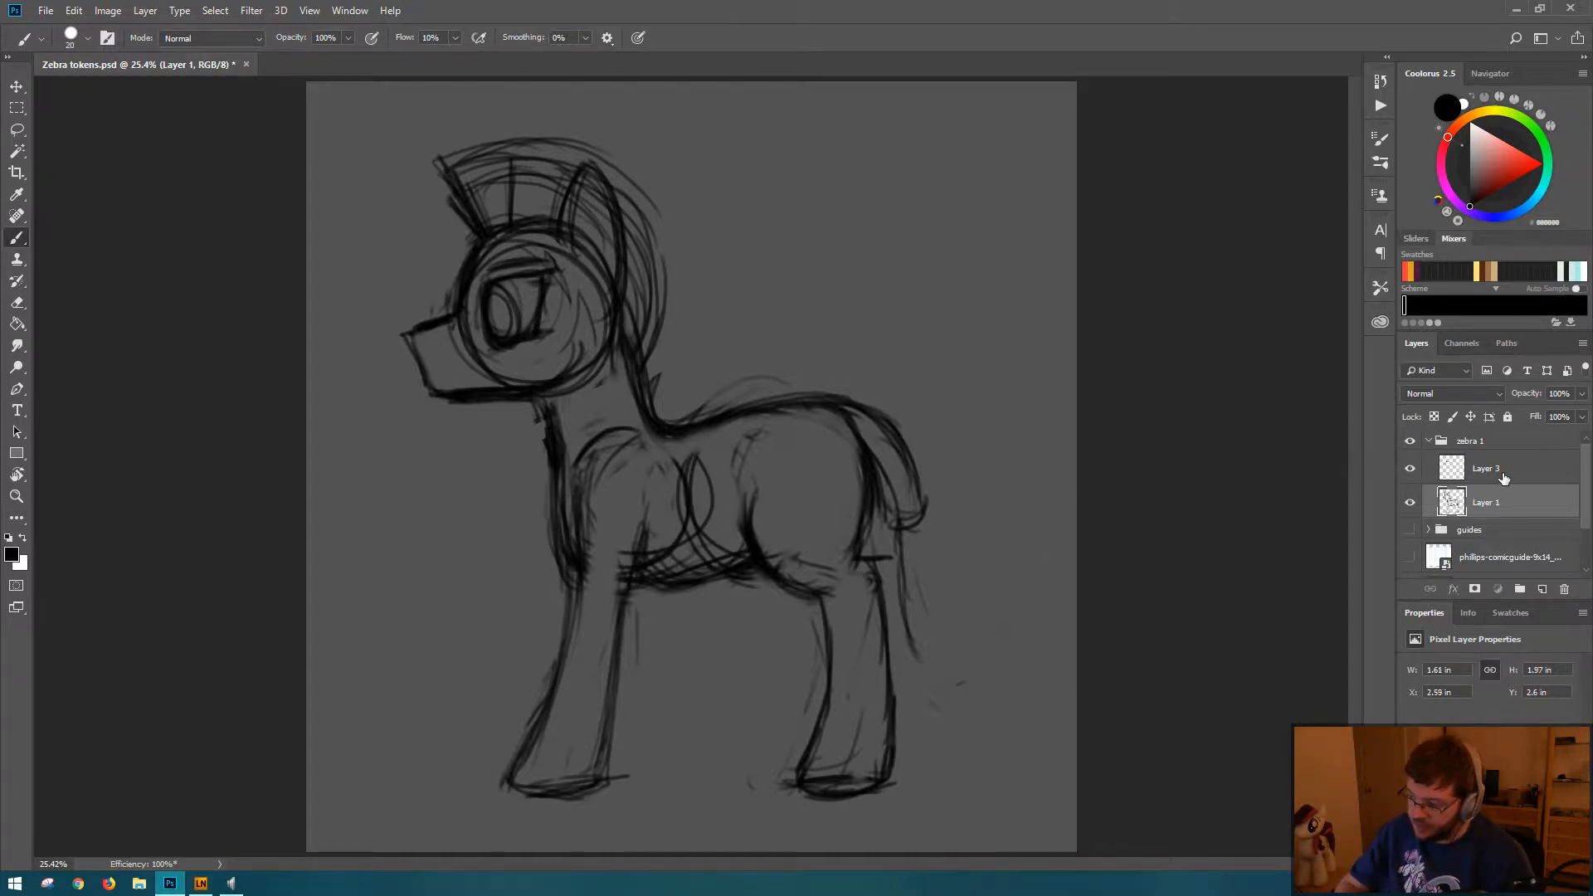
{"action": "left_click", "coordinate": [1503, 476]}
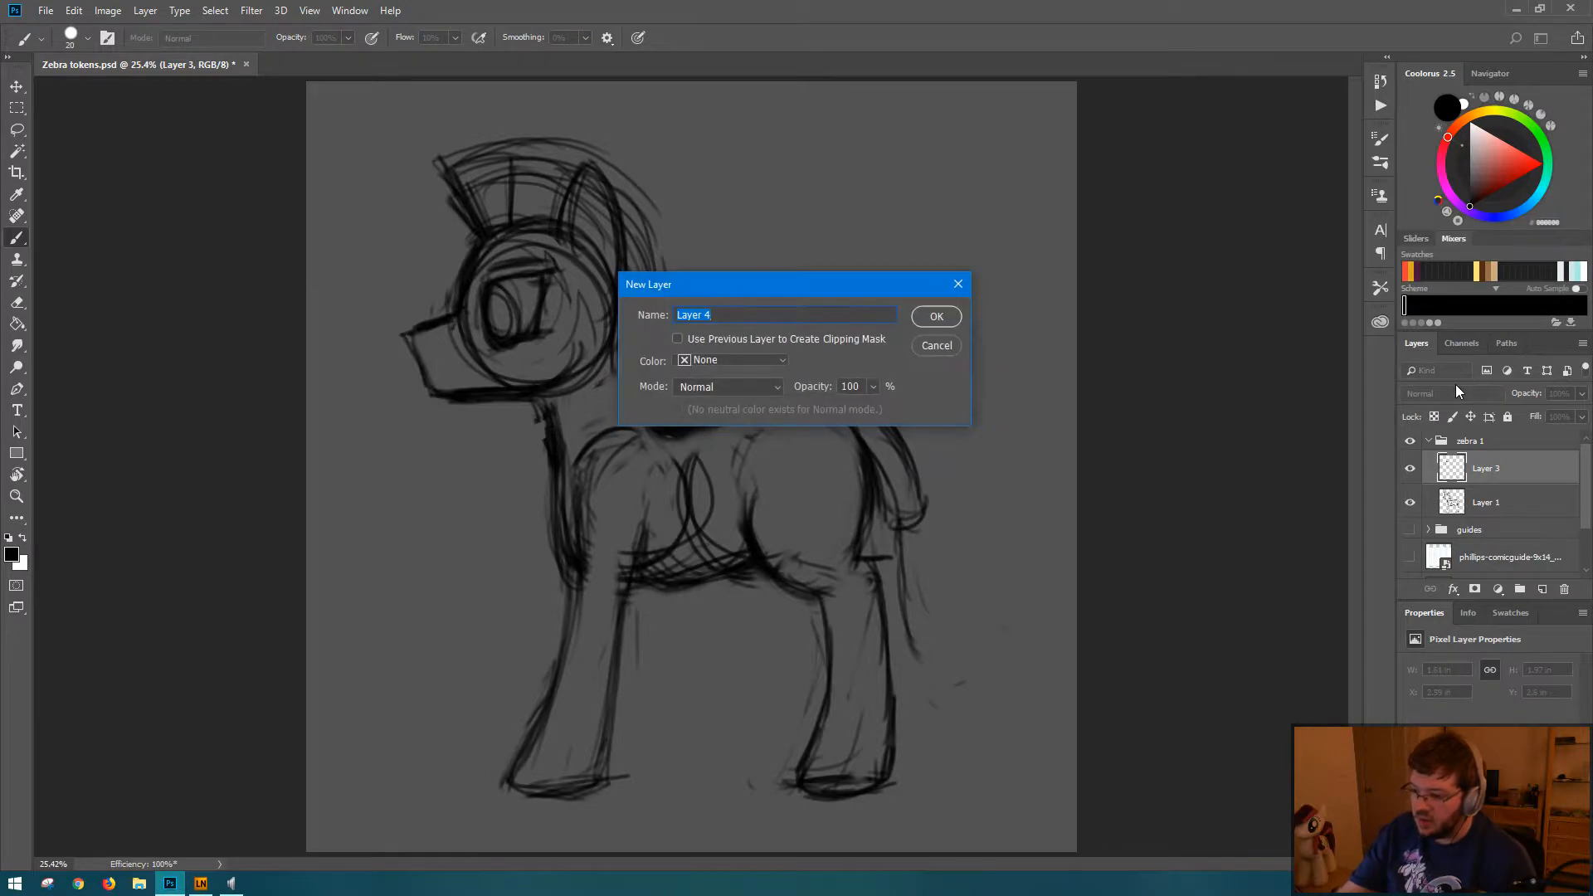
{"action": "key", "text": "Return"}
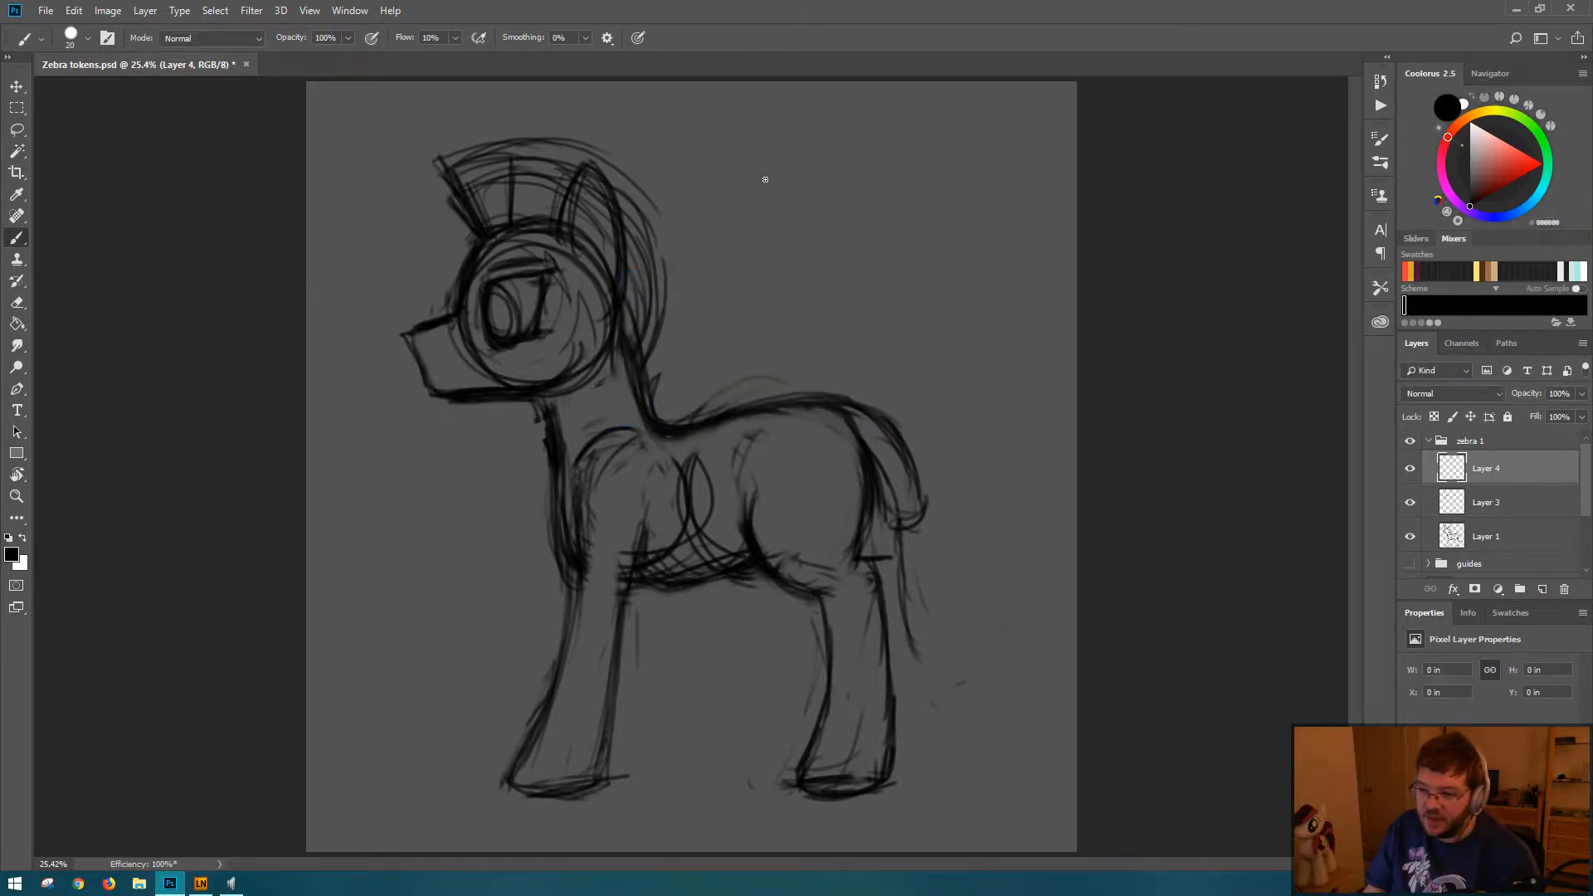
{"action": "mouse_move", "coordinate": [720, 218]}
{"action": "left_mouse_down"}
{"action": "mouse_move", "coordinate": [797, 184]}
{"action": "mouse_move", "coordinate": [797, 276]}
{"action": "mouse_move", "coordinate": [748, 271]}
{"action": "mouse_move", "coordinate": [722, 208]}
{"action": "mouse_move", "coordinate": [790, 245]}
{"action": "mouse_move", "coordinate": [762, 293]}
{"action": "mouse_move", "coordinate": [750, 264]}
{"action": "mouse_move", "coordinate": [812, 235]}
{"action": "mouse_move", "coordinate": [836, 284]}
{"action": "mouse_move", "coordinate": [836, 346]}
{"action": "left_mouse_up"}
{"action": "mouse_move", "coordinate": [827, 276]}
{"action": "left_mouse_down"}
{"action": "mouse_move", "coordinate": [789, 304]}
{"action": "mouse_move", "coordinate": [776, 371]}
{"action": "mouse_move", "coordinate": [776, 328]}
{"action": "mouse_move", "coordinate": [743, 367]}
{"action": "mouse_move", "coordinate": [815, 378]}
{"action": "mouse_move", "coordinate": [827, 292]}
{"action": "left_mouse_up"}
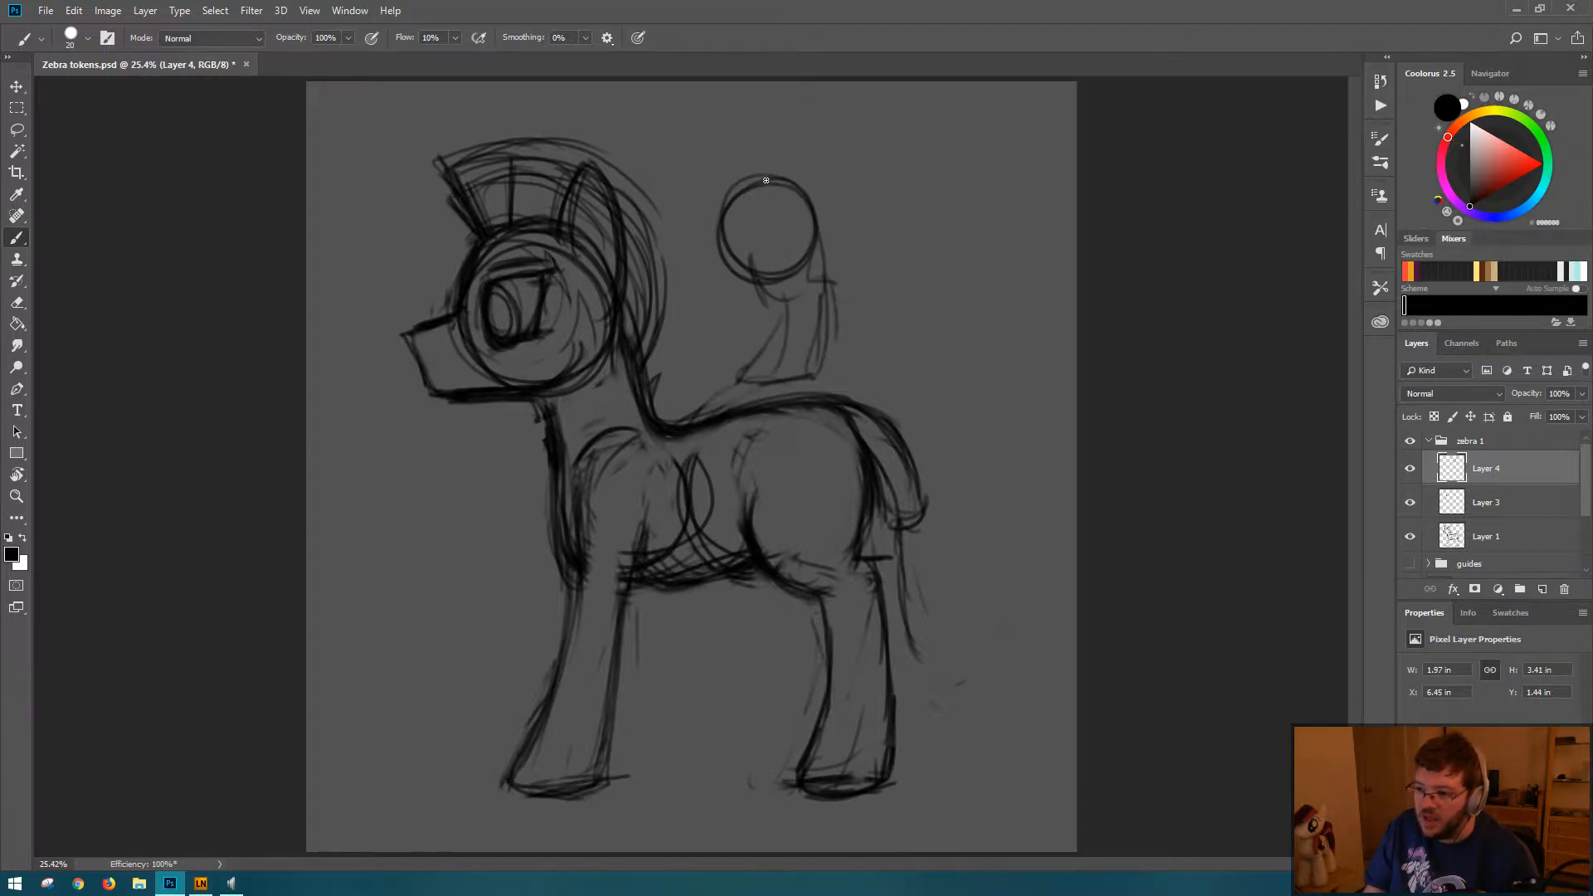
Step: Add crossed guide lines to the small head and sketch a long ponytail flicking outward at its end
{"action": "mouse_move", "coordinate": [767, 180]}
{"action": "left_mouse_down"}
{"action": "mouse_move", "coordinate": [768, 278]}
{"action": "mouse_move", "coordinate": [810, 228]}
{"action": "mouse_move", "coordinate": [780, 212]}
{"action": "mouse_move", "coordinate": [861, 171]}
{"action": "mouse_move", "coordinate": [885, 249]}
{"action": "mouse_move", "coordinate": [864, 327]}
{"action": "mouse_move", "coordinate": [917, 341]}
{"action": "left_mouse_up"}
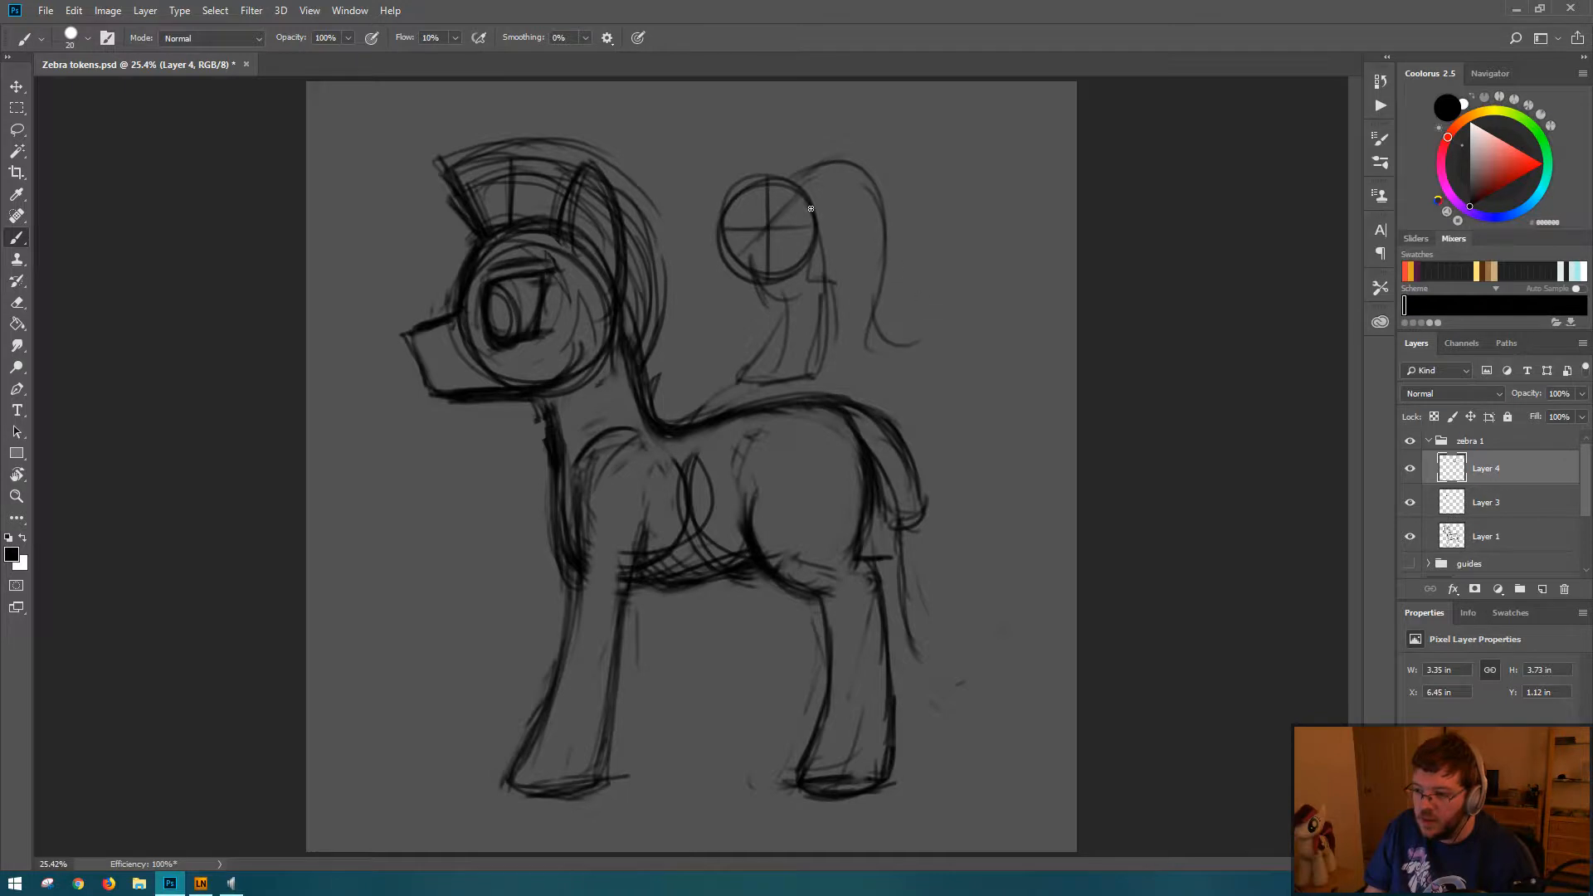
{"action": "mouse_move", "coordinate": [823, 192]}
{"action": "left_mouse_down"}
{"action": "mouse_move", "coordinate": [808, 284]}
{"action": "mouse_move", "coordinate": [896, 355]}
{"action": "left_mouse_up"}
{"action": "mouse_move", "coordinate": [872, 190]}
{"action": "left_mouse_down"}
{"action": "mouse_move", "coordinate": [944, 315]}
{"action": "mouse_move", "coordinate": [934, 330]}
{"action": "left_mouse_up"}
{"action": "left_click_drag", "start_coordinate": [937, 332], "coordinate": [841, 355]}
{"action": "mouse_move", "coordinate": [809, 168]}
{"action": "left_mouse_down"}
{"action": "mouse_move", "coordinate": [832, 200]}
{"action": "mouse_move", "coordinate": [839, 241]}
{"action": "mouse_move", "coordinate": [855, 189]}
{"action": "mouse_move", "coordinate": [806, 164]}
{"action": "mouse_move", "coordinate": [841, 172]}
{"action": "mouse_move", "coordinate": [884, 238]}
{"action": "mouse_move", "coordinate": [891, 300]}
{"action": "mouse_move", "coordinate": [946, 300]}
{"action": "left_mouse_up"}
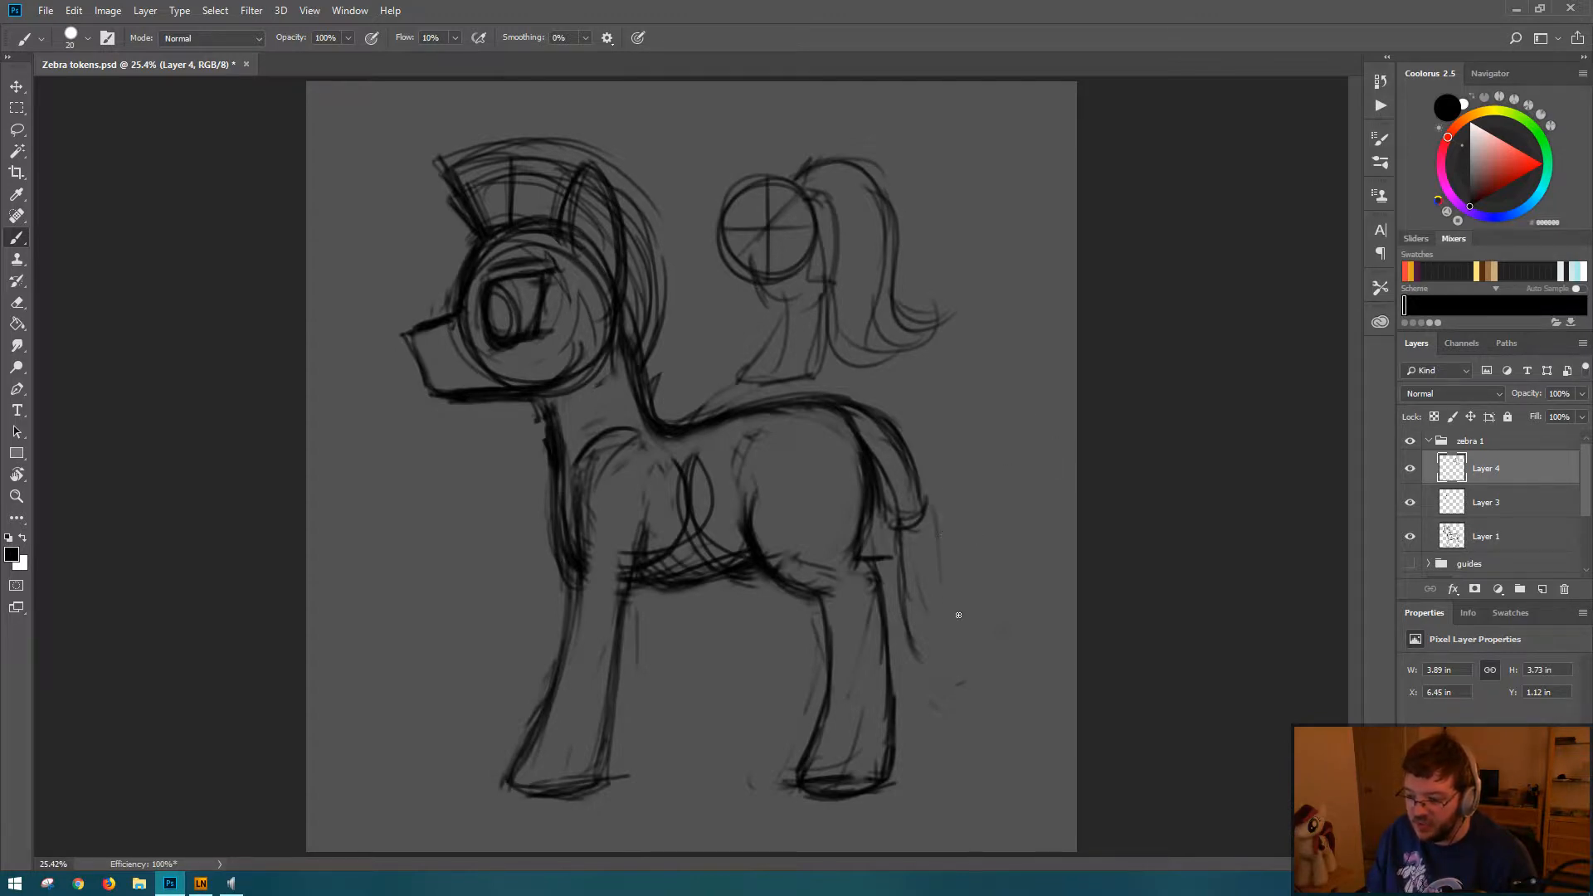
Step: Sketch flowing tail hair below the zebra's tail base on Layer 4 and draw an arrow pointing at the base
{"action": "left_click_drag", "start_coordinate": [935, 533], "coordinate": [961, 611]}
{"action": "mouse_move", "coordinate": [889, 533]}
{"action": "left_mouse_down"}
{"action": "mouse_move", "coordinate": [926, 669]}
{"action": "mouse_move", "coordinate": [897, 622]}
{"action": "mouse_move", "coordinate": [952, 678]}
{"action": "left_mouse_up"}
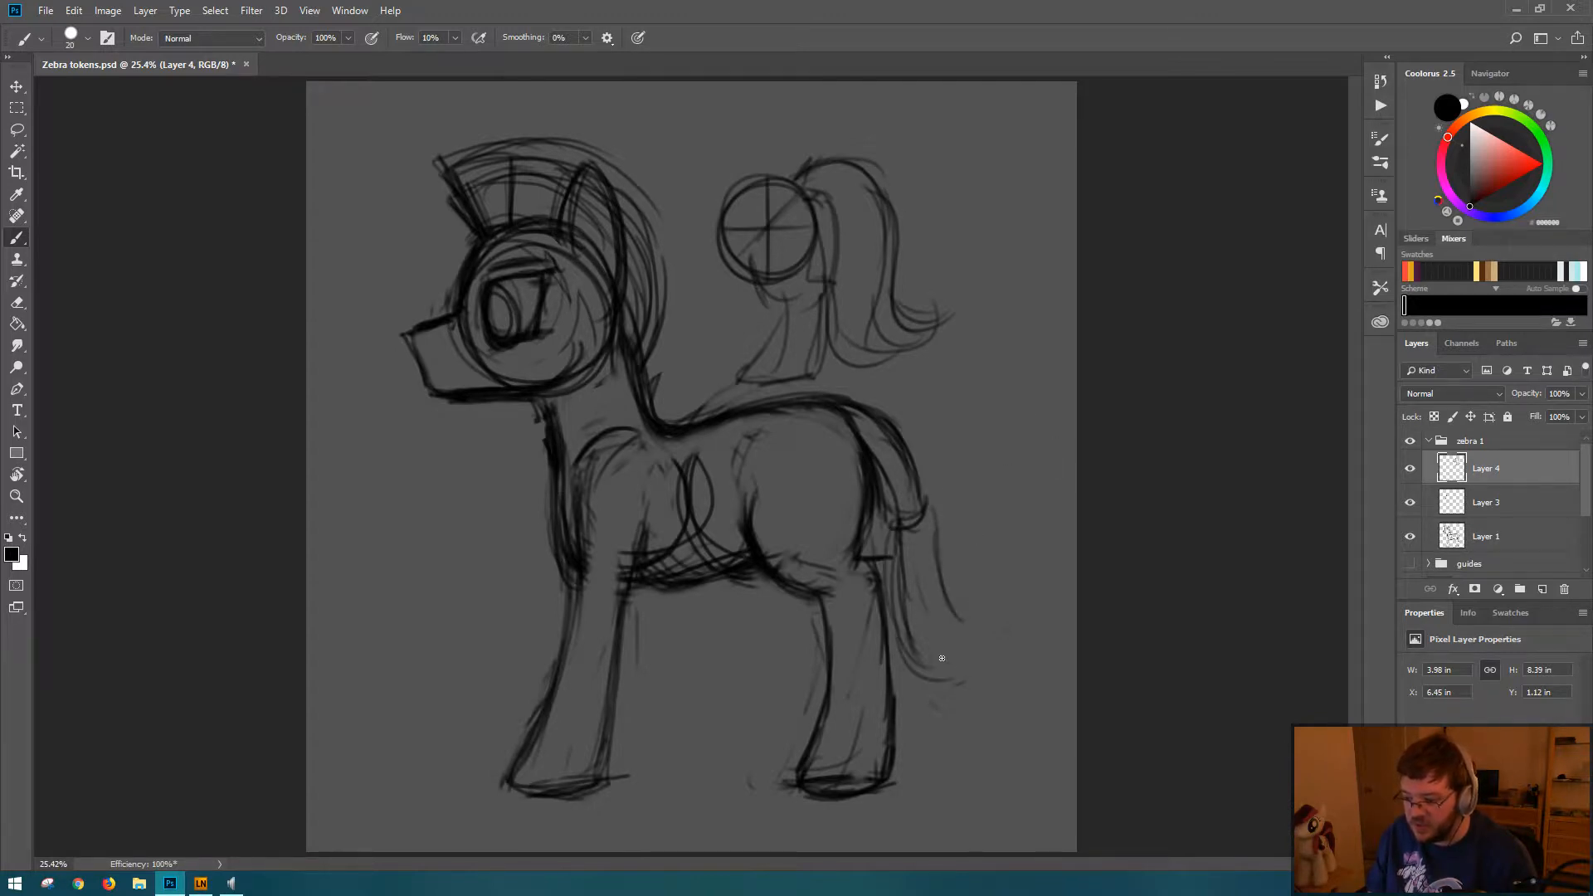
{"action": "mouse_move", "coordinate": [935, 552]}
{"action": "left_mouse_down"}
{"action": "mouse_move", "coordinate": [973, 646]}
{"action": "mouse_move", "coordinate": [928, 682]}
{"action": "left_mouse_up"}
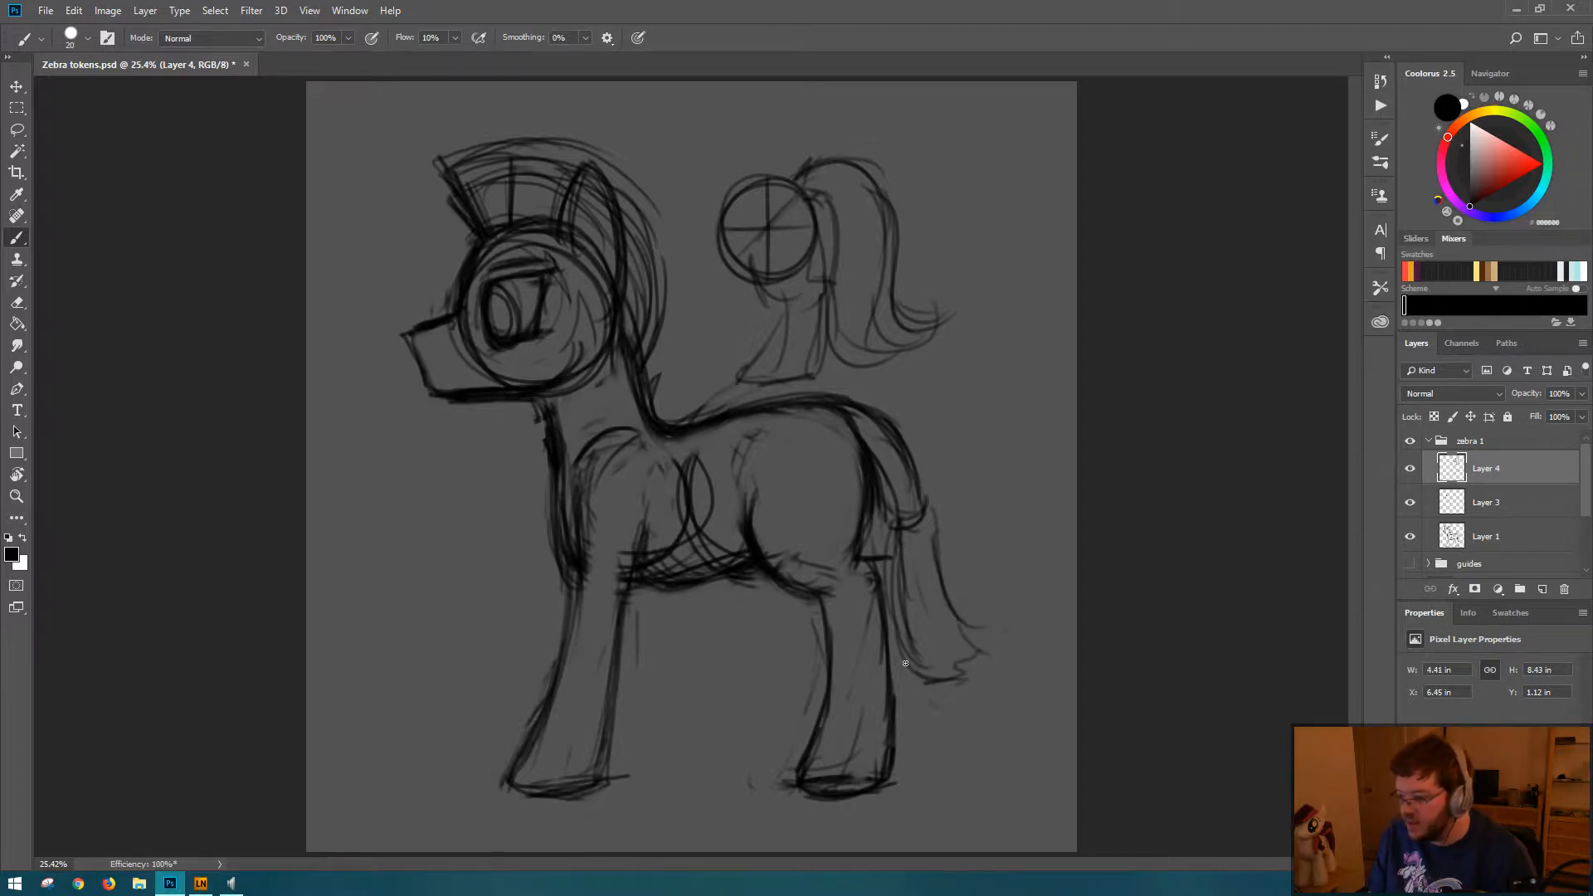
{"action": "mouse_move", "coordinate": [927, 521]}
{"action": "left_mouse_down"}
{"action": "mouse_move", "coordinate": [958, 568]}
{"action": "mouse_move", "coordinate": [960, 592]}
{"action": "mouse_move", "coordinate": [944, 593]}
{"action": "mouse_move", "coordinate": [906, 530]}
{"action": "mouse_move", "coordinate": [926, 662]}
{"action": "left_mouse_up"}
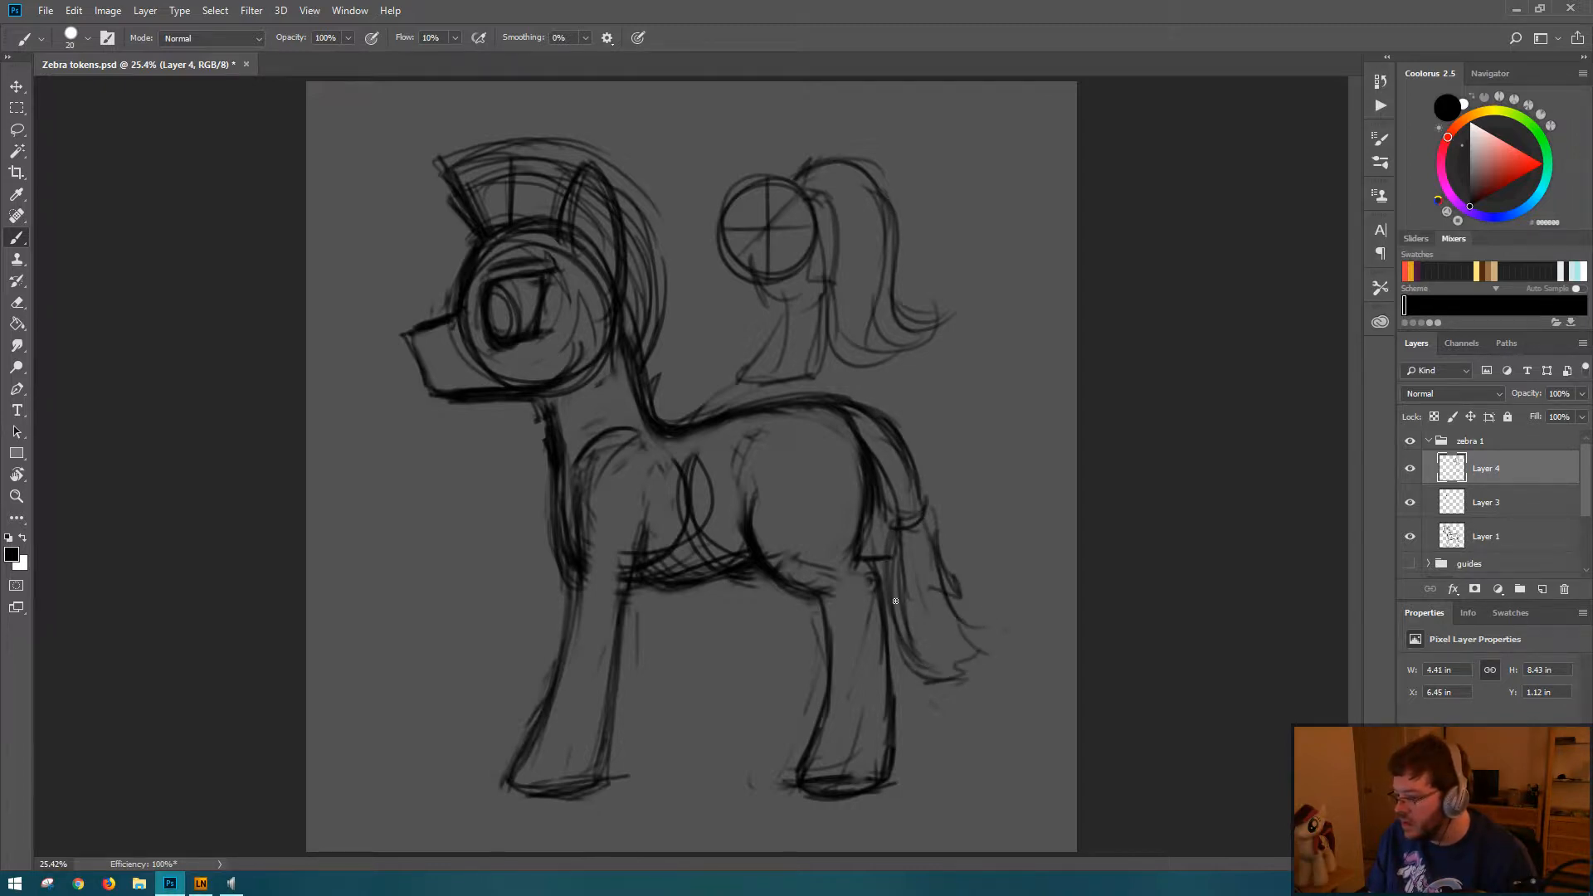
{"action": "left_click_drag", "start_coordinate": [895, 559], "coordinate": [942, 667]}
{"action": "left_click_drag", "start_coordinate": [927, 517], "coordinate": [961, 618]}
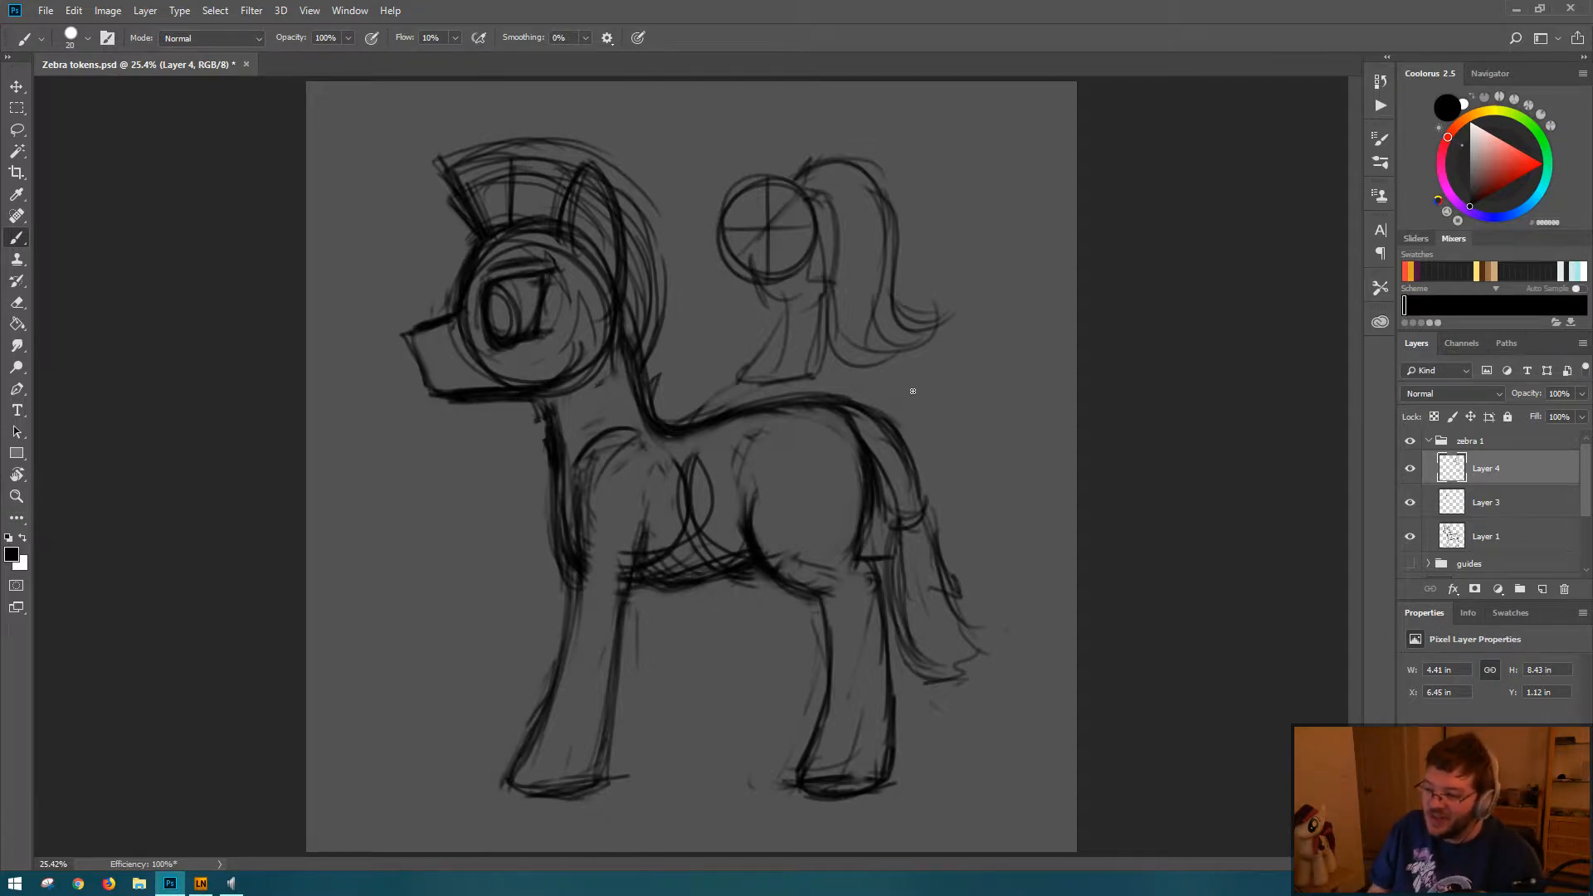
{"action": "left_click_drag", "start_coordinate": [920, 375], "coordinate": [901, 422]}
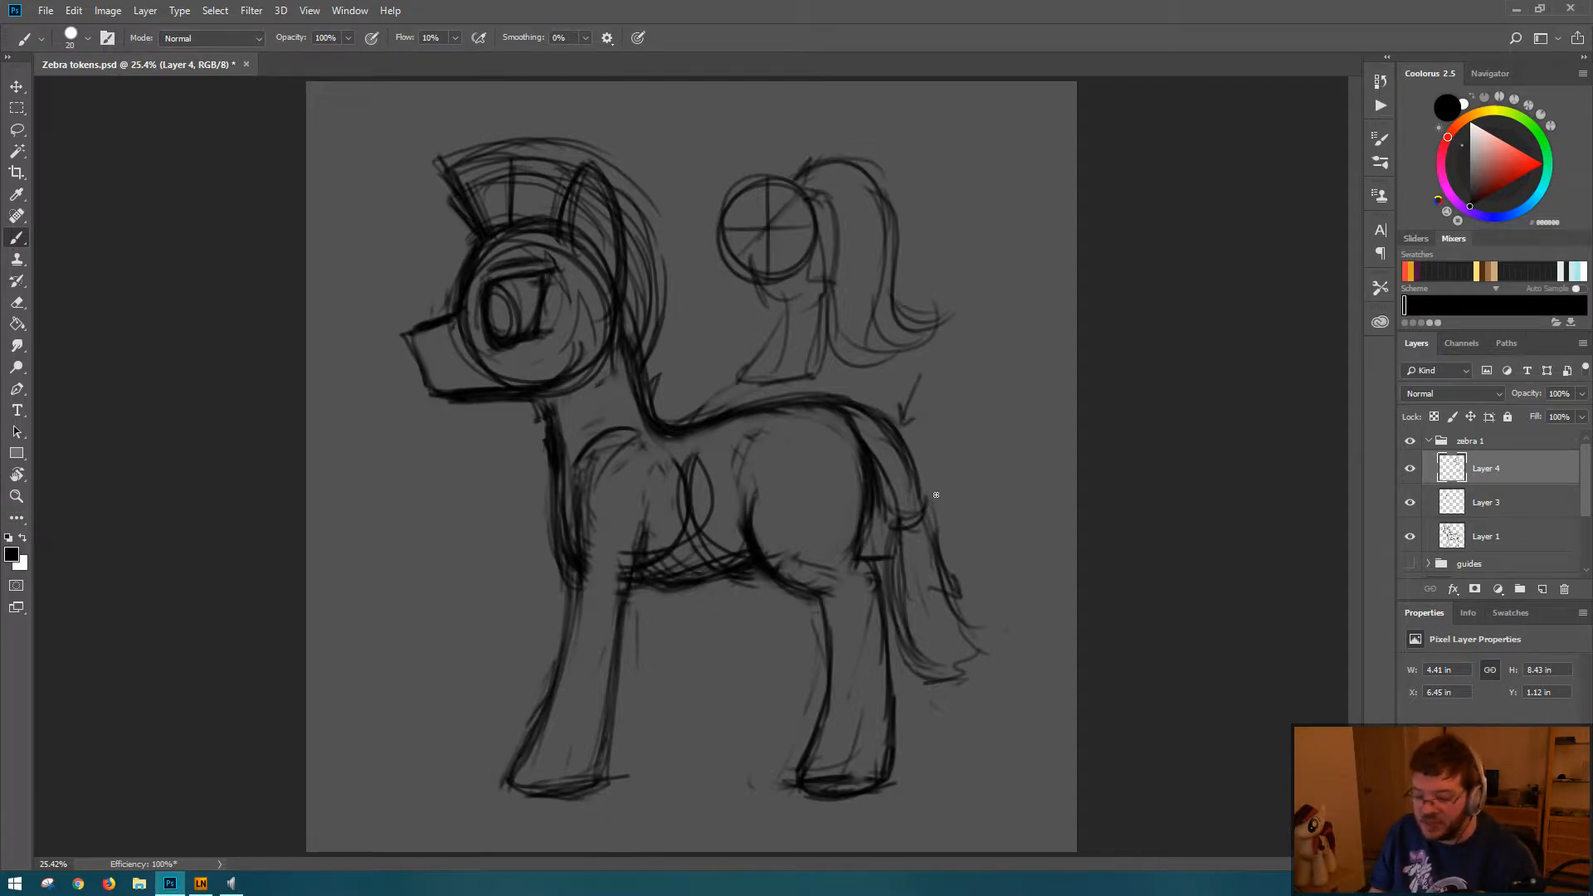
Step: Undo the arrow and the tail hair strokes on Layer 4, keeping the ponytail head sketch
{"action": "key", "text": "ctrl+alt+z"}
{"action": "key", "text": "ctrl+alt+z"}
{"action": "key", "text": "ctrl+alt+z"}
{"action": "key", "text": "ctrl+alt+z"}
{"action": "key", "text": "ctrl+alt+z"}
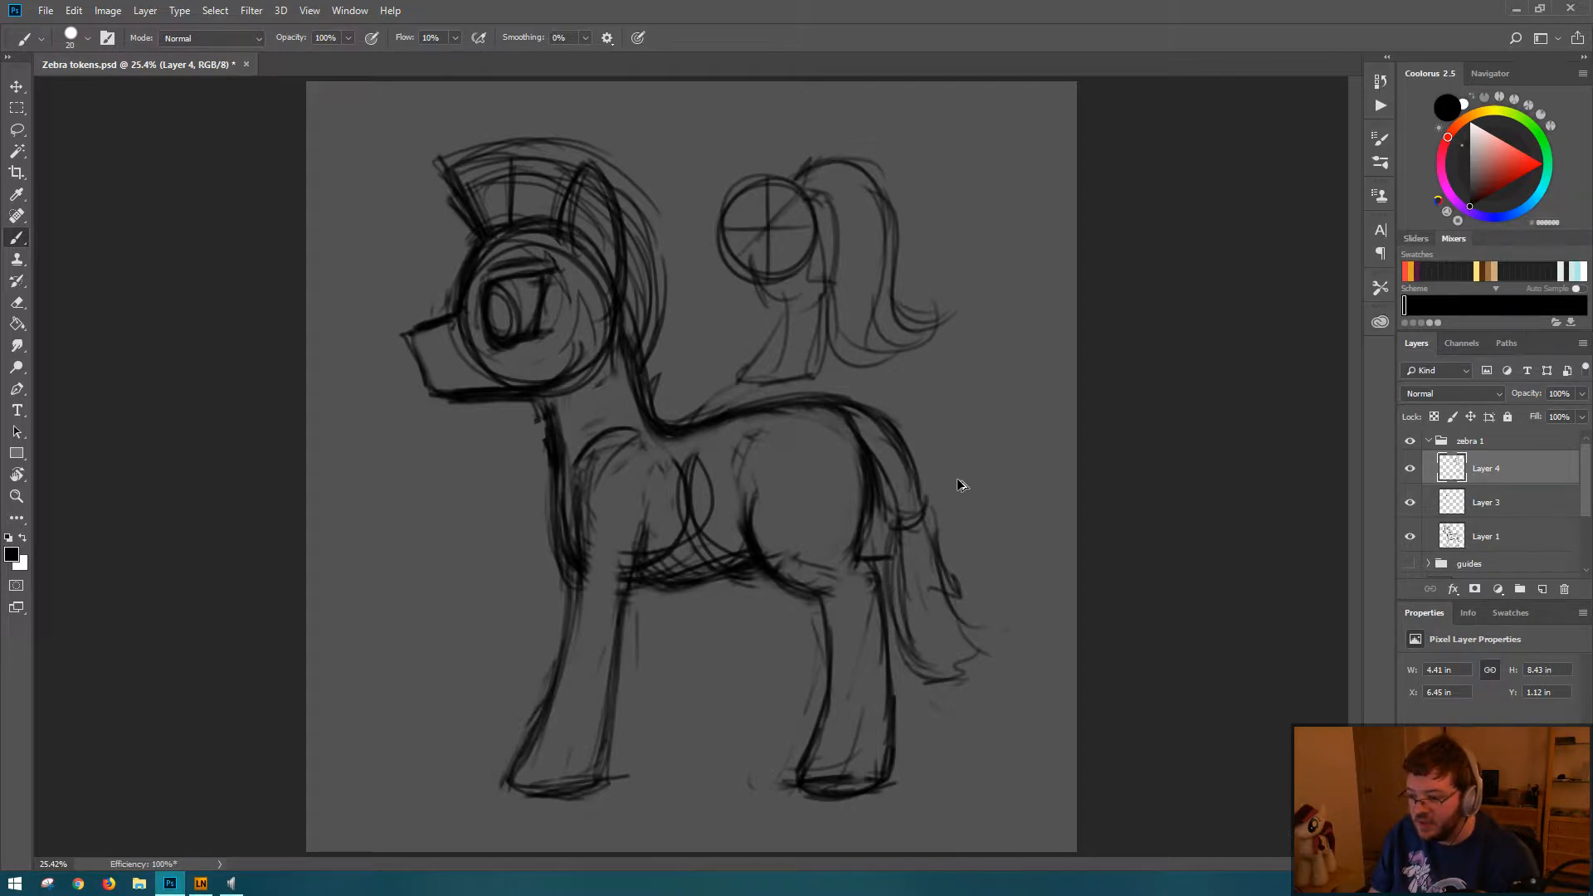
{"action": "key", "text": "ctrl+alt+z"}
{"action": "key", "text": "ctrl+alt+z"}
{"action": "key", "text": "ctrl+alt+z"}
{"action": "key", "text": "ctrl+alt+z"}
{"action": "key", "text": "ctrl+alt+z"}
{"action": "key", "text": "ctrl+alt+z"}
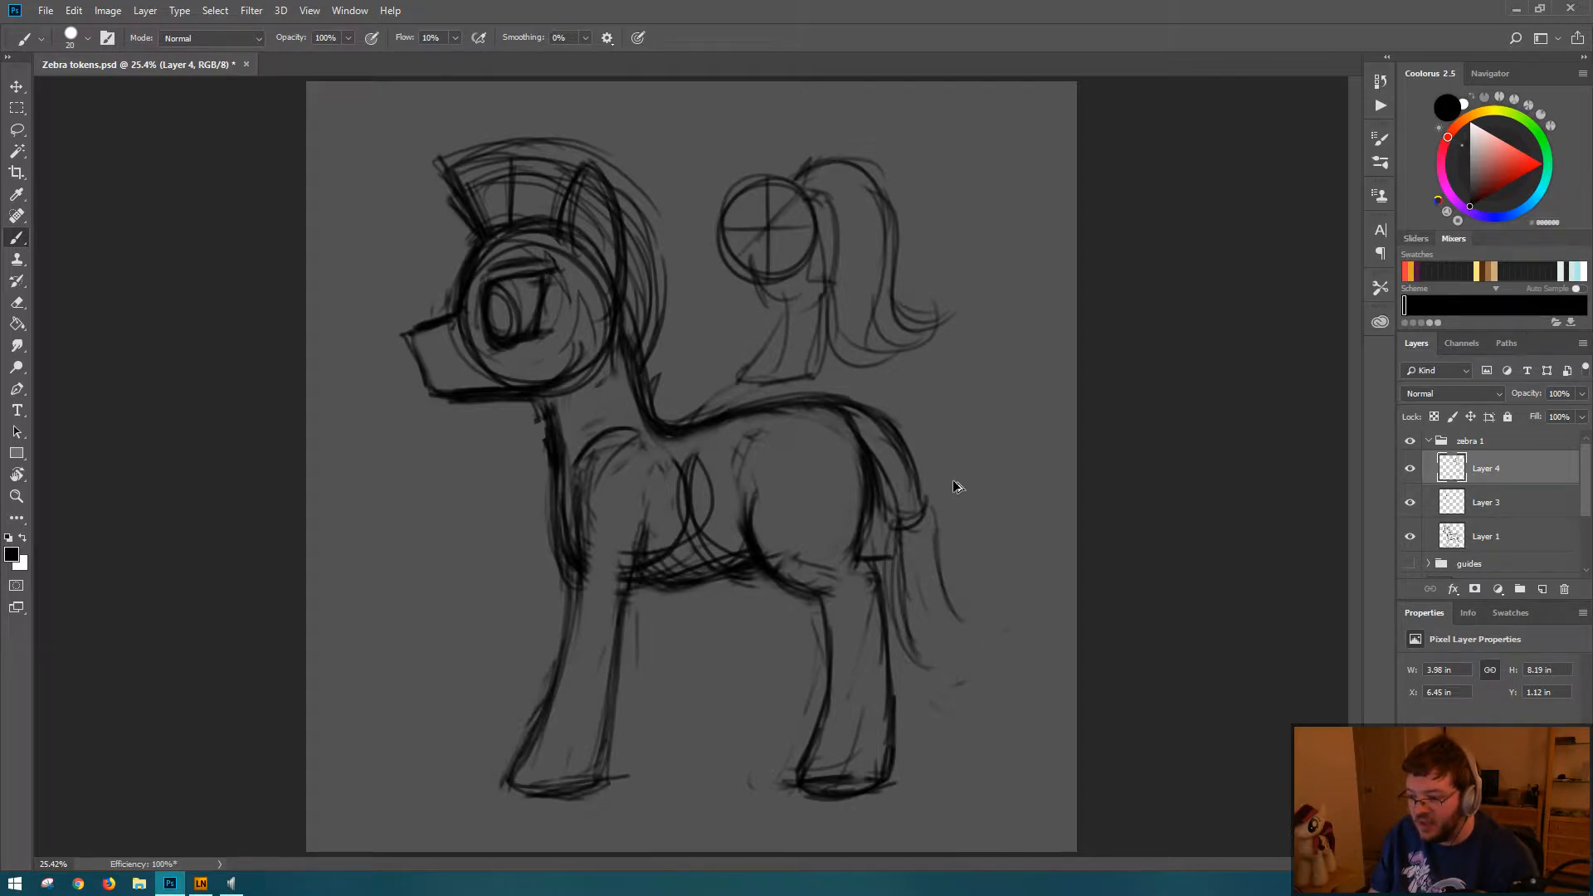
{"action": "key", "text": "ctrl+alt+z"}
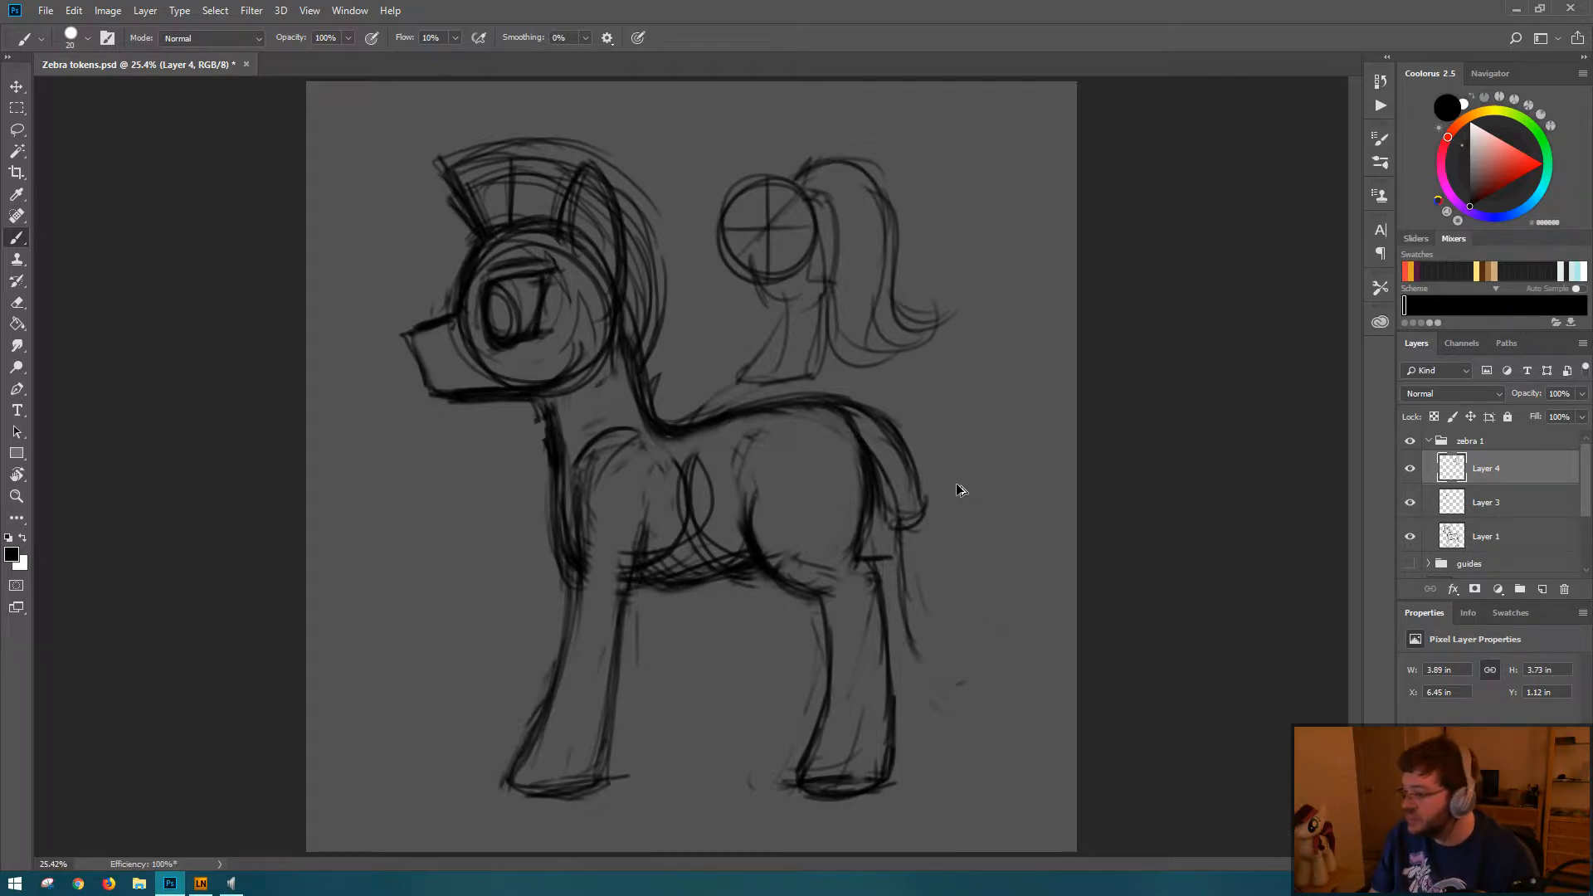
{"action": "key", "text": "ctrl+alt+z"}
{"action": "key", "text": "ctrl+alt+z"}
{"action": "key", "text": "ctrl+alt+z"}
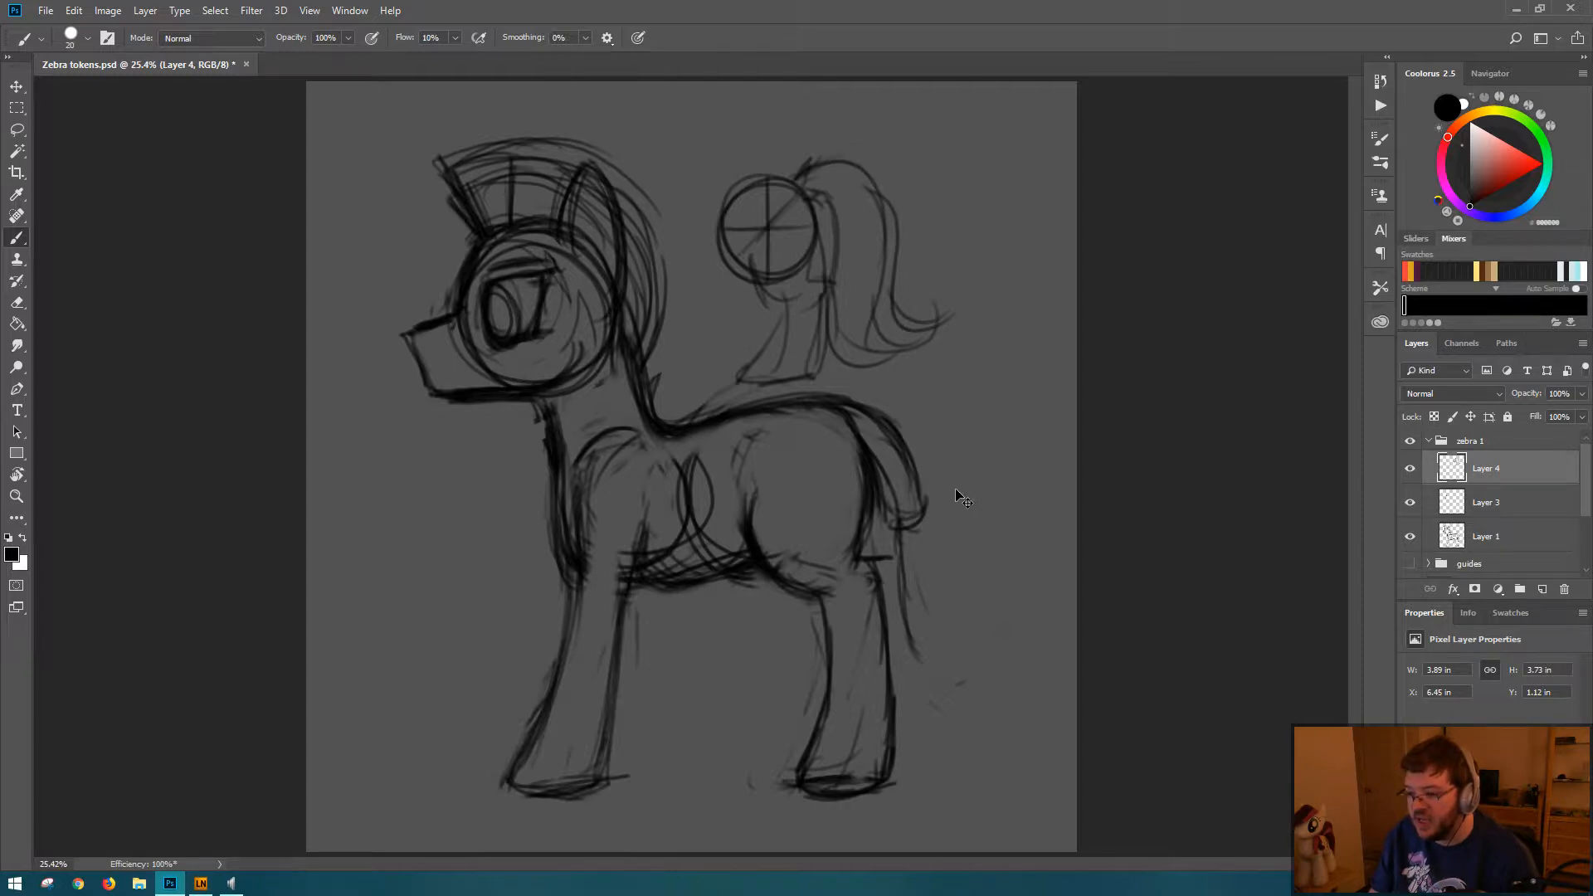
{"action": "key", "text": "ctrl+shift+z"}
{"action": "key", "text": "ctrl+shift+z"}
{"action": "key", "text": "ctrl+shift+z"}
{"action": "key", "text": "ctrl+shift+z"}
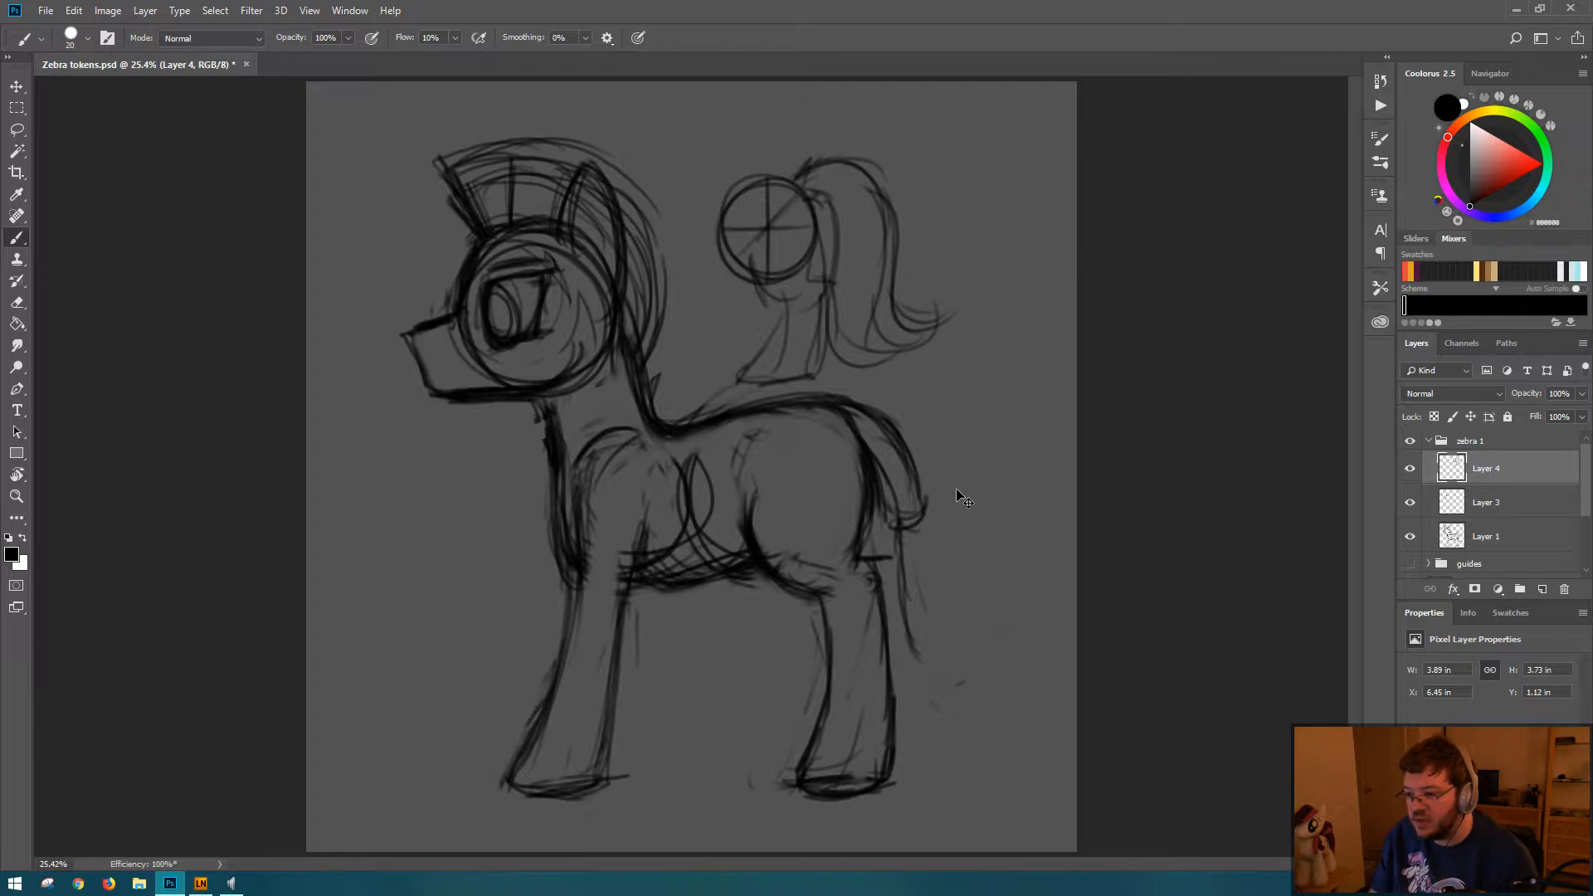
{"action": "key", "text": "ctrl+shift+z"}
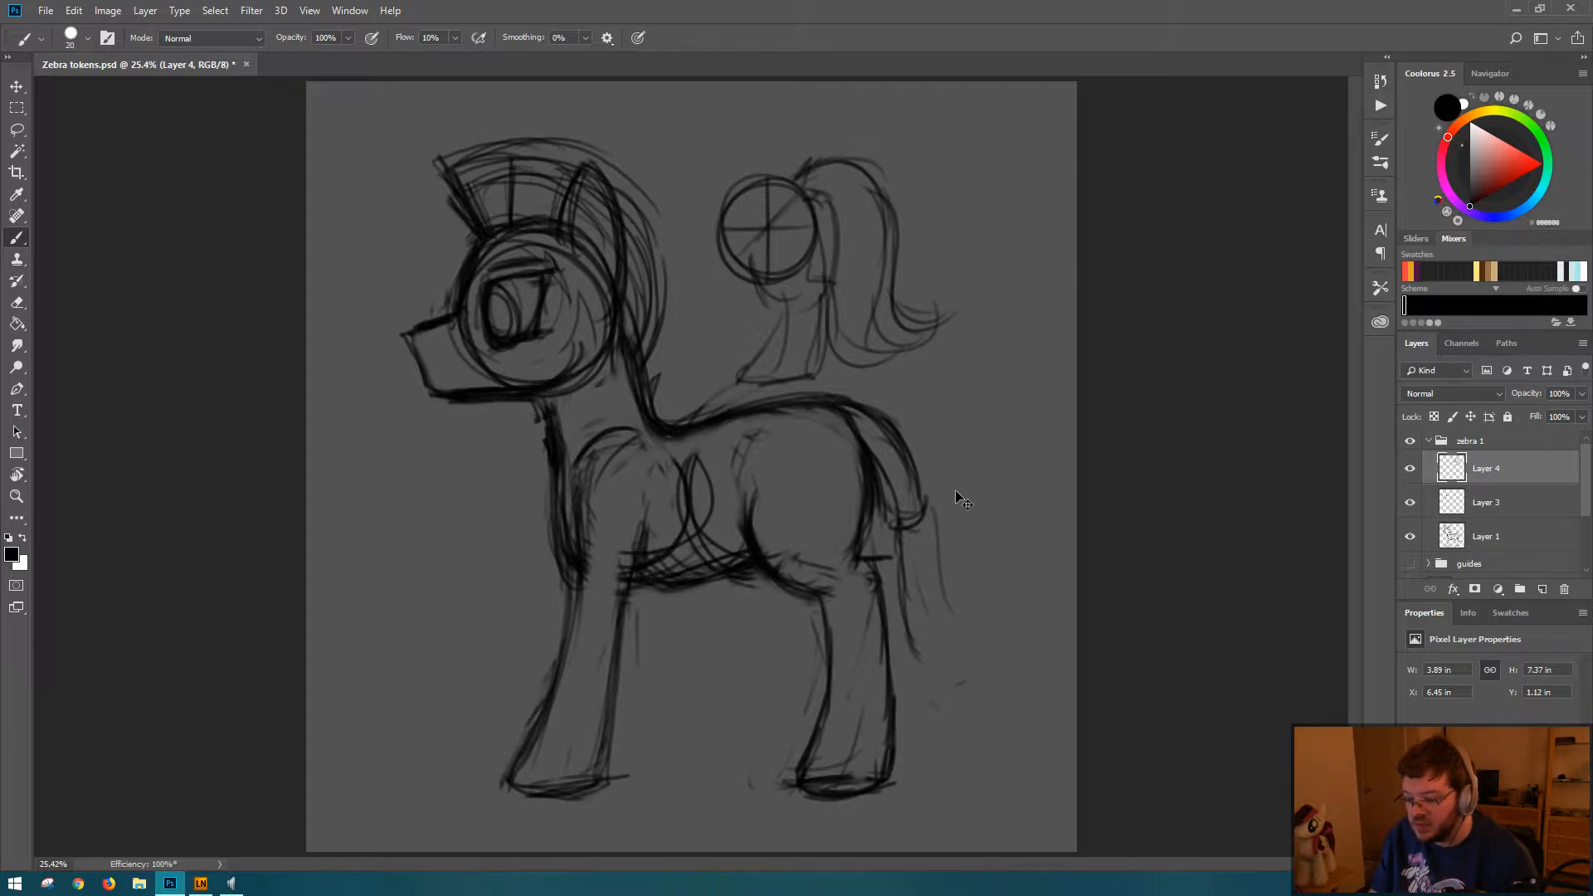
{"action": "key", "text": "ctrl+z"}
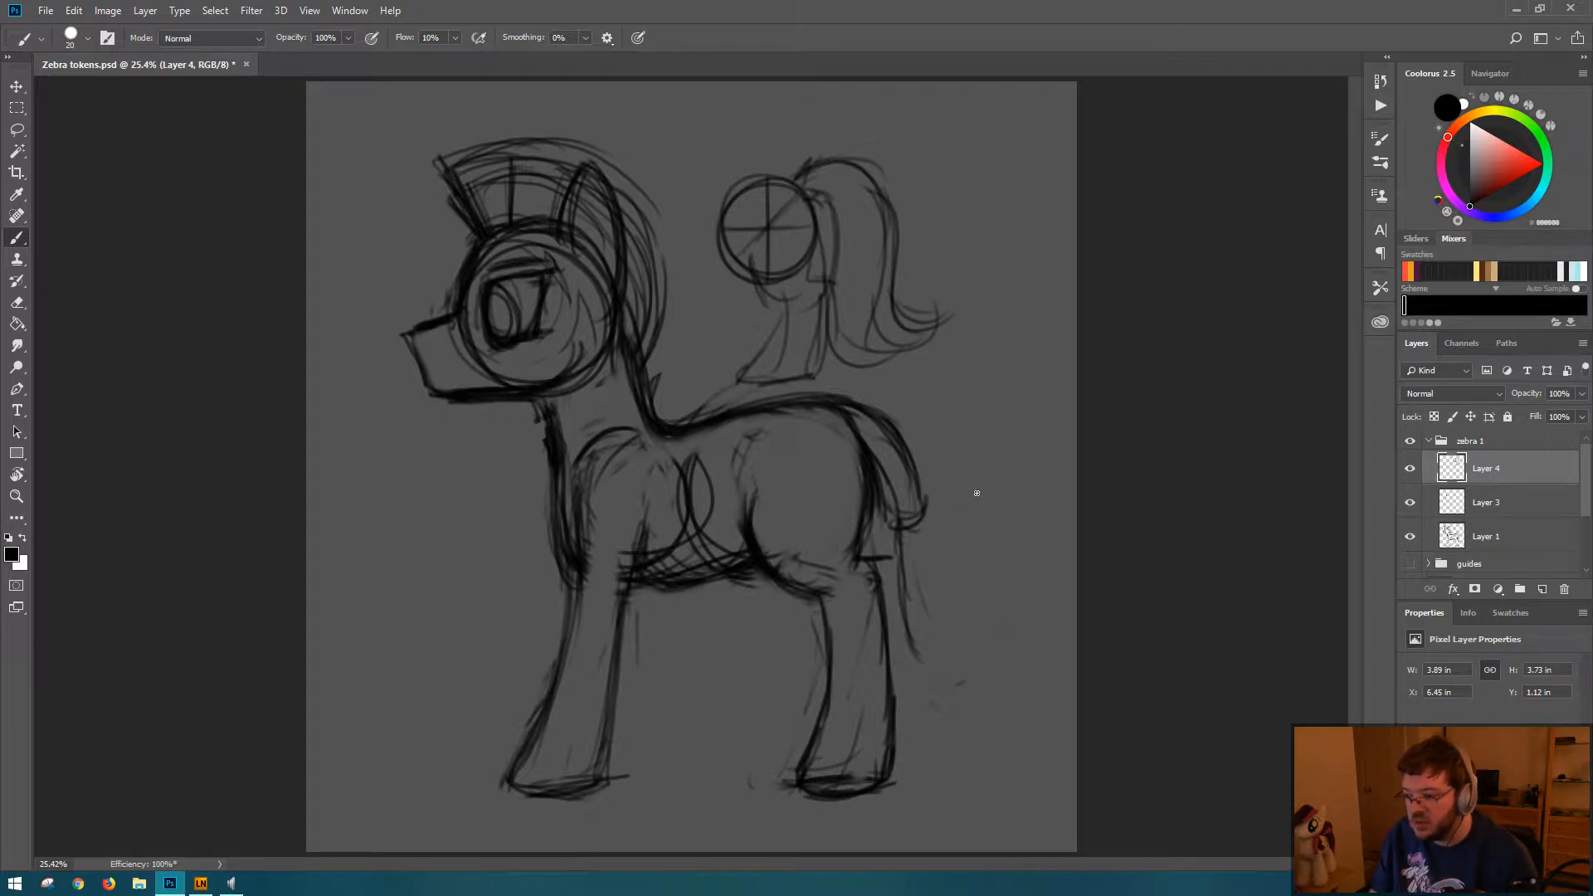
Step: Hide Layer 4 with the ponytail sketch and select Layer 1, briefly toggling its visibility to check its contents
{"action": "left_click", "coordinate": [1411, 469]}
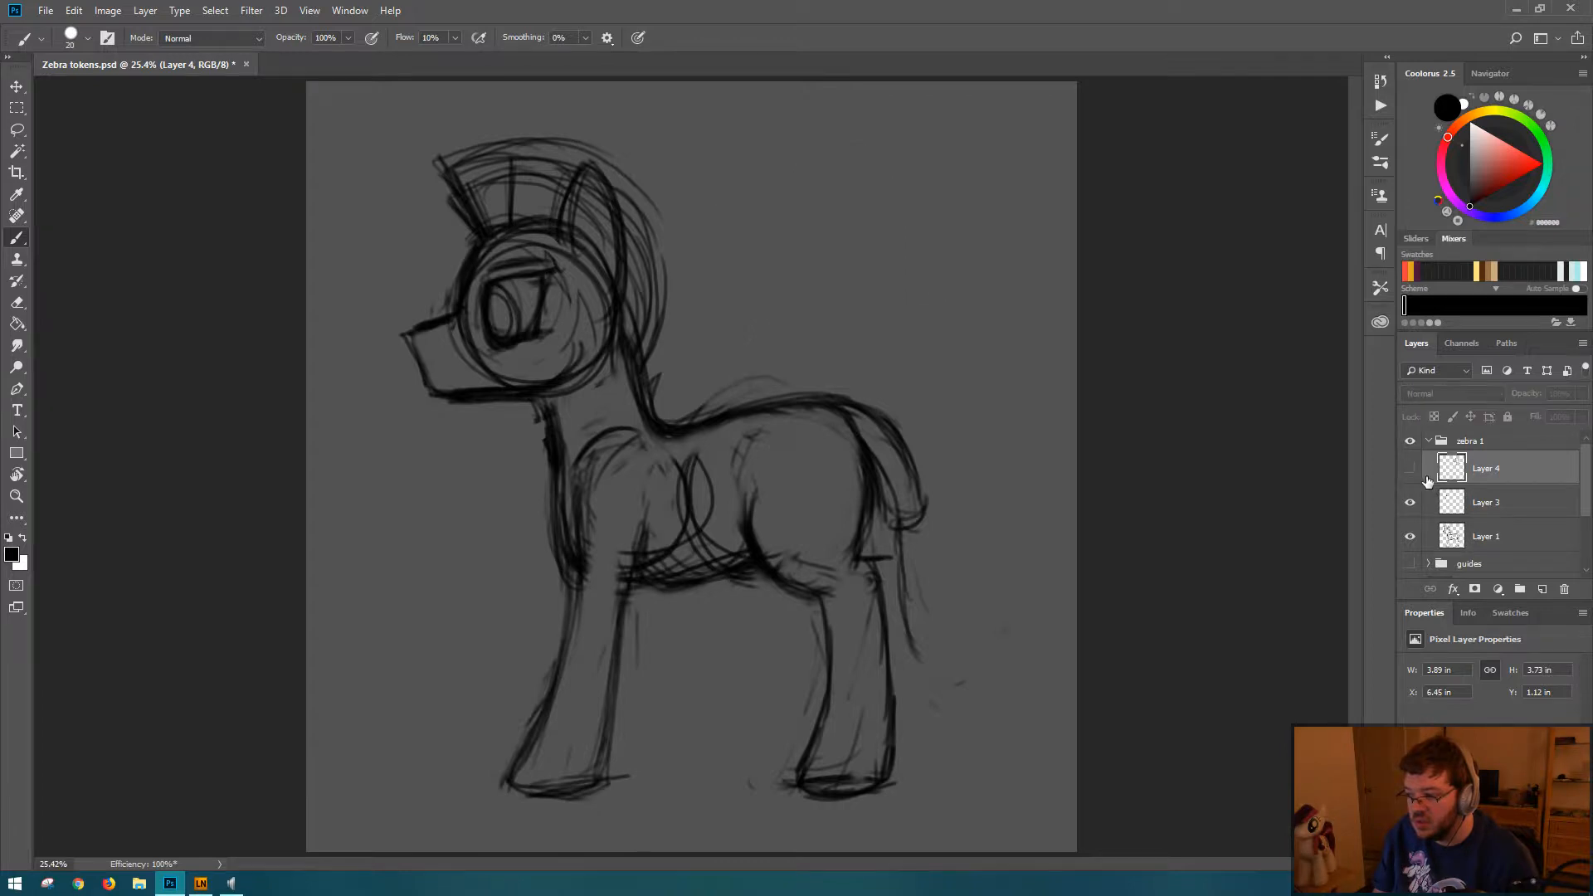
{"action": "left_click", "coordinate": [1523, 504]}
{"action": "left_click", "coordinate": [1508, 548]}
{"action": "left_click", "coordinate": [1409, 538]}
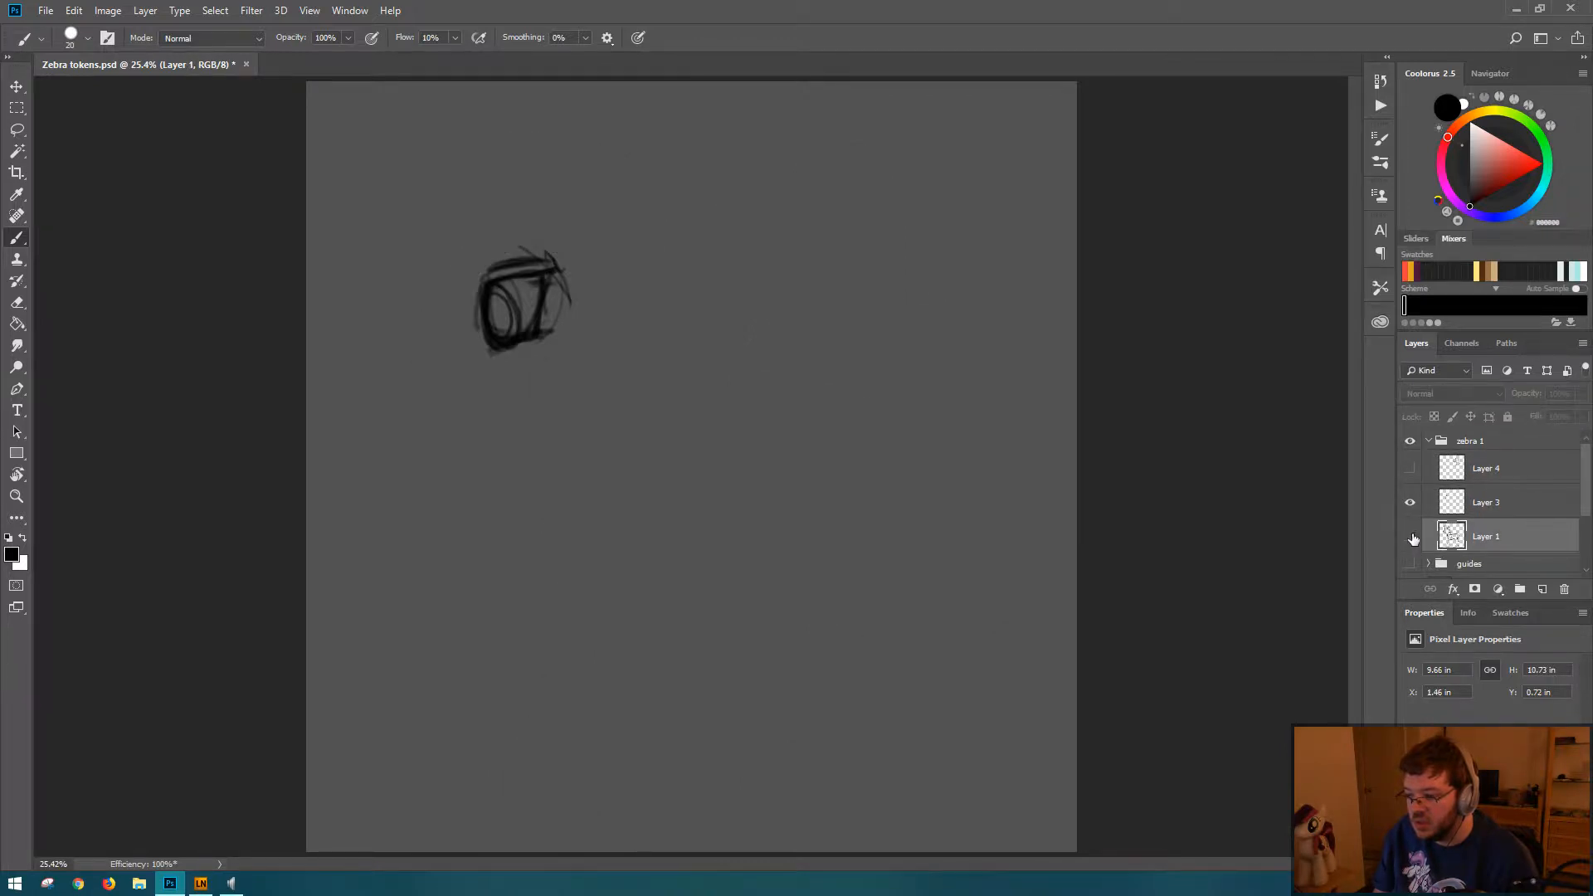
{"action": "left_click", "coordinate": [1410, 537]}
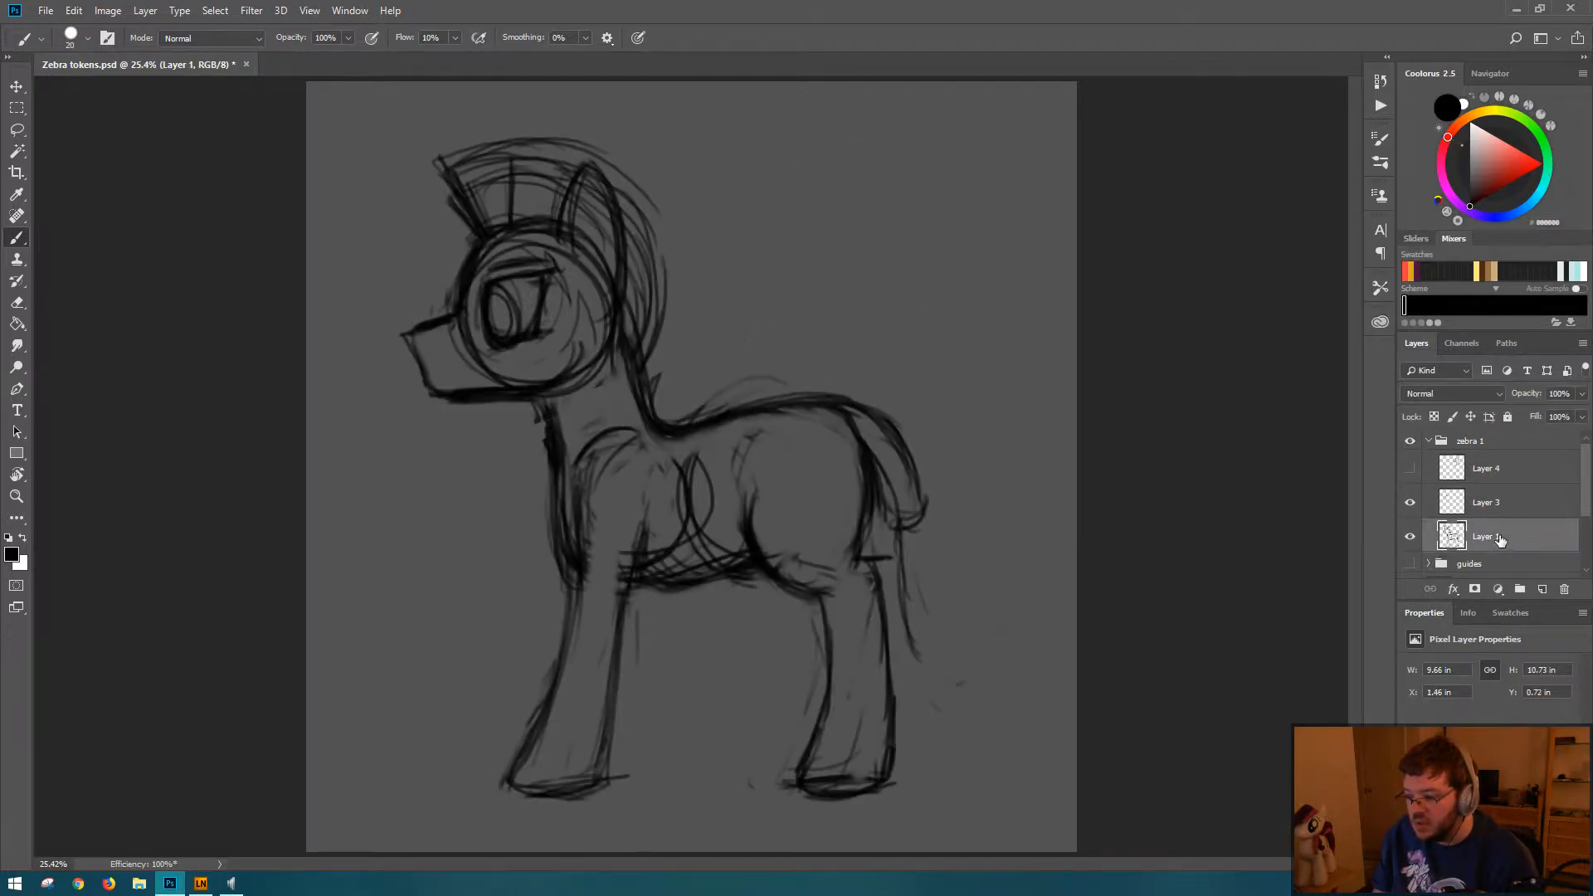
Step: Erase the tail and the loose strokes around the zebra's rump on Layer 1
{"action": "key", "text": "e"}
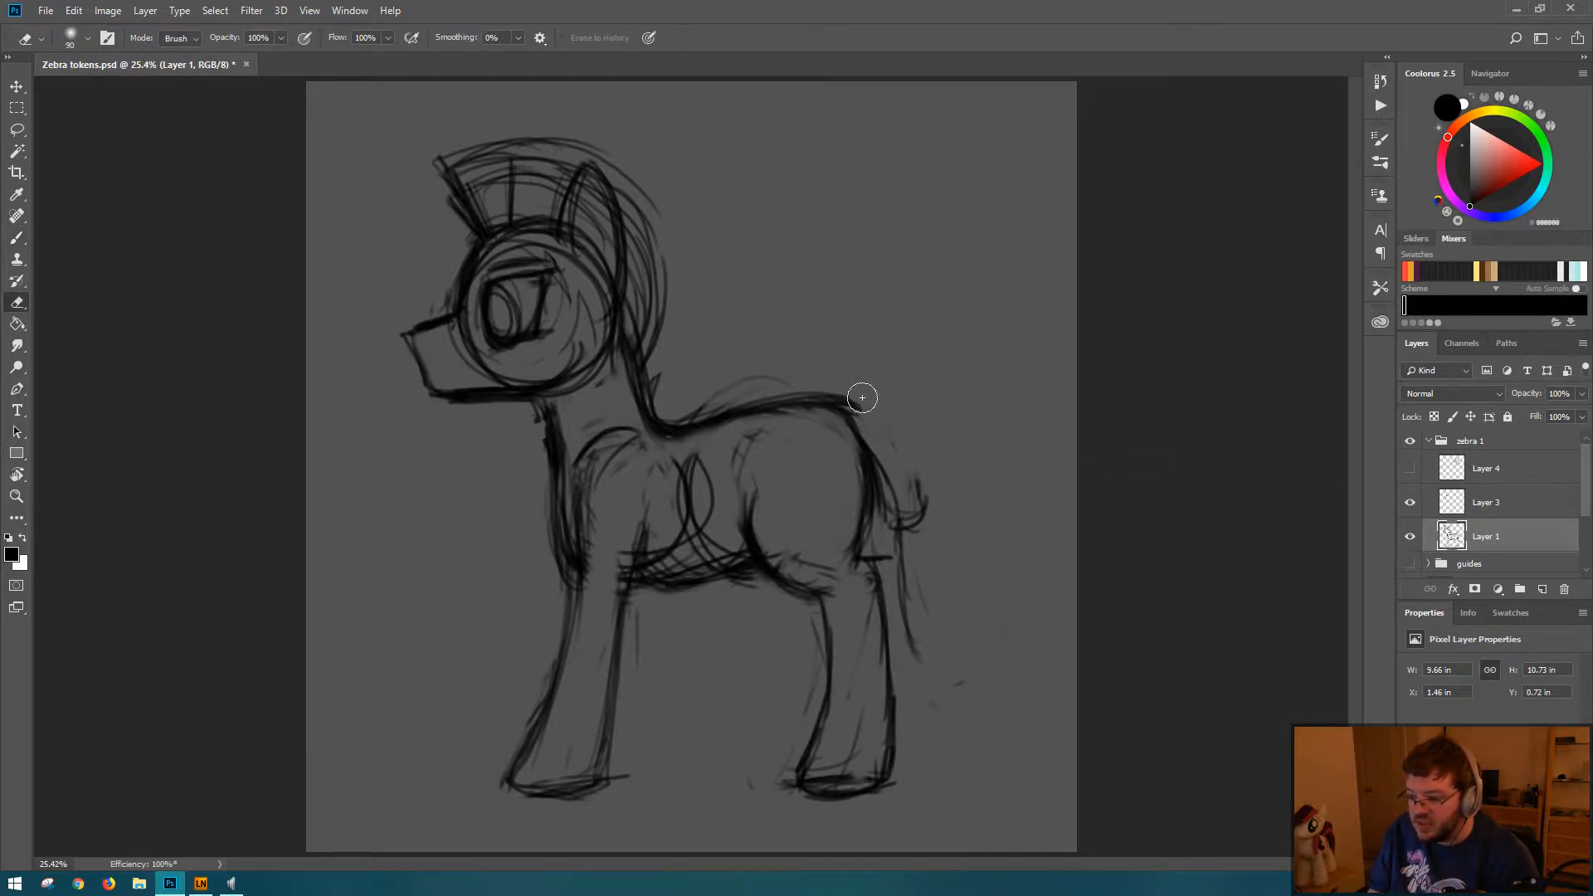
{"action": "mouse_move", "coordinate": [862, 397]}
{"action": "left_mouse_down"}
{"action": "mouse_move", "coordinate": [843, 388]}
{"action": "mouse_move", "coordinate": [893, 448]}
{"action": "mouse_move", "coordinate": [885, 525]}
{"action": "left_mouse_up"}
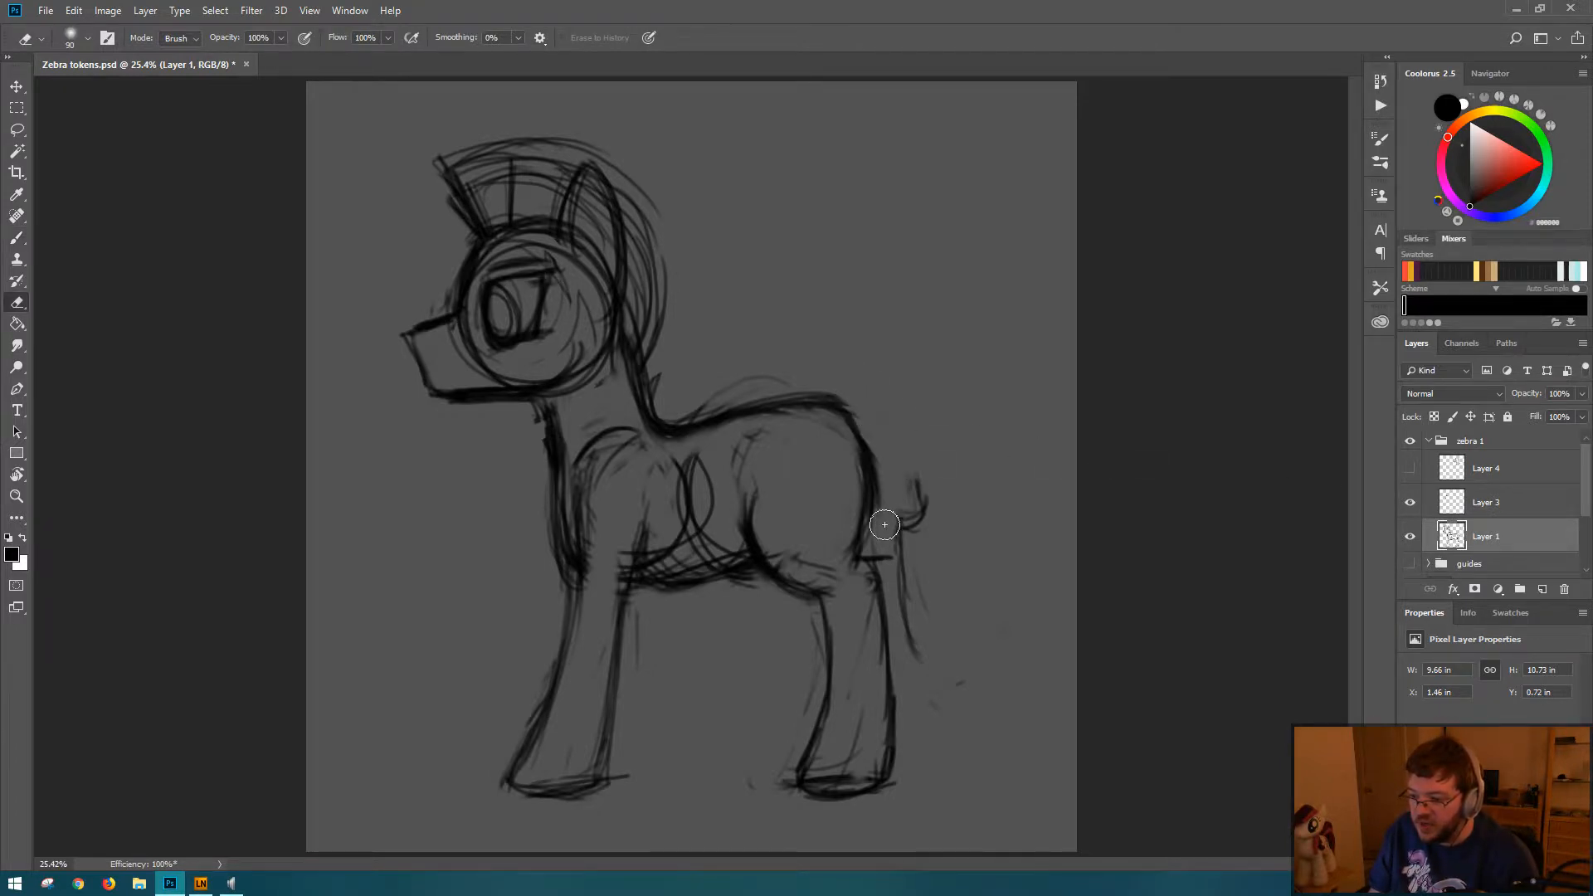
{"action": "mouse_move", "coordinate": [836, 389]}
{"action": "left_mouse_down"}
{"action": "mouse_move", "coordinate": [858, 409]}
{"action": "mouse_move", "coordinate": [777, 384]}
{"action": "left_mouse_up"}
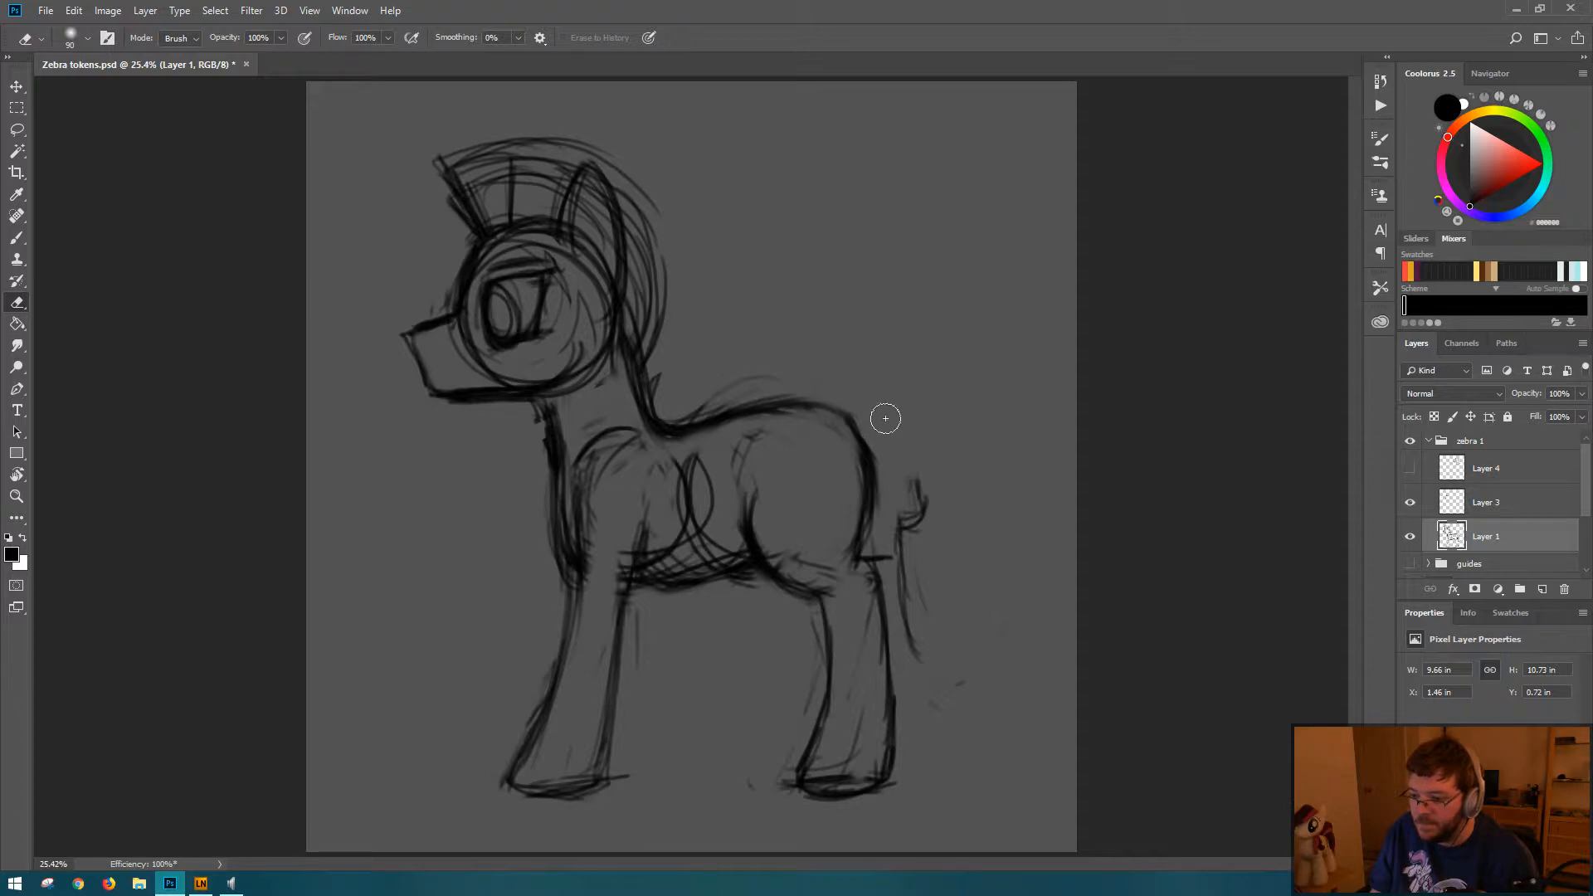
{"action": "mouse_move", "coordinate": [886, 419]}
{"action": "left_mouse_down"}
{"action": "mouse_move", "coordinate": [898, 496]}
{"action": "mouse_move", "coordinate": [924, 455]}
{"action": "mouse_move", "coordinate": [912, 503]}
{"action": "mouse_move", "coordinate": [949, 659]}
{"action": "left_mouse_up"}
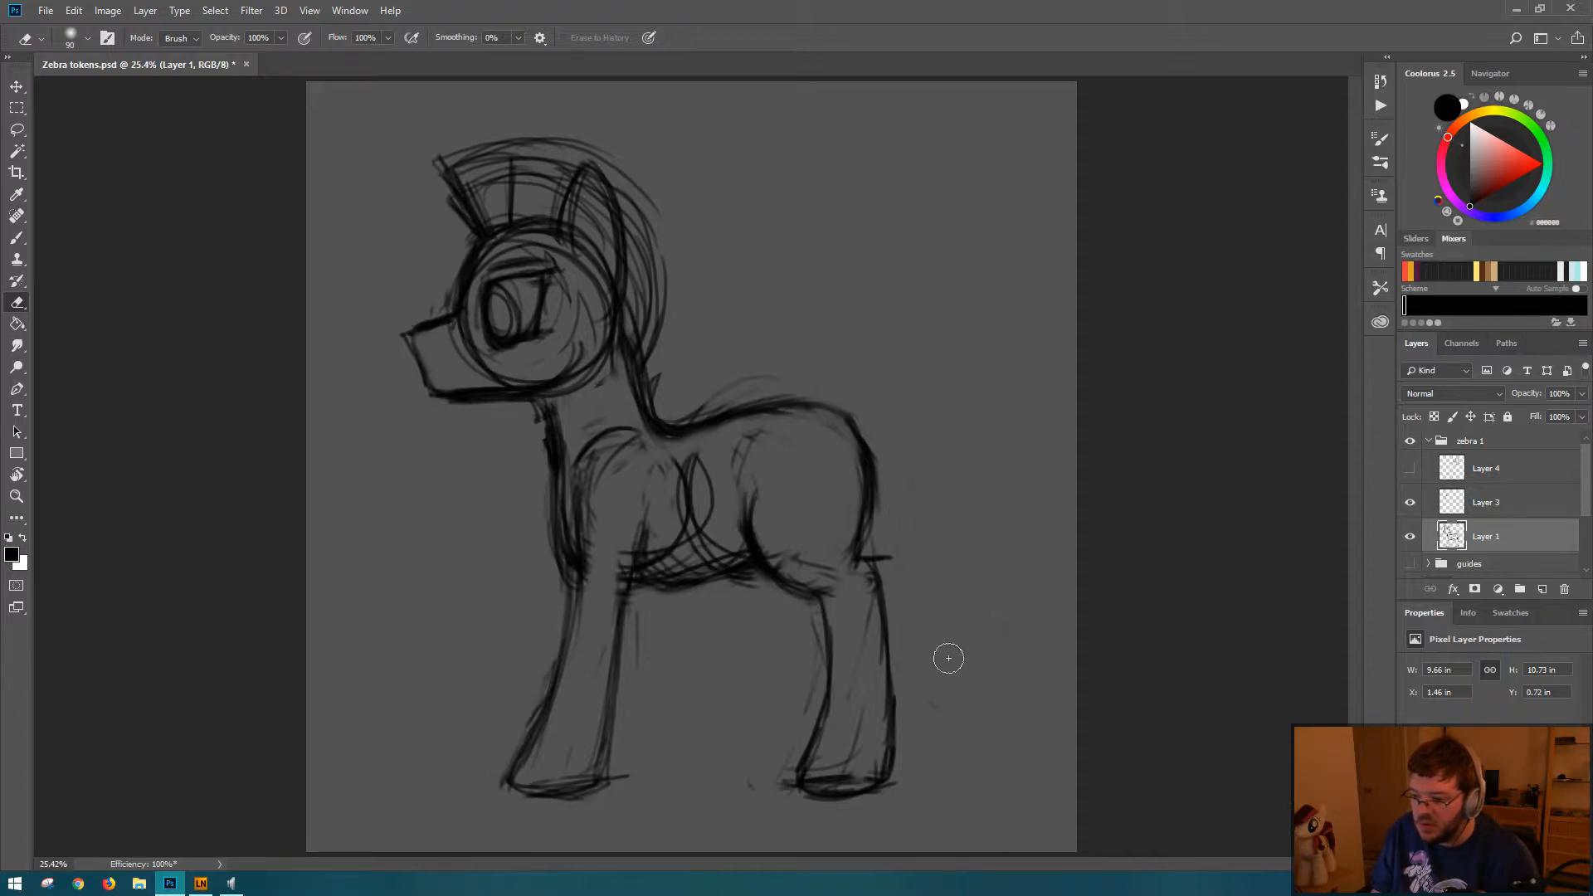
{"action": "left_click_drag", "start_coordinate": [910, 526], "coordinate": [879, 555]}
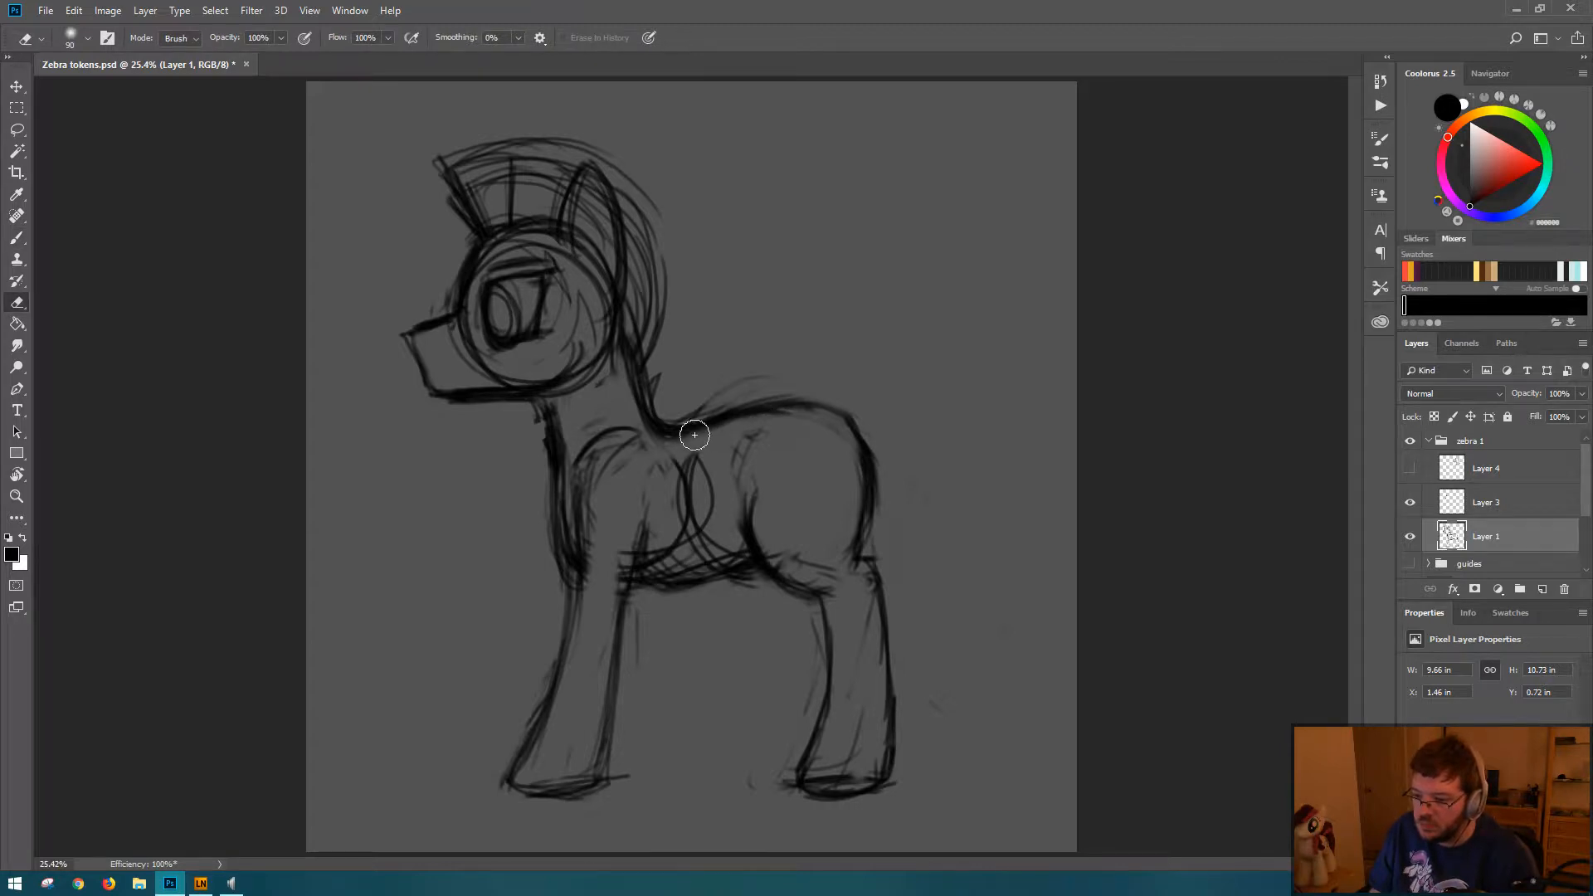
Step: Redraw the top of the rump and the front contour of the hind thigh, erasing the thigh's old outer line
{"action": "key", "text": "b"}
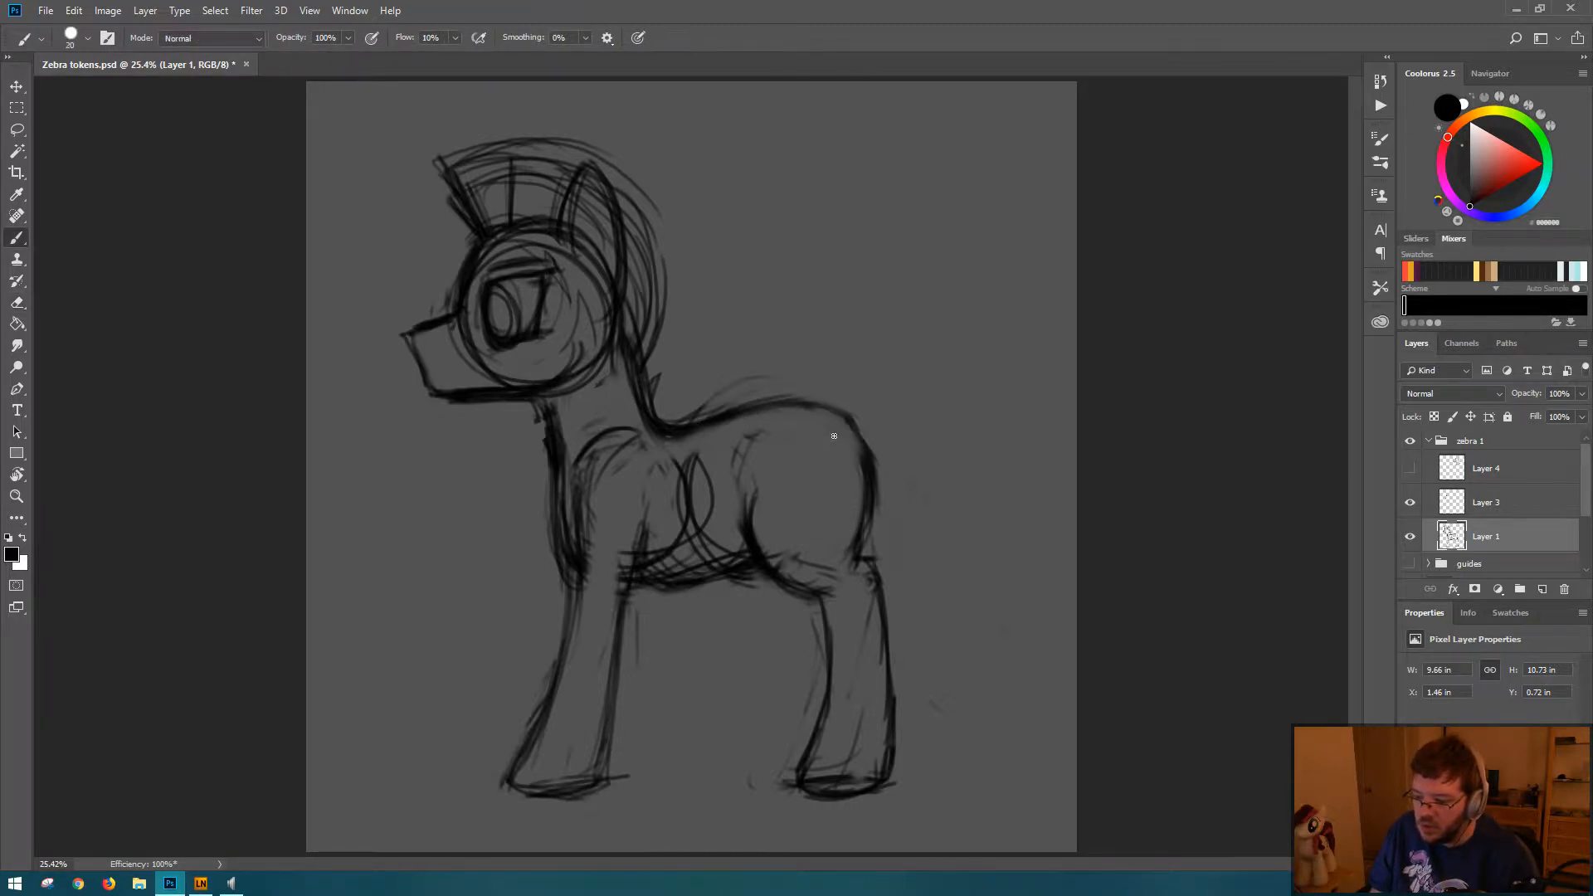
{"action": "left_click_drag", "start_coordinate": [762, 406], "coordinate": [846, 417]}
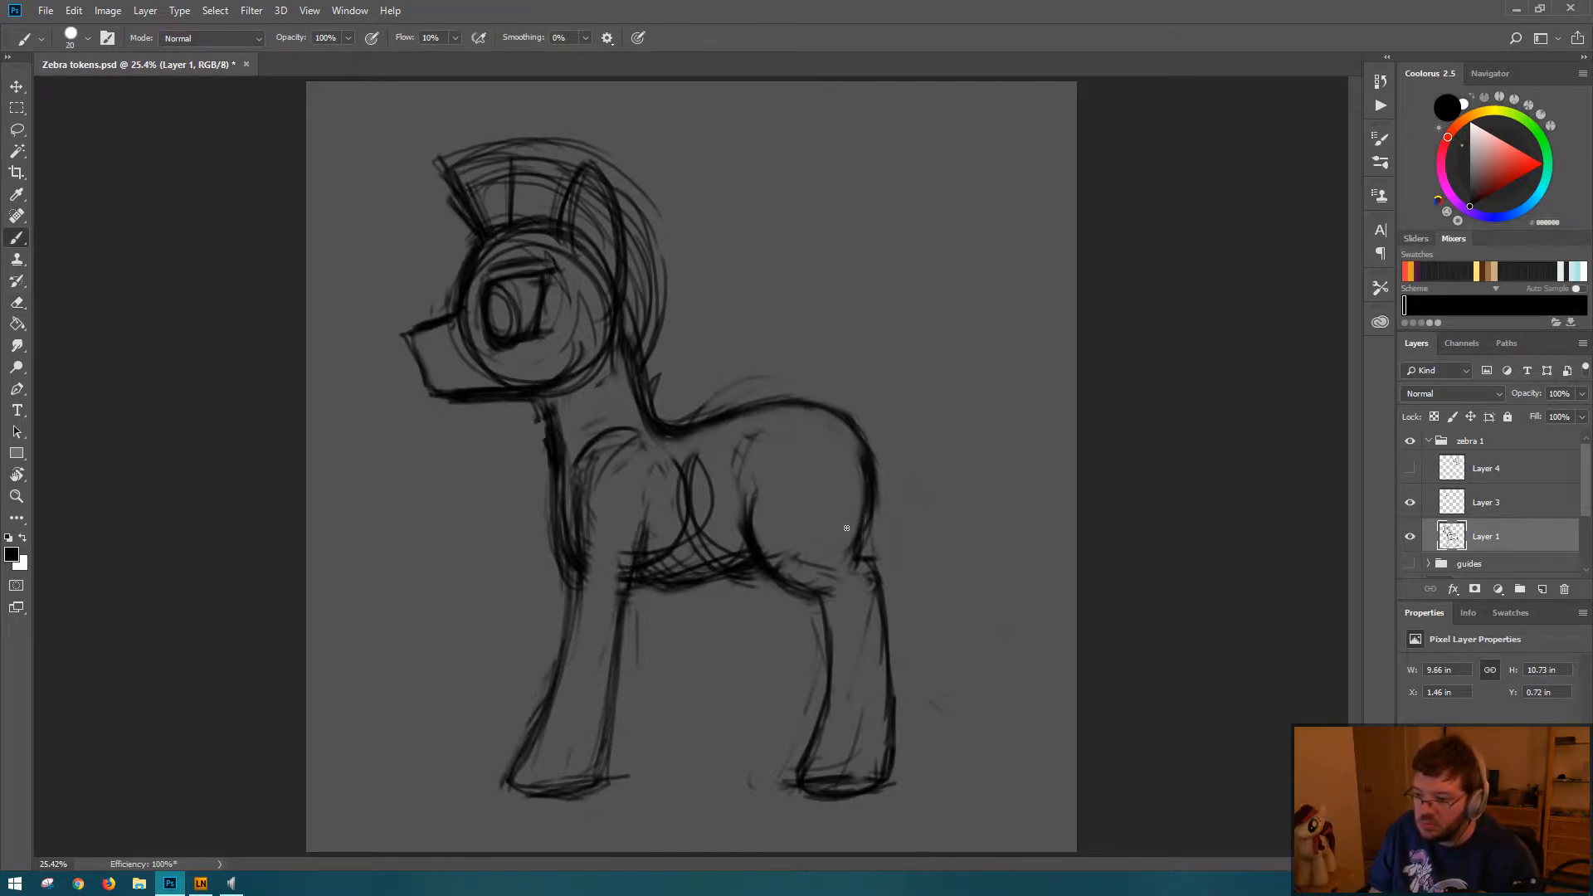
{"action": "mouse_move", "coordinate": [765, 490]}
{"action": "left_mouse_down"}
{"action": "mouse_move", "coordinate": [825, 578]}
{"action": "mouse_move", "coordinate": [777, 562]}
{"action": "mouse_move", "coordinate": [782, 506]}
{"action": "mouse_move", "coordinate": [801, 585]}
{"action": "left_mouse_up"}
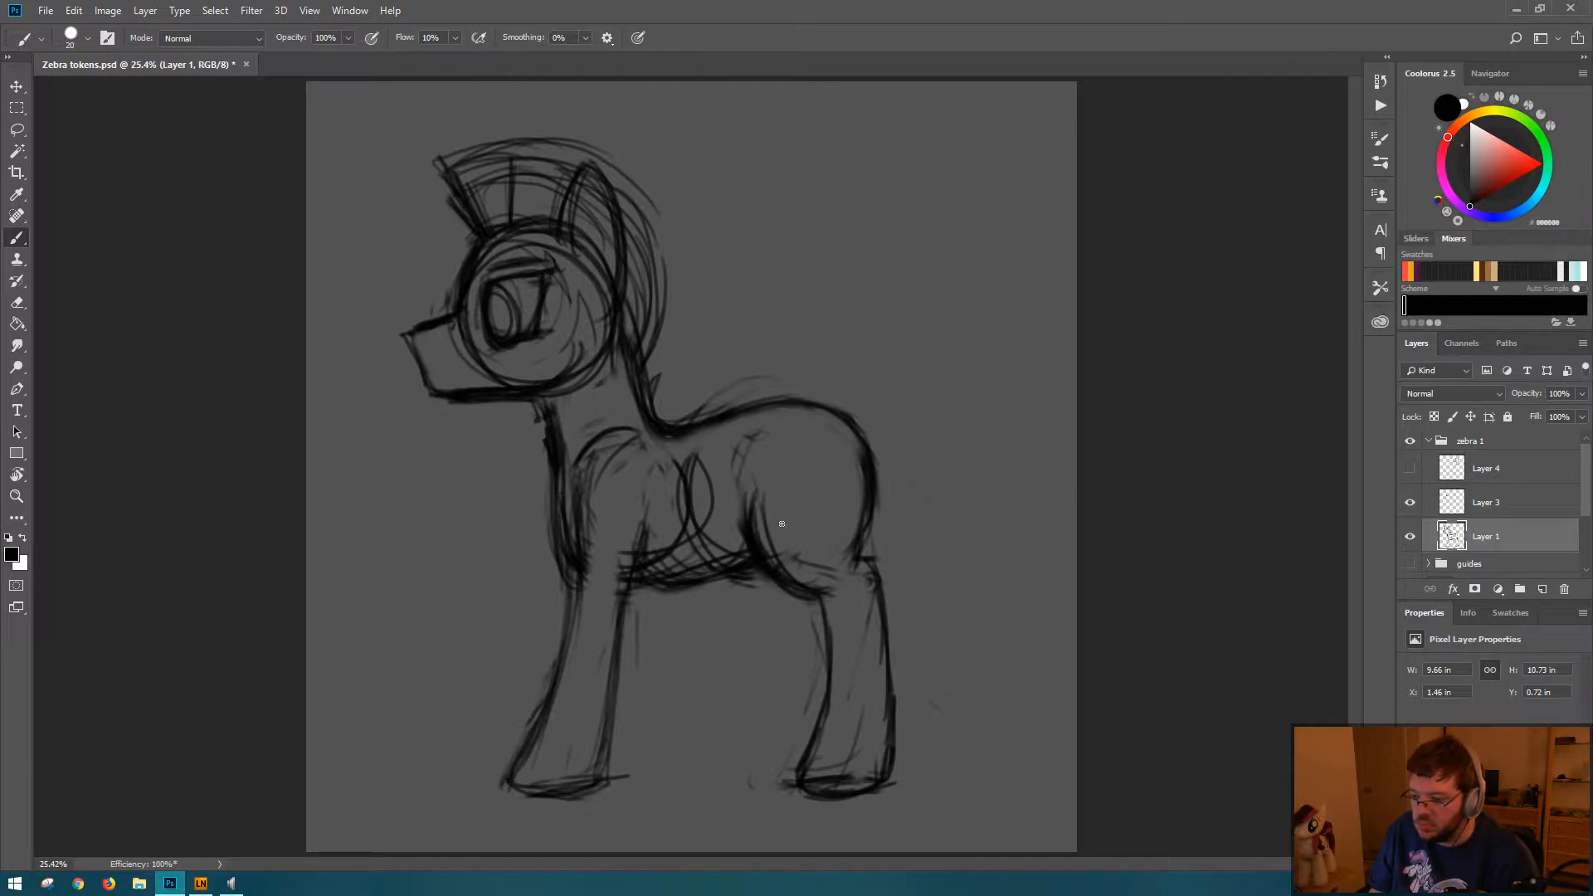
{"action": "key", "text": "e"}
{"action": "left_click_drag", "start_coordinate": [743, 511], "coordinate": [765, 581]}
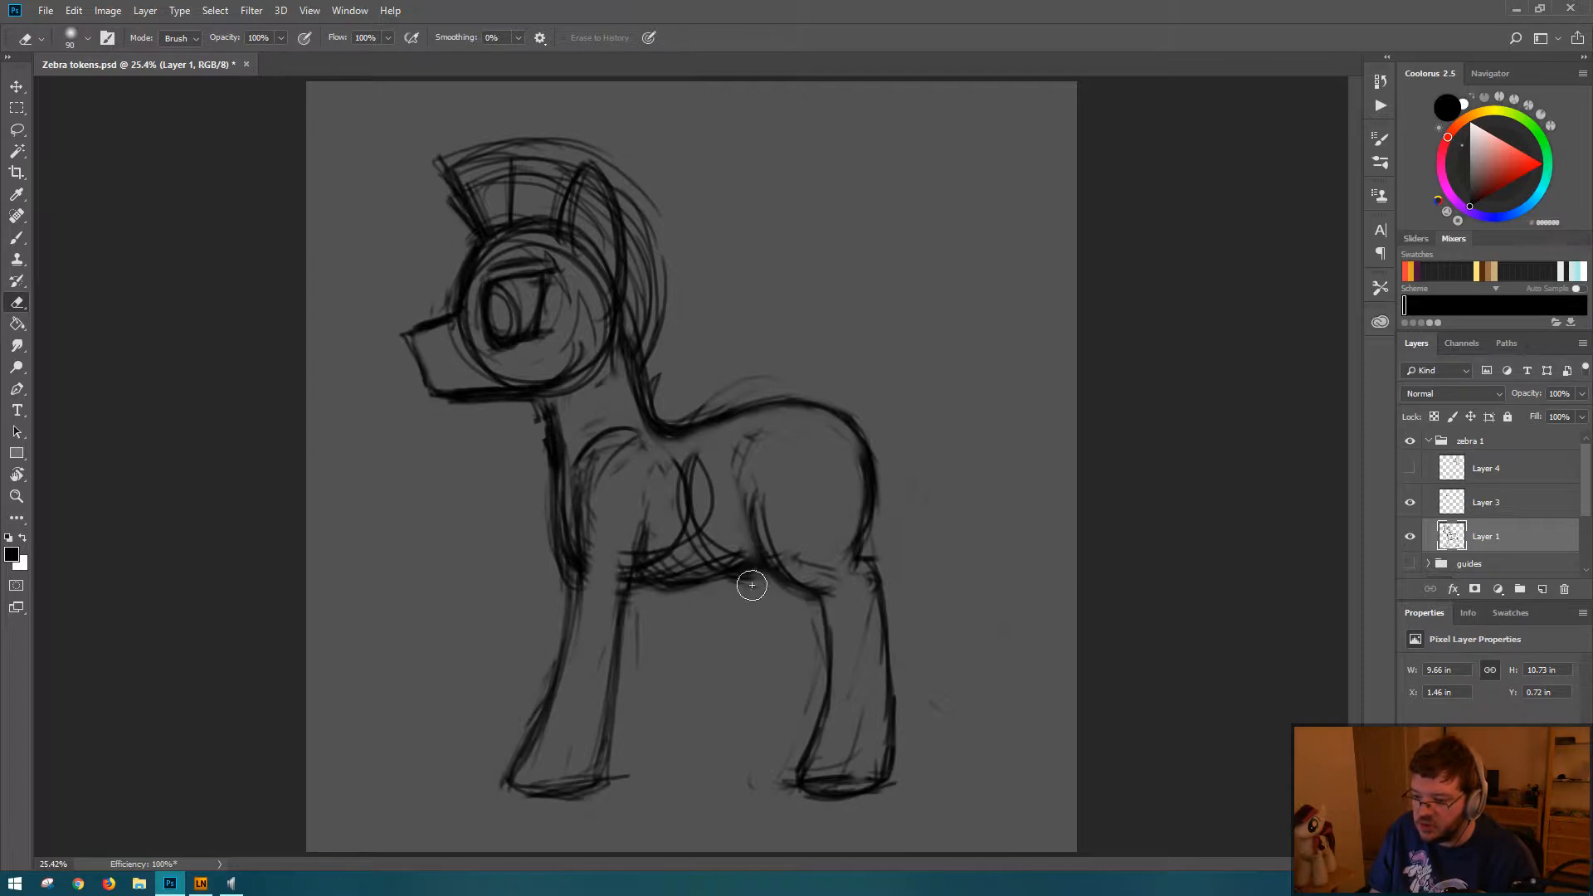
Step: Erase the construction curves inside the zebra's torso and redraw a cleaner chest and belly line on Layer 1
{"action": "mouse_move", "coordinate": [687, 454]}
{"action": "left_mouse_down"}
{"action": "mouse_move", "coordinate": [678, 546]}
{"action": "mouse_move", "coordinate": [716, 549]}
{"action": "mouse_move", "coordinate": [683, 528]}
{"action": "mouse_move", "coordinate": [660, 545]}
{"action": "mouse_move", "coordinate": [697, 526]}
{"action": "mouse_move", "coordinate": [700, 561]}
{"action": "mouse_move", "coordinate": [724, 546]}
{"action": "mouse_move", "coordinate": [718, 597]}
{"action": "left_mouse_up"}
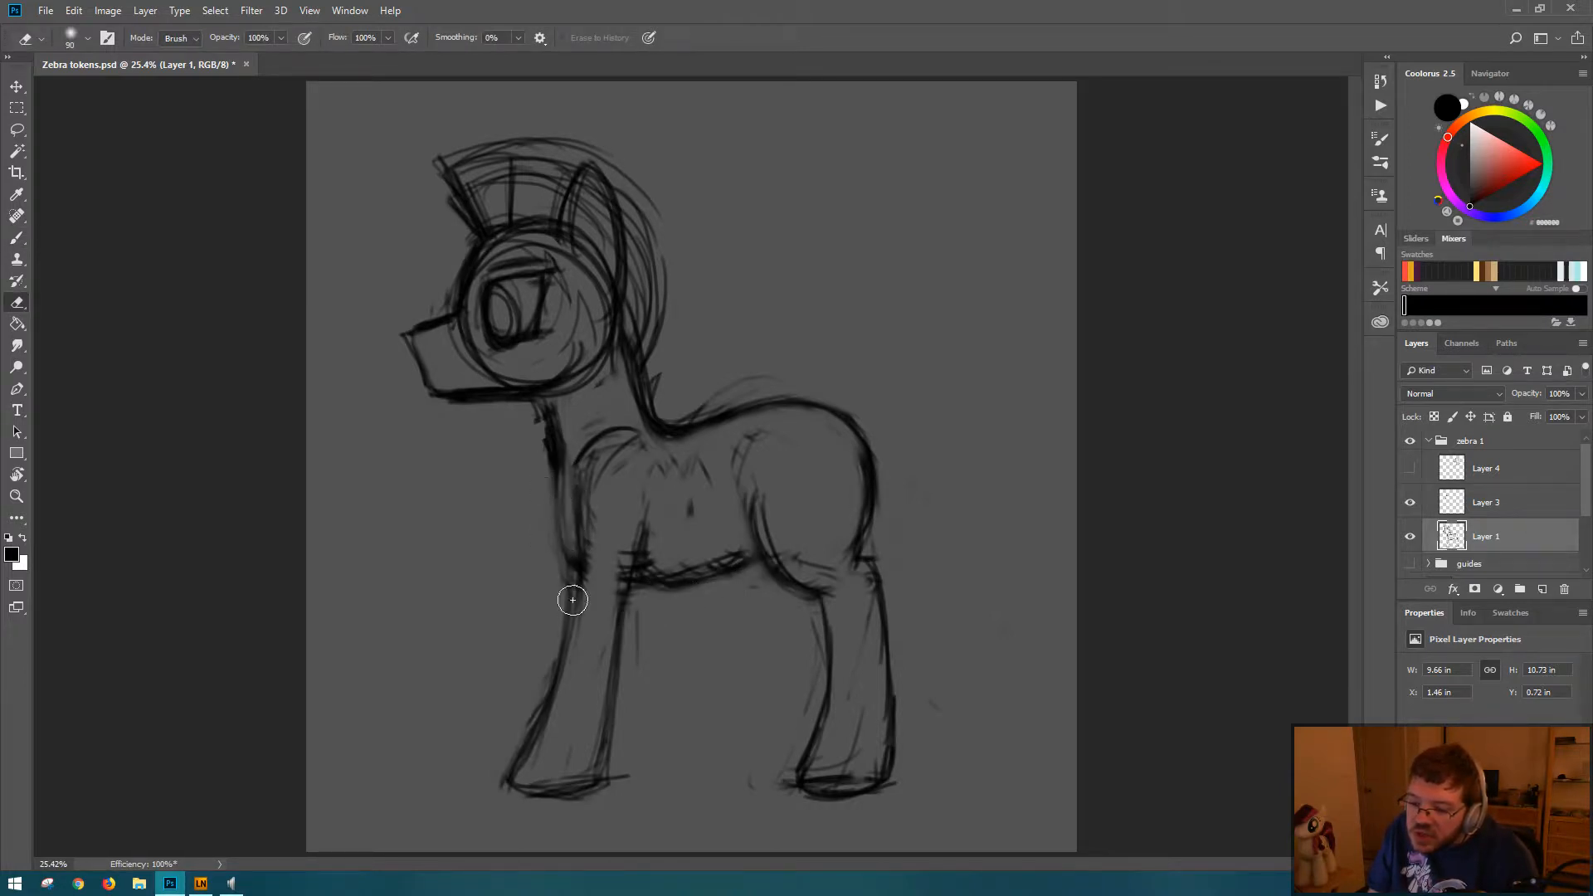
{"action": "key", "text": "b"}
{"action": "mouse_move", "coordinate": [561, 529]}
{"action": "left_mouse_down"}
{"action": "mouse_move", "coordinate": [566, 482]}
{"action": "mouse_move", "coordinate": [593, 587]}
{"action": "mouse_move", "coordinate": [561, 521]}
{"action": "mouse_move", "coordinate": [631, 566]}
{"action": "mouse_move", "coordinate": [569, 562]}
{"action": "mouse_move", "coordinate": [640, 561]}
{"action": "mouse_move", "coordinate": [604, 589]}
{"action": "mouse_move", "coordinate": [600, 552]}
{"action": "mouse_move", "coordinate": [588, 579]}
{"action": "mouse_move", "coordinate": [621, 556]}
{"action": "mouse_move", "coordinate": [629, 592]}
{"action": "mouse_move", "coordinate": [660, 565]}
{"action": "mouse_move", "coordinate": [671, 584]}
{"action": "mouse_move", "coordinate": [668, 535]}
{"action": "mouse_move", "coordinate": [646, 578]}
{"action": "mouse_move", "coordinate": [651, 562]}
{"action": "mouse_move", "coordinate": [698, 556]}
{"action": "mouse_move", "coordinate": [652, 574]}
{"action": "mouse_move", "coordinate": [704, 535]}
{"action": "mouse_move", "coordinate": [705, 563]}
{"action": "mouse_move", "coordinate": [744, 531]}
{"action": "left_mouse_up"}
{"action": "key", "text": "e"}
{"action": "key", "text": "b"}
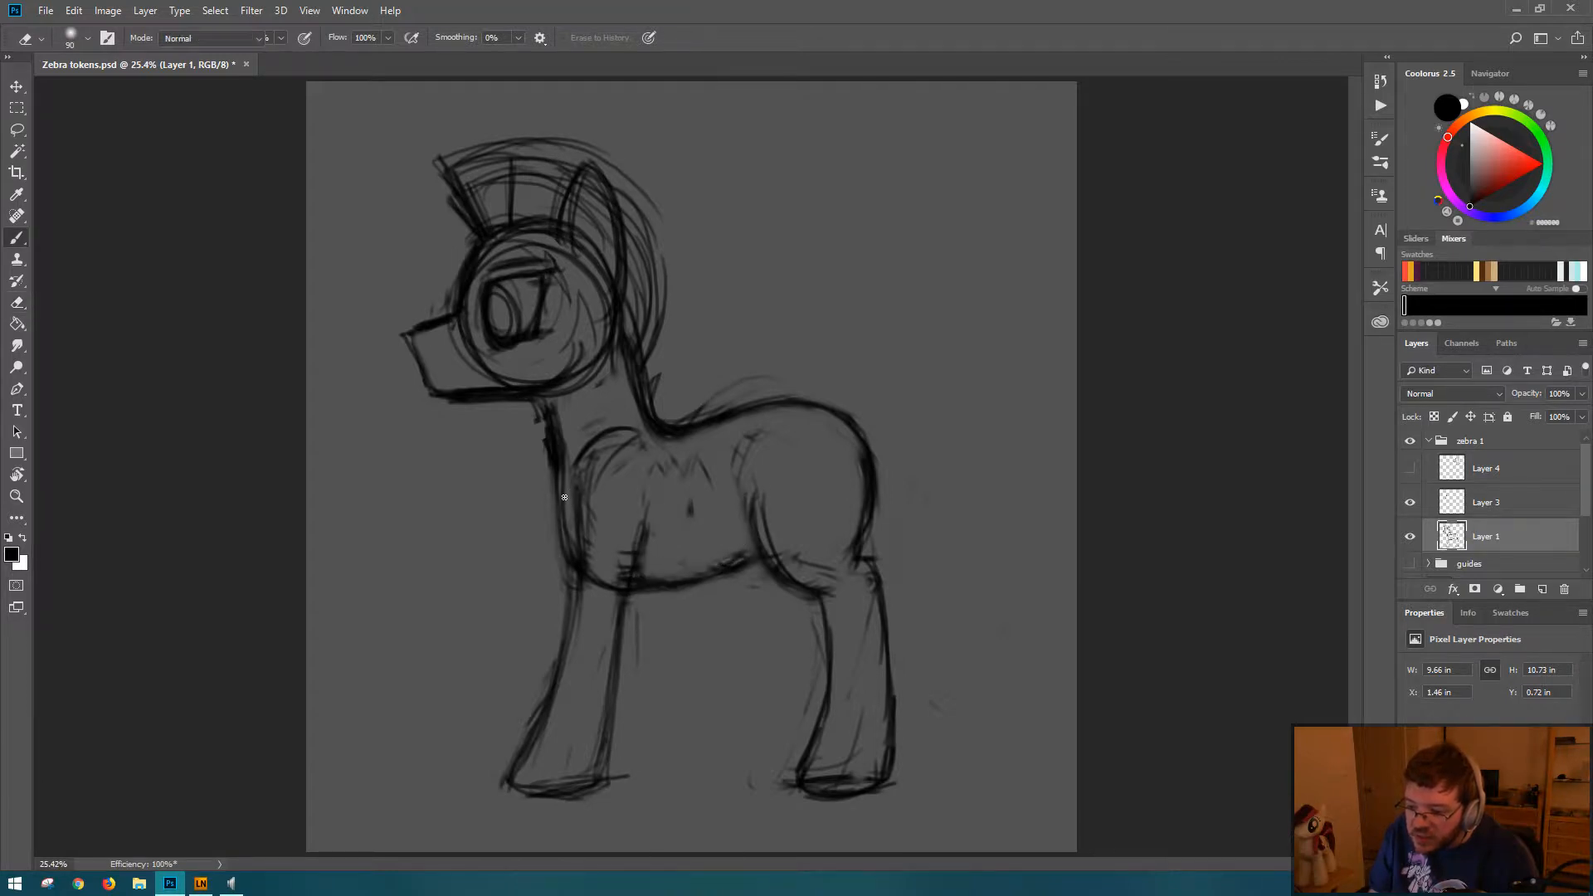
{"action": "left_click_drag", "start_coordinate": [580, 545], "coordinate": [575, 495]}
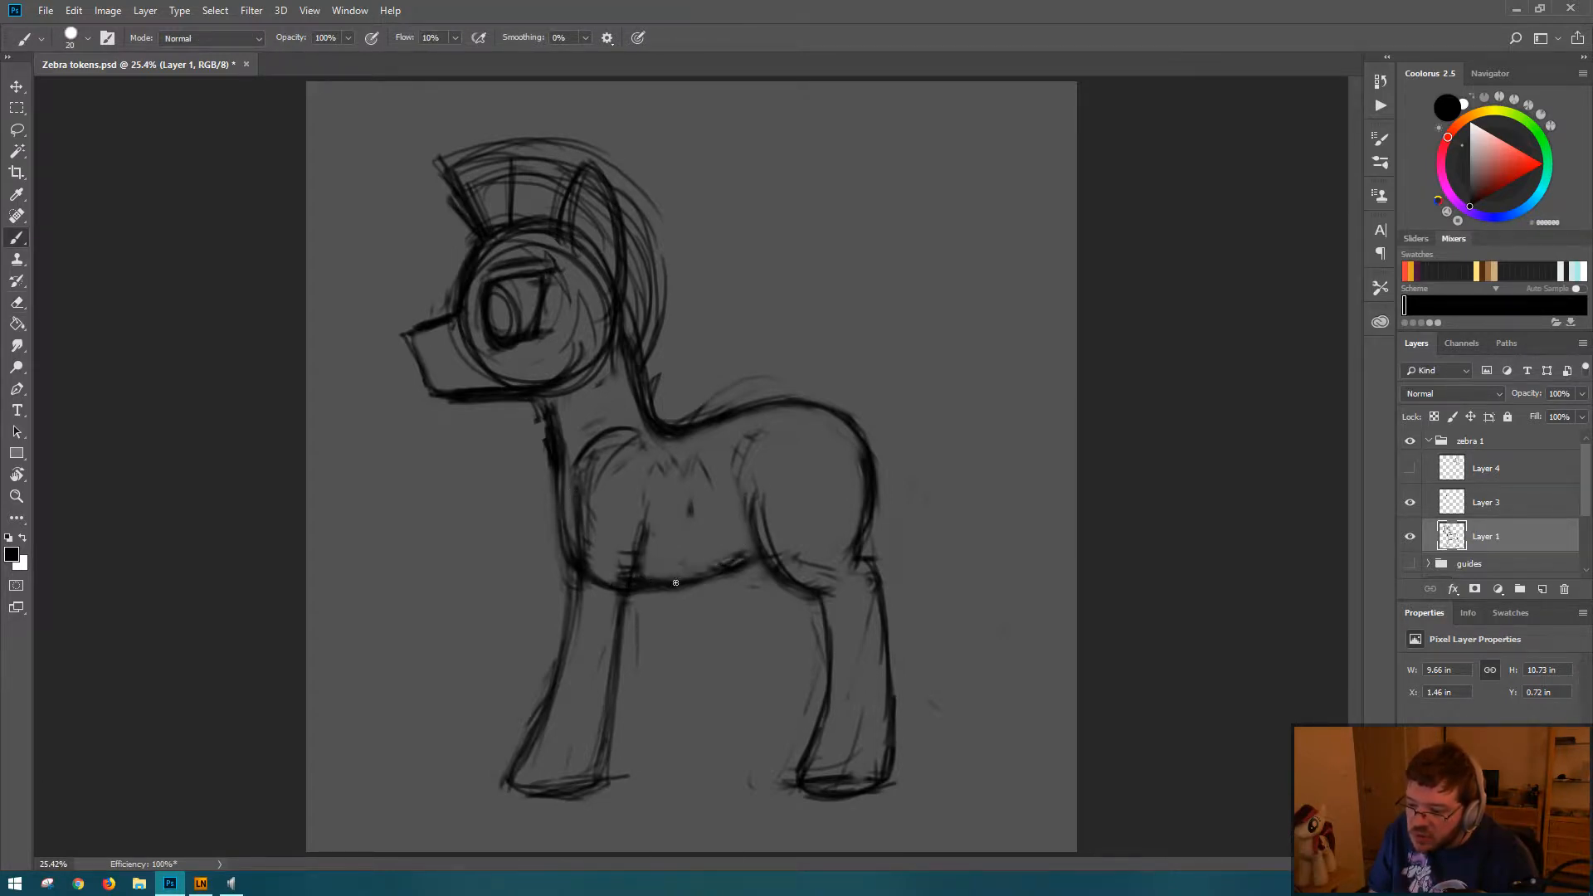
{"action": "key", "text": "e"}
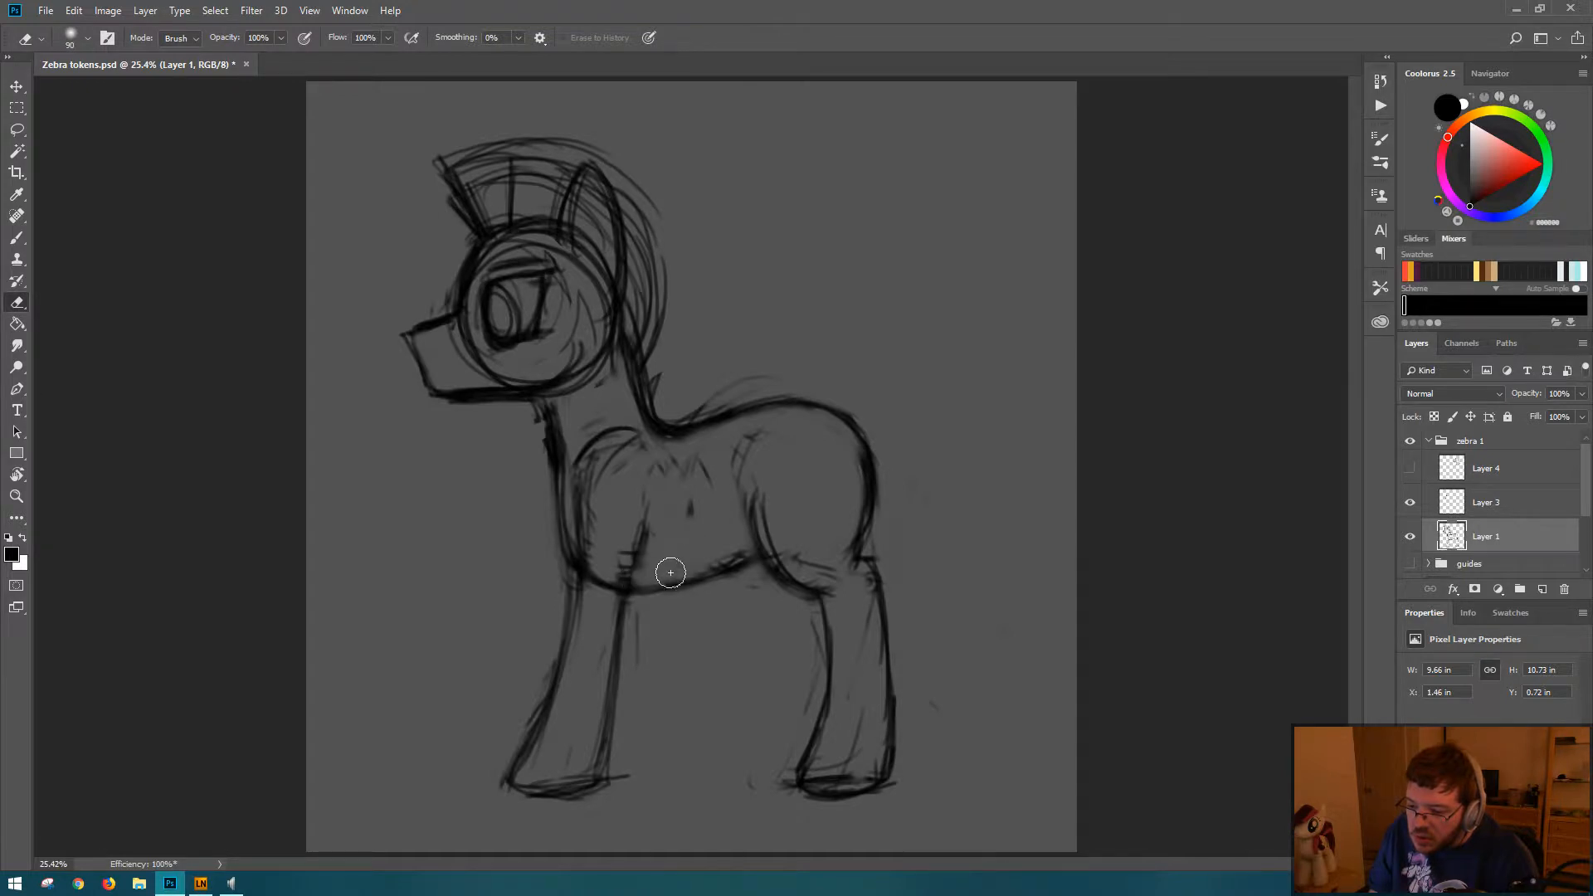
{"action": "key", "text": "b"}
{"action": "key", "text": "e"}
Step: Redraw the shoulder's front contour, erase the body line crossing the top of the foreleg, and save the document
{"action": "mouse_move", "coordinate": [580, 451]}
{"action": "left_mouse_down"}
{"action": "mouse_move", "coordinate": [615, 449]}
{"action": "mouse_move", "coordinate": [590, 456]}
{"action": "left_mouse_up"}
{"action": "key", "text": "b"}
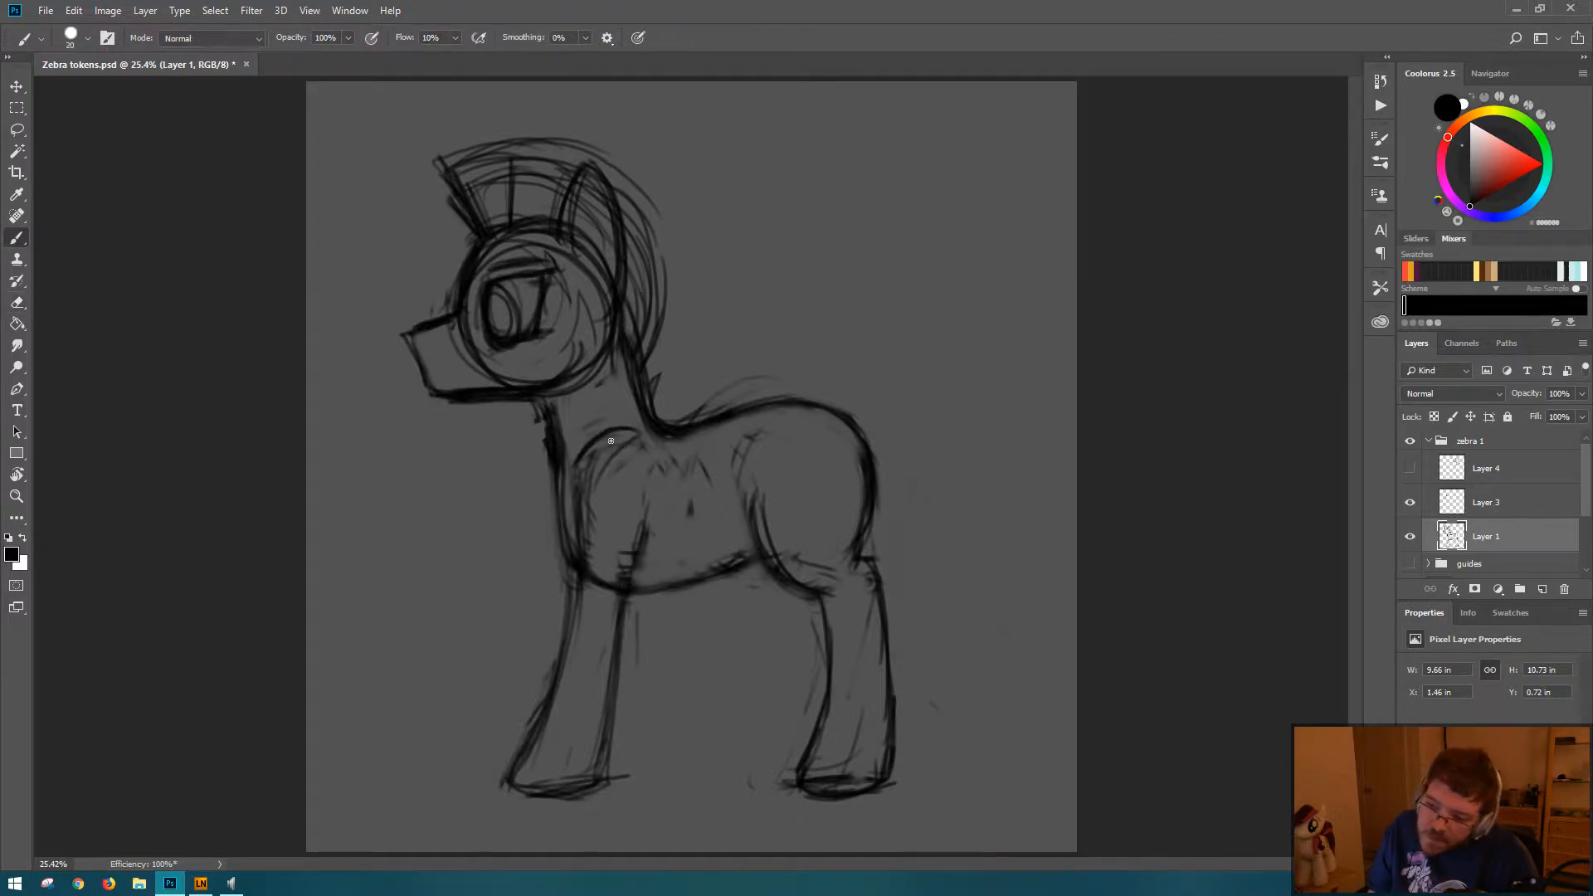
{"action": "left_click_drag", "start_coordinate": [573, 531], "coordinate": [574, 497]}
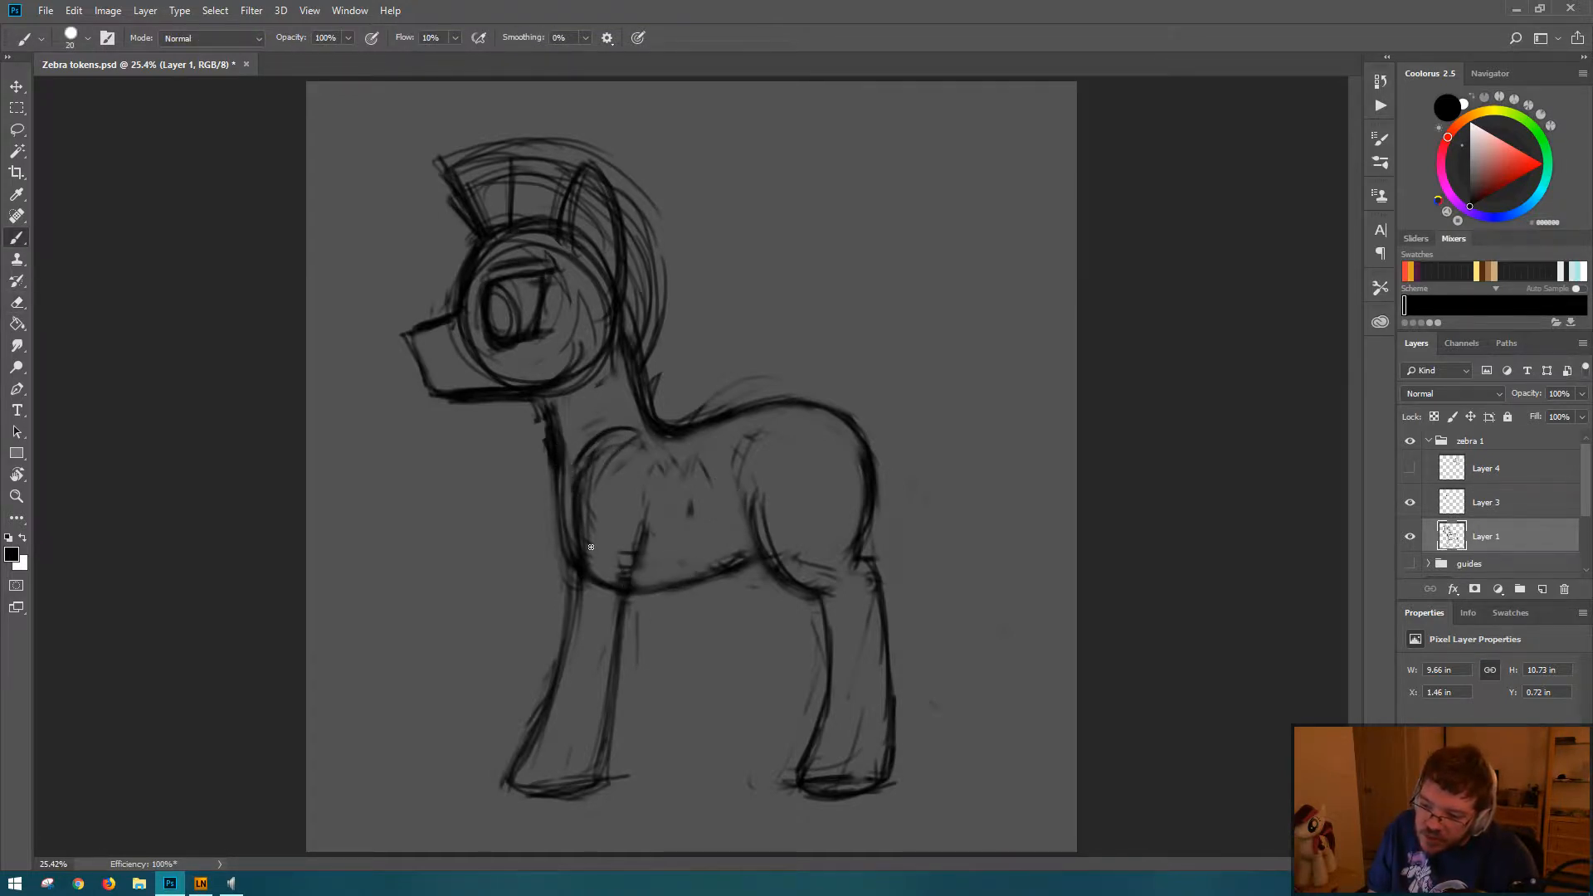
{"action": "key", "text": "e"}
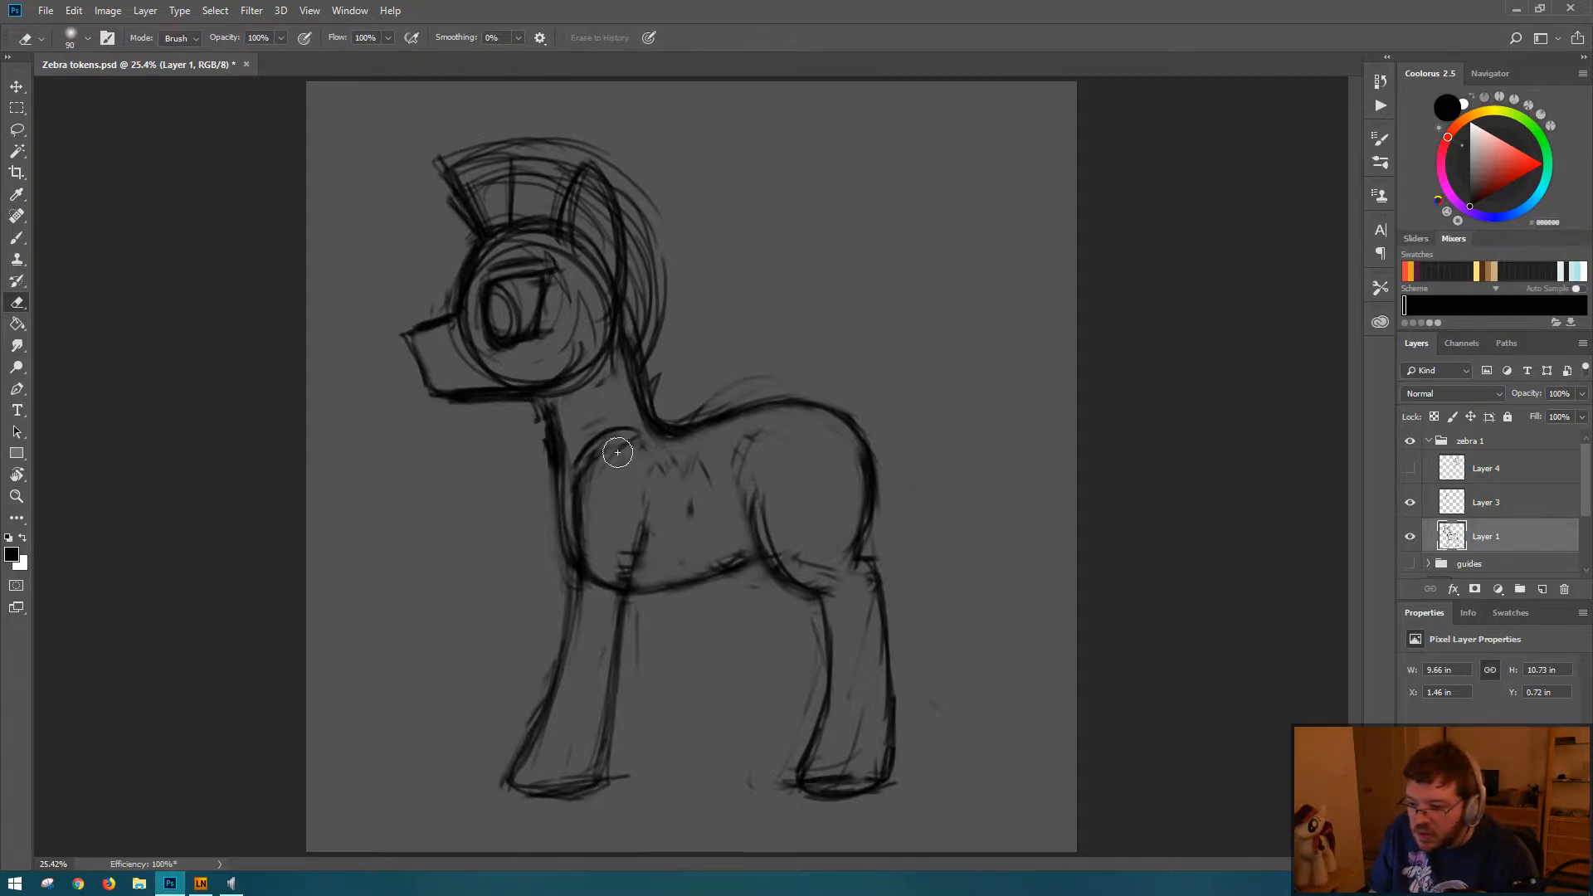
{"action": "key", "text": "b"}
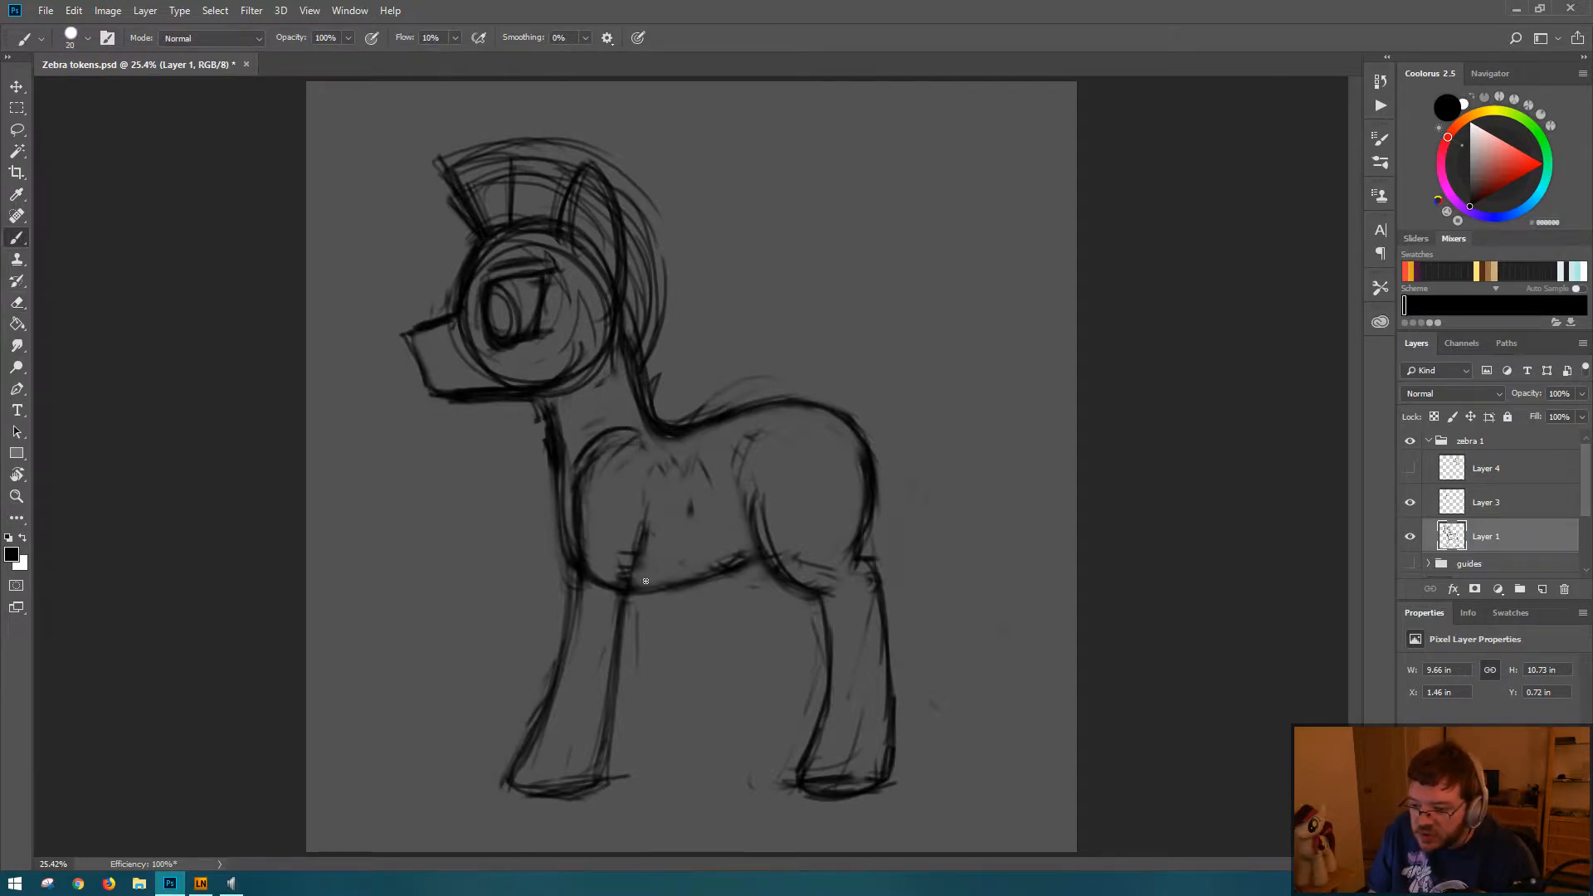
{"action": "key", "text": "e"}
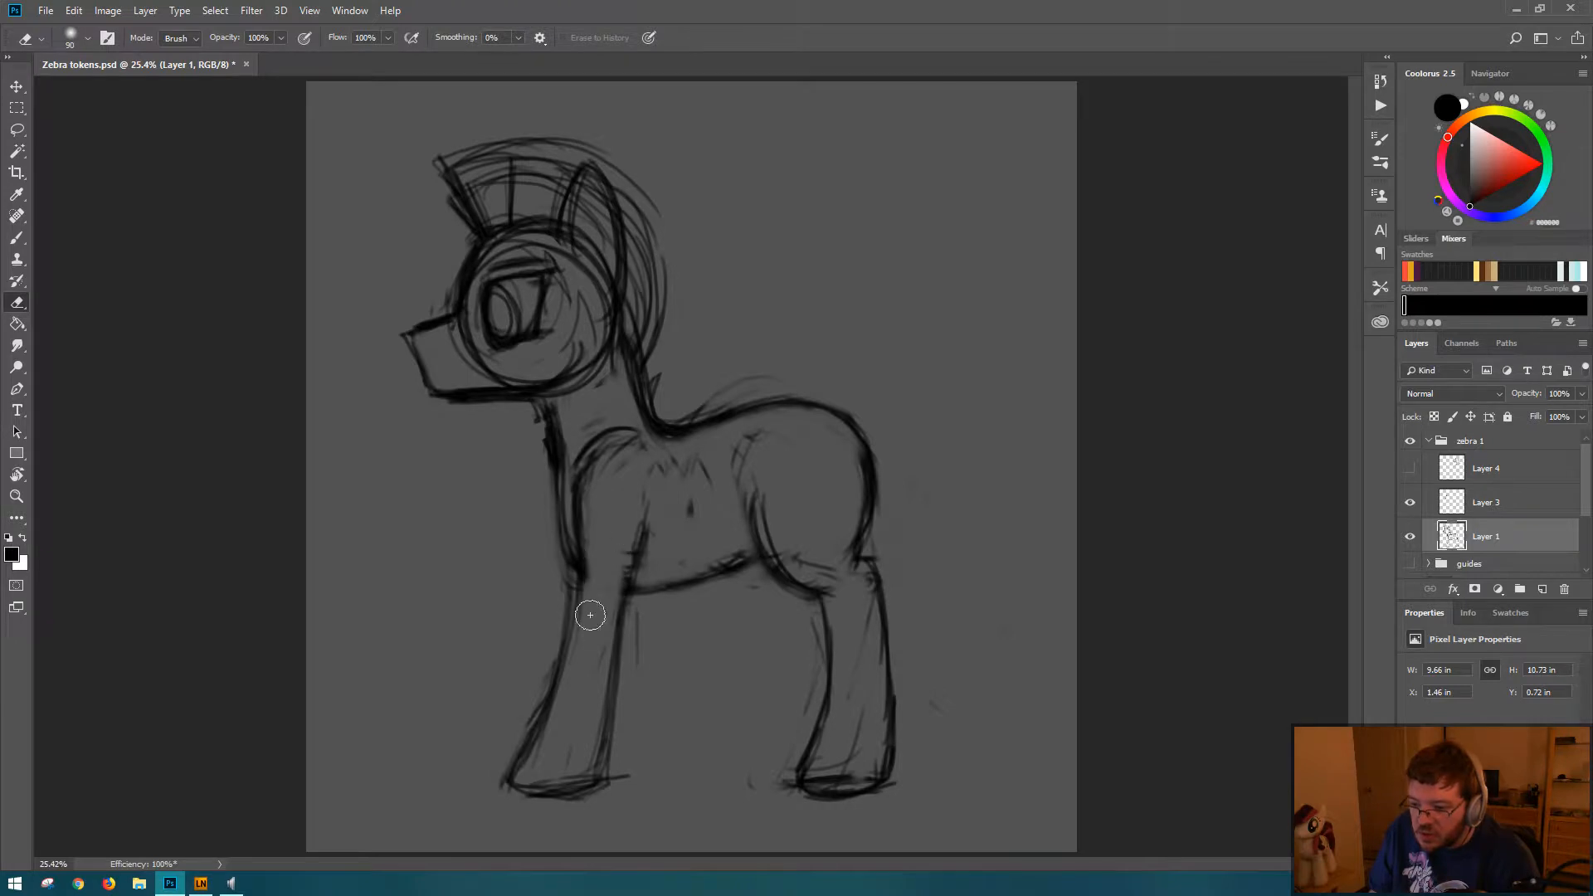
{"action": "key", "text": "b"}
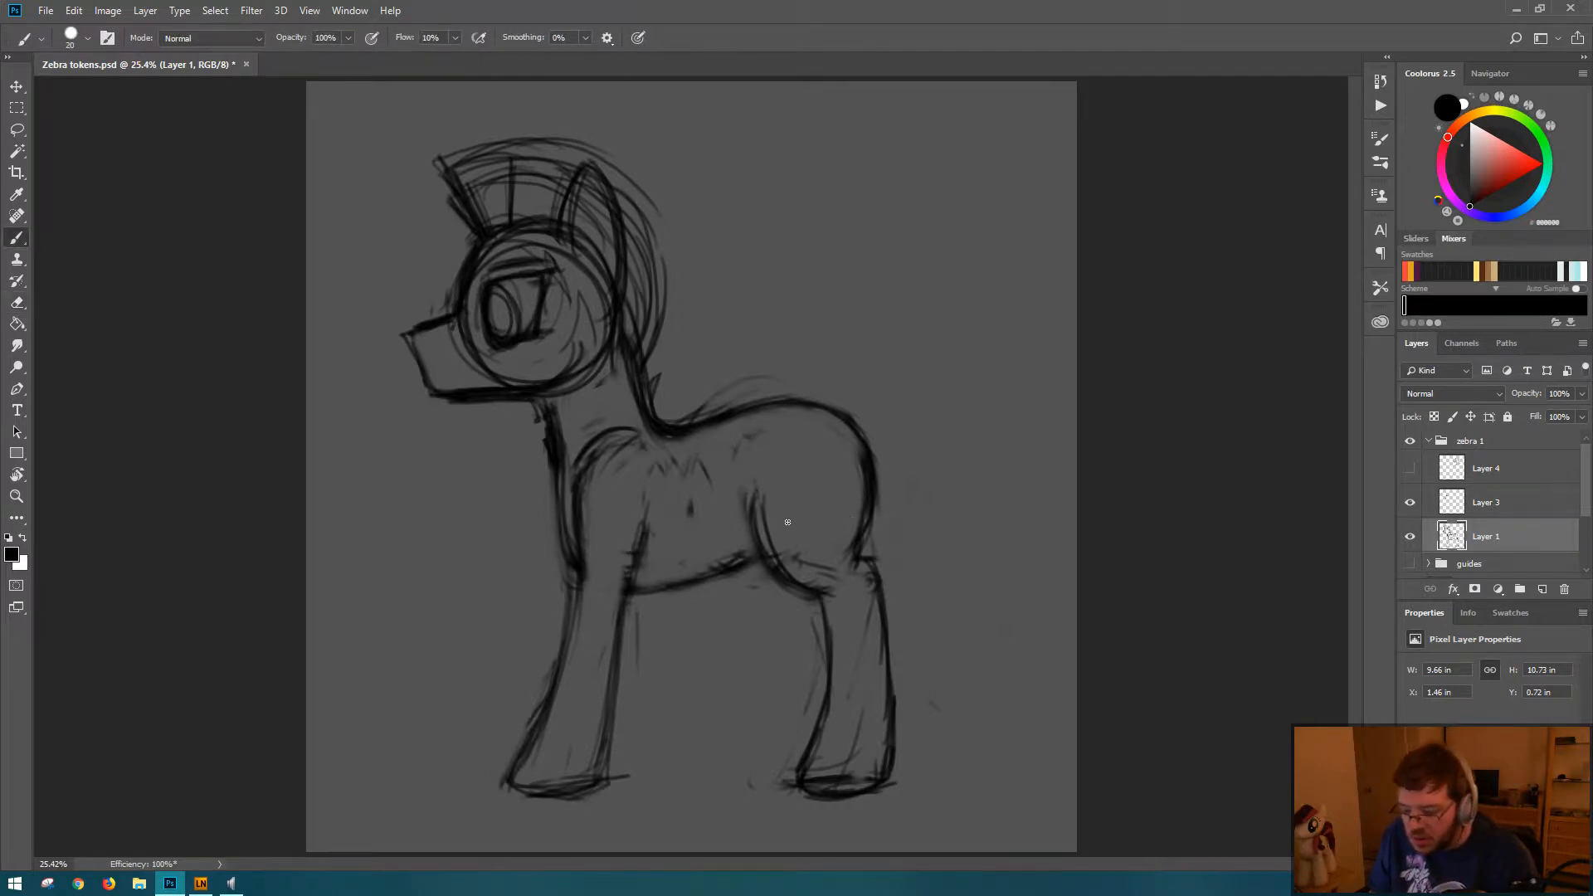
{"action": "key", "text": "ctrl+s"}
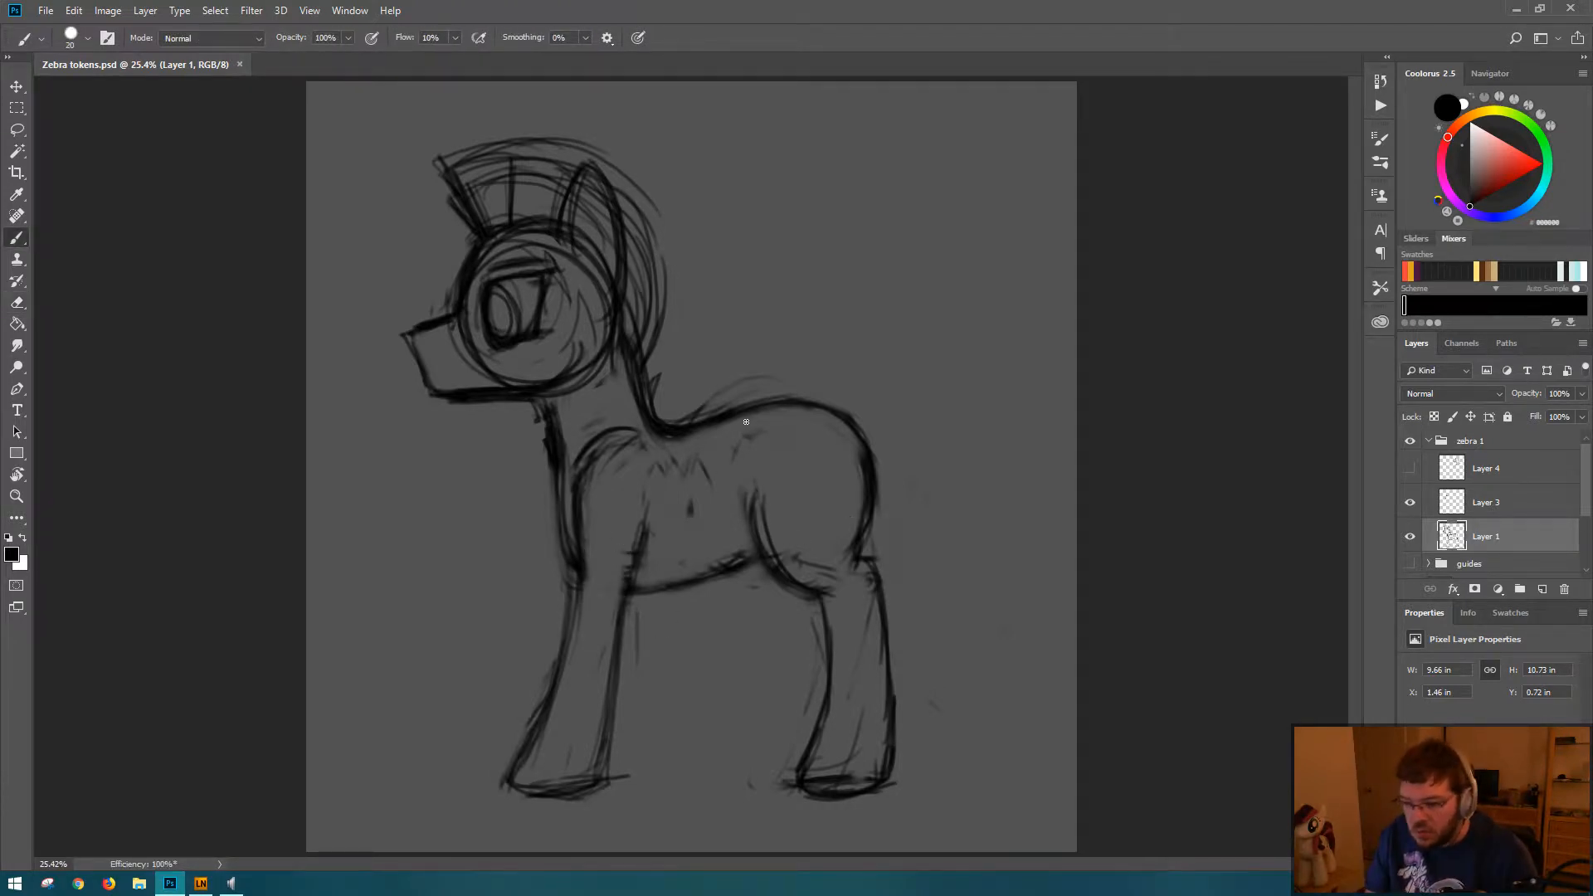
Step: Create a new layer named tail and place it above Layer 3
{"action": "key", "text": "ctrl+shift+n"}
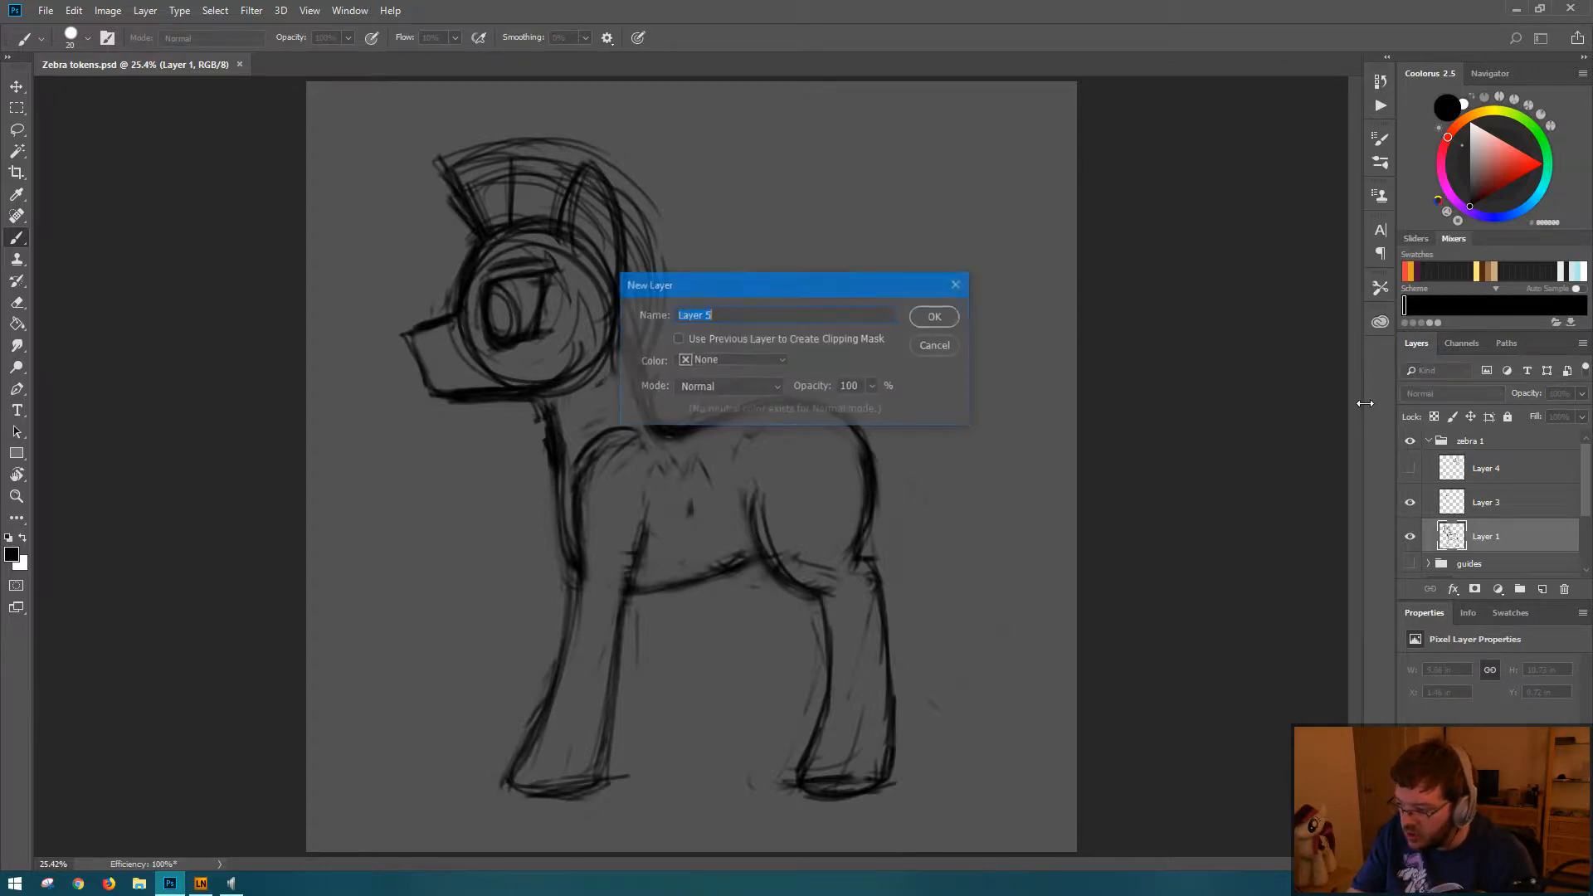
{"action": "key", "text": "Return"}
{"action": "double_click", "coordinate": [1485, 537]}
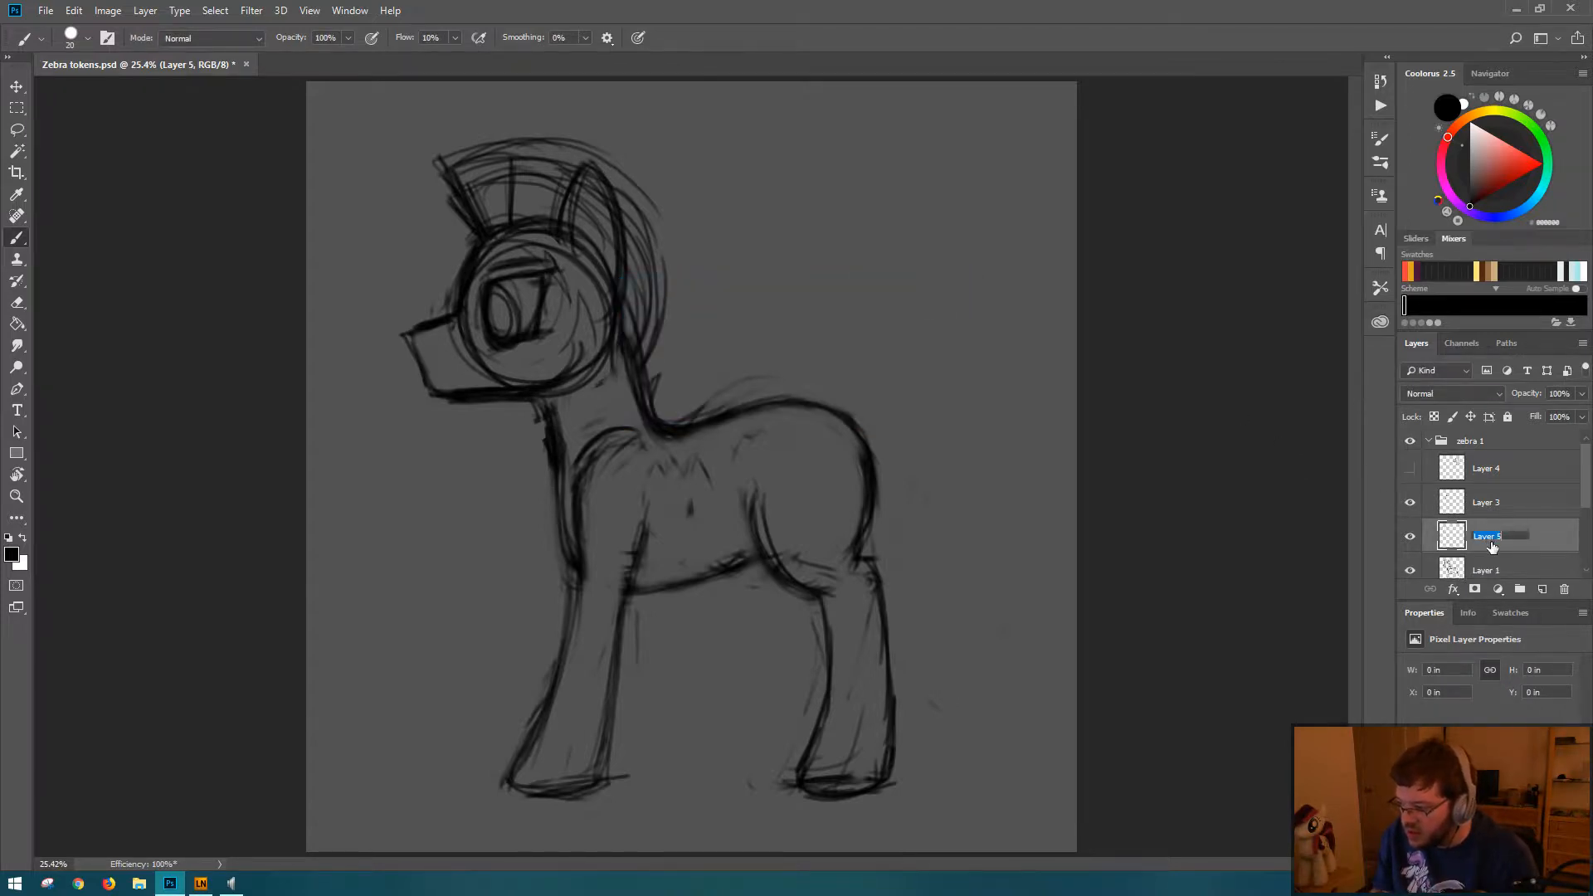
{"action": "type", "text": "tail"}
{"action": "key", "text": "Return"}
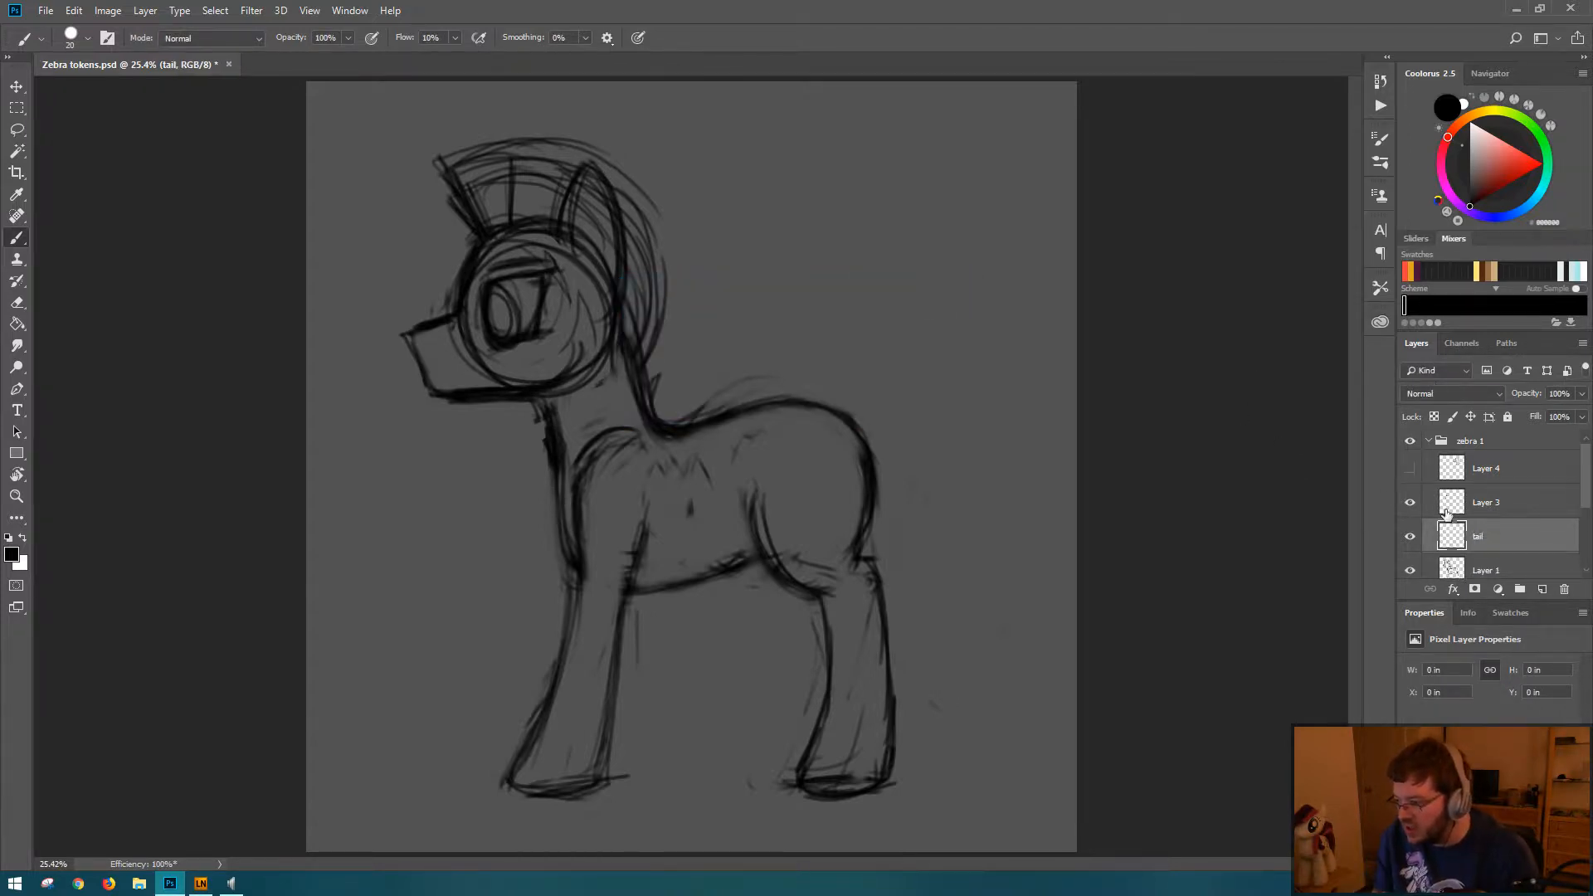
{"action": "left_click_drag", "start_coordinate": [1506, 535], "coordinate": [1524, 502]}
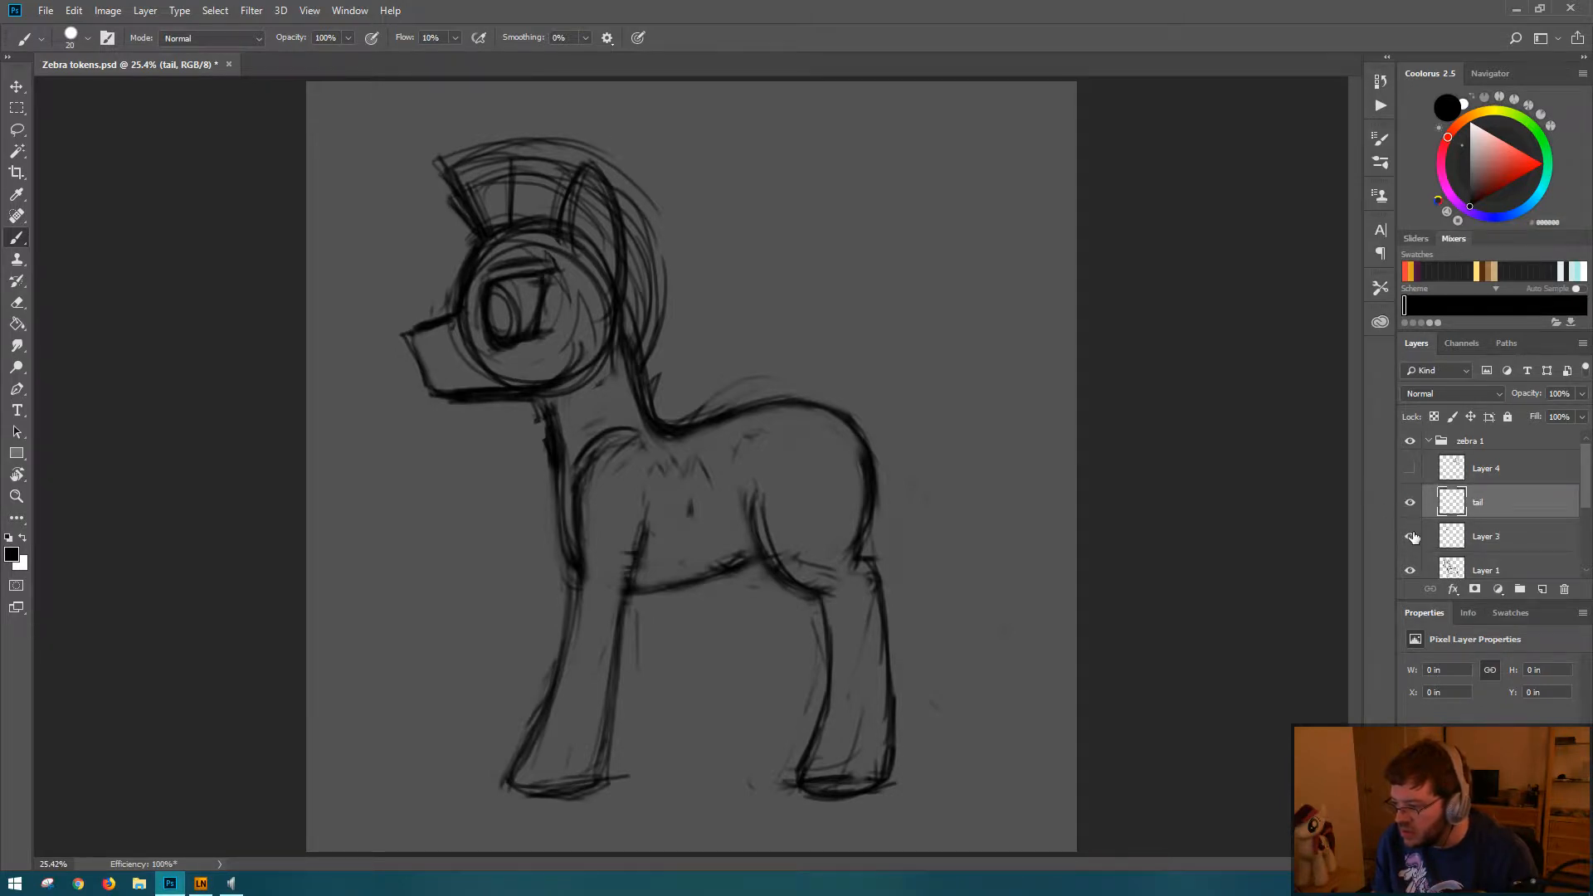
Step: Check what Layer 3 contains by toggling its visibility, and rename it eye
{"action": "left_click", "coordinate": [1410, 536]}
{"action": "left_click", "coordinate": [1410, 536]}
{"action": "double_click", "coordinate": [1486, 537]}
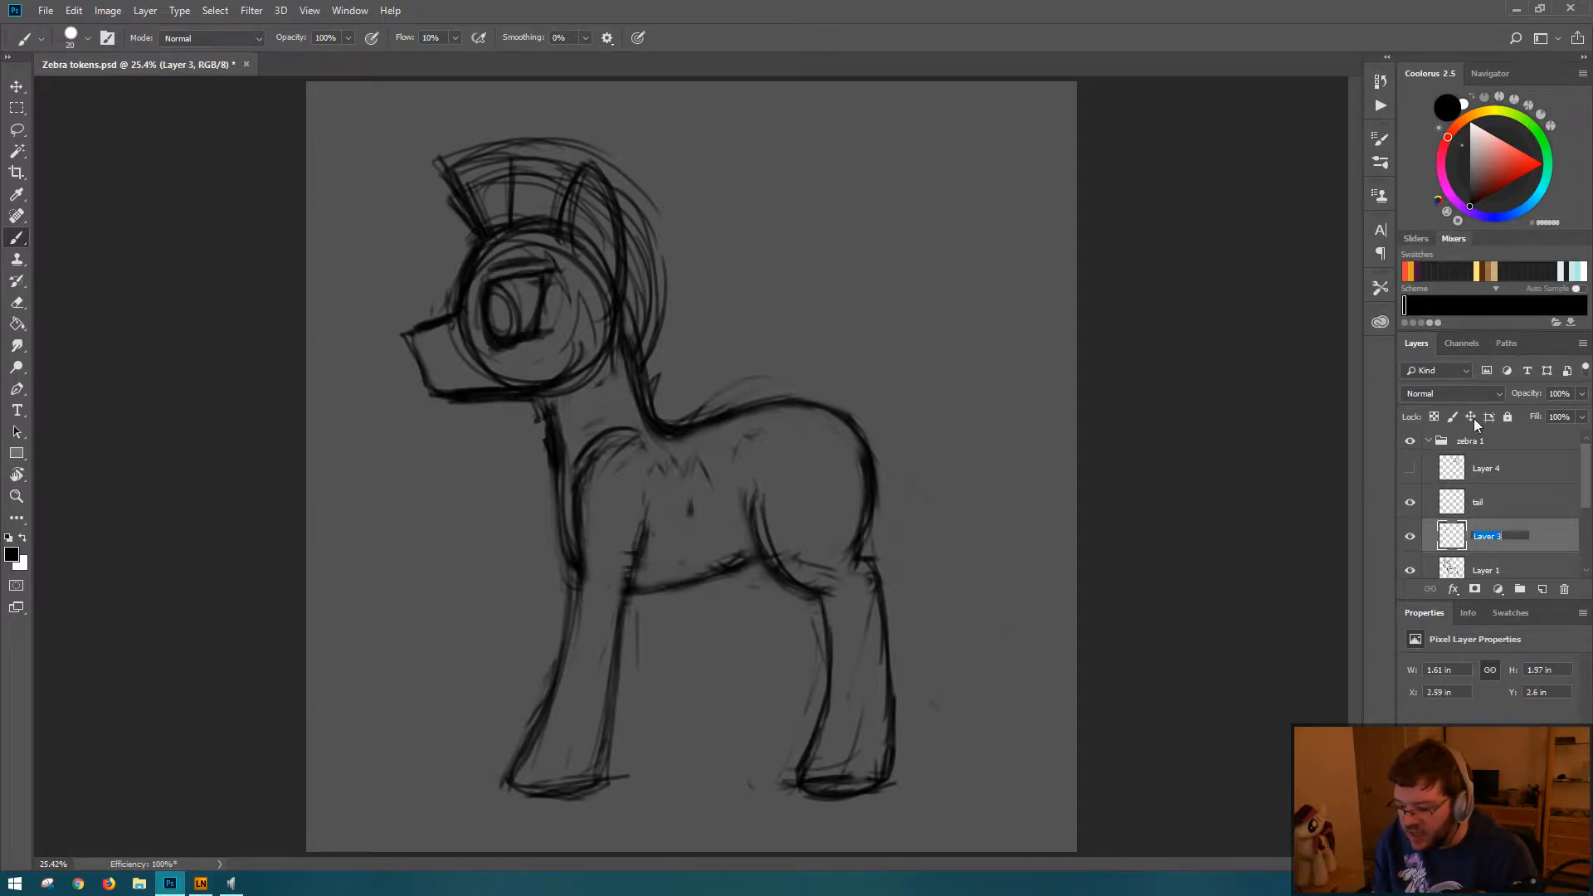
{"action": "type", "text": "eye"}
{"action": "key", "text": "Return"}
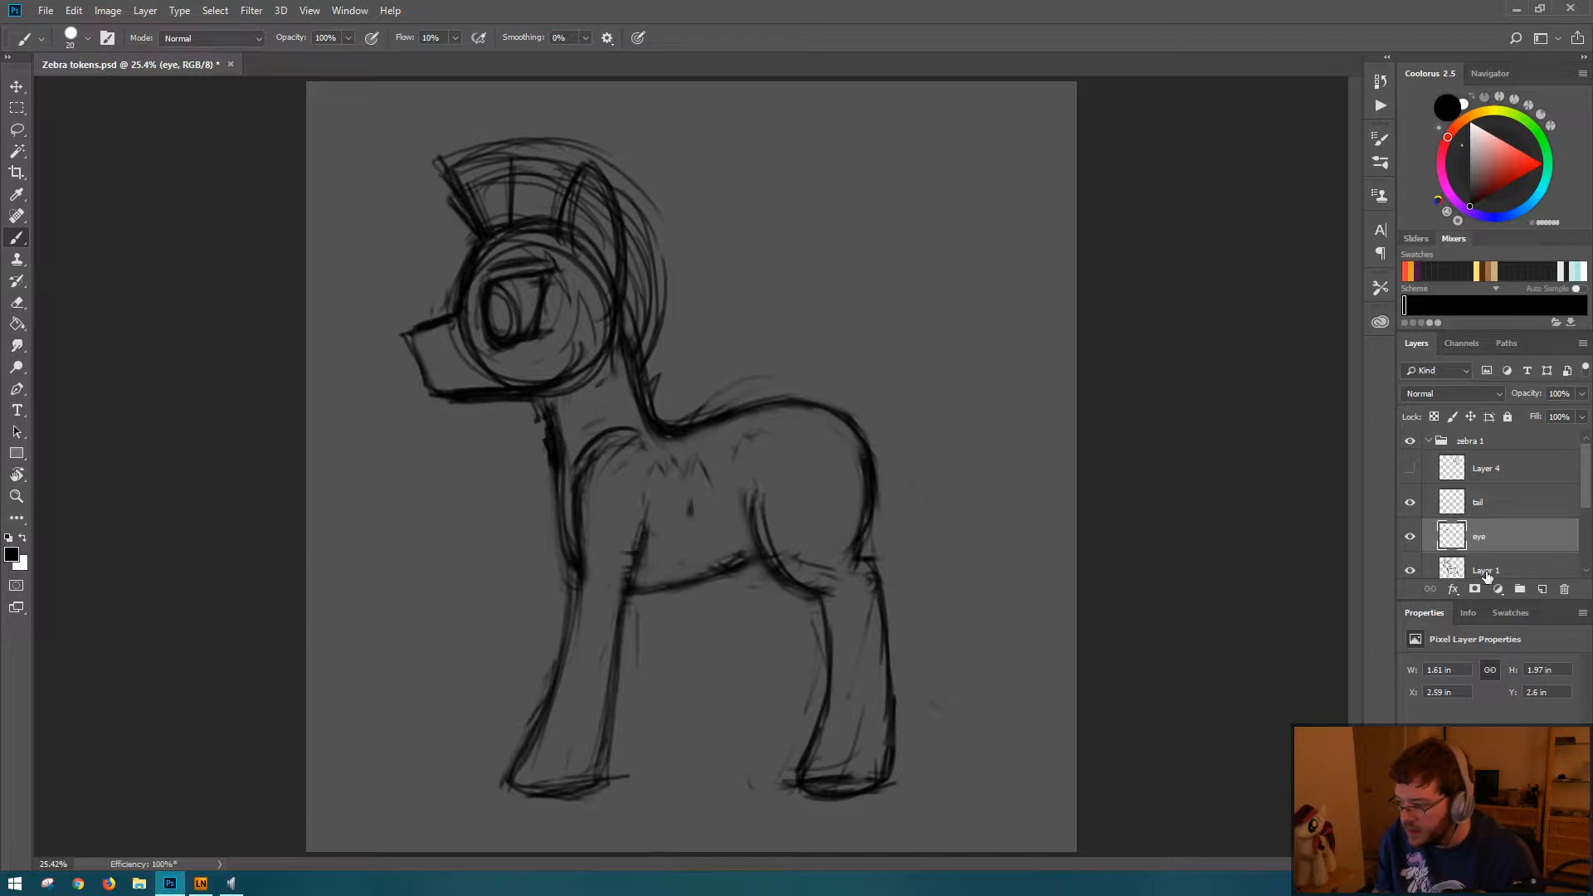
Step: Rename Layer 1 as main
{"action": "left_click", "coordinate": [1519, 577]}
{"action": "key", "text": "h"}
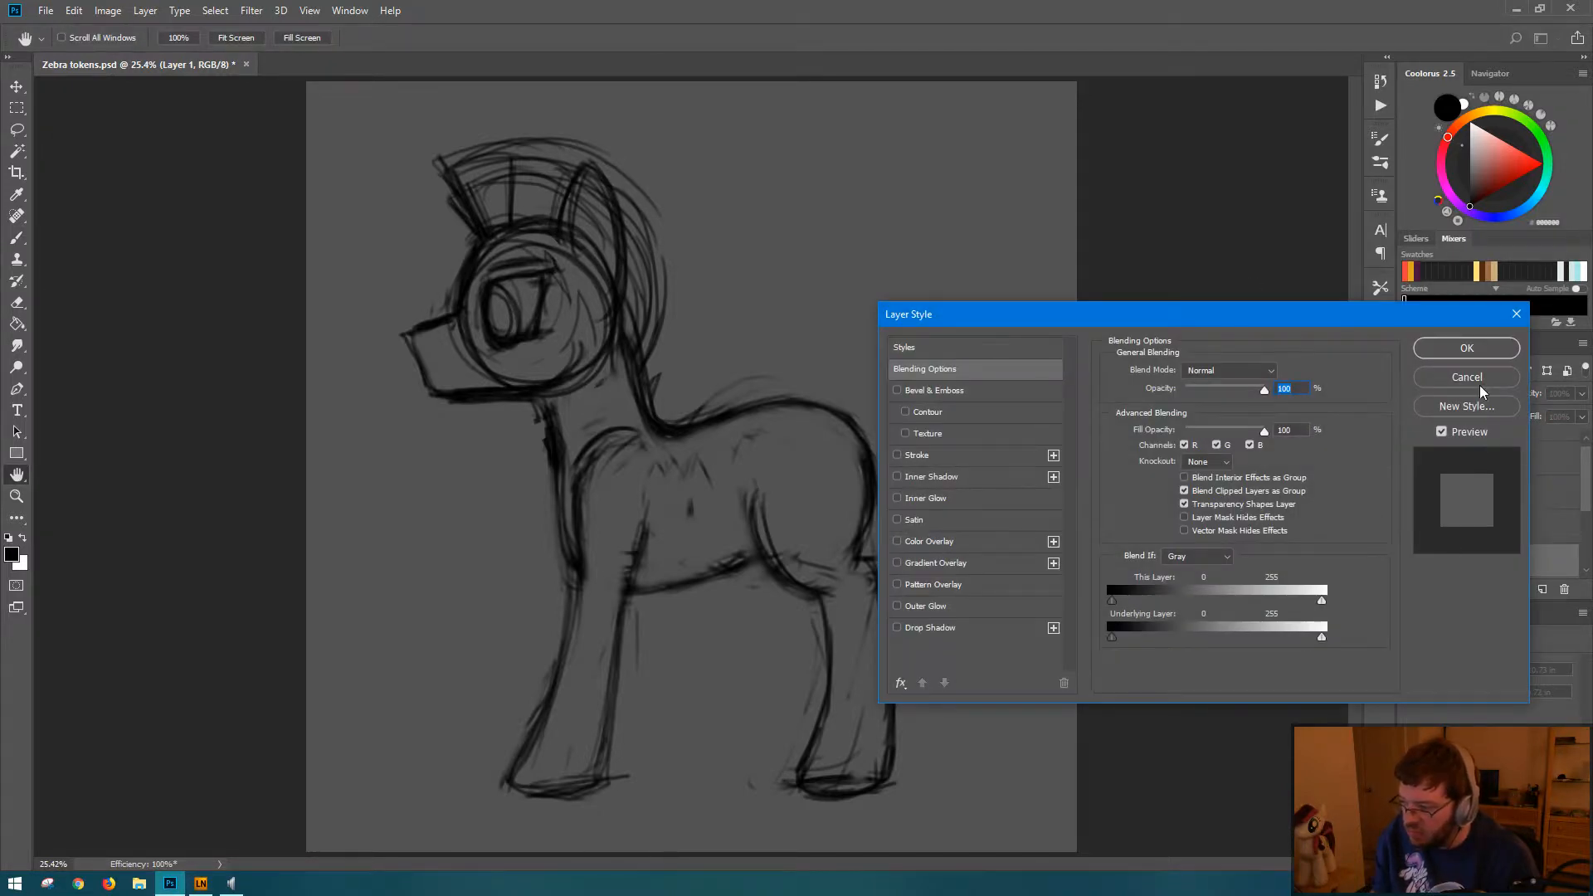
{"action": "left_click", "coordinate": [1467, 376]}
{"action": "double_click", "coordinate": [1485, 562]}
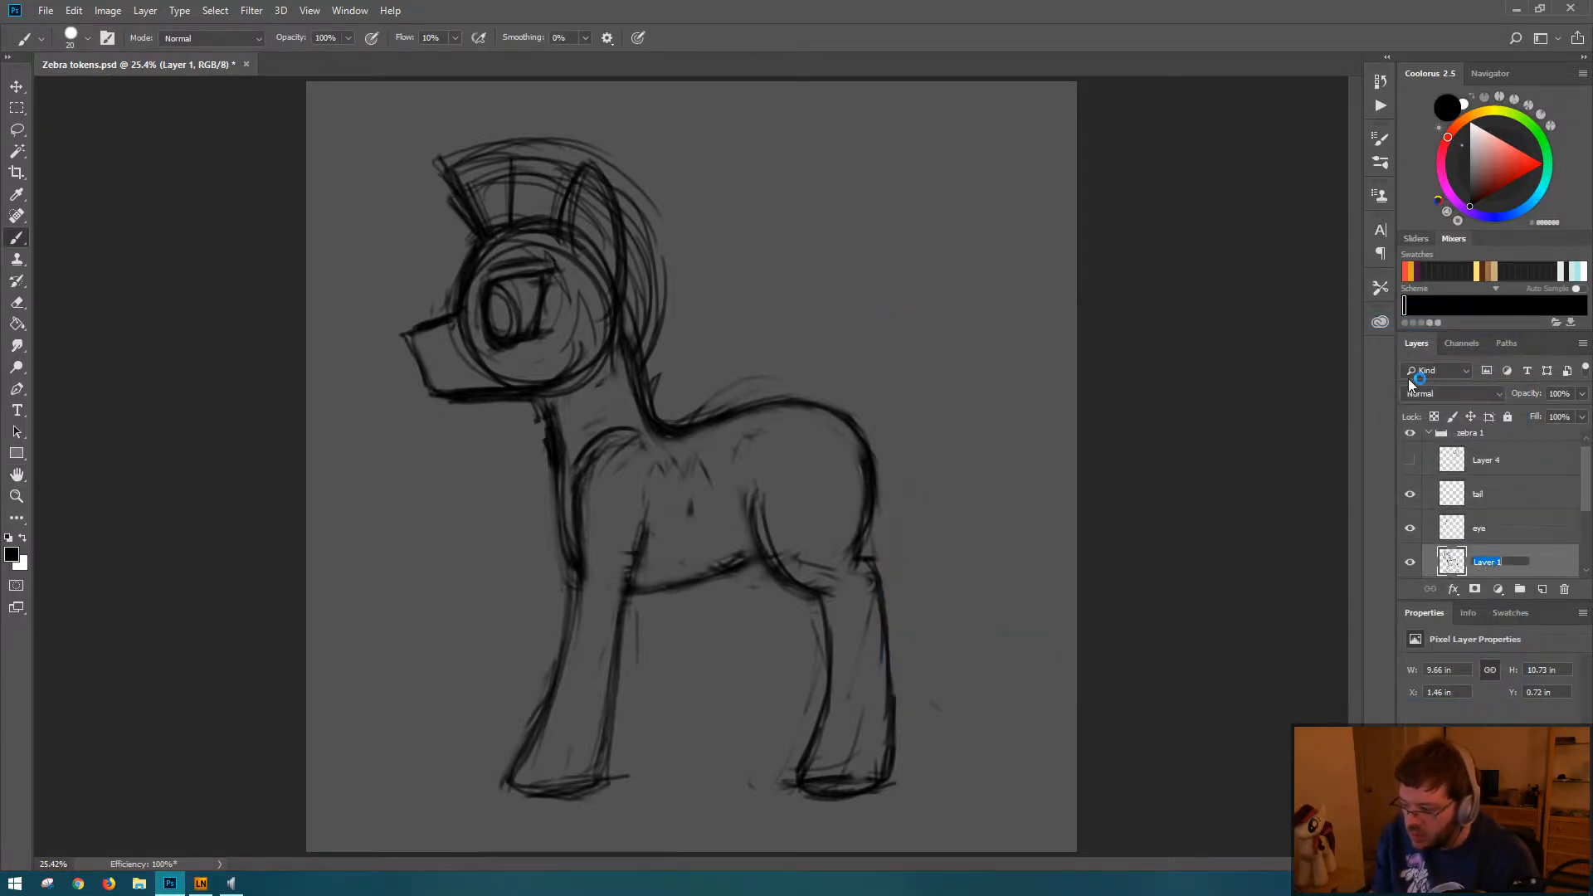
{"action": "type", "text": "main"}
{"action": "key", "text": "Return"}
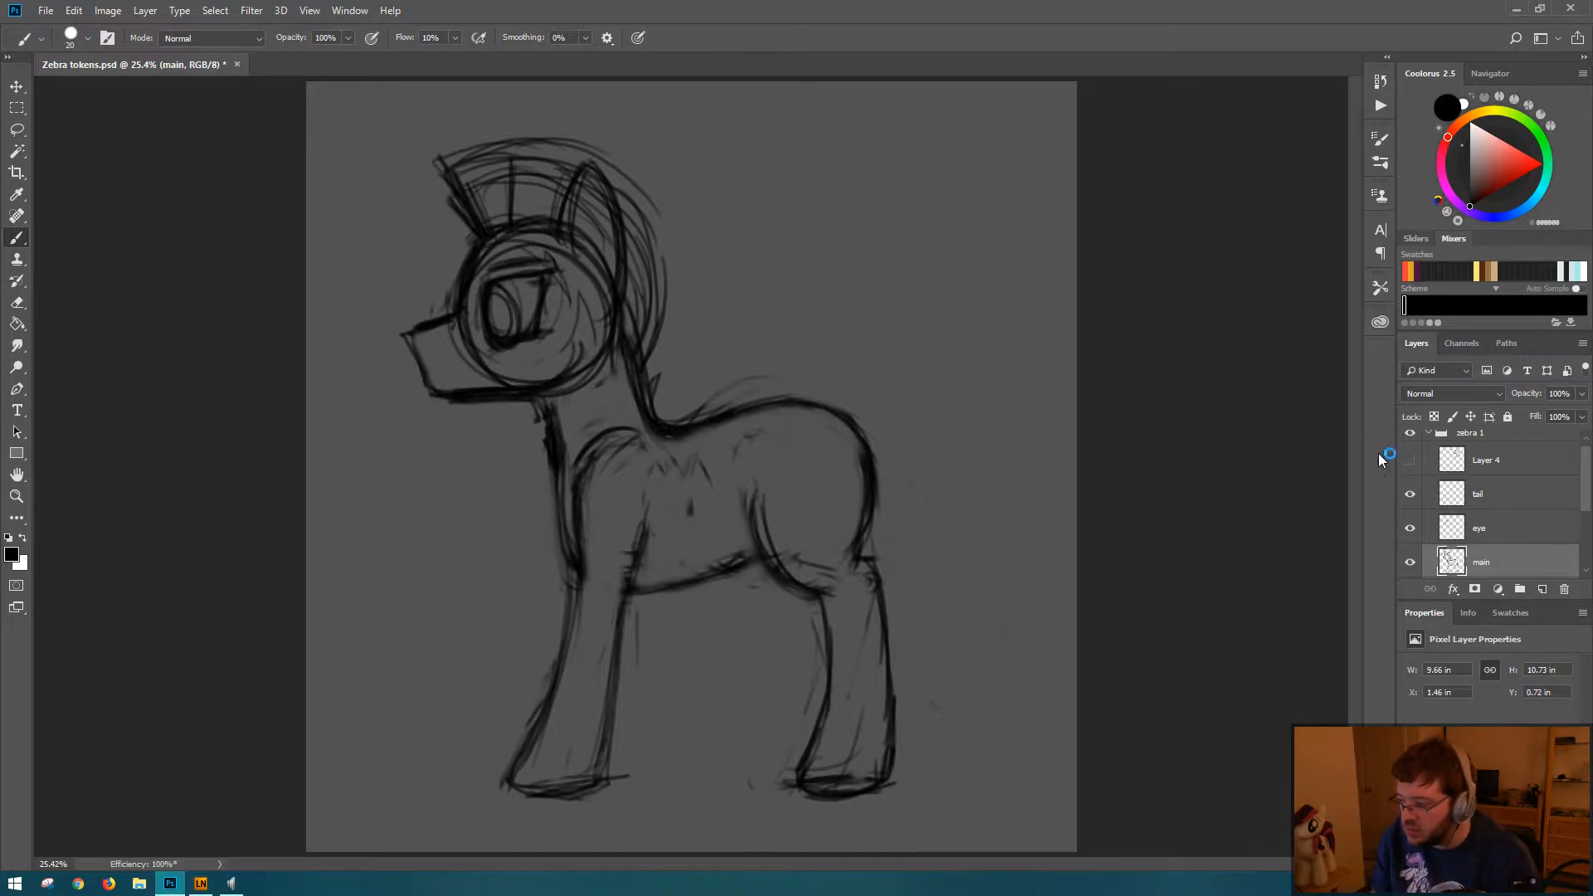
Step: Show Layer 4 with the ponytail sketch and rename it pony butt
{"action": "left_click", "coordinate": [1410, 460]}
{"action": "left_click", "coordinate": [1410, 461]}
{"action": "left_click", "coordinate": [1410, 461]}
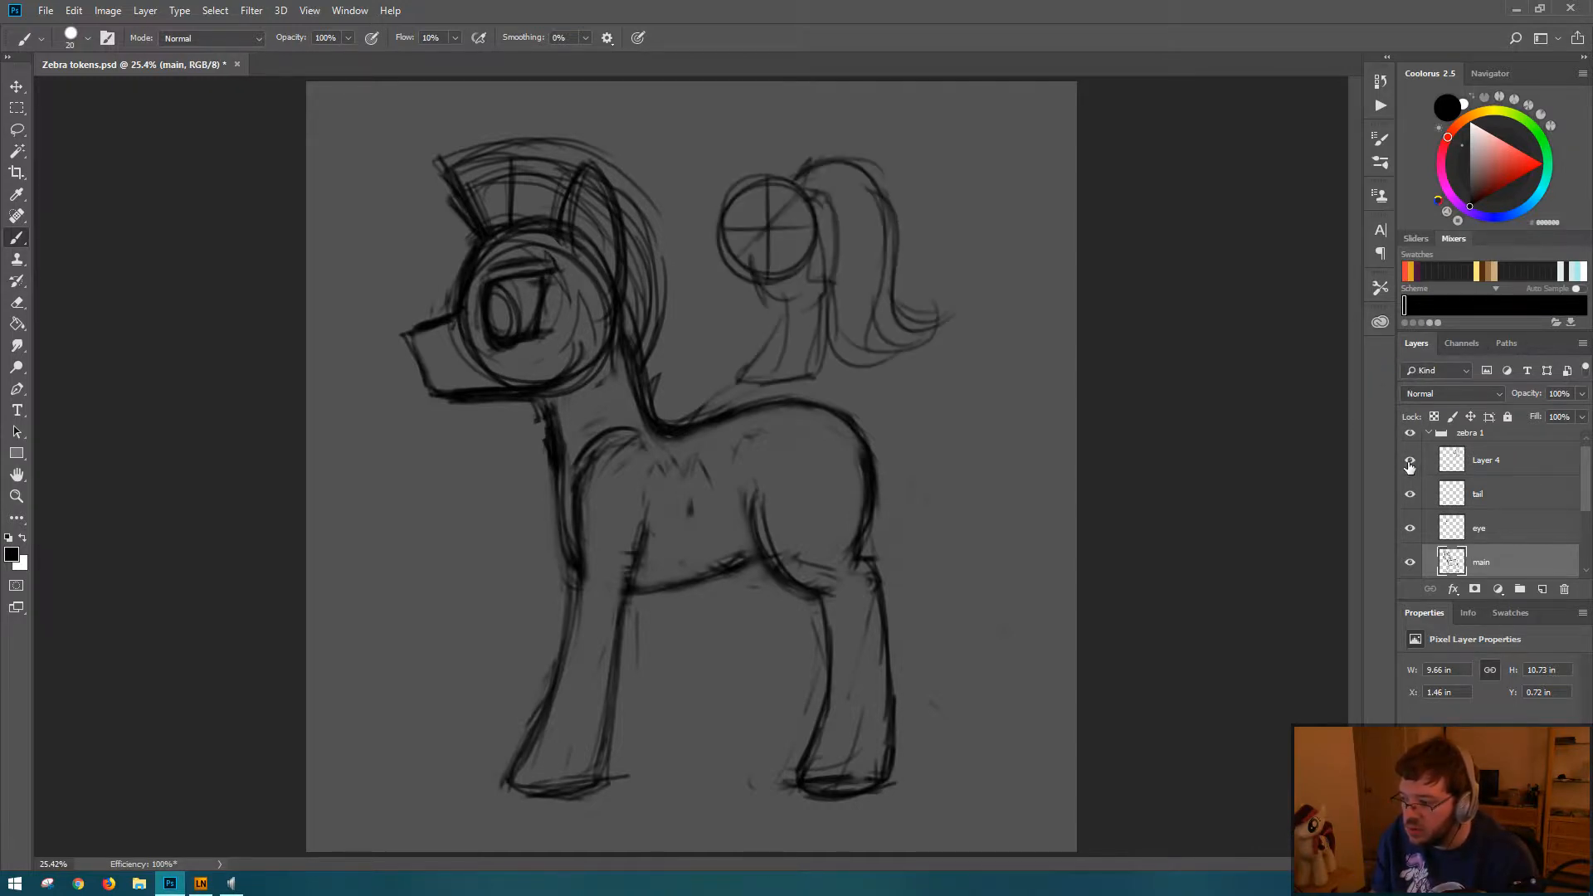
{"action": "double_click", "coordinate": [1487, 460]}
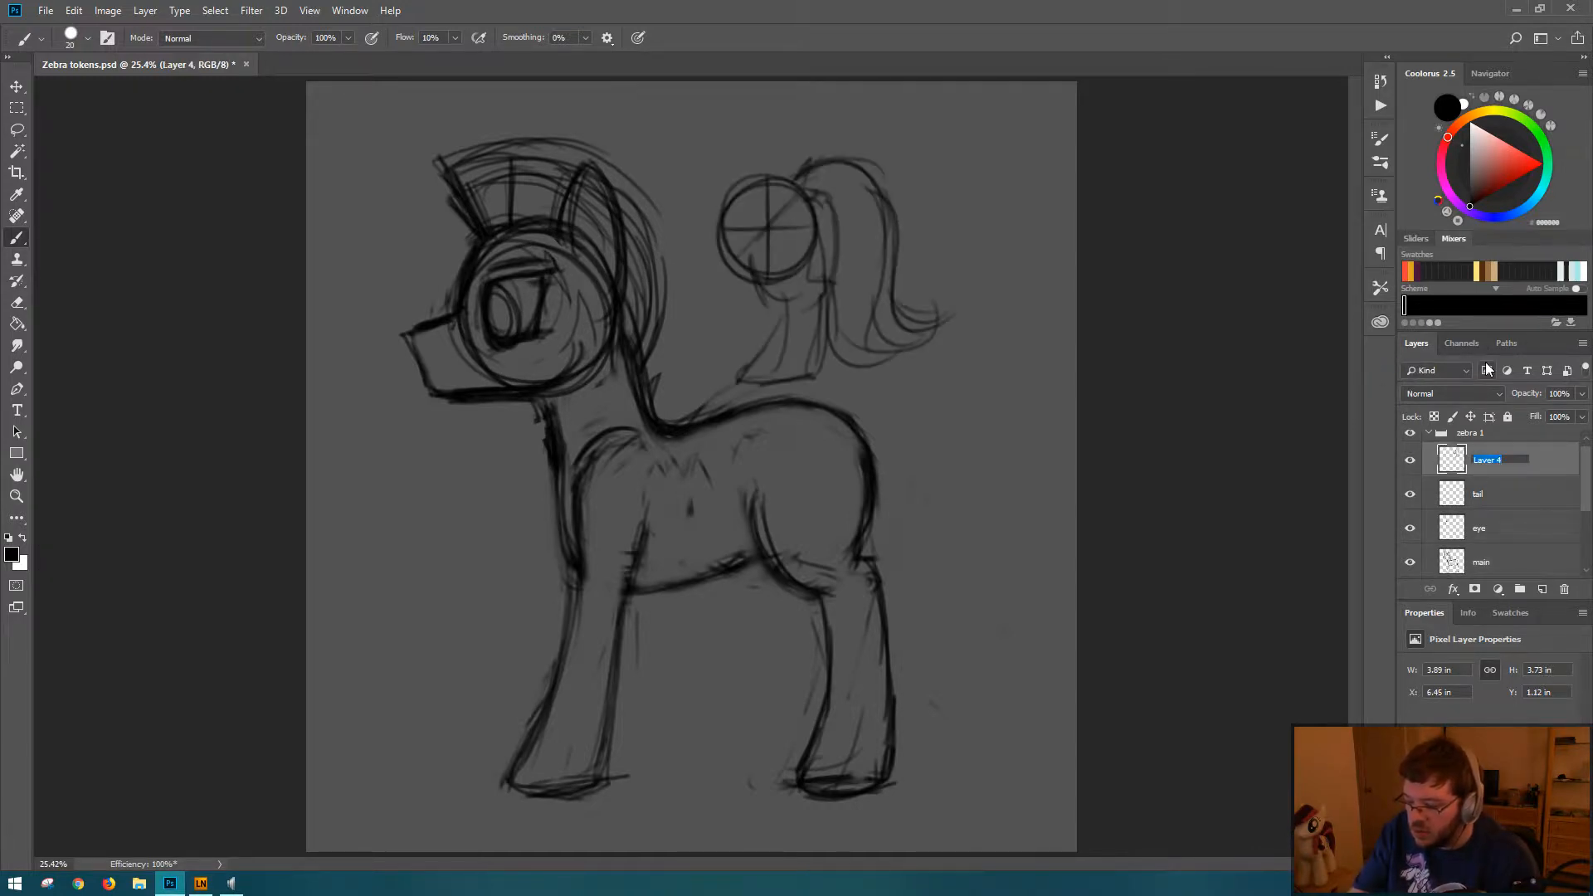
{"action": "type", "text": "ponyt"}
{"action": "key", "text": "BackSpace"}
{"action": "type", "text": "butt"}
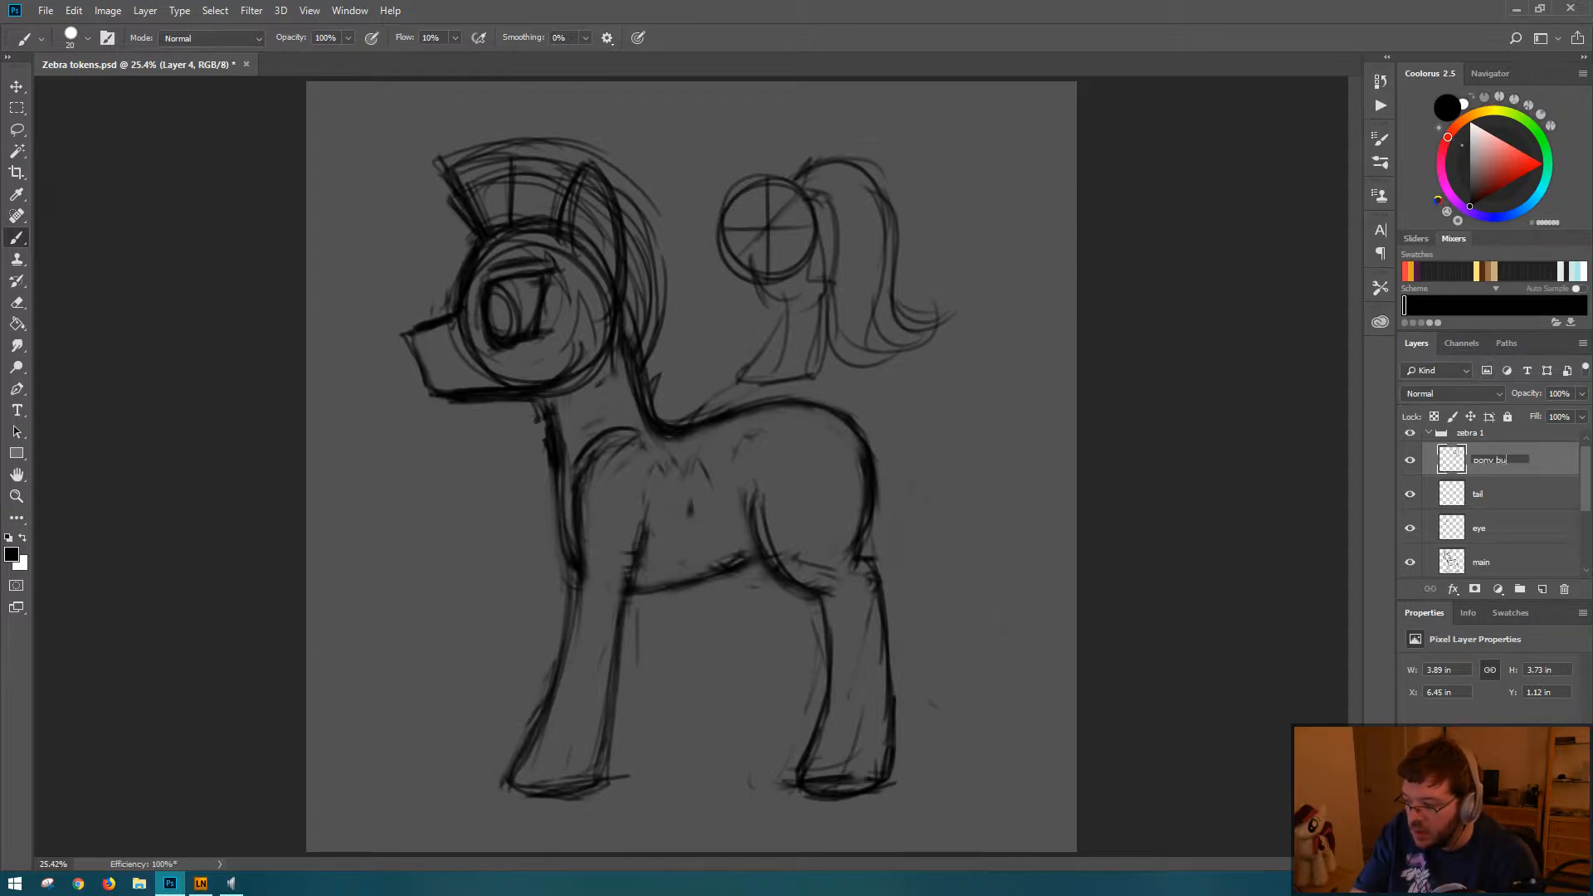
{"action": "key", "text": "Return"}
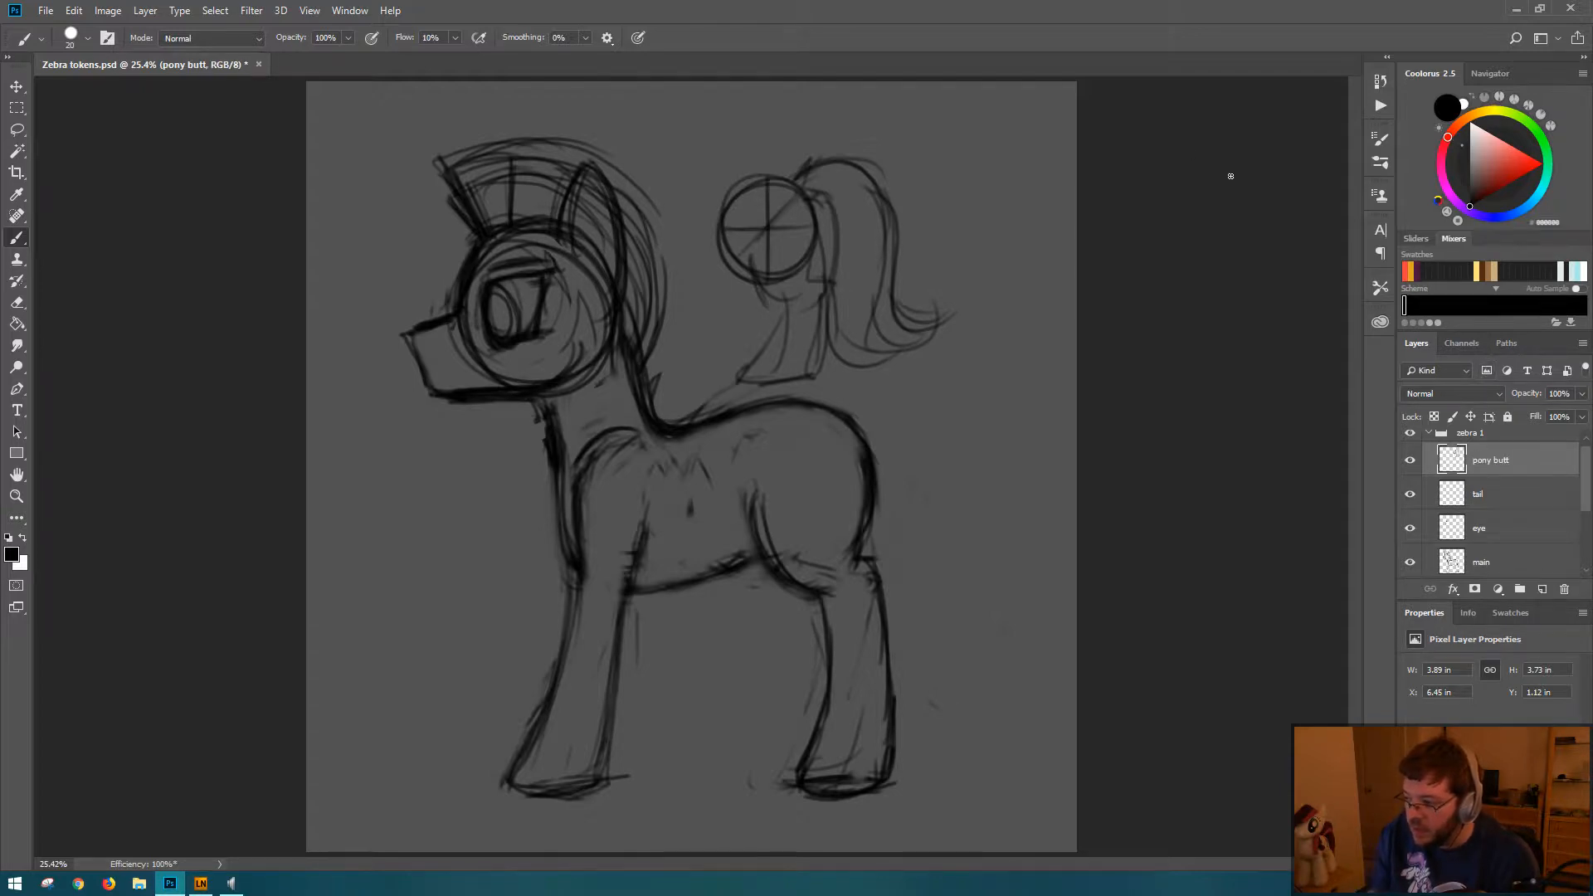
Step: Lock and hide the pony butt layer, and save the document
{"action": "left_click", "coordinate": [1409, 460]}
{"action": "left_click", "coordinate": [1410, 460]}
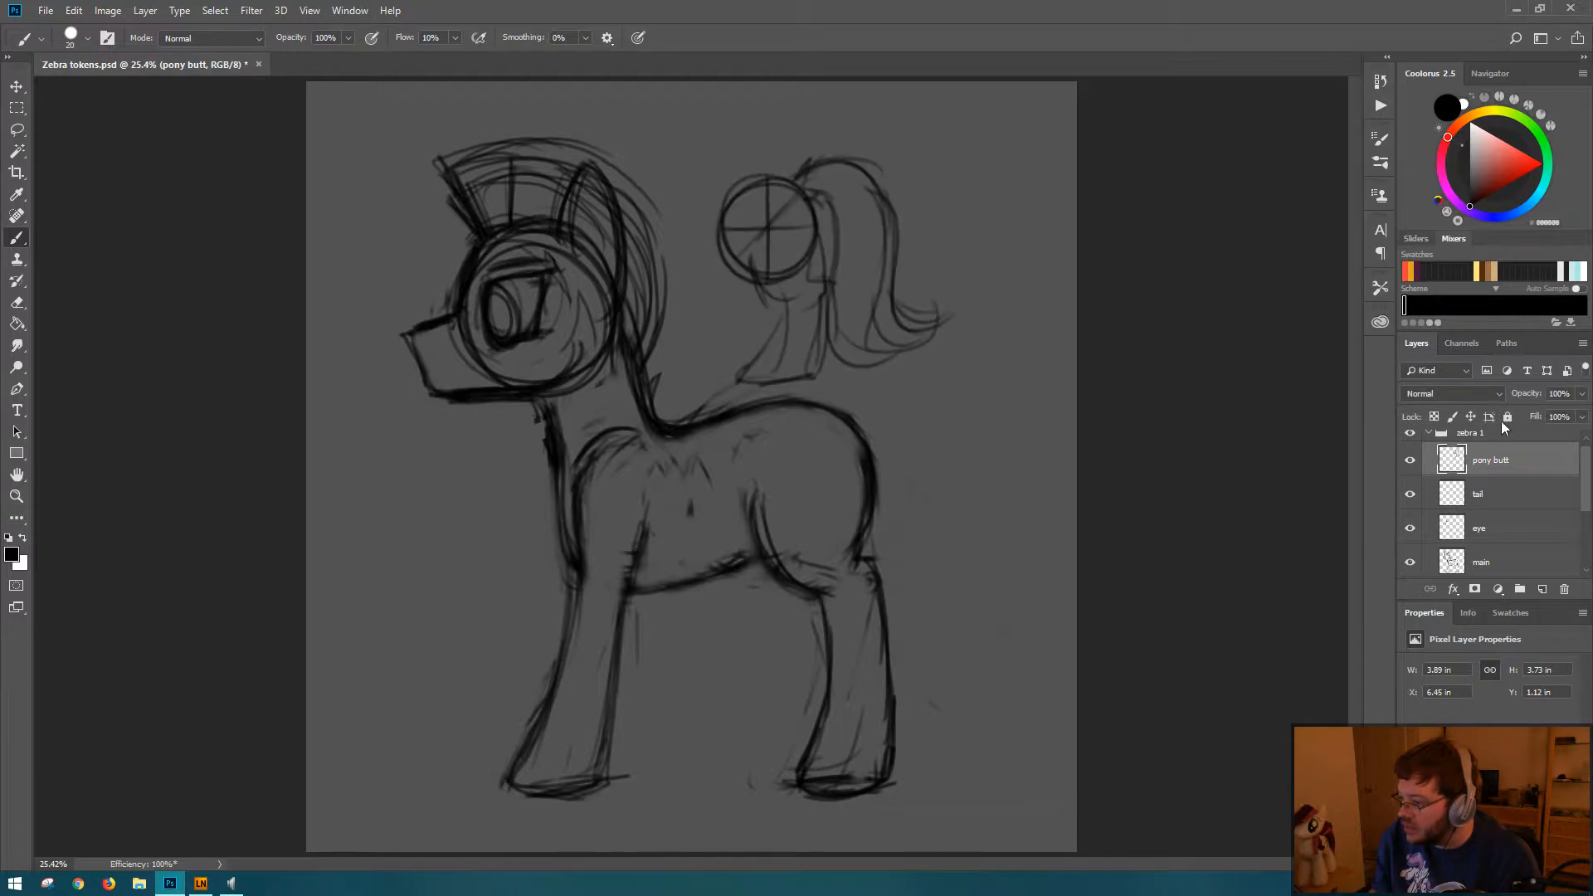
{"action": "left_click", "coordinate": [1410, 460]}
{"action": "key", "text": "ctrl+s"}
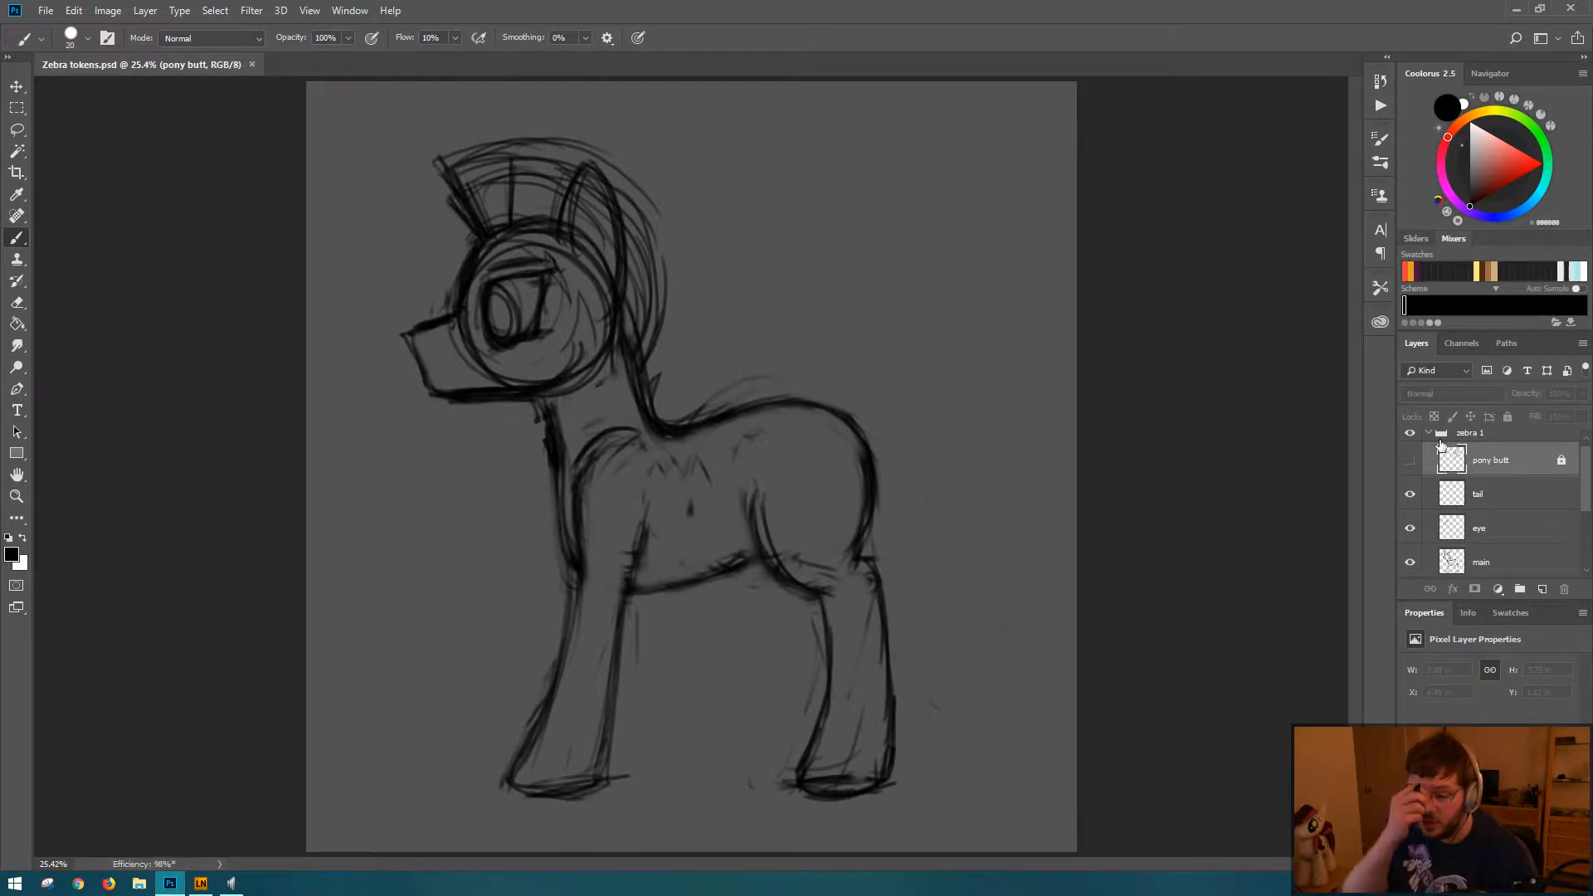
Step: Sketch a short tail curving down from the top of the rump on the tail layer
{"action": "left_click", "coordinate": [1511, 496]}
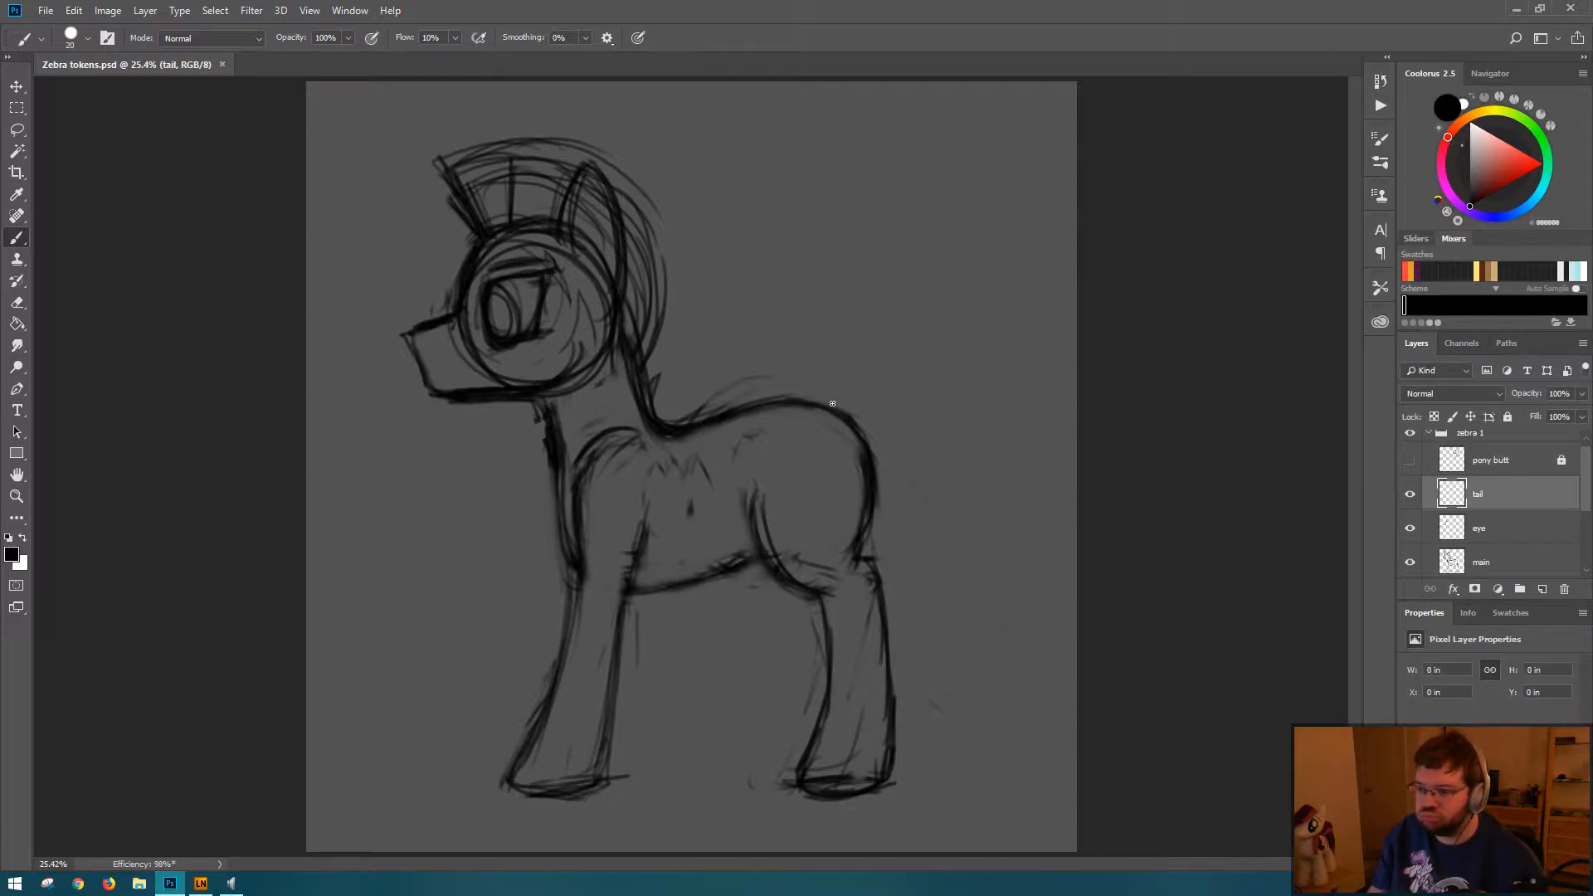
{"action": "left_click_drag", "start_coordinate": [812, 402], "coordinate": [878, 420]}
{"action": "mouse_move", "coordinate": [792, 397]}
{"action": "left_mouse_down"}
{"action": "mouse_move", "coordinate": [894, 439]}
{"action": "mouse_move", "coordinate": [841, 399]}
{"action": "mouse_move", "coordinate": [901, 458]}
{"action": "left_mouse_up"}
{"action": "left_click_drag", "start_coordinate": [858, 405], "coordinate": [900, 503]}
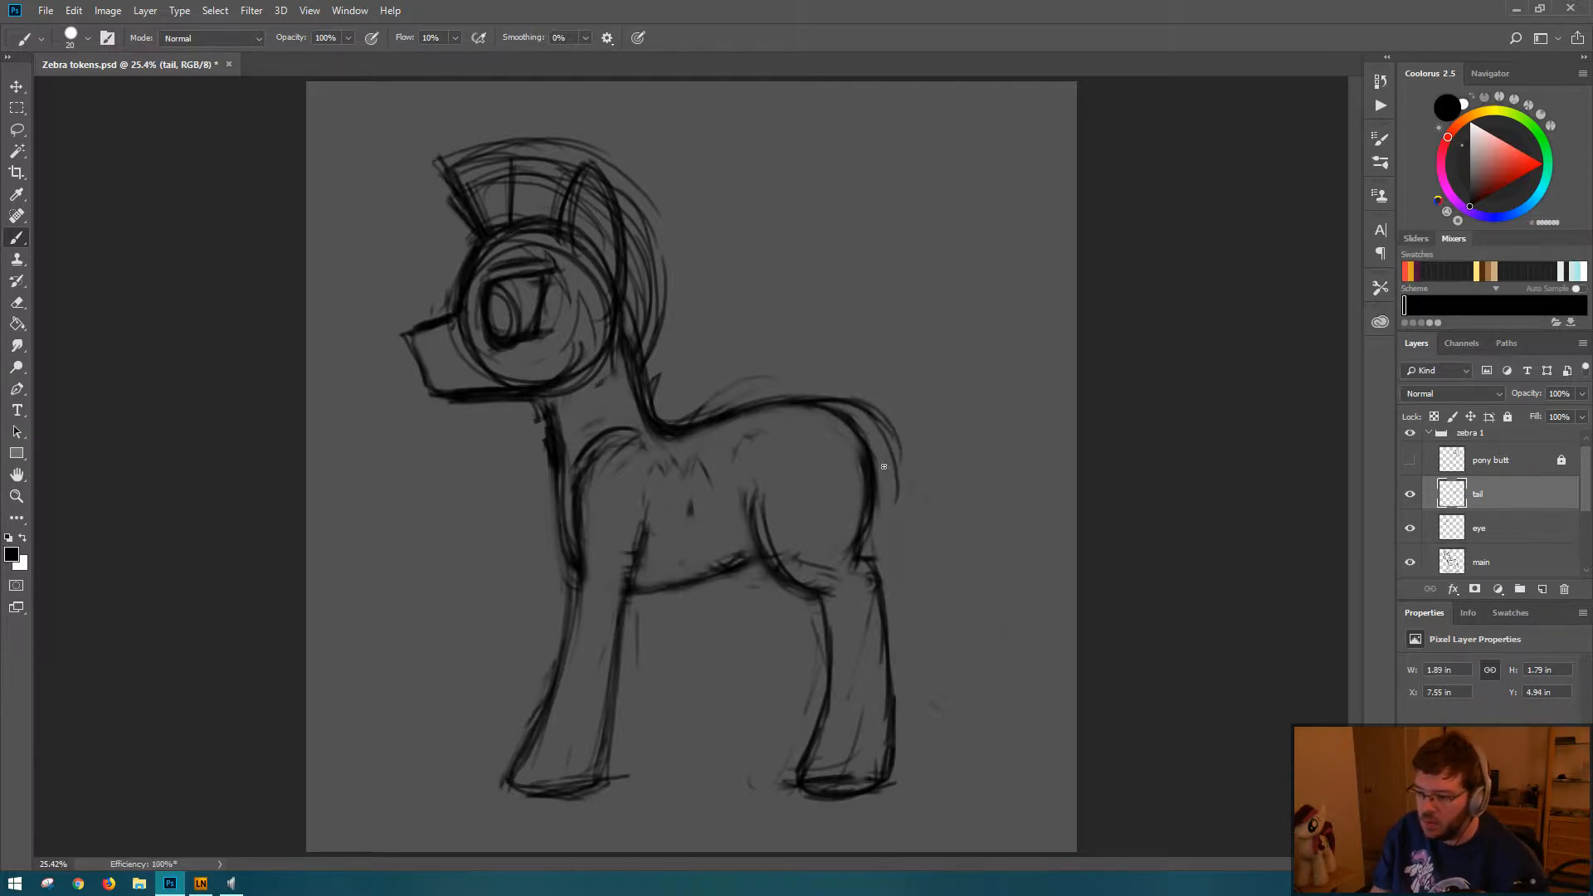
{"action": "left_click_drag", "start_coordinate": [890, 427], "coordinate": [914, 525]}
{"action": "left_click_drag", "start_coordinate": [885, 471], "coordinate": [892, 539]}
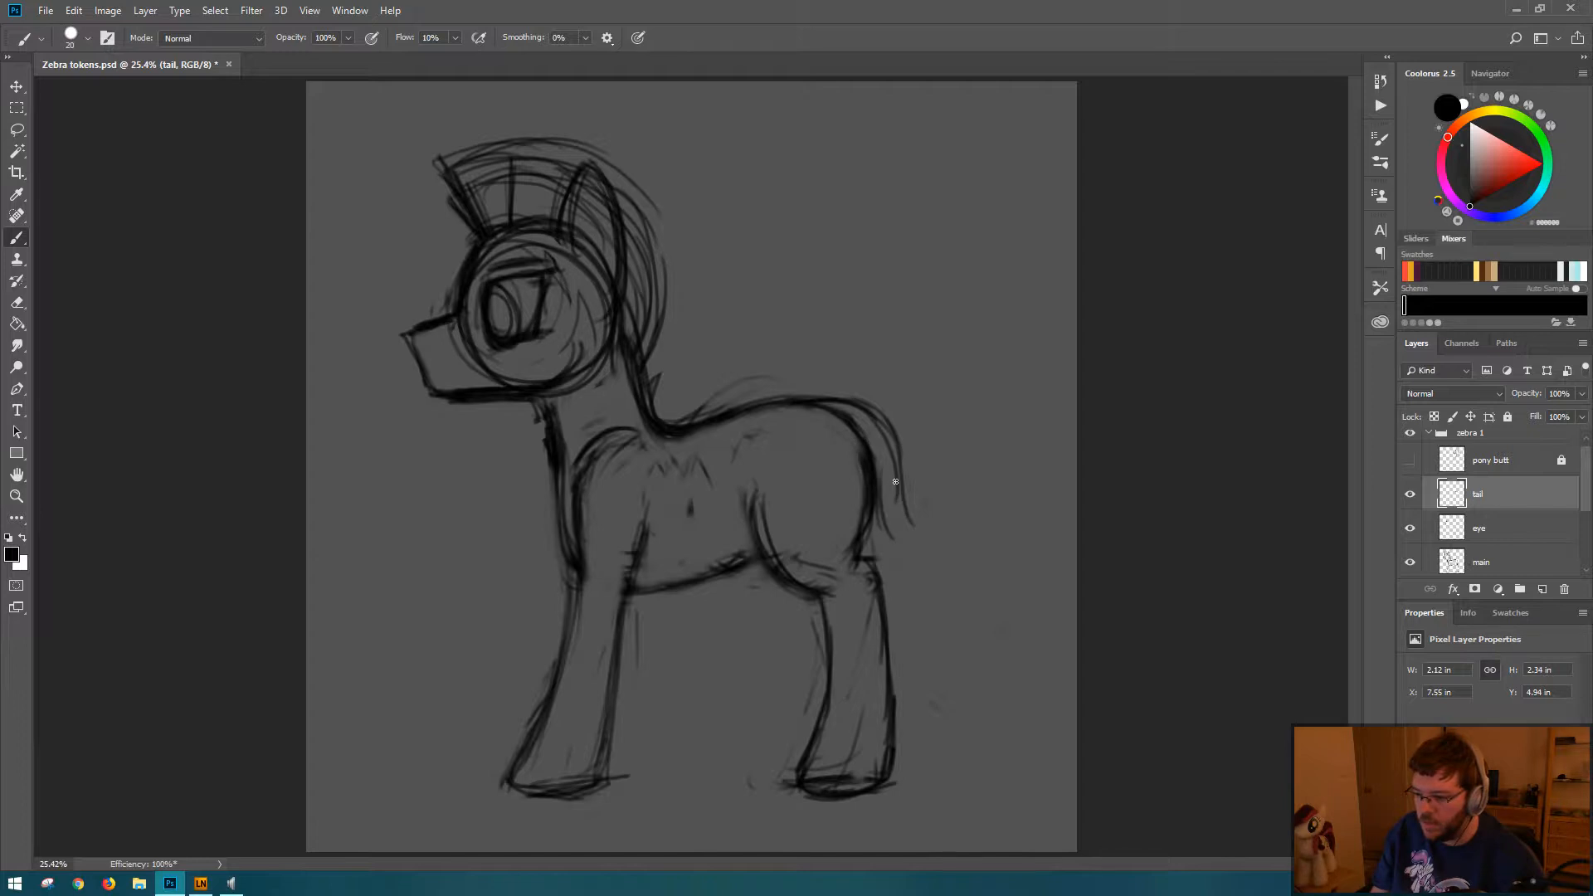
{"action": "left_click_drag", "start_coordinate": [880, 483], "coordinate": [903, 535]}
{"action": "left_click_drag", "start_coordinate": [904, 444], "coordinate": [927, 512]}
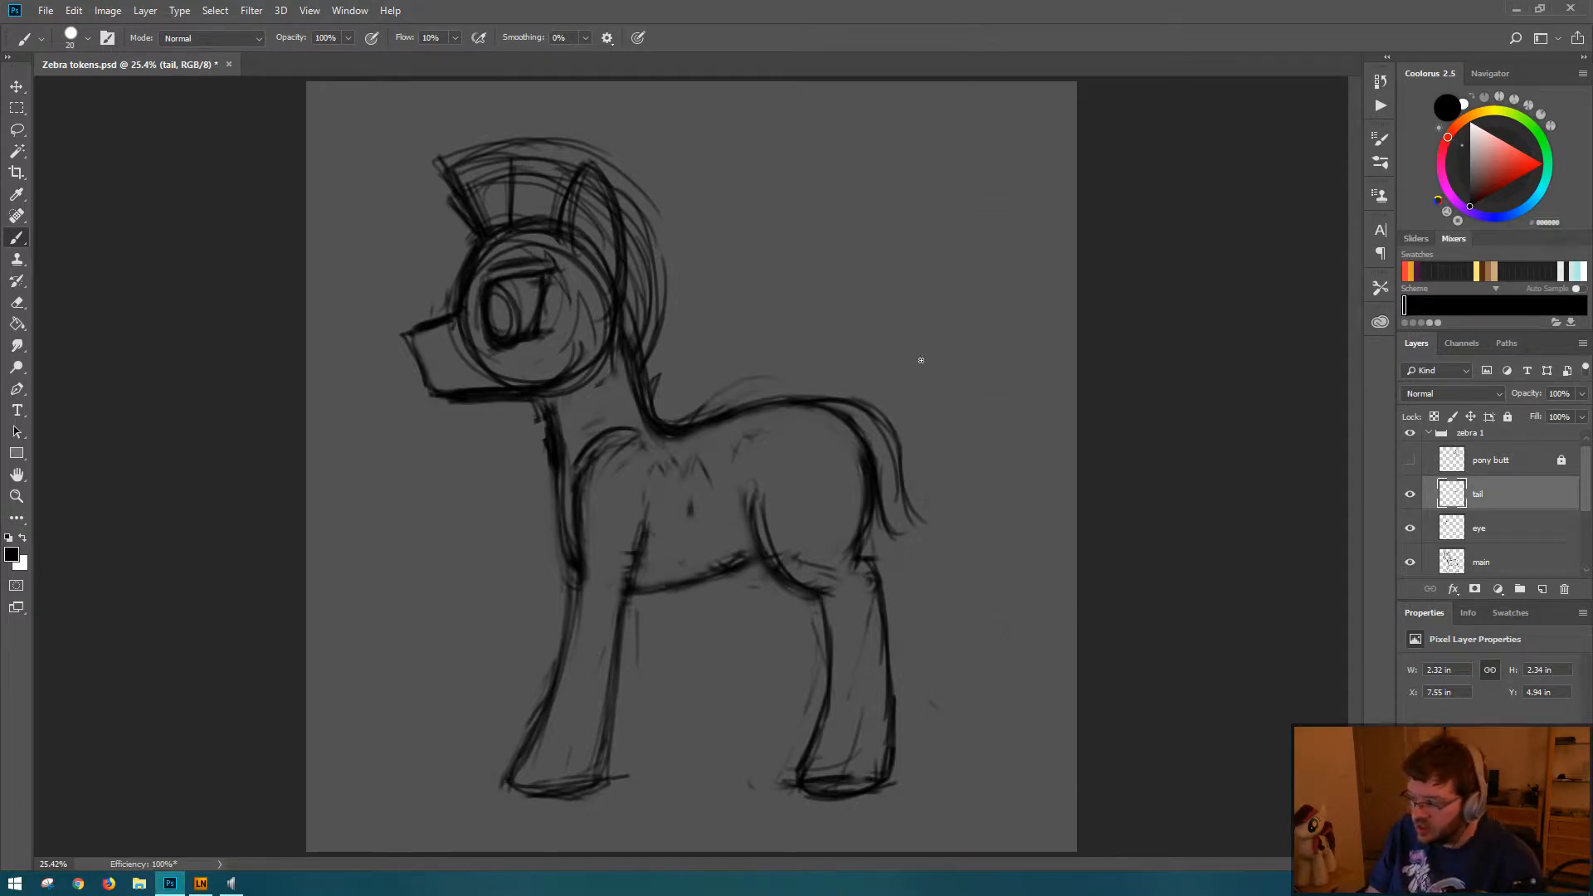
Step: Erase the short tail behind the rump on the tail layer
{"action": "key", "text": "e"}
{"action": "mouse_move", "coordinate": [898, 498]}
{"action": "left_mouse_down"}
{"action": "mouse_move", "coordinate": [895, 534]}
{"action": "mouse_move", "coordinate": [898, 436]}
{"action": "left_mouse_up"}
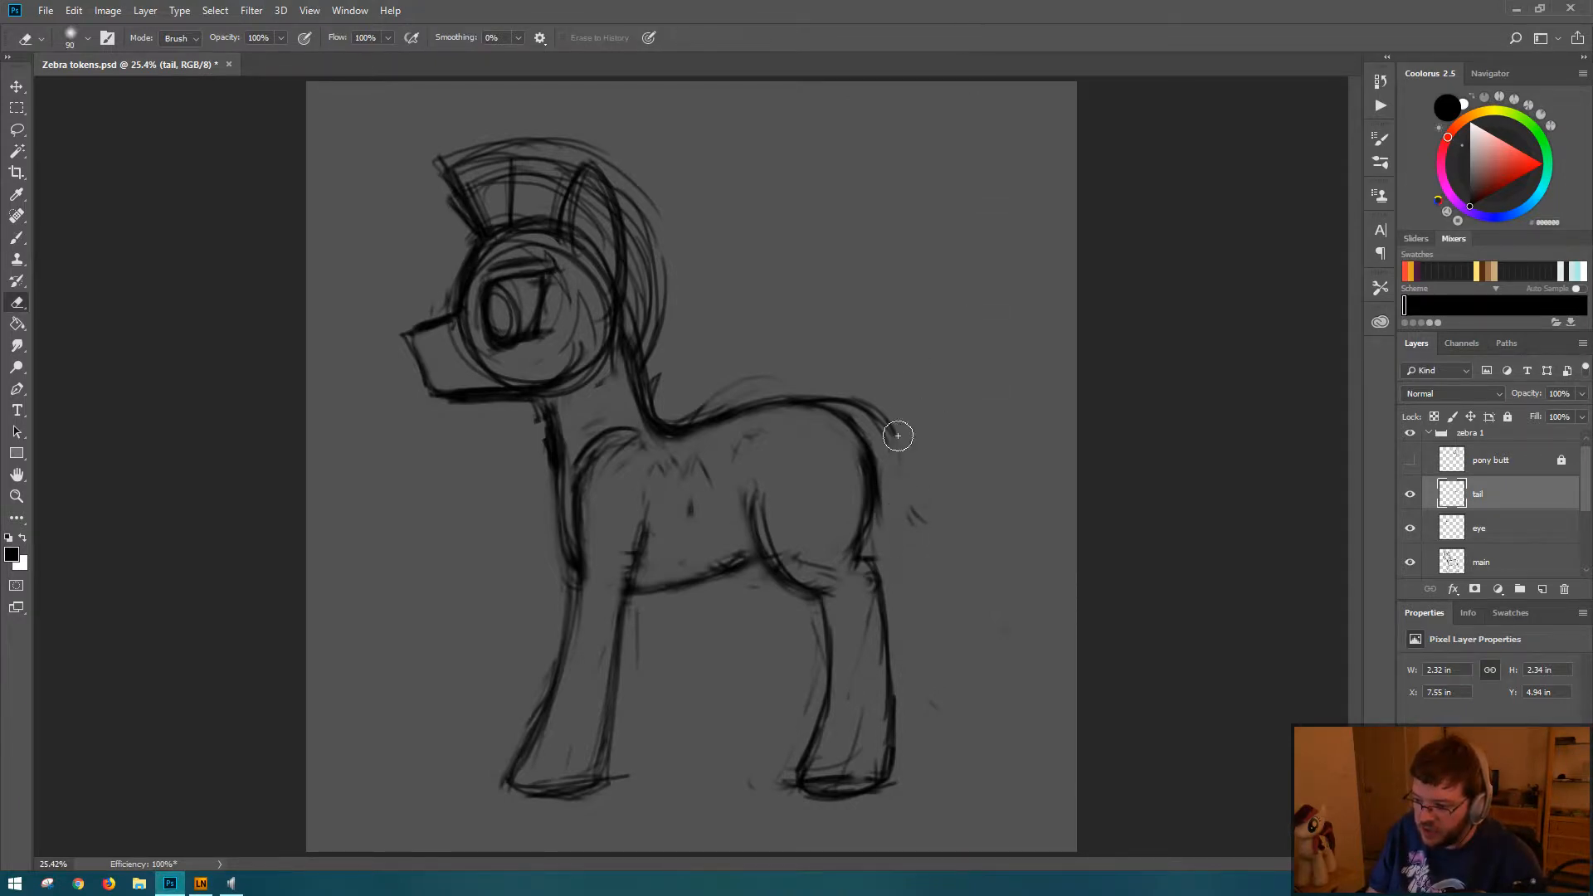
{"action": "key", "text": "b"}
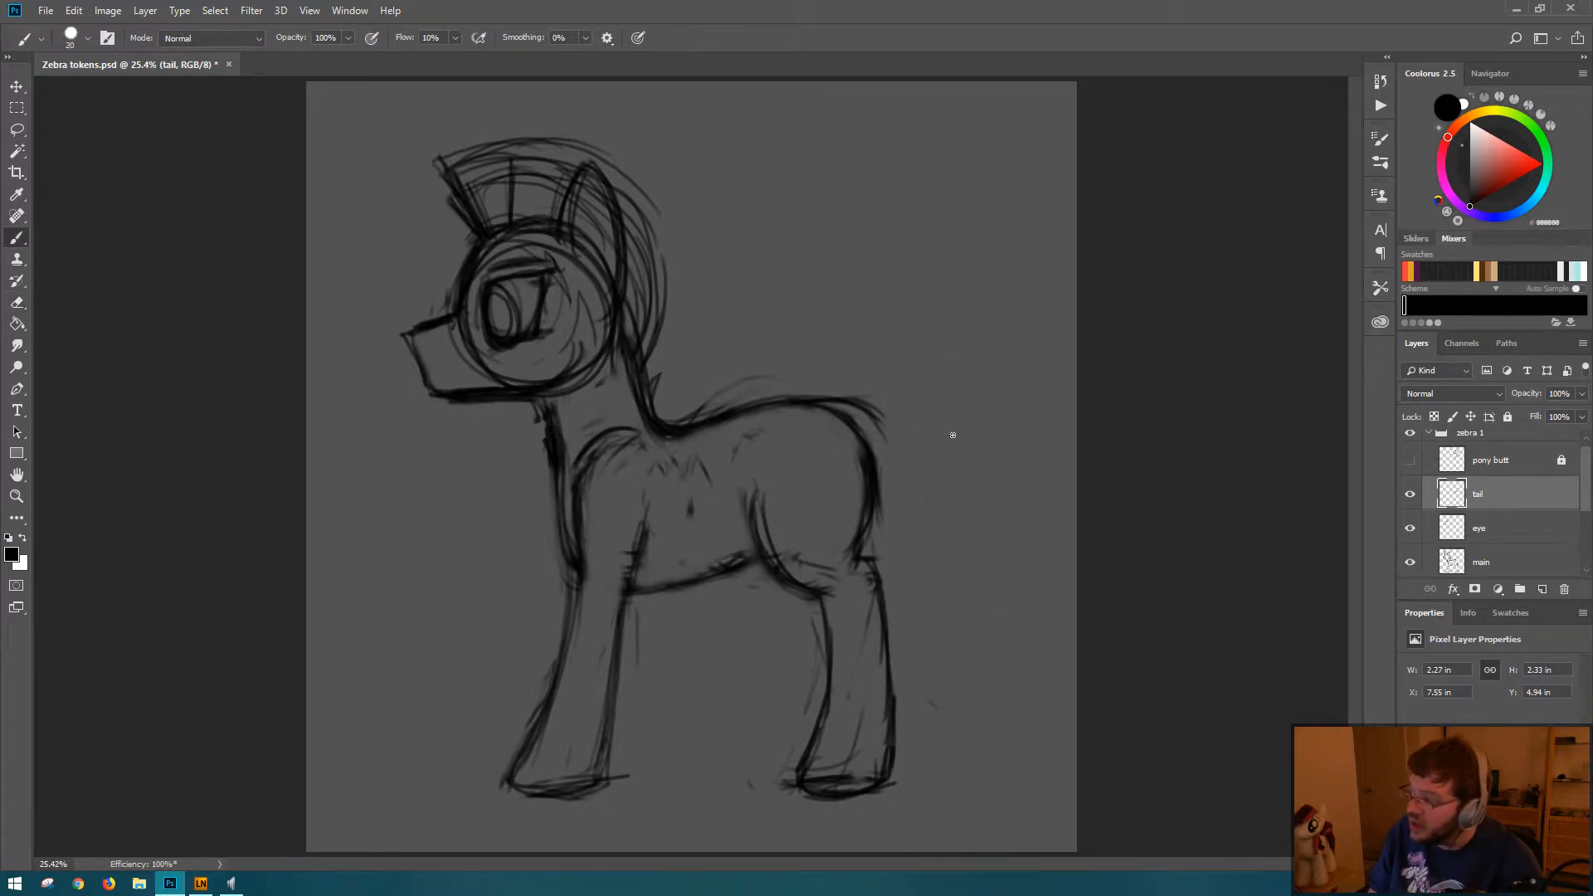
Step: Sketch a longer, fuller tail sweeping down from the top of the rump, with flicked tips and a jagged lower edge
{"action": "mouse_move", "coordinate": [850, 405]}
{"action": "left_mouse_down"}
{"action": "mouse_move", "coordinate": [882, 420]}
{"action": "mouse_move", "coordinate": [952, 577]}
{"action": "left_mouse_up"}
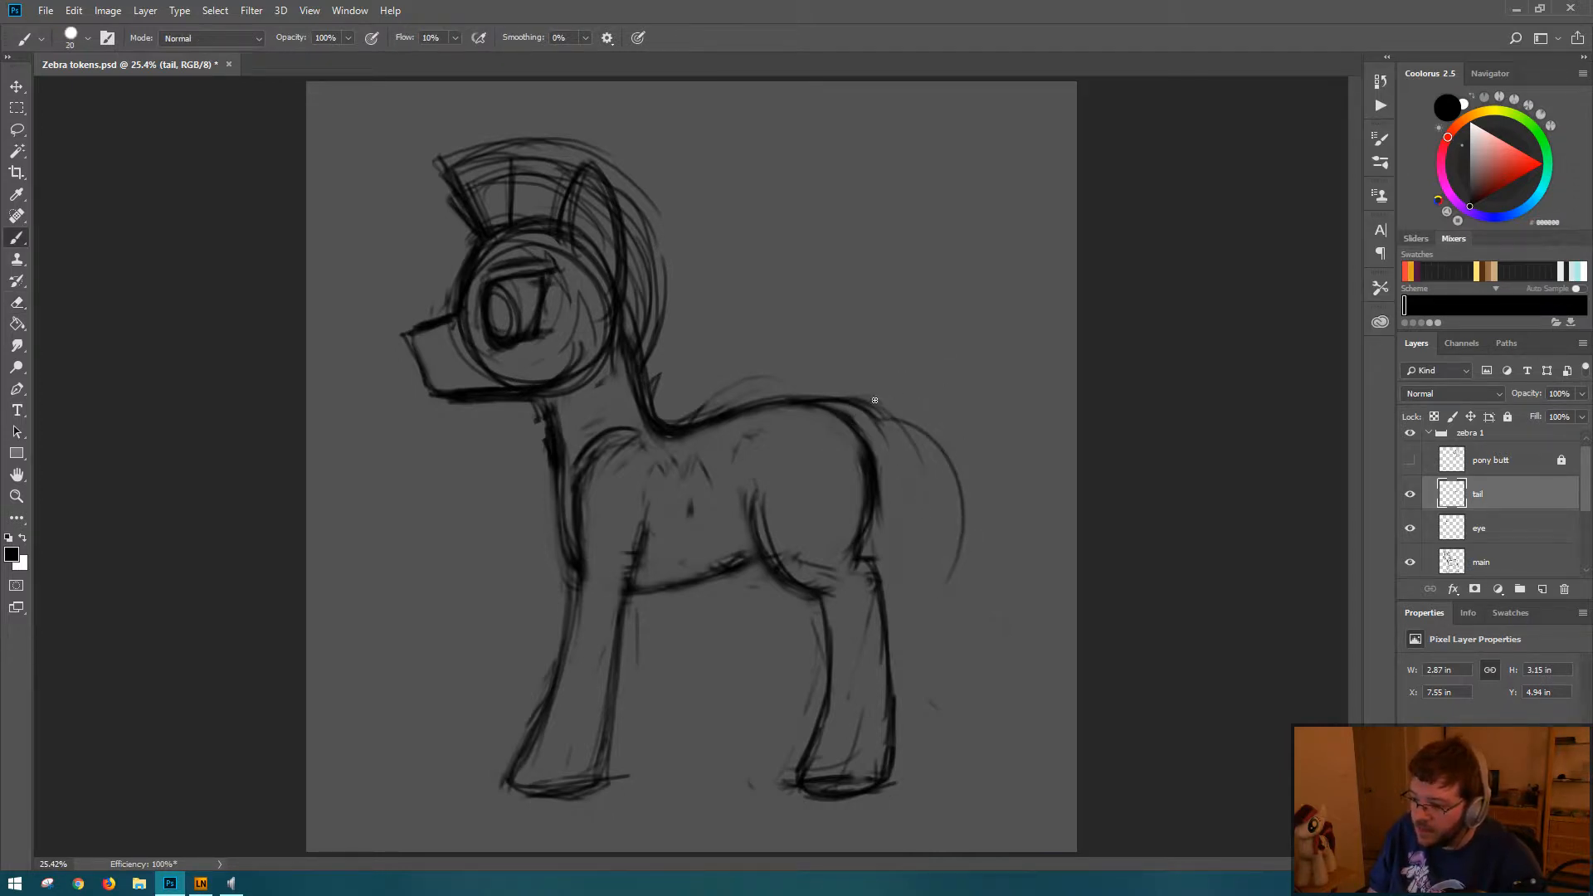
{"action": "mouse_move", "coordinate": [875, 400]}
{"action": "left_mouse_down"}
{"action": "mouse_move", "coordinate": [939, 515]}
{"action": "mouse_move", "coordinate": [946, 610]}
{"action": "left_mouse_up"}
{"action": "left_click_drag", "start_coordinate": [950, 481], "coordinate": [1008, 618]}
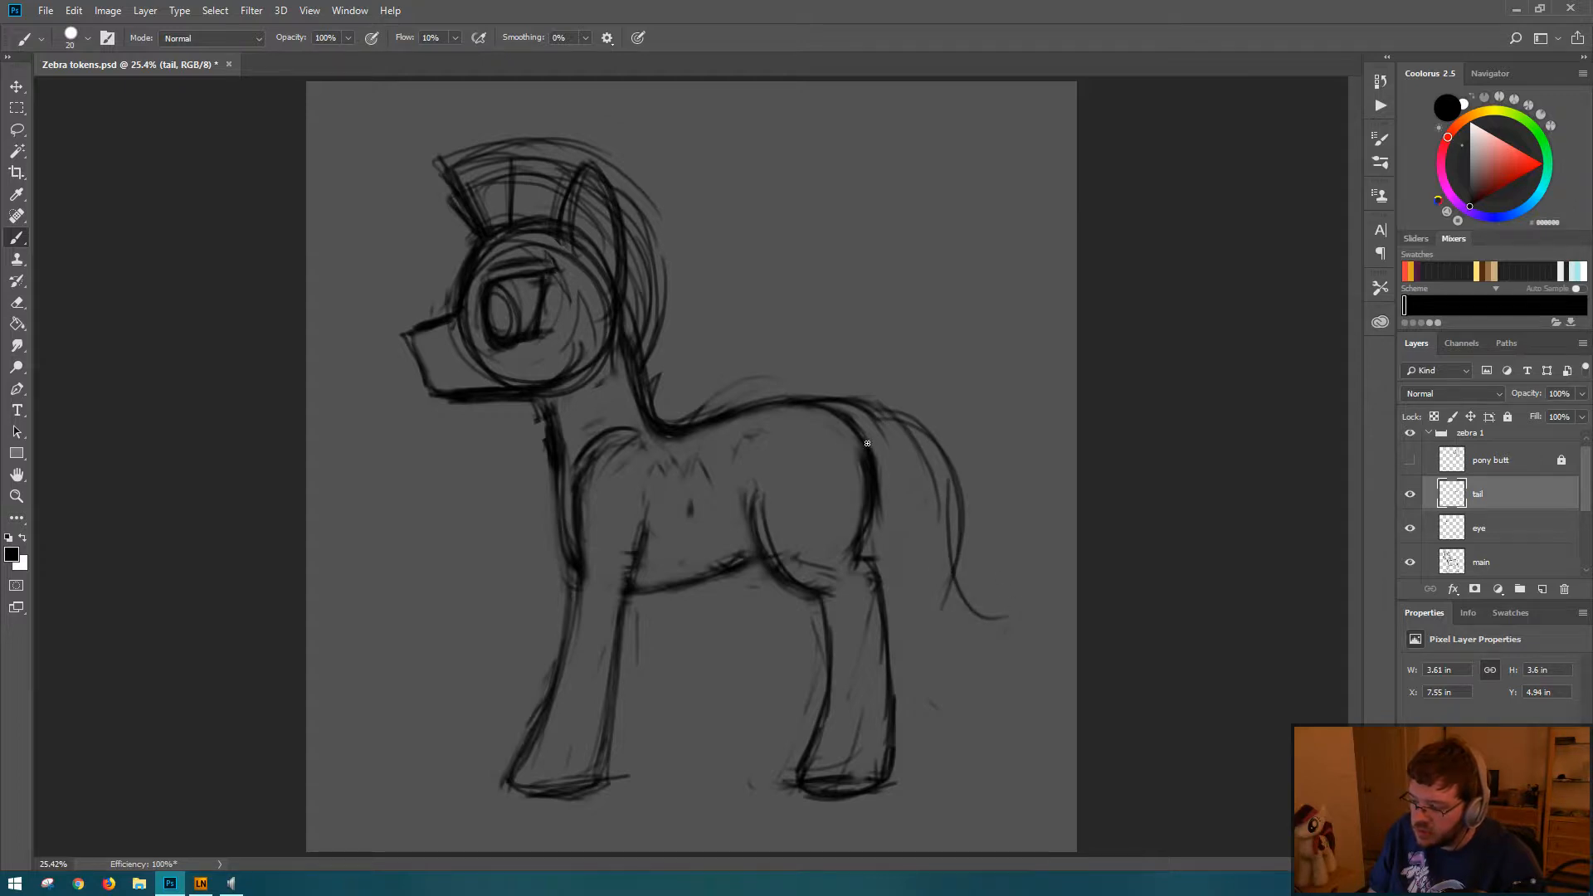
{"action": "left_click_drag", "start_coordinate": [882, 461], "coordinate": [943, 655]}
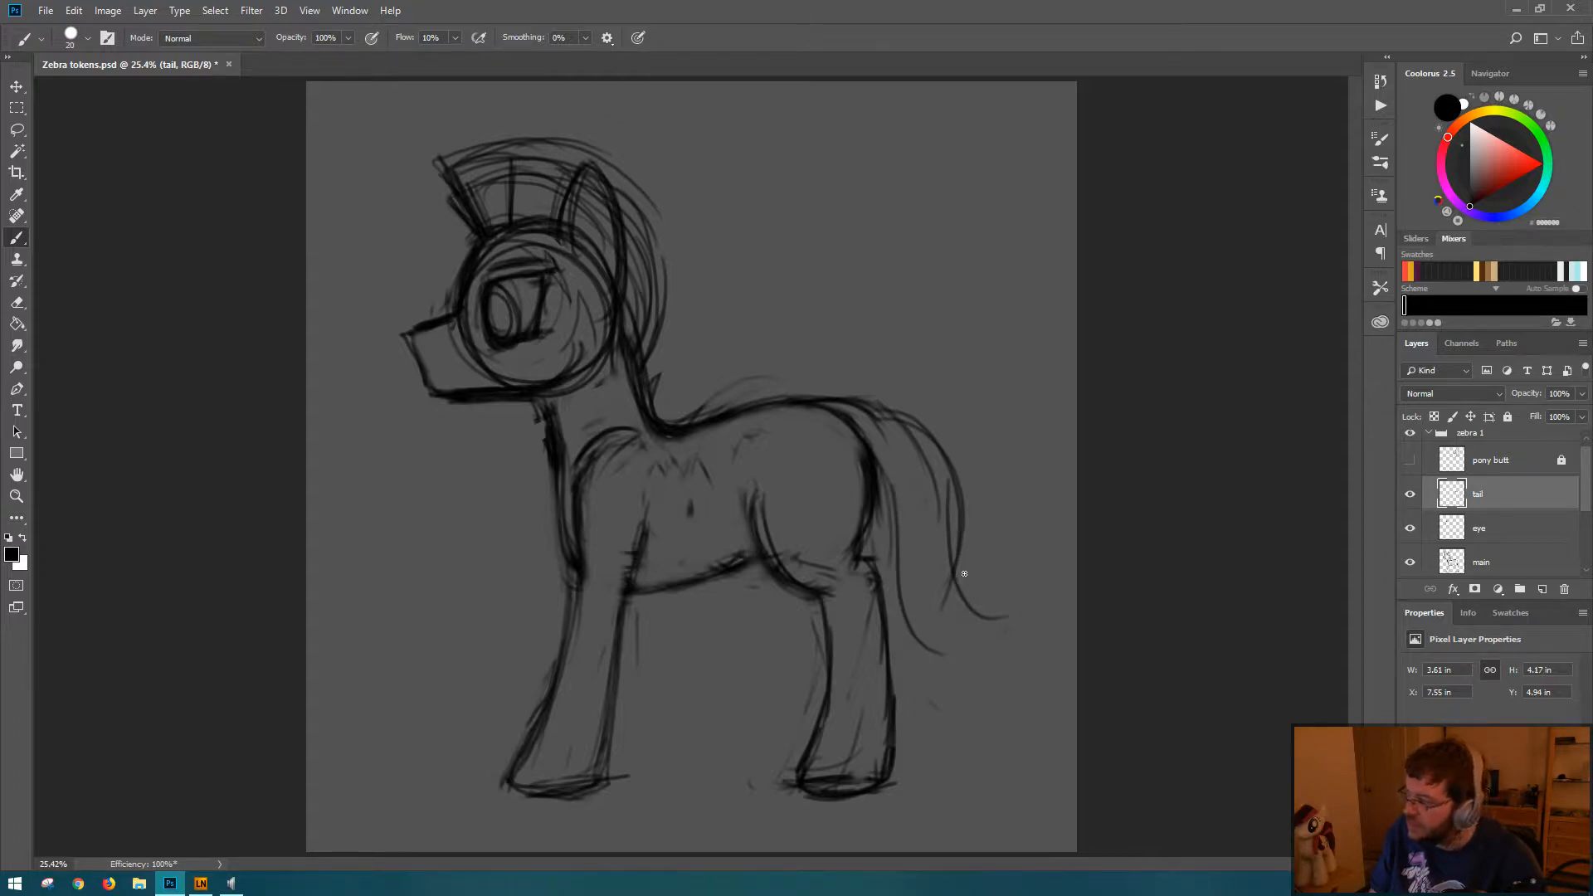
{"action": "left_click_drag", "start_coordinate": [954, 502], "coordinate": [943, 614]}
{"action": "mouse_move", "coordinate": [901, 531]}
{"action": "left_mouse_down"}
{"action": "mouse_move", "coordinate": [900, 617]}
{"action": "mouse_move", "coordinate": [918, 608]}
{"action": "mouse_move", "coordinate": [921, 630]}
{"action": "mouse_move", "coordinate": [954, 586]}
{"action": "left_mouse_up"}
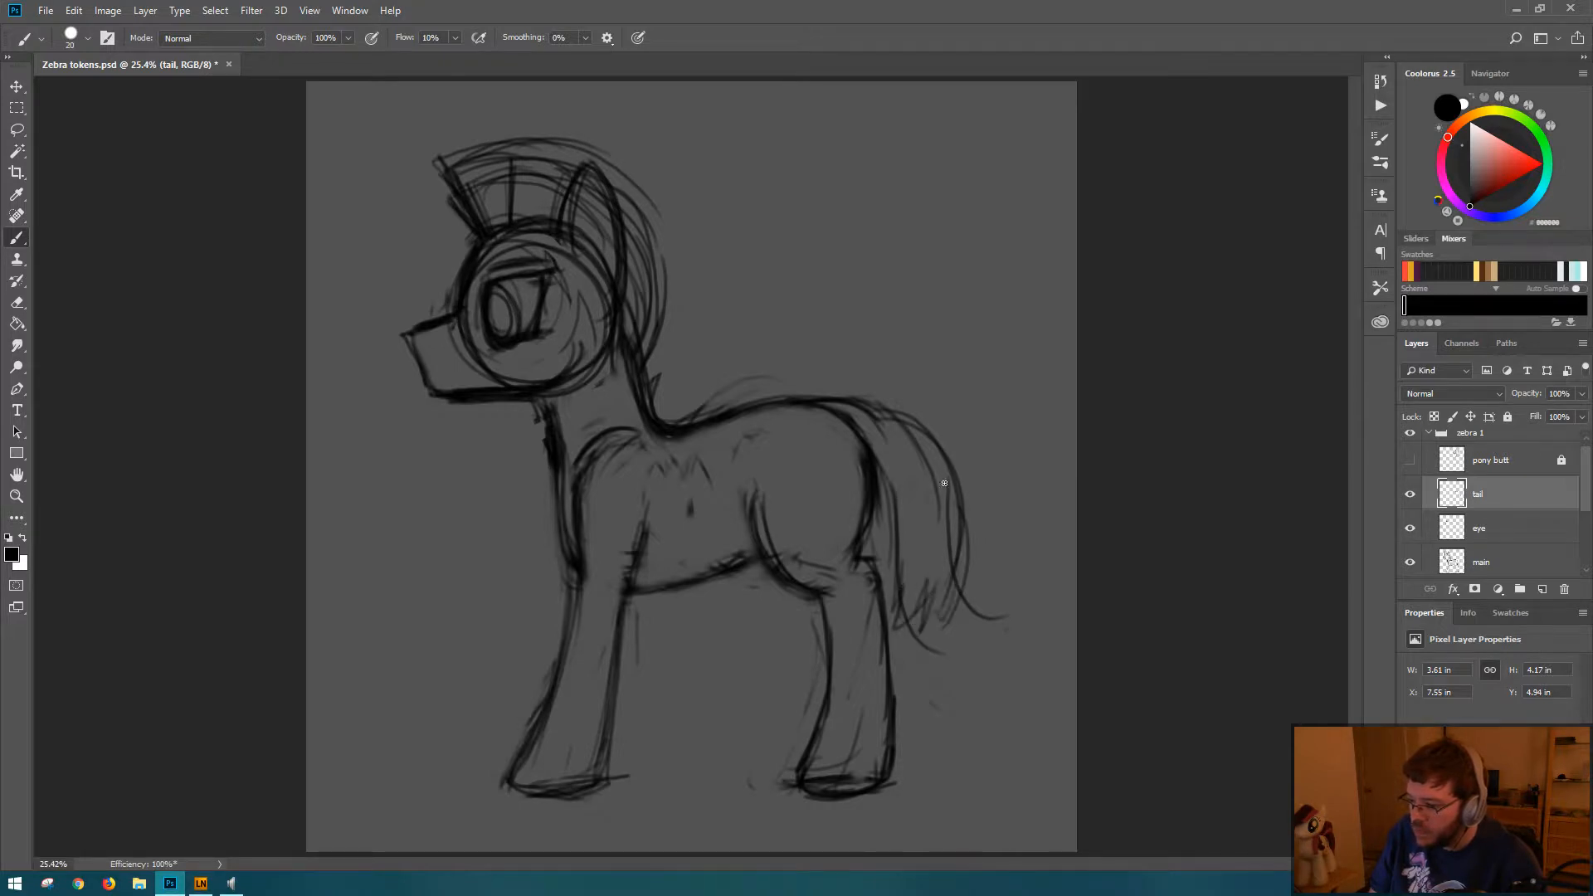
{"action": "mouse_move", "coordinate": [947, 476]}
{"action": "left_mouse_down"}
{"action": "mouse_move", "coordinate": [959, 514]}
{"action": "mouse_move", "coordinate": [947, 591]}
{"action": "left_mouse_up"}
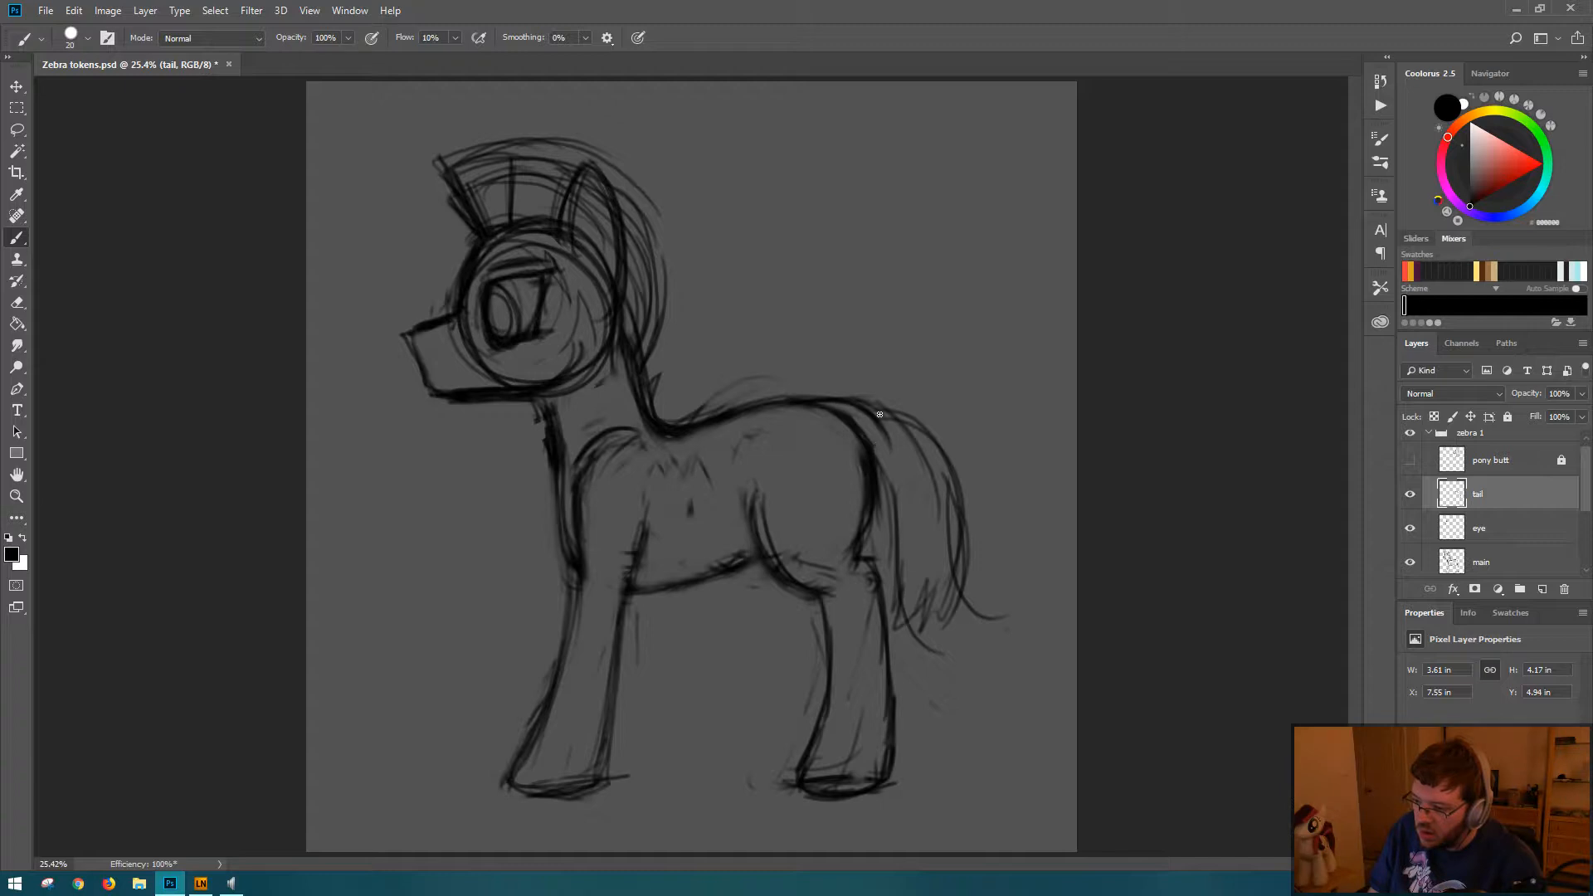
Step: Reinforce the tail's inner edge along the hind leg and add jagged strands at its lower tip
{"action": "left_click_drag", "start_coordinate": [880, 468], "coordinate": [898, 557]}
{"action": "left_click_drag", "start_coordinate": [879, 475], "coordinate": [898, 586]}
{"action": "left_click_drag", "start_coordinate": [894, 533], "coordinate": [888, 618]}
{"action": "left_click_drag", "start_coordinate": [914, 596], "coordinate": [905, 617]}
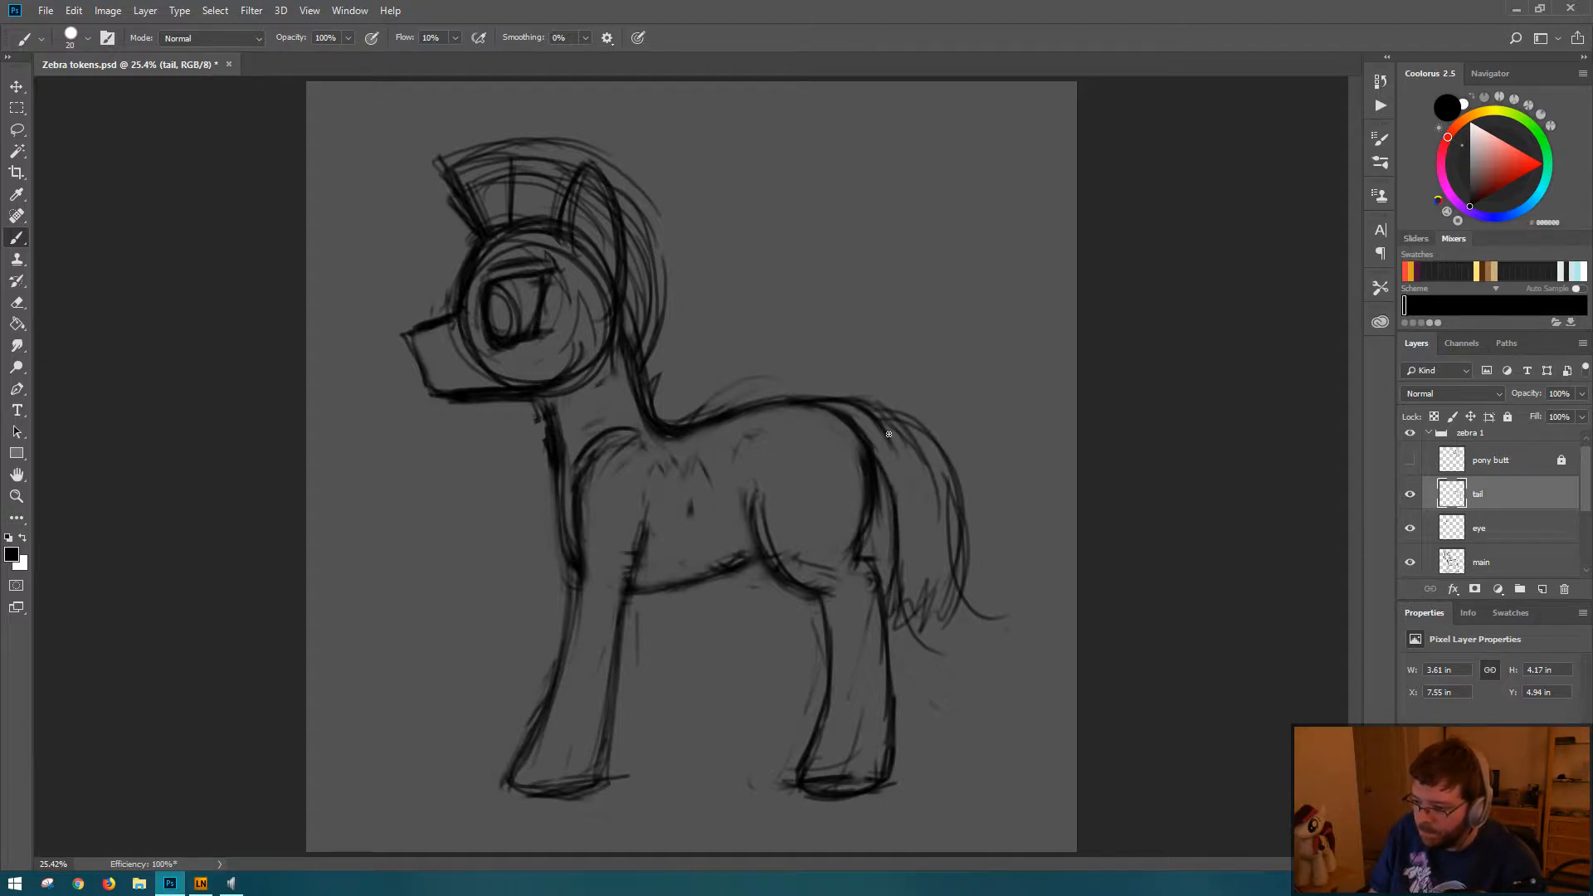
Step: Trim the stray lines along the tail's upper outer edge and redraw the contour where it leaves the rump
{"action": "key", "text": "e"}
{"action": "left_click_drag", "start_coordinate": [892, 398], "coordinate": [964, 466]}
{"action": "key", "text": "b"}
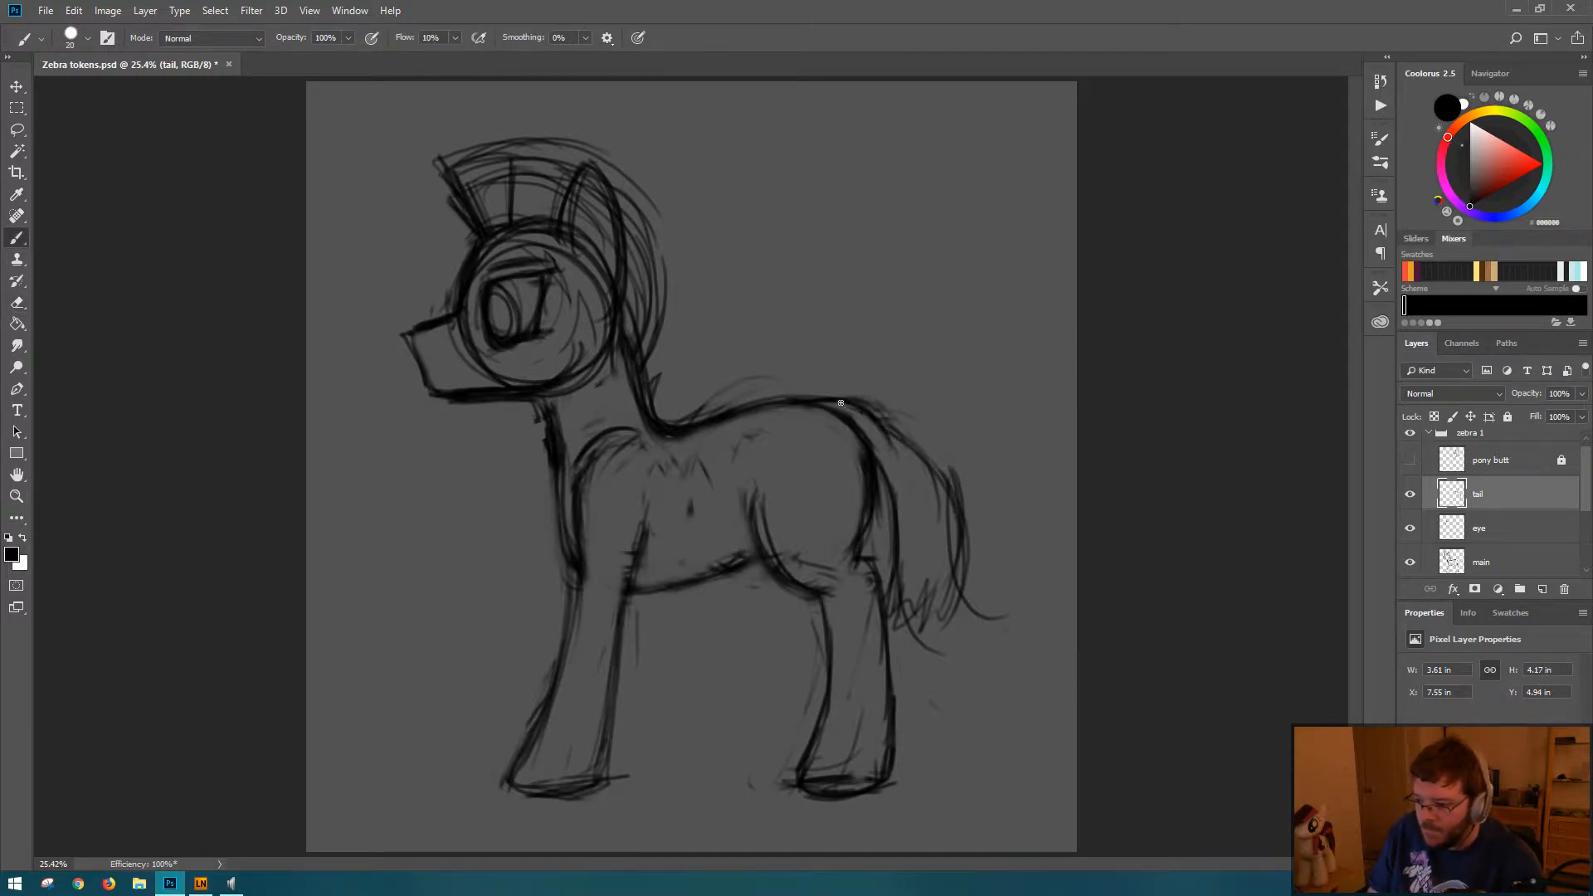
{"action": "key", "text": "e"}
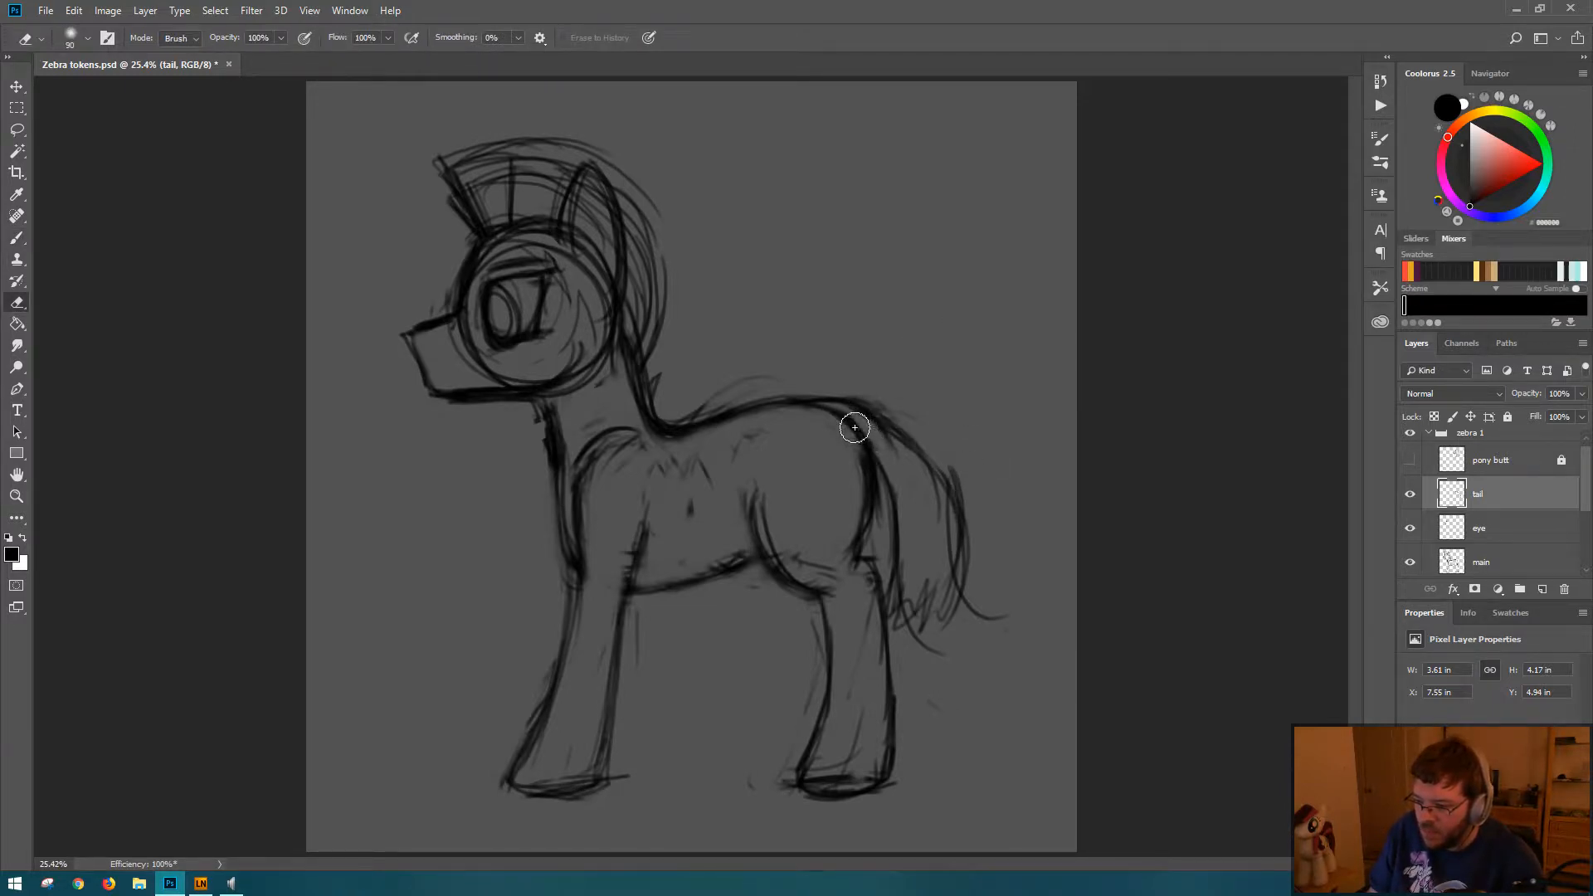
{"action": "left_click_drag", "start_coordinate": [853, 427], "coordinate": [883, 436]}
{"action": "key", "text": "ctrl+z"}
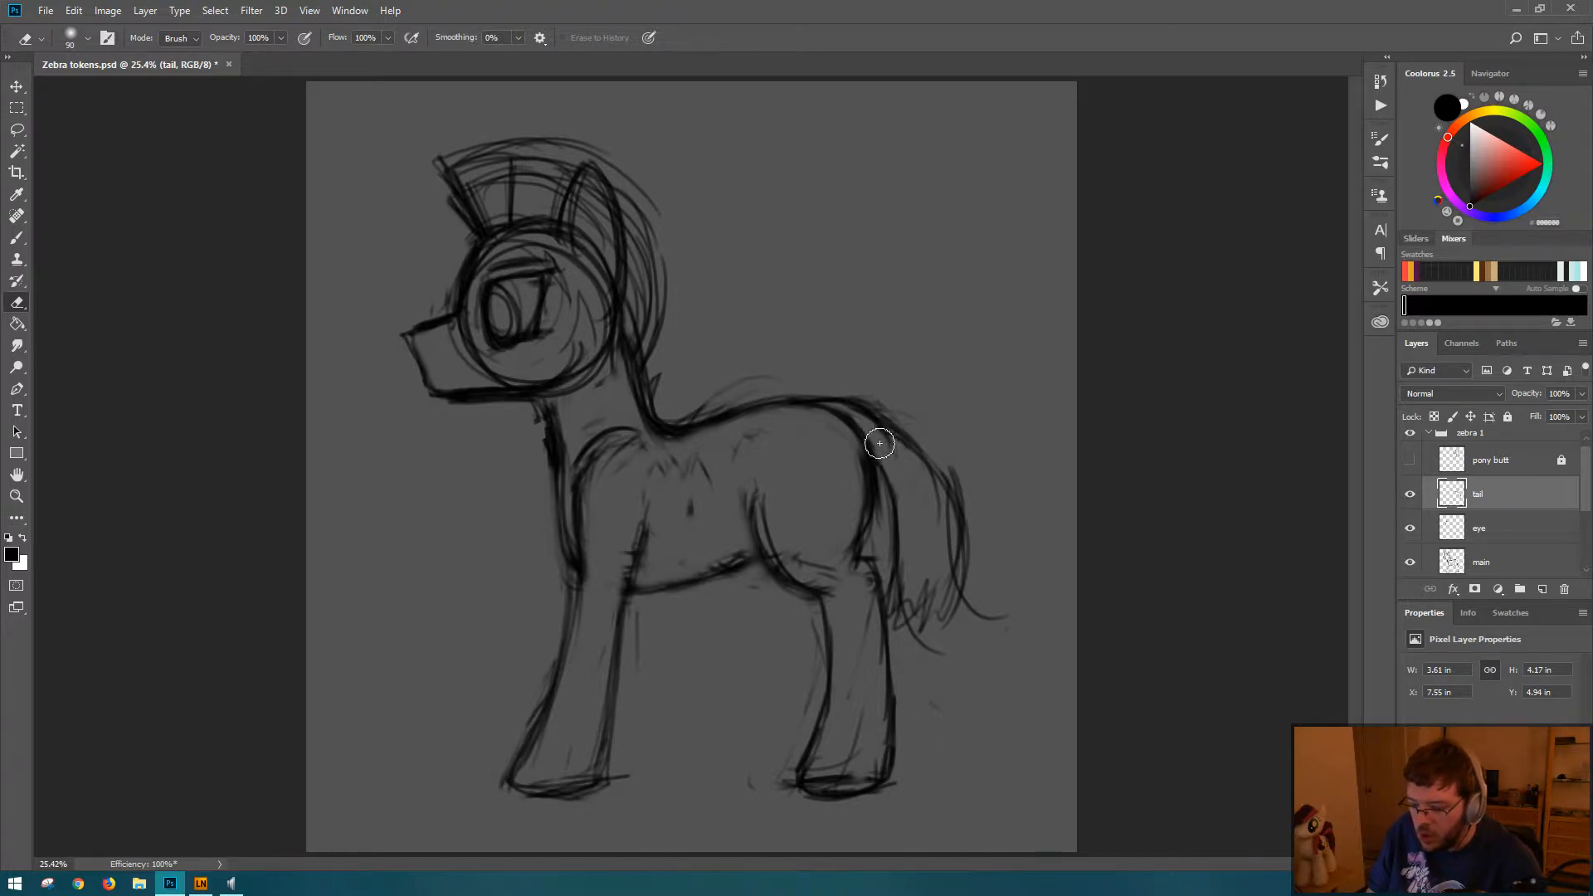
{"action": "key", "text": "b"}
{"action": "left_click_drag", "start_coordinate": [861, 423], "coordinate": [907, 456]}
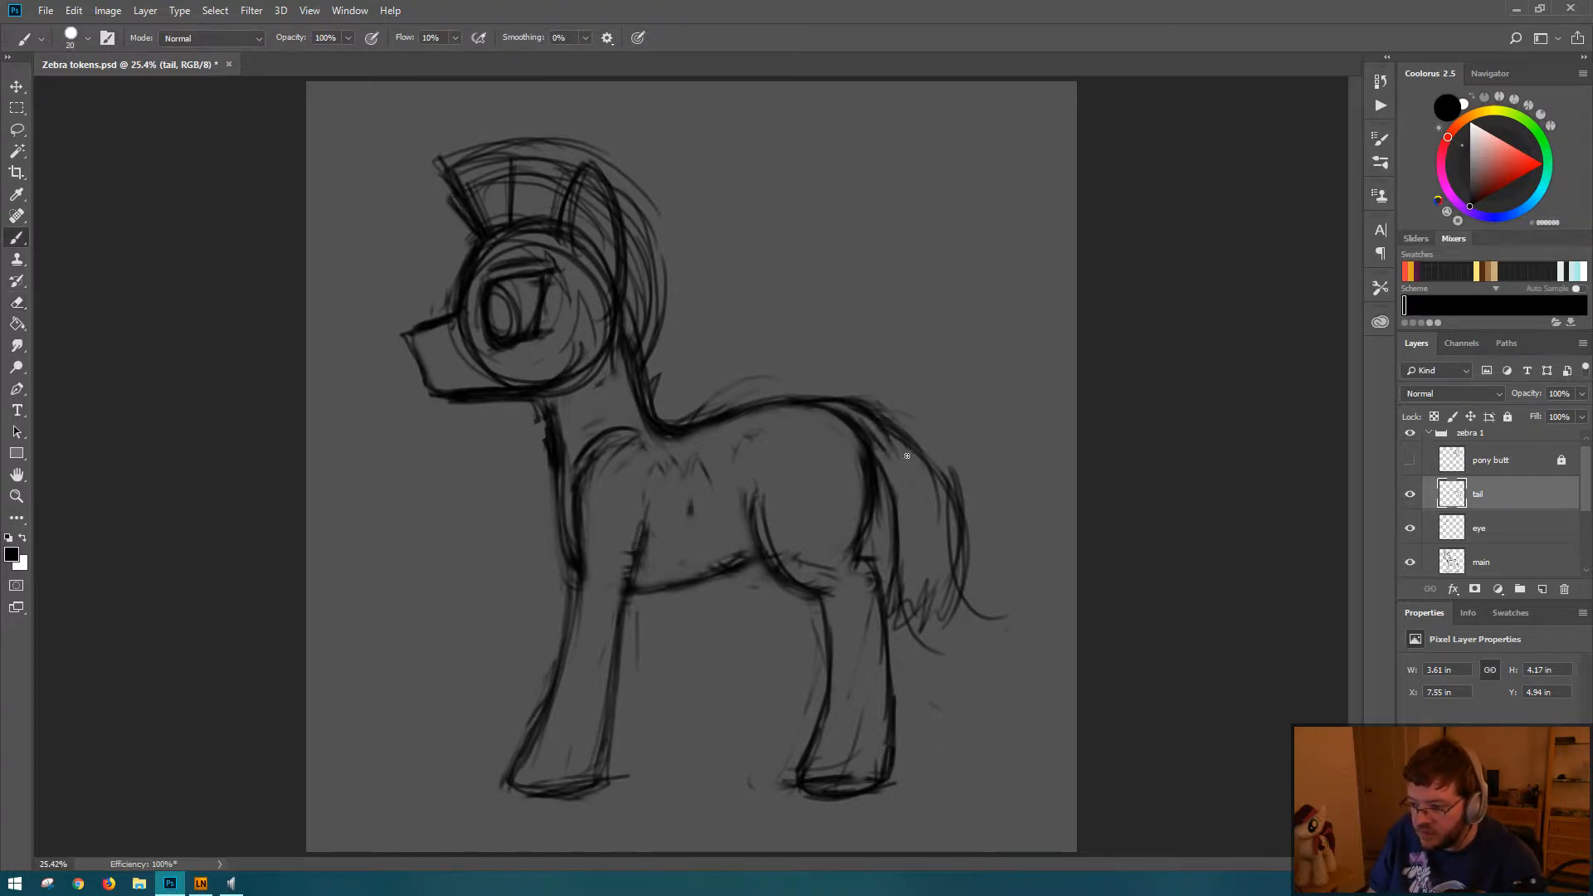
{"action": "key", "text": "e"}
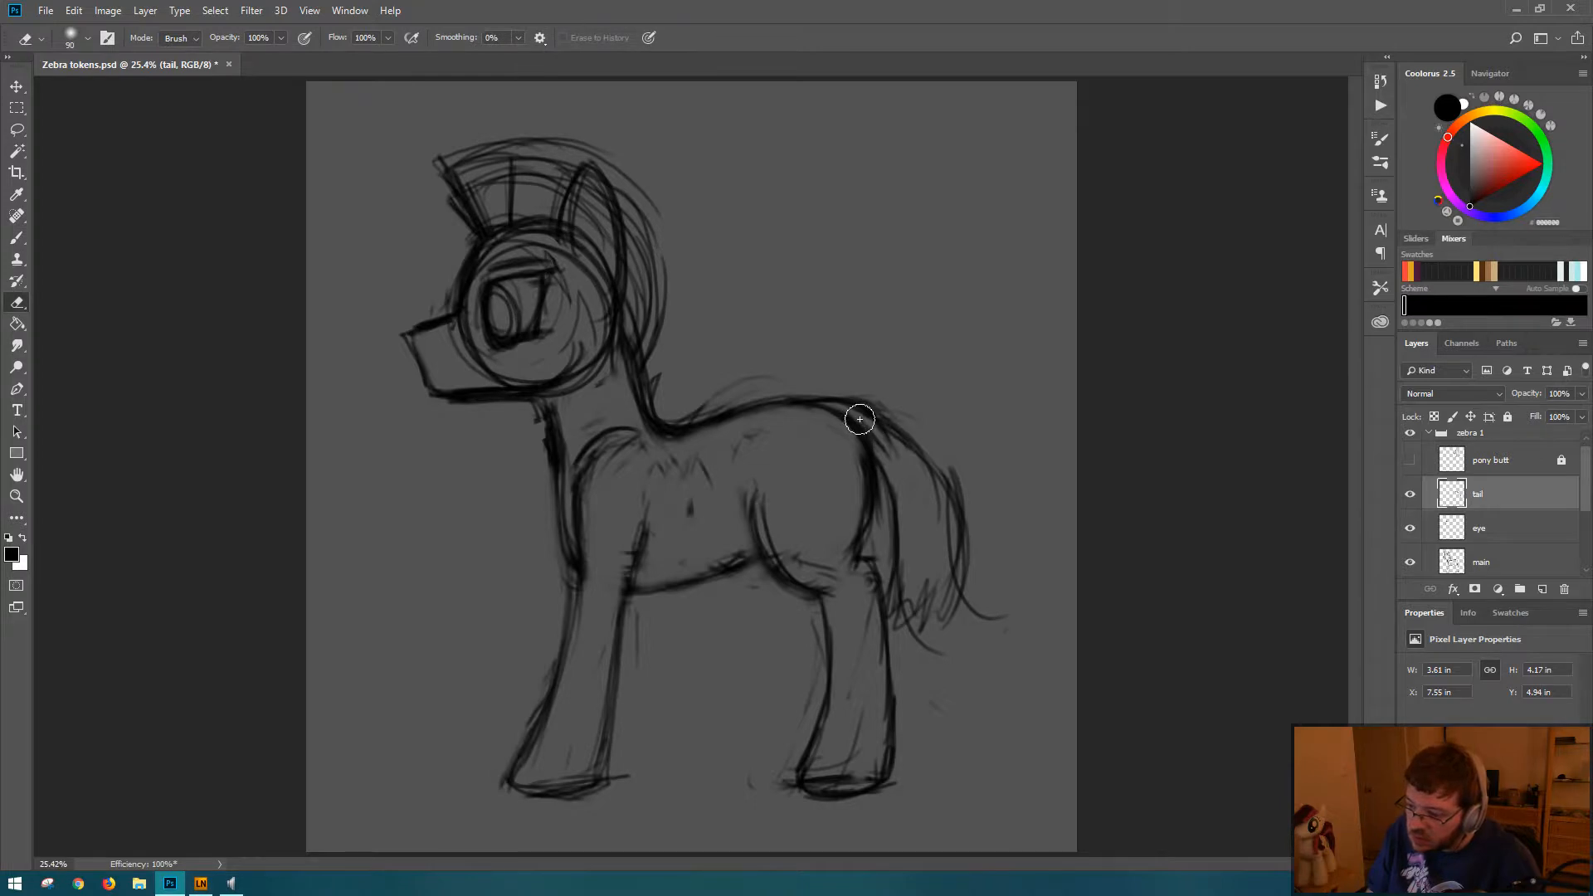
{"action": "key", "text": "b"}
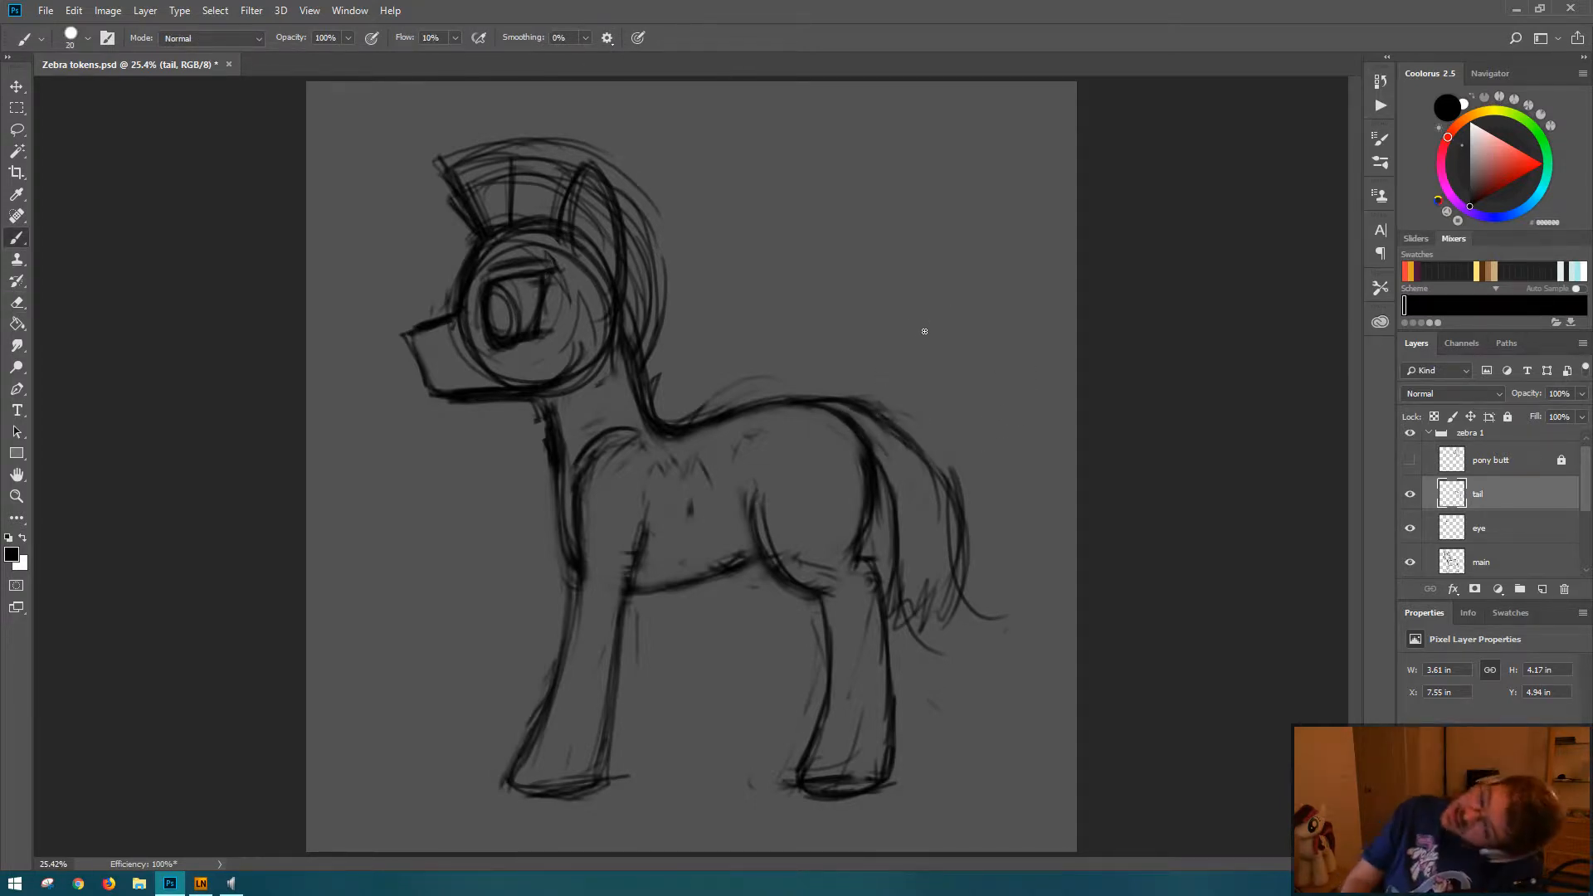
Step: Rotate the canvas to thicken the tail's base contour where it joins the rump, and restore the upright view
{"action": "key", "text": "r"}
{"action": "left_click_drag", "start_coordinate": [885, 181], "coordinate": [566, 292]}
{"action": "key", "text": "b"}
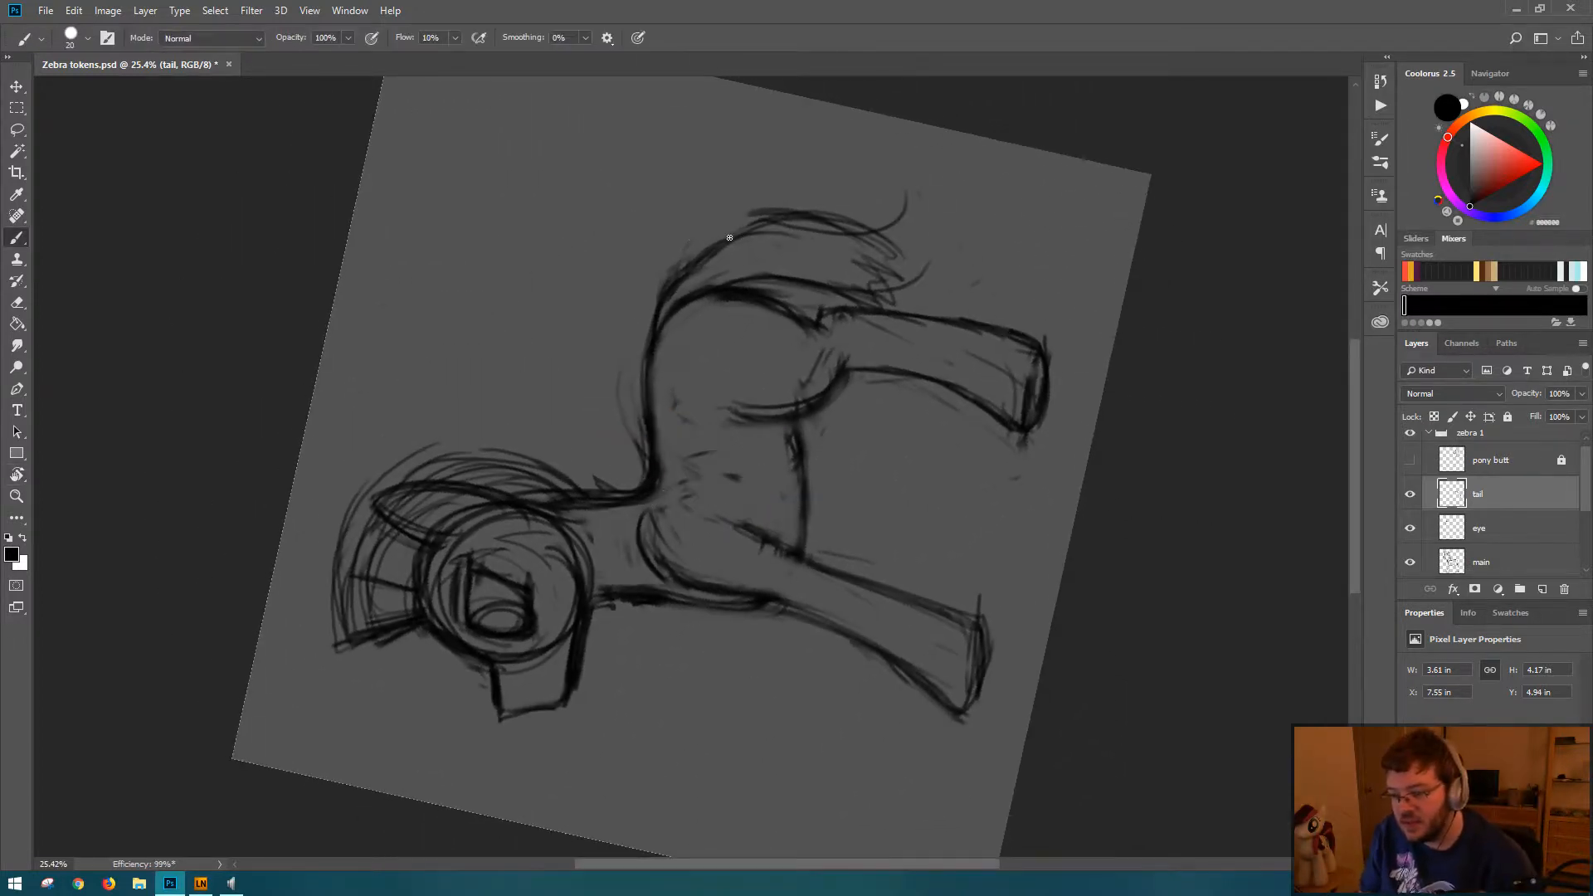
{"action": "key", "text": "r"}
{"action": "mouse_move", "coordinate": [651, 260]}
{"action": "left_mouse_down"}
{"action": "mouse_move", "coordinate": [520, 385]}
{"action": "mouse_move", "coordinate": [523, 416]}
{"action": "mouse_move", "coordinate": [650, 259]}
{"action": "left_mouse_up"}
{"action": "key", "text": "b"}
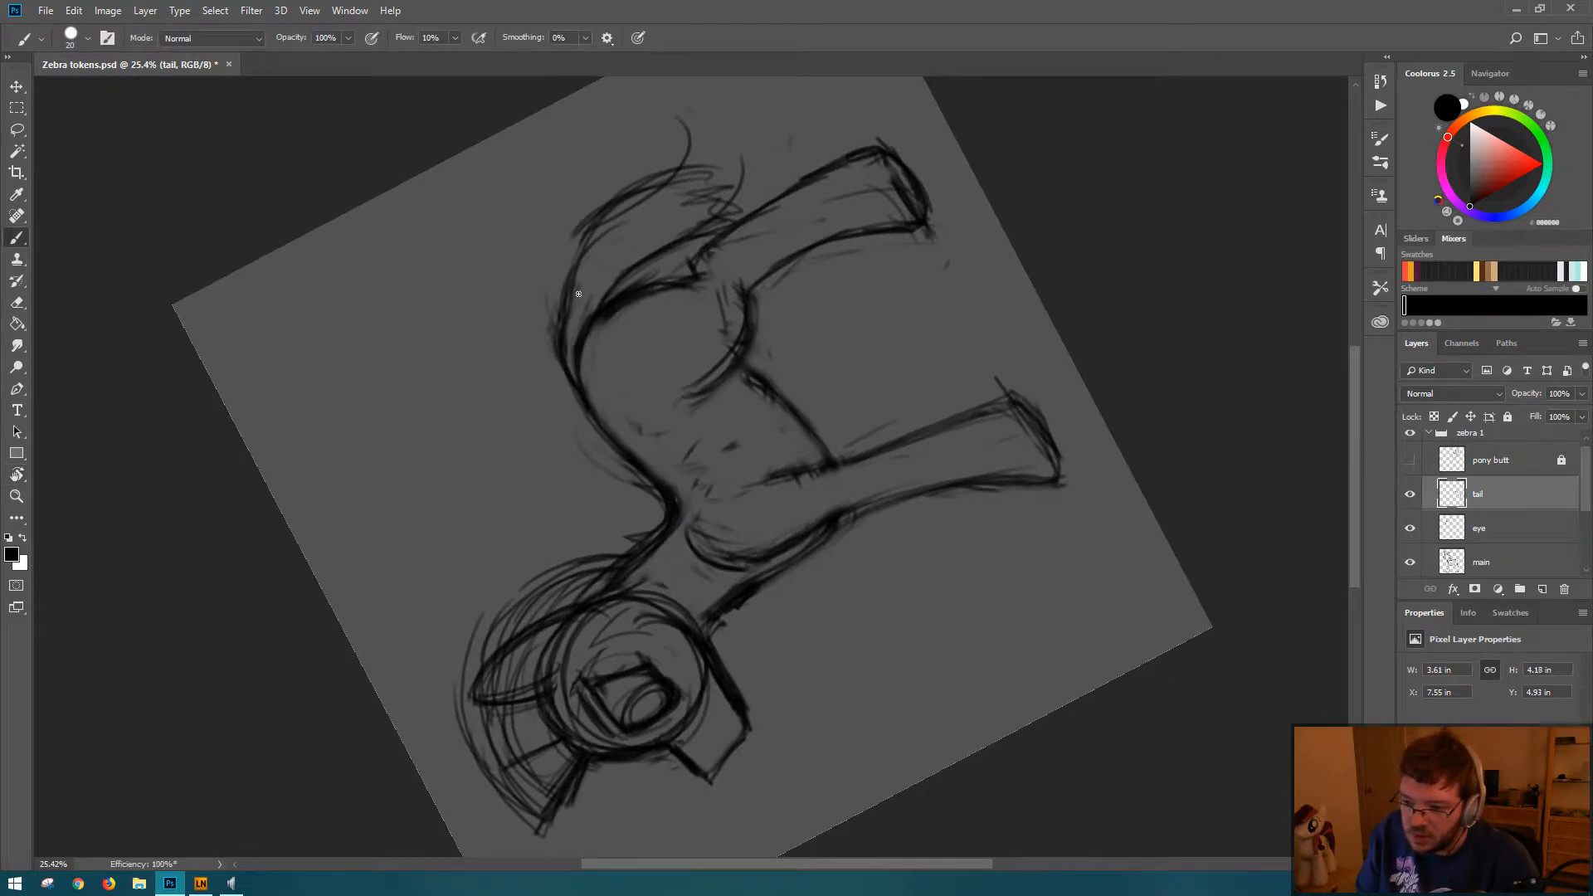
{"action": "left_click_drag", "start_coordinate": [574, 292], "coordinate": [569, 394]}
{"action": "left_click_drag", "start_coordinate": [582, 285], "coordinate": [582, 362]}
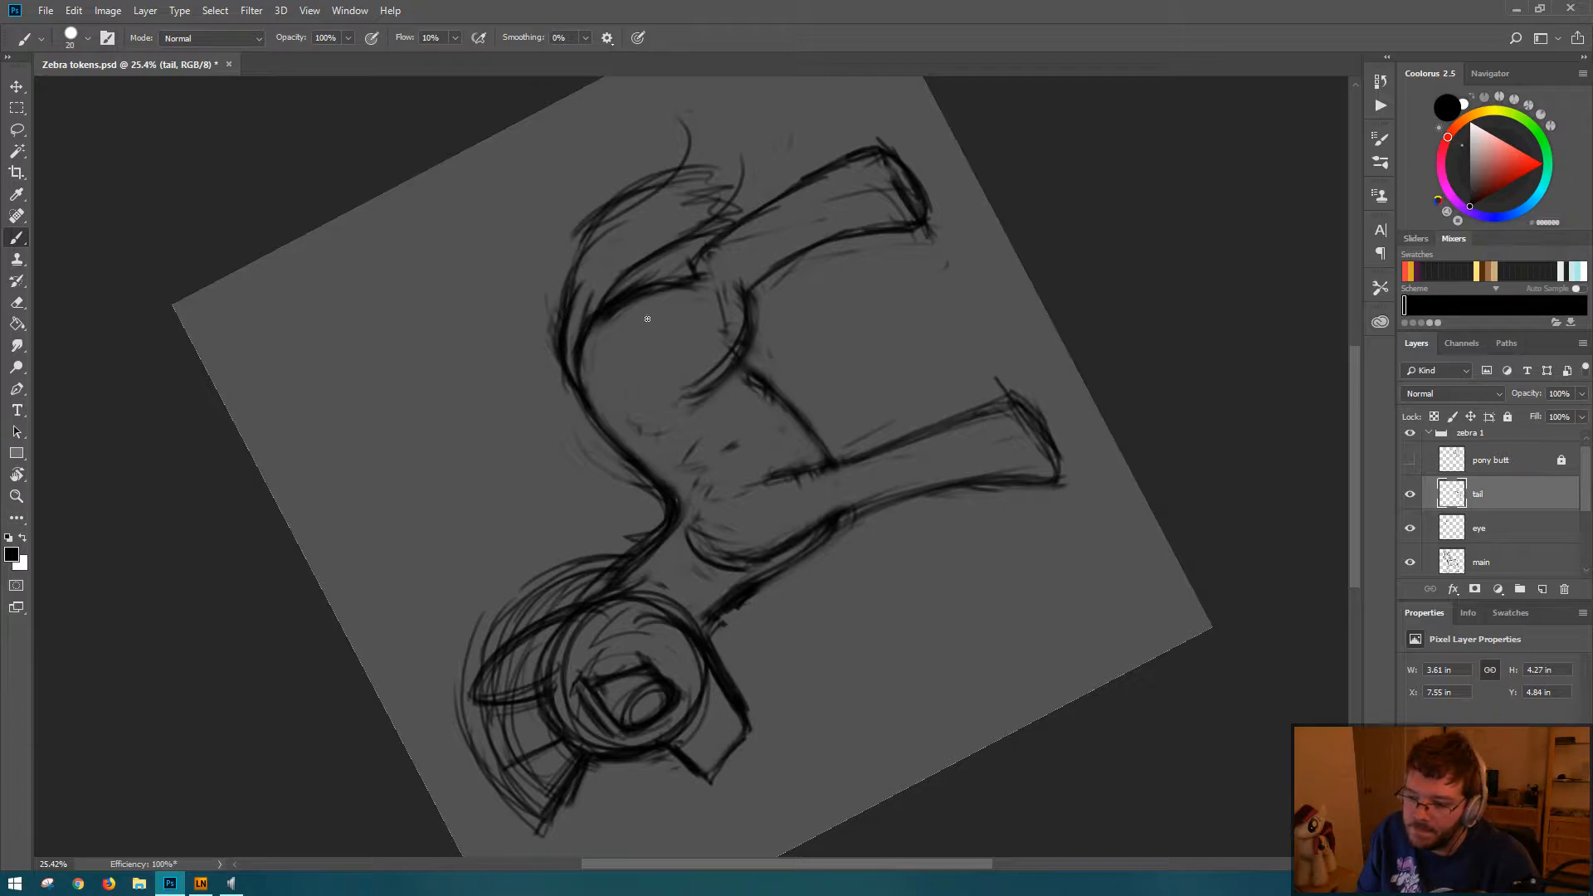
{"action": "key", "text": "Escape"}
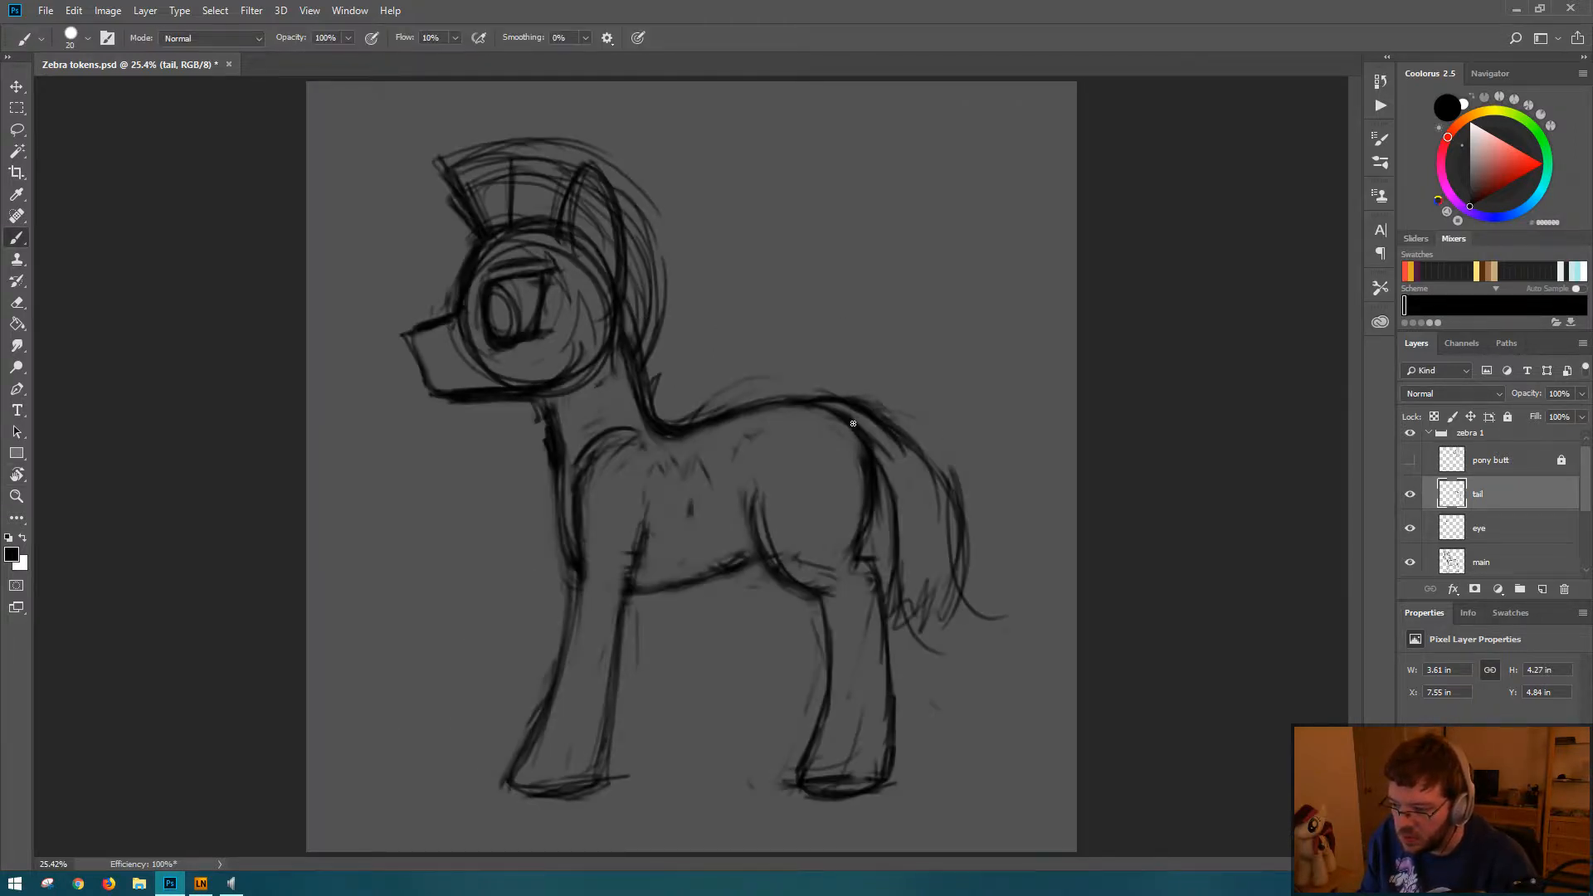
Step: Darken the tail's inner and outer edges and fill its shape with long, flowing hair strands
{"action": "left_click_drag", "start_coordinate": [887, 440], "coordinate": [902, 561]}
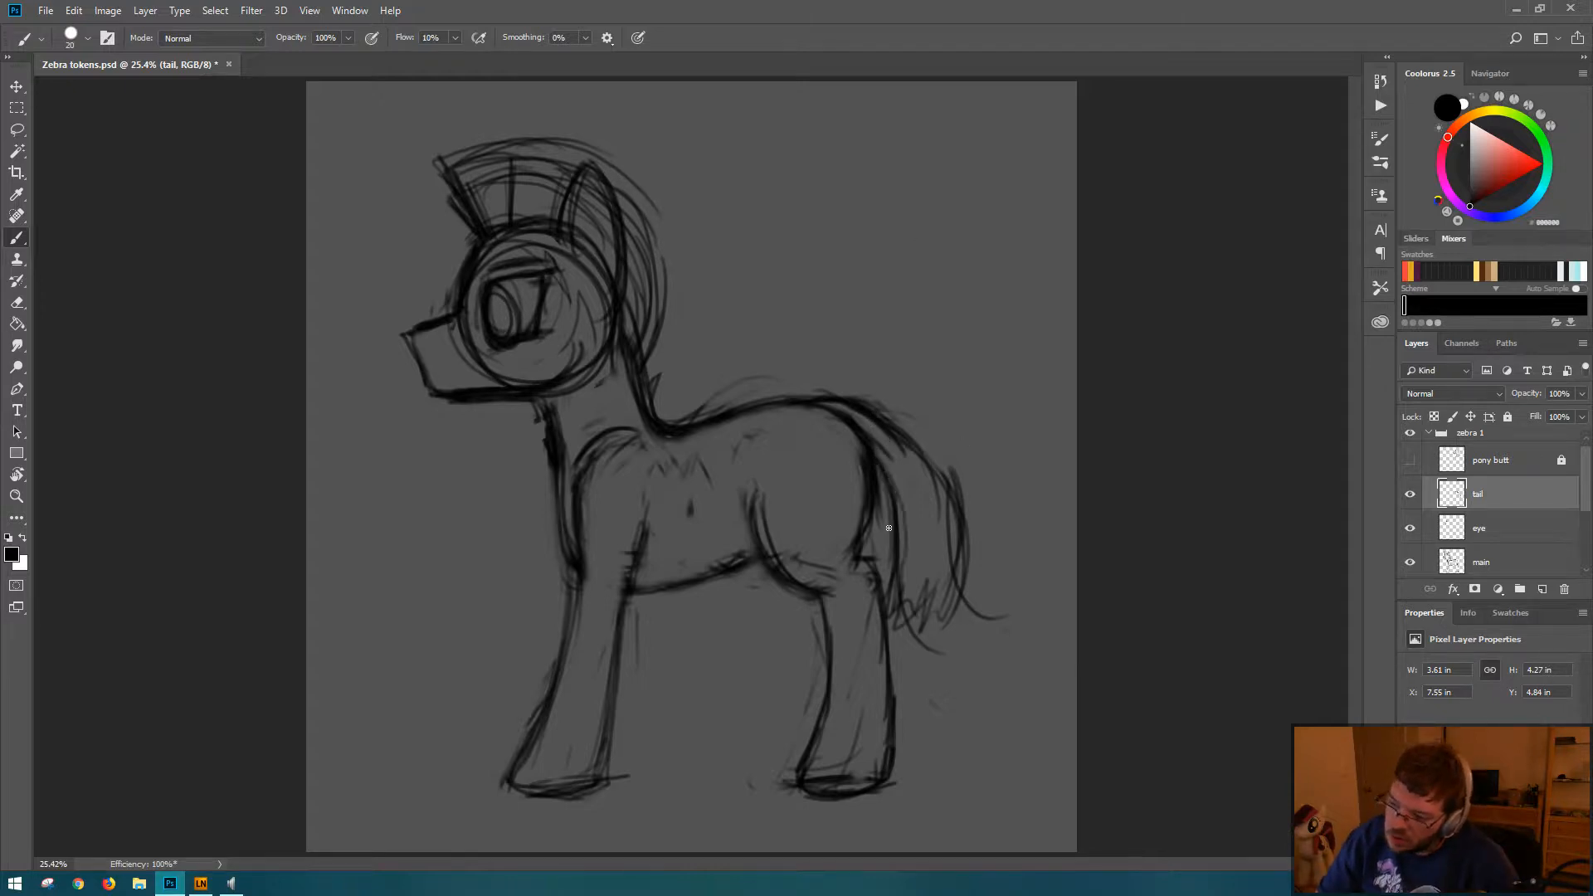
{"action": "mouse_move", "coordinate": [900, 503]}
{"action": "left_mouse_down"}
{"action": "mouse_move", "coordinate": [896, 633]}
{"action": "mouse_move", "coordinate": [921, 601]}
{"action": "left_mouse_up"}
{"action": "mouse_move", "coordinate": [898, 423]}
{"action": "left_mouse_down"}
{"action": "mouse_move", "coordinate": [947, 486]}
{"action": "mouse_move", "coordinate": [898, 506]}
{"action": "mouse_move", "coordinate": [882, 463]}
{"action": "mouse_move", "coordinate": [900, 559]}
{"action": "left_mouse_up"}
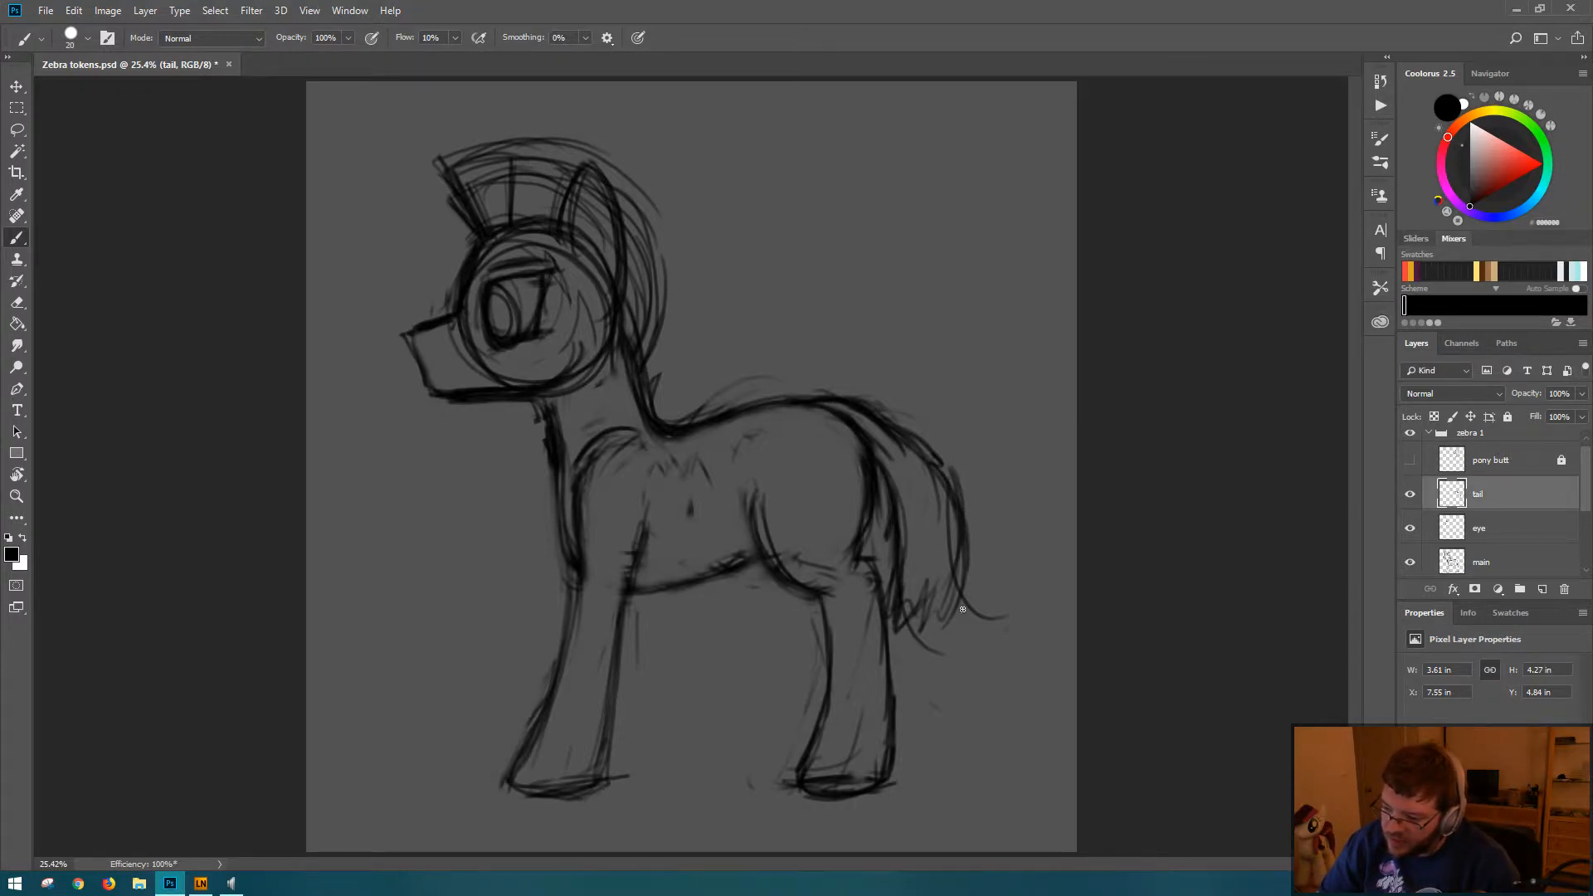
{"action": "left_click_drag", "start_coordinate": [962, 604], "coordinate": [959, 571]}
{"action": "left_click_drag", "start_coordinate": [877, 450], "coordinate": [887, 467]}
{"action": "mouse_move", "coordinate": [878, 444]}
{"action": "left_mouse_down"}
{"action": "mouse_move", "coordinate": [917, 451]}
{"action": "mouse_move", "coordinate": [882, 427]}
{"action": "mouse_move", "coordinate": [888, 482]}
{"action": "mouse_move", "coordinate": [872, 426]}
{"action": "mouse_move", "coordinate": [927, 482]}
{"action": "mouse_move", "coordinate": [895, 466]}
{"action": "mouse_move", "coordinate": [888, 426]}
{"action": "mouse_move", "coordinate": [903, 491]}
{"action": "mouse_move", "coordinate": [883, 437]}
{"action": "mouse_move", "coordinate": [916, 479]}
{"action": "mouse_move", "coordinate": [892, 446]}
{"action": "mouse_move", "coordinate": [927, 548]}
{"action": "mouse_move", "coordinate": [900, 481]}
{"action": "mouse_move", "coordinate": [898, 581]}
{"action": "left_mouse_up"}
{"action": "left_click_drag", "start_coordinate": [918, 498], "coordinate": [905, 605]}
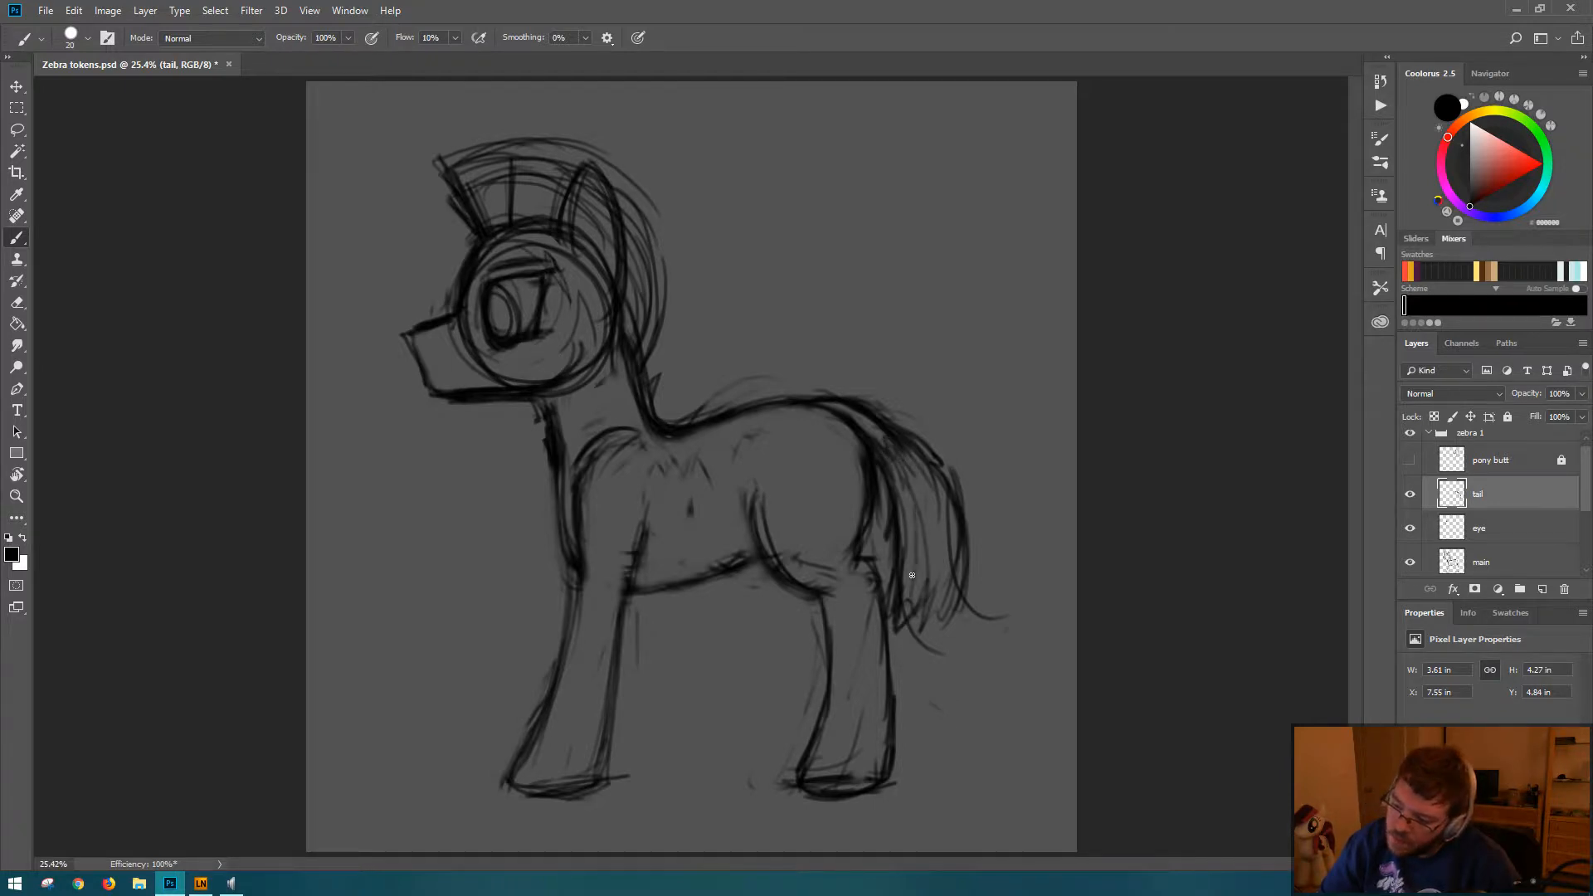
{"action": "mouse_move", "coordinate": [946, 482]}
{"action": "left_mouse_down"}
{"action": "mouse_move", "coordinate": [905, 606]}
{"action": "mouse_move", "coordinate": [916, 521]}
{"action": "left_mouse_up"}
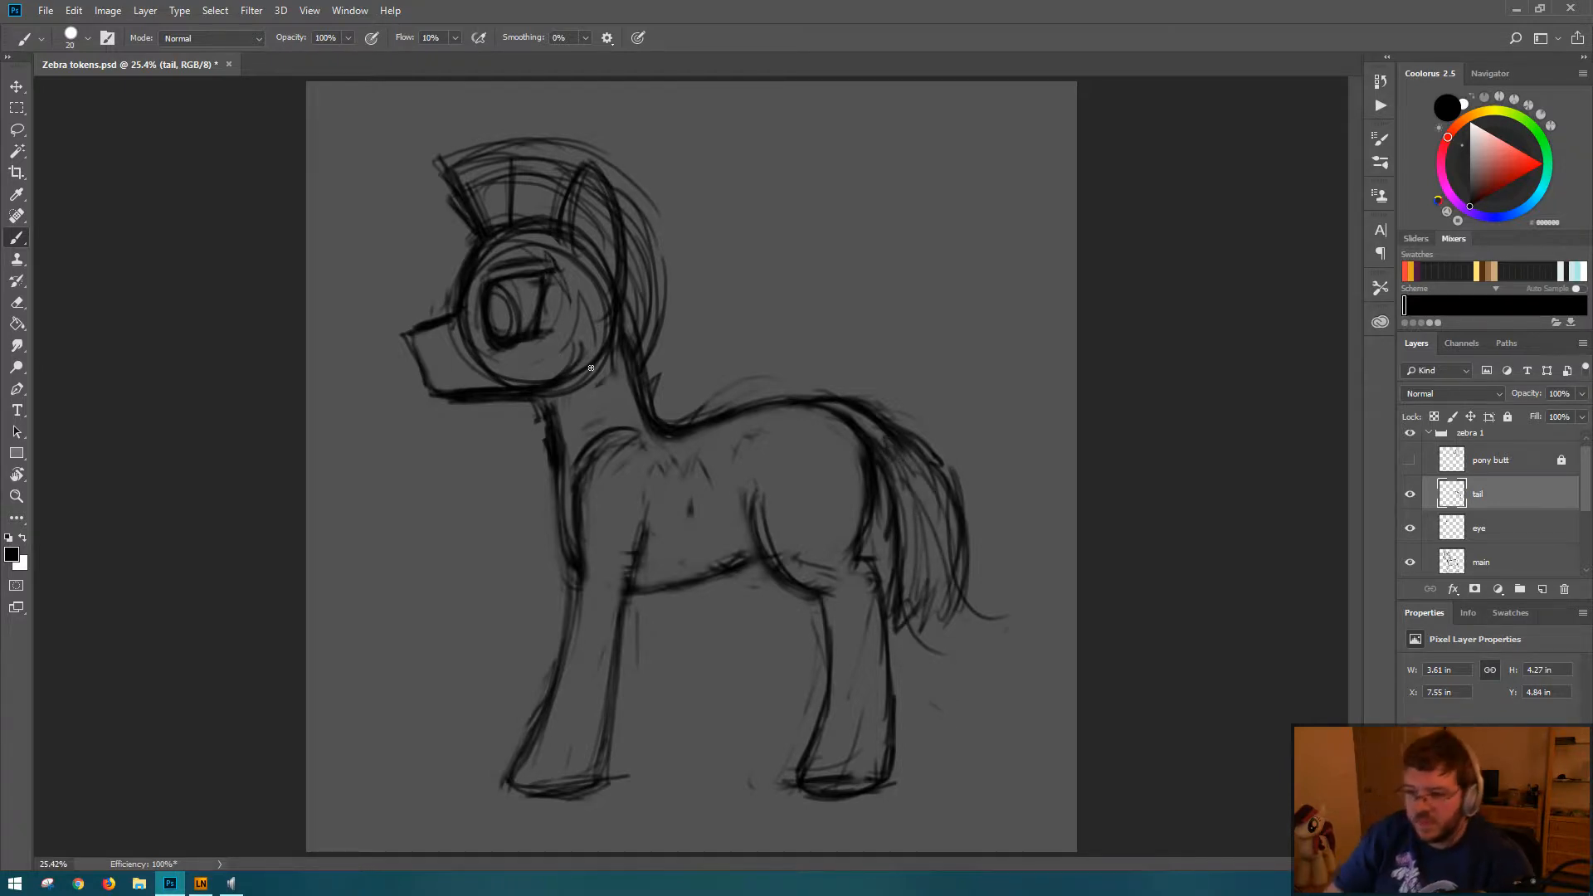
Step: Add hair strands along the mane's crest and back, add more strands to the tail, and save the document
{"action": "left_click_drag", "start_coordinate": [490, 162], "coordinate": [521, 232]}
{"action": "mouse_move", "coordinate": [537, 161]}
{"action": "left_mouse_down"}
{"action": "mouse_move", "coordinate": [601, 173]}
{"action": "mouse_move", "coordinate": [627, 210]}
{"action": "mouse_move", "coordinate": [611, 267]}
{"action": "mouse_move", "coordinate": [645, 326]}
{"action": "left_mouse_up"}
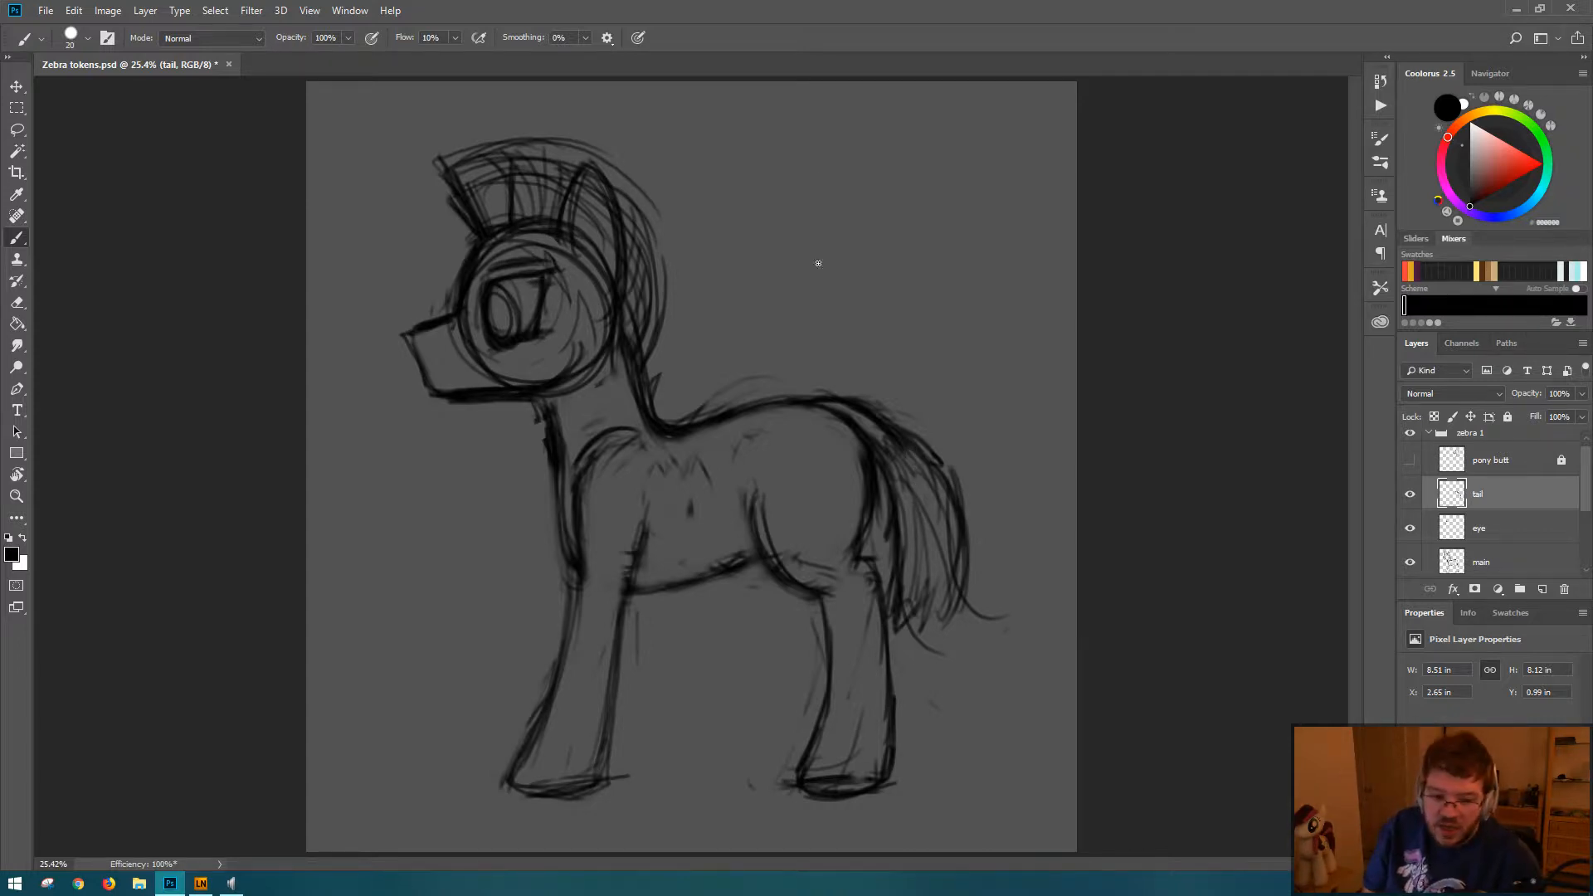
{"action": "mouse_move", "coordinate": [906, 484]}
{"action": "left_mouse_down"}
{"action": "mouse_move", "coordinate": [913, 604]}
{"action": "mouse_move", "coordinate": [934, 601]}
{"action": "left_mouse_up"}
{"action": "left_click_drag", "start_coordinate": [913, 457], "coordinate": [925, 630]}
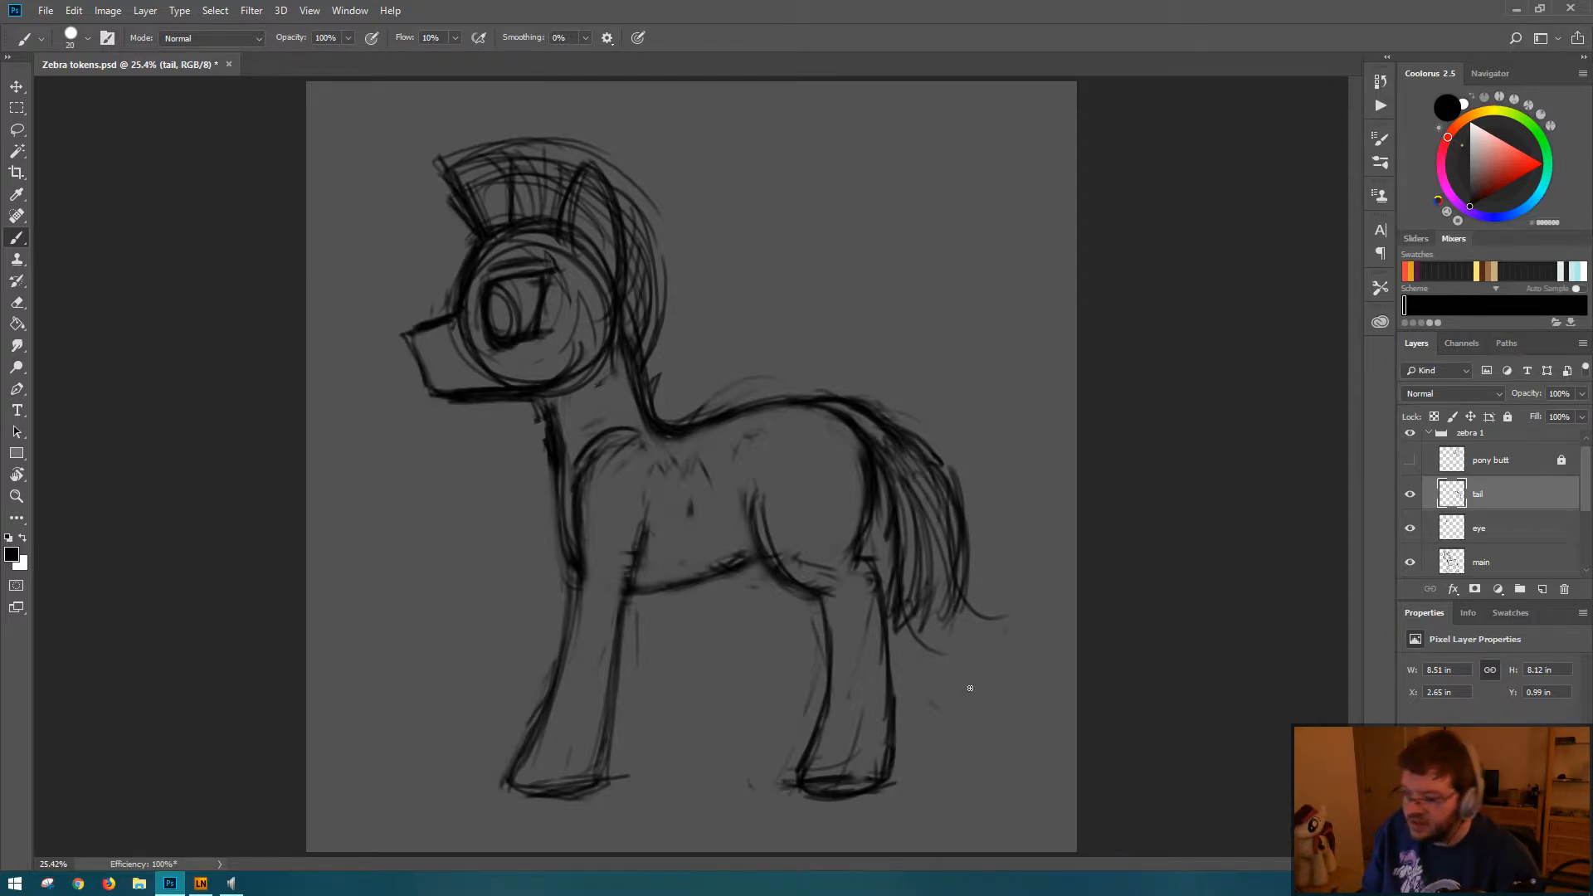
{"action": "mouse_move", "coordinate": [503, 163]}
{"action": "left_mouse_down"}
{"action": "mouse_move", "coordinate": [487, 222]}
{"action": "mouse_move", "coordinate": [523, 216]}
{"action": "left_mouse_up"}
{"action": "left_click_drag", "start_coordinate": [553, 154], "coordinate": [531, 216]}
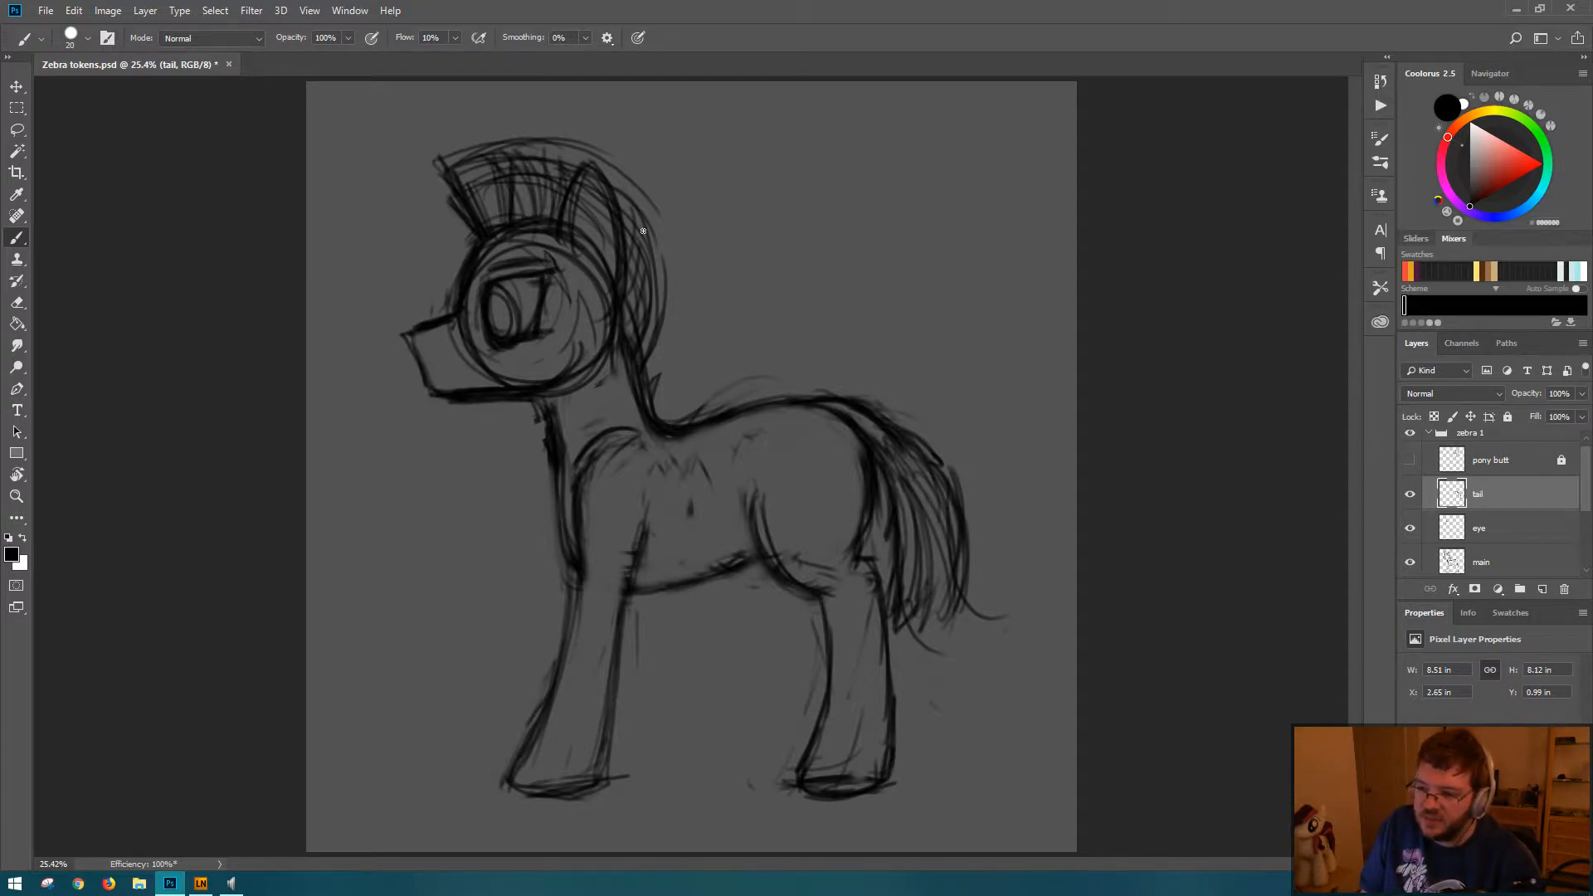
{"action": "left_click_drag", "start_coordinate": [643, 231], "coordinate": [662, 324]}
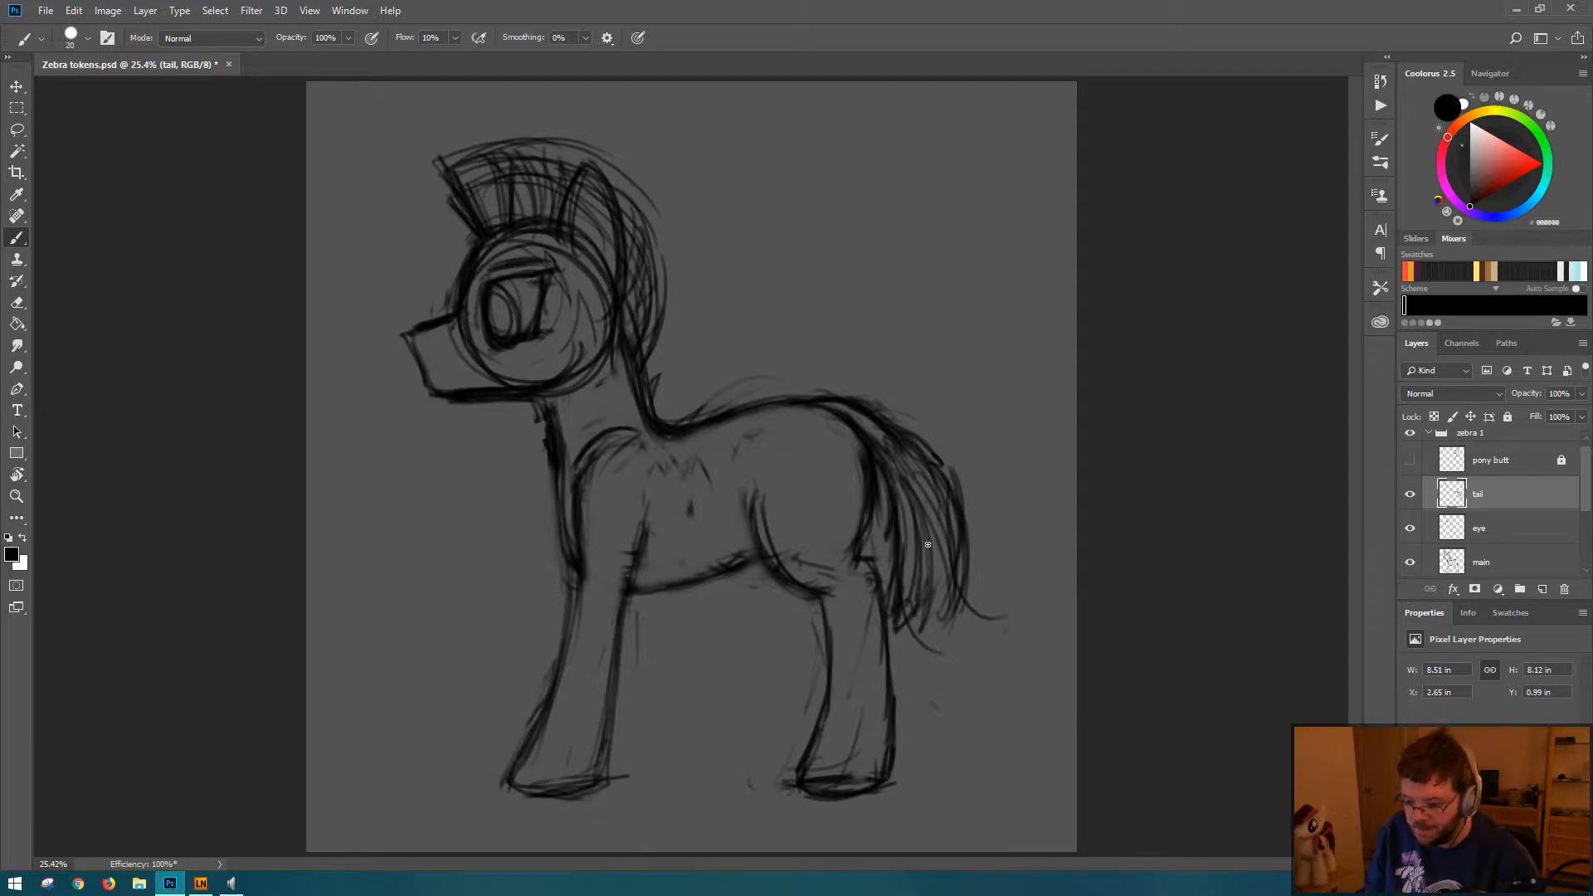
{"action": "key", "text": "ctrl+s"}
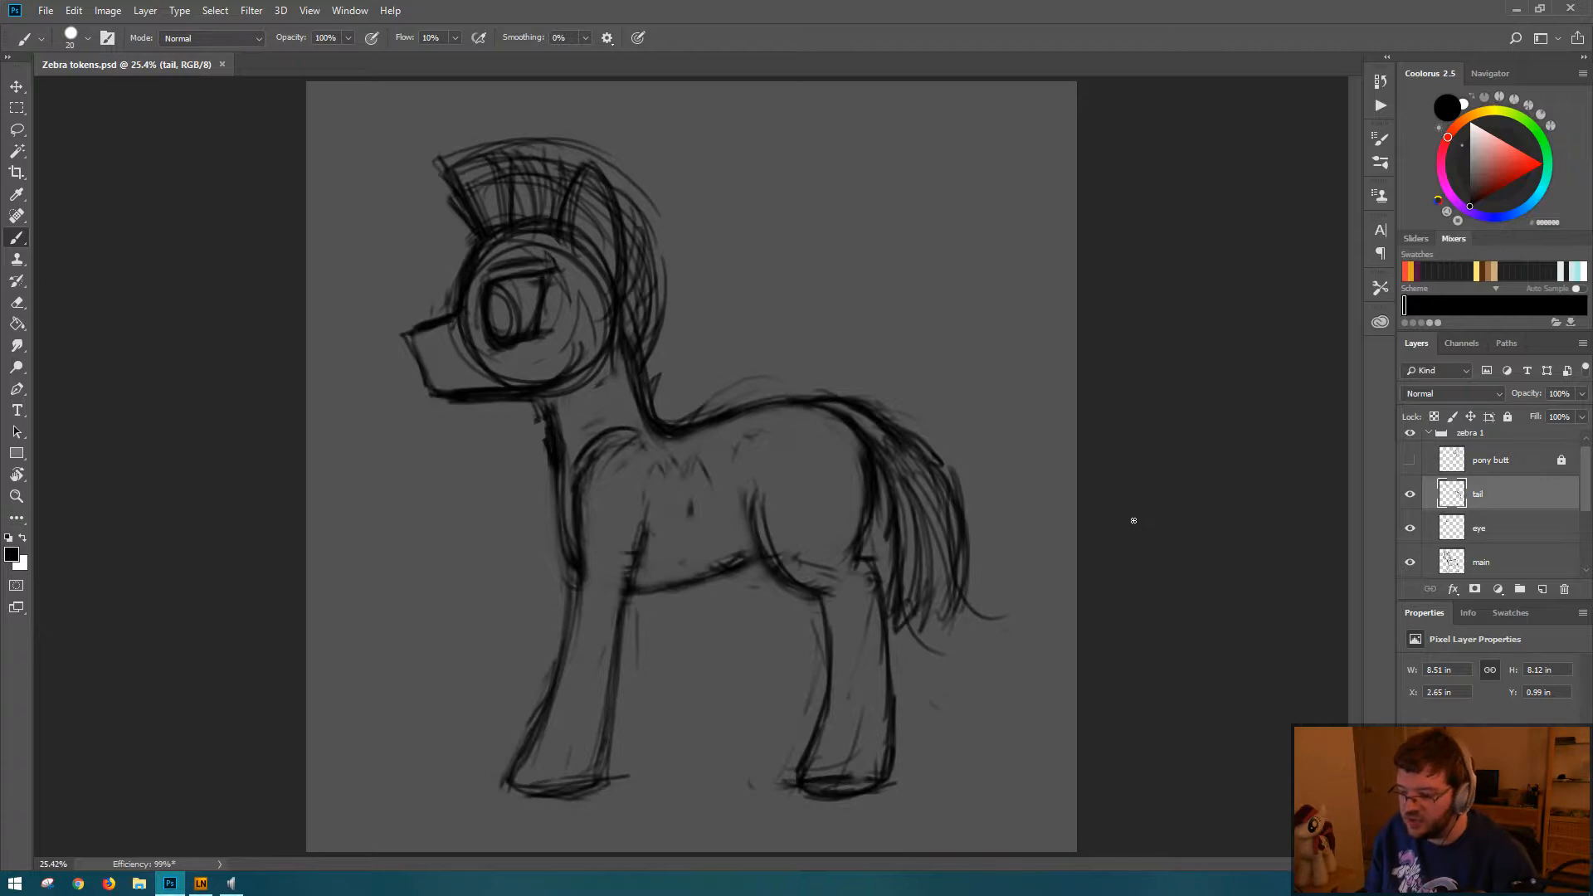
Step: Toggle the tail layer's visibility to check which strokes it contains
{"action": "left_click", "coordinate": [1485, 461]}
{"action": "left_click", "coordinate": [1410, 494]}
{"action": "left_click", "coordinate": [1410, 493]}
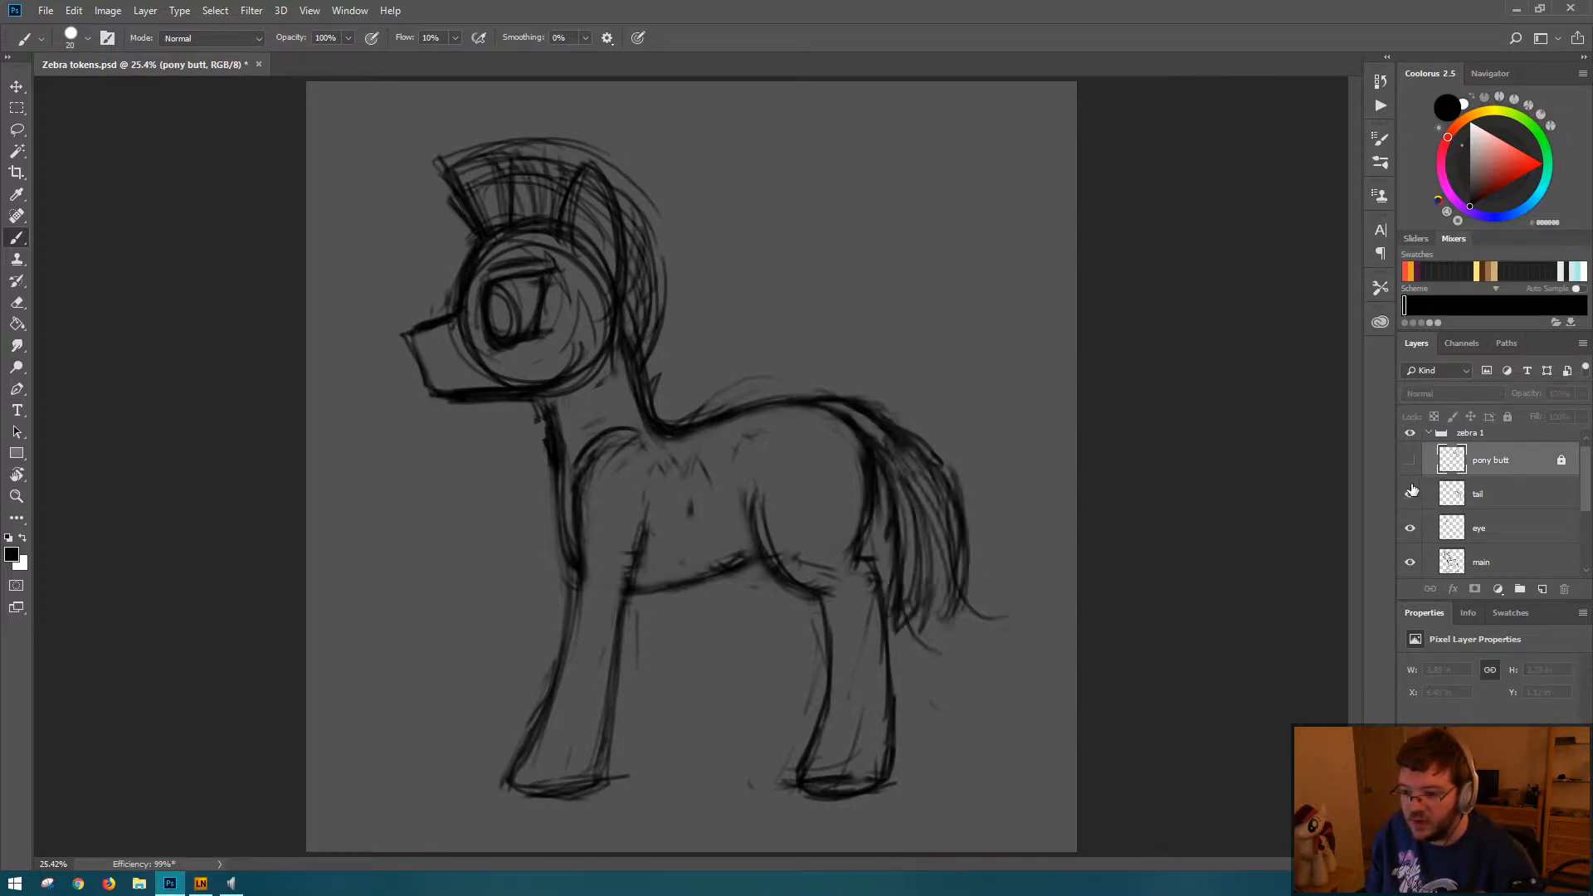
{"action": "left_click", "coordinate": [1410, 494]}
{"action": "left_click", "coordinate": [1411, 494]}
Step: Lasso the mane strands on the tail layer and cut them out of it
{"action": "left_click", "coordinate": [1494, 502]}
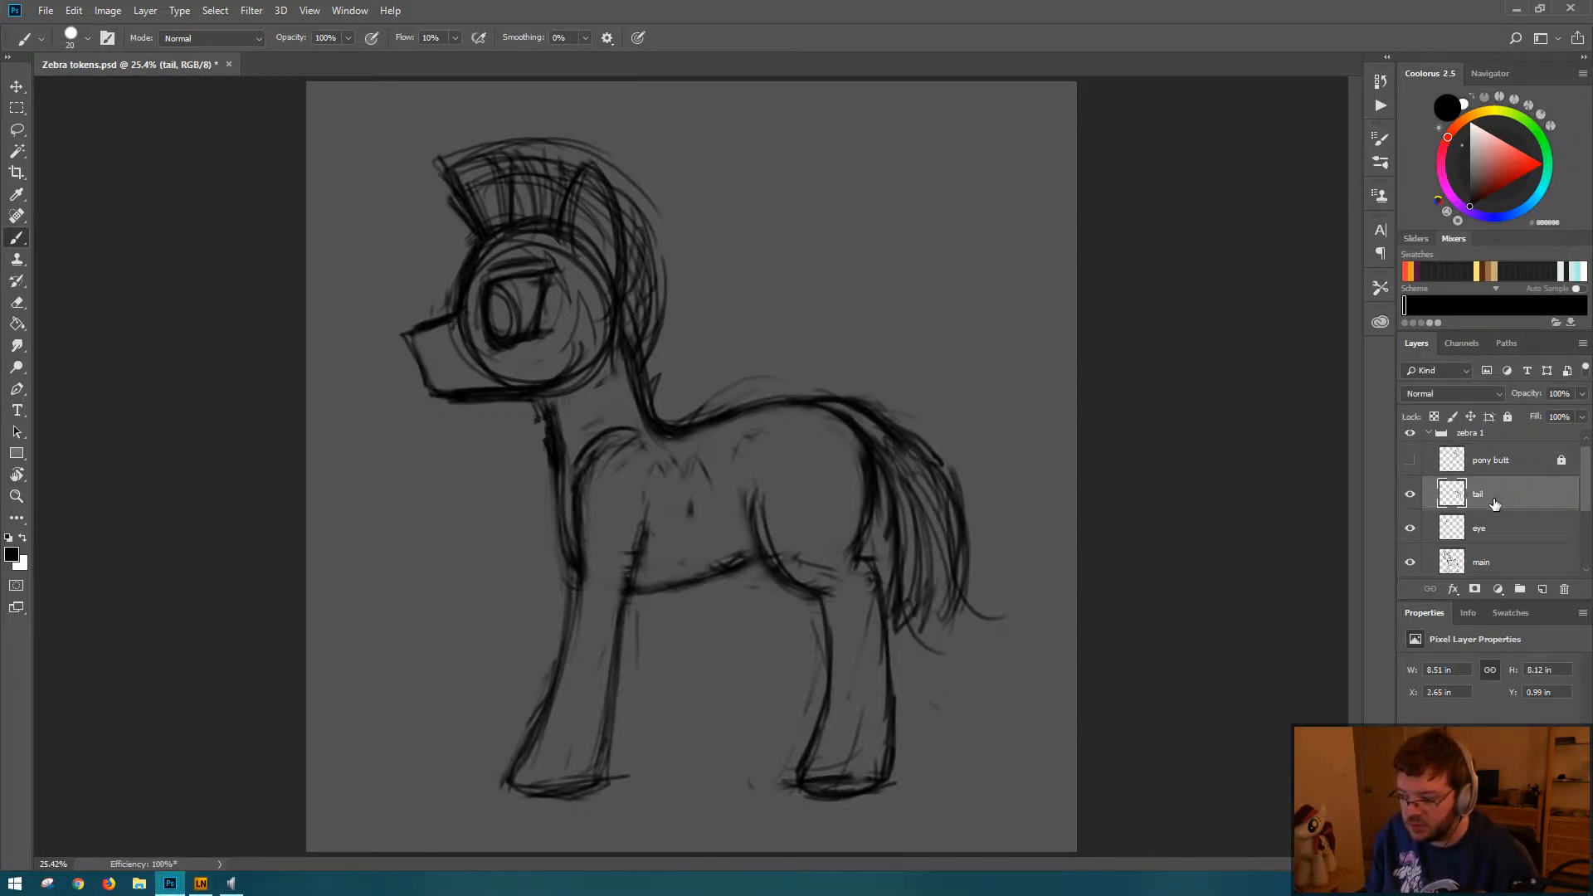
{"action": "key", "text": "l"}
{"action": "mouse_move", "coordinate": [470, 107]}
{"action": "left_mouse_down"}
{"action": "mouse_move", "coordinate": [559, 382]}
{"action": "mouse_move", "coordinate": [670, 133]}
{"action": "mouse_move", "coordinate": [531, 98]}
{"action": "left_mouse_up"}
{"action": "key", "text": "Delete"}
{"action": "key", "text": "ctrl+d"}
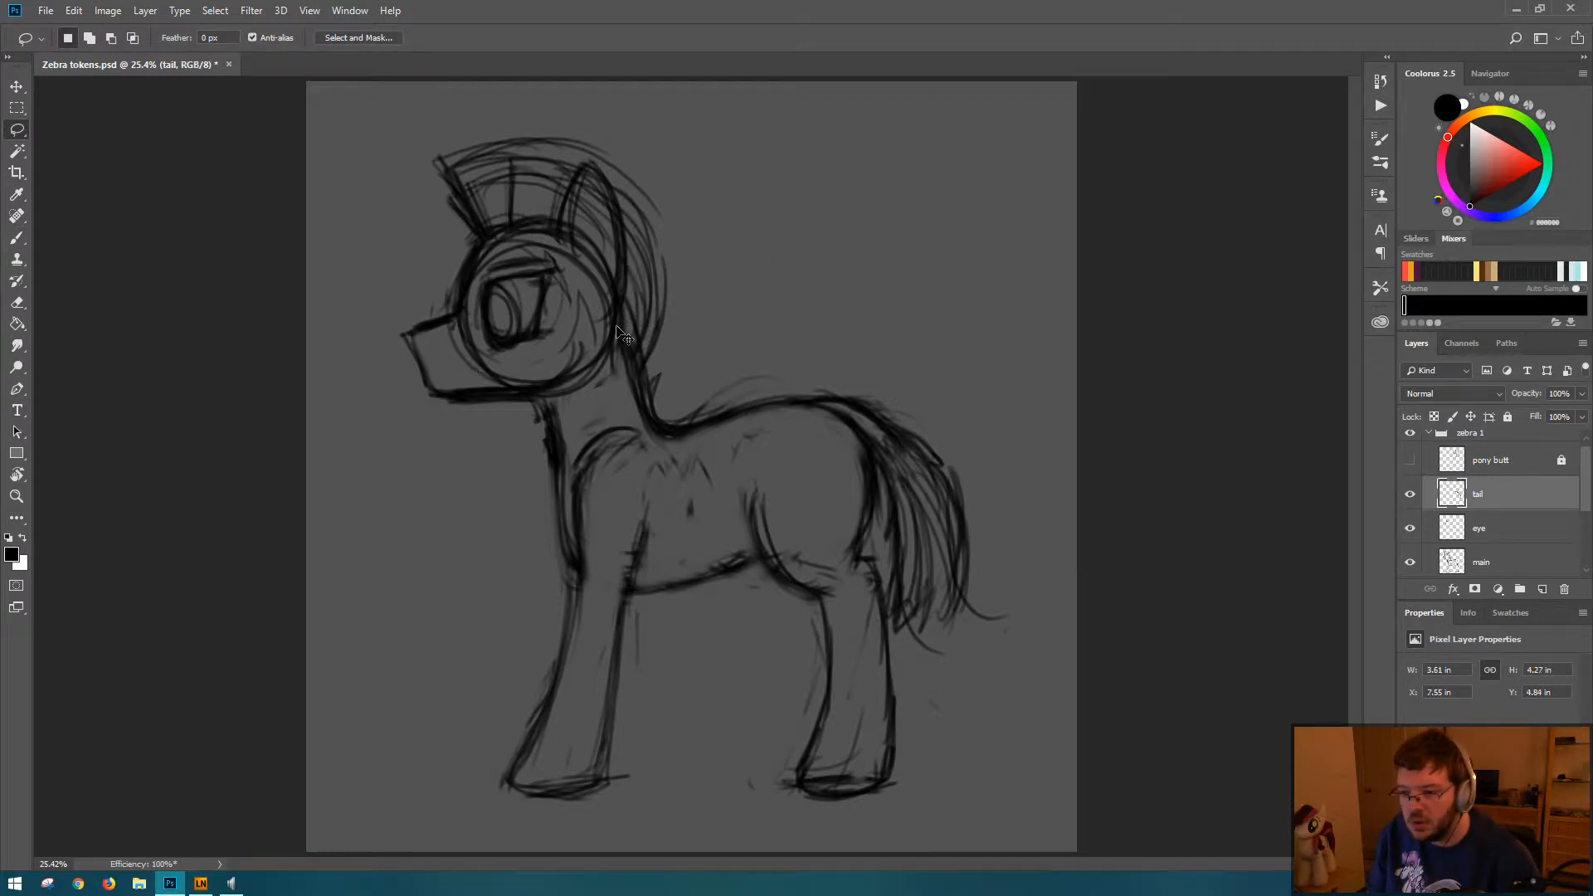
Step: Paste the mane strands as a new layer directly above main and merge it down into main
{"action": "left_click", "coordinate": [1410, 562]}
{"action": "left_click", "coordinate": [1410, 562]}
{"action": "left_click", "coordinate": [1494, 564]}
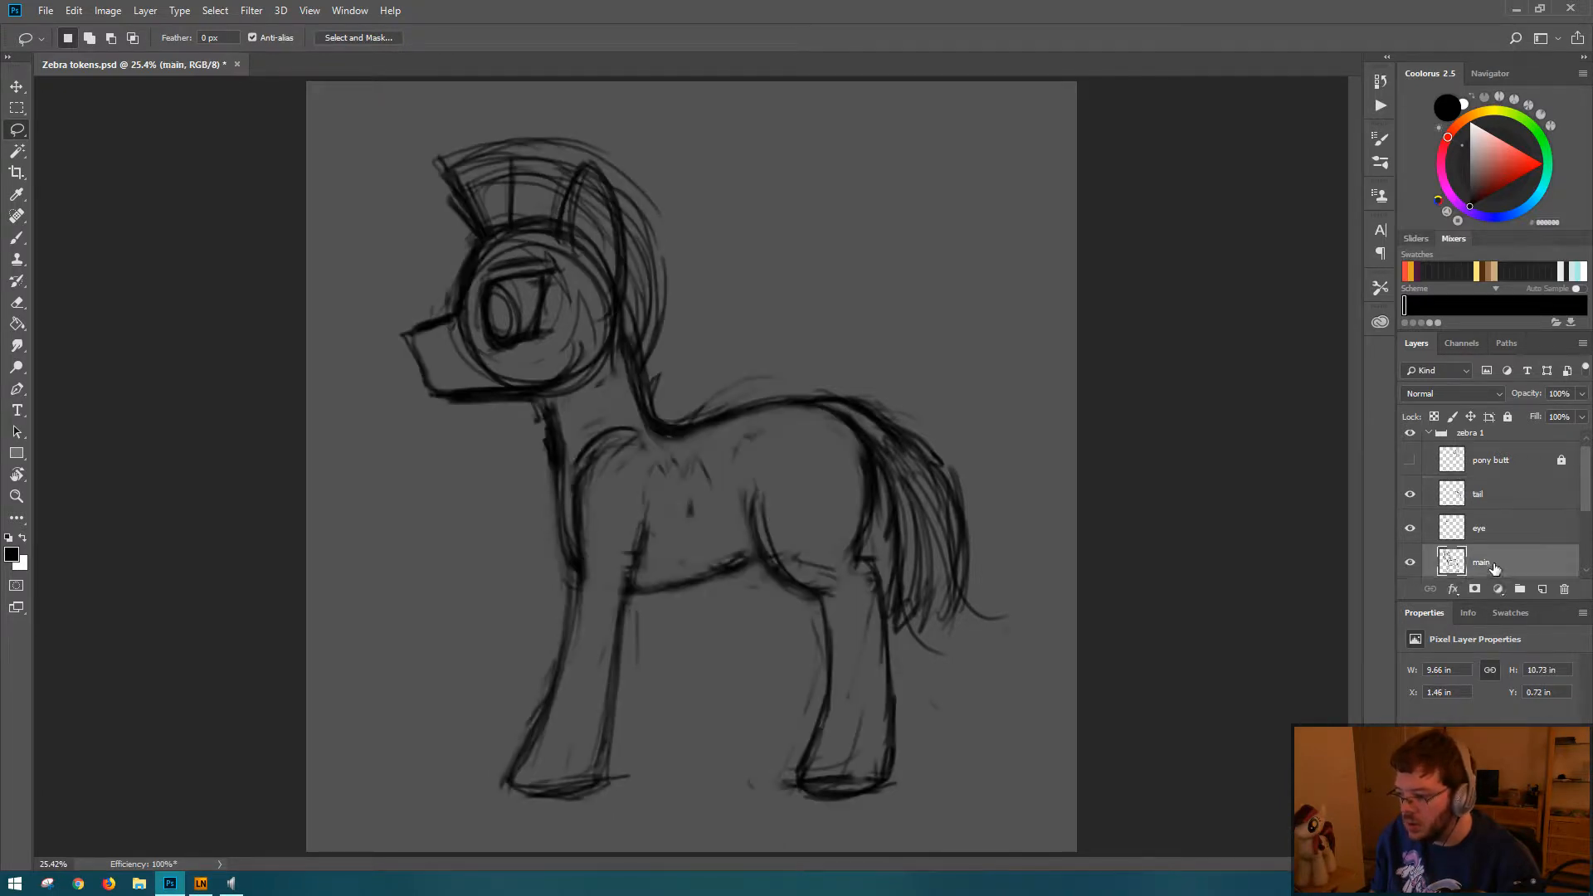
{"action": "key", "text": "ctrl+v"}
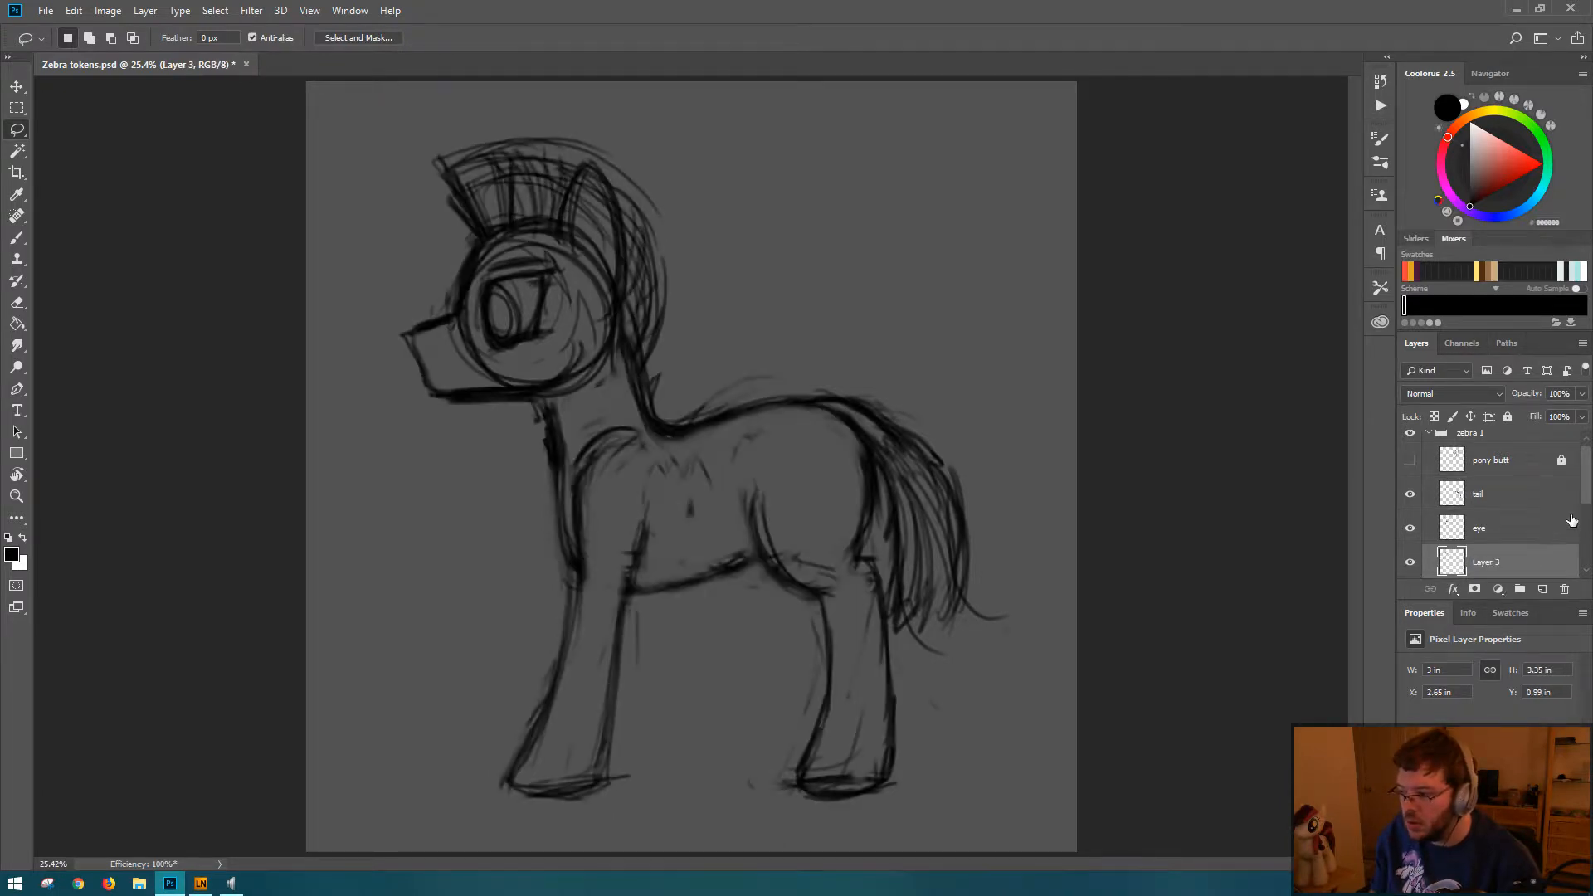
{"action": "scroll", "coordinate": [1572, 520], "scroll_direction": "down", "scroll_amount": 3}
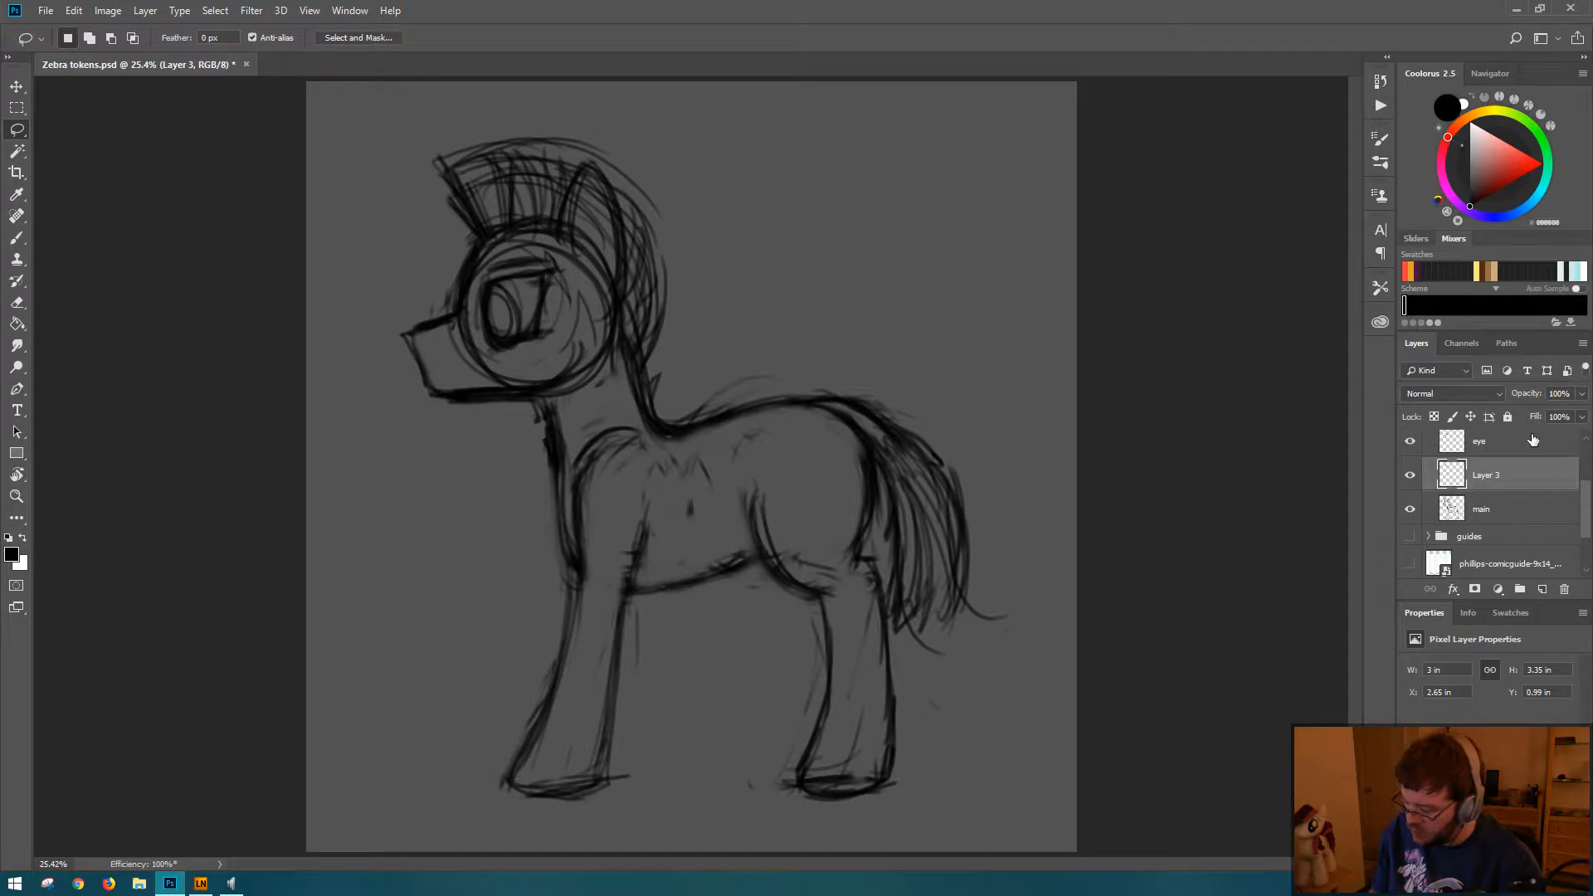
{"action": "right_click", "coordinate": [1485, 471]}
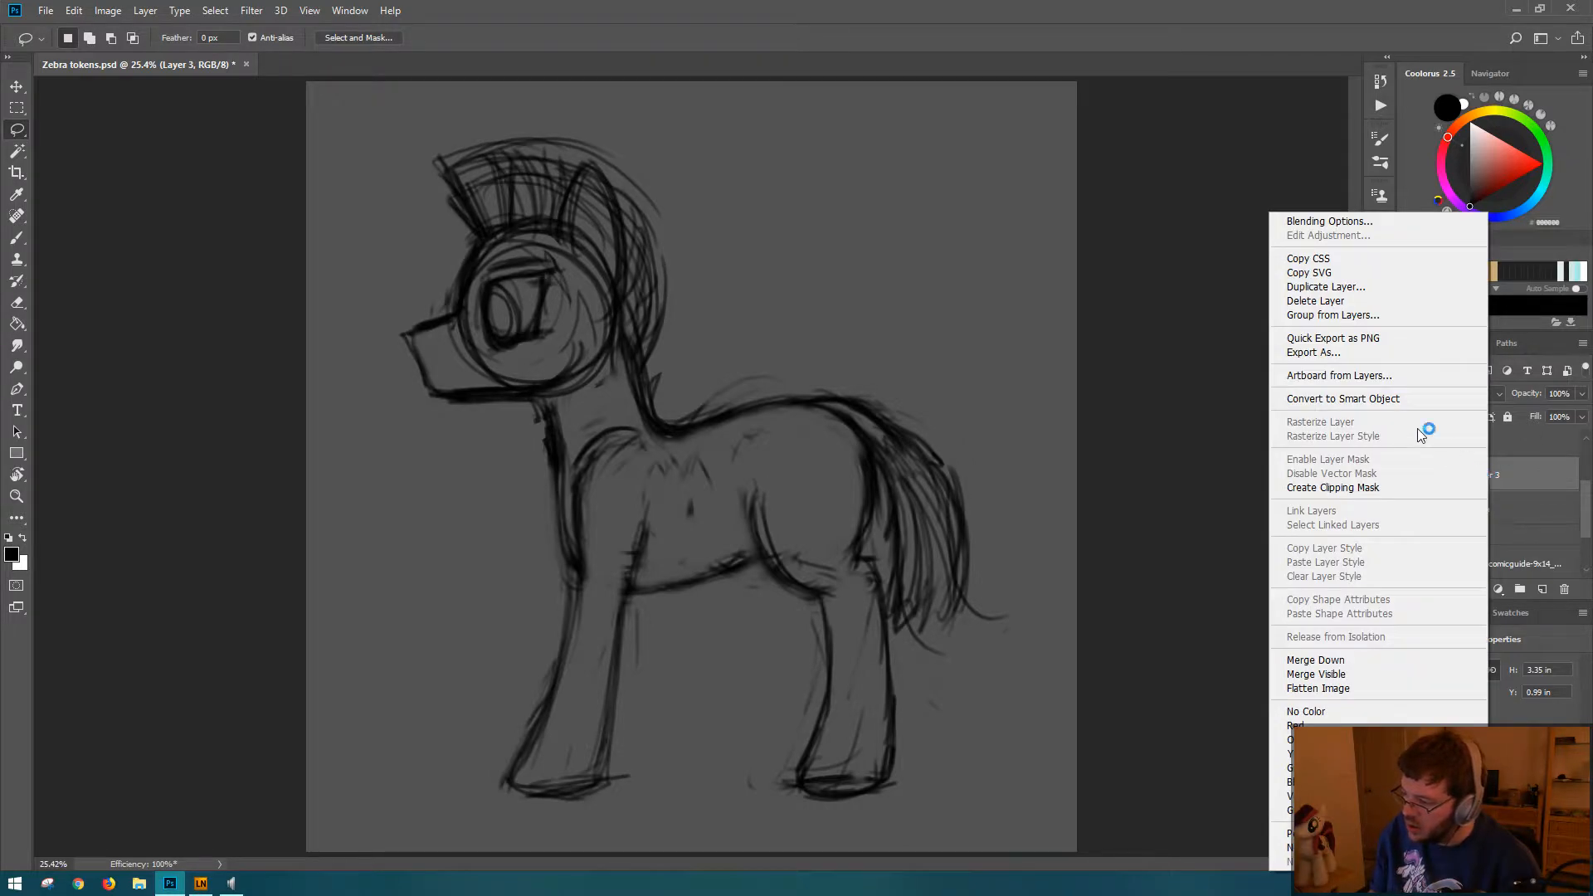
{"action": "left_click", "coordinate": [1342, 660]}
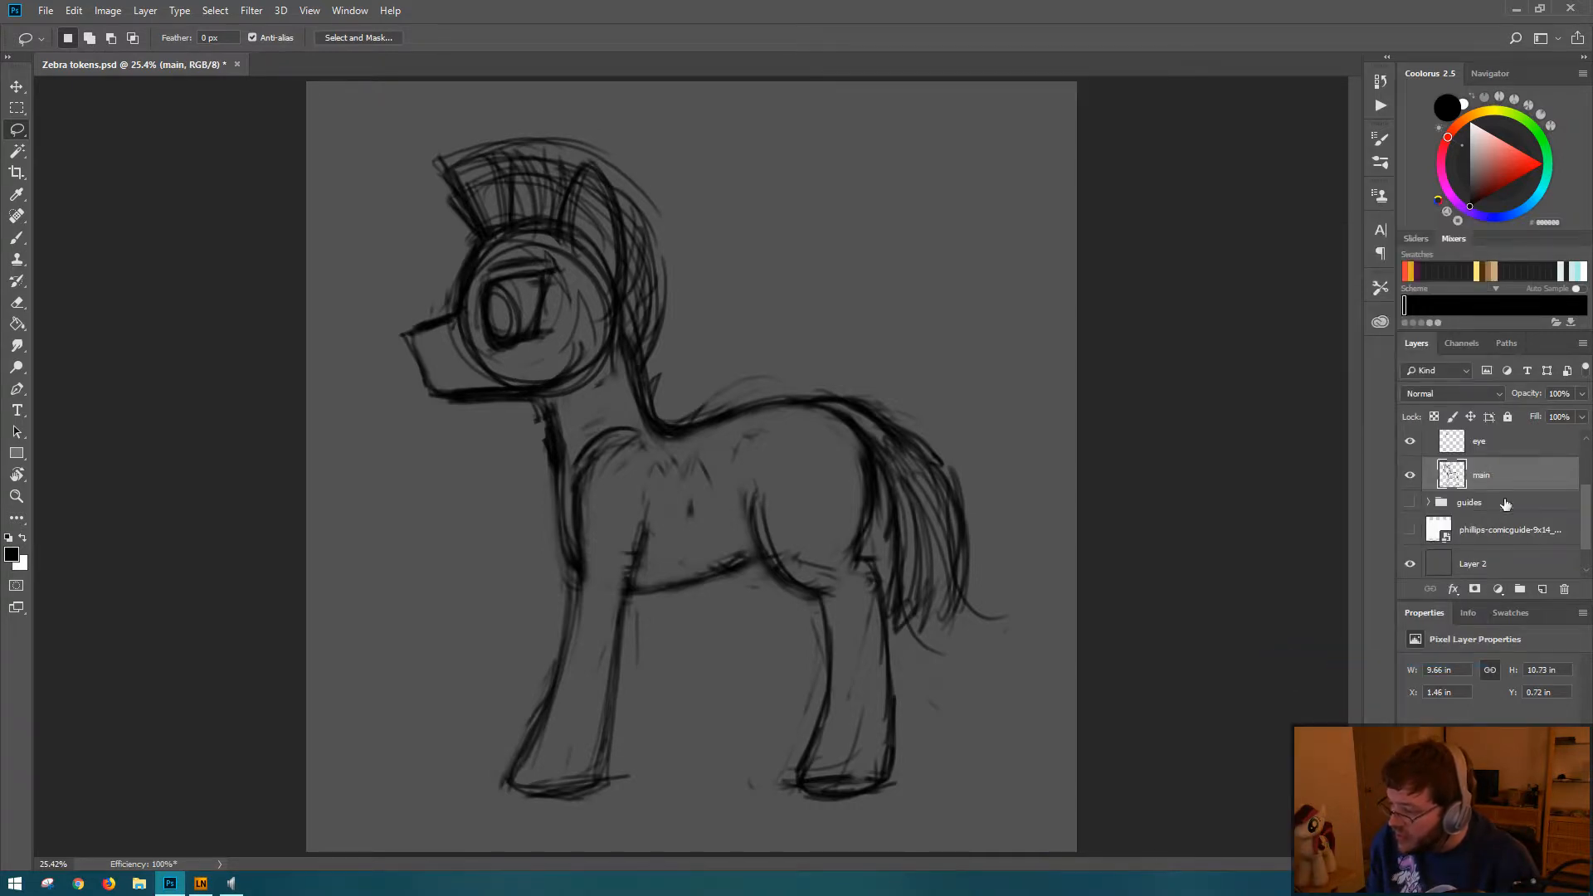
Step: Make the tail layer active and save the document
{"action": "left_click_drag", "start_coordinate": [1589, 531], "coordinate": [1589, 458]}
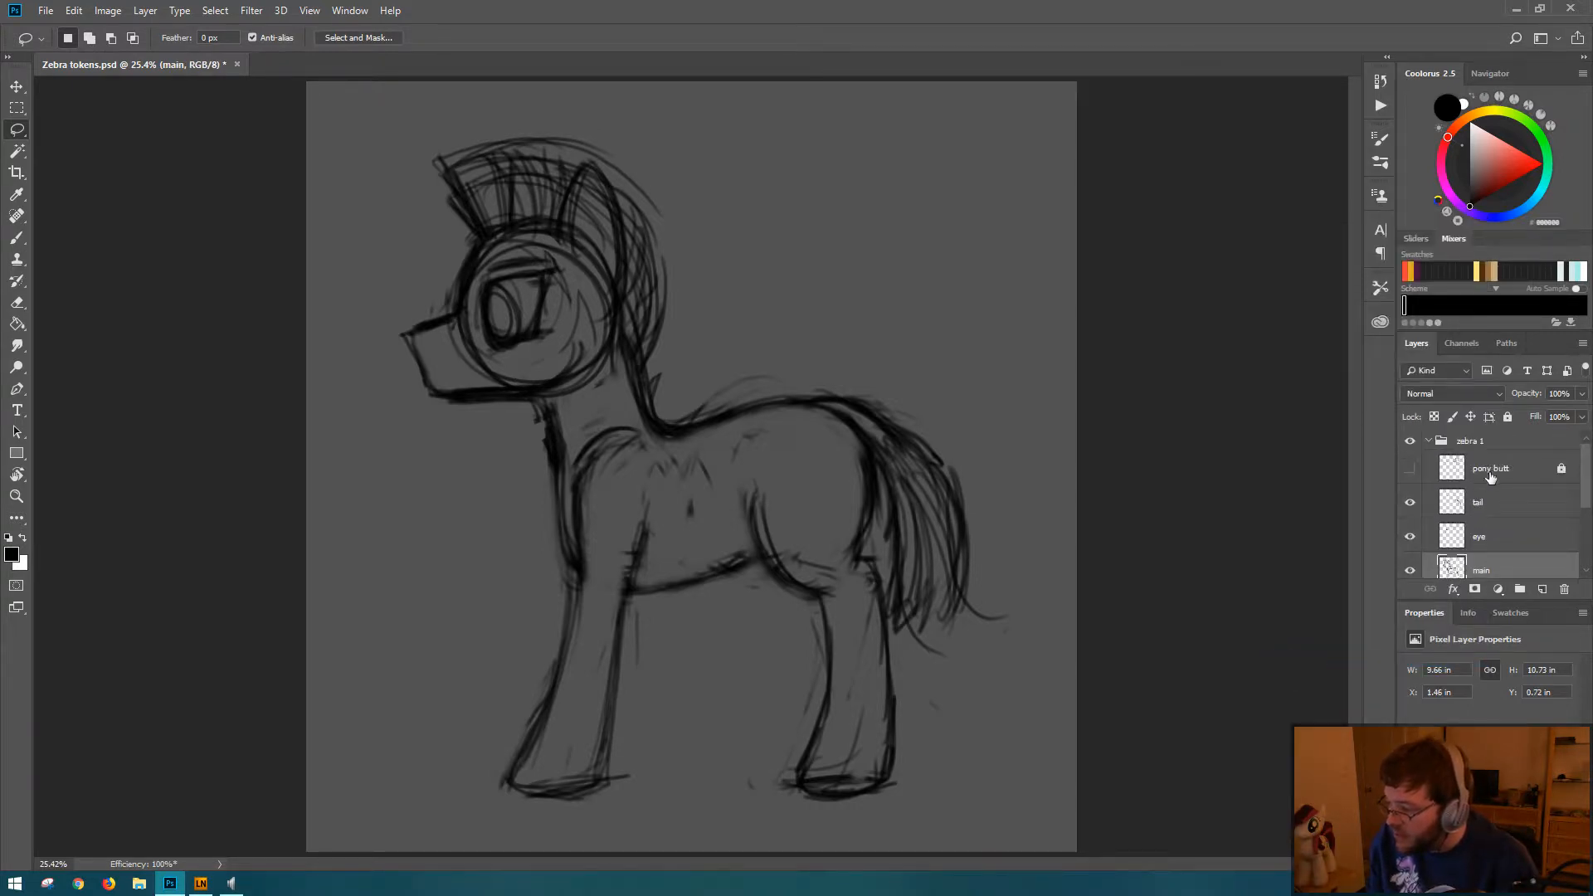
{"action": "left_click", "coordinate": [1491, 473]}
{"action": "left_click", "coordinate": [1485, 517]}
{"action": "key", "text": "ctrl+s"}
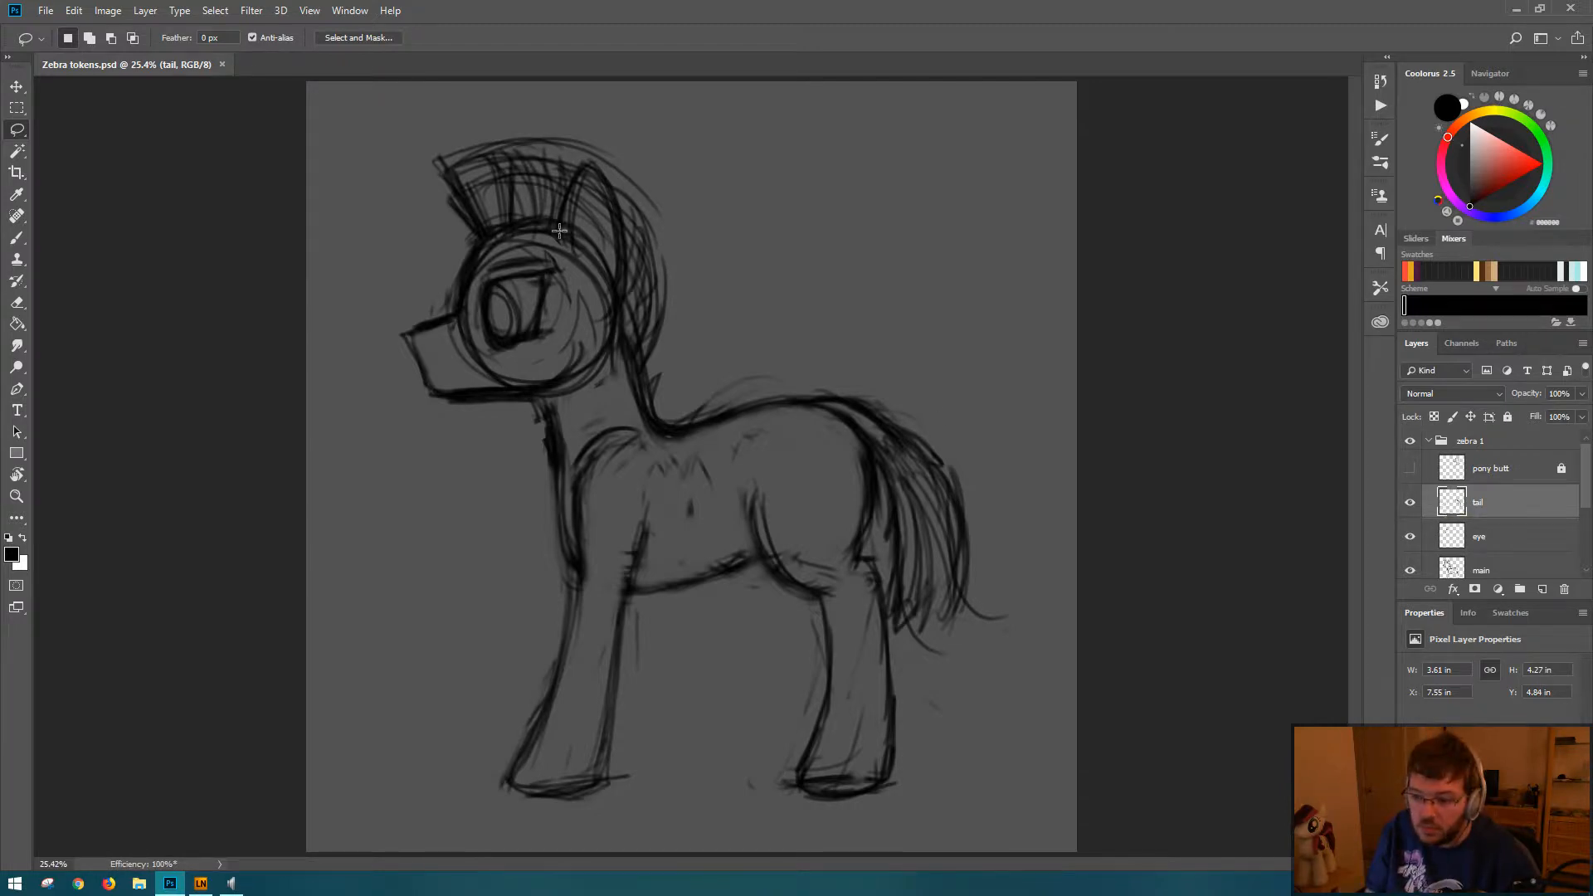
Step: Erase the loose outer arc lines above the mane's crest on the main layer
{"action": "key", "text": "b"}
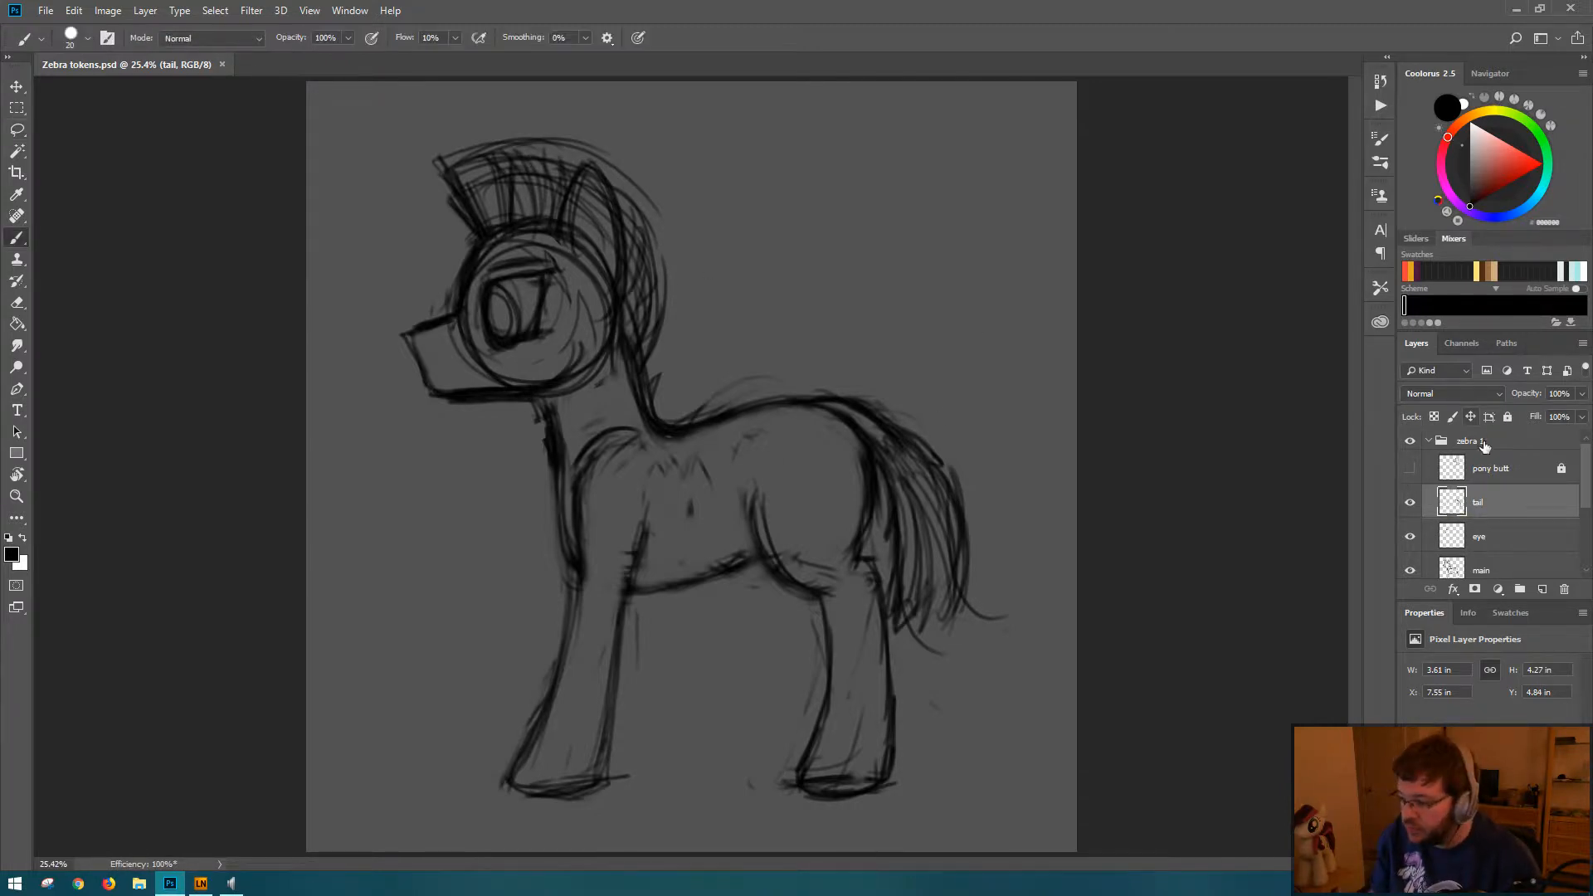
{"action": "left_click", "coordinate": [1491, 572]}
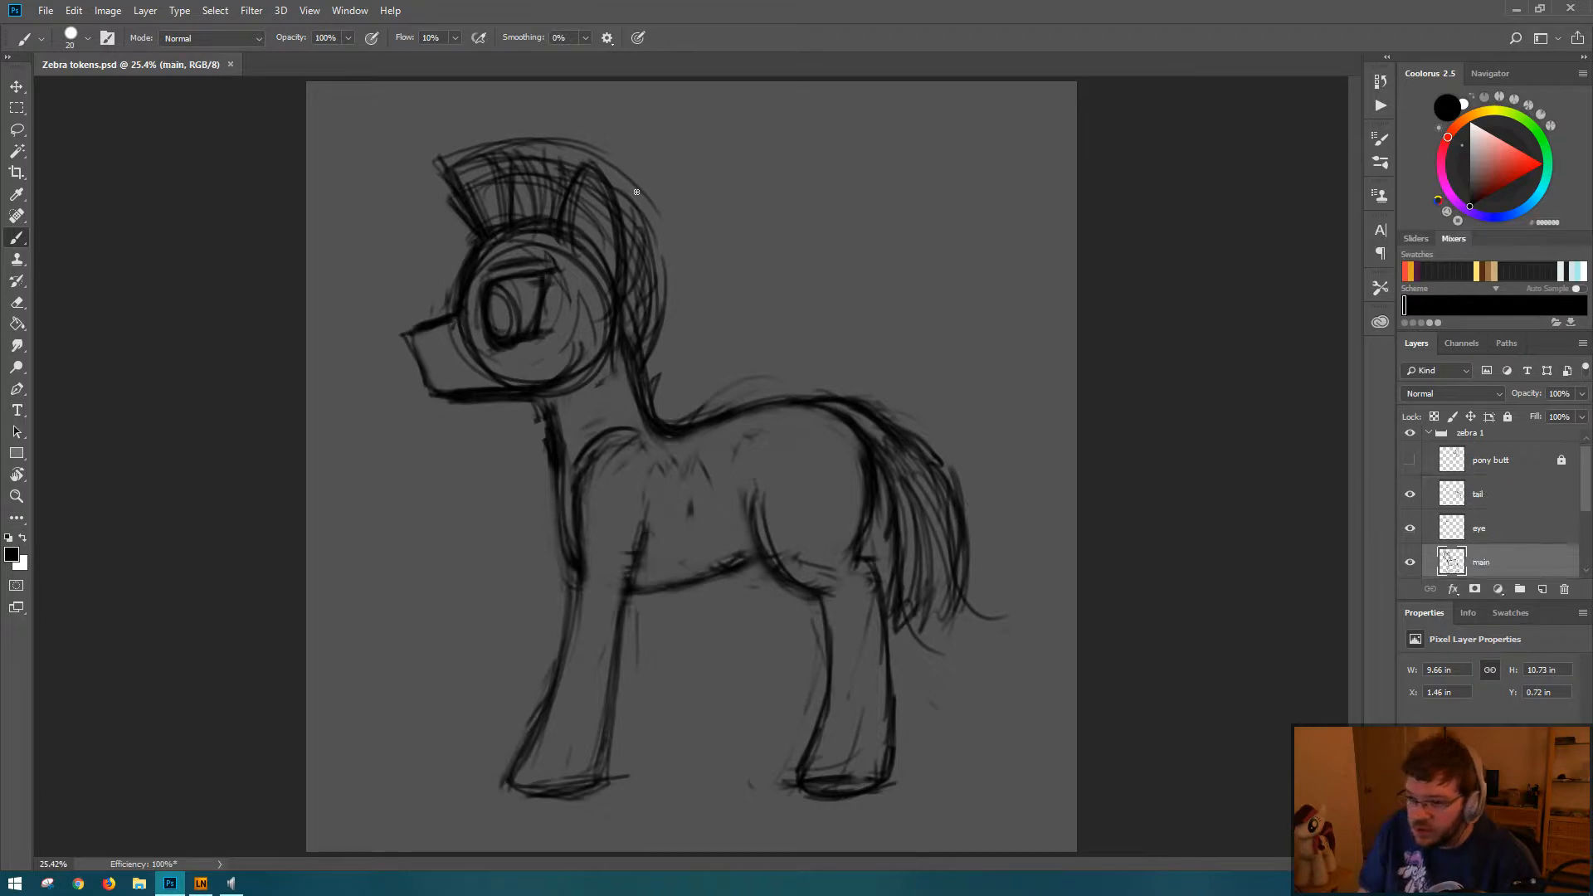
{"action": "key", "text": "e"}
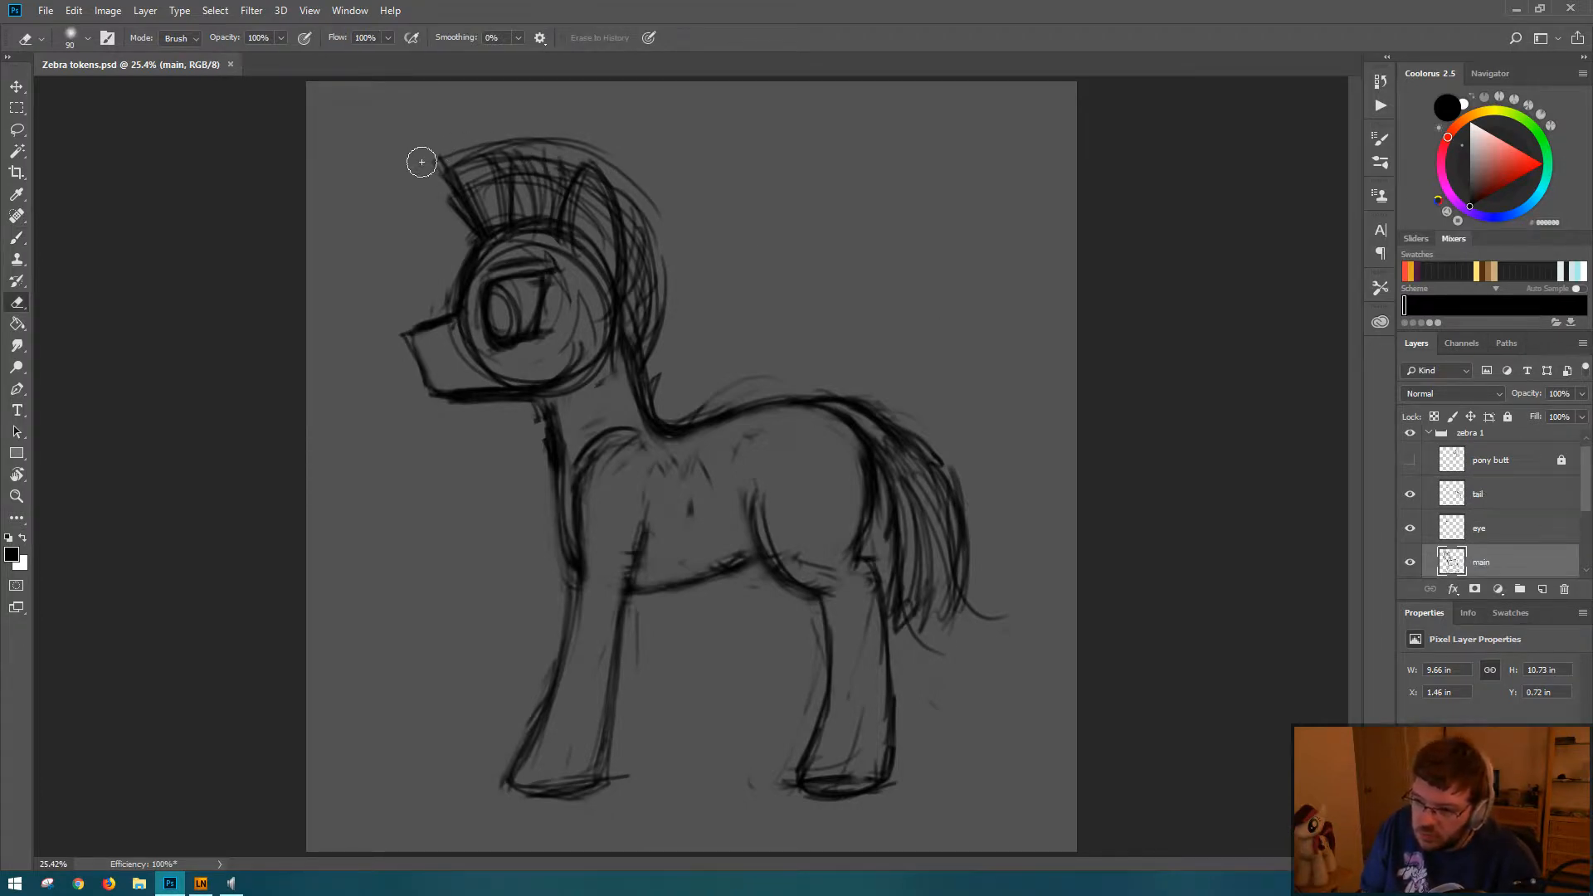
{"action": "mouse_move", "coordinate": [411, 170]}
{"action": "left_mouse_down"}
{"action": "mouse_move", "coordinate": [564, 151]}
{"action": "mouse_move", "coordinate": [470, 151]}
{"action": "mouse_move", "coordinate": [570, 163]}
{"action": "mouse_move", "coordinate": [557, 136]}
{"action": "mouse_move", "coordinate": [547, 145]}
{"action": "mouse_move", "coordinate": [639, 178]}
{"action": "left_mouse_up"}
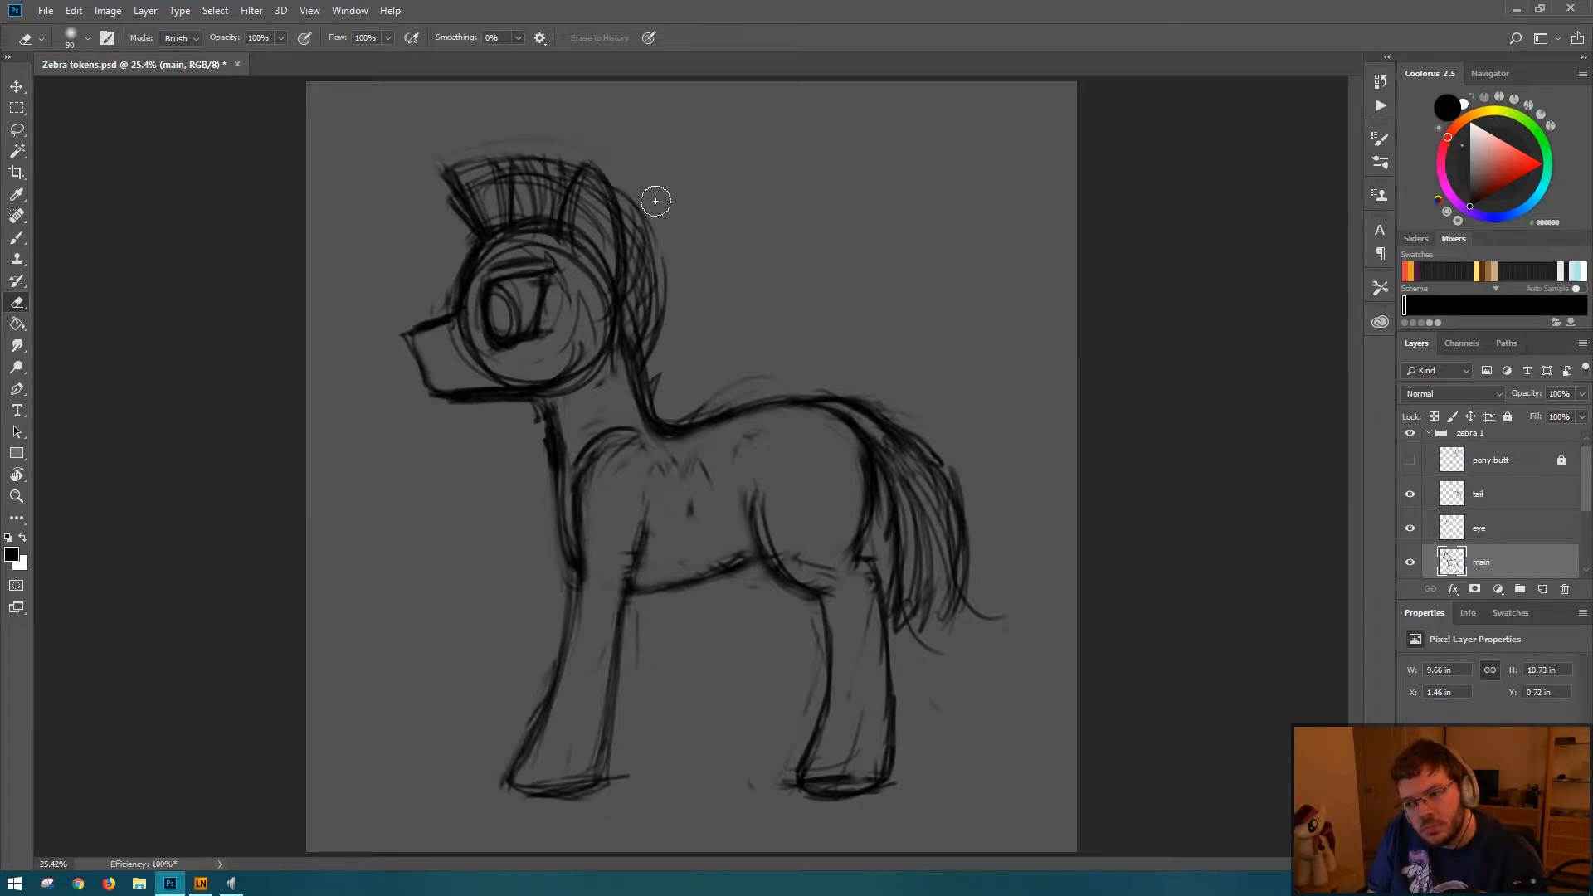
Step: Redraw the mane's outline with short hair strokes along the back, the crest and the front tuft
{"action": "key", "text": "b"}
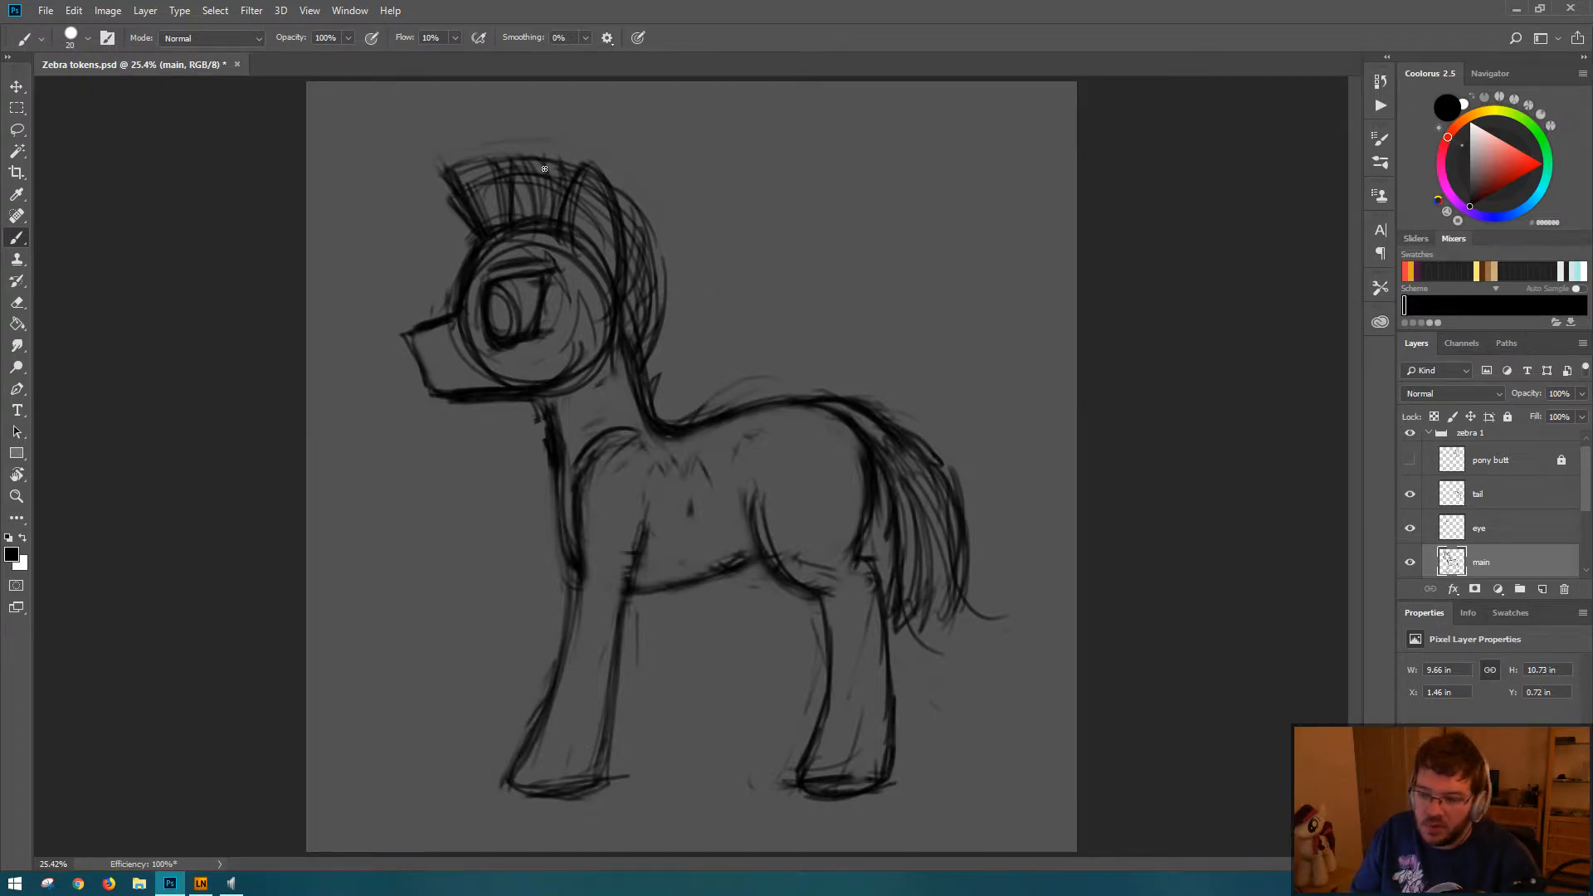
{"action": "mouse_move", "coordinate": [560, 183]}
{"action": "left_mouse_down"}
{"action": "mouse_move", "coordinate": [531, 143]}
{"action": "mouse_move", "coordinate": [581, 158]}
{"action": "mouse_move", "coordinate": [662, 232]}
{"action": "left_mouse_up"}
{"action": "mouse_move", "coordinate": [606, 164]}
{"action": "left_mouse_down"}
{"action": "mouse_move", "coordinate": [650, 288]}
{"action": "mouse_move", "coordinate": [641, 189]}
{"action": "left_mouse_up"}
{"action": "left_click_drag", "start_coordinate": [644, 191], "coordinate": [666, 291]}
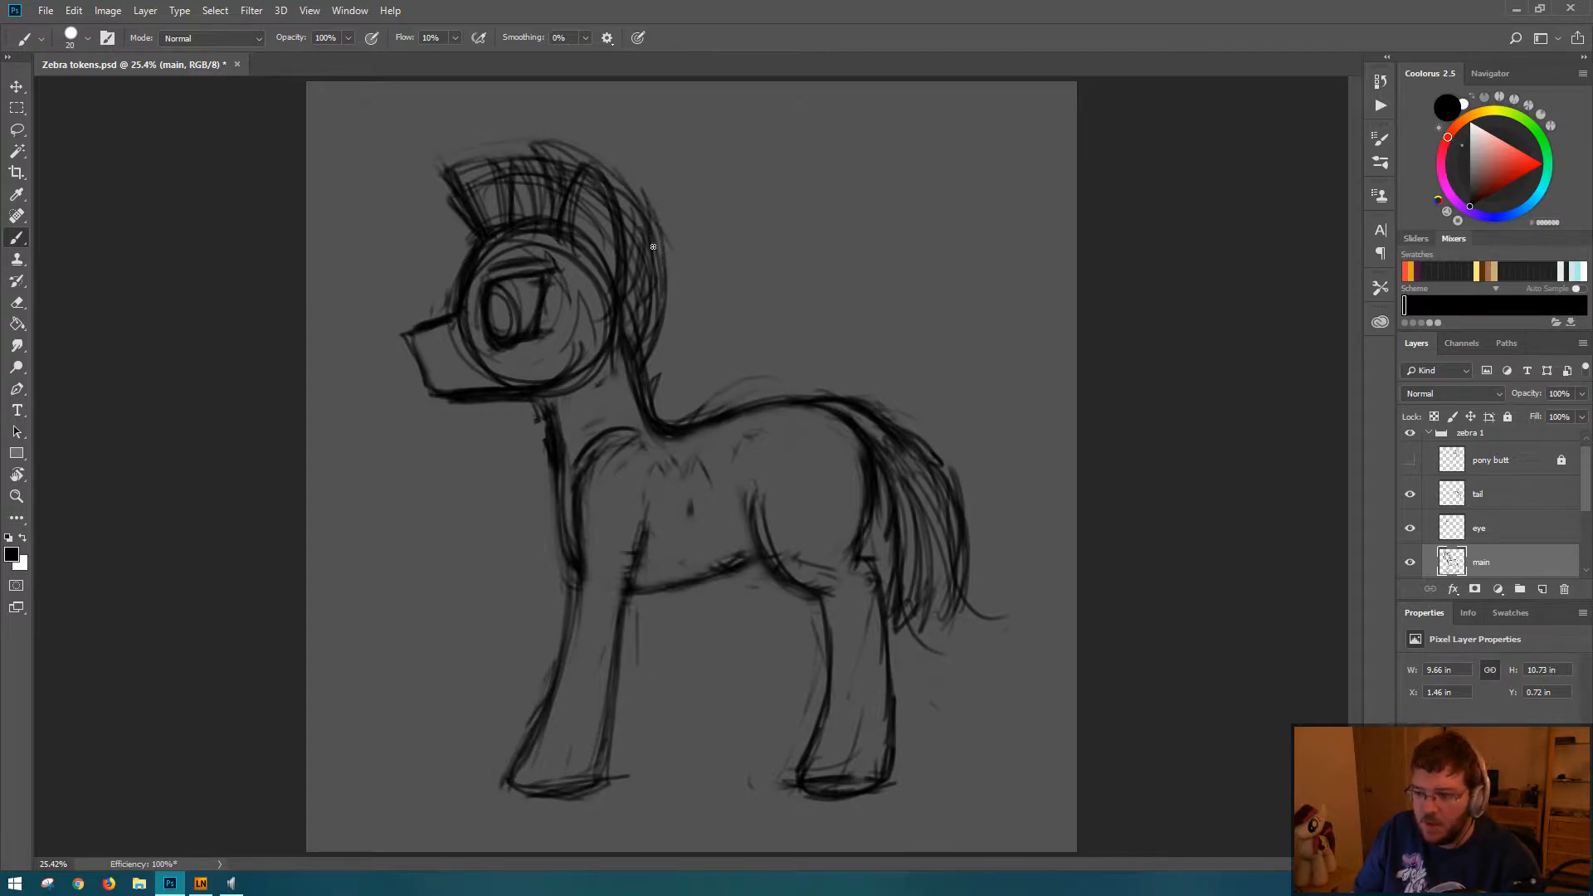
{"action": "left_click_drag", "start_coordinate": [661, 236], "coordinate": [667, 279]}
{"action": "mouse_move", "coordinate": [499, 151]}
{"action": "left_mouse_down"}
{"action": "mouse_move", "coordinate": [440, 157]}
{"action": "mouse_move", "coordinate": [542, 164]}
{"action": "mouse_move", "coordinate": [467, 221]}
{"action": "left_mouse_up"}
{"action": "left_click_drag", "start_coordinate": [449, 158], "coordinate": [477, 224]}
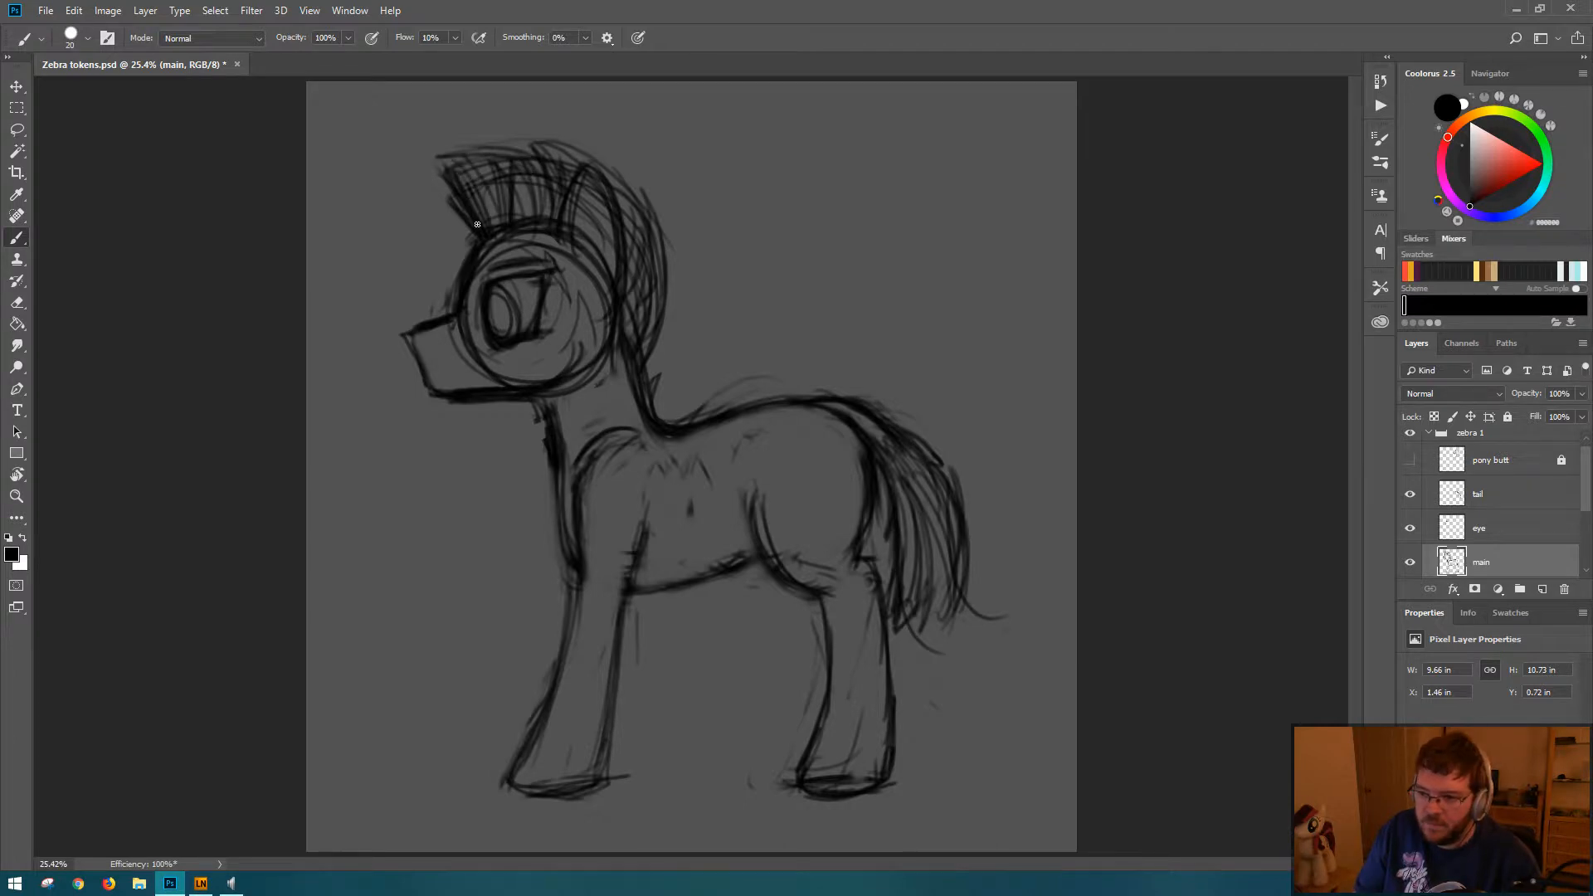
Step: Darken the mane's rear contour from behind the ear down to the neck
{"action": "key", "text": "e"}
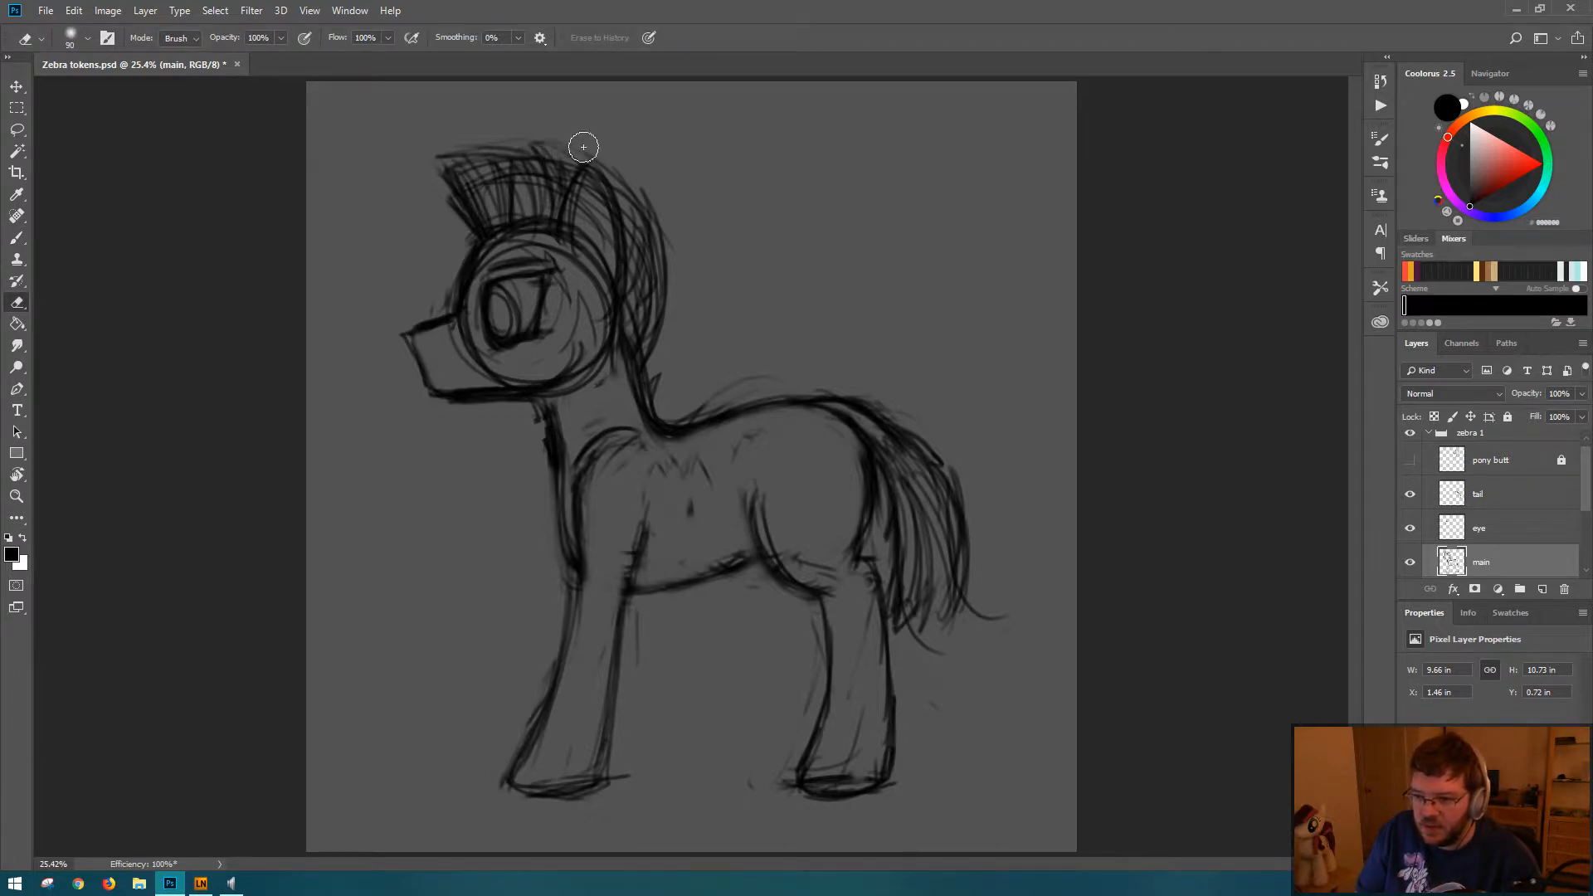
{"action": "key", "text": "b"}
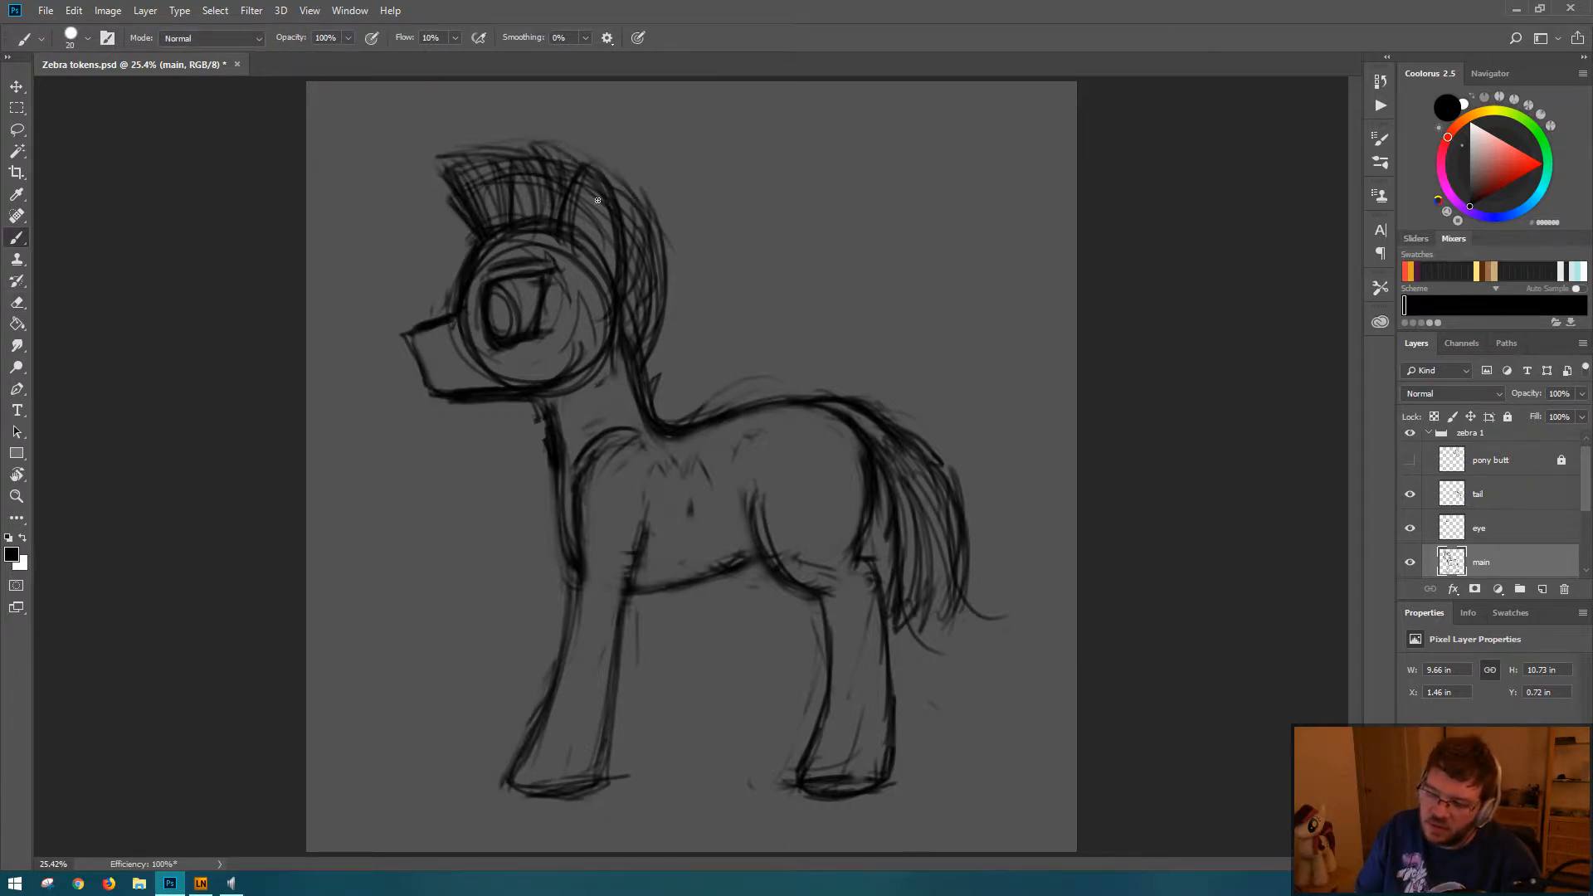
{"action": "left_click_drag", "start_coordinate": [586, 170], "coordinate": [670, 260]}
{"action": "left_click_drag", "start_coordinate": [653, 348], "coordinate": [656, 234]}
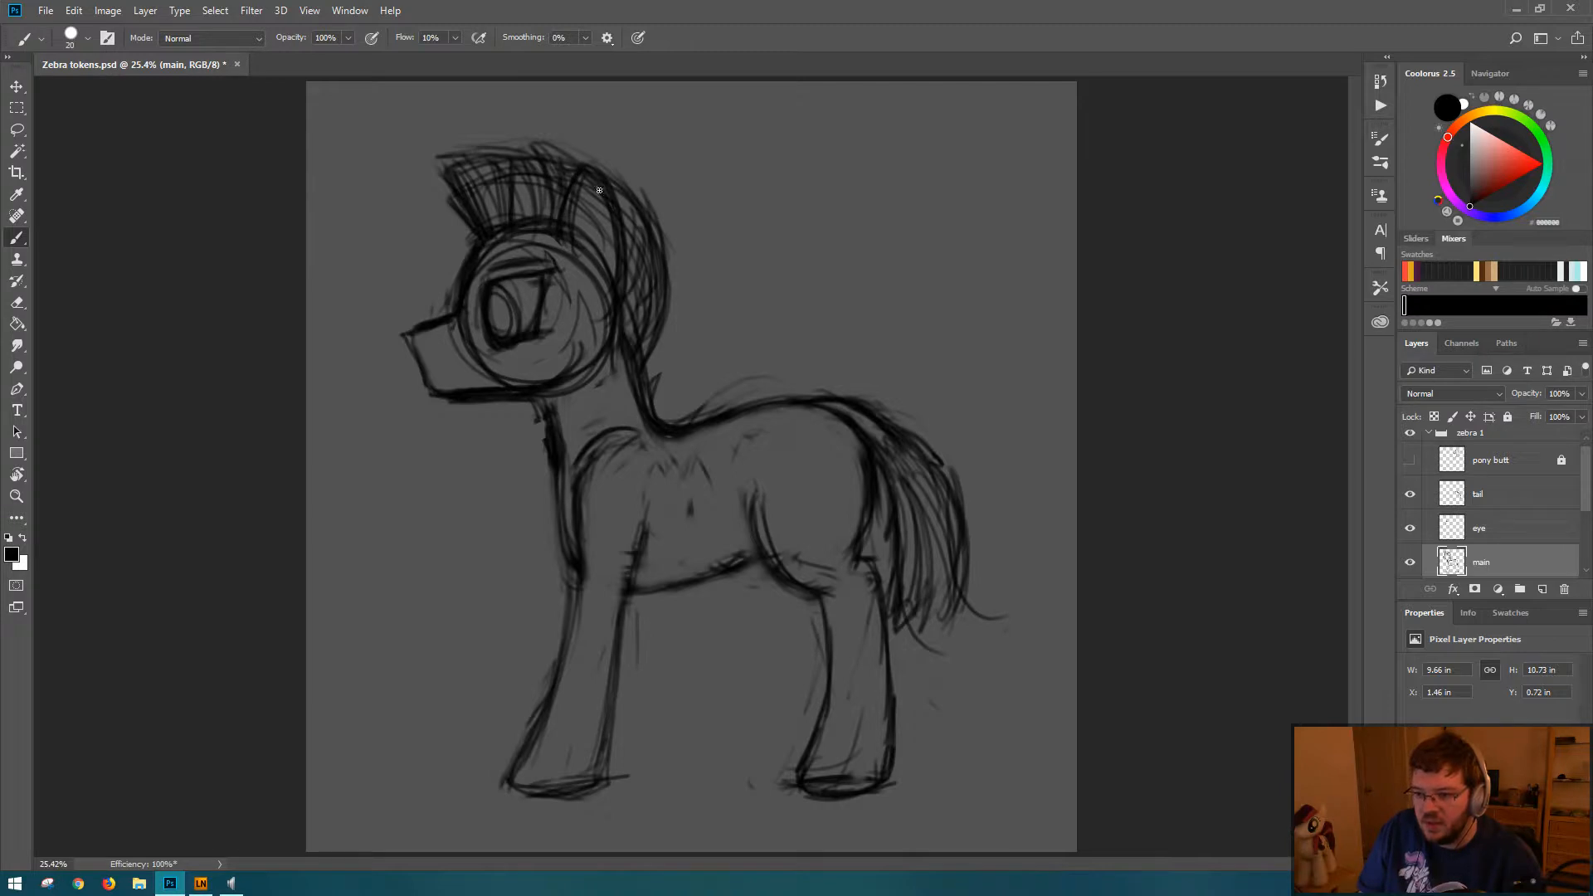
Step: Redraw the ear's contour and erase the mane and head lines running through its interior
{"action": "left_click_drag", "start_coordinate": [624, 229], "coordinate": [628, 329]}
{"action": "mouse_move", "coordinate": [616, 197]}
{"action": "left_mouse_down"}
{"action": "mouse_move", "coordinate": [628, 326]}
{"action": "mouse_move", "coordinate": [624, 209]}
{"action": "mouse_move", "coordinate": [604, 286]}
{"action": "mouse_move", "coordinate": [579, 184]}
{"action": "left_mouse_up"}
{"action": "key", "text": "e"}
{"action": "key", "text": "b"}
{"action": "left_click_drag", "start_coordinate": [581, 176], "coordinate": [624, 280]}
{"action": "mouse_move", "coordinate": [621, 212]}
{"action": "left_mouse_down"}
{"action": "mouse_move", "coordinate": [611, 274]}
{"action": "mouse_move", "coordinate": [595, 194]}
{"action": "mouse_move", "coordinate": [612, 290]}
{"action": "mouse_move", "coordinate": [588, 188]}
{"action": "mouse_move", "coordinate": [590, 269]}
{"action": "mouse_move", "coordinate": [590, 182]}
{"action": "mouse_move", "coordinate": [613, 300]}
{"action": "mouse_move", "coordinate": [622, 217]}
{"action": "mouse_move", "coordinate": [624, 233]}
{"action": "mouse_move", "coordinate": [612, 263]}
{"action": "mouse_move", "coordinate": [609, 204]}
{"action": "mouse_move", "coordinate": [628, 277]}
{"action": "left_mouse_up"}
{"action": "key", "text": "e"}
{"action": "key", "text": "b"}
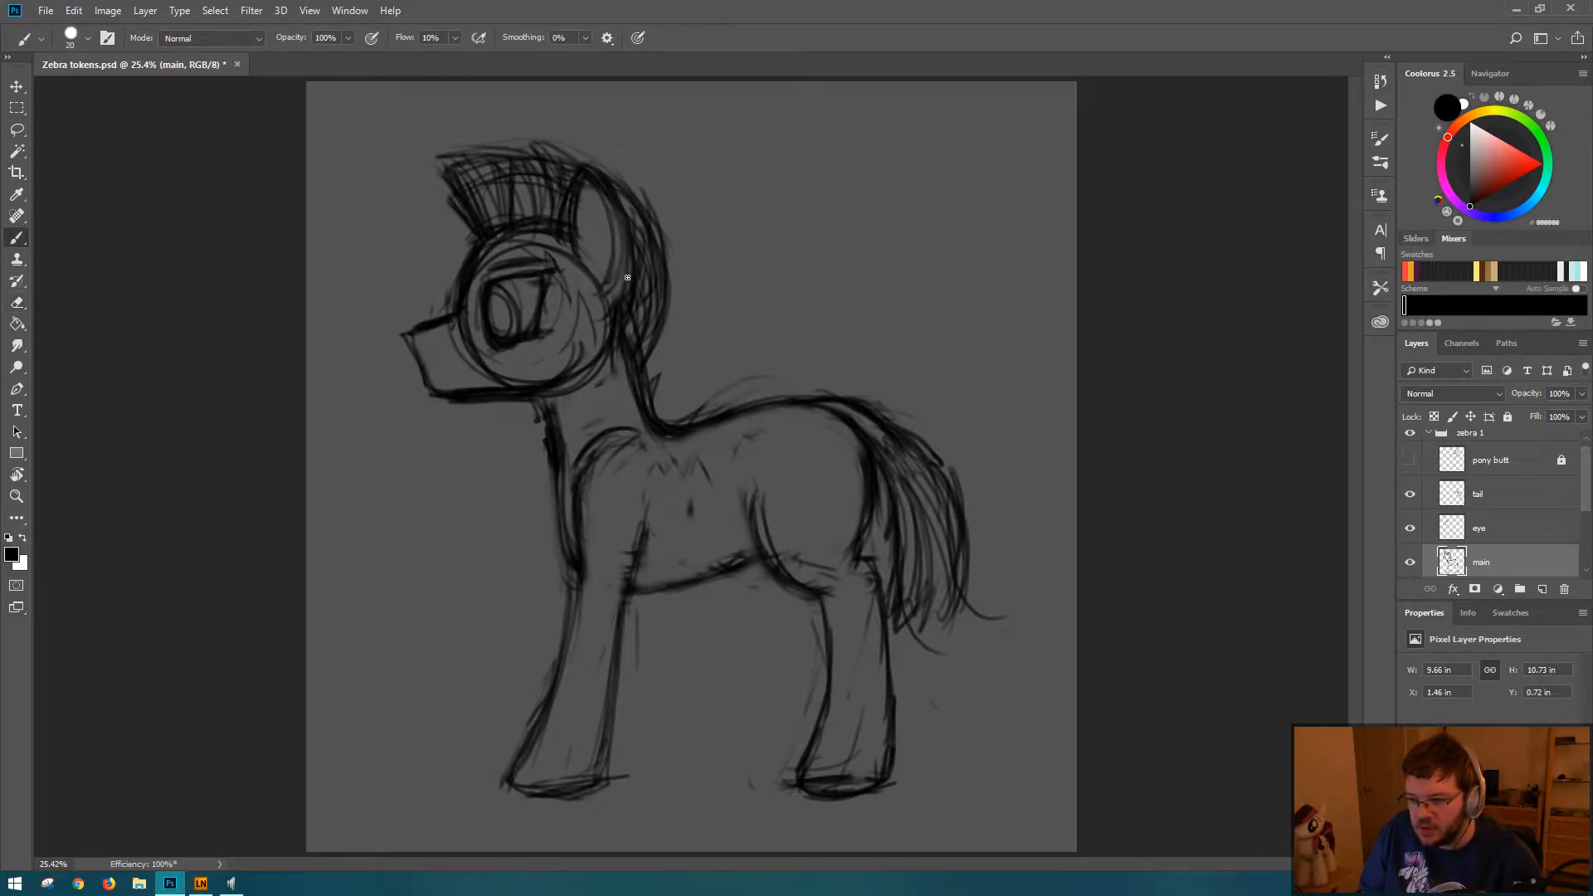
Step: Clean up stray strokes on the neck below the mane and behind the jaw
{"action": "key", "text": "e"}
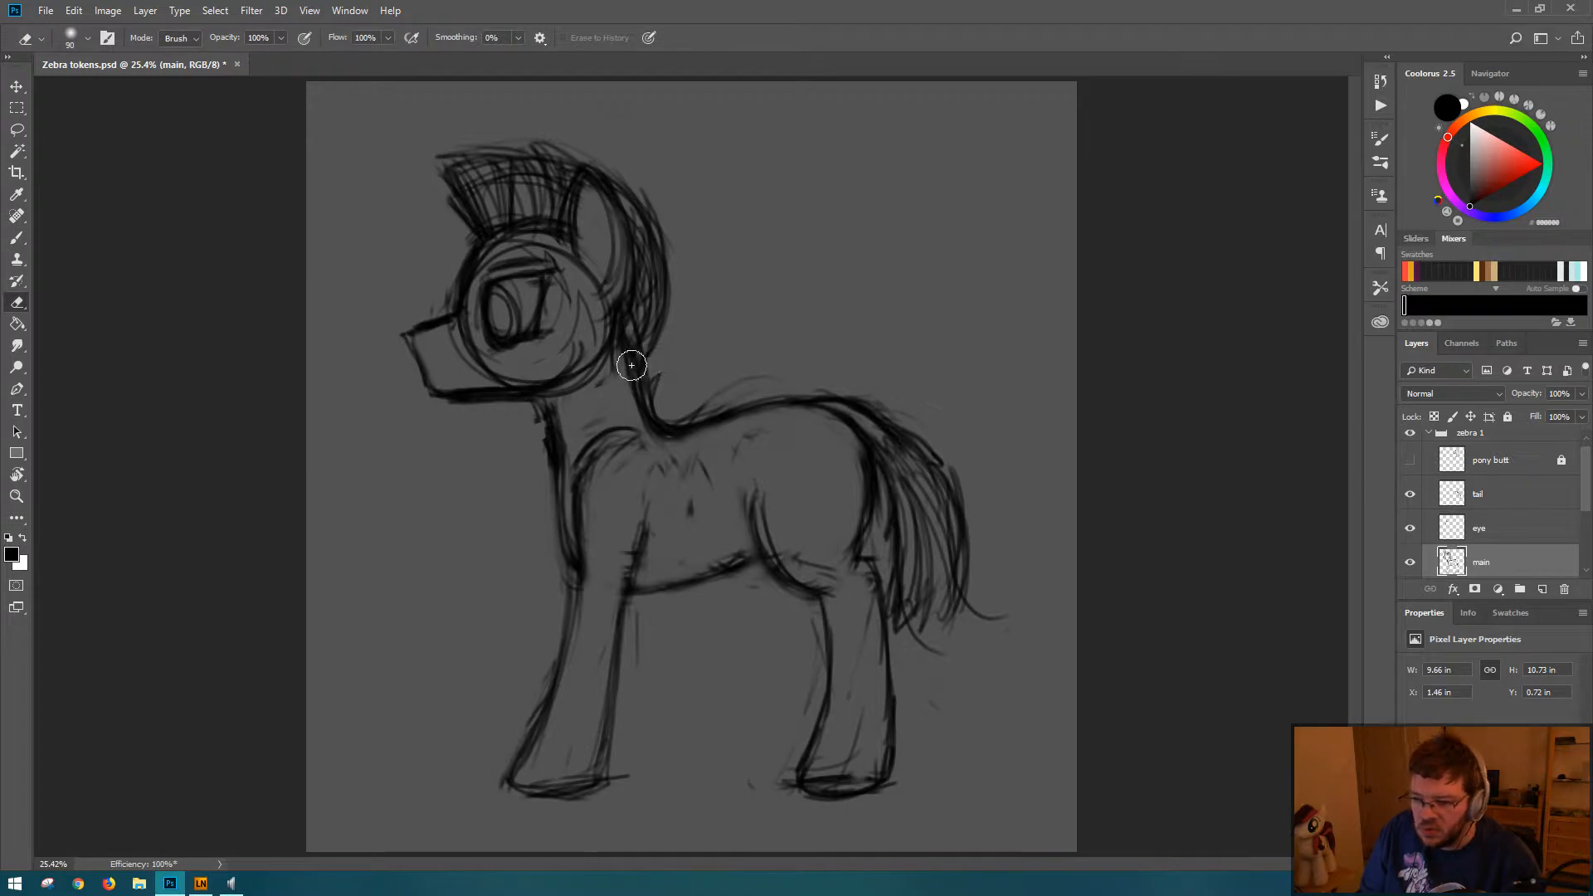
{"action": "left_click_drag", "start_coordinate": [633, 386], "coordinate": [636, 431]}
{"action": "key", "text": "b"}
{"action": "key", "text": "e"}
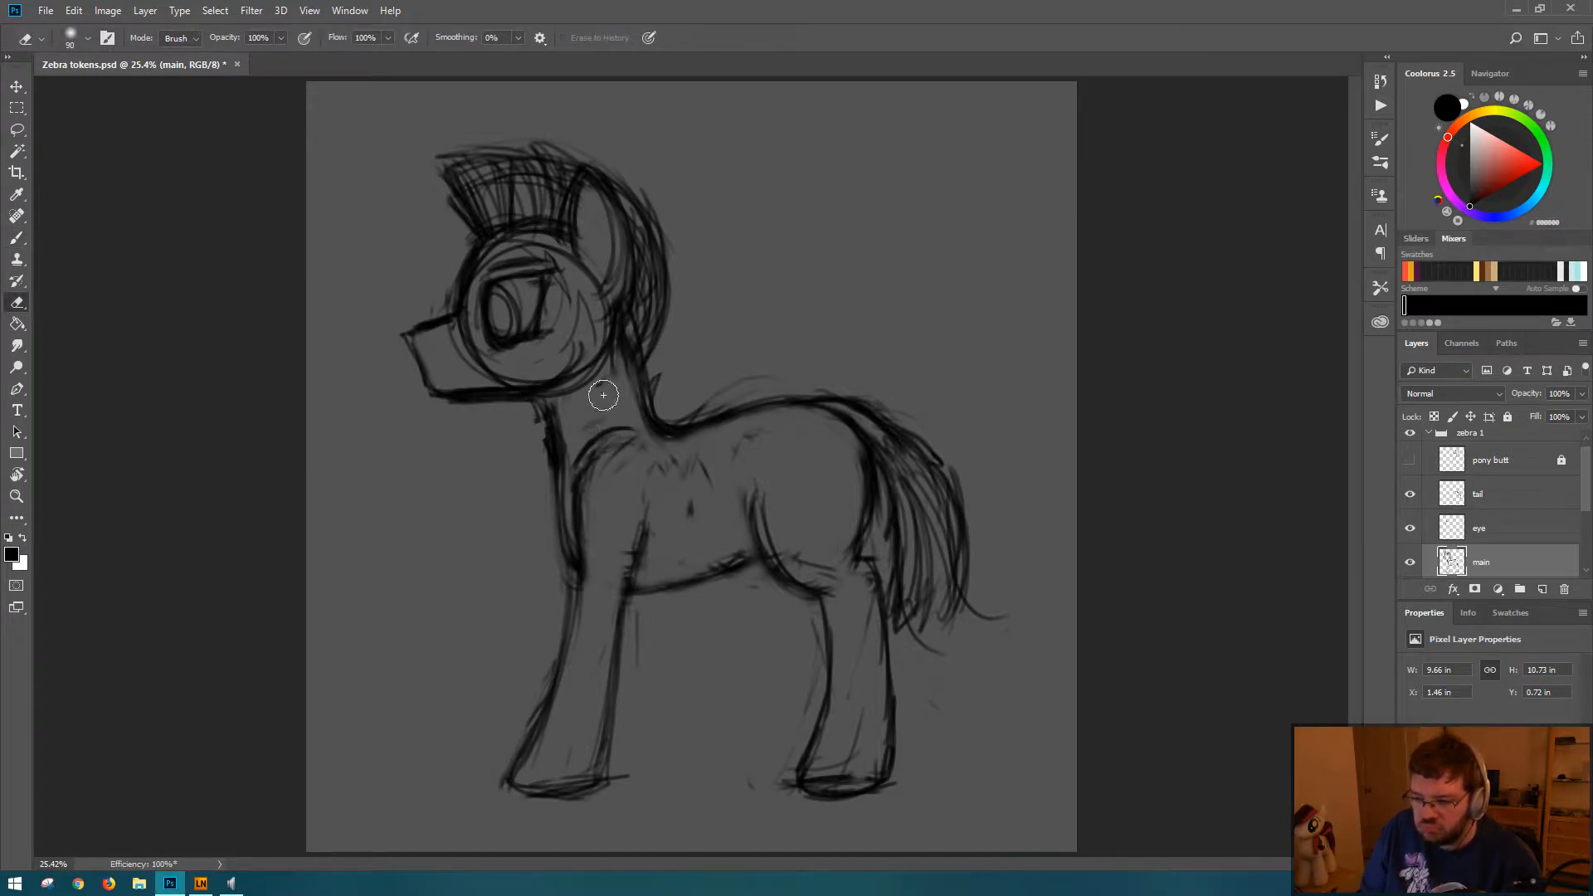
{"action": "key", "text": "b"}
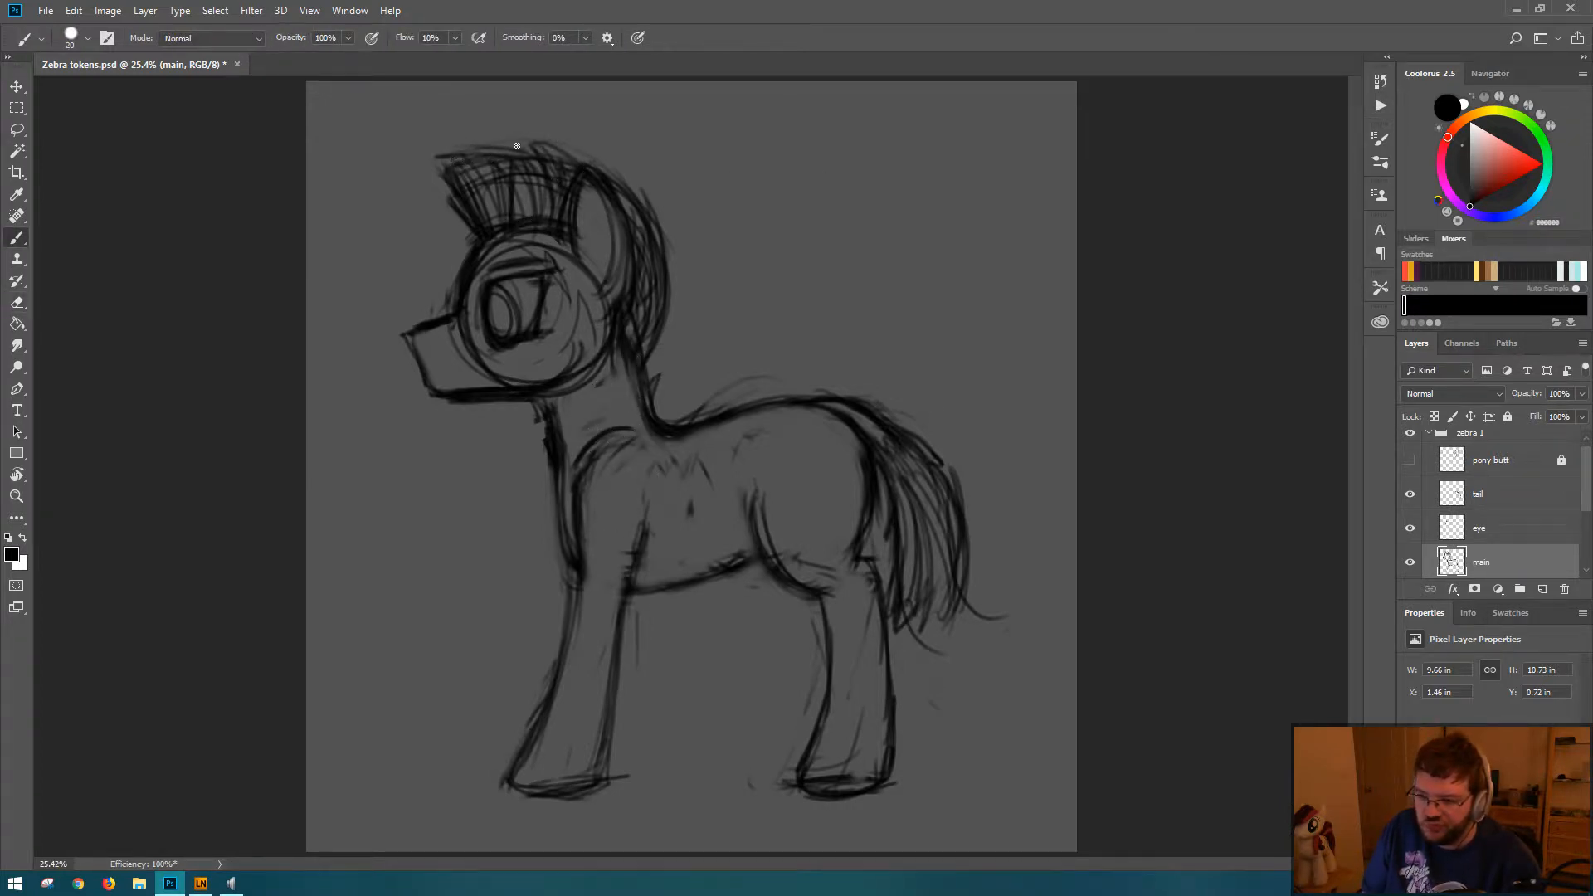
Step: Reinforce the mane's upper crest contour over the ear and save the document
{"action": "mouse_move", "coordinate": [531, 144]}
{"action": "left_mouse_down"}
{"action": "mouse_move", "coordinate": [472, 154]}
{"action": "mouse_move", "coordinate": [532, 153]}
{"action": "mouse_move", "coordinate": [508, 158]}
{"action": "mouse_move", "coordinate": [625, 189]}
{"action": "mouse_move", "coordinate": [545, 147]}
{"action": "mouse_move", "coordinate": [638, 199]}
{"action": "left_mouse_up"}
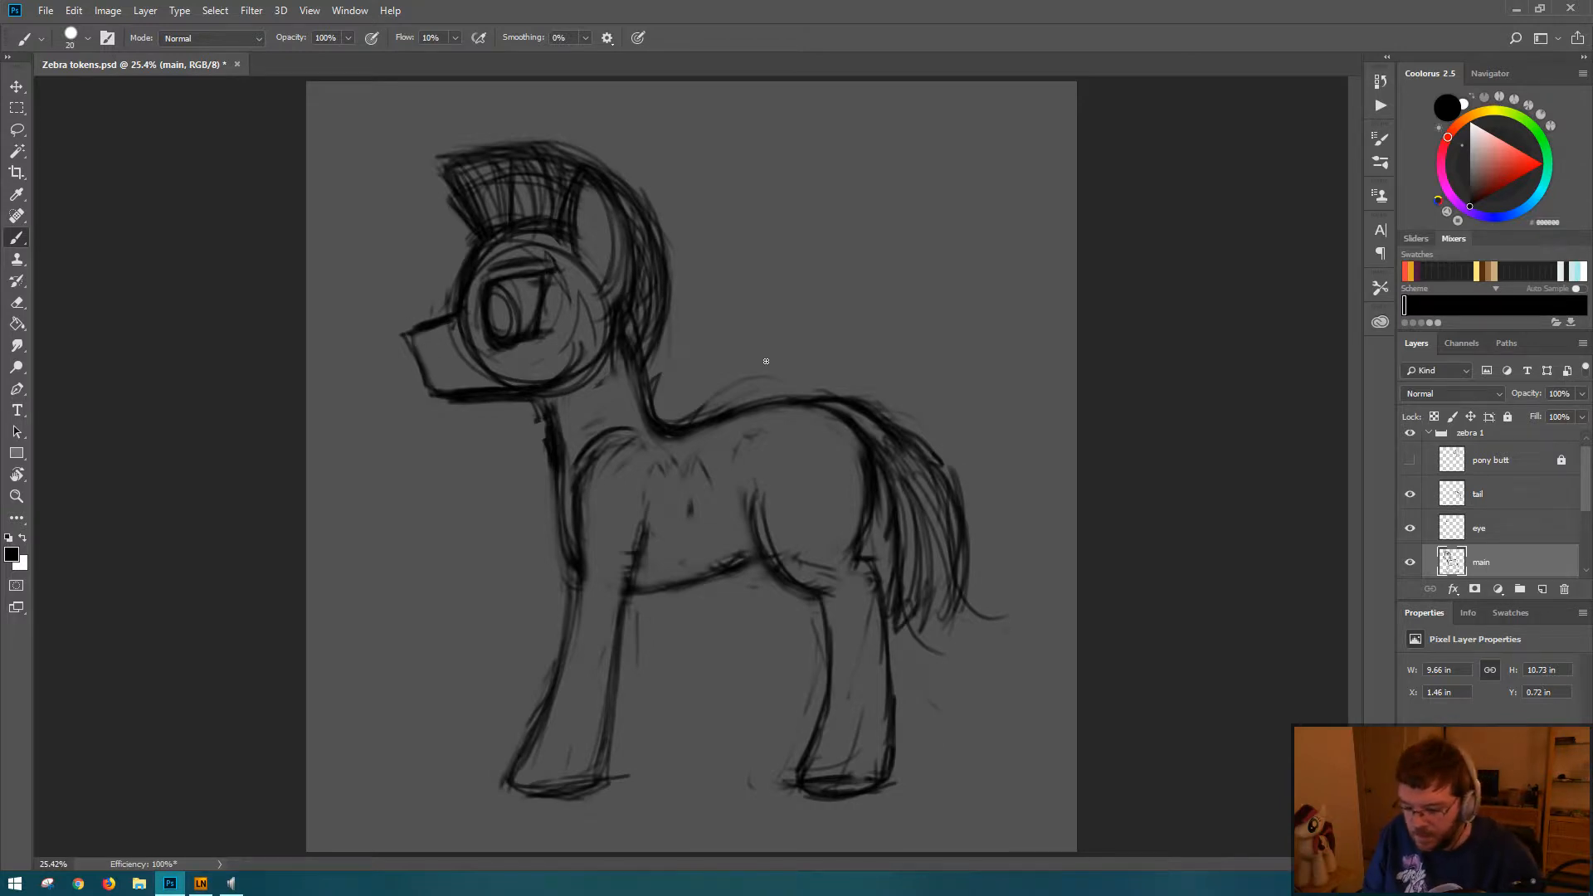
{"action": "key", "text": "ctrl+s"}
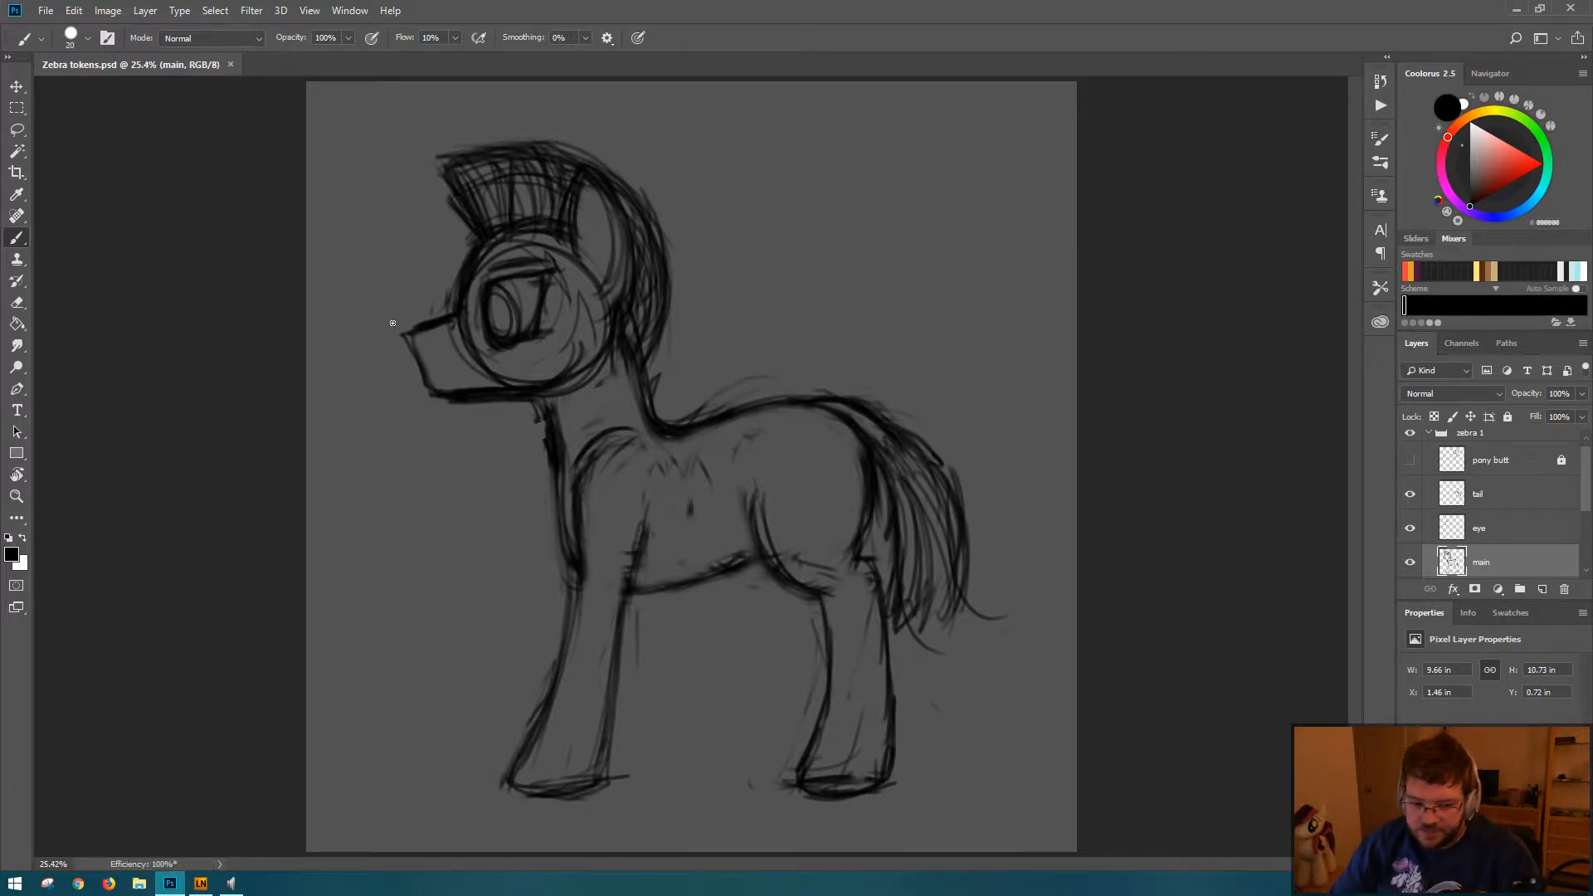
Step: Reshape the front of the muzzle and erase the head circle's construction lines crossing the muzzle and cheek
{"action": "left_click_drag", "start_coordinate": [411, 333], "coordinate": [438, 389]}
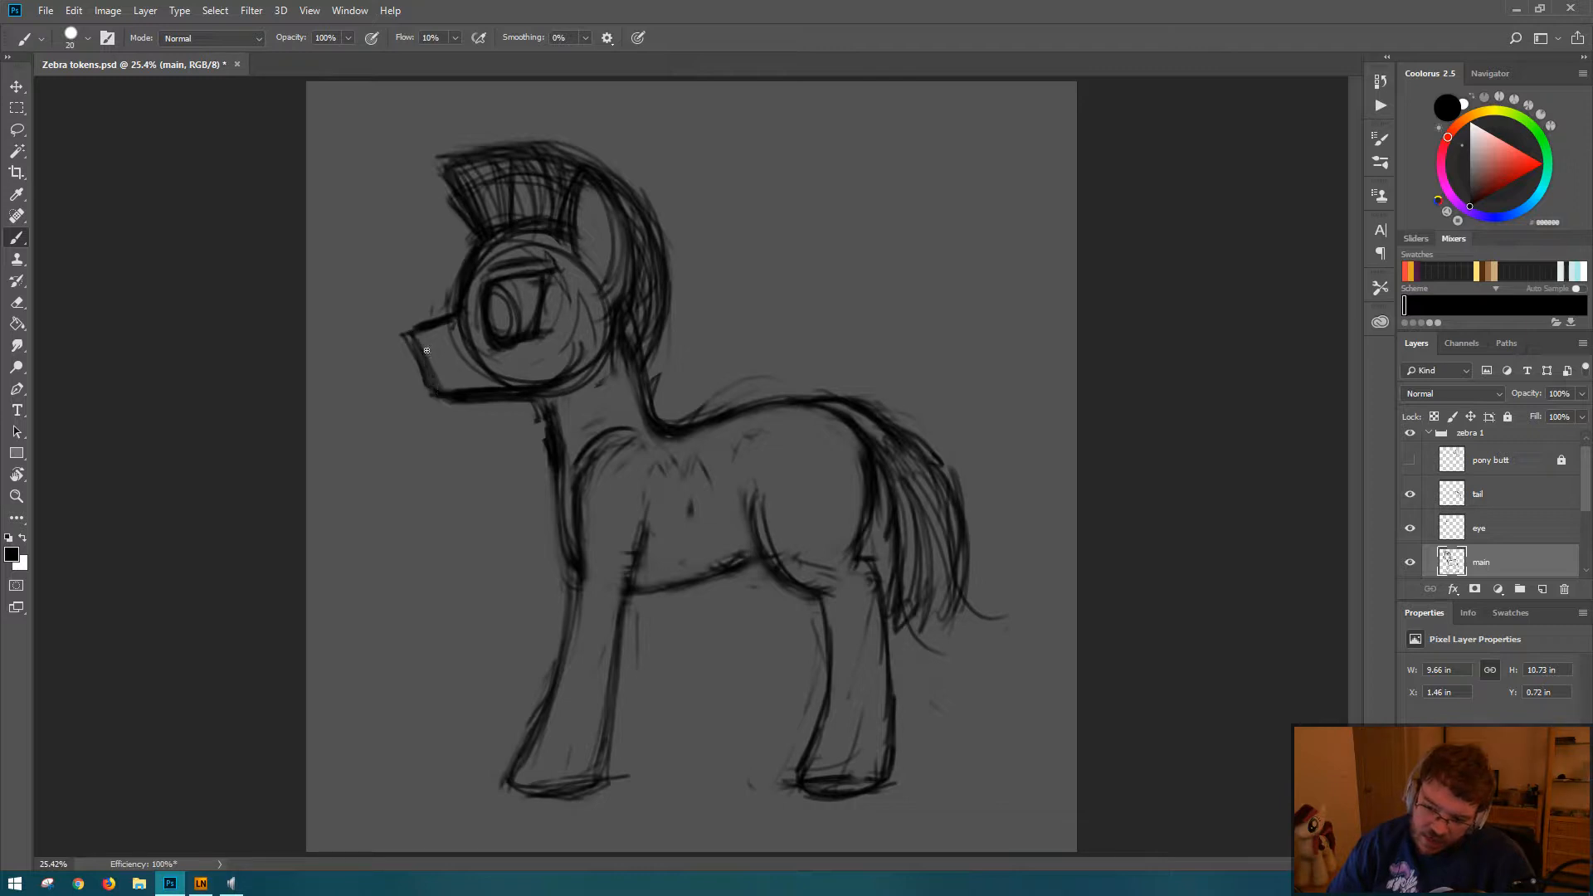
{"action": "key", "text": "e"}
{"action": "left_click_drag", "start_coordinate": [402, 338], "coordinate": [398, 331]}
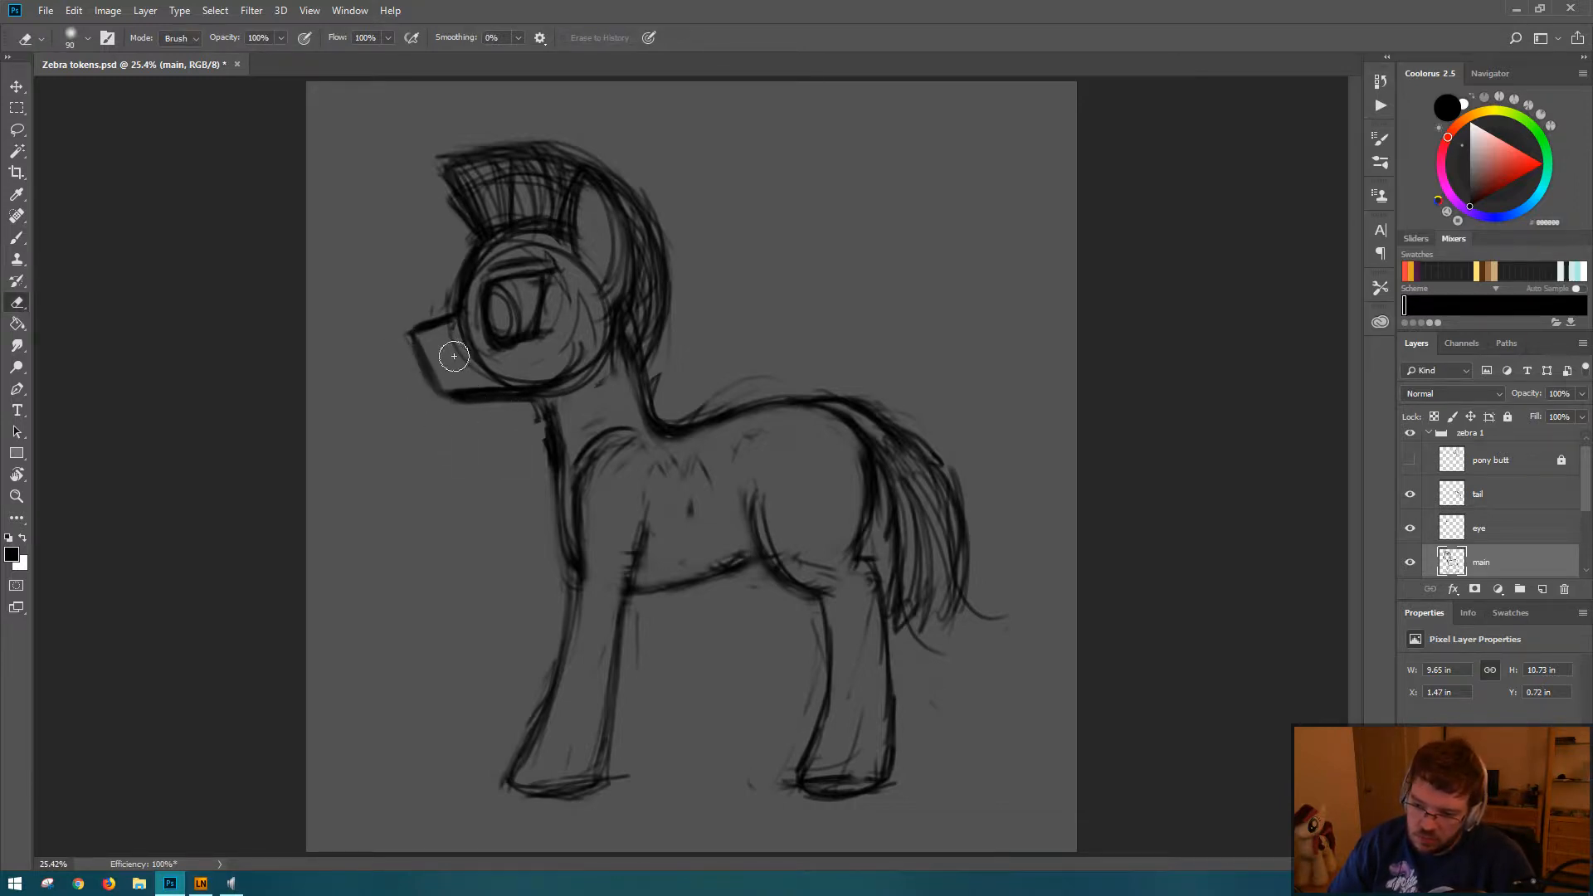
{"action": "mouse_move", "coordinate": [465, 327]}
{"action": "left_mouse_down"}
{"action": "mouse_move", "coordinate": [466, 360]}
{"action": "mouse_move", "coordinate": [524, 379]}
{"action": "left_mouse_up"}
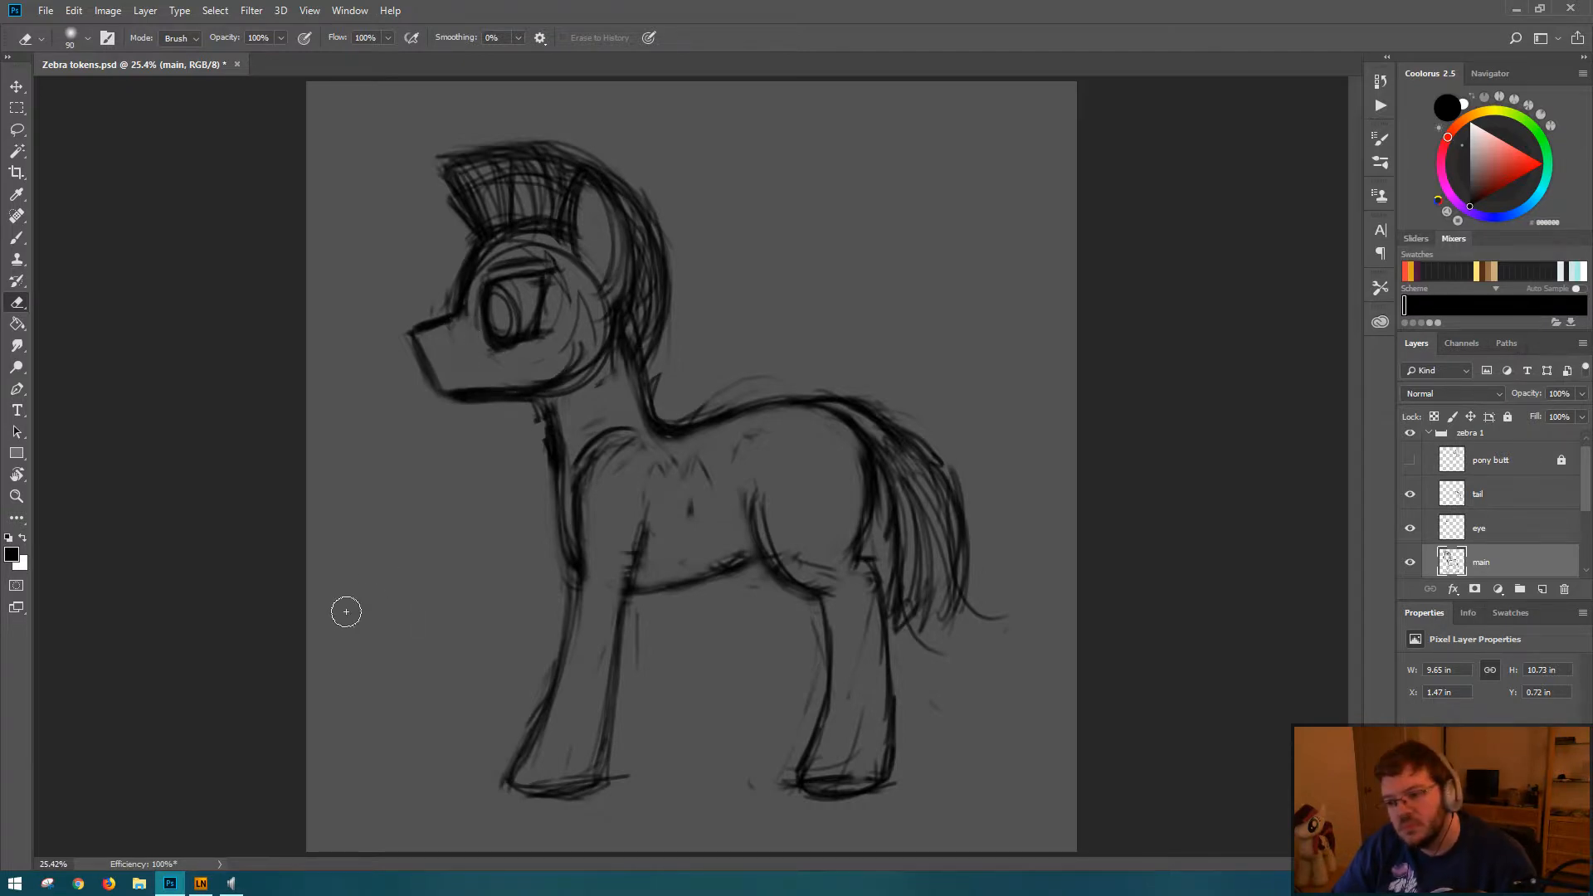
Step: Erase the sharp chin corner and thin the heavy line under the jaw
{"action": "key", "text": "b"}
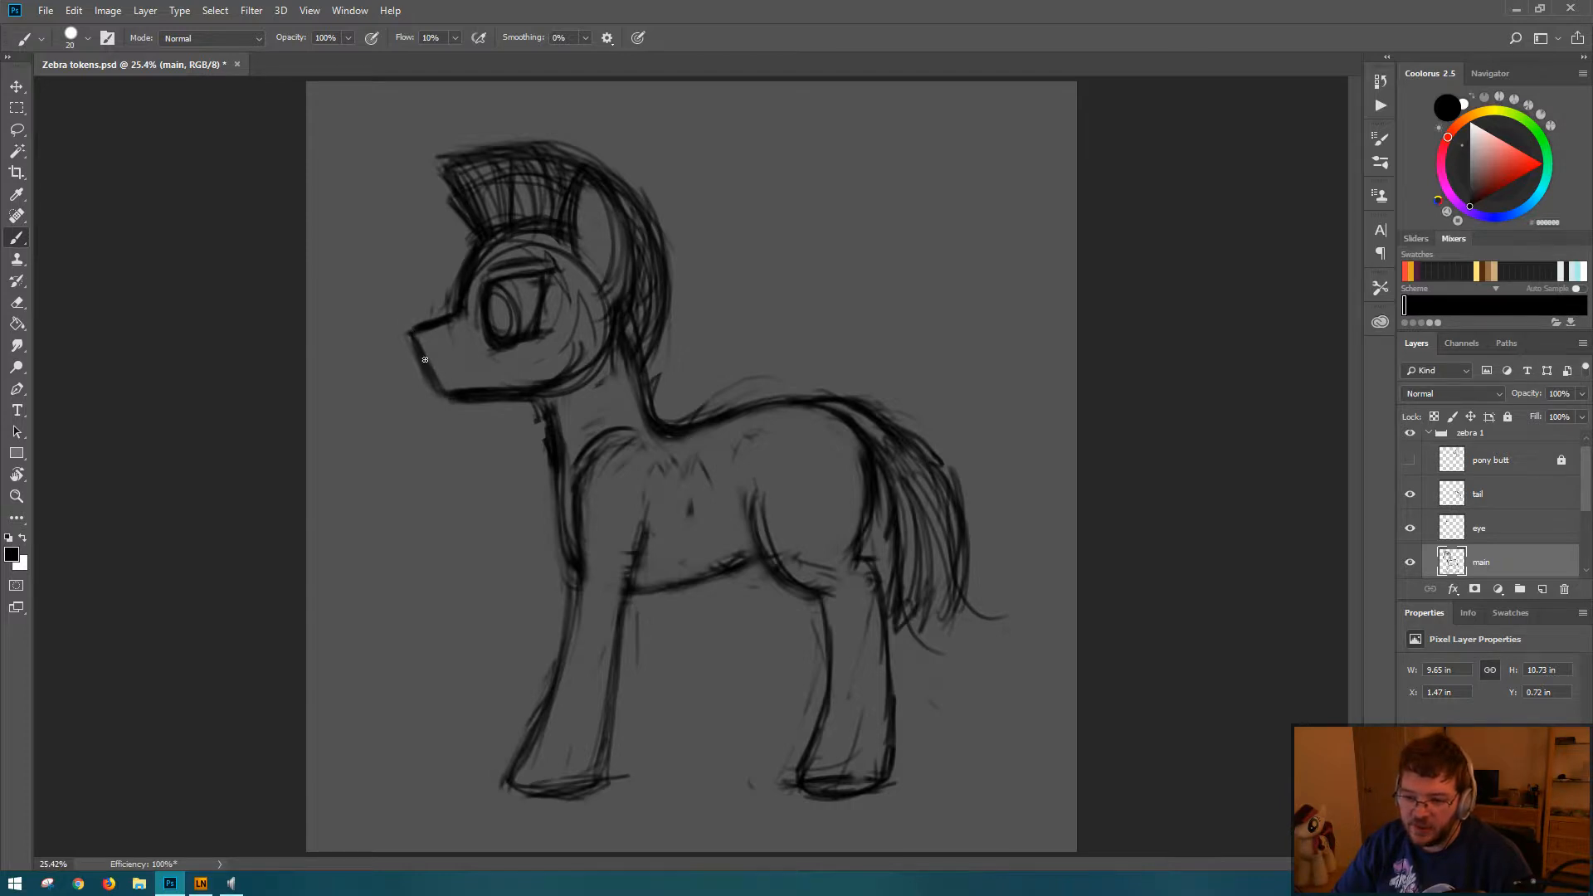
{"action": "key", "text": "e"}
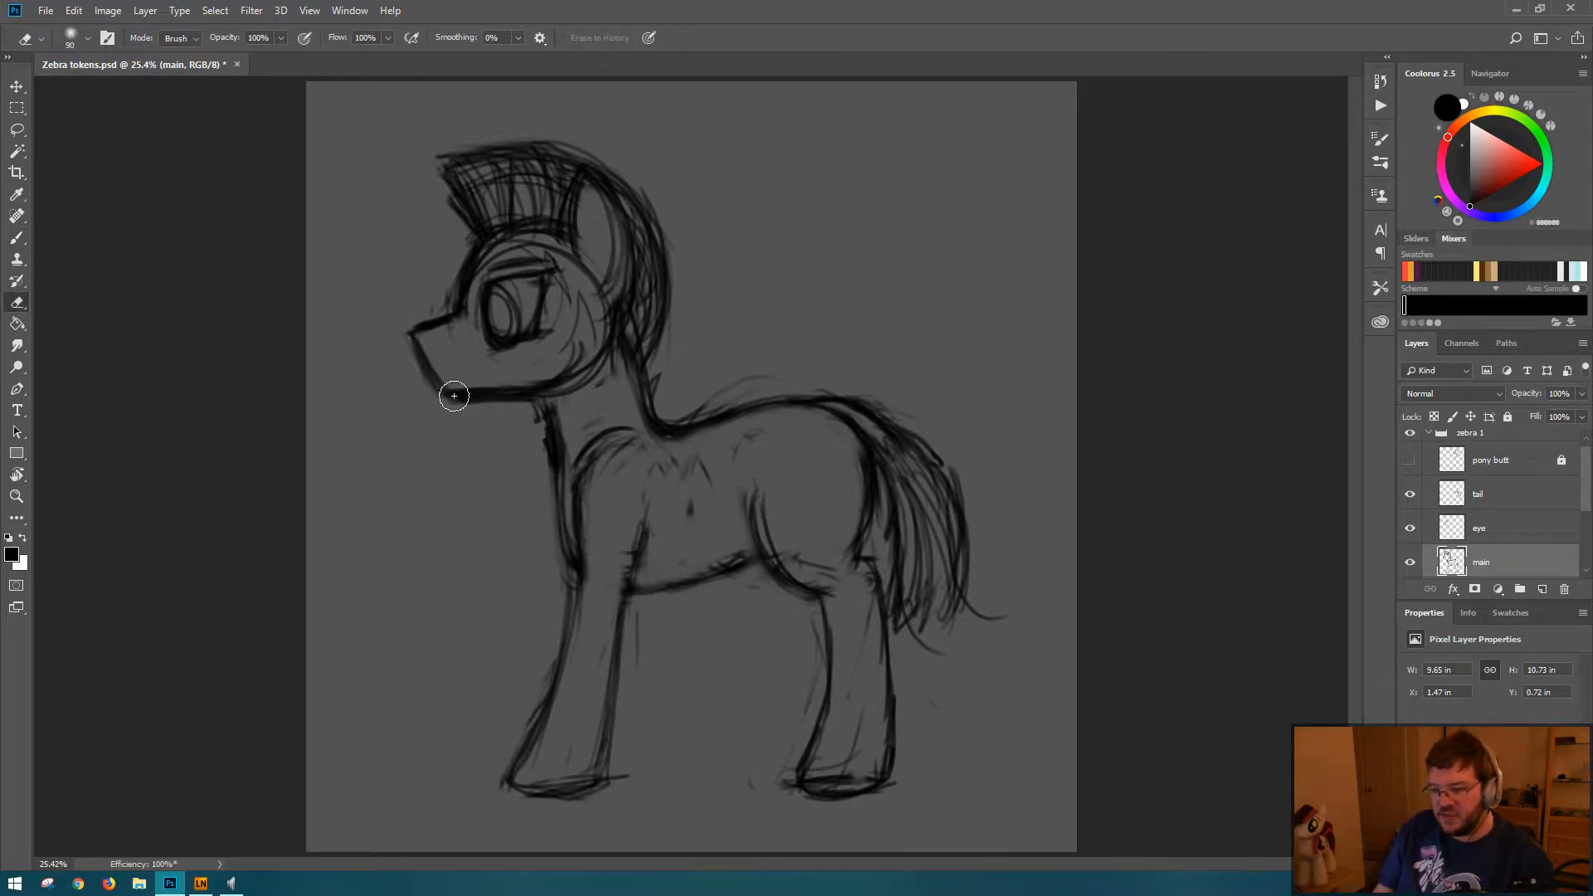
{"action": "mouse_move", "coordinate": [454, 396]}
{"action": "left_mouse_down"}
{"action": "mouse_move", "coordinate": [463, 381]}
{"action": "mouse_move", "coordinate": [526, 383]}
{"action": "left_mouse_up"}
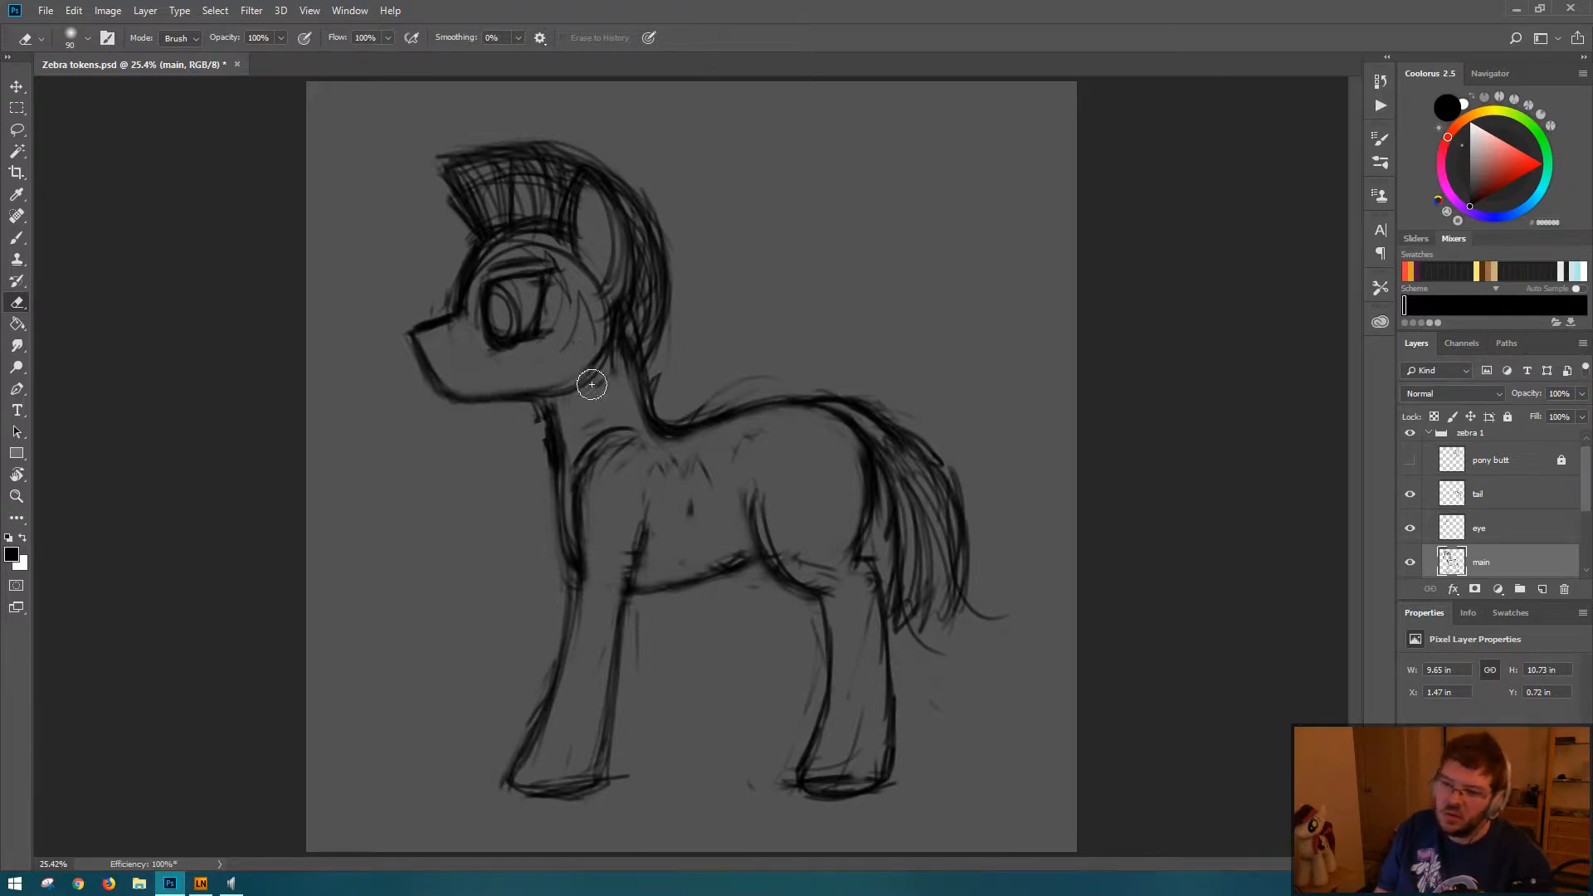
Step: Try a jawline slanting upward from the chin to the cheek
{"action": "key", "text": "b"}
{"action": "mouse_move", "coordinate": [459, 399]}
{"action": "left_mouse_down"}
{"action": "mouse_move", "coordinate": [575, 371]}
{"action": "mouse_move", "coordinate": [512, 391]}
{"action": "mouse_move", "coordinate": [556, 383]}
{"action": "left_mouse_up"}
{"action": "mouse_move", "coordinate": [549, 385]}
{"action": "left_mouse_down"}
{"action": "mouse_move", "coordinate": [560, 447]}
{"action": "mouse_move", "coordinate": [537, 392]}
{"action": "mouse_move", "coordinate": [528, 443]}
{"action": "mouse_move", "coordinate": [545, 493]}
{"action": "mouse_move", "coordinate": [530, 402]}
{"action": "left_mouse_up"}
{"action": "key", "text": "e"}
{"action": "key", "text": "b"}
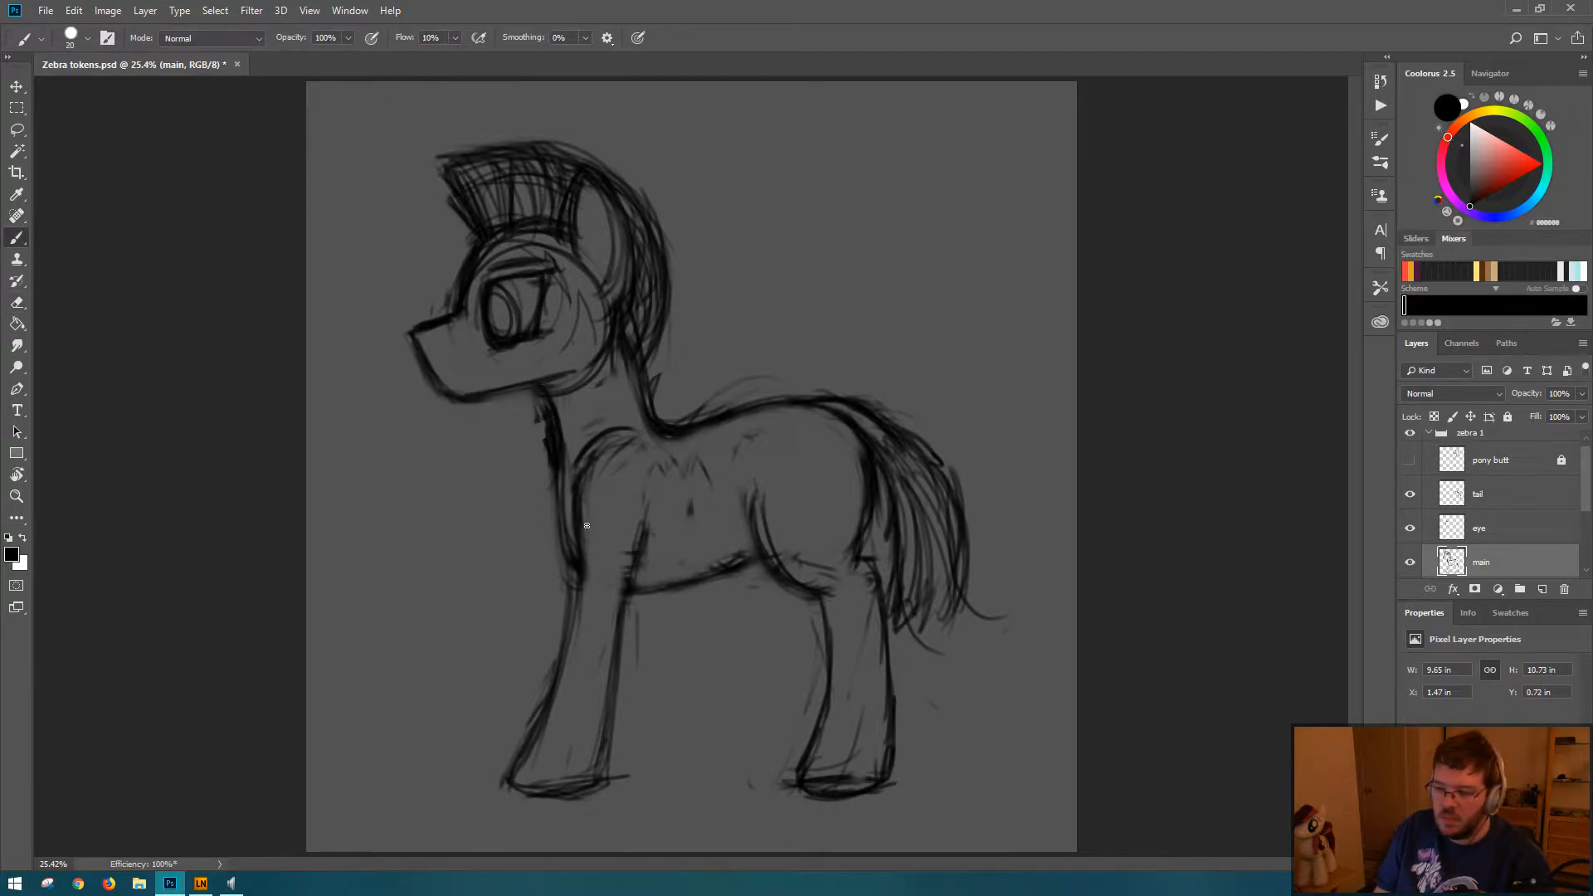
{"action": "key", "text": "ctrl+alt+z"}
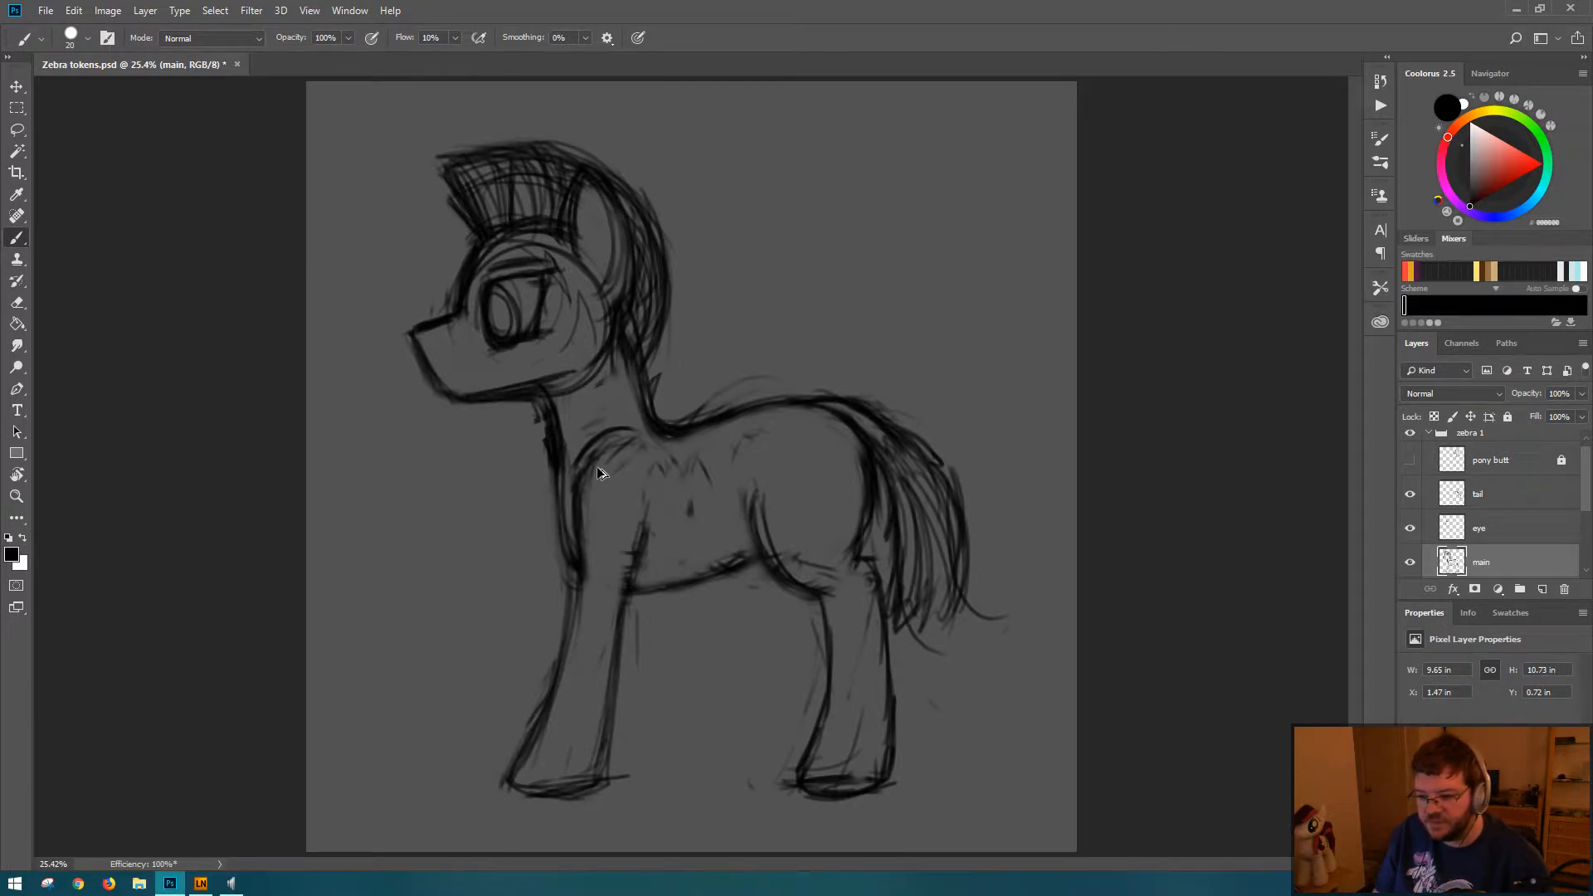
Step: Erase the slanted cheek line and redraw the lower jaw as a flatter line meeting the throat
{"action": "key", "text": "e"}
{"action": "mouse_move", "coordinate": [533, 377]}
{"action": "left_mouse_down"}
{"action": "mouse_move", "coordinate": [474, 390]}
{"action": "mouse_move", "coordinate": [593, 376]}
{"action": "mouse_move", "coordinate": [480, 411]}
{"action": "mouse_move", "coordinate": [452, 399]}
{"action": "mouse_move", "coordinate": [549, 397]}
{"action": "mouse_move", "coordinate": [517, 395]}
{"action": "mouse_move", "coordinate": [583, 381]}
{"action": "mouse_move", "coordinate": [543, 396]}
{"action": "mouse_move", "coordinate": [584, 360]}
{"action": "mouse_move", "coordinate": [533, 394]}
{"action": "mouse_move", "coordinate": [586, 356]}
{"action": "mouse_move", "coordinate": [548, 383]}
{"action": "mouse_move", "coordinate": [589, 360]}
{"action": "mouse_move", "coordinate": [557, 393]}
{"action": "mouse_move", "coordinate": [532, 388]}
{"action": "mouse_move", "coordinate": [588, 353]}
{"action": "mouse_move", "coordinate": [538, 385]}
{"action": "mouse_move", "coordinate": [581, 360]}
{"action": "mouse_move", "coordinate": [560, 395]}
{"action": "mouse_move", "coordinate": [594, 357]}
{"action": "left_mouse_up"}
{"action": "key", "text": "b"}
{"action": "key", "text": "e"}
{"action": "key", "text": "b"}
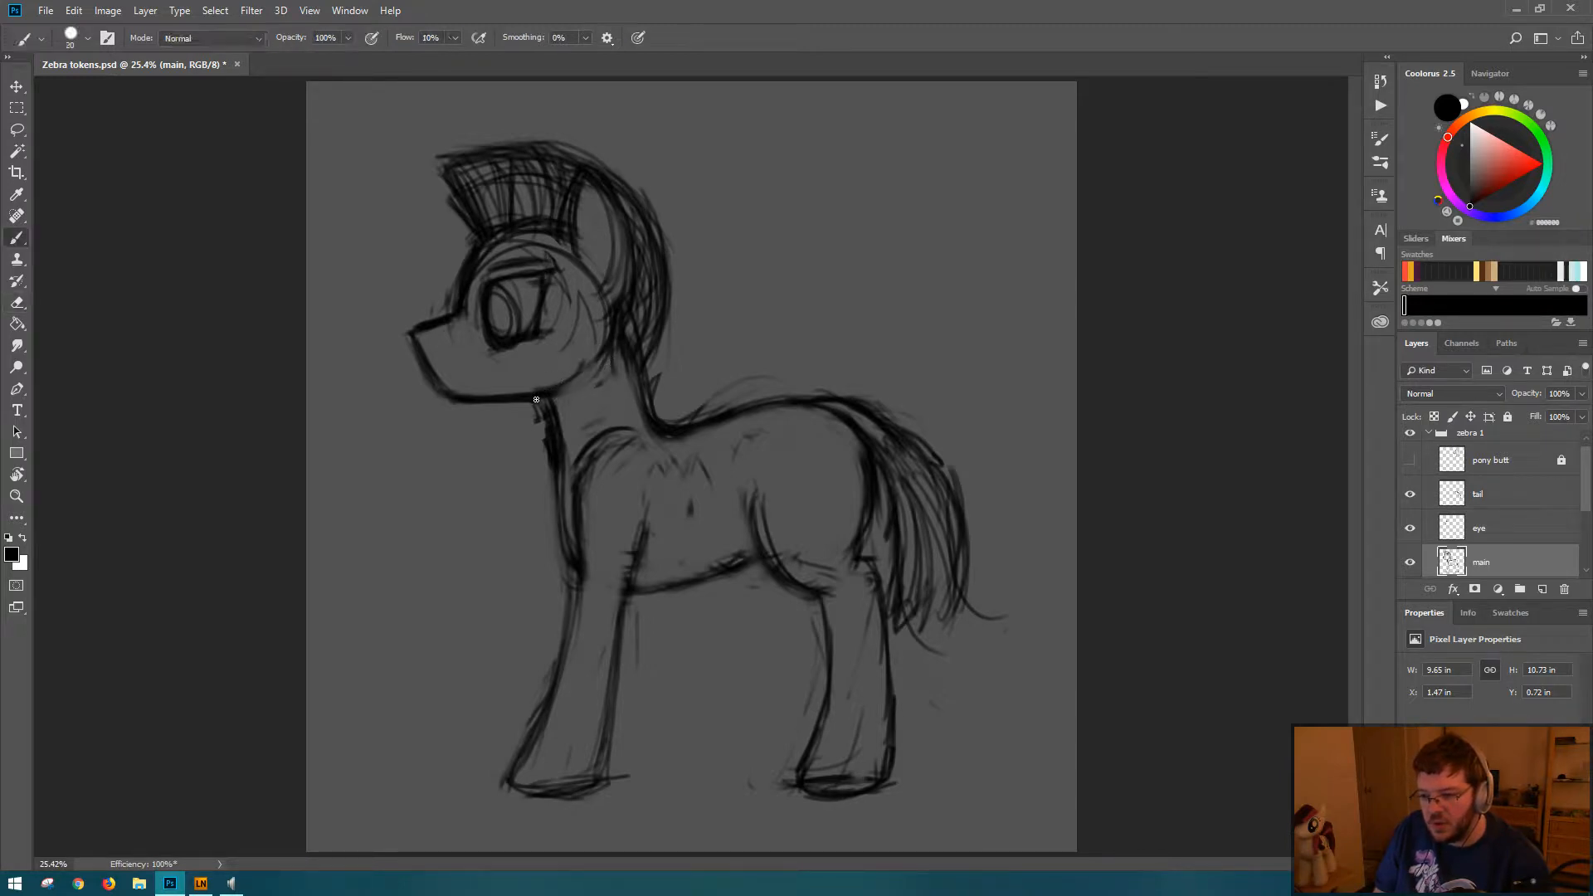
Step: Darken the muzzle's front edge and round its contour into the chin
{"action": "key", "text": "e"}
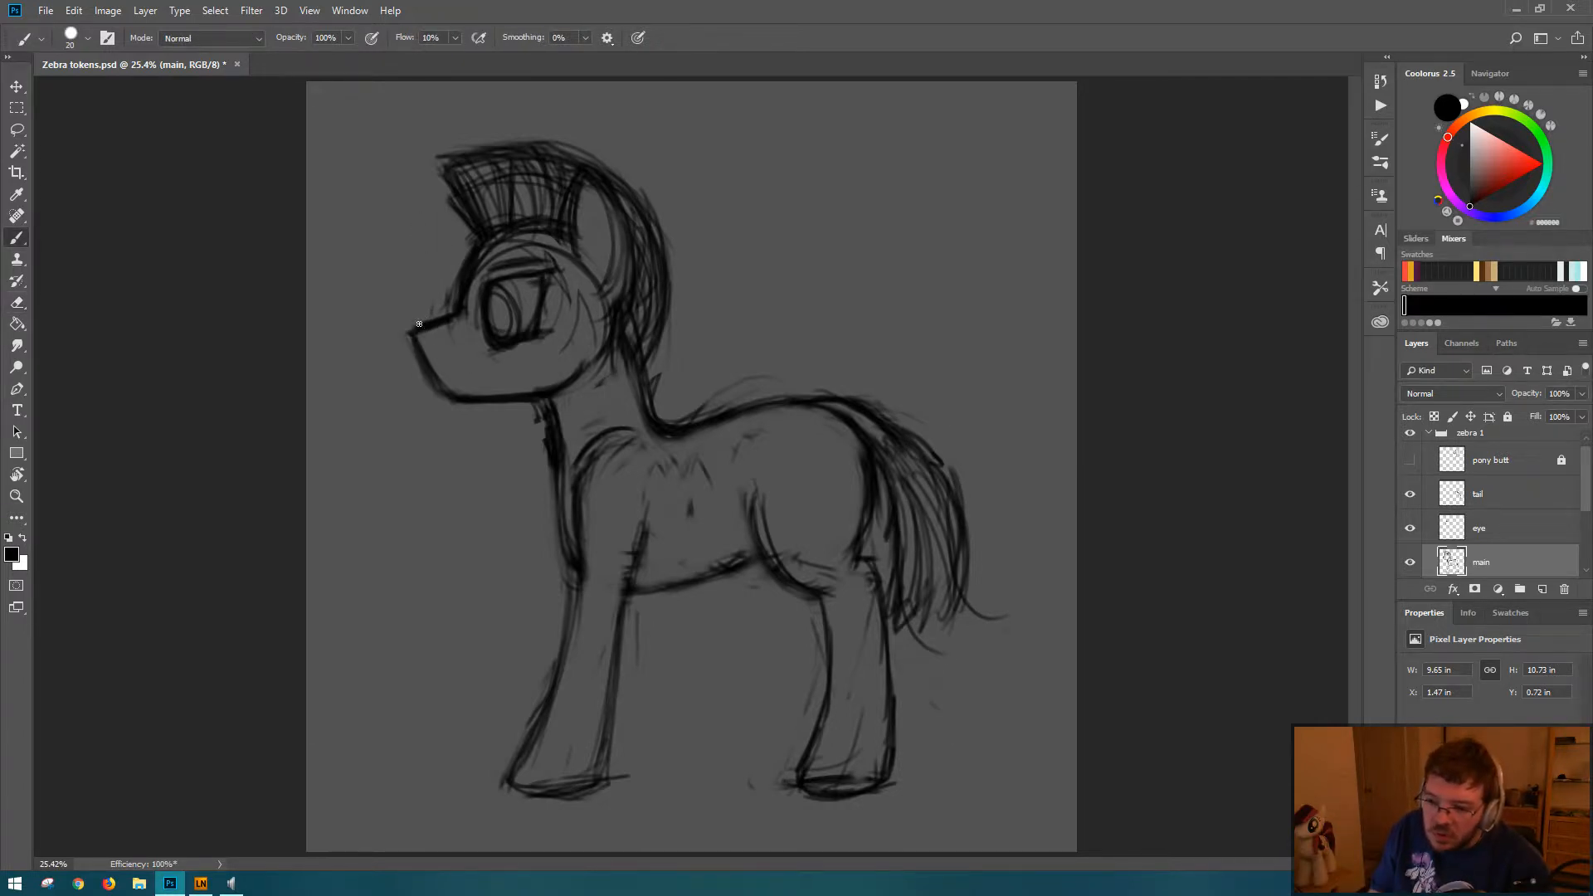
{"action": "mouse_move", "coordinate": [413, 331]}
{"action": "left_mouse_down"}
{"action": "mouse_move", "coordinate": [448, 382]}
{"action": "mouse_move", "coordinate": [415, 345]}
{"action": "mouse_move", "coordinate": [480, 389]}
{"action": "mouse_move", "coordinate": [448, 385]}
{"action": "mouse_move", "coordinate": [499, 386]}
{"action": "mouse_move", "coordinate": [452, 389]}
{"action": "mouse_move", "coordinate": [502, 392]}
{"action": "left_mouse_up"}
{"action": "key", "text": "e"}
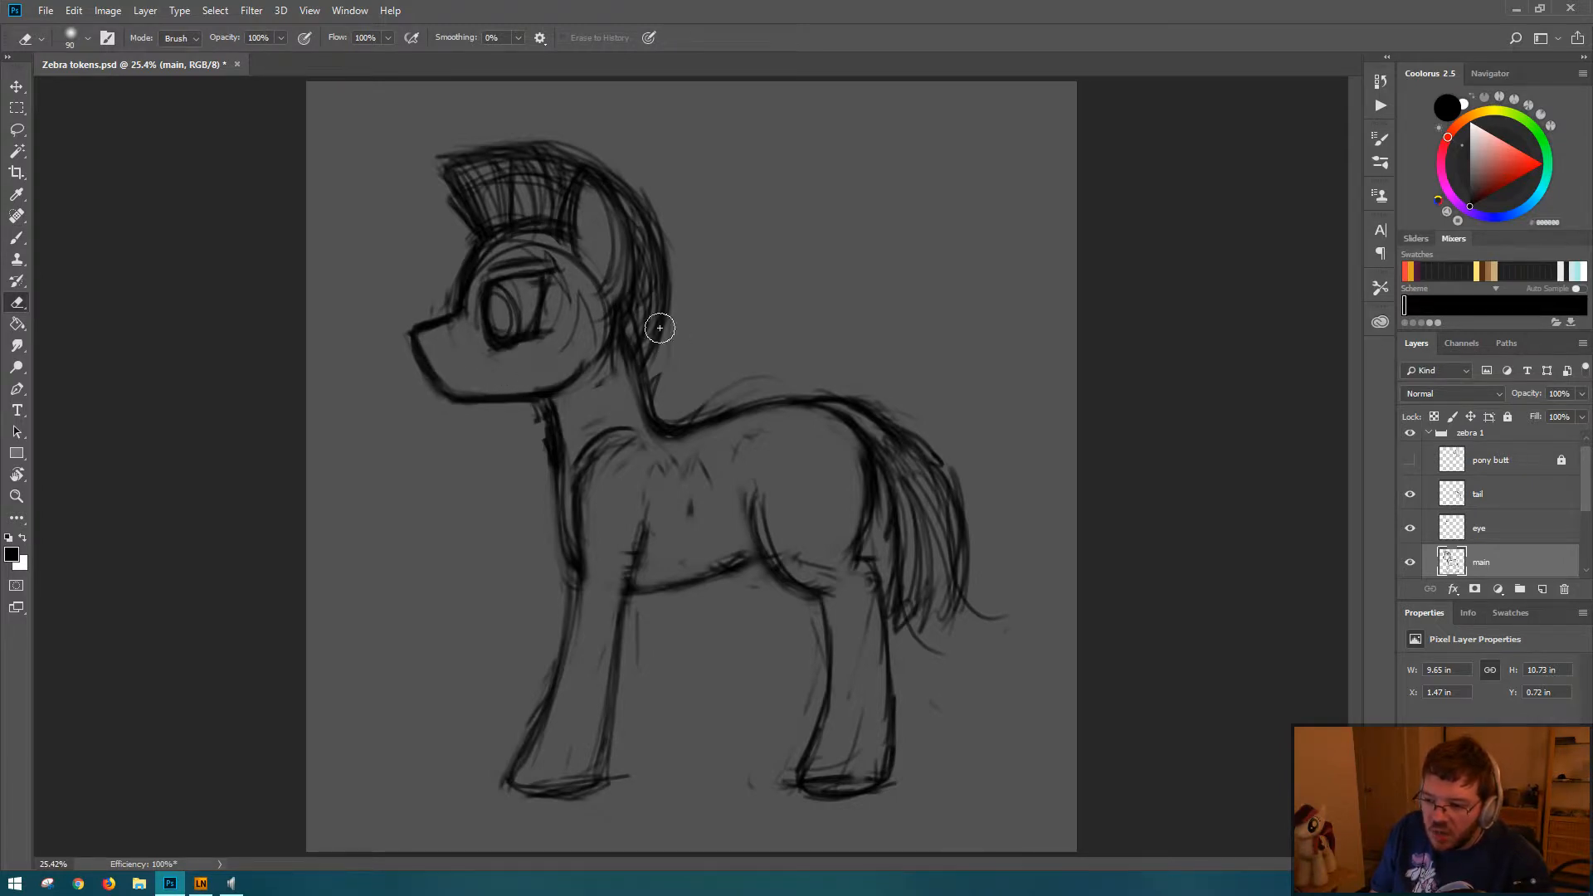
{"action": "key", "text": "b"}
Step: Thin the shoulder line, refine the chest and the near foreleg's upper front contour, and save the document
{"action": "key", "text": "e"}
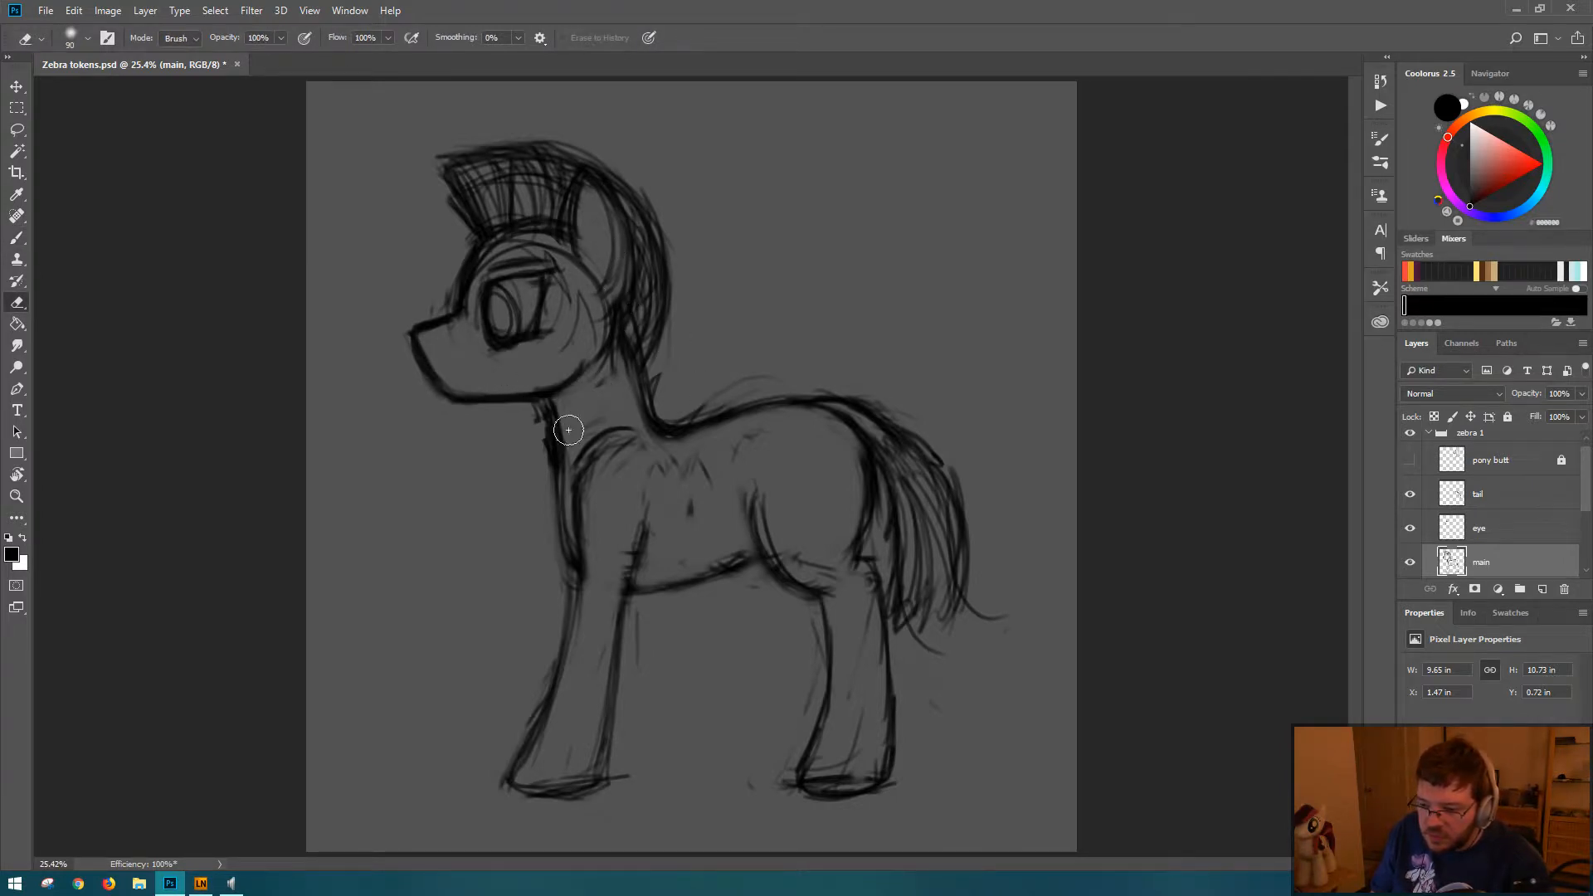
{"action": "key", "text": "b"}
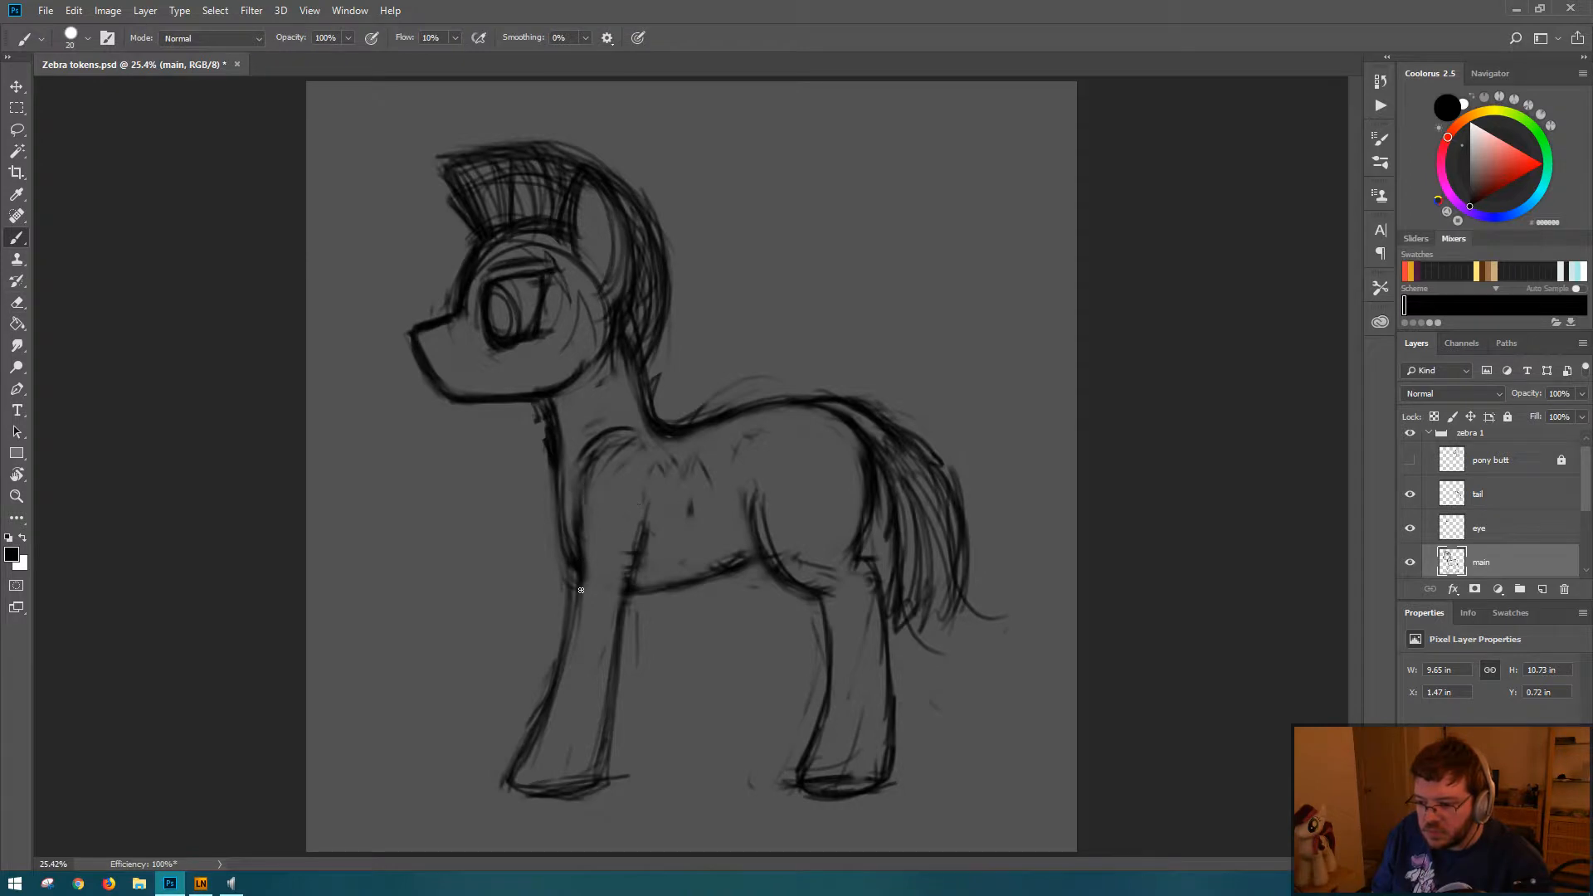
{"action": "left_click_drag", "start_coordinate": [574, 638], "coordinate": [579, 610]}
{"action": "key", "text": "ctrl+s"}
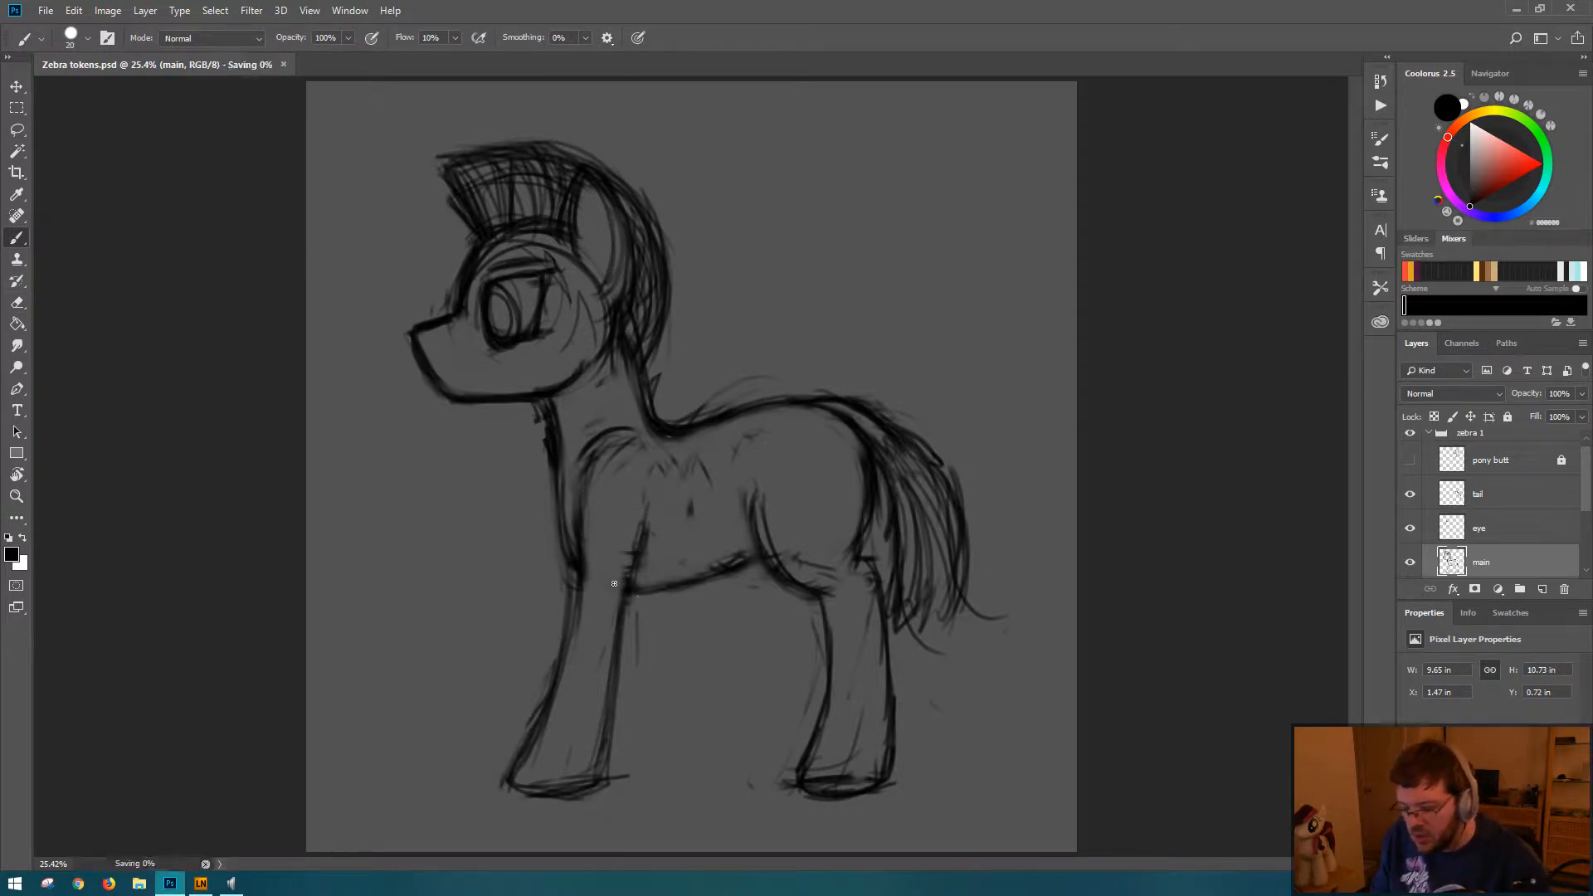
{"action": "left_click_drag", "start_coordinate": [560, 536], "coordinate": [556, 527]}
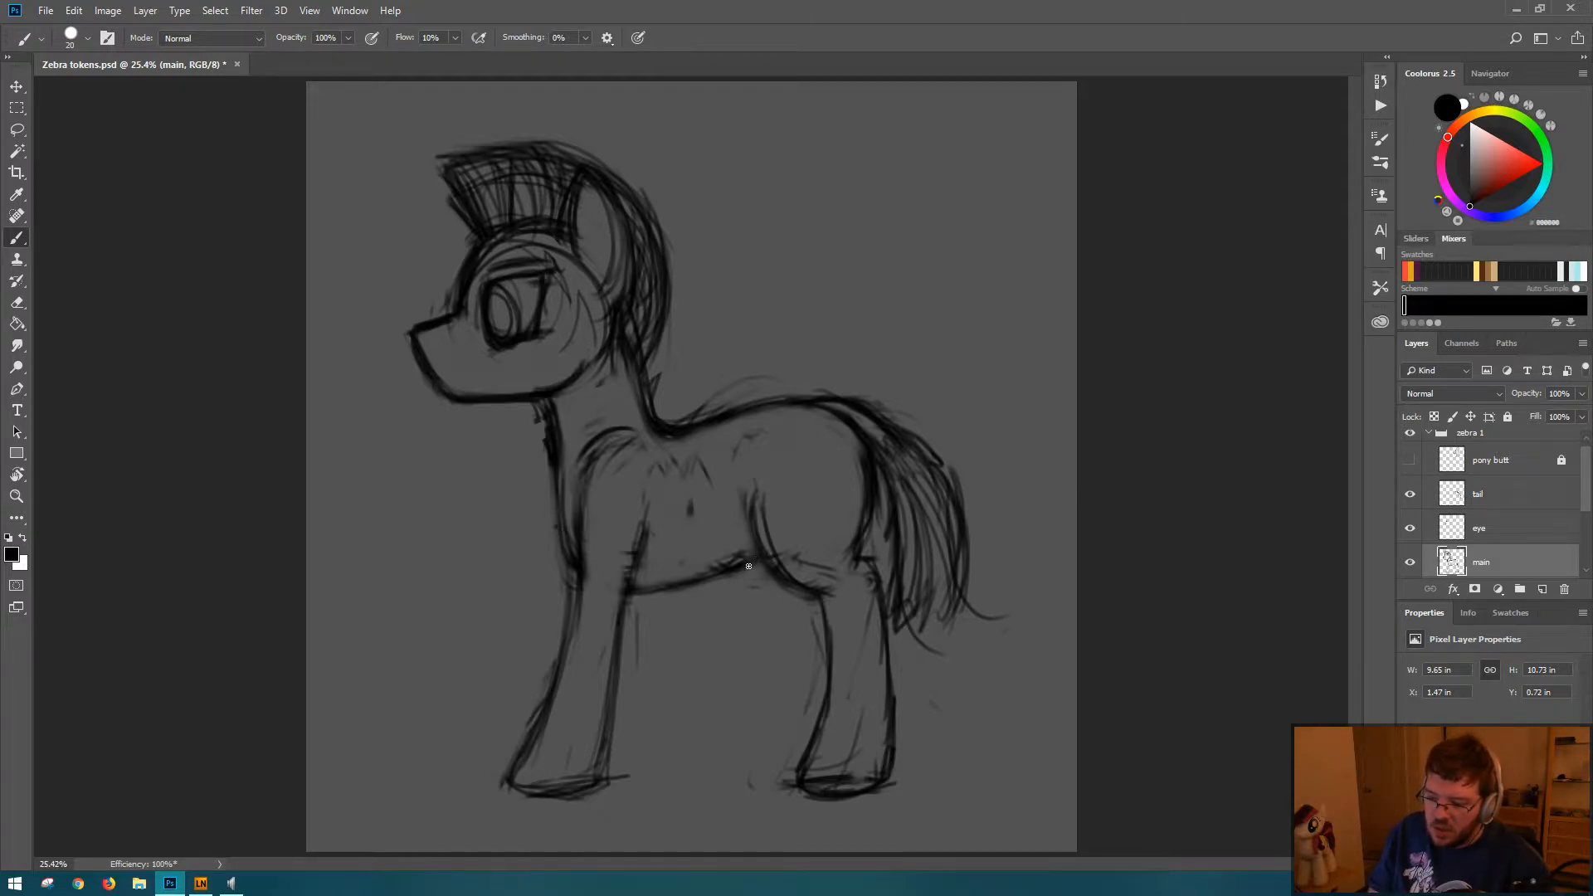
Step: Sketch the far hind leg with its hoof just in front of the near hind leg
{"action": "mouse_move", "coordinate": [749, 544]}
{"action": "left_mouse_down"}
{"action": "mouse_move", "coordinate": [762, 588]}
{"action": "mouse_move", "coordinate": [747, 556]}
{"action": "mouse_move", "coordinate": [828, 611]}
{"action": "mouse_move", "coordinate": [793, 599]}
{"action": "mouse_move", "coordinate": [787, 677]}
{"action": "mouse_move", "coordinate": [797, 656]}
{"action": "mouse_move", "coordinate": [753, 733]}
{"action": "mouse_move", "coordinate": [773, 729]}
{"action": "mouse_move", "coordinate": [736, 764]}
{"action": "mouse_move", "coordinate": [765, 766]}
{"action": "mouse_move", "coordinate": [742, 749]}
{"action": "mouse_move", "coordinate": [761, 773]}
{"action": "mouse_move", "coordinate": [748, 762]}
{"action": "mouse_move", "coordinate": [800, 763]}
{"action": "left_mouse_up"}
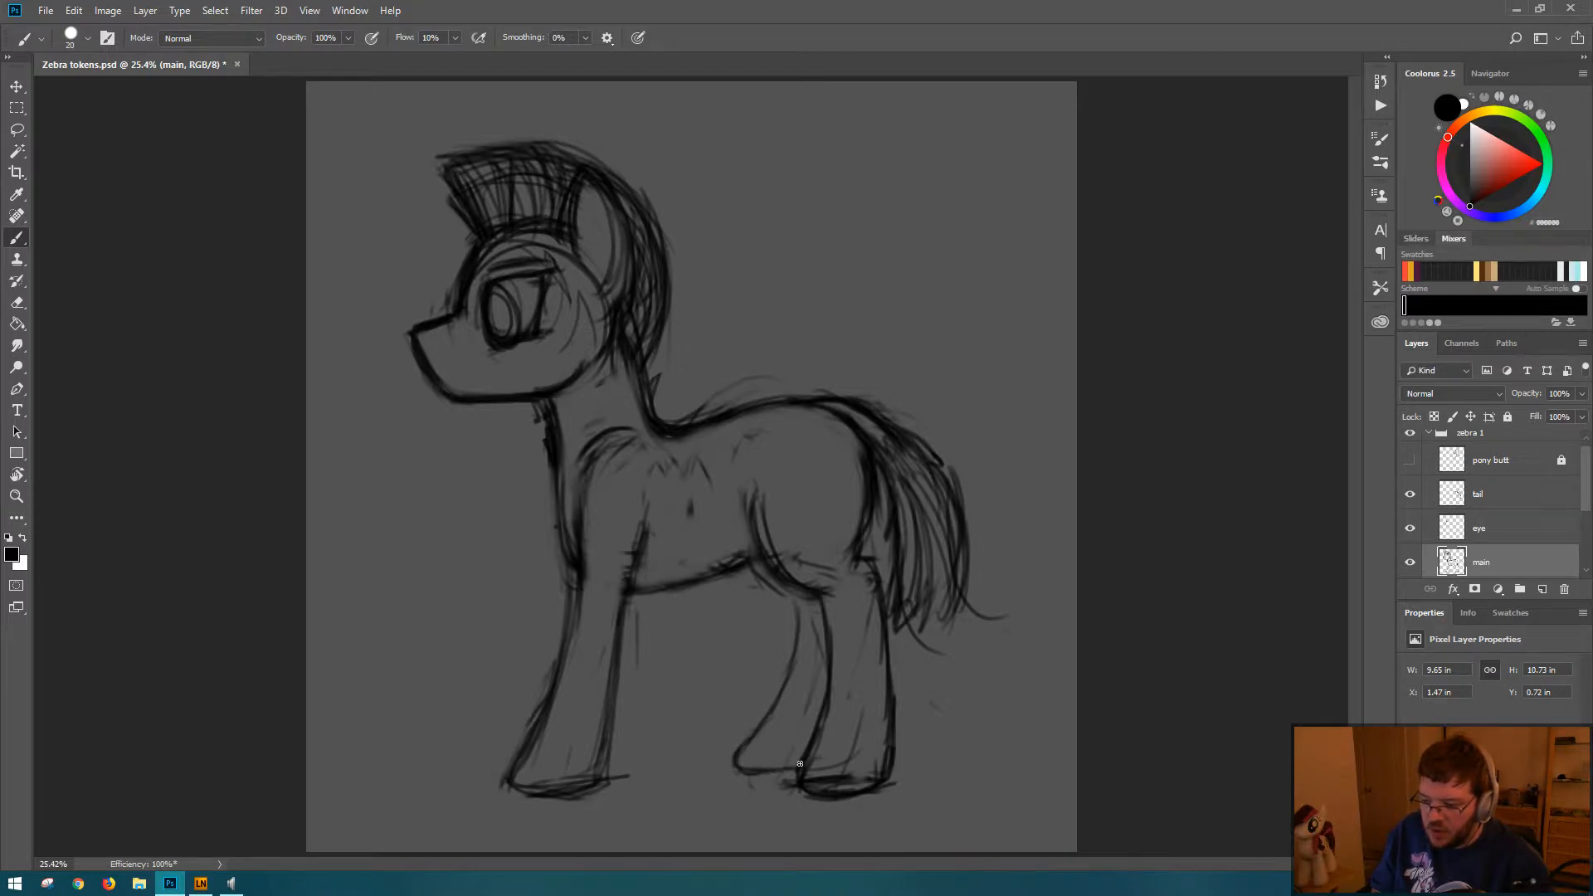
{"action": "mouse_move", "coordinate": [801, 665]}
{"action": "left_mouse_down"}
{"action": "mouse_move", "coordinate": [743, 739]}
{"action": "mouse_move", "coordinate": [754, 715]}
{"action": "mouse_move", "coordinate": [747, 731]}
{"action": "mouse_move", "coordinate": [787, 748]}
{"action": "mouse_move", "coordinate": [734, 742]}
{"action": "mouse_move", "coordinate": [789, 749]}
{"action": "mouse_move", "coordinate": [744, 758]}
{"action": "mouse_move", "coordinate": [809, 750]}
{"action": "mouse_move", "coordinate": [786, 766]}
{"action": "mouse_move", "coordinate": [745, 743]}
{"action": "mouse_move", "coordinate": [815, 750]}
{"action": "mouse_move", "coordinate": [754, 756]}
{"action": "left_mouse_up"}
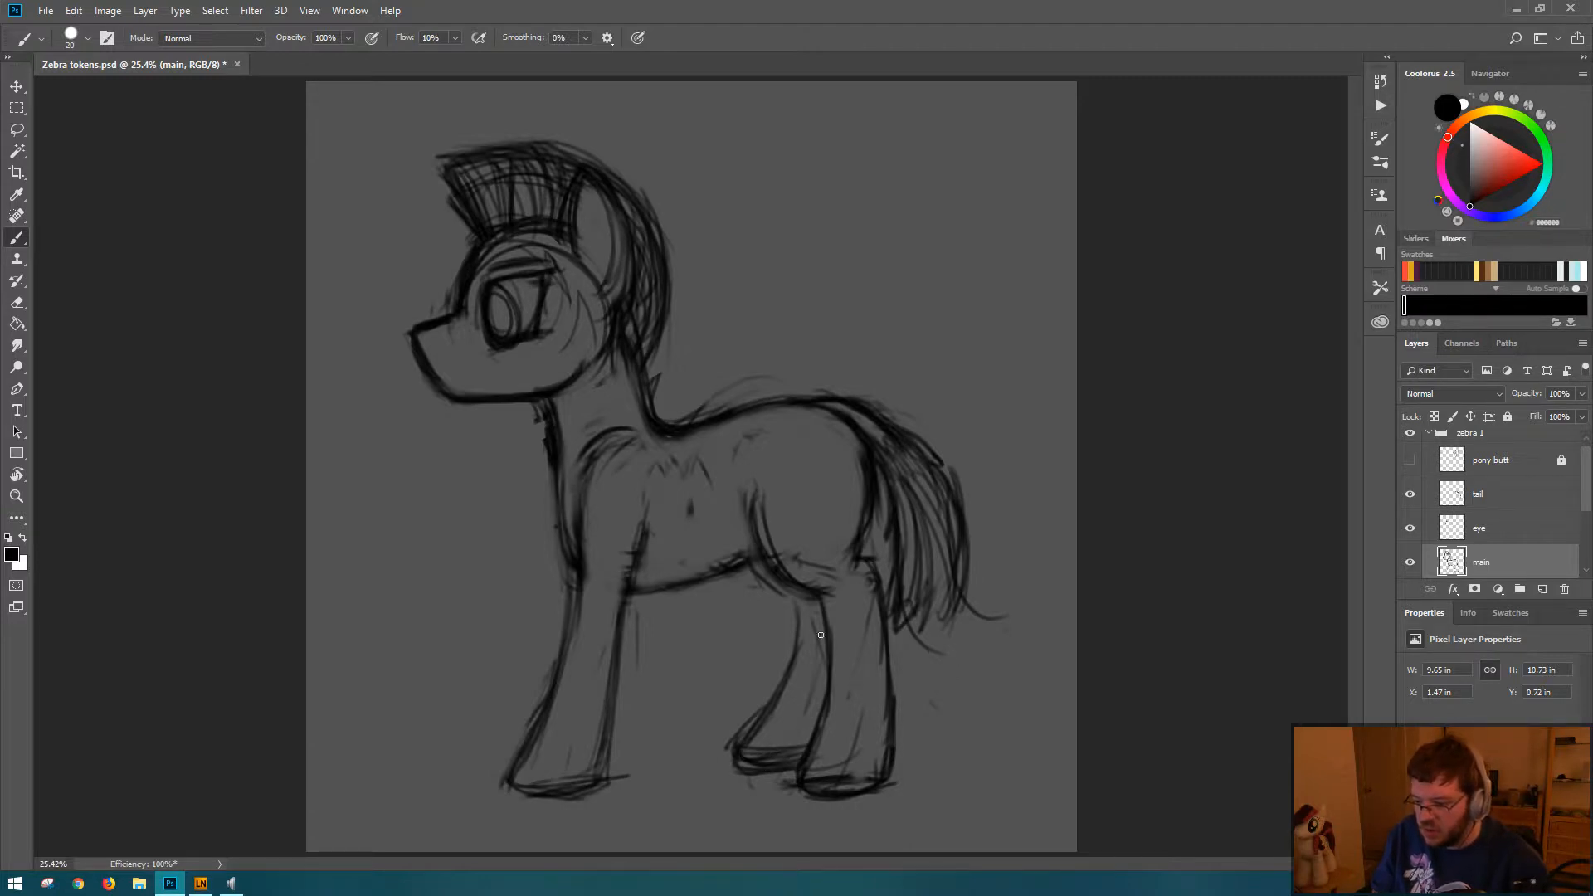
Step: Try to sketch the far foreleg close against the front of the near foreleg, and undo the strokes
{"action": "left_click_drag", "start_coordinate": [770, 583], "coordinate": [793, 647]}
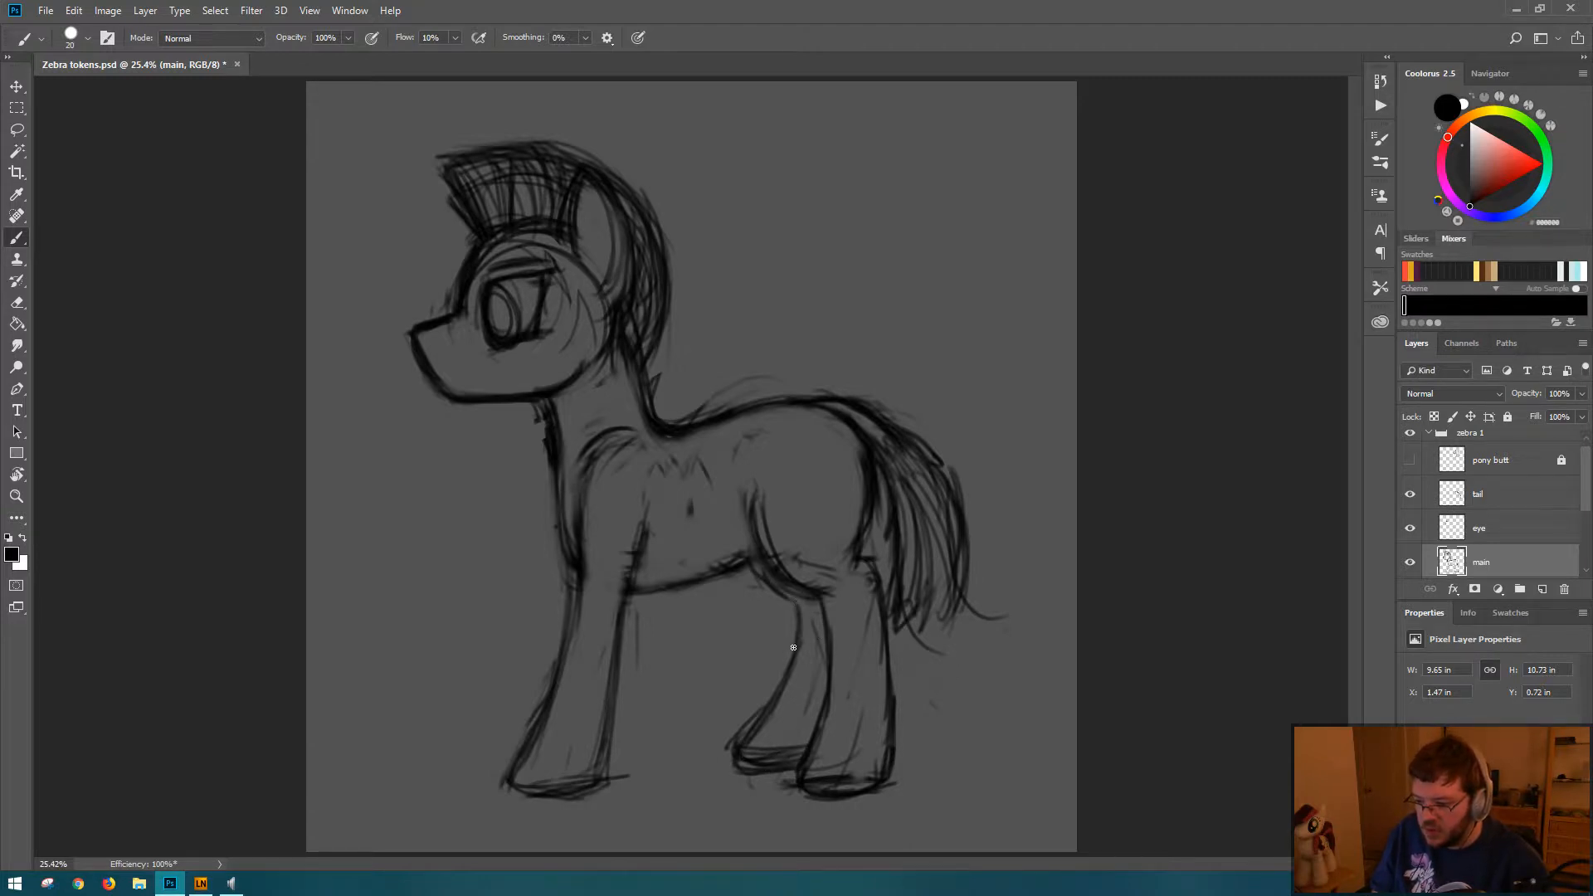
{"action": "mouse_move", "coordinate": [563, 548]}
{"action": "left_mouse_down"}
{"action": "mouse_move", "coordinate": [553, 647]}
{"action": "mouse_move", "coordinate": [565, 571]}
{"action": "mouse_move", "coordinate": [505, 756]}
{"action": "left_mouse_up"}
{"action": "left_click_drag", "start_coordinate": [524, 730], "coordinate": [507, 756]}
{"action": "key", "text": "ctrl+alt+z"}
{"action": "key", "text": "ctrl+alt+z"}
{"action": "key", "text": "ctrl+alt+z"}
{"action": "key", "text": "ctrl+alt+z"}
{"action": "key", "text": "ctrl+alt+z"}
{"action": "key", "text": "ctrl+alt+z"}
{"action": "key", "text": "ctrl+alt+z"}
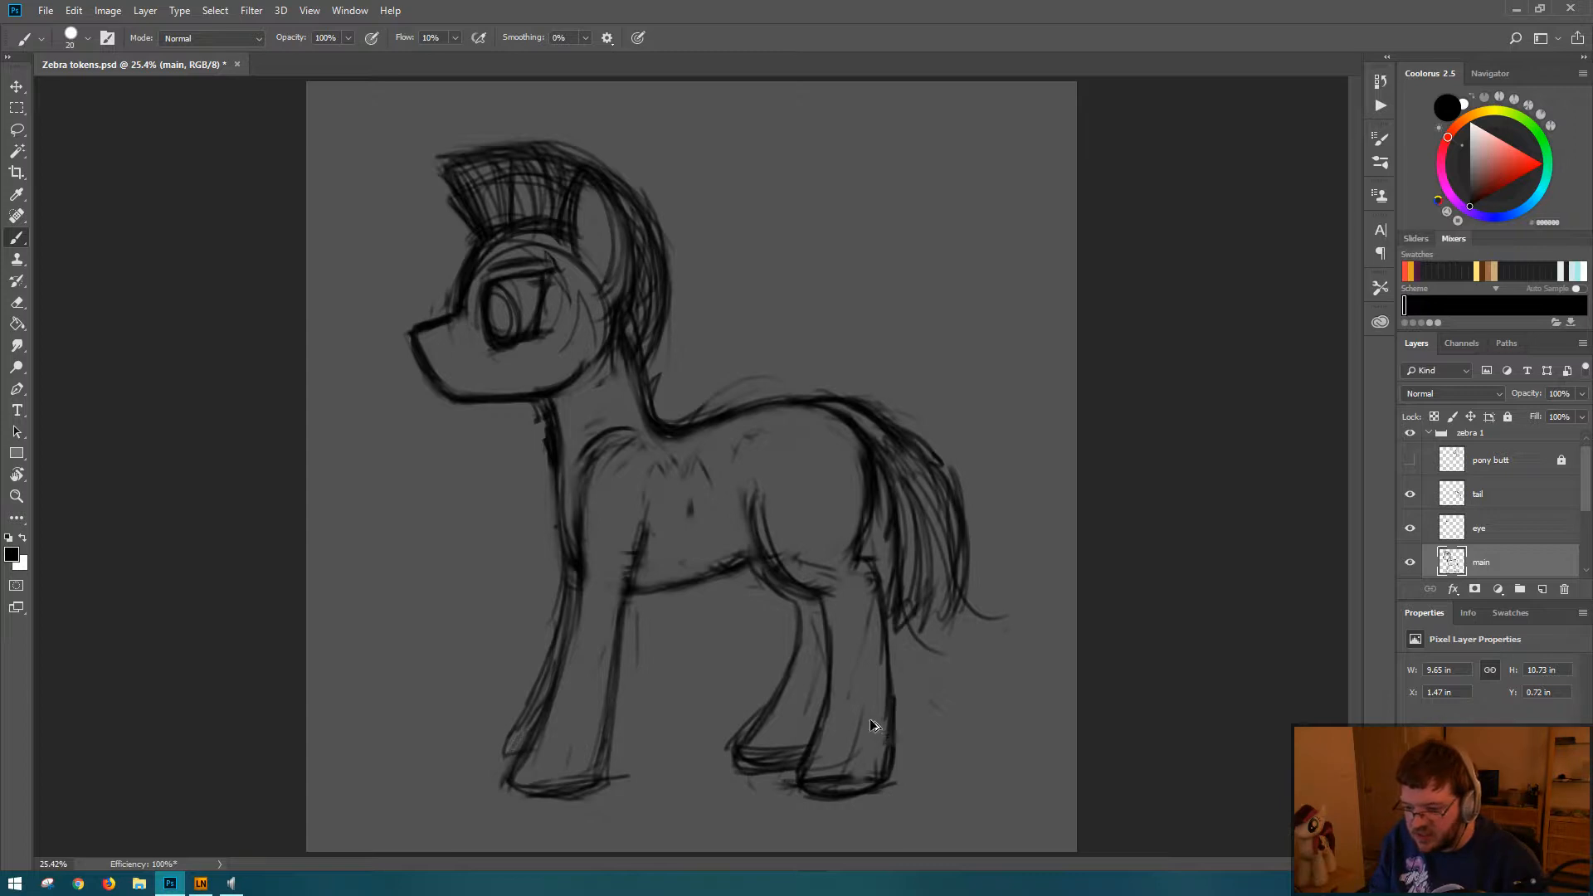
{"action": "key", "text": "ctrl+alt+z"}
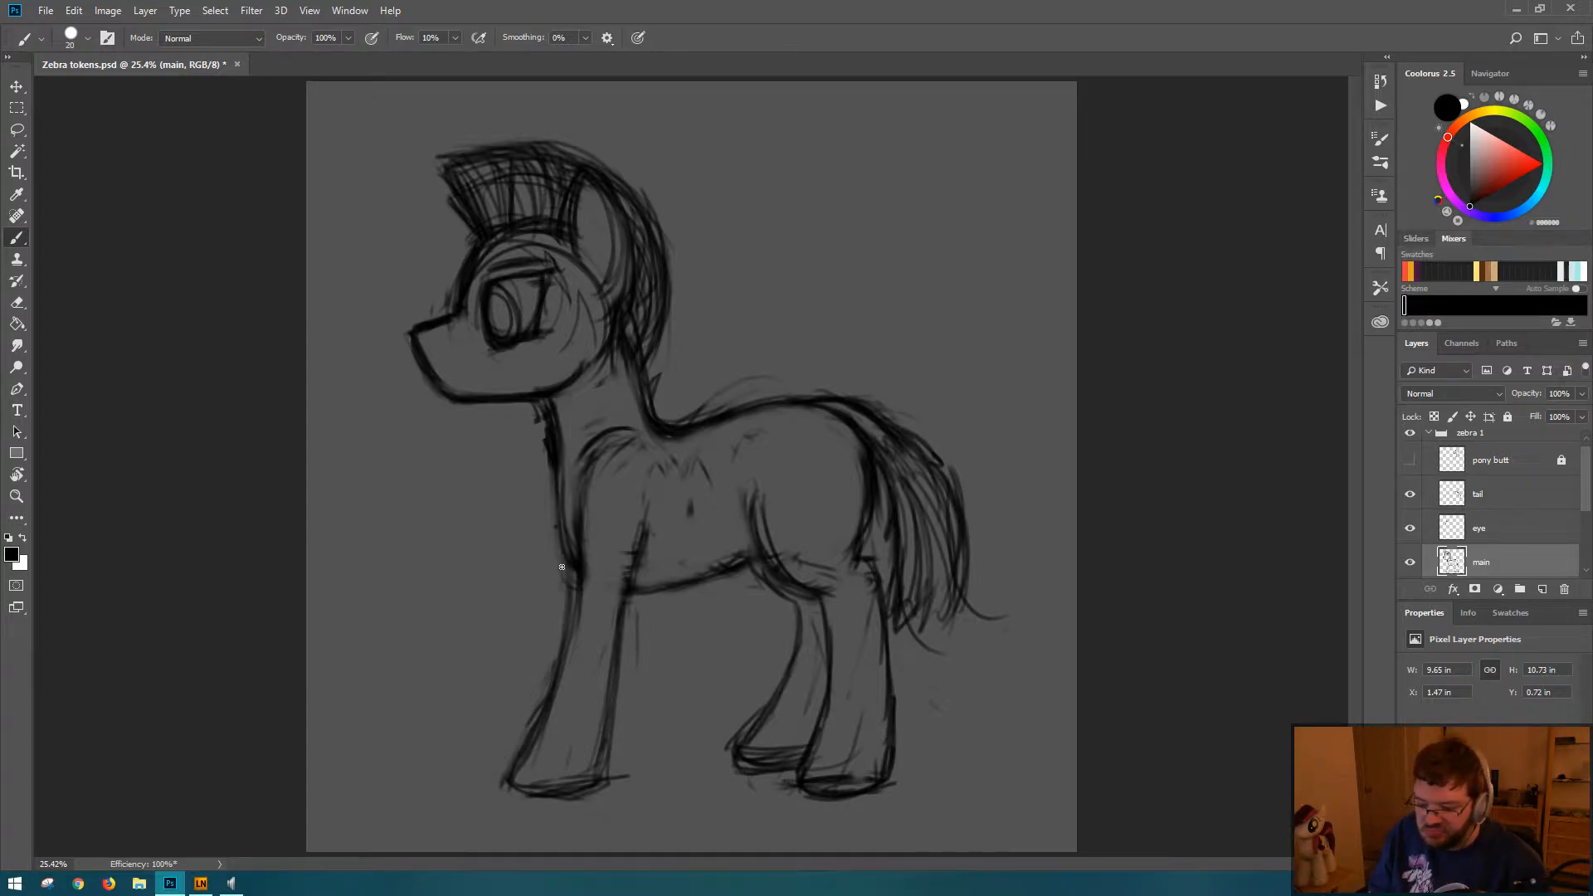
Step: Try a far foreleg that reaches further forward and ends in a small hoof, and undo it
{"action": "mouse_move", "coordinate": [557, 565]}
{"action": "left_mouse_down"}
{"action": "mouse_move", "coordinate": [539, 640]}
{"action": "mouse_move", "coordinate": [554, 617]}
{"action": "left_mouse_up"}
{"action": "mouse_move", "coordinate": [522, 682]}
{"action": "left_mouse_down"}
{"action": "mouse_move", "coordinate": [479, 735]}
{"action": "mouse_move", "coordinate": [519, 747]}
{"action": "left_mouse_up"}
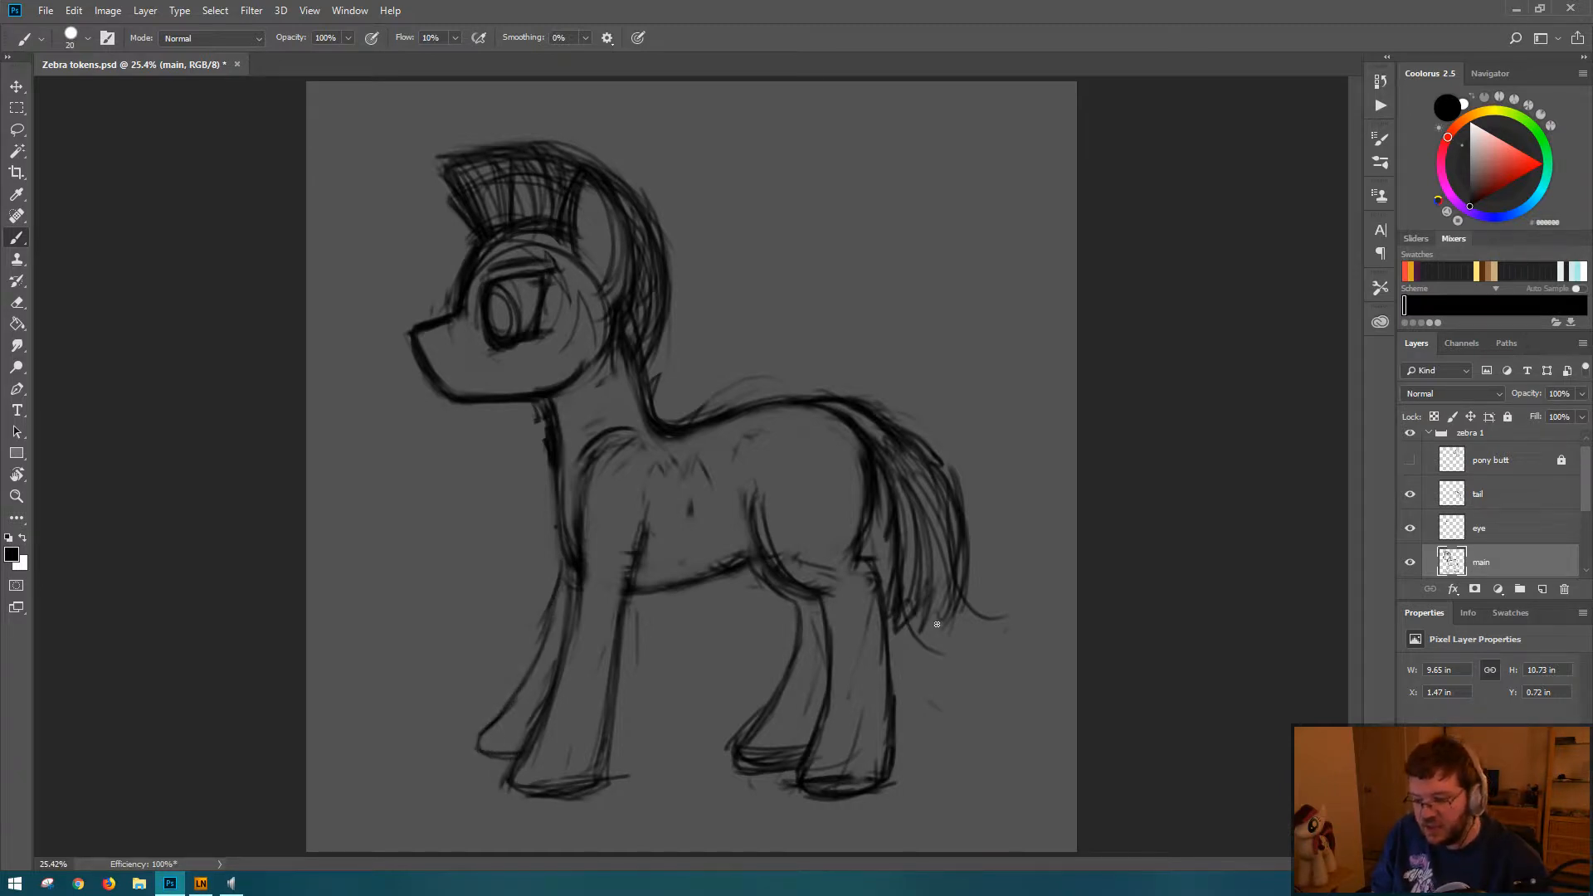
{"action": "key", "text": "ctrl+z"}
{"action": "key", "text": "ctrl+z"}
{"action": "key", "text": "ctrl+z"}
{"action": "key", "text": "ctrl+z"}
{"action": "key", "text": "ctrl+z"}
{"action": "key", "text": "ctrl+z"}
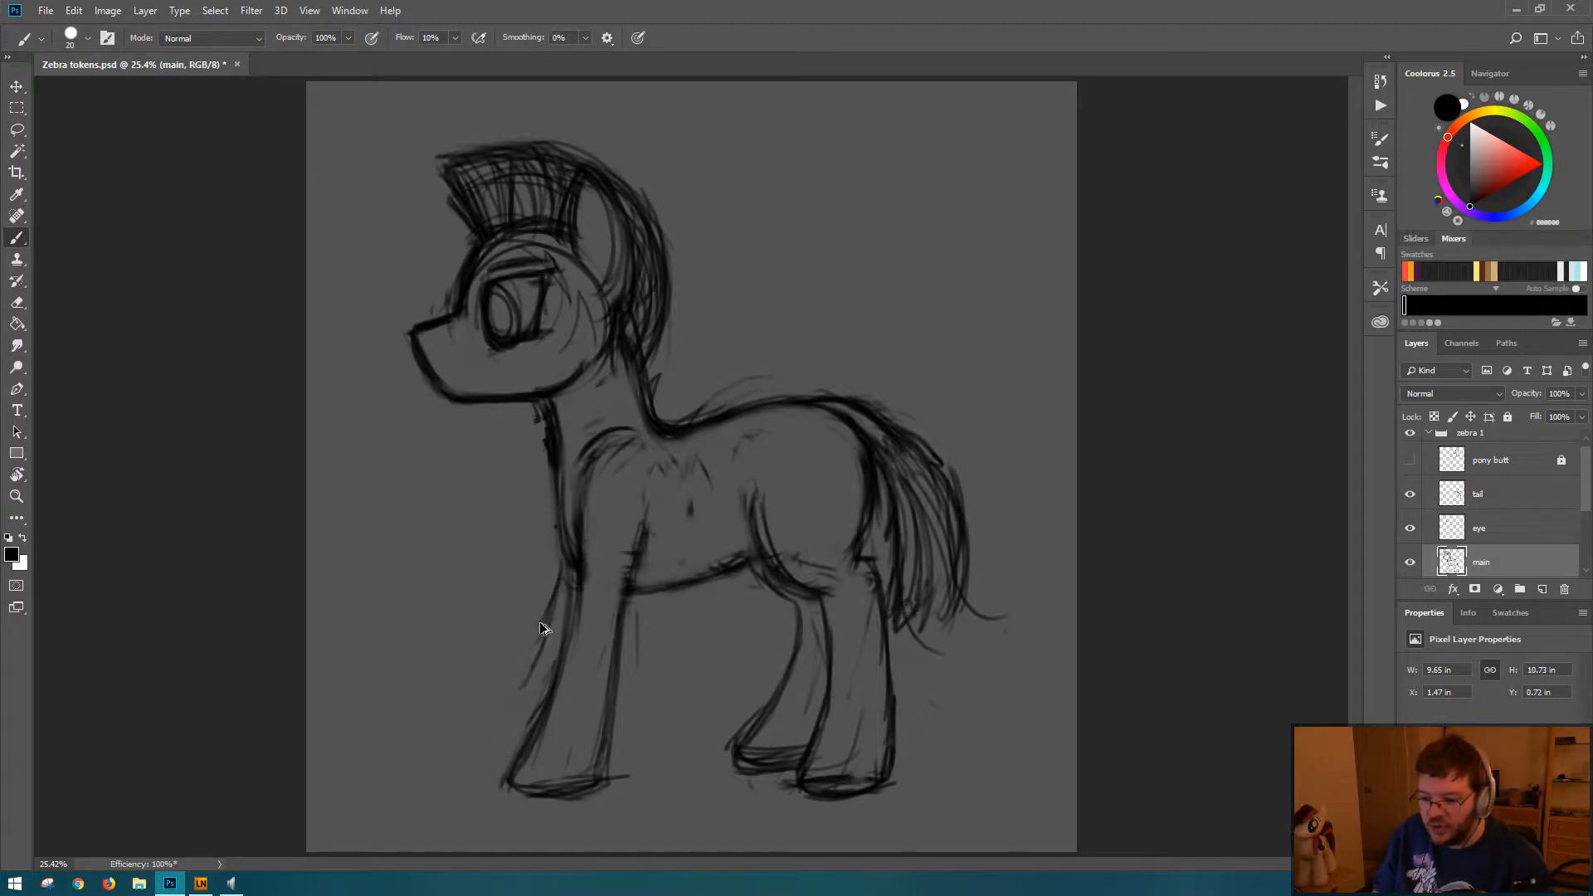
{"action": "key", "text": "ctrl+z"}
Step: Try to redraw the far foreleg with a curved front edge and a sketchy pointed hoof, and undo all its strokes
{"action": "left_click_drag", "start_coordinate": [563, 555], "coordinate": [531, 673]}
{"action": "left_click_drag", "start_coordinate": [569, 582], "coordinate": [531, 674]}
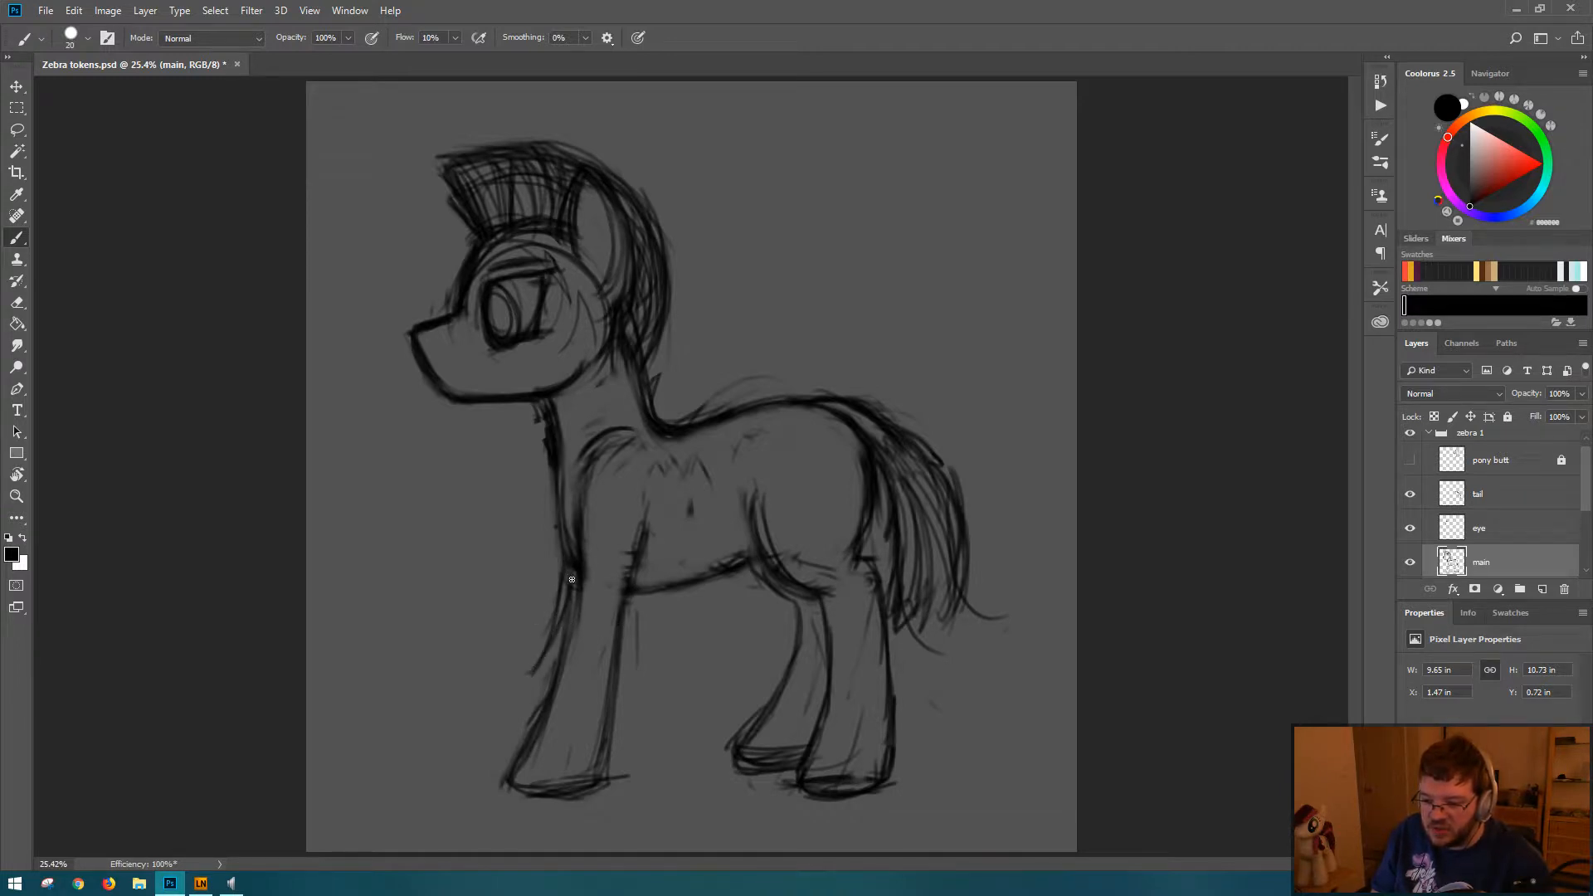
{"action": "mouse_move", "coordinate": [565, 621]}
{"action": "left_mouse_down"}
{"action": "mouse_move", "coordinate": [462, 754]}
{"action": "mouse_move", "coordinate": [514, 716]}
{"action": "mouse_move", "coordinate": [536, 757]}
{"action": "mouse_move", "coordinate": [479, 756]}
{"action": "mouse_move", "coordinate": [537, 756]}
{"action": "mouse_move", "coordinate": [498, 730]}
{"action": "mouse_move", "coordinate": [515, 751]}
{"action": "left_mouse_up"}
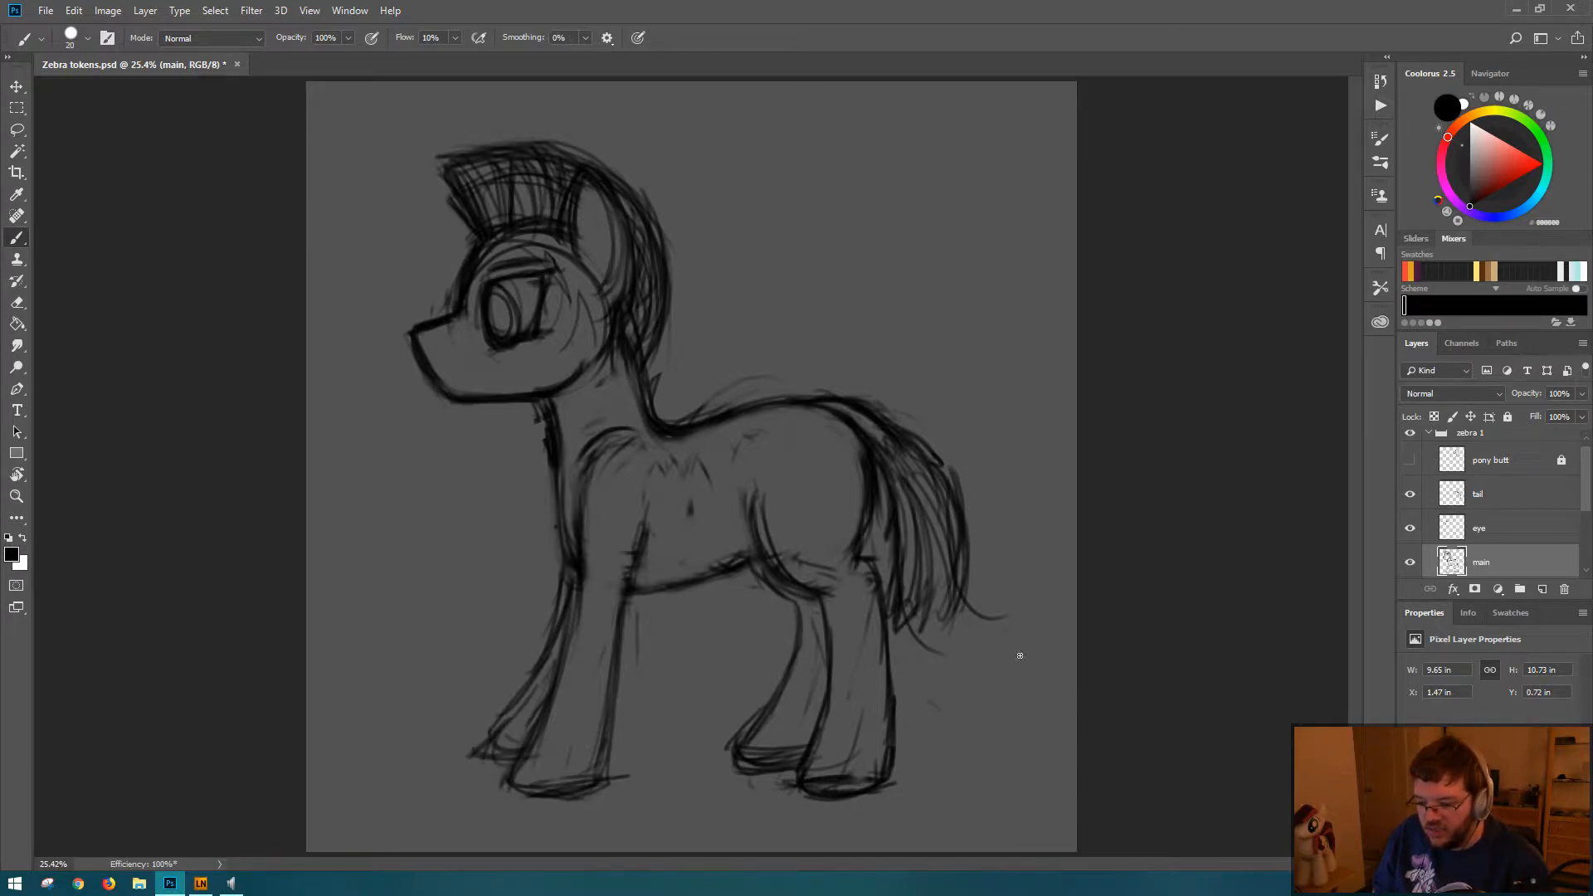
{"action": "key", "text": "ctrl+alt+z"}
{"action": "key", "text": "ctrl+alt+z"}
{"action": "key", "text": "ctrl+alt+z"}
{"action": "key", "text": "ctrl+alt+z"}
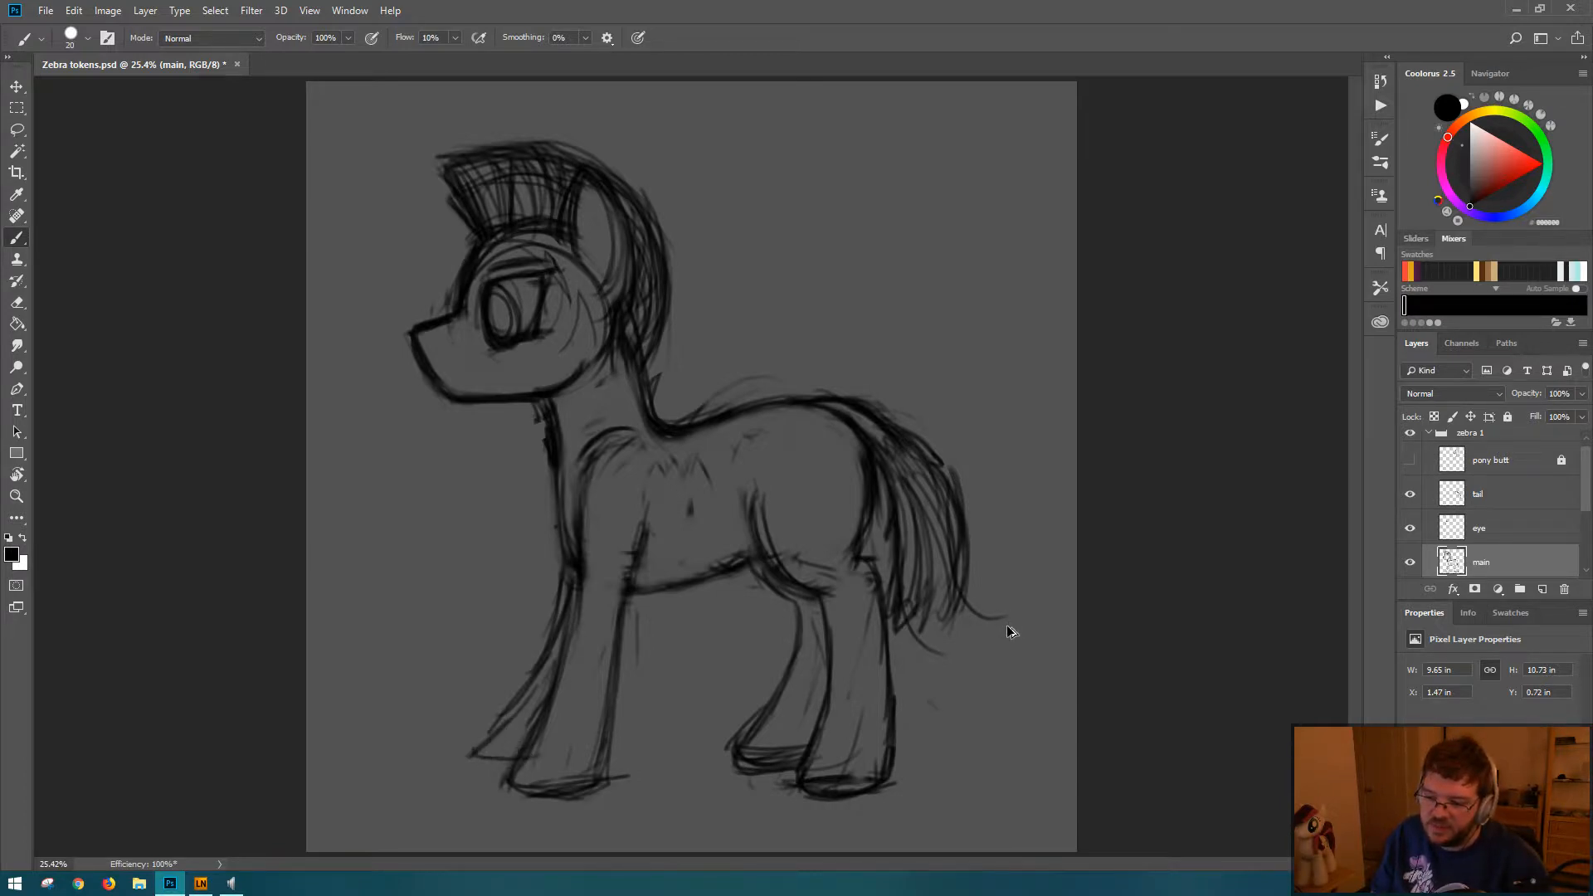
{"action": "key", "text": "ctrl+alt+z"}
{"action": "key", "text": "ctrl+alt+z"}
{"action": "key", "text": "ctrl+alt+z"}
{"action": "key", "text": "ctrl+alt+z"}
{"action": "key", "text": "ctrl+alt+z"}
{"action": "key", "text": "ctrl+alt+z"}
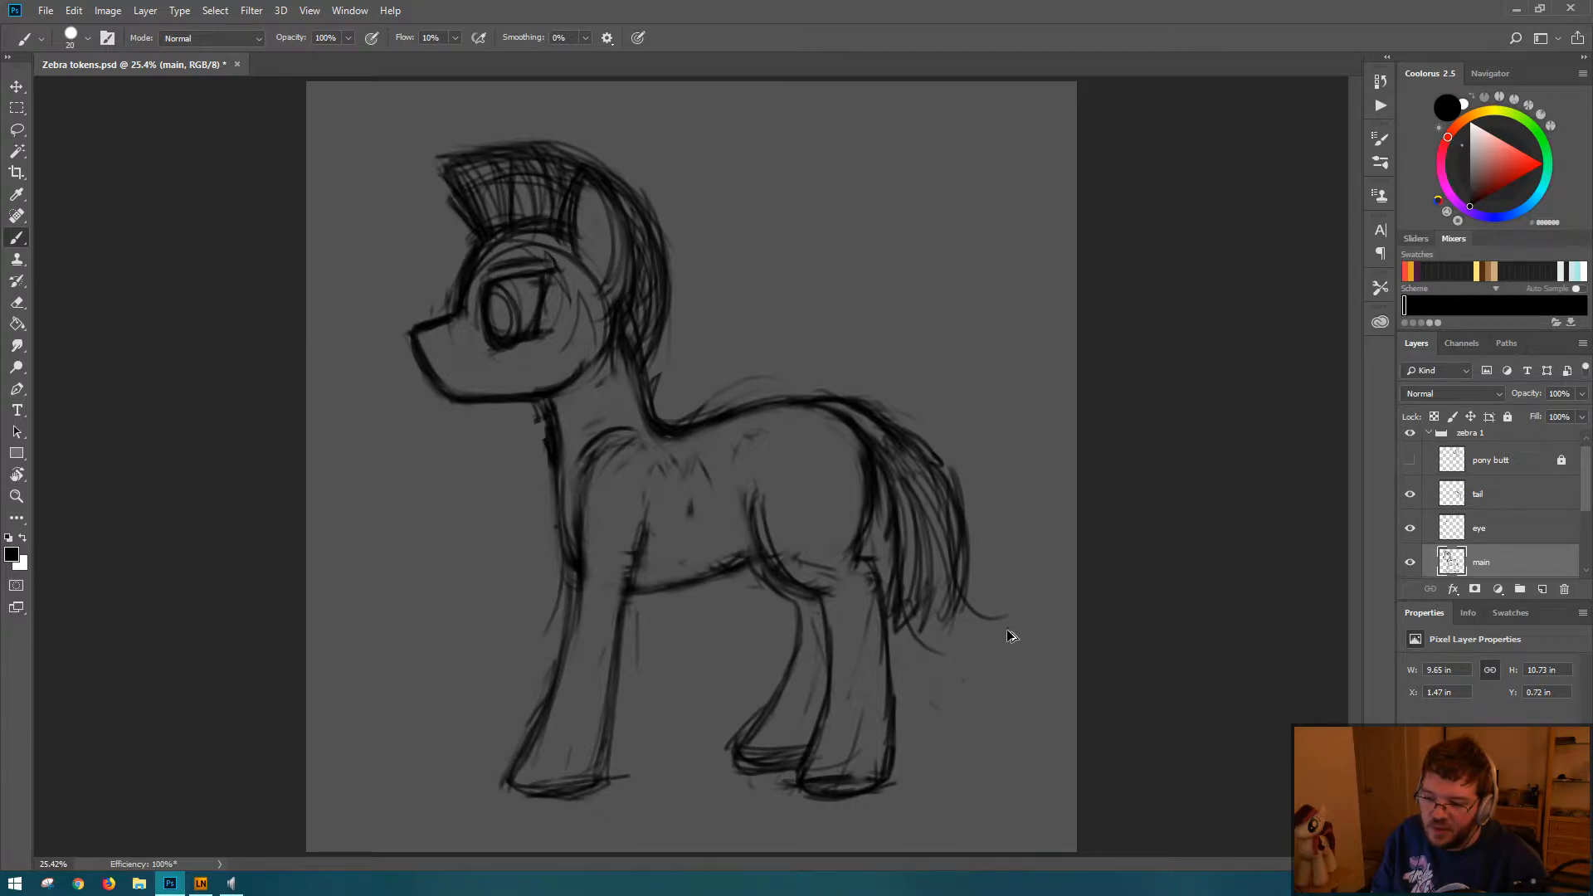
{"action": "key", "text": "ctrl+alt+z"}
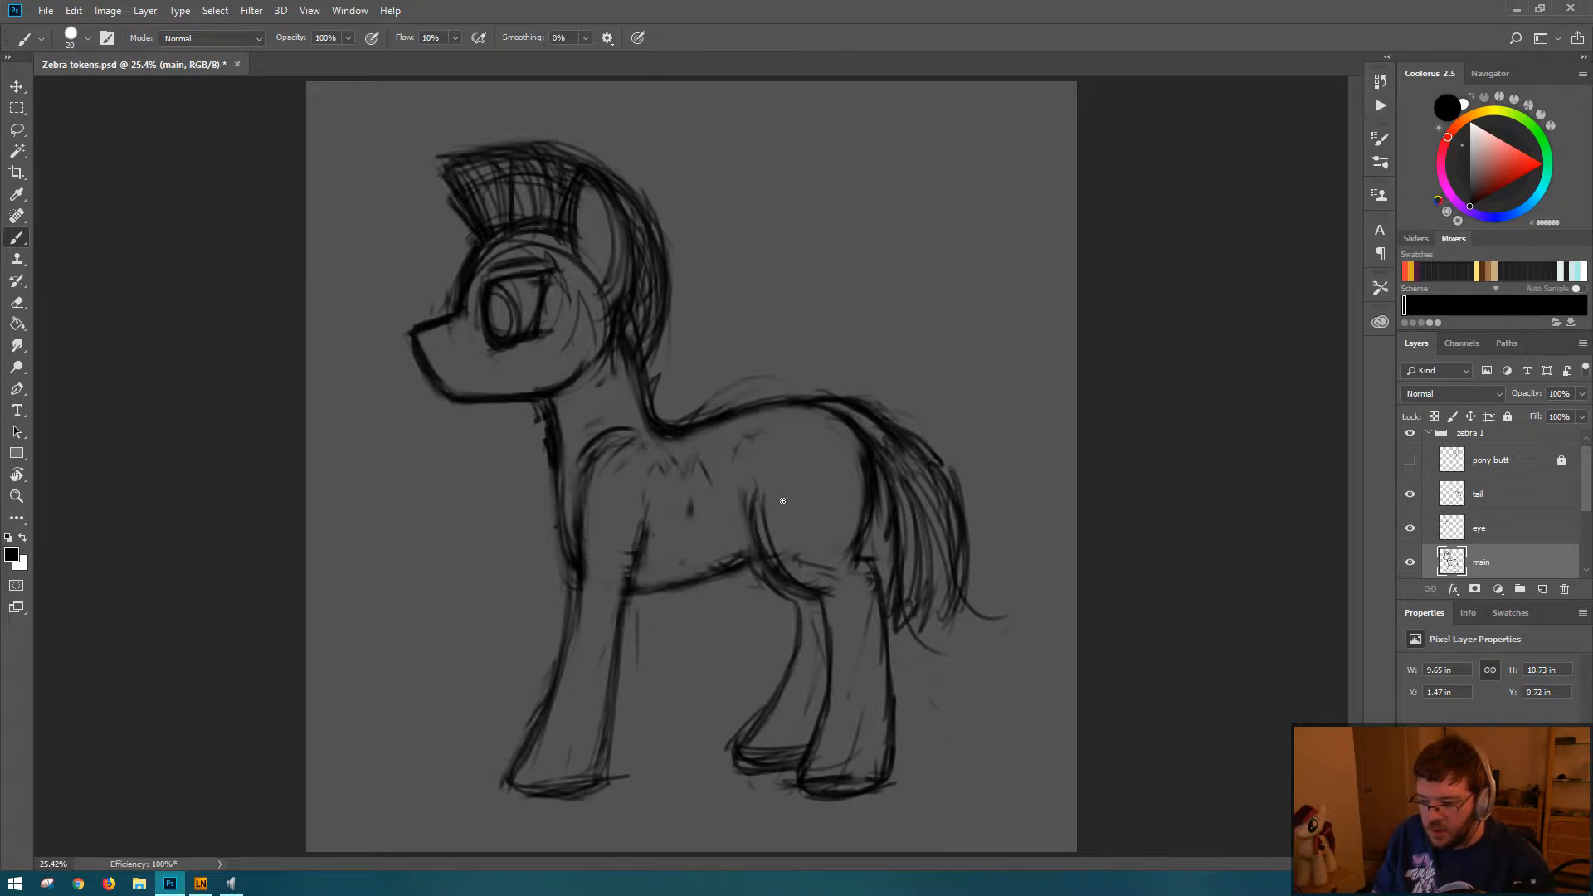
Step: Try direction lines down the near hind leg with small arrow marks beside the hind hooves, and undo them
{"action": "mouse_move", "coordinate": [780, 509]}
{"action": "left_mouse_down"}
{"action": "mouse_move", "coordinate": [791, 561]}
{"action": "mouse_move", "coordinate": [844, 575]}
{"action": "mouse_move", "coordinate": [819, 775]}
{"action": "left_mouse_up"}
{"action": "mouse_move", "coordinate": [791, 831]}
{"action": "left_mouse_down"}
{"action": "mouse_move", "coordinate": [807, 806]}
{"action": "mouse_move", "coordinate": [783, 838]}
{"action": "left_mouse_up"}
{"action": "mouse_move", "coordinate": [750, 746]}
{"action": "left_mouse_down"}
{"action": "mouse_move", "coordinate": [733, 766]}
{"action": "mouse_move", "coordinate": [677, 758]}
{"action": "left_mouse_up"}
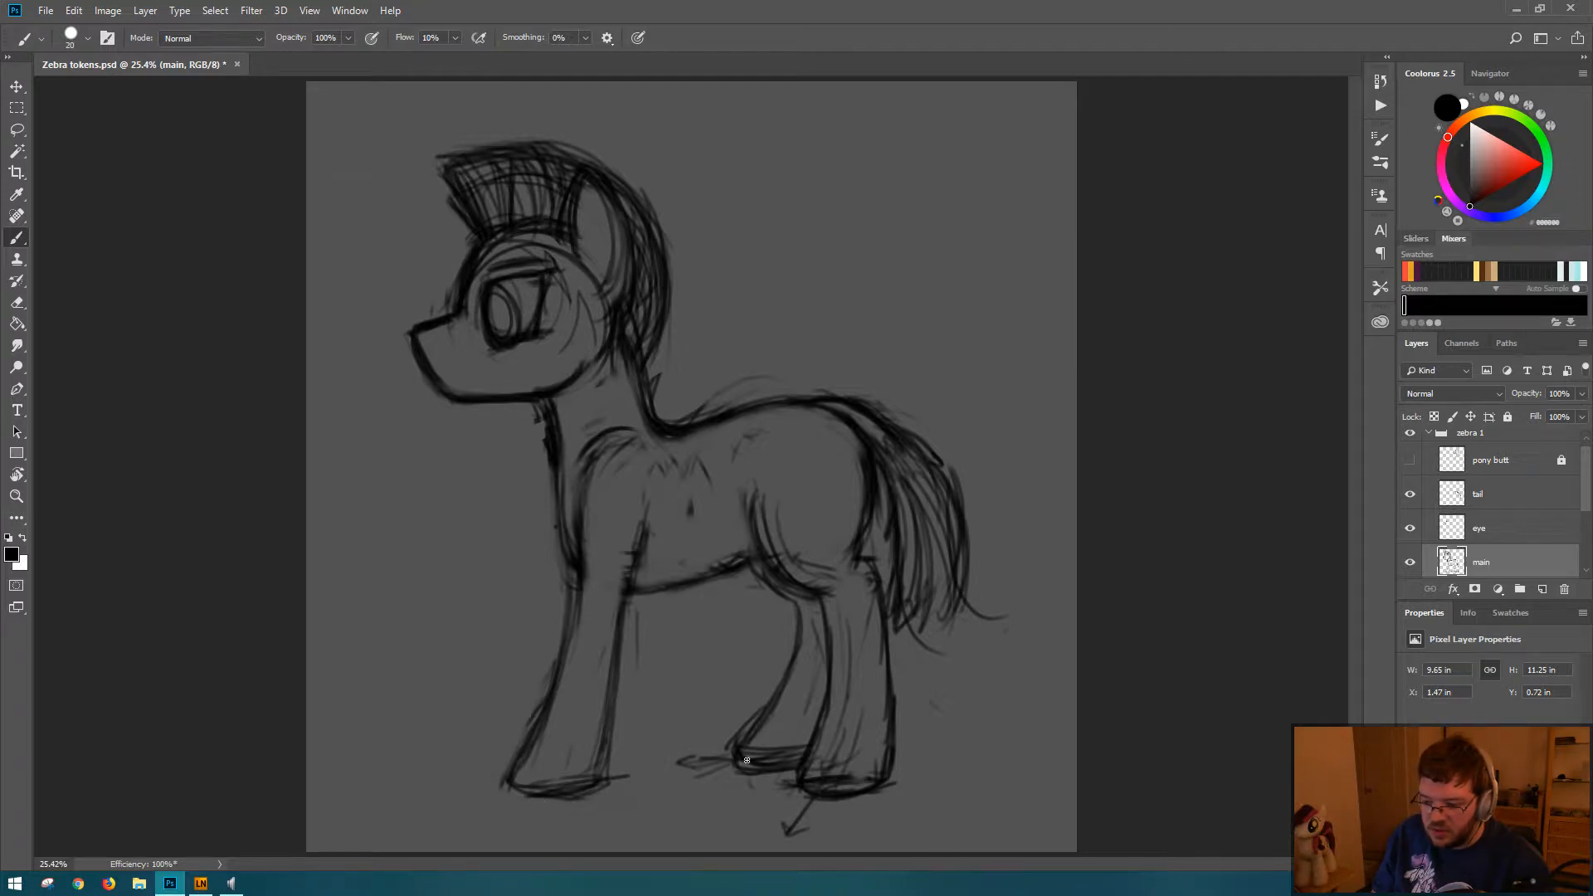
{"action": "key", "text": "ctrl+alt+z"}
{"action": "key", "text": "ctrl+alt+z"}
{"action": "key", "text": "ctrl+alt+z"}
{"action": "key", "text": "ctrl+alt+z"}
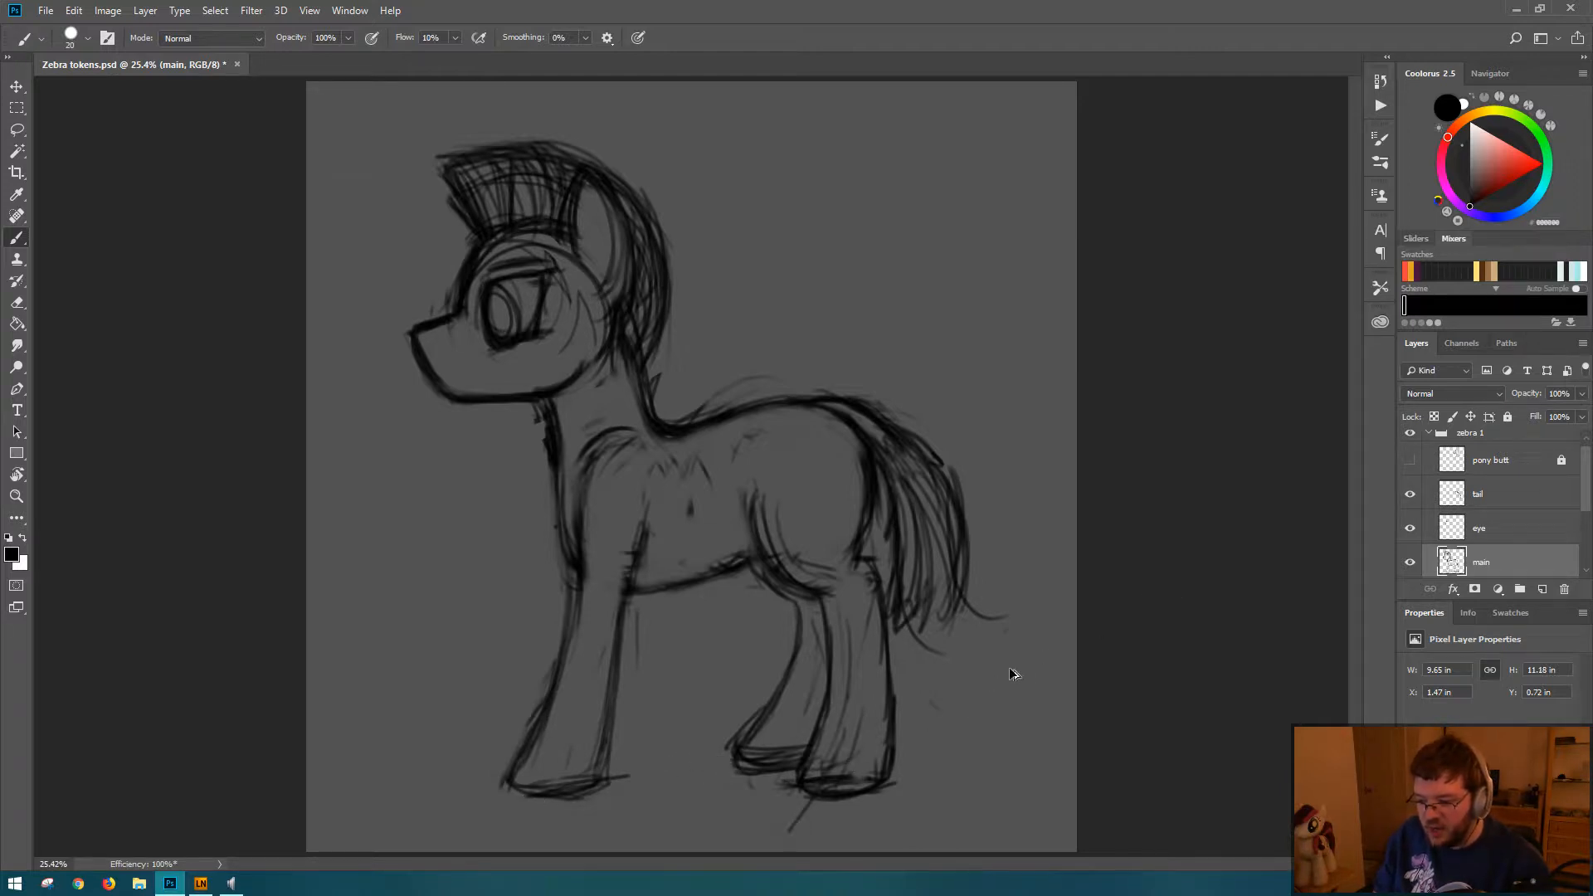
{"action": "key", "text": "ctrl+alt+z"}
{"action": "key", "text": "ctrl+alt+z"}
{"action": "key", "text": "ctrl+alt+z"}
{"action": "key", "text": "ctrl+alt+z"}
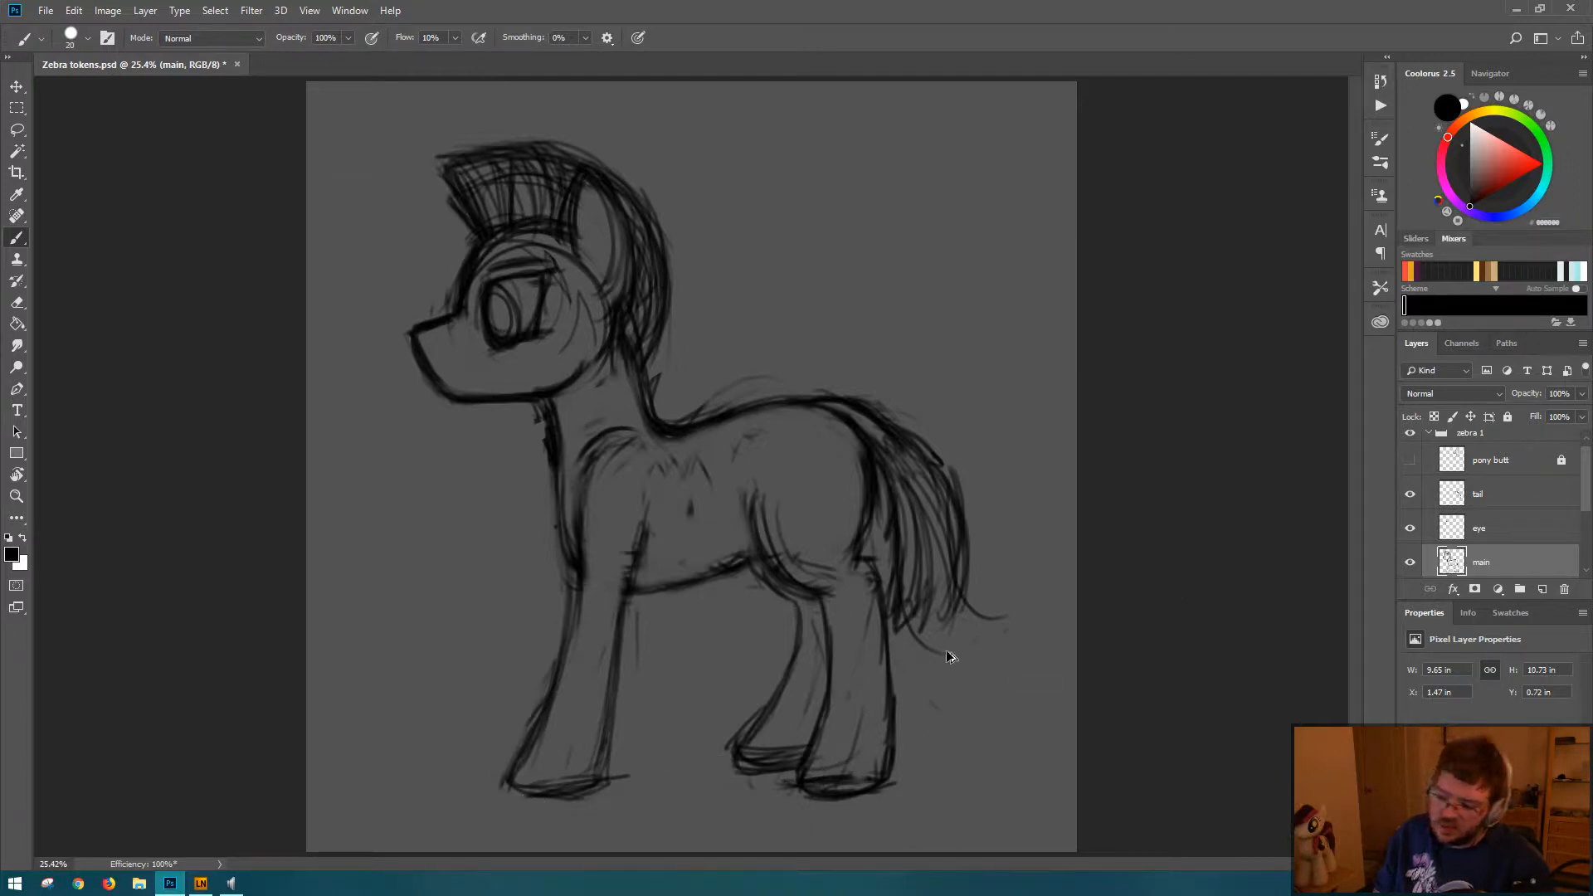
{"action": "key", "text": "ctrl+alt+z"}
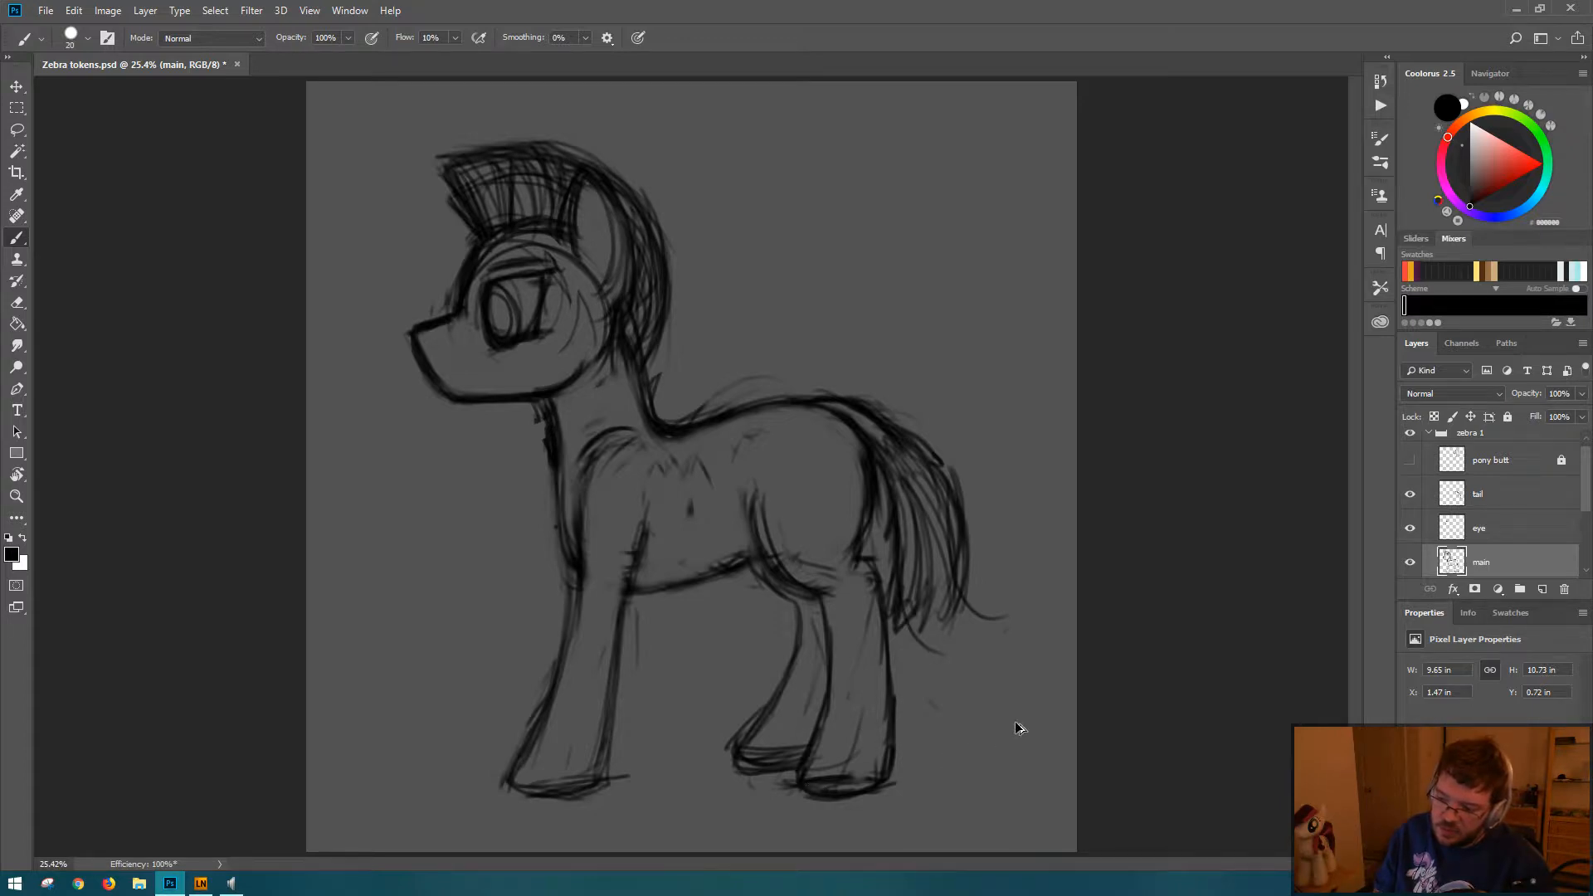
{"action": "key", "text": "ctrl+alt+z"}
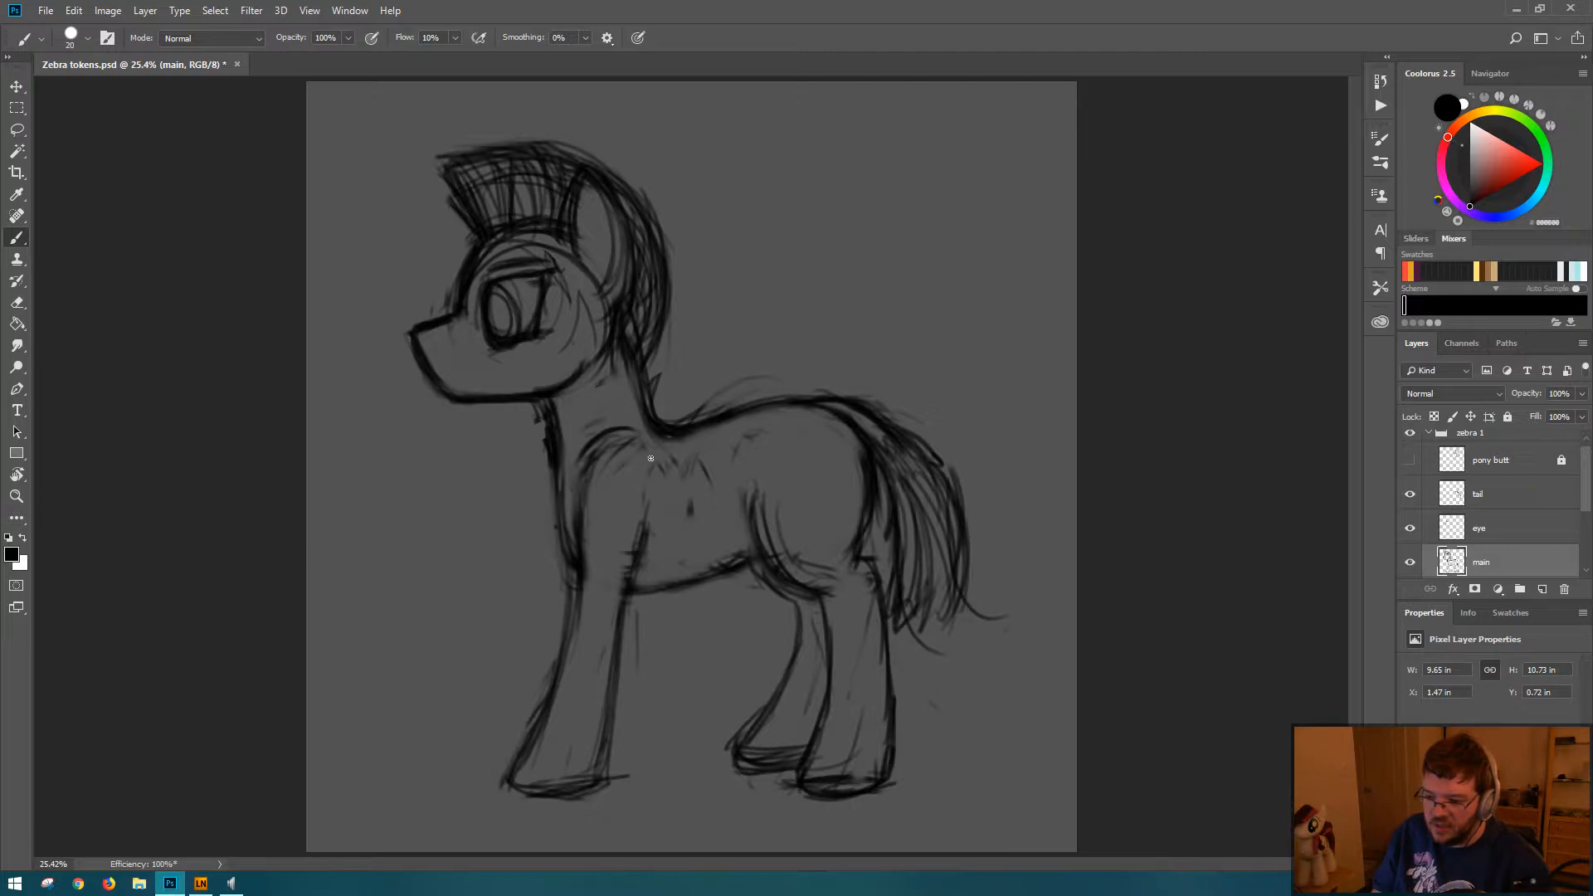
Step: Darken the near foreleg's elbow edge, erase along its front edge, and firm up the contour around the hoof
{"action": "left_click_drag", "start_coordinate": [654, 533], "coordinate": [641, 594]}
{"action": "mouse_move", "coordinate": [661, 501]}
{"action": "left_mouse_down"}
{"action": "mouse_move", "coordinate": [621, 634]}
{"action": "mouse_move", "coordinate": [579, 656]}
{"action": "mouse_move", "coordinate": [520, 761]}
{"action": "left_mouse_up"}
{"action": "key", "text": "e"}
{"action": "mouse_move", "coordinate": [564, 613]}
{"action": "left_mouse_down"}
{"action": "mouse_move", "coordinate": [512, 764]}
{"action": "mouse_move", "coordinate": [482, 783]}
{"action": "left_mouse_up"}
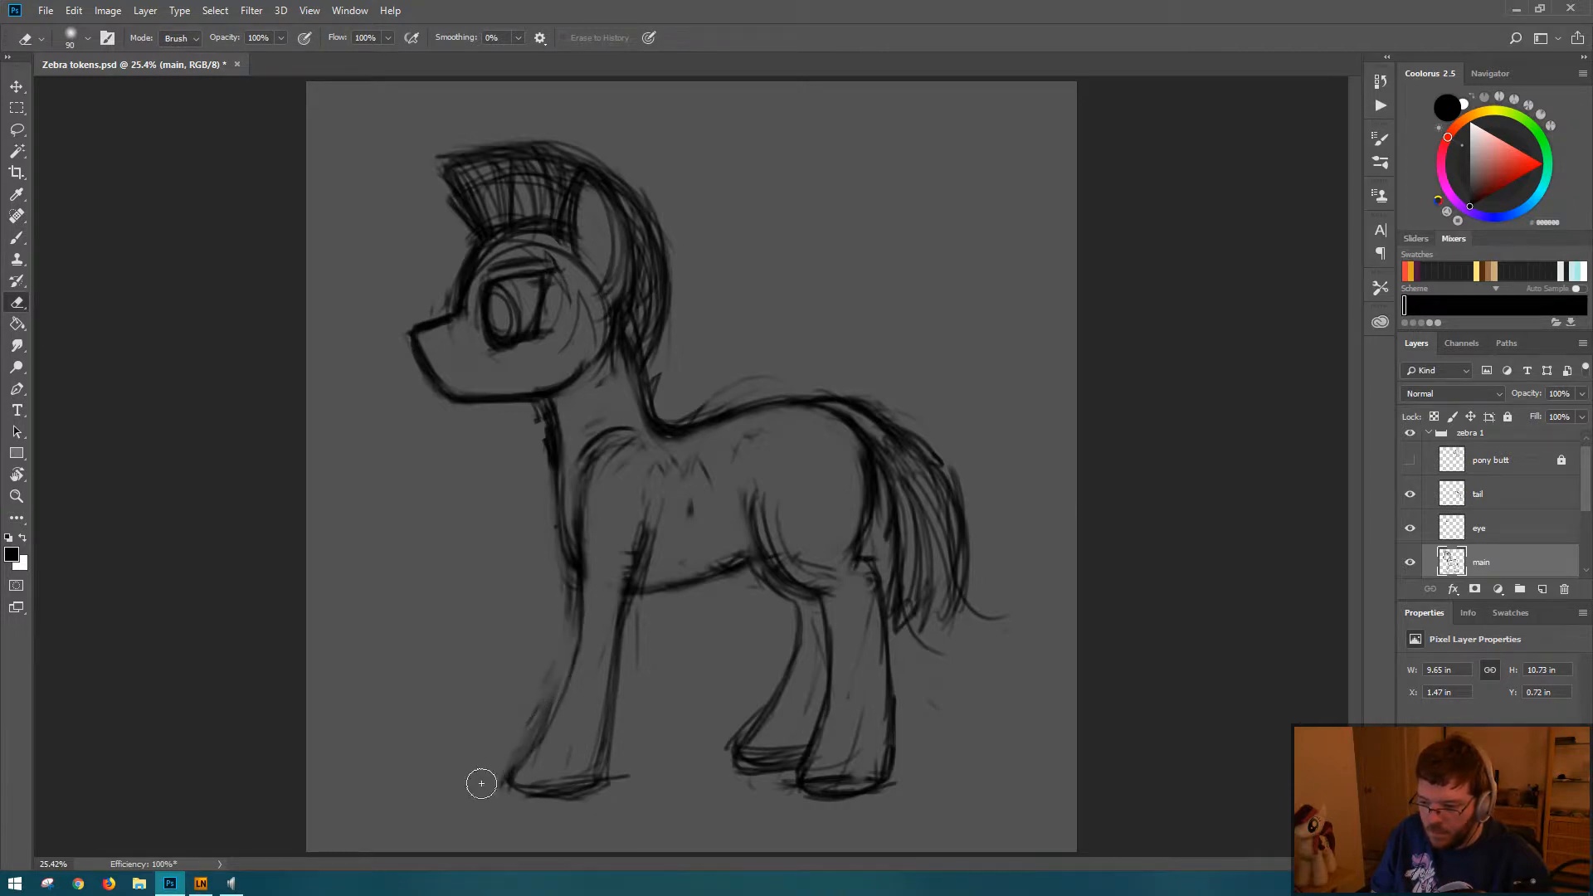
{"action": "key", "text": "b"}
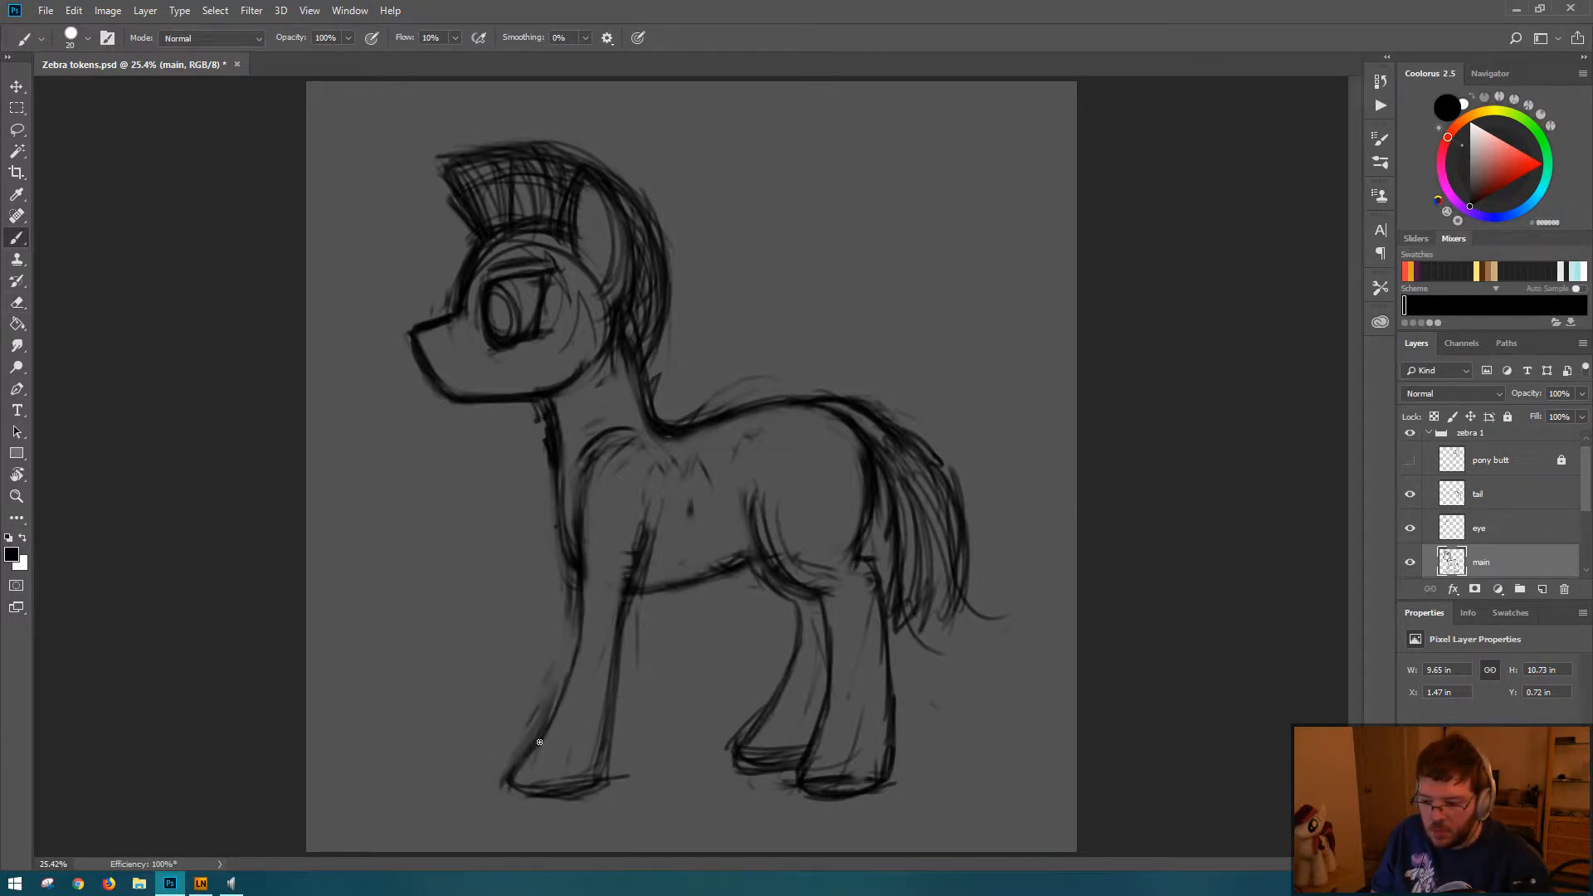
{"action": "left_click_drag", "start_coordinate": [519, 767], "coordinate": [525, 790]}
{"action": "left_click_drag", "start_coordinate": [604, 751], "coordinate": [597, 776]}
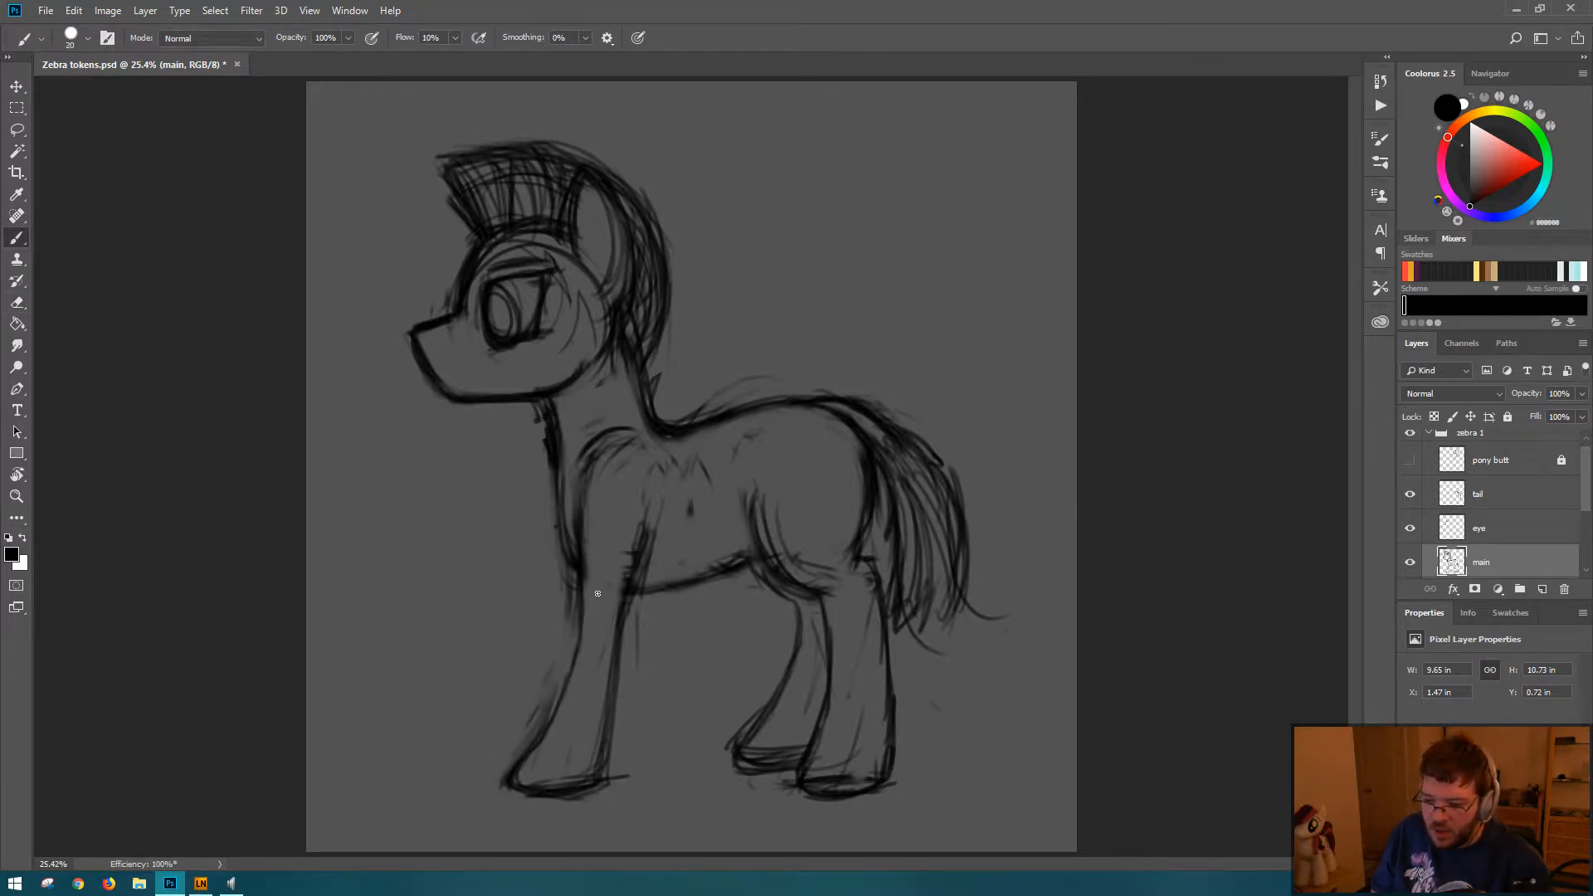
Step: Strengthen the shoulder and the upper contours of the near foreleg and near hind leg, and save the document
{"action": "mouse_move", "coordinate": [585, 474]}
{"action": "left_mouse_down"}
{"action": "mouse_move", "coordinate": [637, 440]}
{"action": "mouse_move", "coordinate": [591, 582]}
{"action": "mouse_move", "coordinate": [585, 558]}
{"action": "mouse_move", "coordinate": [585, 581]}
{"action": "mouse_move", "coordinate": [637, 581]}
{"action": "mouse_move", "coordinate": [580, 587]}
{"action": "mouse_move", "coordinate": [582, 646]}
{"action": "mouse_move", "coordinate": [550, 706]}
{"action": "left_mouse_up"}
{"action": "key", "text": "e"}
{"action": "key", "text": "b"}
{"action": "left_click_drag", "start_coordinate": [585, 579], "coordinate": [594, 617]}
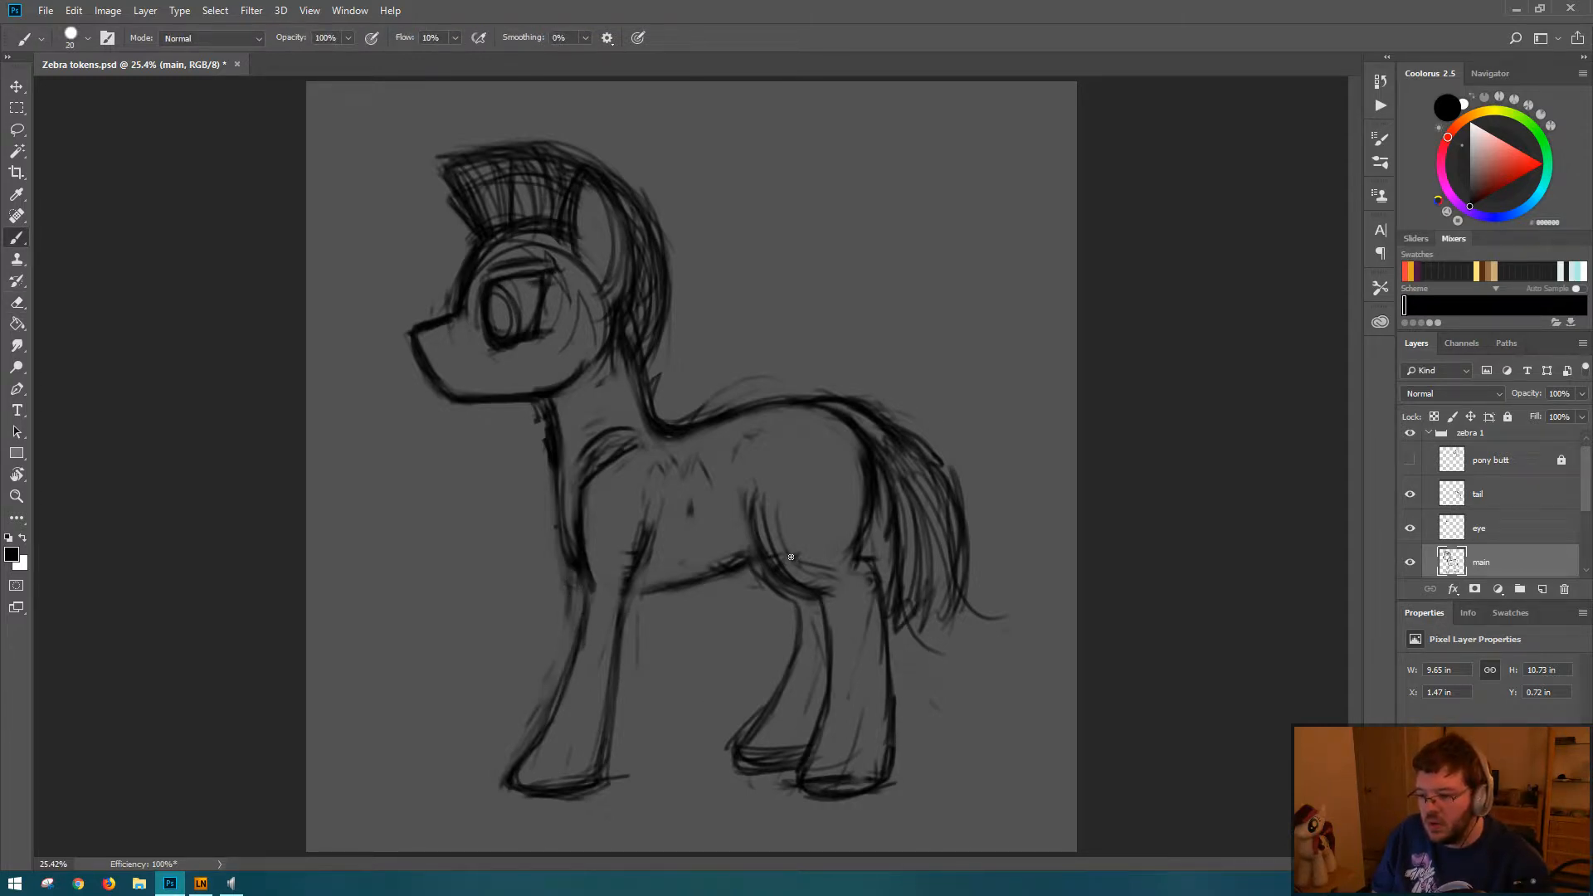
{"action": "mouse_move", "coordinate": [791, 557]}
{"action": "left_mouse_down"}
{"action": "mouse_move", "coordinate": [829, 591]}
{"action": "mouse_move", "coordinate": [876, 580]}
{"action": "left_mouse_up"}
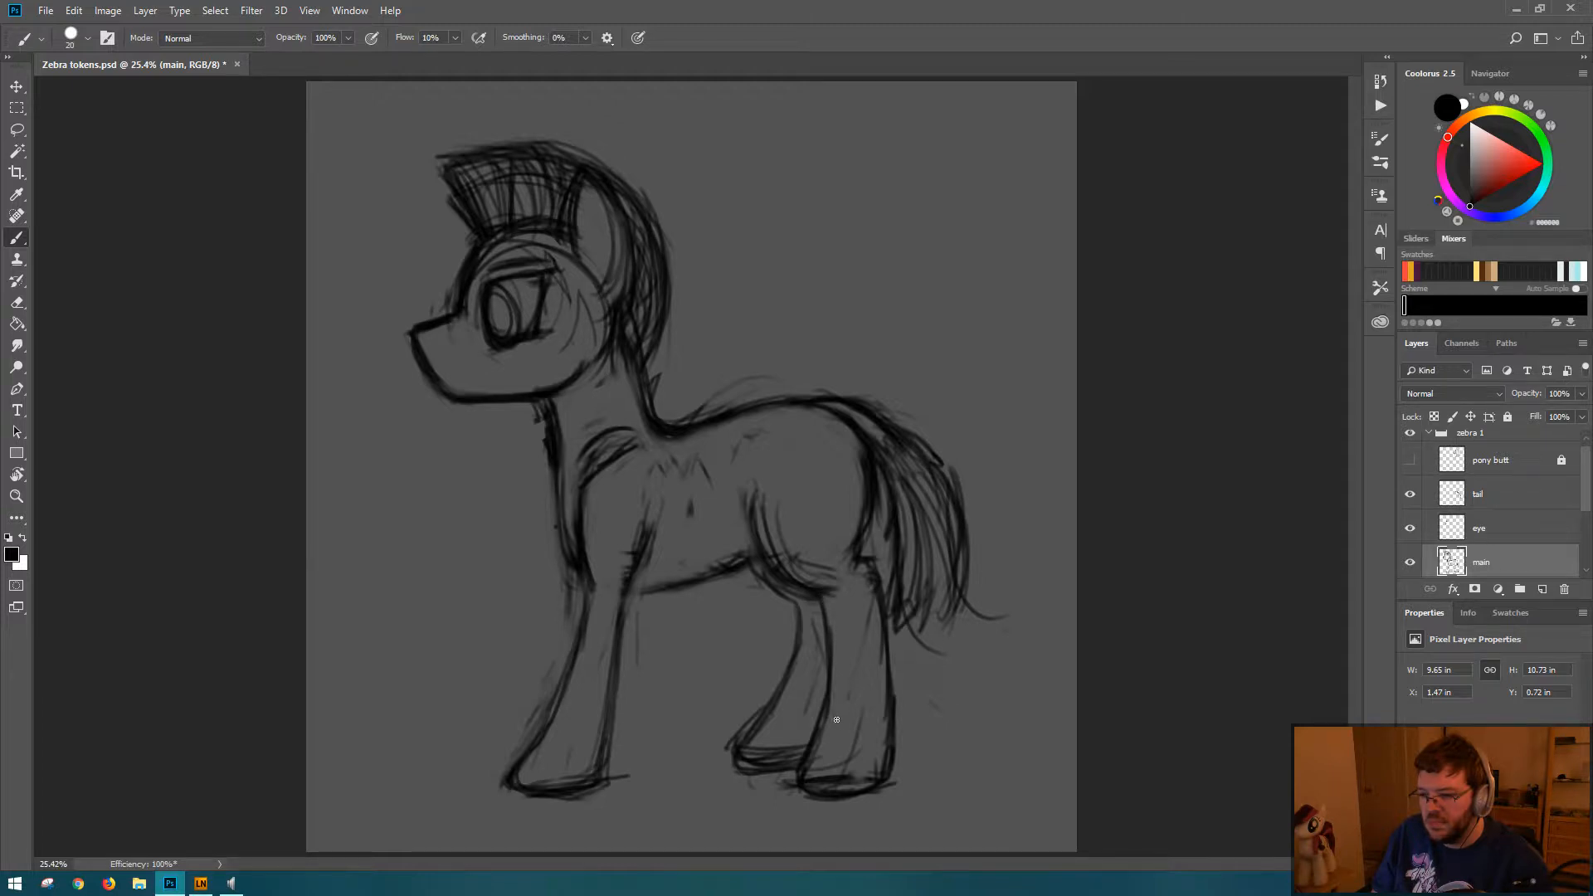
{"action": "key", "text": "ctrl+s"}
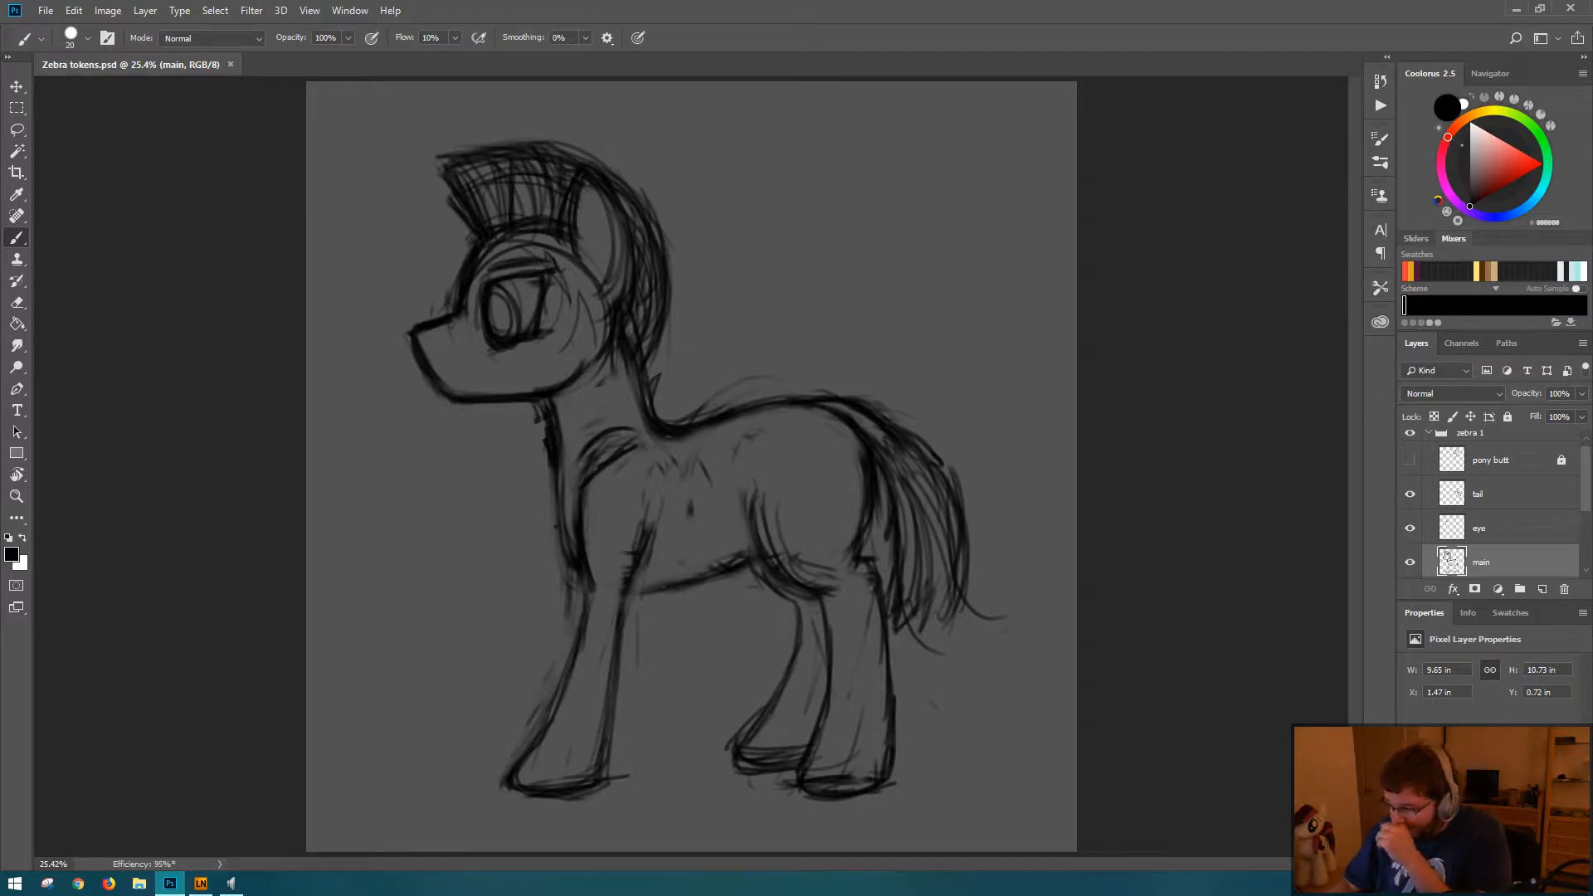
Step: Bring up Valiant_Dawn_Naked_Token_750px.png as a reference and arrange it with the zebra document in a 2-up Horizontal layout
{"action": "mouse_move", "coordinate": [1591, 883]}
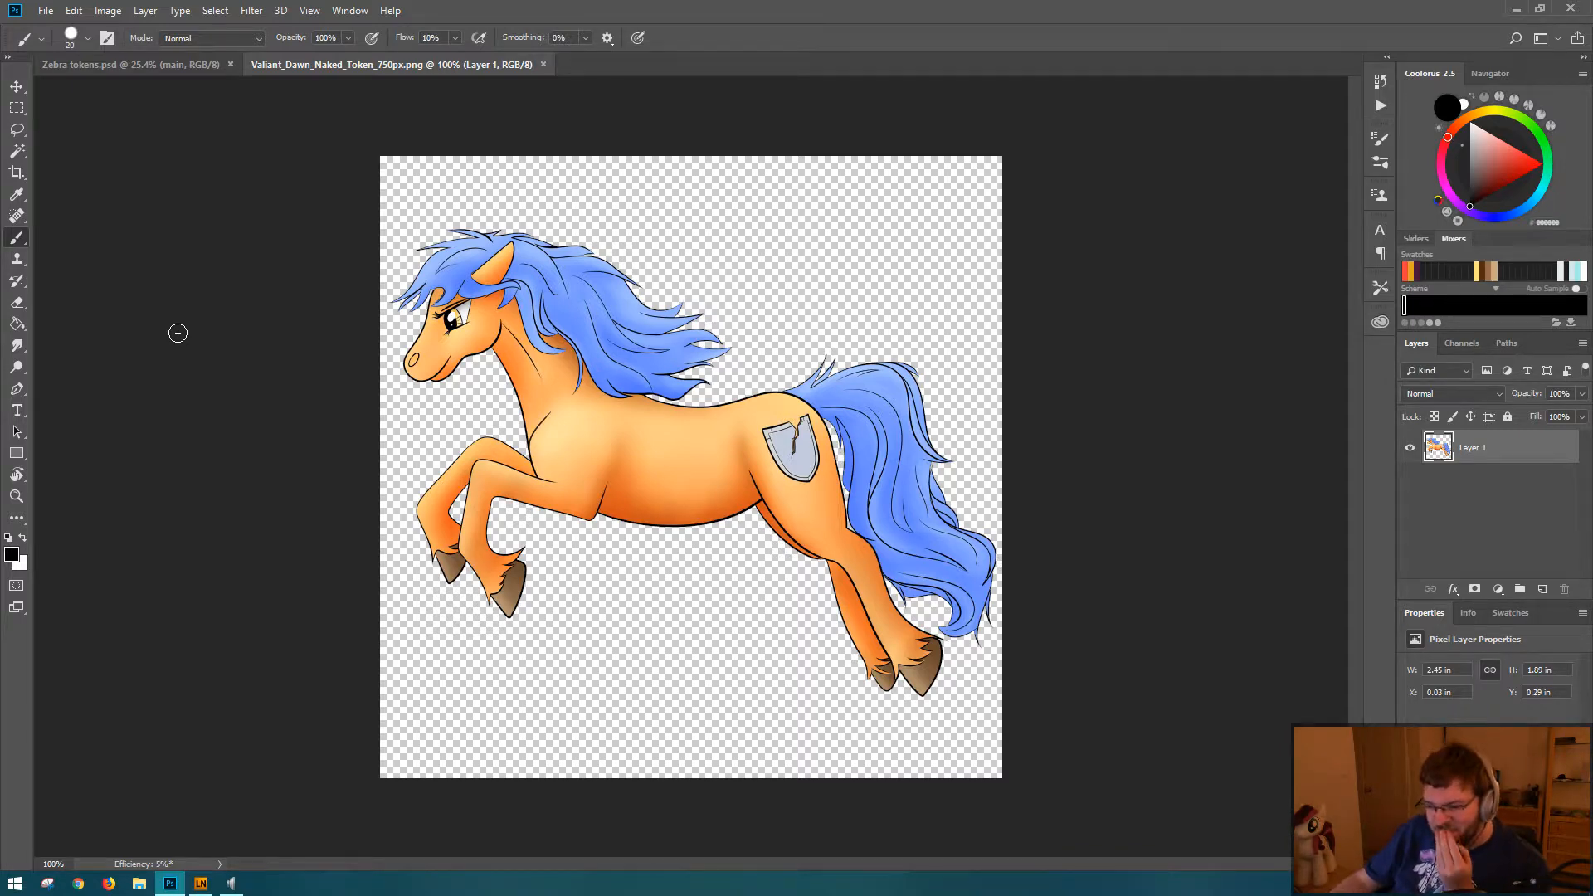
{"action": "left_click", "coordinate": [156, 66]}
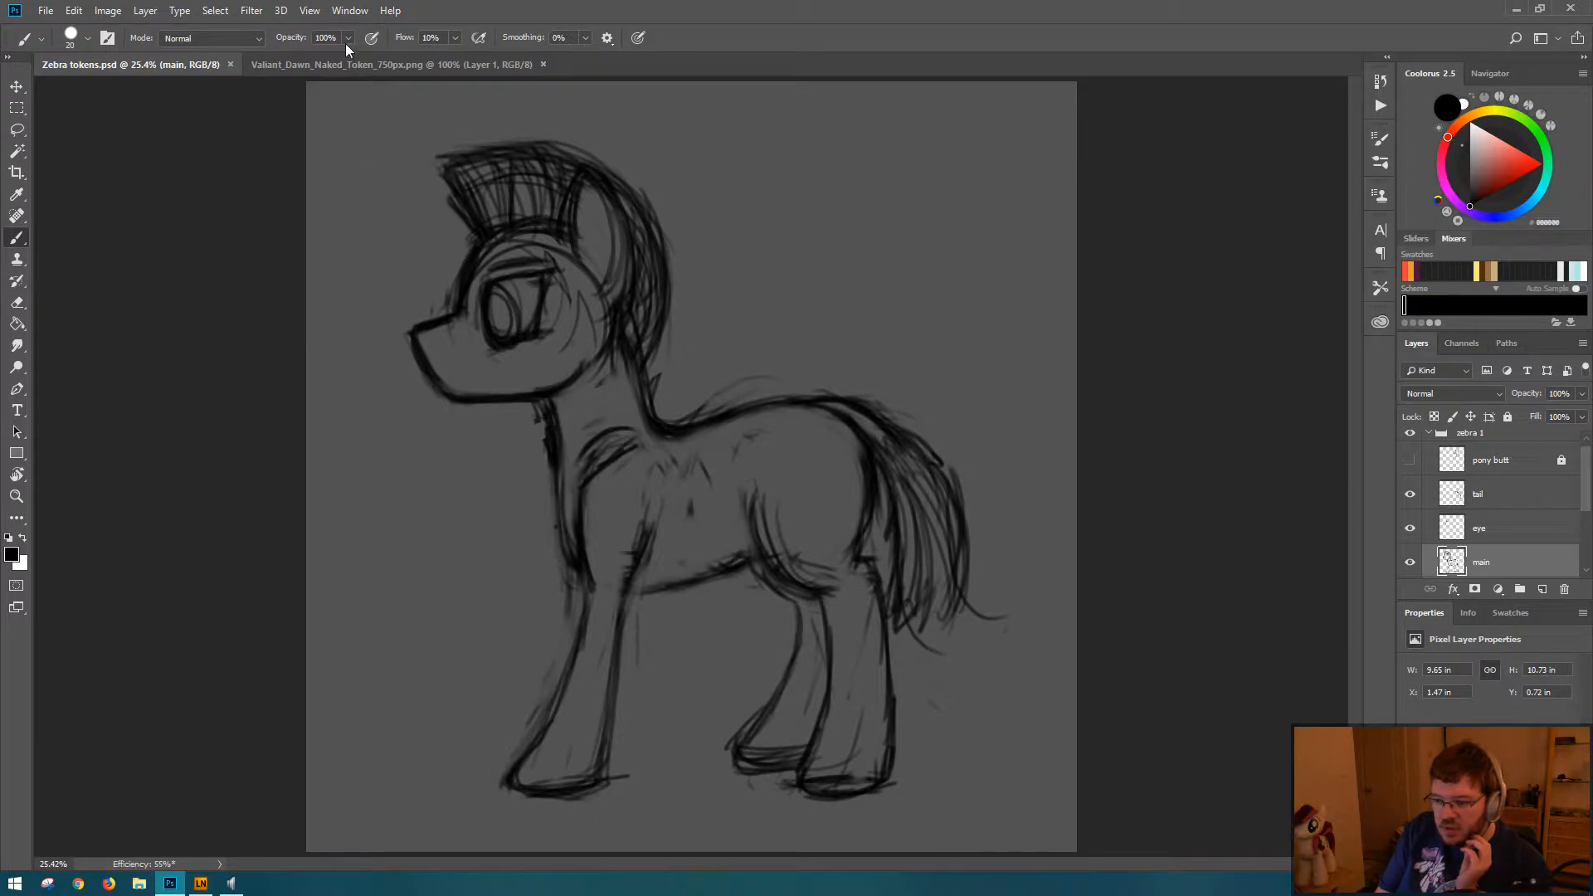
{"action": "left_click", "coordinate": [346, 66]}
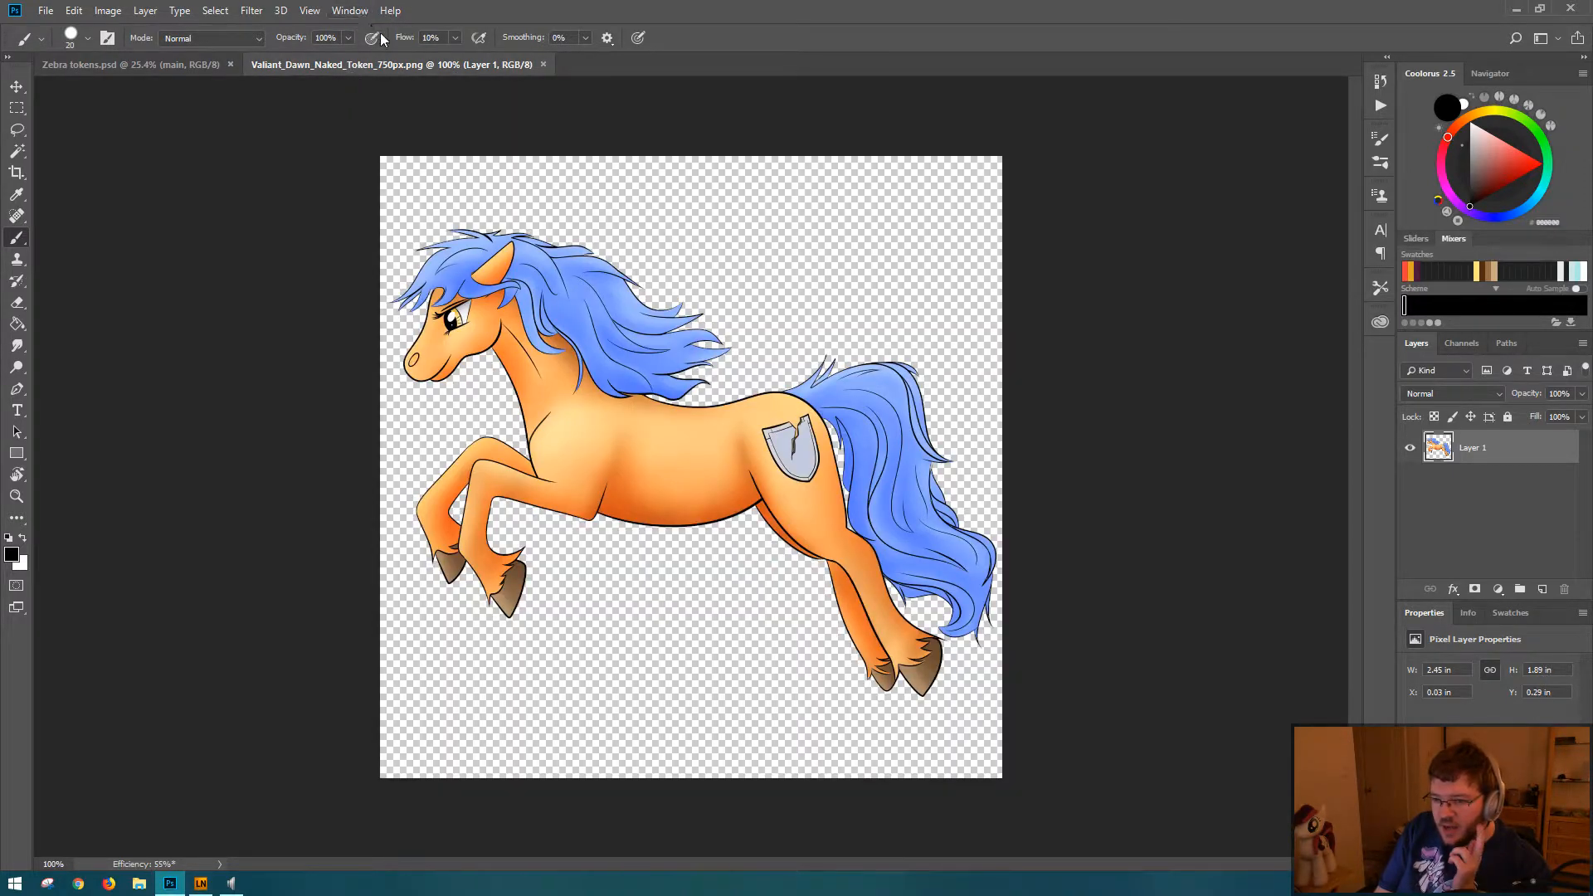
{"action": "left_click", "coordinate": [355, 11]}
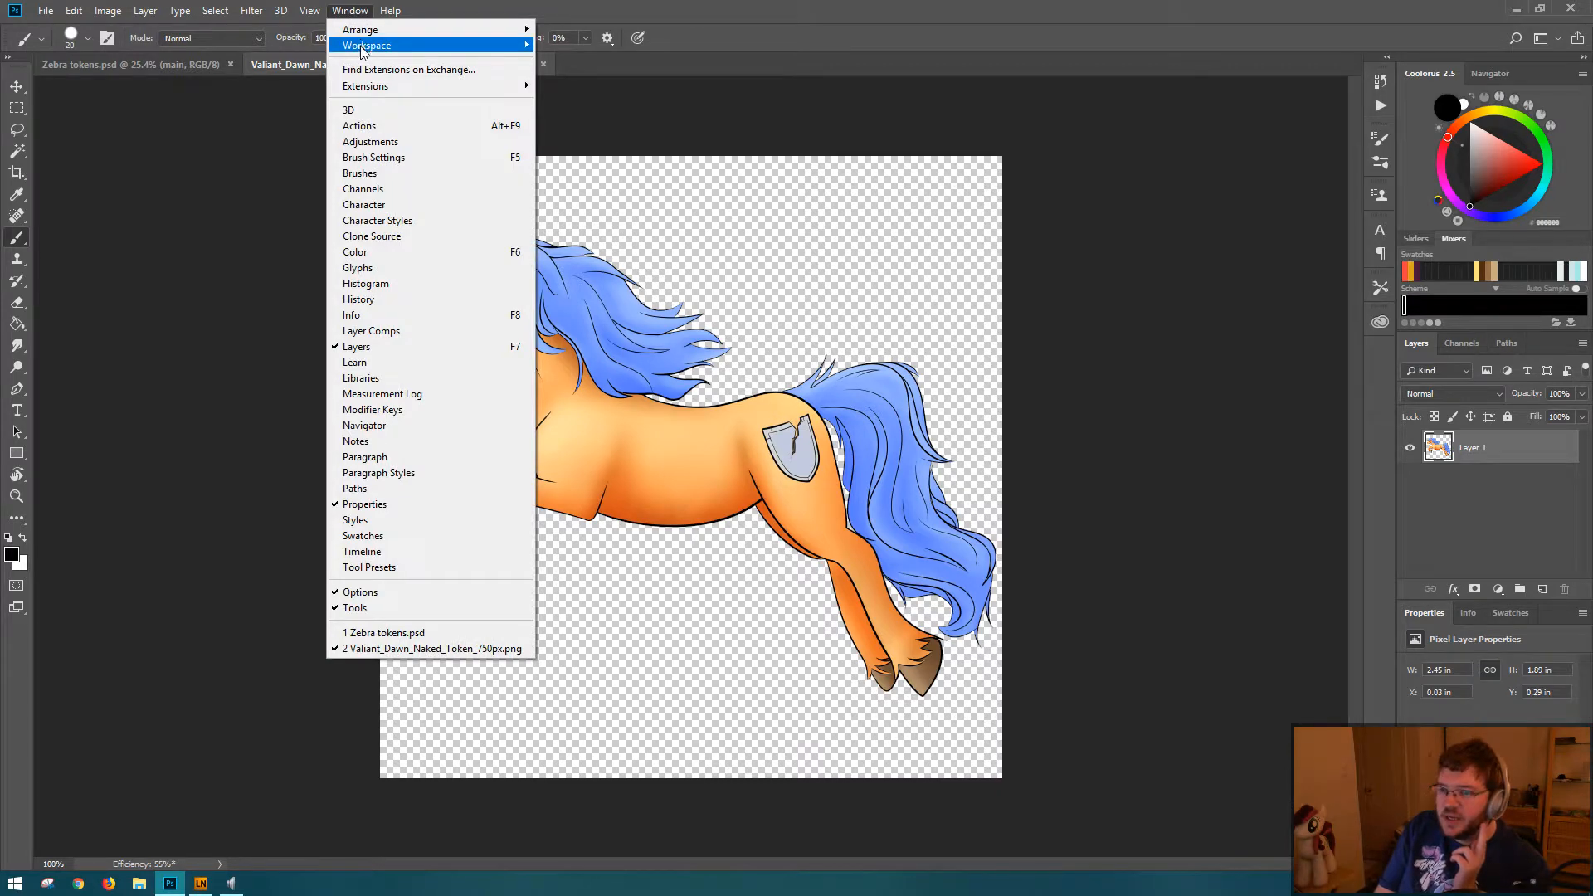
{"action": "mouse_move", "coordinate": [365, 33]}
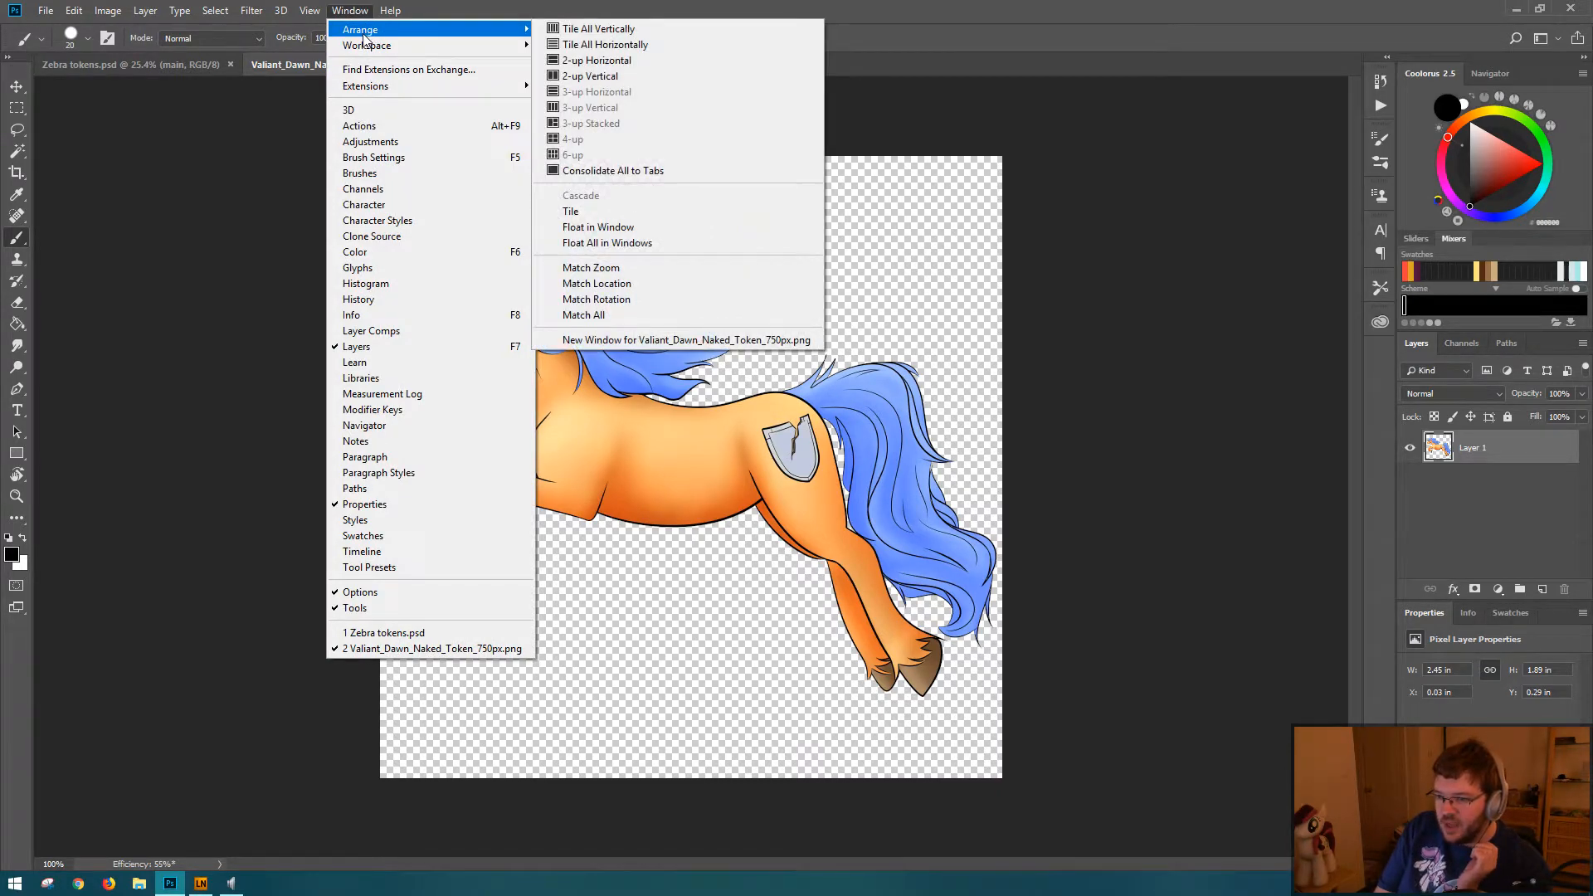
{"action": "left_click", "coordinate": [598, 62]}
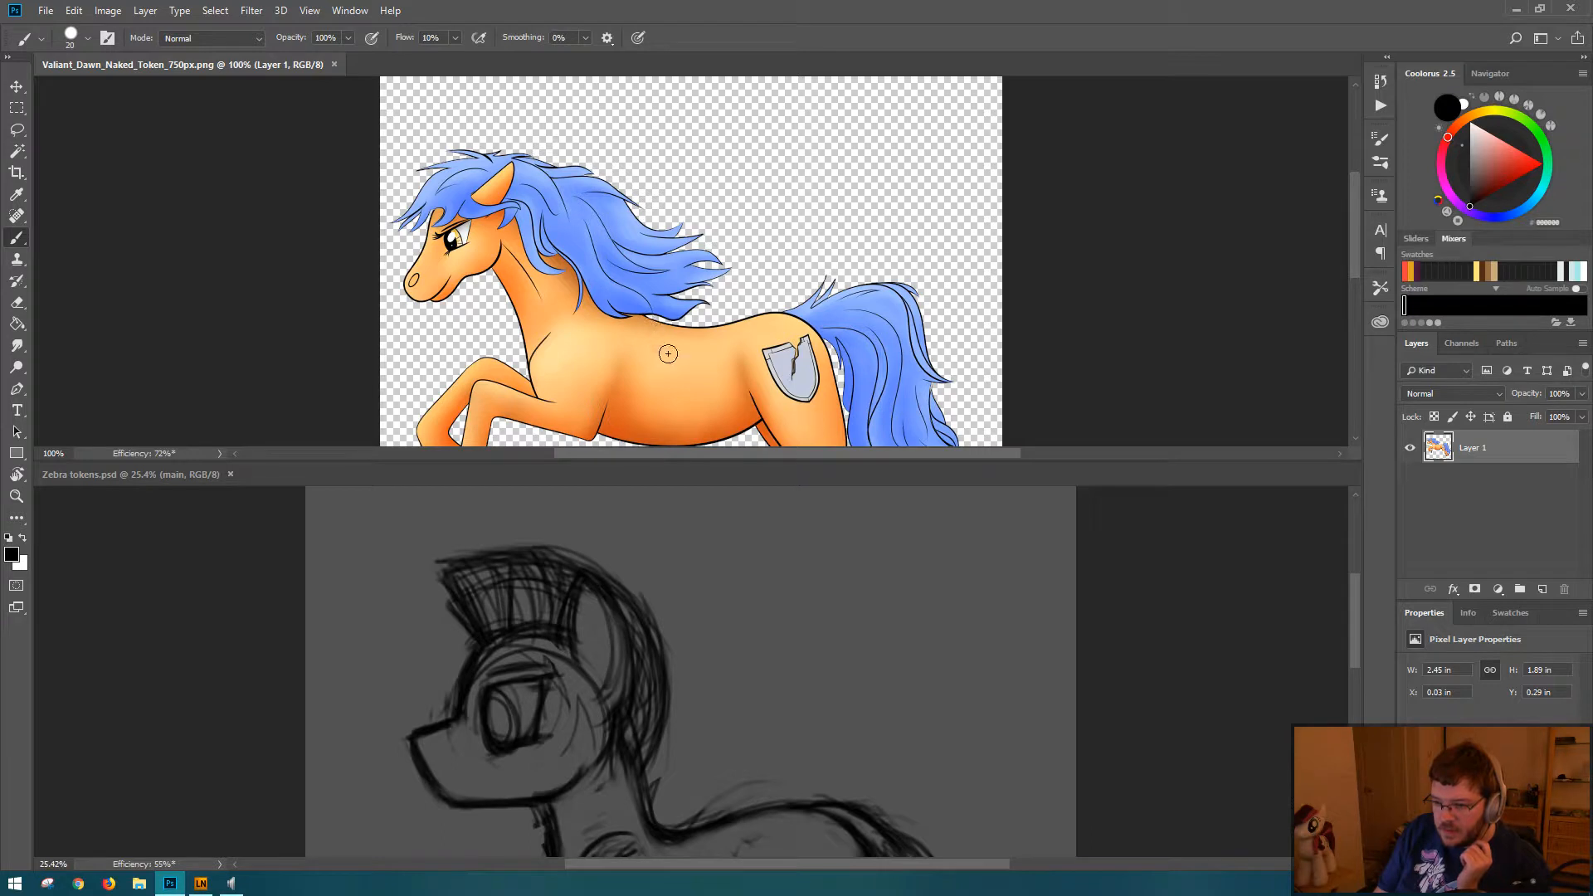
Step: Shrink the reference image's pane to a short strip and fit the whole zebra sketch into the enlarged pane
{"action": "left_click_drag", "start_coordinate": [665, 460], "coordinate": [666, 251]}
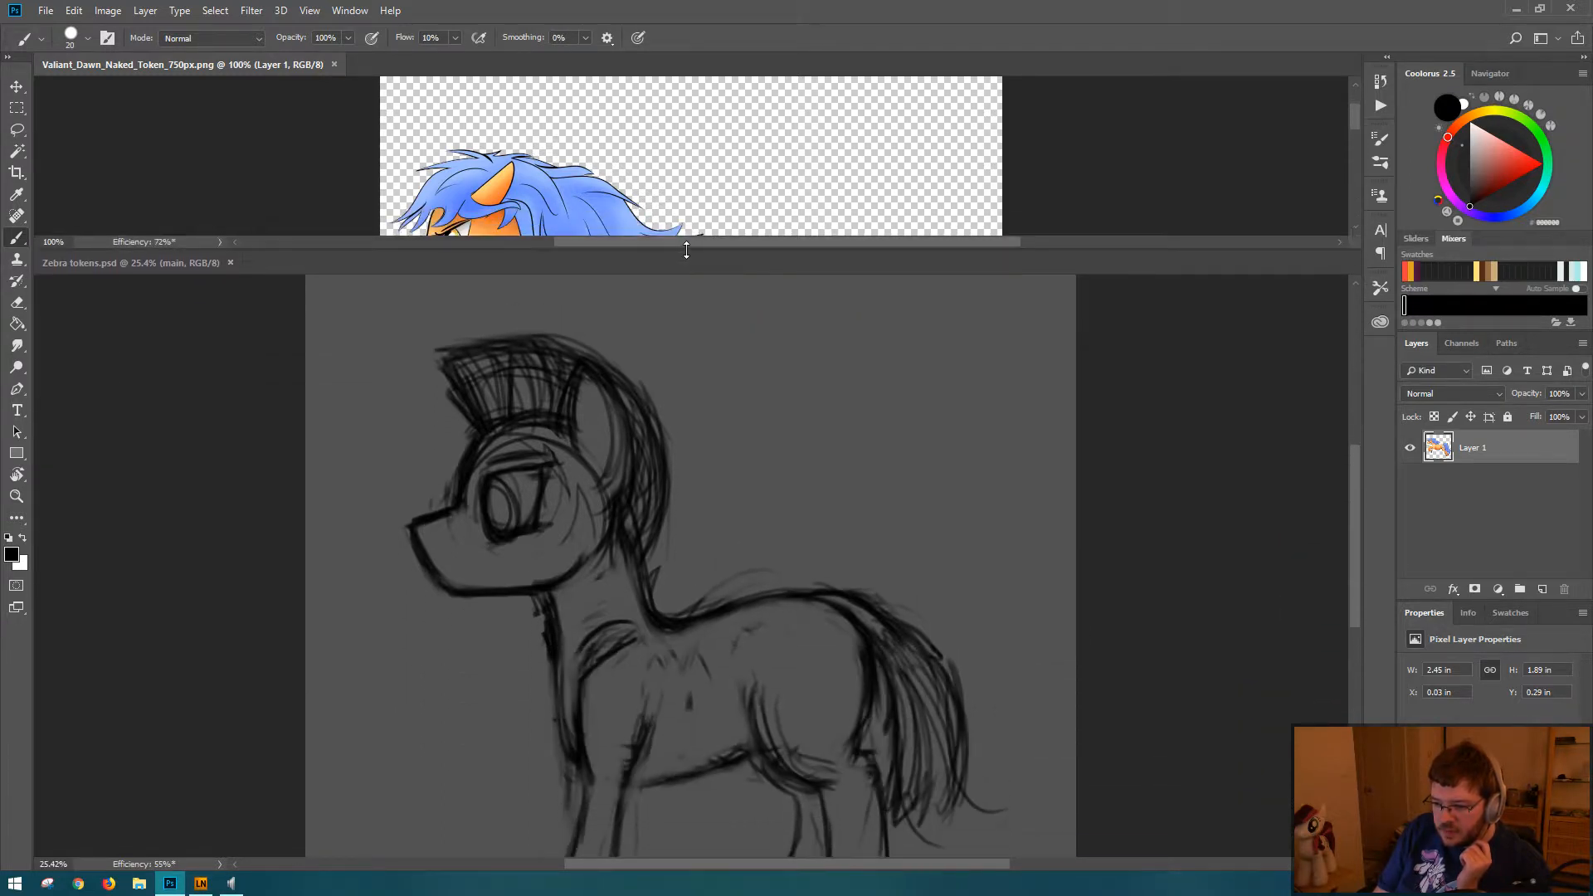
{"action": "left_click", "coordinate": [833, 540]}
{"action": "left_click_drag", "start_coordinate": [813, 620], "coordinate": [823, 502]}
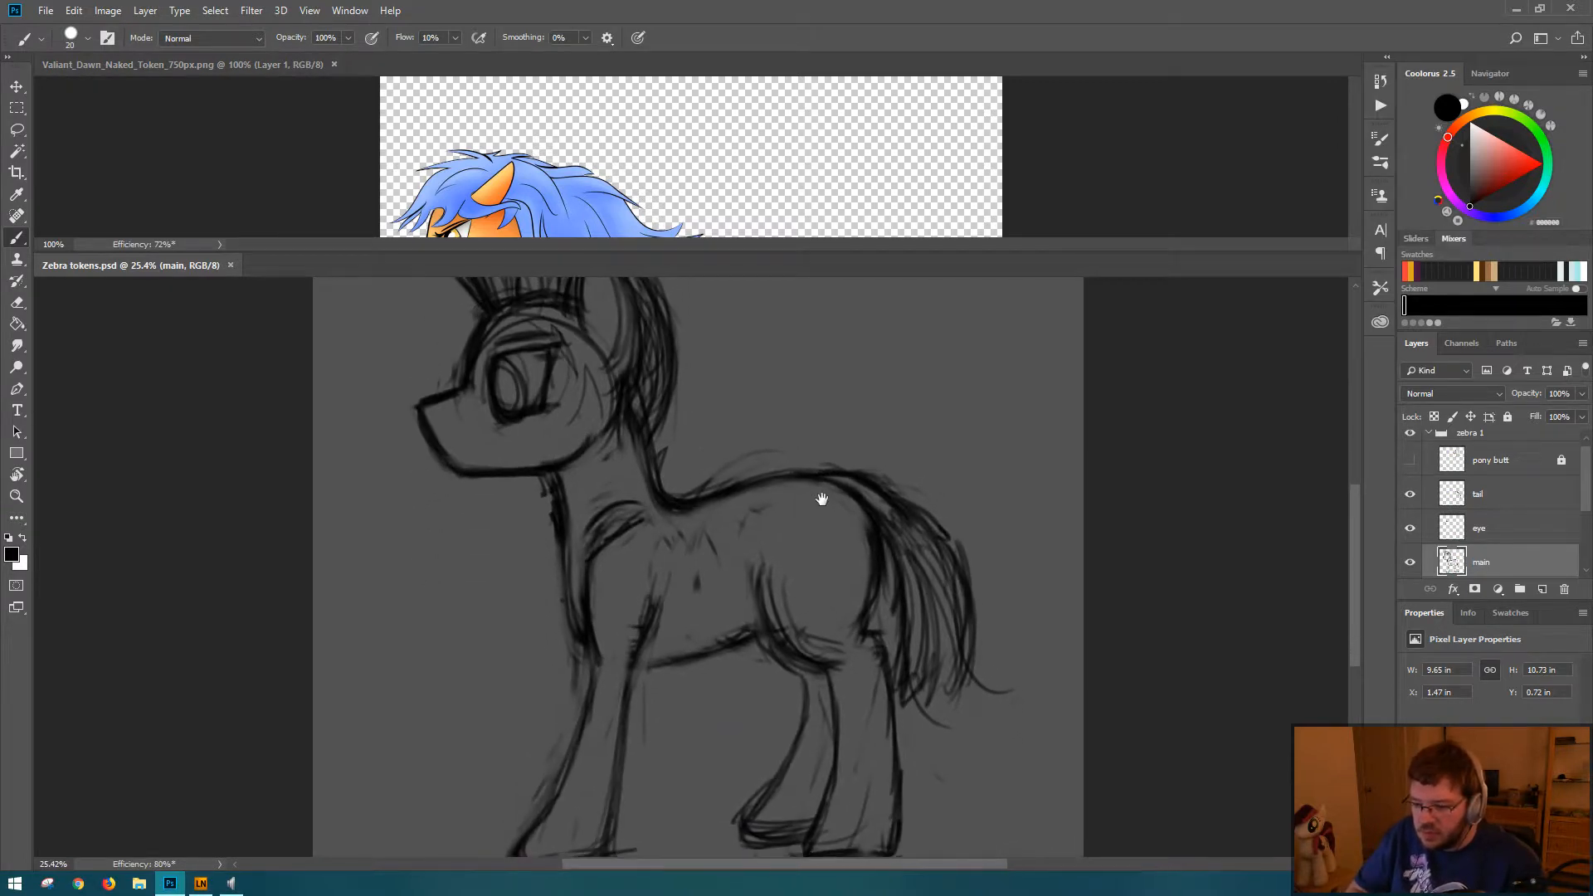
{"action": "scroll", "coordinate": [870, 510], "scroll_direction": "down", "scroll_amount": 3}
{"action": "scroll", "coordinate": [868, 498], "scroll_direction": "down", "scroll_amount": 1}
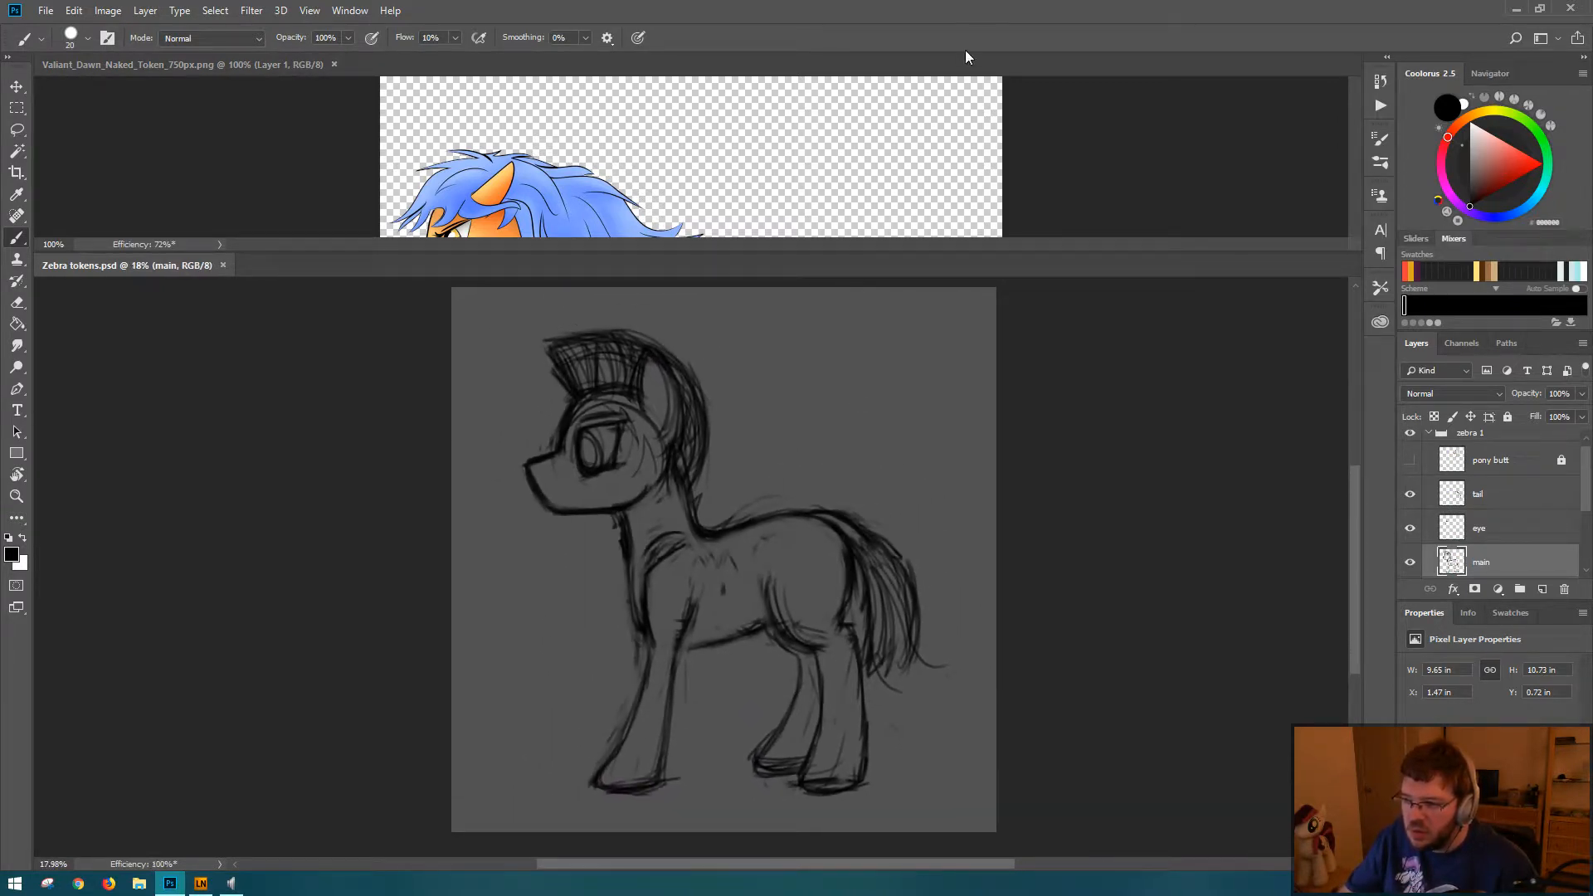
Step: Zoom the reference pony out to about 38% so its body and legs fit its pane, and return to the zebra document
{"action": "left_click", "coordinate": [908, 192]}
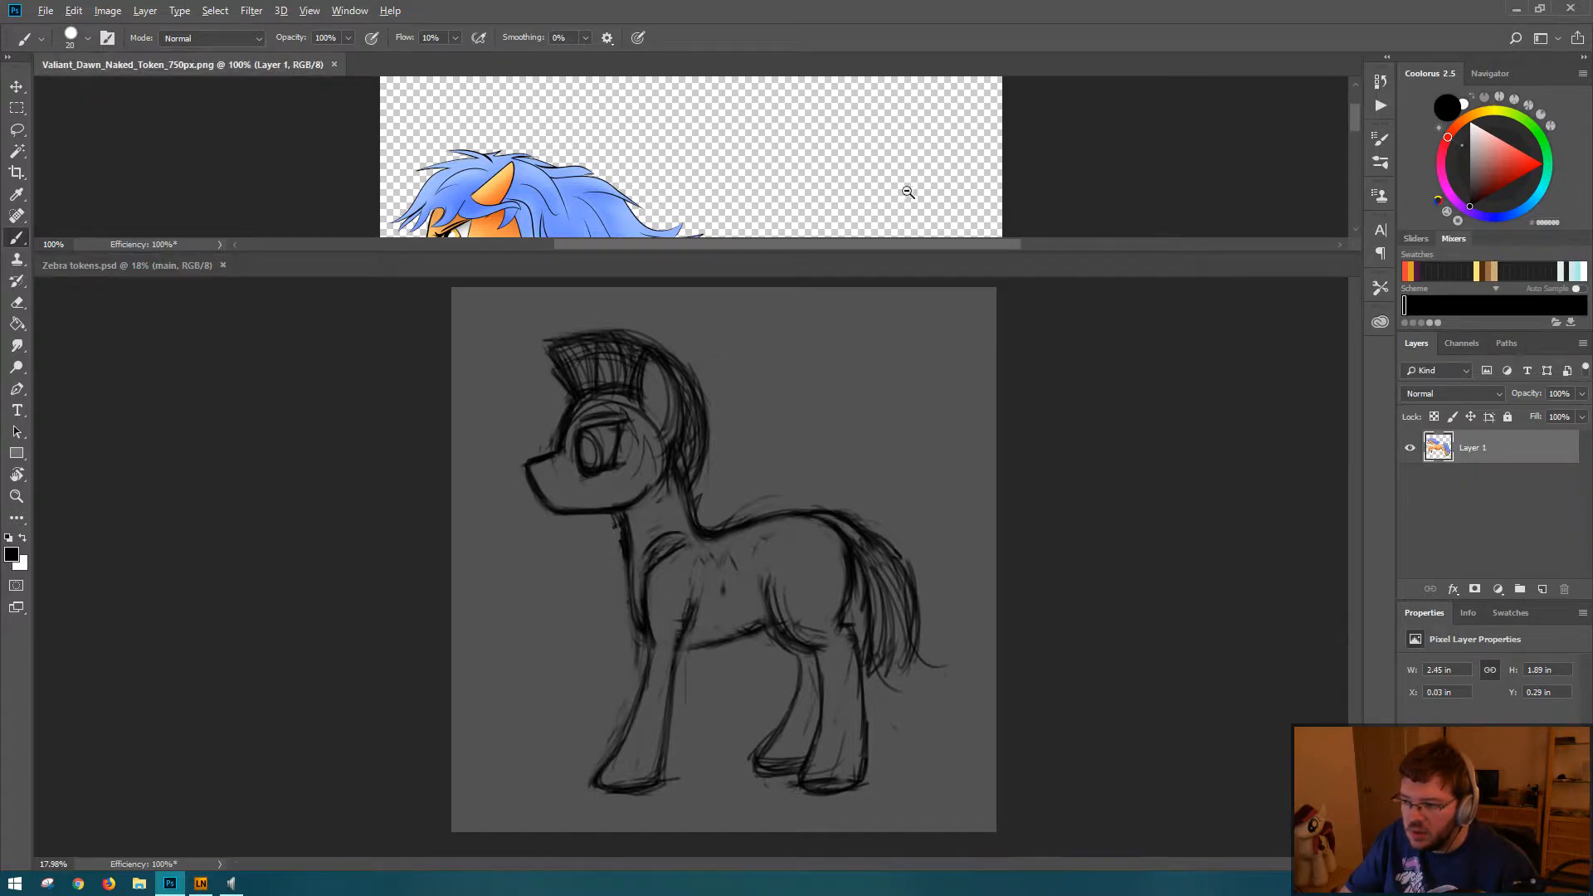
{"action": "scroll", "coordinate": [908, 192], "scroll_direction": "down", "scroll_amount": 3}
{"action": "scroll", "coordinate": [892, 166], "scroll_direction": "down", "scroll_amount": 5}
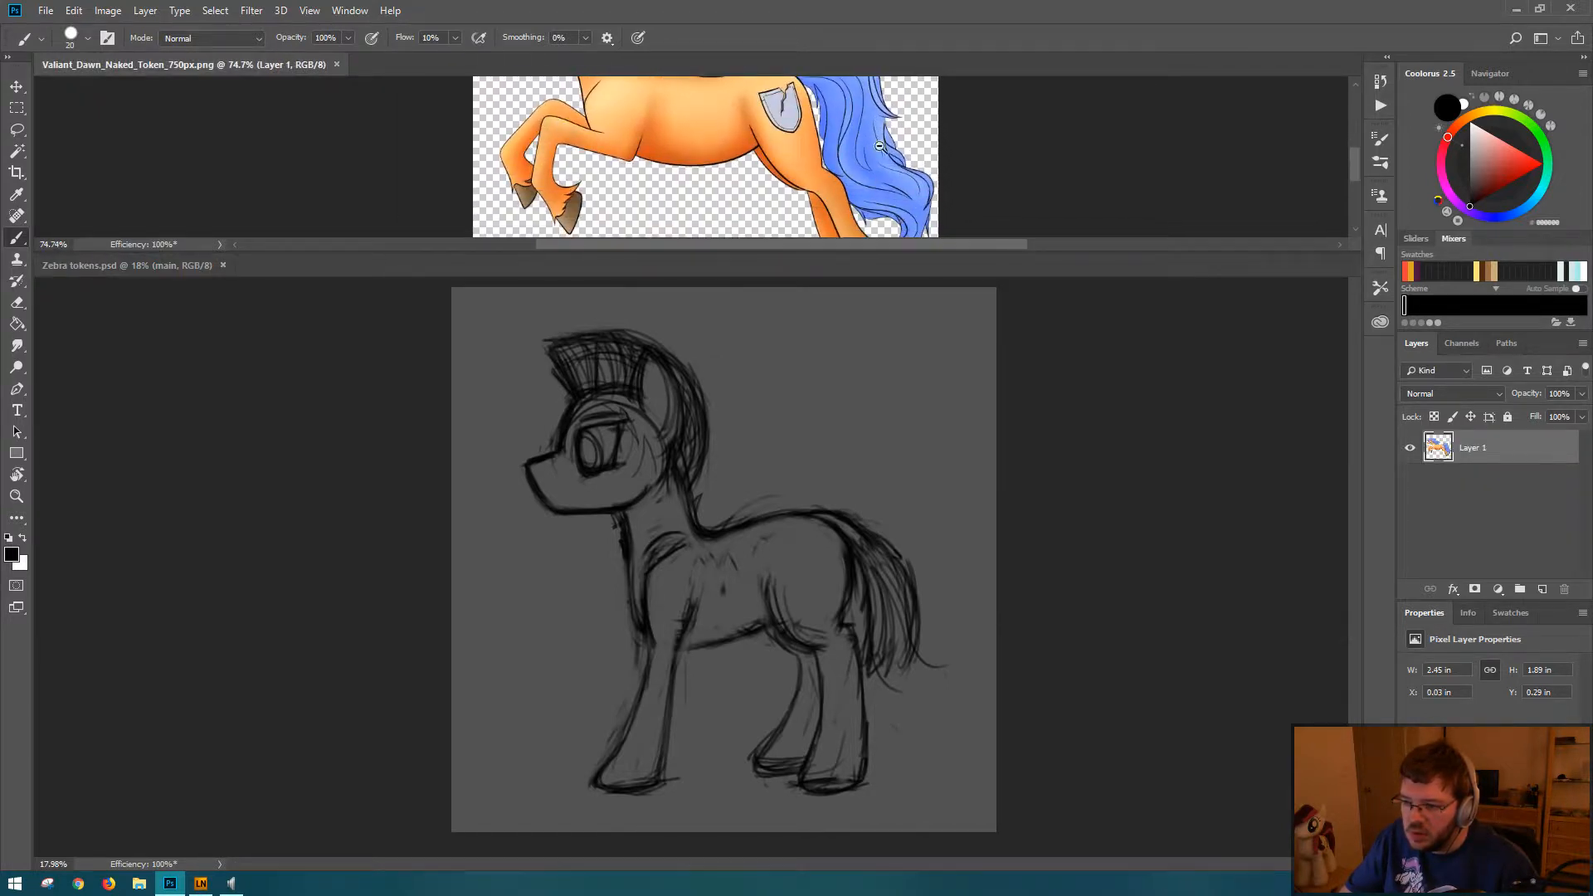
{"action": "left_click_drag", "start_coordinate": [910, 168], "coordinate": [888, 156]}
{"action": "left_click_drag", "start_coordinate": [890, 131], "coordinate": [843, 138]}
{"action": "mouse_move", "coordinate": [825, 193]}
{"action": "left_mouse_down"}
{"action": "mouse_move", "coordinate": [850, 196]}
{"action": "mouse_move", "coordinate": [806, 190]}
{"action": "left_mouse_up"}
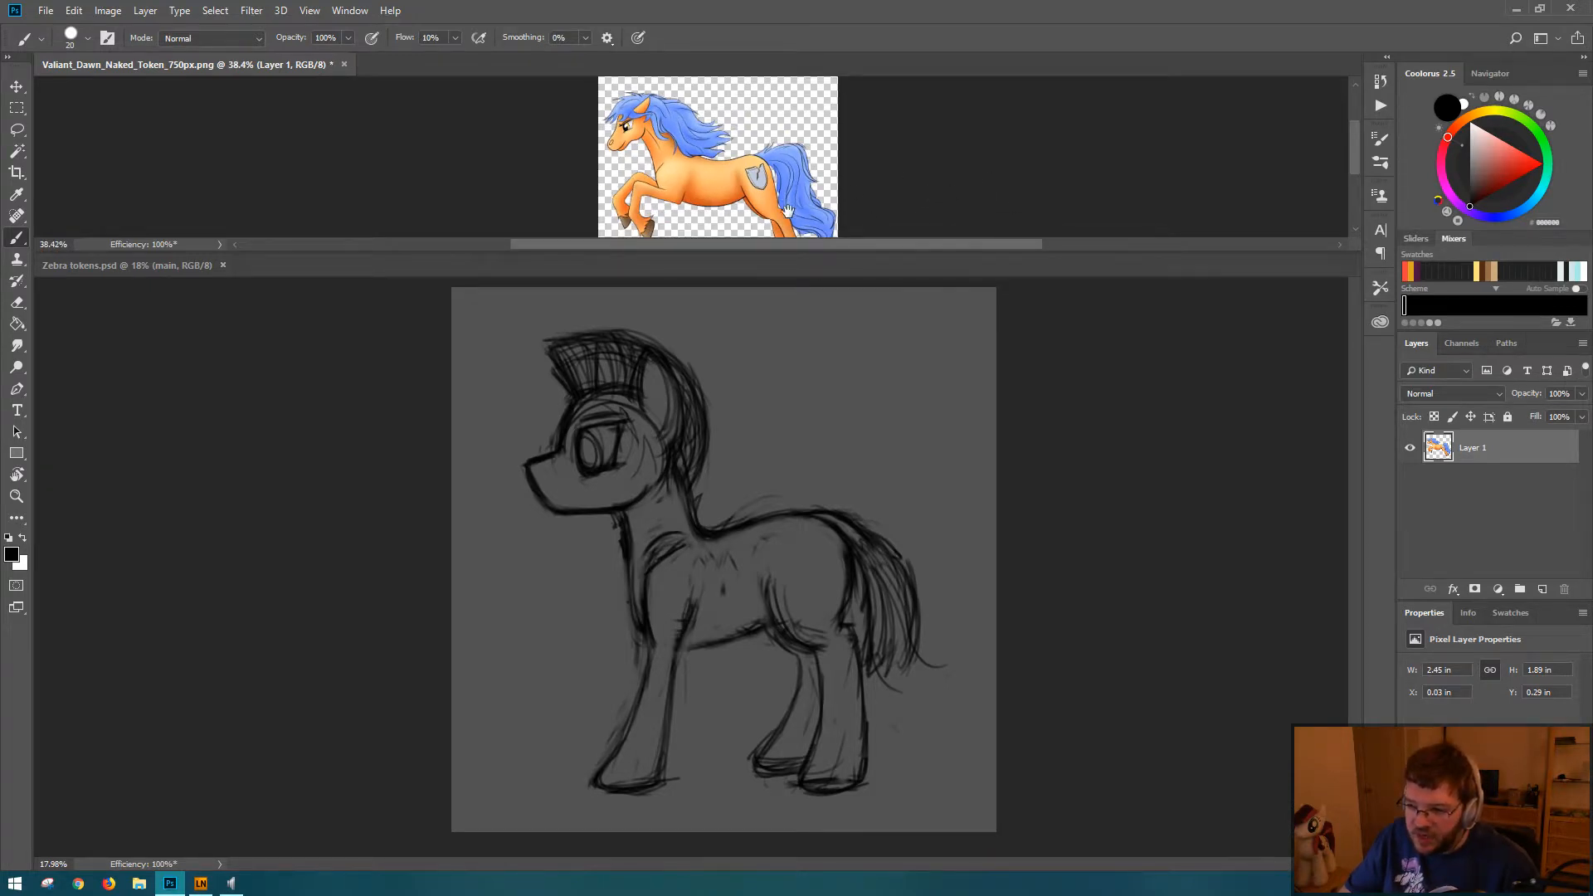
{"action": "left_click_drag", "start_coordinate": [785, 212], "coordinate": [805, 173]}
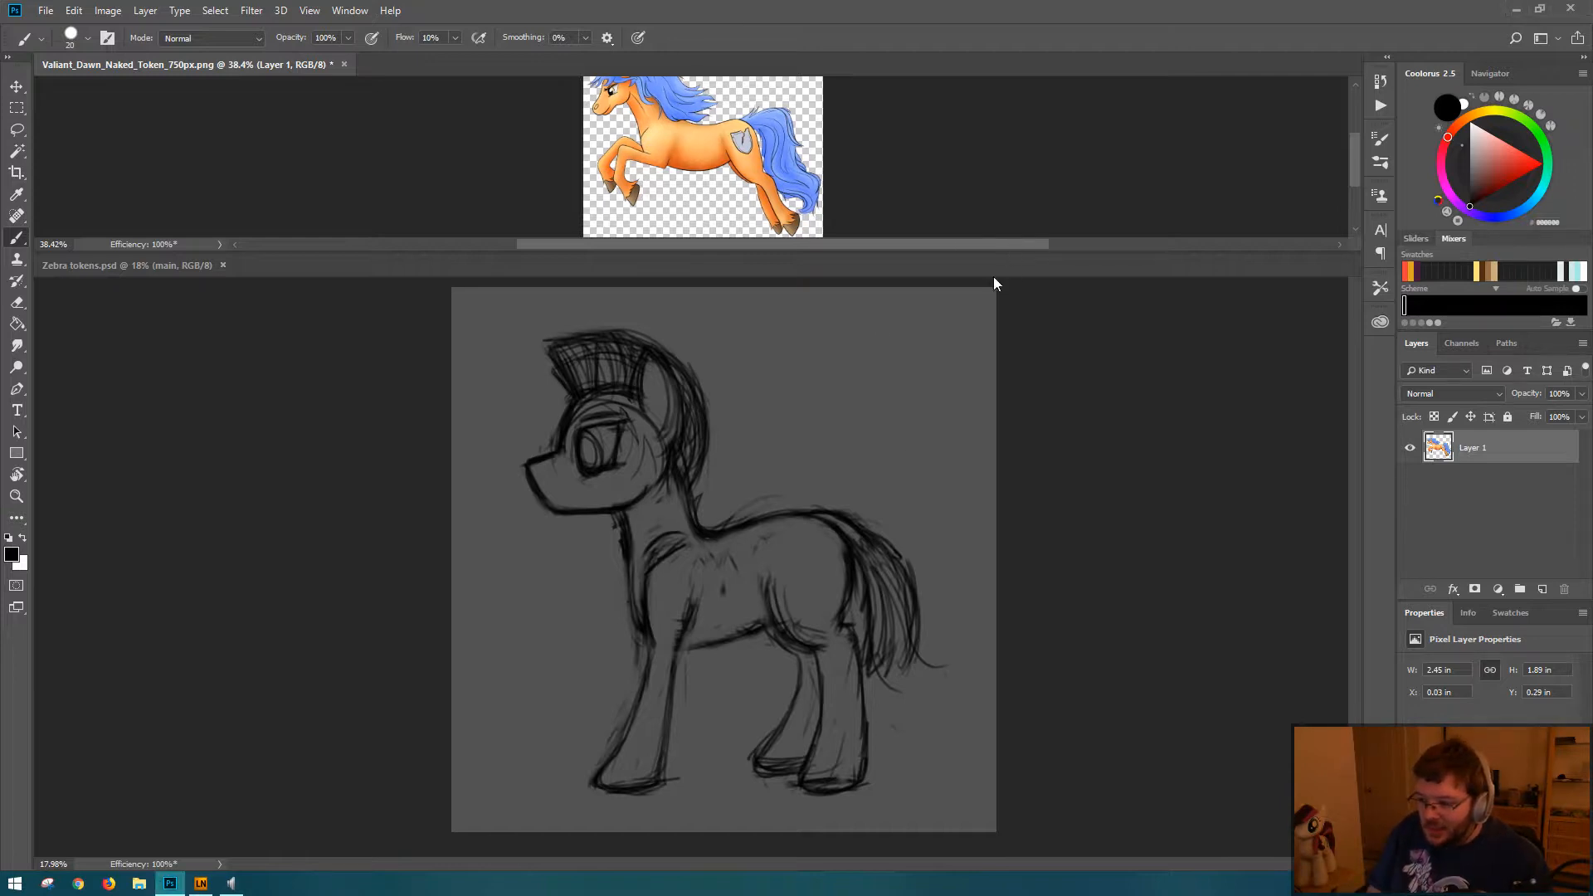
{"action": "left_click", "coordinate": [695, 637]}
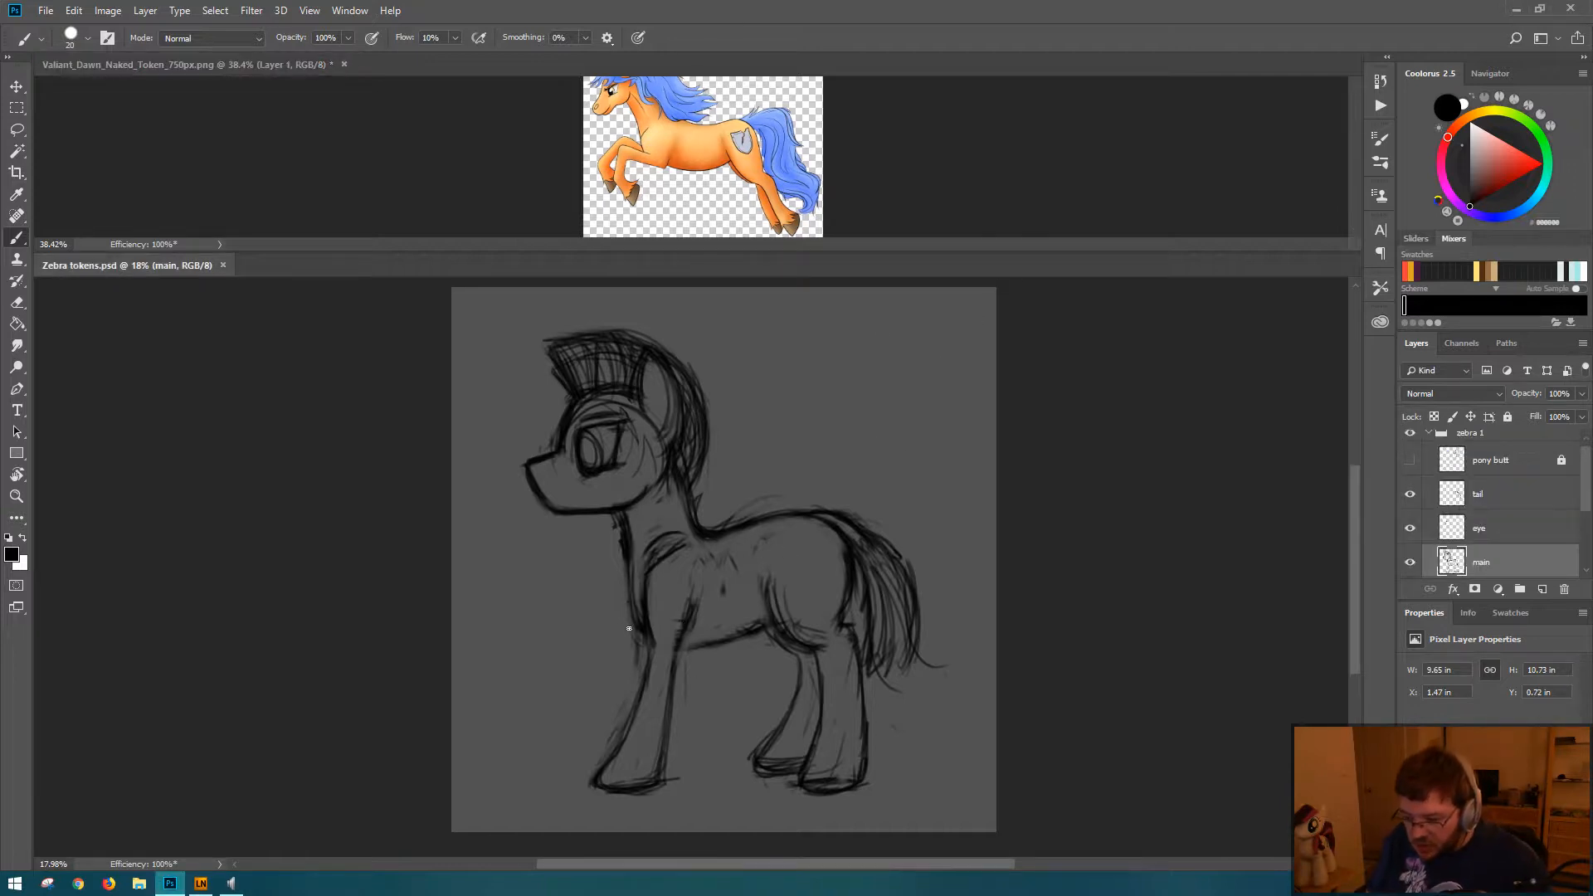
Step: Darken the rear edge of the near foreleg, close the pony reference image, and fit the zebra canvas to the window
{"action": "mouse_move", "coordinate": [647, 631]}
{"action": "left_mouse_down"}
{"action": "mouse_move", "coordinate": [632, 719]}
{"action": "mouse_move", "coordinate": [646, 640]}
{"action": "mouse_move", "coordinate": [631, 706]}
{"action": "mouse_move", "coordinate": [648, 653]}
{"action": "mouse_move", "coordinate": [632, 669]}
{"action": "mouse_move", "coordinate": [651, 633]}
{"action": "mouse_move", "coordinate": [624, 690]}
{"action": "mouse_move", "coordinate": [636, 696]}
{"action": "mouse_move", "coordinate": [680, 623]}
{"action": "mouse_move", "coordinate": [666, 726]}
{"action": "mouse_move", "coordinate": [687, 624]}
{"action": "mouse_move", "coordinate": [661, 786]}
{"action": "mouse_move", "coordinate": [672, 739]}
{"action": "left_mouse_up"}
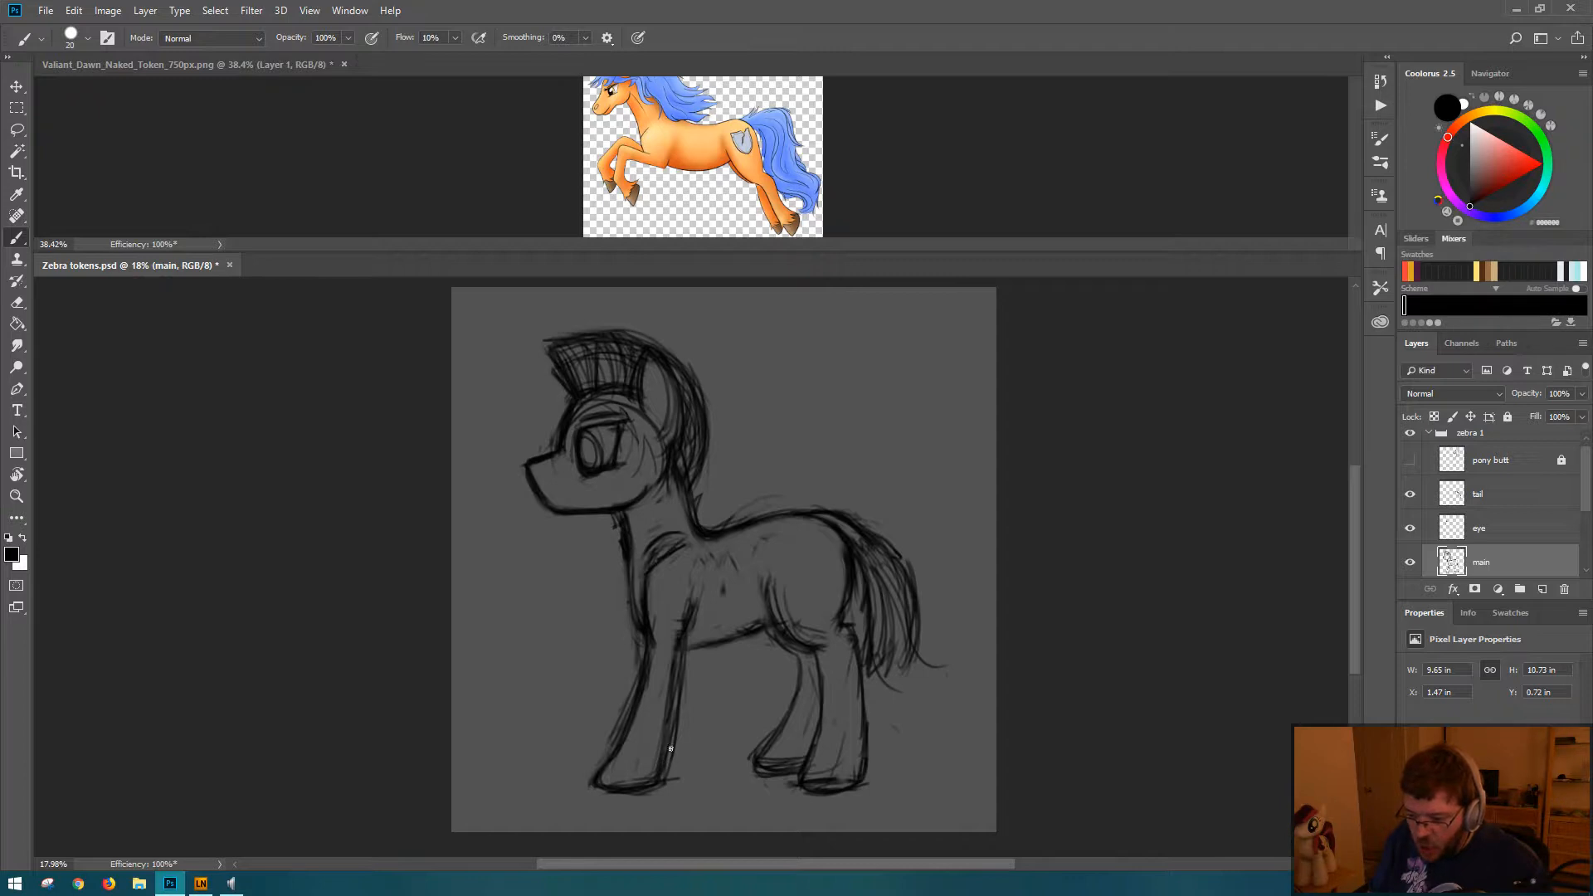
{"action": "left_click", "coordinate": [344, 63]}
{"action": "left_click", "coordinate": [832, 343]}
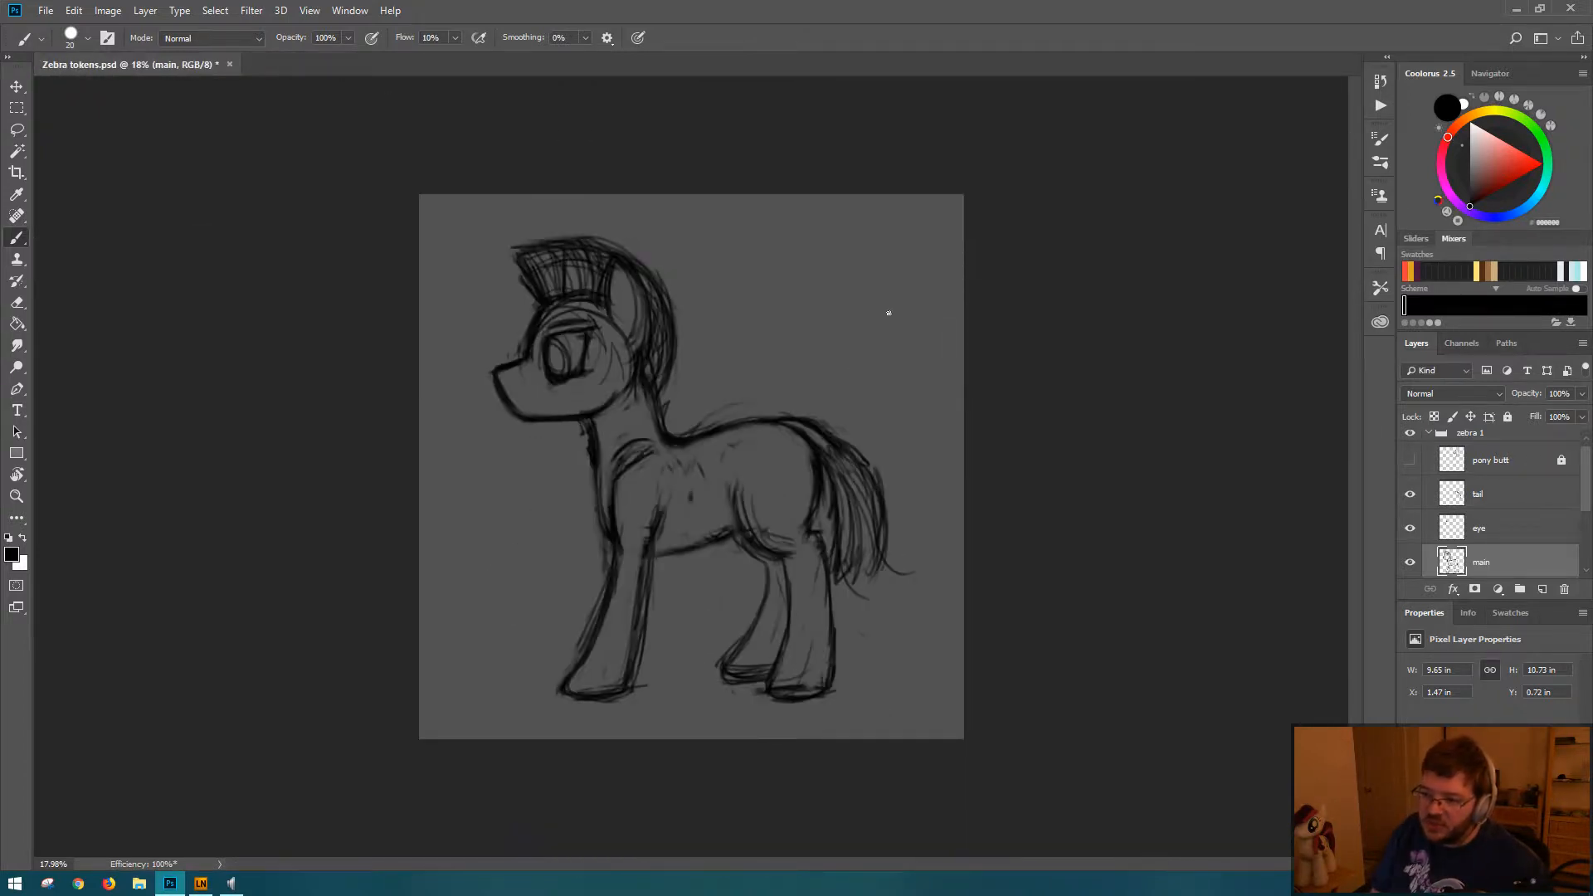
{"action": "key", "text": "ctrl+0"}
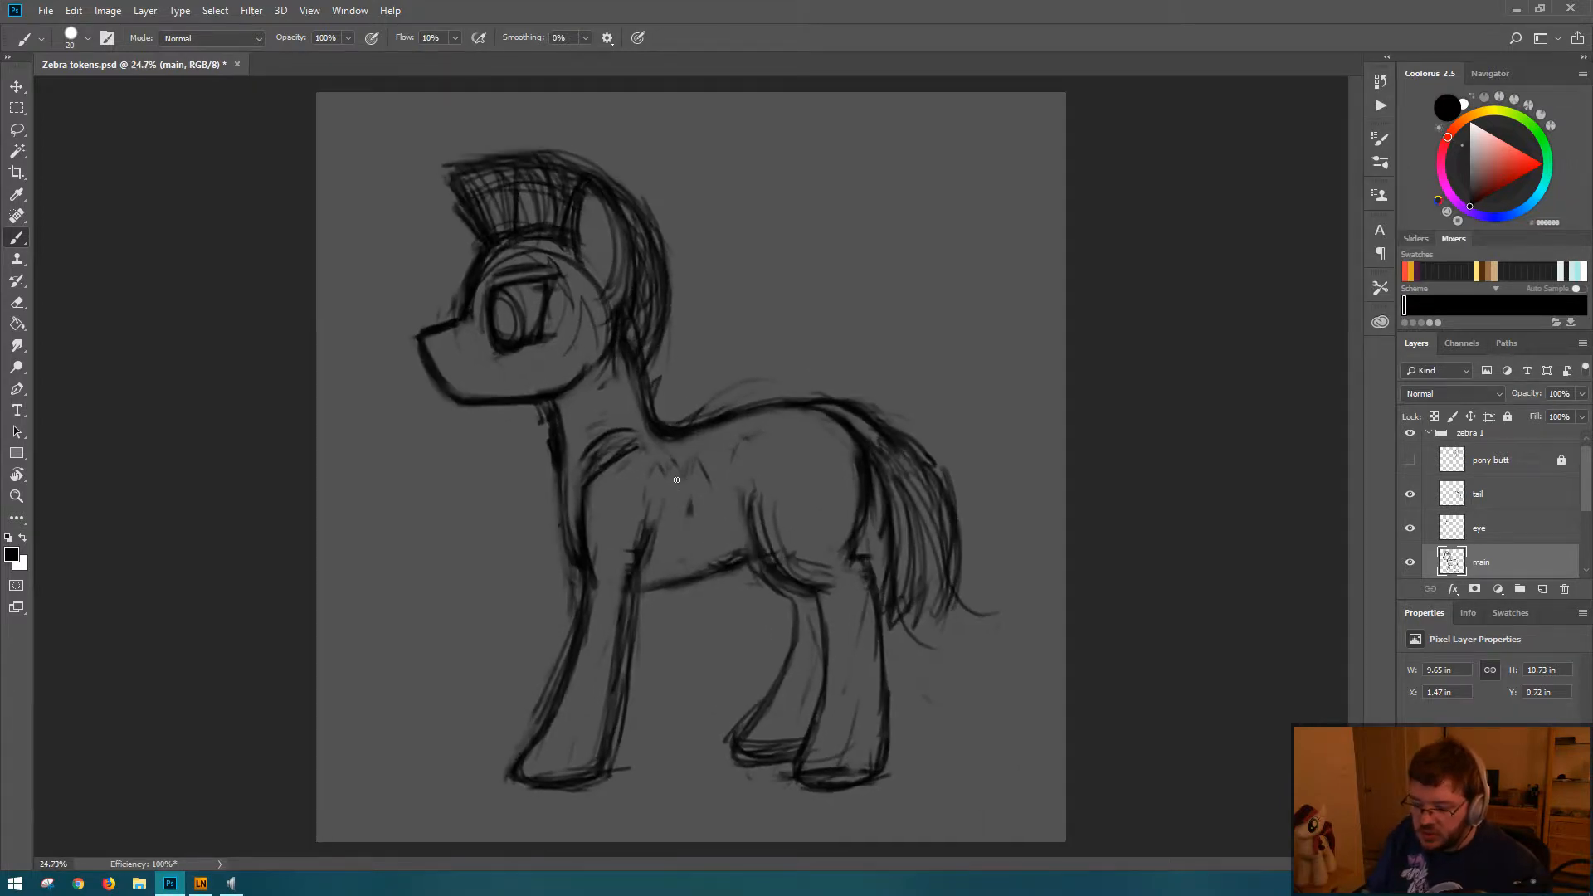
Step: Erase the heavy shoulder strokes on the main layer and sketch a lighter shoulder curve in their place
{"action": "key", "text": "e"}
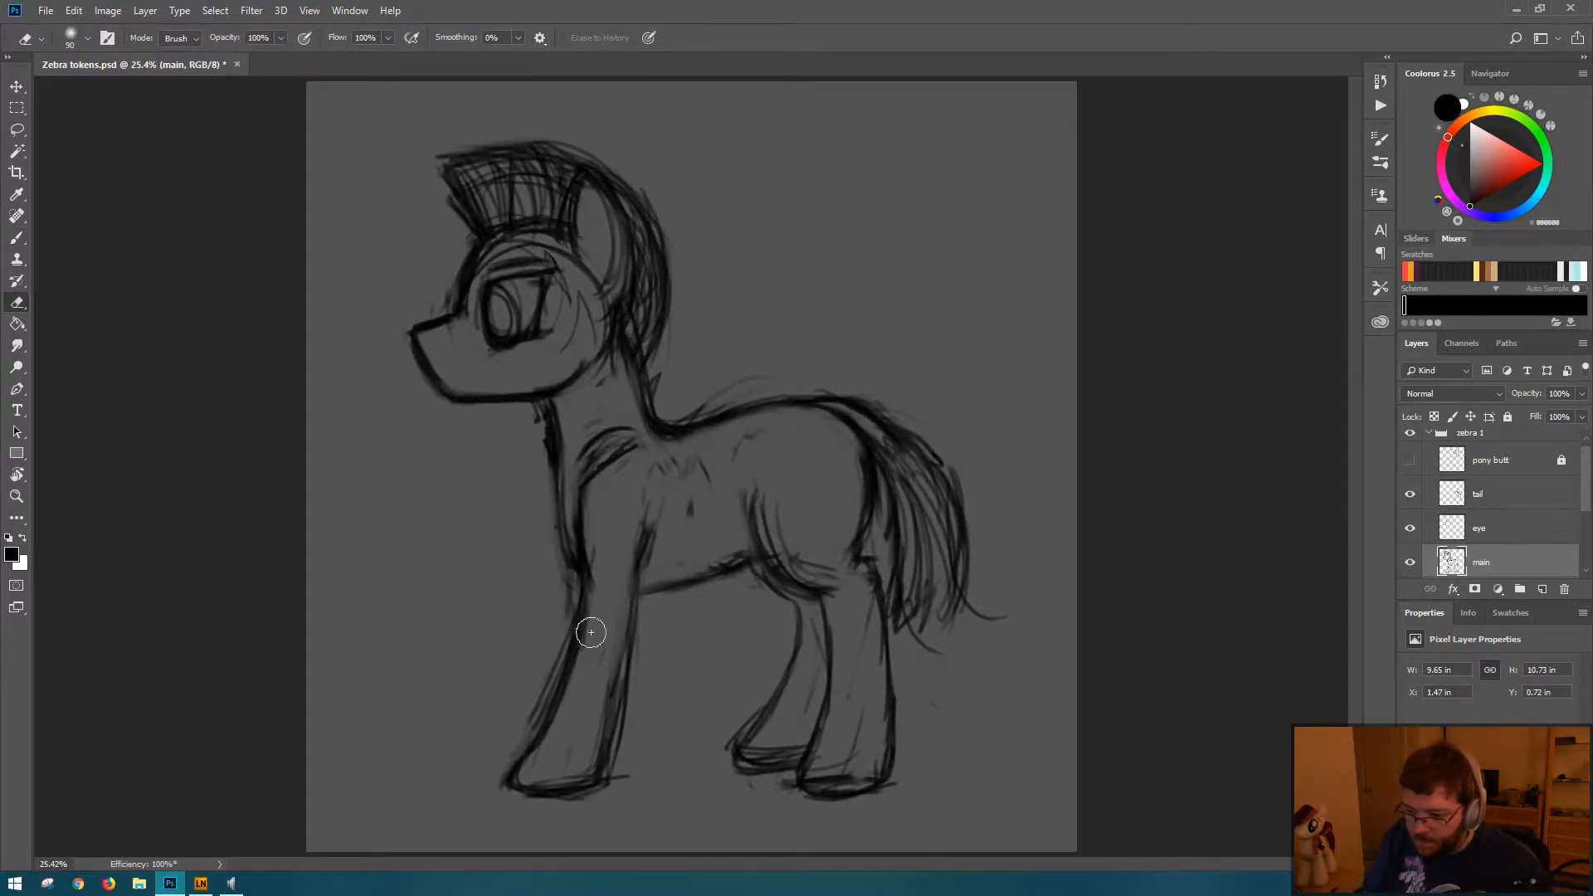
{"action": "mouse_move", "coordinate": [620, 457]}
{"action": "left_mouse_down"}
{"action": "mouse_move", "coordinate": [589, 497]}
{"action": "mouse_move", "coordinate": [598, 461]}
{"action": "mouse_move", "coordinate": [584, 469]}
{"action": "mouse_move", "coordinate": [582, 499]}
{"action": "mouse_move", "coordinate": [596, 415]}
{"action": "mouse_move", "coordinate": [610, 417]}
{"action": "mouse_move", "coordinate": [602, 443]}
{"action": "mouse_move", "coordinate": [617, 442]}
{"action": "mouse_move", "coordinate": [591, 473]}
{"action": "left_mouse_up"}
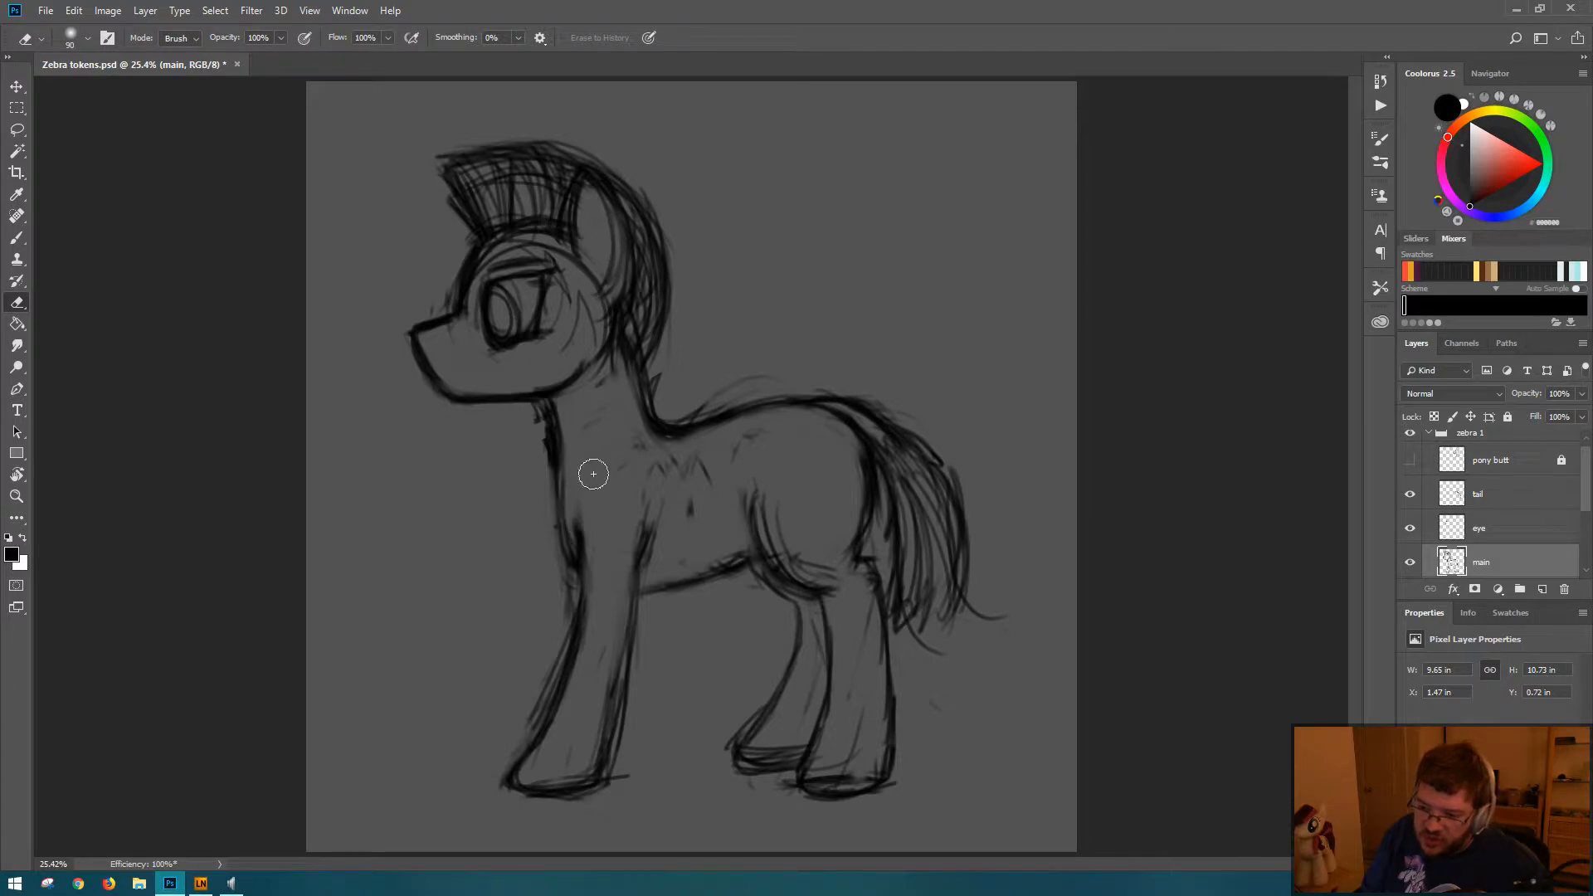
{"action": "key", "text": "b"}
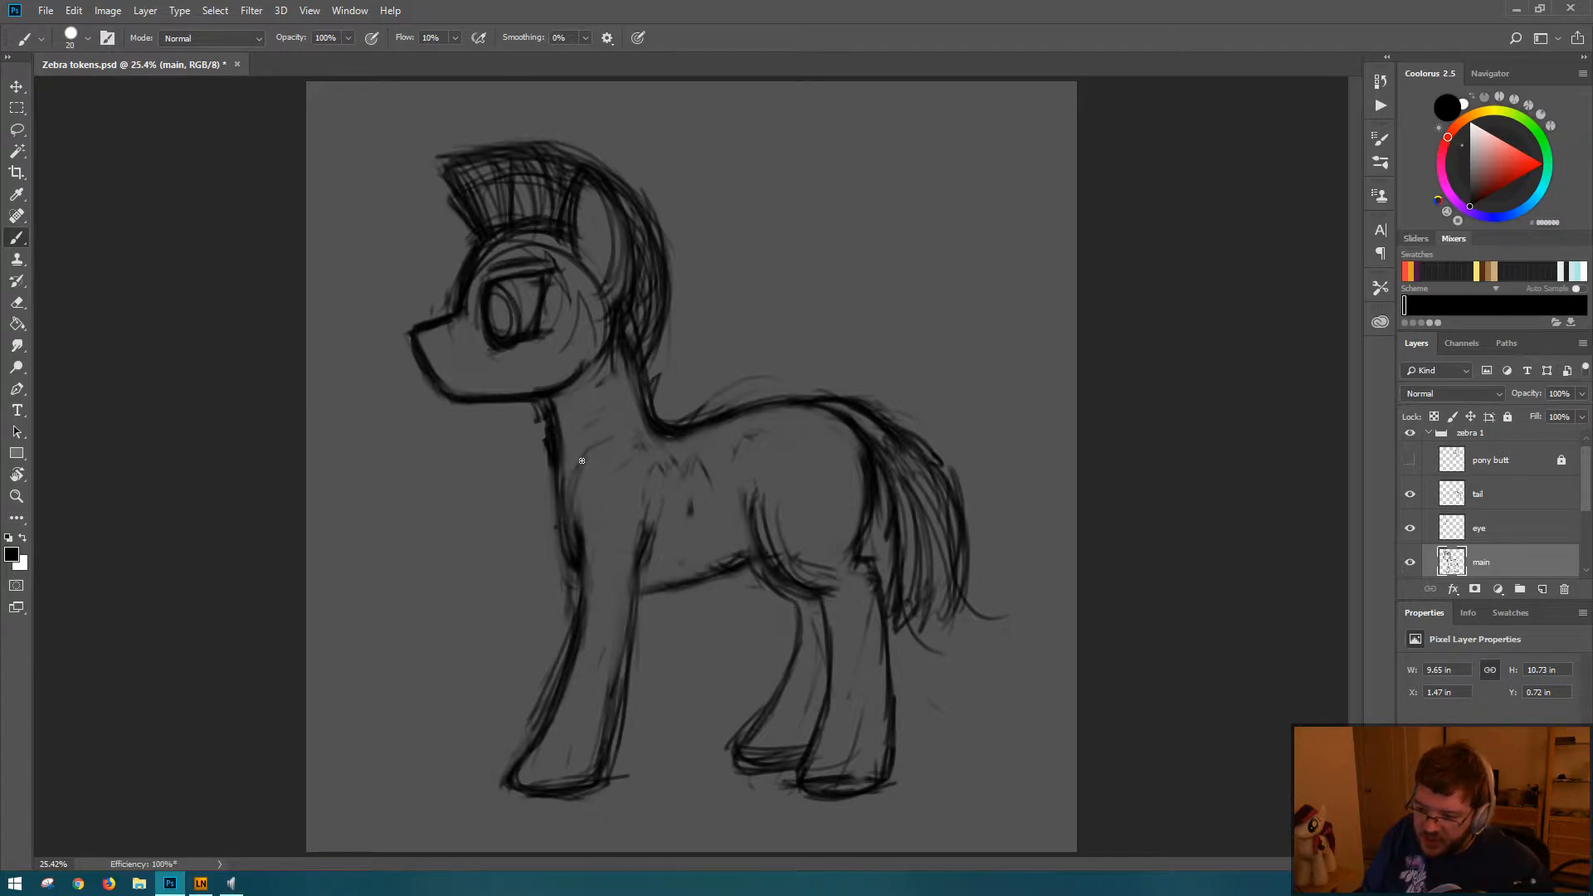
{"action": "key", "text": "e"}
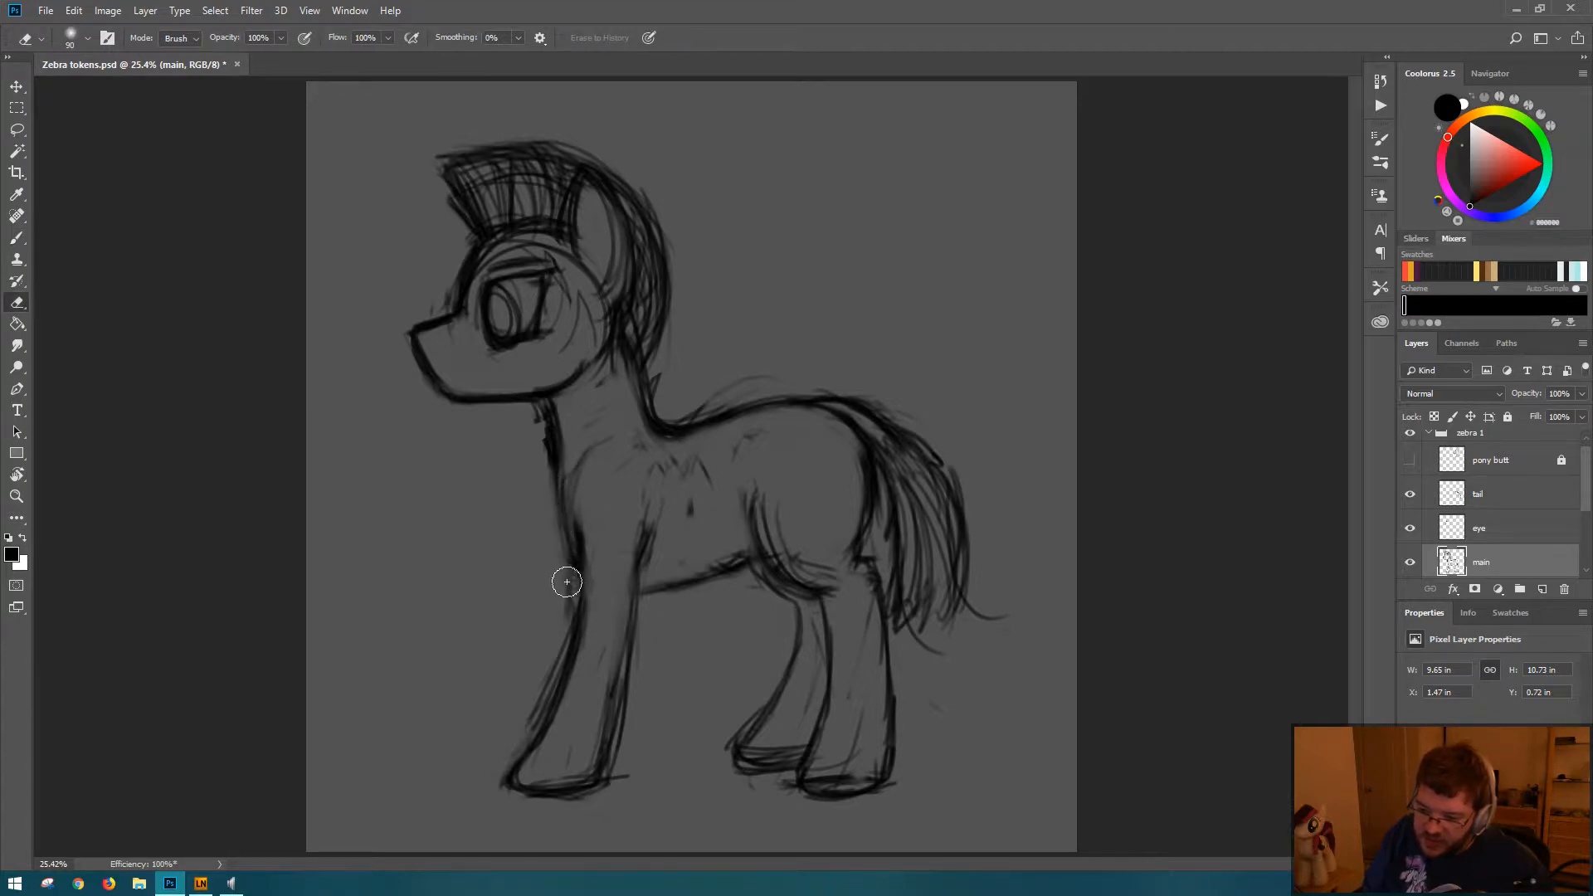
Step: Extend the belly line across the top of the near foreleg, sketch the inner rump contour, and save the document
{"action": "mouse_move", "coordinate": [605, 591]}
{"action": "left_mouse_down"}
{"action": "mouse_move", "coordinate": [645, 590]}
{"action": "mouse_move", "coordinate": [648, 607]}
{"action": "mouse_move", "coordinate": [655, 585]}
{"action": "mouse_move", "coordinate": [680, 586]}
{"action": "mouse_move", "coordinate": [594, 576]}
{"action": "mouse_move", "coordinate": [687, 576]}
{"action": "mouse_move", "coordinate": [605, 589]}
{"action": "mouse_move", "coordinate": [740, 557]}
{"action": "left_mouse_up"}
{"action": "key", "text": "b"}
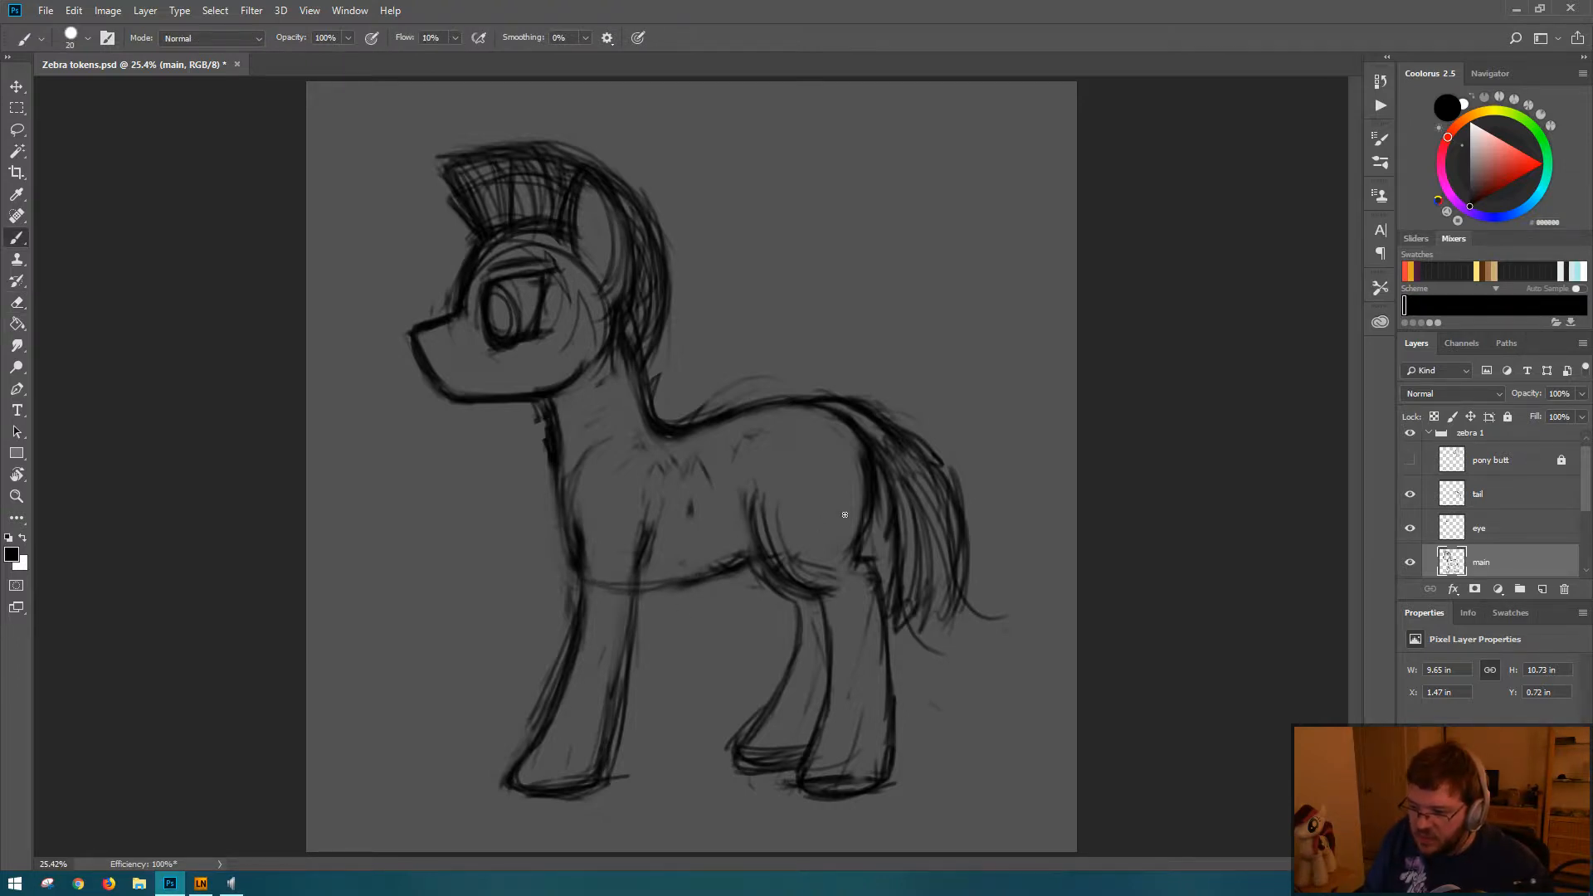
{"action": "mouse_move", "coordinate": [713, 434]}
{"action": "left_mouse_down"}
{"action": "mouse_move", "coordinate": [830, 411]}
{"action": "mouse_move", "coordinate": [768, 410]}
{"action": "mouse_move", "coordinate": [863, 463]}
{"action": "mouse_move", "coordinate": [820, 415]}
{"action": "mouse_move", "coordinate": [849, 462]}
{"action": "left_mouse_up"}
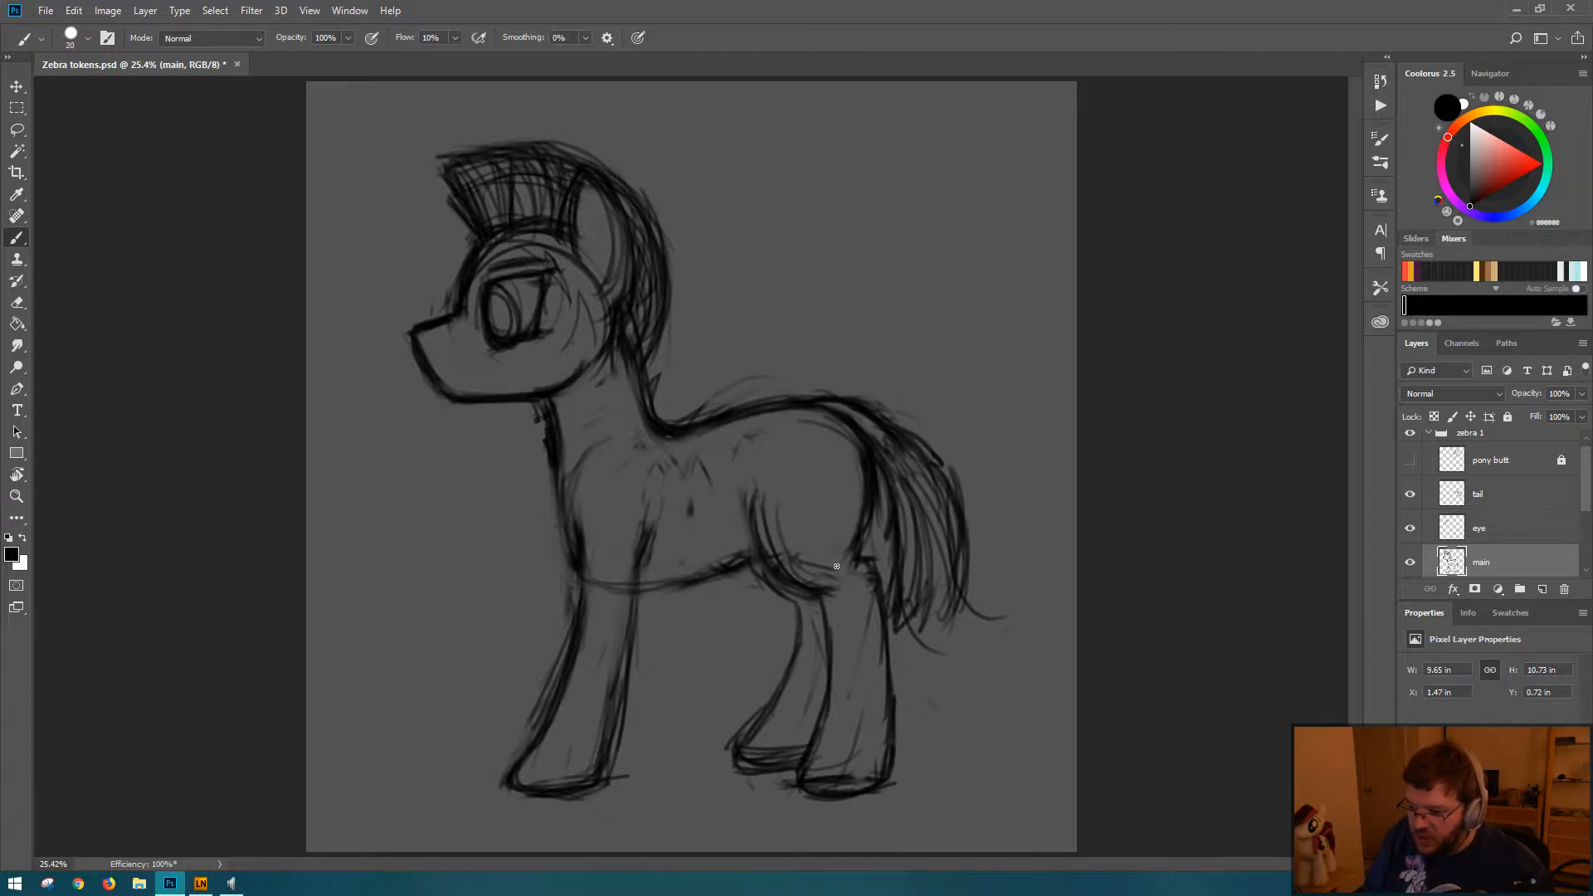
{"action": "key", "text": "ctrl+s"}
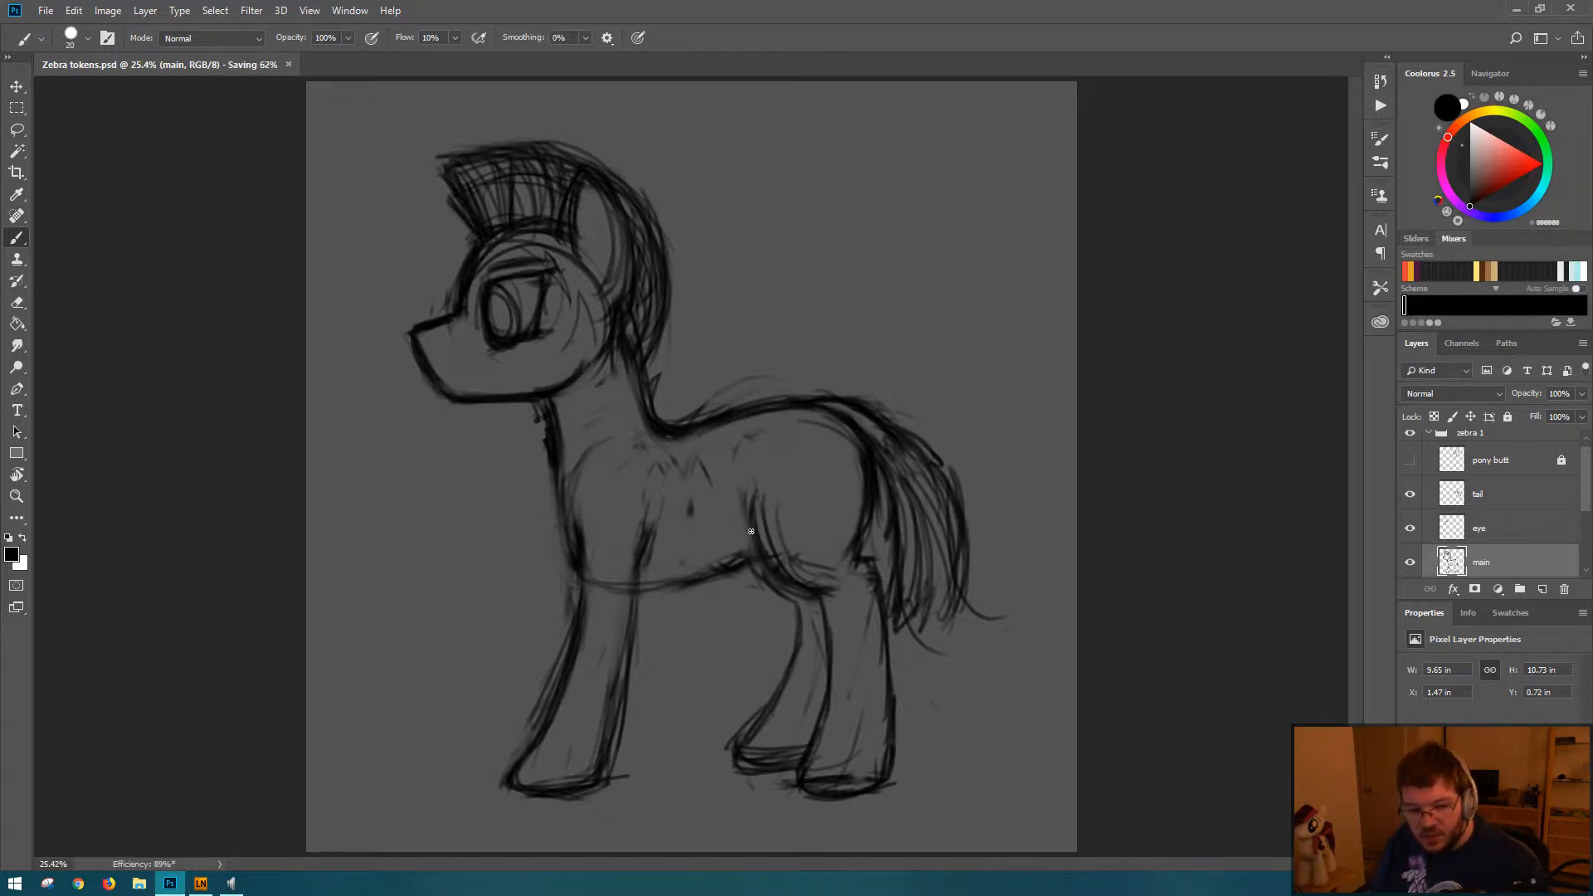
Step: Thin the muzzle's front and chin lines with the eraser and redraw them with a sharper chin corner
{"action": "left_click", "coordinate": [433, 386]}
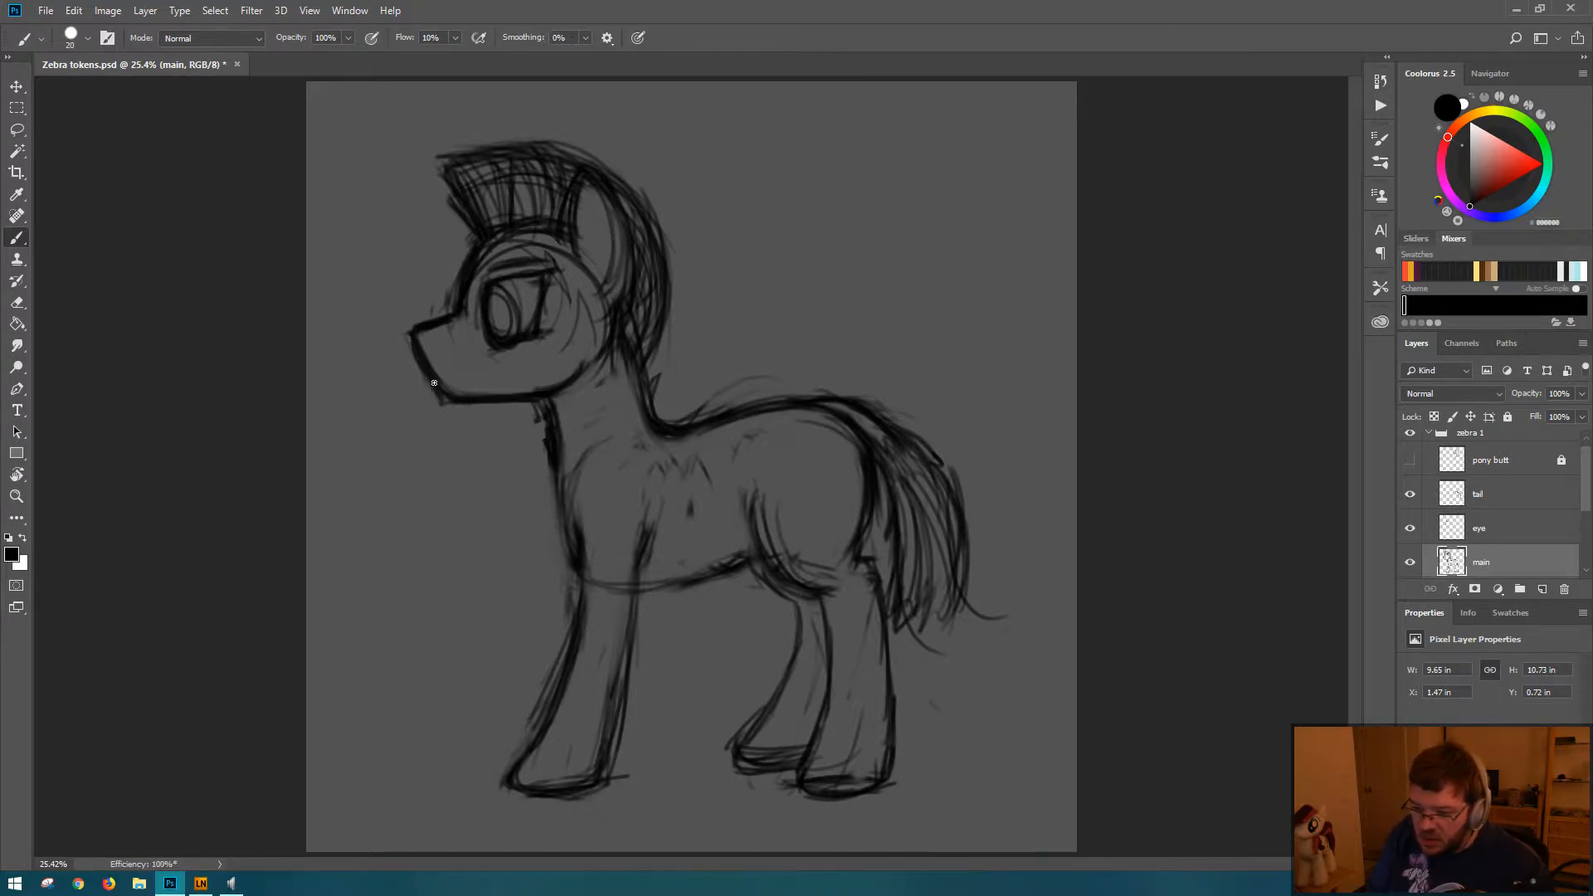
{"action": "key", "text": "e"}
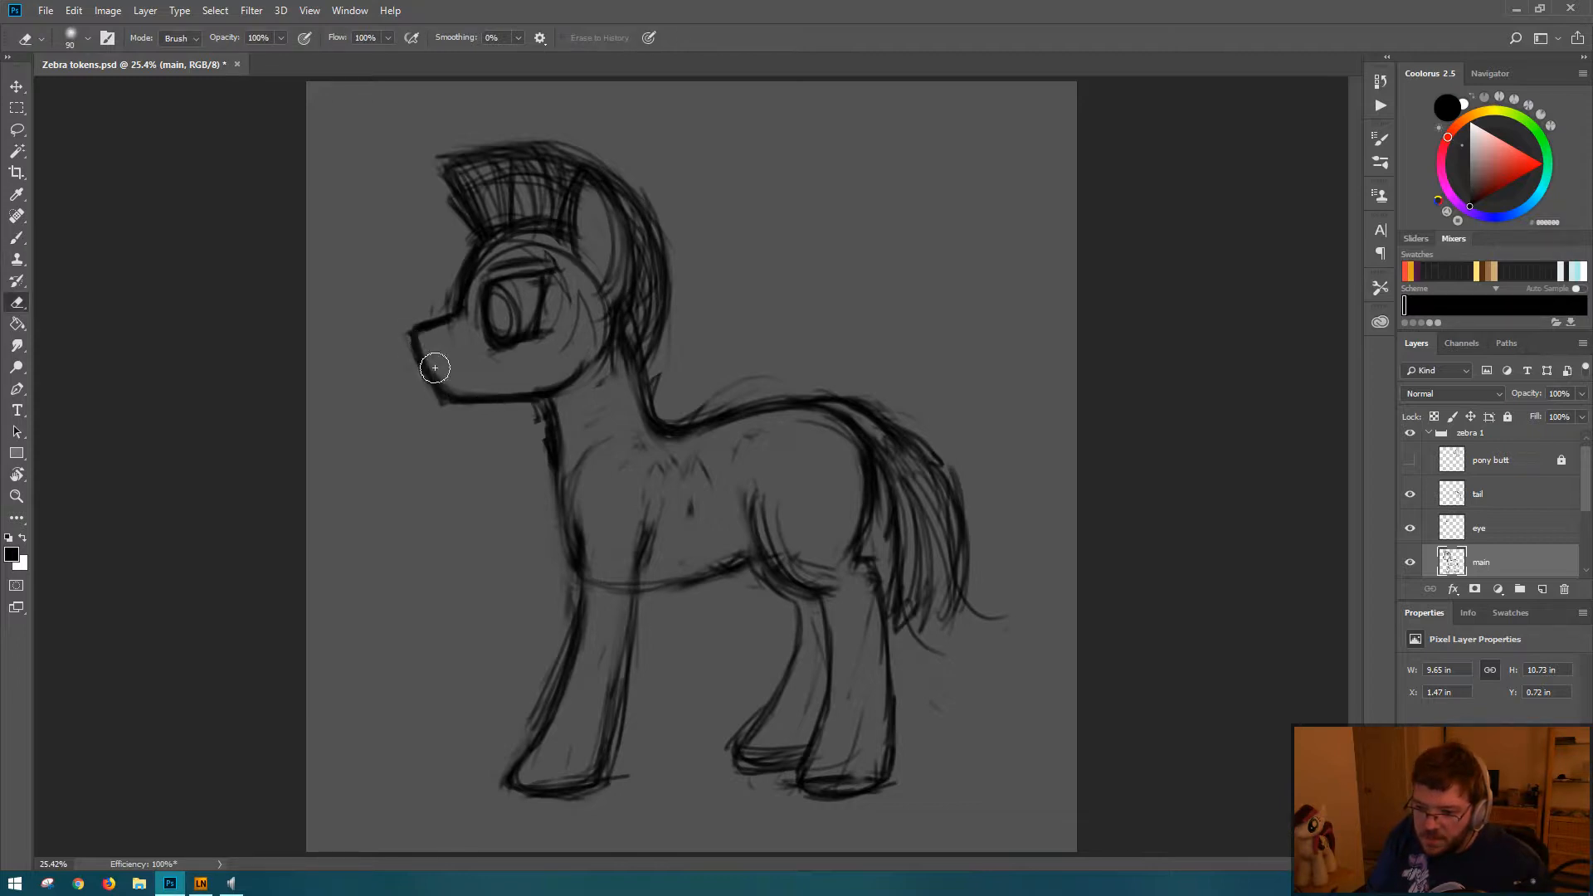
{"action": "left_click_drag", "start_coordinate": [449, 393], "coordinate": [534, 382]}
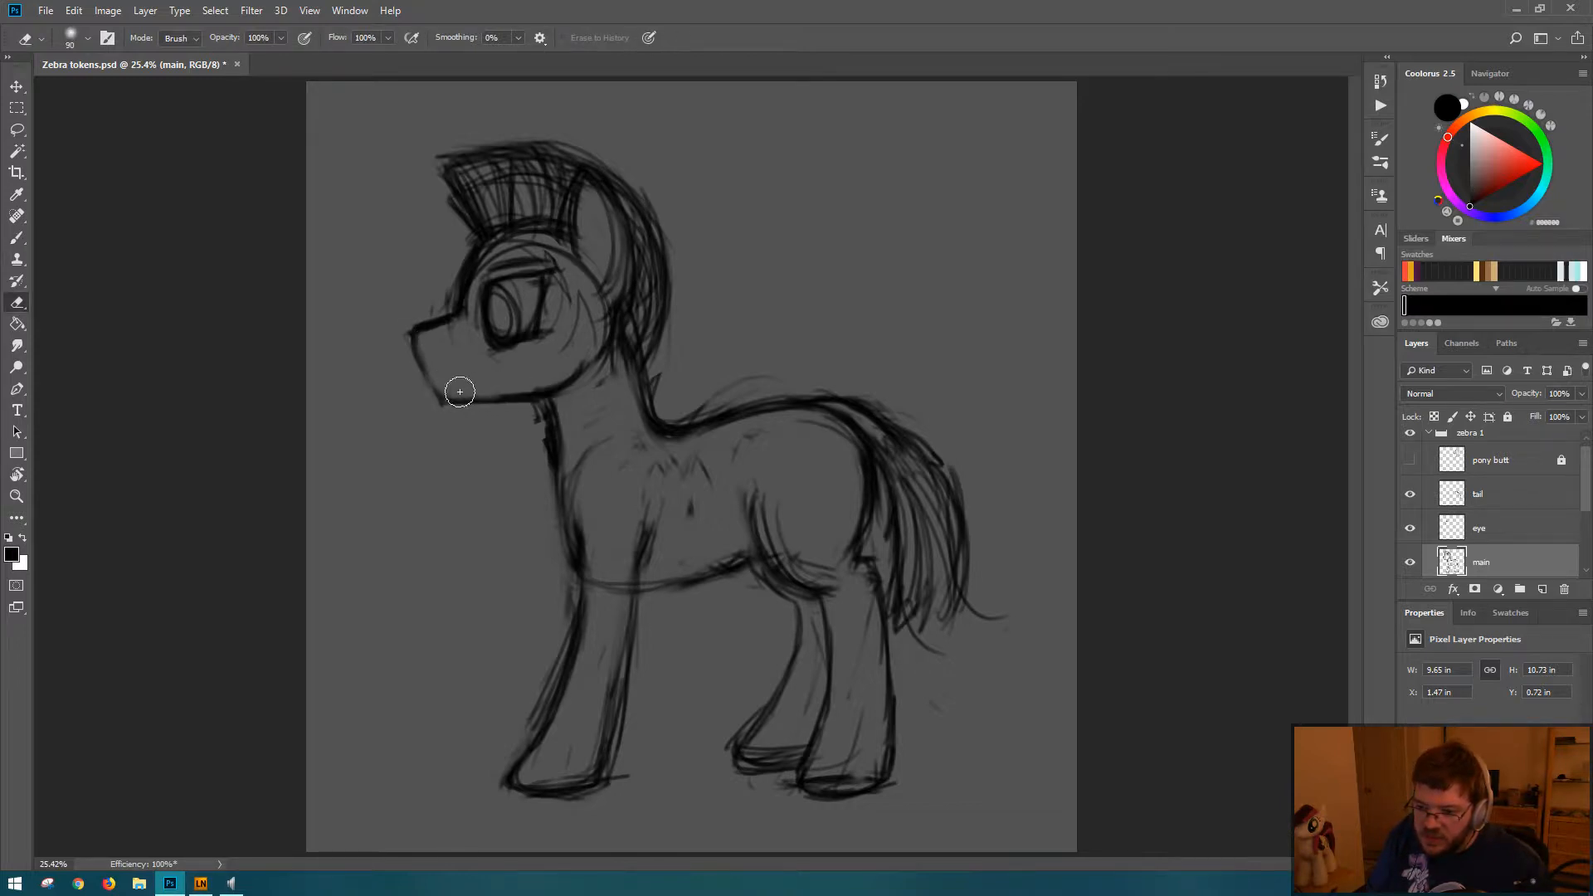
{"action": "key", "text": "b"}
{"action": "left_click_drag", "start_coordinate": [417, 350], "coordinate": [445, 404]}
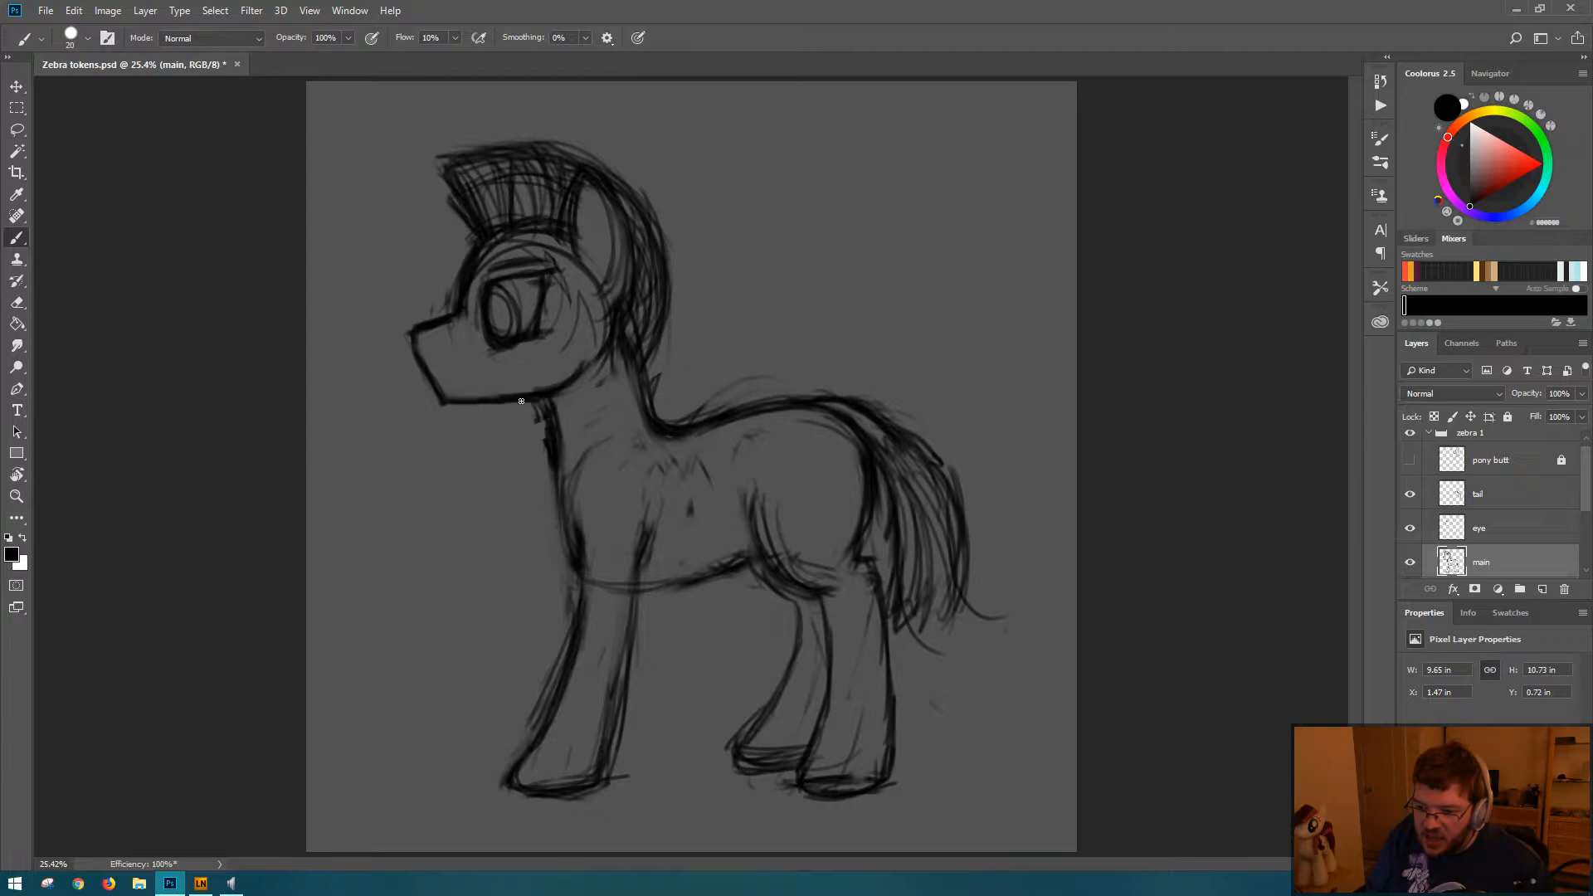
Step: Erase the front edge of the muzzle and redraw it with a nose tip extending slightly farther forward
{"action": "key", "text": "e"}
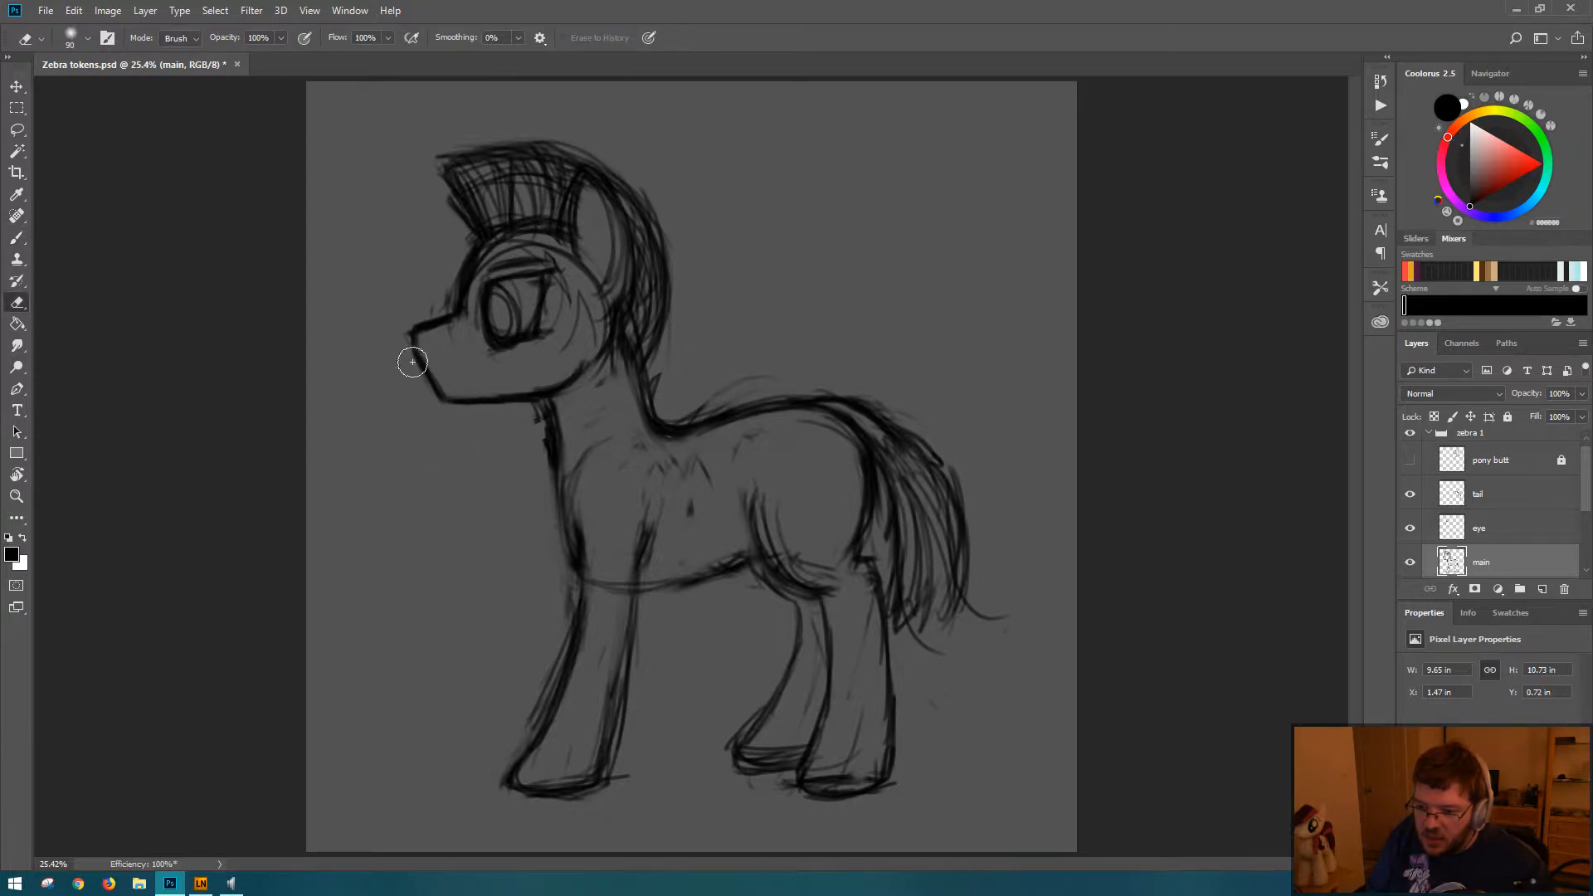
{"action": "mouse_move", "coordinate": [424, 384]}
{"action": "left_mouse_down"}
{"action": "mouse_move", "coordinate": [399, 339]}
{"action": "mouse_move", "coordinate": [435, 387]}
{"action": "mouse_move", "coordinate": [416, 341]}
{"action": "left_mouse_up"}
{"action": "key", "text": "b"}
{"action": "key", "text": "e"}
{"action": "key", "text": "b"}
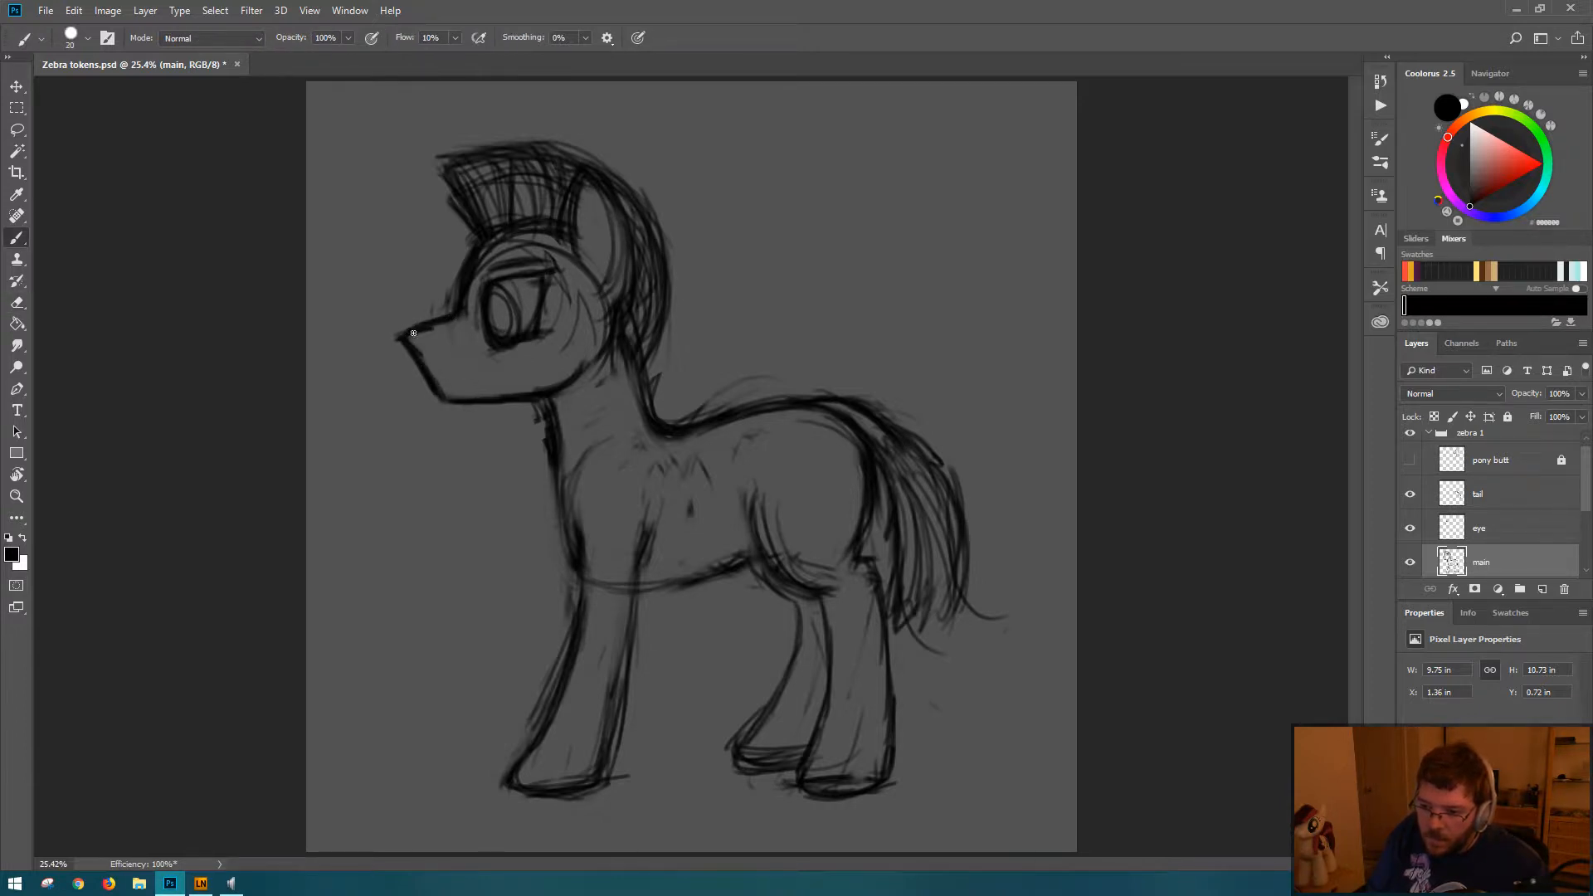
{"action": "left_click_drag", "start_coordinate": [413, 333], "coordinate": [437, 394]}
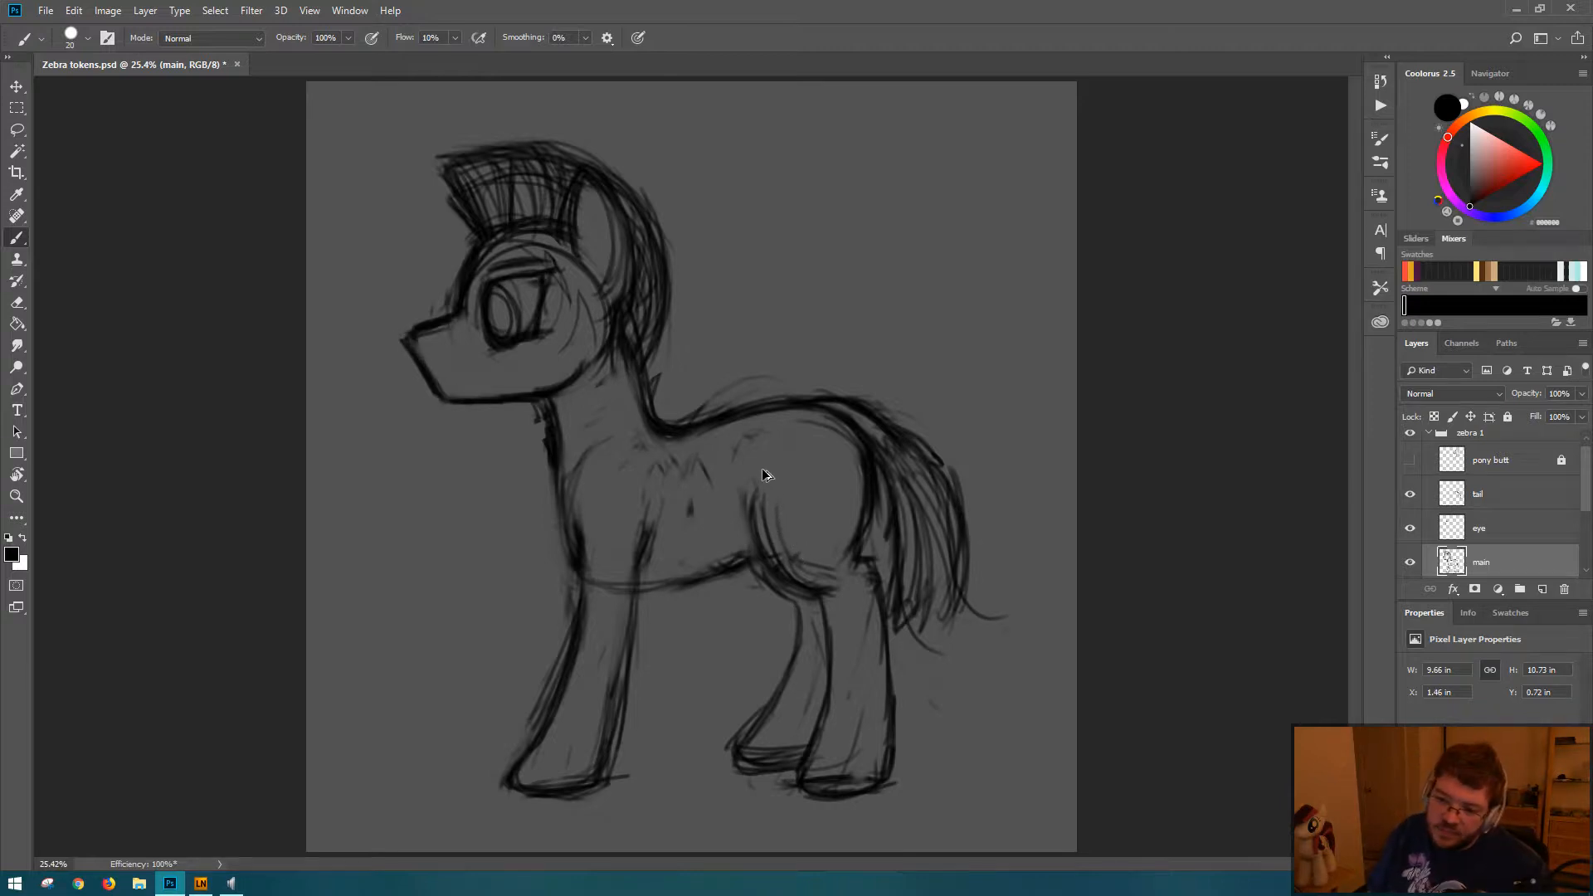
{"action": "key", "text": "ctrl+z"}
{"action": "key", "text": "ctrl+shift+z"}
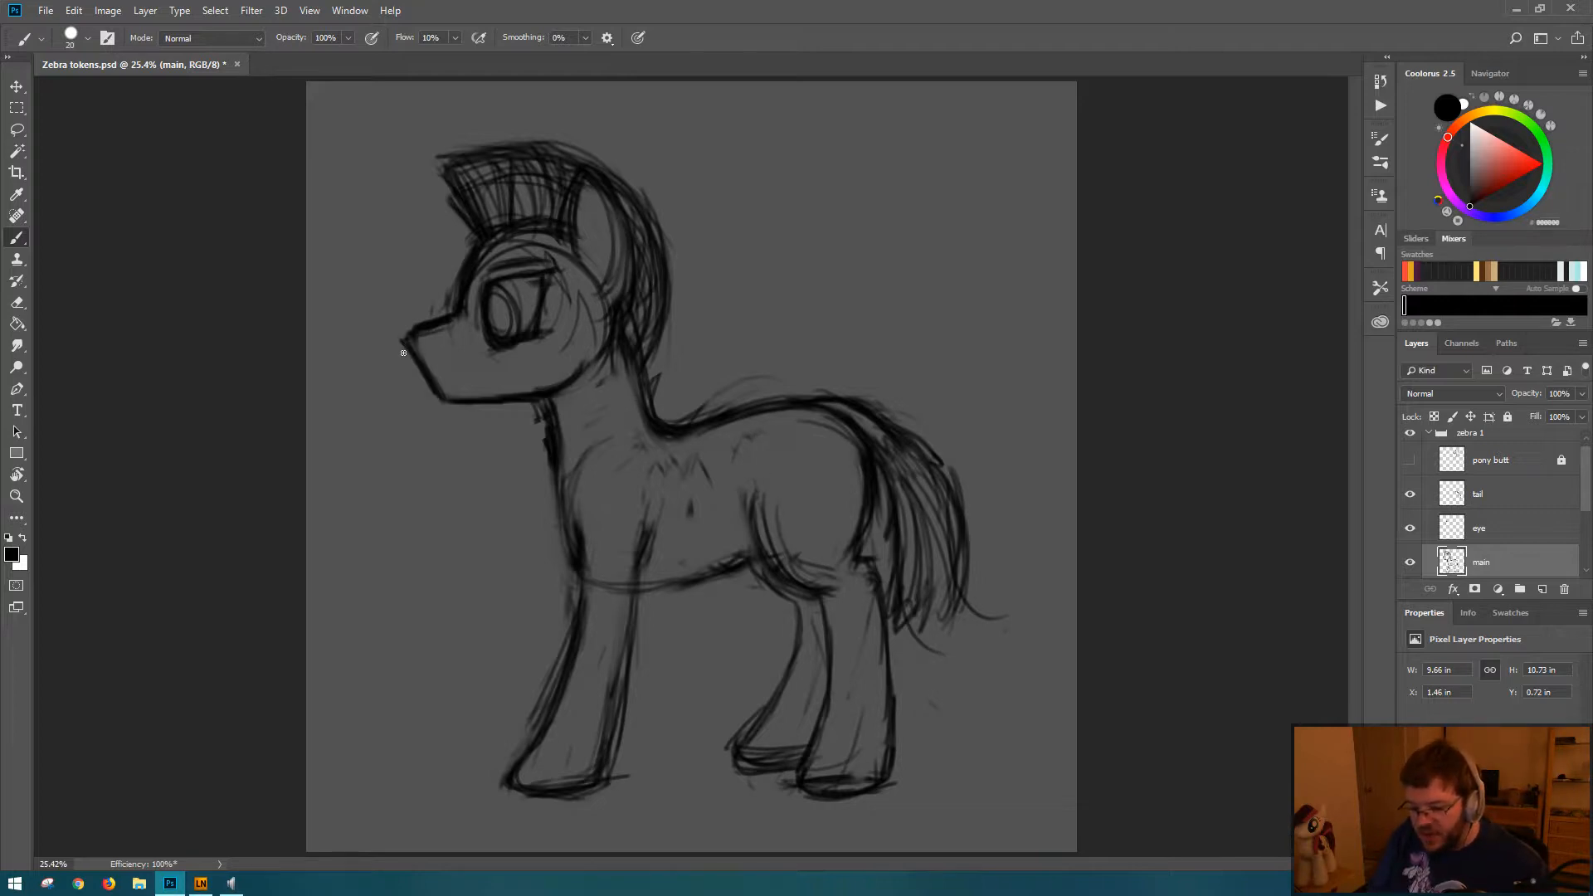
Step: Erase the line along the top of the muzzle and redraw it with a cleaner nose tip
{"action": "key", "text": "e"}
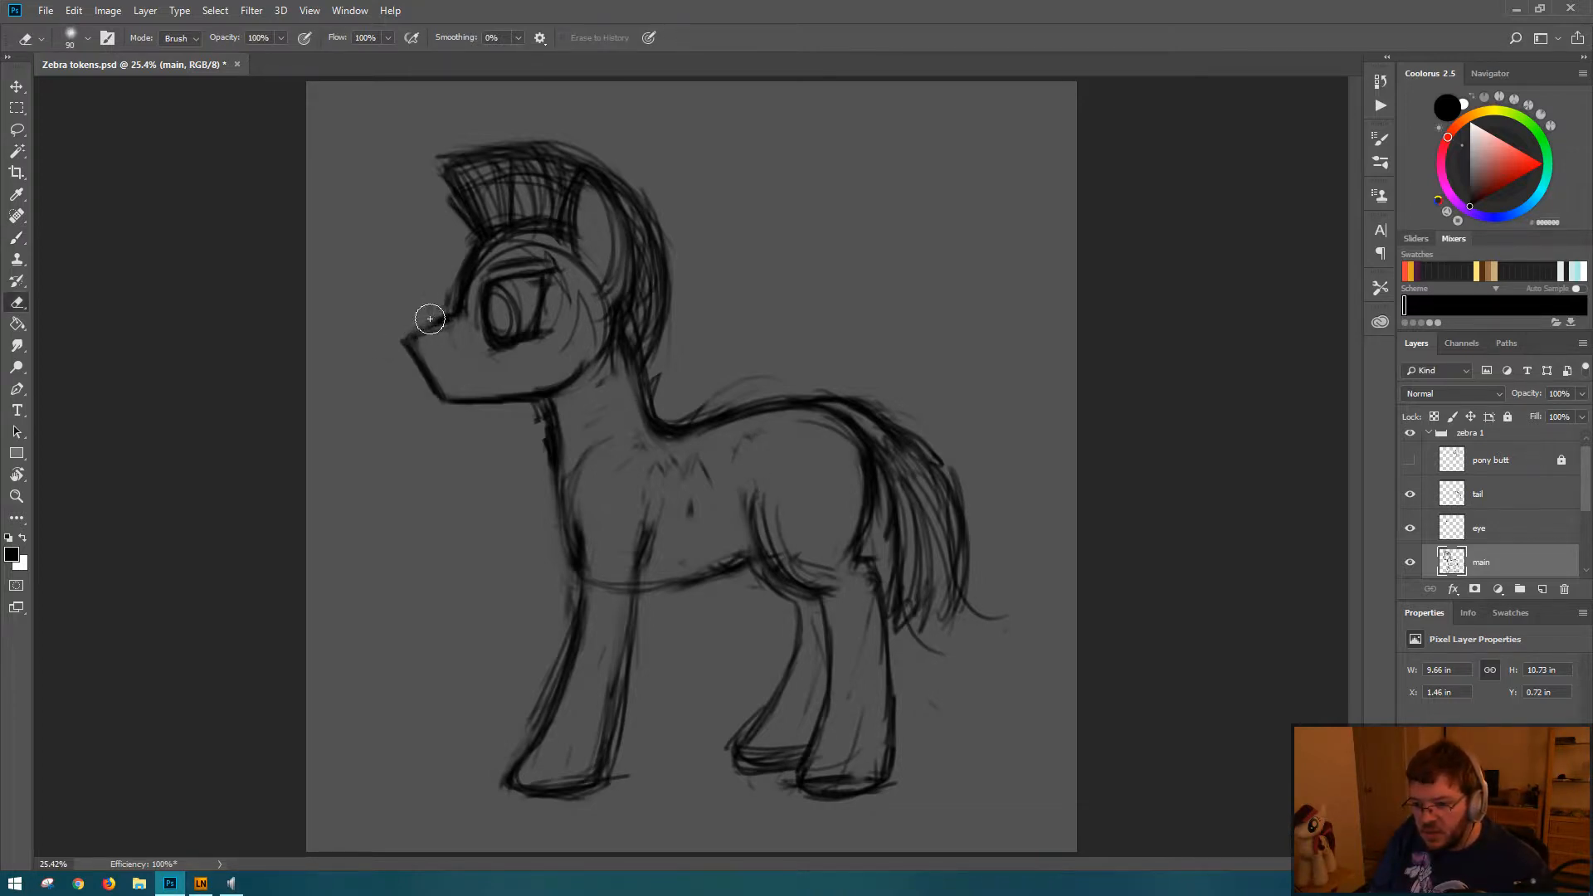
{"action": "key", "text": "b"}
{"action": "mouse_move", "coordinate": [402, 338]}
{"action": "left_mouse_down"}
{"action": "mouse_move", "coordinate": [450, 320]}
{"action": "mouse_move", "coordinate": [395, 345]}
{"action": "mouse_move", "coordinate": [404, 336]}
{"action": "left_mouse_up"}
Step: Erase the rough belly line, redraw it as a darker curve from chest to hind leg, and mirror the canvas horizontally
{"action": "key", "text": "e"}
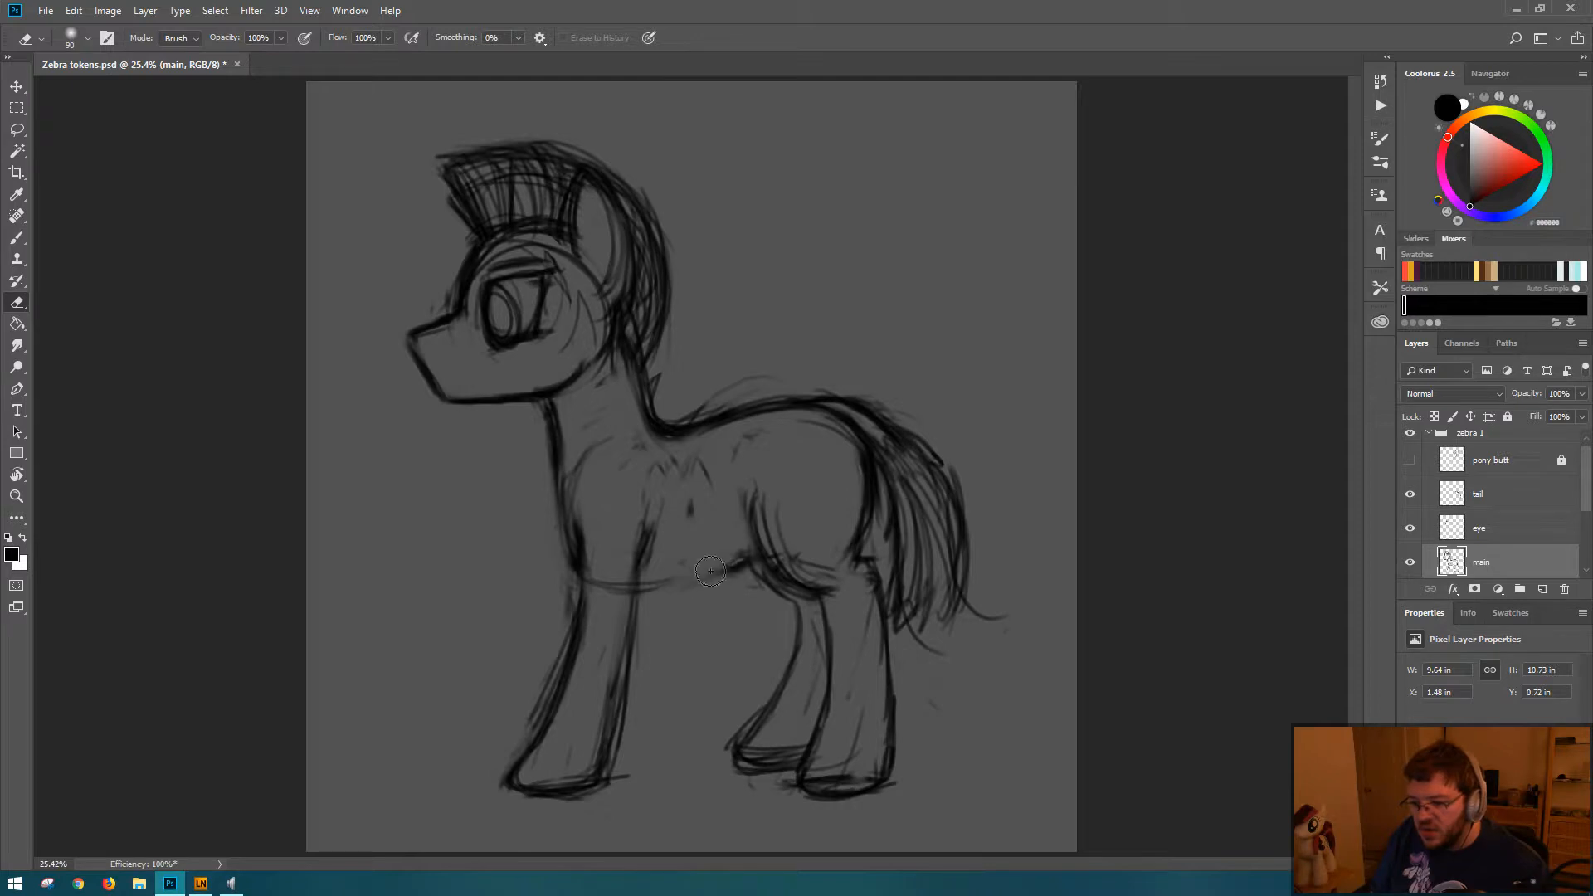
{"action": "key", "text": "b"}
{"action": "mouse_move", "coordinate": [649, 583]}
{"action": "left_mouse_down"}
{"action": "mouse_move", "coordinate": [720, 568]}
{"action": "mouse_move", "coordinate": [707, 573]}
{"action": "left_mouse_up"}
{"action": "mouse_move", "coordinate": [579, 563]}
{"action": "left_mouse_down"}
{"action": "mouse_move", "coordinate": [684, 583]}
{"action": "mouse_move", "coordinate": [756, 533]}
{"action": "left_mouse_up"}
{"action": "left_click_drag", "start_coordinate": [624, 596], "coordinate": [680, 578]}
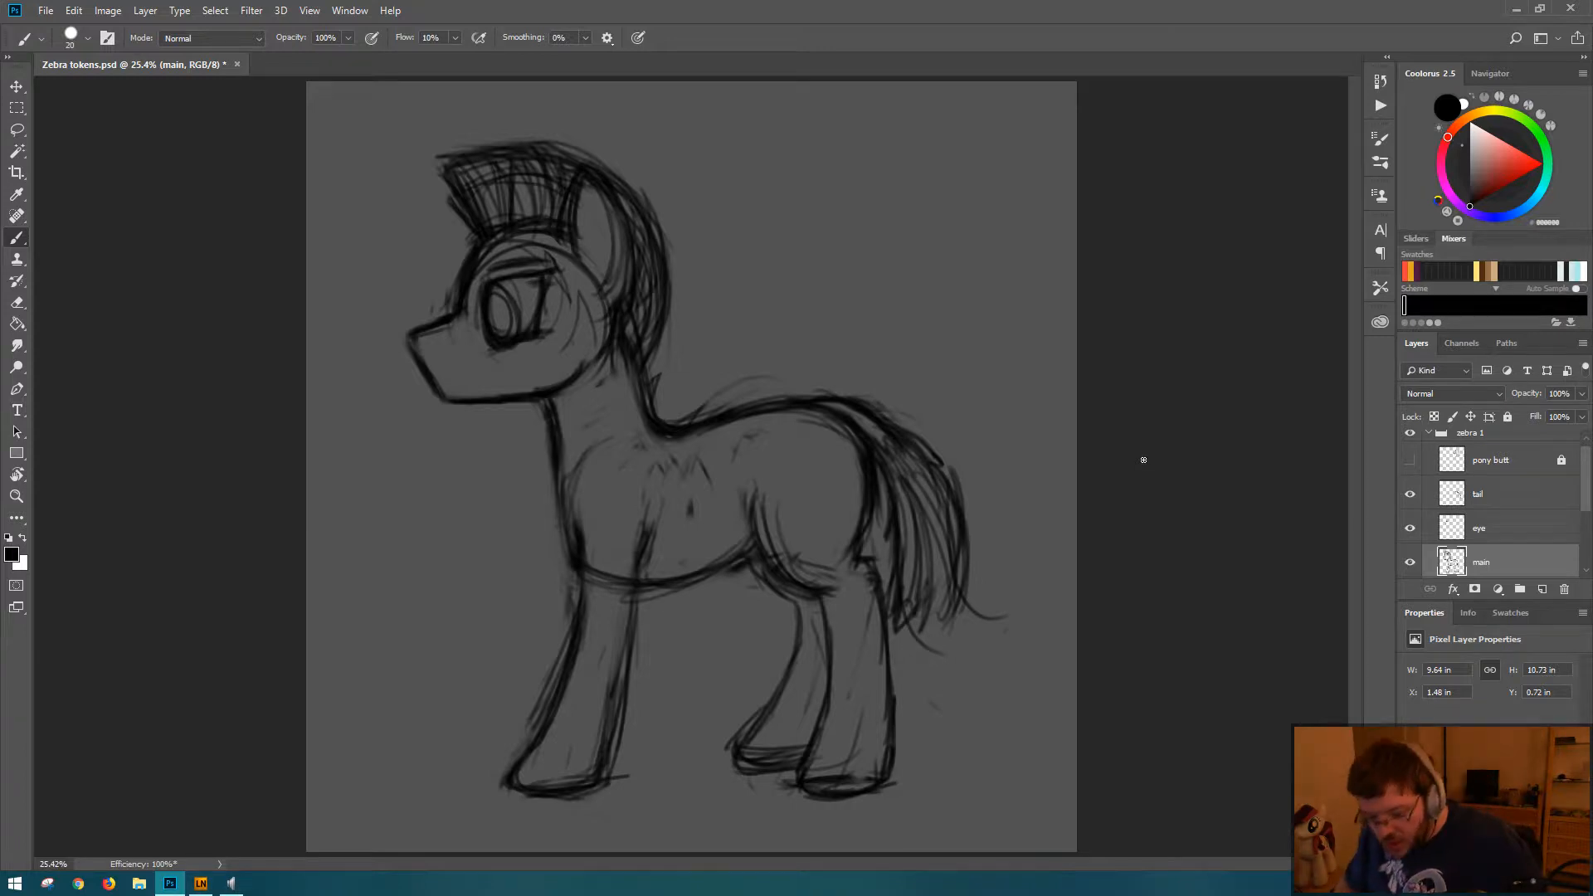
{"action": "key", "text": "ctrl+shift+h"}
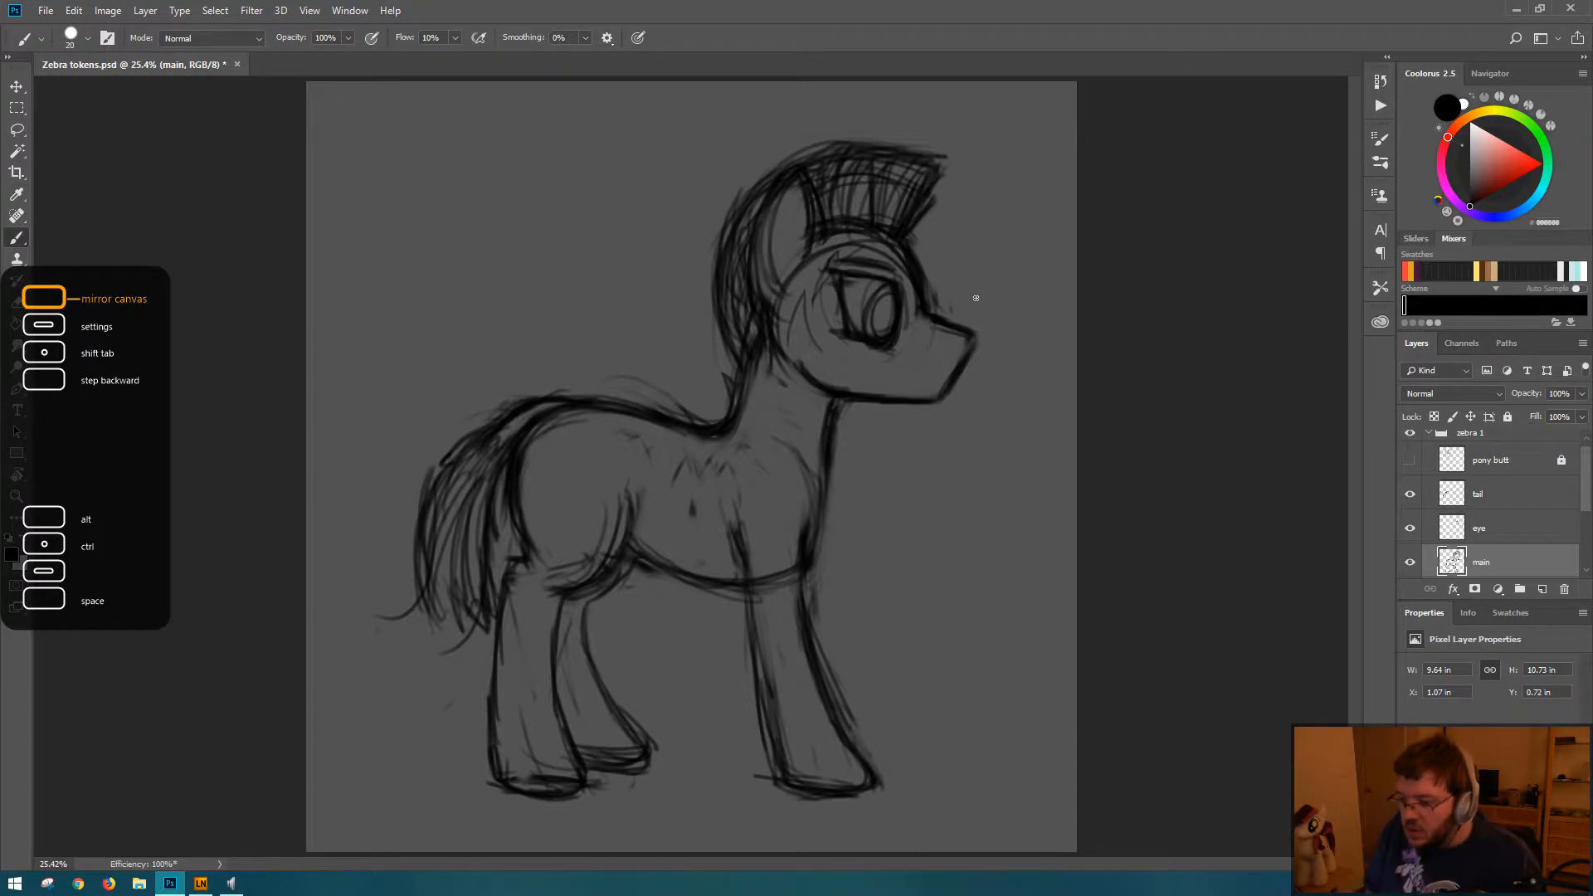
Step: Try shifting the end of the muzzle slightly back toward the face with a lasso selection and Free Transform, and save
{"action": "key", "text": "l"}
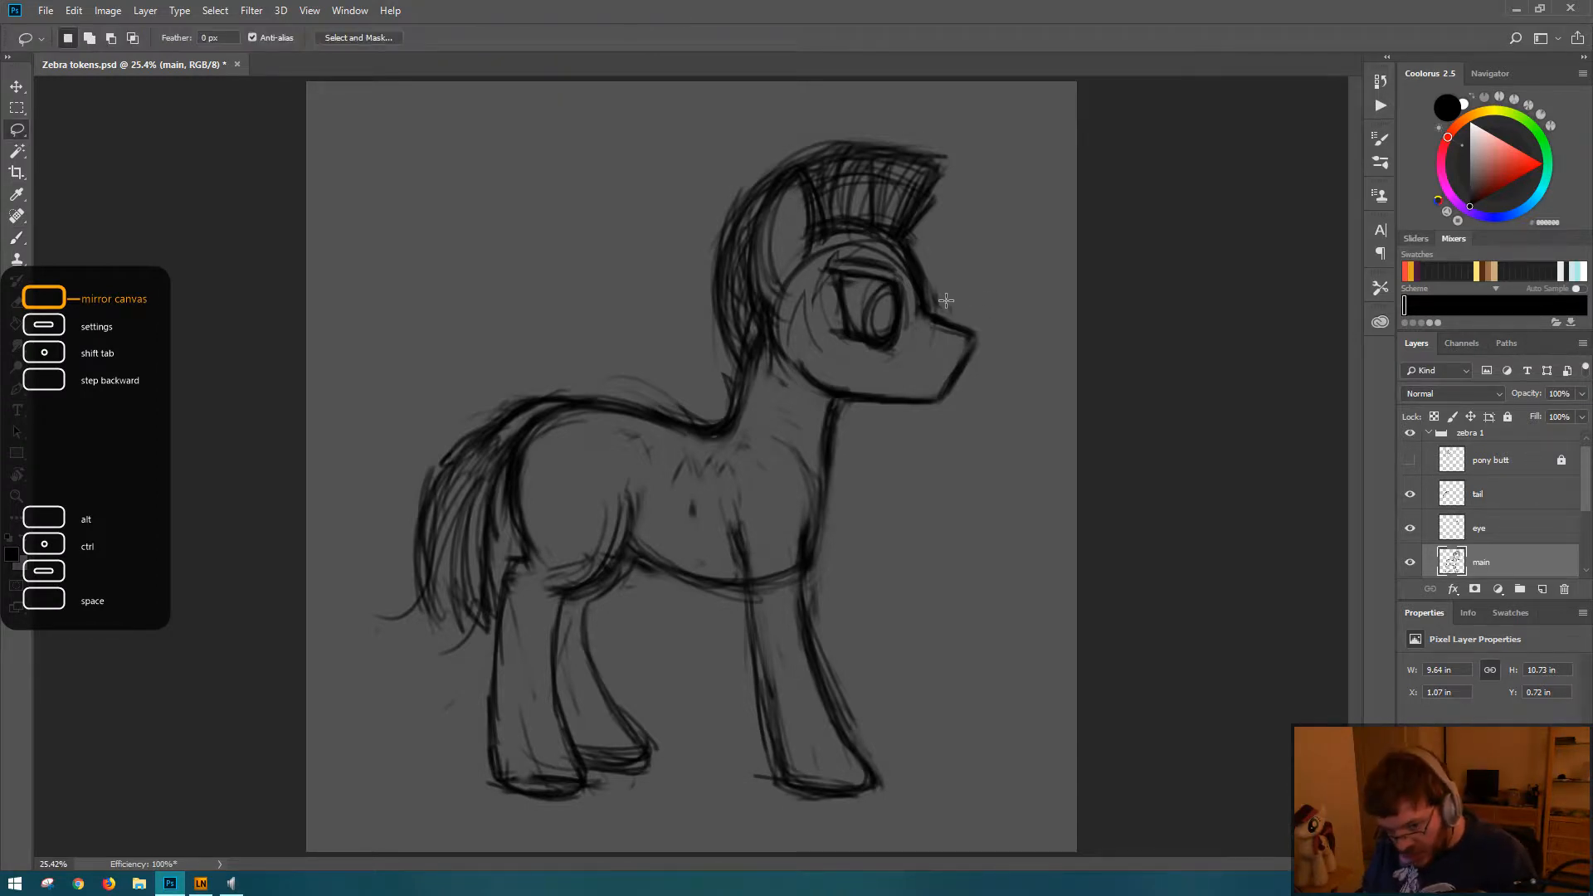
{"action": "key", "text": "b"}
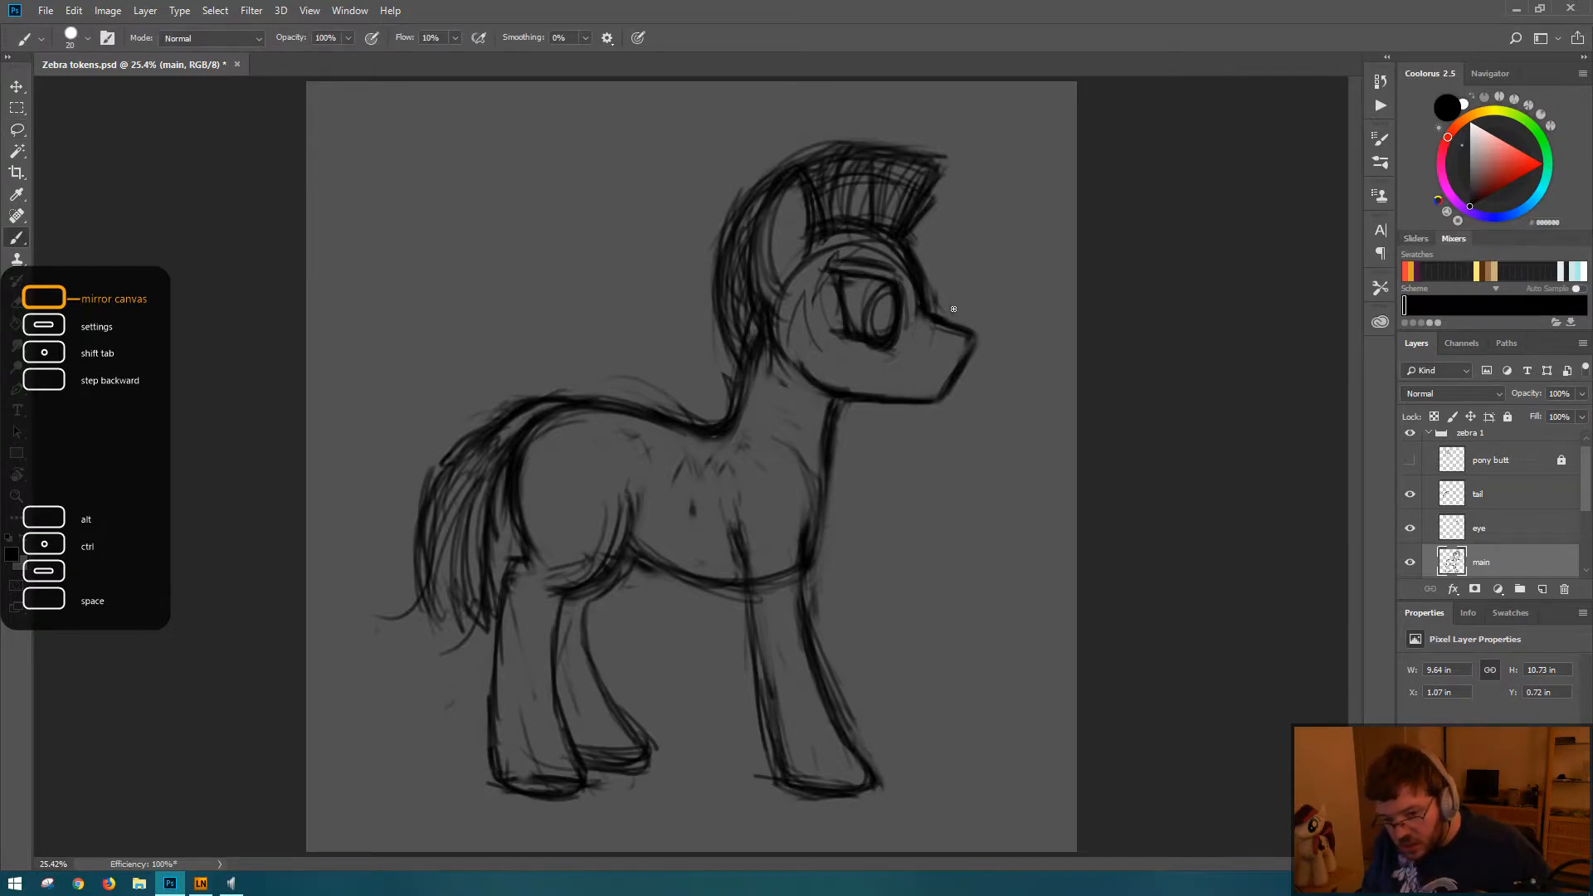
{"action": "key", "text": "l"}
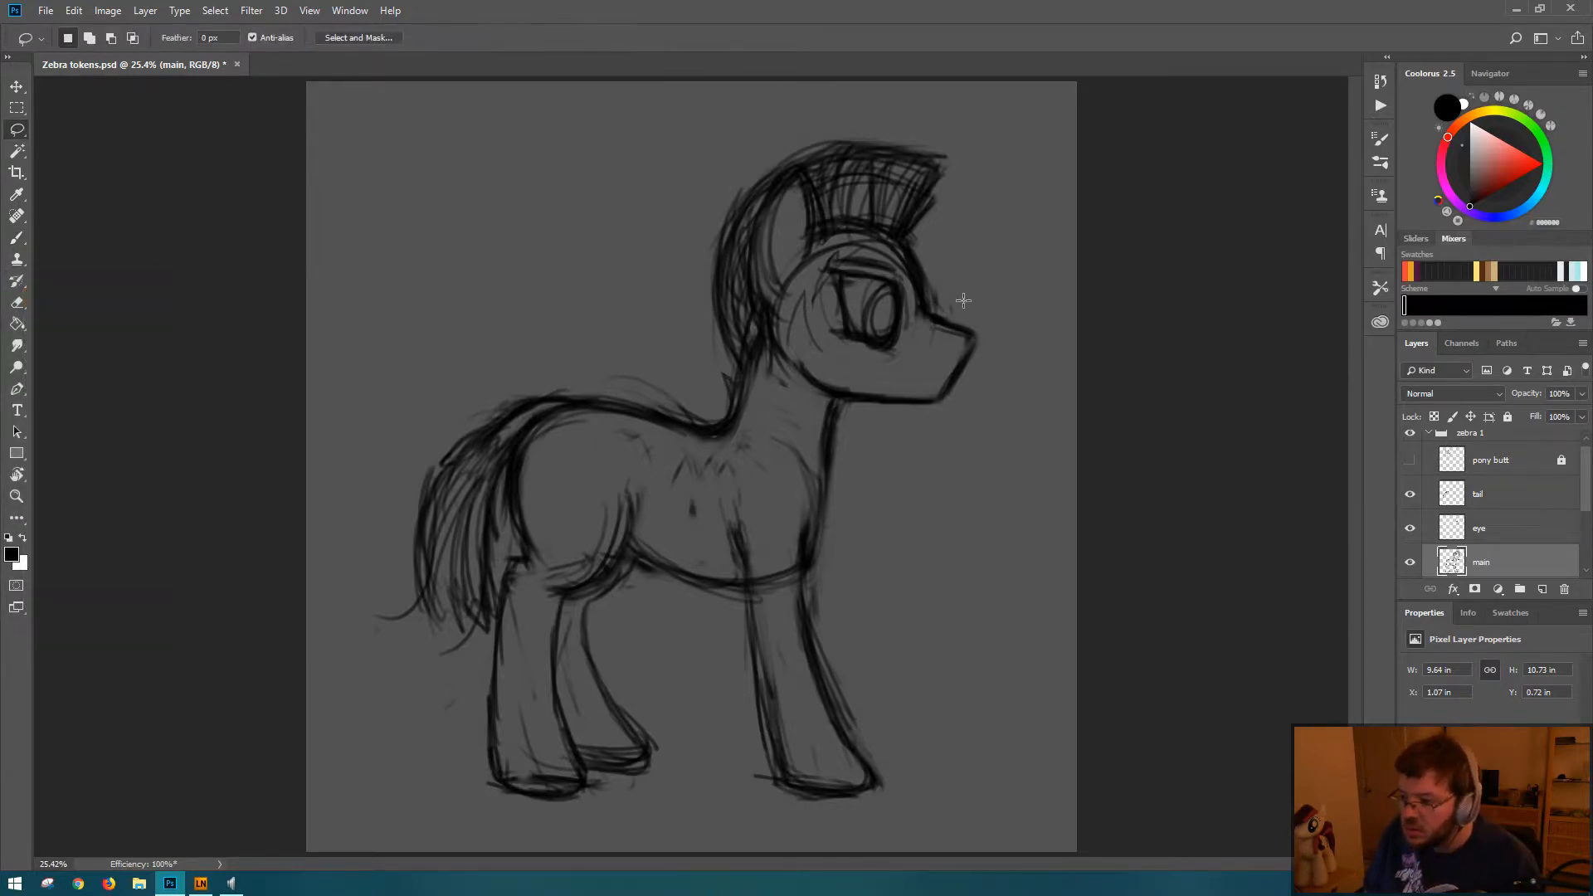
{"action": "mouse_move", "coordinate": [964, 300]}
{"action": "left_mouse_down"}
{"action": "mouse_move", "coordinate": [902, 382]}
{"action": "mouse_move", "coordinate": [903, 452]}
{"action": "mouse_move", "coordinate": [1021, 294]}
{"action": "left_mouse_up"}
{"action": "key", "text": "b"}
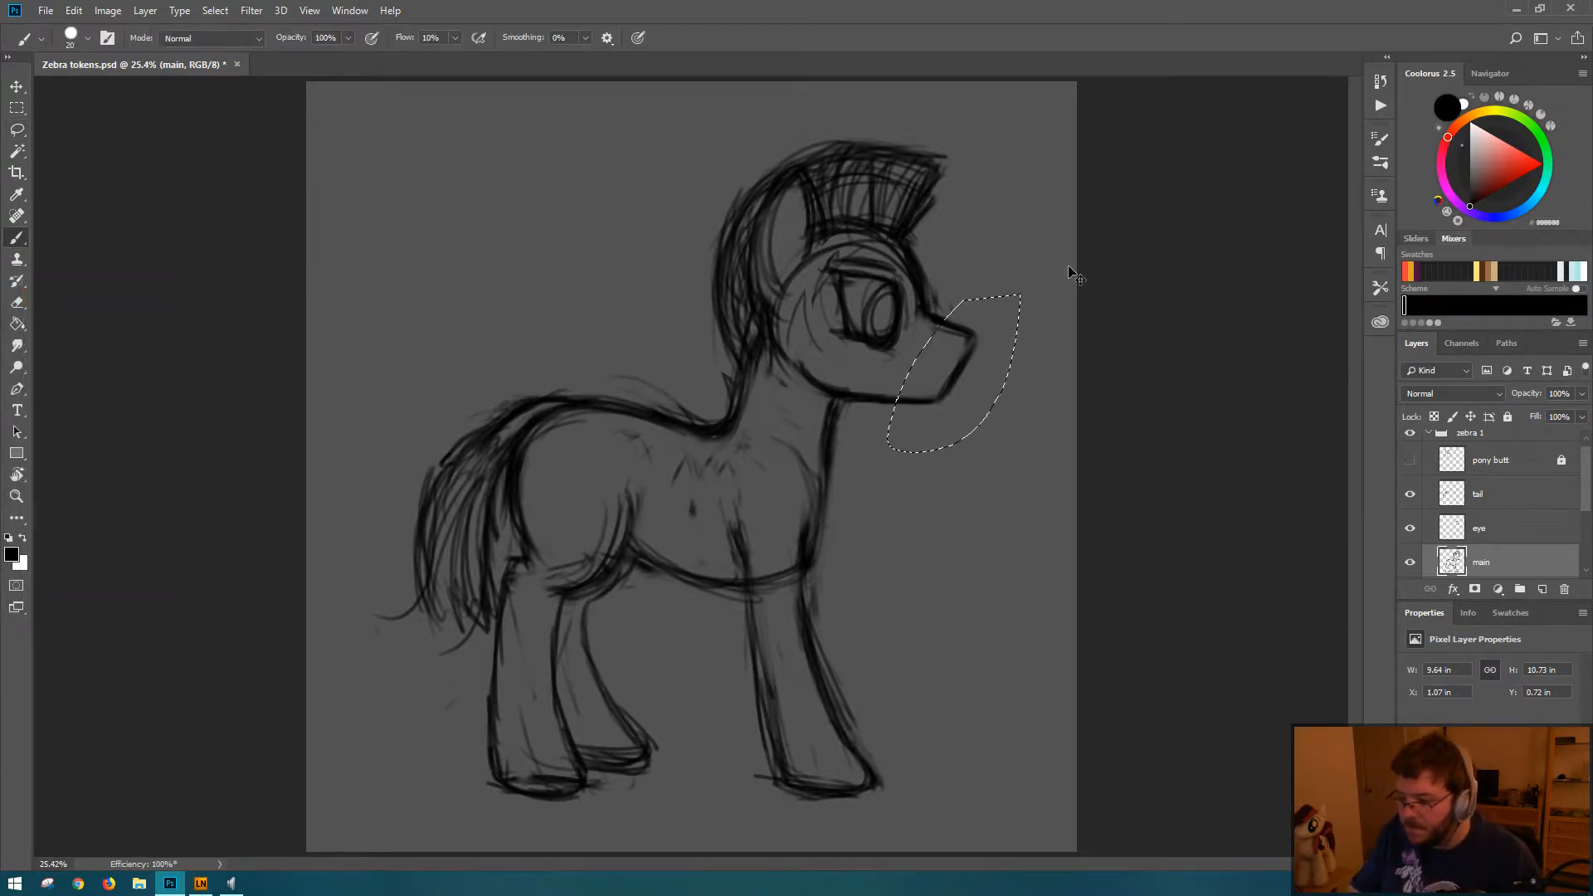
{"action": "key", "text": "ctrl+t"}
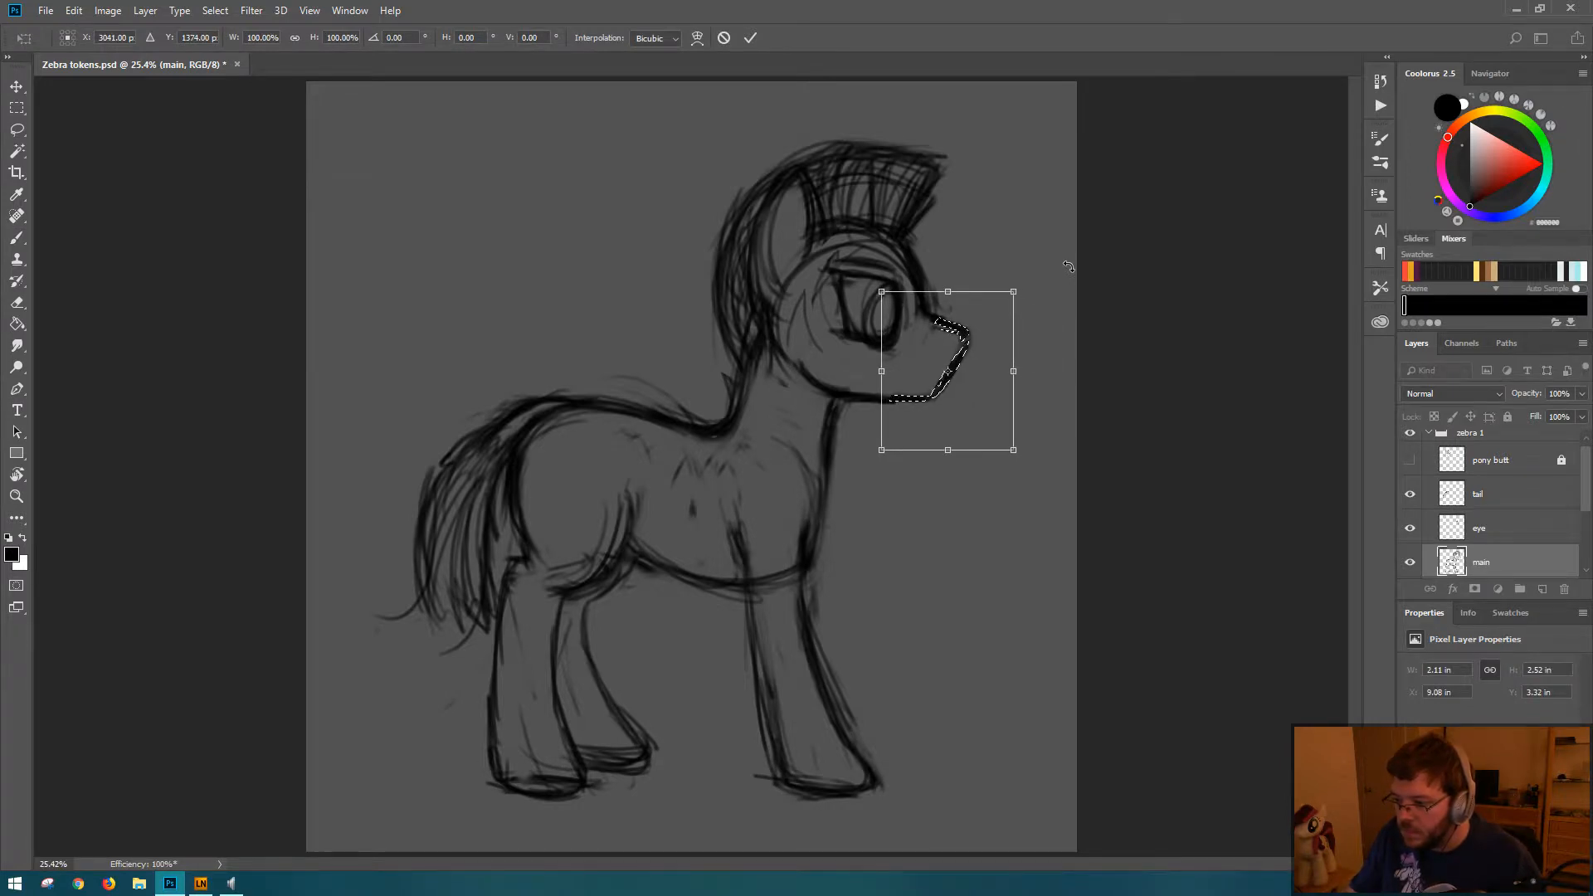
{"action": "key", "text": "Return"}
{"action": "key", "text": "ctrl+d"}
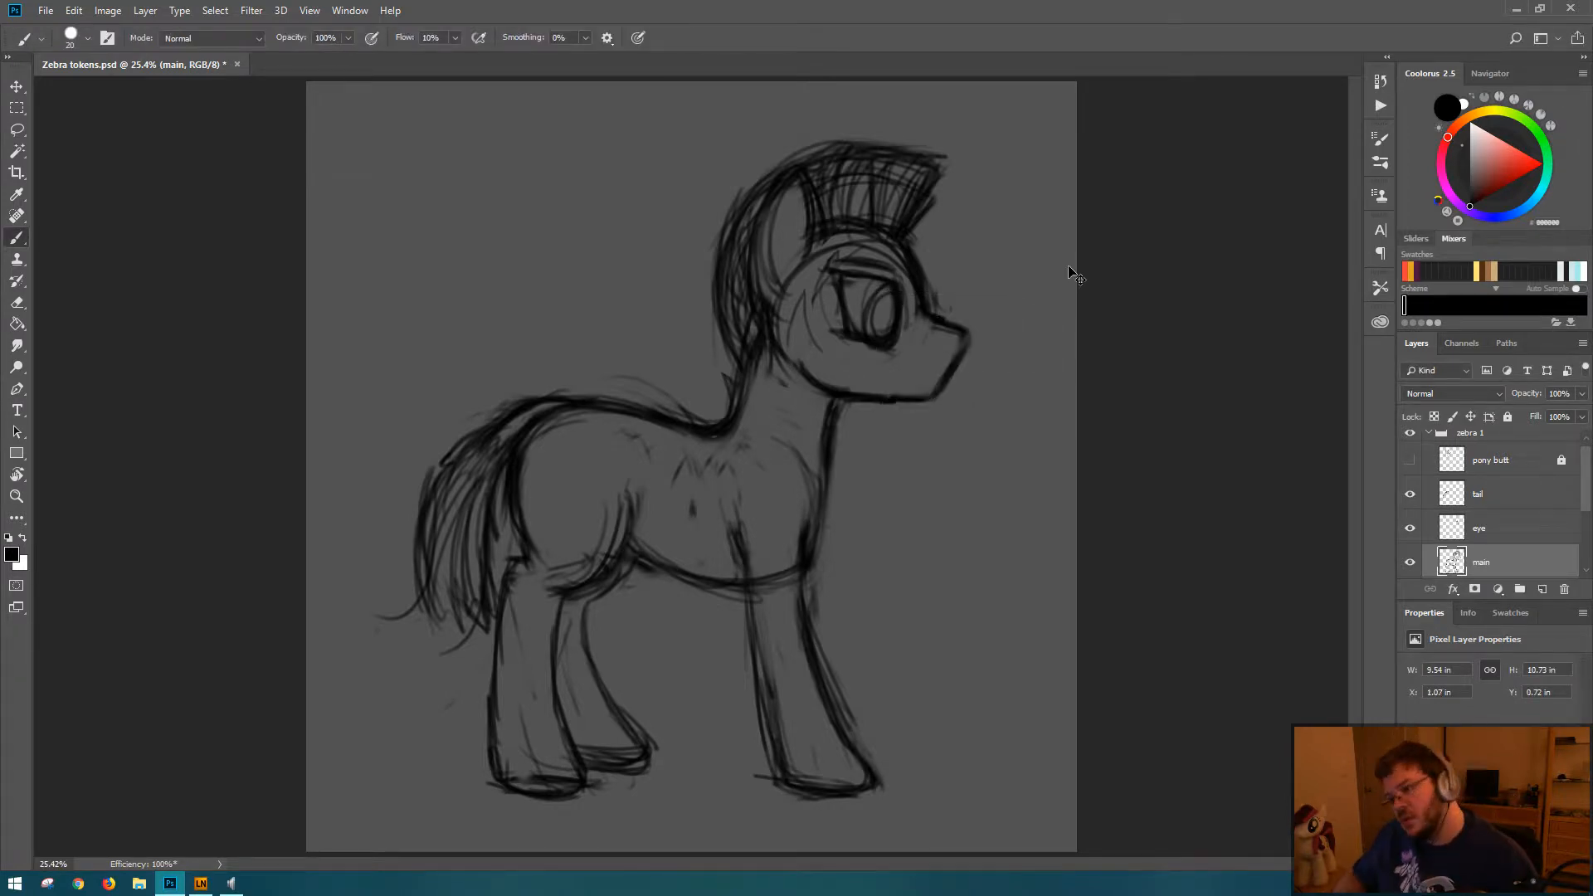
{"action": "key", "text": "ctrl+s"}
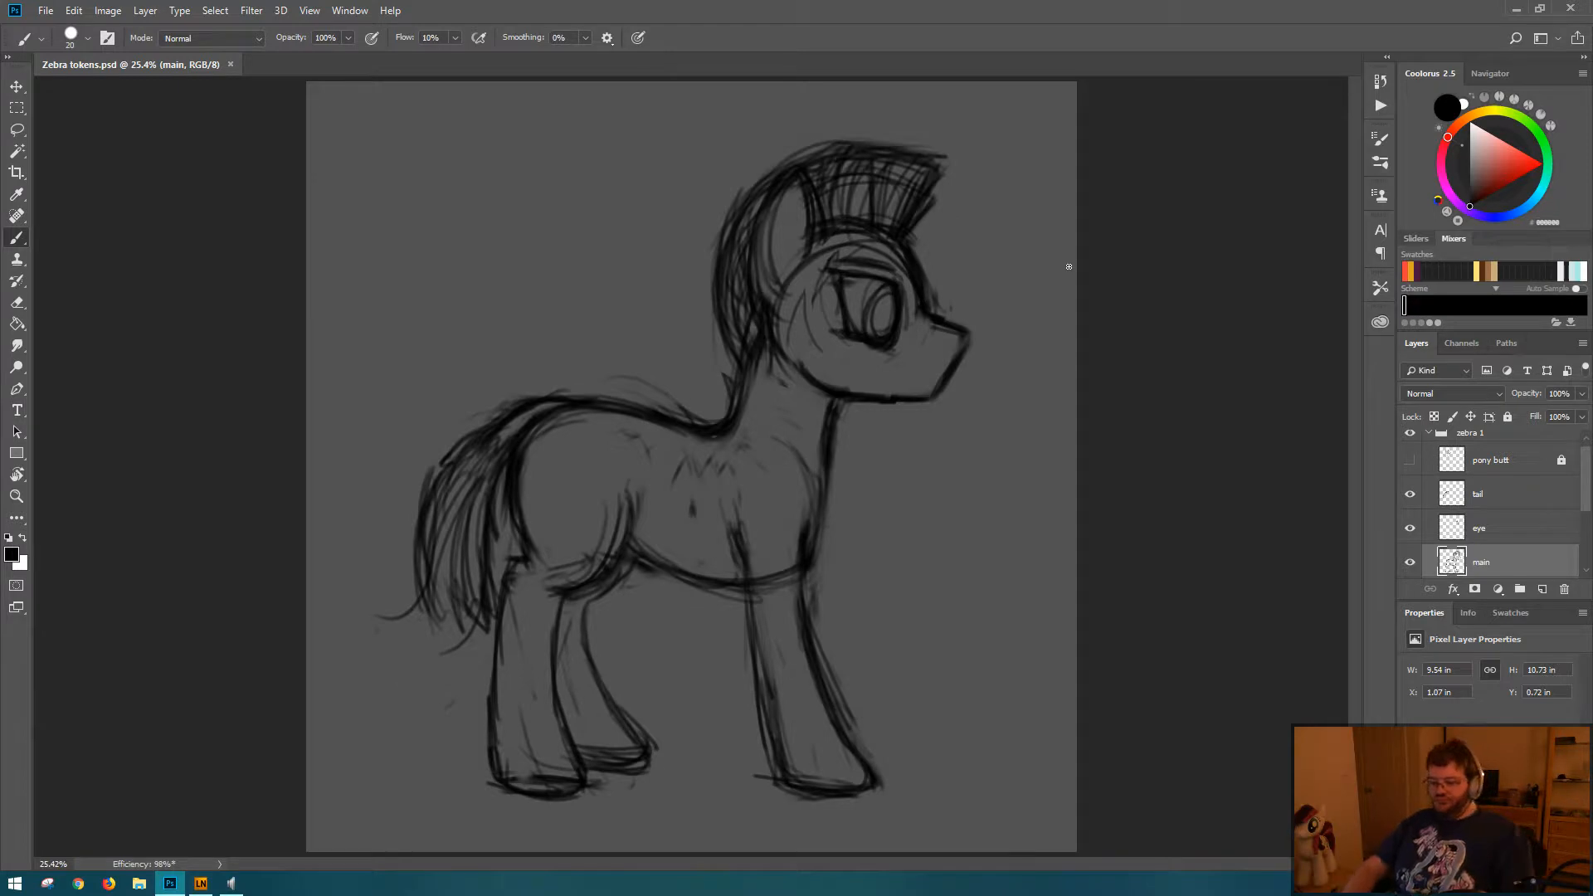
Step: Undo the muzzle transform, clear the lasso selection, and check the document's history
{"action": "key", "text": "ctrl+alt+z"}
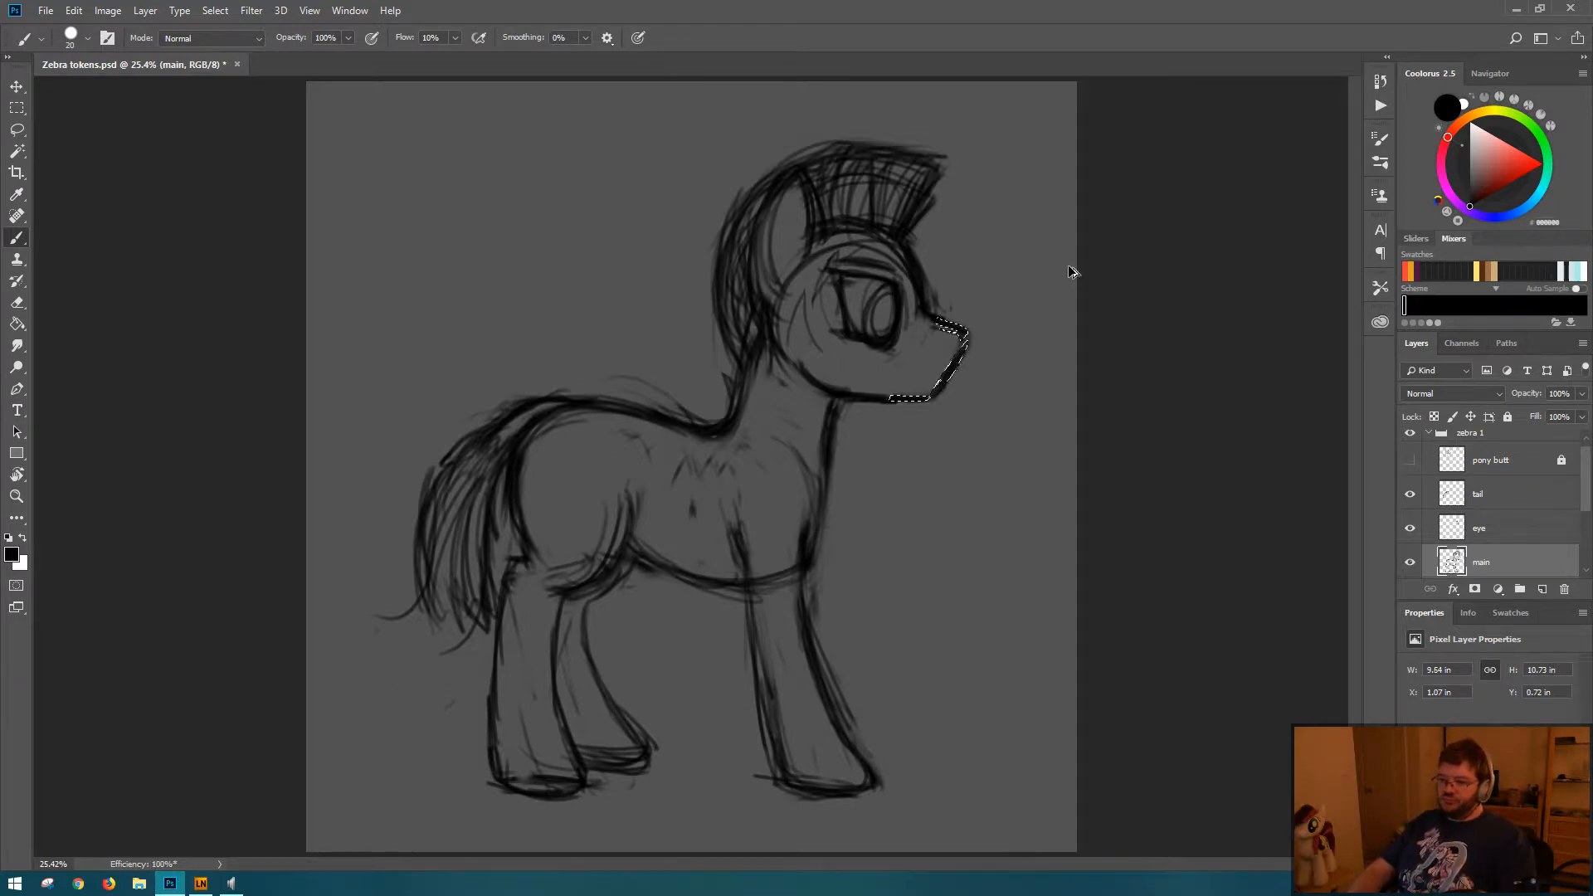
{"action": "key", "text": "ctrl+alt+z"}
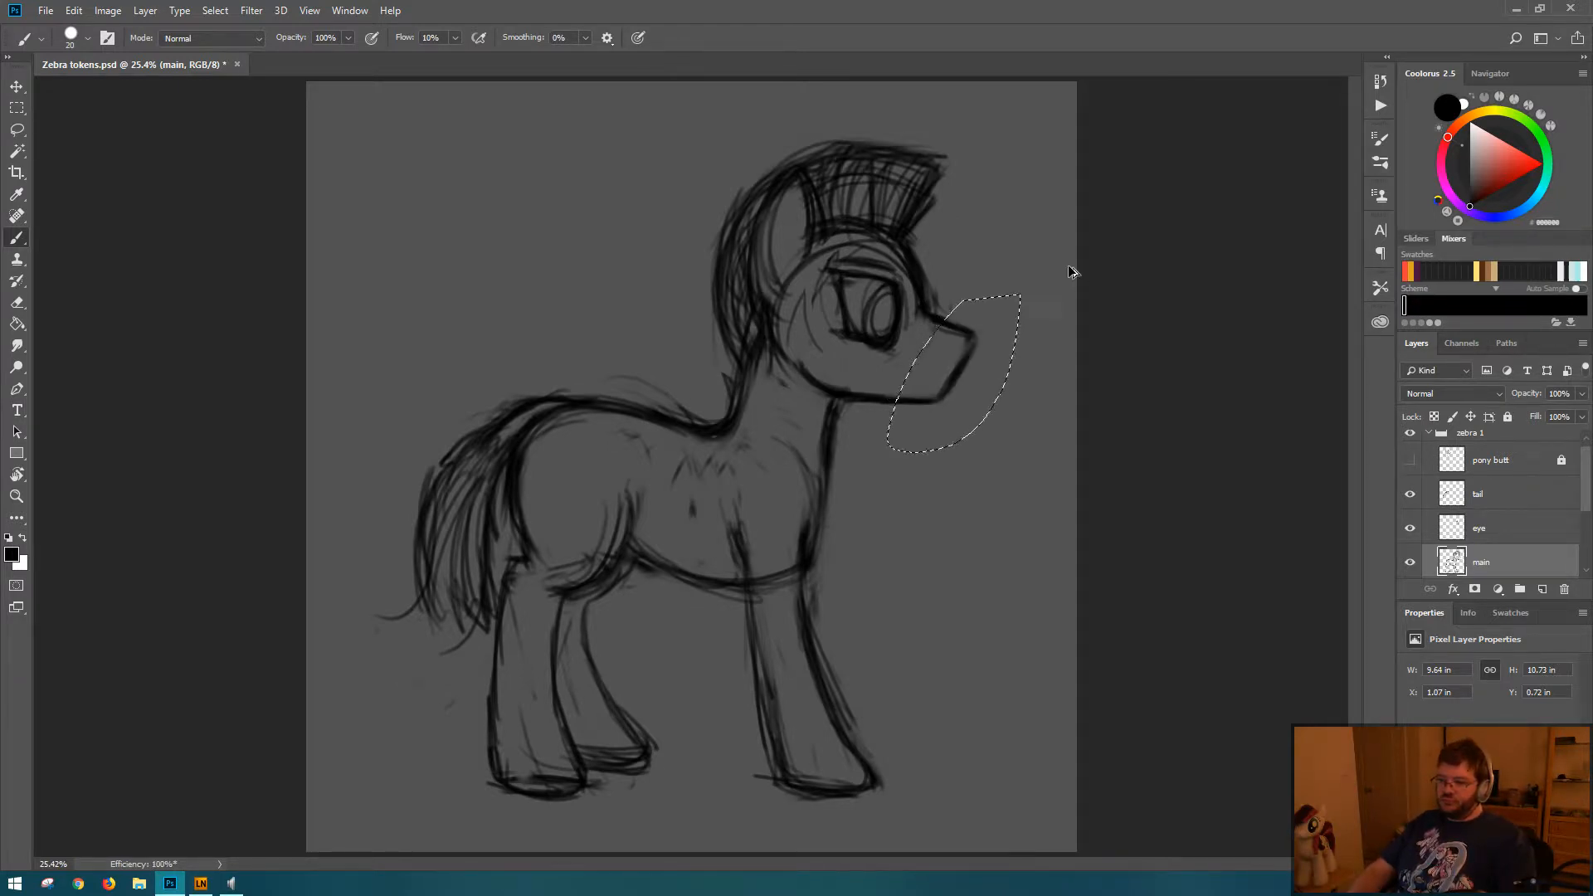
{"action": "key", "text": "Return"}
{"action": "key", "text": "Return"}
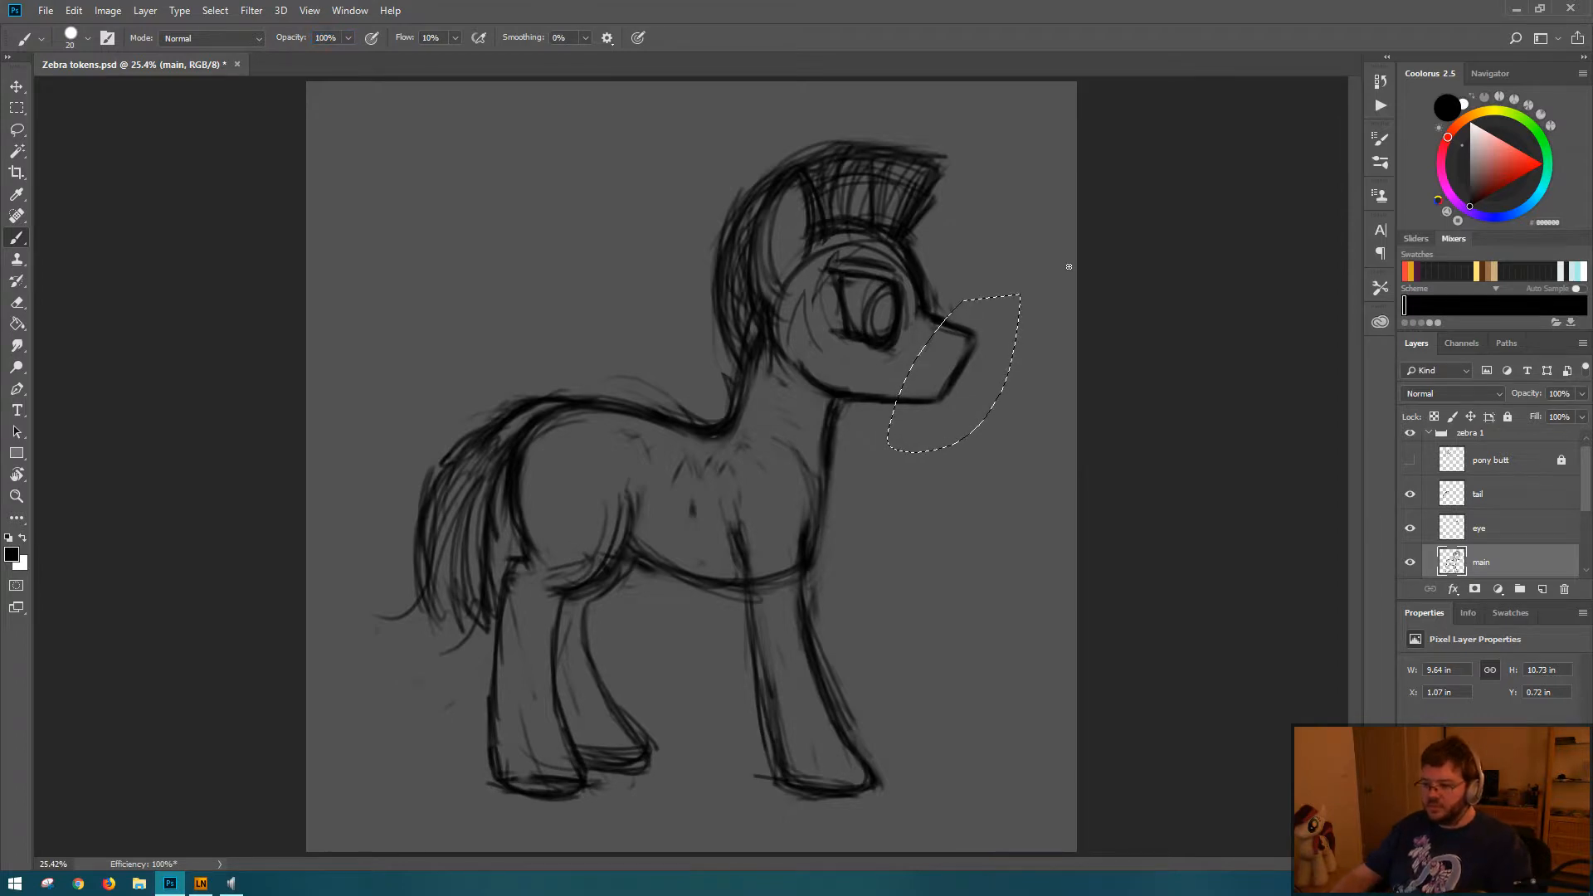
{"action": "key", "text": "ctrl+d"}
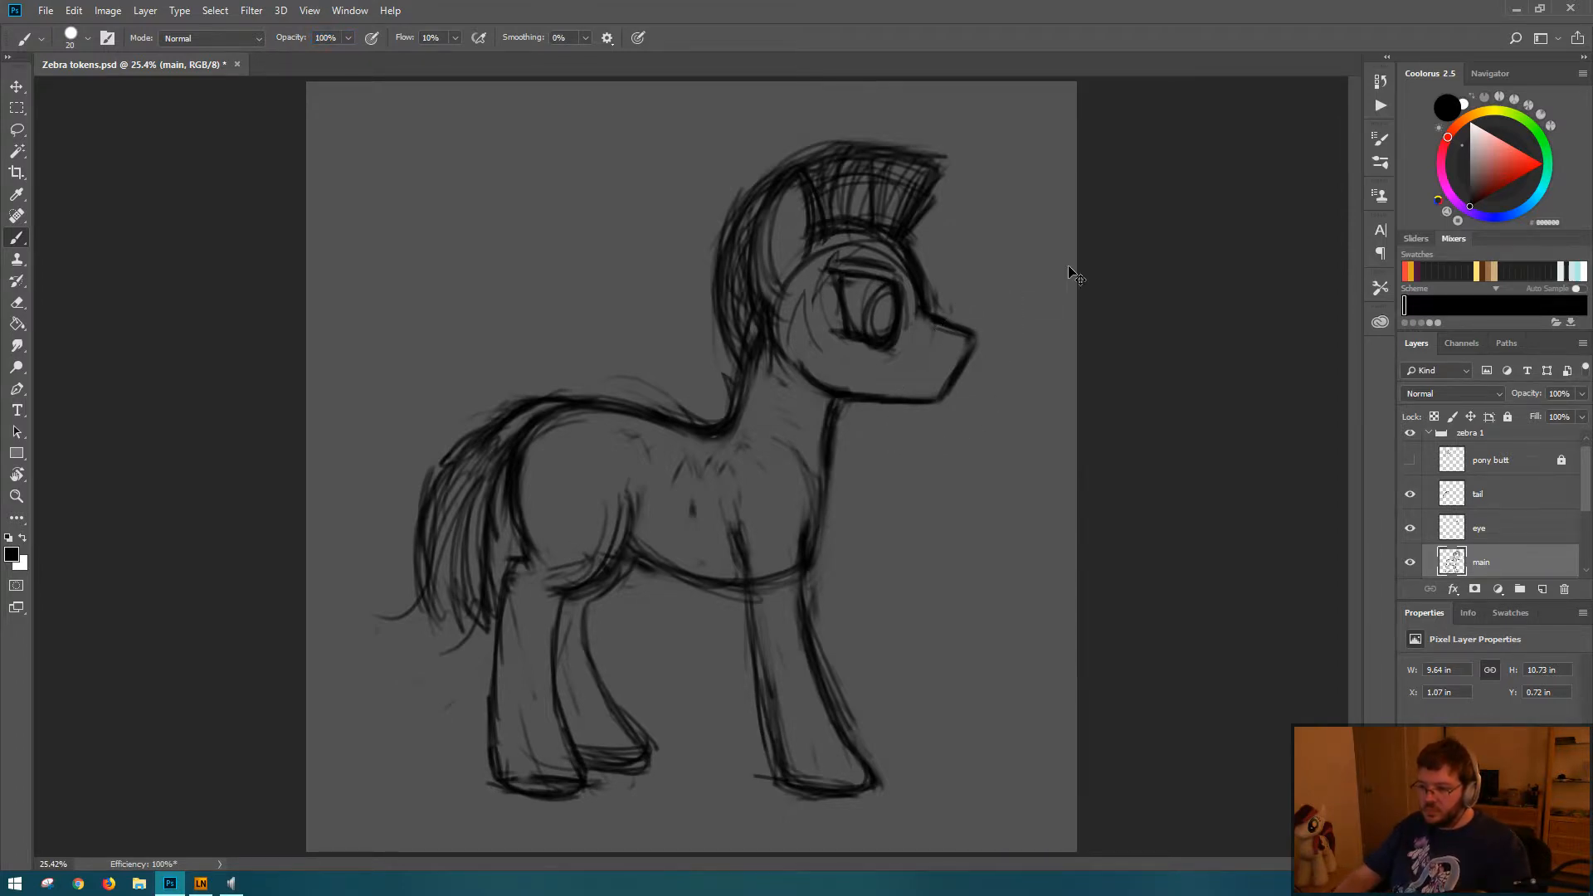
{"action": "left_click", "coordinate": [1380, 81]}
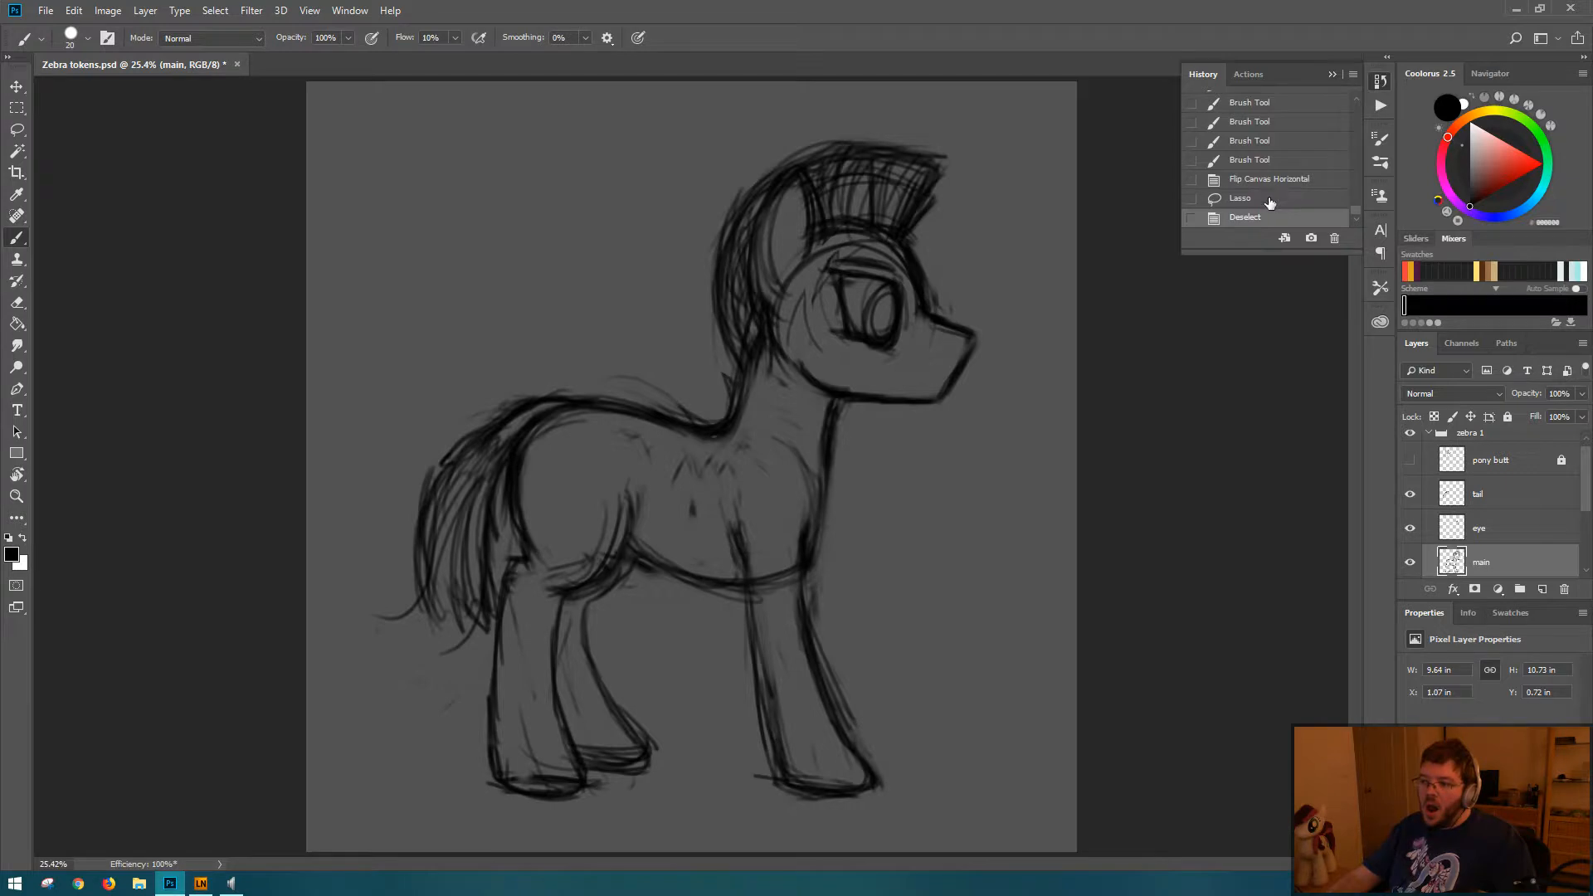
{"action": "left_click", "coordinate": [1270, 6]}
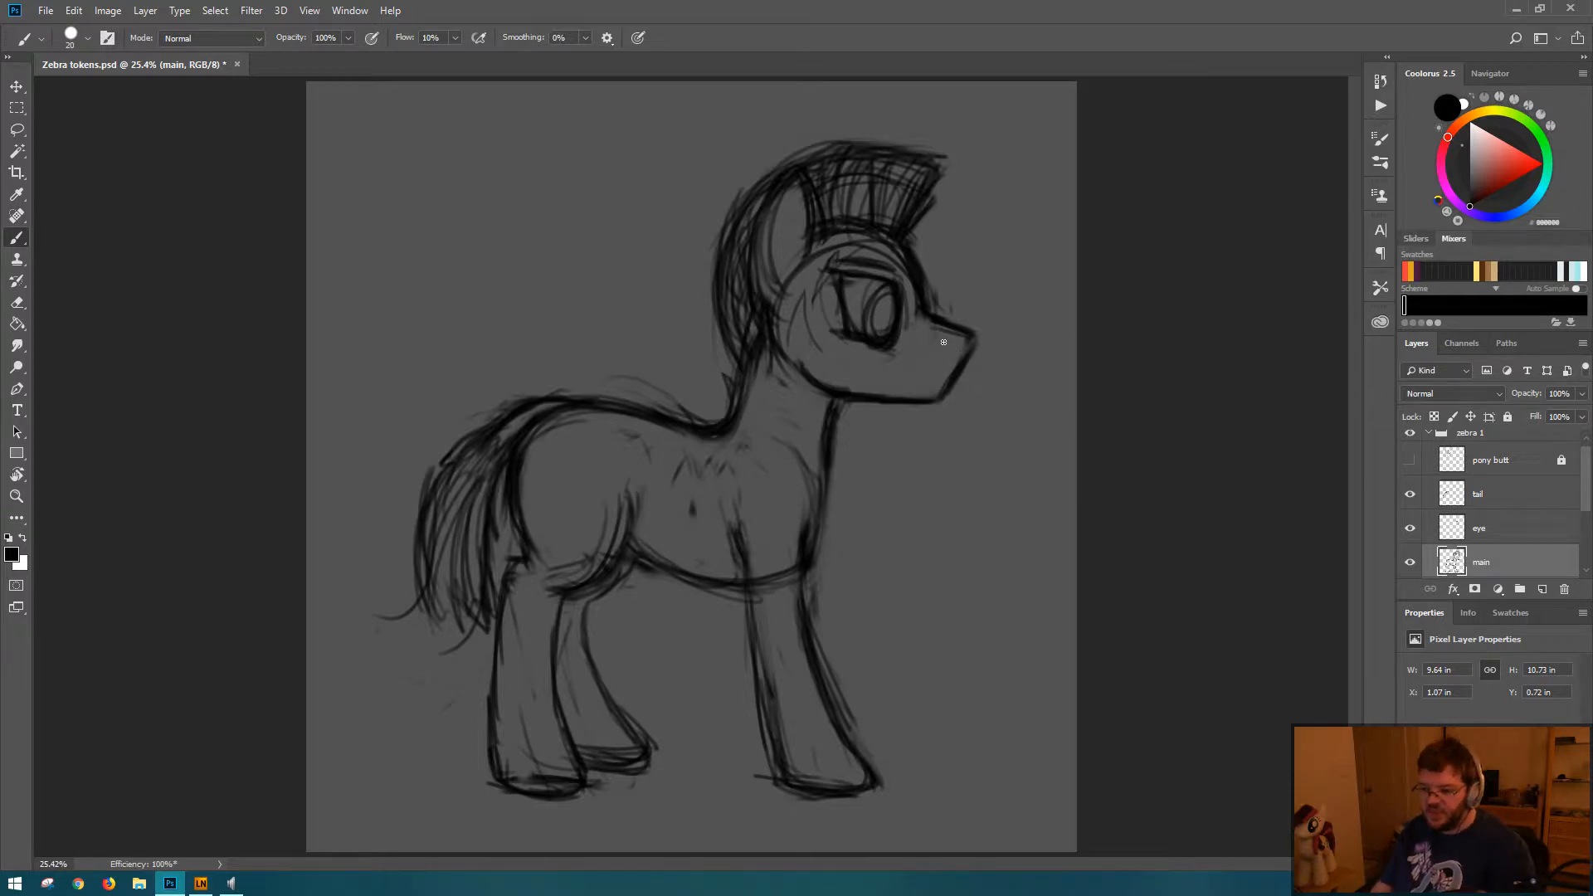
Step: Try scaling the lassoed head down to about 98% on the main layer with Free Transform
{"action": "key", "text": "ctrl+t"}
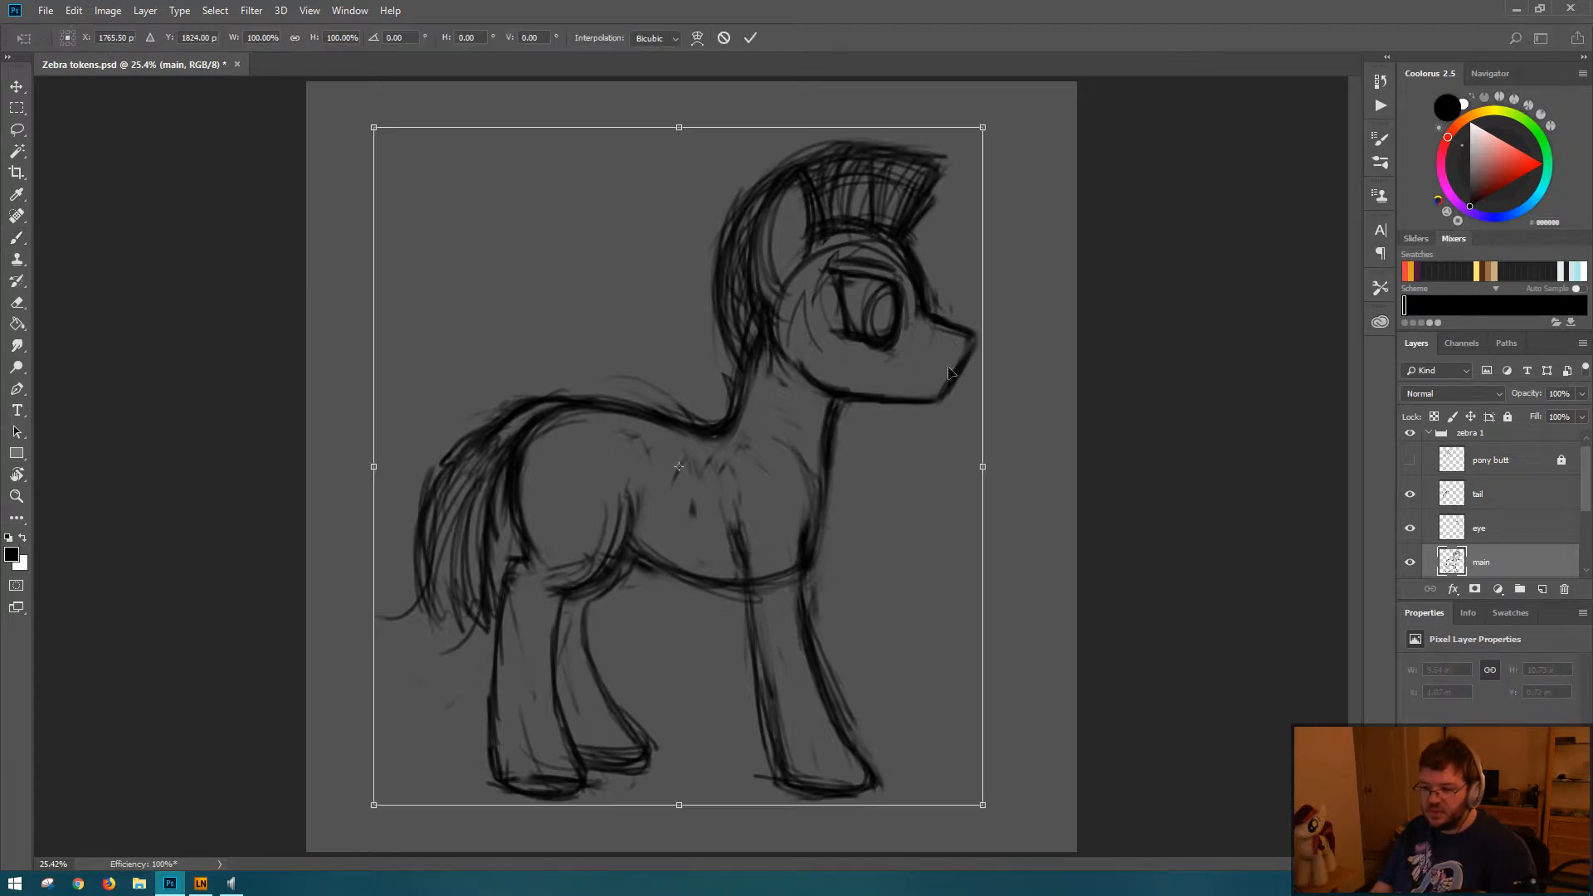
{"action": "key", "text": "Return"}
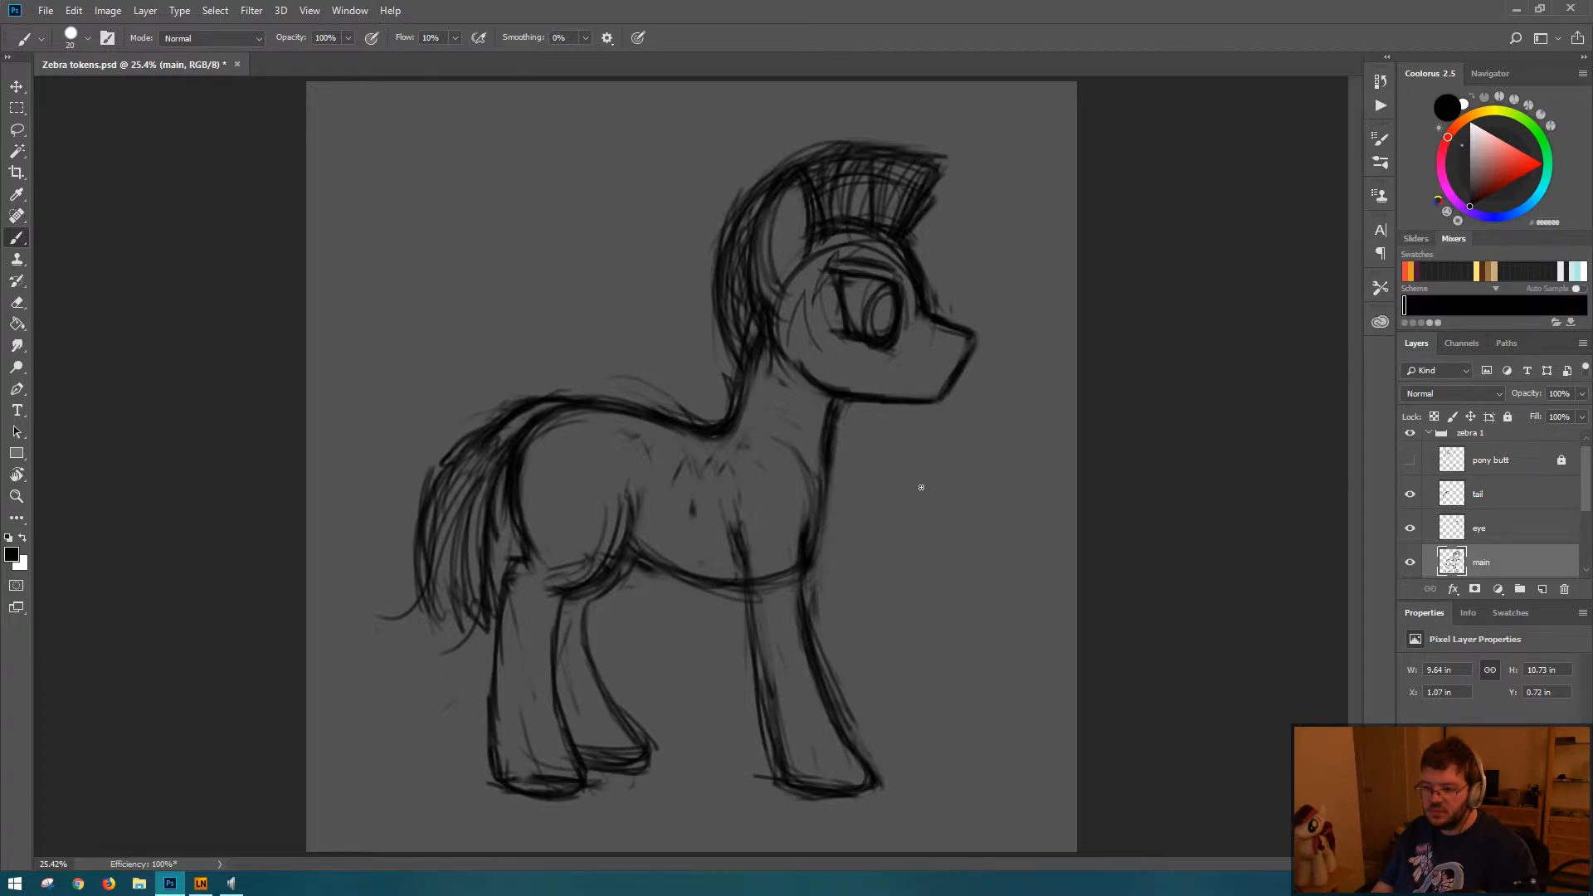
{"action": "key", "text": "l"}
{"action": "mouse_move", "coordinate": [749, 138]}
{"action": "left_mouse_down"}
{"action": "mouse_move", "coordinate": [691, 236]}
{"action": "mouse_move", "coordinate": [735, 376]}
{"action": "mouse_move", "coordinate": [902, 454]}
{"action": "mouse_move", "coordinate": [1025, 377]}
{"action": "mouse_move", "coordinate": [1021, 144]}
{"action": "mouse_move", "coordinate": [878, 98]}
{"action": "left_mouse_up"}
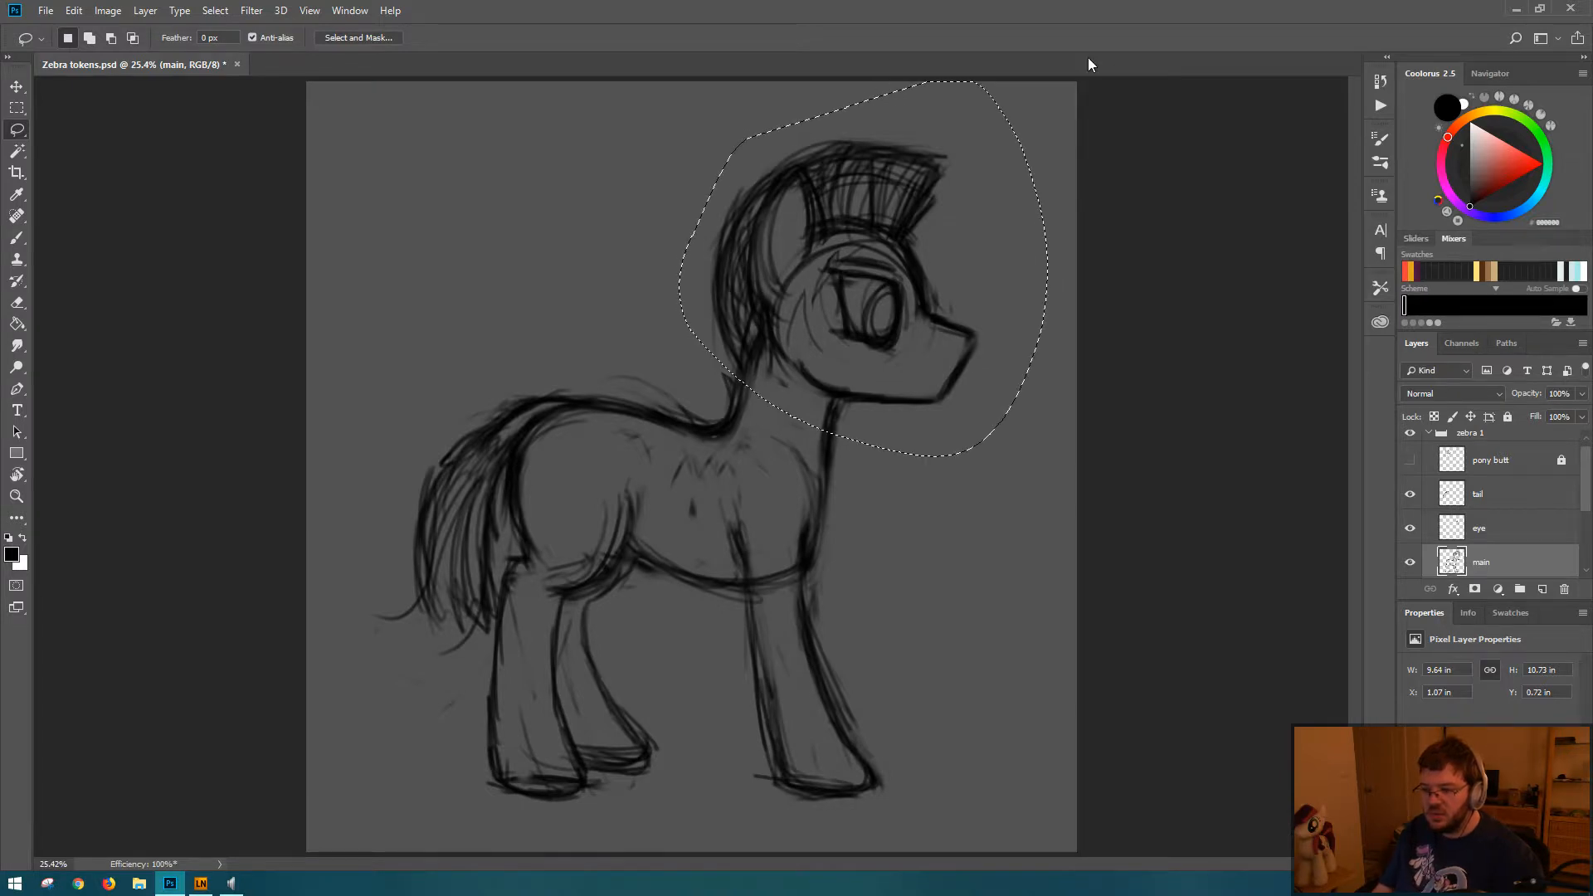
{"action": "key", "text": "ctrl+t"}
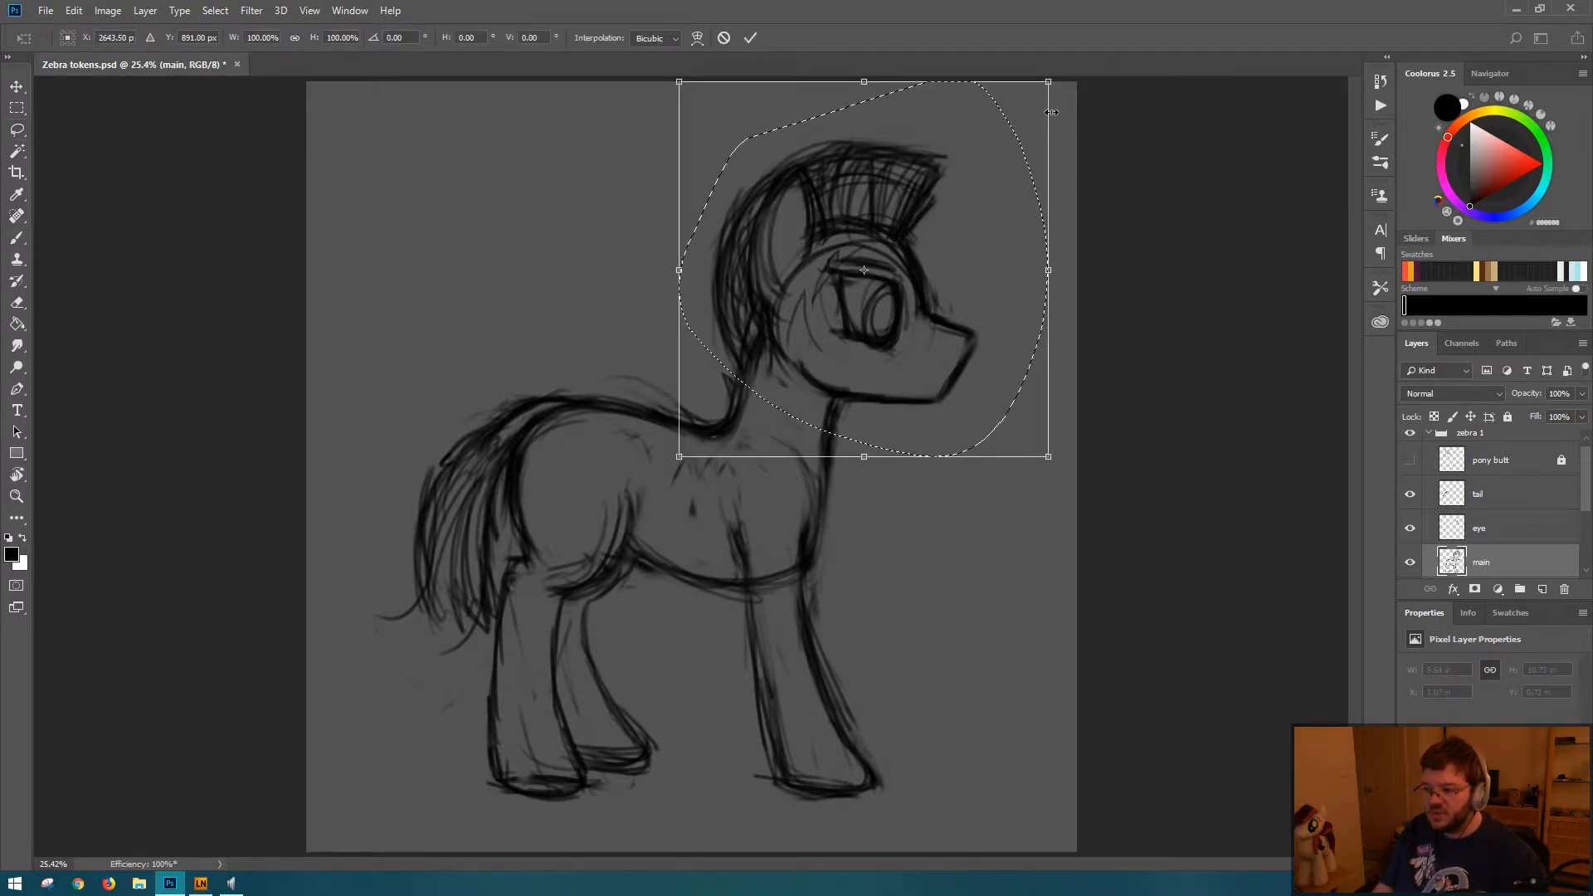
{"action": "left_click_drag", "start_coordinate": [1050, 80], "coordinate": [1043, 85]}
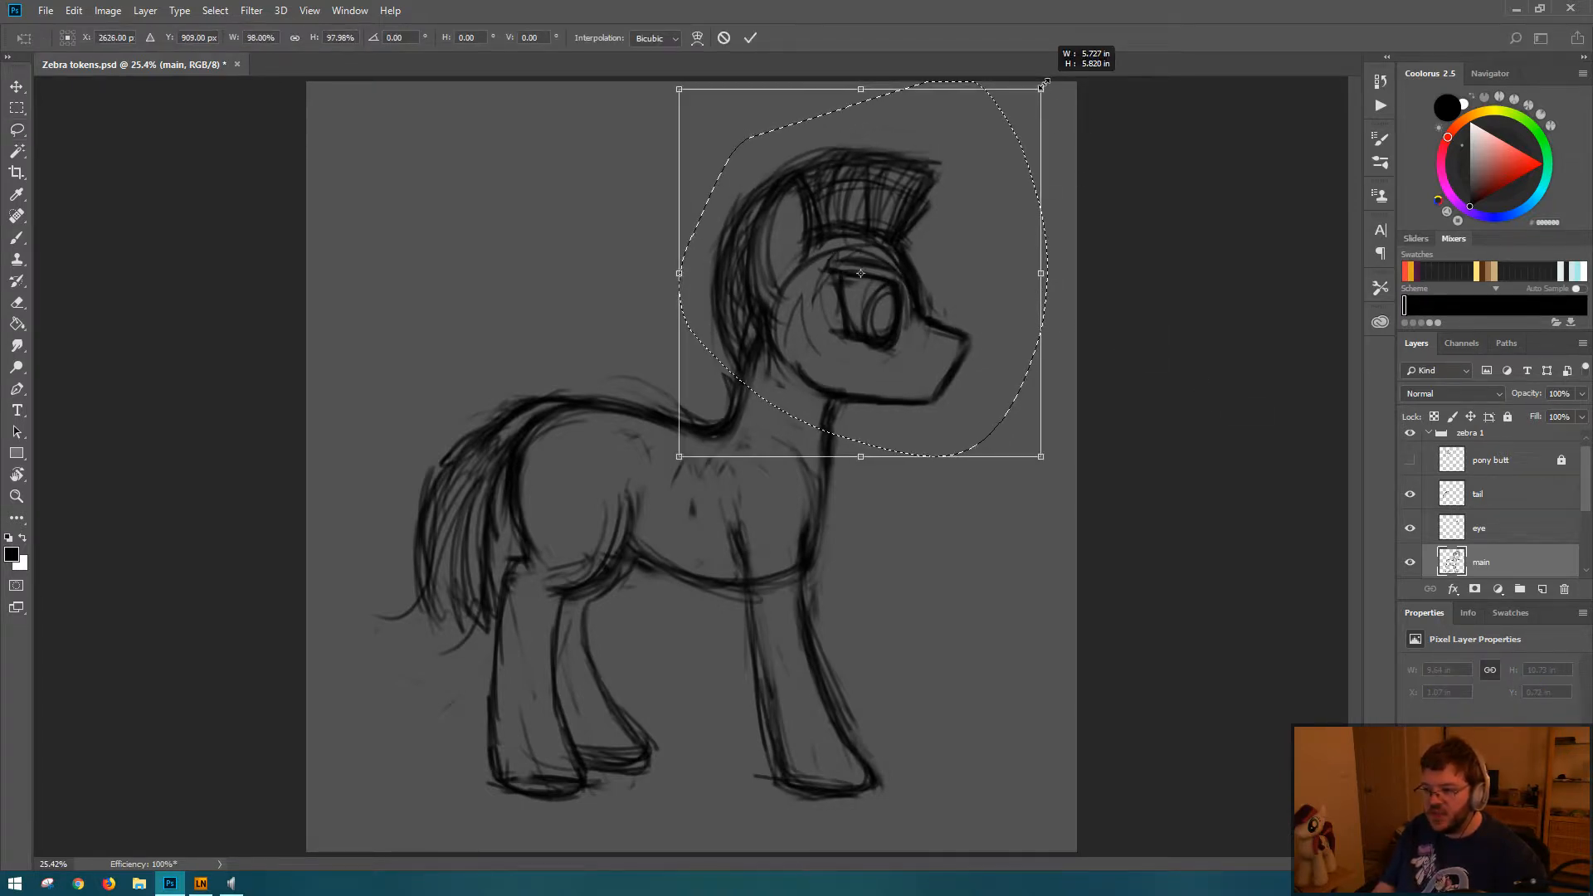
{"action": "key", "text": "Escape"}
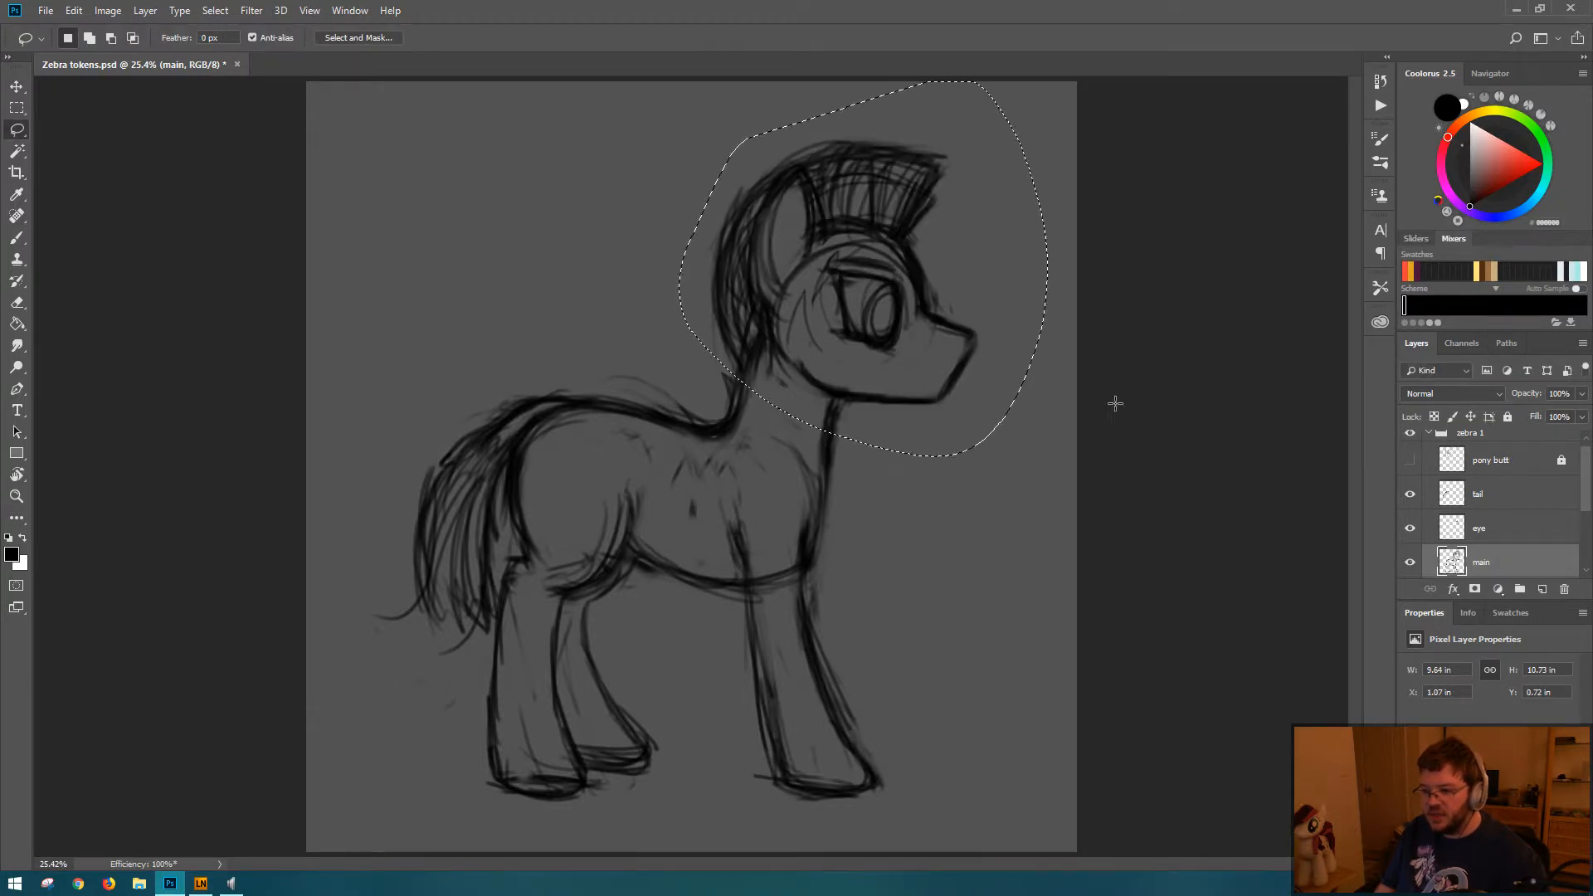
{"action": "key", "text": "ctrl+d"}
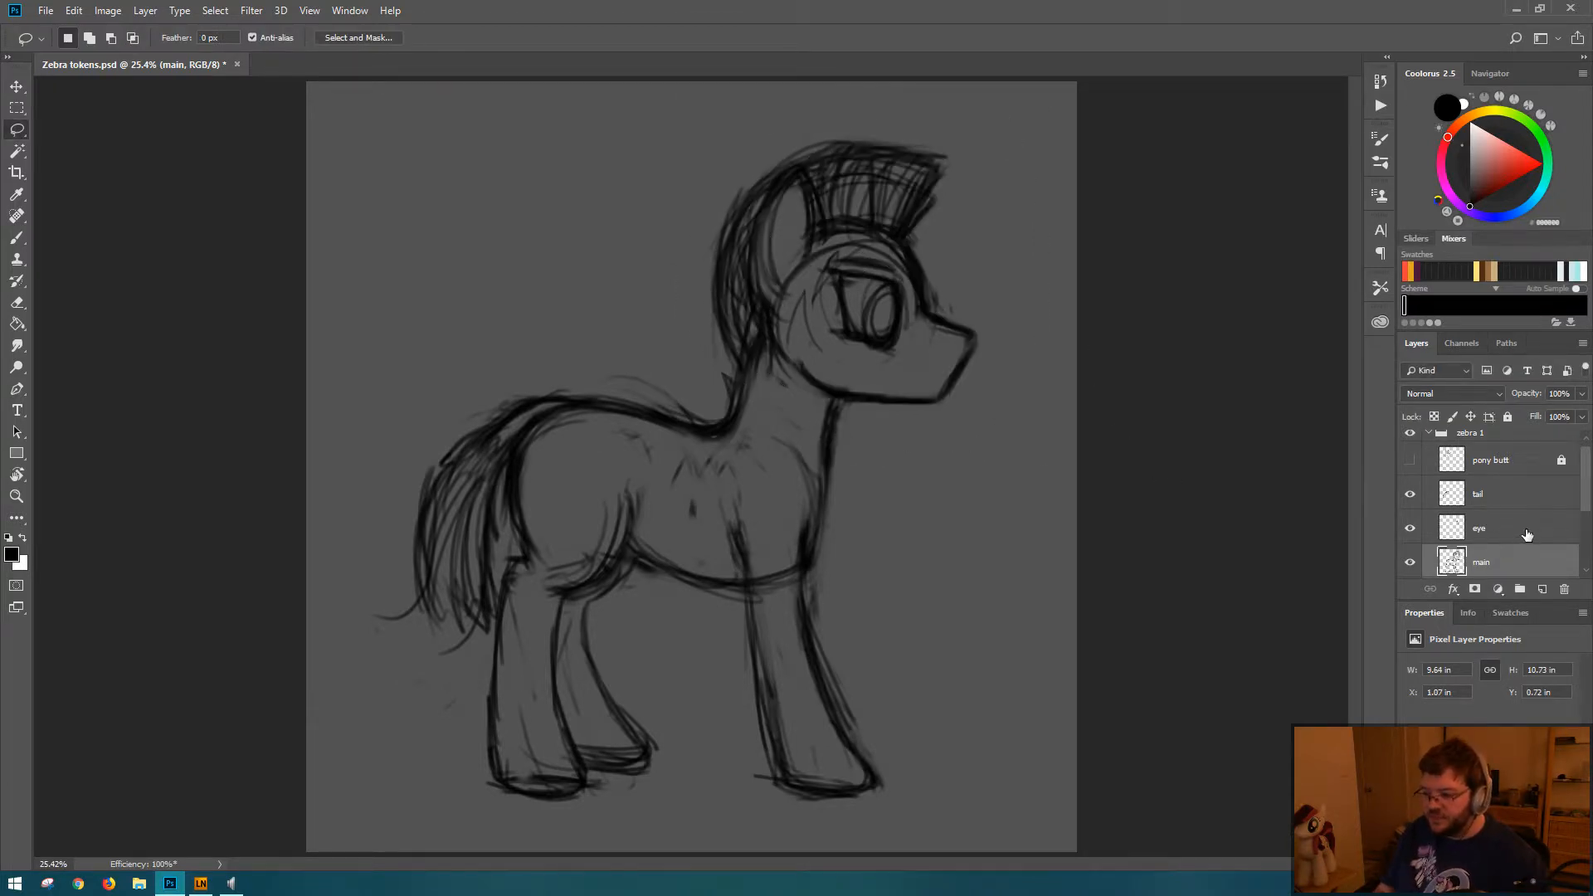
Step: Try a Free Transform on the lassoed head with the eye and main layers selected together
{"action": "left_click", "coordinate": [1527, 535]}
{"action": "left_click", "coordinate": [1506, 560]}
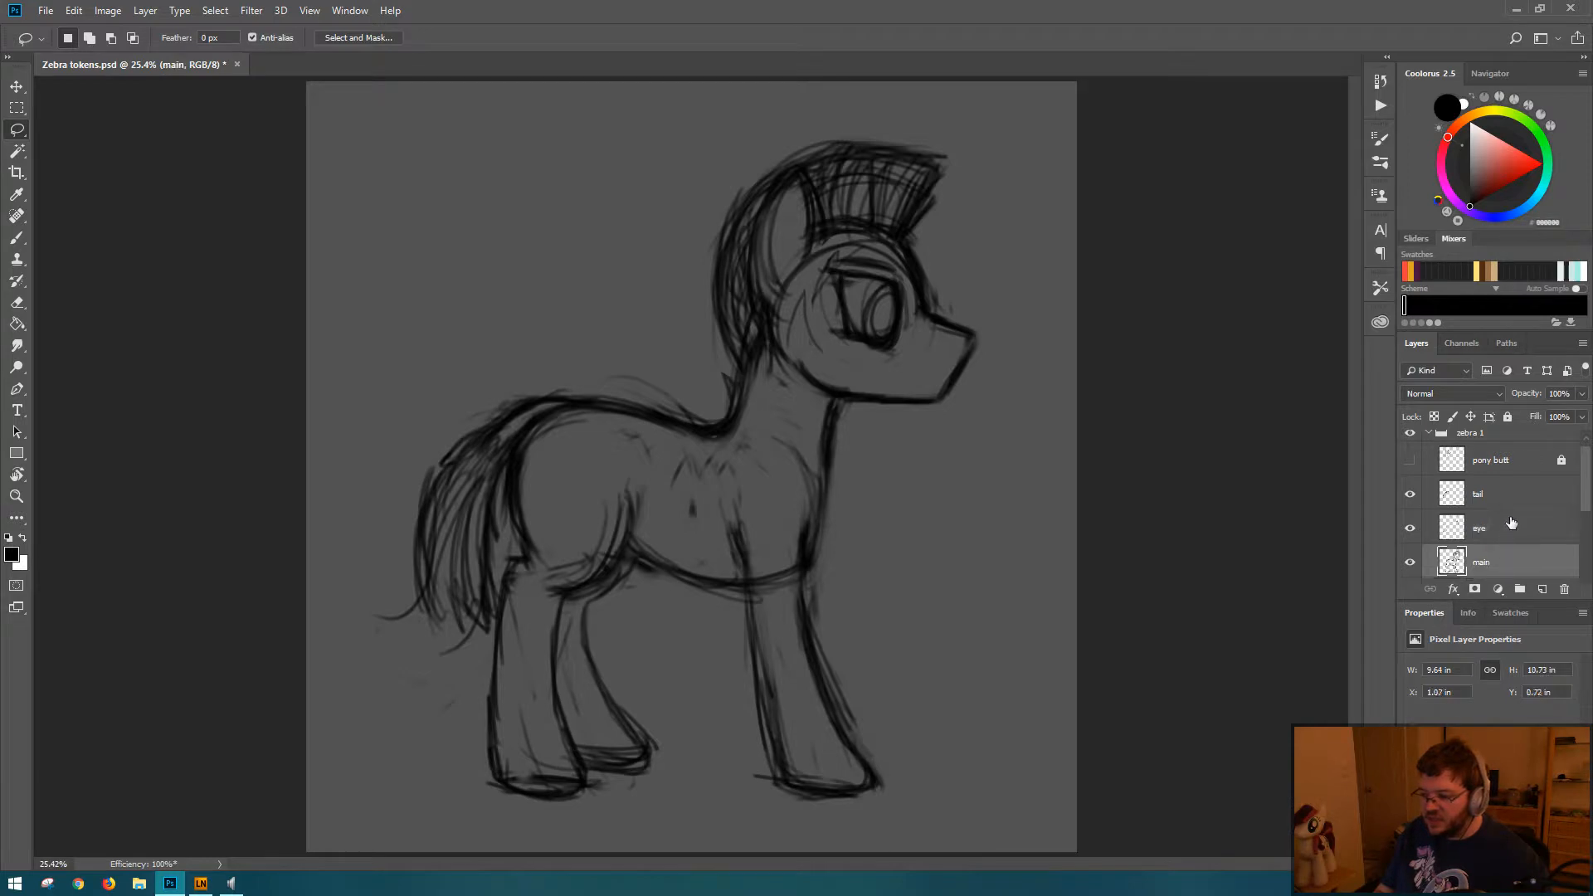
{"action": "left_click", "coordinate": [1511, 522], "text": "ctrl"}
{"action": "mouse_move", "coordinate": [673, 176]}
{"action": "left_mouse_down"}
{"action": "mouse_move", "coordinate": [650, 321]}
{"action": "mouse_move", "coordinate": [788, 442]}
{"action": "left_mouse_up"}
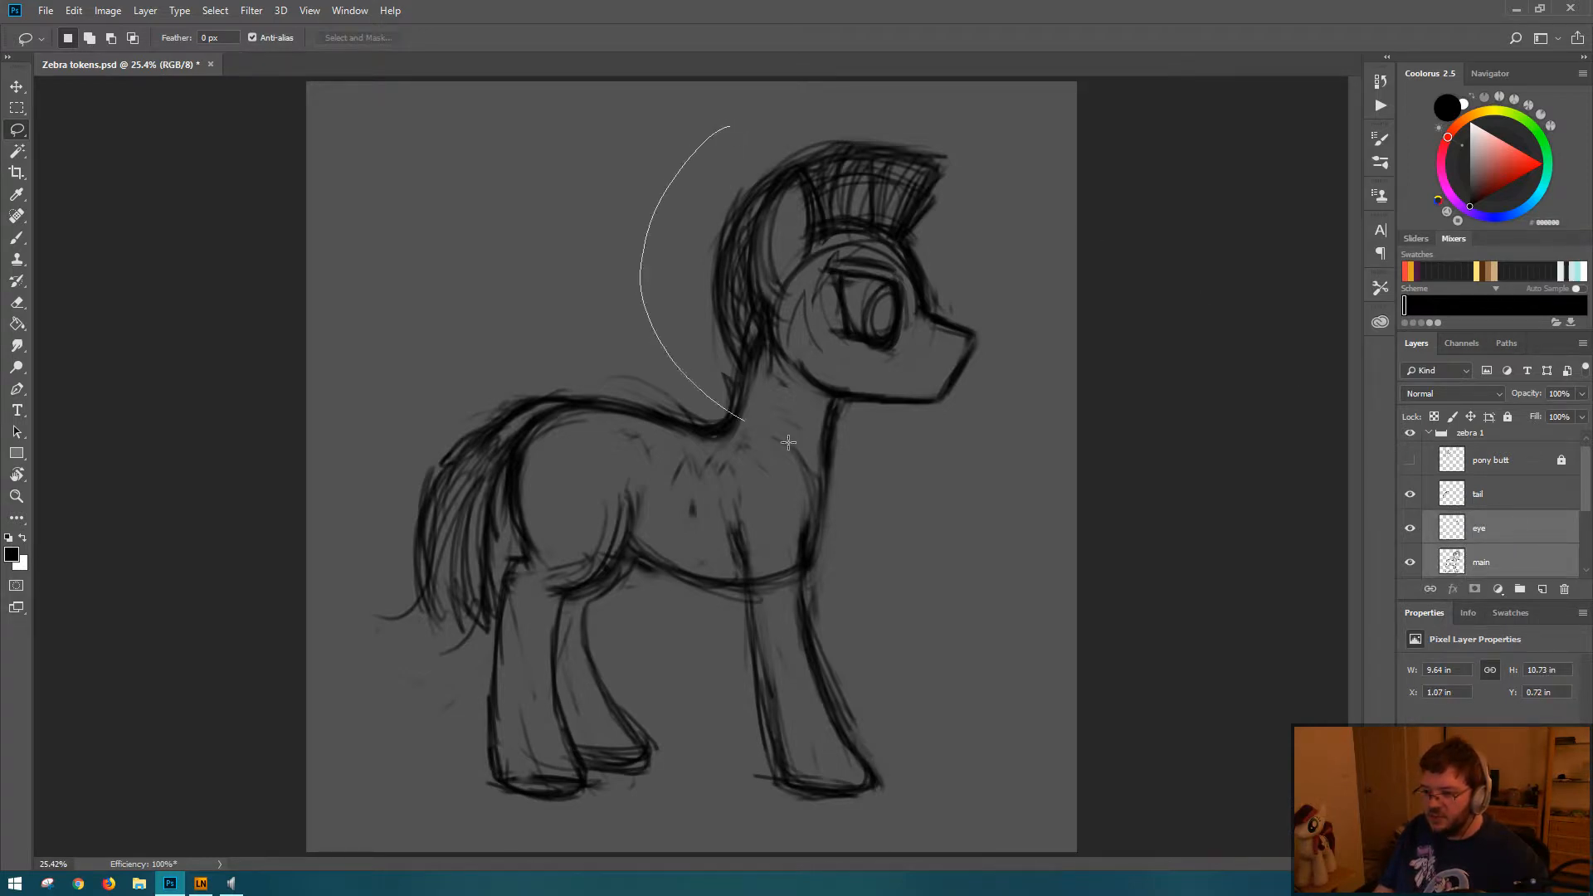
{"action": "left_click_drag", "start_coordinate": [1065, 269], "coordinate": [942, 81]}
{"action": "key", "text": "ctrl+t"}
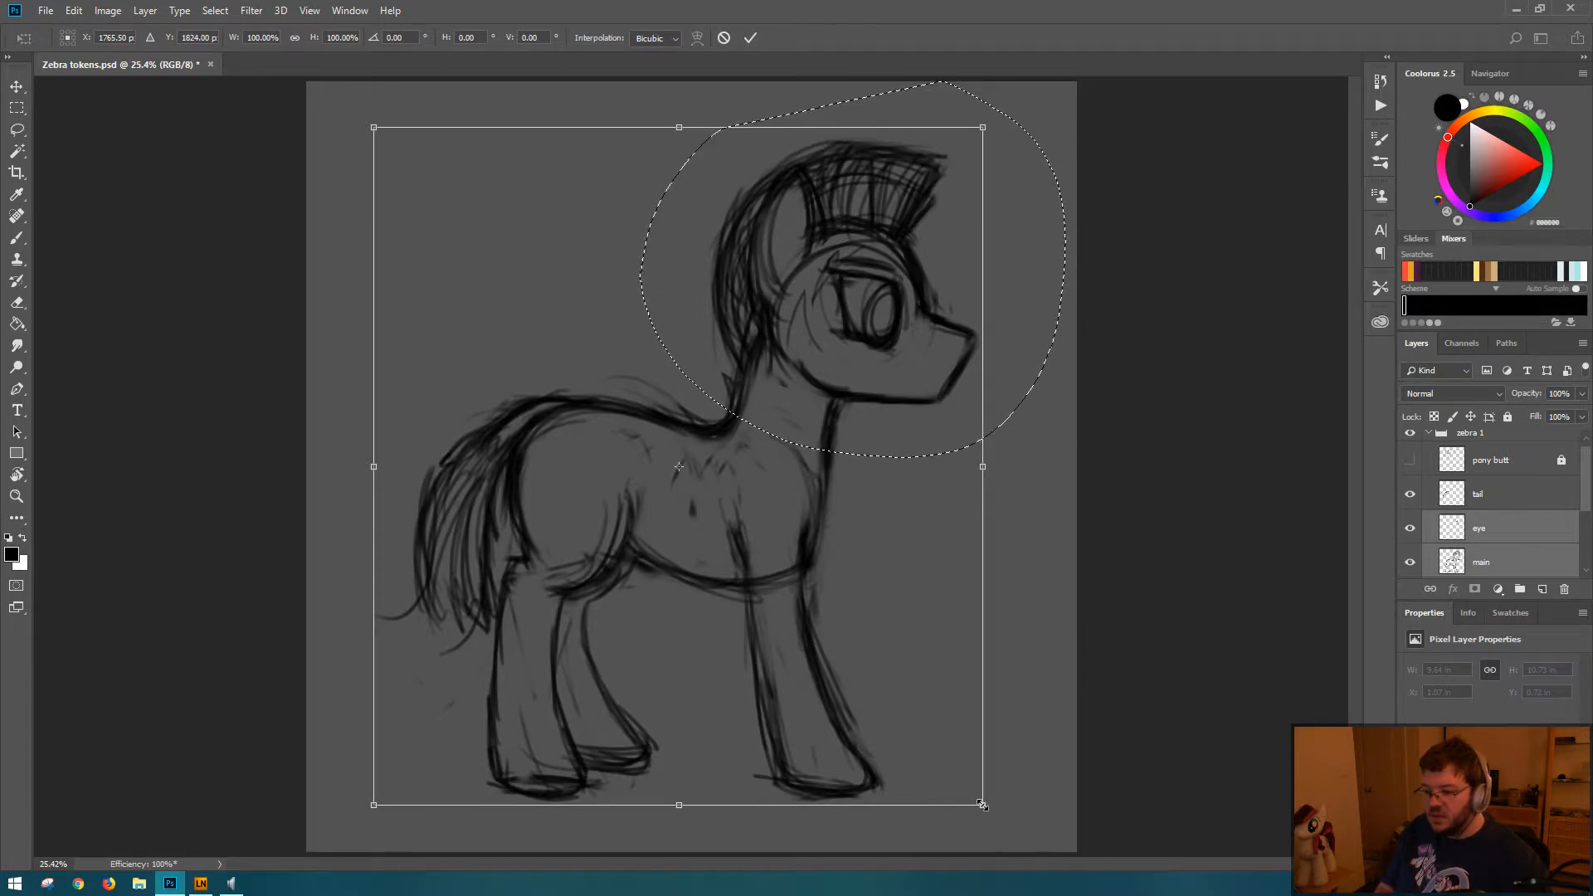
{"action": "mouse_move", "coordinate": [982, 804]}
{"action": "left_mouse_down"}
{"action": "mouse_move", "coordinate": [859, 656]}
{"action": "mouse_move", "coordinate": [965, 806]}
{"action": "mouse_move", "coordinate": [1004, 822]}
{"action": "left_mouse_up"}
{"action": "key", "text": "Return"}
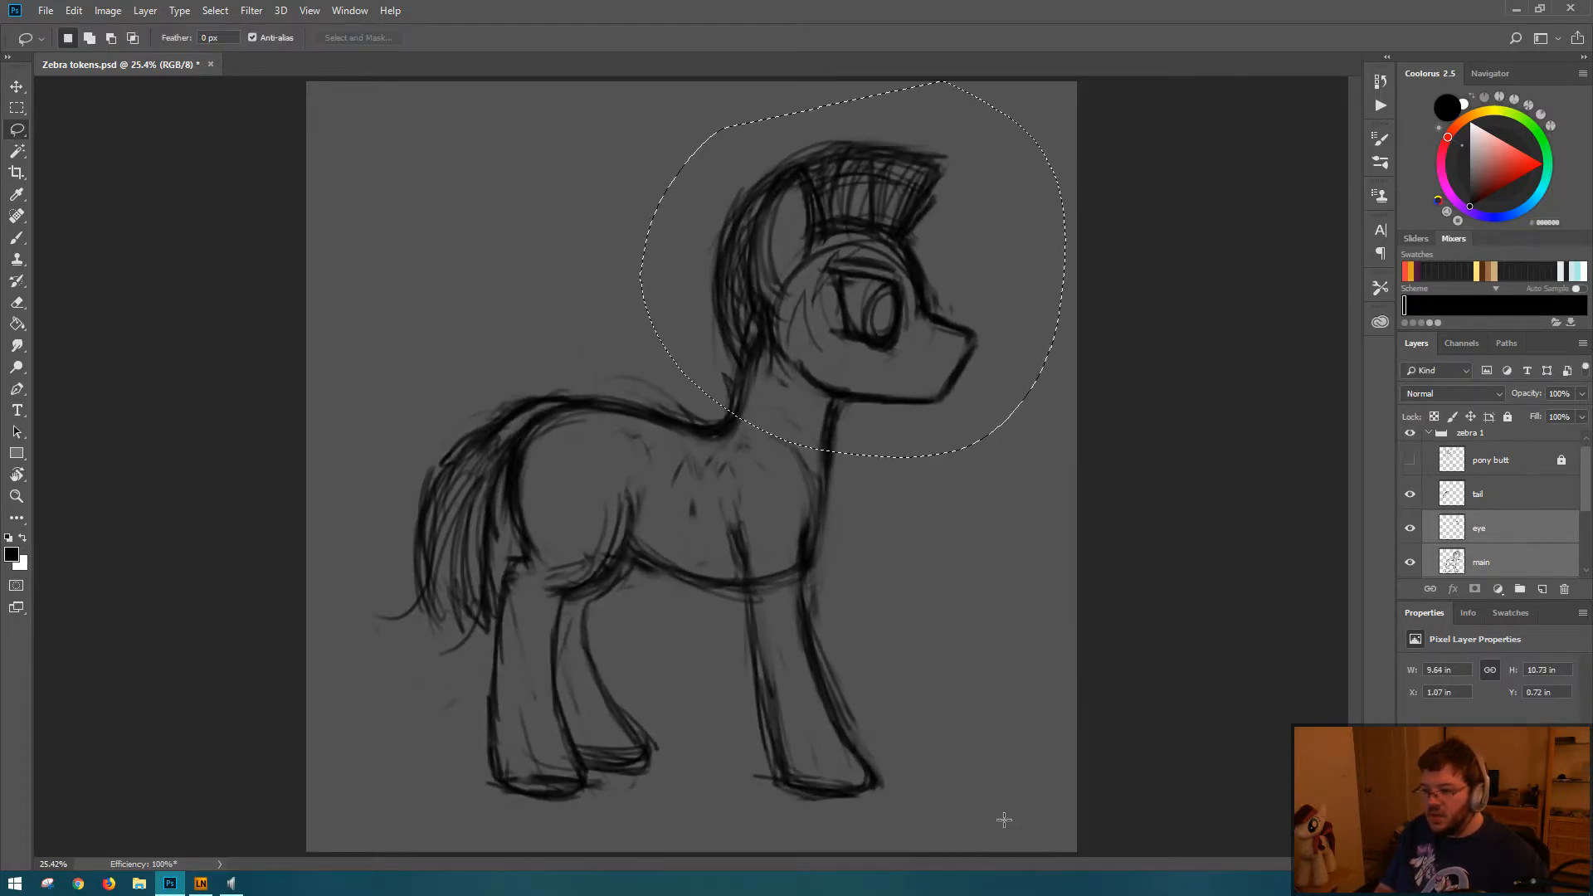
{"action": "left_click", "coordinate": [41, 39]}
{"action": "left_click", "coordinate": [43, 38]}
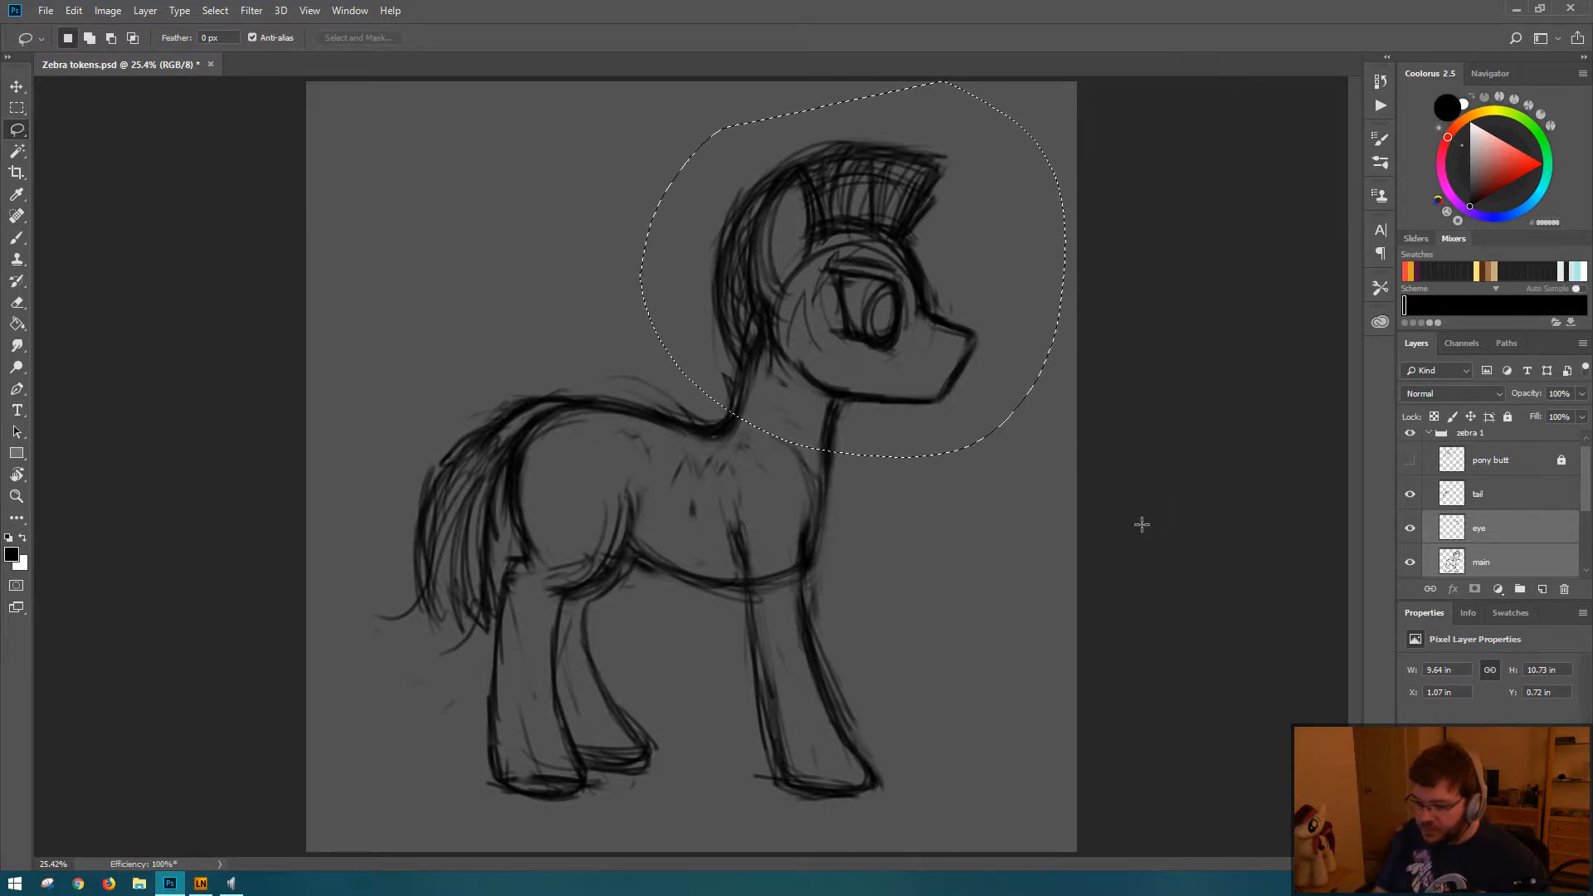
{"action": "key", "text": "ctrl+d"}
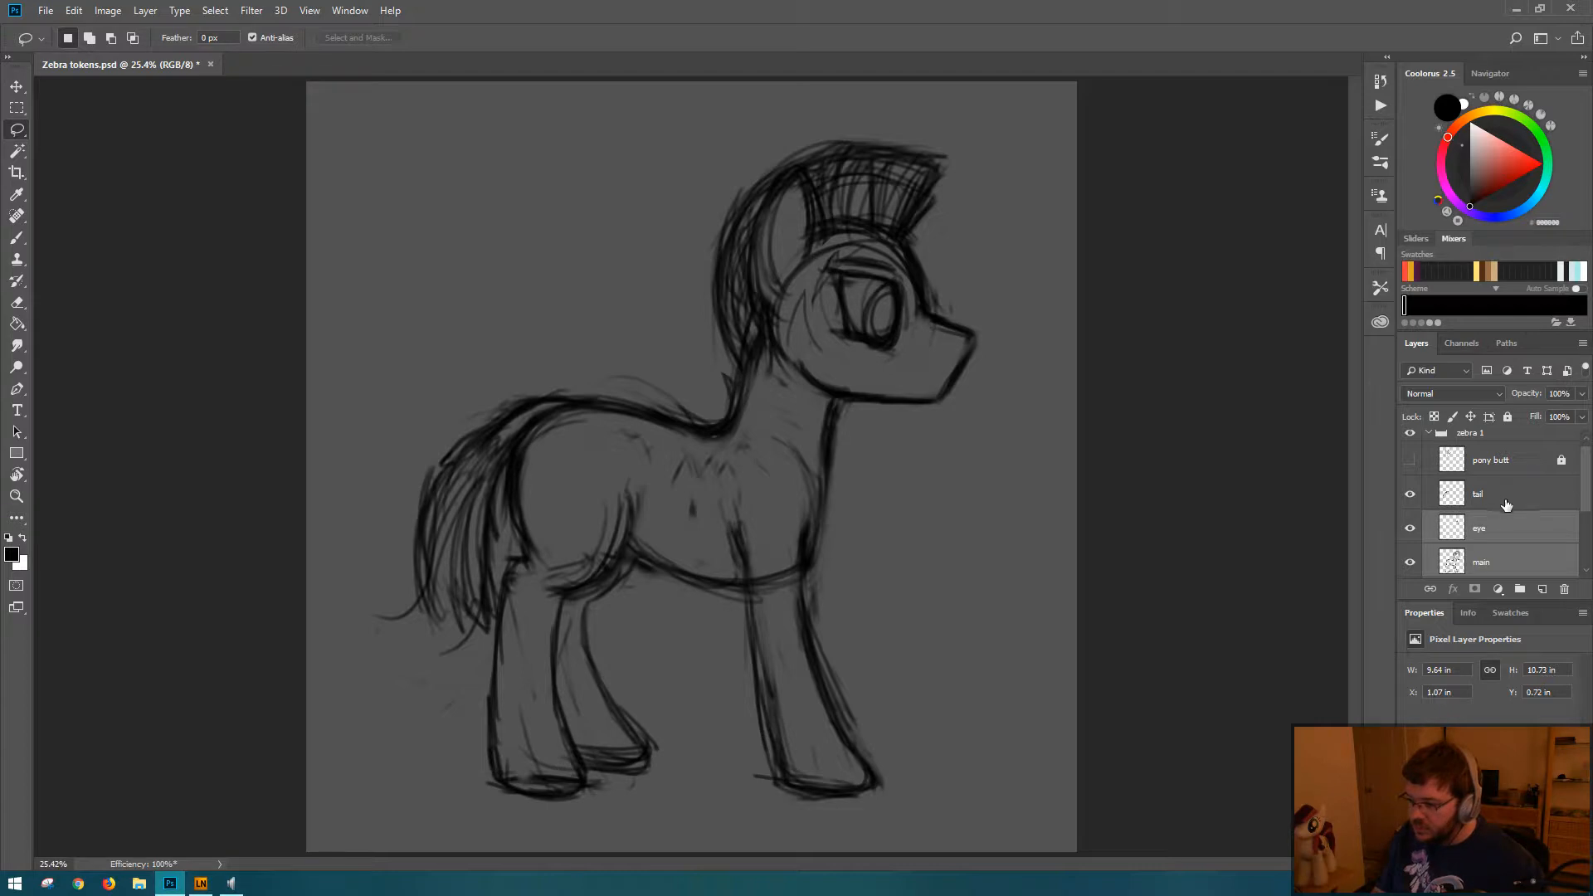
Step: Make the eye layer the only active layer
{"action": "left_click", "coordinate": [1518, 573]}
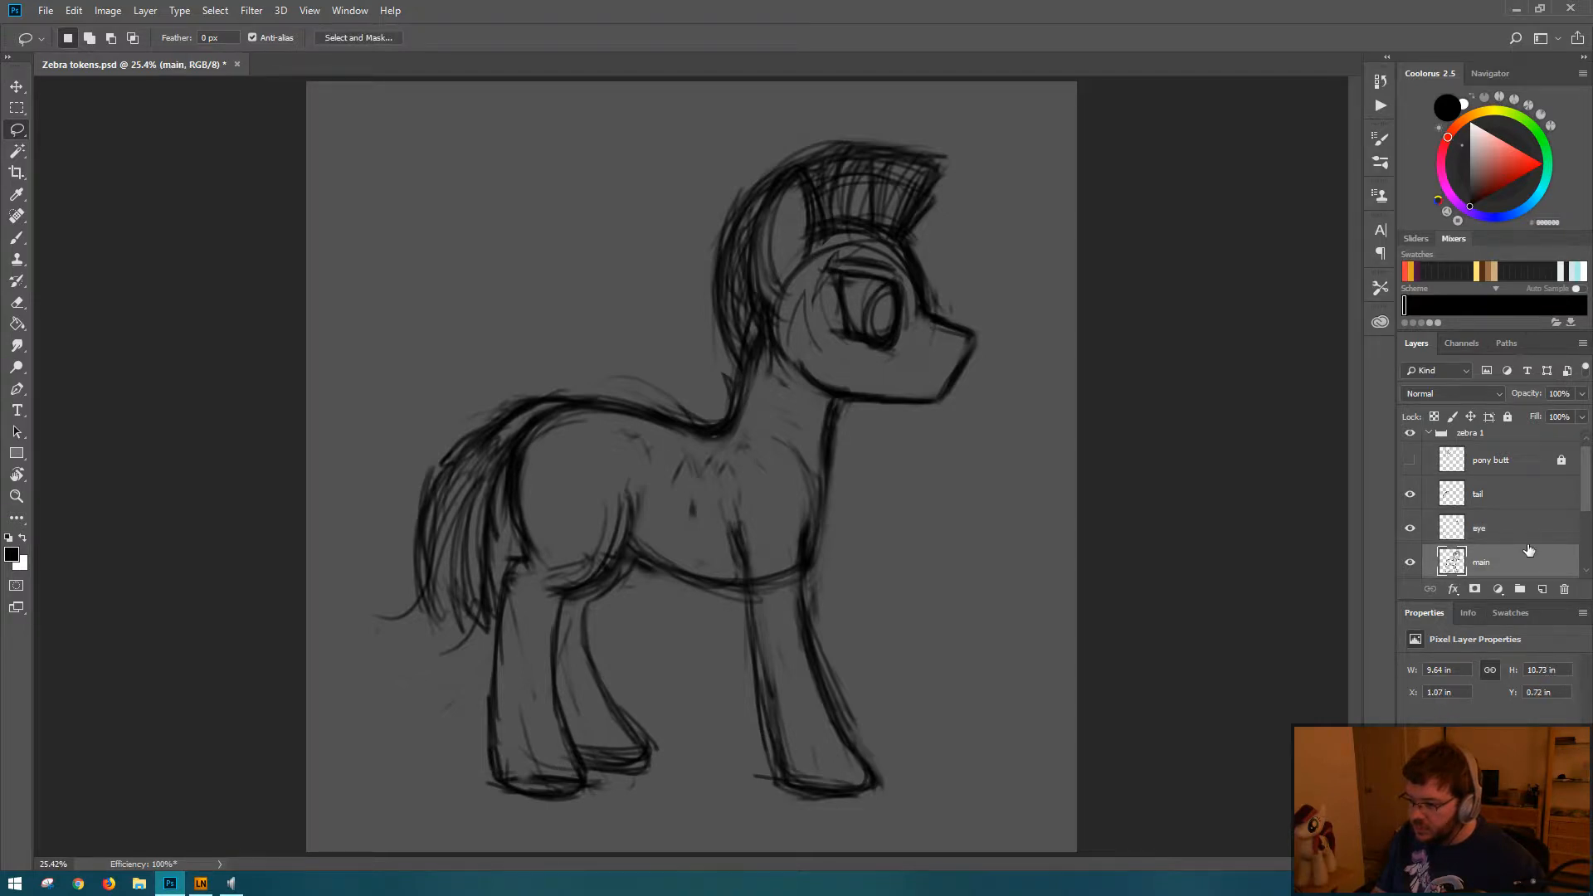
{"action": "left_click", "coordinate": [1531, 538]}
{"action": "left_click", "coordinate": [1525, 560]}
{"action": "left_click", "coordinate": [1526, 538]}
{"action": "left_click", "coordinate": [1525, 560]}
{"action": "left_click", "coordinate": [1529, 539]}
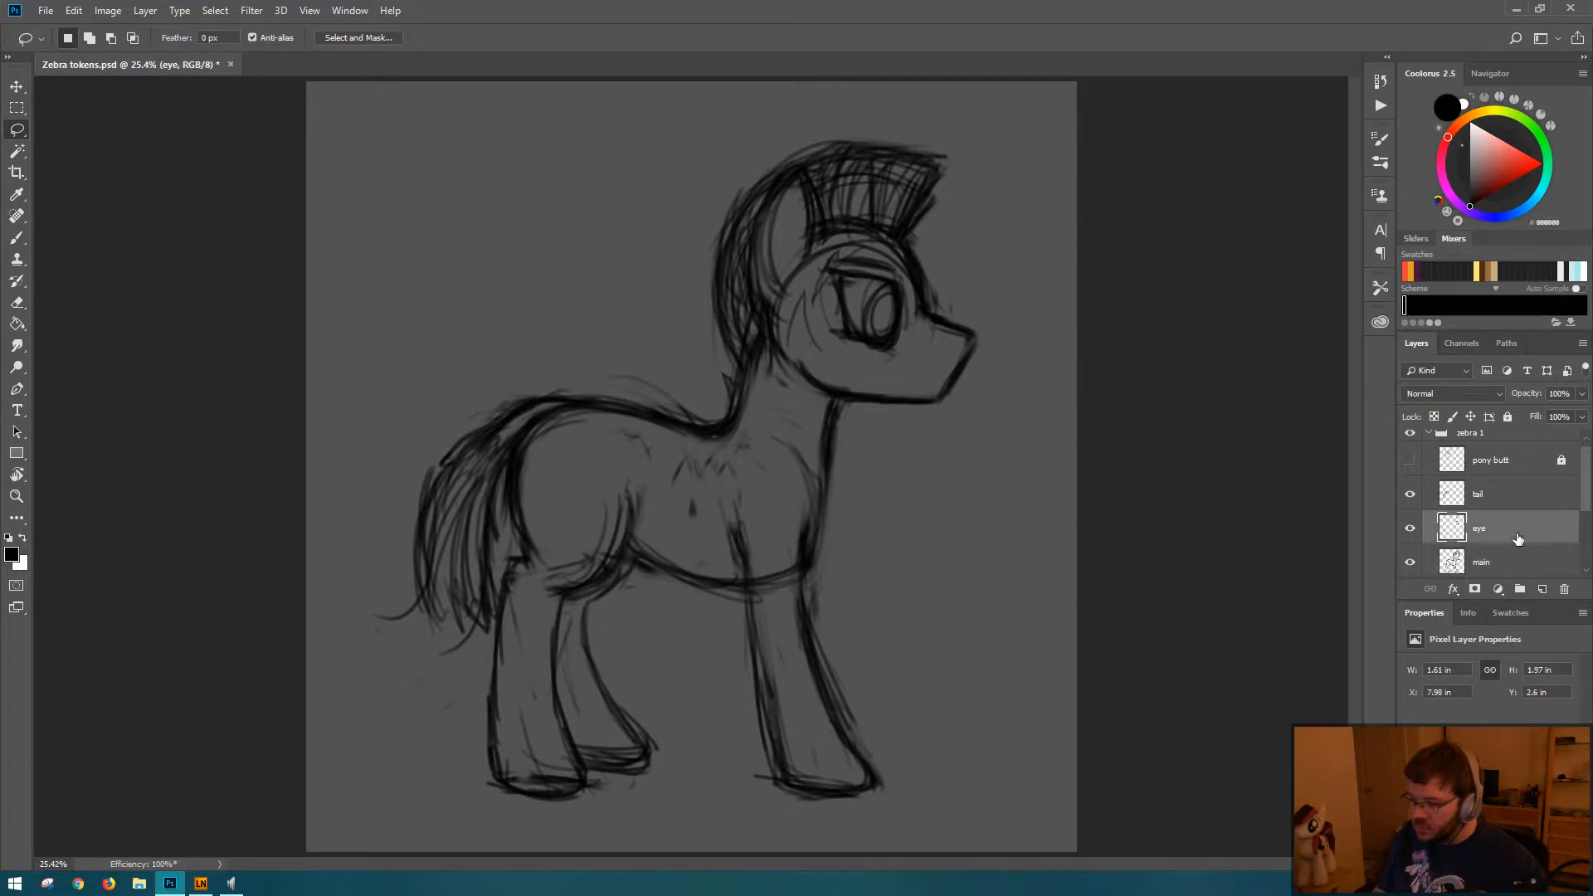
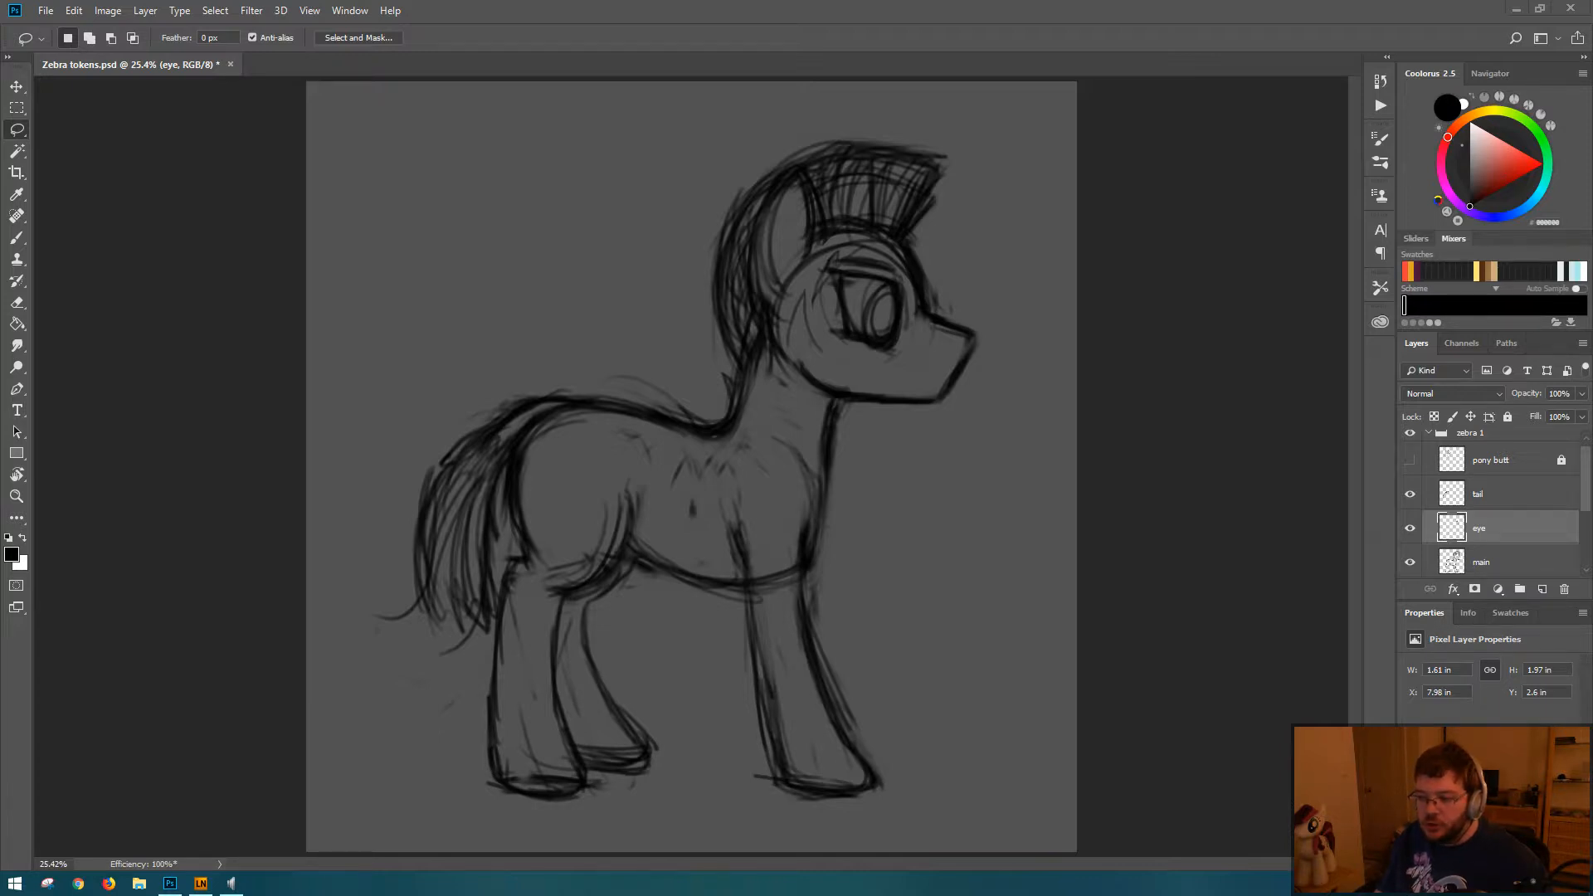
Step: Hide the eye layer and make the main layer active
{"action": "left_click", "coordinate": [1411, 529]}
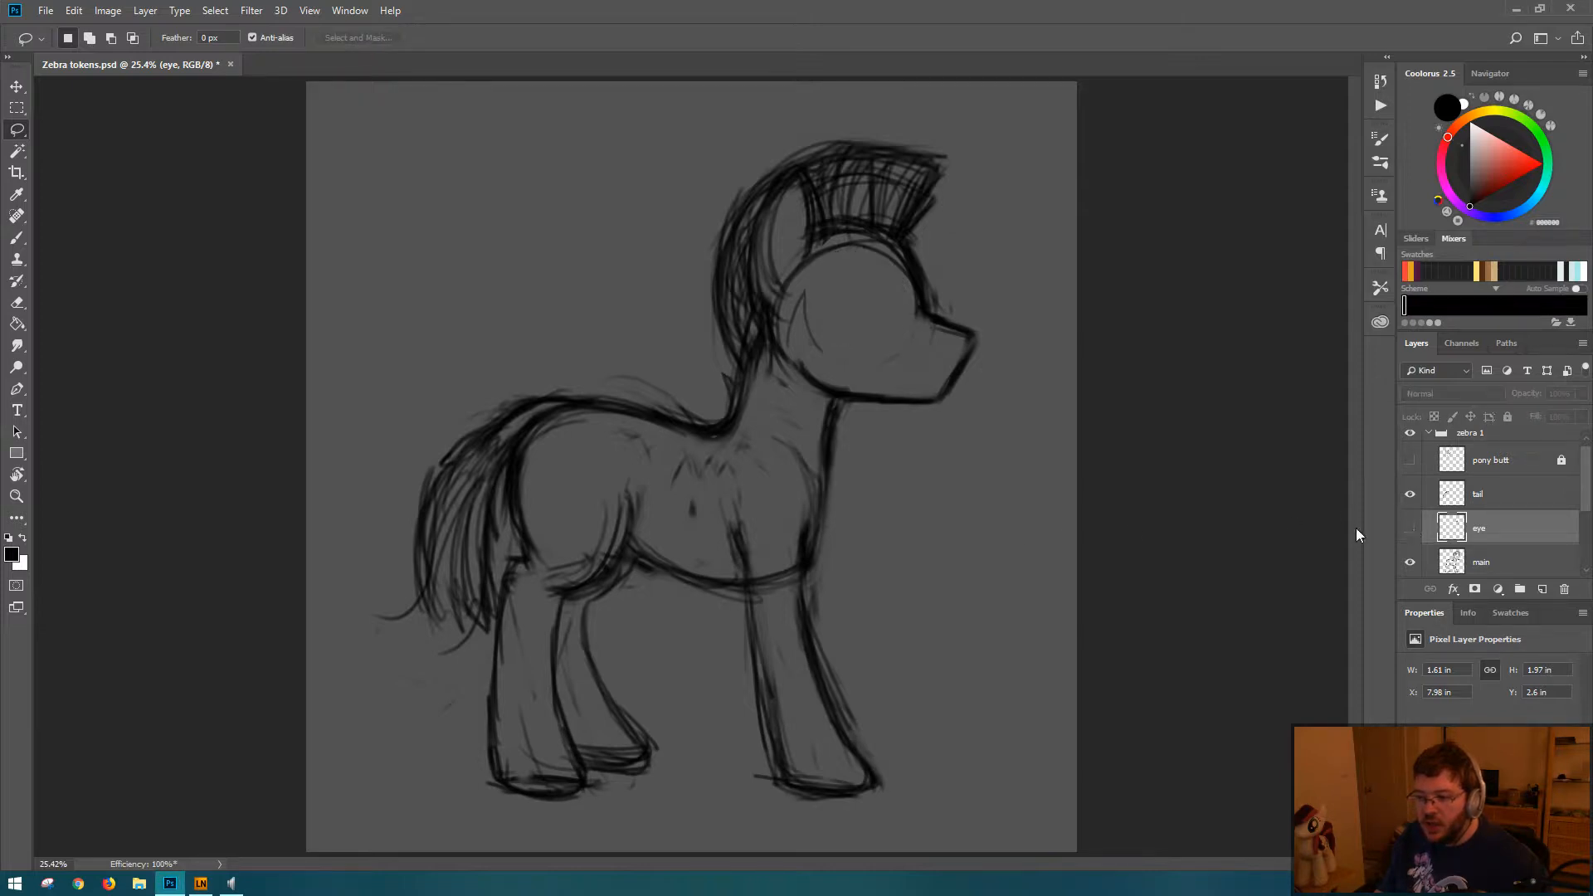
{"action": "left_click", "coordinate": [1501, 562]}
Step: Lasso the head on the main layer and distort it with Free Transform, widening it to about 110.6% from the upper front corner
{"action": "key", "text": "m"}
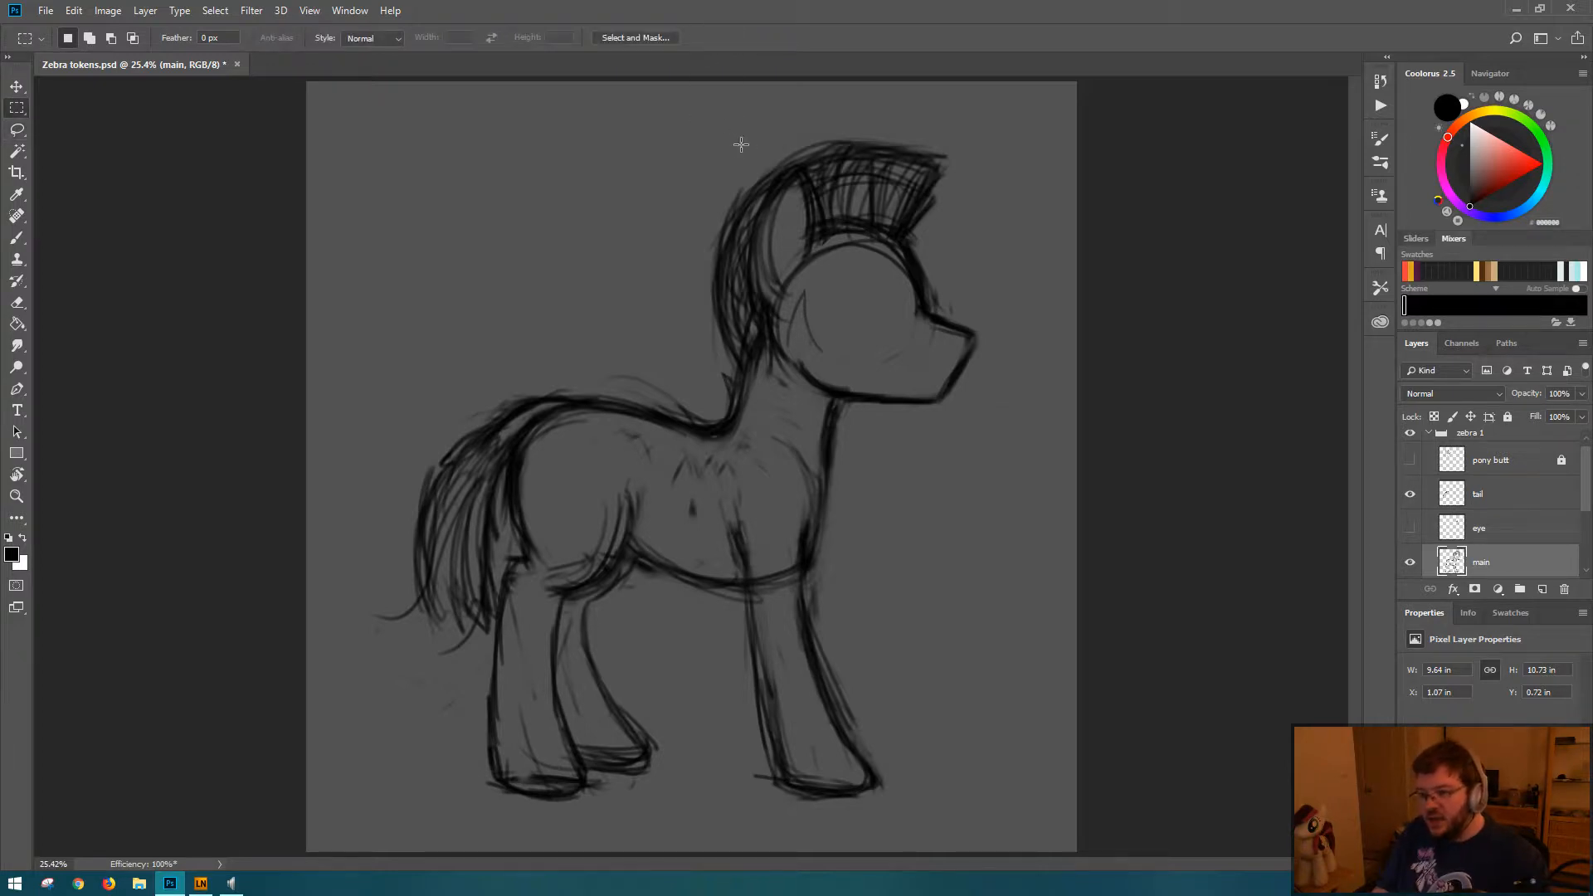
{"action": "left_click_drag", "start_coordinate": [737, 135], "coordinate": [706, 340]}
{"action": "left_click", "coordinate": [747, 380]}
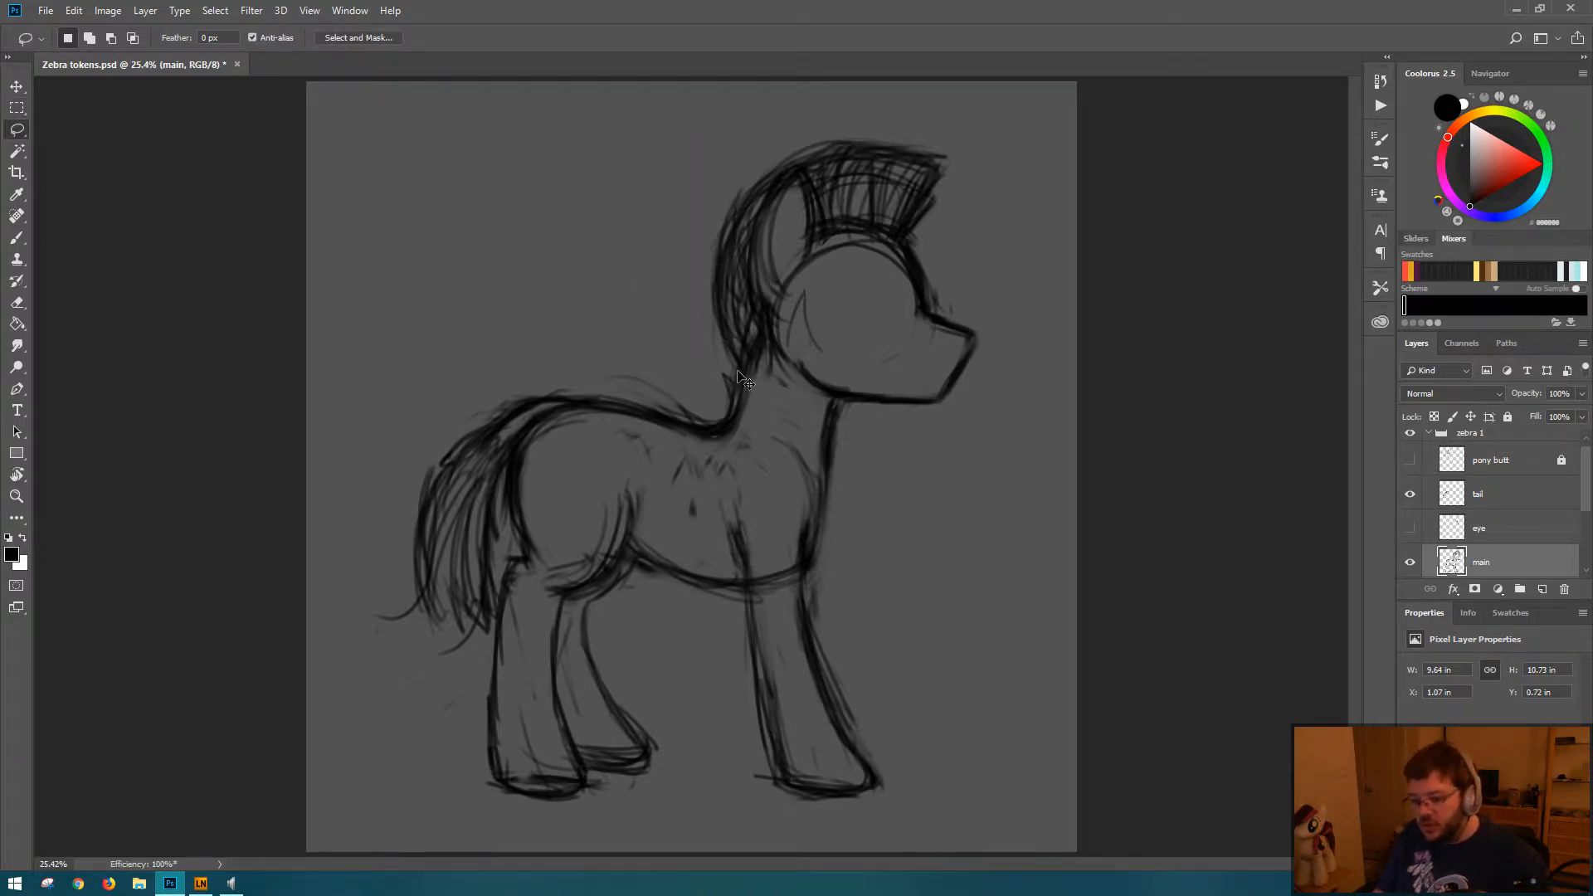
{"action": "mouse_move", "coordinate": [674, 214]}
{"action": "left_mouse_down"}
{"action": "mouse_move", "coordinate": [683, 346]}
{"action": "mouse_move", "coordinate": [930, 449]}
{"action": "mouse_move", "coordinate": [964, 185]}
{"action": "mouse_move", "coordinate": [781, 117]}
{"action": "left_mouse_up"}
{"action": "key", "text": "ctrl+t"}
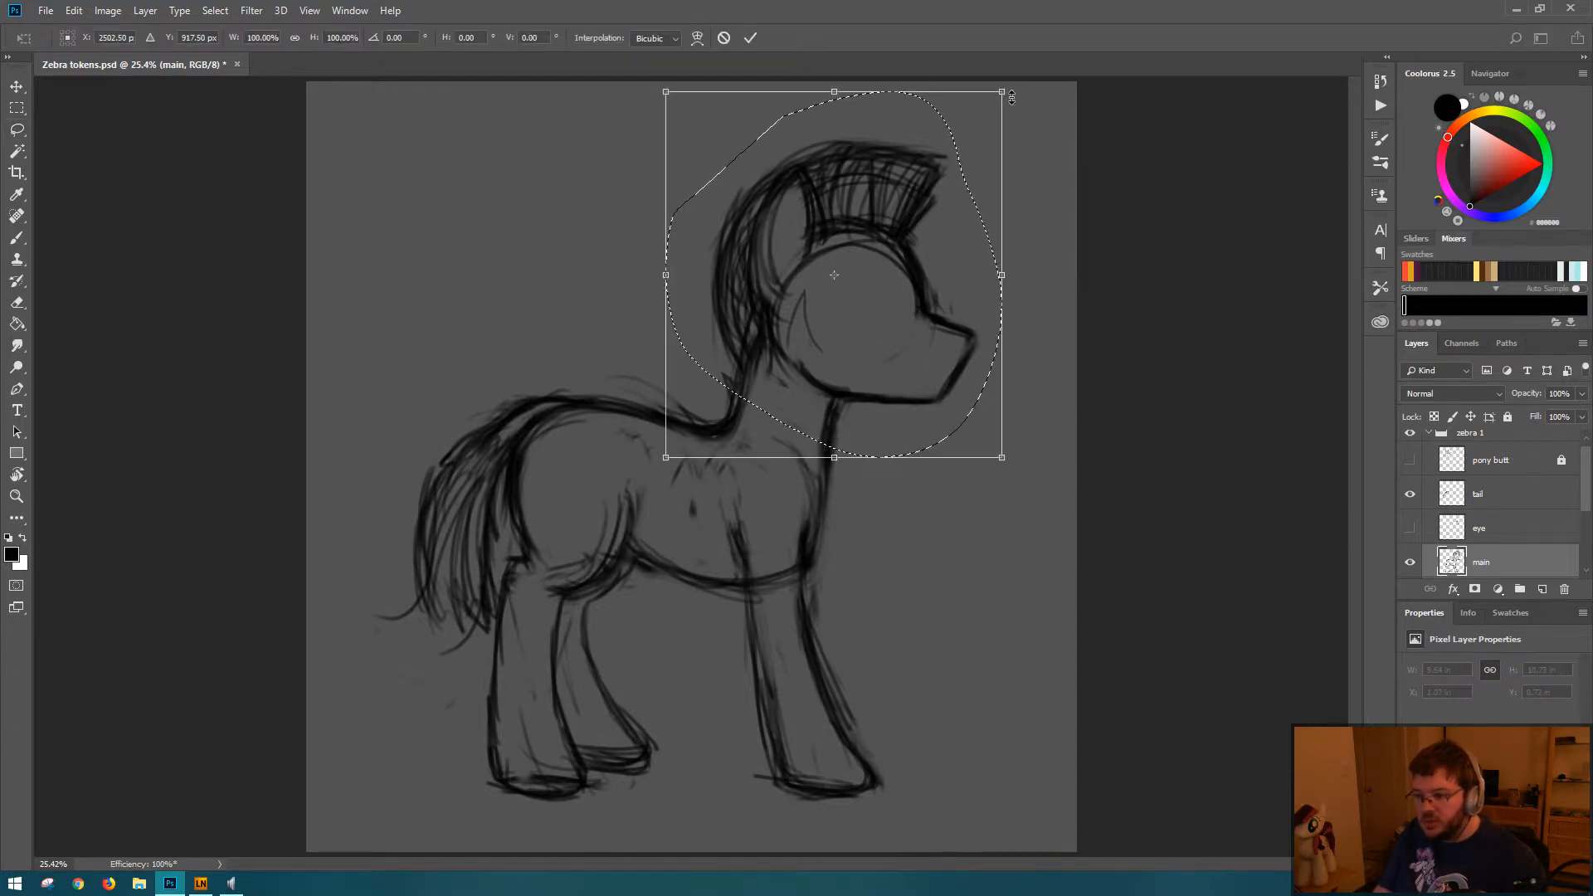
{"action": "left_click_drag", "start_coordinate": [1004, 92], "coordinate": [1040, 101]}
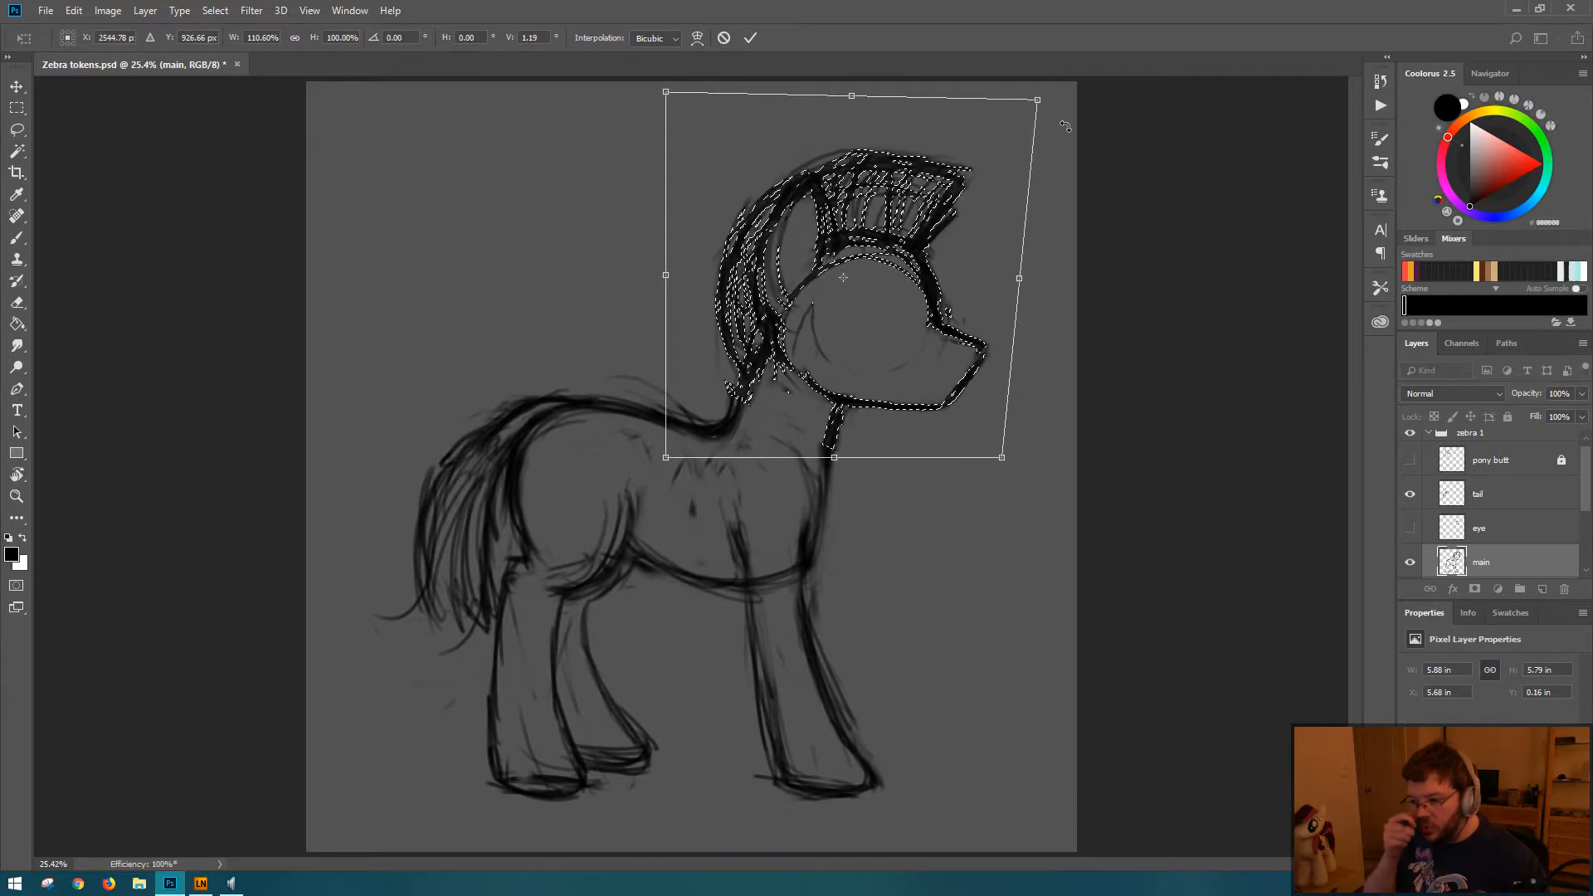
{"action": "key", "text": "Return"}
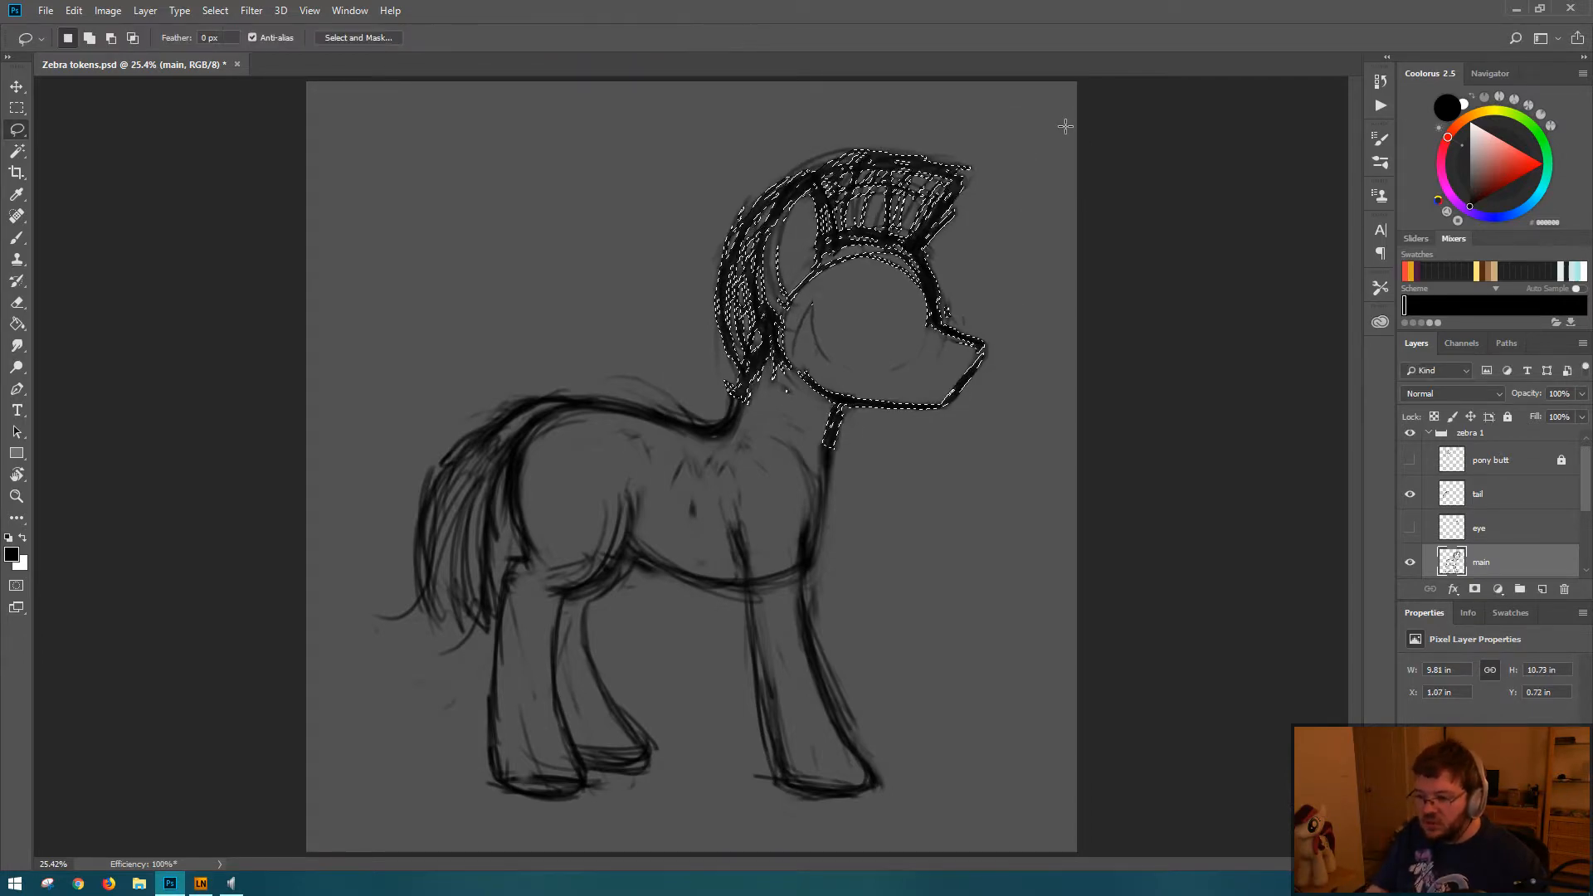
{"action": "key", "text": "ctrl+d"}
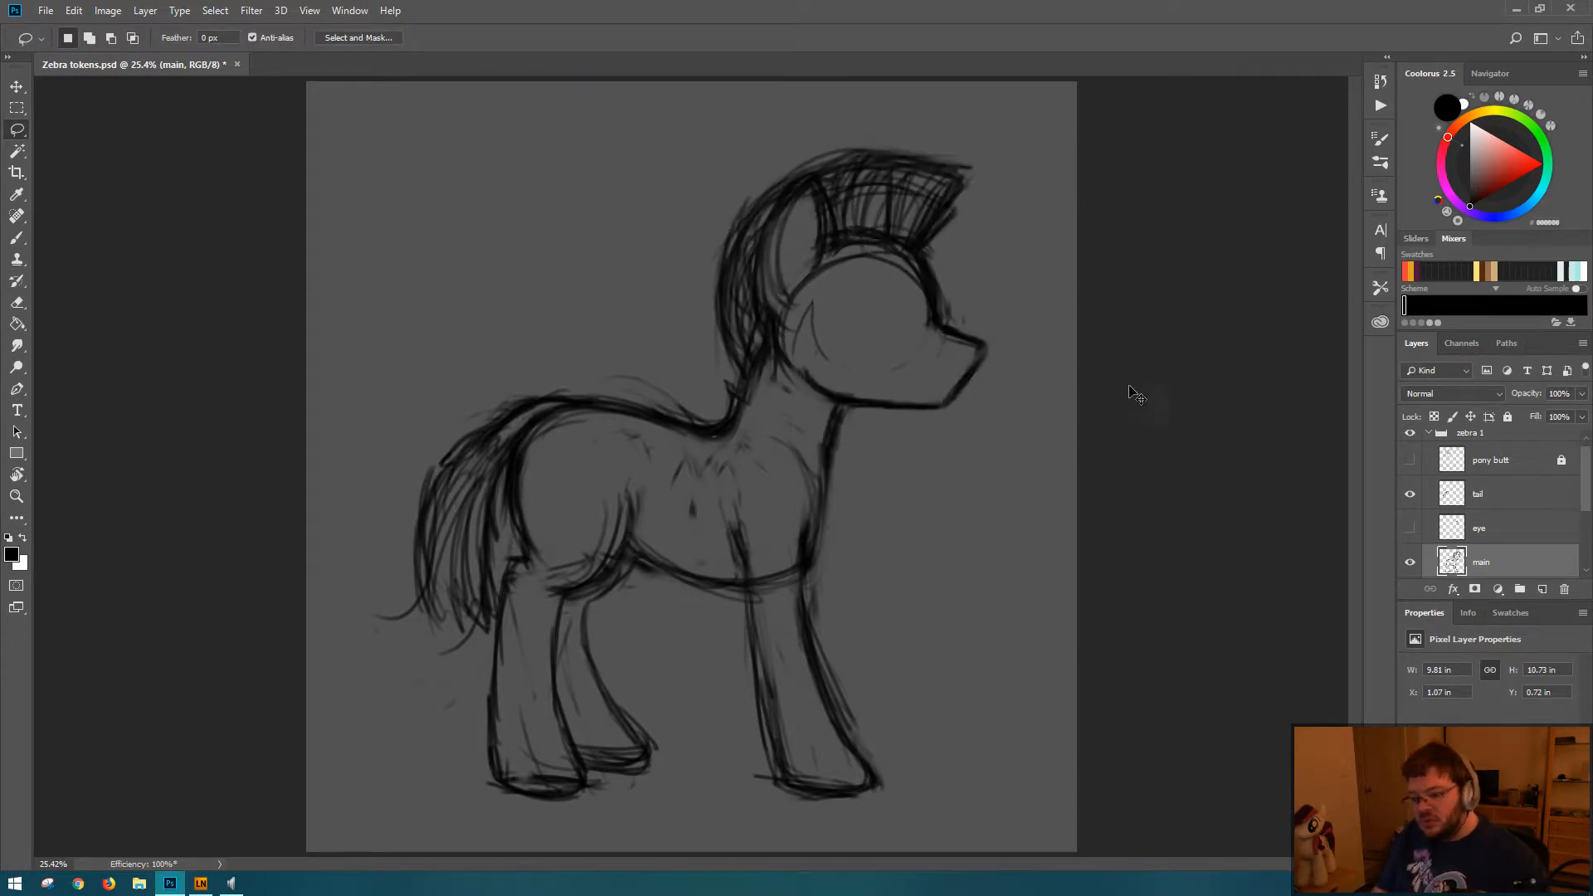
{"action": "key", "text": "ctrl+t"}
{"action": "key", "text": "Escape"}
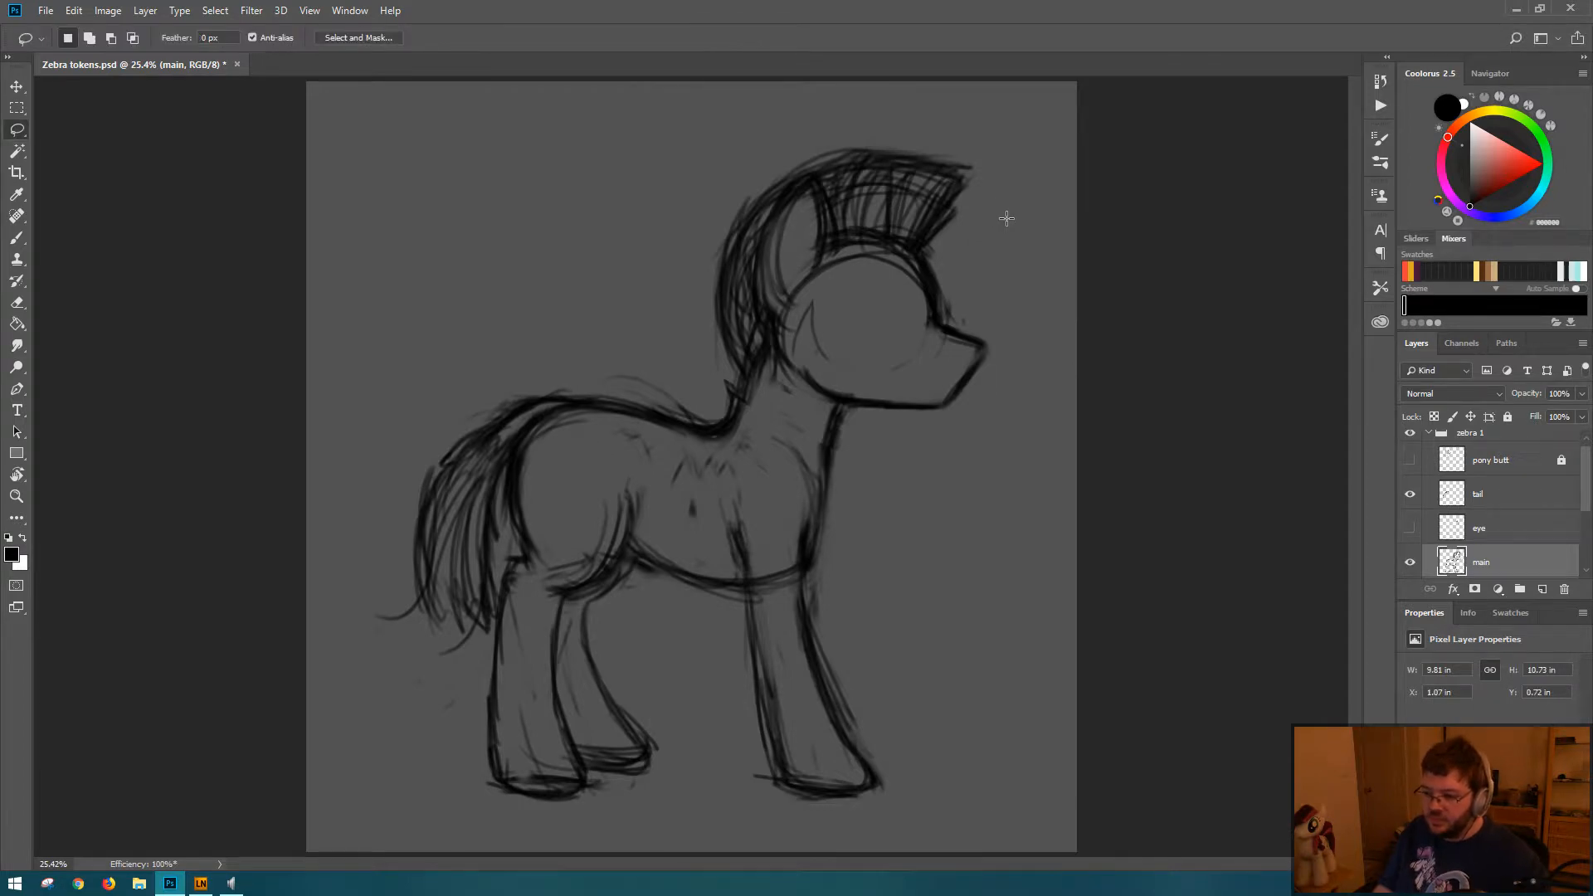
{"action": "key", "text": "ctrl+z"}
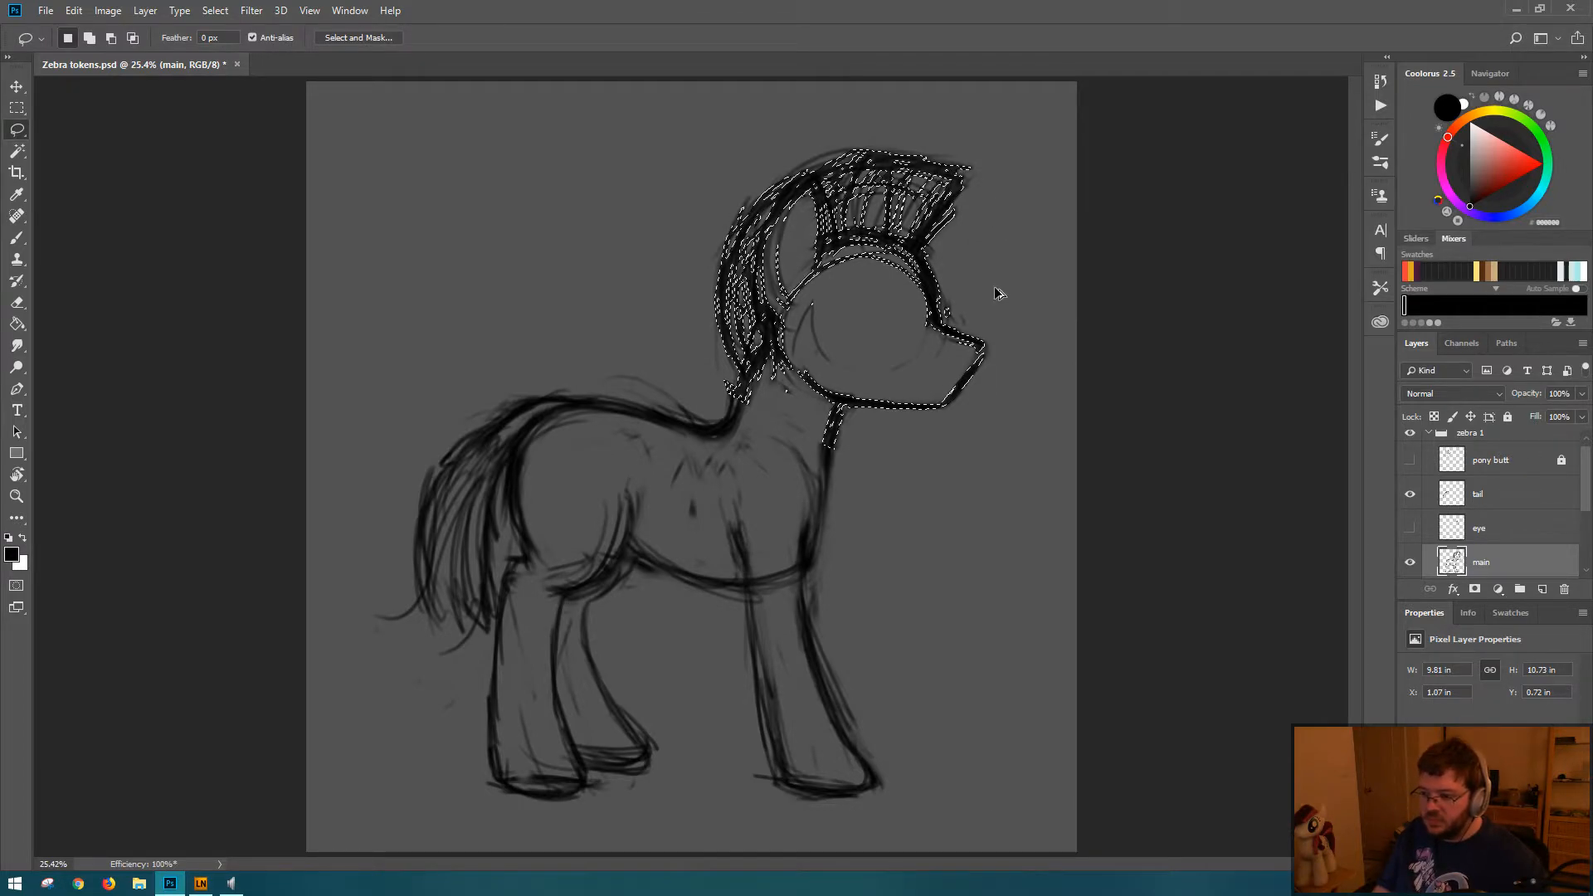
Step: Rotate the selected head to -2° and move it slightly up and back with Free Transform, and clear the selection
{"action": "key", "text": "ctrl+t"}
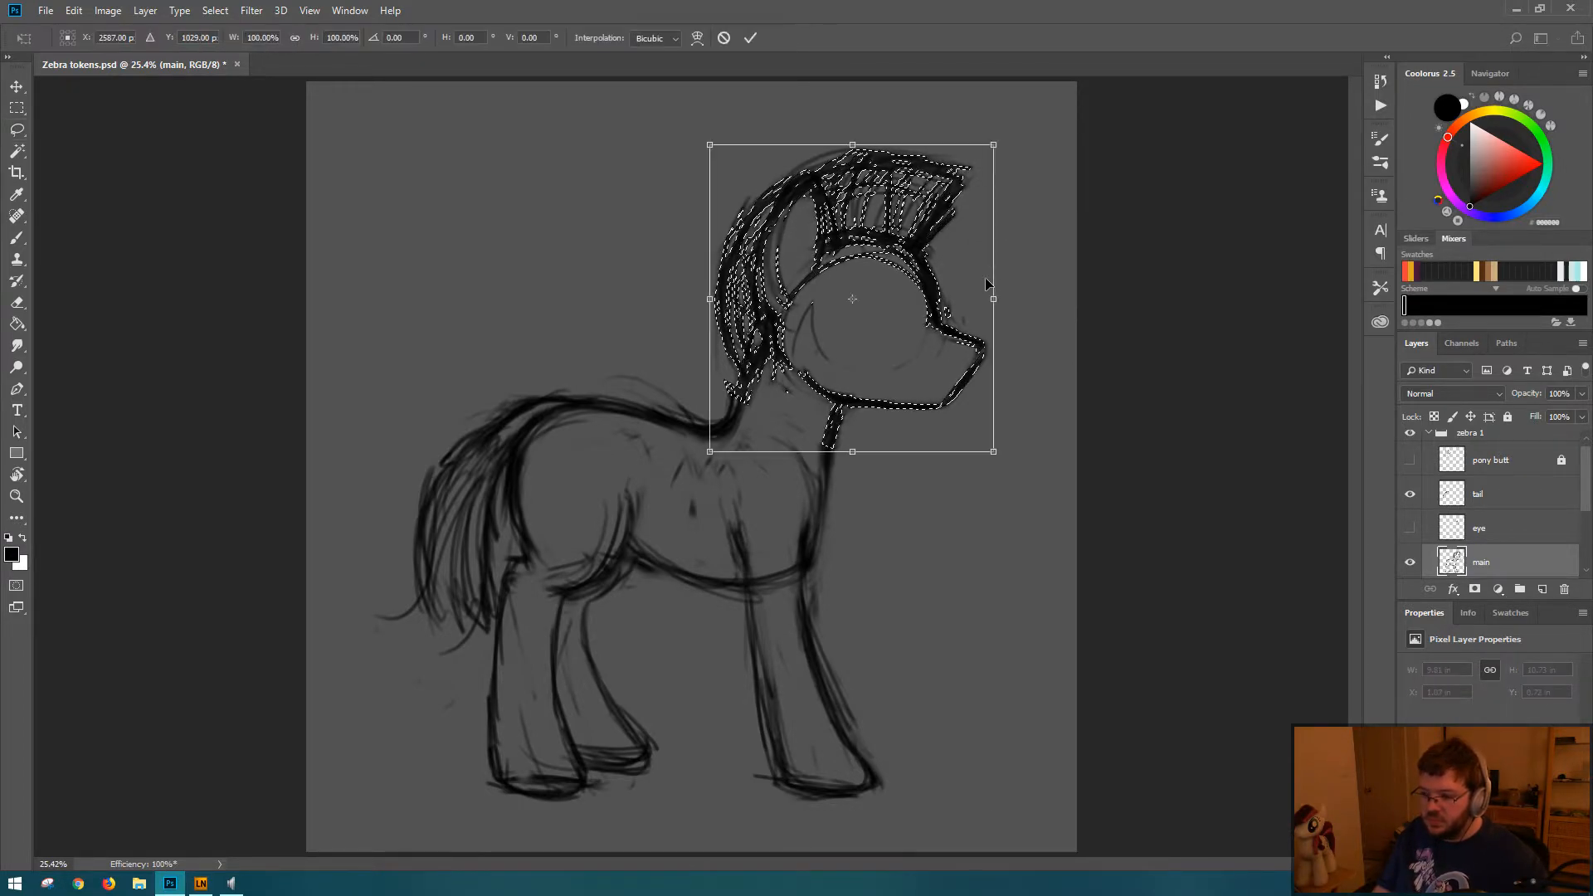
{"action": "mouse_move", "coordinate": [1016, 130]}
{"action": "left_mouse_down"}
{"action": "mouse_move", "coordinate": [988, 93]}
{"action": "mouse_move", "coordinate": [999, 108]}
{"action": "left_mouse_up"}
{"action": "left_click_drag", "start_coordinate": [906, 316], "coordinate": [889, 296]}
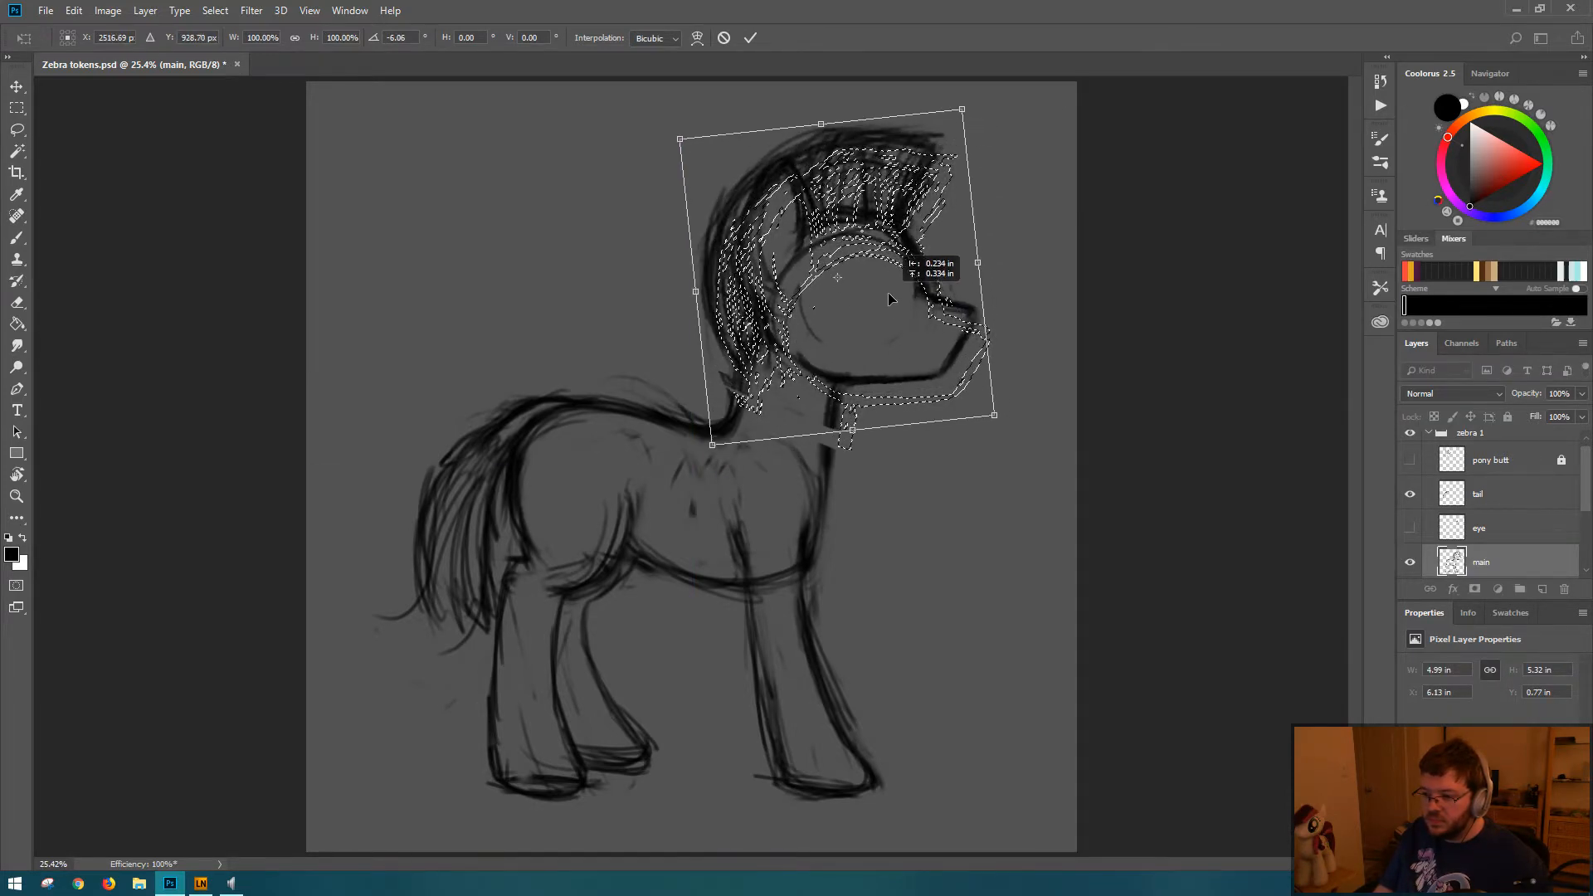
{"action": "left_click_drag", "start_coordinate": [1000, 211], "coordinate": [1004, 223]}
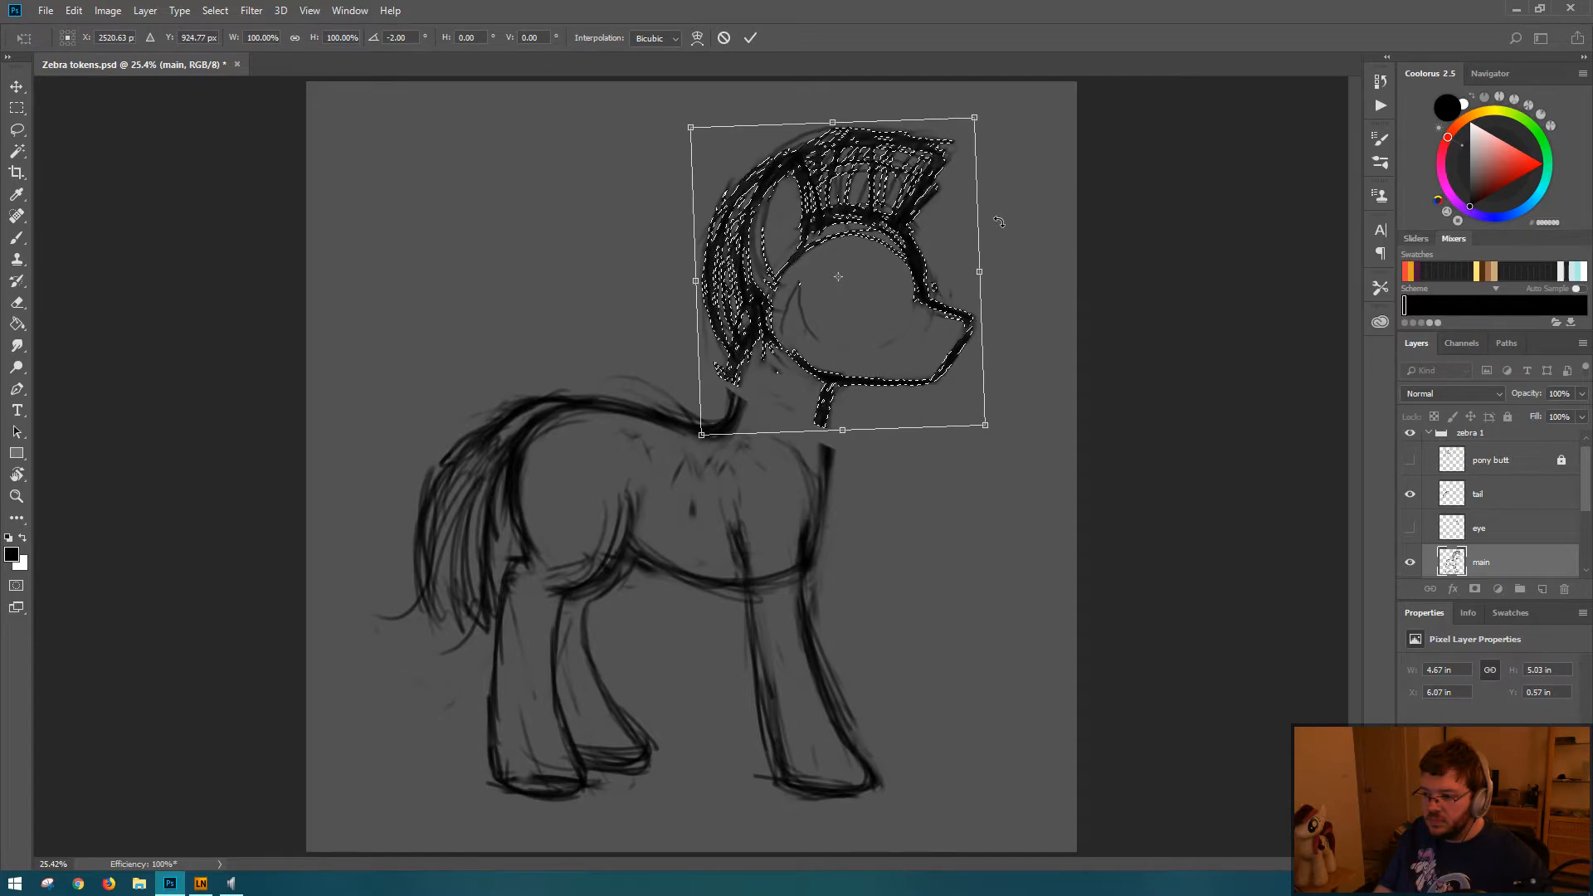
{"action": "left_click_drag", "start_coordinate": [852, 269], "coordinate": [861, 272]}
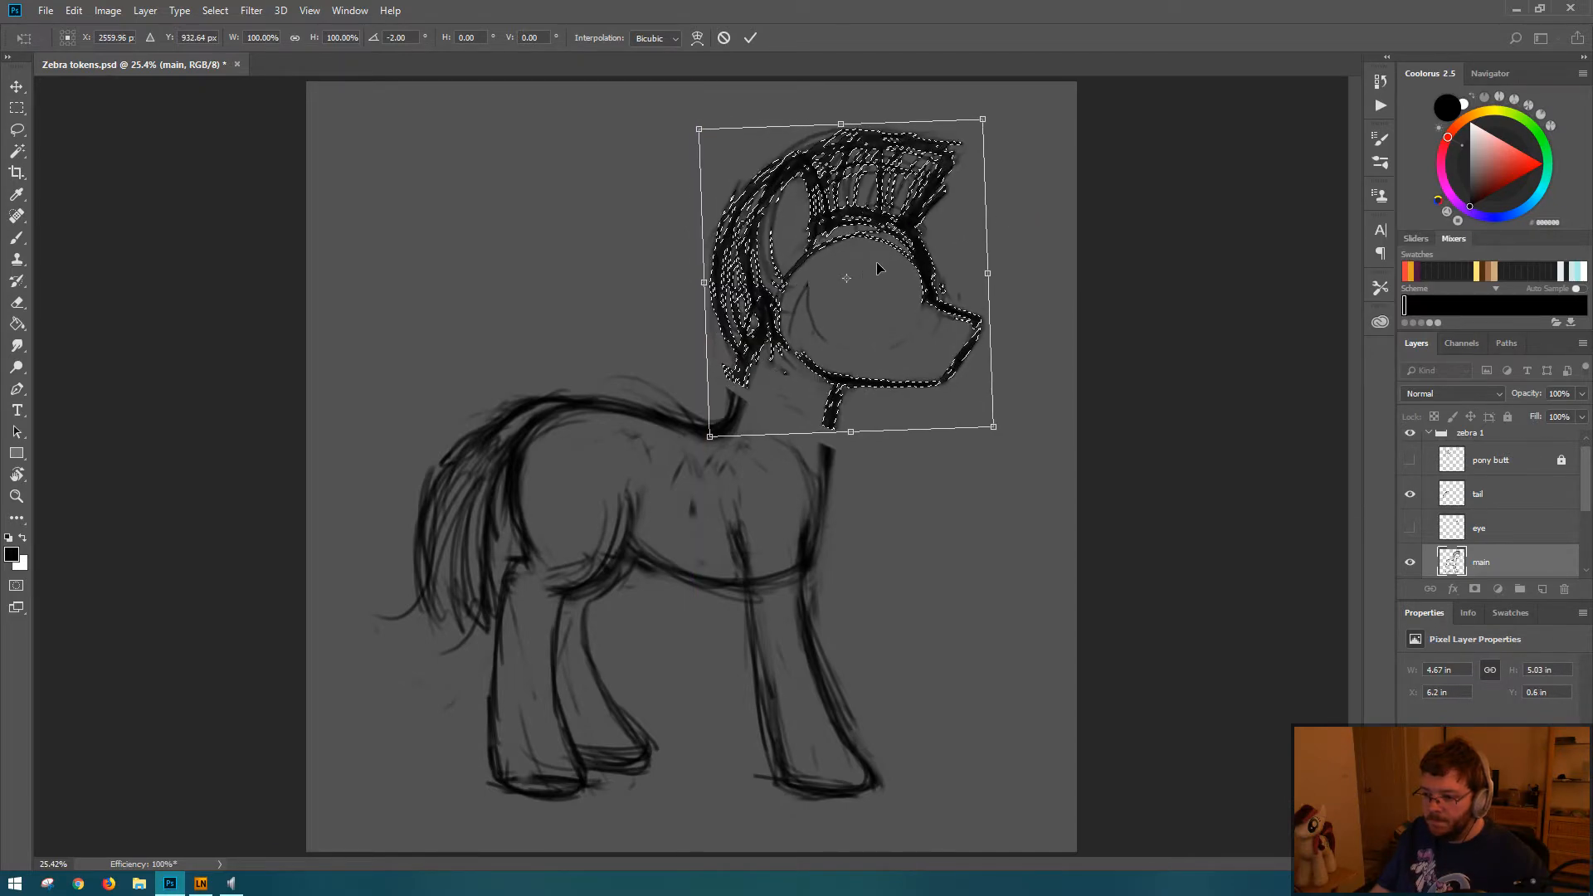
{"action": "key", "text": "Return"}
{"action": "key", "text": "ctrl+d"}
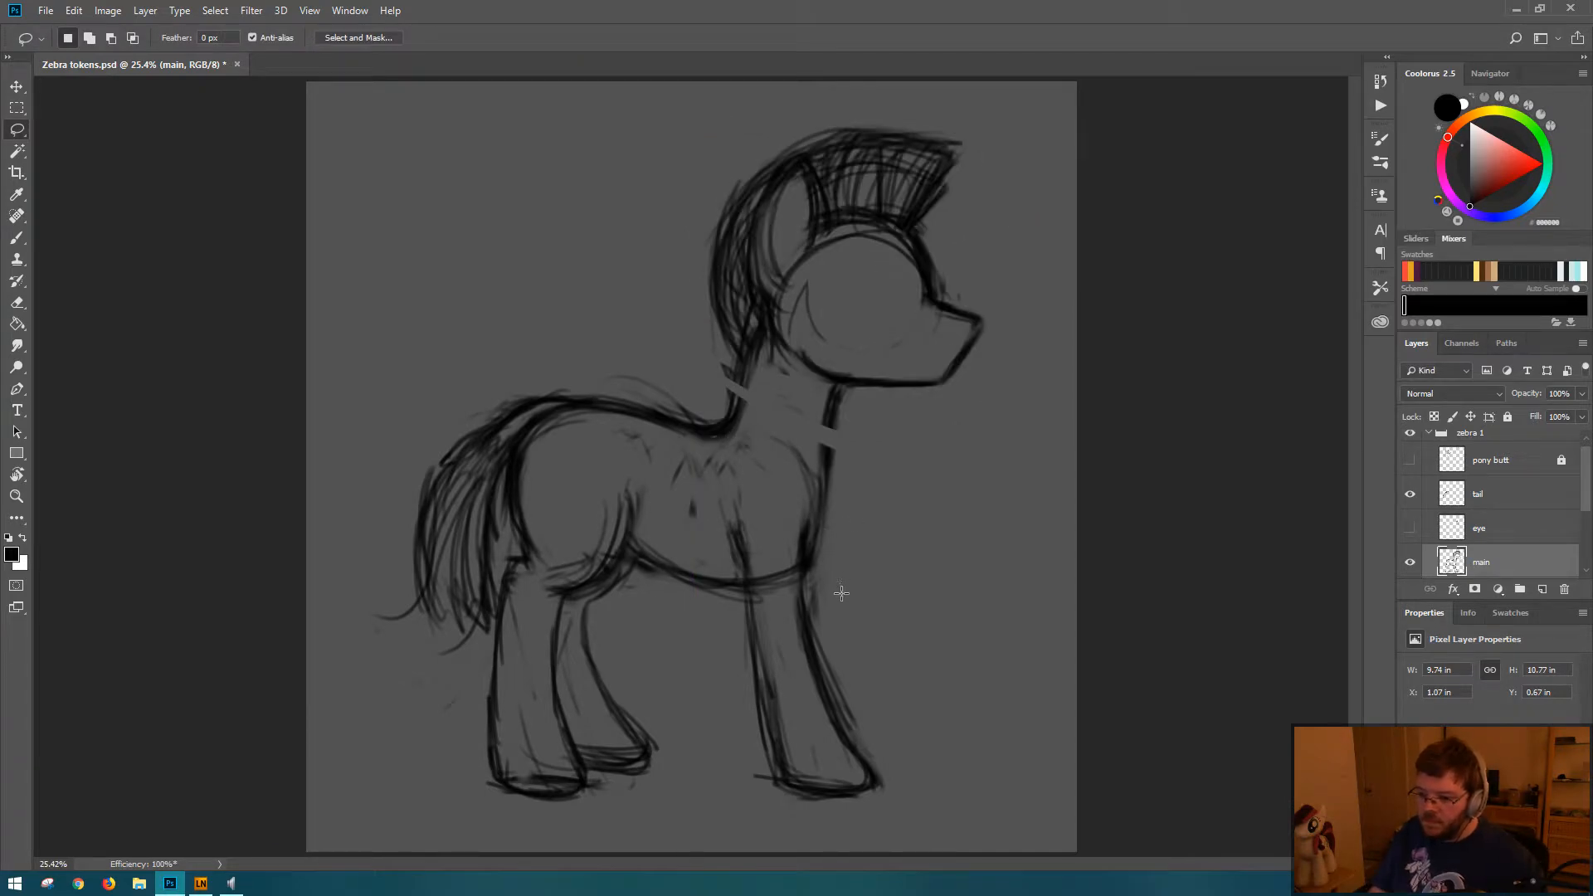
Step: Brush over the gaps in the nape and throat lines to reconnect the head with the neck, erasing stray marks at the nape
{"action": "key", "text": "b"}
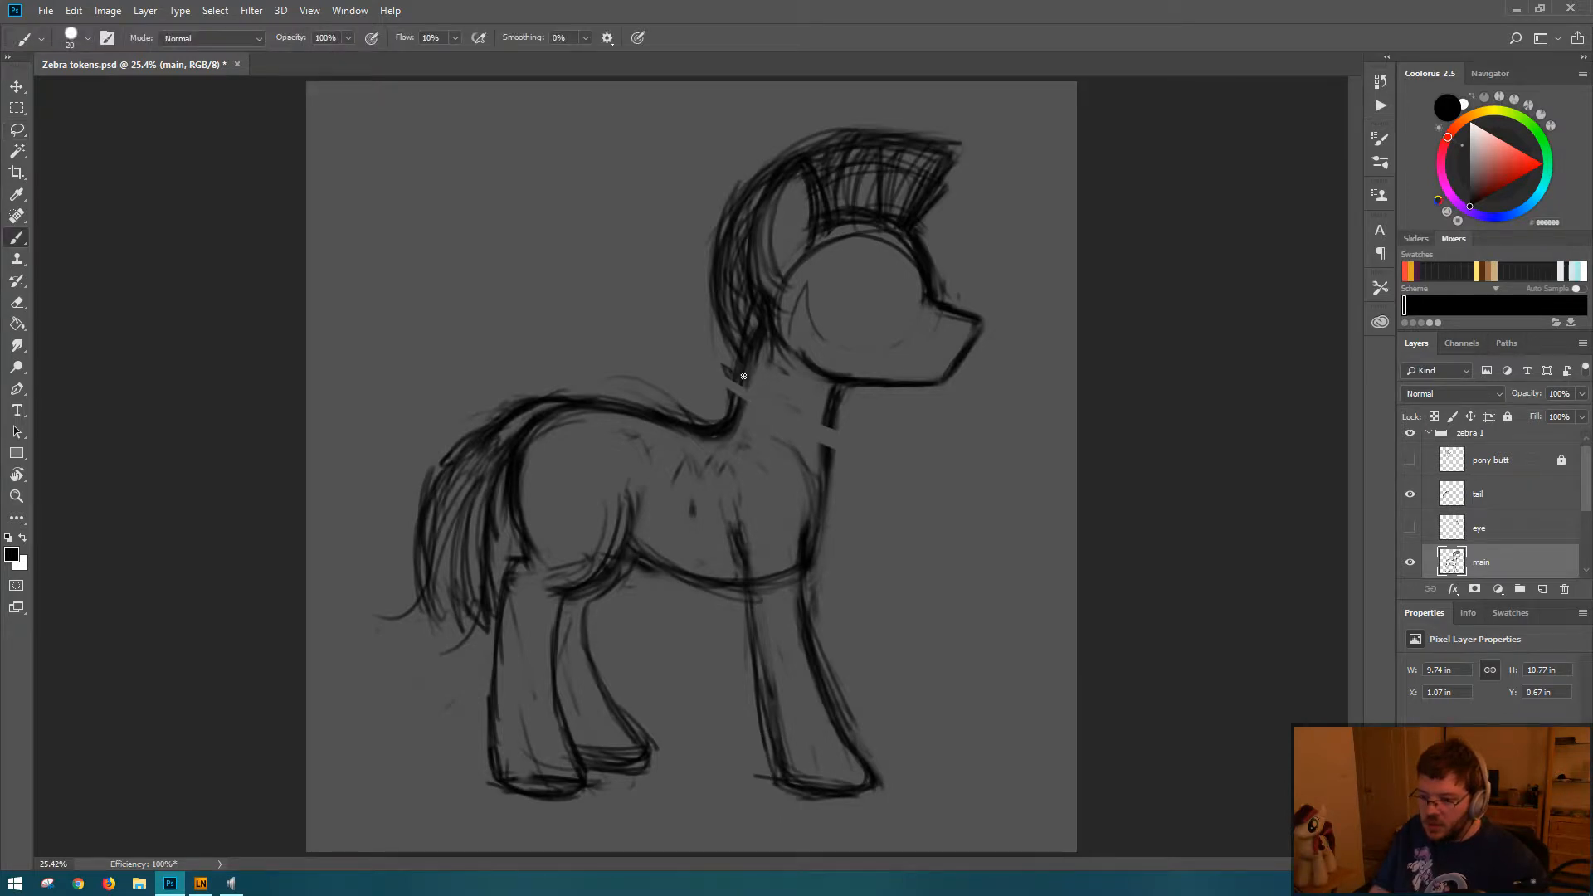
{"action": "mouse_move", "coordinate": [748, 368]}
{"action": "left_mouse_down"}
{"action": "mouse_move", "coordinate": [738, 416]}
{"action": "mouse_move", "coordinate": [746, 369]}
{"action": "mouse_move", "coordinate": [833, 411]}
{"action": "mouse_move", "coordinate": [823, 457]}
{"action": "left_mouse_up"}
{"action": "key", "text": "e"}
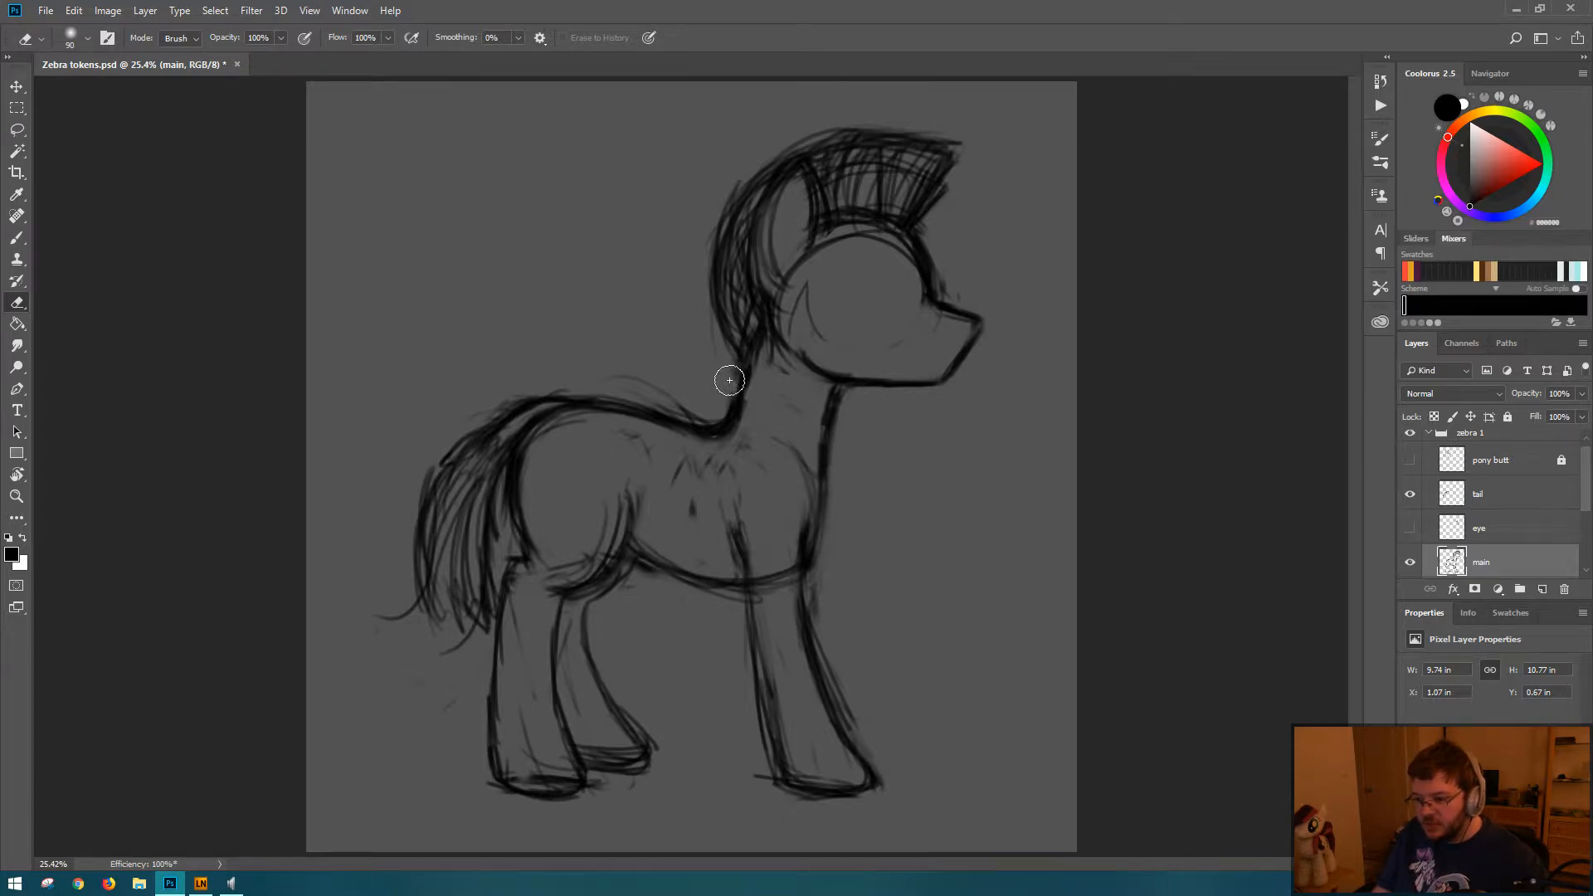
{"action": "key", "text": "b"}
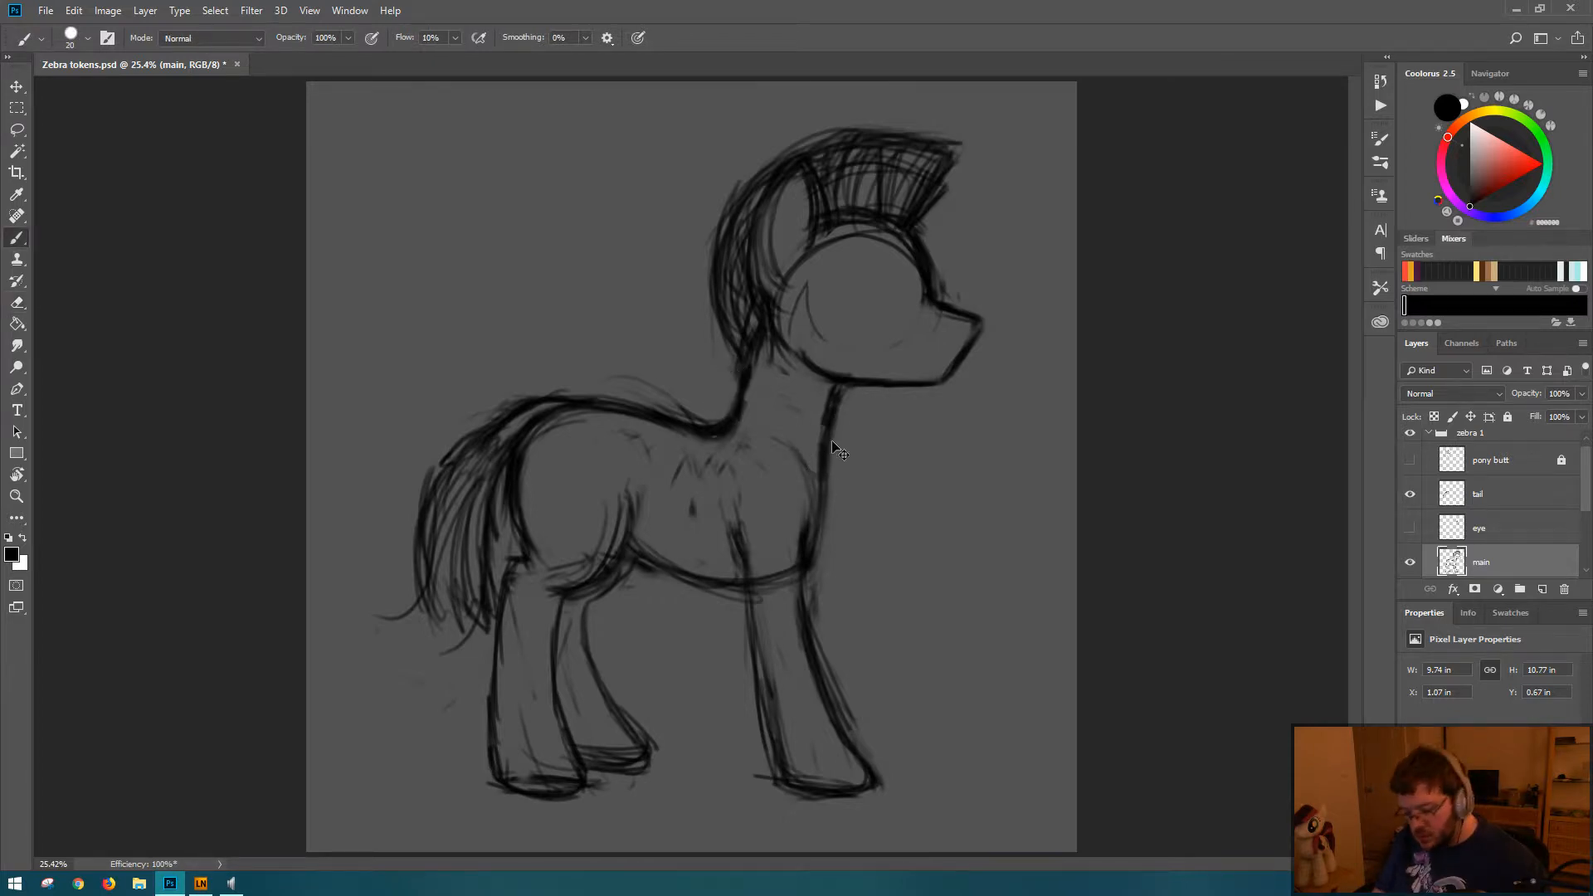
Step: Flip the canvas horizontally to check the sketch mirrored
{"action": "key", "text": "ctrl+shift+h"}
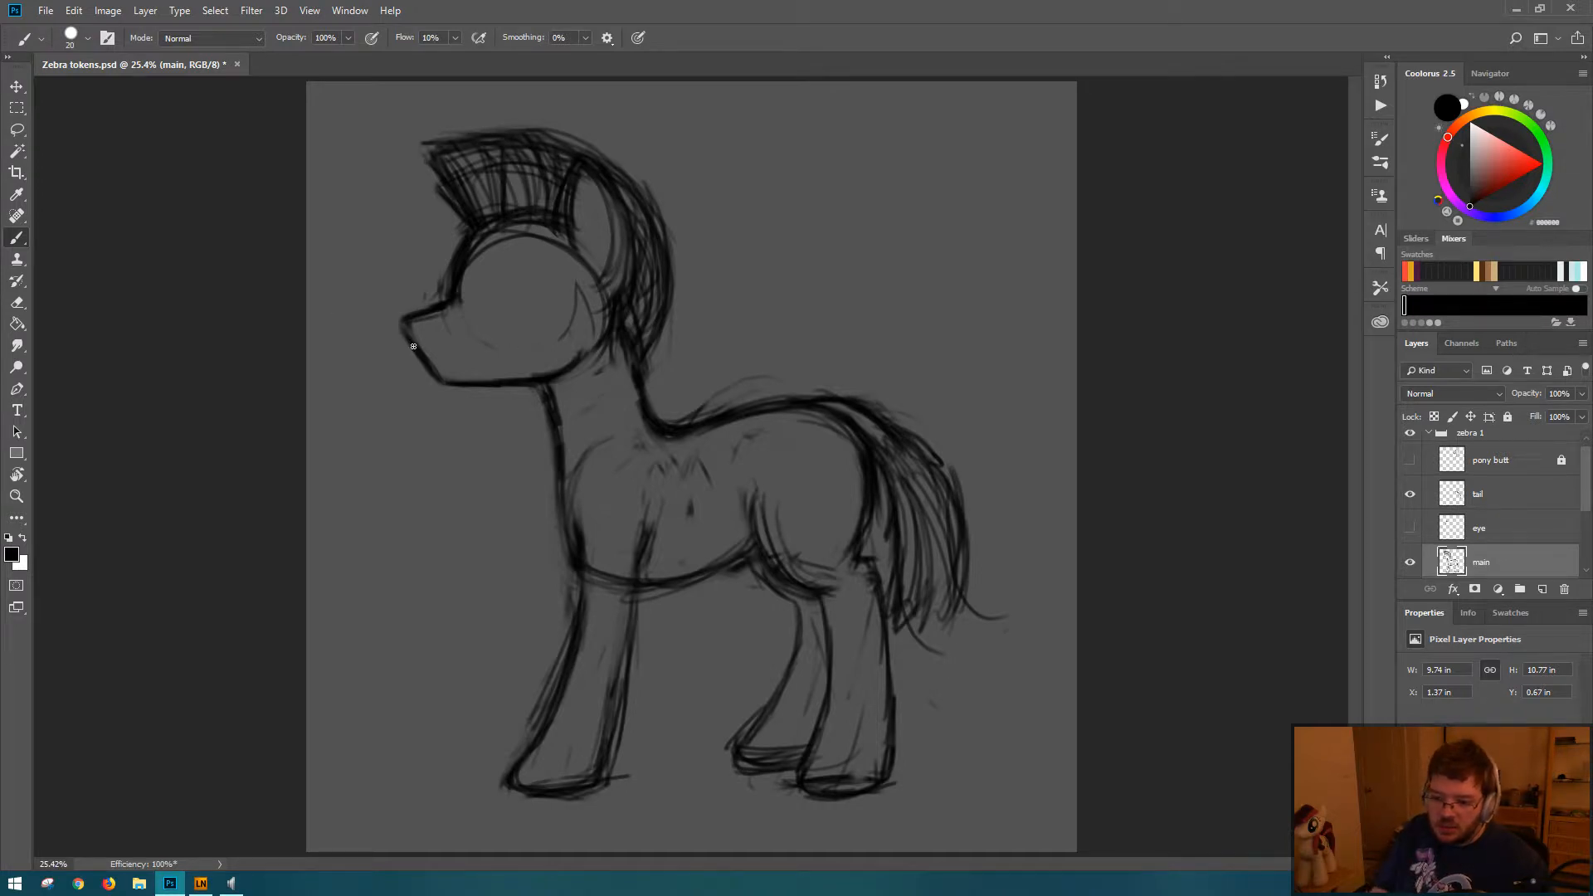
Step: Try a steeper front line on the zebra's muzzle, and undo it
{"action": "mouse_move", "coordinate": [410, 340]}
{"action": "left_mouse_down"}
{"action": "mouse_move", "coordinate": [417, 377]}
{"action": "mouse_move", "coordinate": [407, 325]}
{"action": "left_mouse_up"}
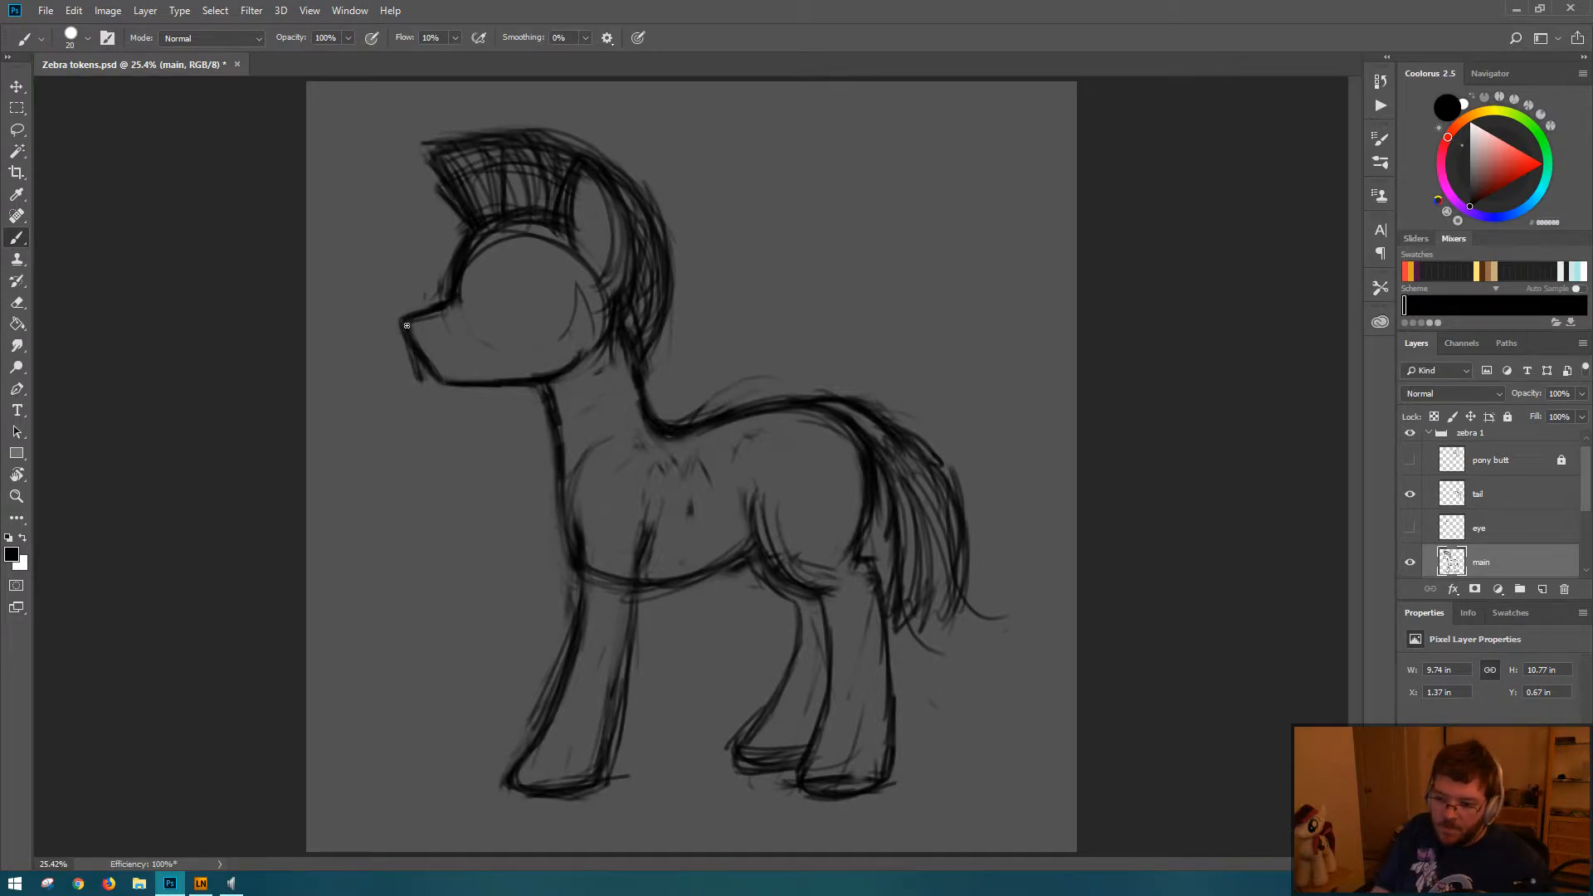
{"action": "key", "text": "e"}
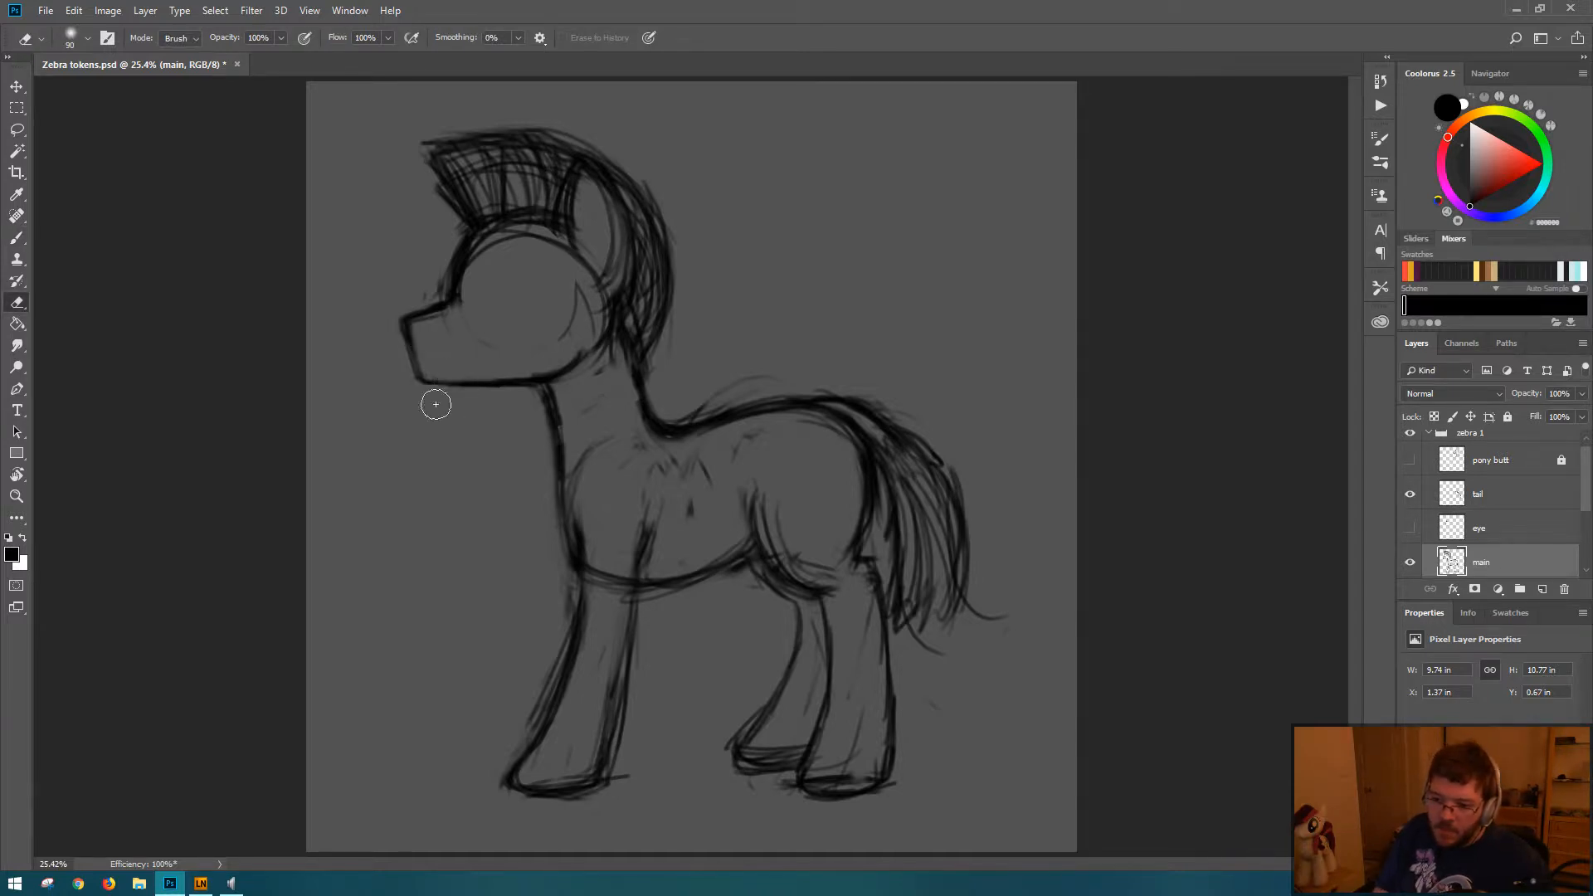
{"action": "key", "text": "b"}
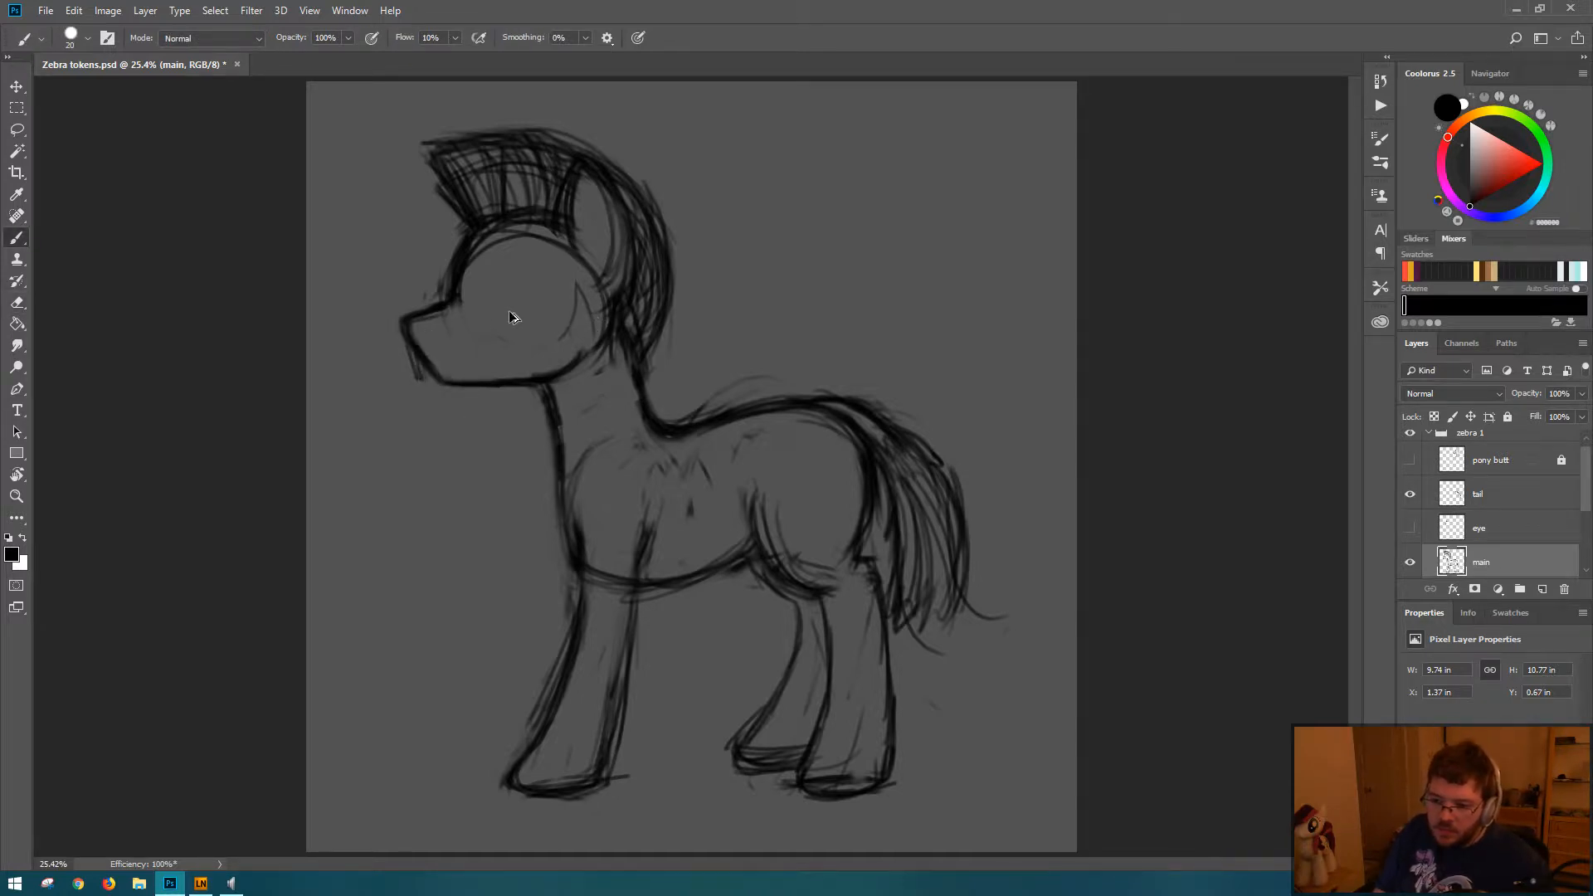
{"action": "key", "text": "ctrl+z"}
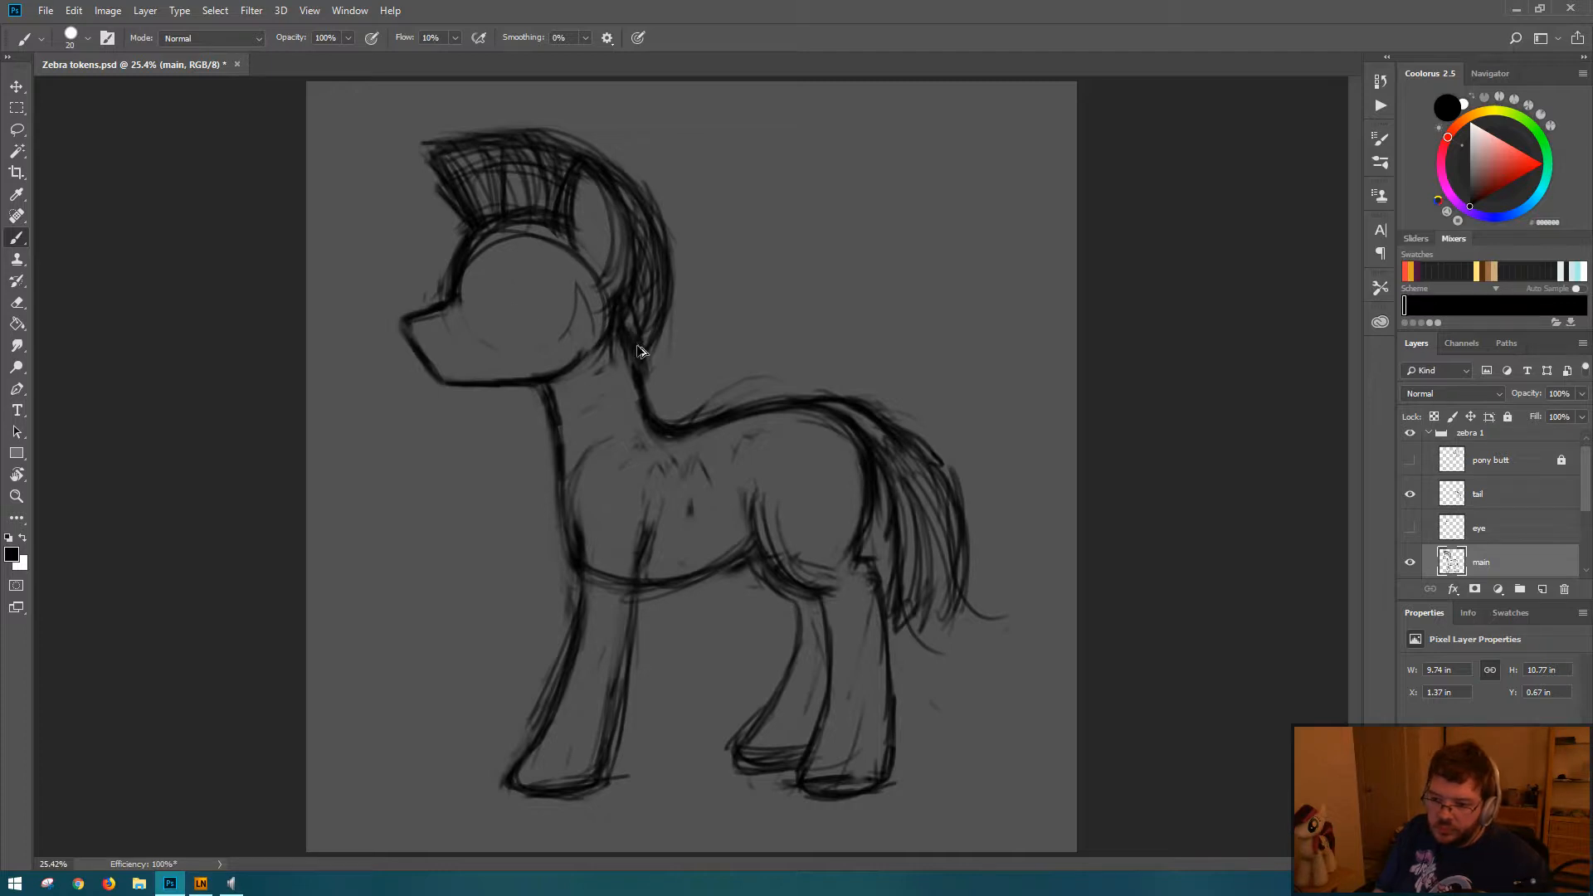
Step: Trim the outer edge of the muzzle with the Eraser, redraw its front line with the Brush, and save the document
{"action": "key", "text": "e"}
{"action": "mouse_move", "coordinate": [403, 340]}
{"action": "left_mouse_down"}
{"action": "mouse_move", "coordinate": [401, 320]}
{"action": "mouse_move", "coordinate": [432, 390]}
{"action": "left_mouse_up"}
{"action": "key", "text": "b"}
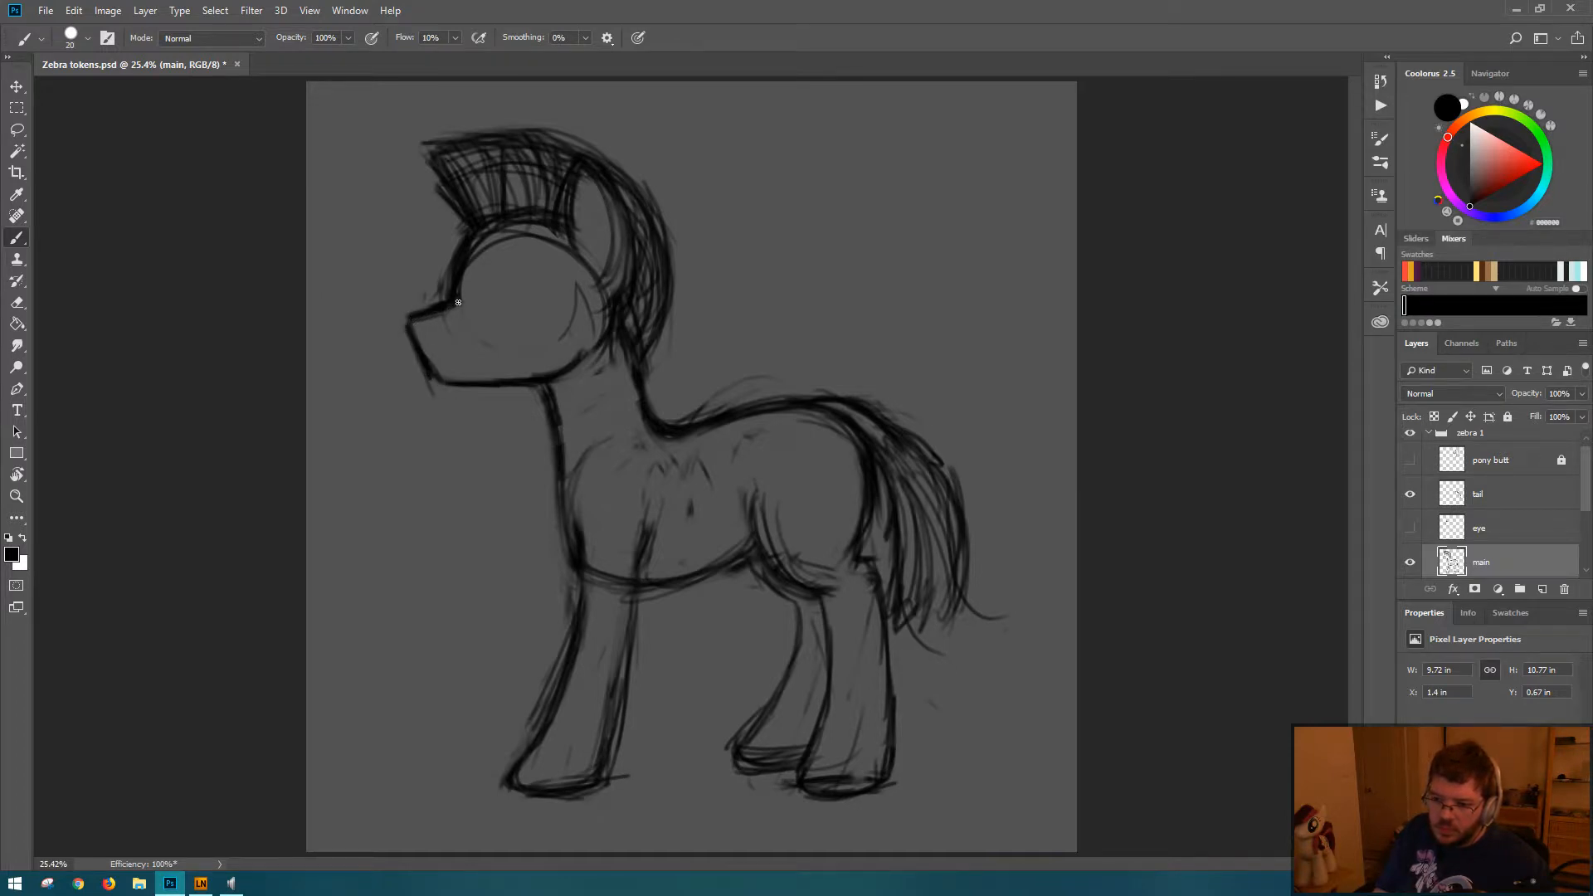
{"action": "key", "text": "e"}
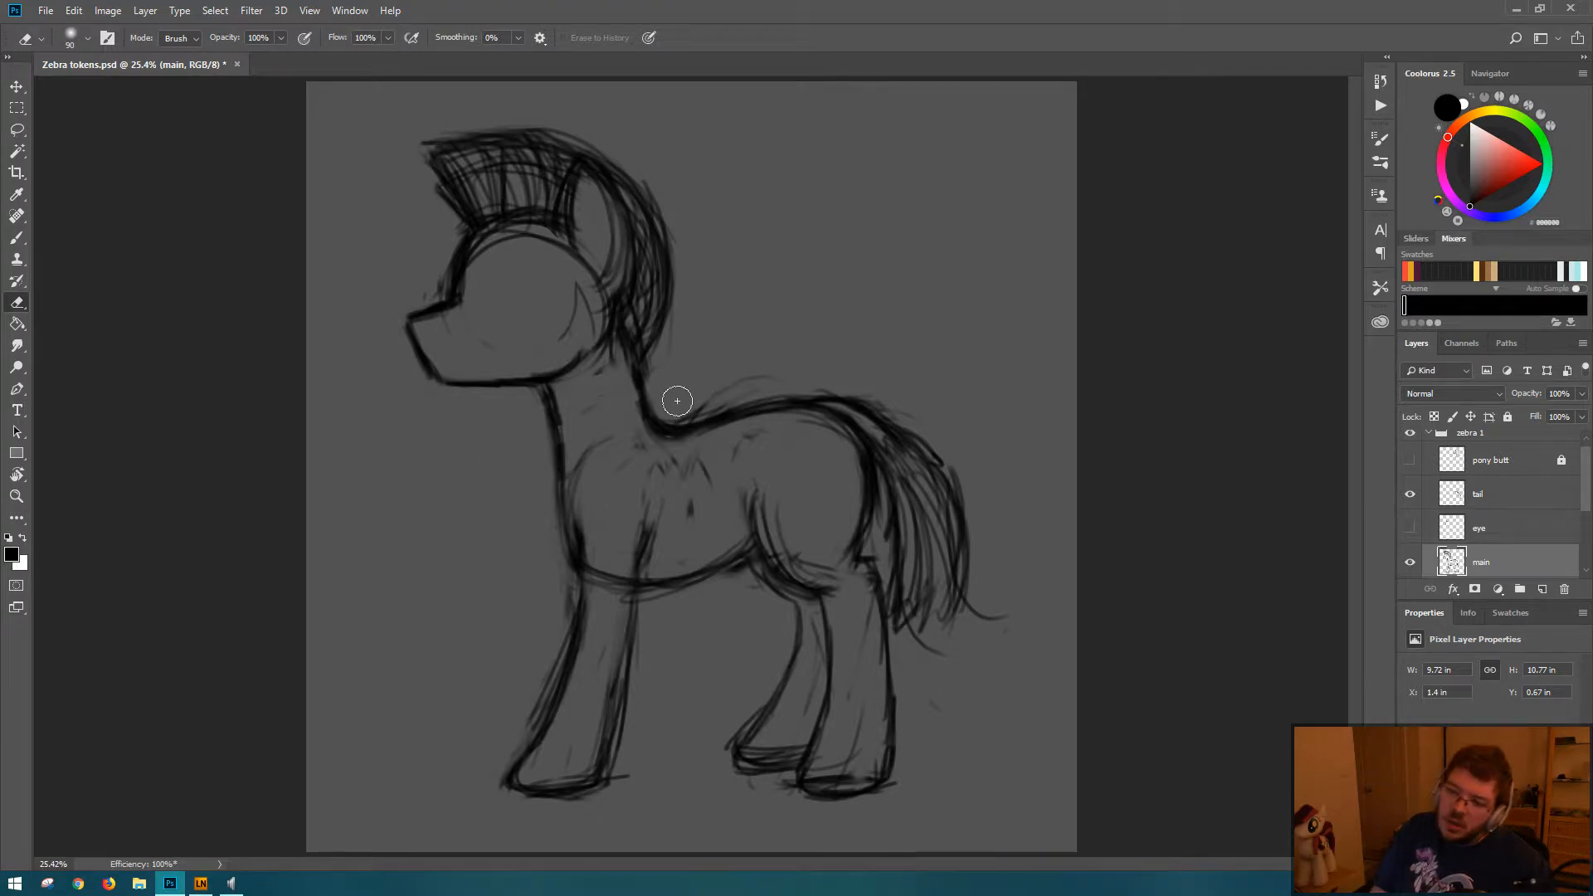
{"action": "key", "text": "b"}
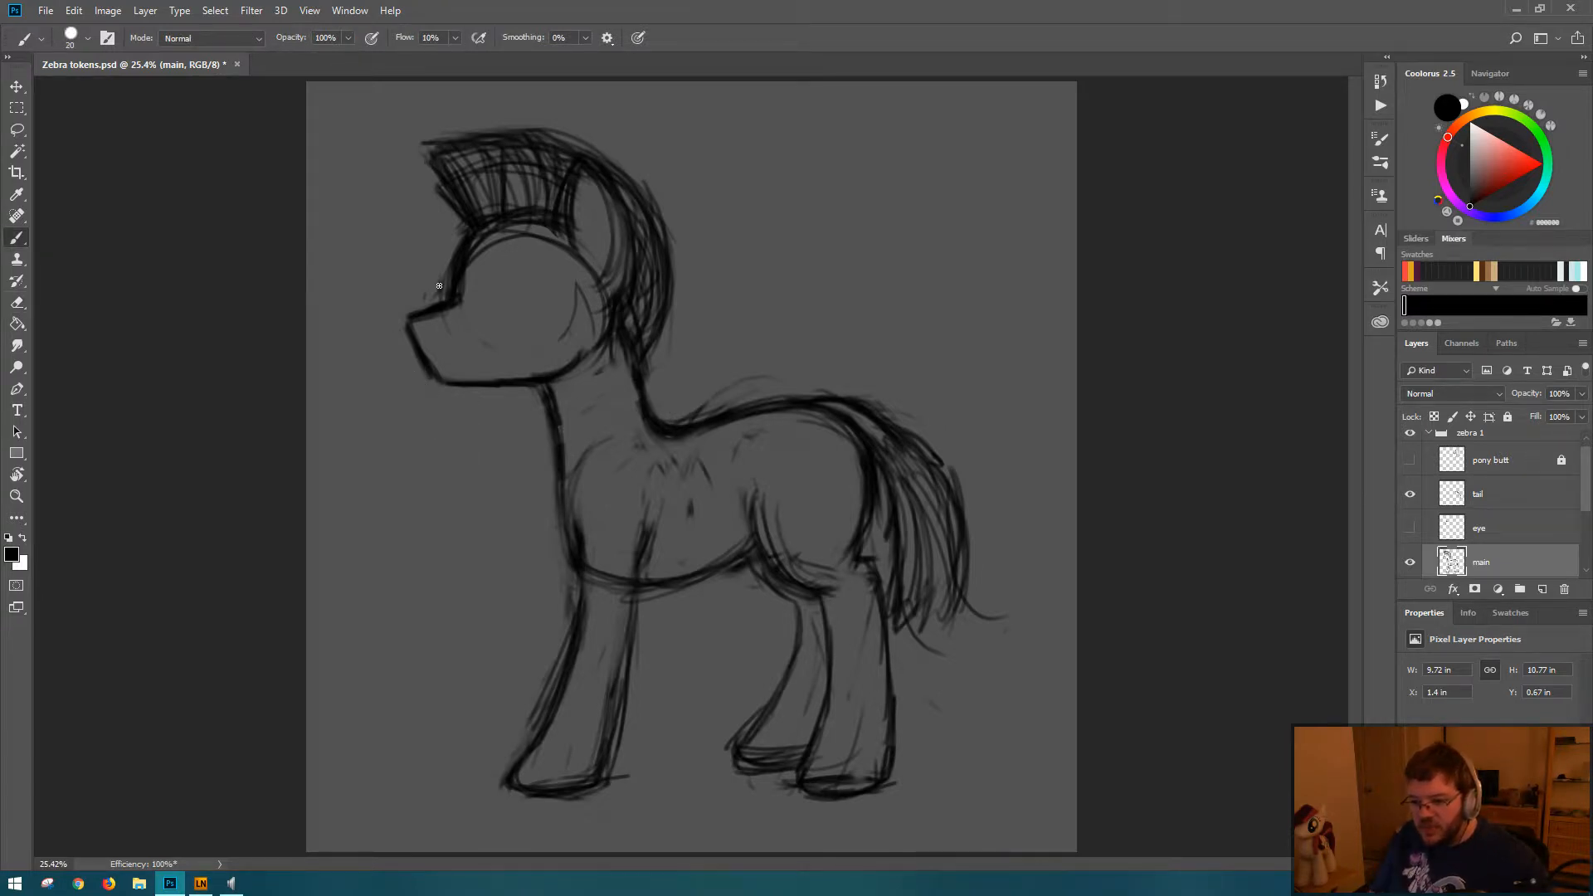
{"action": "key", "text": "ctrl+s"}
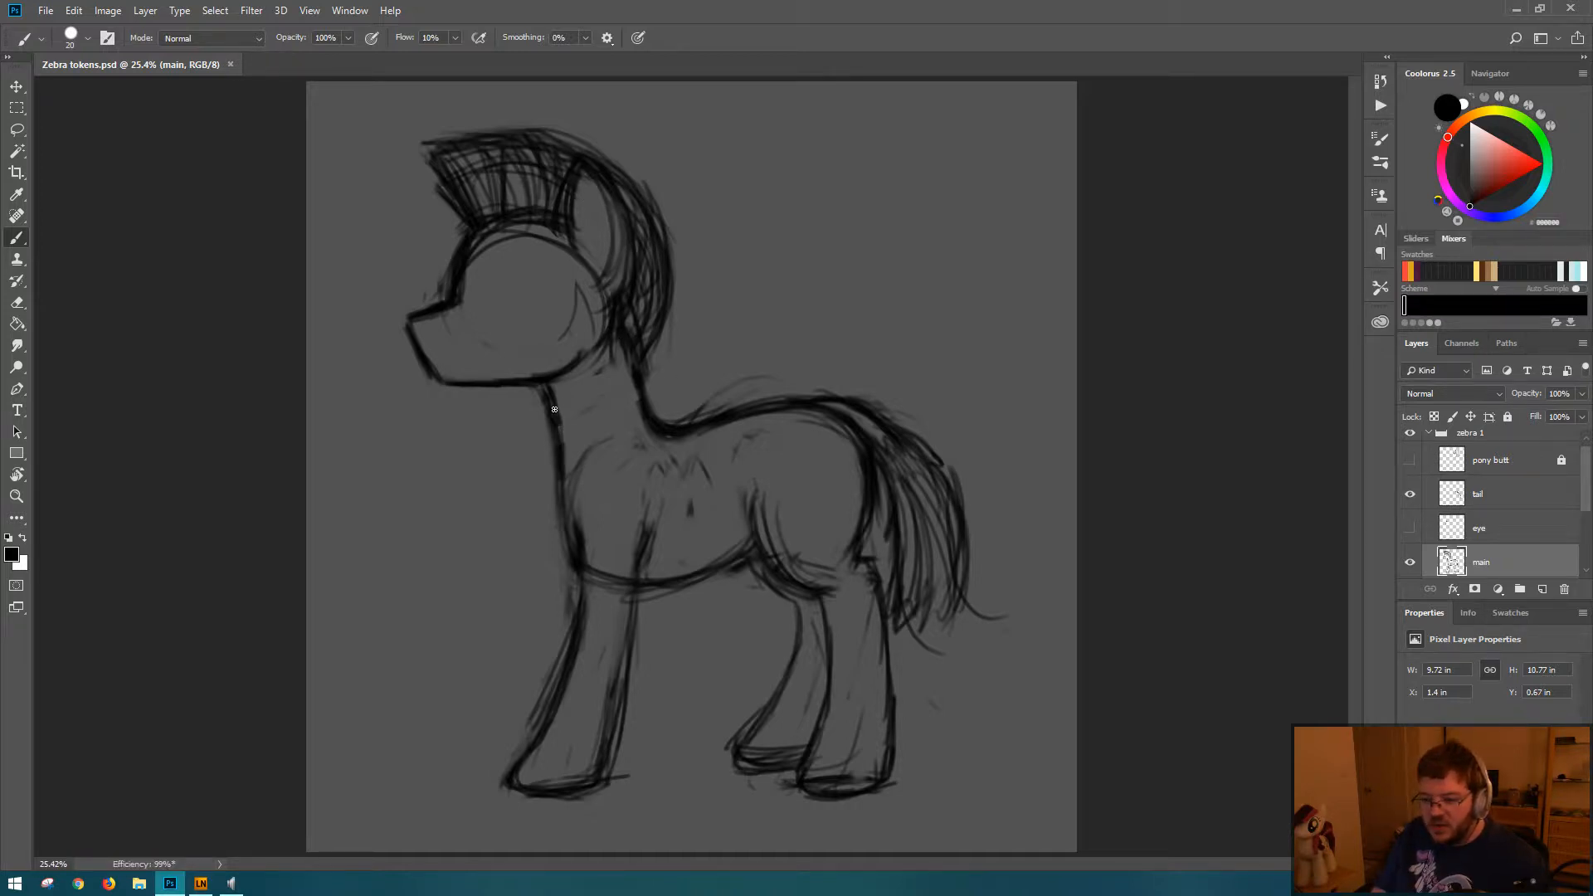
Step: Strengthen the front neck and chest line and erase the belly line crossing the top of the front leg
{"action": "left_click_drag", "start_coordinate": [554, 409], "coordinate": [567, 477]}
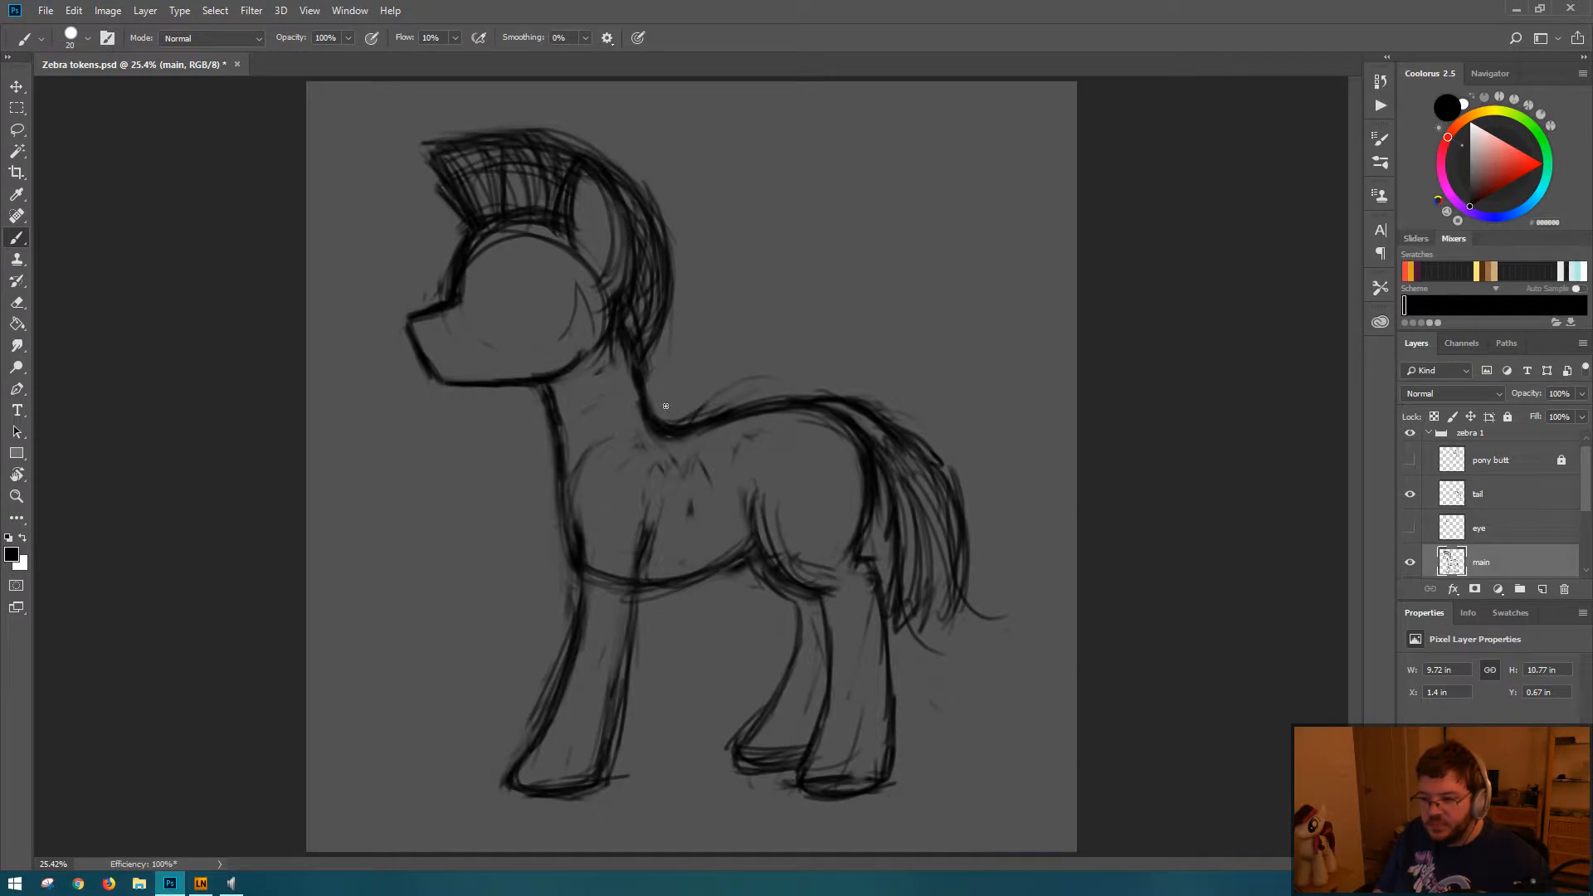
{"action": "key", "text": "e"}
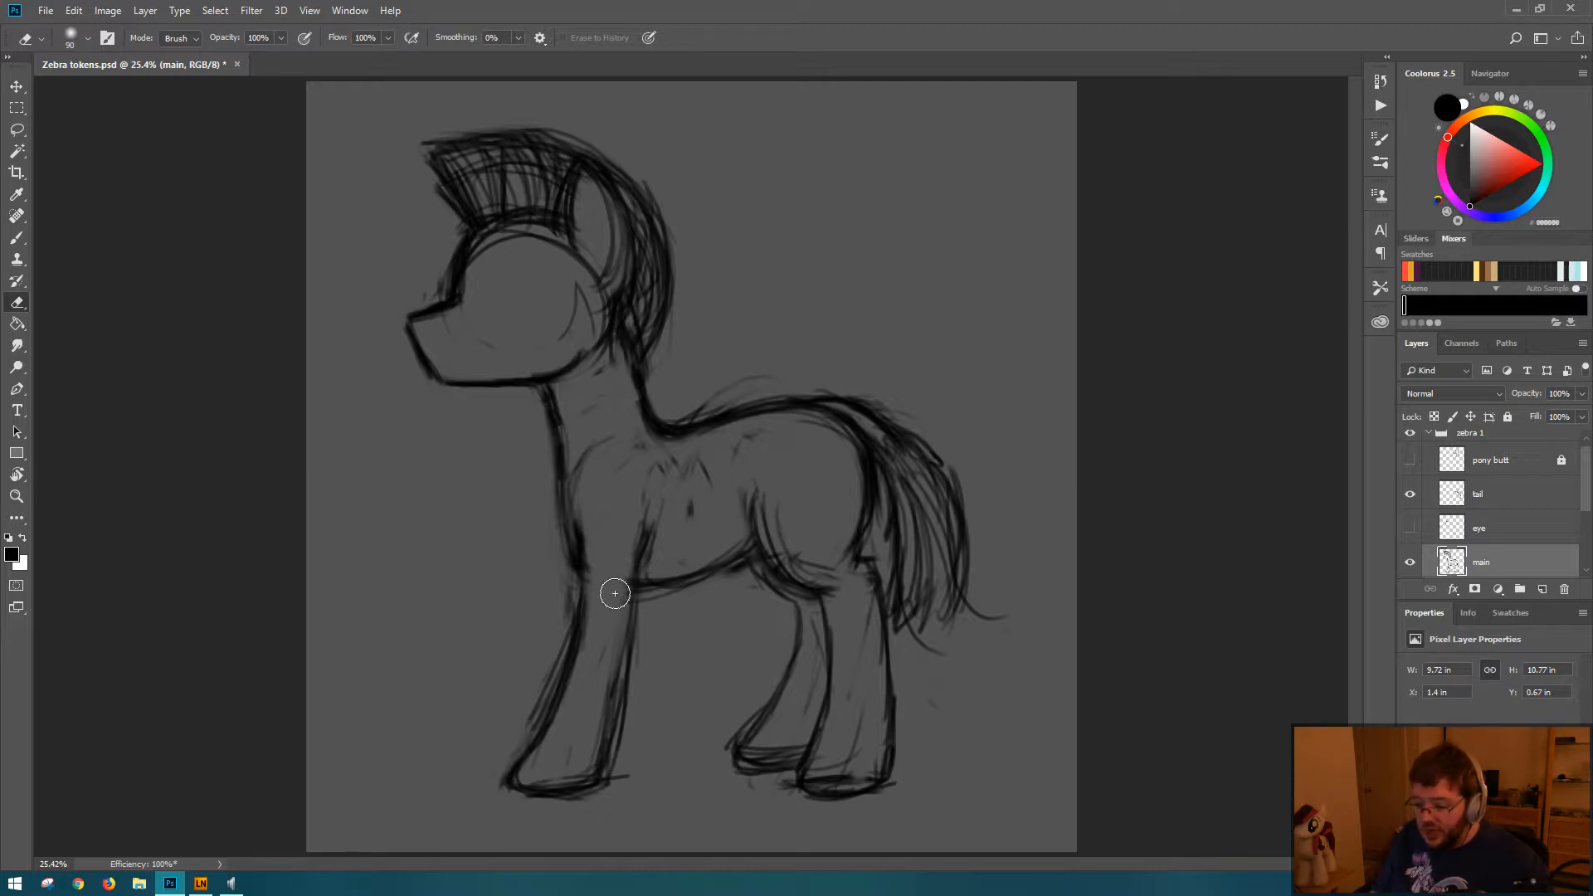
{"action": "key", "text": "b"}
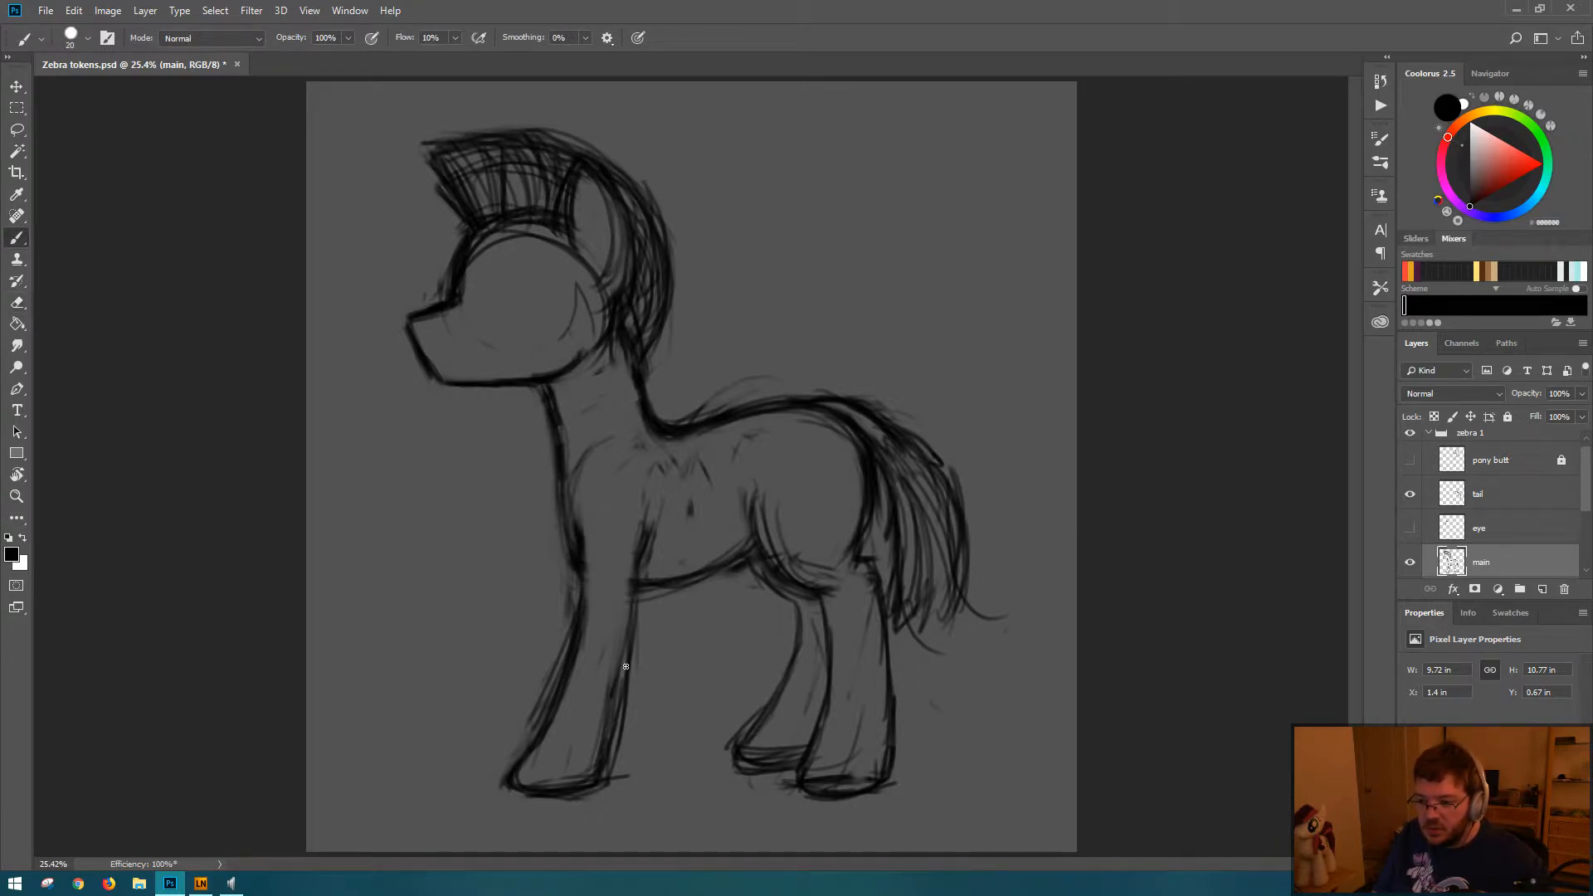
Step: Lasso the upper head and mane, stretch them slightly taller with Free Transform, and clear the selection
{"action": "key", "text": "l"}
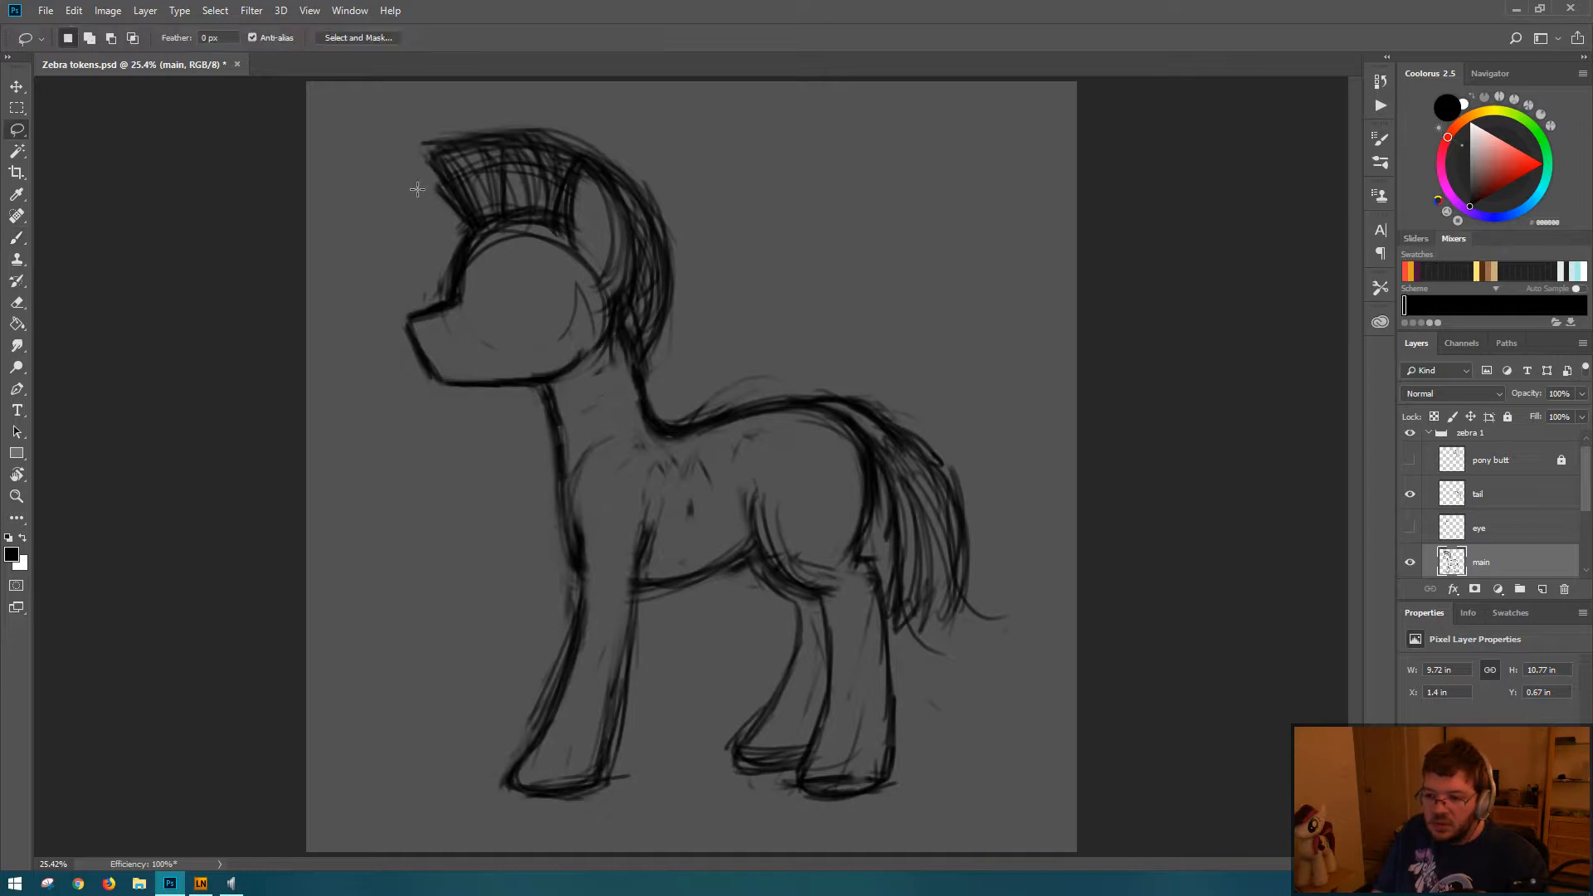
{"action": "mouse_move", "coordinate": [357, 265]}
{"action": "left_mouse_down"}
{"action": "mouse_move", "coordinate": [401, 352]}
{"action": "mouse_move", "coordinate": [556, 332]}
{"action": "mouse_move", "coordinate": [673, 371]}
{"action": "mouse_move", "coordinate": [665, 131]}
{"action": "mouse_move", "coordinate": [415, 118]}
{"action": "left_mouse_up"}
{"action": "key", "text": "b"}
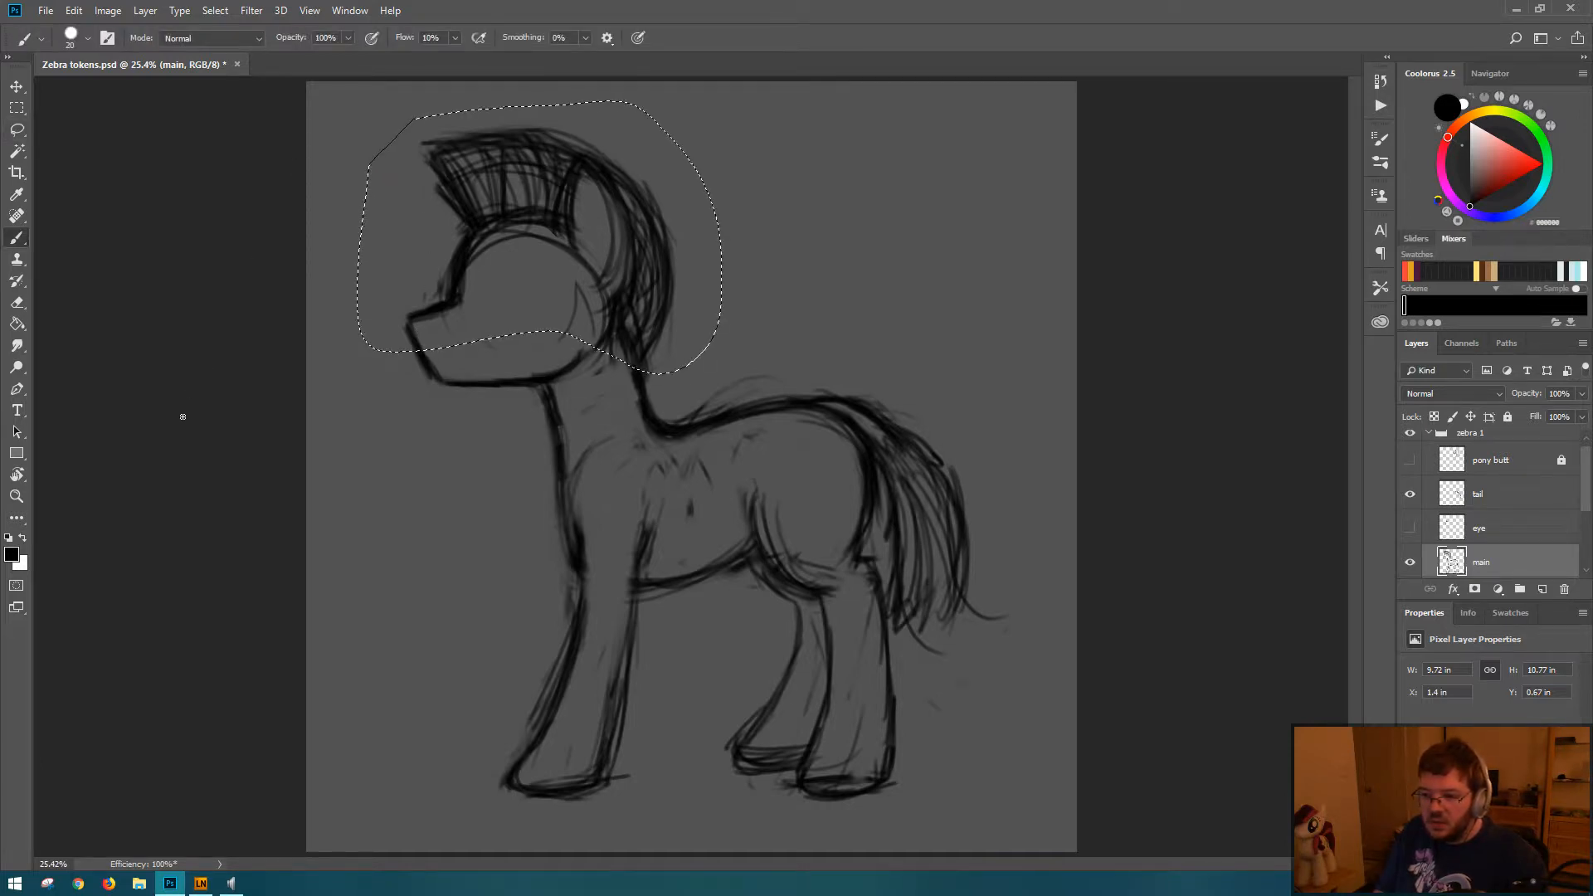
{"action": "key", "text": "ctrl+t"}
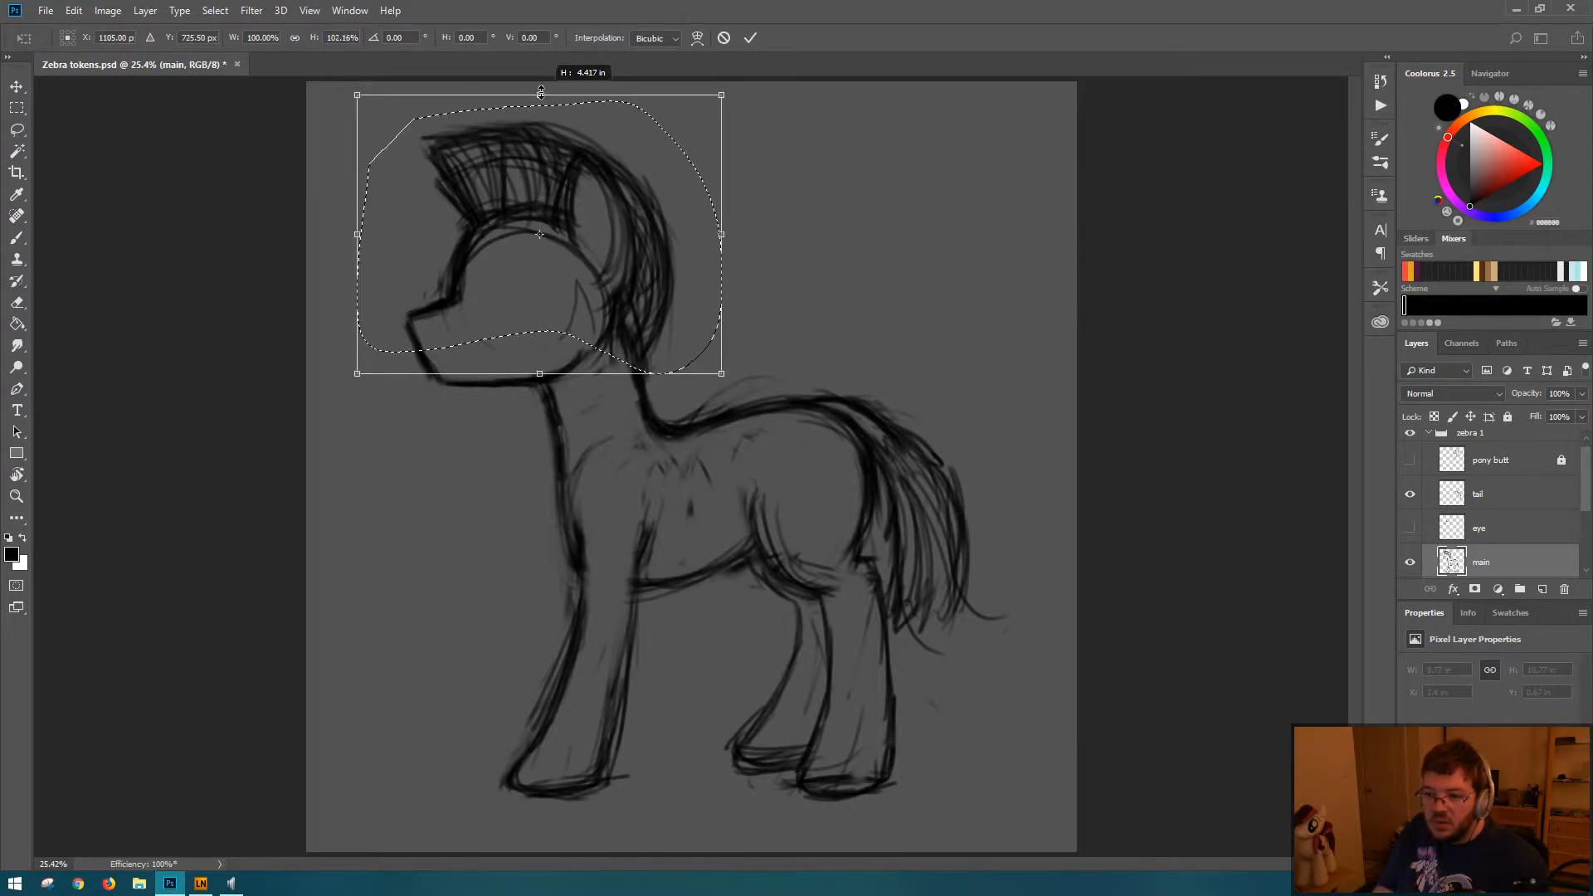
{"action": "key", "text": "Return"}
{"action": "key", "text": "ctrl+d"}
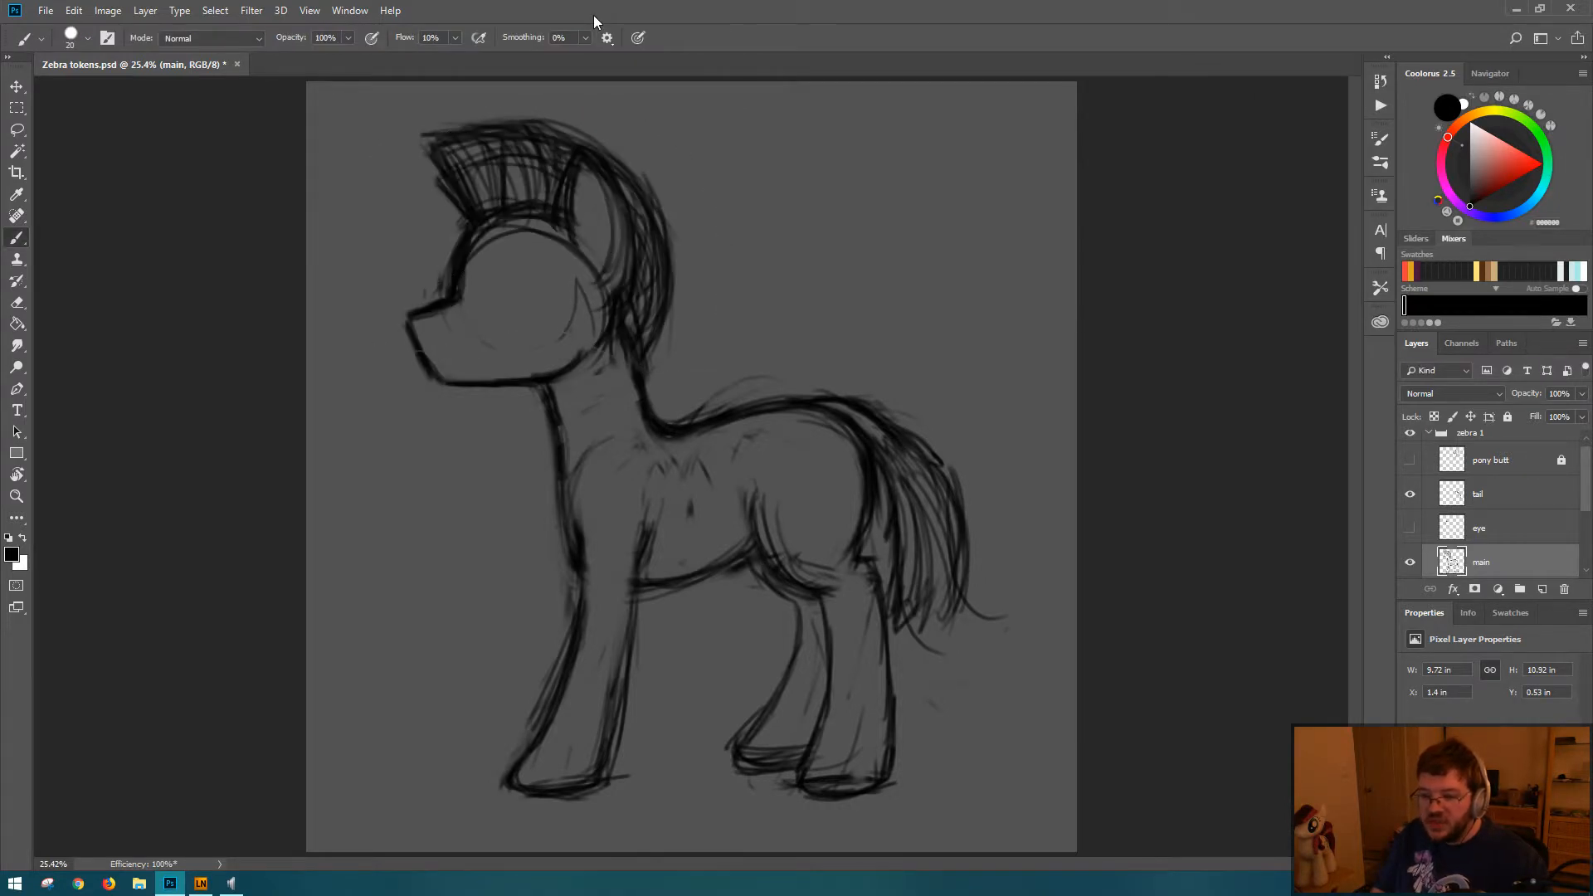
Step: Save the document and flip the canvas horizontally back to its original direction
{"action": "key", "text": "ctrl+s"}
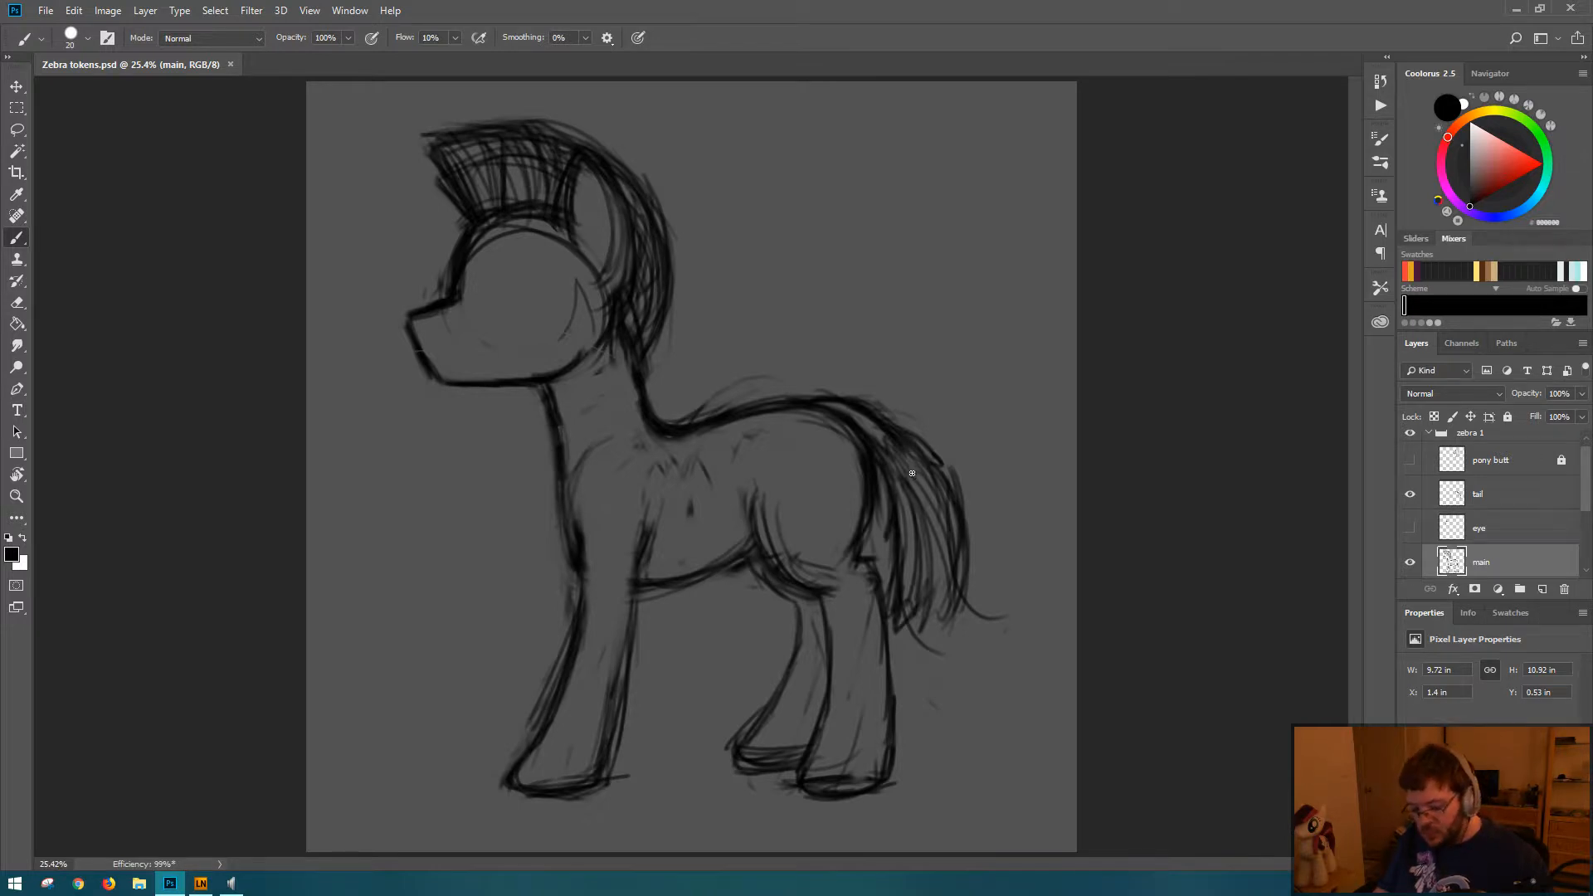
{"action": "key", "text": "ctrl+shift+h"}
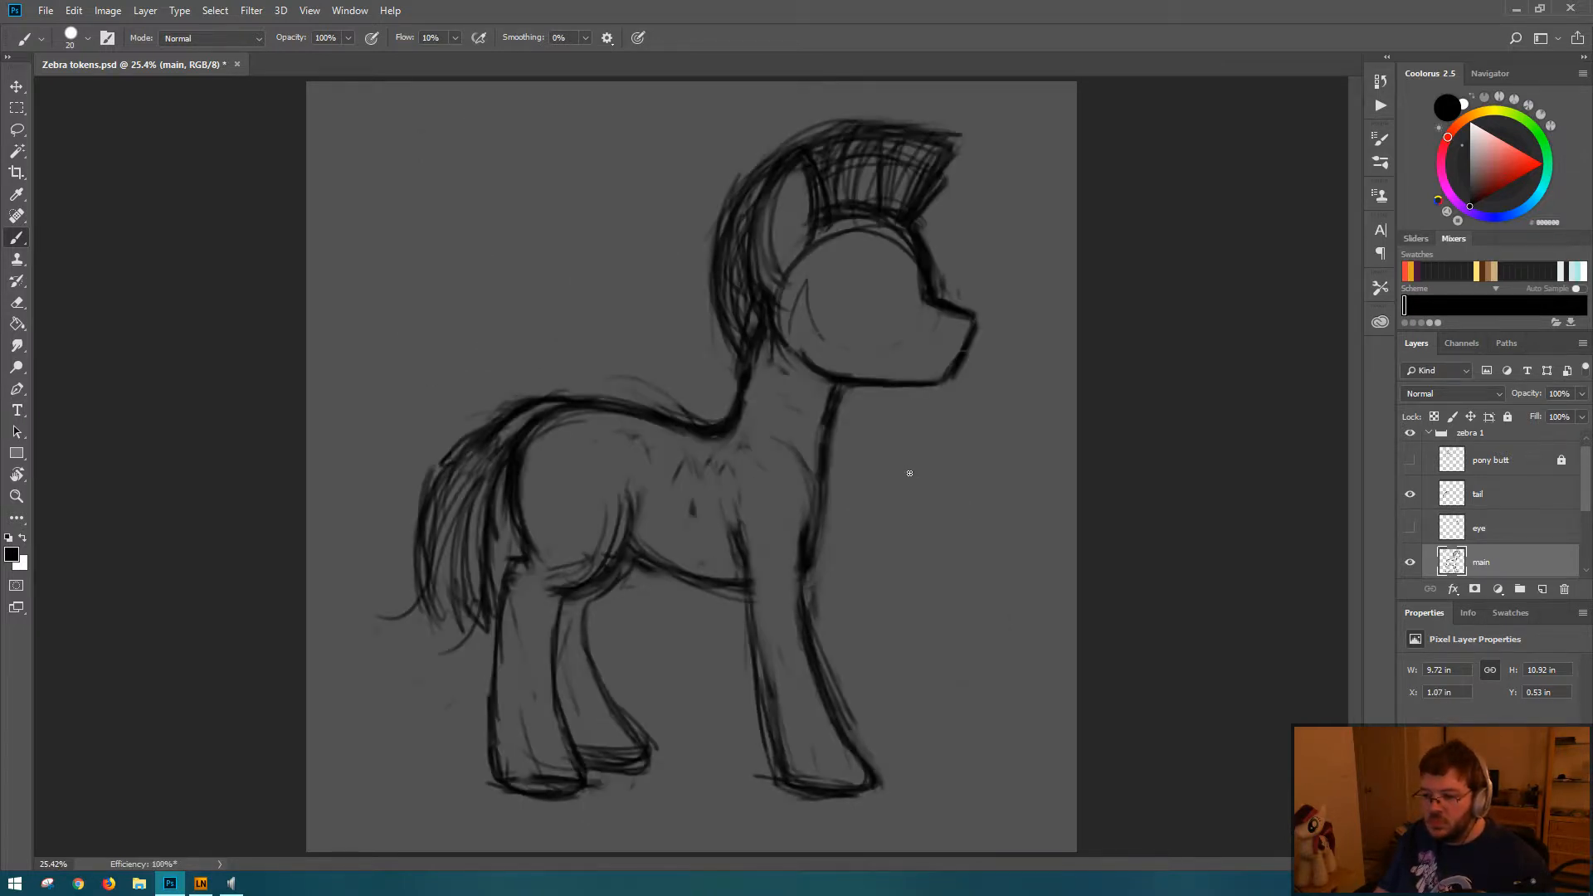
Step: Flip the canvas horizontally, lasso the head and mane, nudge them down and slightly right with Free Transform, and clear the selection
{"action": "key", "text": "ctrl+shift+h"}
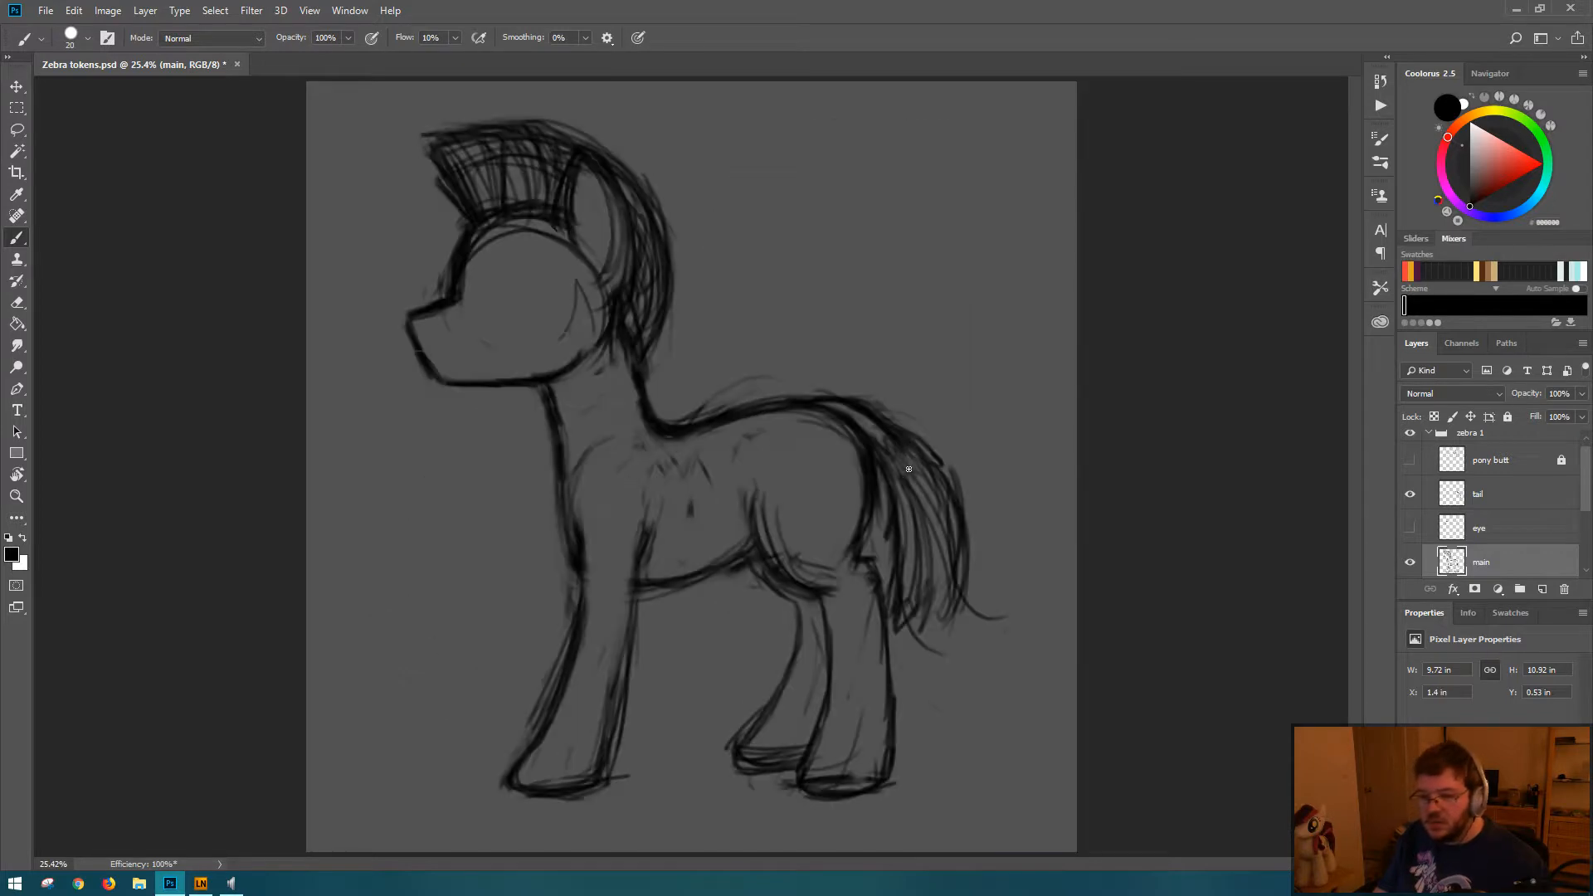
{"action": "key", "text": "l"}
{"action": "mouse_move", "coordinate": [389, 119]}
{"action": "left_mouse_down"}
{"action": "mouse_move", "coordinate": [366, 434]}
{"action": "mouse_move", "coordinate": [651, 366]}
{"action": "mouse_move", "coordinate": [693, 147]}
{"action": "mouse_move", "coordinate": [445, 90]}
{"action": "left_mouse_up"}
{"action": "key", "text": "ctrl+t"}
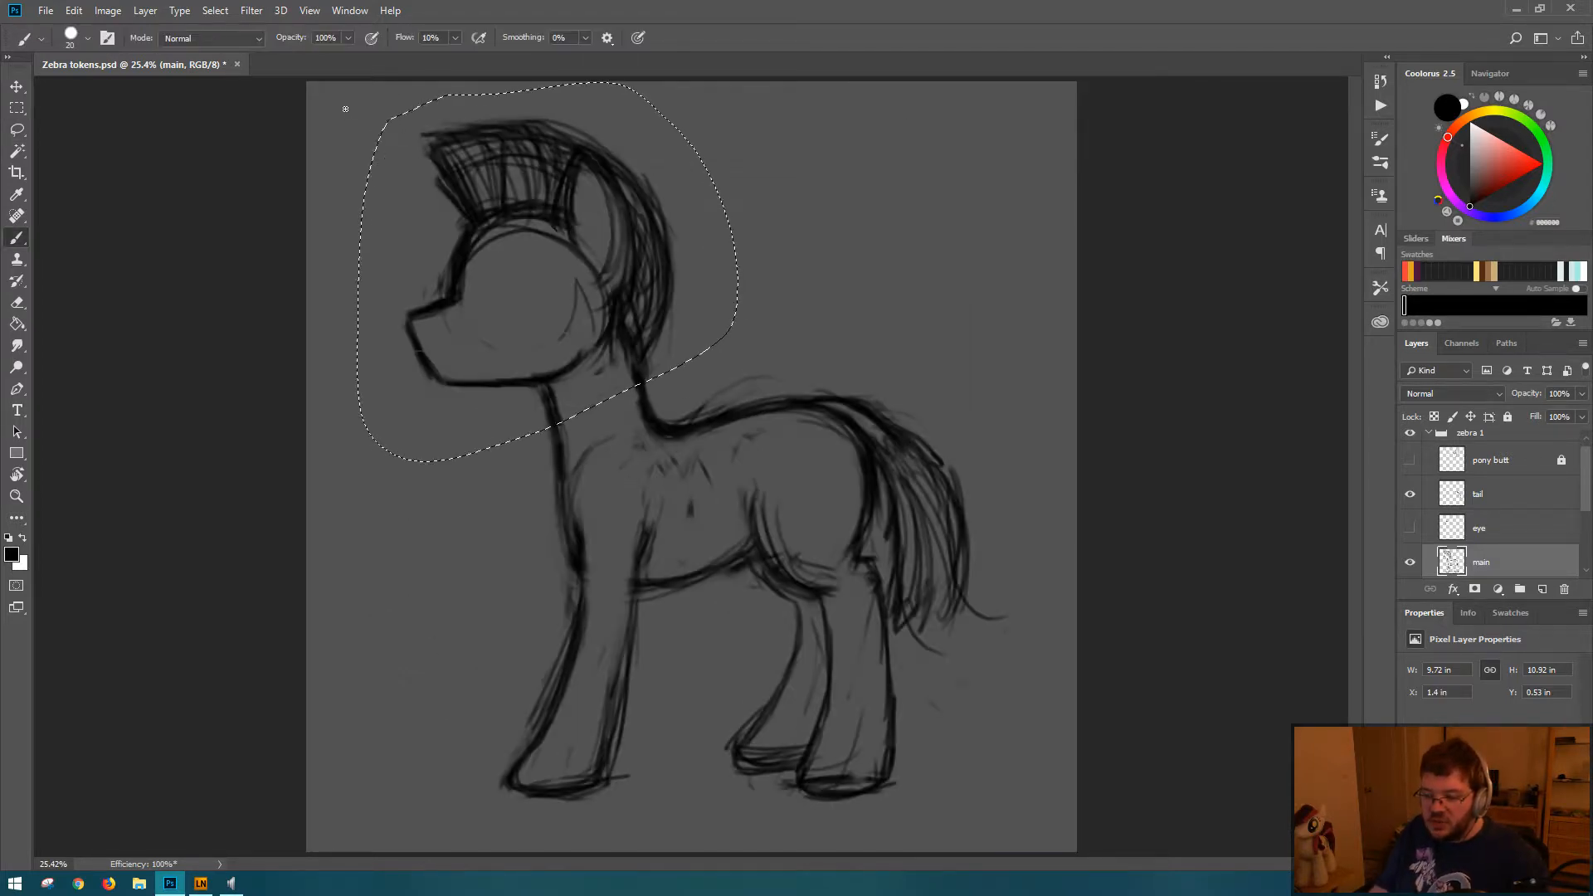
{"action": "key", "text": "shift+Down"}
{"action": "key", "text": "shift+Down"}
{"action": "key", "text": "shift+Down"}
{"action": "key", "text": "shift+Down"}
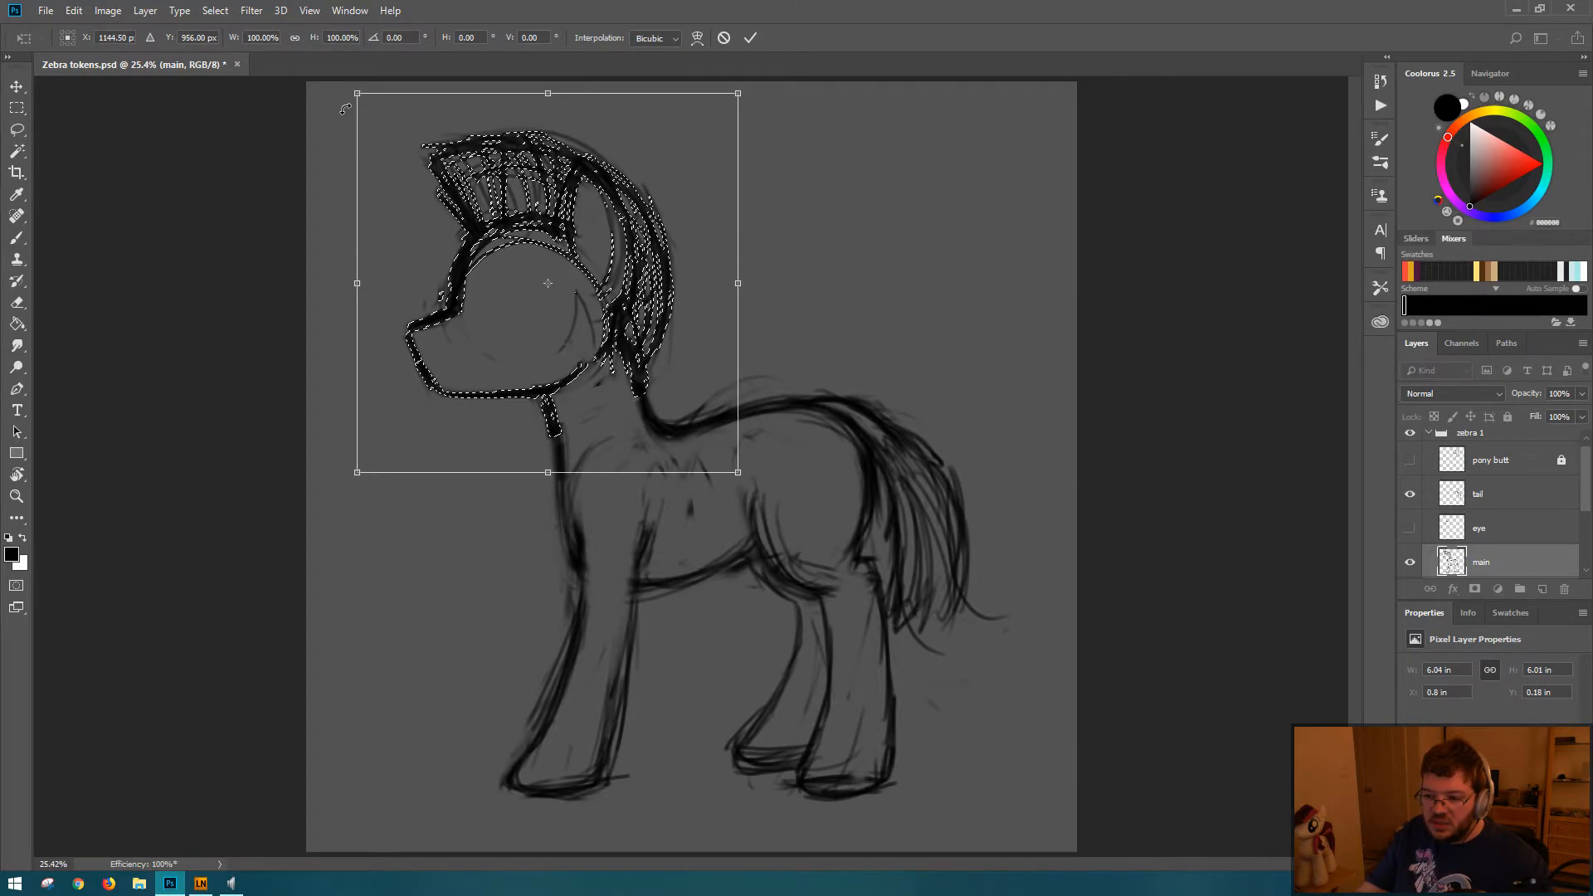
{"action": "key", "text": "shift+Right"}
{"action": "key", "text": "Return"}
{"action": "key", "text": "ctrl+d"}
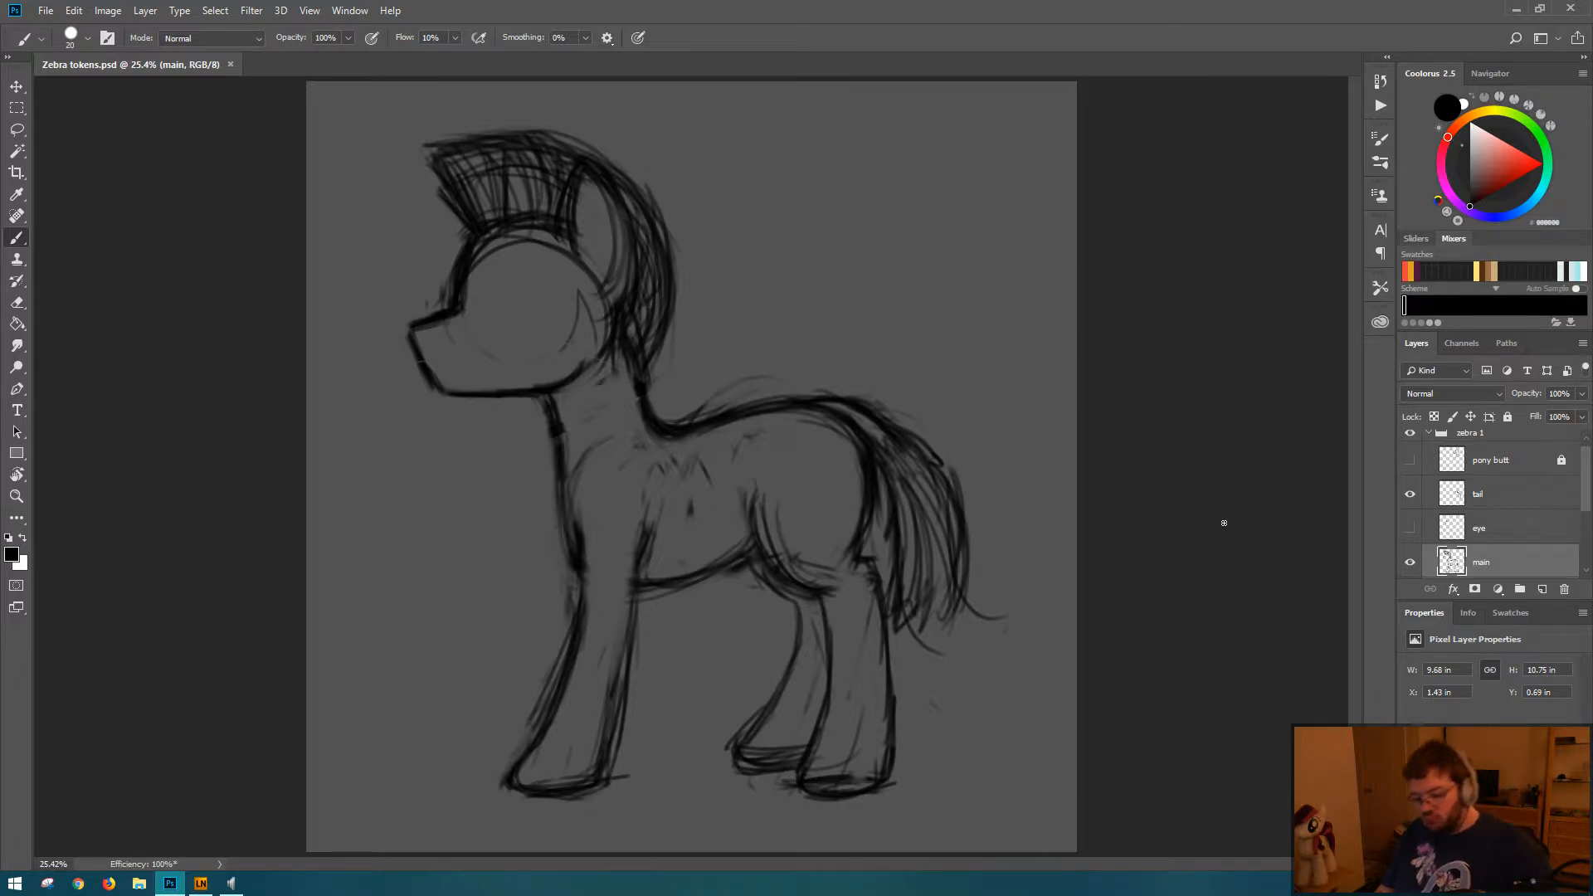
Step: Check the zebra's proportions by mirroring the canvas back and forth and viewing the sketch at a very small size
{"action": "key", "text": "ctrl+shift+h"}
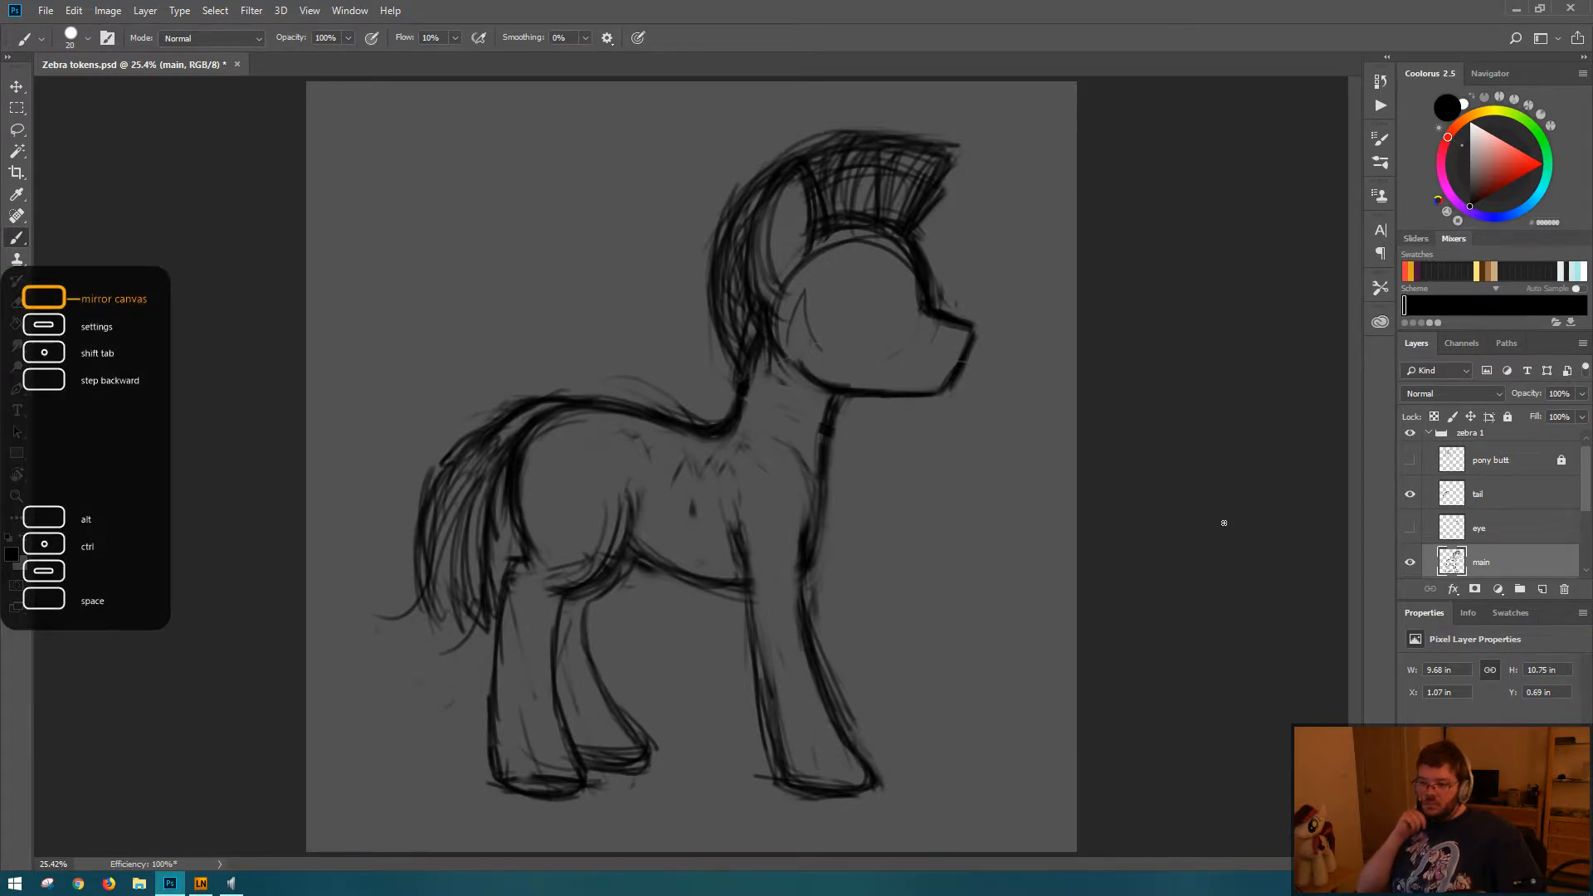
{"action": "key", "text": "ctrl+shift+h"}
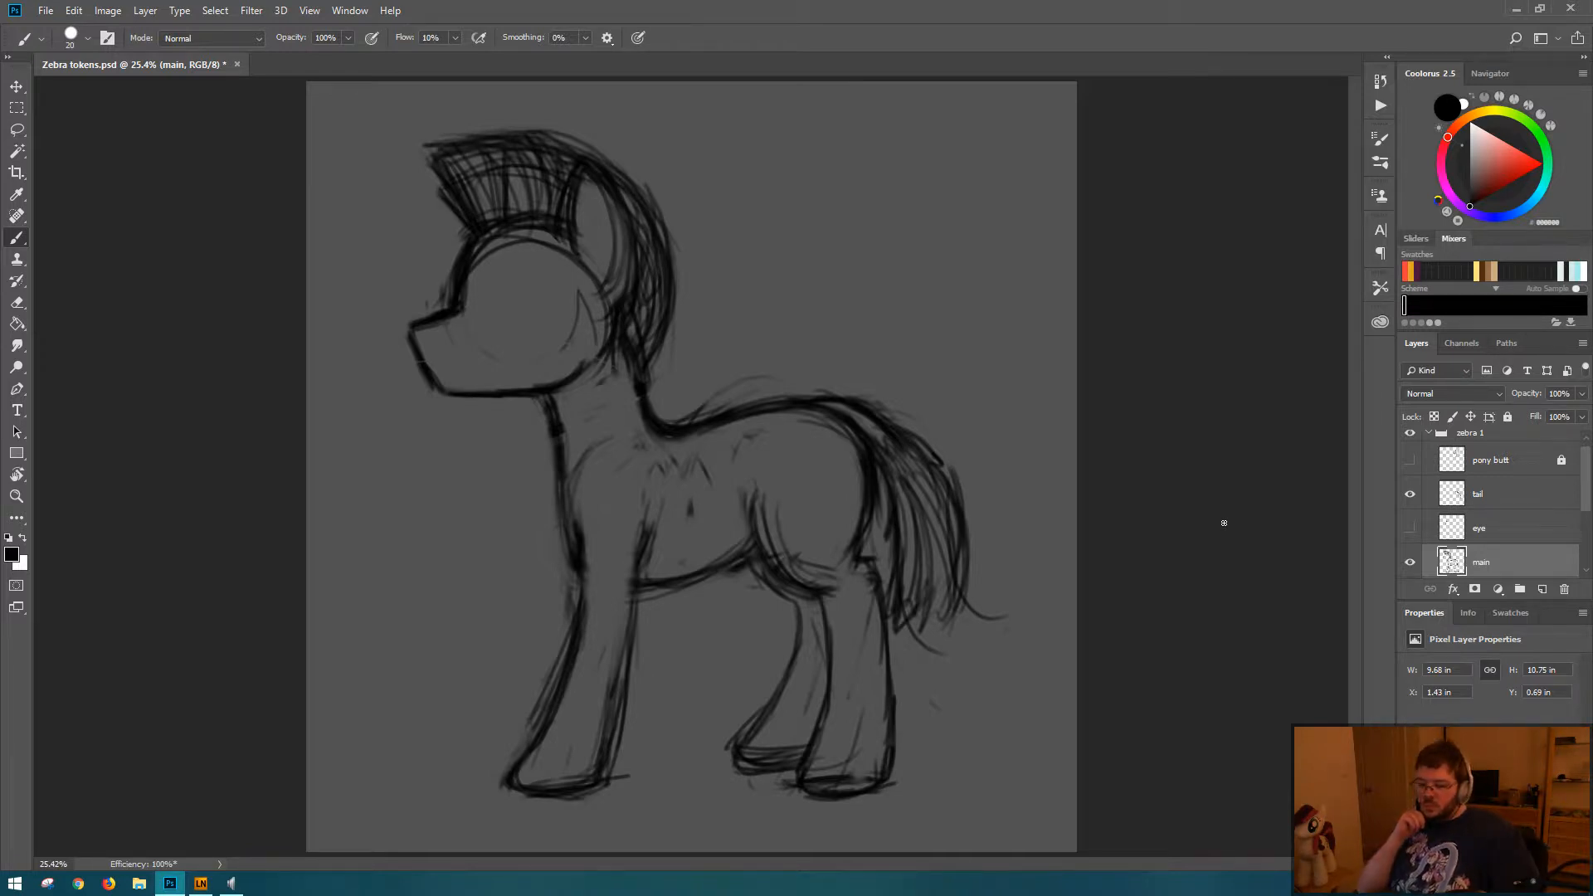
{"action": "key", "text": "ctrl+shift+h"}
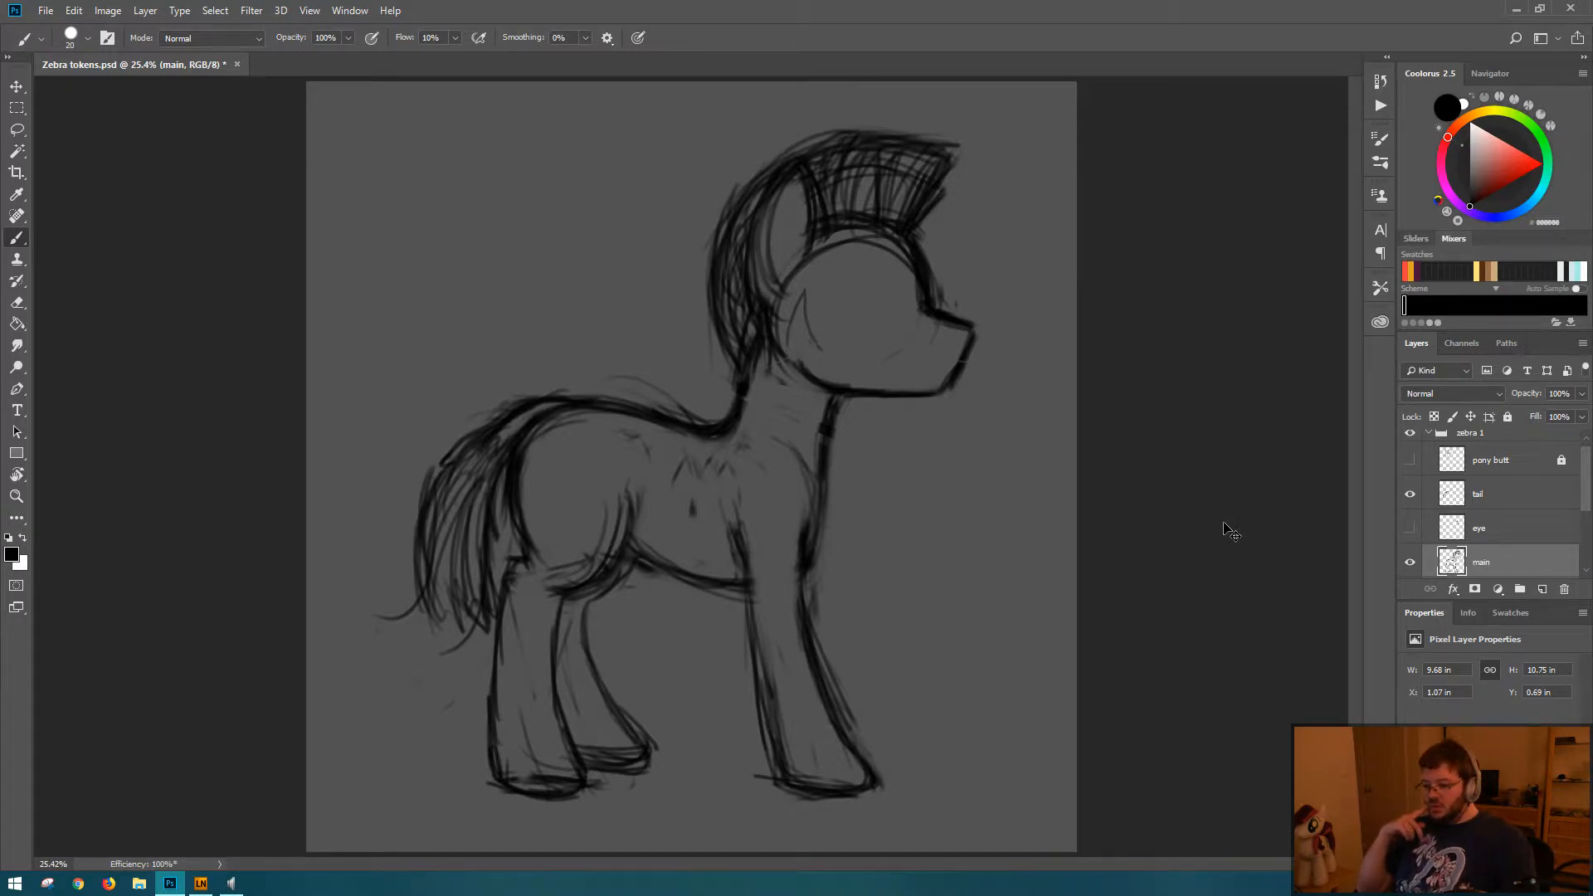
{"action": "key", "text": "ctrl+shift+h"}
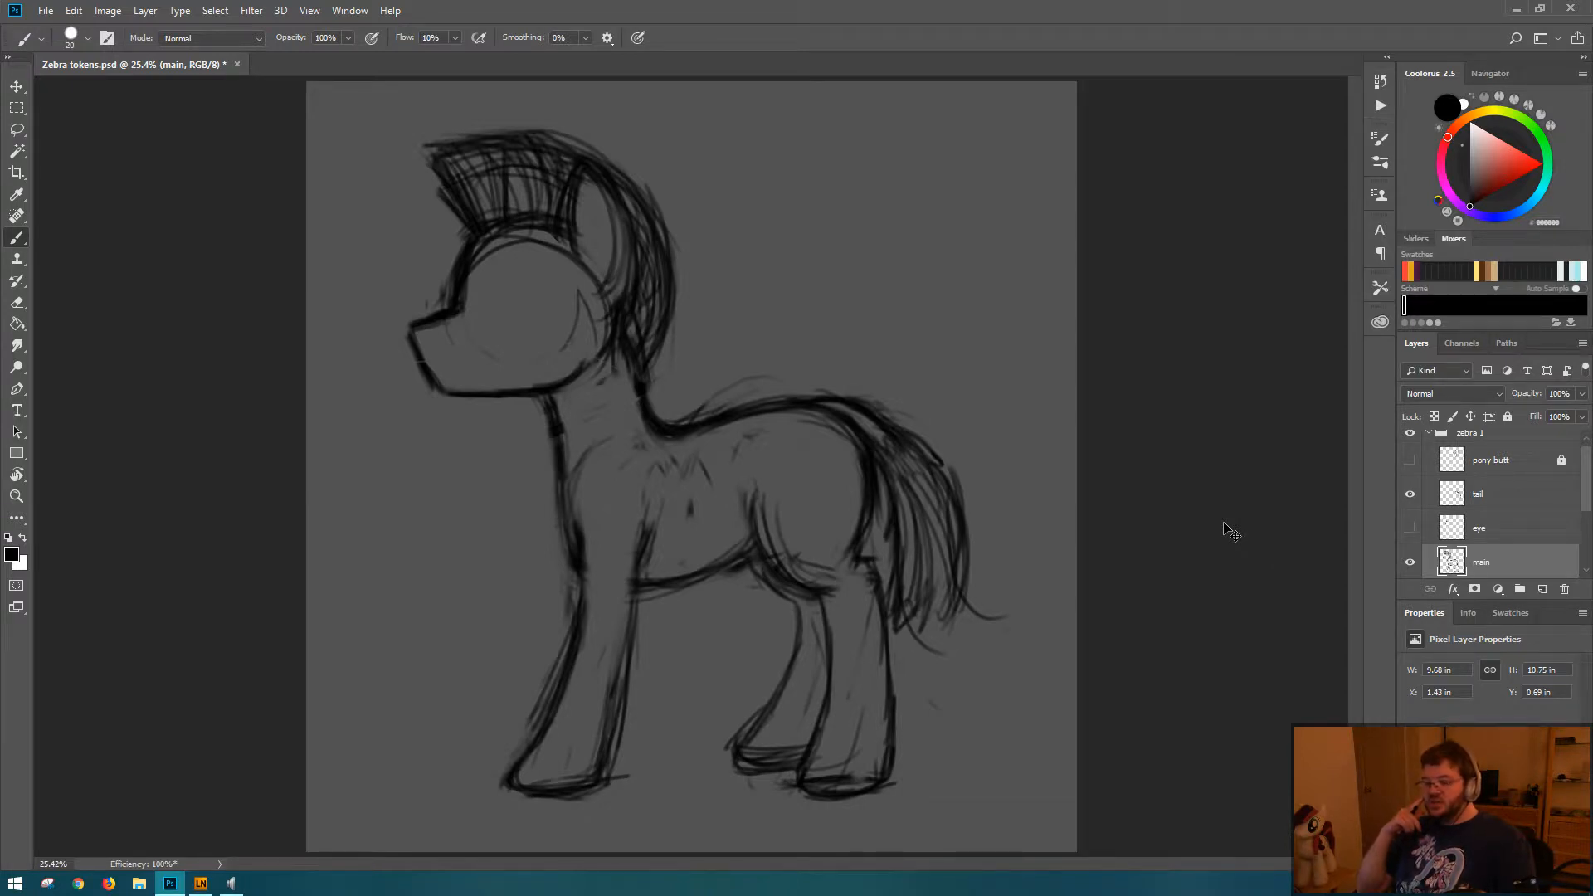
{"action": "scroll", "coordinate": [904, 358], "scroll_direction": "down", "scroll_amount": 6}
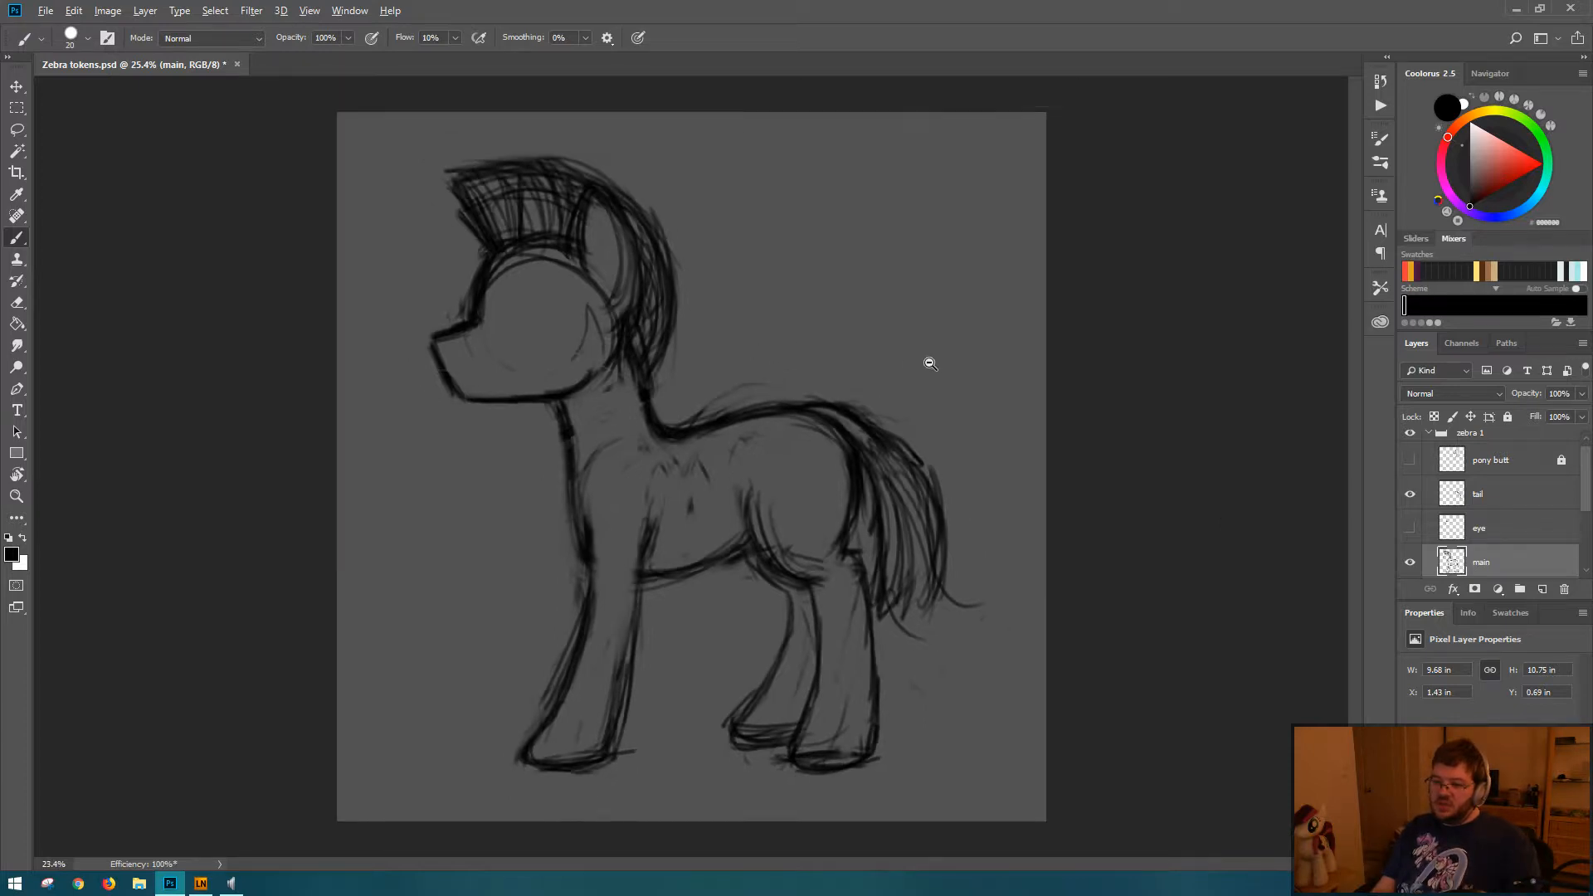
{"action": "scroll", "coordinate": [809, 375], "scroll_direction": "down", "scroll_amount": 2}
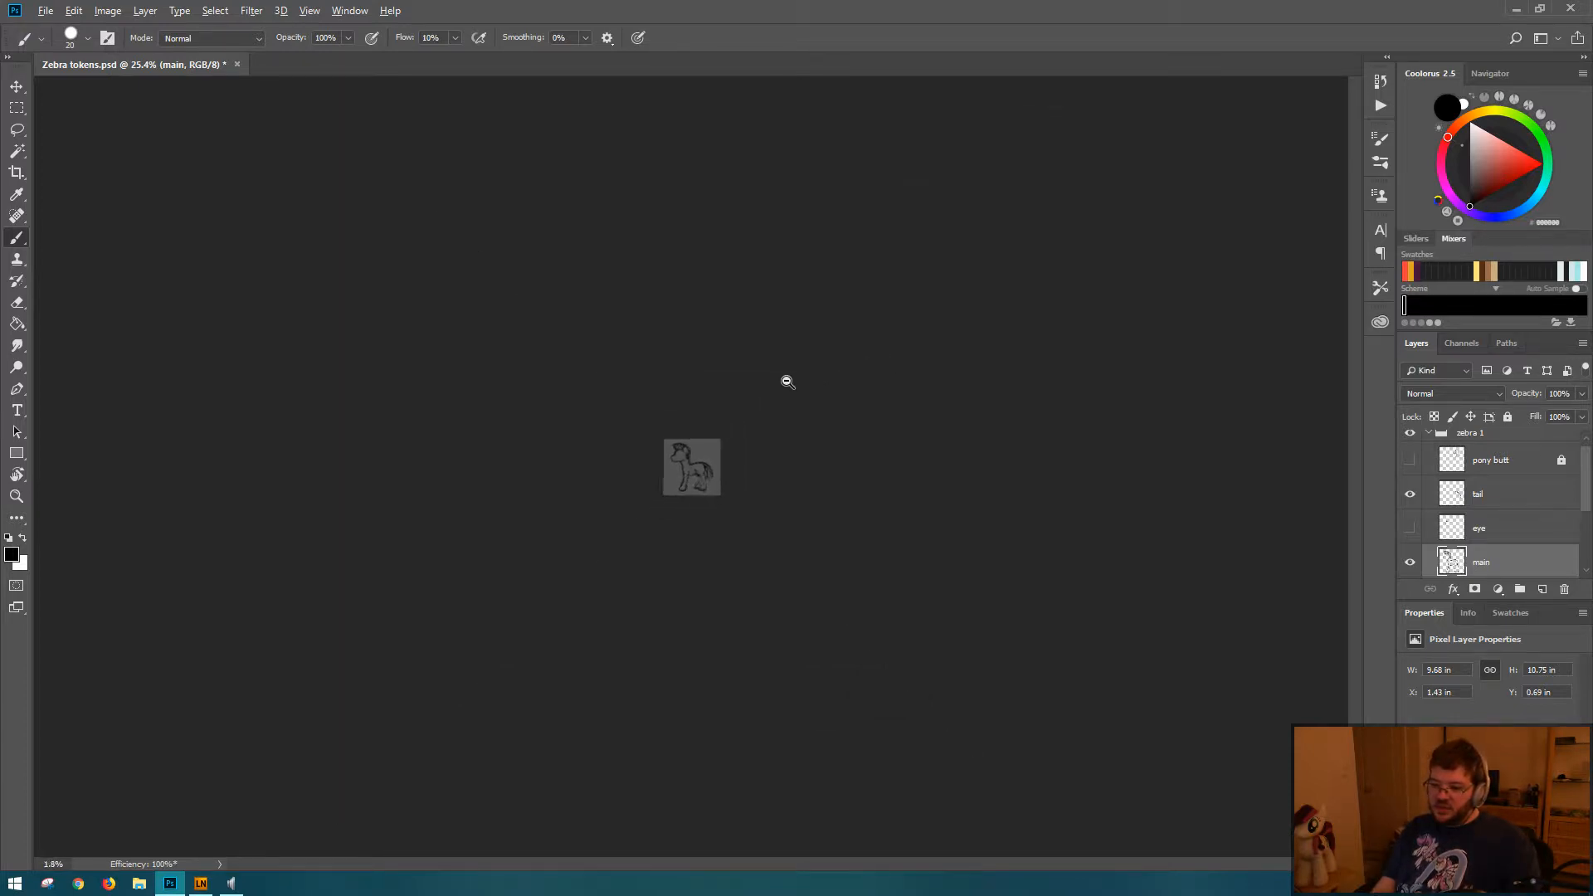
{"action": "scroll", "coordinate": [788, 378], "scroll_direction": "up", "scroll_amount": 2}
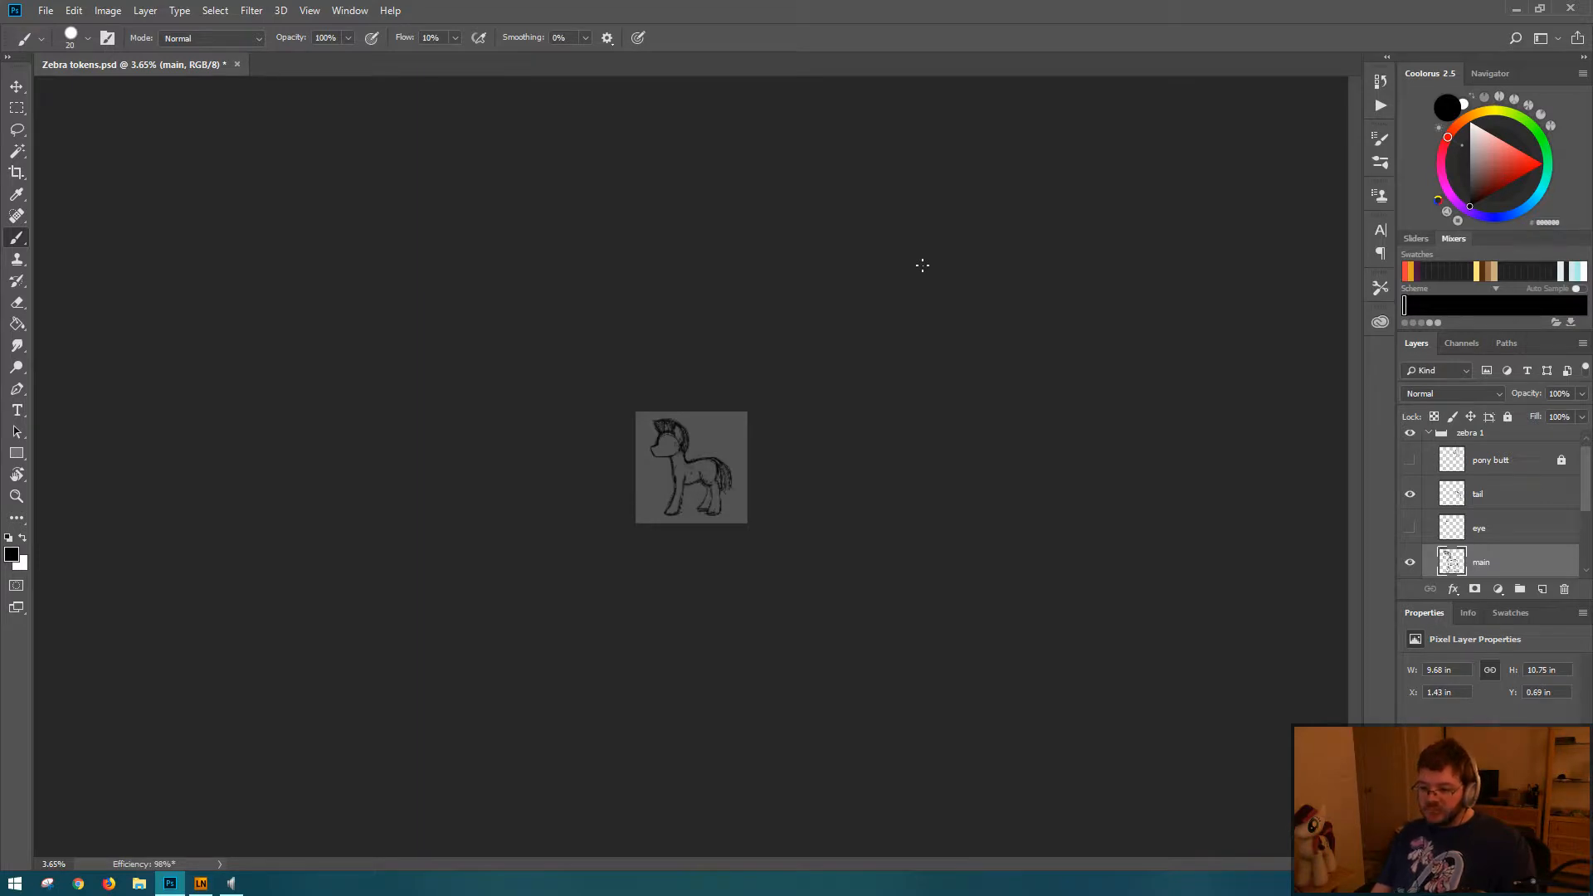
{"action": "left_click_drag", "start_coordinate": [703, 475], "coordinate": [800, 479]}
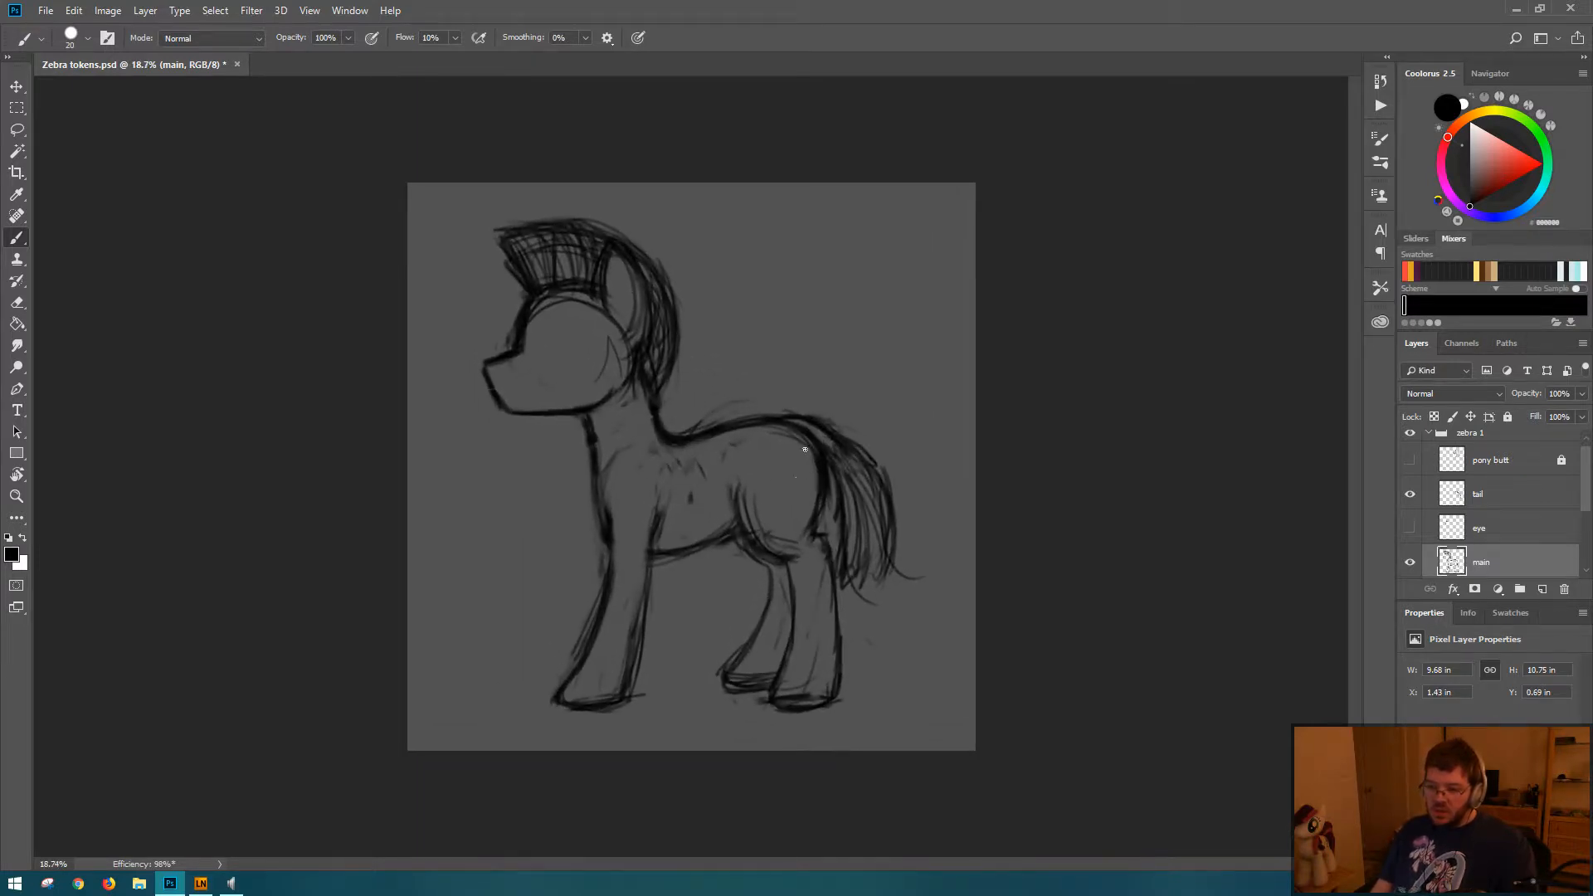
Step: Trim stray lines at the mane's front tip and muzzle with the Eraser and redraw the mane's front outline with the Brush
{"action": "key", "text": "e"}
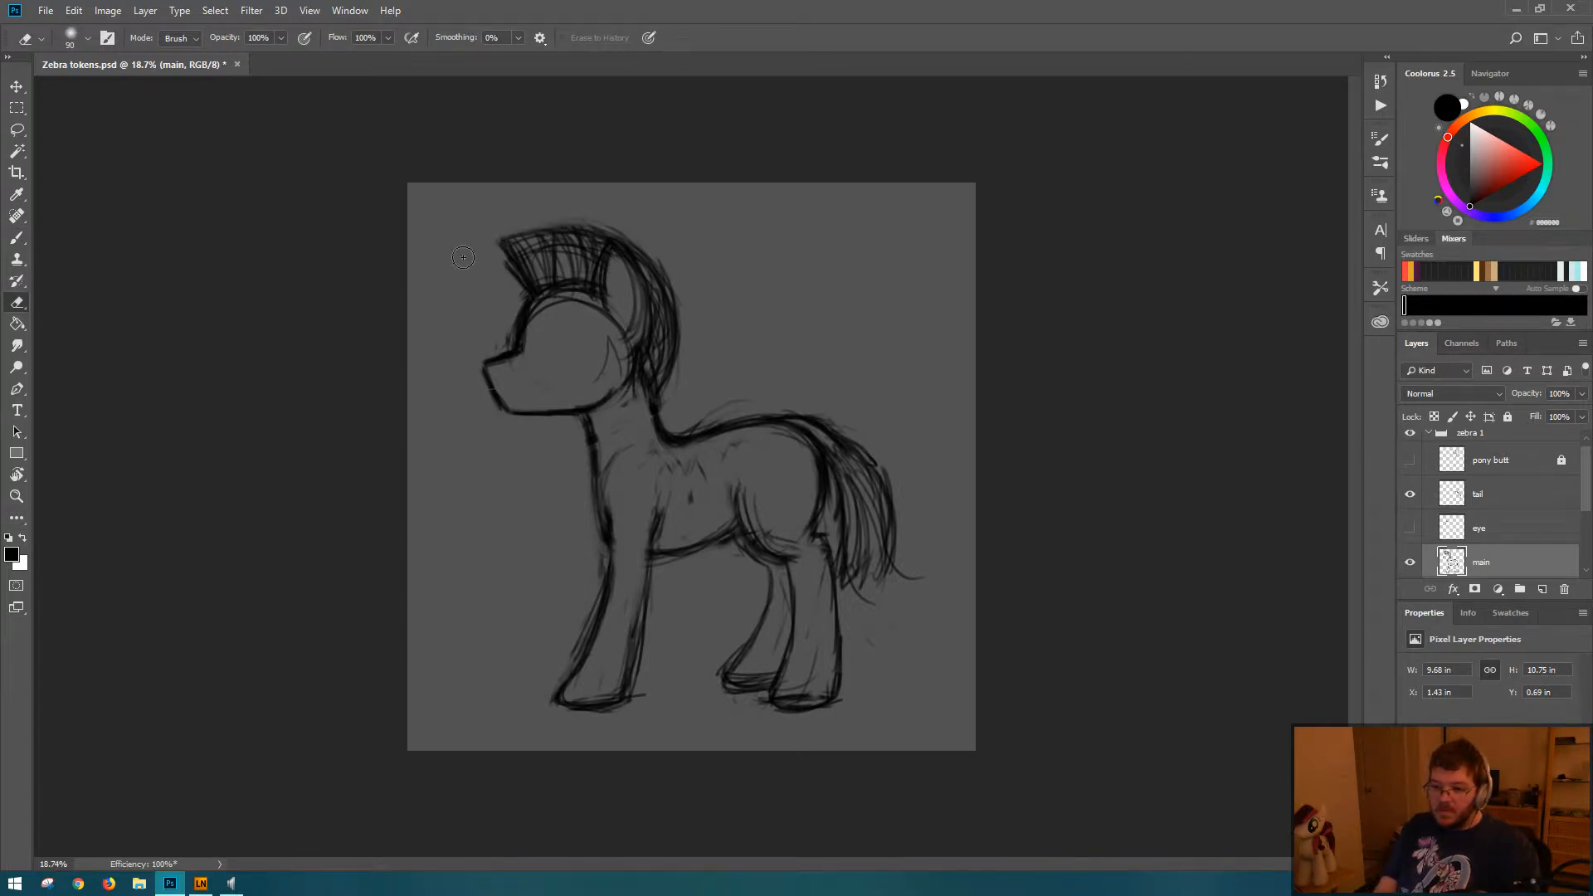
{"action": "key", "text": "b"}
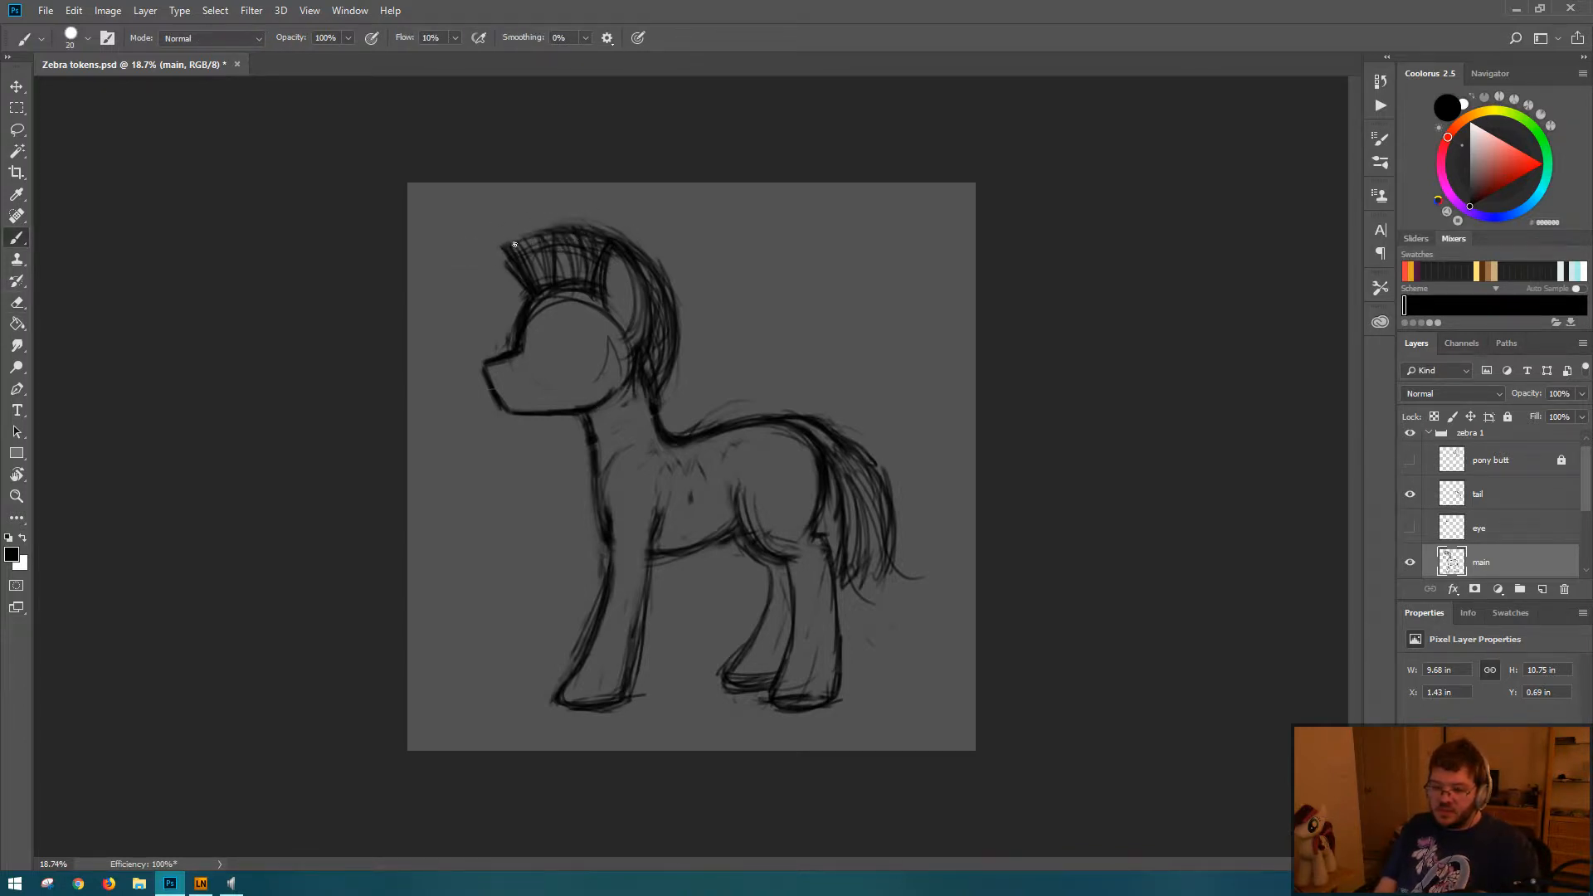
{"action": "left_click_drag", "start_coordinate": [537, 233], "coordinate": [505, 249]}
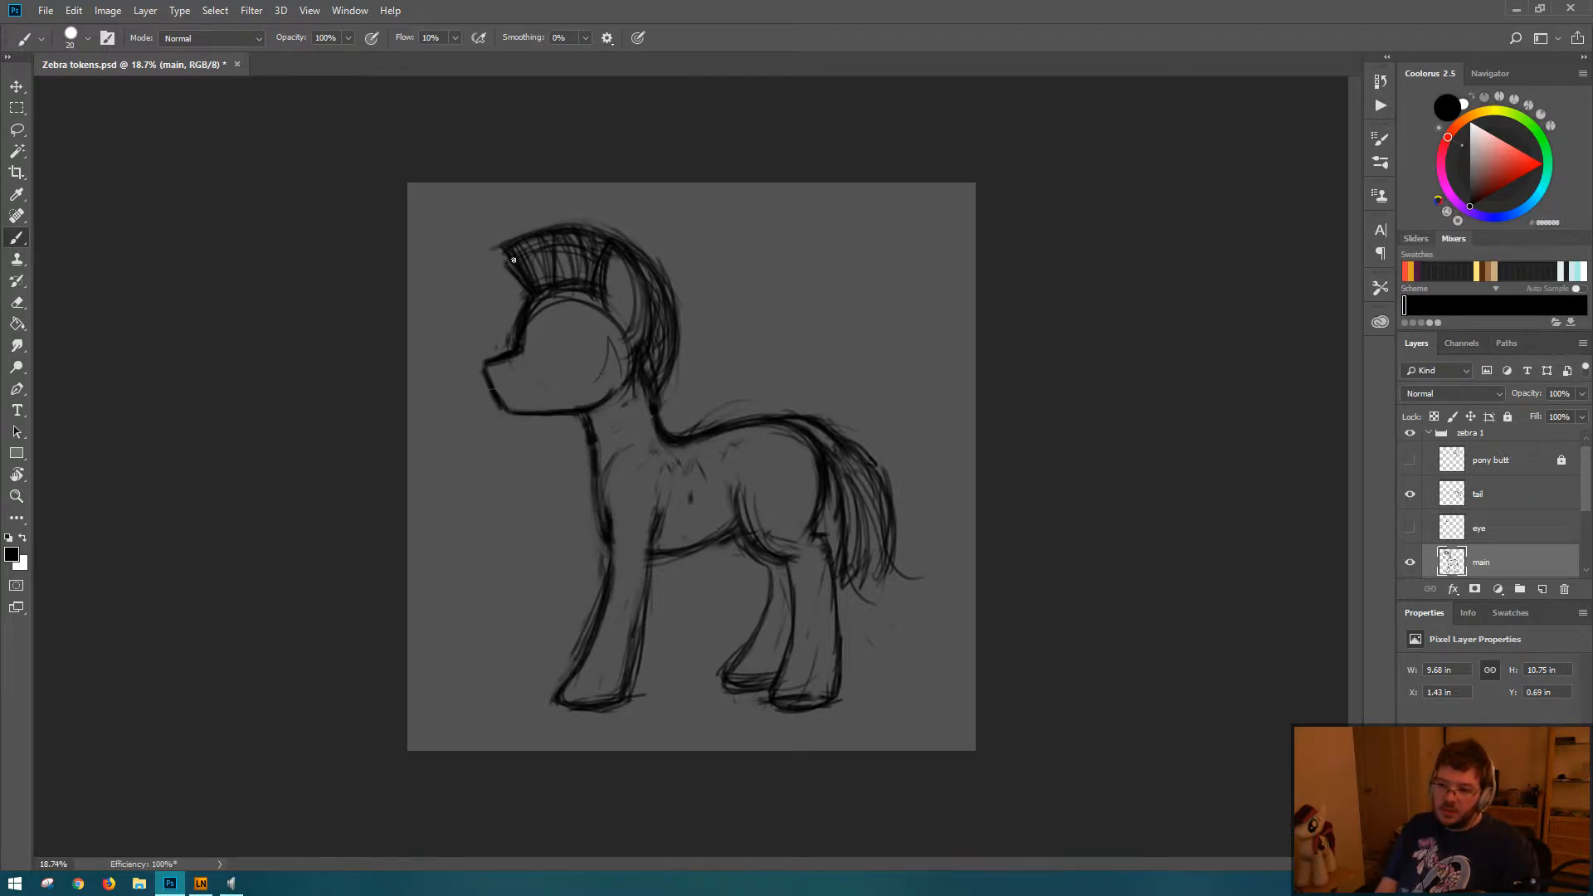
{"action": "key", "text": "e"}
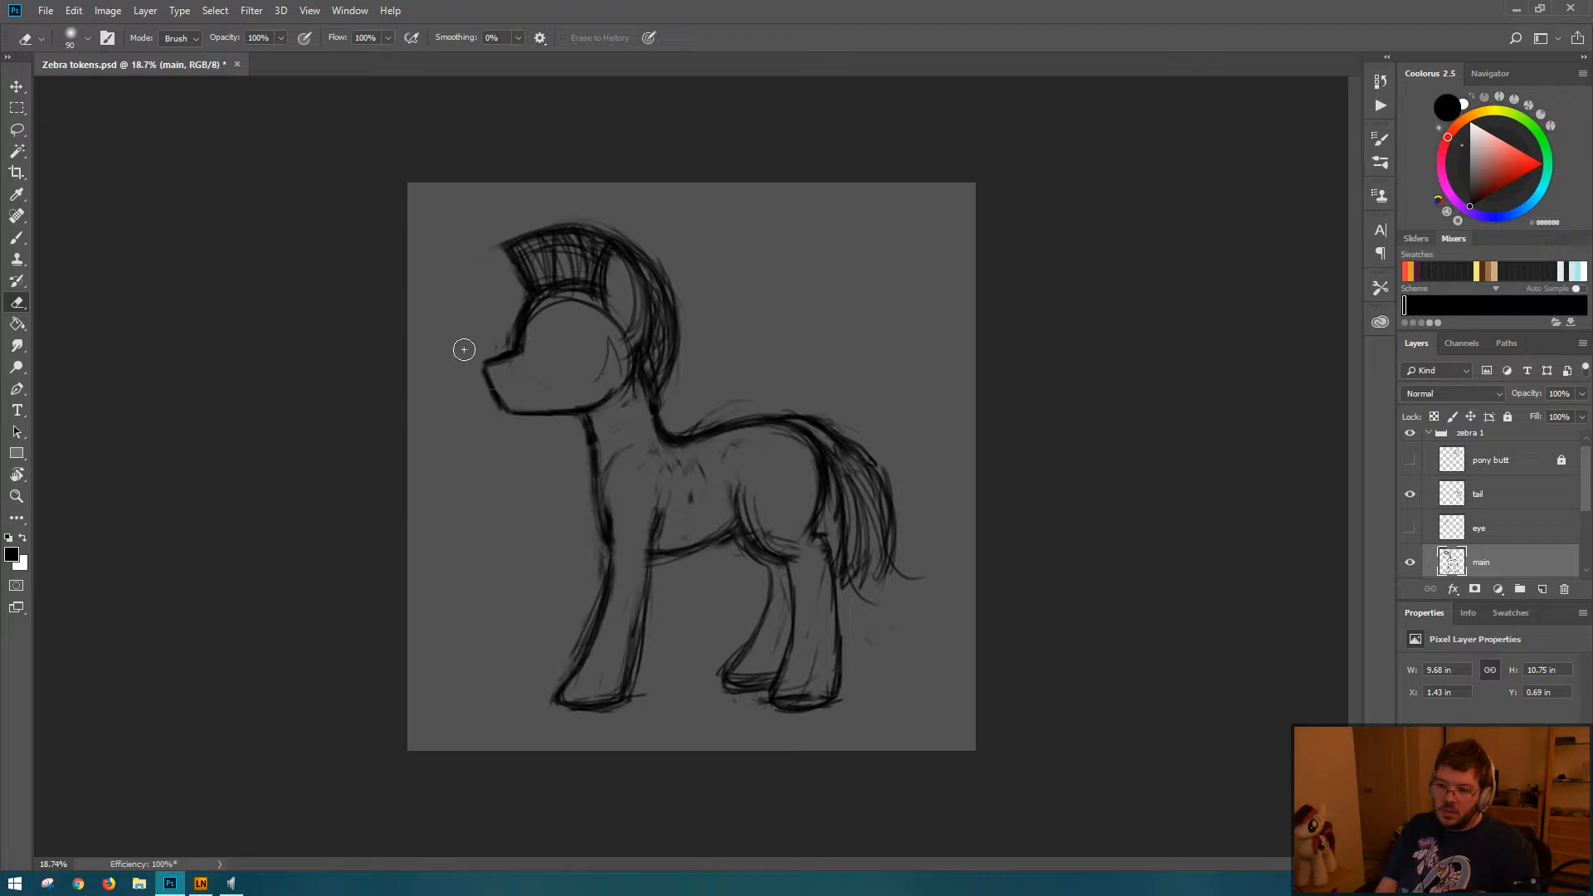
{"action": "key", "text": "b"}
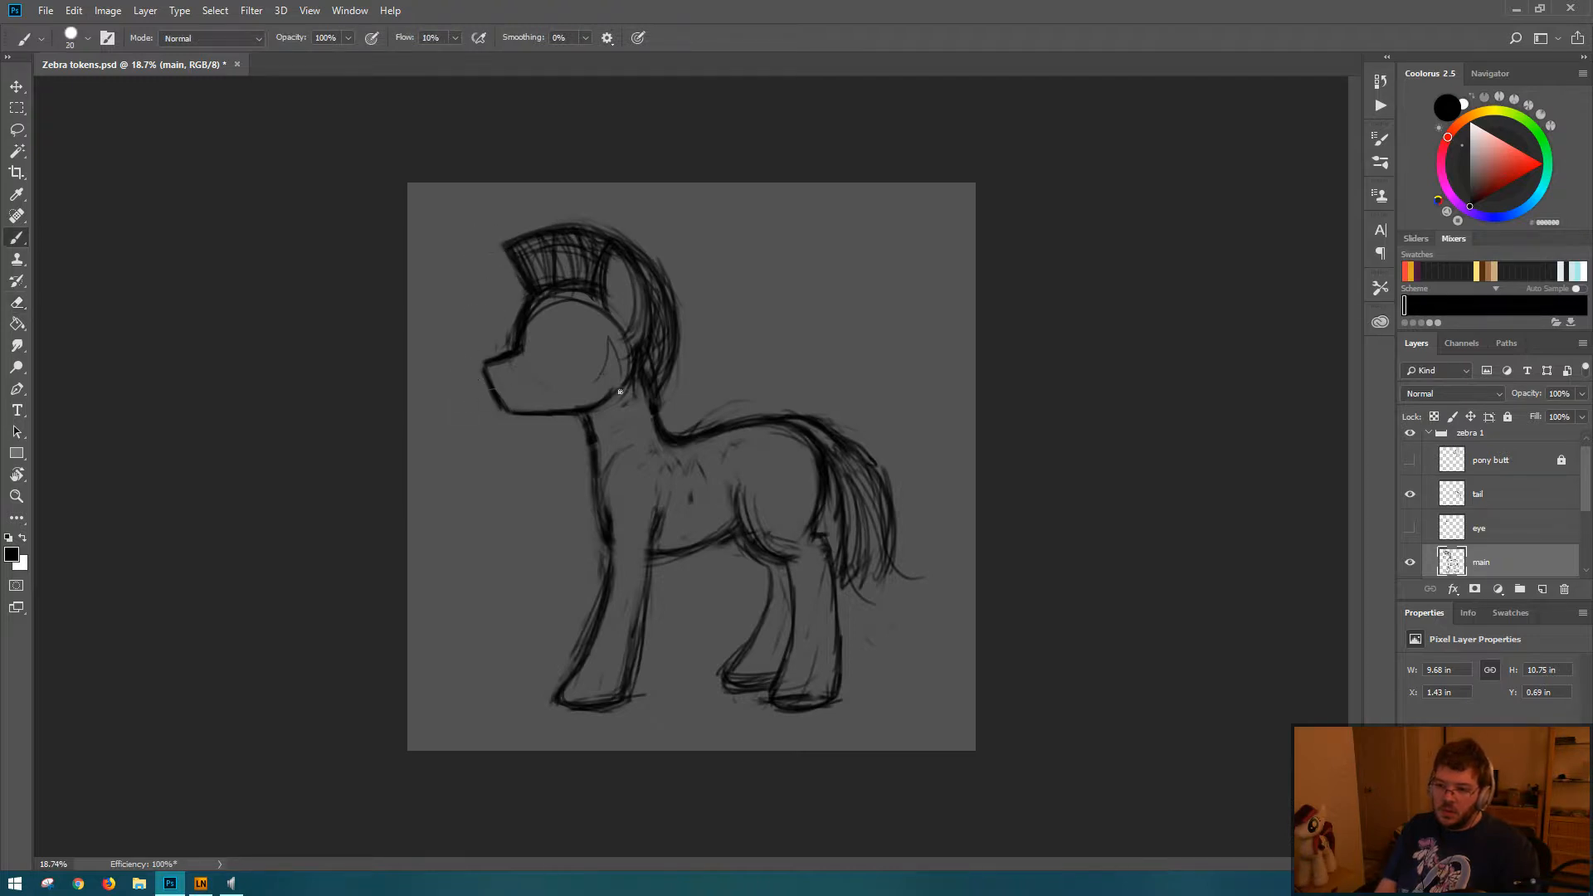
Step: Strengthen the strands at the tail's lower end with the Brush and check the whole zebra at a small size
{"action": "left_click_drag", "start_coordinate": [936, 487], "coordinate": [800, 487]}
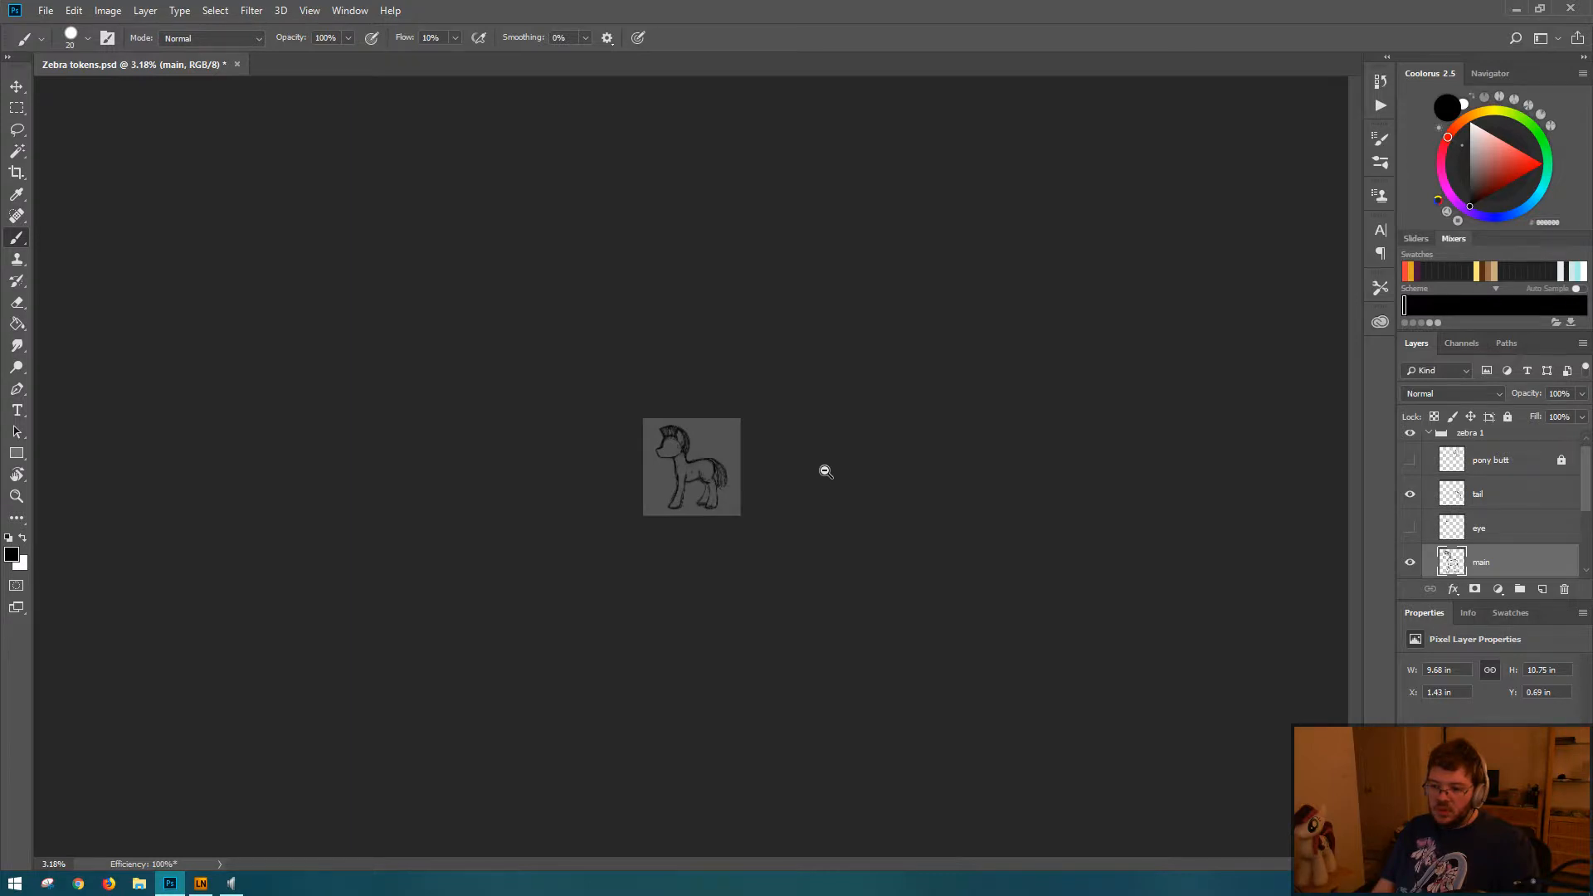
{"action": "left_click_drag", "start_coordinate": [726, 479], "coordinate": [840, 502]}
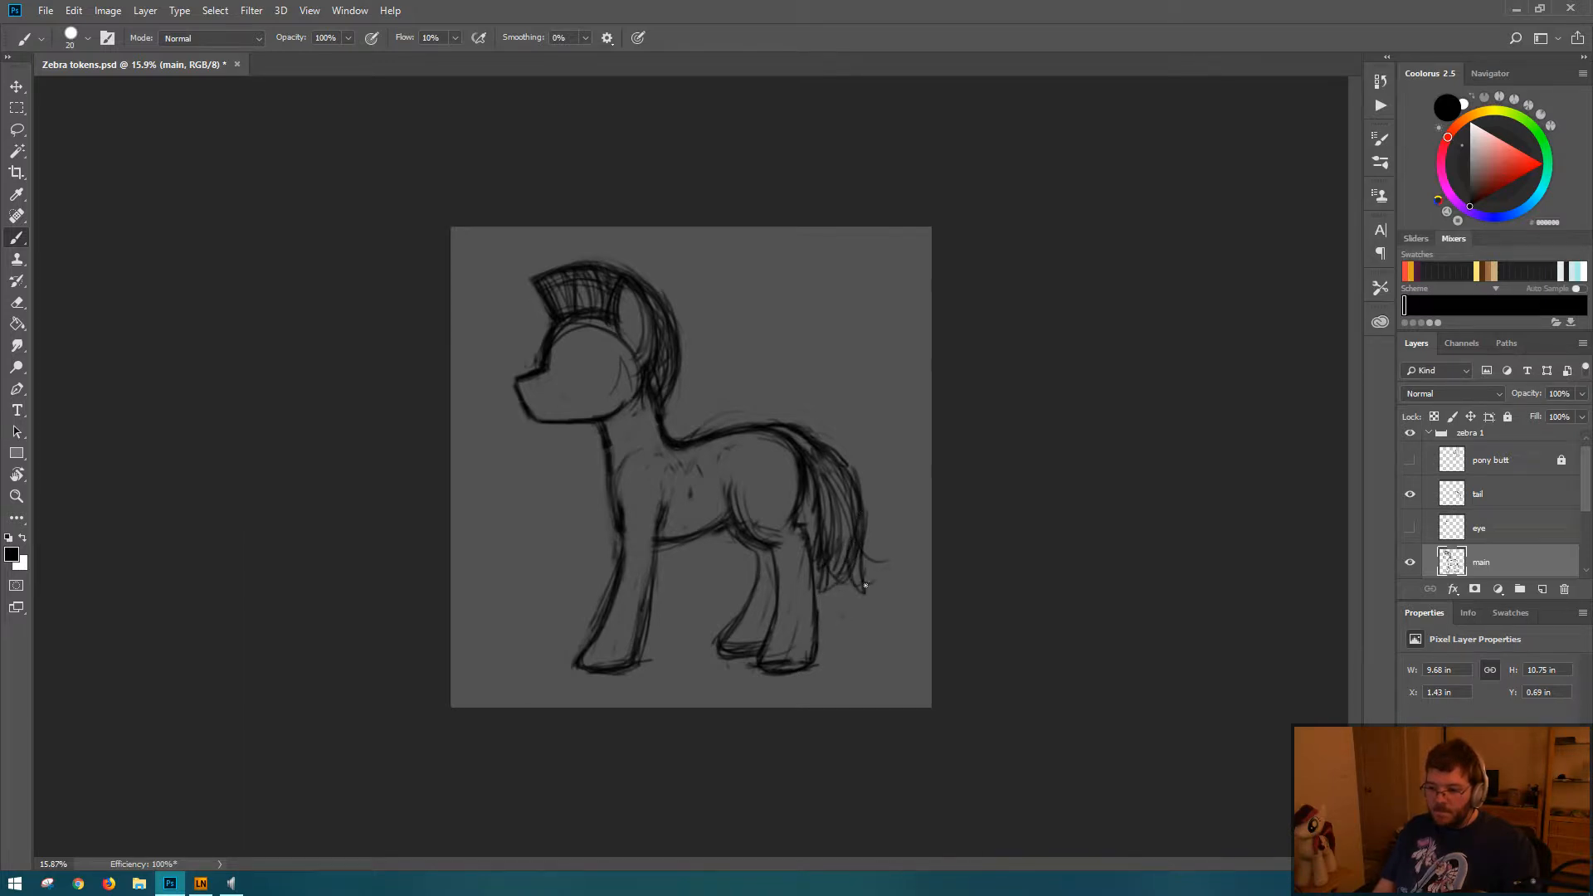
{"action": "left_click_drag", "start_coordinate": [888, 471], "coordinate": [790, 446]}
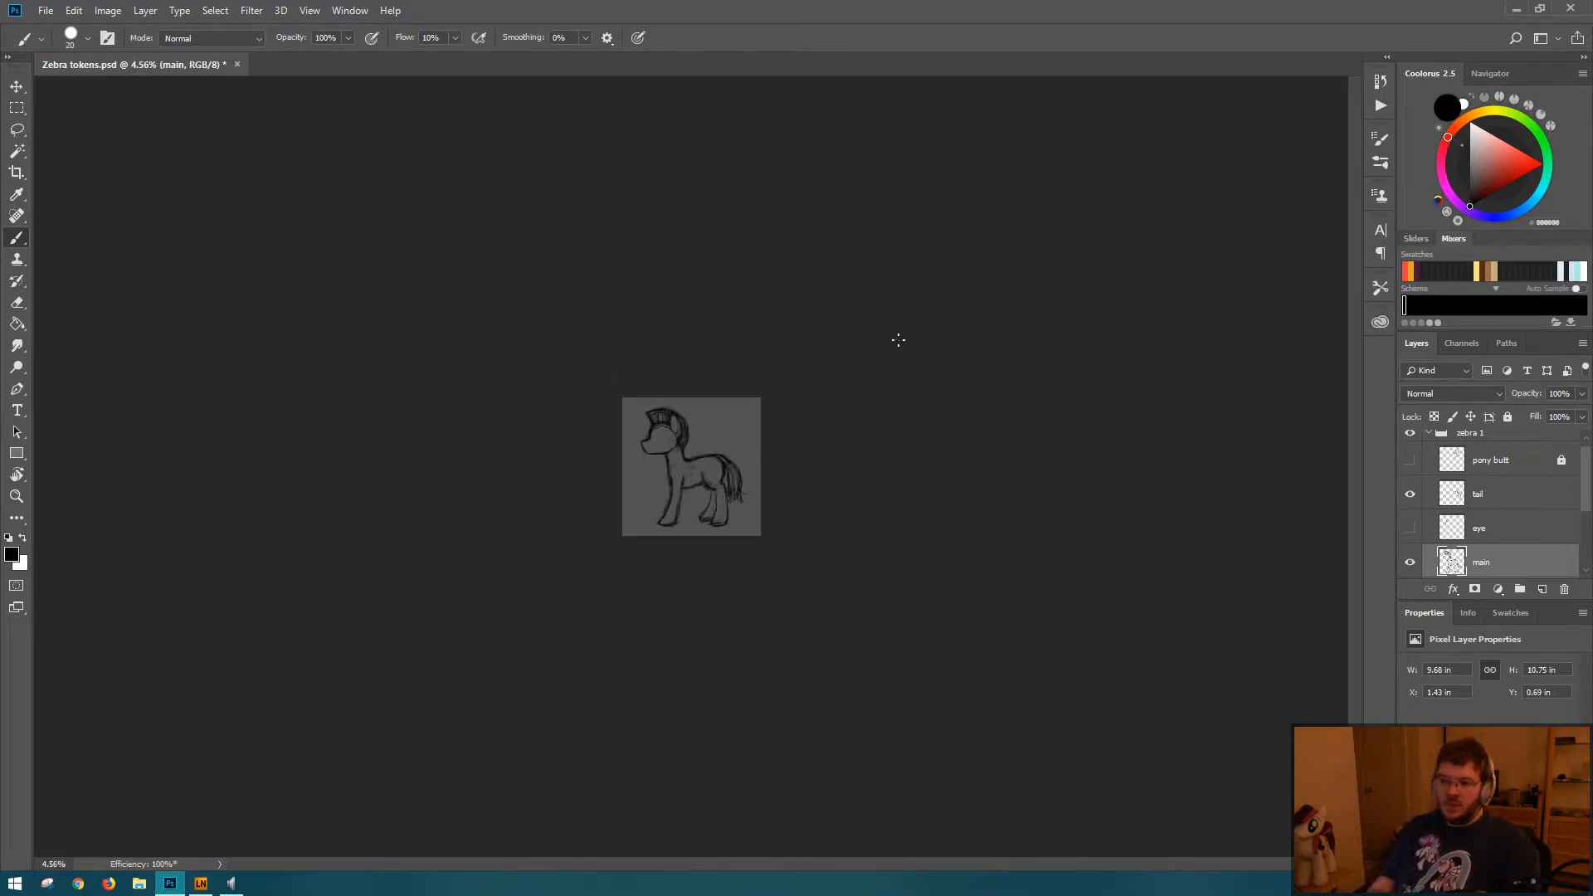
{"action": "left_click_drag", "start_coordinate": [756, 444], "coordinate": [828, 426]}
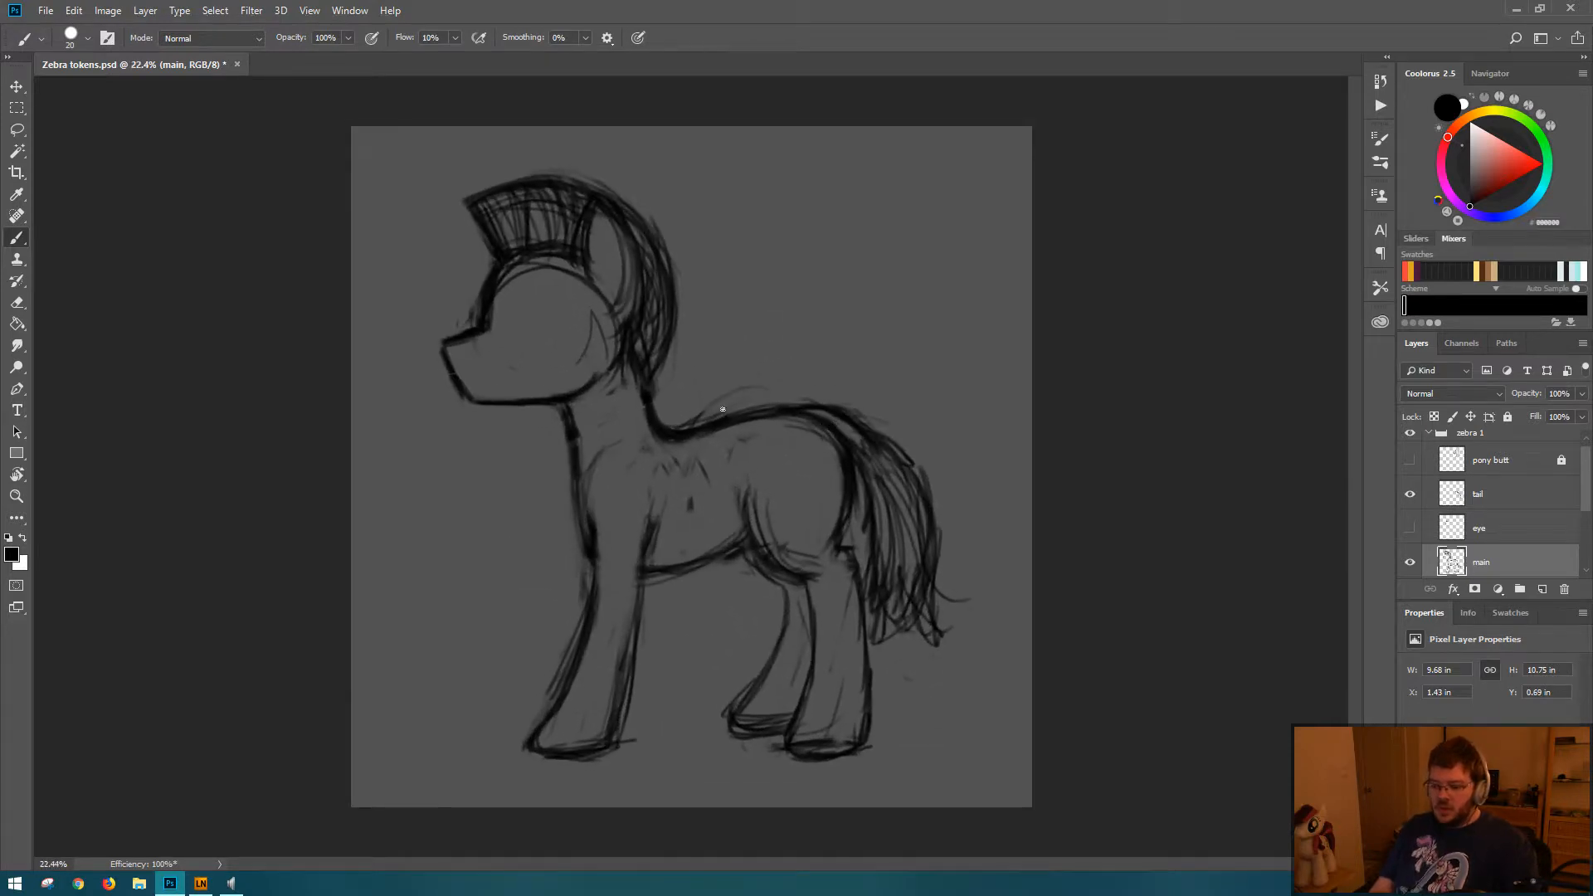
Step: Try scaling the lassoed head and mane down to about 95.2% and moving them closer to the neck
{"action": "key", "text": "l"}
{"action": "mouse_move", "coordinate": [438, 195]}
{"action": "left_mouse_down"}
{"action": "mouse_move", "coordinate": [459, 425]}
{"action": "mouse_move", "coordinate": [683, 381]}
{"action": "mouse_move", "coordinate": [666, 160]}
{"action": "mouse_move", "coordinate": [432, 149]}
{"action": "mouse_move", "coordinate": [510, 169]}
{"action": "left_mouse_up"}
{"action": "key", "text": "ctrl+t"}
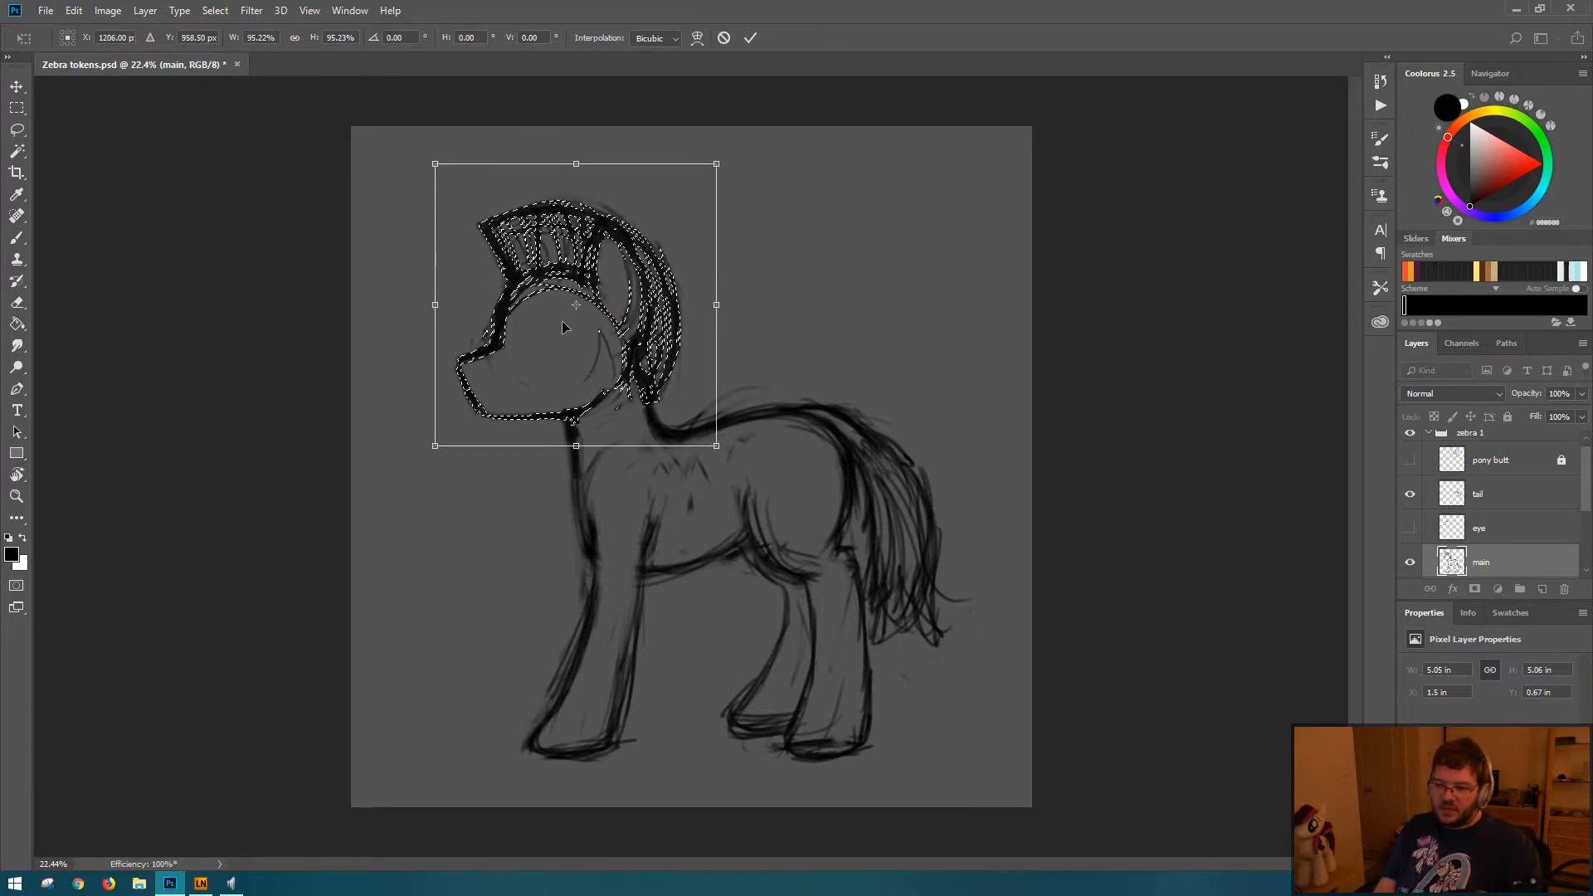
{"action": "key", "text": "Return"}
{"action": "key", "text": "ctrl+d"}
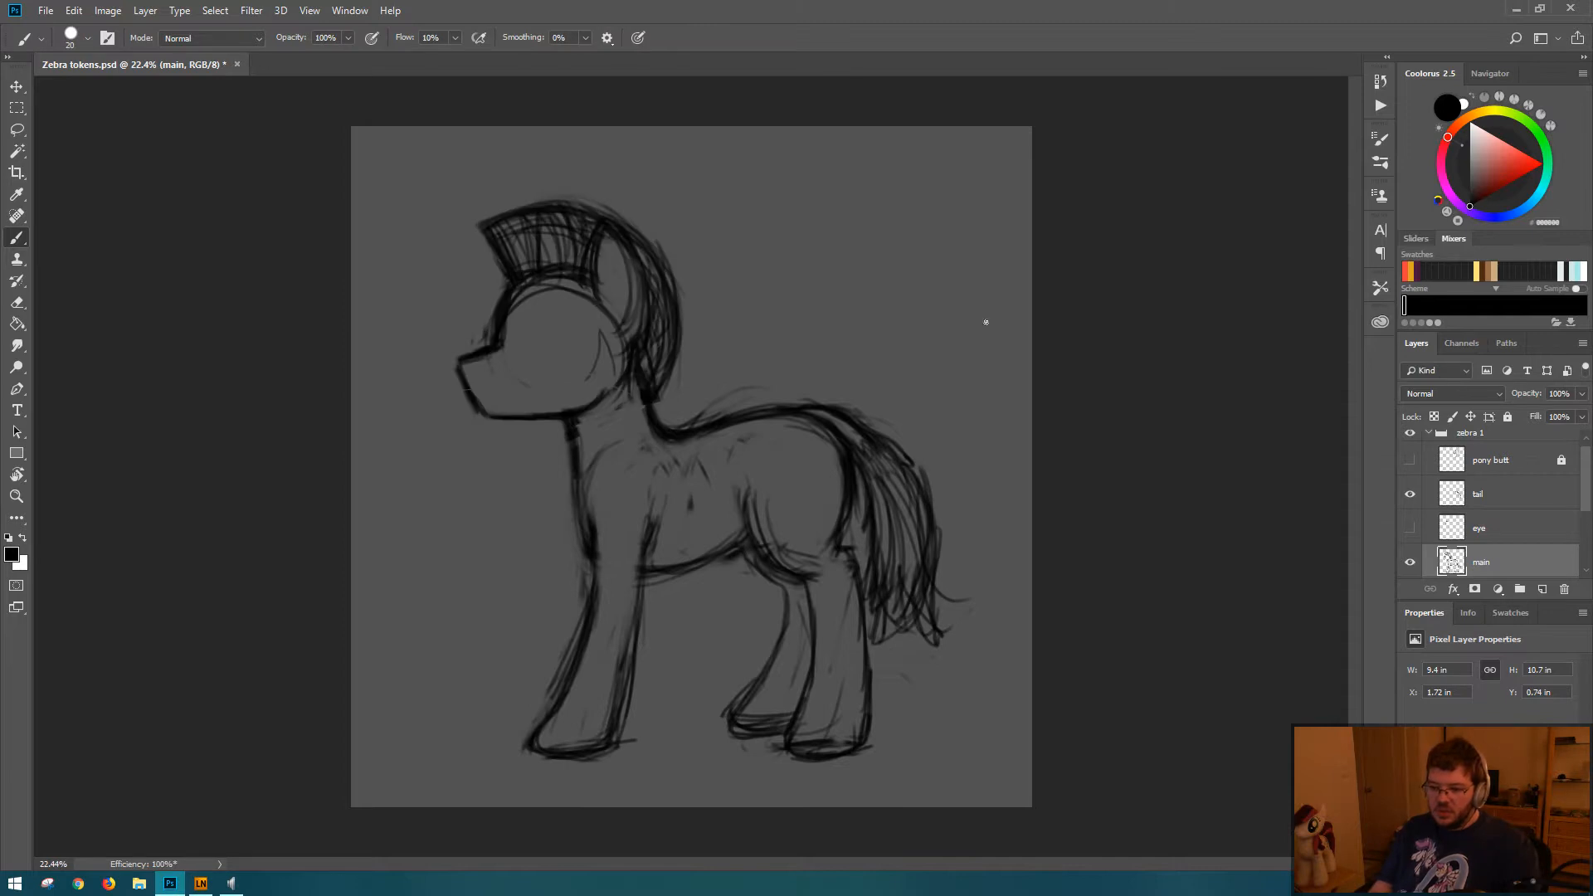
{"action": "left_click_drag", "start_coordinate": [950, 577], "coordinate": [842, 573]}
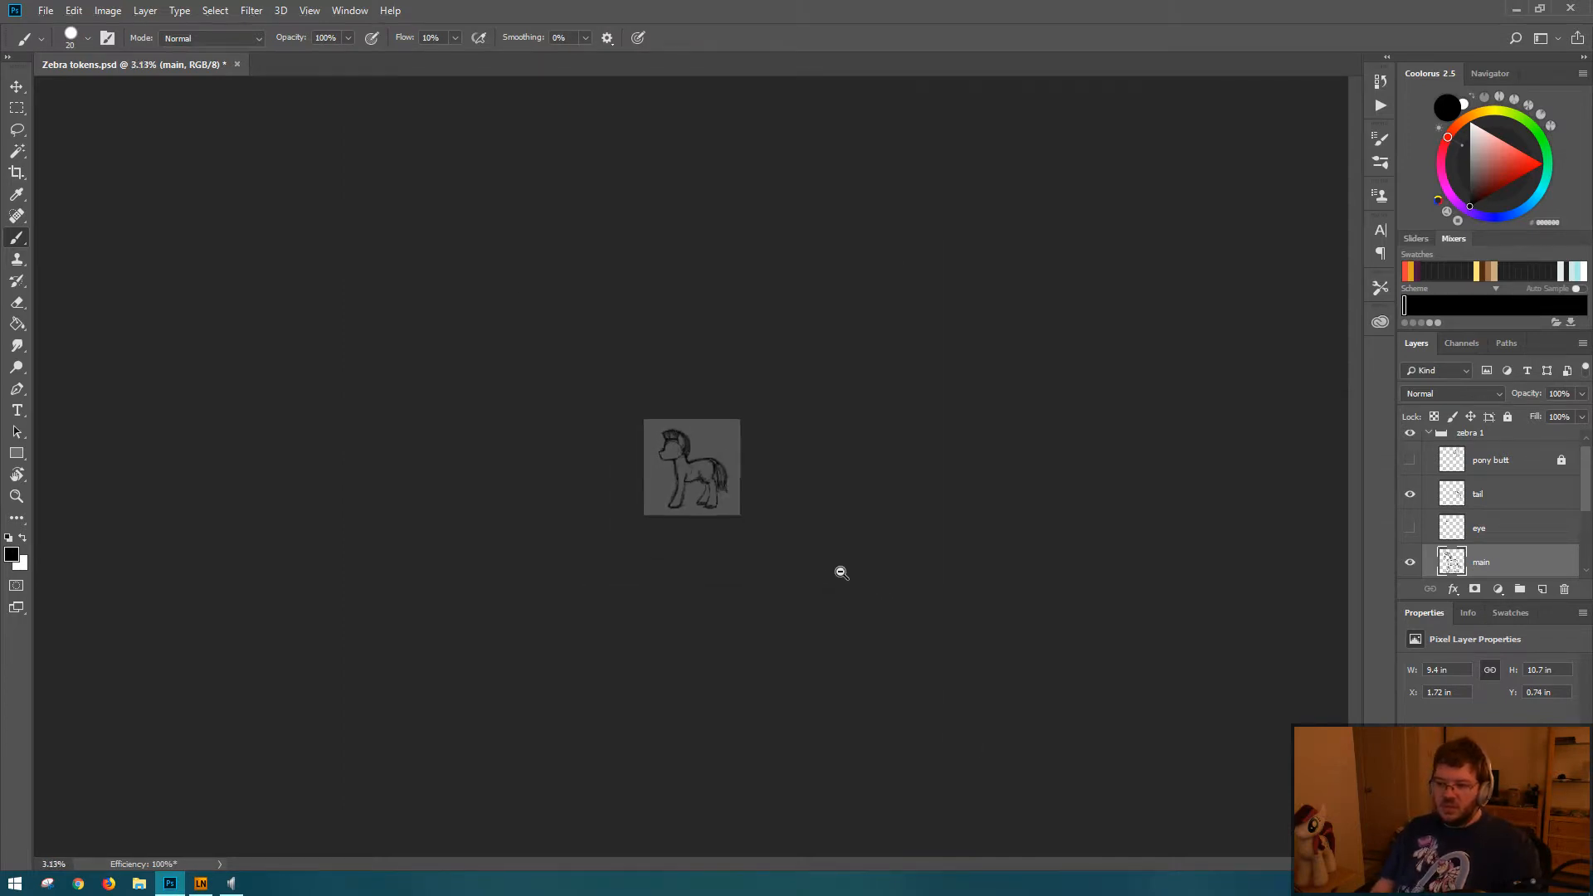
Step: Undo the head resize, restore its selection, scale the head to about 95.2% in the new position, and deselect
{"action": "key", "text": "ctrl+shift+d"}
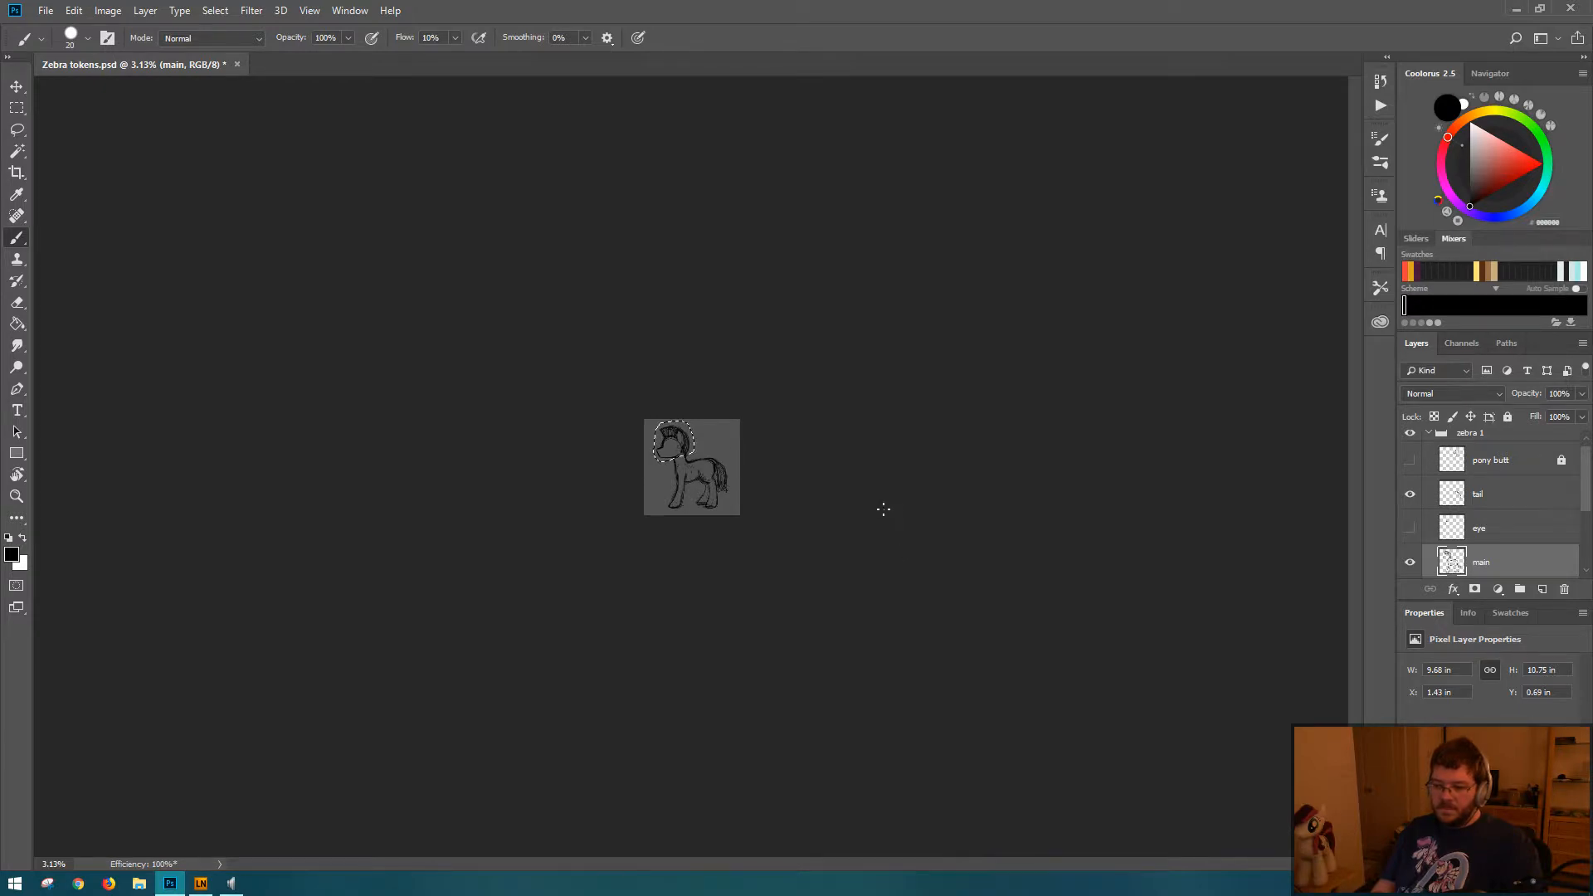
{"action": "left_click_drag", "start_coordinate": [653, 480], "coordinate": [747, 482]}
{"action": "key", "text": "ctrl+t"}
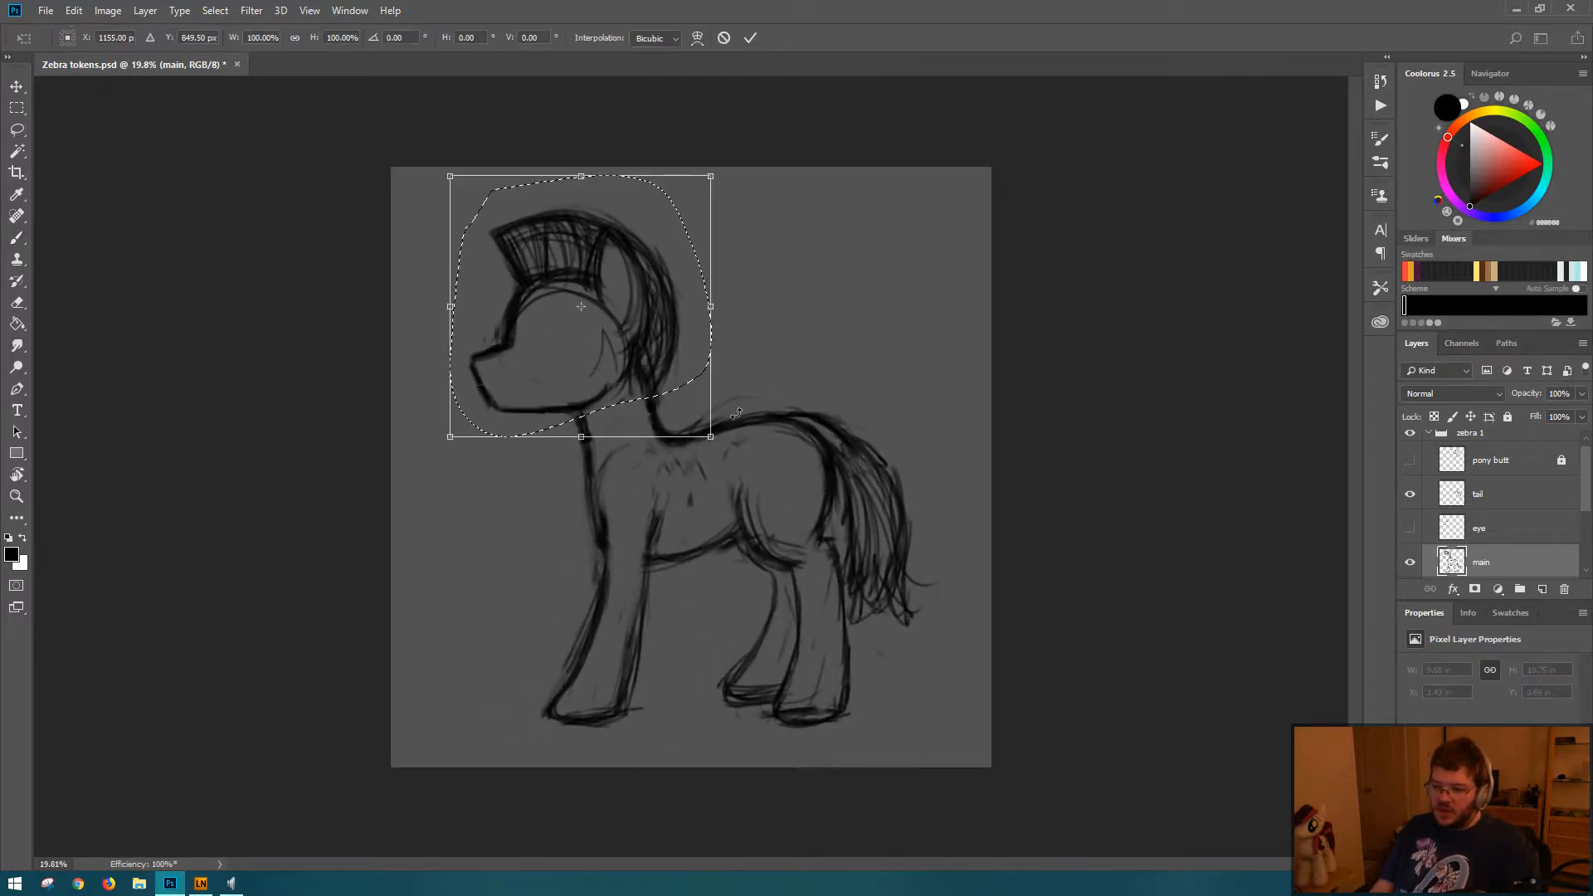
{"action": "left_click_drag", "start_coordinate": [450, 176], "coordinate": [462, 189]}
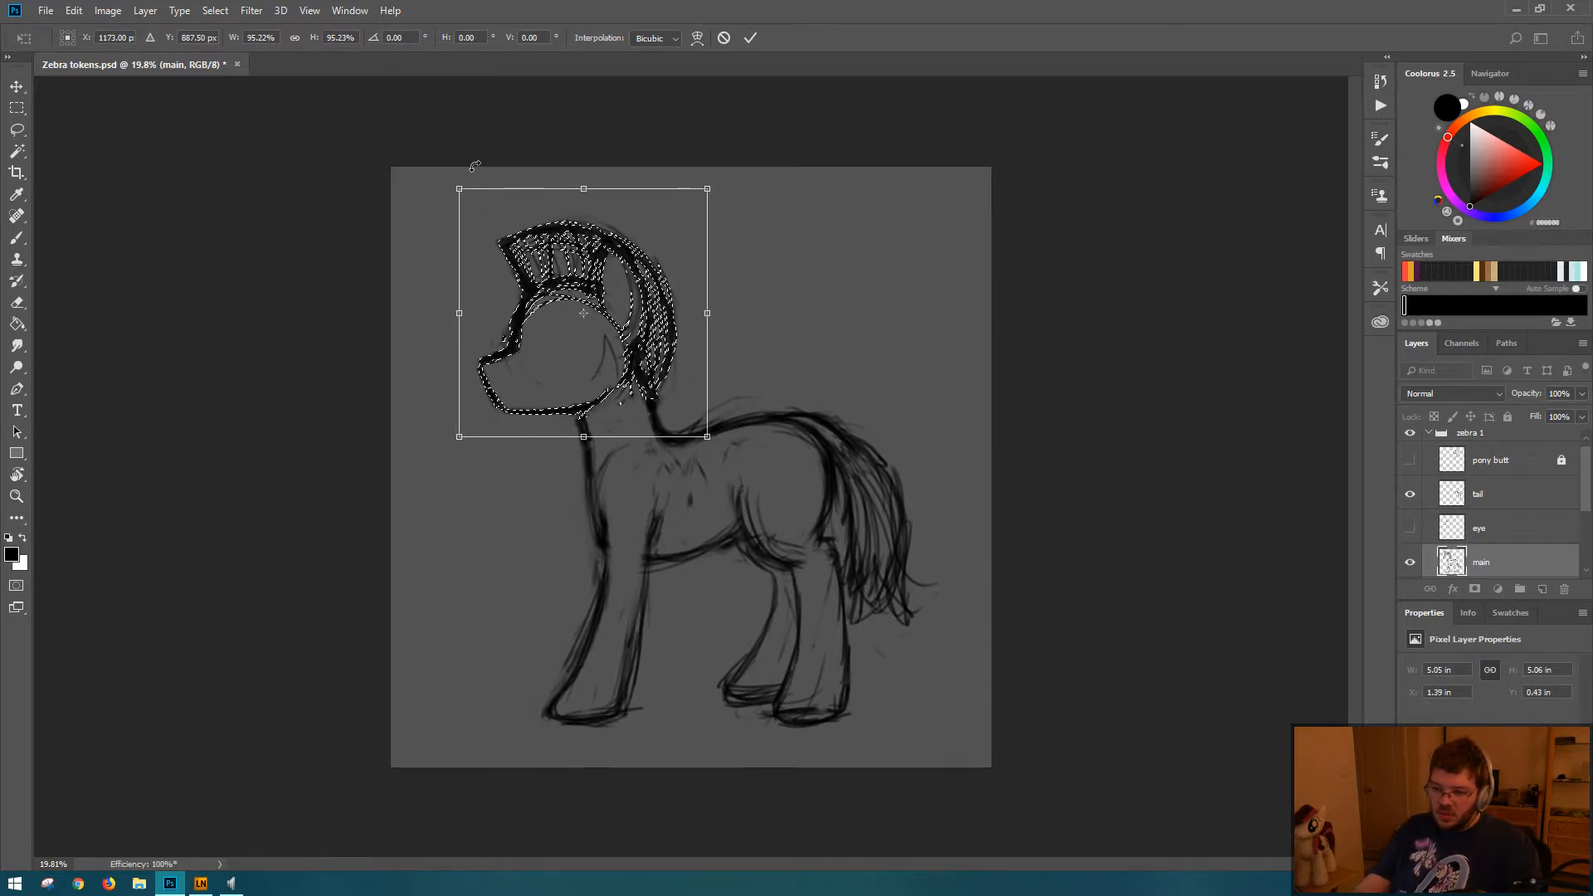
{"action": "key", "text": "Return"}
{"action": "key", "text": "ctrl+d"}
{"action": "left_click_drag", "start_coordinate": [944, 529], "coordinate": [843, 498]}
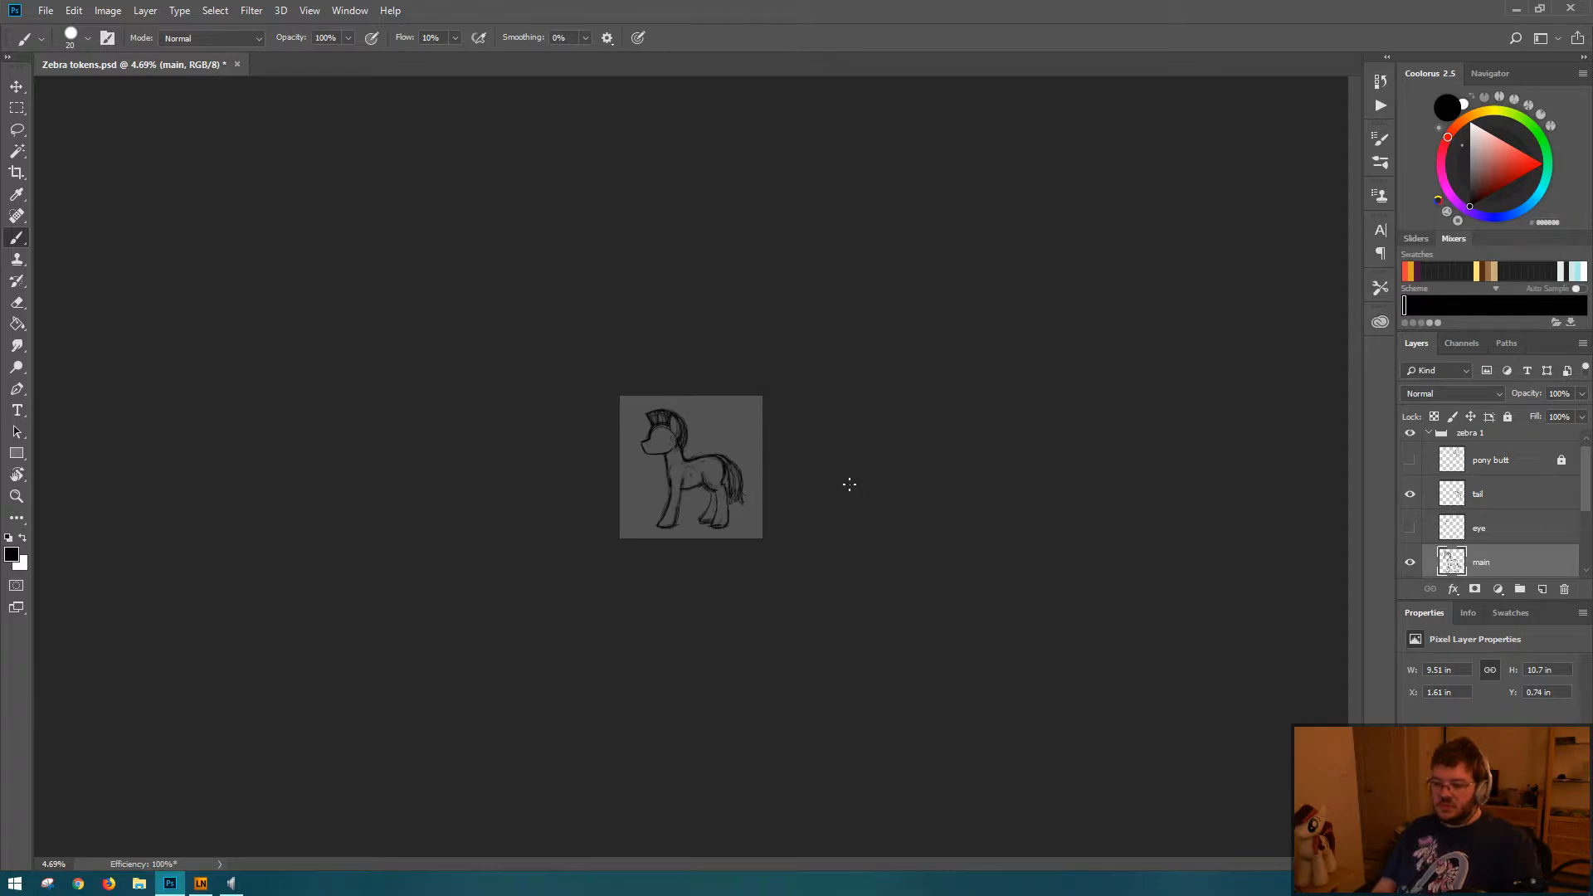
Step: Unlock the pony butt layer in the zebra 1 group and leave it hidden
{"action": "key", "text": "ctrl+t"}
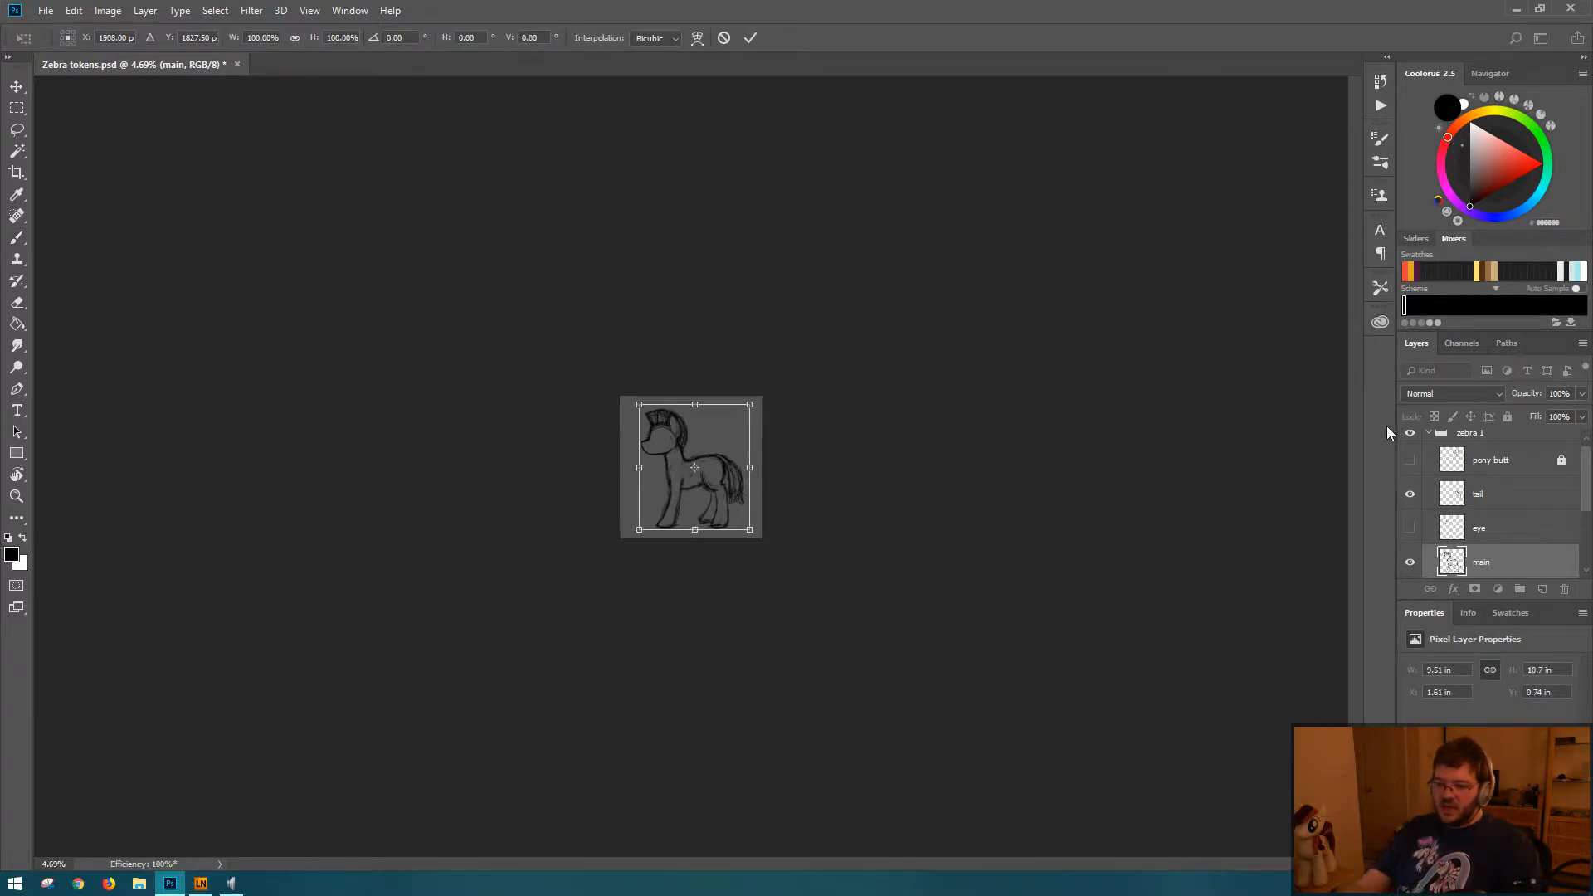
{"action": "key", "text": "Return"}
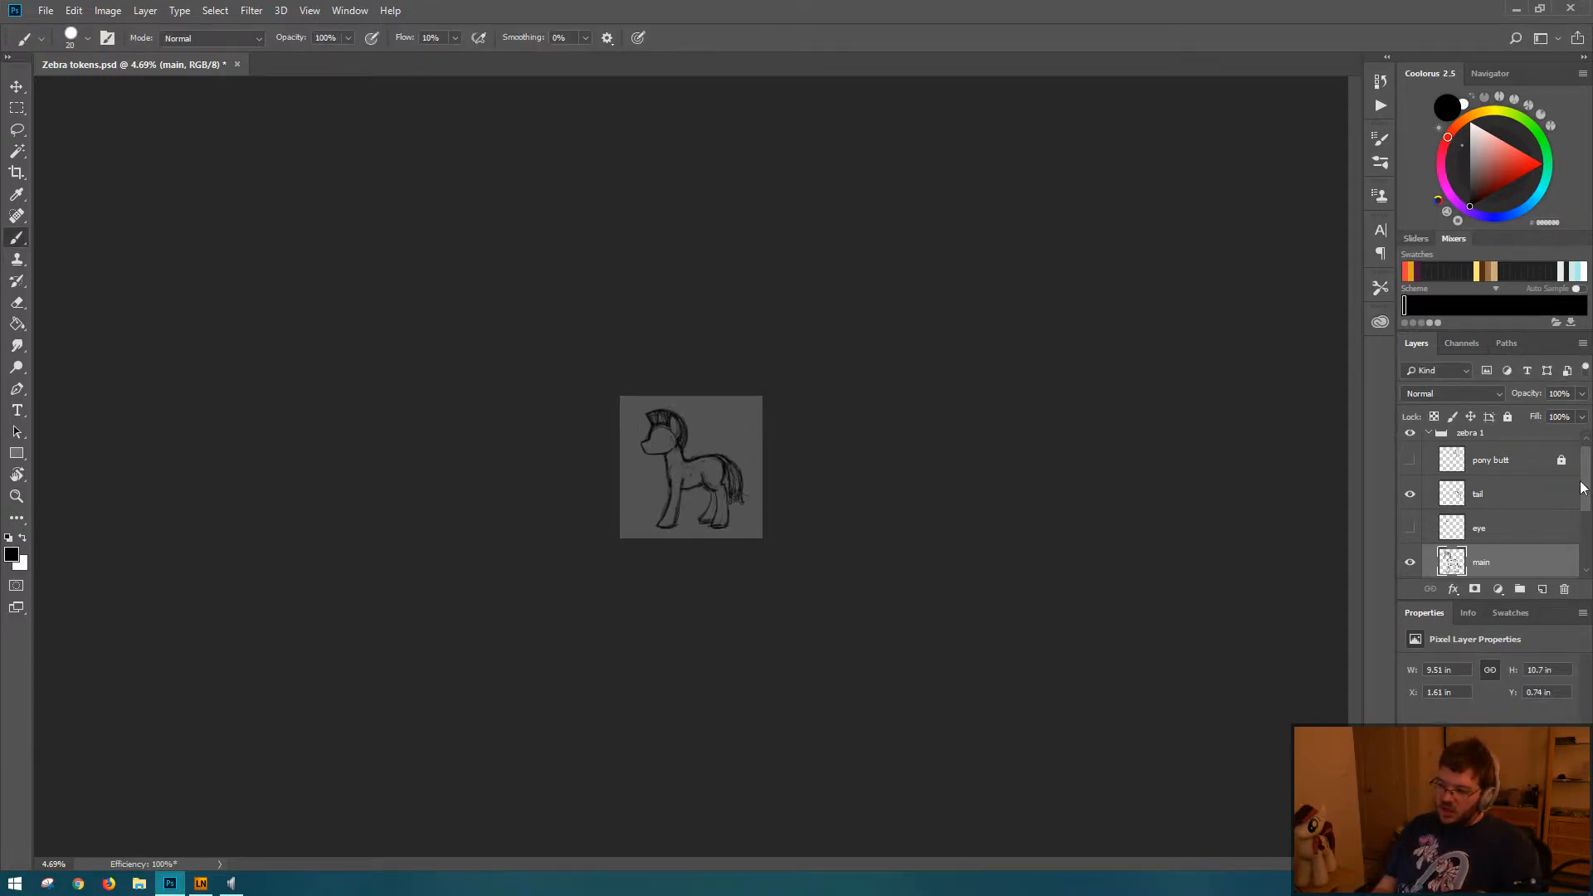
{"action": "scroll", "coordinate": [1583, 488], "scroll_direction": "up", "scroll_amount": 1}
{"action": "left_click", "coordinate": [1474, 448]}
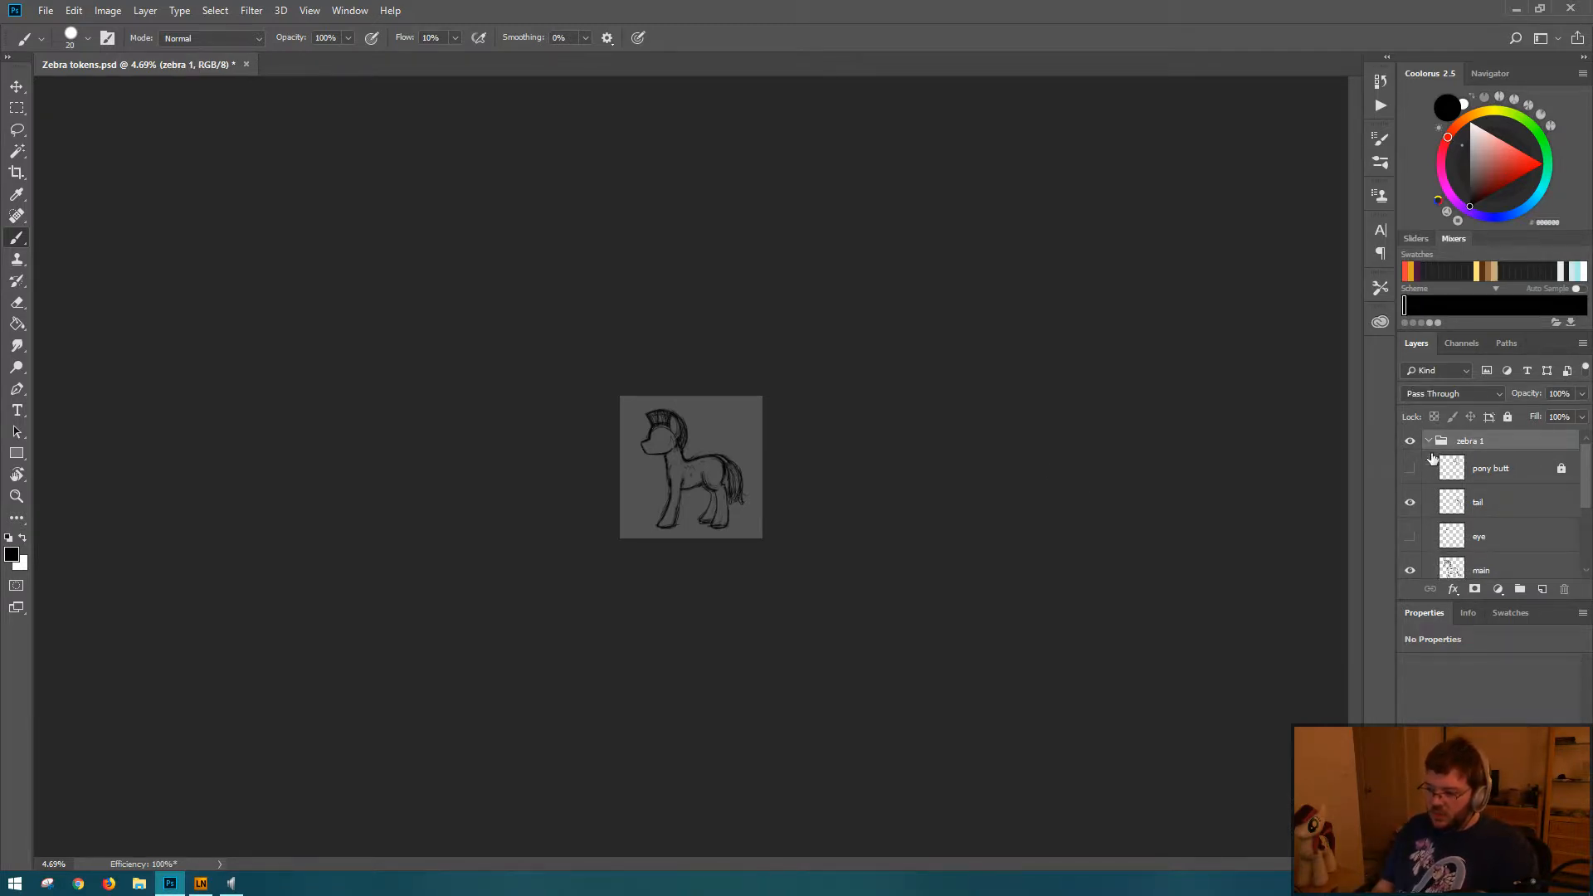
{"action": "left_click", "coordinate": [1499, 471]}
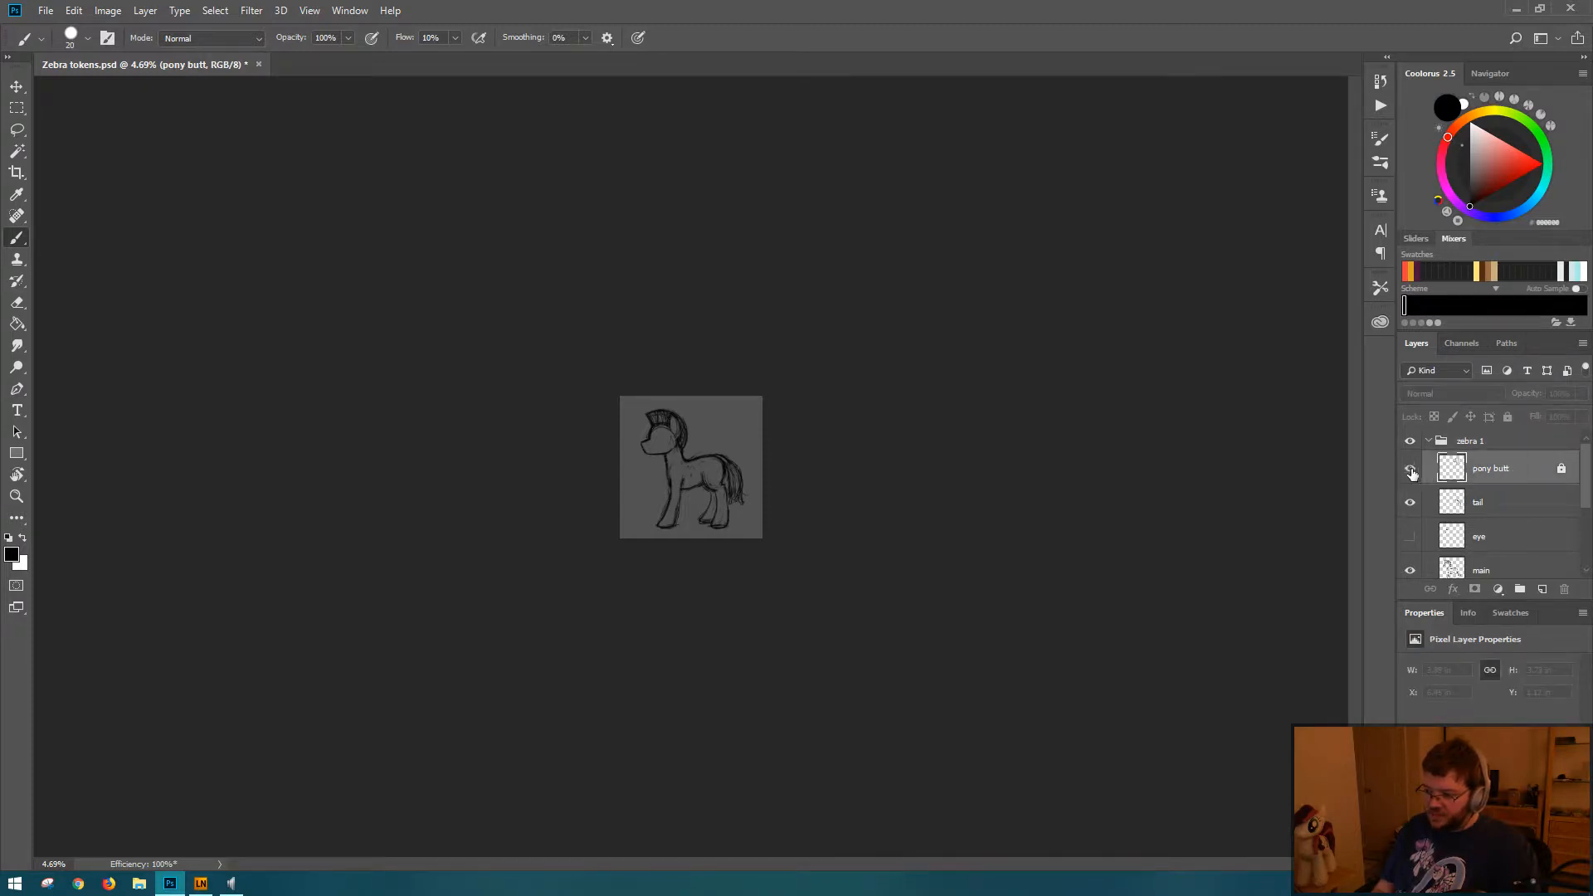
{"action": "left_click", "coordinate": [1508, 416]}
{"action": "left_click", "coordinate": [1410, 470]}
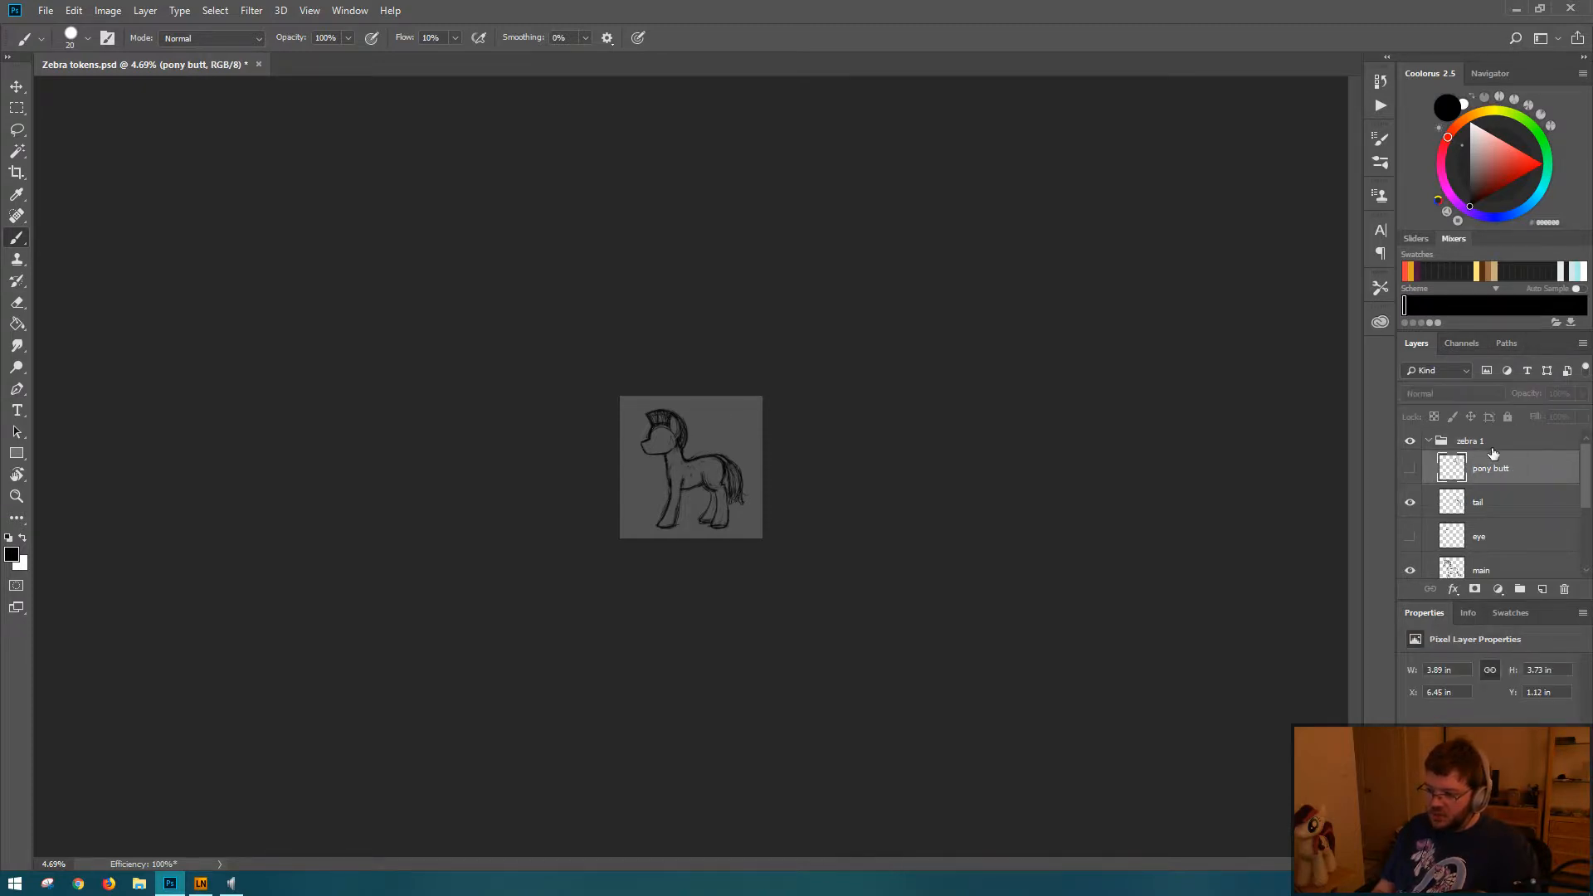
Step: Nudge the whole zebra 1 group left to X 1885 px with Free Transform
{"action": "left_click", "coordinate": [1494, 447]}
{"action": "key", "text": "ctrl+t"}
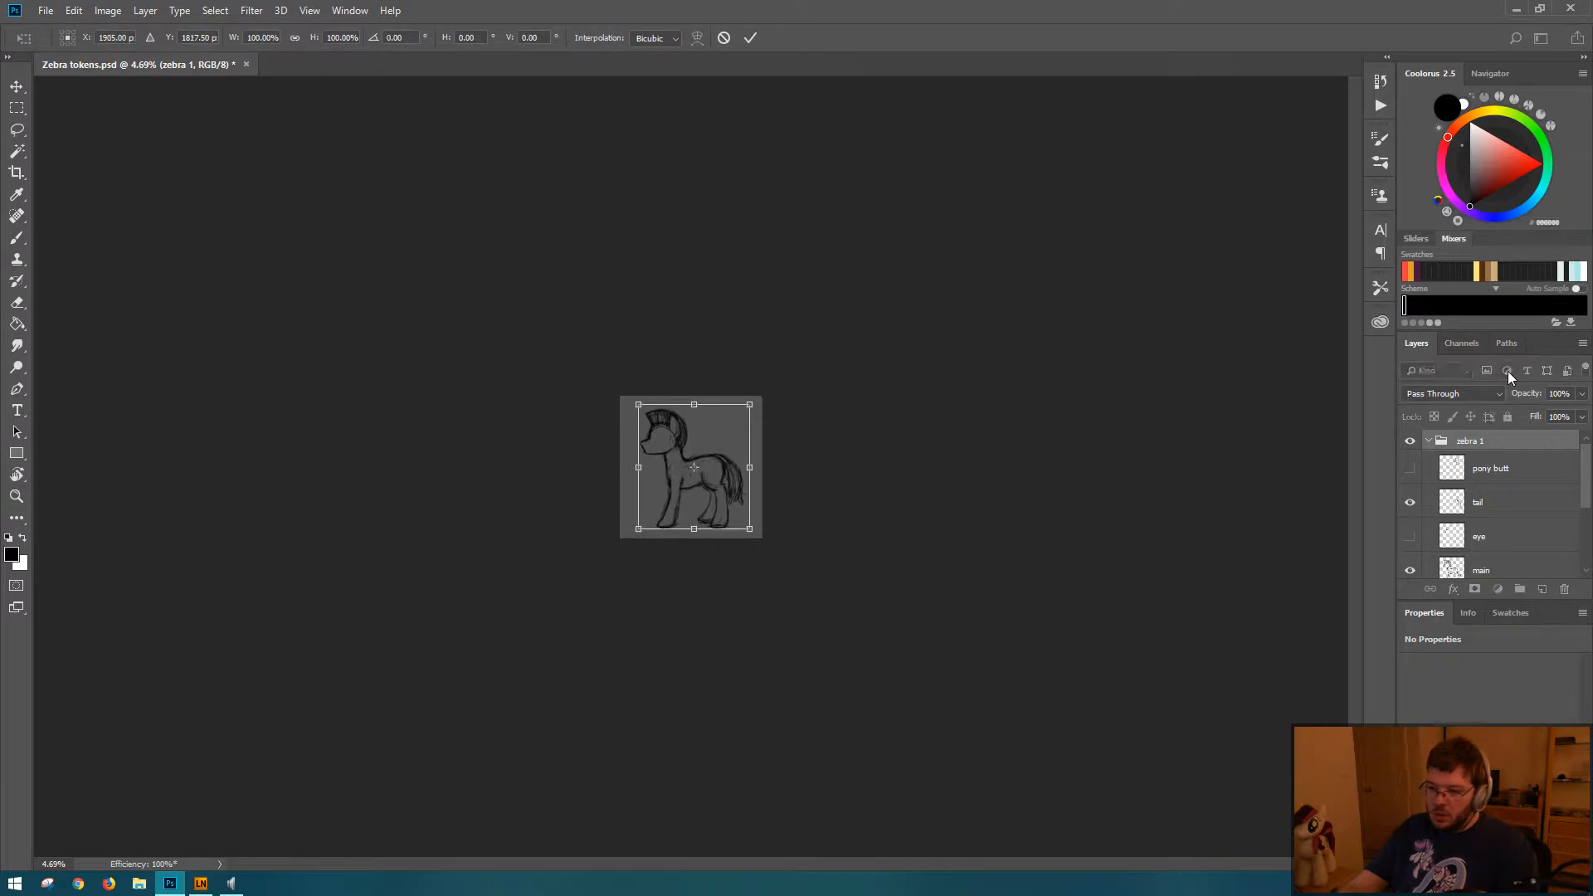
{"action": "key", "text": "b"}
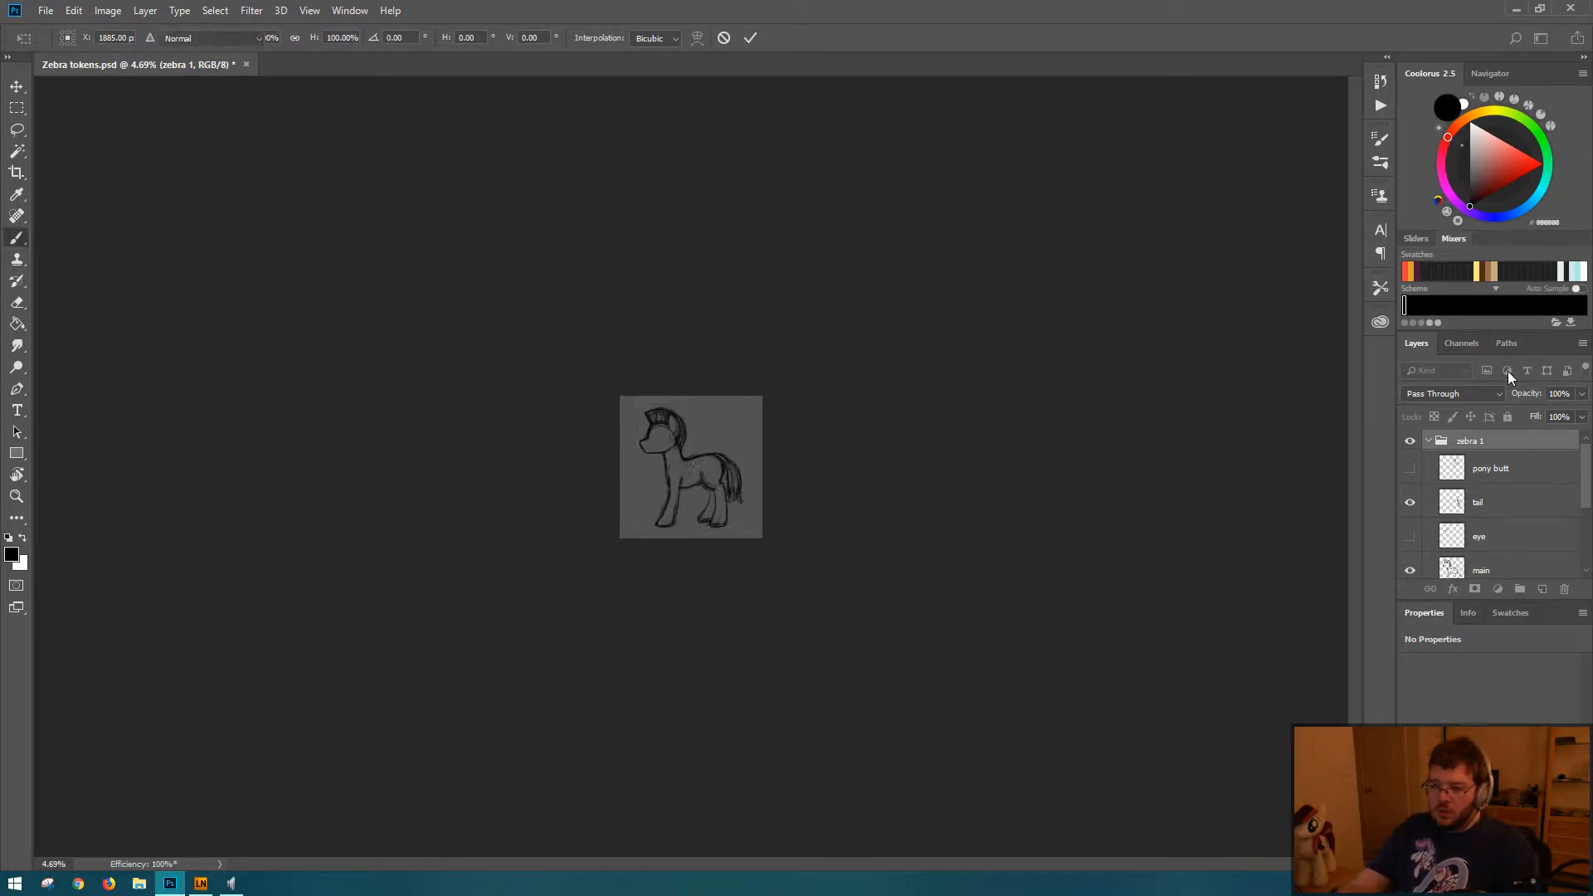
Step: Nudge the whole zebra 1 group up to Y 1777.50 px with Free Transform
{"action": "key", "text": "ctrl+t"}
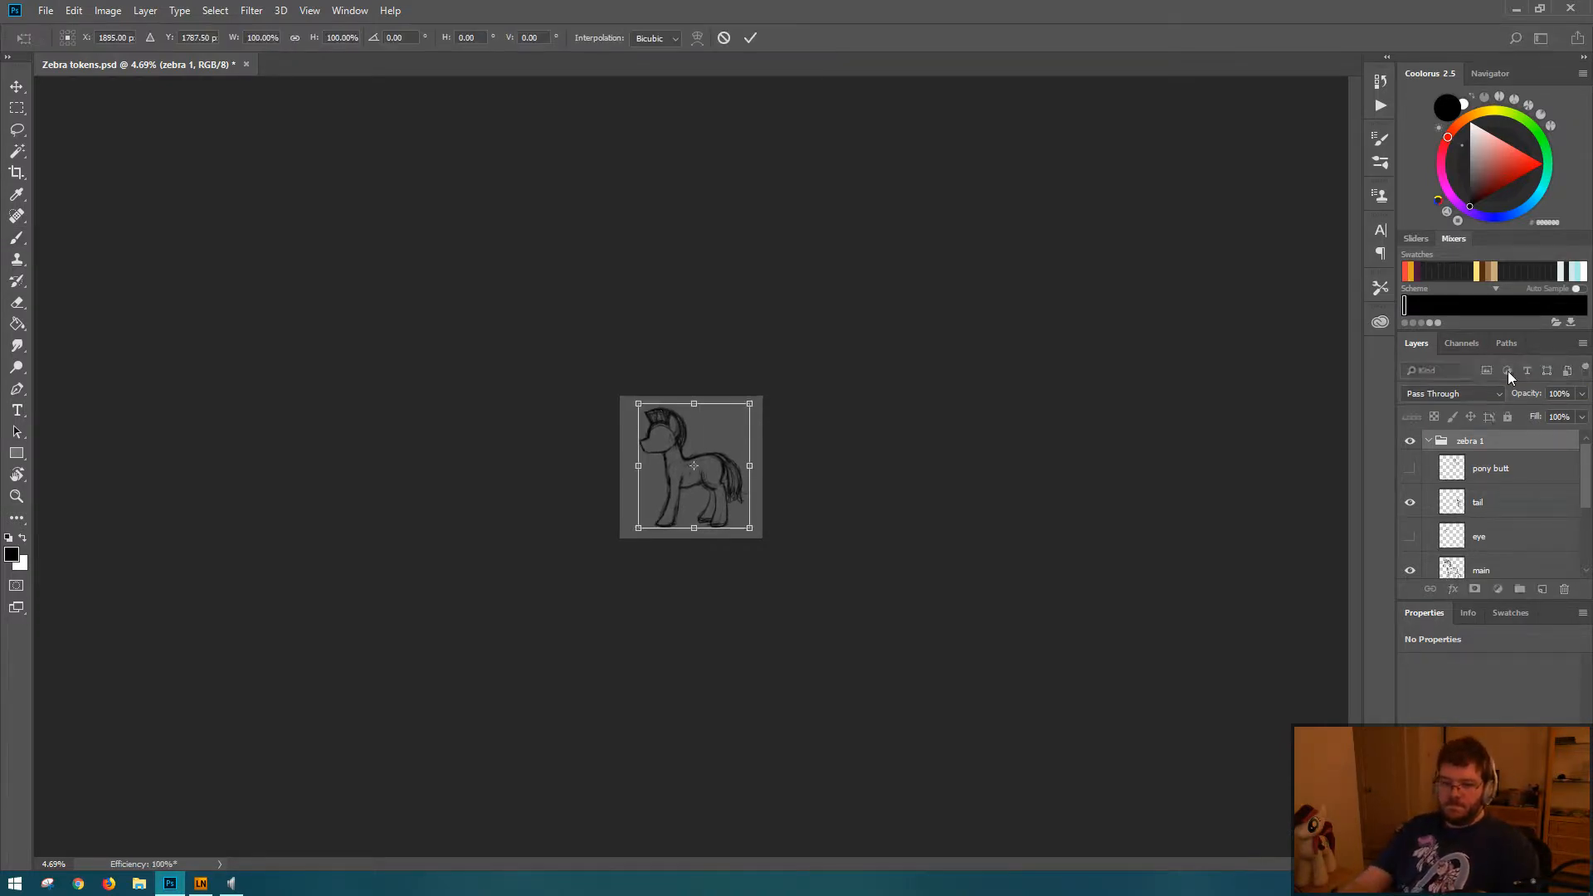
{"action": "key", "text": "Return"}
{"action": "key", "text": "ctrl+t"}
{"action": "key", "text": "shift+Up"}
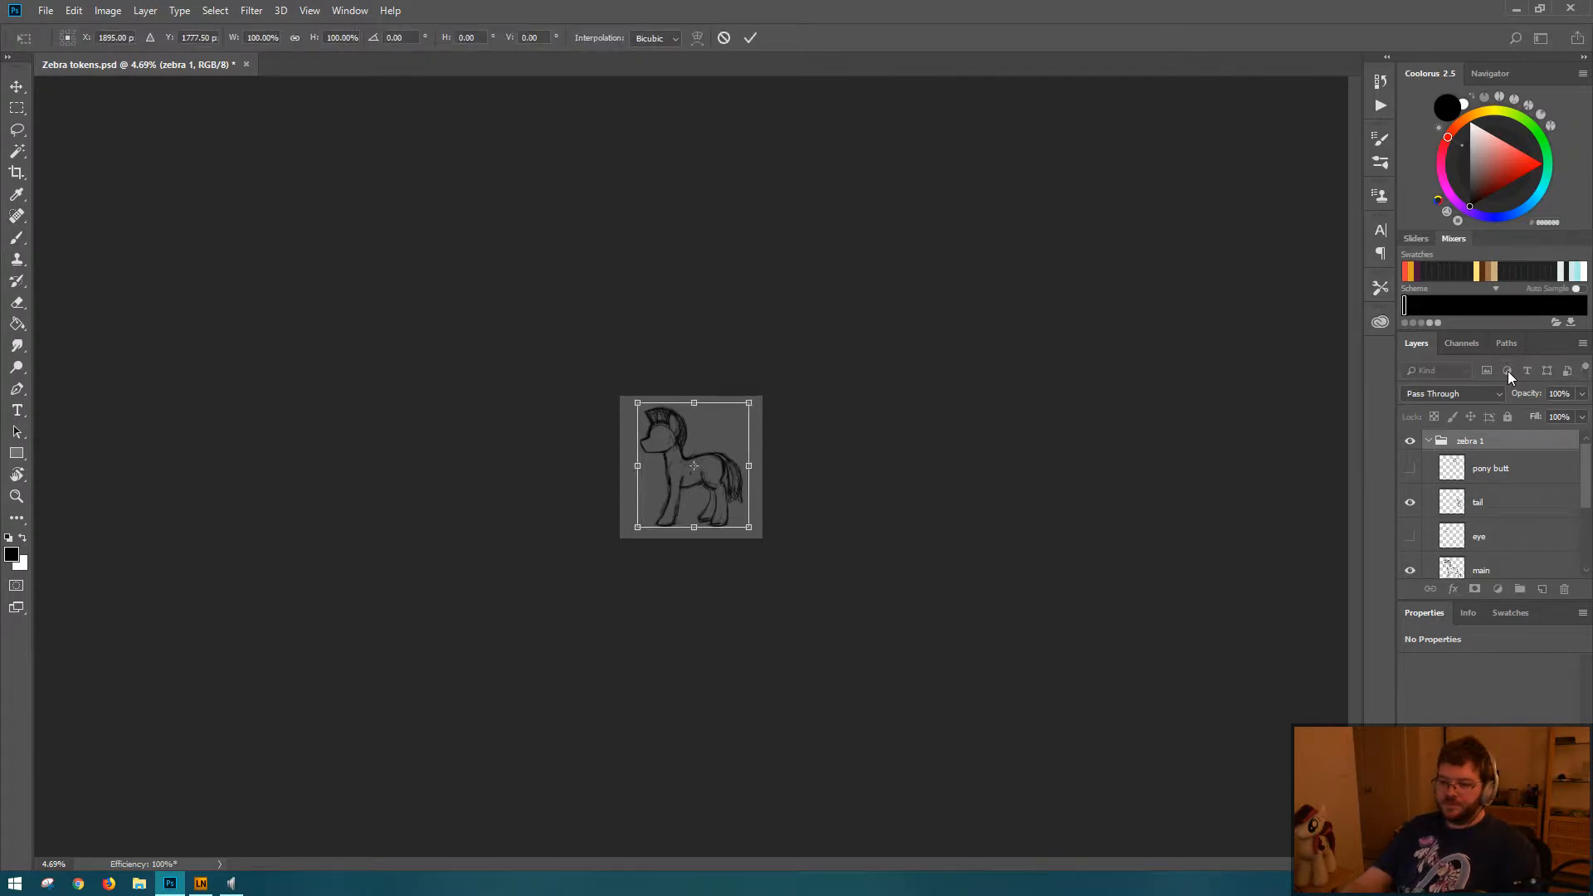
{"action": "key", "text": "Return"}
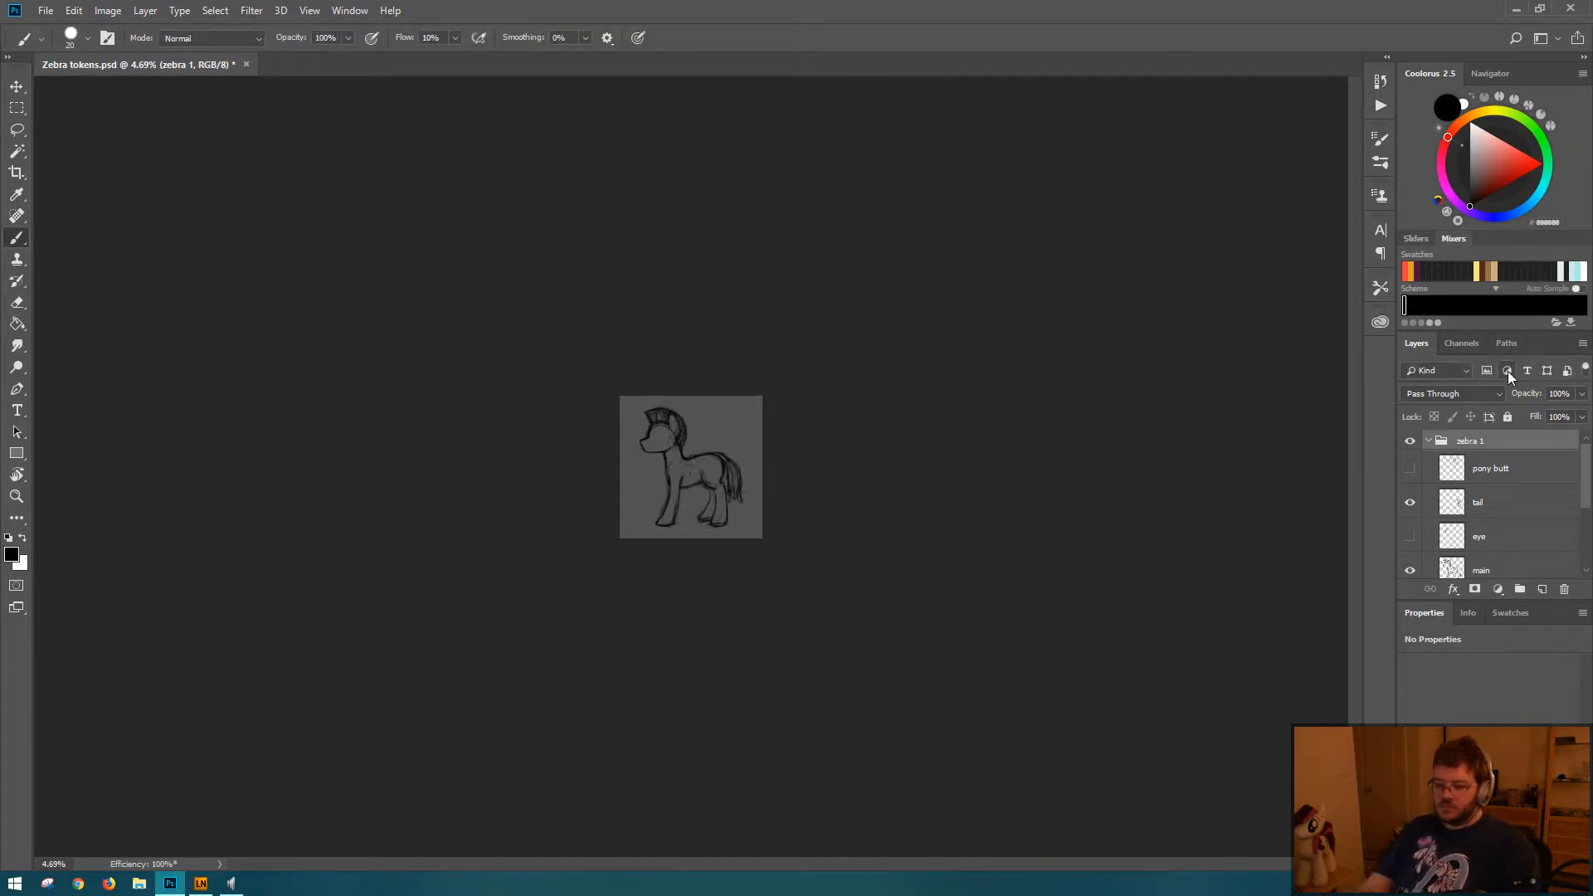
{"action": "key", "text": "ctrl+0"}
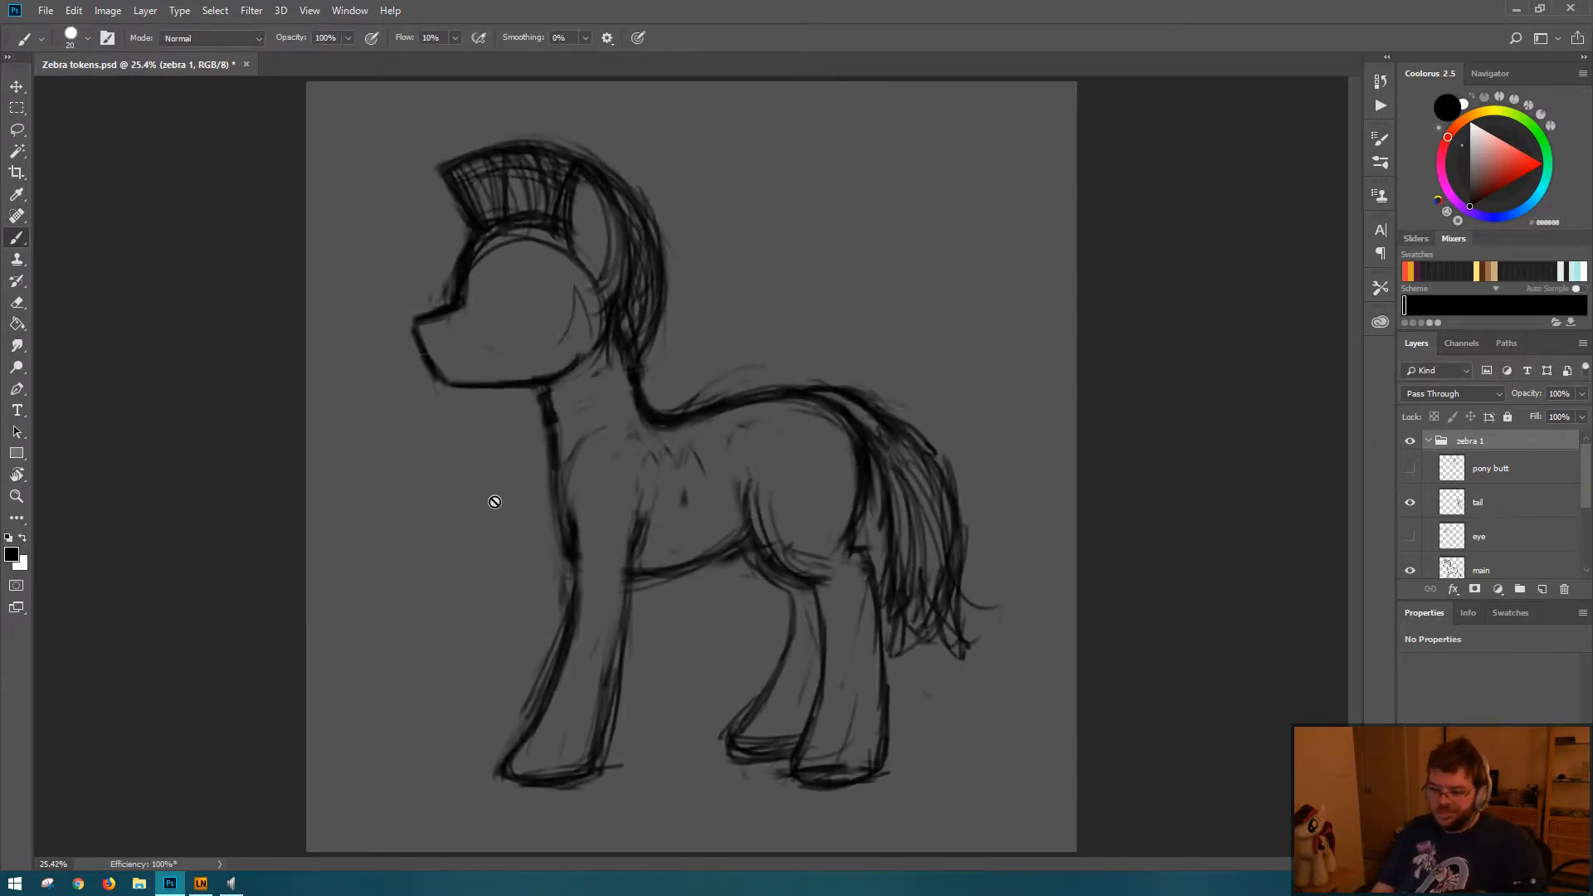
Step: Check the zebra's silhouette and balance at thumbnail size and with the canvas flipped horizontally
{"action": "left_click_drag", "start_coordinate": [831, 456], "coordinate": [670, 417]}
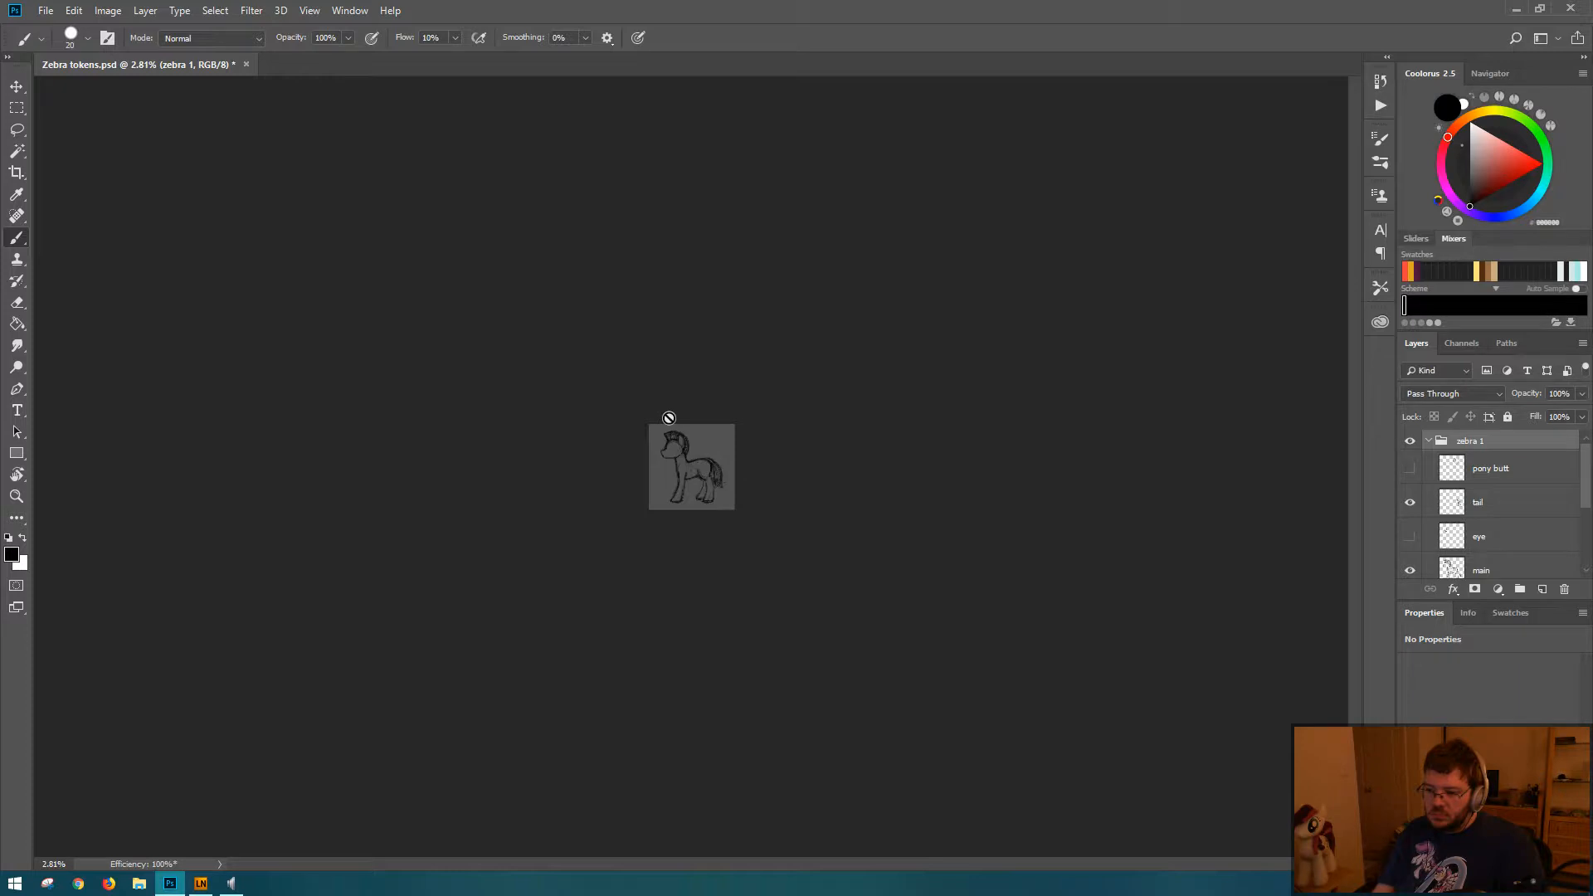
{"action": "key", "text": "ctrl+0"}
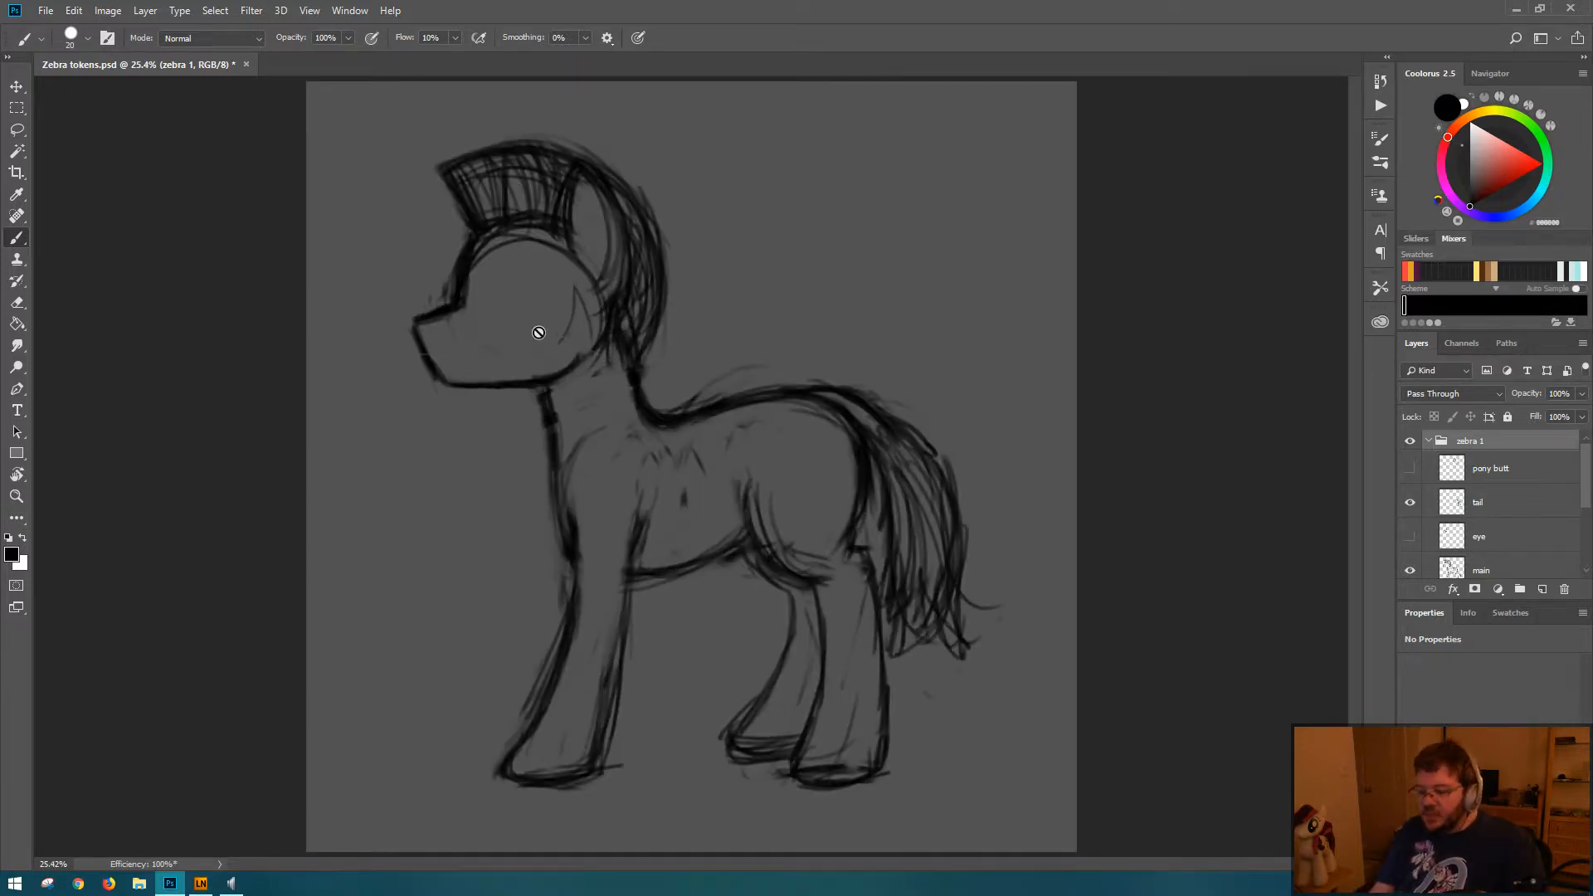
{"action": "key", "text": "ctrl+shift+h"}
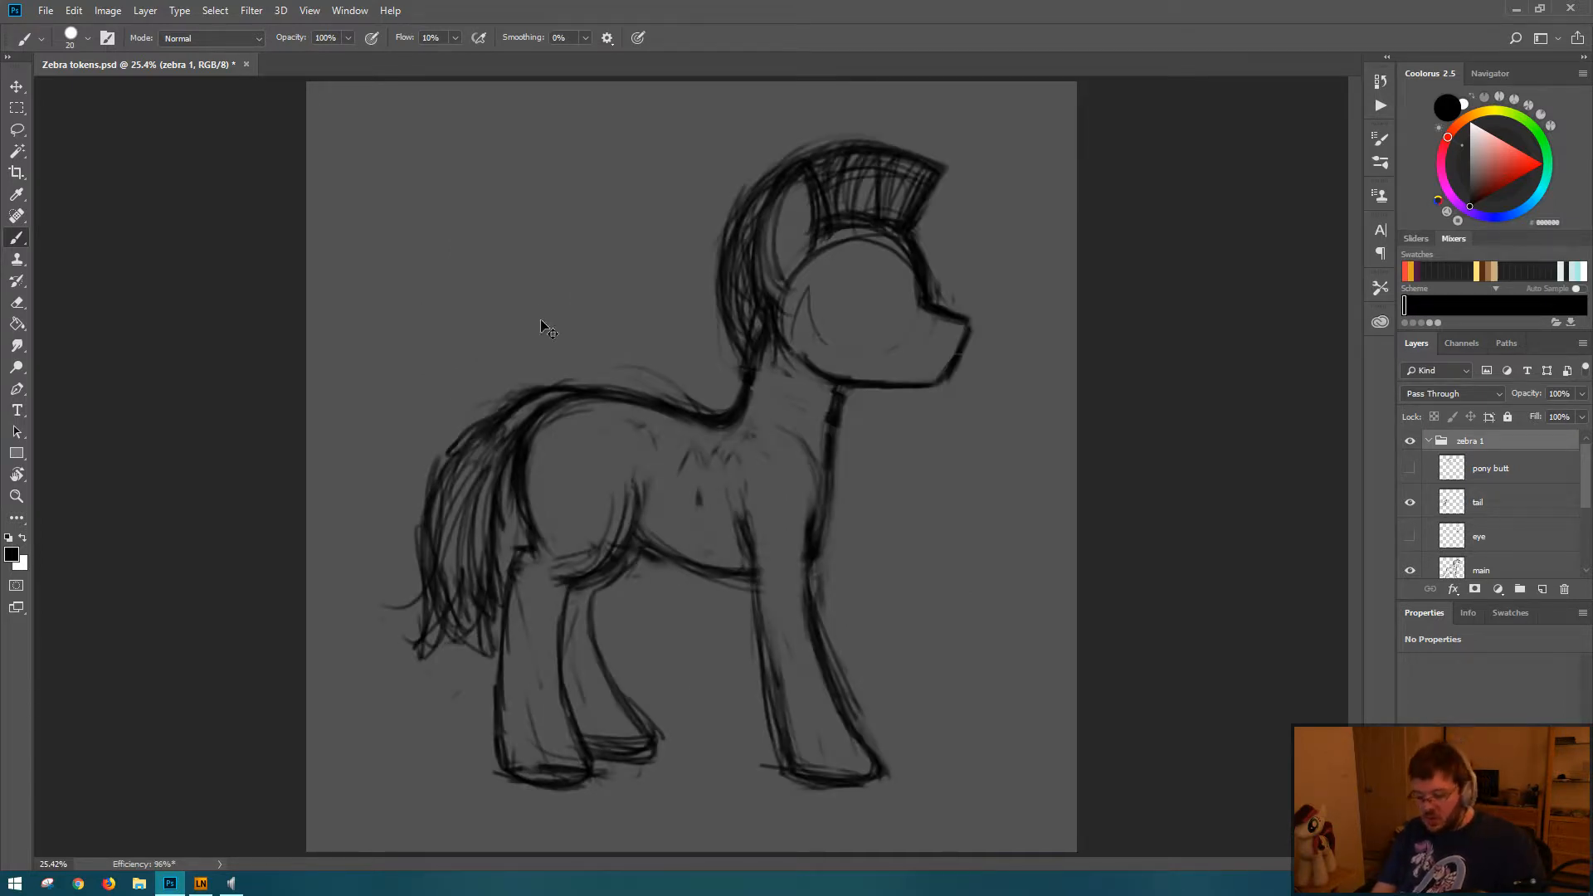
{"action": "key", "text": "ctrl+shift+h"}
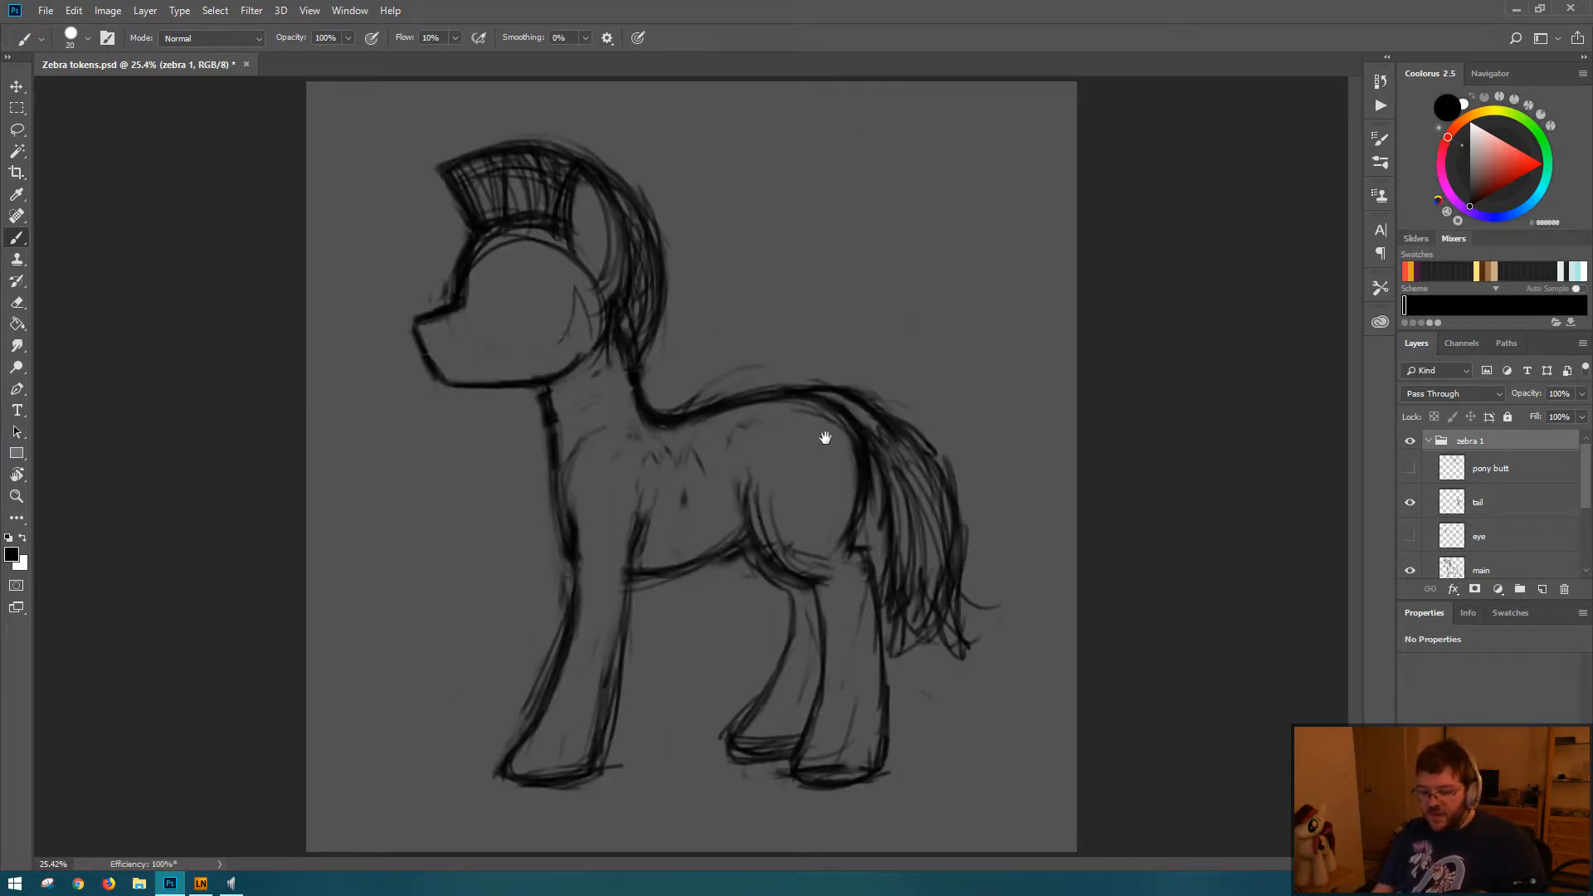
{"action": "left_click_drag", "start_coordinate": [904, 421], "coordinate": [789, 395]}
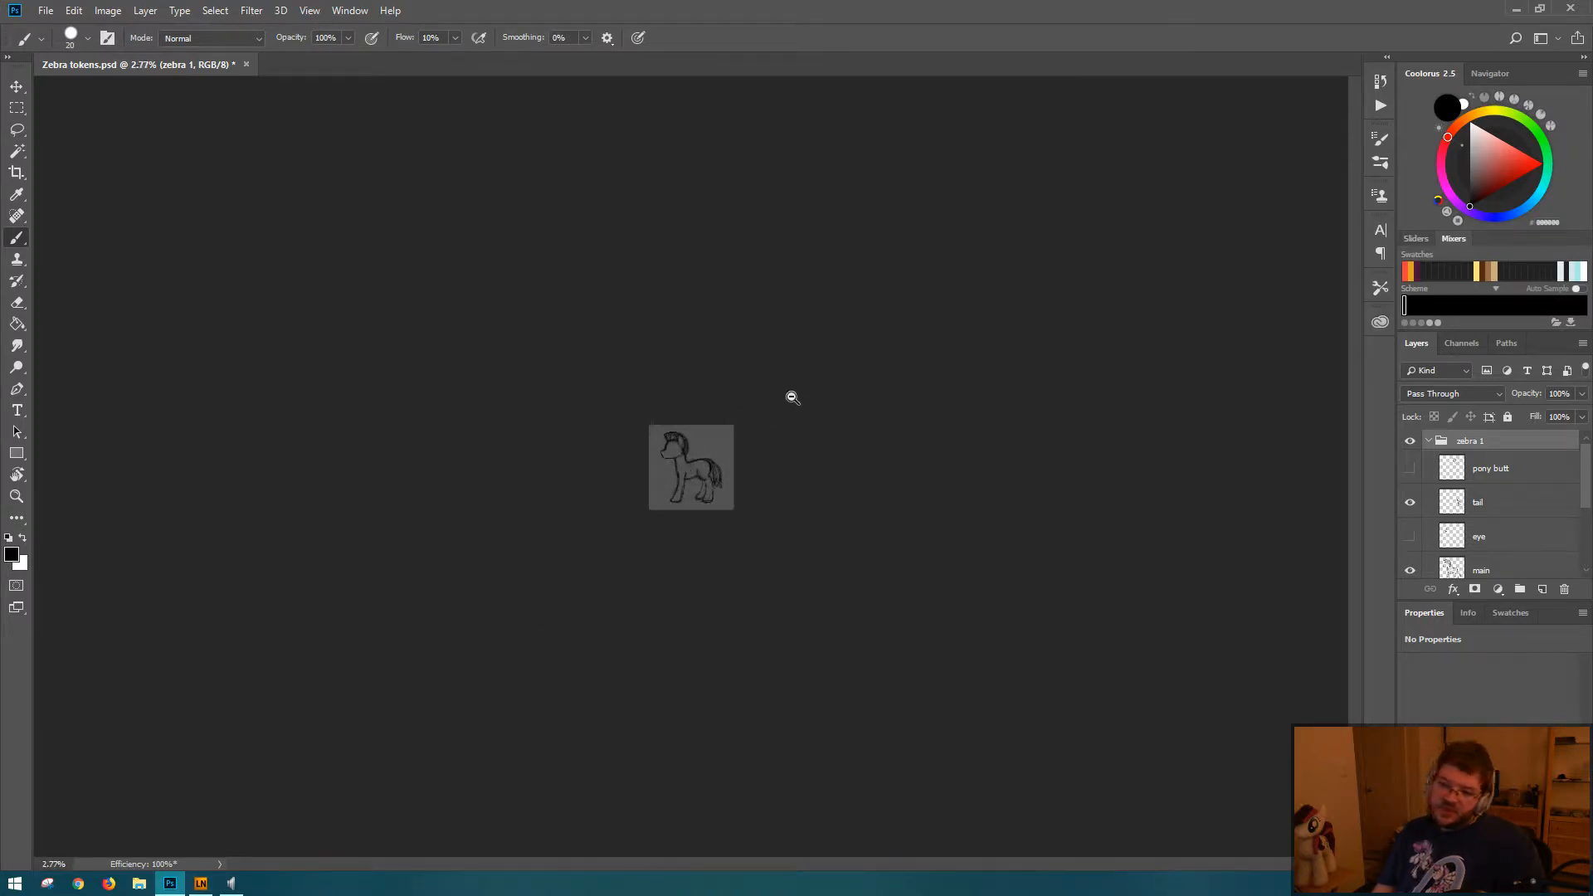
Step: Lasso the zebra's head and mane and make the main layer active for editing
{"action": "left_click_drag", "start_coordinate": [697, 453], "coordinate": [807, 472]}
{"action": "key", "text": "l"}
{"action": "mouse_move", "coordinate": [521, 258]}
{"action": "left_mouse_down"}
{"action": "mouse_move", "coordinate": [501, 427]}
{"action": "mouse_move", "coordinate": [635, 421]}
{"action": "mouse_move", "coordinate": [639, 262]}
{"action": "mouse_move", "coordinate": [580, 242]}
{"action": "left_mouse_up"}
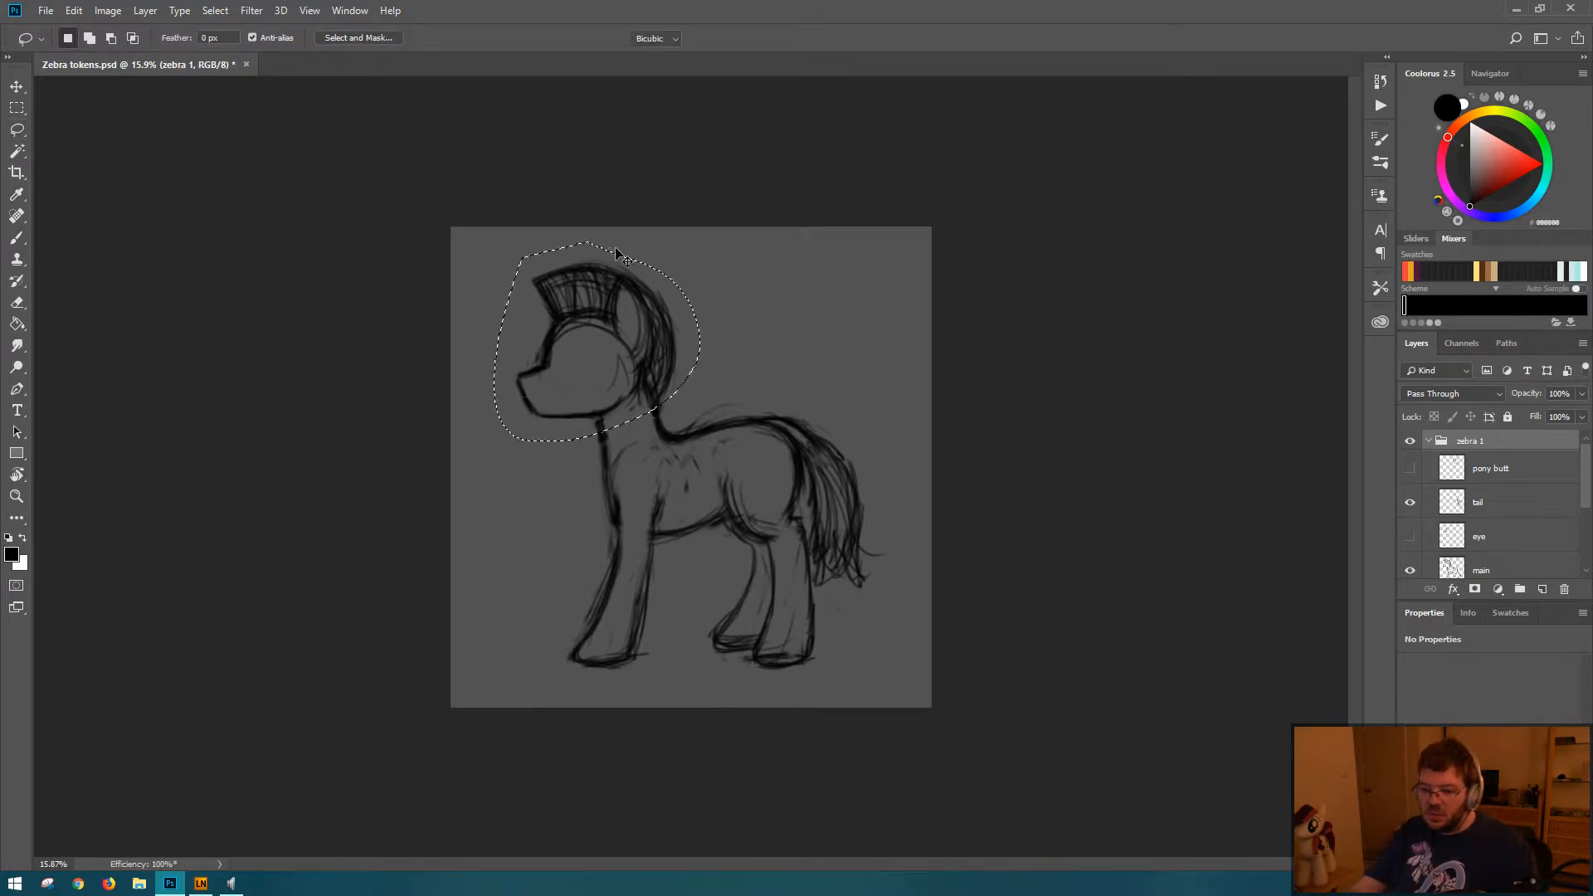
{"action": "key", "text": "ctrl+t"}
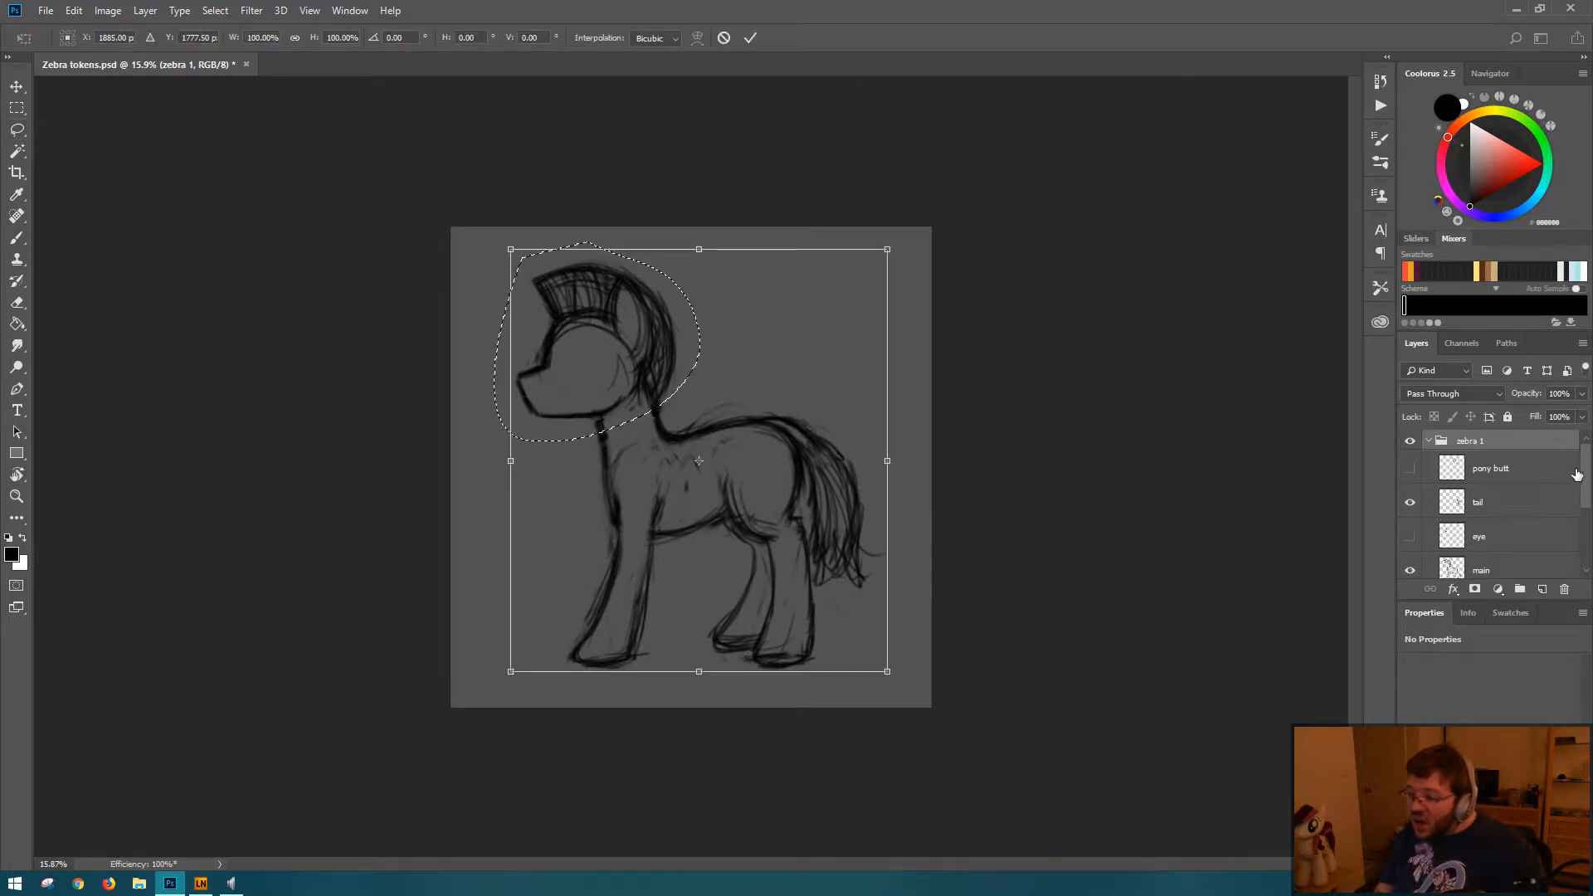
{"action": "left_click_drag", "start_coordinate": [1580, 477], "coordinate": [1581, 521]}
{"action": "scroll", "coordinate": [1521, 498], "scroll_direction": "up", "scroll_amount": 2}
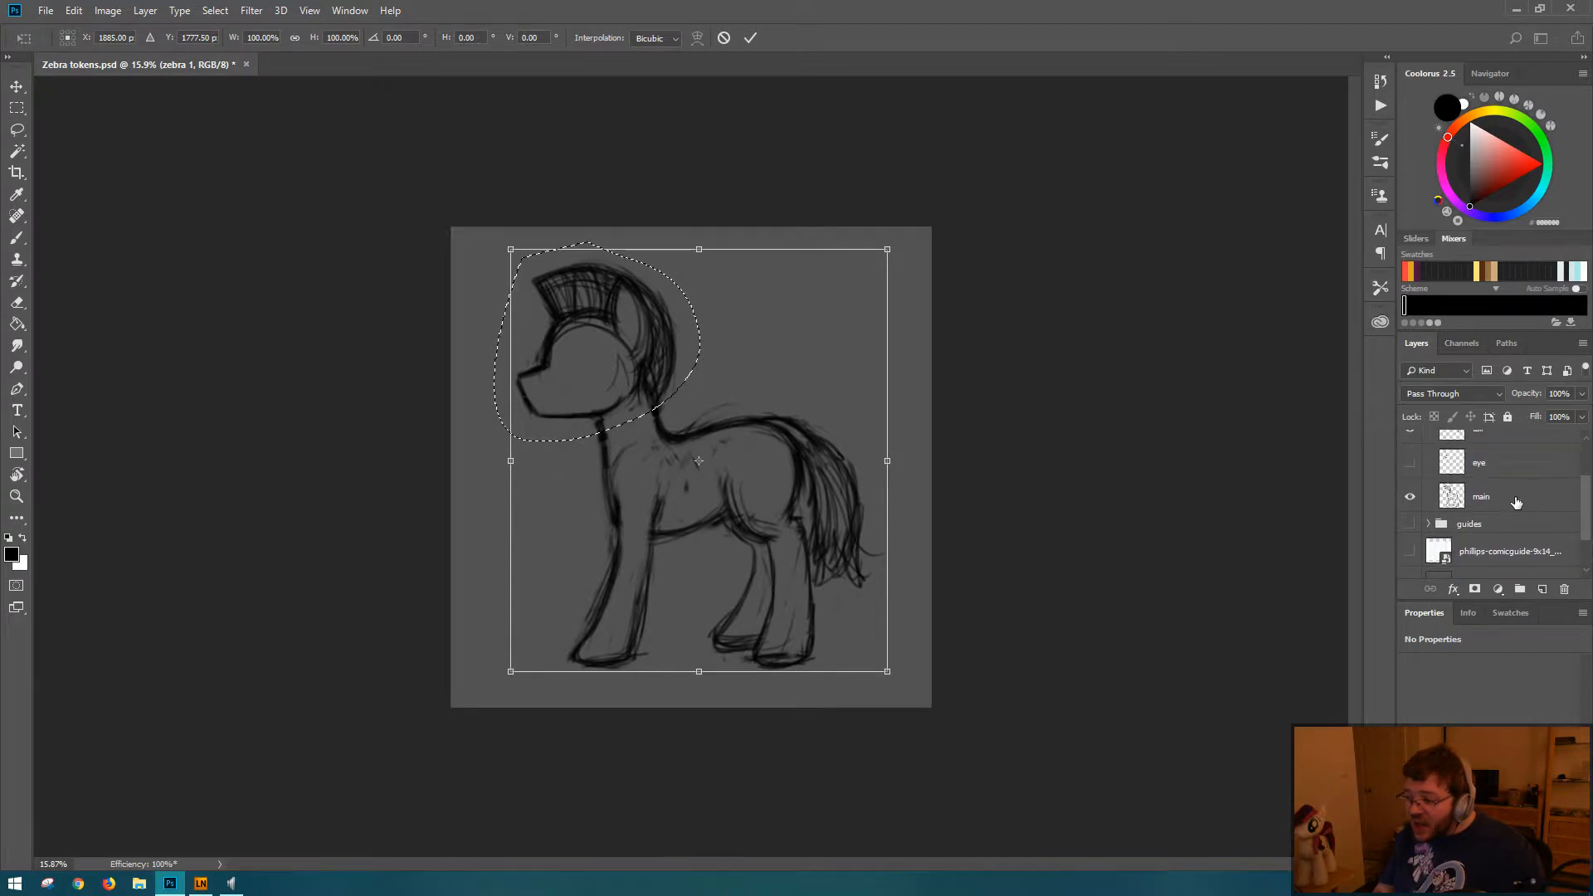
{"action": "key", "text": "Escape"}
{"action": "left_click", "coordinate": [1505, 501]}
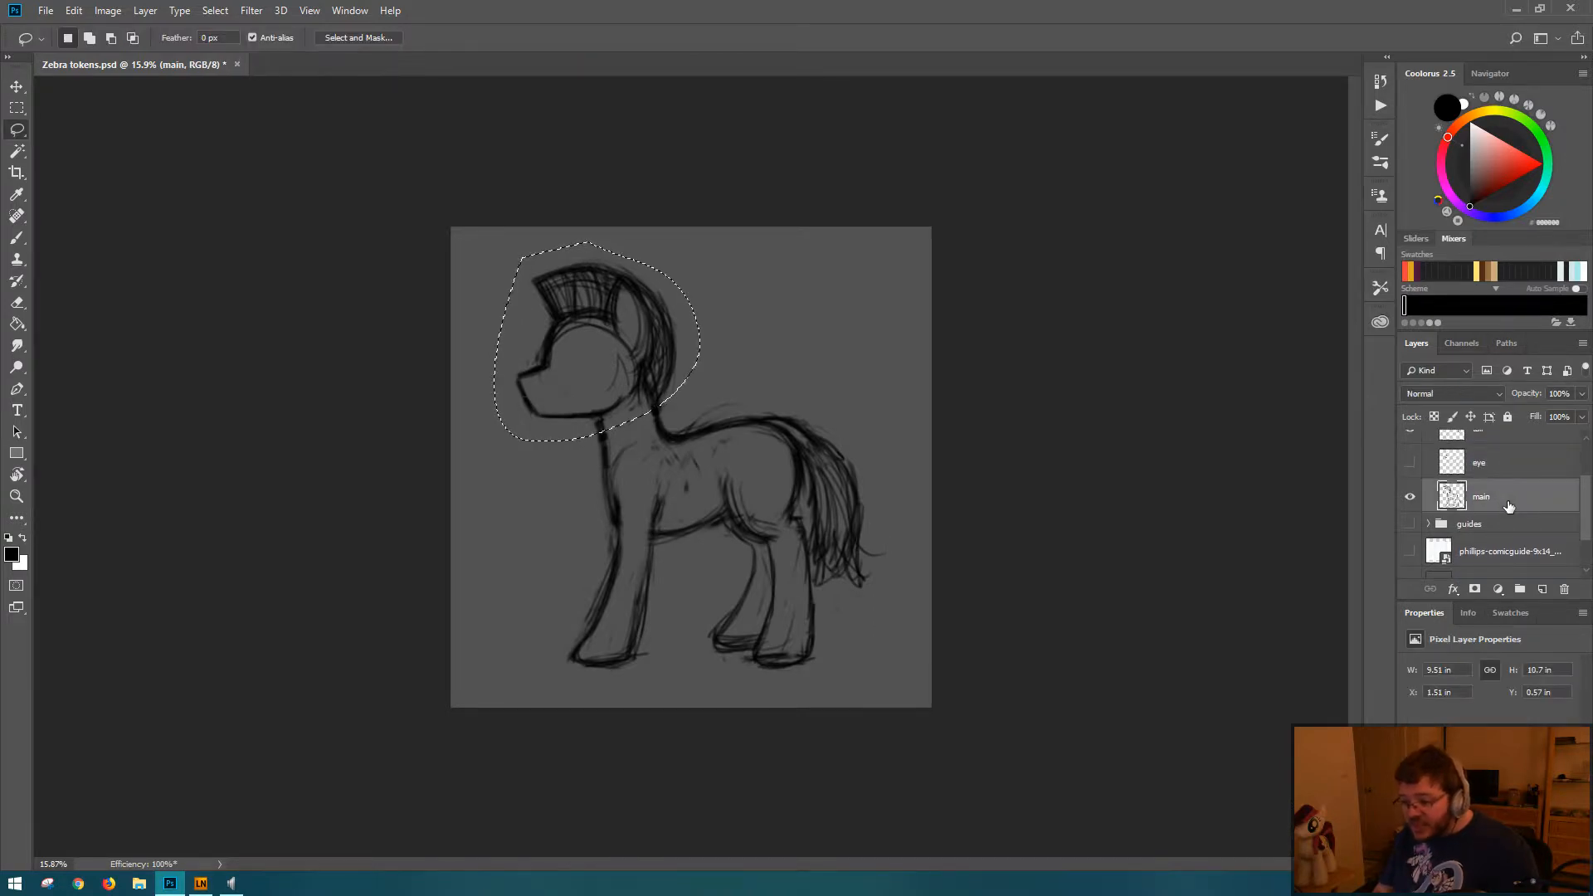
Step: Move the lassoed head and mane slightly down toward the neck with Free Transform and deselect
{"action": "key", "text": "ctrl+t"}
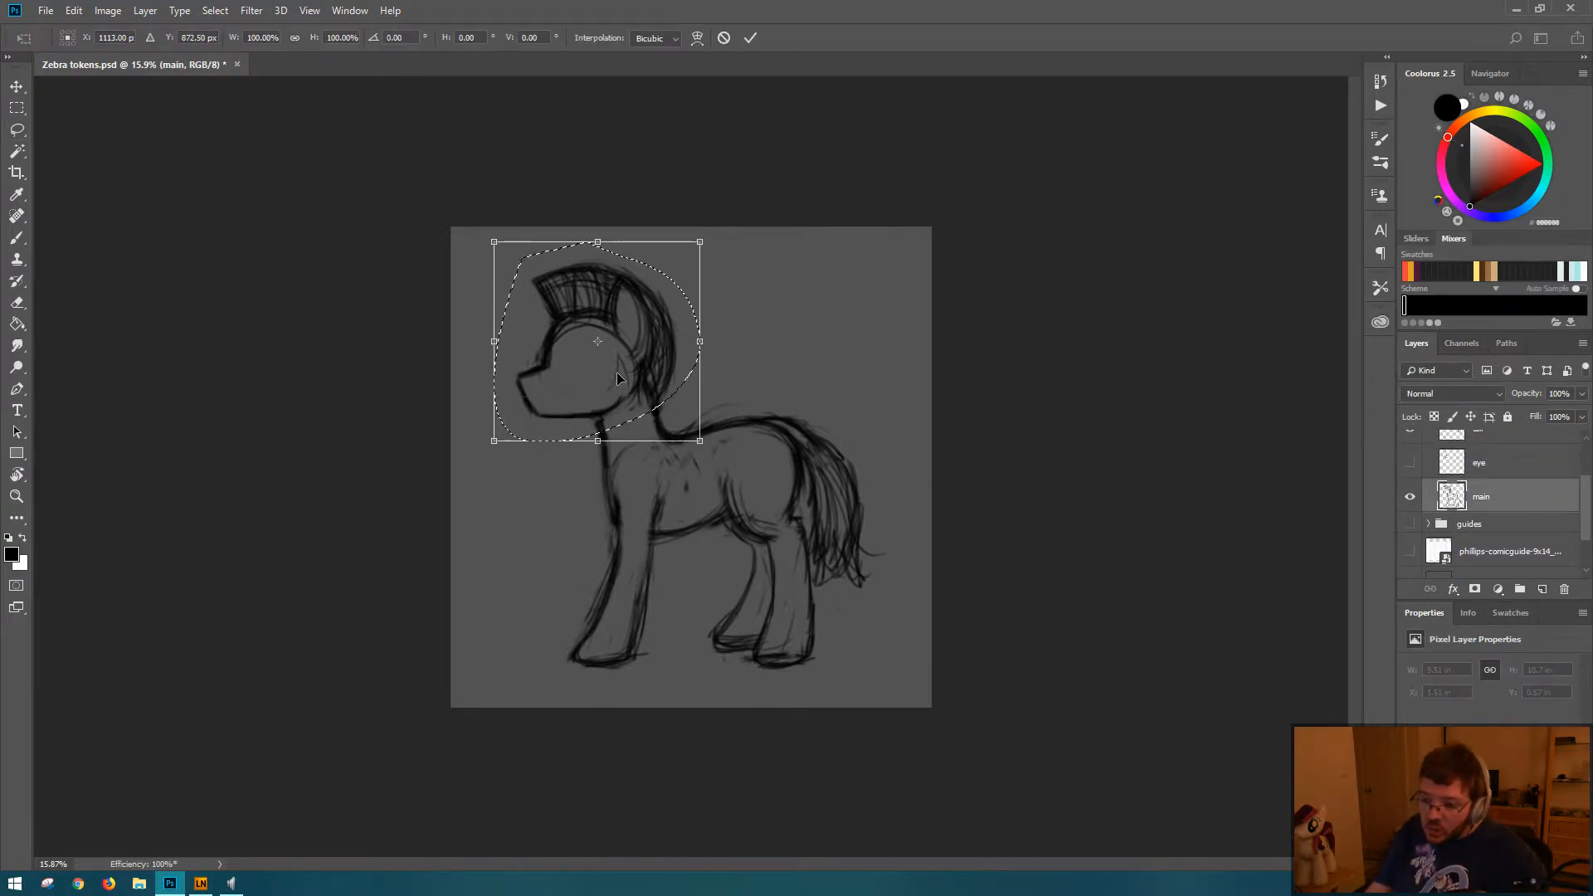
{"action": "left_click_drag", "start_coordinate": [628, 354], "coordinate": [626, 354]}
{"action": "key", "text": "Return"}
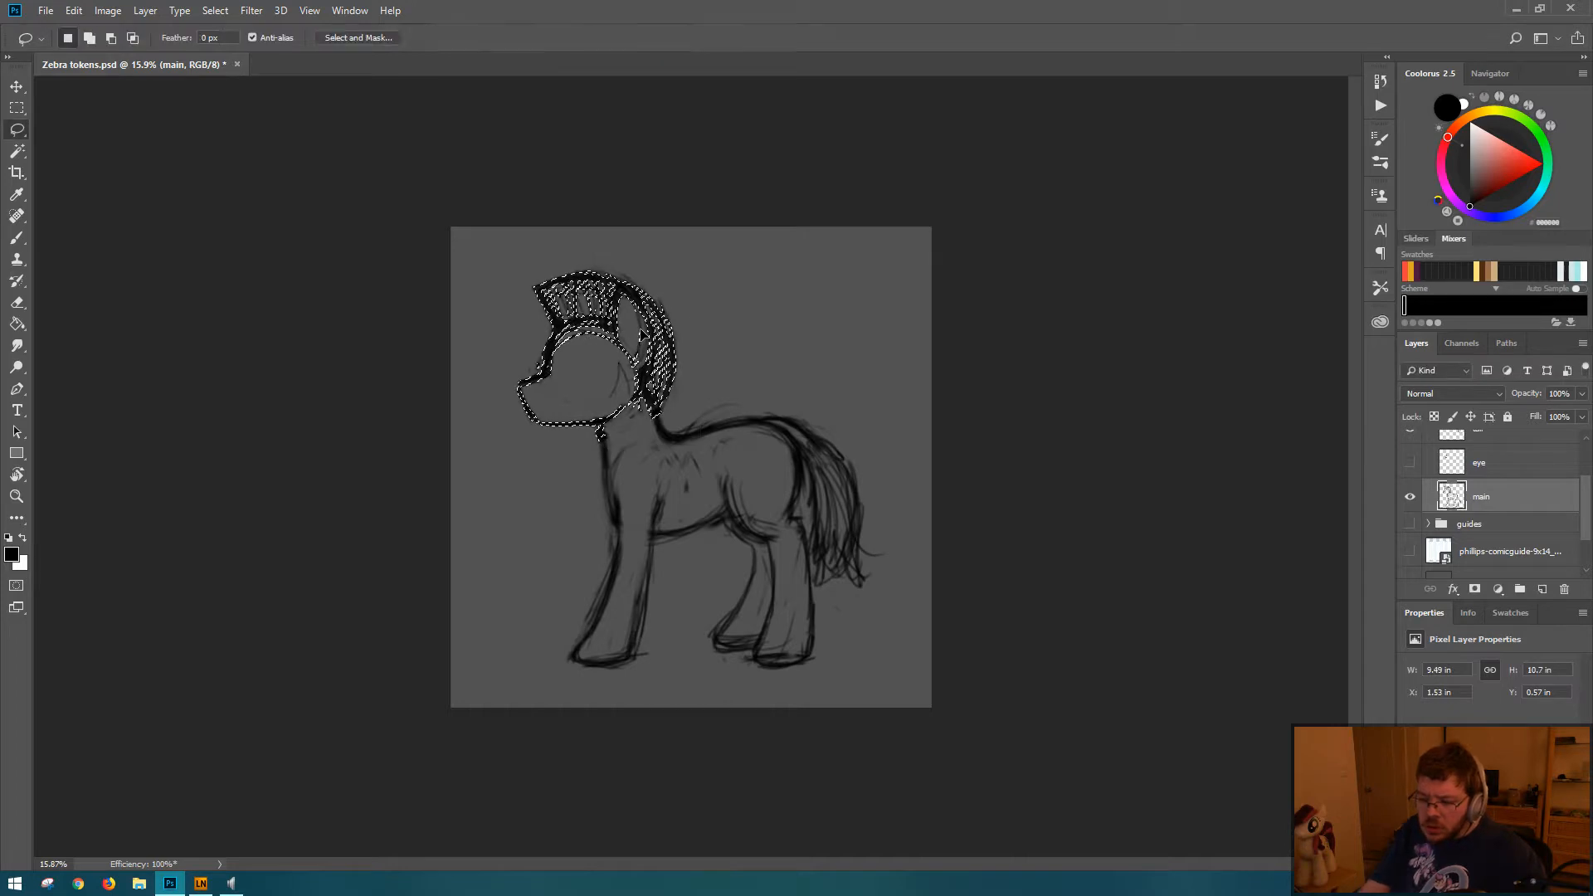
{"action": "key", "text": "ctrl+d"}
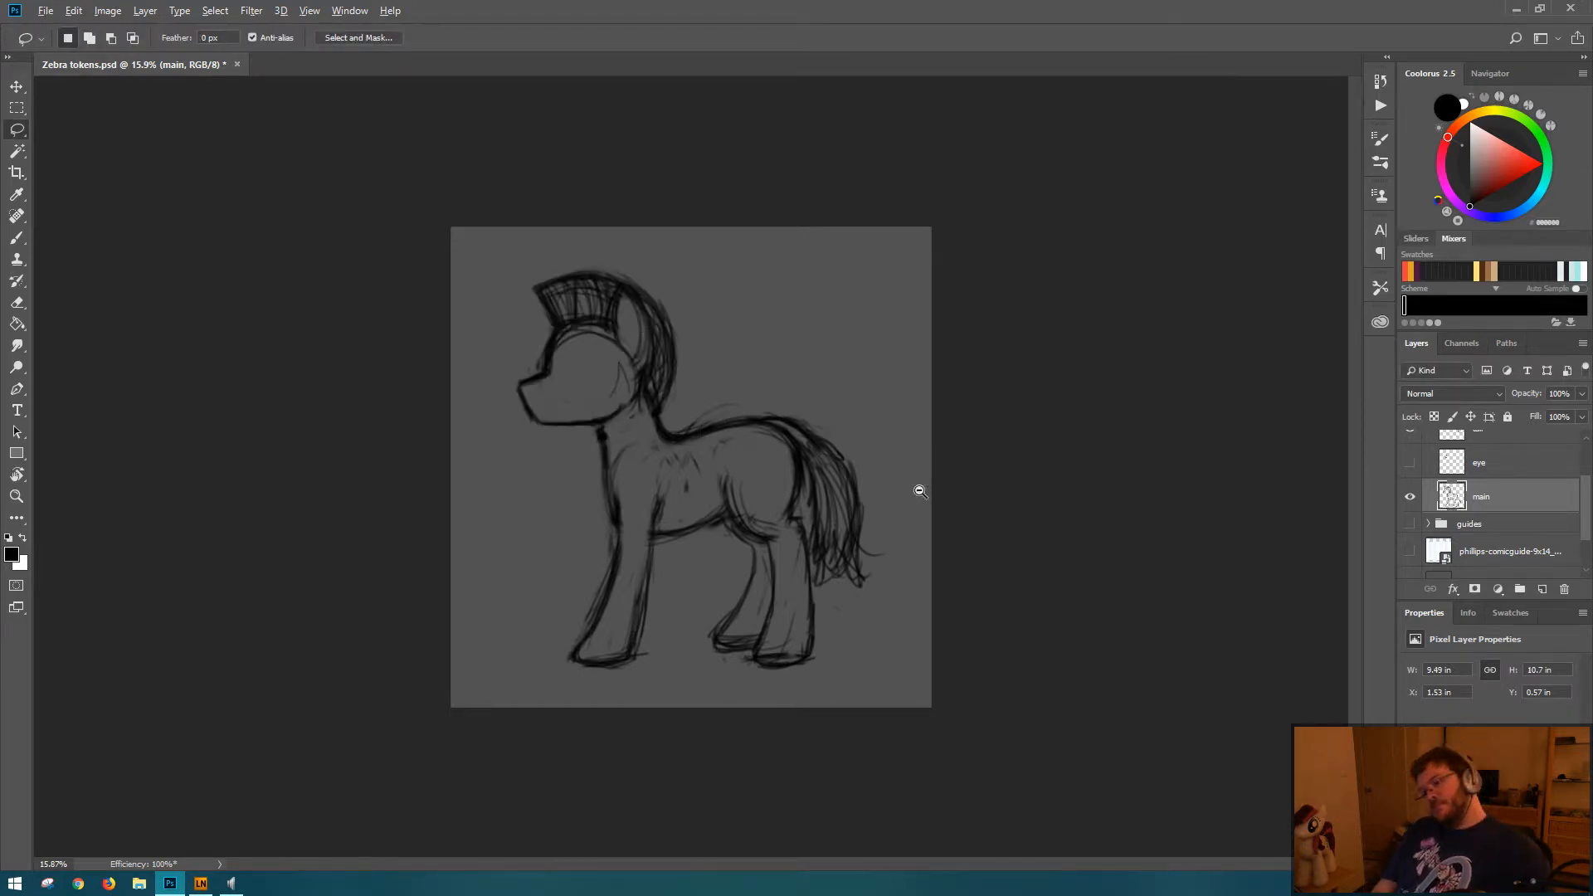
Step: Erase the stray overlapping lines between the cheek and the back of the neck
{"action": "left_click_drag", "start_coordinate": [918, 491], "coordinate": [864, 459]}
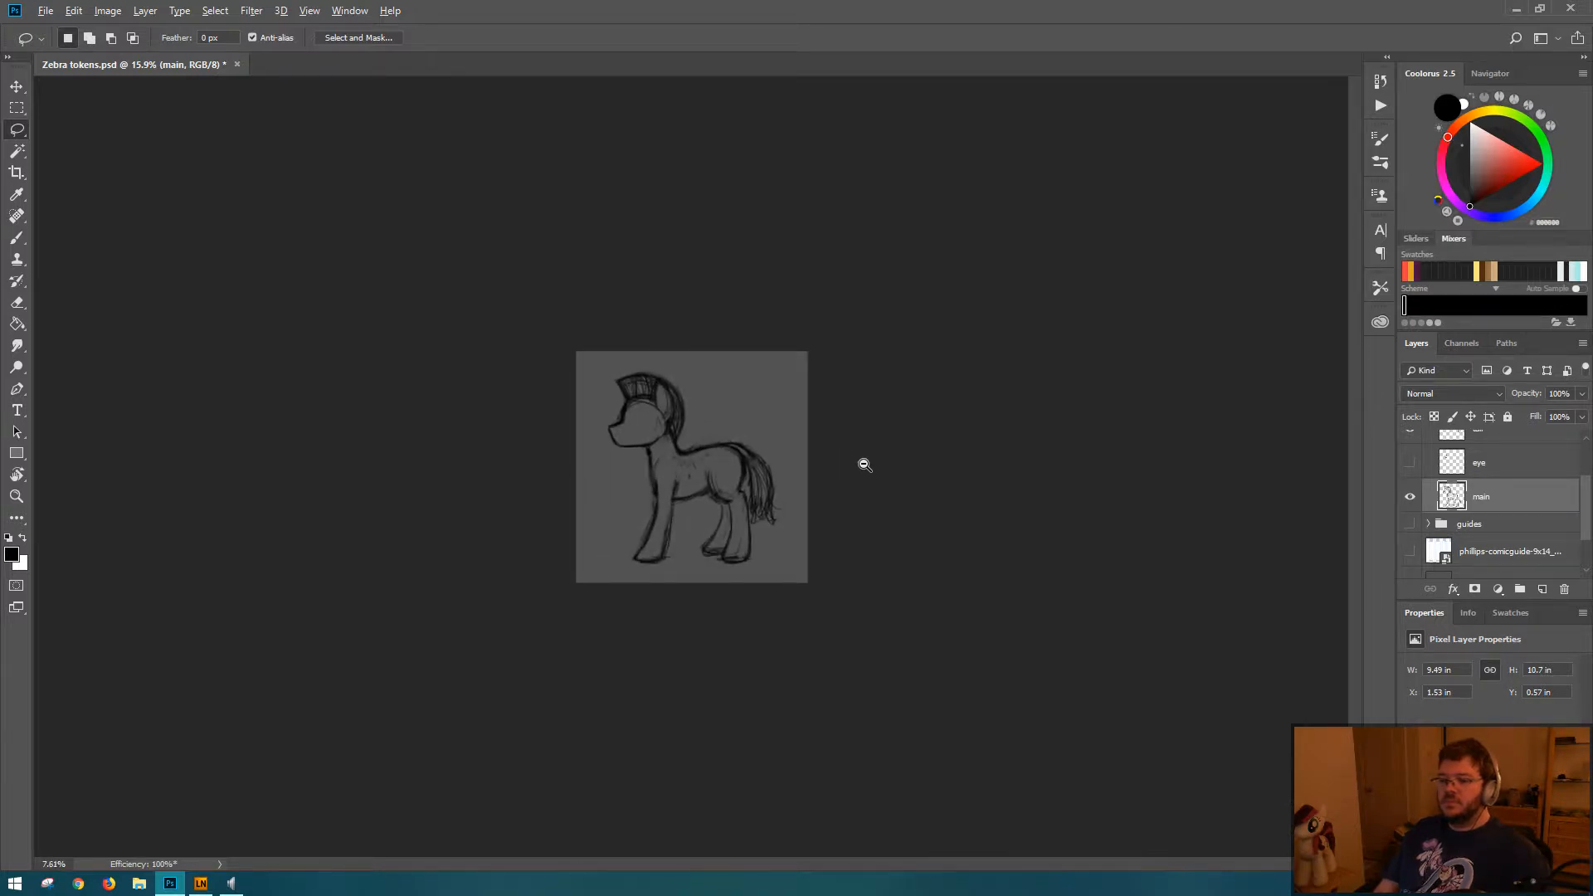
{"action": "key", "text": "e"}
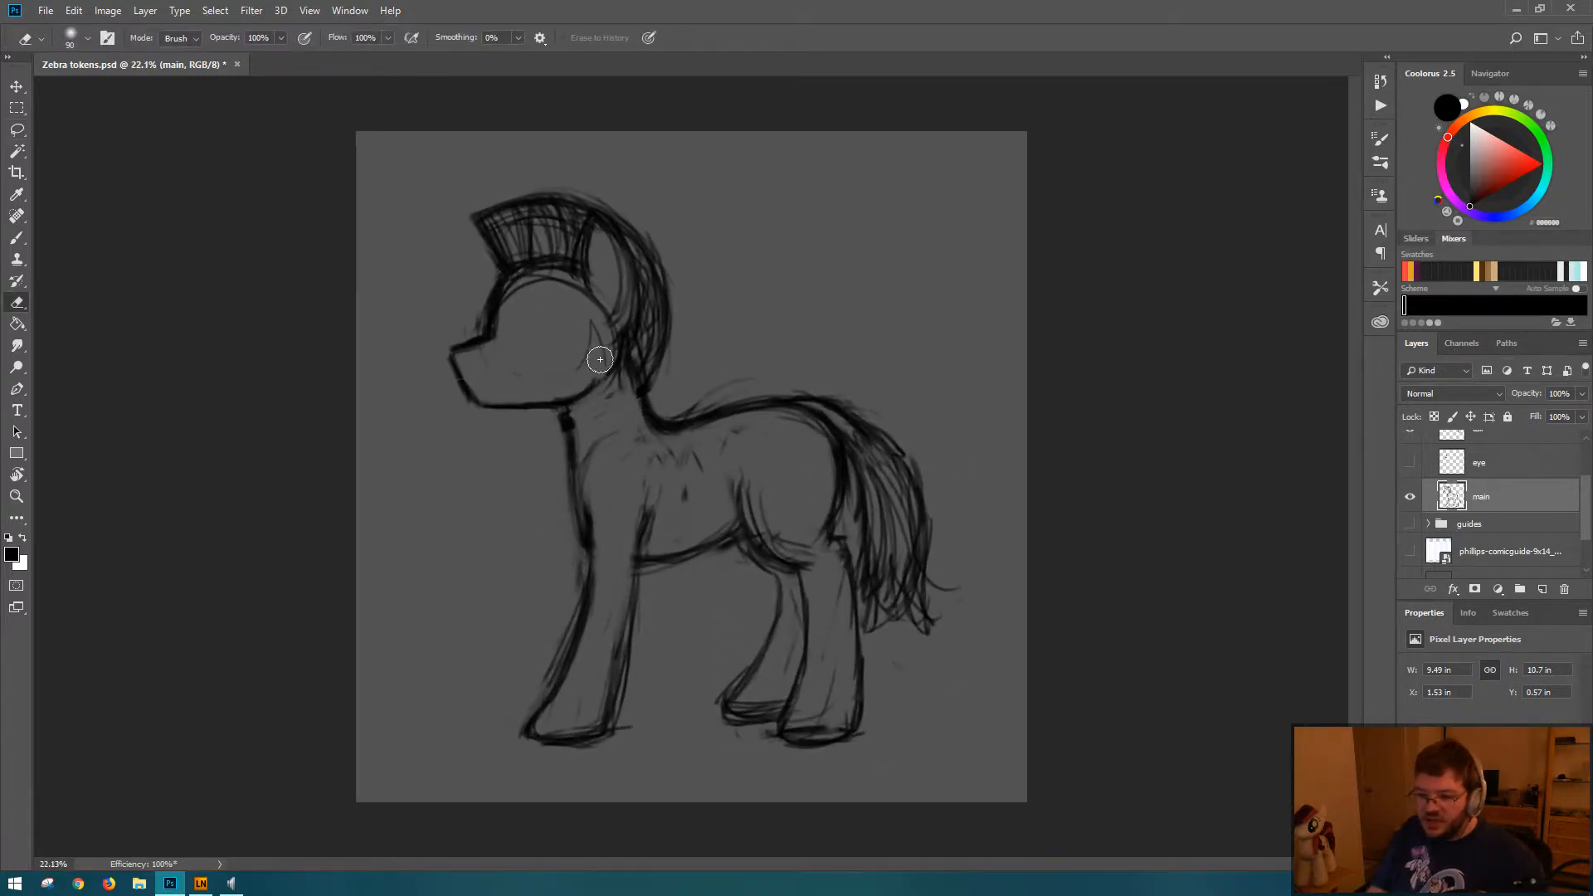
{"action": "mouse_move", "coordinate": [599, 359]}
{"action": "left_mouse_down"}
{"action": "mouse_move", "coordinate": [620, 423]}
{"action": "mouse_move", "coordinate": [598, 327]}
{"action": "left_mouse_up"}
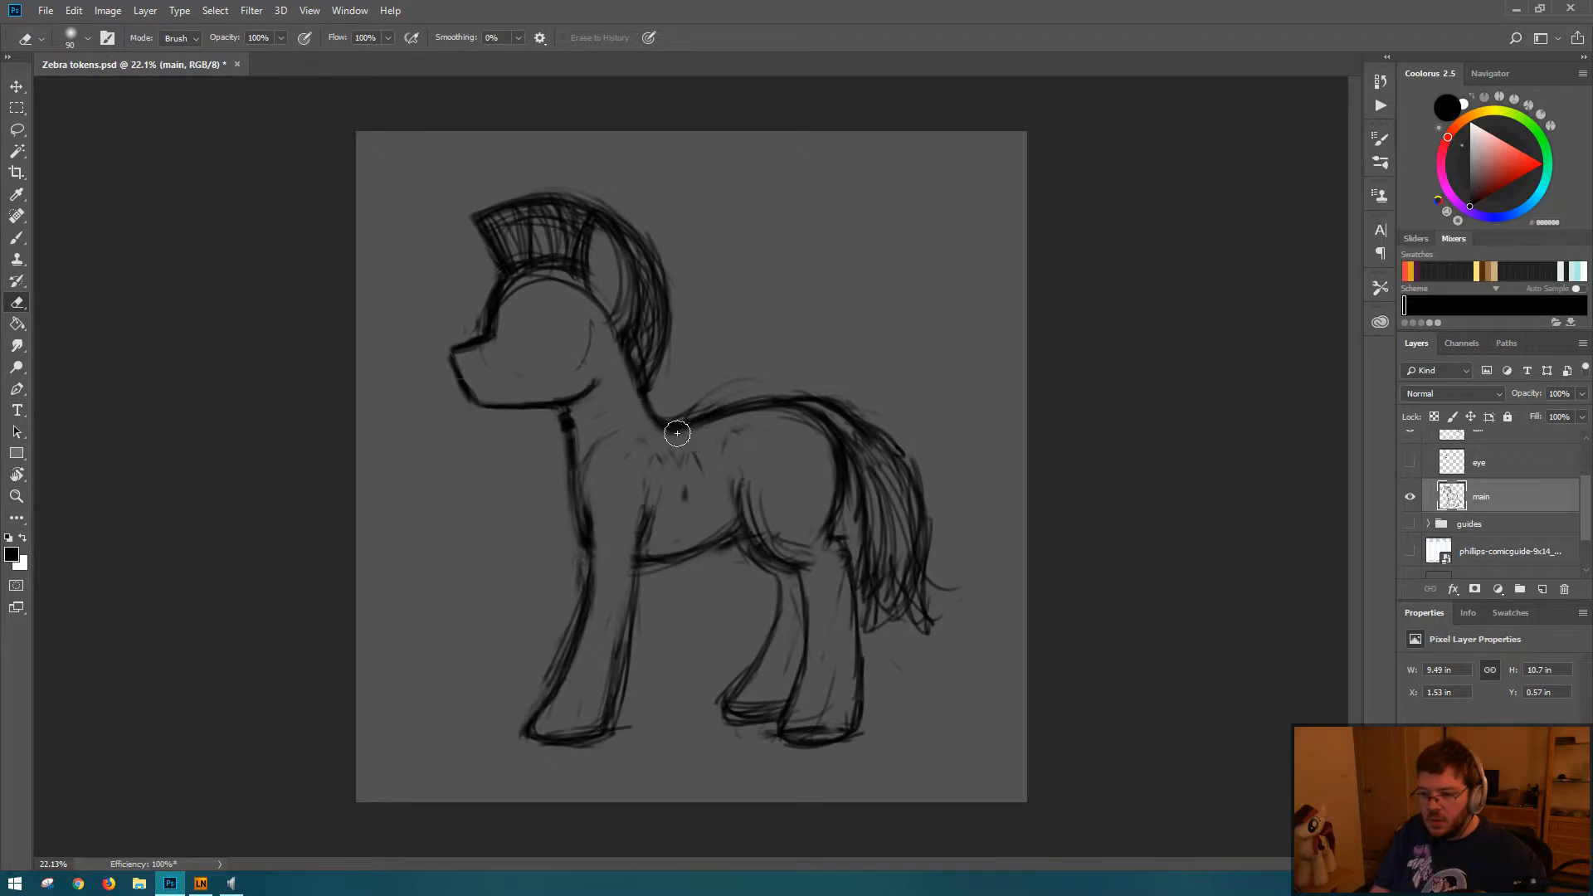
Step: Try reworking the front neck line with a lasso deletion and undo the changes
{"action": "mouse_move", "coordinate": [573, 423]}
{"action": "left_mouse_down"}
{"action": "mouse_move", "coordinate": [555, 428]}
{"action": "mouse_move", "coordinate": [592, 553]}
{"action": "left_mouse_up"}
{"action": "key", "text": "l"}
{"action": "key", "text": "Delete"}
{"action": "key", "text": "ctrl+d"}
{"action": "key", "text": "b"}
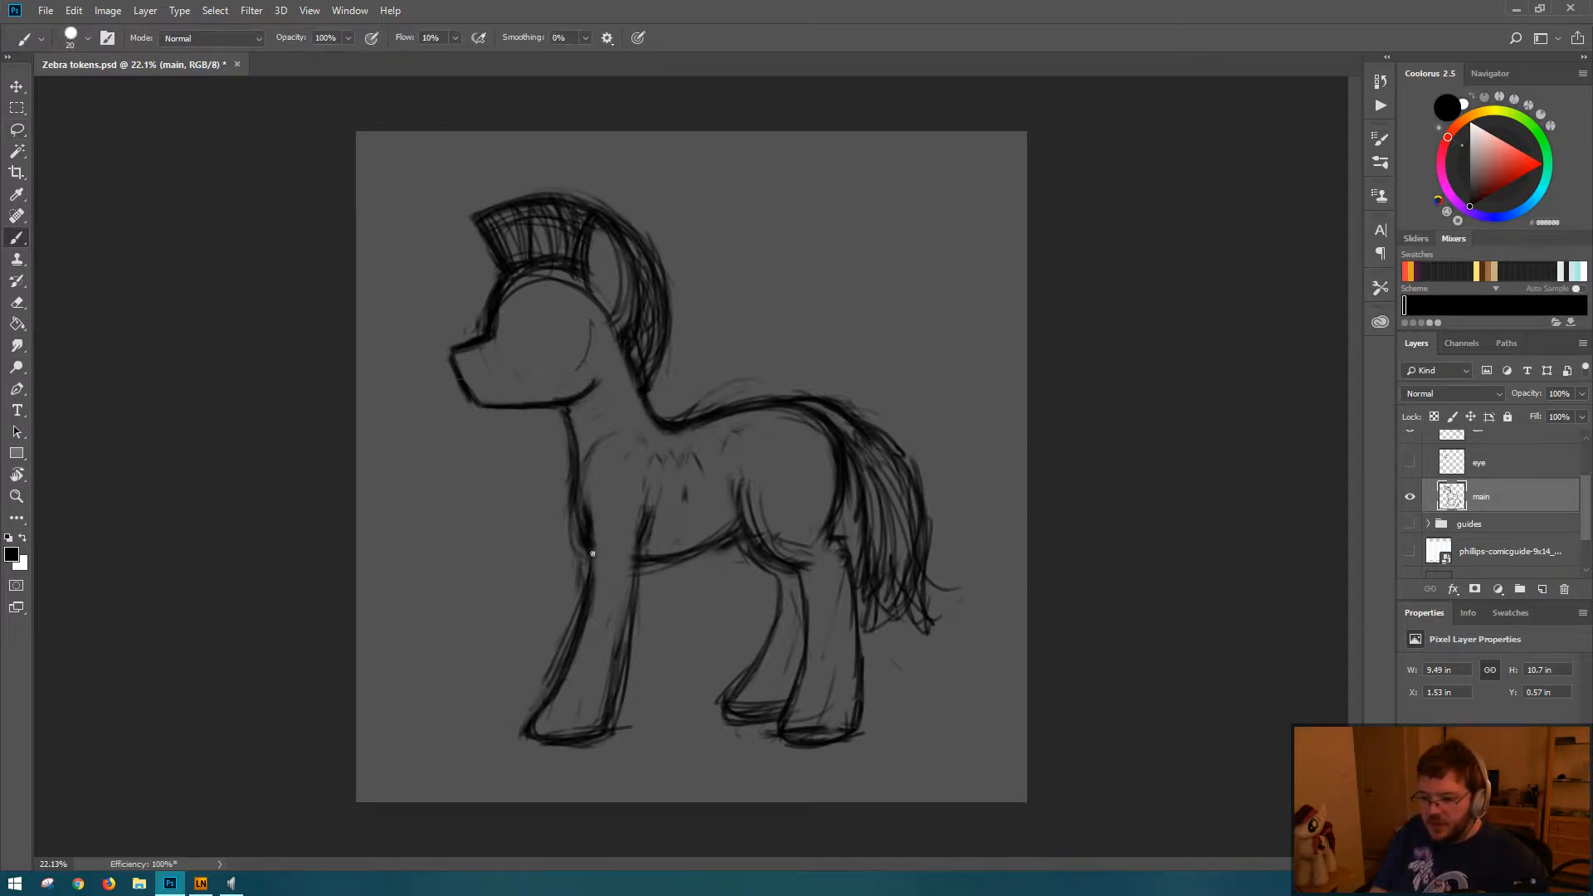
{"action": "key", "text": "ctrl+alt+z"}
{"action": "key", "text": "ctrl+alt+z"}
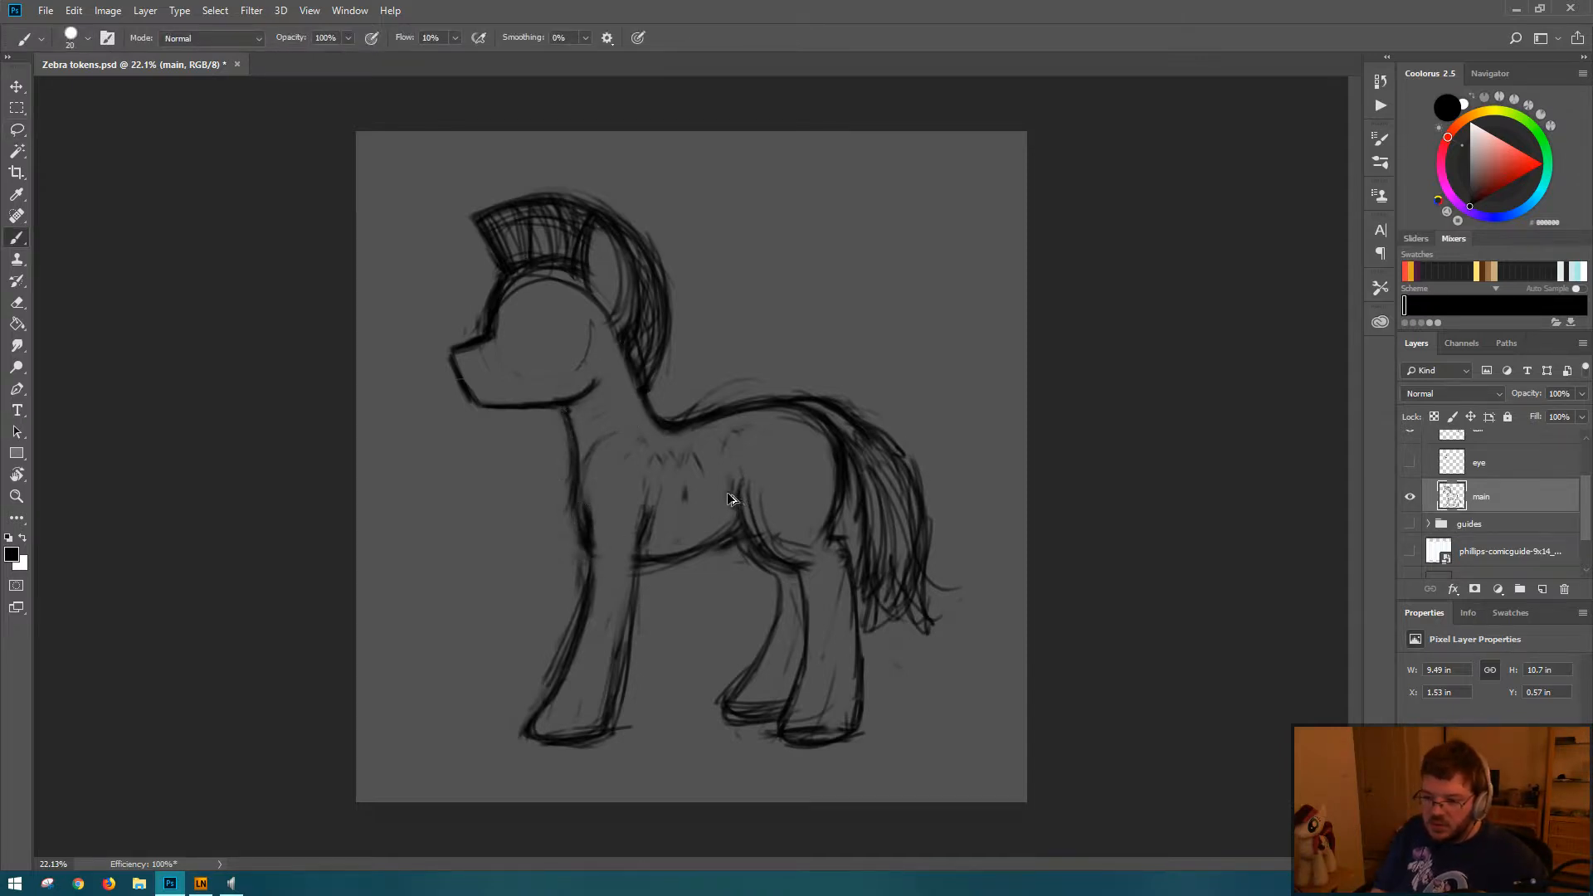
{"action": "key", "text": "ctrl+alt+z"}
{"action": "key", "text": "ctrl+alt+z"}
{"action": "key", "text": "ctrl+alt+z"}
Step: Redraw the front neck line below the jaw and erase the thick overlap where it meets the head
{"action": "left_click_drag", "start_coordinate": [564, 408], "coordinate": [575, 492]}
{"action": "left_click_drag", "start_coordinate": [564, 413], "coordinate": [575, 451]}
{"action": "left_click_drag", "start_coordinate": [642, 400], "coordinate": [674, 455]}
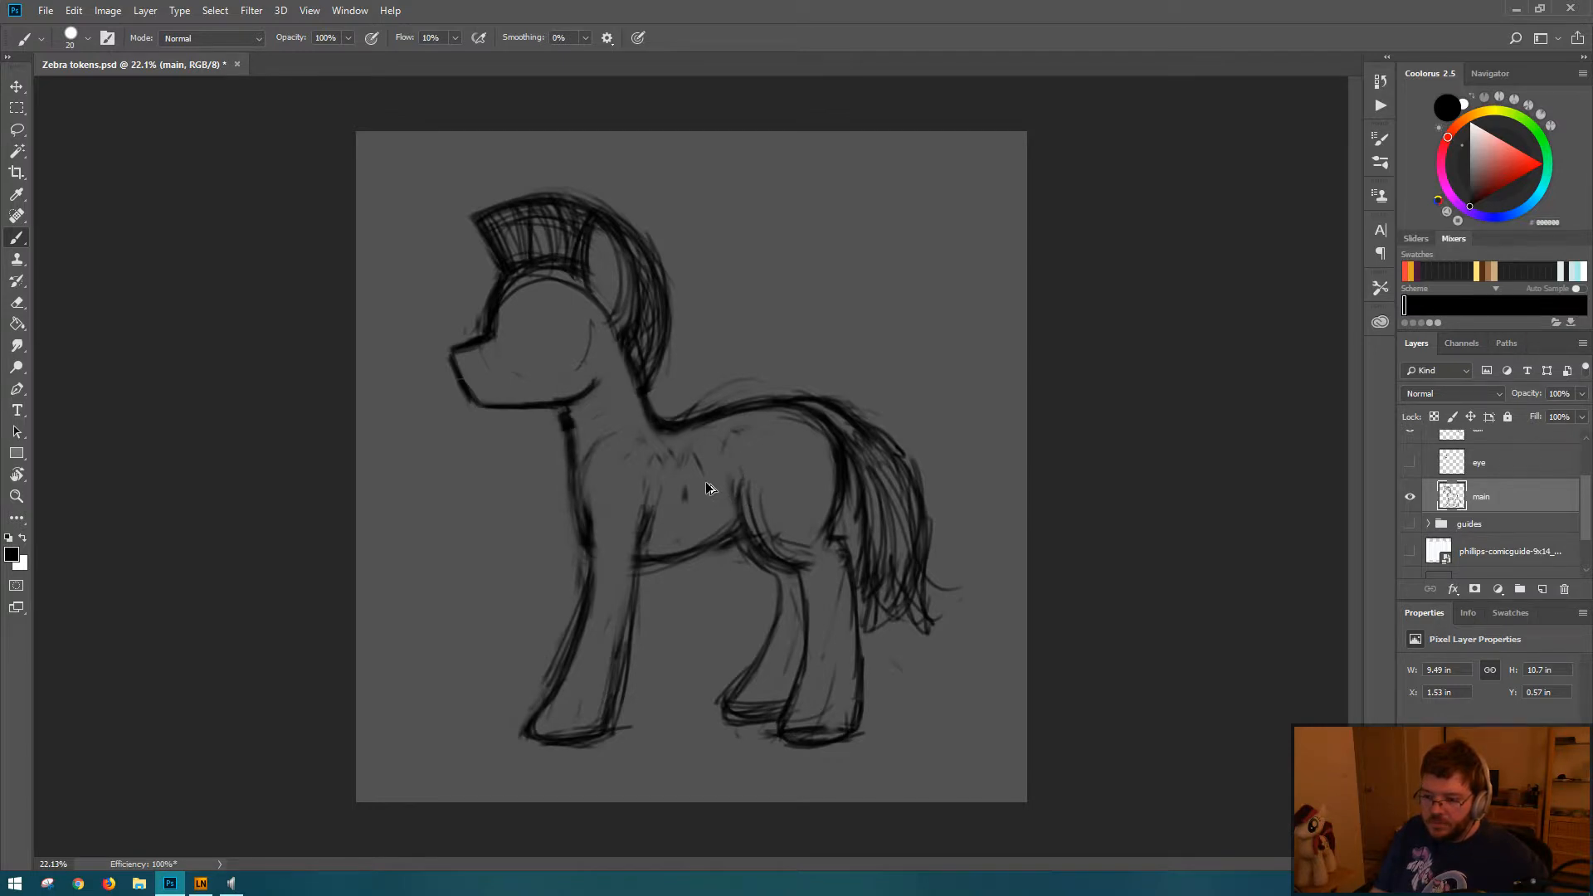
{"action": "key", "text": "e"}
{"action": "mouse_move", "coordinate": [583, 420]}
{"action": "left_mouse_down"}
{"action": "mouse_move", "coordinate": [579, 463]}
{"action": "mouse_move", "coordinate": [575, 421]}
{"action": "left_mouse_up"}
{"action": "key", "text": "b"}
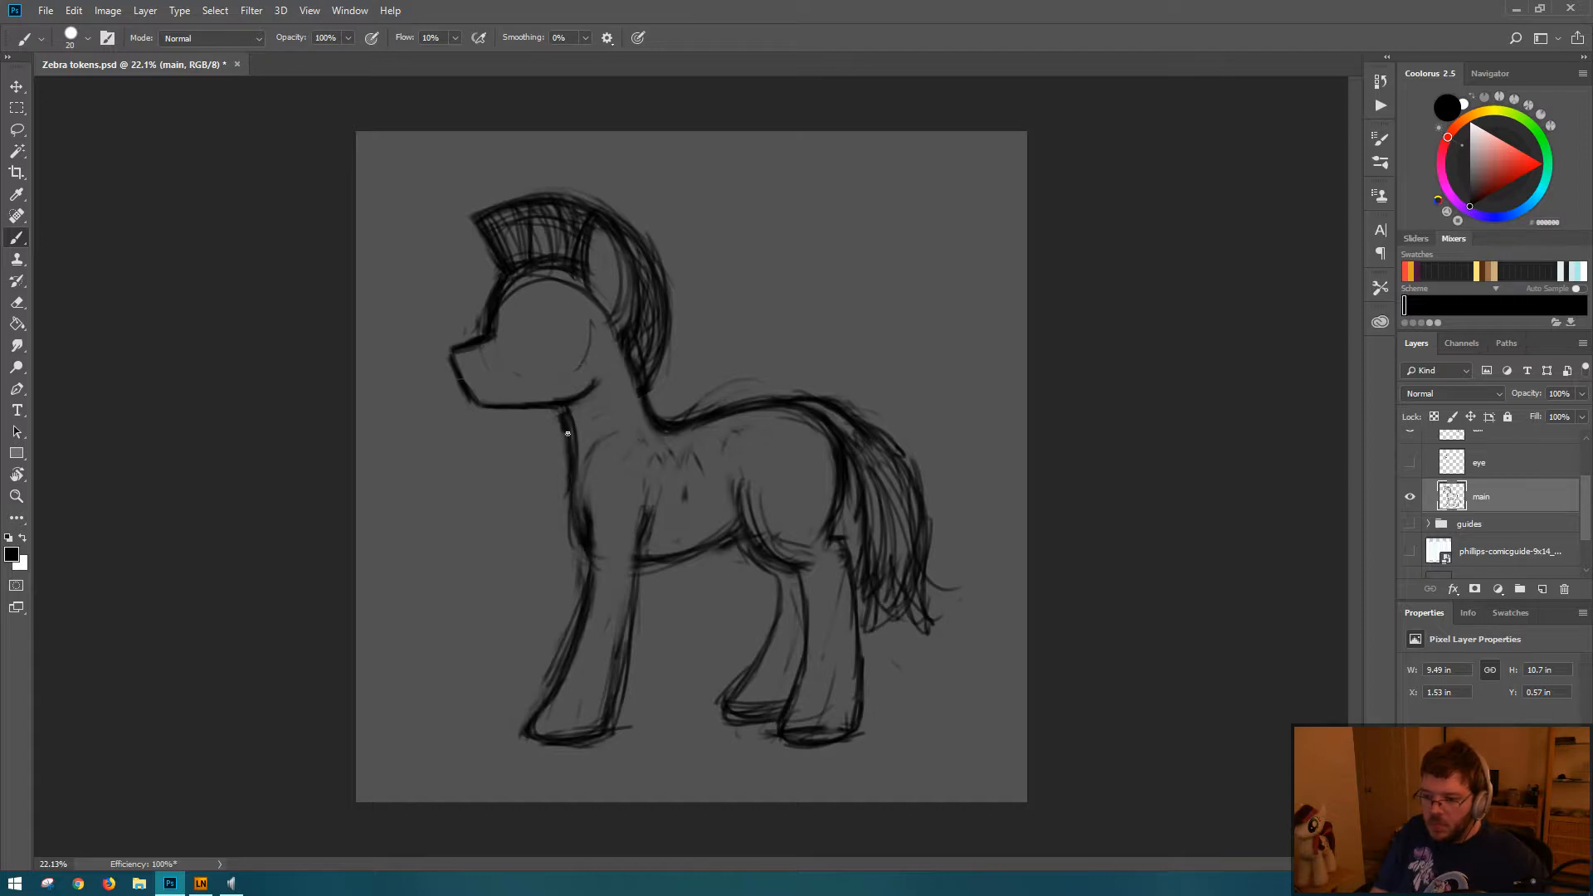
{"action": "key", "text": "e"}
{"action": "key", "text": "b"}
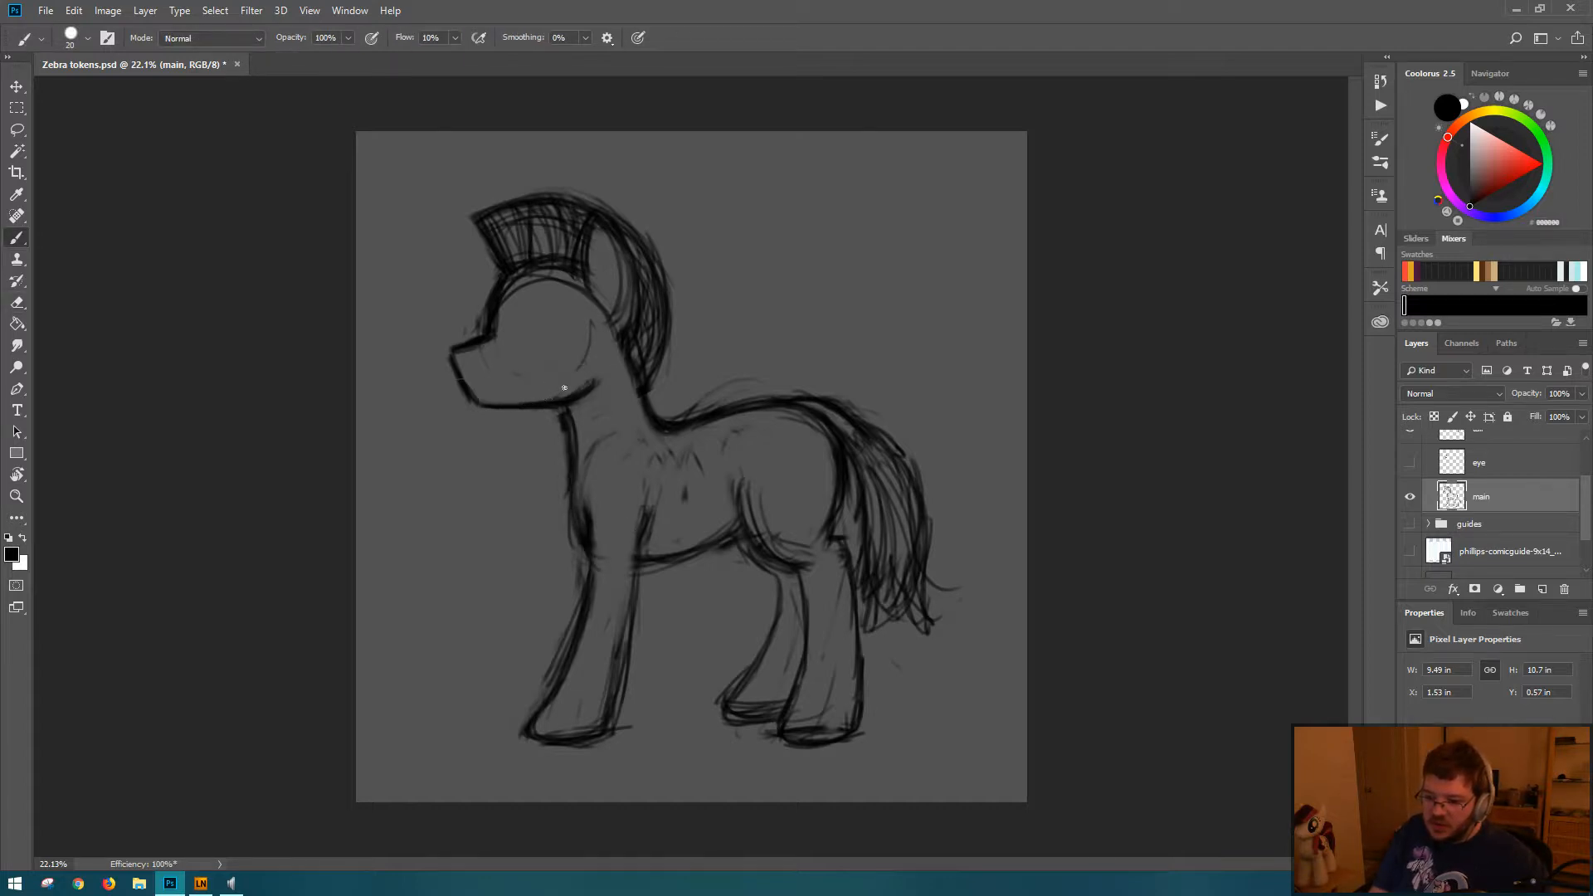
Step: Erase and redraw the underside of the jaw so its line is thinner toward the neck
{"action": "key", "text": "e"}
{"action": "key", "text": "b"}
{"action": "key", "text": "e"}
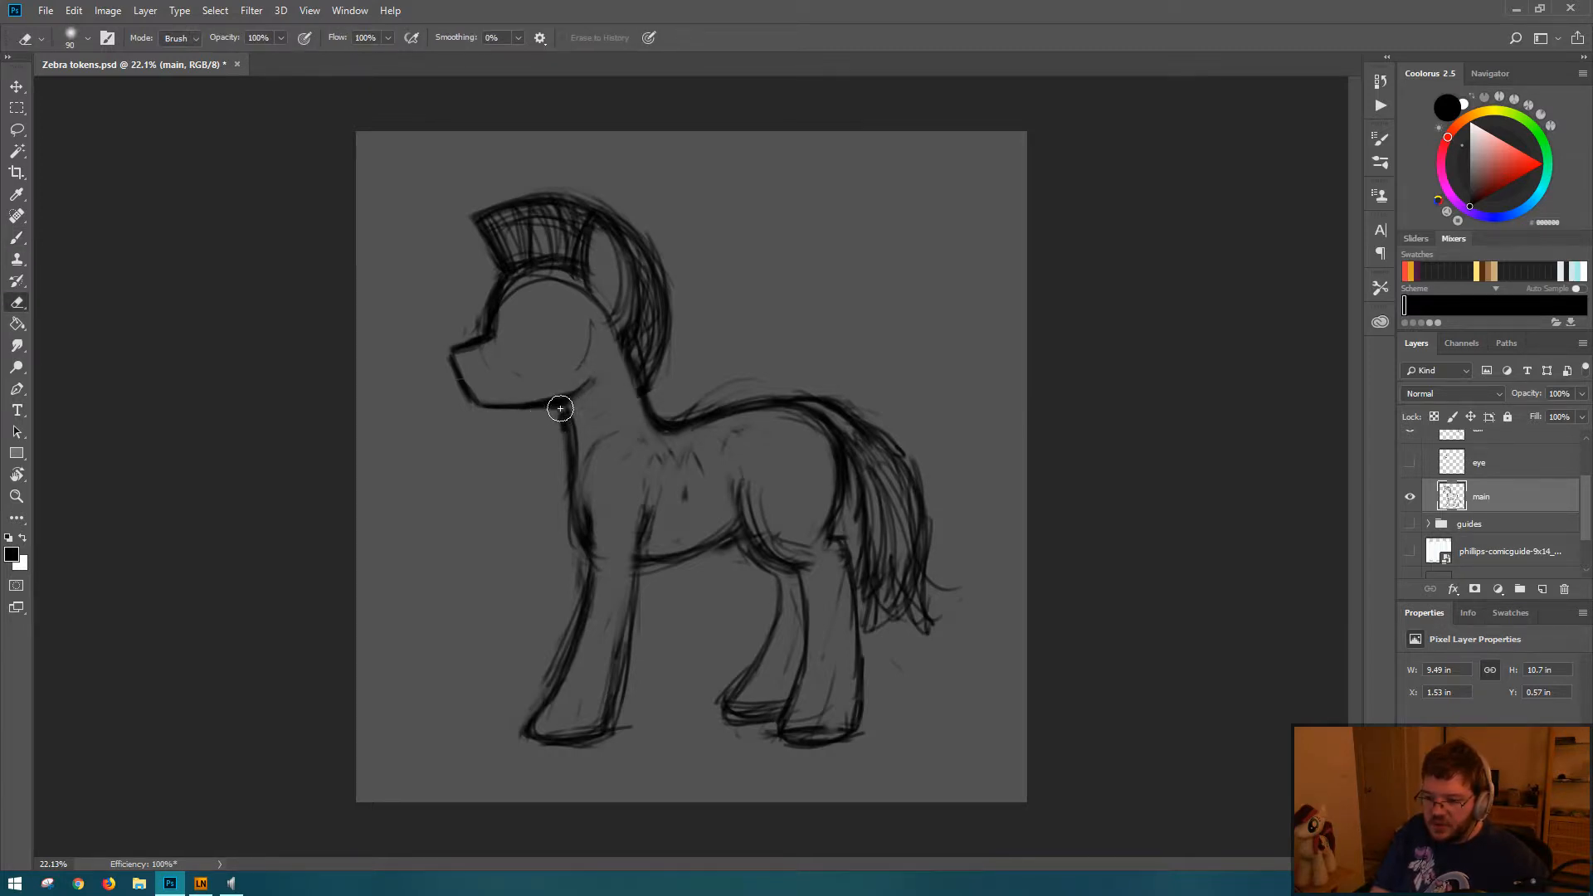
{"action": "left_click_drag", "start_coordinate": [546, 413], "coordinate": [575, 402]}
{"action": "key", "text": "b"}
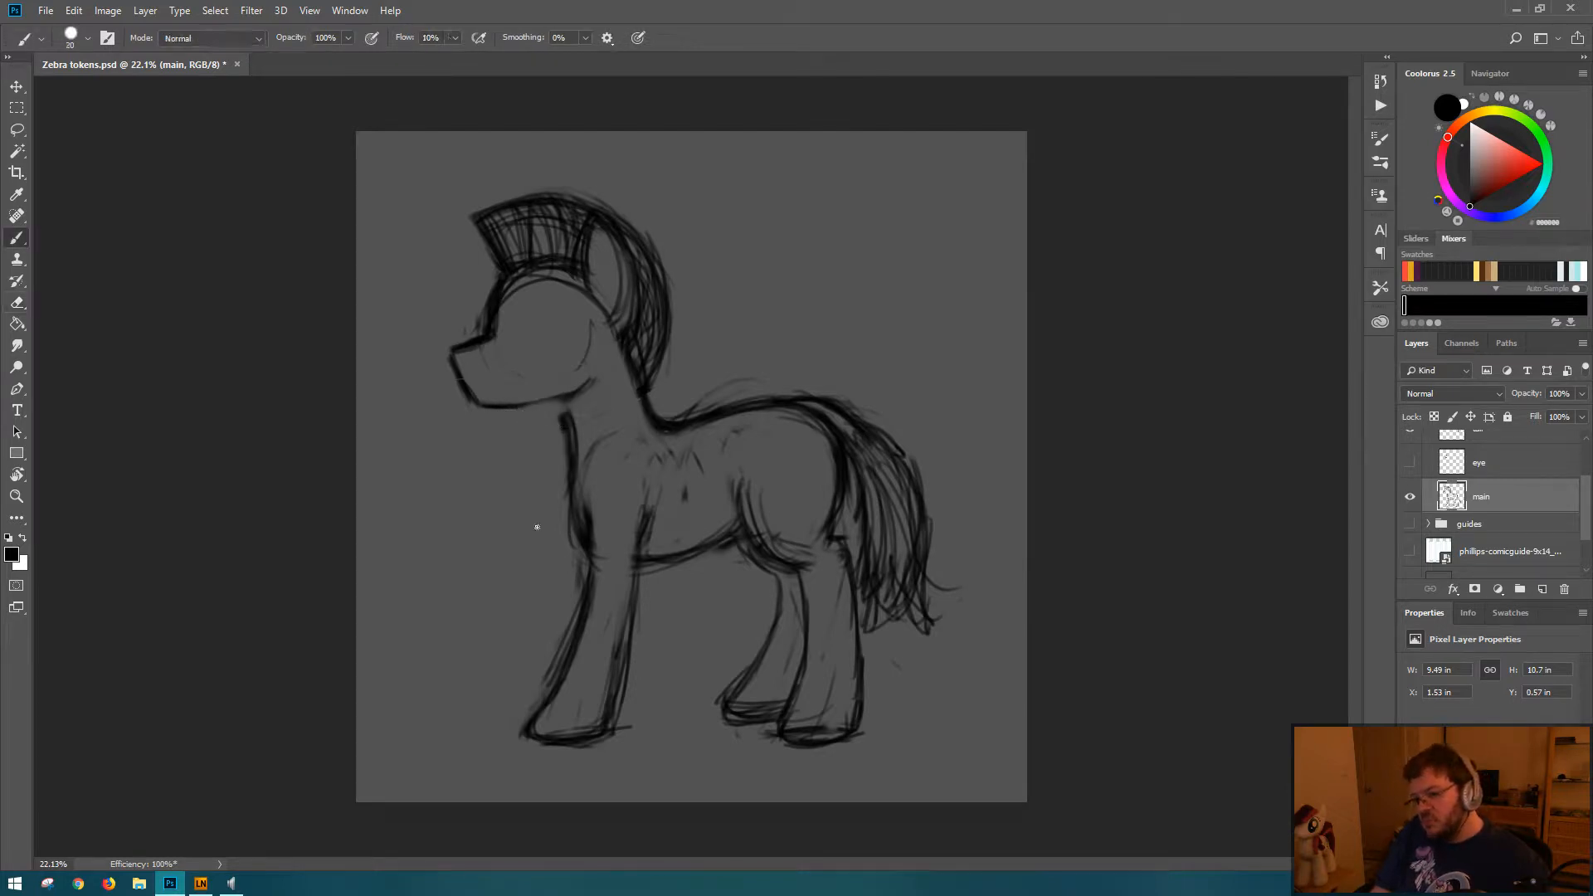
{"action": "key", "text": "e"}
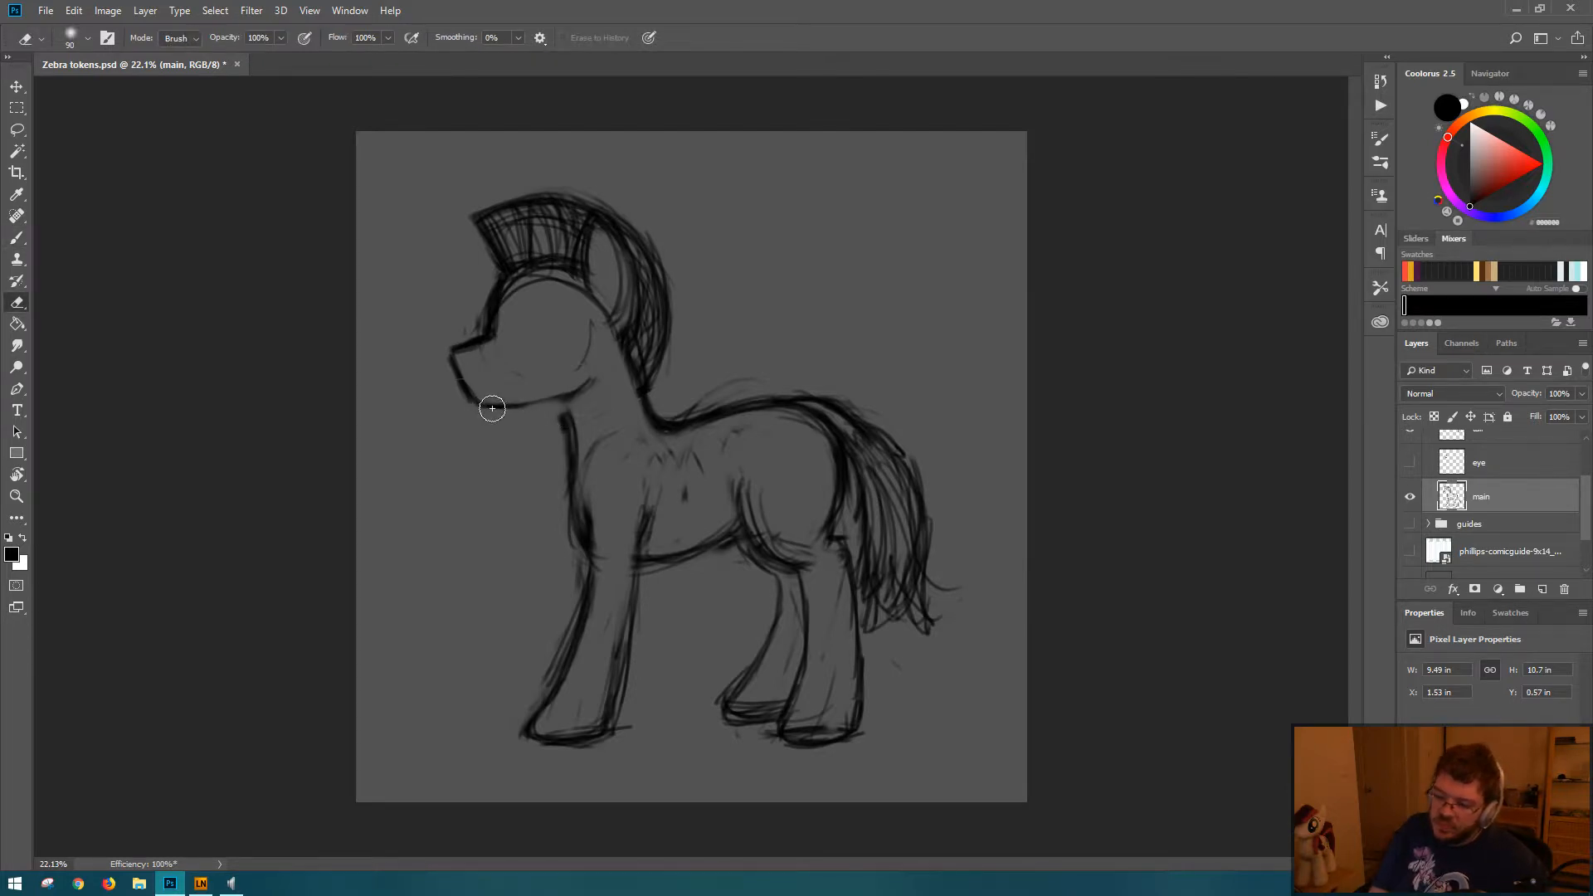
{"action": "key", "text": "b"}
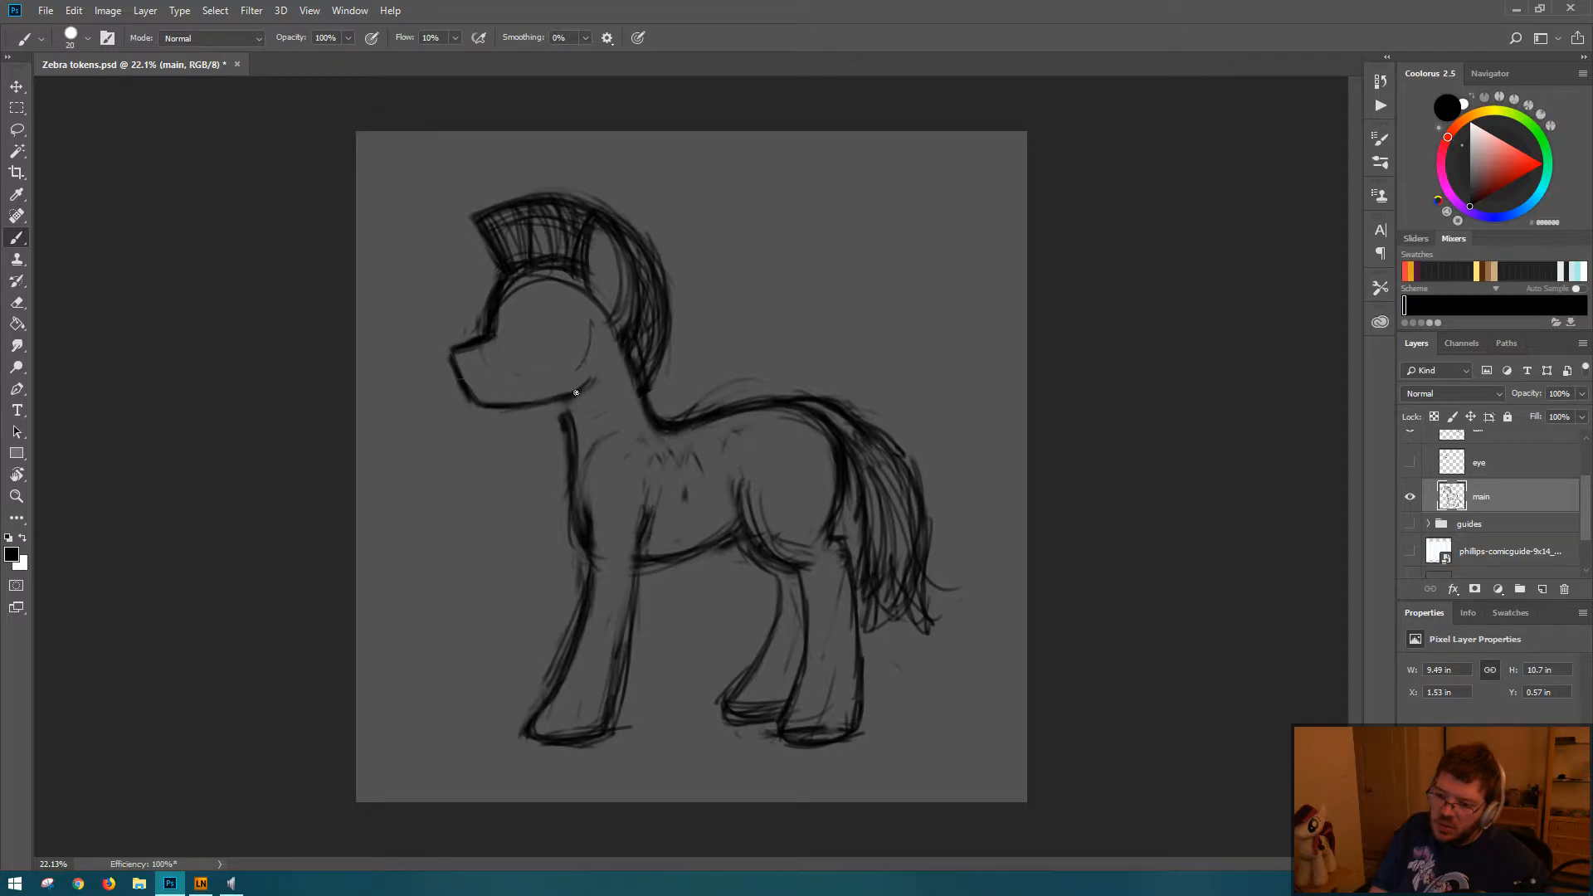
Step: Thin the upper front neck line with the Eraser and redraw it down toward the chest
{"action": "key", "text": "e"}
{"action": "left_click_drag", "start_coordinate": [555, 412], "coordinate": [561, 493]}
{"action": "key", "text": "b"}
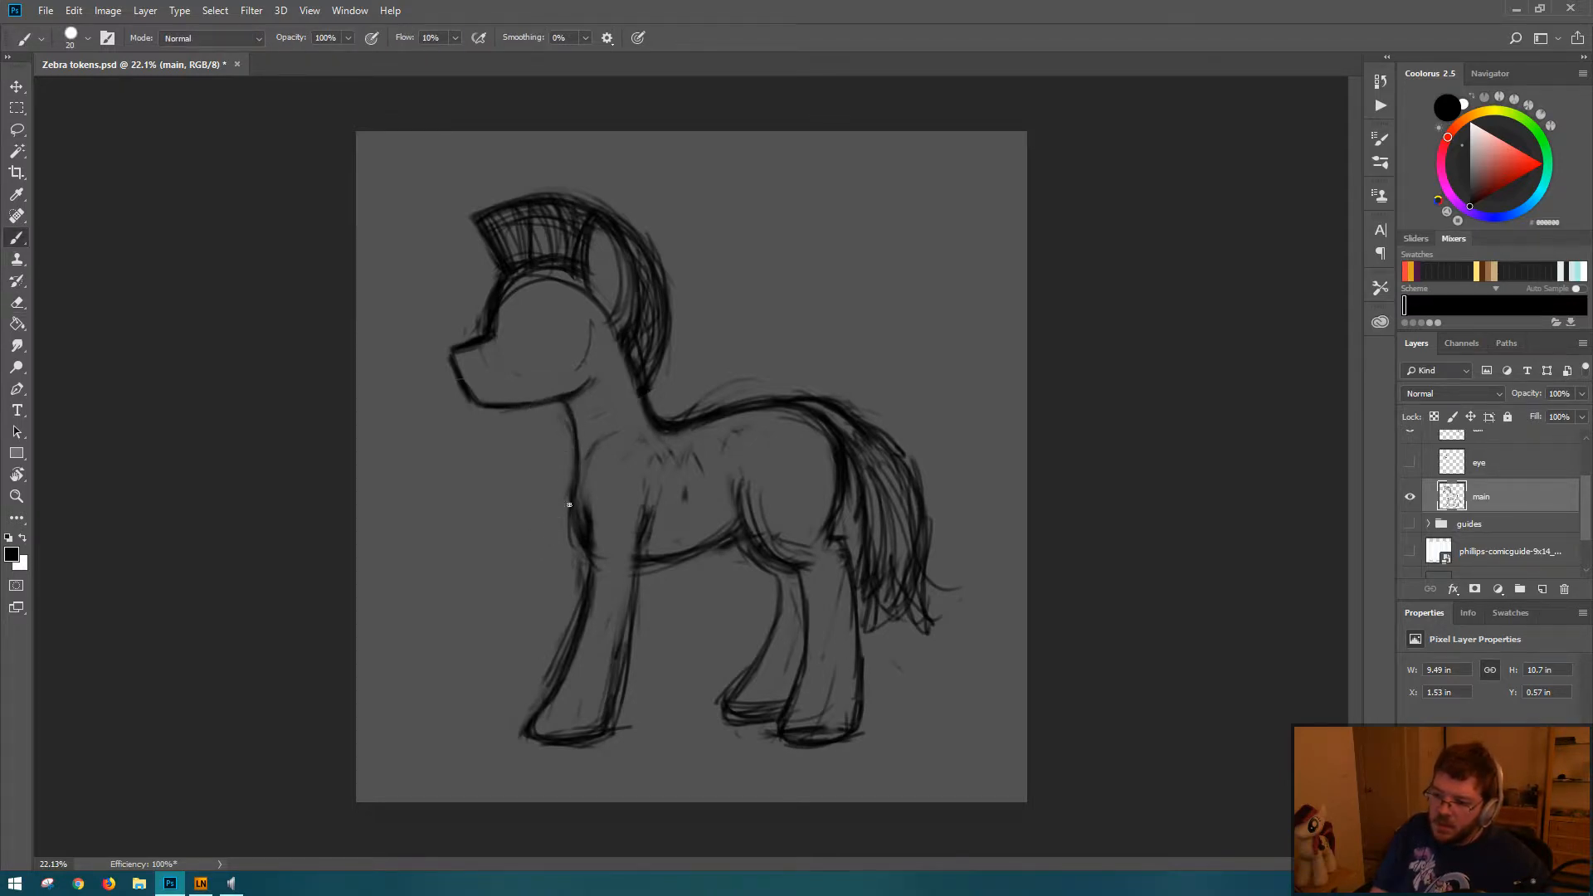
Step: Erase the cheek curve and the head's construction circle around the forehead and ear base
{"action": "key", "text": "e"}
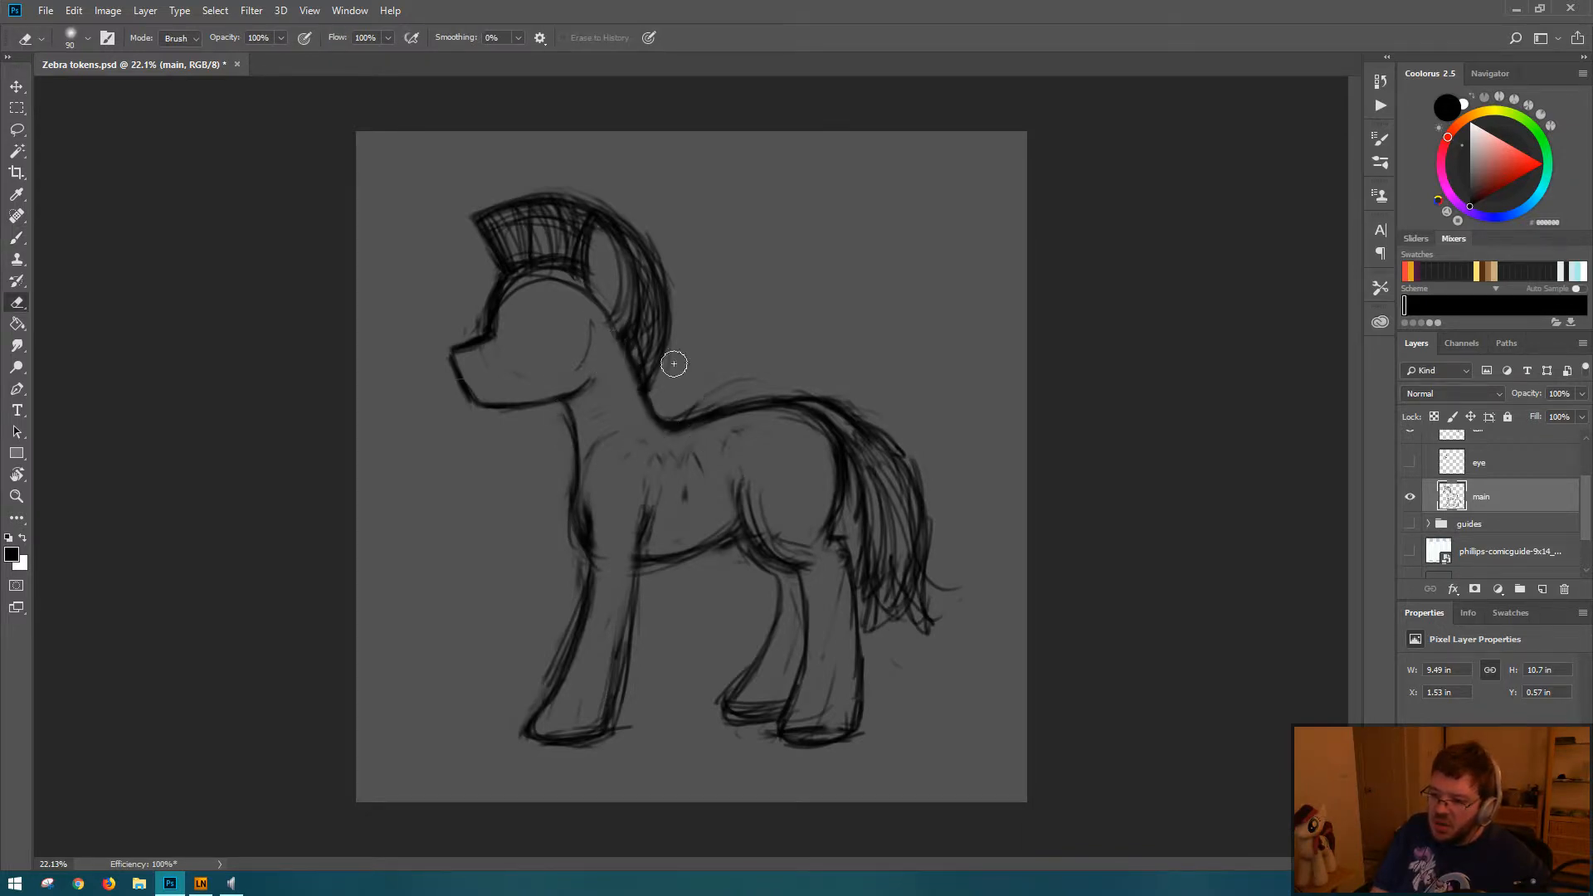
{"action": "left_click_drag", "start_coordinate": [586, 324], "coordinate": [578, 356]}
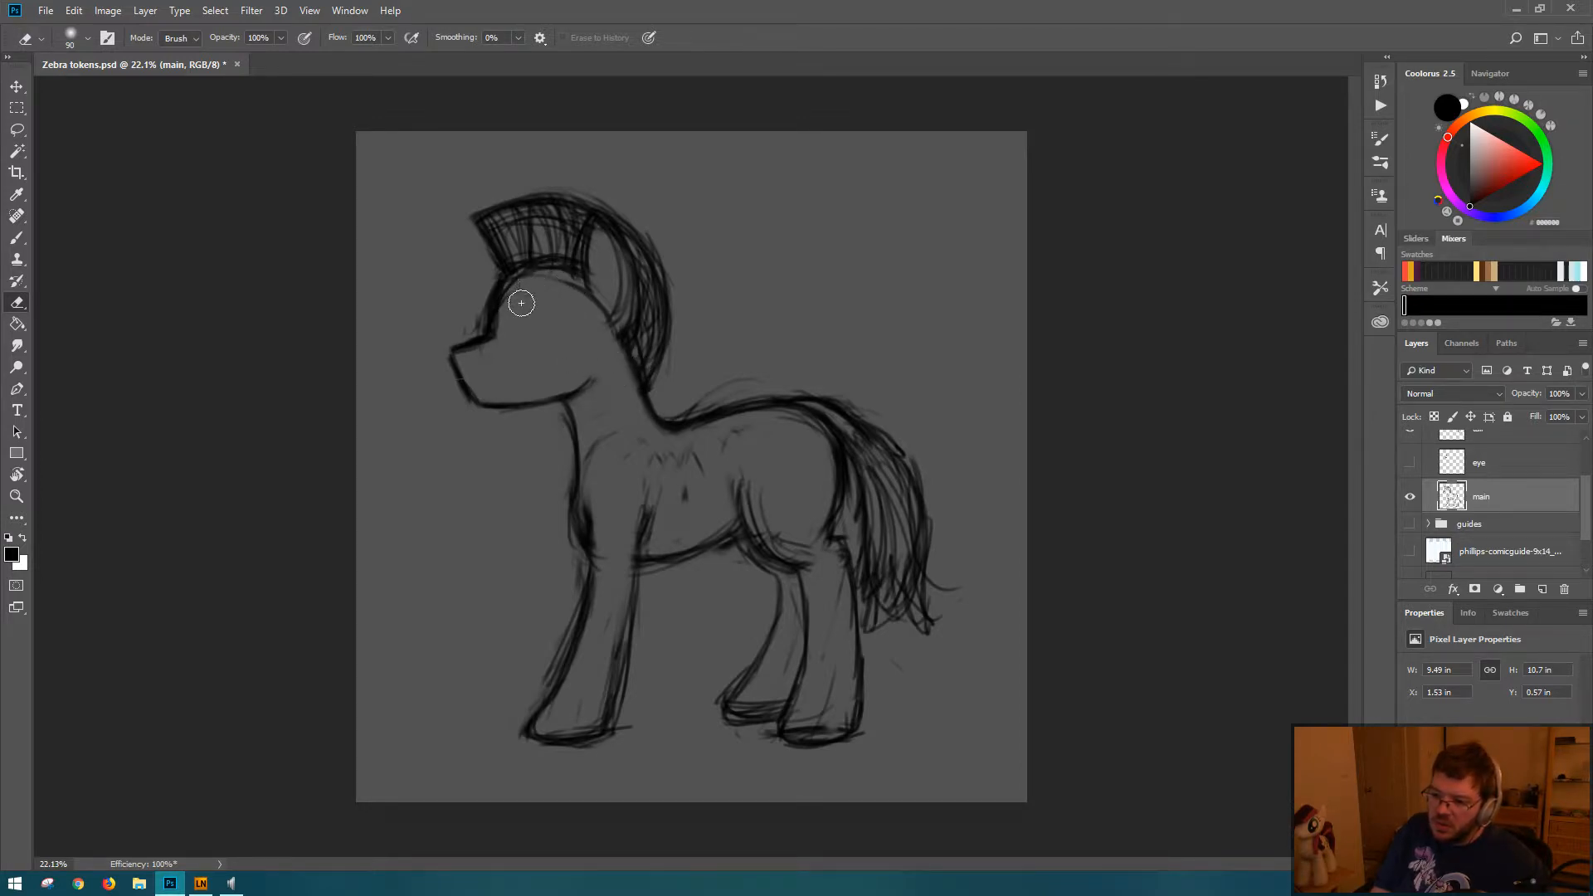
{"action": "mouse_move", "coordinate": [588, 294]}
{"action": "left_mouse_down"}
{"action": "mouse_move", "coordinate": [601, 284]}
{"action": "mouse_move", "coordinate": [598, 317]}
{"action": "left_mouse_up"}
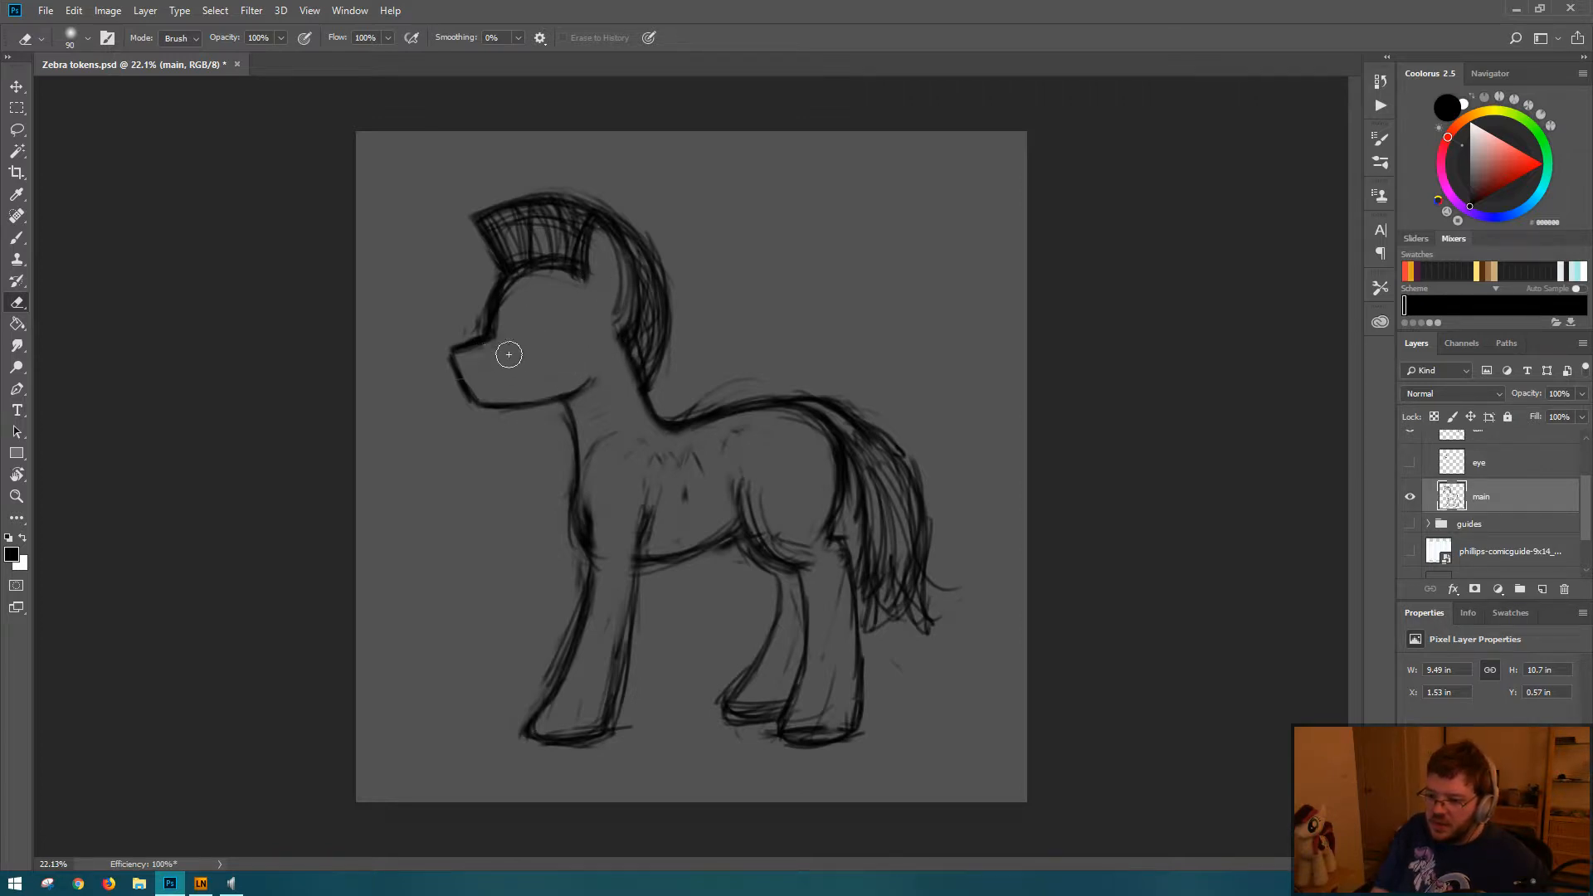
{"action": "key", "text": "b"}
Step: Show the eye layer and move the eye about 40 px right and 50 px down on the head
{"action": "left_click", "coordinate": [1411, 463]}
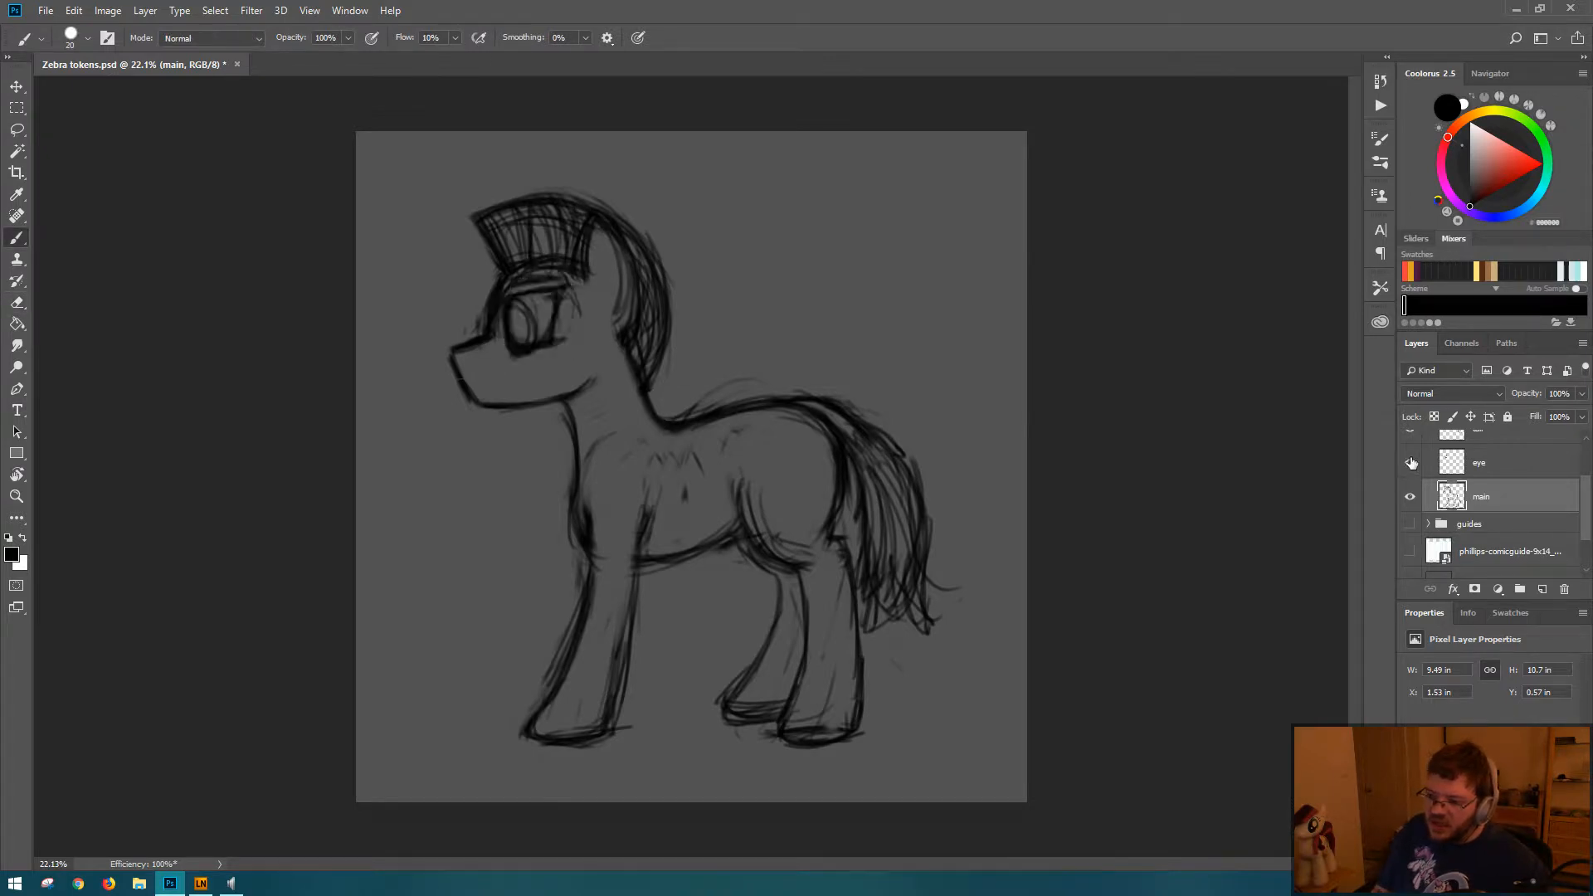
{"action": "key", "text": "ctrl+t"}
{"action": "key", "text": "Escape"}
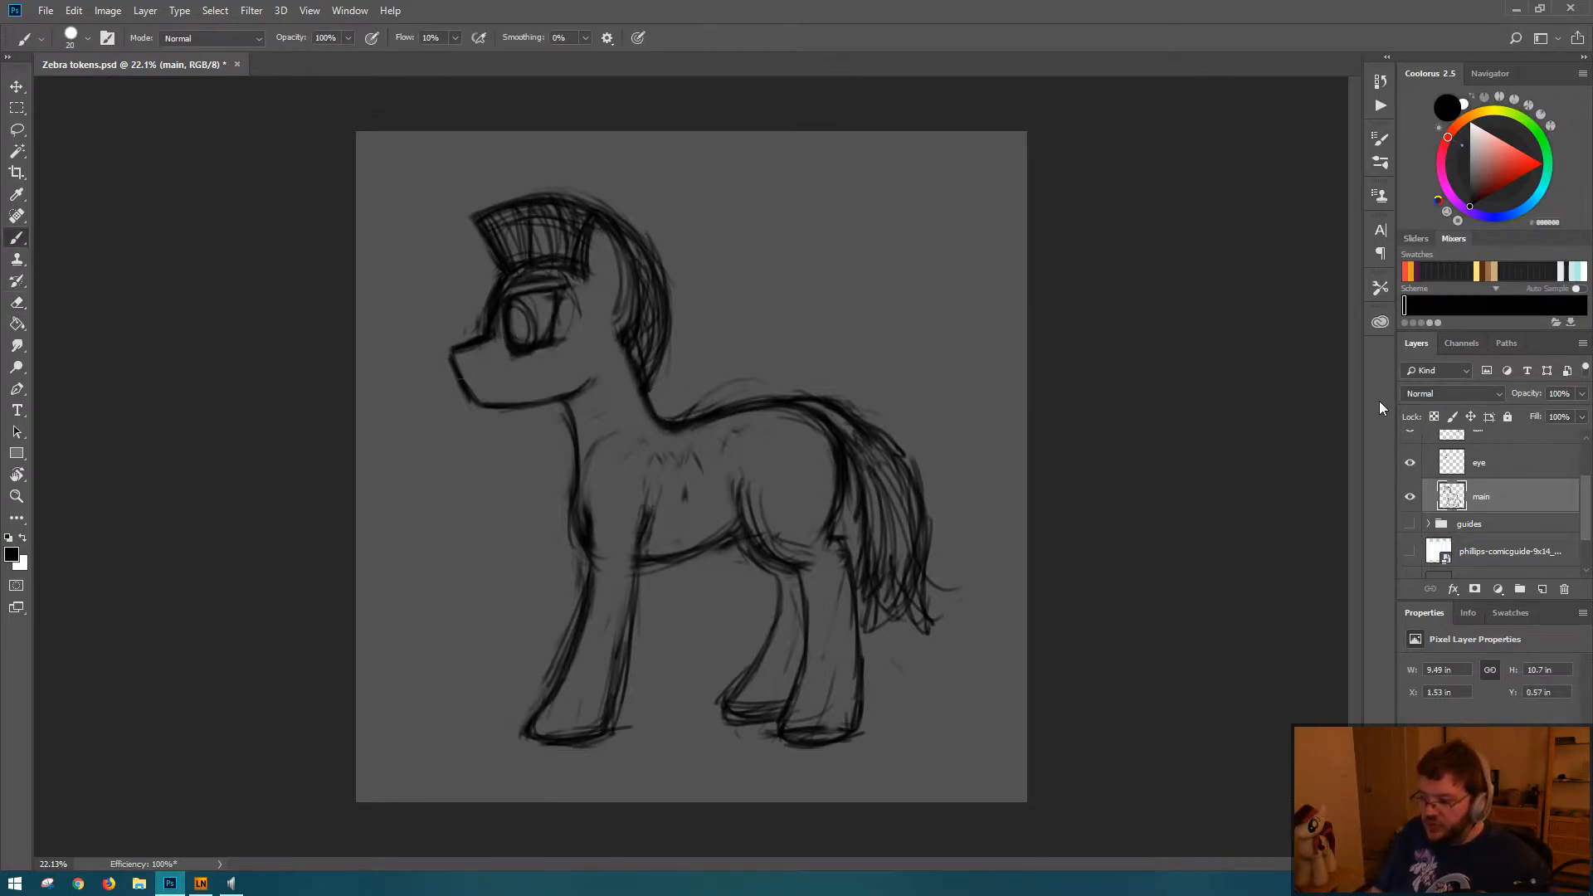
{"action": "left_click", "coordinate": [1537, 475]}
{"action": "key", "text": "ctrl+t"}
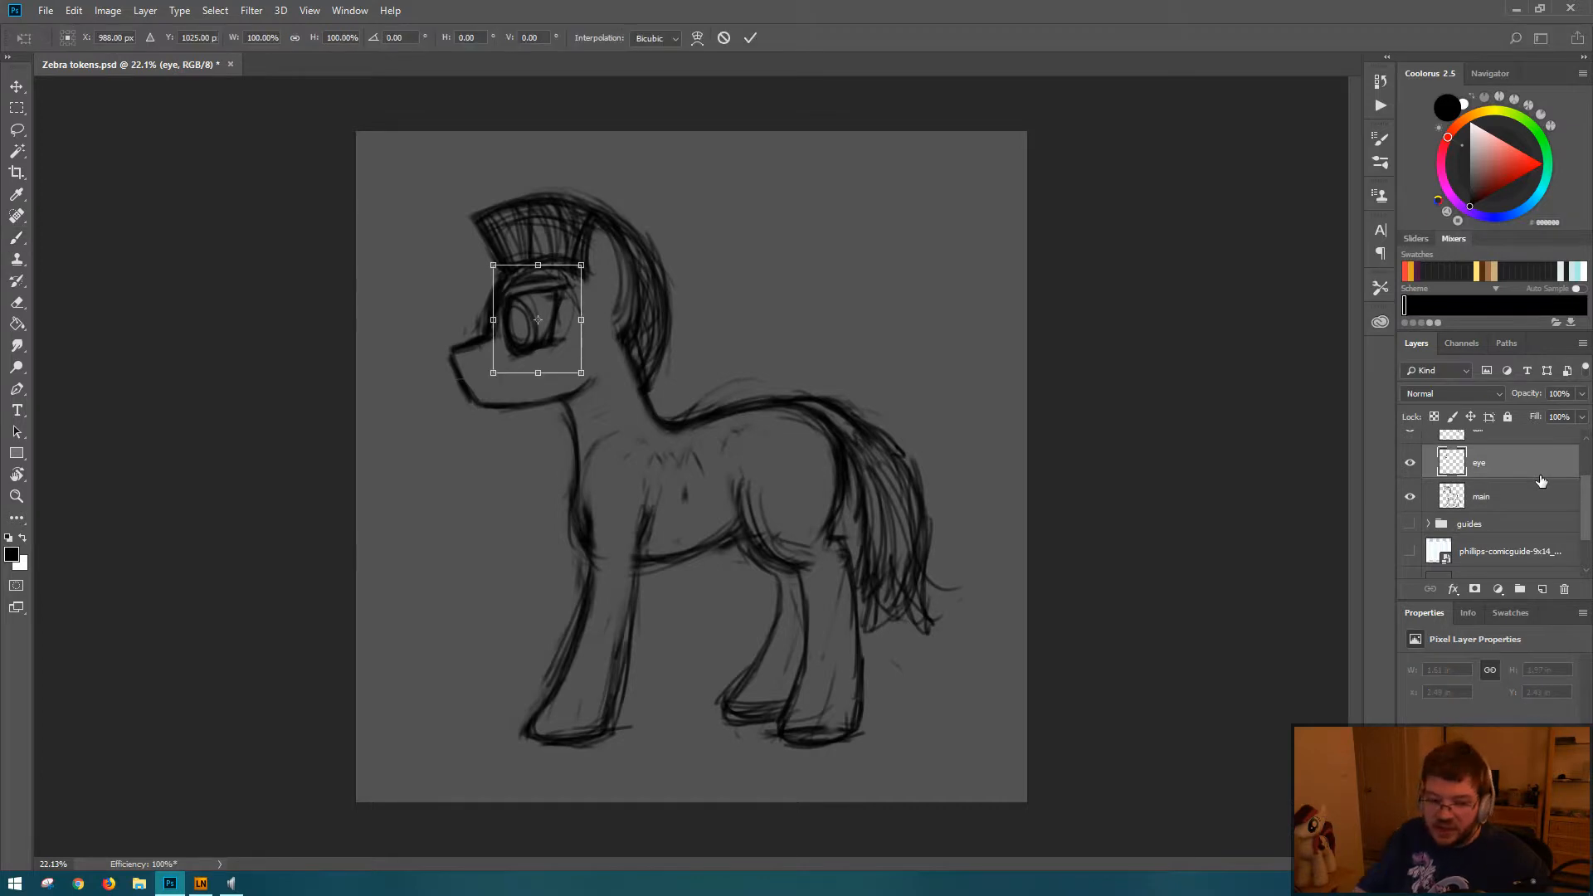
{"action": "key", "text": "shift+Right"}
{"action": "key", "text": "shift+Right"}
{"action": "key", "text": "shift+Down"}
{"action": "key", "text": "shift+Down"}
{"action": "key", "text": "shift+Down"}
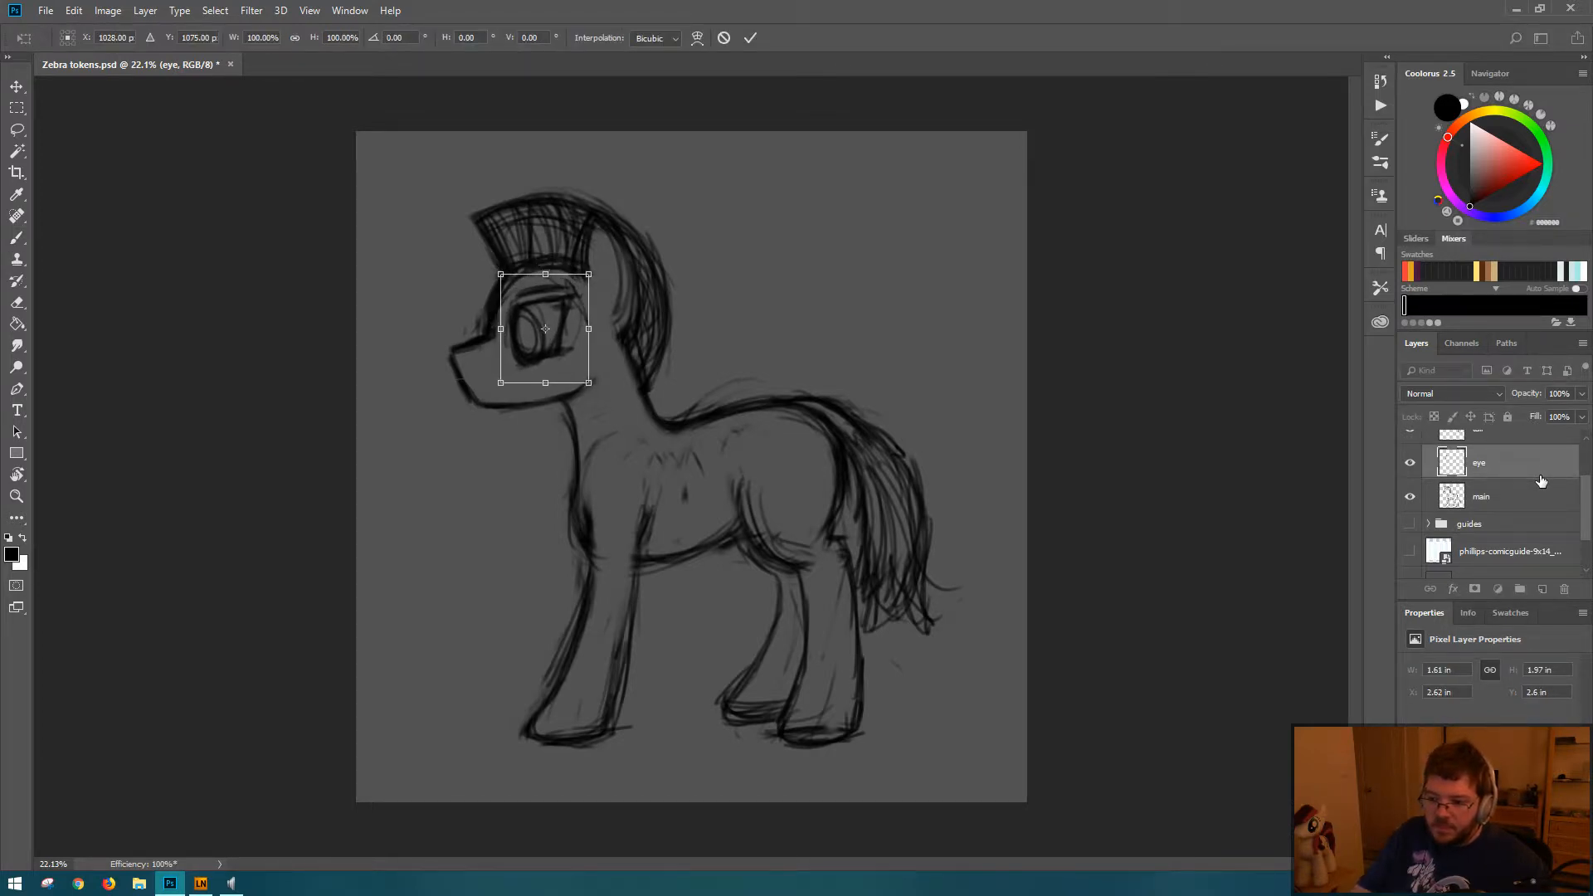
{"action": "key", "text": "Return"}
Step: Scale the eye down to about 94% in width and height, and save the document
{"action": "key", "text": "ctrl+t"}
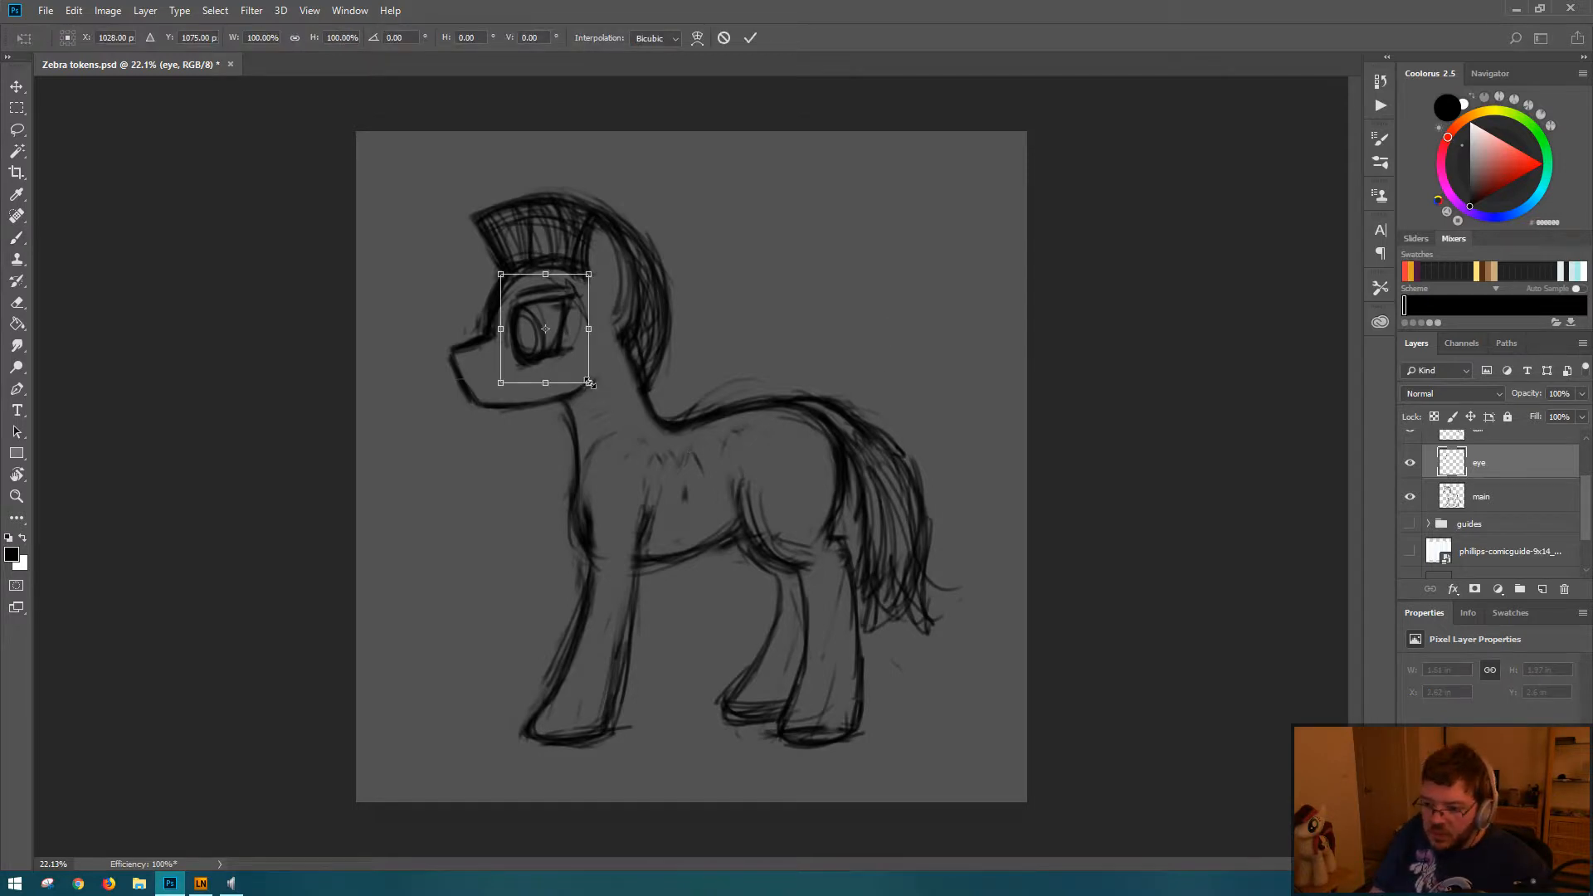
{"action": "left_click_drag", "start_coordinate": [588, 383], "coordinate": [583, 376]}
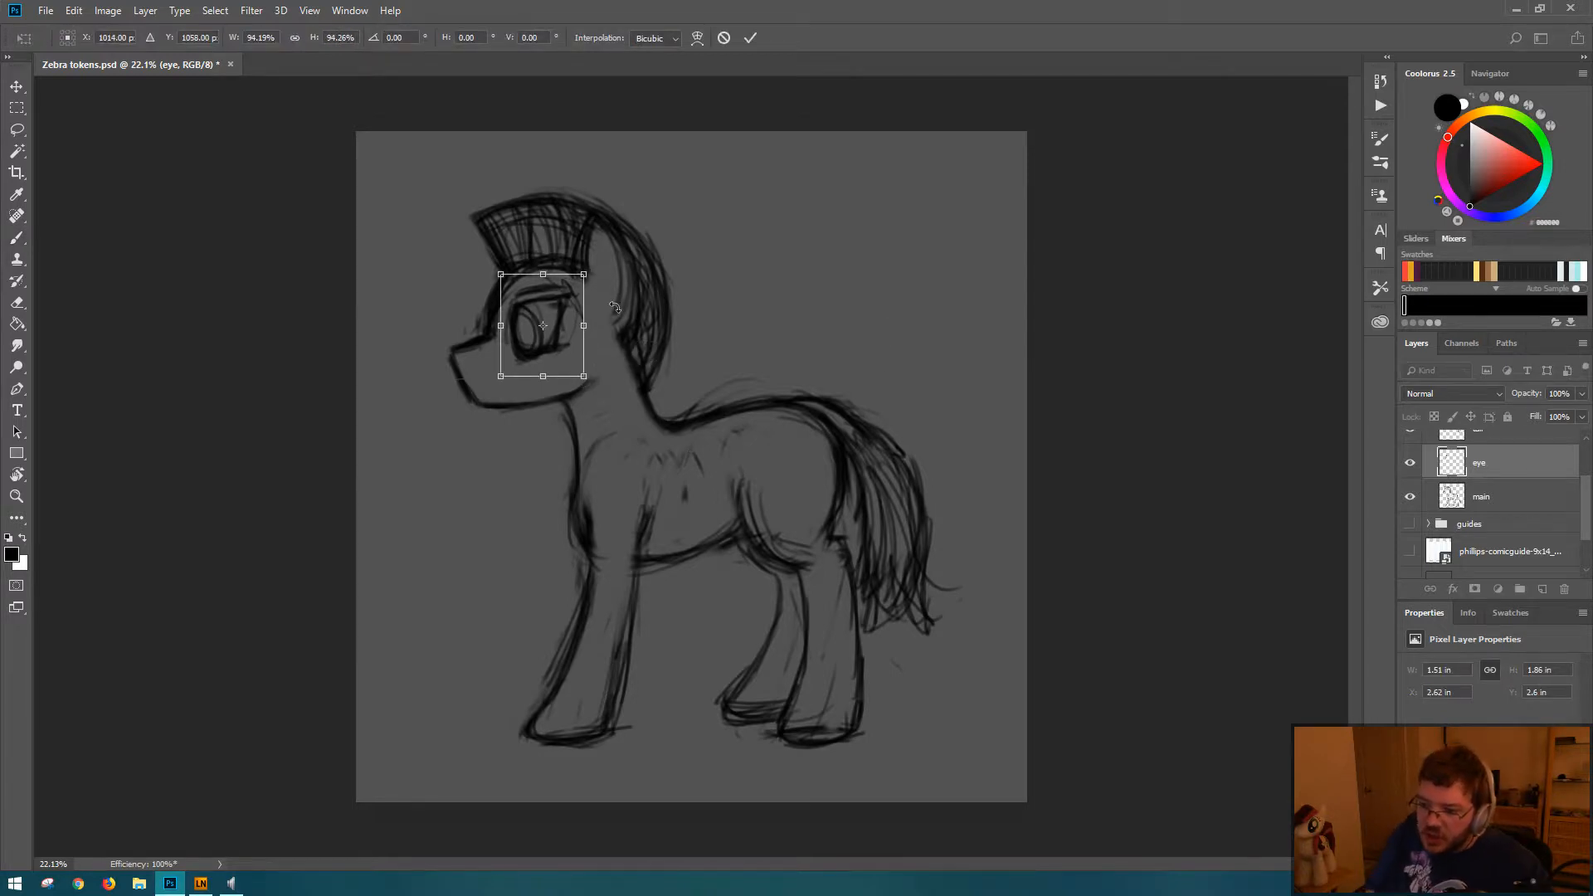
{"action": "key", "text": "Return"}
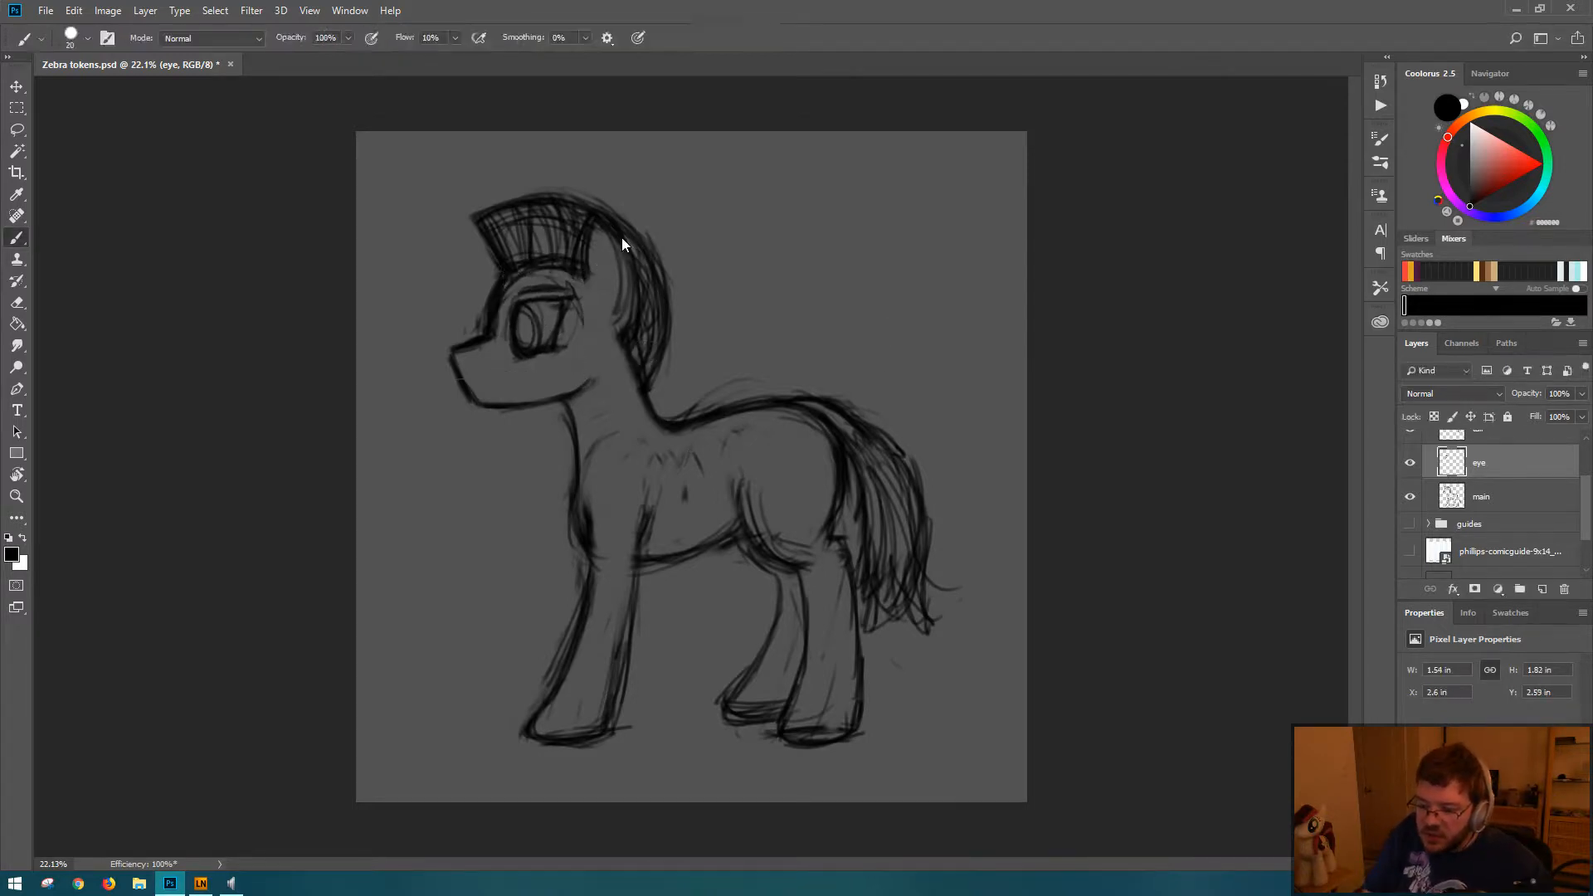
{"action": "key", "text": "ctrl+s"}
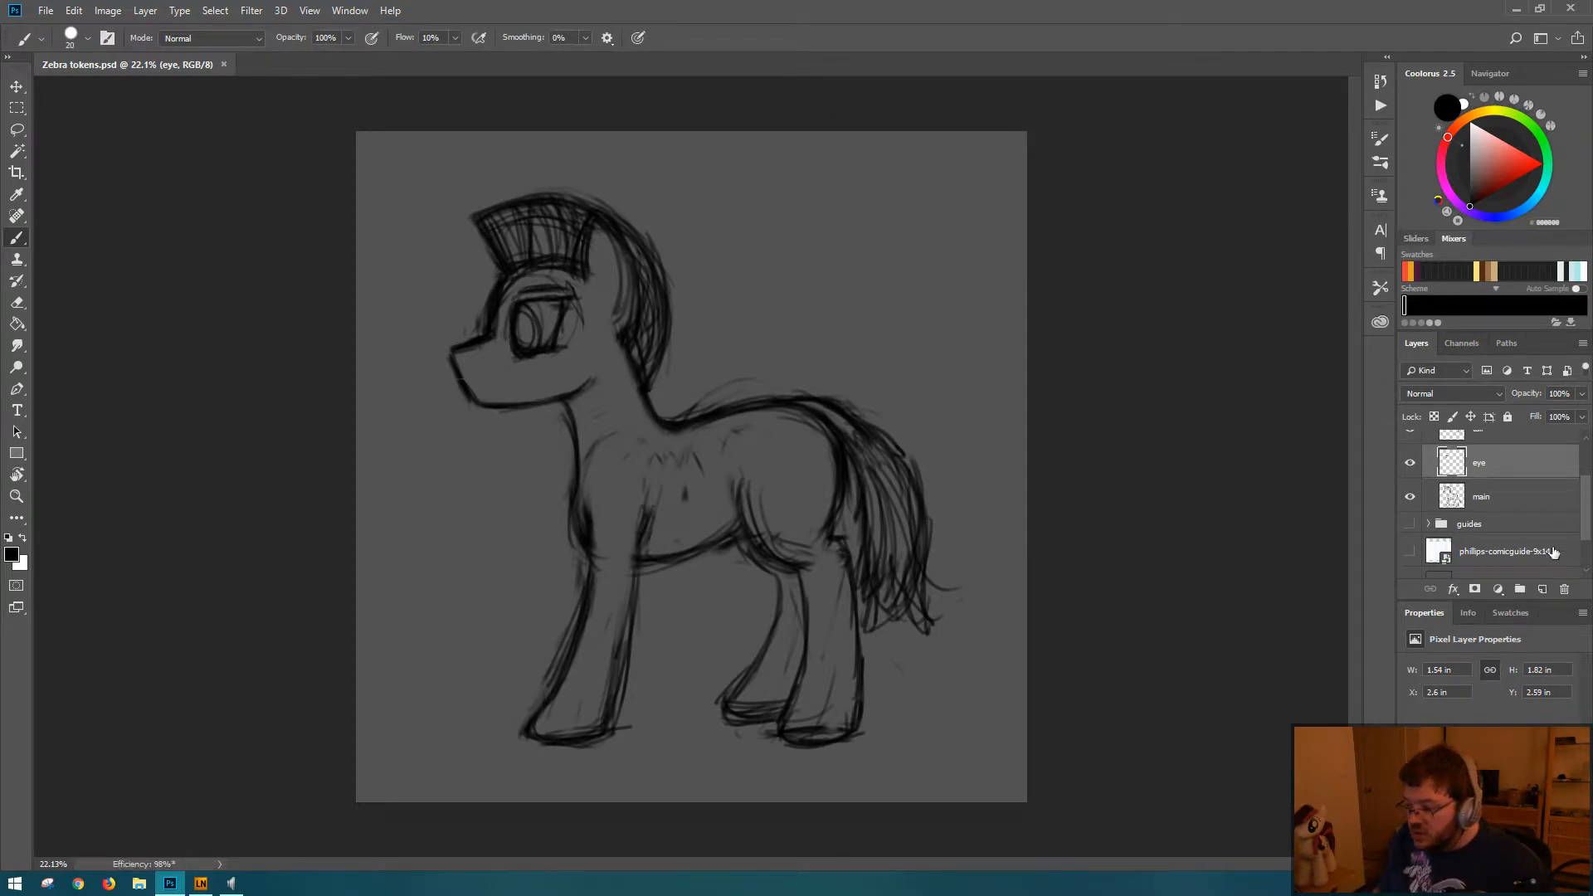
Step: Try erasing and redrawing the muzzle's front edge and chin on the main layer
{"action": "left_click", "coordinate": [1529, 503]}
{"action": "key", "text": "e"}
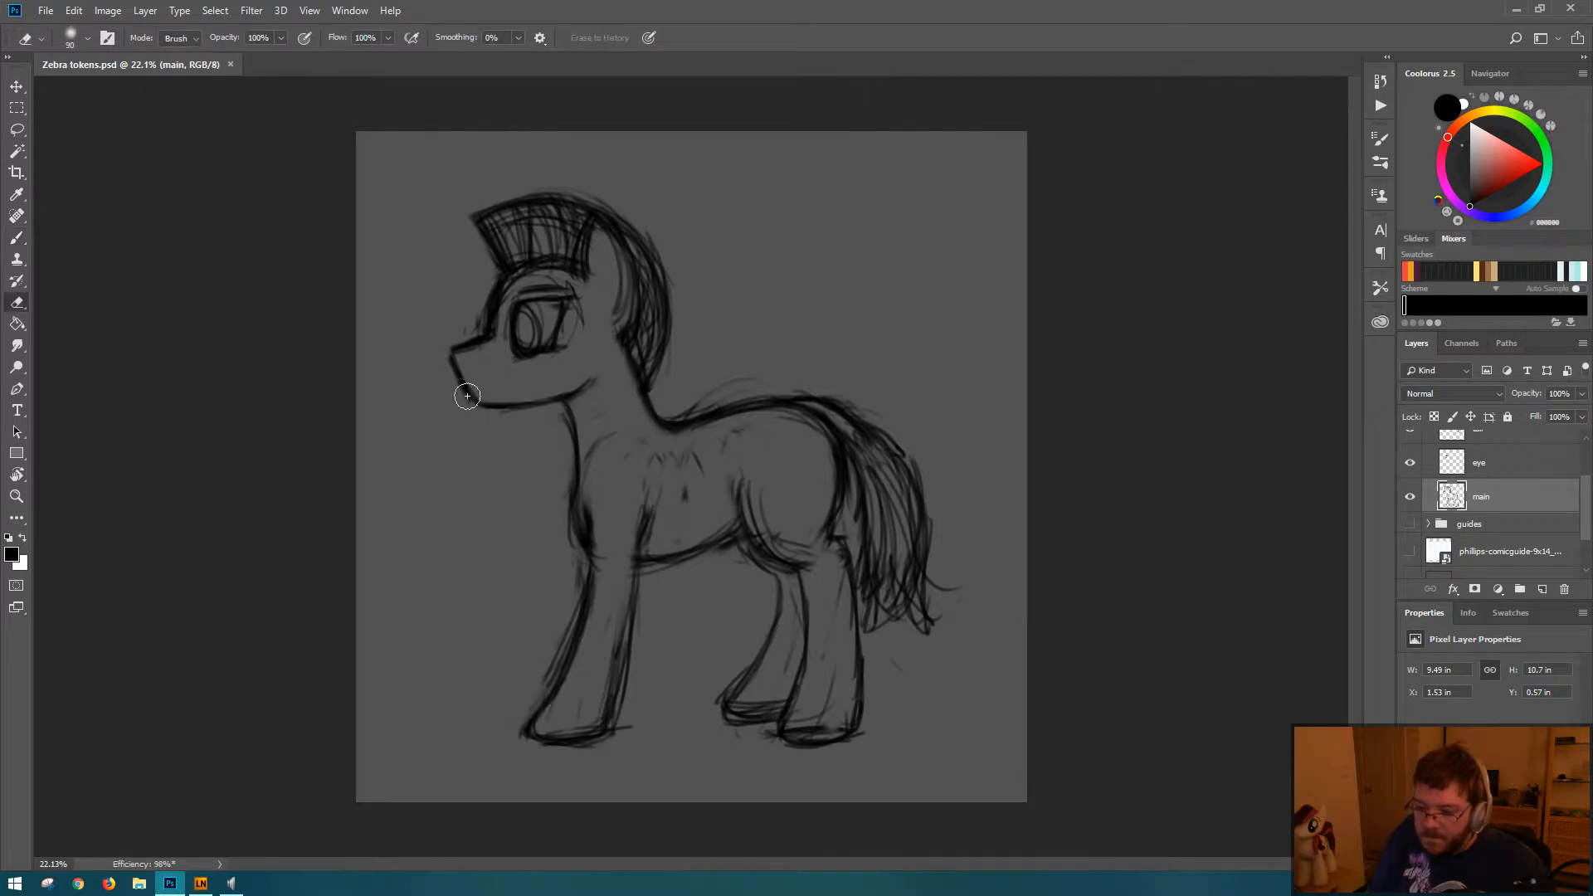
{"action": "mouse_move", "coordinate": [462, 390]}
{"action": "left_mouse_down"}
{"action": "mouse_move", "coordinate": [443, 347]}
{"action": "mouse_move", "coordinate": [464, 414]}
{"action": "mouse_move", "coordinate": [478, 422]}
{"action": "mouse_move", "coordinate": [463, 390]}
{"action": "mouse_move", "coordinate": [516, 407]}
{"action": "left_mouse_up"}
{"action": "key", "text": "b"}
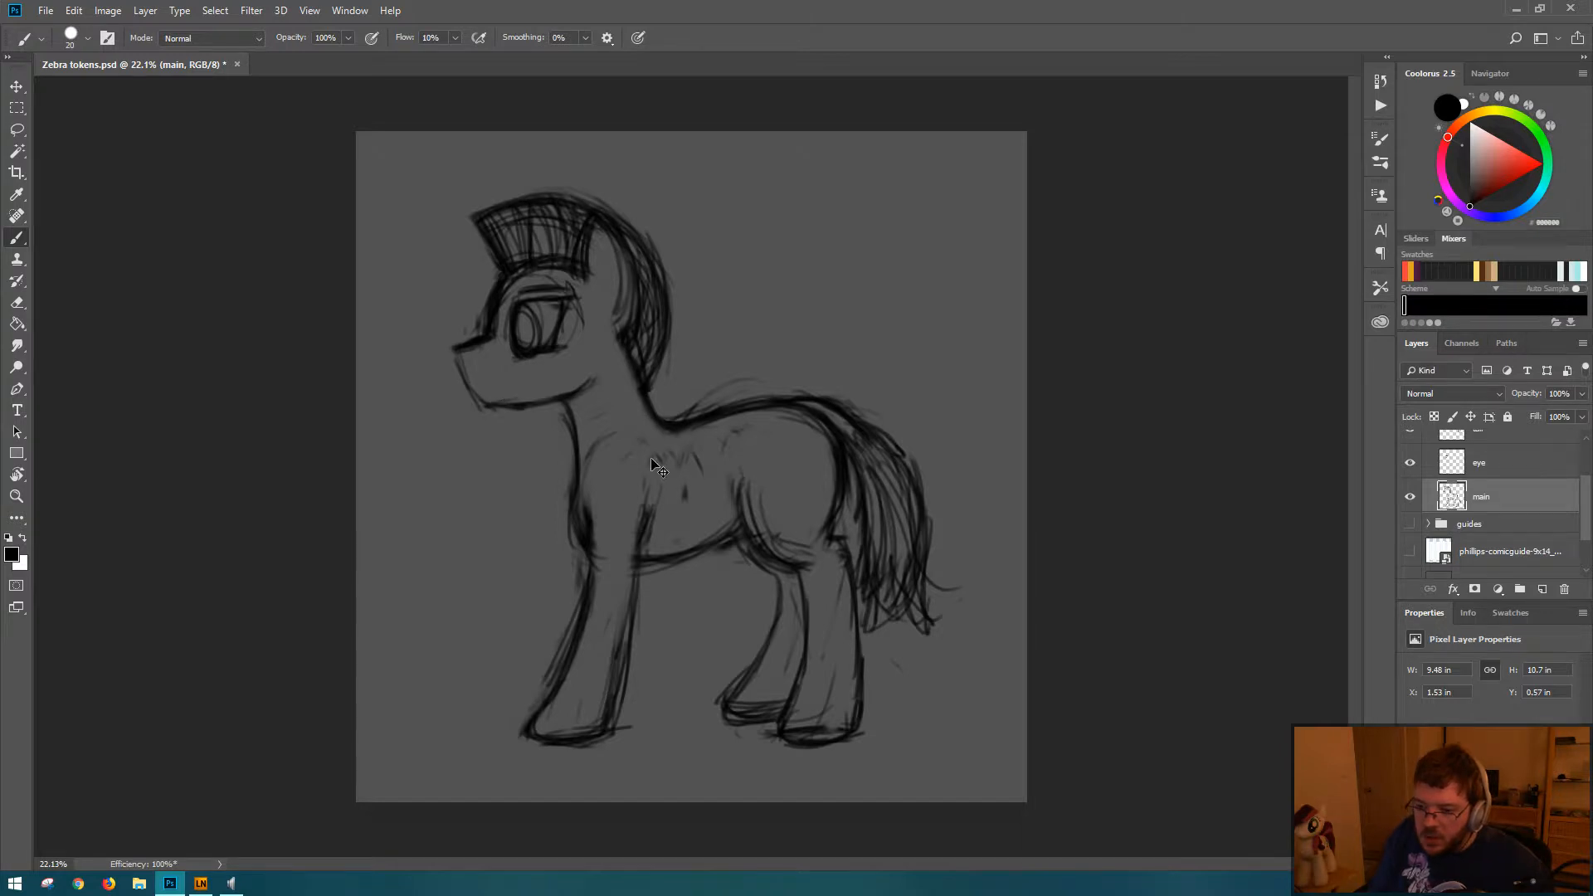
{"action": "key", "text": "ctrl+alt+z"}
{"action": "key", "text": "ctrl+alt+z"}
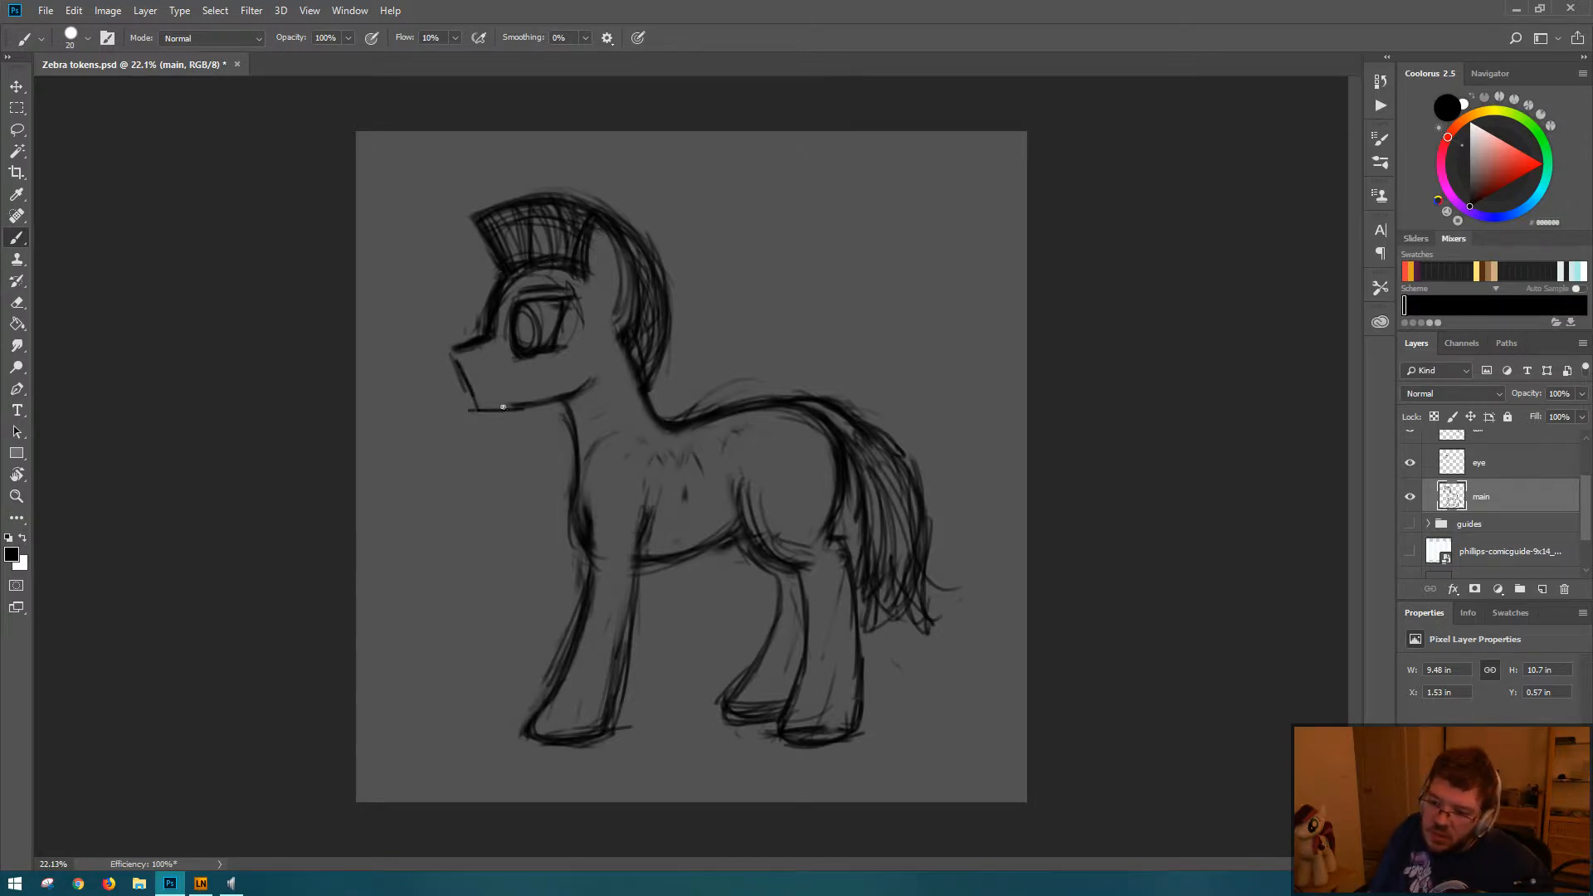
{"action": "key", "text": "ctrl+alt+z"}
{"action": "key", "text": "ctrl+alt+z"}
Step: Redraw the muzzle's front edge and chin, thinning the lines with the Eraser and refining the snout outline with the Brush
{"action": "left_click_drag", "start_coordinate": [452, 350], "coordinate": [475, 404]}
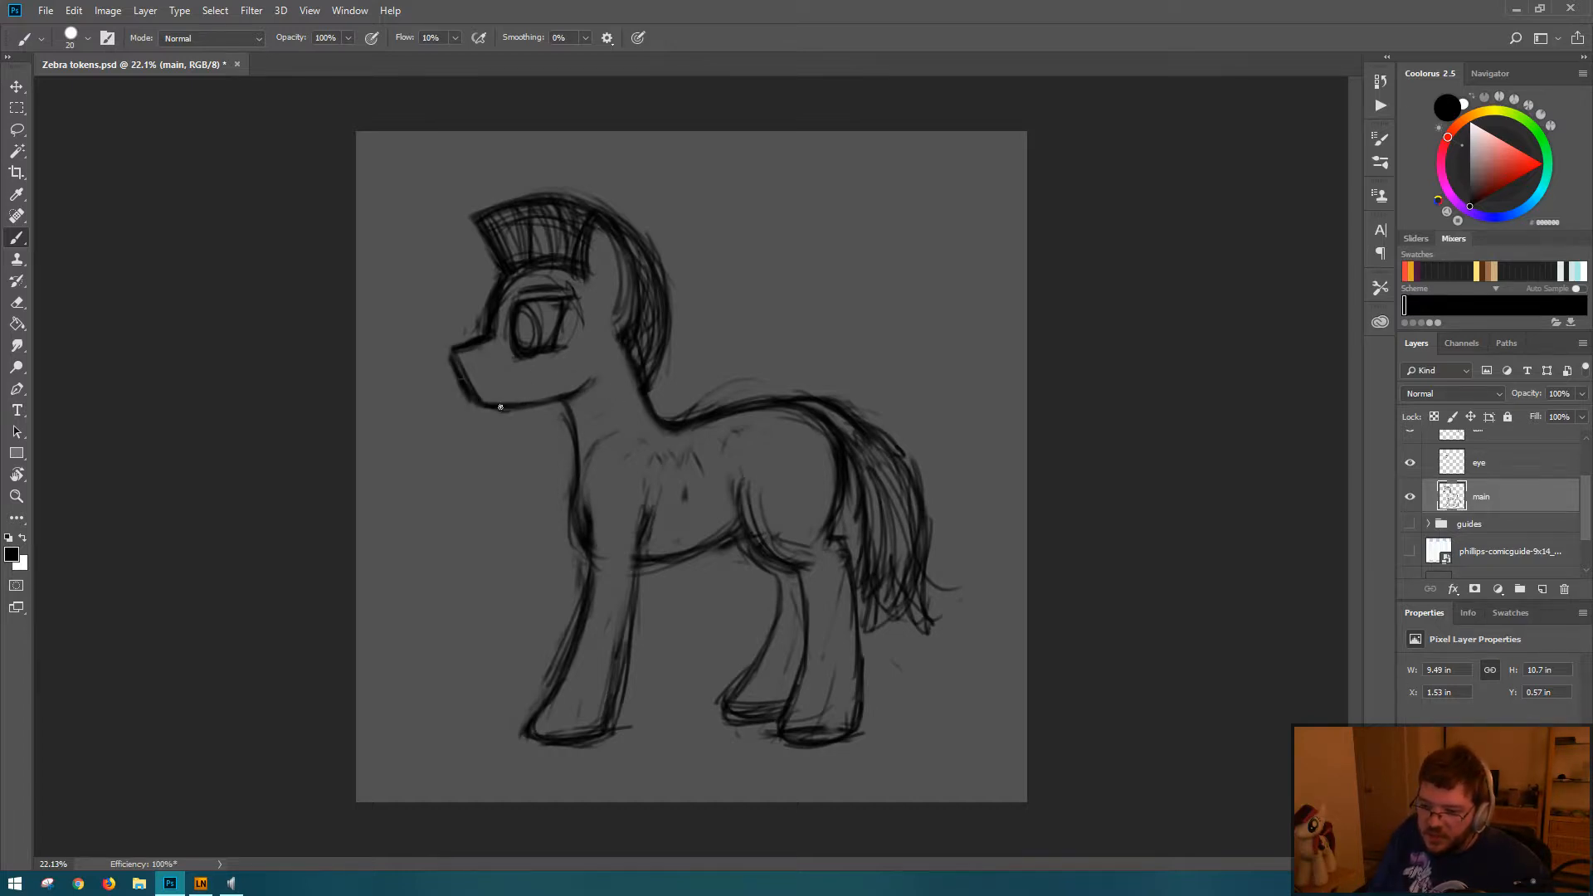
{"action": "key", "text": "e"}
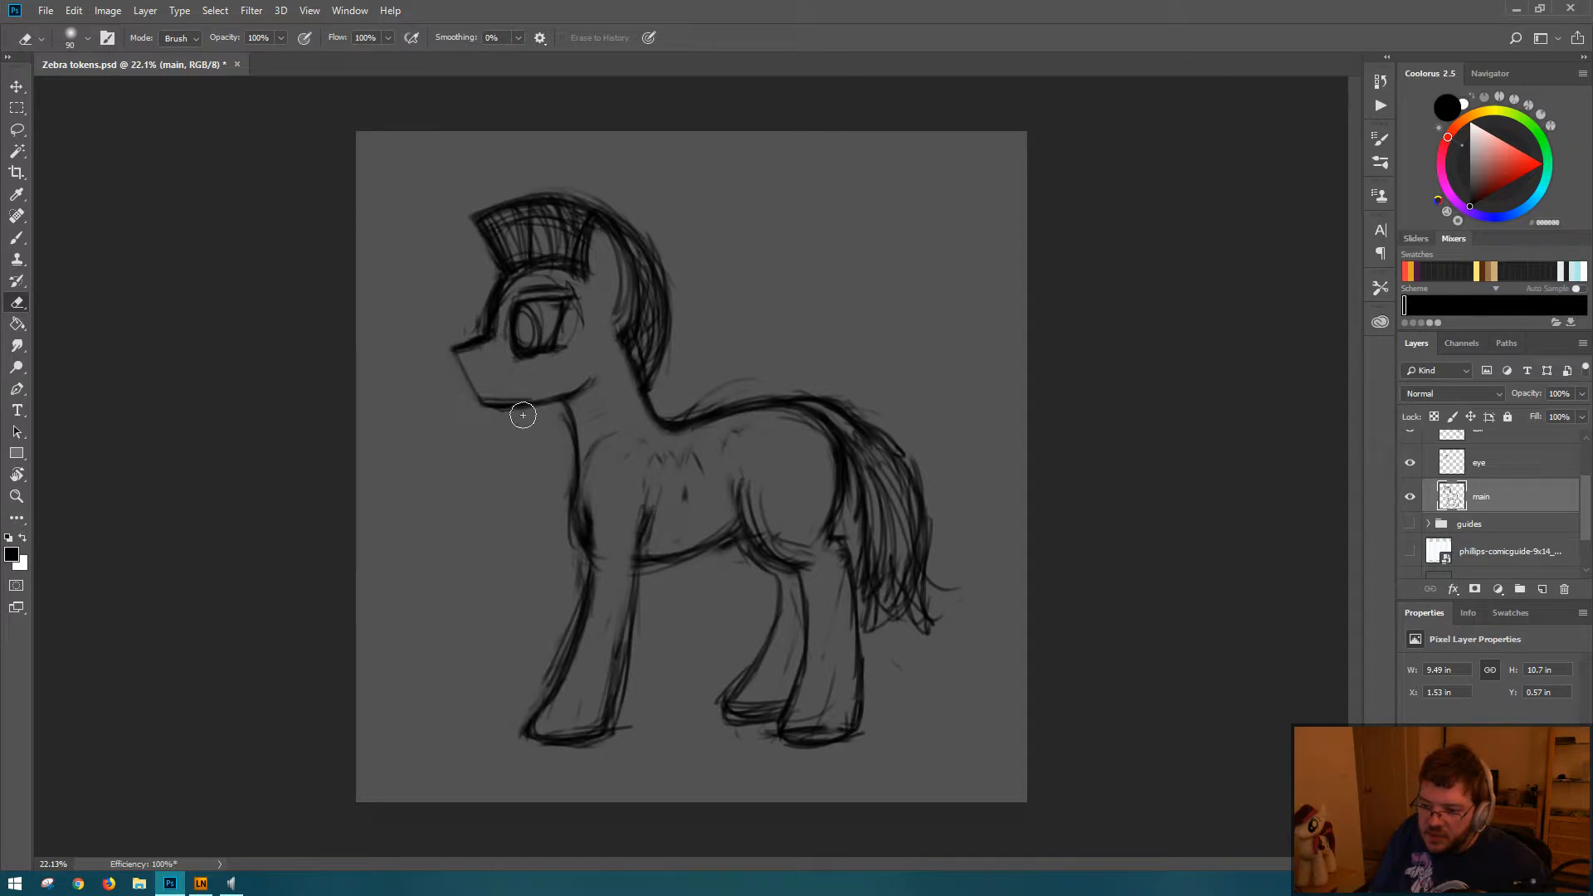
{"action": "key", "text": "b"}
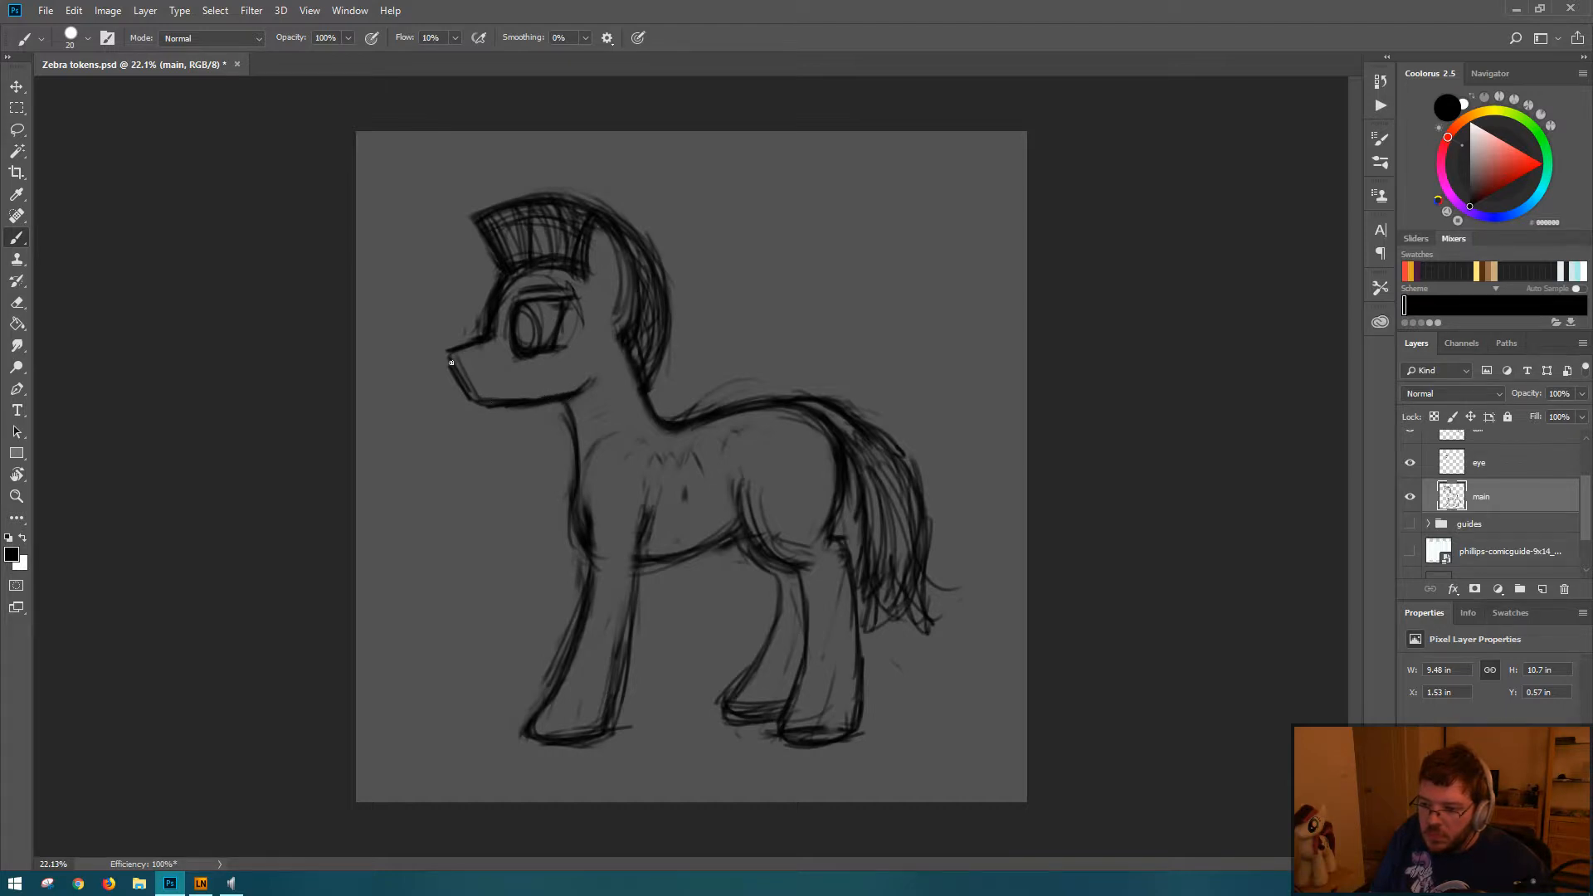
{"action": "key", "text": "e"}
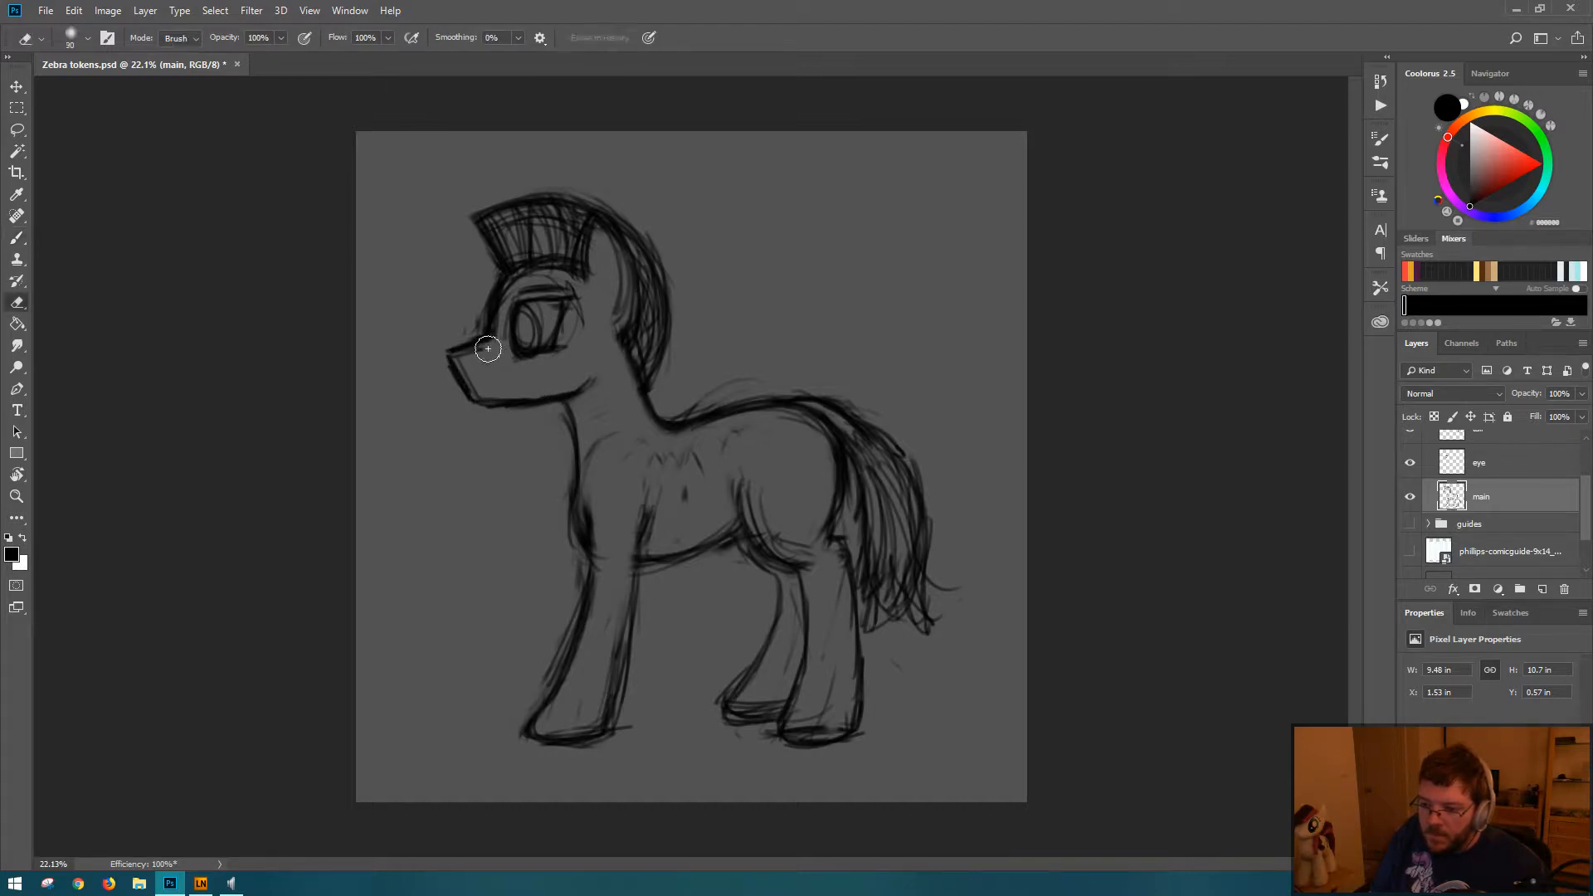
{"action": "key", "text": "b"}
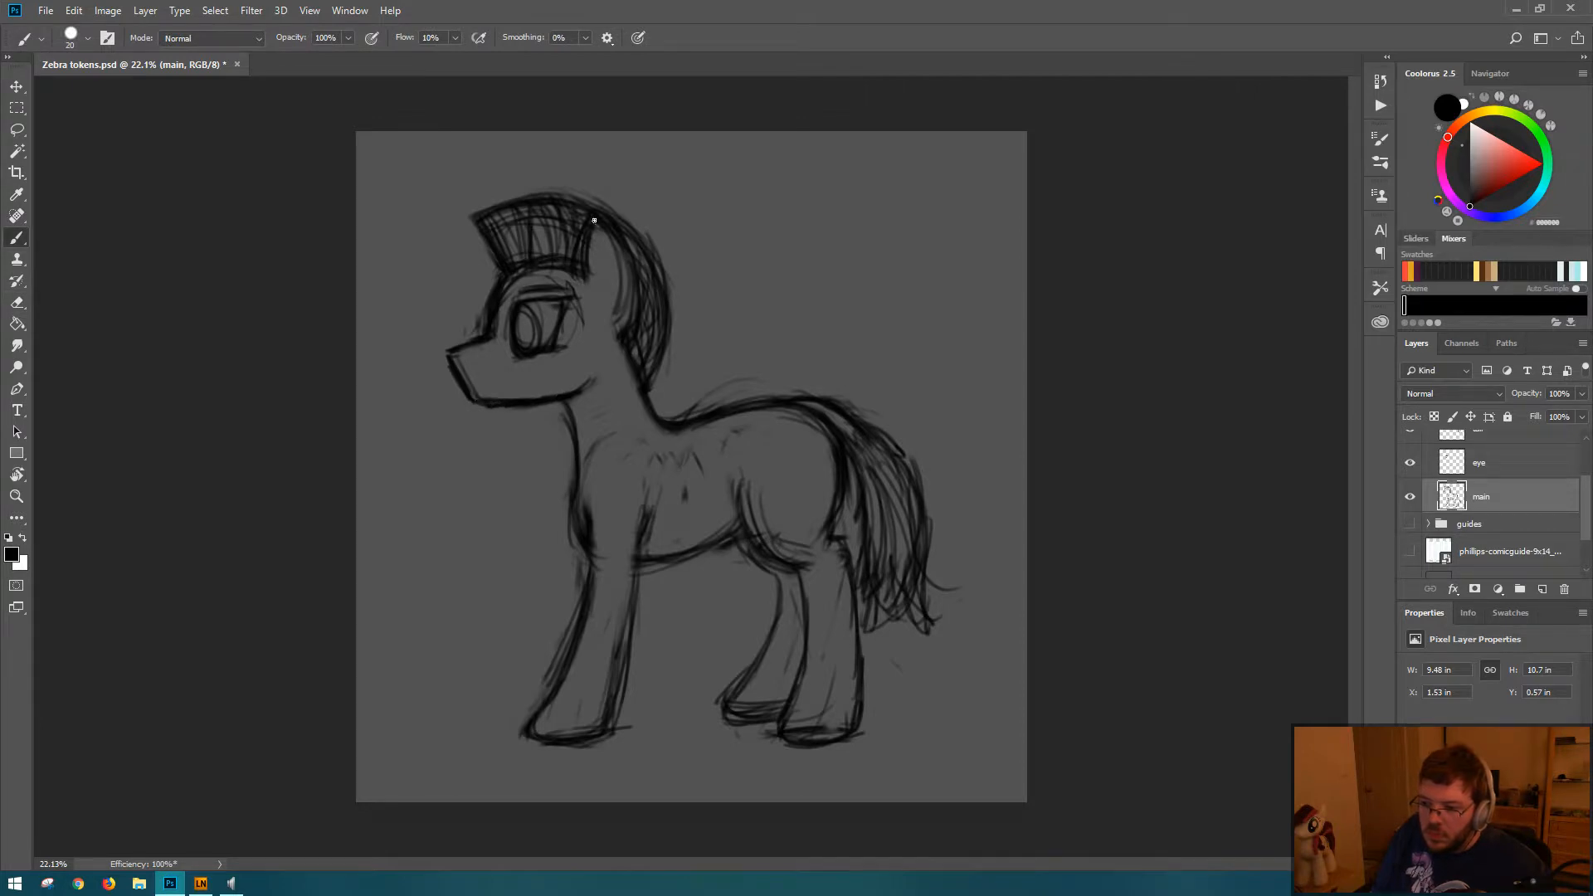
Step: Darken the back edge of the ear where it meets the mane with the Brush
{"action": "left_click_drag", "start_coordinate": [621, 303], "coordinate": [627, 281]}
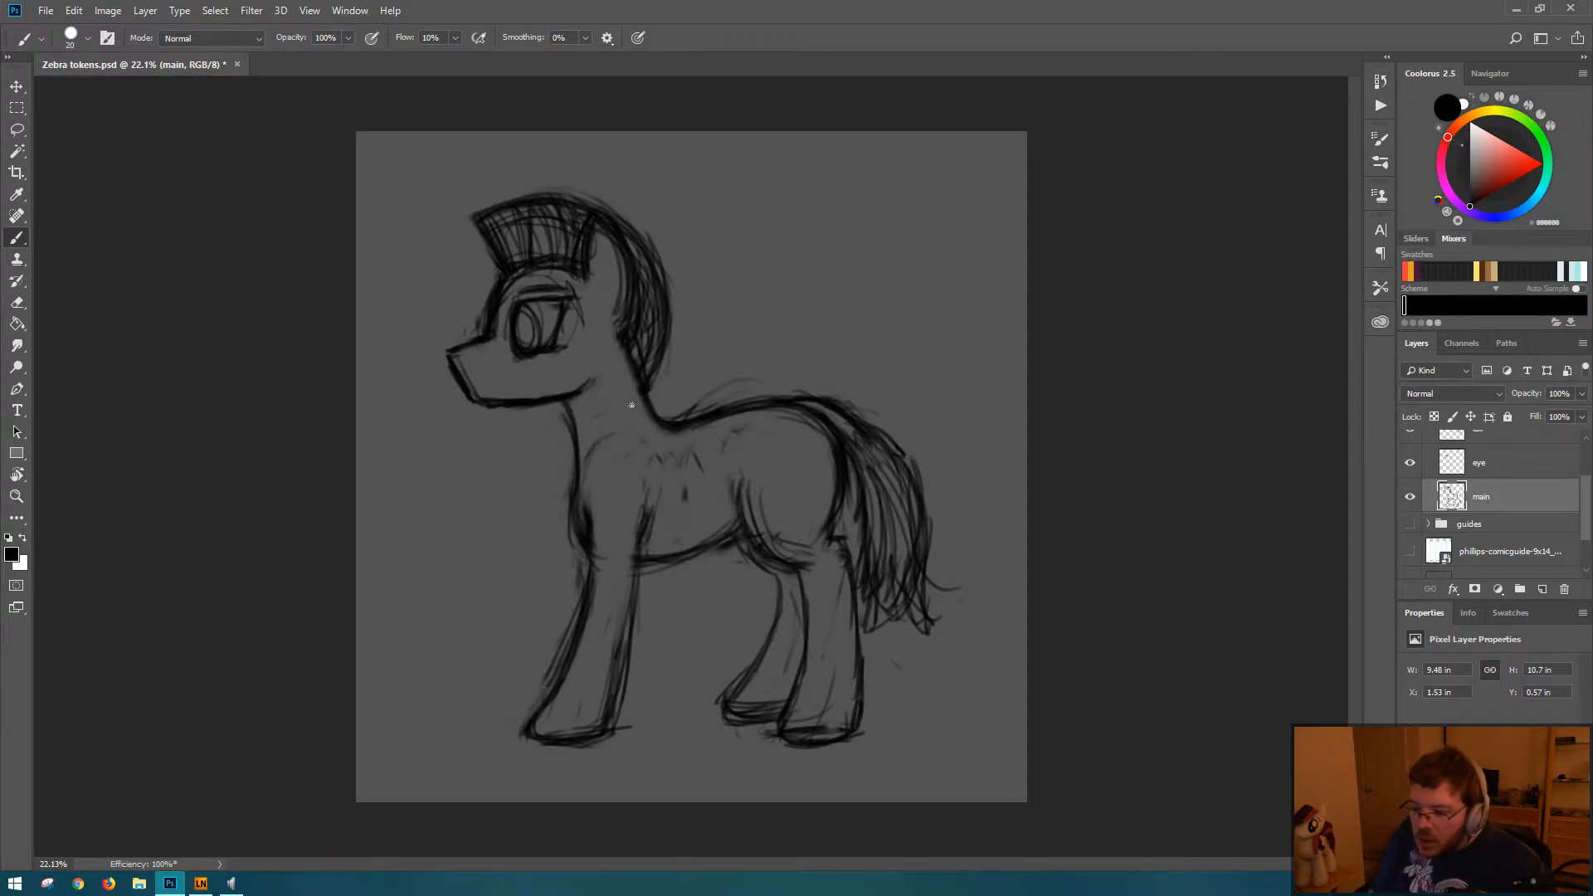
{"action": "key", "text": "l"}
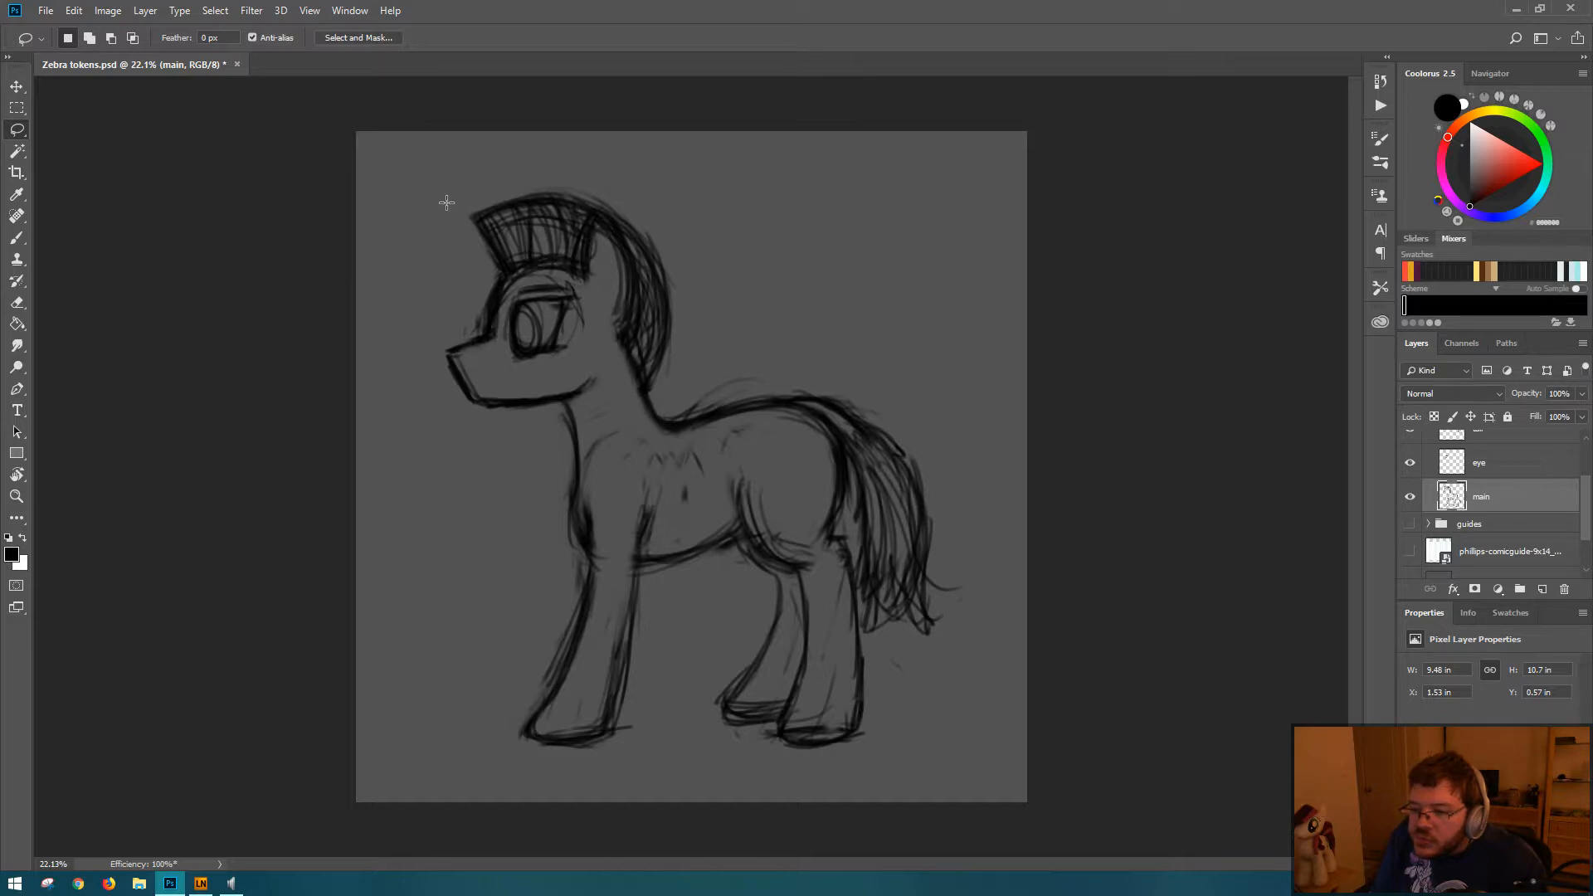
{"action": "key", "text": "b"}
Step: Erase and redraw the back-of-neck line from behind the ear down to the withers, and save the document
{"action": "key", "text": "e"}
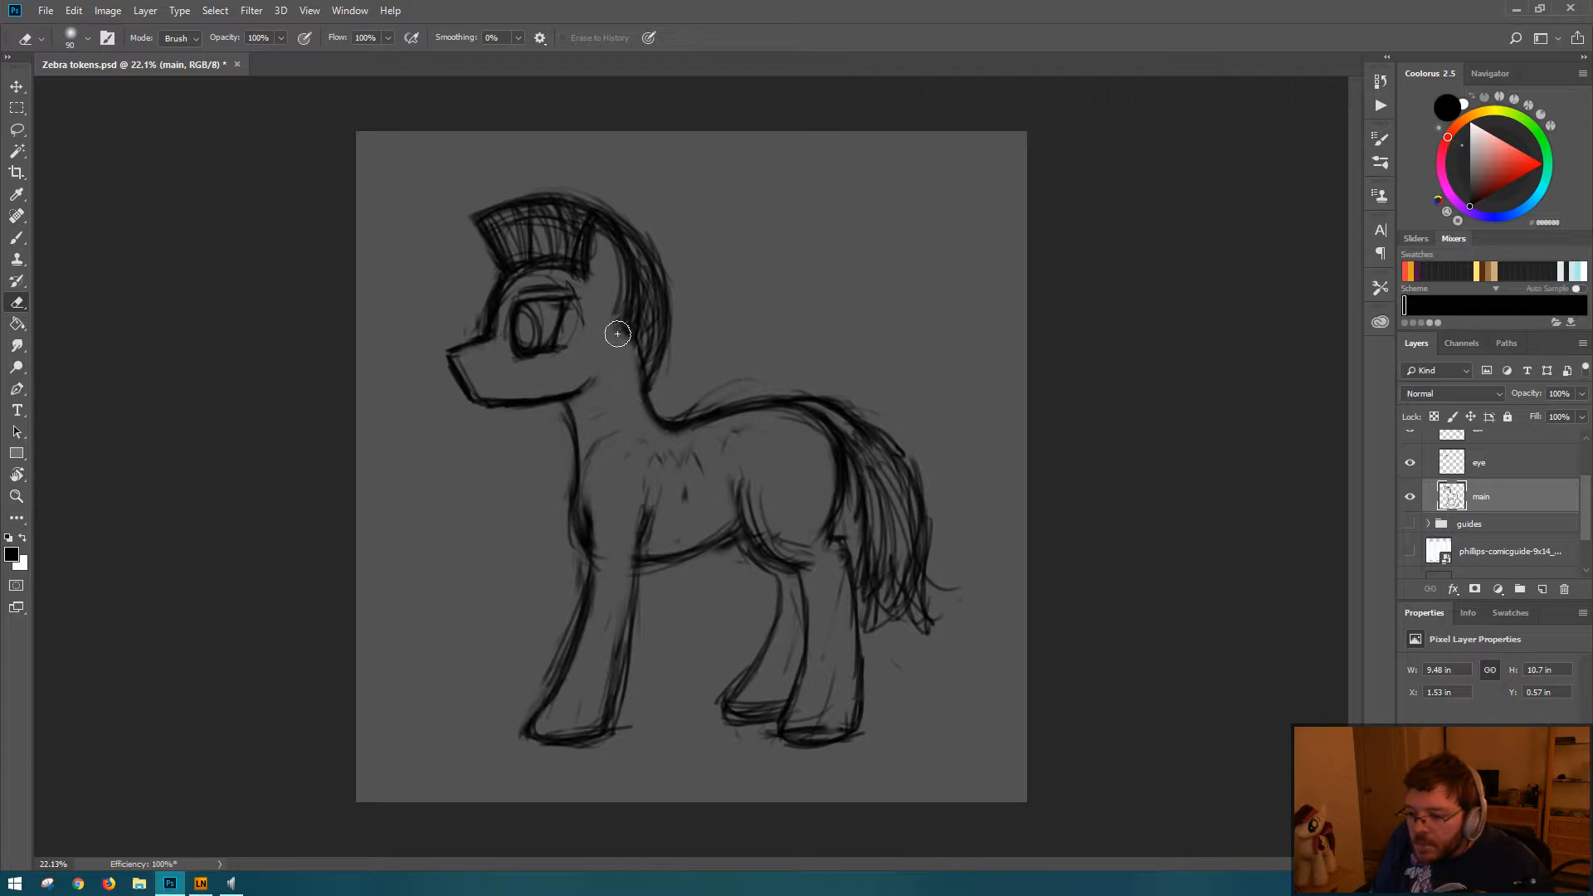
{"action": "key", "text": "b"}
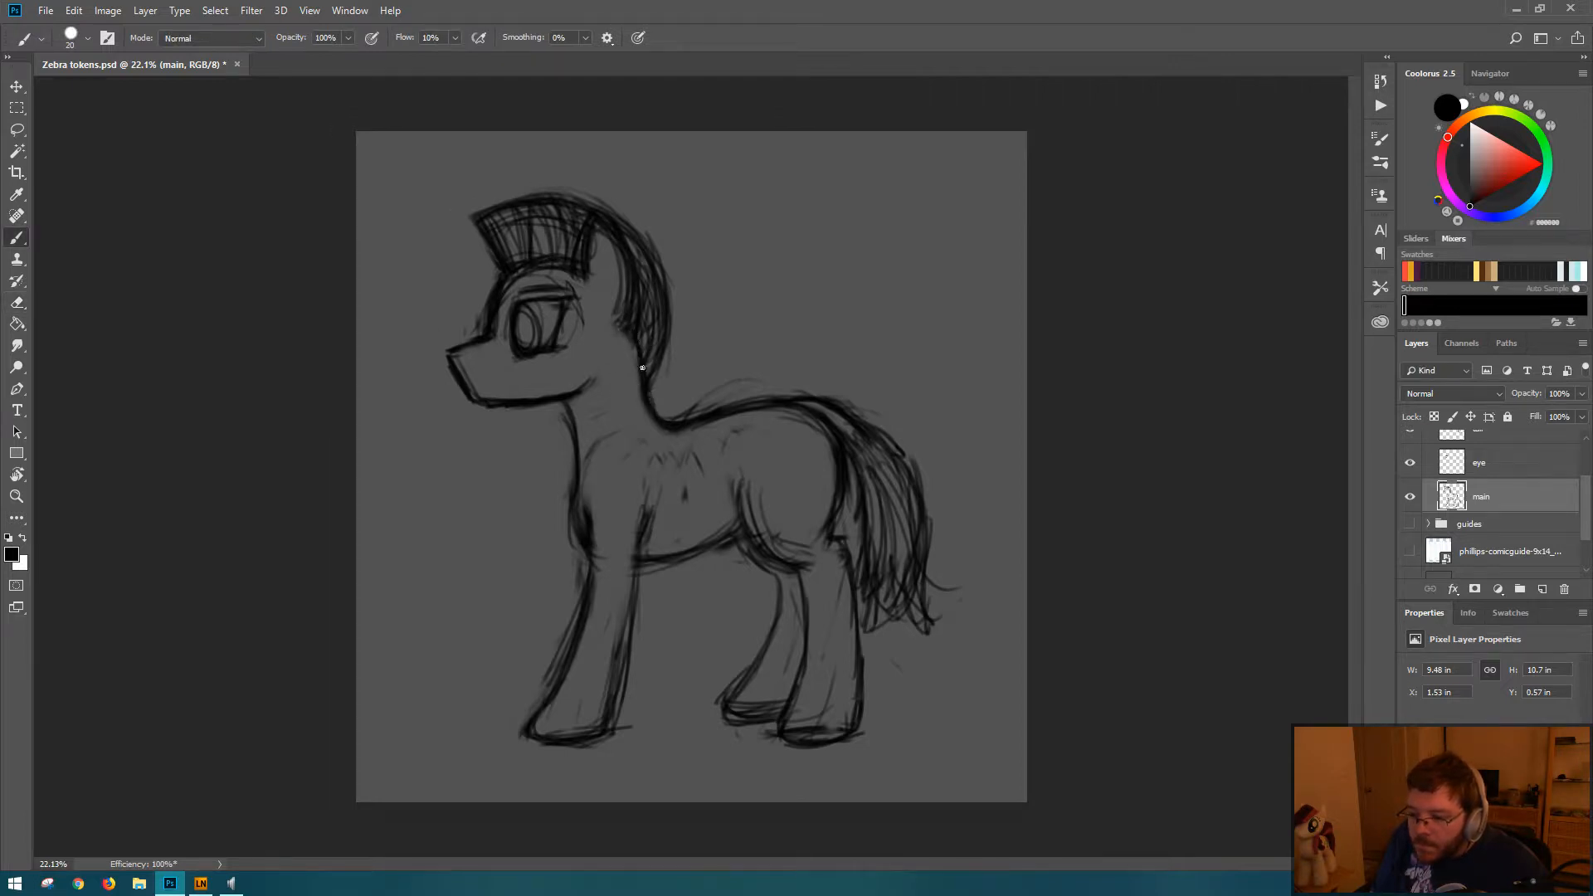
{"action": "key", "text": "e"}
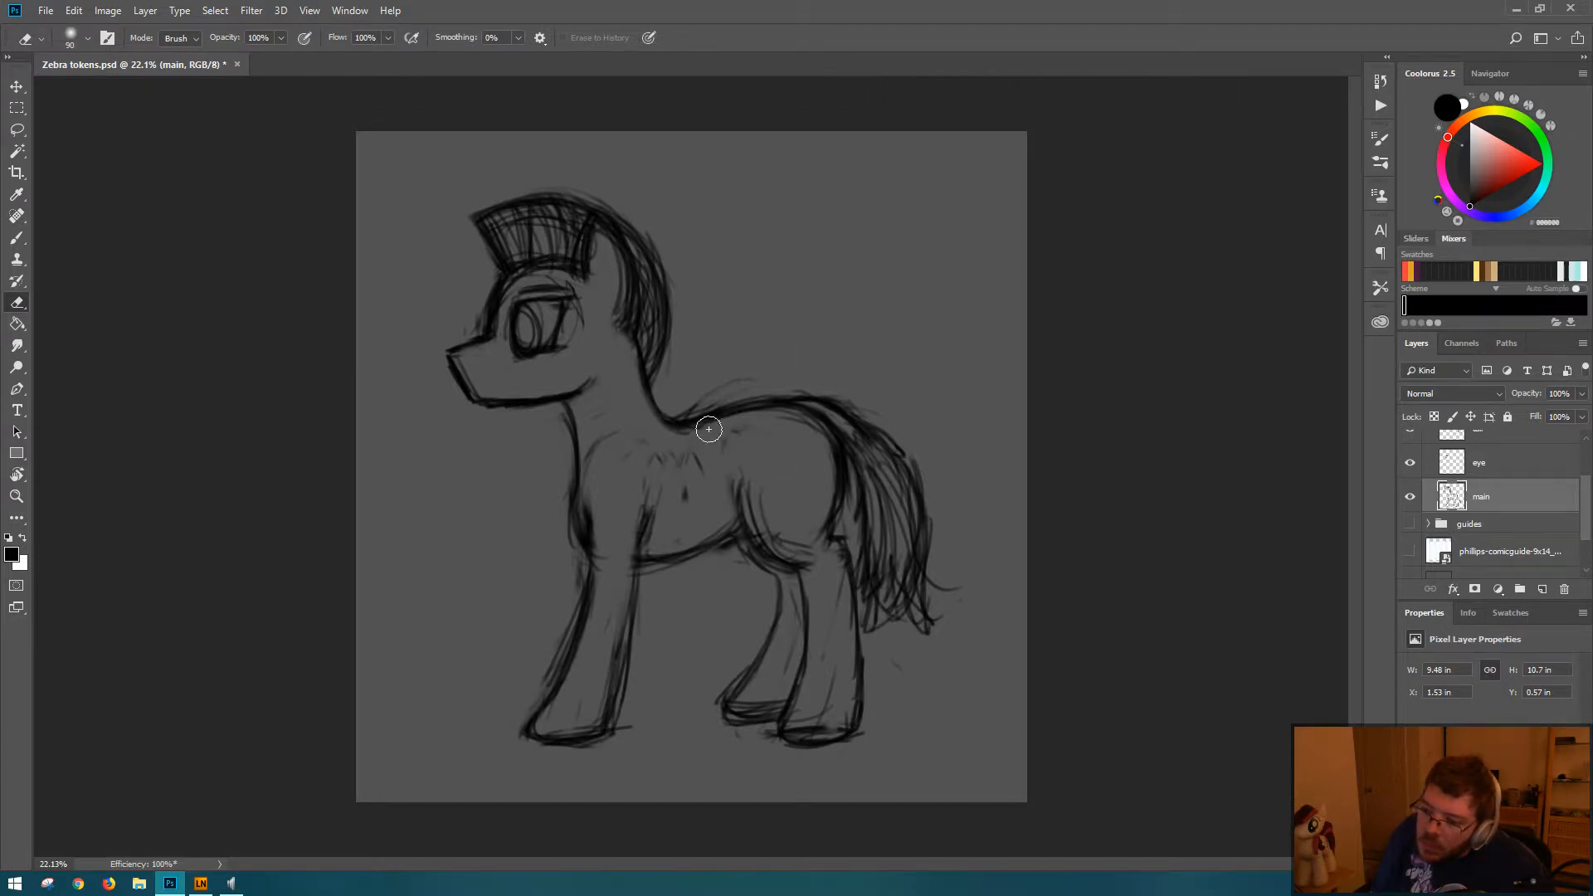
{"action": "key", "text": "b"}
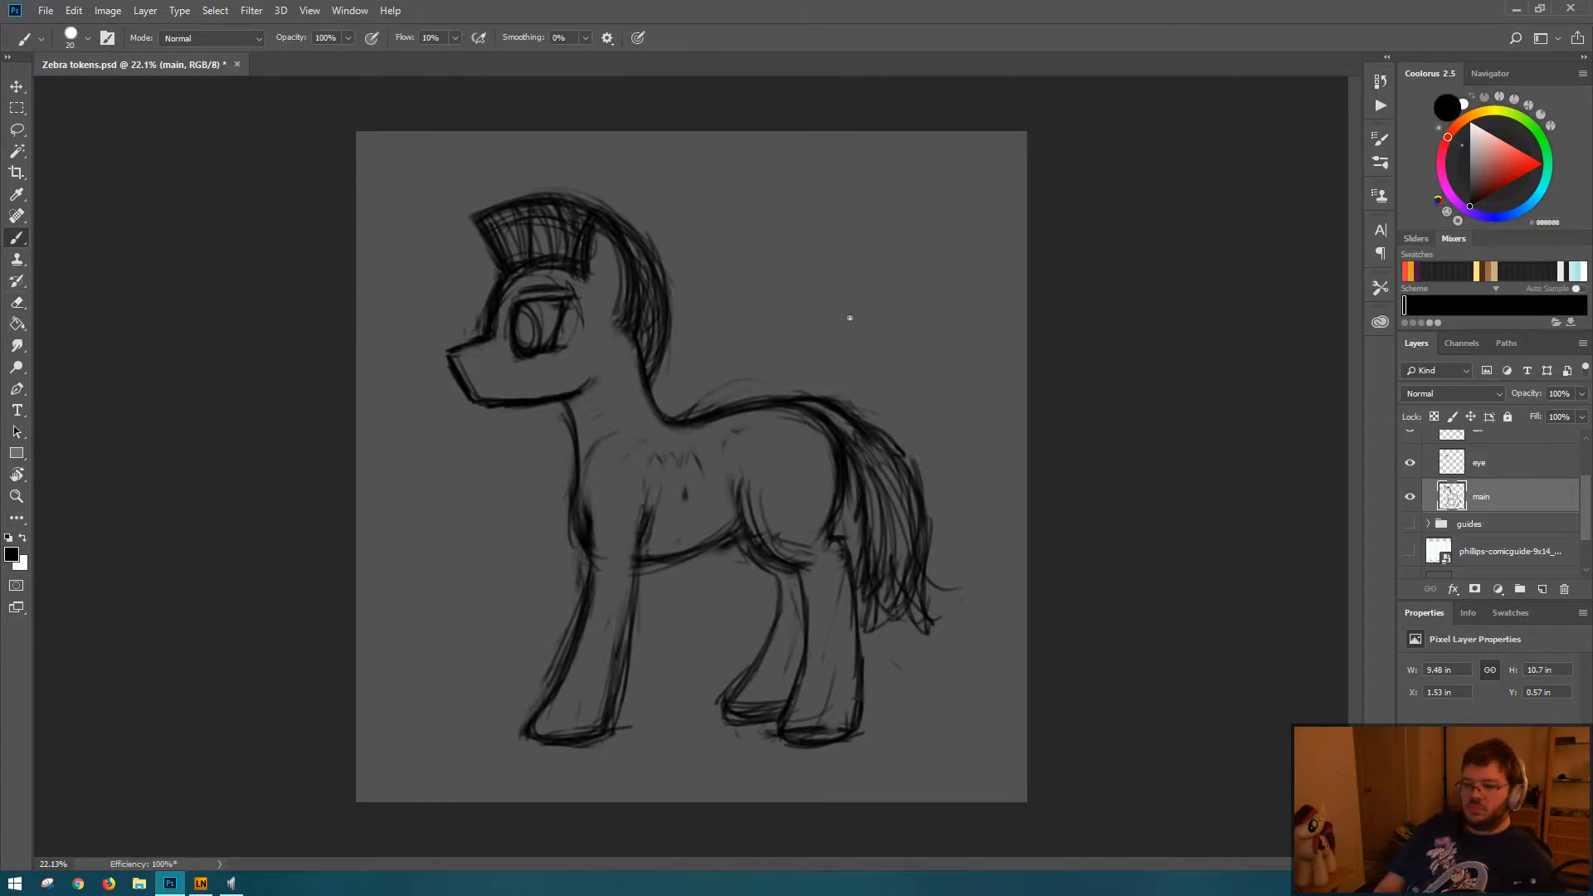
{"action": "key", "text": "ctrl+s"}
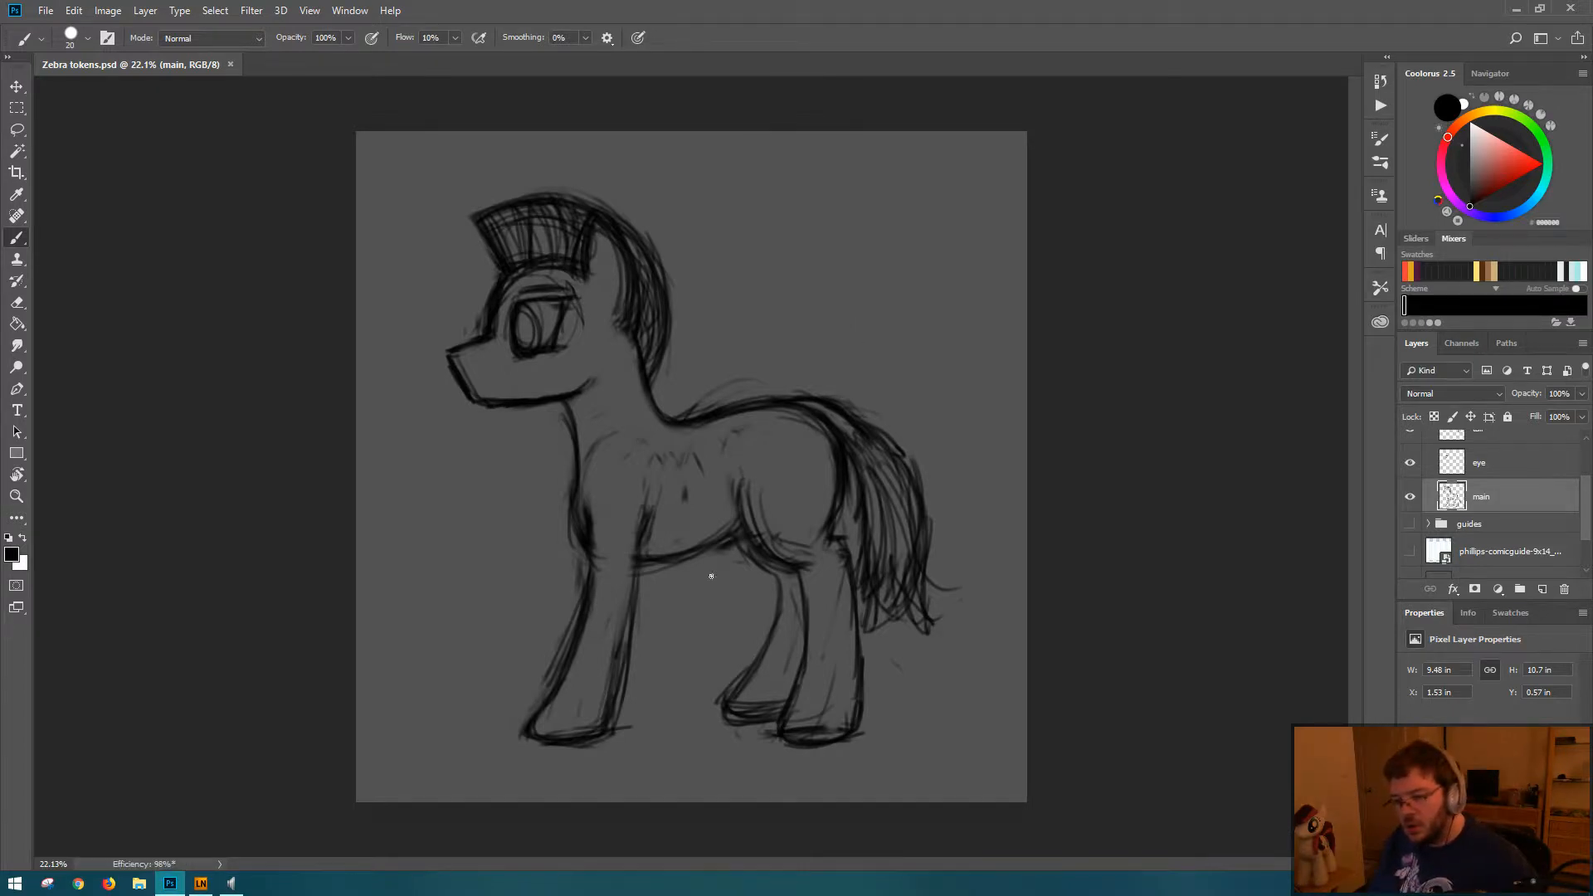
Step: Lasso the head and upper neck on the main layer and scale the selection to about 98%
{"action": "left_click_drag", "start_coordinate": [831, 445], "coordinate": [761, 440]}
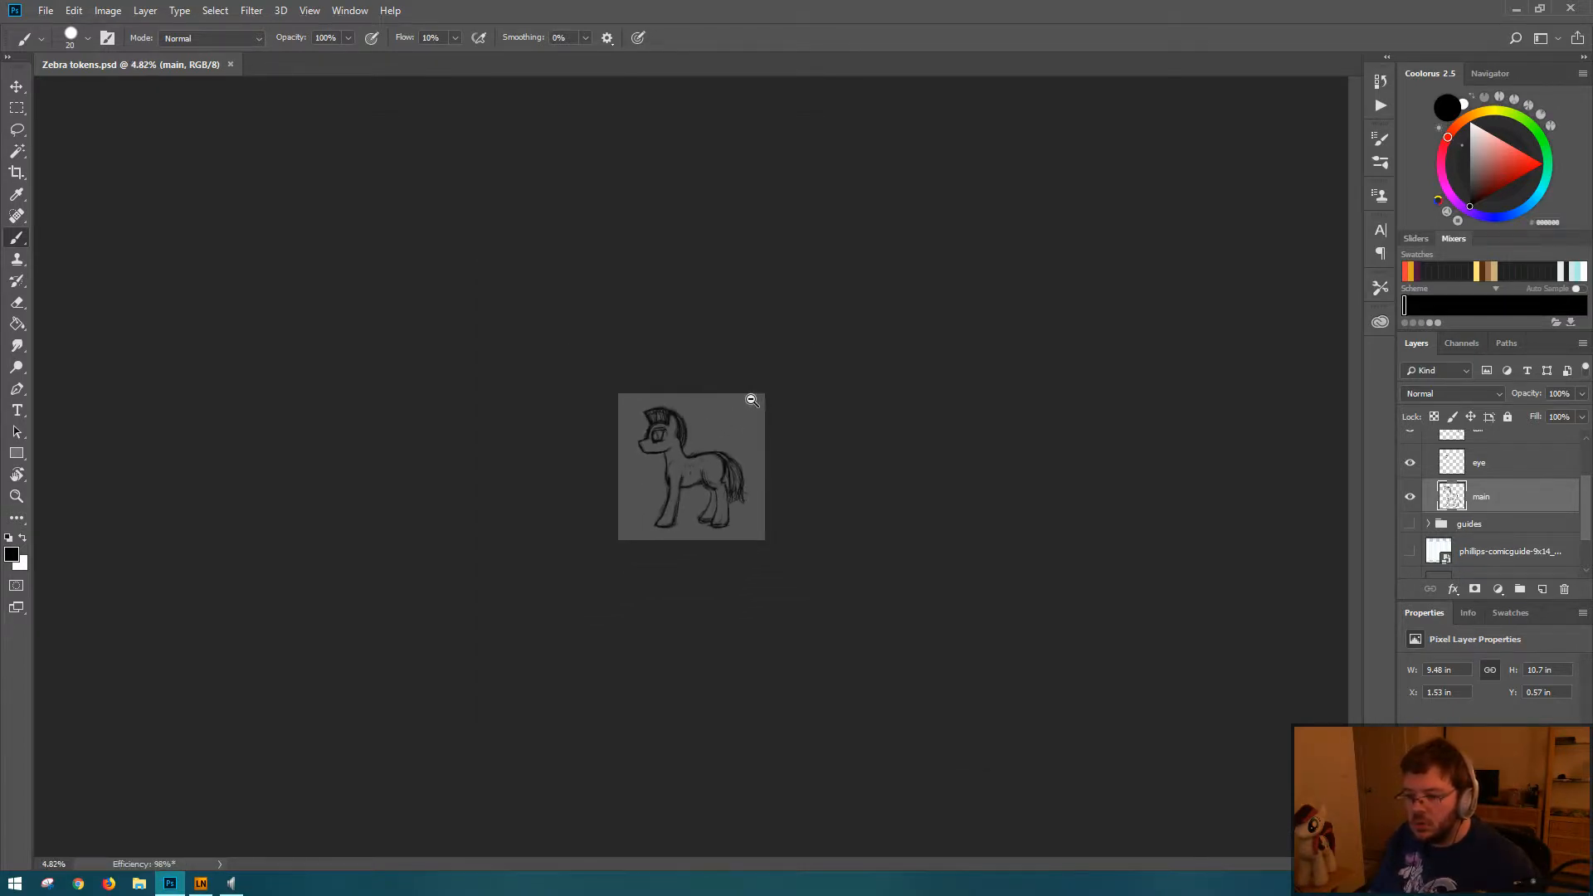
{"action": "mouse_move", "coordinate": [664, 431]}
{"action": "left_mouse_down"}
{"action": "mouse_move", "coordinate": [729, 427]}
{"action": "mouse_move", "coordinate": [736, 408]}
{"action": "mouse_move", "coordinate": [704, 402]}
{"action": "left_mouse_up"}
{"action": "key", "text": "l"}
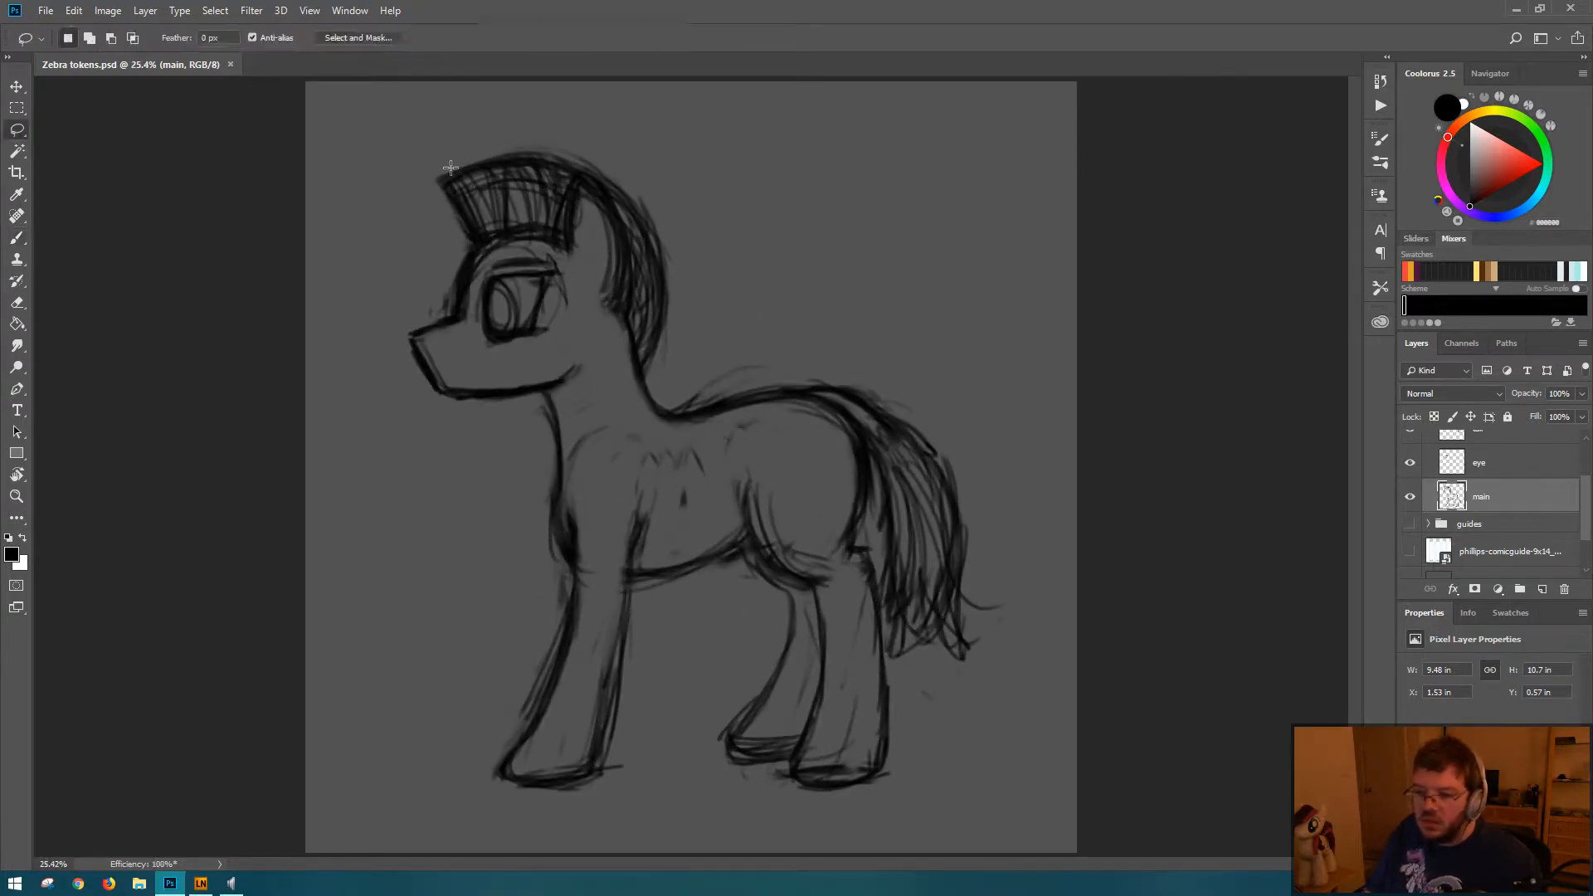
{"action": "mouse_move", "coordinate": [417, 150]}
{"action": "left_mouse_down"}
{"action": "mouse_move", "coordinate": [390, 197]}
{"action": "mouse_move", "coordinate": [341, 413]}
{"action": "mouse_move", "coordinate": [450, 454]}
{"action": "mouse_move", "coordinate": [671, 378]}
{"action": "mouse_move", "coordinate": [724, 296]}
{"action": "mouse_move", "coordinate": [570, 108]}
{"action": "left_mouse_up"}
{"action": "key", "text": "ctrl+t"}
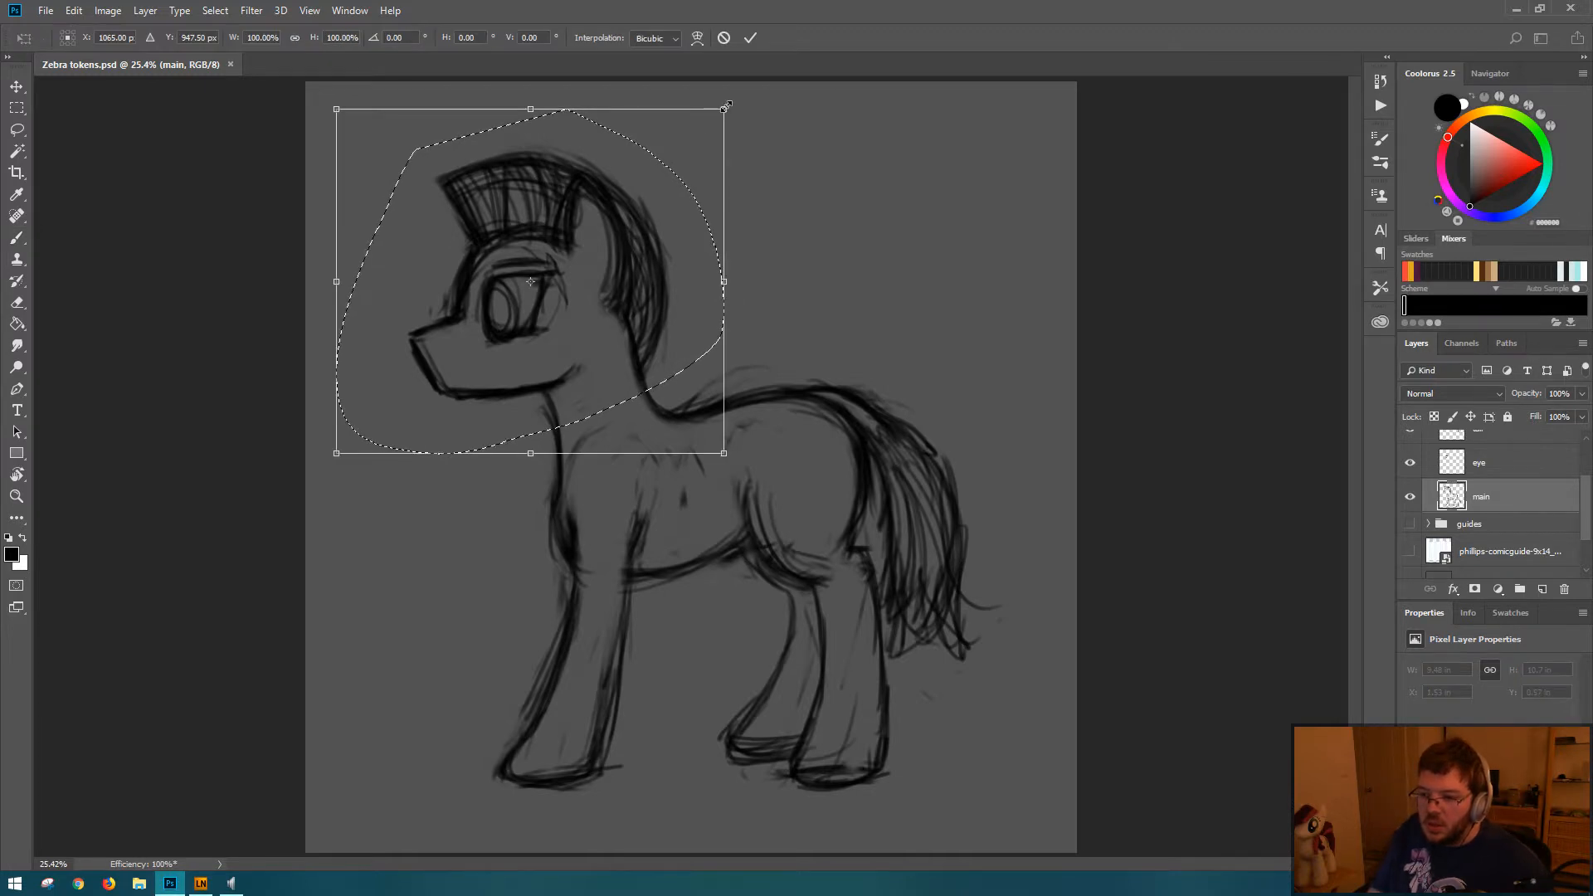
{"action": "left_click_drag", "start_coordinate": [727, 106], "coordinate": [715, 117]}
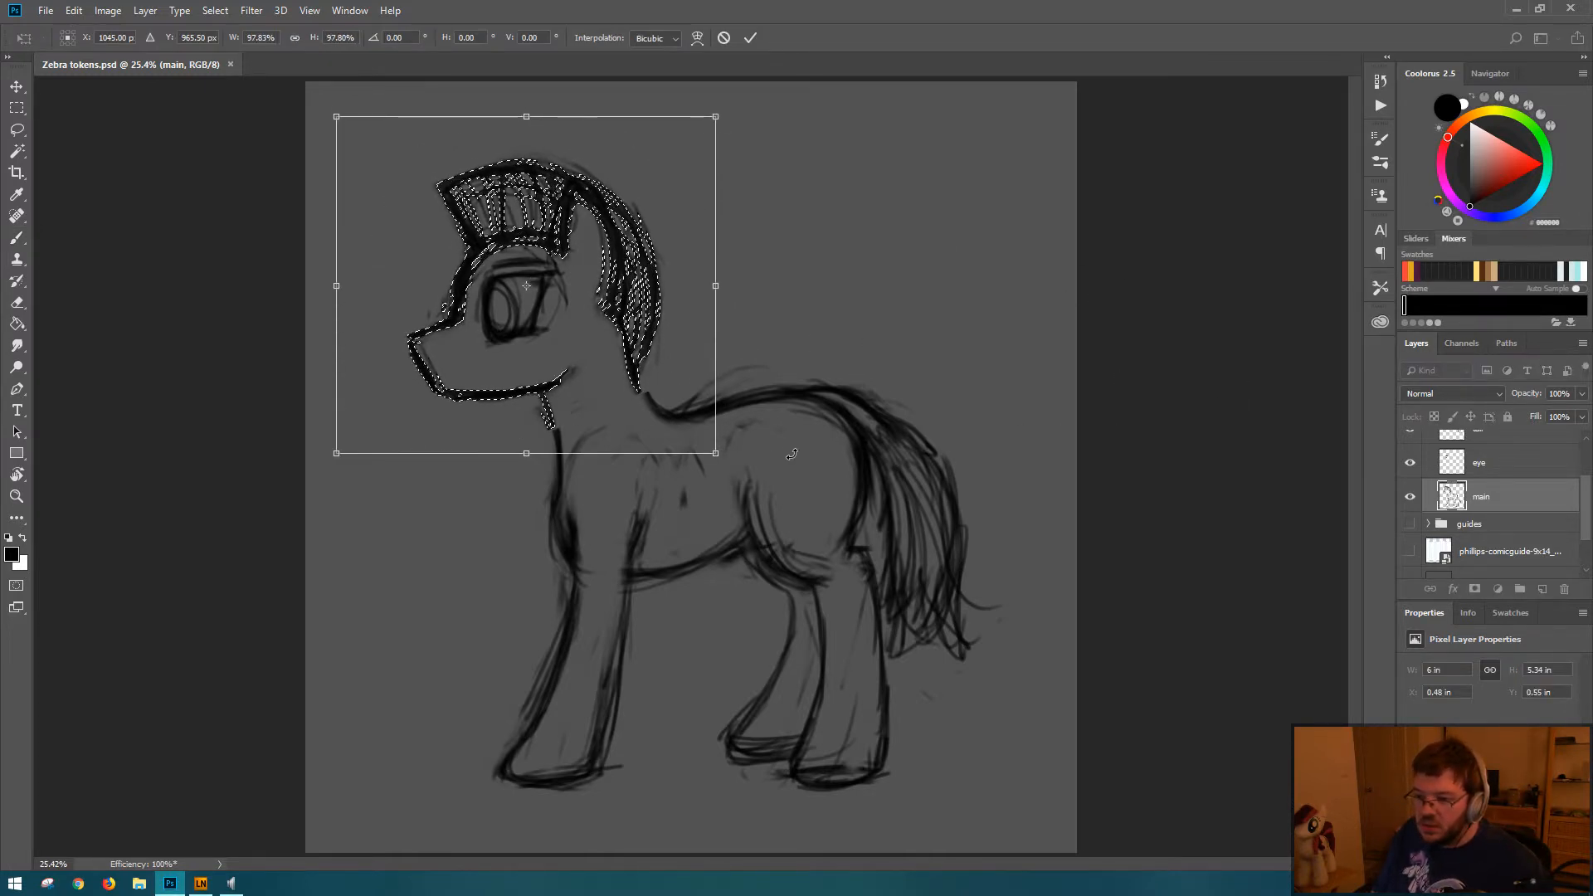
{"action": "key", "text": "Return"}
{"action": "key", "text": "b"}
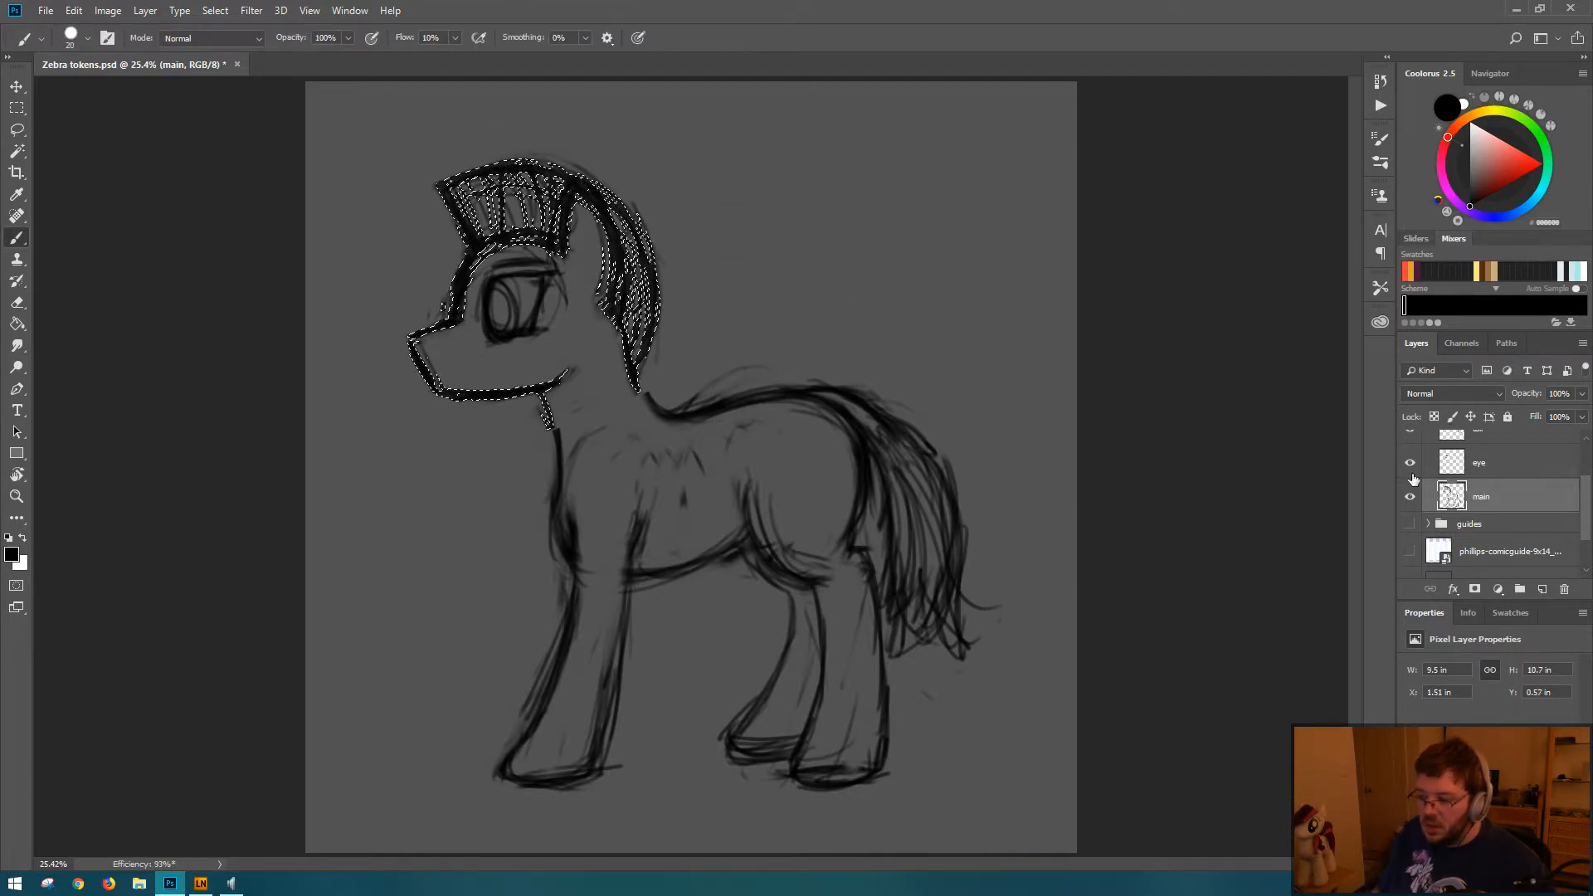
Step: Hide the eye layer and clear the selection around the head
{"action": "left_click", "coordinate": [1410, 463]}
{"action": "key", "text": "ctrl+d"}
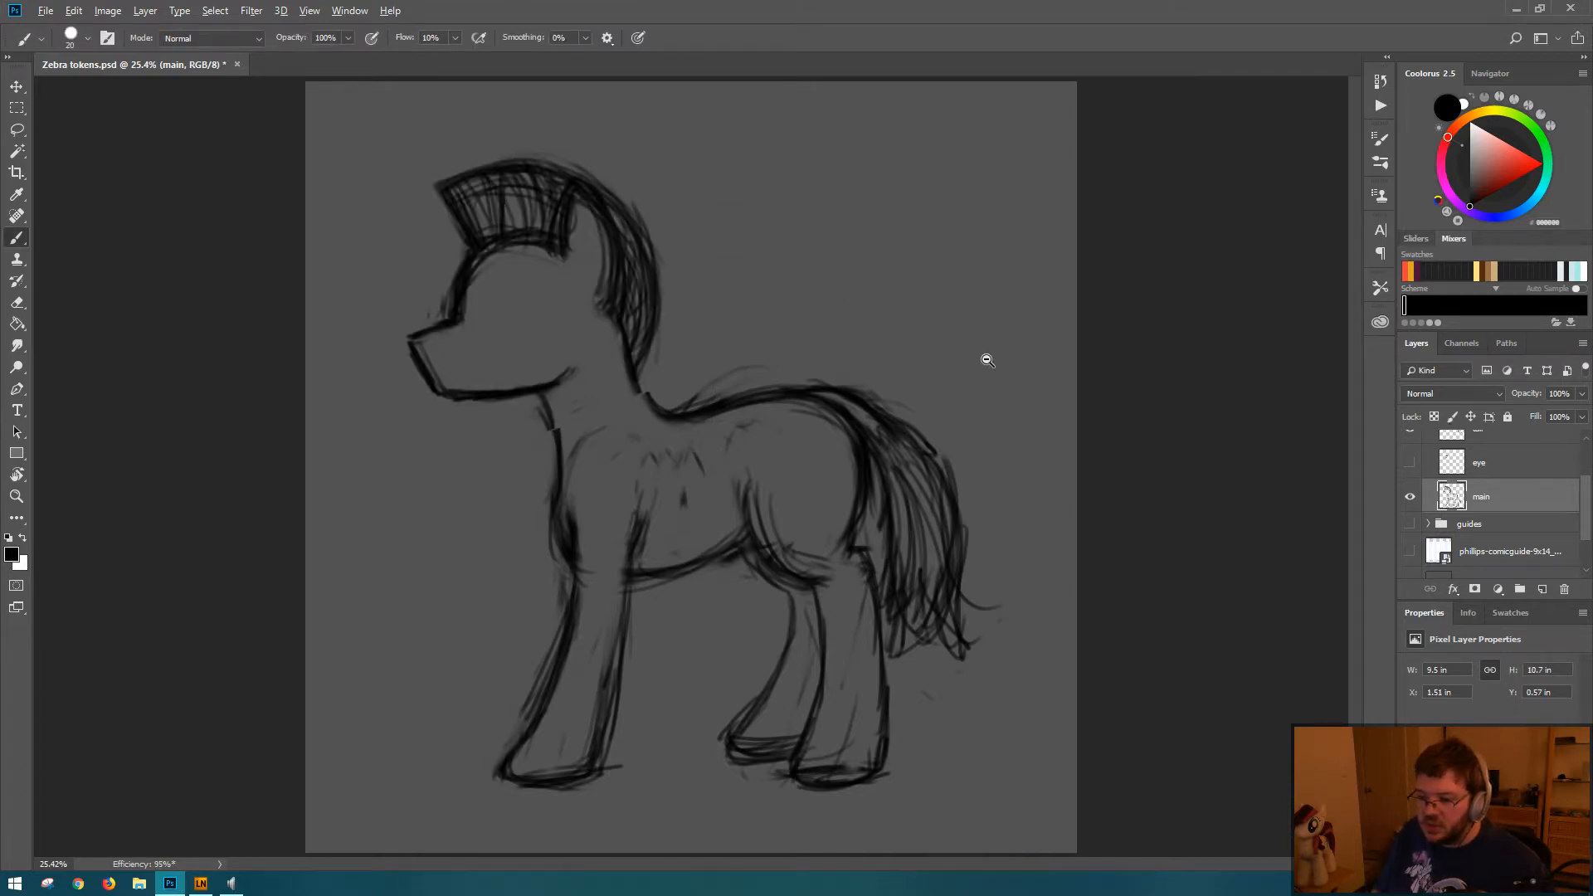
{"action": "mouse_move", "coordinate": [988, 360]}
{"action": "left_mouse_down"}
{"action": "mouse_move", "coordinate": [829, 348]}
{"action": "mouse_move", "coordinate": [871, 346]}
{"action": "mouse_move", "coordinate": [896, 321]}
{"action": "left_mouse_up"}
{"action": "key", "text": "ctrl+t"}
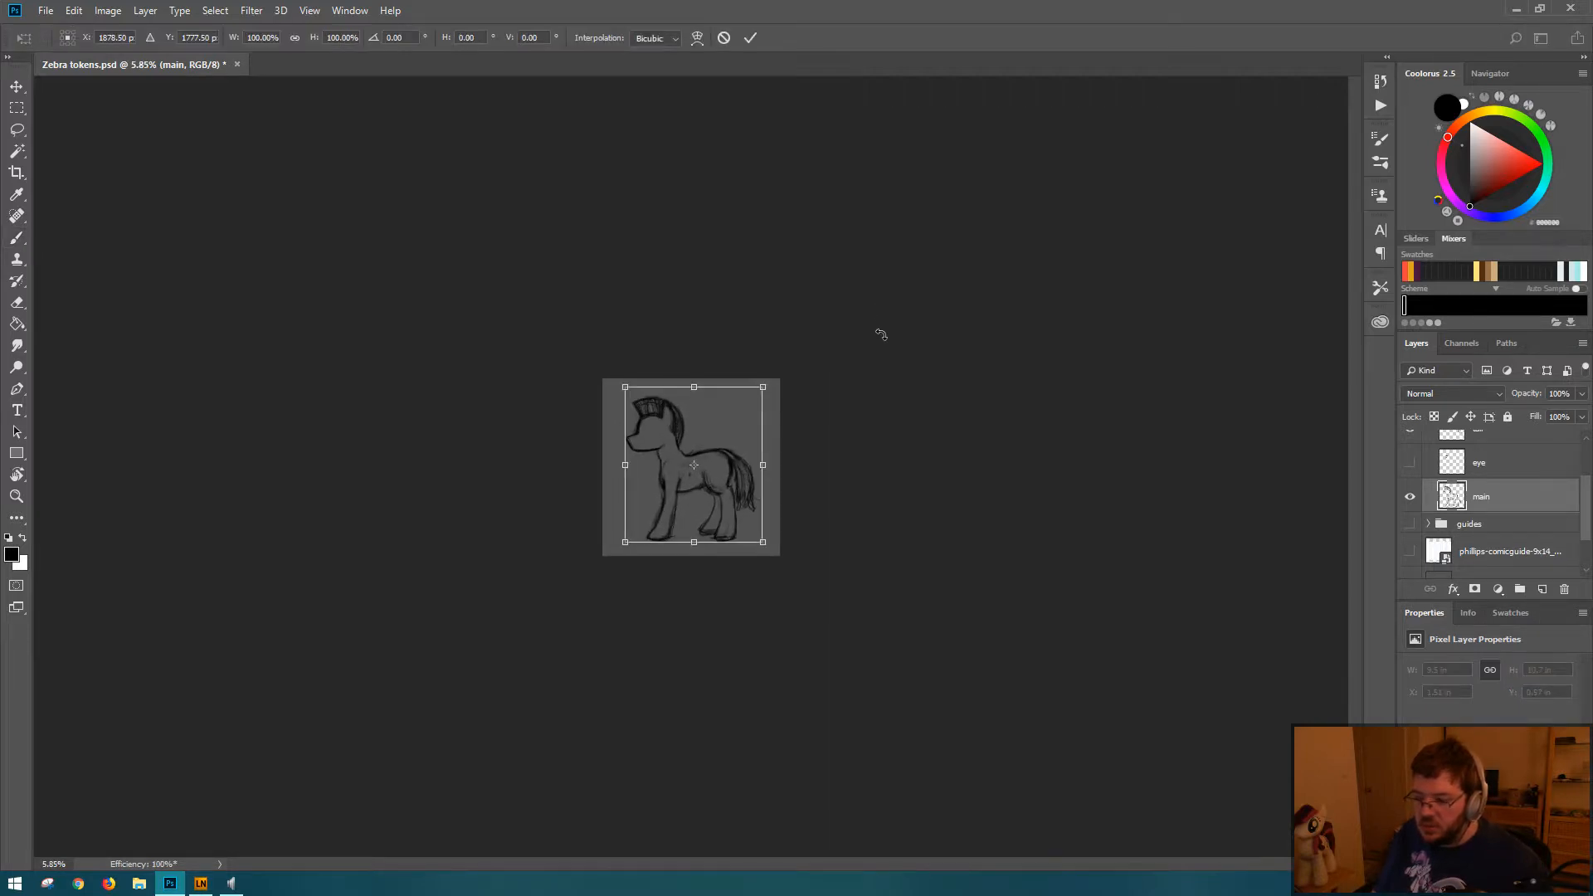
{"action": "key", "text": "Escape"}
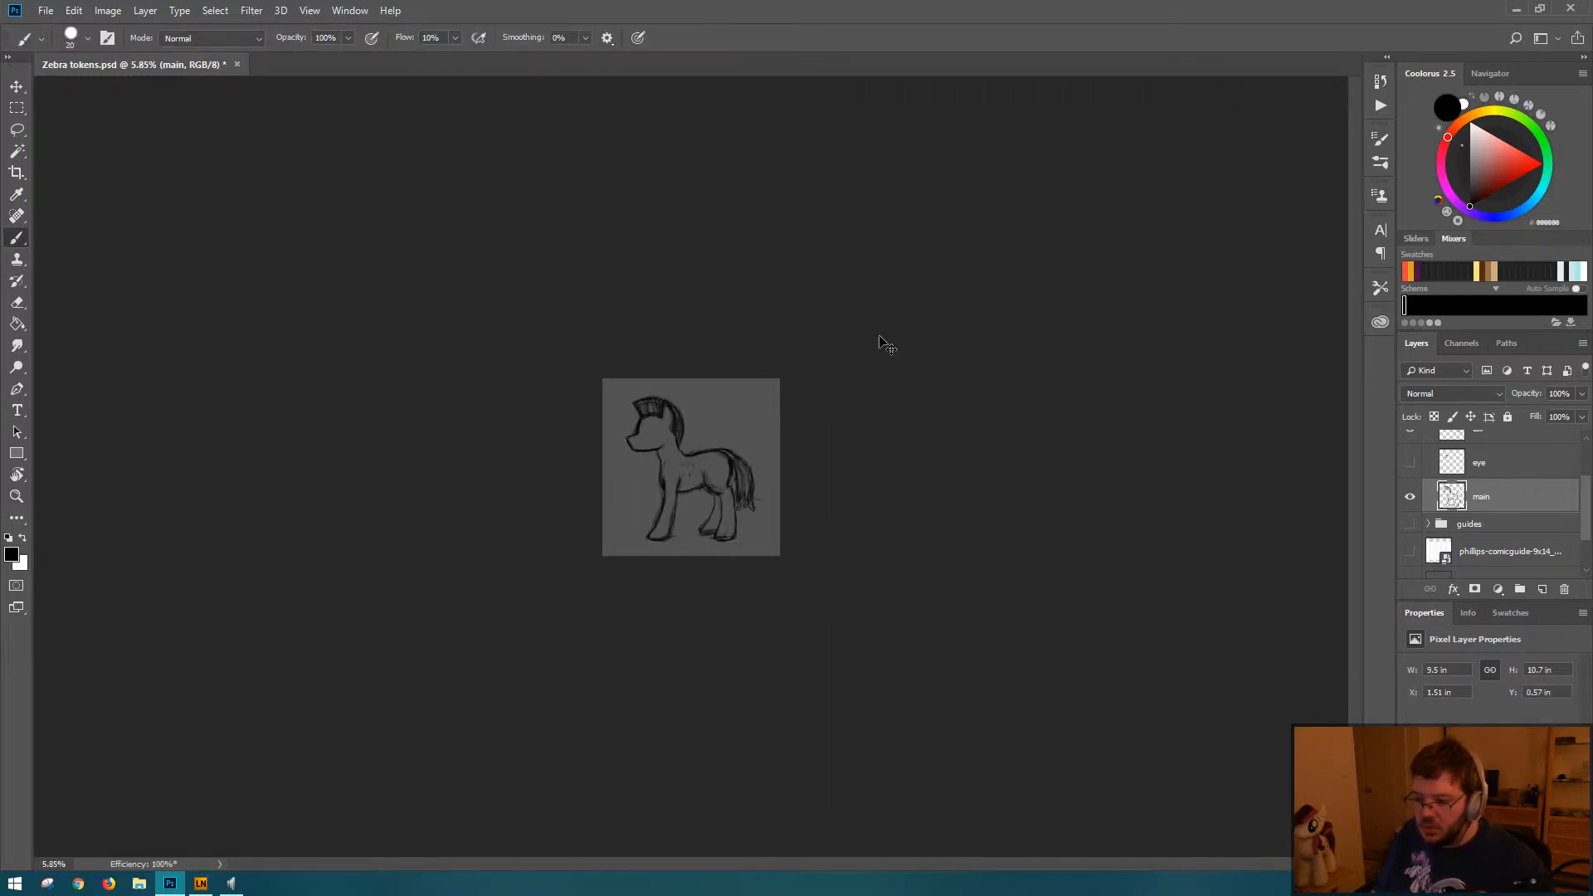
Step: Restore the head selection, nudge the head about 0.12 in to the right to line up the neck, and deselect it
{"action": "key", "text": "ctrl+shift+d"}
{"action": "key", "text": "ctrl+t"}
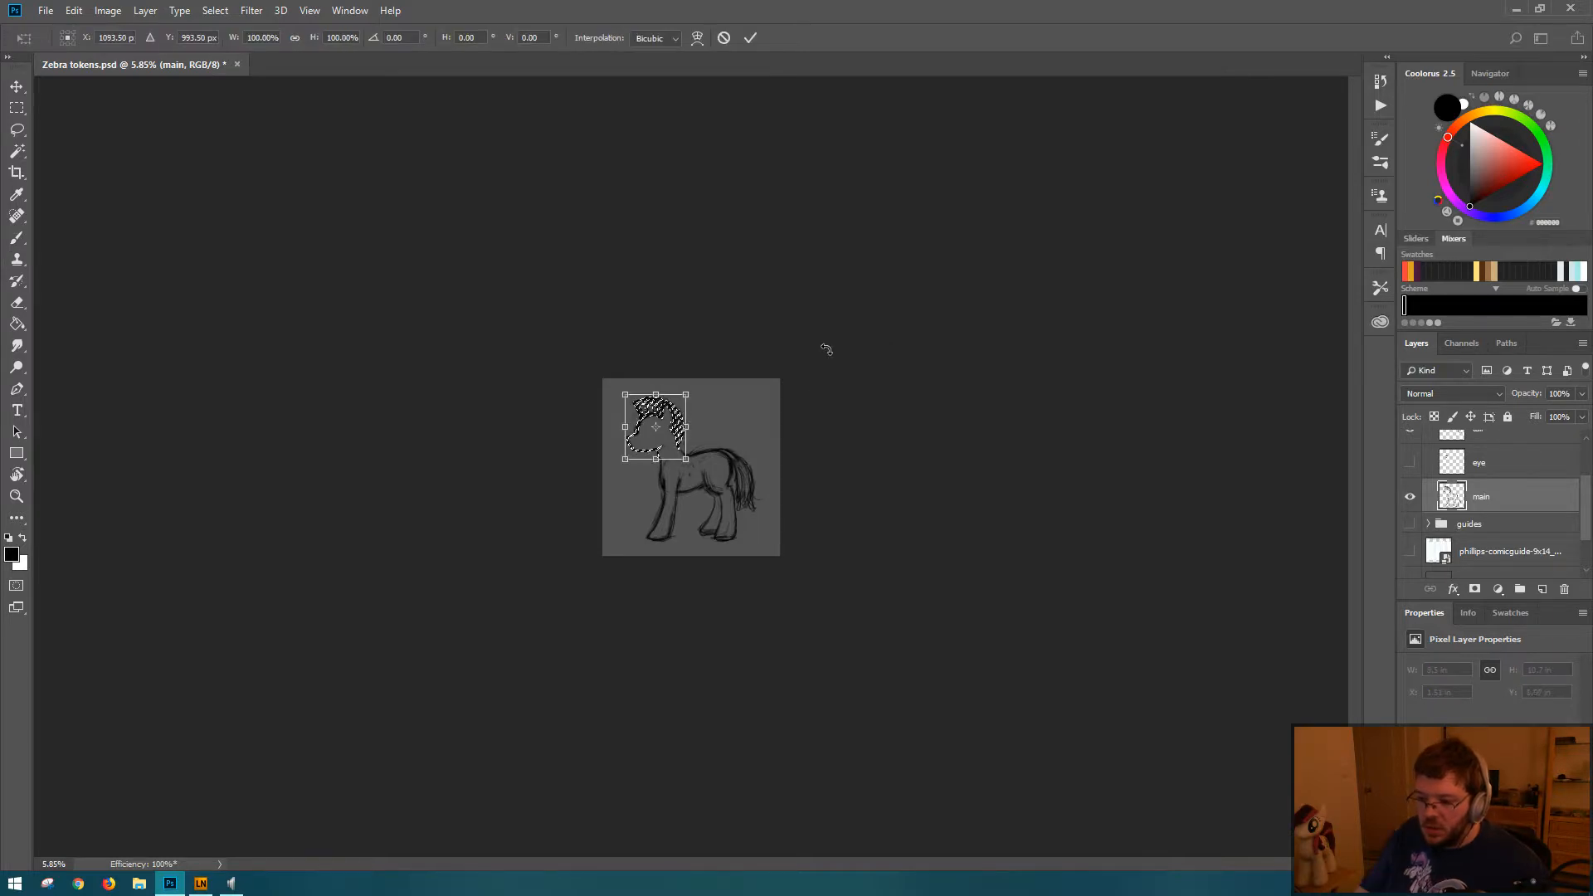
{"action": "key", "text": "Right"}
{"action": "key", "text": "Right"}
{"action": "key", "text": "Return"}
{"action": "key", "text": "ctrl+d"}
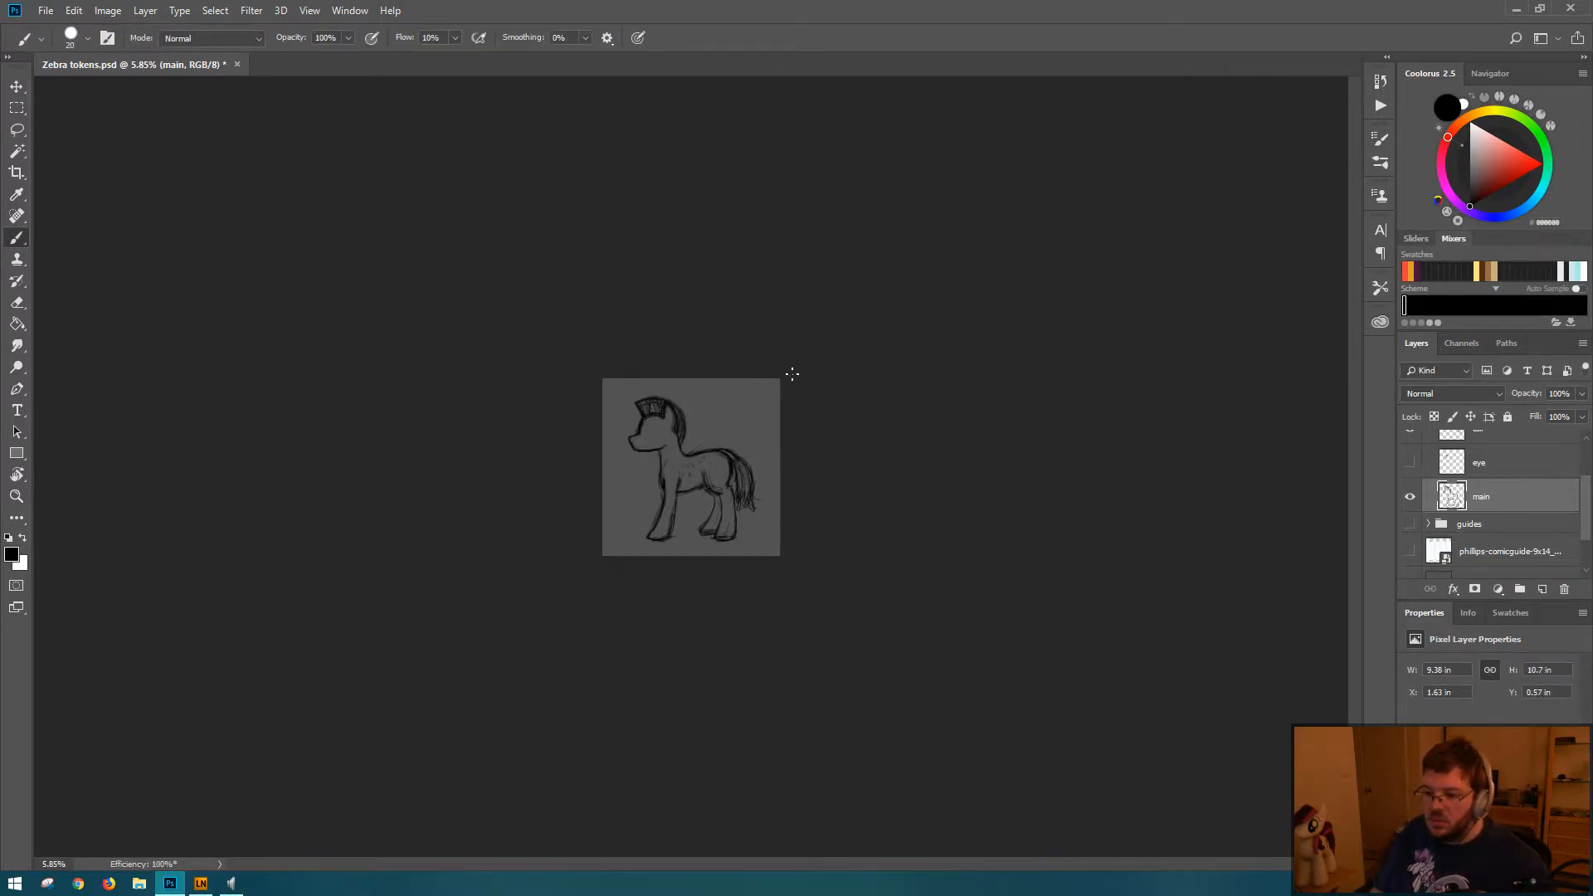
{"action": "left_click_drag", "start_coordinate": [715, 459], "coordinate": [811, 475]}
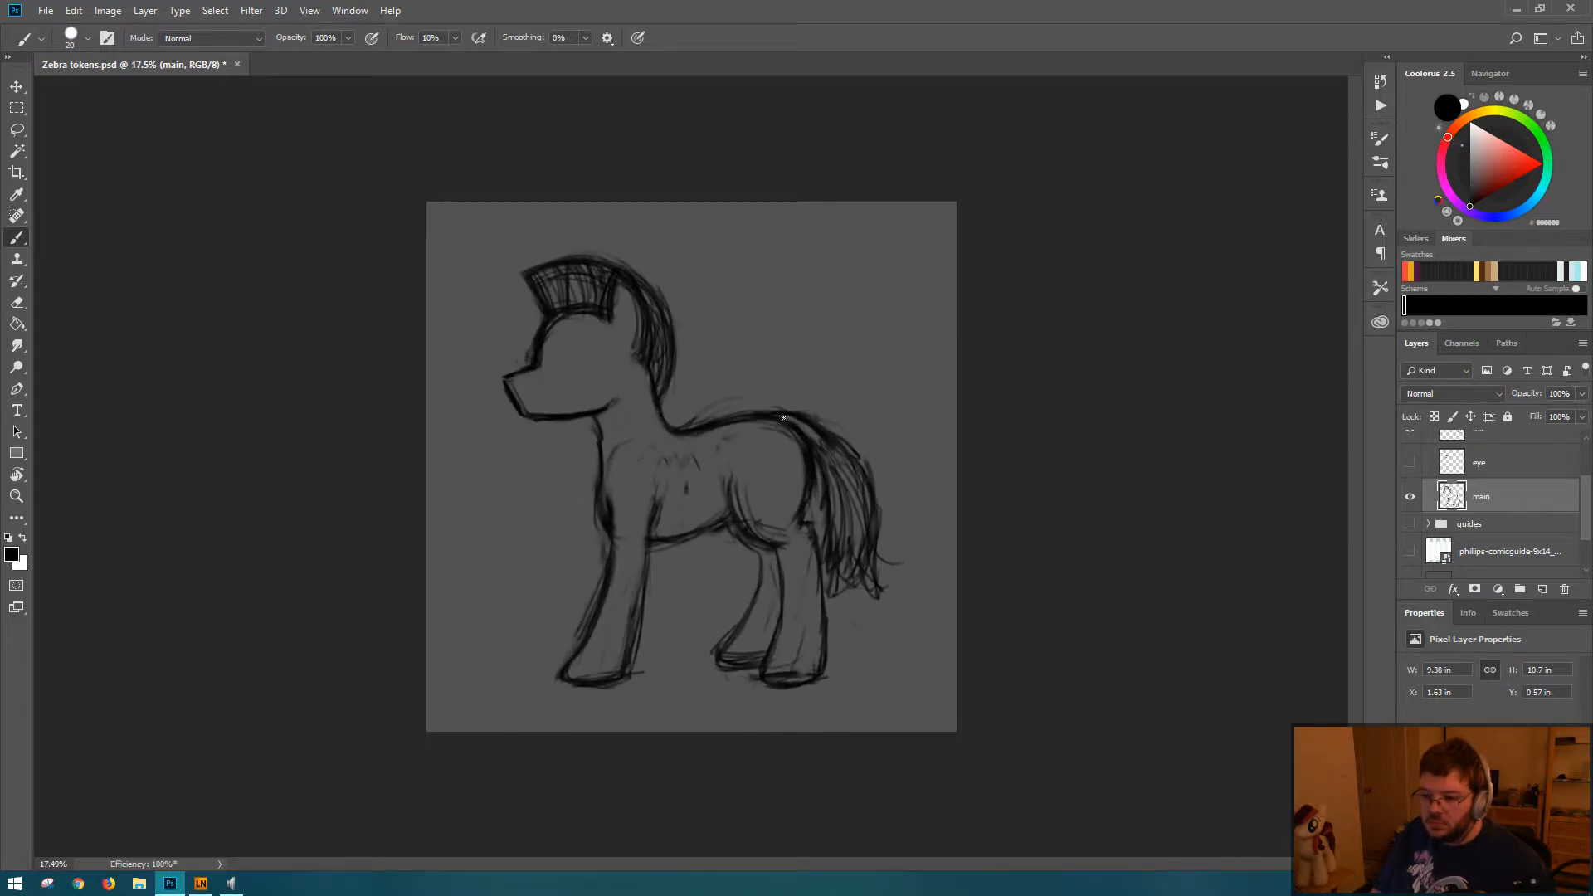
{"action": "key", "text": "ctrl+0"}
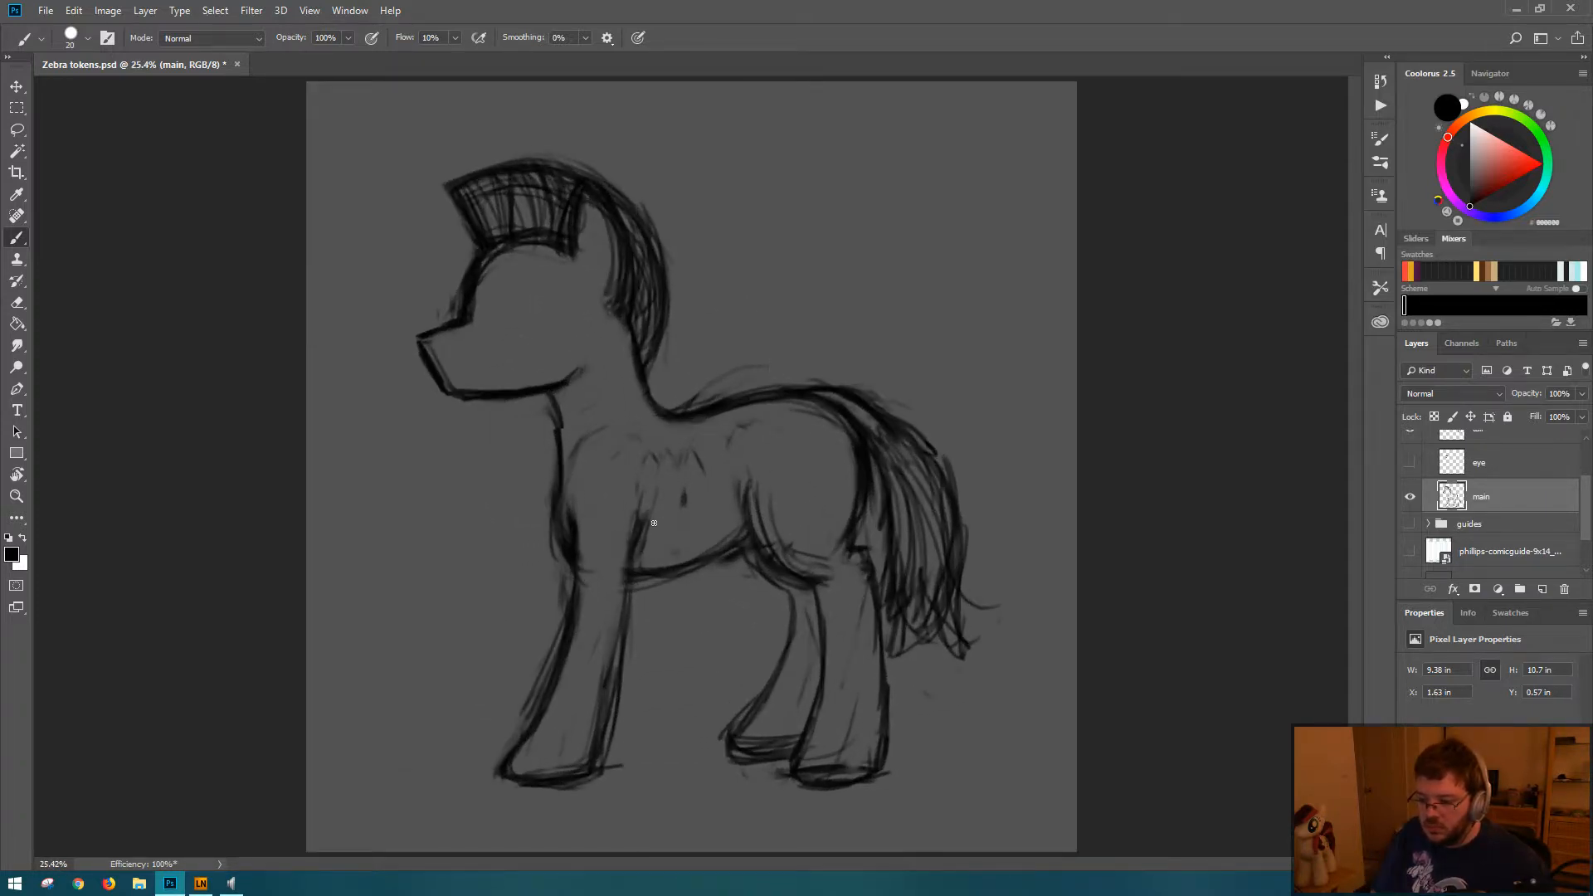
Step: Sketch the far front leg and its hoof beside the near front leg, and reinforce the near front hoof's bottom line
{"action": "mouse_move", "coordinate": [535, 664]}
{"action": "left_mouse_down"}
{"action": "mouse_move", "coordinate": [541, 630]}
{"action": "mouse_move", "coordinate": [483, 733]}
{"action": "left_mouse_up"}
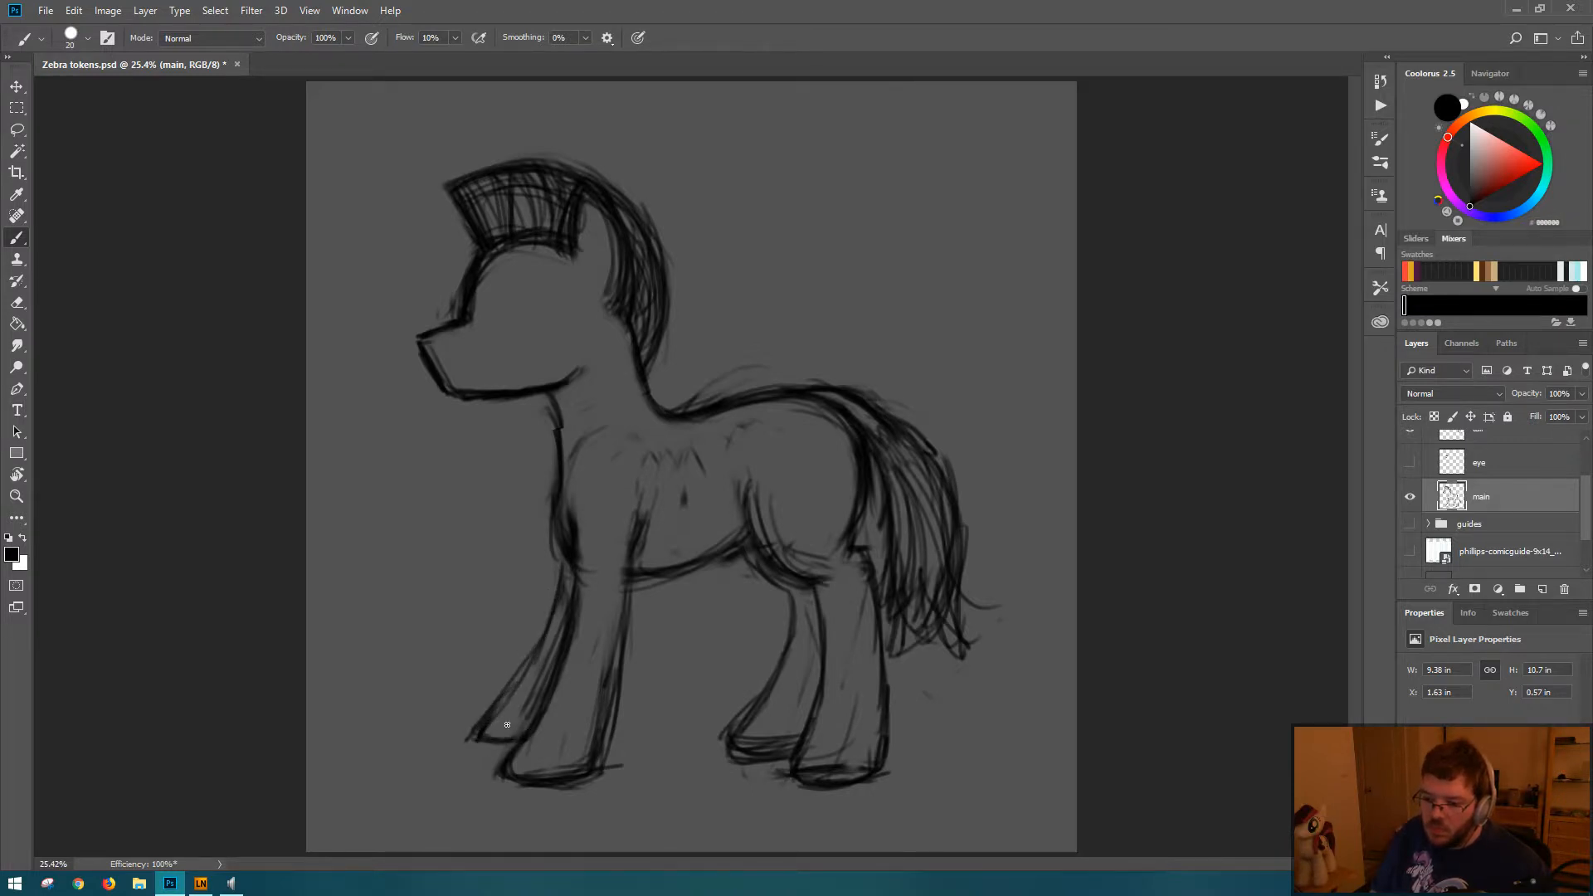
{"action": "left_click_drag", "start_coordinate": [475, 736], "coordinate": [508, 743]}
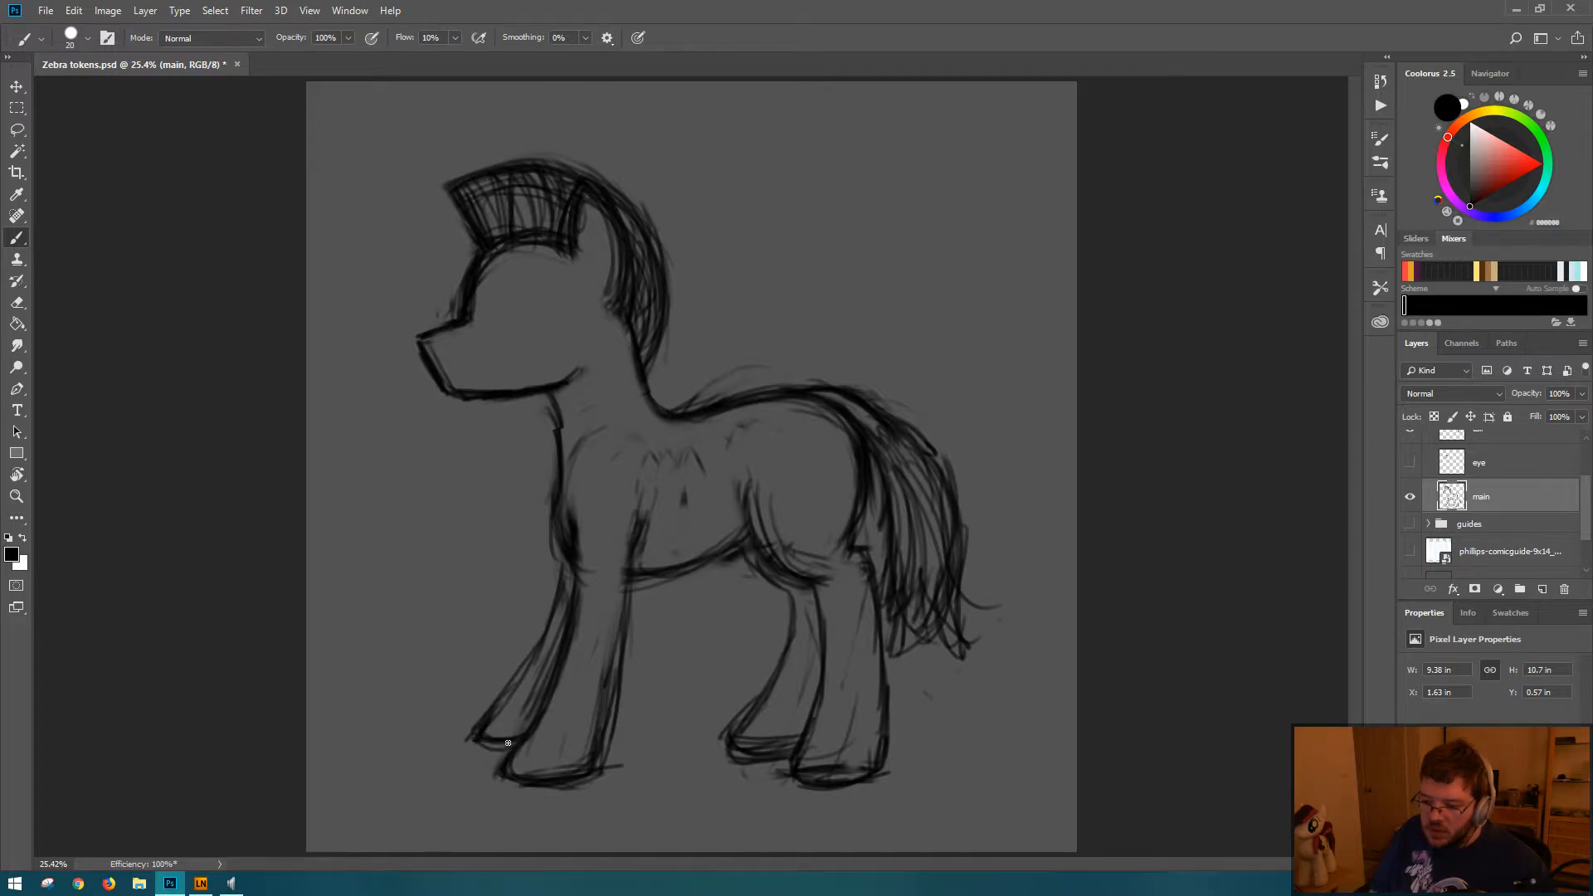
{"action": "left_click_drag", "start_coordinate": [557, 609], "coordinate": [504, 694]}
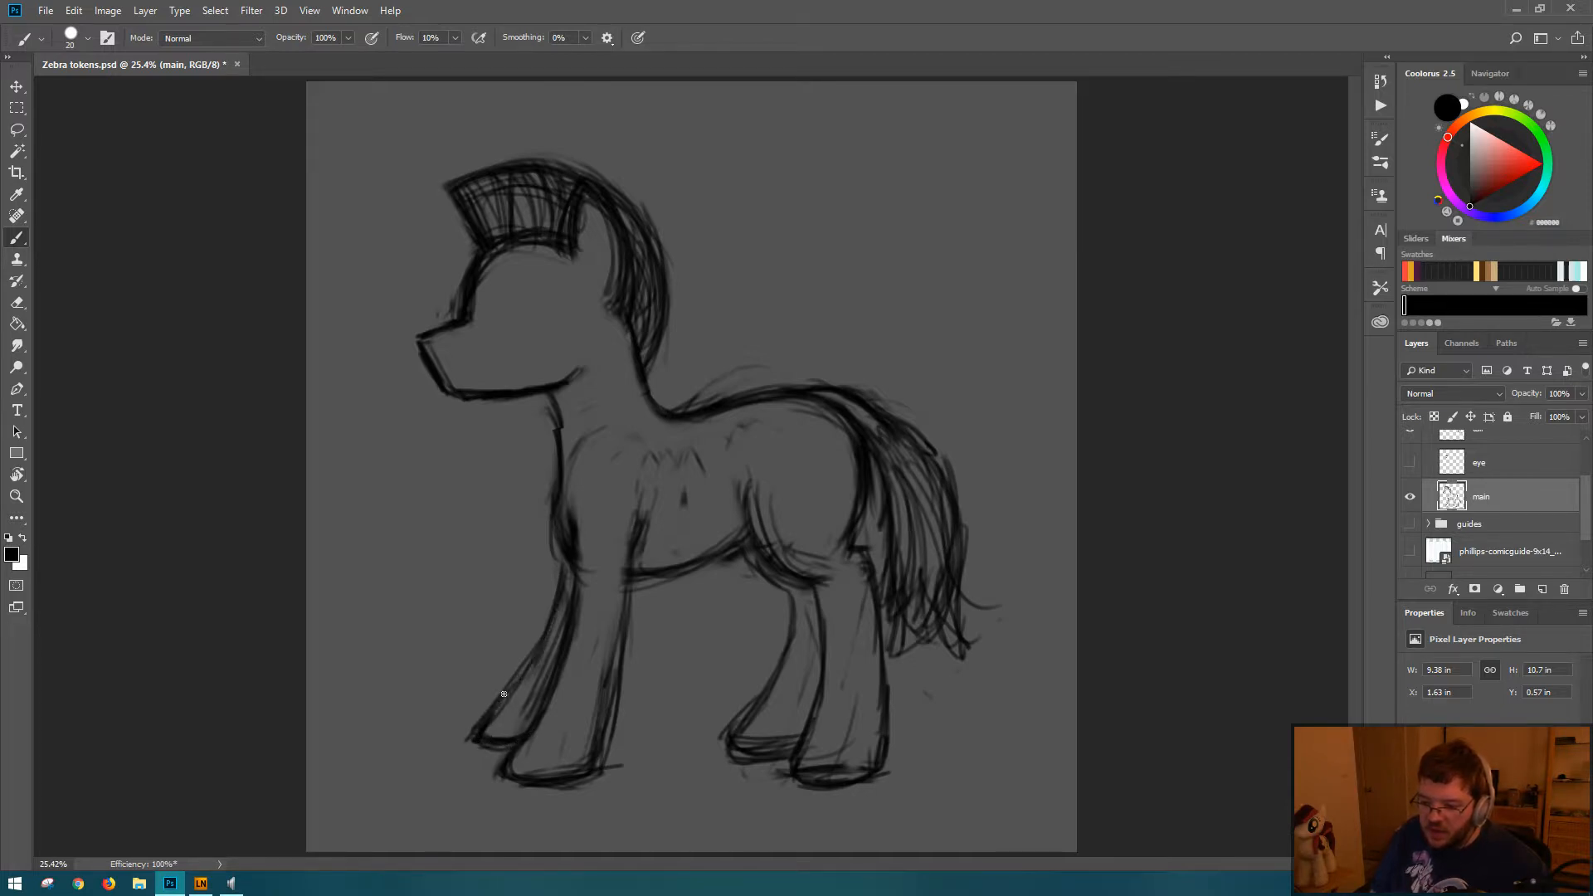
{"action": "left_click_drag", "start_coordinate": [513, 757], "coordinate": [591, 775]}
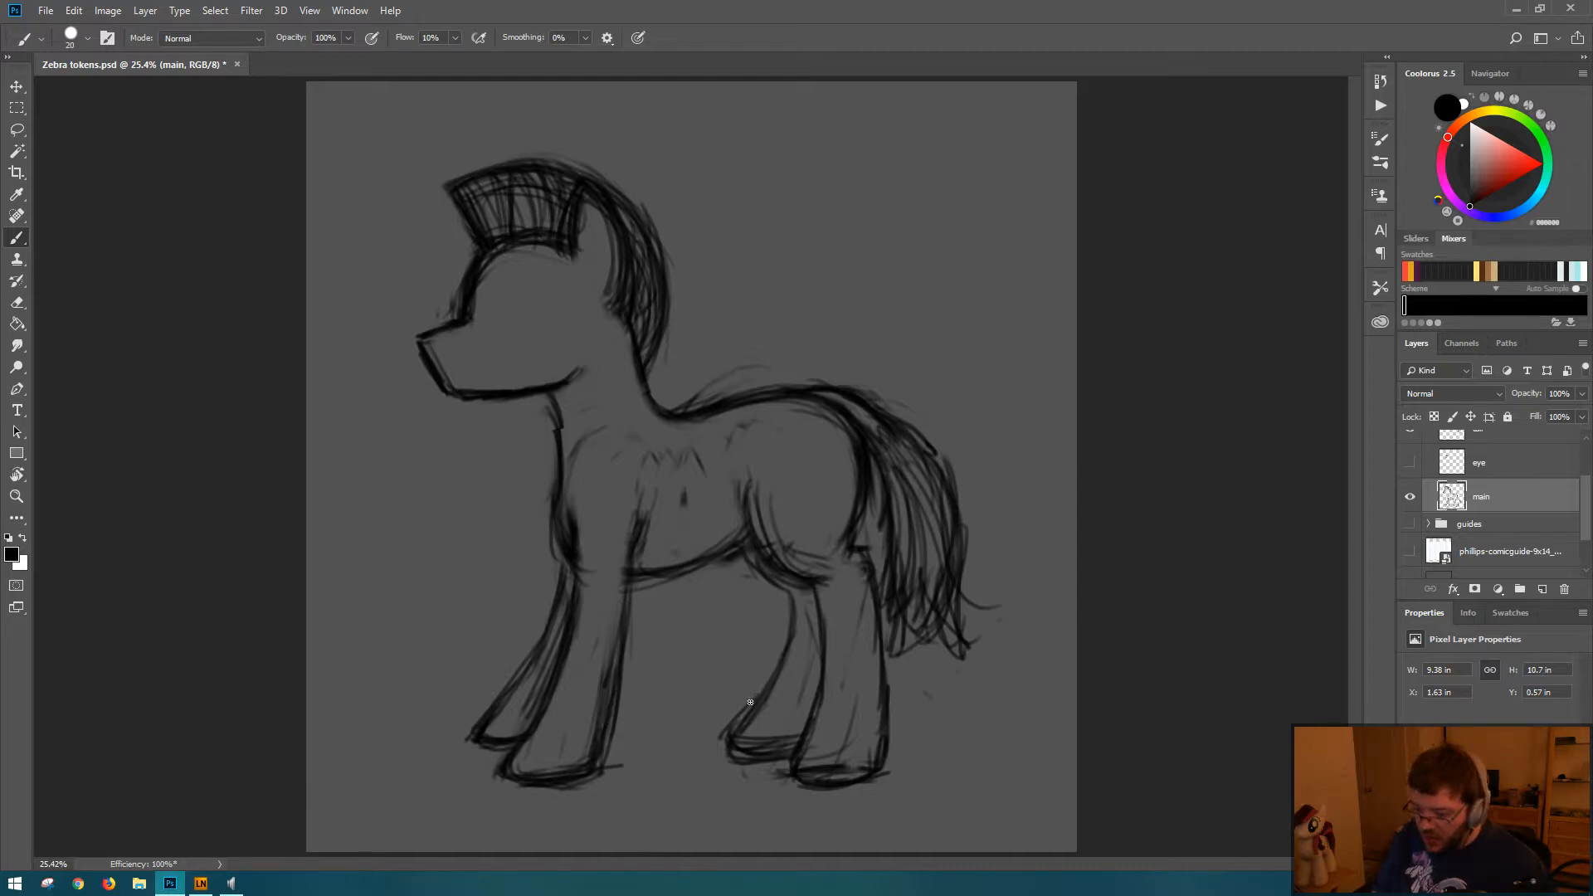
Step: Erase the stray lines beneath the far hind hoof and save the document
{"action": "key", "text": "e"}
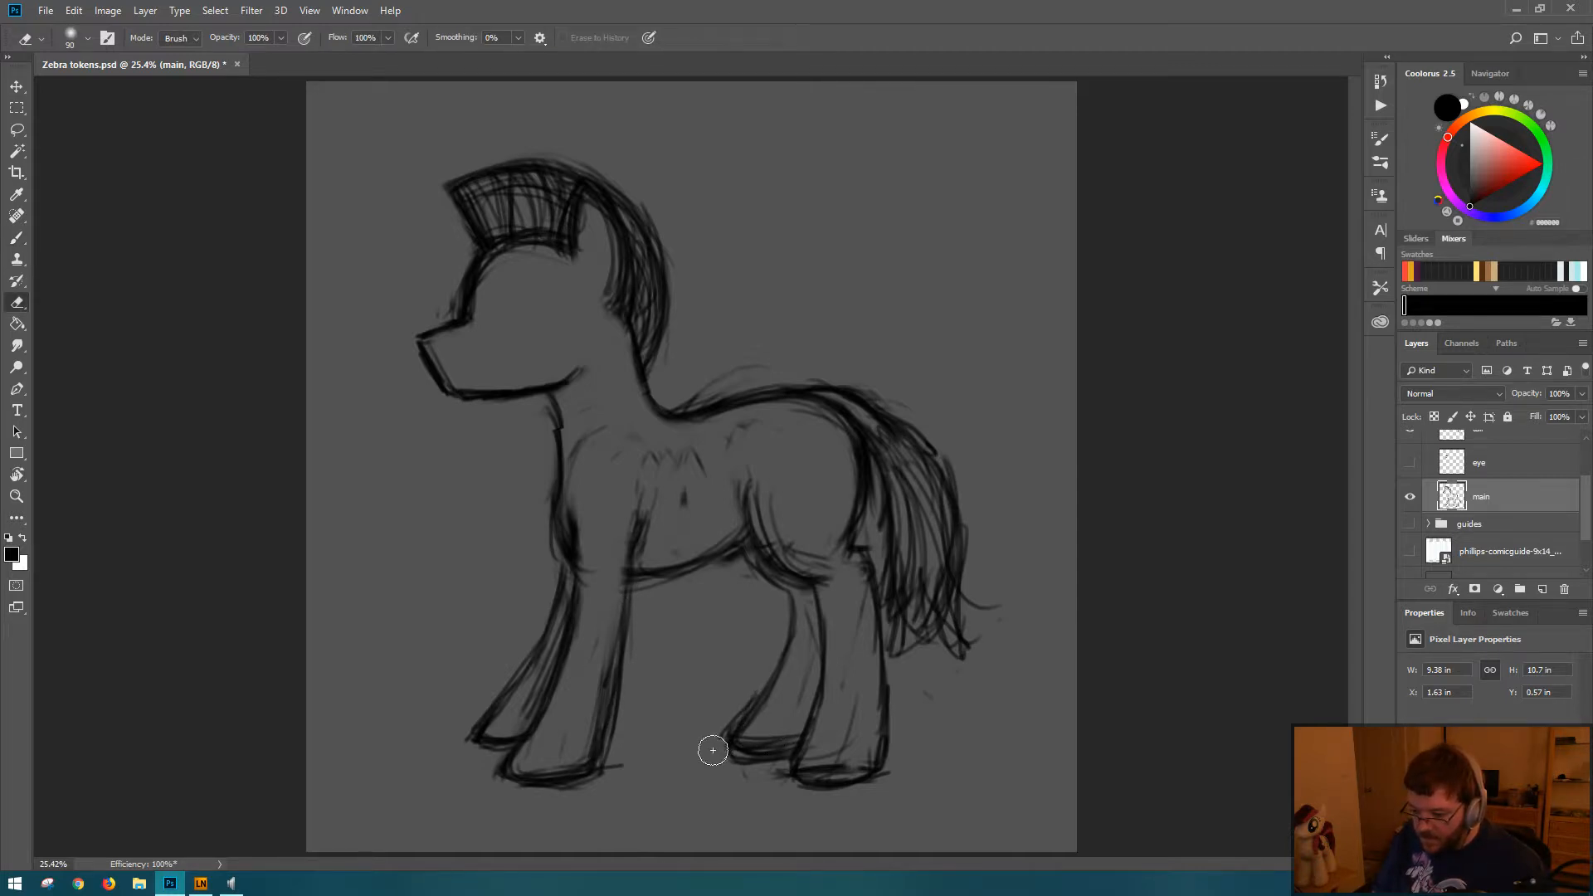
{"action": "left_click_drag", "start_coordinate": [738, 765], "coordinate": [795, 777]}
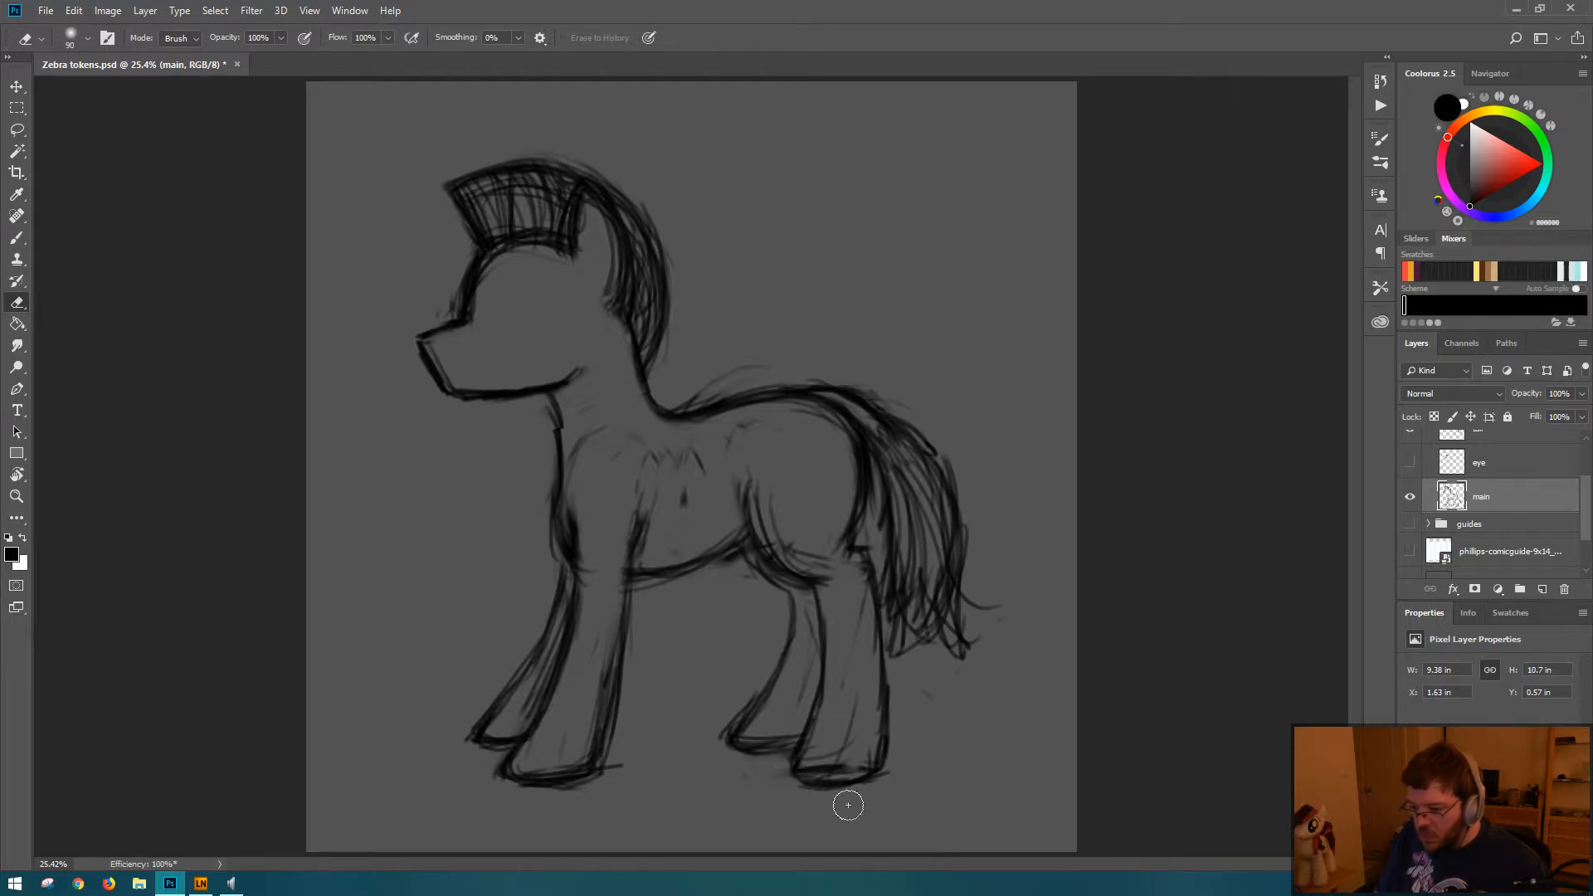
{"action": "key", "text": "b"}
{"action": "key", "text": "ctrl+s"}
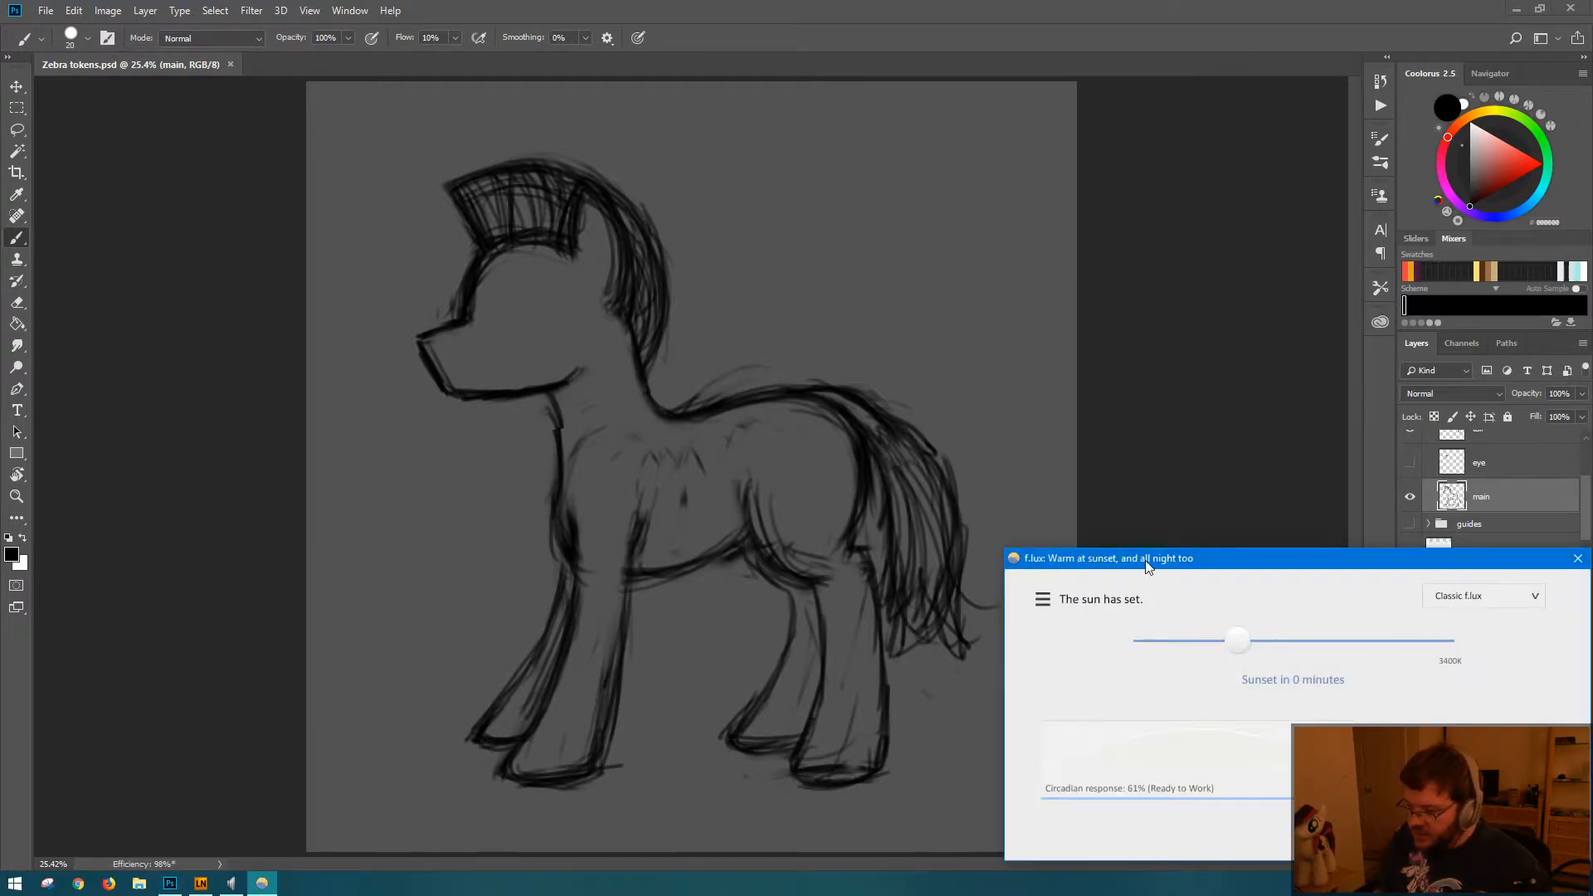
Step: Temporarily disable the f.lux screen tint and return to Photoshop
{"action": "left_click", "coordinate": [1039, 596]}
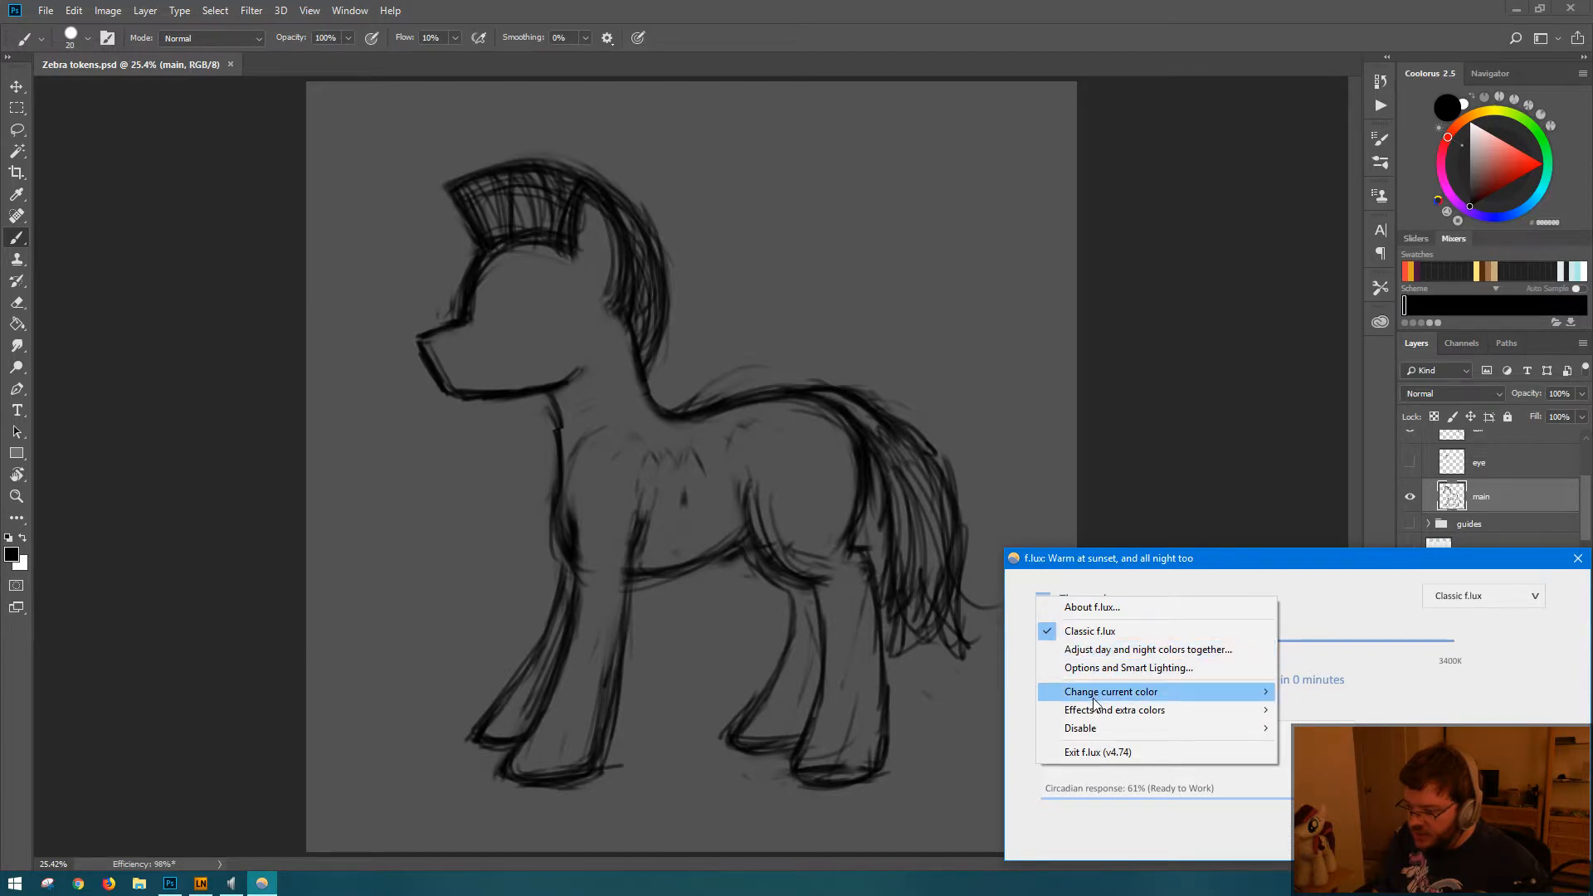
{"action": "mouse_move", "coordinate": [1092, 732]}
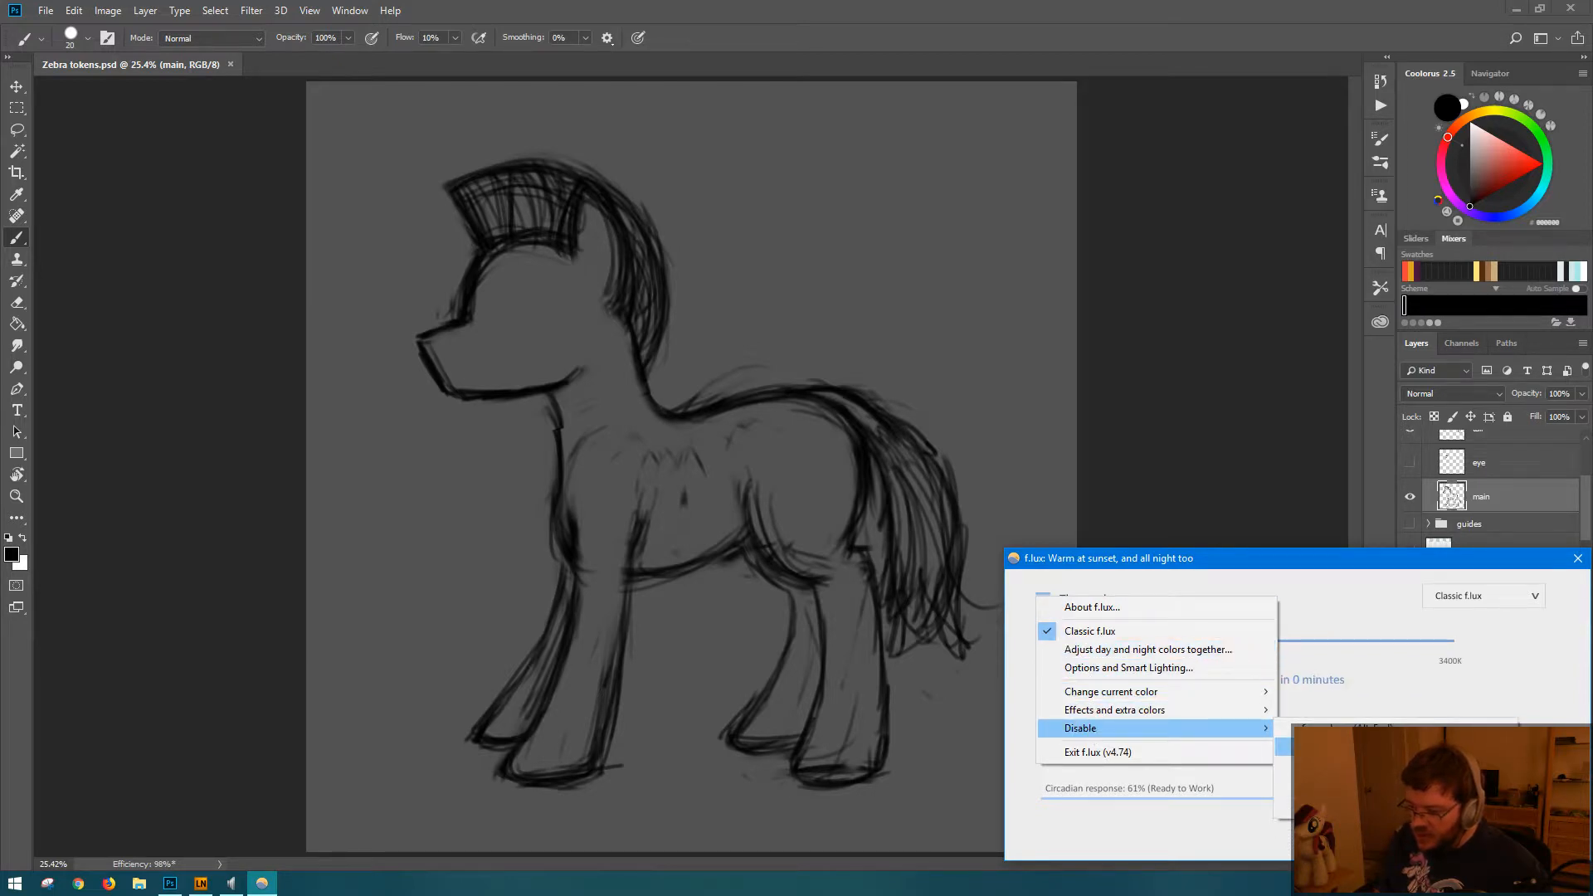
{"action": "left_click", "coordinate": [1331, 746]}
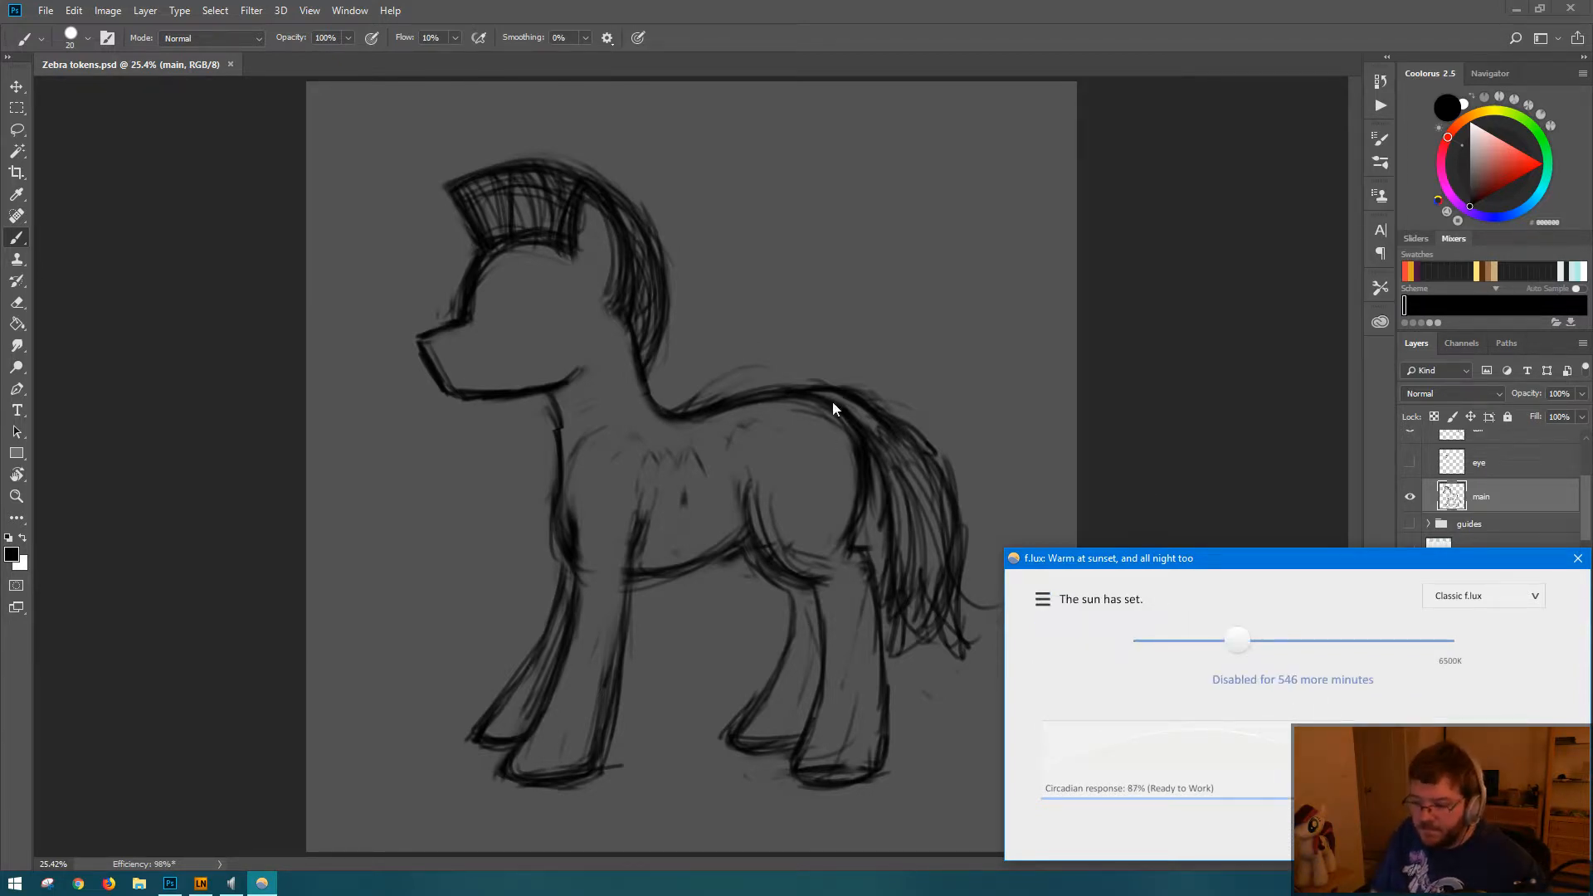
{"action": "left_click", "coordinate": [906, 14]}
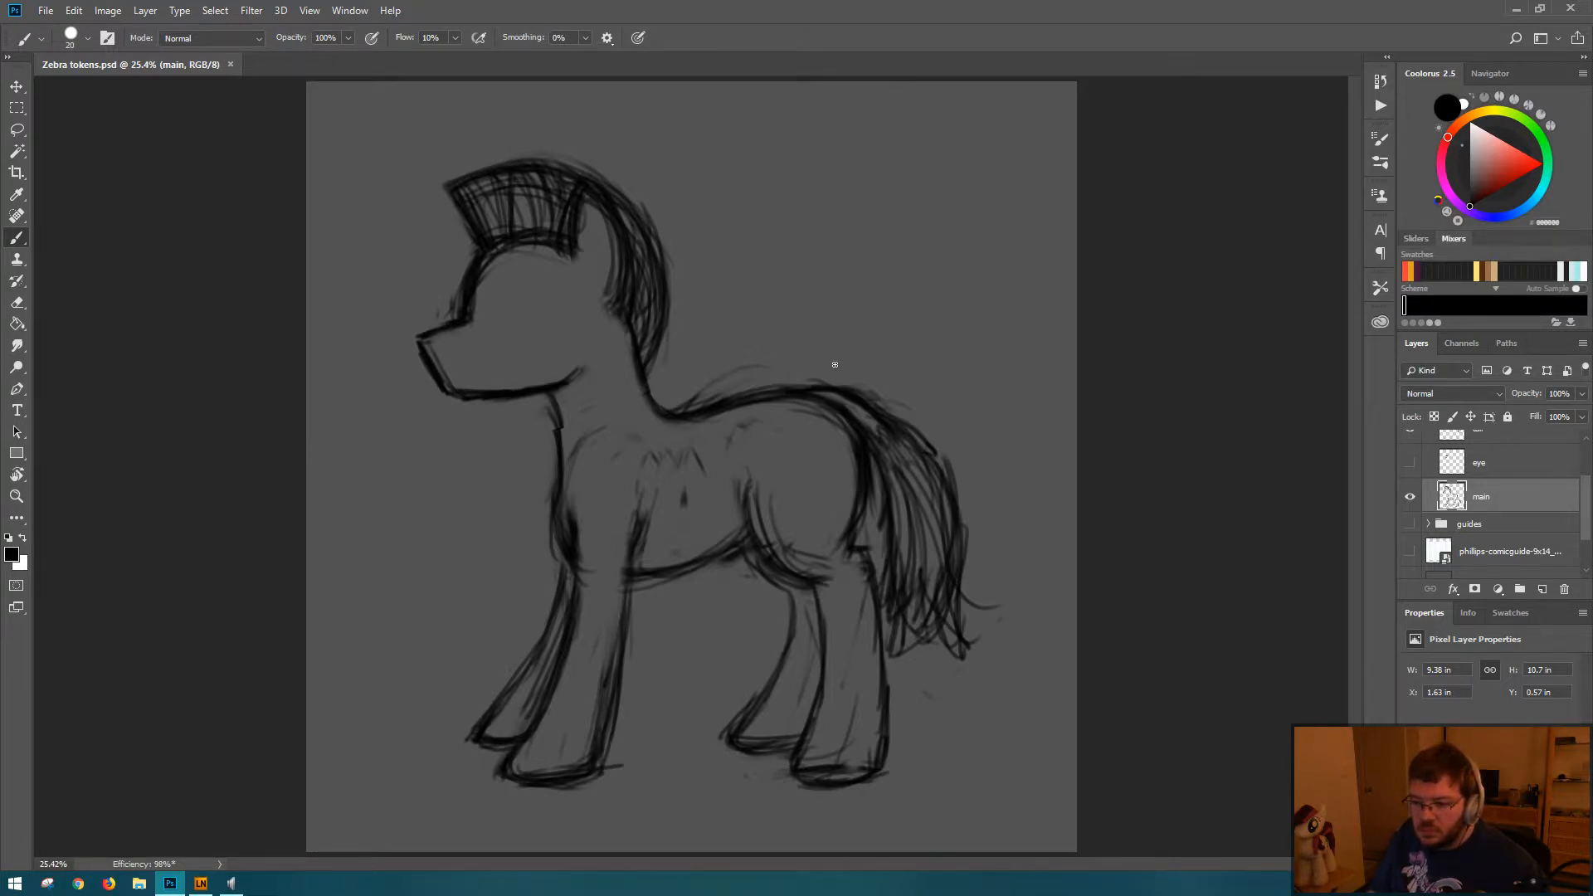
Step: Show the eye layer and move the eye 10 px right and 20 px up
{"action": "left_click", "coordinate": [1410, 462]}
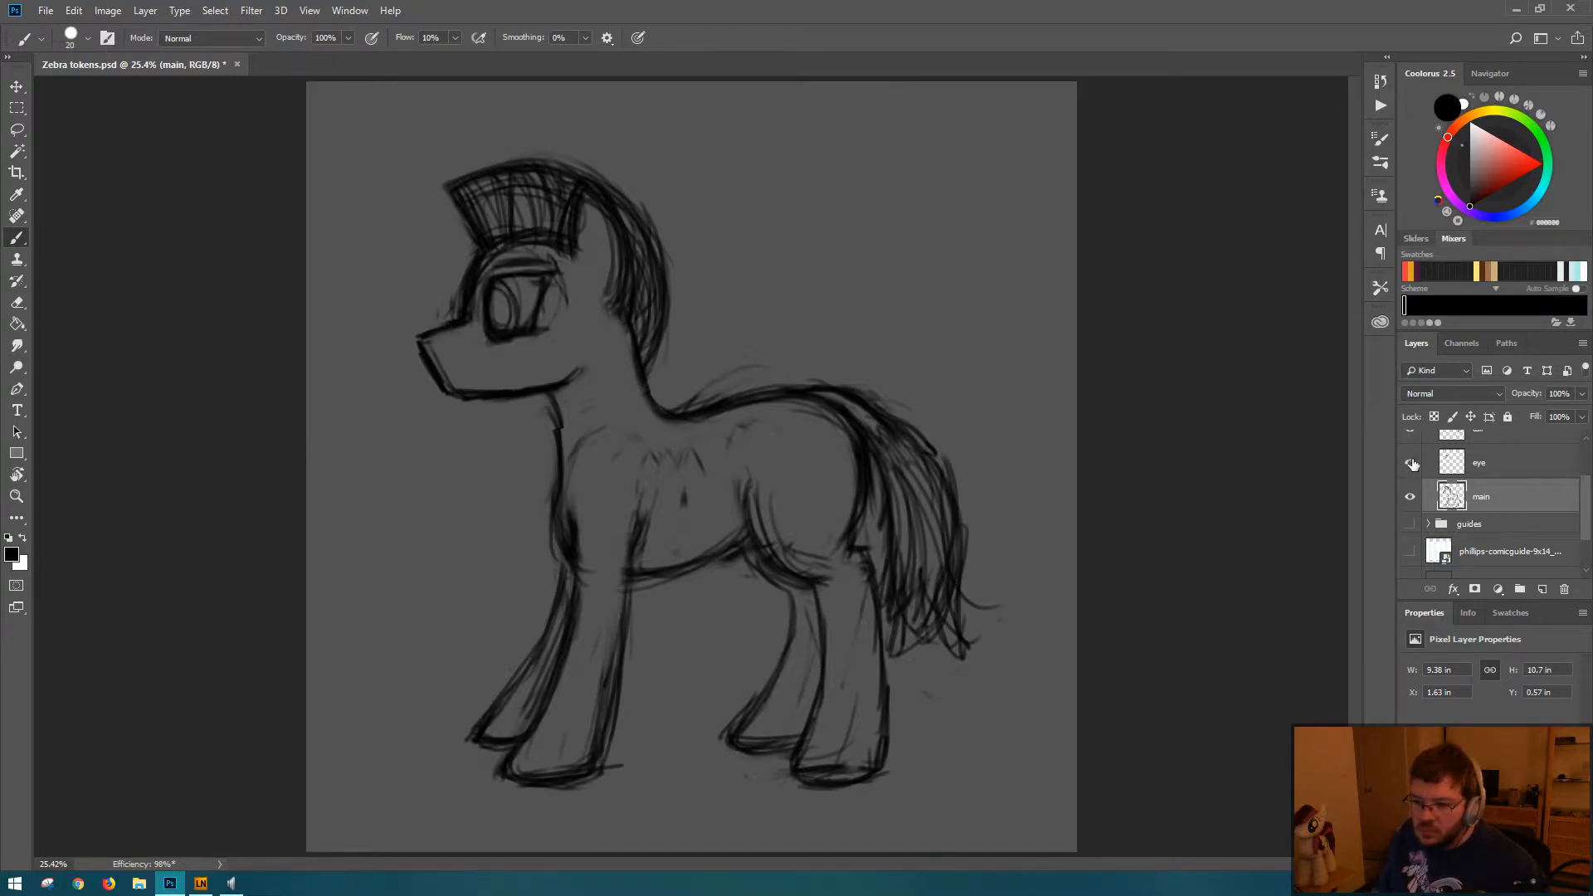
{"action": "key", "text": "ctrl+t"}
{"action": "key", "text": "Escape"}
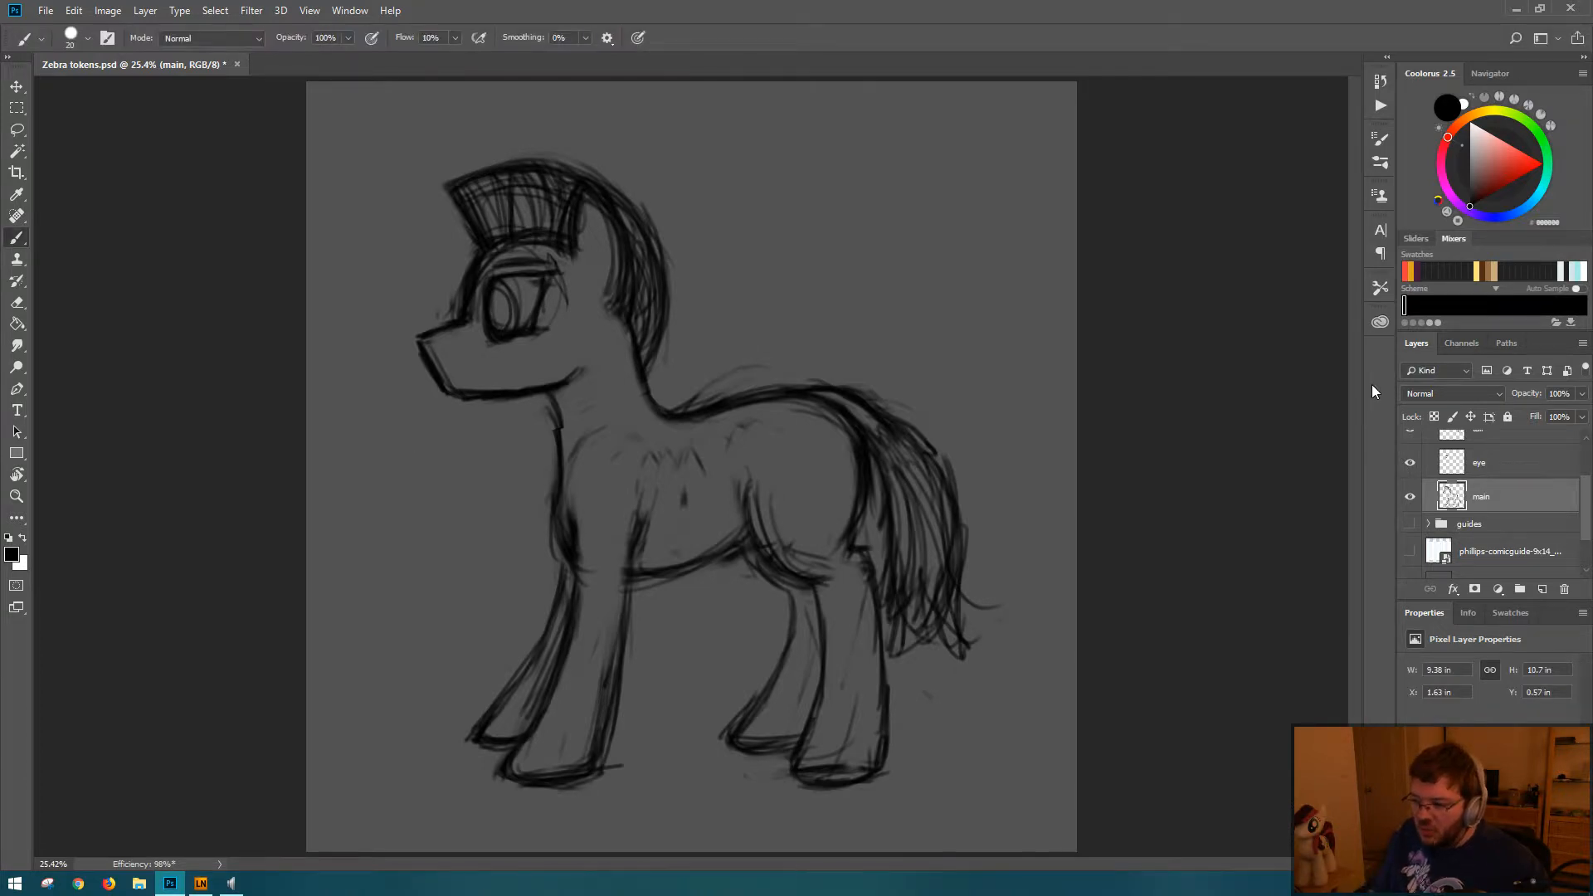
{"action": "left_click", "coordinate": [1512, 465]}
{"action": "key", "text": "ctrl+t"}
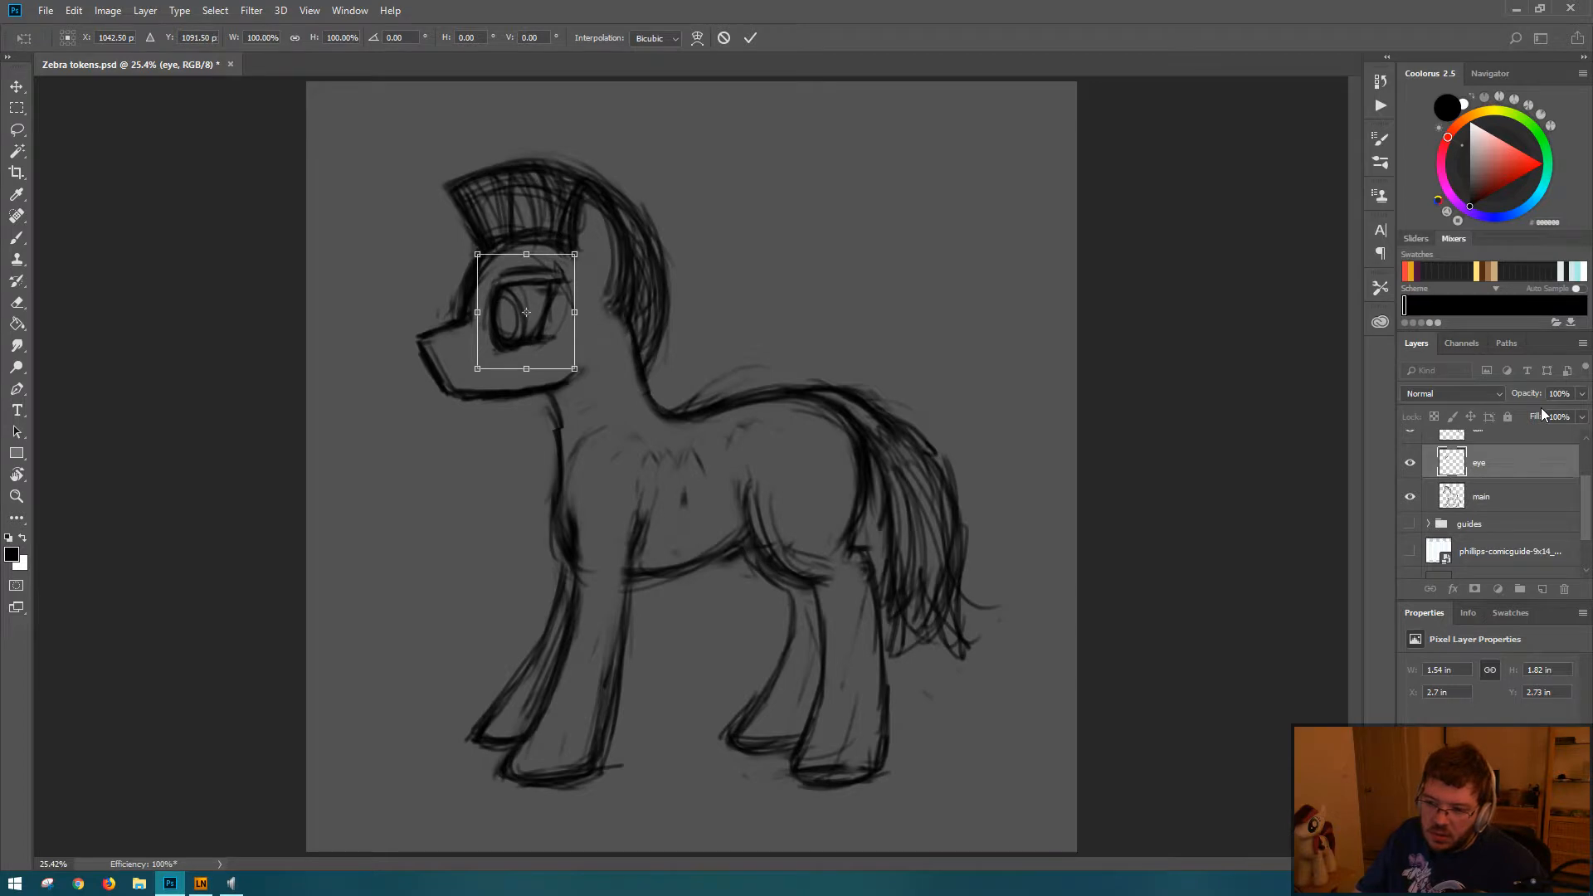
{"action": "key", "text": "shift+Right"}
{"action": "key", "text": "shift+Right"}
{"action": "key", "text": "shift+Up"}
{"action": "key", "text": "shift+Left"}
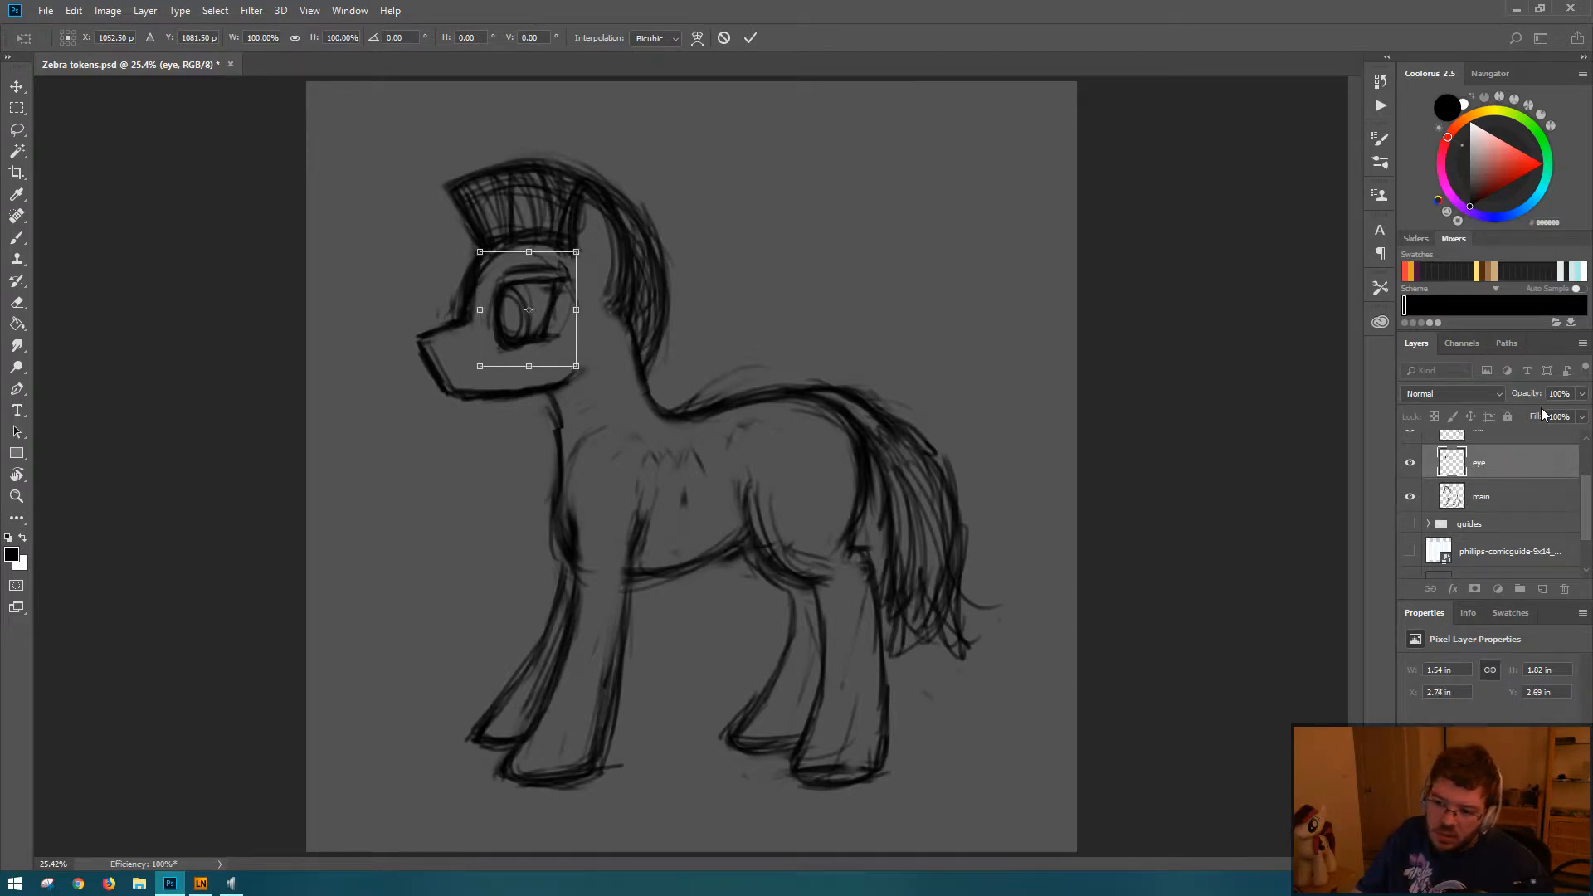
{"action": "key", "text": "shift+Up"}
{"action": "key", "text": "Return"}
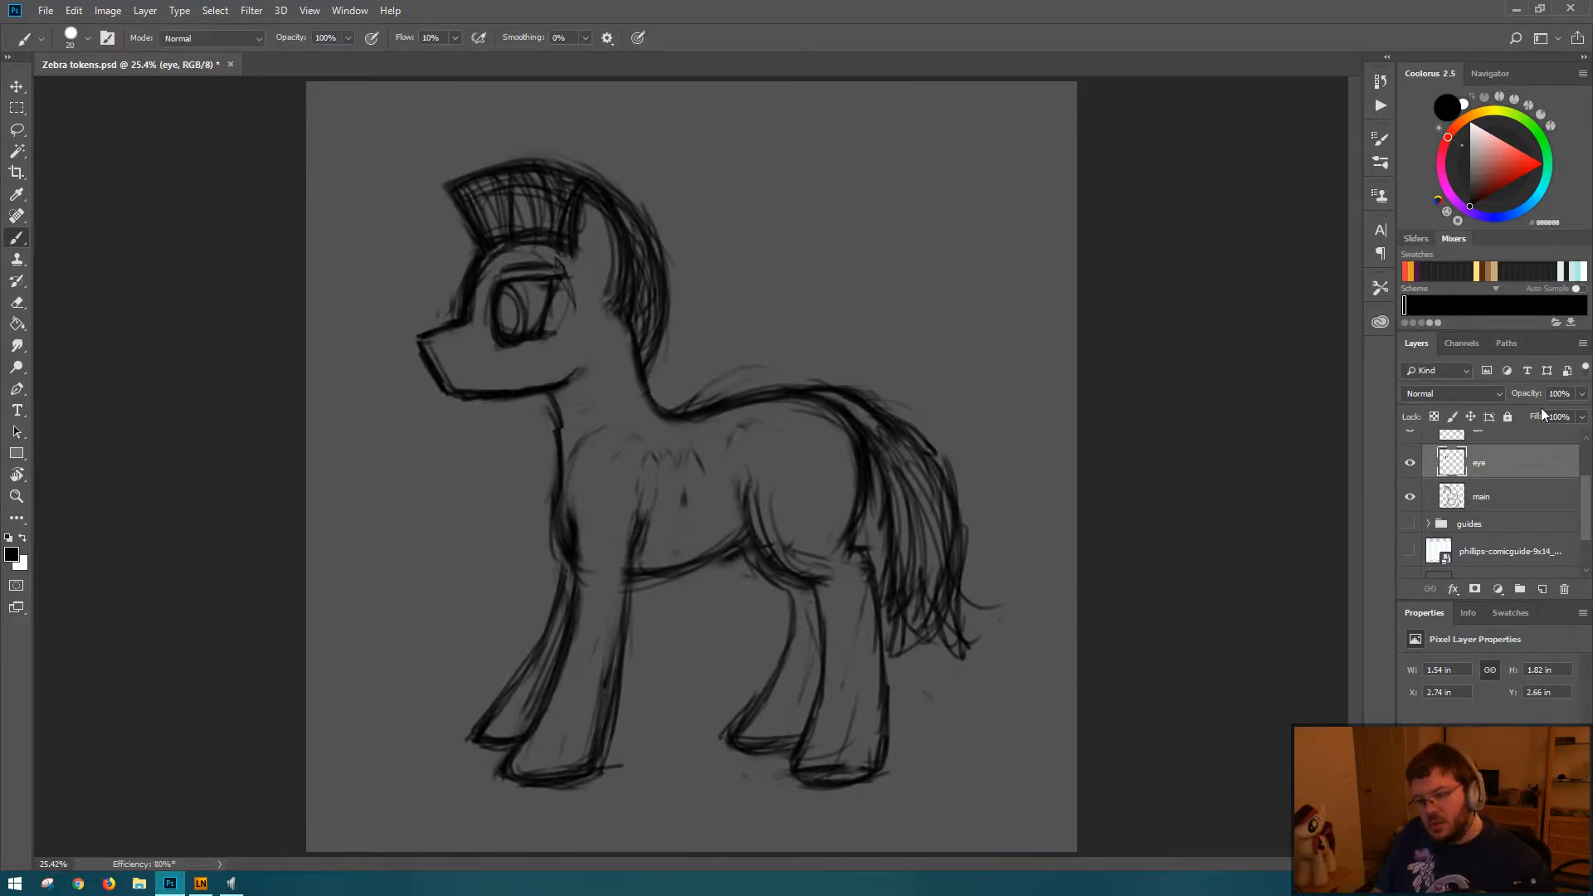
Step: Scale the eye to about 94% and rotate it slightly counterclockwise
{"action": "key", "text": "ctrl+t"}
{"action": "left_click_drag", "start_coordinate": [577, 364], "coordinate": [569, 356]}
{"action": "left_click_drag", "start_coordinate": [544, 283], "coordinate": [544, 285]}
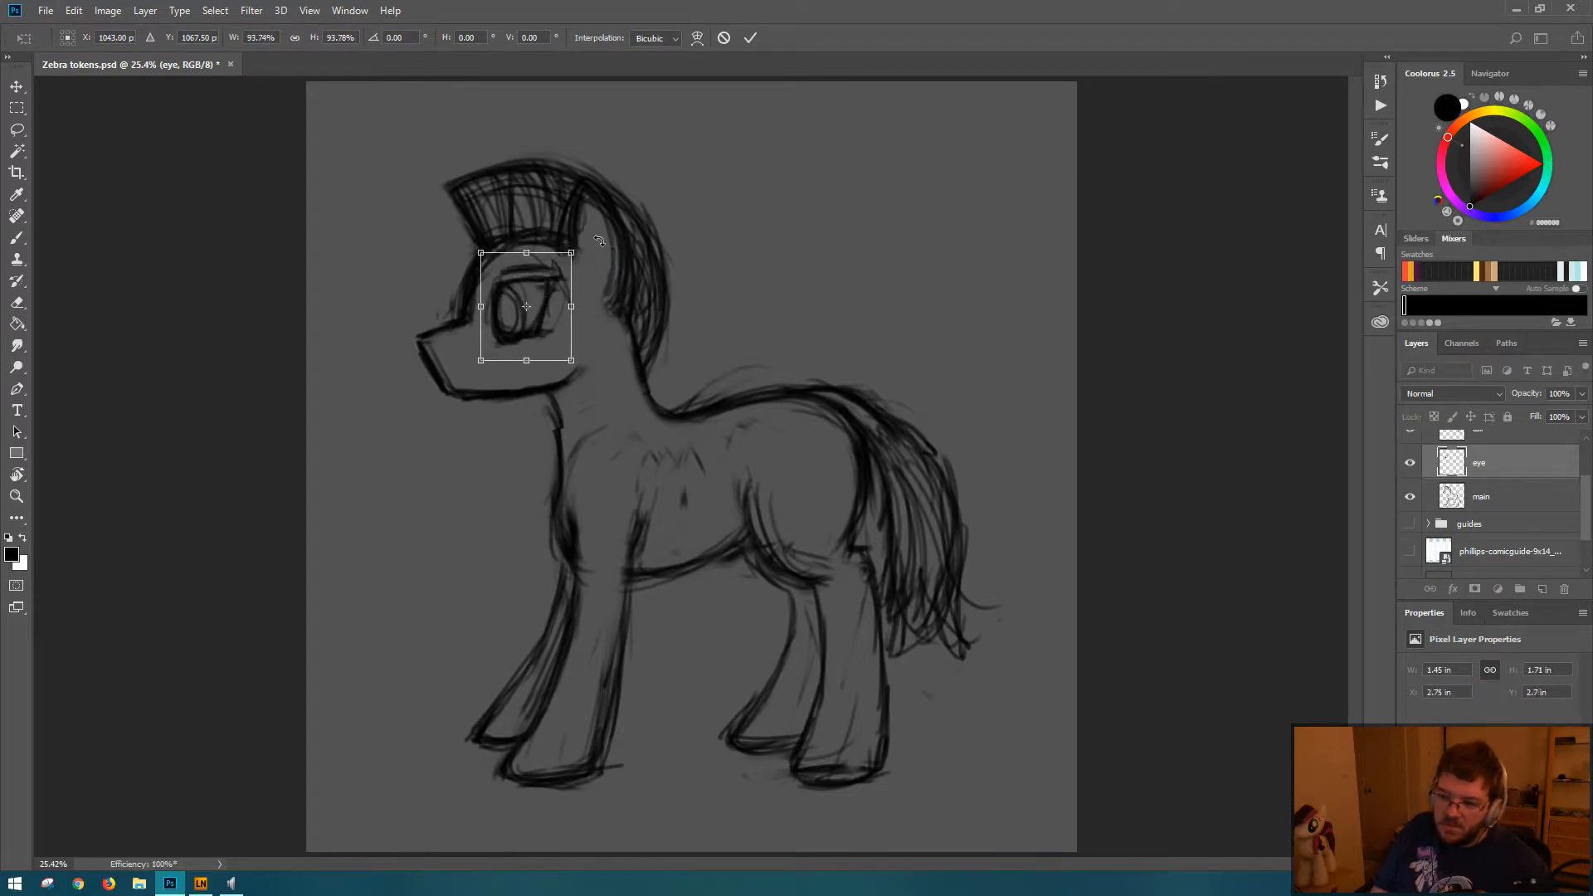
{"action": "left_click_drag", "start_coordinate": [598, 240], "coordinate": [610, 213]}
{"action": "key", "text": "Return"}
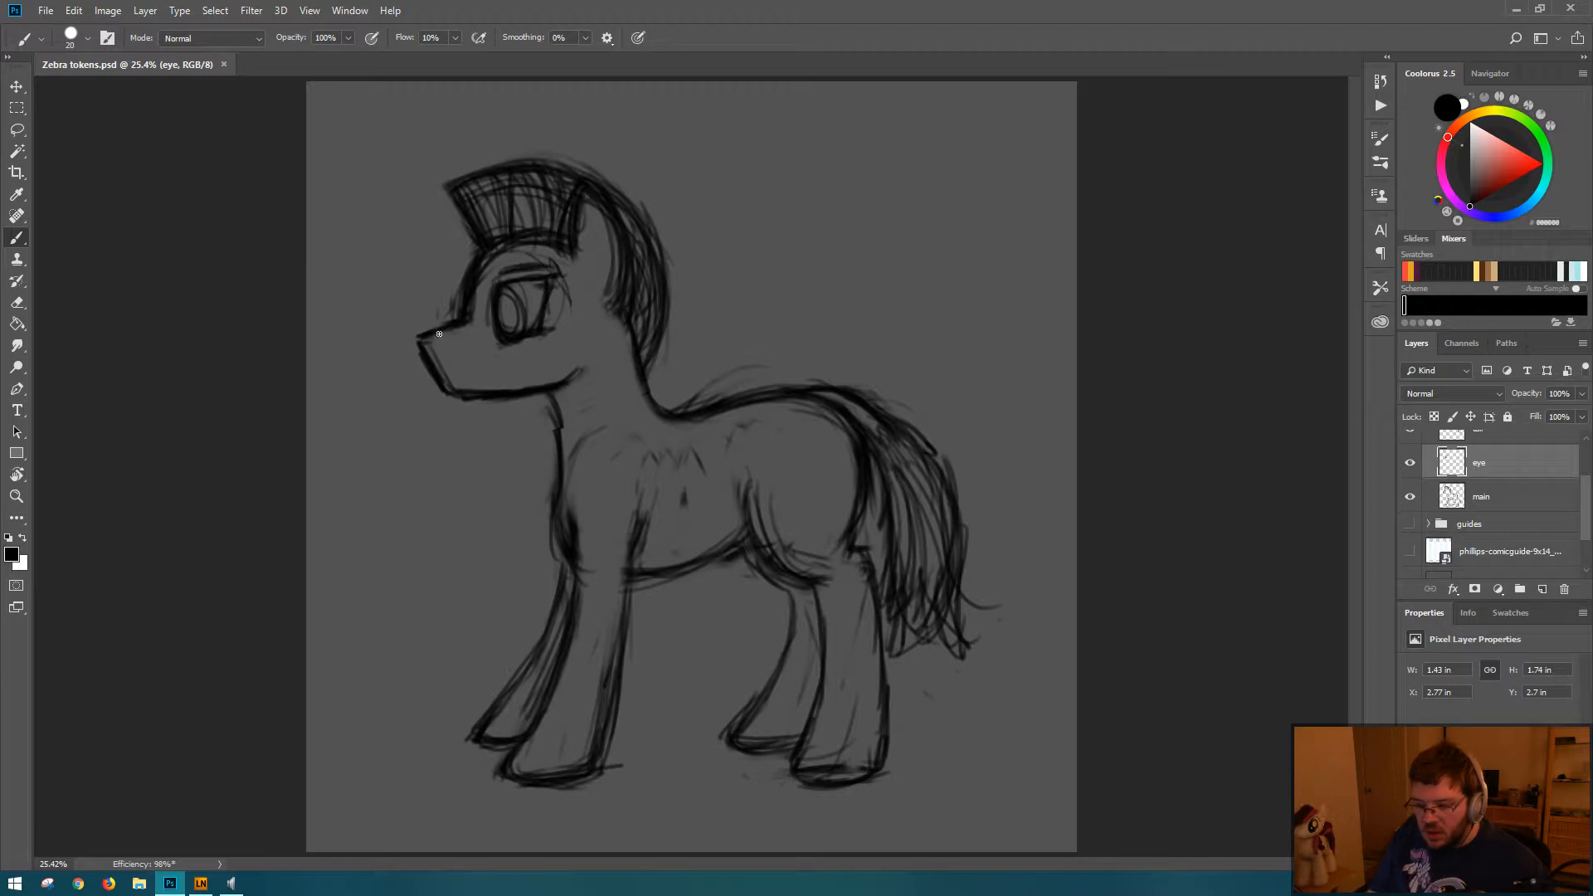
Step: On the main layer, trim the outer edge of the muzzle's front line and redraw it down to the chin
{"action": "left_click", "coordinate": [1482, 496]}
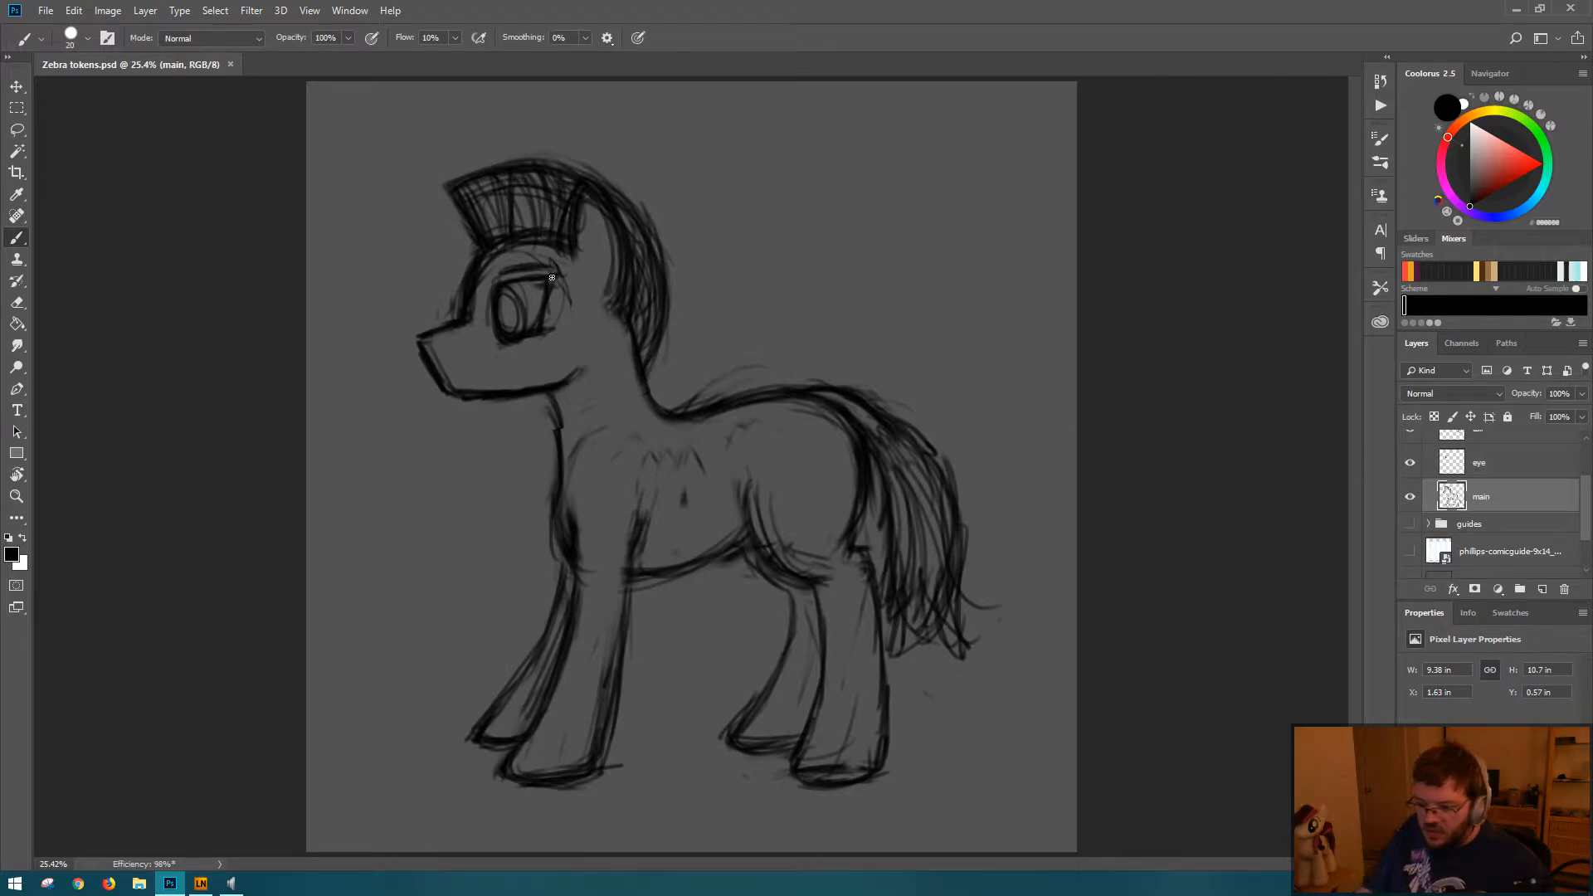
{"action": "key", "text": "e"}
{"action": "left_click_drag", "start_coordinate": [406, 326], "coordinate": [440, 429]}
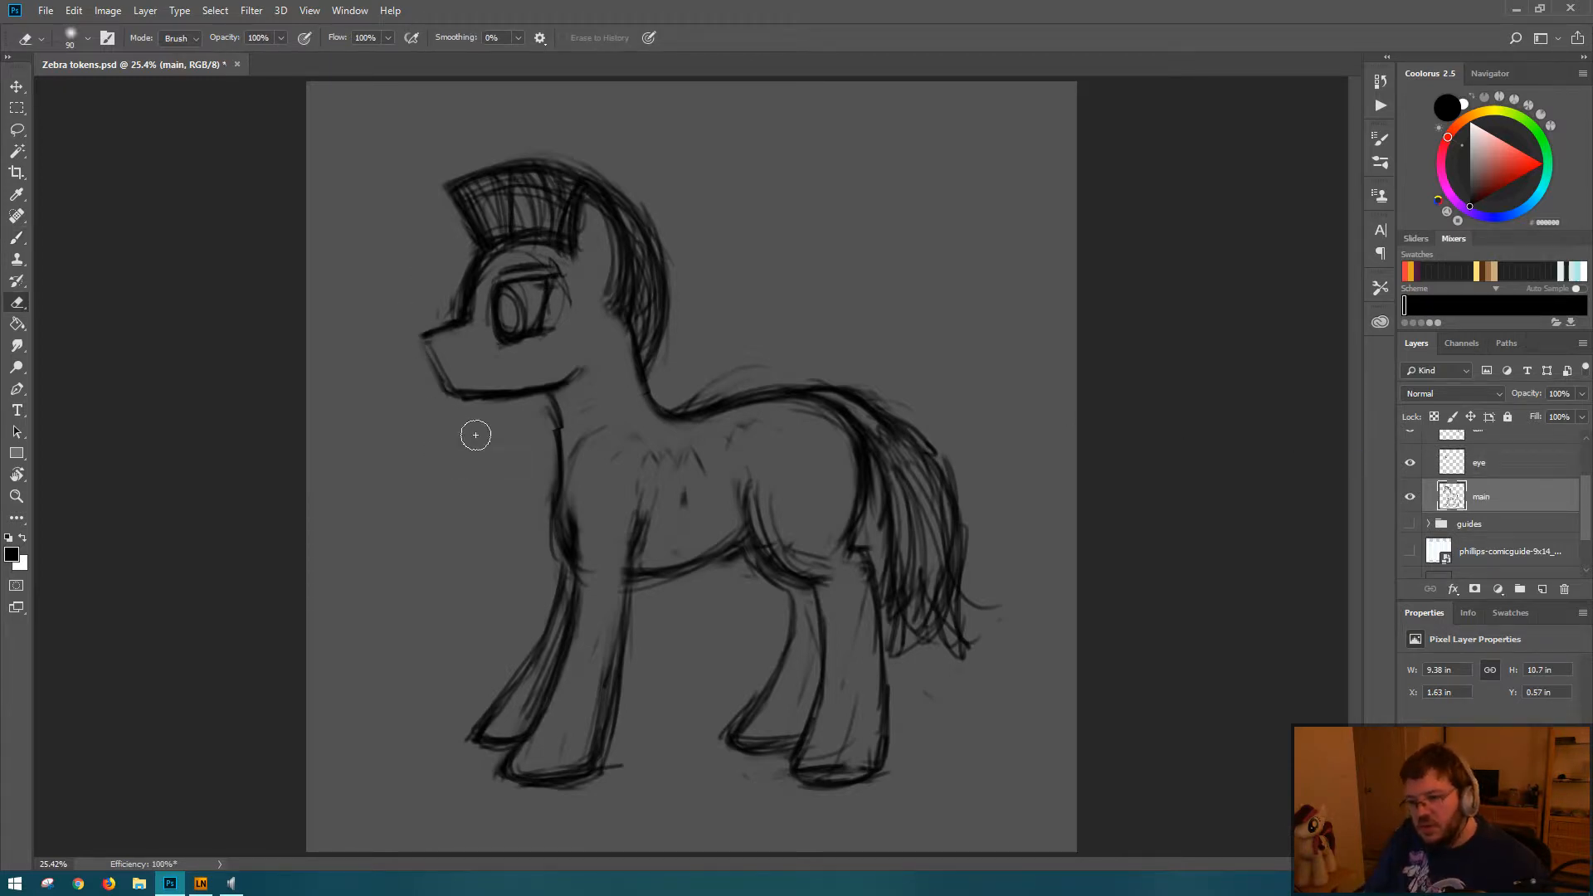
{"action": "key", "text": "b"}
{"action": "left_click_drag", "start_coordinate": [427, 347], "coordinate": [469, 392]}
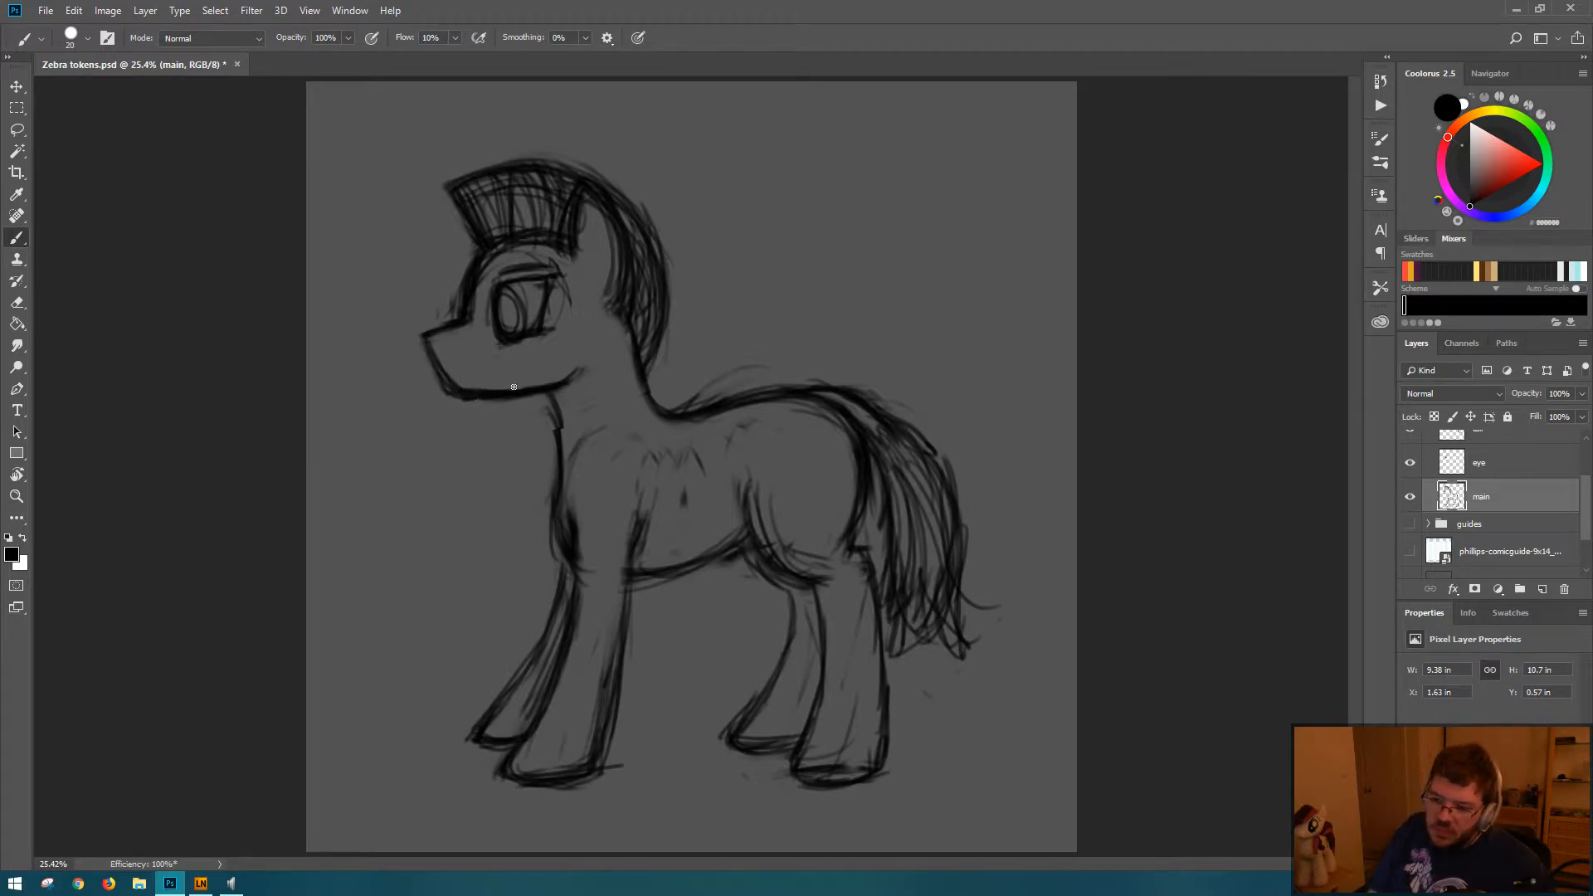
Step: Erase the outer edge of the forehead line and redraw the forehead as a rounder curve below the mane
{"action": "key", "text": "e"}
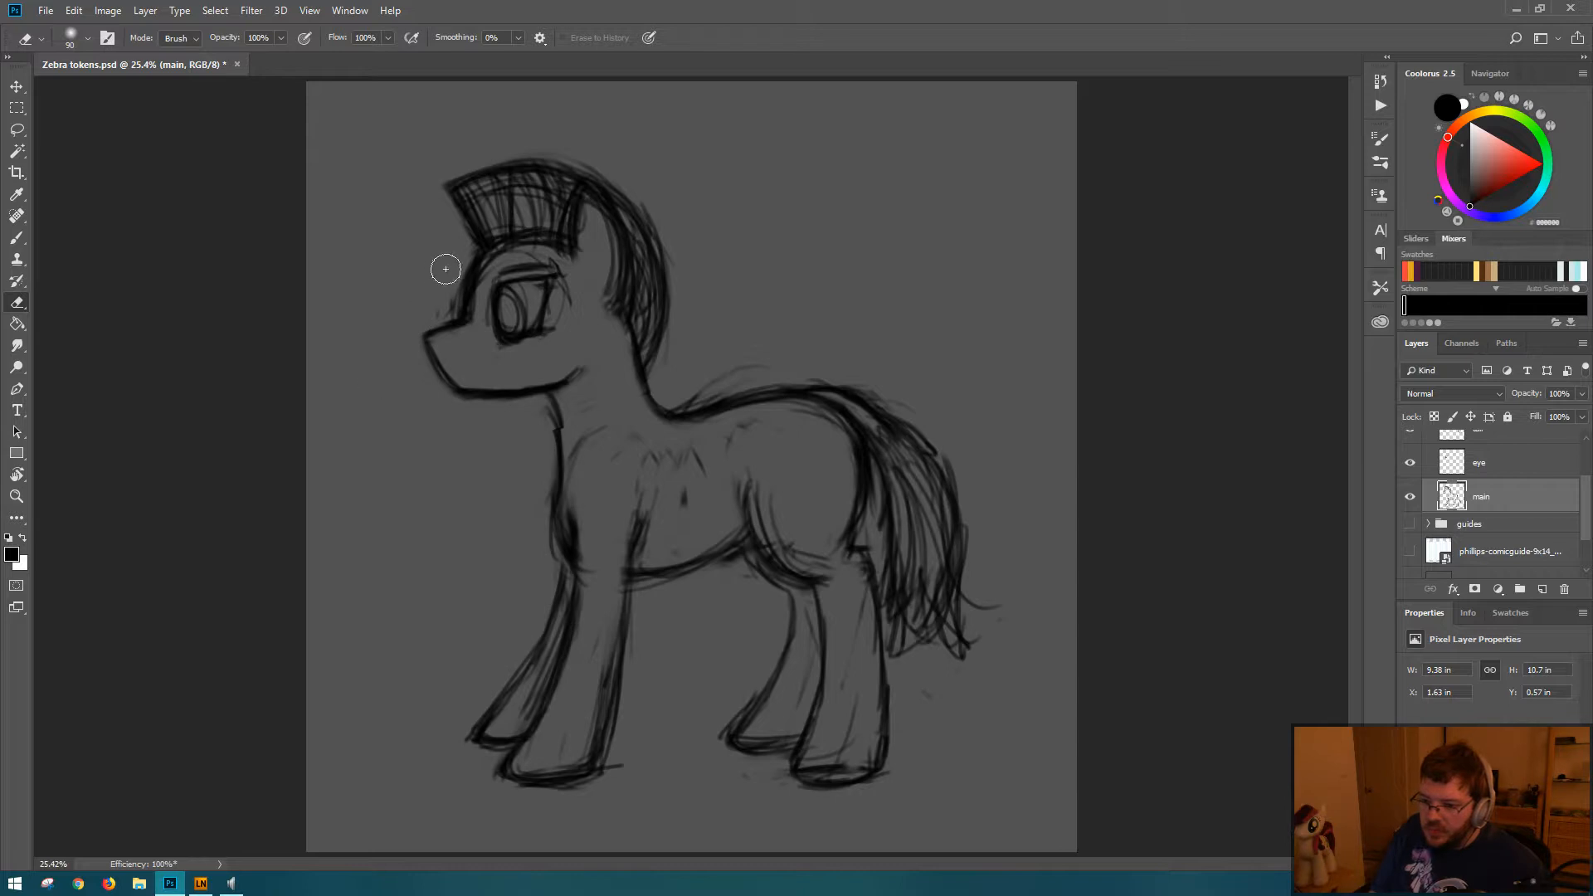
{"action": "mouse_move", "coordinate": [462, 260]}
{"action": "left_mouse_down"}
{"action": "mouse_move", "coordinate": [462, 291]}
{"action": "mouse_move", "coordinate": [465, 259]}
{"action": "left_mouse_up"}
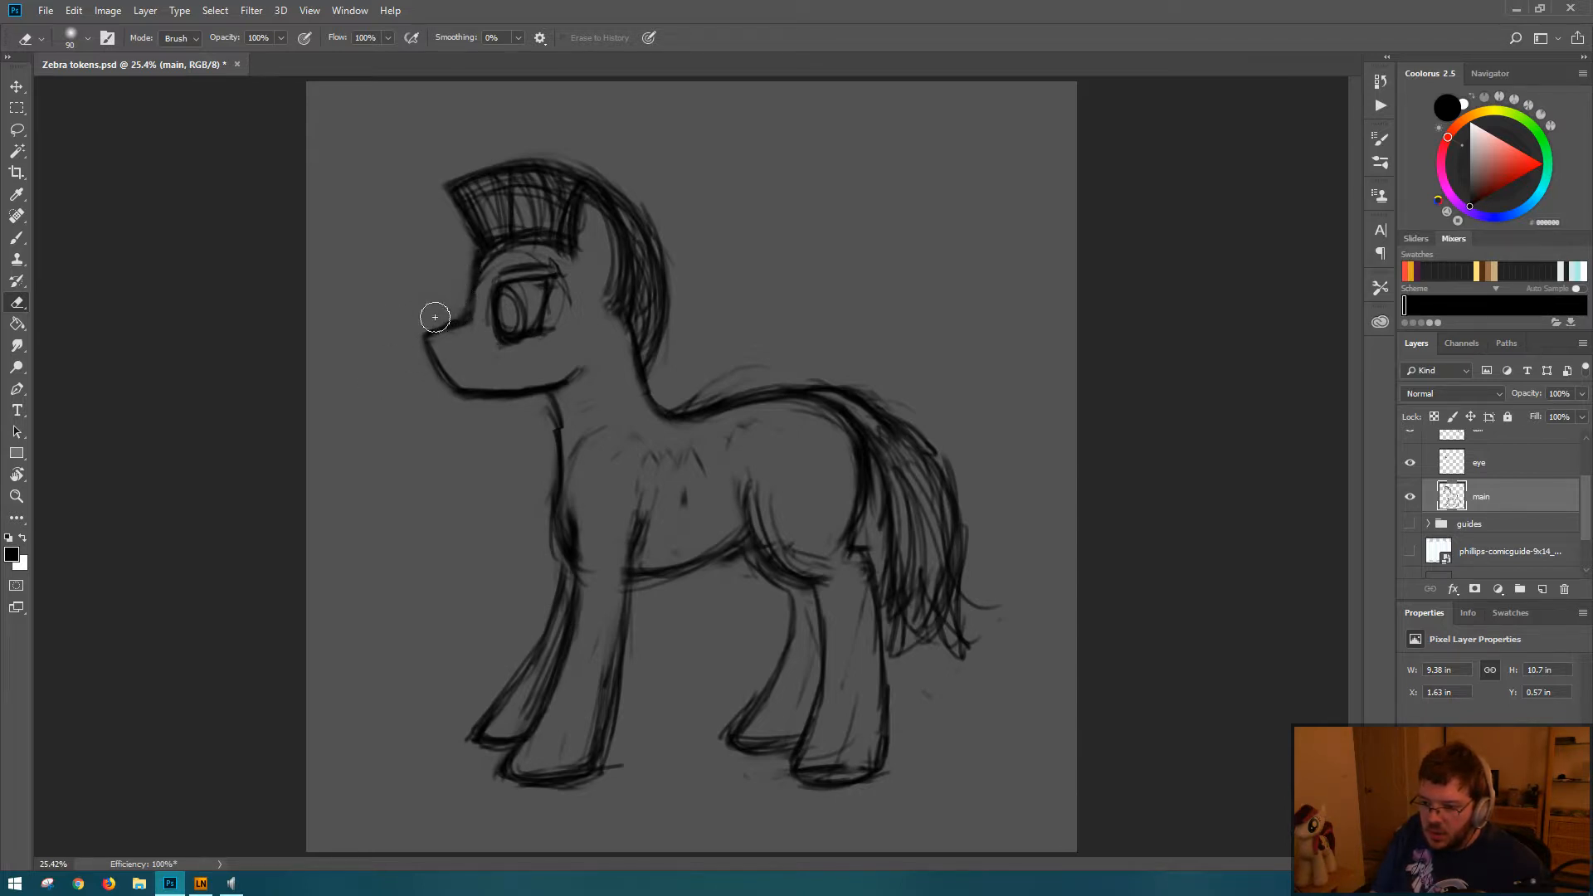
{"action": "key", "text": "b"}
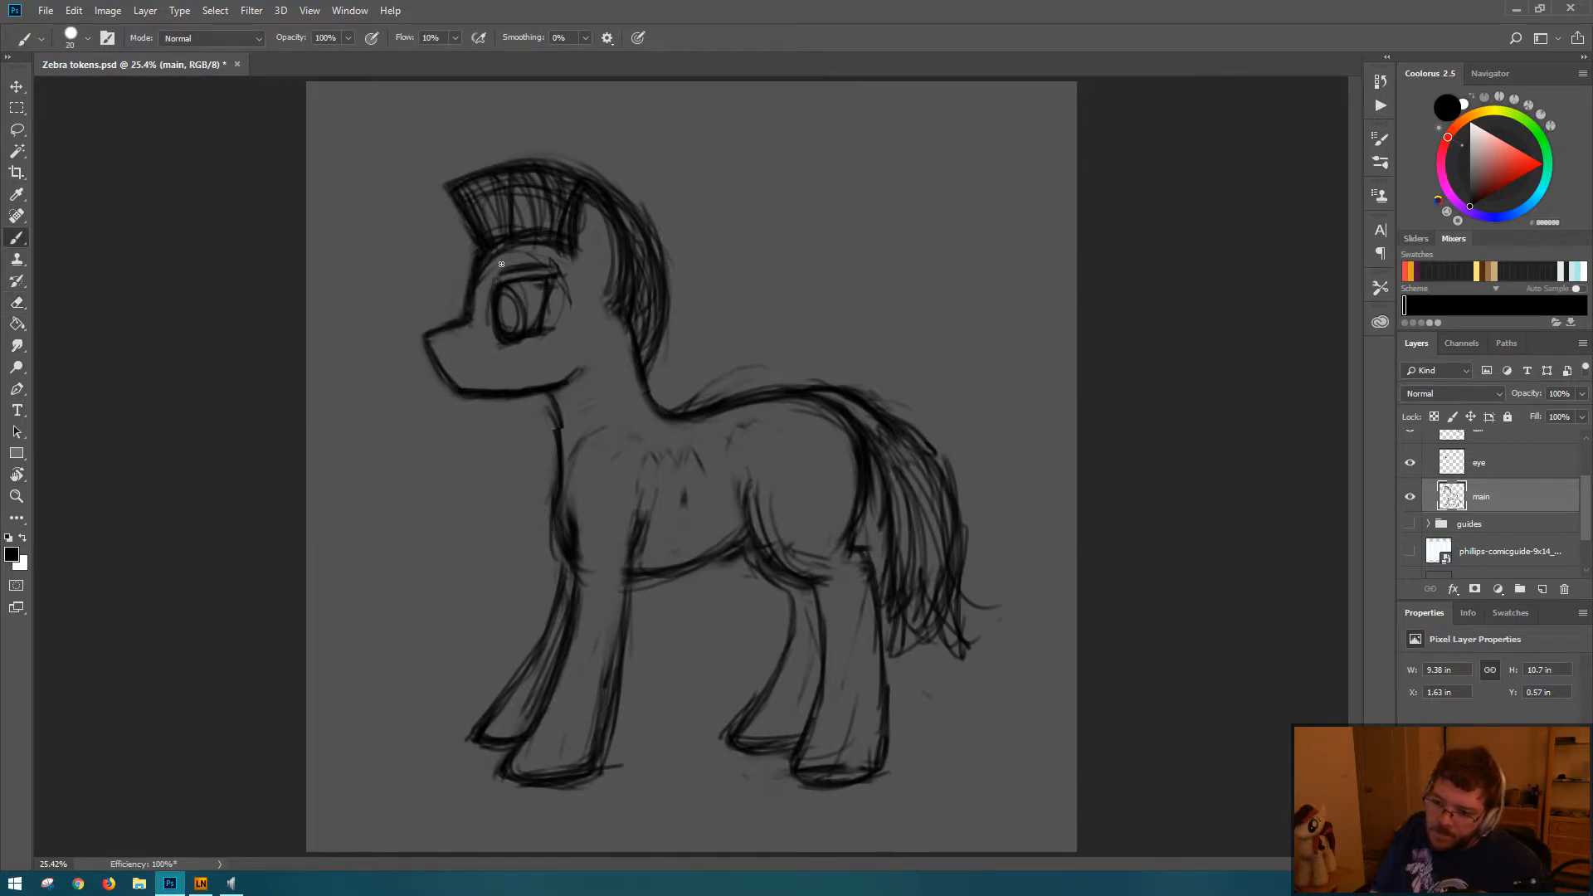
{"action": "key", "text": "e"}
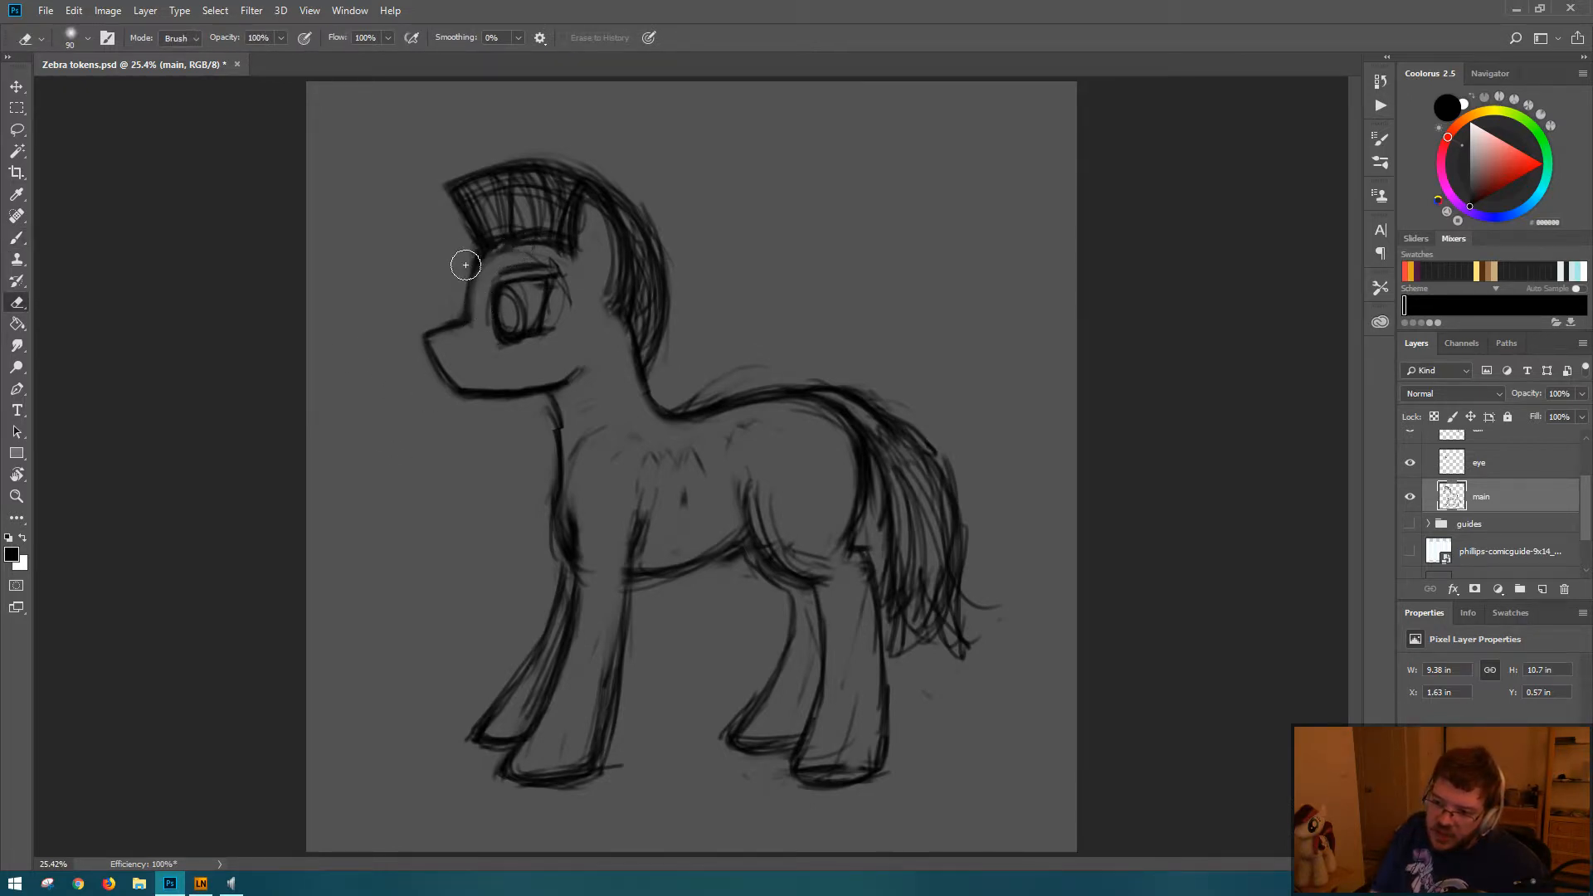
{"action": "key", "text": "b"}
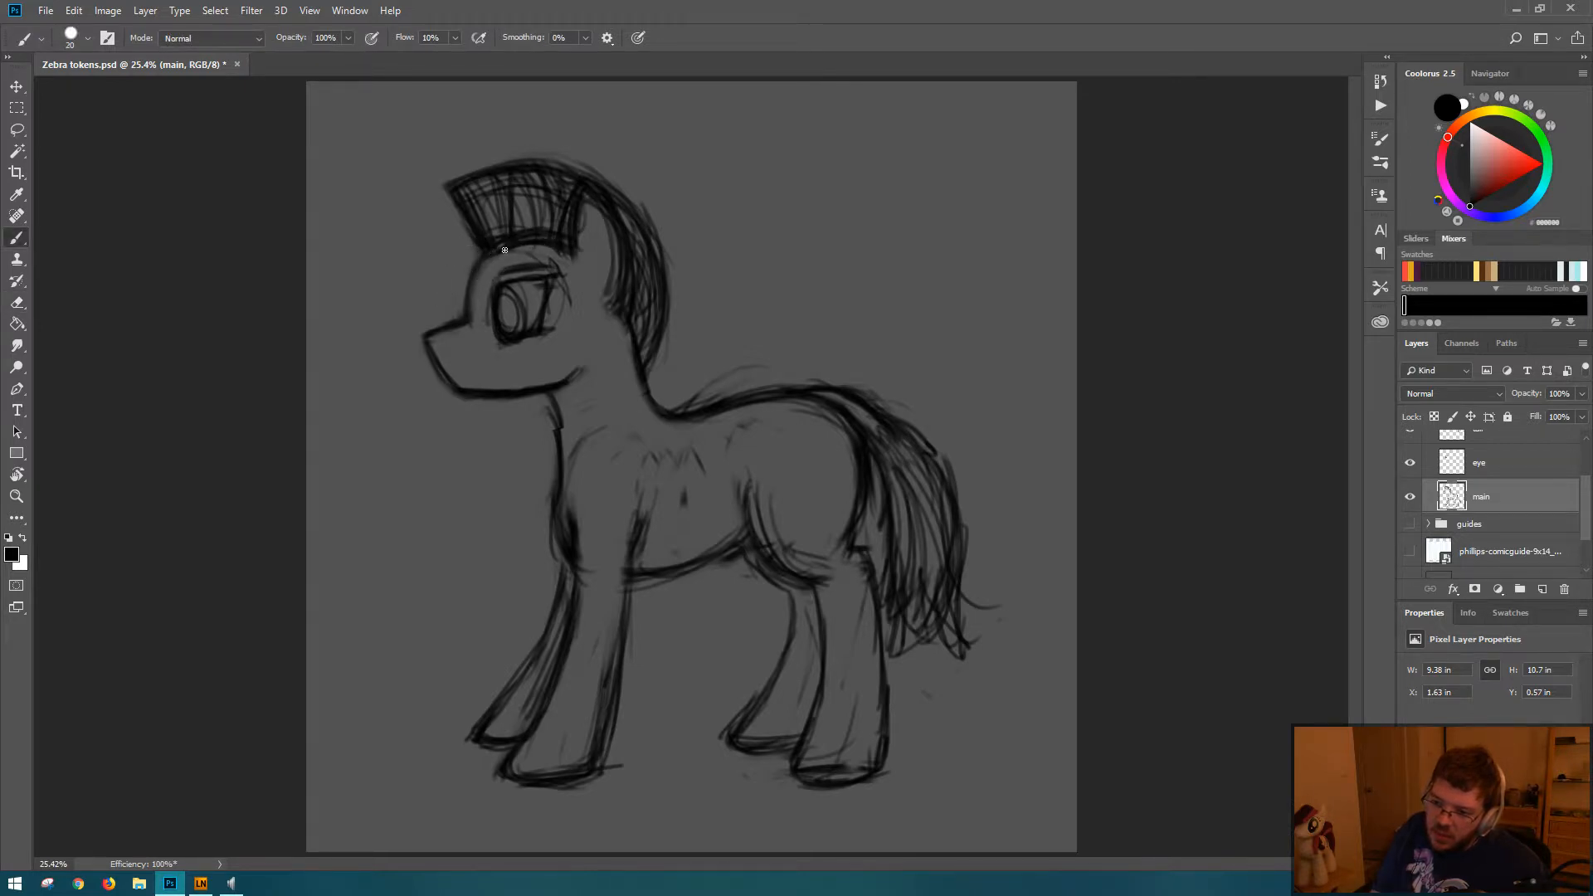
{"action": "mouse_move", "coordinate": [541, 248]}
{"action": "left_mouse_down"}
{"action": "mouse_move", "coordinate": [490, 259]}
{"action": "mouse_move", "coordinate": [473, 290]}
{"action": "left_mouse_up"}
Step: Reinforce the jaw, muzzle, back-of-neck, hind leg and chest lines, and save the document
{"action": "left_click_drag", "start_coordinate": [575, 385], "coordinate": [559, 382]}
{"action": "left_click_drag", "start_coordinate": [434, 340], "coordinate": [451, 368]}
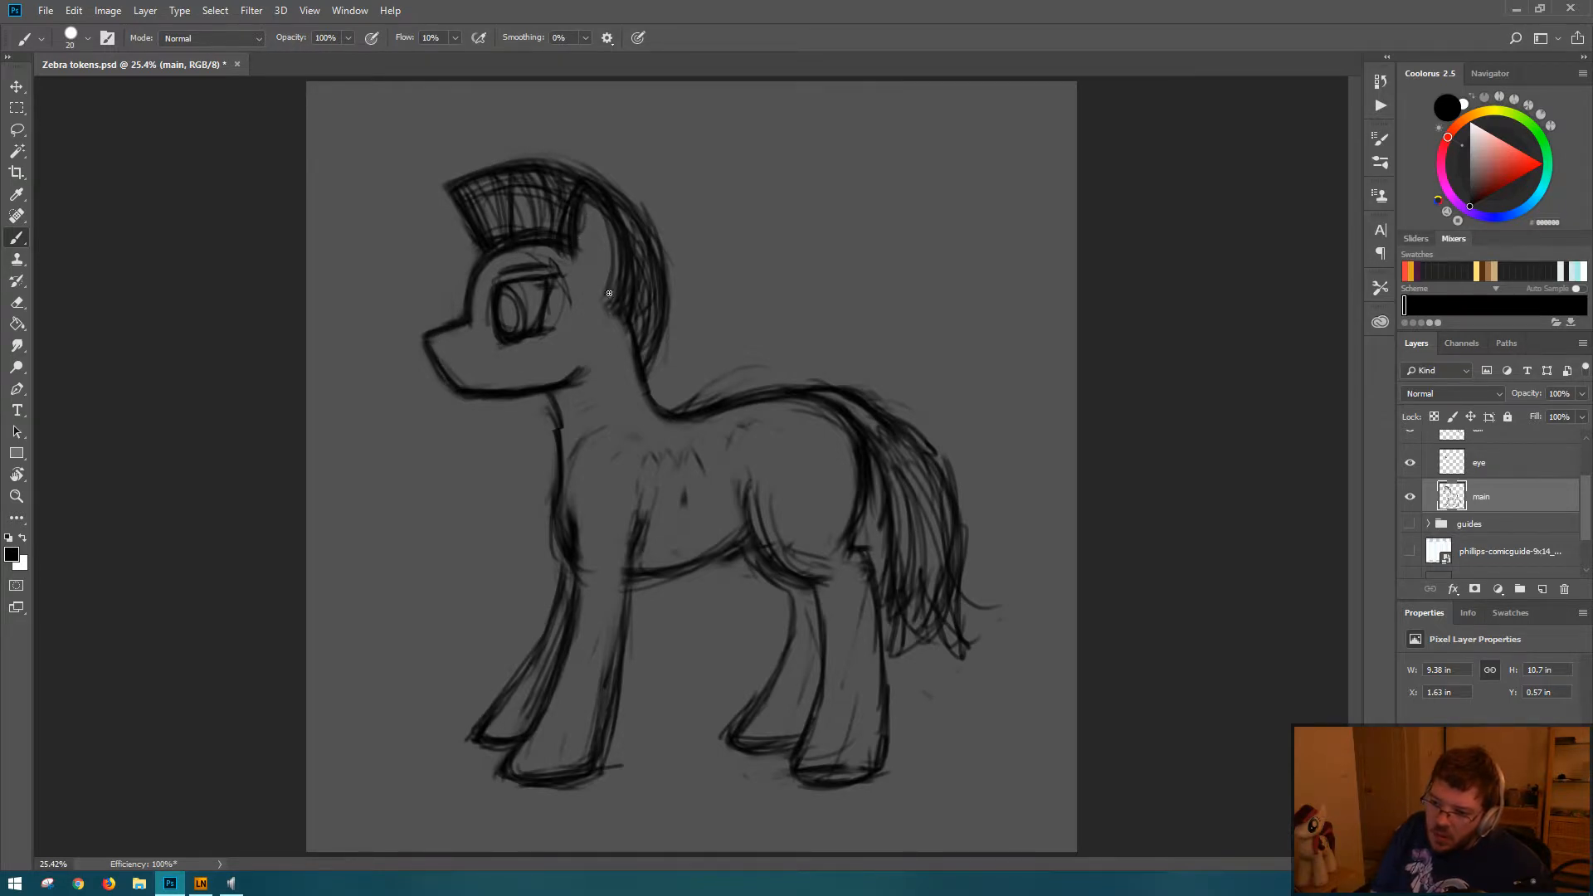
{"action": "left_click_drag", "start_coordinate": [629, 326], "coordinate": [672, 413]}
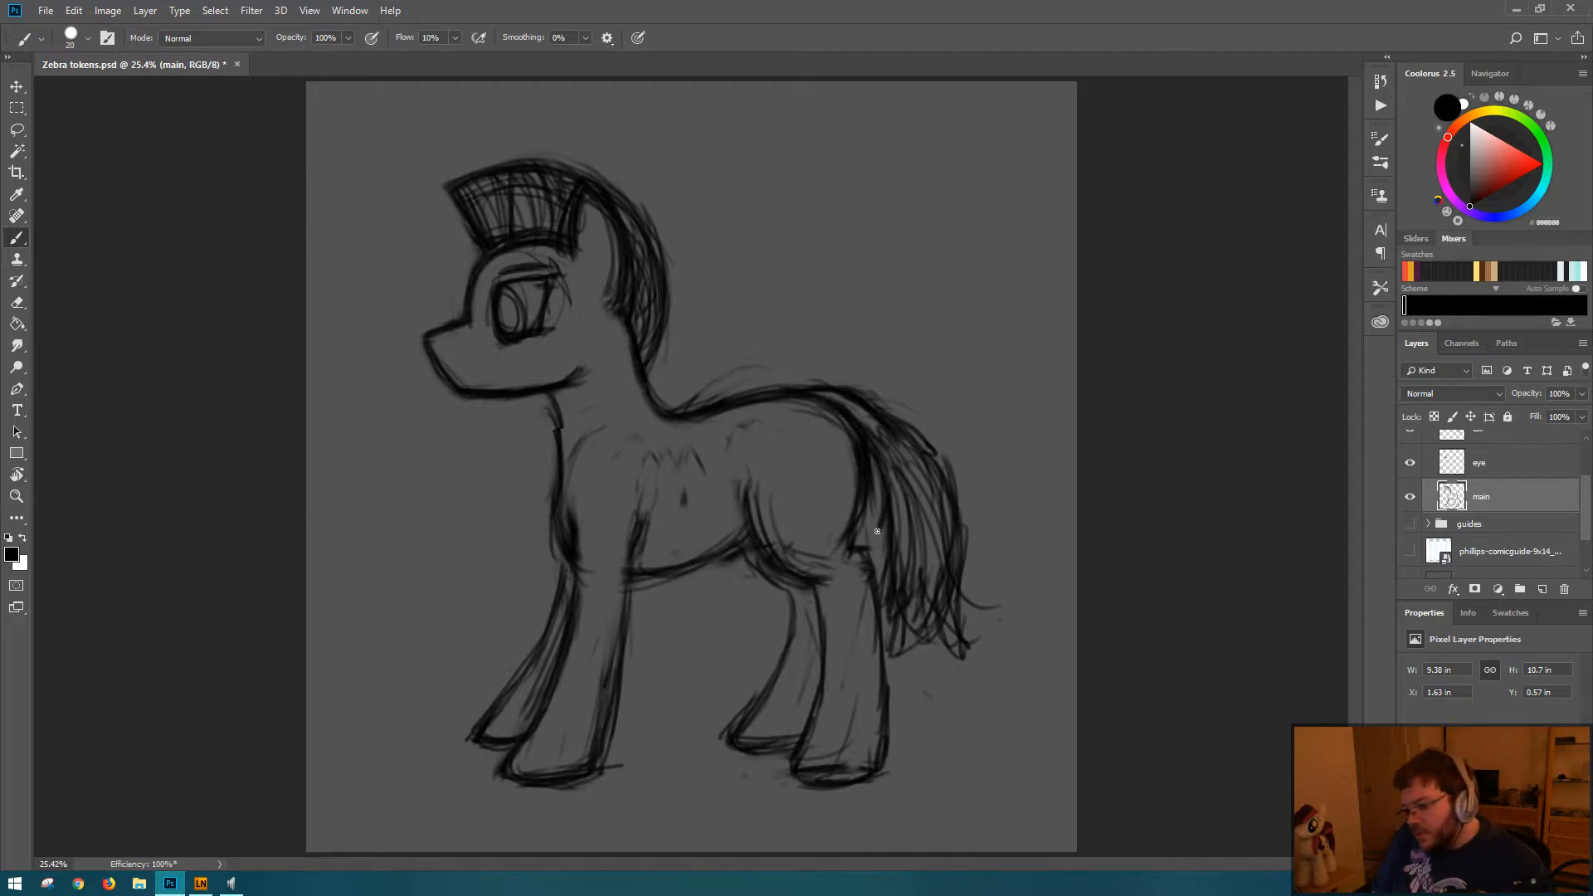
{"action": "left_click_drag", "start_coordinate": [863, 547], "coordinate": [881, 620]}
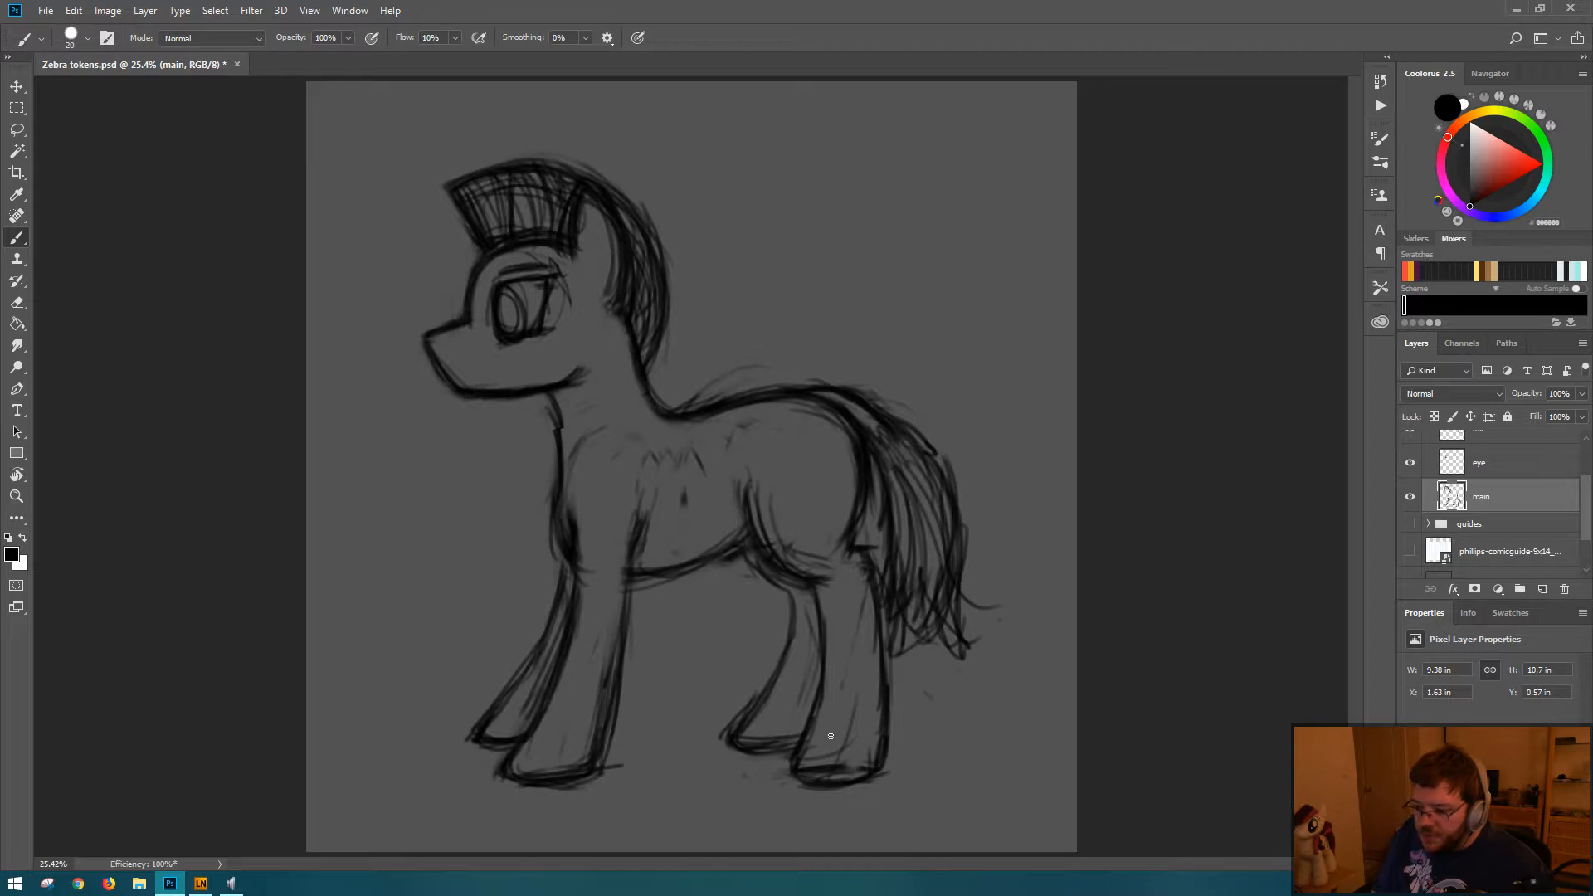
{"action": "left_click_drag", "start_coordinate": [578, 452], "coordinate": [571, 533]}
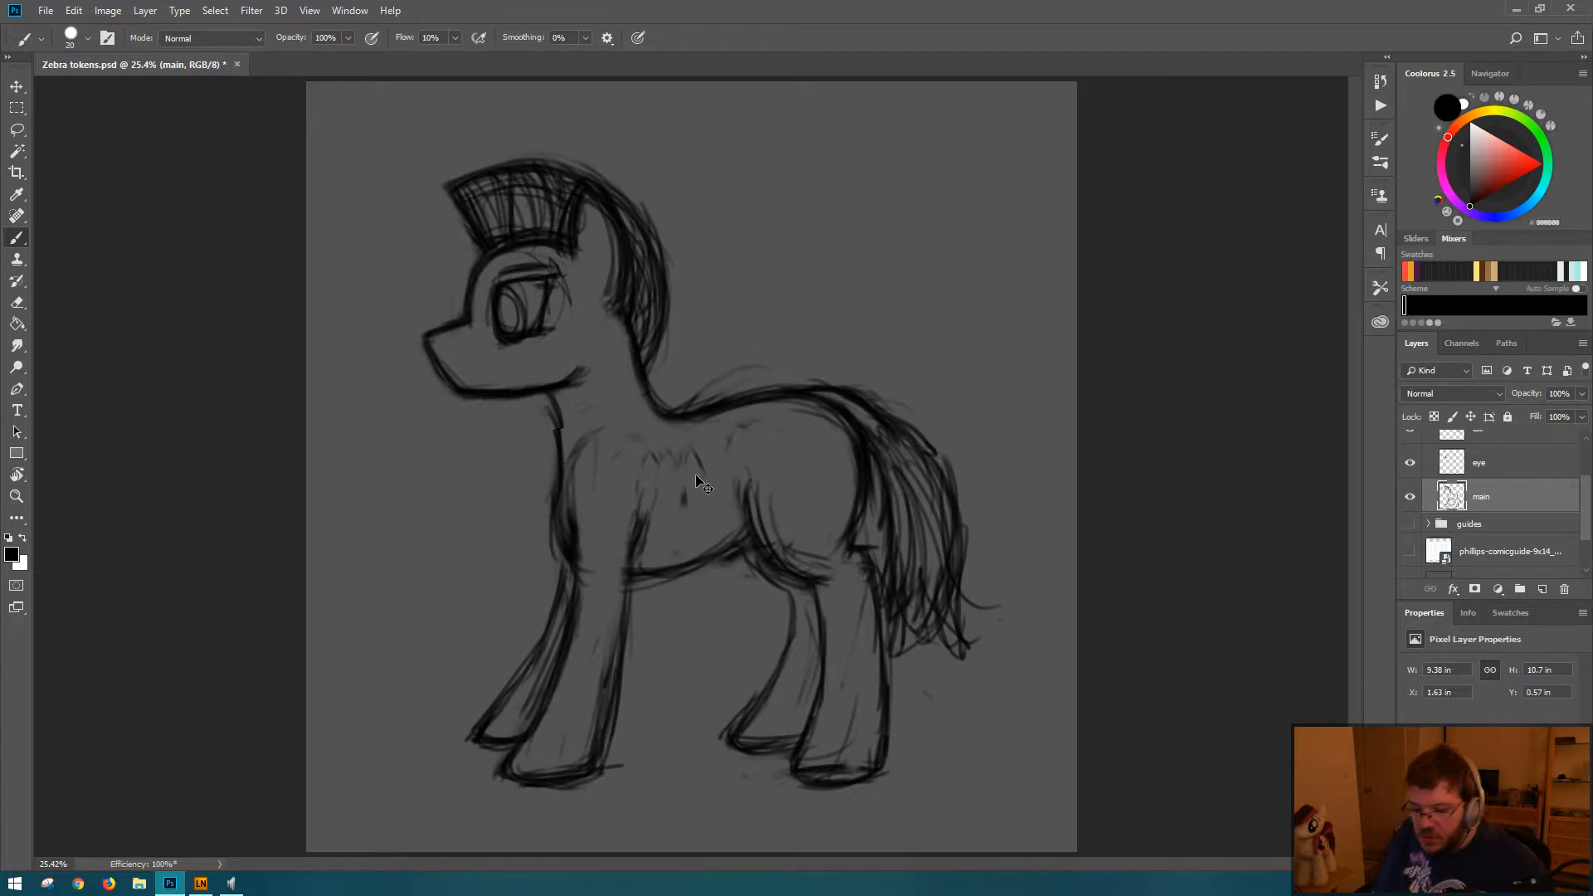
{"action": "key", "text": "ctrl+s"}
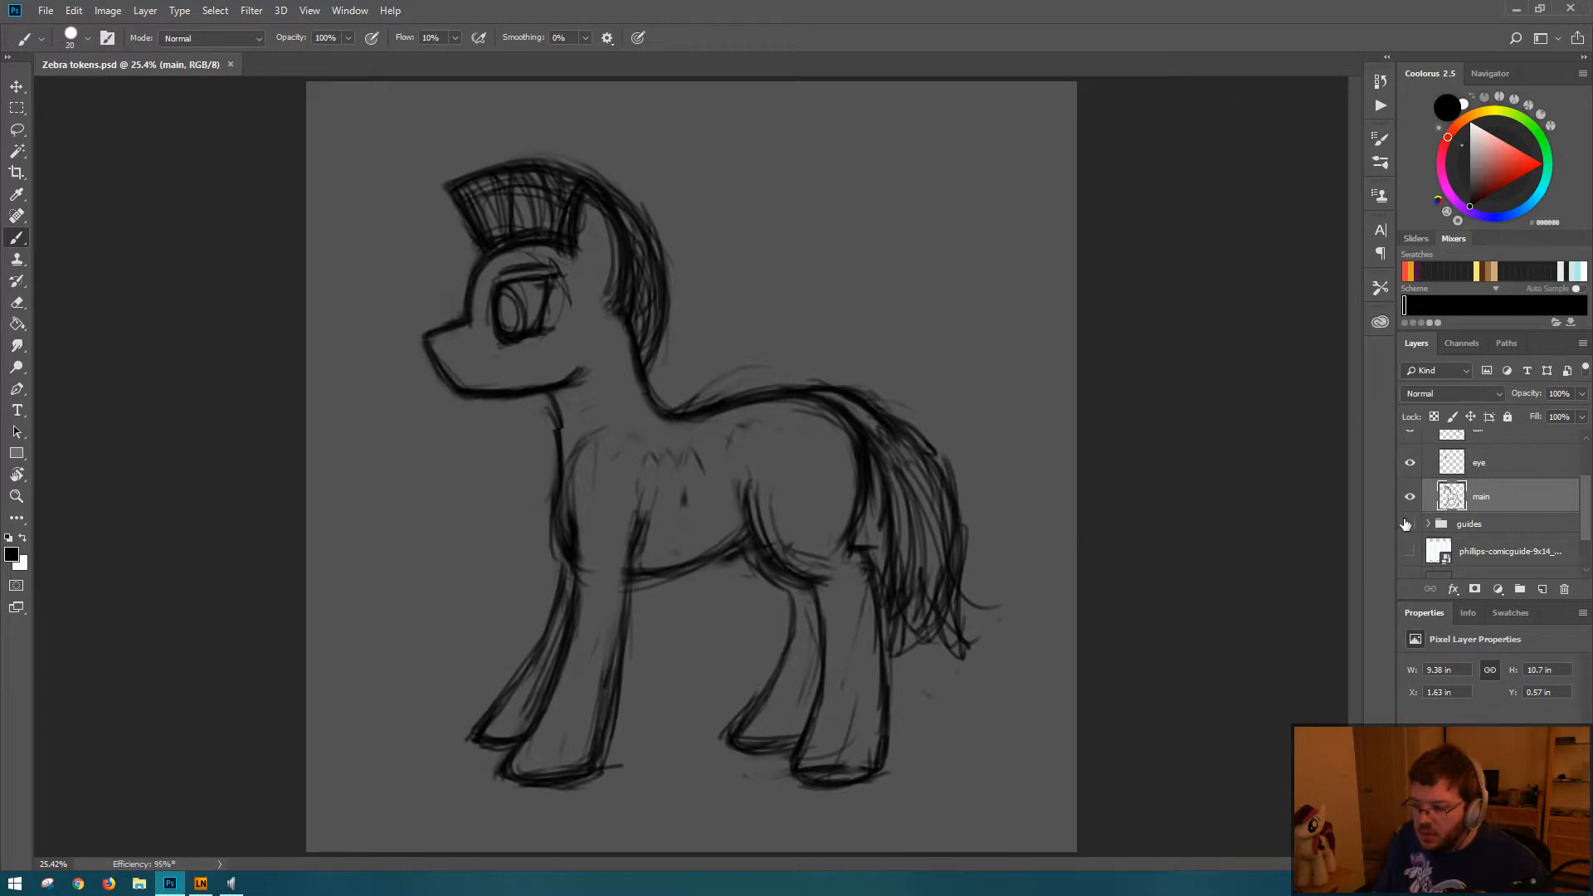
Step: Add a new layer named stripes directly above the main layer
{"action": "key", "text": "ctrl+shift+n"}
{"action": "key", "text": "Return"}
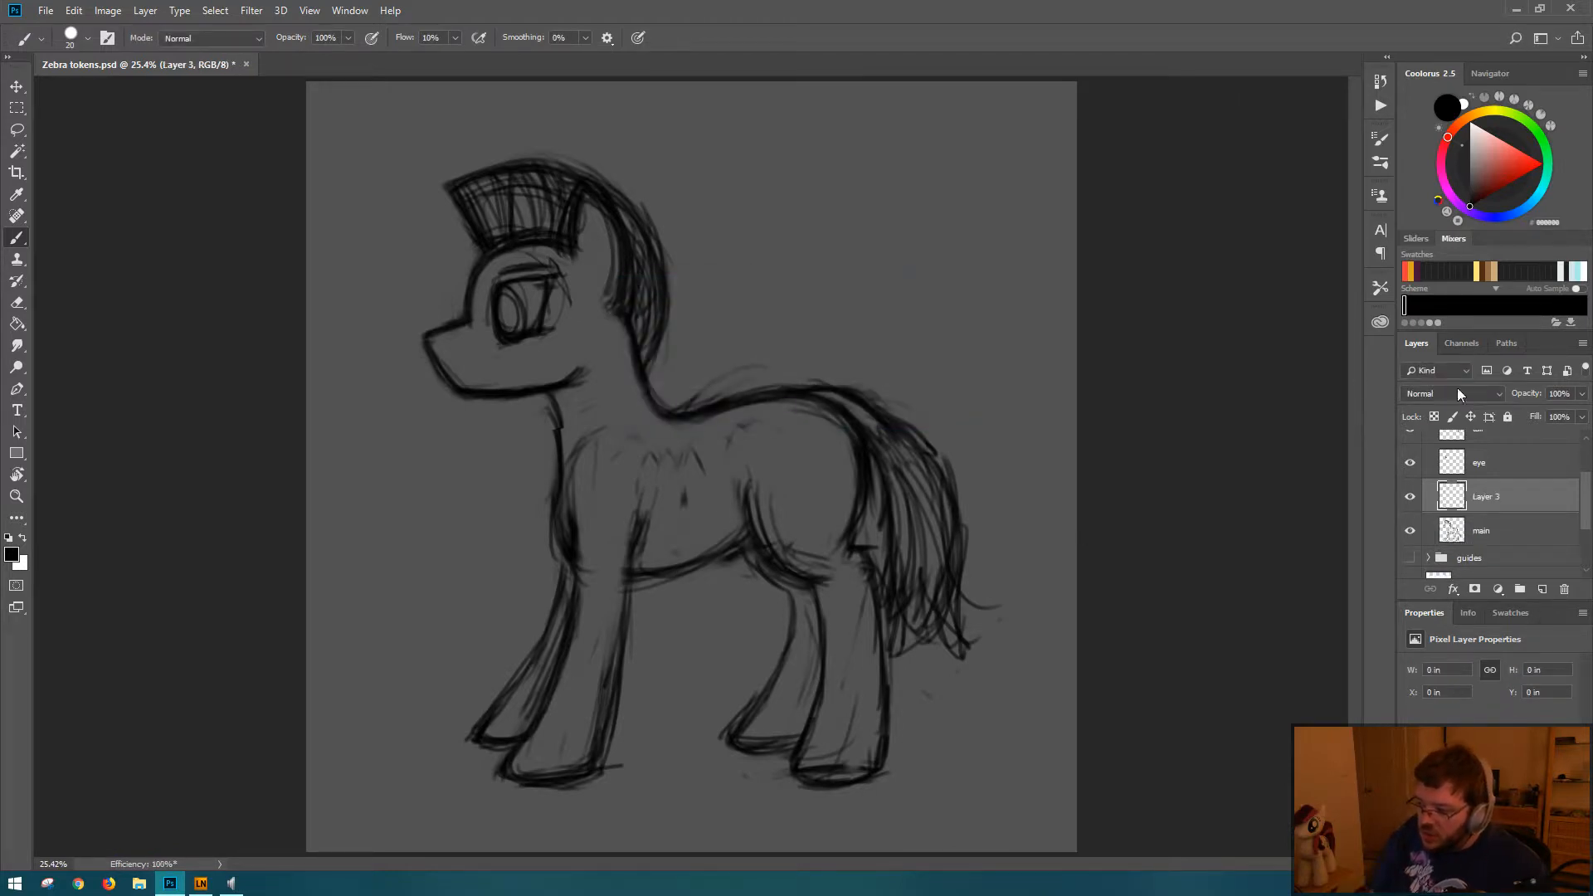
{"action": "double_click", "coordinate": [1492, 497]}
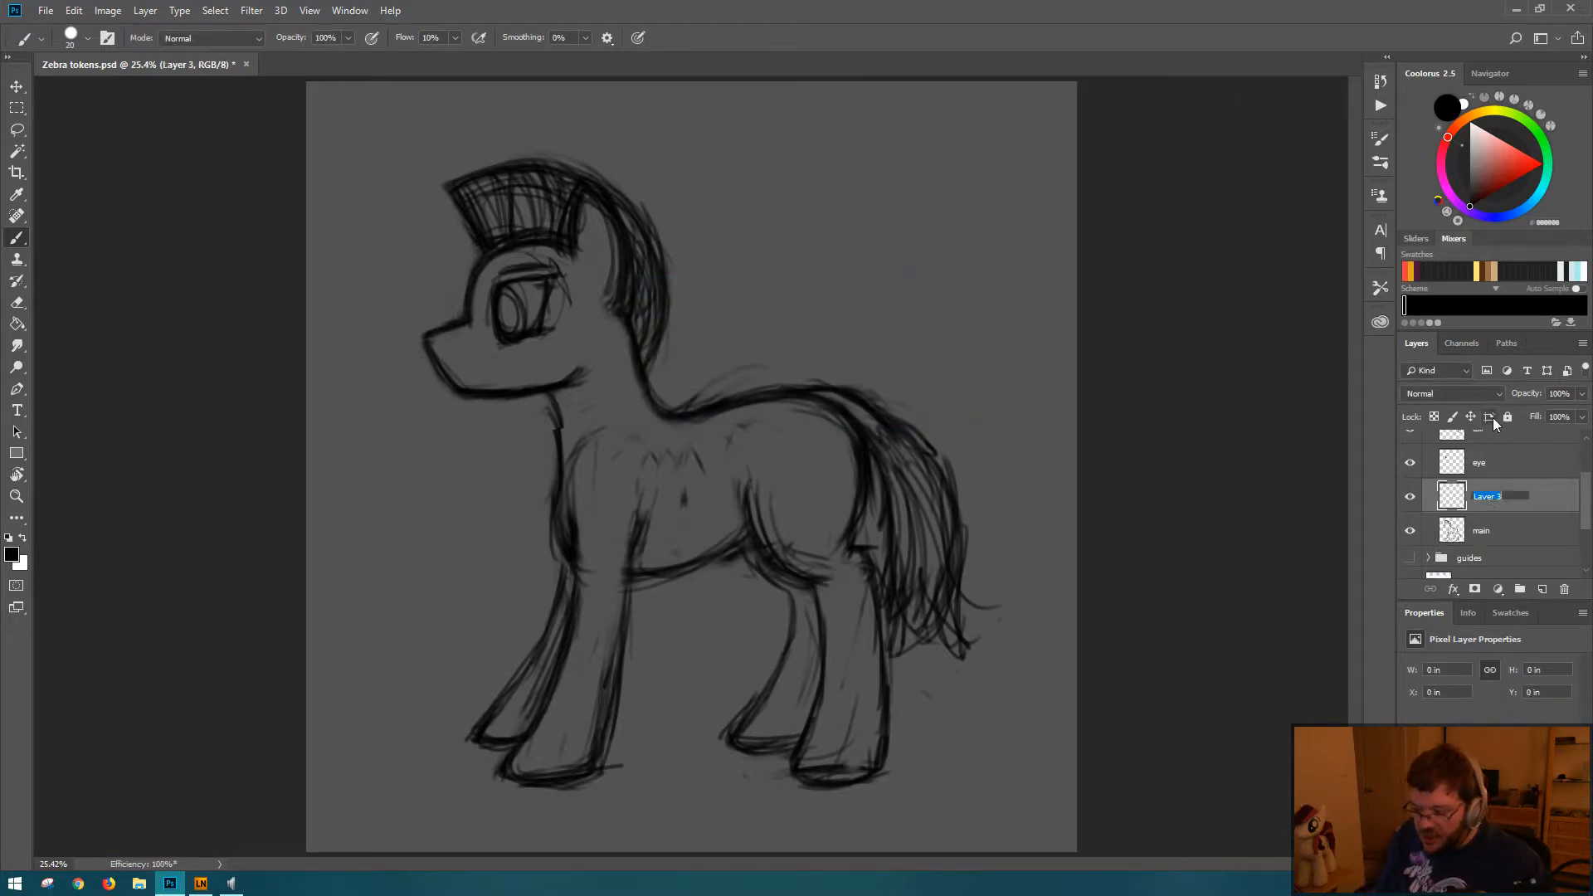
{"action": "type", "text": "stripes"}
{"action": "key", "text": "Return"}
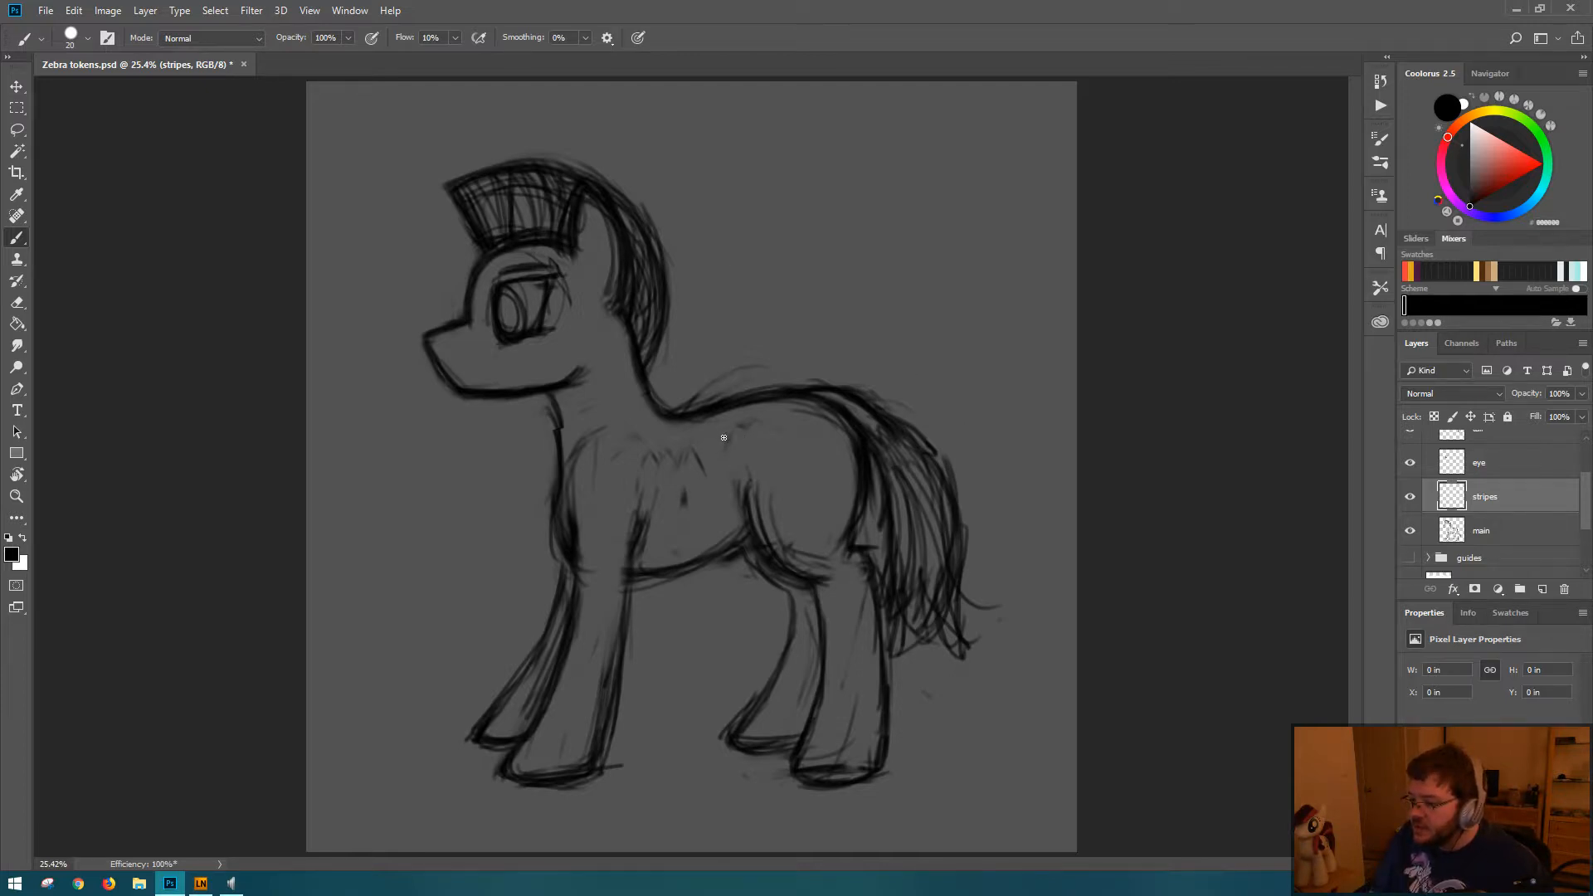
{"action": "scroll", "coordinate": [1577, 506], "scroll_direction": "up", "scroll_amount": 3}
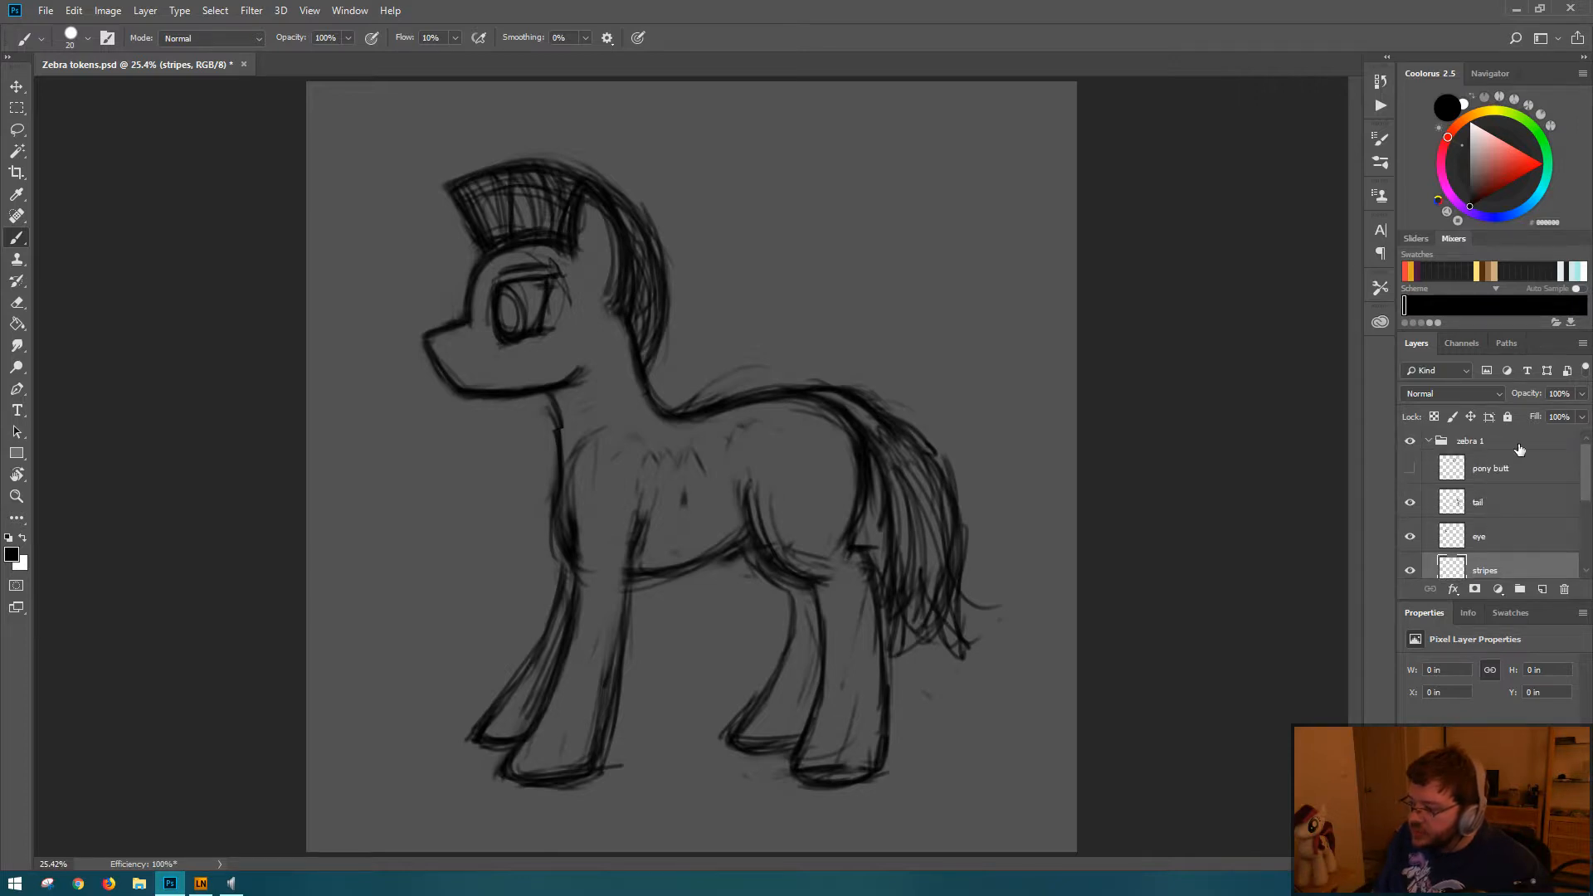
Step: Create a new group inside the zebra 1 group and move the sketch layers from pony butt down to main into it, collapsed
{"action": "left_click", "coordinate": [1506, 468]}
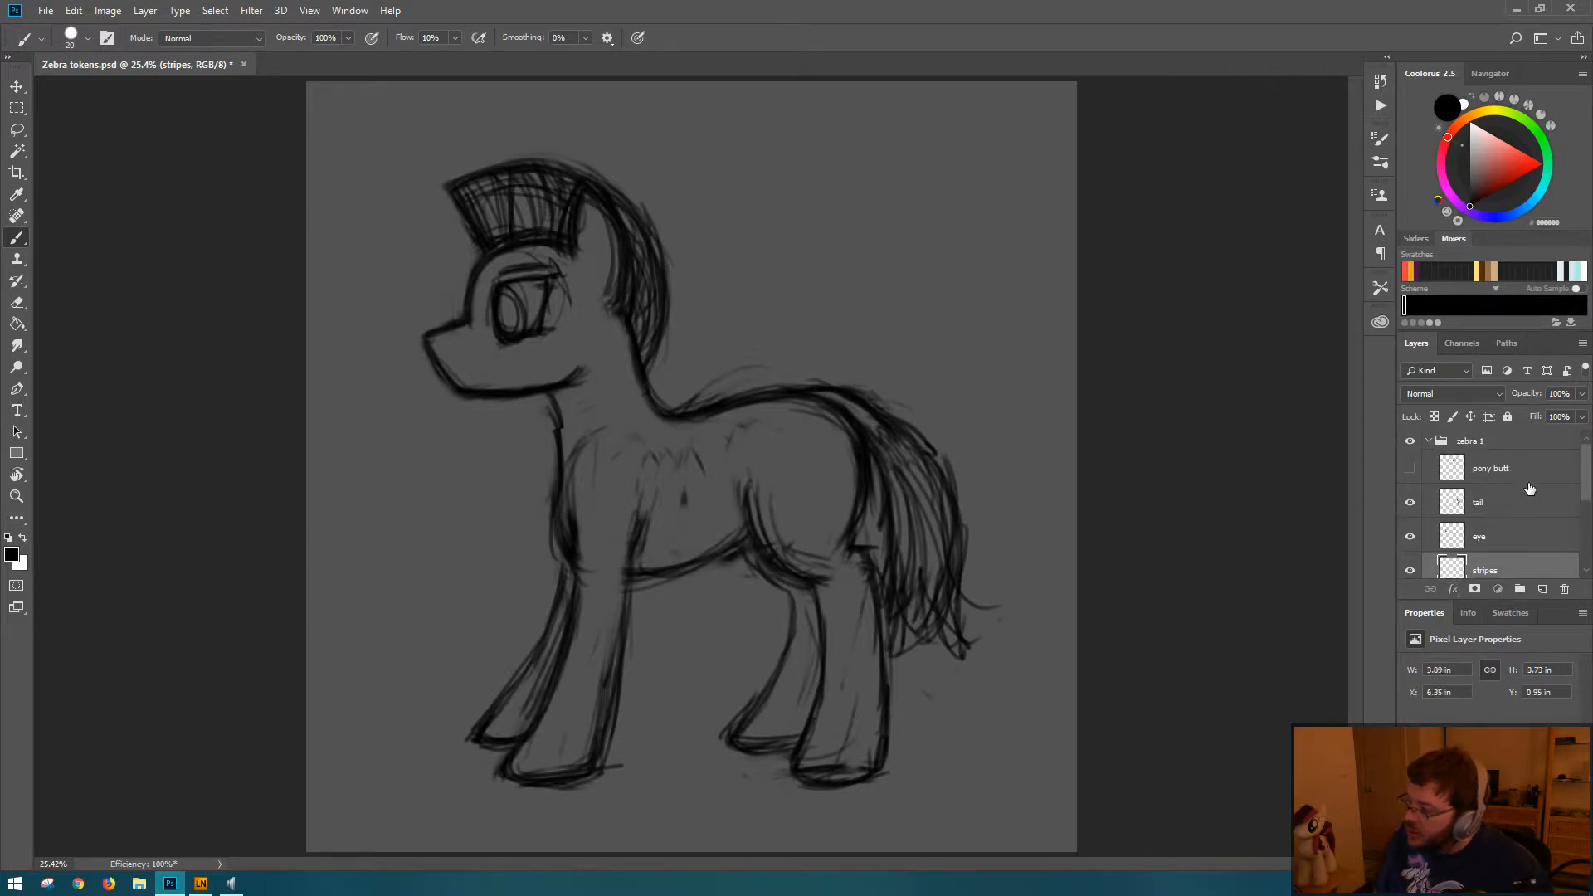
{"action": "left_click", "coordinate": [1521, 589]}
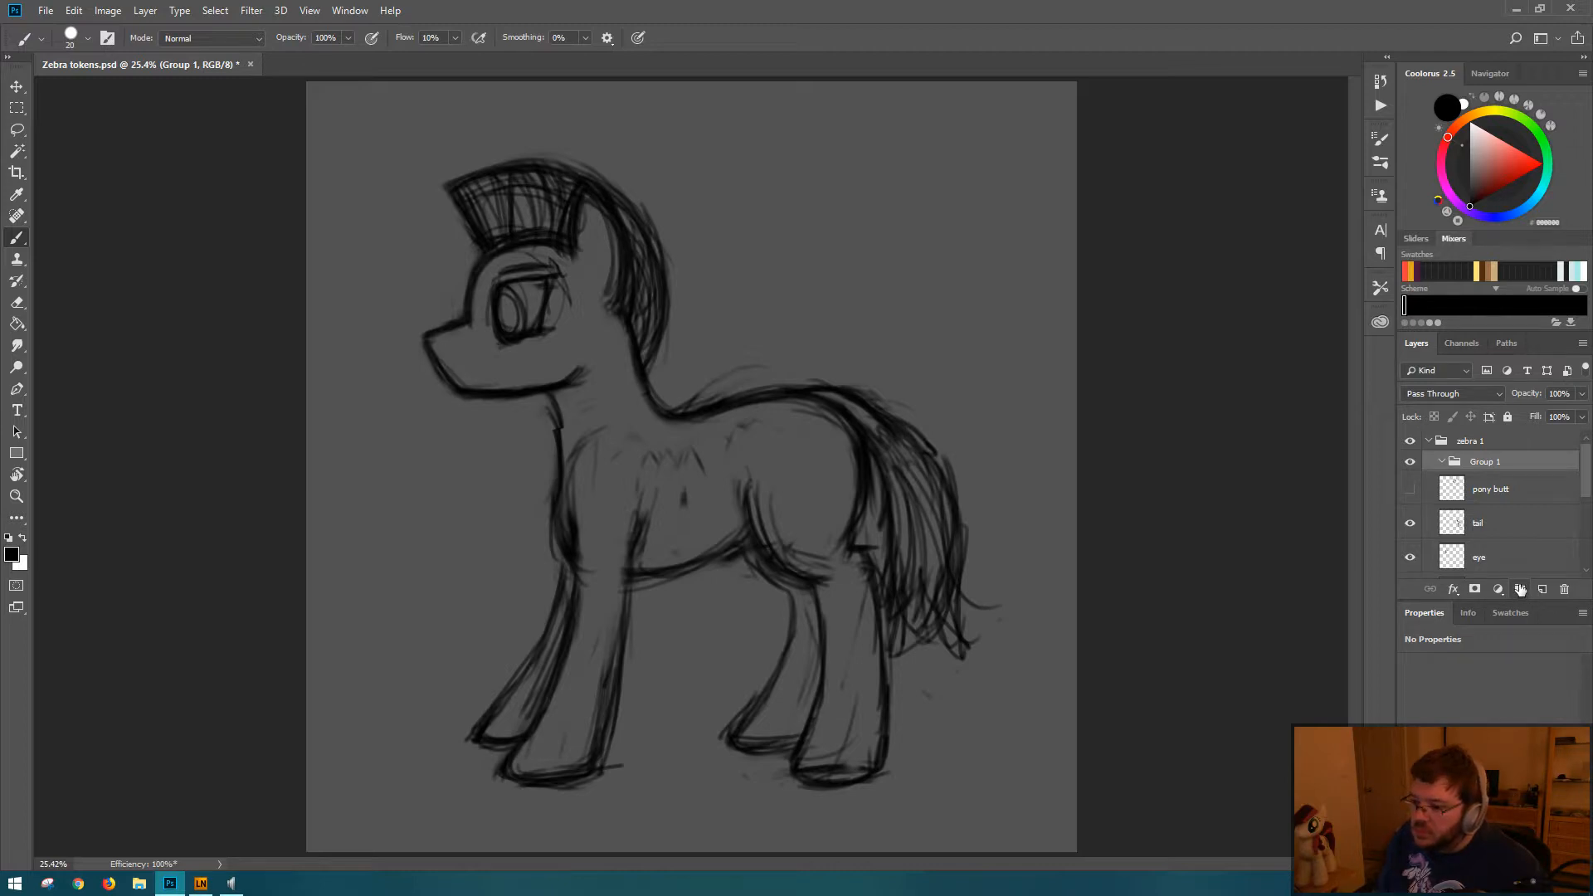
{"action": "left_click", "coordinate": [1506, 493]}
{"action": "scroll", "coordinate": [1527, 506], "scroll_direction": "down", "scroll_amount": 3}
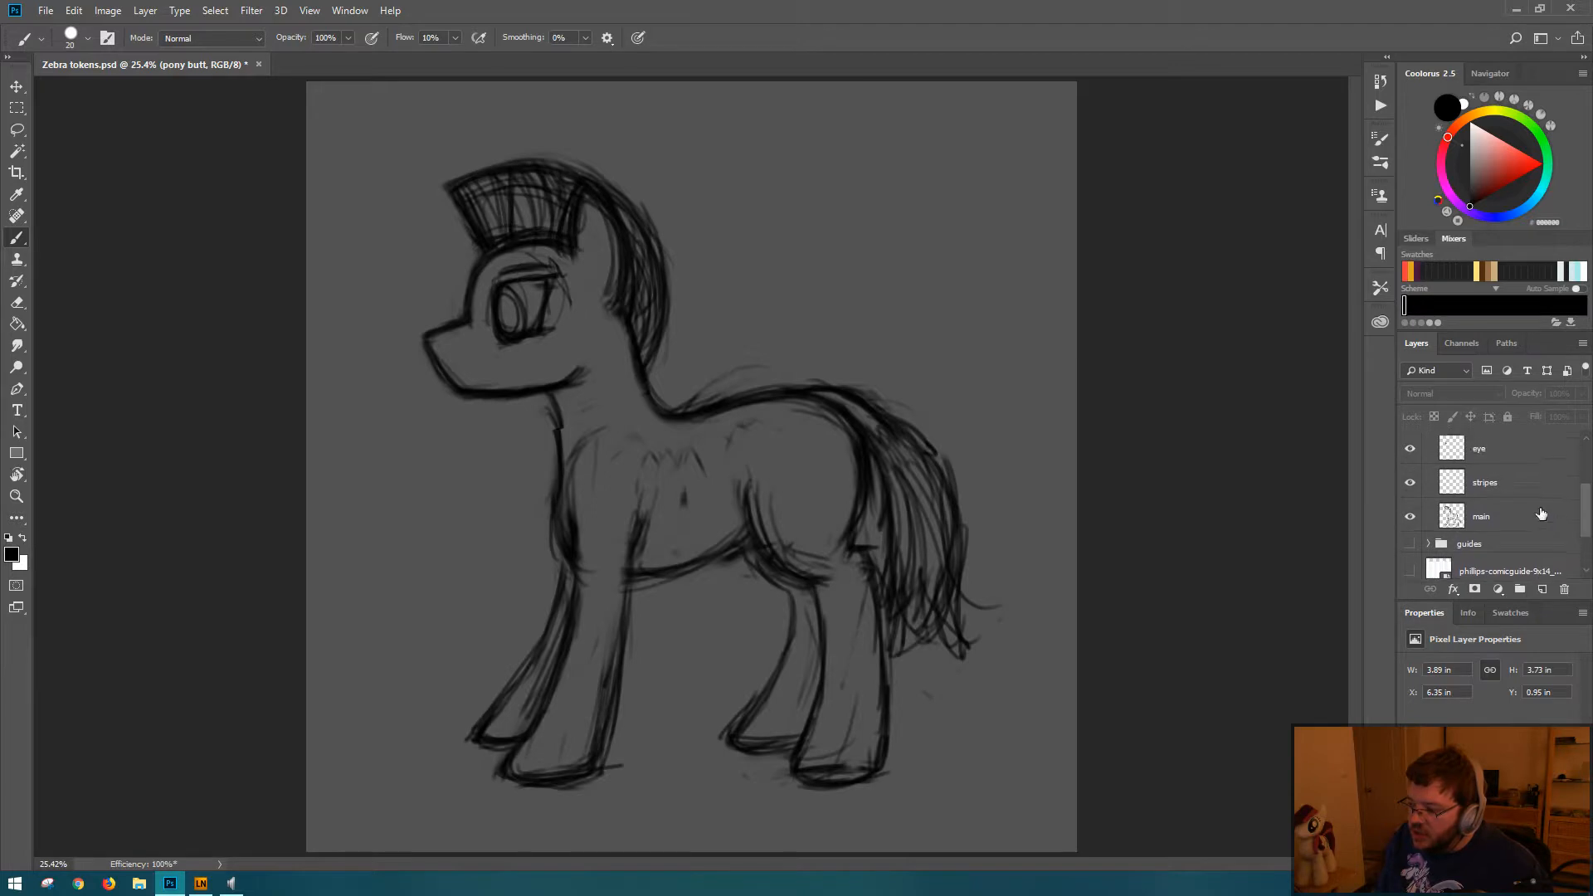
{"action": "left_click", "coordinate": [1541, 515], "text": "shift"}
{"action": "left_click_drag", "start_coordinate": [1586, 524], "coordinate": [1527, 467]}
{"action": "left_click", "coordinate": [1443, 462]}
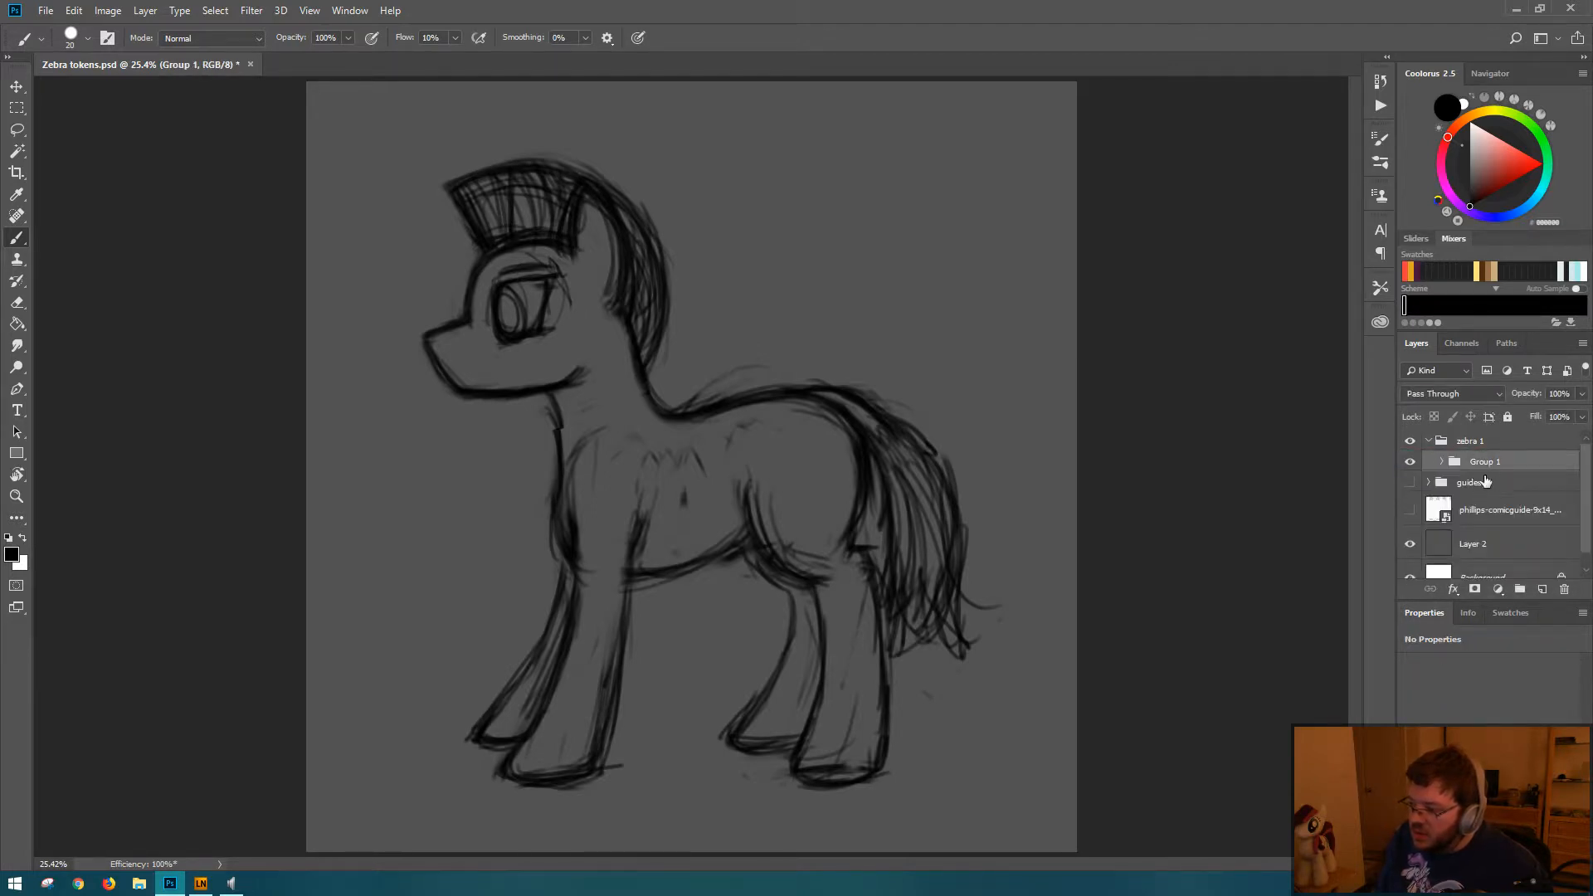
Step: Add a second group above the sketch group and lower the sketch group's opacity to 13%
{"action": "left_click", "coordinate": [1520, 589]}
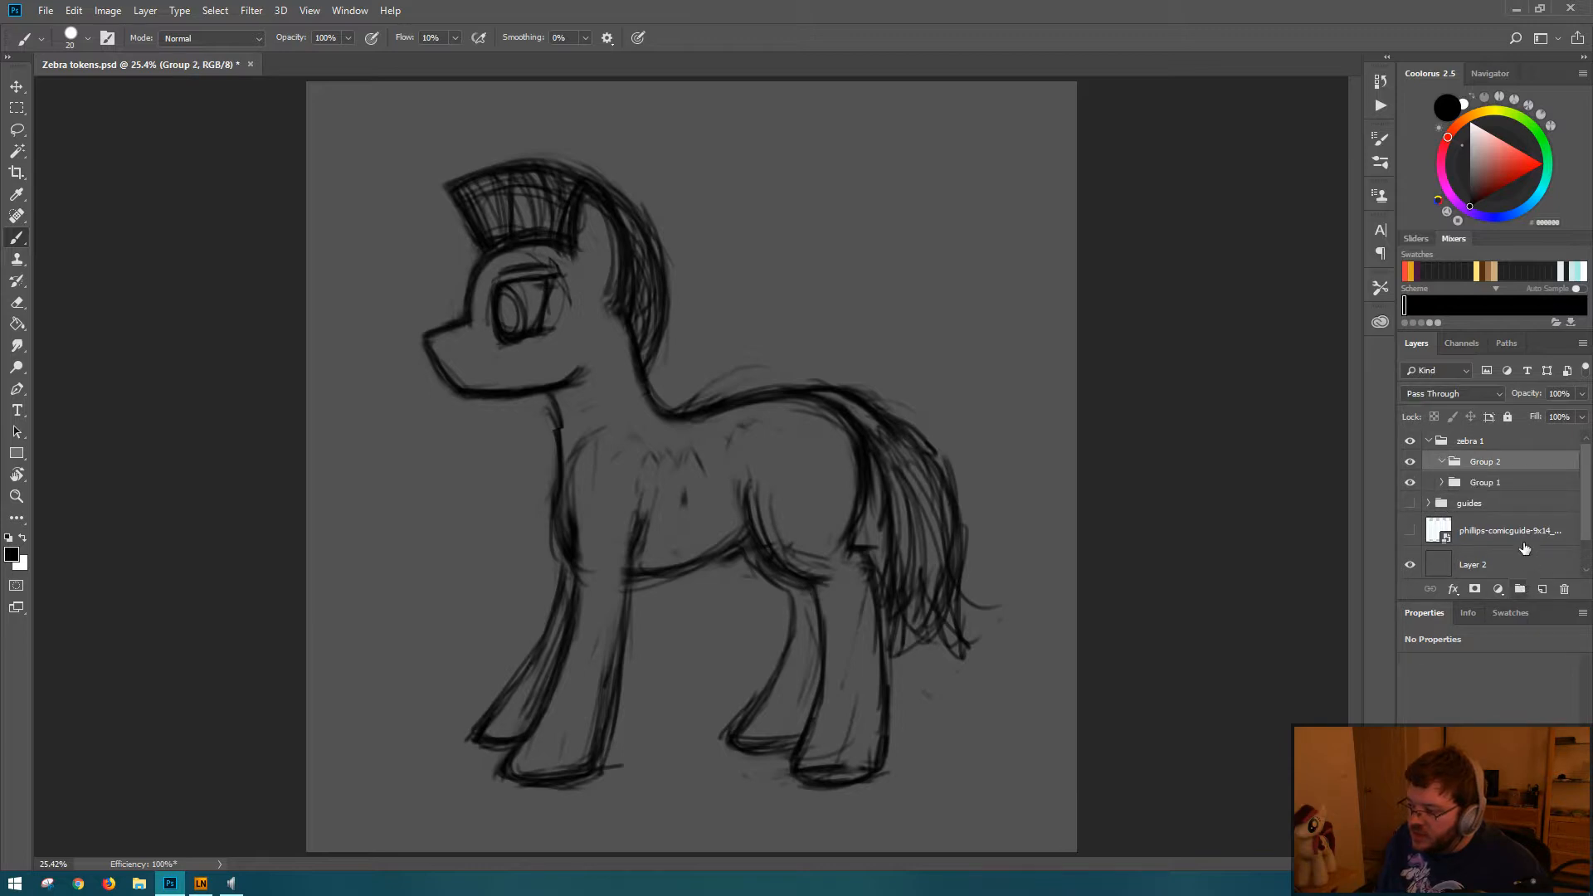
{"action": "left_click", "coordinate": [1485, 482]}
{"action": "mouse_move", "coordinate": [1537, 395]}
{"action": "left_mouse_down"}
{"action": "mouse_move", "coordinate": [1462, 397]}
{"action": "mouse_move", "coordinate": [1520, 398]}
{"action": "left_mouse_up"}
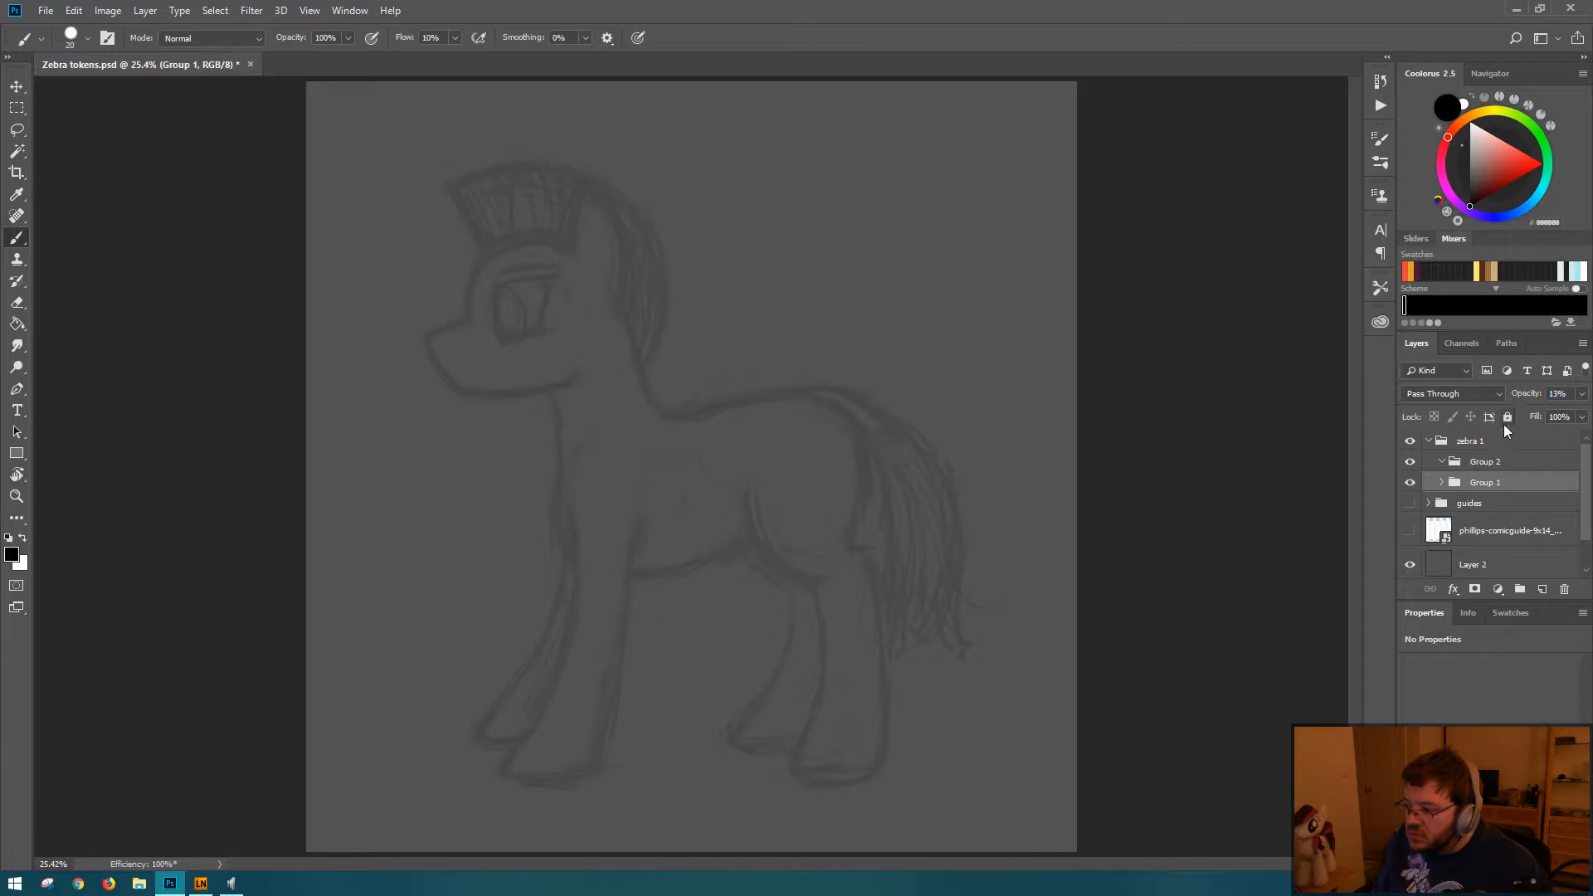
Step: Add a new blank layer inside the empty upper group
{"action": "left_click", "coordinate": [1493, 462]}
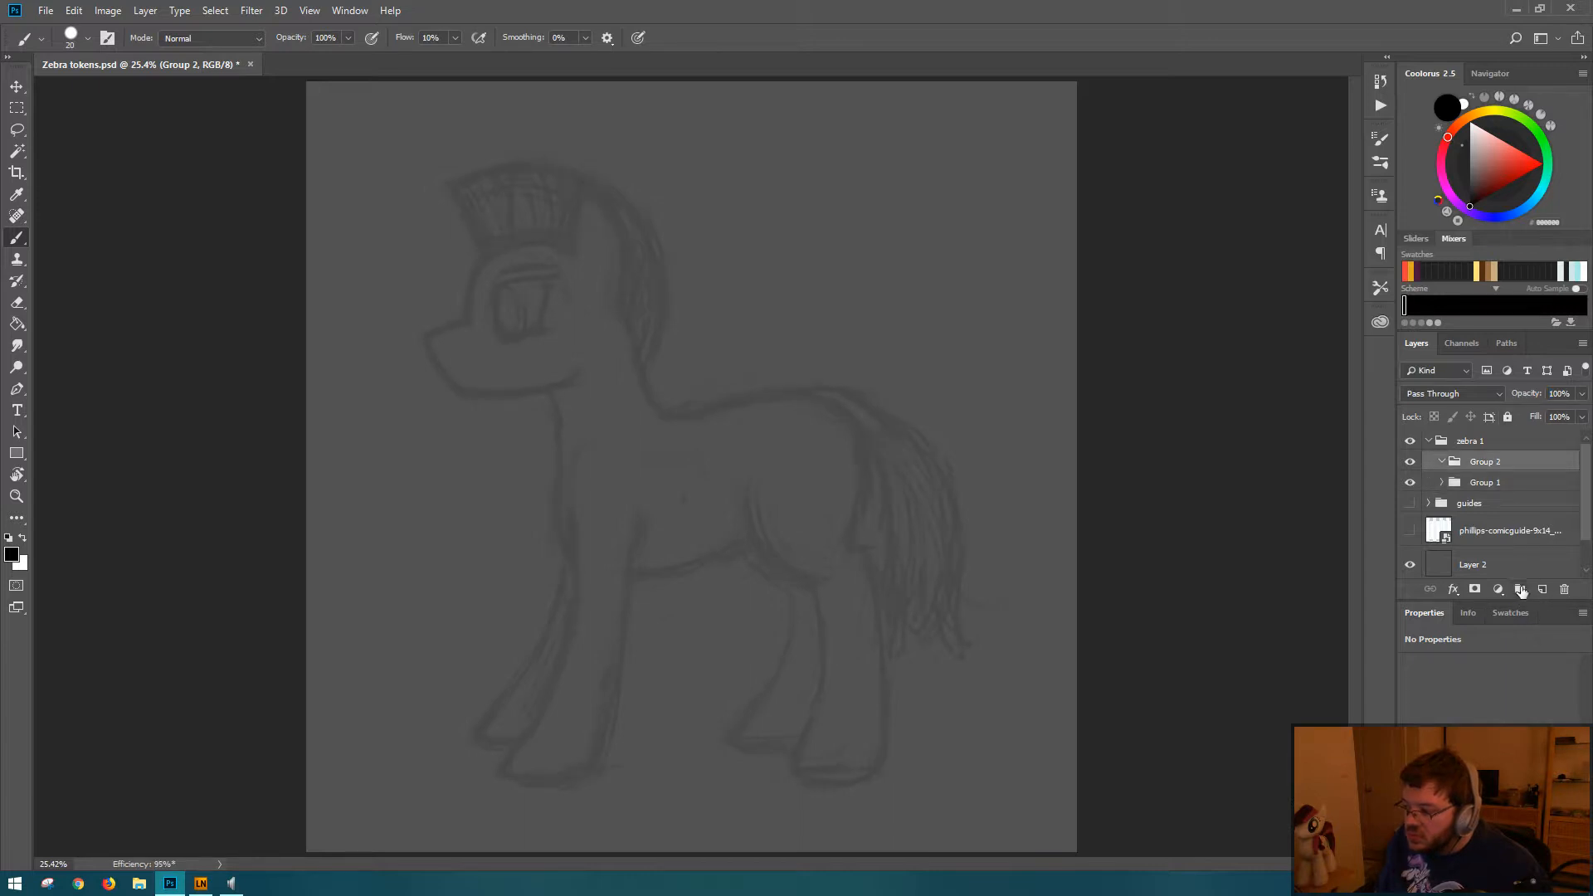
{"action": "left_click", "coordinate": [1521, 590]}
{"action": "key", "text": "ctrl+z"}
{"action": "left_click", "coordinate": [1542, 590]}
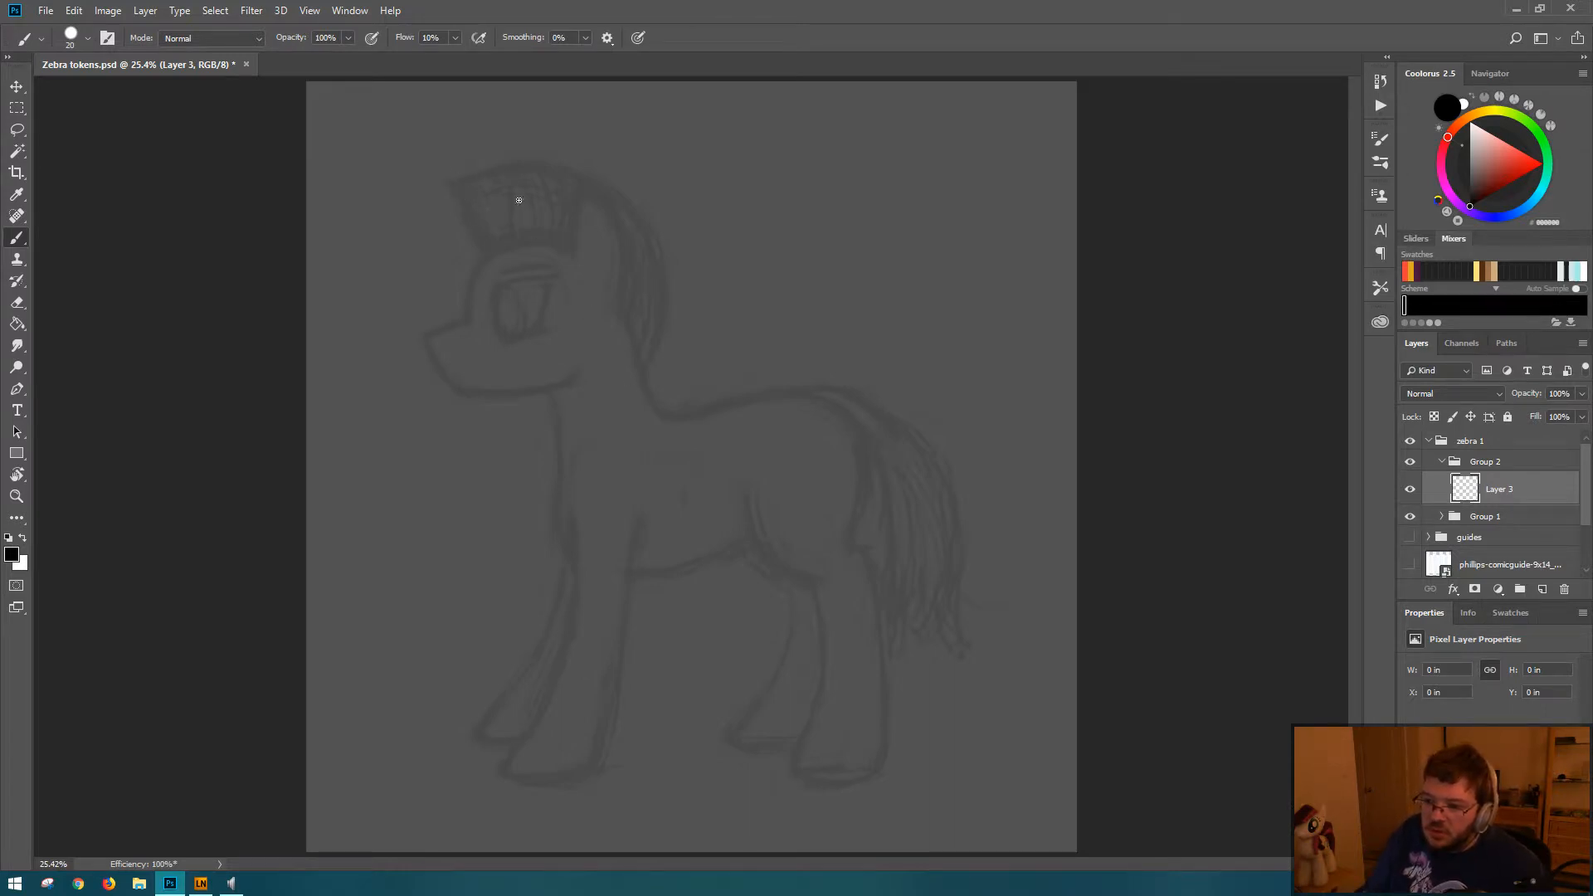
Step: On the new layer, ink the mane's front edge and its long outer curve down the back of the neck over the faded sketch
{"action": "mouse_move", "coordinate": [449, 189]}
{"action": "left_mouse_down"}
{"action": "mouse_move", "coordinate": [484, 247]}
{"action": "mouse_move", "coordinate": [448, 185]}
{"action": "mouse_move", "coordinate": [473, 232]}
{"action": "left_mouse_up"}
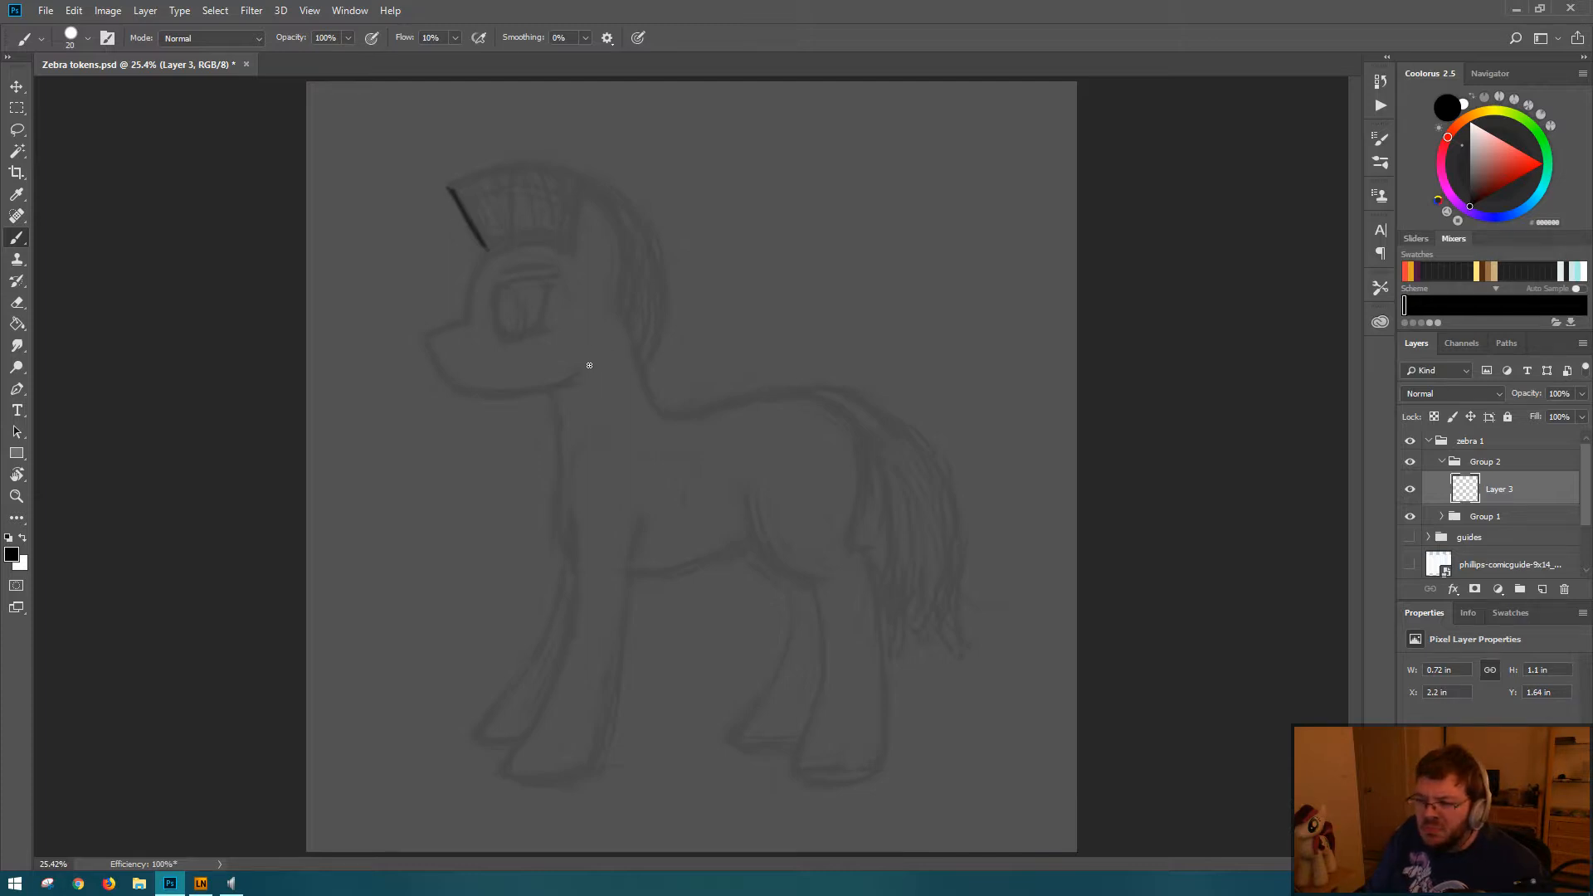
{"action": "left_click", "coordinate": [1524, 463]}
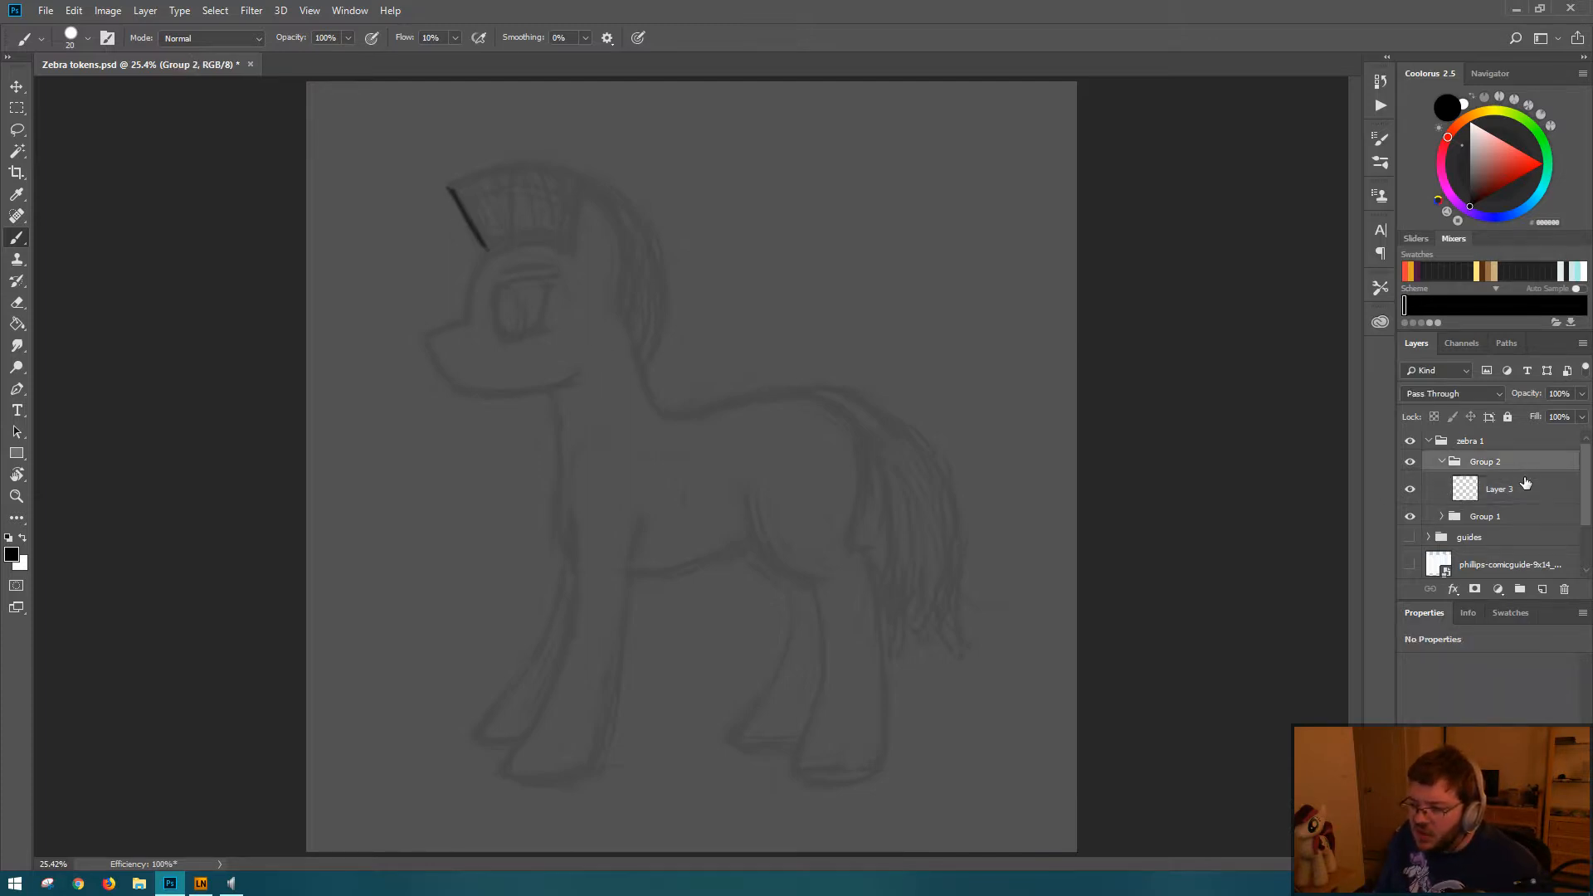
{"action": "left_click", "coordinate": [1519, 497]}
{"action": "left_click", "coordinate": [1515, 517]}
{"action": "left_click", "coordinate": [1533, 492]}
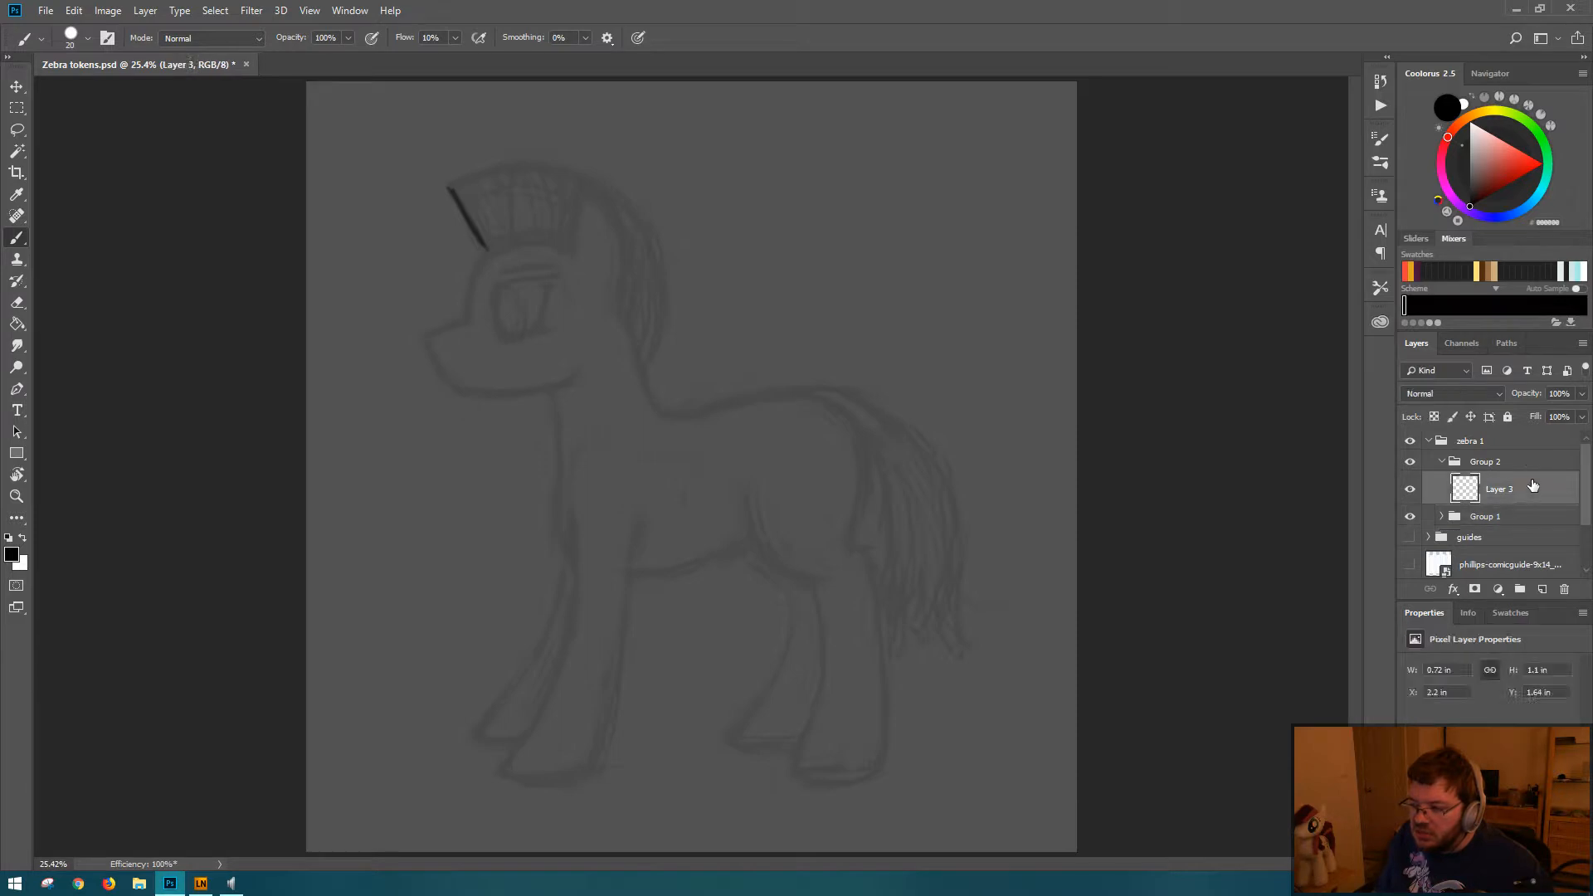
{"action": "mouse_move", "coordinate": [453, 184]}
{"action": "left_mouse_down"}
{"action": "mouse_move", "coordinate": [584, 174]}
{"action": "mouse_move", "coordinate": [649, 241]}
{"action": "mouse_move", "coordinate": [655, 333]}
{"action": "mouse_move", "coordinate": [660, 291]}
{"action": "mouse_move", "coordinate": [640, 355]}
{"action": "left_mouse_up"}
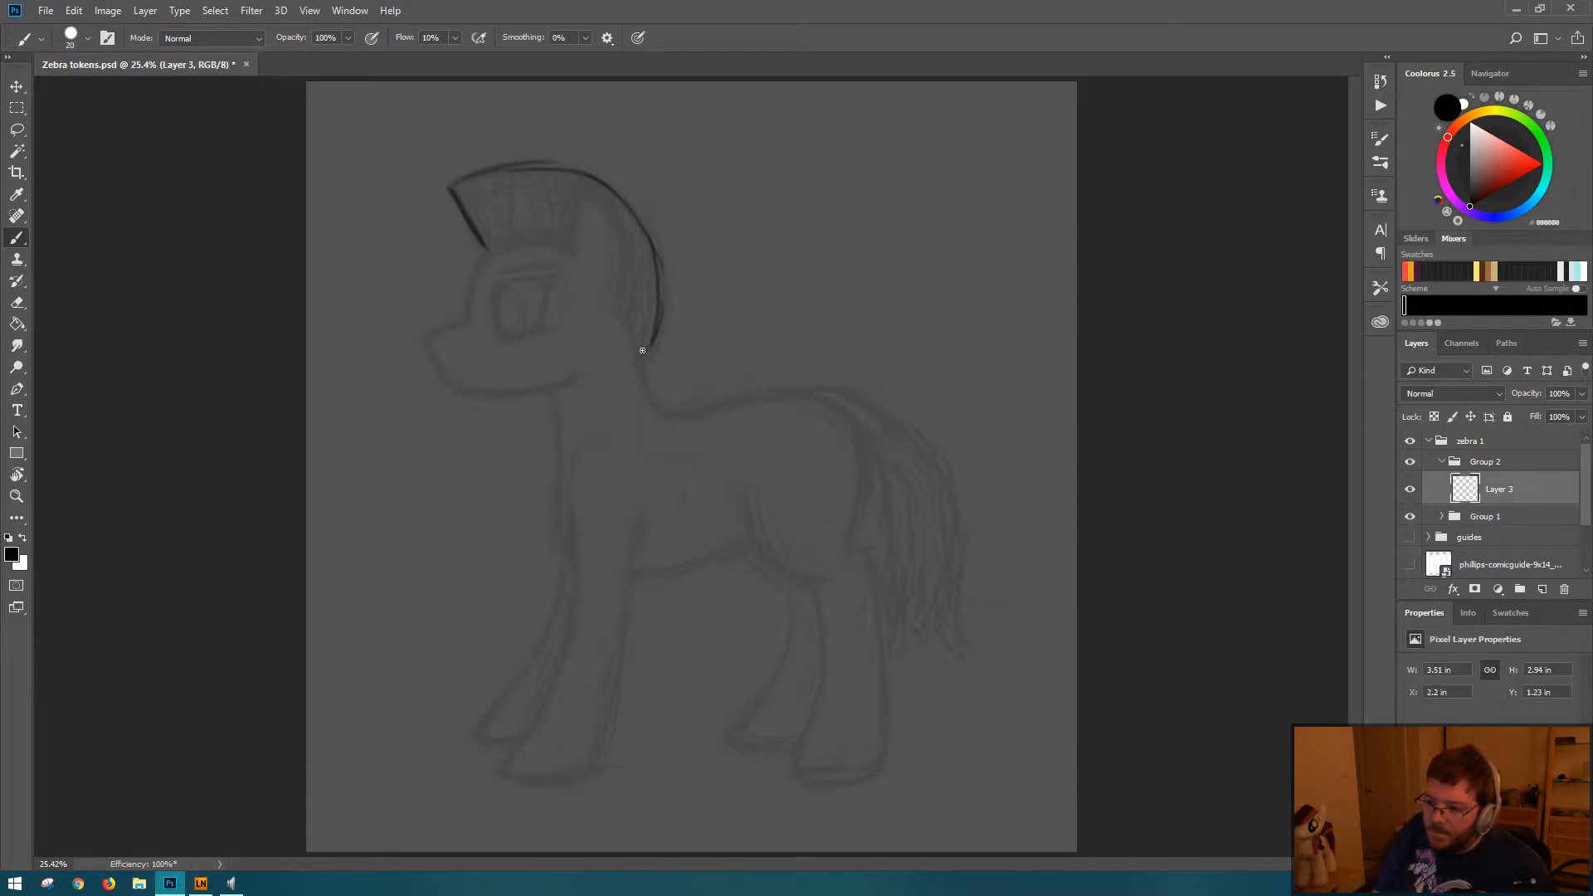
{"action": "left_click_drag", "start_coordinate": [661, 282], "coordinate": [644, 365]}
{"action": "left_click_drag", "start_coordinate": [651, 236], "coordinate": [647, 346]}
{"action": "mouse_move", "coordinate": [545, 169]}
{"action": "left_mouse_down"}
{"action": "mouse_move", "coordinate": [592, 182]}
{"action": "mouse_move", "coordinate": [516, 172]}
{"action": "mouse_move", "coordinate": [652, 224]}
{"action": "mouse_move", "coordinate": [629, 203]}
{"action": "mouse_move", "coordinate": [663, 260]}
{"action": "mouse_move", "coordinate": [646, 353]}
{"action": "left_mouse_up"}
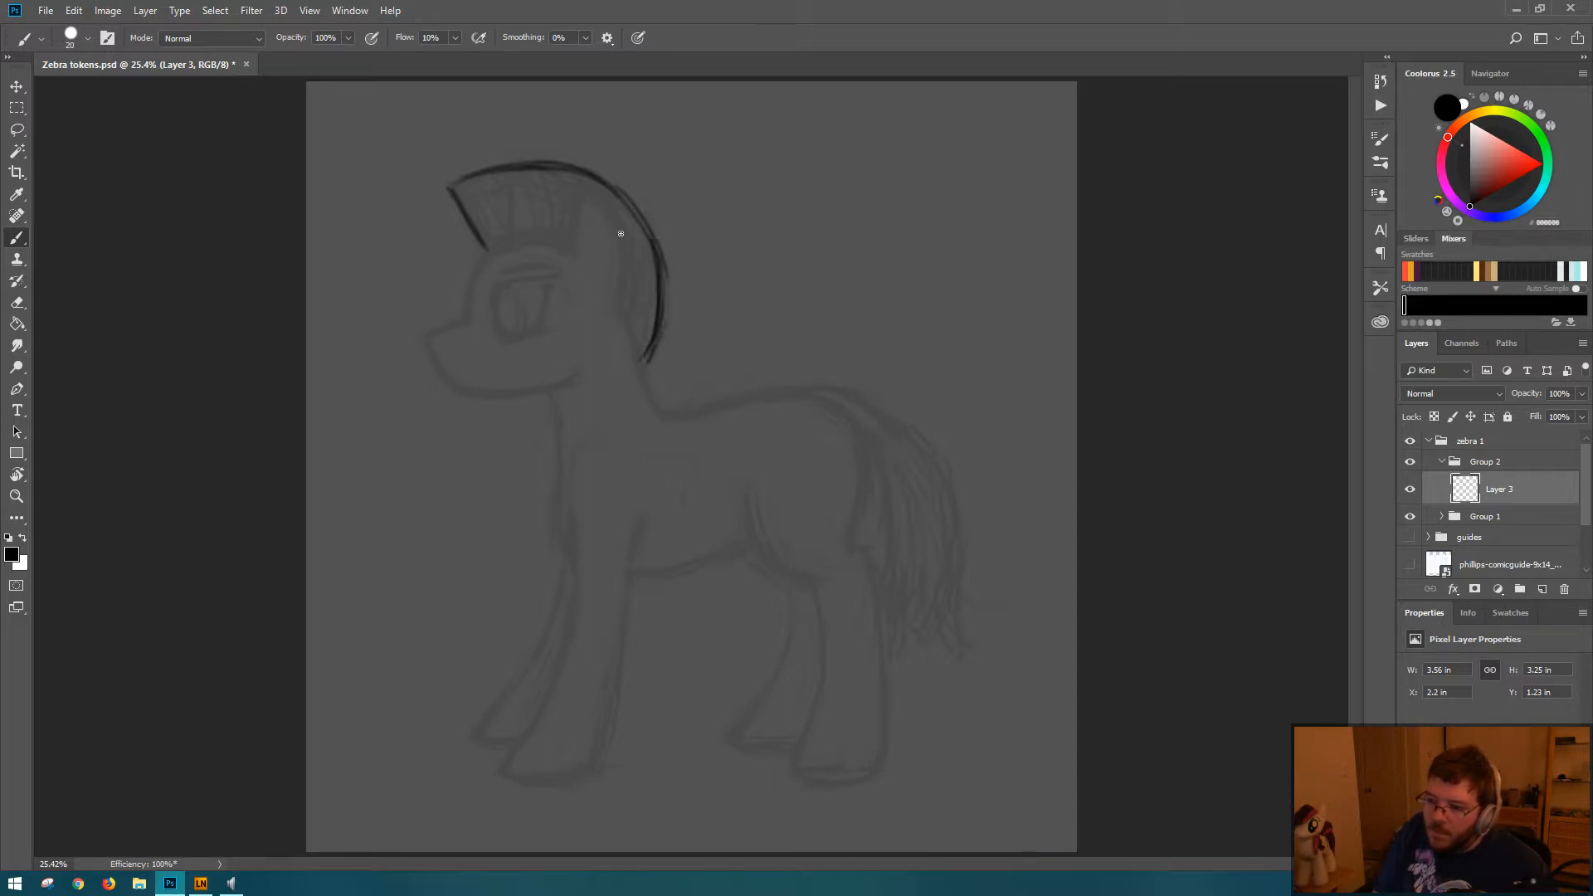
Step: Draw the forehead line and muzzle, undo the muzzle strokes, and redraw only the muzzle's upper edge
{"action": "mouse_move", "coordinate": [482, 253]}
{"action": "left_mouse_down"}
{"action": "mouse_move", "coordinate": [465, 332]}
{"action": "mouse_move", "coordinate": [467, 289]}
{"action": "mouse_move", "coordinate": [468, 318]}
{"action": "mouse_move", "coordinate": [424, 337]}
{"action": "mouse_move", "coordinate": [452, 387]}
{"action": "left_mouse_up"}
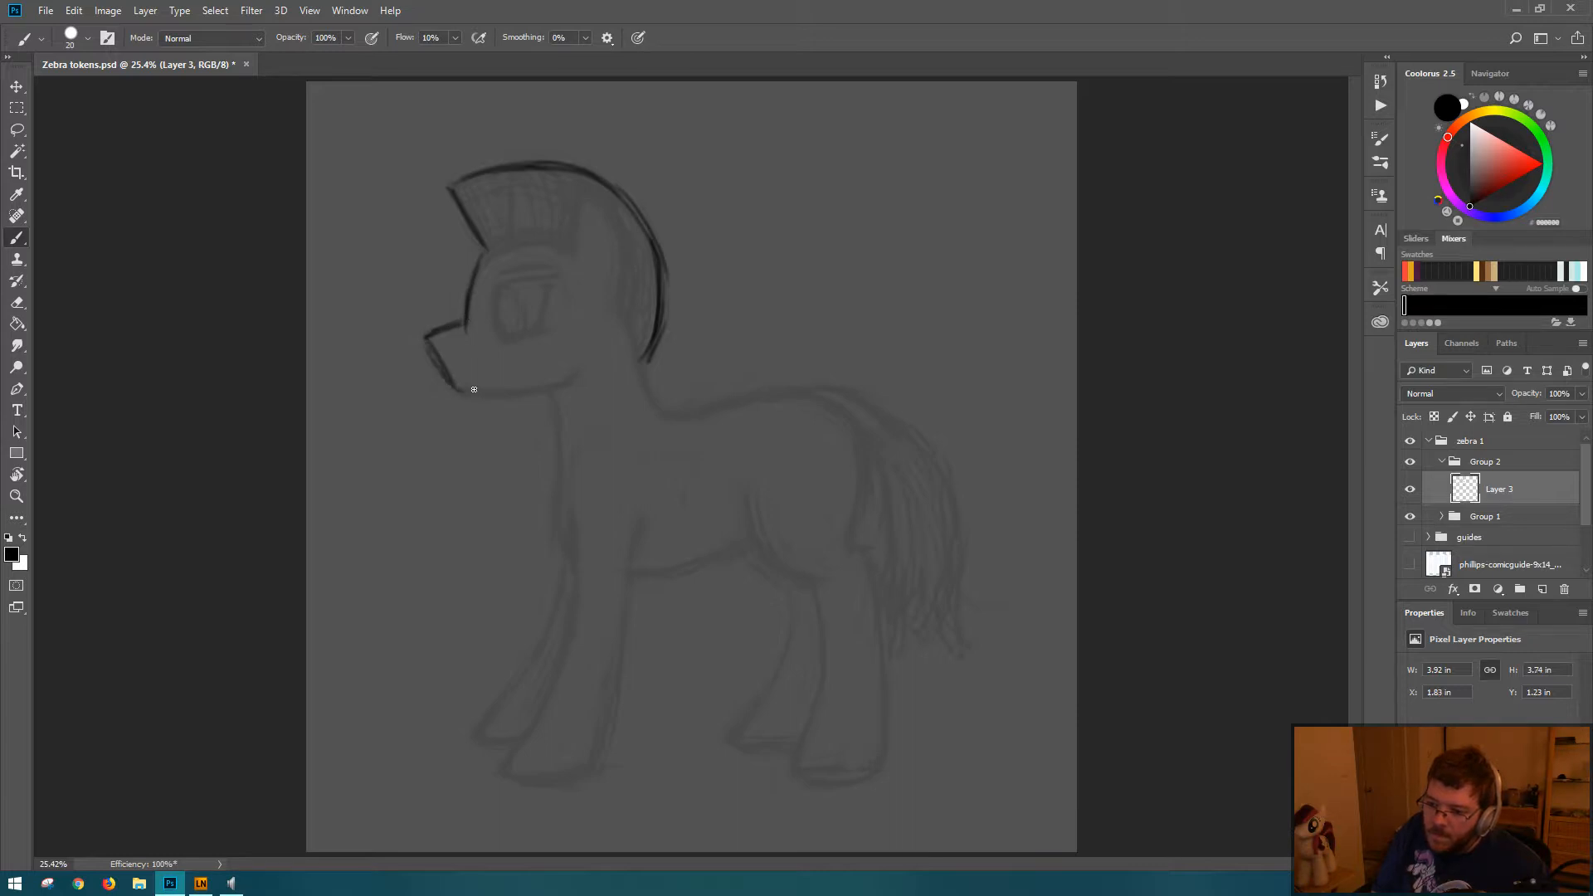
{"action": "key", "text": "ctrl+alt+z"}
{"action": "key", "text": "ctrl+alt+z"}
{"action": "key", "text": "ctrl+alt+z"}
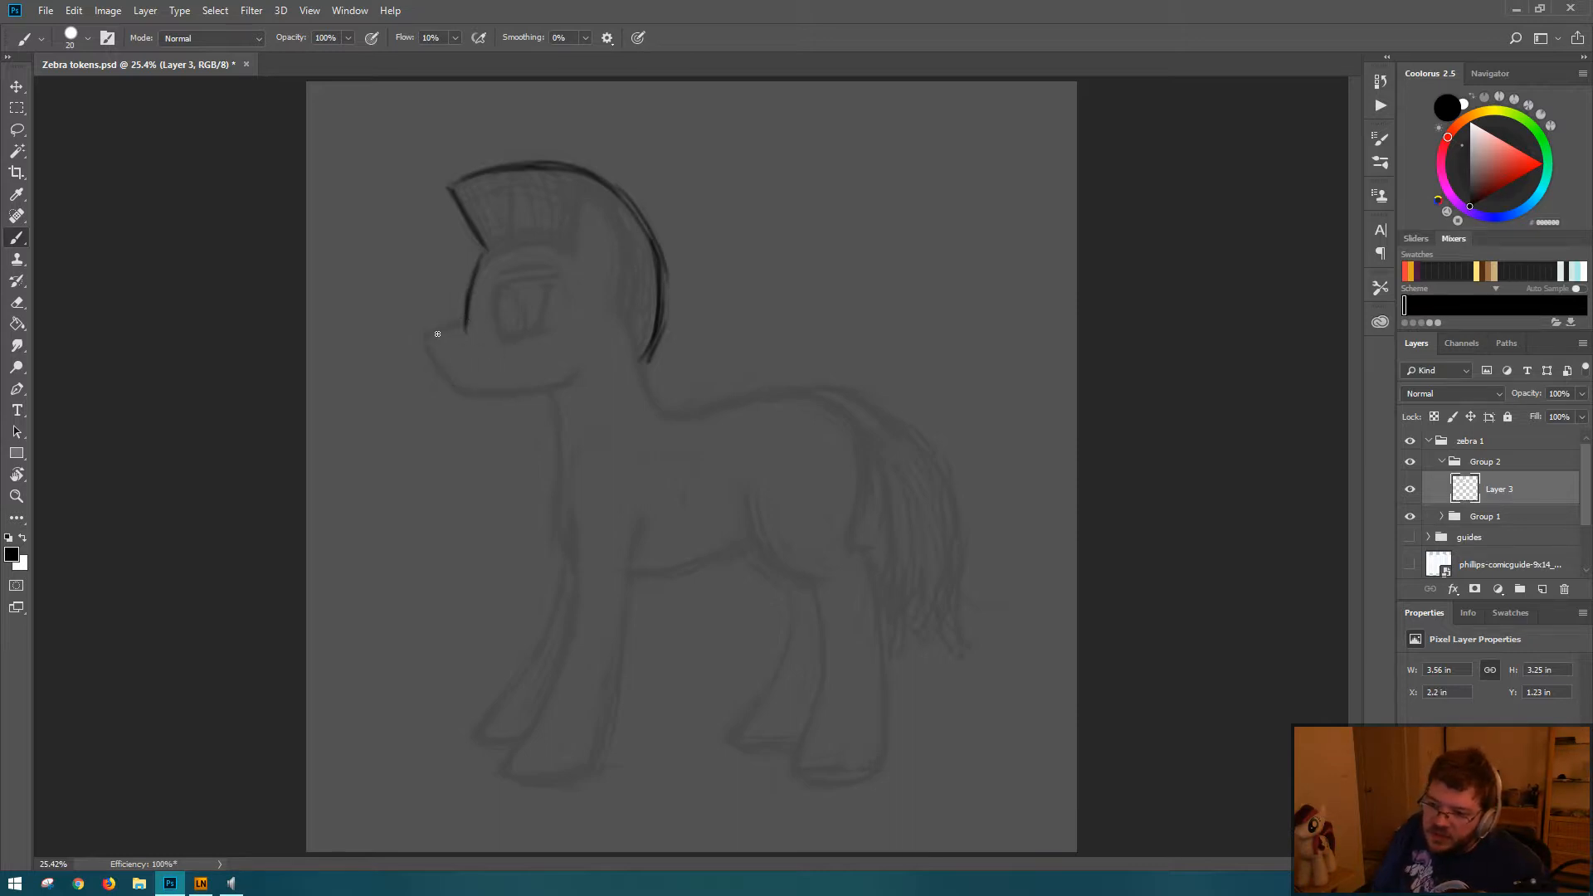
{"action": "left_click_drag", "start_coordinate": [465, 321], "coordinate": [427, 334]}
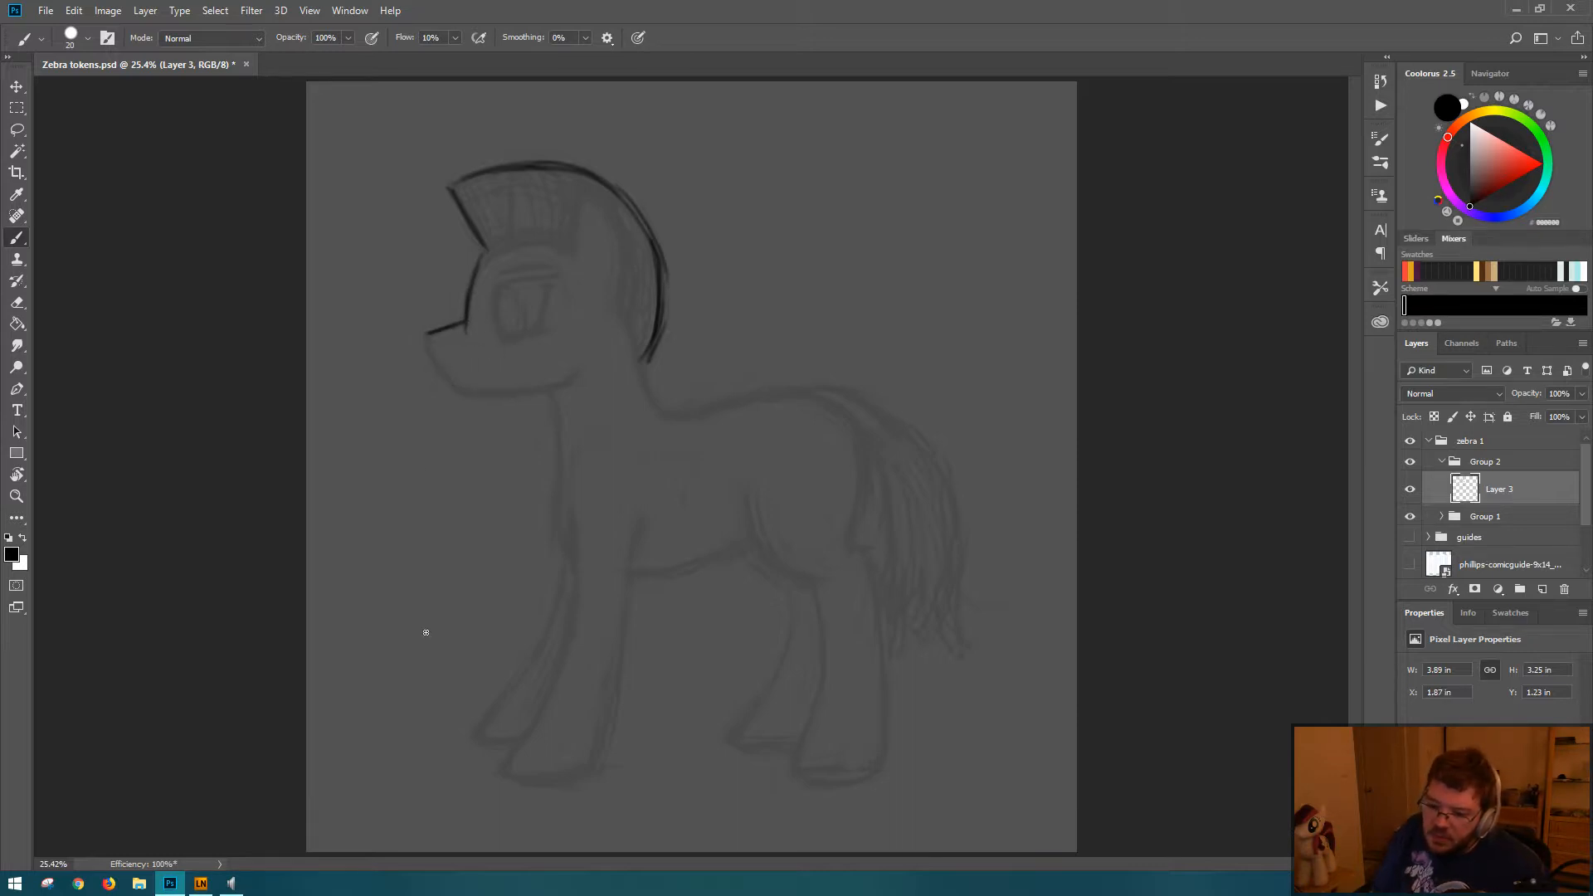
Step: Switch to Lazy Nezumi Pro, discard the changes to the smoothing - subtle preset, and close its window
{"action": "left_click", "coordinate": [199, 886]}
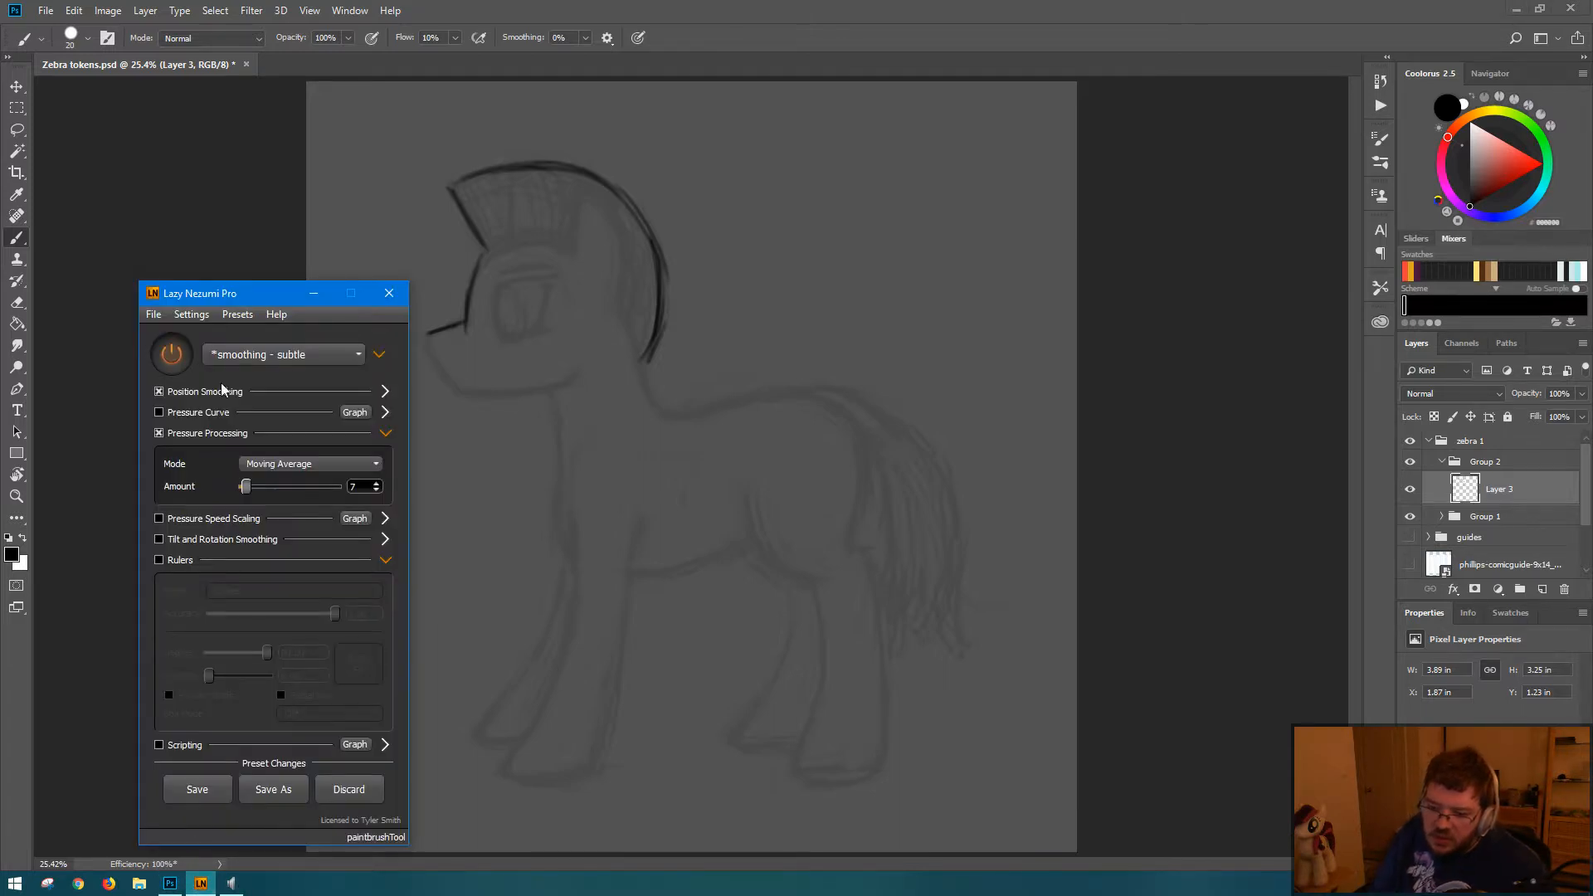
{"action": "left_click", "coordinate": [356, 790]}
{"action": "left_click", "coordinate": [389, 293]}
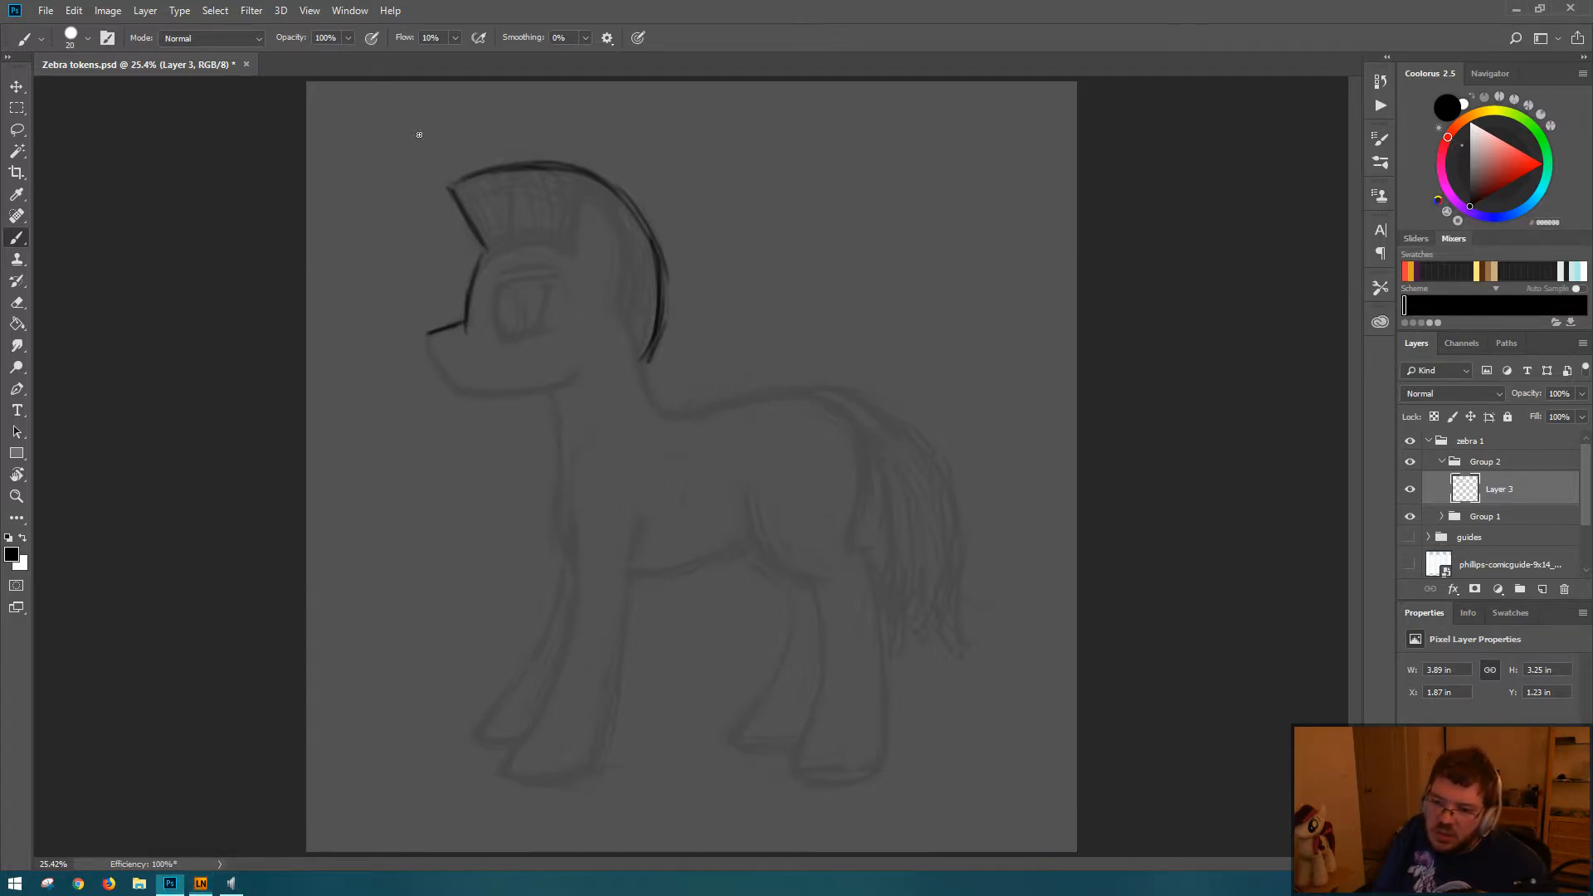
Step: Draw the muzzle's front edge, chin and jaw line, and erase the overshoot where the forehead meets the muzzle
{"action": "mouse_move", "coordinate": [428, 334]}
{"action": "left_mouse_down"}
{"action": "mouse_move", "coordinate": [458, 389]}
{"action": "mouse_move", "coordinate": [443, 375]}
{"action": "mouse_move", "coordinate": [498, 397]}
{"action": "left_mouse_up"}
{"action": "mouse_move", "coordinate": [474, 401]}
{"action": "left_mouse_down"}
{"action": "mouse_move", "coordinate": [563, 393]}
{"action": "mouse_move", "coordinate": [487, 401]}
{"action": "mouse_move", "coordinate": [576, 371]}
{"action": "mouse_move", "coordinate": [458, 395]}
{"action": "mouse_move", "coordinate": [531, 391]}
{"action": "left_mouse_up"}
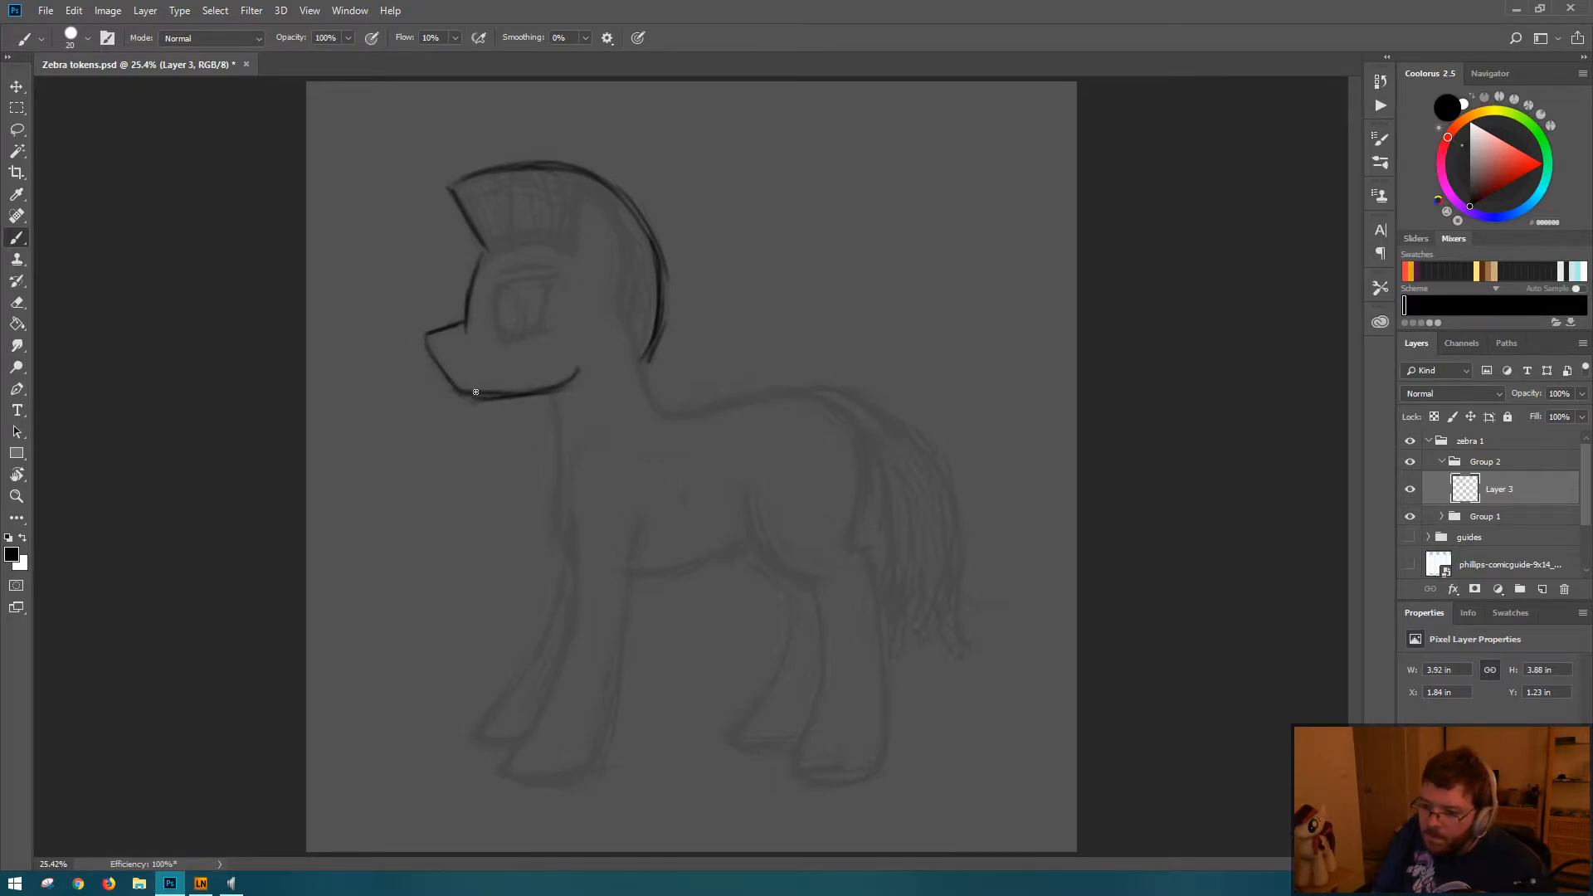
{"action": "left_click_drag", "start_coordinate": [431, 331], "coordinate": [465, 391]}
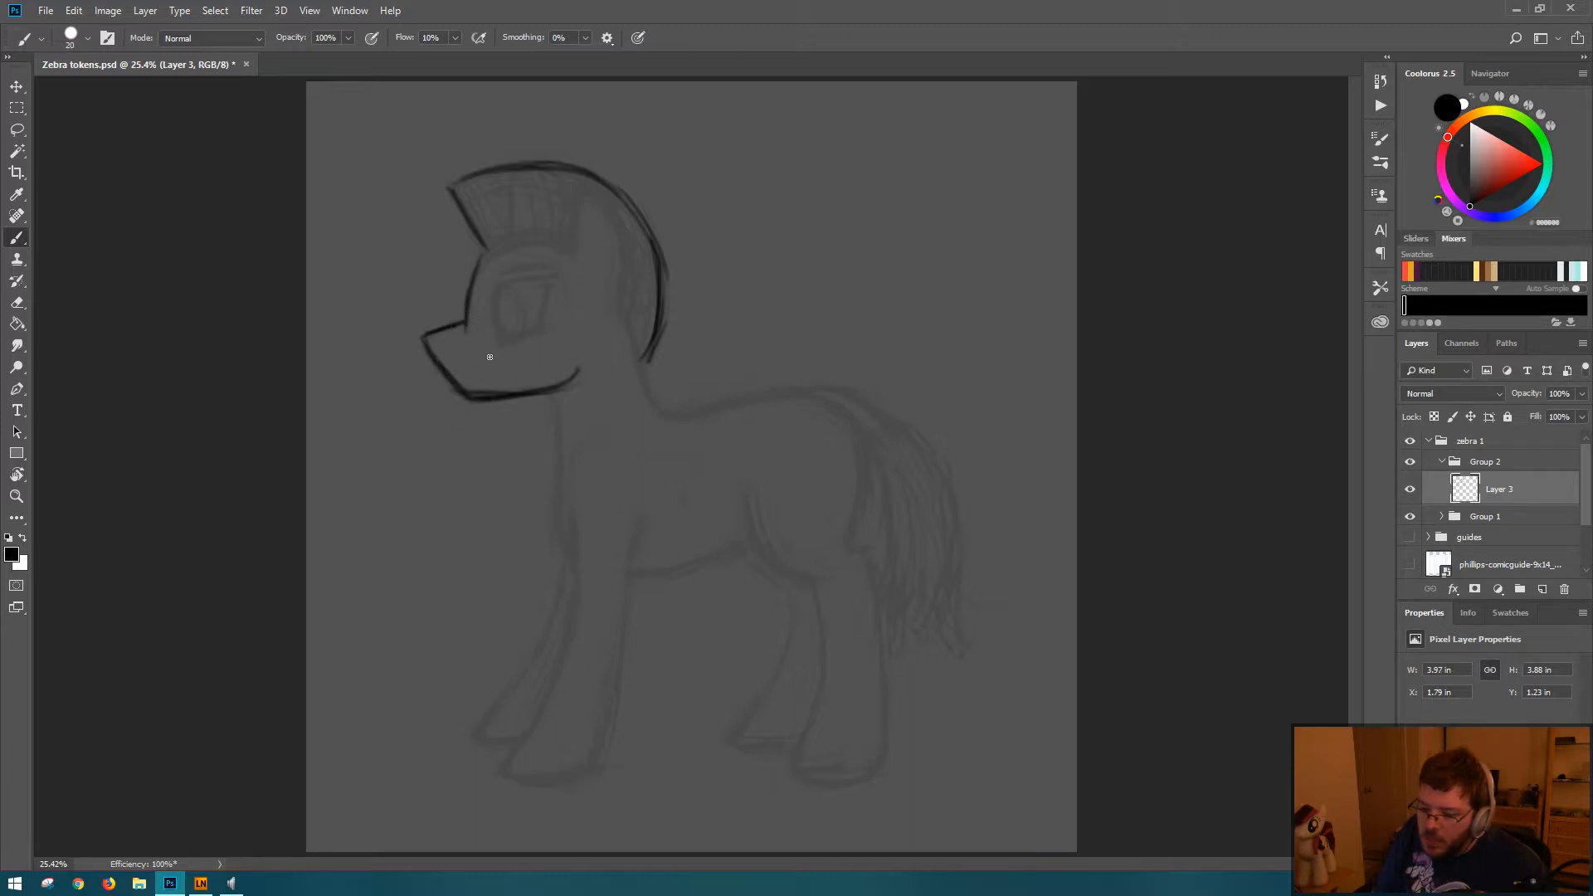
{"action": "key", "text": "e"}
{"action": "key", "text": "b"}
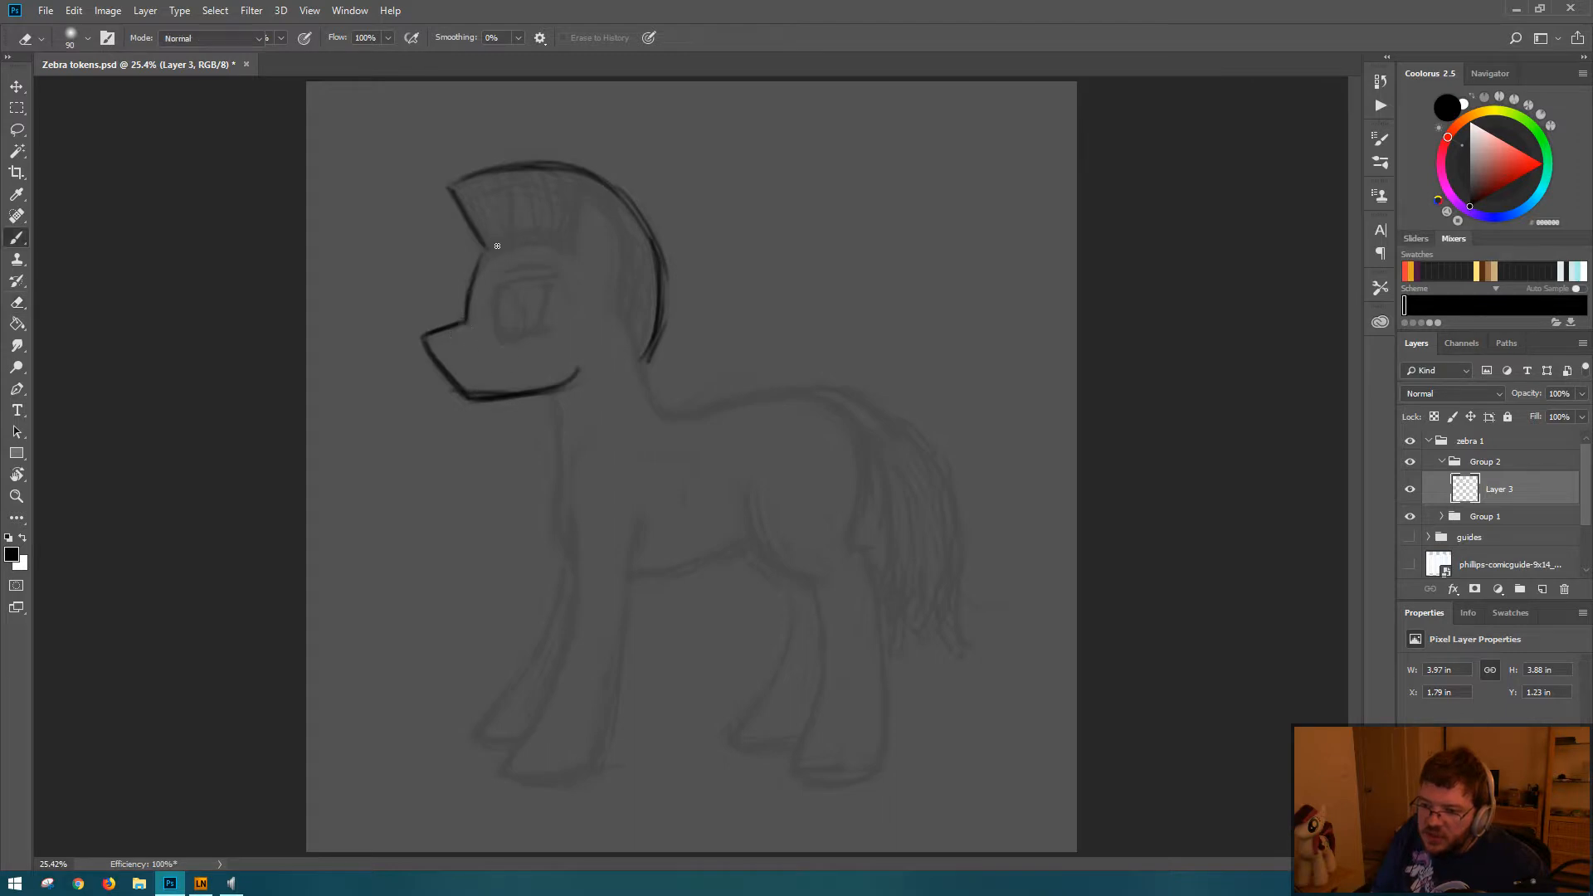
Step: Draw the curved top of the head below the mane and the front edge of the ear
{"action": "mouse_move", "coordinate": [479, 248]}
{"action": "left_mouse_down"}
{"action": "mouse_move", "coordinate": [570, 237]}
{"action": "mouse_move", "coordinate": [487, 263]}
{"action": "mouse_move", "coordinate": [559, 240]}
{"action": "mouse_move", "coordinate": [588, 181]}
{"action": "left_mouse_up"}
{"action": "key", "text": "e"}
{"action": "key", "text": "b"}
{"action": "mouse_move", "coordinate": [568, 241]}
{"action": "left_mouse_down"}
{"action": "mouse_move", "coordinate": [585, 180]}
{"action": "mouse_move", "coordinate": [567, 246]}
{"action": "left_mouse_up"}
Step: Draw the back edge of the ear curving down toward the neck, then thicken and clean up the ear outline
{"action": "mouse_move", "coordinate": [584, 180]}
{"action": "left_mouse_down"}
{"action": "mouse_move", "coordinate": [632, 277]}
{"action": "mouse_move", "coordinate": [624, 312]}
{"action": "left_mouse_up"}
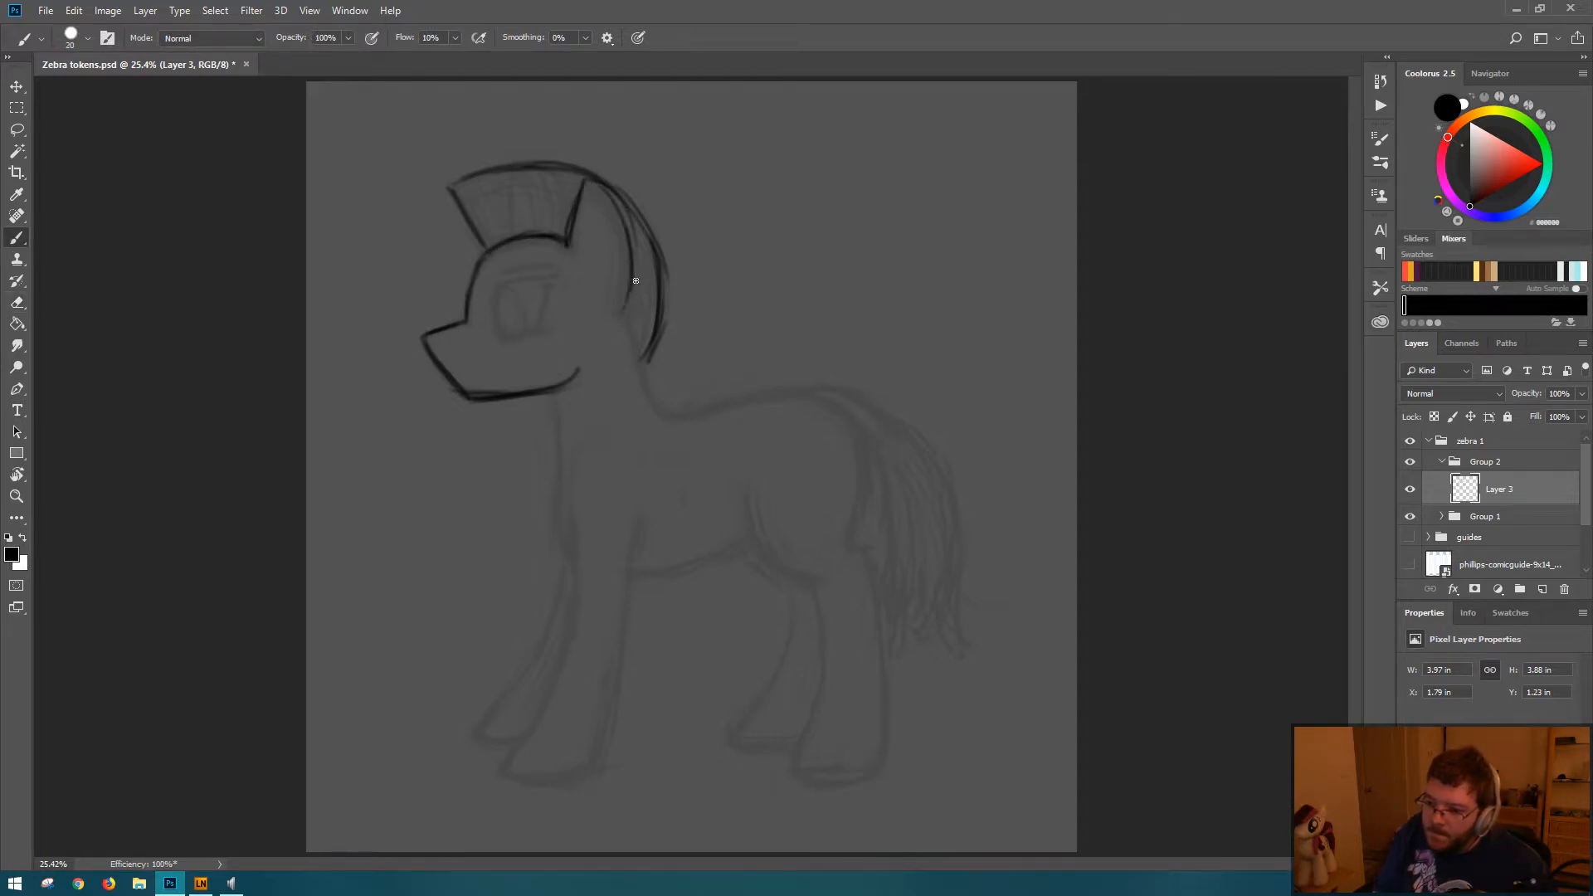
{"action": "mouse_move", "coordinate": [589, 178]}
{"action": "left_mouse_down"}
{"action": "mouse_move", "coordinate": [625, 304]}
{"action": "mouse_move", "coordinate": [622, 249]}
{"action": "mouse_move", "coordinate": [615, 325]}
{"action": "left_mouse_up"}
{"action": "key", "text": "e"}
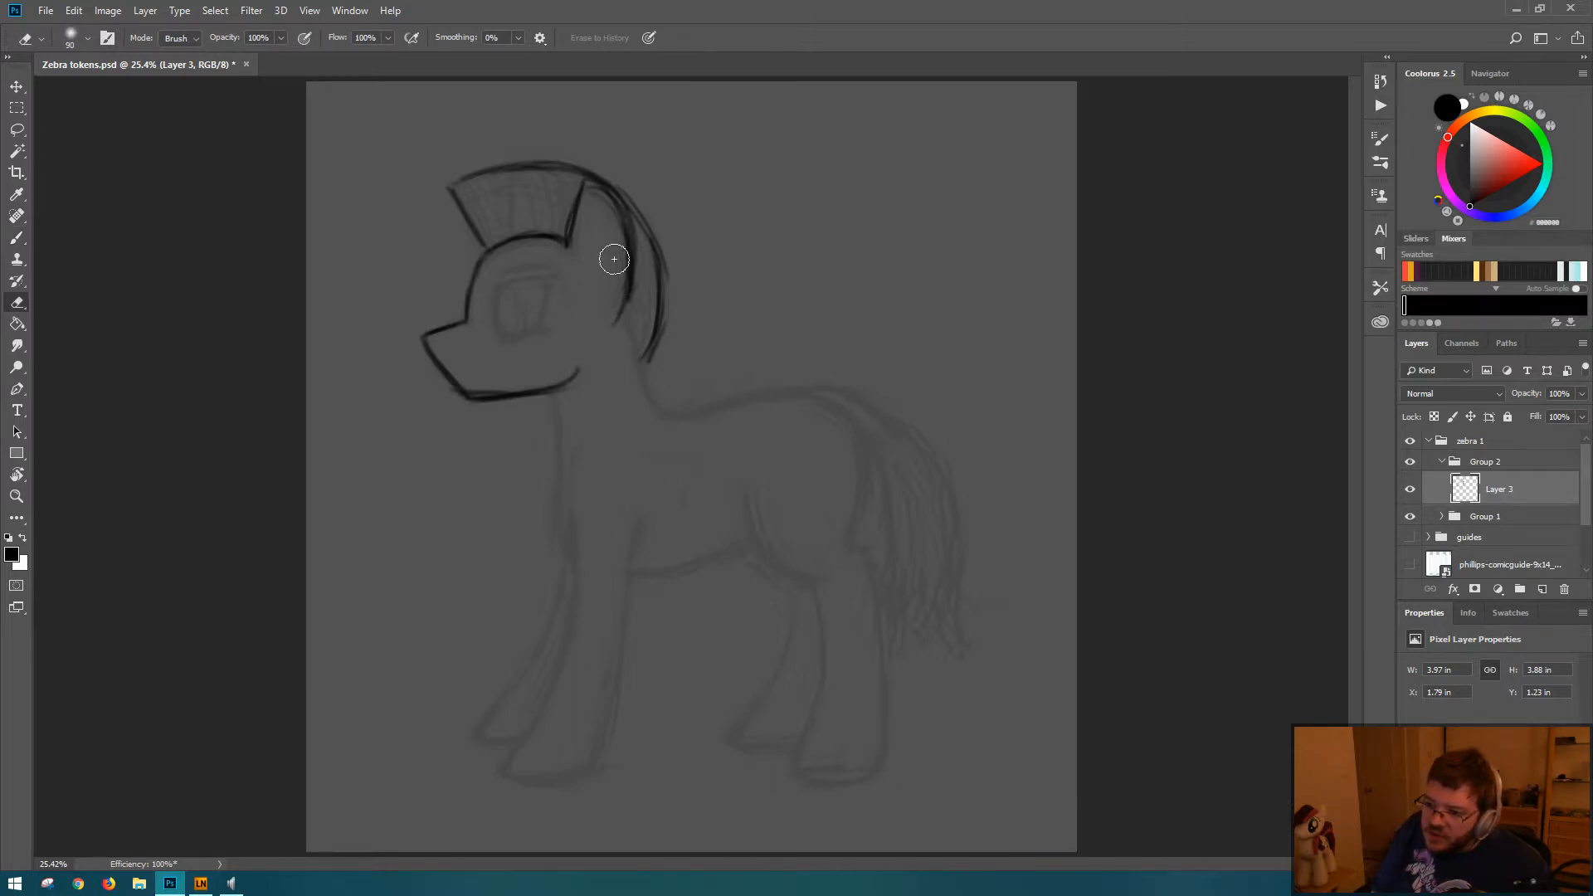
{"action": "key", "text": "b"}
{"action": "mouse_move", "coordinate": [575, 217]}
{"action": "left_mouse_down"}
{"action": "mouse_move", "coordinate": [572, 249]}
{"action": "mouse_move", "coordinate": [588, 187]}
{"action": "mouse_move", "coordinate": [629, 273]}
{"action": "left_mouse_up"}
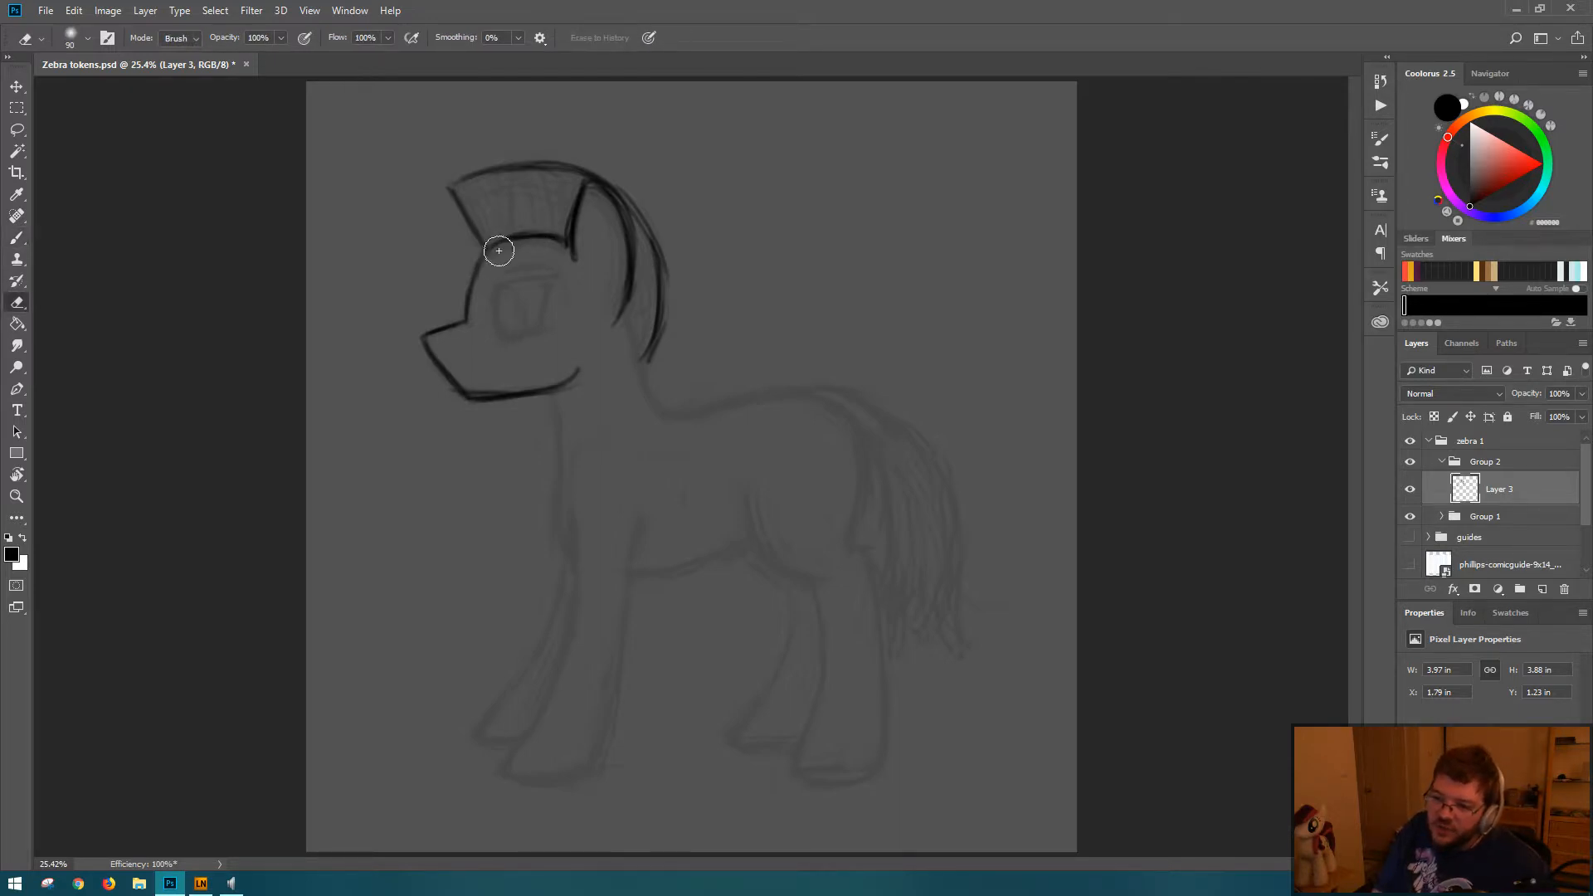
{"action": "key", "text": "e"}
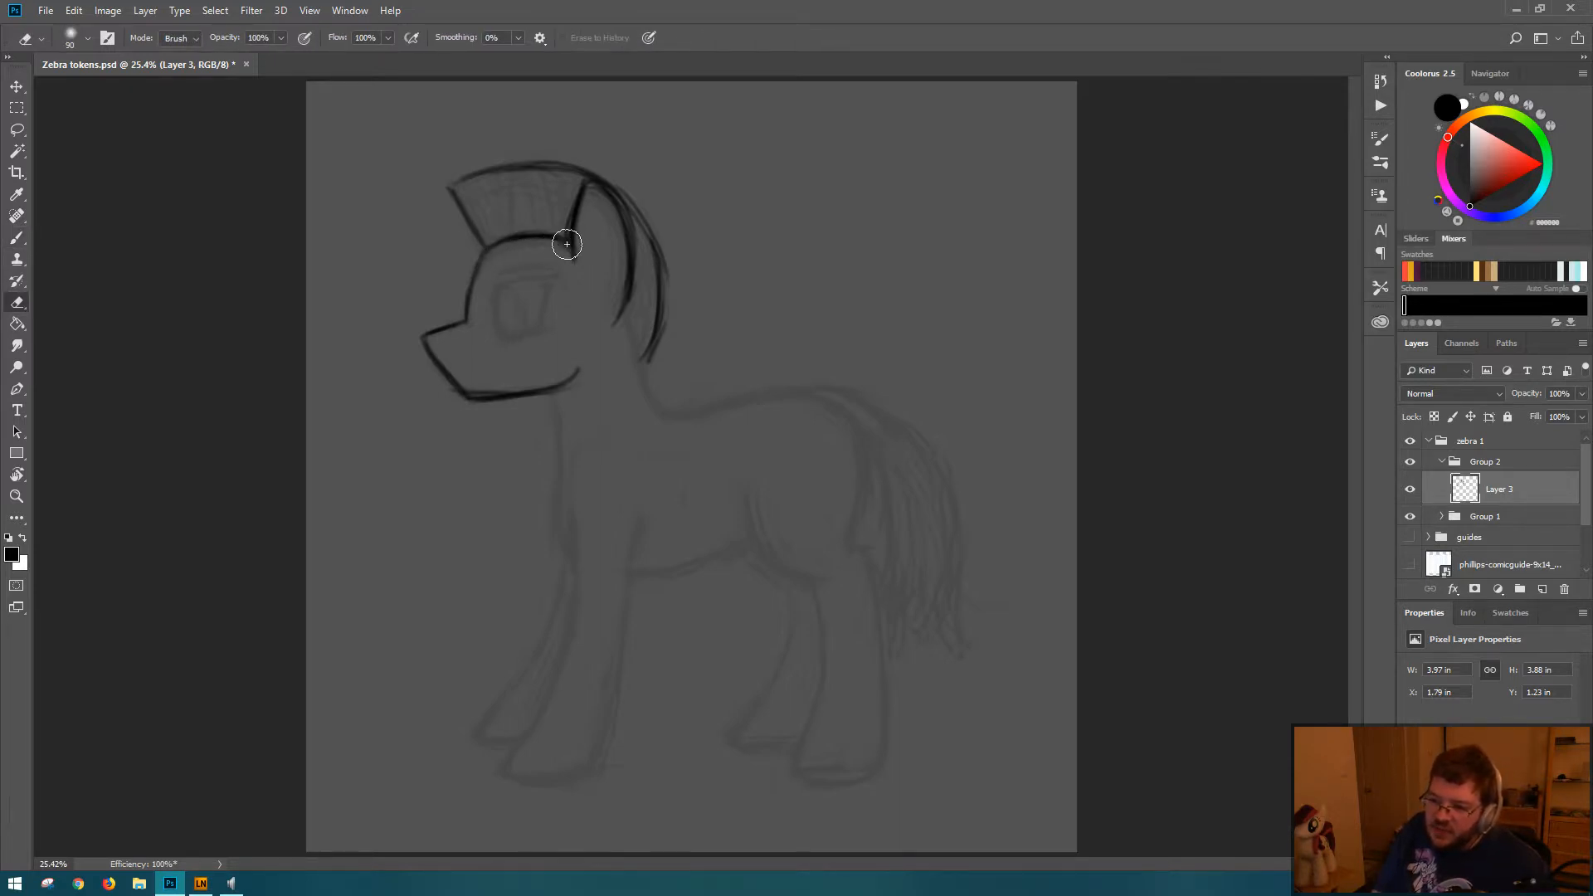
{"action": "key", "text": "b"}
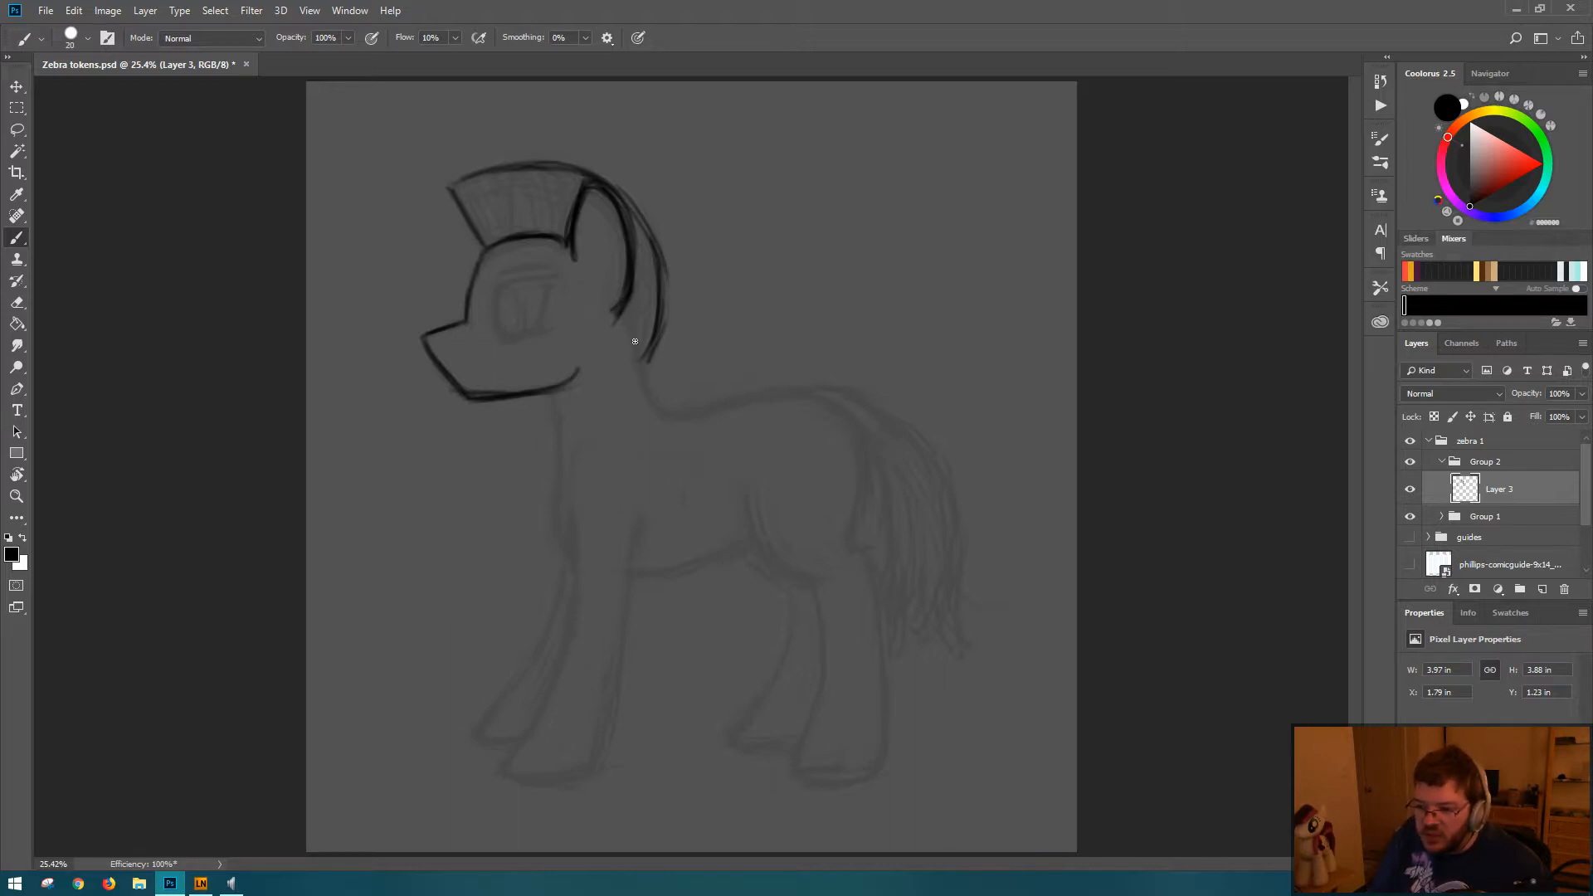
Step: Draw the back of the neck, the back and the rounded rump, cleaning up and darkening the neck and rump lines
{"action": "left_click_drag", "start_coordinate": [627, 315], "coordinate": [654, 419]}
{"action": "mouse_move", "coordinate": [638, 357]}
{"action": "left_mouse_down"}
{"action": "mouse_move", "coordinate": [651, 406]}
{"action": "mouse_move", "coordinate": [712, 416]}
{"action": "mouse_move", "coordinate": [686, 420]}
{"action": "mouse_move", "coordinate": [747, 397]}
{"action": "mouse_move", "coordinate": [832, 412]}
{"action": "mouse_move", "coordinate": [870, 448]}
{"action": "mouse_move", "coordinate": [852, 466]}
{"action": "mouse_move", "coordinate": [859, 523]}
{"action": "left_mouse_up"}
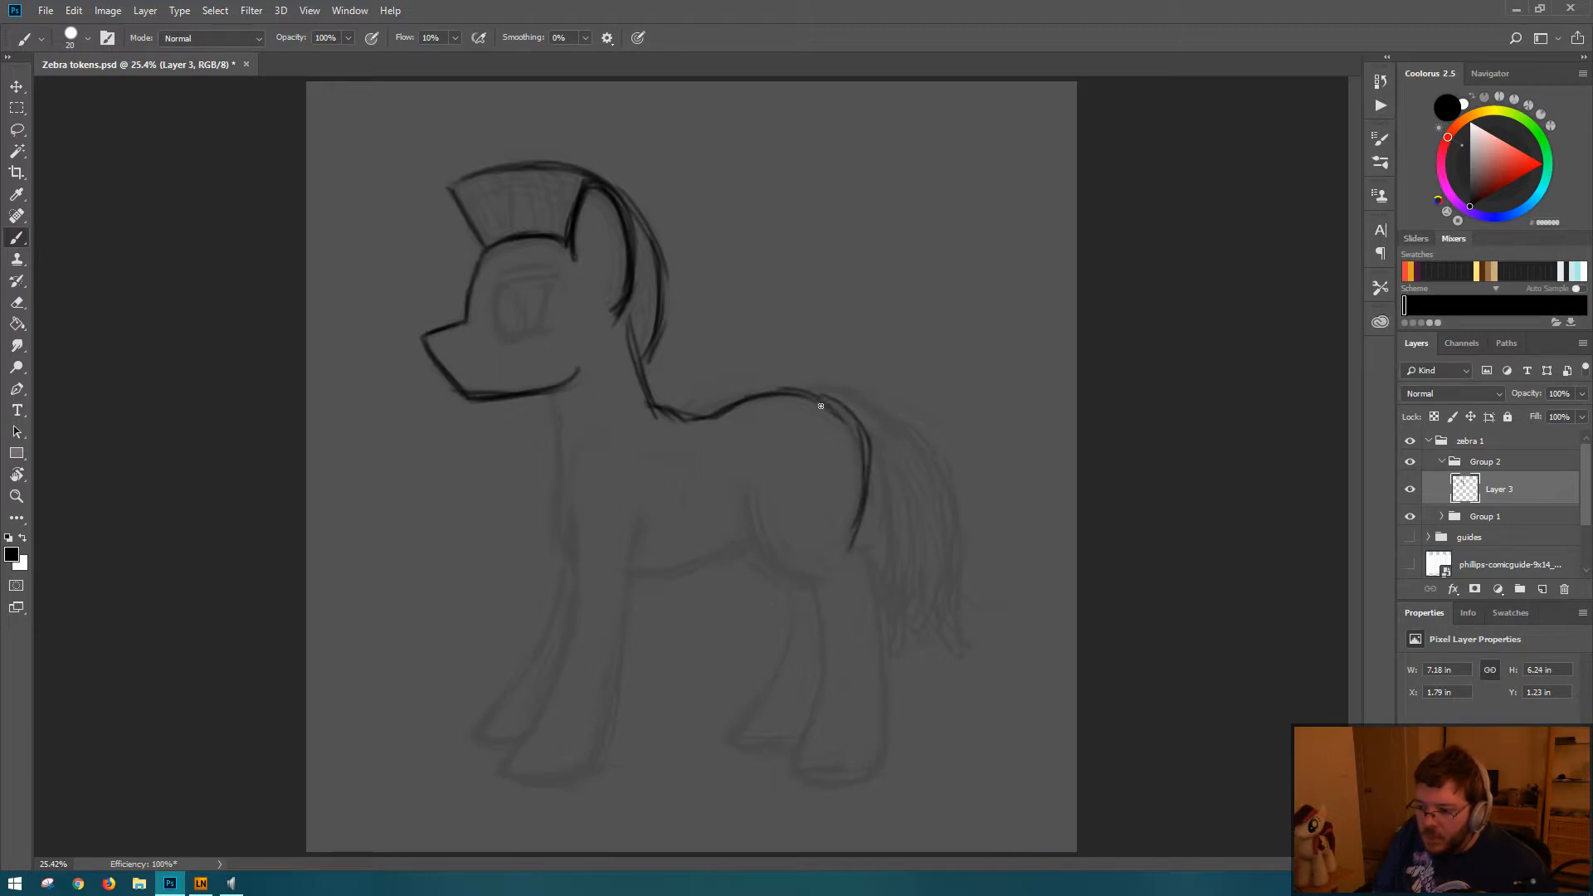
{"action": "mouse_move", "coordinate": [824, 409]}
{"action": "left_mouse_down"}
{"action": "mouse_move", "coordinate": [865, 493]}
{"action": "mouse_move", "coordinate": [838, 403]}
{"action": "mouse_move", "coordinate": [852, 543]}
{"action": "mouse_move", "coordinate": [835, 396]}
{"action": "mouse_move", "coordinate": [864, 470]}
{"action": "left_mouse_up"}
{"action": "key", "text": "e"}
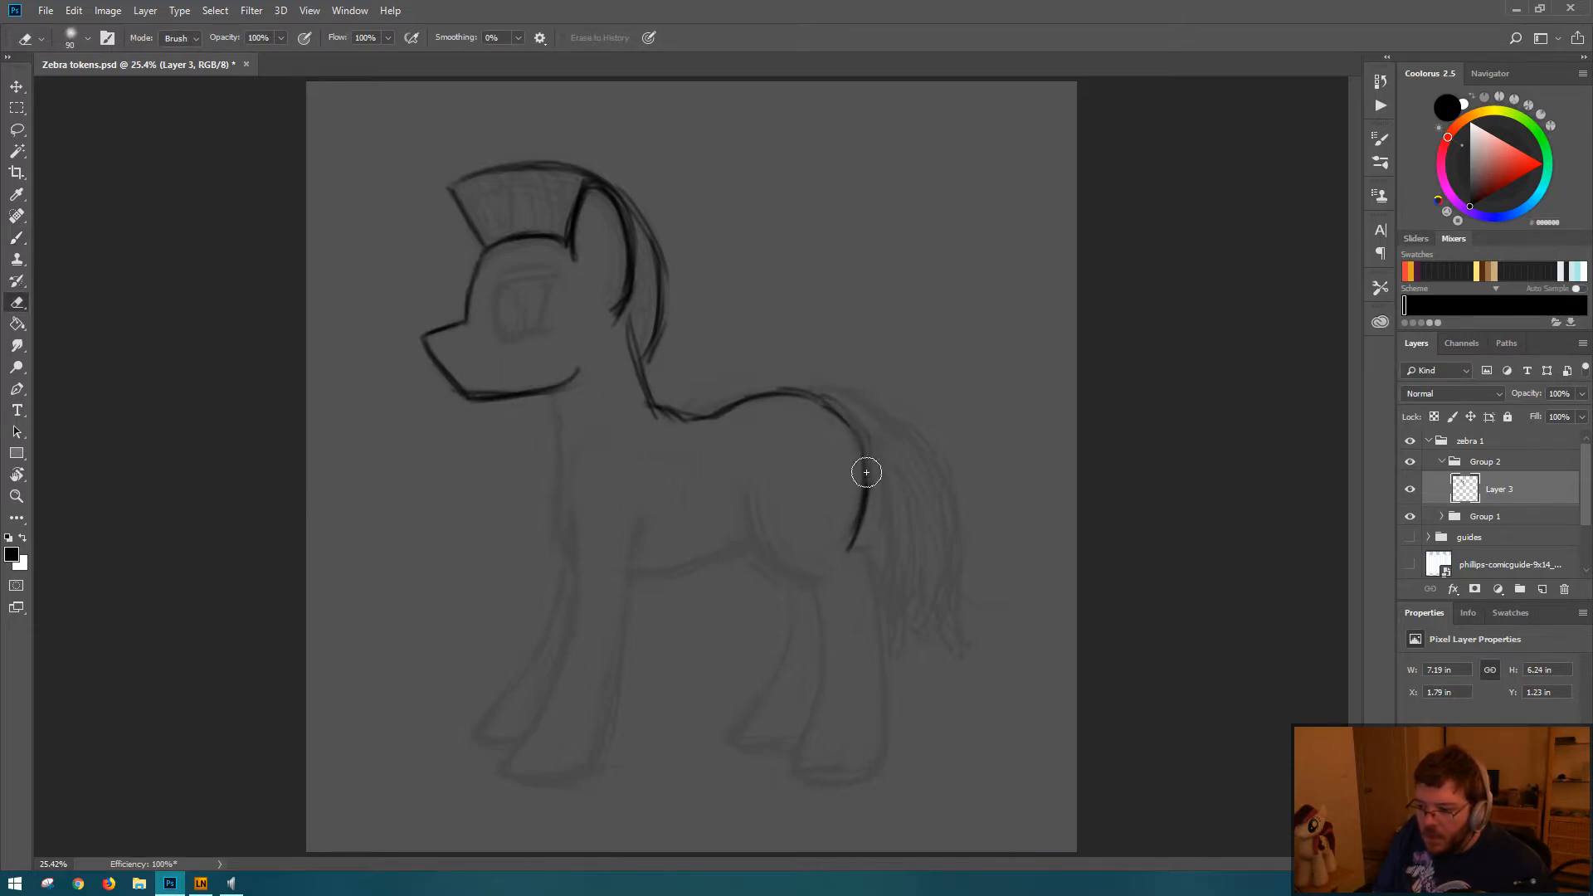
{"action": "key", "text": "b"}
{"action": "mouse_move", "coordinate": [794, 394]}
{"action": "left_mouse_down"}
{"action": "mouse_move", "coordinate": [854, 436]}
{"action": "mouse_move", "coordinate": [868, 490]}
{"action": "mouse_move", "coordinate": [868, 475]}
{"action": "left_mouse_up"}
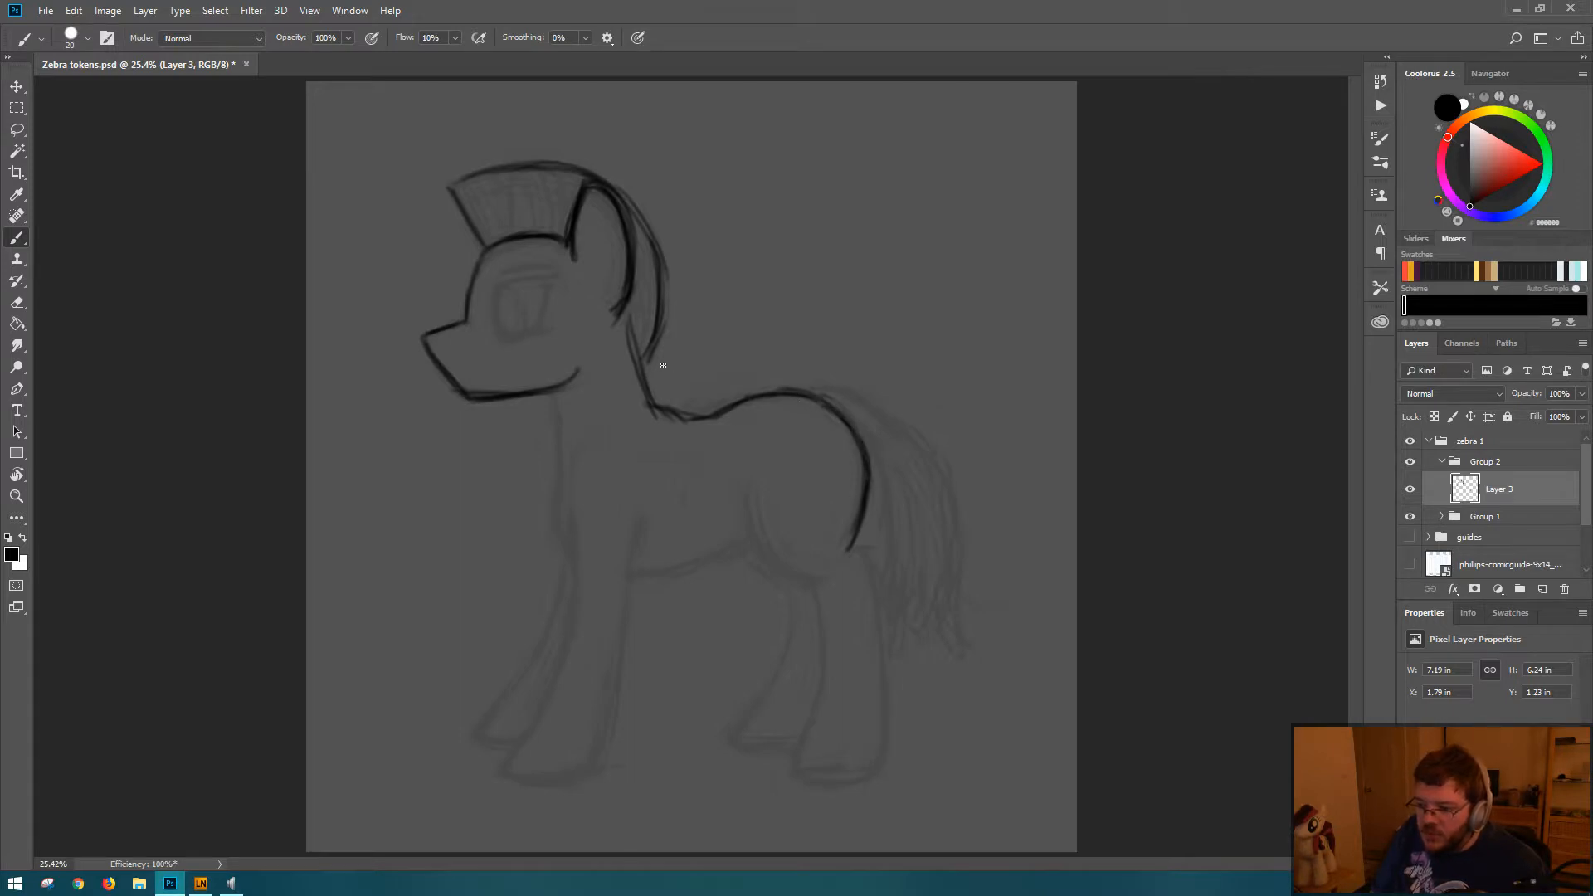
{"action": "left_click_drag", "start_coordinate": [629, 325], "coordinate": [652, 402]}
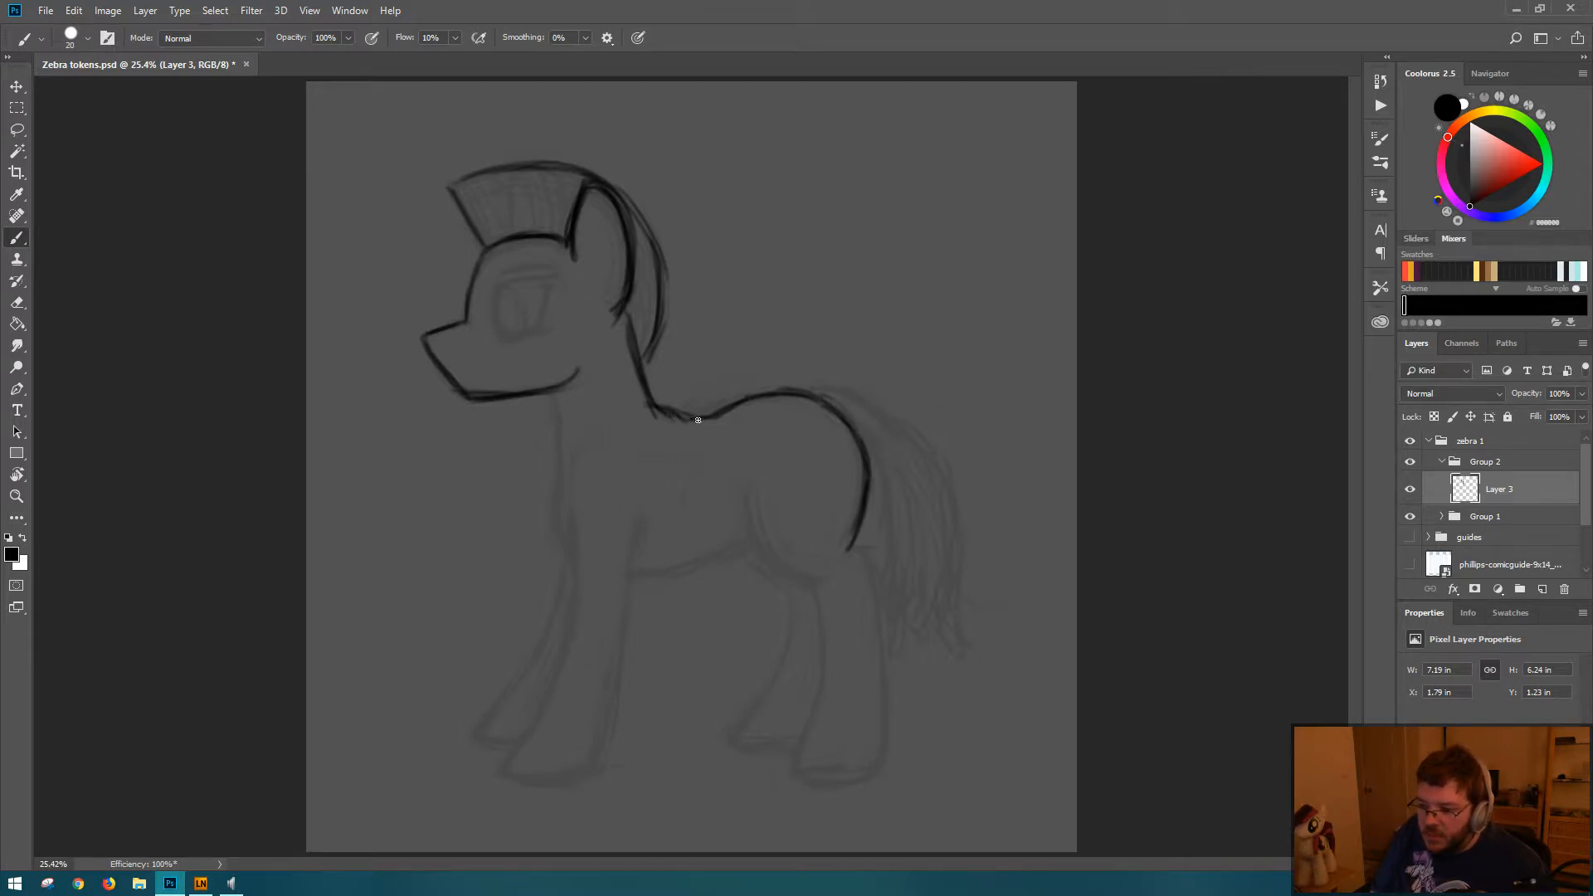
Step: Draw the chest line from the jaw and the belly curve to the hind leg, then erase the extra inner chest strokes
{"action": "mouse_move", "coordinate": [550, 400]}
{"action": "left_mouse_down"}
{"action": "mouse_move", "coordinate": [582, 562]}
{"action": "mouse_move", "coordinate": [570, 556]}
{"action": "mouse_move", "coordinate": [638, 575]}
{"action": "mouse_move", "coordinate": [596, 573]}
{"action": "mouse_move", "coordinate": [701, 563]}
{"action": "mouse_move", "coordinate": [751, 528]}
{"action": "left_mouse_up"}
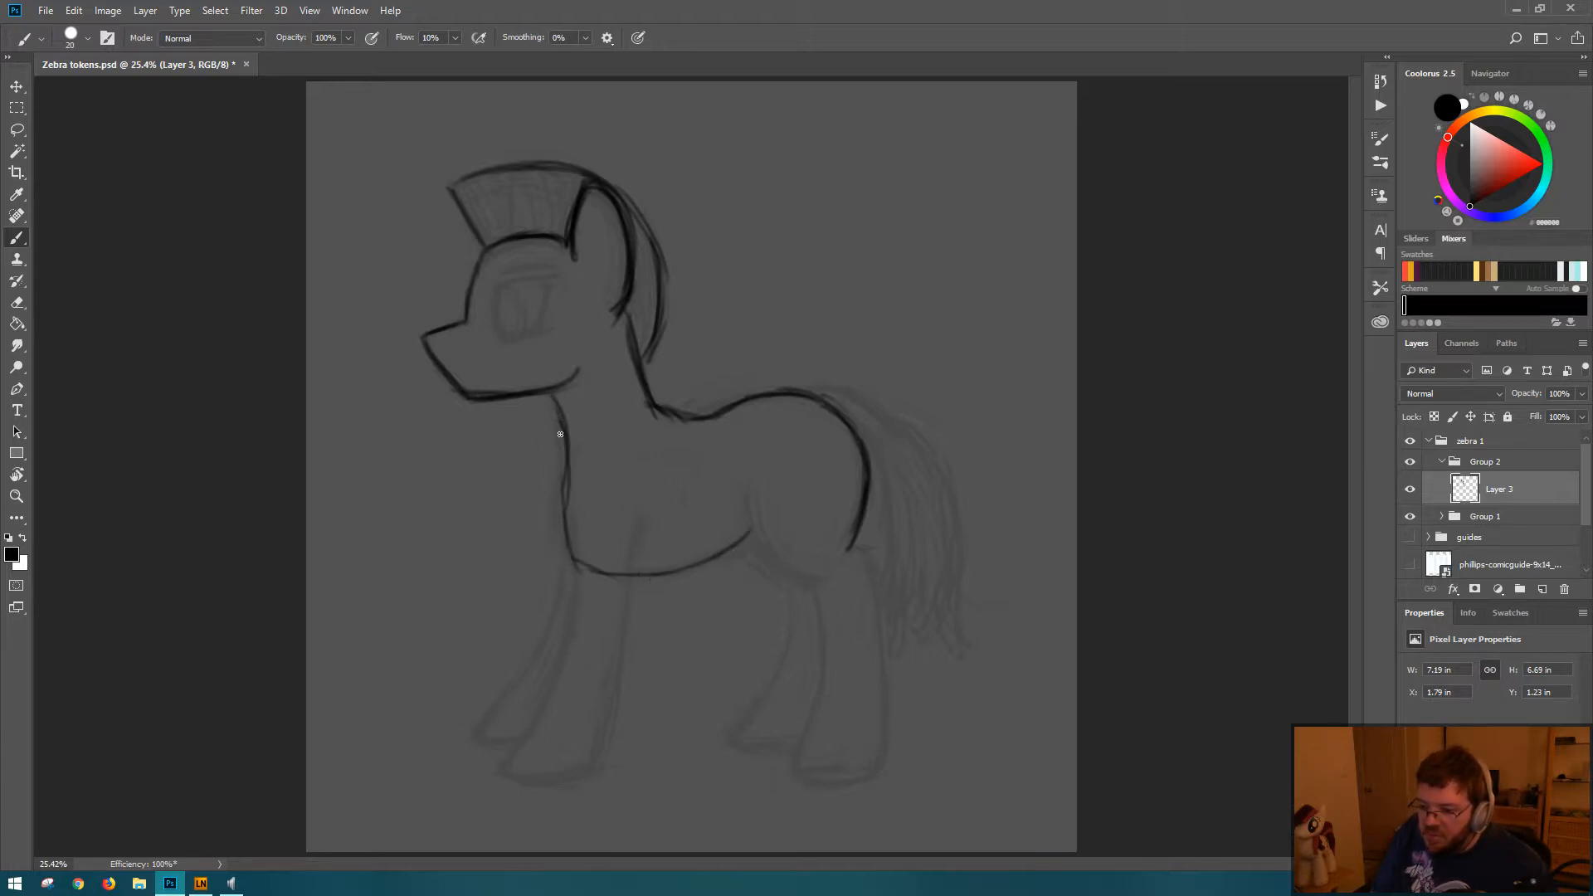
{"action": "left_click_drag", "start_coordinate": [560, 434], "coordinate": [586, 568]}
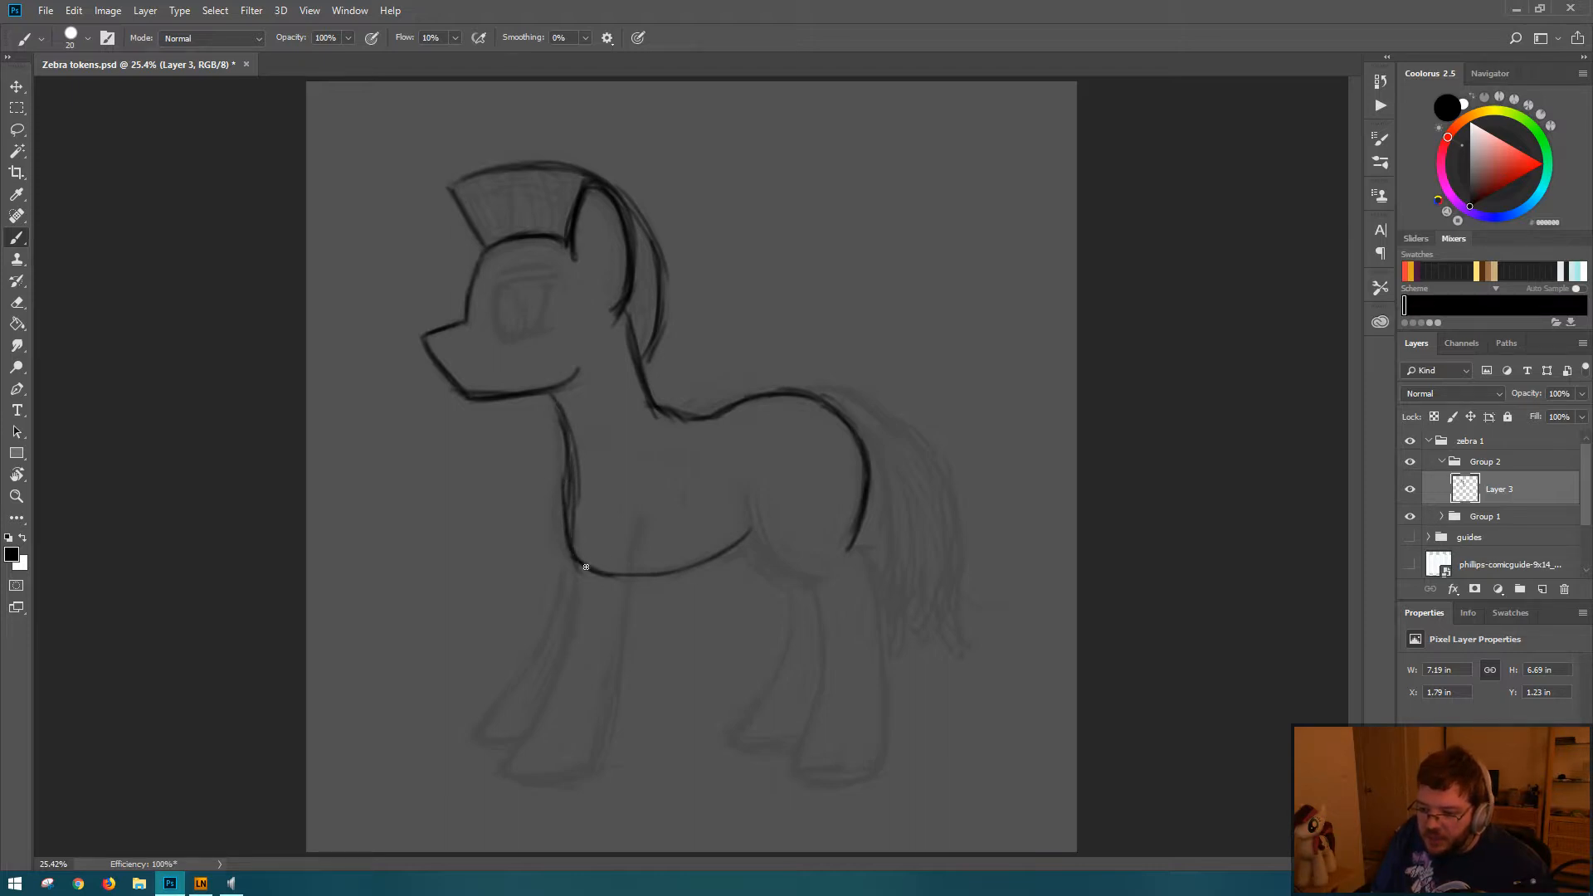
{"action": "left_click_drag", "start_coordinate": [562, 409], "coordinate": [573, 490]}
{"action": "mouse_move", "coordinate": [558, 398]}
{"action": "left_mouse_down"}
{"action": "mouse_move", "coordinate": [567, 521]}
{"action": "mouse_move", "coordinate": [564, 490]}
{"action": "mouse_move", "coordinate": [596, 576]}
{"action": "left_mouse_up"}
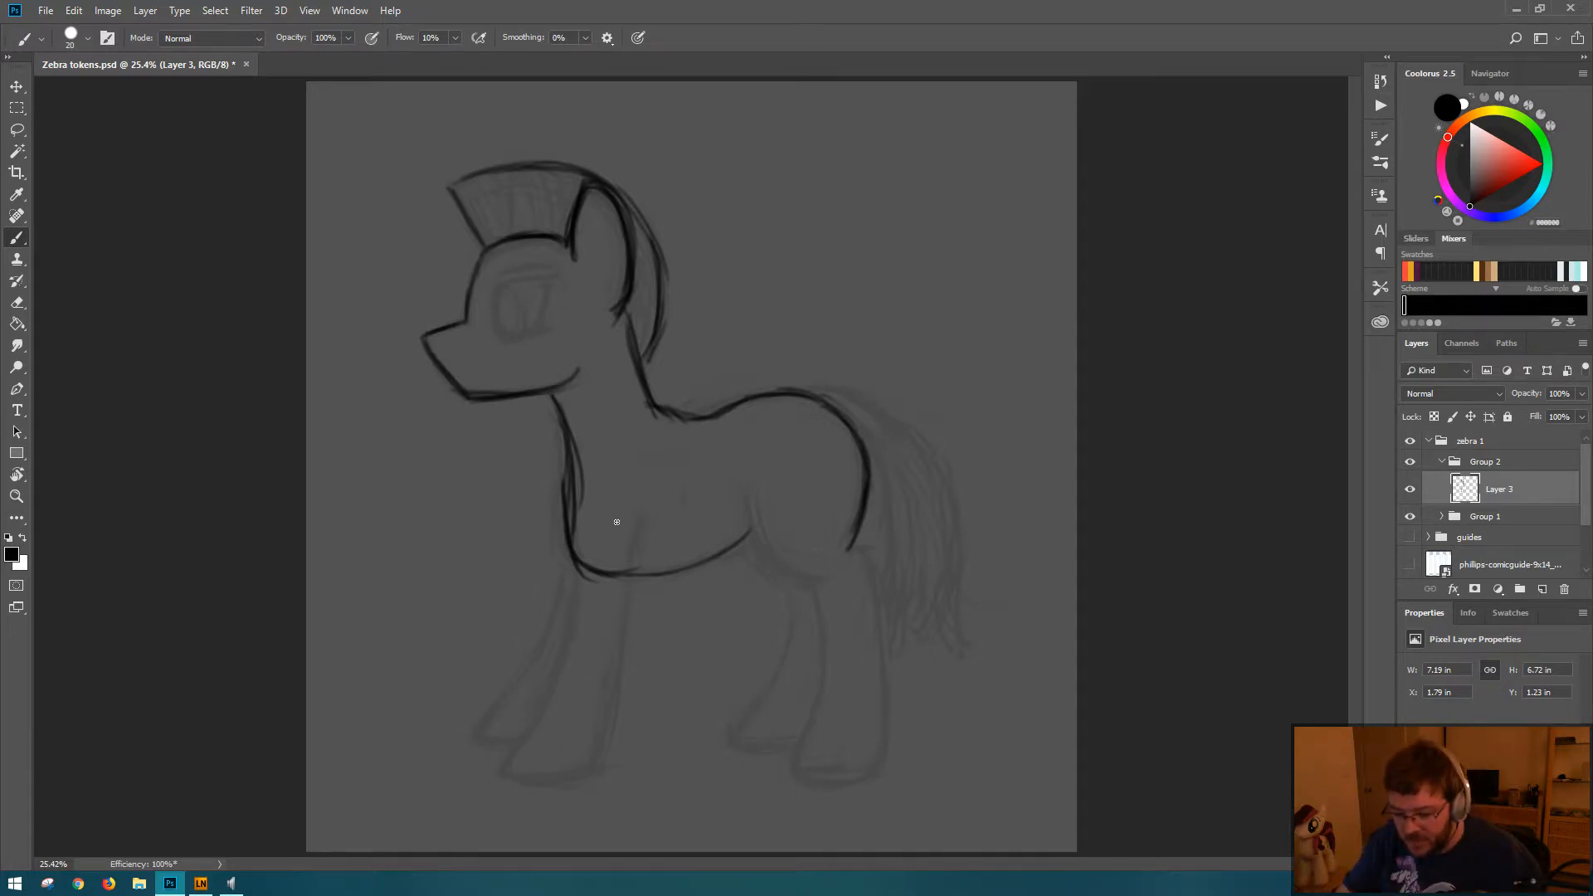
{"action": "key", "text": "e"}
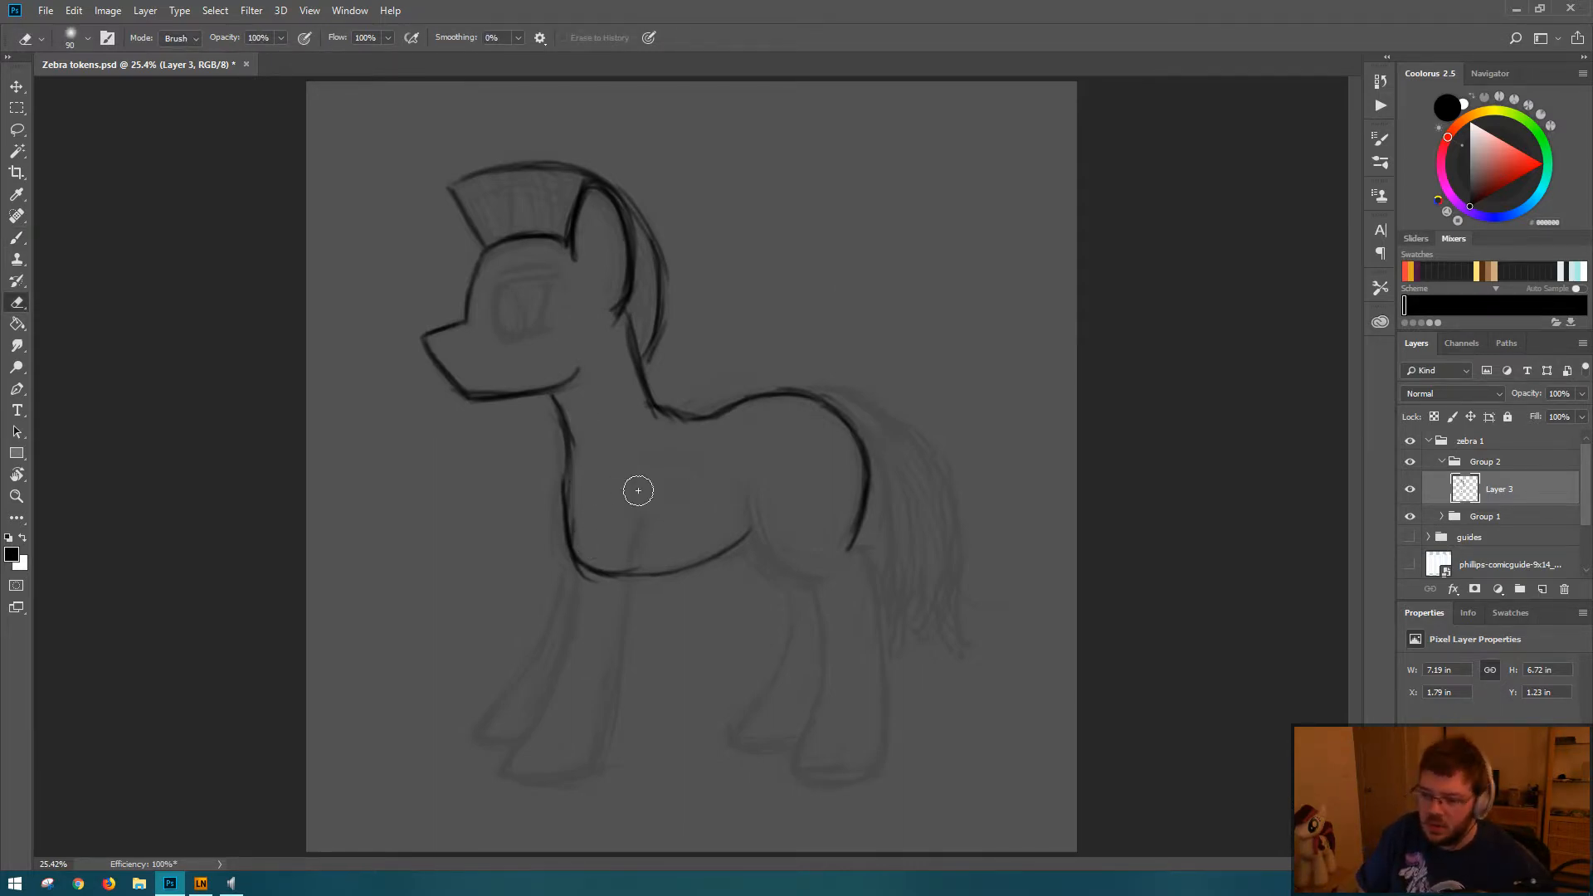
{"action": "key", "text": "b"}
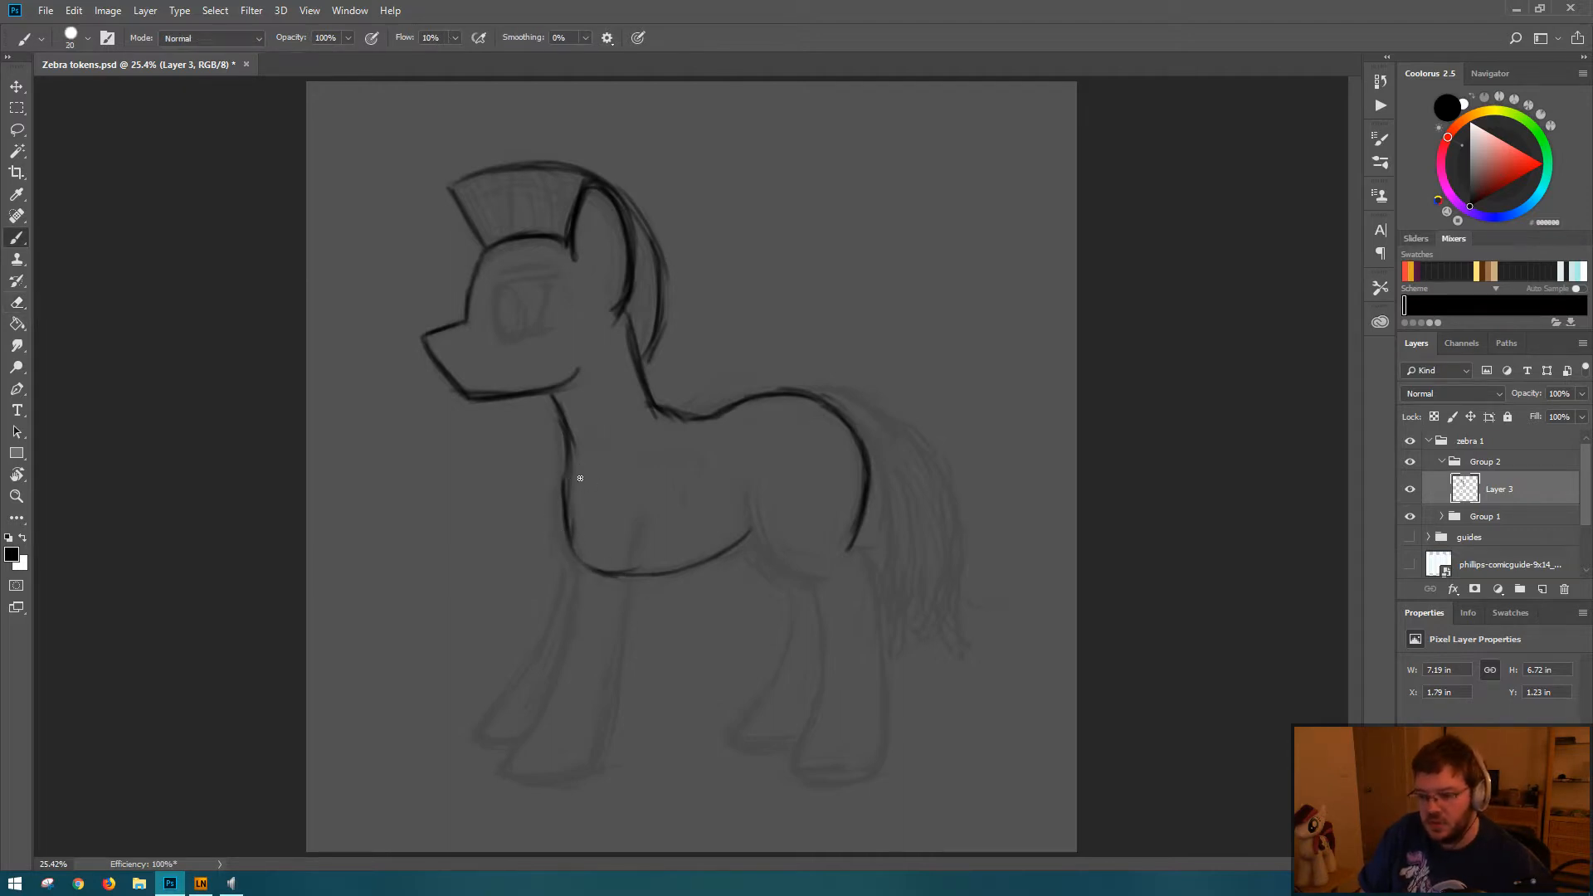
Step: Thicken and smooth the chest curve where it rounds into the belly line, trimming the stray edges
{"action": "left_click_drag", "start_coordinate": [580, 478], "coordinate": [593, 575]}
{"action": "mouse_move", "coordinate": [563, 485]}
{"action": "left_mouse_down"}
{"action": "mouse_move", "coordinate": [607, 549]}
{"action": "mouse_move", "coordinate": [560, 533]}
{"action": "mouse_move", "coordinate": [638, 530]}
{"action": "mouse_move", "coordinate": [567, 504]}
{"action": "mouse_move", "coordinate": [659, 571]}
{"action": "left_mouse_up"}
{"action": "left_click_drag", "start_coordinate": [560, 539], "coordinate": [579, 564]}
{"action": "key", "text": "e"}
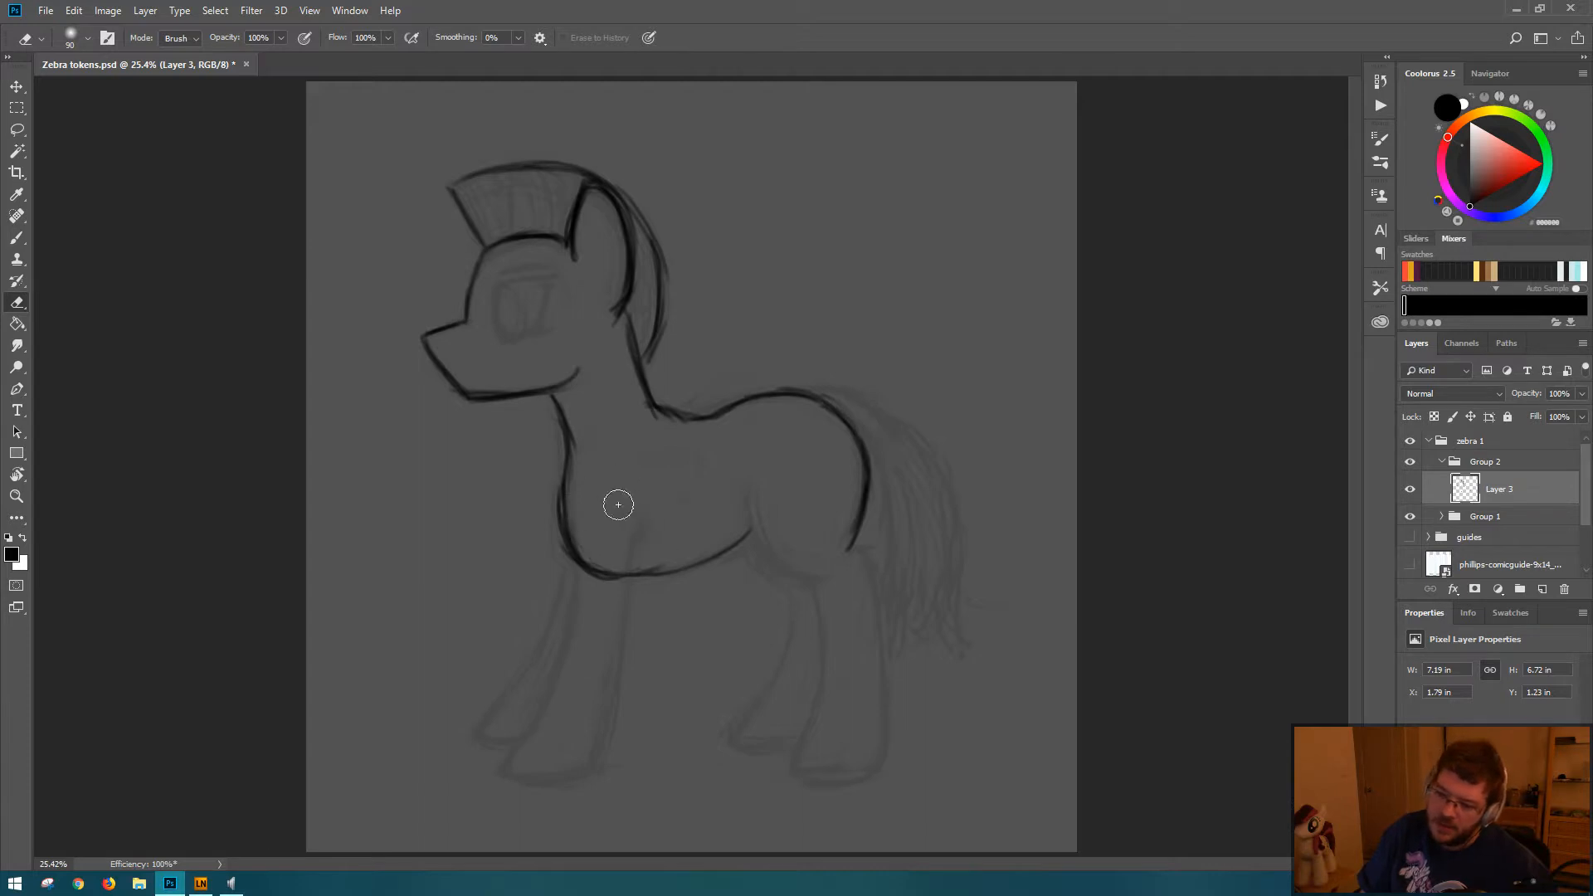
{"action": "key", "text": "b"}
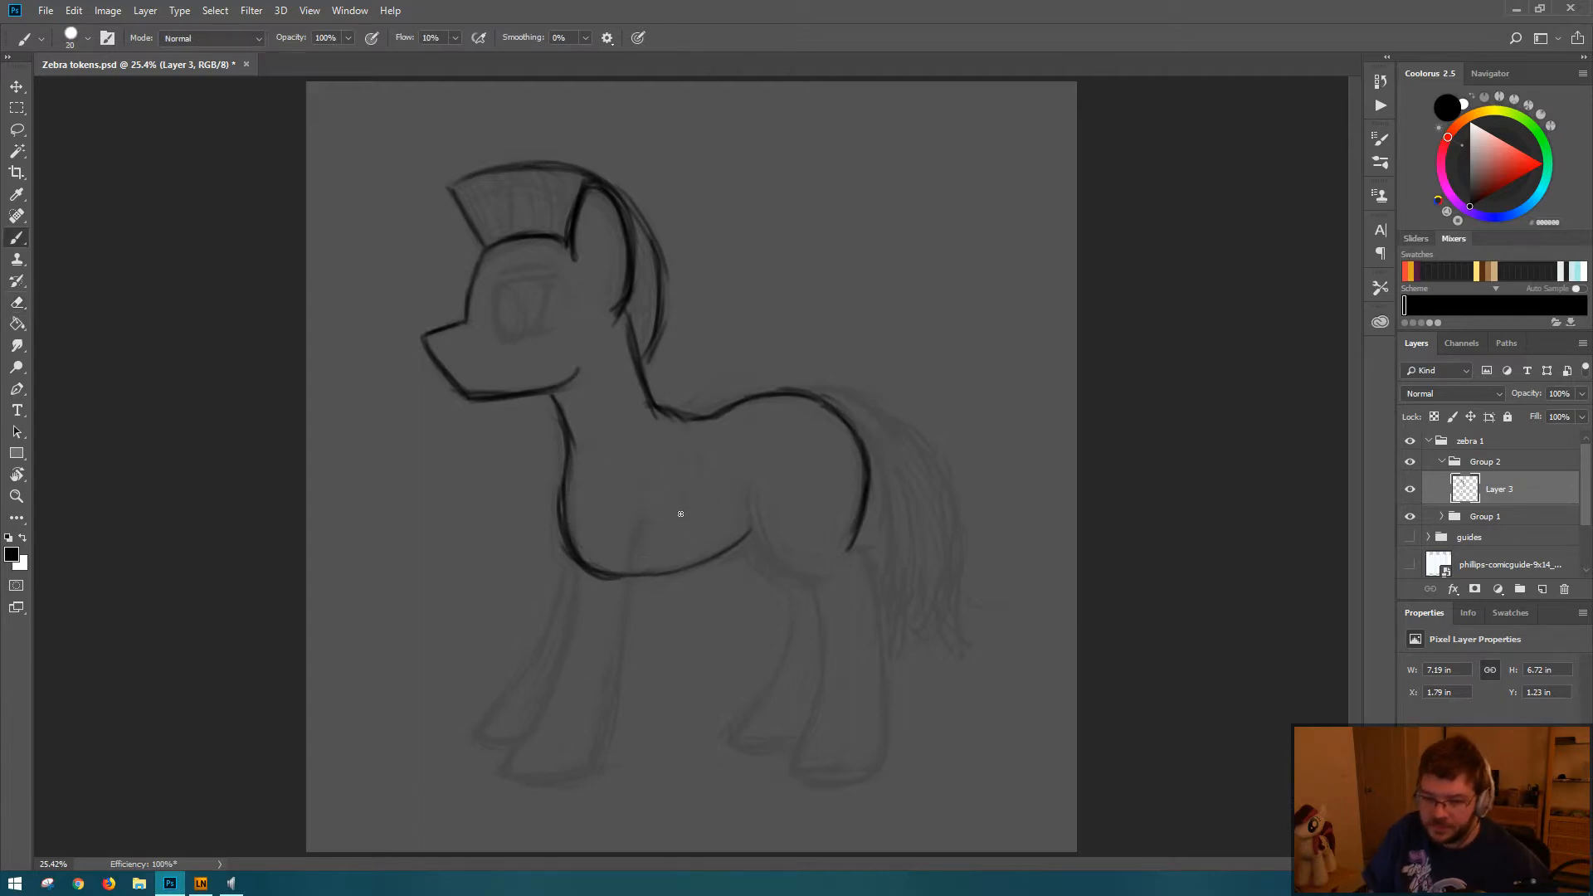
{"action": "mouse_move", "coordinate": [601, 575]}
{"action": "left_mouse_down"}
{"action": "mouse_move", "coordinate": [677, 570]}
{"action": "mouse_move", "coordinate": [618, 575]}
{"action": "mouse_move", "coordinate": [746, 537]}
{"action": "left_mouse_up"}
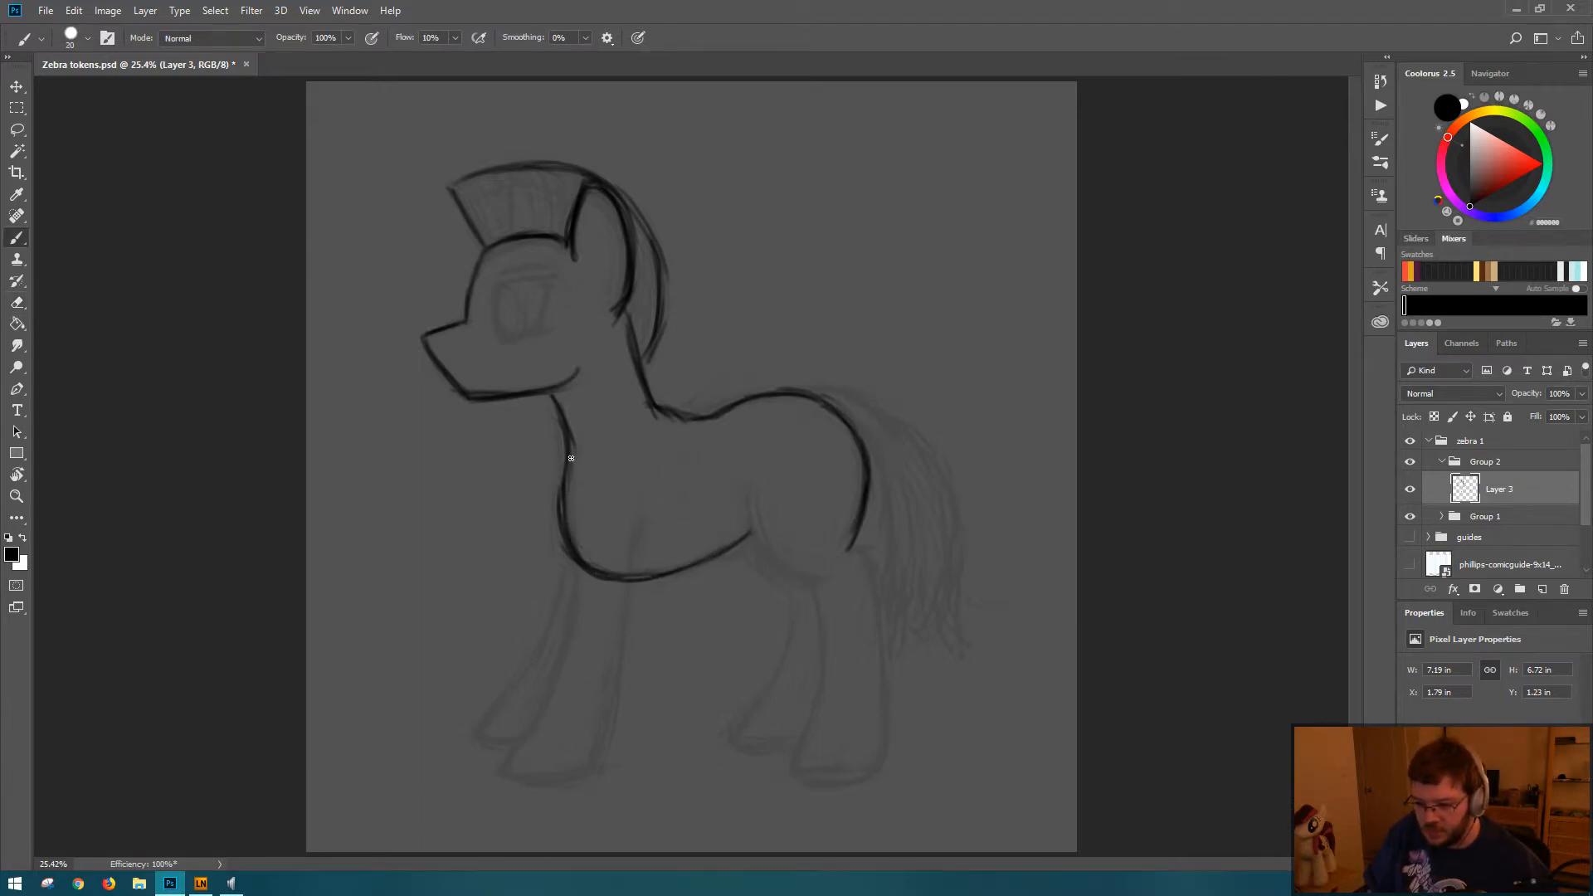
{"action": "key", "text": "e"}
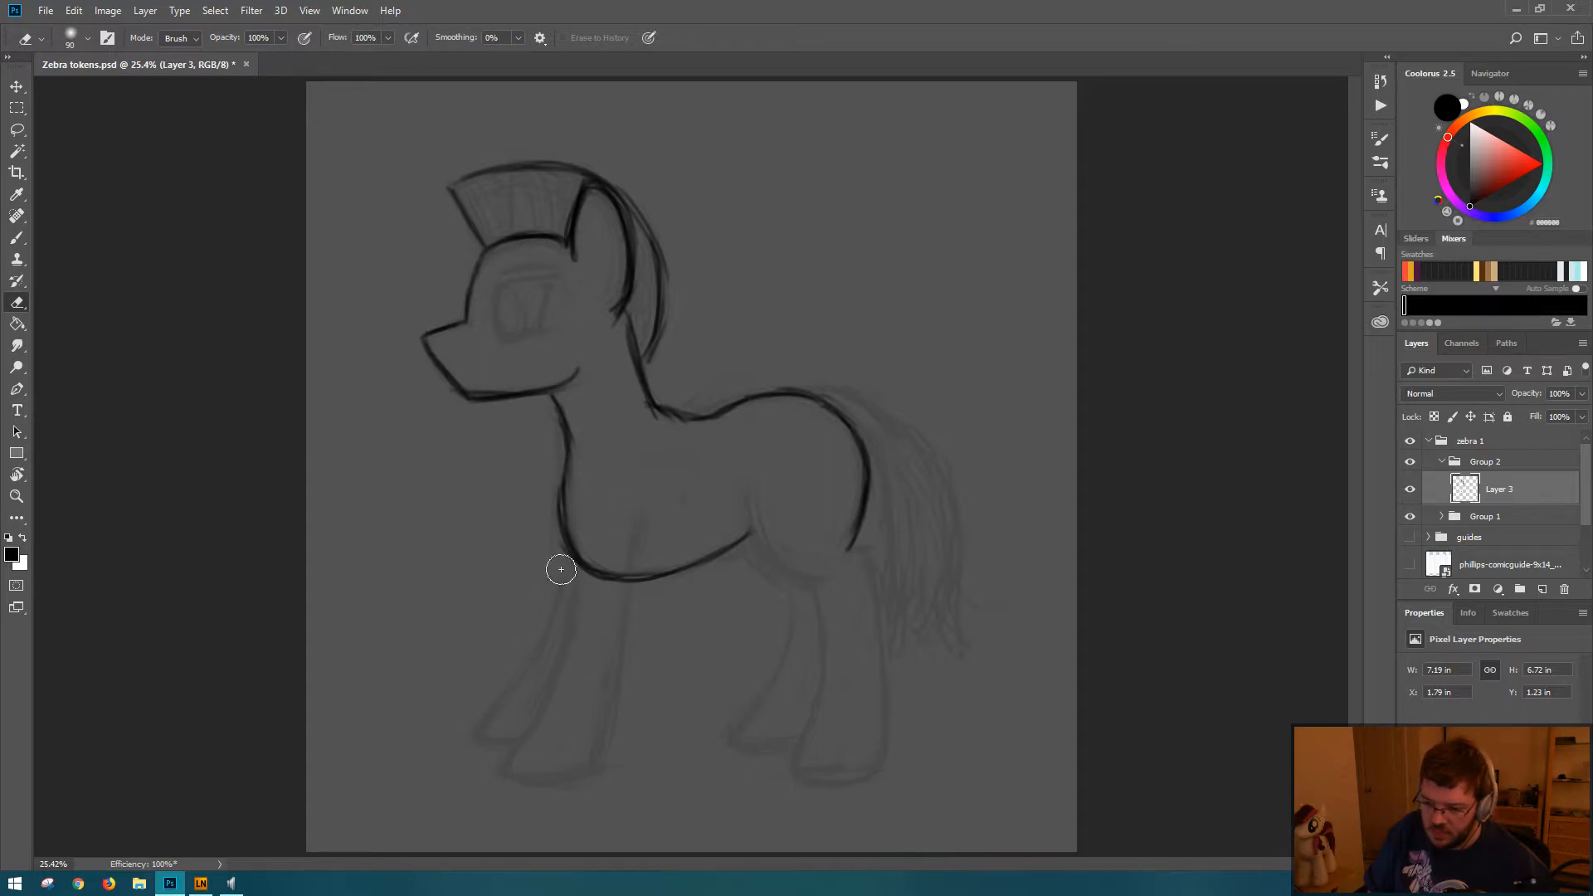
Step: Draw the front edge of the near foreleg from the shoulder down to the hoof, darkening it and cleaning up the shoulder end
{"action": "key", "text": "b"}
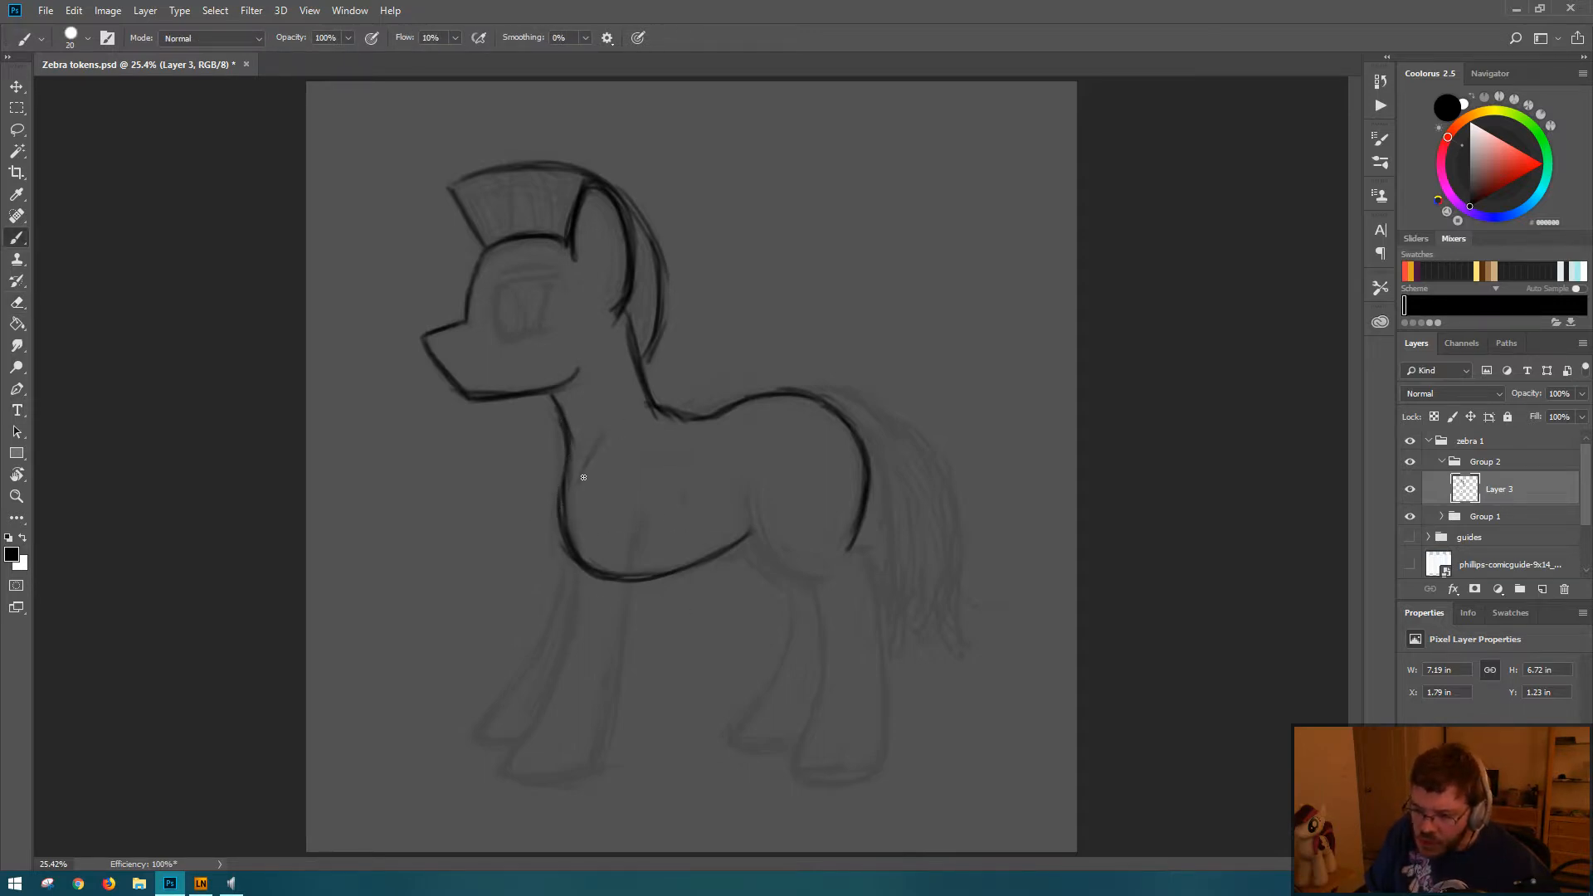
{"action": "mouse_move", "coordinate": [583, 477]}
{"action": "left_mouse_down"}
{"action": "mouse_move", "coordinate": [585, 582]}
{"action": "mouse_move", "coordinate": [578, 507]}
{"action": "mouse_move", "coordinate": [585, 569]}
{"action": "mouse_move", "coordinate": [502, 767]}
{"action": "left_mouse_up"}
{"action": "key", "text": "e"}
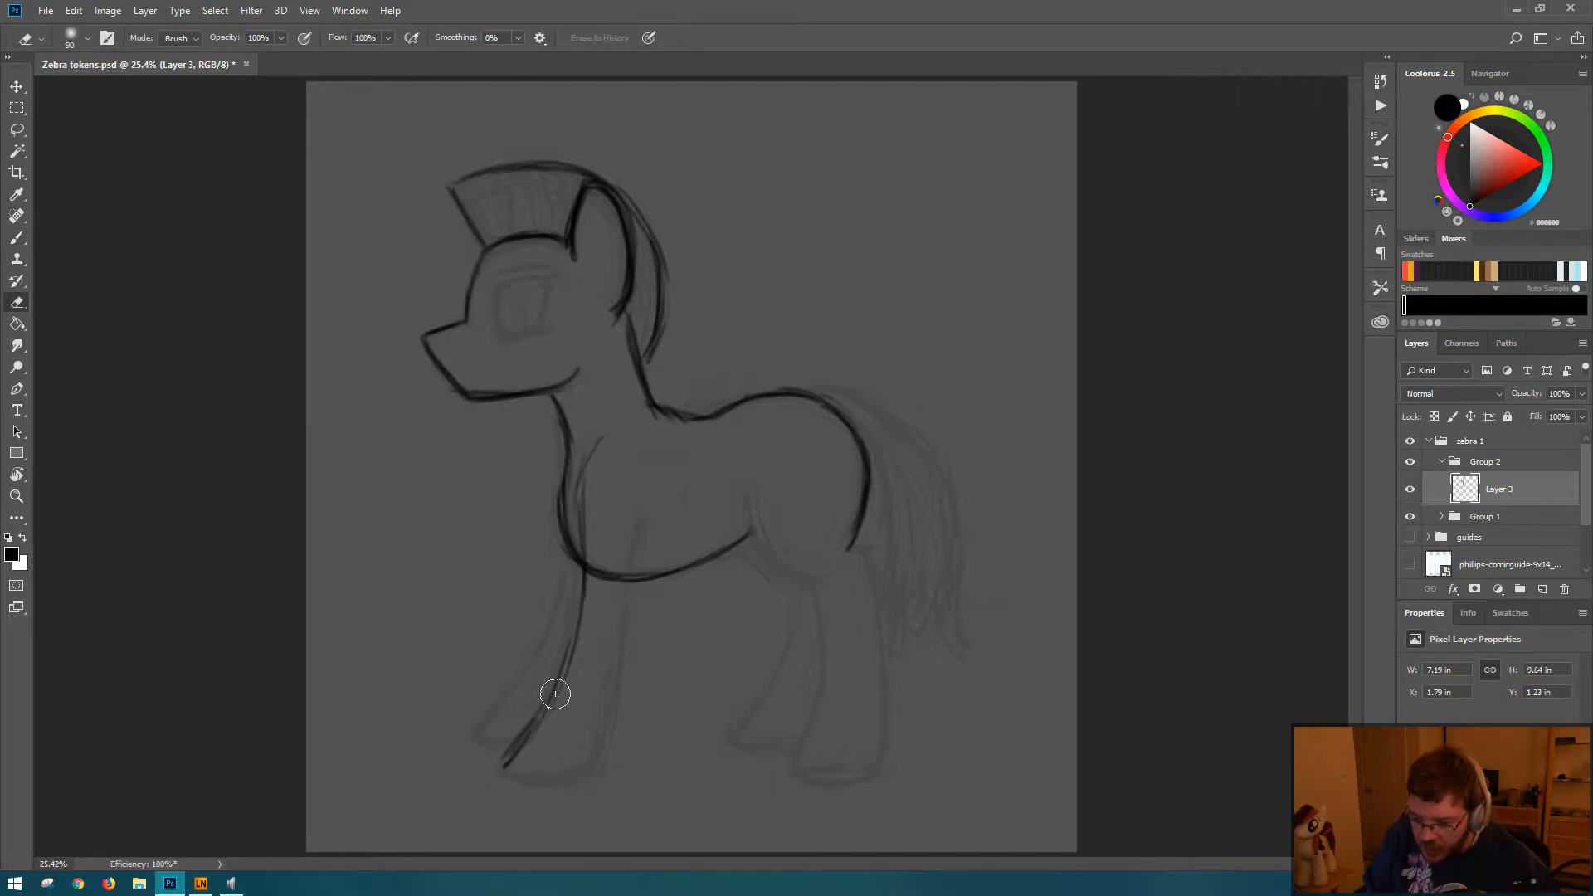
{"action": "key", "text": "b"}
{"action": "left_click_drag", "start_coordinate": [583, 595], "coordinate": [534, 729]}
{"action": "left_click_drag", "start_coordinate": [572, 644], "coordinate": [509, 747]}
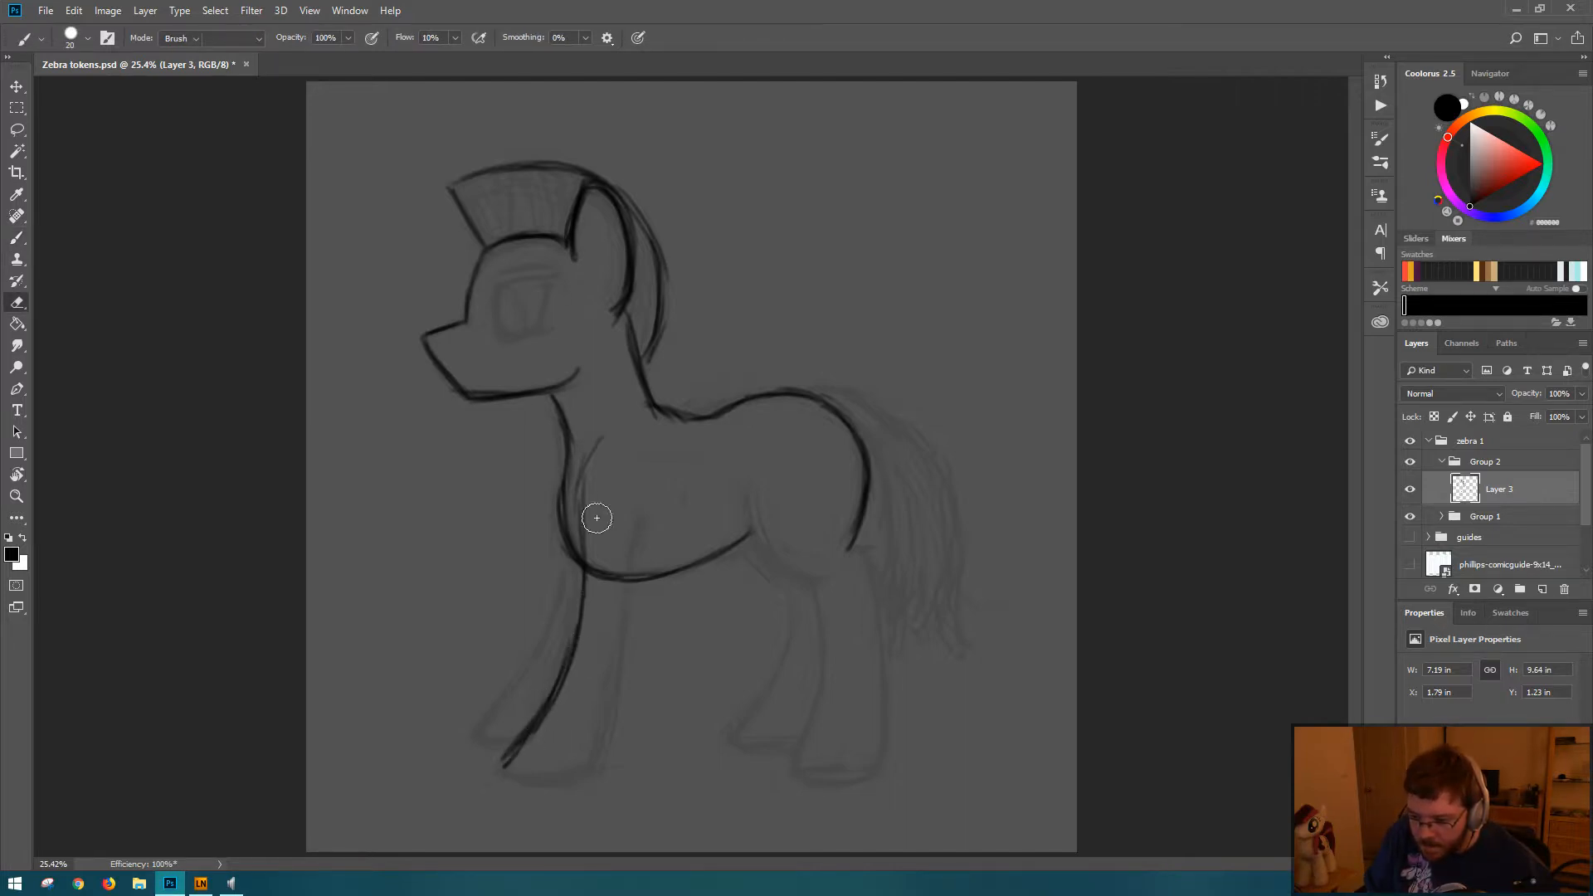
{"action": "key", "text": "e"}
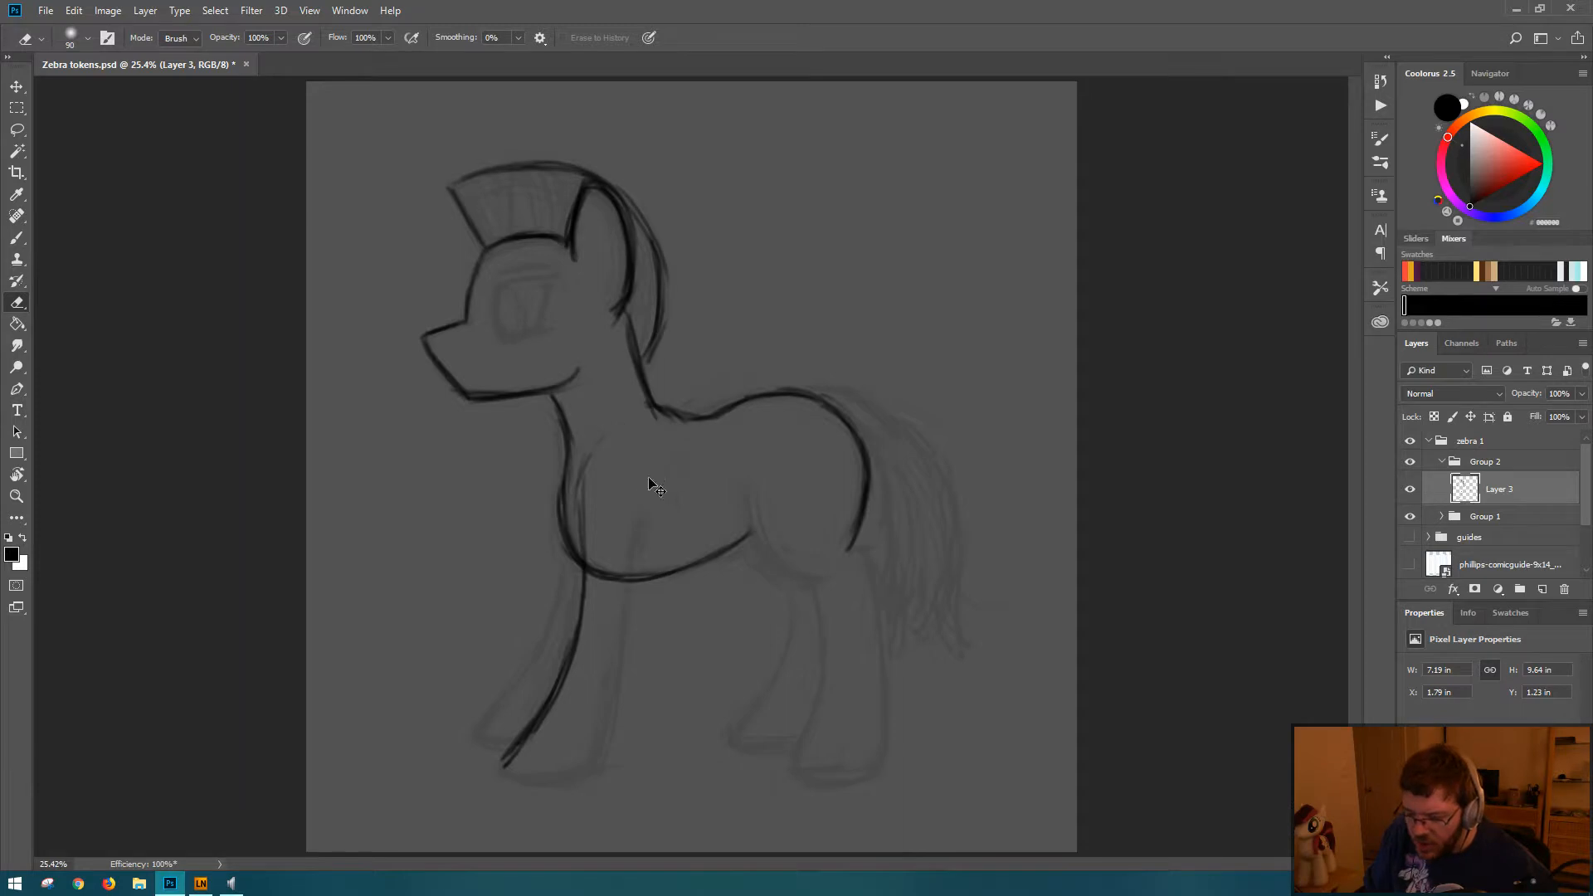
{"action": "key", "text": "b"}
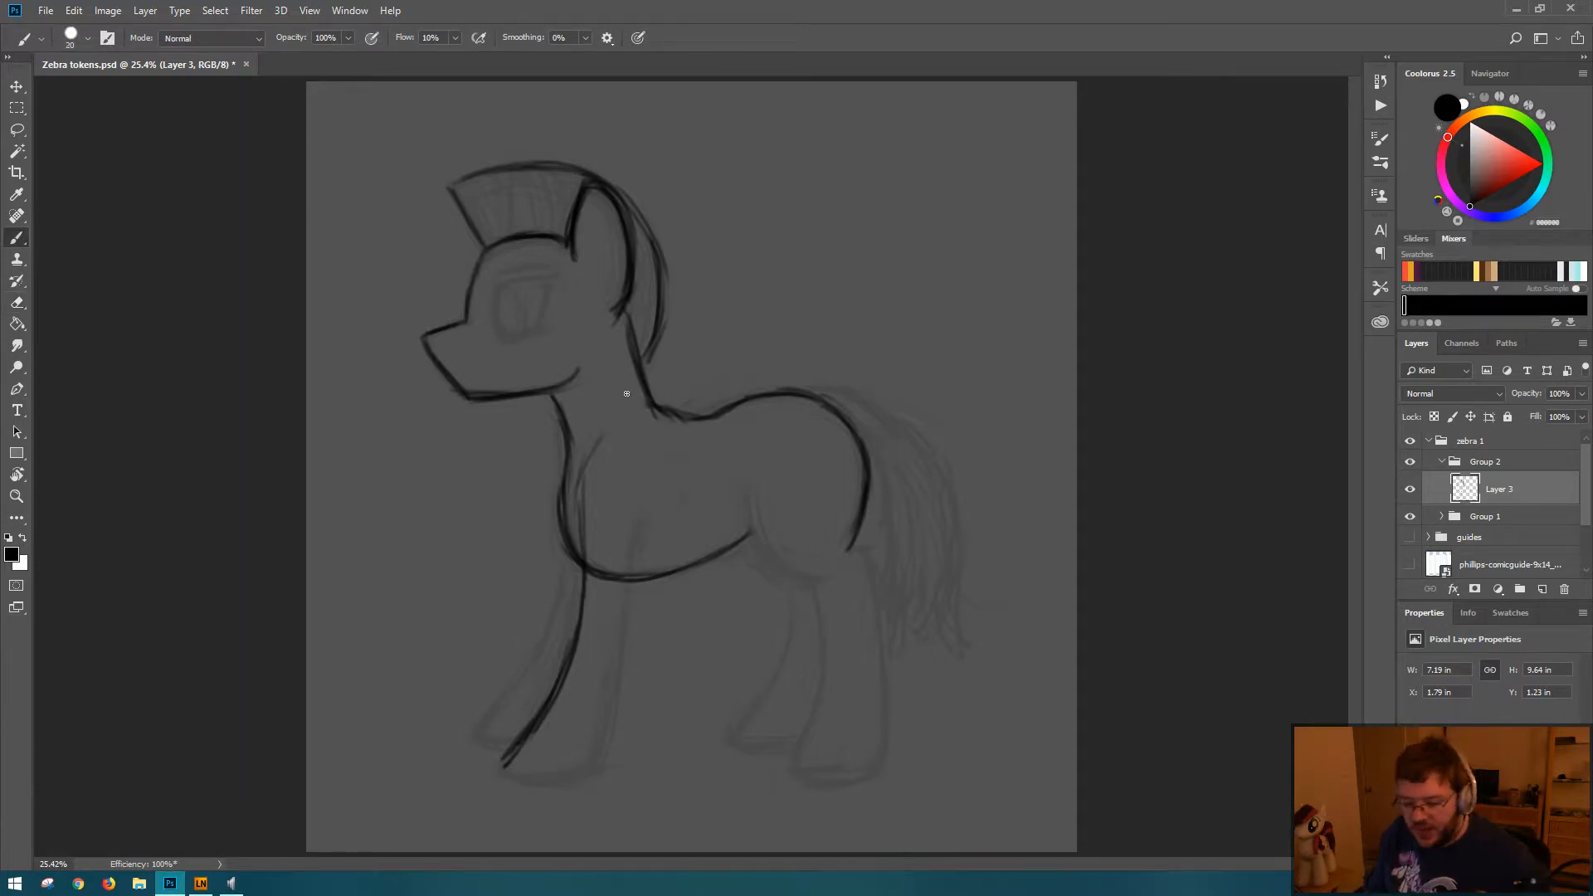
{"action": "left_click_drag", "start_coordinate": [602, 438], "coordinate": [580, 502]}
{"action": "key", "text": "e"}
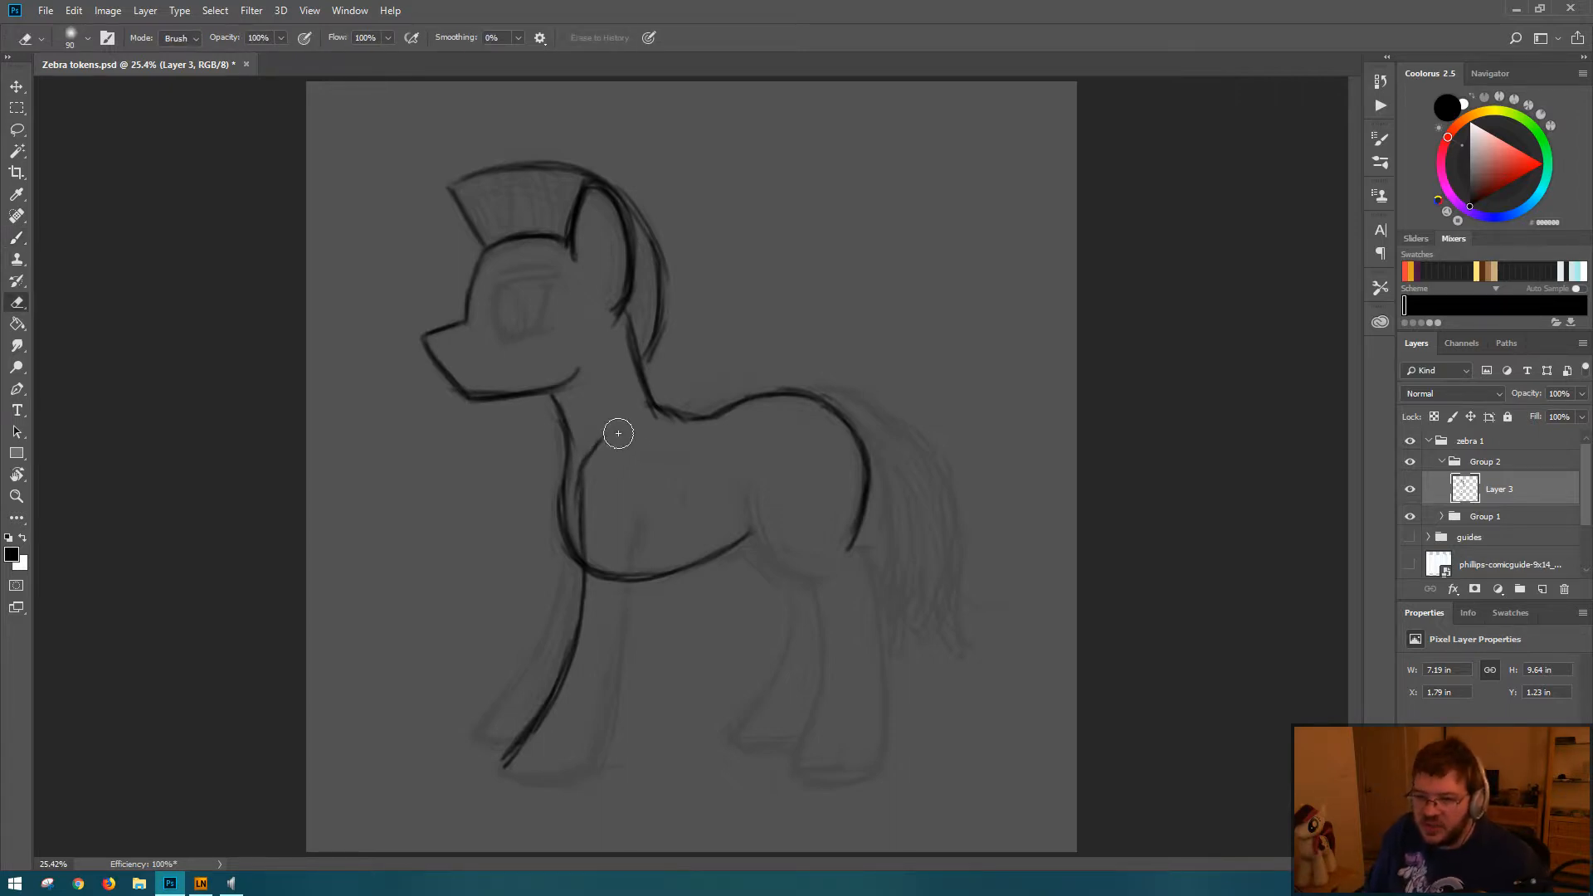
Step: Draw the hoof's underside and the back edge of the near foreleg, then clean up the hoof's rear corner
{"action": "key", "text": "b"}
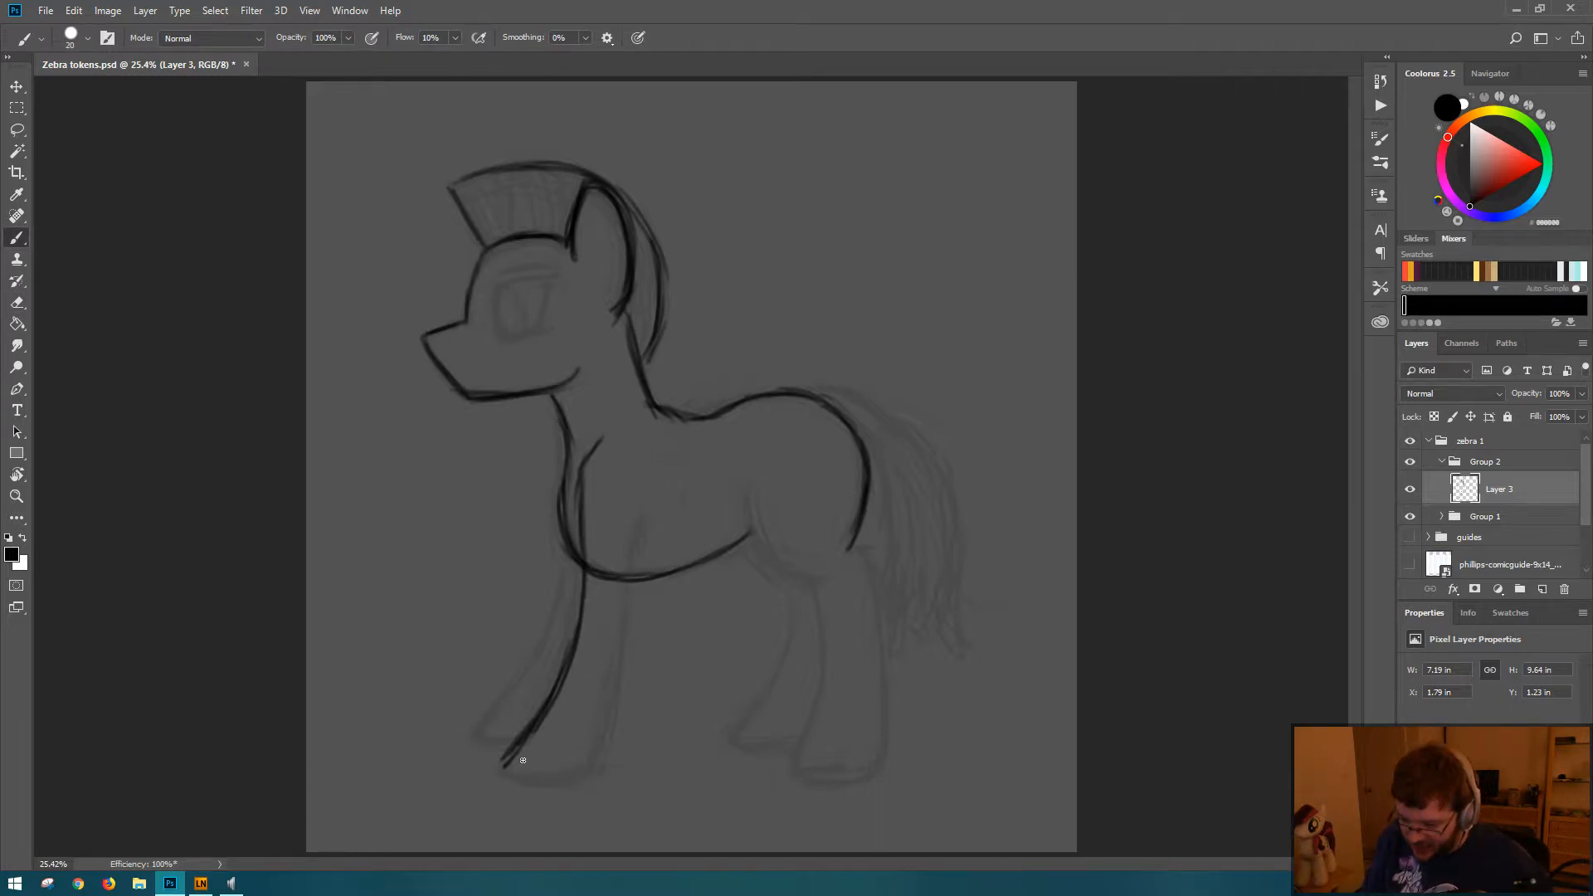
{"action": "mouse_move", "coordinate": [505, 763]}
{"action": "left_mouse_down"}
{"action": "mouse_move", "coordinate": [546, 772]}
{"action": "mouse_move", "coordinate": [505, 770]}
{"action": "mouse_move", "coordinate": [530, 767]}
{"action": "mouse_move", "coordinate": [516, 780]}
{"action": "mouse_move", "coordinate": [501, 762]}
{"action": "mouse_move", "coordinate": [521, 781]}
{"action": "mouse_move", "coordinate": [592, 762]}
{"action": "left_mouse_up"}
{"action": "left_click_drag", "start_coordinate": [648, 507], "coordinate": [614, 730]}
{"action": "left_click_drag", "start_coordinate": [620, 660], "coordinate": [601, 744]}
{"action": "left_click_drag", "start_coordinate": [598, 767], "coordinate": [609, 729]}
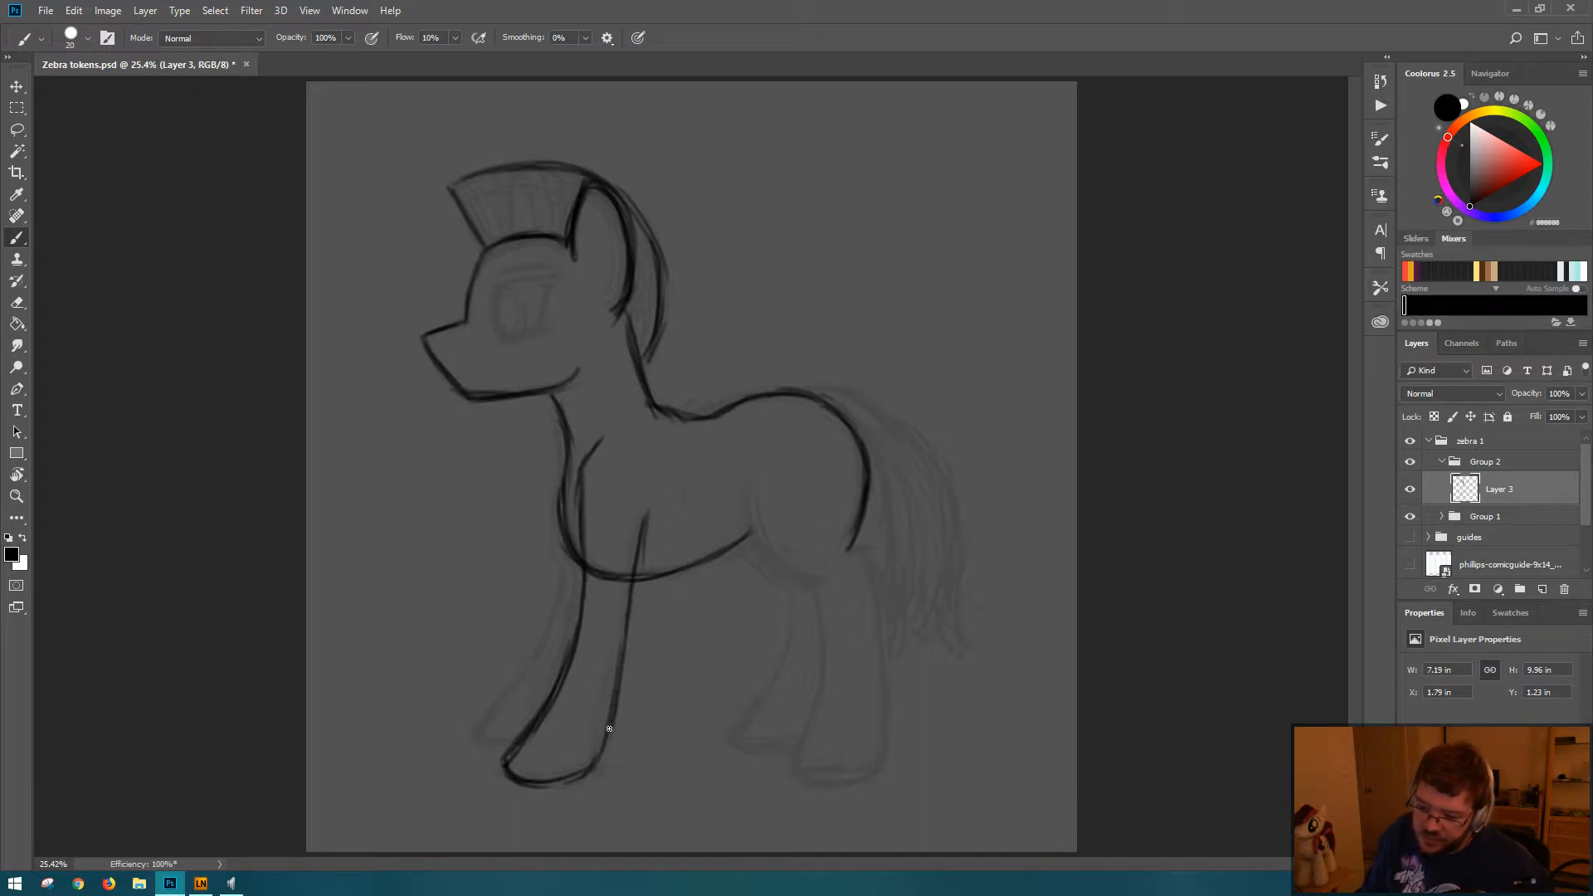
{"action": "mouse_move", "coordinate": [623, 641]}
{"action": "left_mouse_down"}
{"action": "mouse_move", "coordinate": [591, 773]}
{"action": "mouse_move", "coordinate": [531, 797]}
{"action": "mouse_move", "coordinate": [605, 764]}
{"action": "mouse_move", "coordinate": [593, 779]}
{"action": "mouse_move", "coordinate": [604, 751]}
{"action": "mouse_move", "coordinate": [575, 768]}
{"action": "mouse_move", "coordinate": [592, 736]}
{"action": "mouse_move", "coordinate": [569, 773]}
{"action": "left_mouse_up"}
{"action": "key", "text": "e"}
{"action": "key", "text": "b"}
{"action": "key", "text": "e"}
{"action": "key", "text": "b"}
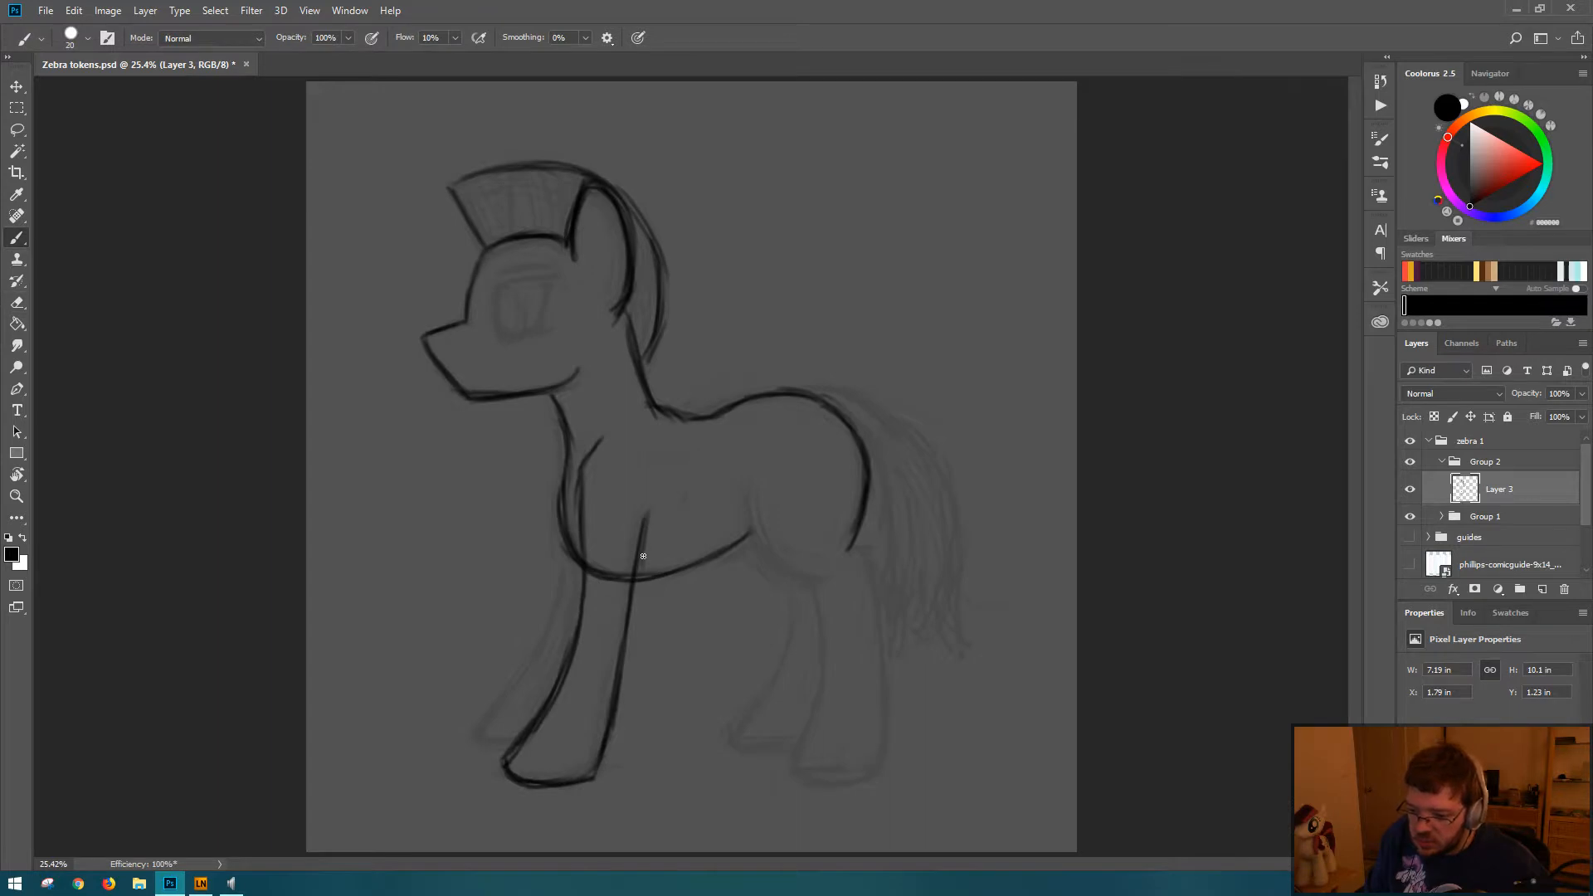
Step: Erase the belly line crossing the near foreleg and draw the far foreleg with its hoof behind it
{"action": "key", "text": "e"}
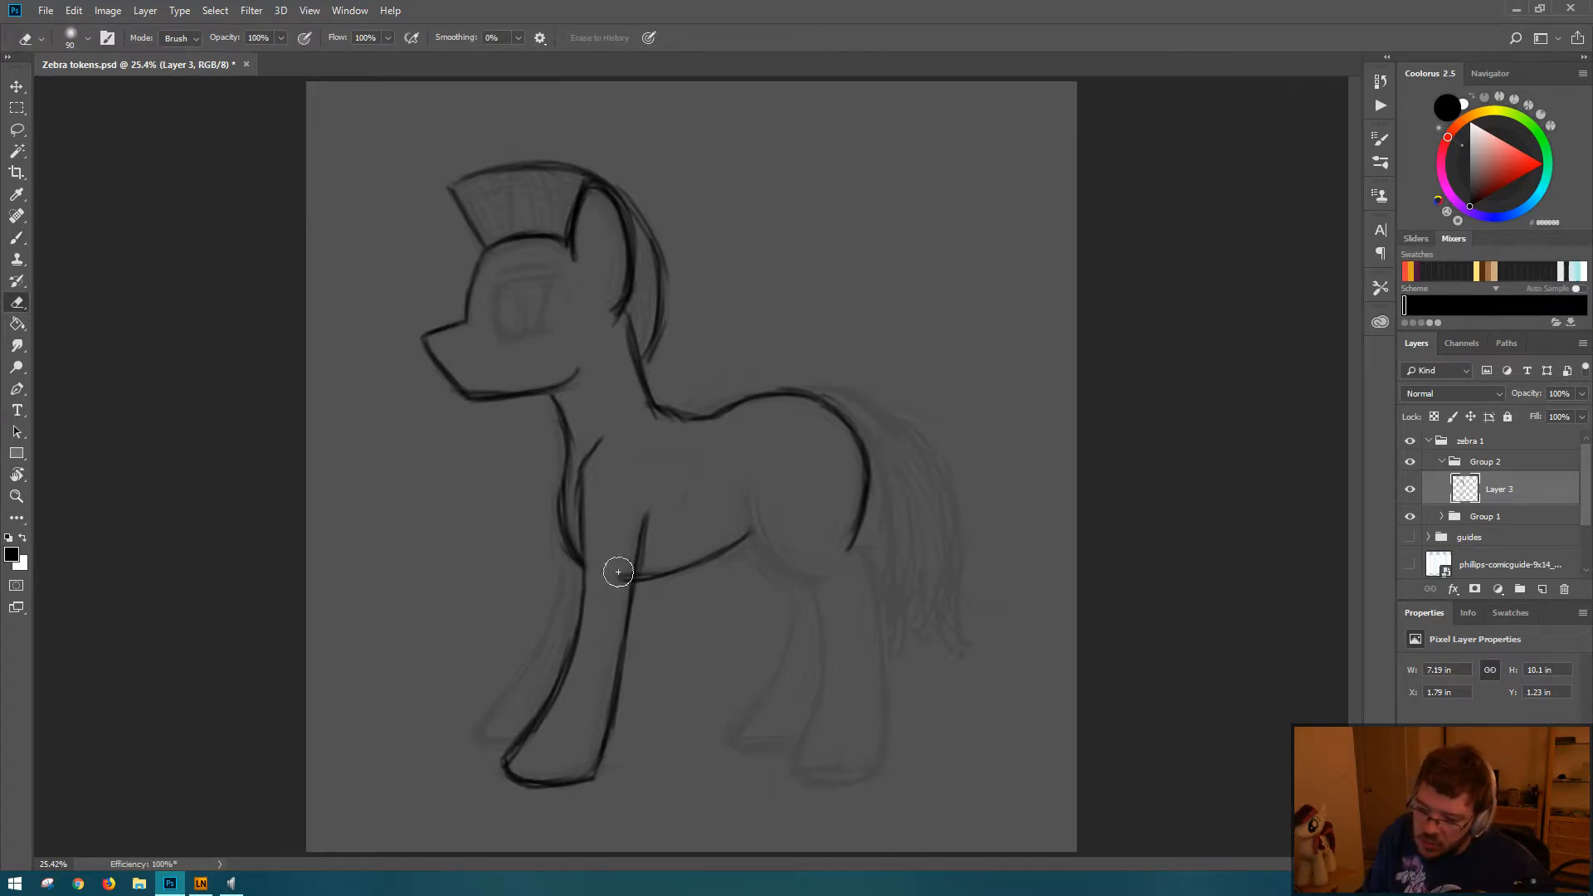
{"action": "key", "text": "b"}
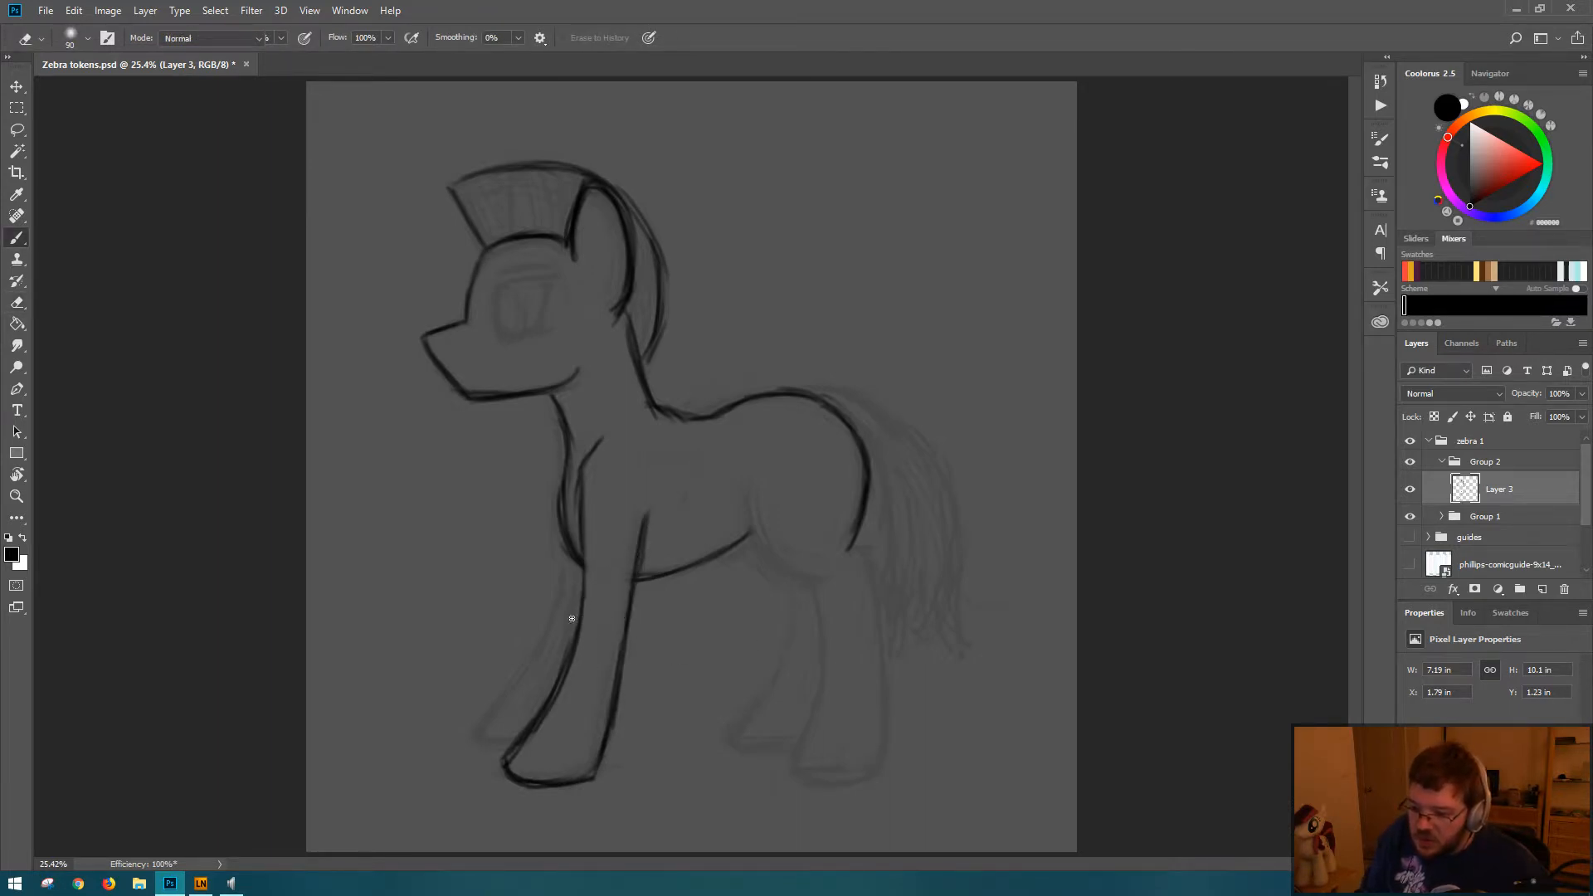
{"action": "key", "text": "b"}
{"action": "mouse_move", "coordinate": [571, 560]}
{"action": "left_mouse_down"}
{"action": "mouse_move", "coordinate": [542, 646]}
{"action": "mouse_move", "coordinate": [481, 730]}
{"action": "mouse_move", "coordinate": [521, 736]}
{"action": "left_mouse_up"}
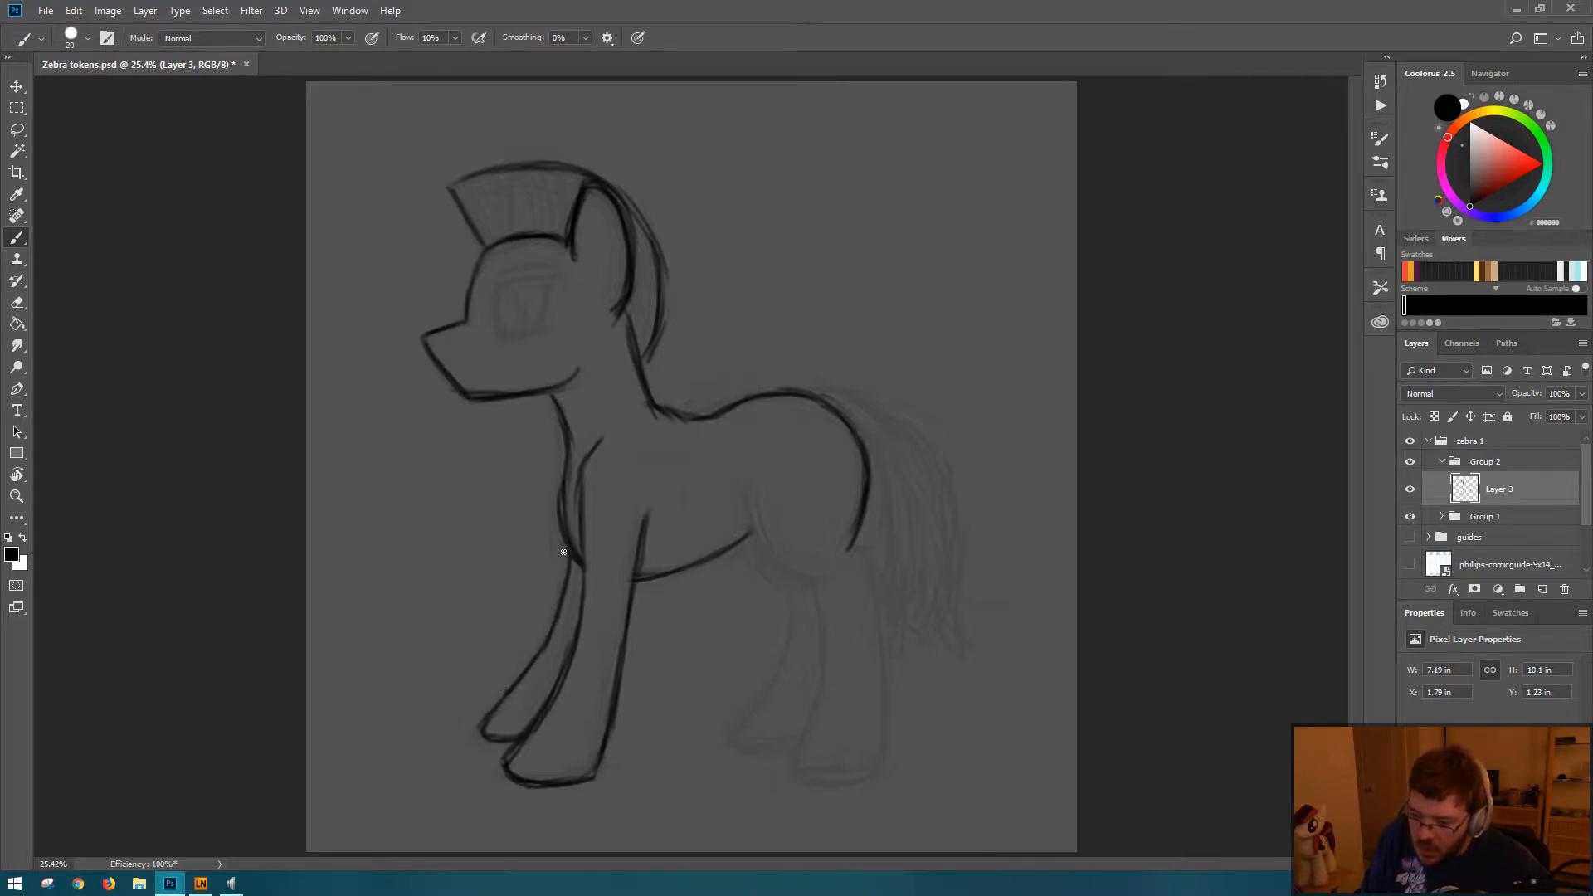
Step: Trim the chin corner and the muzzle tip, then redraw the chin and the underside of the jaw
{"action": "key", "text": "e"}
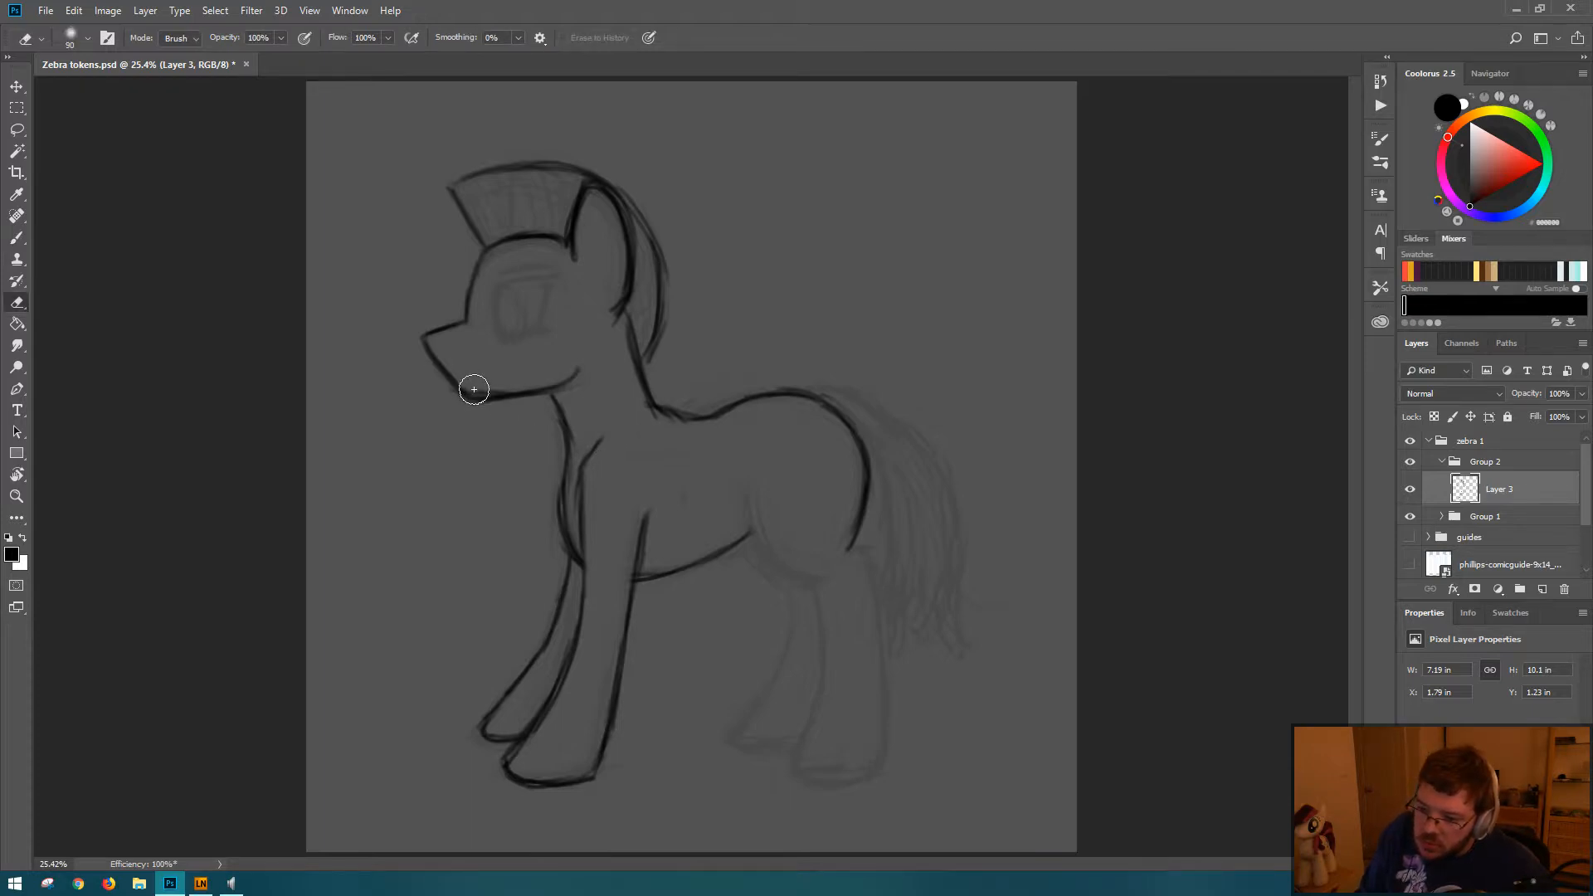
{"action": "mouse_move", "coordinate": [473, 389]}
{"action": "left_mouse_down"}
{"action": "mouse_move", "coordinate": [505, 373]}
{"action": "mouse_move", "coordinate": [520, 384]}
{"action": "mouse_move", "coordinate": [488, 423]}
{"action": "mouse_move", "coordinate": [490, 397]}
{"action": "mouse_move", "coordinate": [502, 402]}
{"action": "left_mouse_up"}
{"action": "key", "text": "b"}
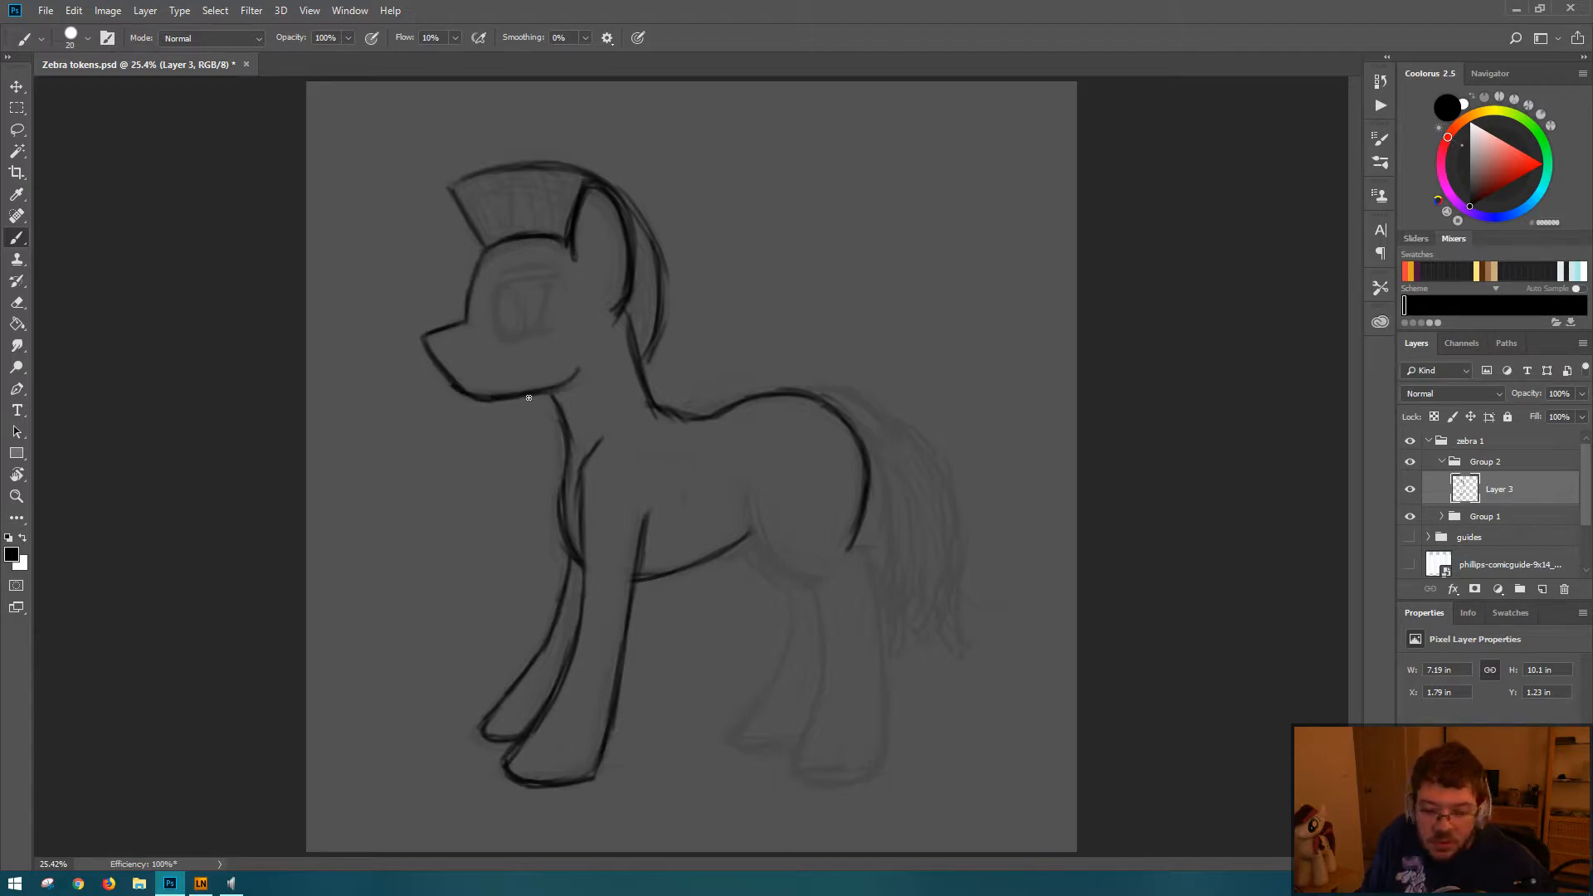
{"action": "key", "text": "e"}
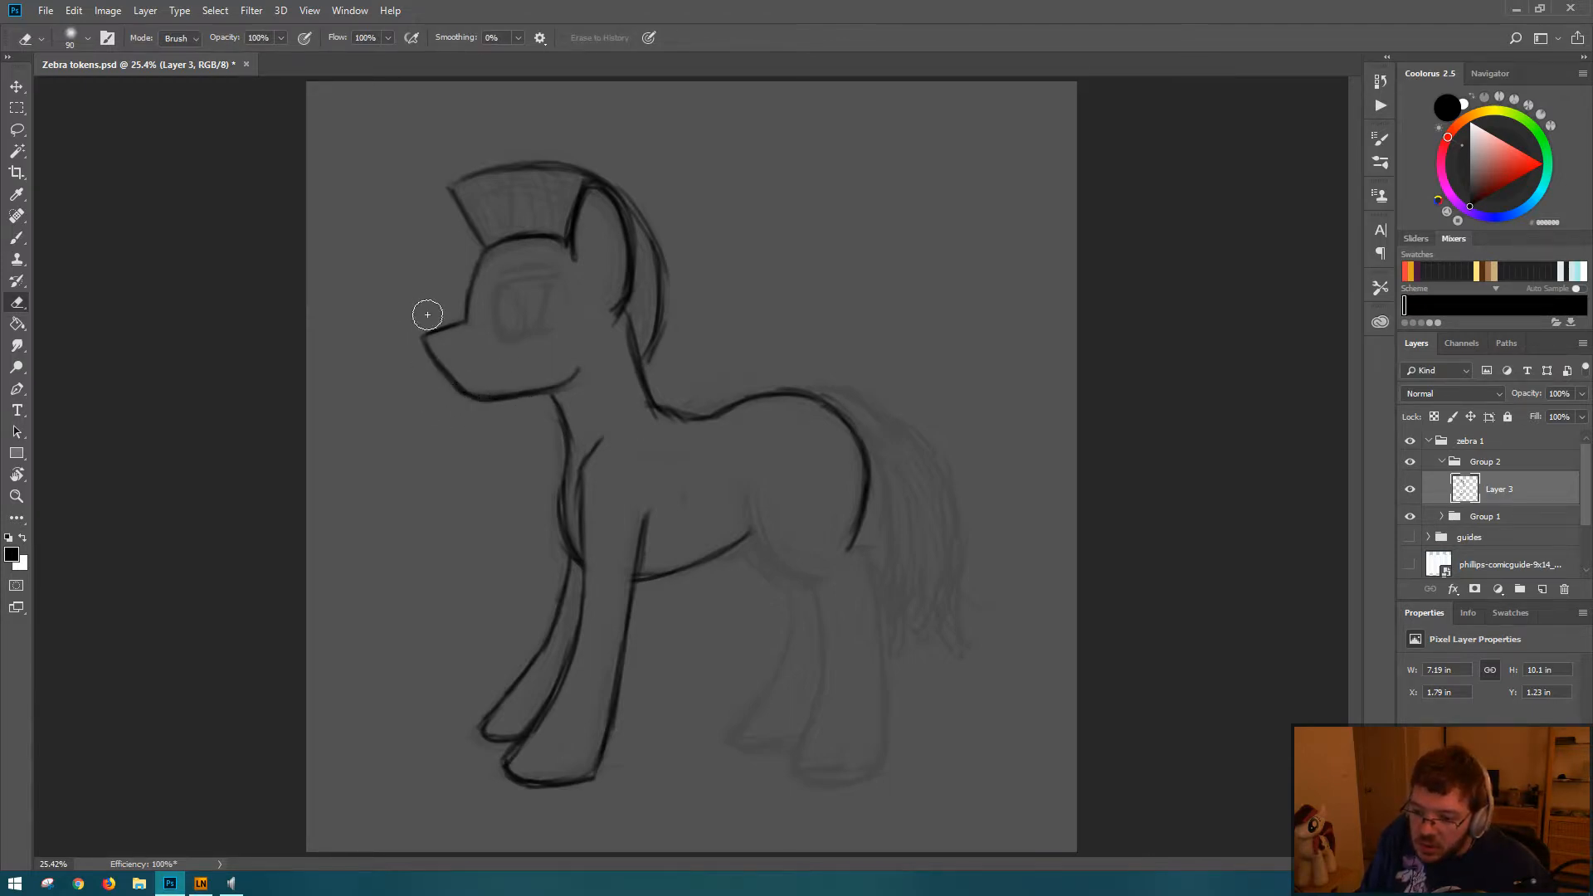
{"action": "key", "text": "b"}
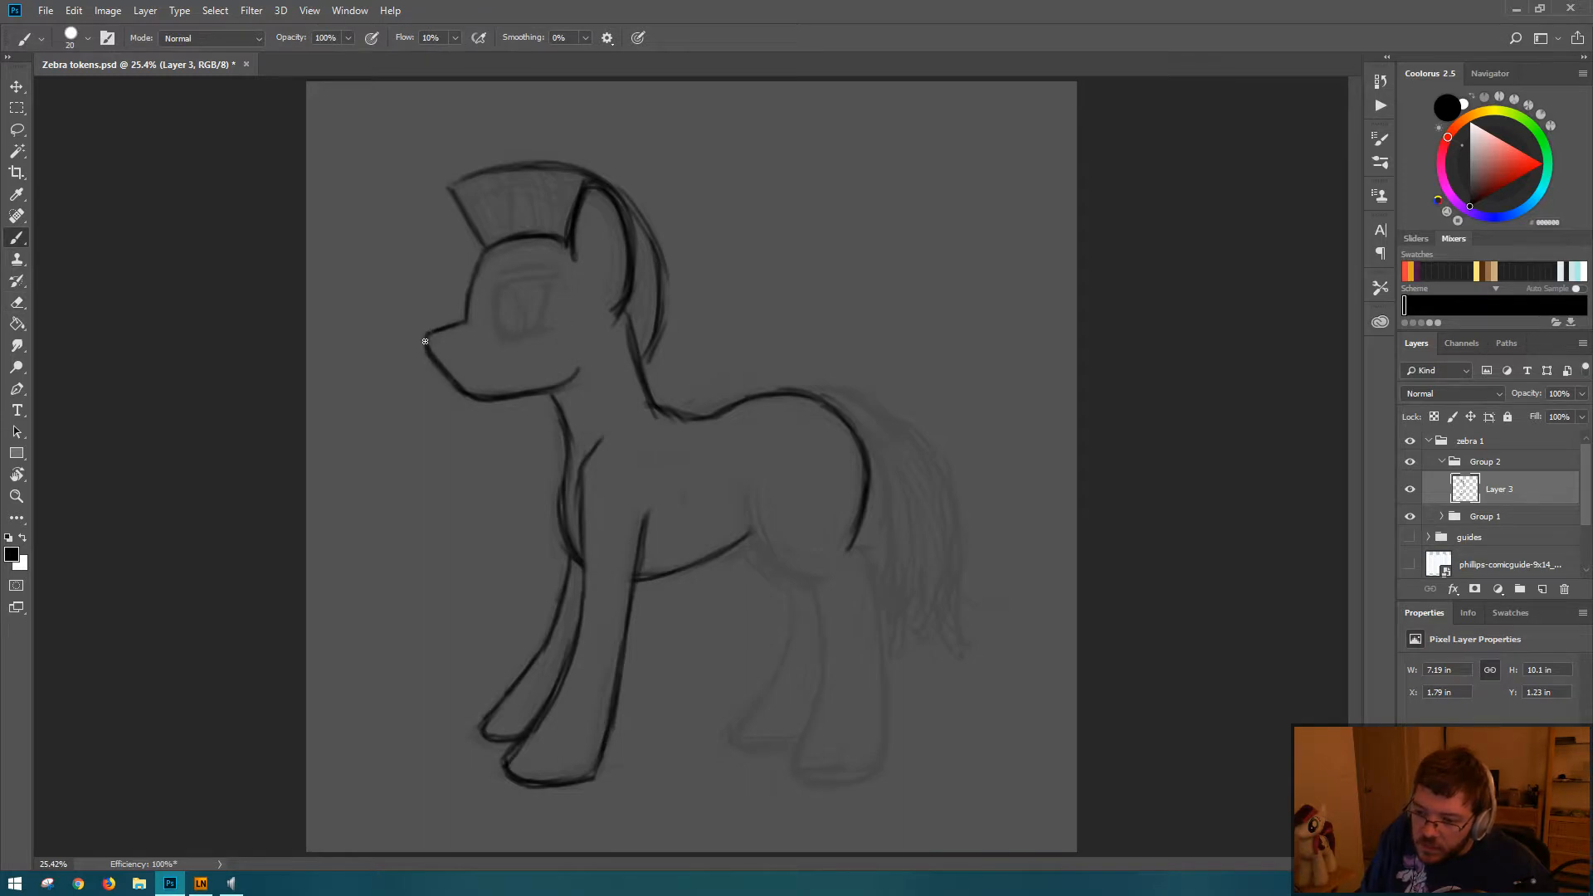
{"action": "left_click_drag", "start_coordinate": [467, 403], "coordinate": [522, 392]}
{"action": "key", "text": "e"}
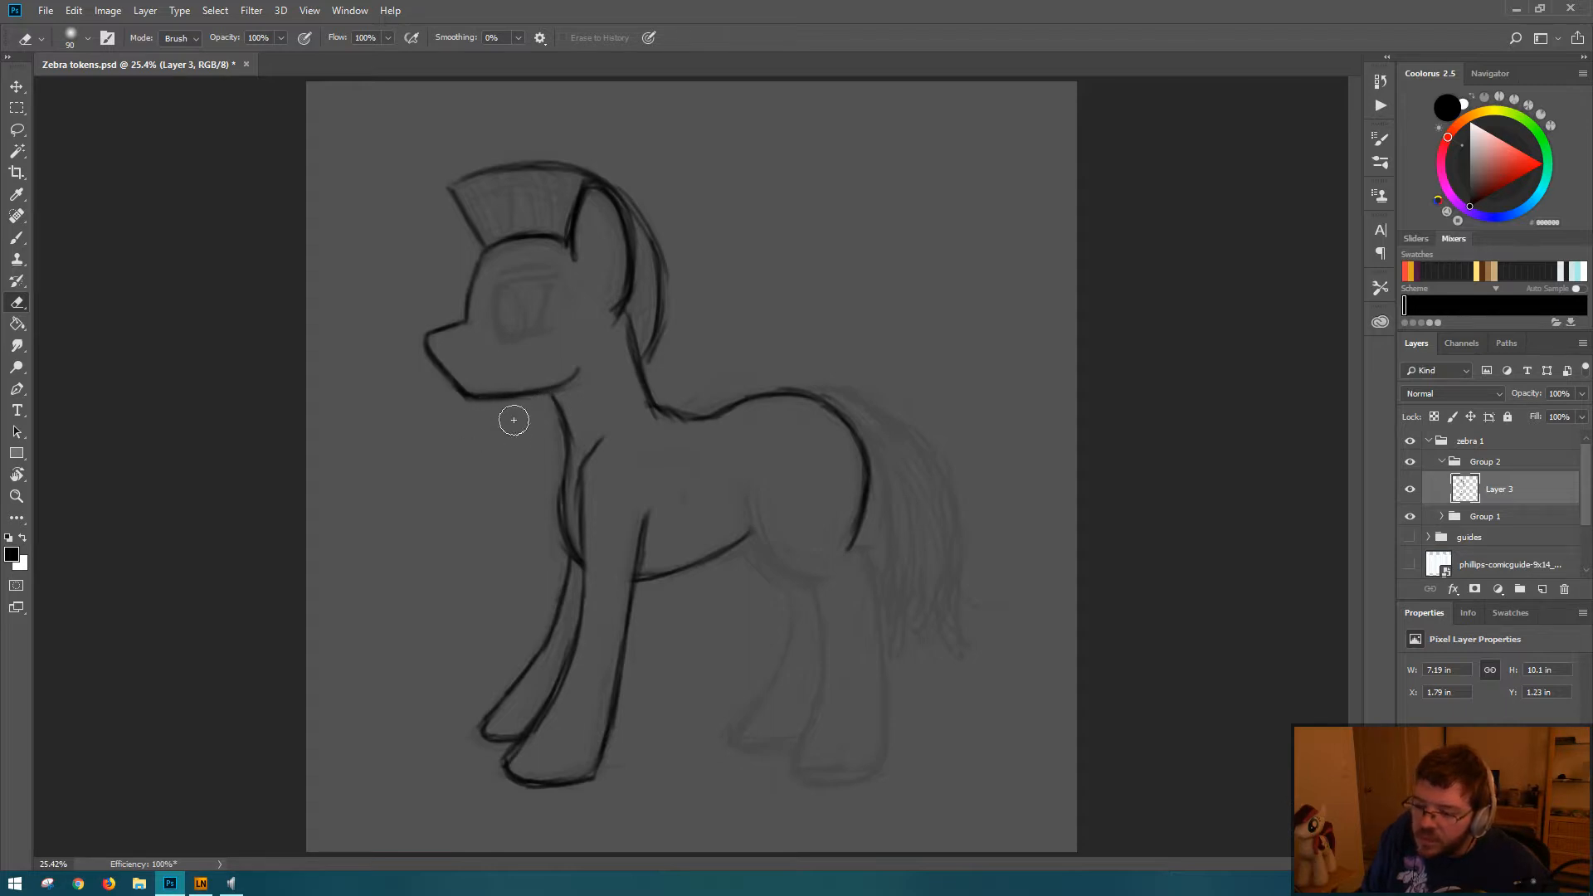
Step: Erase the bridge of the muzzle and redraw it as a steeper slope from the forehead to the nose tip
{"action": "key", "text": "b"}
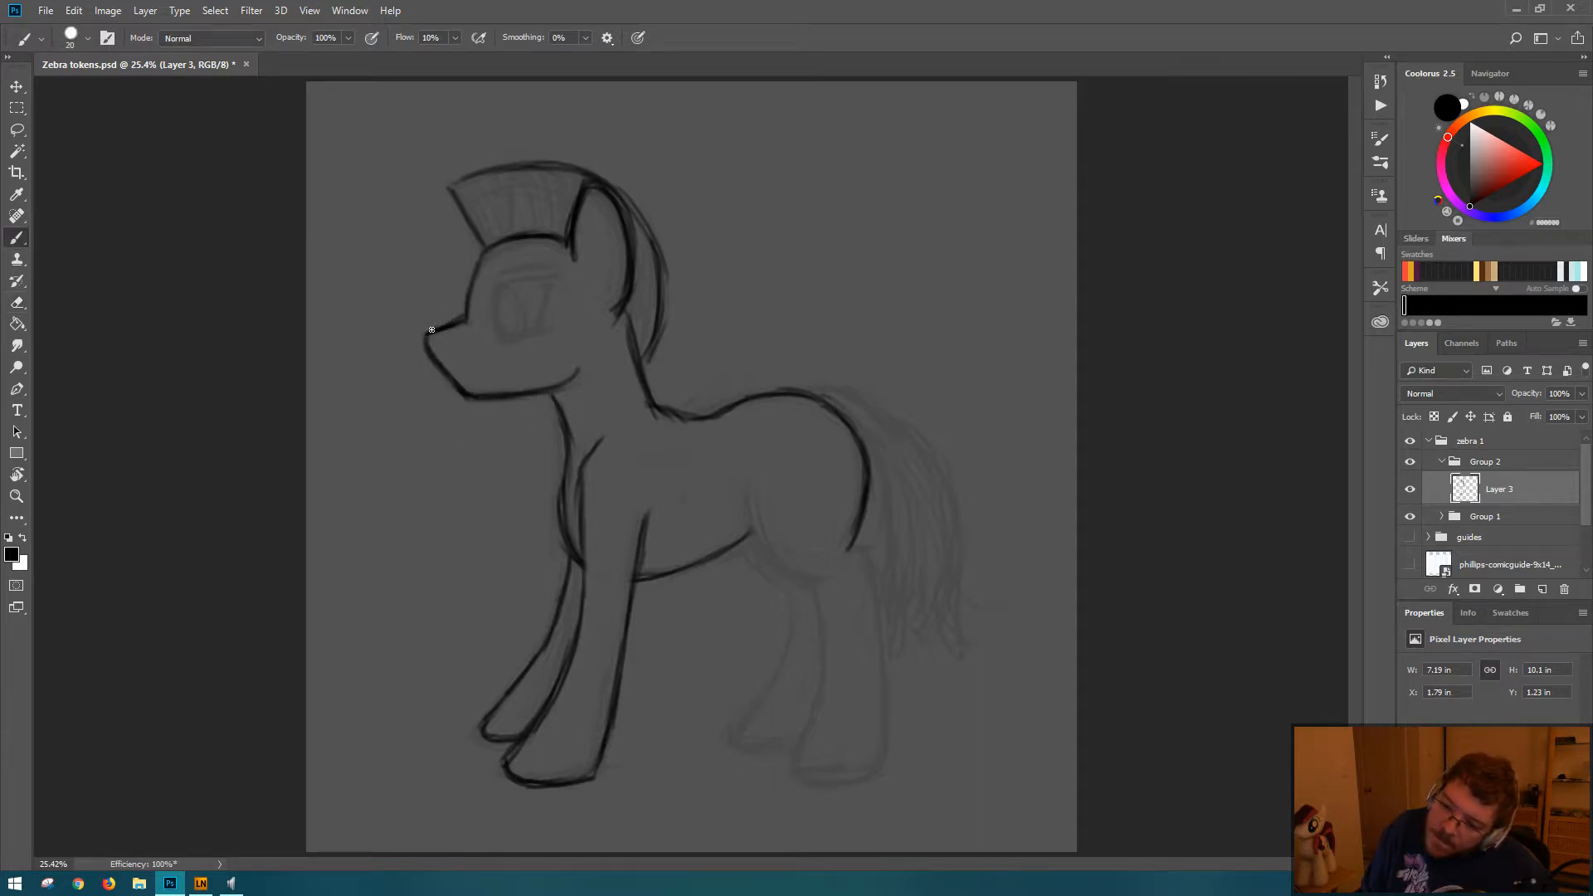
{"action": "key", "text": "e"}
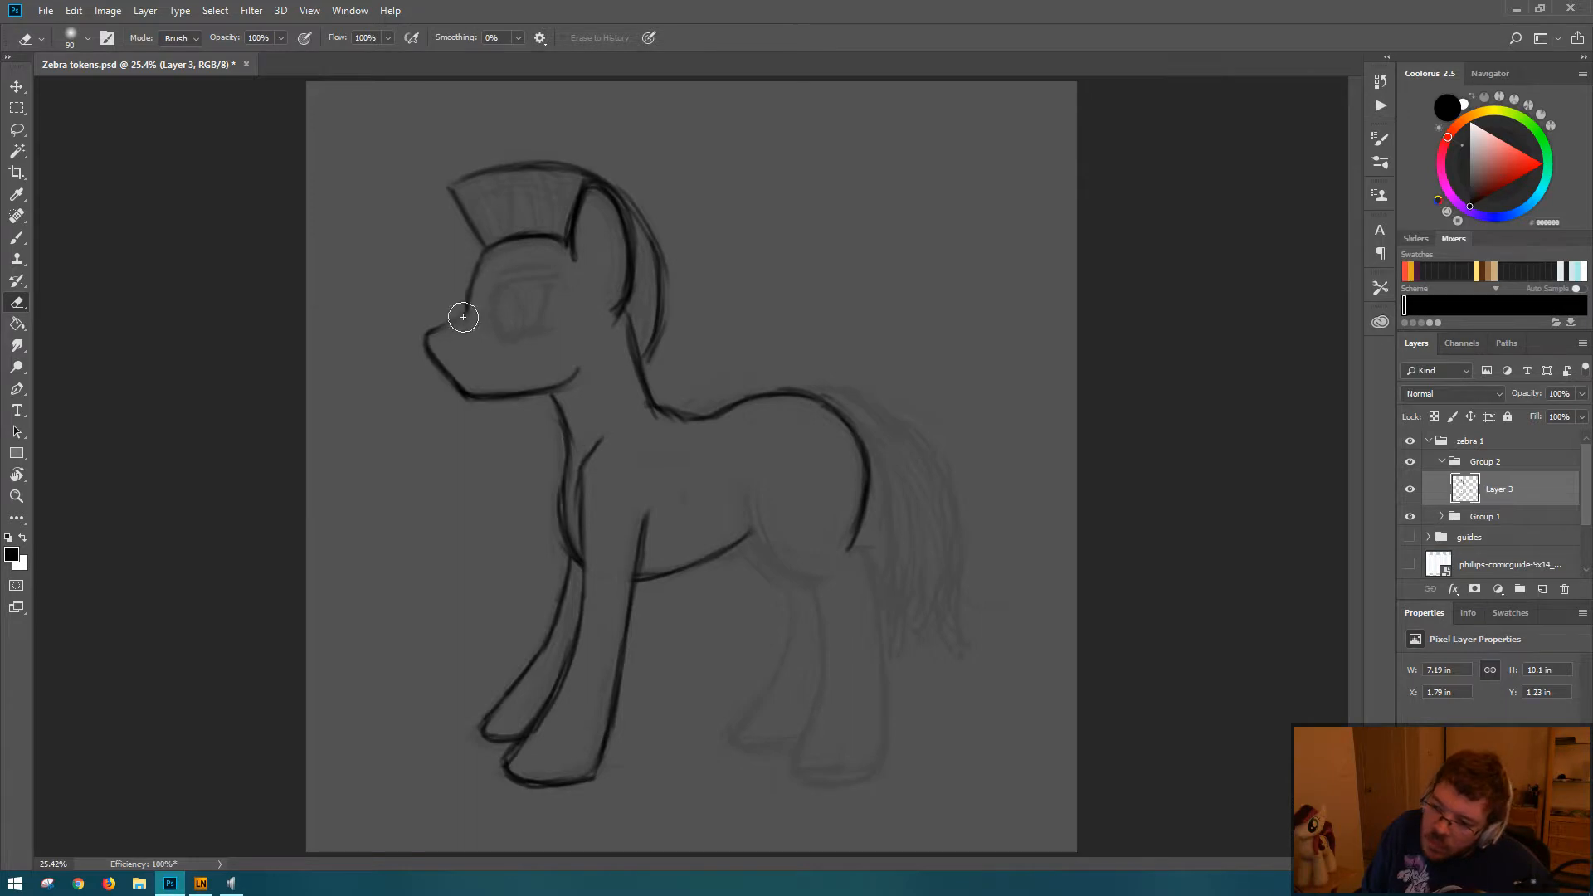
{"action": "key", "text": "b"}
{"action": "mouse_move", "coordinate": [483, 257]}
{"action": "left_mouse_down"}
{"action": "mouse_move", "coordinate": [474, 307]}
{"action": "mouse_move", "coordinate": [420, 341]}
{"action": "left_mouse_up"}
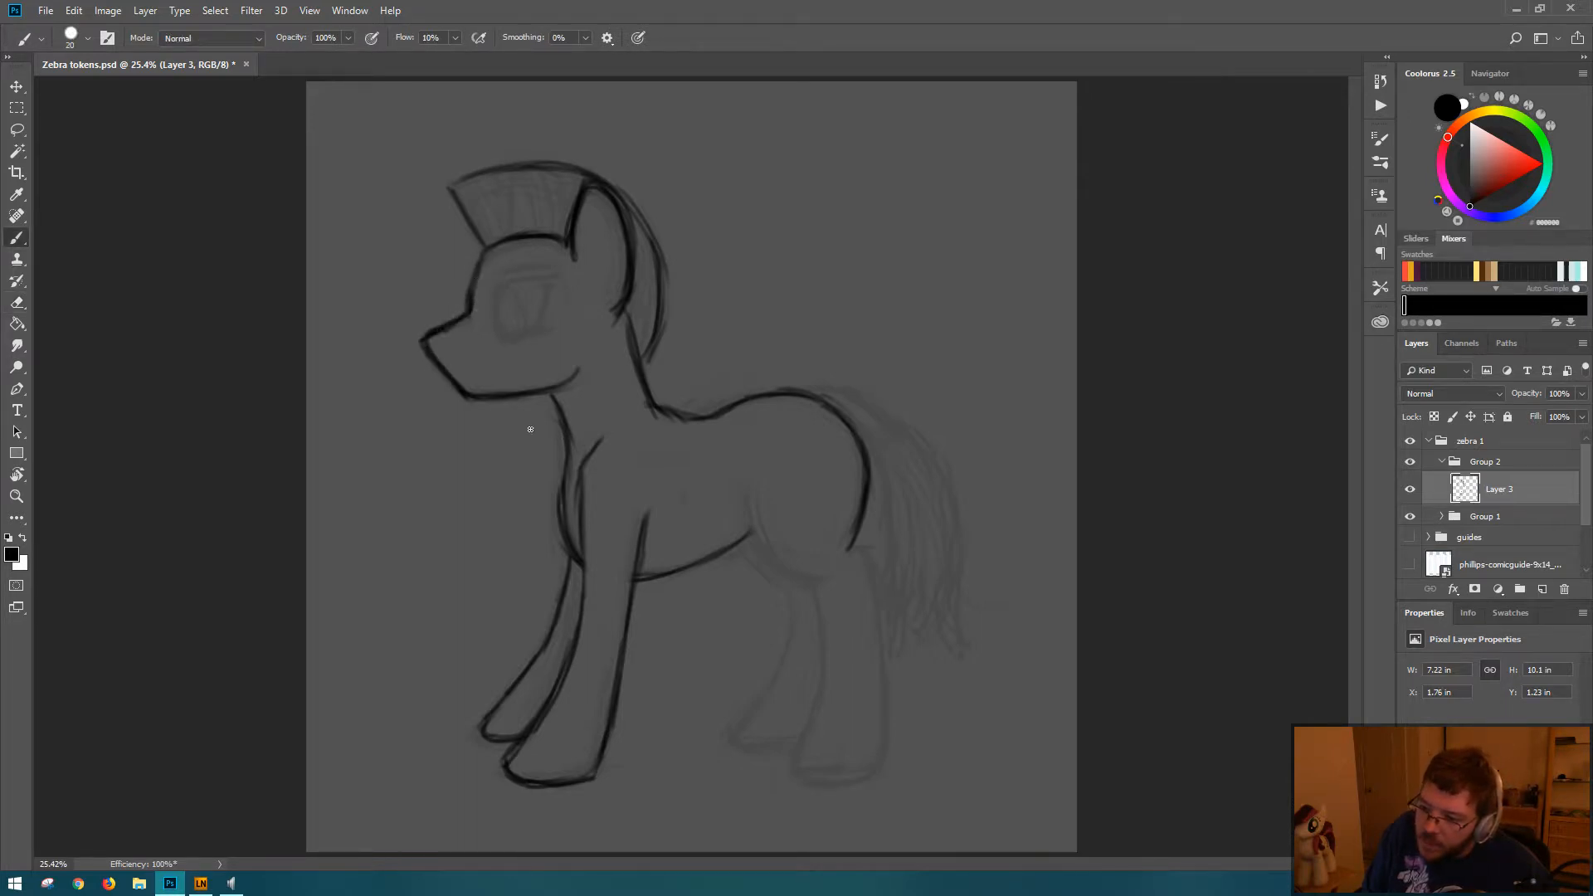
{"action": "key", "text": "e"}
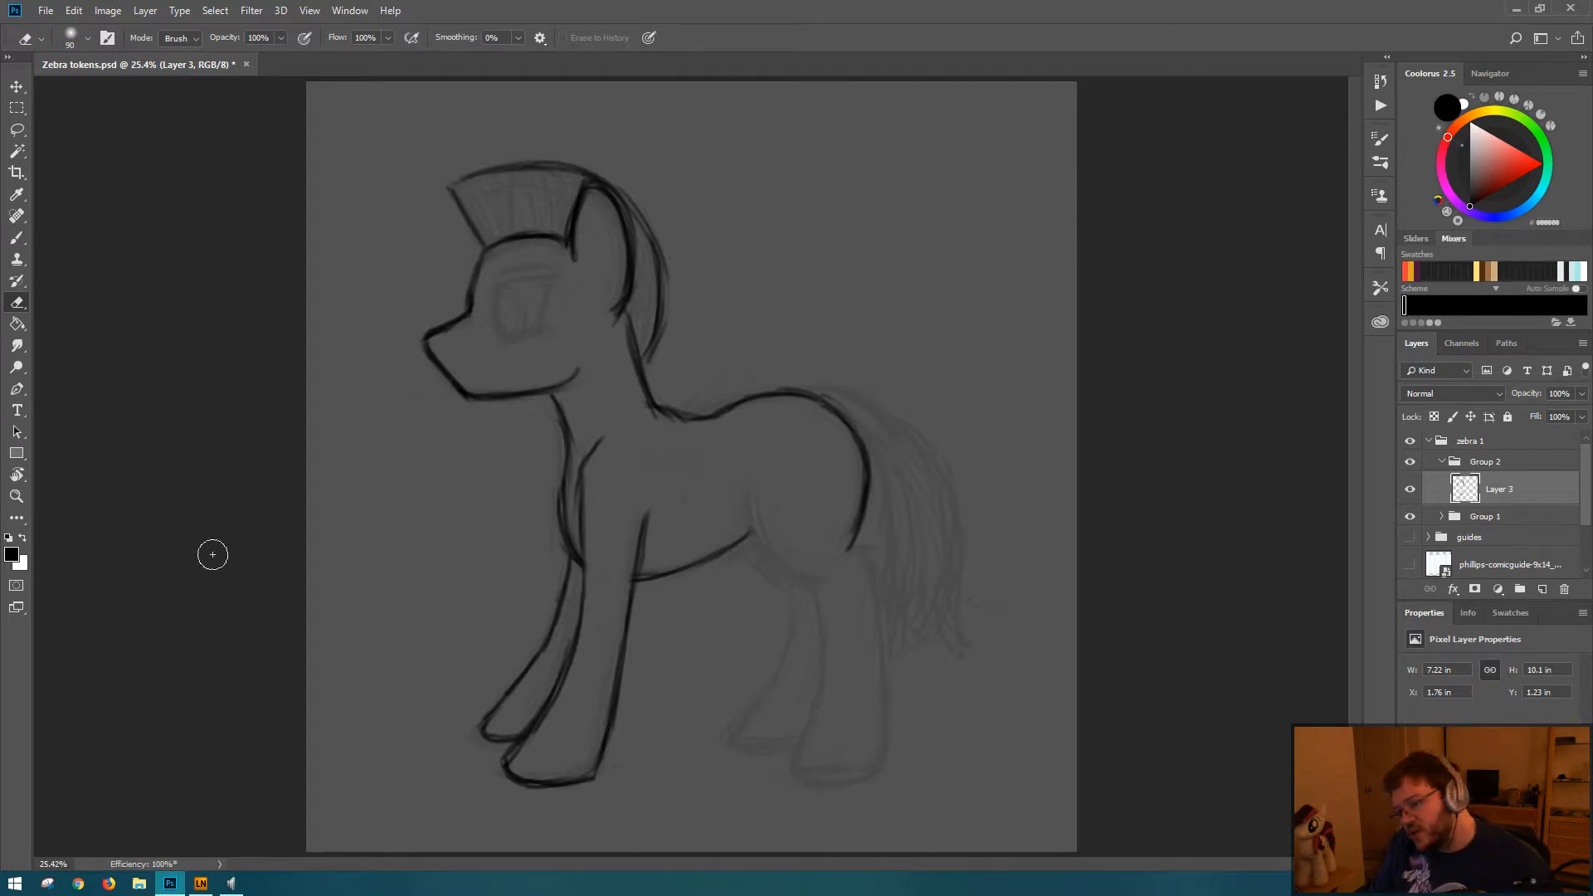
Step: Darken the jaw line up to the cheek and sharpen the nose tip with a straighter upper muzzle line
{"action": "key", "text": "b"}
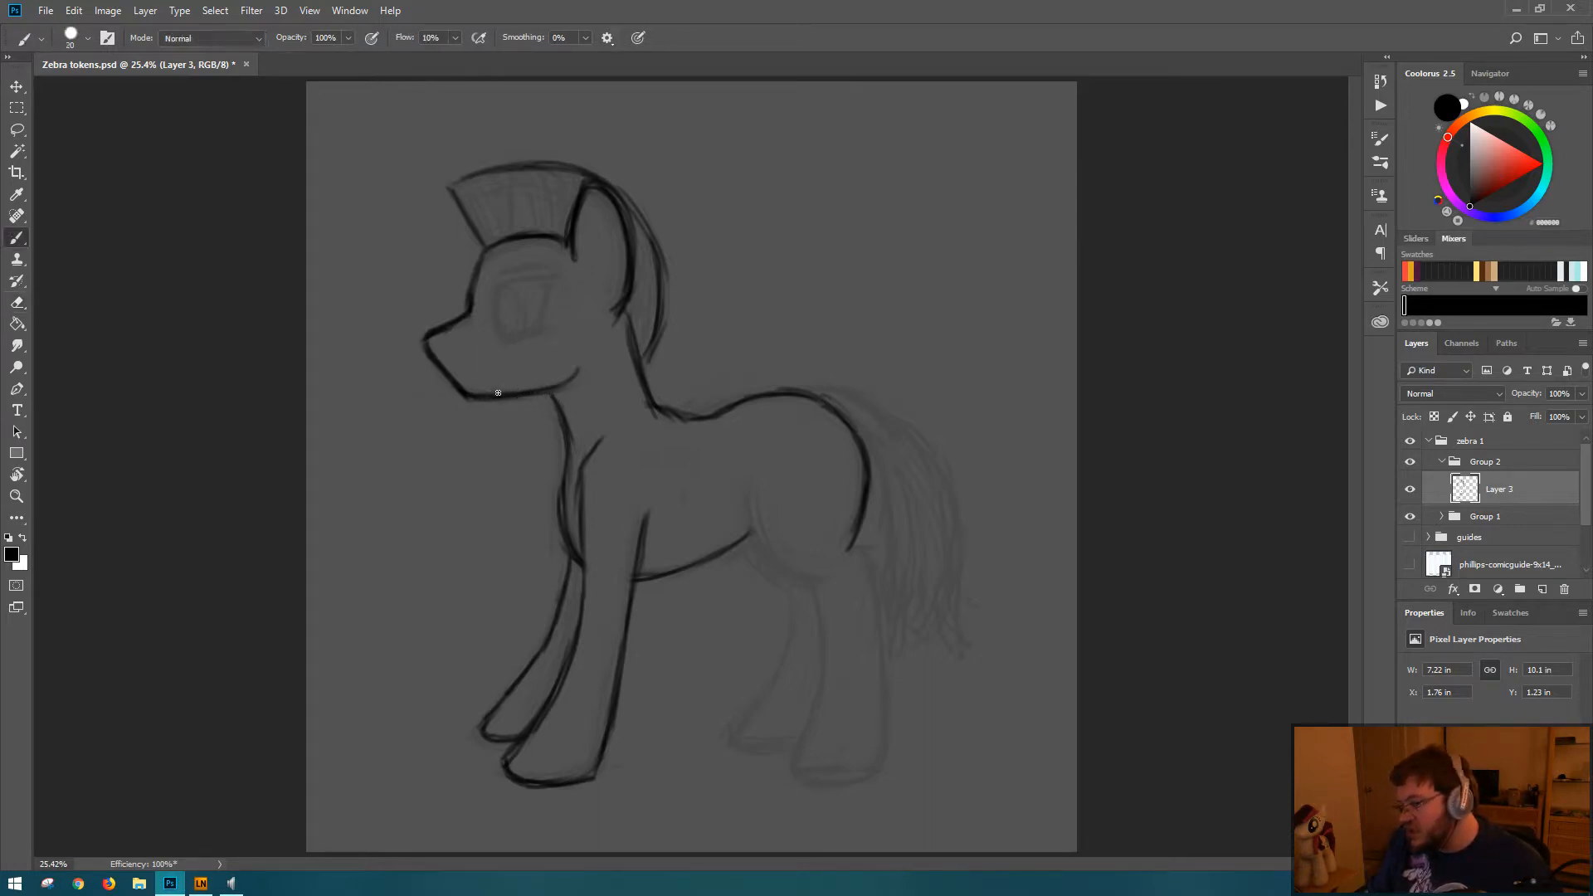
{"action": "left_click_drag", "start_coordinate": [570, 375], "coordinate": [533, 389]}
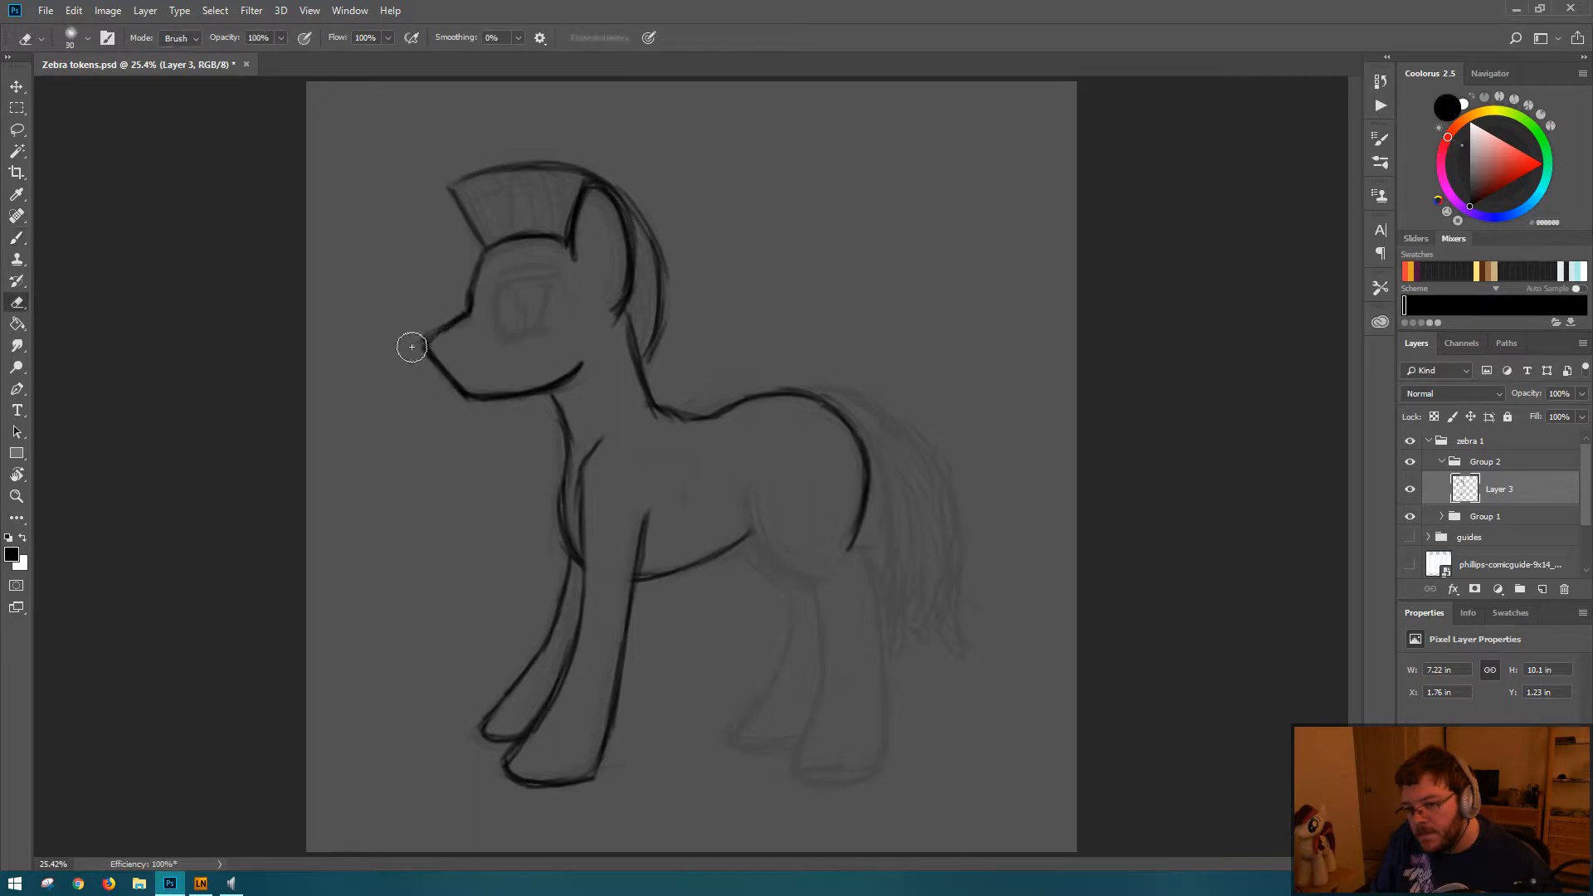
{"action": "left_click_drag", "start_coordinate": [449, 327], "coordinate": [423, 347]}
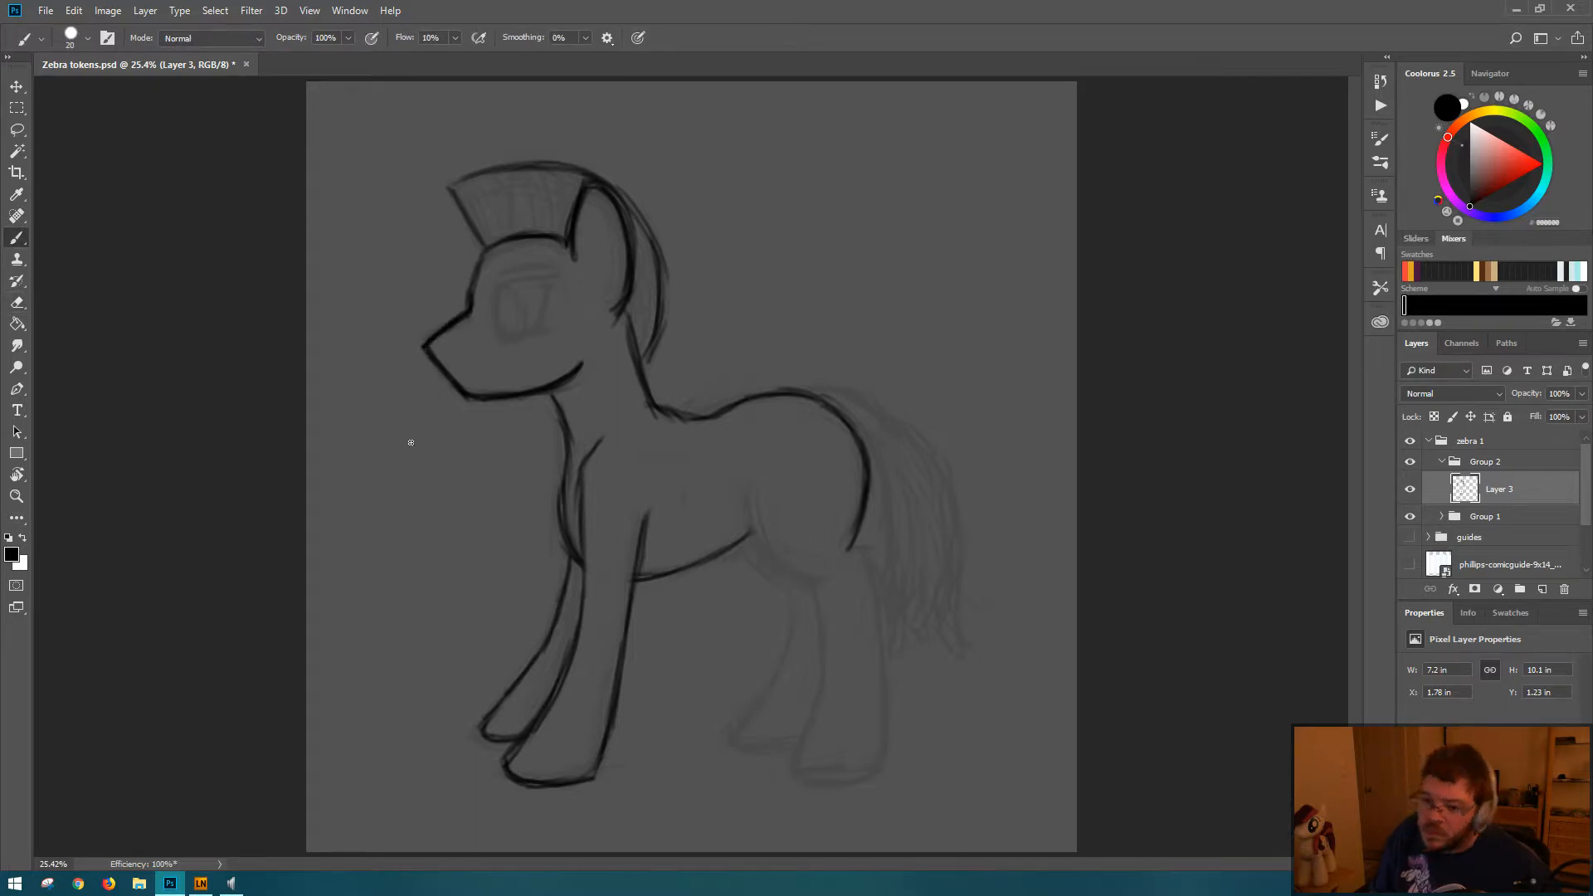
Step: Straighten the forehead line into the muzzle bridge, erasing the excess thickness to soften the angle in front of the eye
{"action": "mouse_move", "coordinate": [491, 250]}
{"action": "left_mouse_down"}
{"action": "mouse_move", "coordinate": [443, 332]}
{"action": "mouse_move", "coordinate": [486, 261]}
{"action": "mouse_move", "coordinate": [470, 301]}
{"action": "left_mouse_up"}
{"action": "key", "text": "e"}
{"action": "key", "text": "b"}
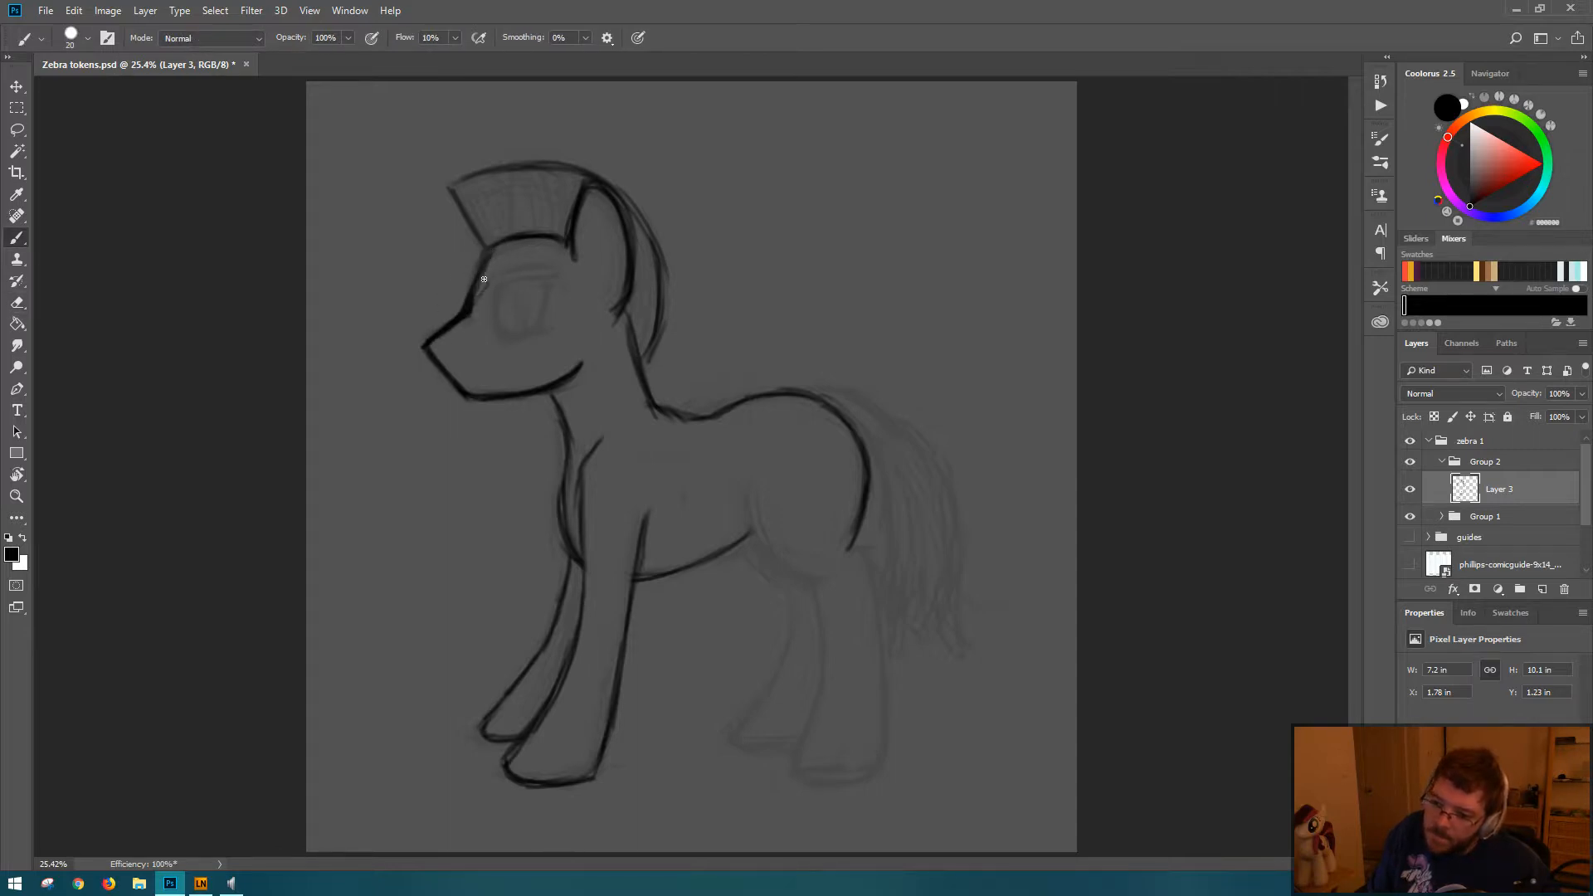
{"action": "key", "text": "e"}
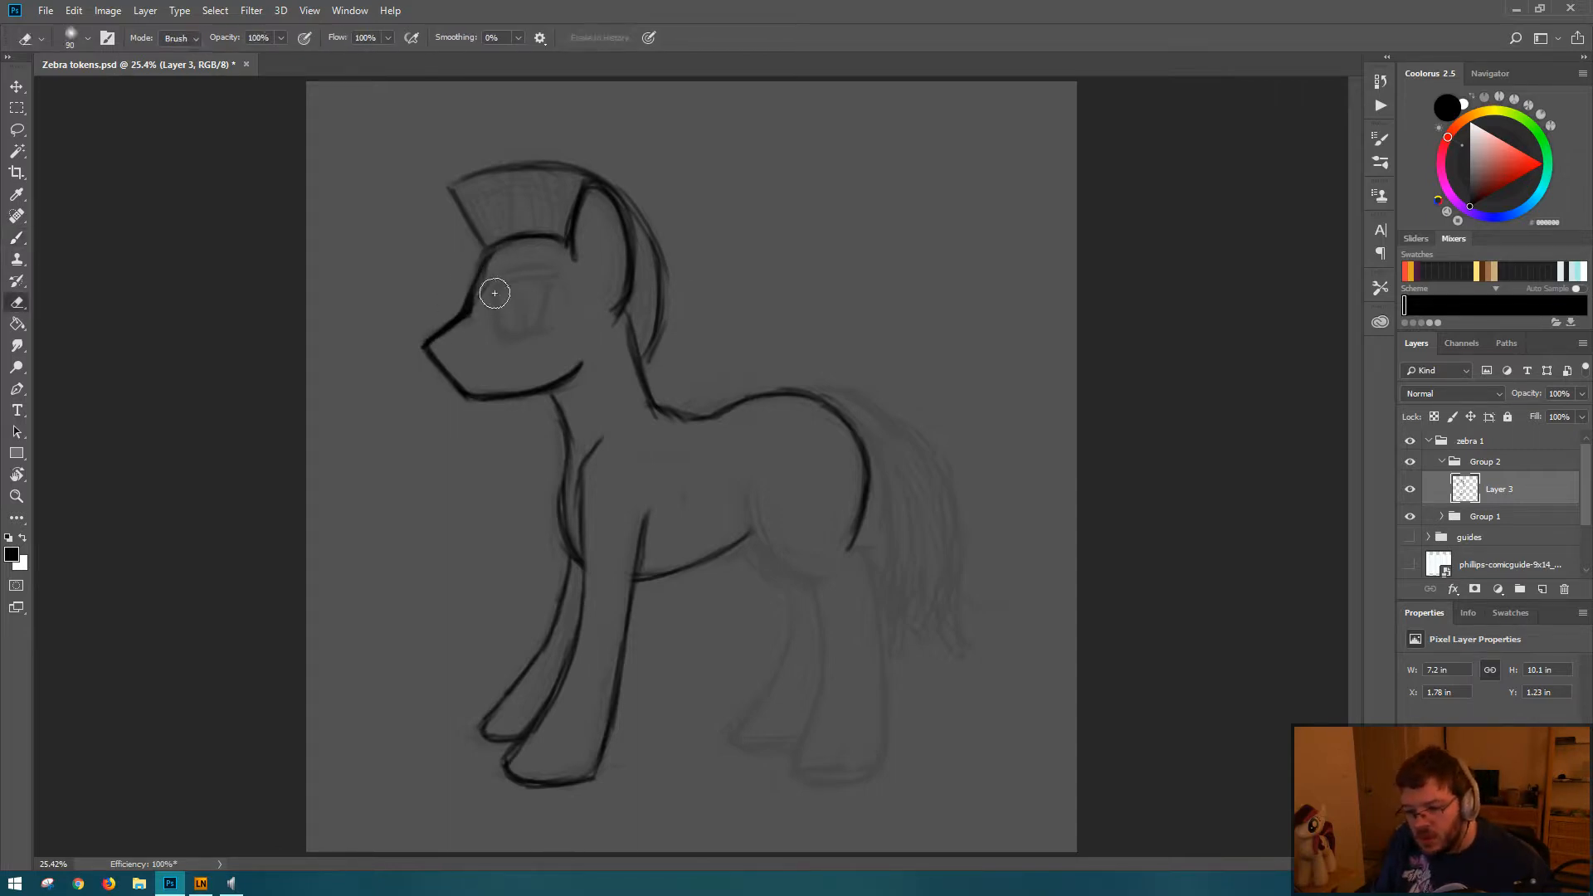
{"action": "mouse_move", "coordinate": [501, 269]}
{"action": "left_mouse_down"}
{"action": "mouse_move", "coordinate": [474, 329]}
{"action": "mouse_move", "coordinate": [488, 285]}
{"action": "mouse_move", "coordinate": [454, 334]}
{"action": "mouse_move", "coordinate": [498, 255]}
{"action": "mouse_move", "coordinate": [440, 341]}
{"action": "left_mouse_up"}
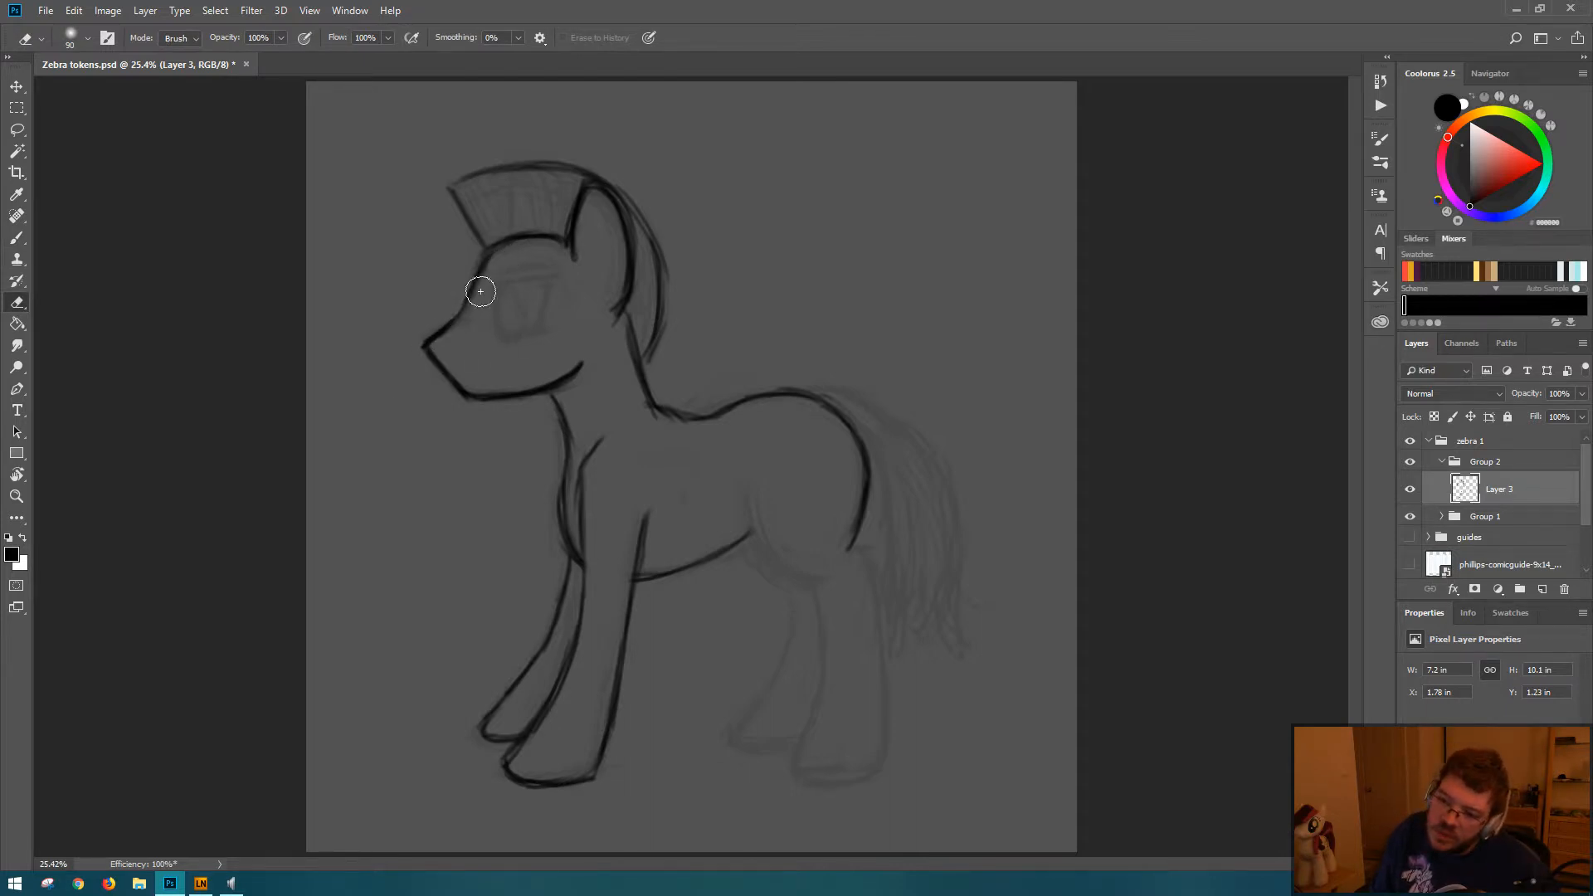
{"action": "key", "text": "b"}
{"action": "mouse_move", "coordinate": [481, 276]}
{"action": "left_mouse_down"}
{"action": "mouse_move", "coordinate": [434, 332]}
{"action": "mouse_move", "coordinate": [485, 289]}
{"action": "mouse_move", "coordinate": [433, 334]}
{"action": "left_mouse_up"}
{"action": "key", "text": "e"}
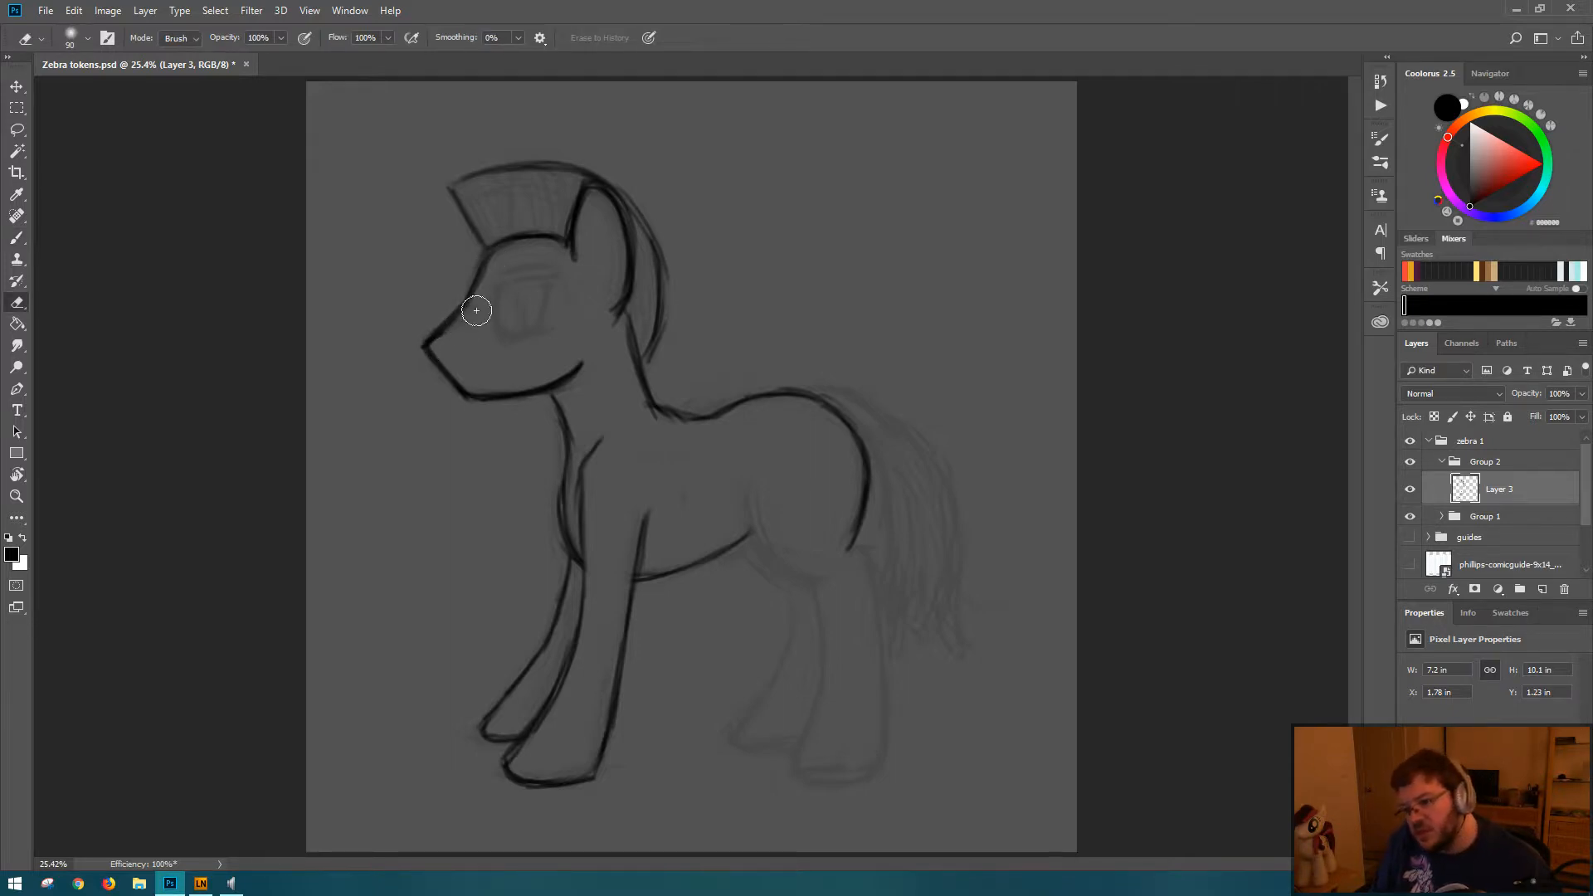
Step: Redraw the muzzle bridge as one smooth slope from the forehead to the nose, then darken the nose tip
{"action": "key", "text": "b"}
{"action": "left_click_drag", "start_coordinate": [461, 309], "coordinate": [405, 359]}
{"action": "key", "text": "e"}
{"action": "key", "text": "b"}
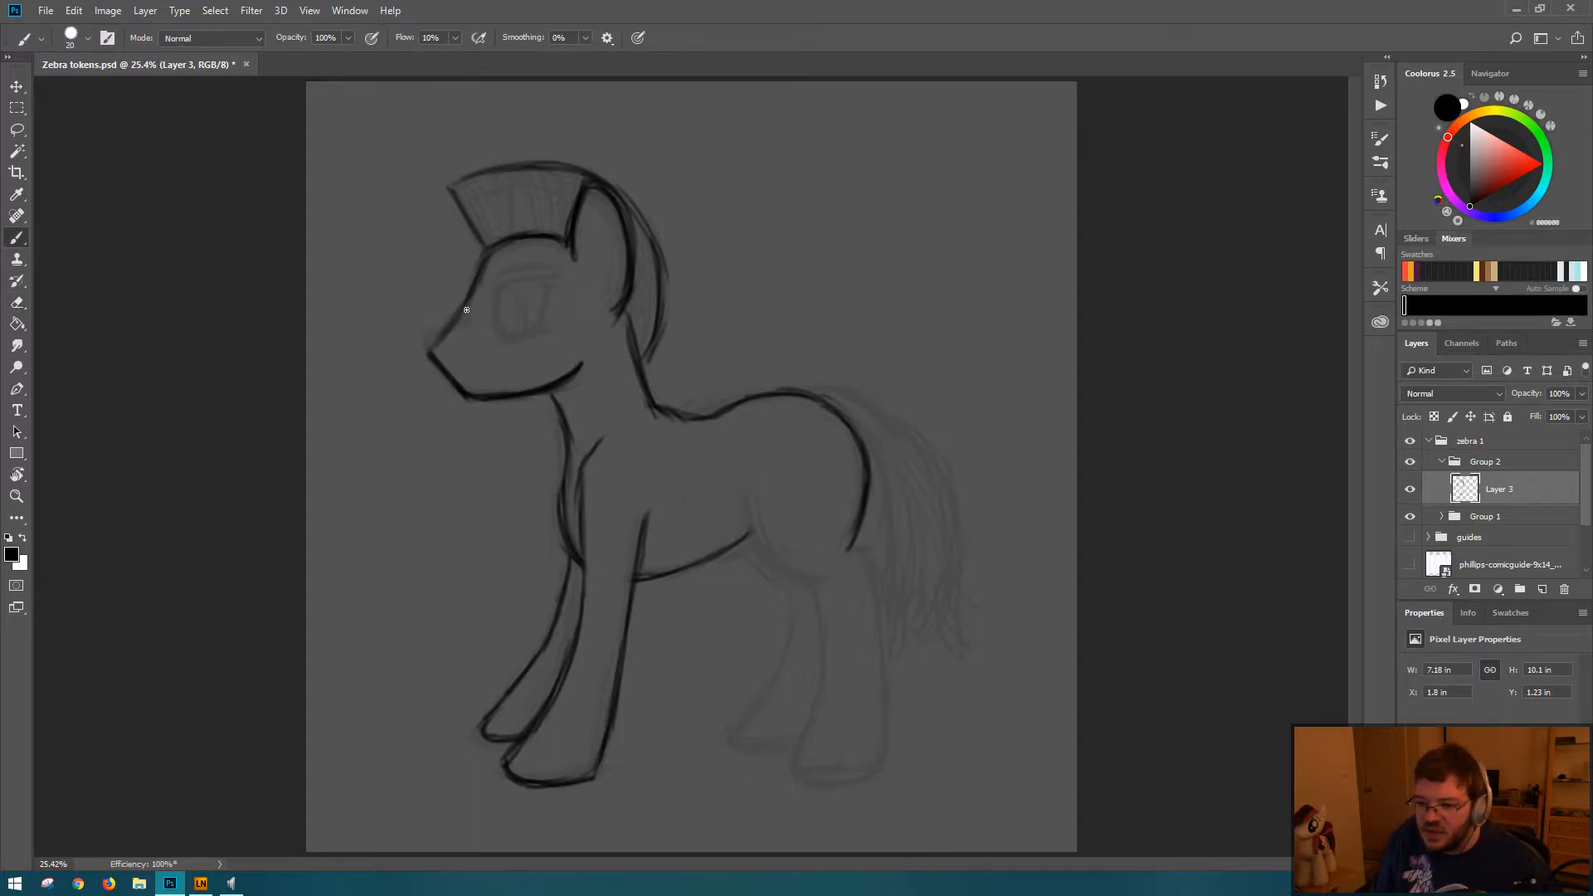
{"action": "left_click_drag", "start_coordinate": [474, 289], "coordinate": [424, 346]}
{"action": "left_click_drag", "start_coordinate": [486, 259], "coordinate": [442, 333]}
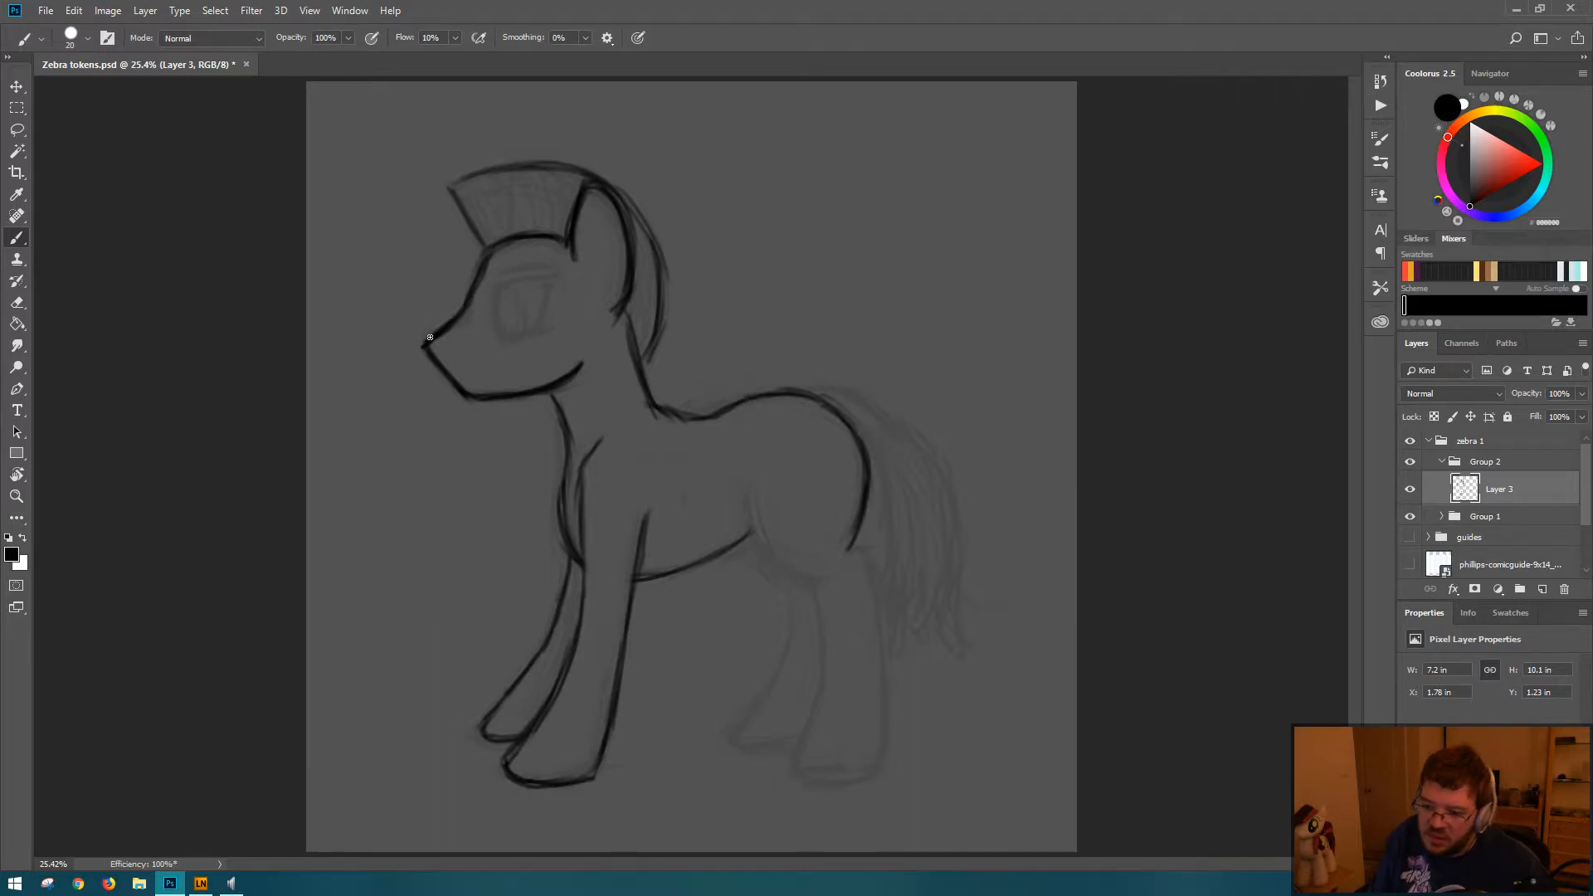
{"action": "left_click_drag", "start_coordinate": [427, 335], "coordinate": [453, 318]}
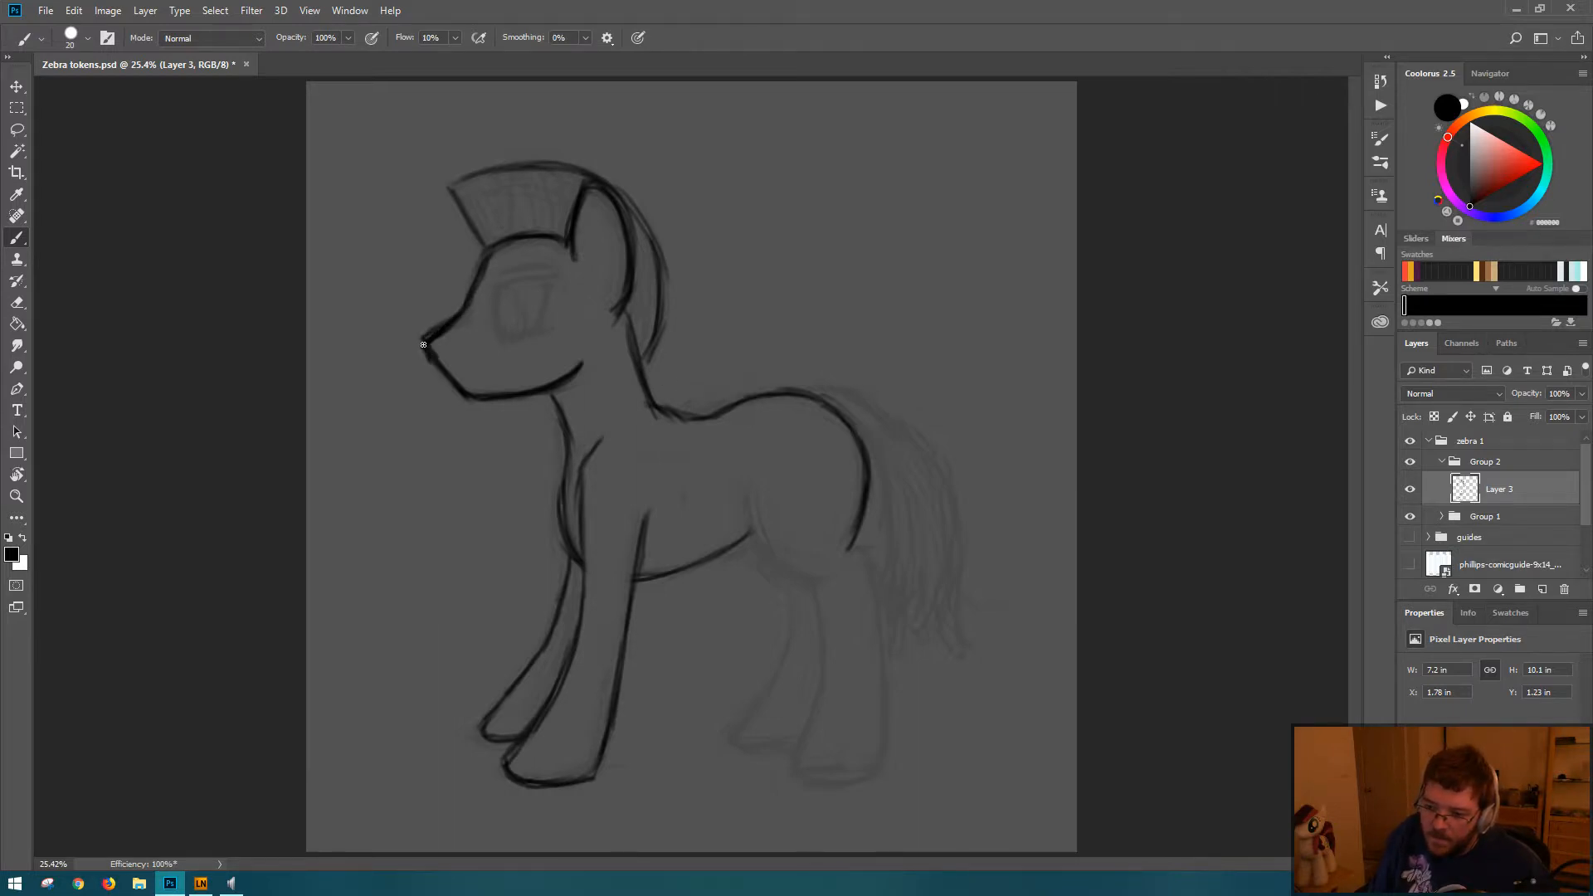
Step: Try to shorten the nose tip and redraw the front of the muzzle as a steeper line toward the chin
{"action": "left_click", "coordinate": [423, 344]}
{"action": "key", "text": "e"}
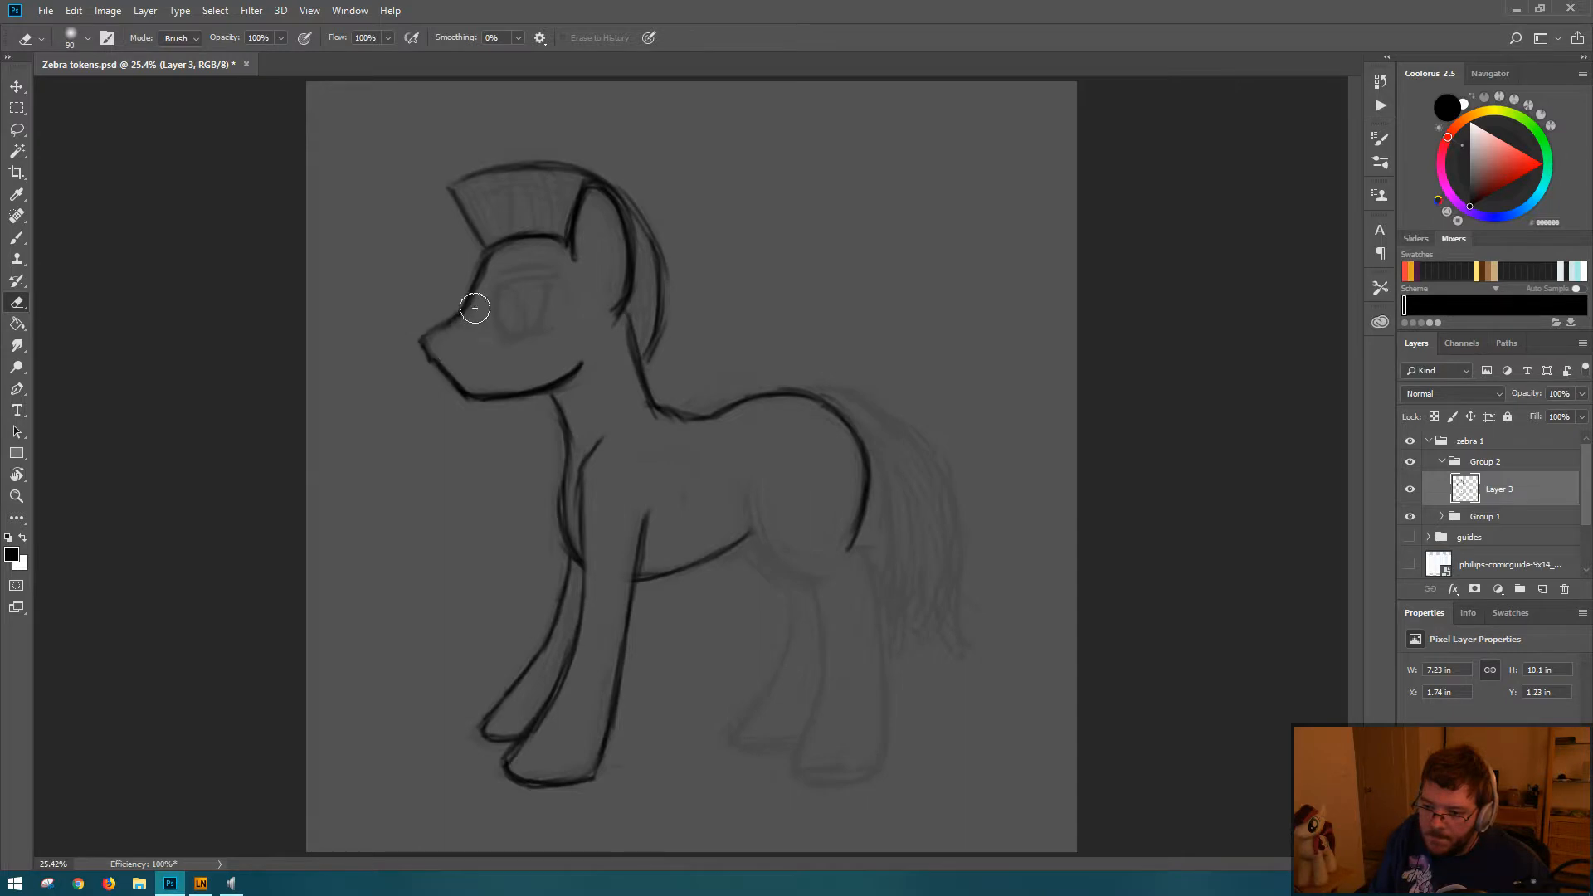
{"action": "key", "text": "b"}
{"action": "key", "text": "e"}
{"action": "mouse_move", "coordinate": [427, 353]}
{"action": "left_mouse_down"}
{"action": "mouse_move", "coordinate": [429, 386]}
{"action": "mouse_move", "coordinate": [429, 335]}
{"action": "mouse_move", "coordinate": [452, 405]}
{"action": "mouse_move", "coordinate": [450, 381]}
{"action": "mouse_move", "coordinate": [478, 404]}
{"action": "mouse_move", "coordinate": [452, 394]}
{"action": "mouse_move", "coordinate": [512, 391]}
{"action": "mouse_move", "coordinate": [462, 354]}
{"action": "left_mouse_up"}
{"action": "key", "text": "b"}
{"action": "key", "text": "e"}
{"action": "key", "text": "b"}
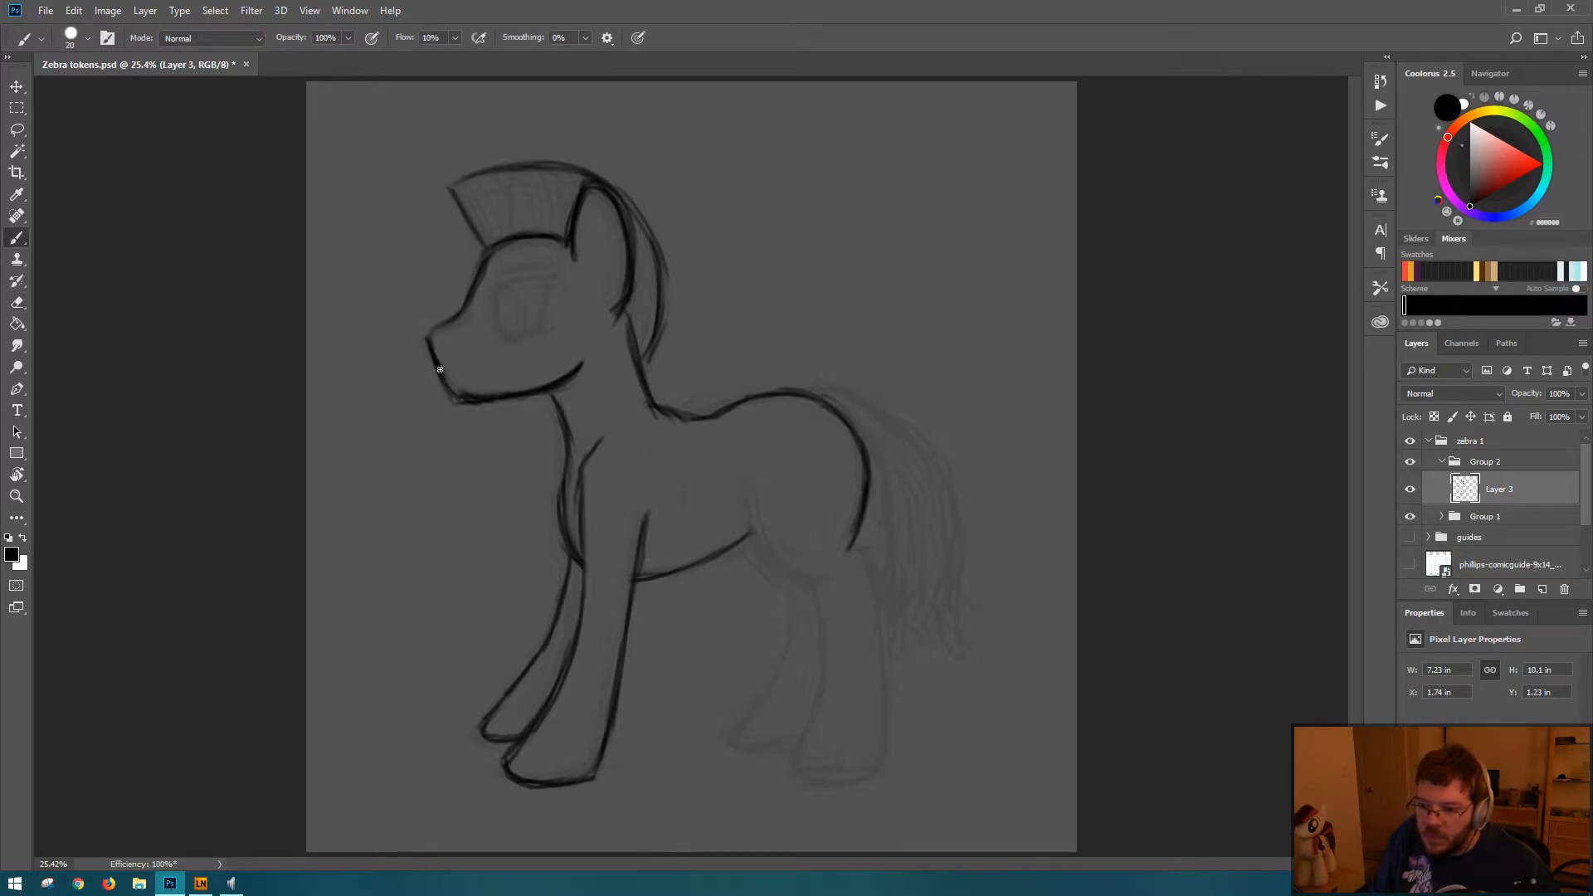
Step: Try reshaping the chin, first as a rounded curve and then as a squarer corner joining the straight muzzle front
{"action": "mouse_move", "coordinate": [442, 364]}
{"action": "left_mouse_down"}
{"action": "mouse_move", "coordinate": [465, 391]}
{"action": "mouse_move", "coordinate": [462, 366]}
{"action": "mouse_move", "coordinate": [465, 390]}
{"action": "mouse_move", "coordinate": [449, 383]}
{"action": "mouse_move", "coordinate": [503, 397]}
{"action": "left_mouse_up"}
{"action": "key", "text": "e"}
{"action": "key", "text": "b"}
{"action": "key", "text": "e"}
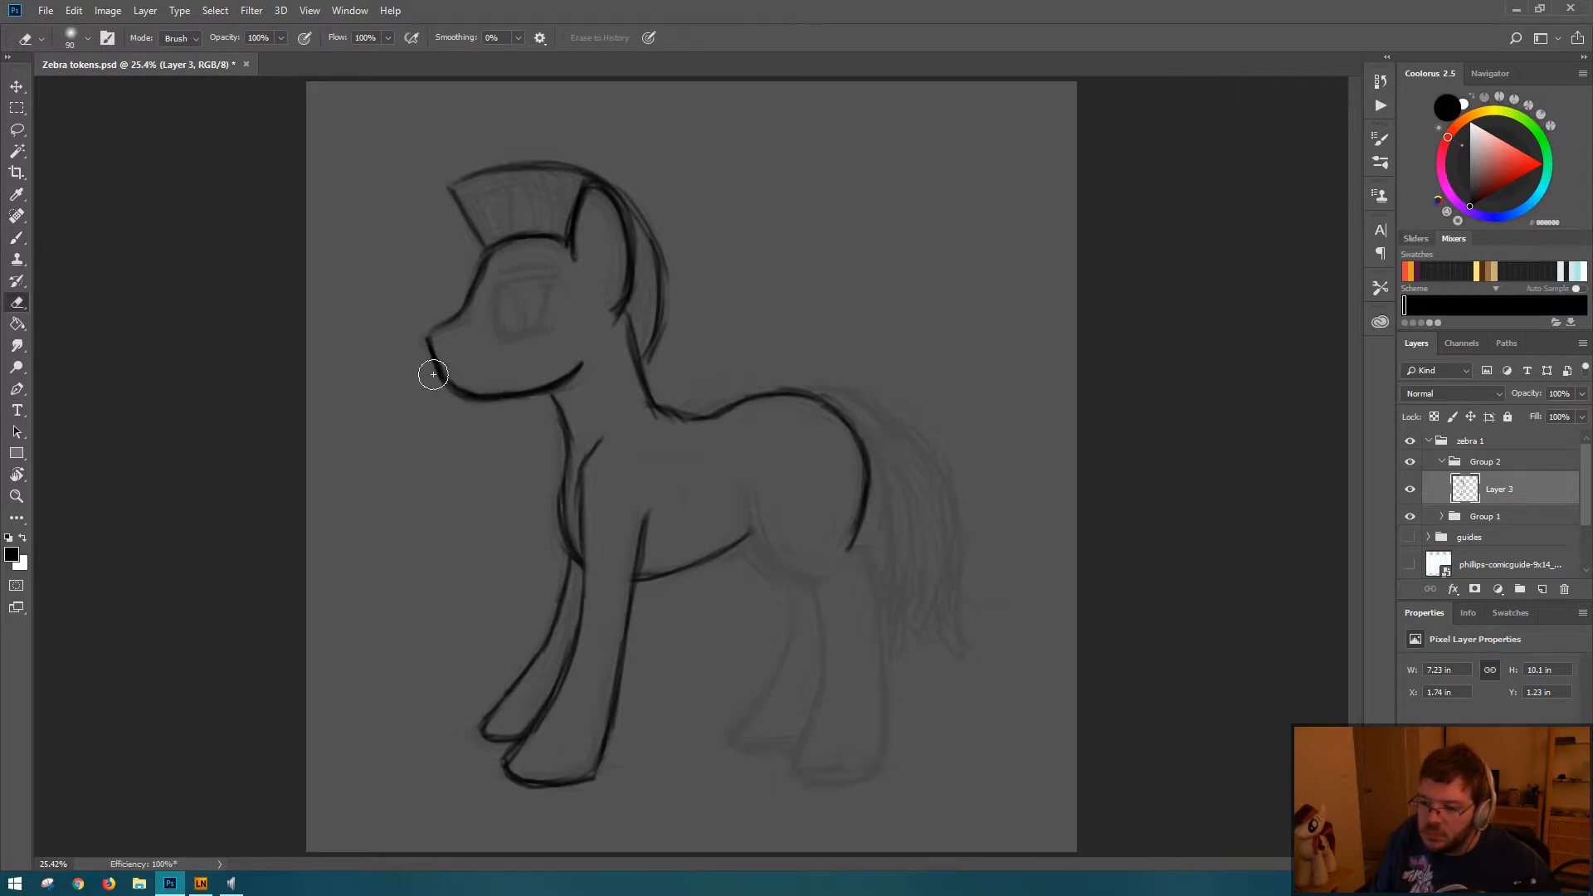
{"action": "key", "text": "b"}
{"action": "mouse_move", "coordinate": [432, 341]}
{"action": "left_mouse_down"}
{"action": "mouse_move", "coordinate": [448, 388]}
{"action": "mouse_move", "coordinate": [515, 397]}
{"action": "left_mouse_up"}
{"action": "key", "text": "e"}
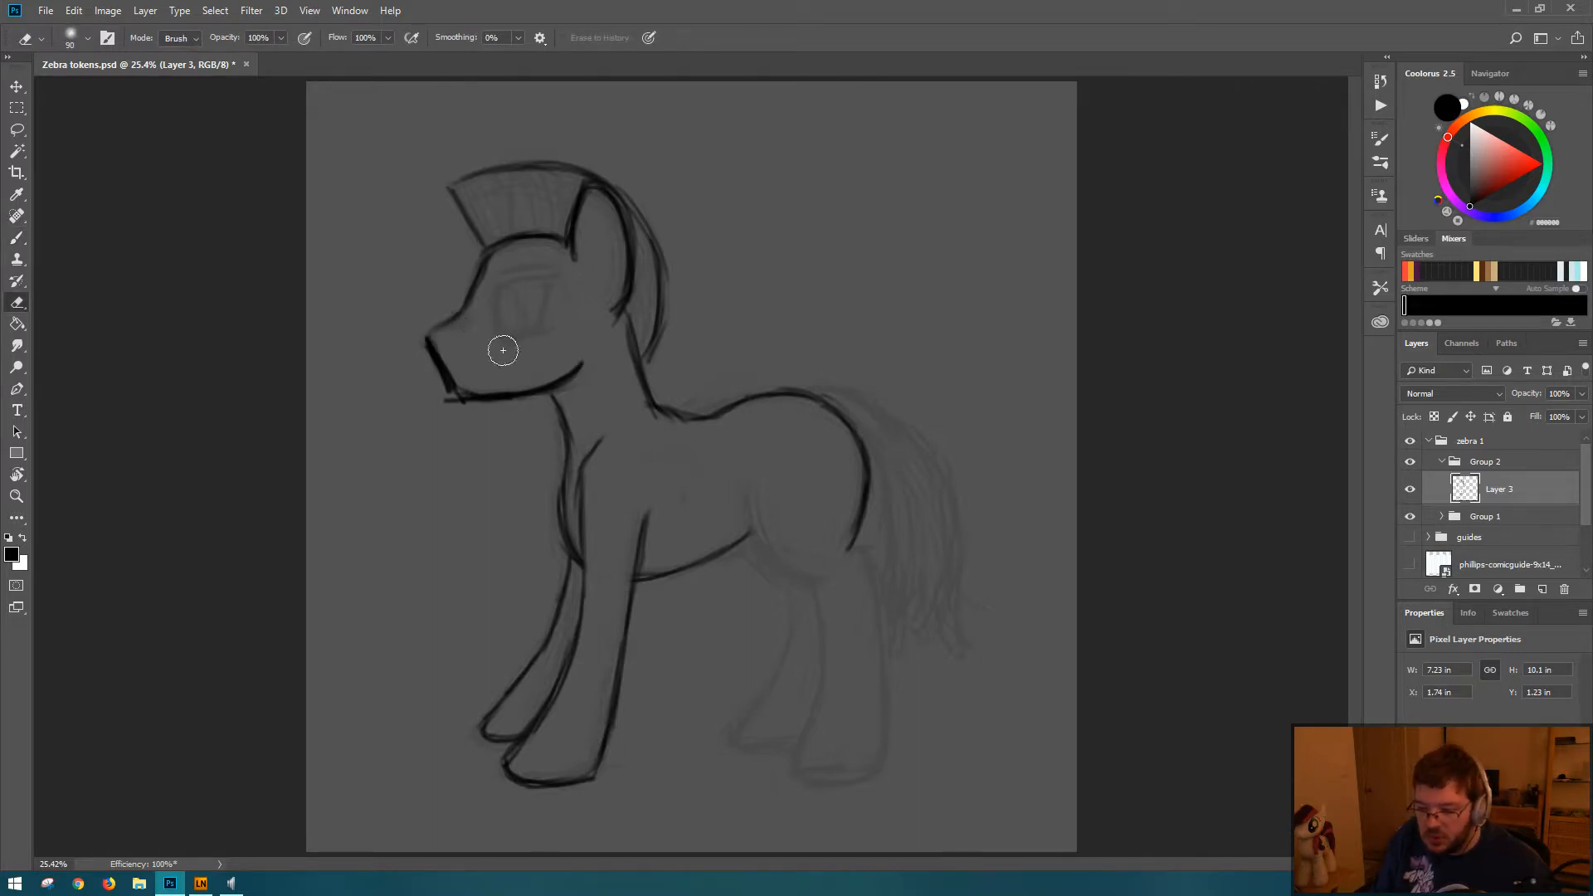
Step: Undo the recent muzzle edits back to the version with a distinct step below the forehead, and save the document
{"action": "key", "text": "ctrl+z"}
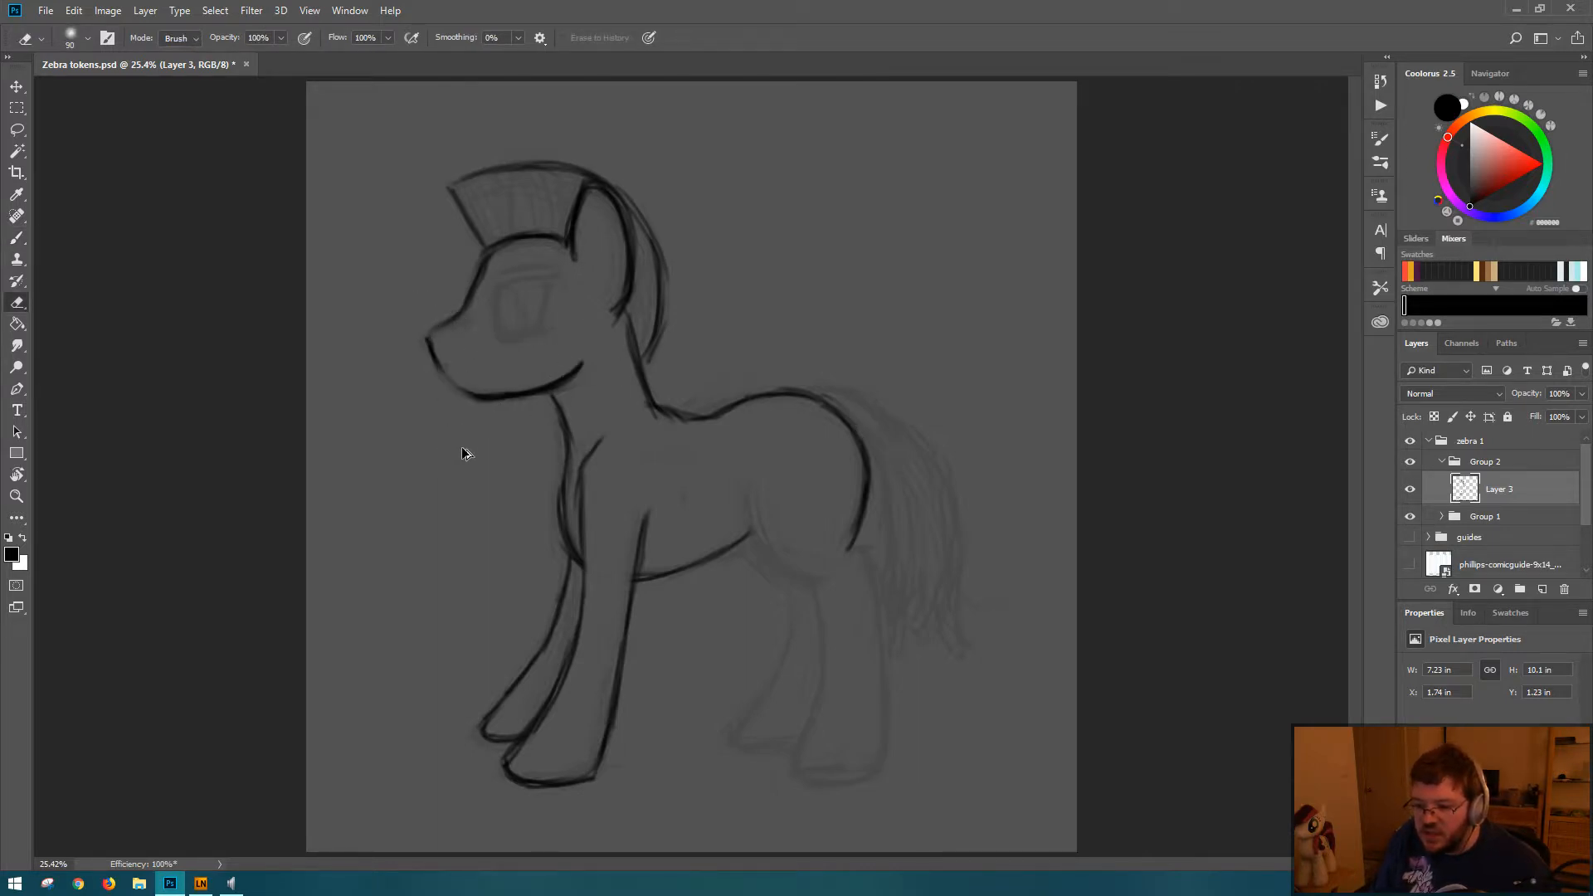
{"action": "key", "text": "ctrl+z"}
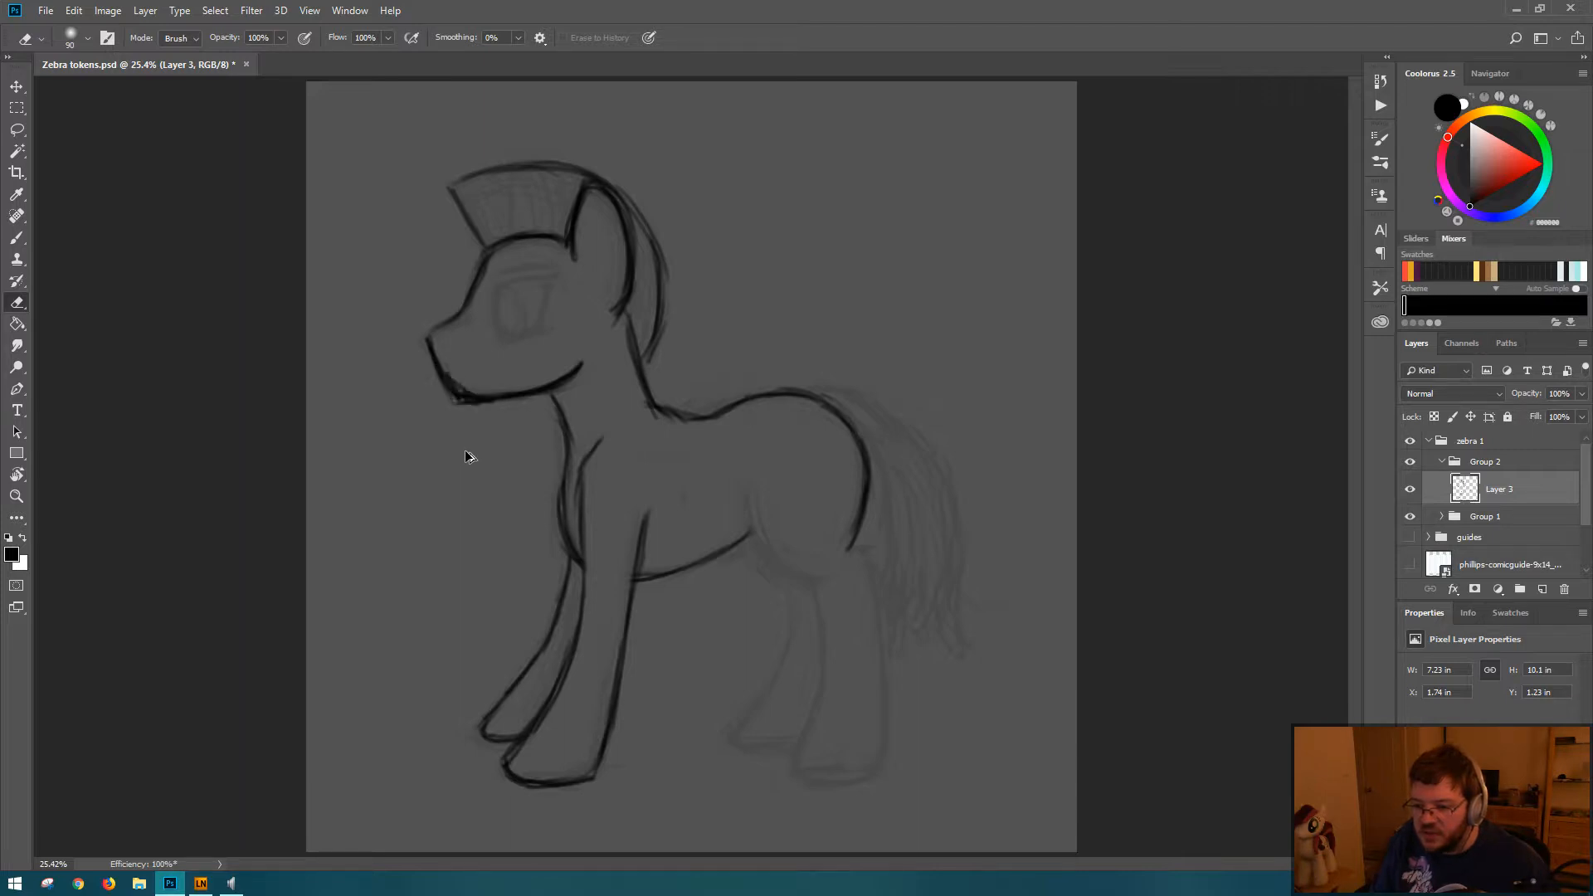
{"action": "key", "text": "ctrl+alt+z"}
{"action": "key", "text": "ctrl+alt+z"}
{"action": "key", "text": "ctrl+alt+z"}
{"action": "key", "text": "ctrl+alt+z"}
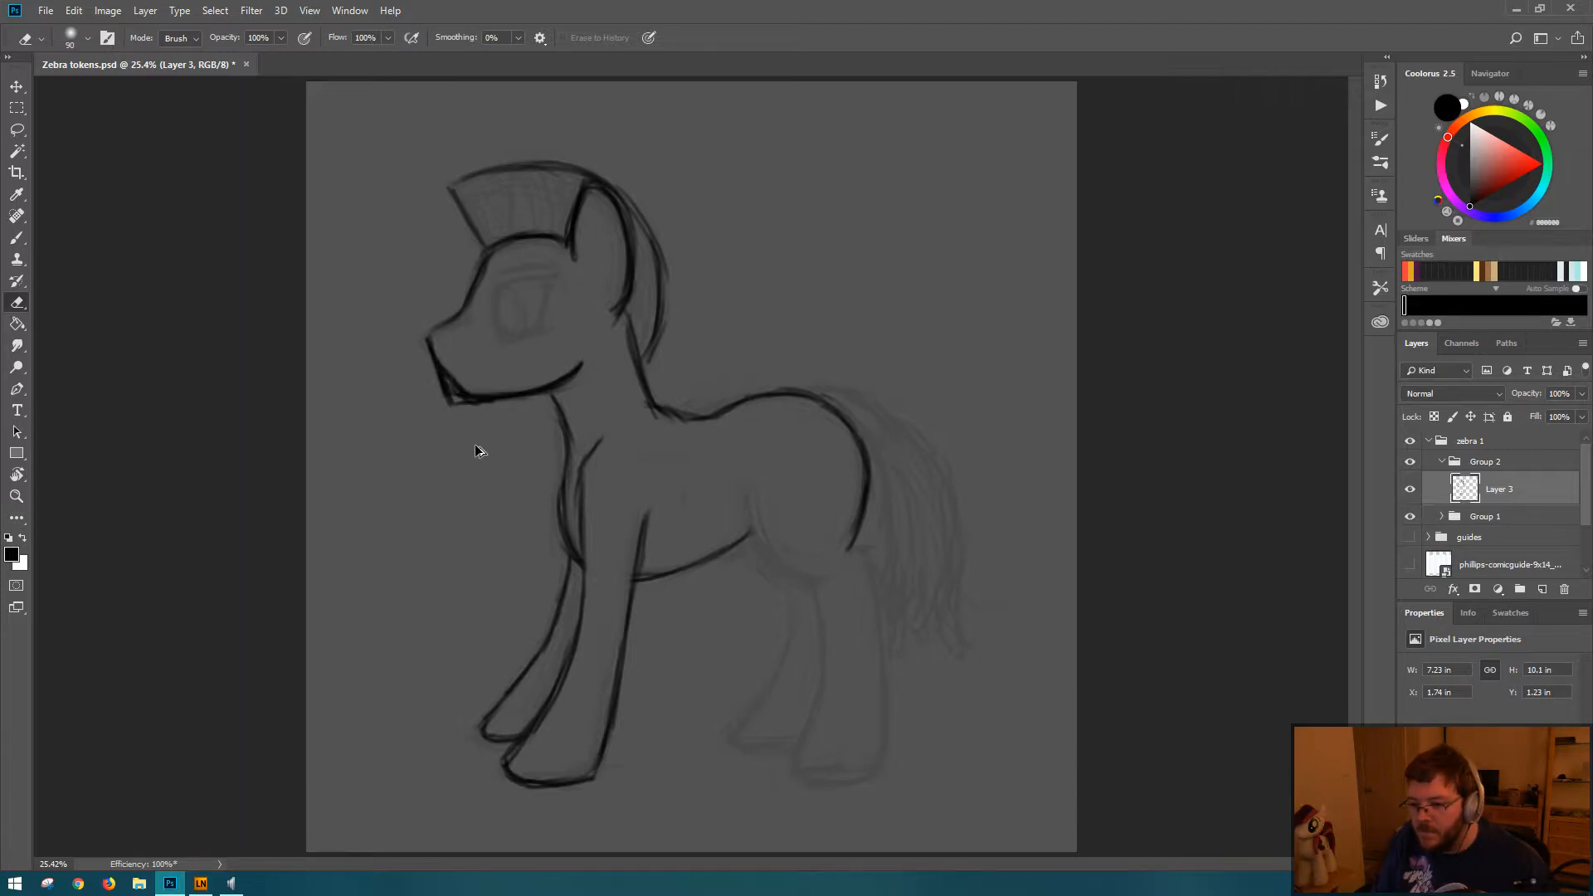
{"action": "key", "text": "ctrl+alt+z"}
{"action": "key", "text": "ctrl+alt+z"}
{"action": "key", "text": "ctrl+alt+z"}
{"action": "key", "text": "ctrl+alt+z"}
{"action": "key", "text": "ctrl+alt+z"}
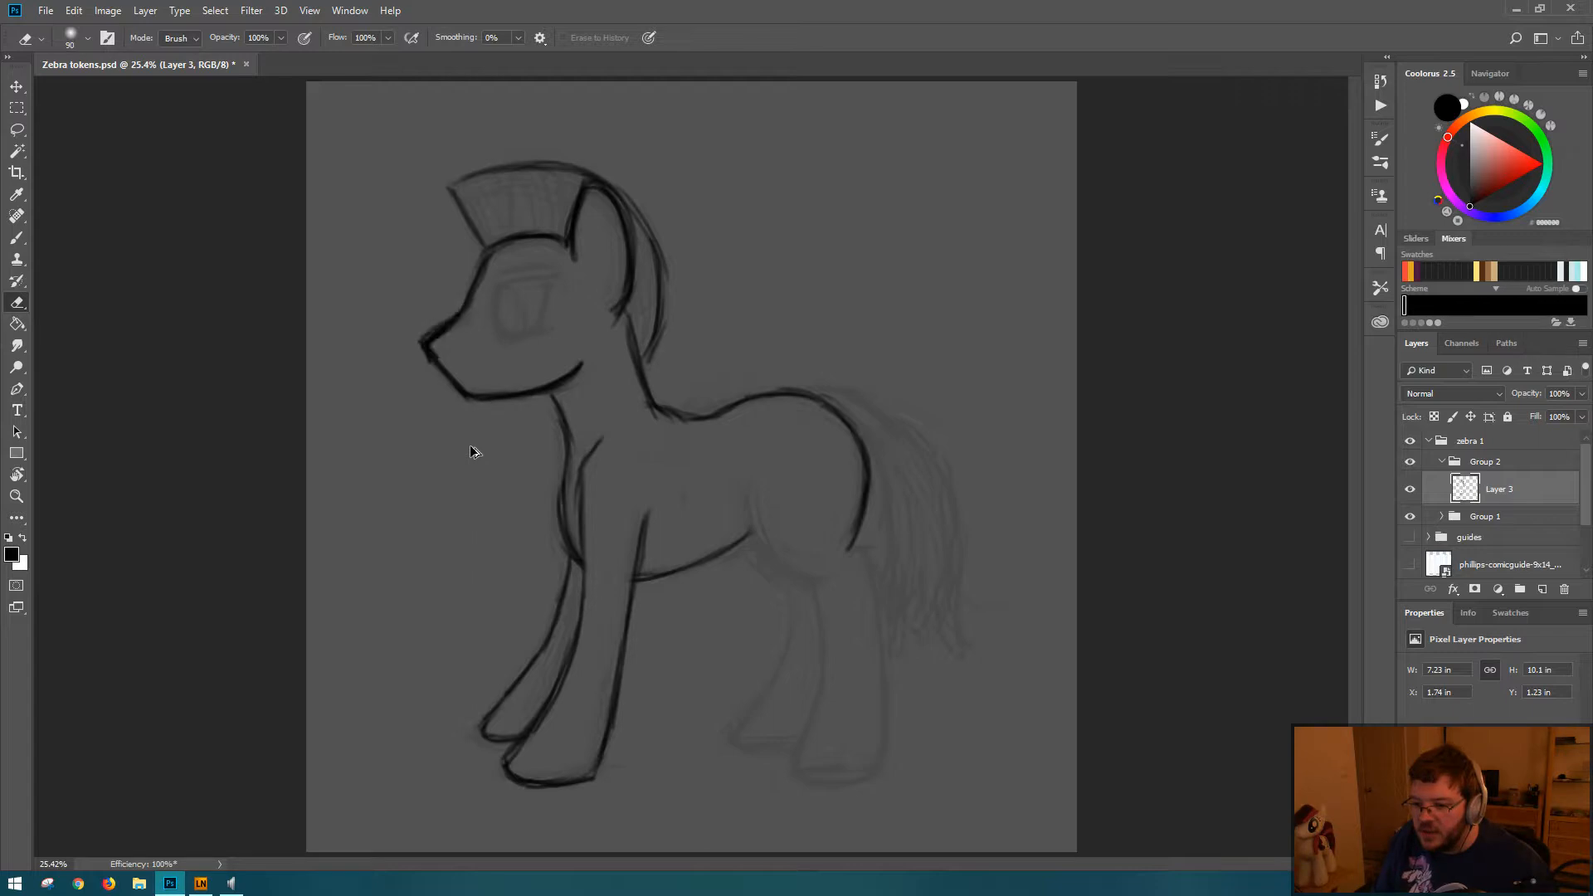
{"action": "key", "text": "ctrl+alt+z"}
{"action": "key", "text": "ctrl+alt+z"}
{"action": "key", "text": "ctrl+alt+z"}
{"action": "key", "text": "ctrl+alt+z"}
{"action": "key", "text": "ctrl+alt+z"}
{"action": "key", "text": "ctrl+alt+z"}
{"action": "key", "text": "ctrl+alt+z"}
{"action": "key", "text": "ctrl+alt+z"}
{"action": "key", "text": "ctrl+alt+z"}
{"action": "key", "text": "ctrl+alt+z"}
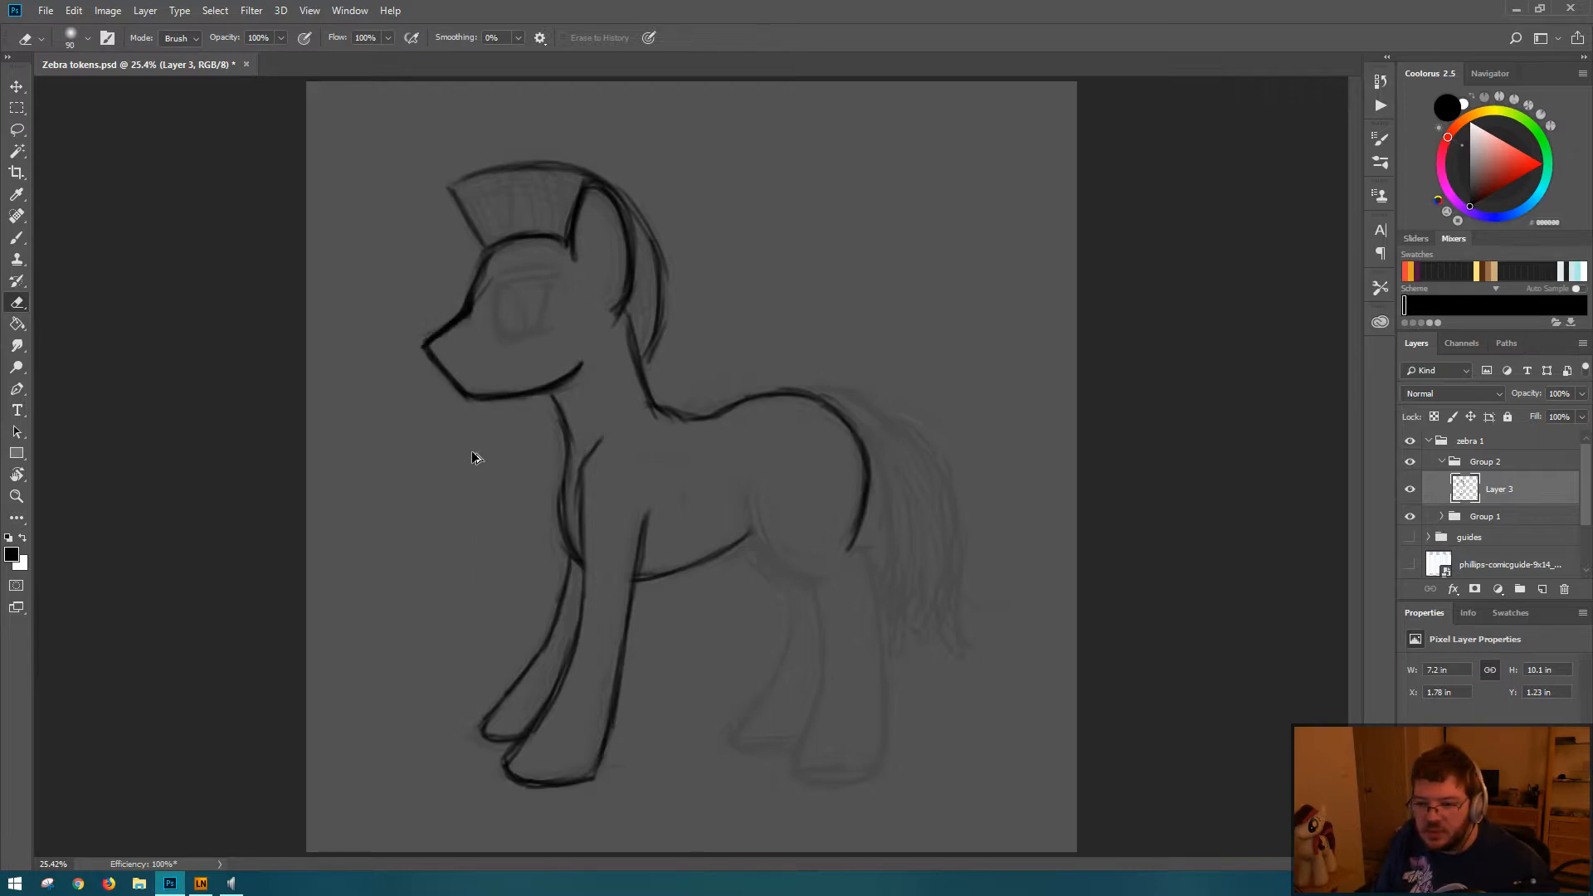
{"action": "key", "text": "ctrl+alt+z"}
{"action": "key", "text": "ctrl+alt+z"}
{"action": "key", "text": "ctrl+alt+z"}
{"action": "key", "text": "ctrl+alt+z"}
{"action": "key", "text": "ctrl+alt+z"}
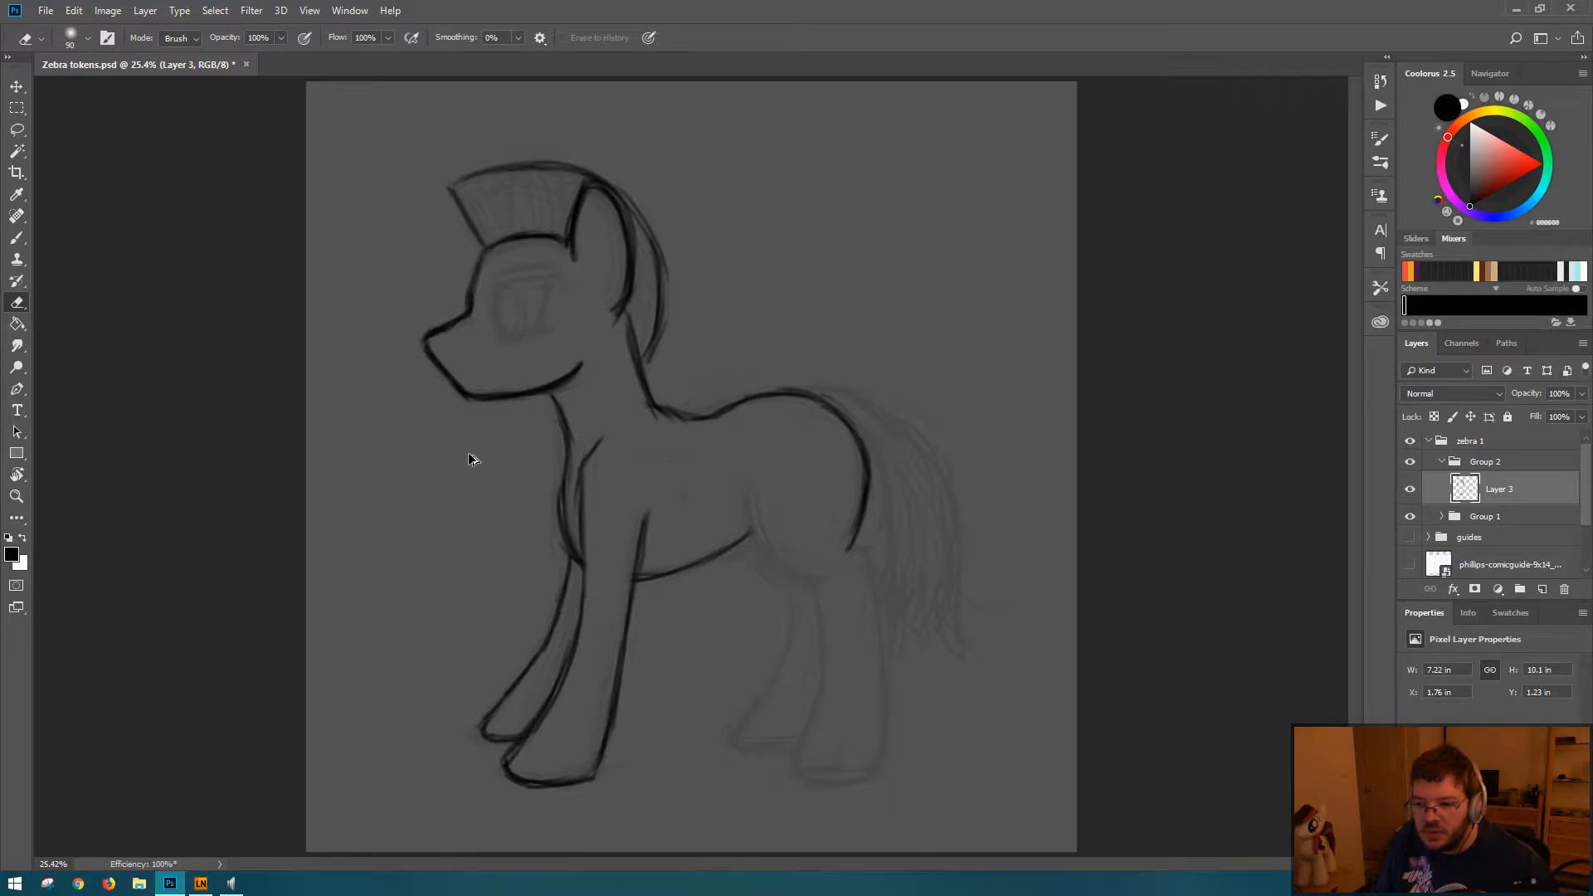
{"action": "key", "text": "ctrl+s"}
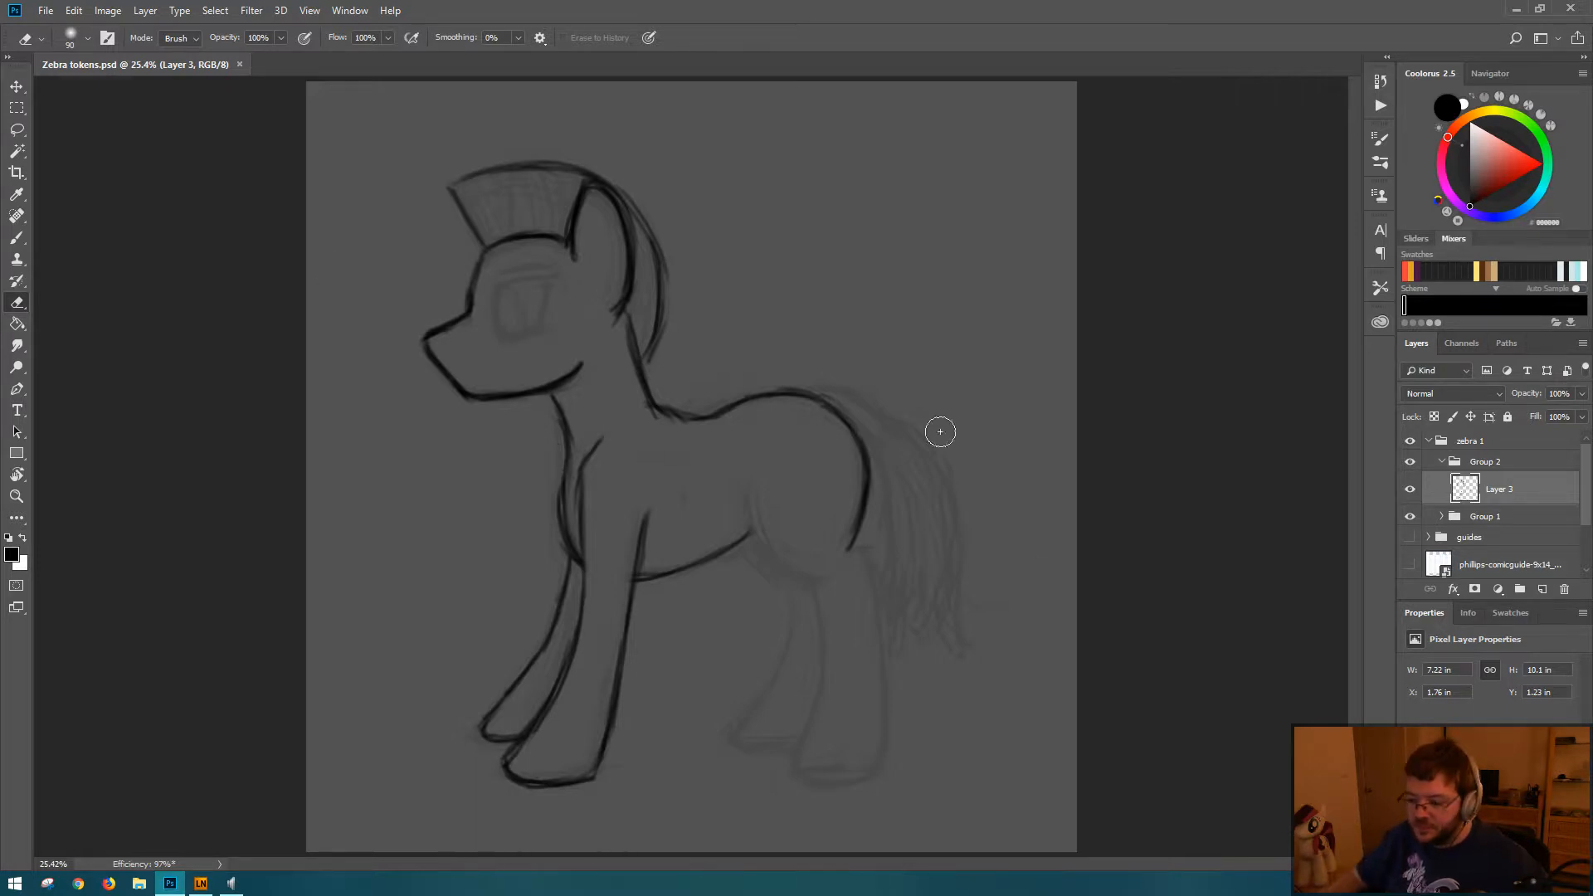
{"action": "left_click", "coordinate": [1532, 892]}
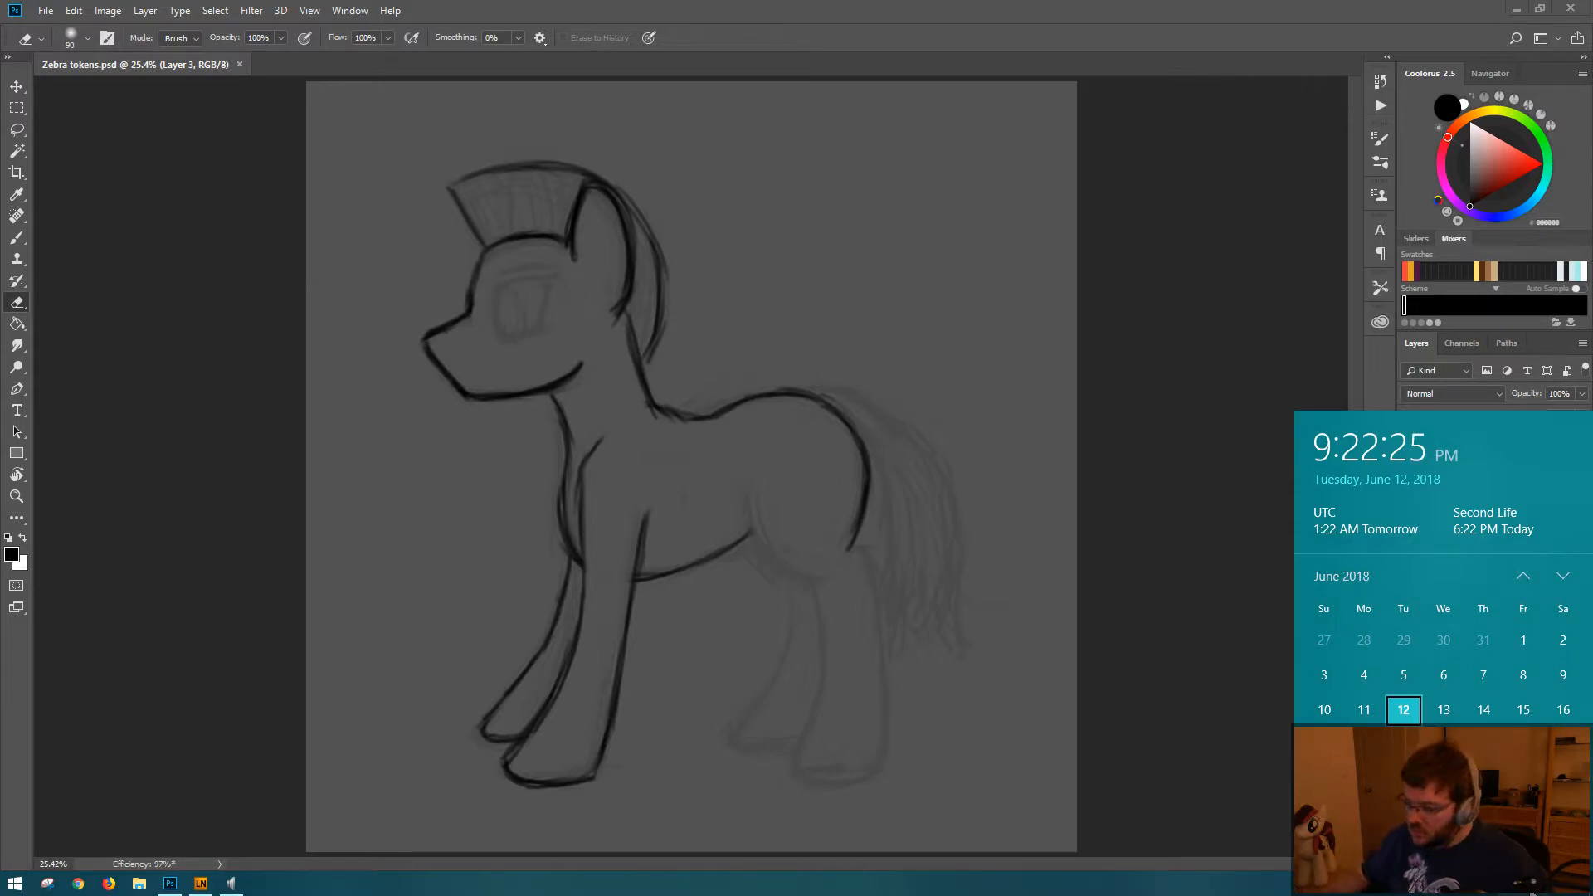
{"action": "left_click", "coordinate": [1061, 15]}
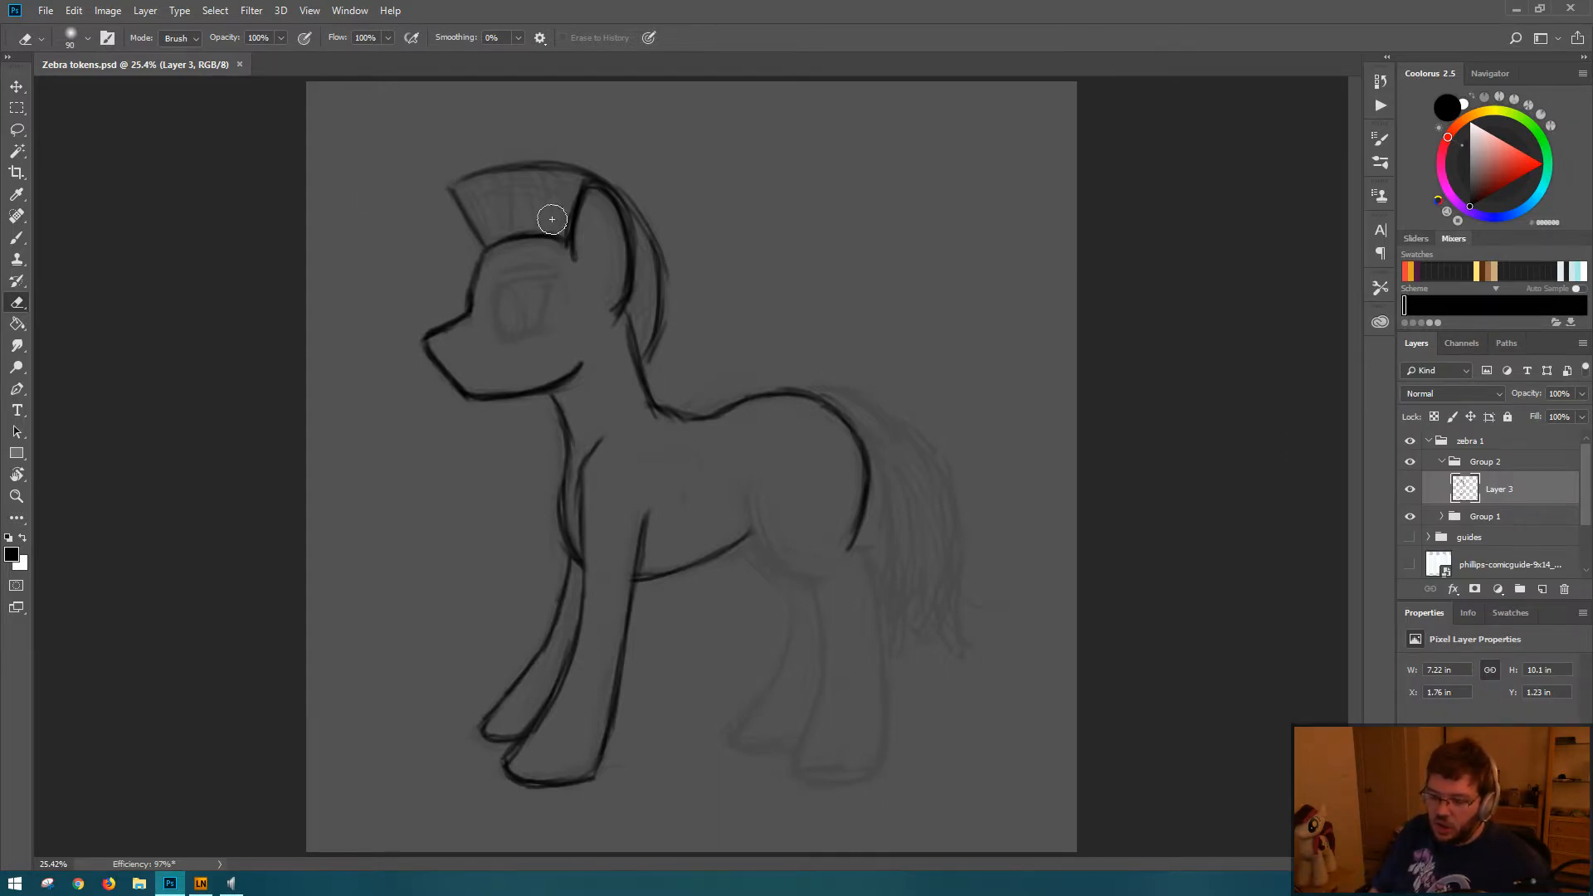
Step: Draw the near hind leg's thigh curve, the notch below the rump, and the leg's front line into the hoof
{"action": "key", "text": "b"}
{"action": "left_click_drag", "start_coordinate": [461, 177], "coordinate": [452, 179]}
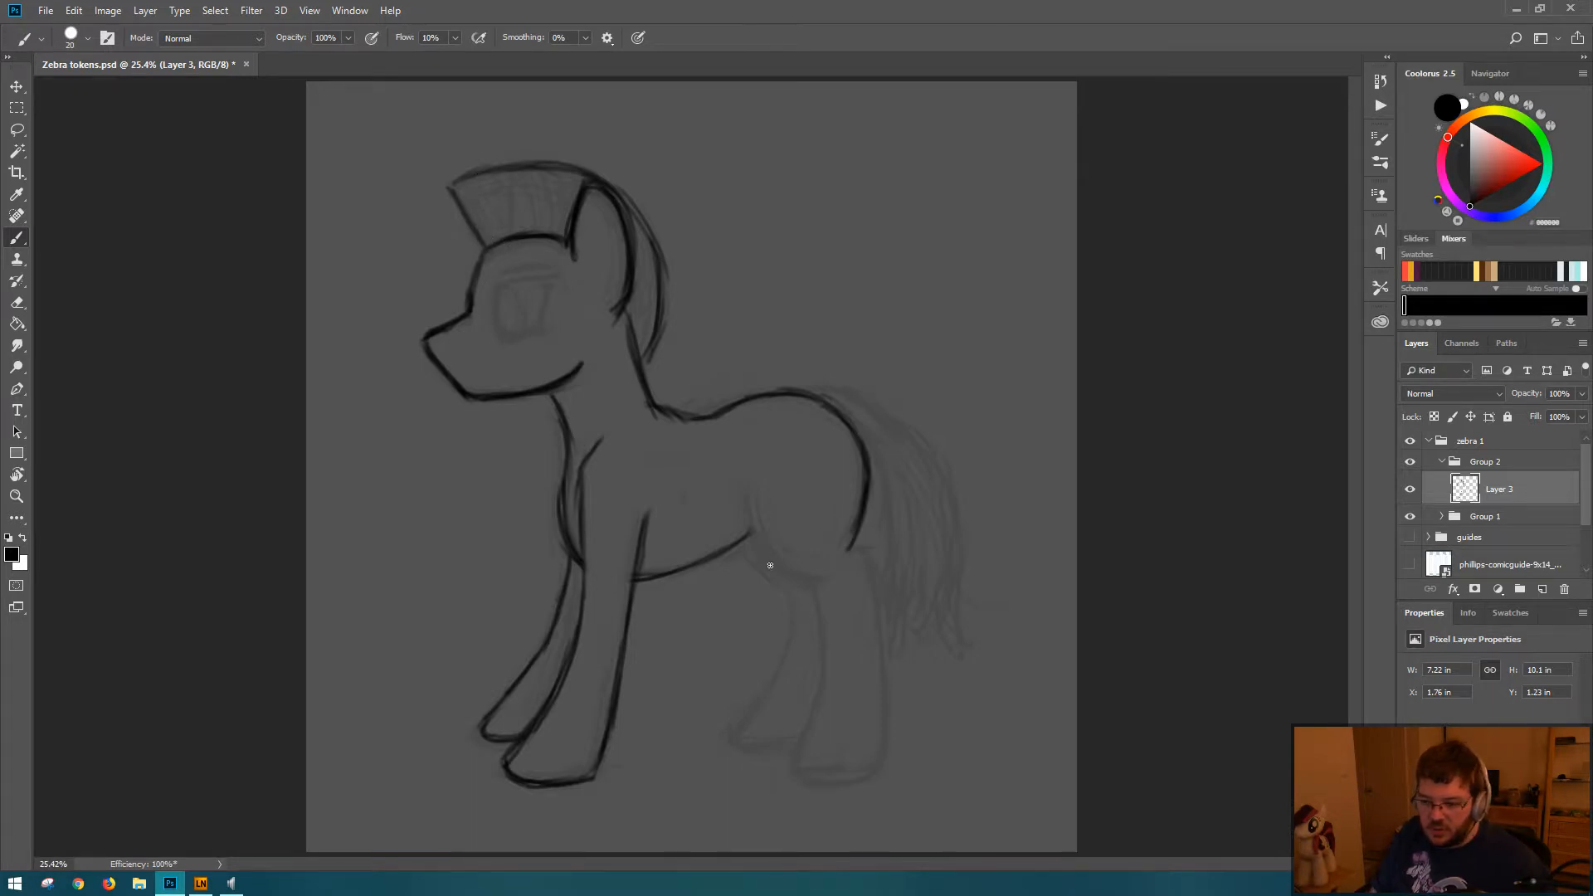
{"action": "left_click_drag", "start_coordinate": [752, 480], "coordinate": [785, 563]}
{"action": "left_click_drag", "start_coordinate": [758, 511], "coordinate": [829, 579]}
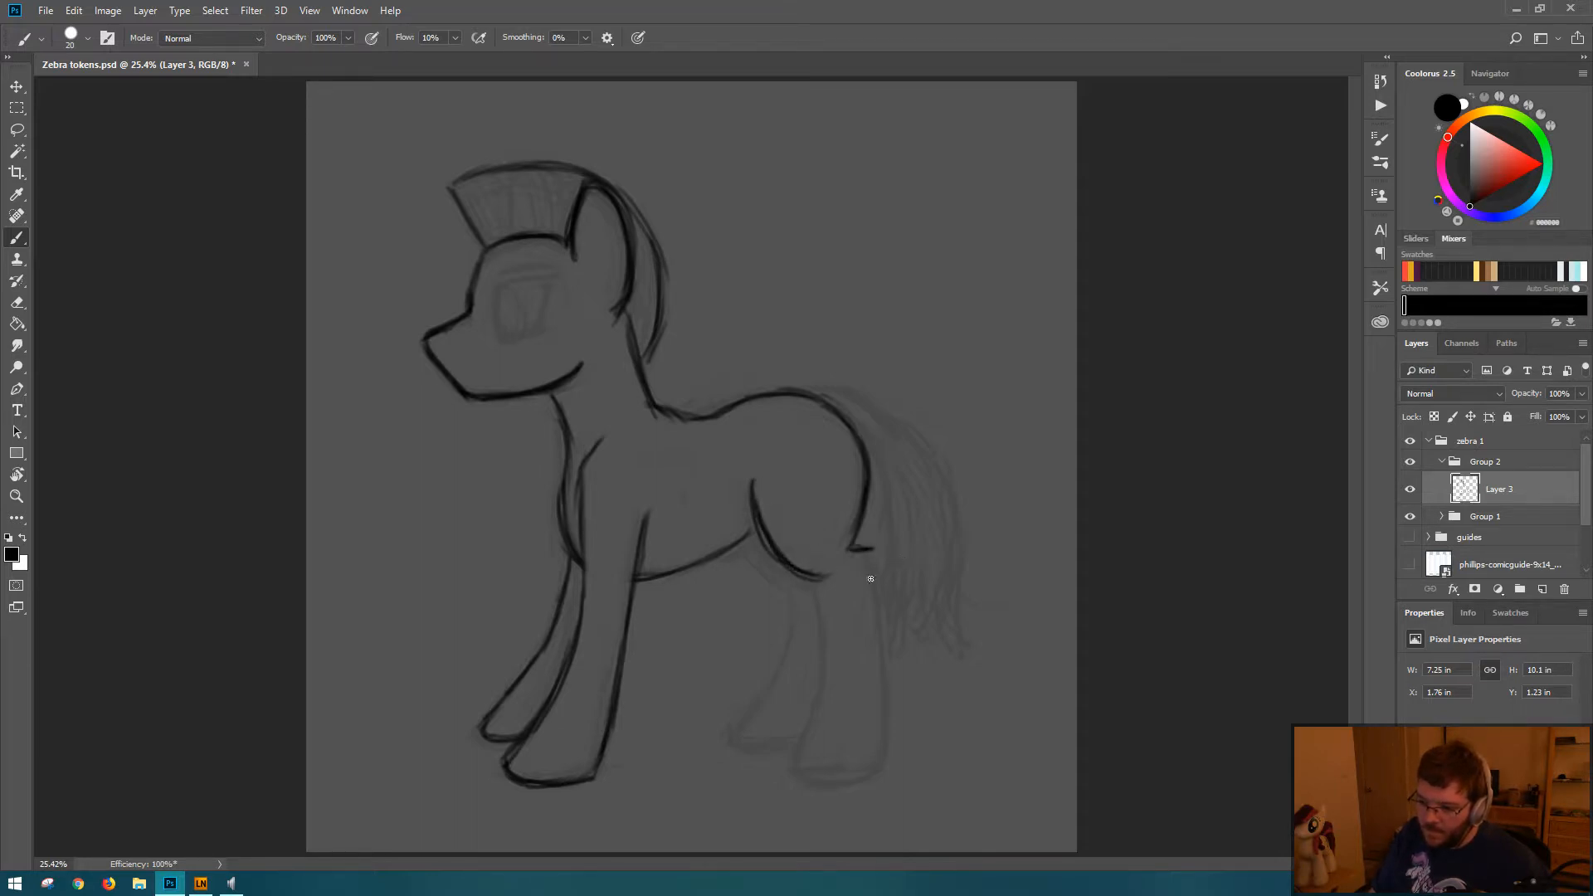
{"action": "mouse_move", "coordinate": [814, 584]}
{"action": "left_mouse_down"}
{"action": "mouse_move", "coordinate": [825, 642]}
{"action": "mouse_move", "coordinate": [822, 620]}
{"action": "mouse_move", "coordinate": [788, 752]}
{"action": "mouse_move", "coordinate": [820, 776]}
{"action": "mouse_move", "coordinate": [781, 778]}
{"action": "mouse_move", "coordinate": [854, 778]}
{"action": "mouse_move", "coordinate": [823, 785]}
{"action": "mouse_move", "coordinate": [875, 769]}
{"action": "left_mouse_up"}
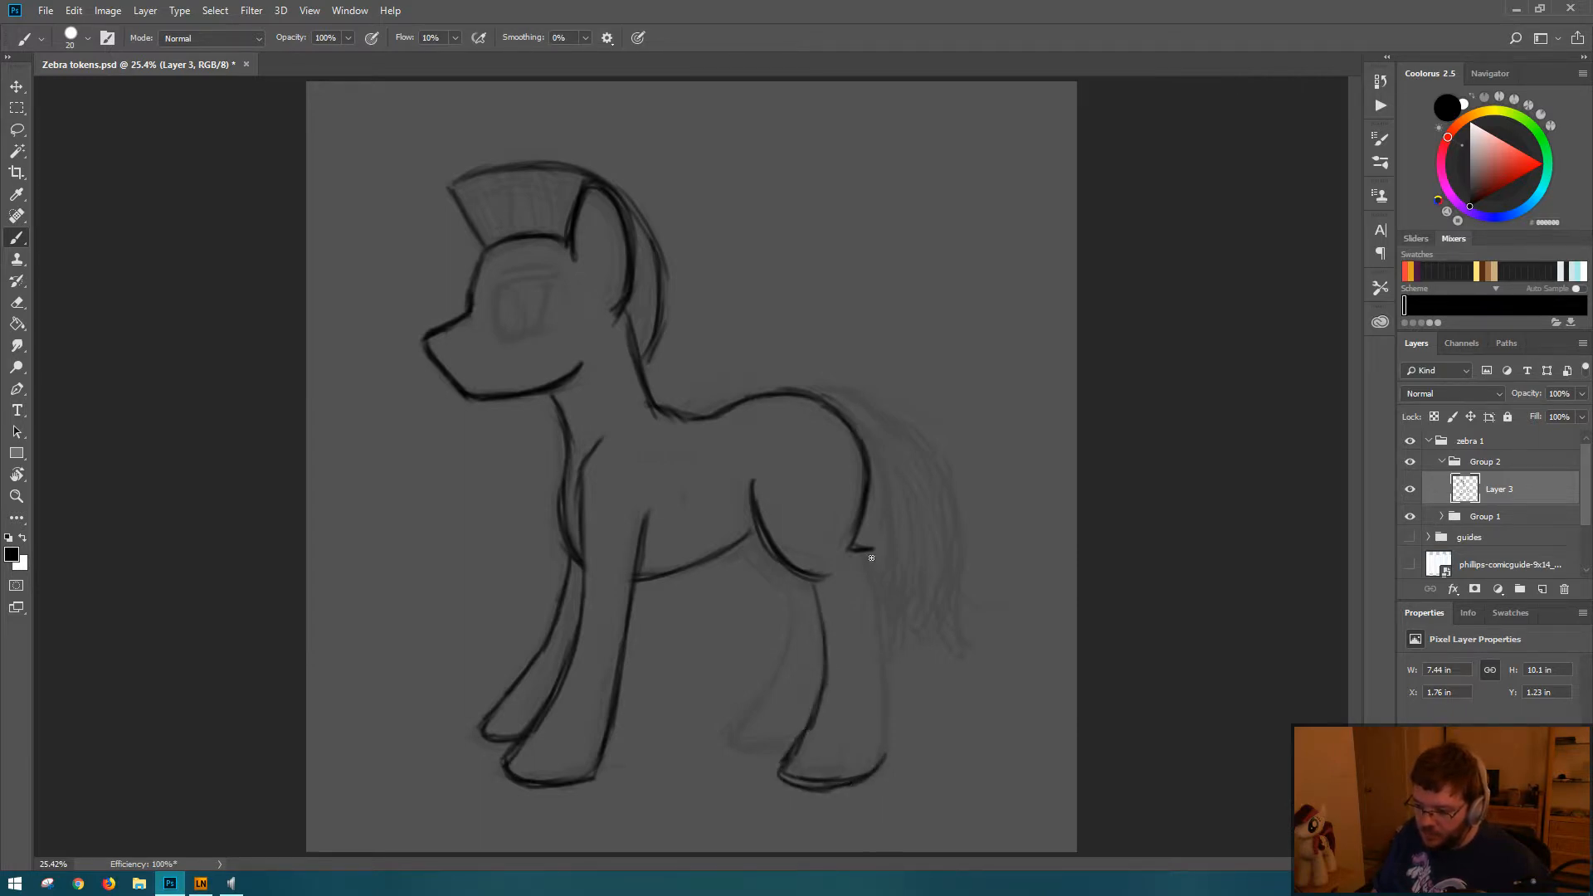
Step: Draw the back line of the near hind leg from the rump notch to the hoof, erasing and redrawing it farther back
{"action": "left_click_drag", "start_coordinate": [871, 556], "coordinate": [890, 716]}
{"action": "left_click_drag", "start_coordinate": [886, 648], "coordinate": [878, 755]}
{"action": "key", "text": "e"}
{"action": "left_click_drag", "start_coordinate": [870, 573], "coordinate": [889, 705]}
{"action": "key", "text": "b"}
{"action": "left_click_drag", "start_coordinate": [881, 565], "coordinate": [895, 775]}
{"action": "key", "text": "e"}
{"action": "key", "text": "b"}
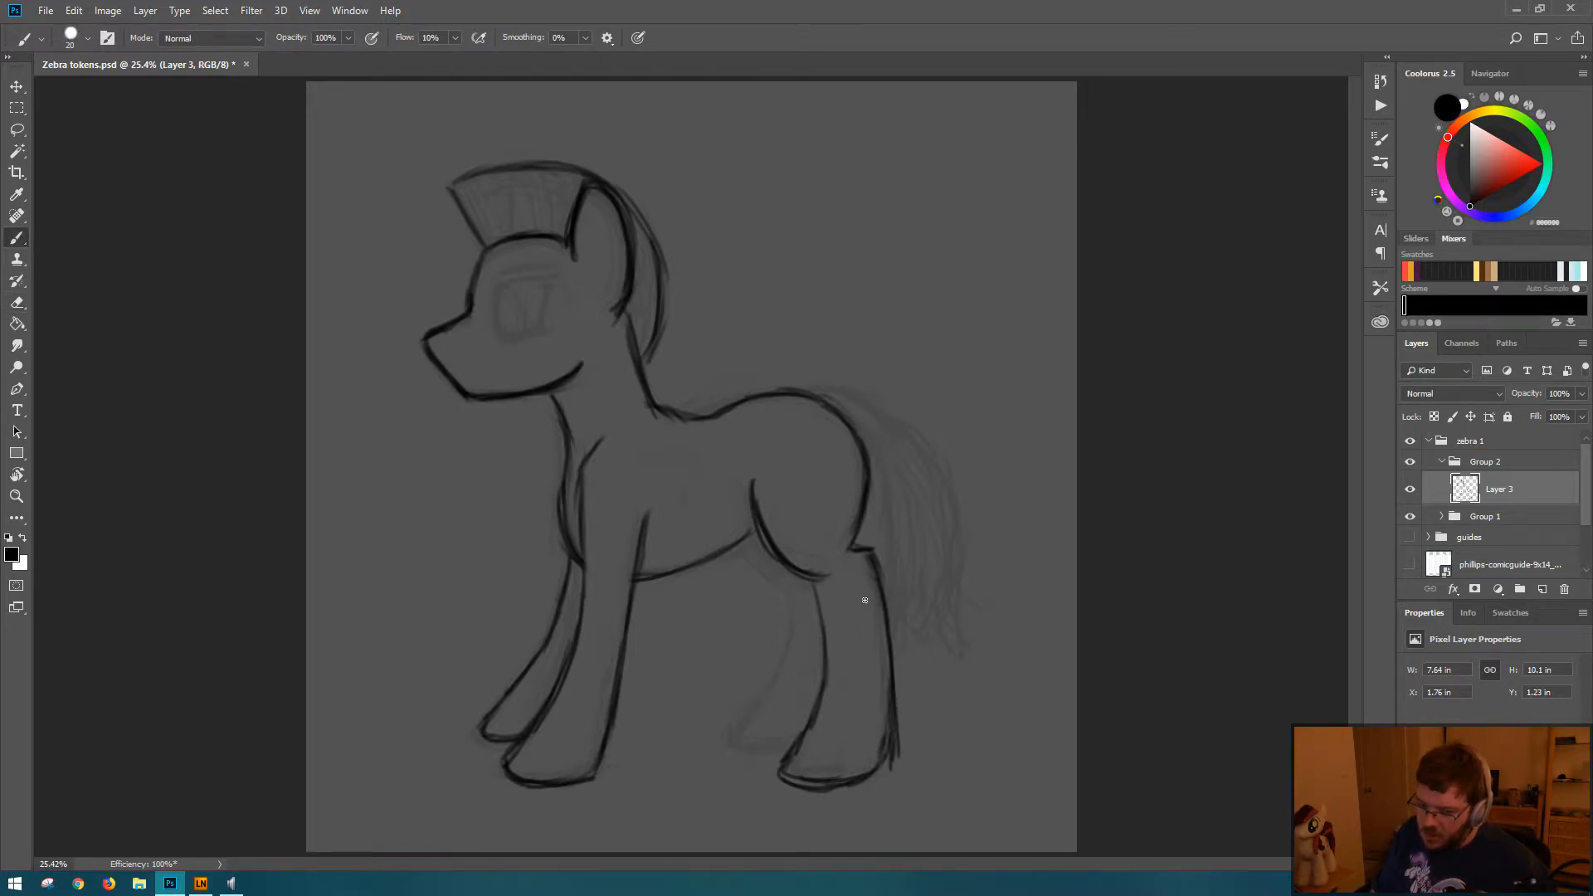
Step: Rework the near hind leg's front line and hoof toe, erasing the doubled upper stroke and redrawing it from the thigh
{"action": "left_click_drag", "start_coordinate": [820, 592], "coordinate": [819, 676]}
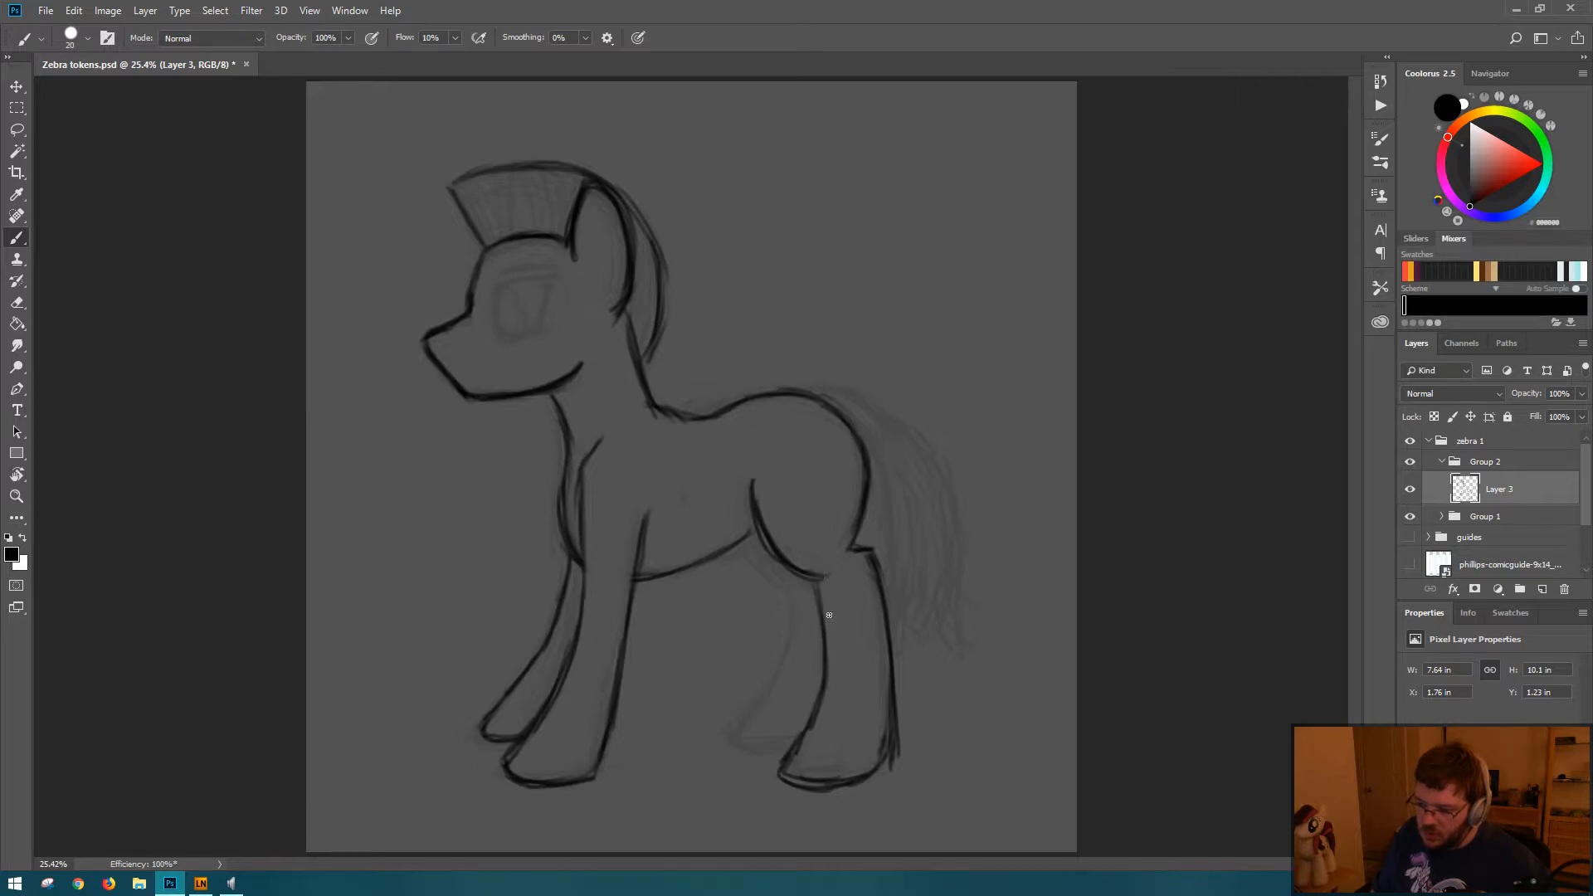
{"action": "left_click_drag", "start_coordinate": [827, 580], "coordinate": [827, 675]}
{"action": "left_click_drag", "start_coordinate": [826, 610], "coordinate": [823, 690]}
{"action": "mouse_move", "coordinate": [821, 667]}
{"action": "left_mouse_down"}
{"action": "mouse_move", "coordinate": [781, 756]}
{"action": "mouse_move", "coordinate": [846, 781]}
{"action": "mouse_move", "coordinate": [768, 763]}
{"action": "mouse_move", "coordinate": [854, 800]}
{"action": "left_mouse_up"}
{"action": "key", "text": "e"}
{"action": "key", "text": "b"}
{"action": "mouse_move", "coordinate": [806, 732]}
{"action": "left_mouse_down"}
{"action": "mouse_move", "coordinate": [792, 772]}
{"action": "mouse_move", "coordinate": [842, 780]}
{"action": "mouse_move", "coordinate": [772, 765]}
{"action": "mouse_move", "coordinate": [796, 716]}
{"action": "left_mouse_up"}
{"action": "key", "text": "e"}
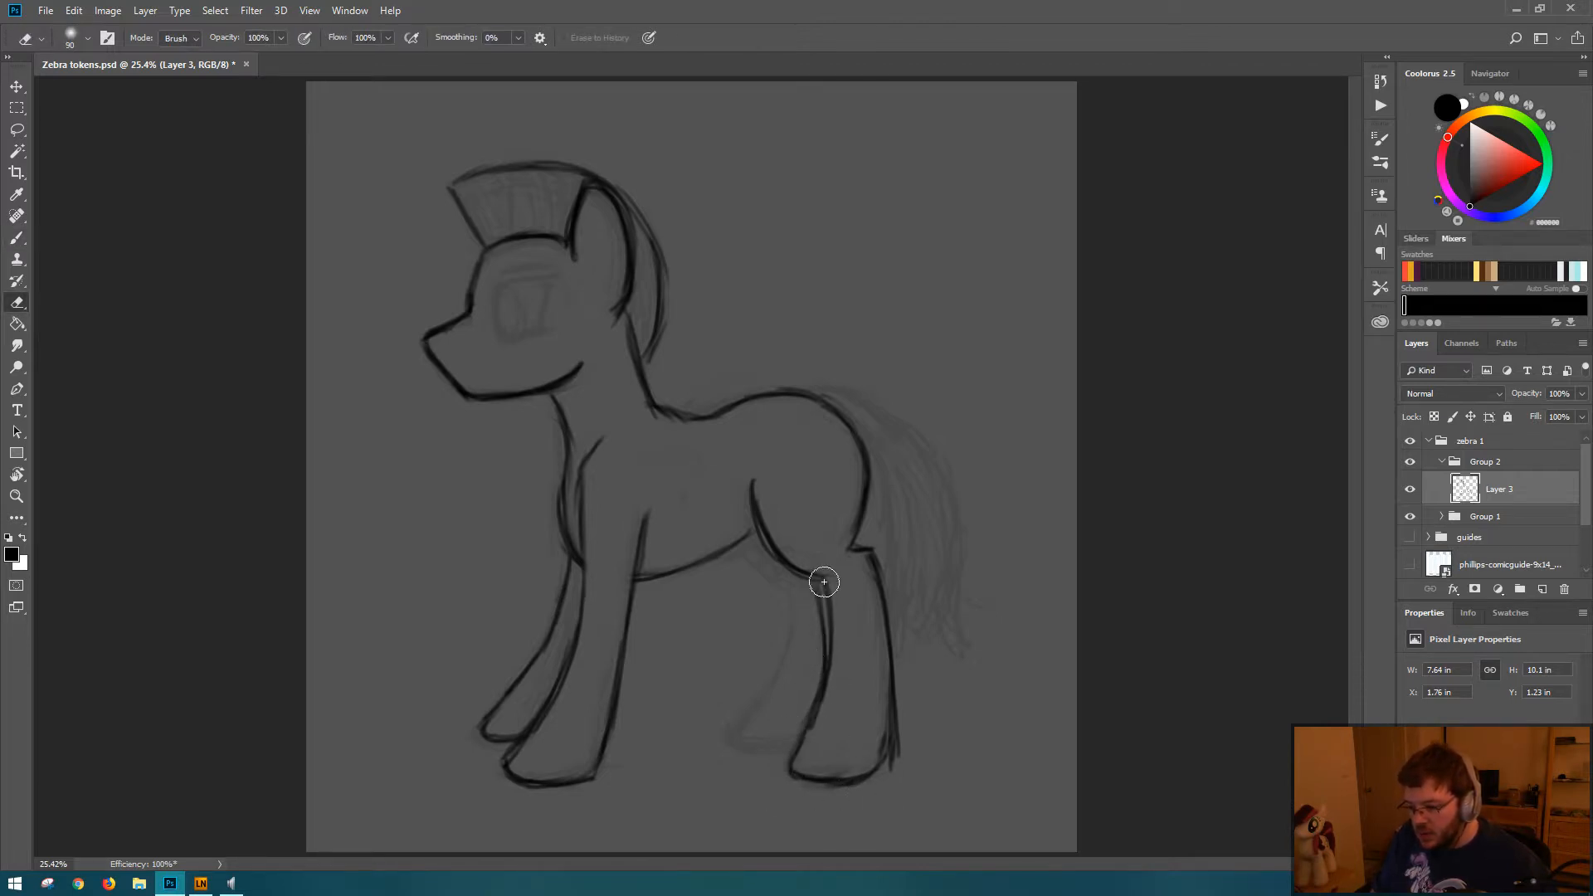
{"action": "mouse_move", "coordinate": [812, 590]}
{"action": "left_mouse_down"}
{"action": "mouse_move", "coordinate": [811, 647]}
{"action": "mouse_move", "coordinate": [833, 570]}
{"action": "mouse_move", "coordinate": [831, 651]}
{"action": "left_mouse_up"}
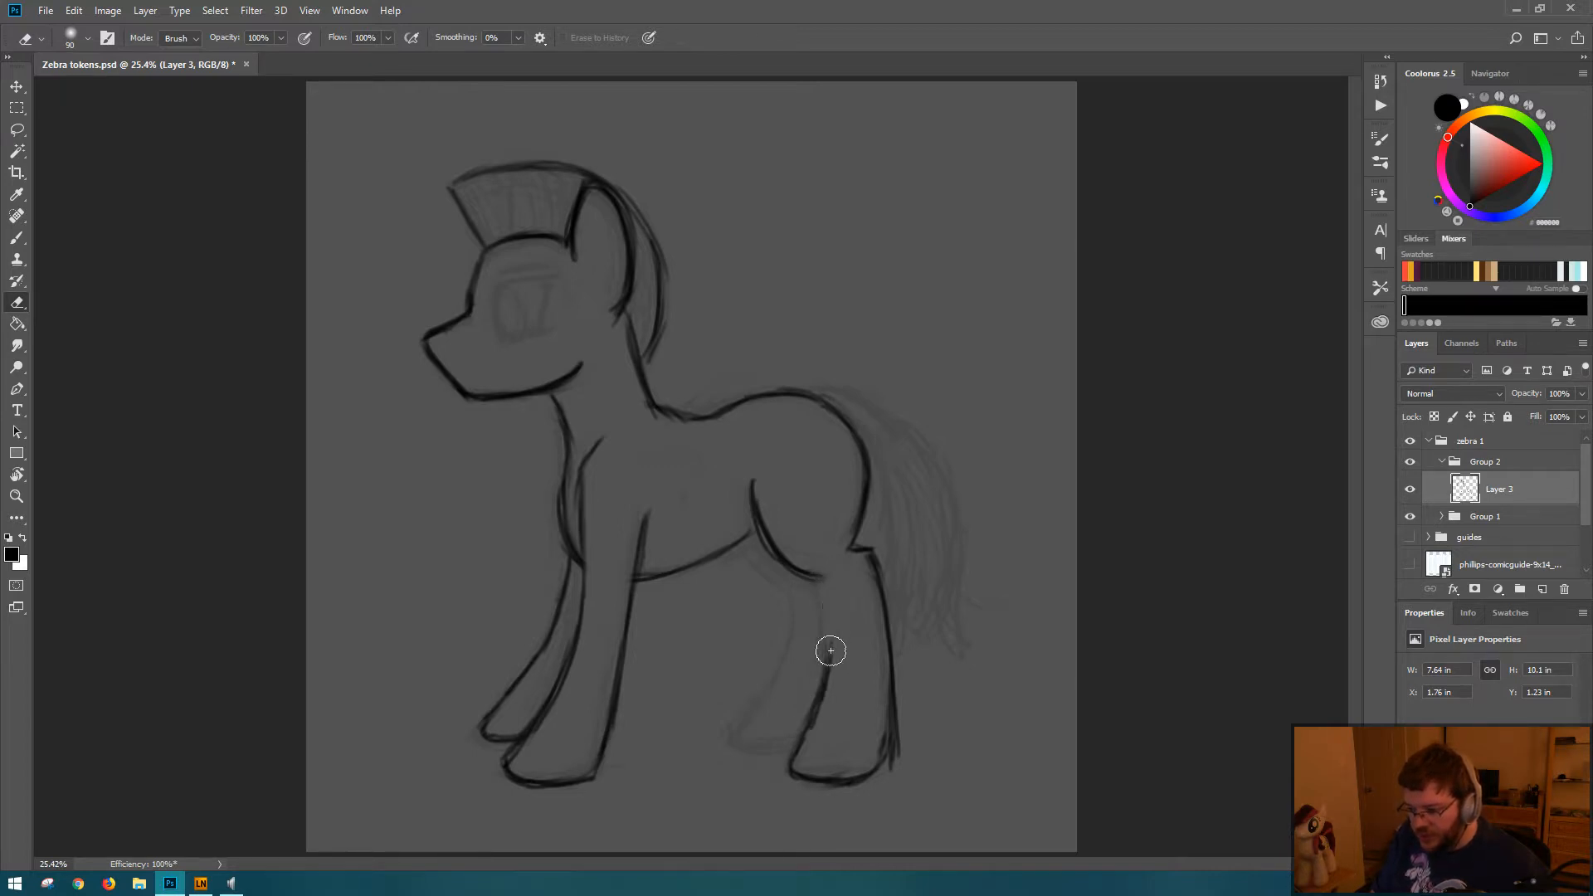
{"action": "key", "text": "b"}
{"action": "left_click_drag", "start_coordinate": [810, 581], "coordinate": [819, 638]}
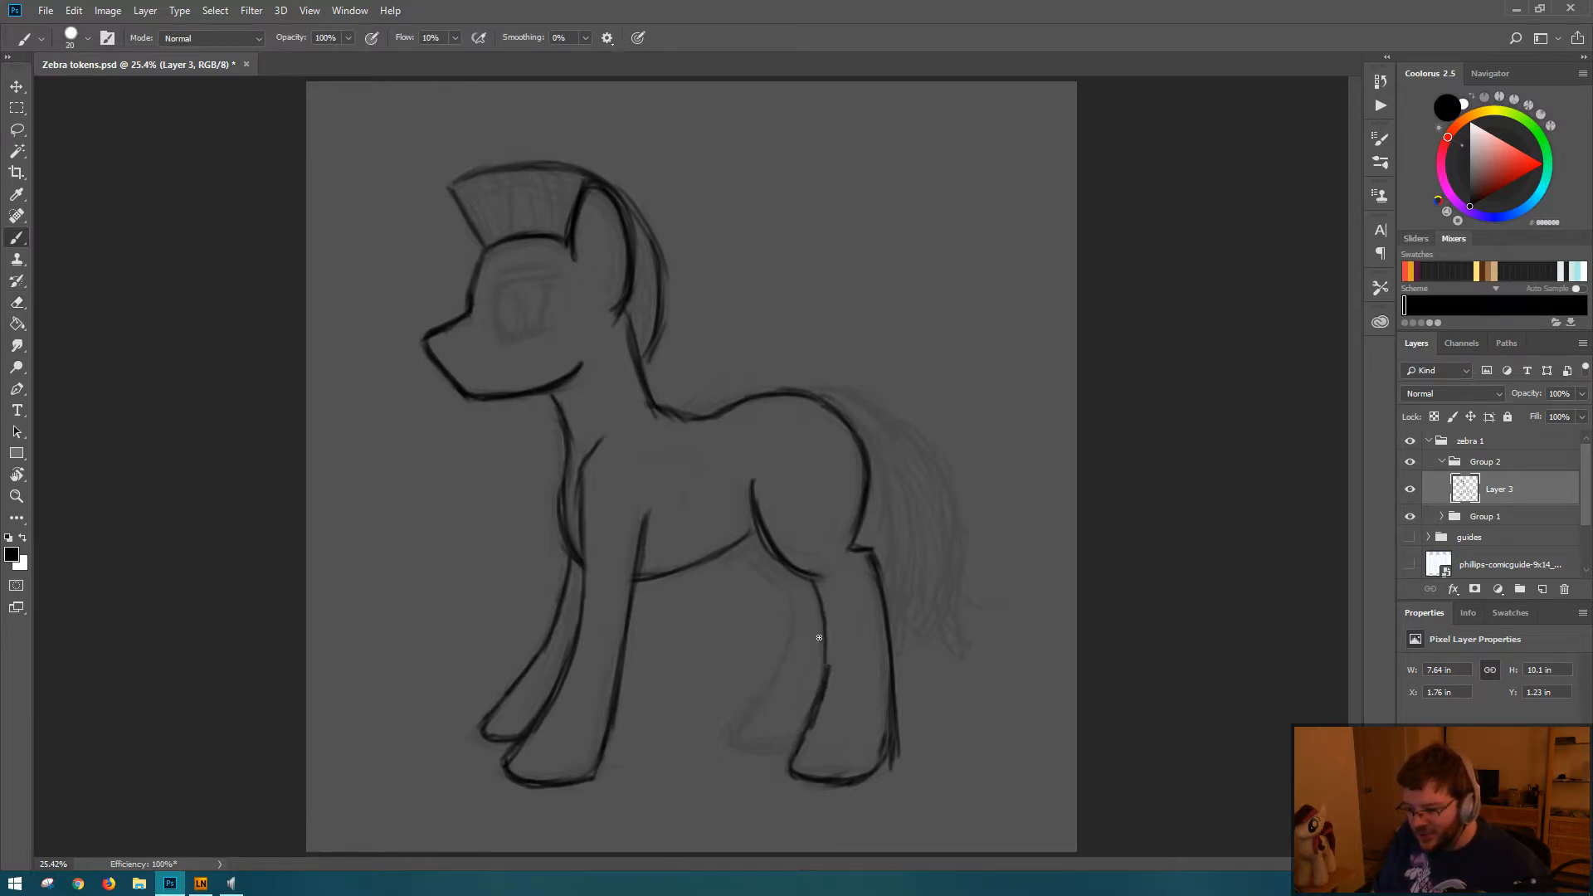
Step: Erase the overshoot behind the near hind leg and darken its lower back line down to the hoof
{"action": "key", "text": "e"}
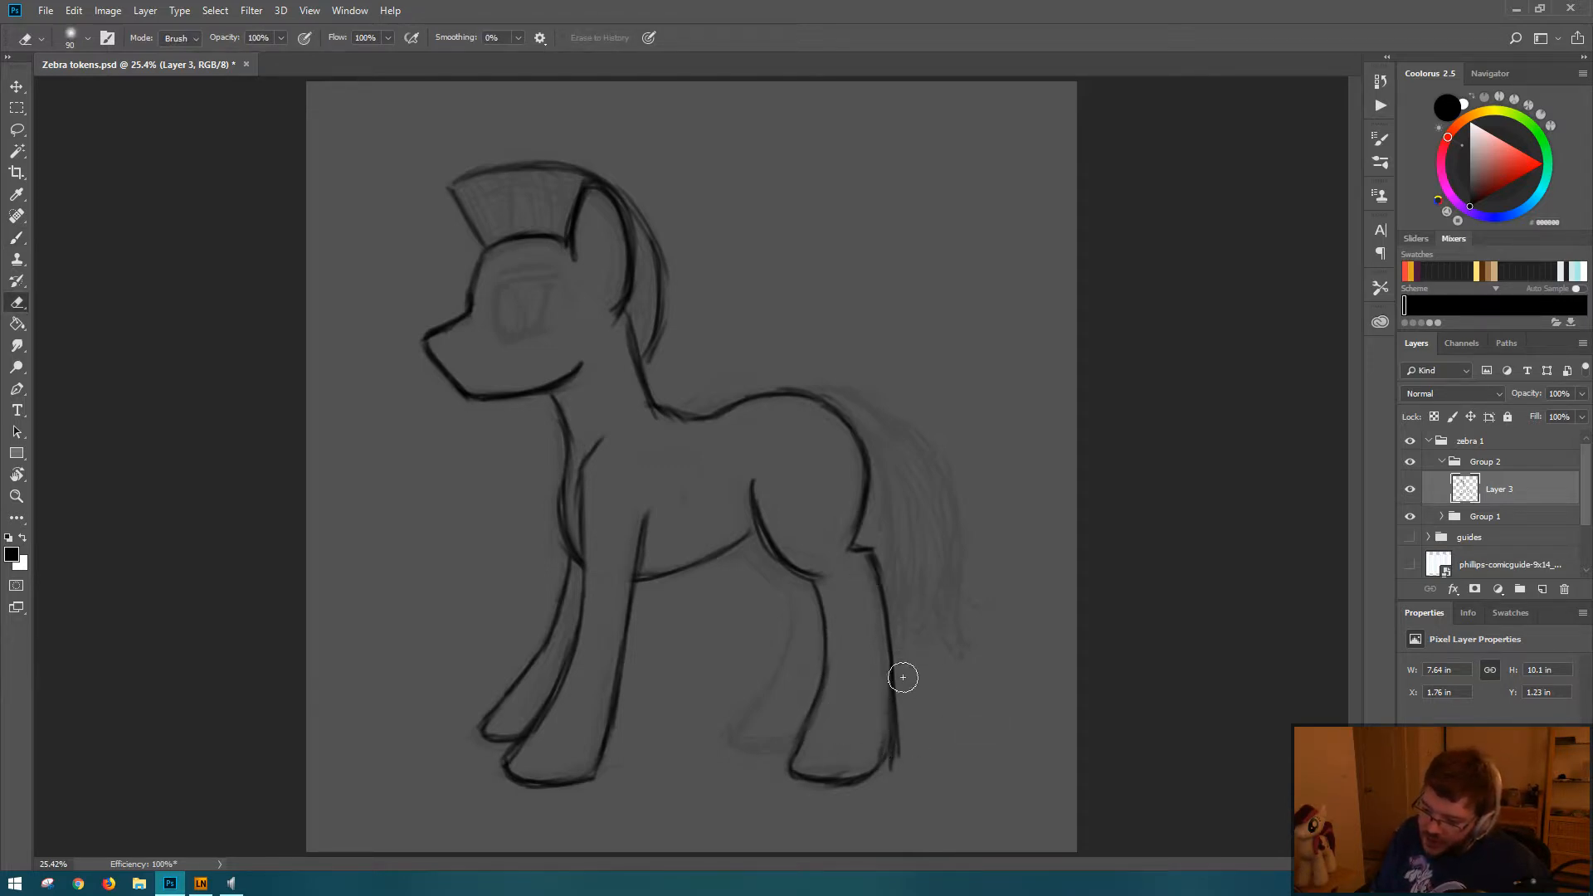
{"action": "mouse_move", "coordinate": [903, 678]}
{"action": "left_mouse_down"}
{"action": "mouse_move", "coordinate": [897, 791]}
{"action": "mouse_move", "coordinate": [903, 709]}
{"action": "left_mouse_up"}
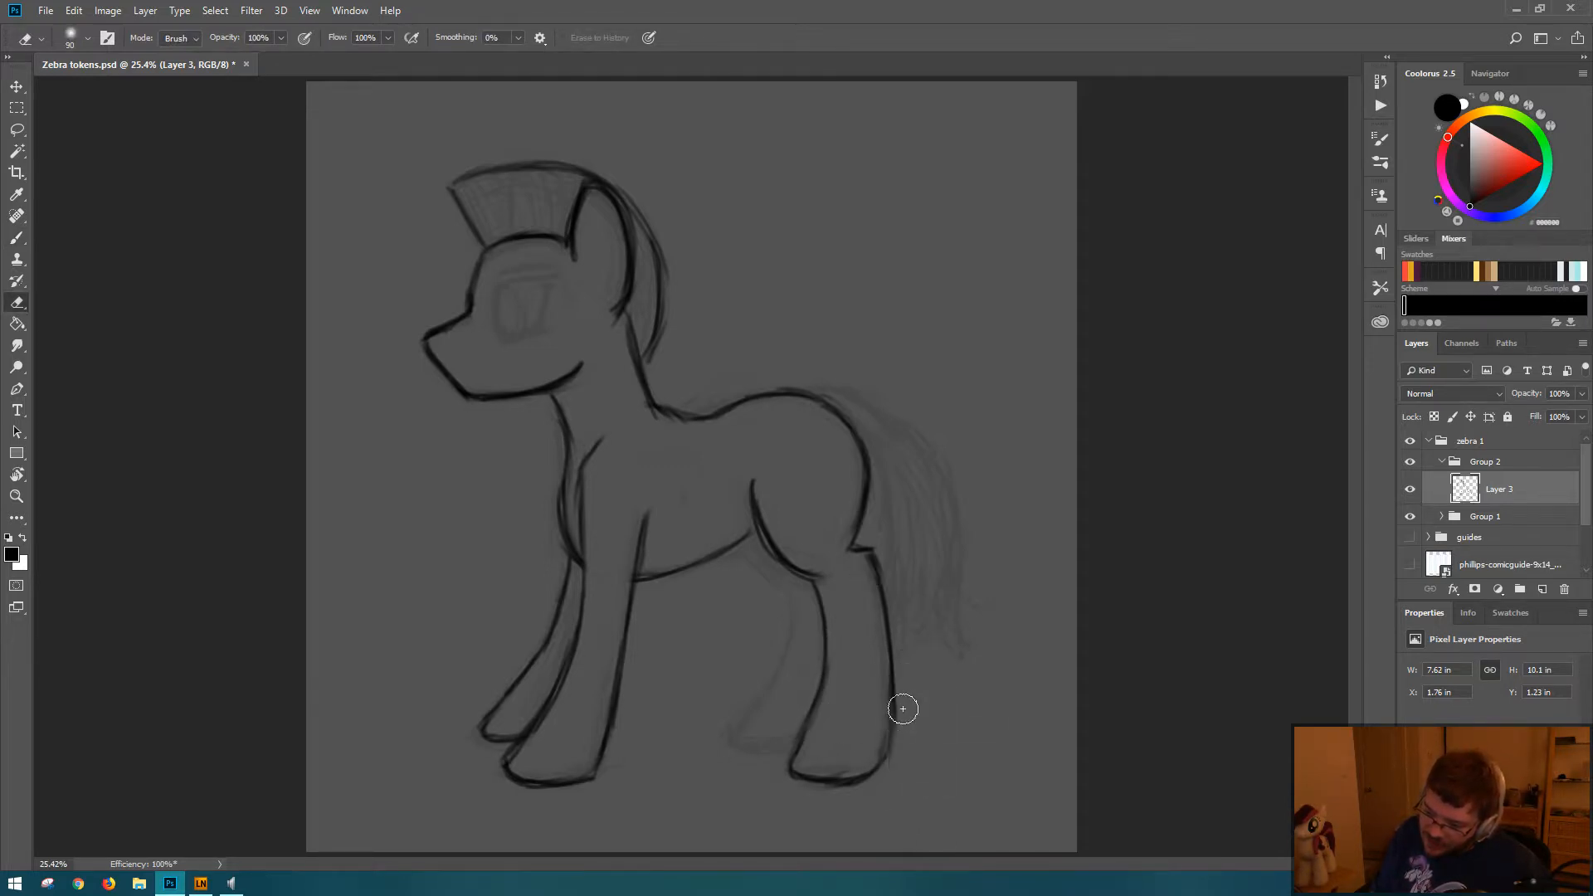
{"action": "key", "text": "b"}
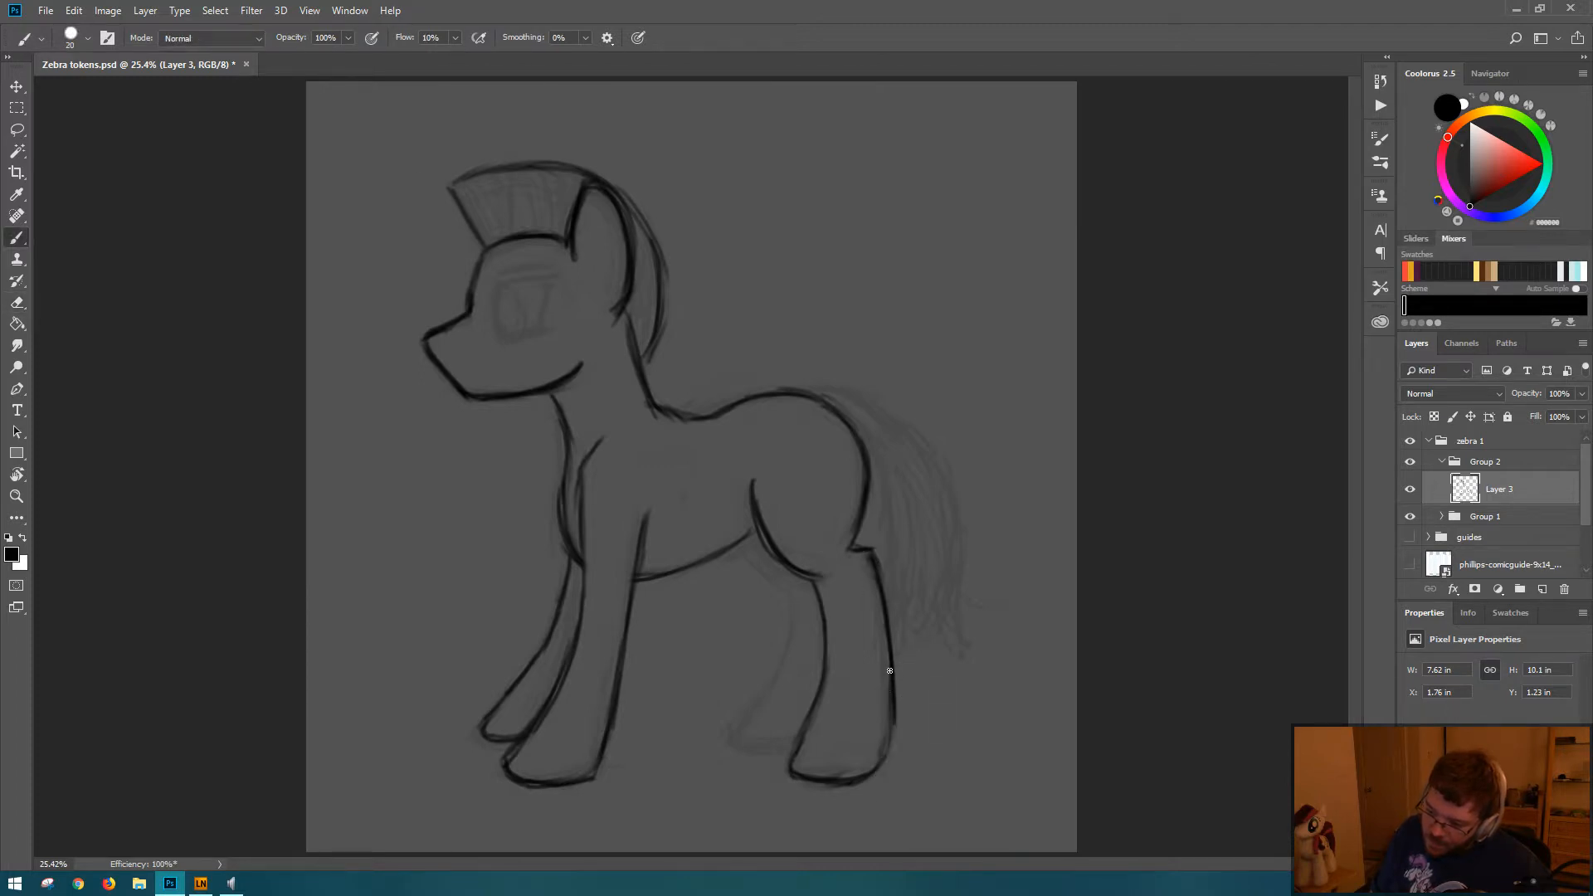
{"action": "left_click_drag", "start_coordinate": [893, 632], "coordinate": [882, 767]}
Step: Redraw the lower front line of the near hind leg into the hoof, erasing the rough edges on both sides
{"action": "left_click_drag", "start_coordinate": [814, 716], "coordinate": [784, 772]}
{"action": "mouse_move", "coordinate": [826, 676]}
{"action": "left_mouse_down"}
{"action": "mouse_move", "coordinate": [814, 726]}
{"action": "mouse_move", "coordinate": [826, 654]}
{"action": "mouse_move", "coordinate": [798, 757]}
{"action": "left_mouse_up"}
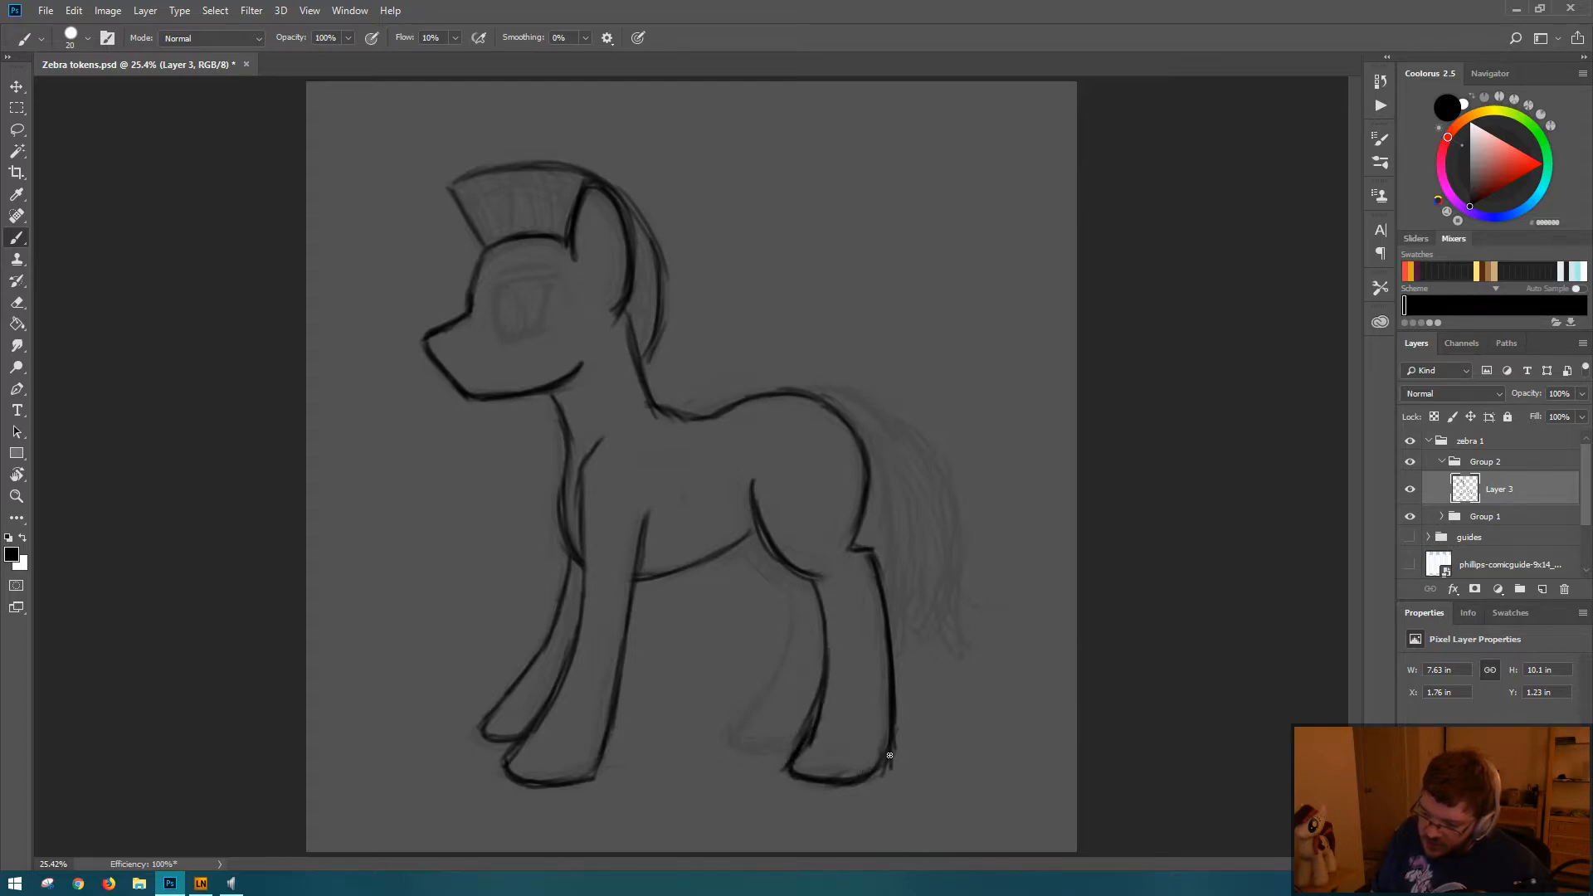
{"action": "key", "text": "e"}
{"action": "mouse_move", "coordinate": [792, 753]}
{"action": "left_mouse_down"}
{"action": "mouse_move", "coordinate": [818, 690]}
{"action": "mouse_move", "coordinate": [793, 743]}
{"action": "left_mouse_up"}
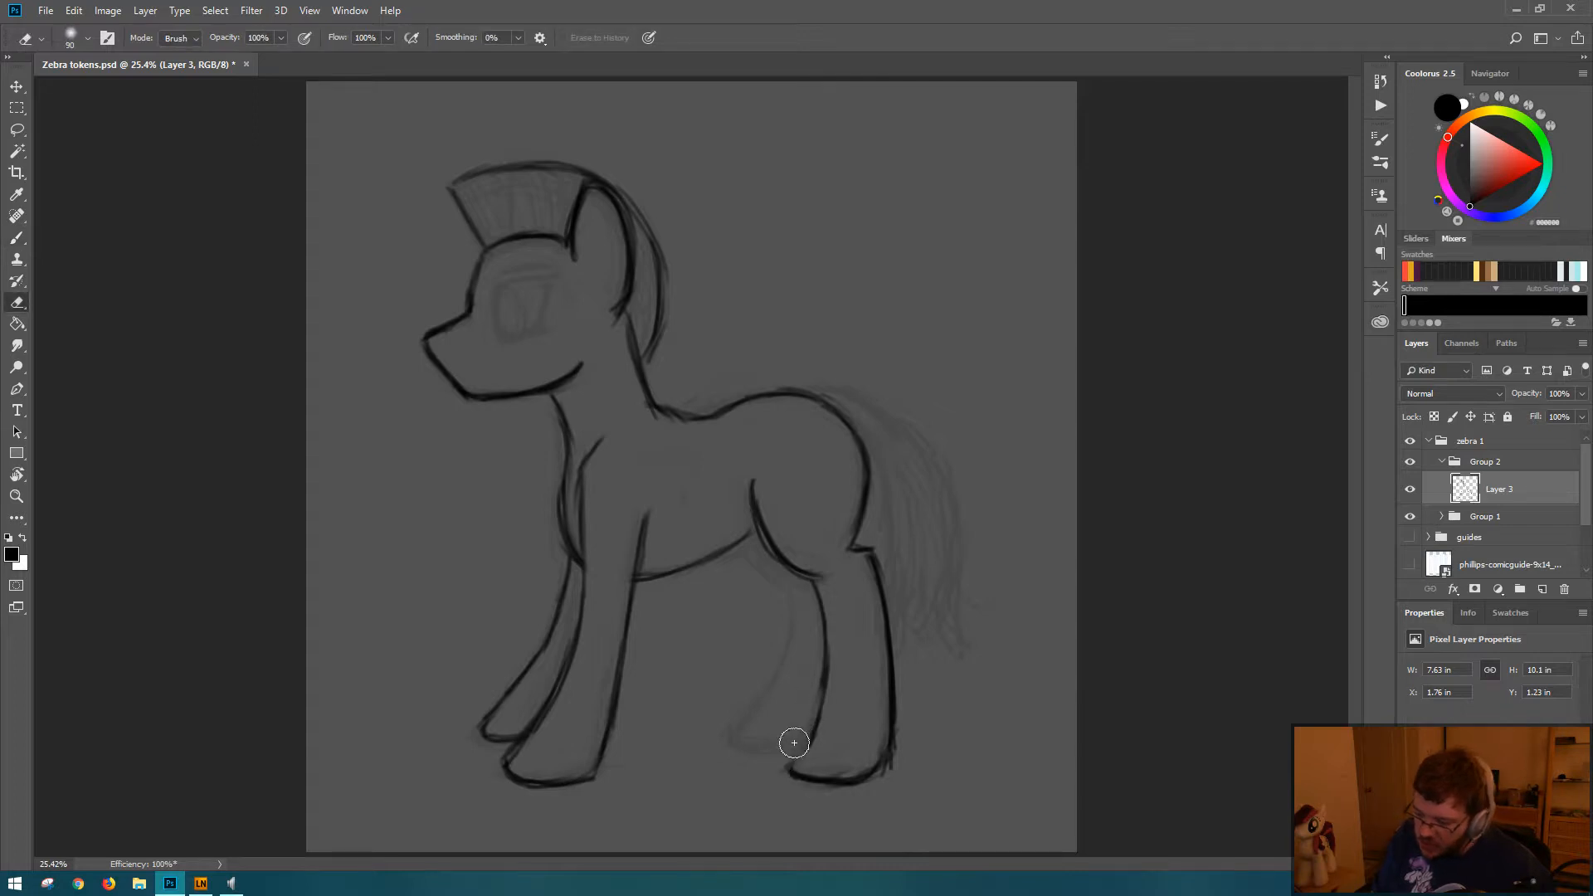
{"action": "key", "text": "b"}
{"action": "left_click_drag", "start_coordinate": [821, 687], "coordinate": [800, 741]}
{"action": "key", "text": "e"}
{"action": "left_click_drag", "start_coordinate": [833, 685], "coordinate": [804, 747]}
Step: Darken the base of the near hind hoof and trim the stray marks around its toe and heel
{"action": "key", "text": "b"}
{"action": "mouse_move", "coordinate": [791, 773]}
{"action": "left_mouse_down"}
{"action": "mouse_move", "coordinate": [838, 784]}
{"action": "mouse_move", "coordinate": [895, 766]}
{"action": "left_mouse_up"}
{"action": "key", "text": "e"}
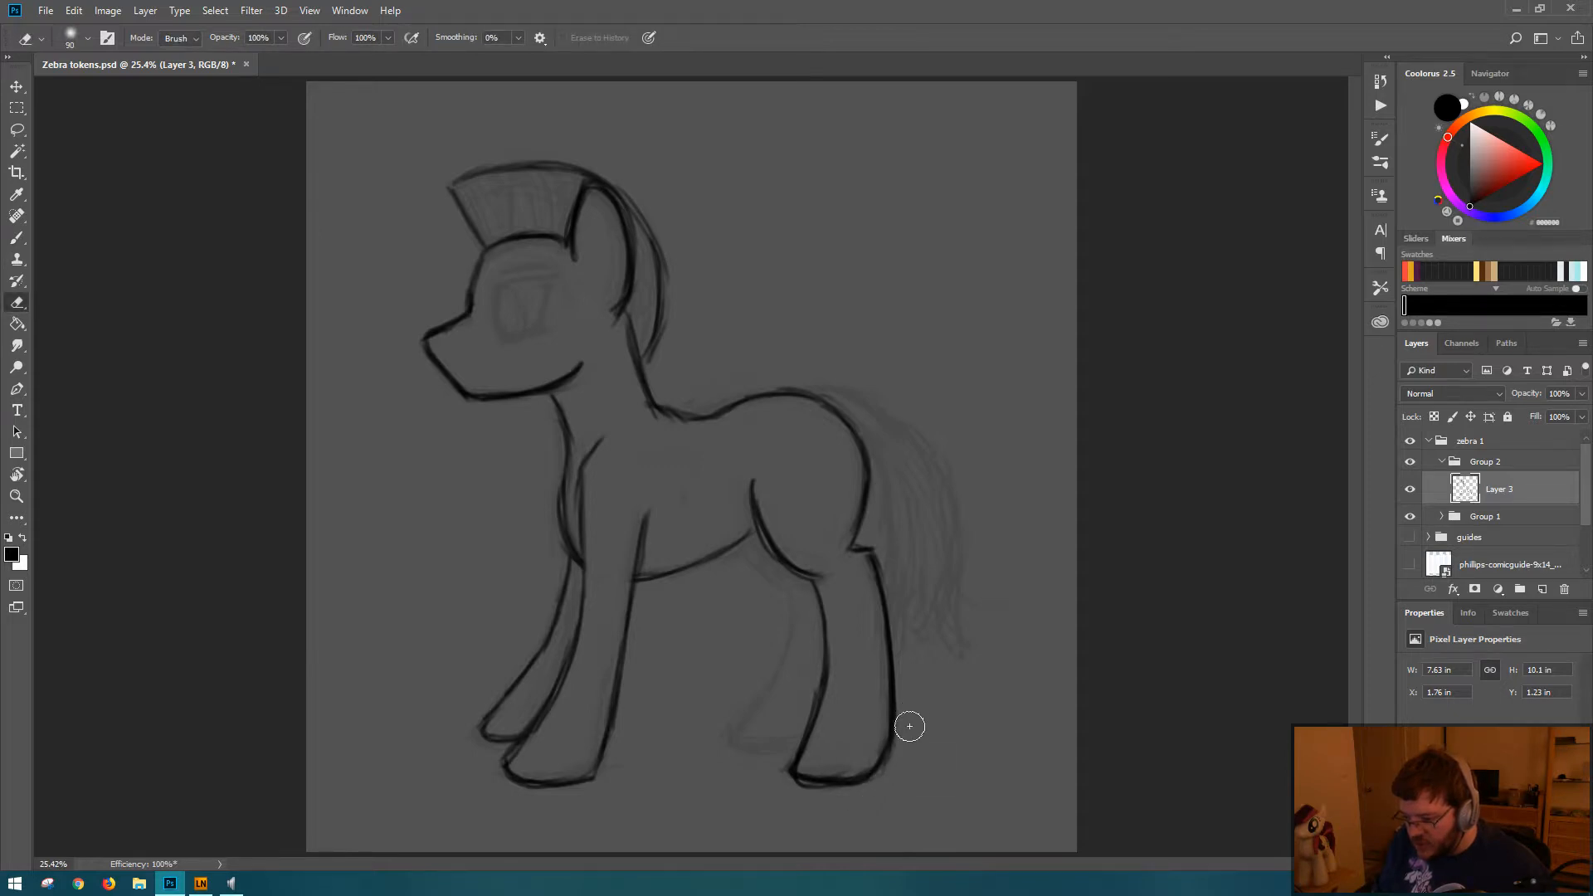
{"action": "mouse_move", "coordinate": [772, 782]}
{"action": "left_mouse_down"}
{"action": "mouse_move", "coordinate": [877, 786]}
{"action": "mouse_move", "coordinate": [804, 784]}
{"action": "mouse_move", "coordinate": [733, 819]}
{"action": "mouse_move", "coordinate": [704, 753]}
{"action": "mouse_move", "coordinate": [792, 727]}
{"action": "mouse_move", "coordinate": [792, 770]}
{"action": "left_mouse_up"}
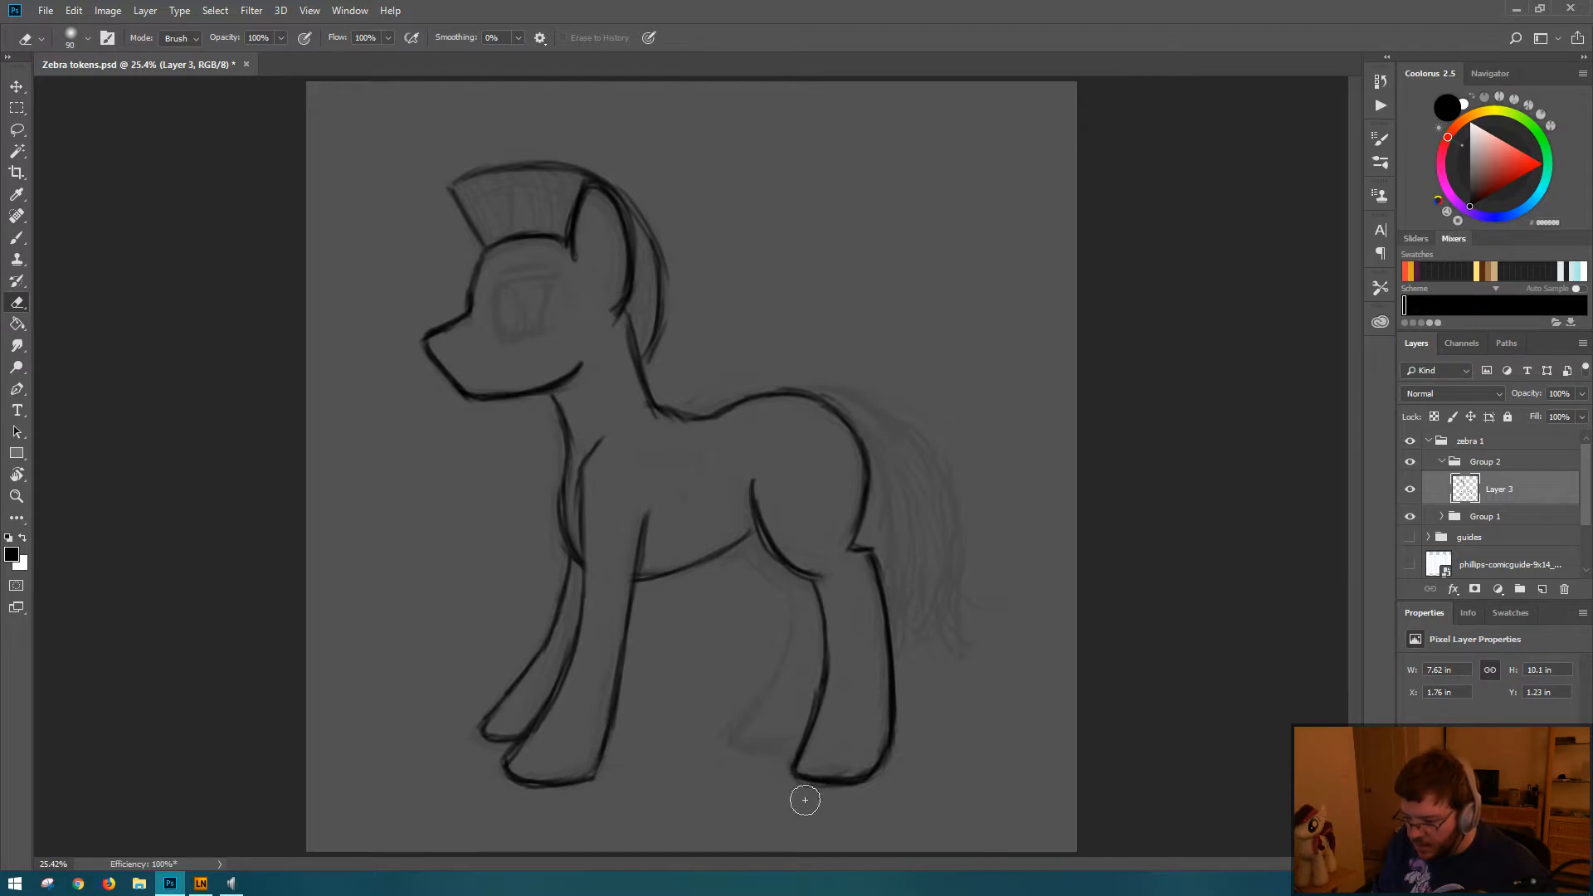
Step: Check the proportions in a mirrored view, restore the orientation, and draw the far hind leg with its hoof
{"action": "key", "text": "b"}
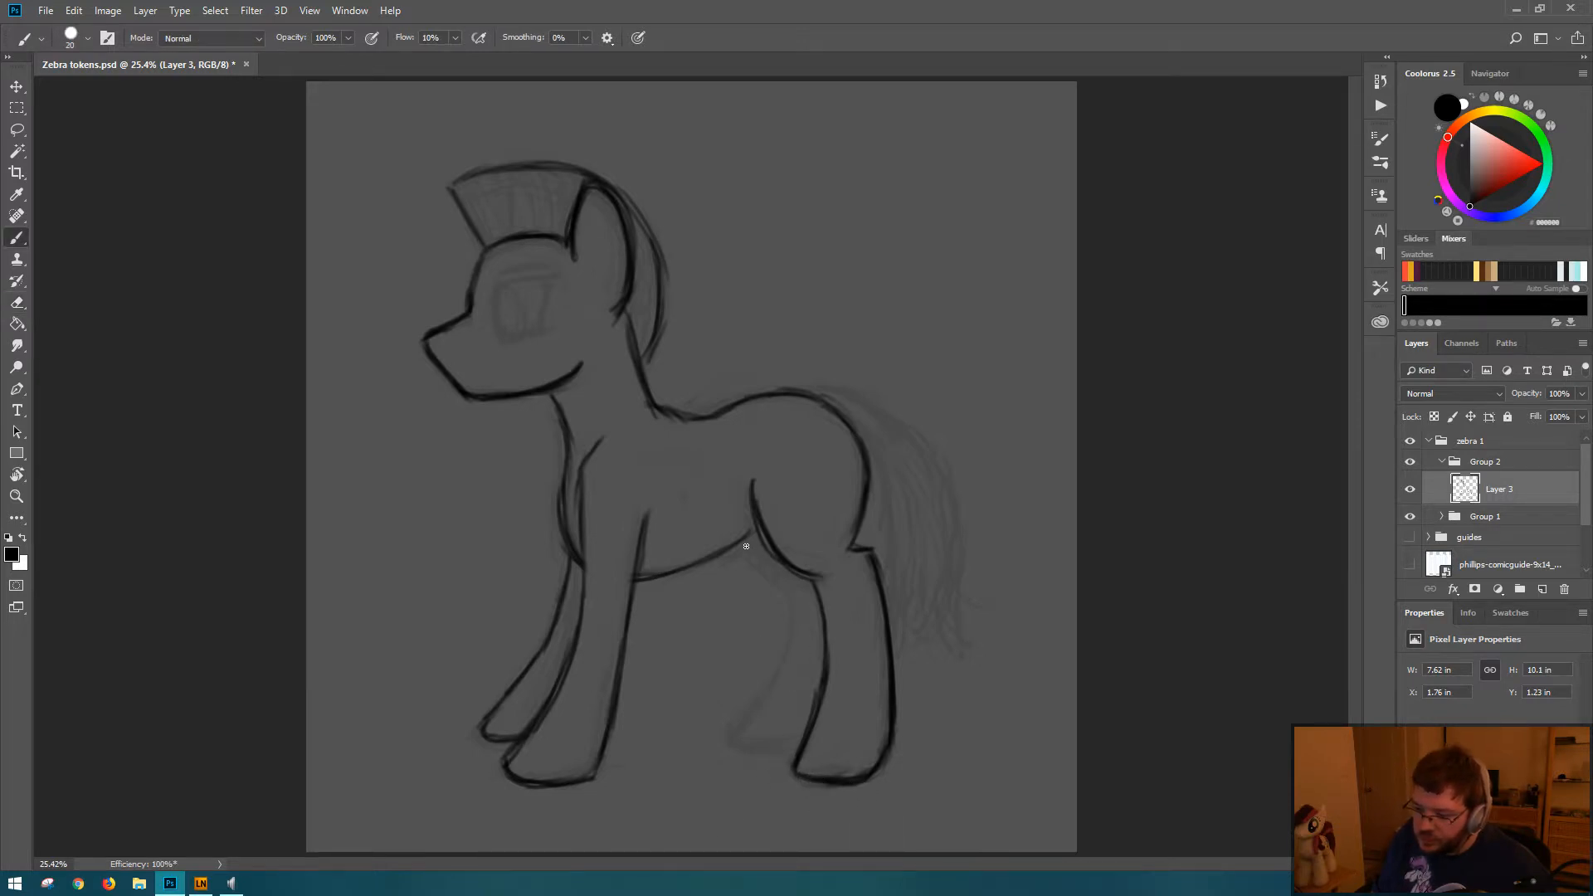
{"action": "key", "text": "ctrl+shift+h"}
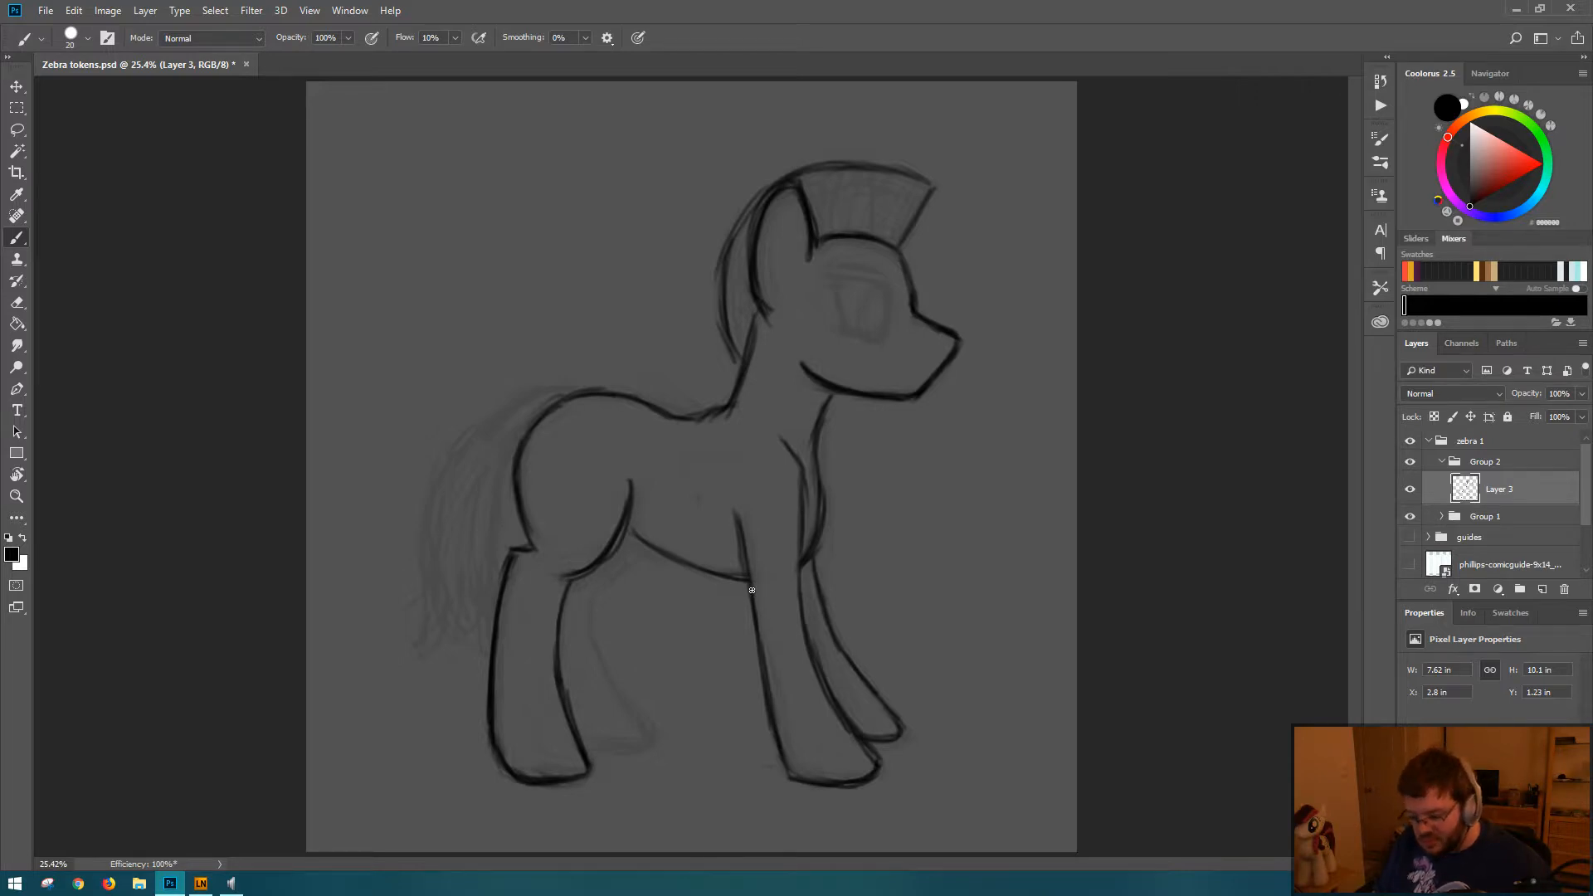
{"action": "key", "text": "ctrl+shift+h"}
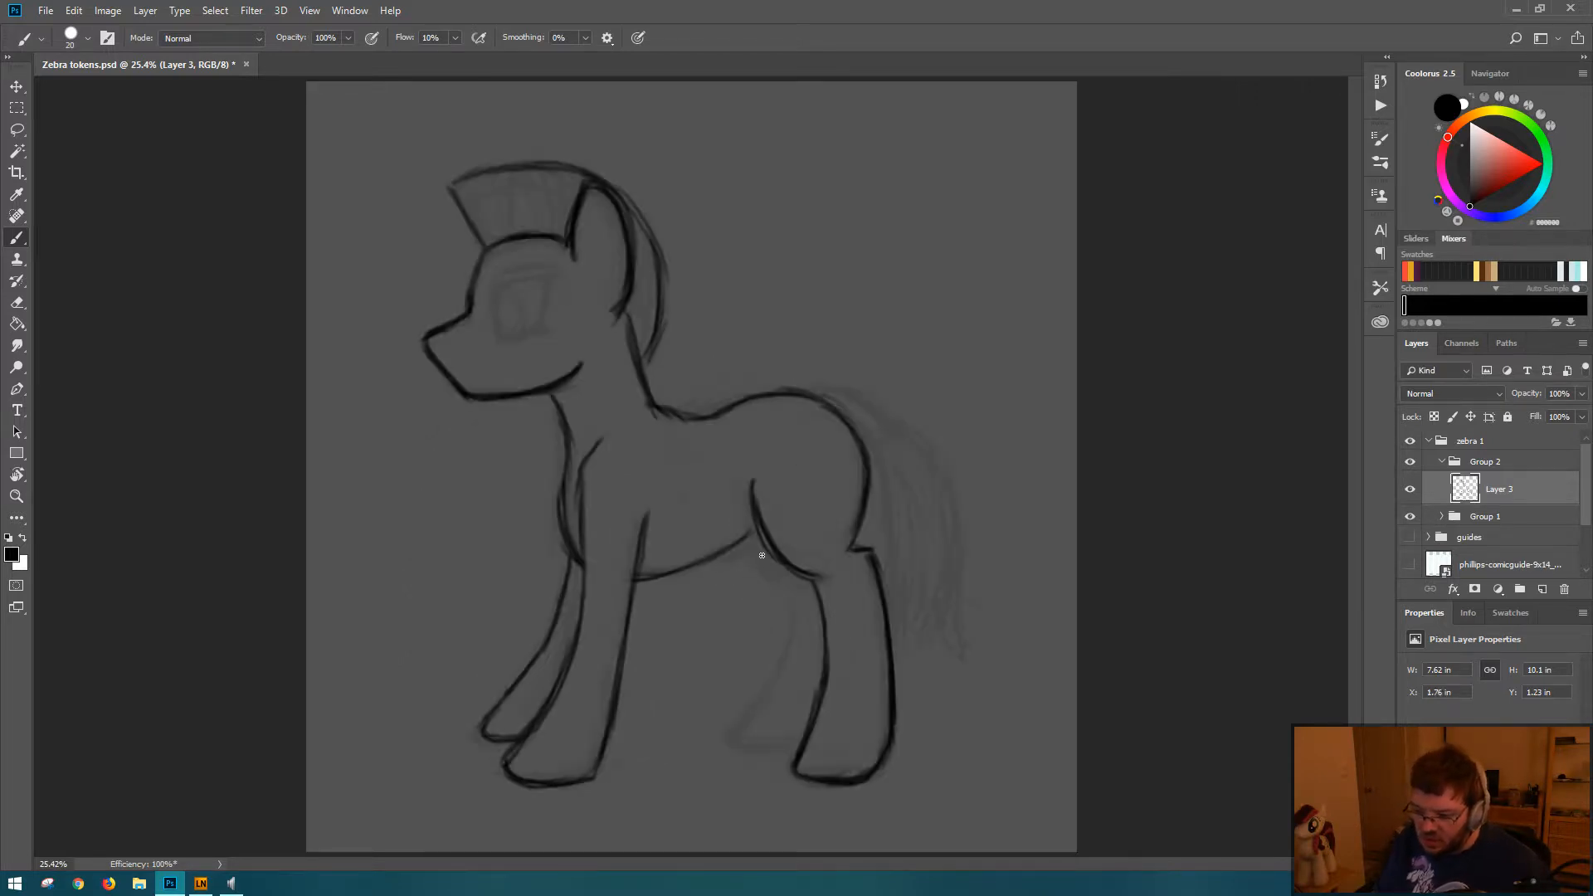
{"action": "mouse_move", "coordinate": [762, 555]}
{"action": "left_mouse_down"}
{"action": "mouse_move", "coordinate": [795, 591]}
{"action": "mouse_move", "coordinate": [776, 581]}
{"action": "mouse_move", "coordinate": [796, 604]}
{"action": "mouse_move", "coordinate": [787, 649]}
{"action": "mouse_move", "coordinate": [785, 580]}
{"action": "mouse_move", "coordinate": [815, 635]}
{"action": "mouse_move", "coordinate": [792, 628]}
{"action": "mouse_move", "coordinate": [749, 720]}
{"action": "mouse_move", "coordinate": [768, 735]}
{"action": "mouse_move", "coordinate": [743, 747]}
{"action": "mouse_move", "coordinate": [803, 743]}
{"action": "mouse_move", "coordinate": [754, 747]}
{"action": "mouse_move", "coordinate": [759, 704]}
{"action": "mouse_move", "coordinate": [742, 731]}
{"action": "mouse_move", "coordinate": [800, 738]}
{"action": "mouse_move", "coordinate": [772, 746]}
{"action": "mouse_move", "coordinate": [800, 696]}
{"action": "mouse_move", "coordinate": [792, 767]}
{"action": "mouse_move", "coordinate": [836, 773]}
{"action": "mouse_move", "coordinate": [875, 747]}
{"action": "left_mouse_up"}
Step: Redraw the far hind leg's upper curve and darken the rear belly line, erasing its excess thickness
{"action": "key", "text": "e"}
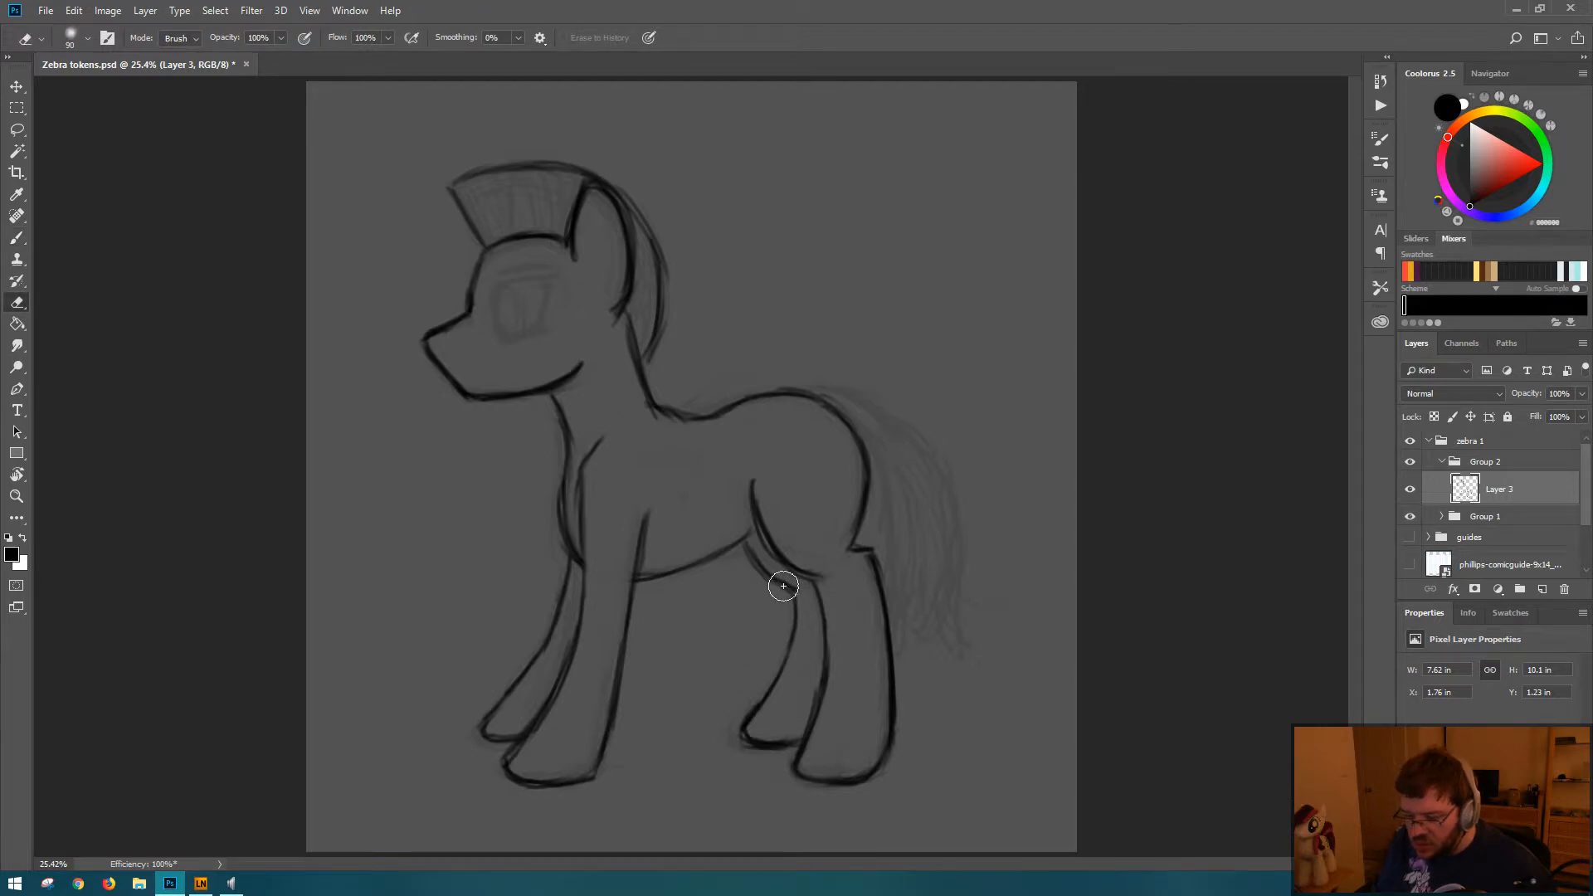
{"action": "key", "text": "b"}
{"action": "left_click_drag", "start_coordinate": [747, 539], "coordinate": [792, 581]}
{"action": "left_click_drag", "start_coordinate": [759, 530], "coordinate": [661, 571]}
{"action": "key", "text": "e"}
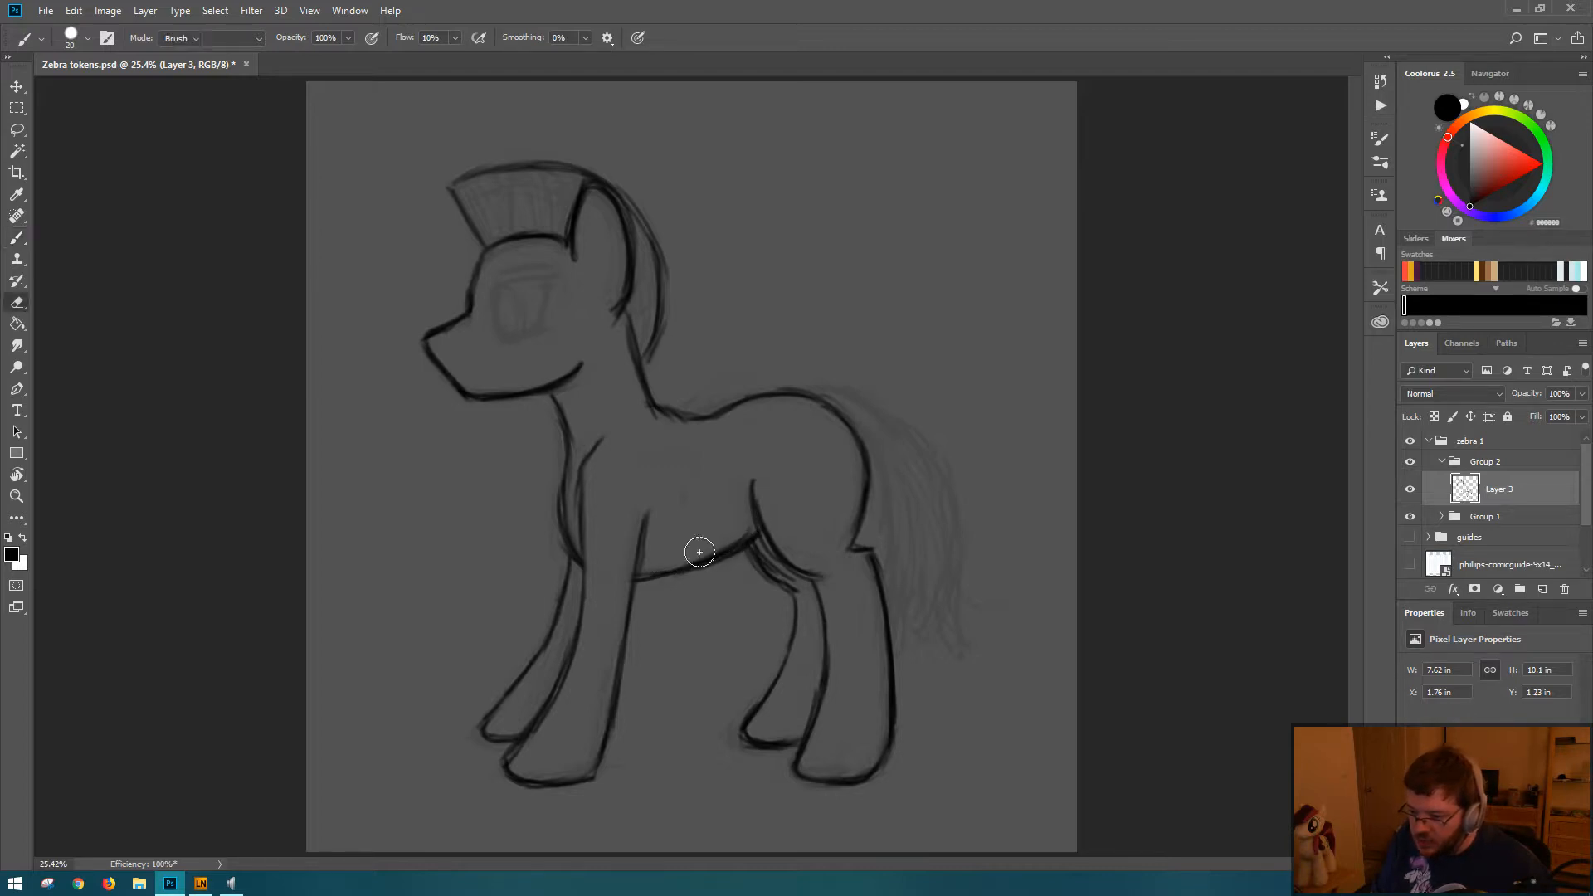
{"action": "left_click_drag", "start_coordinate": [739, 535], "coordinate": [683, 559]}
Step: Redraw the front line of the far hind leg from the belly down to the hoof, erasing its rough edges
{"action": "key", "text": "b"}
{"action": "key", "text": "e"}
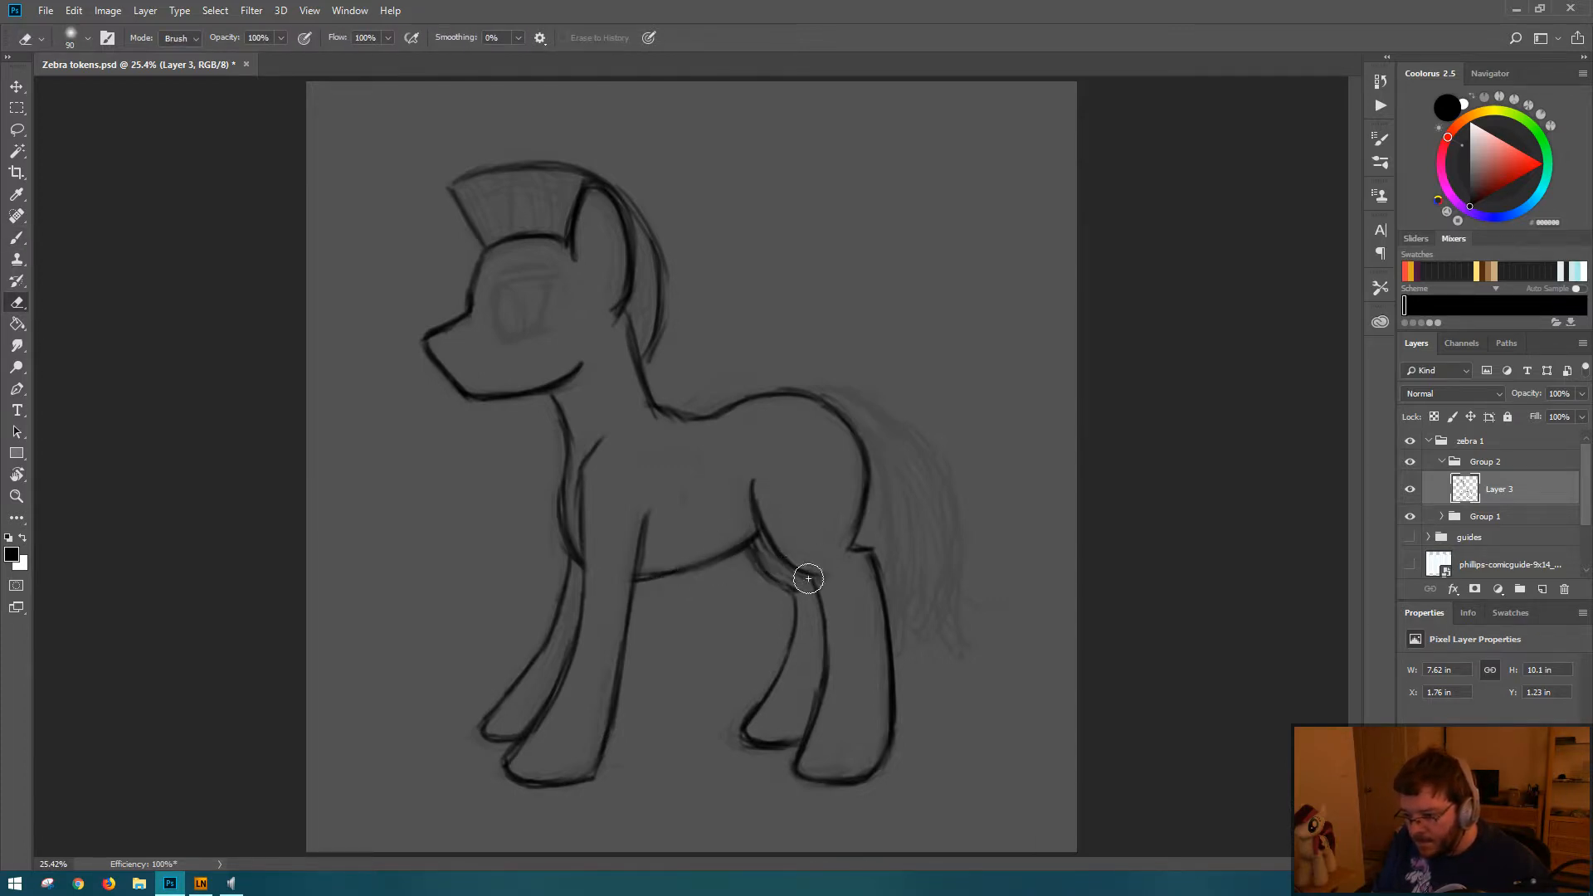
{"action": "key", "text": "b"}
{"action": "mouse_move", "coordinate": [762, 558]}
{"action": "left_mouse_down"}
{"action": "mouse_move", "coordinate": [804, 587]}
{"action": "mouse_move", "coordinate": [795, 661]}
{"action": "left_mouse_up"}
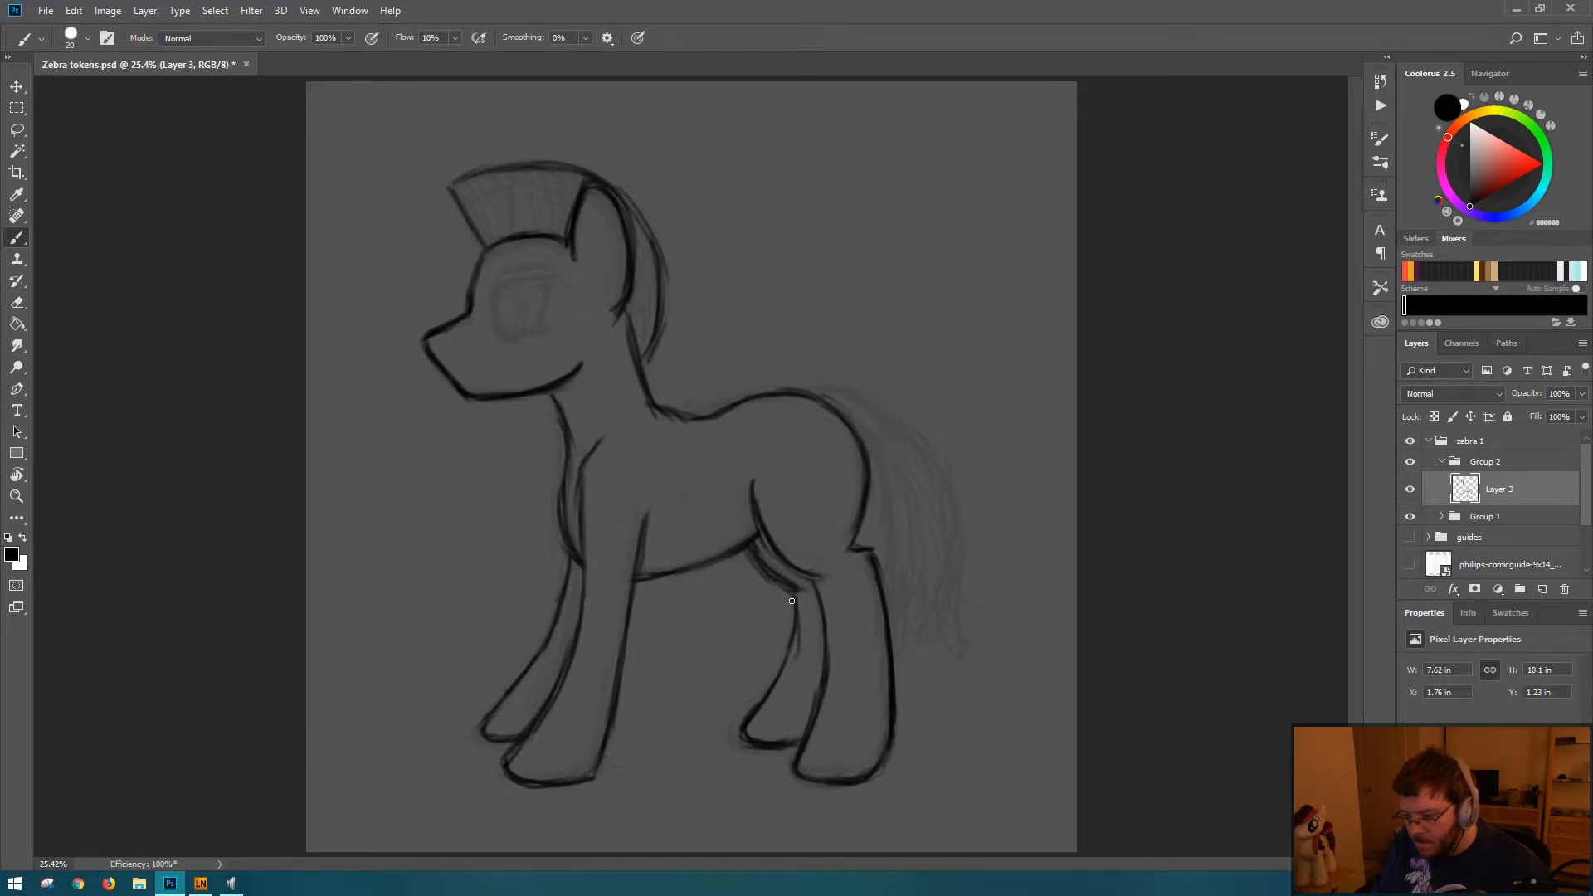
{"action": "left_click_drag", "start_coordinate": [796, 595], "coordinate": [750, 727]}
{"action": "key", "text": "e"}
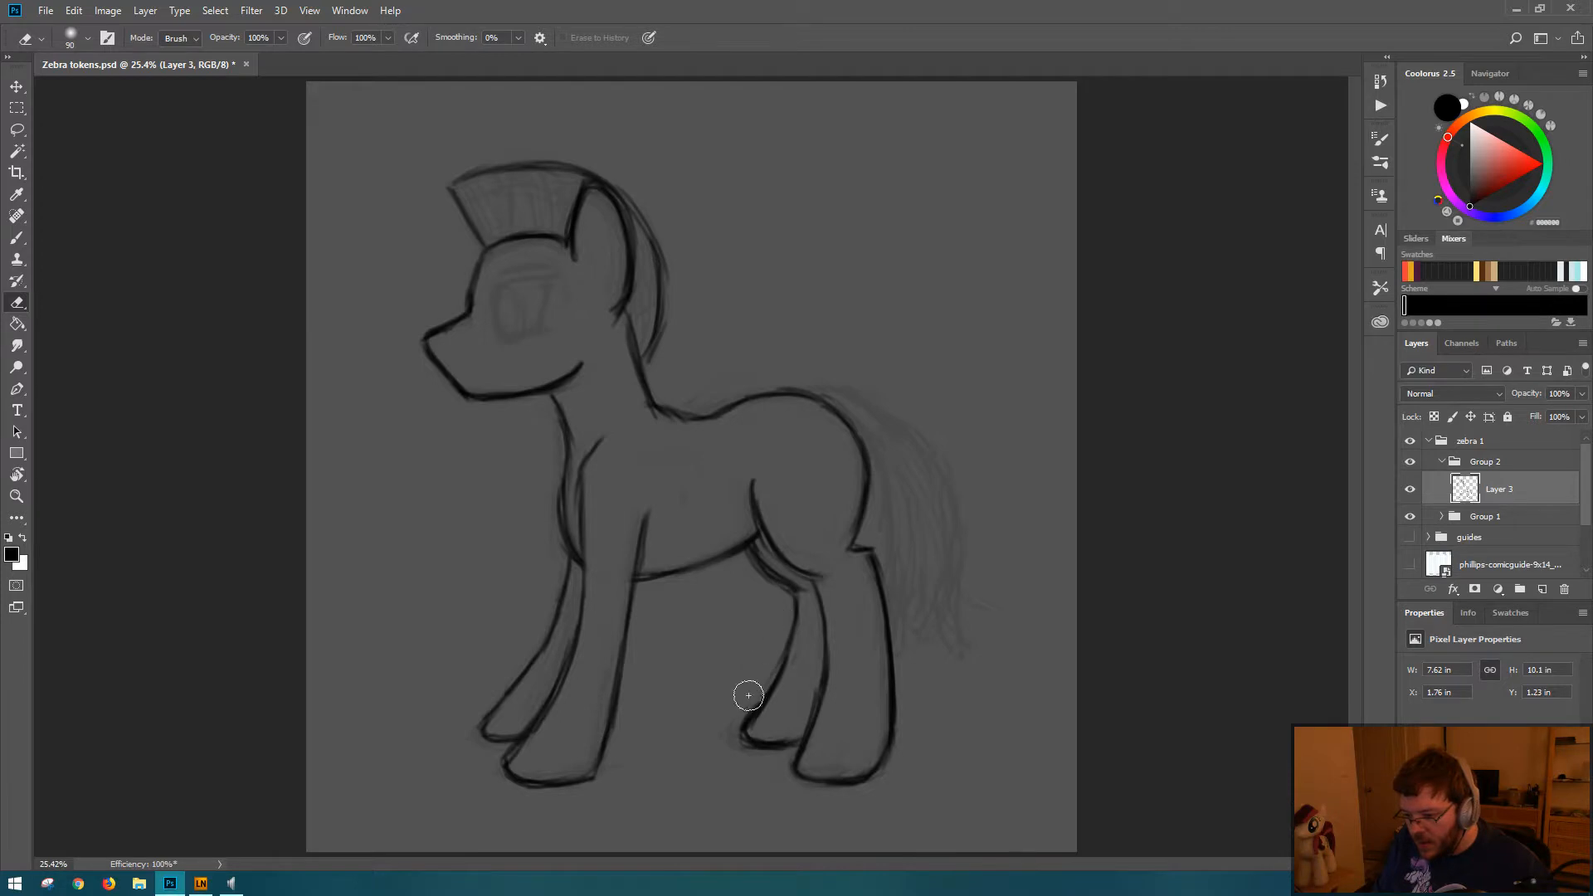
{"action": "key", "text": "b"}
Step: Erase and redraw the upper end of the near foreleg's rear line where it rises above the belly
{"action": "key", "text": "e"}
{"action": "left_click_drag", "start_coordinate": [651, 516], "coordinate": [639, 567]}
{"action": "key", "text": "b"}
{"action": "left_click_drag", "start_coordinate": [648, 518], "coordinate": [643, 535]}
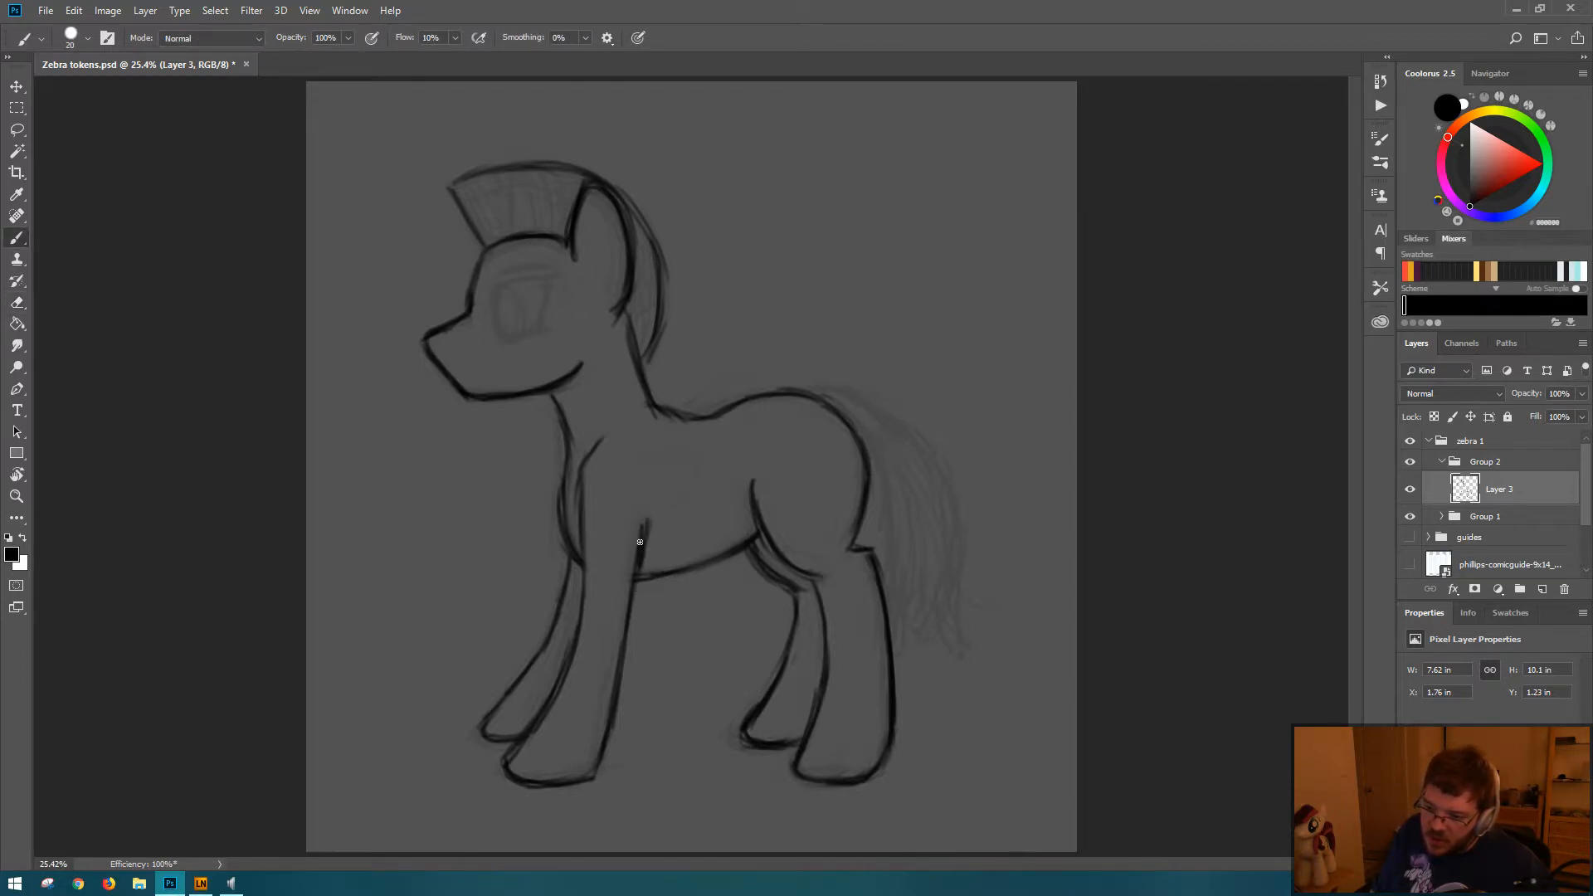
{"action": "key", "text": "e"}
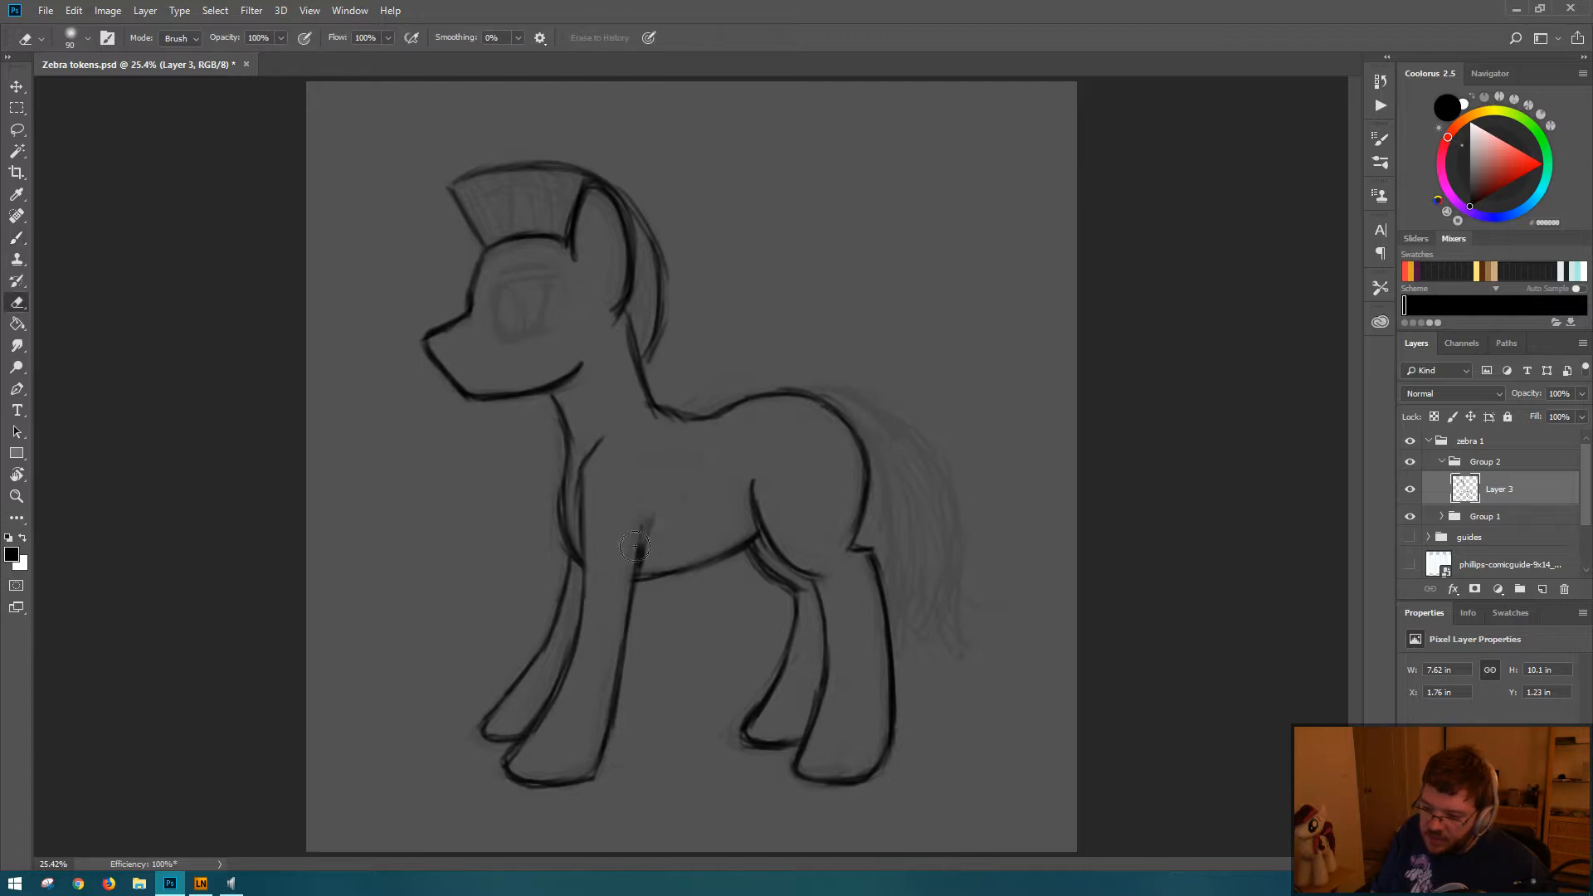
{"action": "key", "text": "b"}
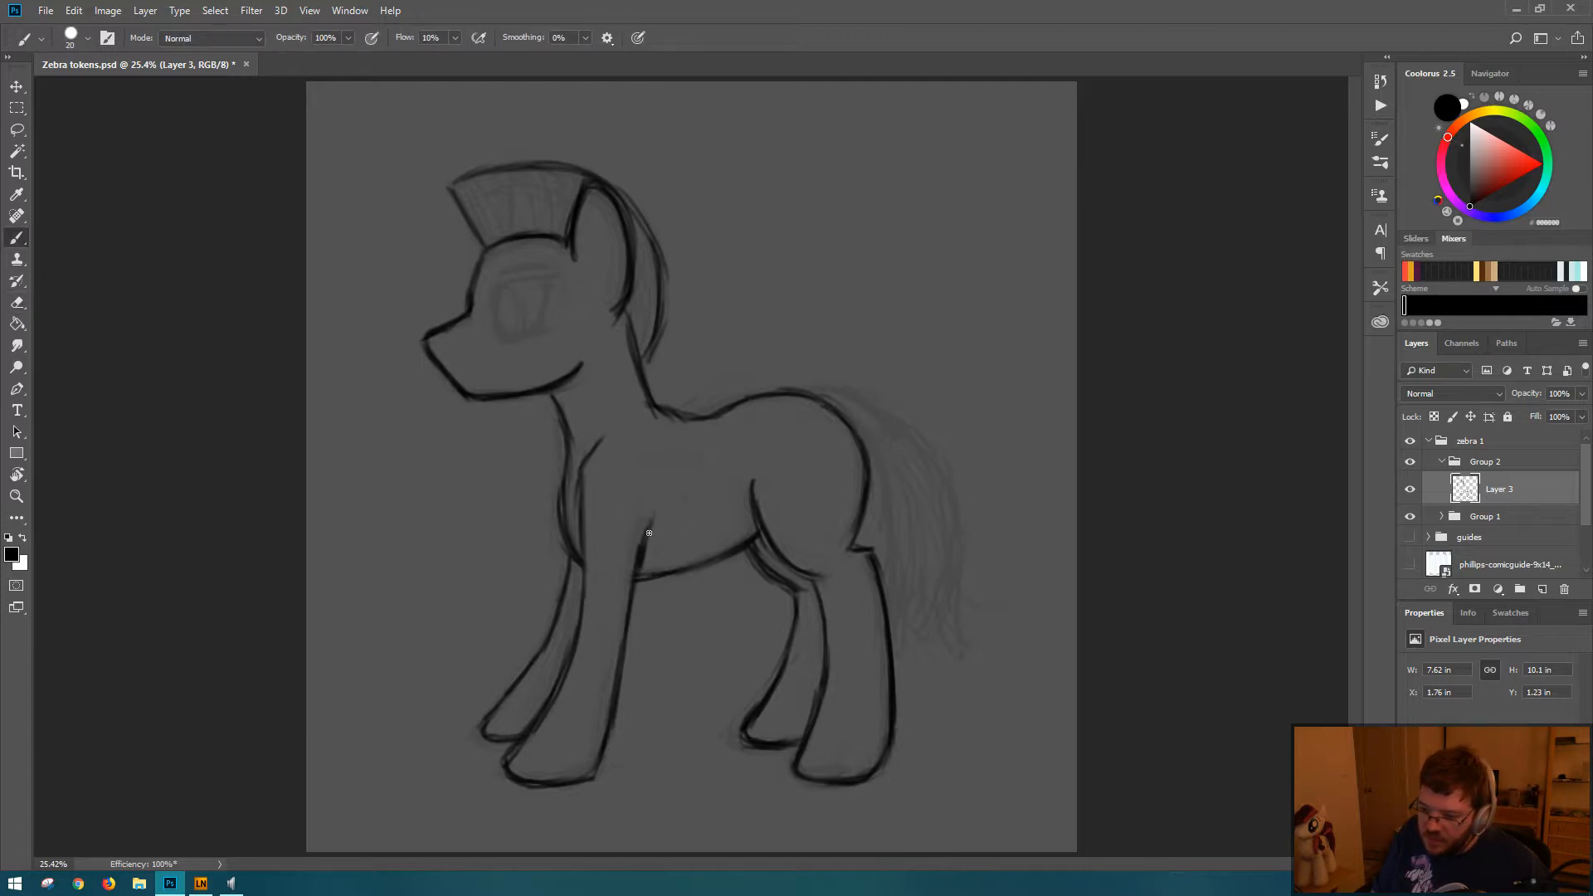
Step: Redraw the curve where the back of the neck flows into the back, erasing the stray overlap and excess thickness
{"action": "key", "text": "e"}
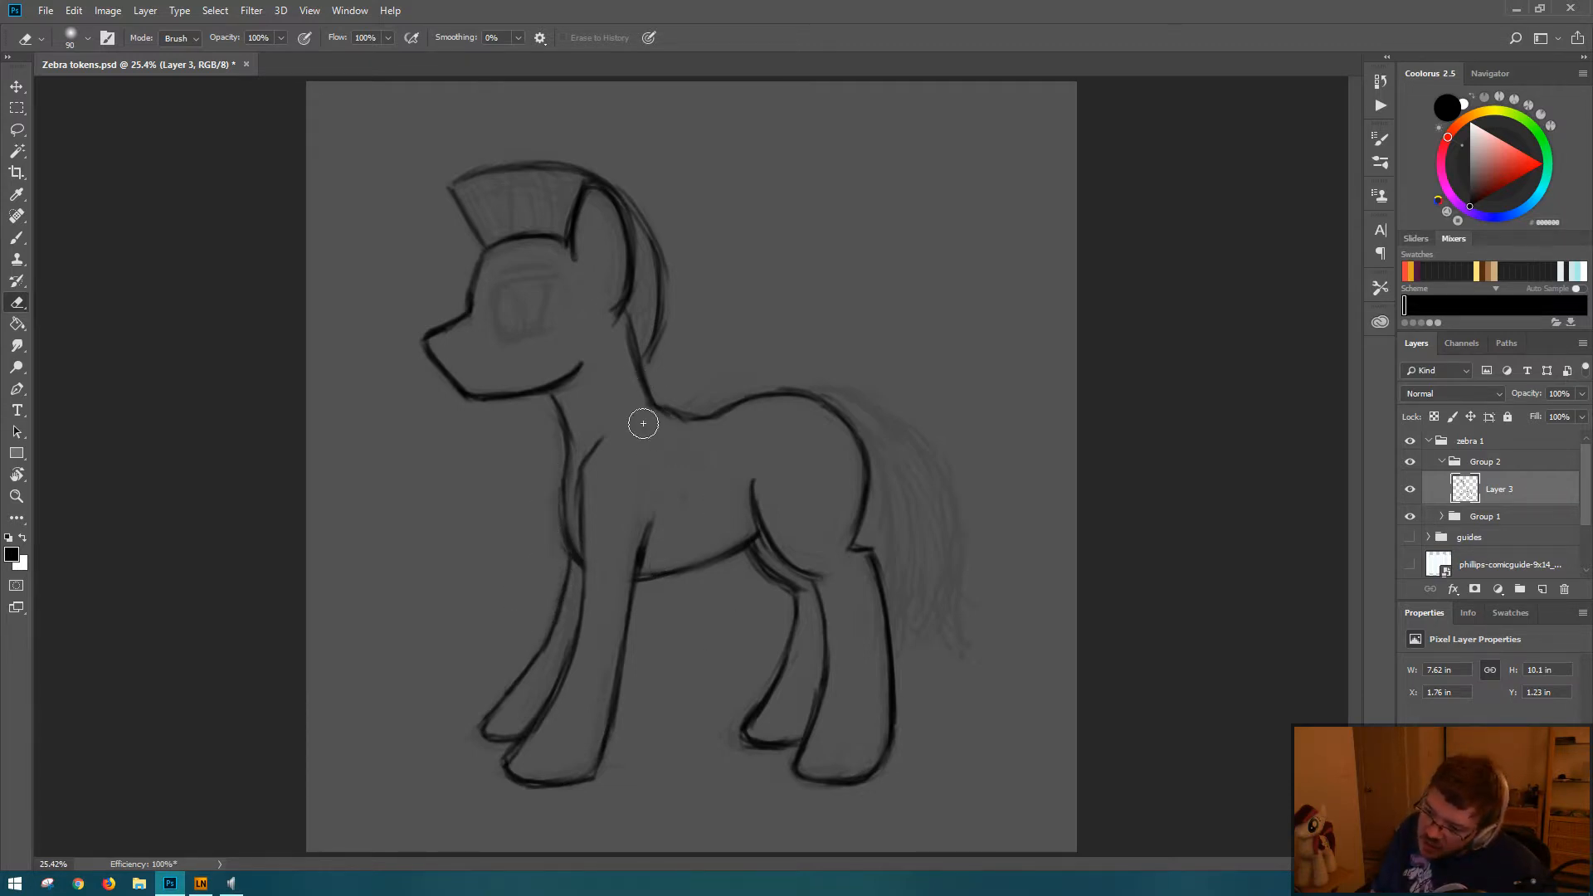
{"action": "key", "text": "b"}
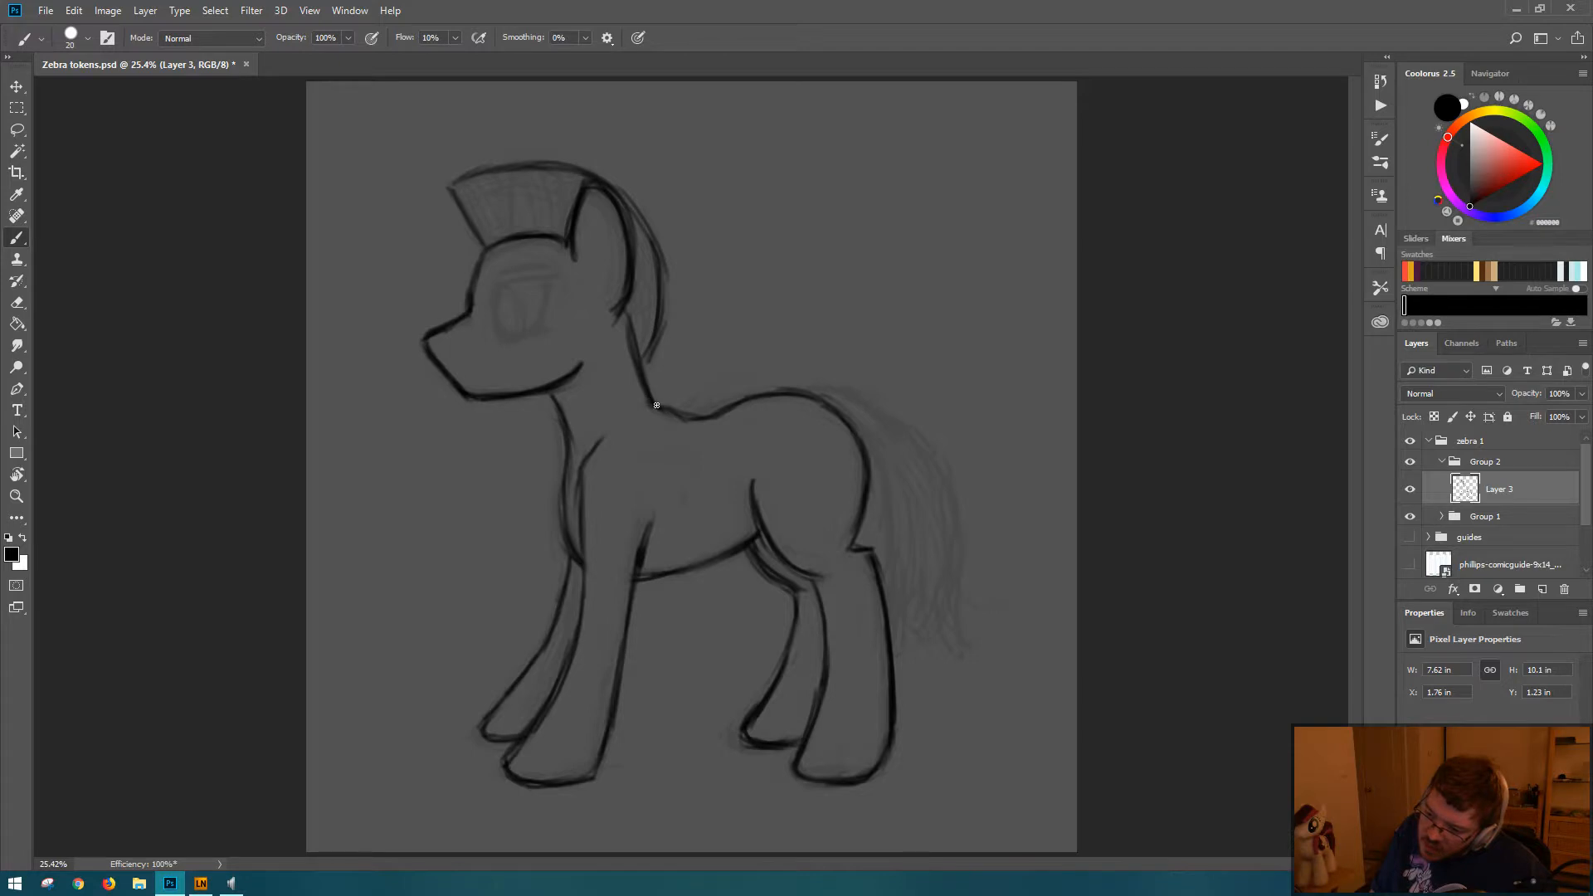
{"action": "left_click_drag", "start_coordinate": [651, 406], "coordinate": [672, 418]}
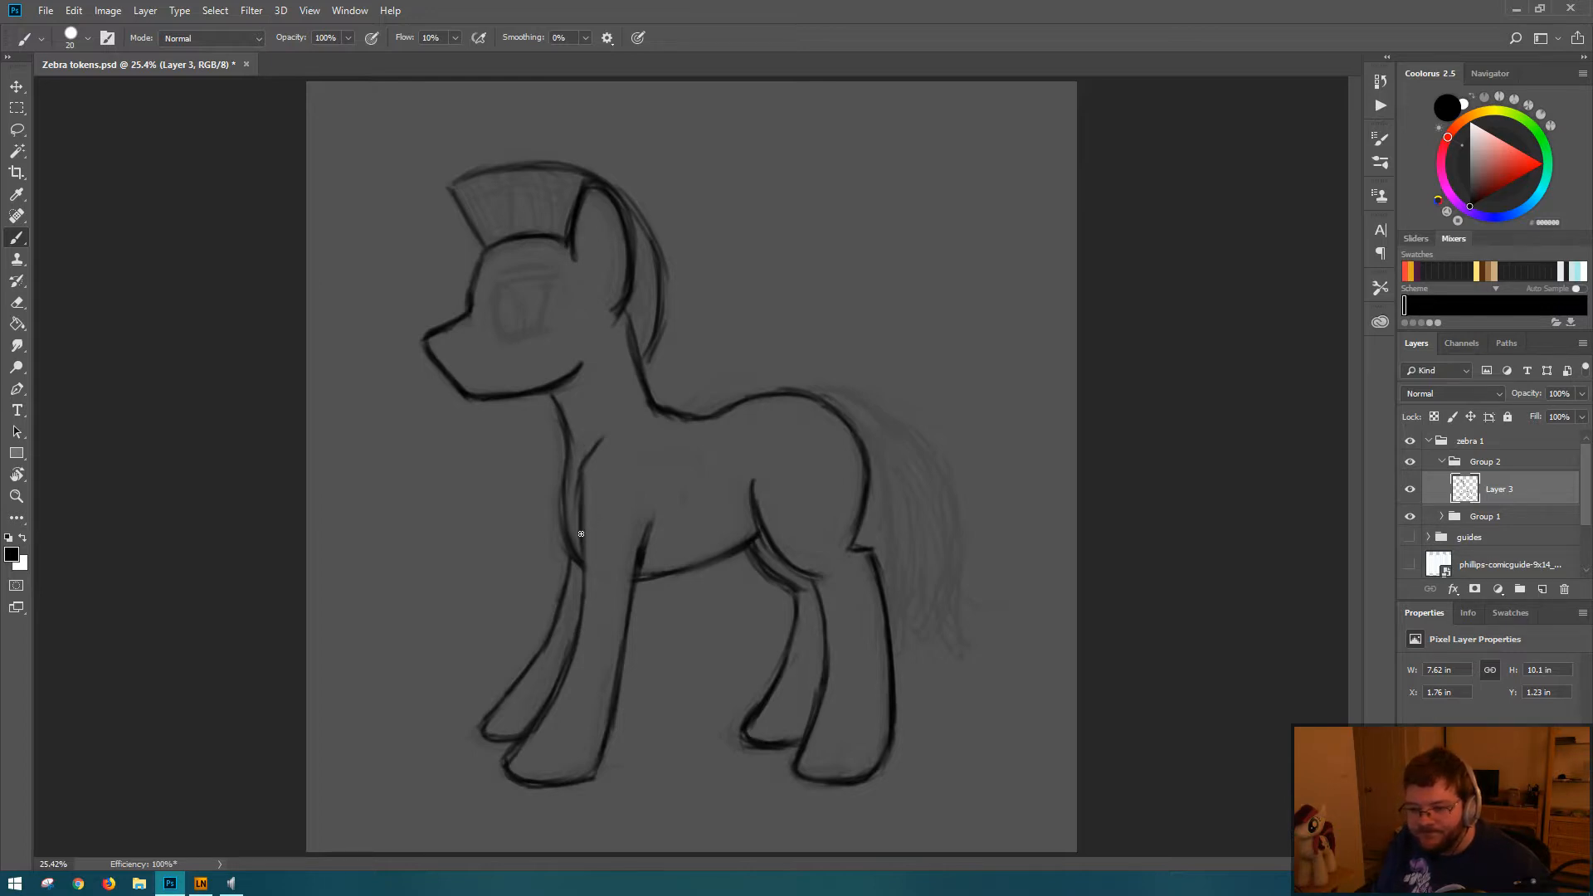
{"action": "left_click_drag", "start_coordinate": [648, 375], "coordinate": [672, 417]}
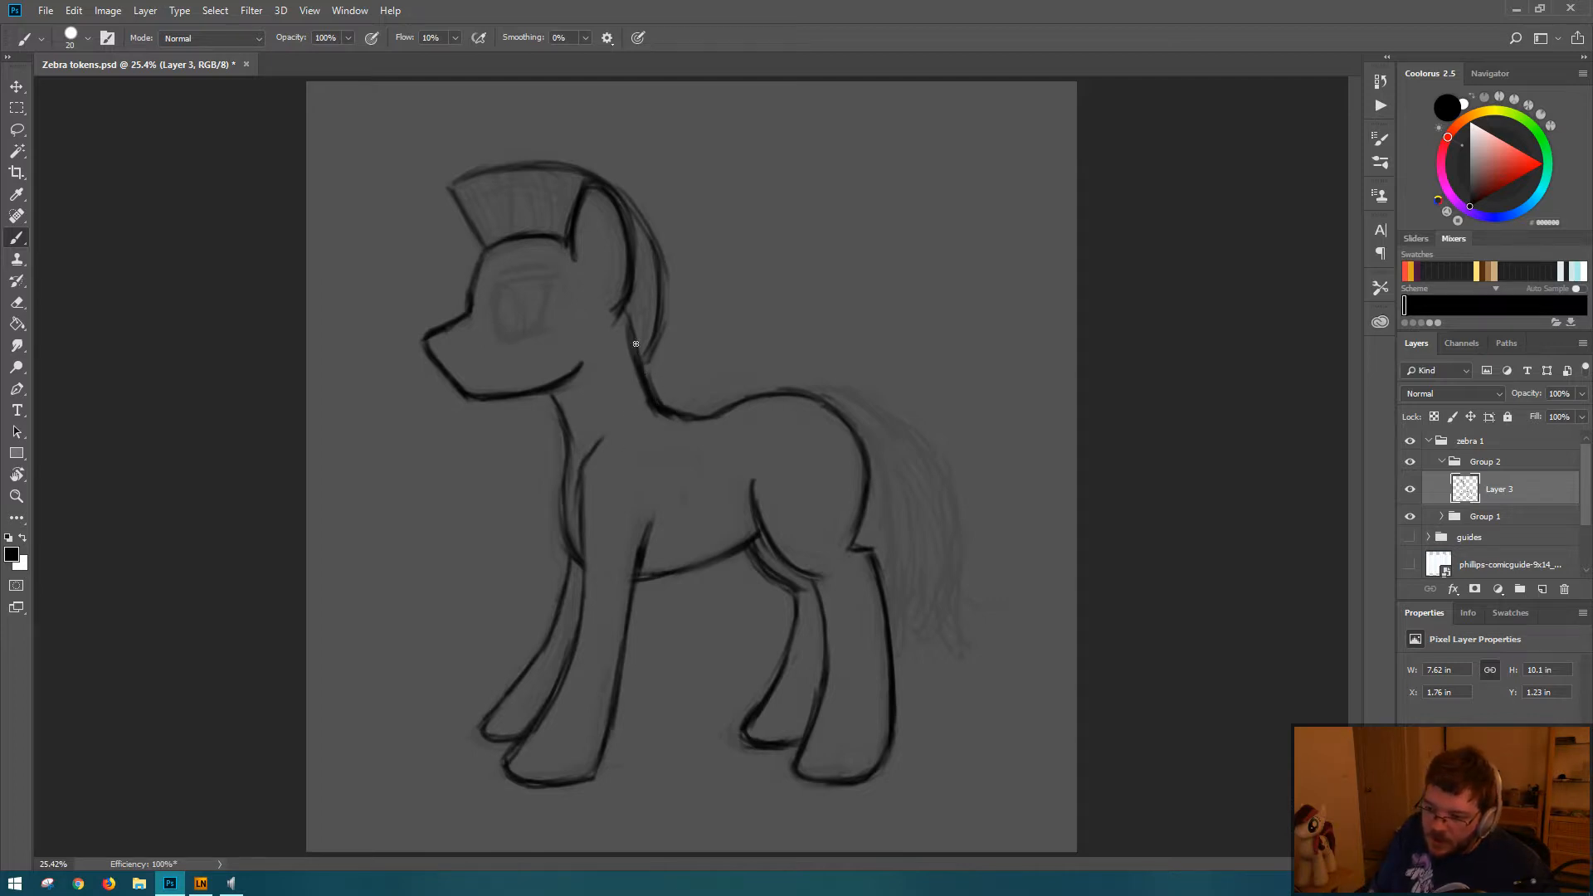
{"action": "key", "text": "e"}
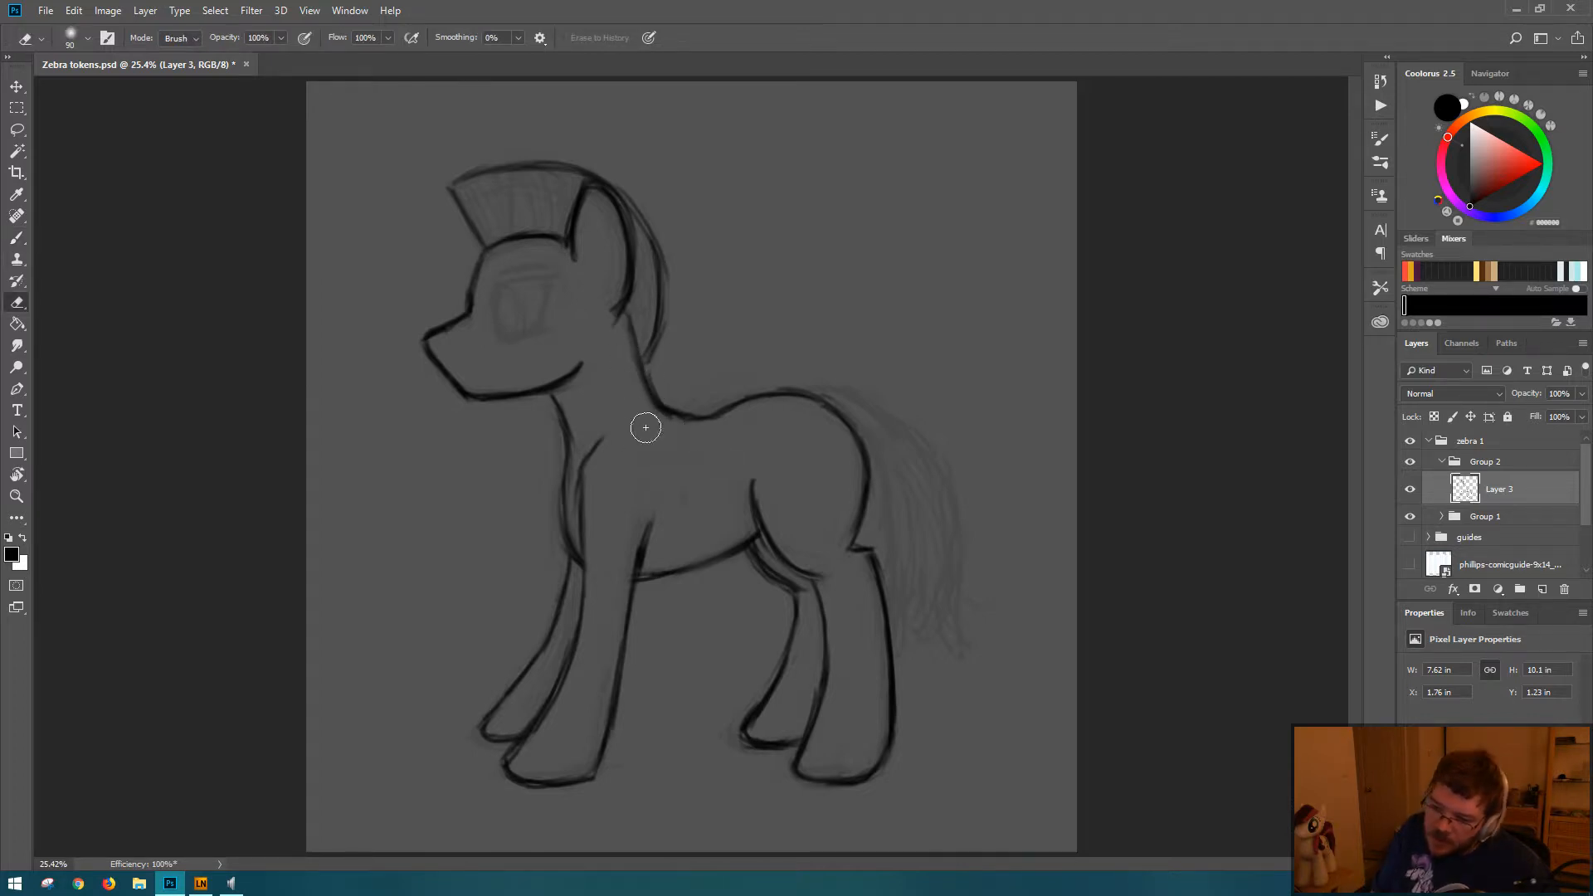
Step: Redraw the back-of-neck line from the base of the ear down to the shoulders, trimming its edges with the Eraser
{"action": "key", "text": "b"}
{"action": "mouse_move", "coordinate": [624, 313]}
{"action": "left_mouse_down"}
{"action": "mouse_move", "coordinate": [645, 371]}
{"action": "mouse_move", "coordinate": [637, 357]}
{"action": "left_mouse_up"}
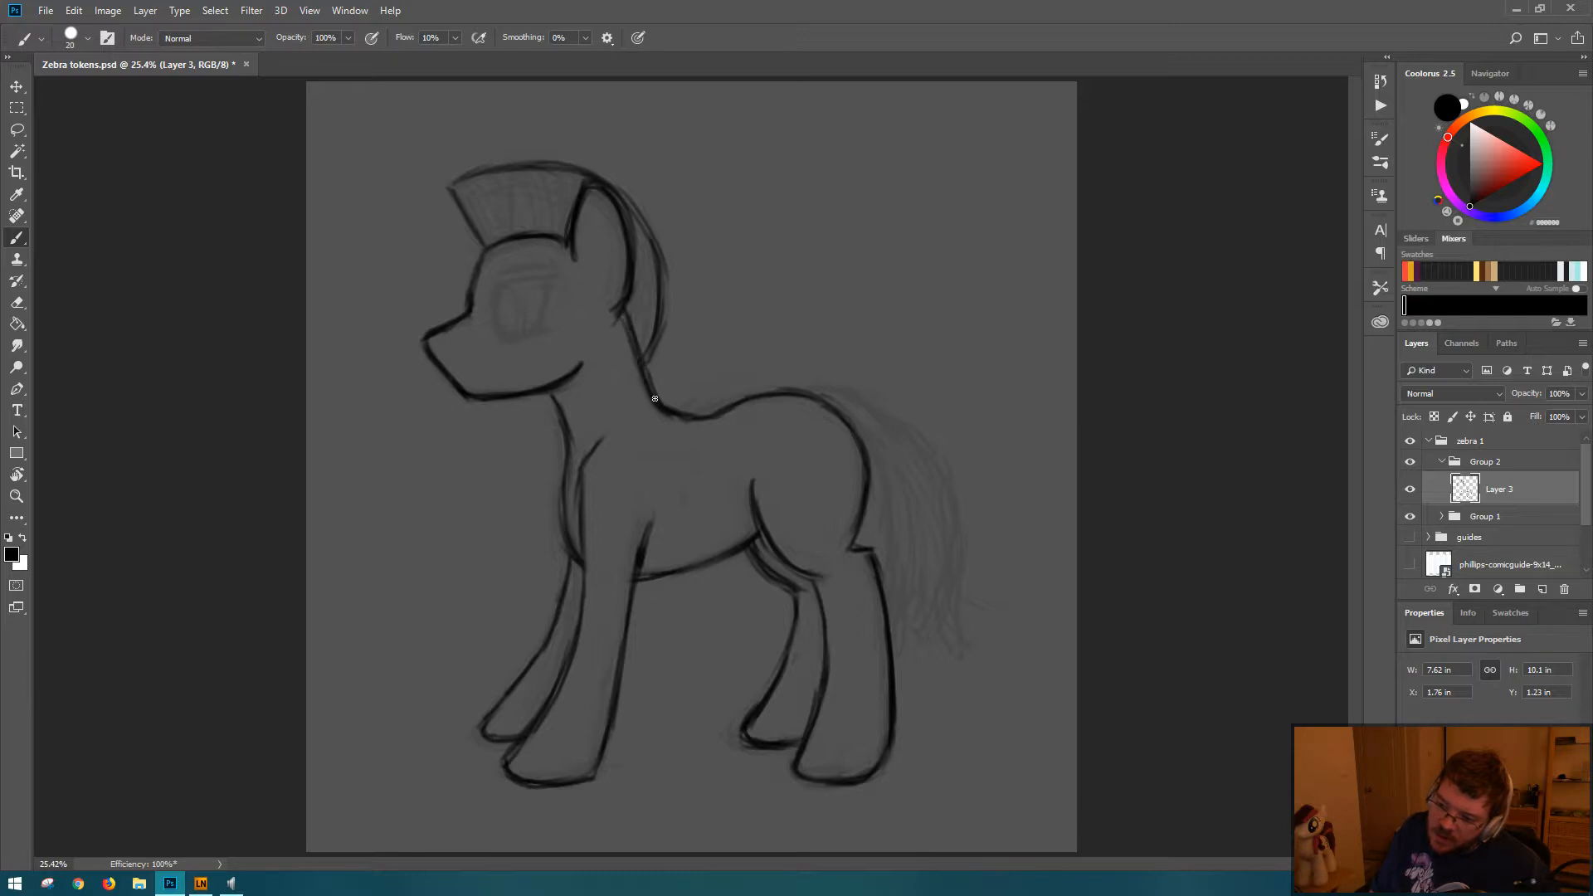
{"action": "key", "text": "e"}
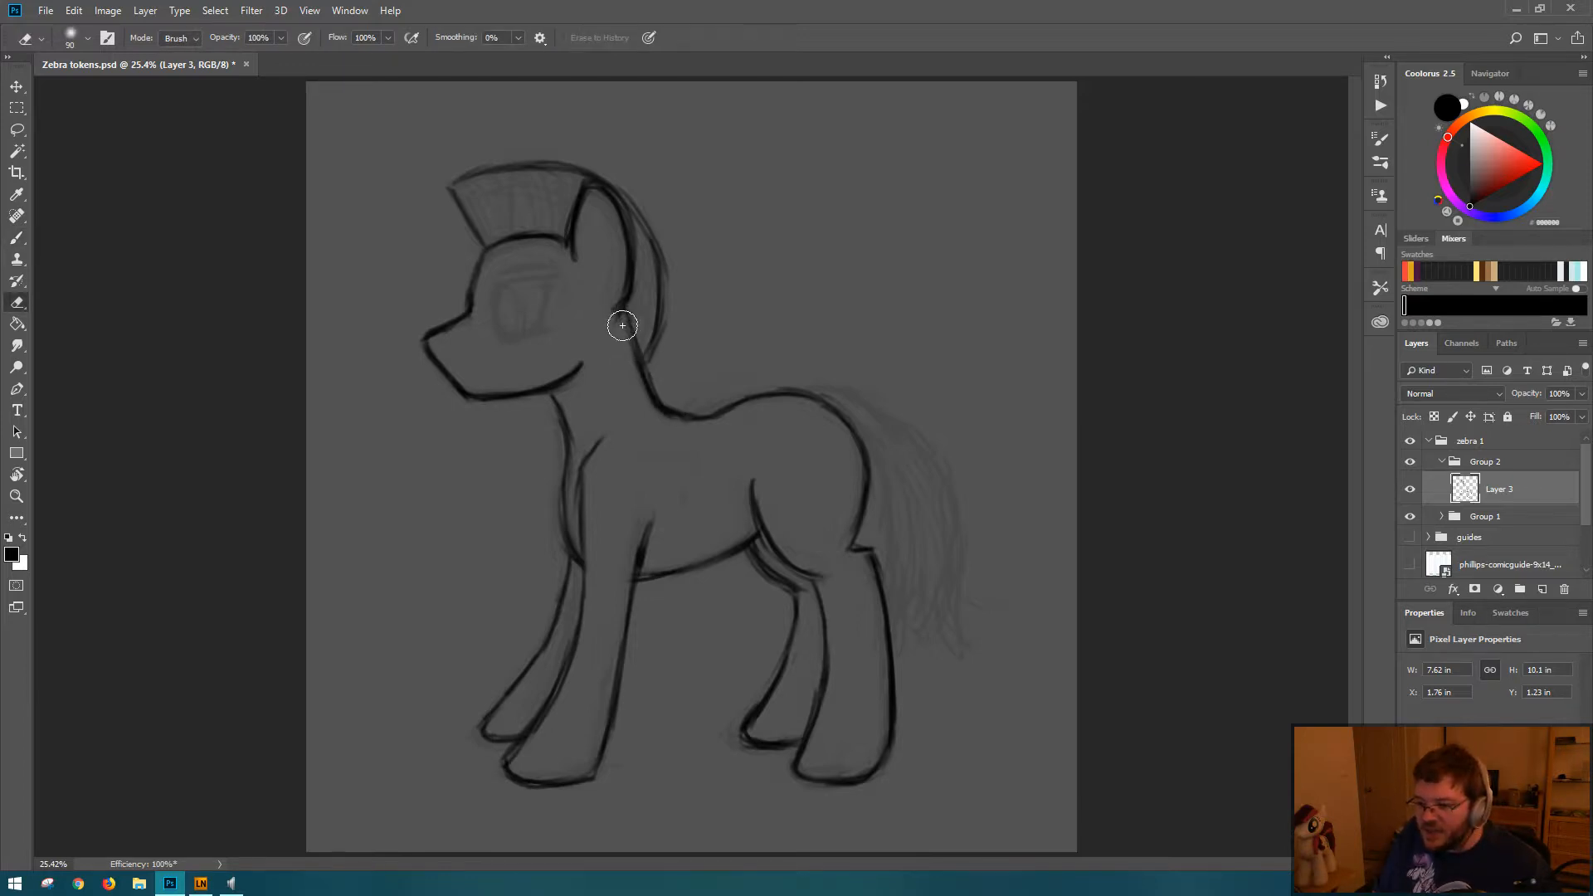
{"action": "key", "text": "b"}
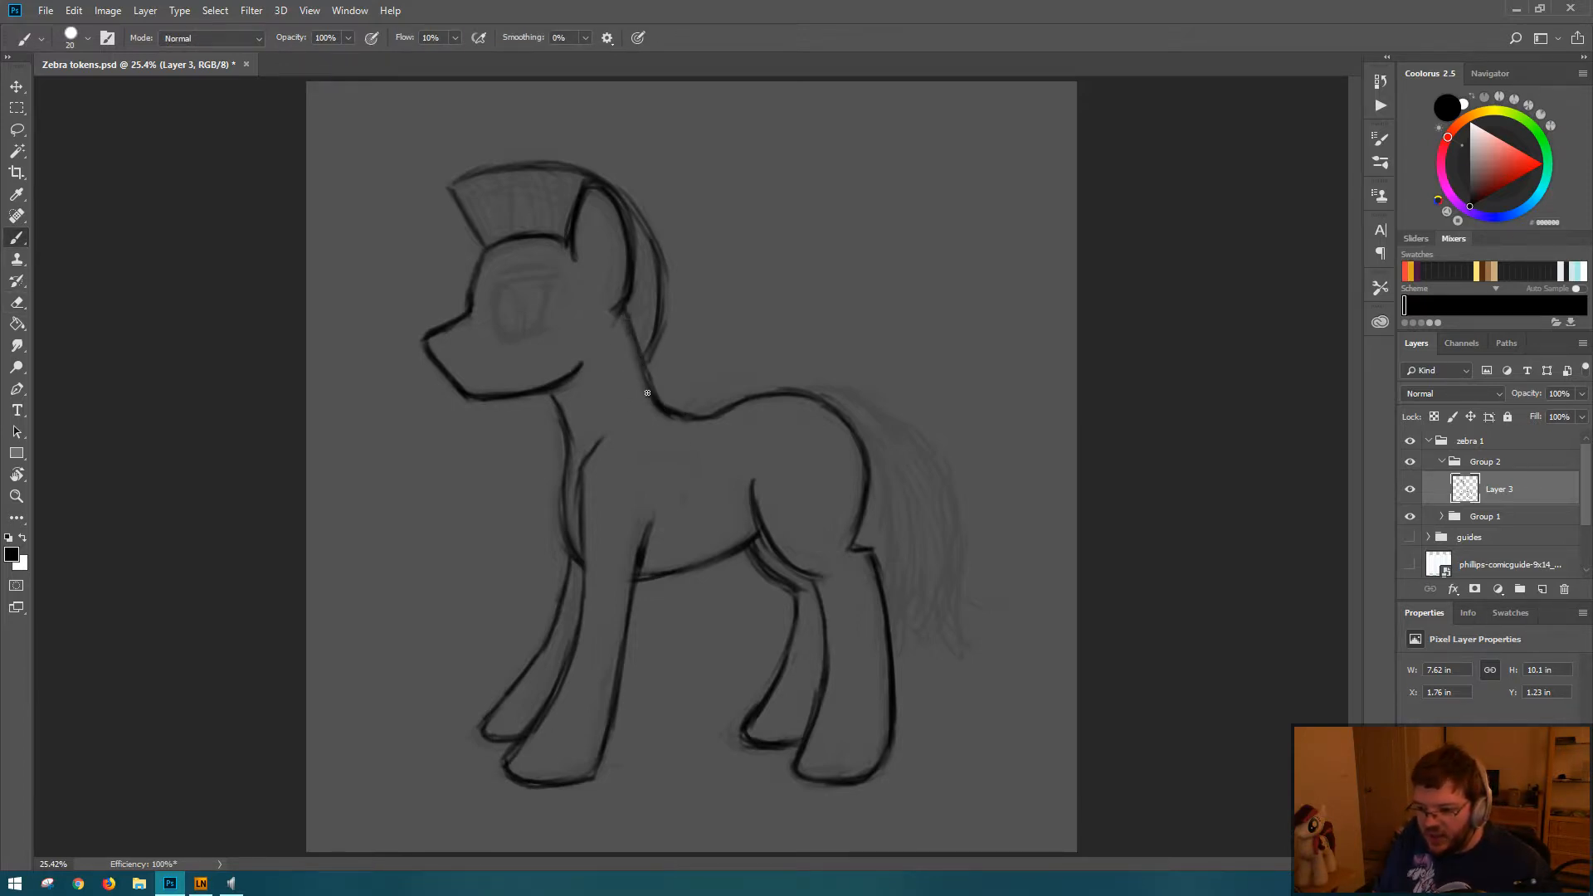
{"action": "key", "text": "e"}
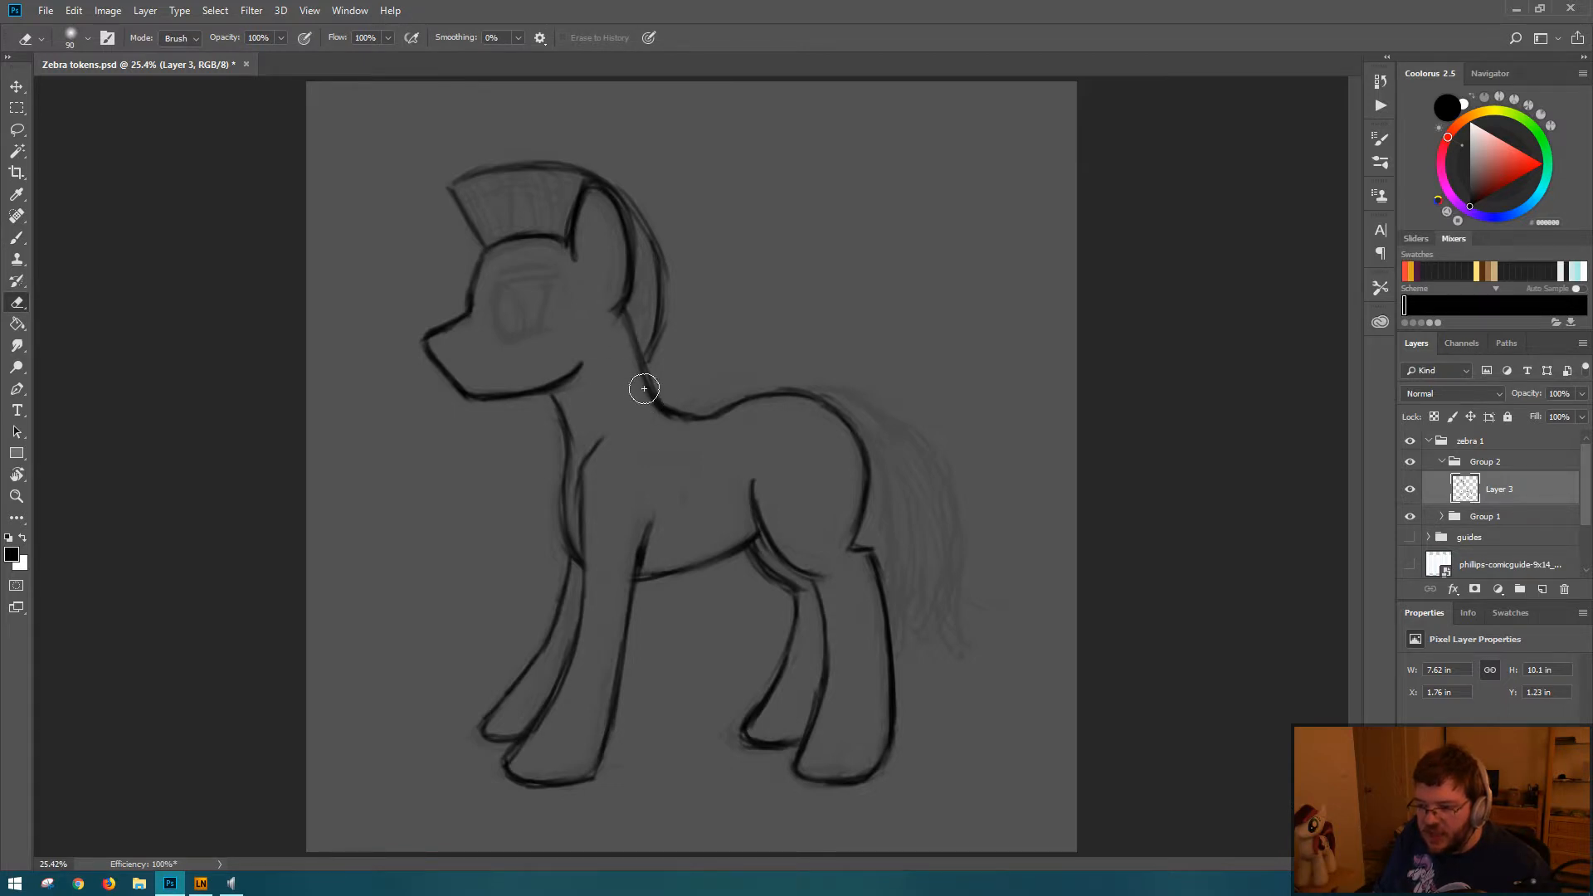
{"action": "key", "text": "b"}
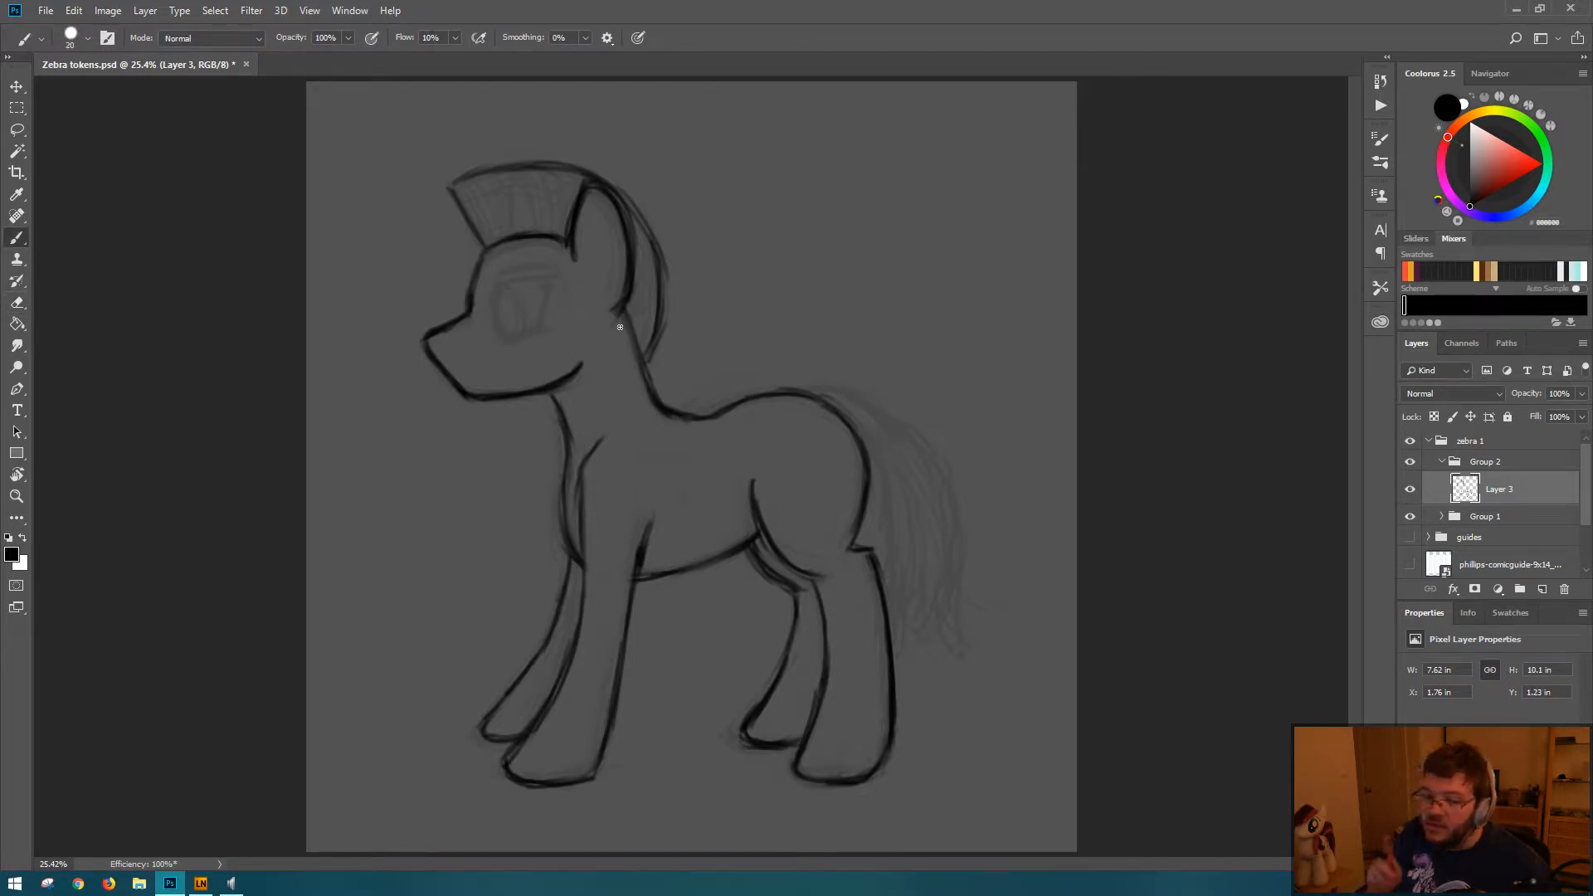
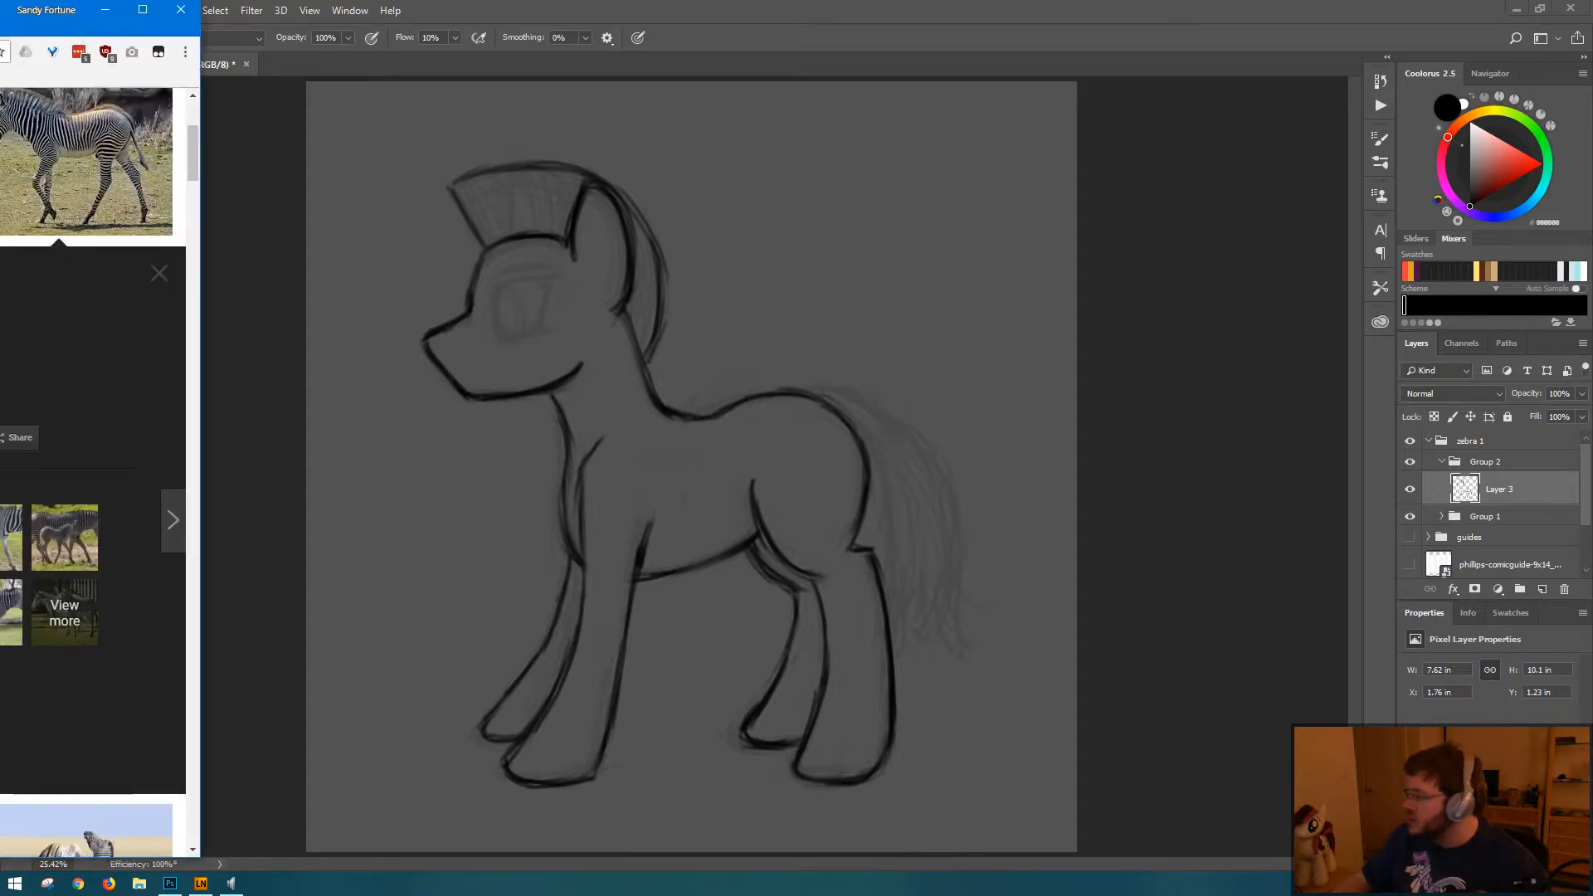
Step: Bring the browser's Detroit Zoo zebra photo into view, examine its anatomy, and move the window aside
{"action": "left_click_drag", "start_coordinate": [0, 15], "coordinate": [929, 25]}
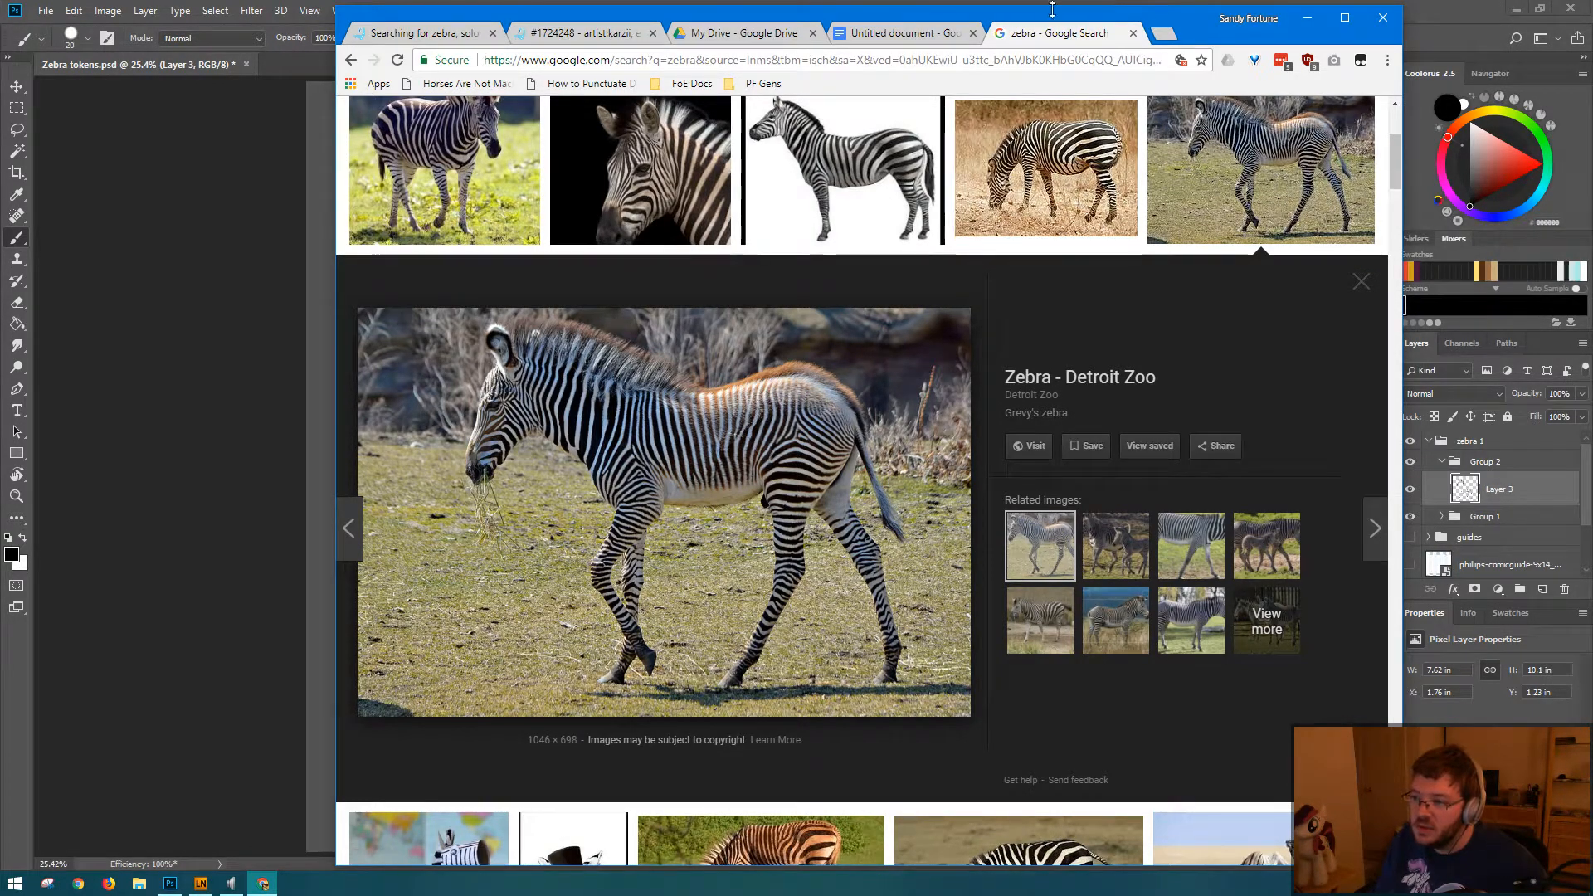
{"action": "mouse_move", "coordinate": [1053, 8]}
{"action": "left_mouse_down"}
{"action": "mouse_move", "coordinate": [1392, 82]}
{"action": "mouse_move", "coordinate": [1590, 7]}
{"action": "mouse_move", "coordinate": [3, 5]}
{"action": "mouse_move", "coordinate": [0, 60]}
{"action": "left_mouse_up"}
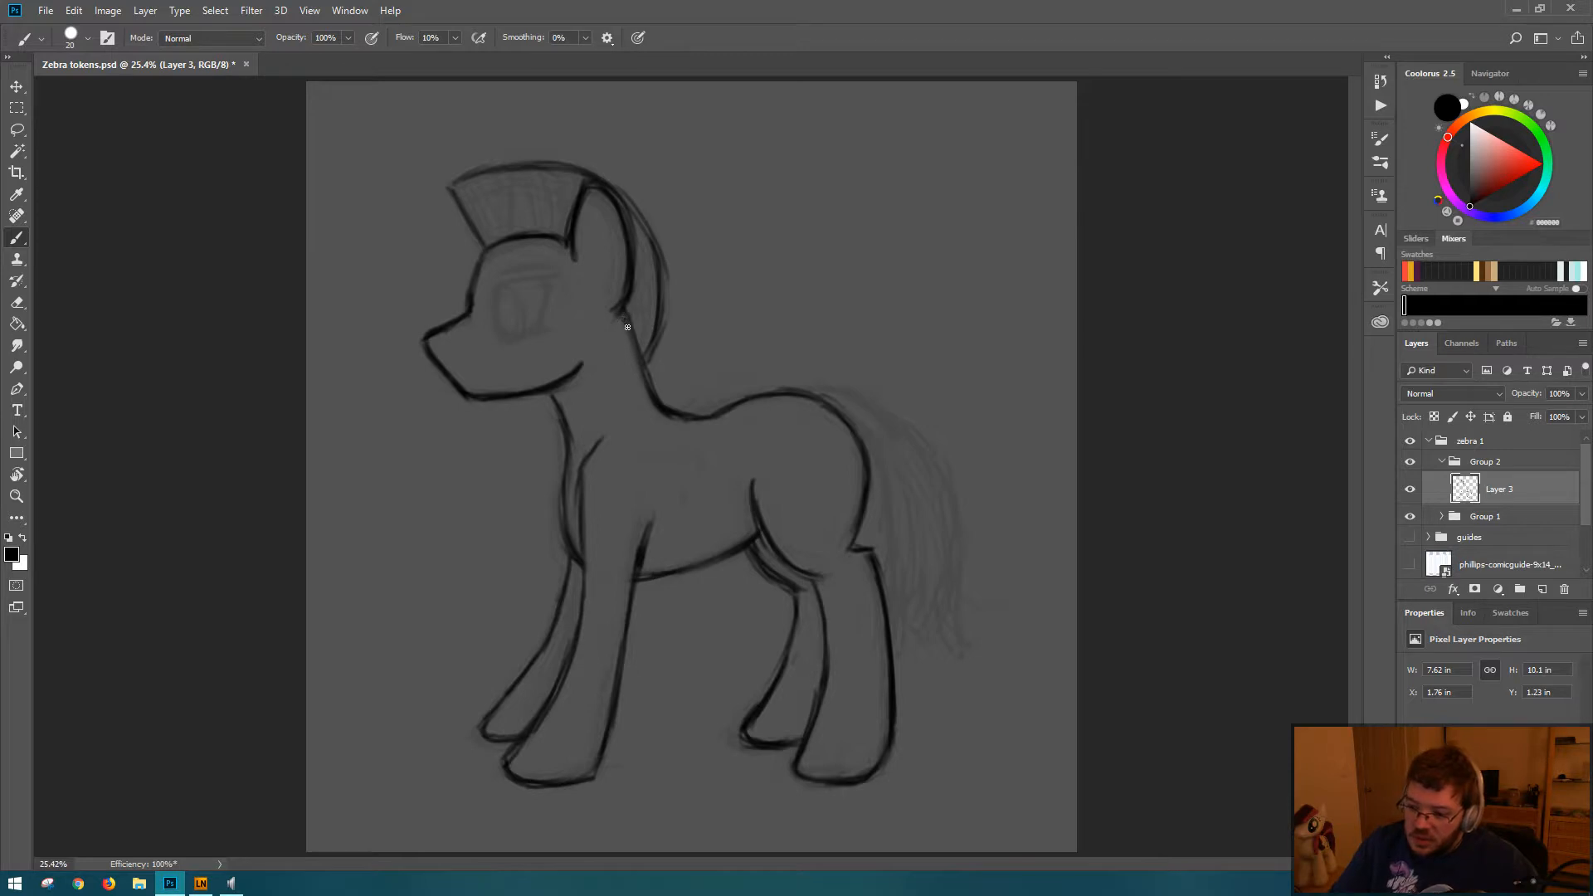
Step: Retouch the back-of-neck line and redraw the chest line from the throat down to the near foreleg, erasing its rough edges
{"action": "left_click_drag", "start_coordinate": [627, 327], "coordinate": [662, 402]}
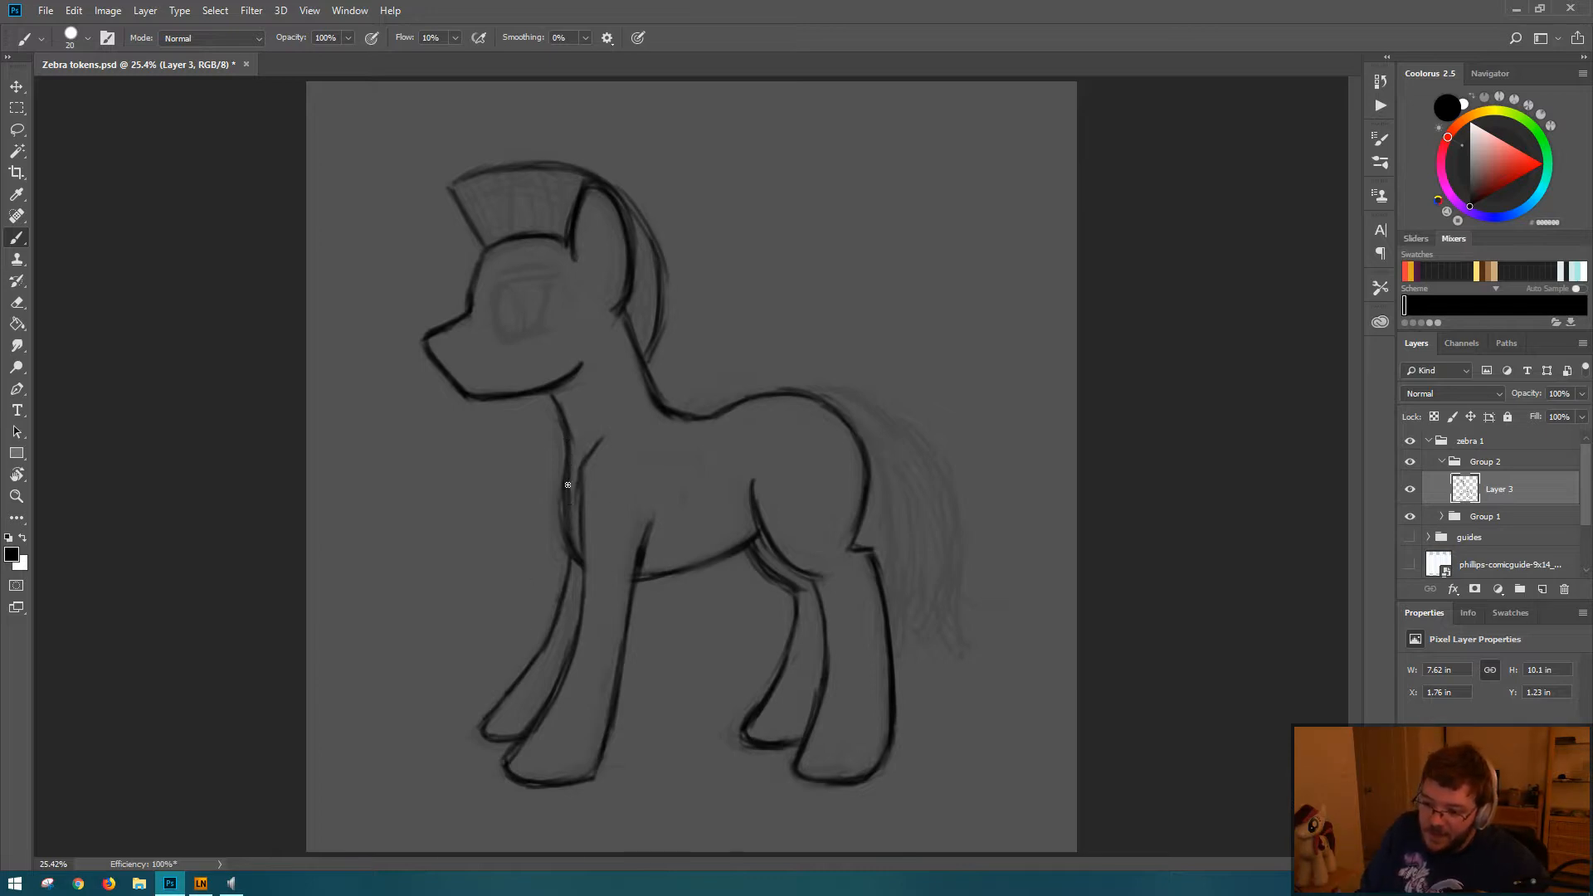
{"action": "key", "text": "e"}
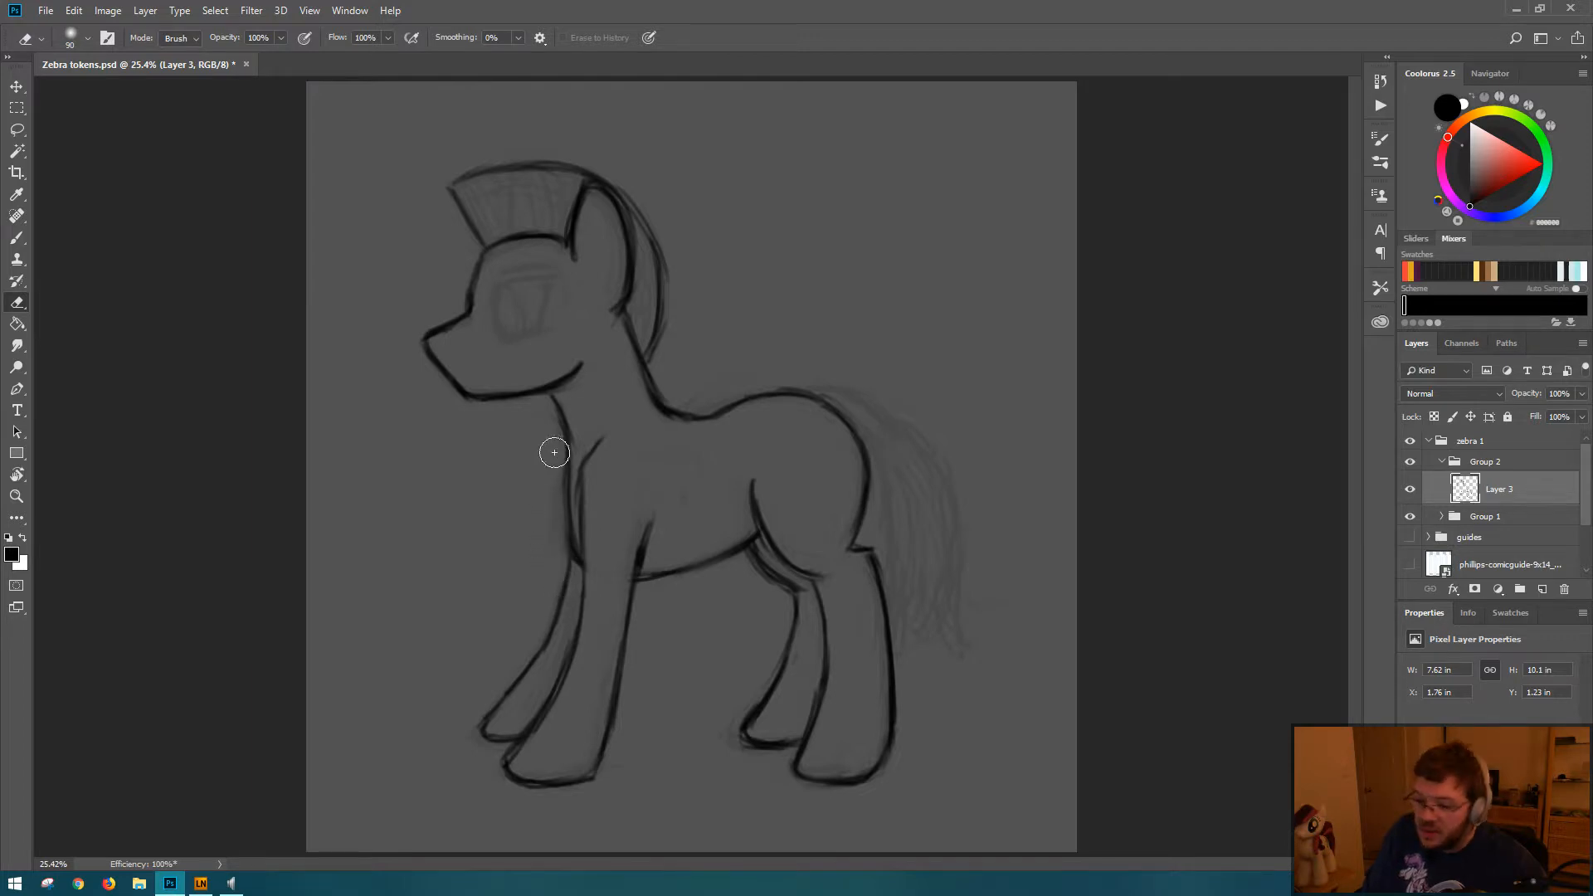
{"action": "key", "text": "b"}
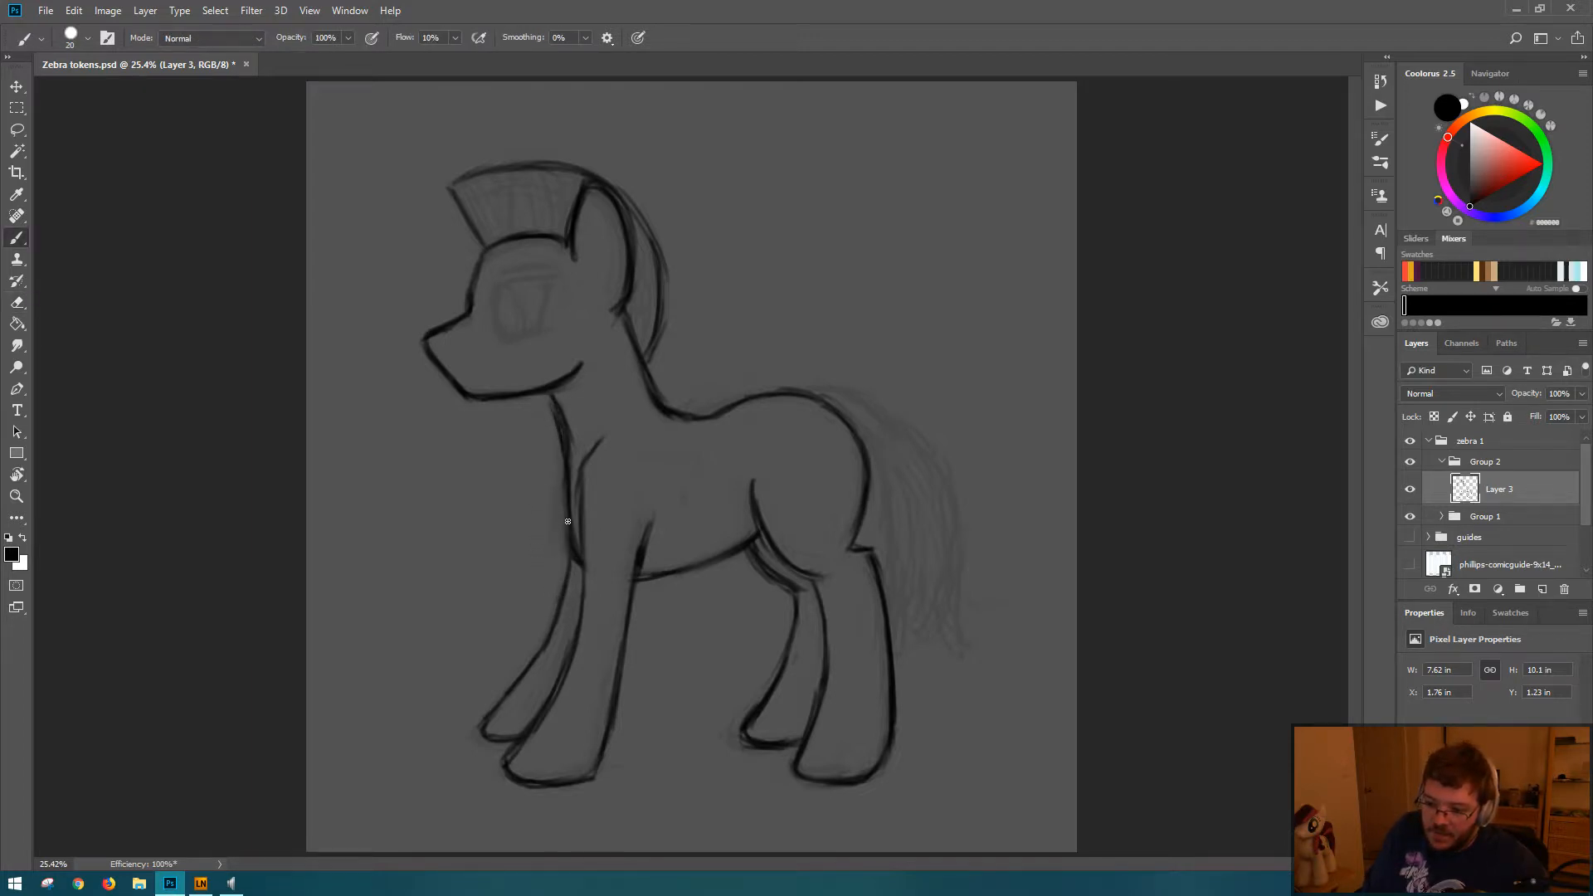
{"action": "key", "text": "e"}
{"action": "left_click_drag", "start_coordinate": [561, 412], "coordinate": [574, 466]}
{"action": "key", "text": "b"}
{"action": "mouse_move", "coordinate": [551, 396]}
{"action": "left_mouse_down"}
{"action": "mouse_move", "coordinate": [570, 537]}
{"action": "mouse_move", "coordinate": [548, 396]}
{"action": "mouse_move", "coordinate": [567, 523]}
{"action": "mouse_move", "coordinate": [559, 453]}
{"action": "mouse_move", "coordinate": [596, 553]}
{"action": "mouse_move", "coordinate": [570, 491]}
{"action": "mouse_move", "coordinate": [573, 559]}
{"action": "left_mouse_up"}
{"action": "key", "text": "e"}
{"action": "key", "text": "b"}
{"action": "key", "text": "e"}
{"action": "key", "text": "b"}
{"action": "left_click_drag", "start_coordinate": [562, 472], "coordinate": [582, 562]}
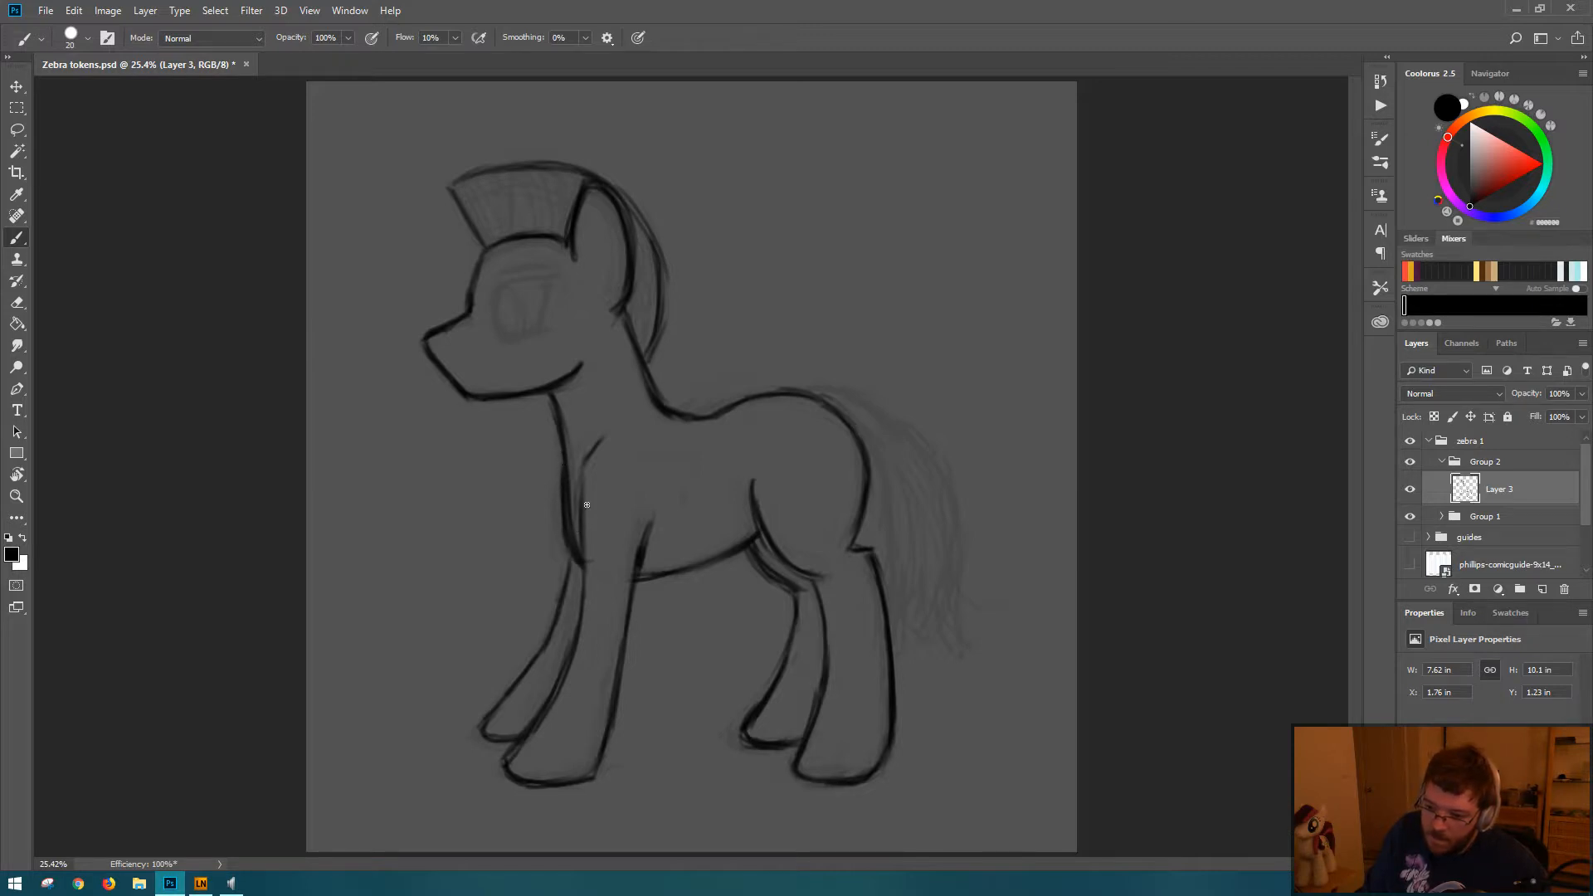
Step: Thin the near foreleg's front line at the shoulder with the Eraser and clean the stray marks inside the upper leg
{"action": "key", "text": "e"}
{"action": "left_click_drag", "start_coordinate": [574, 449], "coordinate": [580, 556]}
{"action": "key", "text": "b"}
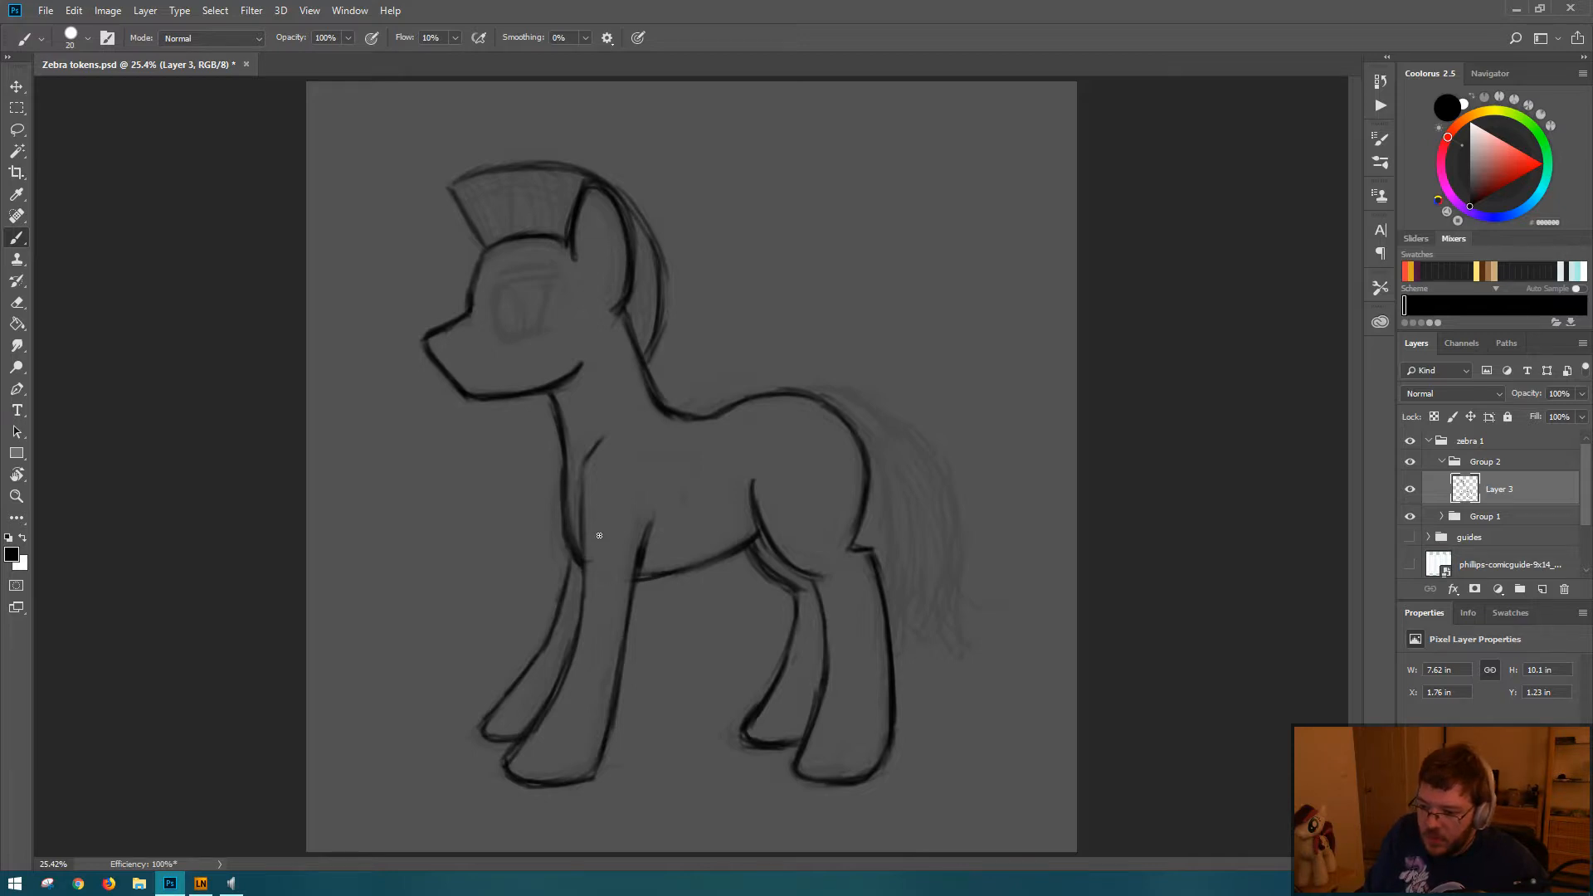
{"action": "key", "text": "e"}
{"action": "left_click_drag", "start_coordinate": [595, 545], "coordinate": [609, 598]}
{"action": "key", "text": "b"}
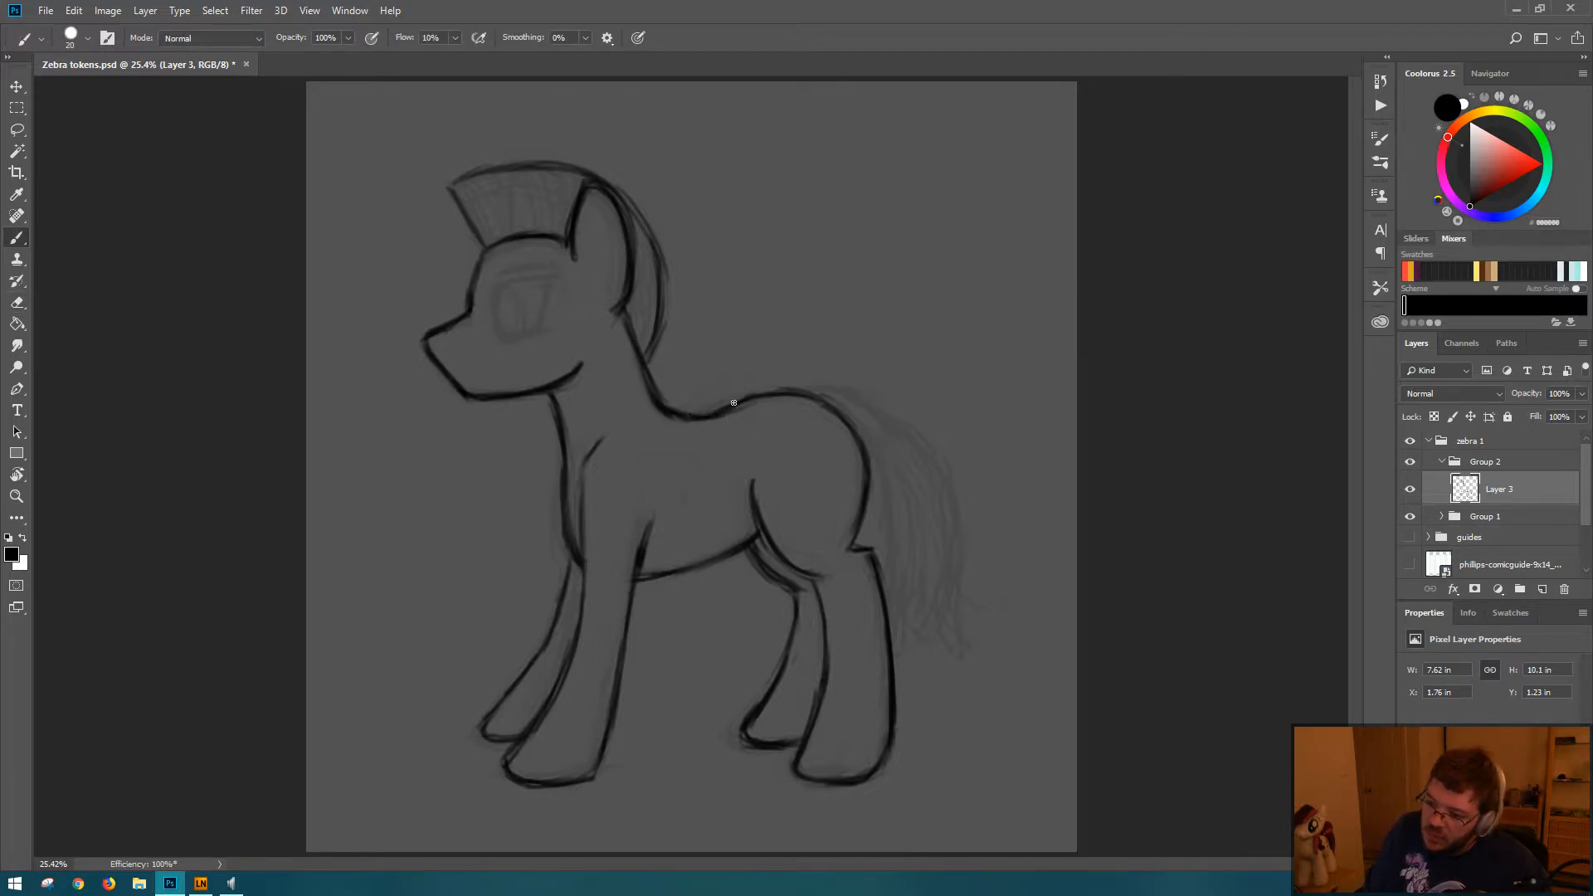
Step: Touch up the front end of the belly line and lasso the belly line between the near foreleg and hind leg
{"action": "key", "text": "e"}
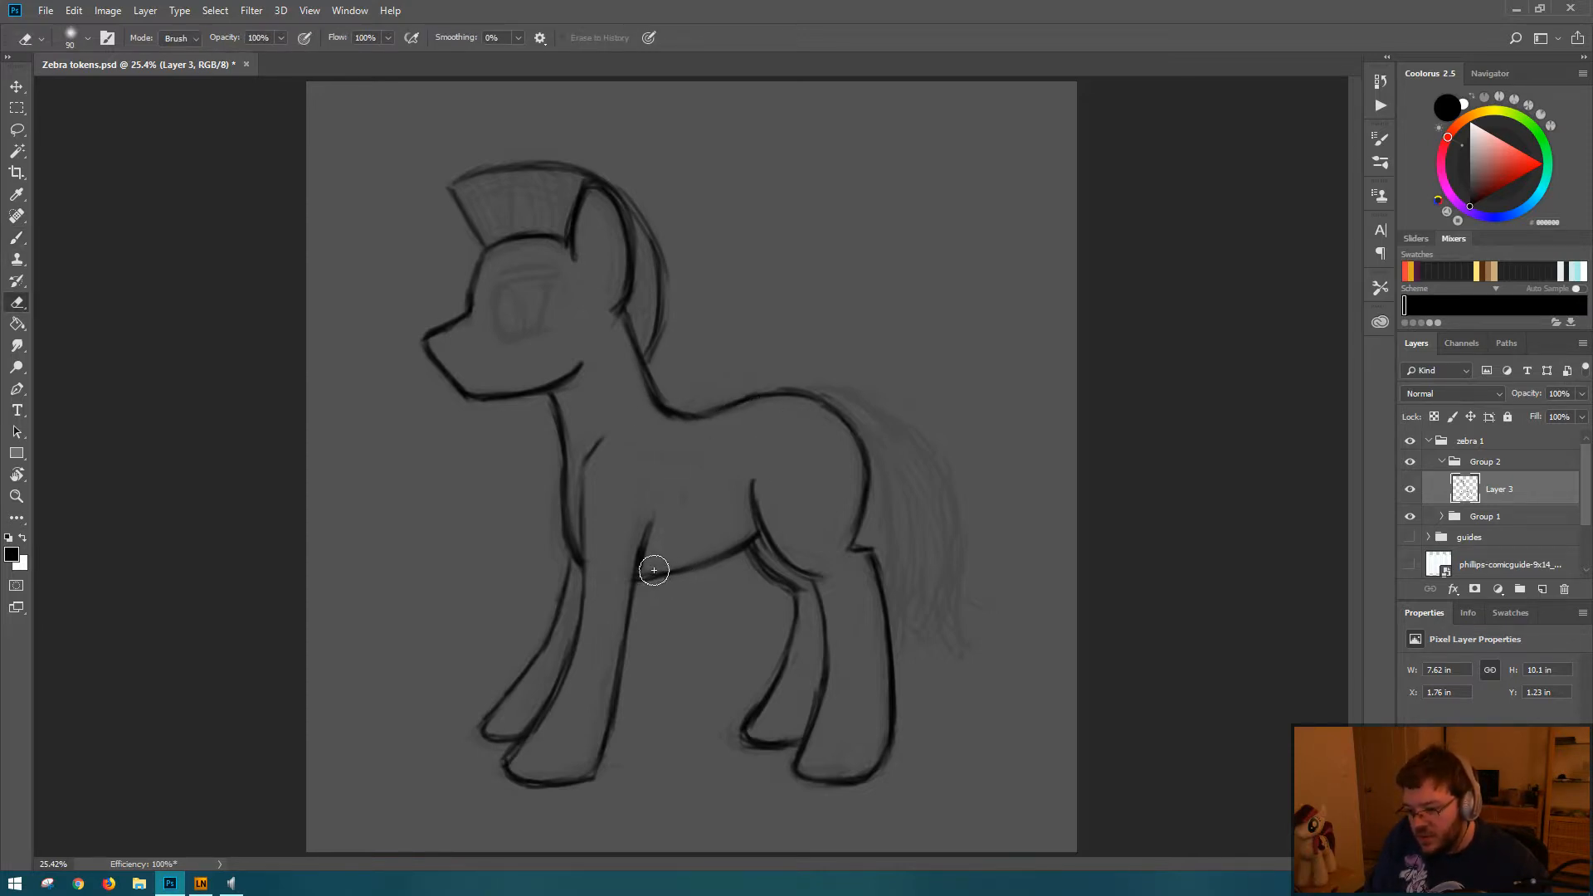
{"action": "key", "text": "b"}
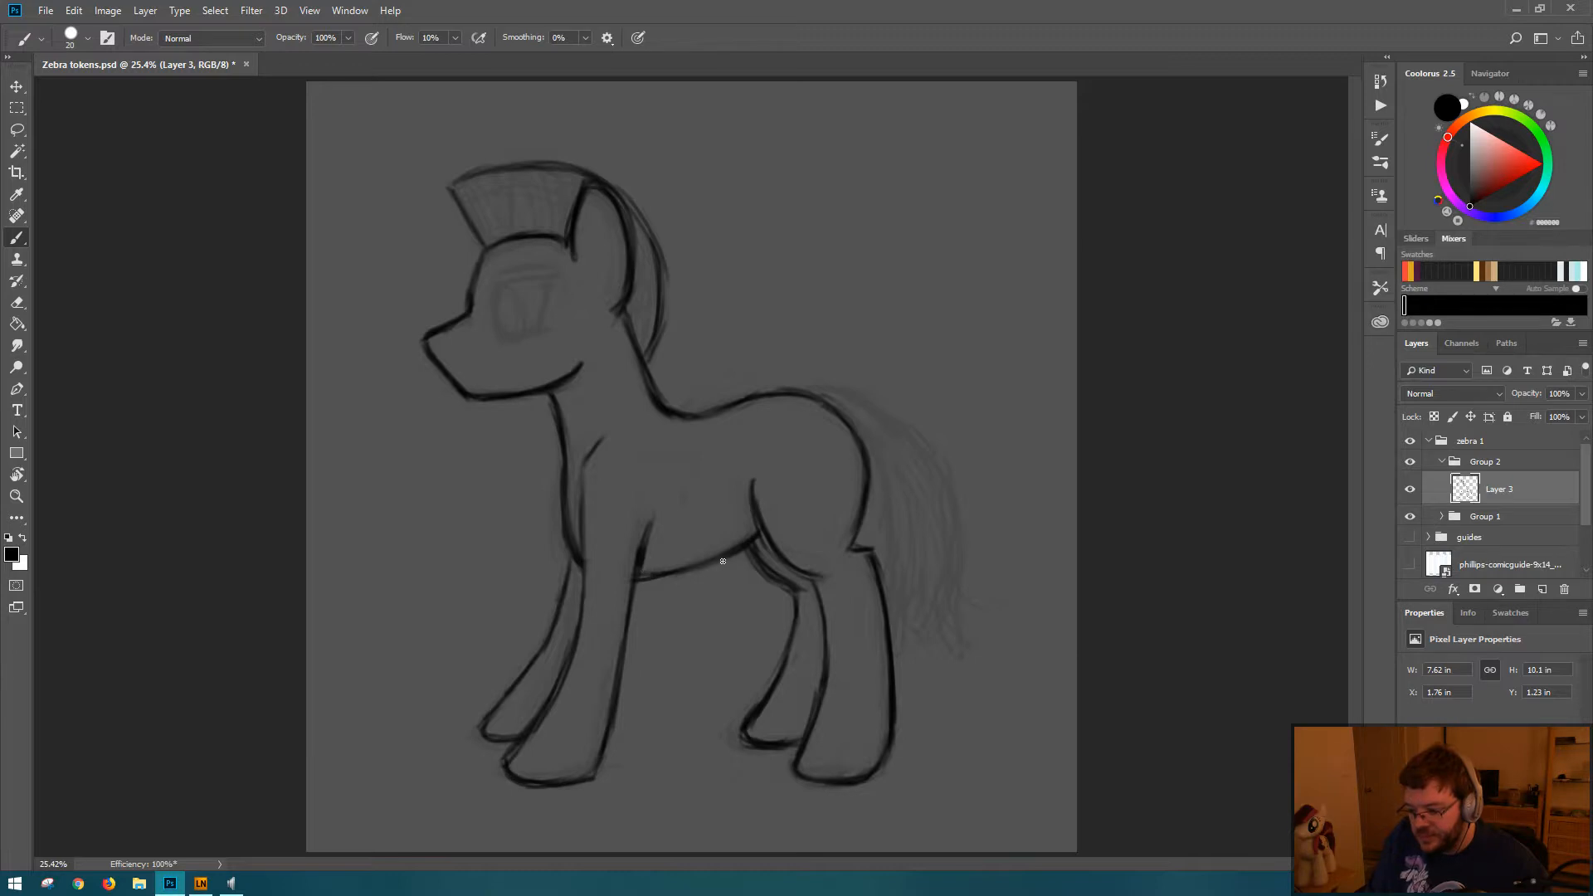
{"action": "key", "text": "l"}
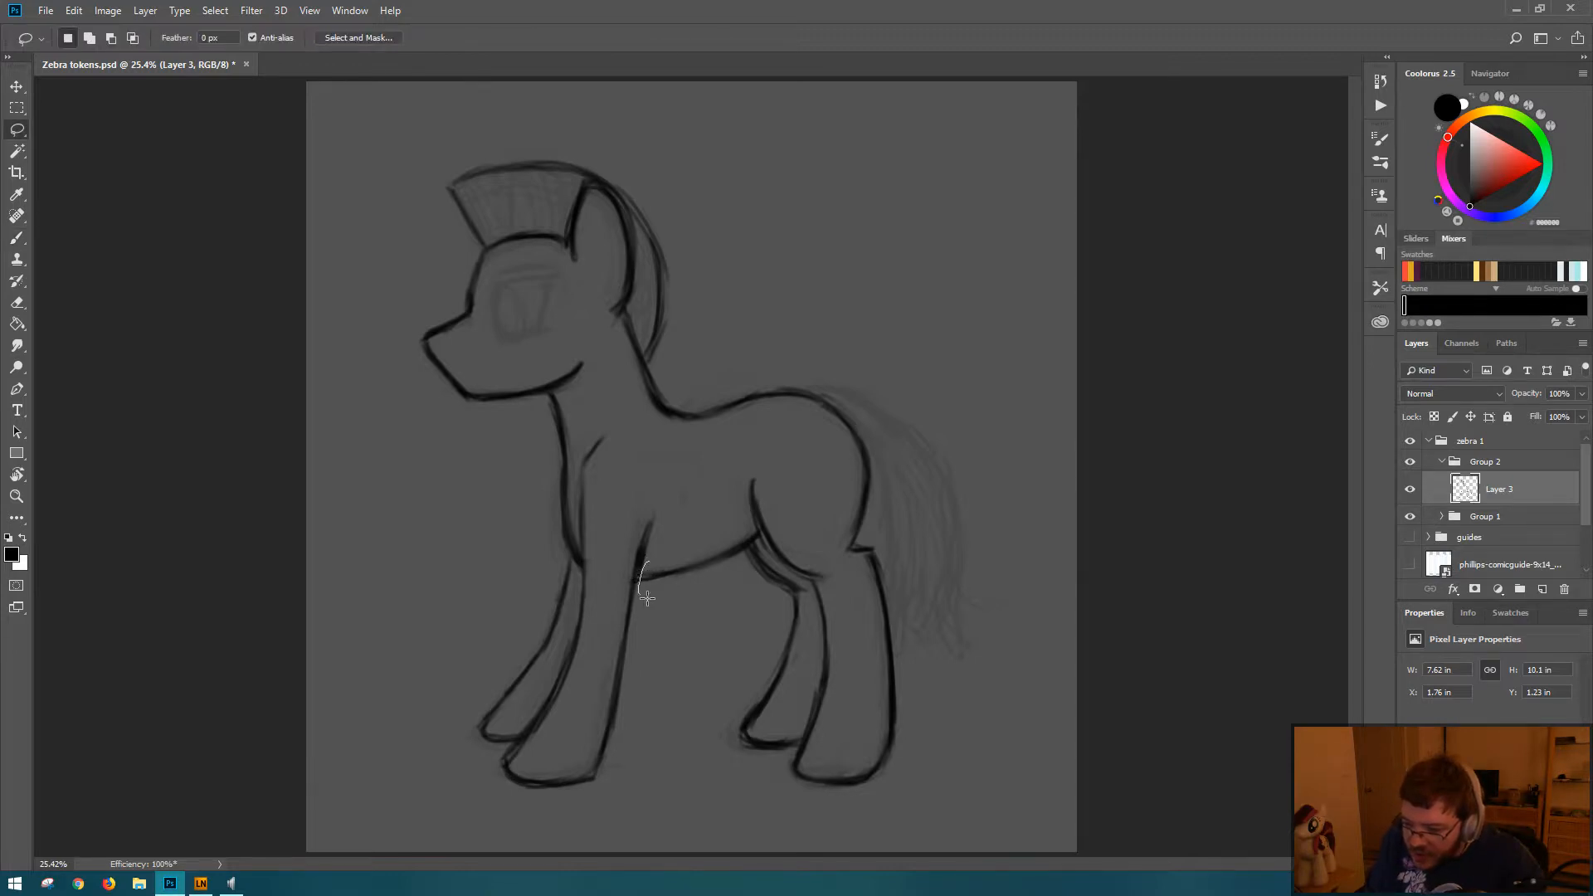
{"action": "mouse_move", "coordinate": [646, 597]}
{"action": "left_mouse_down"}
{"action": "mouse_move", "coordinate": [713, 582]}
{"action": "mouse_move", "coordinate": [759, 529]}
{"action": "left_mouse_up"}
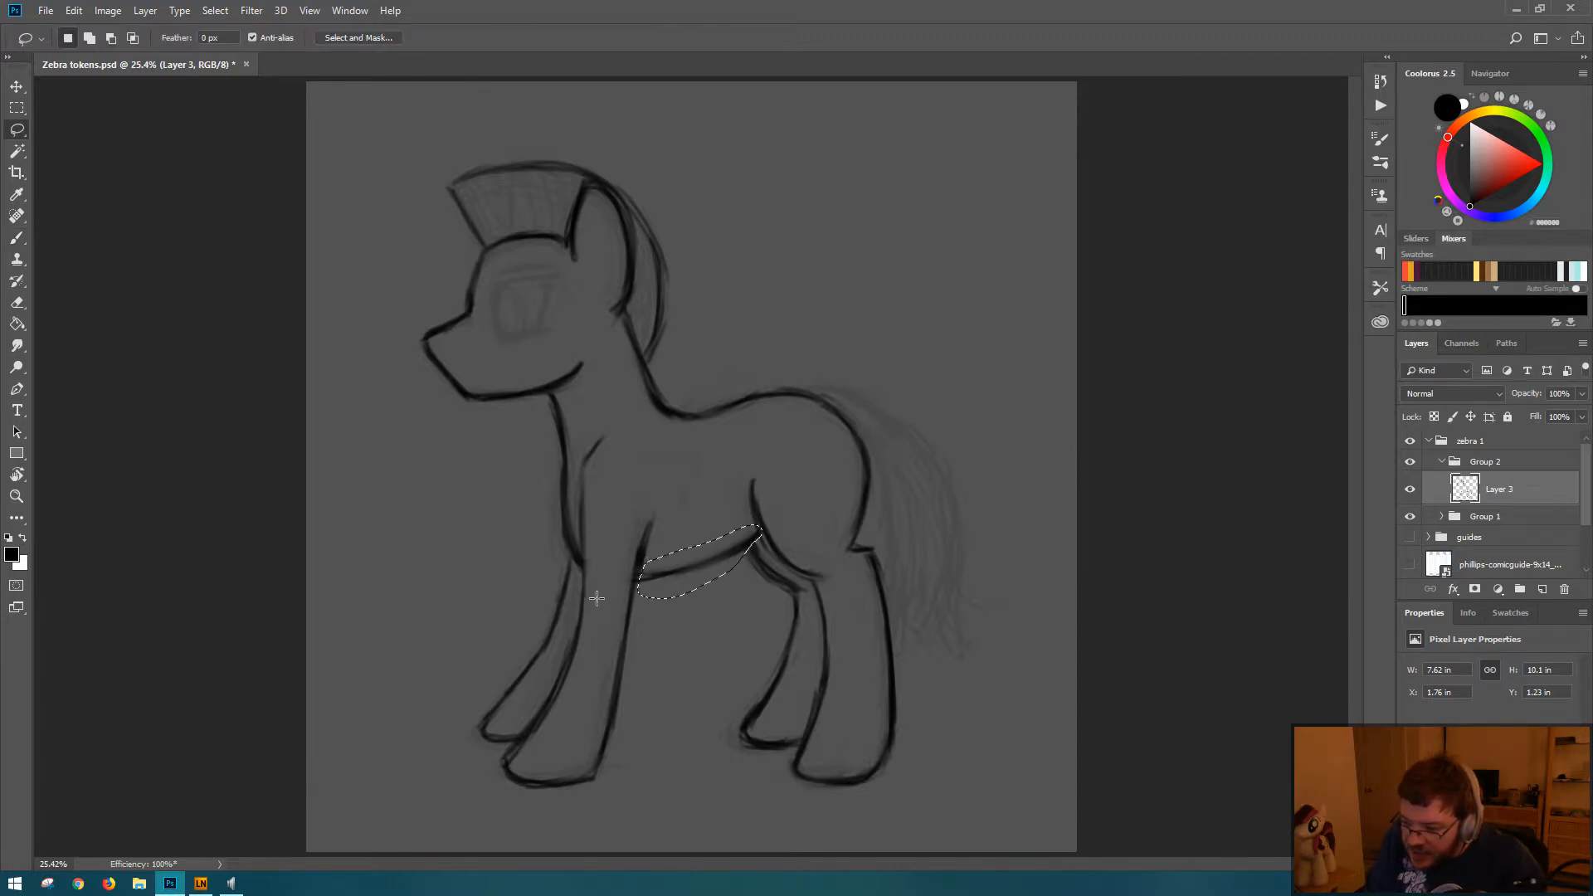
{"action": "key", "text": "b"}
{"action": "key", "text": "ctrl+t"}
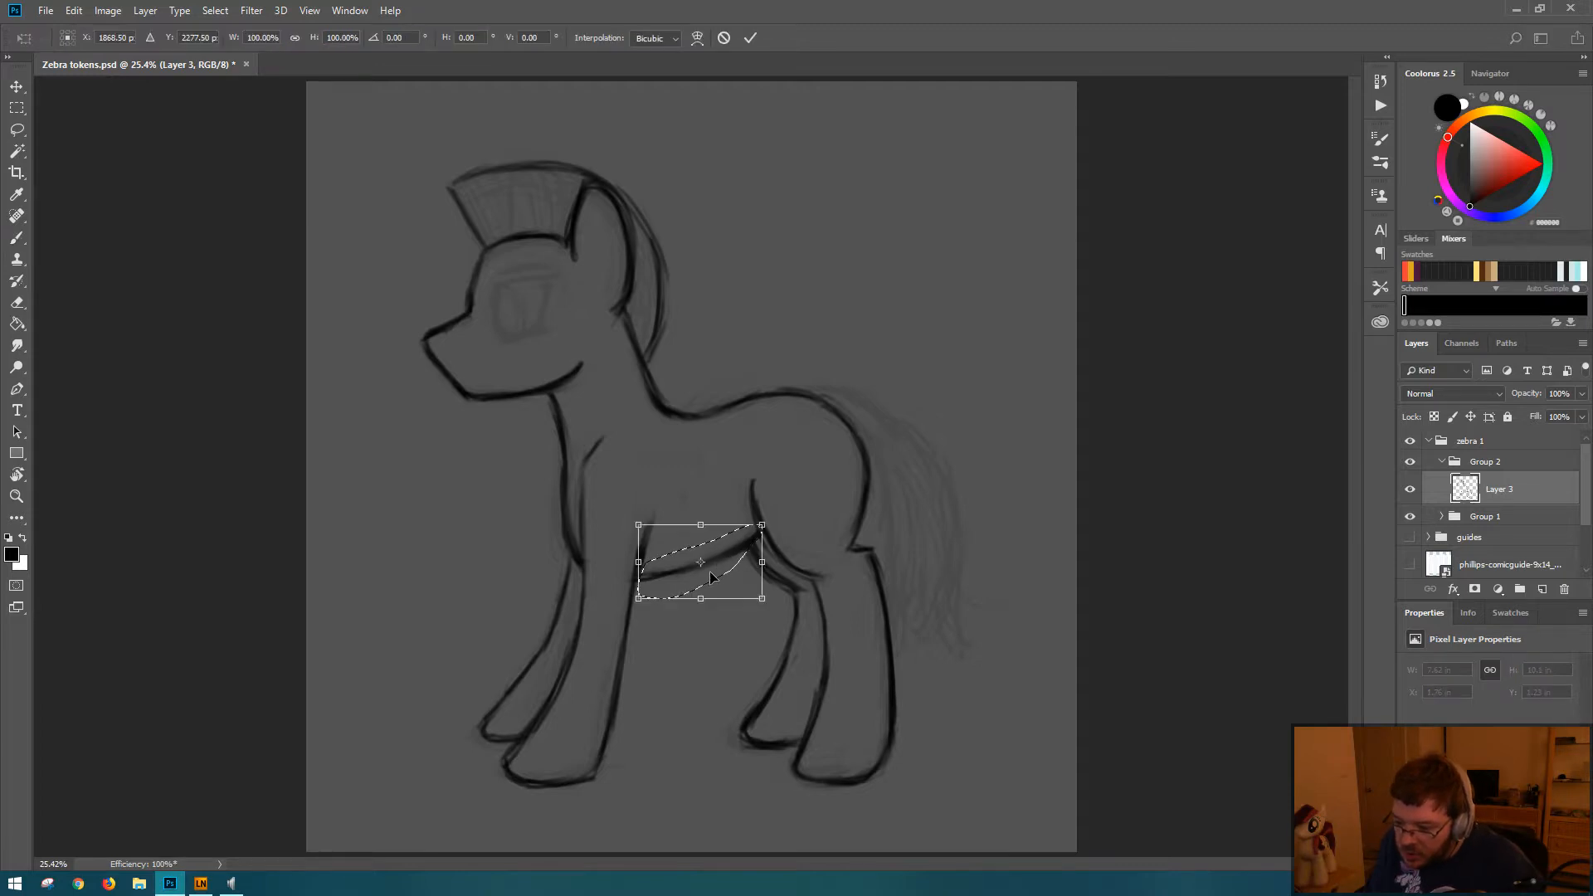
{"action": "mouse_move", "coordinate": [701, 562]}
{"action": "left_mouse_down"}
{"action": "mouse_move", "coordinate": [760, 534]}
{"action": "mouse_move", "coordinate": [702, 562]}
{"action": "left_mouse_up"}
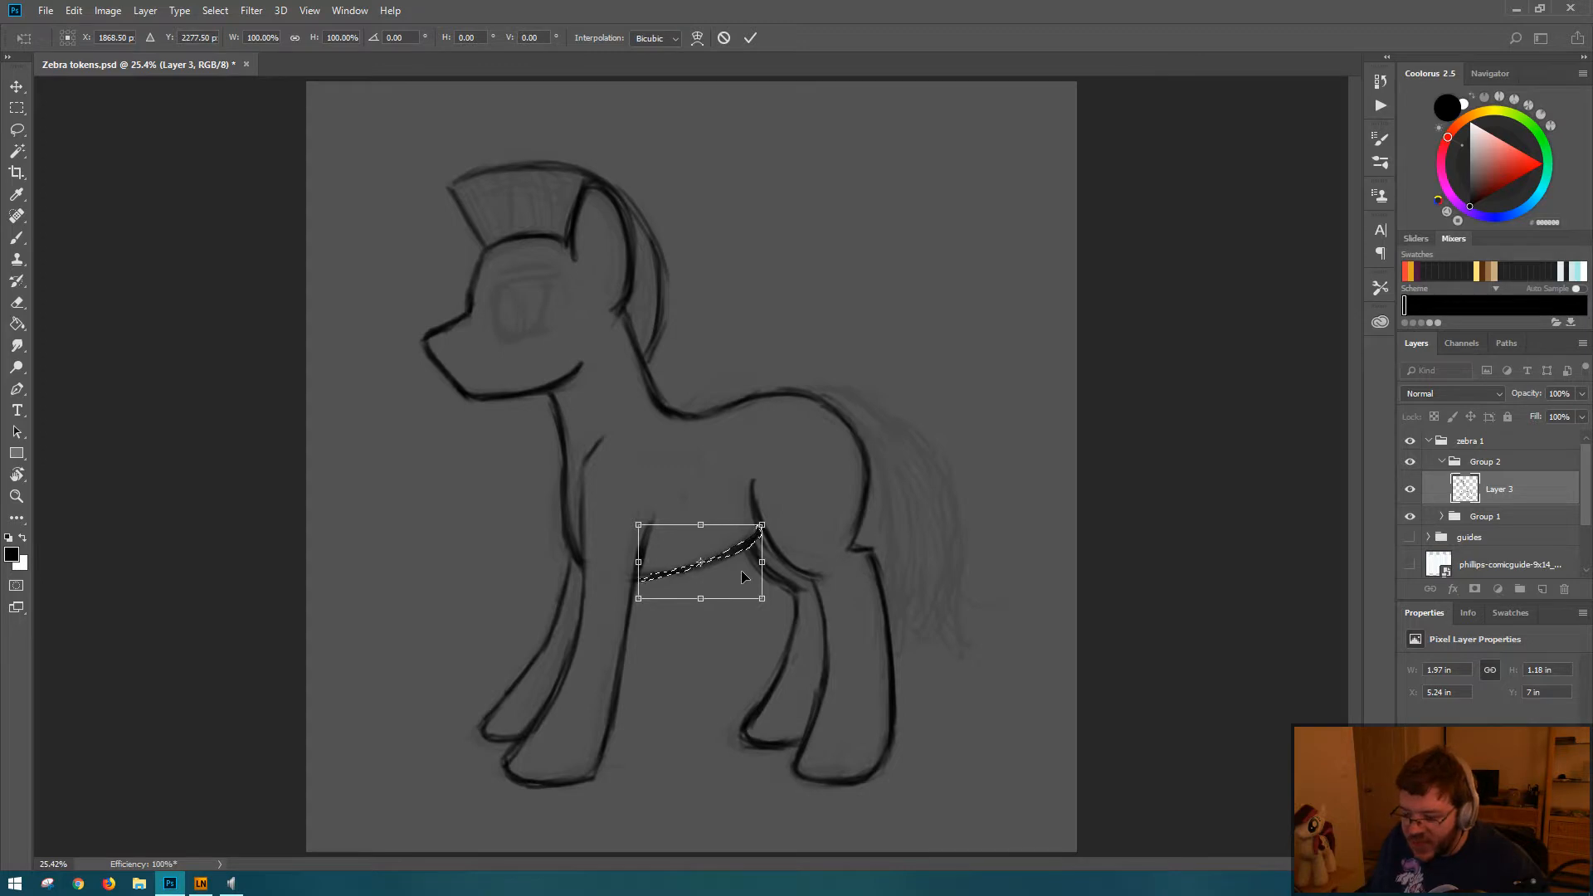
{"action": "key", "text": "Return"}
{"action": "key", "text": "b"}
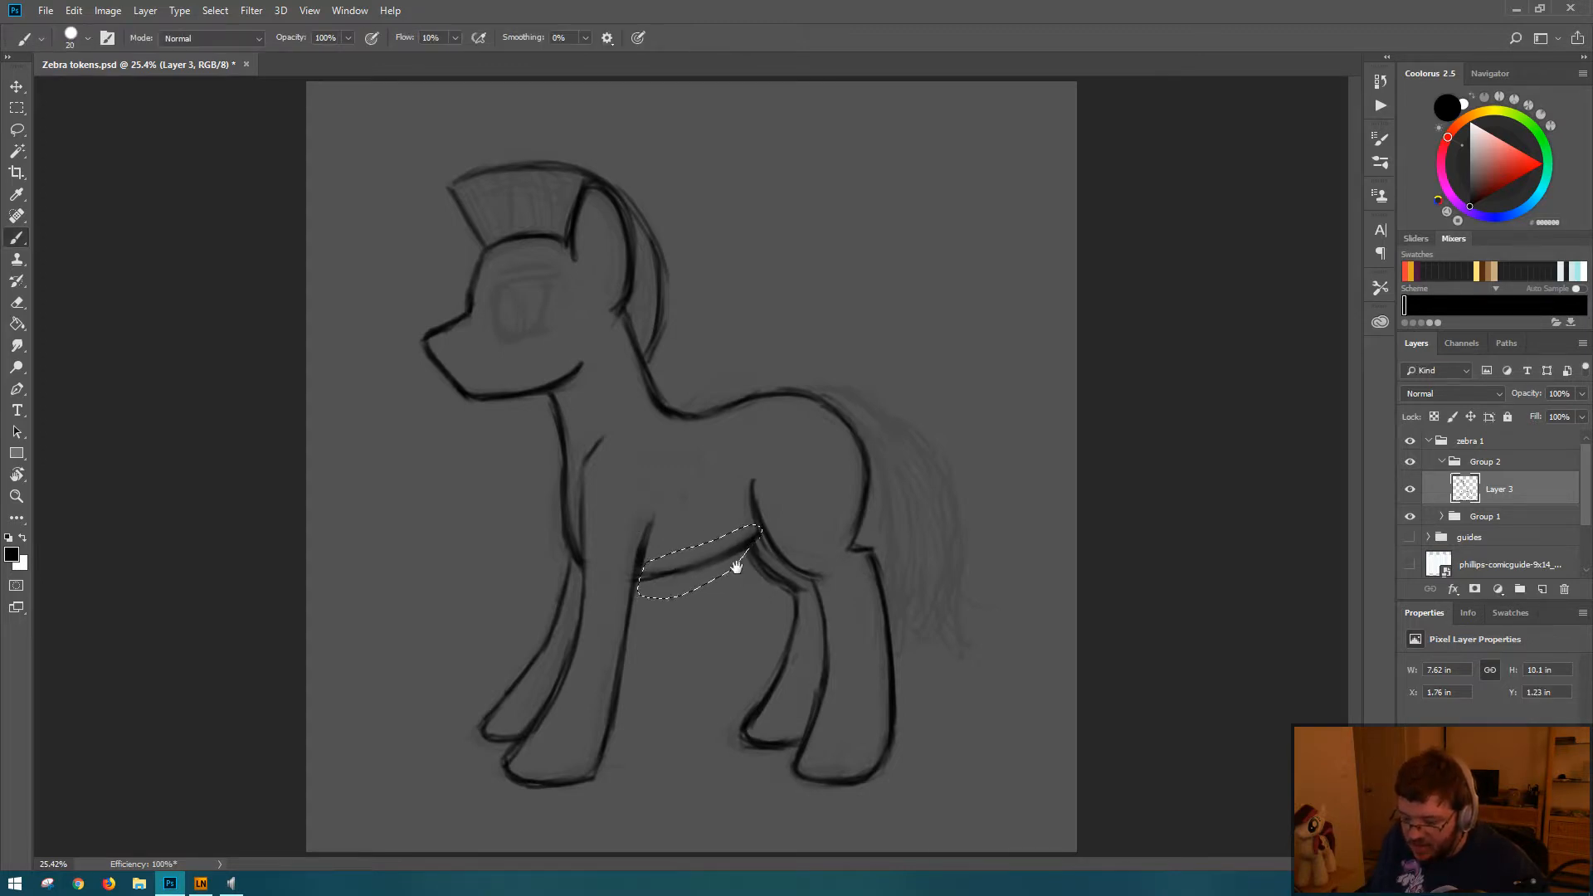
Step: Rotate the selected belly line 2.92° about its rear end at the hind leg with Free Transform
{"action": "left_click_drag", "start_coordinate": [694, 562], "coordinate": [786, 565]}
{"action": "key", "text": "ctrl+t"}
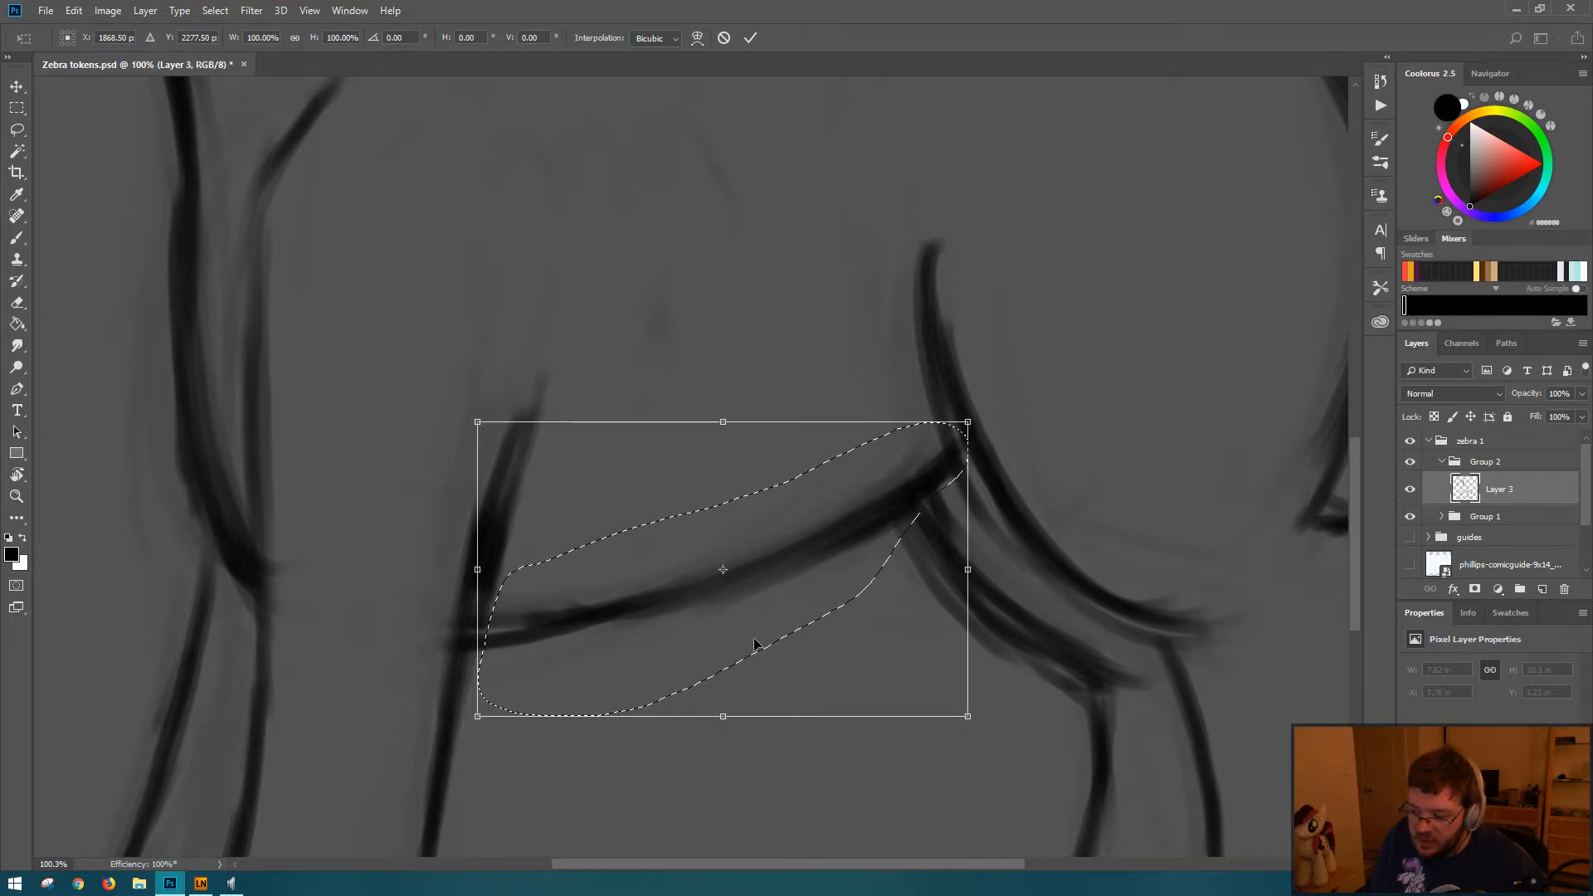
{"action": "mouse_move", "coordinate": [725, 573]}
{"action": "left_mouse_down"}
{"action": "mouse_move", "coordinate": [697, 576]}
{"action": "mouse_move", "coordinate": [736, 543]}
{"action": "mouse_move", "coordinate": [719, 579]}
{"action": "mouse_move", "coordinate": [953, 463]}
{"action": "mouse_move", "coordinate": [948, 447]}
{"action": "left_mouse_up"}
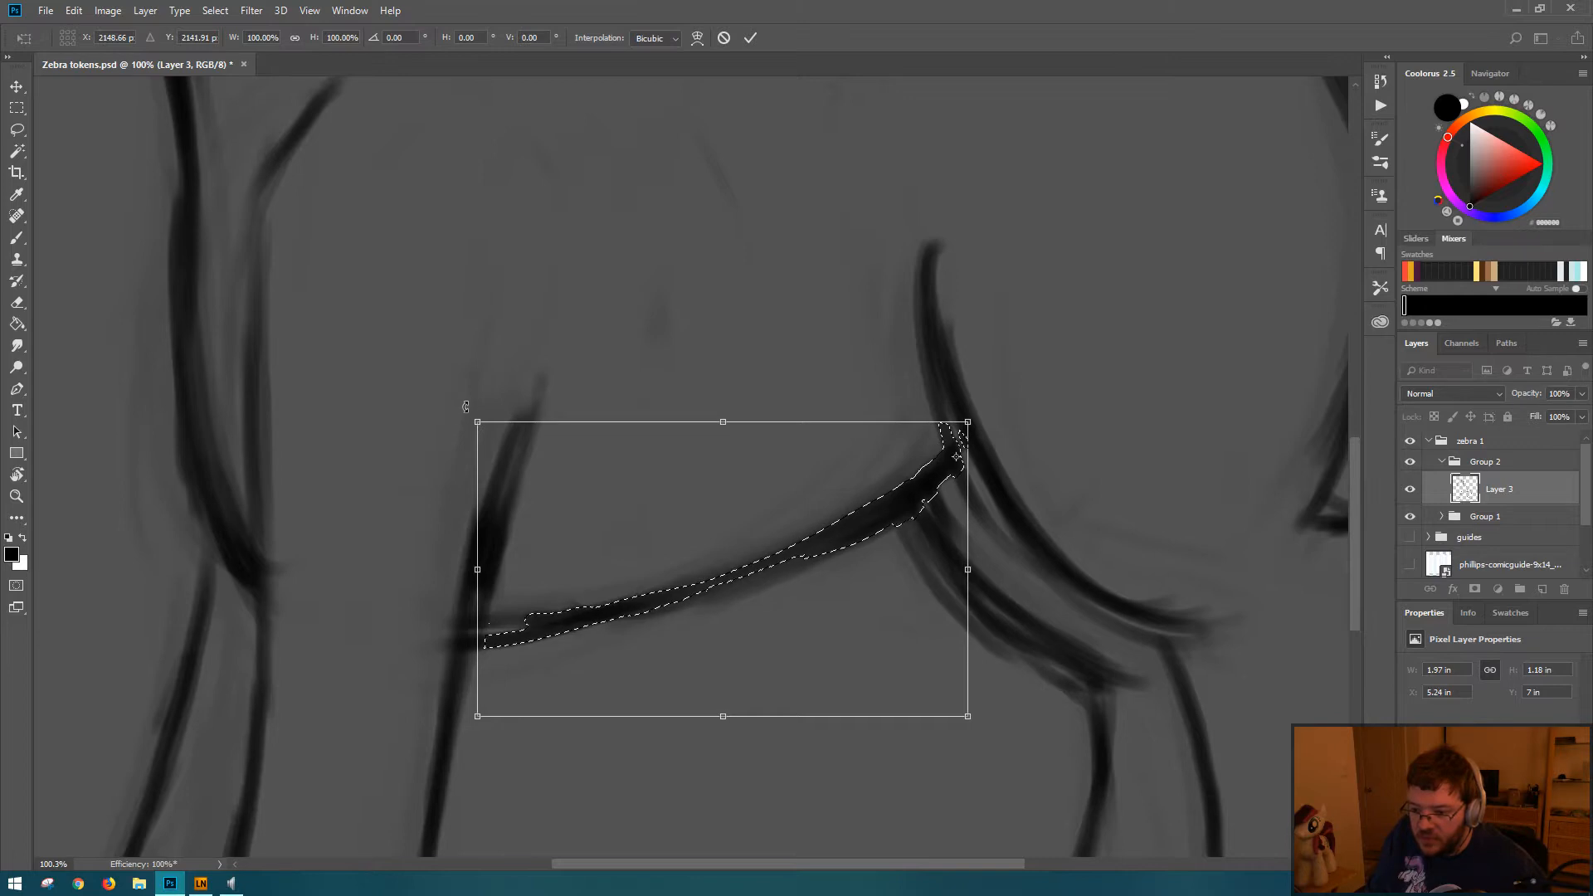
{"action": "mouse_move", "coordinate": [459, 416]}
{"action": "left_mouse_down"}
{"action": "mouse_move", "coordinate": [568, 277]}
{"action": "mouse_move", "coordinate": [650, 213]}
{"action": "mouse_move", "coordinate": [489, 340]}
{"action": "mouse_move", "coordinate": [481, 382]}
{"action": "mouse_move", "coordinate": [515, 315]}
{"action": "mouse_move", "coordinate": [459, 398]}
{"action": "mouse_move", "coordinate": [489, 357]}
{"action": "left_mouse_up"}
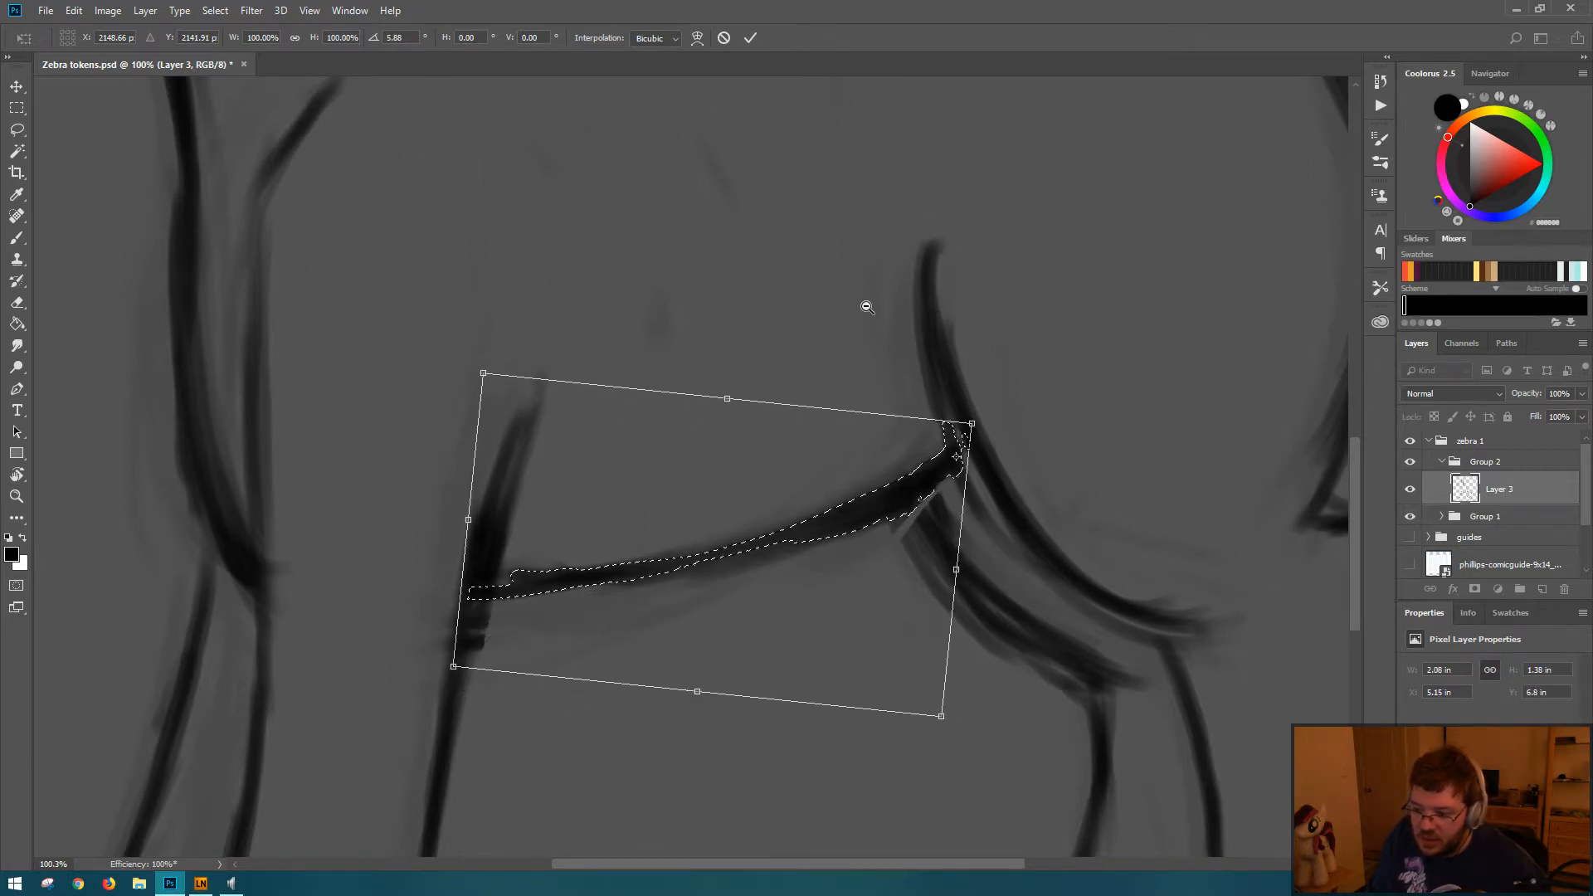
{"action": "left_click_drag", "start_coordinate": [865, 306], "coordinate": [766, 329]}
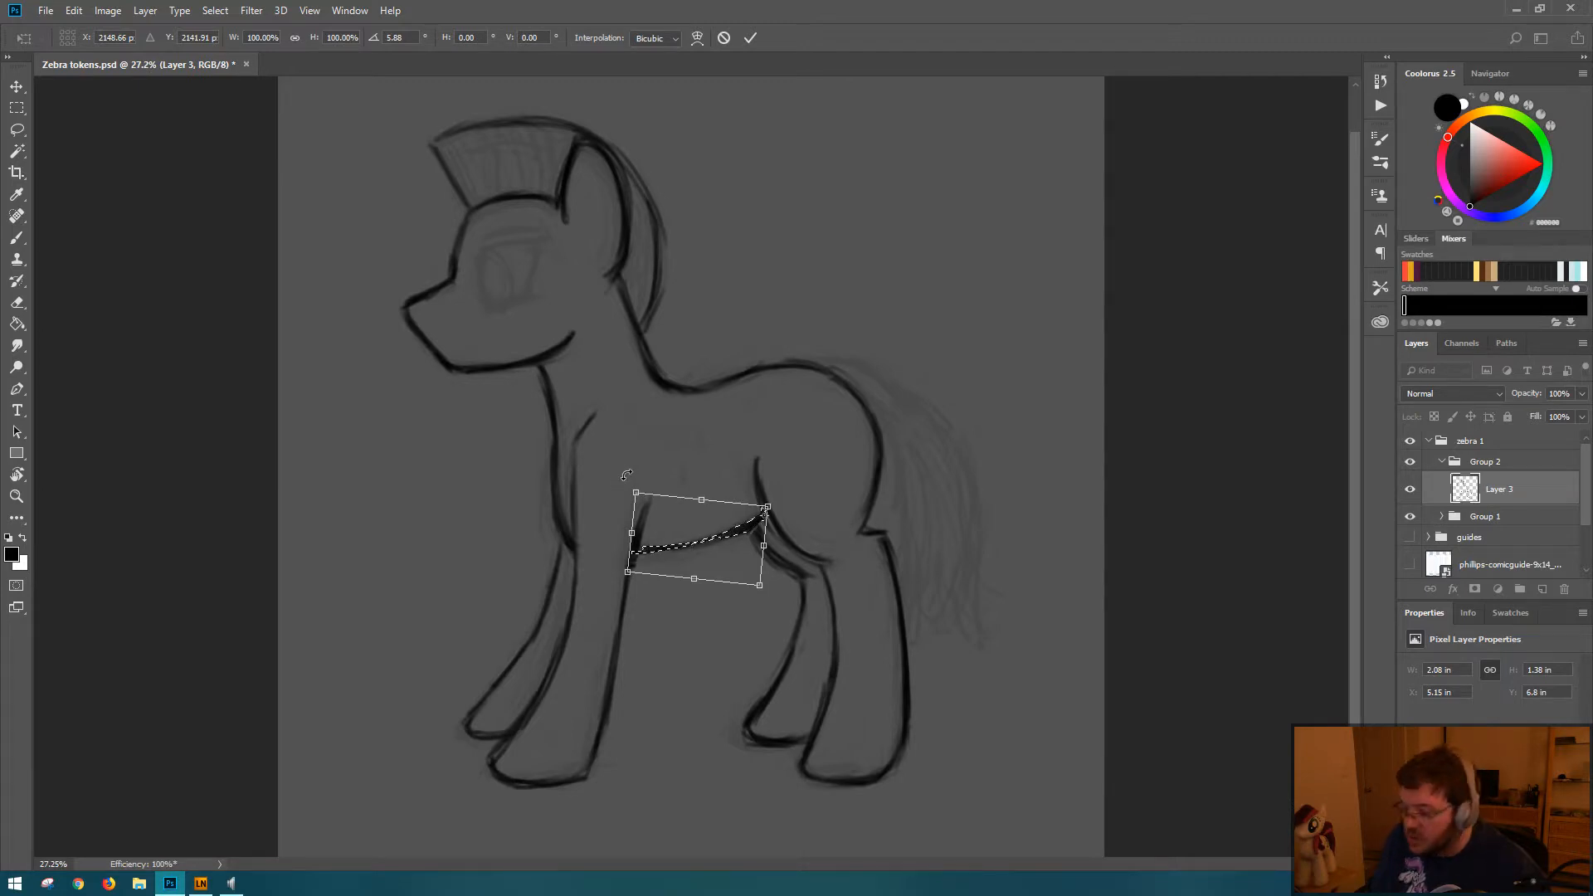
{"action": "left_click_drag", "start_coordinate": [628, 473], "coordinate": [633, 475]}
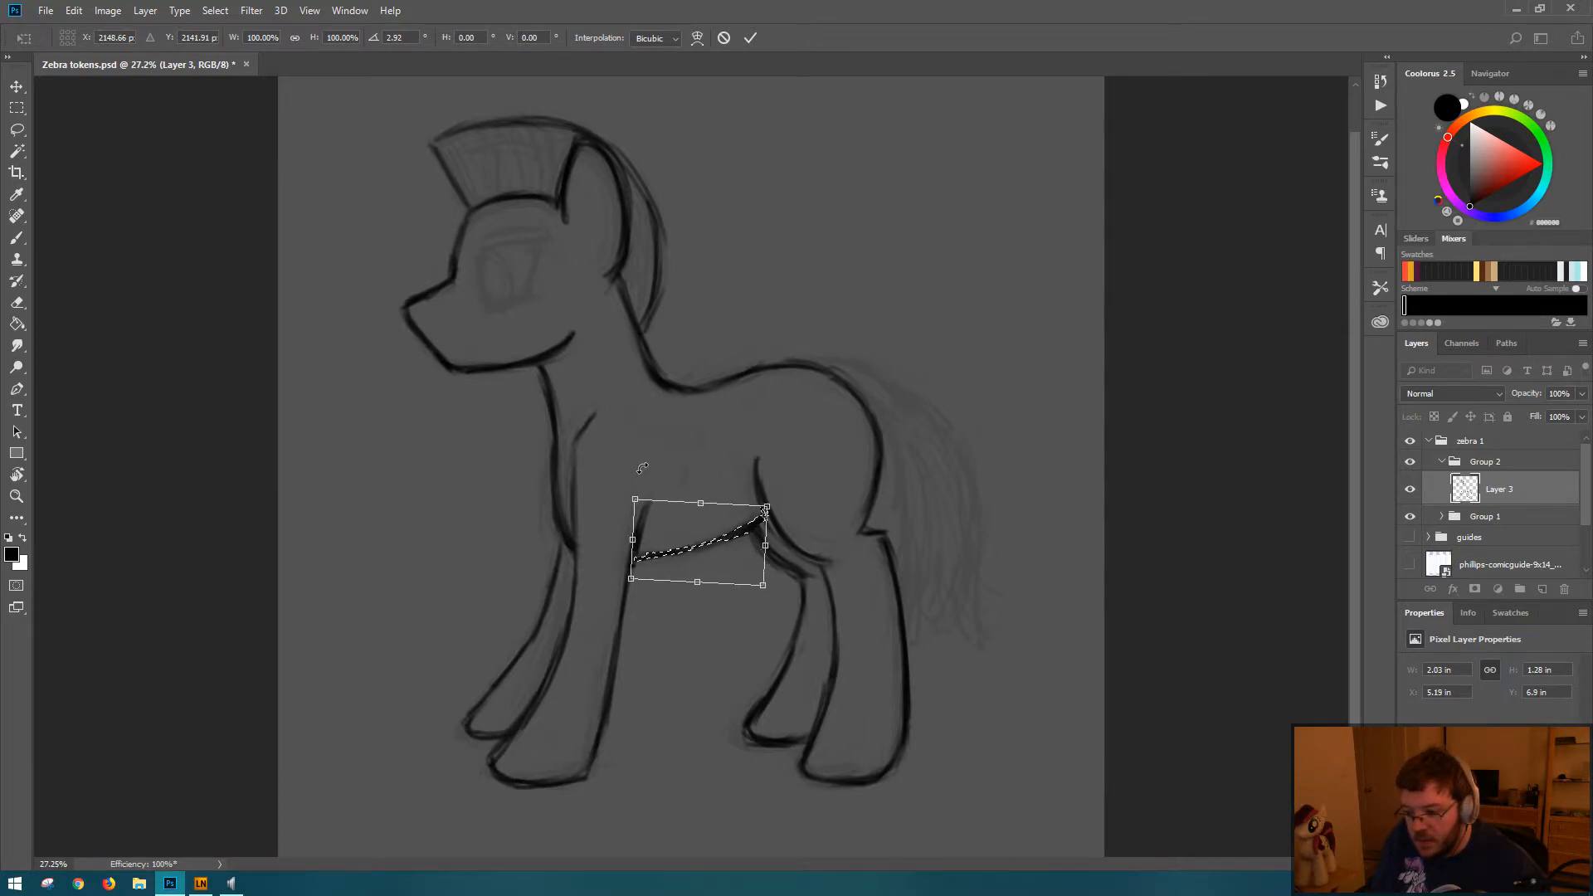
{"action": "key", "text": "Return"}
{"action": "key", "text": "b"}
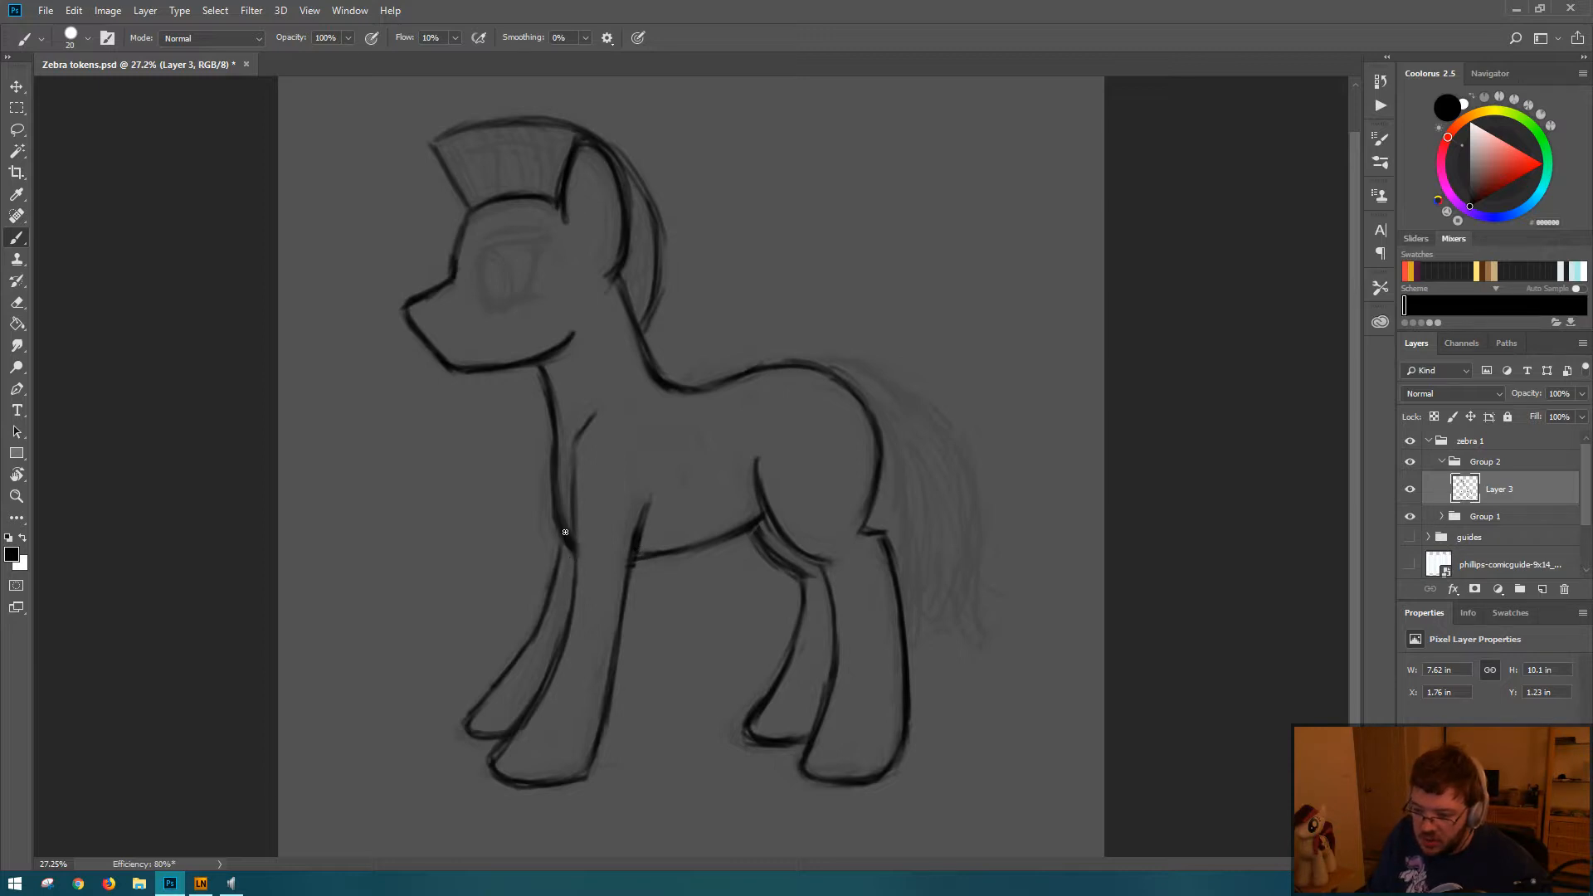
Step: Try extending the belly line across the near foreleg to the chest, and erase it back to the leg's rear line
{"action": "left_click_drag", "start_coordinate": [568, 535], "coordinate": [620, 551]}
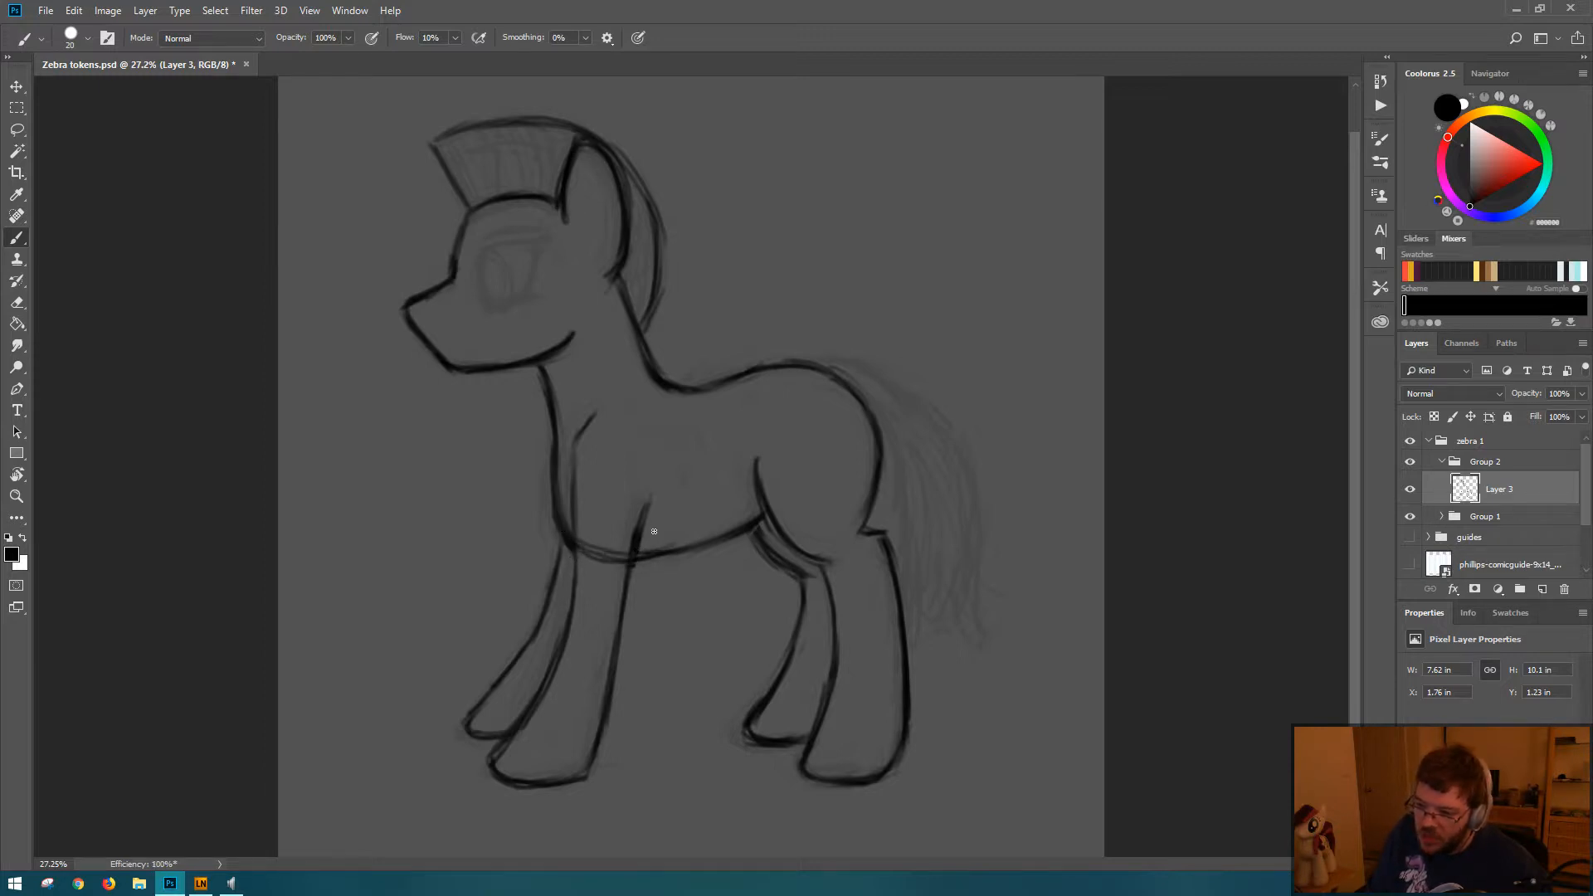
{"action": "key", "text": "e"}
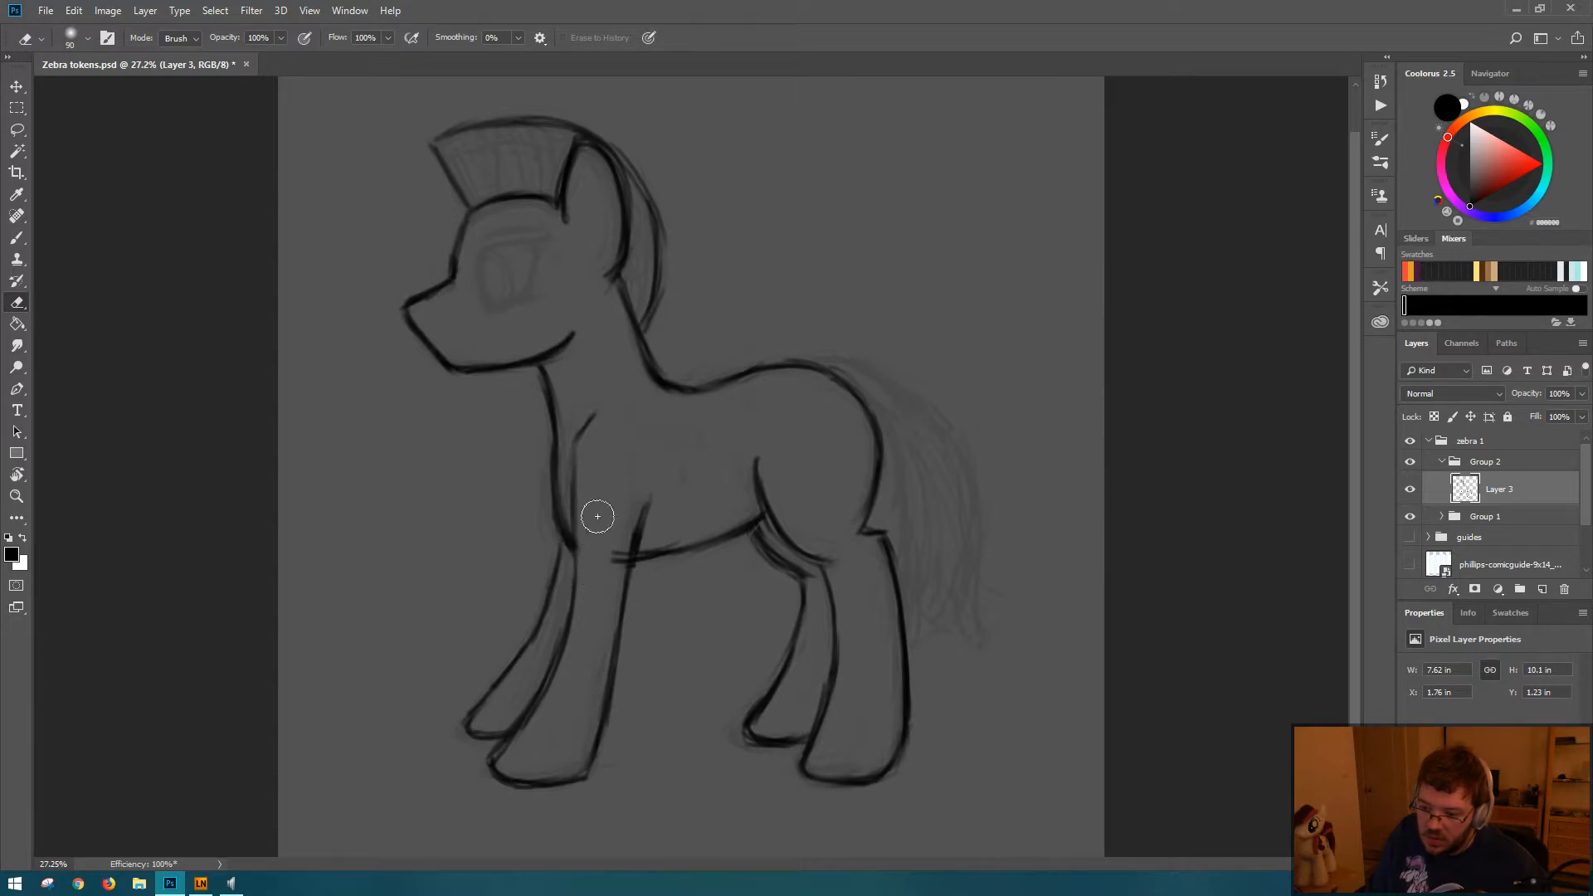
{"action": "mouse_move", "coordinate": [621, 516]}
{"action": "left_mouse_down"}
{"action": "mouse_move", "coordinate": [619, 567]}
{"action": "mouse_move", "coordinate": [639, 569]}
{"action": "left_mouse_up"}
{"action": "key", "text": "b"}
{"action": "key", "text": "e"}
{"action": "key", "text": "b"}
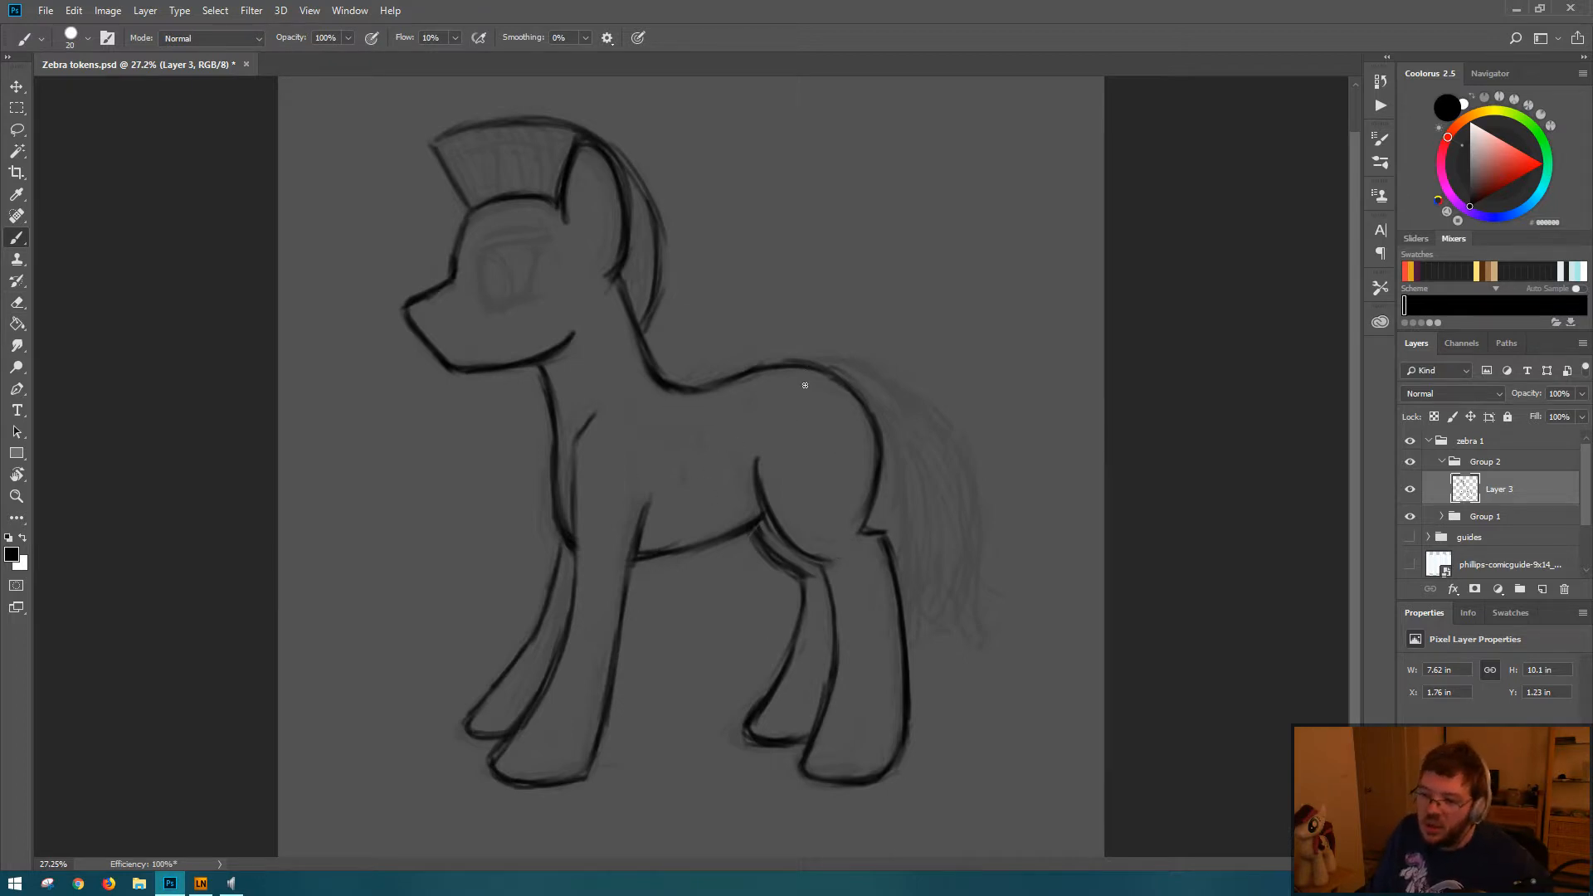
Step: Erase the shoulder curve above the near foreleg and shorten the upper ends of the leg's front and rear lines
{"action": "left_click_drag", "start_coordinate": [866, 453], "coordinate": [710, 462]}
{"action": "key", "text": "ctrl+0"}
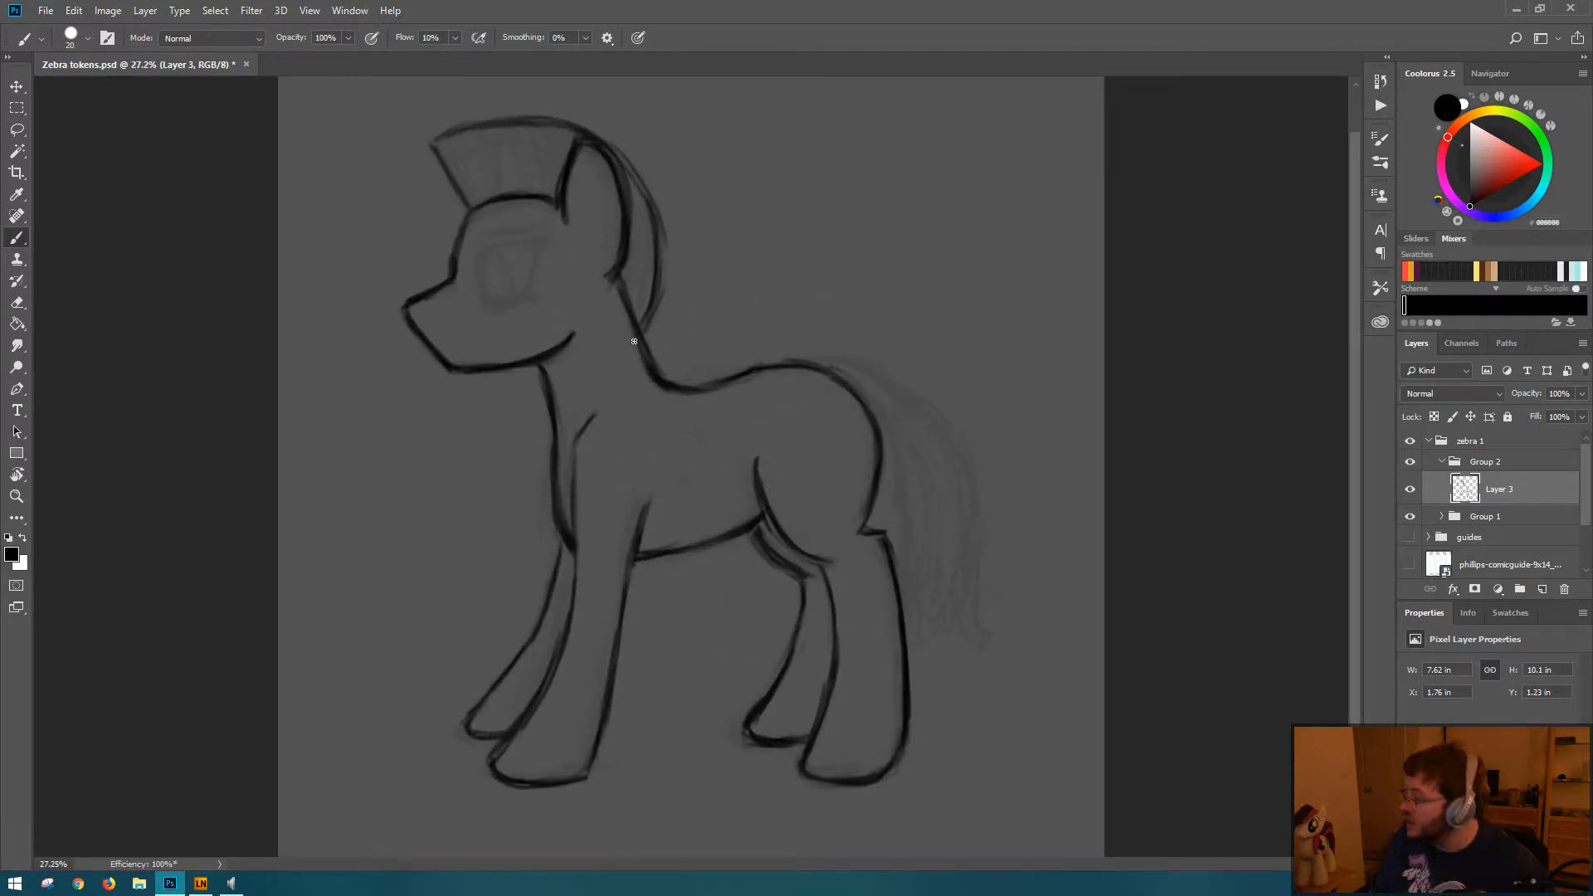
{"action": "key", "text": "e"}
{"action": "left_click_drag", "start_coordinate": [597, 402], "coordinate": [583, 448]}
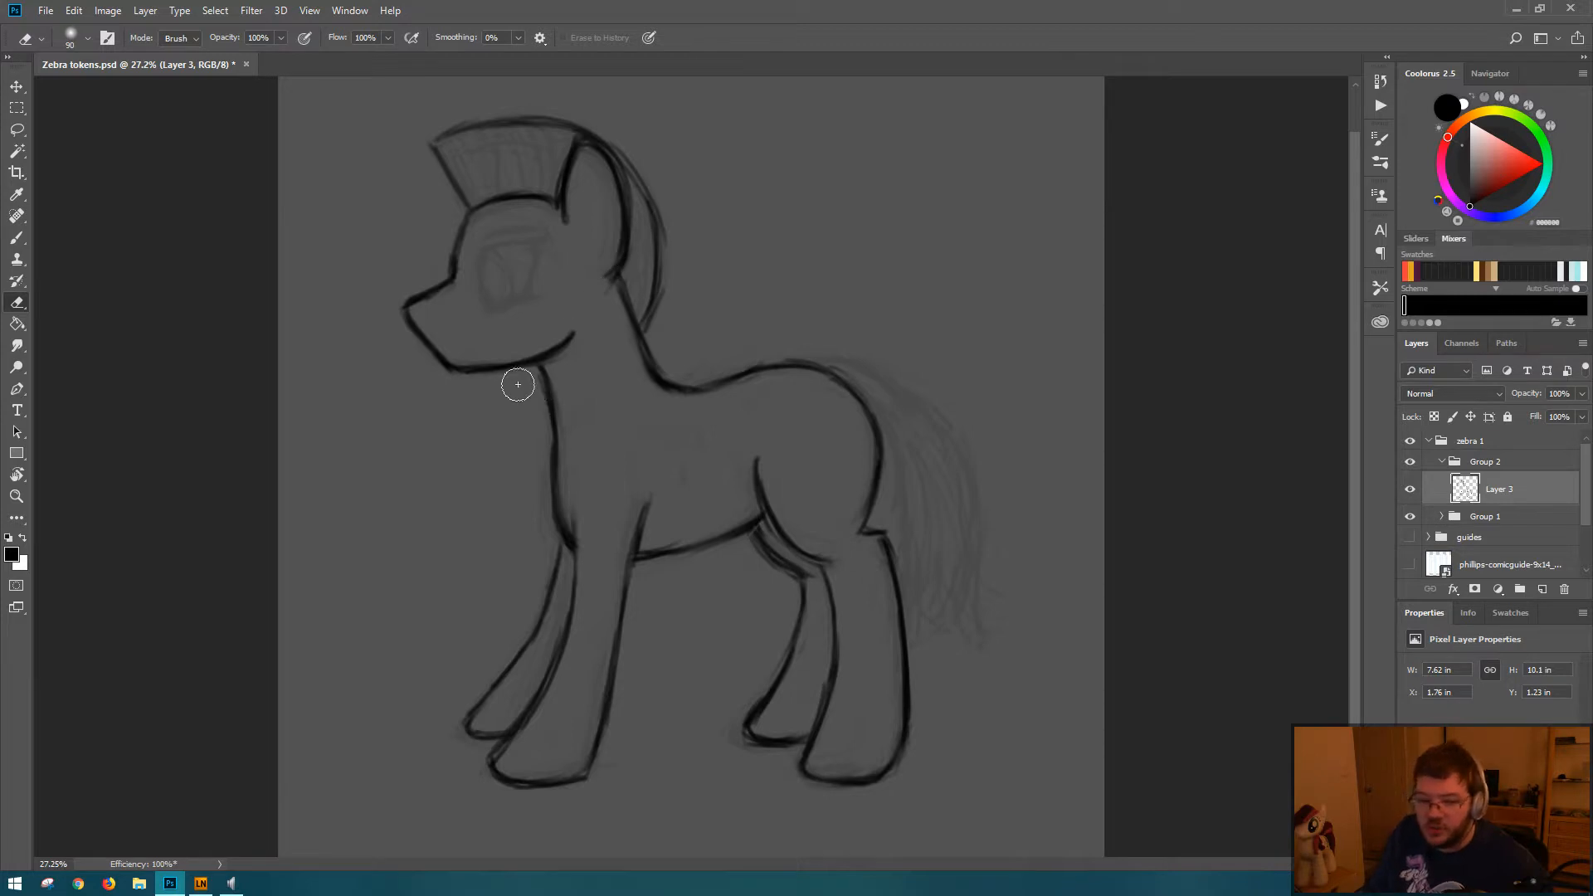
{"action": "key", "text": "b"}
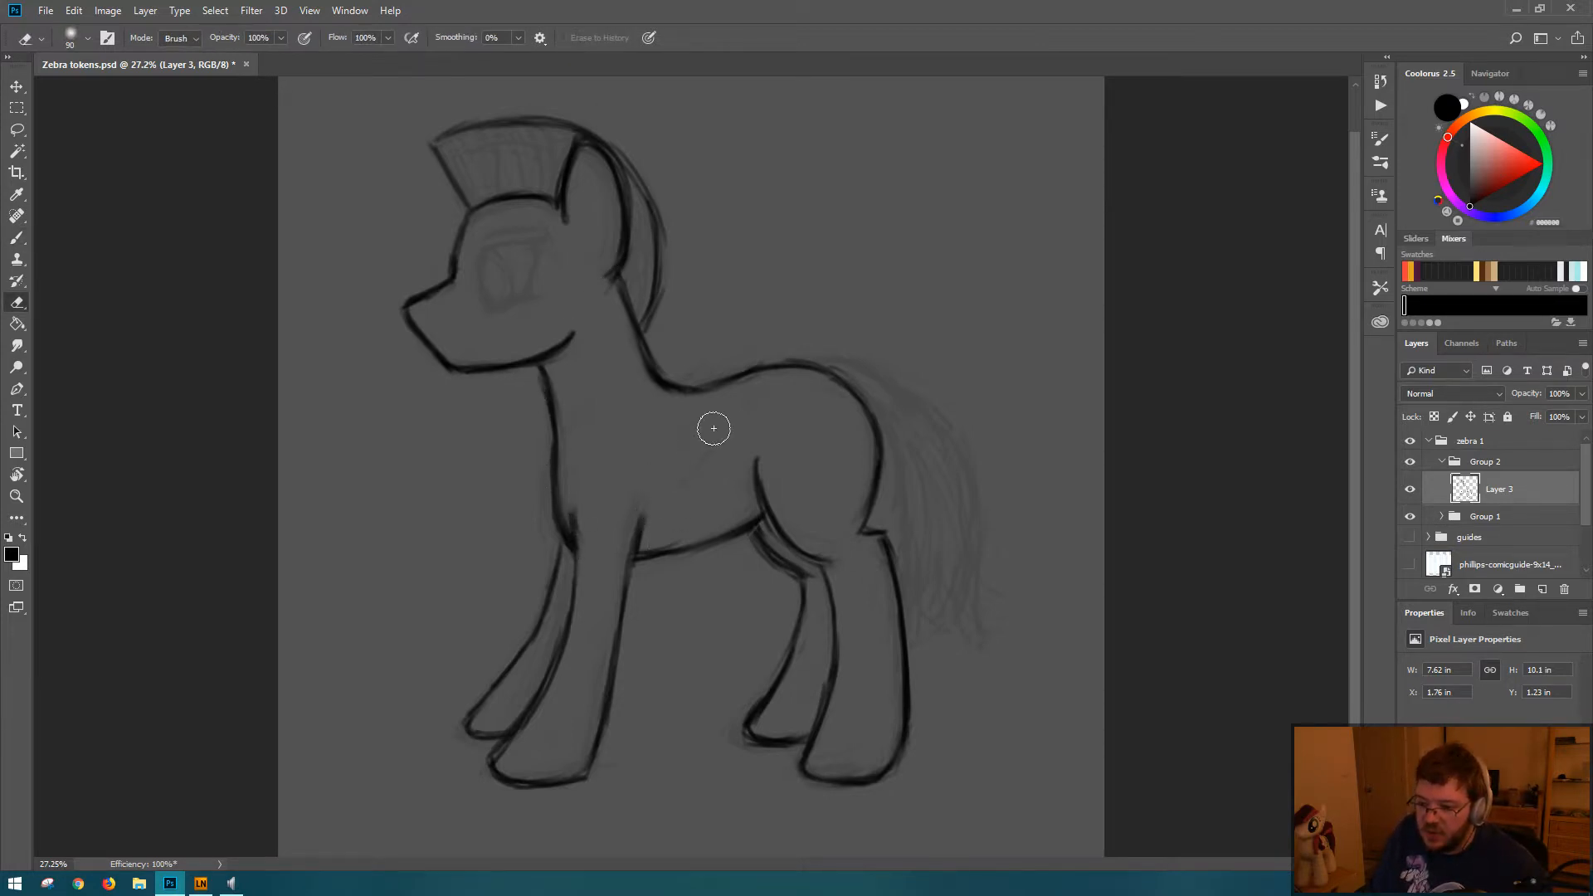
Step: Erase the upper tip of the near hind leg's thigh line and redraw it as a shorter tapered end
{"action": "key", "text": "e"}
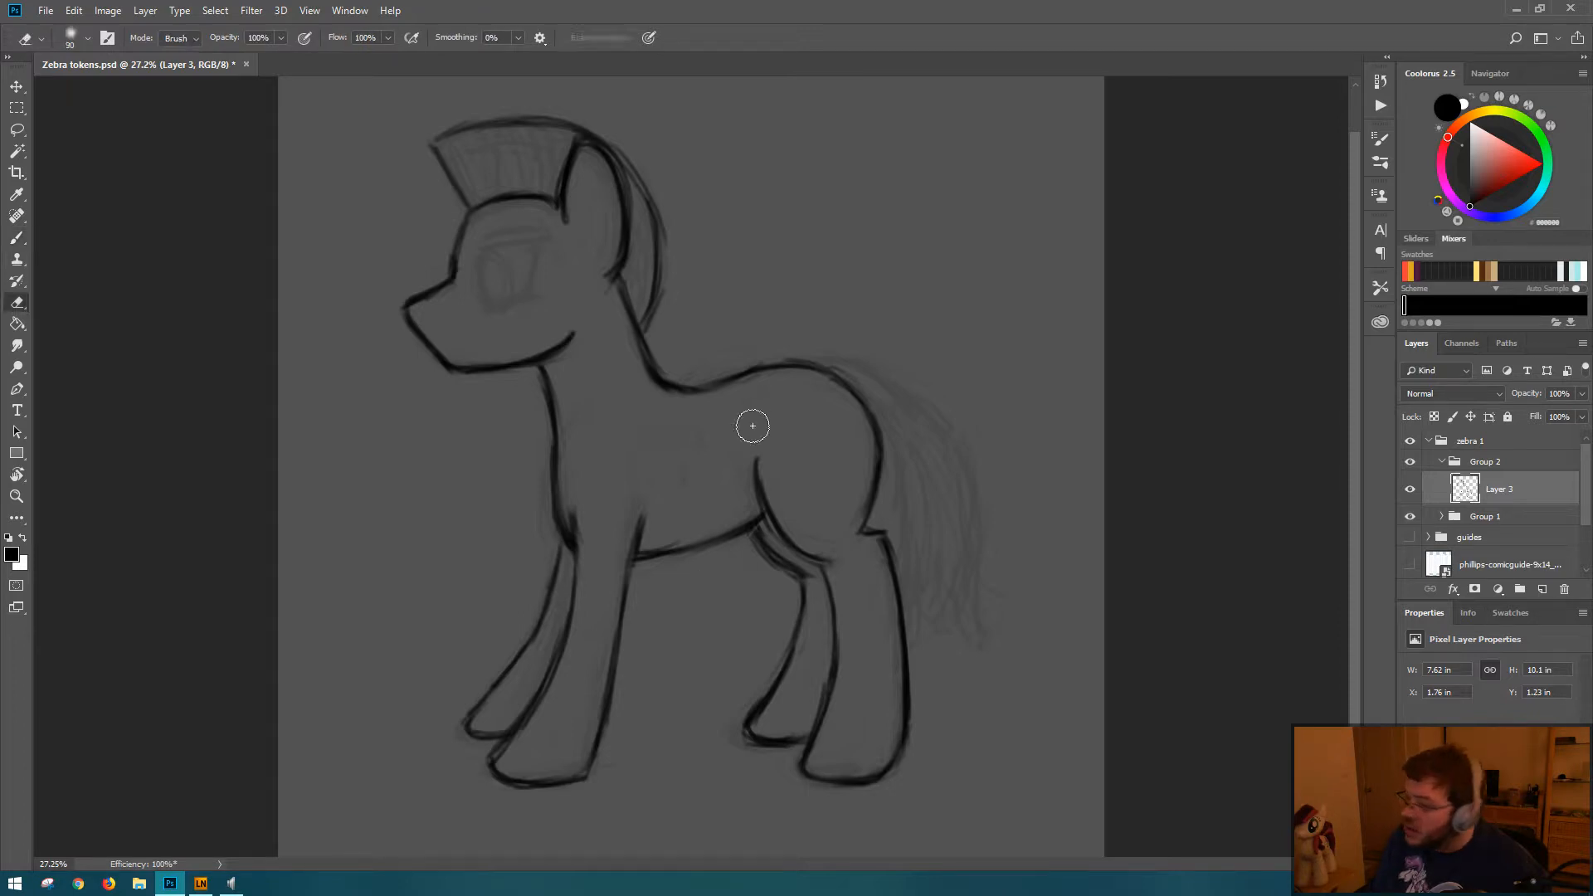
{"action": "key", "text": "b"}
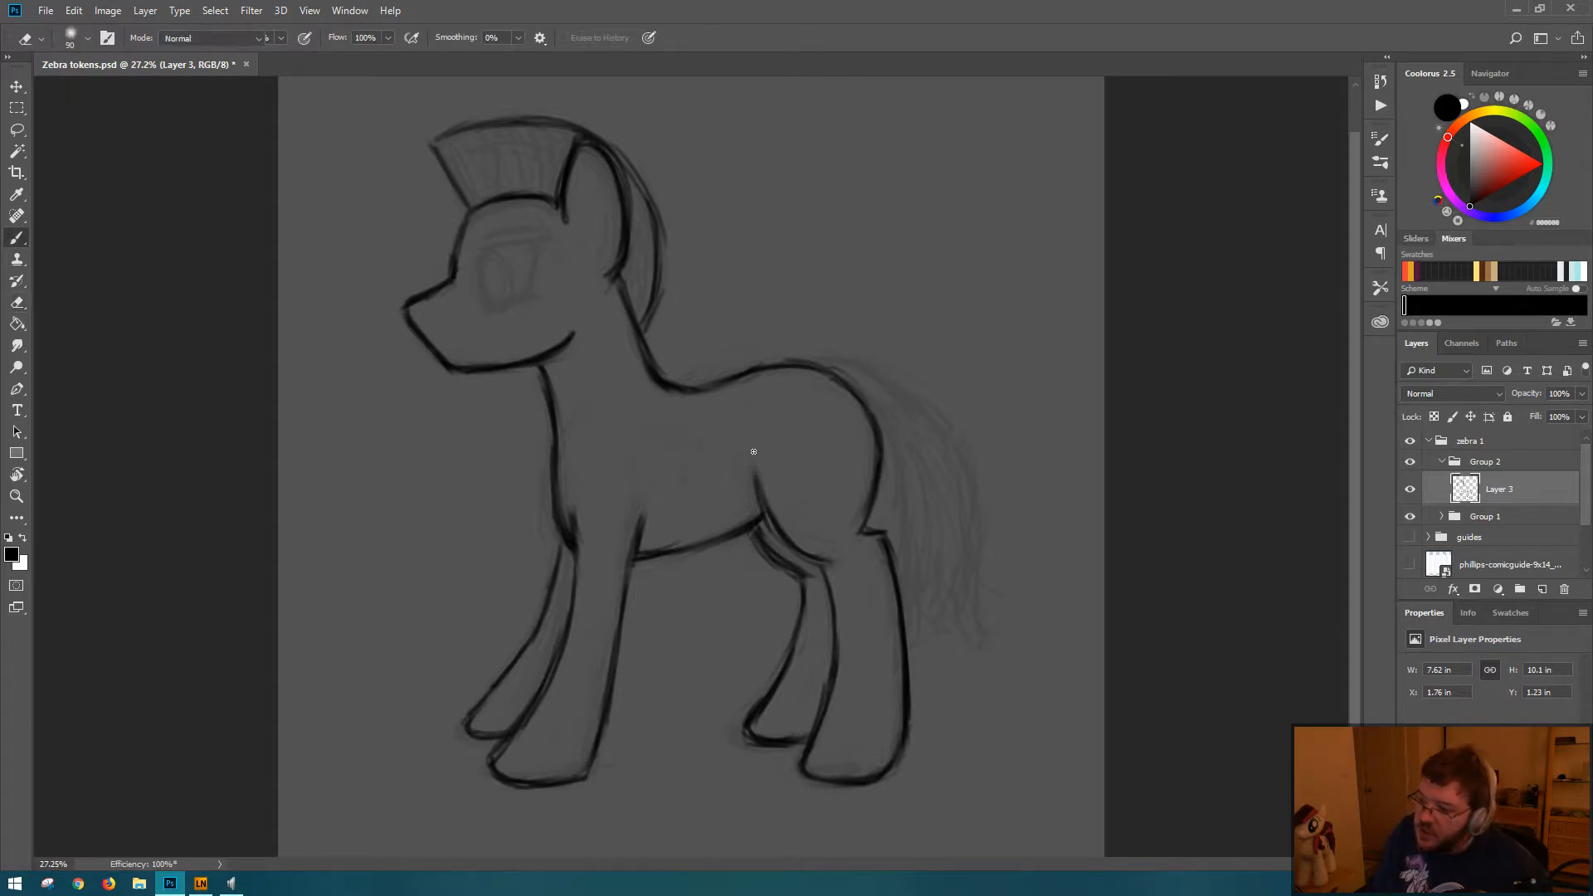
{"action": "left_click_drag", "start_coordinate": [752, 463], "coordinate": [755, 491]}
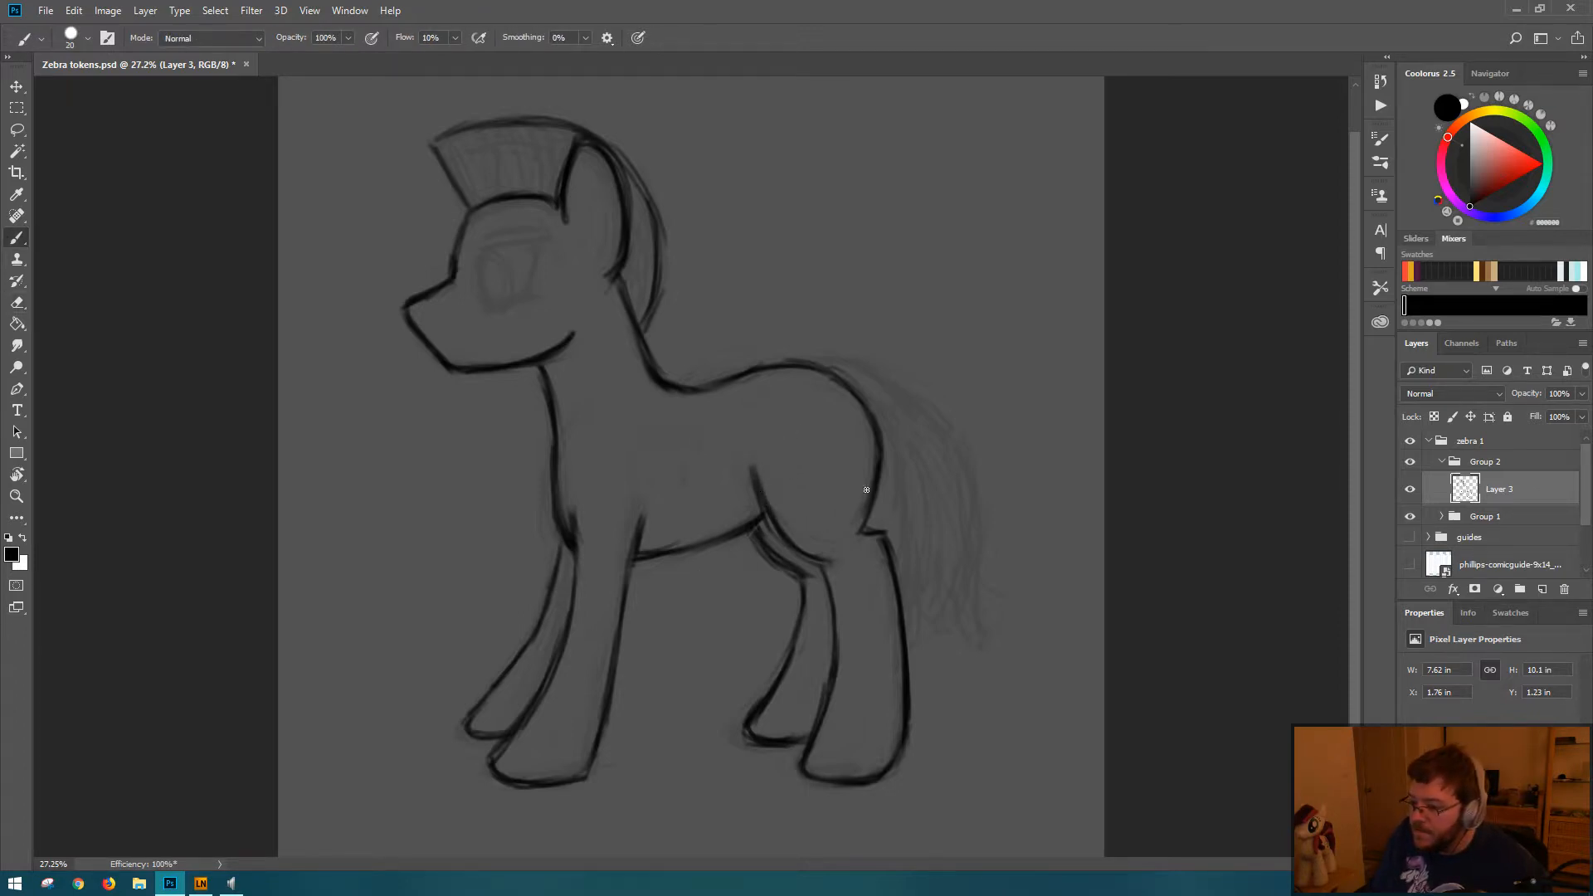
Step: Clean and redraw the far foreleg's front line from the chest down to its hoof
{"action": "key", "text": "e"}
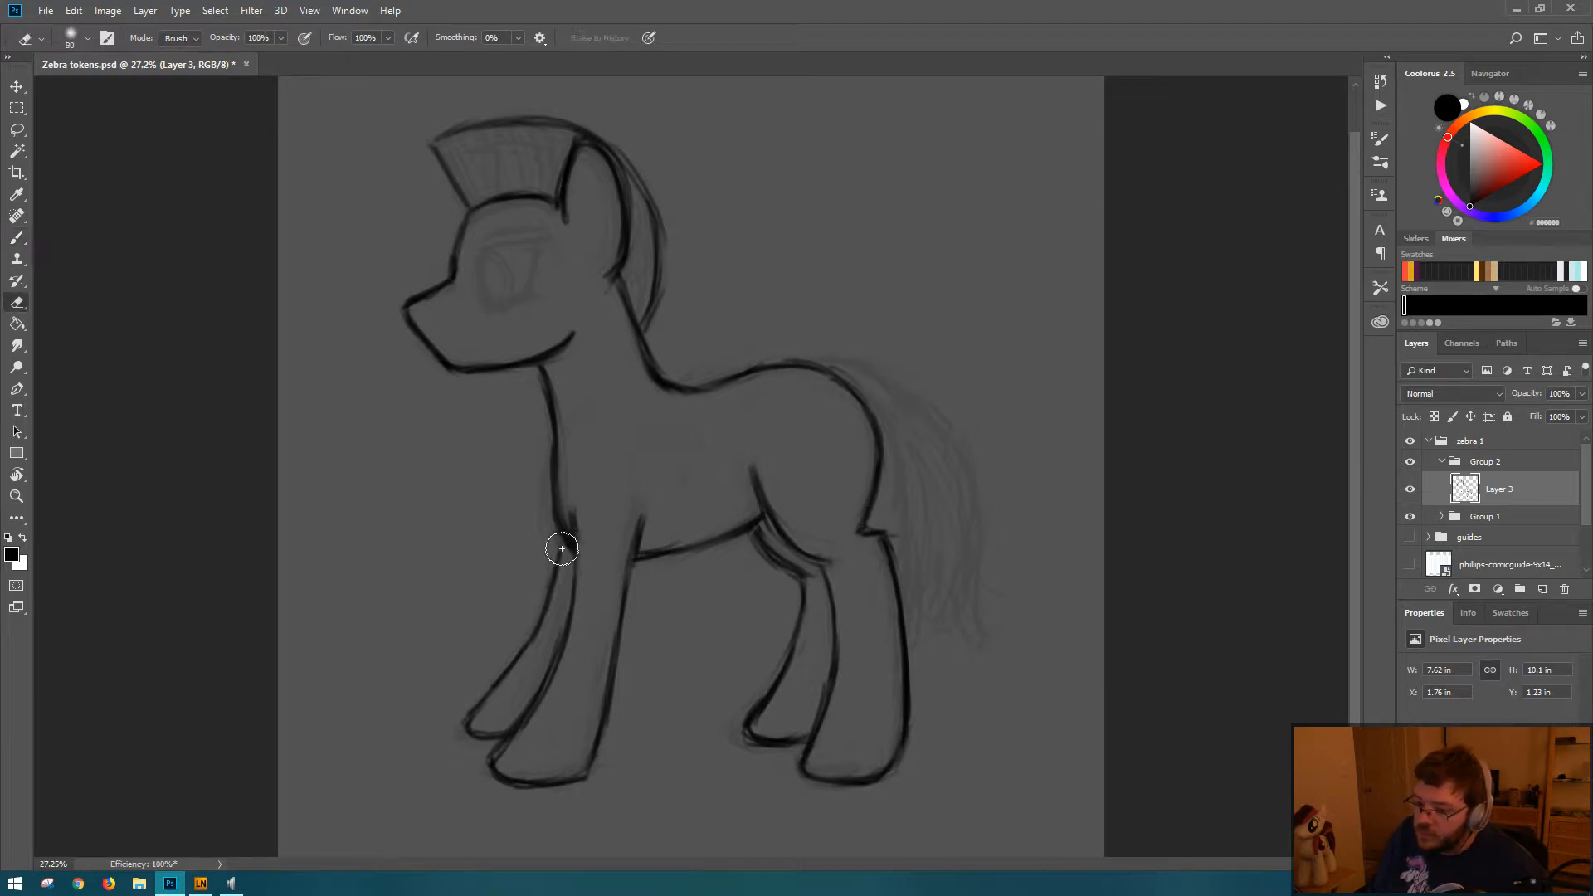
{"action": "left_click_drag", "start_coordinate": [559, 548], "coordinate": [566, 560]}
{"action": "key", "text": "b"}
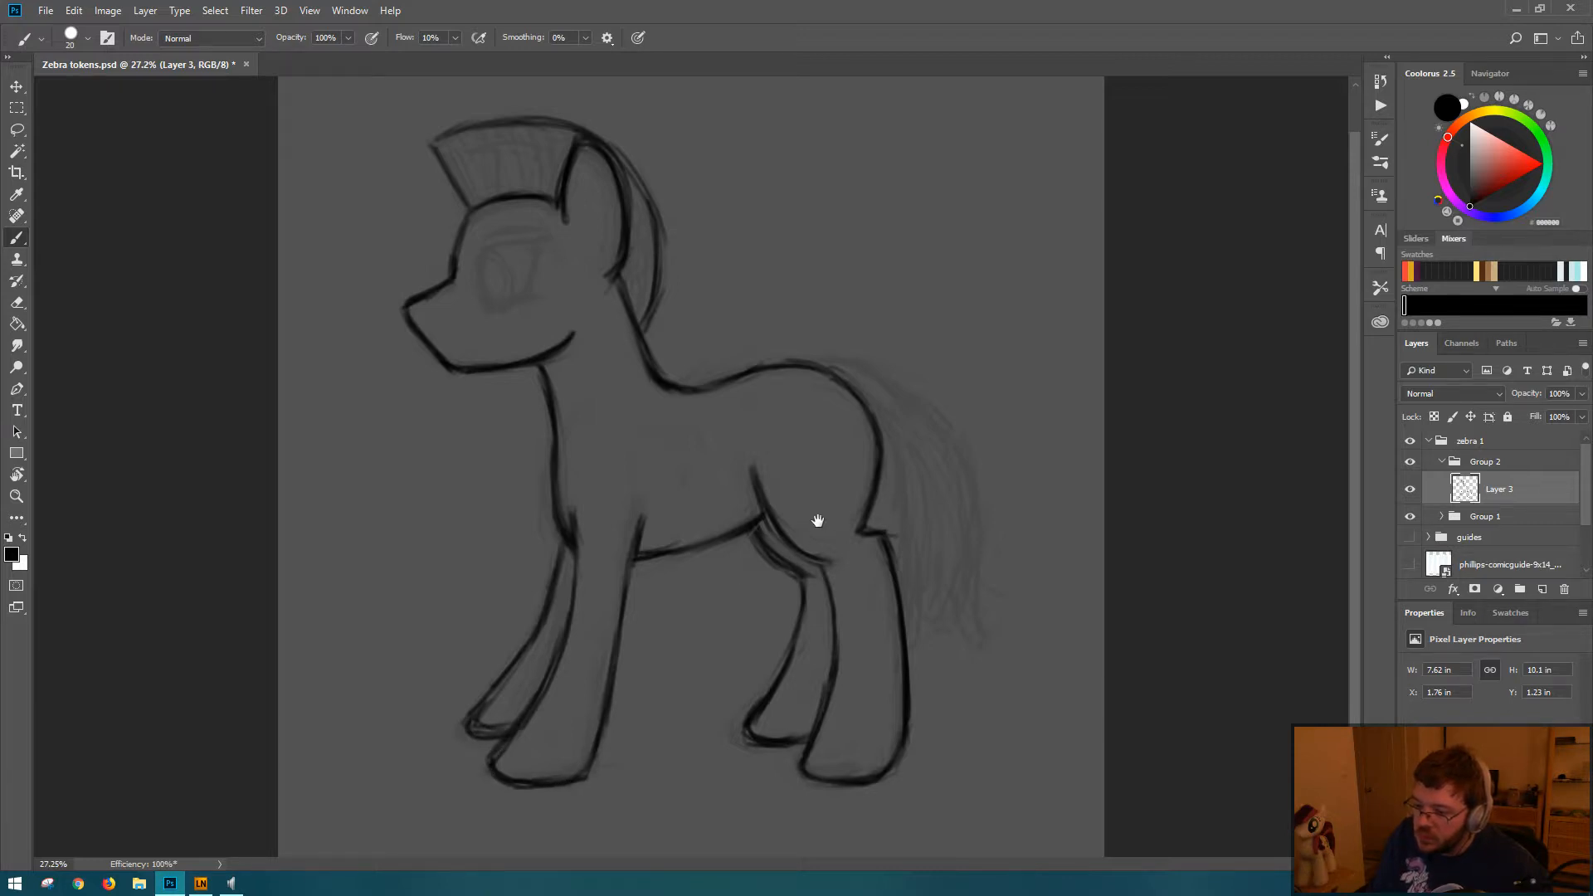
Step: Save the Zebra tokens document
{"action": "mouse_move", "coordinate": [820, 521]}
{"action": "left_mouse_down"}
{"action": "mouse_move", "coordinate": [776, 507]}
{"action": "mouse_move", "coordinate": [751, 520]}
{"action": "mouse_move", "coordinate": [837, 513]}
{"action": "left_mouse_up"}
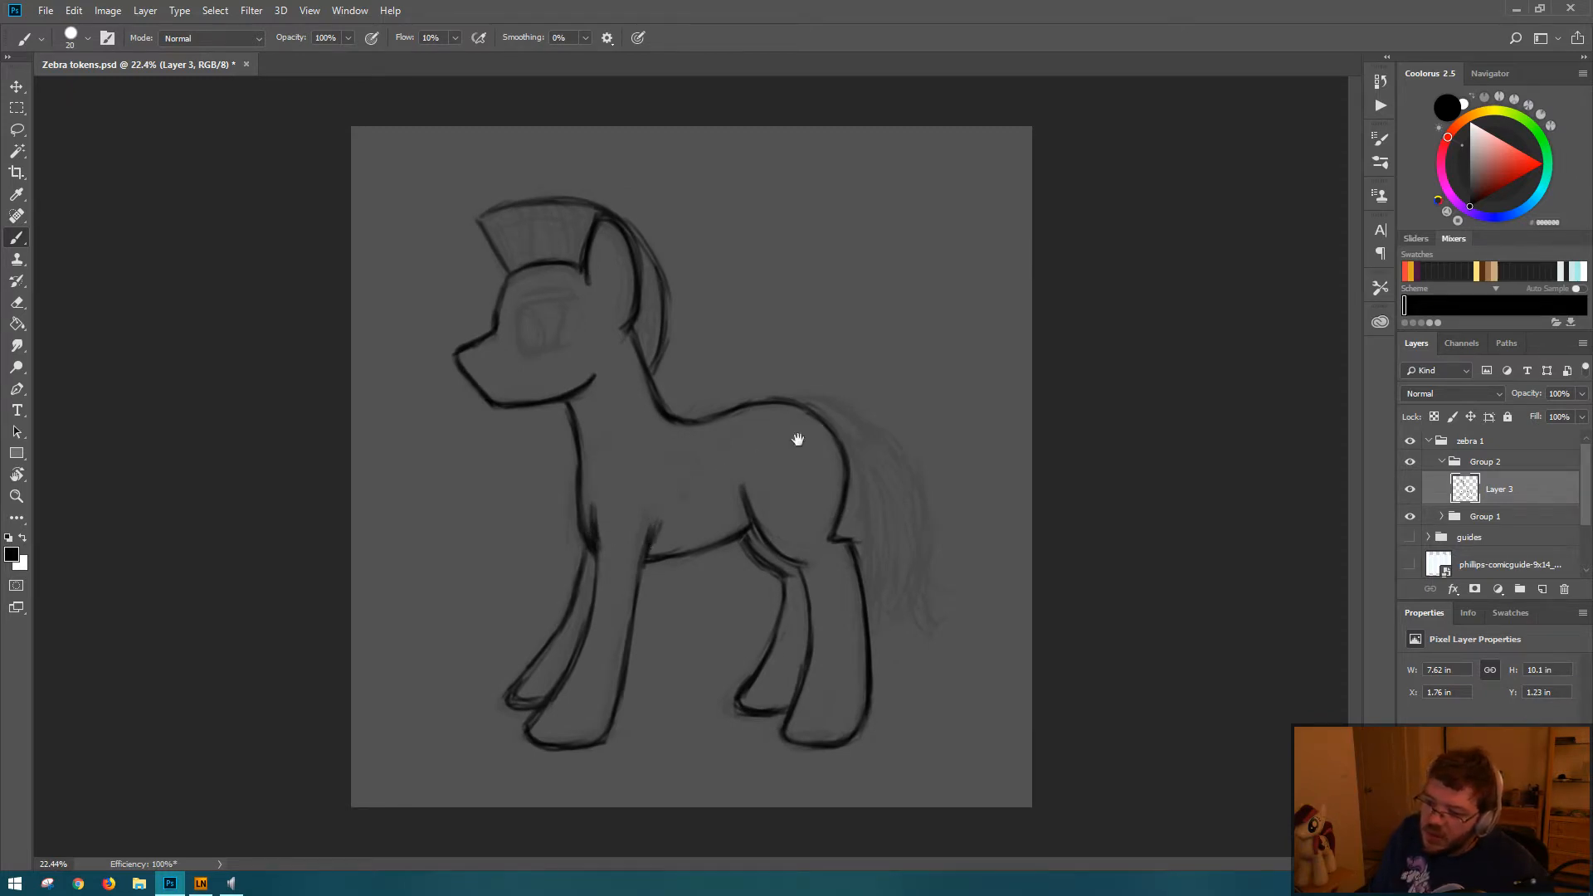
{"action": "mouse_move", "coordinate": [798, 439]}
{"action": "left_mouse_down"}
{"action": "mouse_move", "coordinate": [814, 424]}
{"action": "mouse_move", "coordinate": [786, 426]}
{"action": "mouse_move", "coordinate": [972, 405]}
{"action": "left_mouse_up"}
{"action": "key", "text": "ctrl+s"}
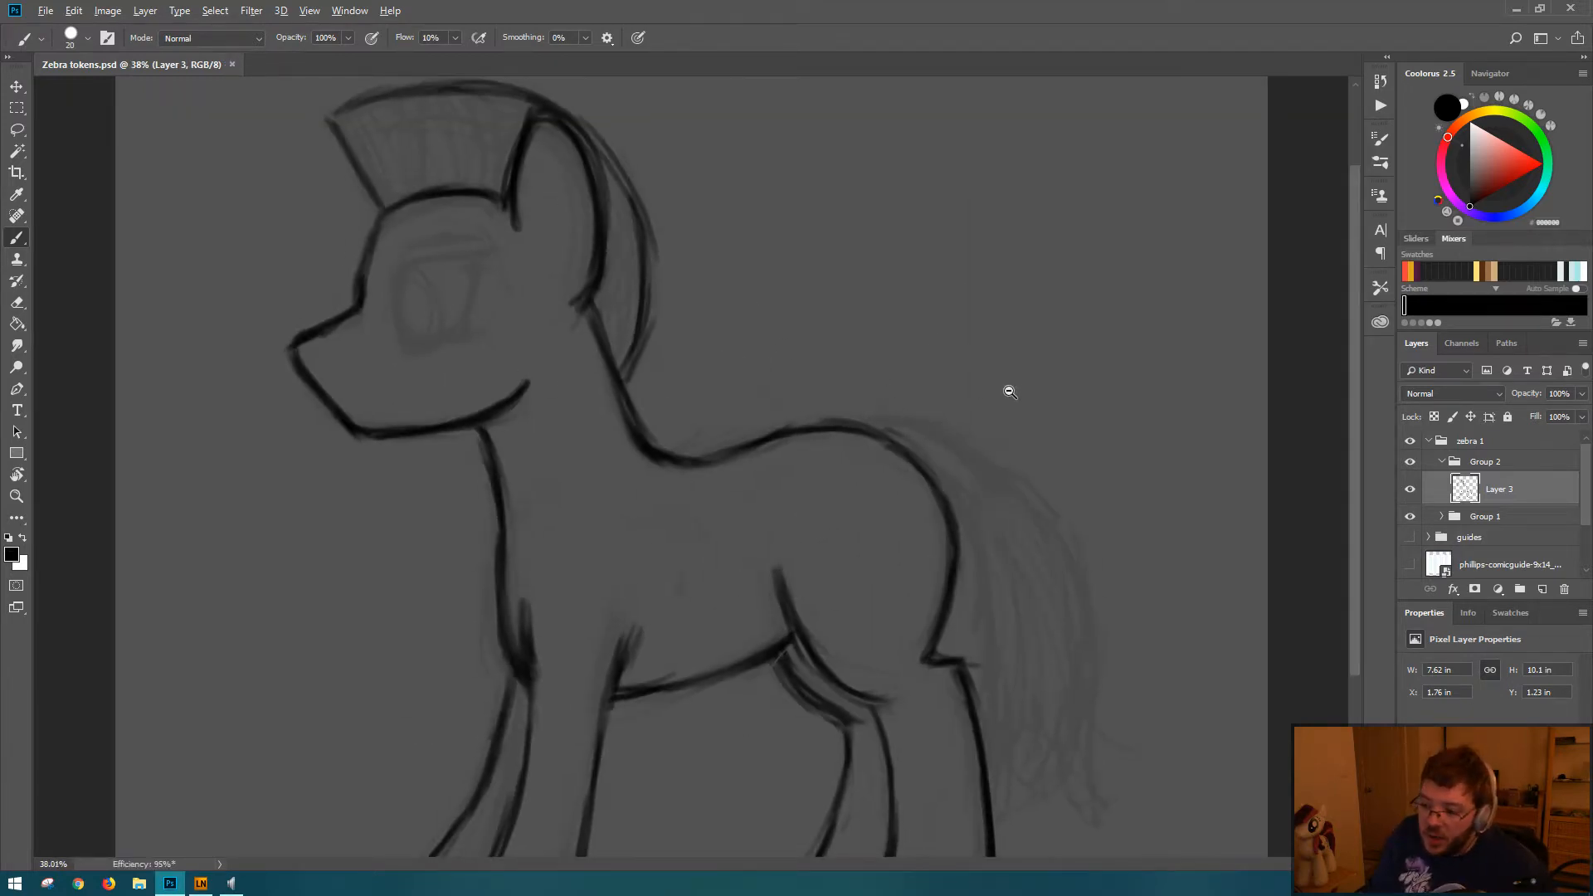
{"action": "left_click_drag", "start_coordinate": [981, 476], "coordinate": [898, 301]}
{"action": "mouse_move", "coordinate": [995, 438]}
{"action": "left_mouse_down"}
{"action": "mouse_move", "coordinate": [743, 413]}
{"action": "mouse_move", "coordinate": [883, 456]}
{"action": "mouse_move", "coordinate": [907, 409]}
{"action": "mouse_move", "coordinate": [992, 558]}
{"action": "mouse_move", "coordinate": [1006, 445]}
{"action": "mouse_move", "coordinate": [992, 422]}
{"action": "left_mouse_up"}
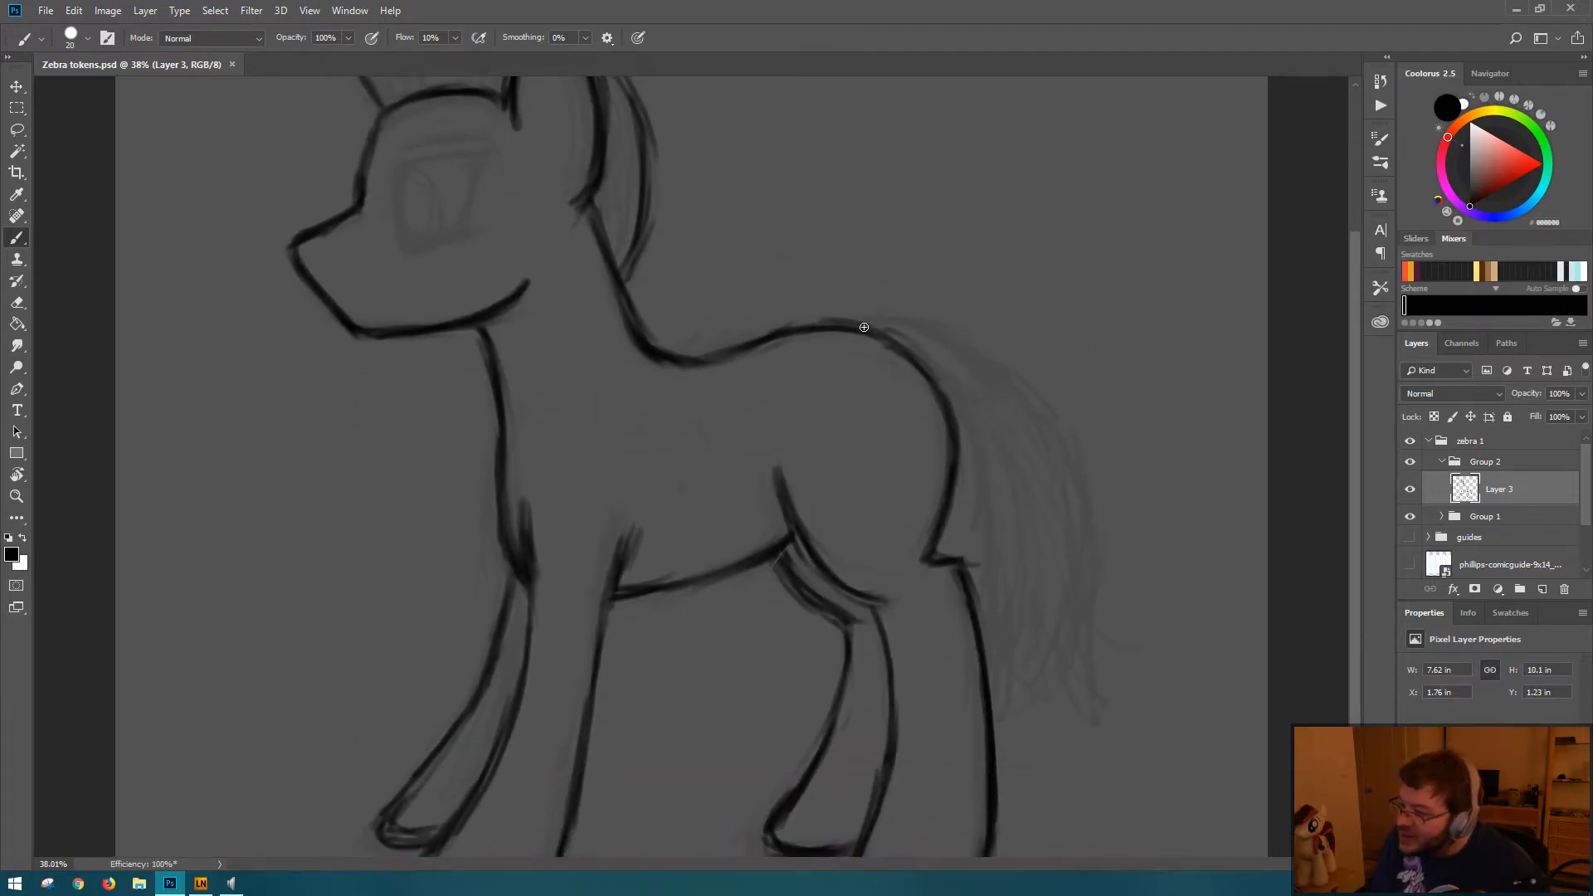
Step: Draw the tail's top contour from the rump, its inner edge beside the hindquarters and its outer edge down to the tip
{"action": "mouse_move", "coordinate": [854, 316]}
{"action": "left_mouse_down"}
{"action": "mouse_move", "coordinate": [925, 331]}
{"action": "mouse_move", "coordinate": [857, 317]}
{"action": "mouse_move", "coordinate": [974, 360]}
{"action": "mouse_move", "coordinate": [927, 332]}
{"action": "mouse_move", "coordinate": [980, 383]}
{"action": "mouse_move", "coordinate": [918, 331]}
{"action": "mouse_move", "coordinate": [985, 364]}
{"action": "mouse_move", "coordinate": [946, 332]}
{"action": "mouse_move", "coordinate": [944, 375]}
{"action": "mouse_move", "coordinate": [987, 352]}
{"action": "mouse_move", "coordinate": [1059, 423]}
{"action": "left_mouse_up"}
{"action": "left_click_drag", "start_coordinate": [988, 369], "coordinate": [1063, 426]}
{"action": "mouse_move", "coordinate": [960, 415]}
{"action": "left_mouse_down"}
{"action": "mouse_move", "coordinate": [983, 498]}
{"action": "mouse_move", "coordinate": [965, 426]}
{"action": "mouse_move", "coordinate": [957, 538]}
{"action": "mouse_move", "coordinate": [996, 517]}
{"action": "mouse_move", "coordinate": [975, 604]}
{"action": "left_mouse_up"}
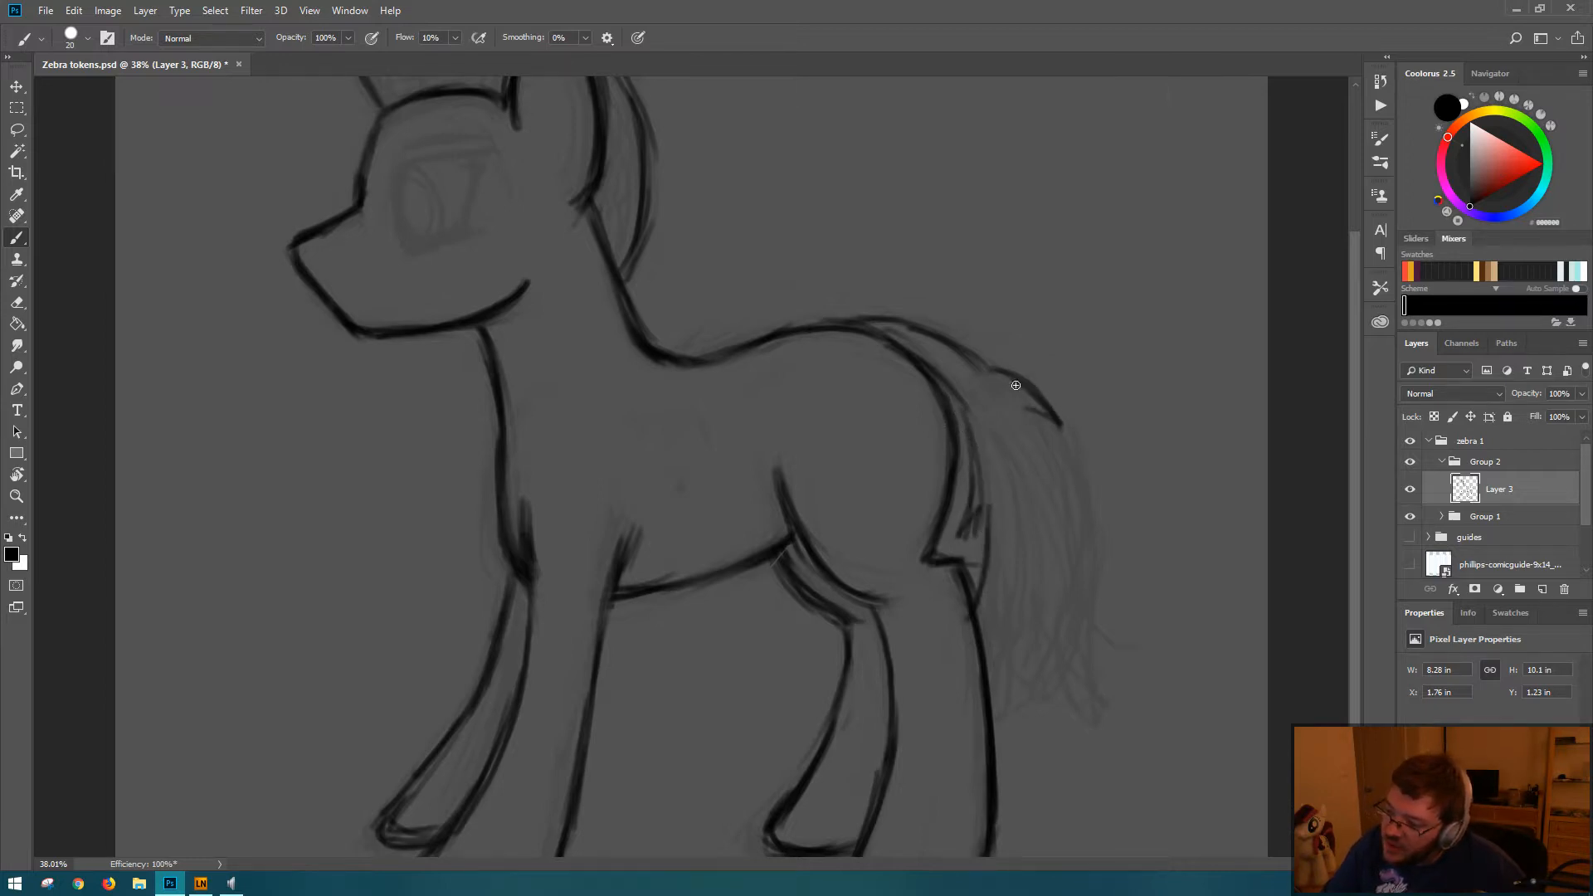
{"action": "mouse_move", "coordinate": [1015, 385]}
{"action": "left_mouse_down"}
{"action": "mouse_move", "coordinate": [1069, 508]}
{"action": "mouse_move", "coordinate": [1080, 475]}
{"action": "mouse_move", "coordinate": [1091, 690]}
{"action": "left_mouse_up"}
{"action": "mouse_move", "coordinate": [1081, 619]}
{"action": "left_mouse_down"}
{"action": "mouse_move", "coordinate": [1093, 714]}
{"action": "mouse_move", "coordinate": [1075, 699]}
{"action": "left_mouse_up"}
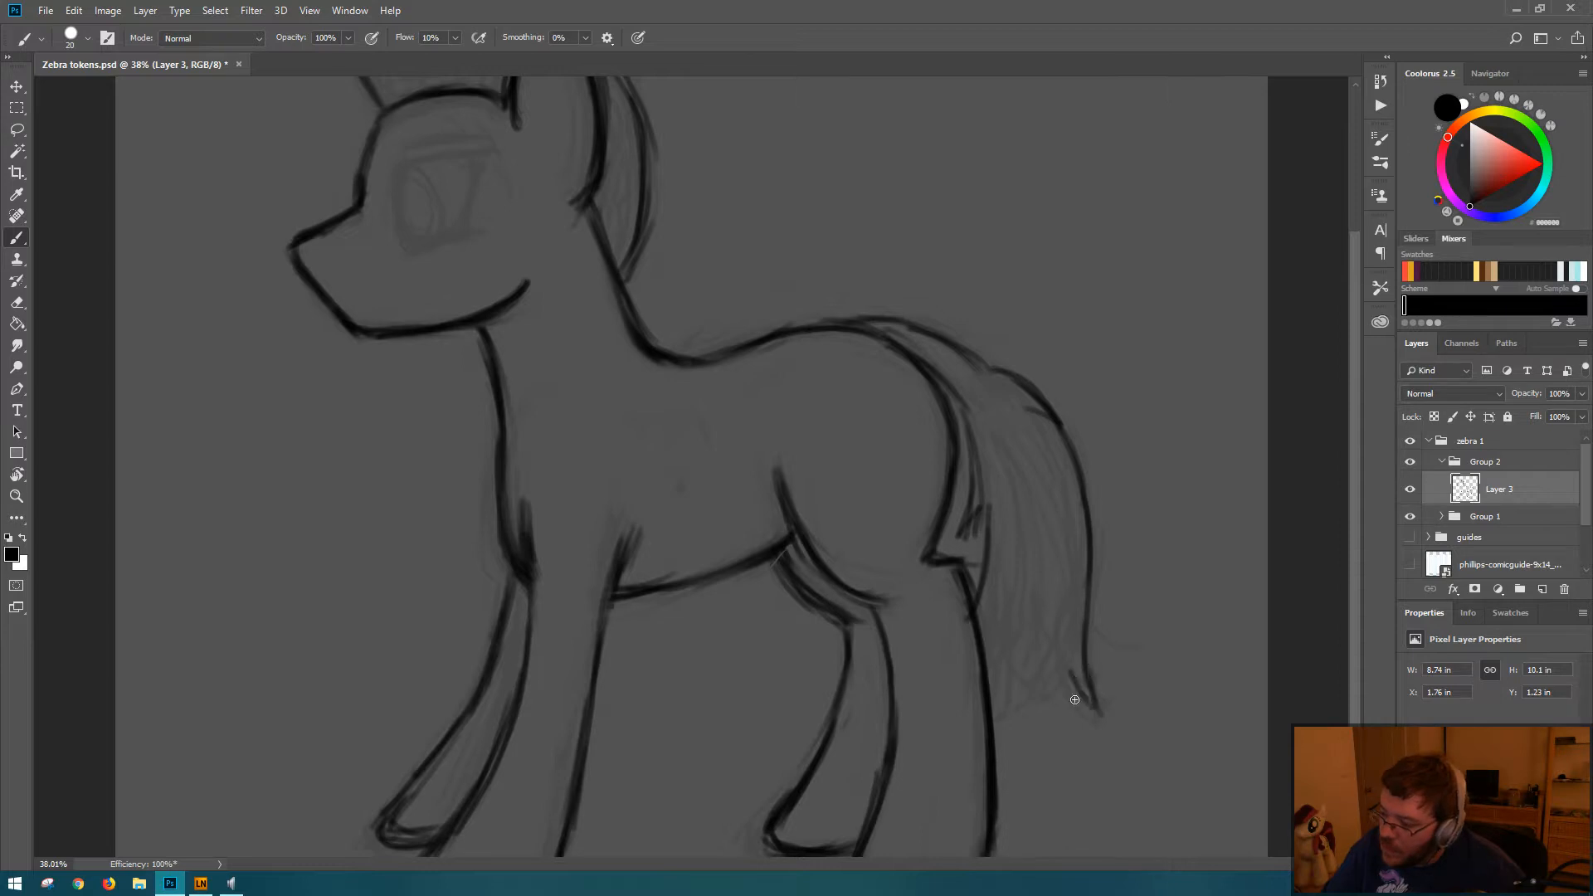
Step: Draw jagged hair tips along the tail's lower end and a pointed tuft on its outer edge
{"action": "mouse_move", "coordinate": [996, 608]}
{"action": "left_mouse_down"}
{"action": "mouse_move", "coordinate": [989, 704]}
{"action": "mouse_move", "coordinate": [1002, 713]}
{"action": "left_mouse_up"}
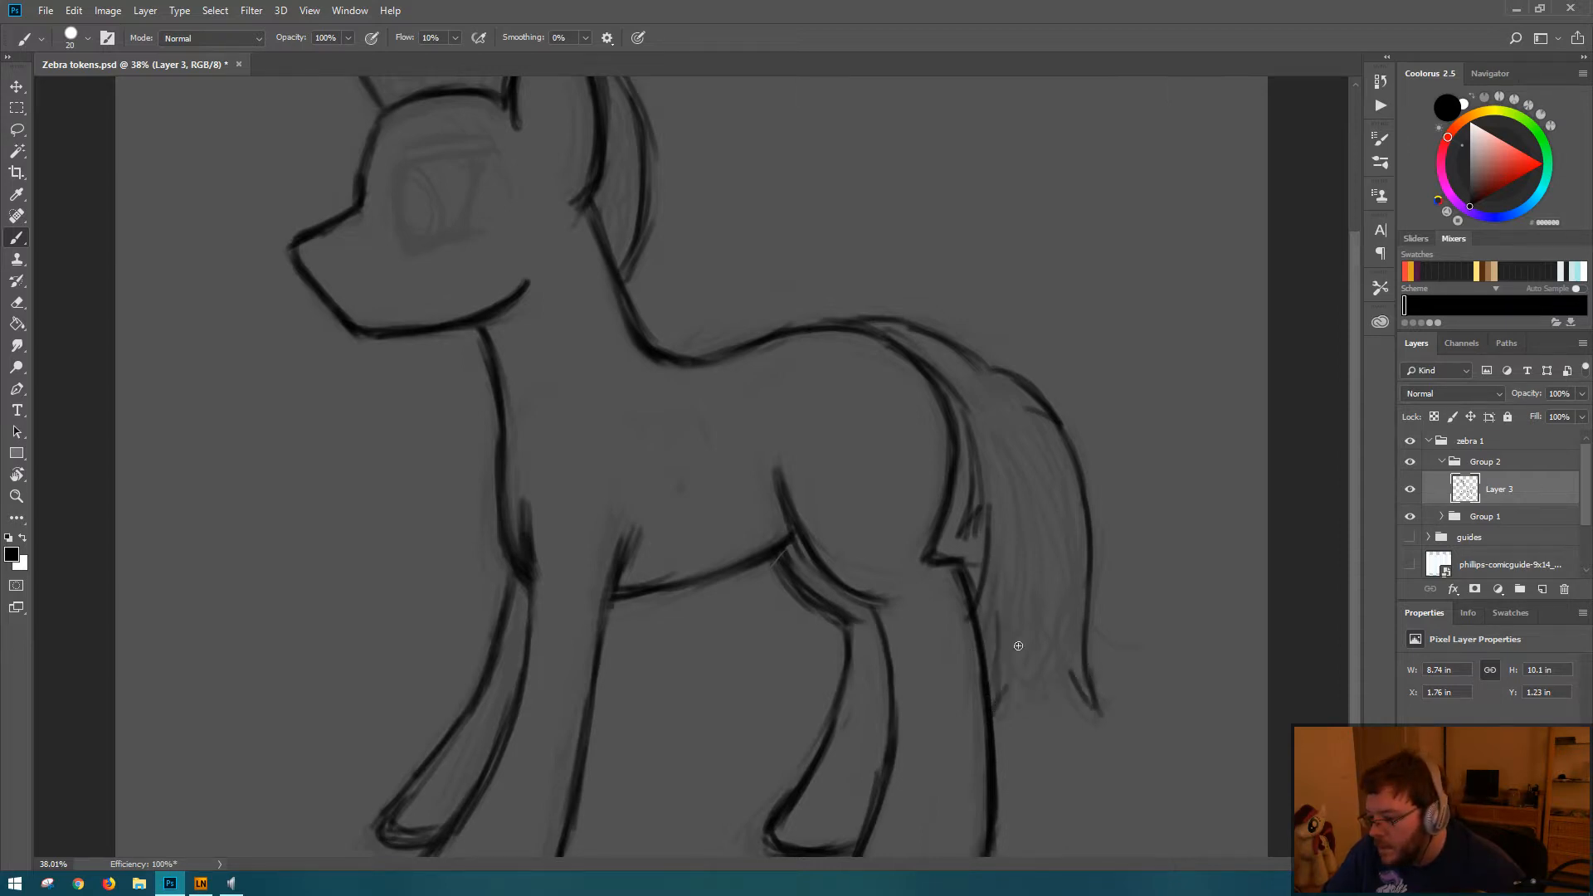
{"action": "mouse_move", "coordinate": [1015, 644]}
{"action": "left_mouse_down"}
{"action": "mouse_move", "coordinate": [1011, 706]}
{"action": "mouse_move", "coordinate": [1026, 709]}
{"action": "mouse_move", "coordinate": [1047, 654]}
{"action": "mouse_move", "coordinate": [1102, 724]}
{"action": "left_mouse_up"}
{"action": "left_click_drag", "start_coordinate": [1092, 495], "coordinate": [1110, 608]}
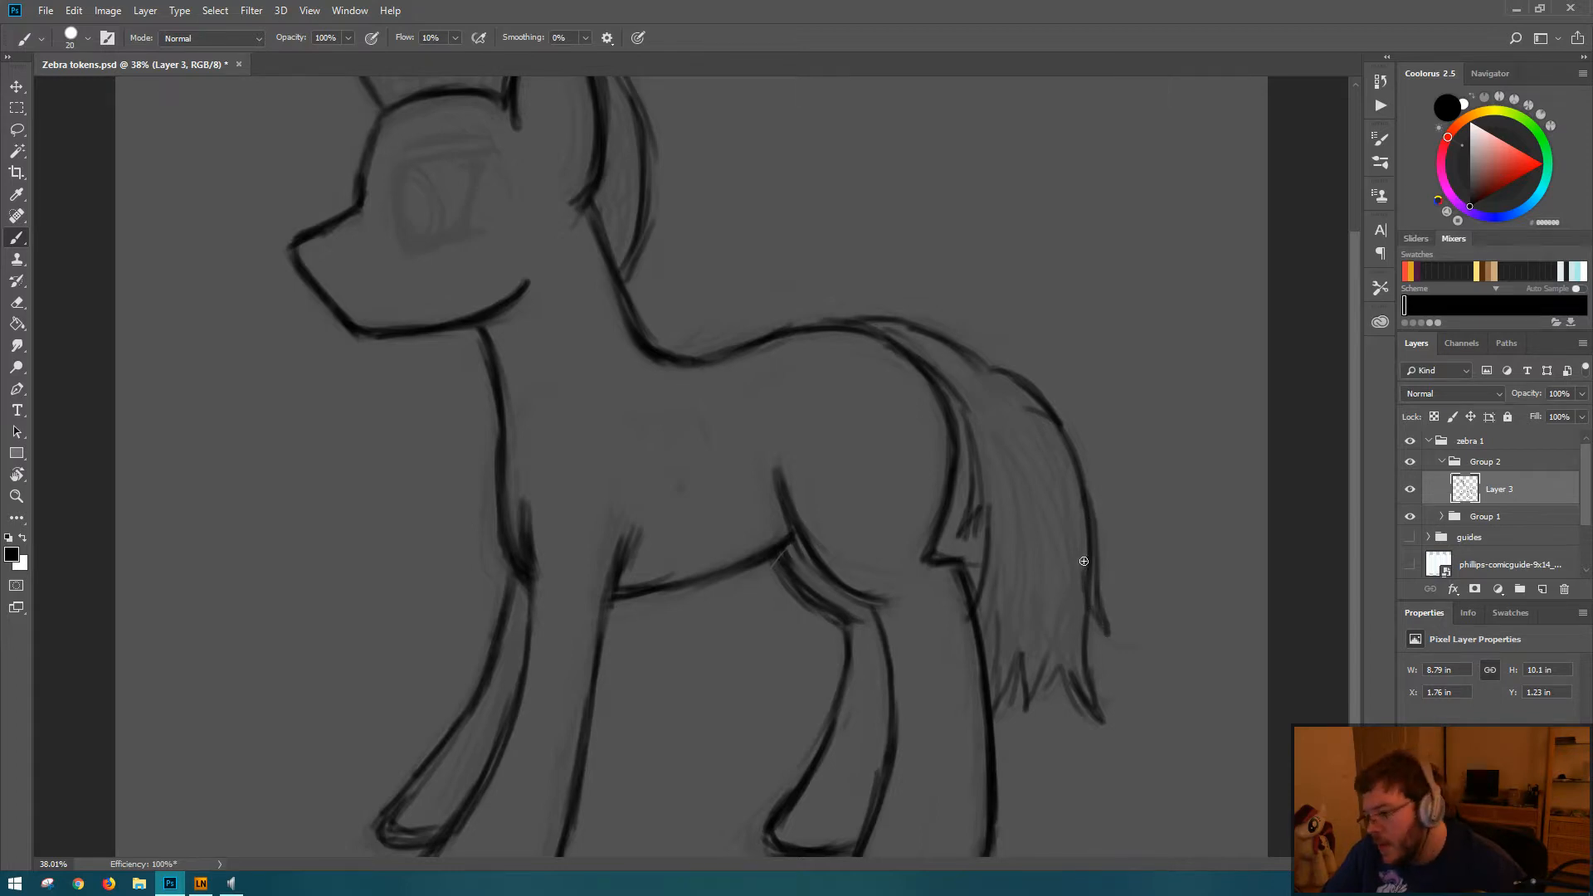
Step: Darken the tail's outer edge and extend its side tuft into a sharper point
{"action": "key", "text": "e"}
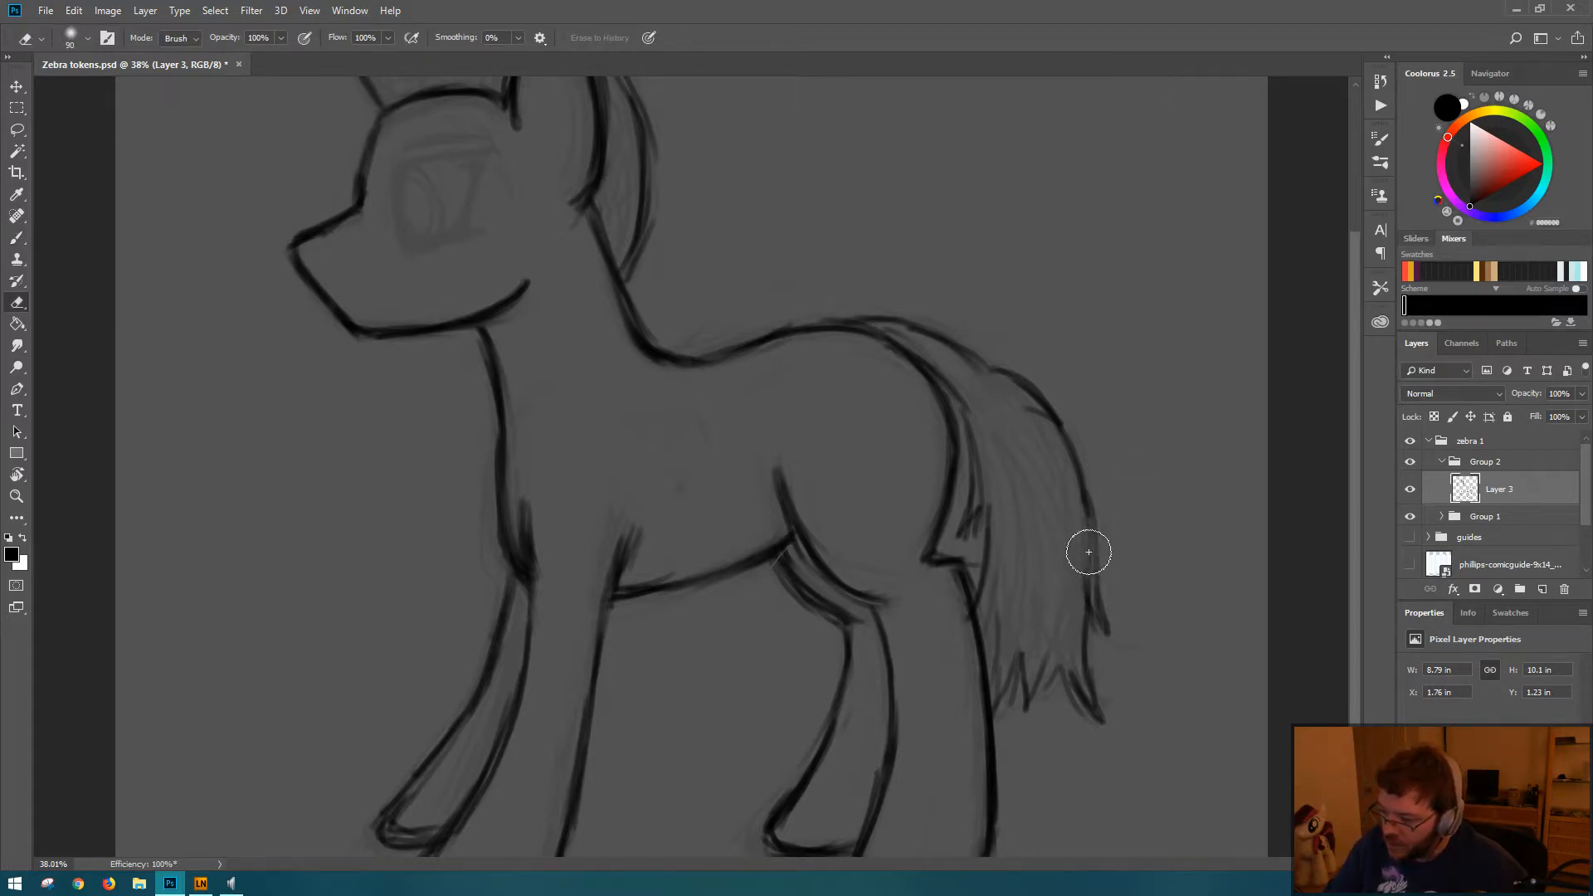
{"action": "key", "text": "b"}
{"action": "mouse_move", "coordinate": [1097, 593]}
{"action": "left_mouse_down"}
{"action": "mouse_move", "coordinate": [1094, 519]}
{"action": "mouse_move", "coordinate": [1119, 641]}
{"action": "mouse_move", "coordinate": [1076, 549]}
{"action": "left_mouse_up"}
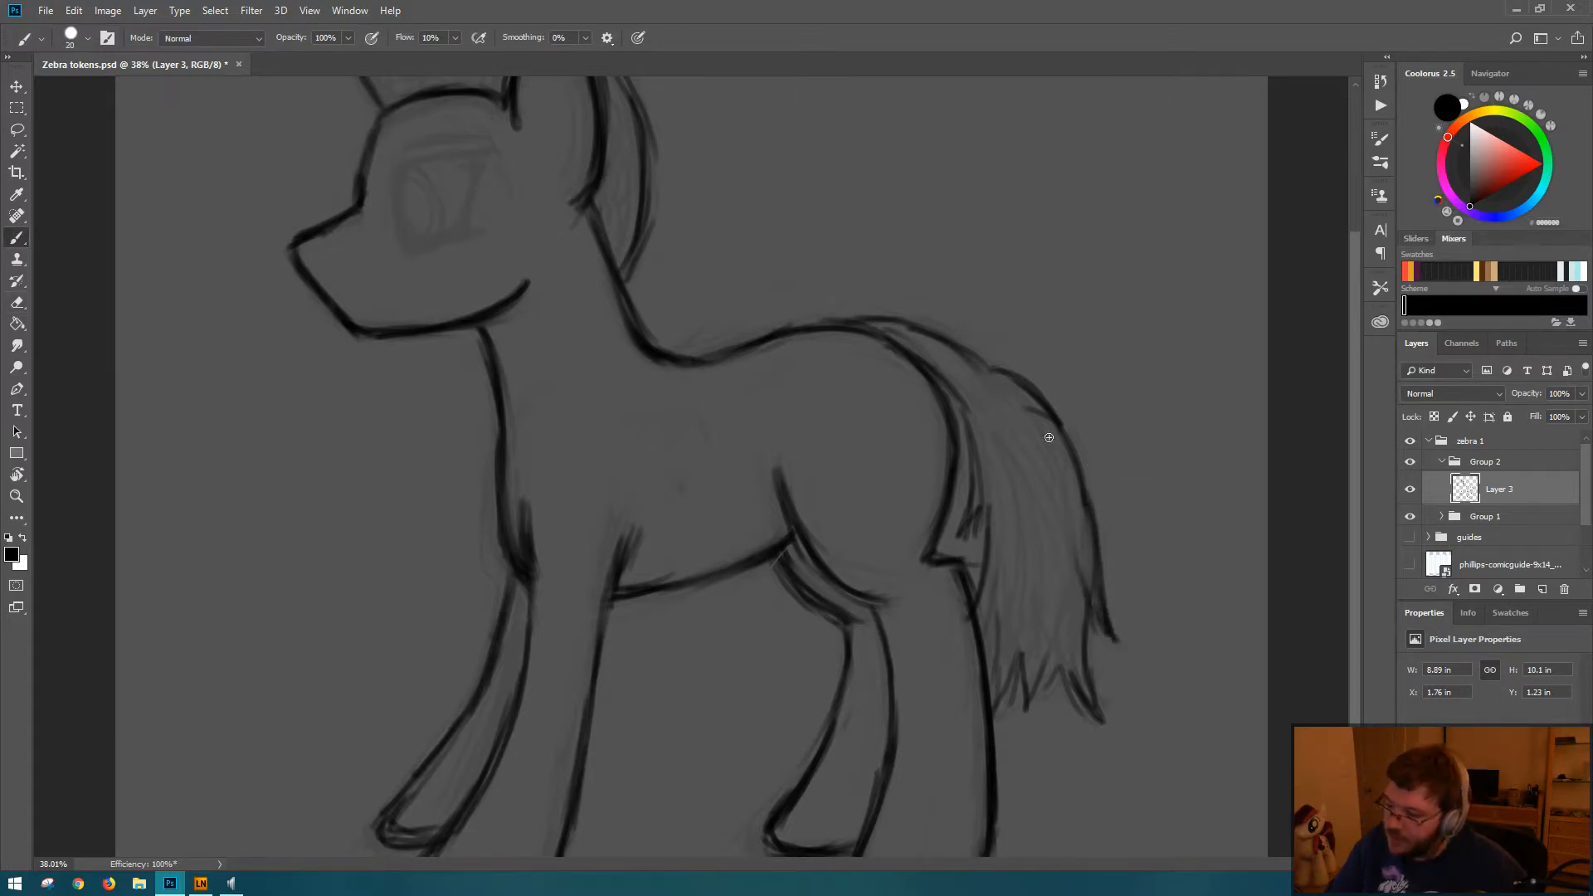
{"action": "mouse_move", "coordinate": [1030, 395]}
{"action": "left_mouse_down"}
{"action": "mouse_move", "coordinate": [1092, 477]}
{"action": "mouse_move", "coordinate": [1081, 500]}
{"action": "left_mouse_up"}
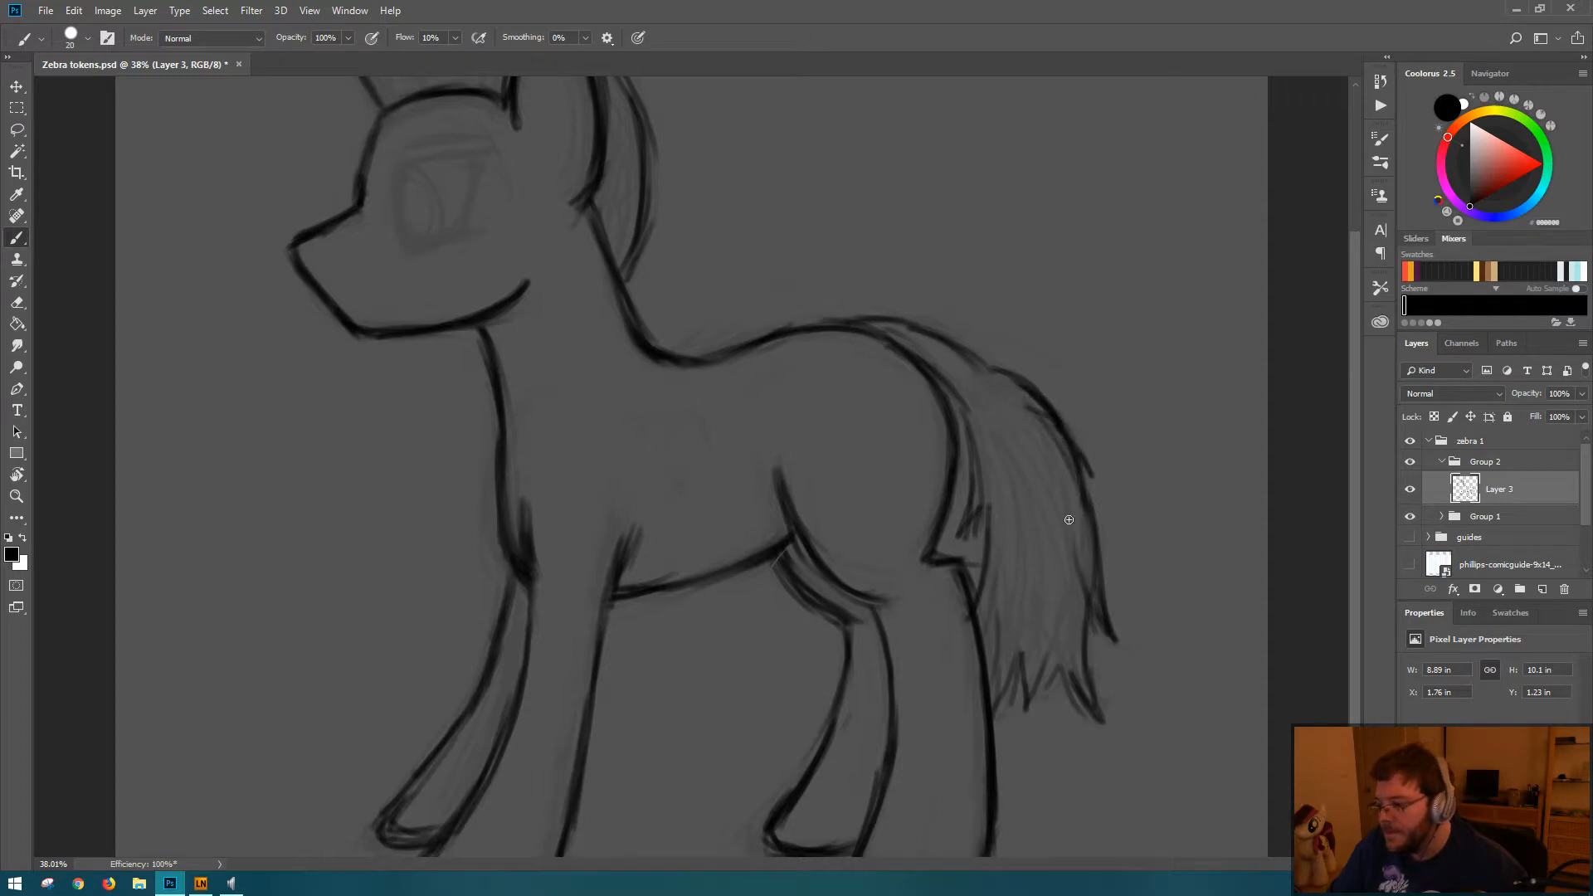
{"action": "left_click_drag", "start_coordinate": [1055, 426], "coordinate": [1092, 588]}
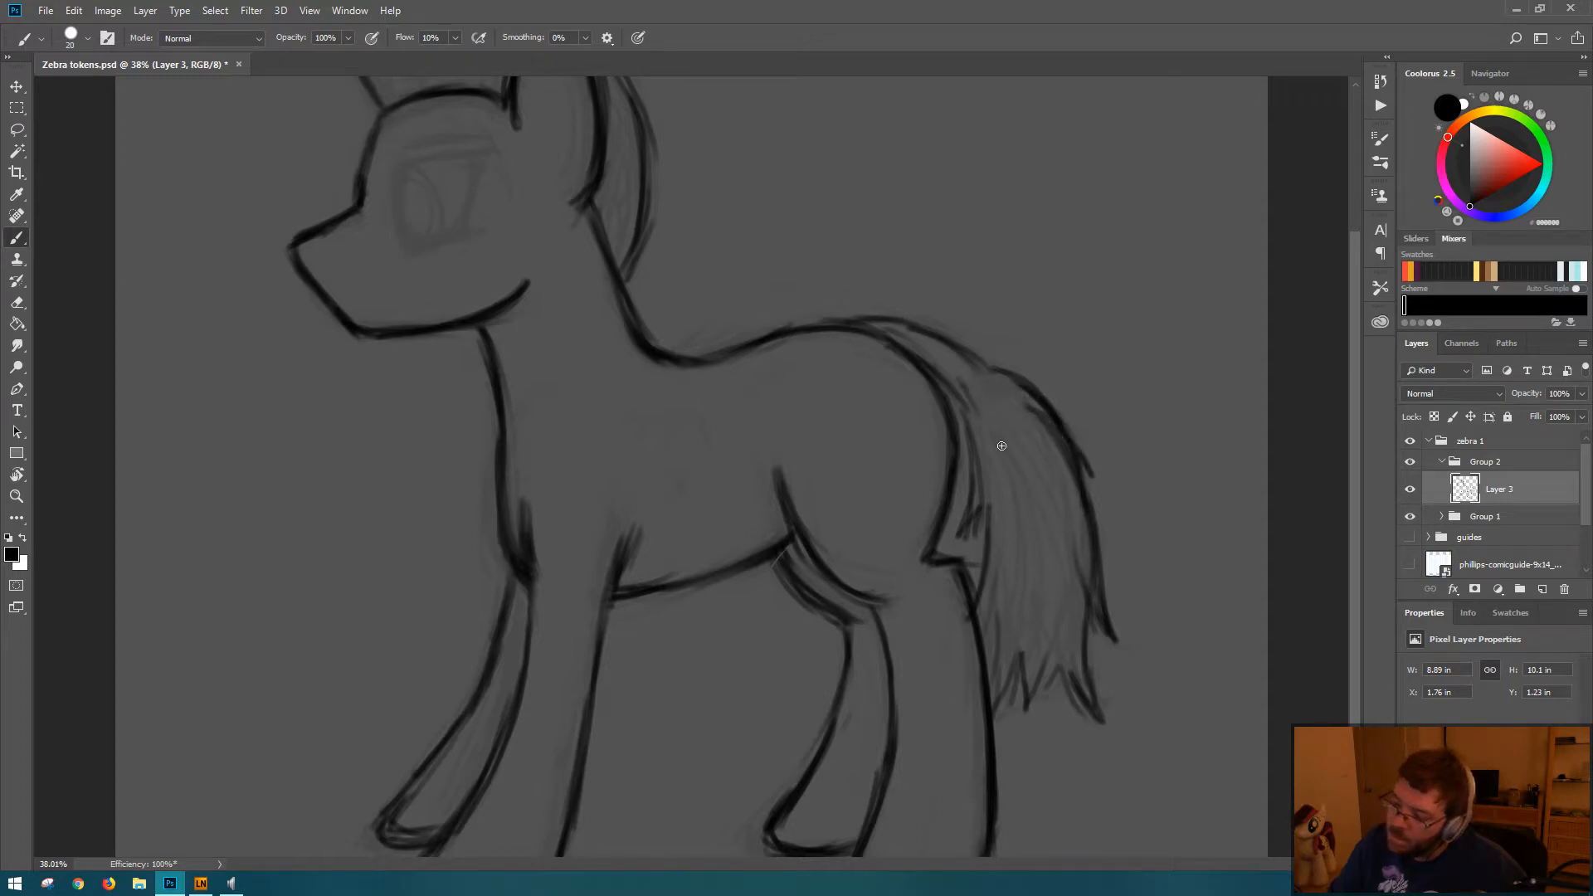
Step: Draw long flowing hair strands inside the tail from its upper bend toward the tips
{"action": "mouse_move", "coordinate": [1001, 445]}
{"action": "left_mouse_down"}
{"action": "mouse_move", "coordinate": [985, 582]}
{"action": "mouse_move", "coordinate": [1021, 516]}
{"action": "mouse_move", "coordinate": [998, 582]}
{"action": "mouse_move", "coordinate": [988, 401]}
{"action": "mouse_move", "coordinate": [1049, 547]}
{"action": "left_mouse_up"}
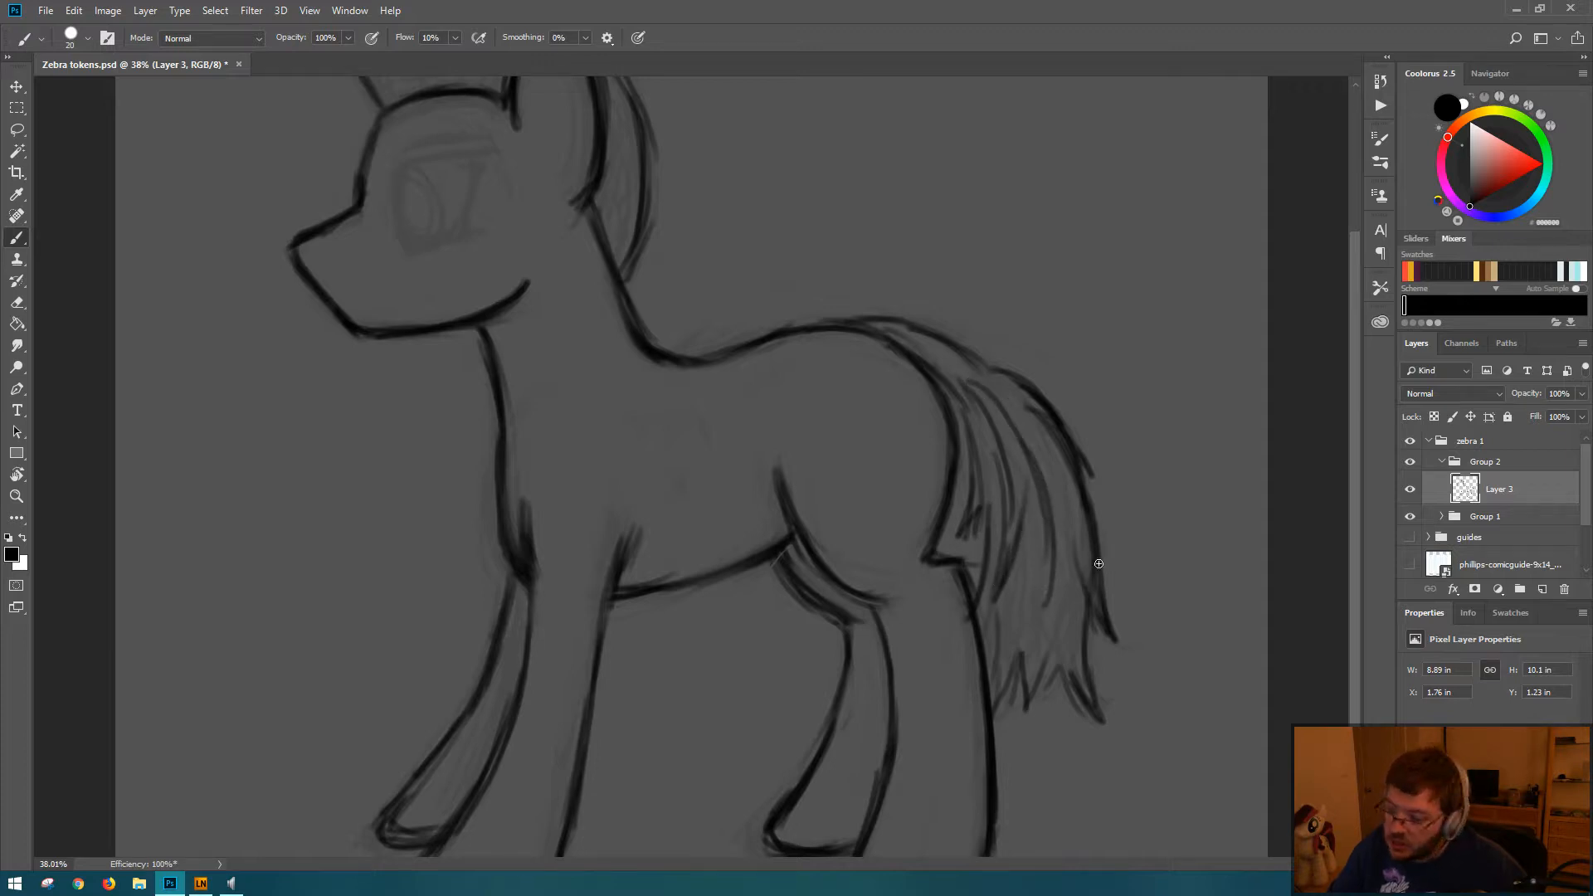
{"action": "mouse_move", "coordinate": [1041, 607]}
{"action": "left_mouse_down"}
{"action": "mouse_move", "coordinate": [1017, 660]}
{"action": "mouse_move", "coordinate": [1044, 608]}
{"action": "mouse_move", "coordinate": [1073, 638]}
{"action": "mouse_move", "coordinate": [1072, 581]}
{"action": "left_mouse_up"}
{"action": "left_click_drag", "start_coordinate": [991, 386], "coordinate": [1087, 569]}
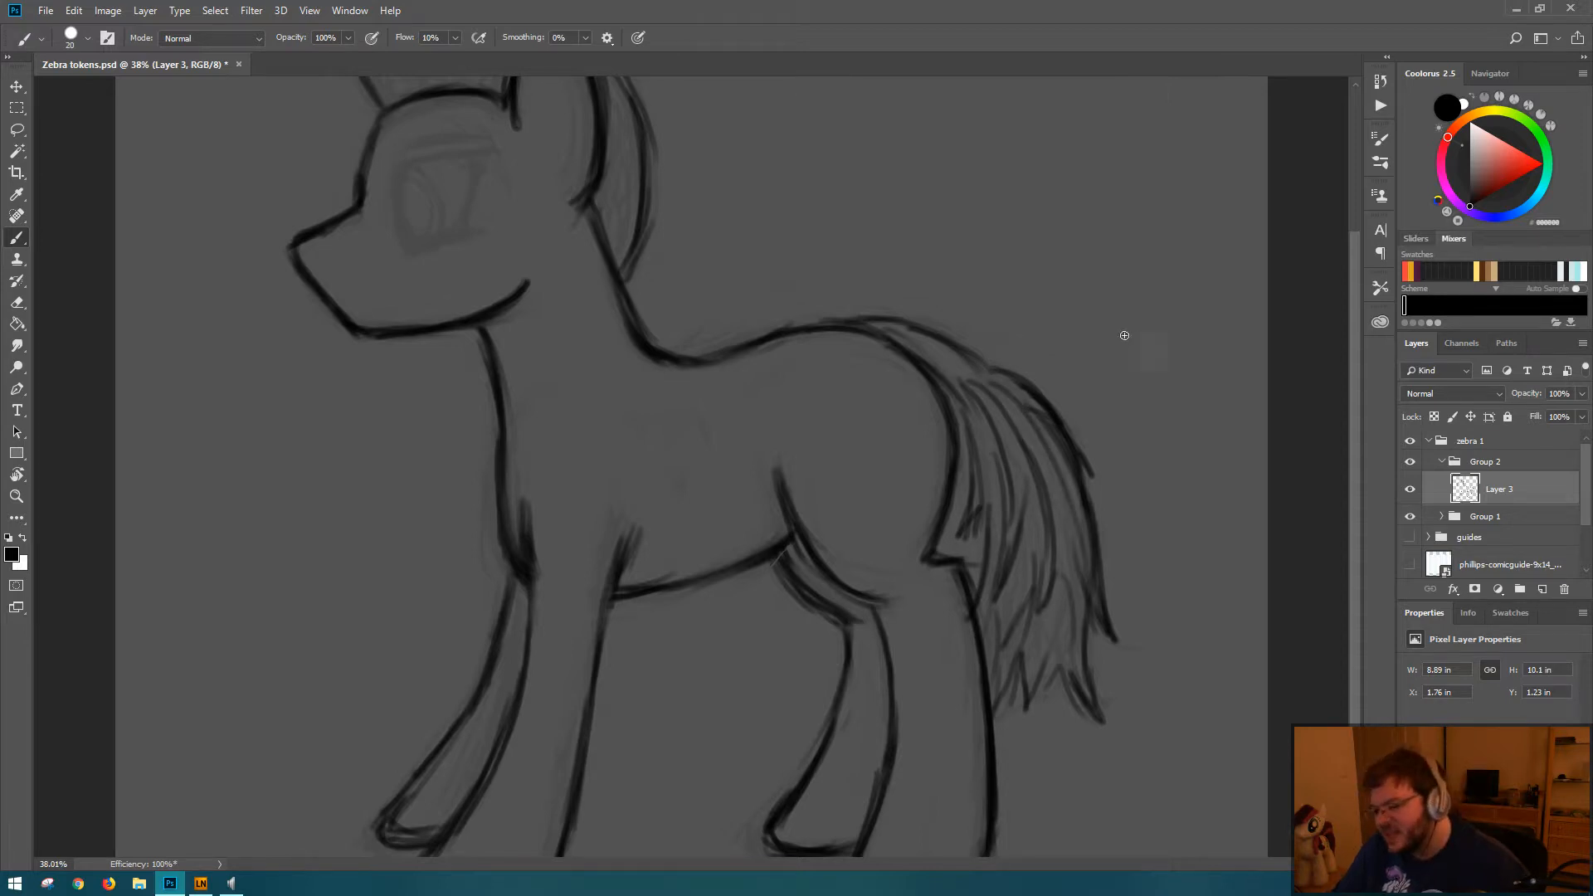
{"action": "left_click_drag", "start_coordinate": [1150, 376], "coordinate": [1109, 366]}
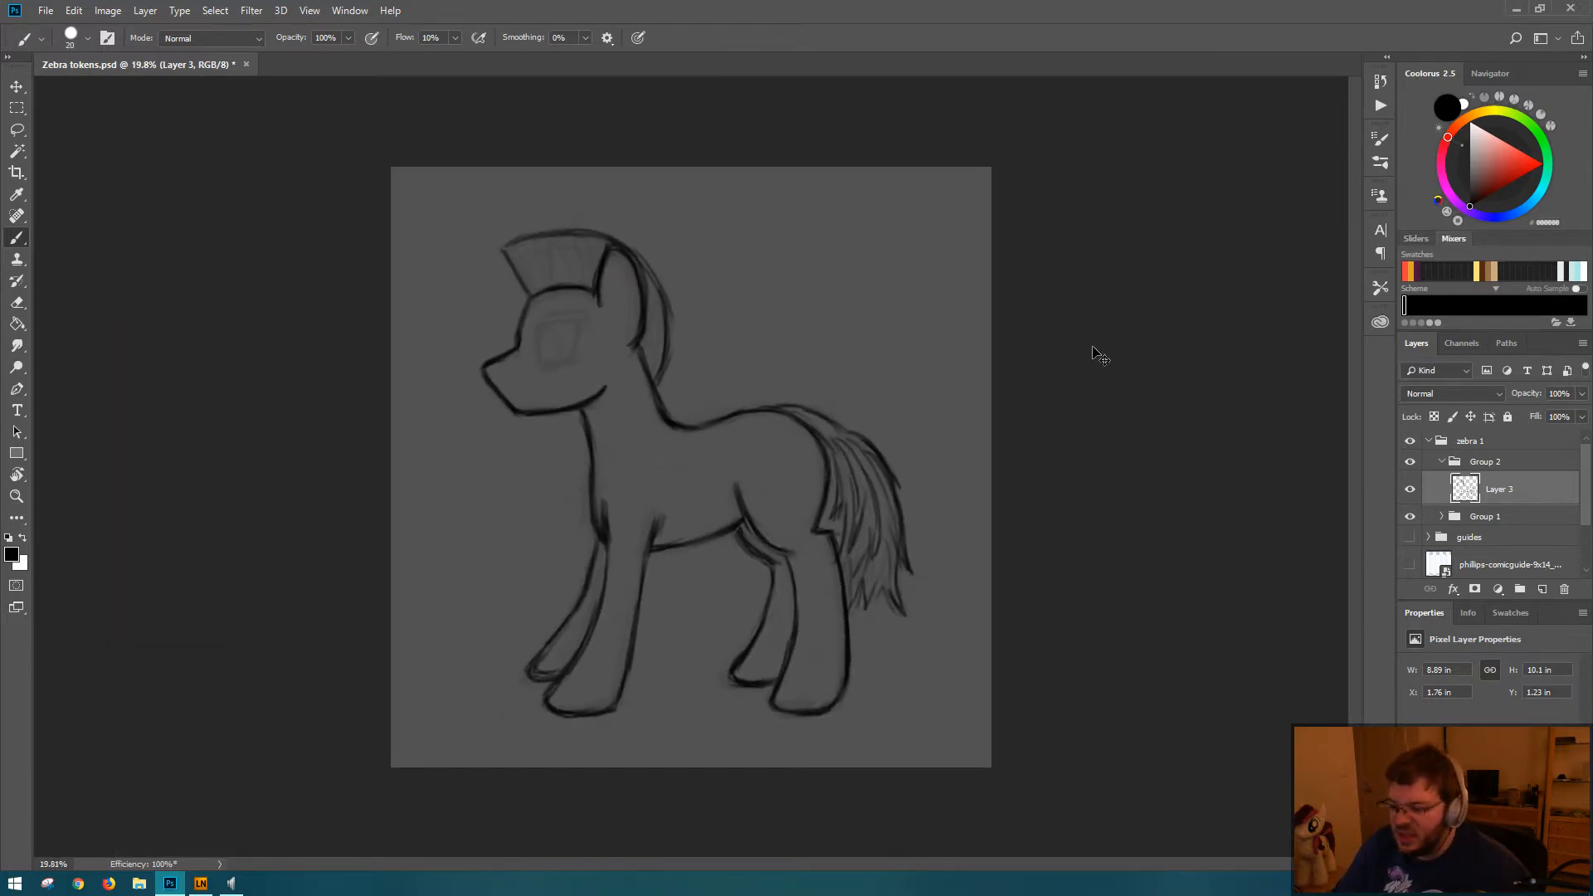
Step: Undo the hair strands inside the tail and the loose curve sketched above the rump
{"action": "key", "text": "ctrl+alt+z"}
{"action": "key", "text": "ctrl+alt+z"}
{"action": "key", "text": "ctrl+alt+z"}
{"action": "key", "text": "ctrl+alt+z"}
{"action": "key", "text": "ctrl+alt+z"}
{"action": "key", "text": "ctrl+alt+z"}
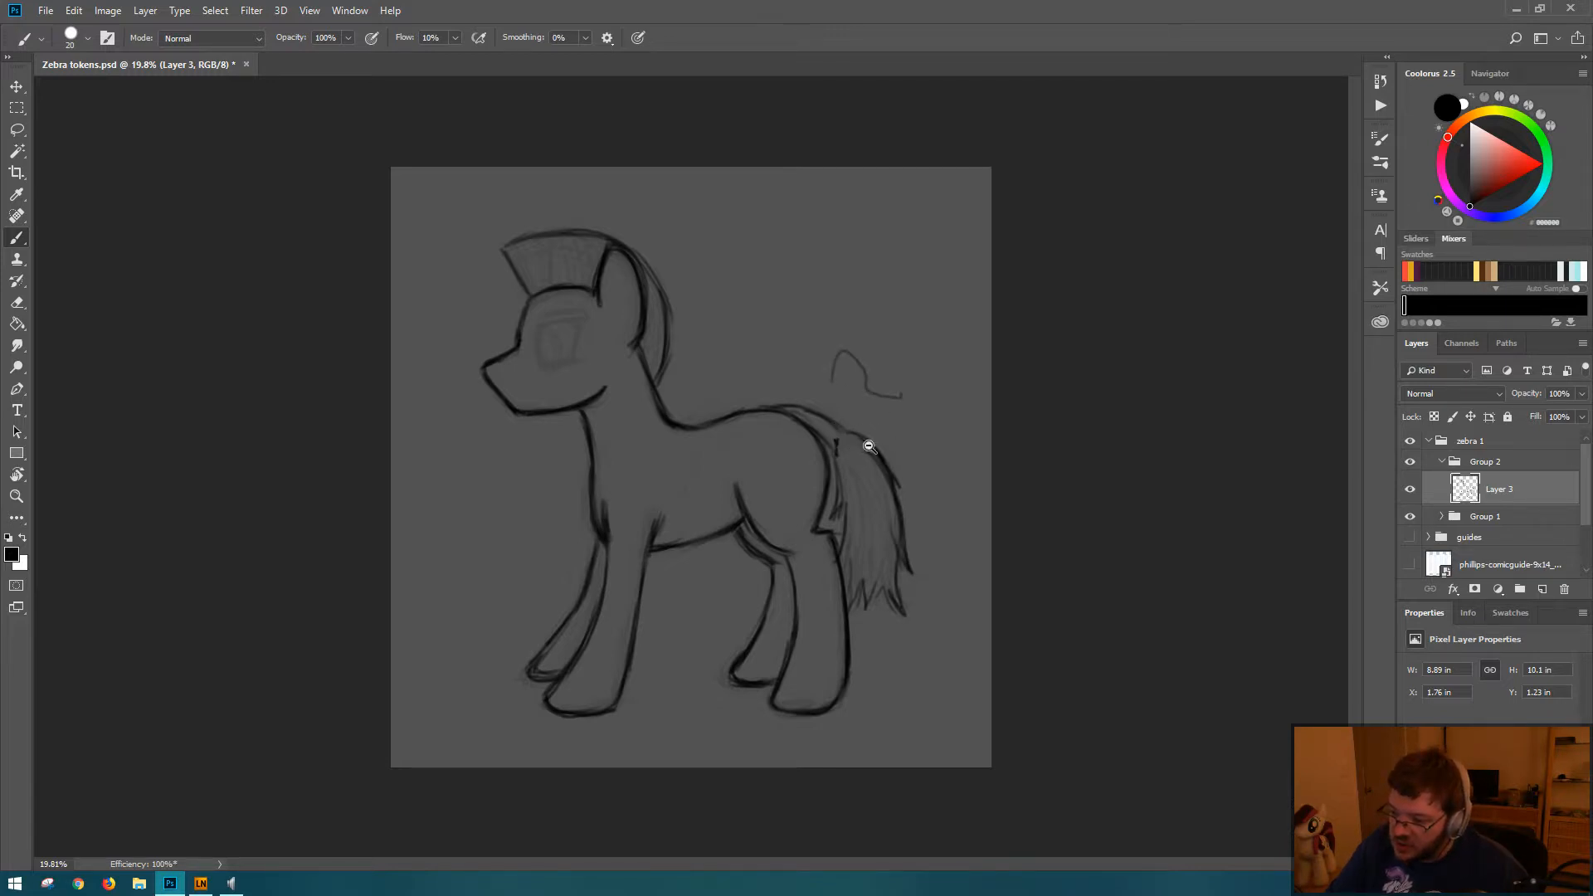
{"action": "key", "text": "ctrl+z"}
{"action": "key", "text": "ctrl+z"}
{"action": "key", "text": "ctrl+z"}
{"action": "key", "text": "ctrl+z"}
Step: Draw a zigzag hairline across the tail's upper bend and sharpen the notch on its inner edge
{"action": "mouse_move", "coordinate": [840, 457]}
{"action": "left_mouse_down"}
{"action": "mouse_move", "coordinate": [944, 431]}
{"action": "mouse_move", "coordinate": [1006, 437]}
{"action": "left_mouse_up"}
{"action": "mouse_move", "coordinate": [767, 490]}
{"action": "left_mouse_down"}
{"action": "mouse_move", "coordinate": [741, 431]}
{"action": "mouse_move", "coordinate": [779, 437]}
{"action": "mouse_move", "coordinate": [788, 397]}
{"action": "left_mouse_up"}
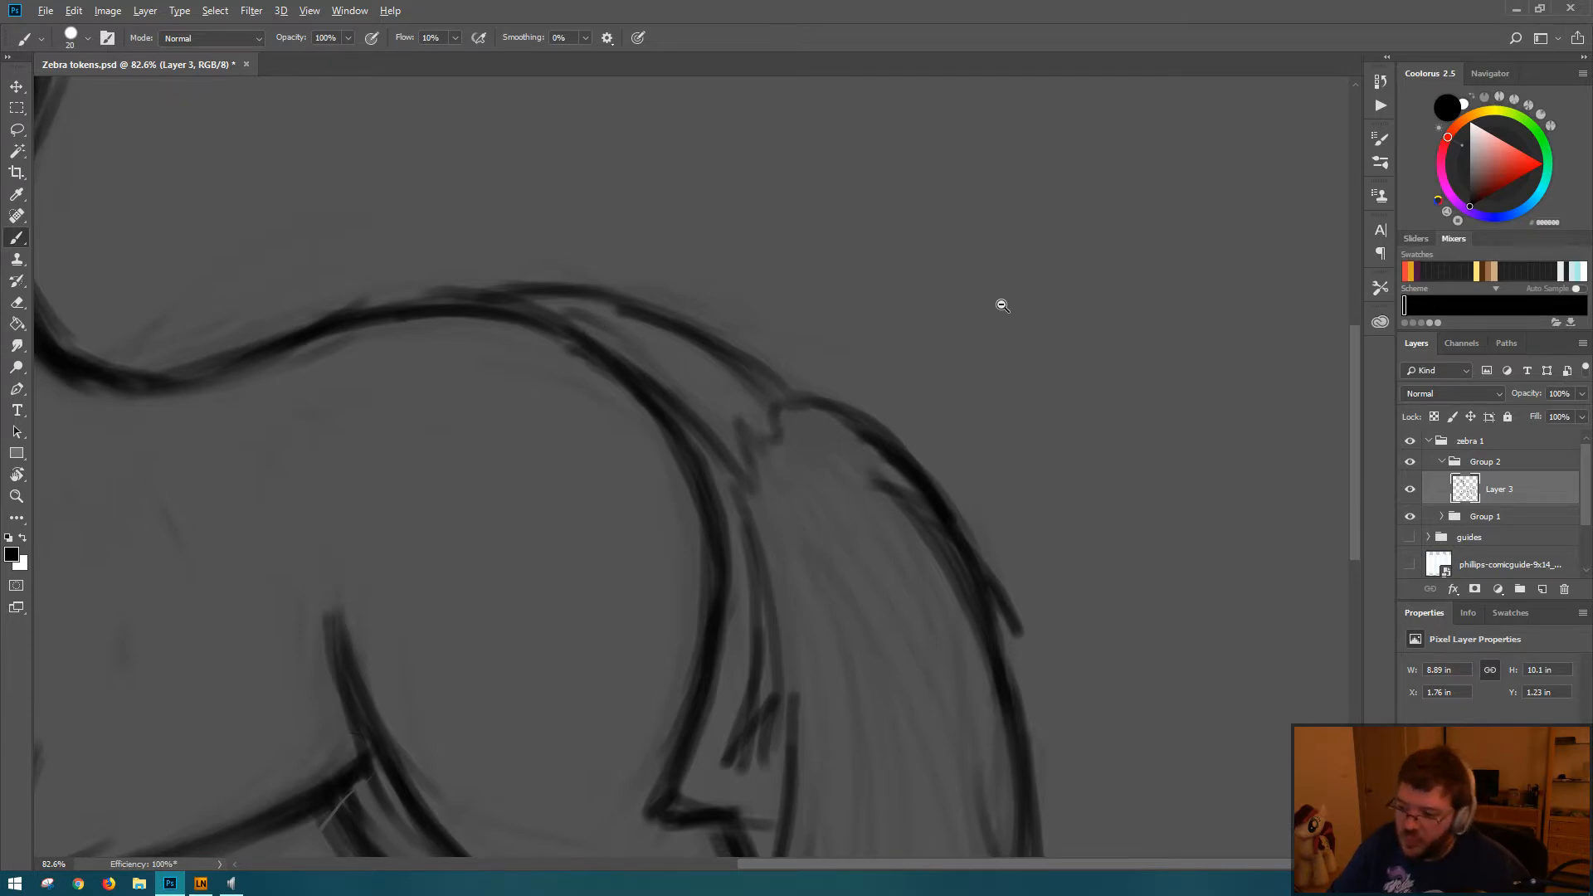
{"action": "mouse_move", "coordinate": [999, 302]}
{"action": "left_mouse_down"}
{"action": "mouse_move", "coordinate": [936, 288]}
{"action": "mouse_move", "coordinate": [943, 305]}
{"action": "left_mouse_up"}
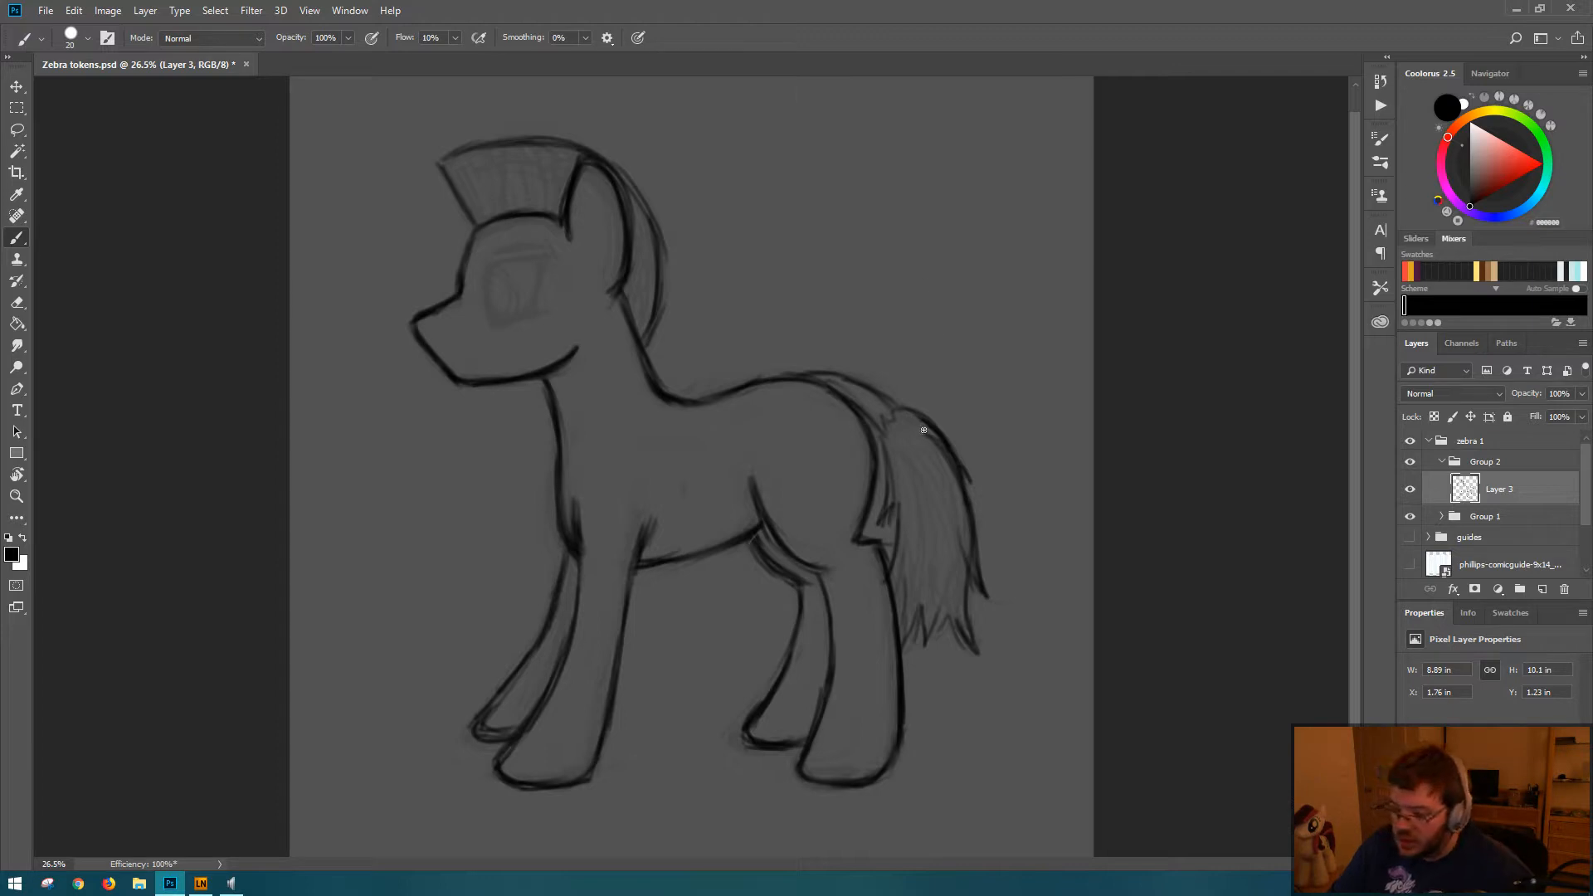
{"action": "left_click_drag", "start_coordinate": [887, 470], "coordinate": [881, 590]}
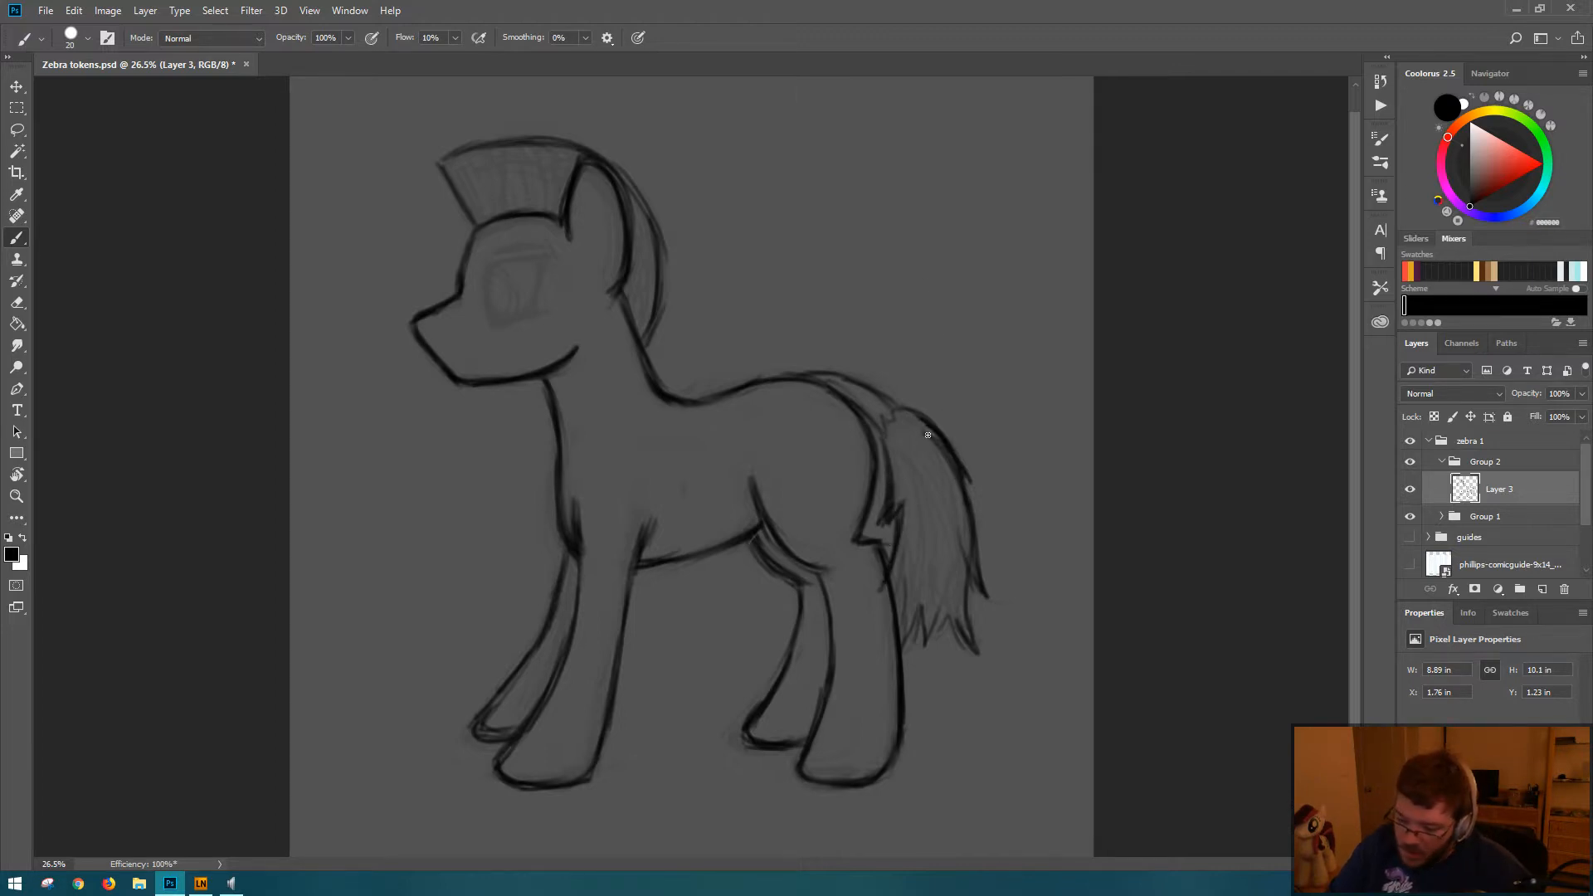
Step: Add a small flick on the tail's outer edge and redraw the jagged hair tips along its lower end
{"action": "left_click_drag", "start_coordinate": [969, 476], "coordinate": [984, 473]}
{"action": "key", "text": "e"}
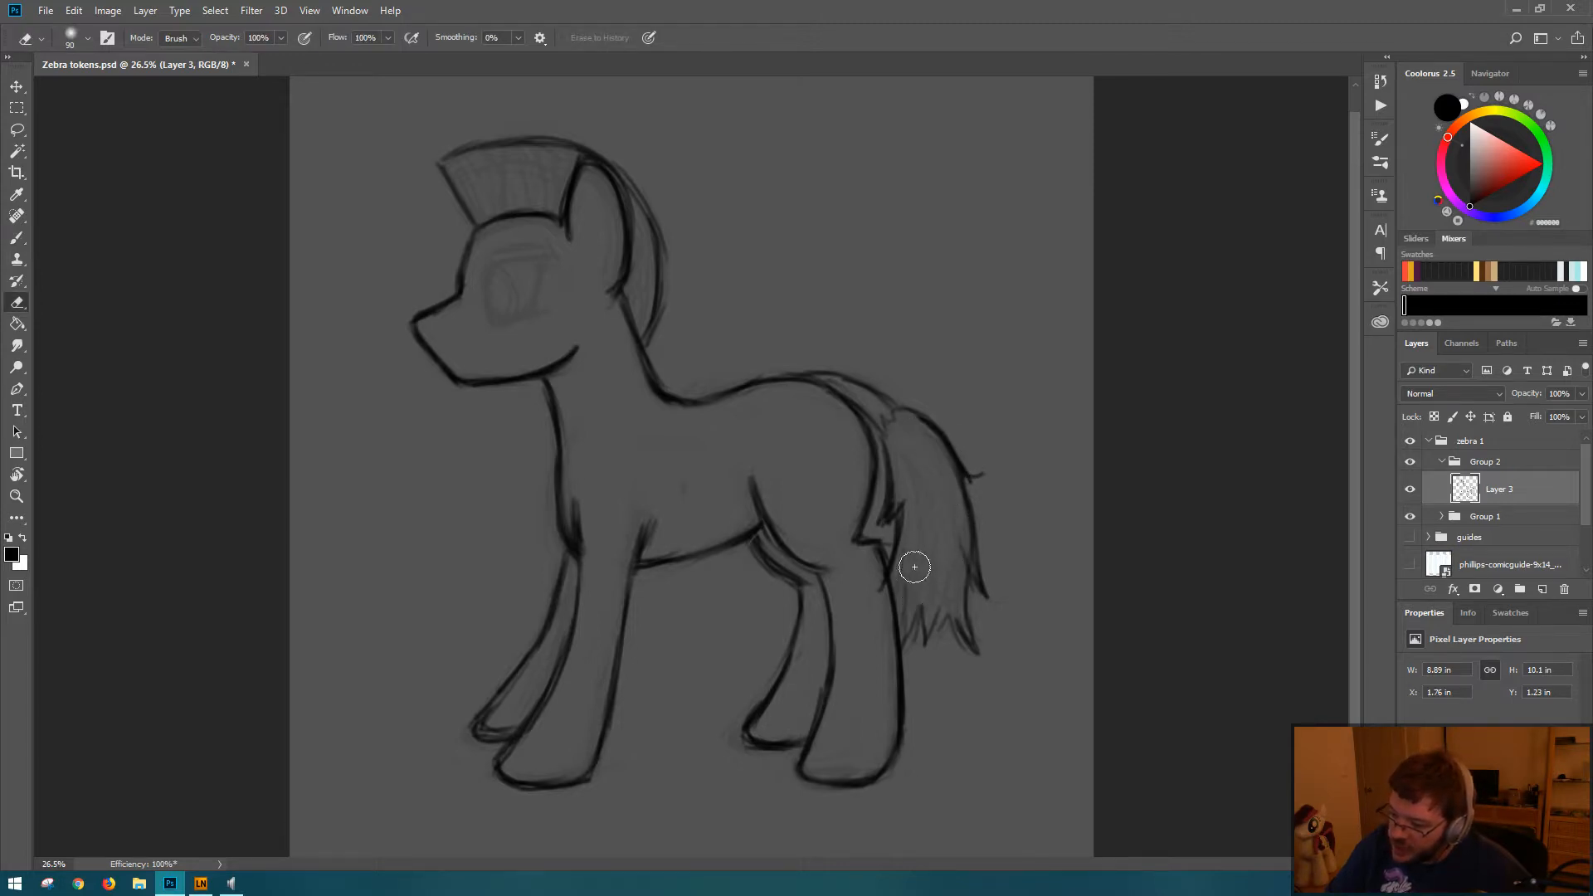
{"action": "key", "text": "b"}
{"action": "left_click_drag", "start_coordinate": [904, 559], "coordinate": [903, 654]}
{"action": "left_click_drag", "start_coordinate": [967, 551], "coordinate": [926, 640]}
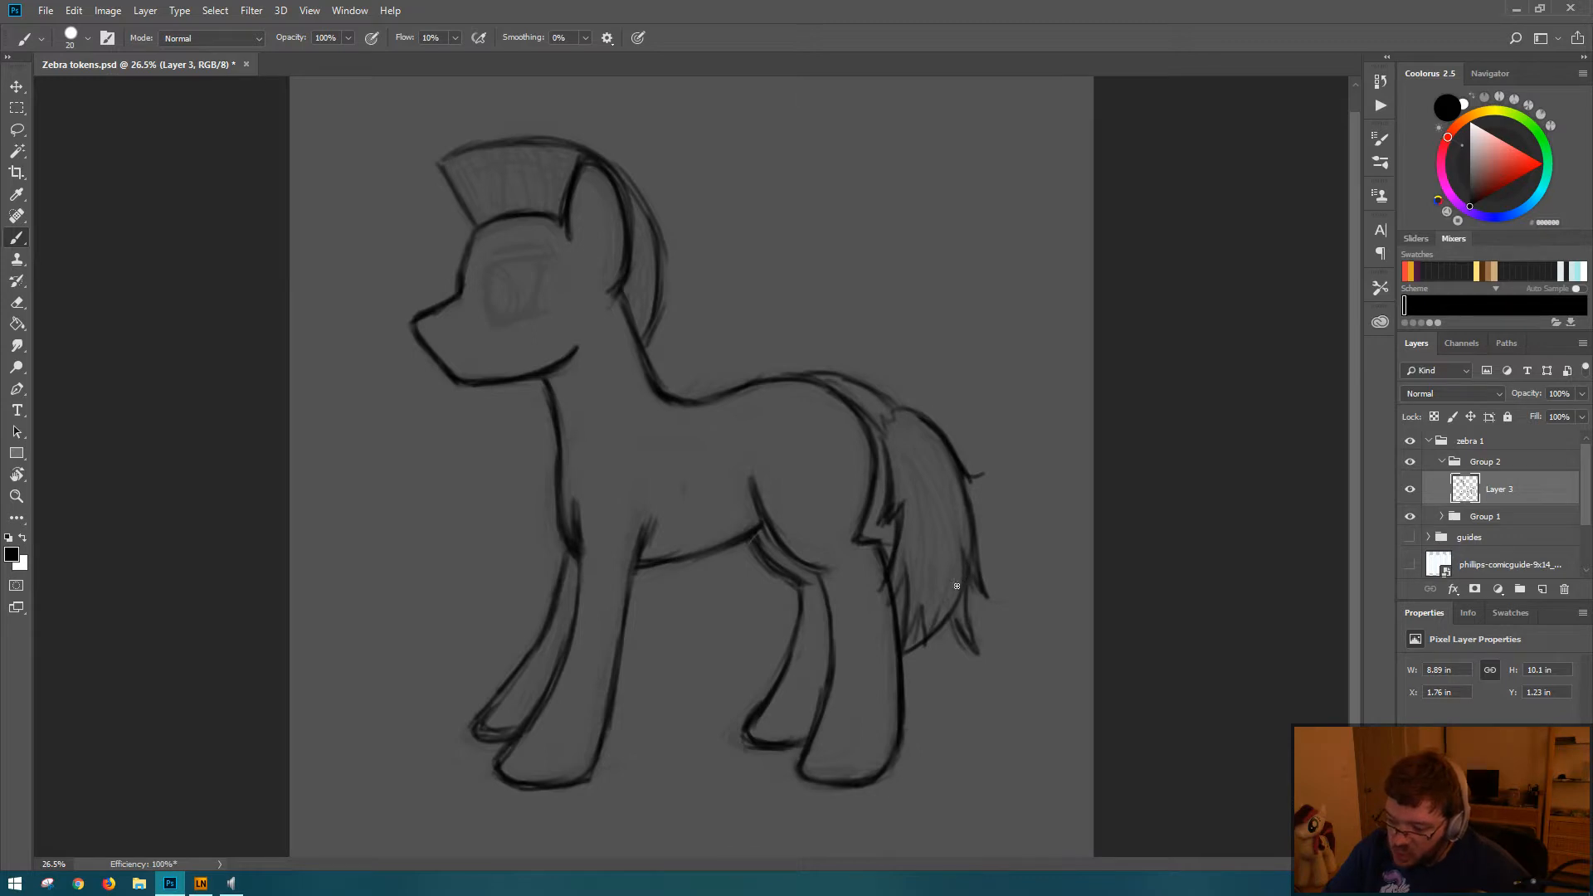
{"action": "key", "text": "e"}
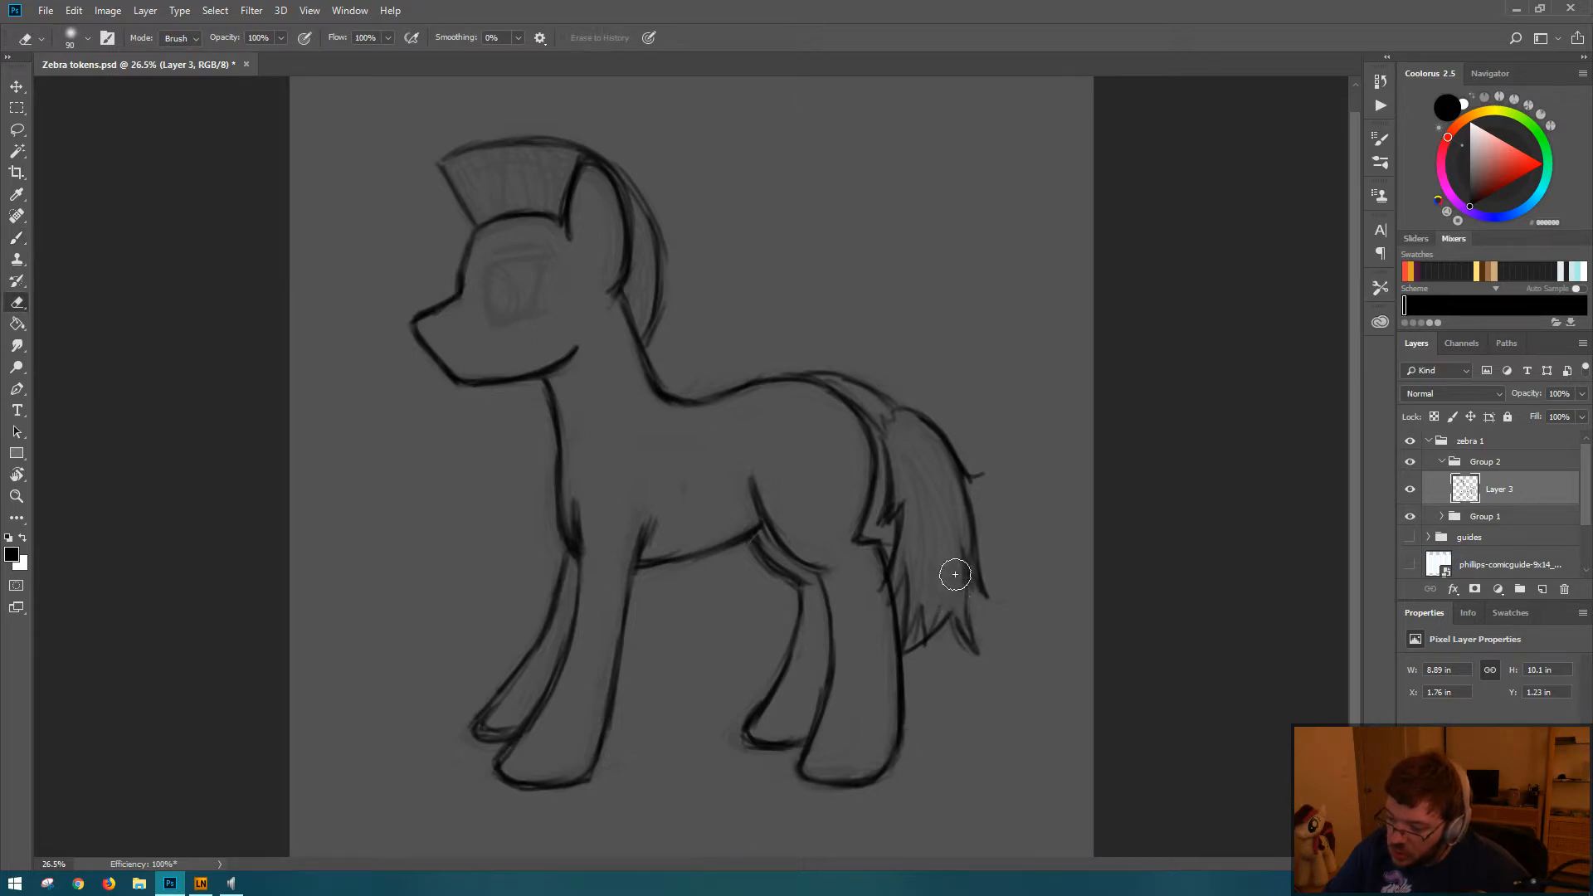
{"action": "key", "text": "b"}
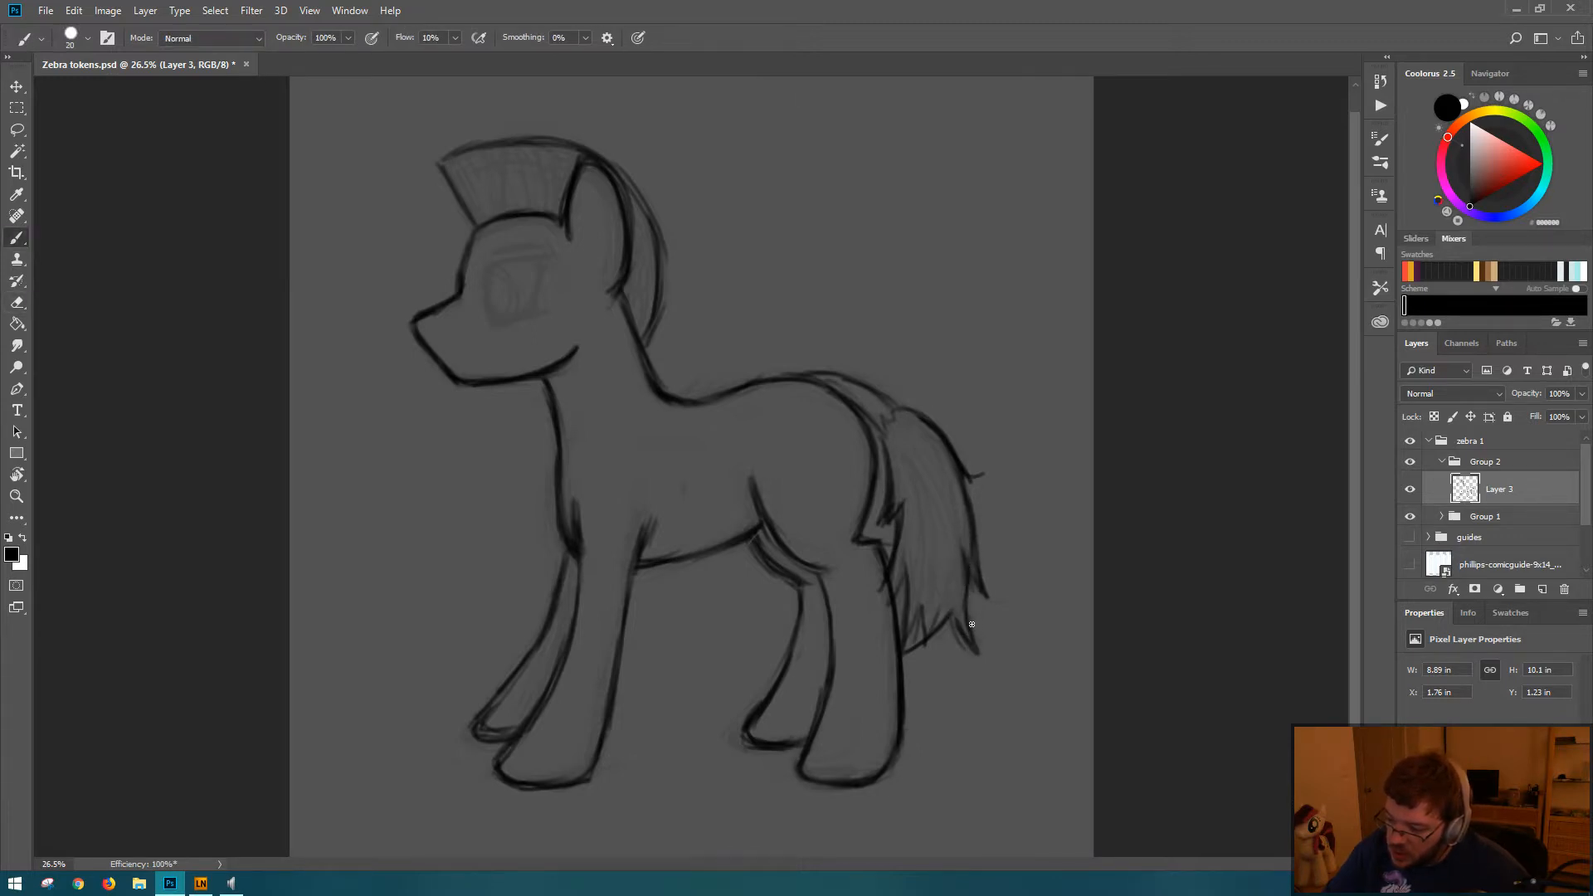
{"action": "mouse_move", "coordinate": [974, 580]}
{"action": "left_mouse_down"}
{"action": "mouse_move", "coordinate": [987, 595]}
{"action": "mouse_move", "coordinate": [975, 520]}
{"action": "left_mouse_up"}
Step: Erase the flick on the tail's outer edge and redraw that edge as one smooth curve down to the side tuft
{"action": "key", "text": "e"}
{"action": "mouse_move", "coordinate": [942, 441]}
{"action": "left_mouse_down"}
{"action": "mouse_move", "coordinate": [924, 420]}
{"action": "mouse_move", "coordinate": [968, 467]}
{"action": "left_mouse_up"}
{"action": "key", "text": "b"}
{"action": "left_click_drag", "start_coordinate": [916, 413], "coordinate": [1000, 600]}
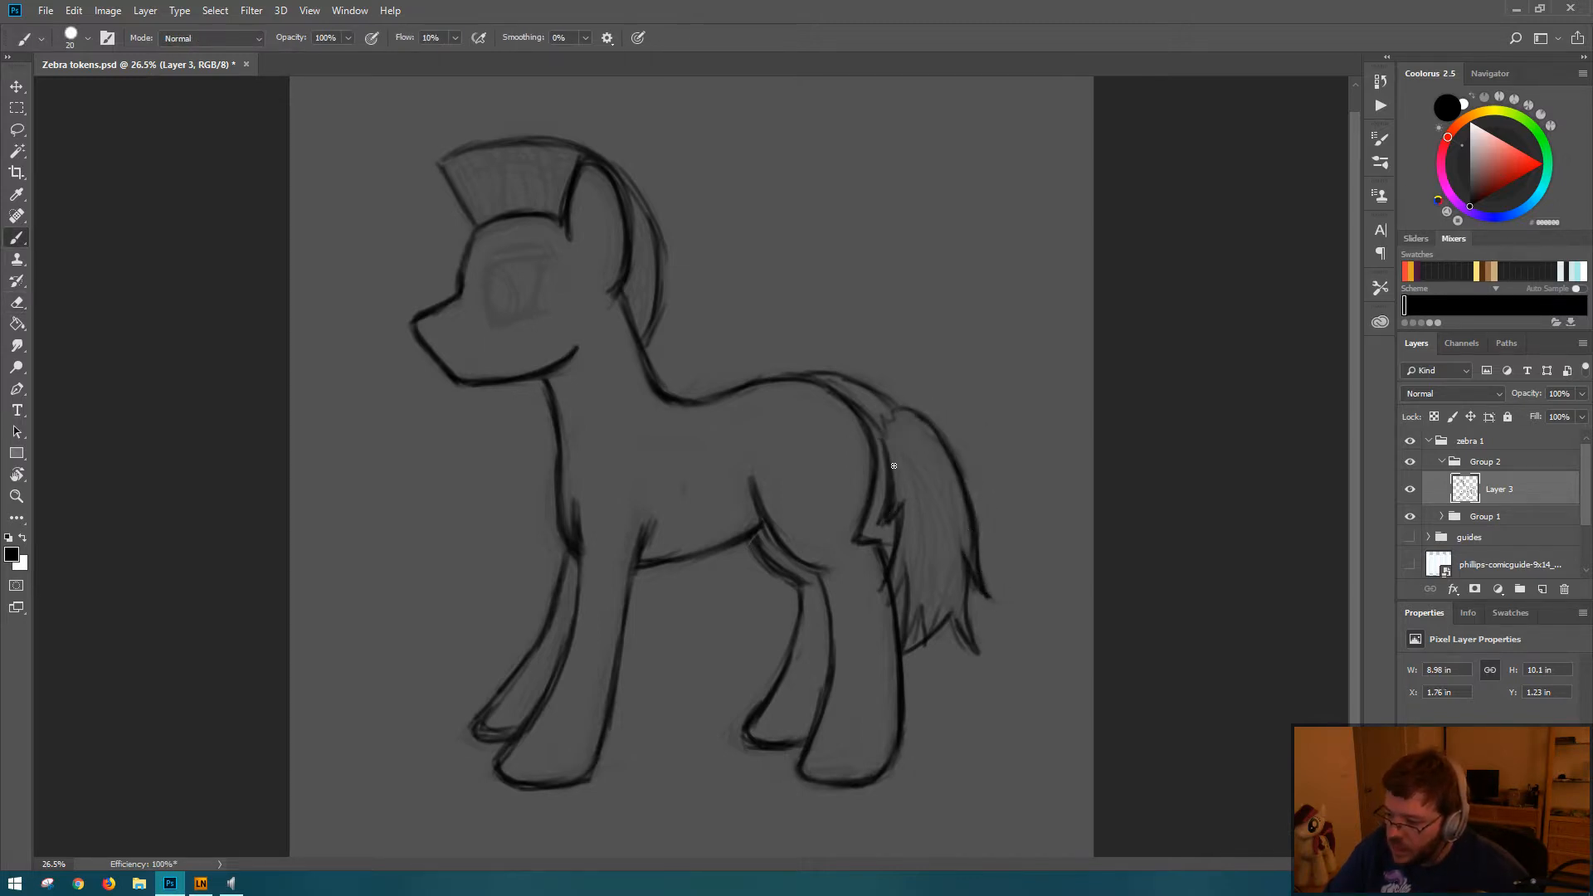
Step: Darken the tail's inner edge and clean up the line where the hair meets the zigzag at the upper bend
{"action": "mouse_move", "coordinate": [894, 466]}
{"action": "left_mouse_down"}
{"action": "mouse_move", "coordinate": [904, 520]}
{"action": "mouse_move", "coordinate": [885, 590]}
{"action": "mouse_move", "coordinate": [889, 606]}
{"action": "mouse_move", "coordinate": [905, 568]}
{"action": "mouse_move", "coordinate": [901, 624]}
{"action": "left_mouse_up"}
{"action": "key", "text": "e"}
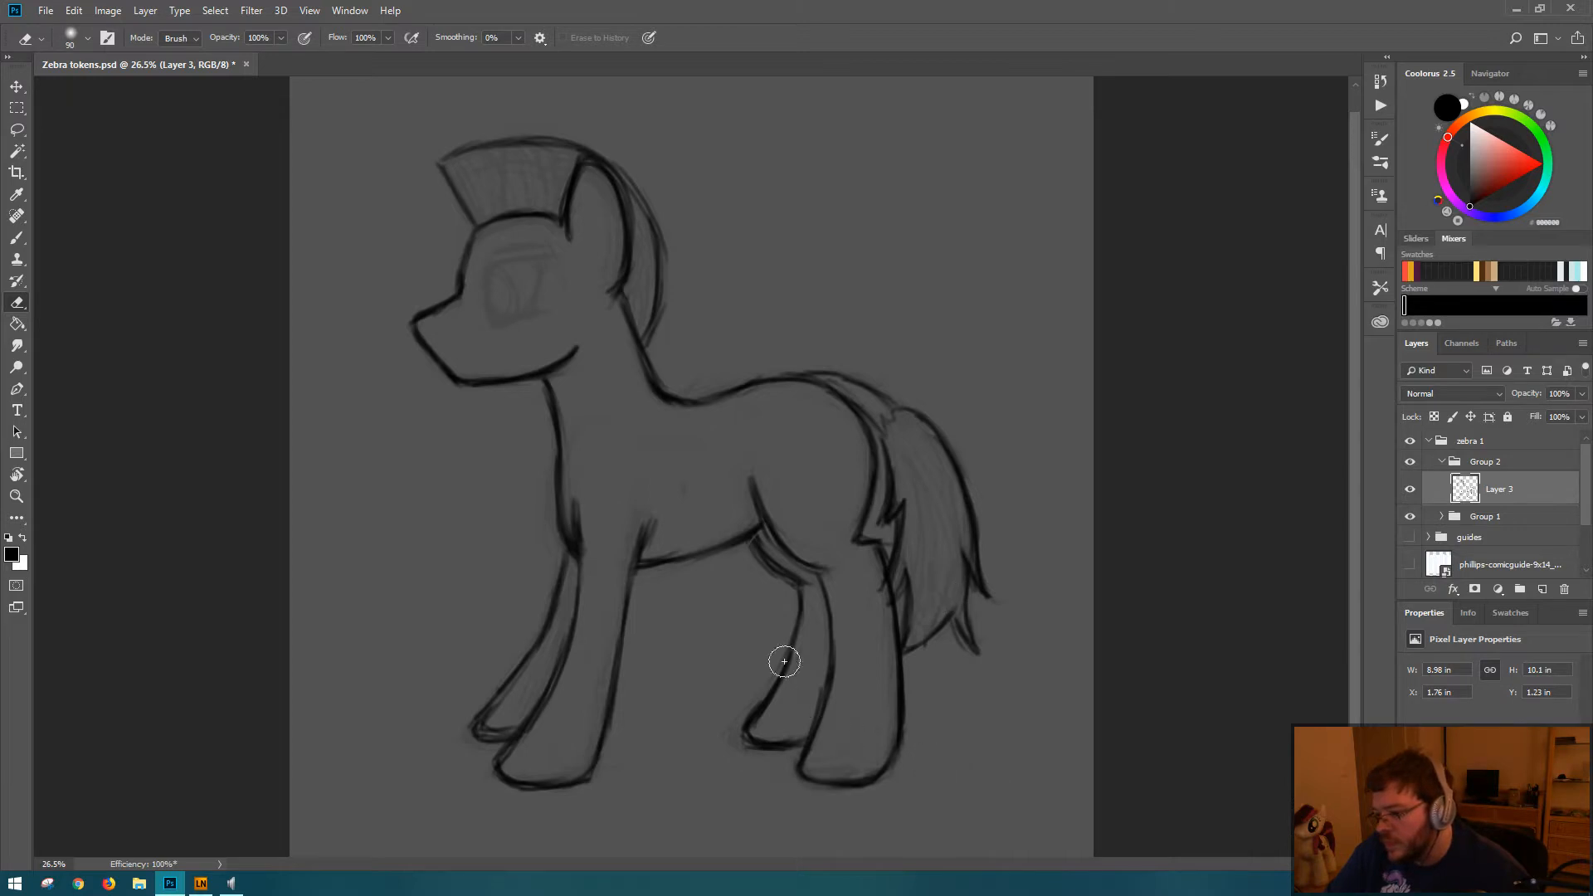
{"action": "key", "text": "b"}
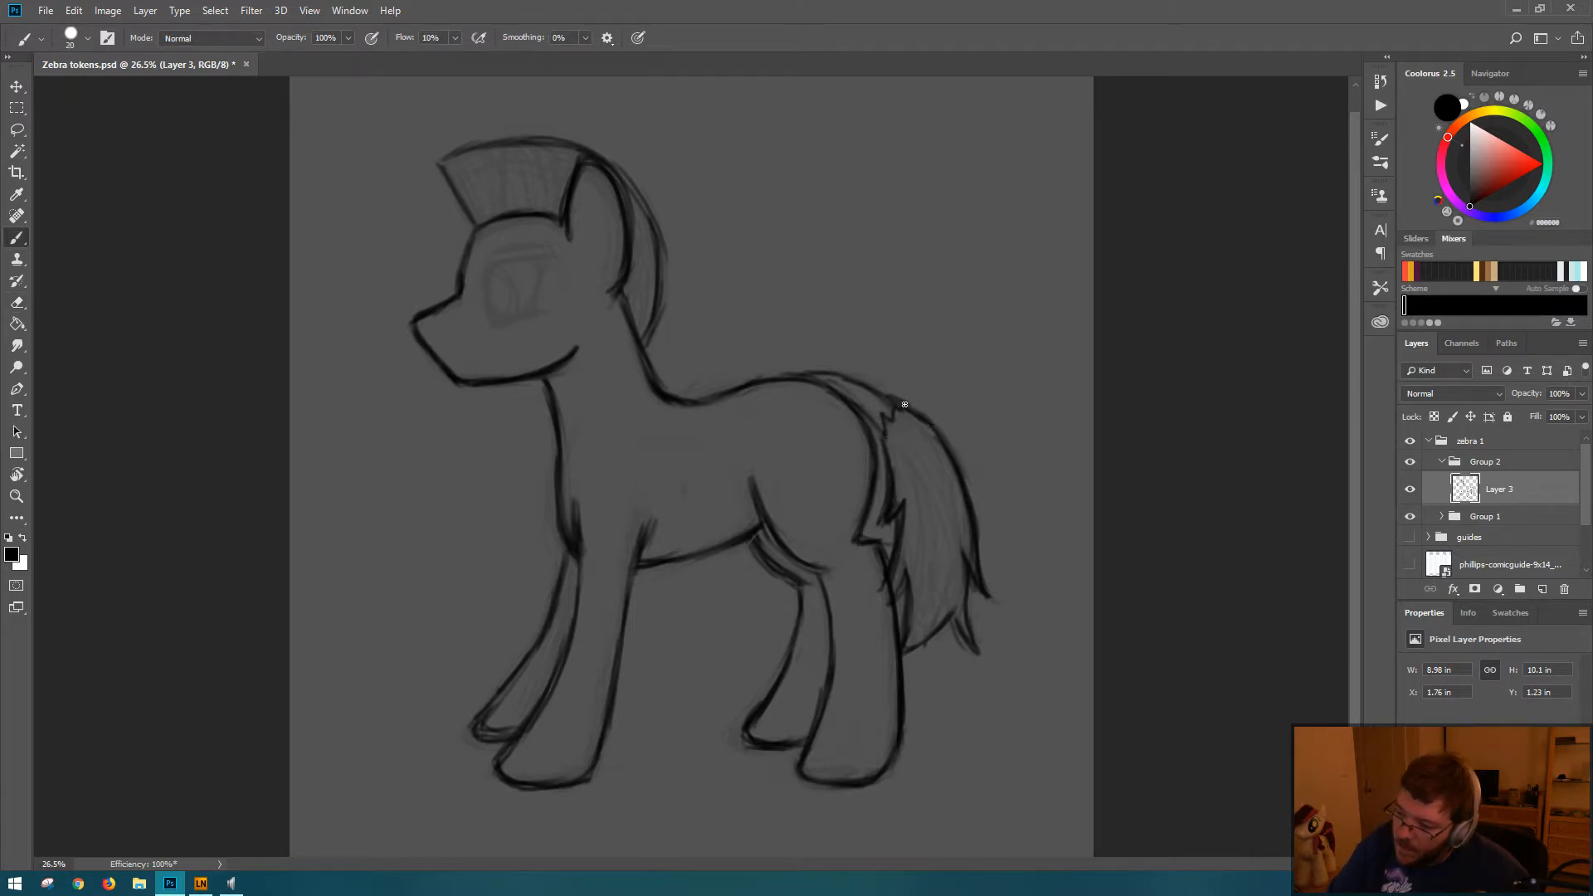
{"action": "key", "text": "e"}
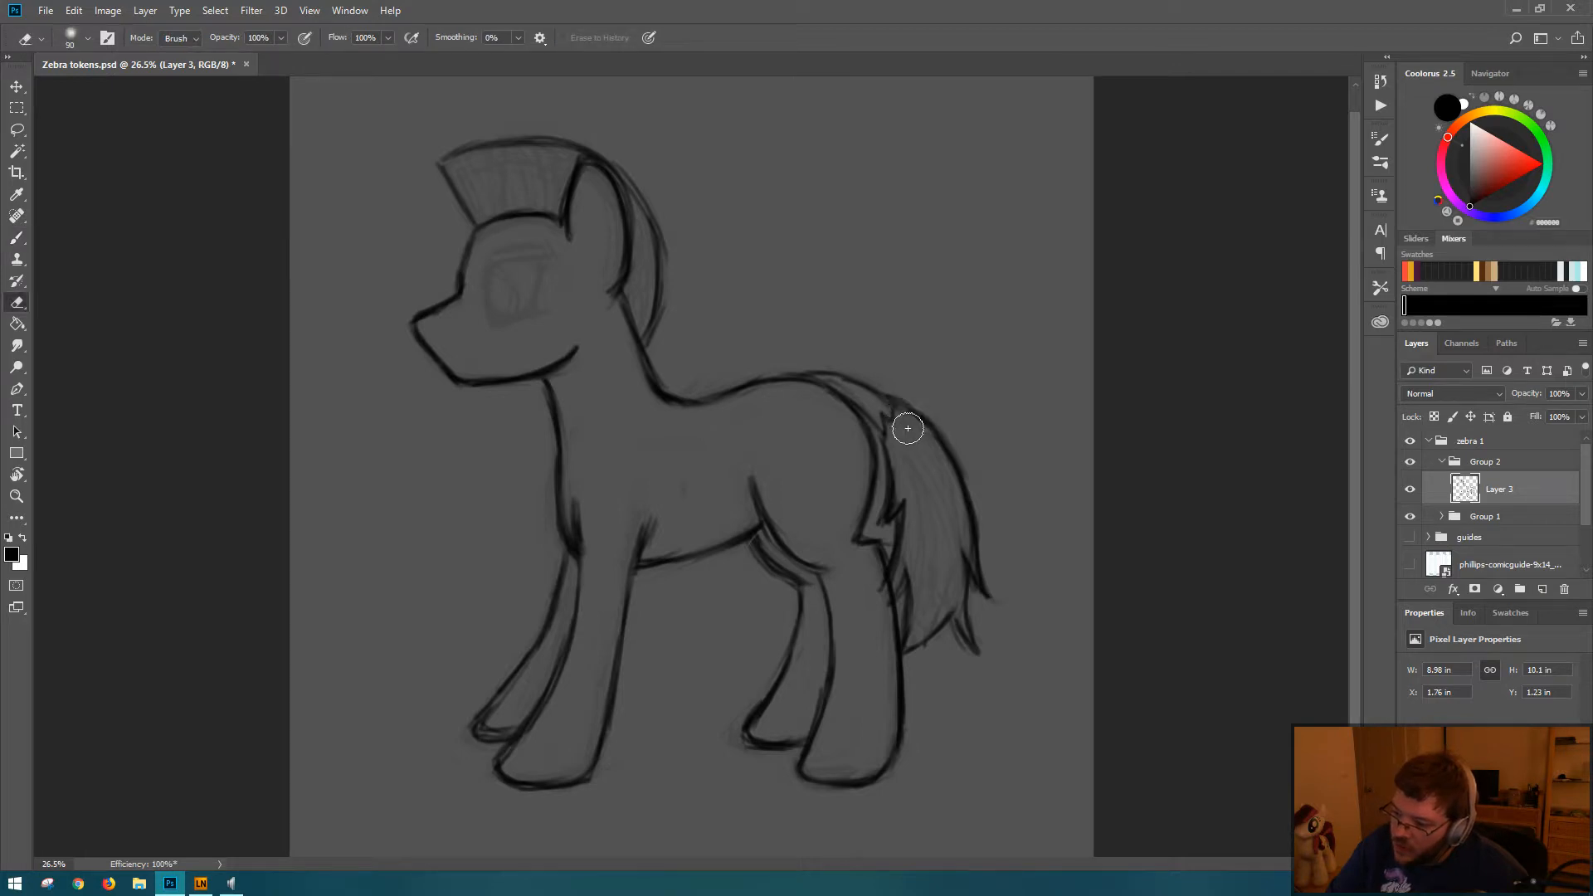
{"action": "key", "text": "b"}
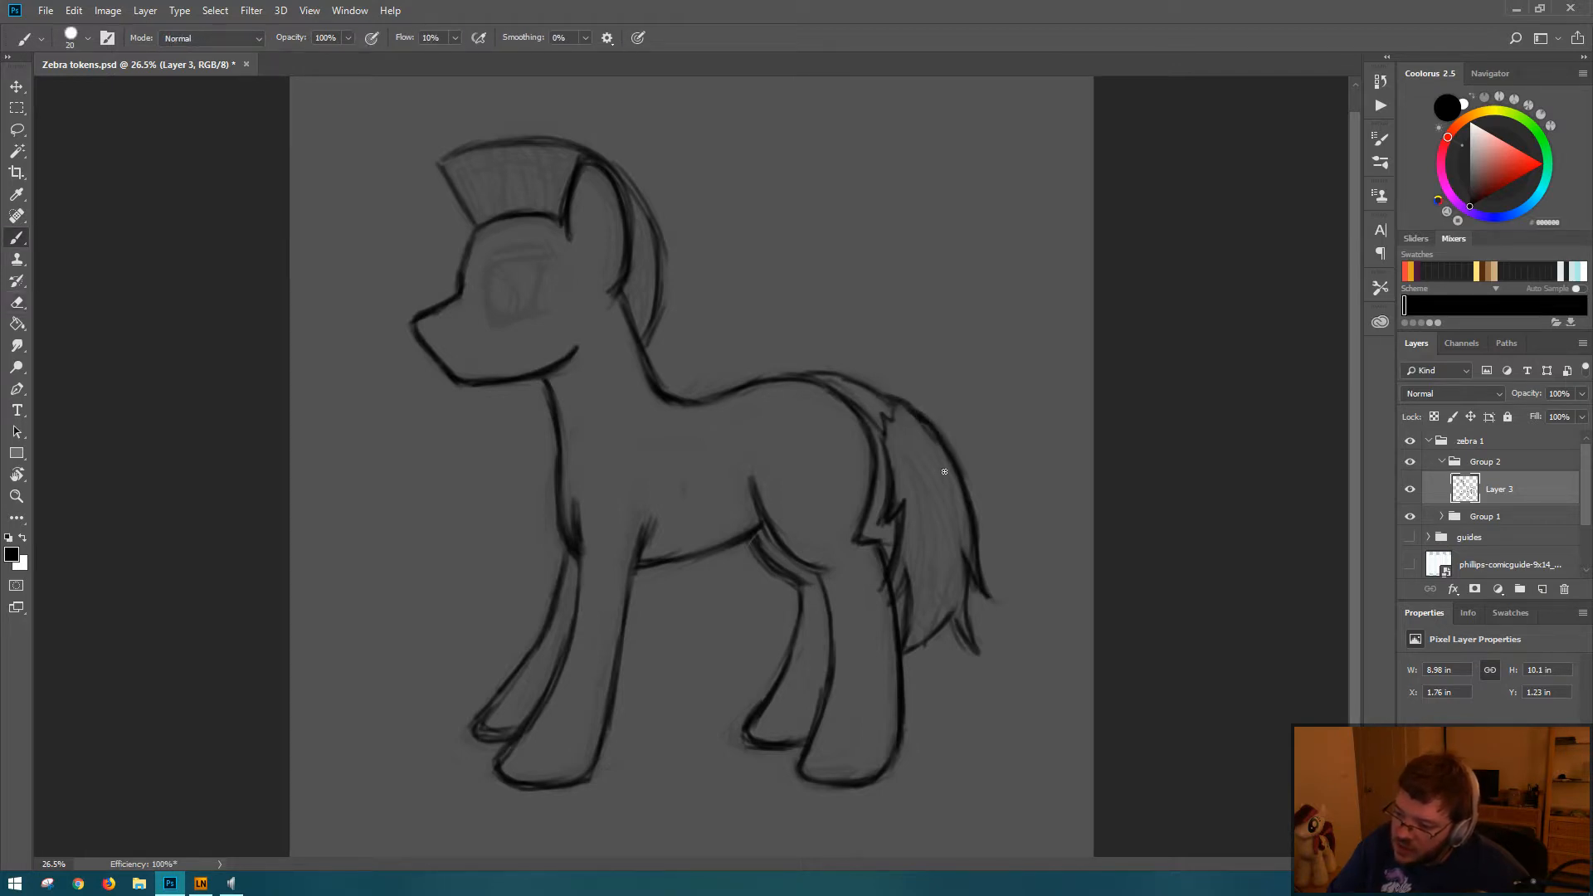
Step: Draw long curved hair strands inside the tail, running from the zigzag hairline down to the tips
{"action": "left_click_drag", "start_coordinate": [890, 436], "coordinate": [917, 490]}
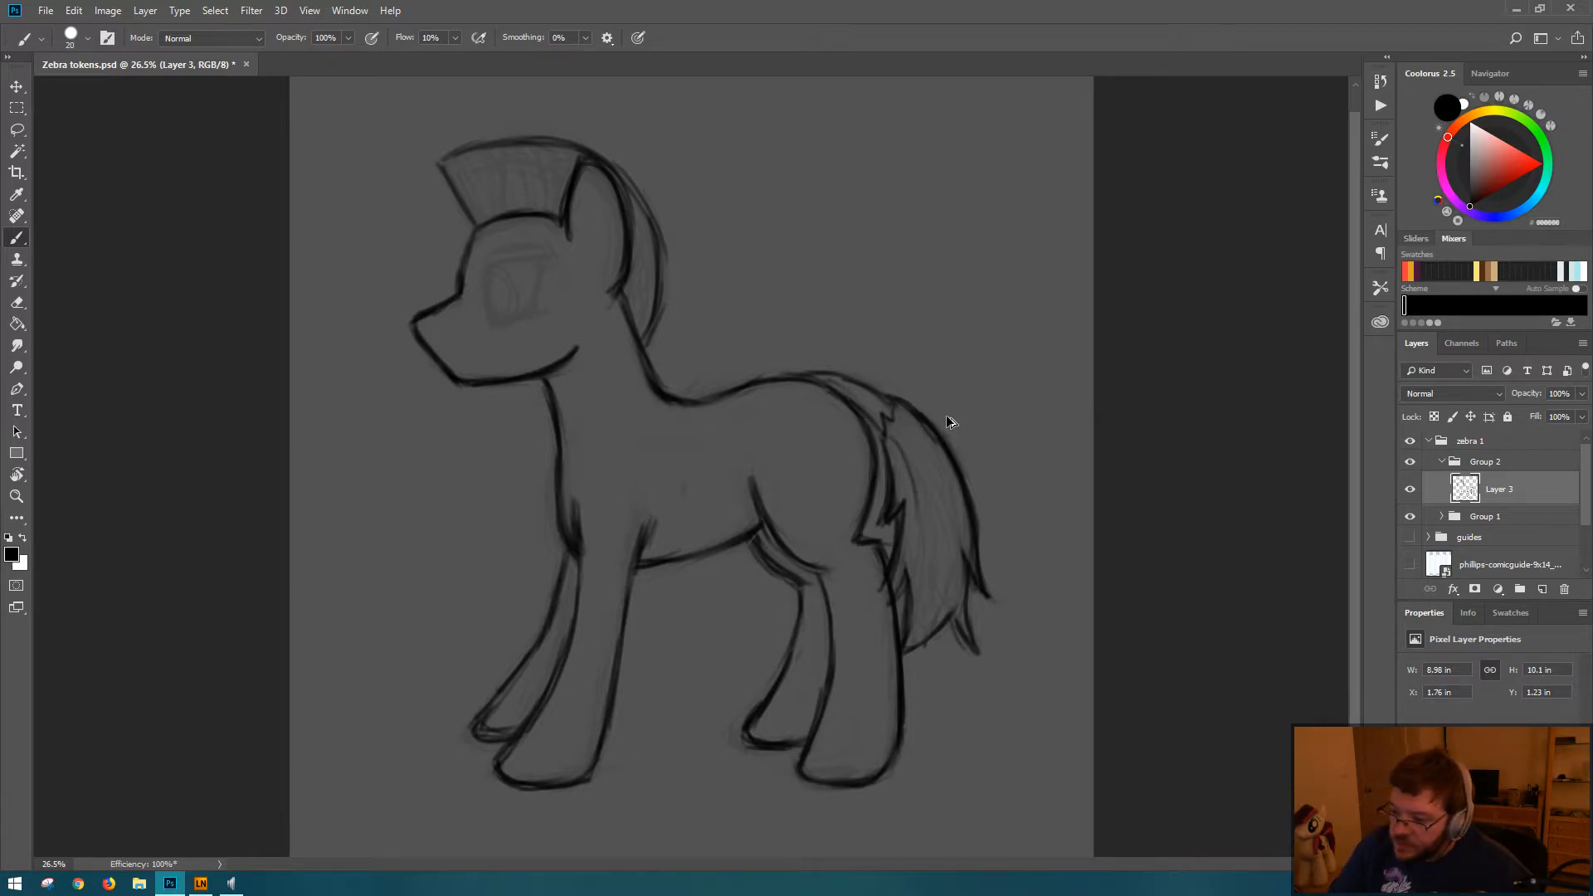
{"action": "mouse_move", "coordinate": [892, 409]}
{"action": "left_mouse_down"}
{"action": "mouse_move", "coordinate": [944, 530]}
{"action": "mouse_move", "coordinate": [903, 426]}
{"action": "mouse_move", "coordinate": [953, 619]}
{"action": "left_mouse_up"}
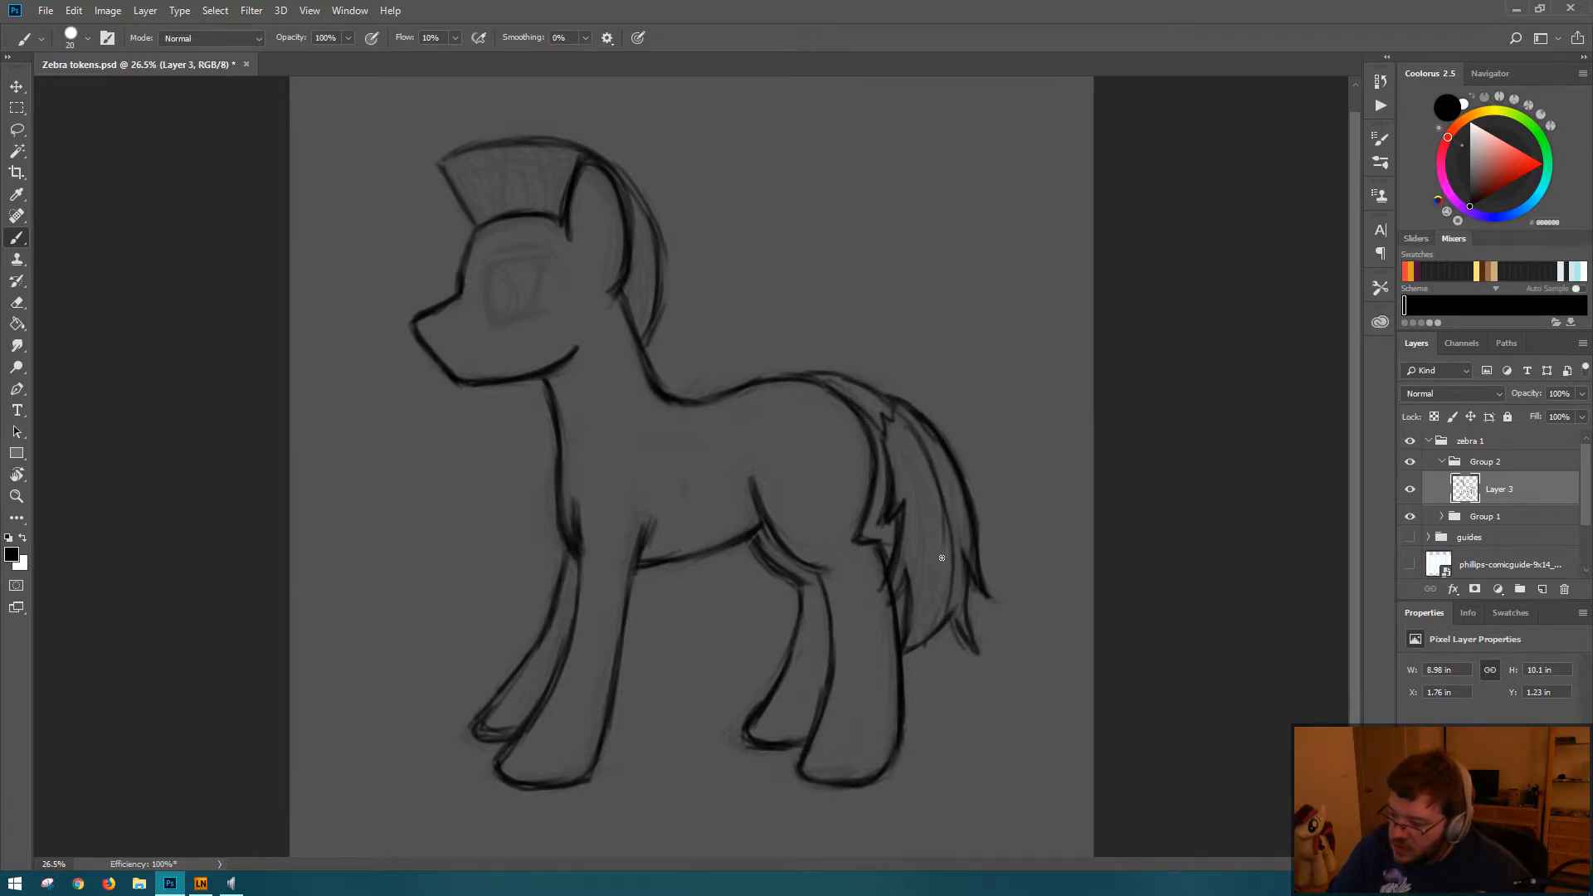
{"action": "key", "text": "ctrl+z"}
{"action": "left_click_drag", "start_coordinate": [899, 402], "coordinate": [942, 611]}
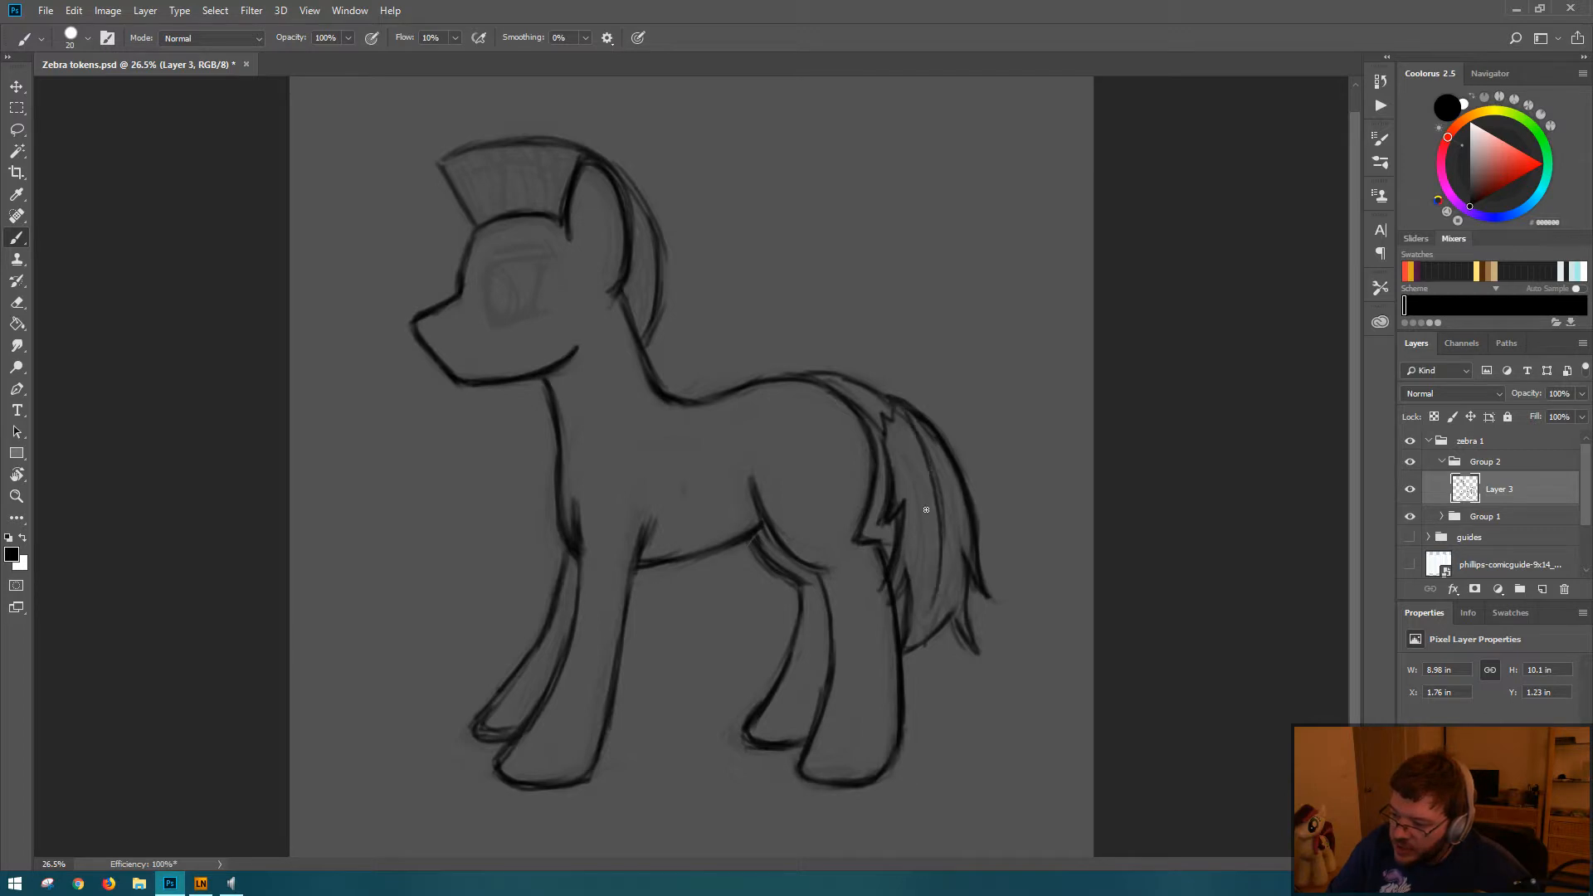
{"action": "mouse_move", "coordinate": [916, 429]}
{"action": "left_mouse_down"}
{"action": "mouse_move", "coordinate": [938, 468]}
{"action": "mouse_move", "coordinate": [951, 652]}
{"action": "left_mouse_up"}
{"action": "left_click_drag", "start_coordinate": [938, 519], "coordinate": [951, 627]}
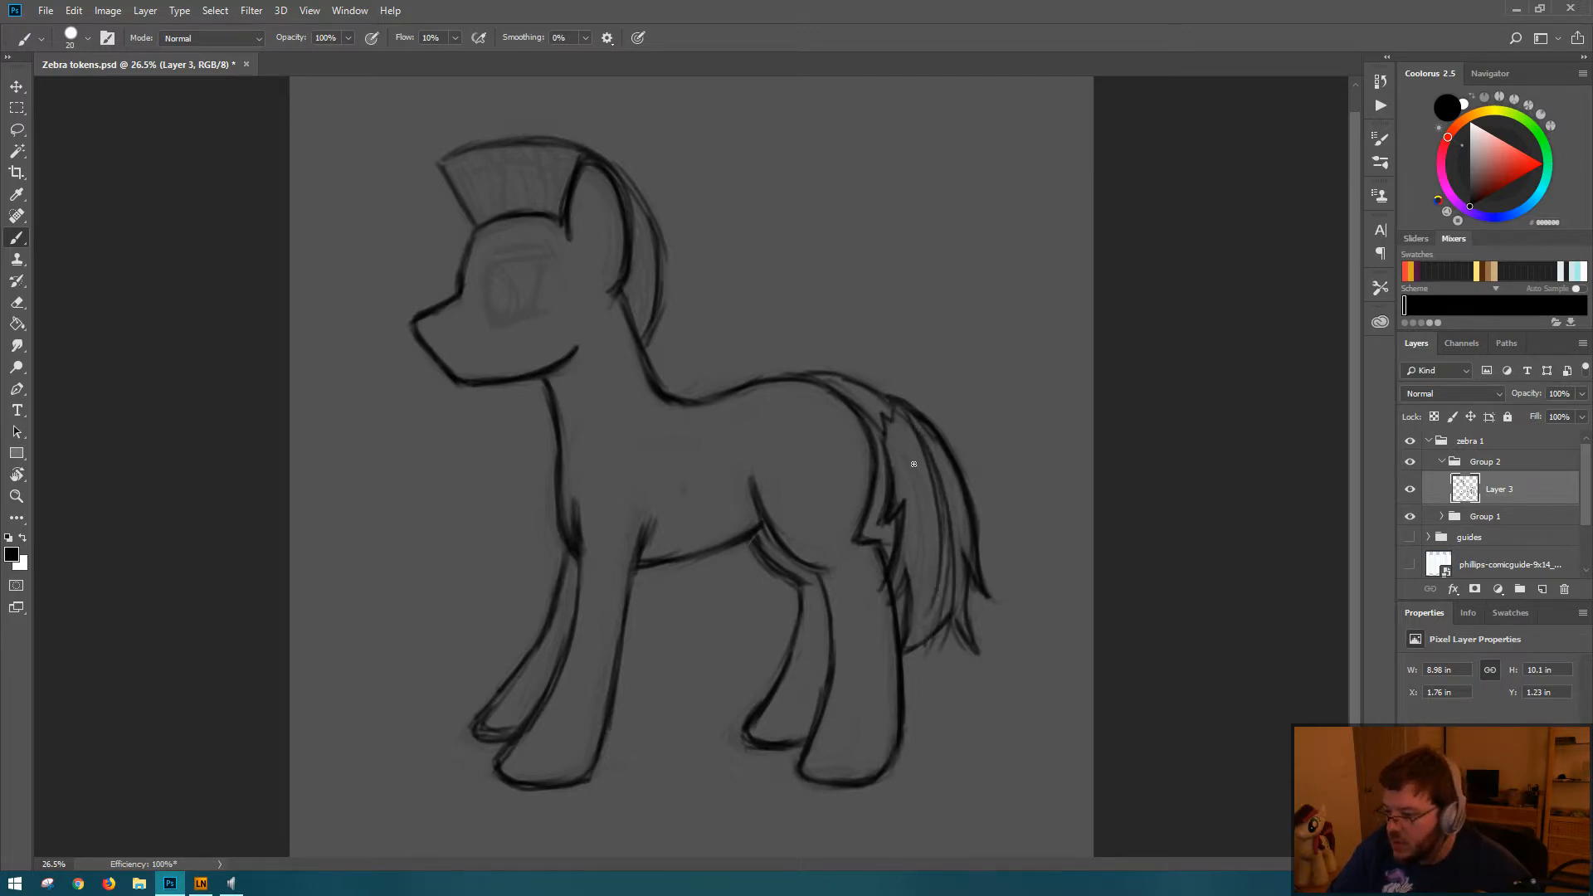
{"action": "mouse_move", "coordinate": [895, 423]}
{"action": "left_mouse_down"}
{"action": "mouse_move", "coordinate": [921, 606]}
{"action": "mouse_move", "coordinate": [885, 580]}
{"action": "left_mouse_up"}
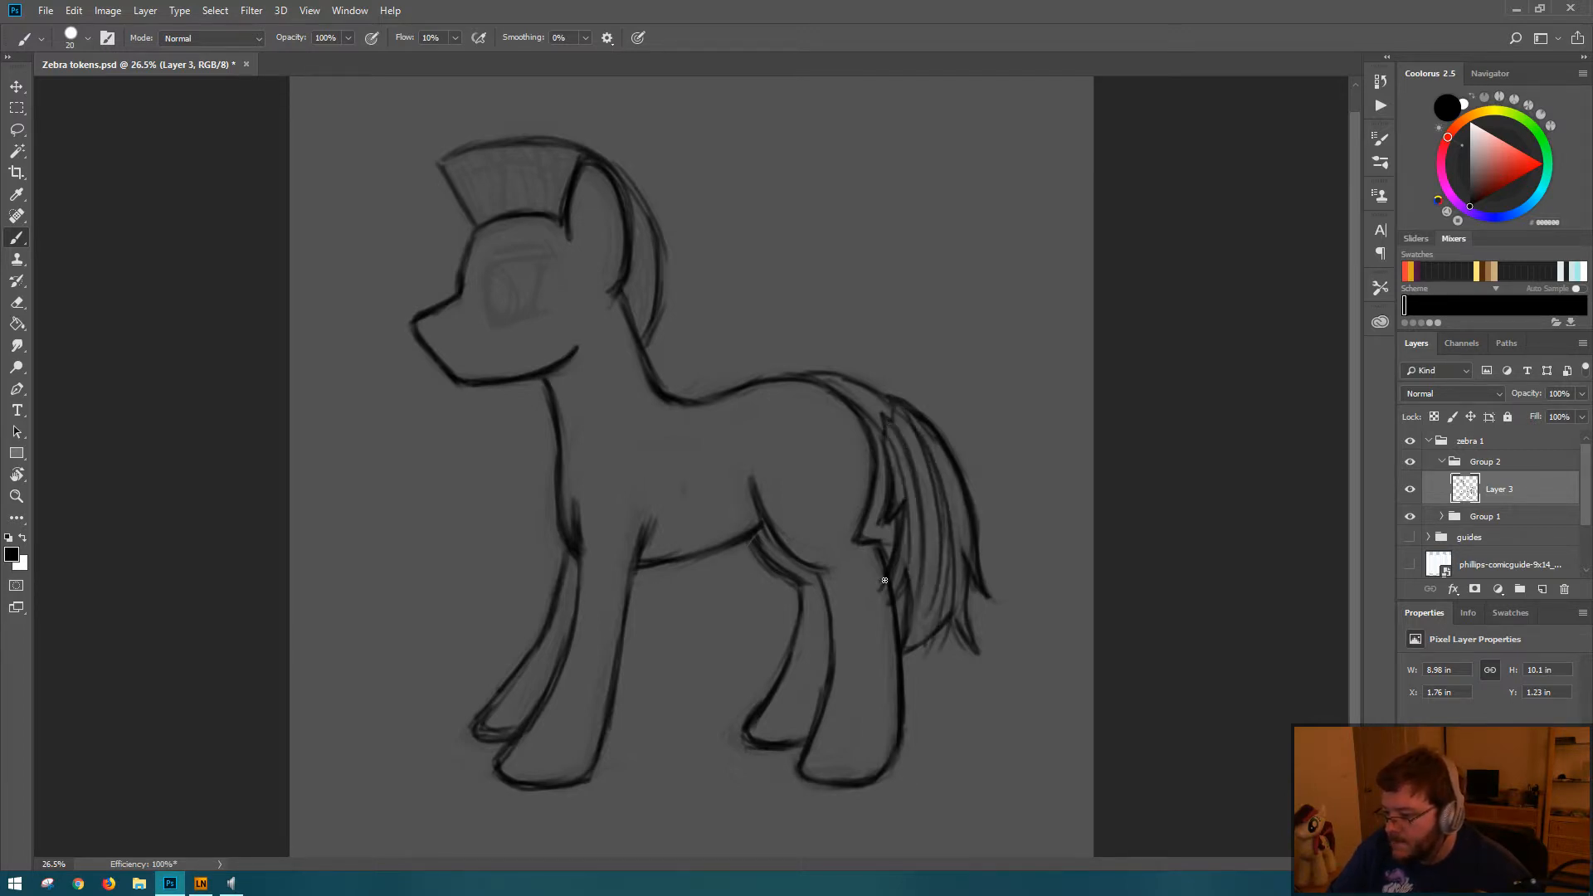
{"action": "left_click_drag", "start_coordinate": [935, 455], "coordinate": [969, 544]}
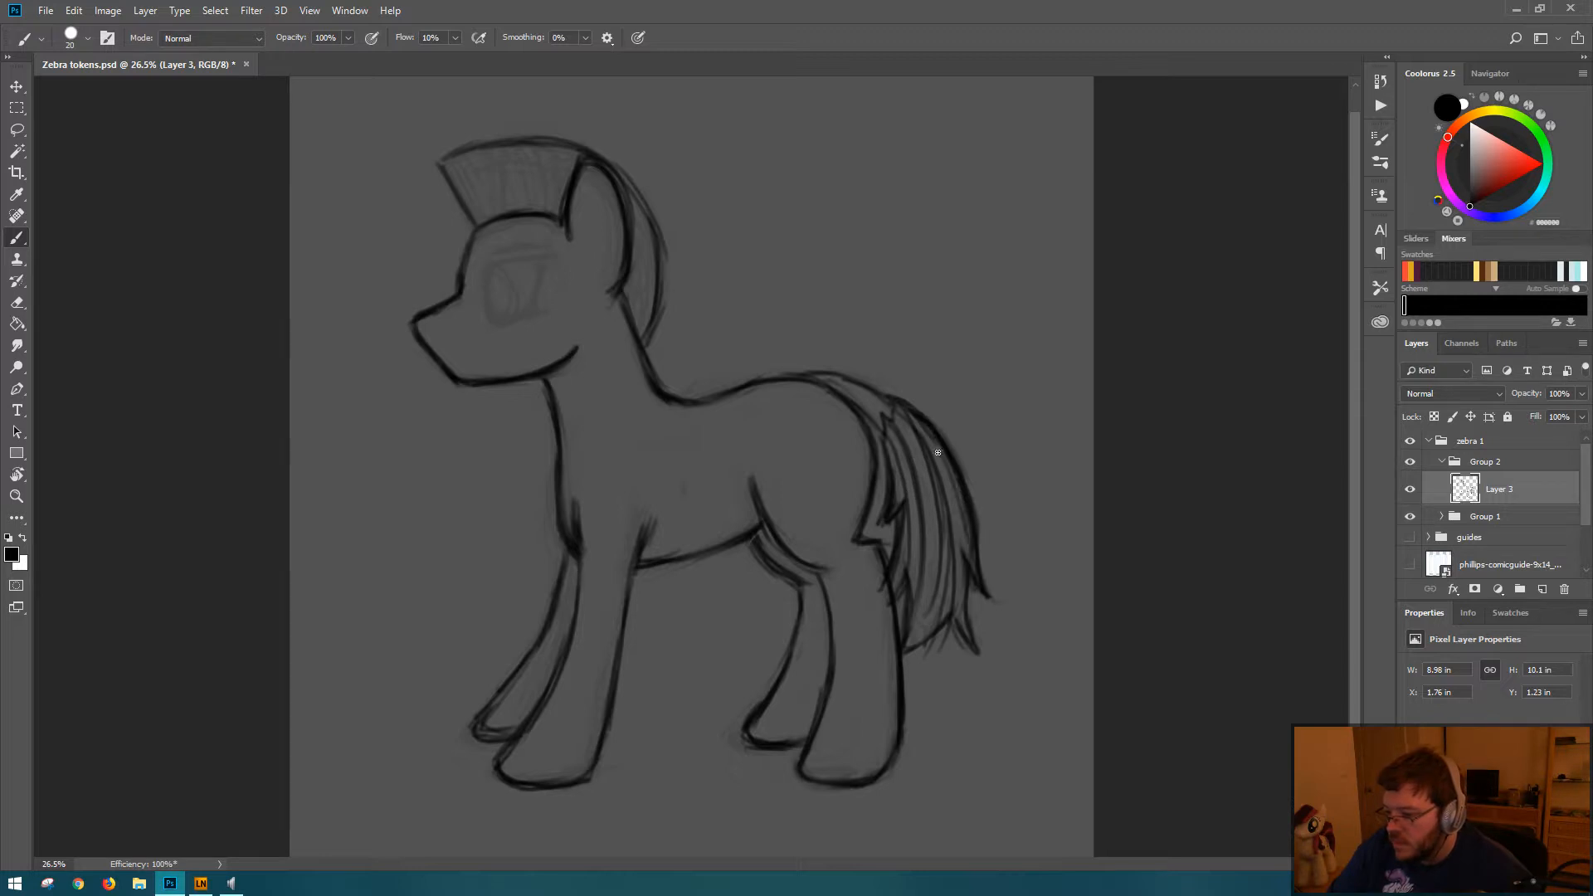
{"action": "left_click_drag", "start_coordinate": [937, 452], "coordinate": [1000, 569]}
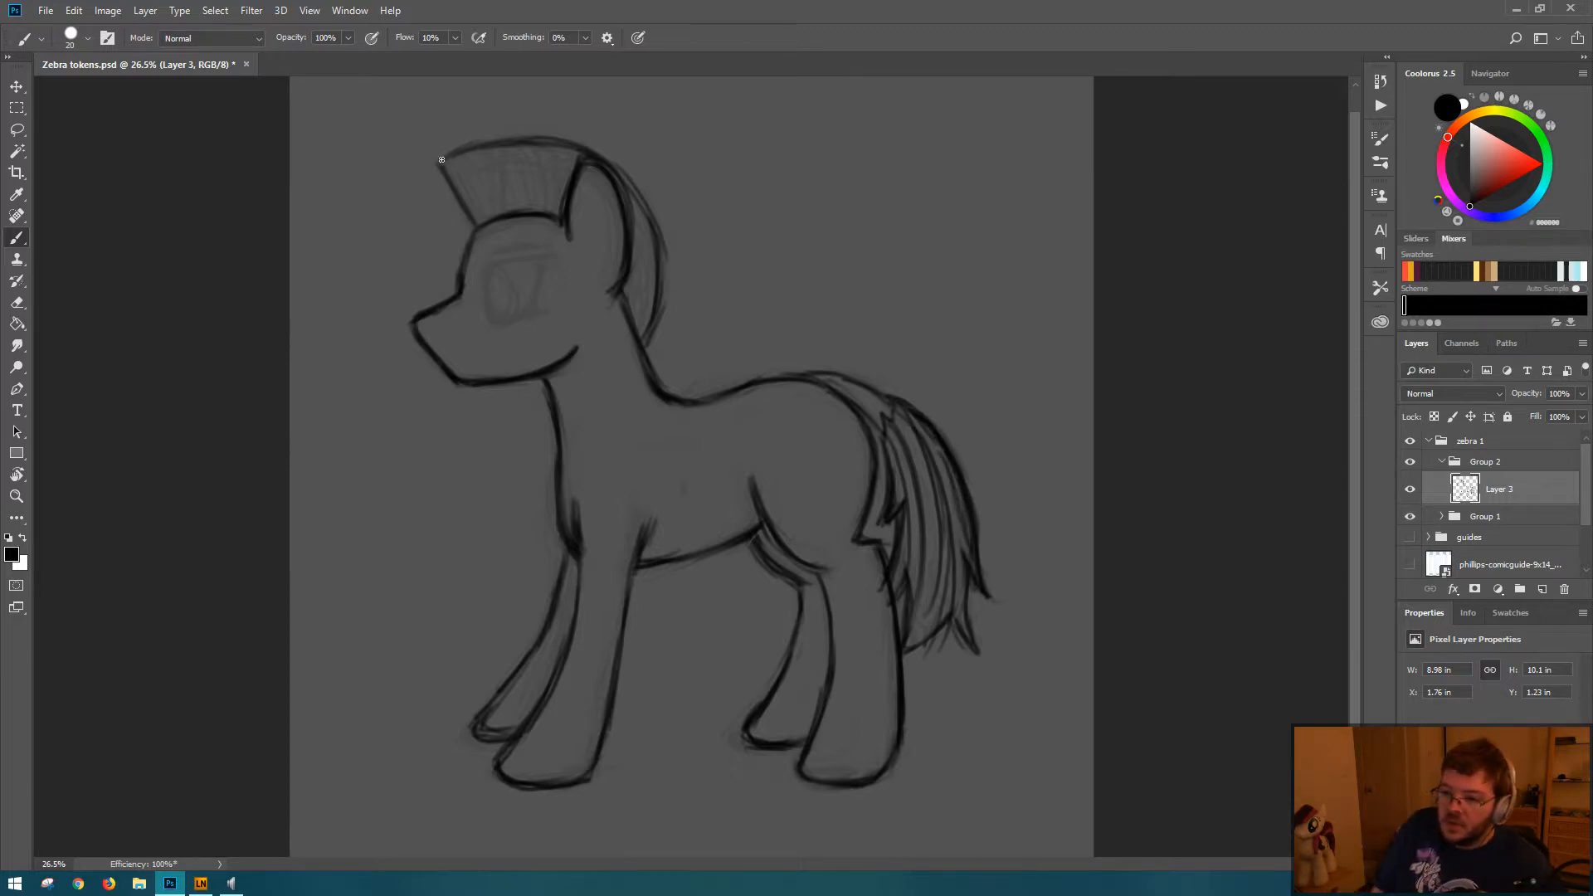
Step: Redraw the mane's top edge as a thicker arc and trim its front tip above the forehead
{"action": "mouse_move", "coordinate": [442, 159]}
{"action": "left_mouse_down"}
{"action": "mouse_move", "coordinate": [533, 132]}
{"action": "mouse_move", "coordinate": [456, 149]}
{"action": "mouse_move", "coordinate": [551, 152]}
{"action": "mouse_move", "coordinate": [510, 140]}
{"action": "mouse_move", "coordinate": [441, 167]}
{"action": "mouse_move", "coordinate": [506, 150]}
{"action": "left_mouse_up"}
{"action": "key", "text": "e"}
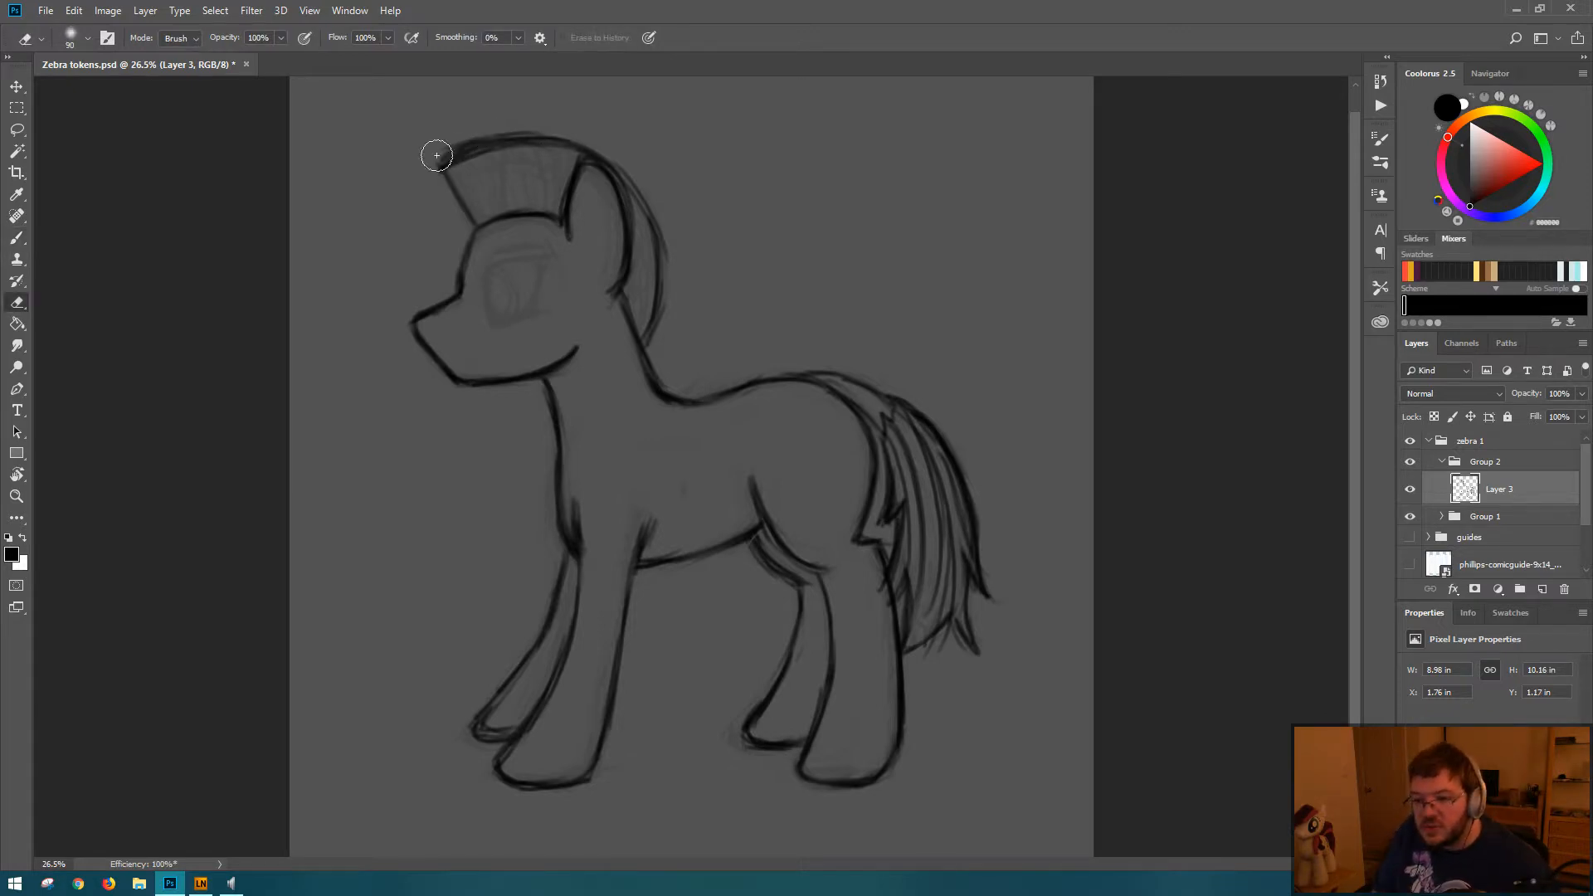
{"action": "key", "text": "b"}
{"action": "mouse_move", "coordinate": [476, 146]}
{"action": "left_mouse_down"}
{"action": "mouse_move", "coordinate": [440, 177]}
{"action": "mouse_move", "coordinate": [533, 148]}
{"action": "left_mouse_up"}
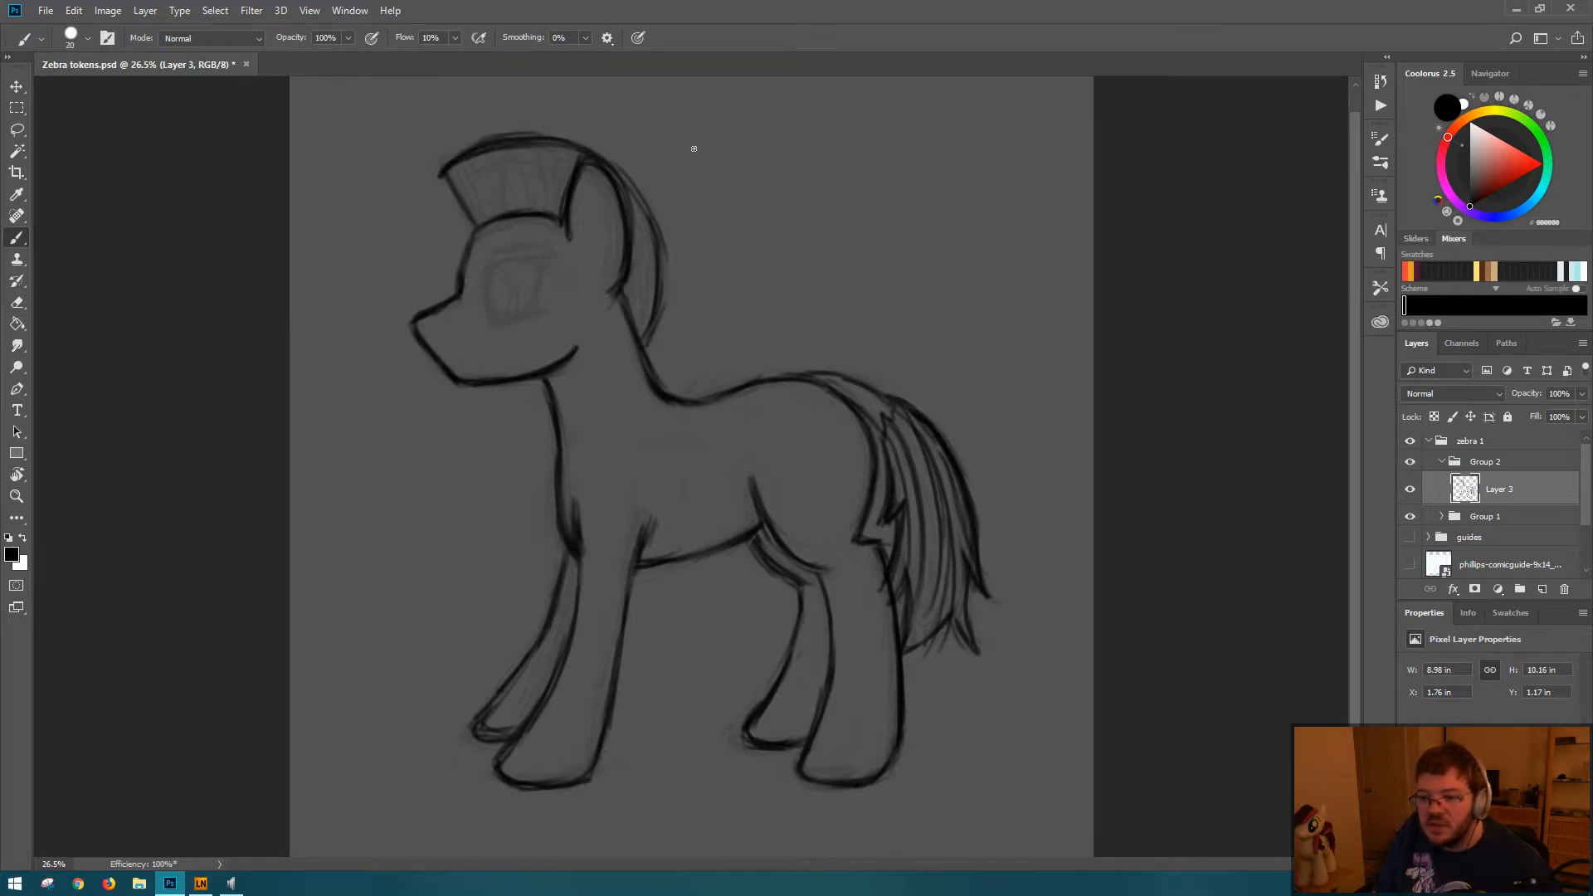
Step: Darken the mane's back edge behind the ear and fill the front crest with short hair strands
{"action": "left_click_drag", "start_coordinate": [655, 243], "coordinate": [668, 314]}
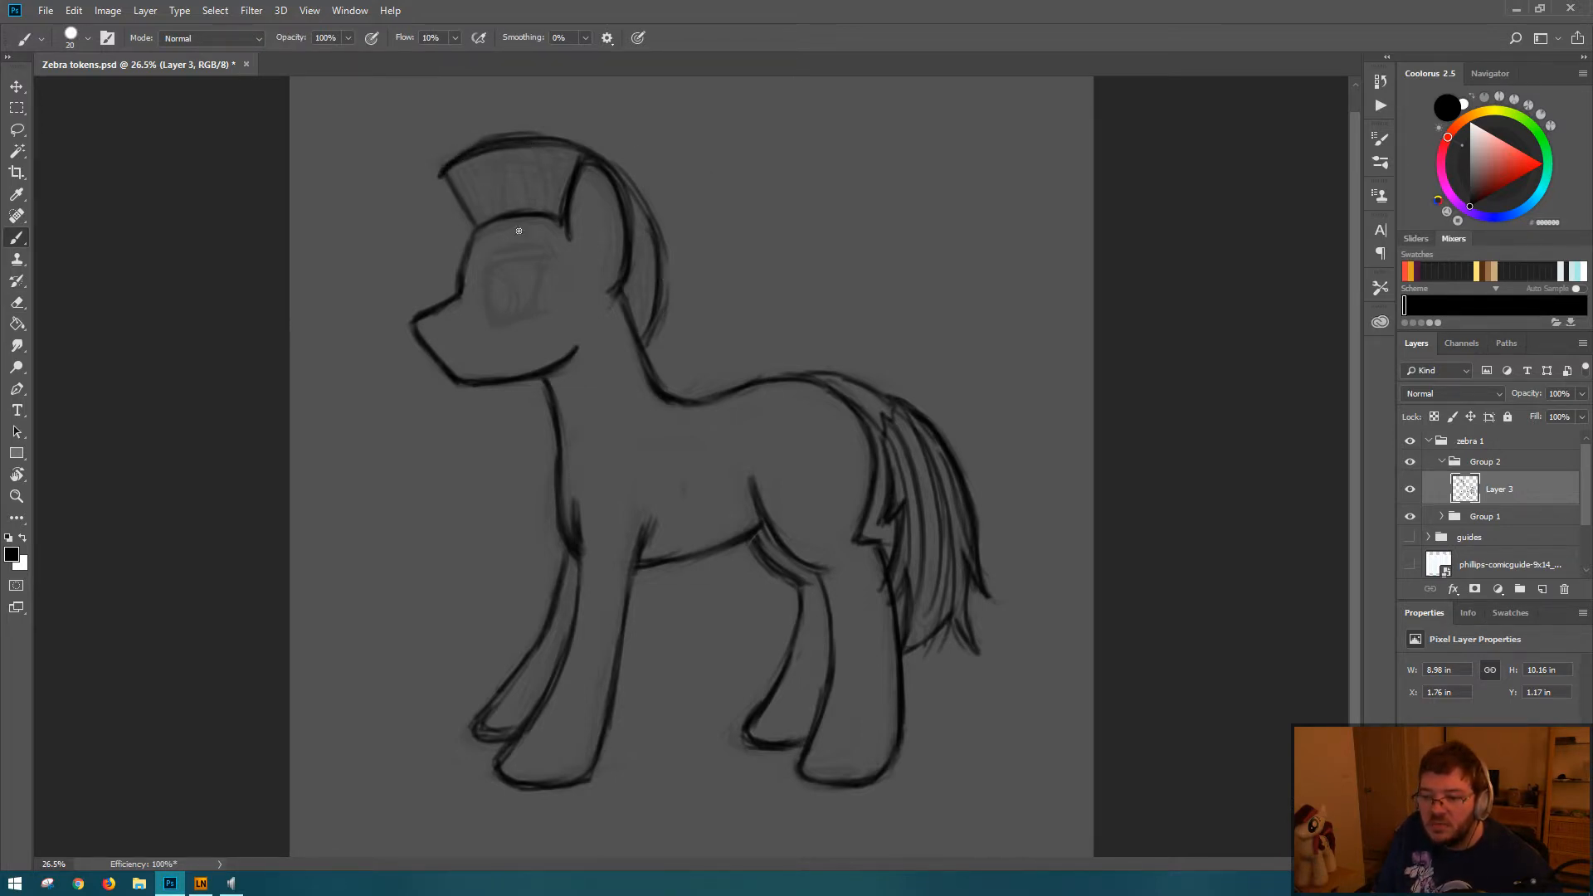
{"action": "mouse_move", "coordinate": [498, 212]}
{"action": "left_mouse_down"}
{"action": "mouse_move", "coordinate": [487, 168]}
{"action": "mouse_move", "coordinate": [464, 170]}
{"action": "mouse_move", "coordinate": [518, 224]}
{"action": "mouse_move", "coordinate": [530, 159]}
{"action": "left_mouse_up"}
{"action": "left_click_drag", "start_coordinate": [538, 209], "coordinate": [562, 148]}
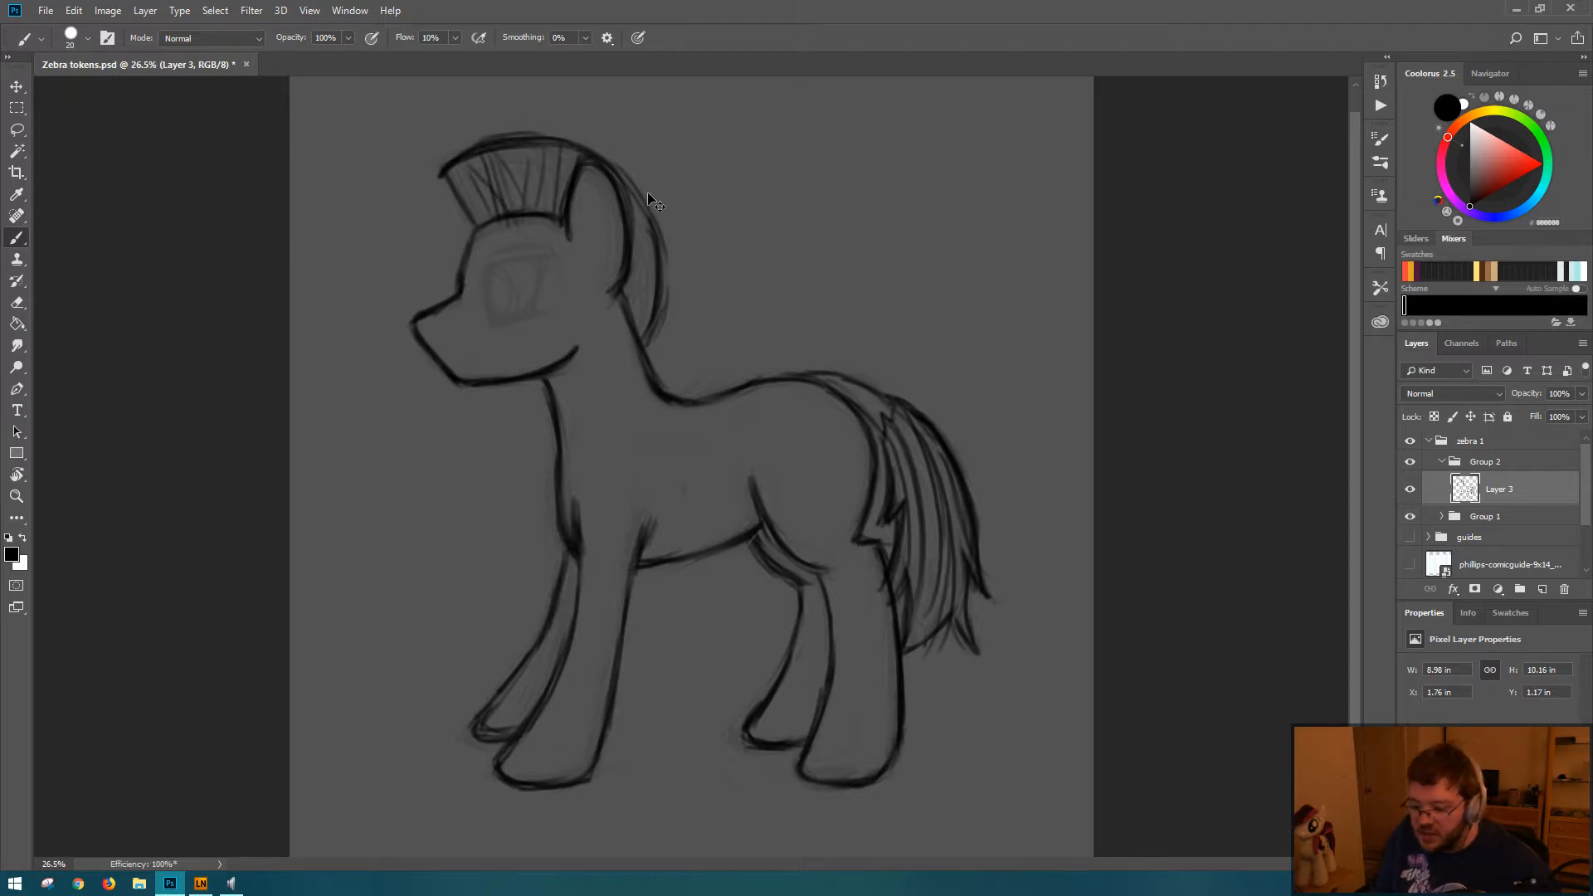
Step: Replace the crest's short strands with a few widely spaced lines across the front and back of the mane, and save the document
{"action": "key", "text": "ctrl+z"}
{"action": "key", "text": "ctrl+z"}
{"action": "key", "text": "ctrl+z"}
{"action": "key", "text": "ctrl+z"}
{"action": "key", "text": "ctrl+z"}
{"action": "key", "text": "ctrl+z"}
{"action": "key", "text": "ctrl+z"}
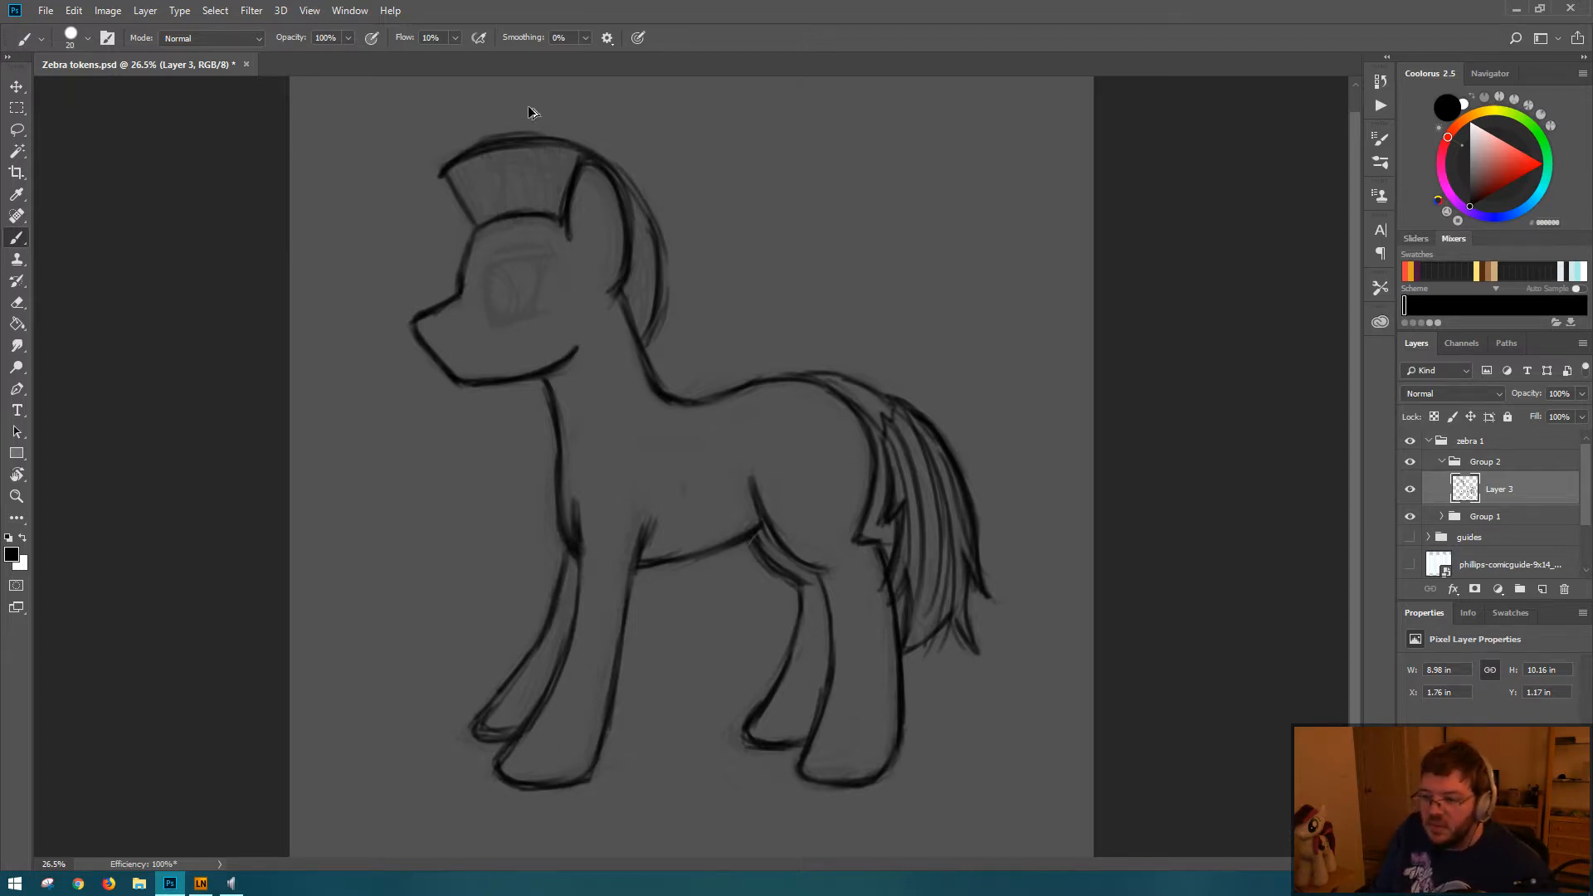
{"action": "mouse_move", "coordinate": [504, 211]}
{"action": "left_mouse_down"}
{"action": "mouse_move", "coordinate": [481, 154]}
{"action": "mouse_move", "coordinate": [528, 139]}
{"action": "mouse_move", "coordinate": [551, 211]}
{"action": "left_mouse_up"}
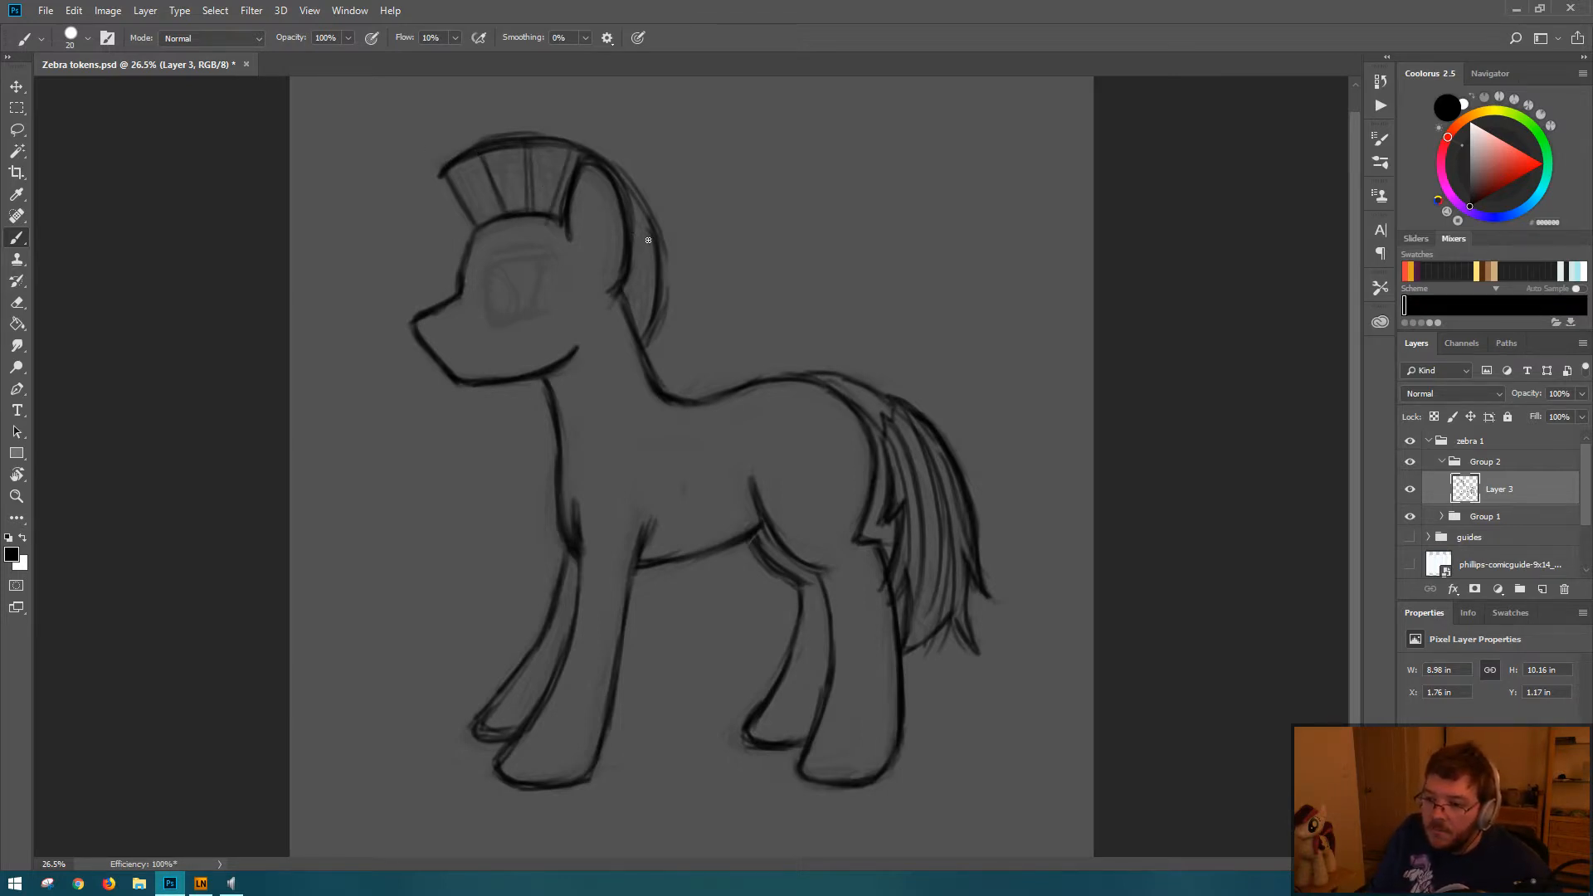
{"action": "left_click_drag", "start_coordinate": [620, 295], "coordinate": [654, 282]}
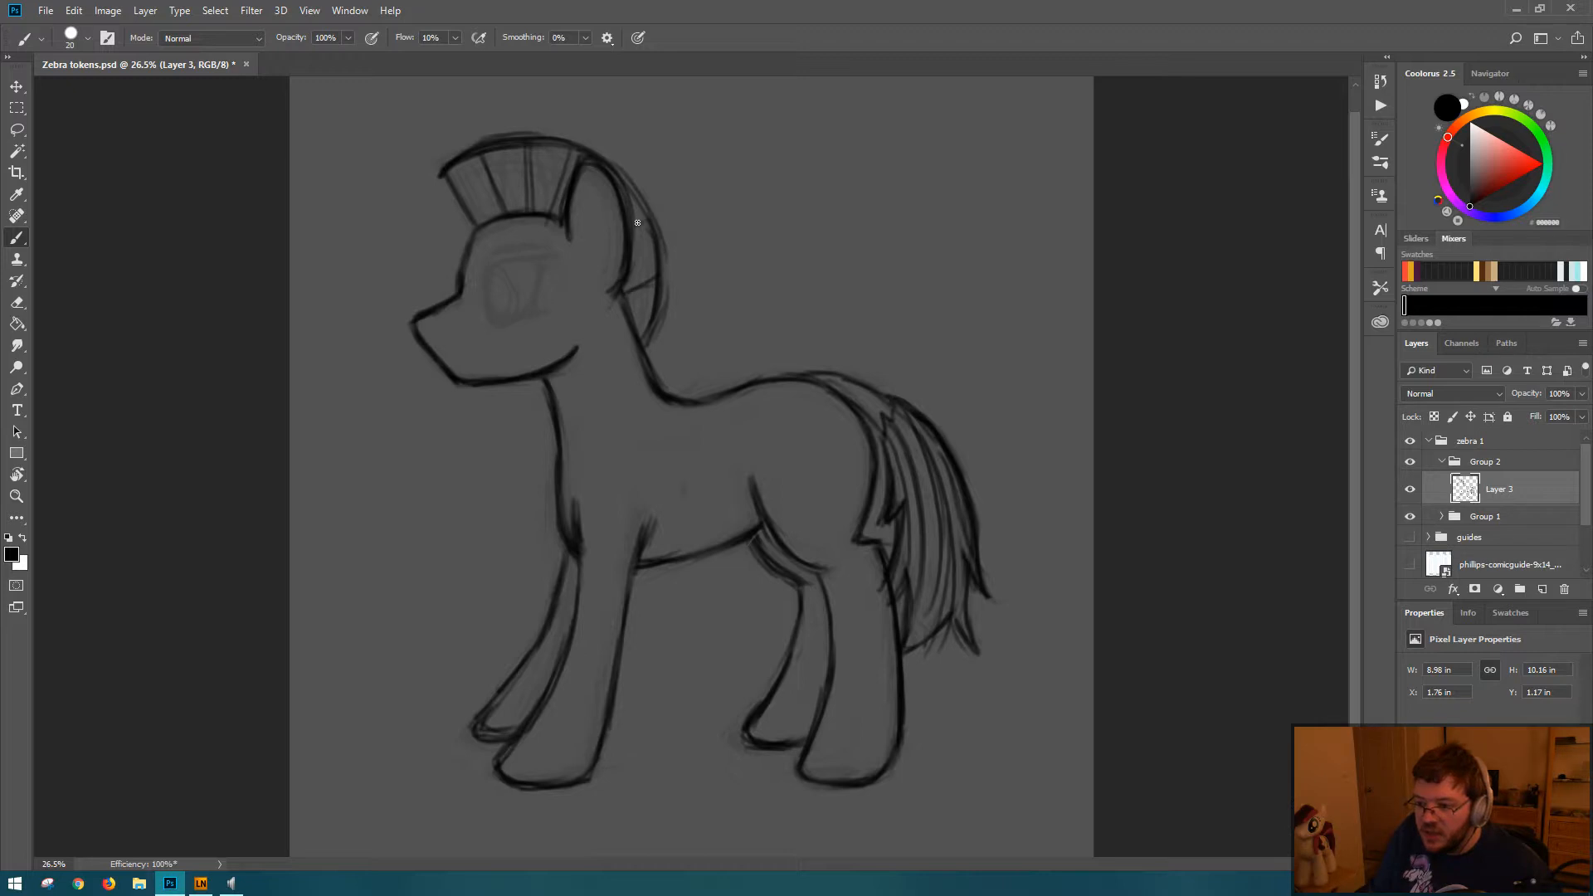
{"action": "mouse_move", "coordinate": [573, 150]}
{"action": "left_mouse_down"}
{"action": "mouse_move", "coordinate": [551, 209]}
{"action": "mouse_move", "coordinate": [564, 173]}
{"action": "left_mouse_up"}
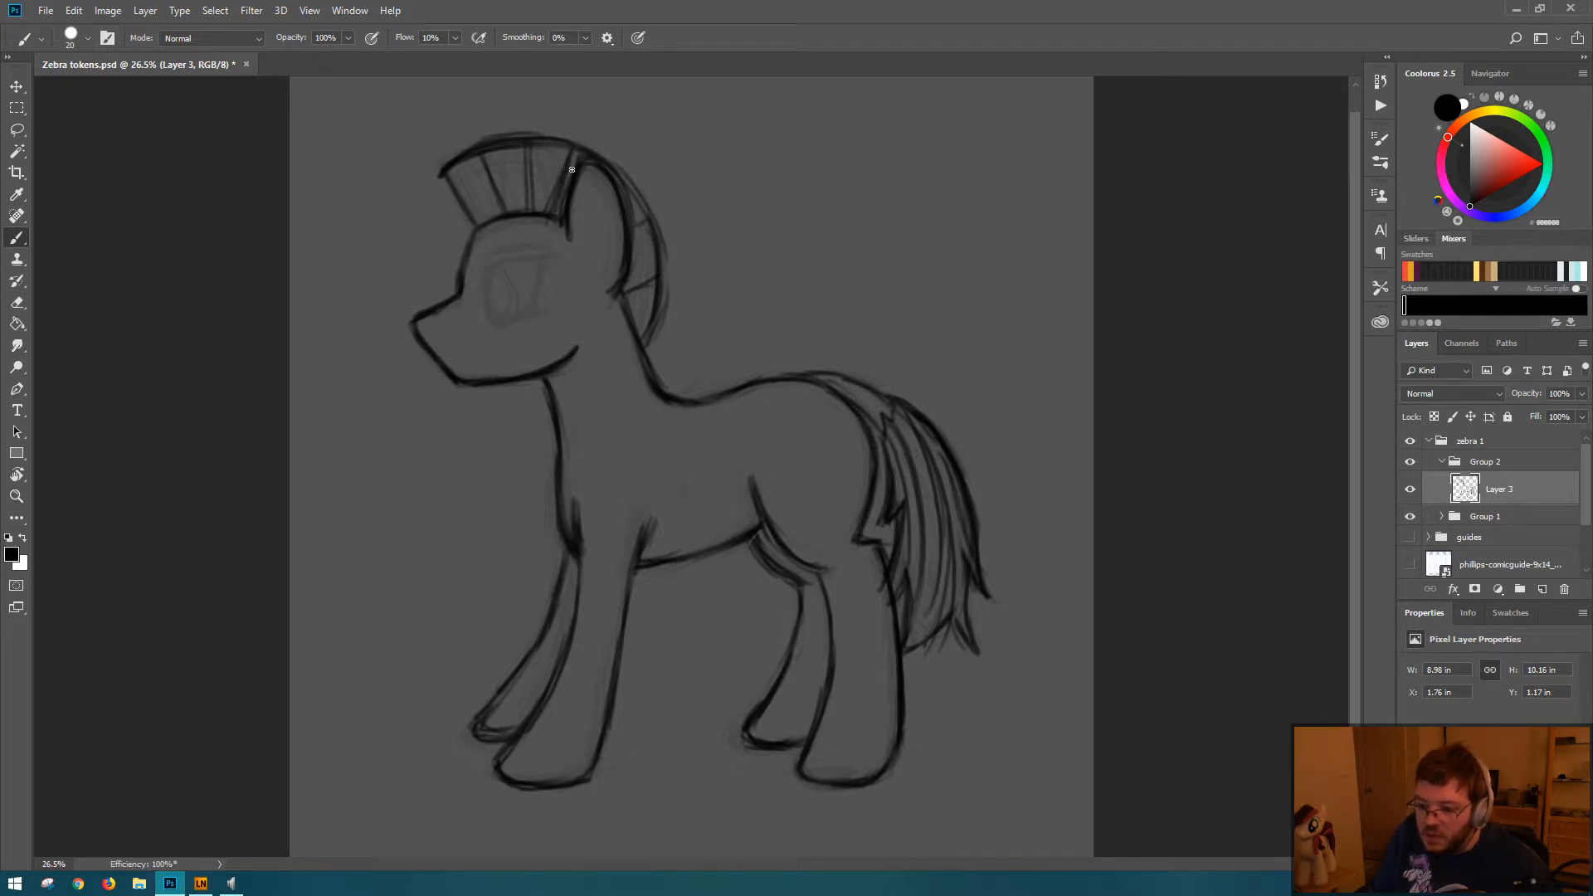
{"action": "key", "text": "e"}
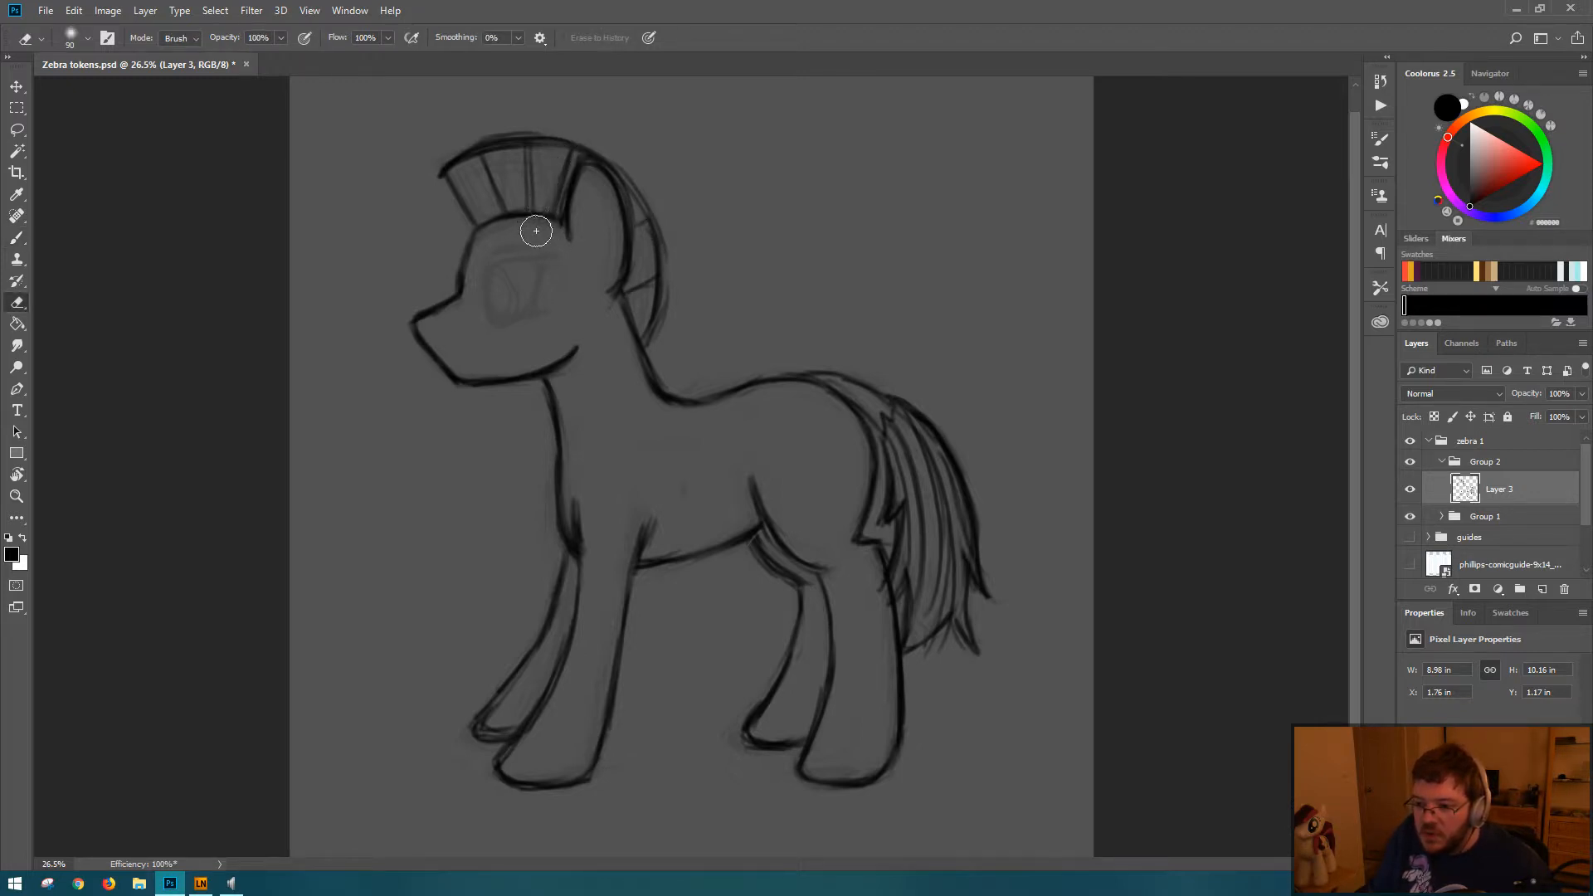
{"action": "key", "text": "b"}
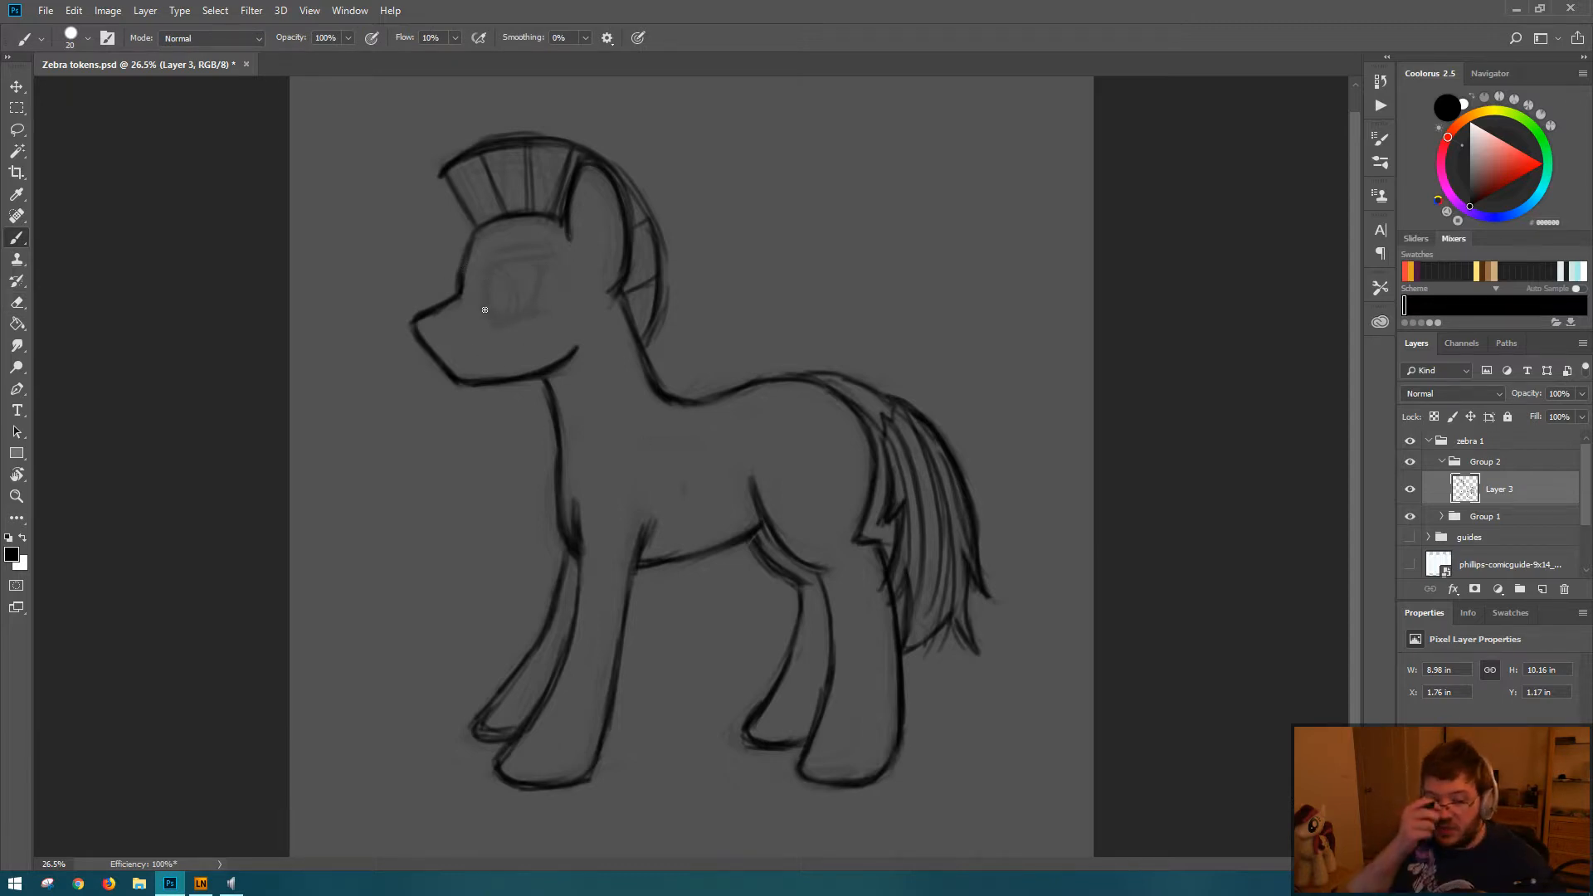
{"action": "key", "text": "ctrl+s"}
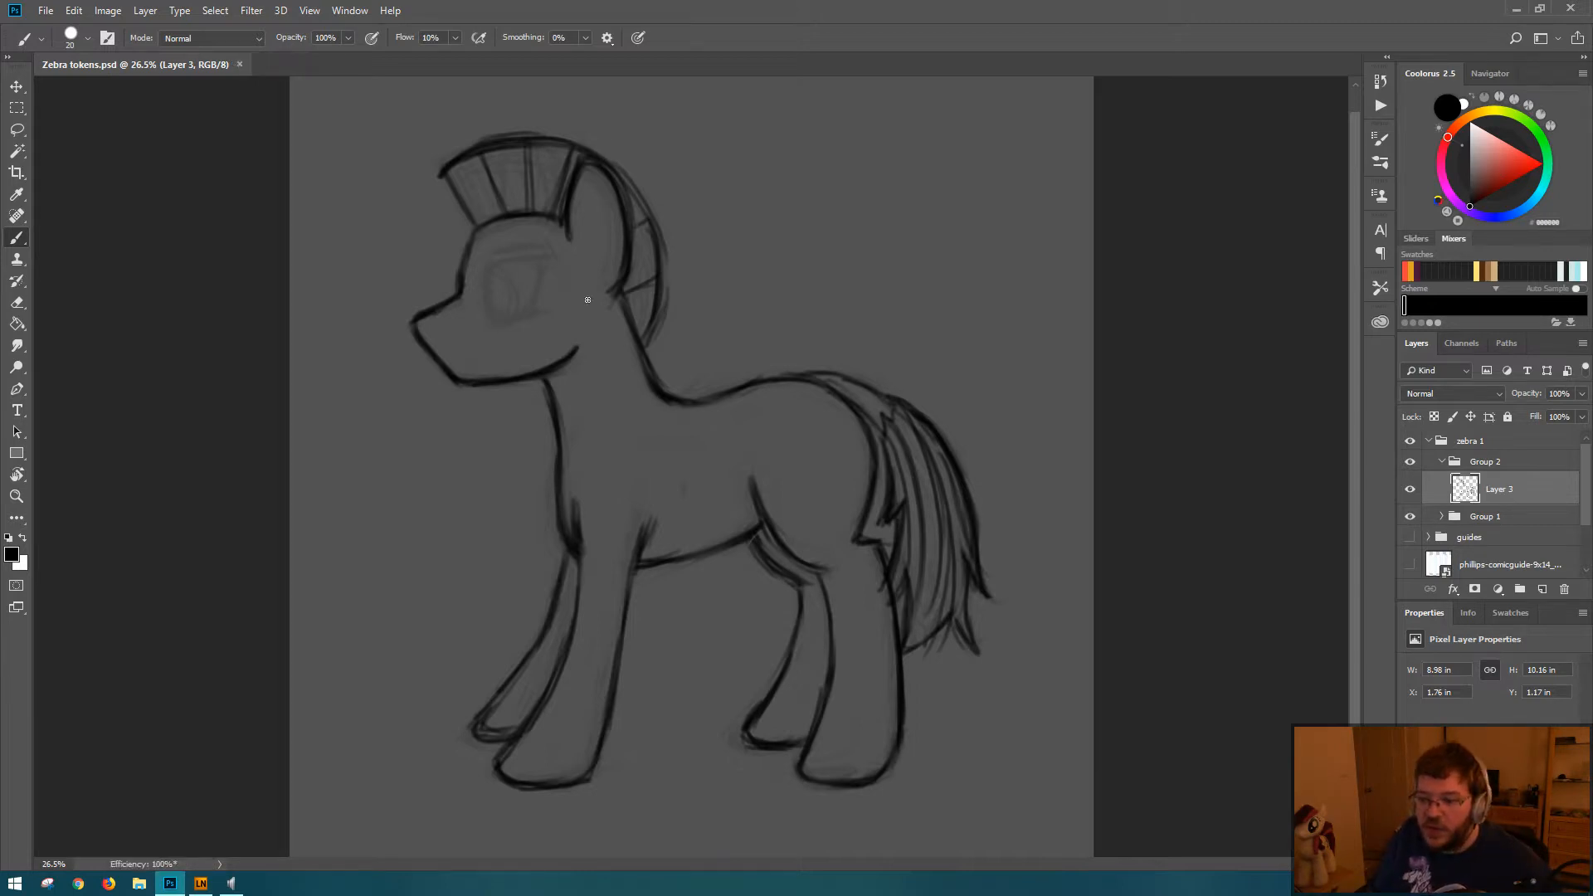
Step: Mirror the drawing horizontally to check its proportions, and undo the flip
{"action": "key", "text": "ctrl+shift+h"}
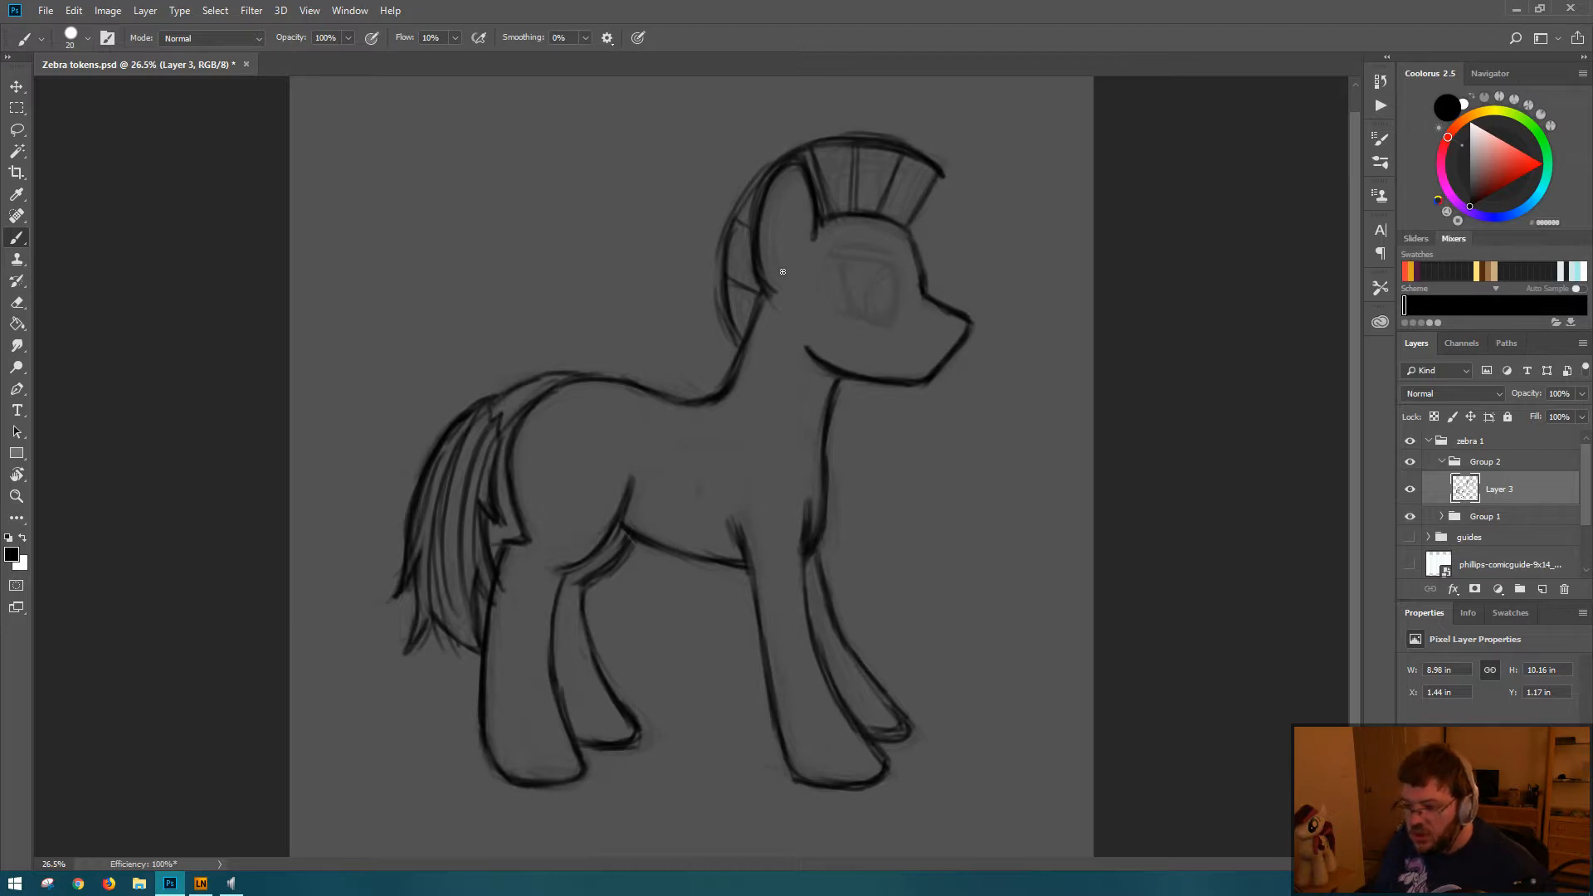
{"action": "key", "text": "ctrl+z"}
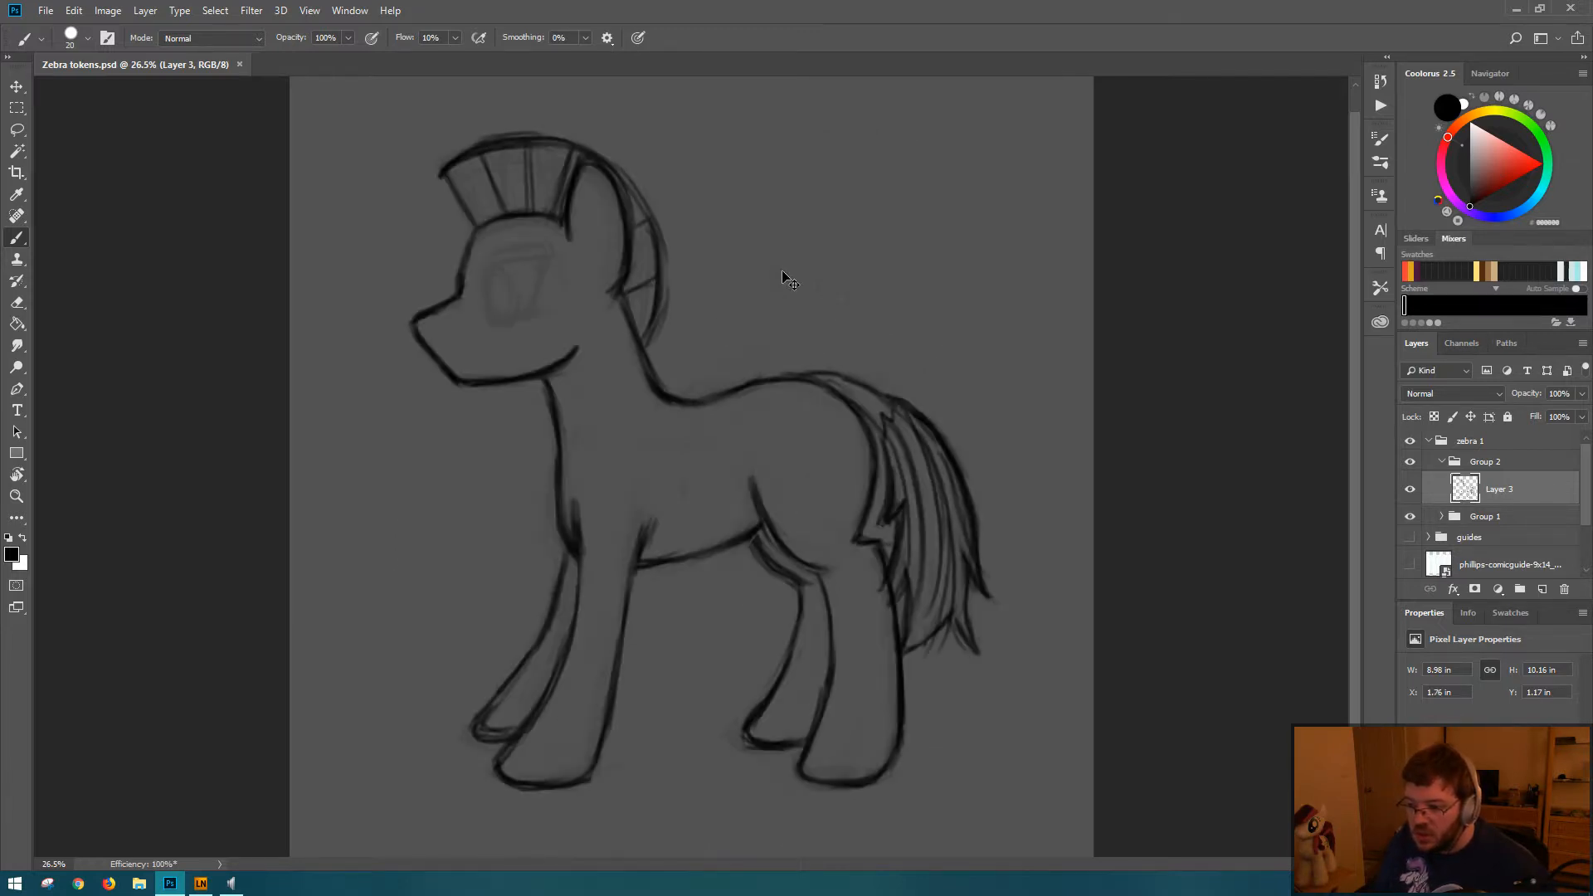
{"action": "key", "text": "ctrl+z"}
{"action": "key", "text": "ctrl+z"}
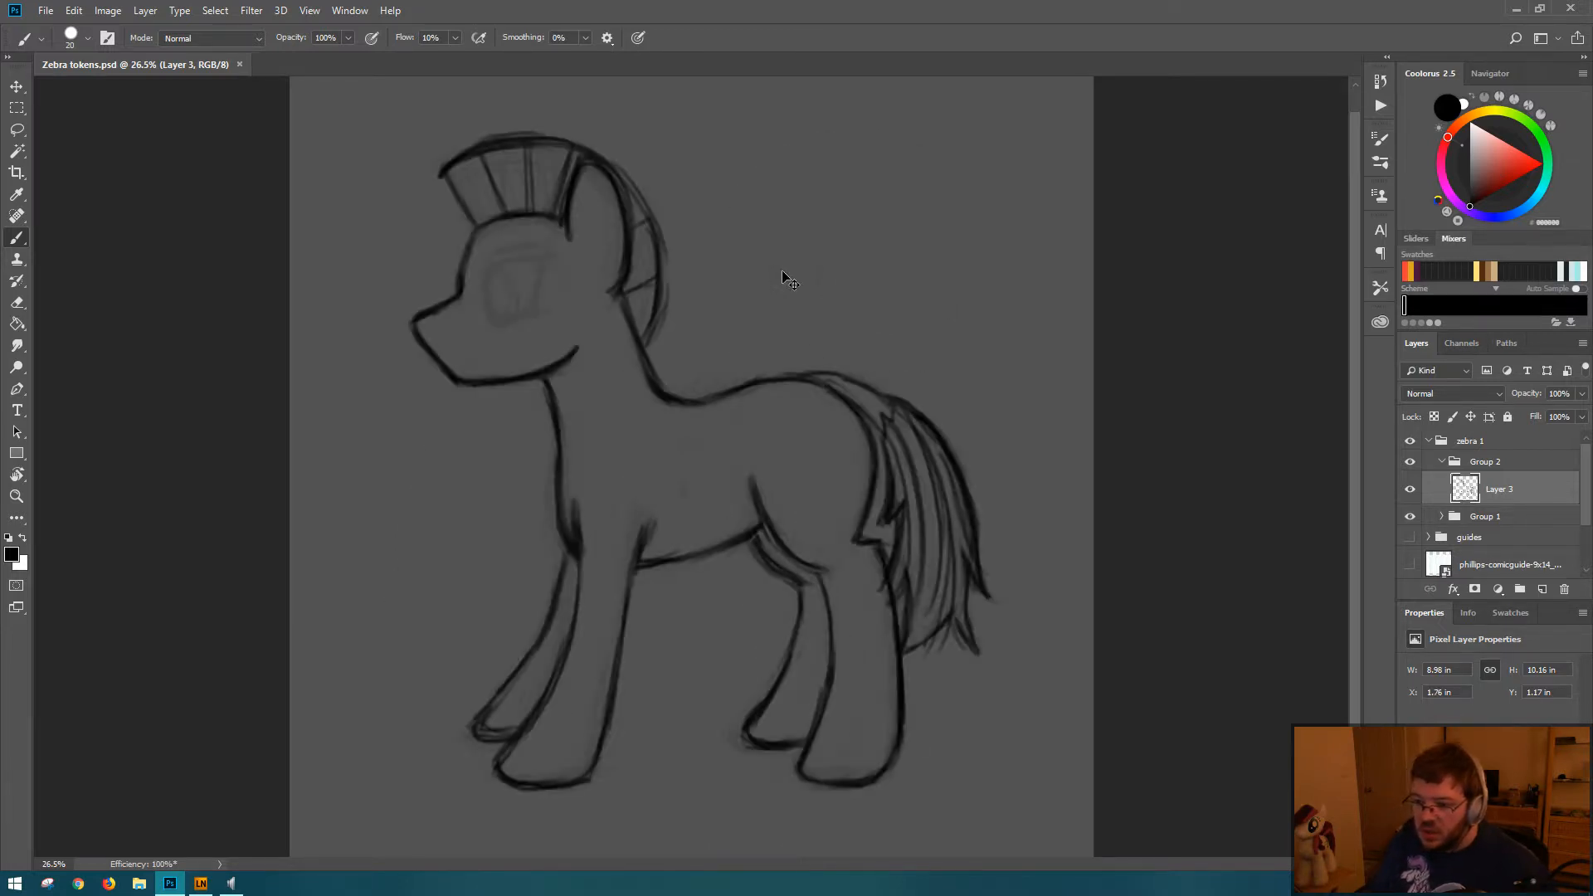
Step: Darken the forehead and jaw lines, and erase the rough outer edges along the forehead and muzzle
{"action": "left_click_drag", "start_coordinate": [477, 229], "coordinate": [467, 288]}
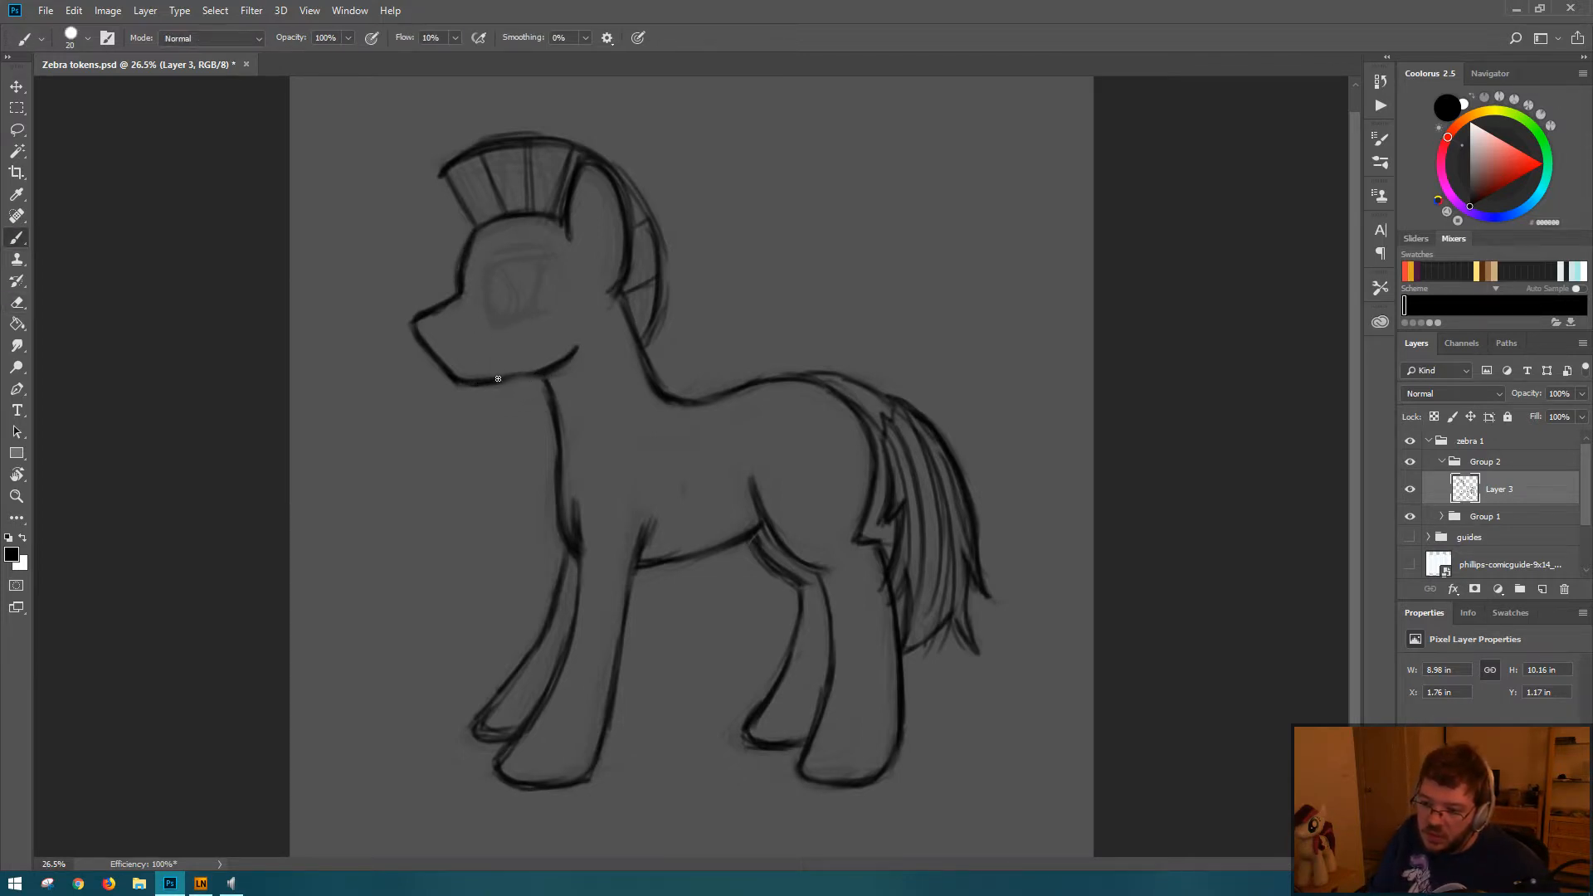
{"action": "left_click_drag", "start_coordinate": [497, 378], "coordinate": [553, 365]}
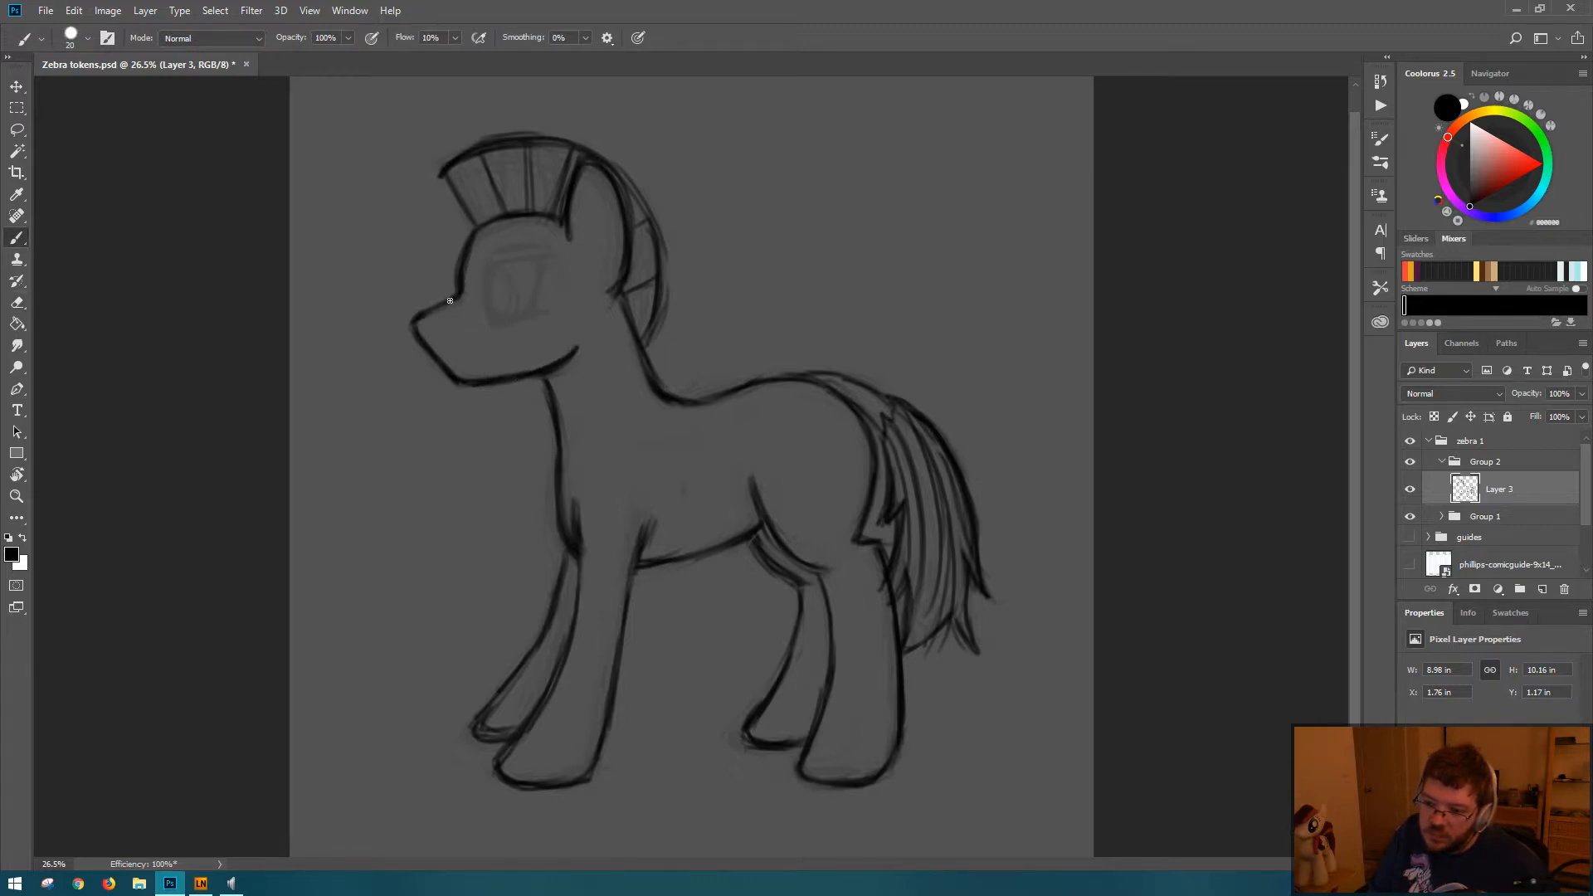
{"action": "key", "text": "e"}
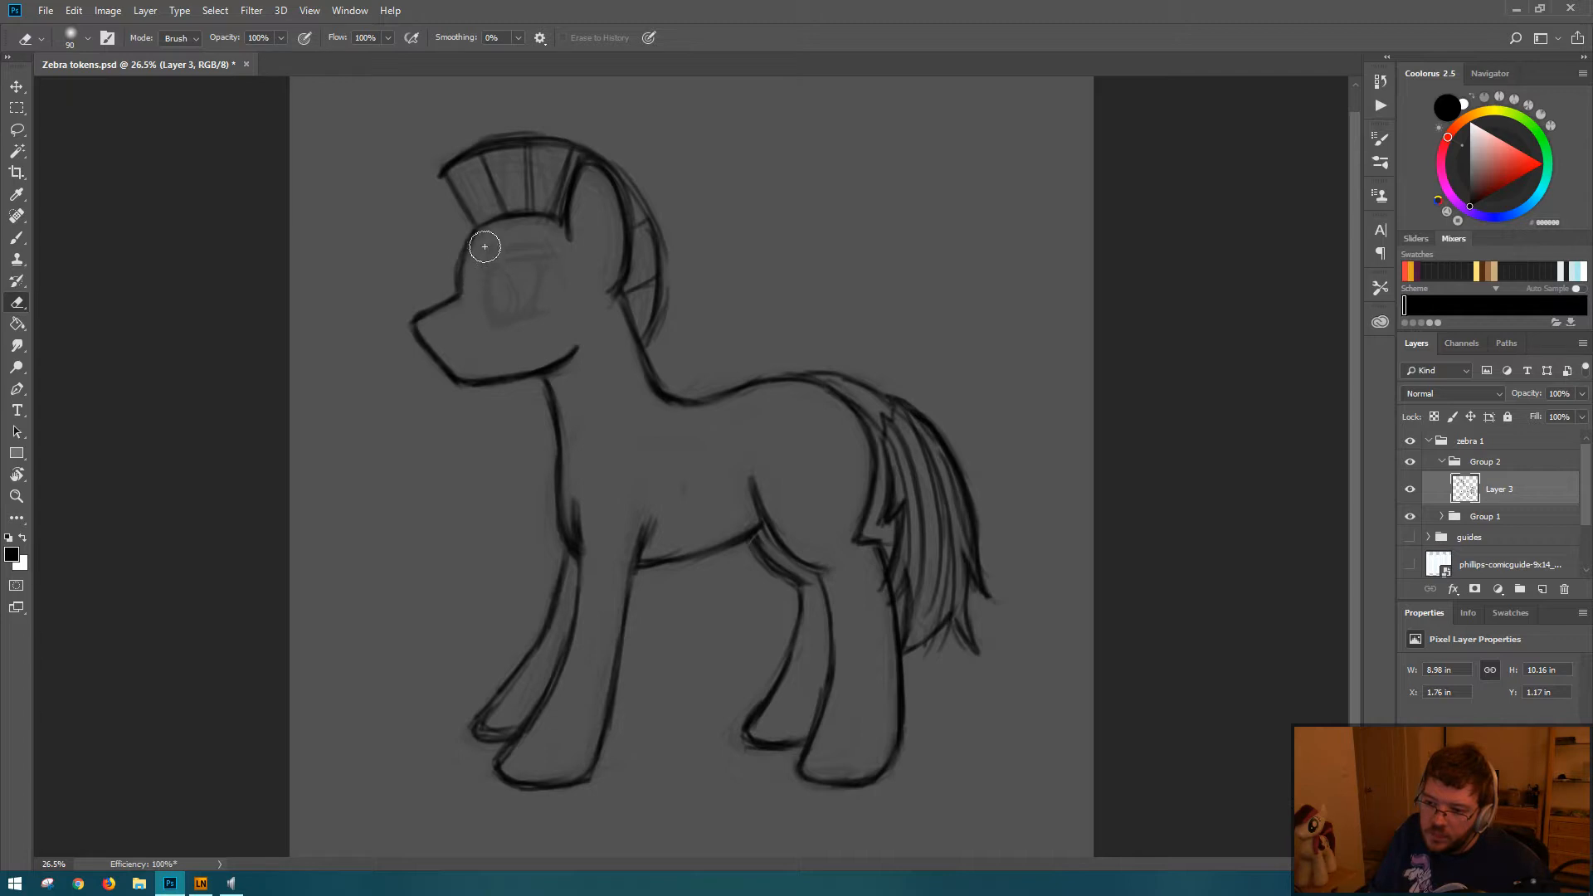
{"action": "left_click_drag", "start_coordinate": [463, 252], "coordinate": [460, 287]}
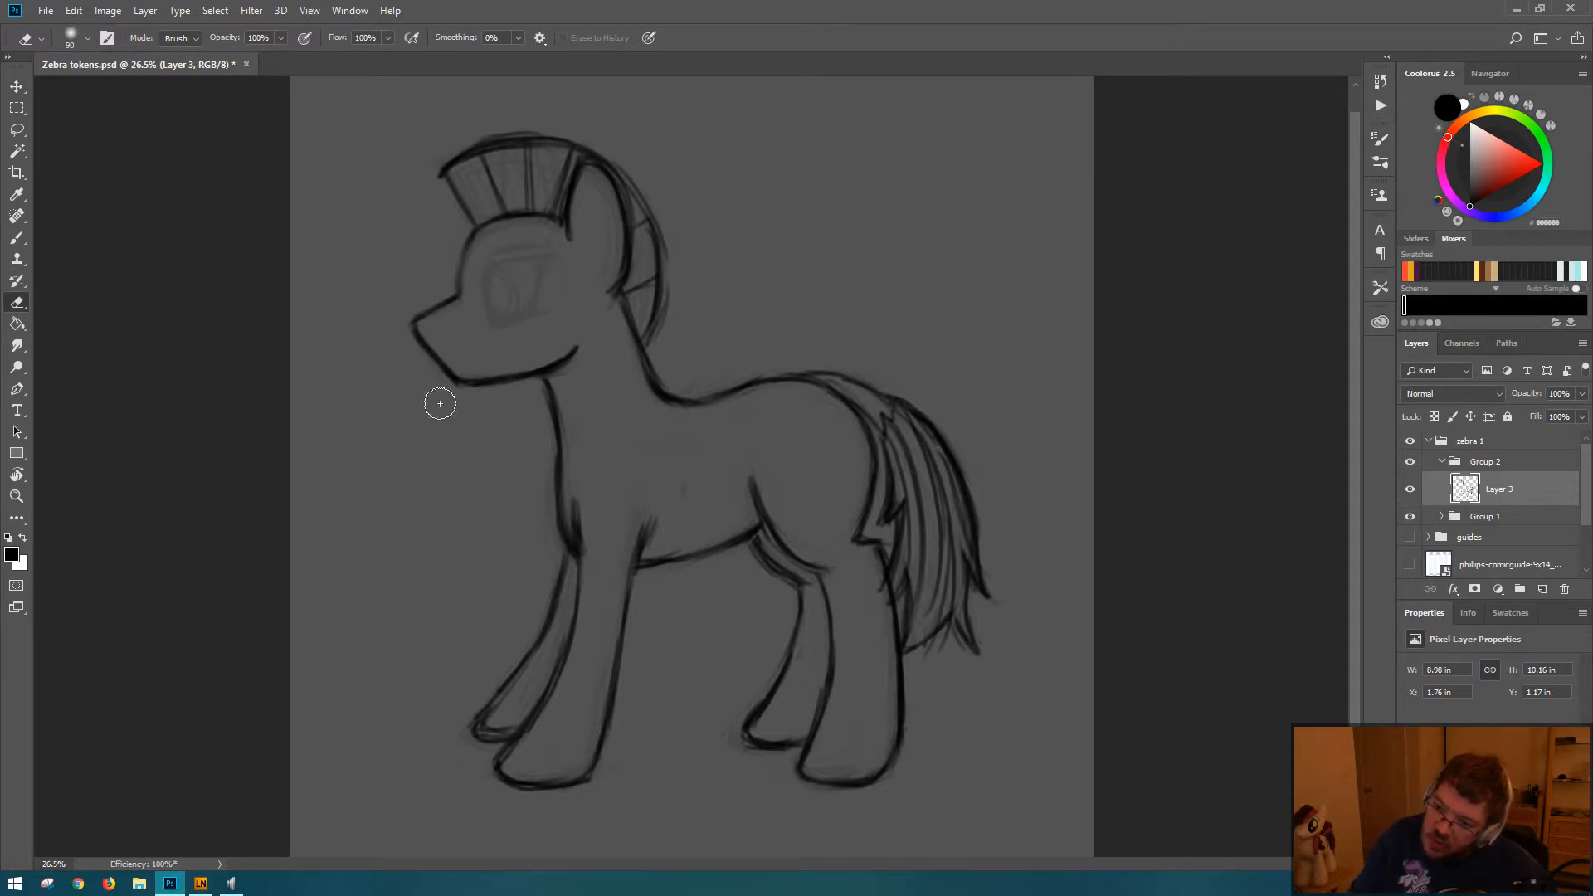
{"action": "left_click_drag", "start_coordinate": [396, 303], "coordinate": [486, 424]}
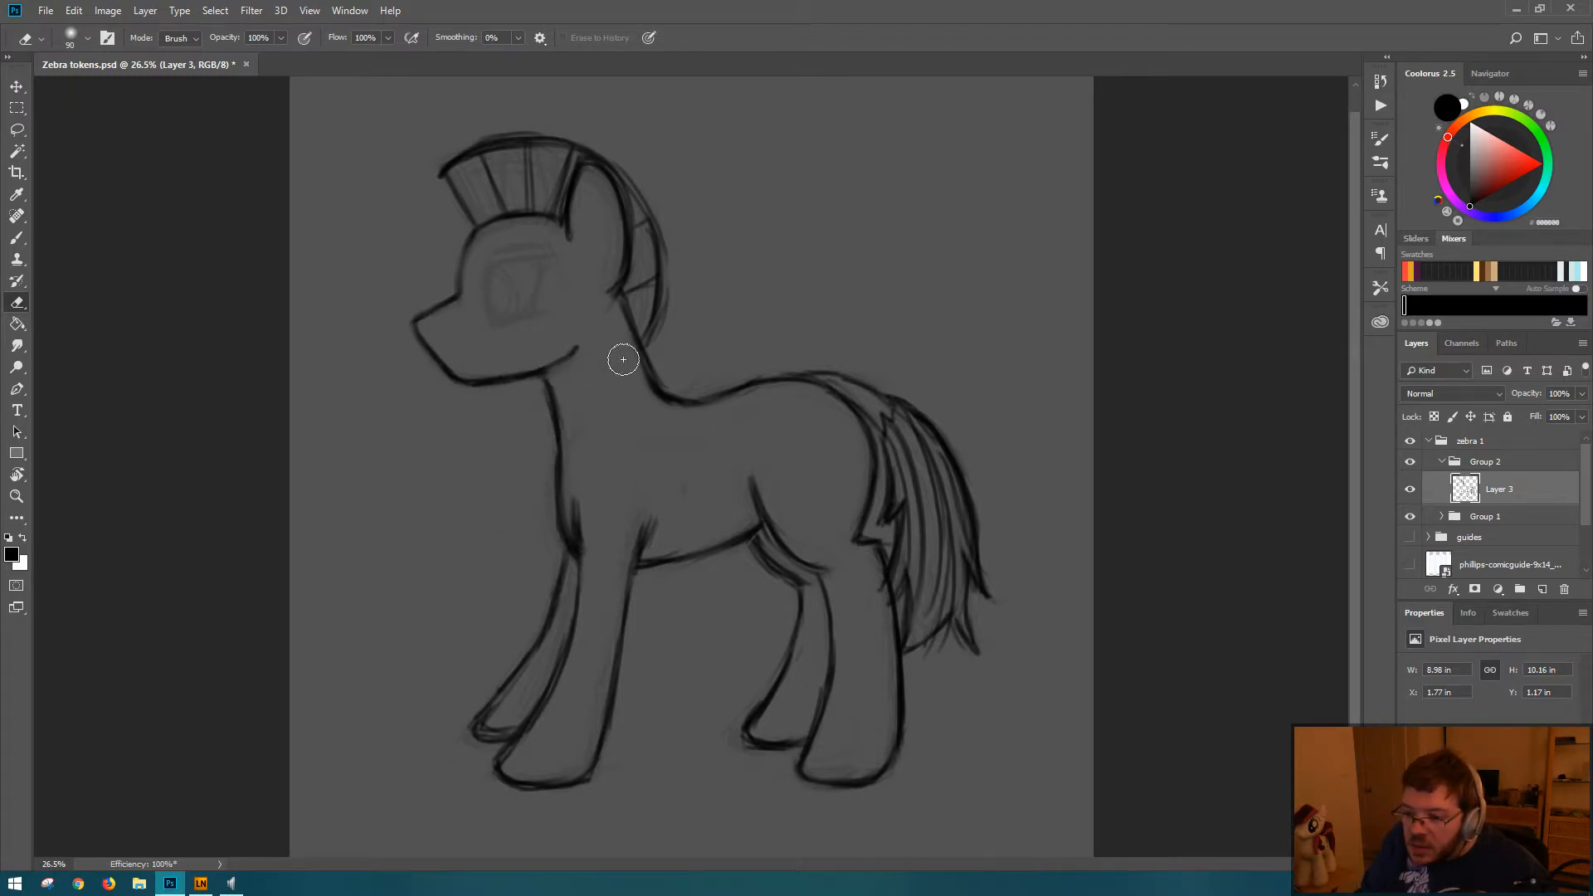
Step: Redraw the forehead as a straighter slope down to the nose bridge and tidy the chin line
{"action": "key", "text": "b"}
{"action": "mouse_move", "coordinate": [468, 236]}
{"action": "left_mouse_down"}
{"action": "mouse_move", "coordinate": [460, 303]}
{"action": "mouse_move", "coordinate": [463, 271]}
{"action": "left_mouse_up"}
{"action": "left_click_drag", "start_coordinate": [460, 290], "coordinate": [458, 313]}
{"action": "key", "text": "e"}
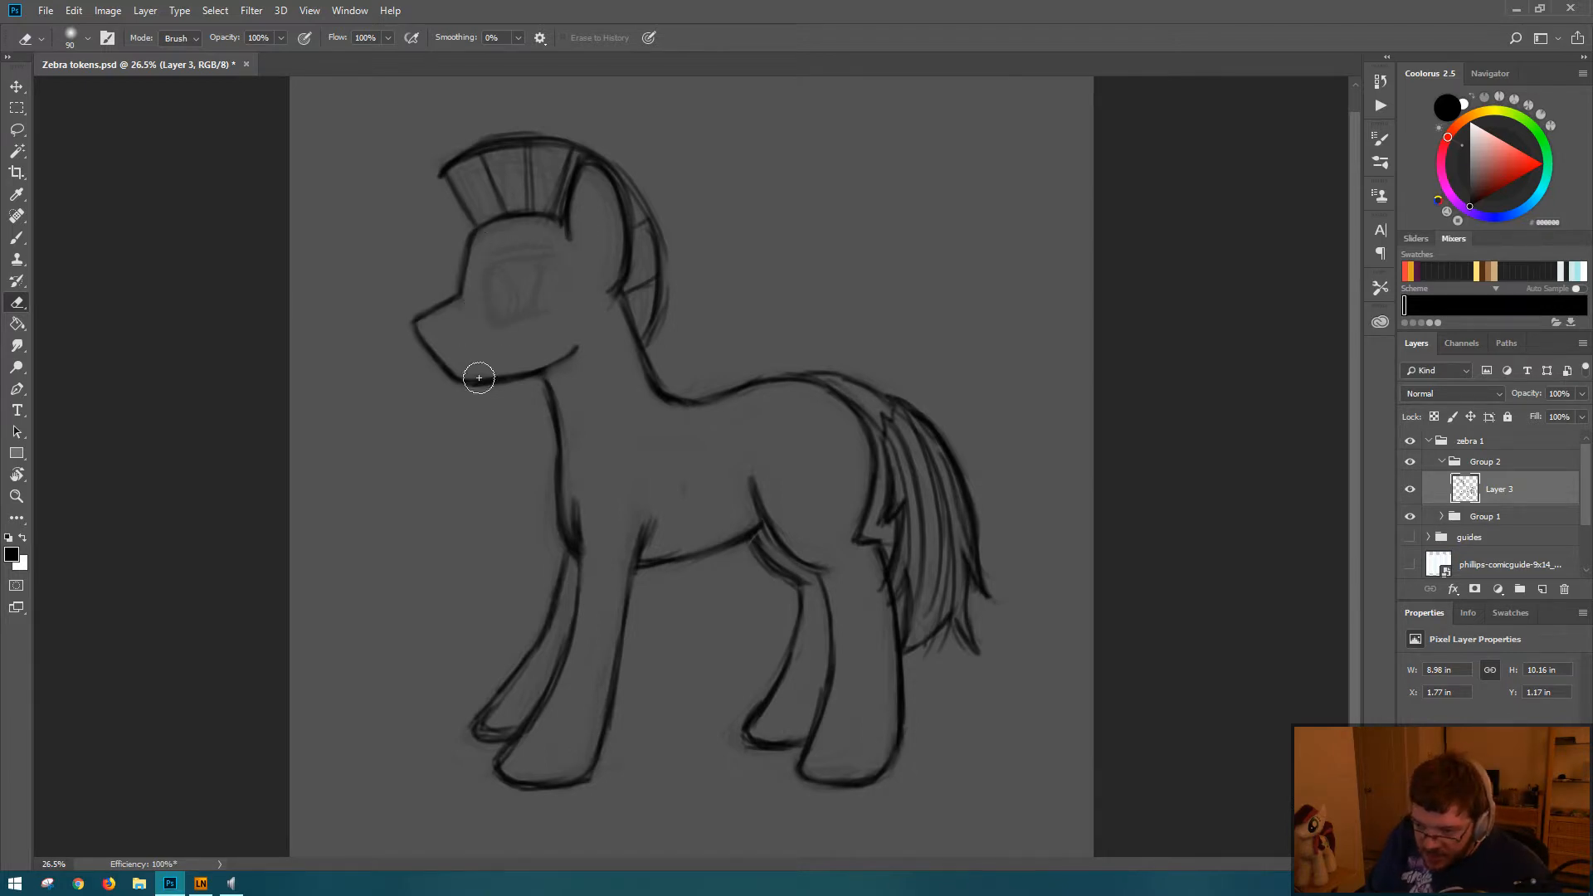
{"action": "key", "text": "b"}
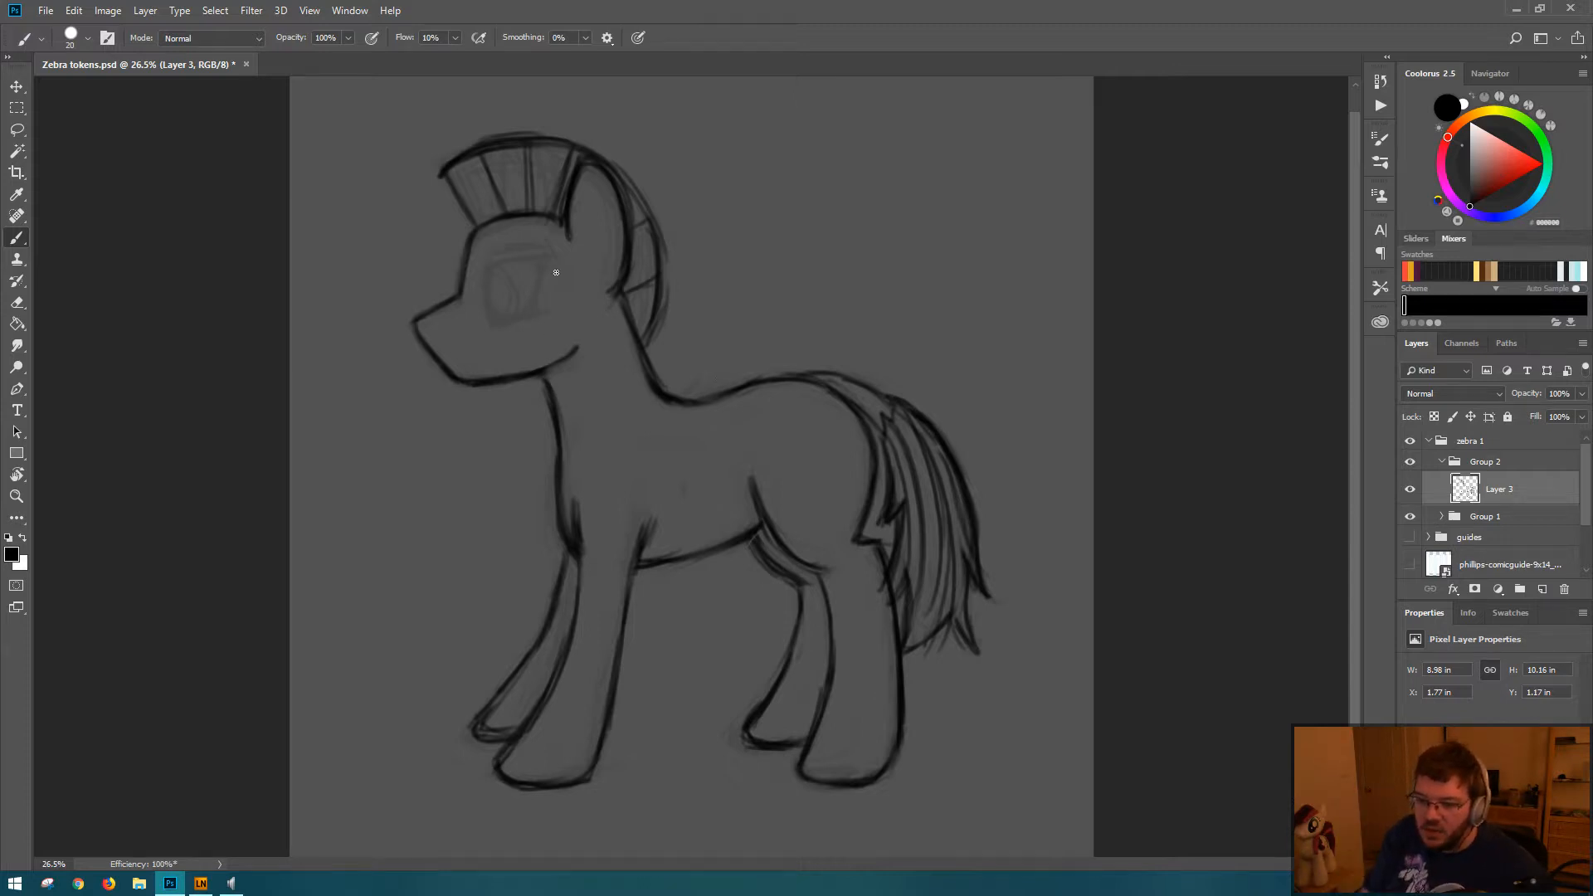
{"action": "left_click_drag", "start_coordinate": [424, 220], "coordinate": [455, 248]}
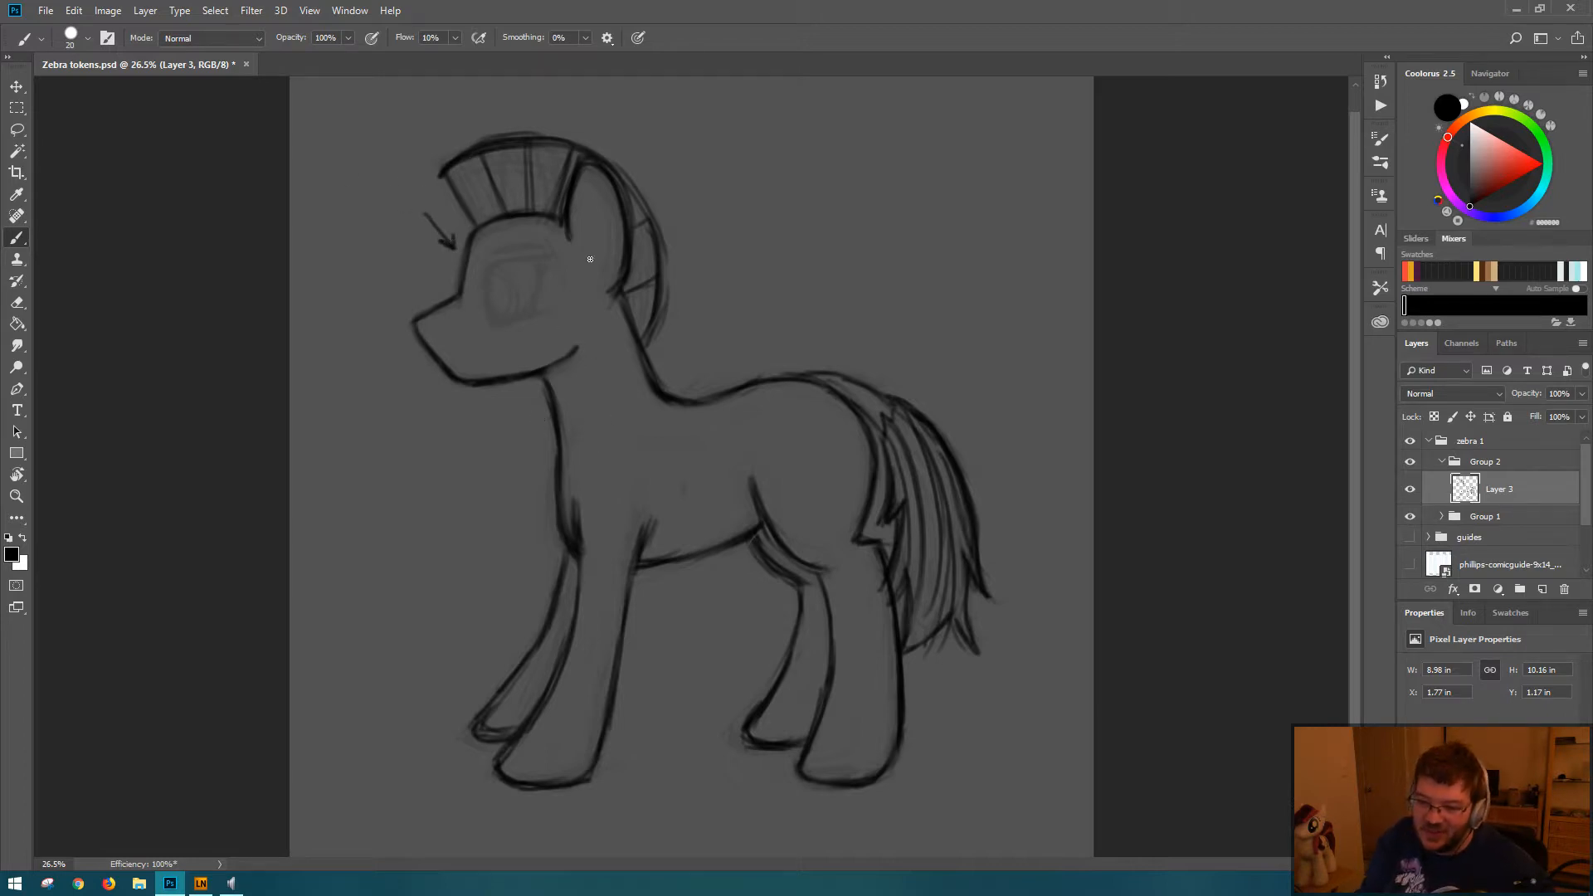
{"action": "key", "text": "ctrl+z"}
{"action": "key", "text": "ctrl+z"}
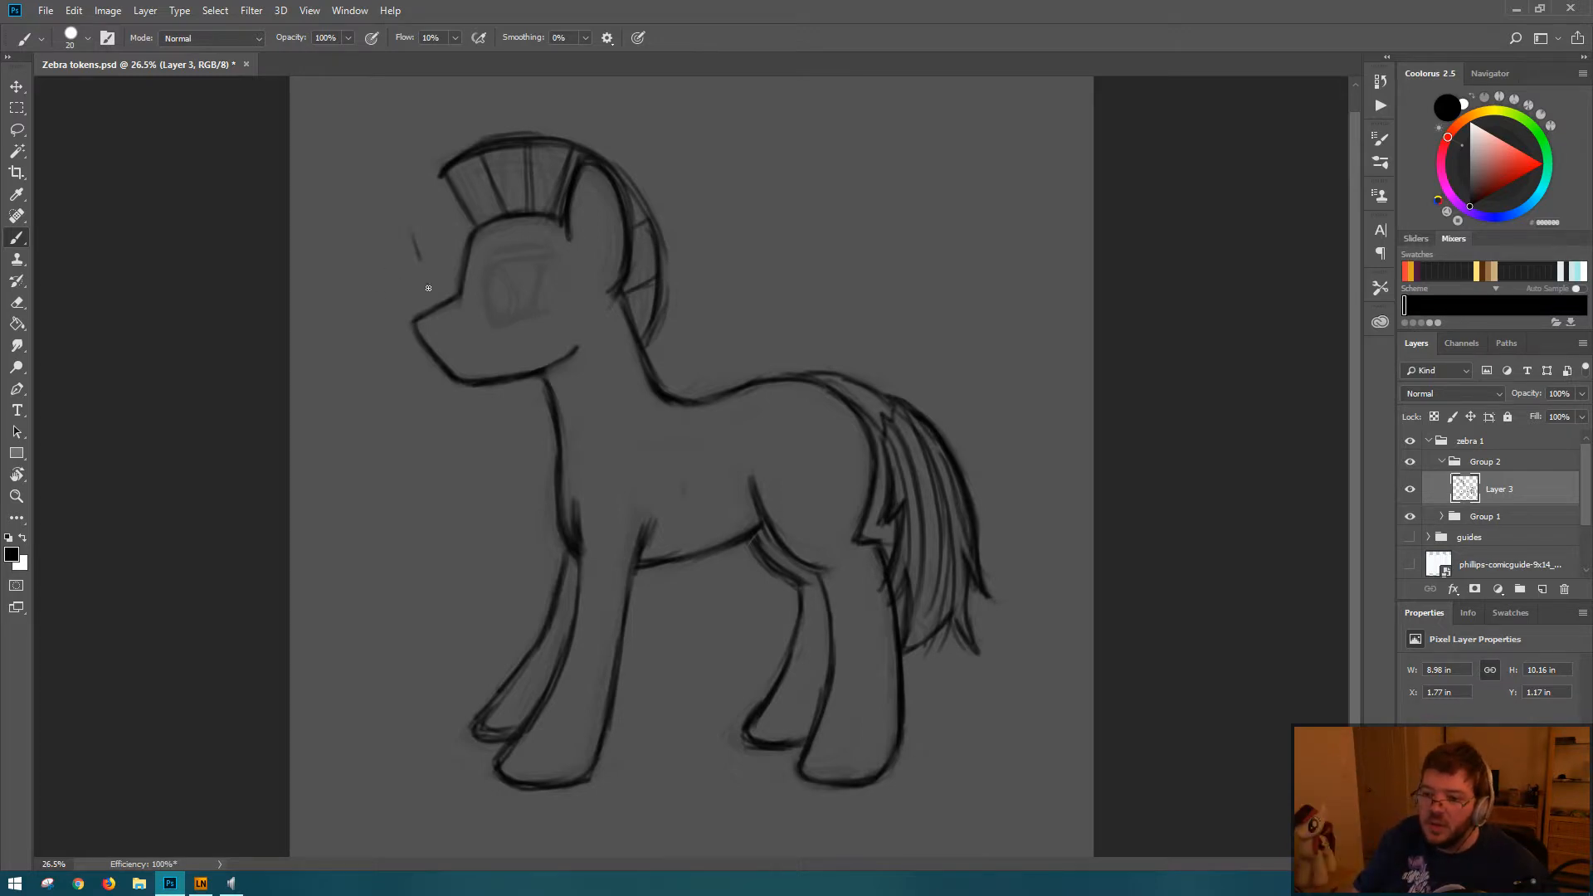
{"action": "left_click_drag", "start_coordinate": [421, 260], "coordinate": [433, 303]}
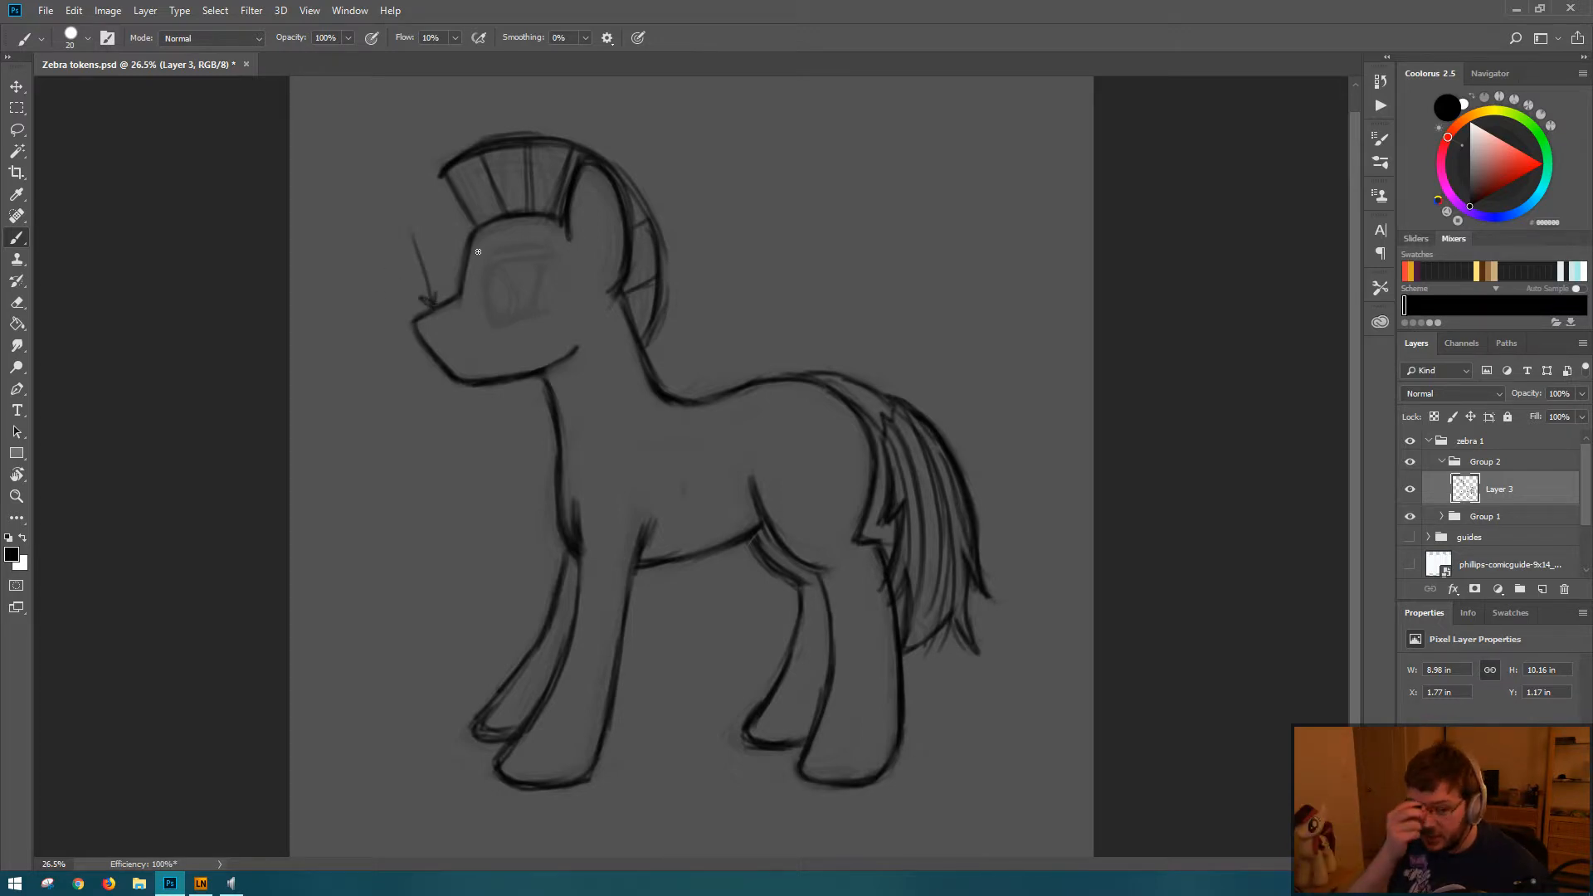
{"action": "key", "text": "ctrl+z"}
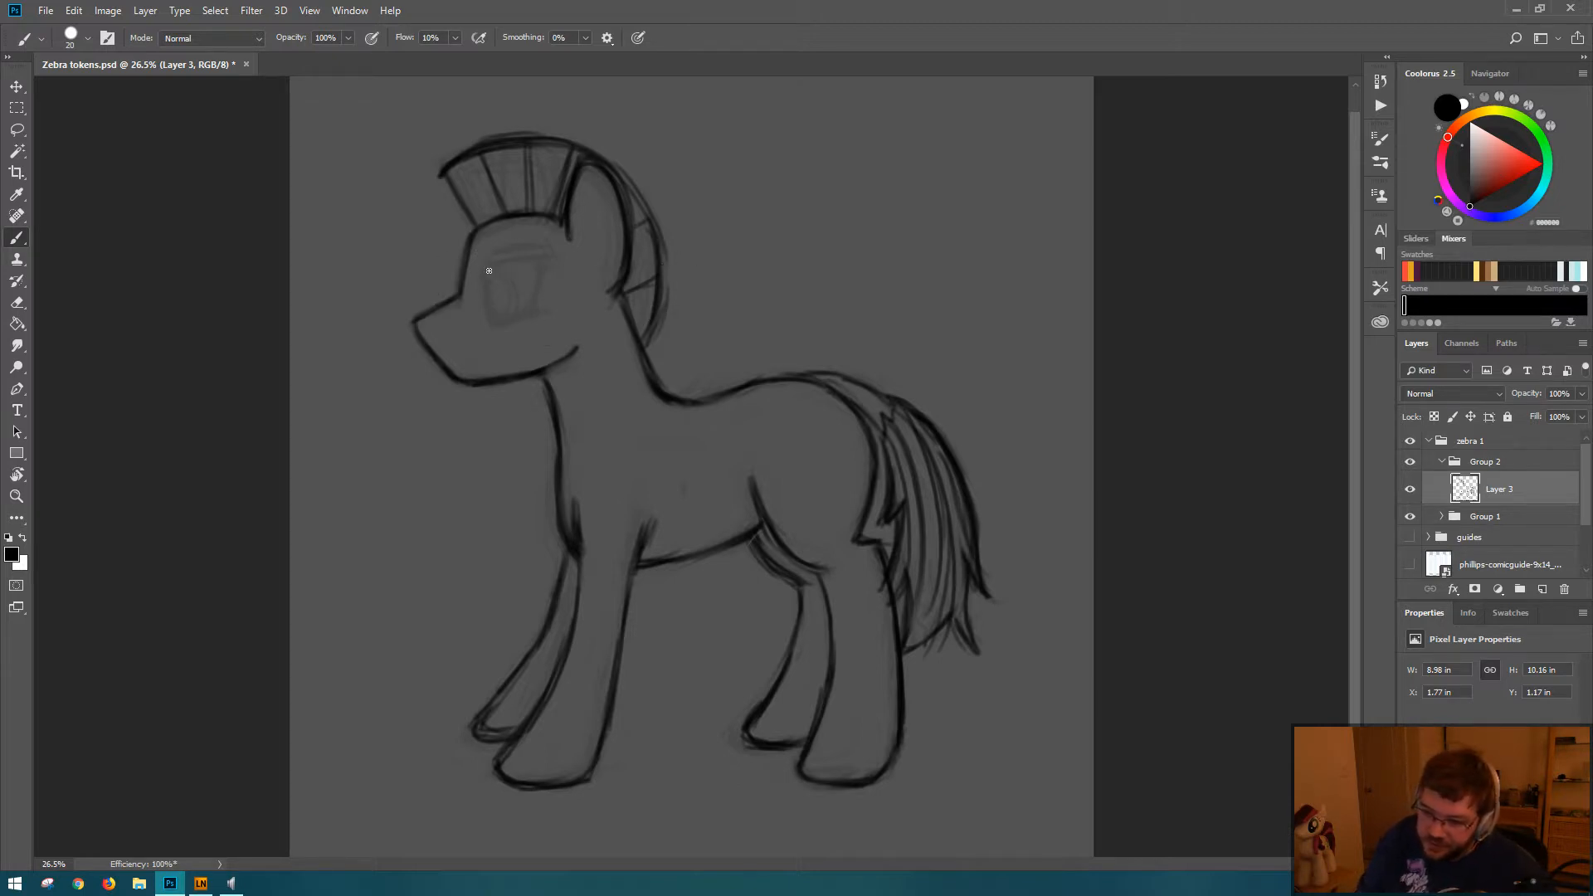
Step: Draw the eye outline over the faint sketch with a front edge, flat upper lid, lower edge and slanted back edge
{"action": "left_click_drag", "start_coordinate": [489, 270], "coordinate": [494, 319]}
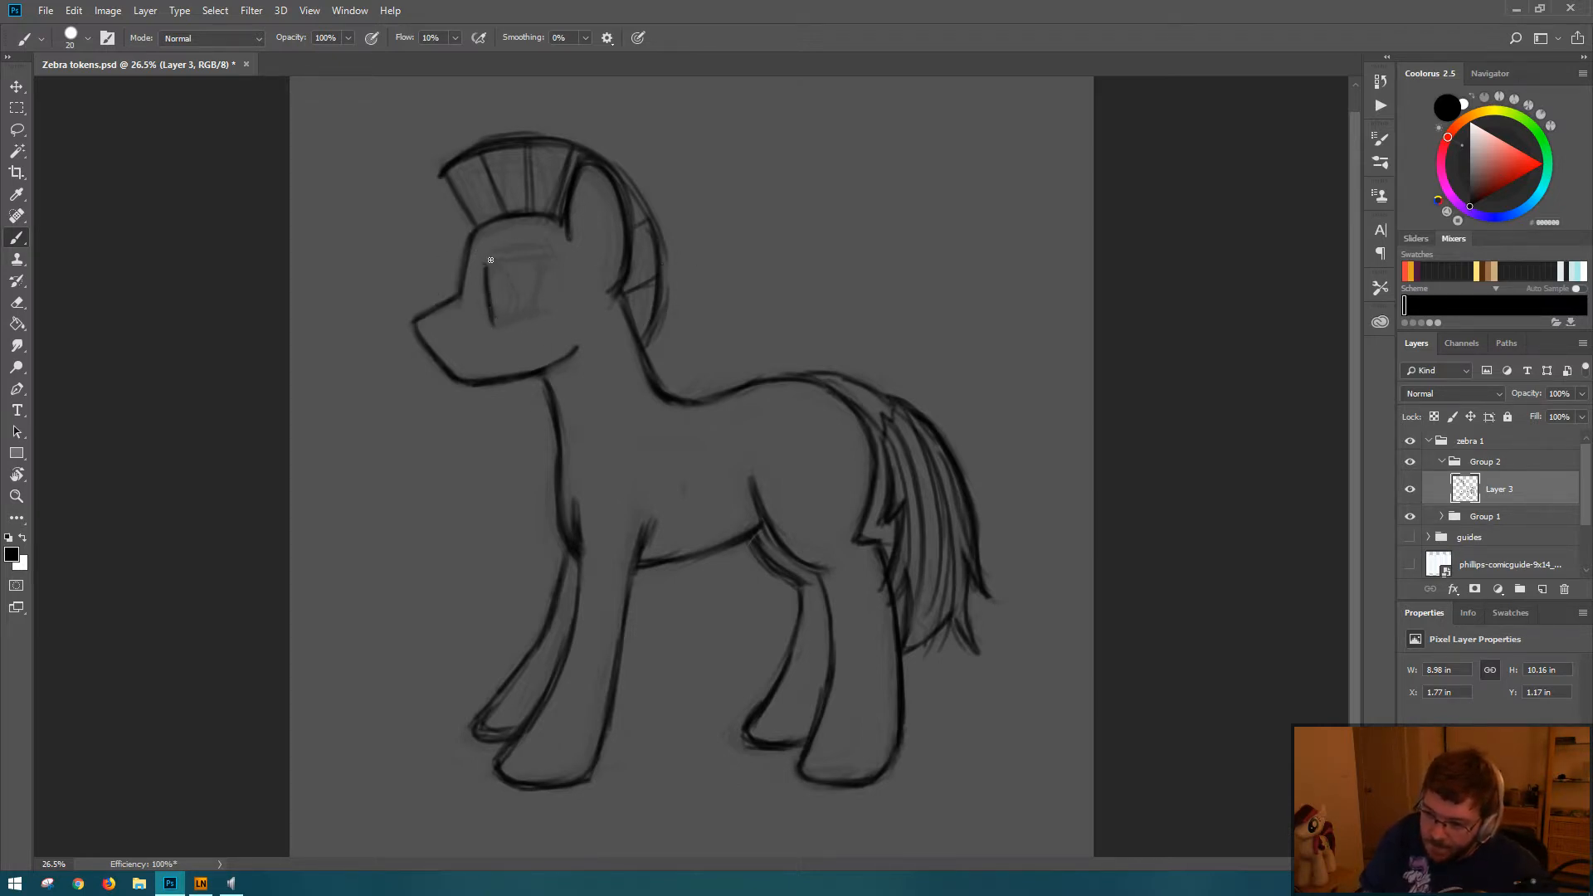
{"action": "mouse_move", "coordinate": [490, 260]}
{"action": "left_mouse_down"}
{"action": "mouse_move", "coordinate": [554, 254]}
{"action": "mouse_move", "coordinate": [535, 257]}
{"action": "left_mouse_up"}
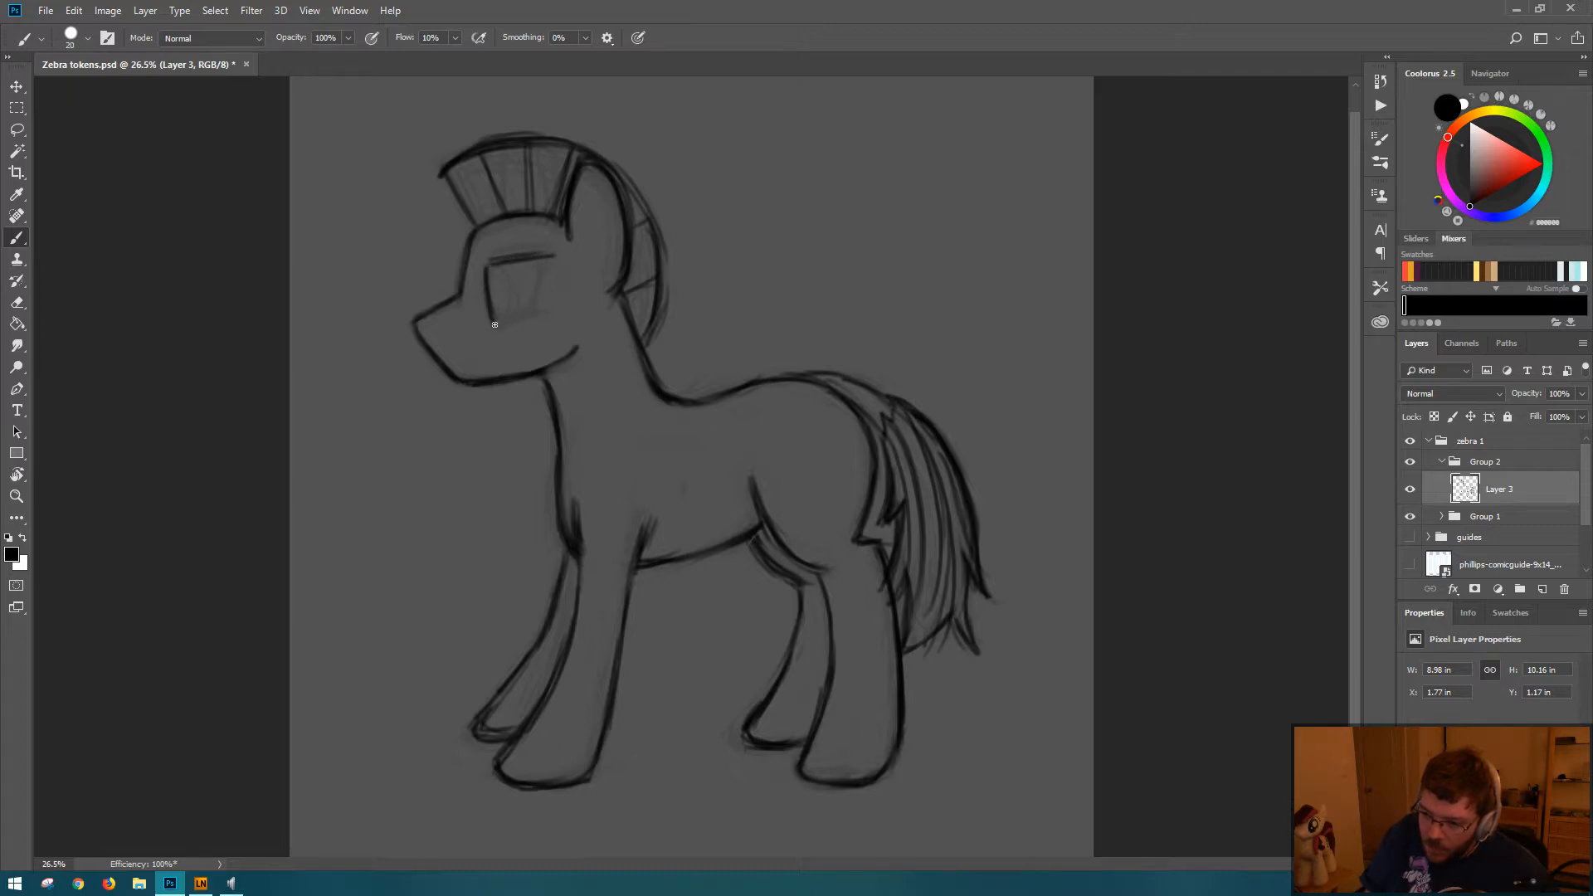
{"action": "mouse_move", "coordinate": [494, 325]}
{"action": "left_mouse_down"}
{"action": "mouse_move", "coordinate": [545, 311]}
{"action": "mouse_move", "coordinate": [496, 324]}
{"action": "mouse_move", "coordinate": [538, 315]}
{"action": "mouse_move", "coordinate": [509, 258]}
{"action": "mouse_move", "coordinate": [530, 251]}
{"action": "mouse_move", "coordinate": [487, 270]}
{"action": "mouse_move", "coordinate": [523, 270]}
{"action": "mouse_move", "coordinate": [514, 225]}
{"action": "left_mouse_up"}
{"action": "key", "text": "e"}
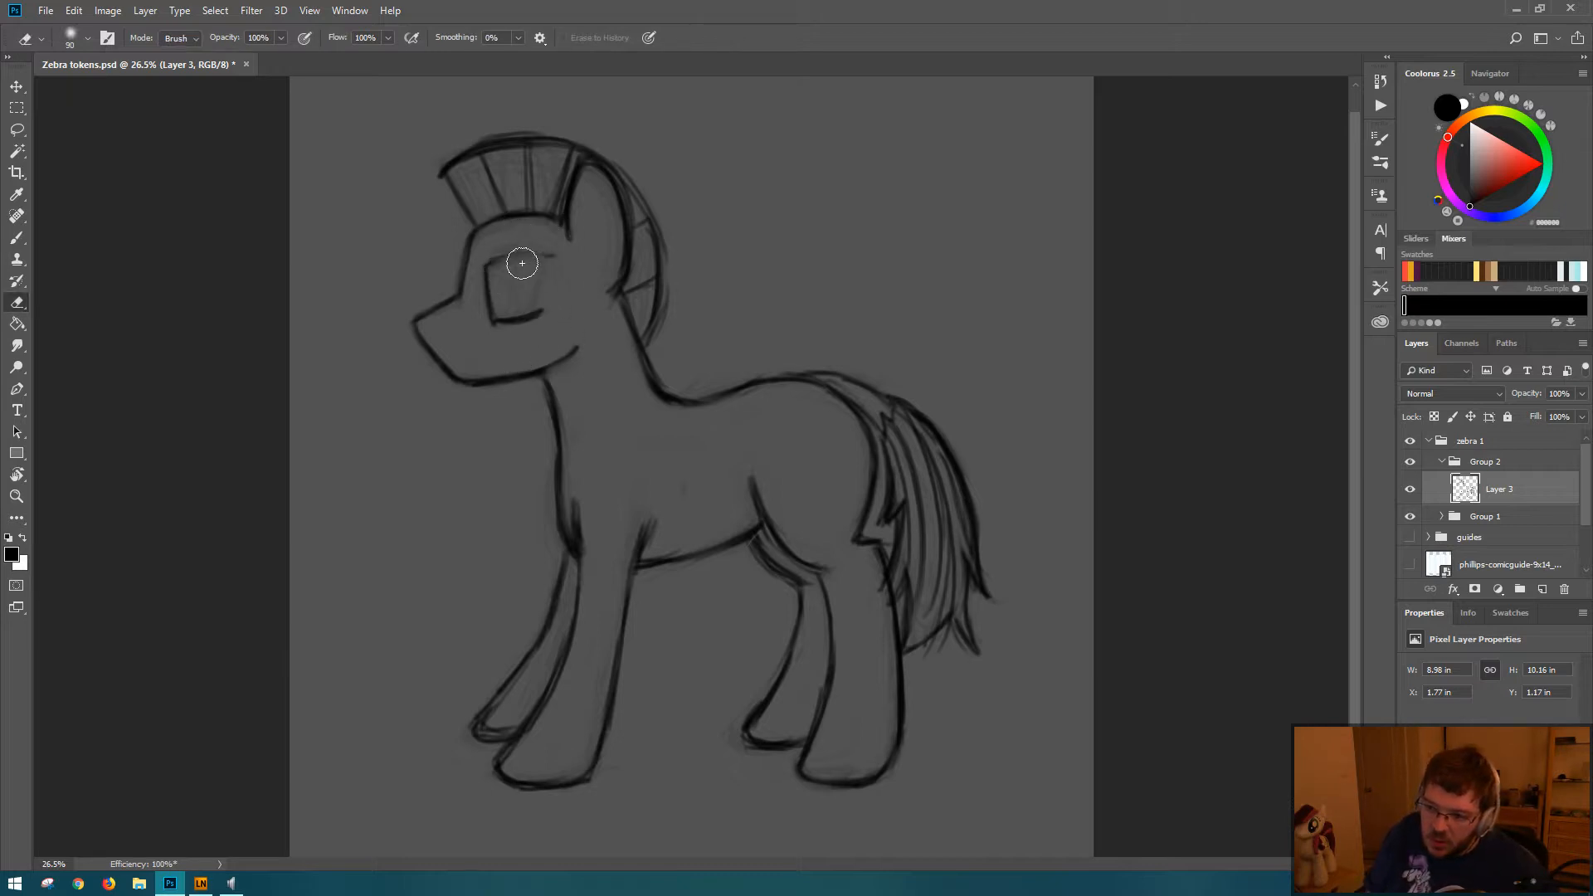
{"action": "key", "text": "b"}
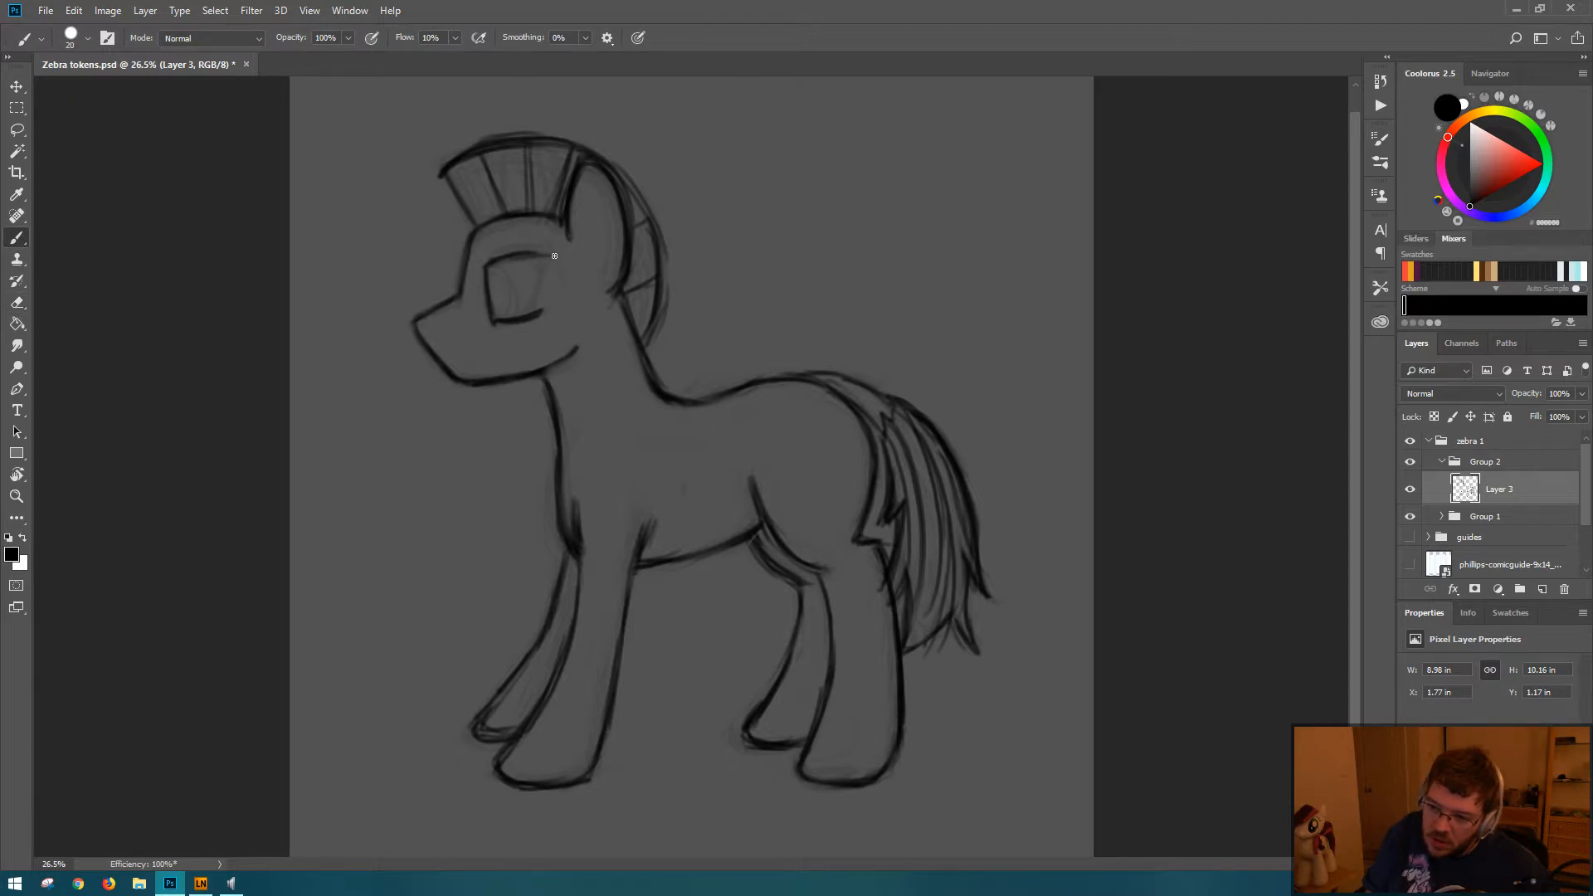
{"action": "mouse_move", "coordinate": [549, 267]}
{"action": "left_mouse_down"}
{"action": "mouse_move", "coordinate": [539, 309]}
{"action": "mouse_move", "coordinate": [548, 265]}
{"action": "left_mouse_up"}
{"action": "key", "text": "e"}
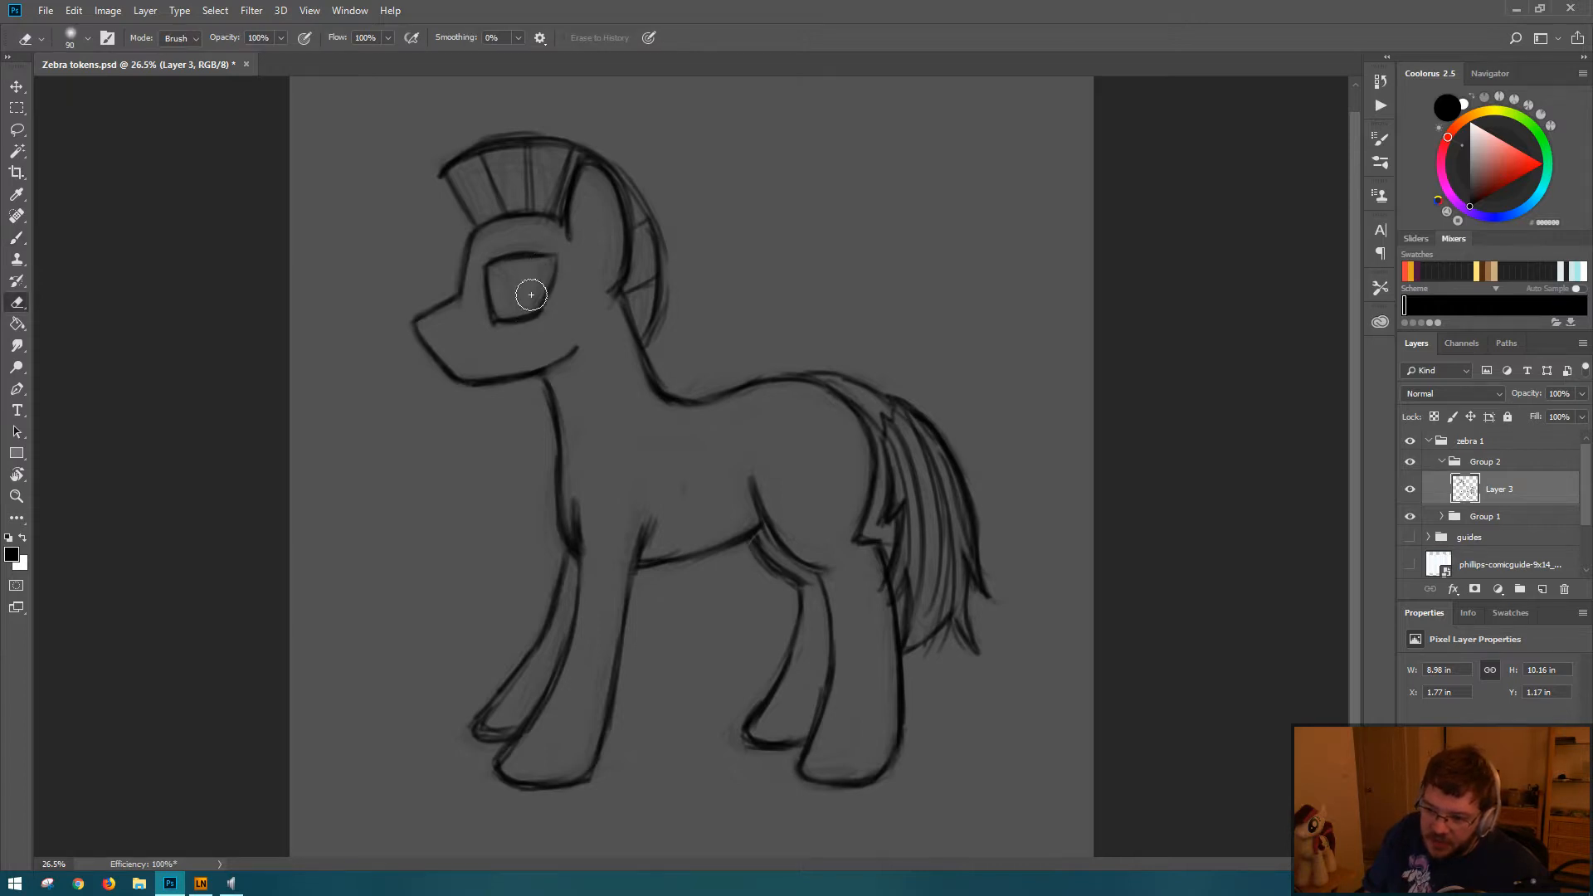
{"action": "key", "text": "b"}
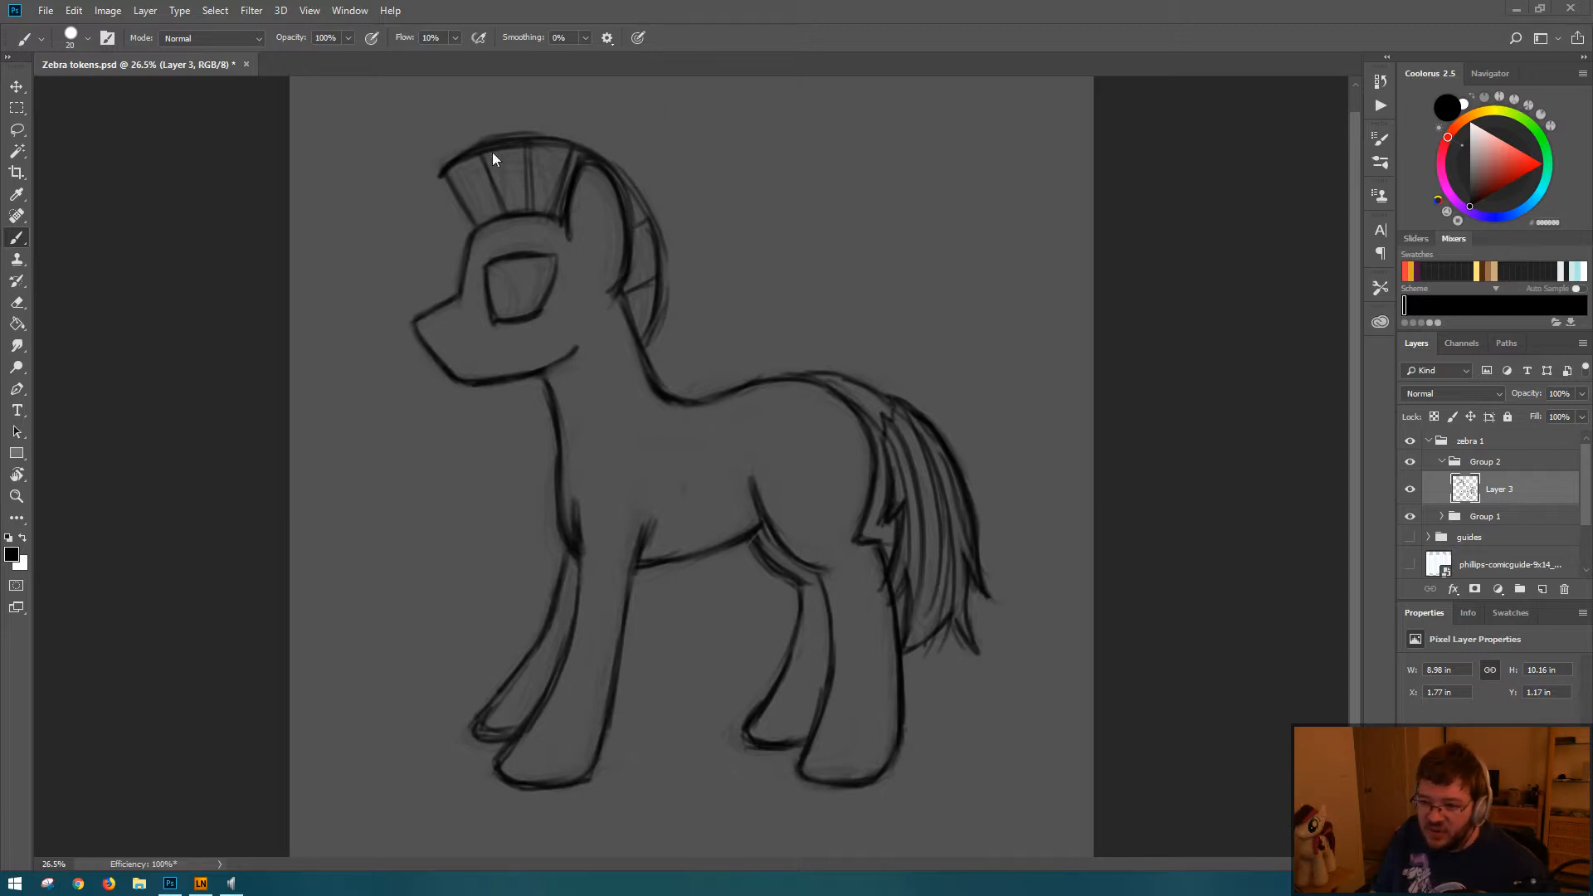
Step: Thin the mane's top arc with the eraser and redraw its back edge behind the ear
{"action": "key", "text": "e"}
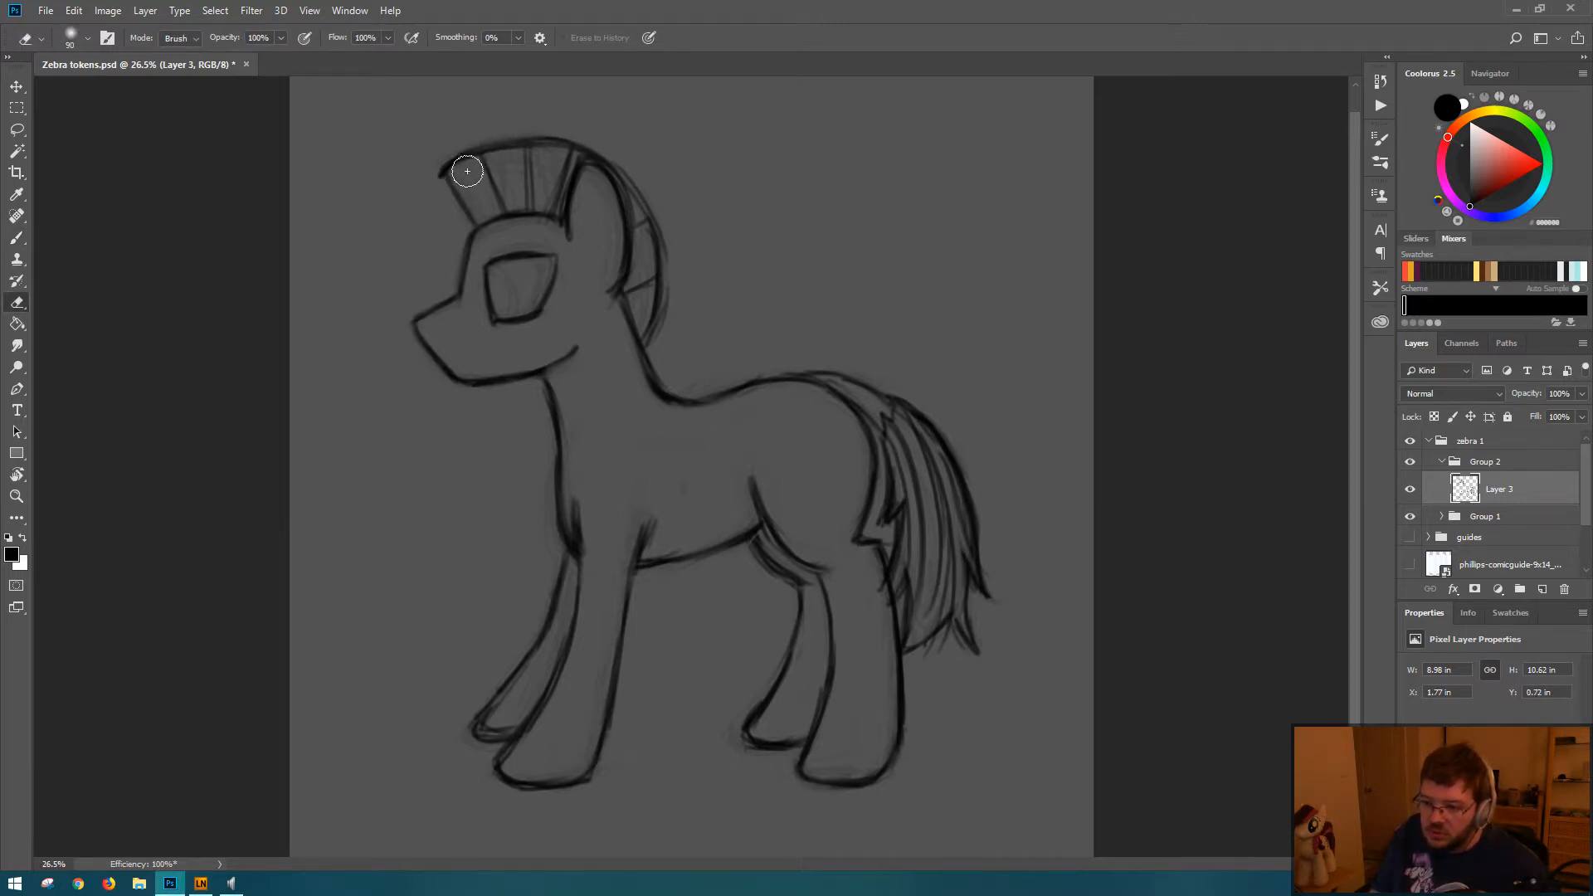
{"action": "key", "text": "b"}
{"action": "mouse_move", "coordinate": [585, 164]}
{"action": "left_mouse_down"}
{"action": "mouse_move", "coordinate": [650, 206]}
{"action": "mouse_move", "coordinate": [663, 298]}
{"action": "left_mouse_up"}
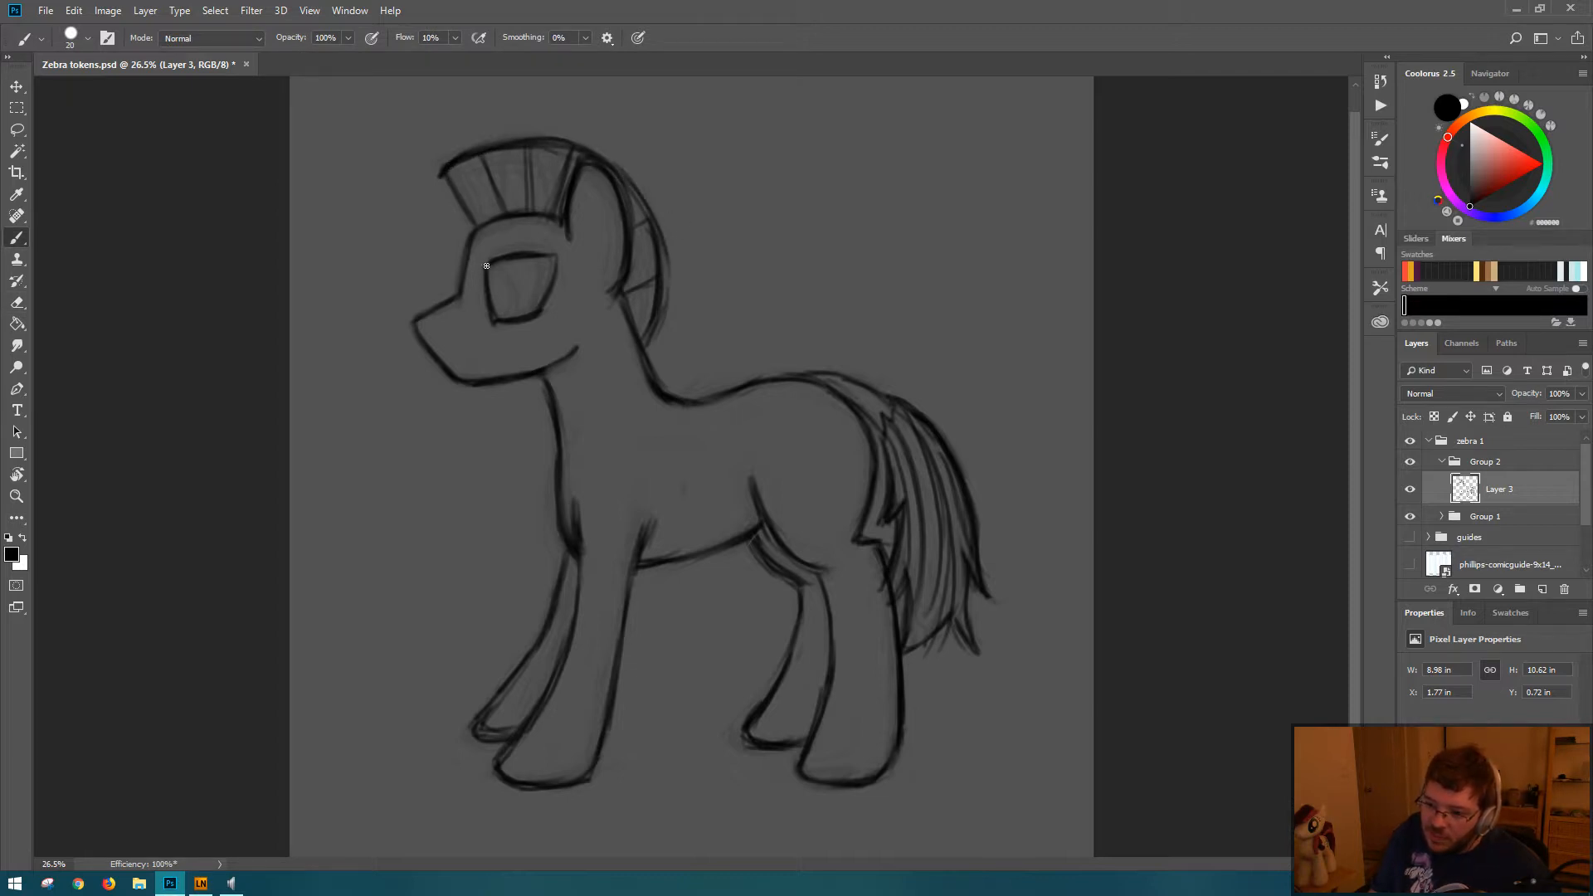
Step: Redraw the eye's back edge slightly farther toward the ear, thin its outline and sharpen its lower corners
{"action": "left_click_drag", "start_coordinate": [555, 264], "coordinate": [517, 308]}
{"action": "key", "text": "e"}
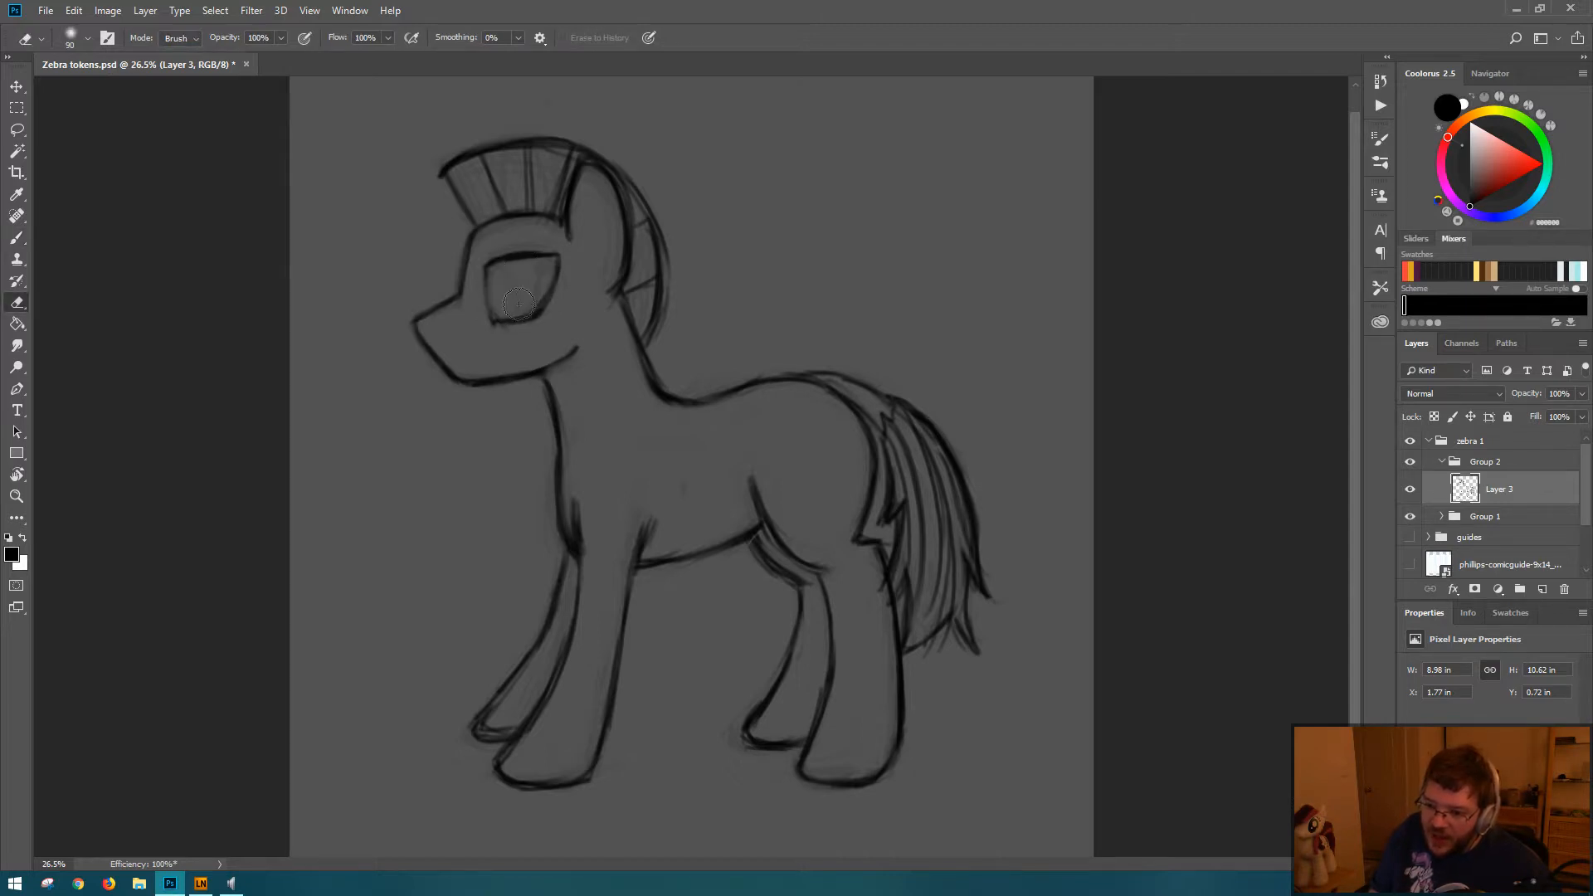
{"action": "mouse_move", "coordinate": [518, 304]}
{"action": "left_mouse_down"}
{"action": "mouse_move", "coordinate": [553, 264]}
{"action": "mouse_move", "coordinate": [534, 286]}
{"action": "mouse_move", "coordinate": [493, 274]}
{"action": "mouse_move", "coordinate": [540, 261]}
{"action": "mouse_move", "coordinate": [490, 271]}
{"action": "mouse_move", "coordinate": [536, 258]}
{"action": "left_mouse_up"}
{"action": "key", "text": "b"}
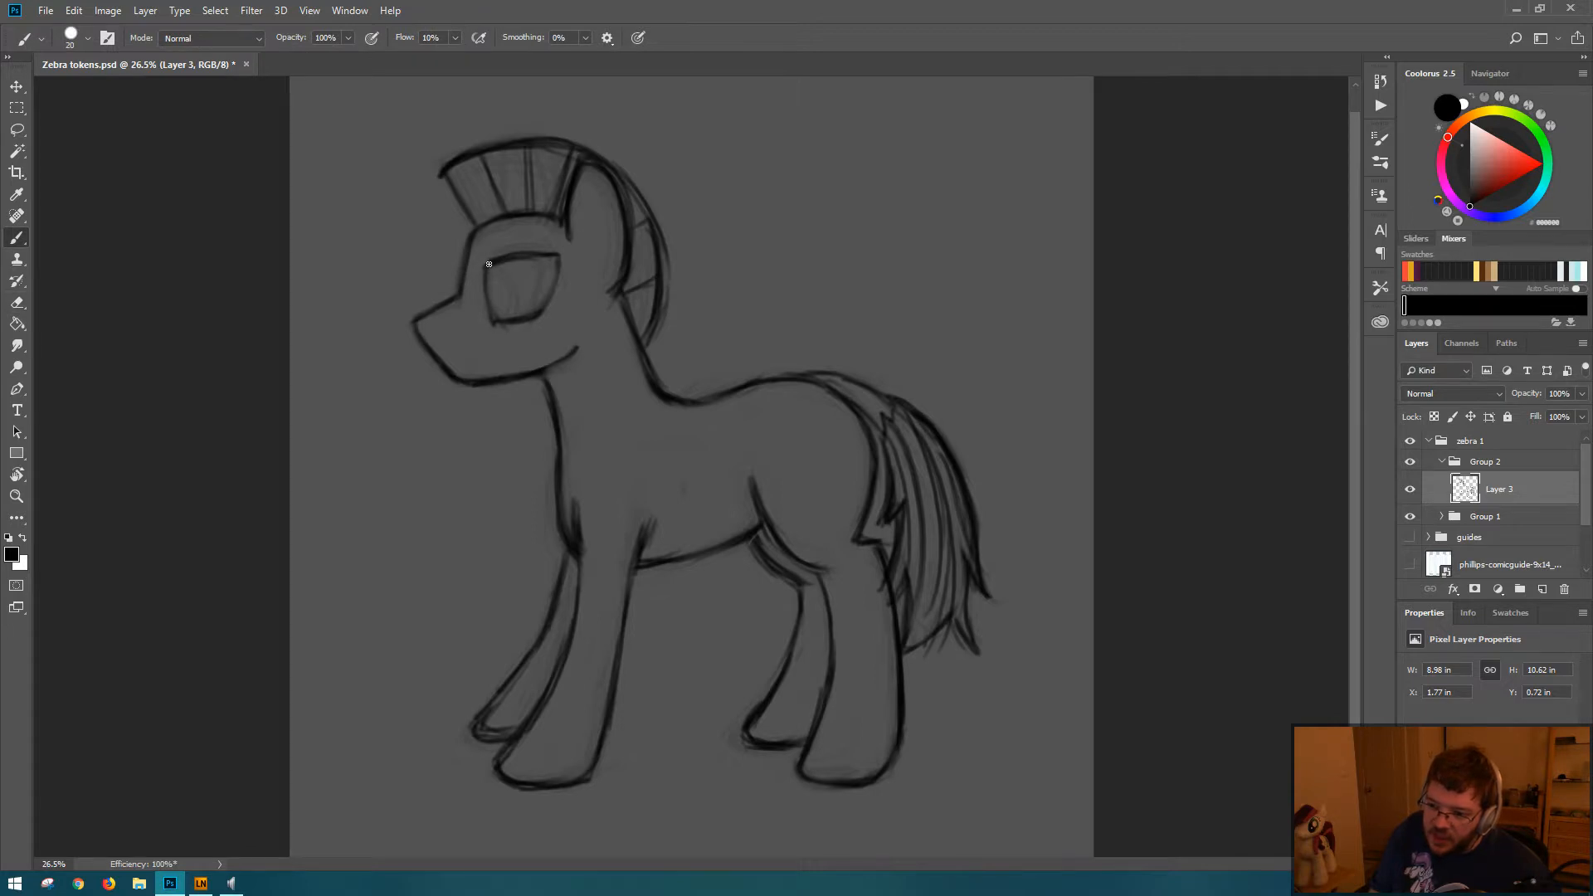
{"action": "mouse_move", "coordinate": [492, 318]}
{"action": "left_mouse_down"}
{"action": "mouse_move", "coordinate": [484, 275]}
{"action": "mouse_move", "coordinate": [551, 321]}
{"action": "mouse_move", "coordinate": [492, 322]}
{"action": "left_mouse_up"}
{"action": "key", "text": "e"}
{"action": "key", "text": "b"}
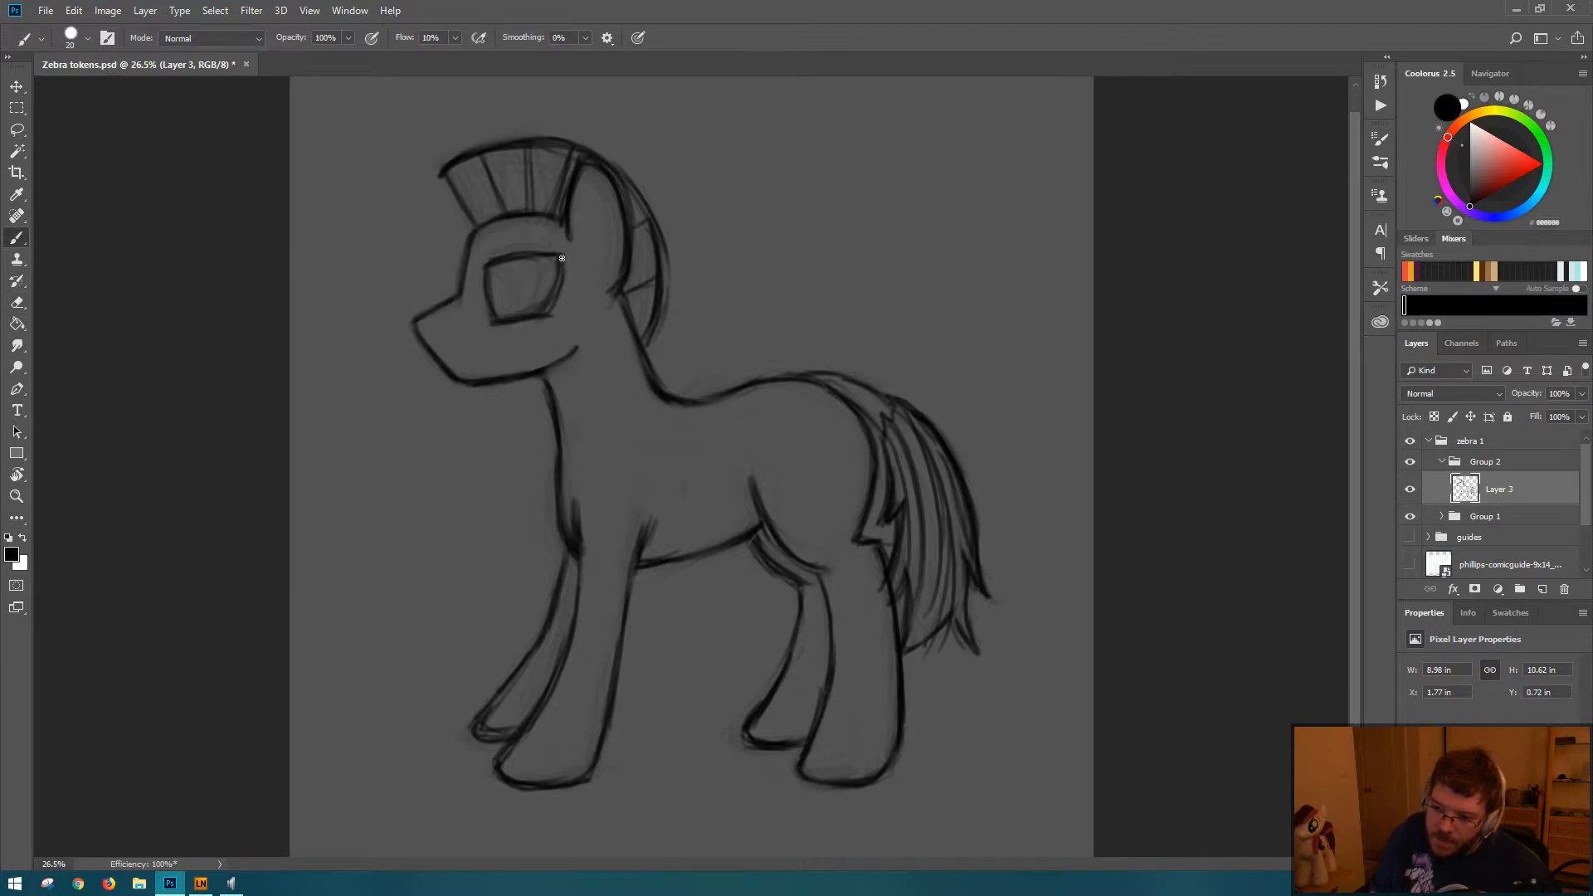
Step: Reshape the eye into a wedge with a thick upper lid and a diagonal lower edge rising to the back corner
{"action": "key", "text": "e"}
{"action": "mouse_move", "coordinate": [540, 264]}
{"action": "left_mouse_down"}
{"action": "mouse_move", "coordinate": [505, 277]}
{"action": "mouse_move", "coordinate": [553, 258]}
{"action": "left_mouse_up"}
{"action": "key", "text": "b"}
{"action": "key", "text": "e"}
{"action": "mouse_move", "coordinate": [566, 253]}
{"action": "left_mouse_down"}
{"action": "mouse_move", "coordinate": [540, 327]}
{"action": "mouse_move", "coordinate": [567, 252]}
{"action": "mouse_move", "coordinate": [555, 318]}
{"action": "mouse_move", "coordinate": [554, 250]}
{"action": "mouse_move", "coordinate": [536, 314]}
{"action": "mouse_move", "coordinate": [552, 287]}
{"action": "mouse_move", "coordinate": [559, 298]}
{"action": "mouse_move", "coordinate": [504, 331]}
{"action": "mouse_move", "coordinate": [559, 259]}
{"action": "mouse_move", "coordinate": [506, 318]}
{"action": "left_mouse_up"}
{"action": "key", "text": "b"}
{"action": "key", "text": "e"}
{"action": "key", "text": "b"}
{"action": "key", "text": "e"}
{"action": "key", "text": "b"}
{"action": "mouse_move", "coordinate": [485, 263]}
{"action": "left_mouse_down"}
{"action": "mouse_move", "coordinate": [553, 256]}
{"action": "mouse_move", "coordinate": [528, 251]}
{"action": "left_mouse_up"}
{"action": "left_click_drag", "start_coordinate": [516, 312], "coordinate": [551, 283]}
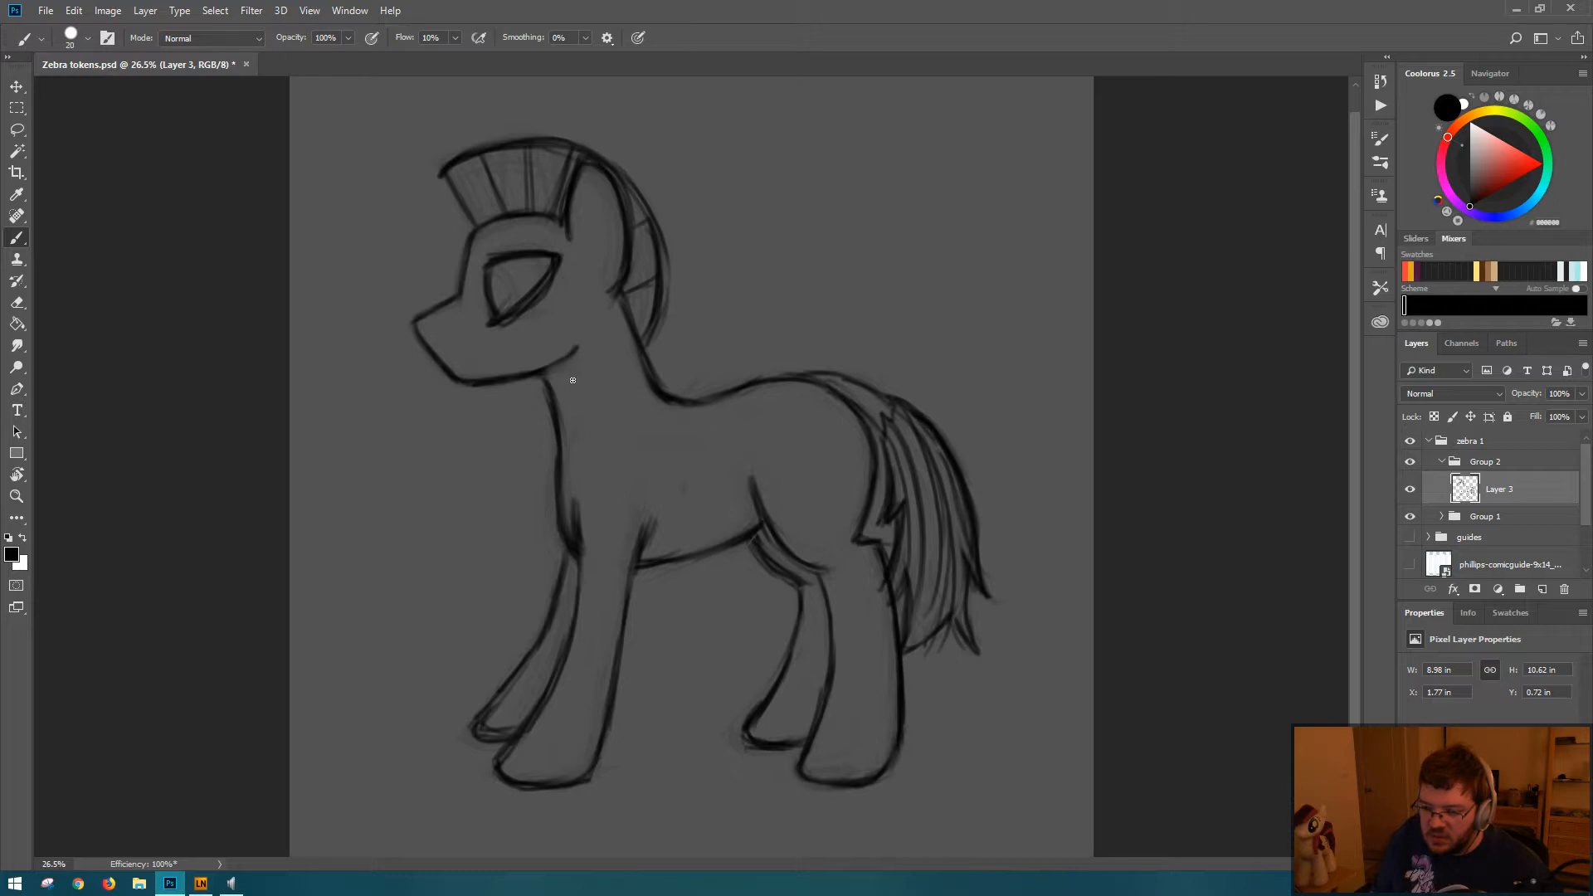
Step: Lasso the eye, place it on its own layer and rotate it slightly clockwise so the upper lid slopes toward the back
{"action": "key", "text": "l"}
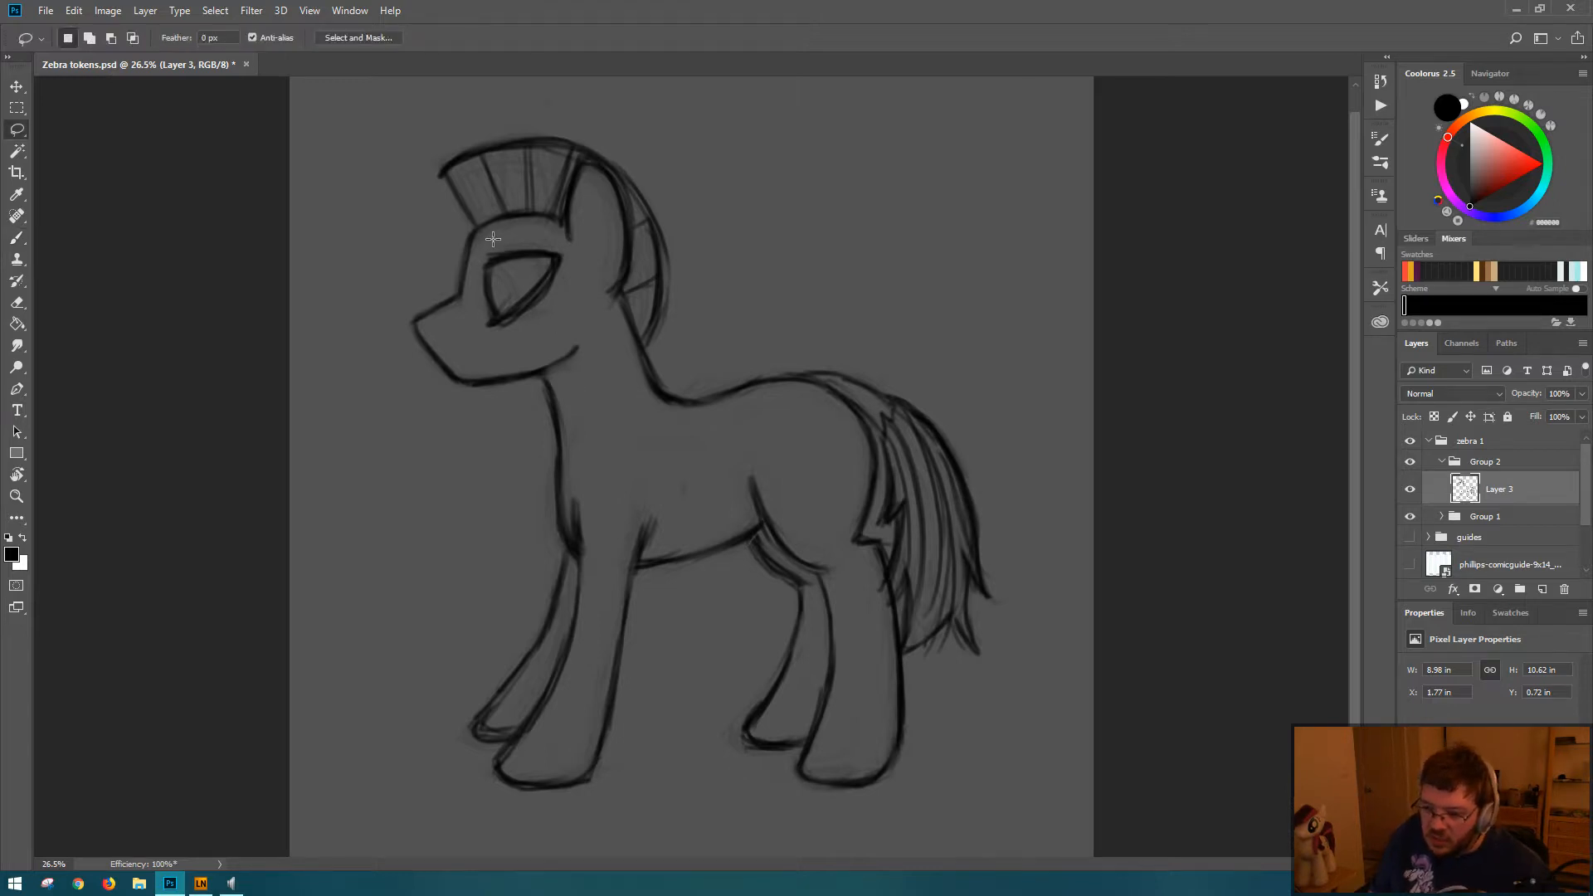
{"action": "mouse_move", "coordinate": [491, 239]}
{"action": "left_mouse_down"}
{"action": "mouse_move", "coordinate": [490, 336]}
{"action": "mouse_move", "coordinate": [575, 265]}
{"action": "mouse_move", "coordinate": [497, 237]}
{"action": "left_mouse_up"}
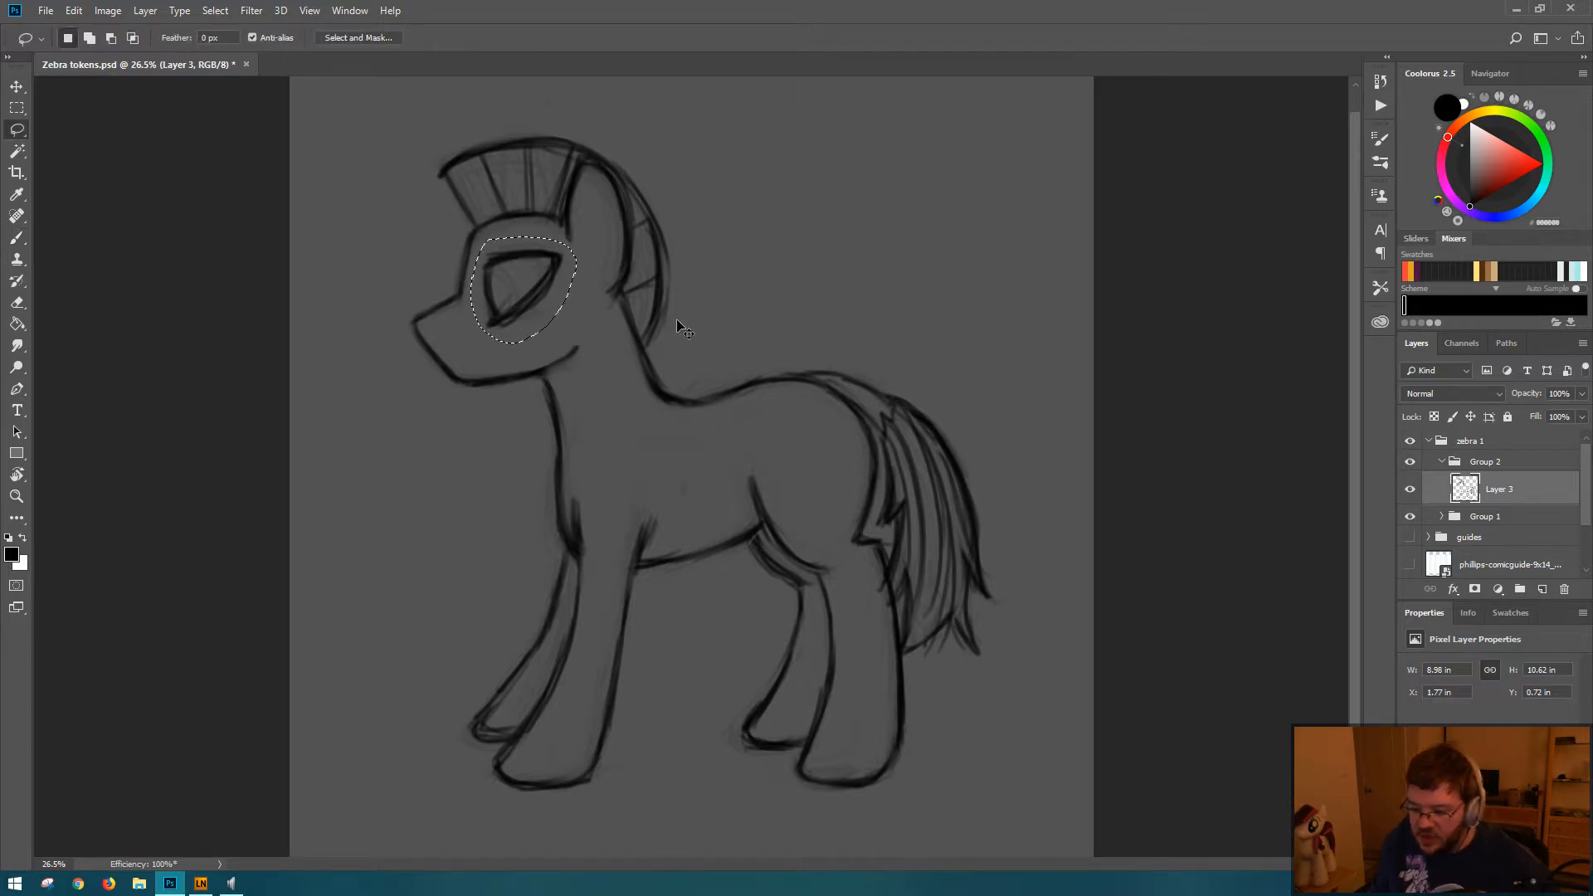
{"action": "key", "text": "ctrl+j"}
{"action": "key", "text": "ctrl+t"}
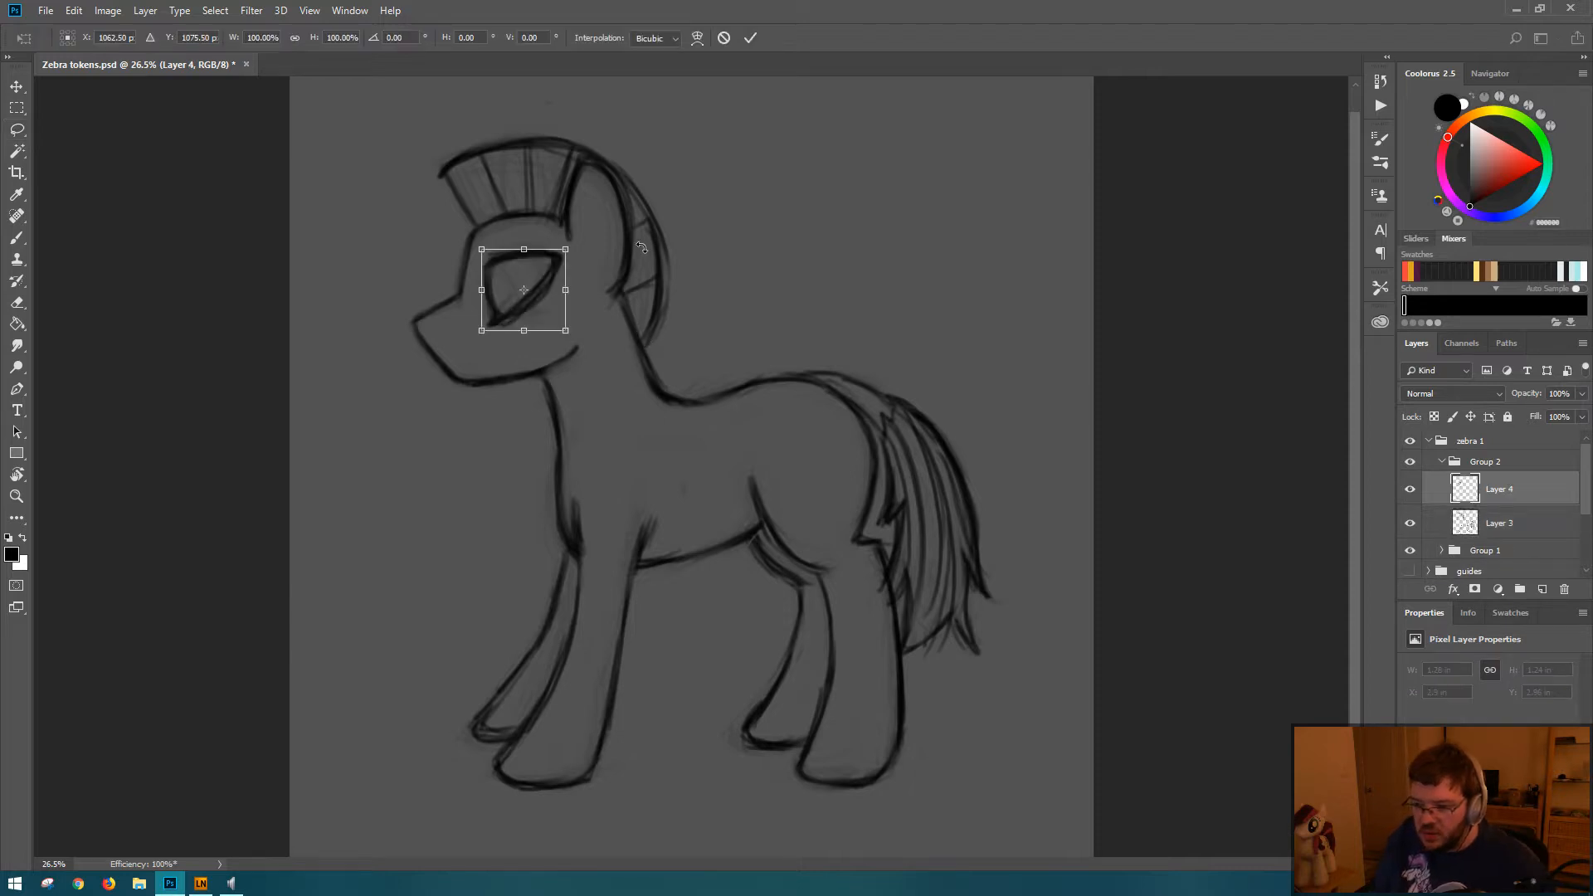
{"action": "left_click_drag", "start_coordinate": [597, 235], "coordinate": [604, 242]}
{"action": "key", "text": "Return"}
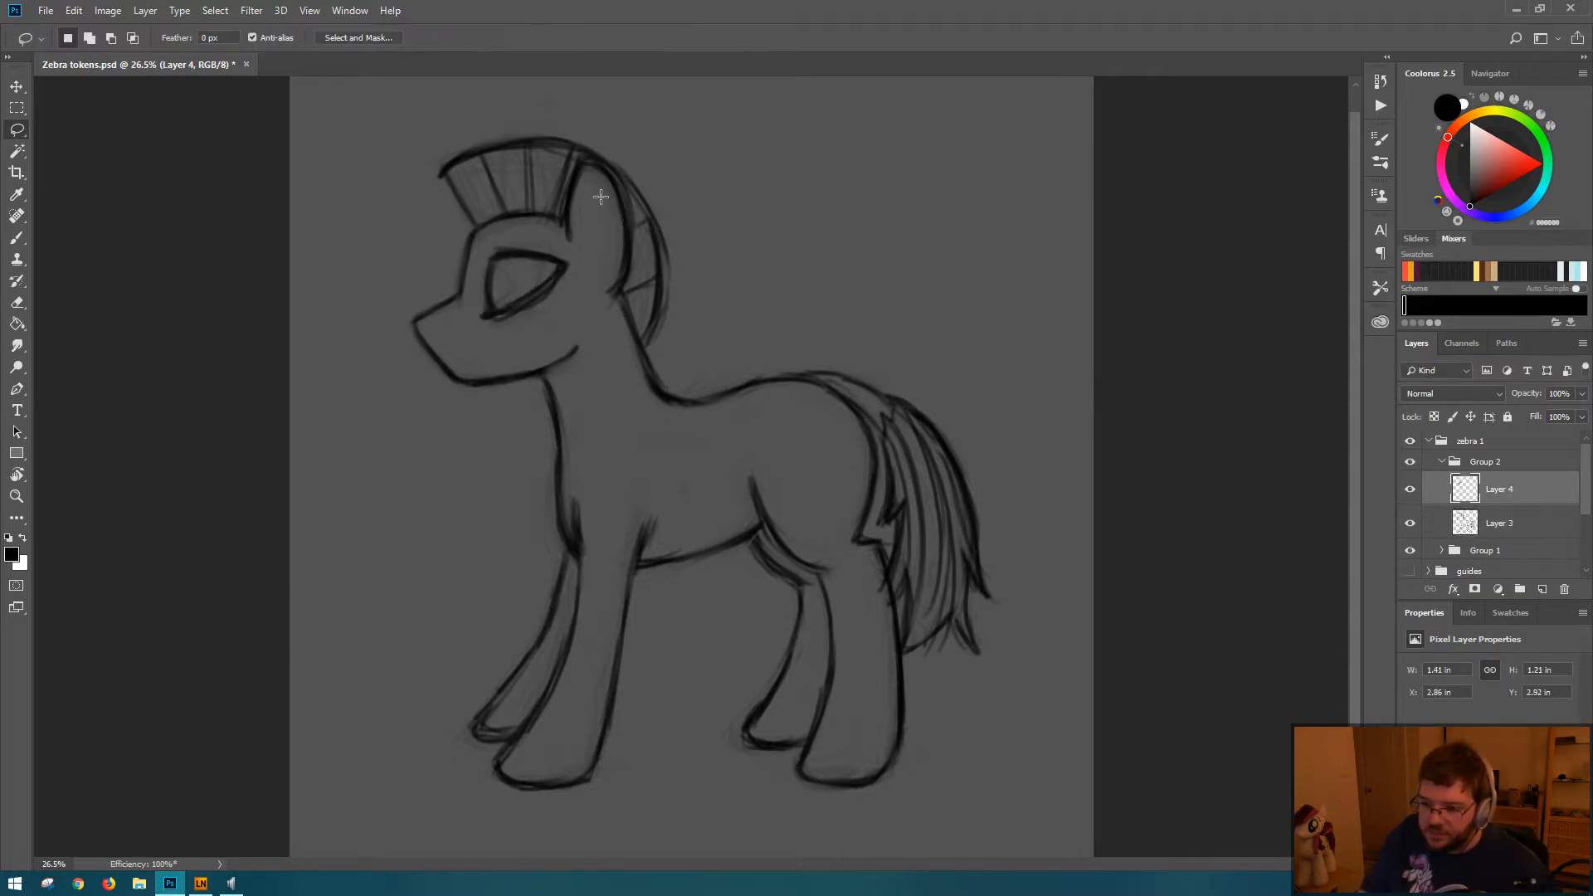
Step: Sketch a short crossing mark over the eye's front edge and rotate the eye layer counterclockwise to level its upper lid
{"action": "key", "text": "b"}
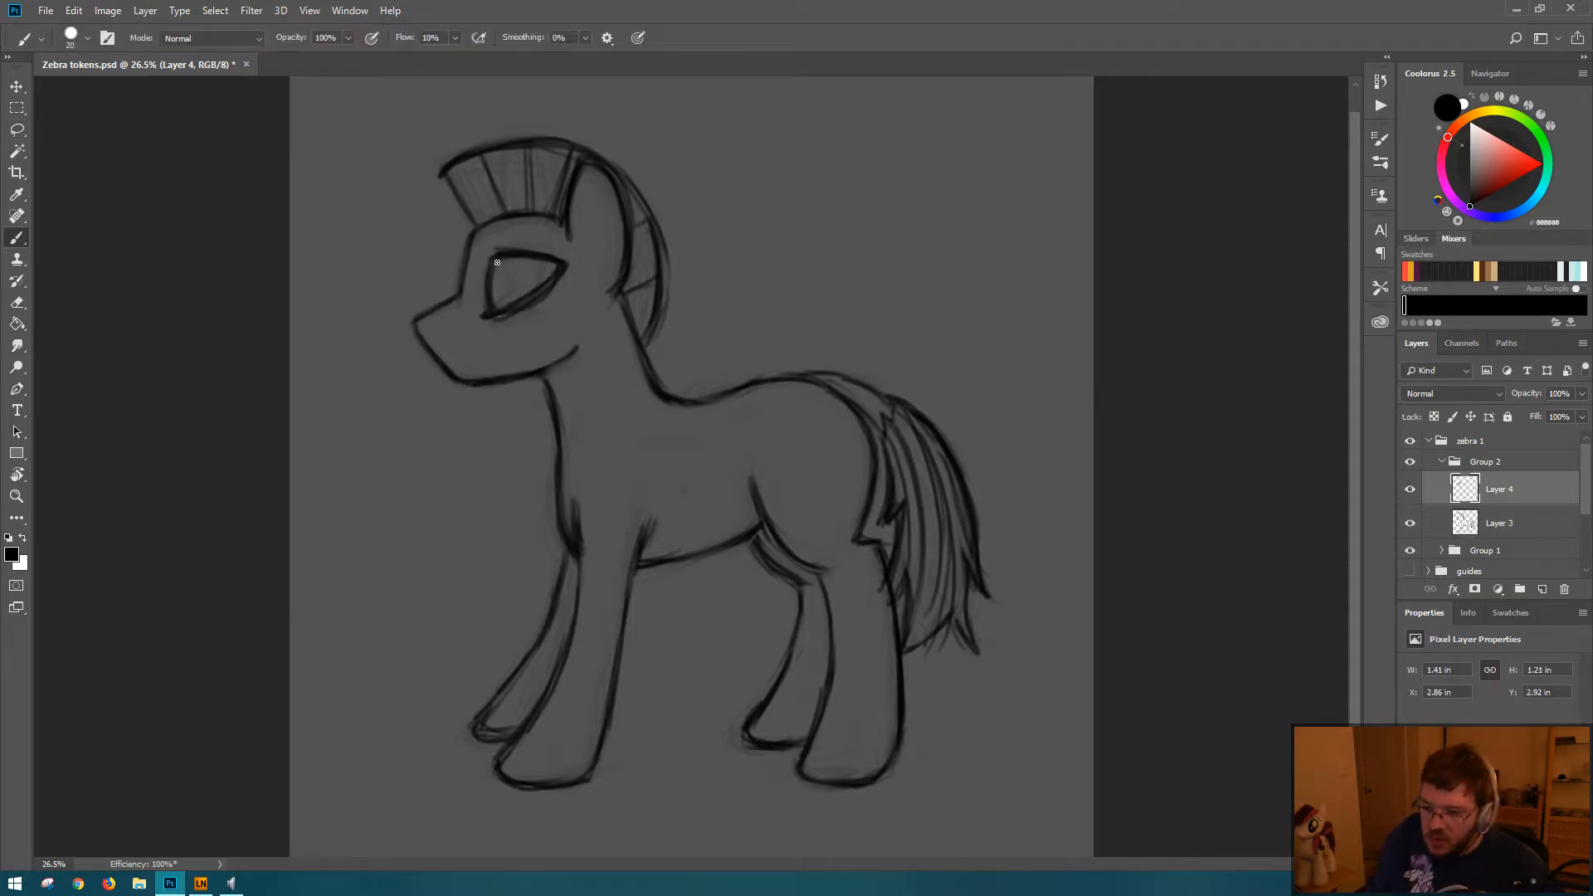
{"action": "left_click_drag", "start_coordinate": [487, 245], "coordinate": [495, 293]}
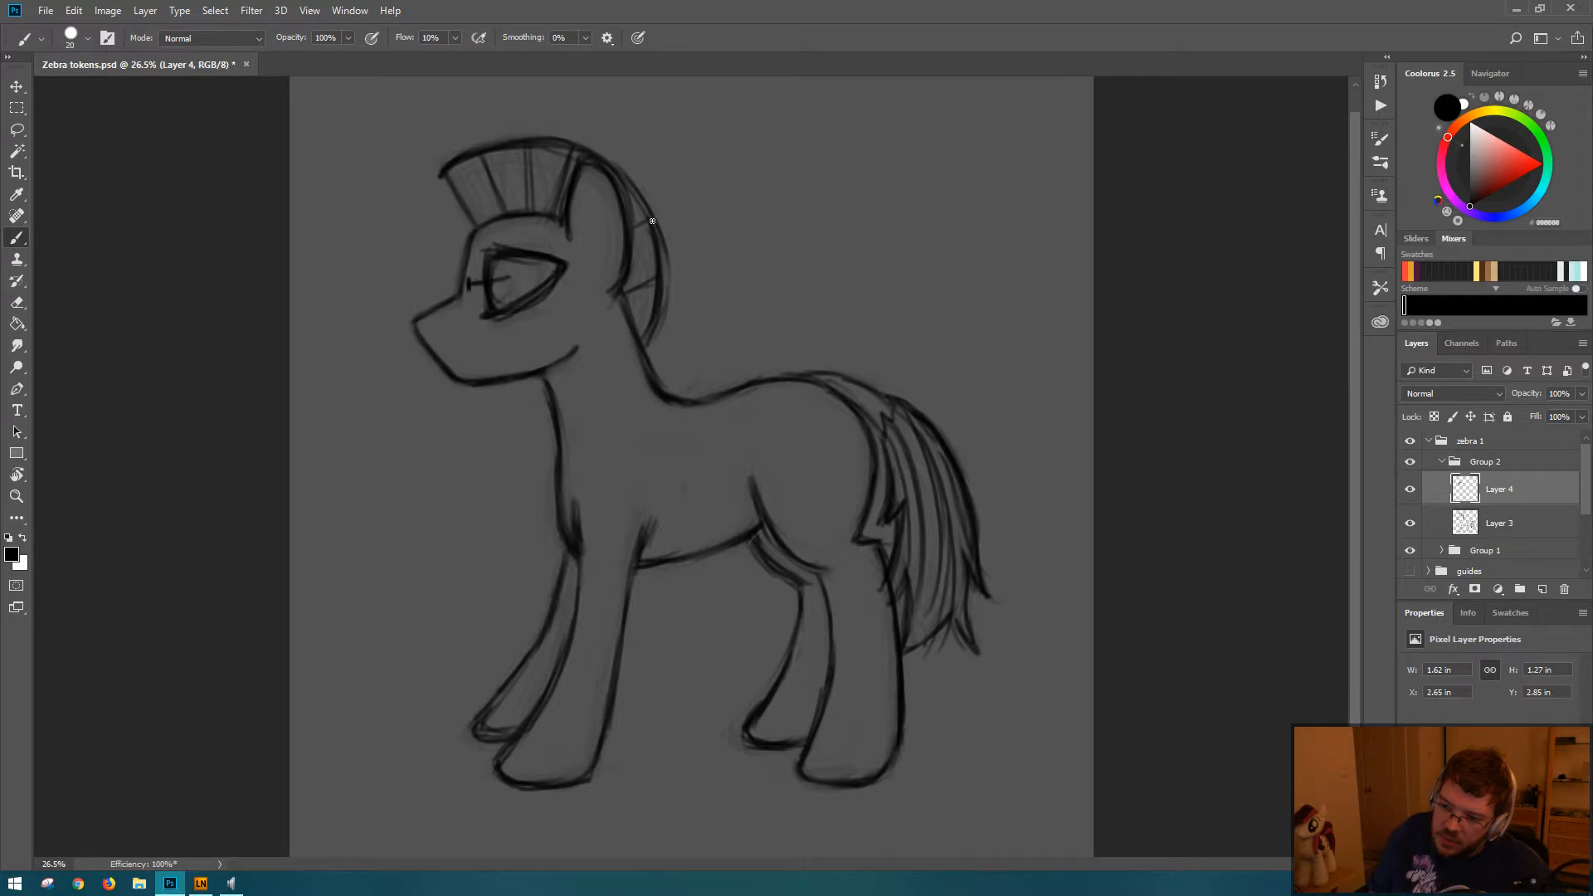
{"action": "key", "text": "ctrl+t"}
{"action": "left_click_drag", "start_coordinate": [592, 228], "coordinate": [599, 221]}
{"action": "key", "text": "Return"}
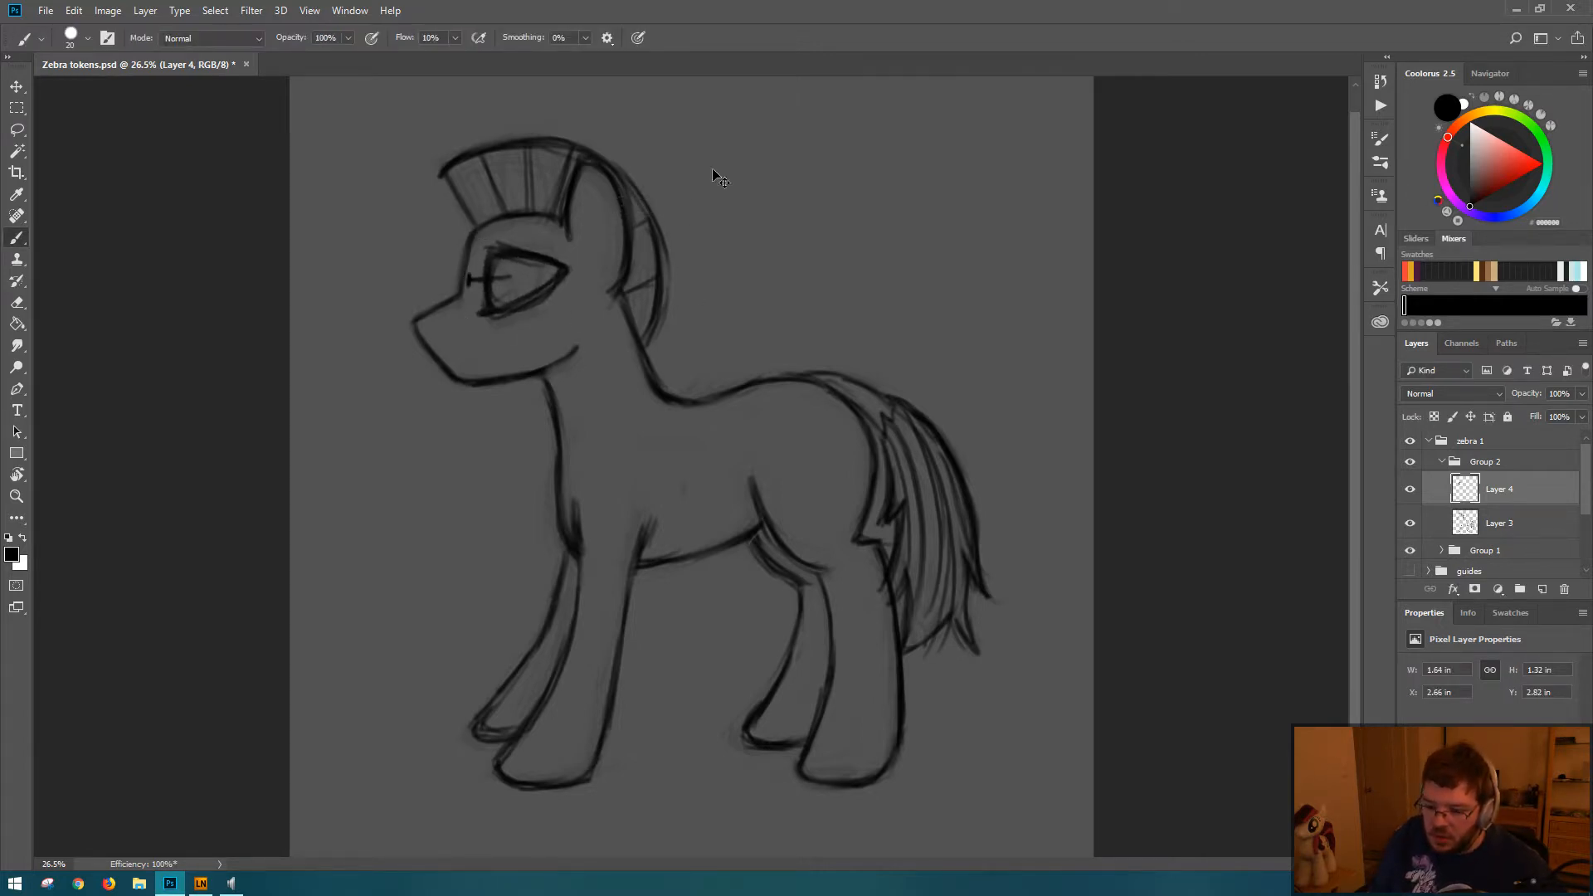
{"action": "key", "text": "ctrl+t"}
{"action": "left_click_drag", "start_coordinate": [585, 237], "coordinate": [617, 181]}
{"action": "key", "text": "Return"}
Step: Erase the stray horizontal mark sticking out in front of the eye
{"action": "key", "text": "b"}
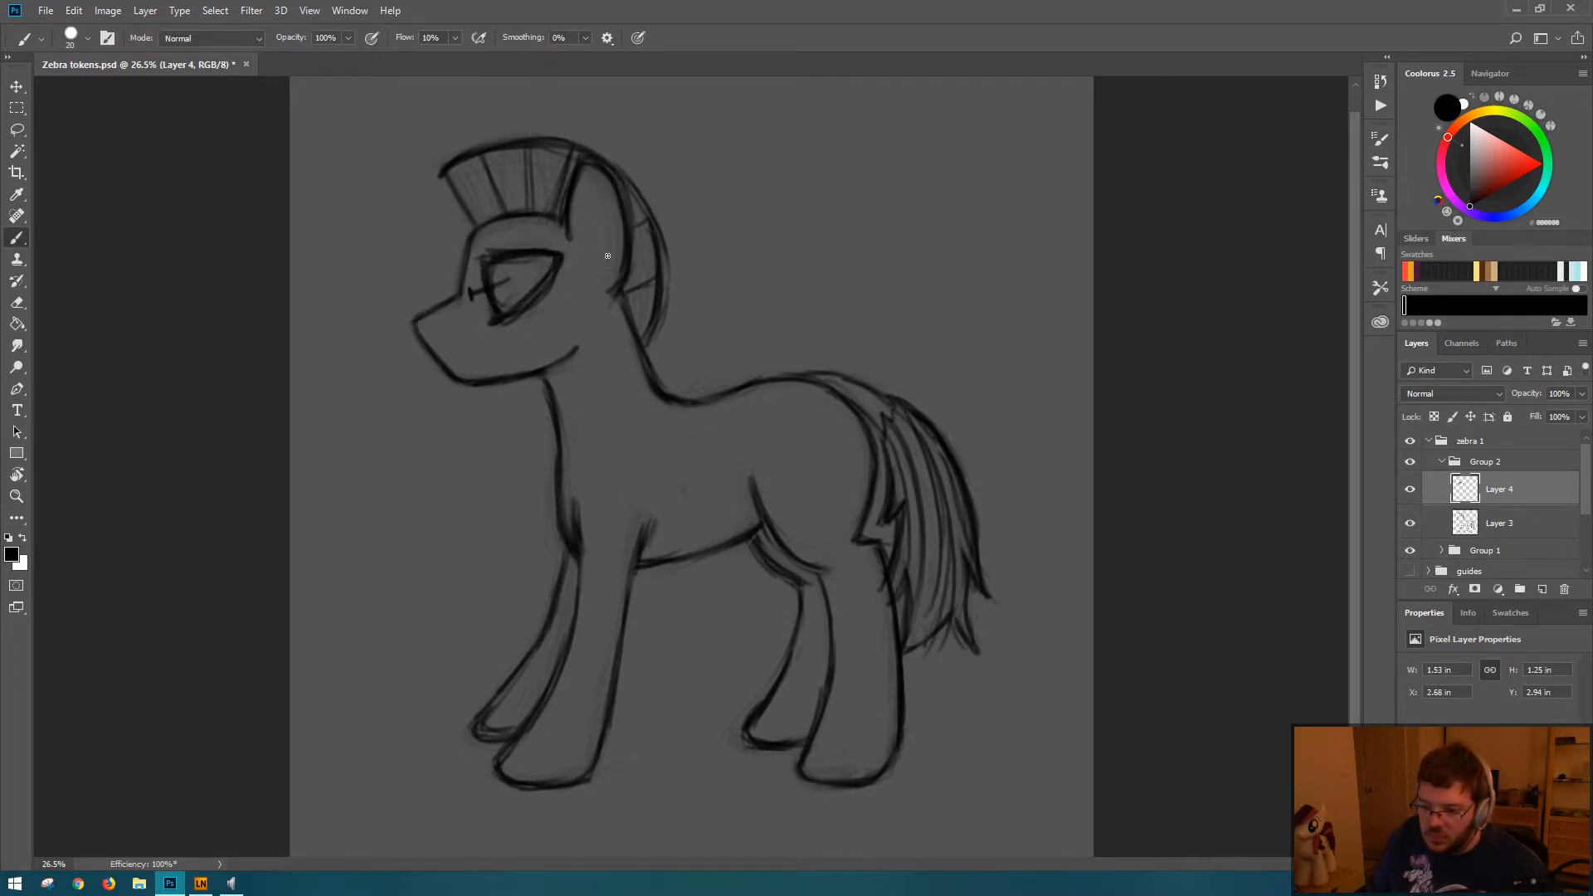
{"action": "key", "text": "e"}
{"action": "left_click_drag", "start_coordinate": [480, 289], "coordinate": [471, 300]}
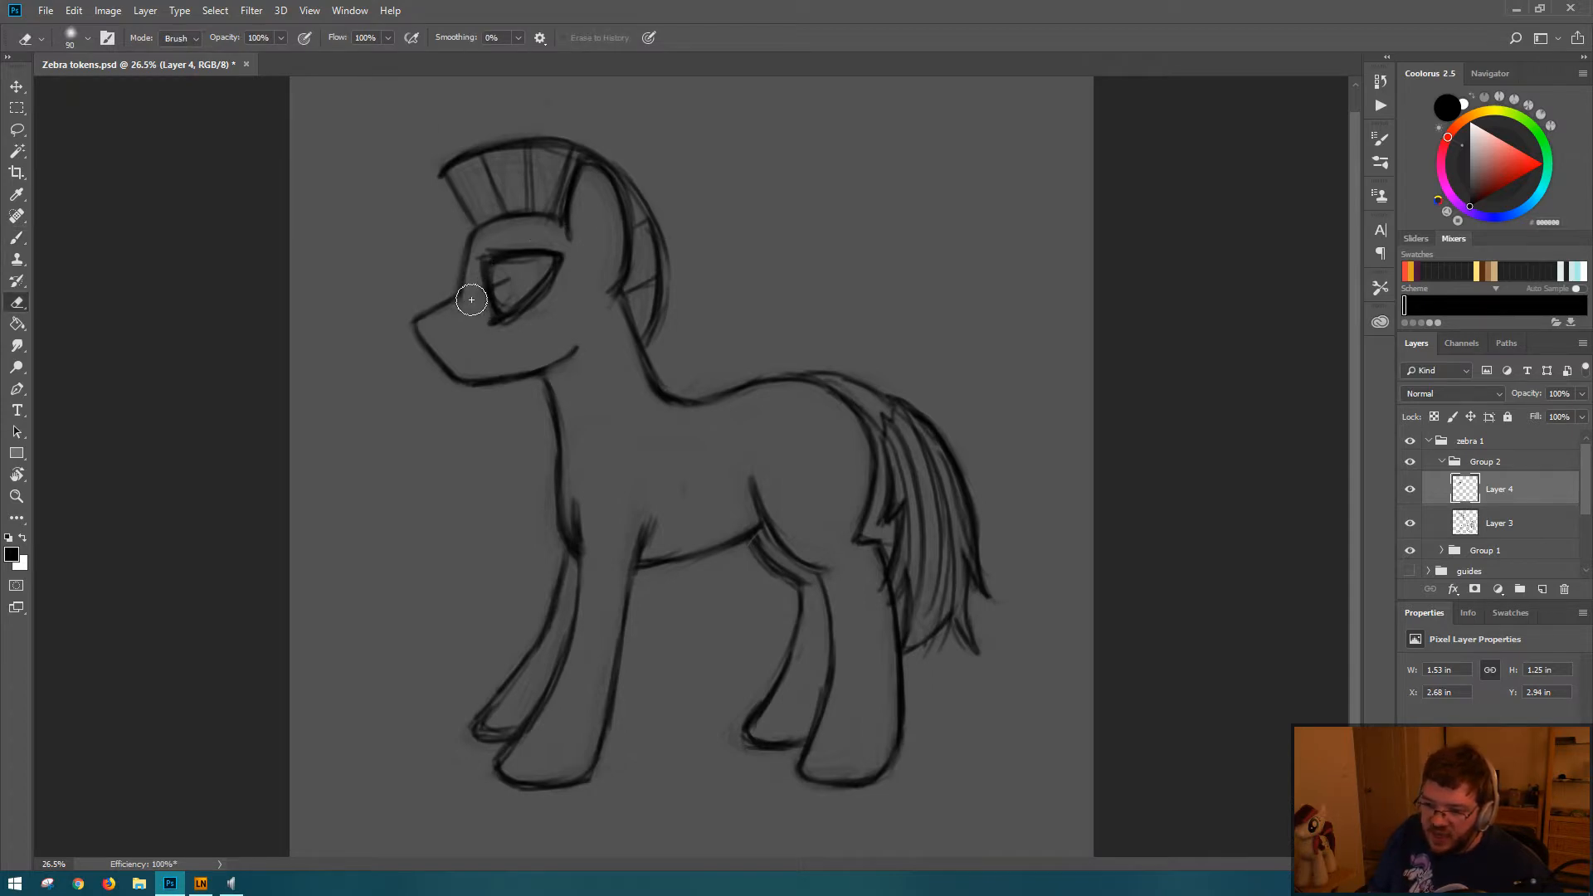
{"action": "key", "text": "b"}
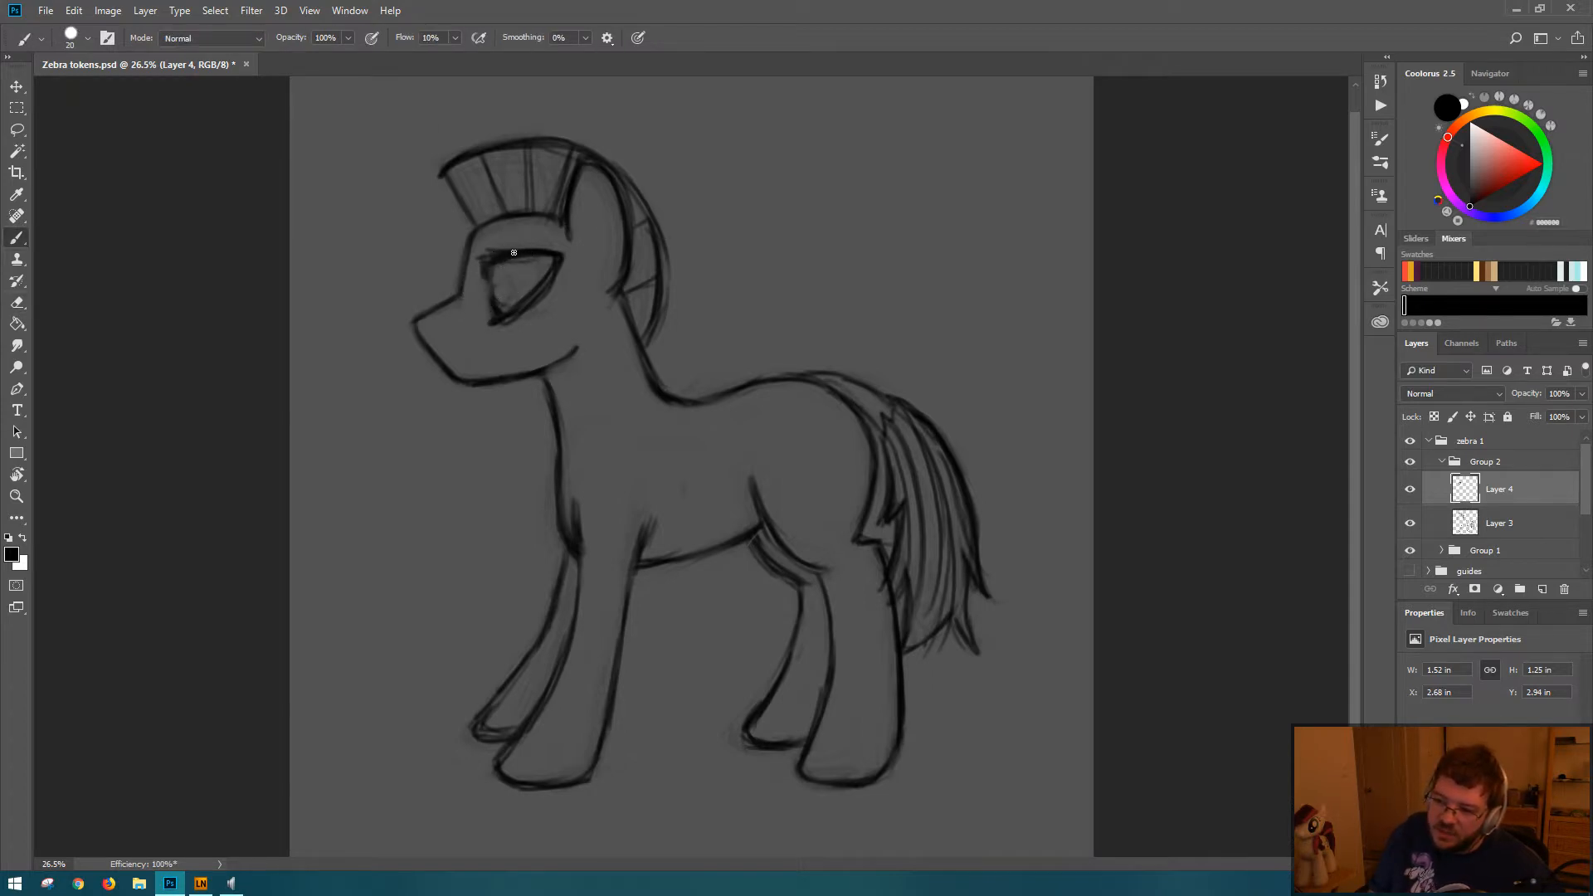
Step: Rework the eye with eraser and brush, giving it a flat upper lid, a curved back edge and a short lower line
{"action": "key", "text": "e"}
{"action": "mouse_move", "coordinate": [514, 261]}
{"action": "left_mouse_down"}
{"action": "mouse_move", "coordinate": [508, 306]}
{"action": "mouse_move", "coordinate": [523, 264]}
{"action": "mouse_move", "coordinate": [485, 257]}
{"action": "mouse_move", "coordinate": [558, 249]}
{"action": "mouse_move", "coordinate": [542, 289]}
{"action": "mouse_move", "coordinate": [558, 263]}
{"action": "mouse_move", "coordinate": [495, 323]}
{"action": "mouse_move", "coordinate": [549, 307]}
{"action": "left_mouse_up"}
{"action": "key", "text": "b"}
{"action": "key", "text": "e"}
{"action": "key", "text": "b"}
{"action": "key", "text": "e"}
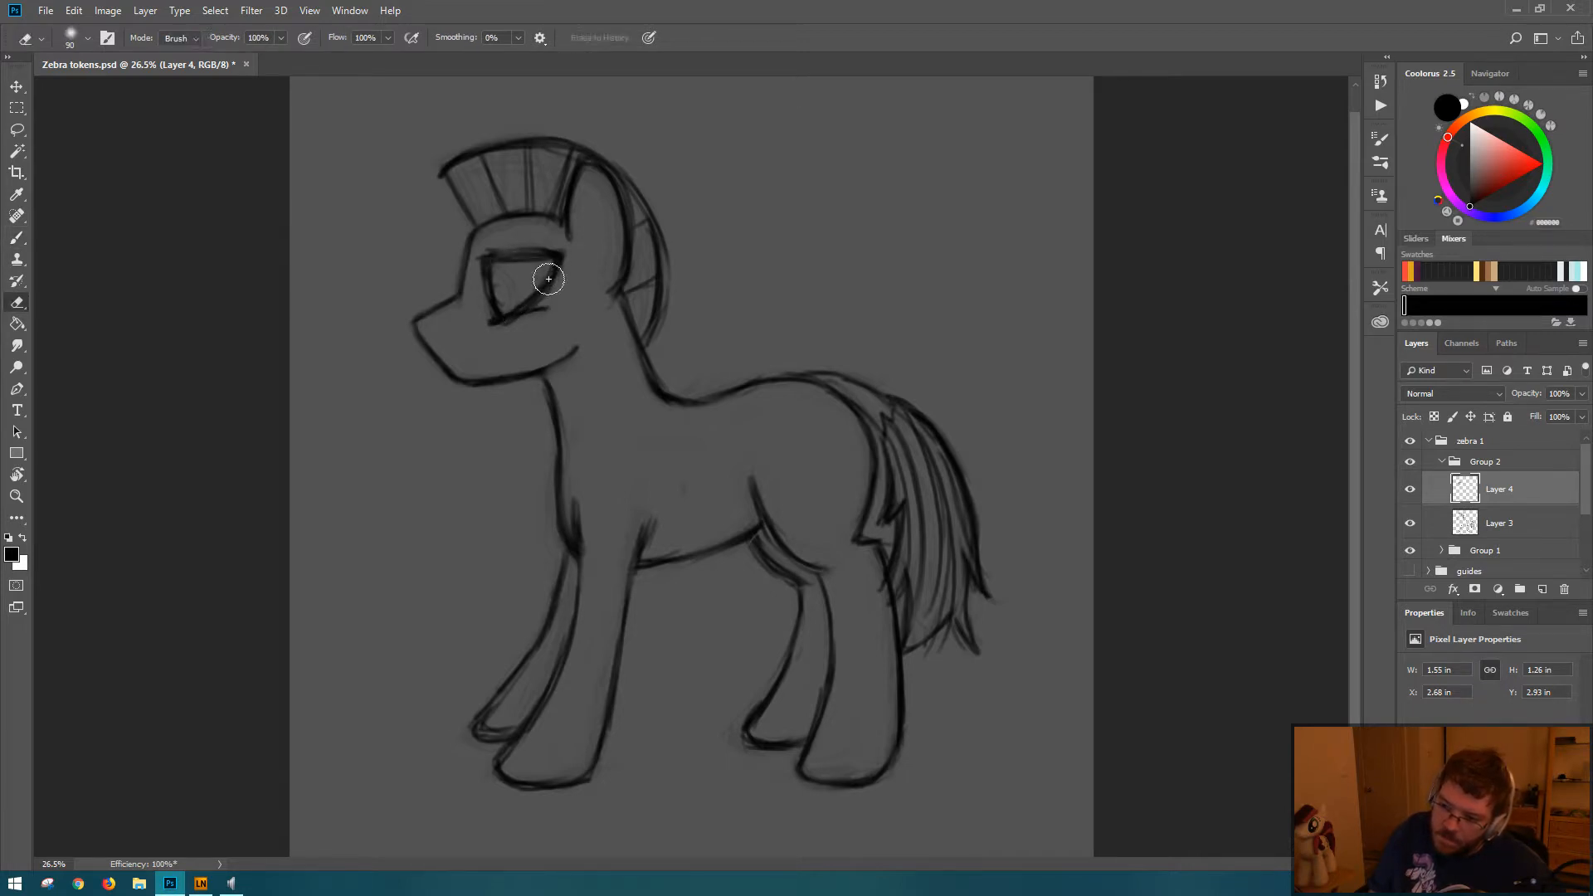
{"action": "key", "text": "b"}
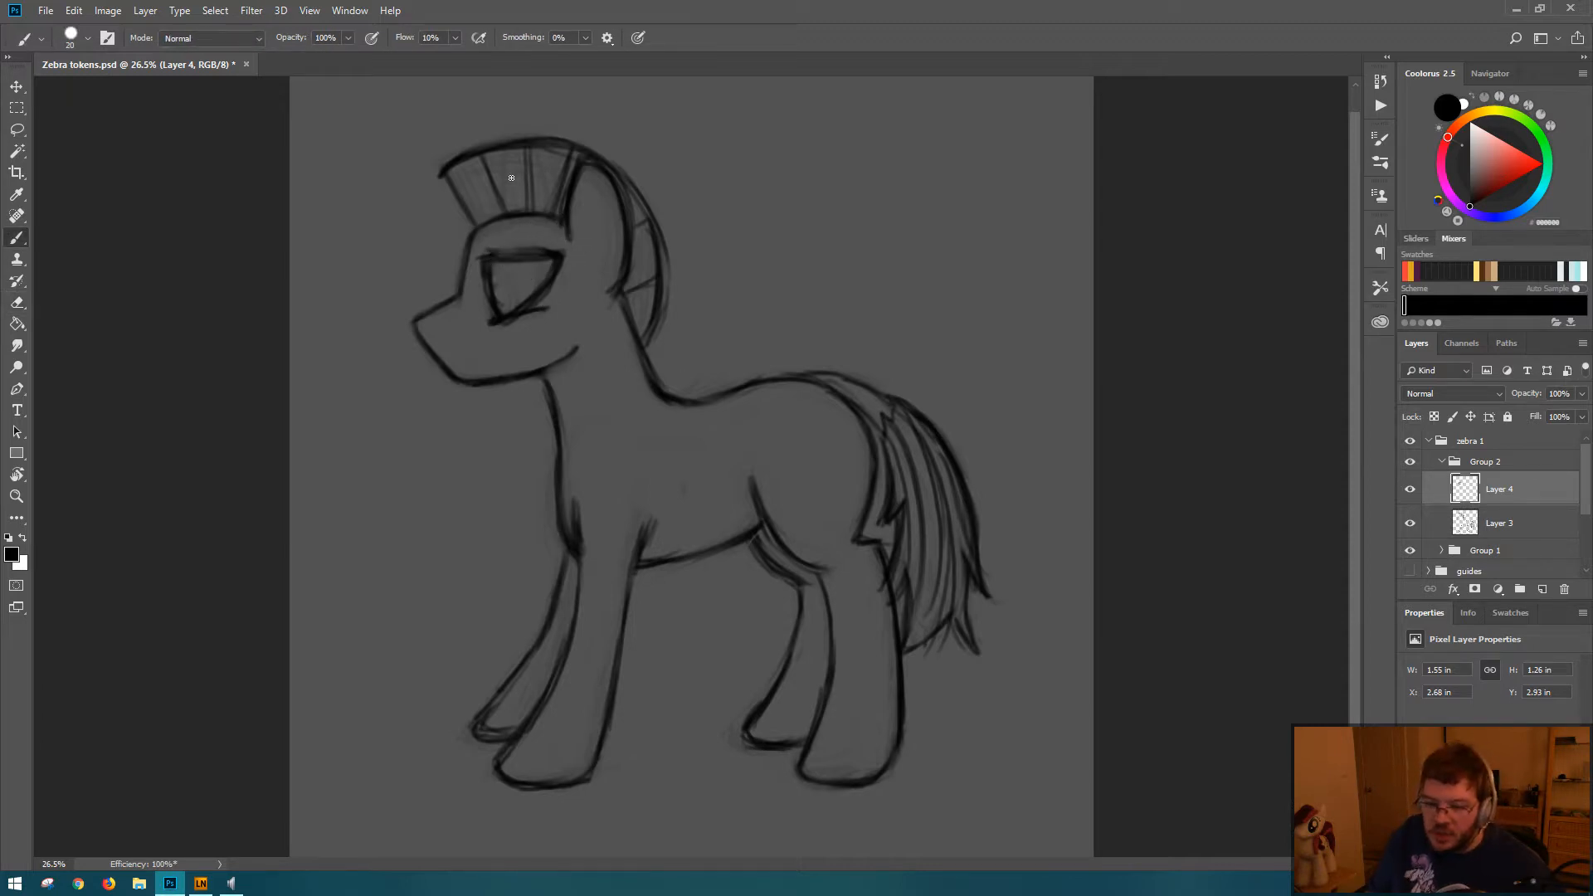
Step: Try a brow line above the eye's upper lid and undo it
{"action": "left_click_drag", "start_coordinate": [485, 246], "coordinate": [567, 239]}
{"action": "key", "text": "ctrl+z"}
{"action": "key", "text": "ctrl+z"}
{"action": "key", "text": "ctrl+z"}
{"action": "key", "text": "ctrl+z"}
{"action": "key", "text": "ctrl+z"}
{"action": "key", "text": "ctrl+z"}
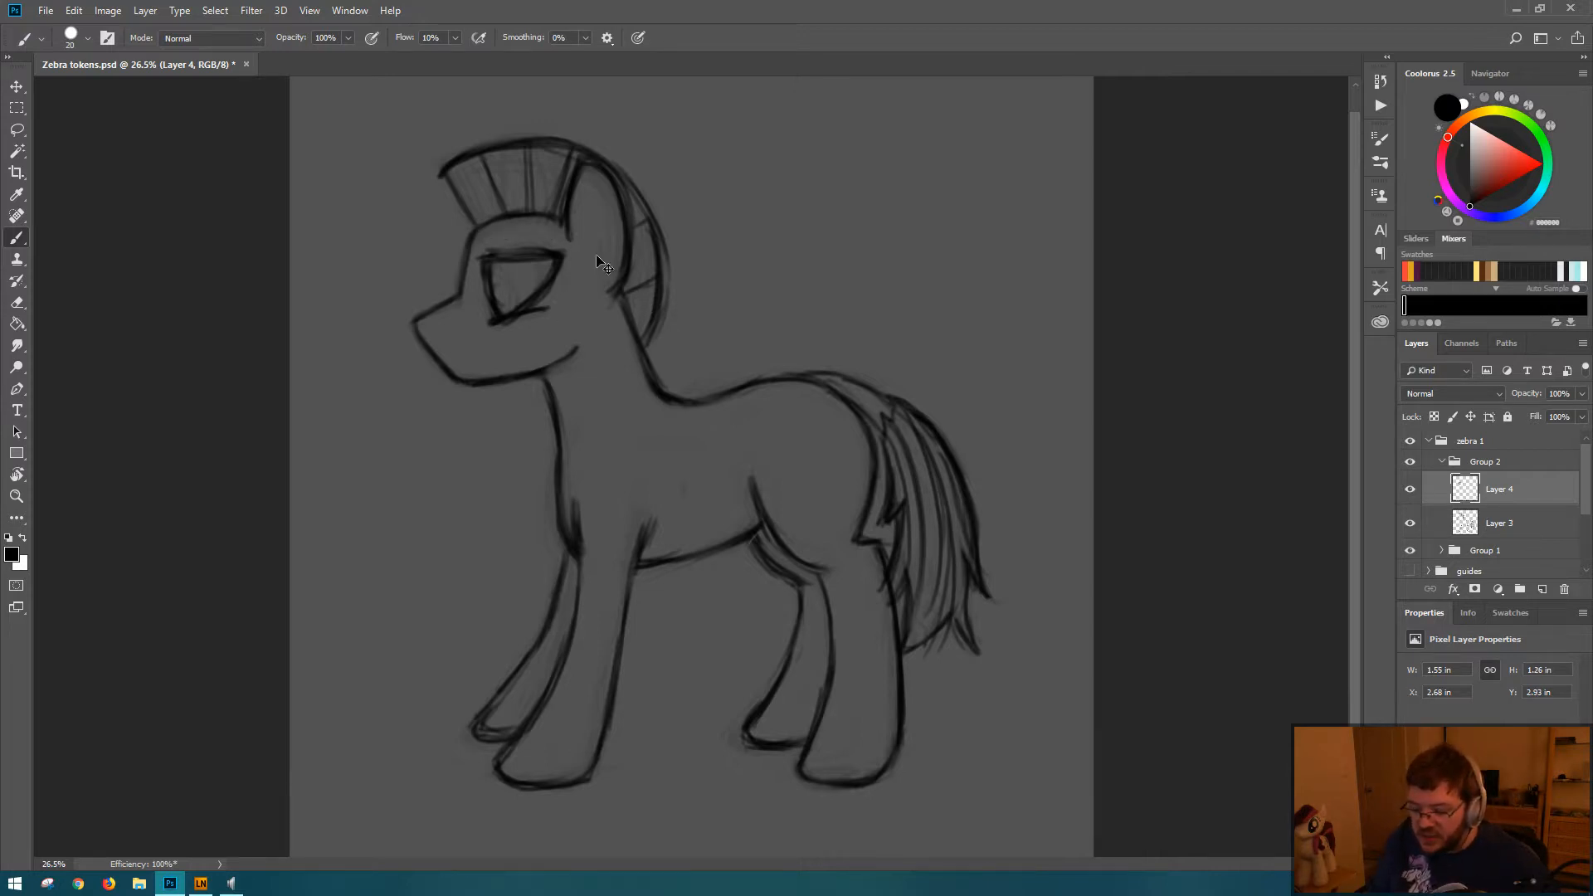
Step: Scale the eye down to about 1.4 by 1.11 in and shift it toward the forehead line
{"action": "key", "text": "ctrl+t"}
{"action": "mouse_move", "coordinate": [573, 246]}
{"action": "left_mouse_down"}
{"action": "mouse_move", "coordinate": [540, 288]}
{"action": "mouse_move", "coordinate": [593, 245]}
{"action": "left_mouse_up"}
{"action": "key", "text": "Return"}
{"action": "key", "text": "ctrl+t"}
{"action": "key", "text": "Escape"}
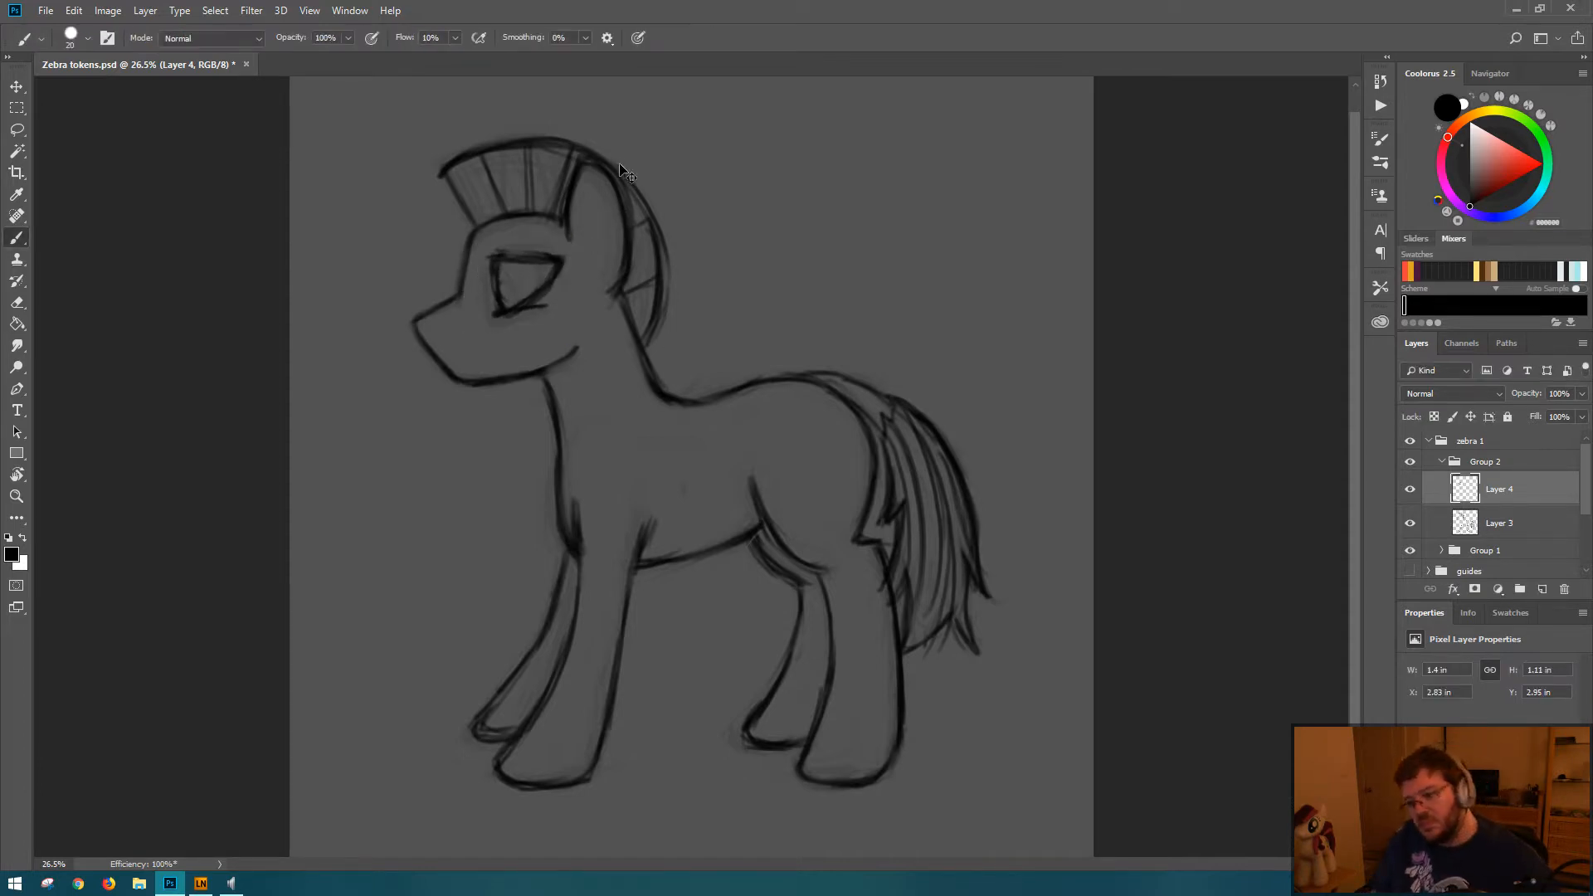
{"action": "key", "text": "ctrl+t"}
{"action": "key", "text": "shift+Left"}
{"action": "key", "text": "shift+Left"}
{"action": "key", "text": "Return"}
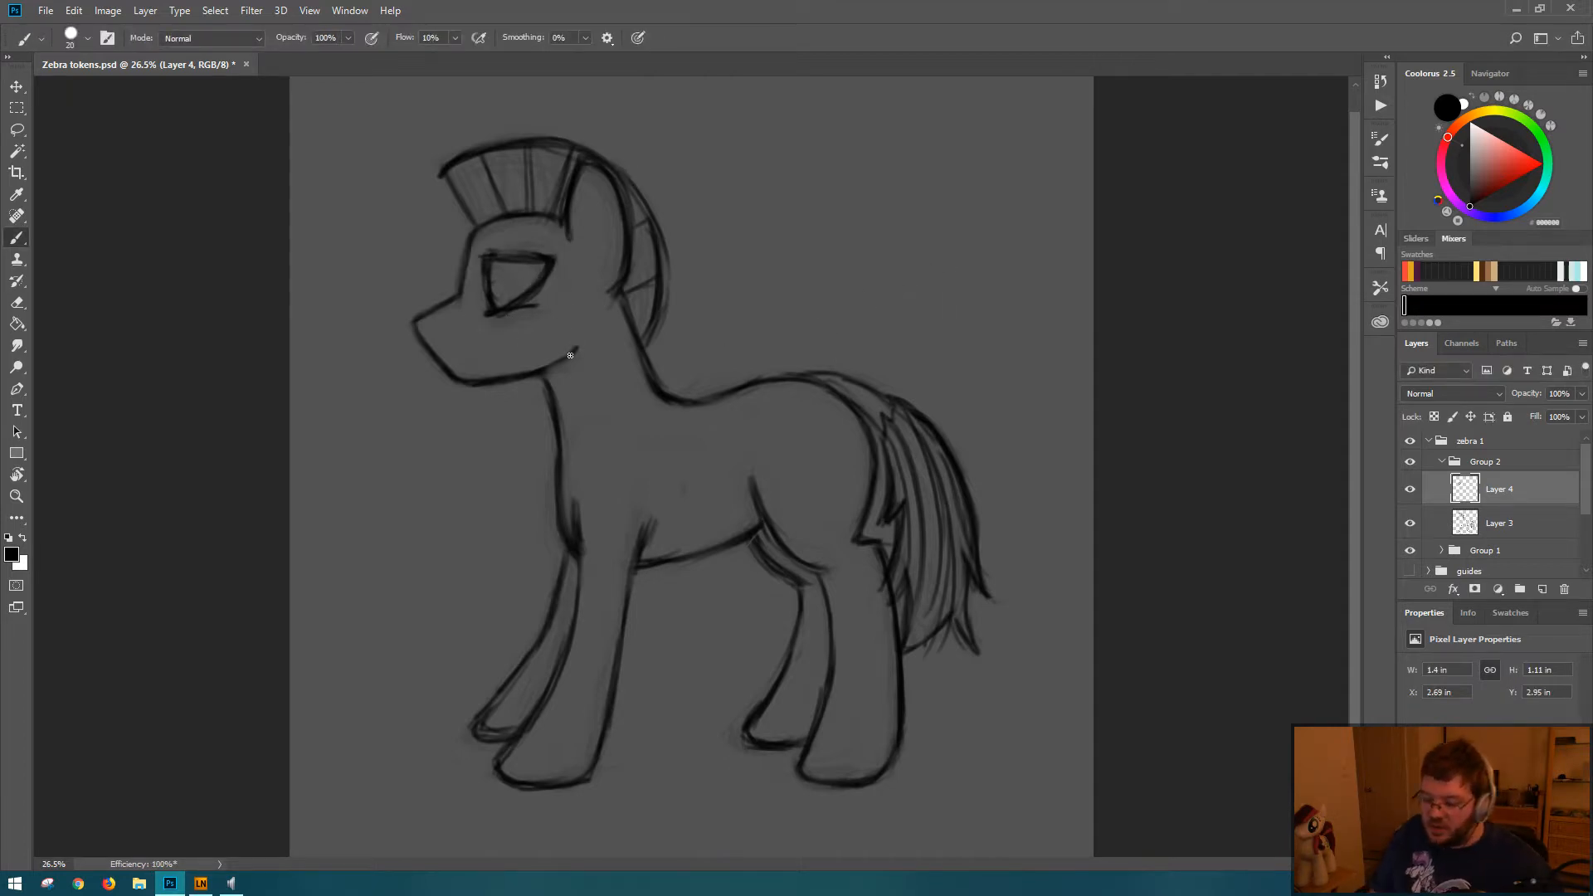
Step: Erase the excess lines around the eye's lower corner and redraw its front edge and upper lid as a cleaner, rounder outline
{"action": "key", "text": "e"}
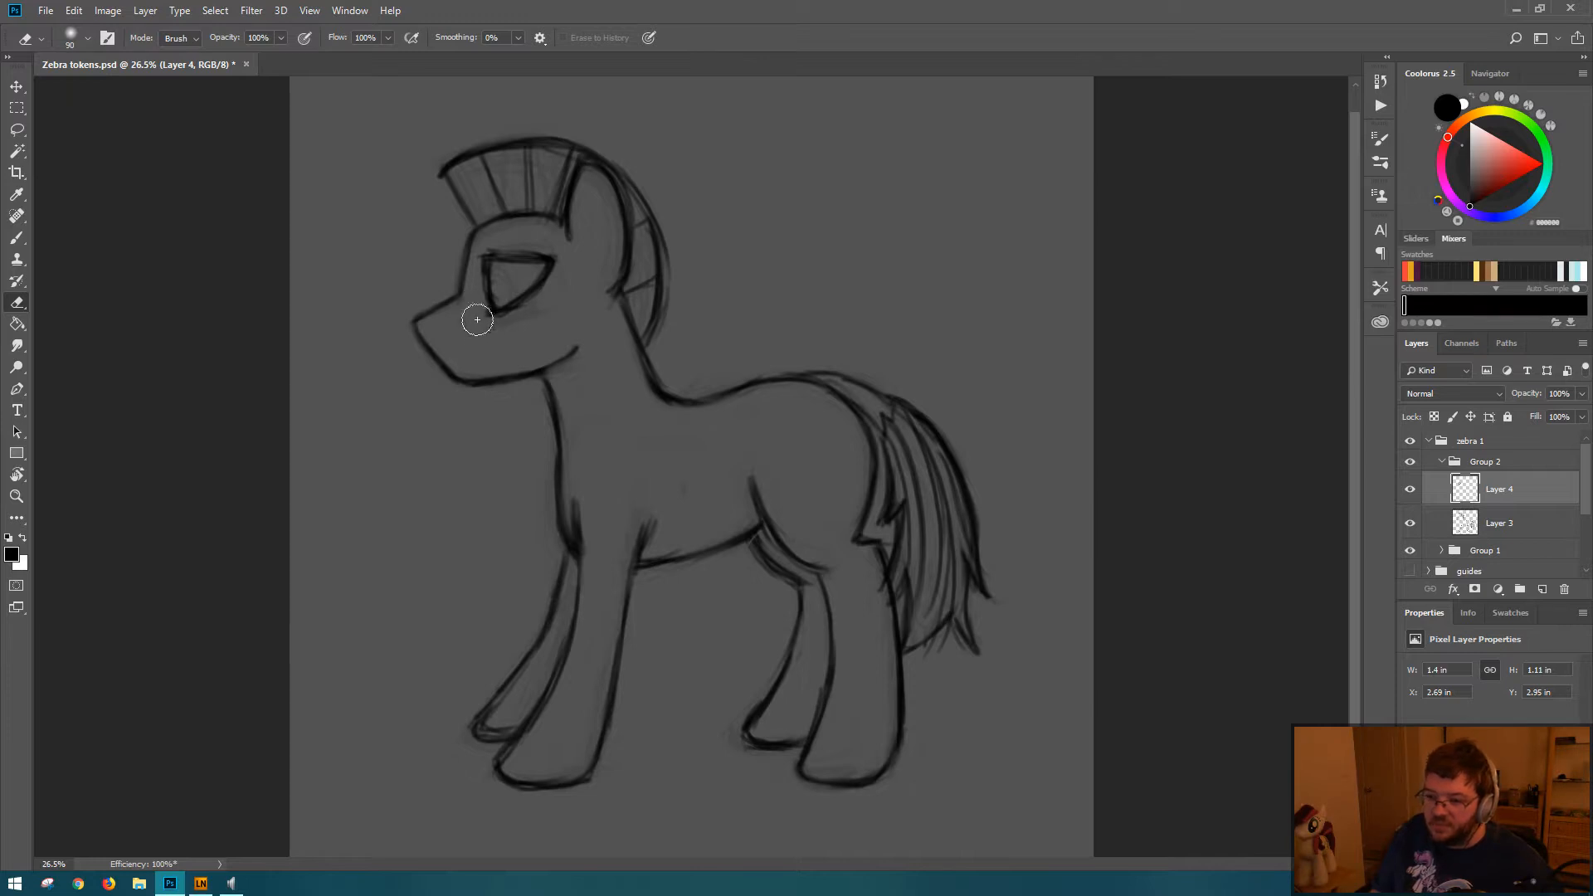
{"action": "key", "text": "b"}
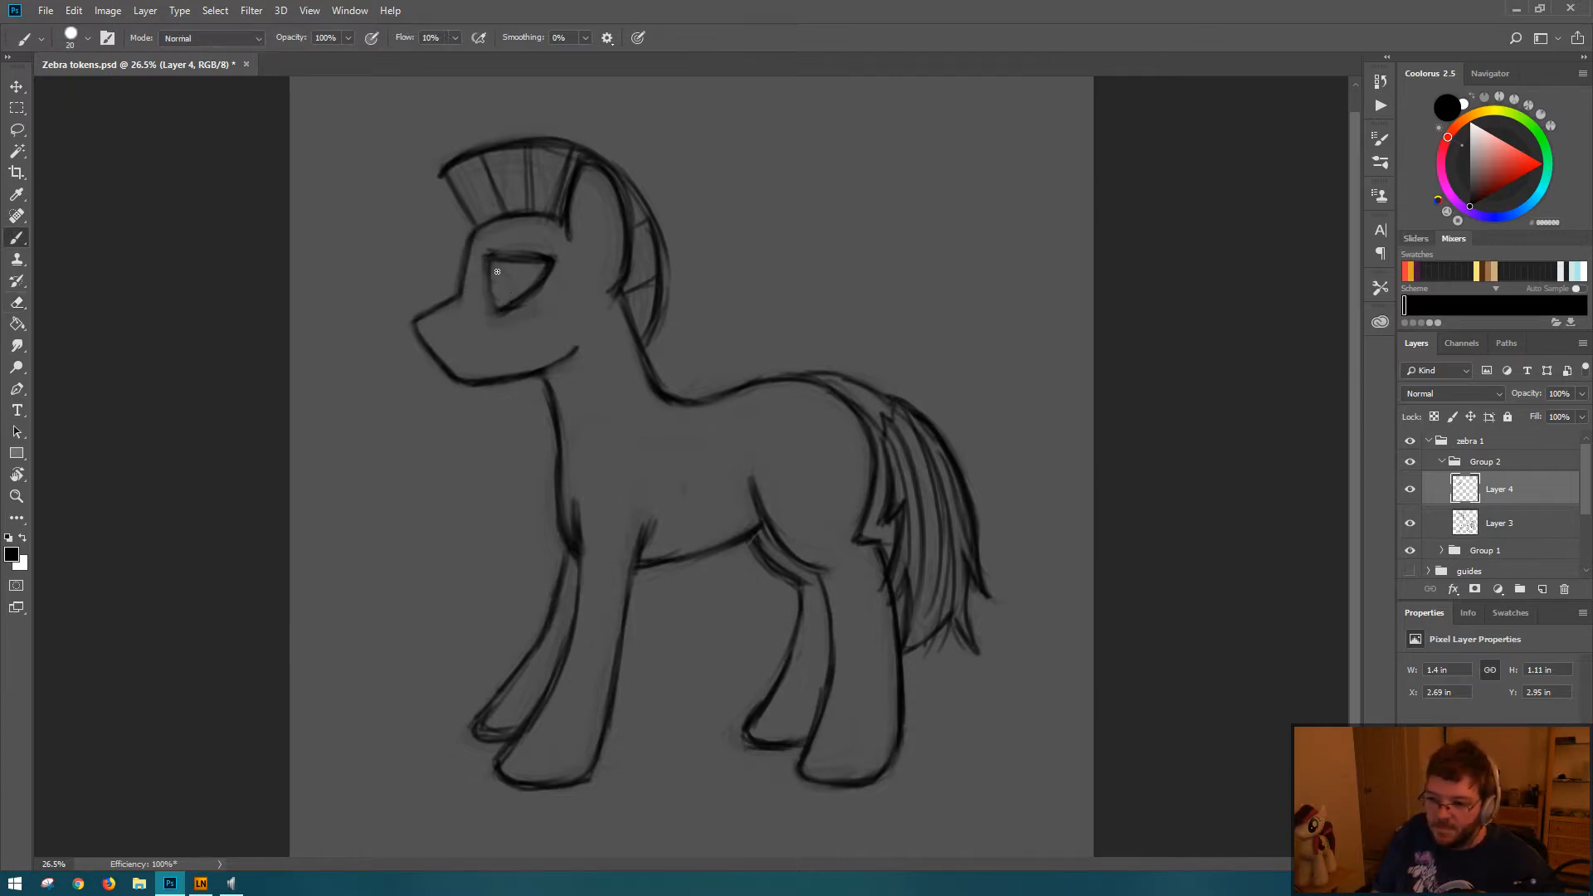
{"action": "mouse_move", "coordinate": [488, 259]}
{"action": "left_mouse_down"}
{"action": "mouse_move", "coordinate": [499, 313]}
{"action": "mouse_move", "coordinate": [495, 261]}
{"action": "mouse_move", "coordinate": [533, 259]}
{"action": "mouse_move", "coordinate": [494, 256]}
{"action": "mouse_move", "coordinate": [537, 255]}
{"action": "left_mouse_up"}
{"action": "key", "text": "e"}
{"action": "key", "text": "b"}
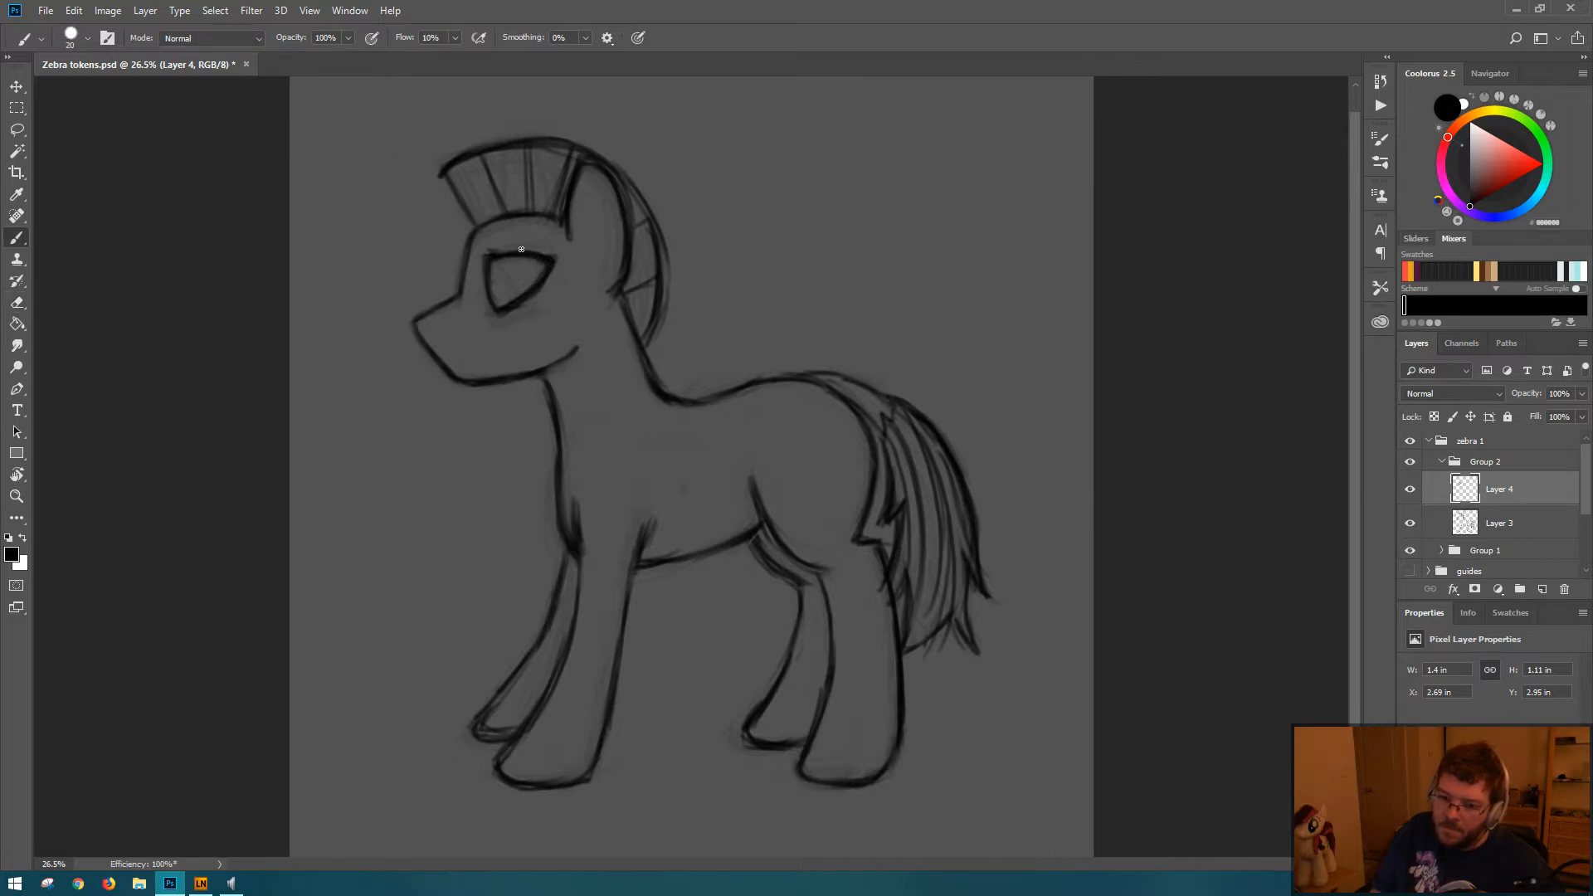
Step: Draw a narrow upright oval iris at the front of the eye, reinforce the mane's front edge and save the document
{"action": "left_click_drag", "start_coordinate": [496, 300], "coordinate": [508, 262]}
{"action": "key", "text": "ctrl+s"}
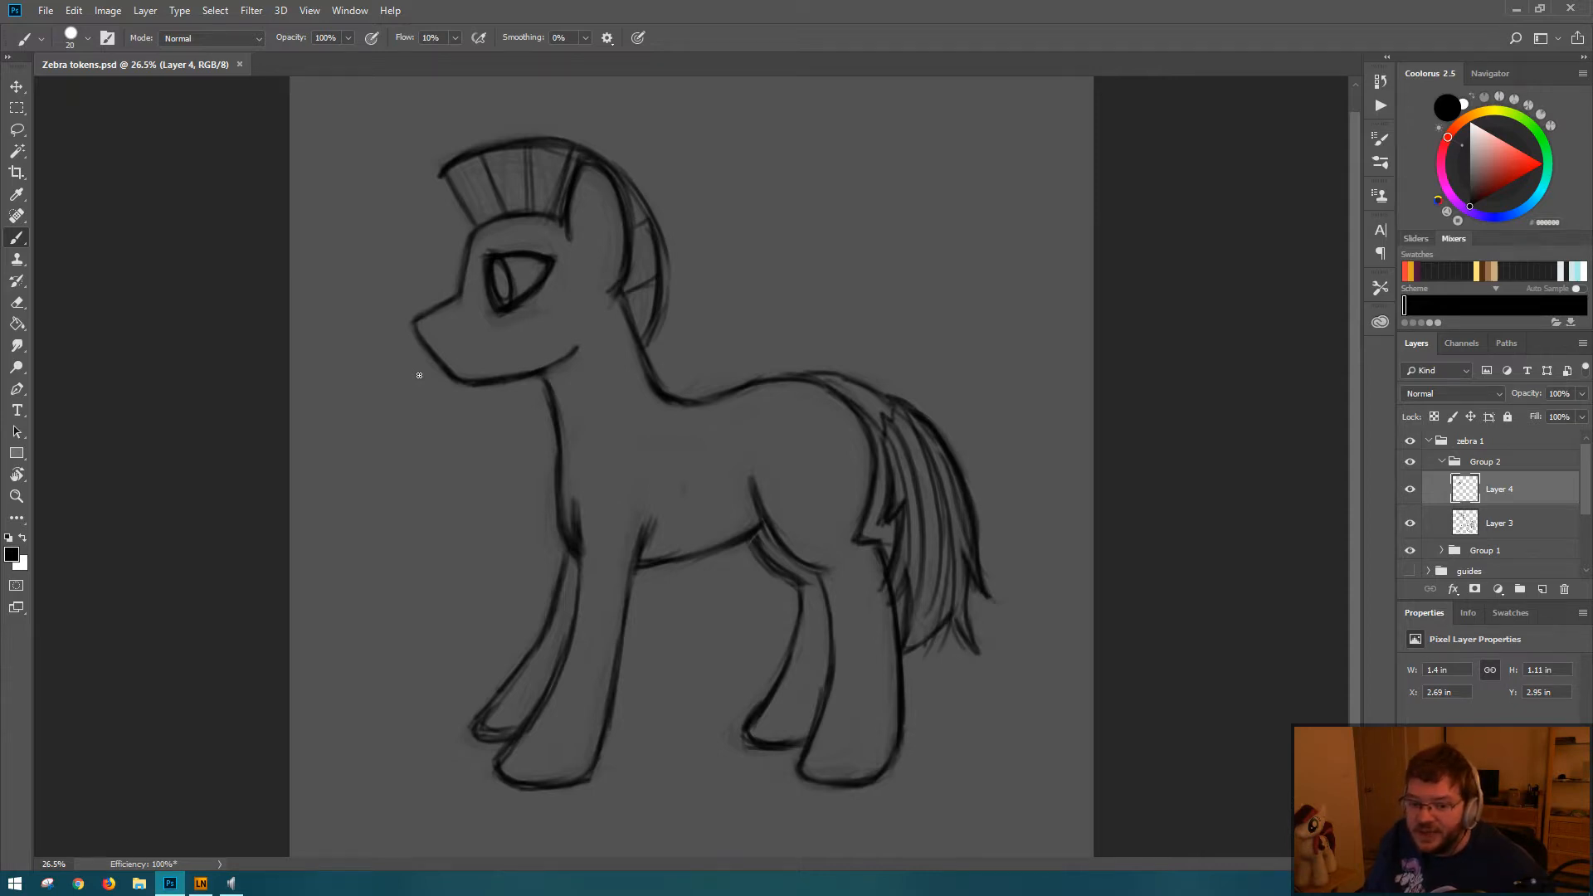
{"action": "left_click_drag", "start_coordinate": [465, 216], "coordinate": [442, 169]}
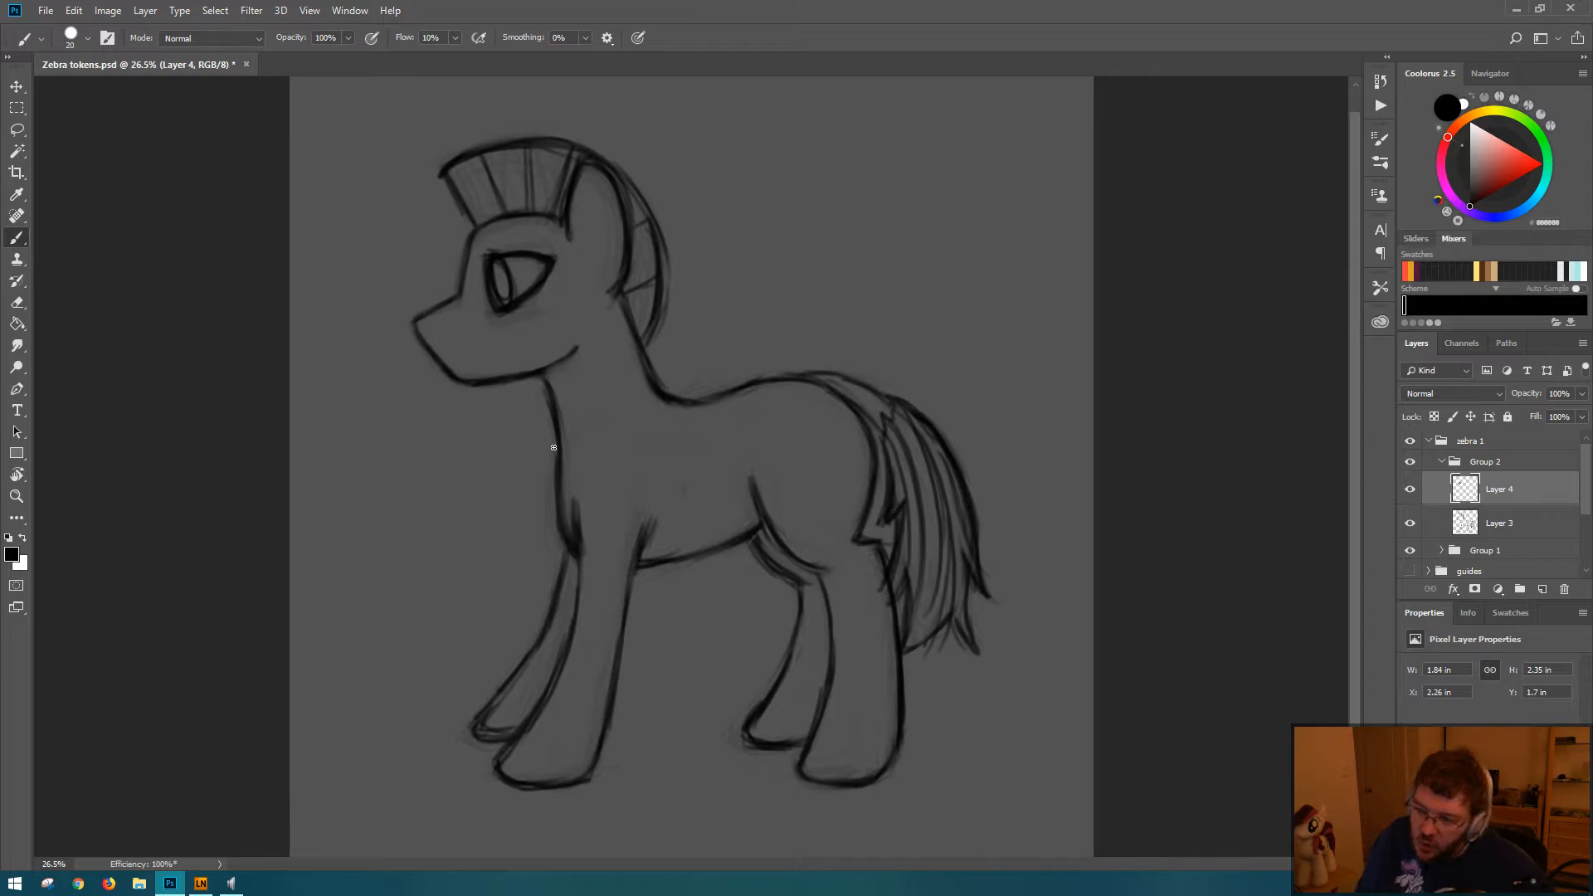
{"action": "key", "text": "ctrl+s"}
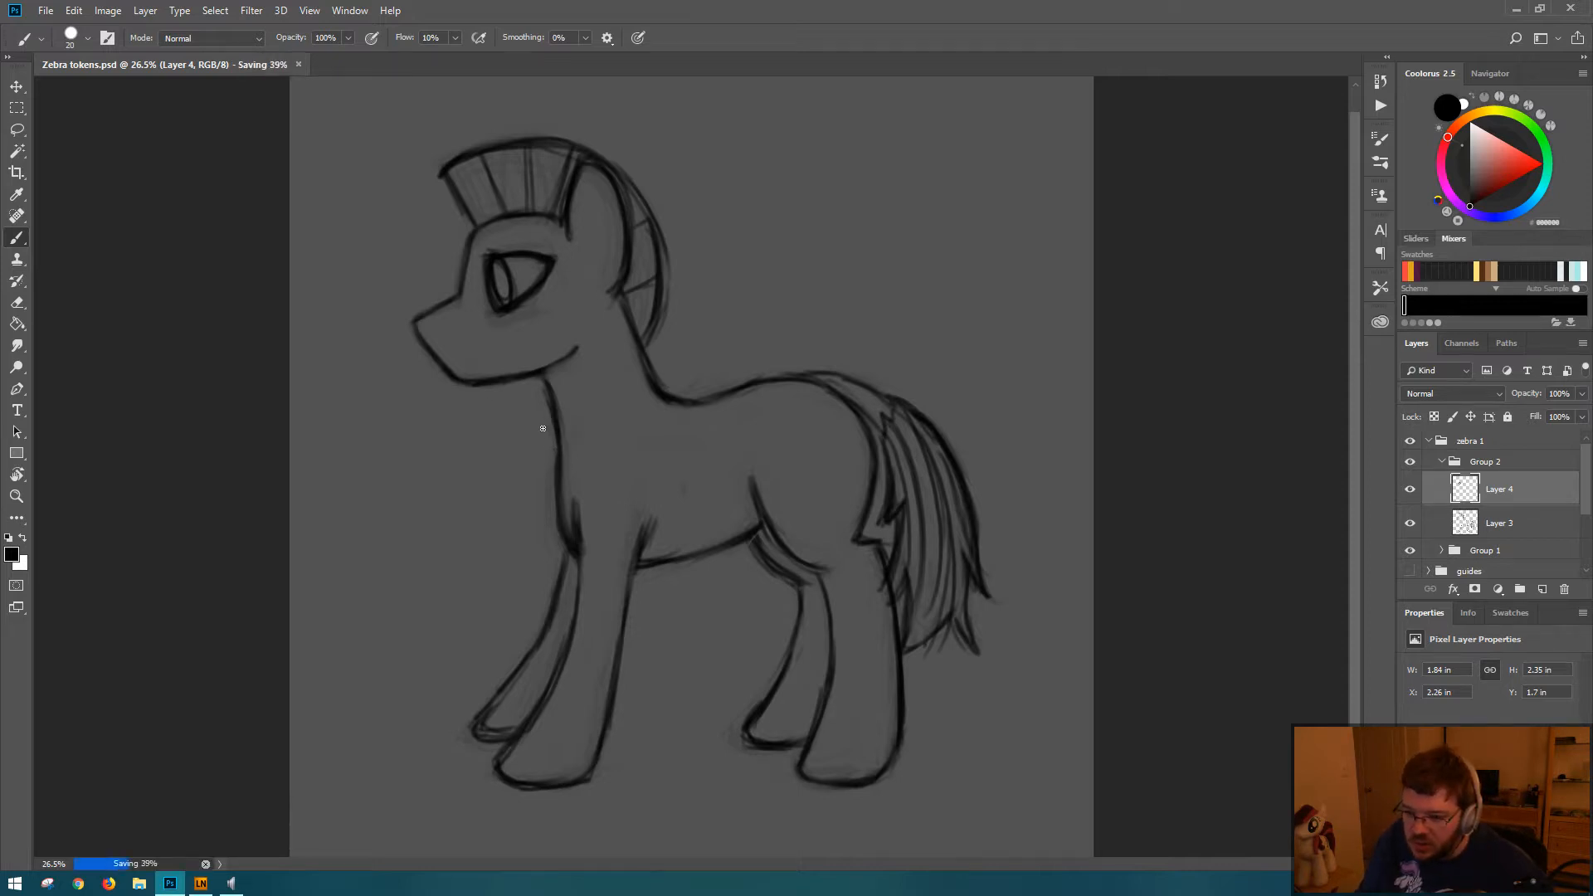
Step: Lasso the lower jaw line and try to transform it on Layer 4
{"action": "key", "text": "l"}
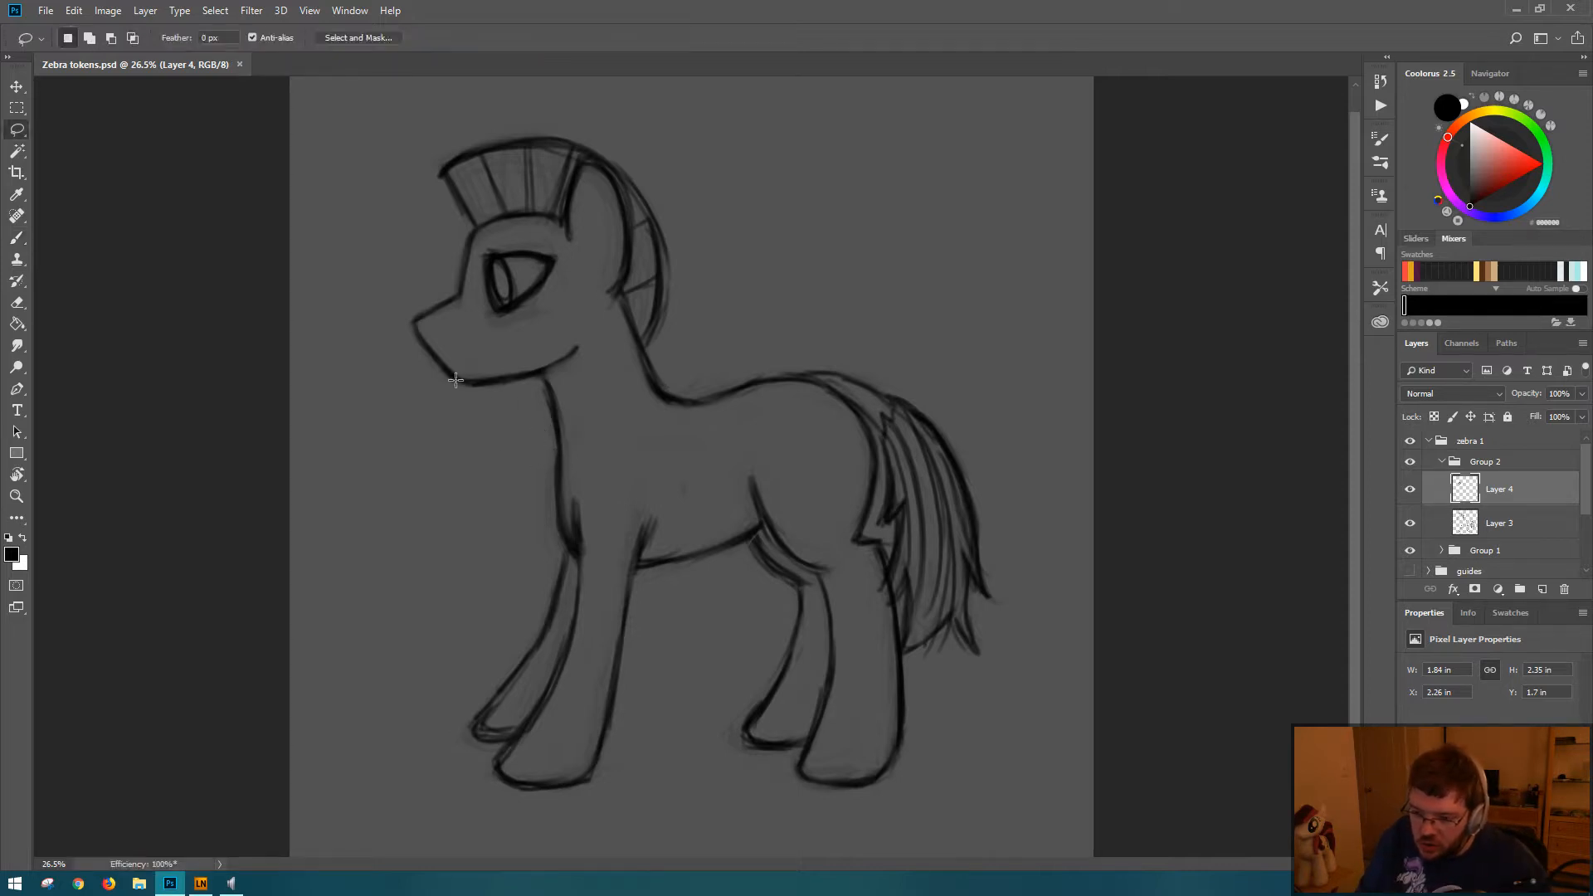
{"action": "mouse_move", "coordinate": [460, 365]}
{"action": "left_mouse_down"}
{"action": "mouse_move", "coordinate": [455, 378]}
{"action": "mouse_move", "coordinate": [491, 390]}
{"action": "mouse_move", "coordinate": [576, 363]}
{"action": "mouse_move", "coordinate": [558, 320]}
{"action": "left_mouse_up"}
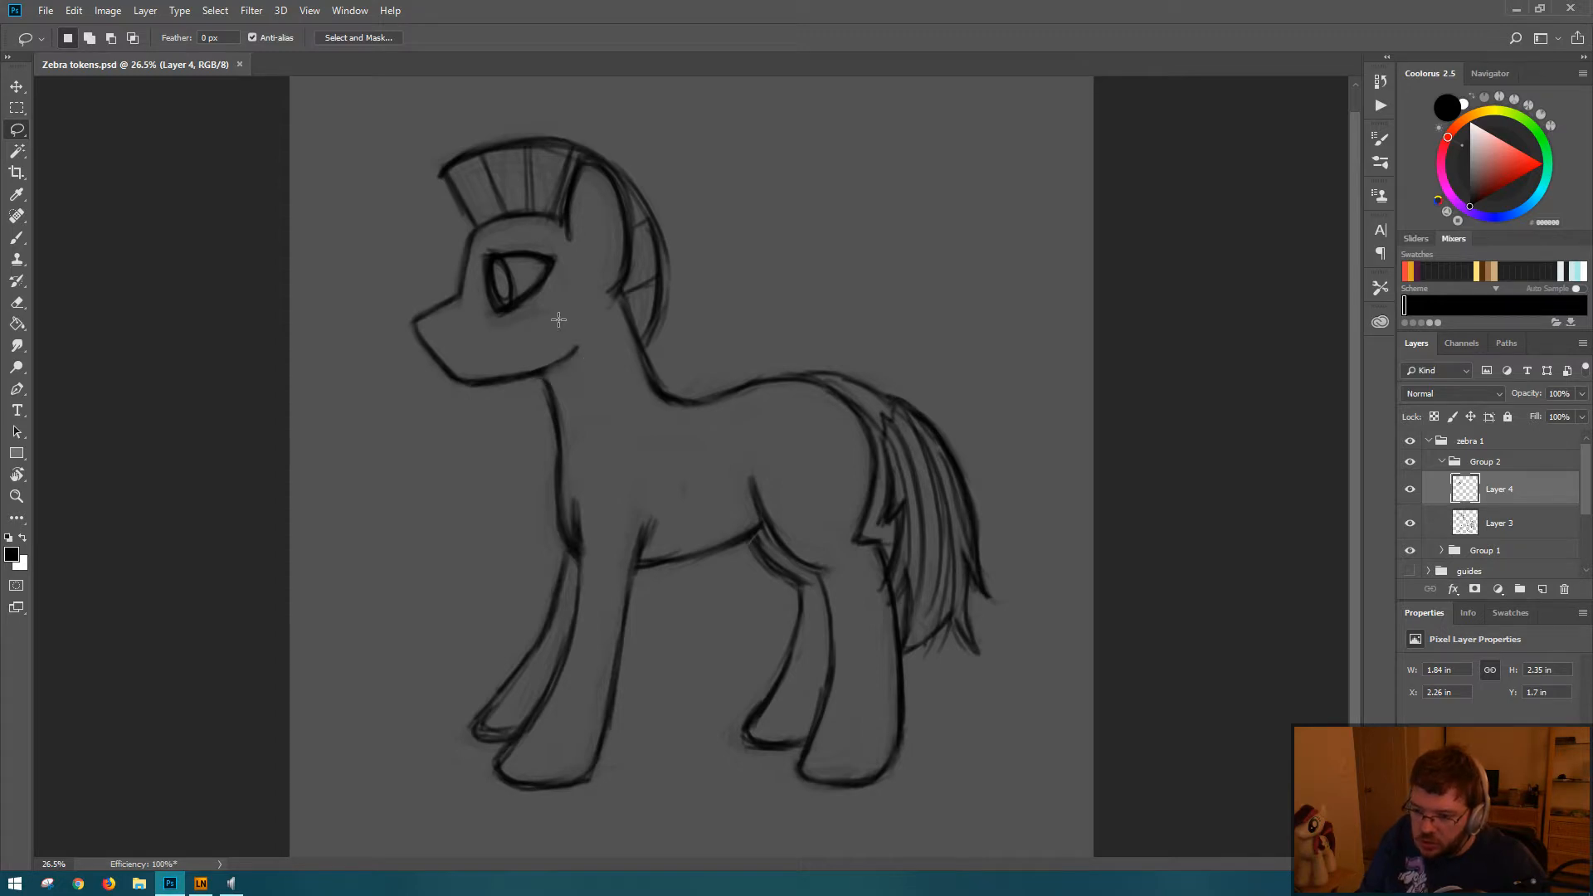
{"action": "key", "text": "b"}
{"action": "key", "text": "ctrl+t"}
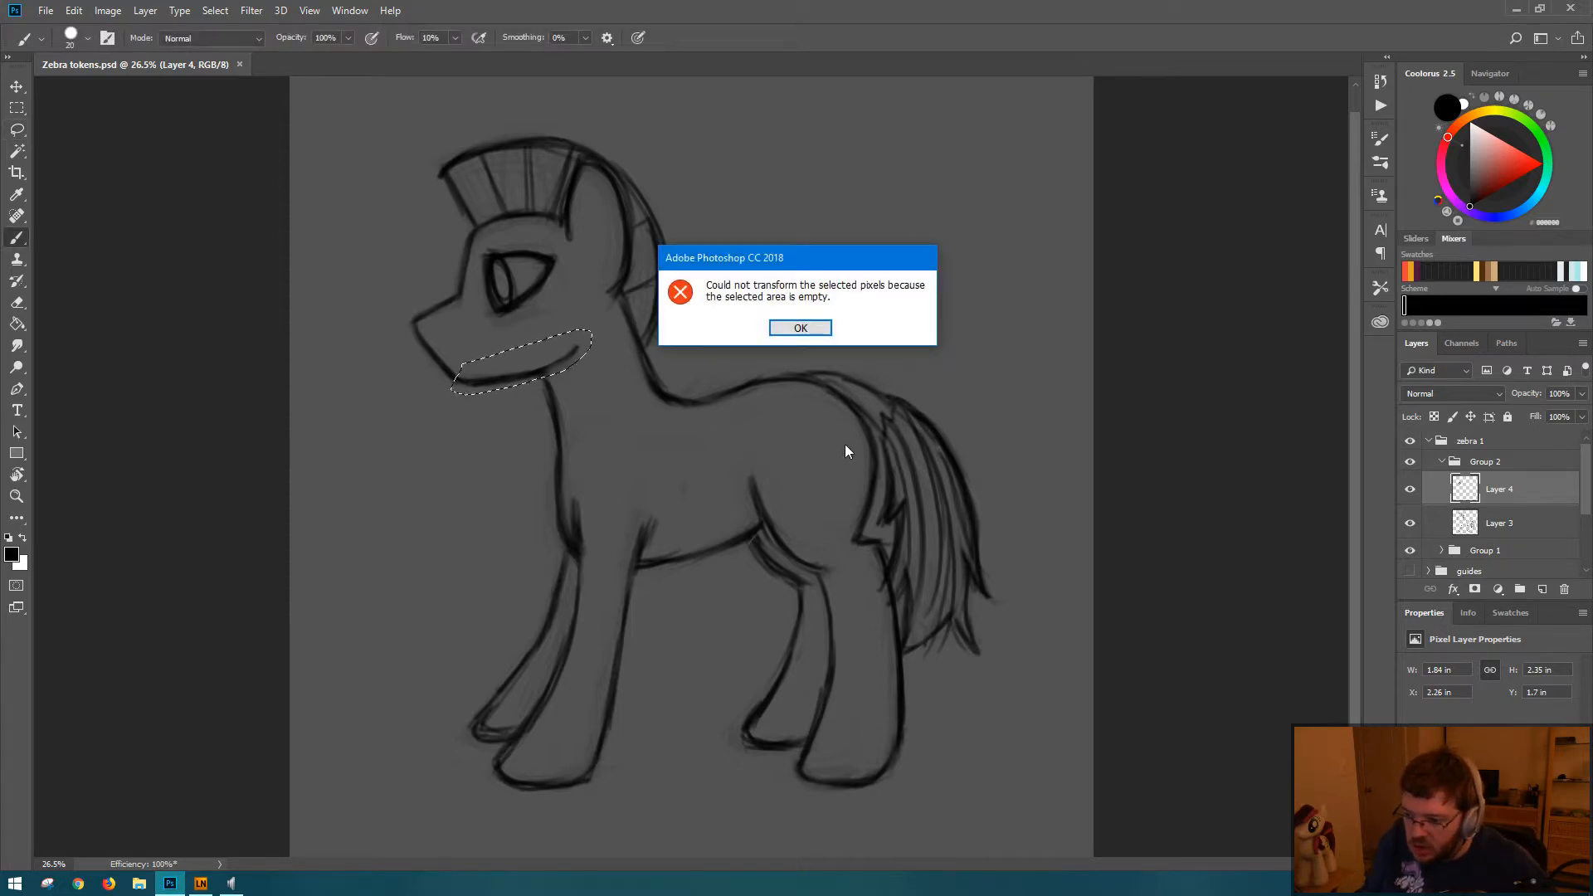
{"action": "left_click", "coordinate": [801, 327]}
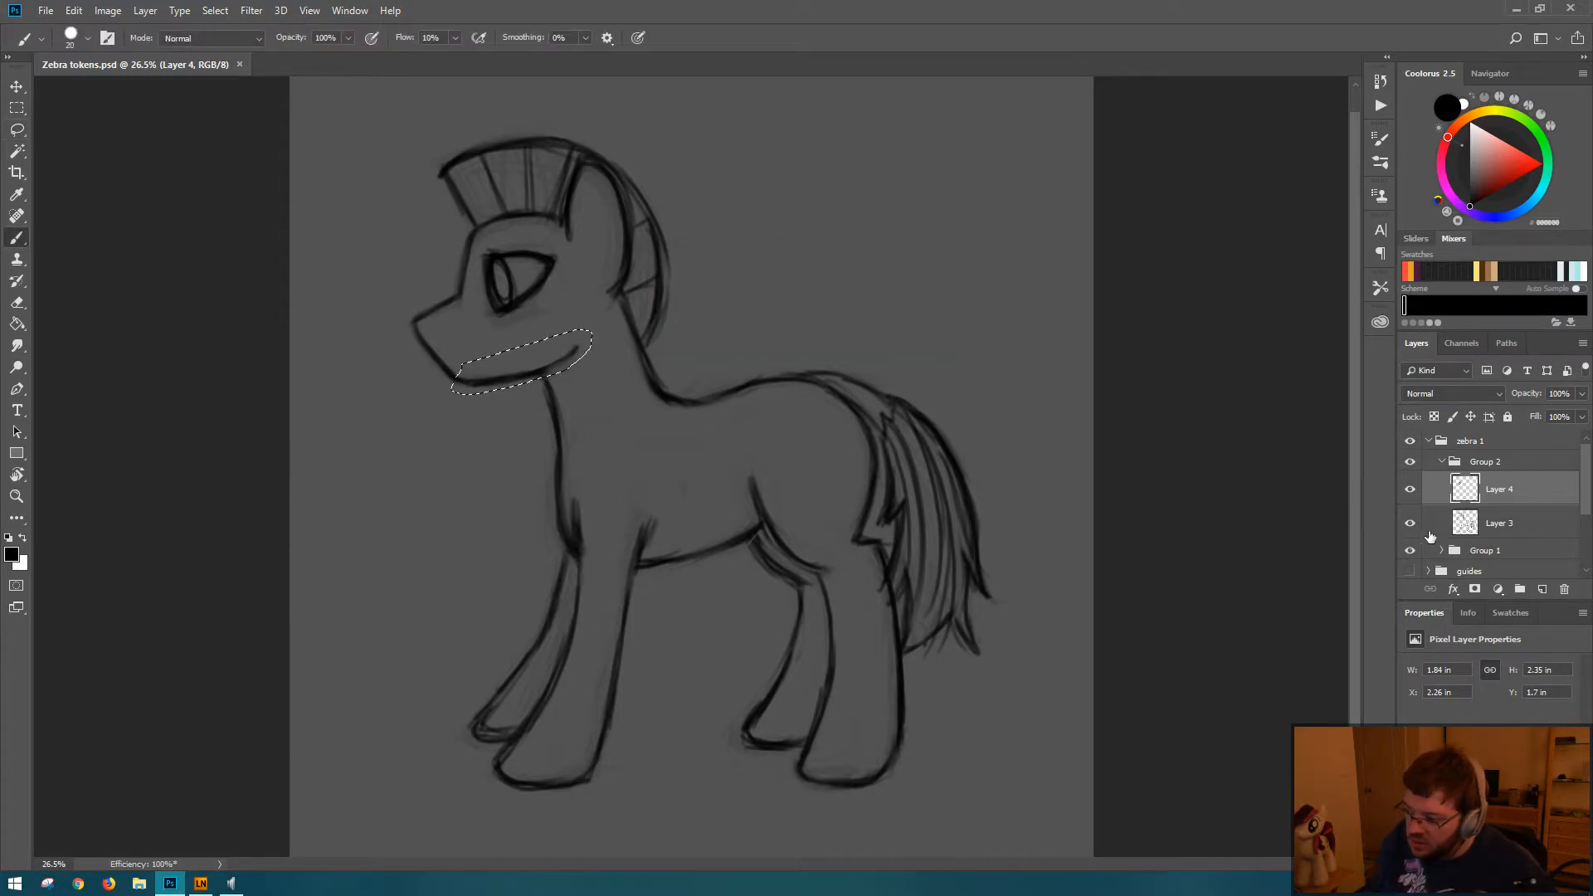
Step: Rotate the selected jaw line on Layer 3 about 4 degrees clockwise and nudge it toward the muzzle tip
{"action": "left_click", "coordinate": [1429, 528]}
{"action": "key", "text": "ctrl+t"}
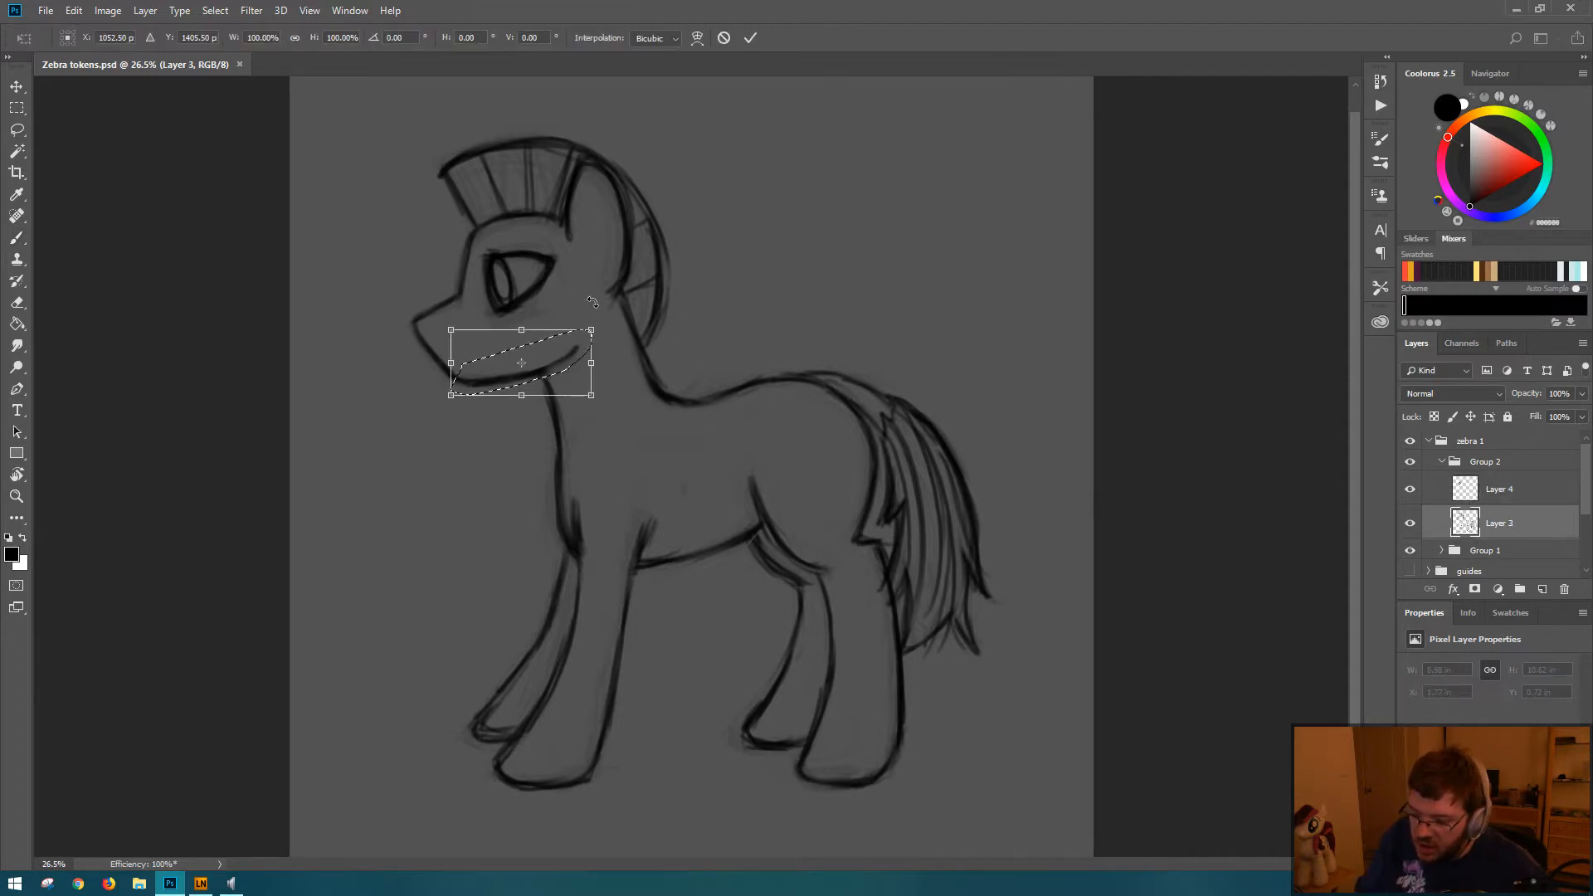
{"action": "key", "text": "shift+Left"}
{"action": "key", "text": "shift+Up"}
{"action": "key", "text": "shift+Up"}
{"action": "mouse_move", "coordinate": [592, 301]}
{"action": "left_mouse_down"}
{"action": "mouse_move", "coordinate": [594, 317]}
{"action": "mouse_move", "coordinate": [638, 295]}
{"action": "mouse_move", "coordinate": [639, 249]}
{"action": "left_mouse_up"}
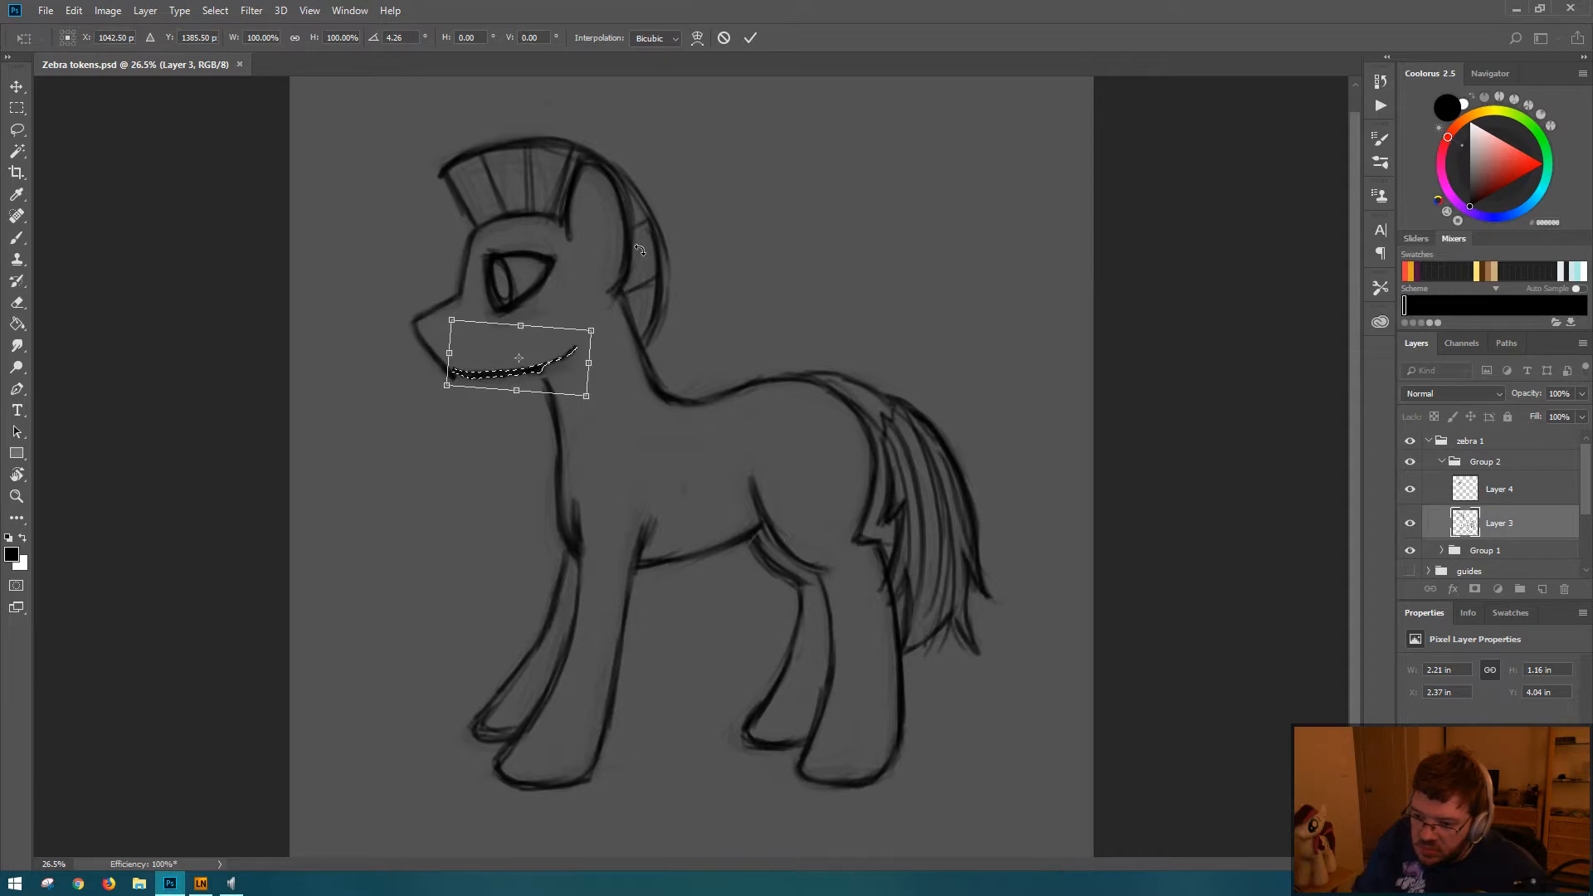
{"action": "key", "text": "shift+Left"}
{"action": "key", "text": "shift+Down"}
{"action": "key", "text": "shift+Down"}
{"action": "key", "text": "shift+Down"}
{"action": "key", "text": "Return"}
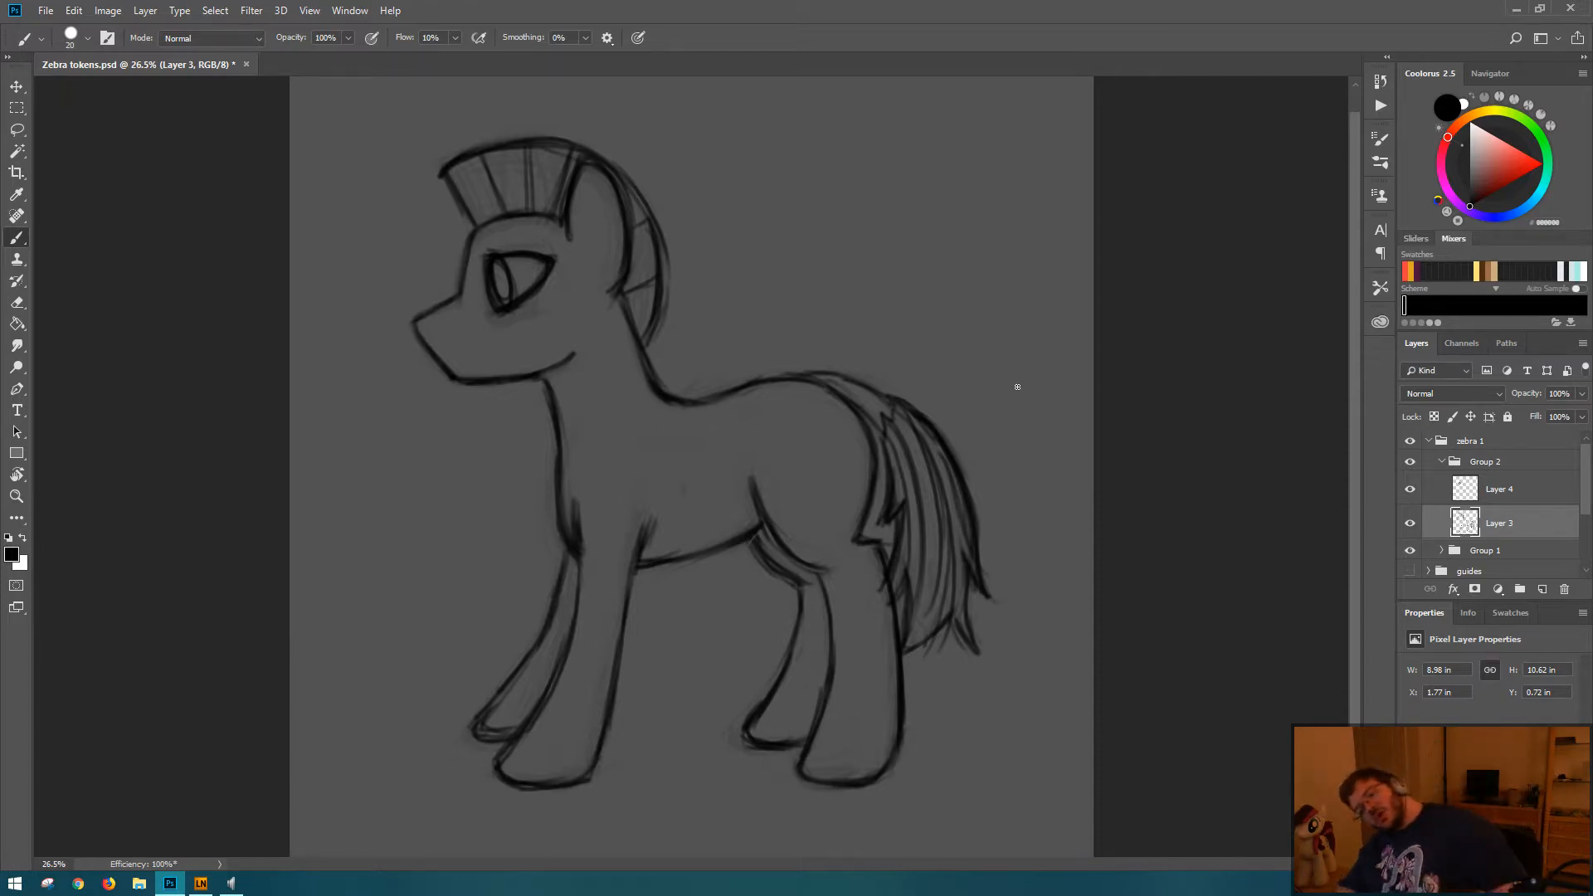
Step: Mirror the canvas horizontally and back to check the zebra's proportions
{"action": "key", "text": "ctrl+shift+h"}
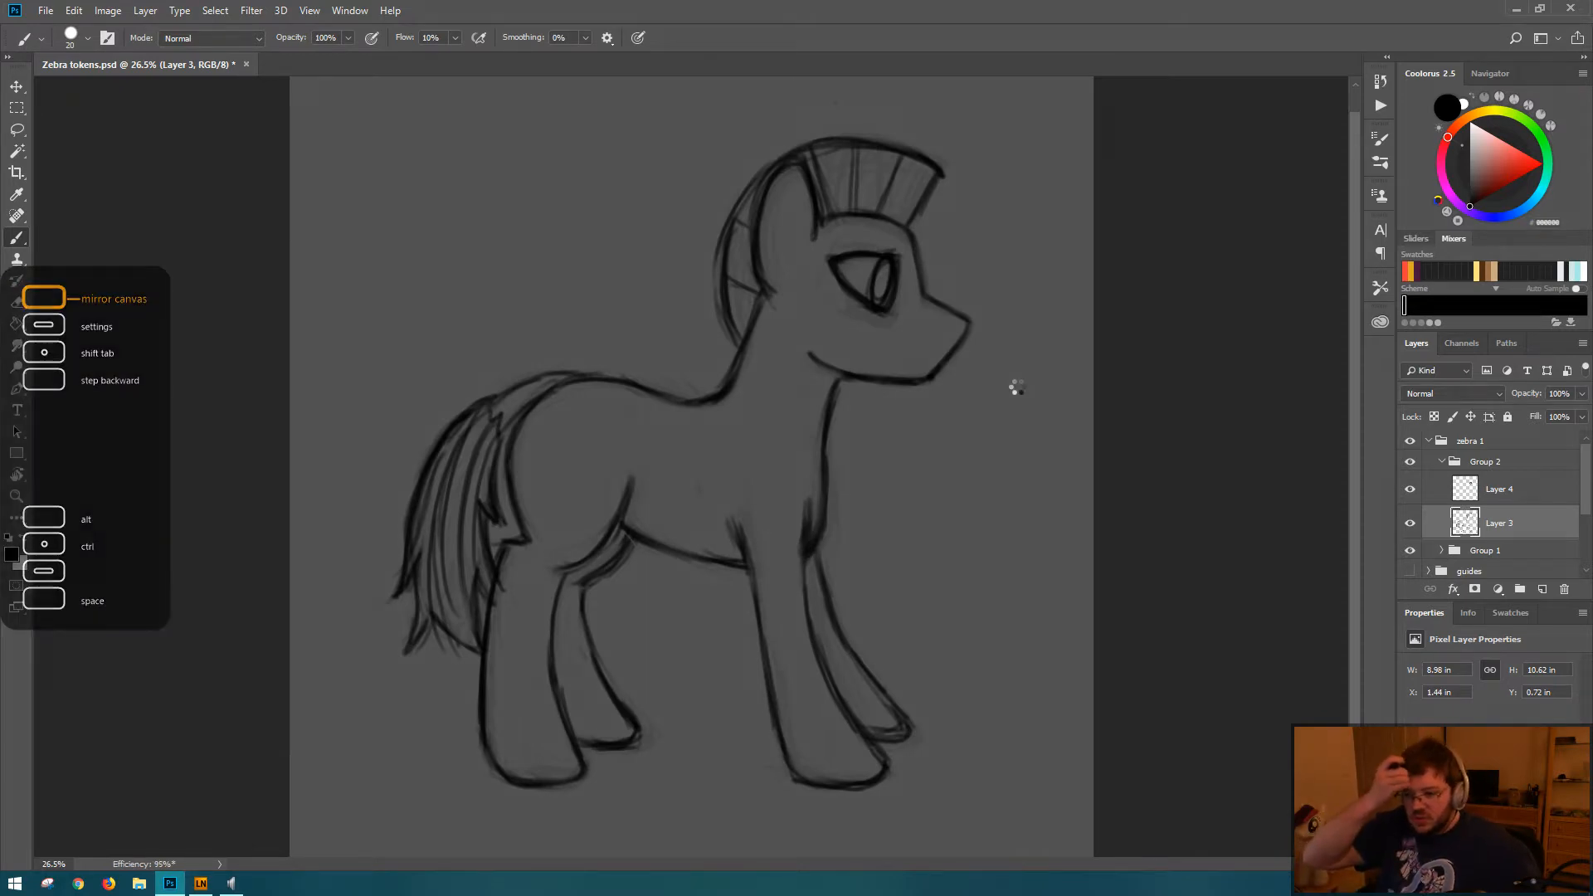
{"action": "key", "text": "ctrl+shift+h"}
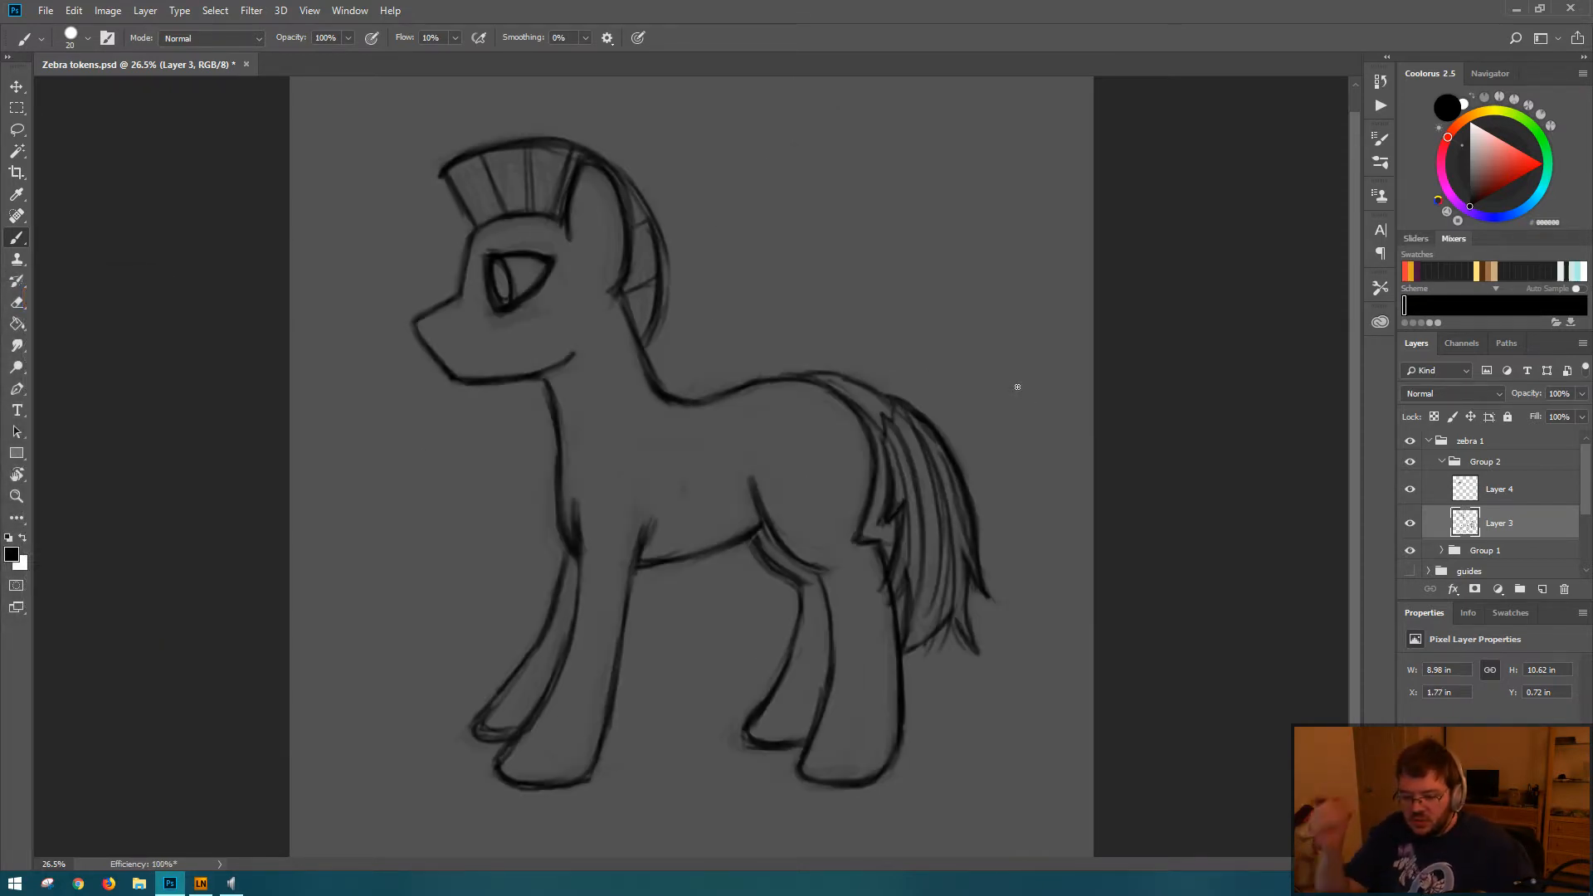
{"action": "key", "text": "ctrl+shift+h"}
{"action": "key", "text": "ctrl+shift+h"}
Step: Undo the jaw line transform and its selection, and compare the head in the mirrored and normal canvas
{"action": "key", "text": "ctrl+alt+z"}
{"action": "key", "text": "ctrl+alt+z"}
{"action": "key", "text": "ctrl+alt+z"}
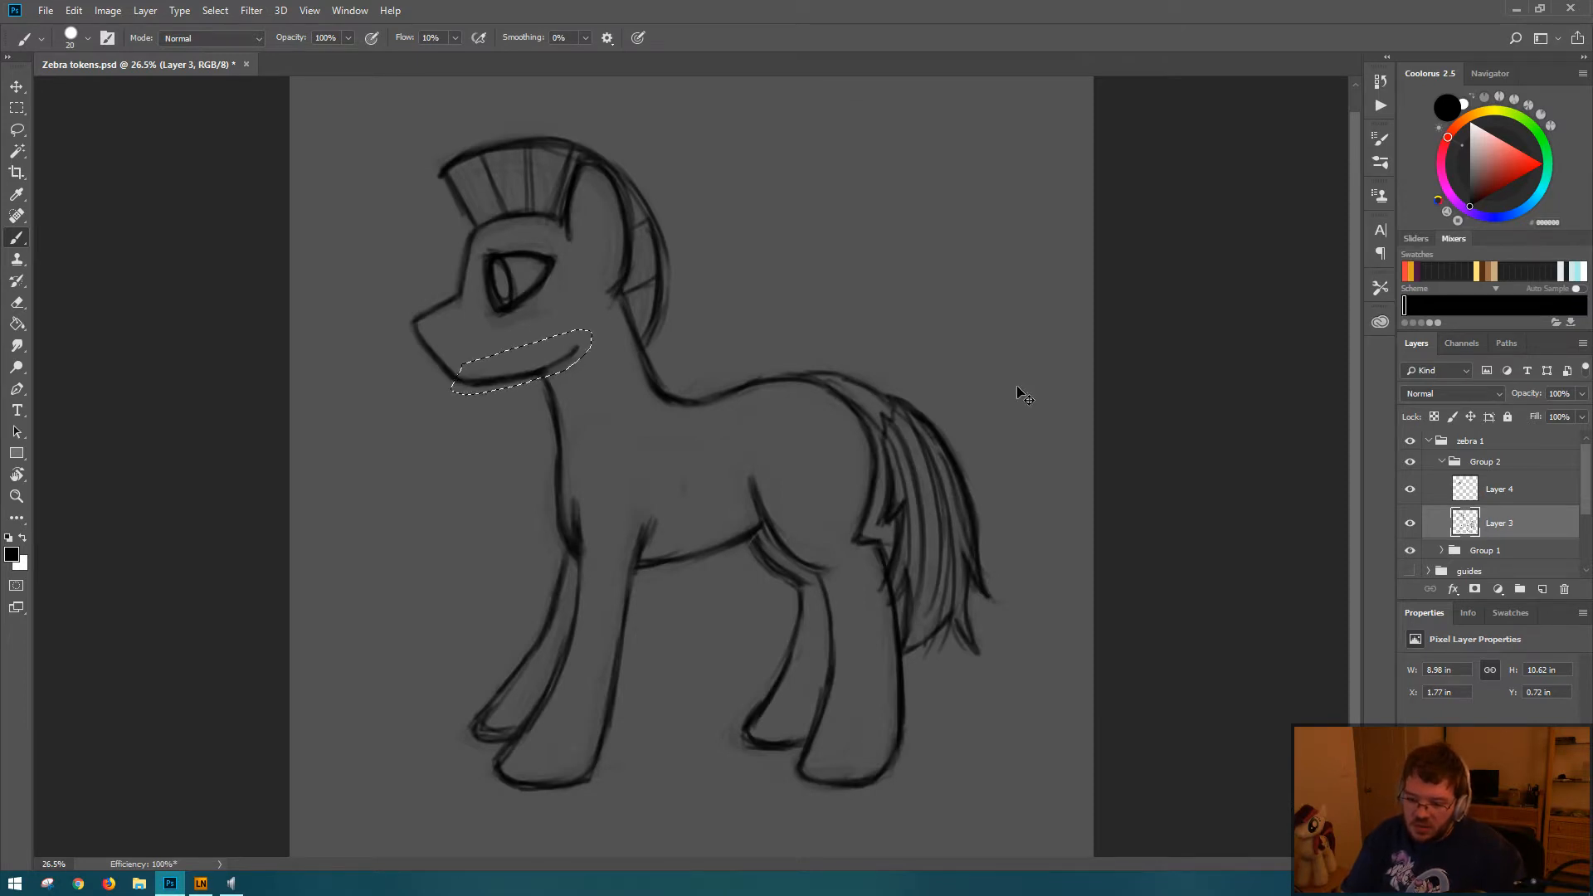
{"action": "key", "text": "ctrl+alt+z"}
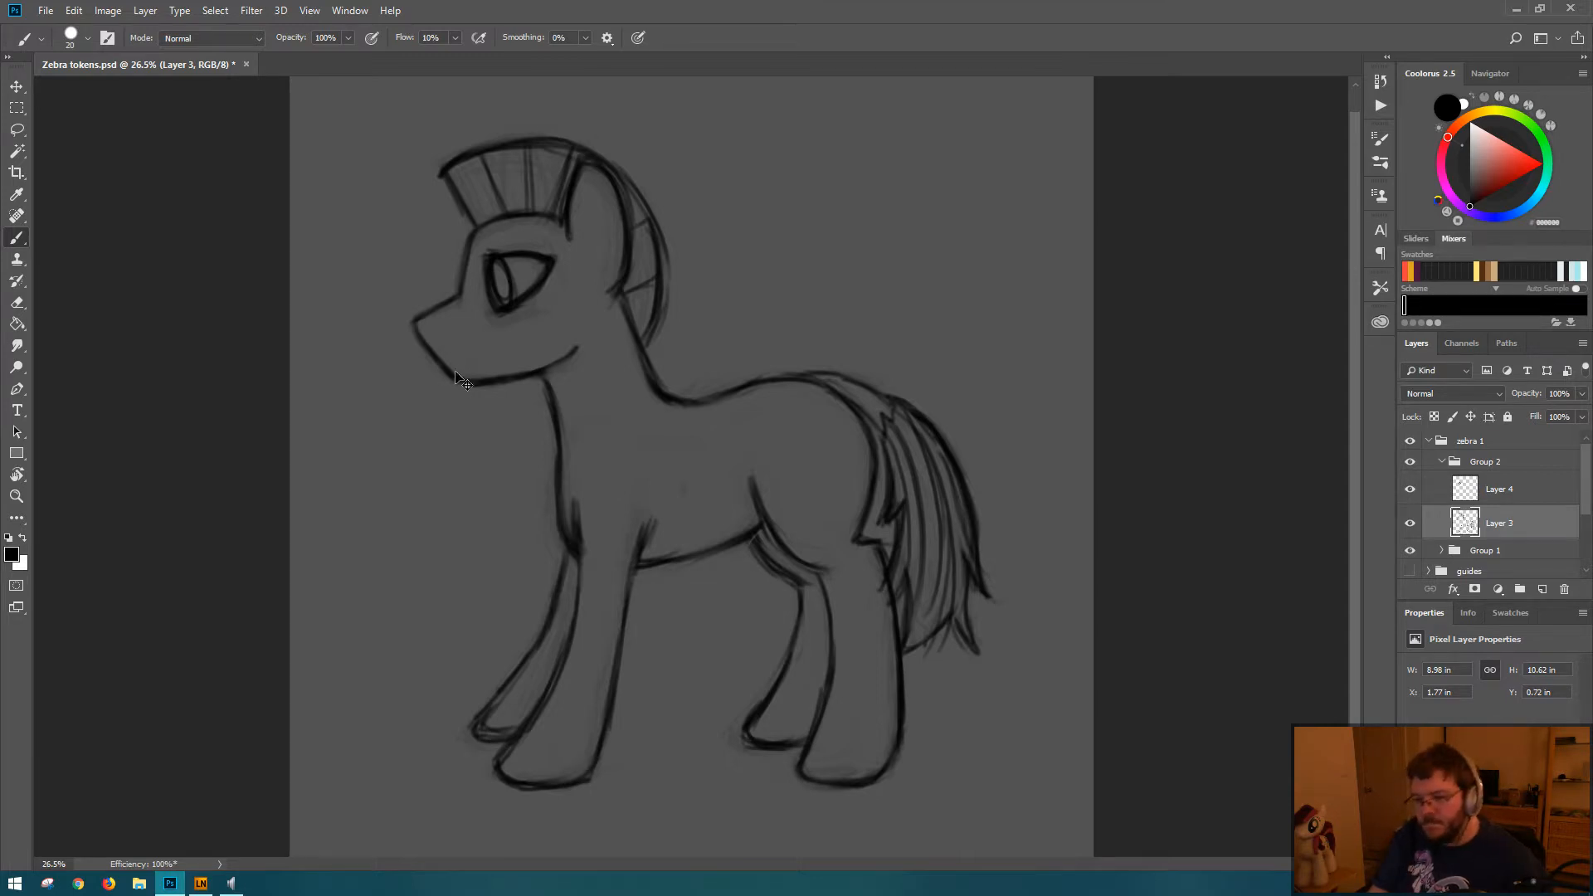
{"action": "key", "text": "ctrl+shift+h"}
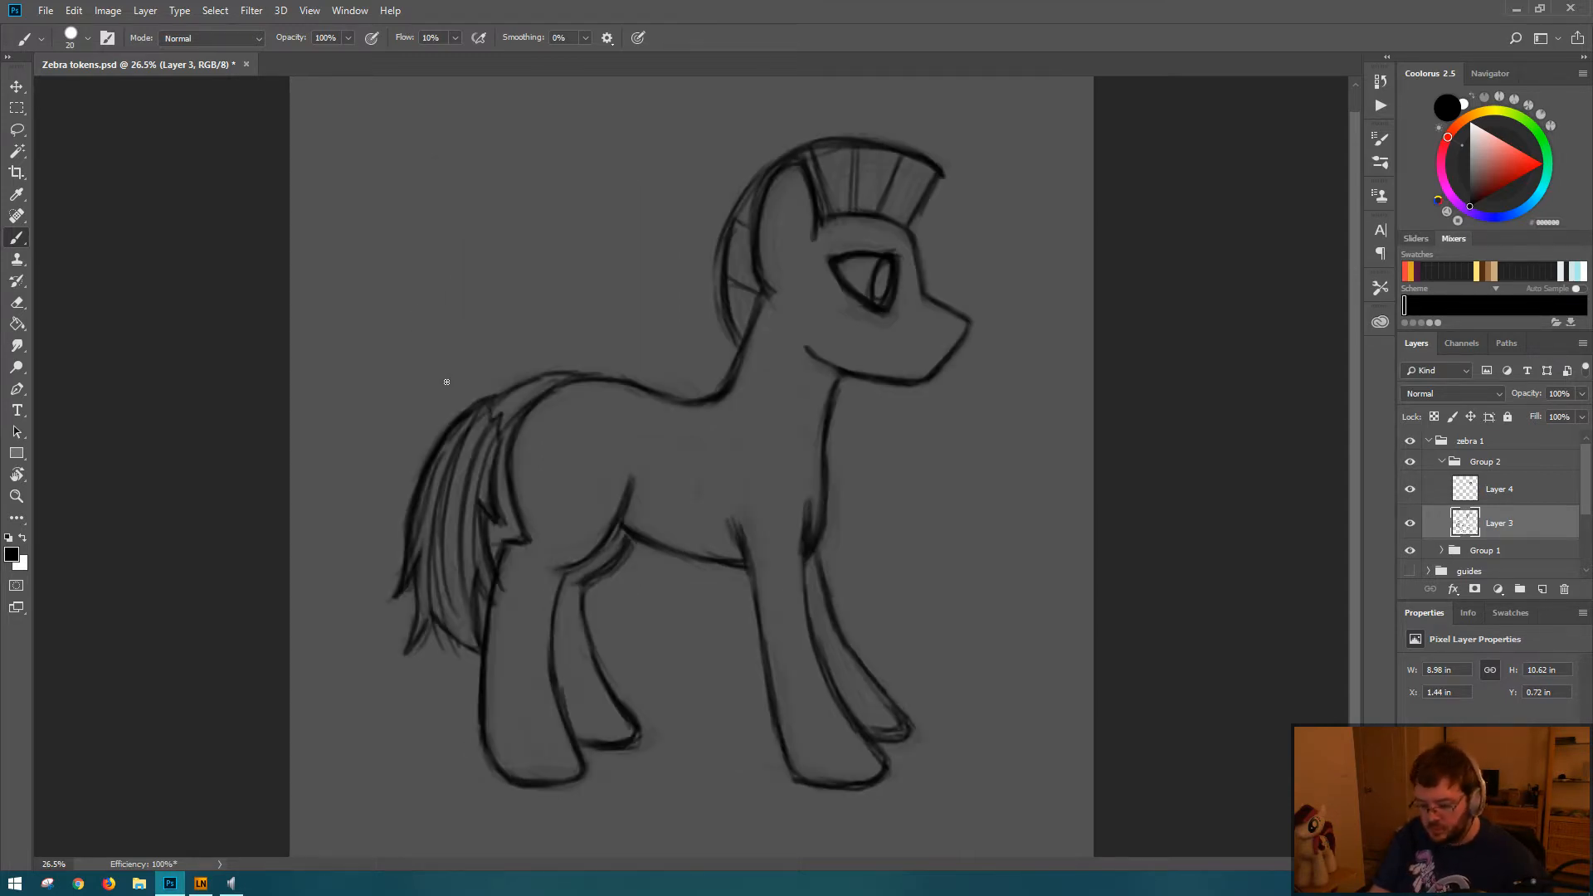
{"action": "key", "text": "ctrl+shift+h"}
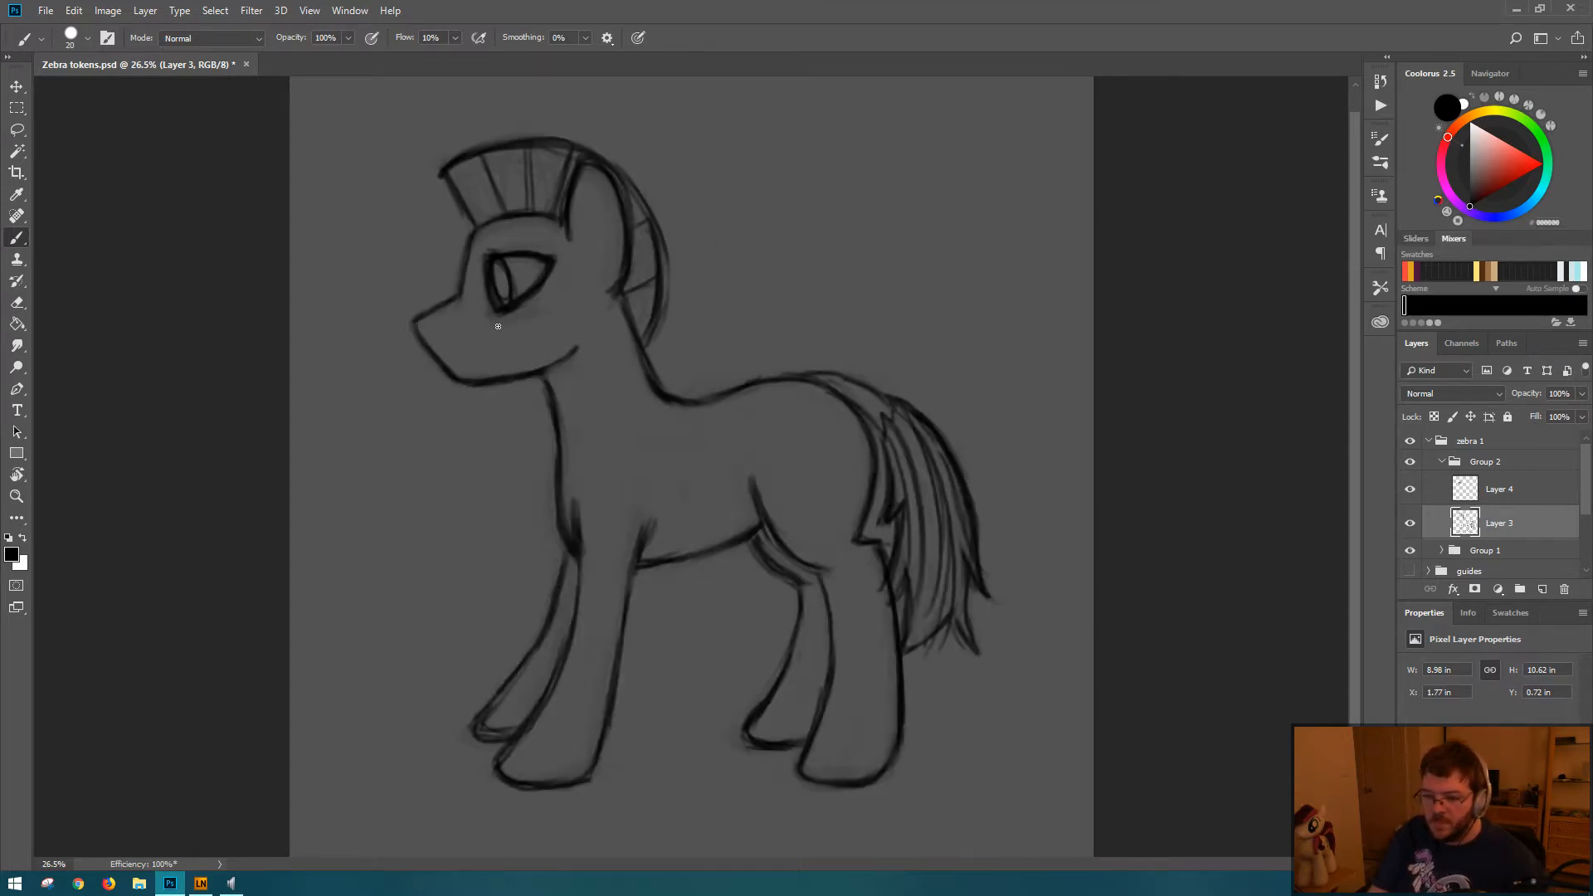
Step: Lasso the muzzle on Layer 3 and distort it, compressing its height to about 97% and pulling the upper front corner inward
{"action": "key", "text": "l"}
{"action": "mouse_move", "coordinate": [448, 284]}
{"action": "left_mouse_down"}
{"action": "mouse_move", "coordinate": [397, 340]}
{"action": "mouse_move", "coordinate": [459, 409]}
{"action": "mouse_move", "coordinate": [529, 389]}
{"action": "mouse_move", "coordinate": [544, 348]}
{"action": "mouse_move", "coordinate": [452, 291]}
{"action": "left_mouse_up"}
{"action": "key", "text": "ctrl+t"}
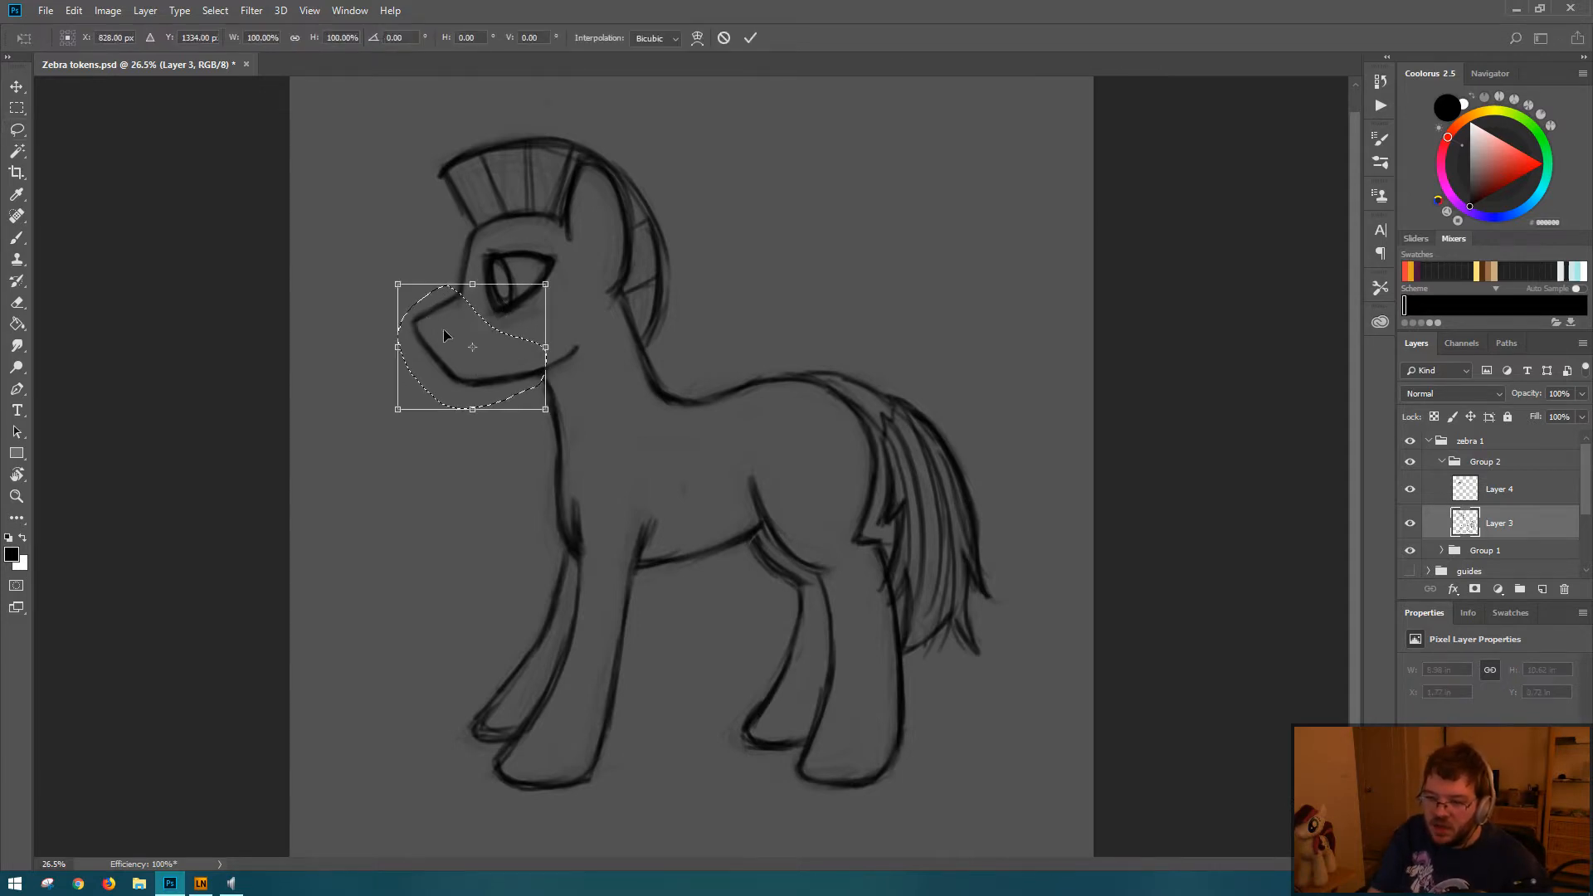
{"action": "left_click_drag", "start_coordinate": [475, 408], "coordinate": [456, 406]}
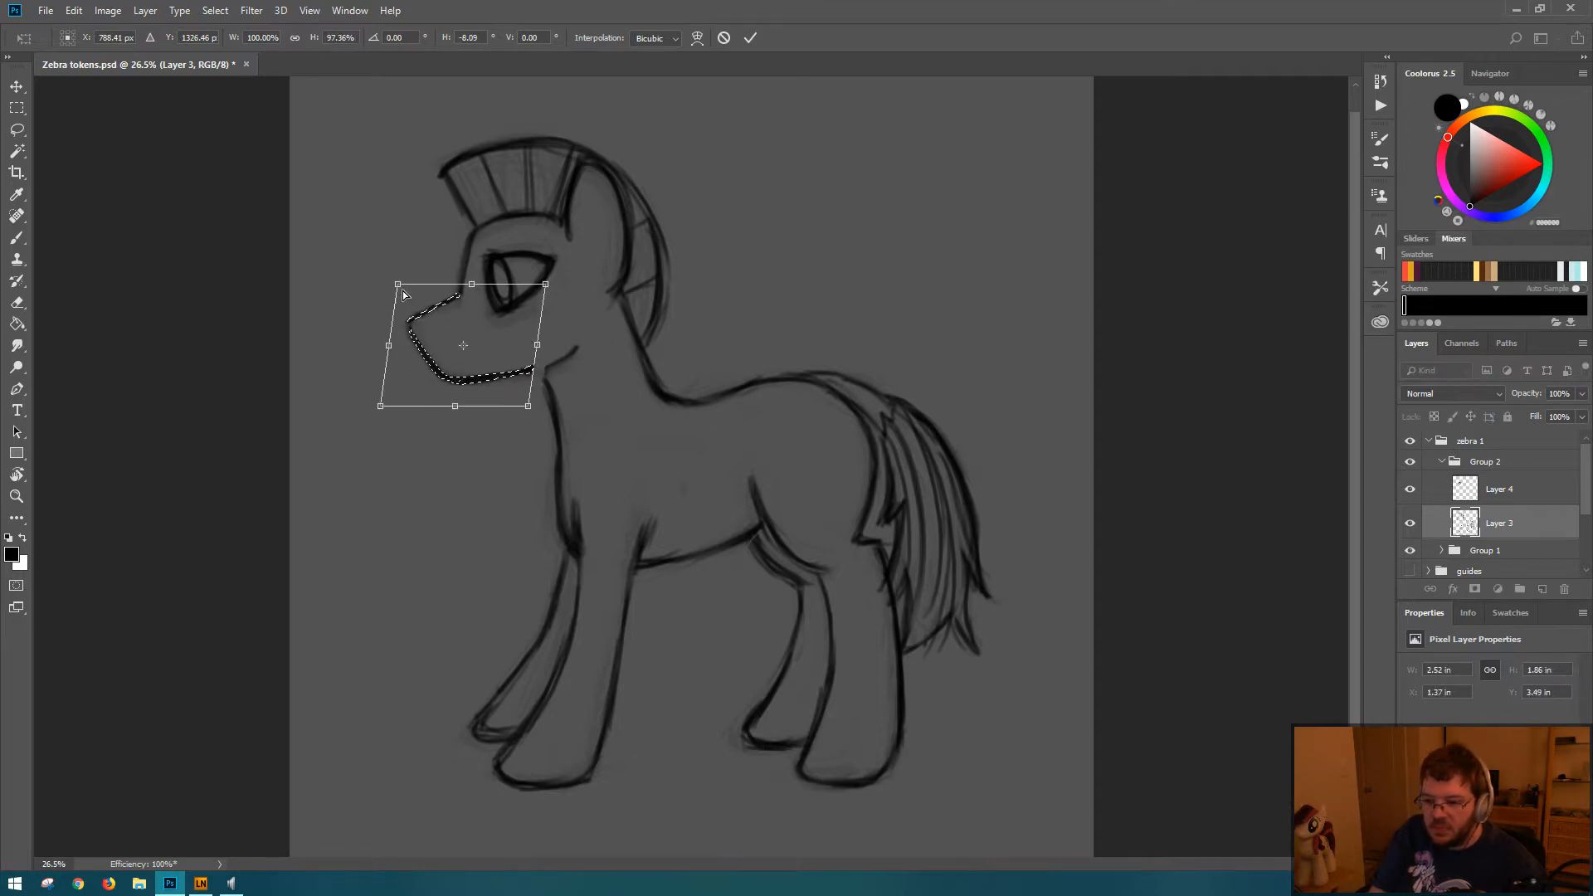
{"action": "left_click_drag", "start_coordinate": [399, 283], "coordinate": [413, 291]}
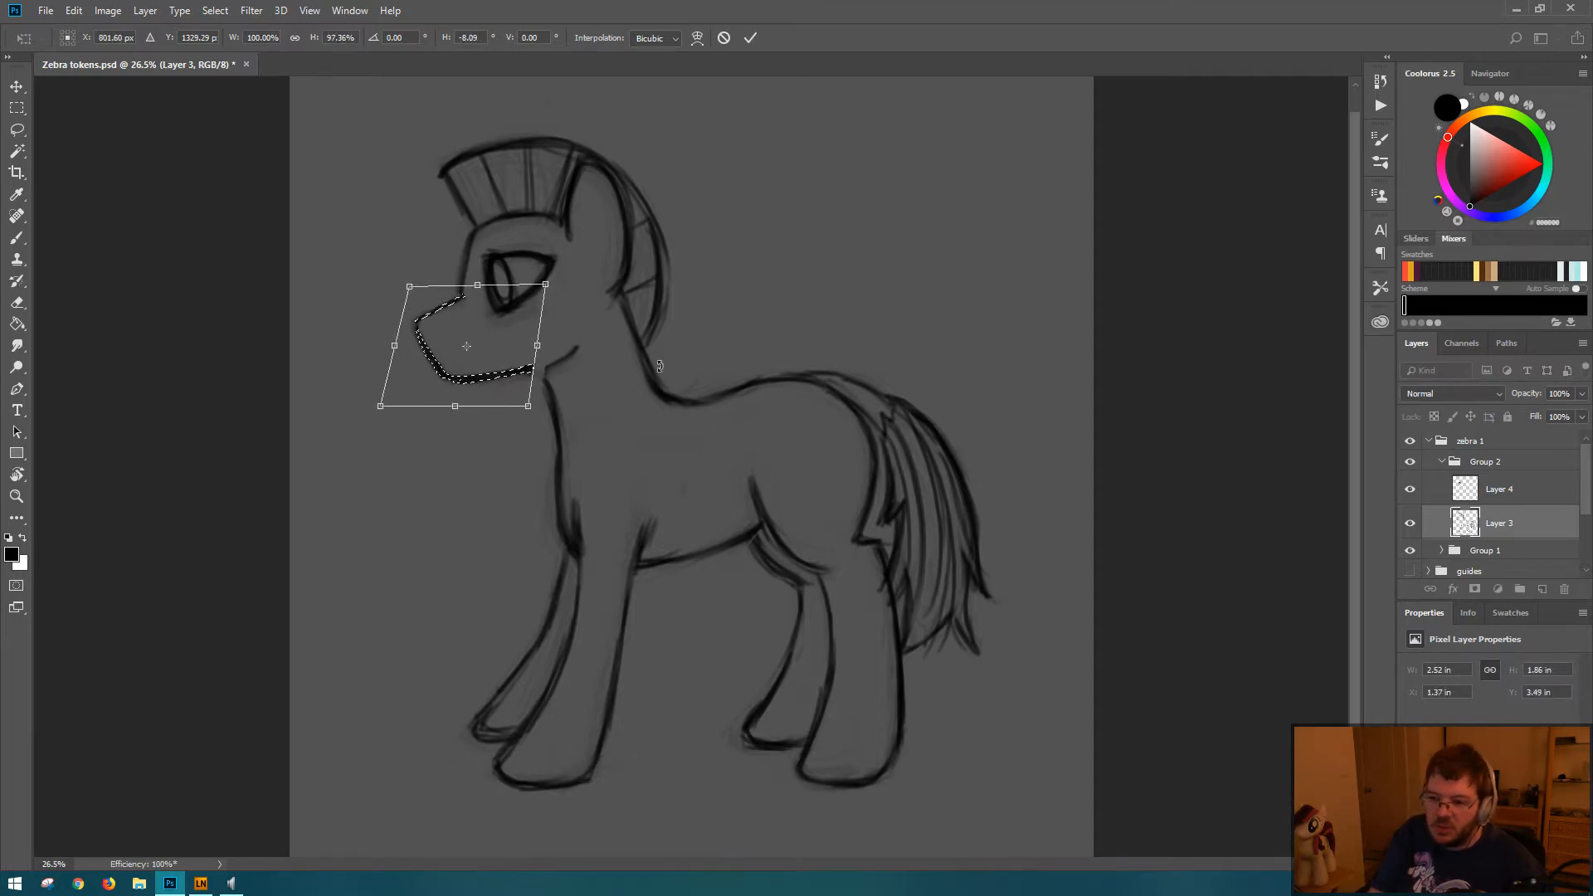
{"action": "left_click_drag", "start_coordinate": [530, 406], "coordinate": [545, 410]}
{"action": "key", "text": "Return"}
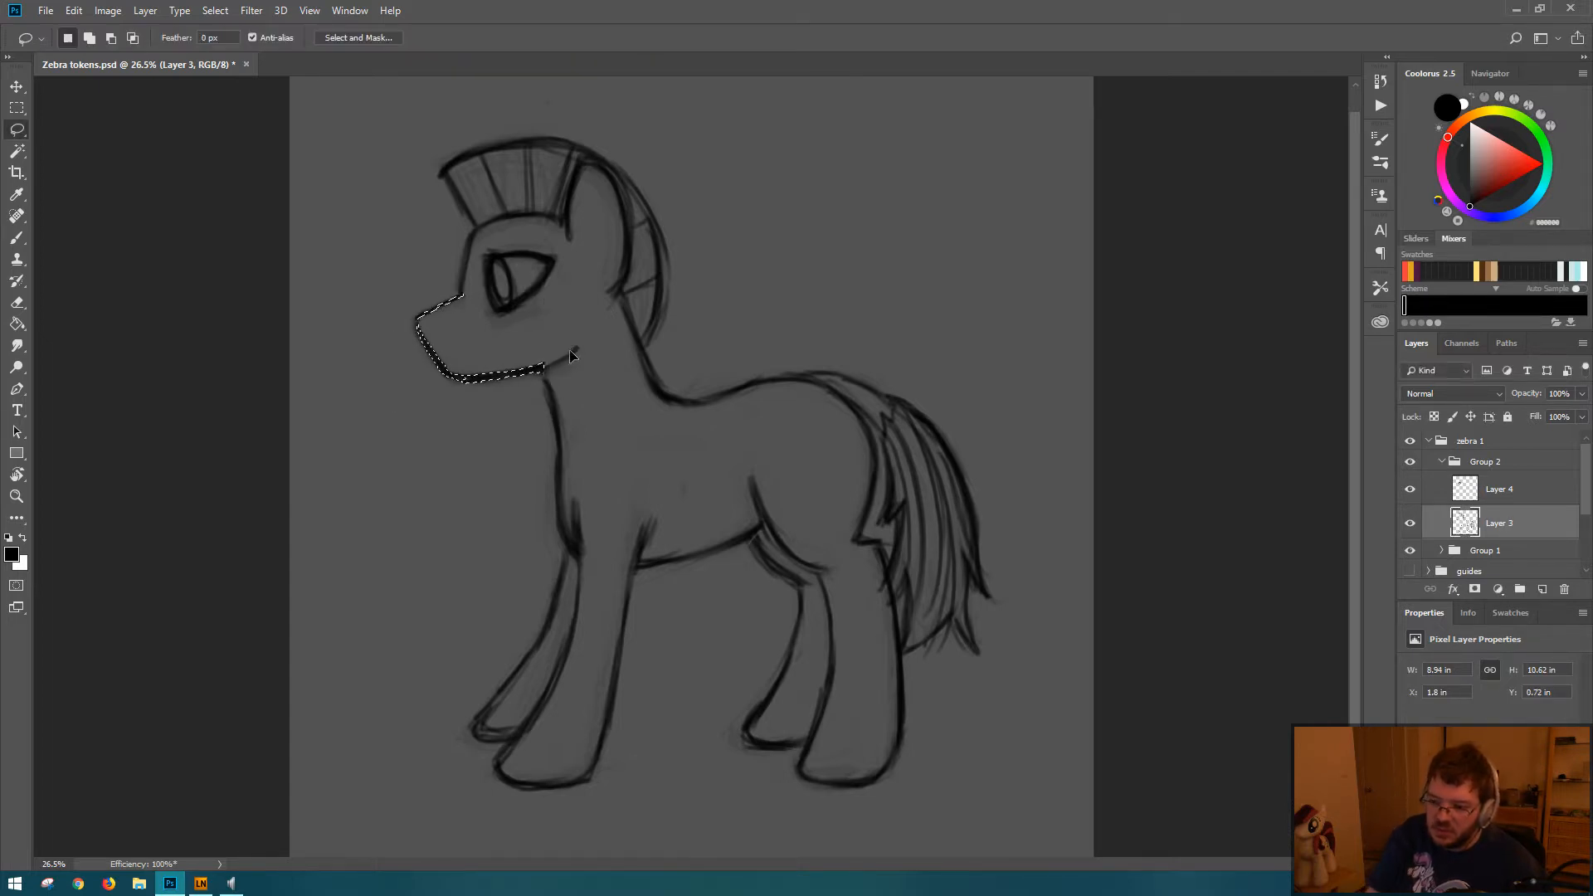
{"action": "key", "text": "ctrl+d"}
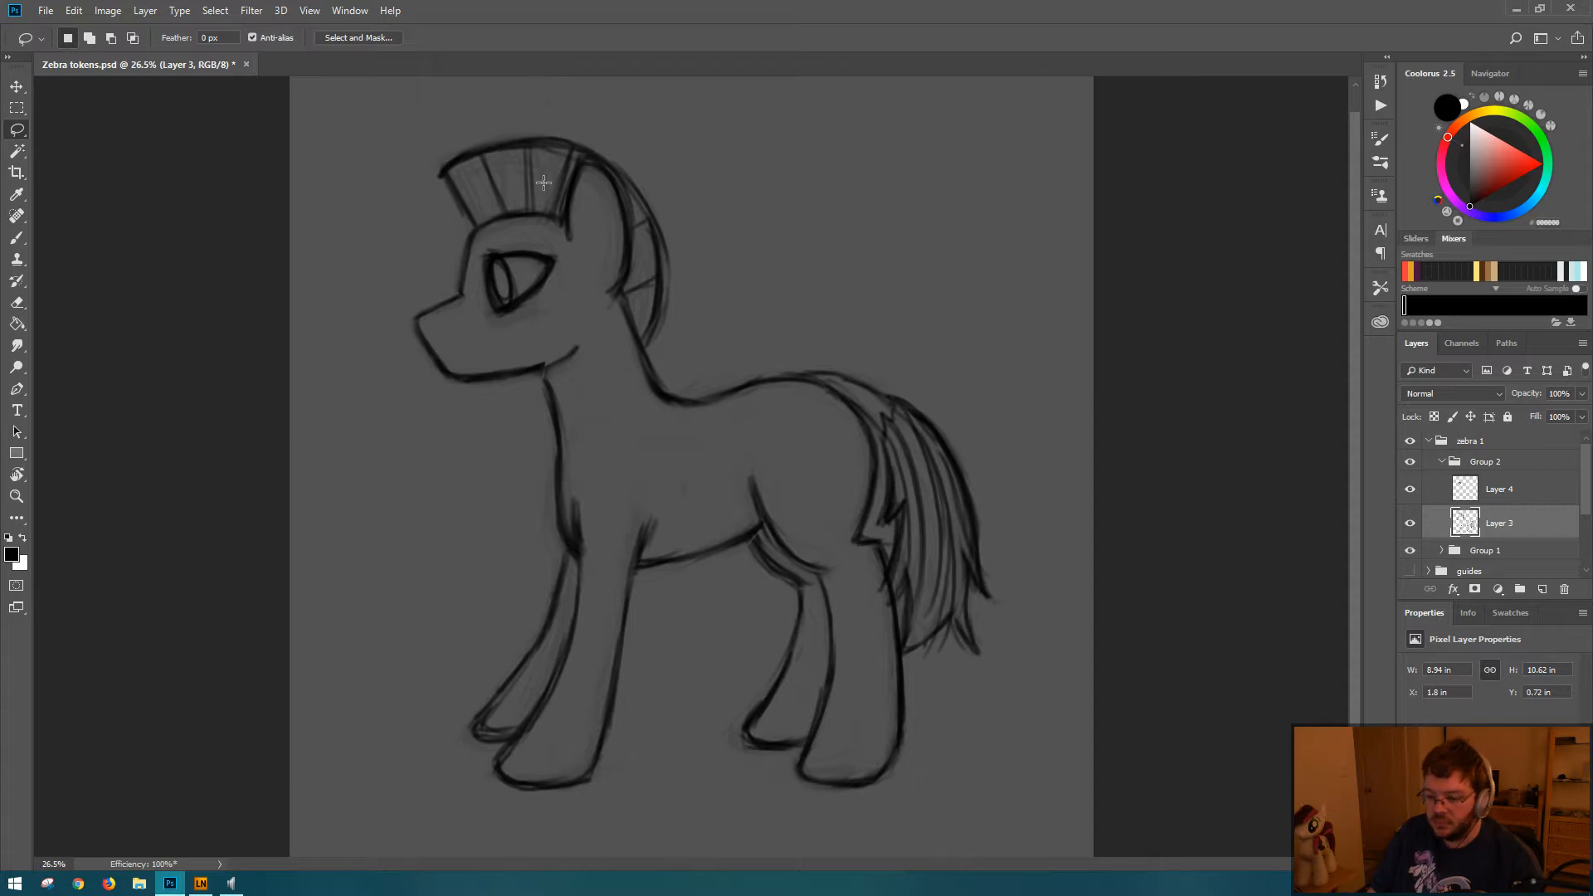
Step: Redraw the mane's outer contour slightly higher from forehead to nape, and erase the old contour beneath it
{"action": "key", "text": "b"}
{"action": "mouse_move", "coordinate": [438, 153]}
{"action": "left_mouse_down"}
{"action": "mouse_move", "coordinate": [475, 173]}
{"action": "mouse_move", "coordinate": [438, 152]}
{"action": "mouse_move", "coordinate": [504, 138]}
{"action": "mouse_move", "coordinate": [459, 144]}
{"action": "mouse_move", "coordinate": [565, 135]}
{"action": "mouse_move", "coordinate": [437, 154]}
{"action": "mouse_move", "coordinate": [578, 144]}
{"action": "mouse_move", "coordinate": [539, 130]}
{"action": "mouse_move", "coordinate": [622, 159]}
{"action": "mouse_move", "coordinate": [604, 146]}
{"action": "mouse_move", "coordinate": [655, 209]}
{"action": "mouse_move", "coordinate": [646, 190]}
{"action": "mouse_move", "coordinate": [671, 268]}
{"action": "mouse_move", "coordinate": [647, 335]}
{"action": "left_mouse_up"}
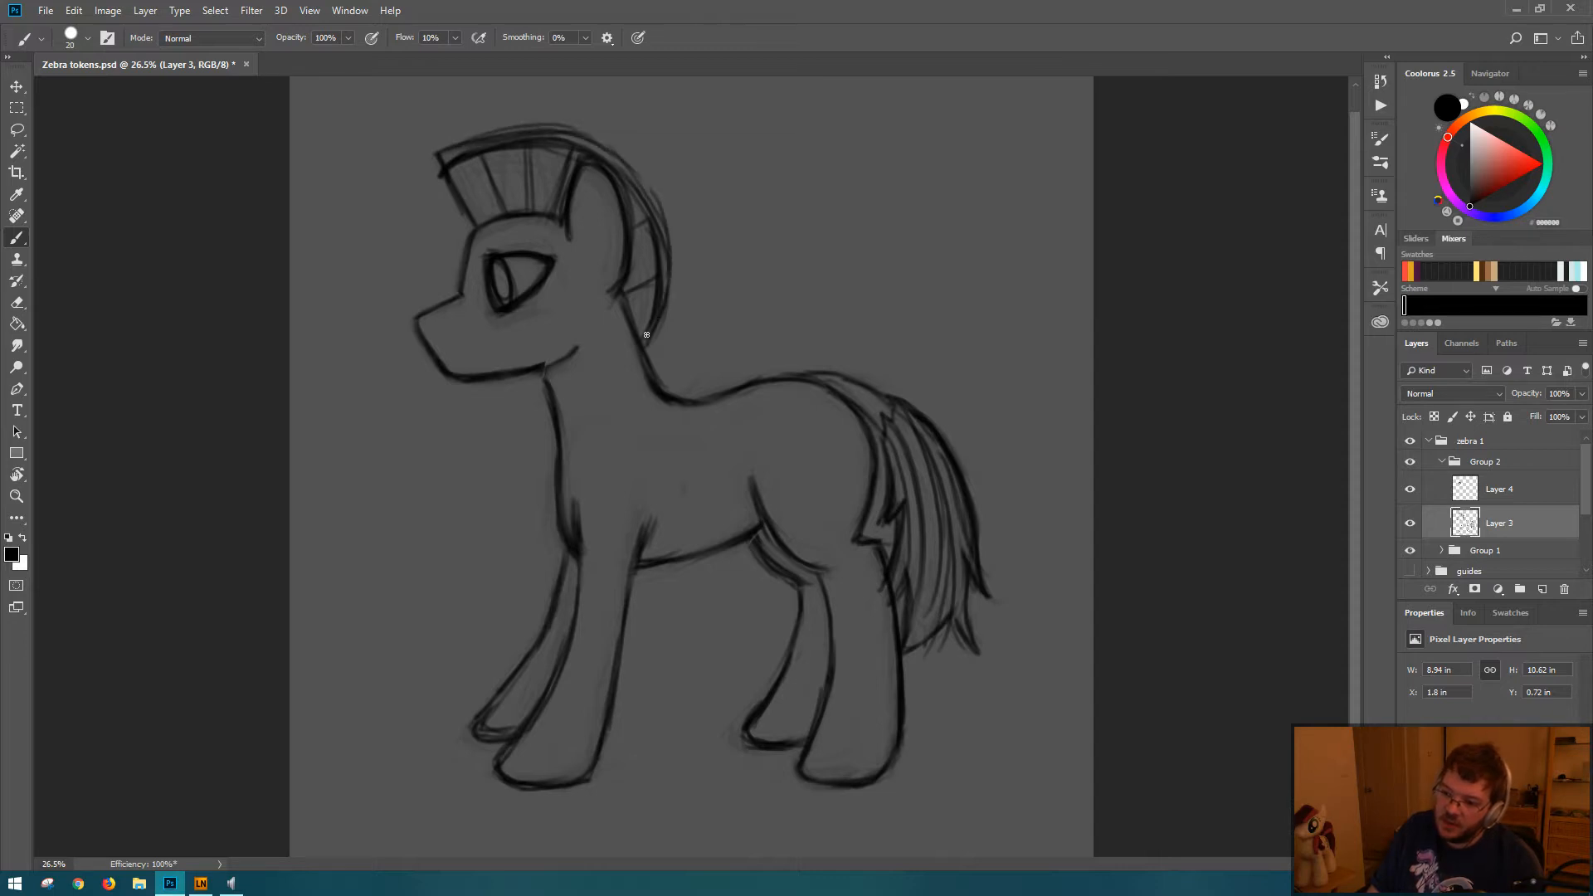
{"action": "key", "text": "e"}
{"action": "mouse_move", "coordinate": [462, 161]}
{"action": "left_mouse_down"}
{"action": "mouse_move", "coordinate": [606, 156]}
{"action": "mouse_move", "coordinate": [652, 222]}
{"action": "mouse_move", "coordinate": [644, 204]}
{"action": "mouse_move", "coordinate": [648, 308]}
{"action": "mouse_move", "coordinate": [654, 254]}
{"action": "left_mouse_up"}
{"action": "key", "text": "b"}
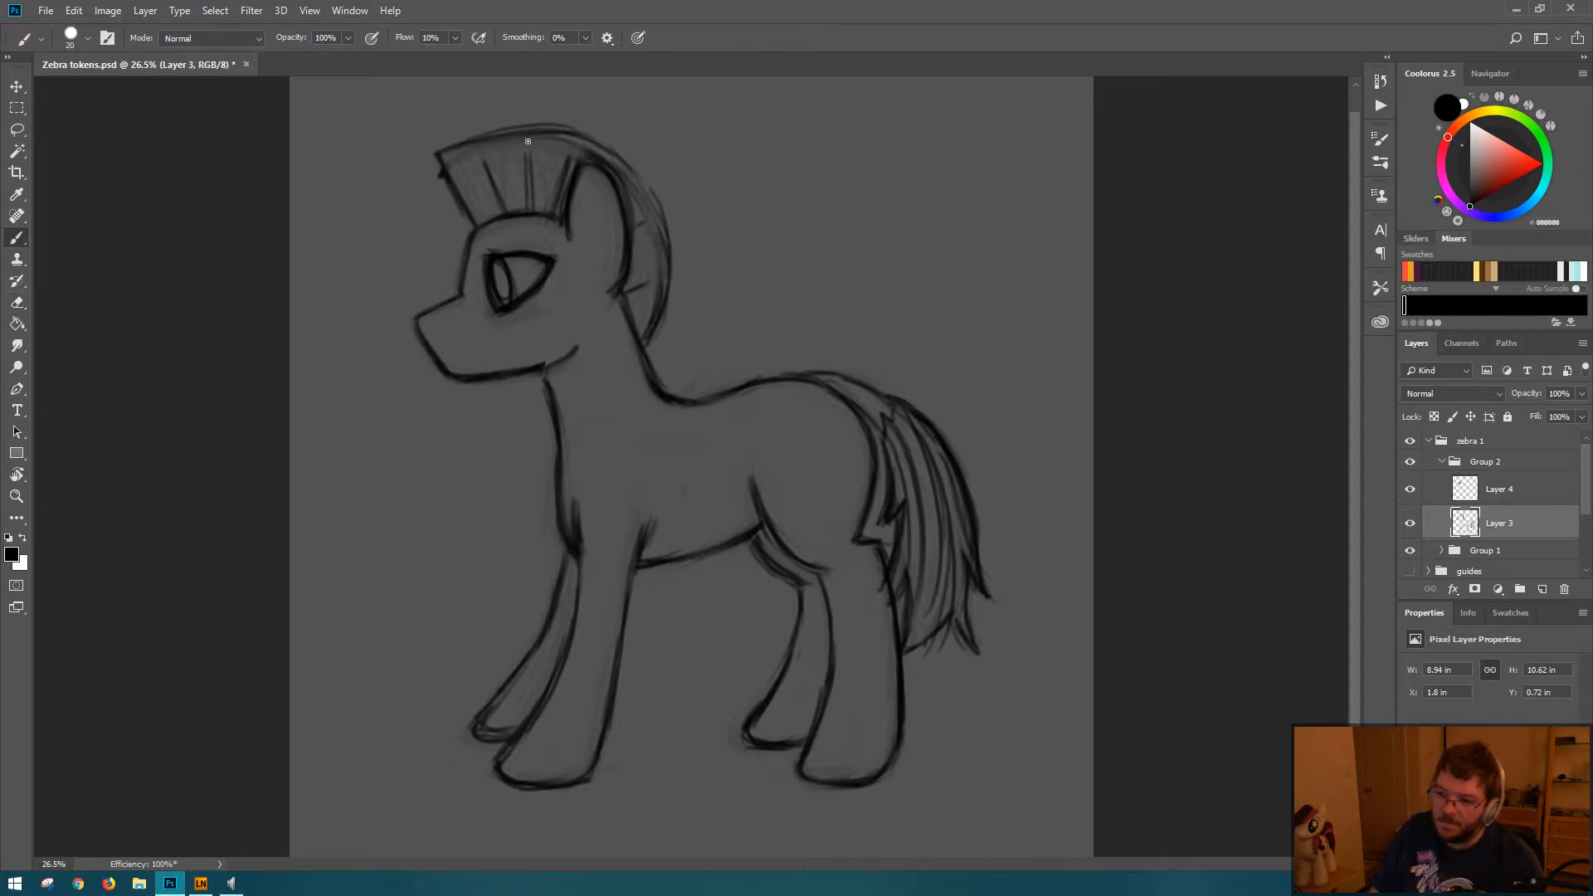
{"action": "mouse_move", "coordinate": [513, 140]}
{"action": "left_mouse_down"}
{"action": "mouse_move", "coordinate": [609, 160]}
{"action": "mouse_move", "coordinate": [574, 138]}
{"action": "mouse_move", "coordinate": [632, 179]}
{"action": "mouse_move", "coordinate": [668, 245]}
{"action": "left_mouse_up"}
{"action": "left_click_drag", "start_coordinate": [644, 186], "coordinate": [666, 294]}
Step: Clean up and extend the mane's stripe lines to meet the new outer contour, and save the document
{"action": "key", "text": "e"}
{"action": "mouse_move", "coordinate": [462, 149]}
{"action": "left_mouse_down"}
{"action": "mouse_move", "coordinate": [513, 184]}
{"action": "mouse_move", "coordinate": [508, 200]}
{"action": "left_mouse_up"}
{"action": "key", "text": "b"}
{"action": "mouse_move", "coordinate": [523, 138]}
{"action": "left_mouse_down"}
{"action": "mouse_move", "coordinate": [526, 201]}
{"action": "mouse_move", "coordinate": [573, 153]}
{"action": "left_mouse_up"}
{"action": "left_click_drag", "start_coordinate": [637, 219], "coordinate": [655, 228]}
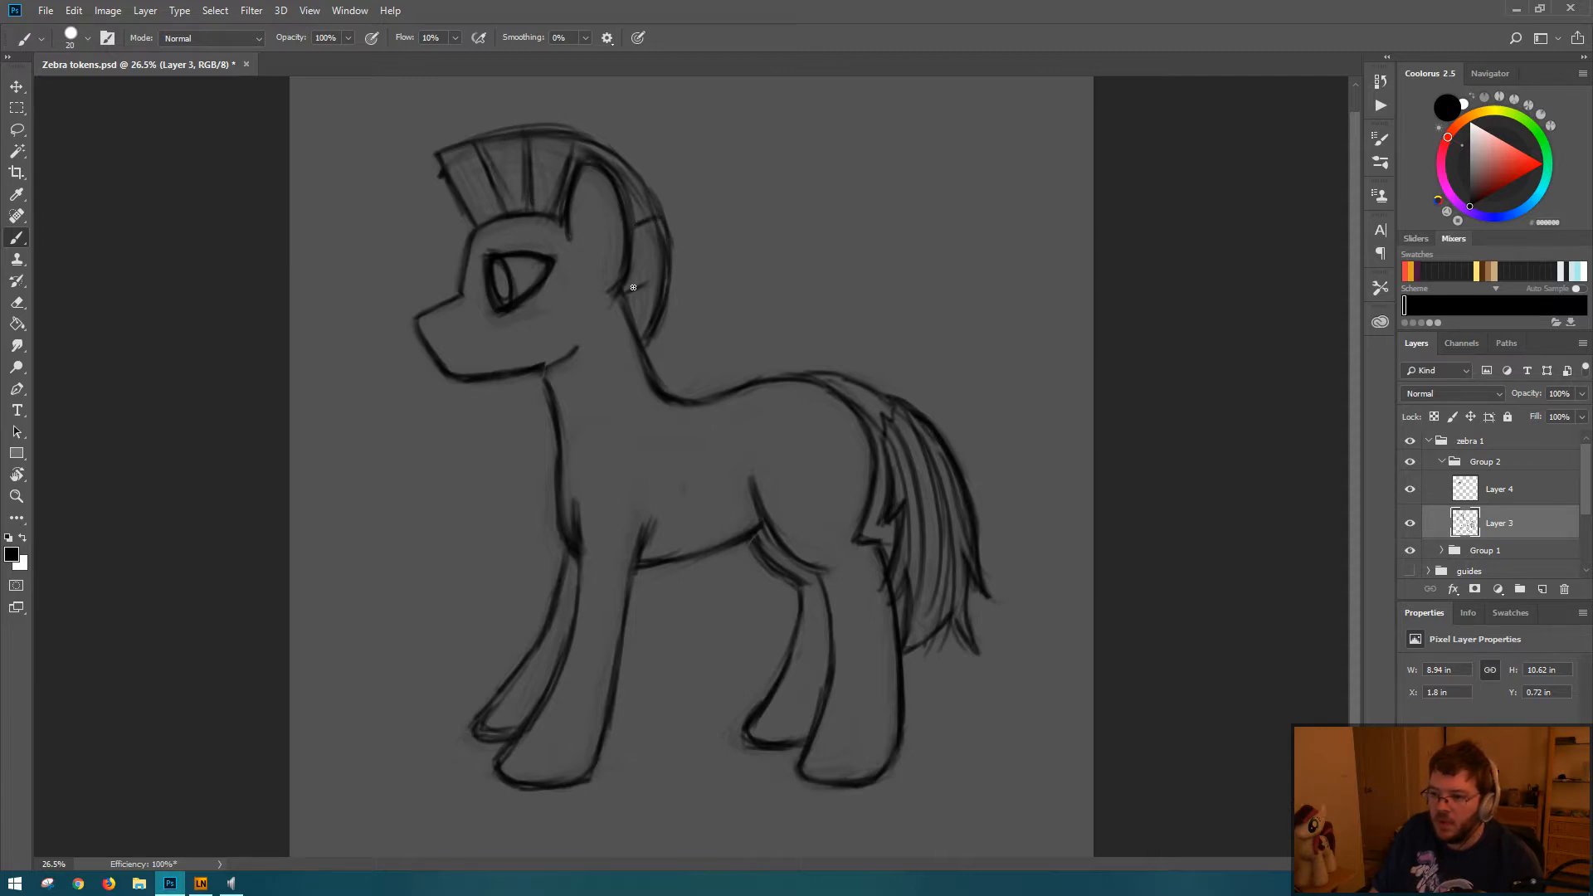
{"action": "mouse_move", "coordinate": [634, 288]}
{"action": "left_mouse_down"}
{"action": "mouse_move", "coordinate": [657, 285]}
{"action": "mouse_move", "coordinate": [626, 295]}
{"action": "left_mouse_up"}
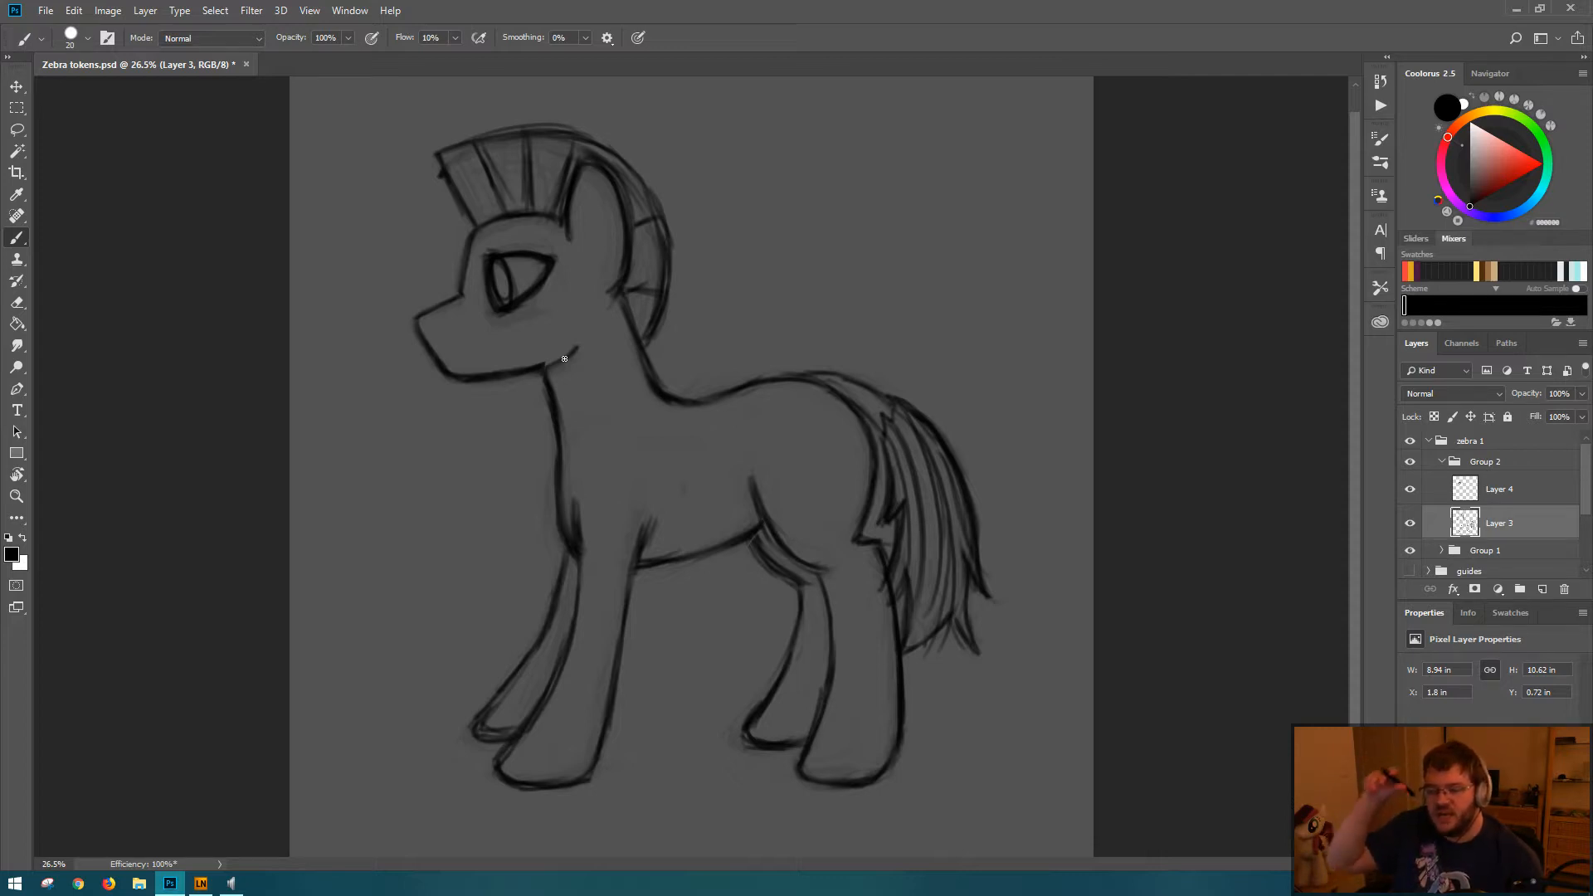
{"action": "key", "text": "ctrl+s"}
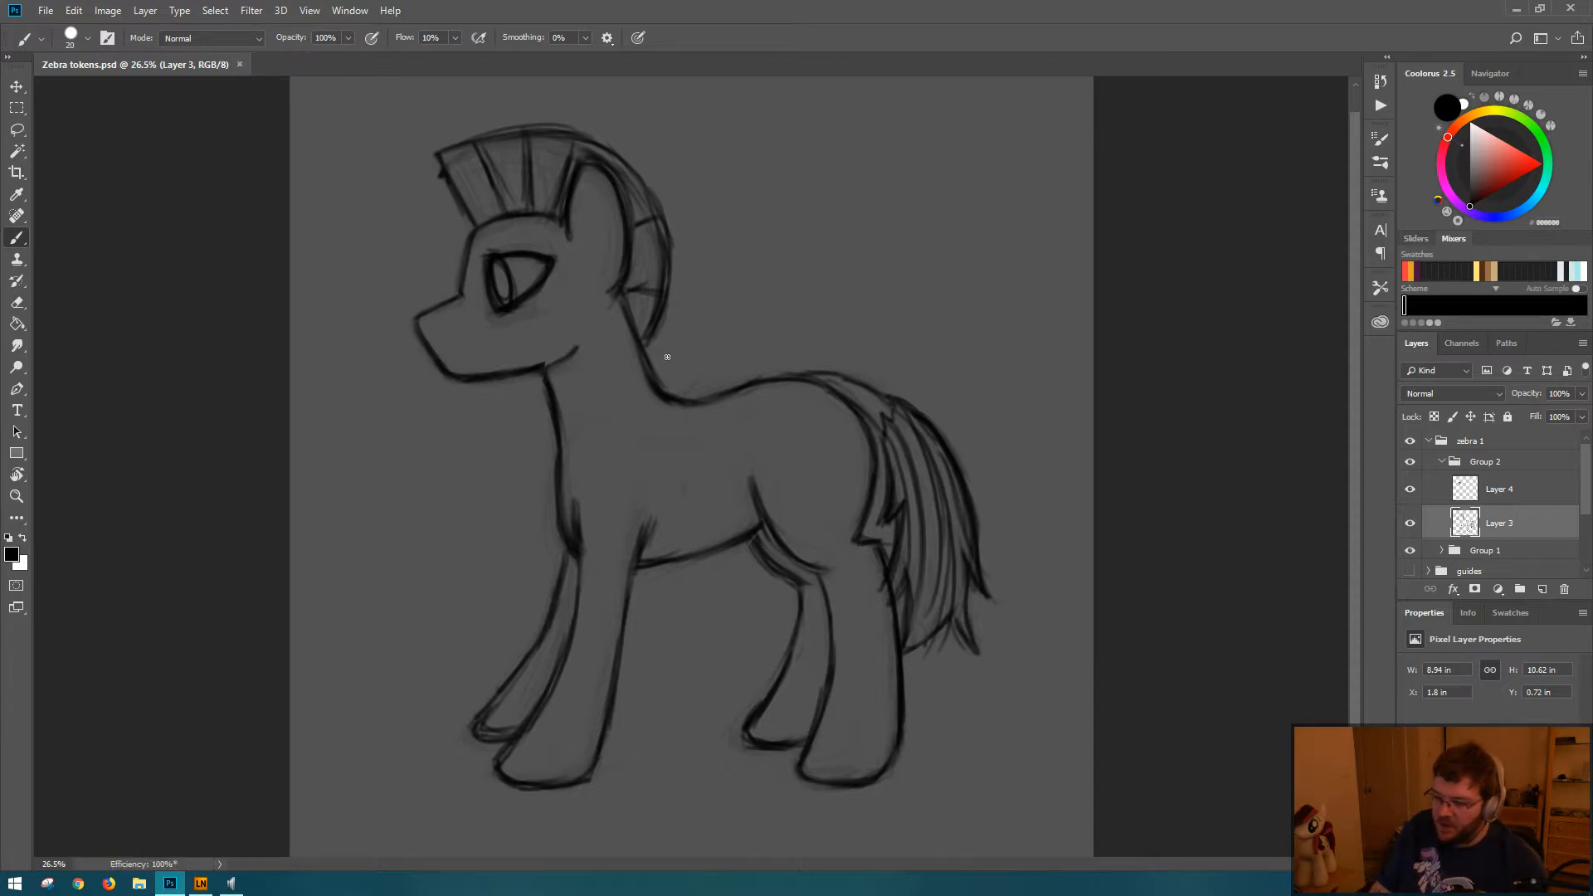
Step: Draw a small nostril near the tip of the muzzle and save the document
{"action": "left_click", "coordinate": [428, 322]}
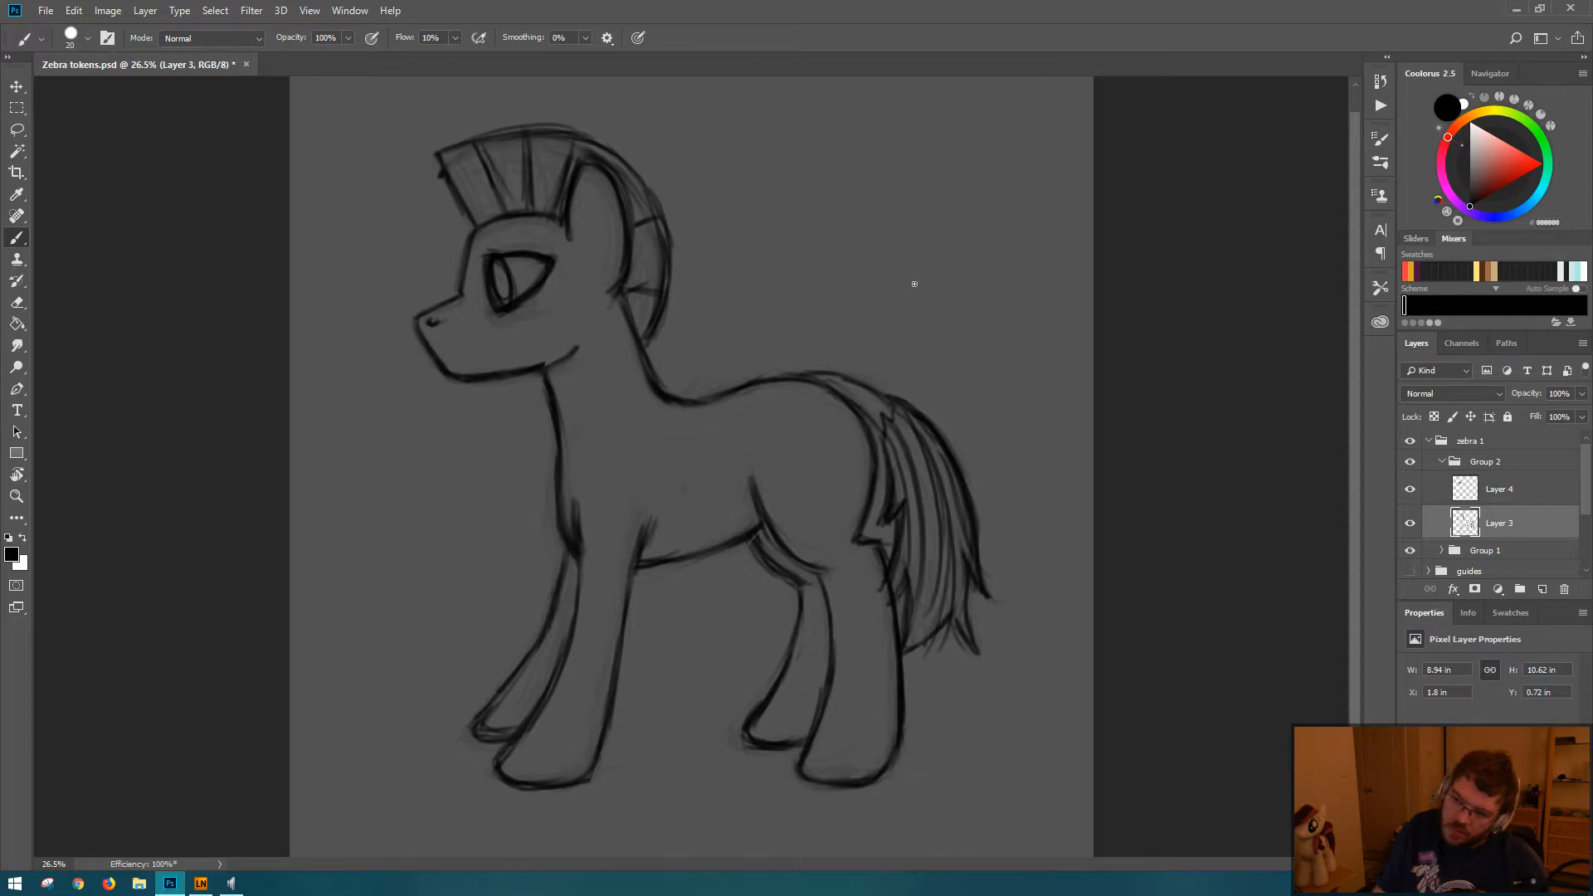
{"action": "key", "text": "ctrl+s"}
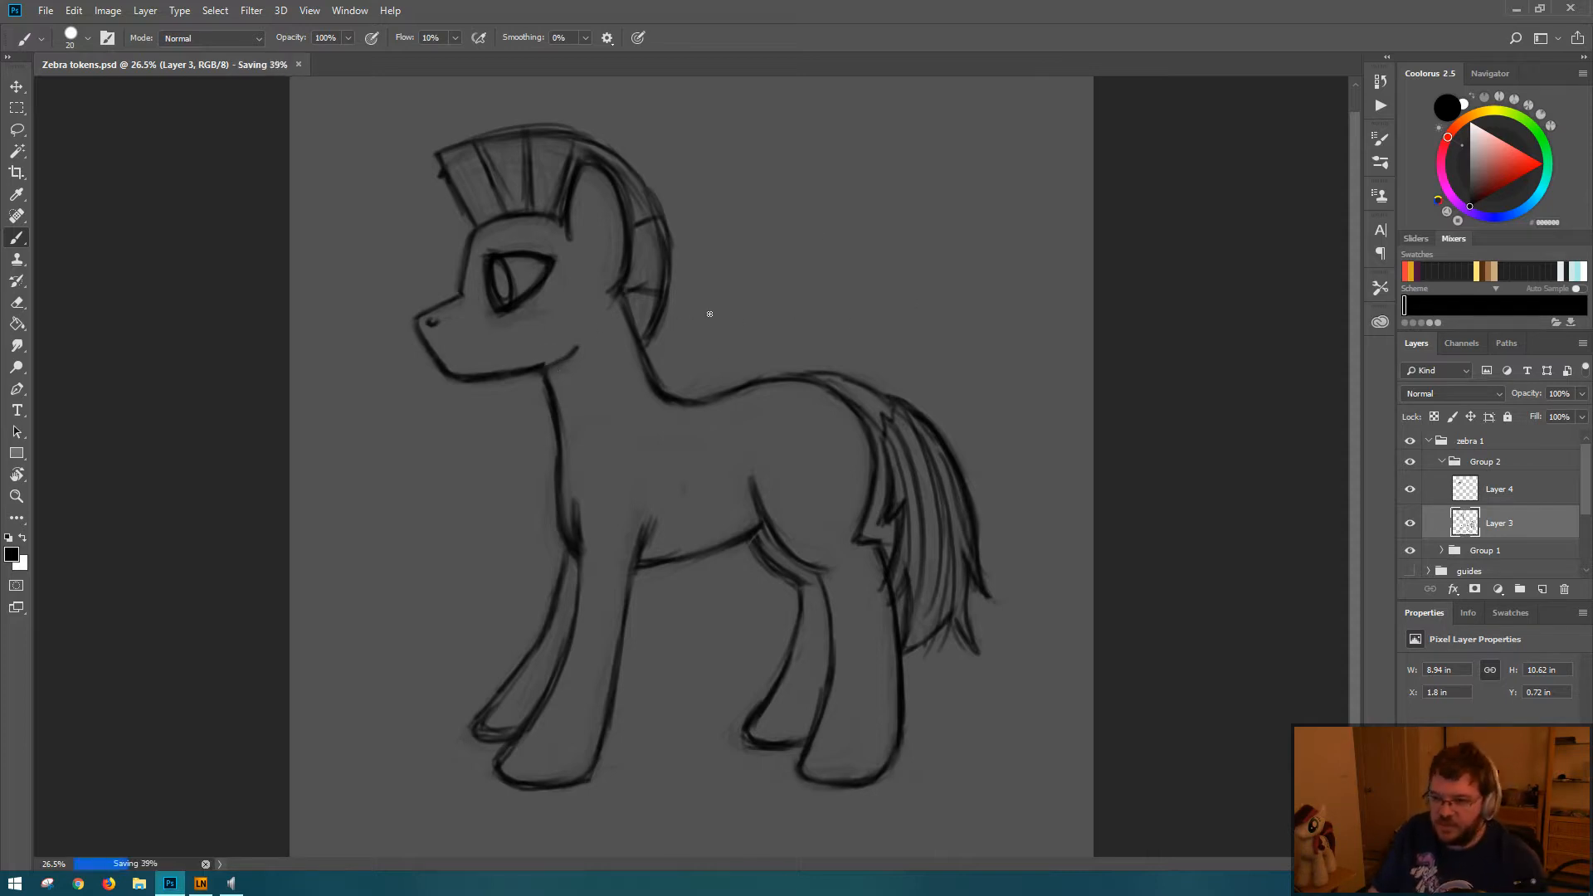
{"action": "key", "text": "ctrl+t"}
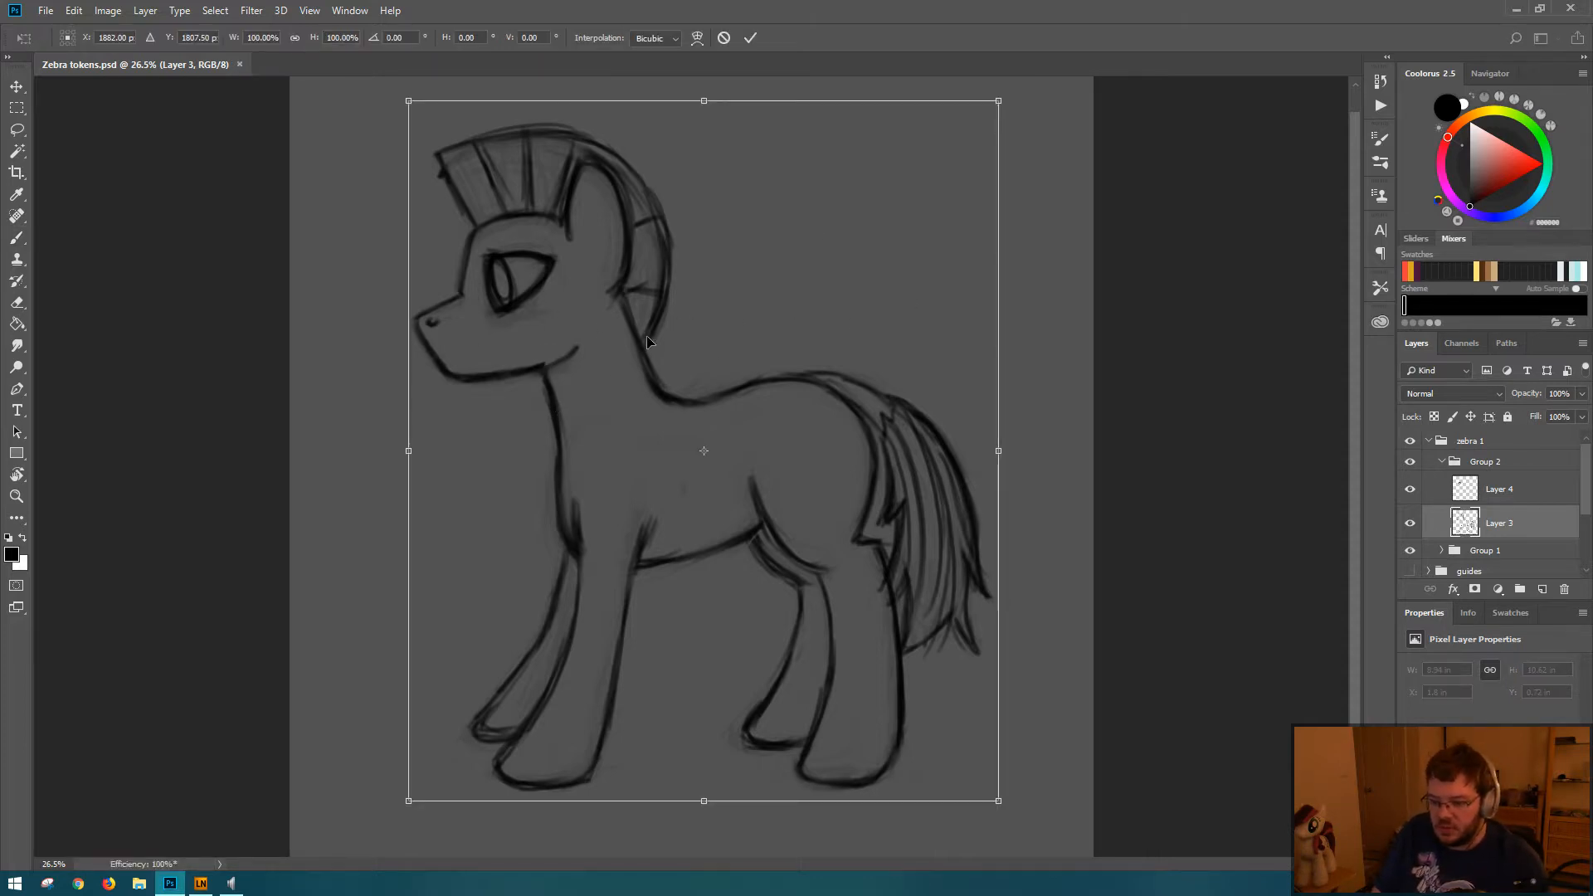
{"action": "key", "text": "Escape"}
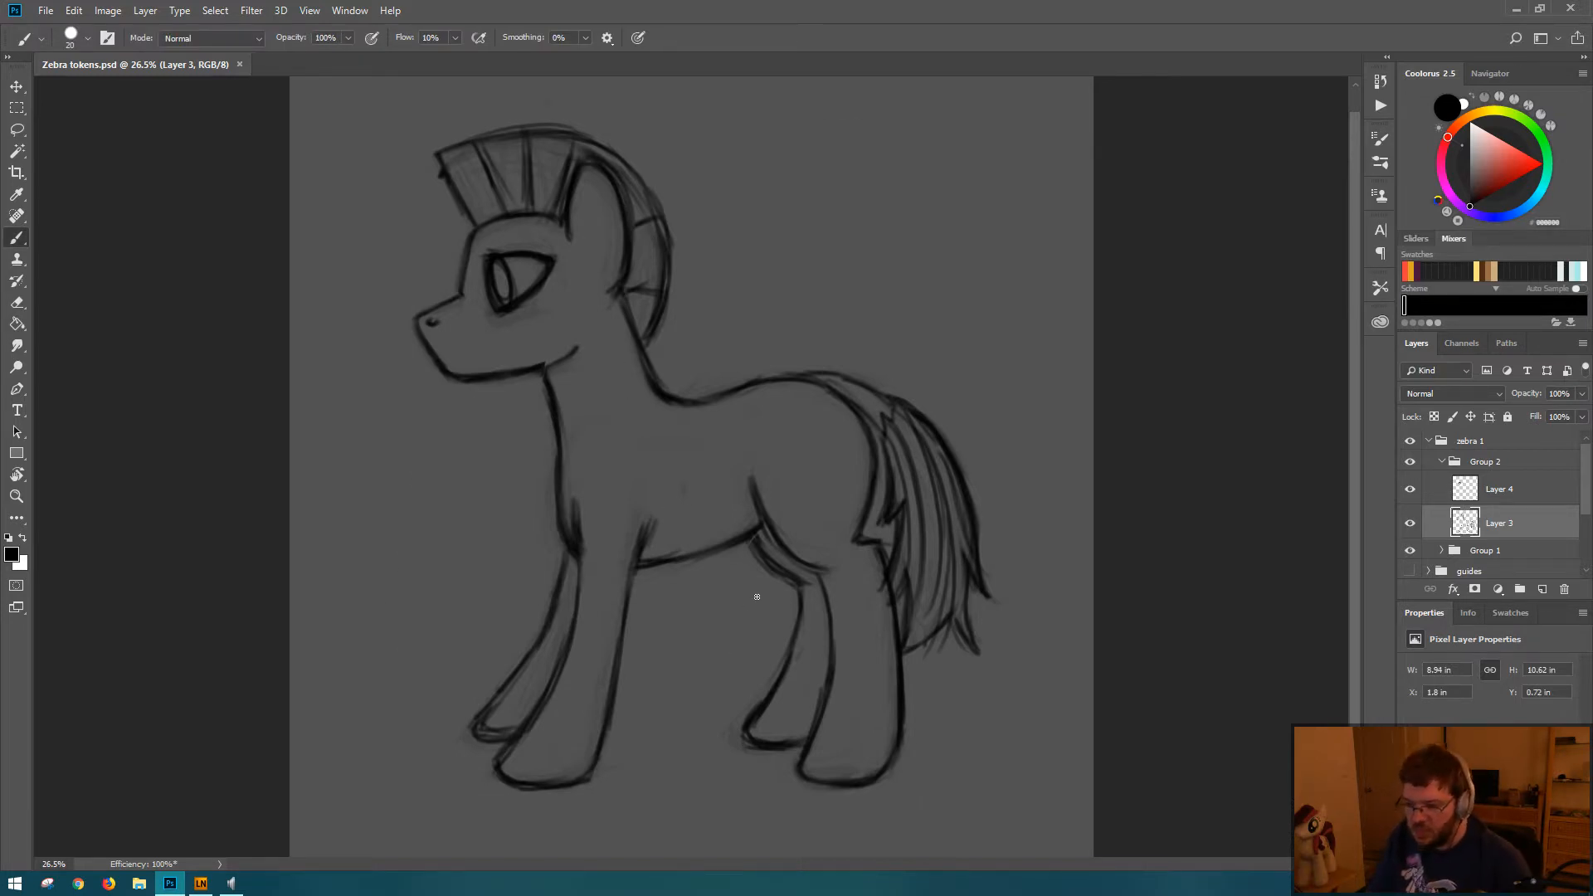
Step: Mirror the canvas horizontally and back to check the whole zebra at a reduced view size
{"action": "key", "text": "ctrl+shift+h"}
{"action": "left_click_drag", "start_coordinate": [951, 503], "coordinate": [796, 529]}
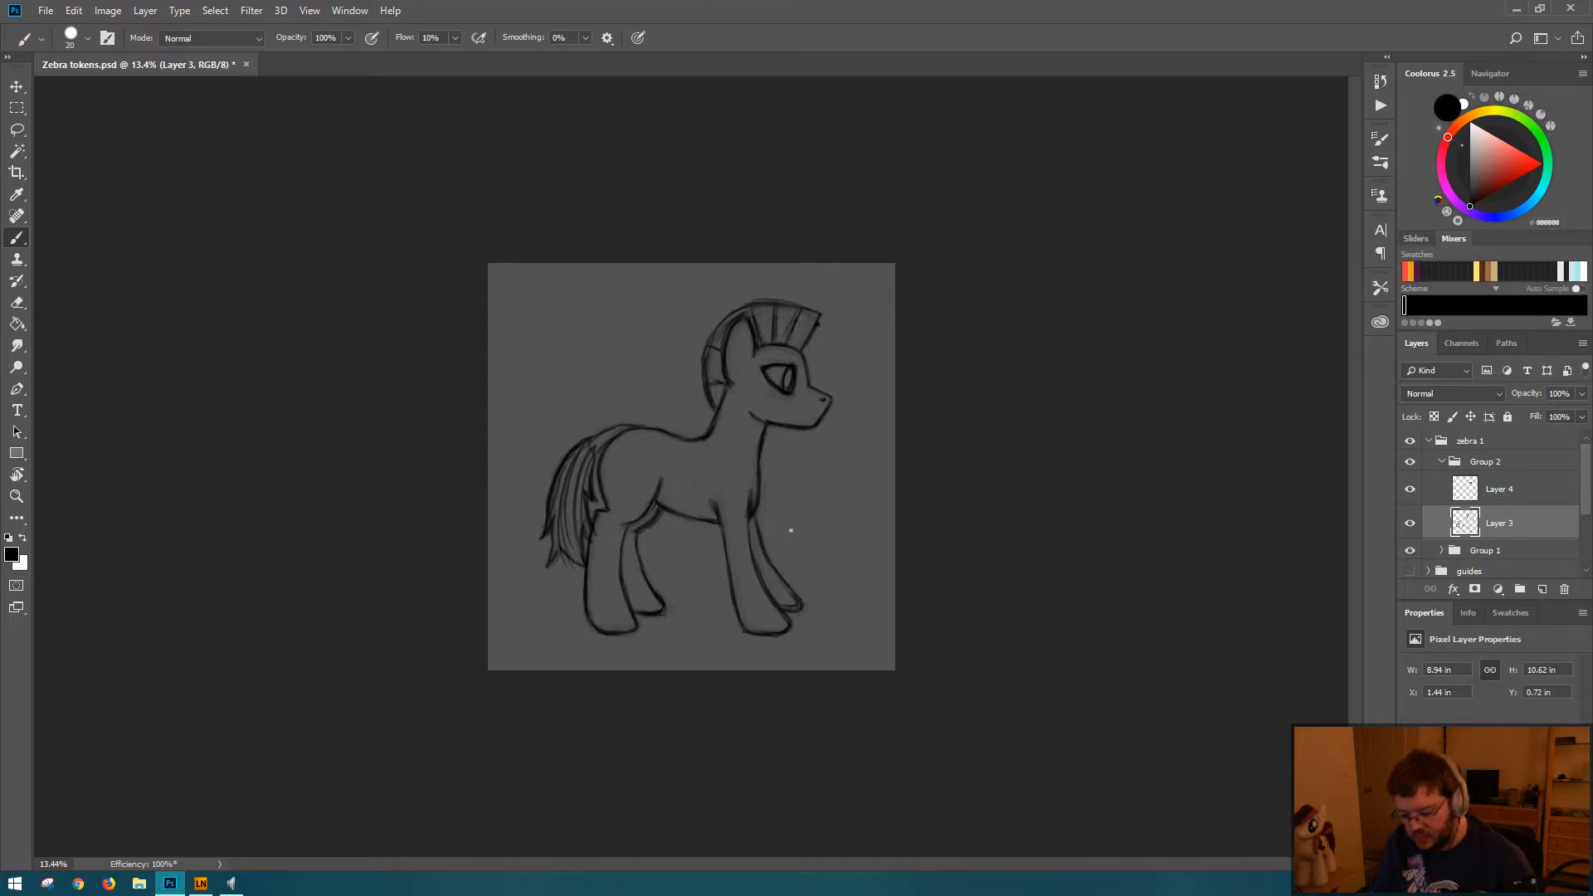
{"action": "key", "text": "ctrl+shift+h"}
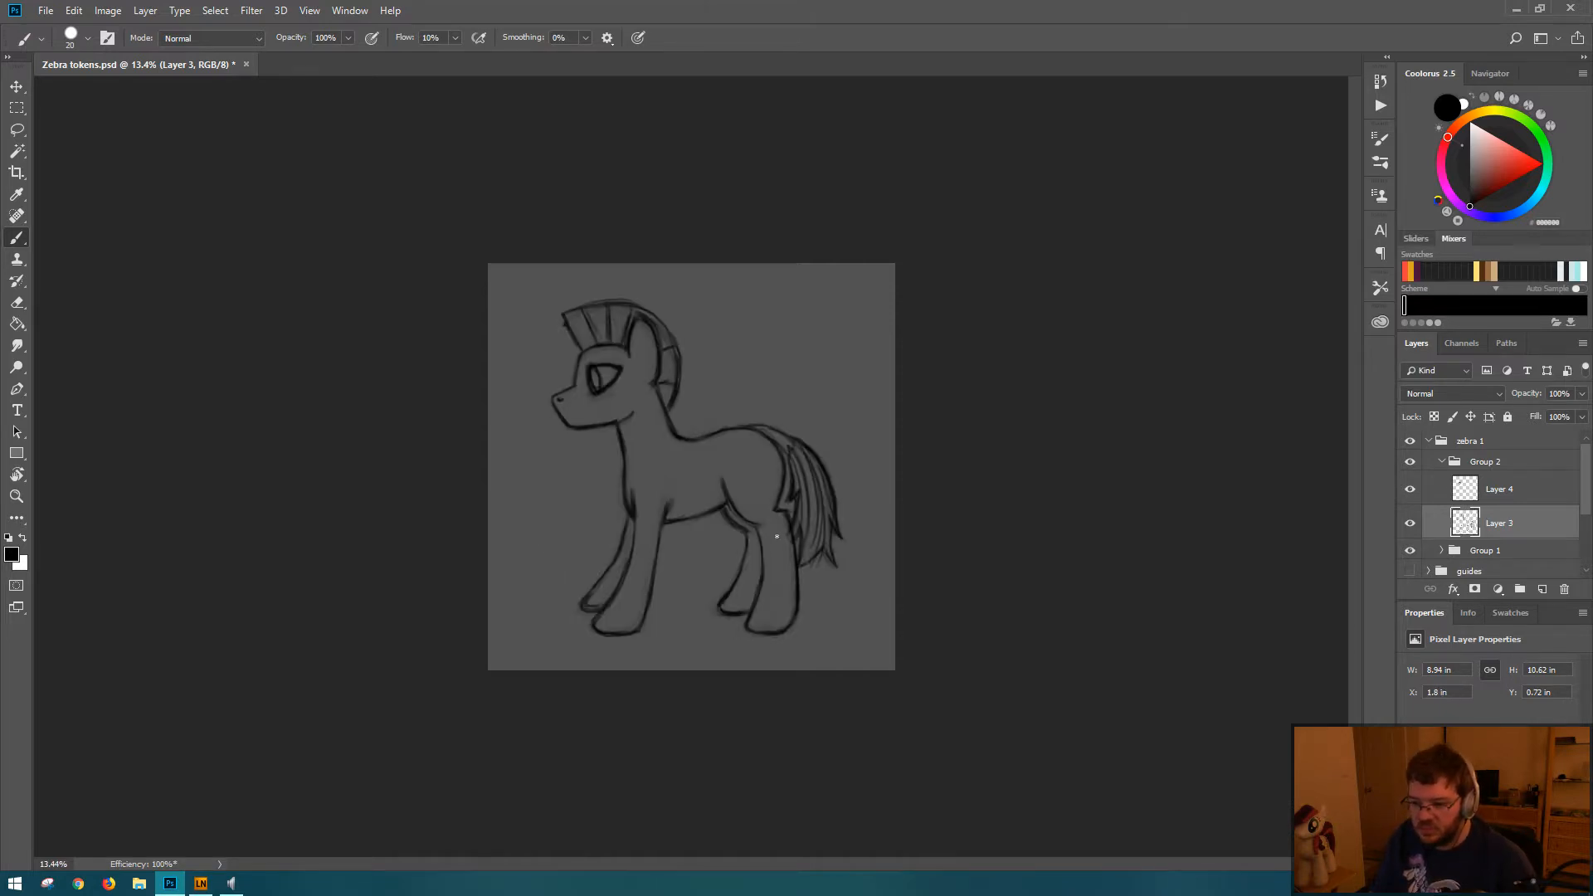
Step: Lasso the head and mane on Layer 3 and shift them down and slightly back toward the body
{"action": "key", "text": "l"}
{"action": "mouse_move", "coordinate": [548, 295]}
{"action": "left_mouse_down"}
{"action": "mouse_move", "coordinate": [508, 431]}
{"action": "mouse_move", "coordinate": [678, 419]}
{"action": "mouse_move", "coordinate": [668, 297]}
{"action": "mouse_move", "coordinate": [580, 294]}
{"action": "left_mouse_up"}
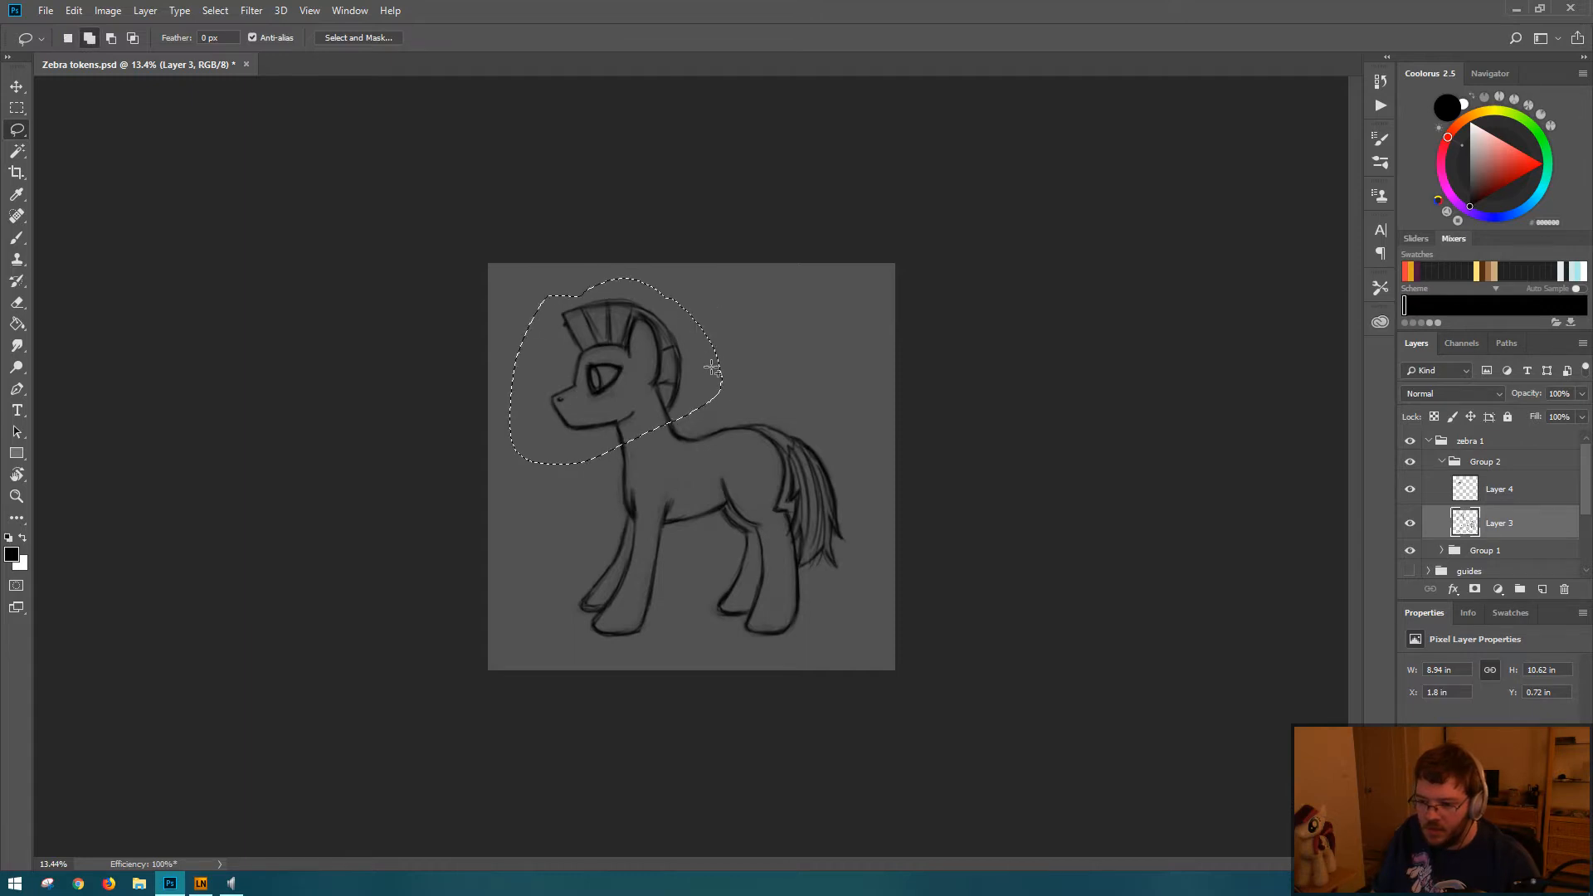
{"action": "key", "text": "ctrl+t"}
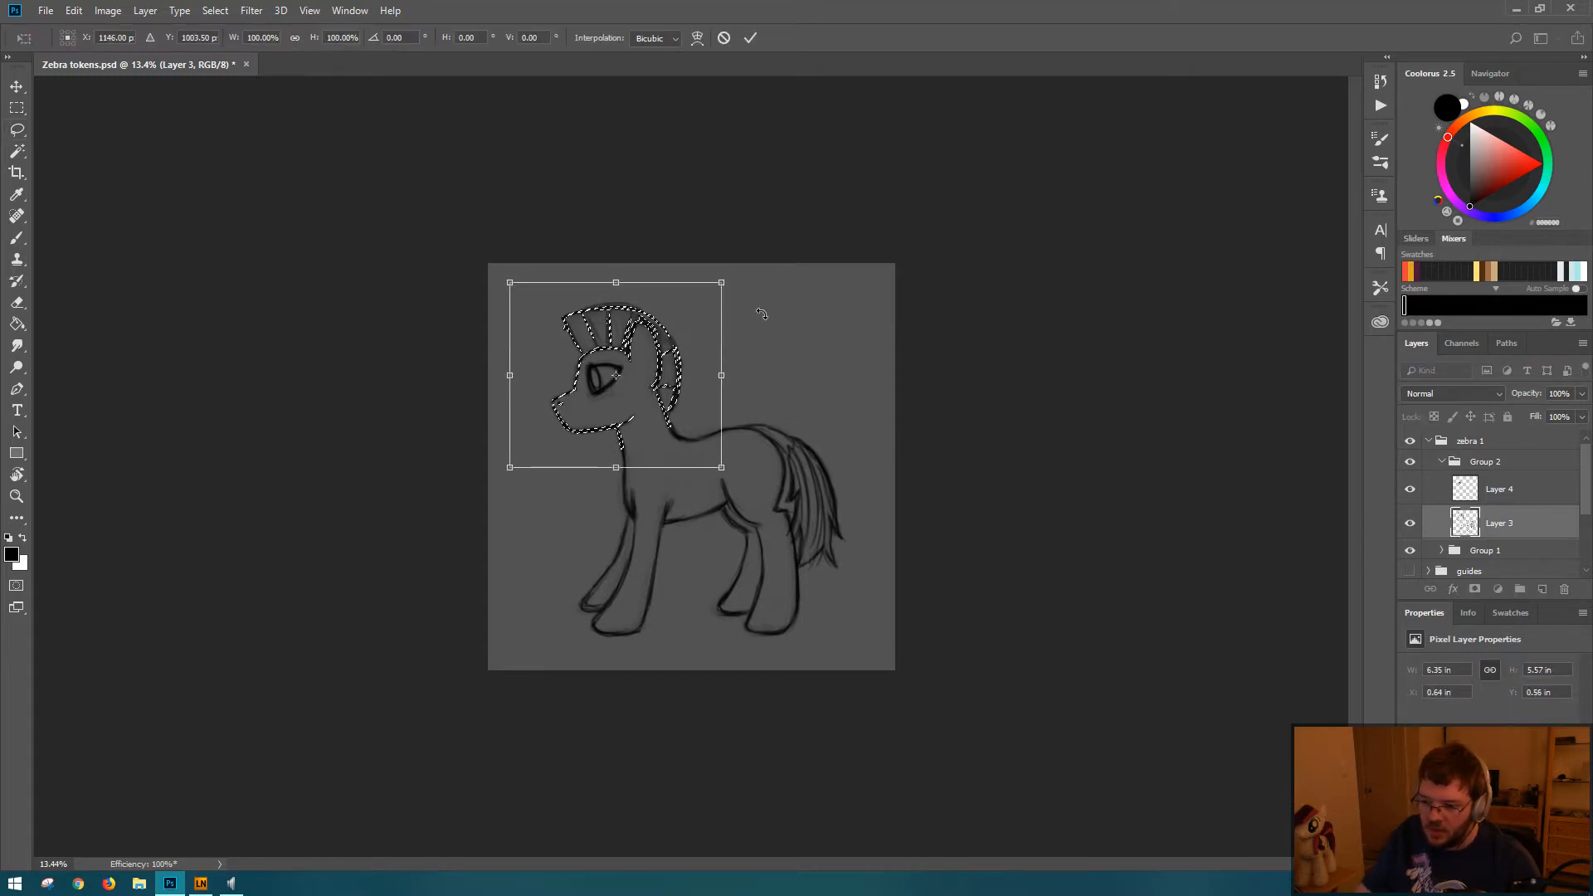
{"action": "key", "text": "Escape"}
{"action": "key", "text": "ctrl+d"}
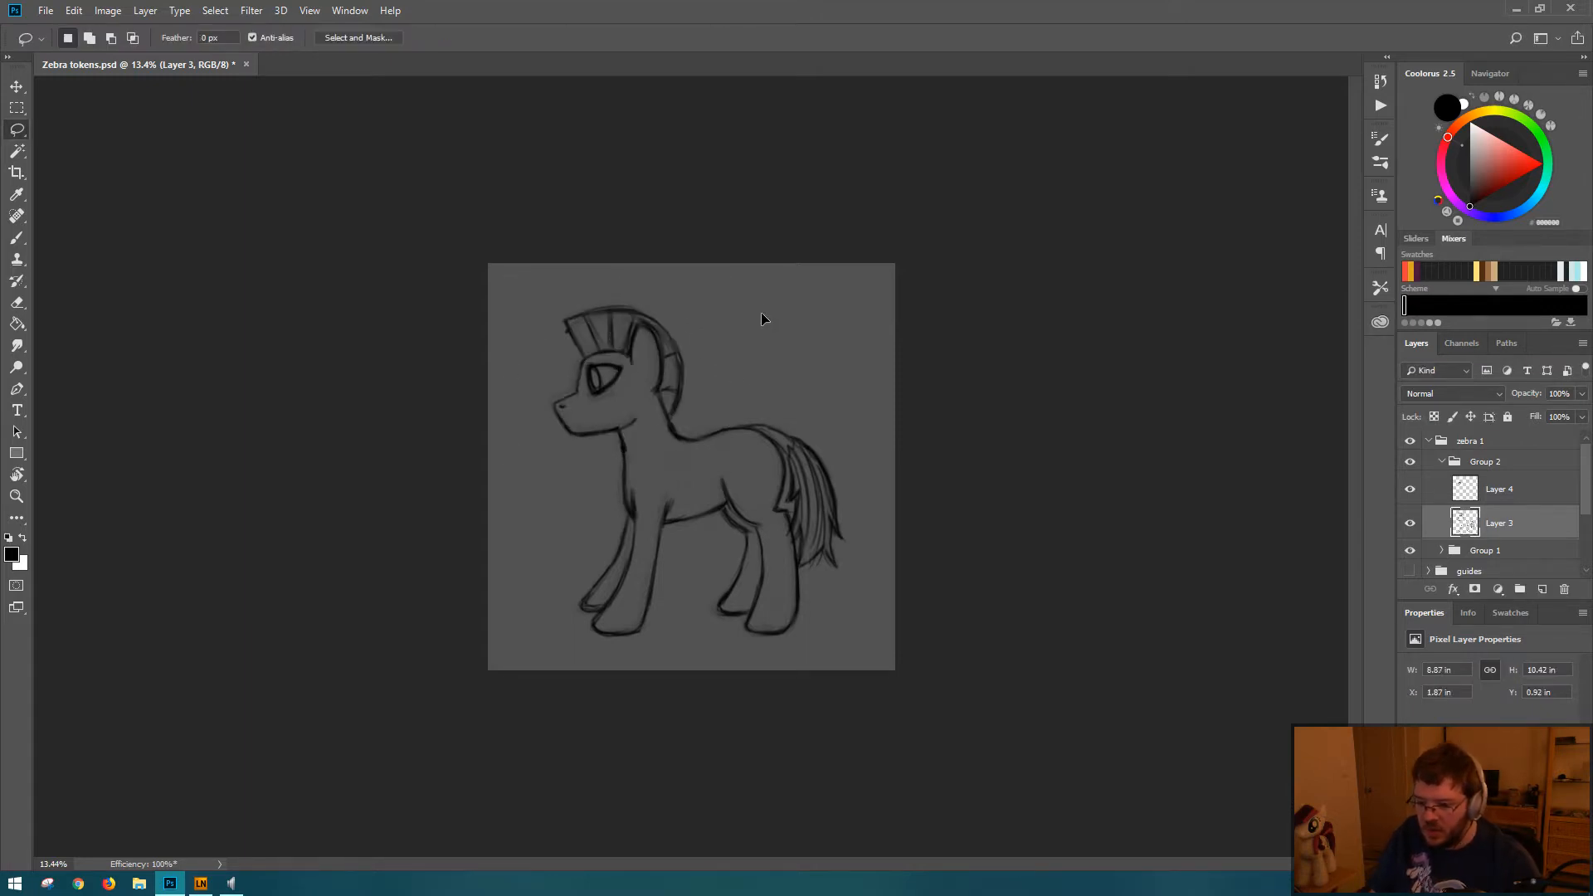
Step: Move the eye on Layer 4 by 30 px right and 50 px down to fit the head, and save the document
{"action": "left_click", "coordinate": [1512, 494]}
{"action": "key", "text": "ctrl+t"}
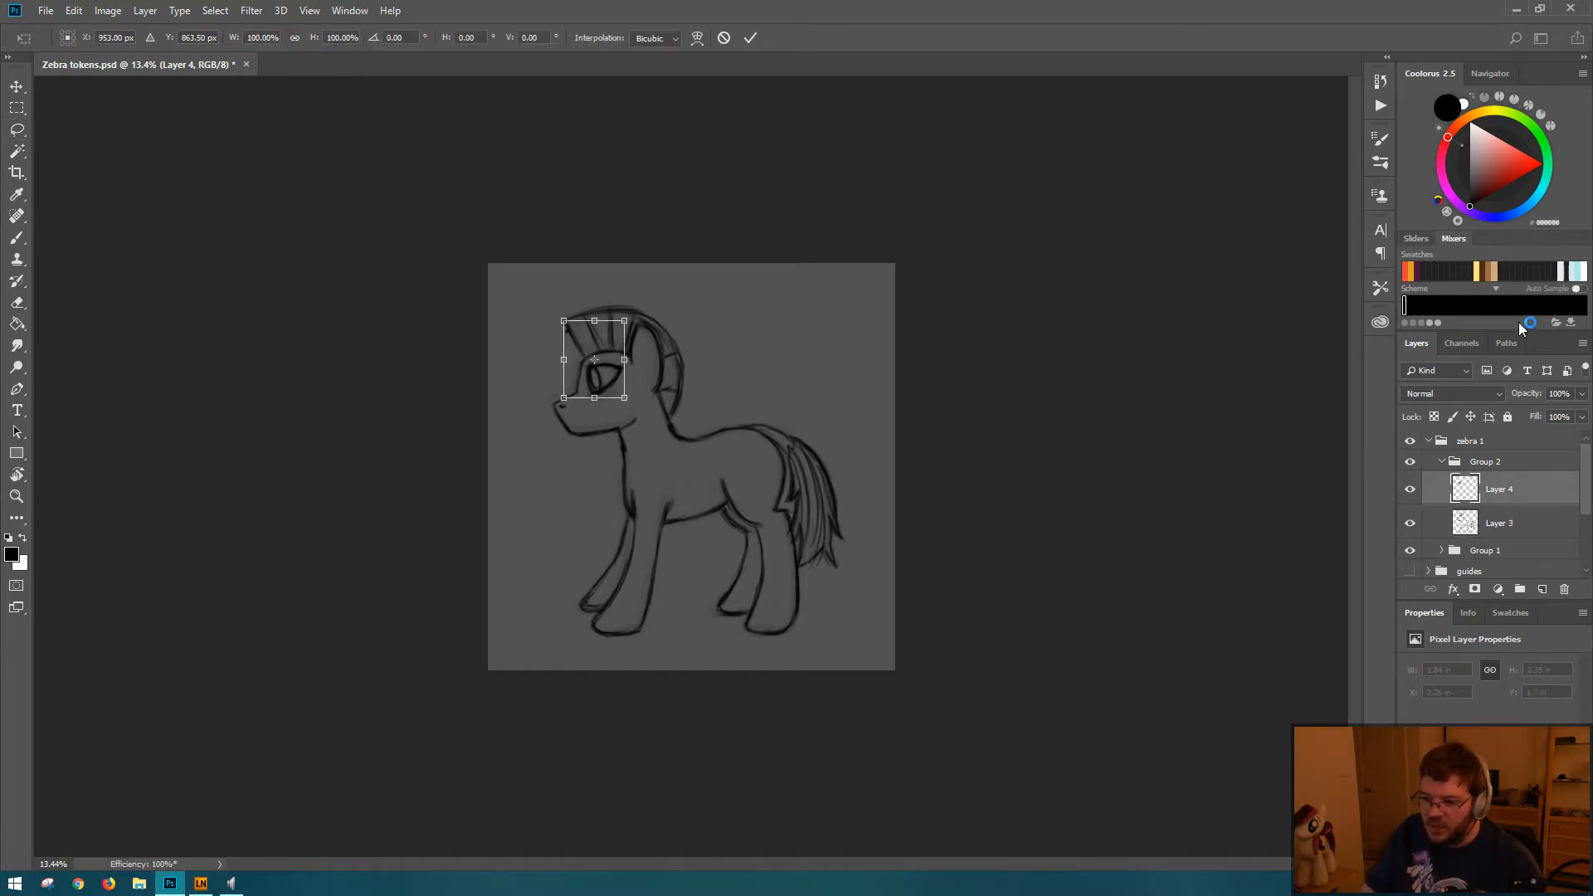
{"action": "key", "text": "shift+Right"}
{"action": "key", "text": "shift+Right"}
{"action": "key", "text": "shift+Down"}
{"action": "key", "text": "shift+Down"}
{"action": "key", "text": "shift+Down"}
{"action": "key", "text": "shift+Right"}
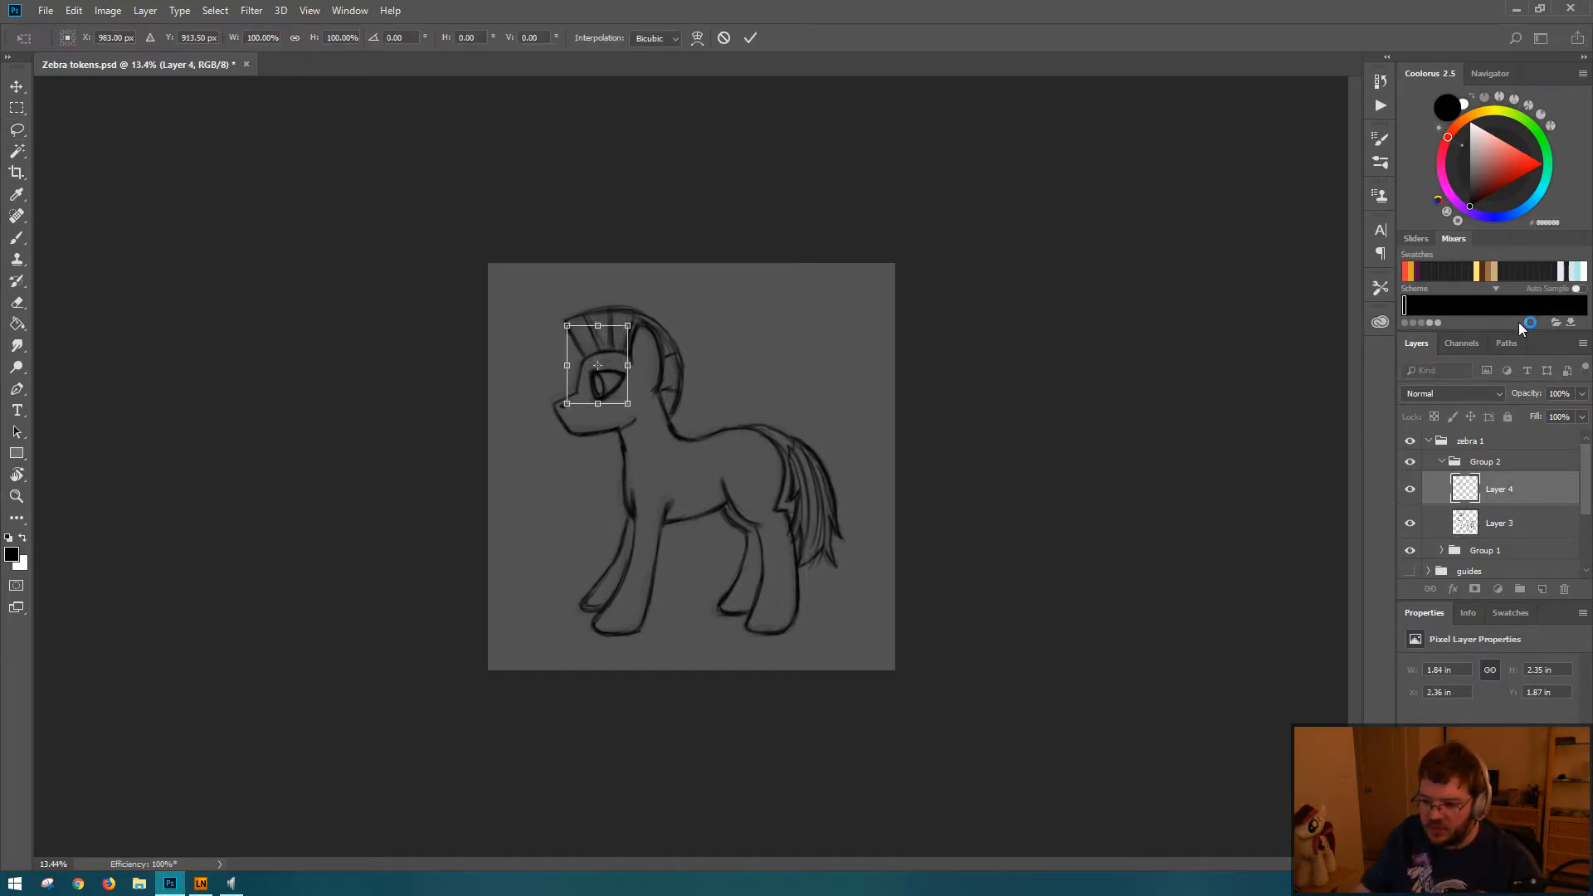
{"action": "key", "text": "Return"}
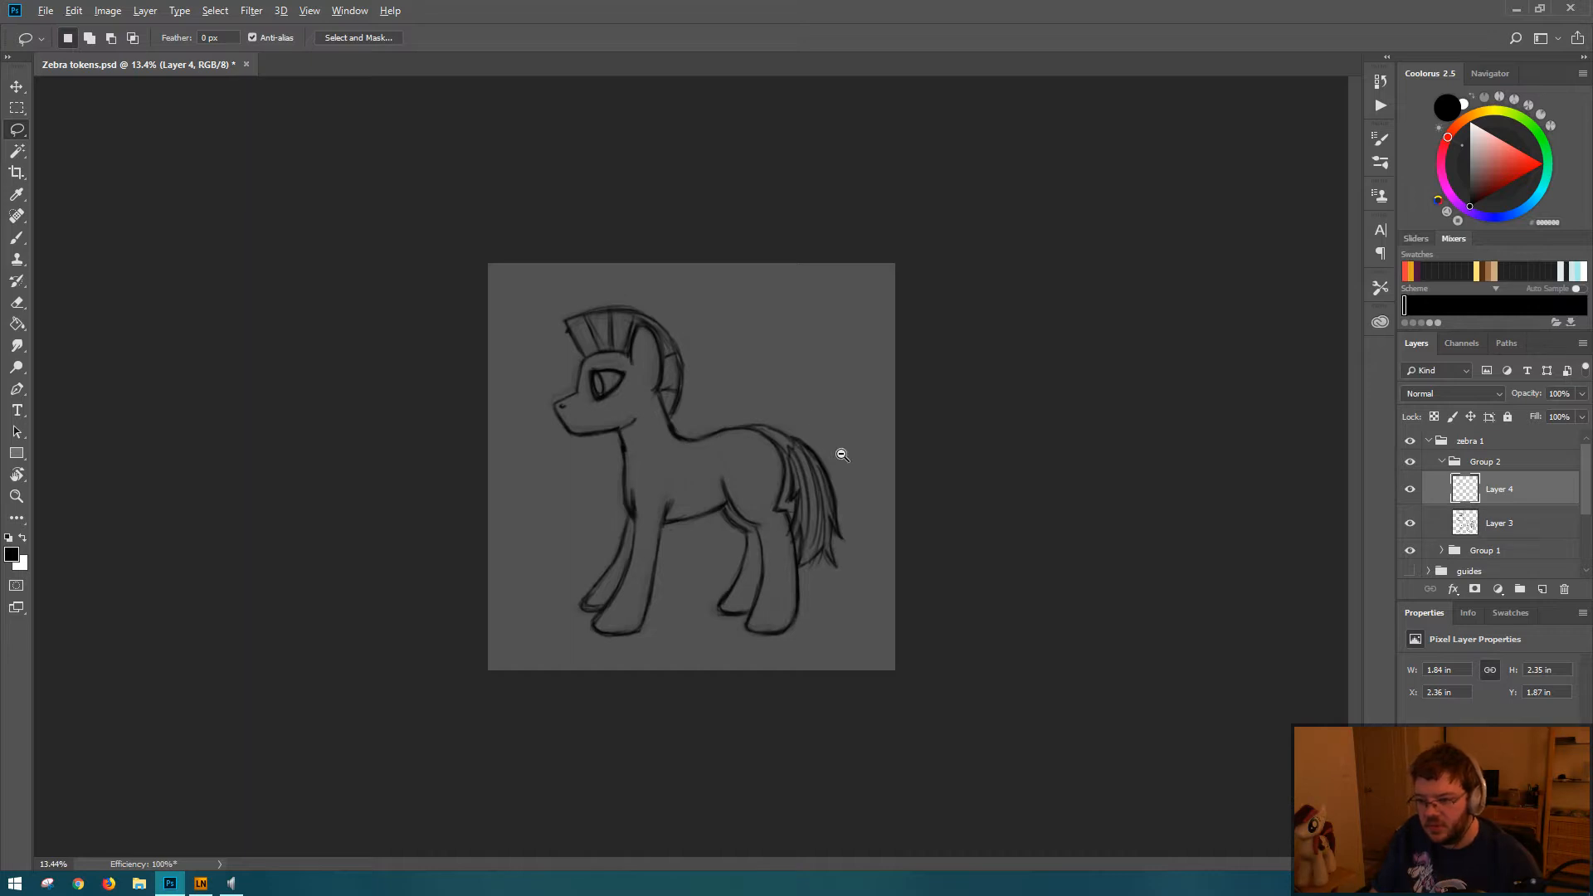
{"action": "left_click_drag", "start_coordinate": [838, 453], "coordinate": [793, 456]}
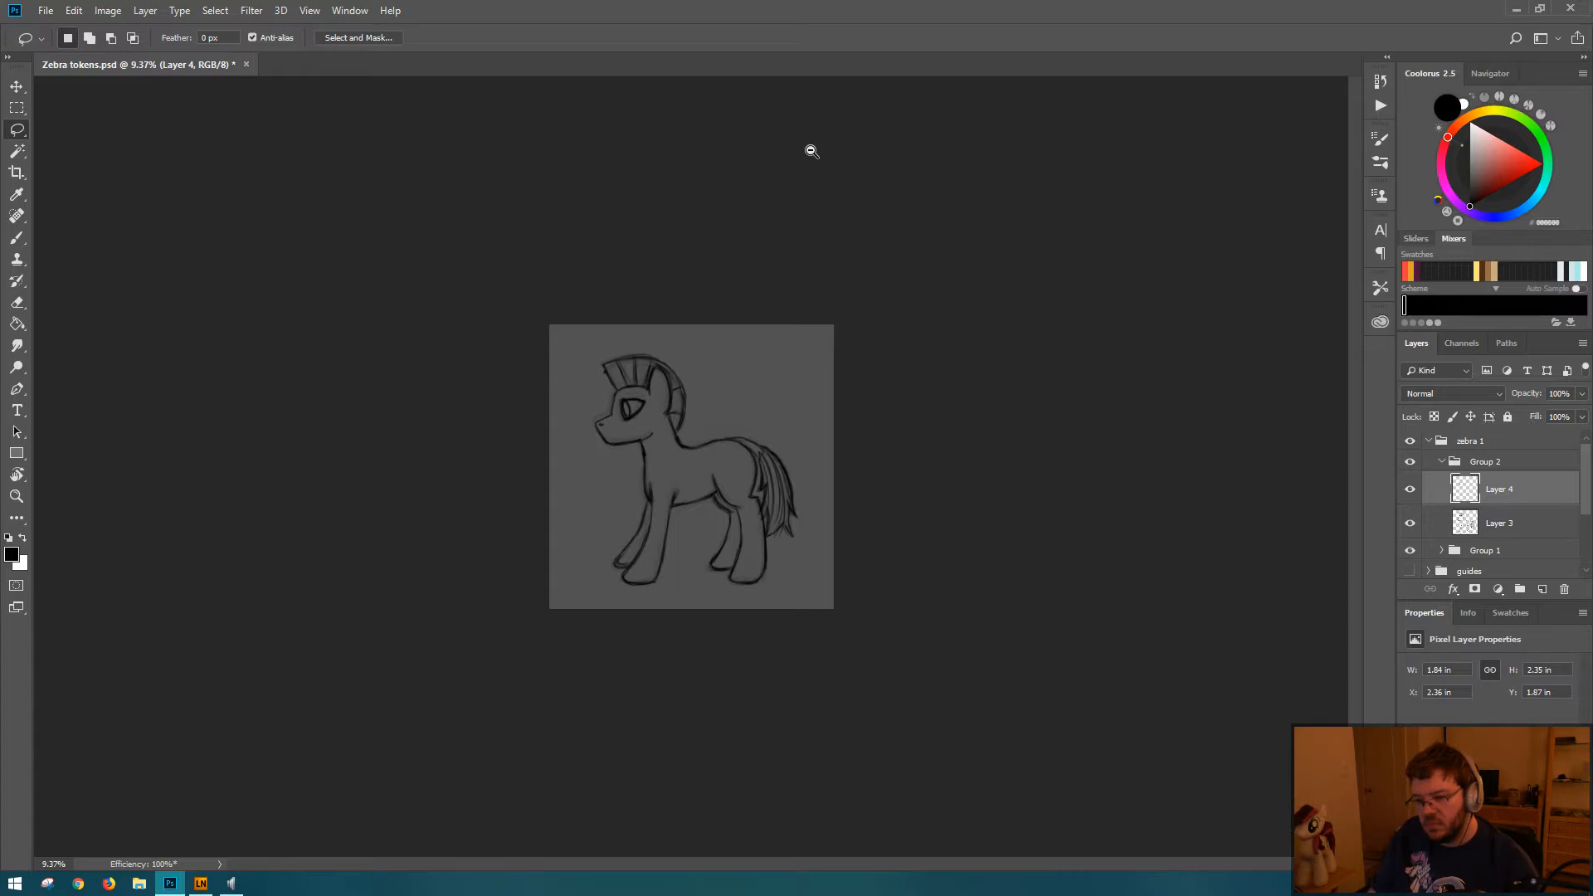
{"action": "key", "text": "ctrl+s"}
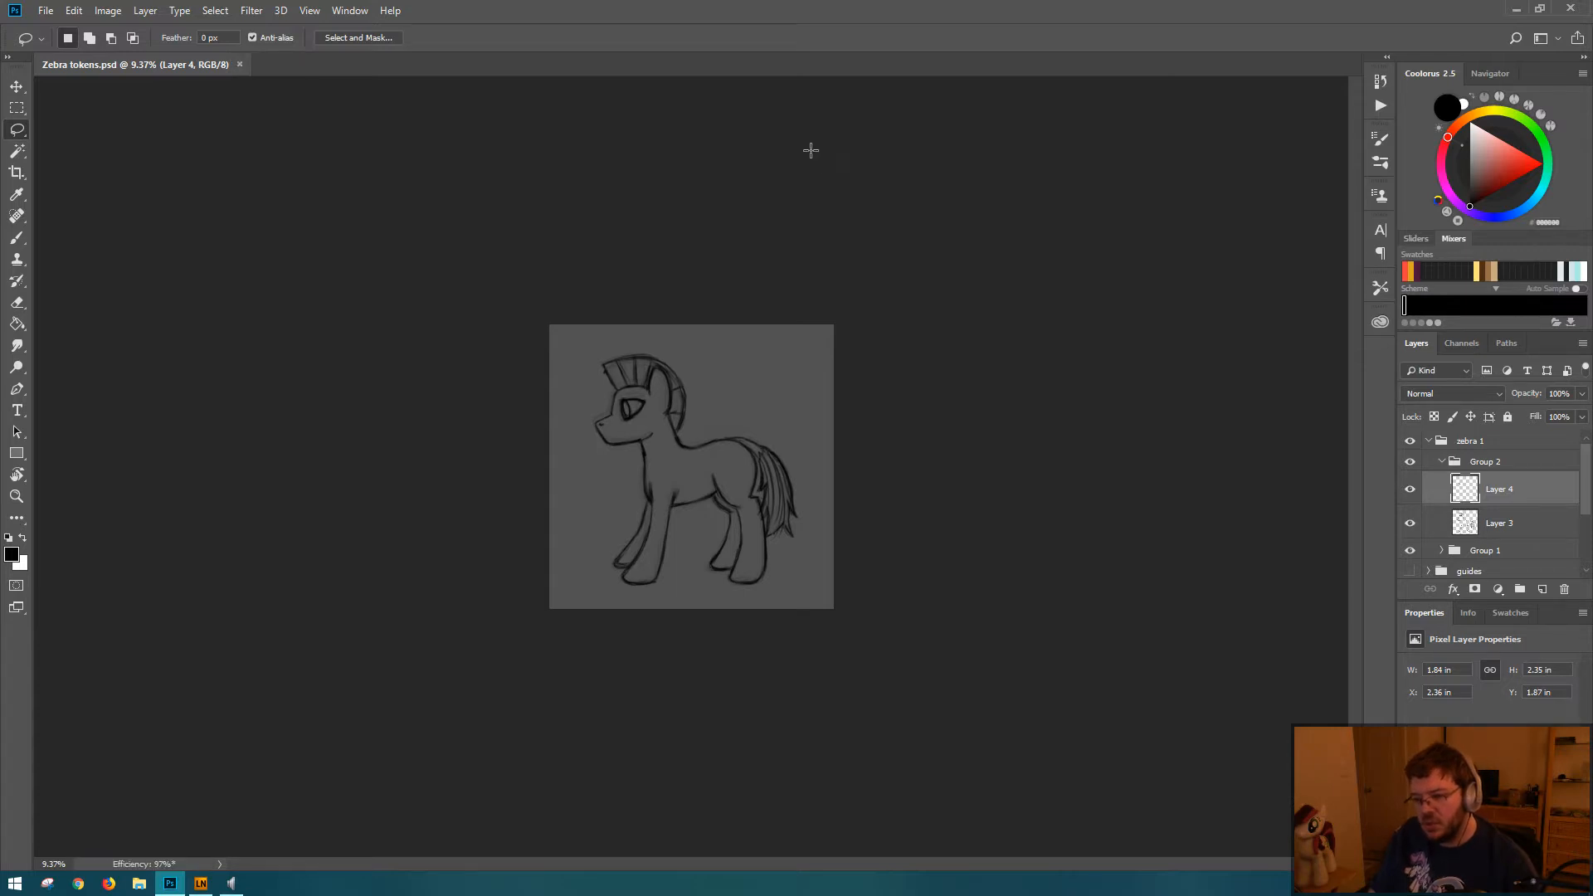
Step: Make Group 2 the active selection so the whole zebra drawing can be transformed
{"action": "left_click", "coordinate": [1510, 466]}
{"action": "left_click", "coordinate": [1512, 492]}
{"action": "left_click", "coordinate": [1515, 465]}
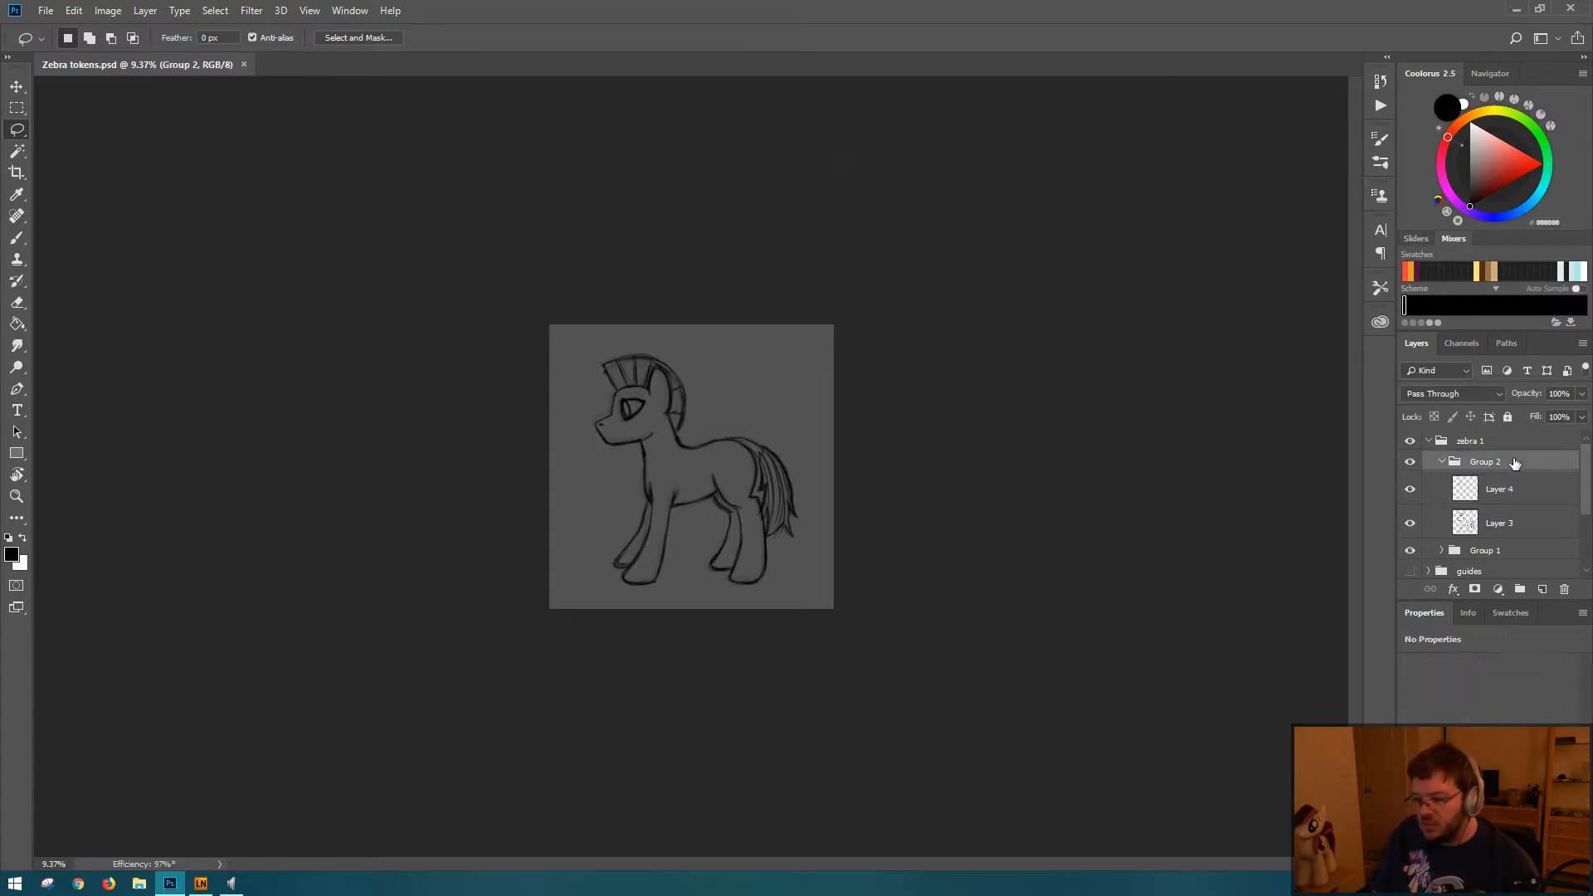
Step: Try to enlarge the whole zebra in Group 2 proportionally to about 108%
{"action": "key", "text": "ctrl+t"}
{"action": "left_click_drag", "start_coordinate": [801, 590], "coordinate": [816, 607]}
{"action": "left_click_drag", "start_coordinate": [593, 346], "coordinate": [564, 323]}
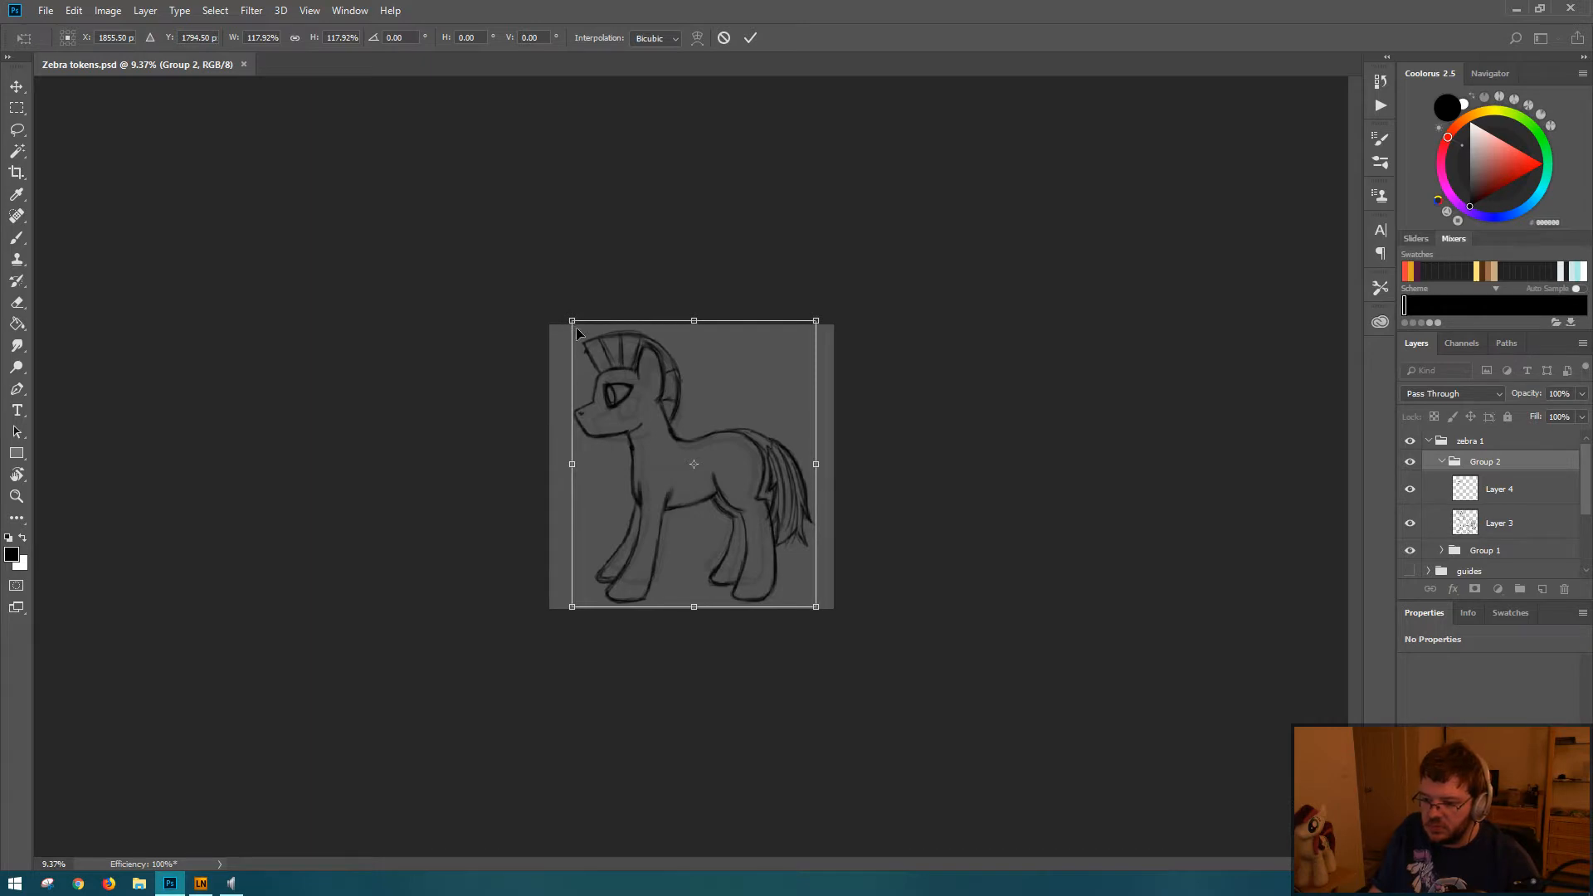
{"action": "left_click_drag", "start_coordinate": [573, 322], "coordinate": [594, 347]}
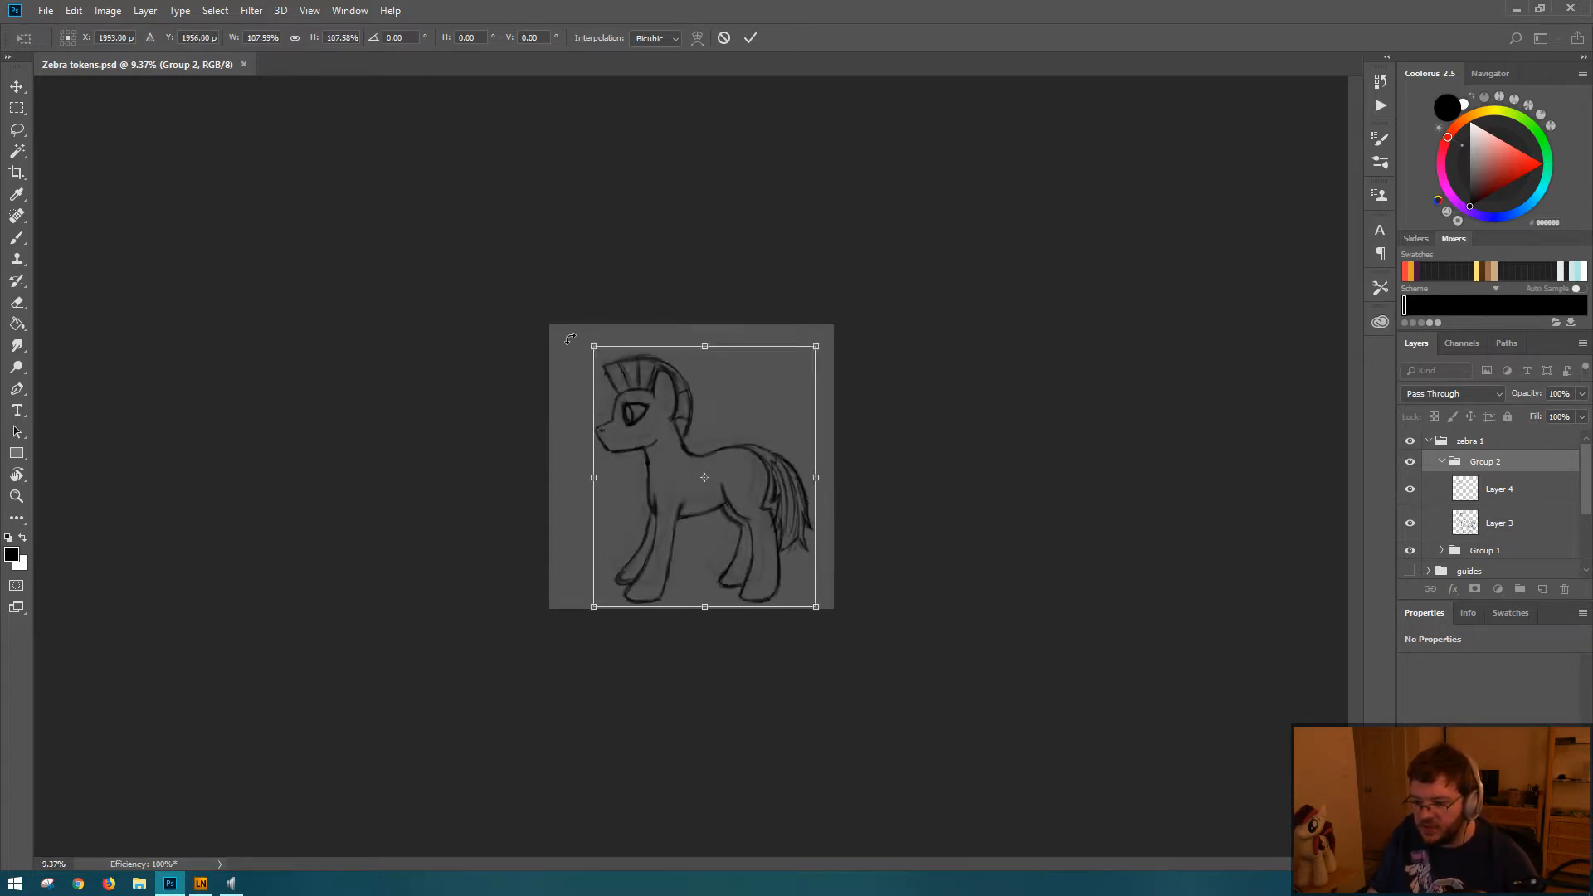
{"action": "key", "text": "Return"}
{"action": "key", "text": "l"}
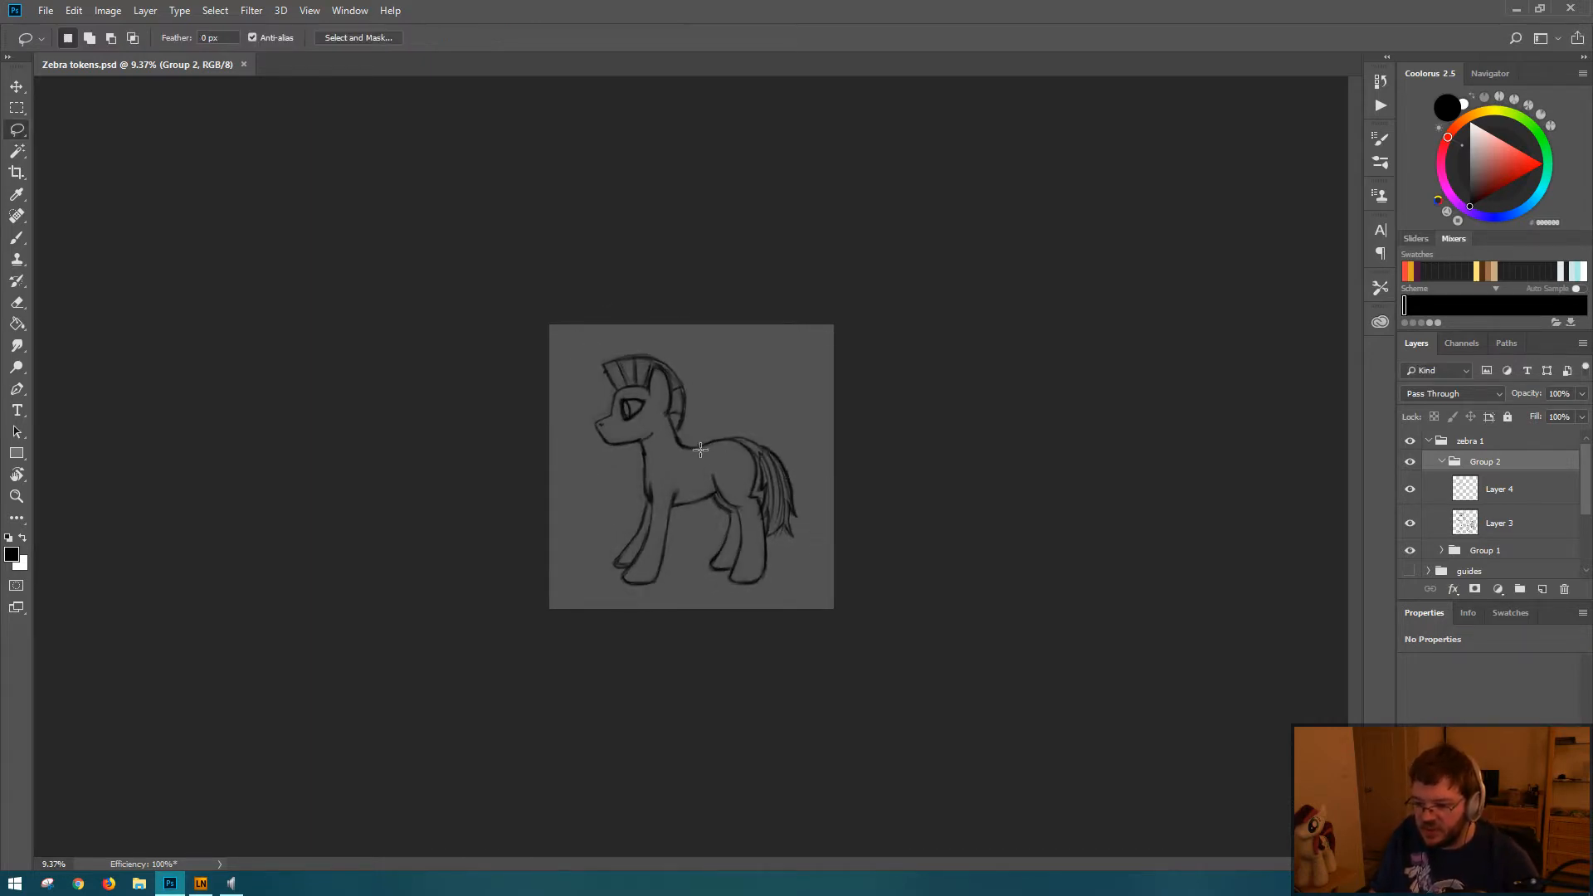
Step: Nudge the zebra in Group 2 slightly upward on the canvas and save the document
{"action": "scroll", "coordinate": [738, 470], "scroll_direction": "up", "scroll_amount": 3}
{"action": "scroll", "coordinate": [738, 471], "scroll_direction": "up", "scroll_amount": 3}
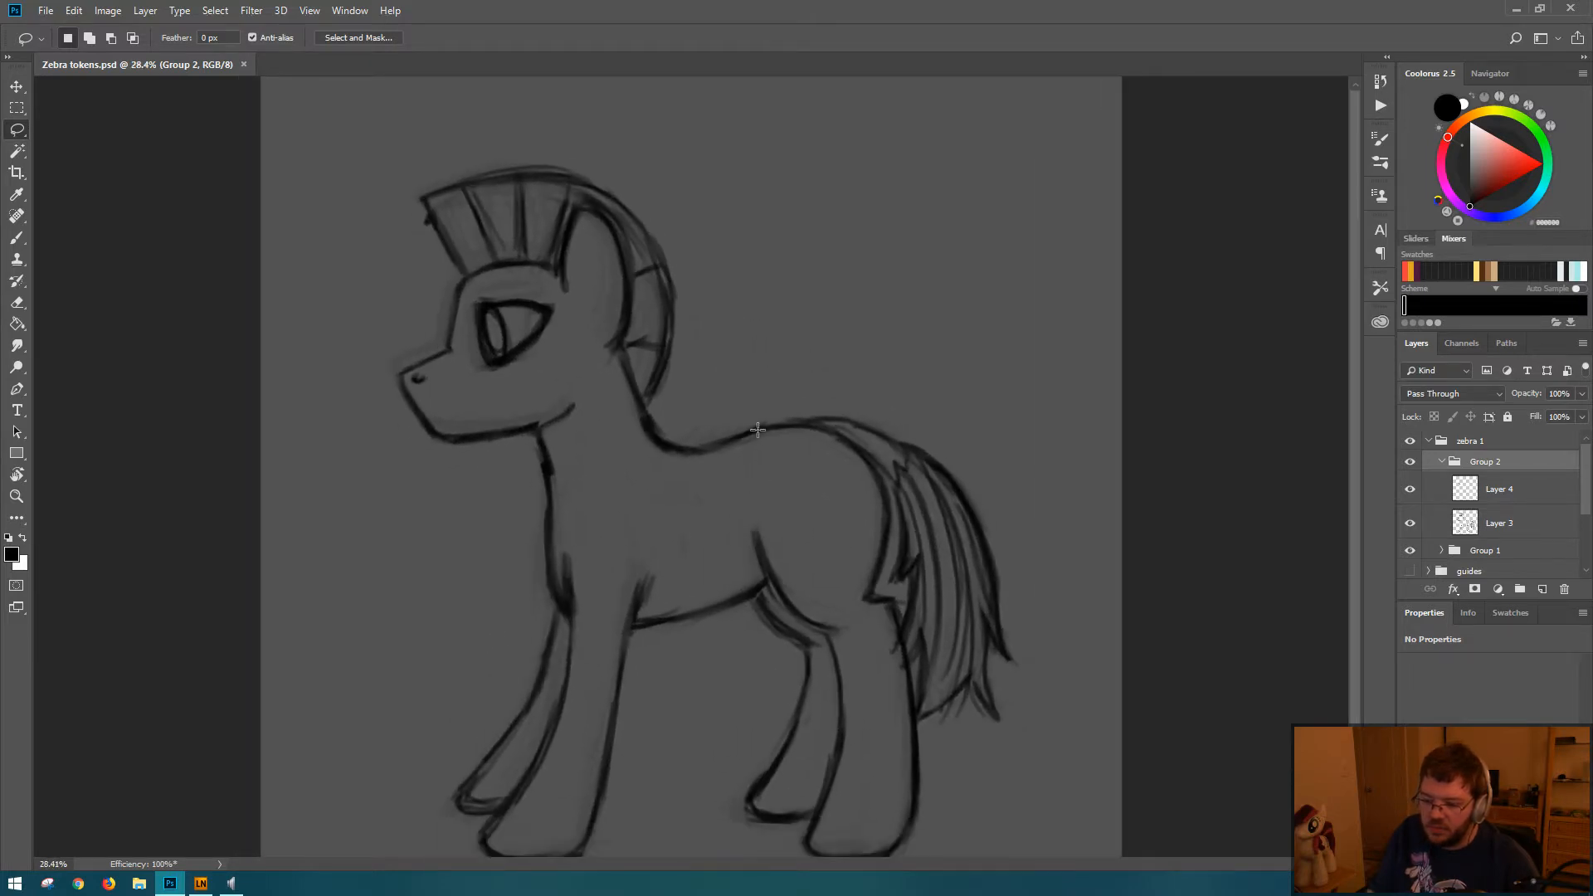
{"action": "key", "text": "ctrl+t"}
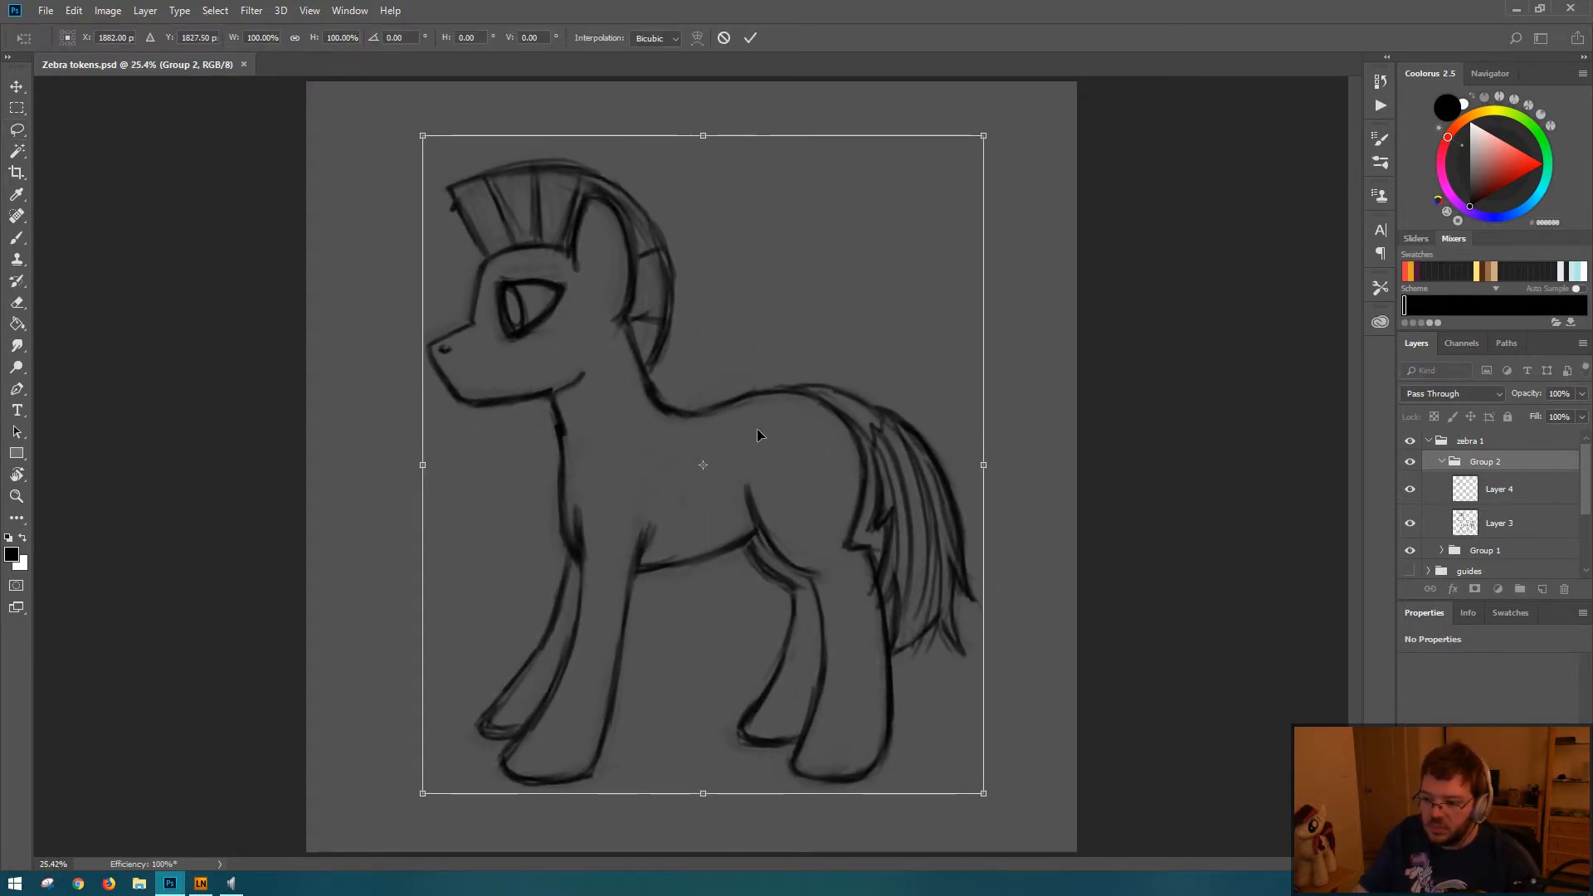
{"action": "key", "text": "Return"}
{"action": "key", "text": "ctrl+s"}
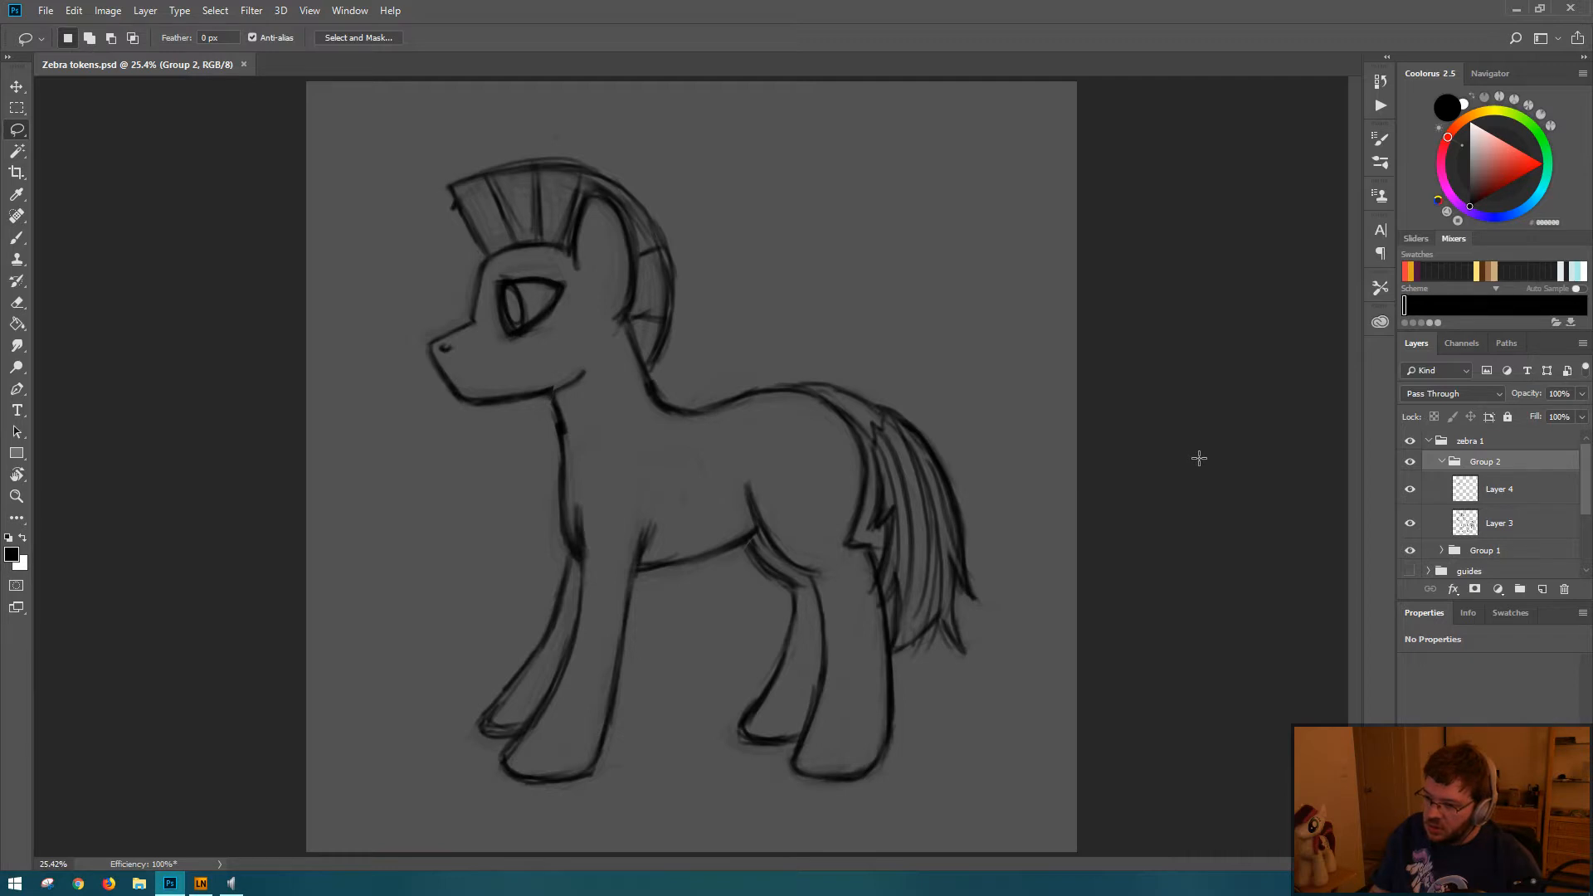
Step: Stretch Group 2 vertically to about 104.67% by extending its upper edge, and view the whole canvas
{"action": "key", "text": "ctrl+t"}
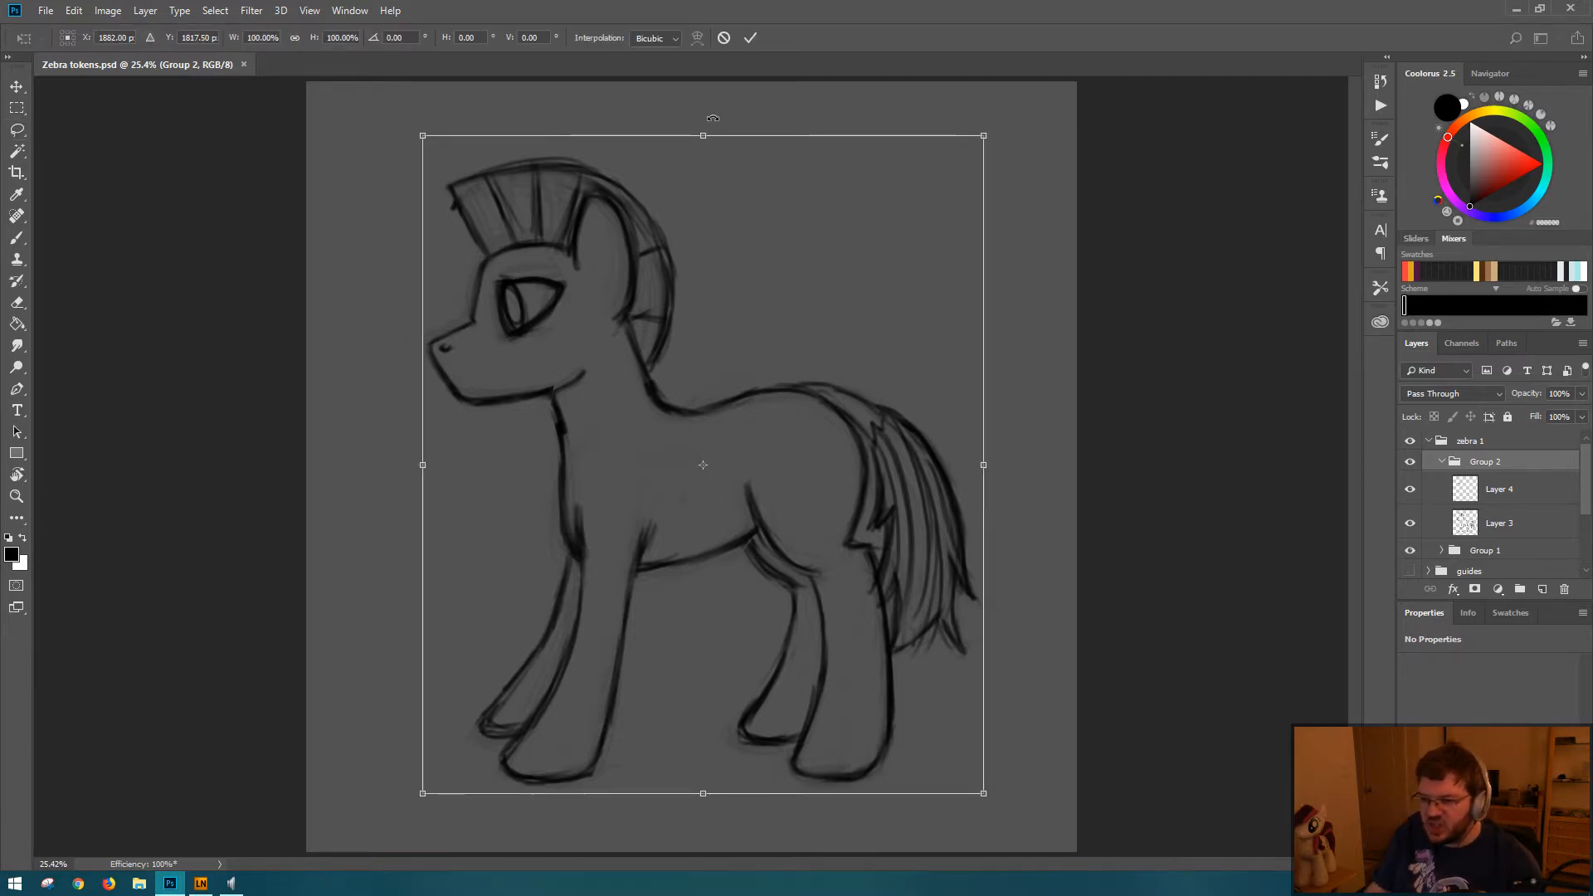
{"action": "left_click_drag", "start_coordinate": [702, 135], "coordinate": [703, 106]}
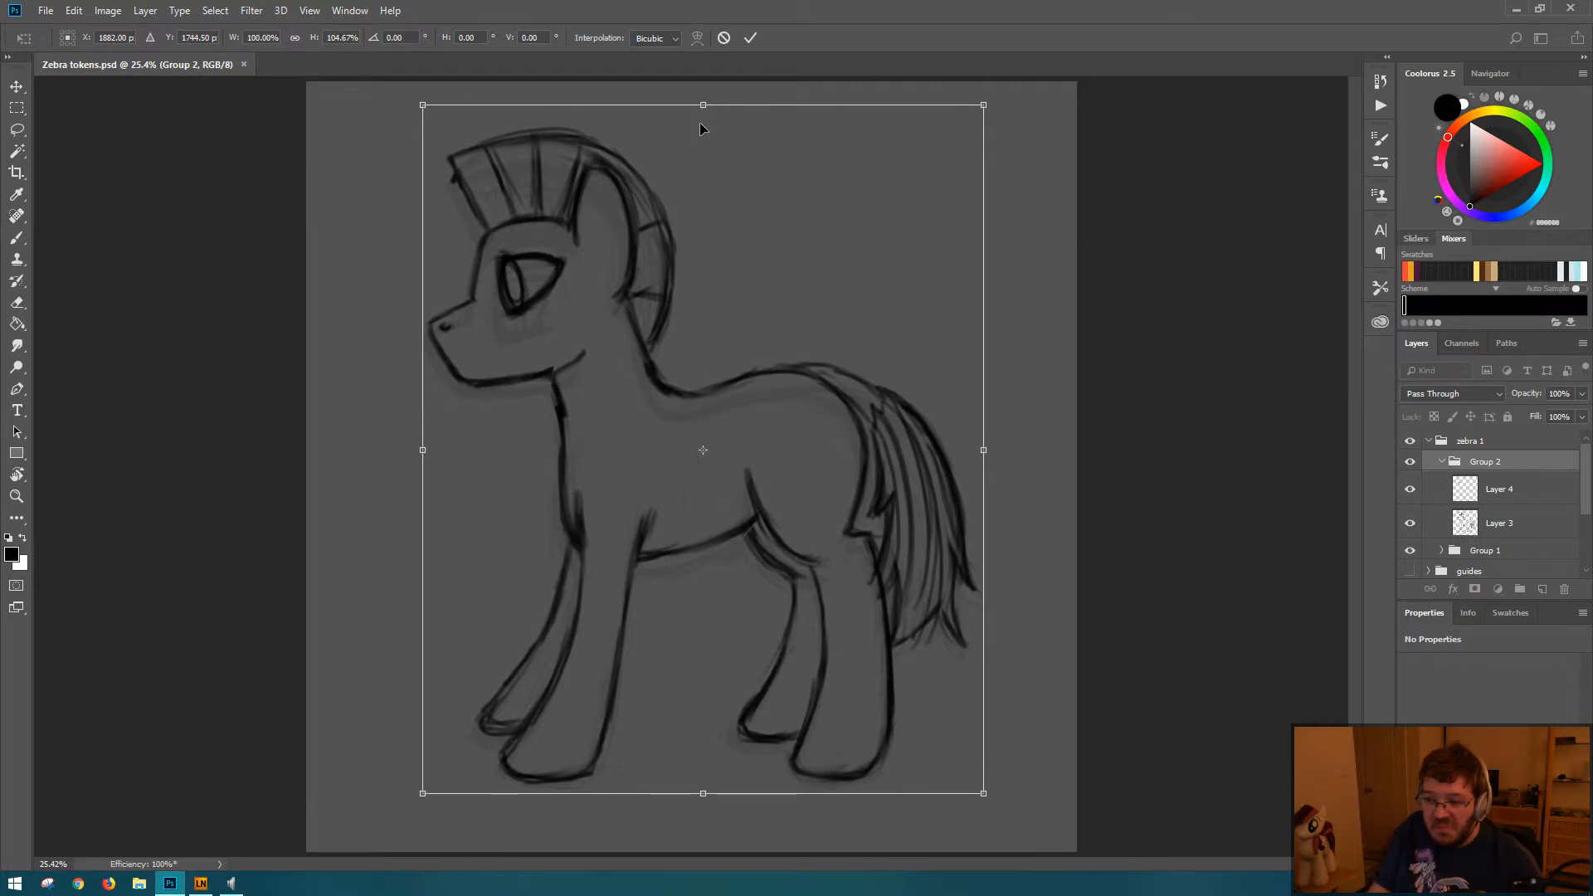
{"action": "key", "text": "Return"}
{"action": "key", "text": "l"}
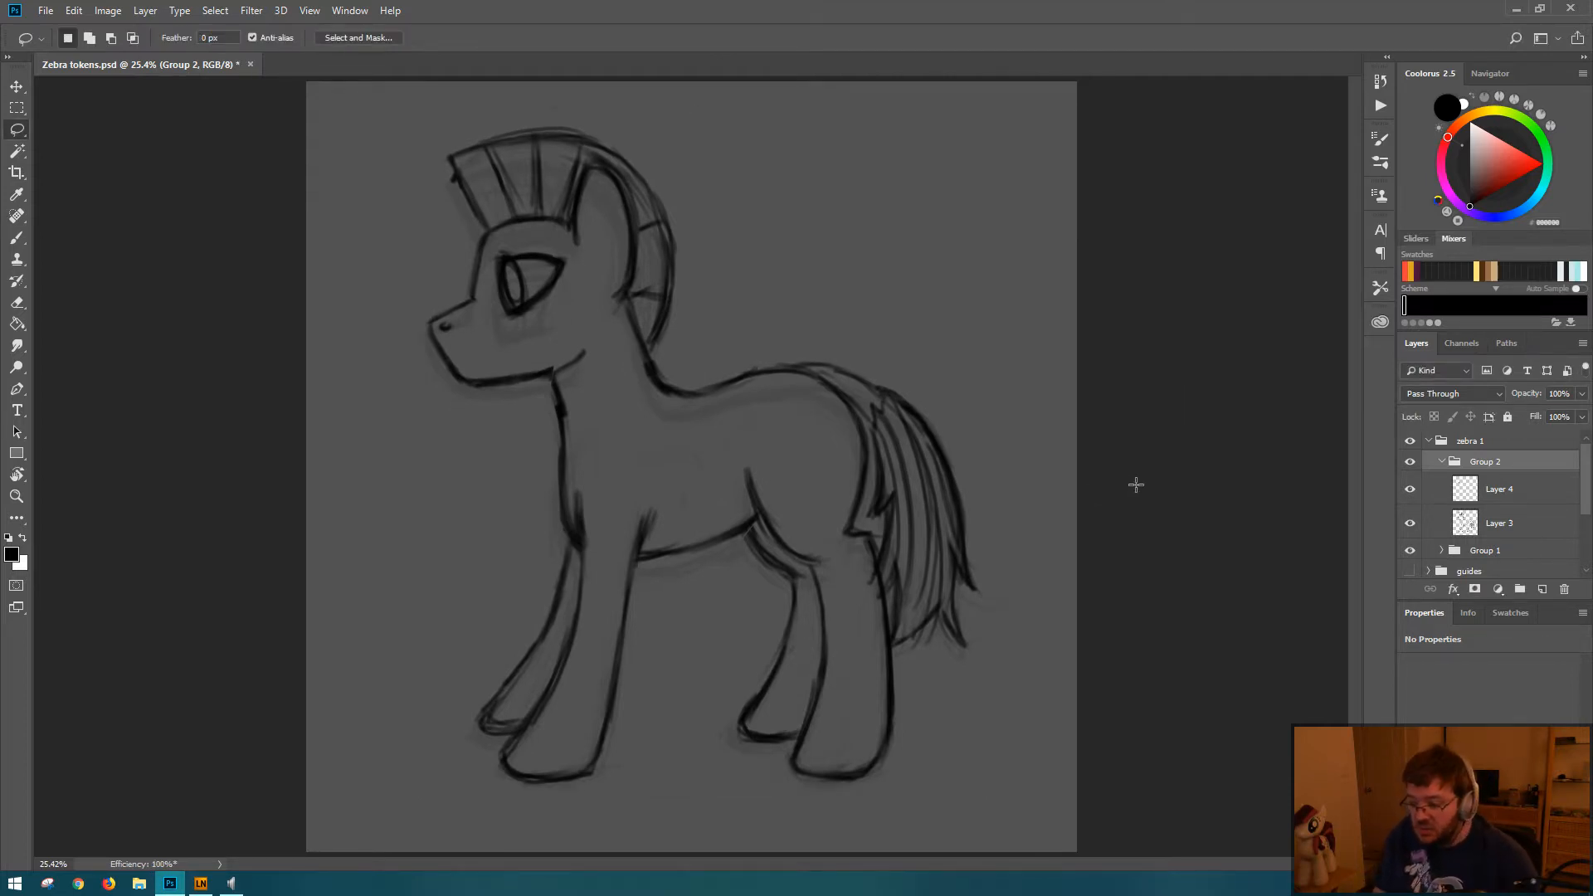
{"action": "mouse_move", "coordinate": [1025, 484]}
{"action": "left_mouse_down"}
{"action": "mouse_move", "coordinate": [818, 459]}
{"action": "mouse_move", "coordinate": [849, 474]}
{"action": "left_mouse_up"}
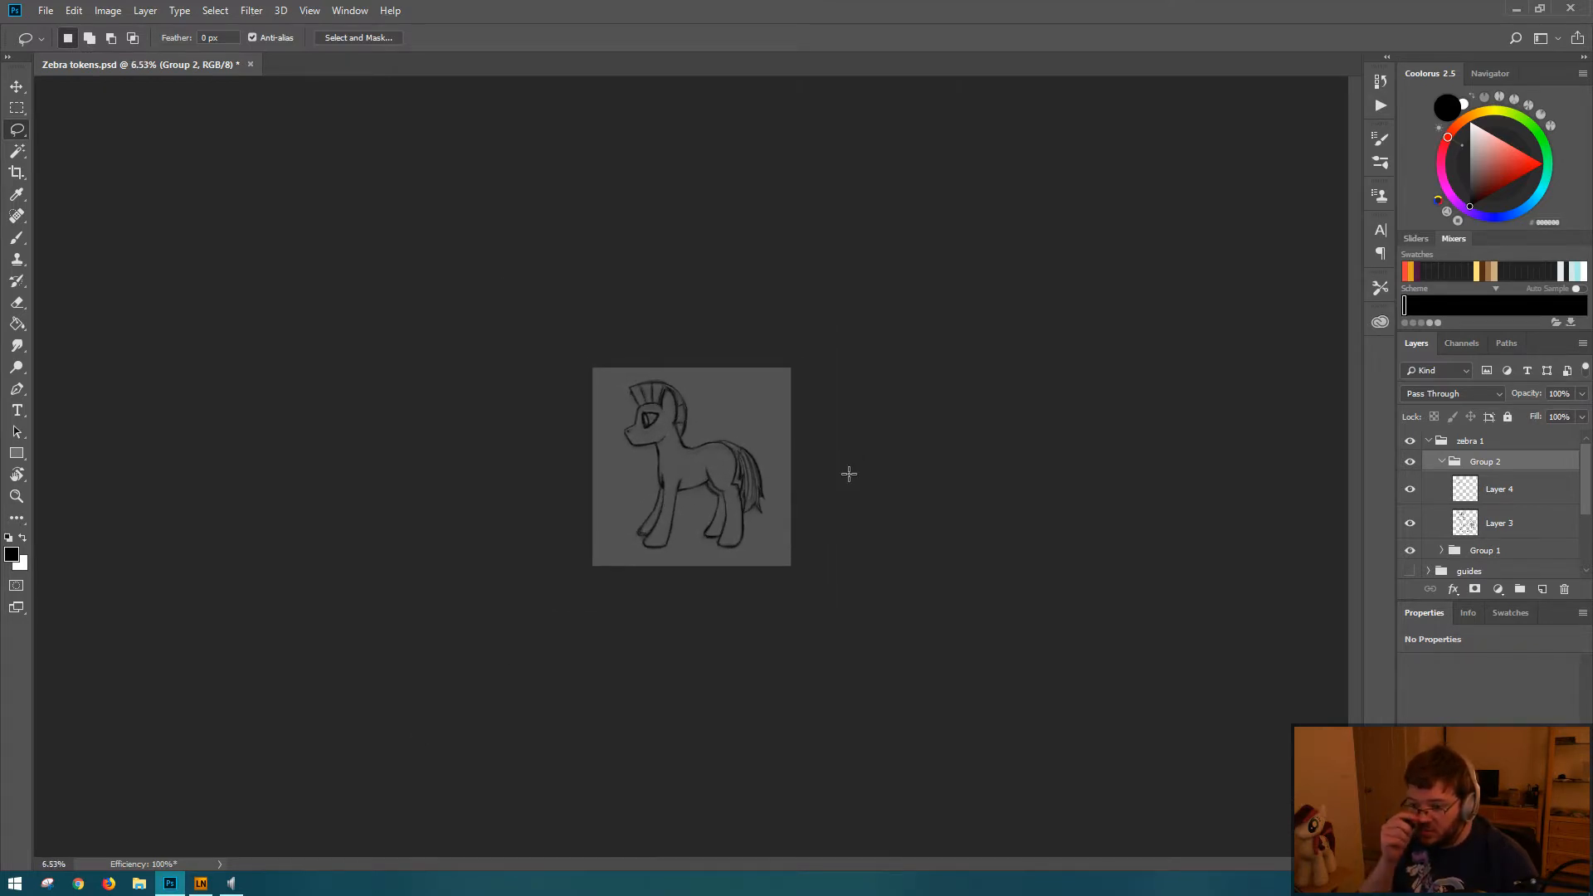
Step: Lasso the zebra's lower jaw line on Layer 3, nudge it slightly upward, and clear the selection
{"action": "left_click_drag", "start_coordinate": [675, 440], "coordinate": [730, 437]}
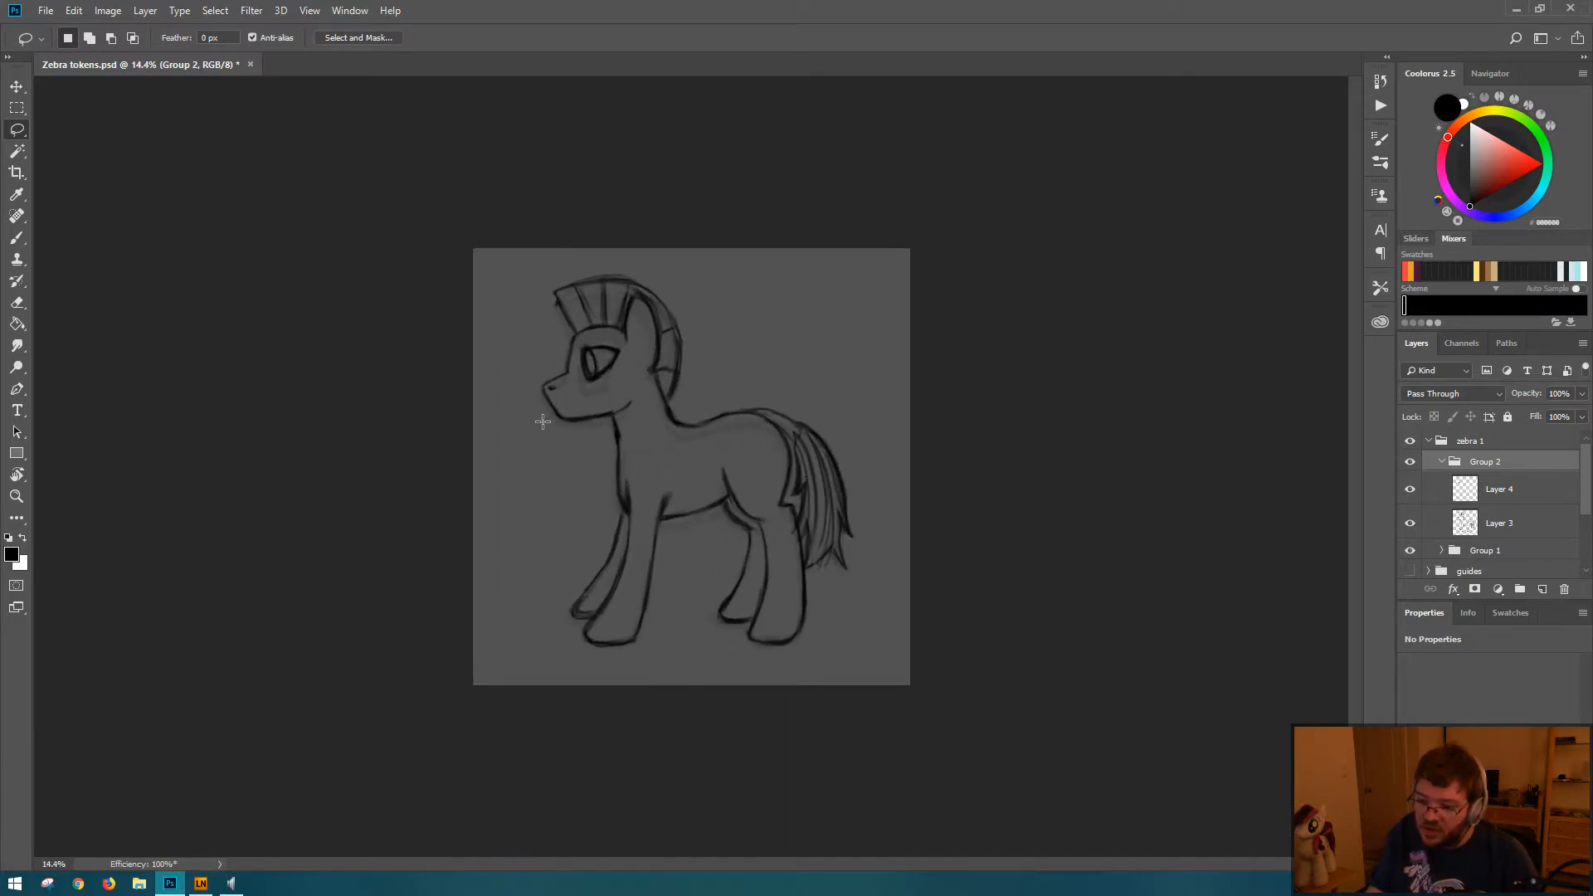
{"action": "mouse_move", "coordinate": [547, 404]}
{"action": "left_mouse_down"}
{"action": "mouse_move", "coordinate": [641, 398]}
{"action": "mouse_move", "coordinate": [541, 431]}
{"action": "left_mouse_up"}
{"action": "key", "text": "ctrl+t"}
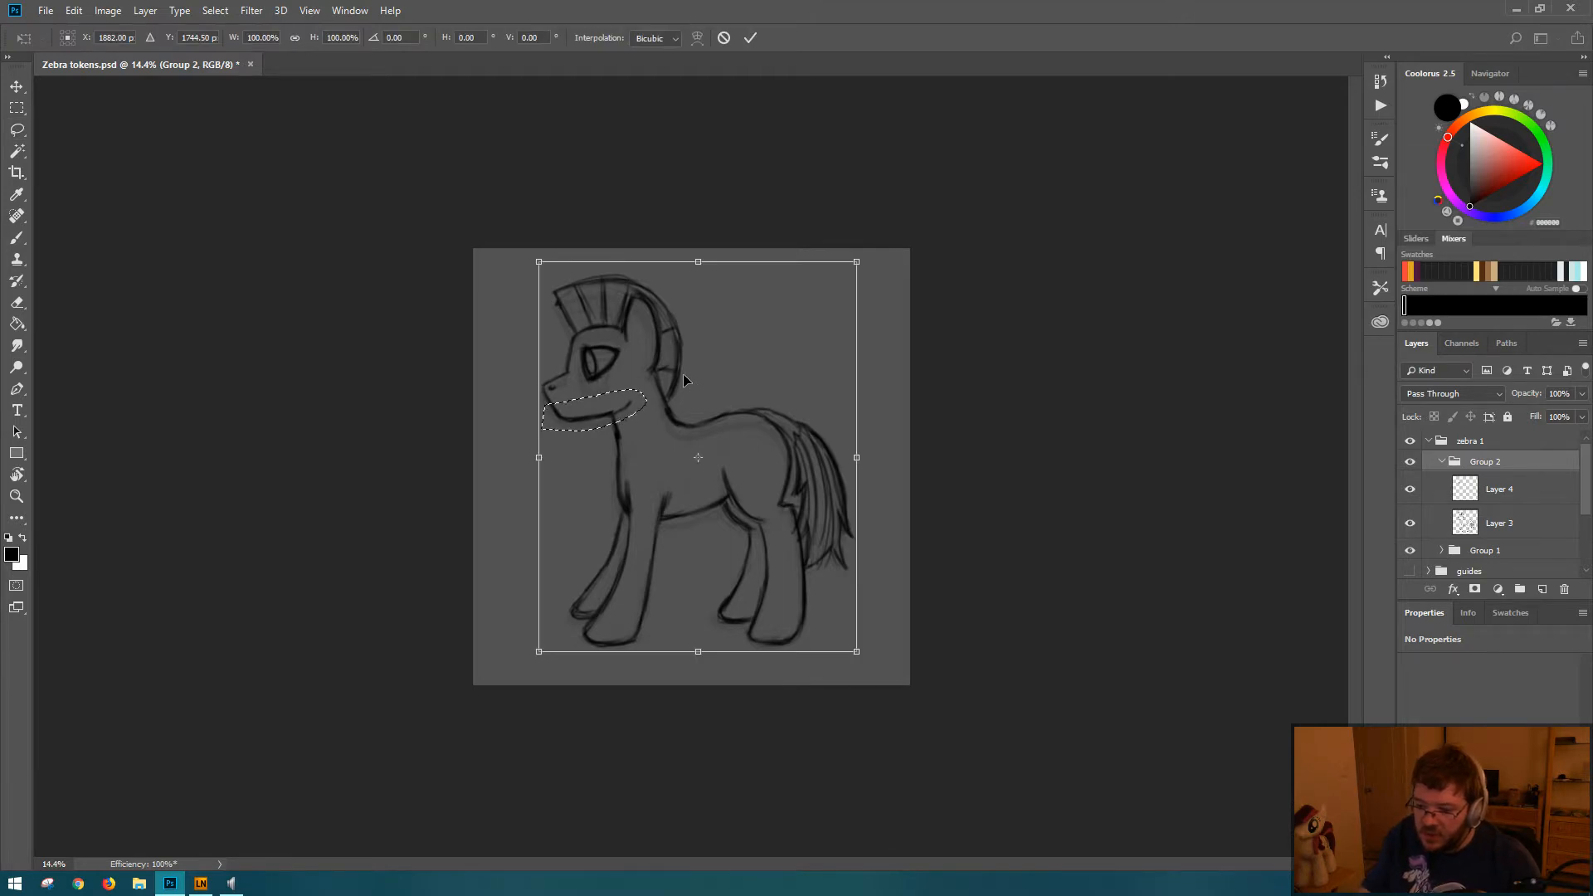
{"action": "key", "text": "Escape"}
{"action": "left_click", "coordinate": [1548, 527]}
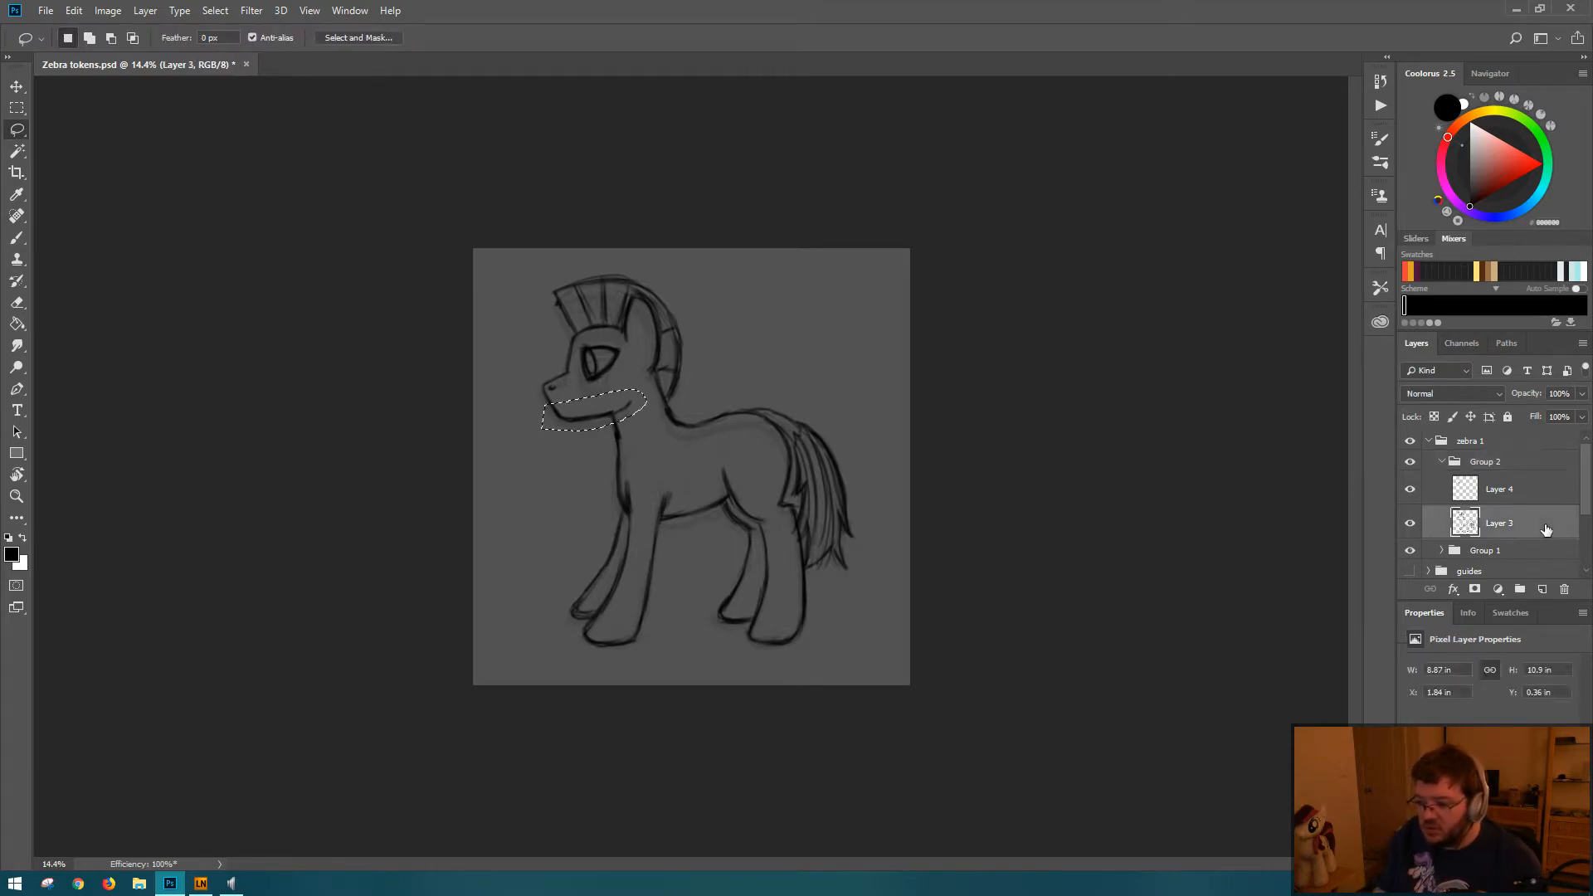
{"action": "key", "text": "ctrl+t"}
{"action": "key", "text": "shift+Up"}
{"action": "key", "text": "shift+Up"}
{"action": "key", "text": "Return"}
{"action": "key", "text": "ctrl+d"}
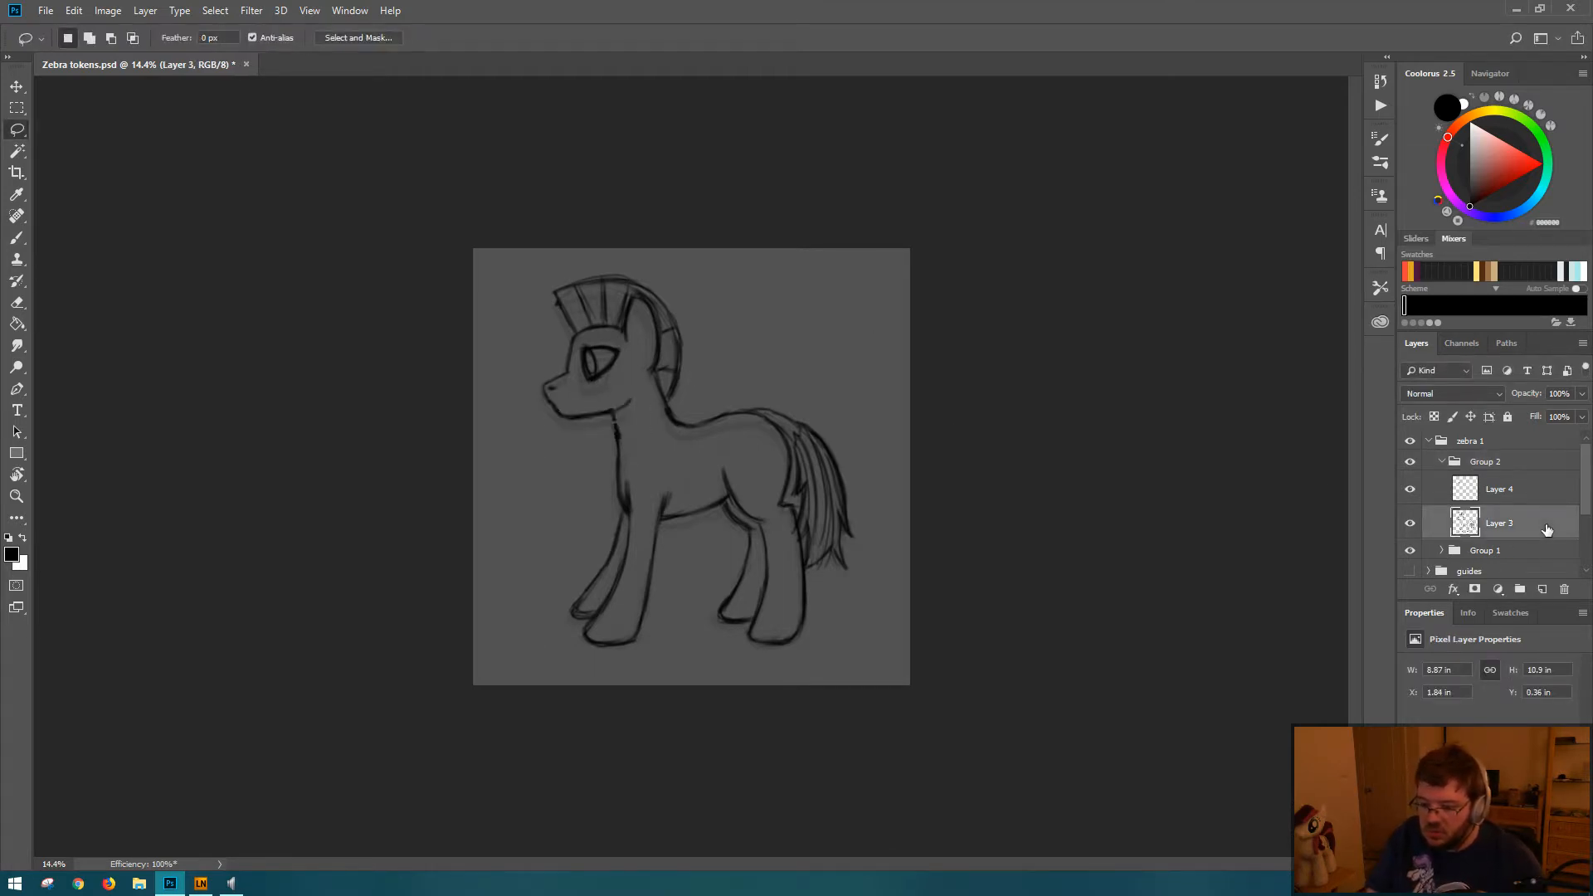
Step: Restore the jaw line selection, shift it up a further small amount, and deselect
{"action": "key", "text": "ctrl+shift+d"}
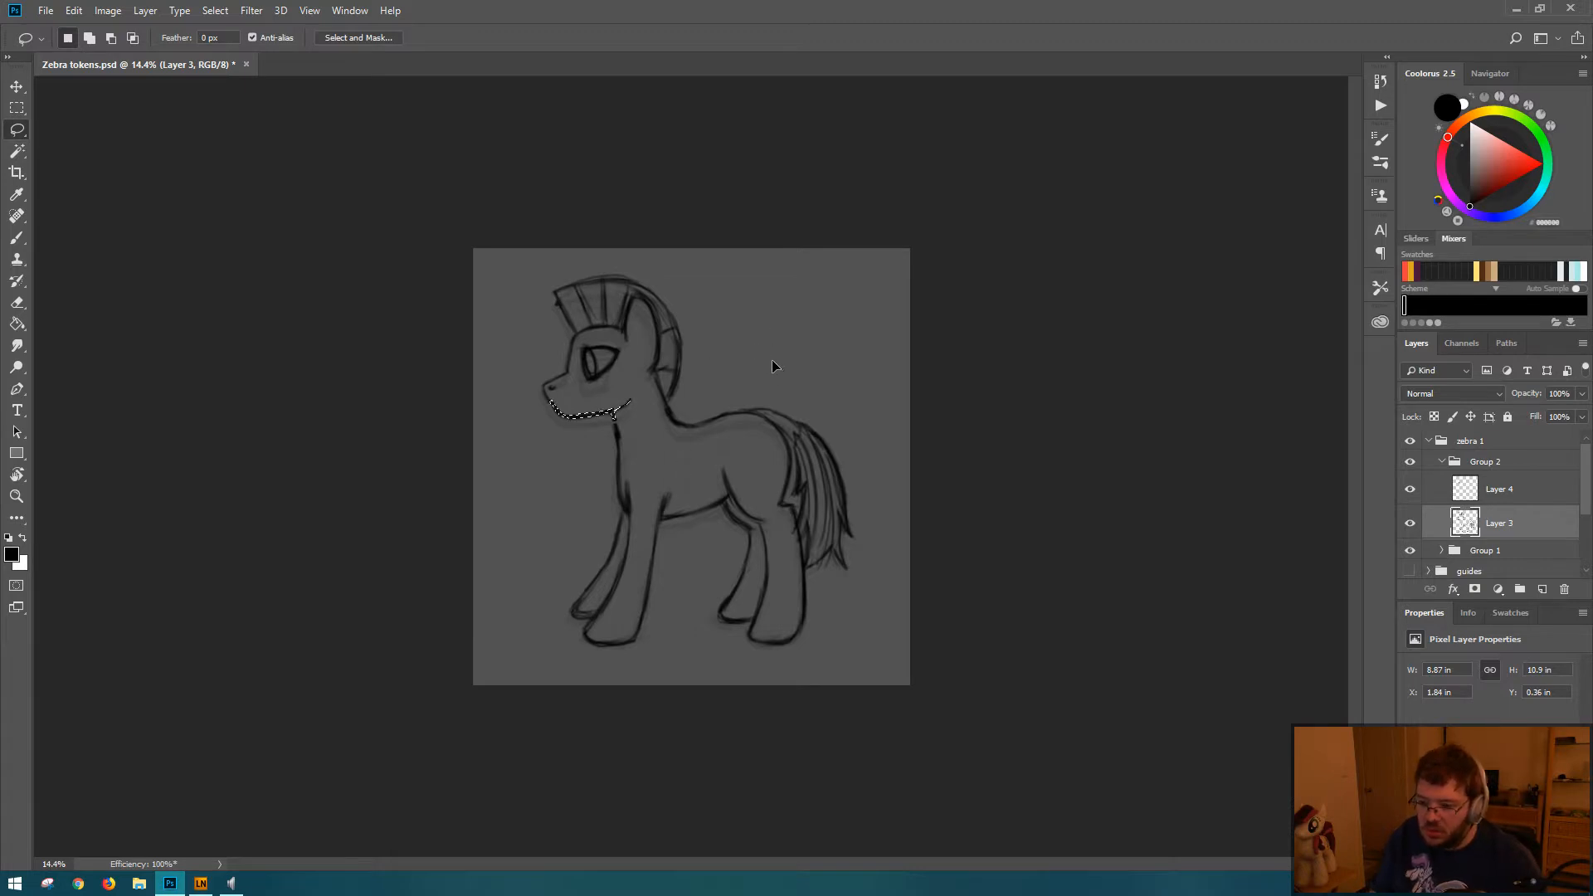
{"action": "key", "text": "ctrl+t"}
{"action": "key", "text": "shift+Up"}
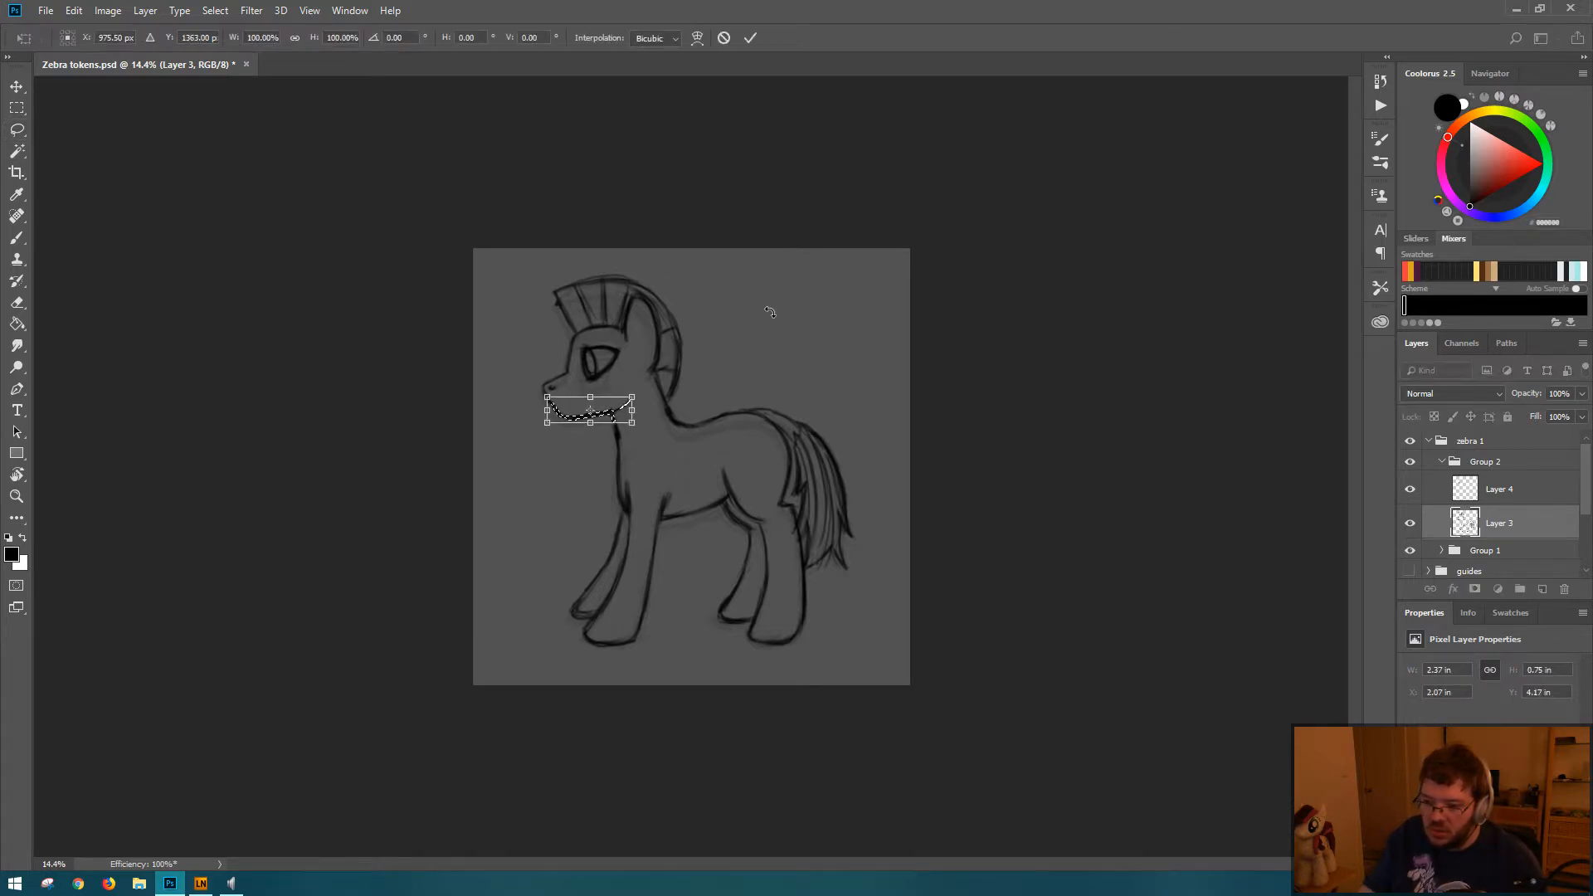
{"action": "key", "text": "Return"}
{"action": "key", "text": "ctrl+d"}
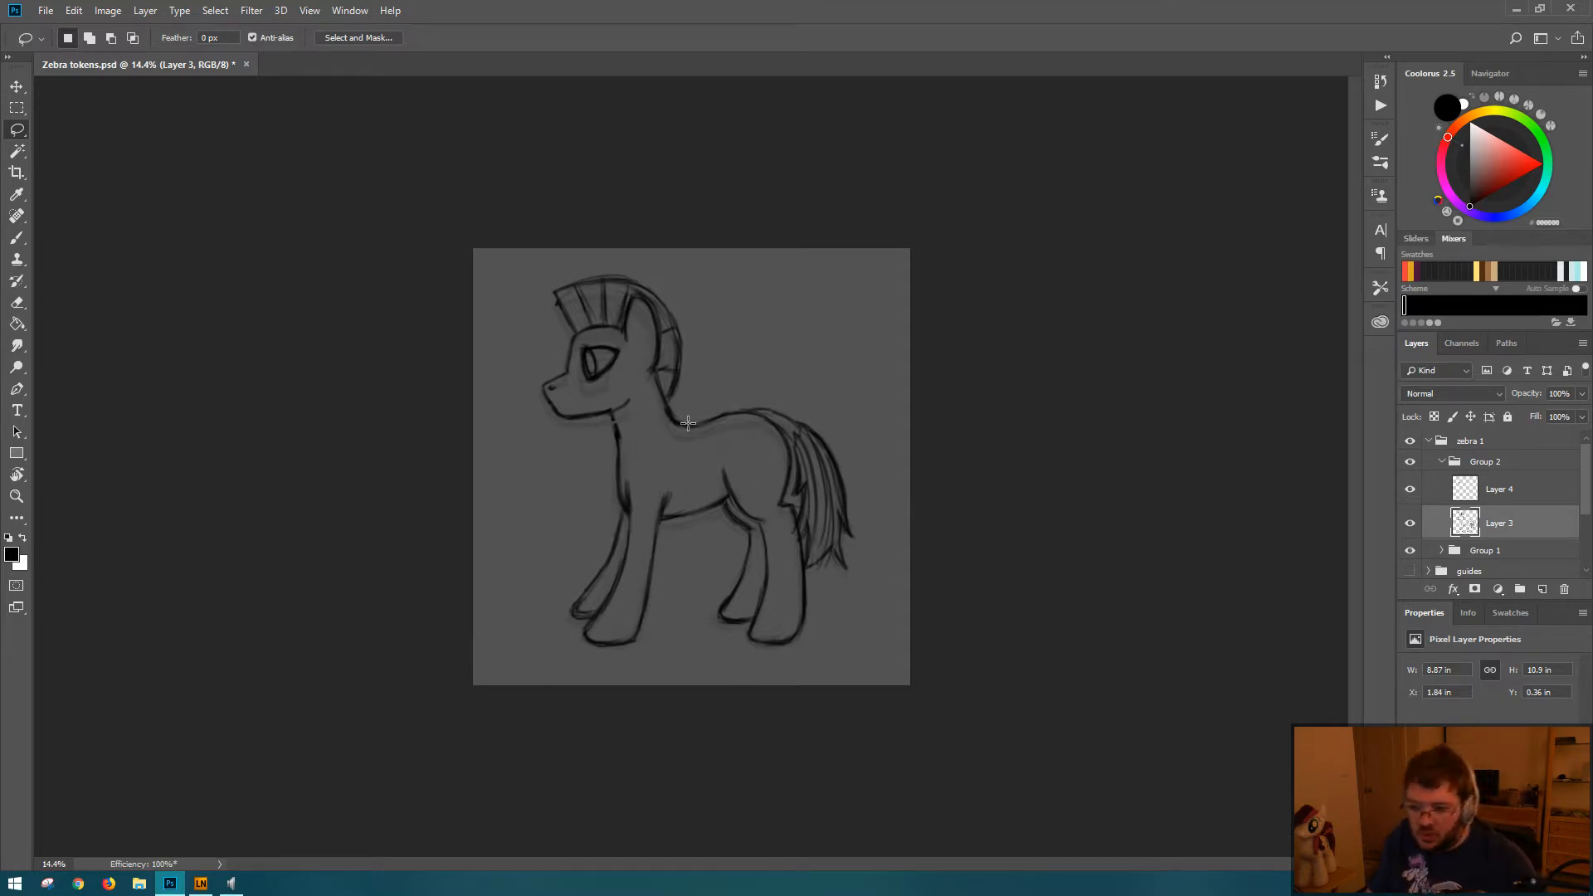
Step: Refine the rear curve of the jaw and its junction with the neck using the brush and eraser, and save the document
{"action": "scroll", "coordinate": [604, 390], "scroll_direction": "up", "scroll_amount": 5}
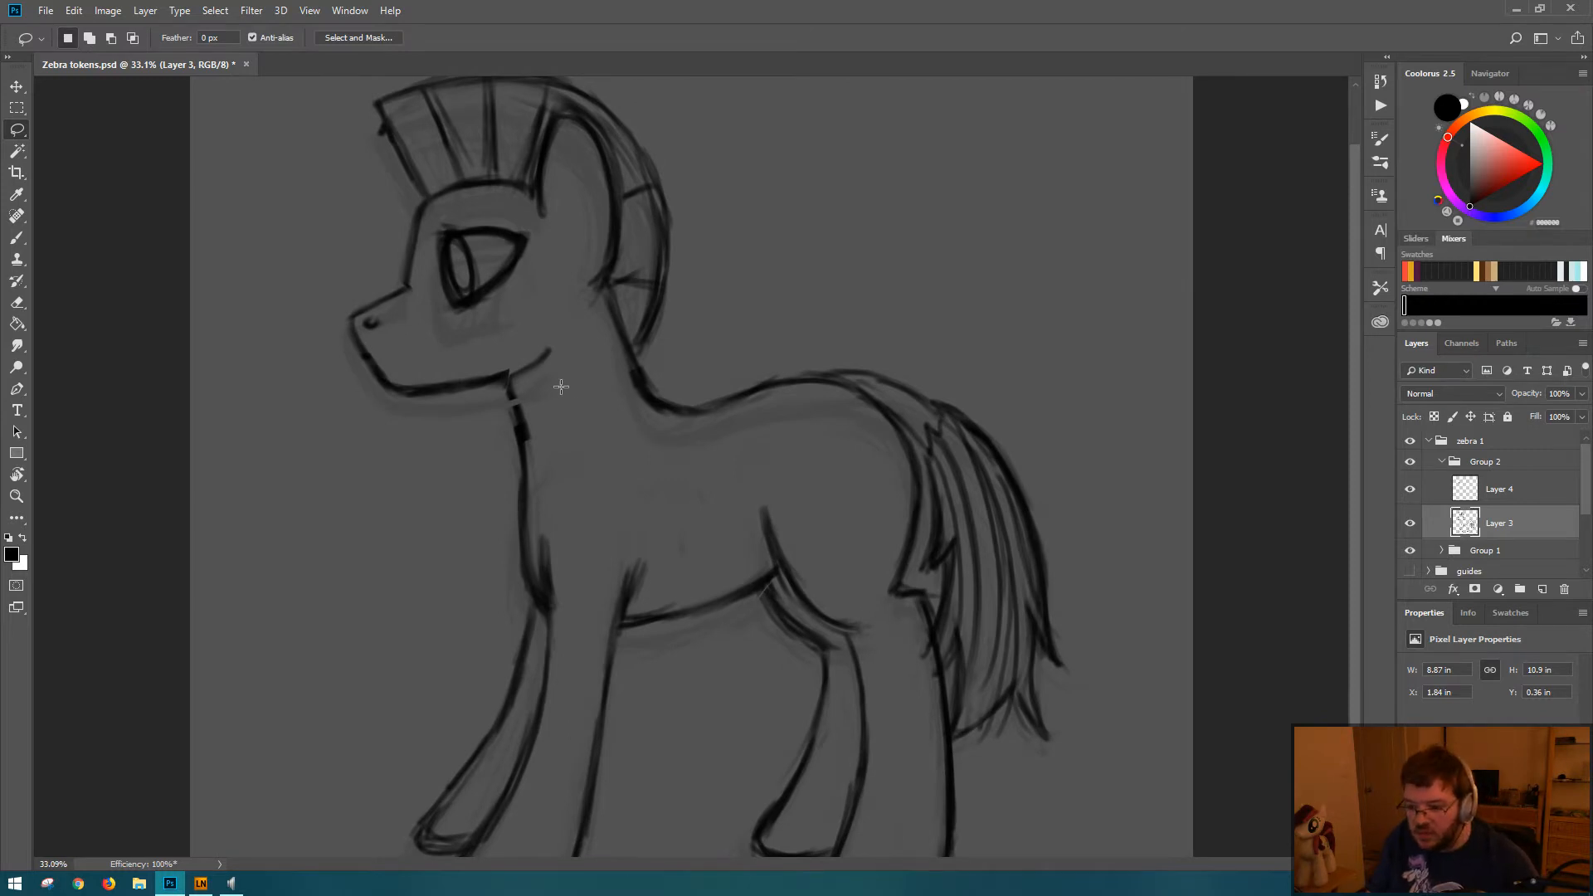
{"action": "key", "text": "b"}
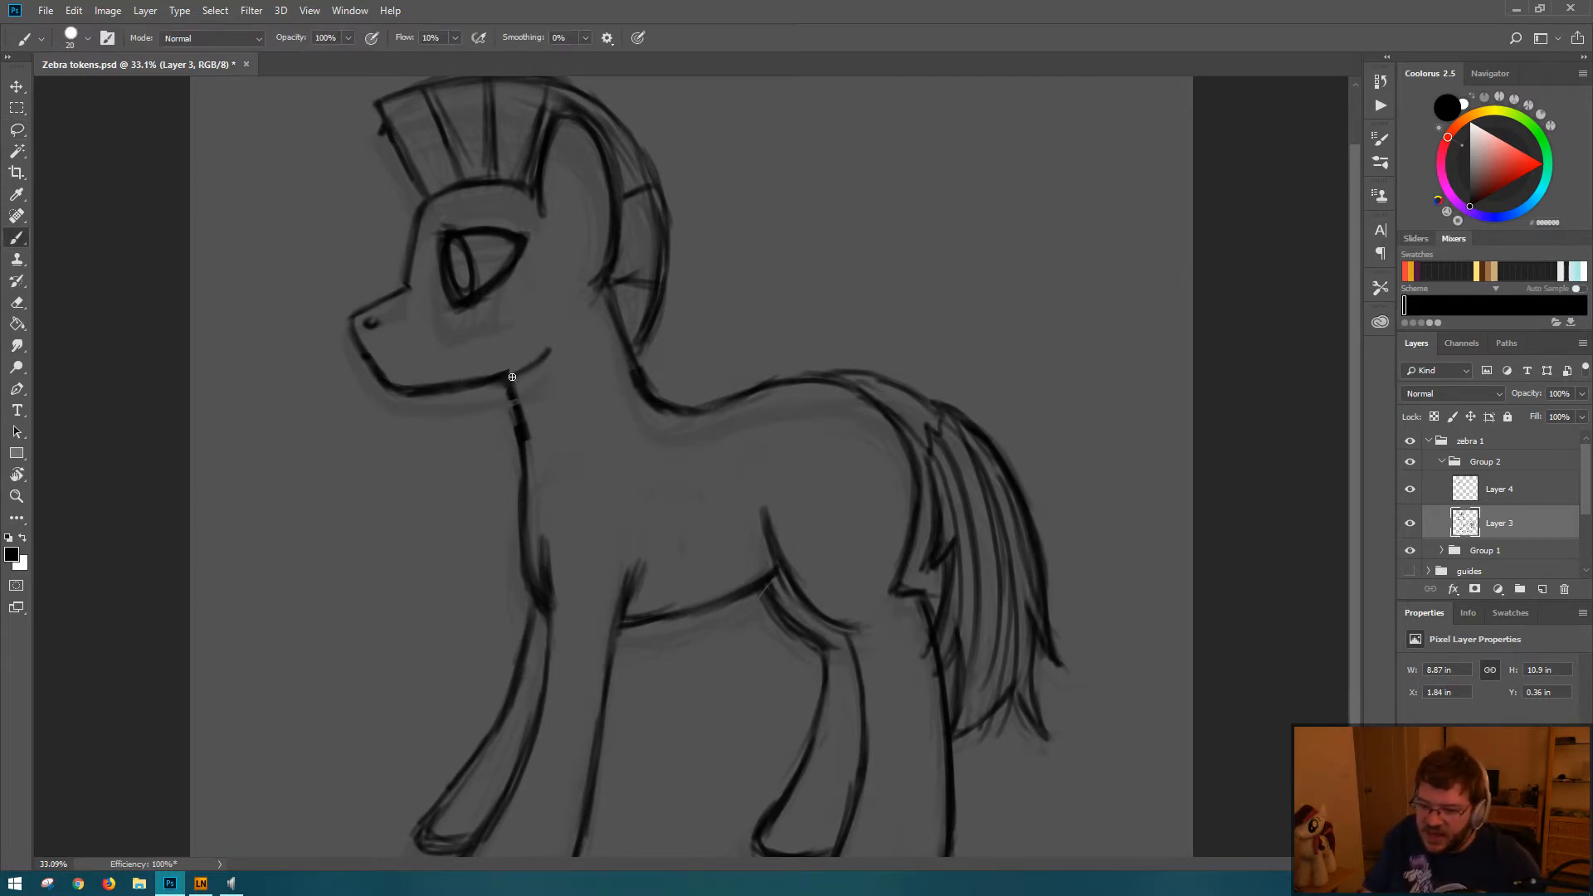
{"action": "key", "text": "e"}
{"action": "mouse_move", "coordinate": [557, 344]}
{"action": "left_mouse_down"}
{"action": "mouse_move", "coordinate": [542, 396]}
{"action": "mouse_move", "coordinate": [527, 389]}
{"action": "mouse_move", "coordinate": [538, 443]}
{"action": "mouse_move", "coordinate": [530, 388]}
{"action": "mouse_move", "coordinate": [533, 433]}
{"action": "mouse_move", "coordinate": [504, 376]}
{"action": "mouse_move", "coordinate": [550, 336]}
{"action": "mouse_move", "coordinate": [533, 365]}
{"action": "mouse_move", "coordinate": [548, 348]}
{"action": "mouse_move", "coordinate": [480, 378]}
{"action": "mouse_move", "coordinate": [533, 342]}
{"action": "left_mouse_up"}
{"action": "key", "text": "b"}
{"action": "key", "text": "e"}
{"action": "key", "text": "b"}
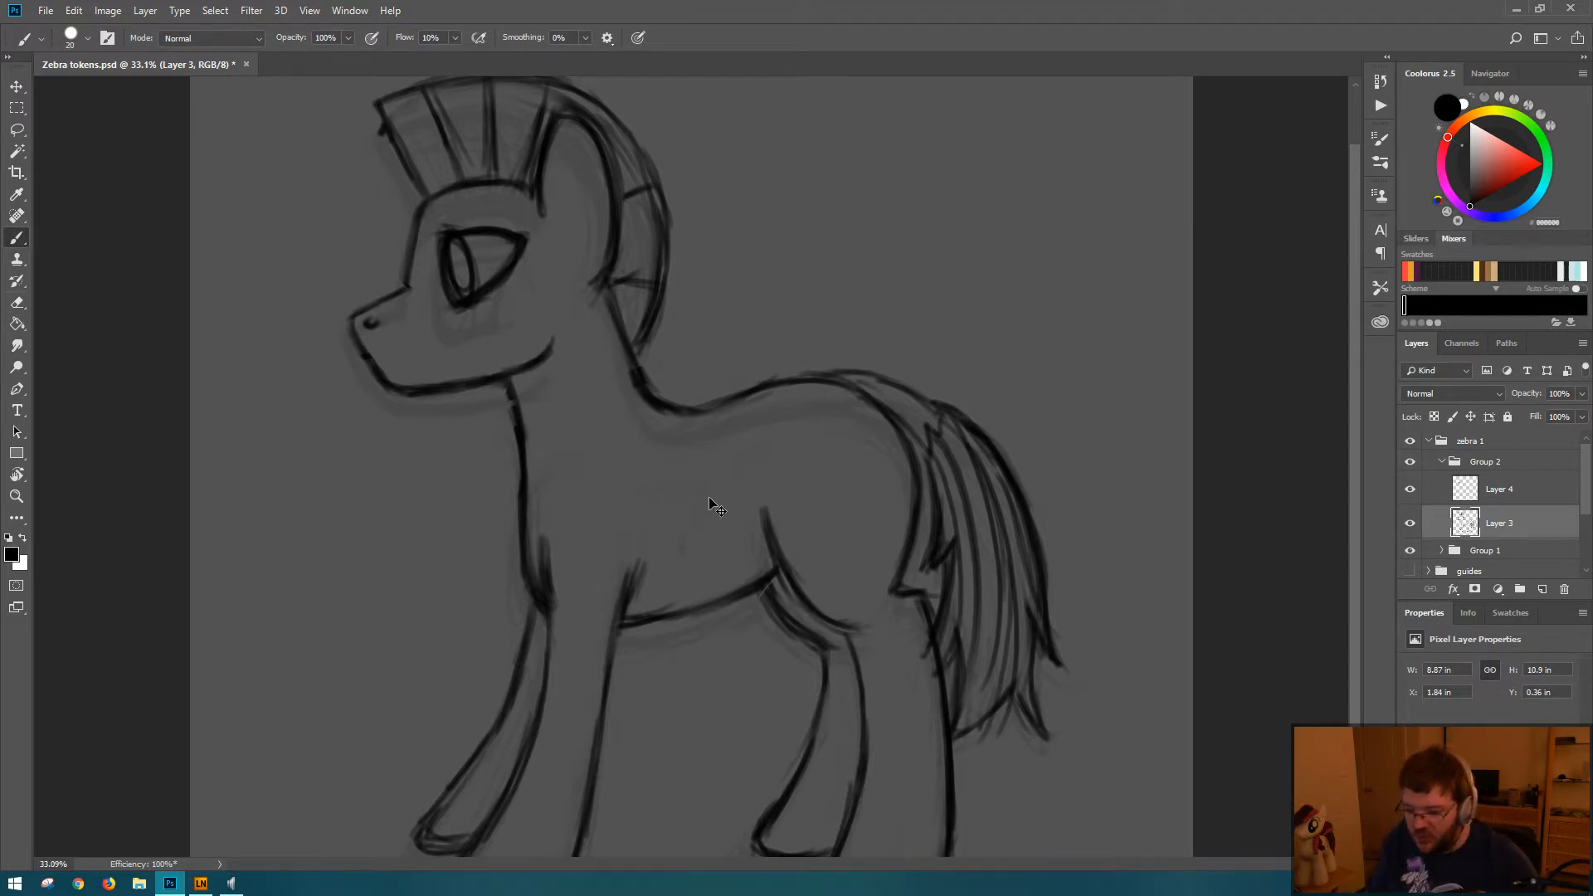
{"action": "key", "text": "ctrl+s"}
Step: Try to nudge the Layer 3 line art upward by 20 pixels
{"action": "scroll", "coordinate": [738, 444], "scroll_direction": "down", "scroll_amount": 3}
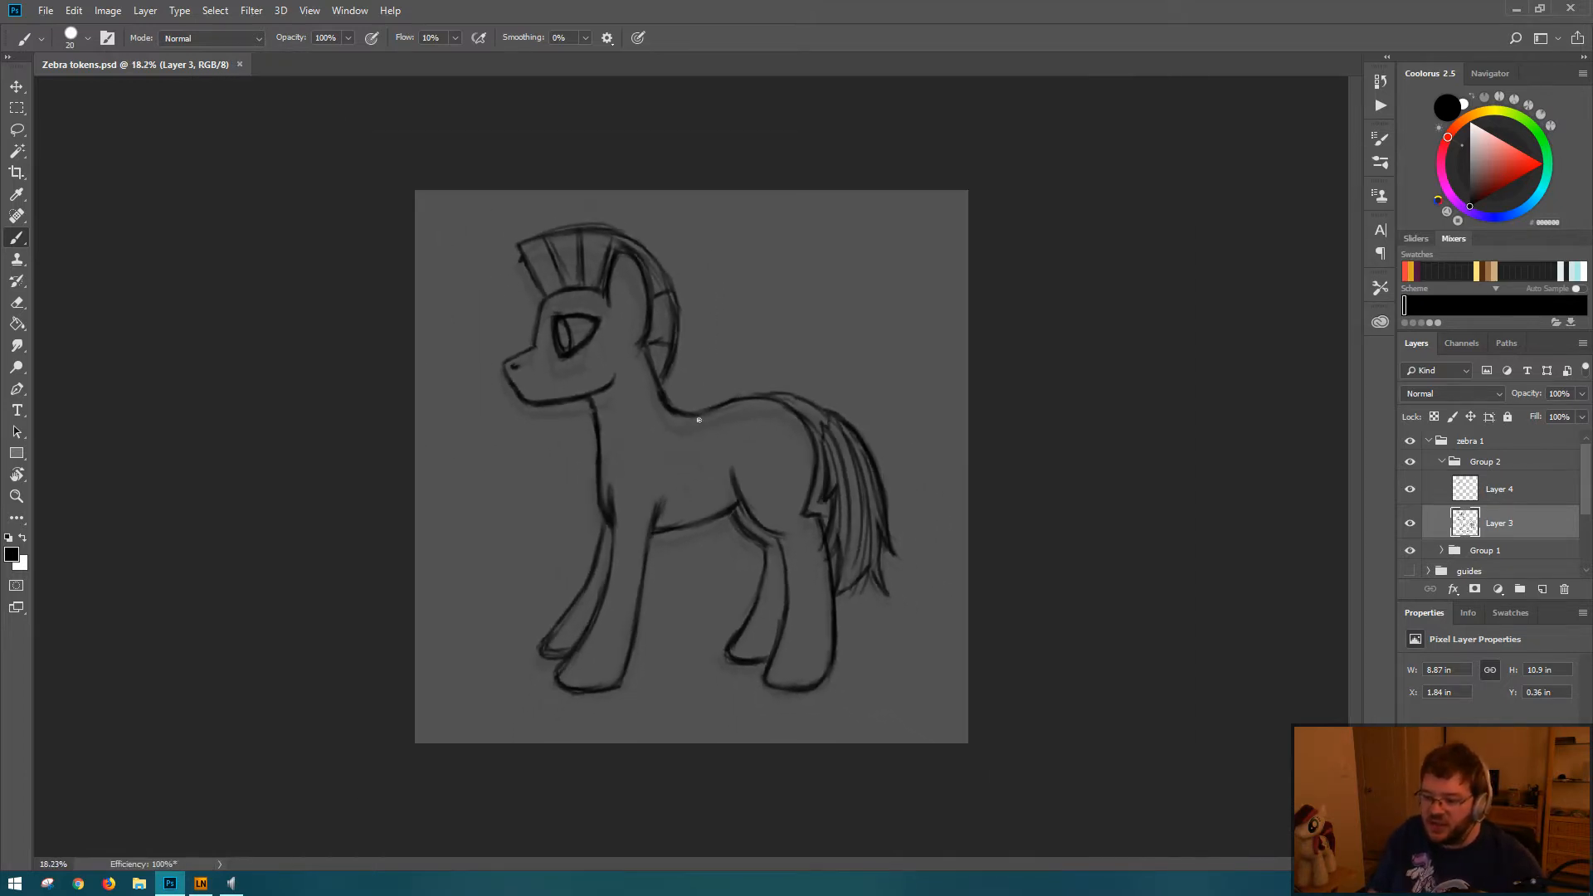
{"action": "key", "text": "ctrl+t"}
{"action": "key", "text": "shift+Up"}
{"action": "key", "text": "shift+Up"}
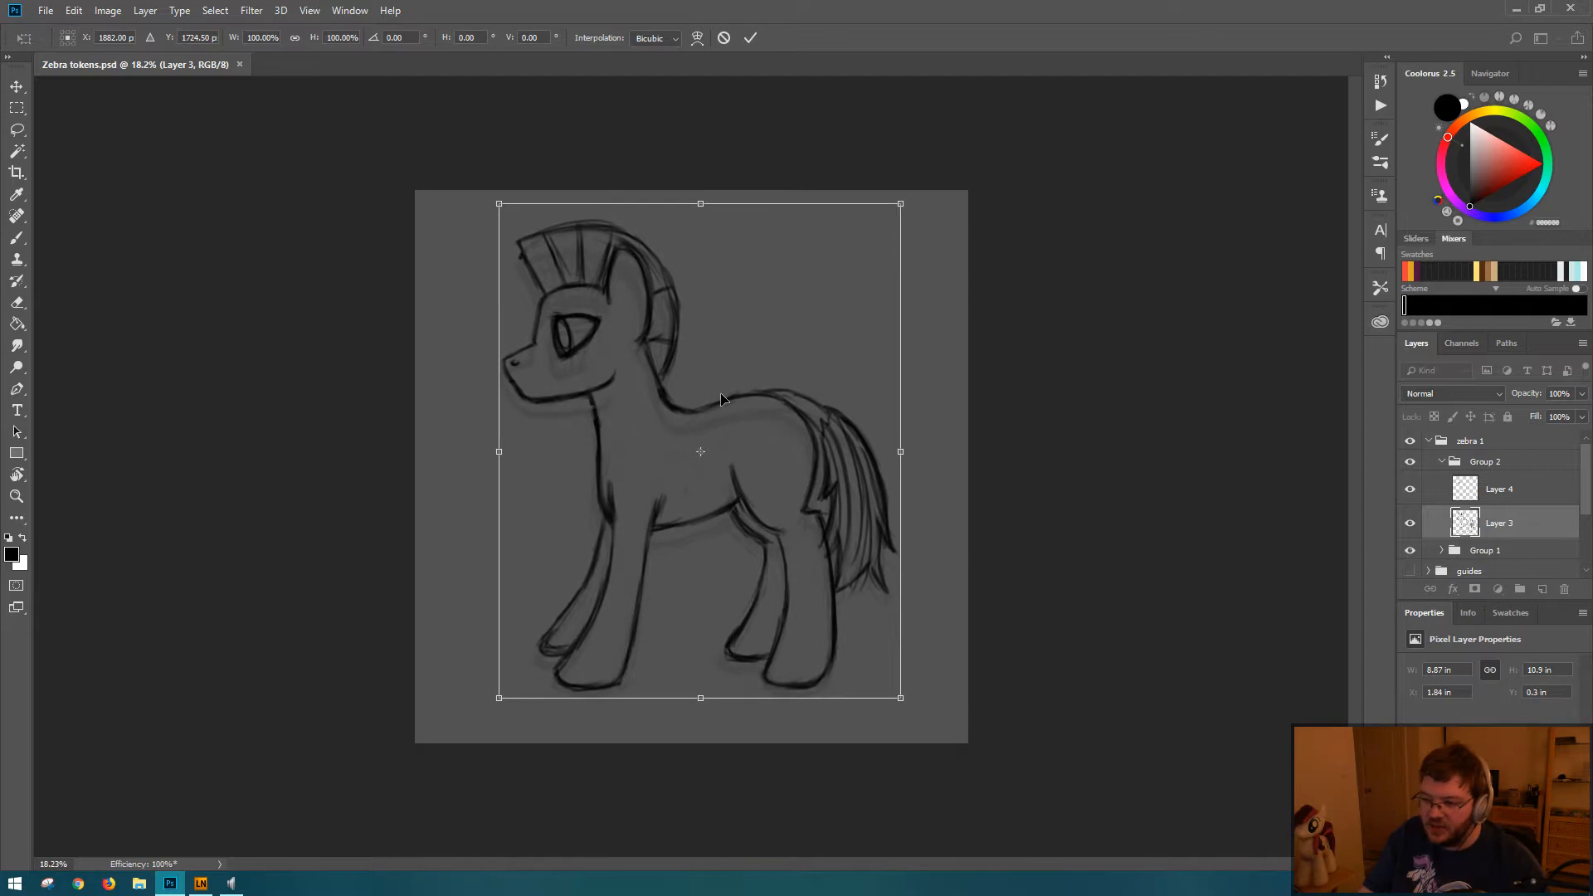
{"action": "key", "text": "shift+Down"}
{"action": "key", "text": "shift+Down"}
{"action": "key", "text": "Return"}
{"action": "key", "text": "b"}
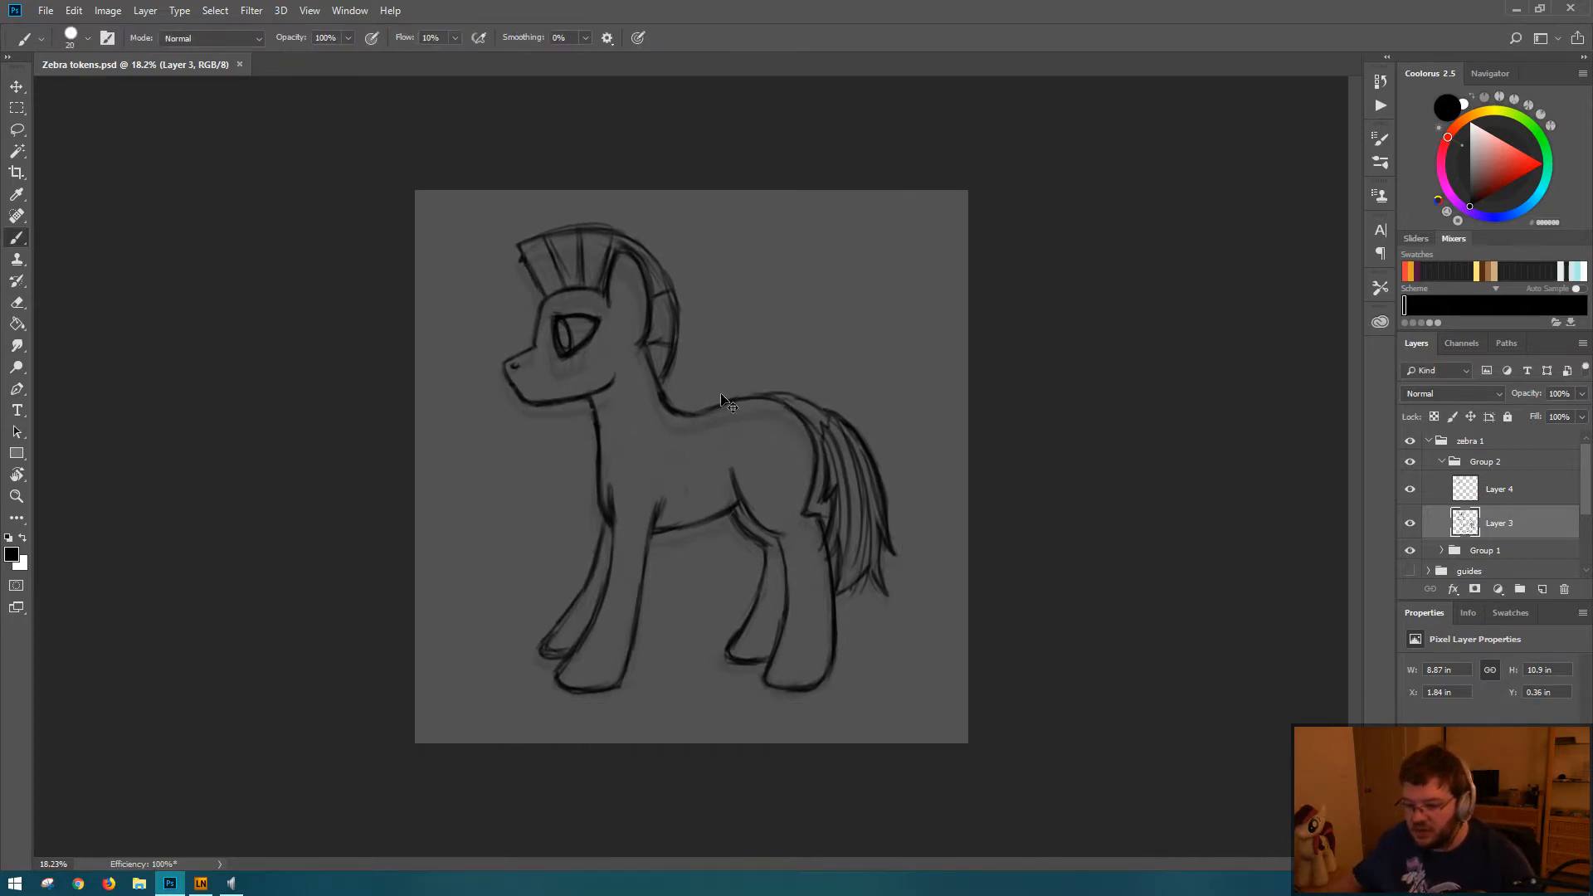
Step: Set the unit of Layer 3's Y position to pixels
{"action": "right_click", "coordinate": [1555, 694]}
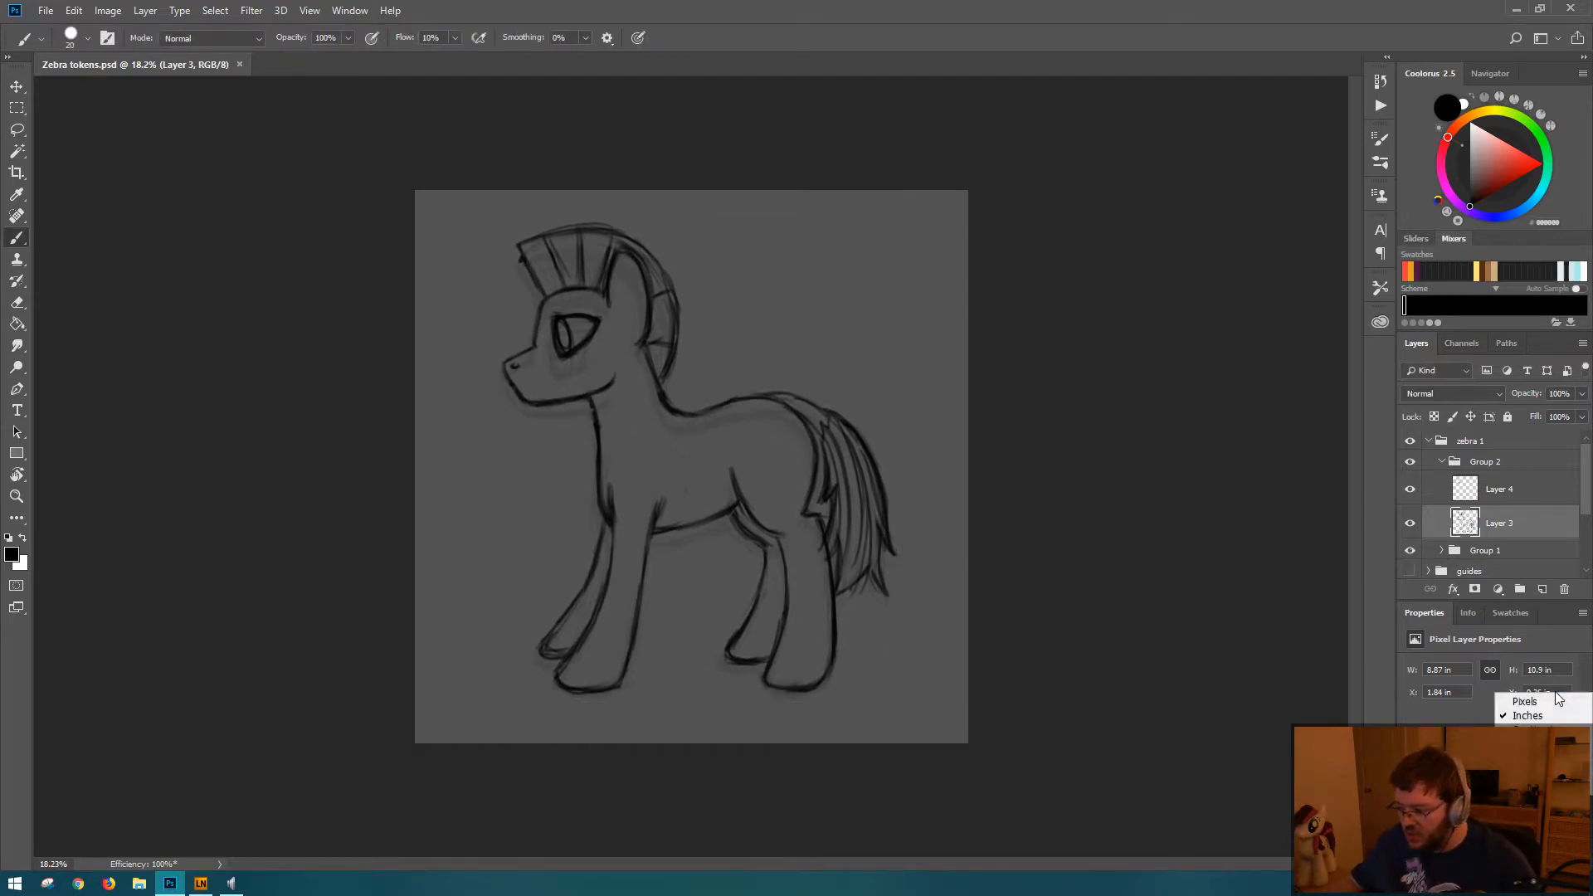
{"action": "left_click", "coordinate": [1550, 703]}
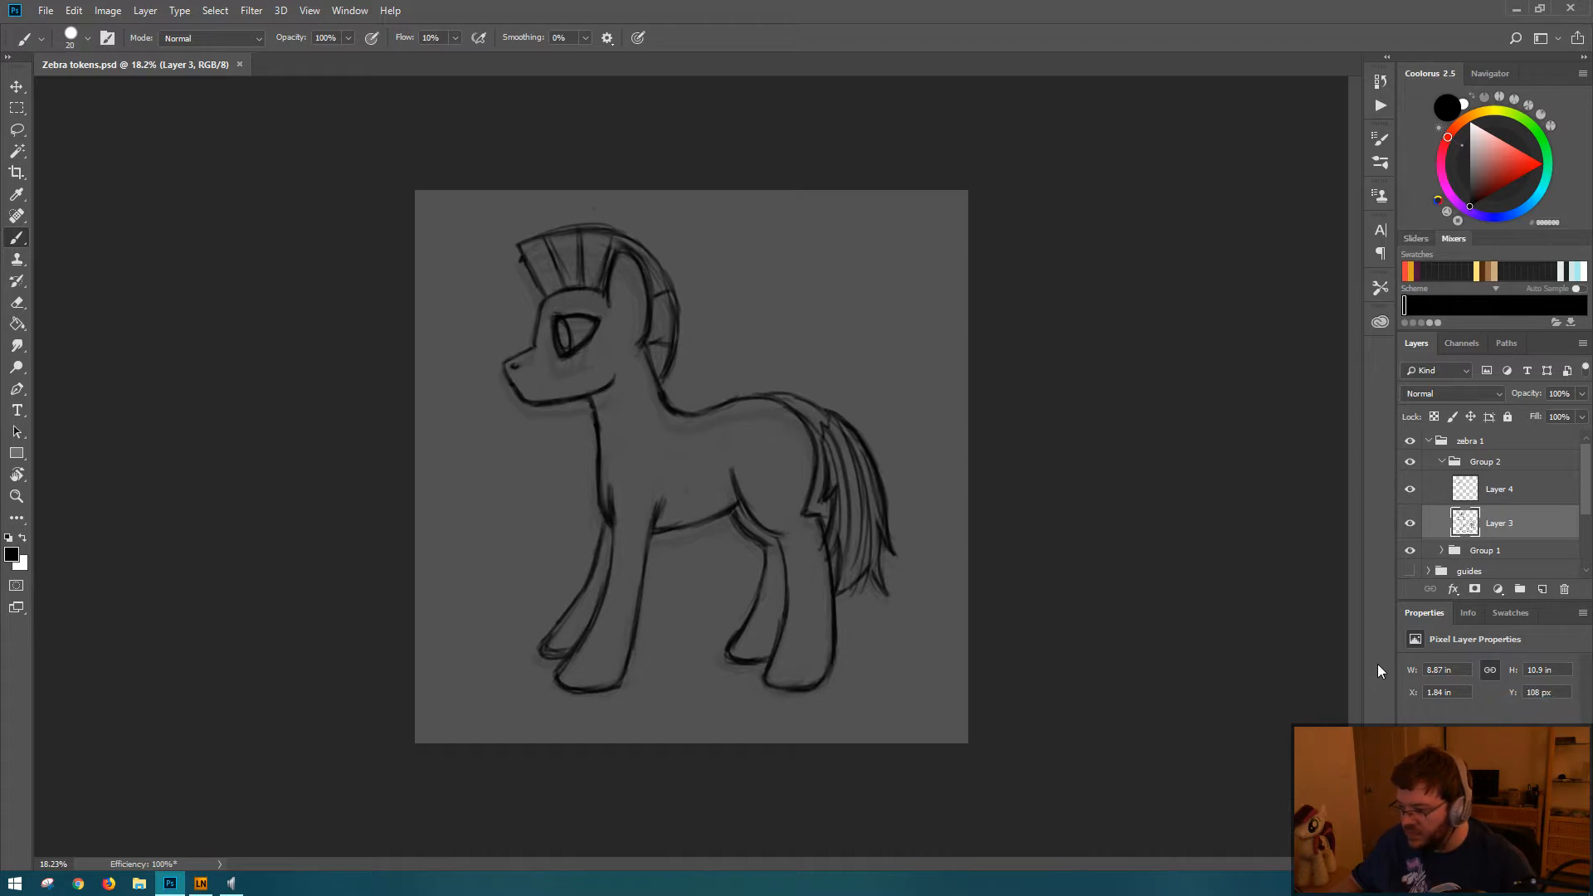
Step: Try shifting the Layer 3 line art up and down in 10-pixel increments, and undo the move
{"action": "key", "text": "ctrl+t"}
{"action": "key", "text": "shift+Up"}
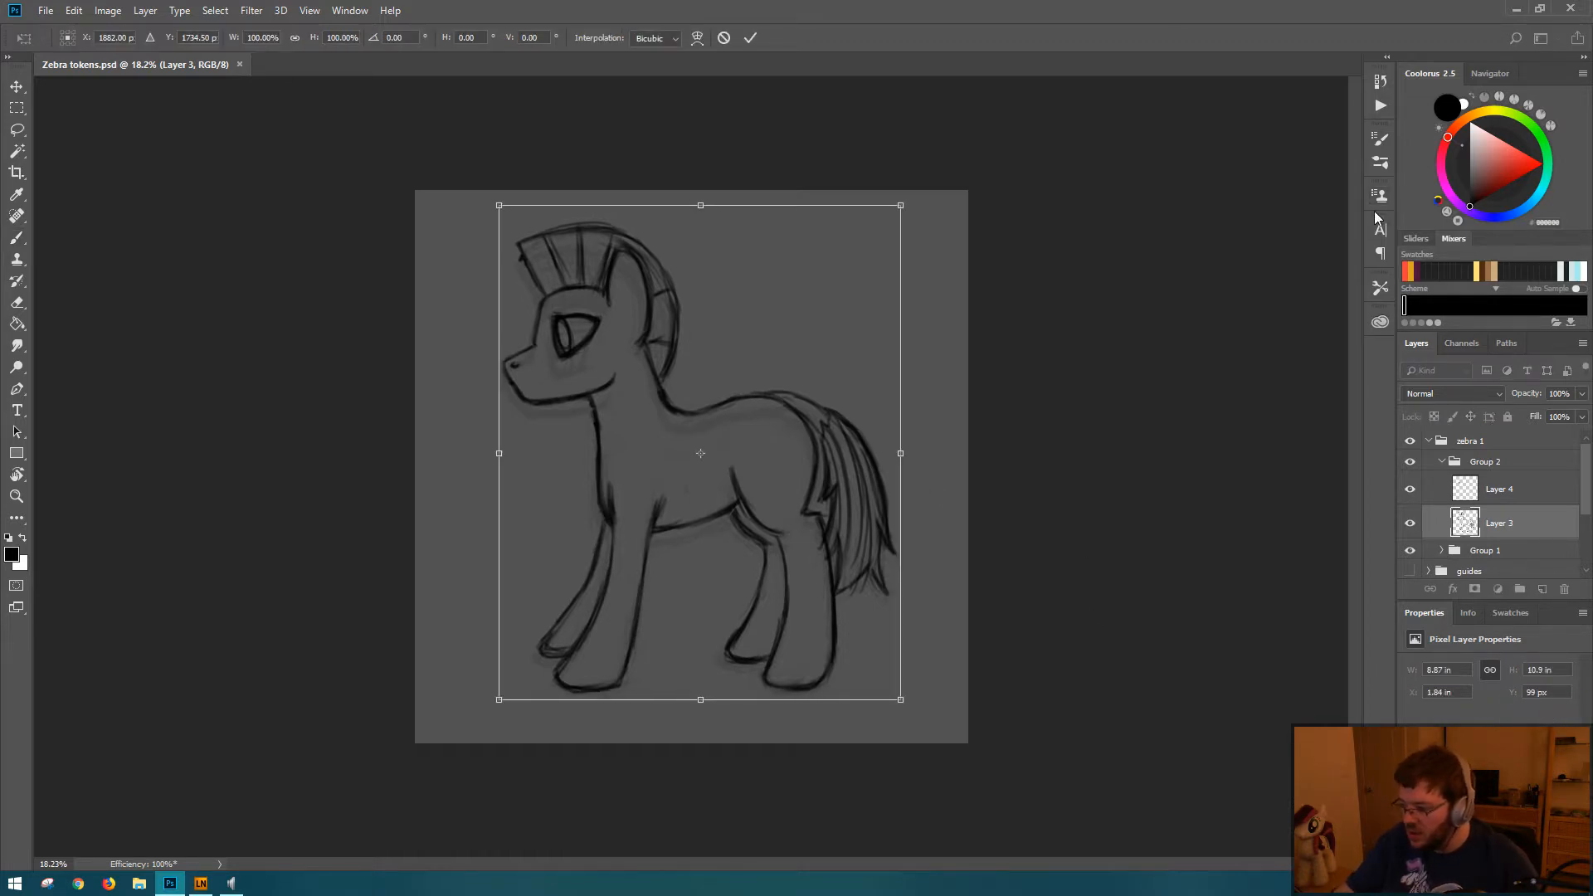
{"action": "key", "text": "shift+Down"}
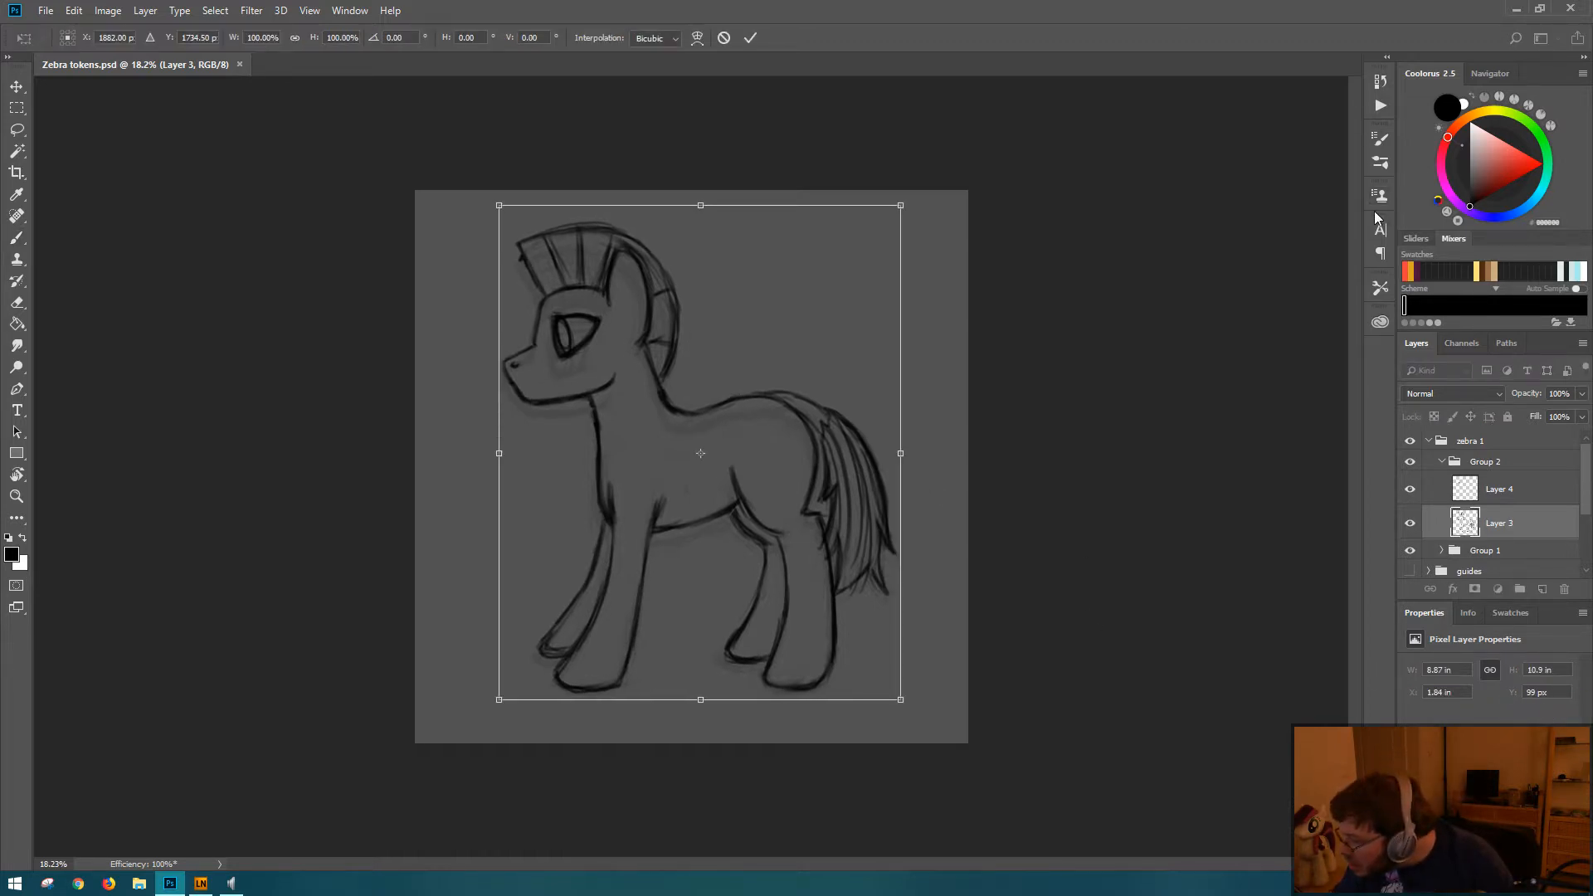
{"action": "key", "text": "b"}
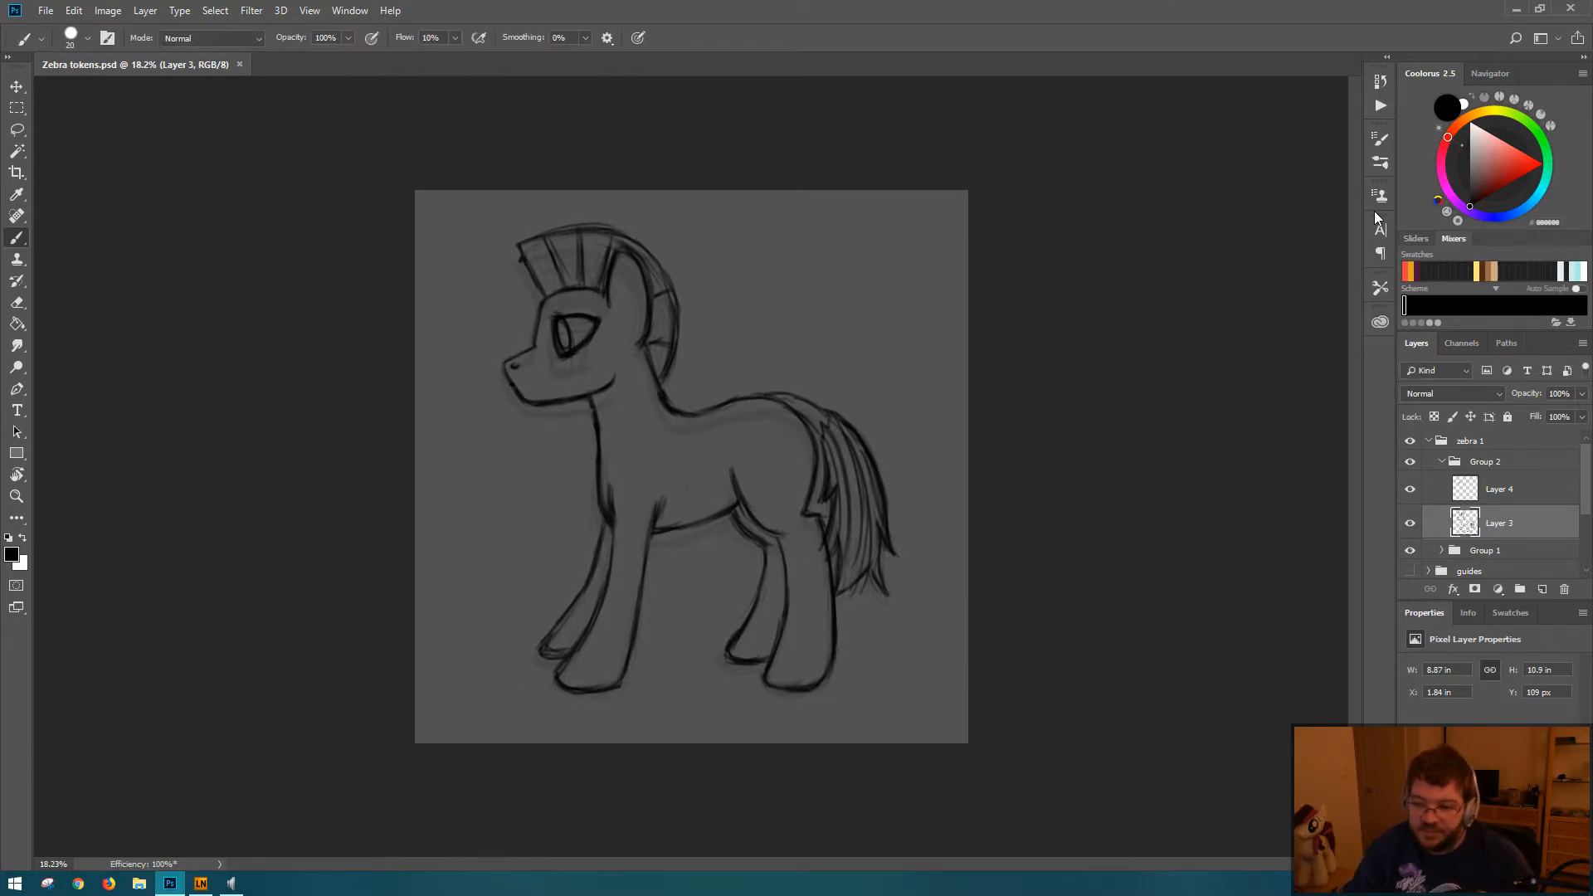
{"action": "key", "text": "ctrl+t"}
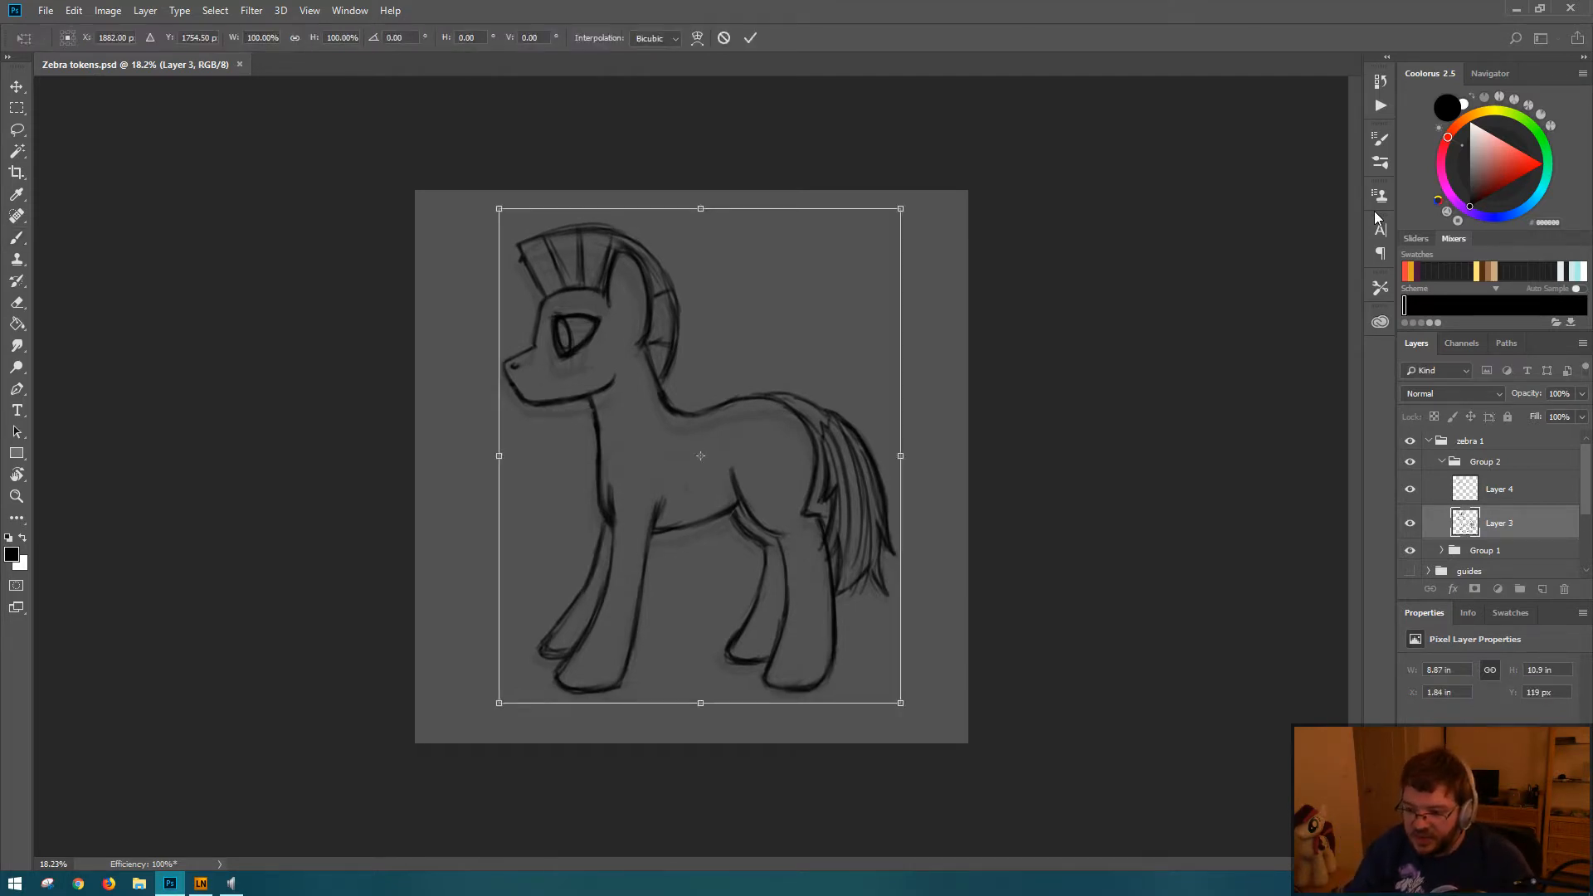
{"action": "key", "text": "shift+Down"}
{"action": "key", "text": "shift+Down"}
{"action": "key", "text": "shift+Down"}
{"action": "key", "text": "shift+Down"}
{"action": "key", "text": "shift+Down"}
{"action": "key", "text": "shift+Down"}
{"action": "key", "text": "shift+Up"}
{"action": "key", "text": "shift+Up"}
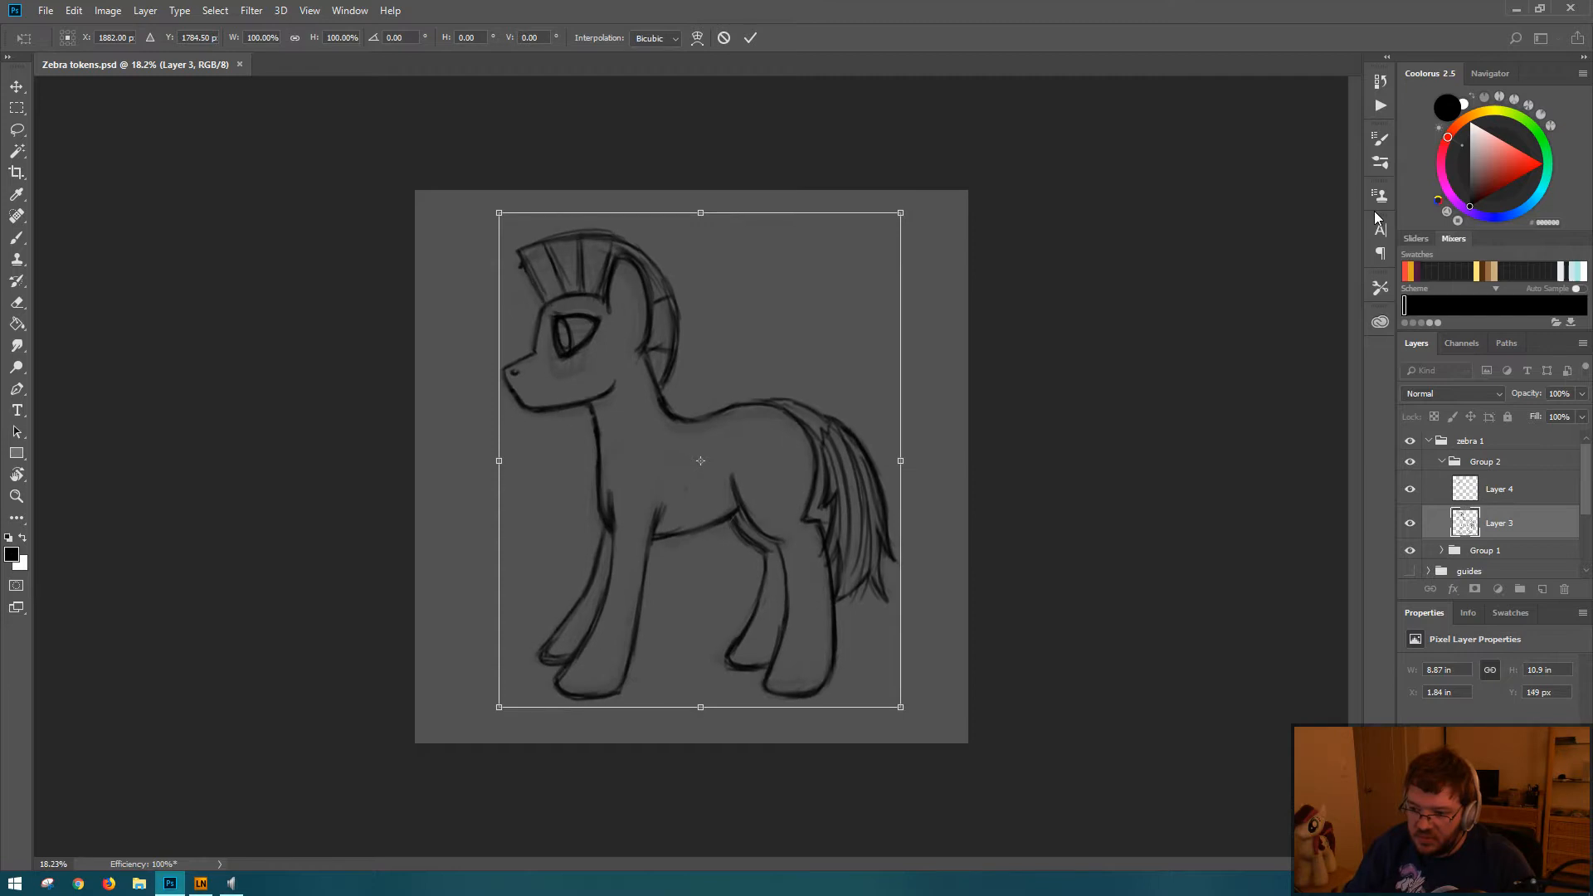
{"action": "key", "text": "Return"}
{"action": "key", "text": "ctrl+z"}
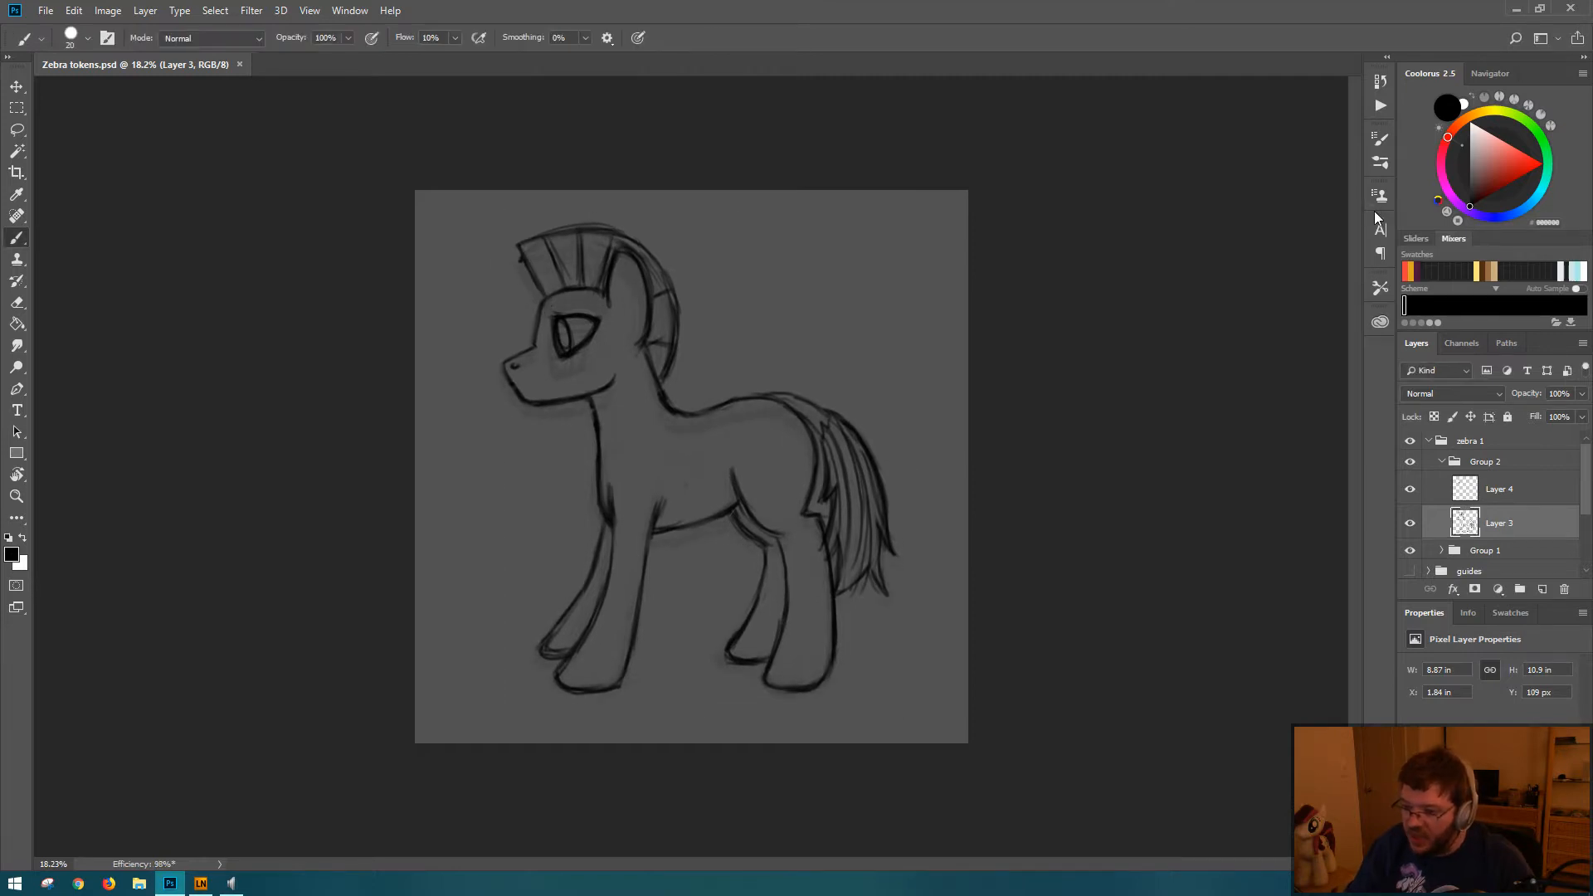
Step: Move the whole zebra in Group 2 down about 70 pixels on the canvas and save the document
{"action": "left_click", "coordinate": [1479, 463]}
{"action": "key", "text": "ctrl+t"}
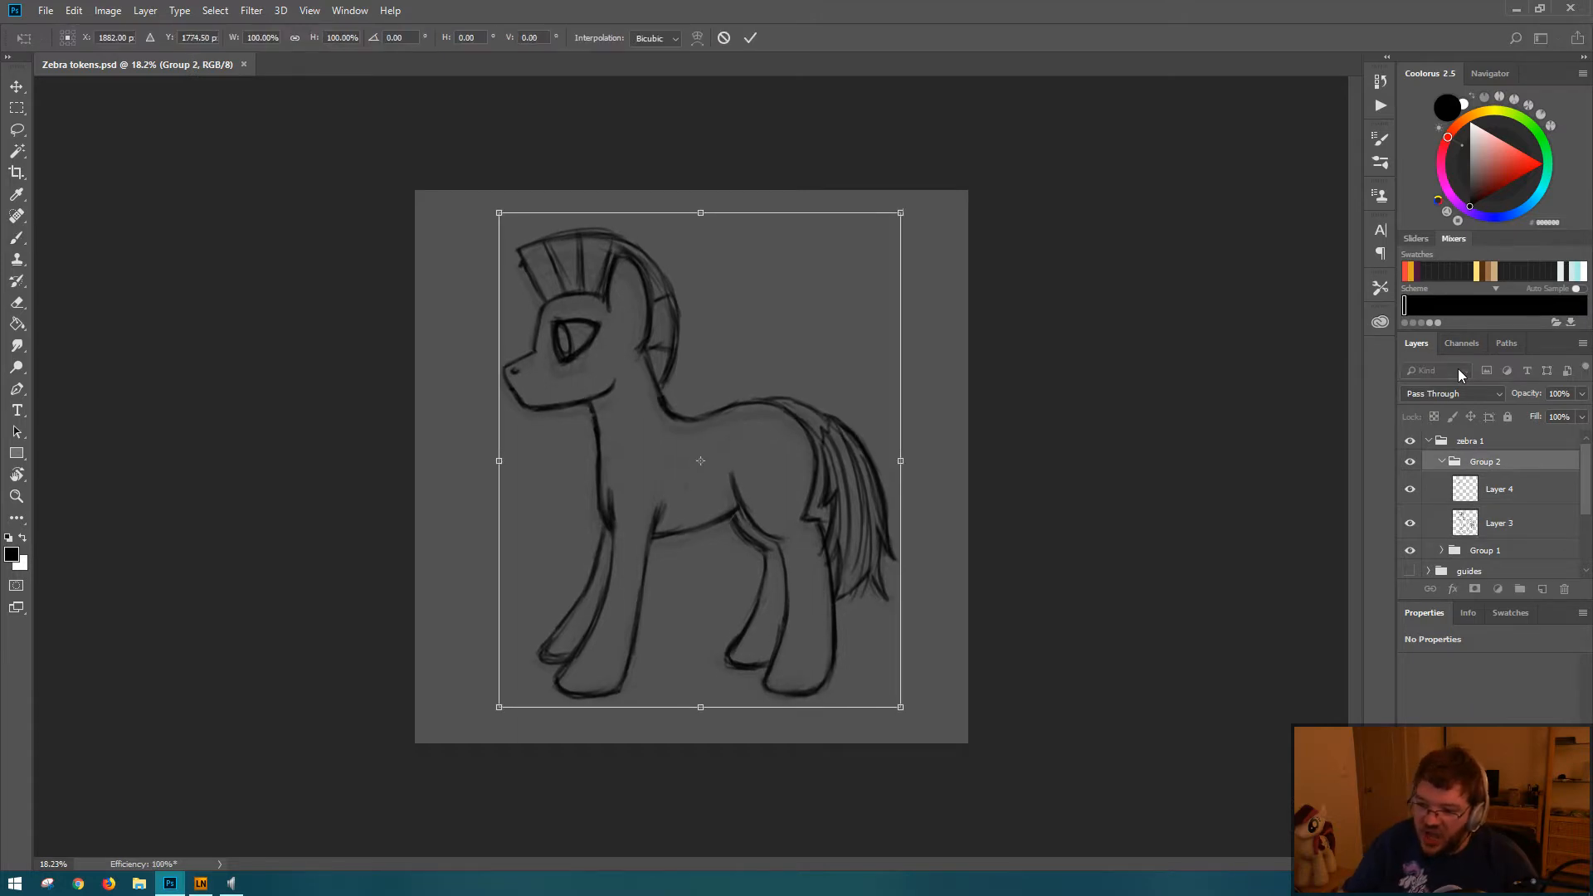
{"action": "key", "text": "Return"}
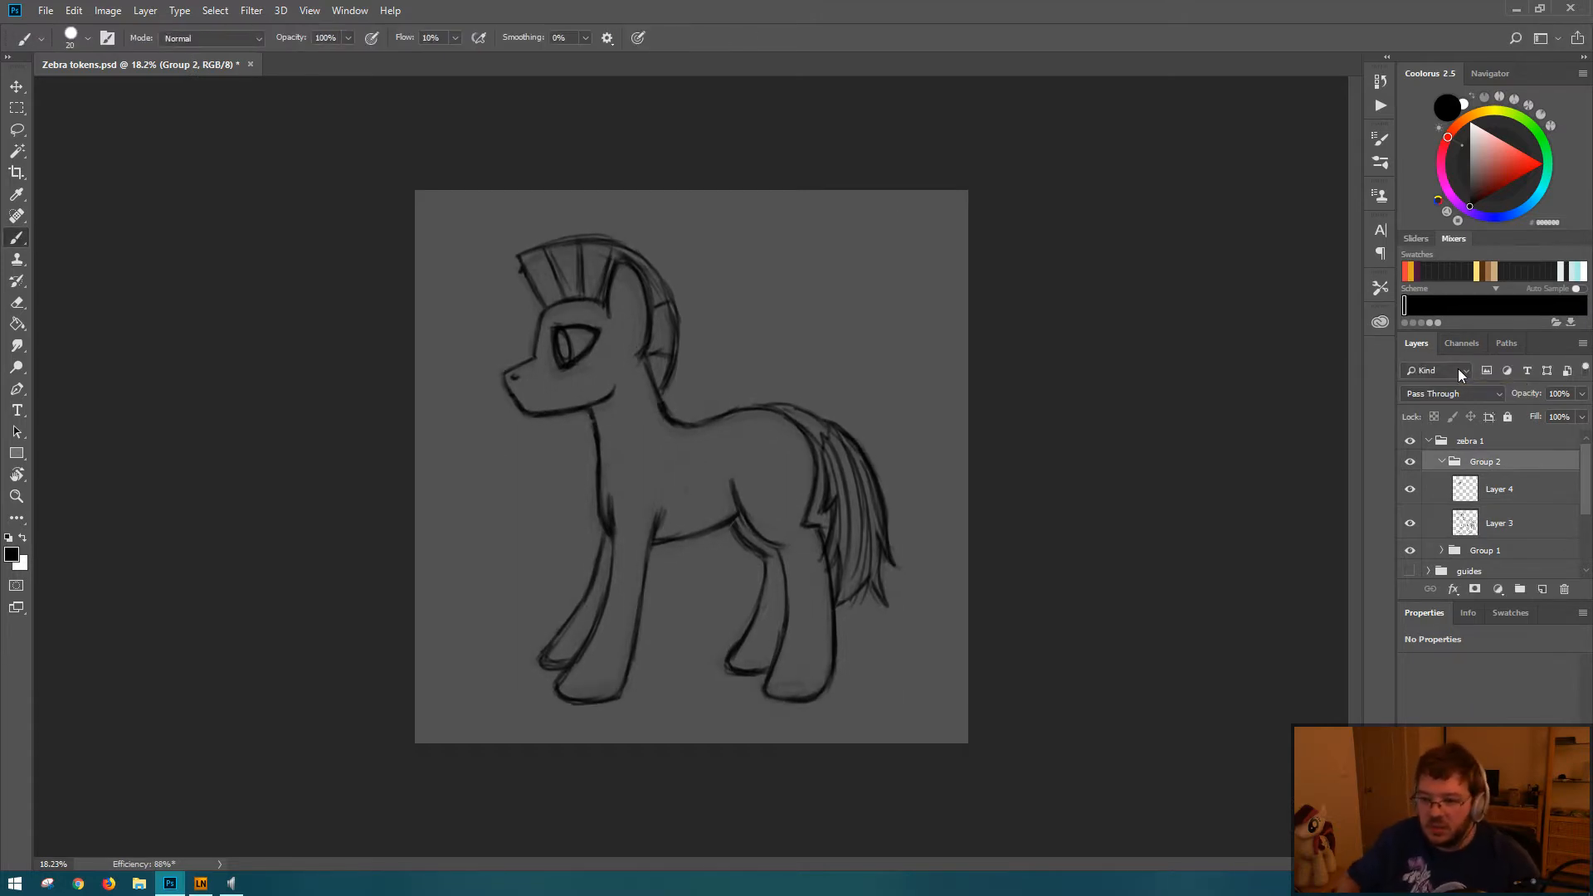
{"action": "key", "text": "ctrl+s"}
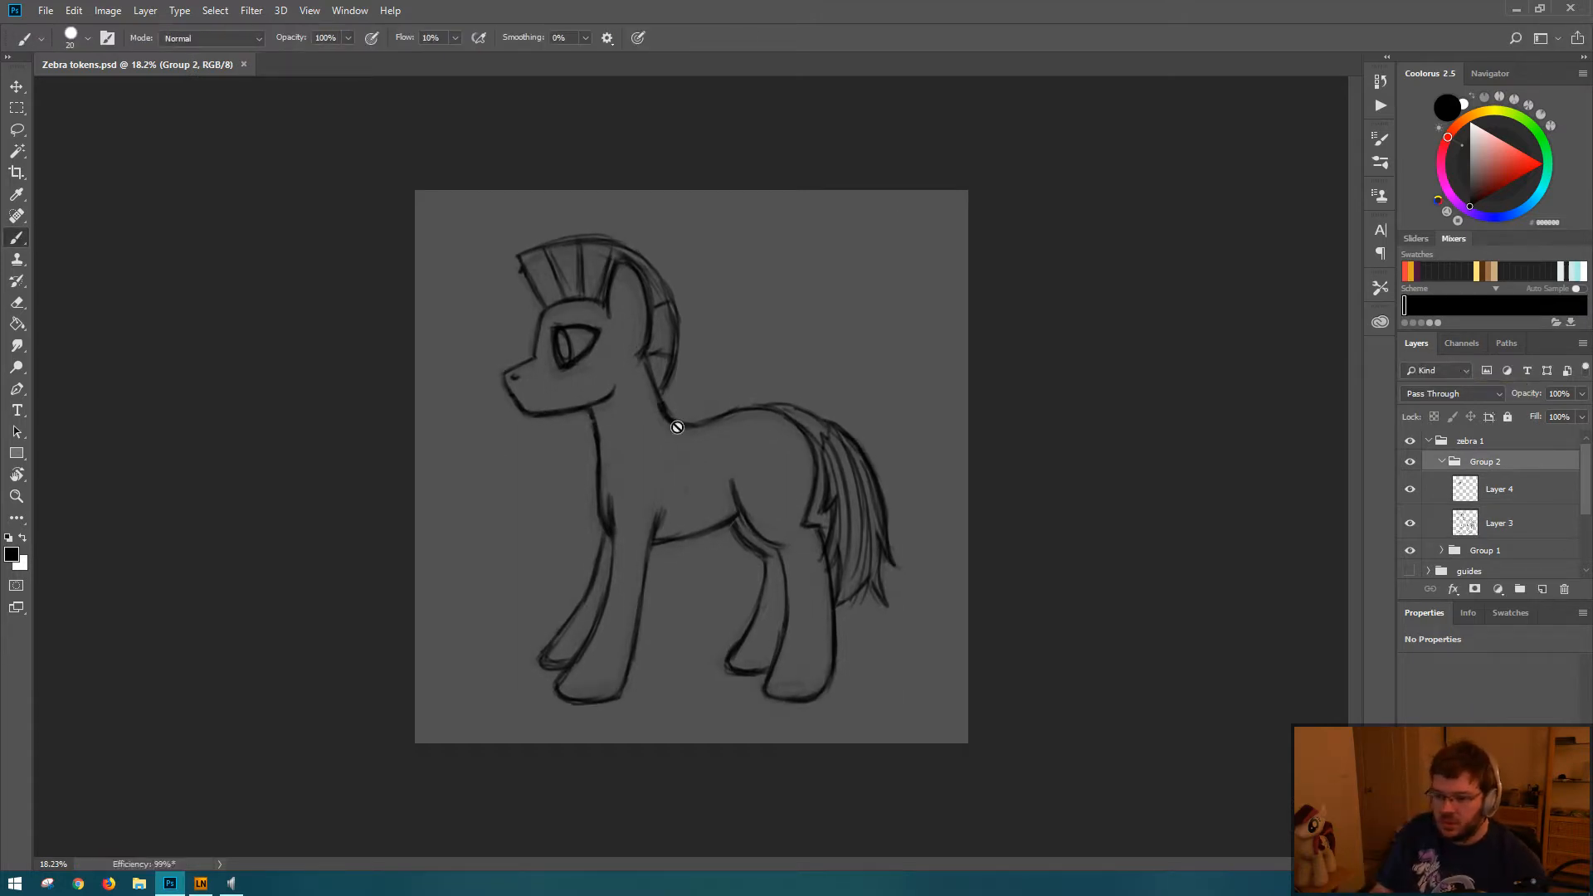
{"action": "scroll", "coordinate": [708, 402], "scroll_direction": "down", "scroll_amount": 5}
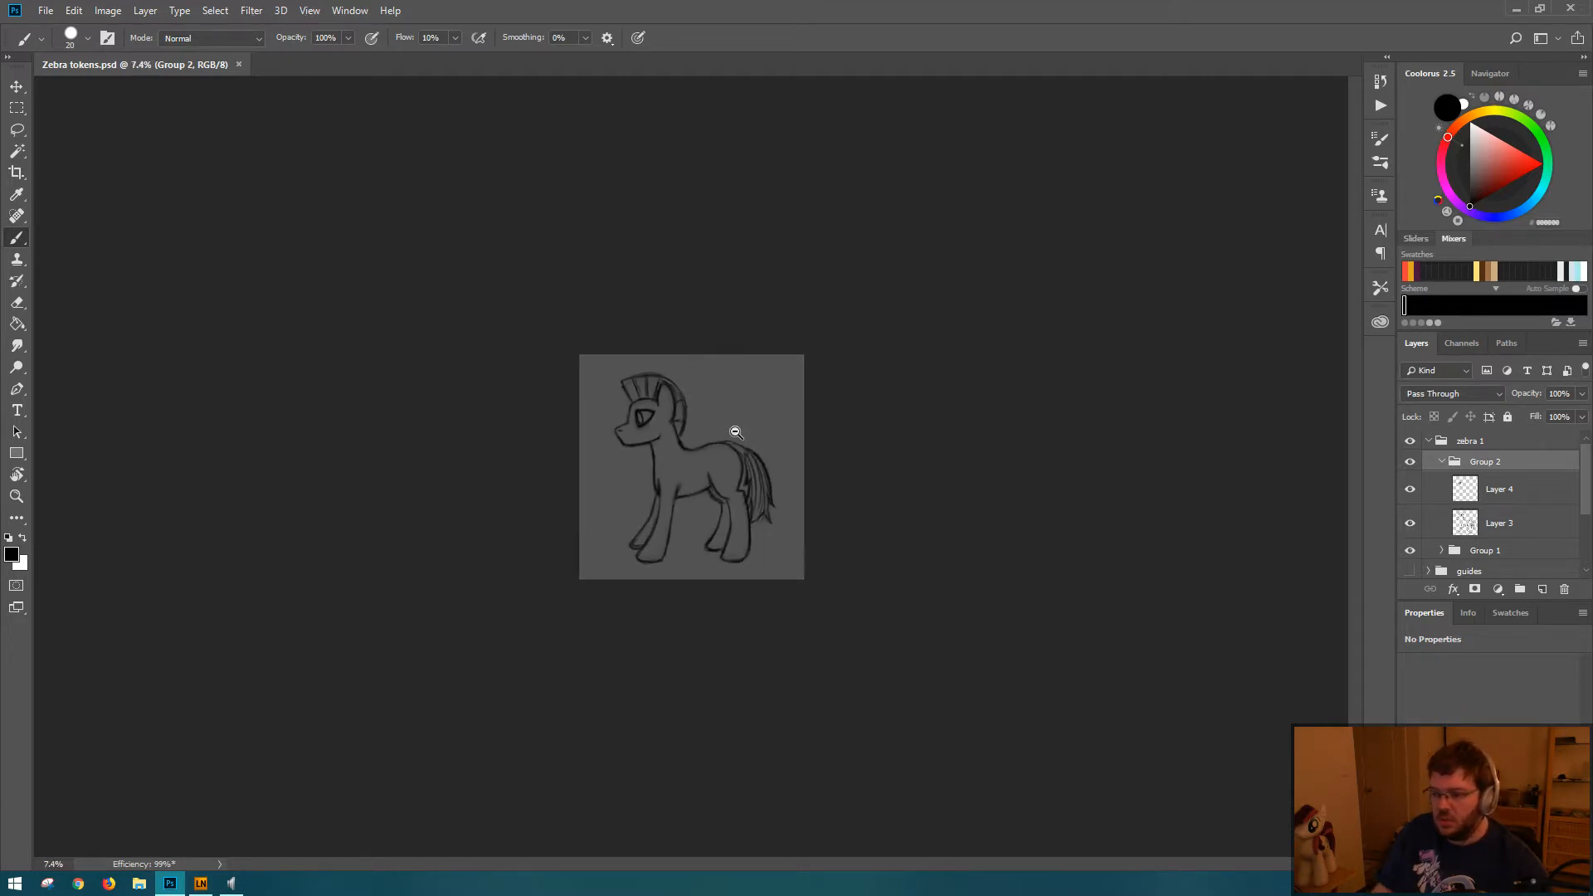
{"action": "scroll", "coordinate": [736, 432], "scroll_direction": "down", "scroll_amount": 1}
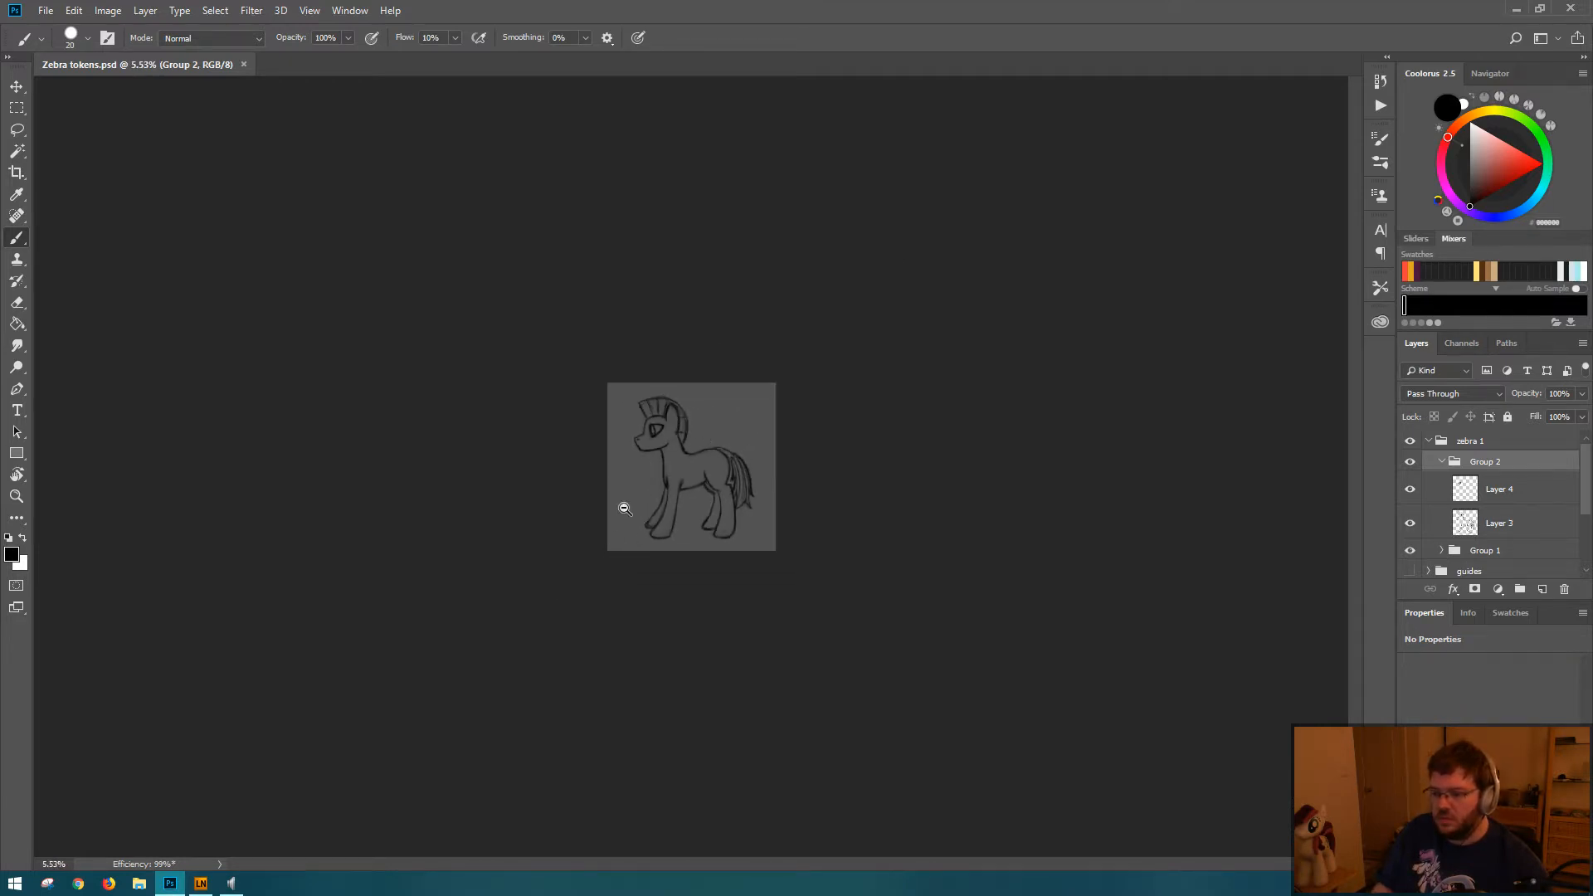
{"action": "scroll", "coordinate": [711, 509], "scroll_direction": "up", "scroll_amount": 3}
{"action": "scroll", "coordinate": [714, 526], "scroll_direction": "up", "scroll_amount": 1}
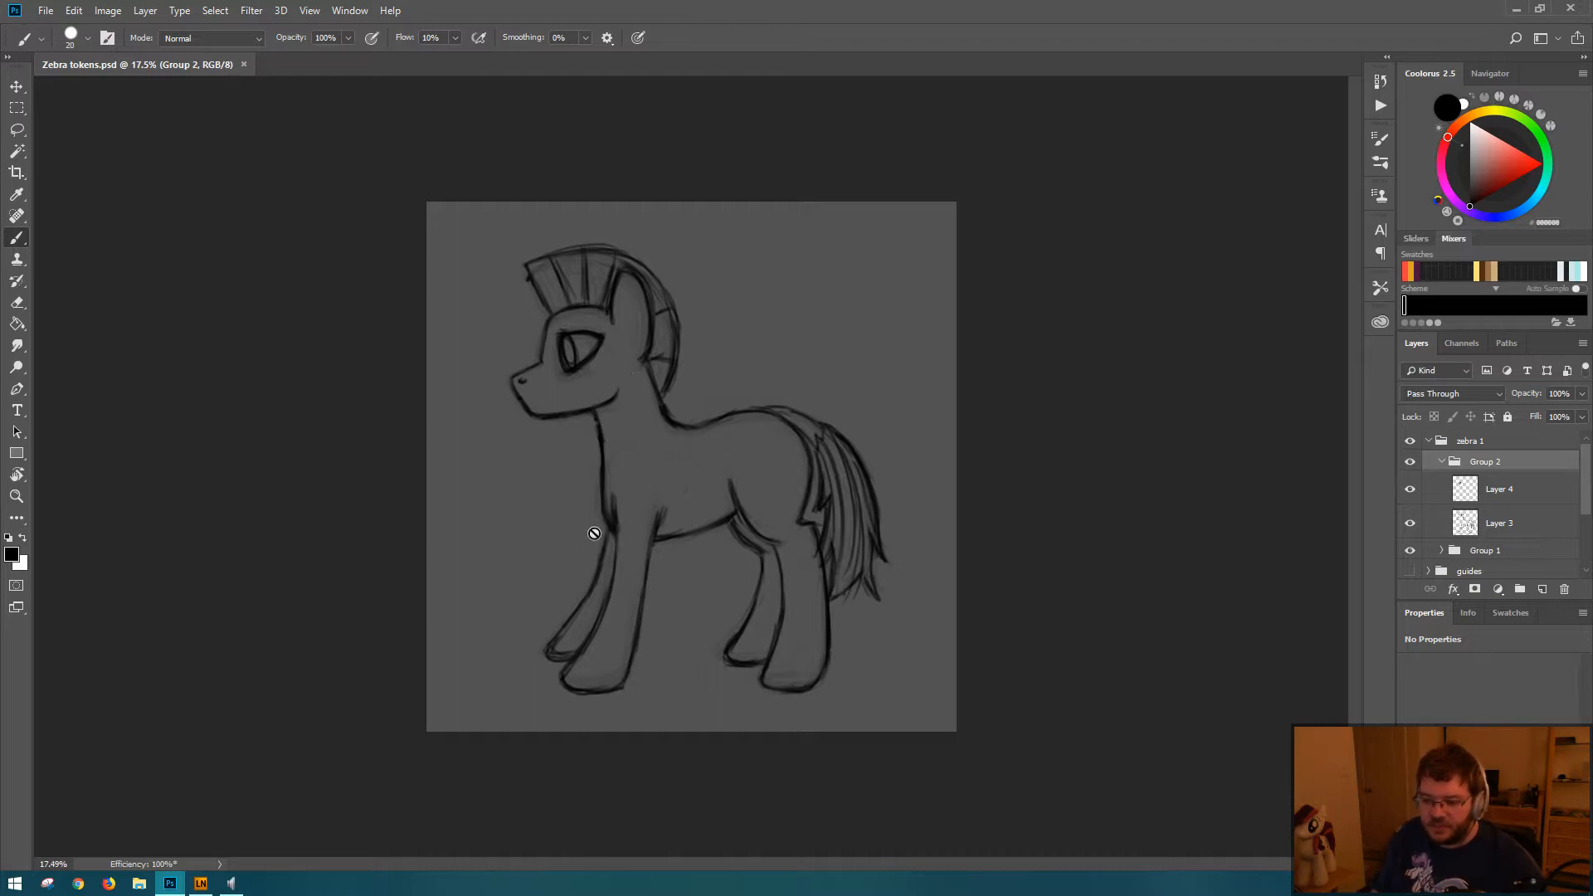
Step: Lasso the rear edge of the near front leg on Layer 3 and nudge it slightly outward
{"action": "scroll", "coordinate": [730, 547], "scroll_direction": "up", "scroll_amount": 1}
{"action": "mouse_move", "coordinate": [731, 548]}
{"action": "left_mouse_down"}
{"action": "mouse_move", "coordinate": [754, 551]}
{"action": "mouse_move", "coordinate": [714, 530]}
{"action": "left_mouse_up"}
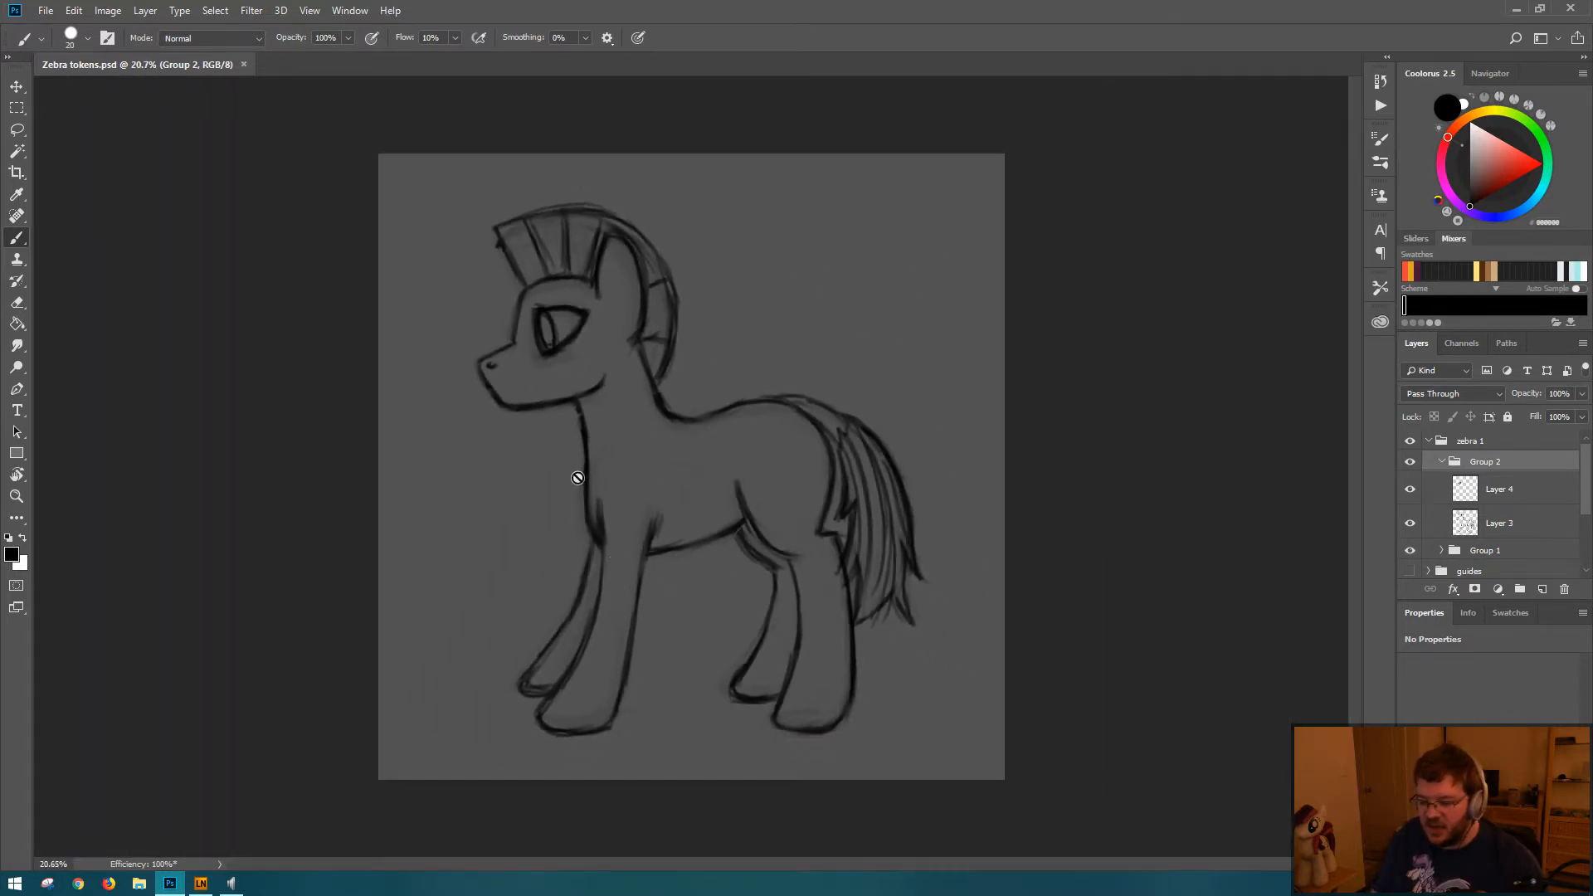
{"action": "key", "text": "l"}
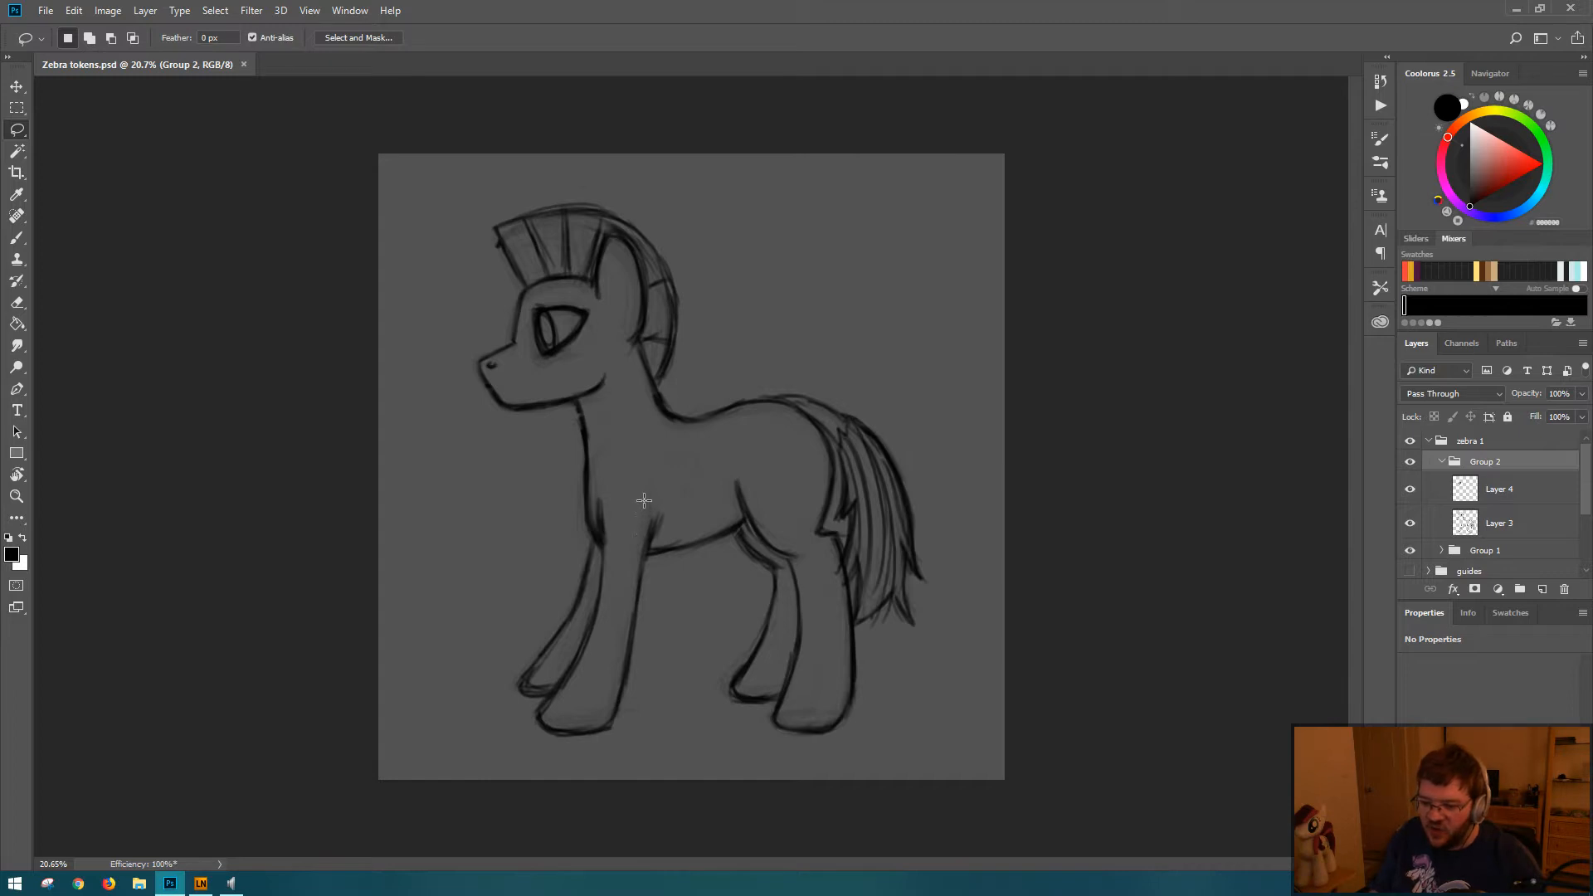
{"action": "mouse_move", "coordinate": [648, 496]}
{"action": "left_mouse_down"}
{"action": "mouse_move", "coordinate": [595, 736]}
{"action": "mouse_move", "coordinate": [636, 737]}
{"action": "mouse_move", "coordinate": [678, 651]}
{"action": "mouse_move", "coordinate": [693, 527]}
{"action": "left_mouse_up"}
{"action": "key", "text": "ctrl+t"}
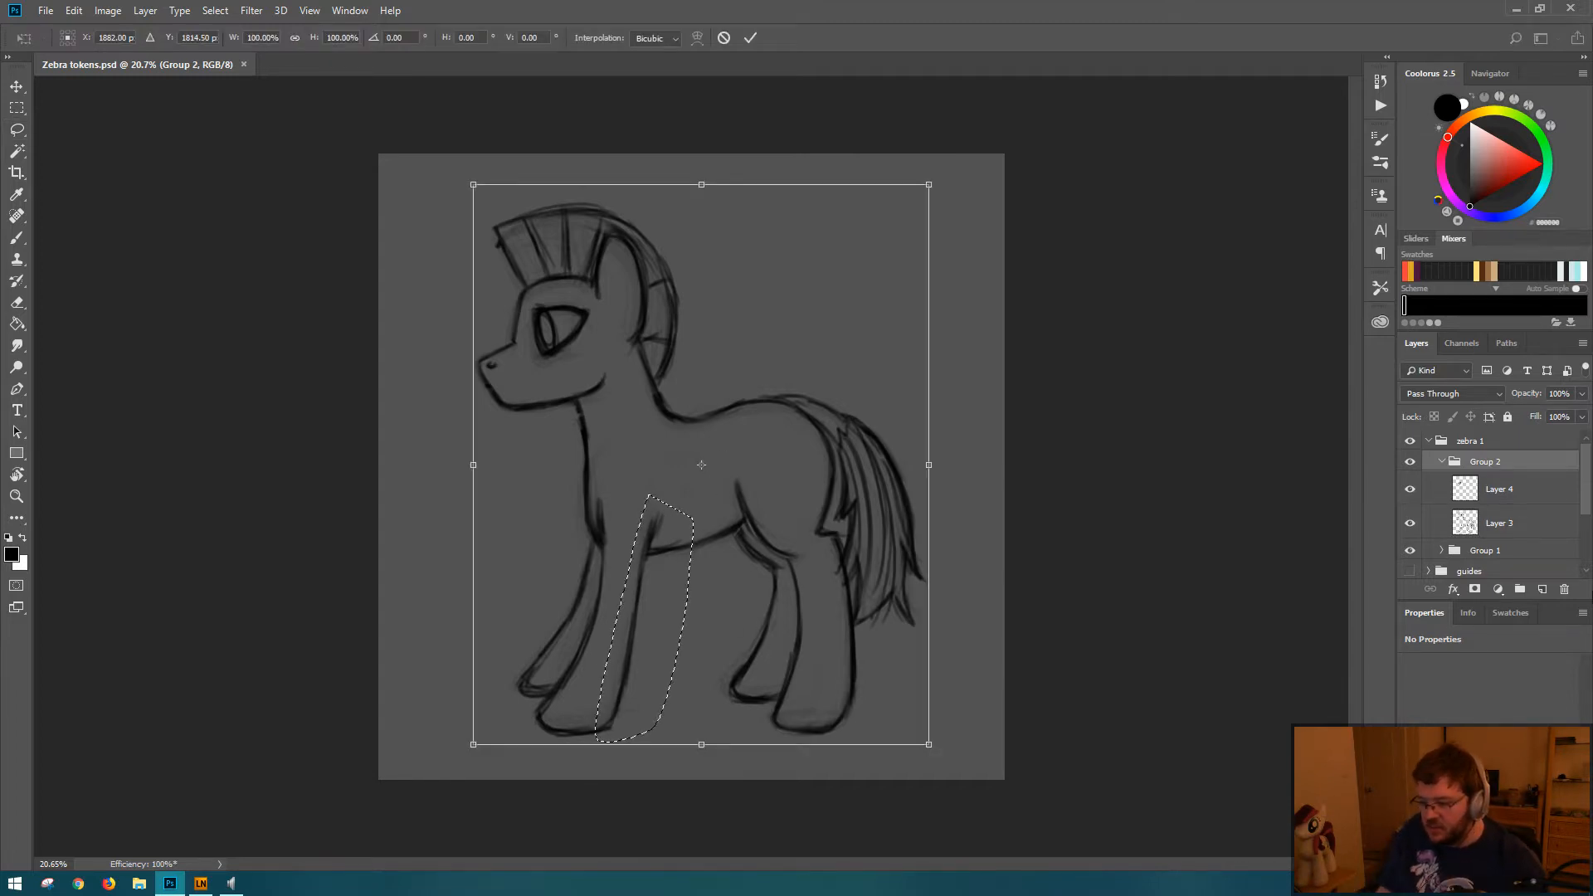
{"action": "key", "text": "Escape"}
{"action": "left_click", "coordinate": [1532, 527]}
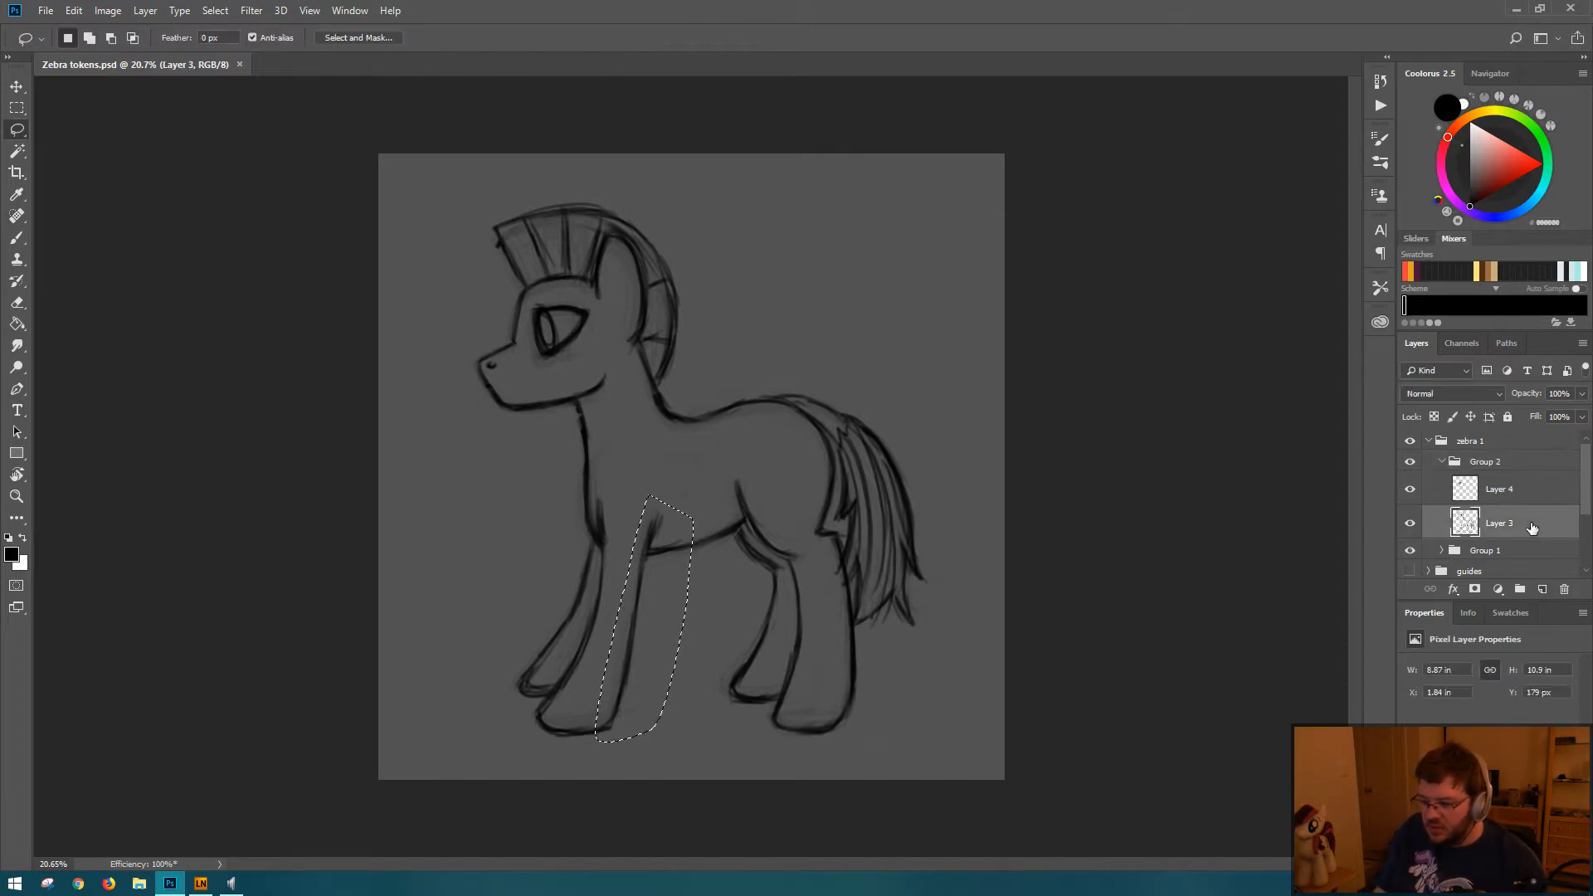
{"action": "key", "text": "ctrl+t"}
{"action": "key", "text": "Return"}
{"action": "key", "text": "l"}
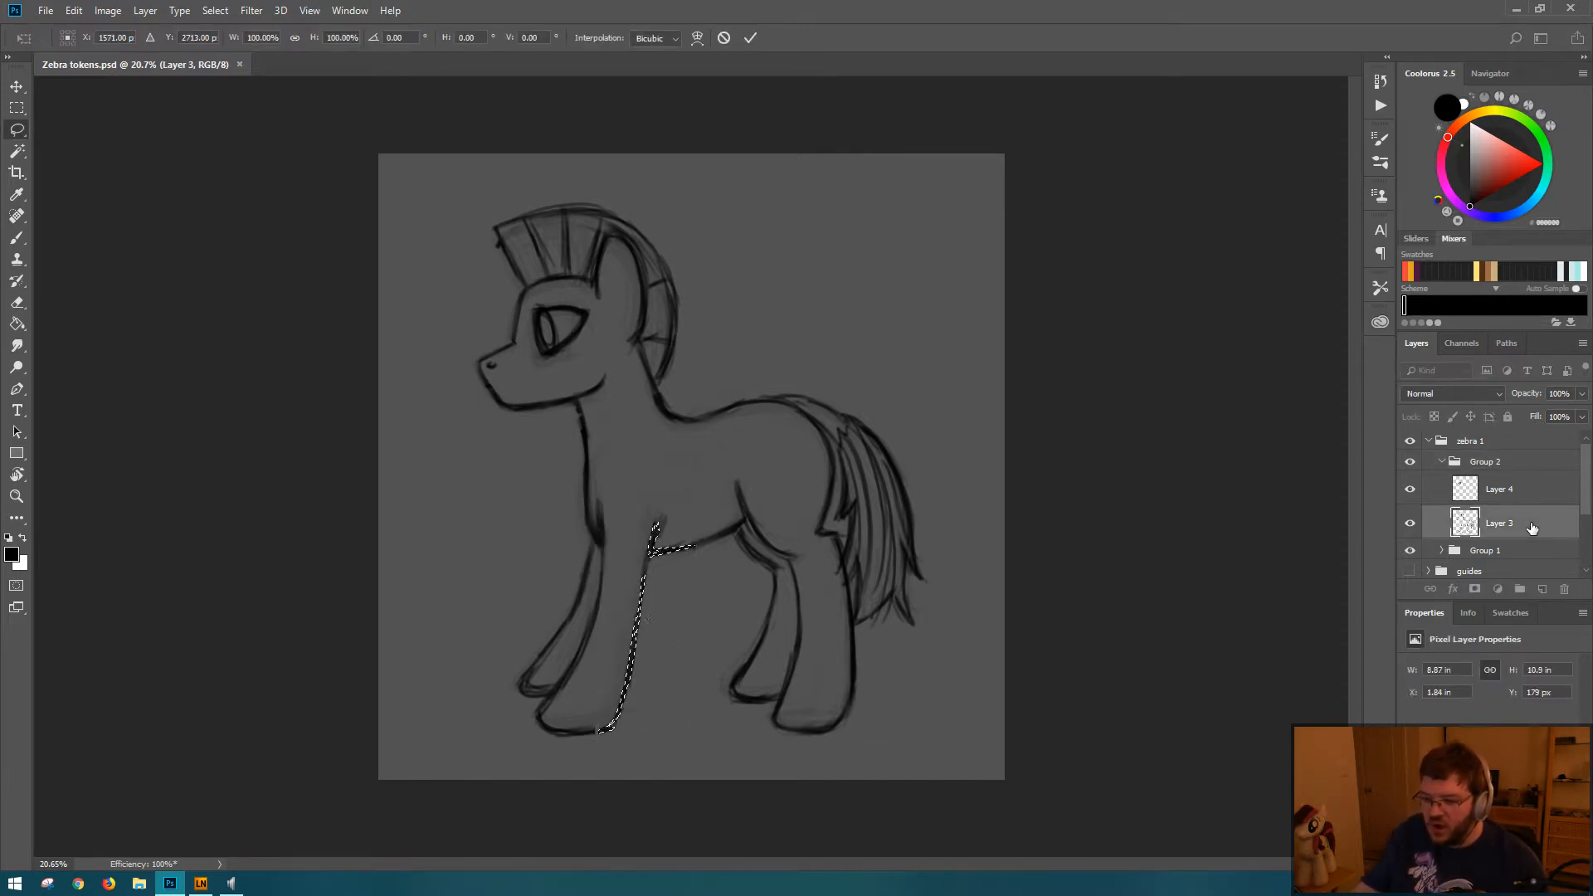
Step: Clear the selection, patch the gap in the near front hoof's outline with the brush, and save the document
{"action": "key", "text": "ctrl+d"}
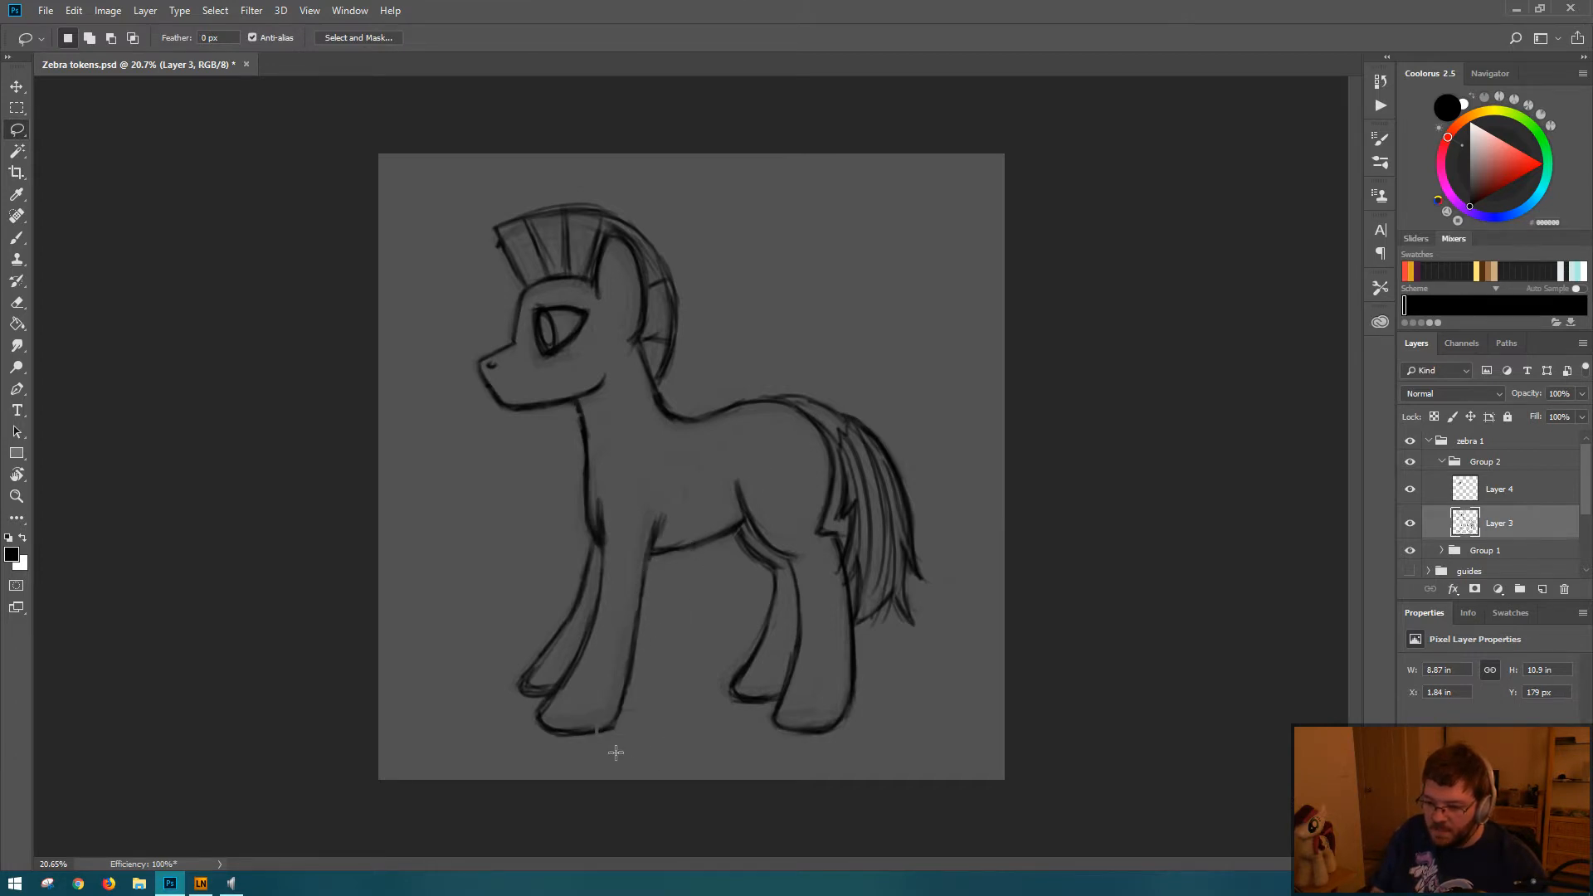
{"action": "key", "text": "b"}
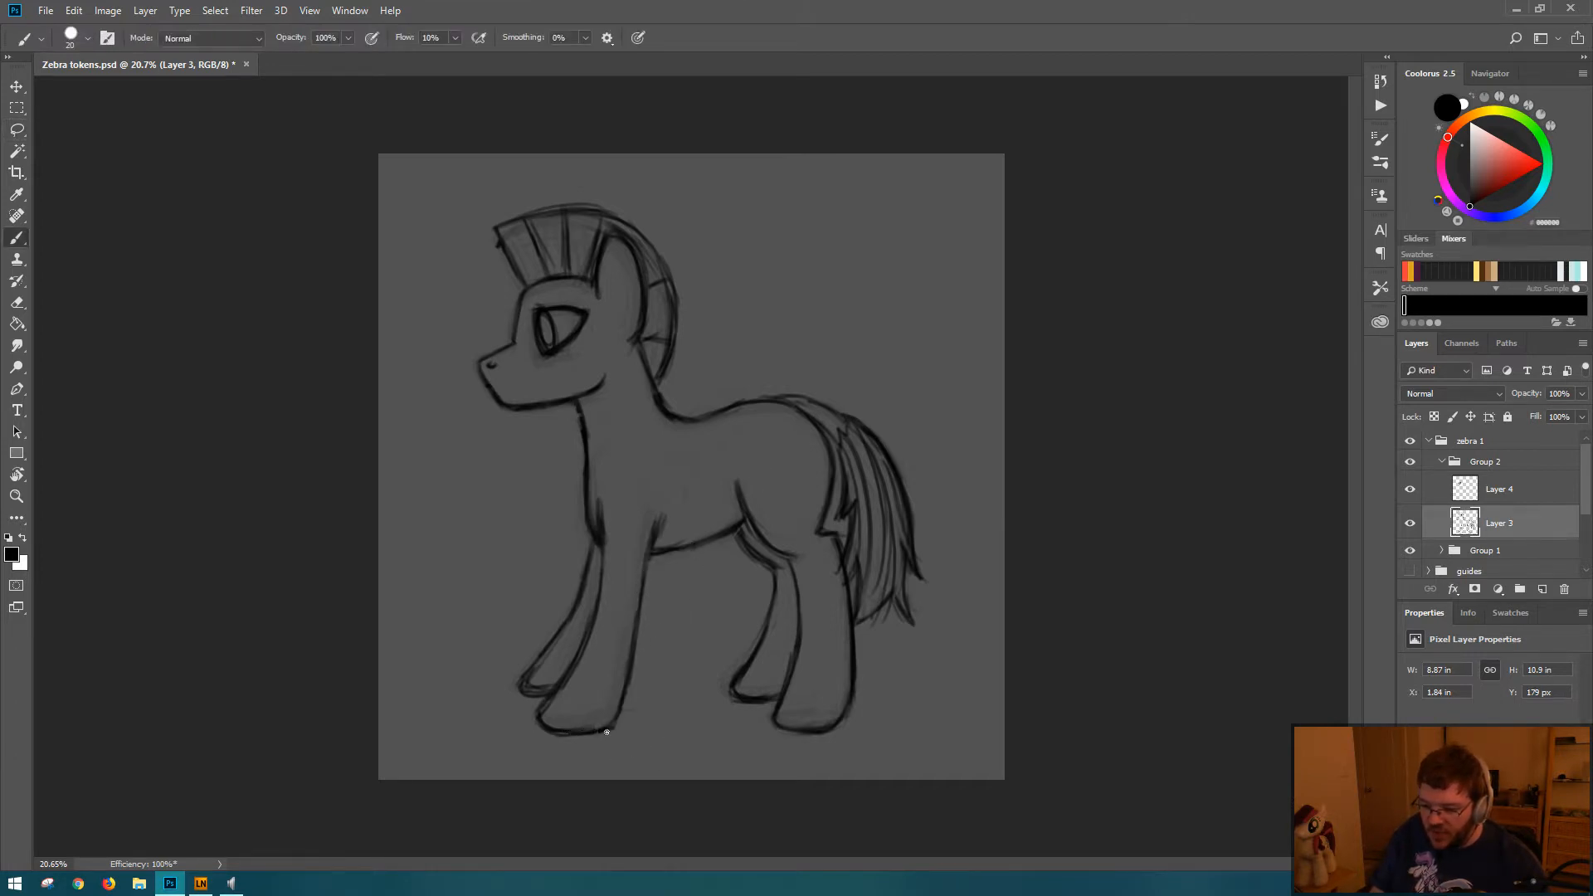
{"action": "key", "text": "ctrl+s"}
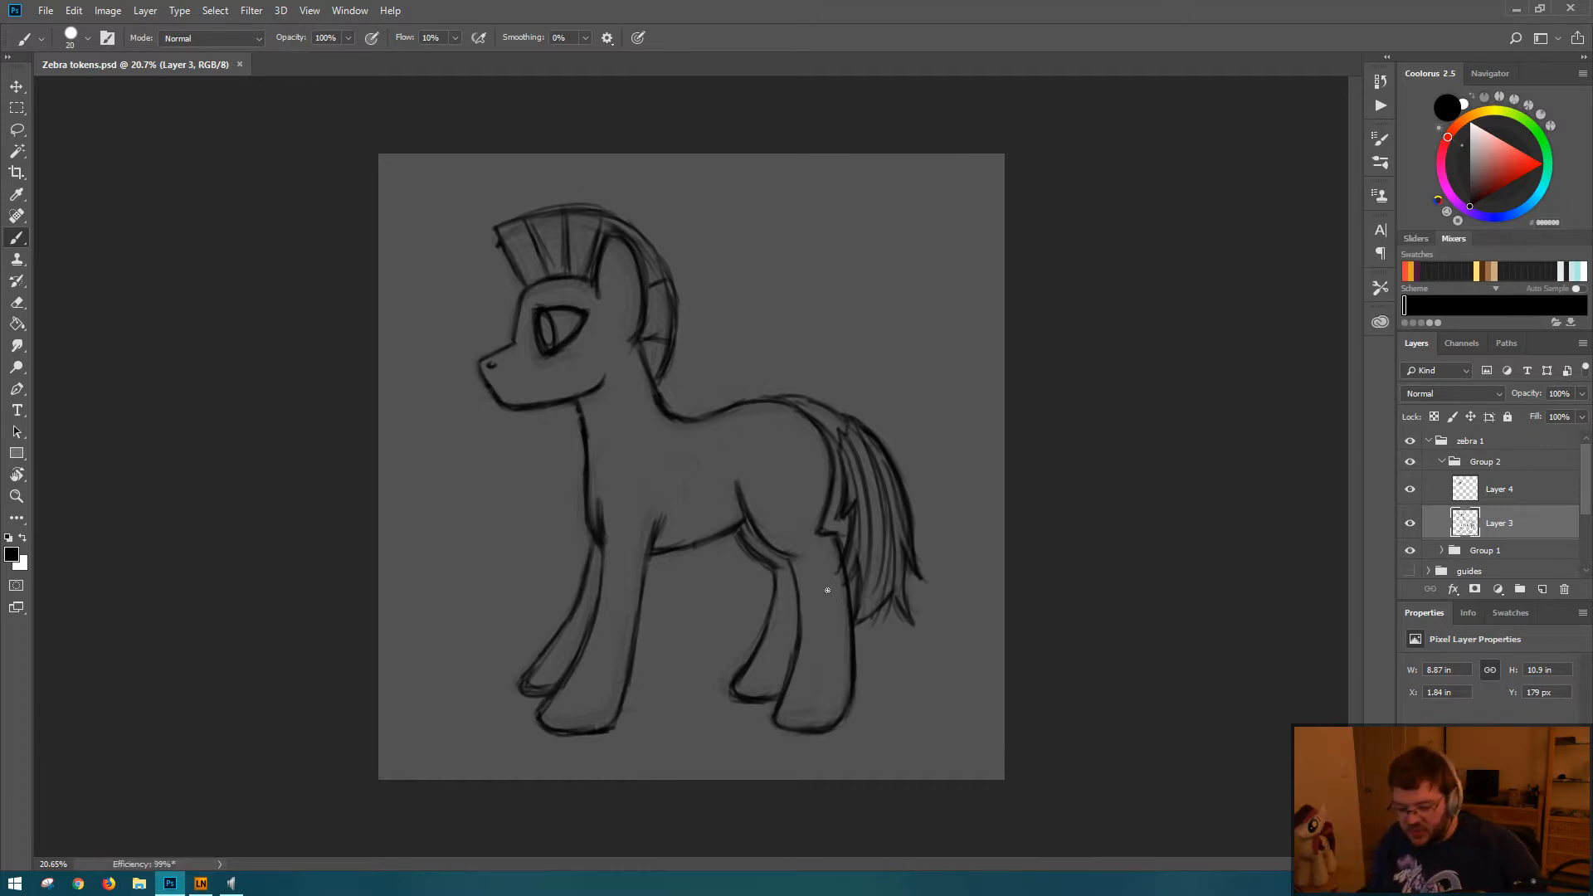
Step: Rework the forehead and nose-bridge outline on Layer 3 in a horizontally flipped view, flip it back, and save the document
{"action": "key", "text": "ctrl+shift+h"}
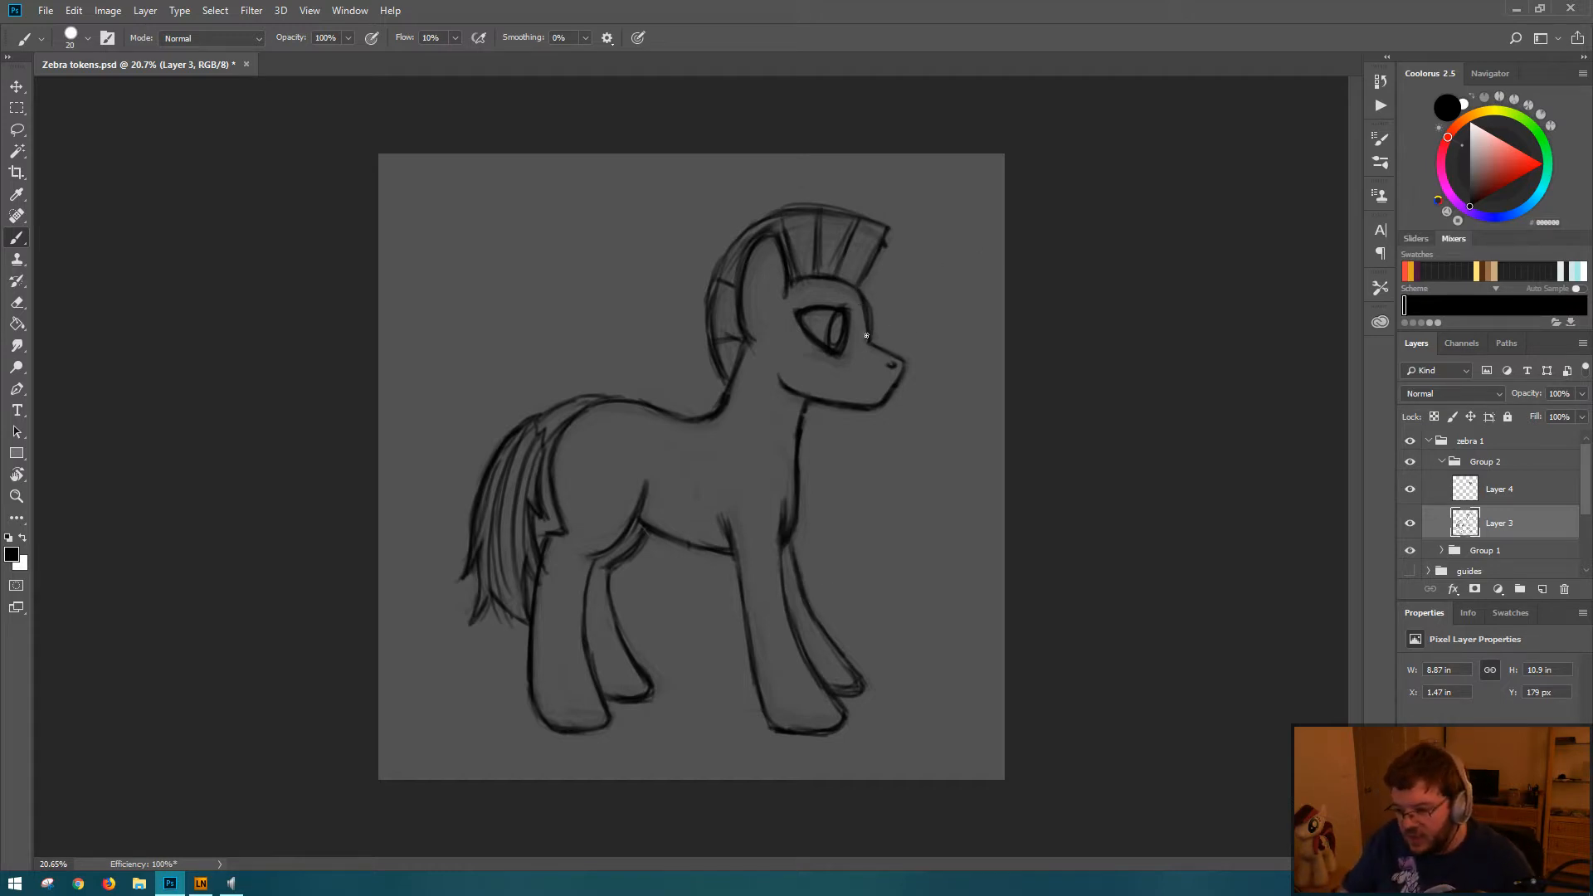
{"action": "key", "text": "e"}
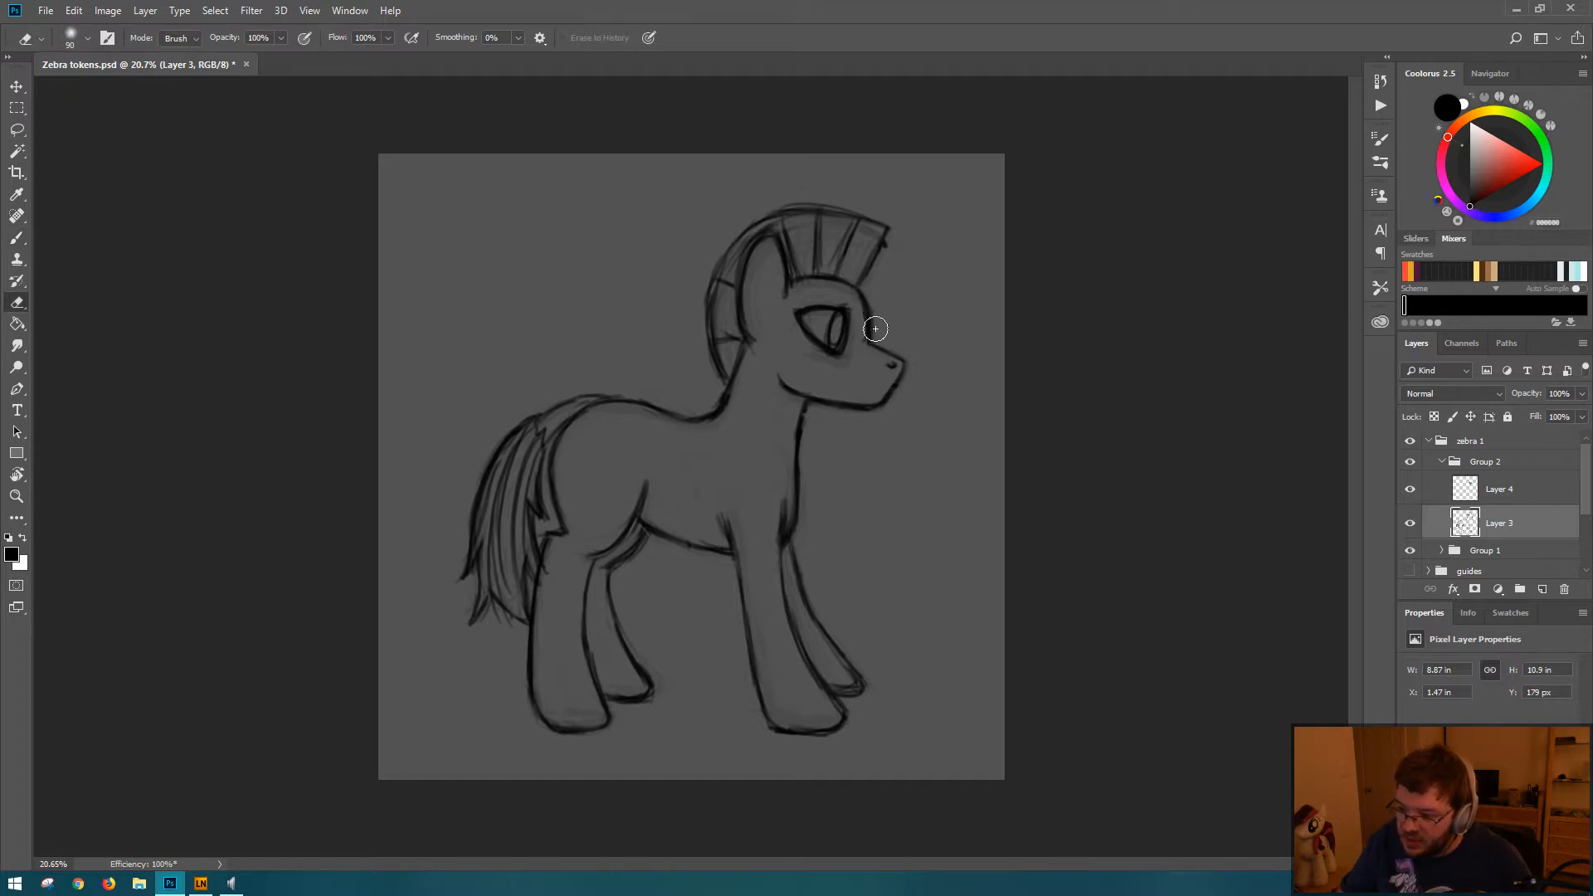
{"action": "key", "text": "b"}
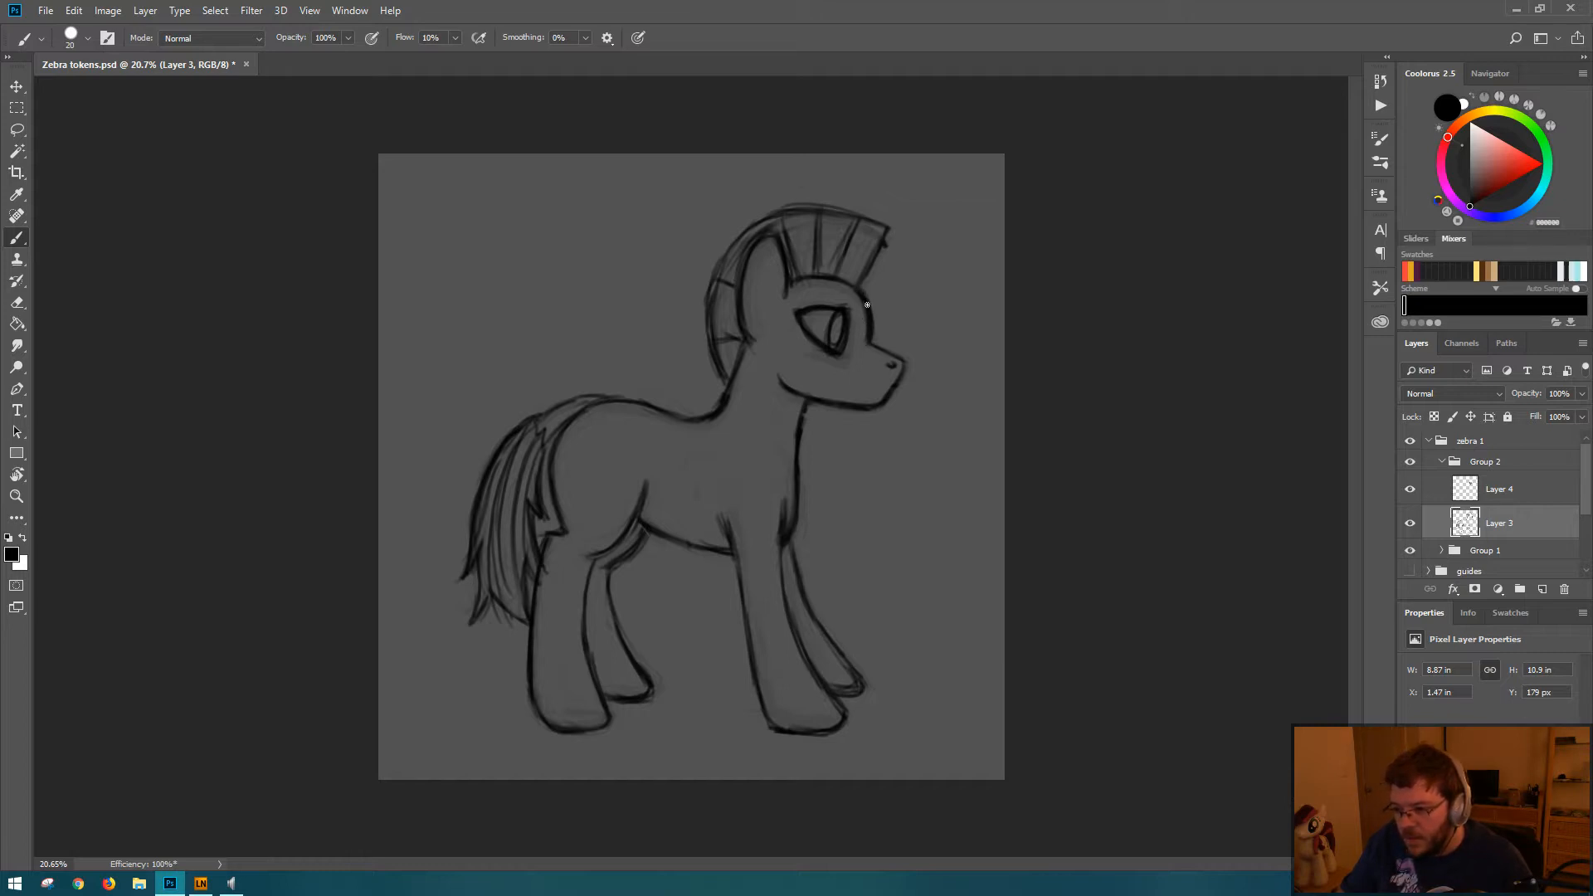
{"action": "key", "text": "e"}
{"action": "key", "text": "b"}
{"action": "key", "text": "e"}
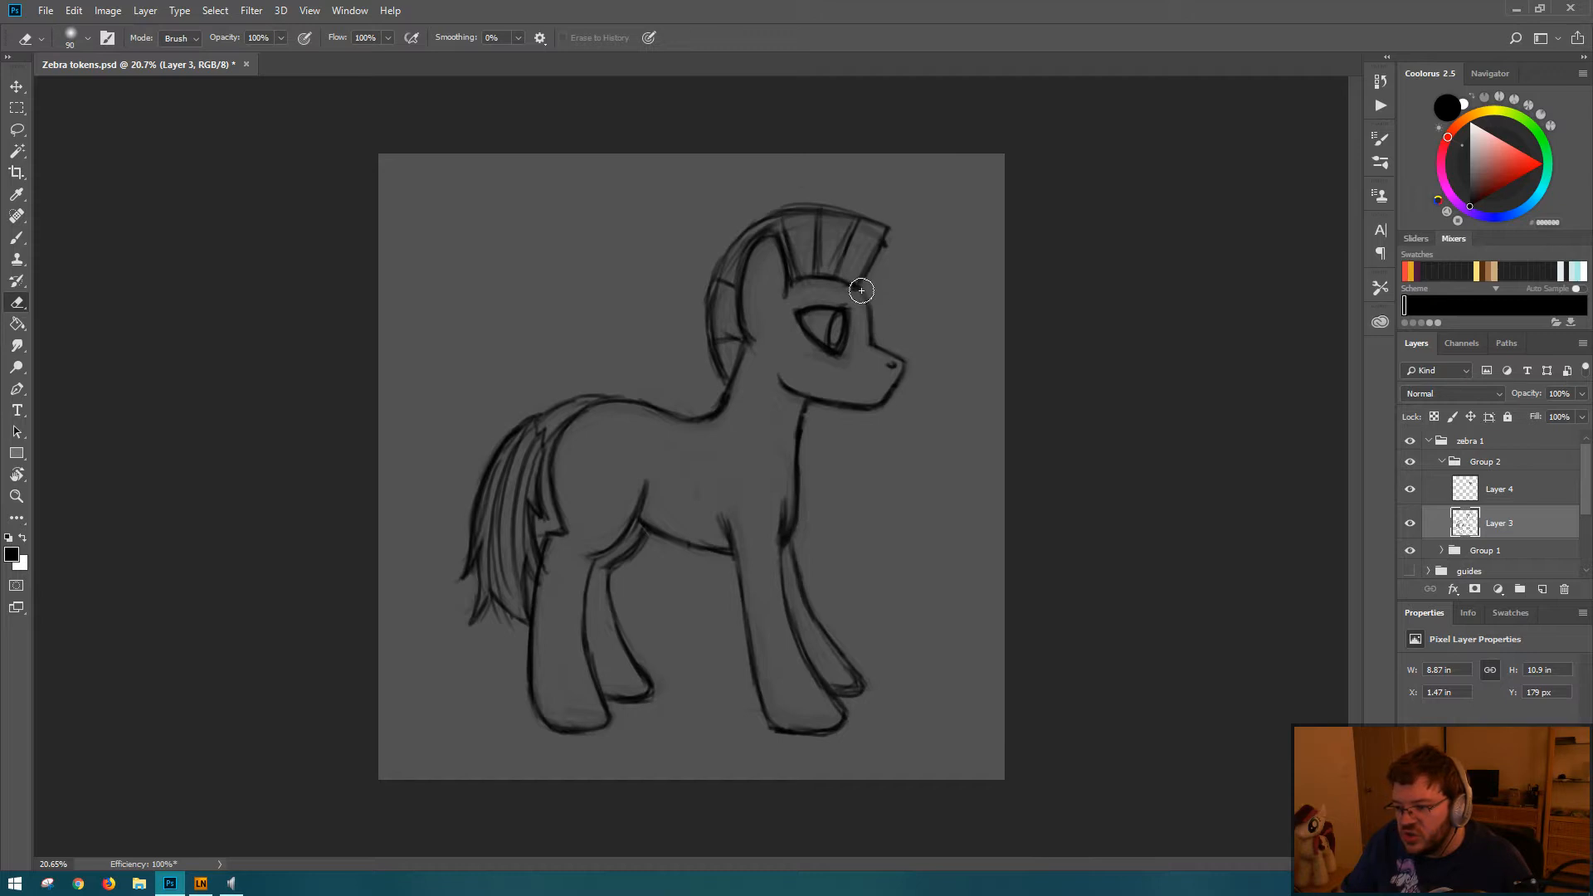
{"action": "key", "text": "b"}
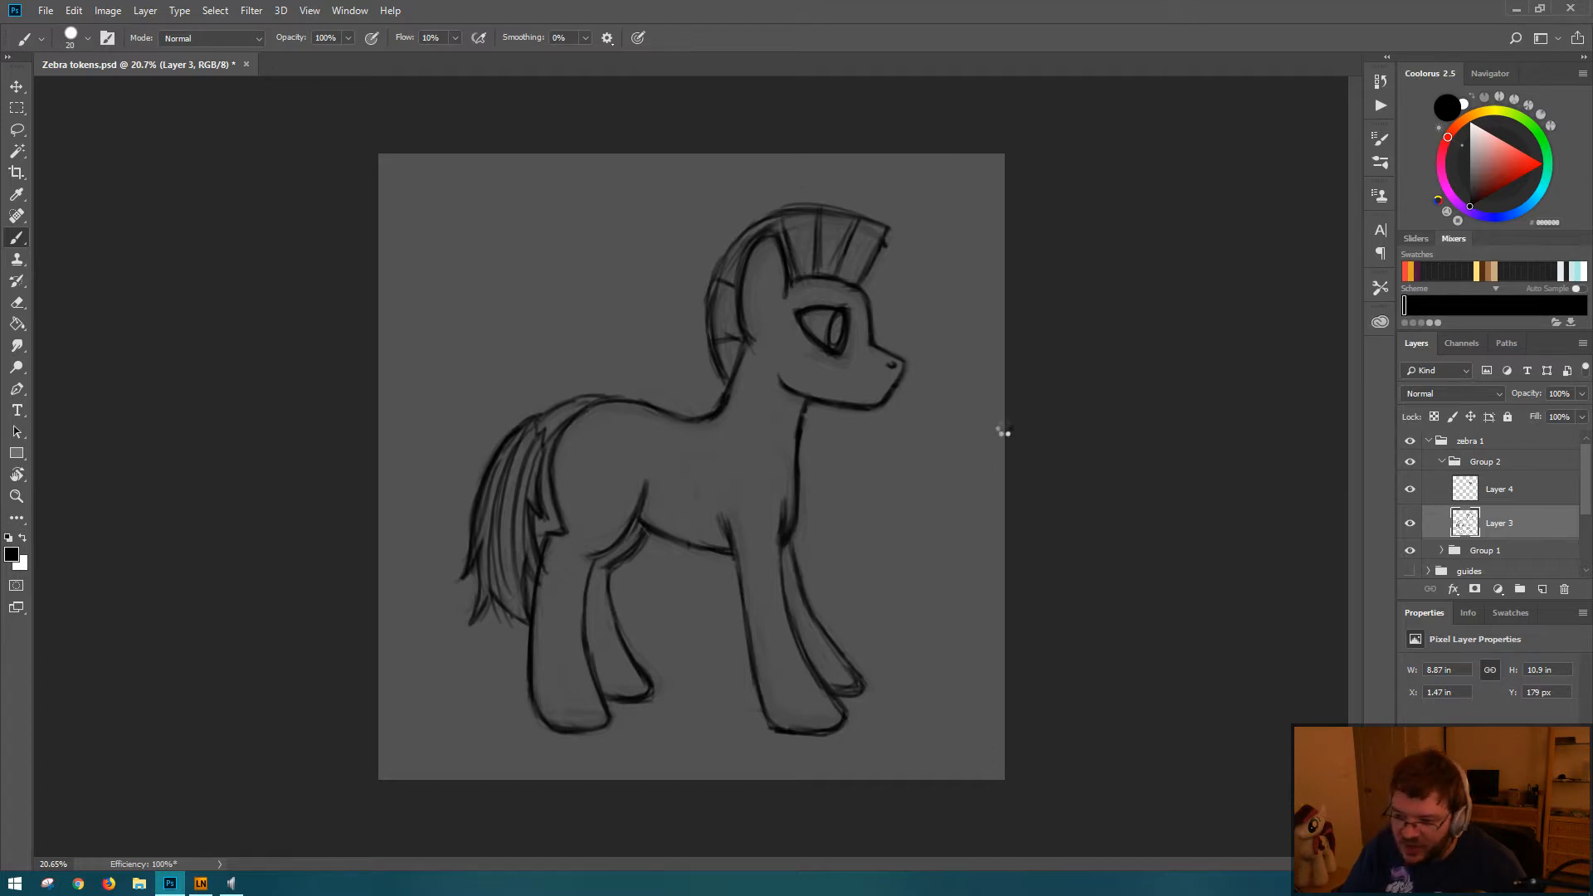
{"action": "key", "text": "ctrl+shift+h"}
{"action": "key", "text": "ctrl+s"}
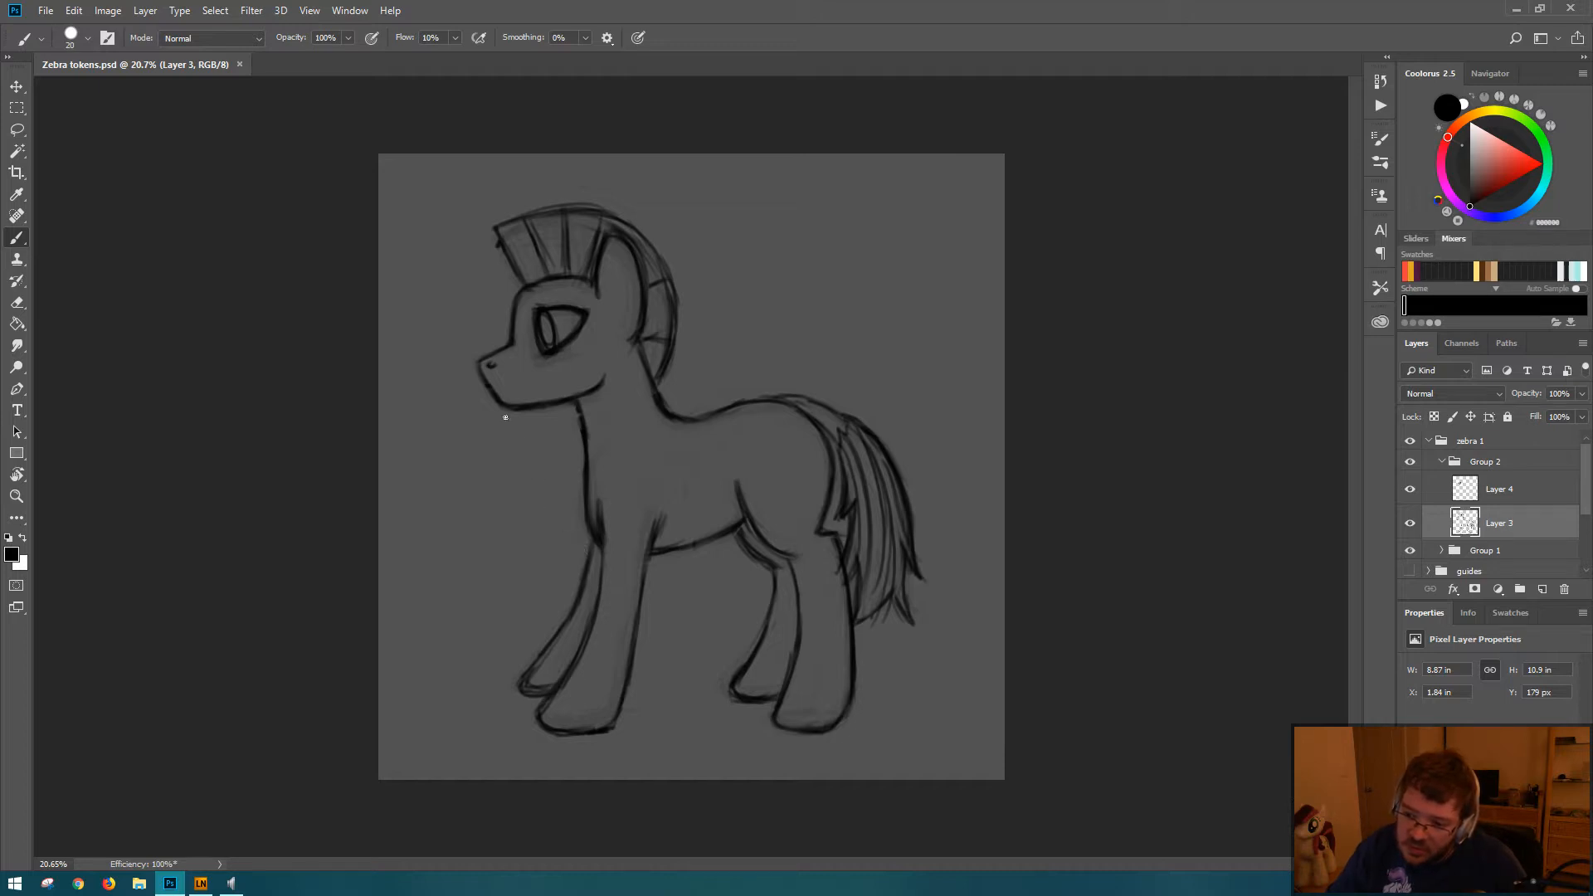
Step: Try reshaping the muzzle tip, cleaning the mane's front tip and strengthening the rear jaw line on Layer 3
{"action": "key", "text": "e"}
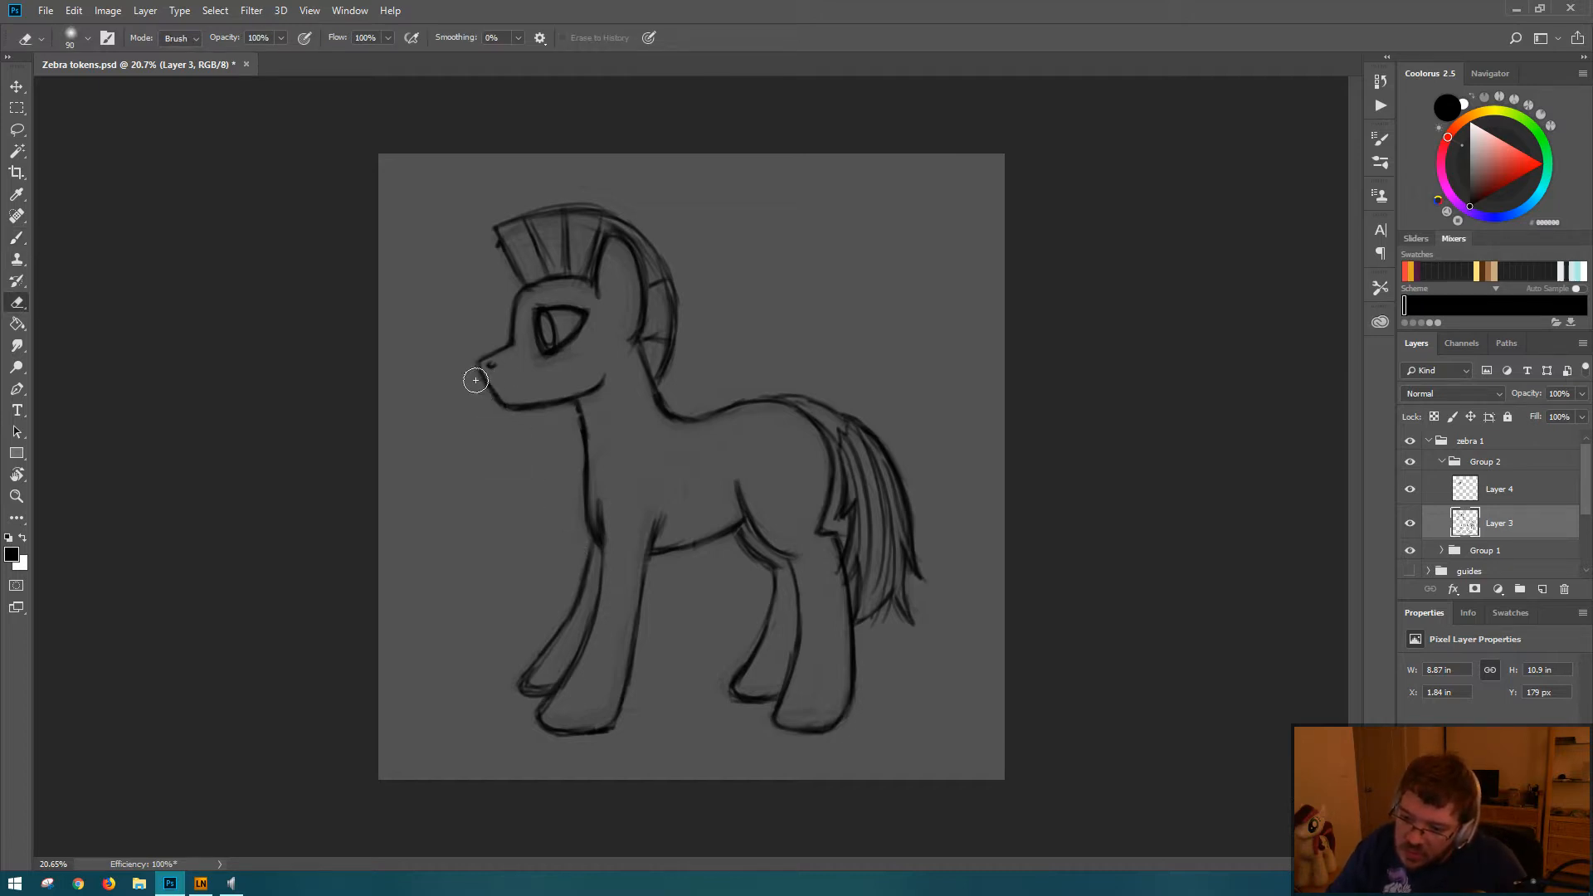
{"action": "key", "text": "b"}
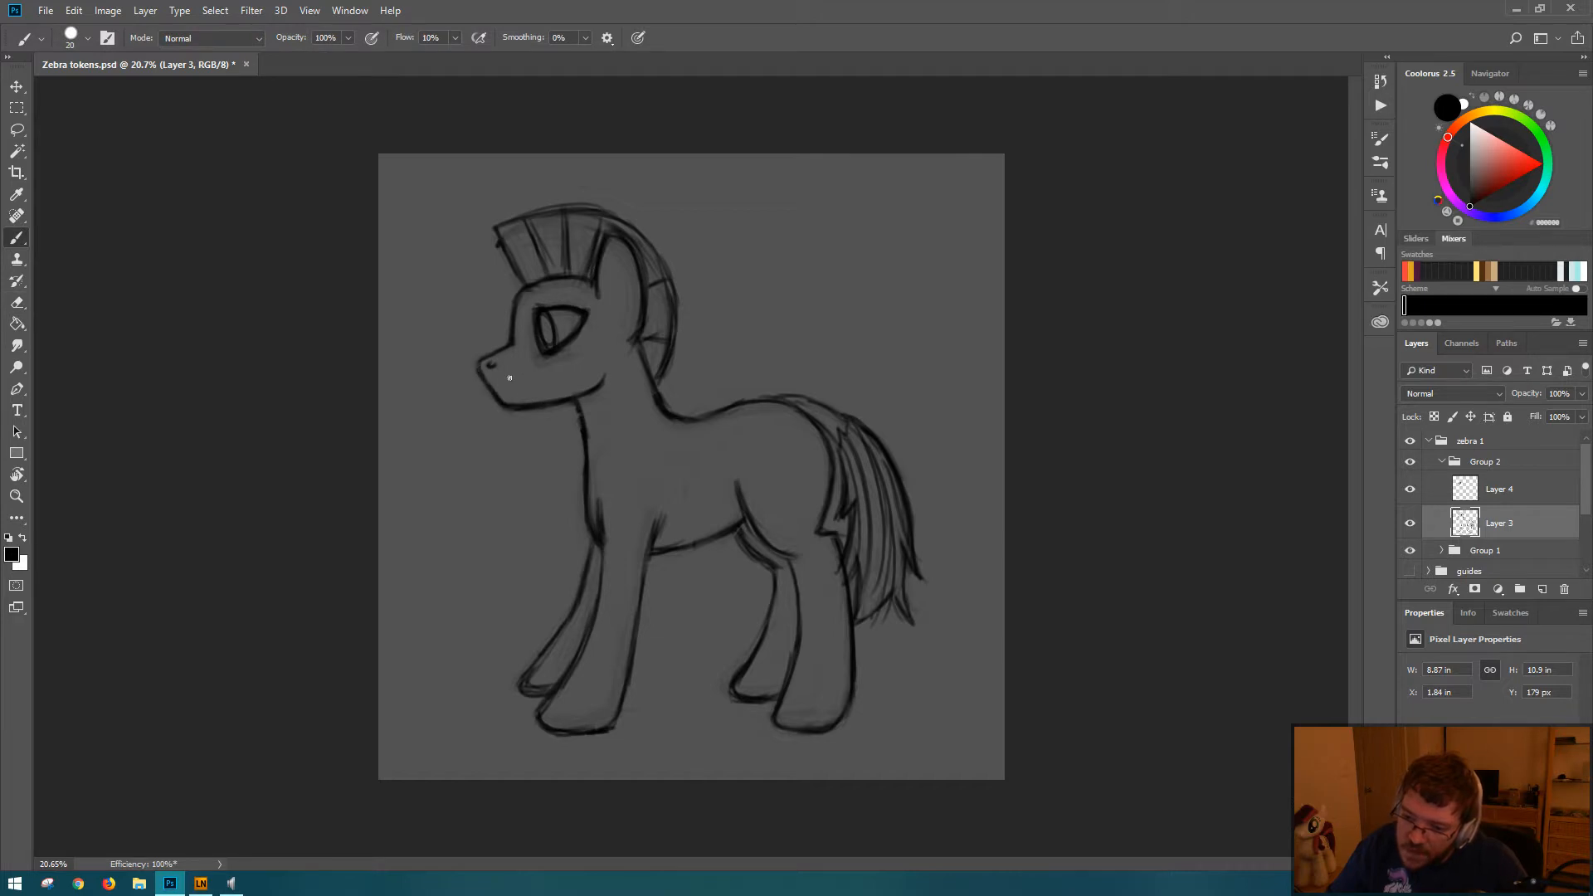
{"action": "key", "text": "e"}
{"action": "left_click_drag", "start_coordinate": [488, 237], "coordinate": [494, 240]}
{"action": "key", "text": "b"}
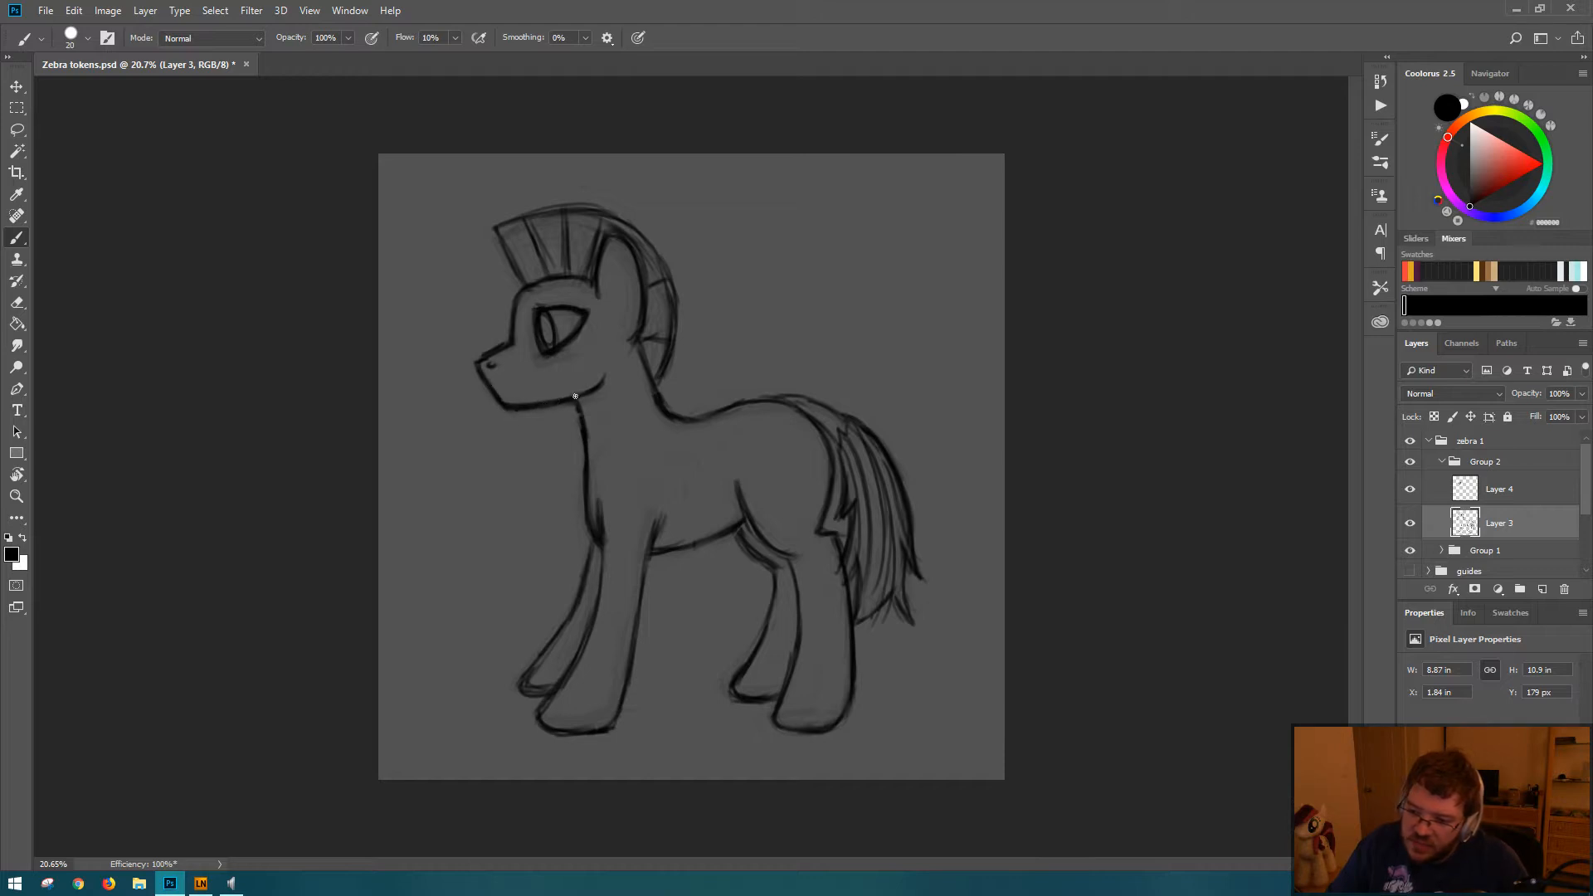
{"action": "left_click_drag", "start_coordinate": [575, 398], "coordinate": [601, 386]}
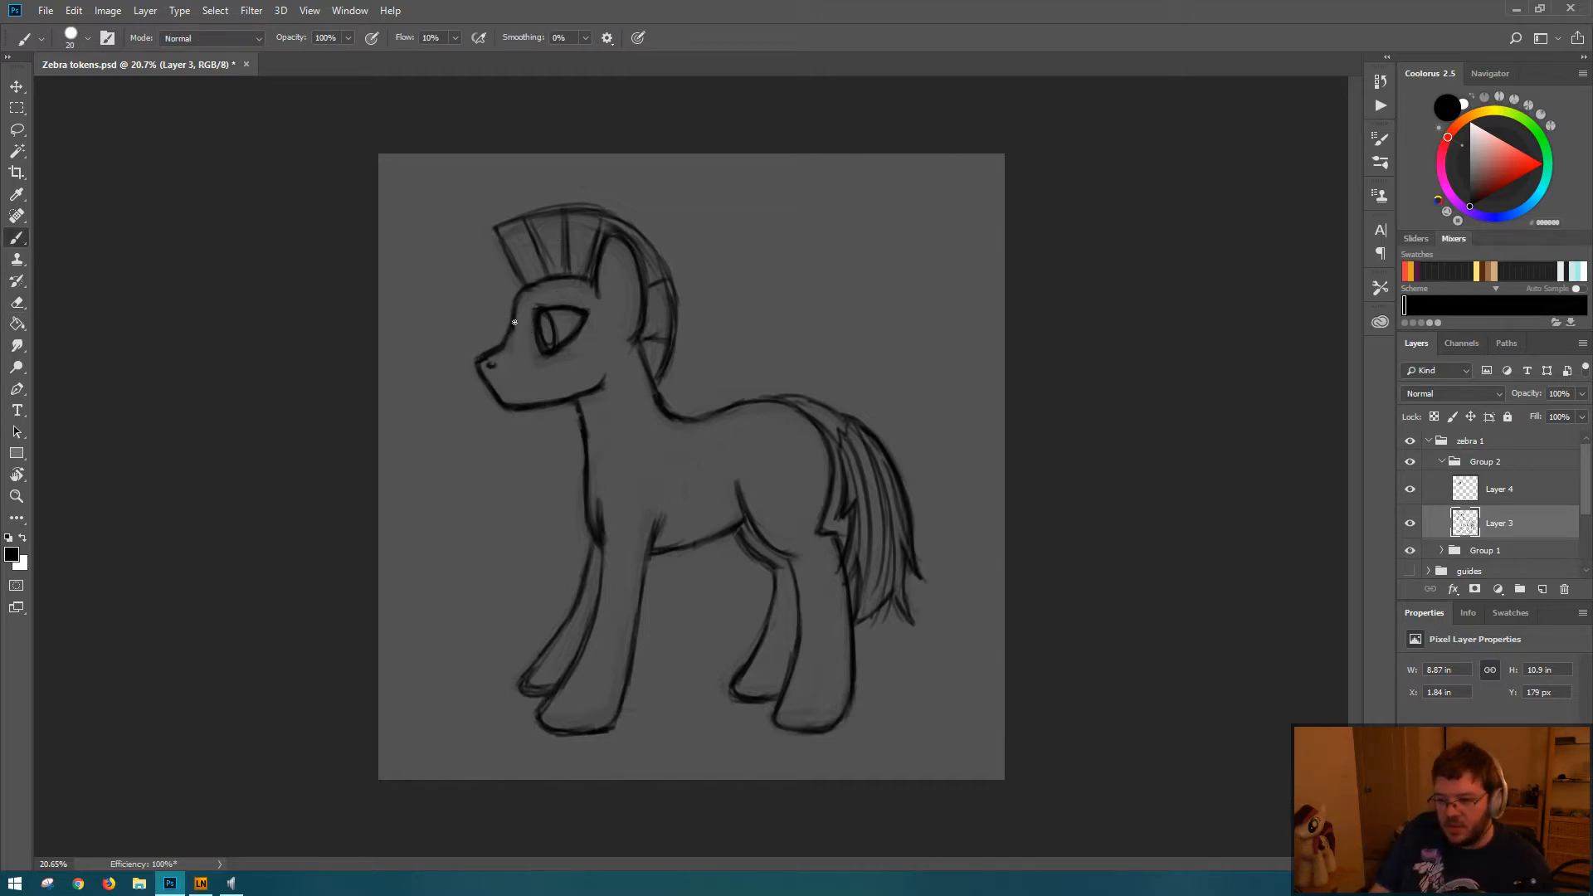
Step: Try redrawing the face profile on Layer 3 as a straighter slope from forehead to nose, and revert the change
{"action": "key", "text": "e"}
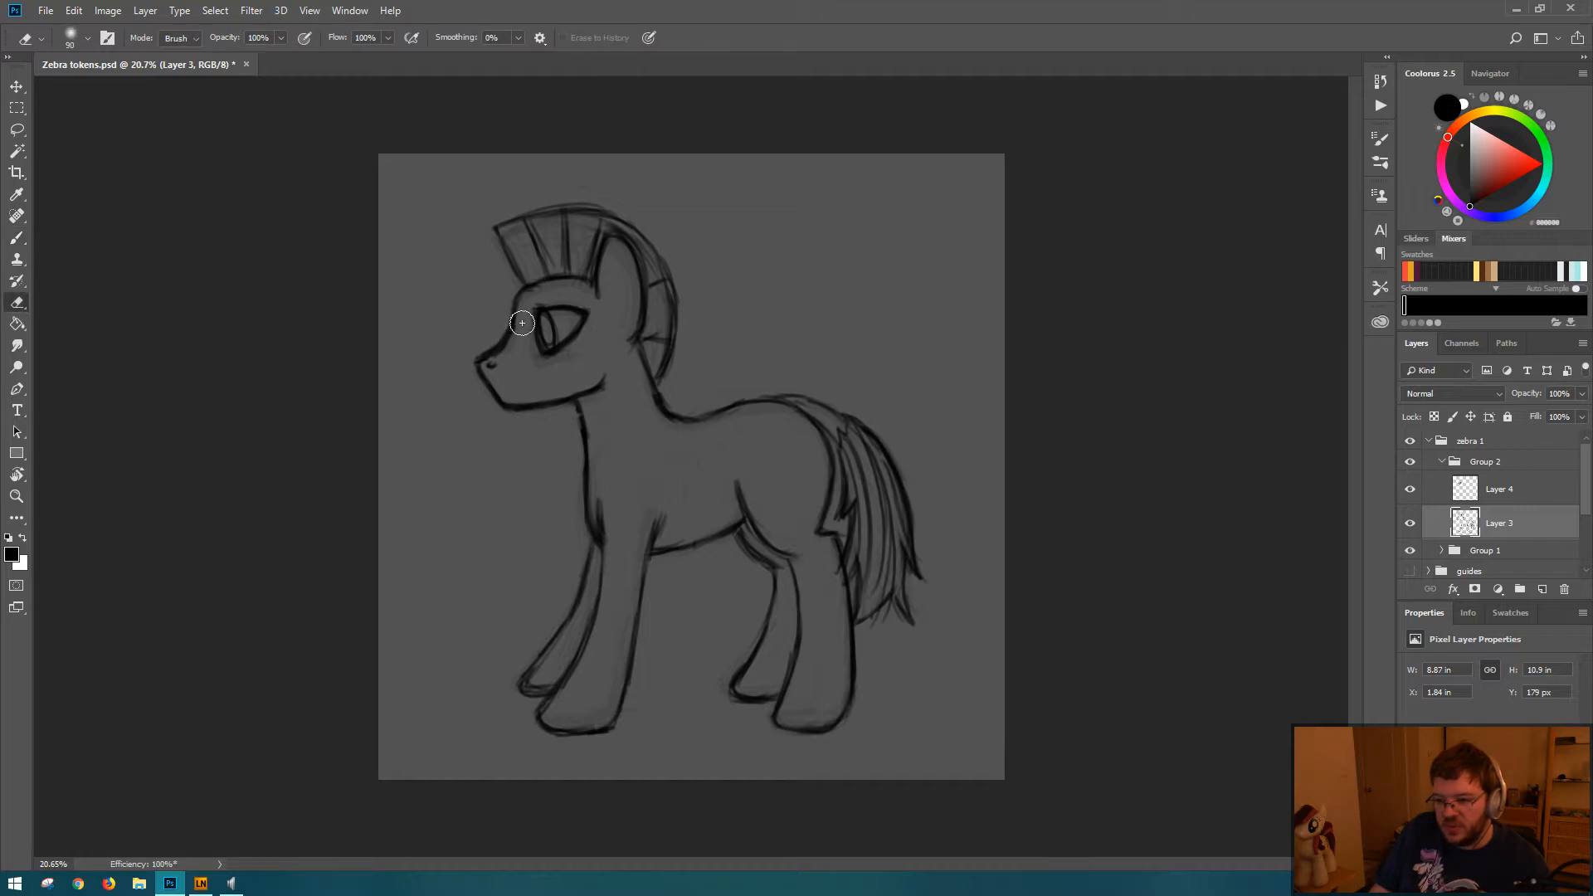
{"action": "key", "text": "b"}
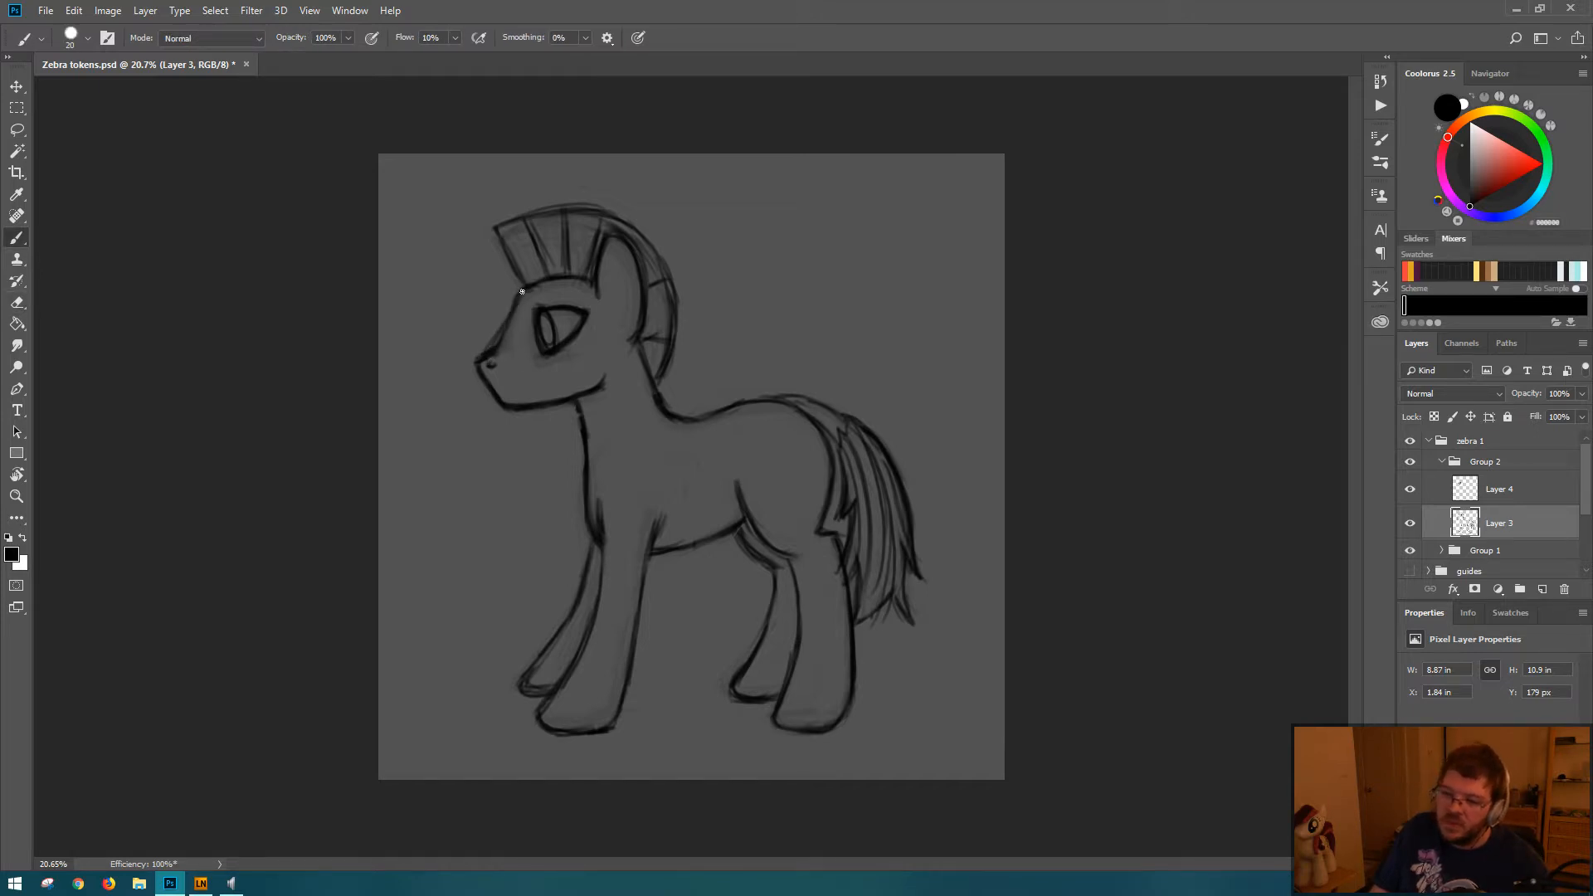
{"action": "key", "text": "e"}
{"action": "left_click_drag", "start_coordinate": [516, 322], "coordinate": [493, 354]}
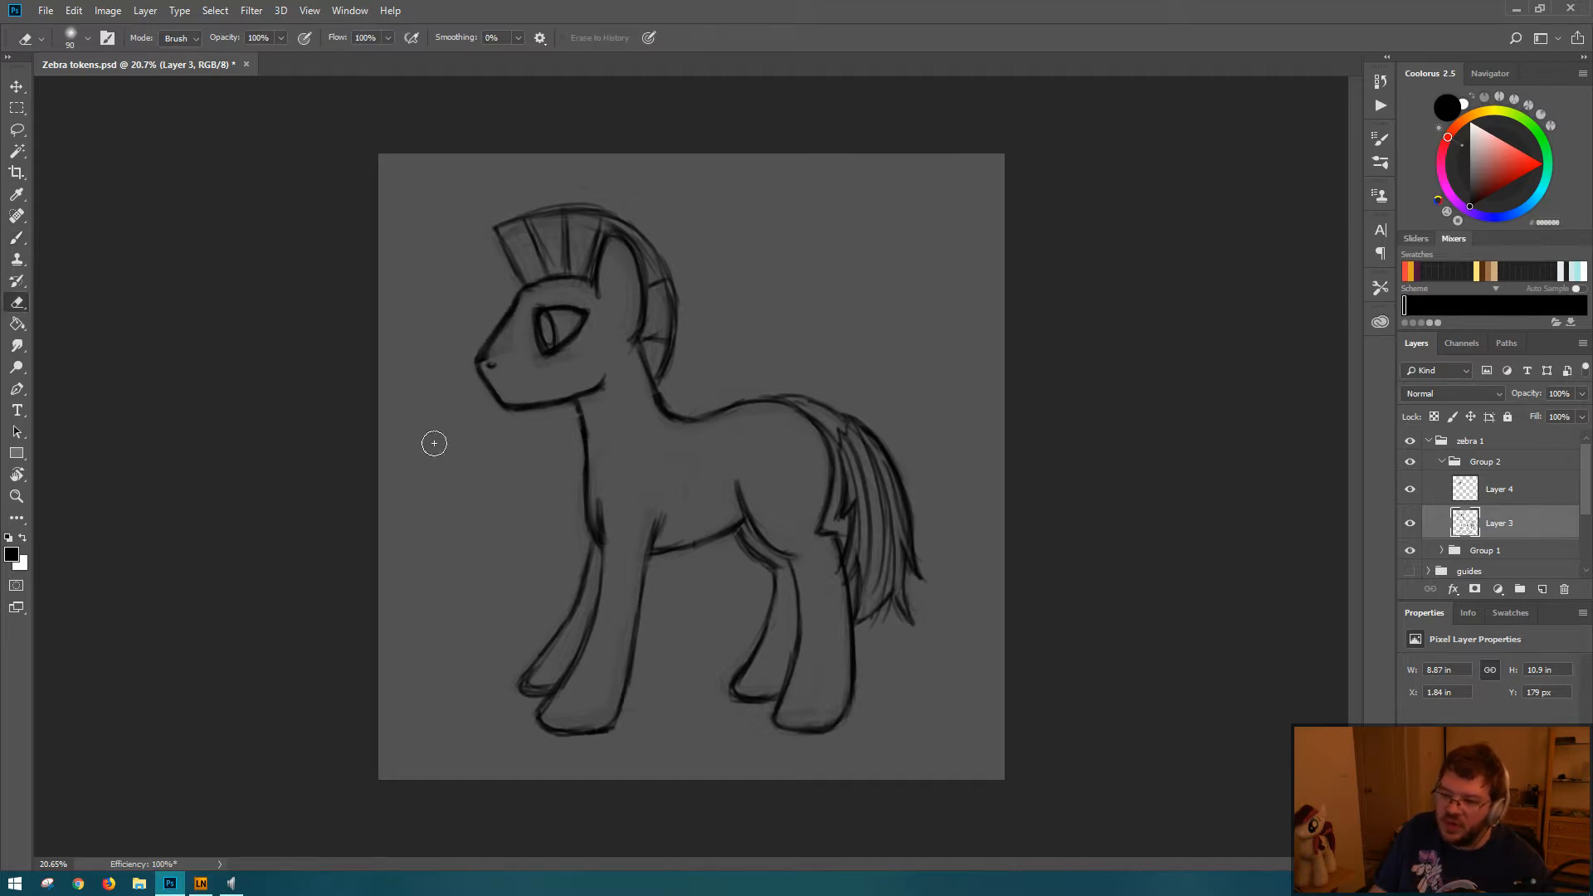
{"action": "key", "text": "b"}
{"action": "key", "text": "s"}
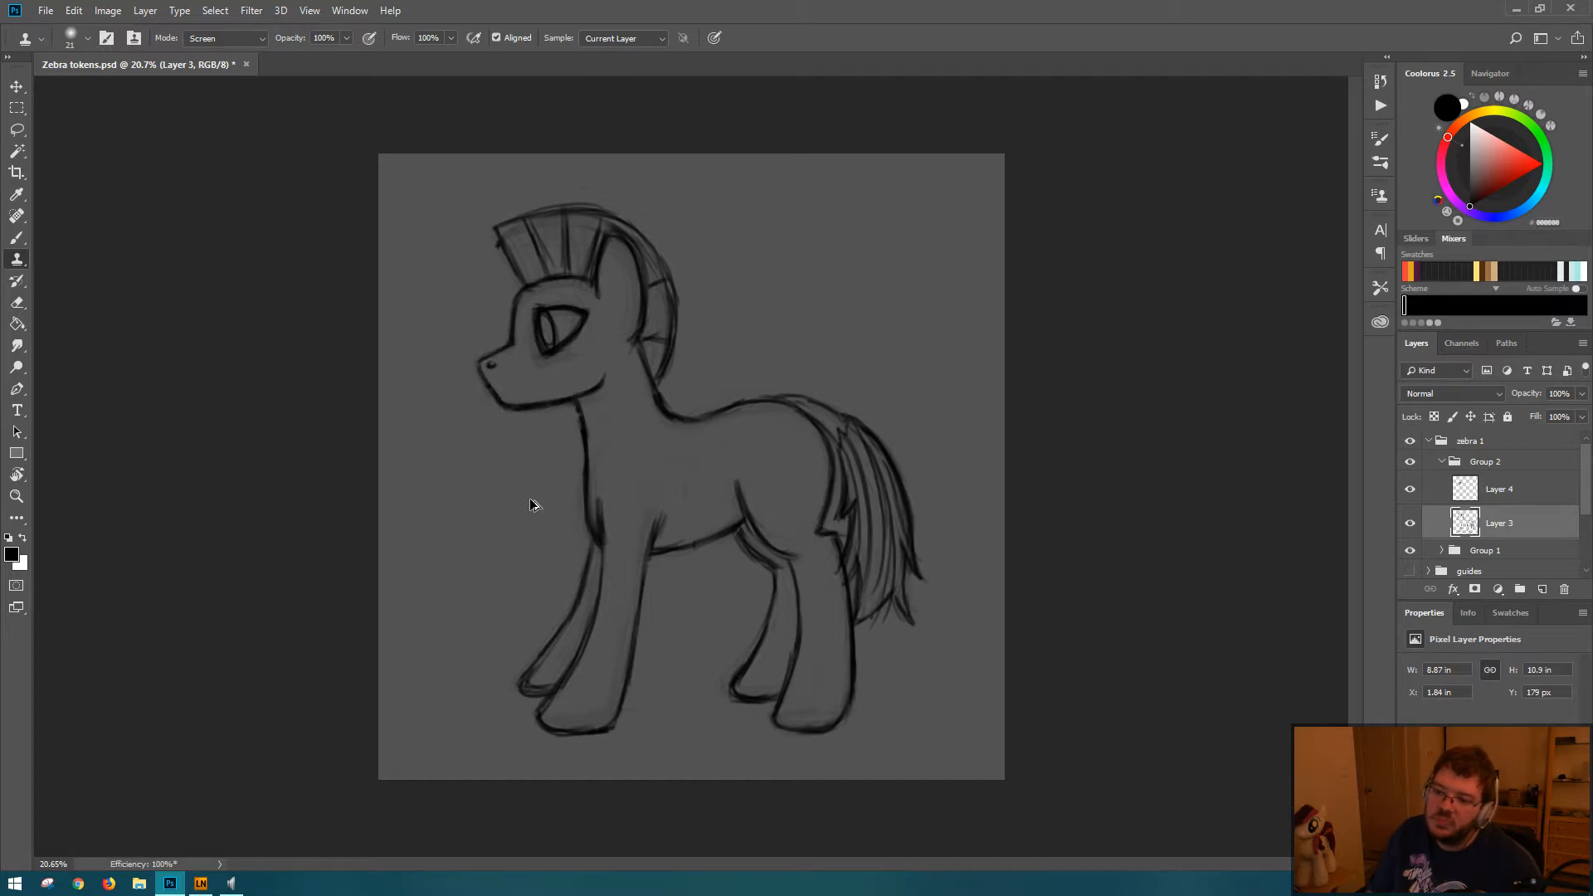
Step: Check the zebra in a horizontally flipped view, try sketching brow lines above the eye, and undo them
{"action": "key", "text": "ctrl+shift+h"}
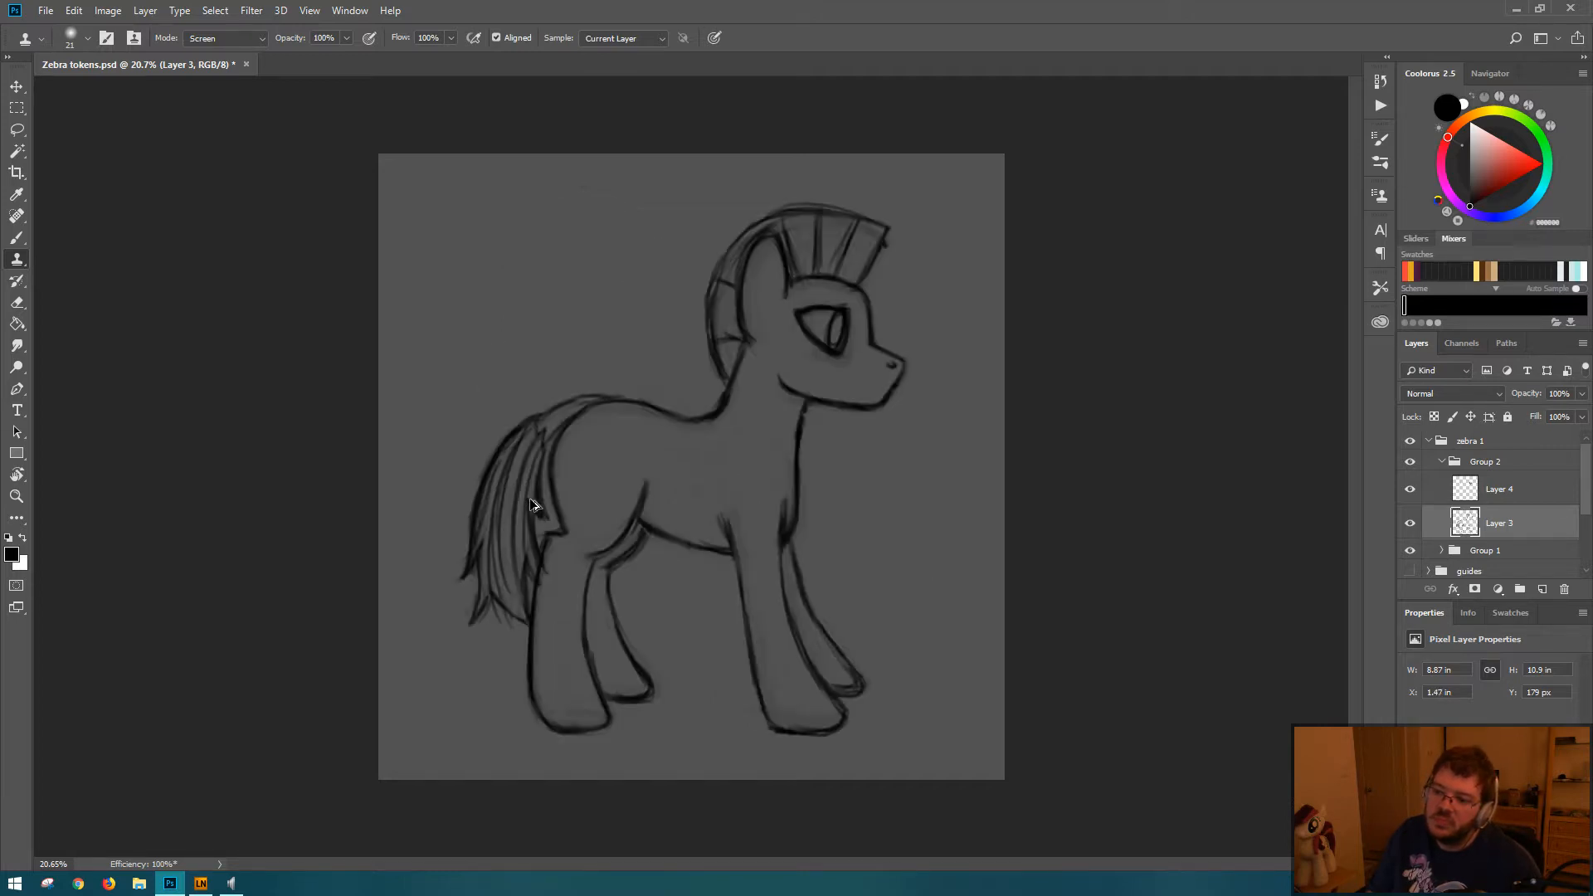
{"action": "key", "text": "ctrl+shift+h"}
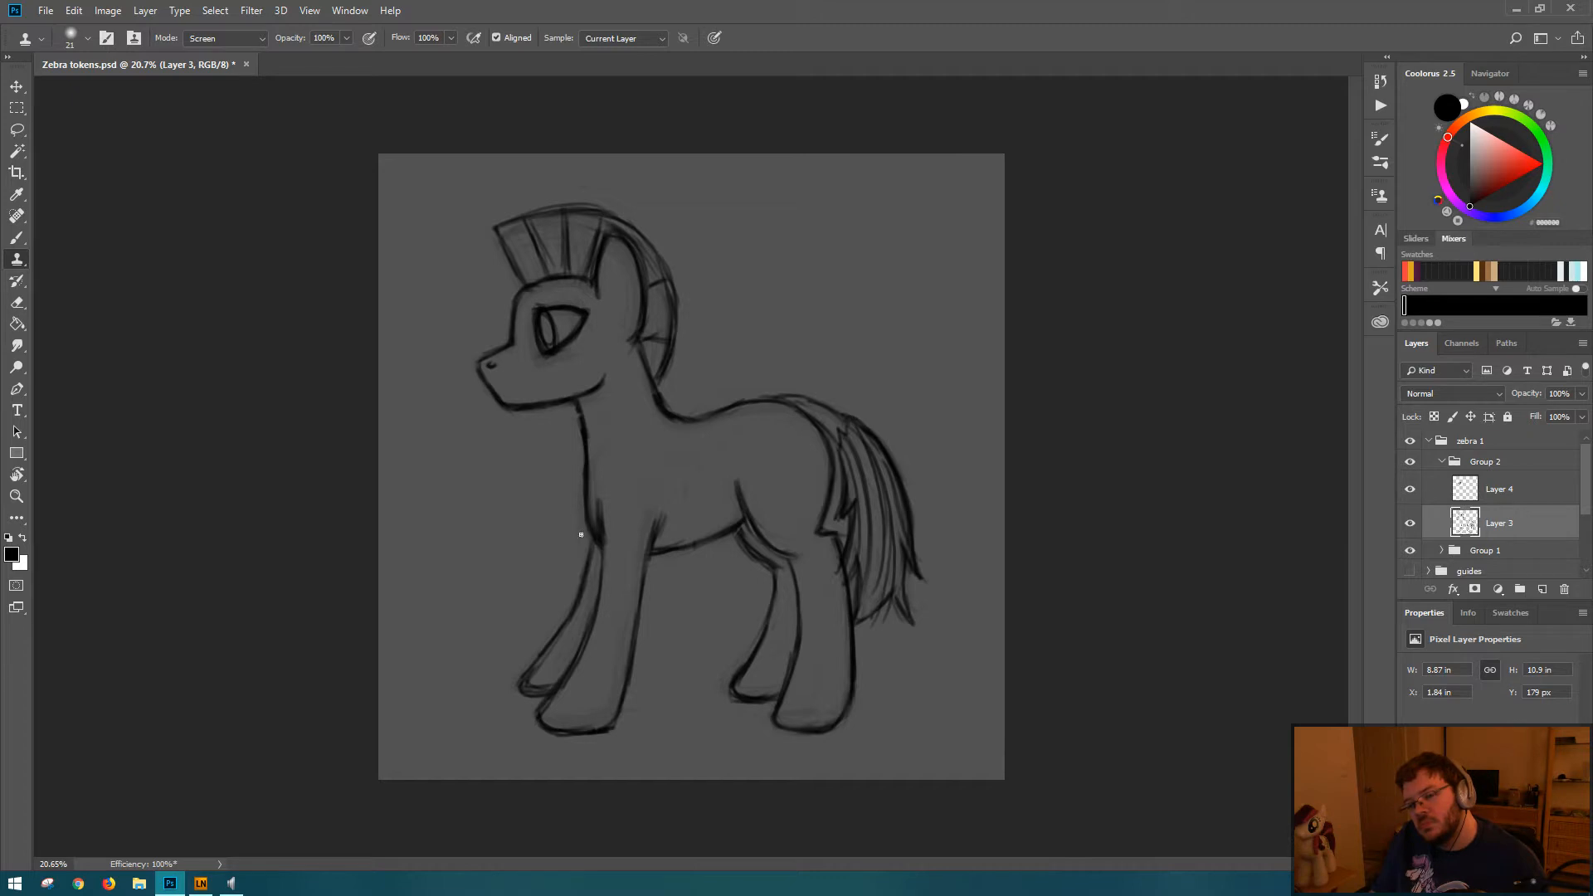
{"action": "left_click", "coordinate": [535, 300]}
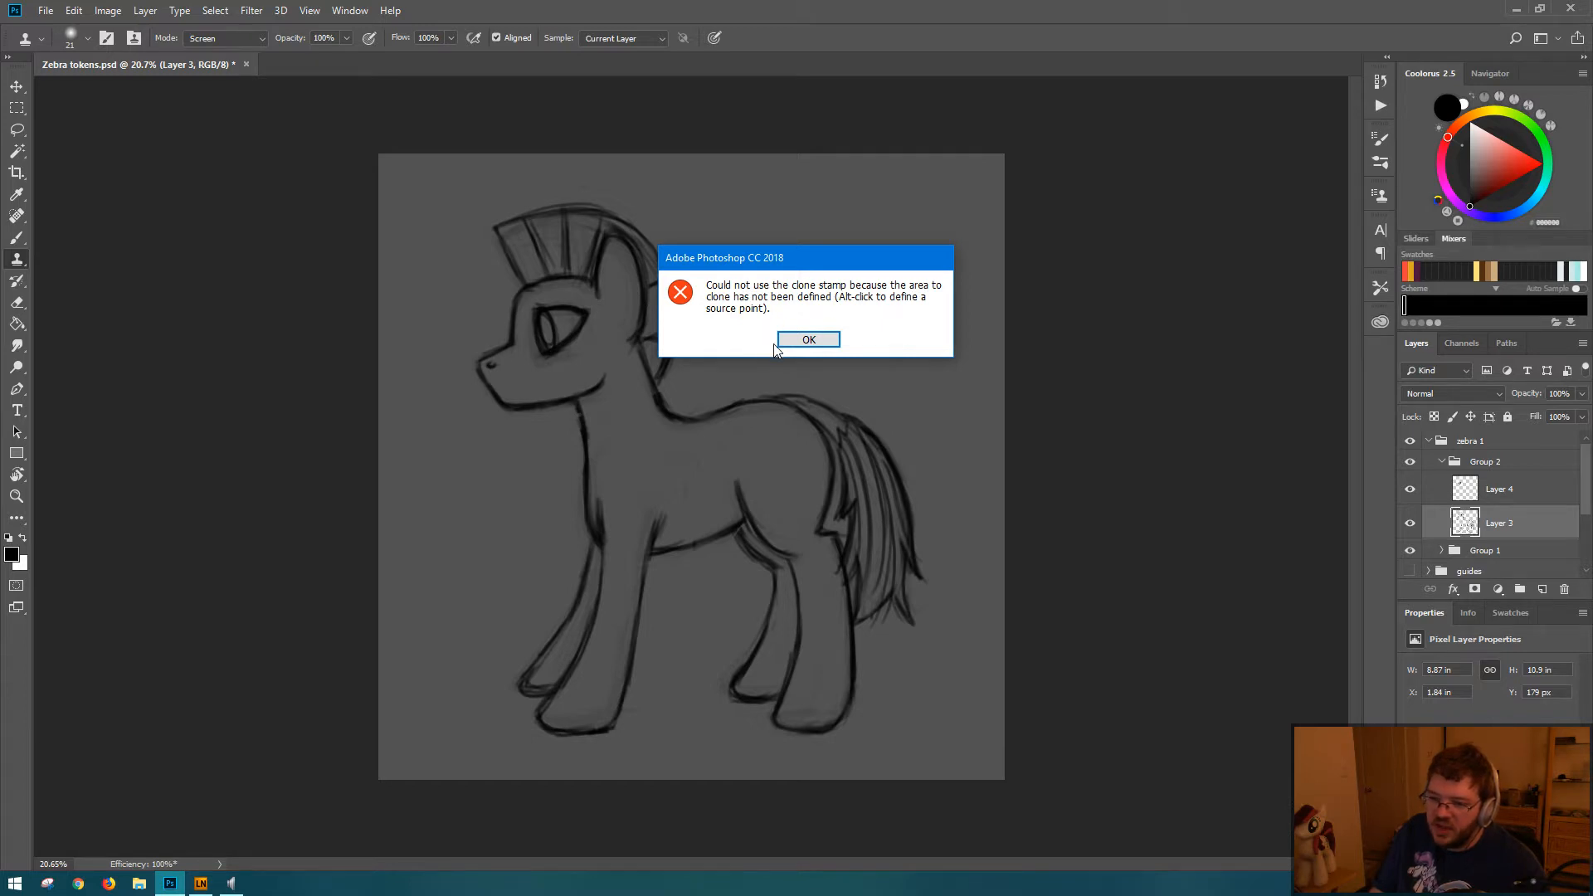
{"action": "left_click", "coordinate": [817, 340]}
{"action": "key", "text": "b"}
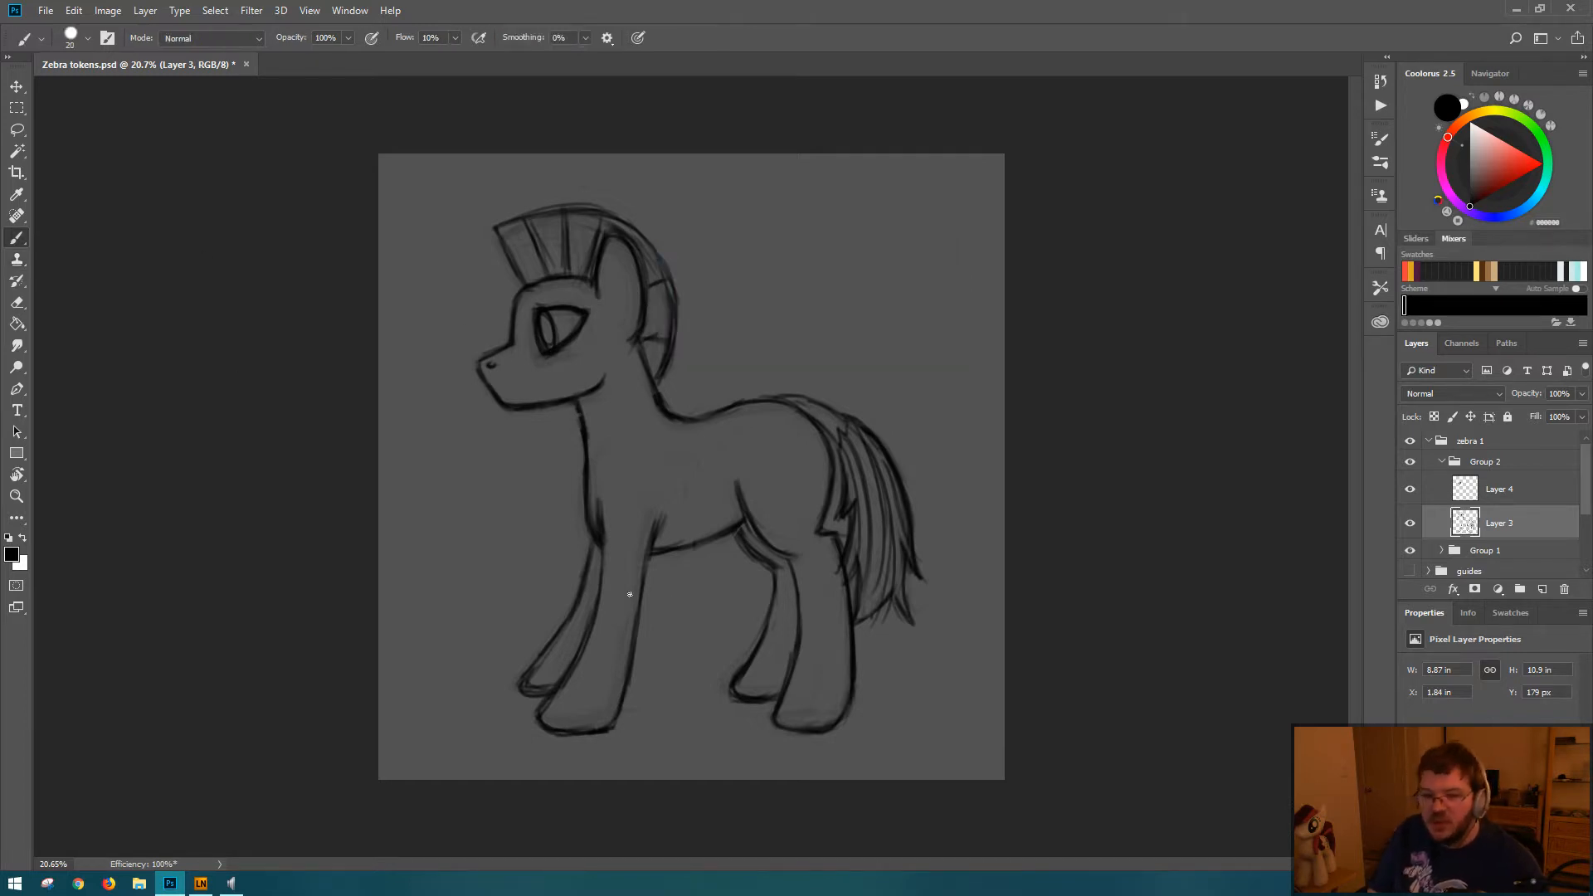
{"action": "left_click_drag", "start_coordinate": [532, 300], "coordinate": [556, 297]}
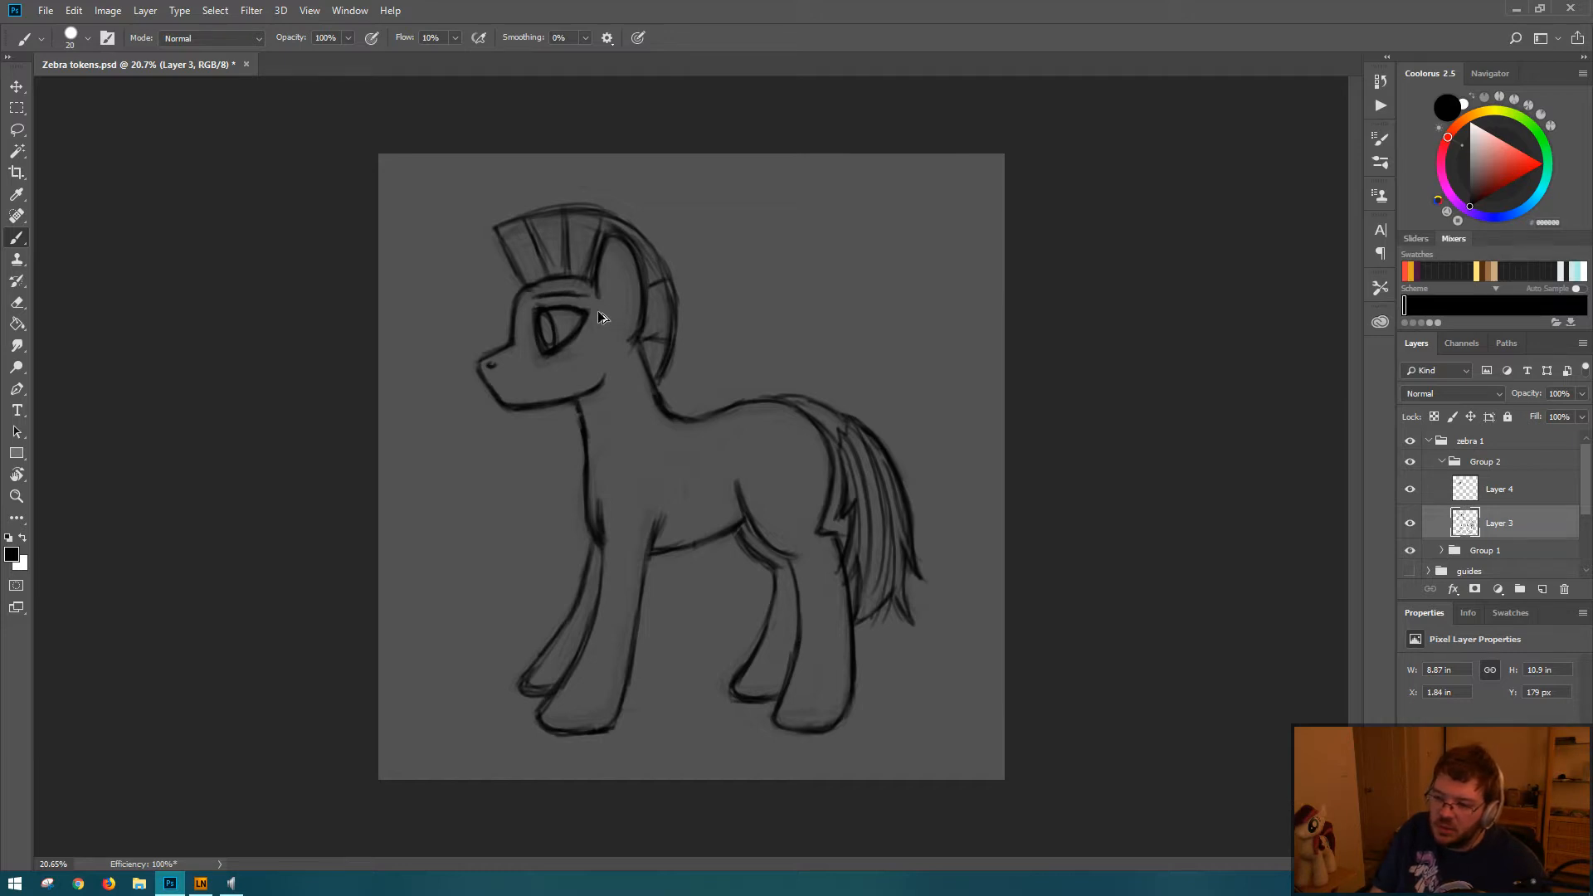
{"action": "key", "text": "ctrl+z"}
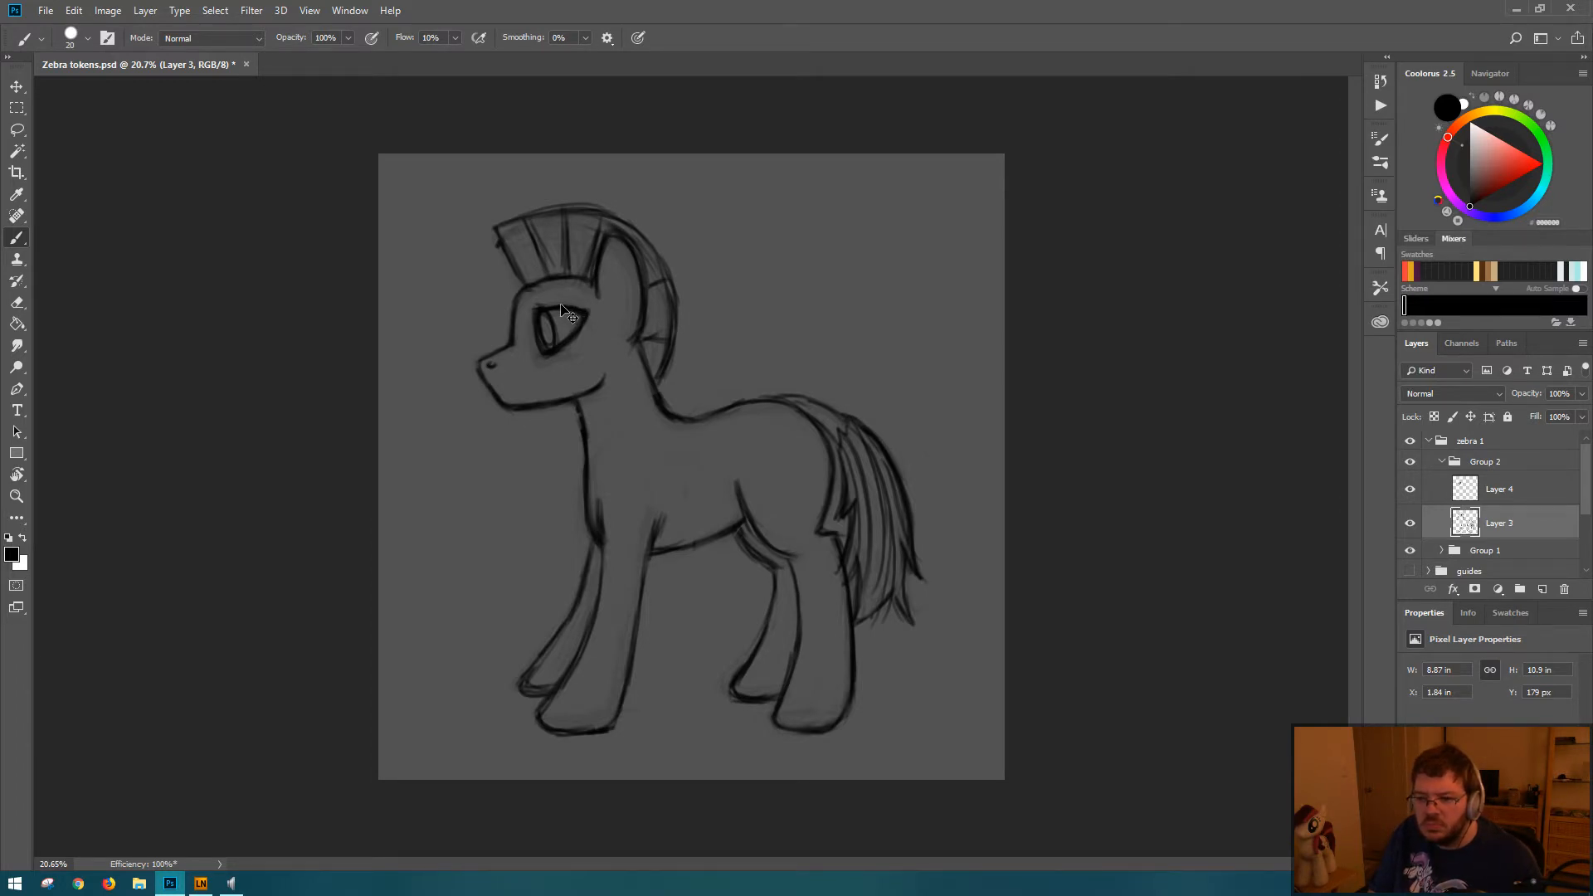
Step: Save the document and erase the stray mark at the mane's front tip on Layer 3
{"action": "key", "text": "ctrl+s"}
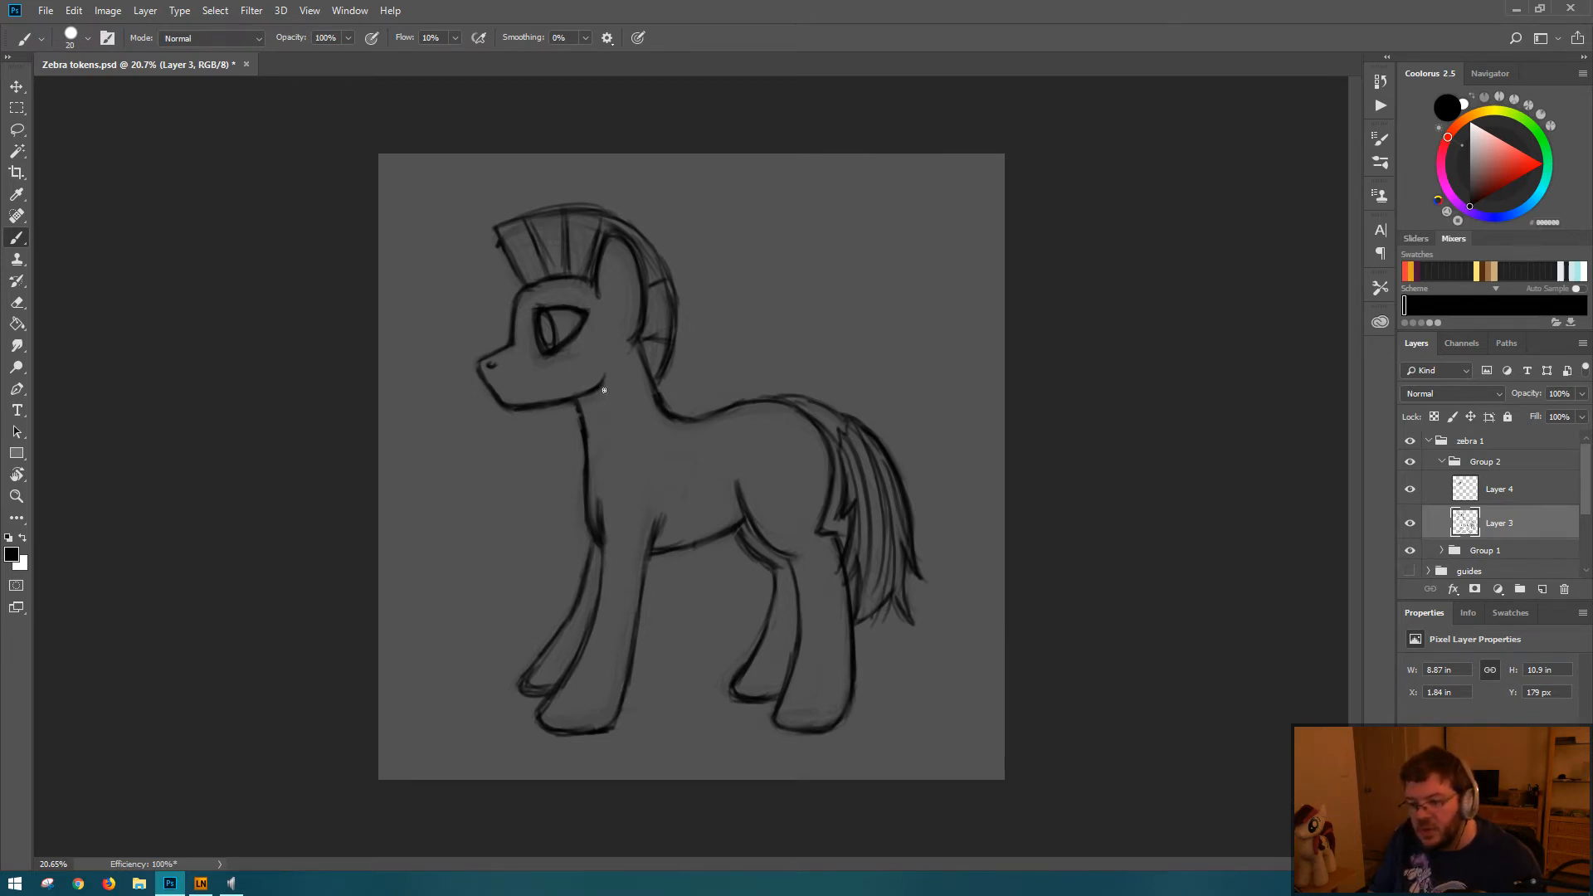
{"action": "key", "text": "ctrl+s"}
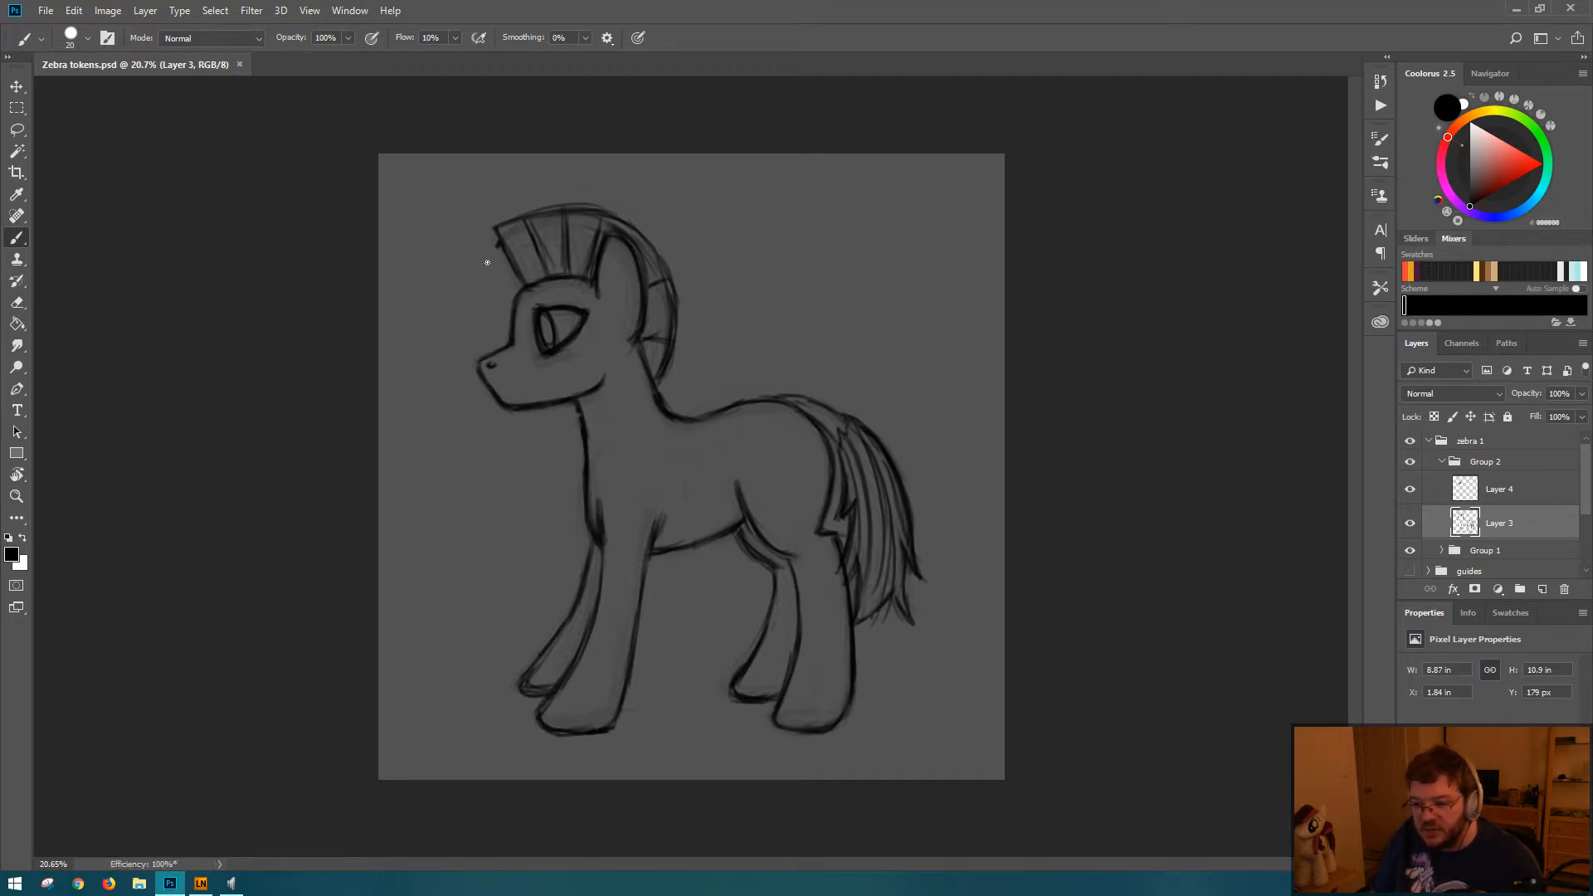
{"action": "key", "text": "e"}
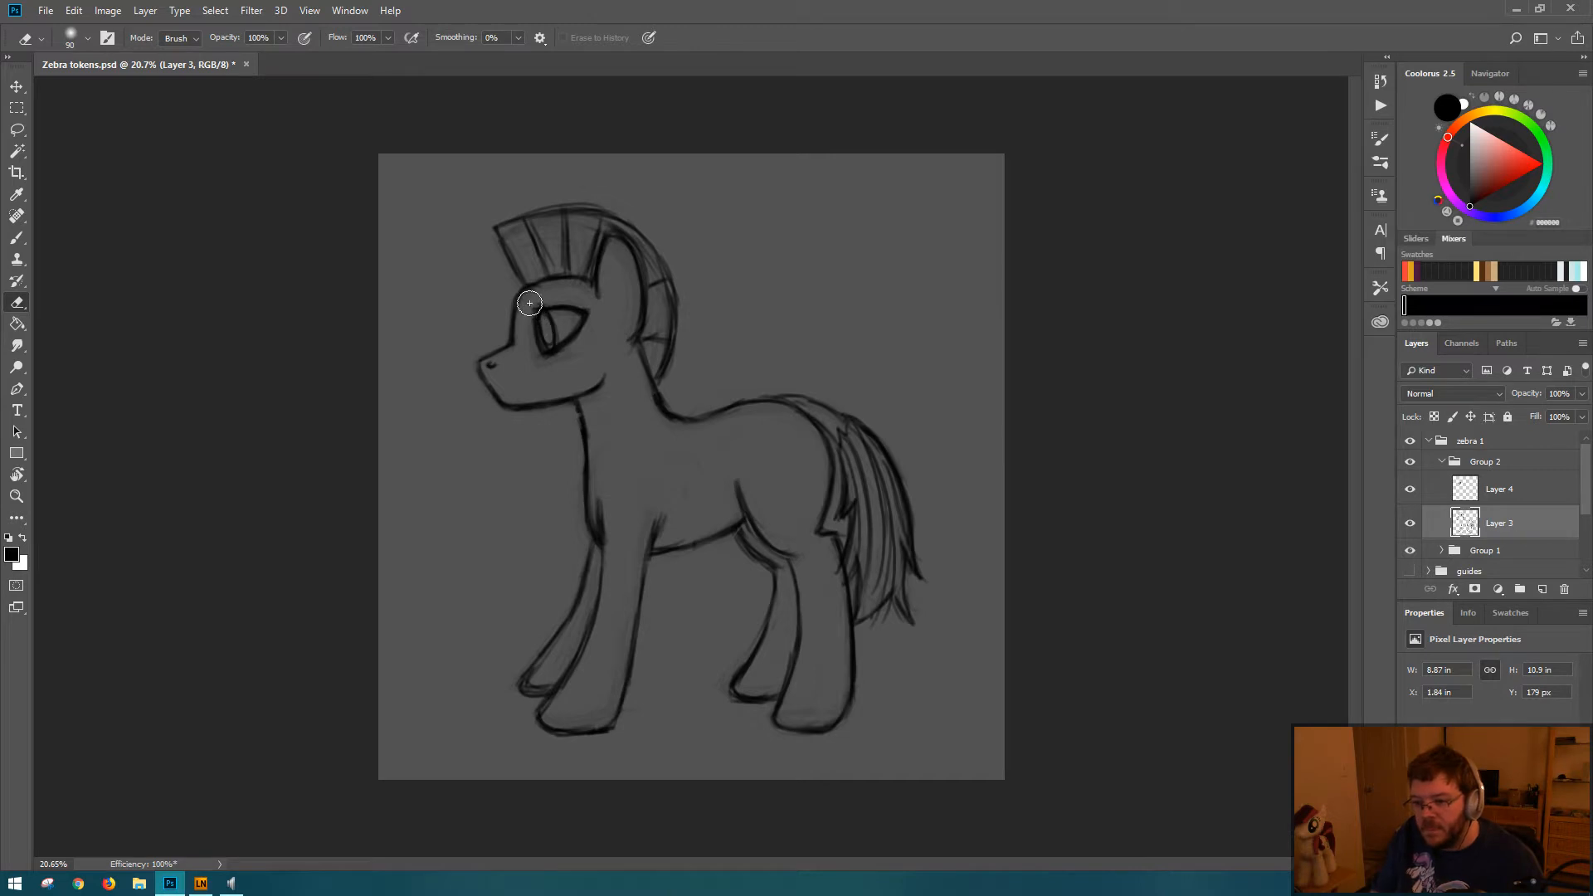
Step: Refine the eye's upper rear corner and iris lines on Layer 4 with the brush and eraser
{"action": "key", "text": "alt+bracketright"}
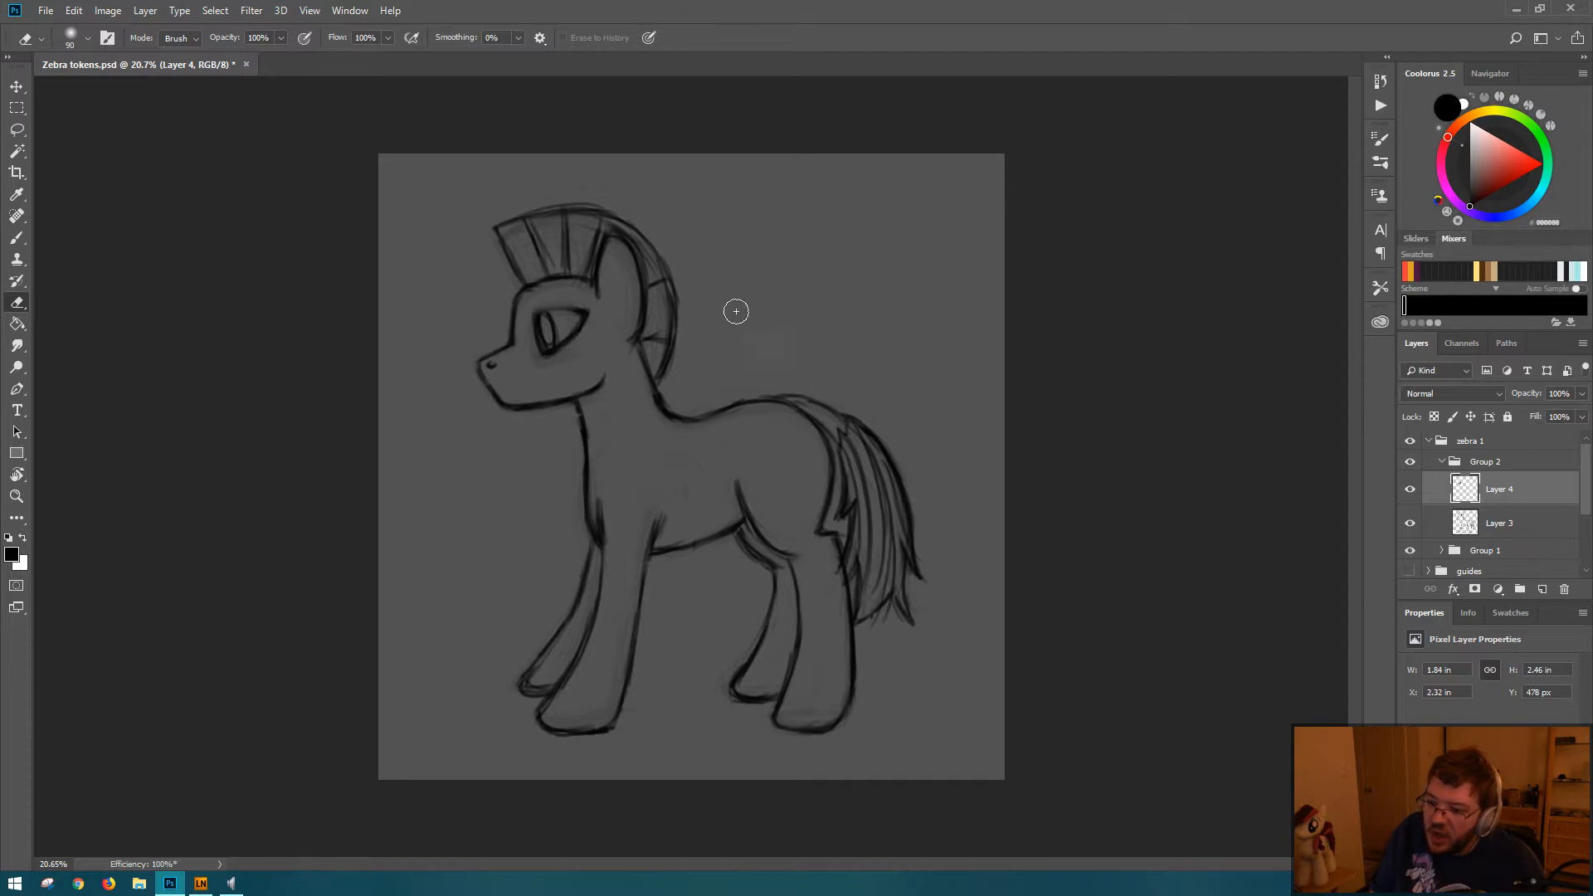
{"action": "key", "text": "b"}
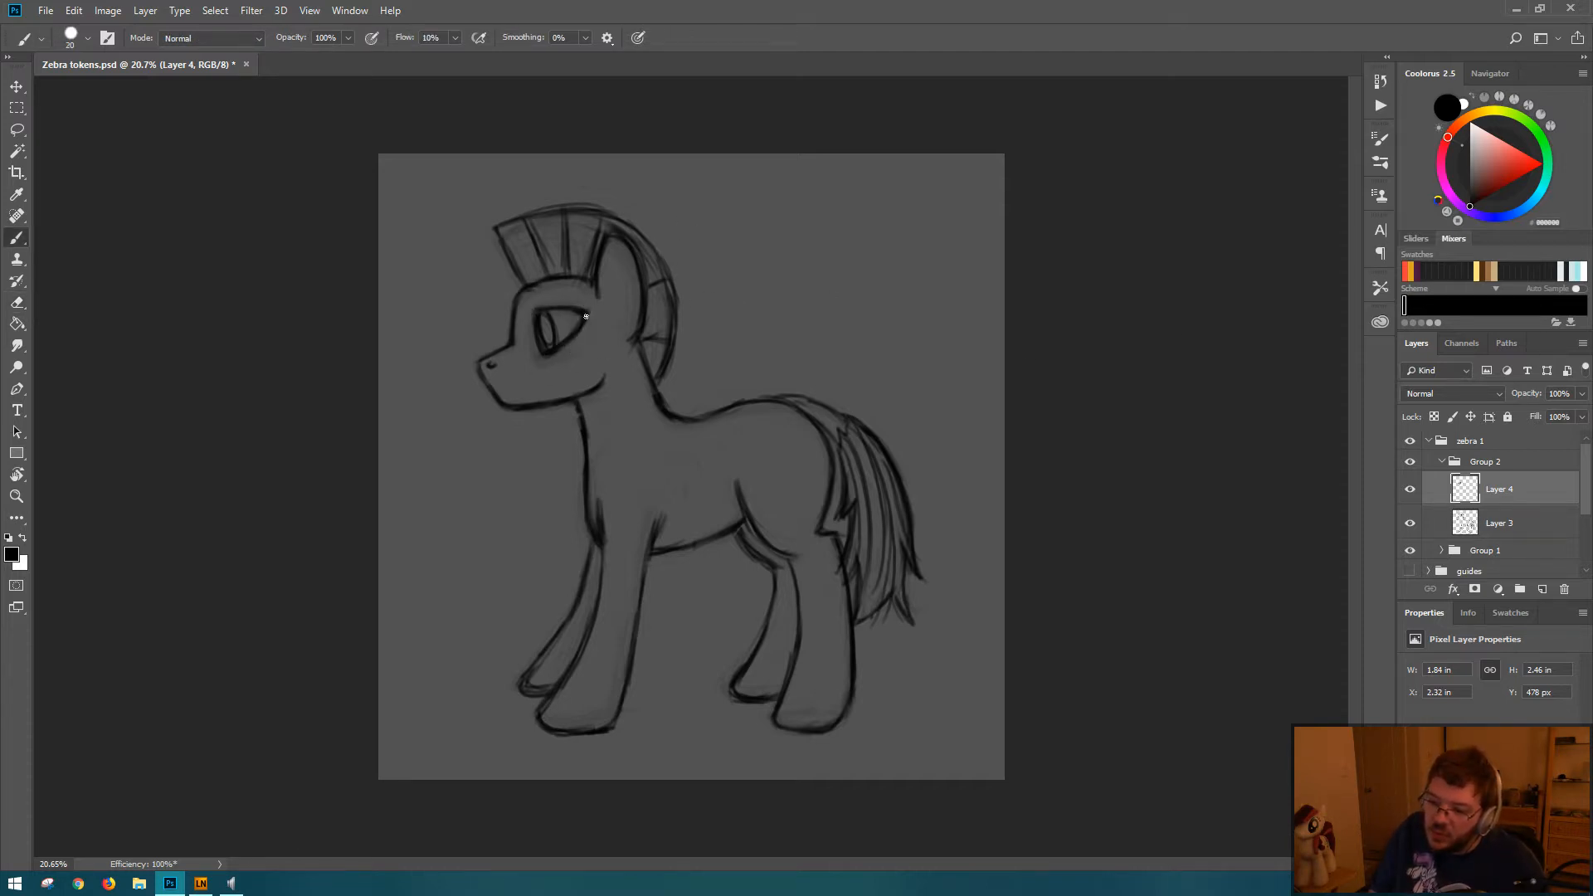
{"action": "key", "text": "e"}
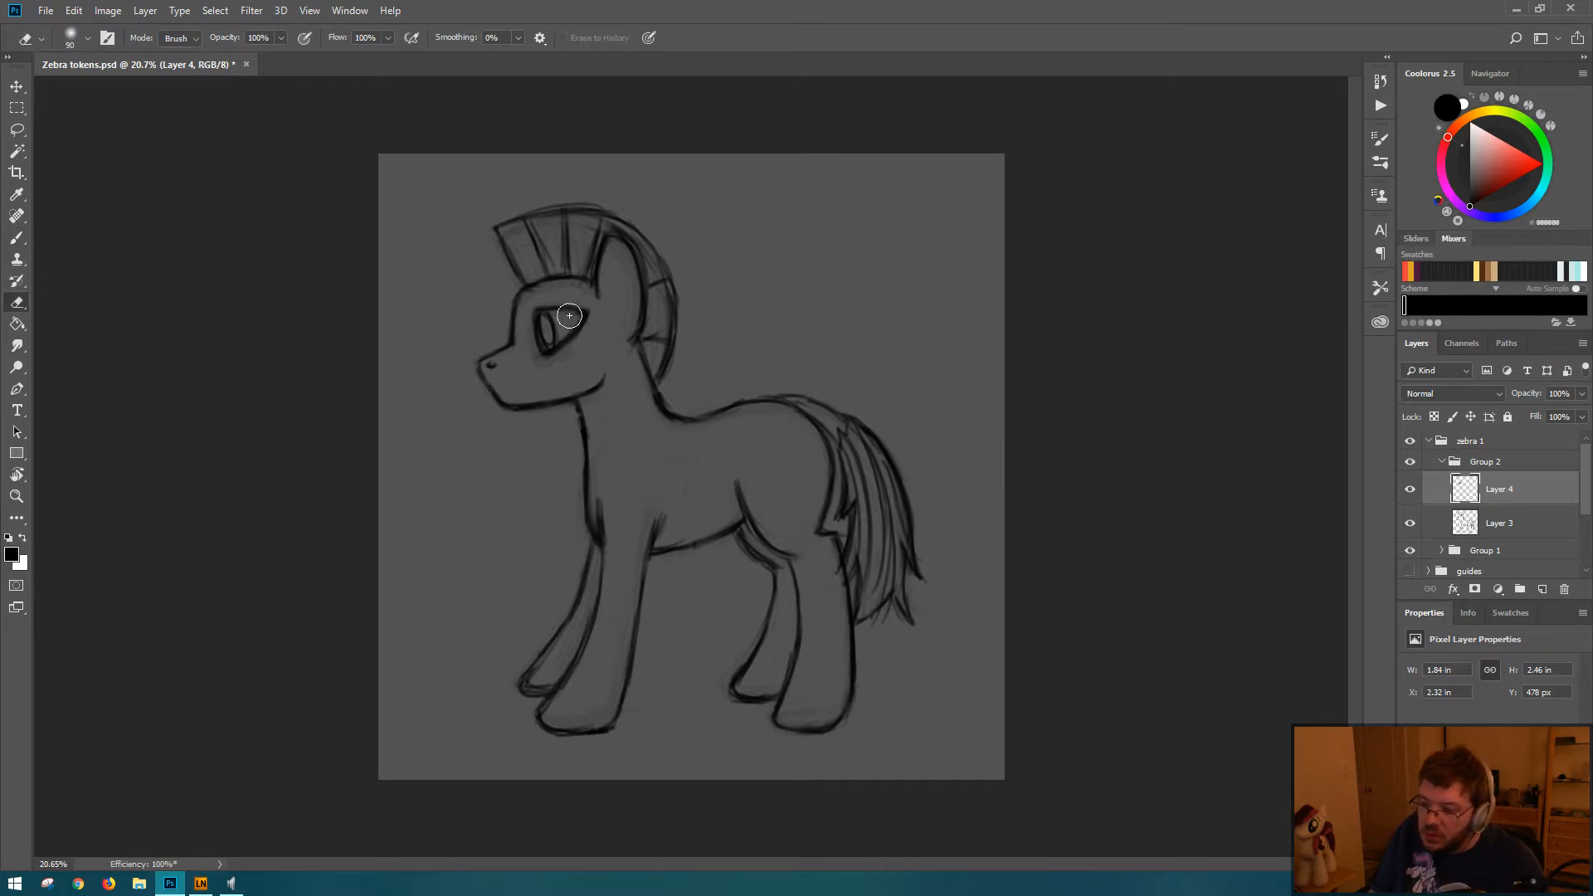
{"action": "key", "text": "b"}
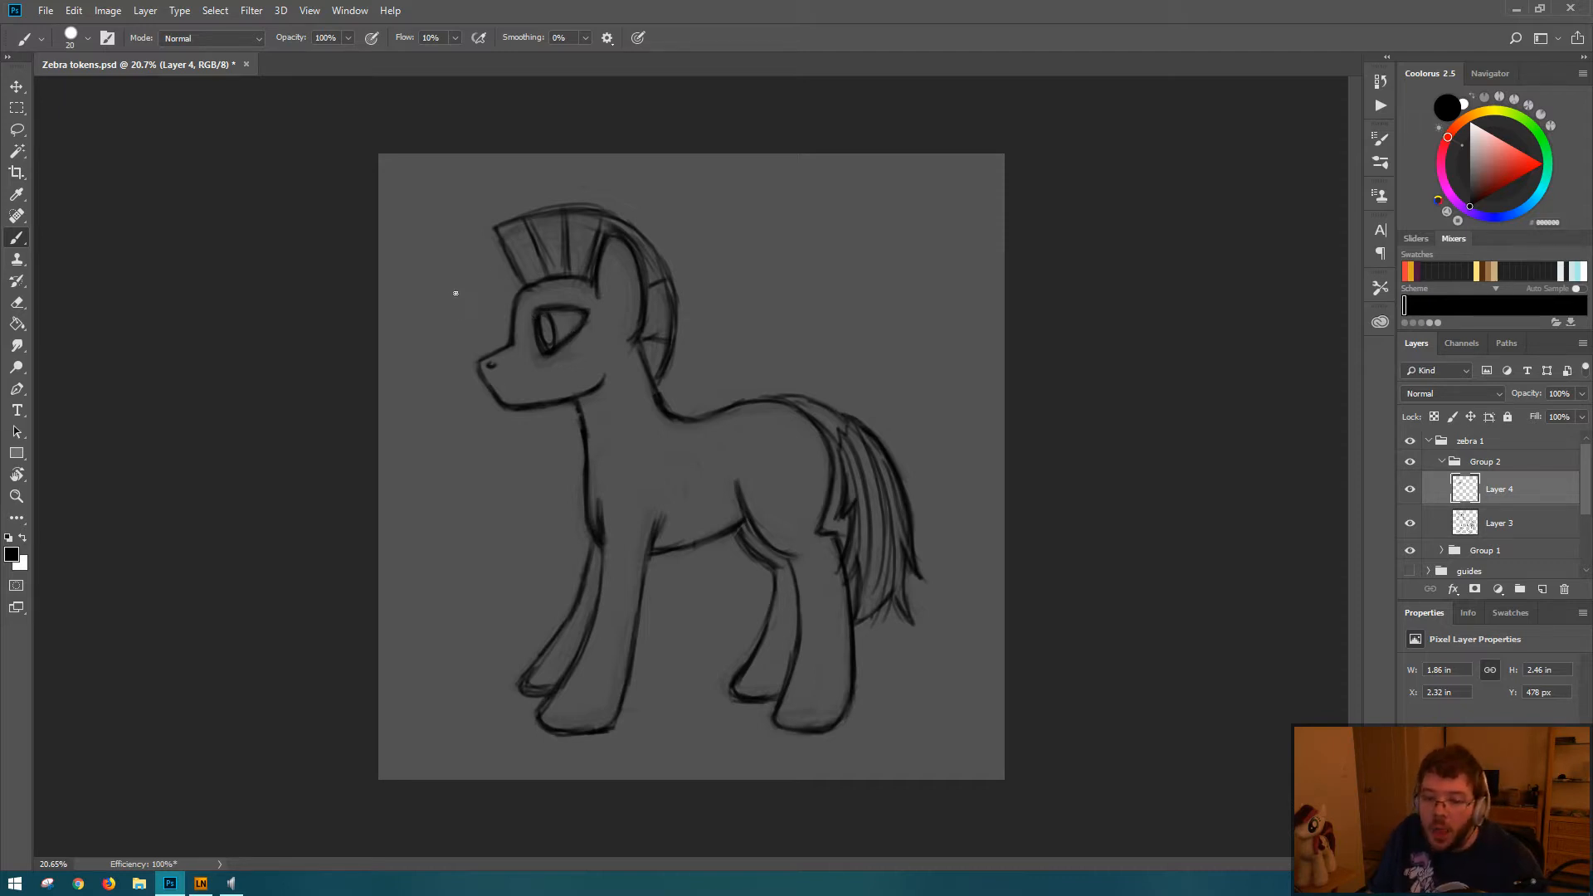
{"action": "key", "text": "e"}
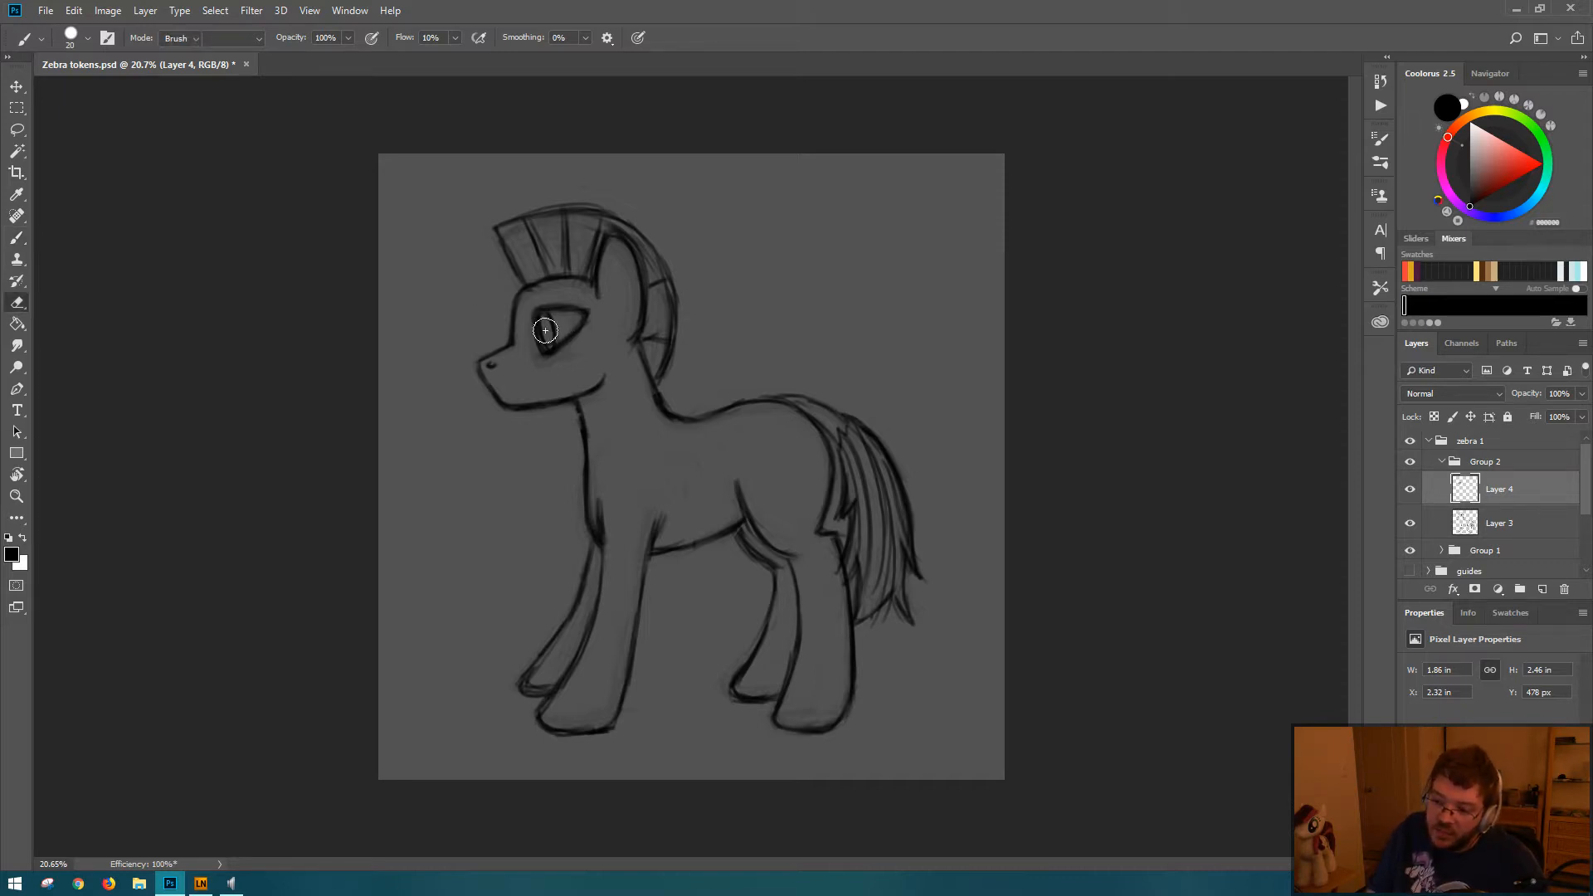
{"action": "key", "text": "b"}
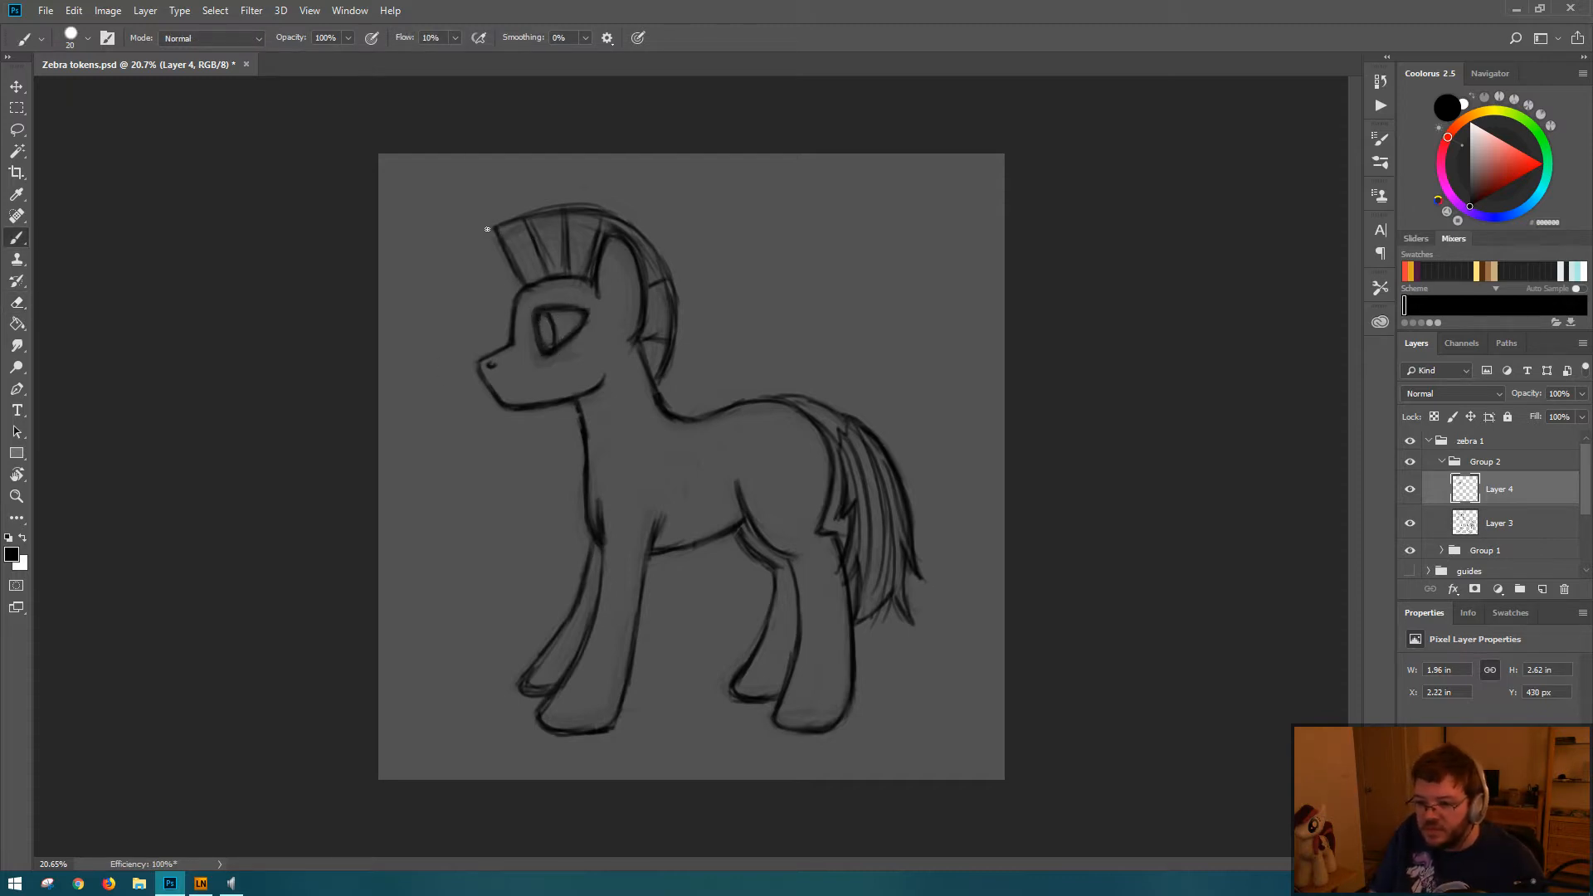
Step: Touch up the mane's front tip and the muzzle's front edge on Layer 4, and make Layer 3 active for brushing
{"action": "mouse_move", "coordinate": [488, 229]}
{"action": "left_mouse_down"}
{"action": "mouse_move", "coordinate": [521, 282]}
{"action": "mouse_move", "coordinate": [497, 242]}
{"action": "left_mouse_up"}
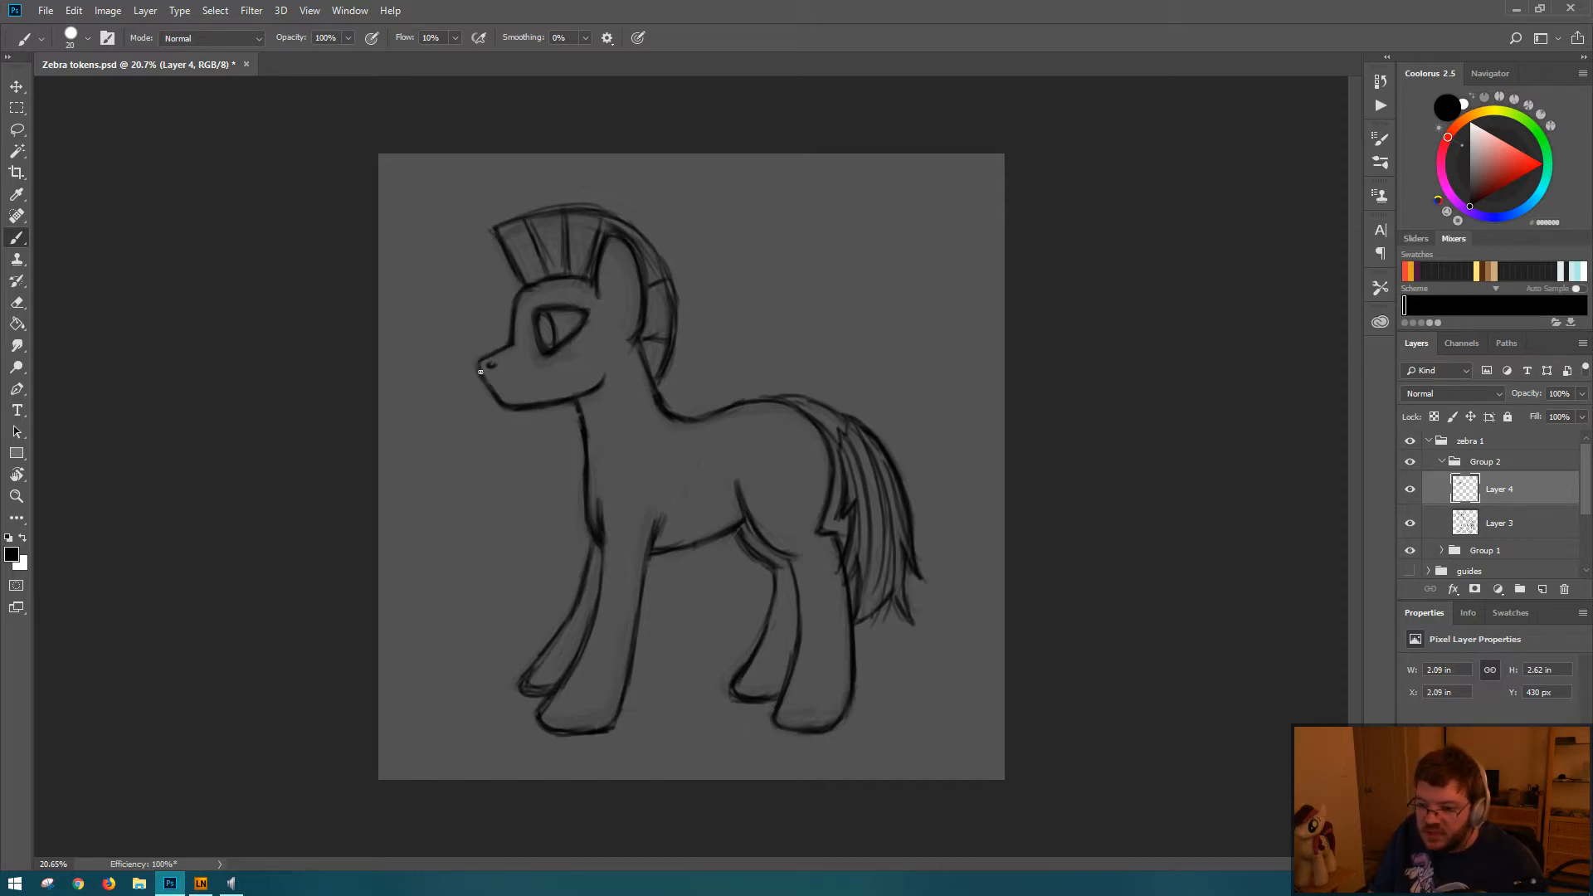
{"action": "left_click_drag", "start_coordinate": [473, 355], "coordinate": [507, 419]}
{"action": "key", "text": "e"}
{"action": "left_click_drag", "start_coordinate": [483, 363], "coordinate": [503, 420]}
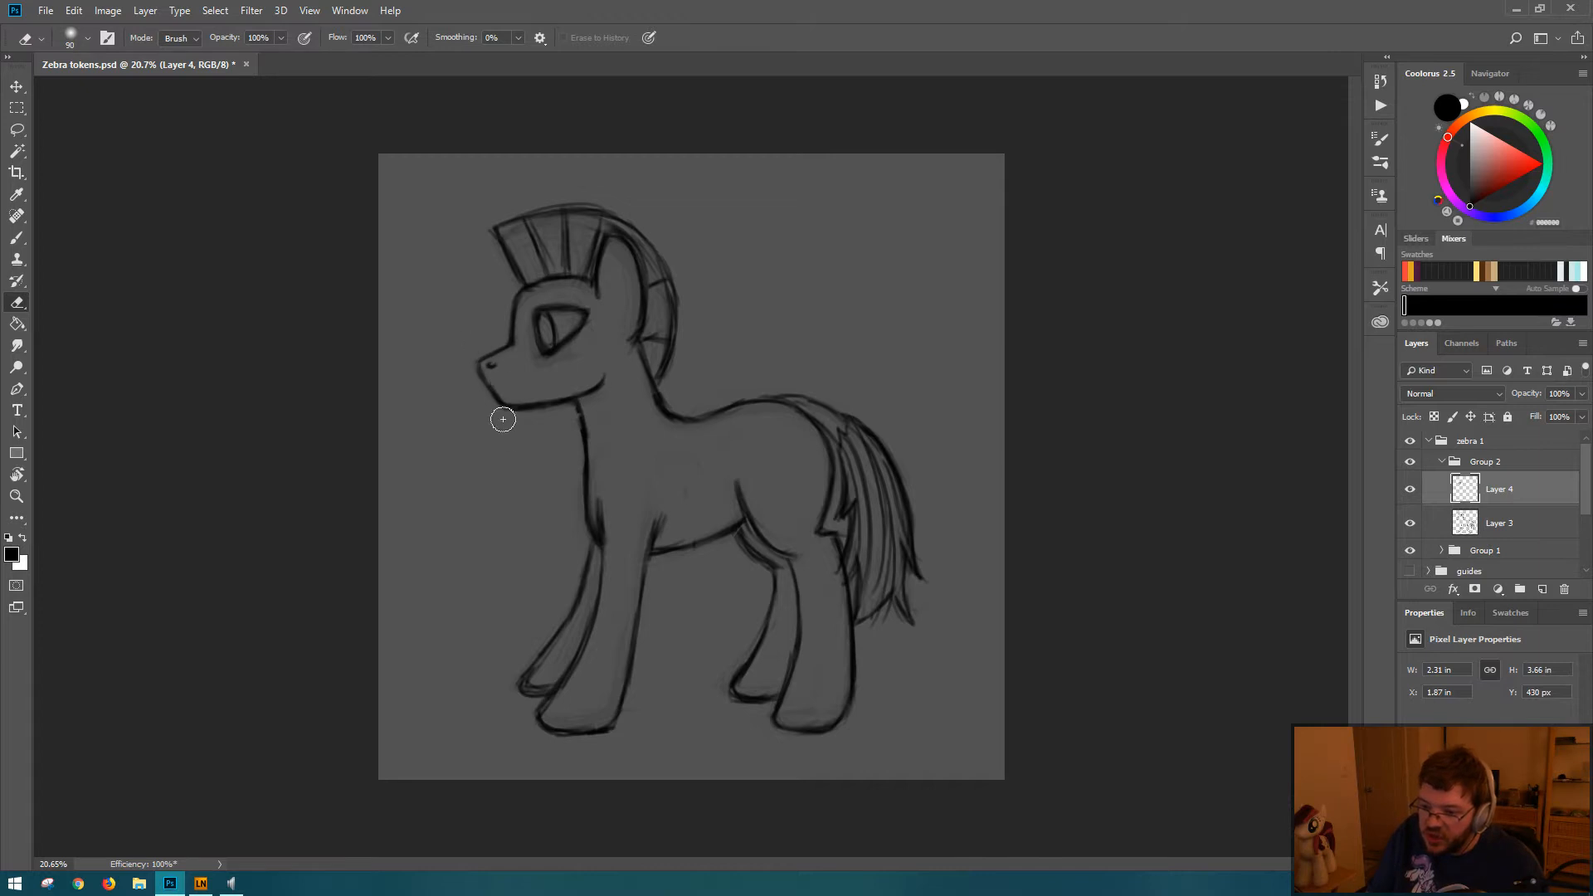
{"action": "key", "text": "b"}
{"action": "key", "text": "alt+bracketleft"}
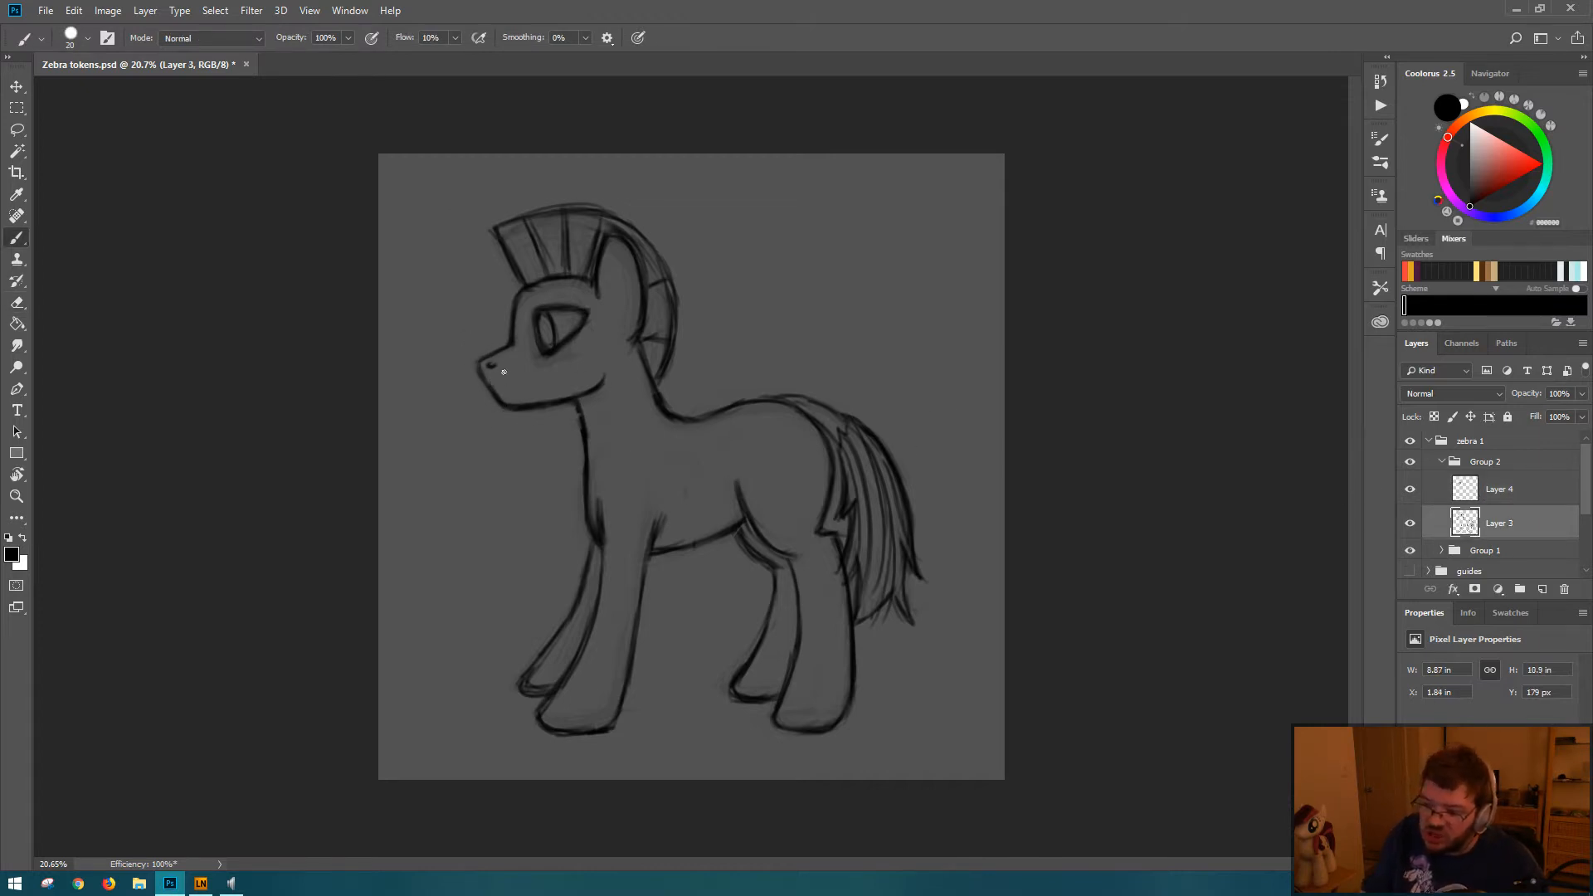
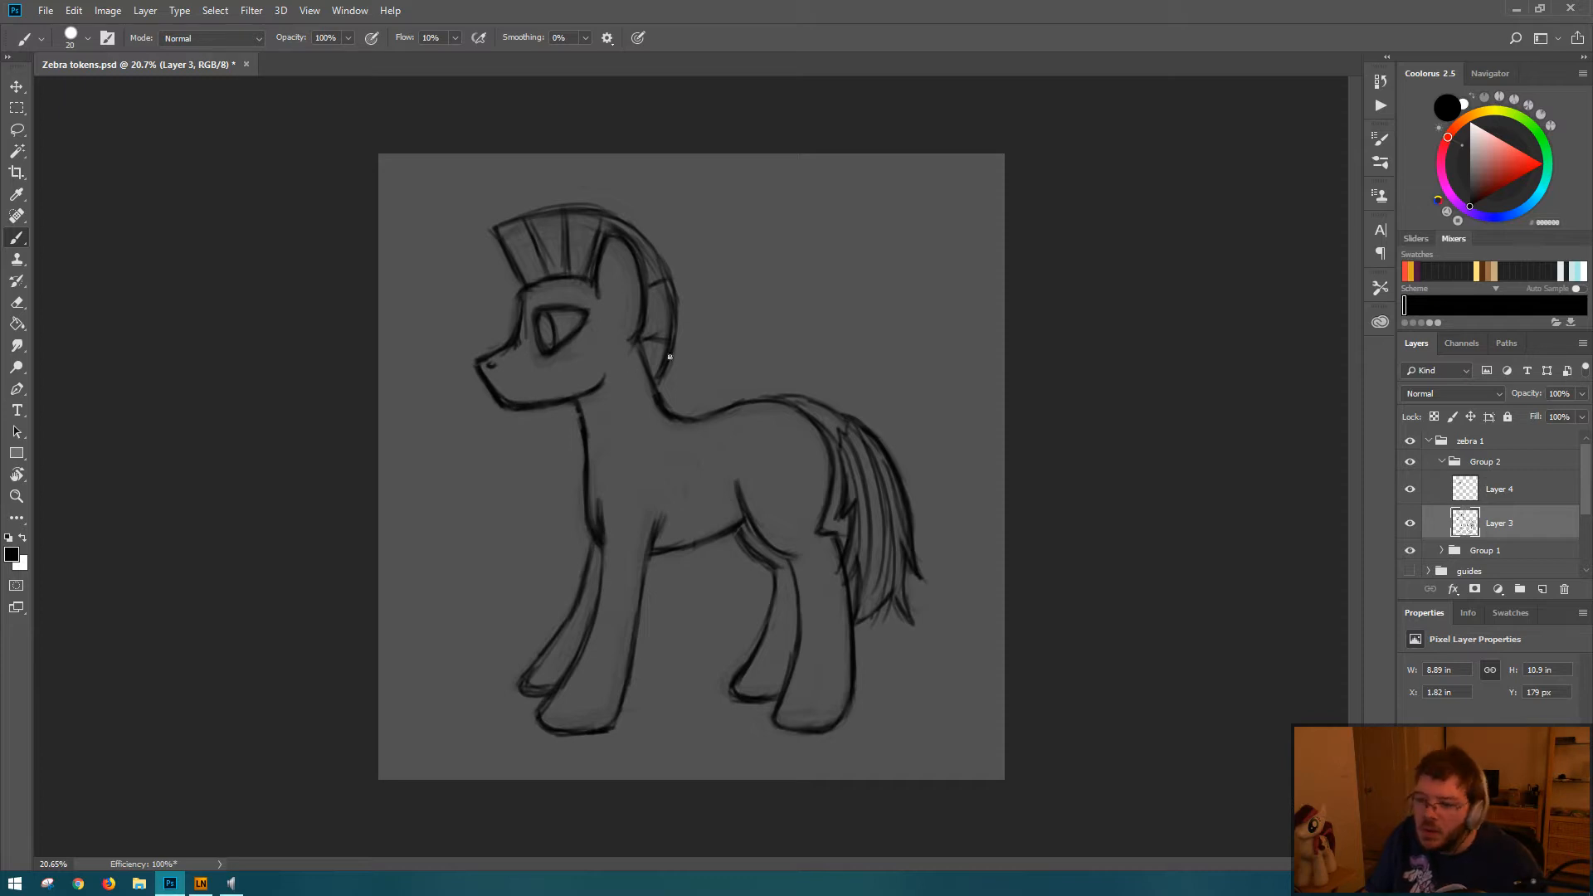
Step: Erase and redraw the bridge and tip of the pony's muzzle on Layer 3, giving it a straighter, sharper profile
{"action": "key", "text": "e"}
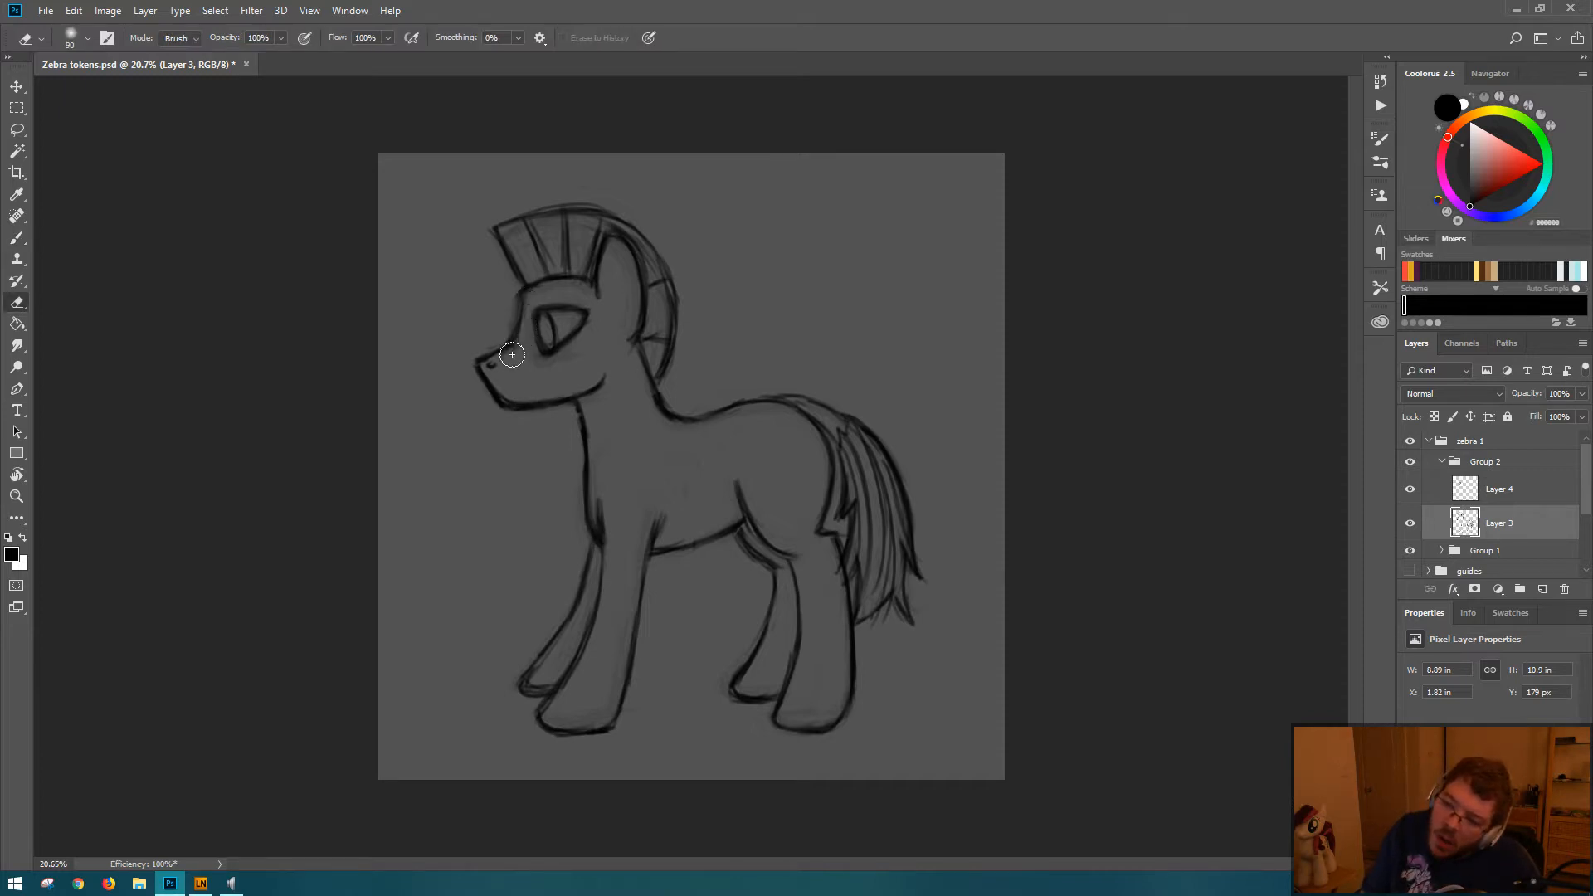
{"action": "key", "text": "b"}
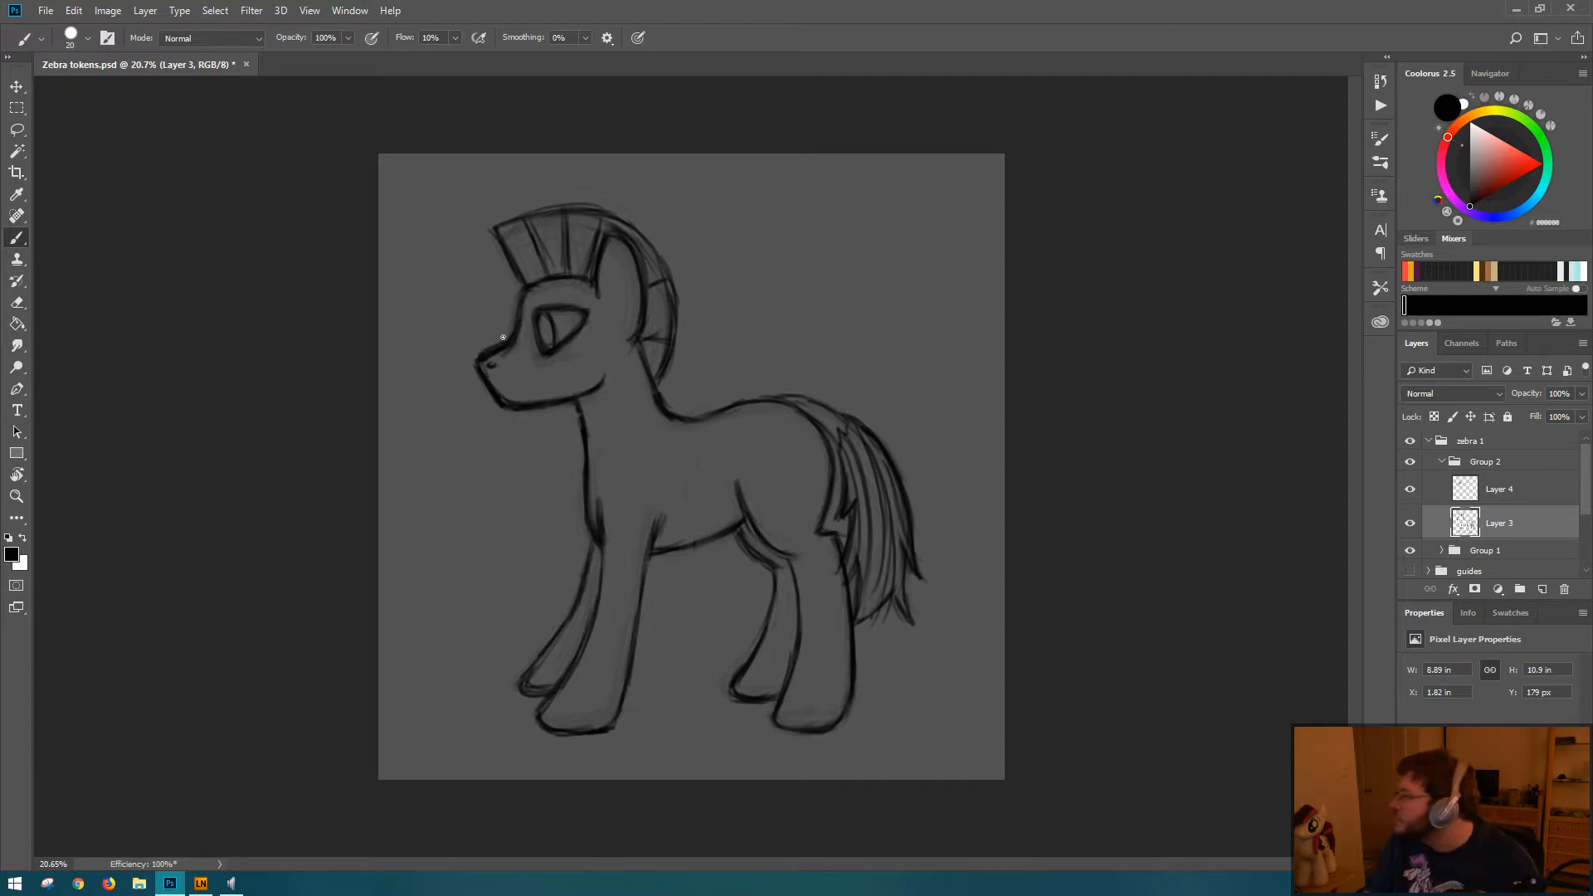
{"action": "key", "text": "e"}
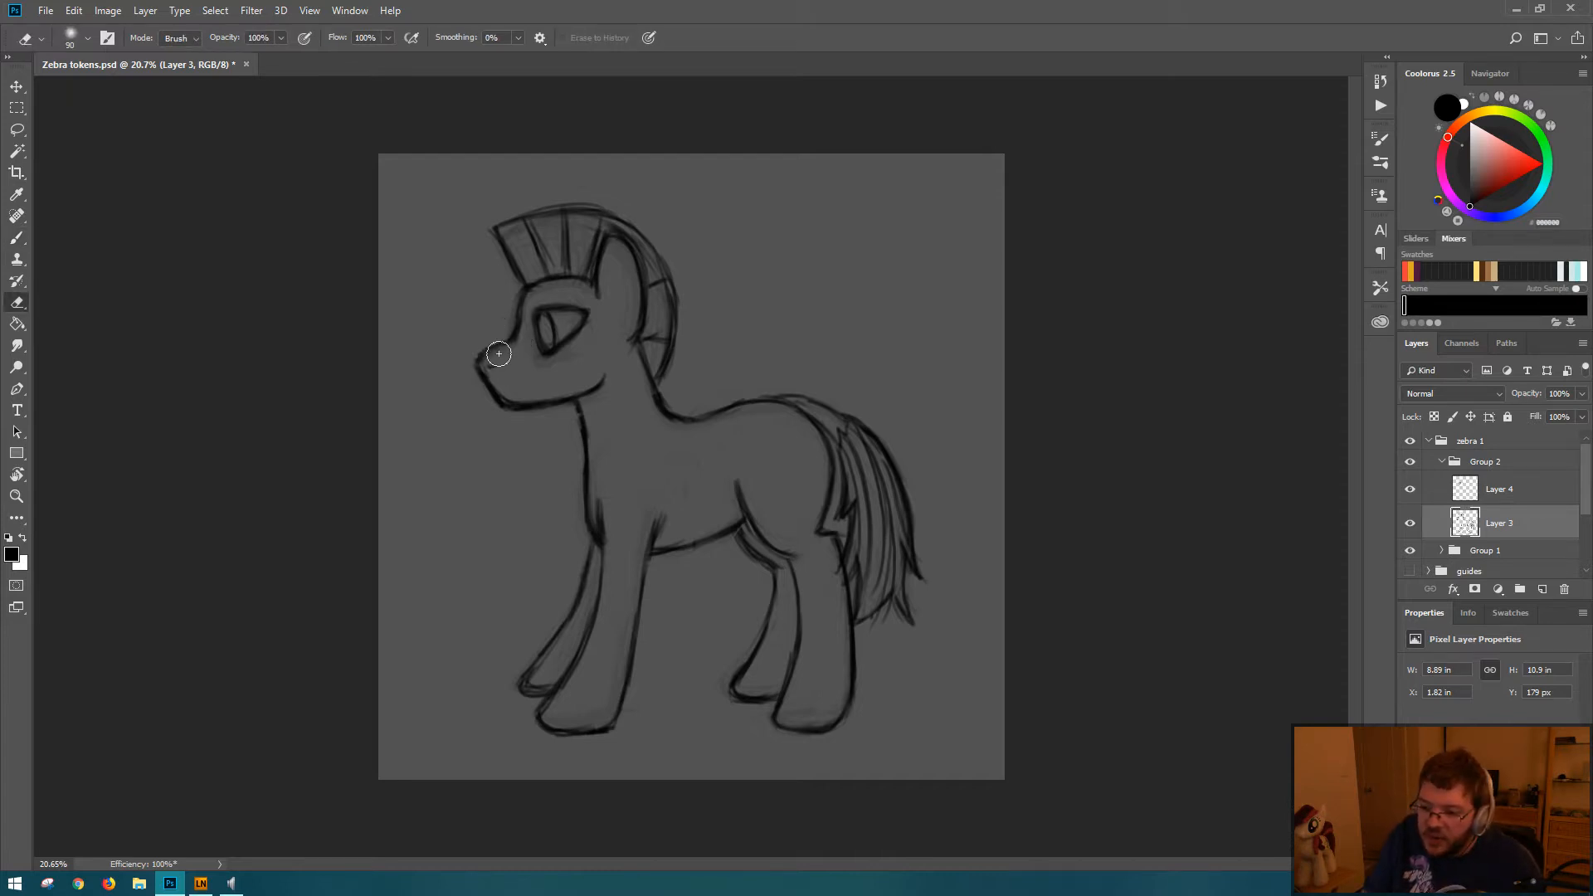
{"action": "key", "text": "b"}
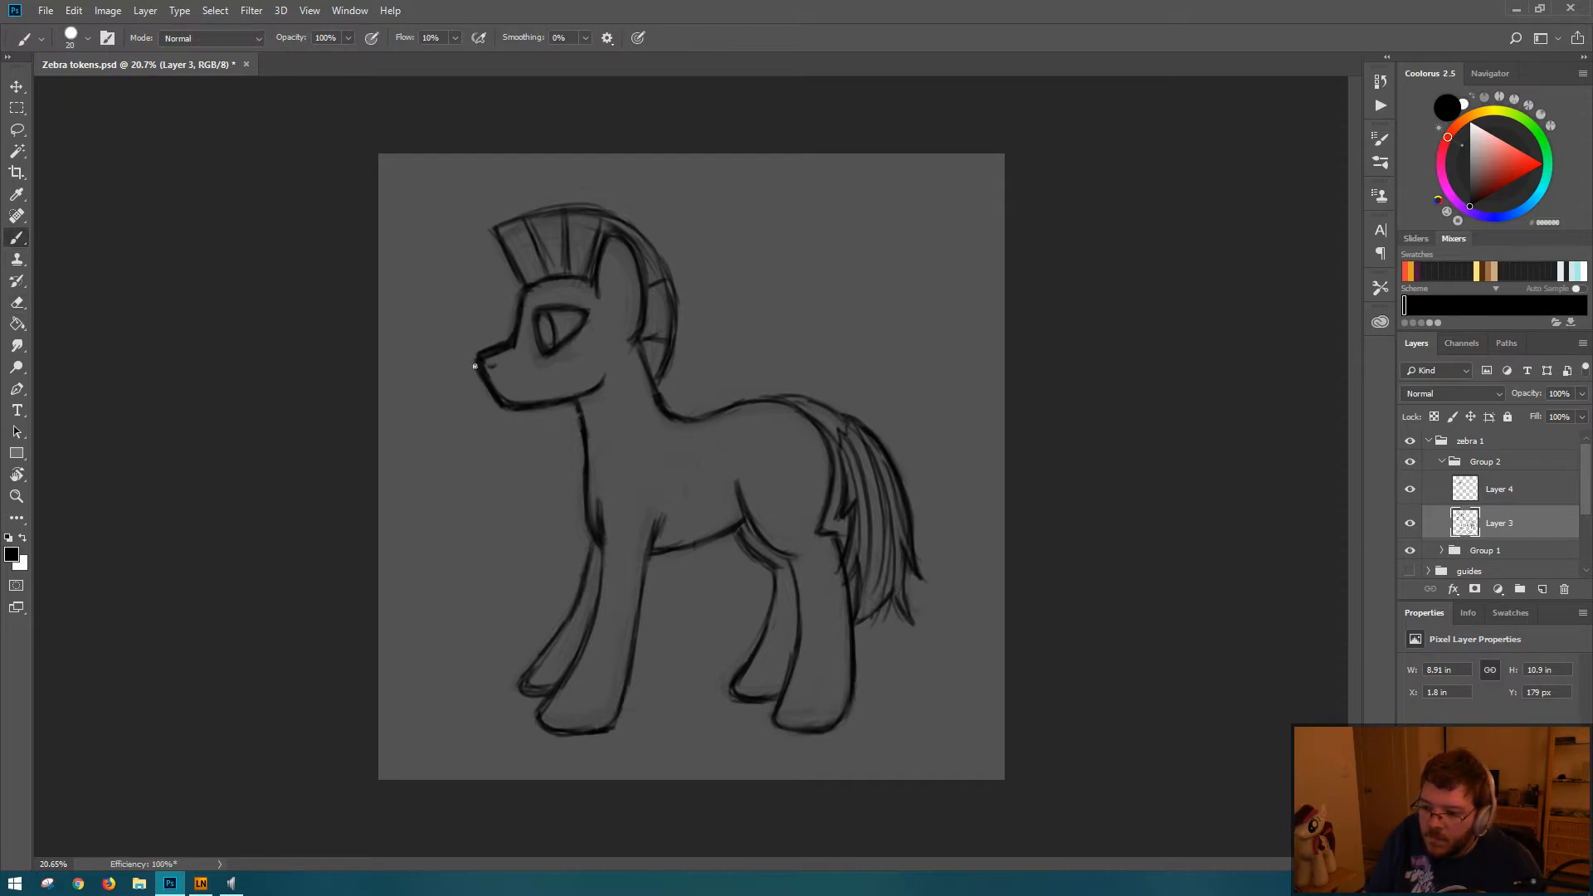
{"action": "key", "text": "e"}
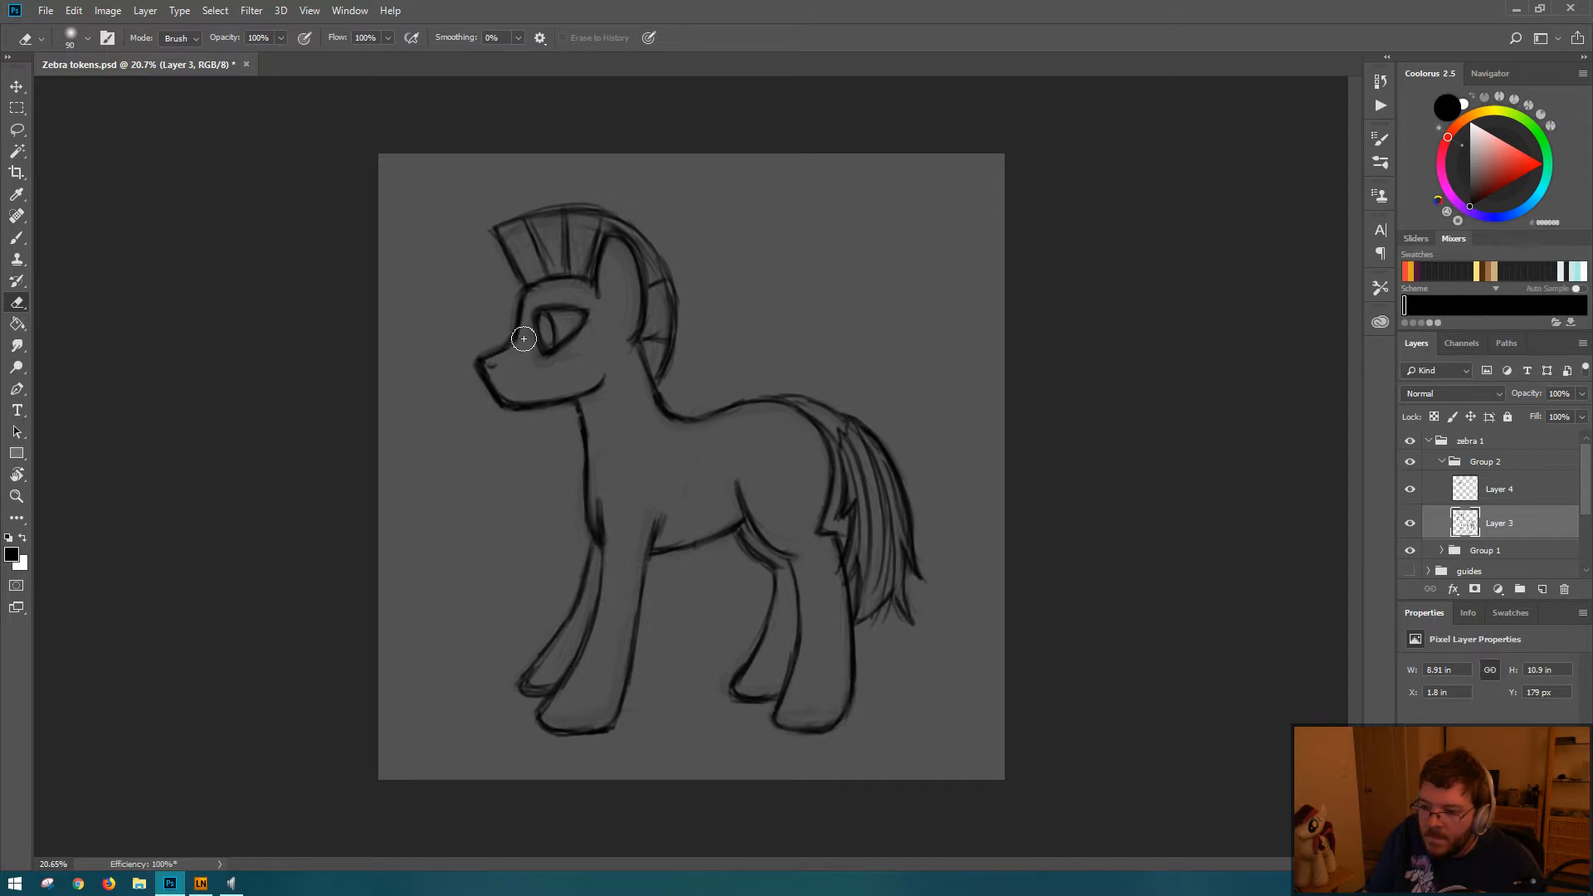
{"action": "mouse_move", "coordinate": [467, 354]}
{"action": "left_mouse_down"}
{"action": "mouse_move", "coordinate": [512, 438]}
{"action": "mouse_move", "coordinate": [553, 424]}
{"action": "mouse_move", "coordinate": [514, 435]}
{"action": "mouse_move", "coordinate": [478, 373]}
{"action": "mouse_move", "coordinate": [501, 348]}
{"action": "left_mouse_up"}
{"action": "key", "text": "b"}
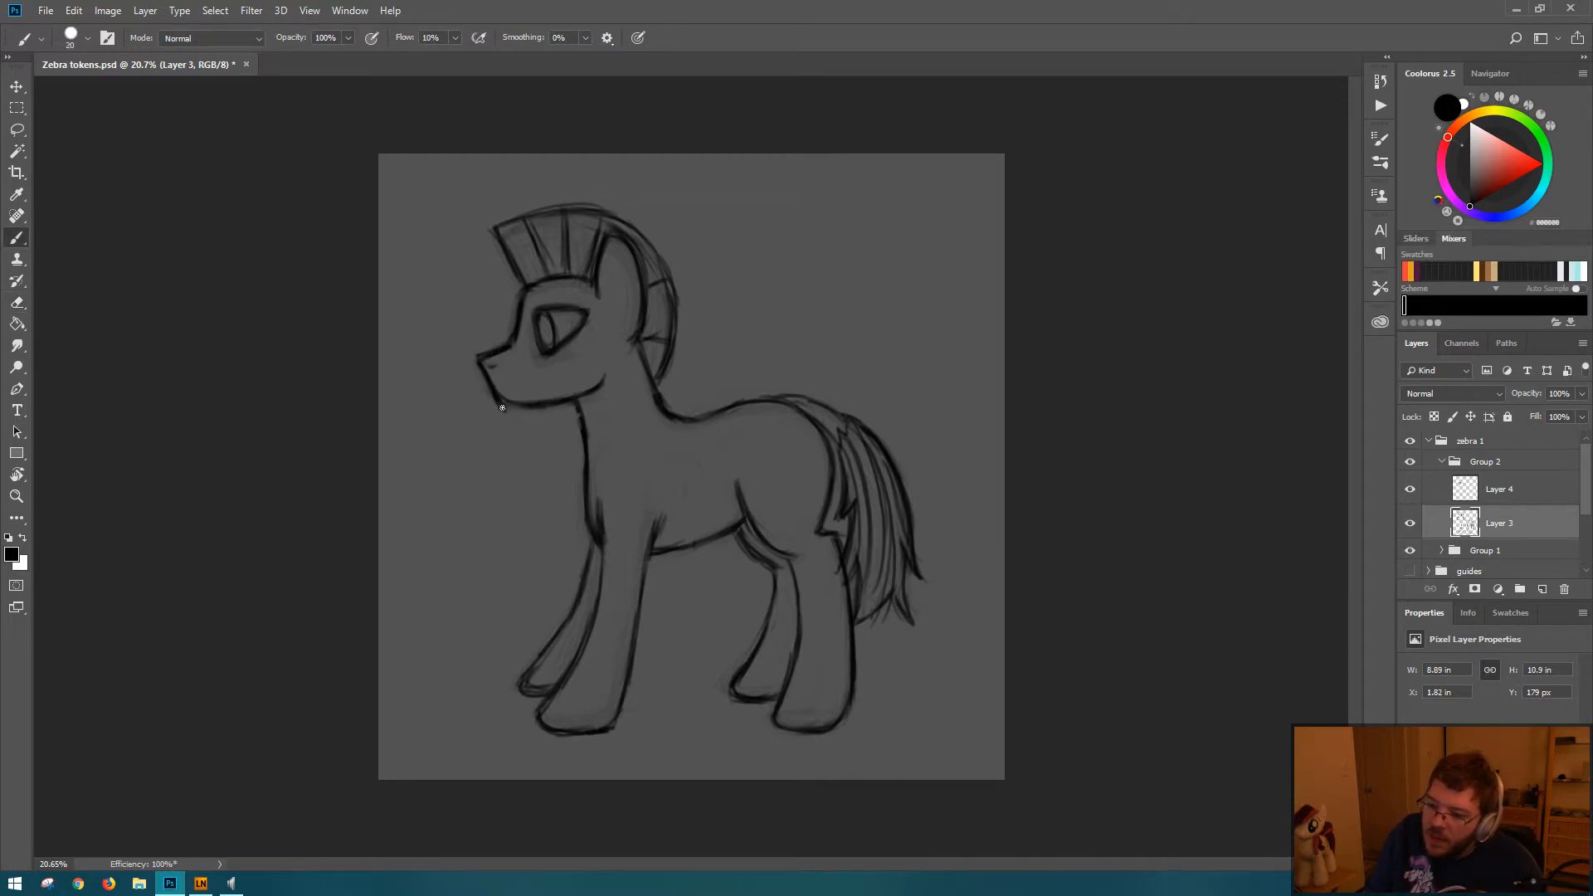
Step: Redraw the chin and jaw line, trim and round the nose tip, and save the file
{"action": "left_click_drag", "start_coordinate": [502, 408], "coordinate": [573, 398]}
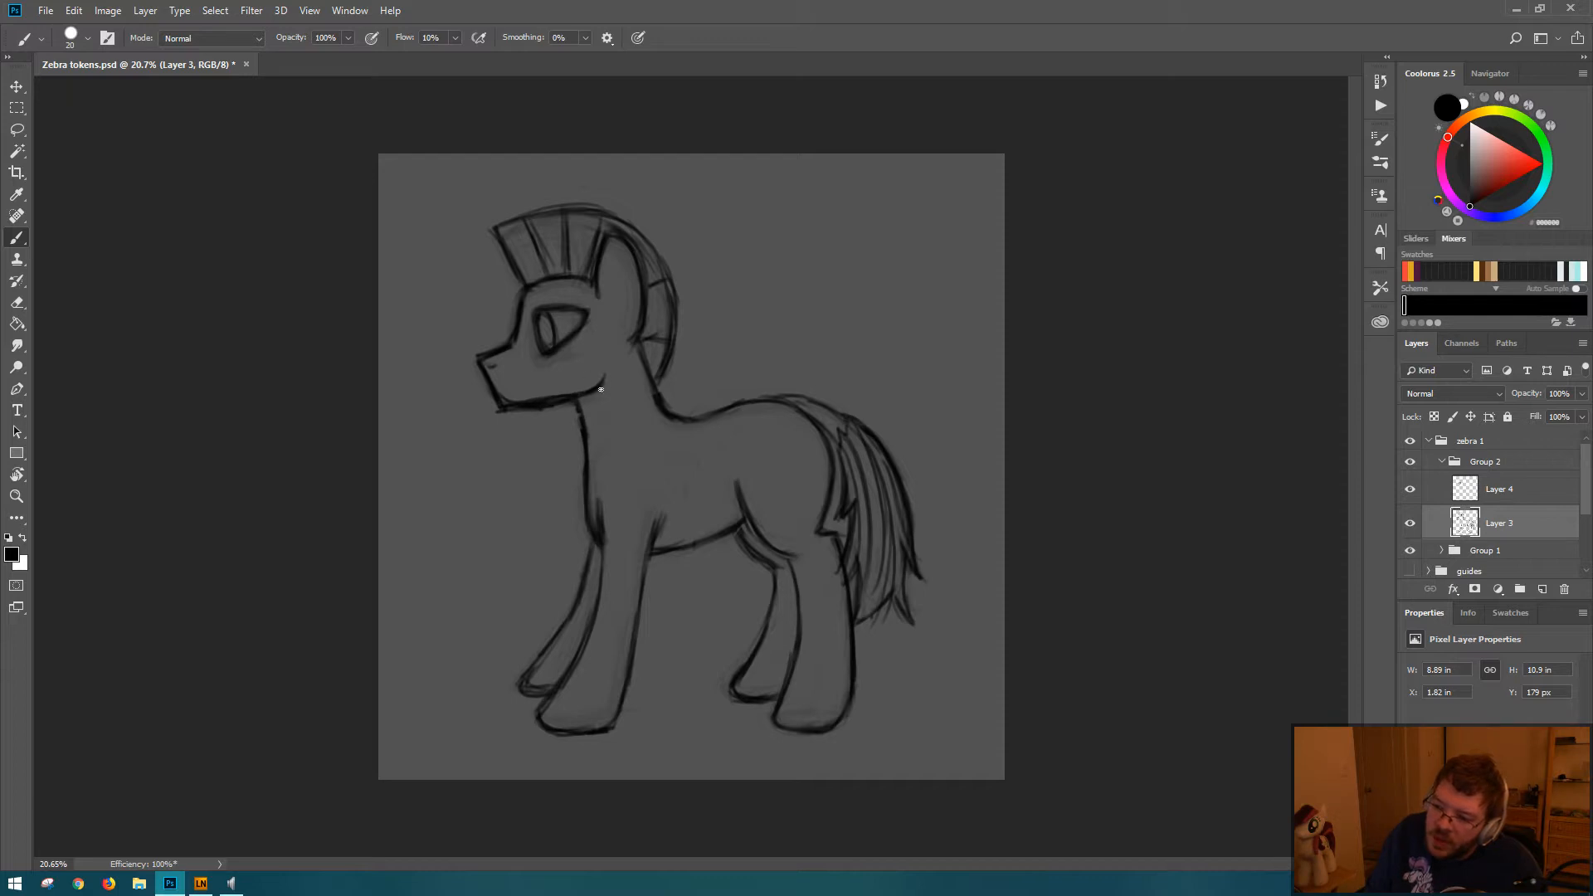
{"action": "key", "text": "e"}
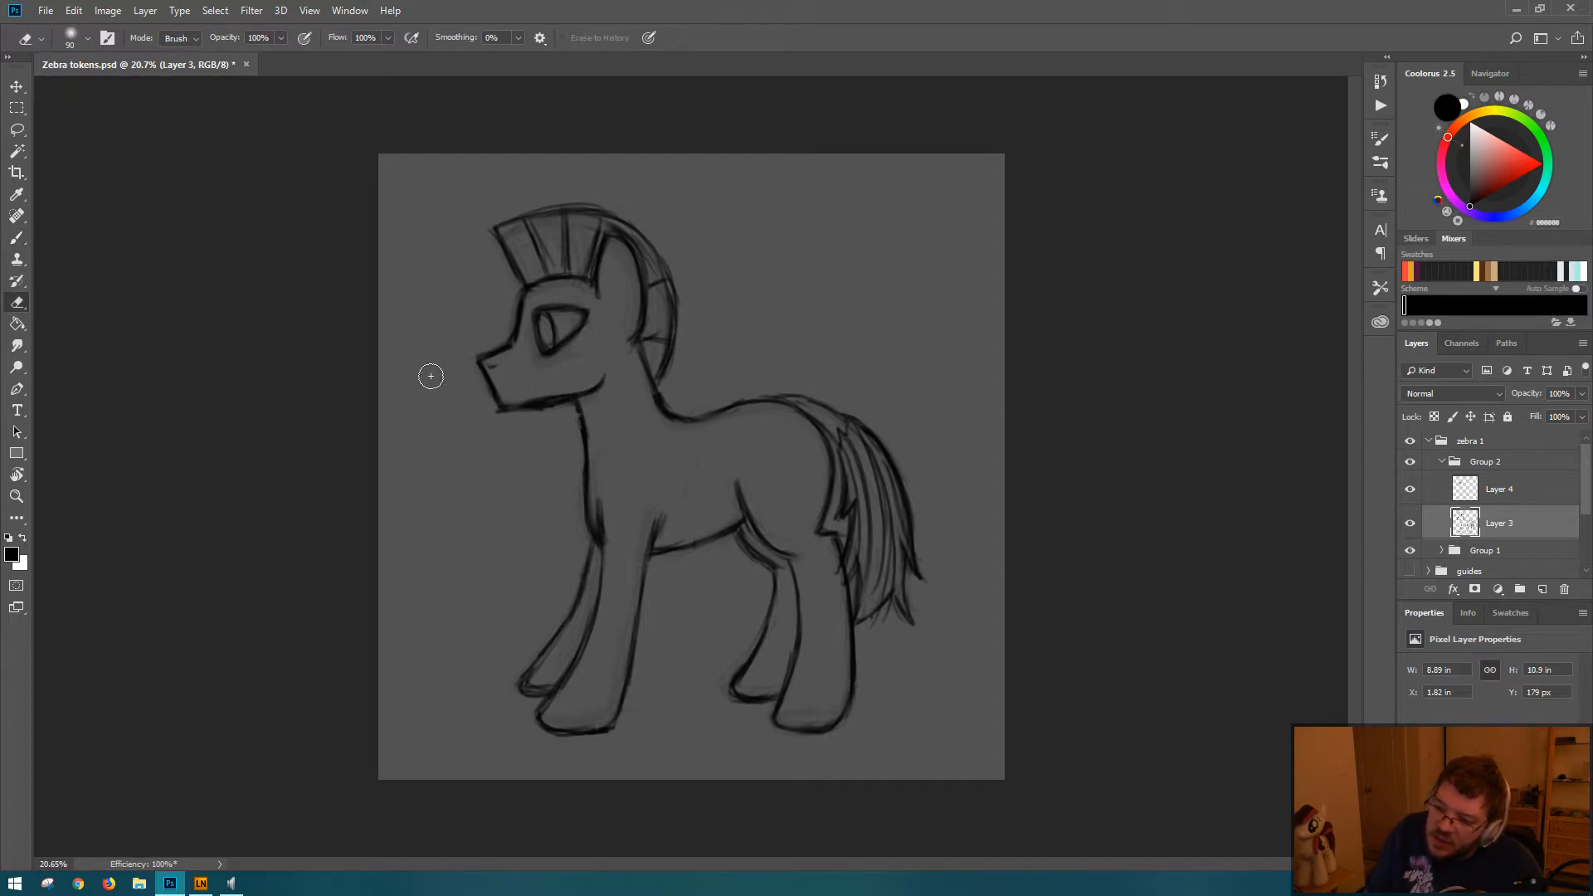
{"action": "left_click_drag", "start_coordinate": [485, 346], "coordinate": [470, 361]}
{"action": "key", "text": "b"}
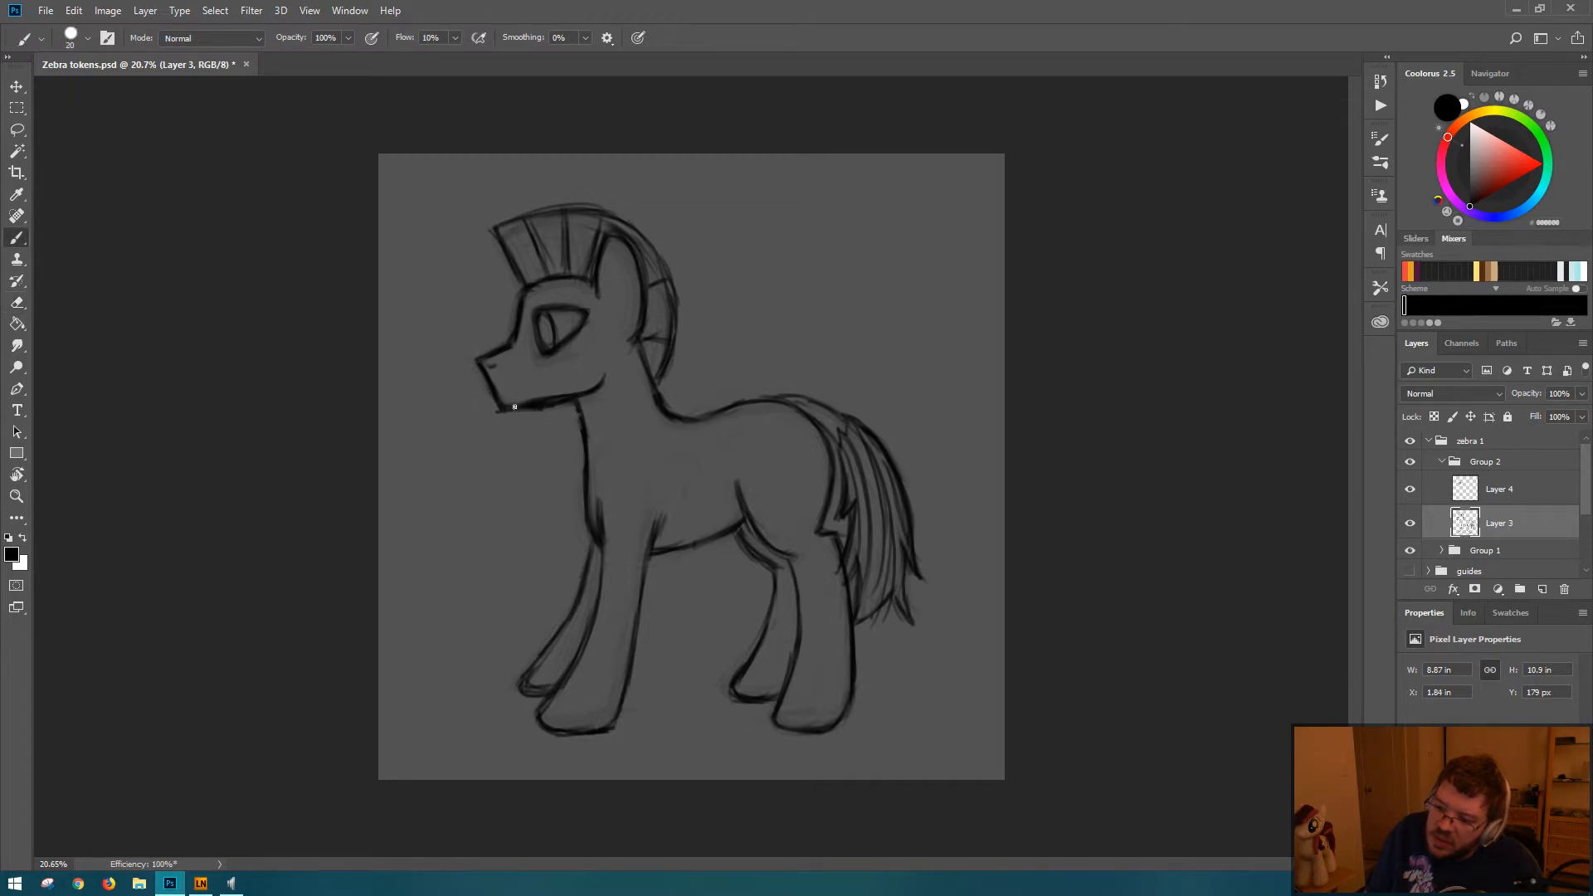
{"action": "key", "text": "e"}
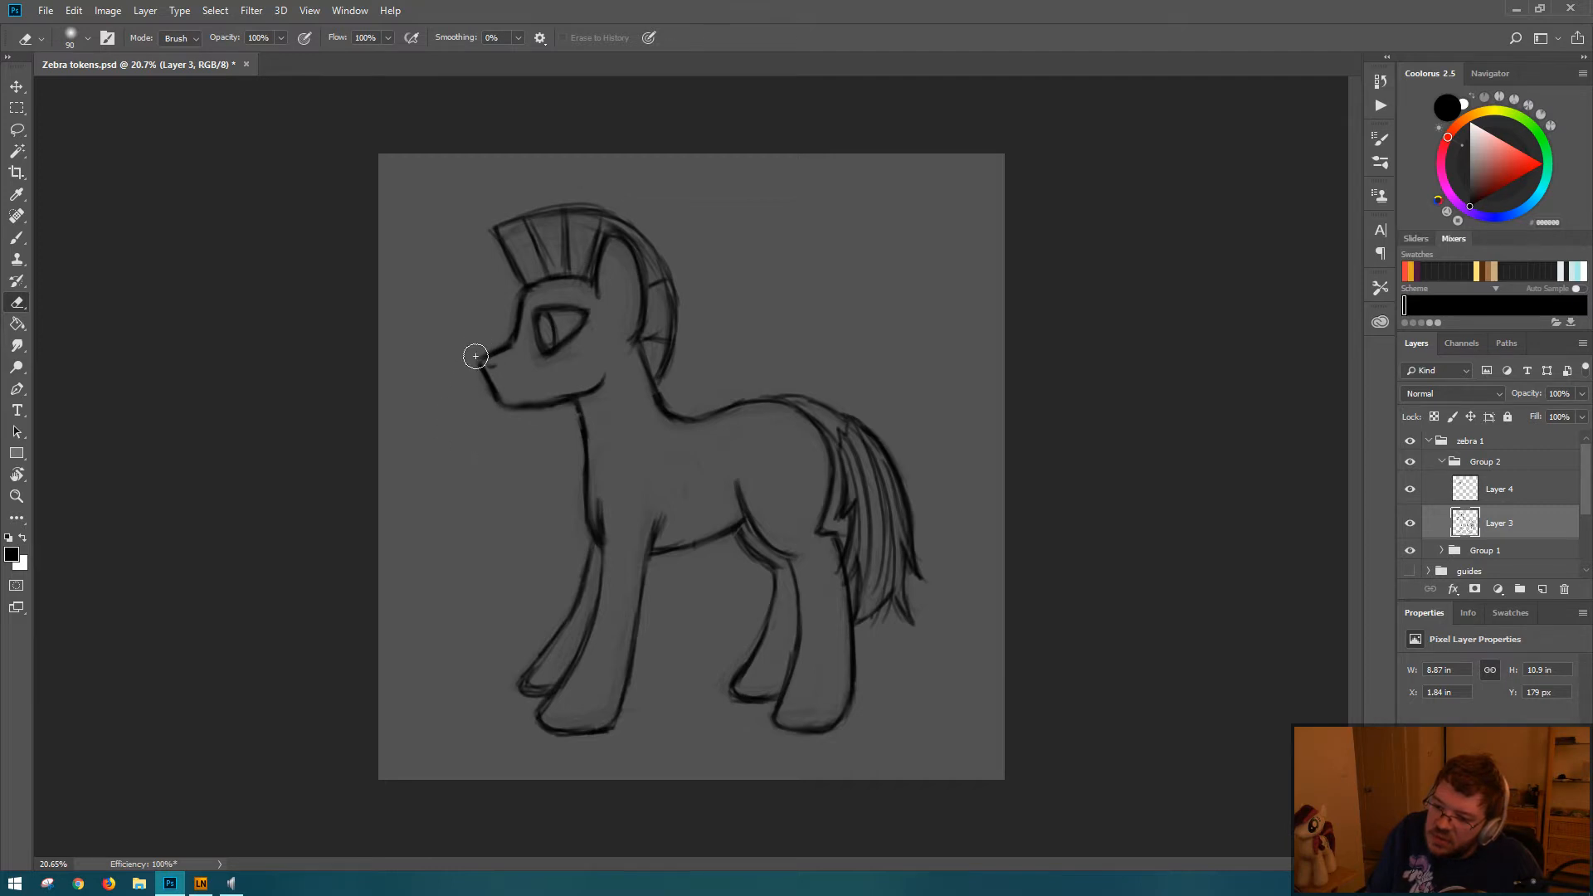
{"action": "key", "text": "b"}
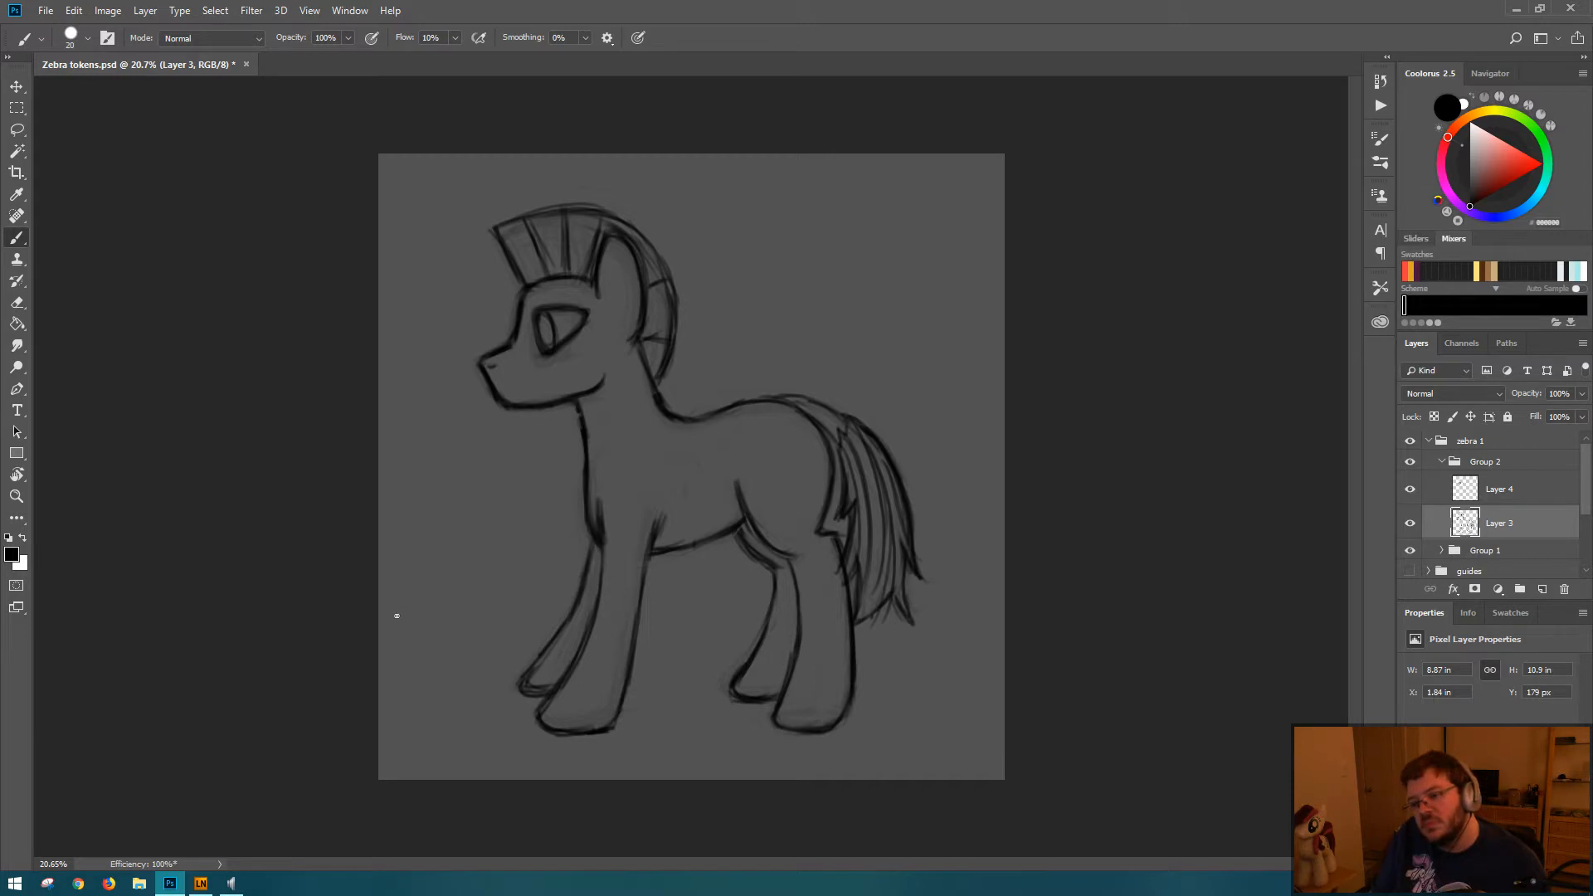
{"action": "key", "text": "ctrl+s"}
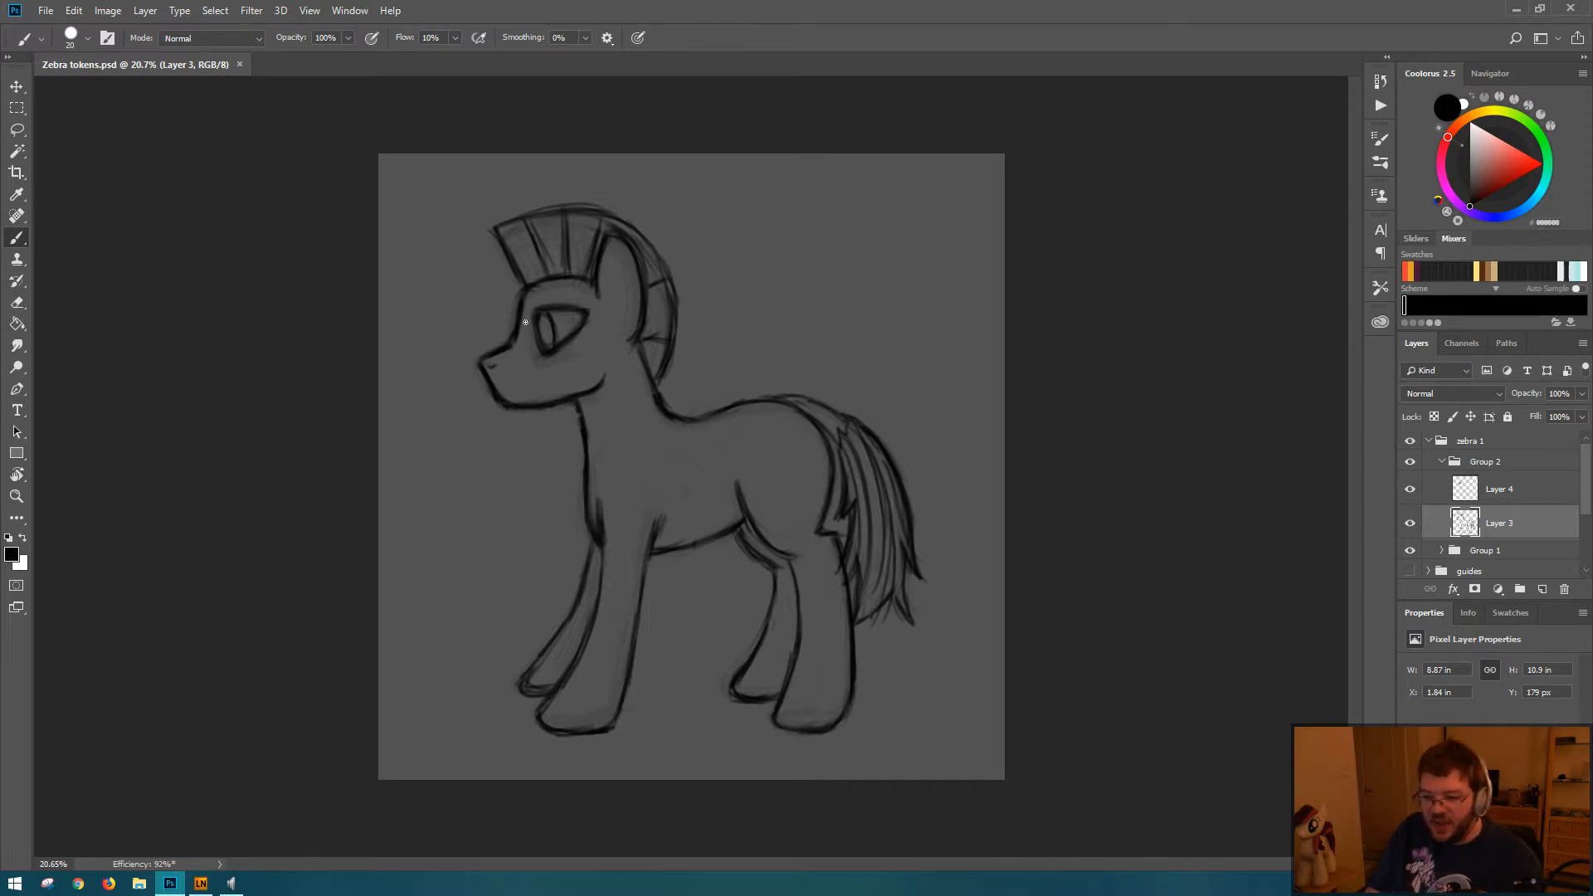
Step: Rework the forehead outline between the mane and the muzzle into a steeper, rounder curve by repeatedly erasing and repainting it
{"action": "key", "text": "e"}
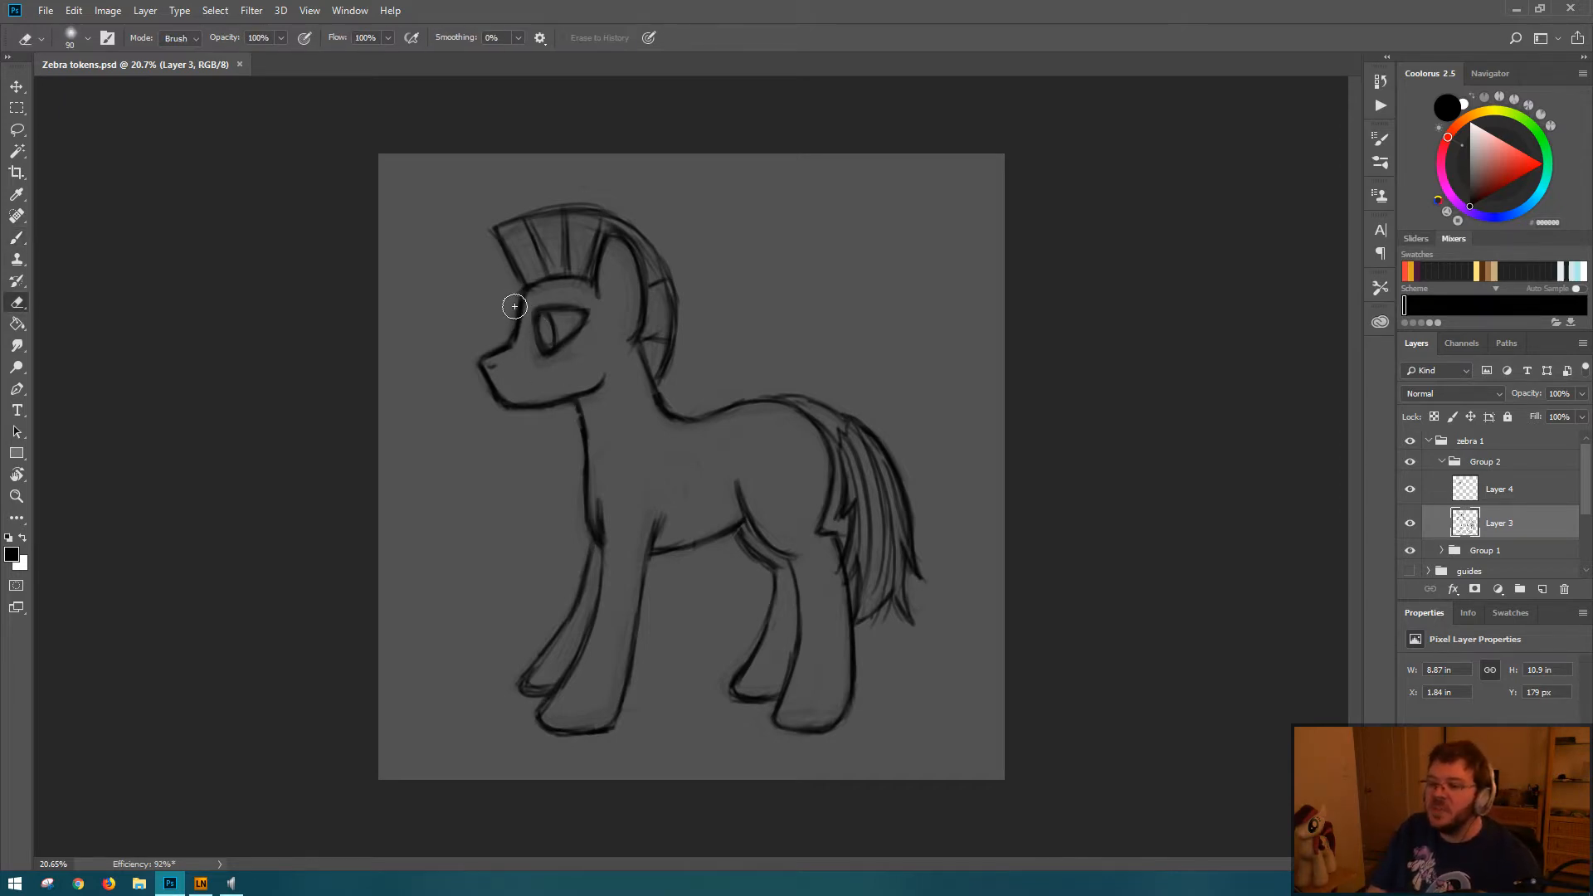
{"action": "left_click_drag", "start_coordinate": [517, 320], "coordinate": [517, 304]}
{"action": "key", "text": "b"}
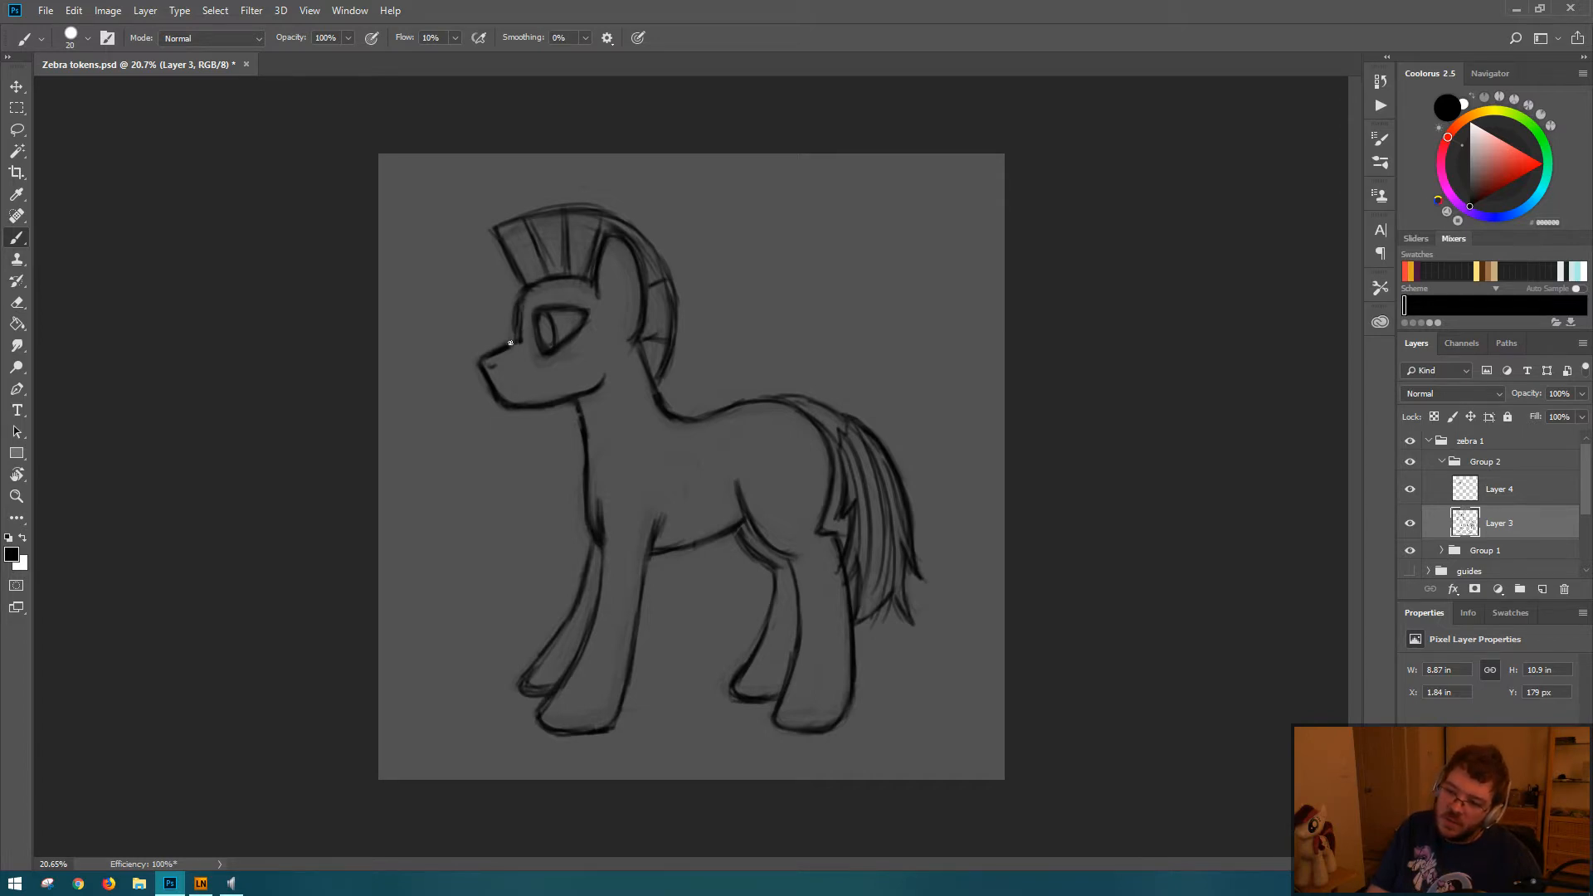
{"action": "key", "text": "e"}
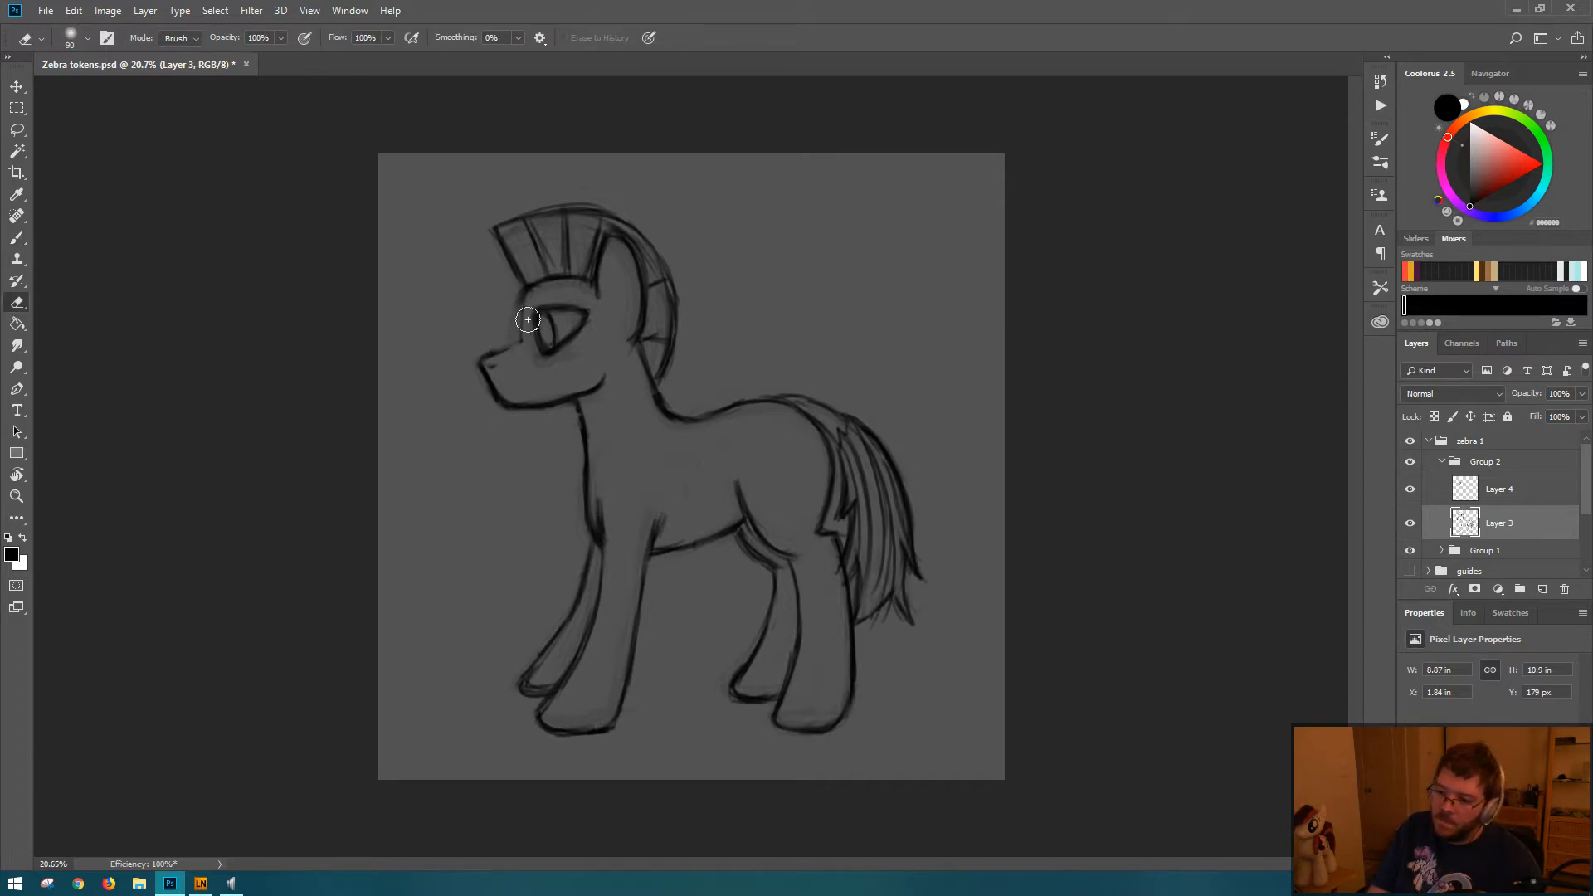
{"action": "left_click_drag", "start_coordinate": [525, 289], "coordinate": [513, 343]}
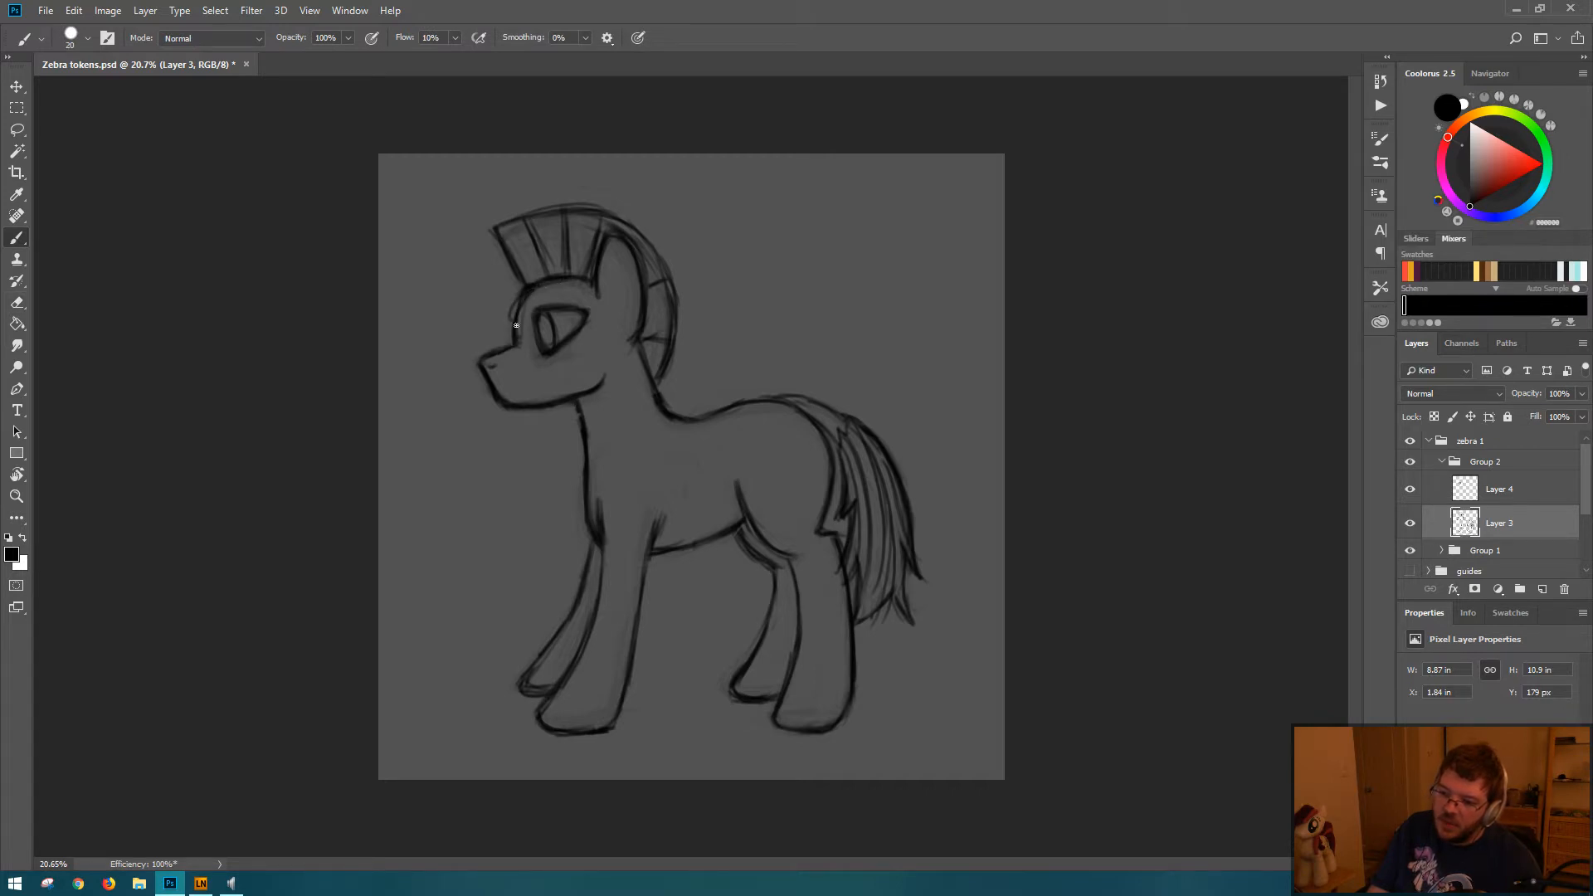
{"action": "key", "text": "e"}
{"action": "left_click_drag", "start_coordinate": [515, 294], "coordinate": [505, 324]}
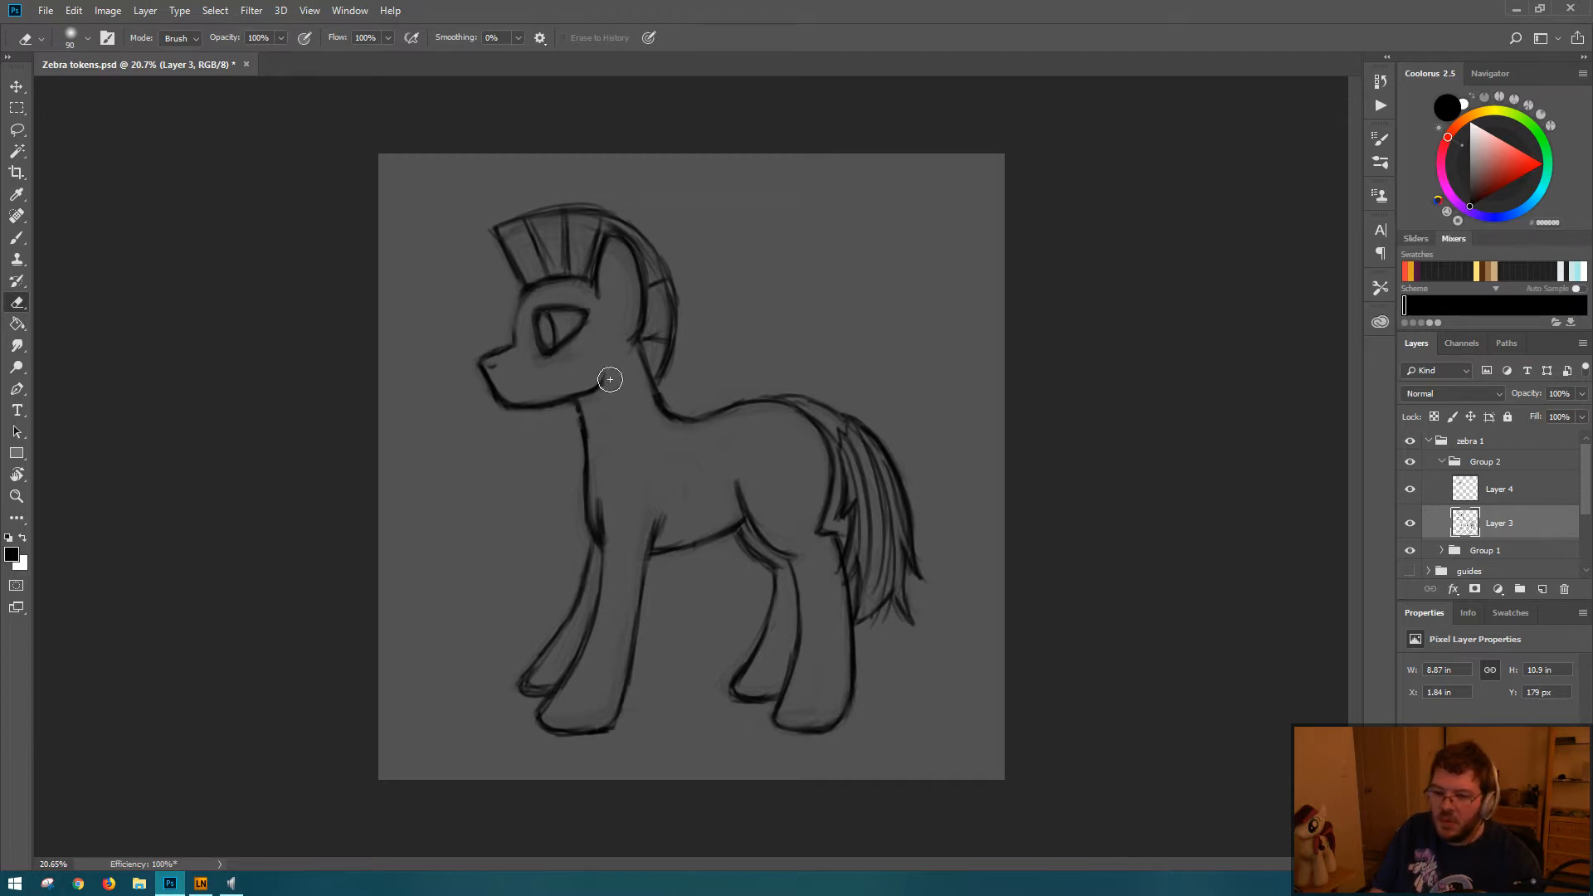
{"action": "key", "text": "b"}
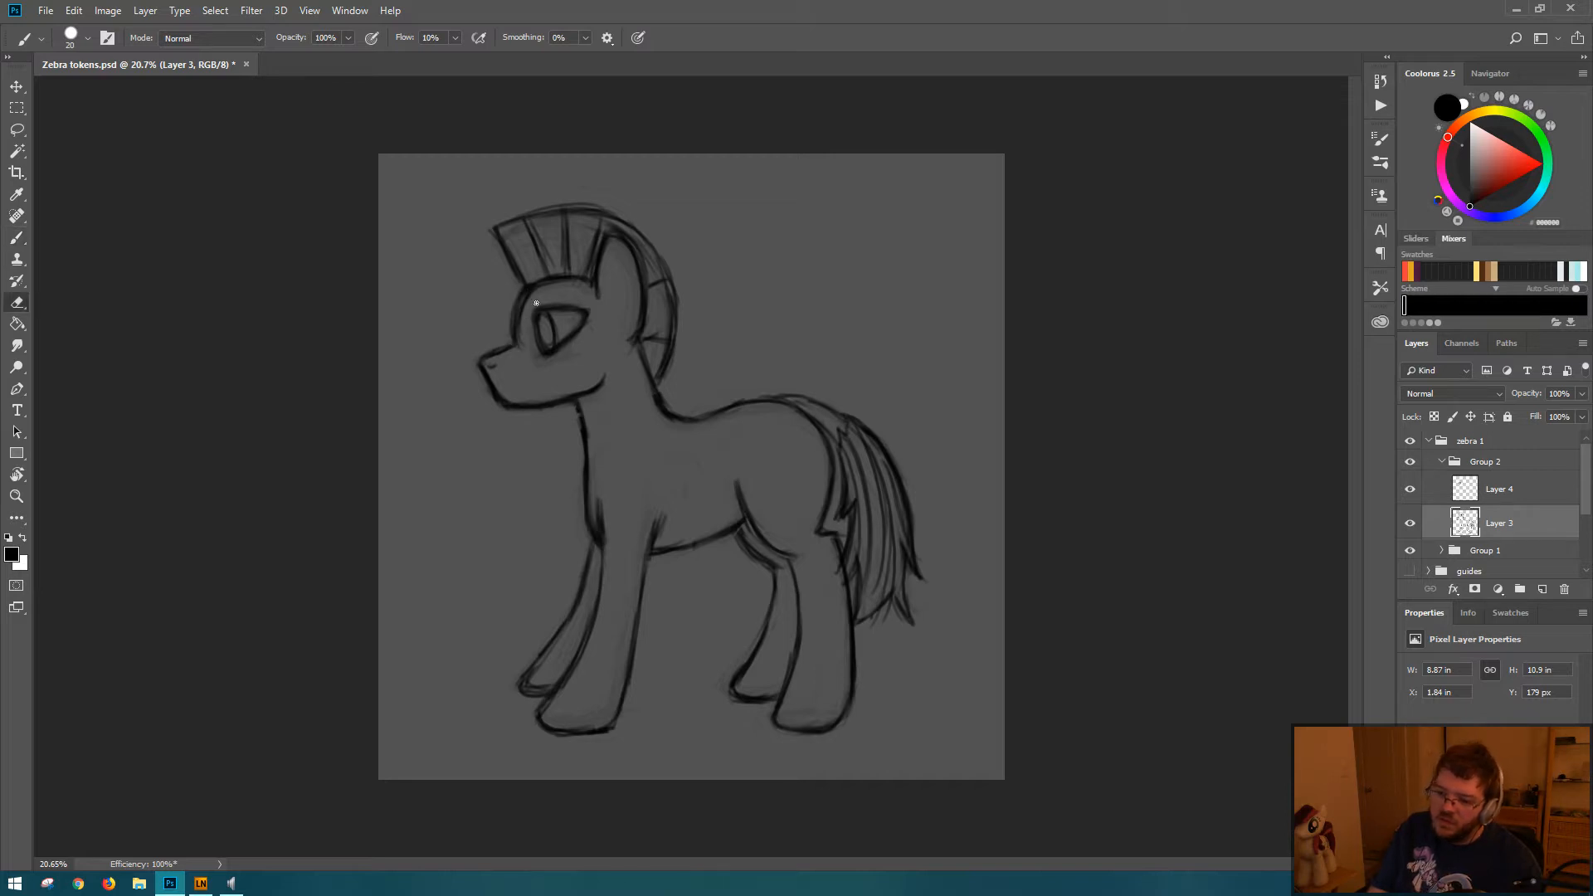
{"action": "key", "text": "e"}
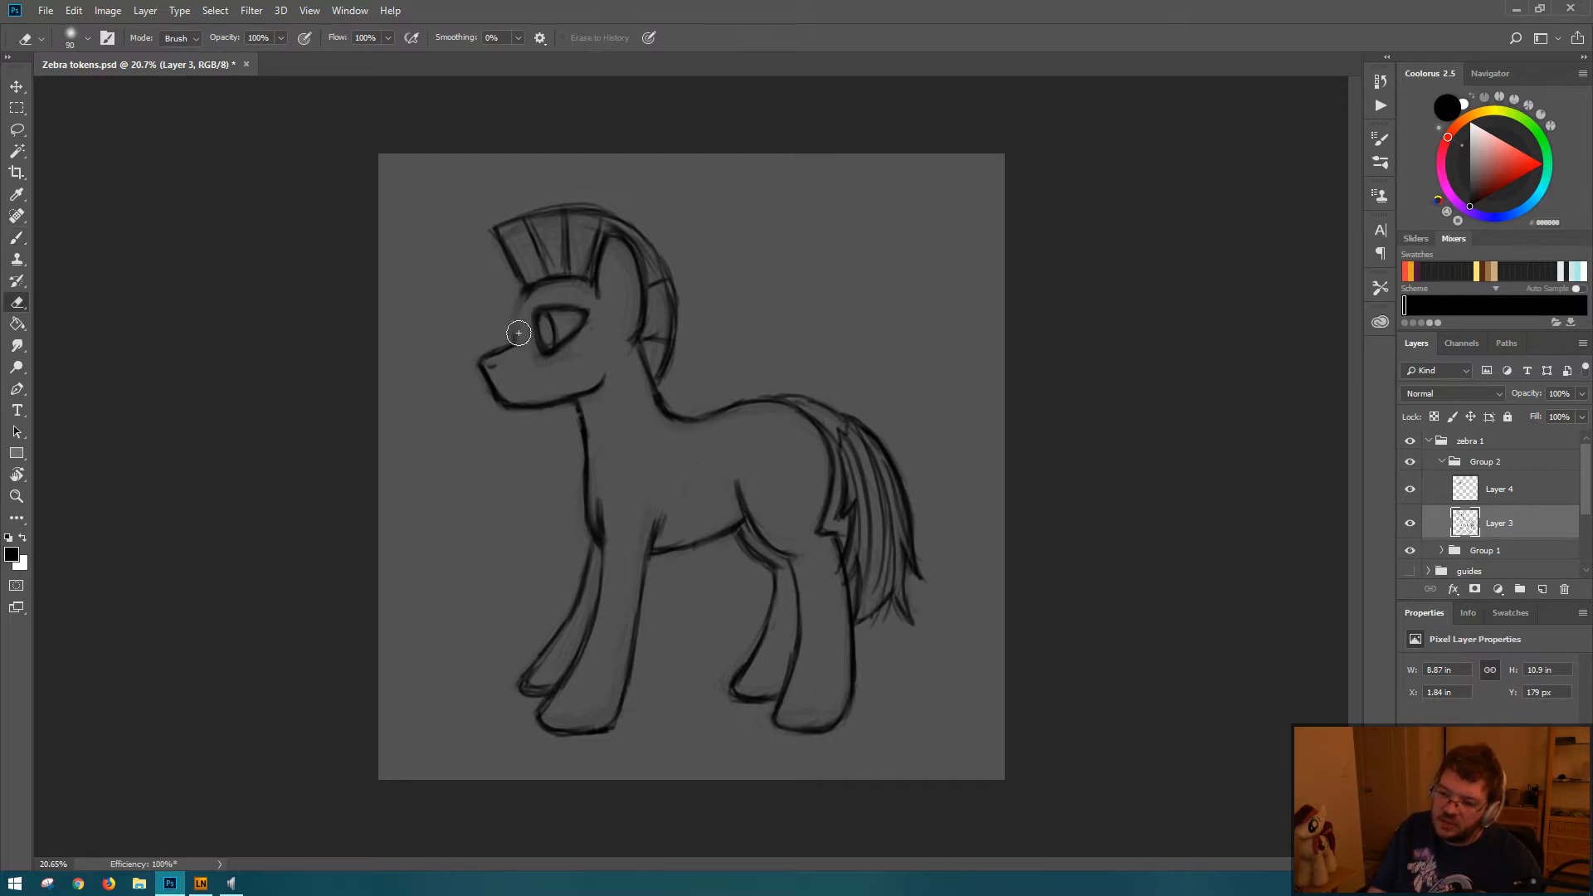
{"action": "key", "text": "b"}
{"action": "key", "text": "e"}
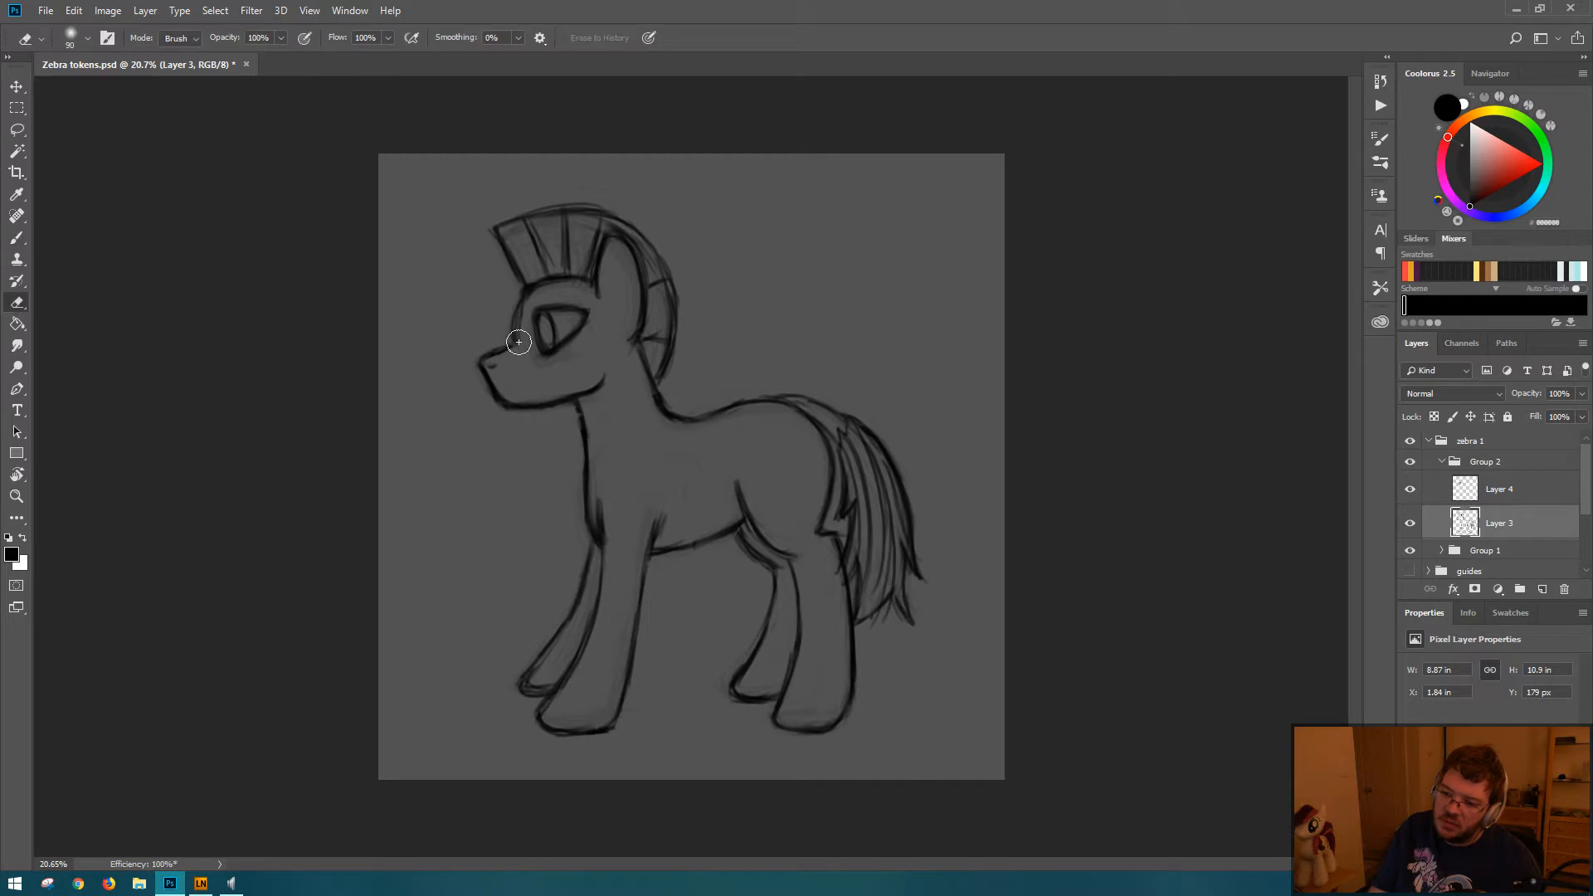
{"action": "key", "text": "b"}
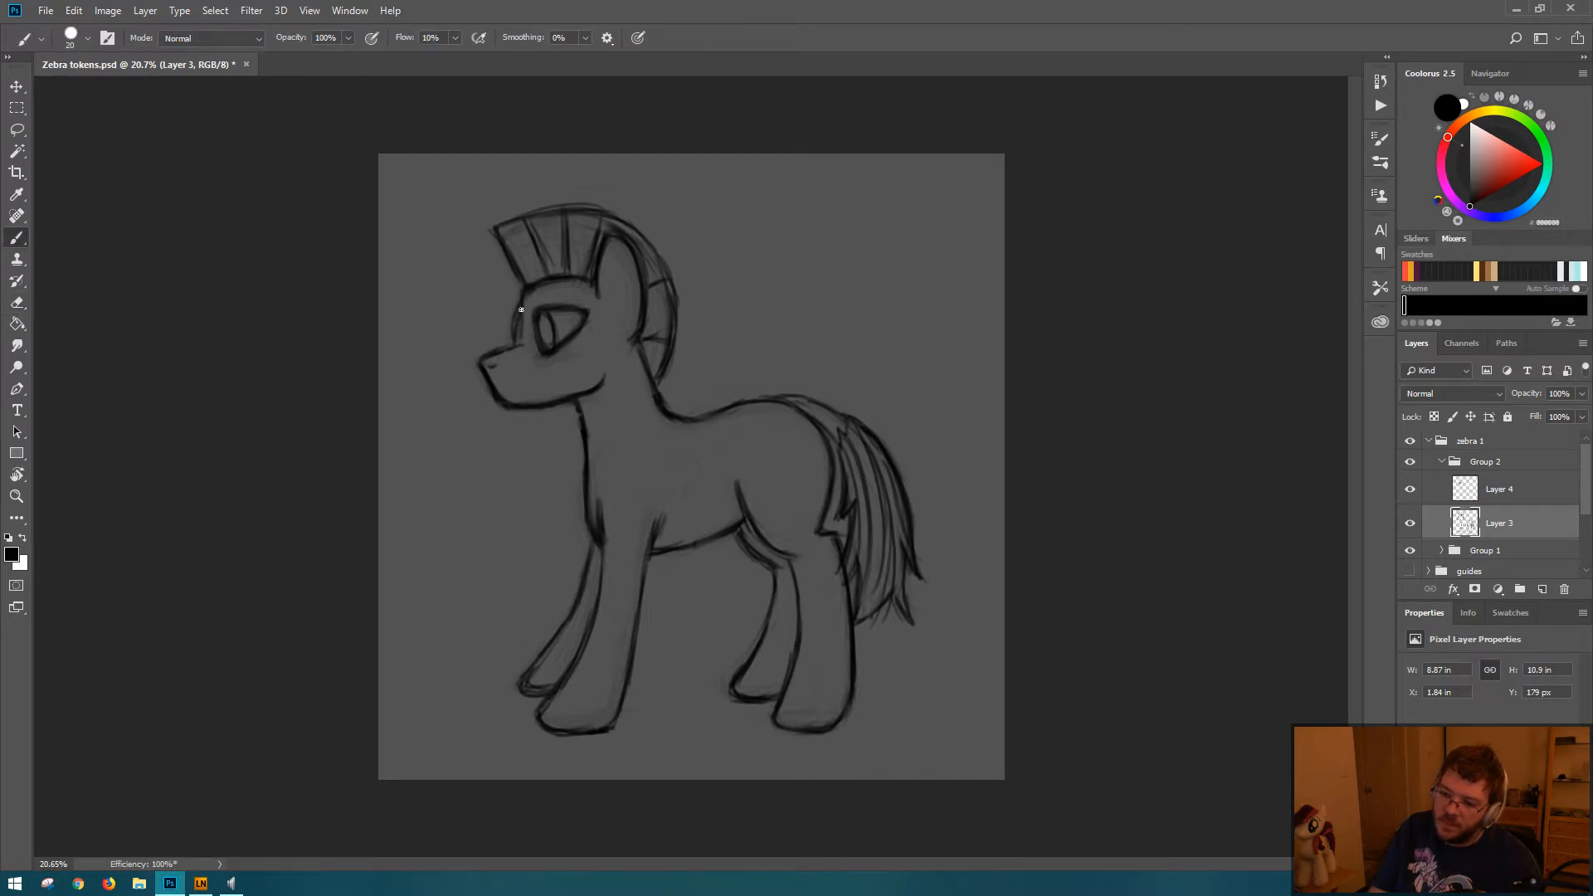
{"action": "key", "text": "e"}
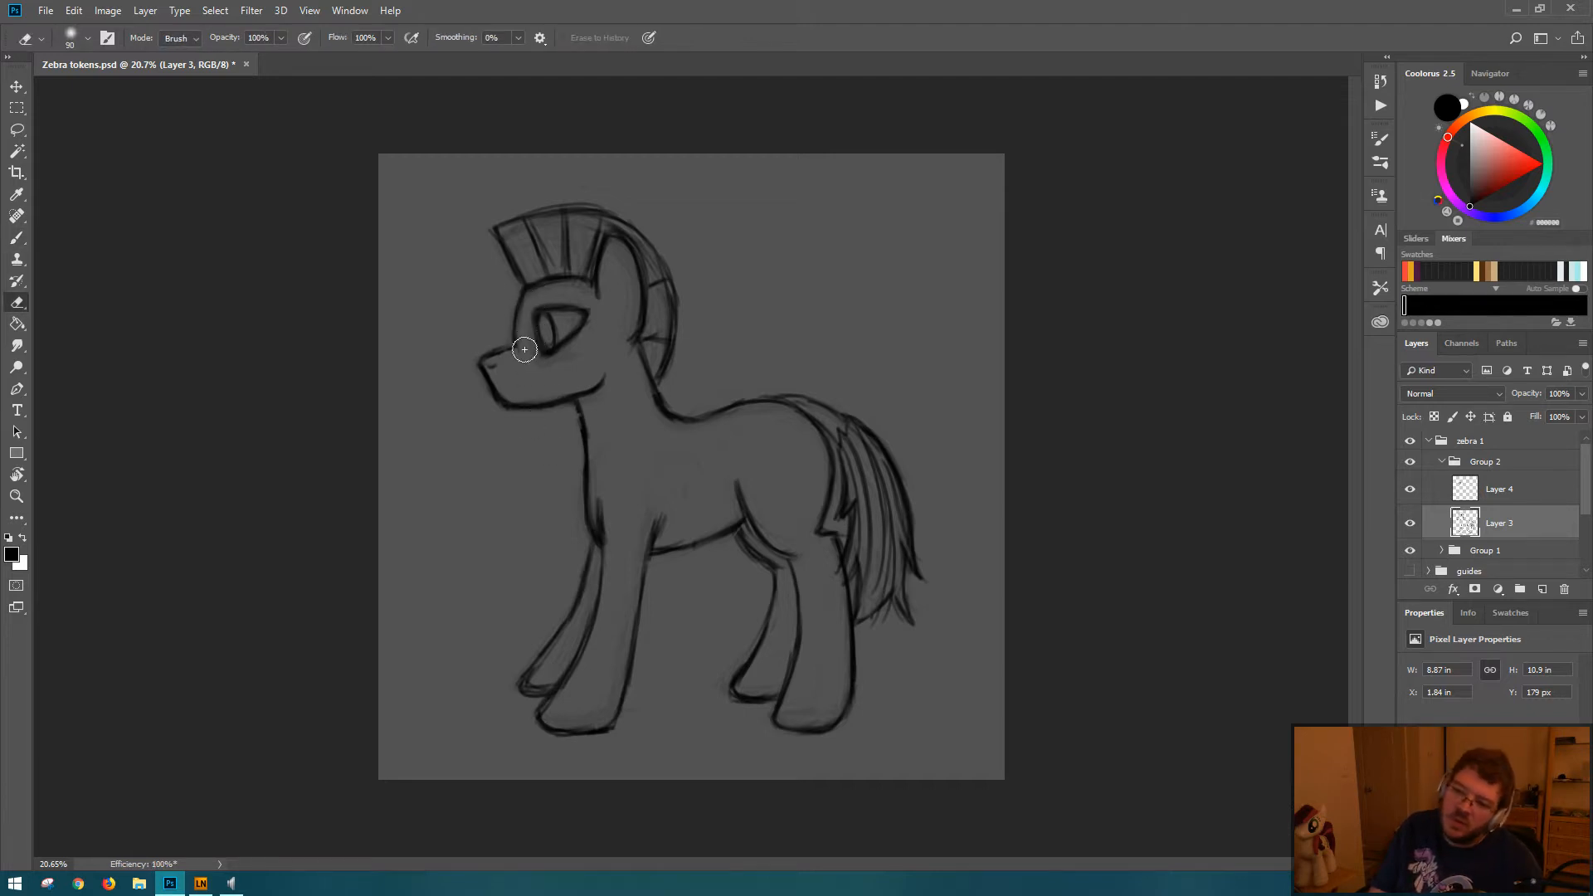
{"action": "key", "text": "b"}
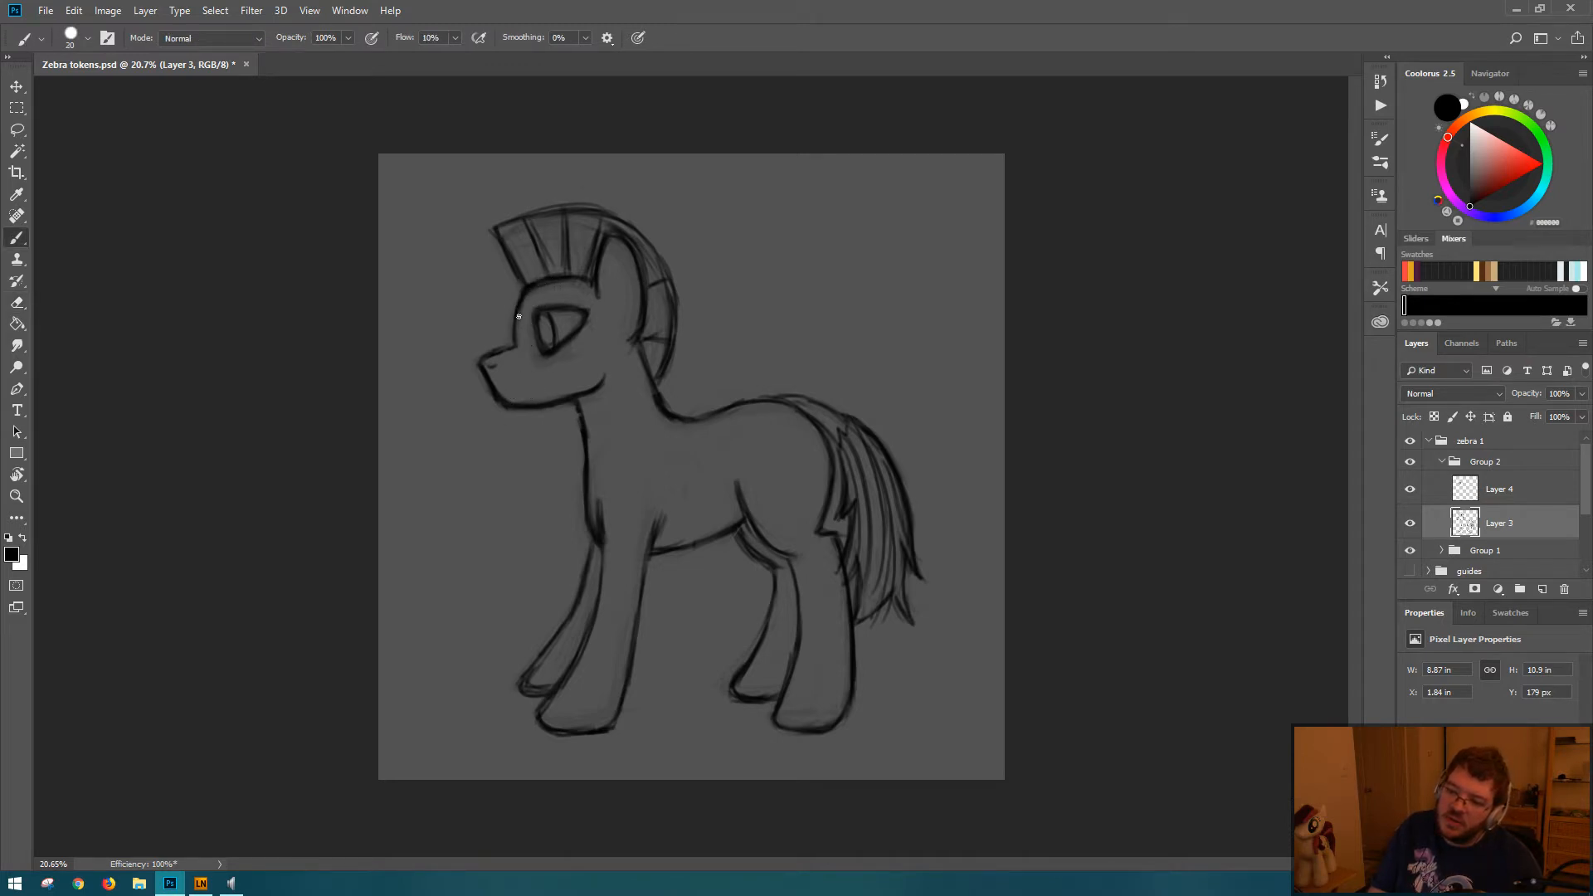
Step: Clean up the lines under the chin, strengthen the chin and muzzle bridge strokes, and save the file
{"action": "key", "text": "e"}
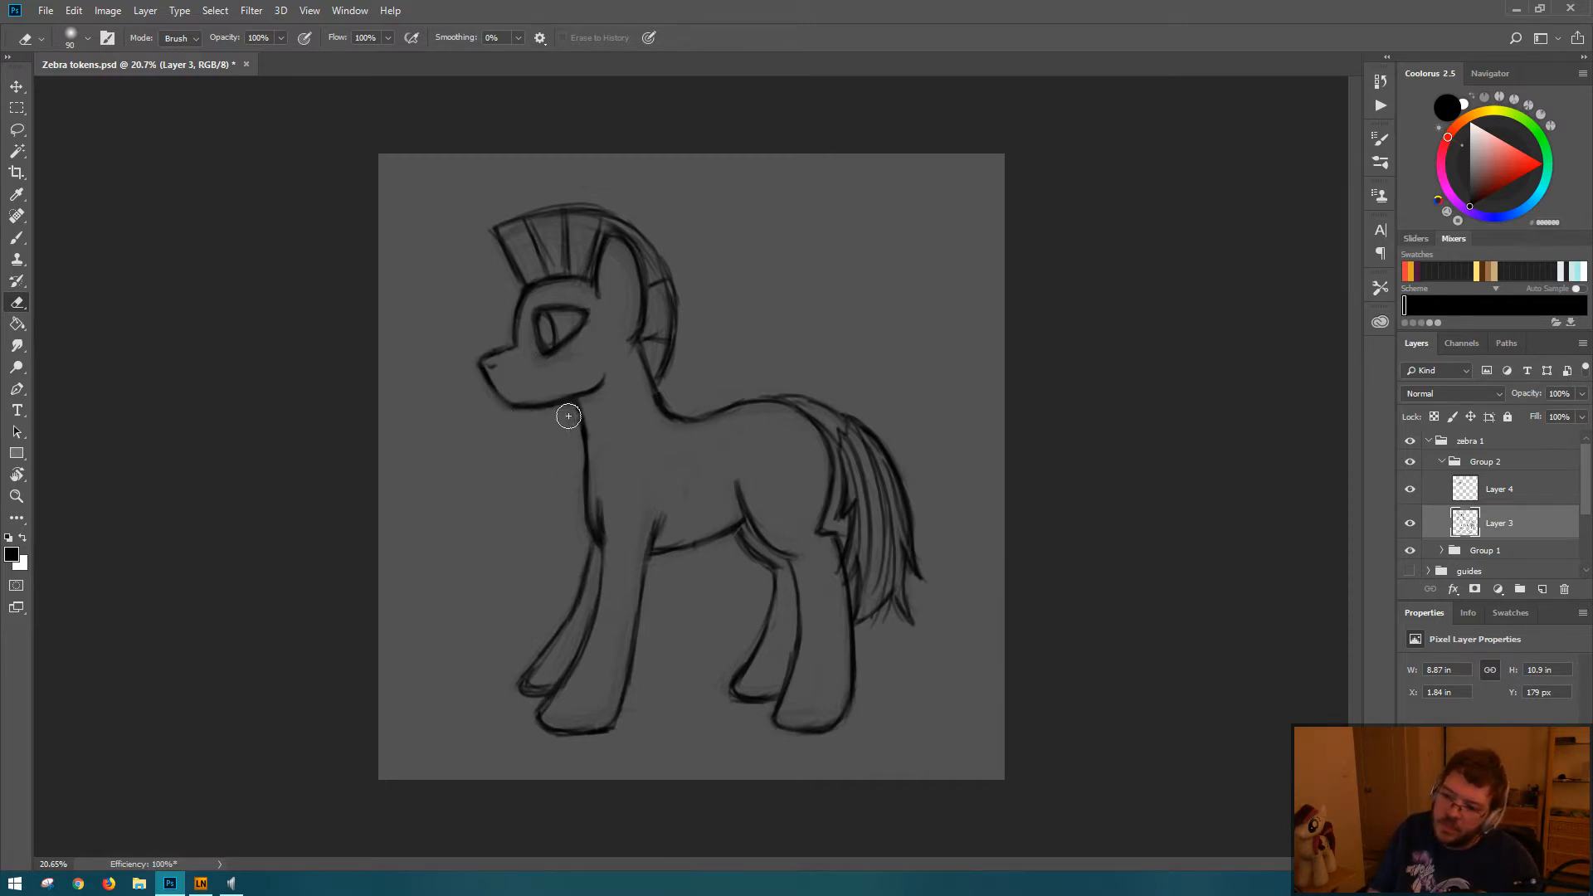
{"action": "key", "text": "b"}
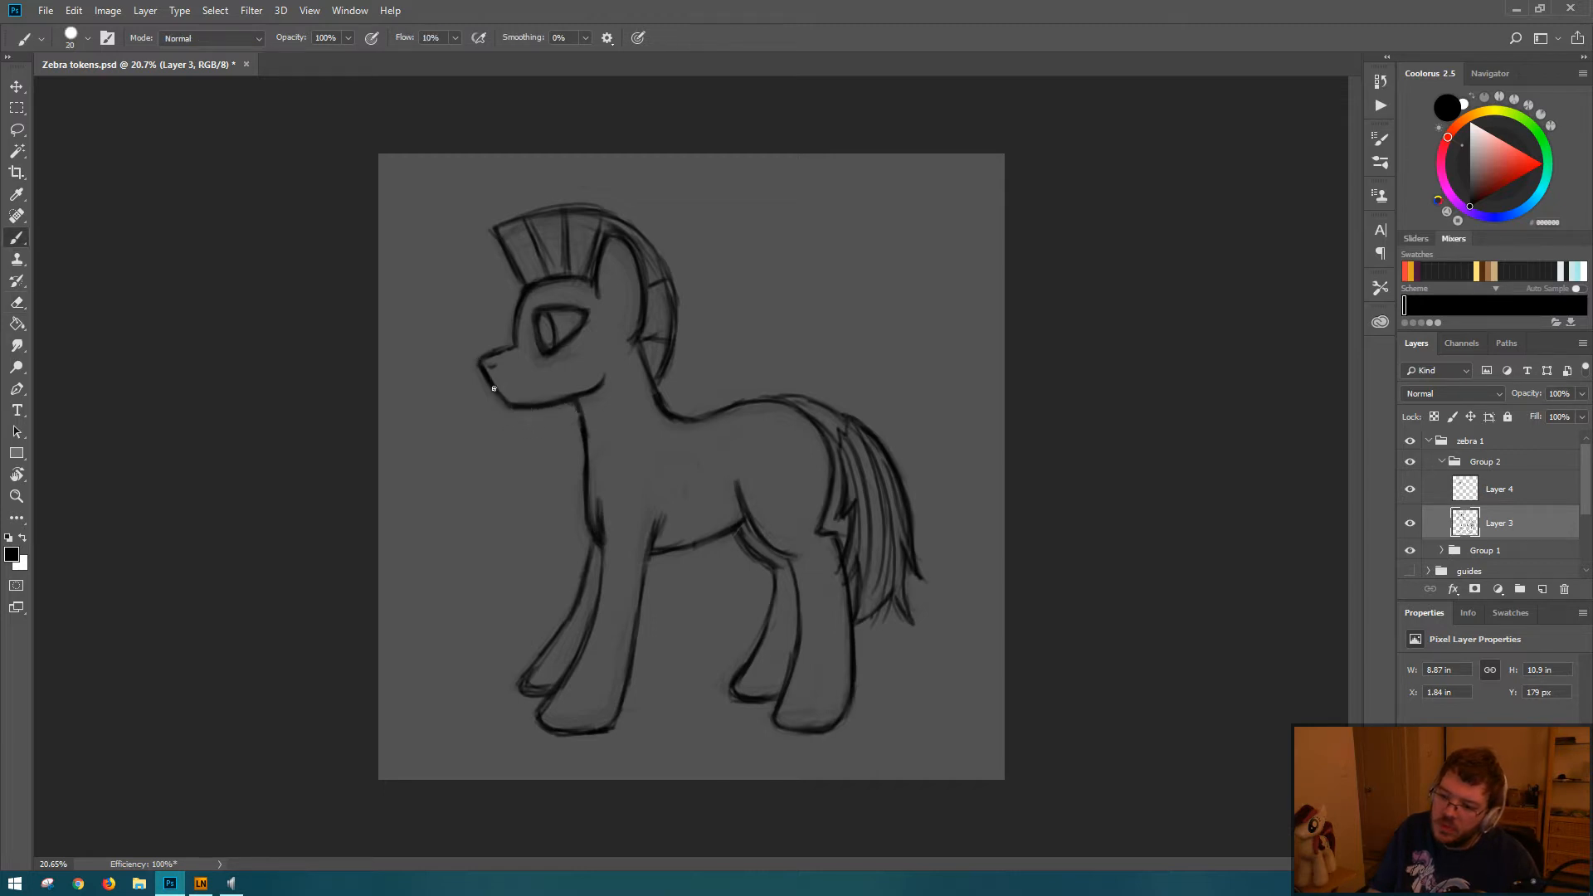
{"action": "left_click_drag", "start_coordinate": [494, 388], "coordinate": [503, 407]}
{"action": "left_click_drag", "start_coordinate": [496, 353], "coordinate": [510, 341]}
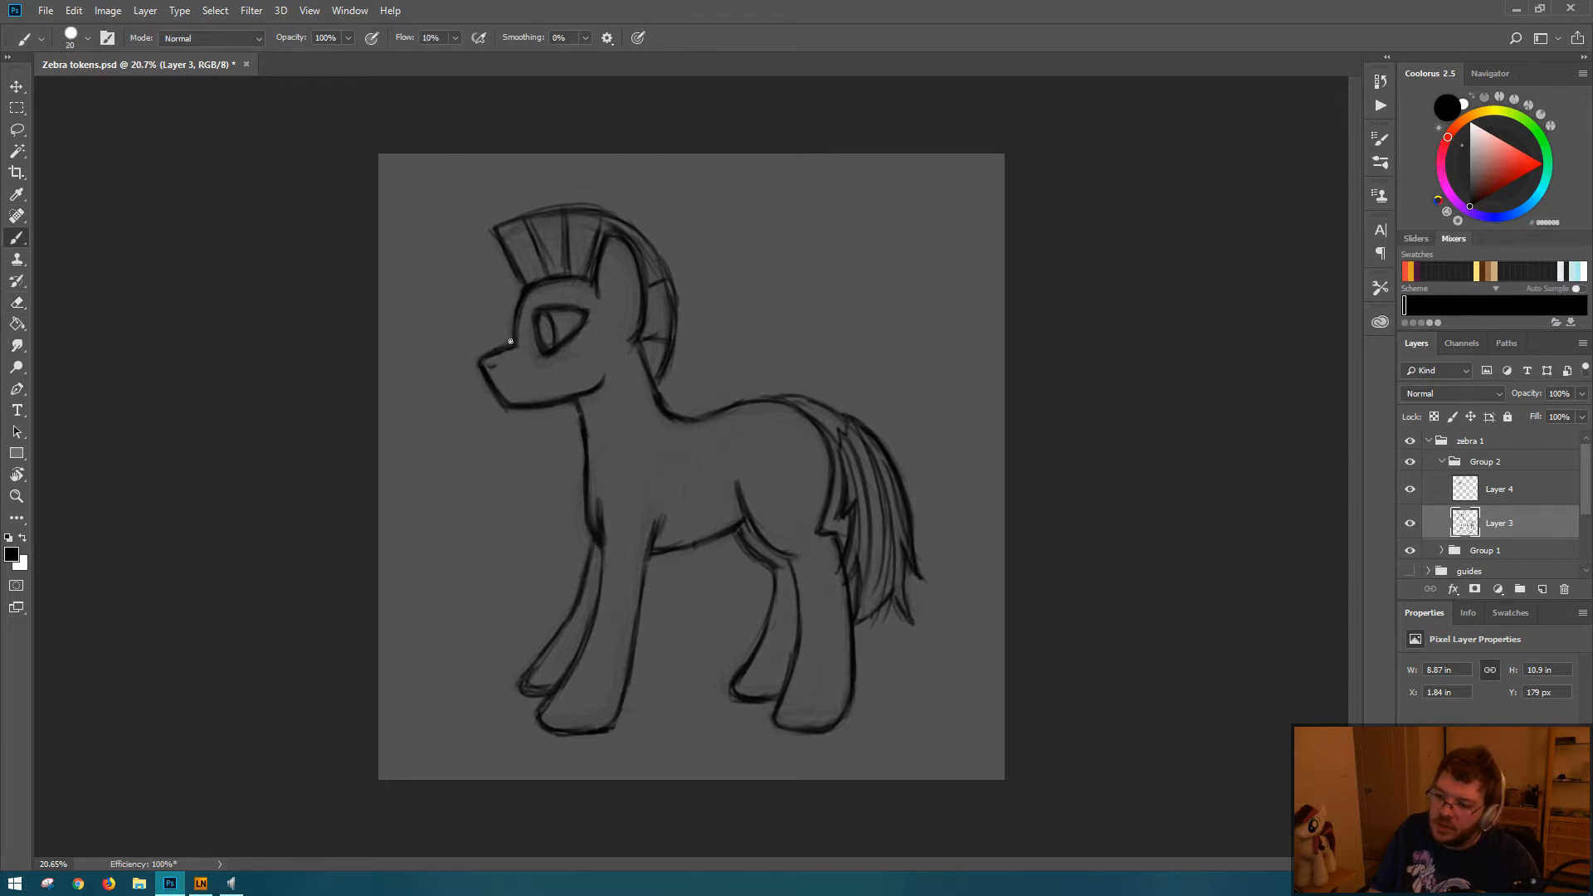
{"action": "key", "text": "ctrl+s"}
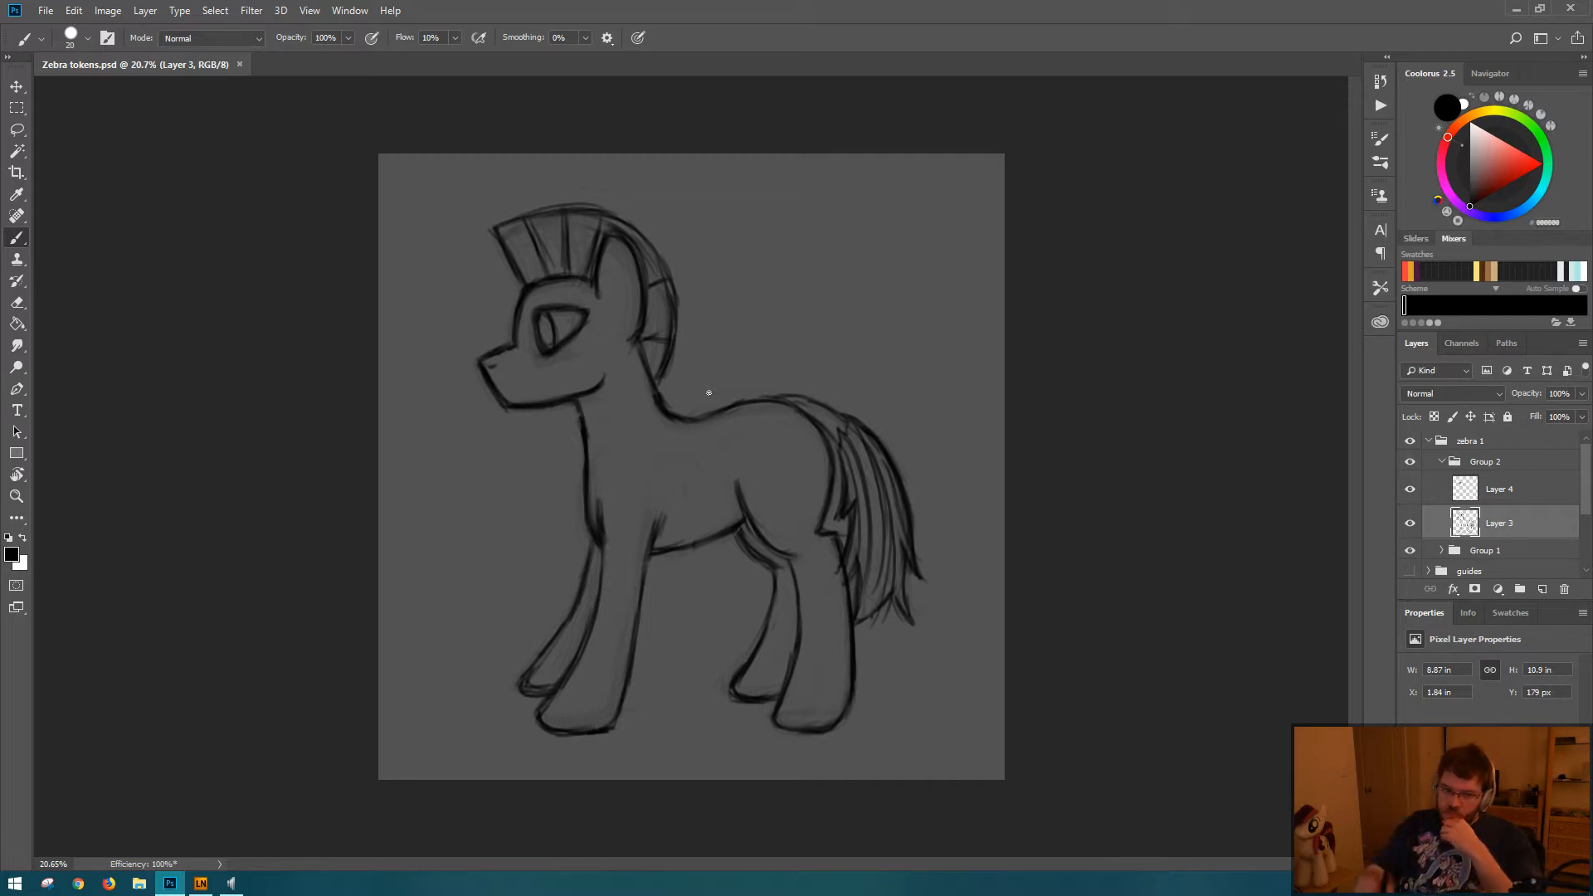
Step: Nudge the eye sketch on Layer 4 up 10 px and erase the layer's stray marks near the front of the mane
{"action": "left_click", "coordinate": [1511, 489]}
{"action": "key", "text": "ctrl+t"}
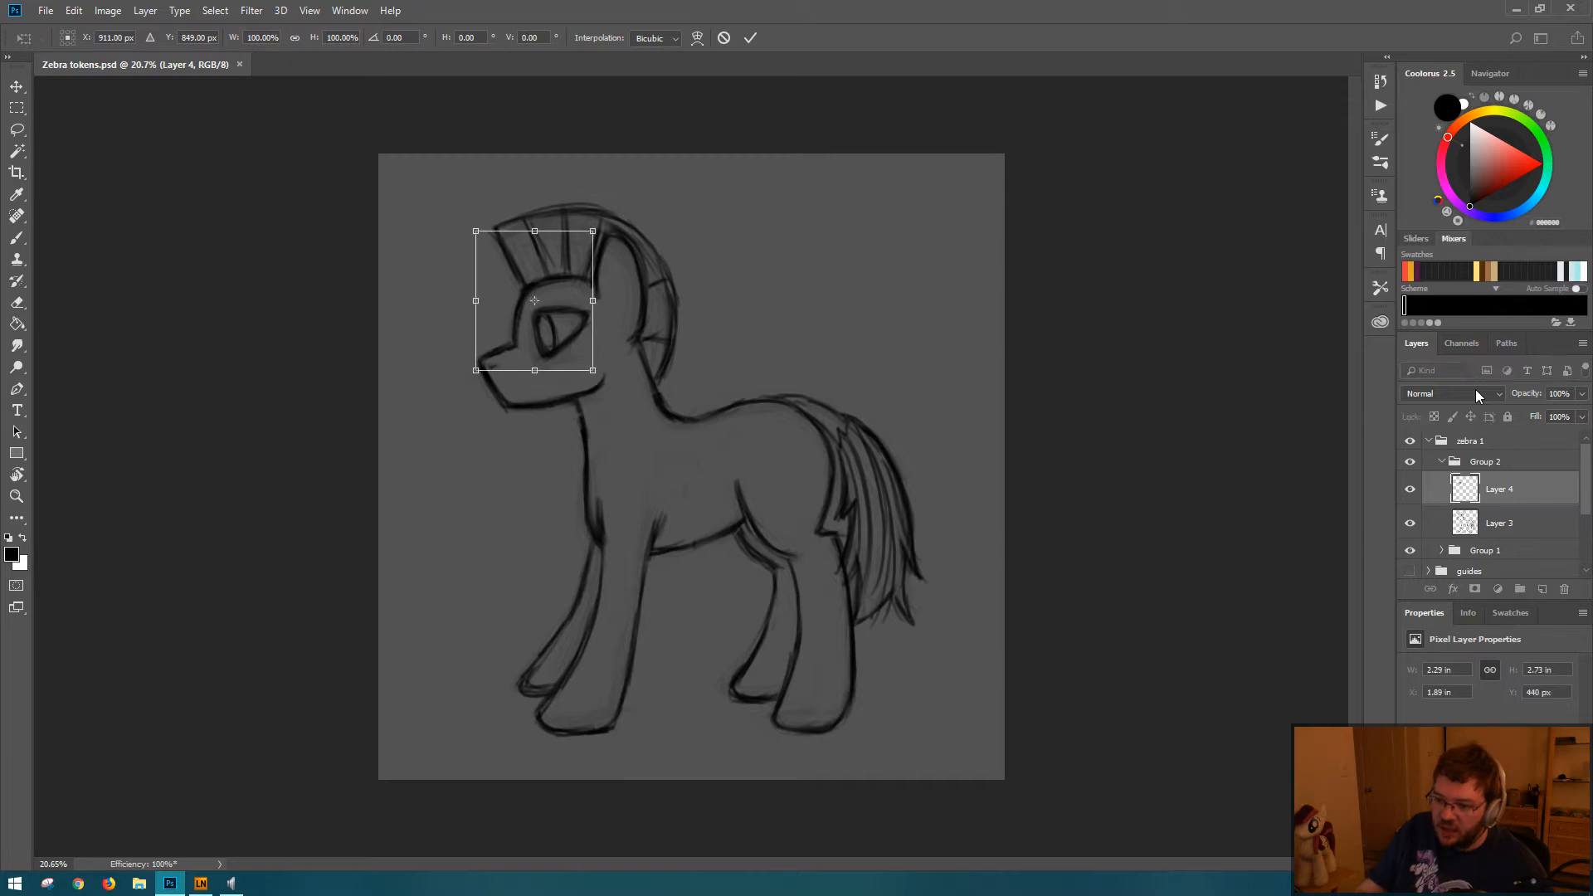
{"action": "key", "text": "Return"}
{"action": "key", "text": "b"}
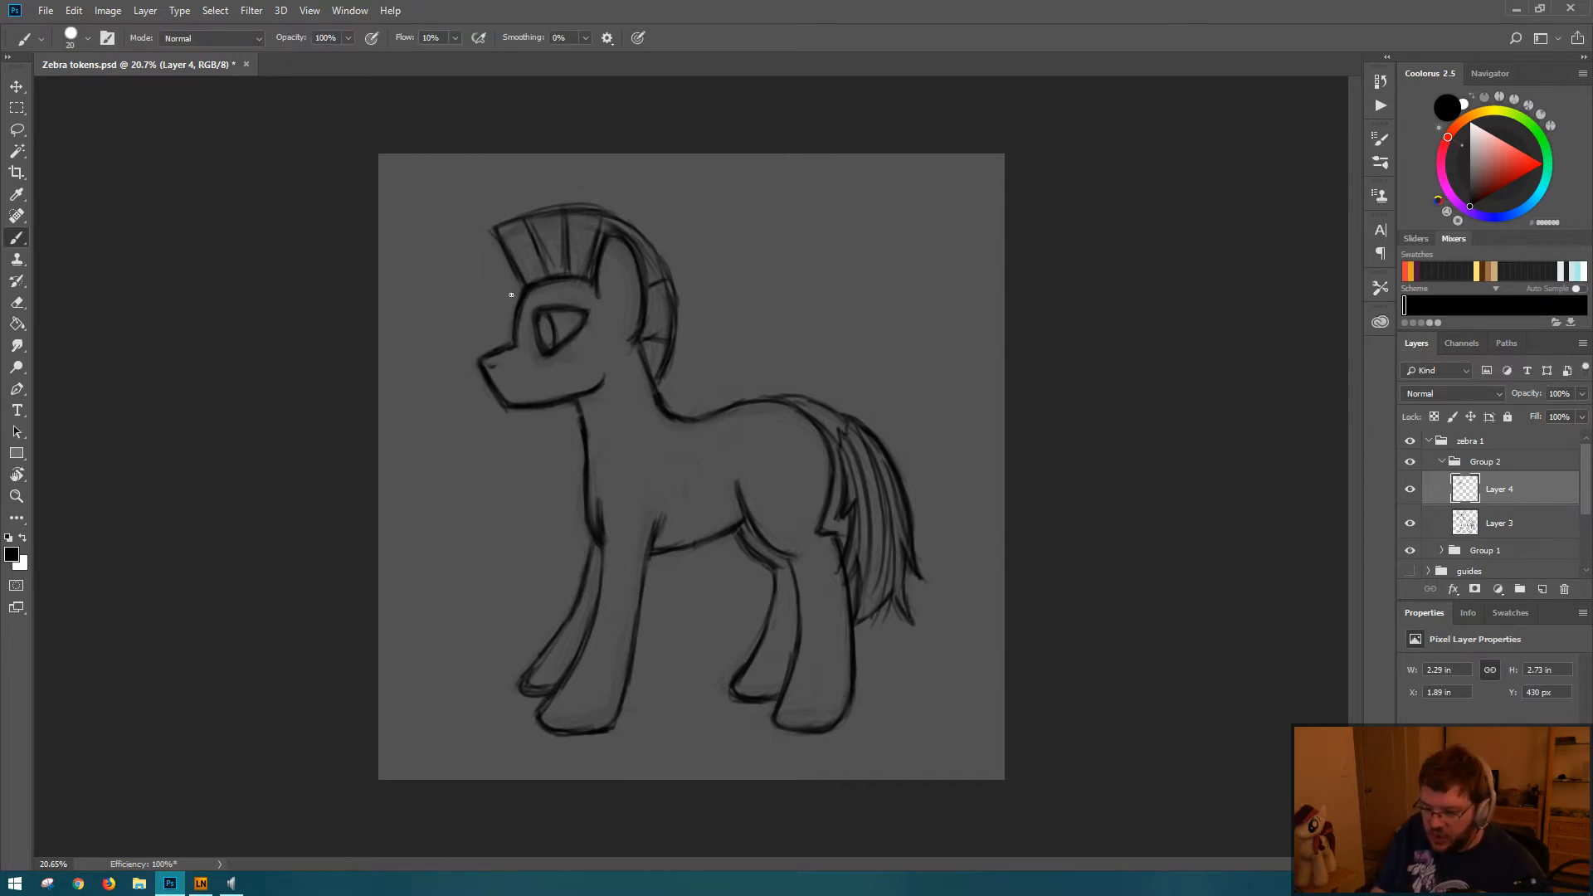
{"action": "key", "text": "e"}
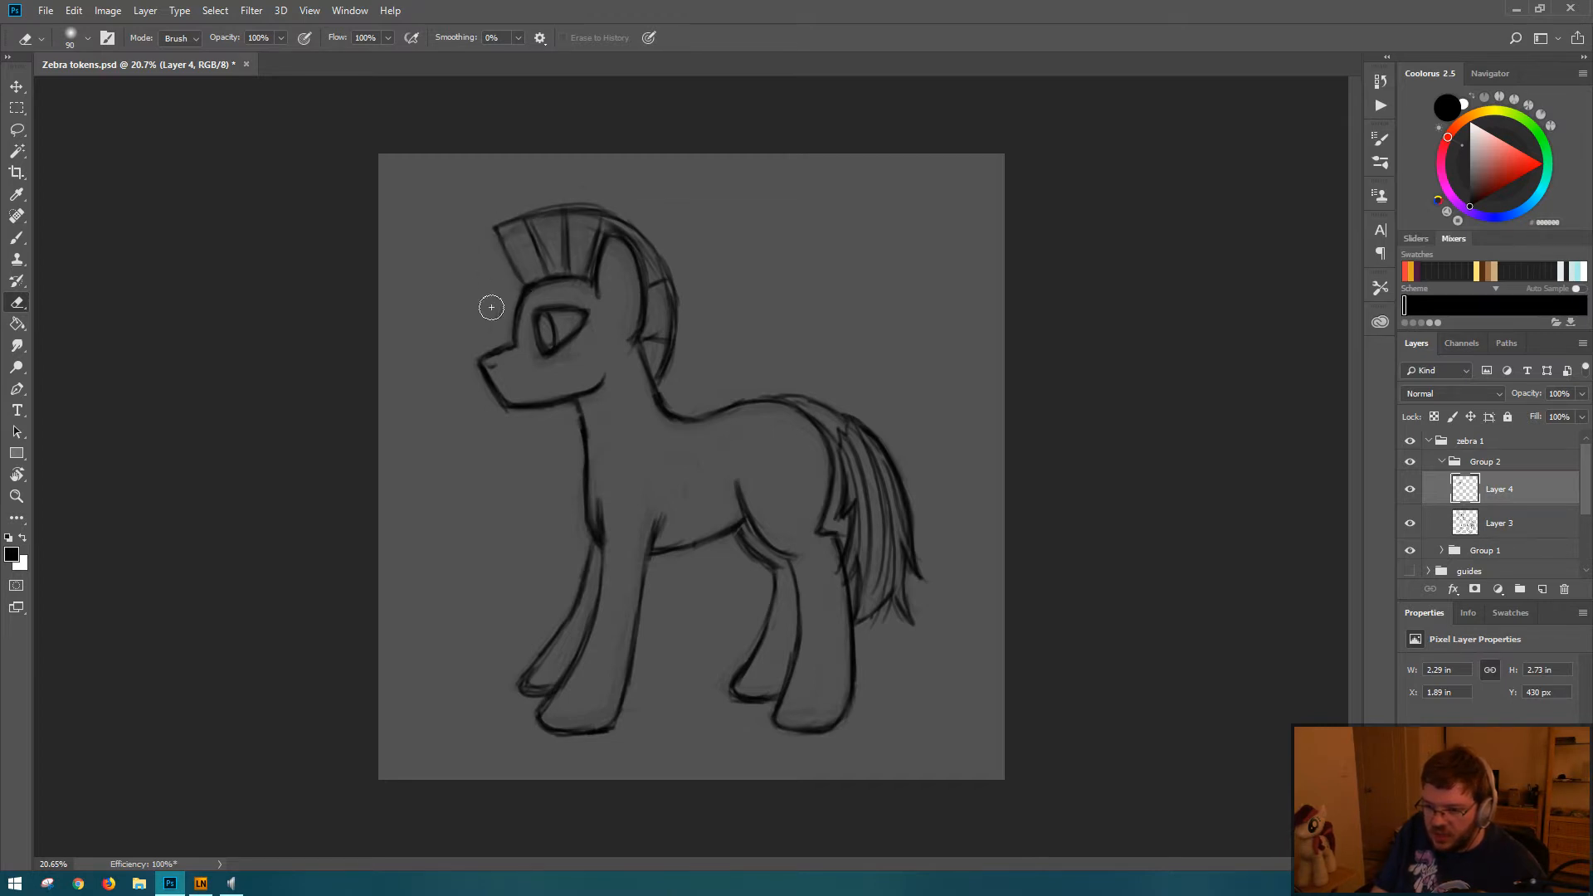
{"action": "key", "text": "ctrl+t"}
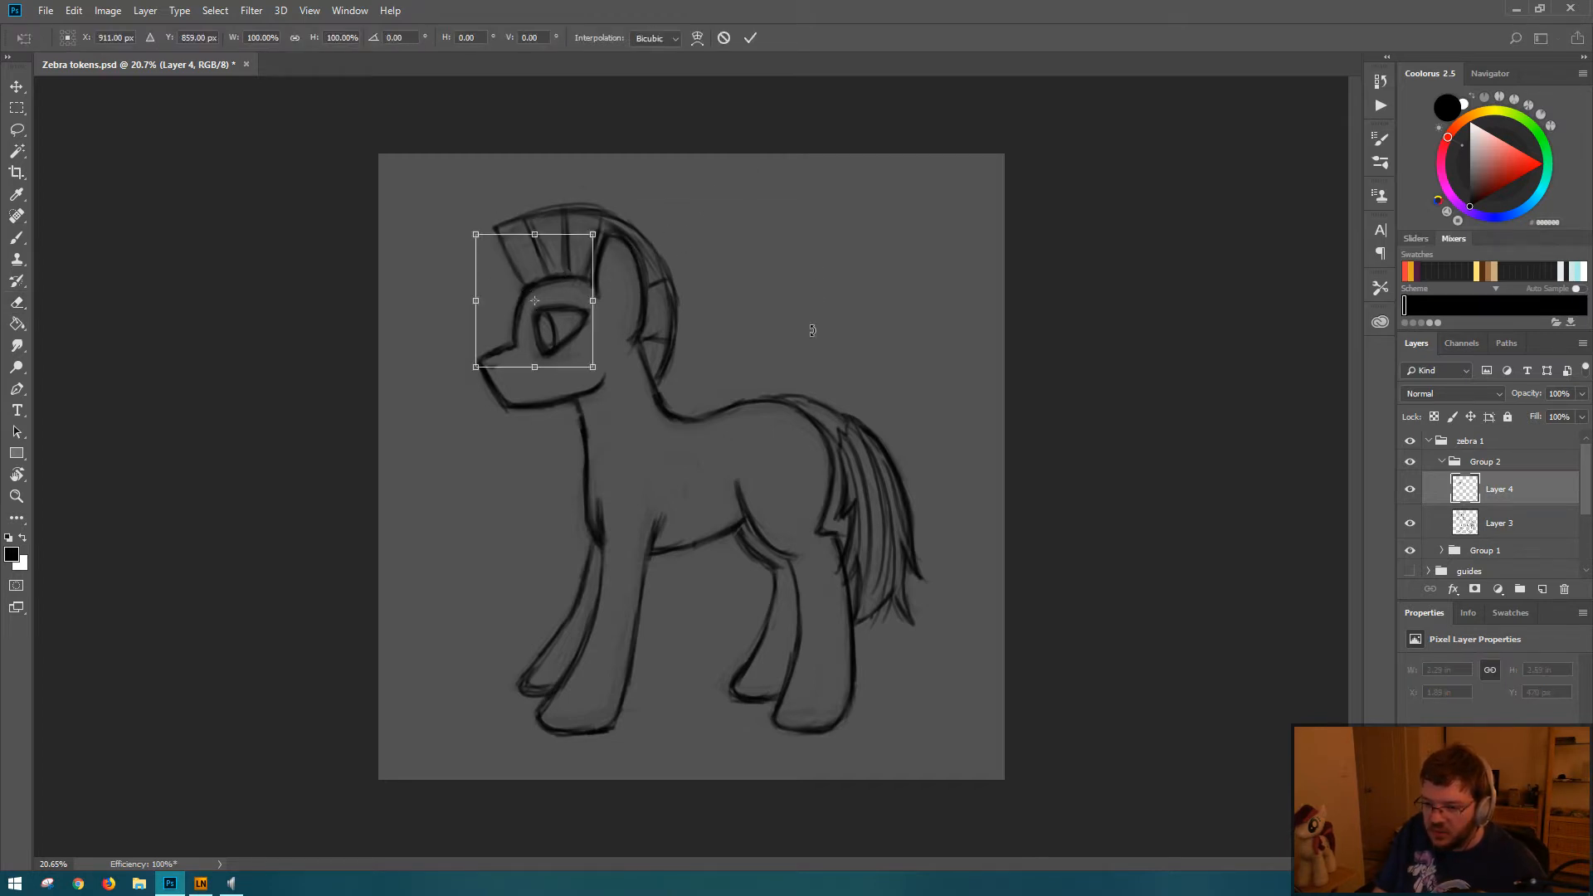
{"action": "key", "text": "Escape"}
{"action": "key", "text": "ctrl+t"}
{"action": "key", "text": "shift+Right"}
{"action": "key", "text": "shift+Right"}
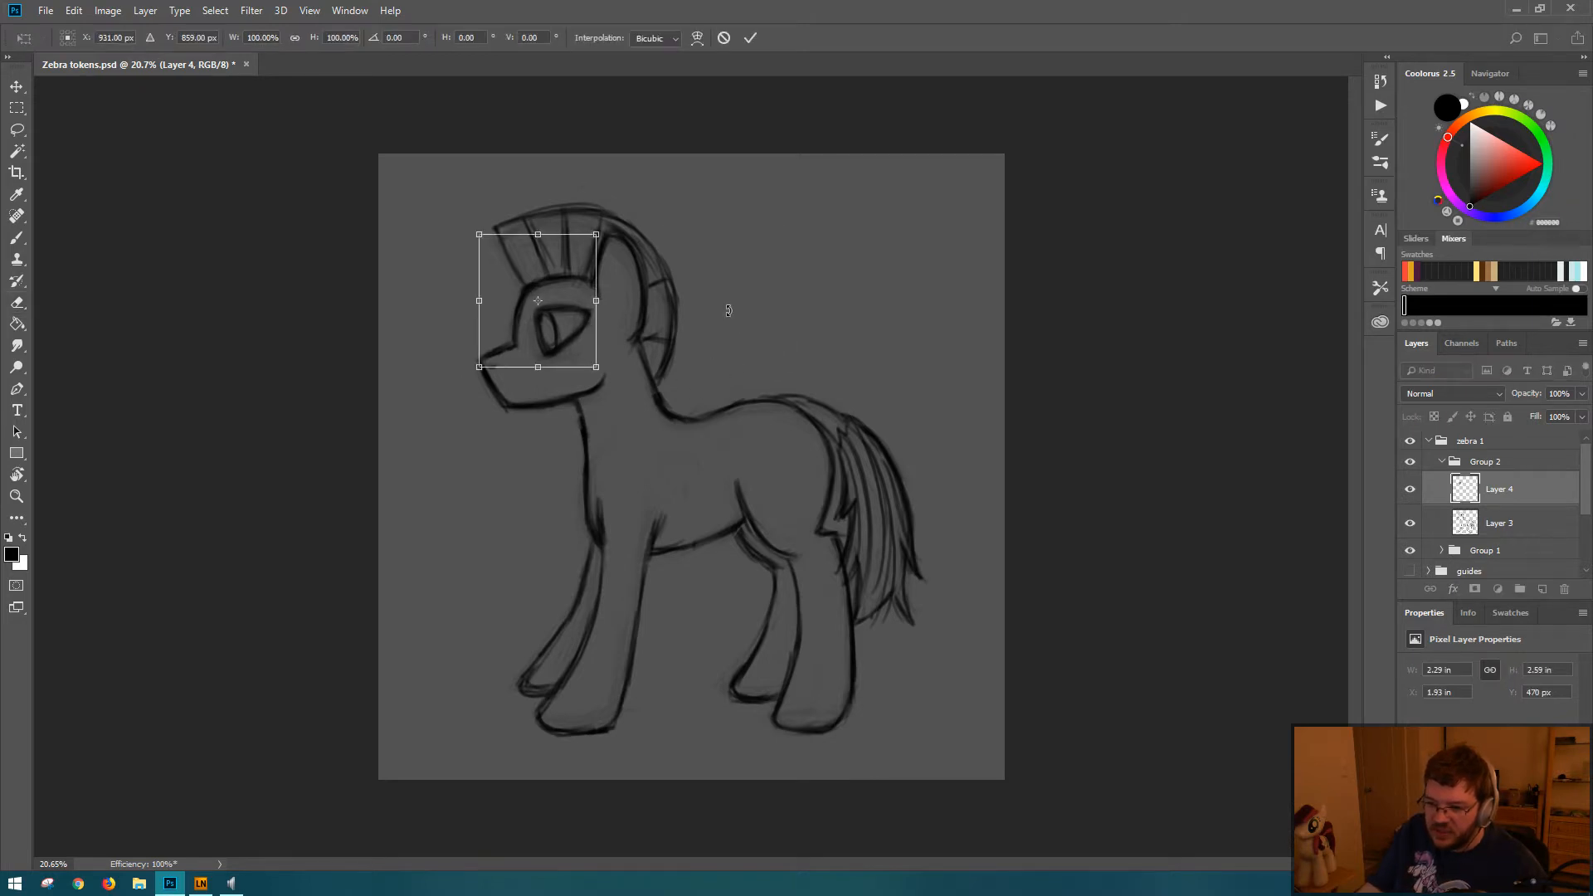
{"action": "key", "text": "shift+Right"}
{"action": "key", "text": "shift+Right"}
{"action": "key", "text": "shift+Right"}
{"action": "key", "text": "shift+Right"}
{"action": "key", "text": "shift+Right"}
{"action": "key", "text": "shift+Right"}
{"action": "key", "text": "shift+Right"}
{"action": "key", "text": "shift+Right"}
{"action": "key", "text": "shift+Right"}
{"action": "key", "text": "shift+Right"}
{"action": "key", "text": "shift+Right"}
{"action": "key", "text": "shift+Right"}
{"action": "key", "text": "shift+Right"}
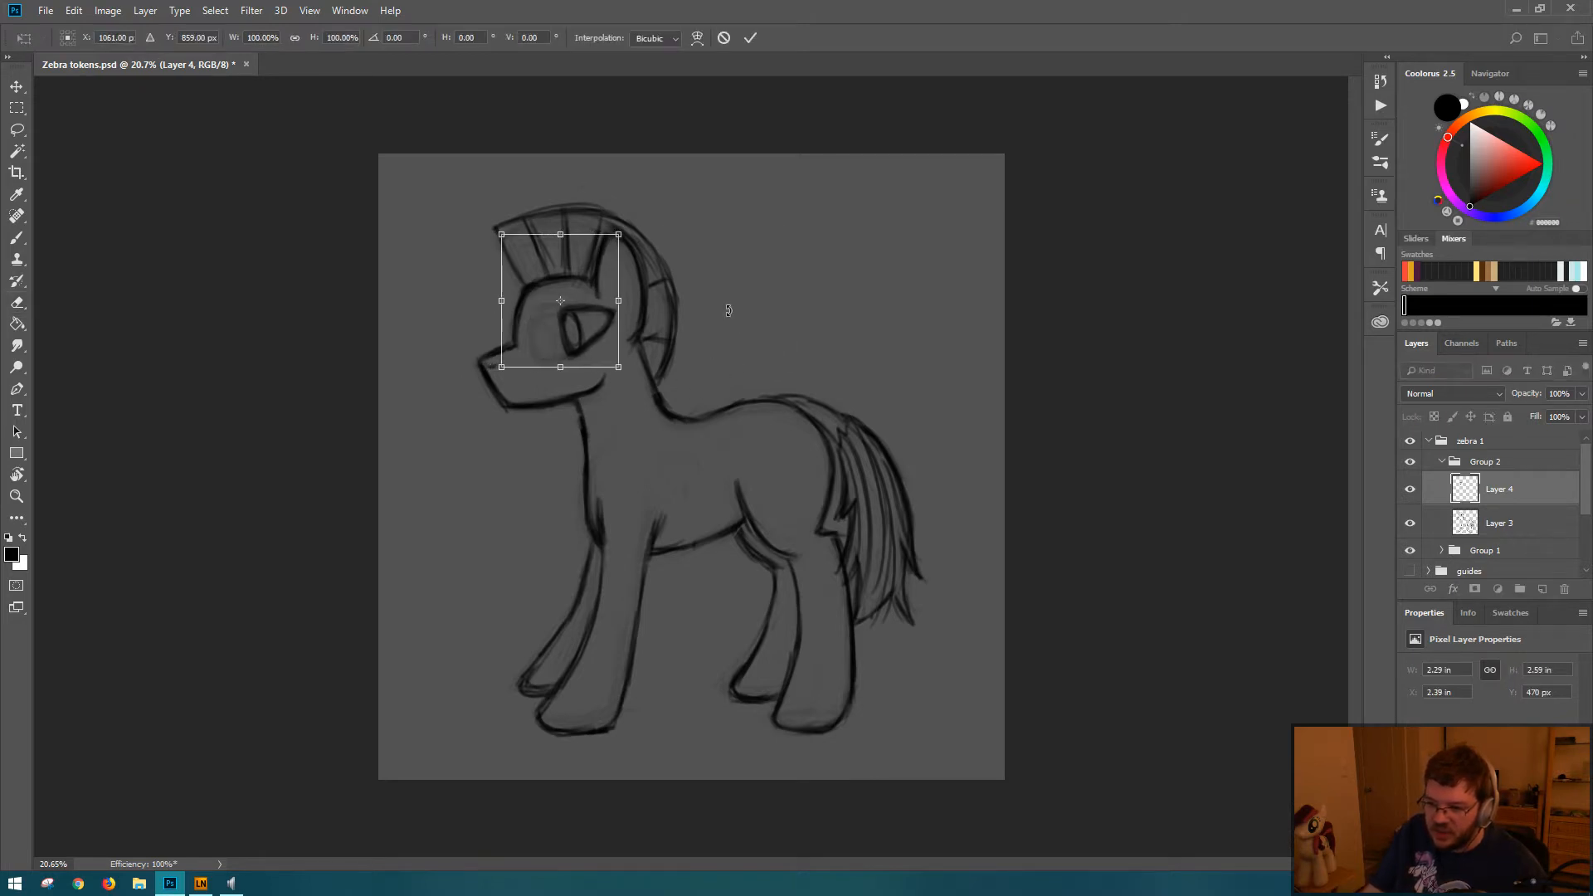
{"action": "key", "text": "Escape"}
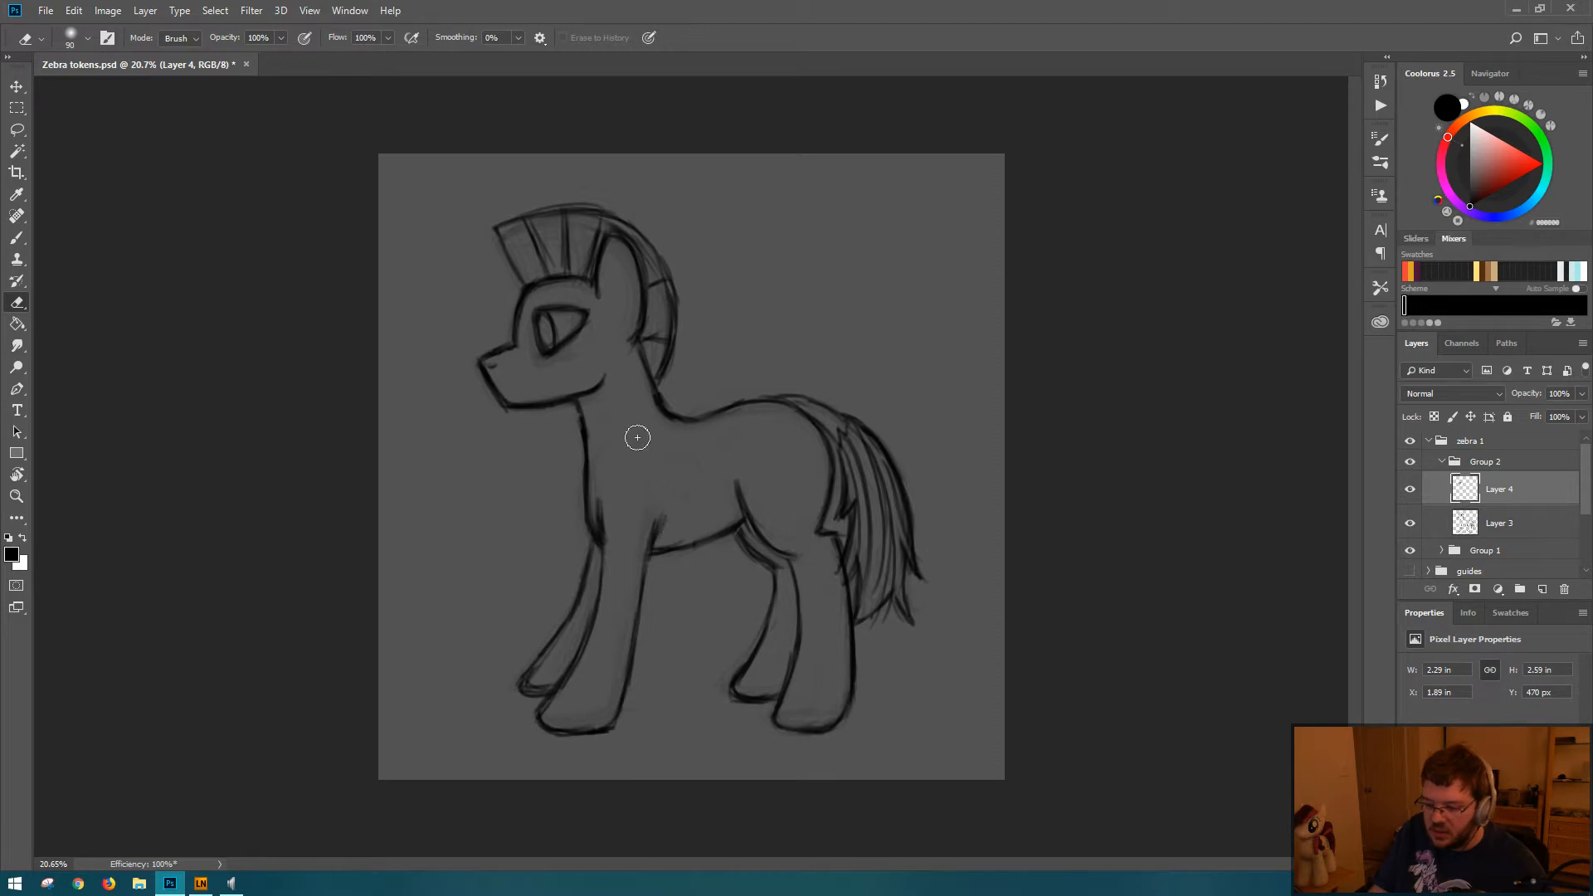
Step: Lasso the eye on Layer 4, invert the selection, delete everything outside the eye, and deselect
{"action": "key", "text": "l"}
{"action": "mouse_move", "coordinate": [554, 289]}
{"action": "left_mouse_down"}
{"action": "mouse_move", "coordinate": [585, 291]}
{"action": "mouse_move", "coordinate": [571, 288]}
{"action": "left_mouse_up"}
{"action": "right_click", "coordinate": [727, 304]}
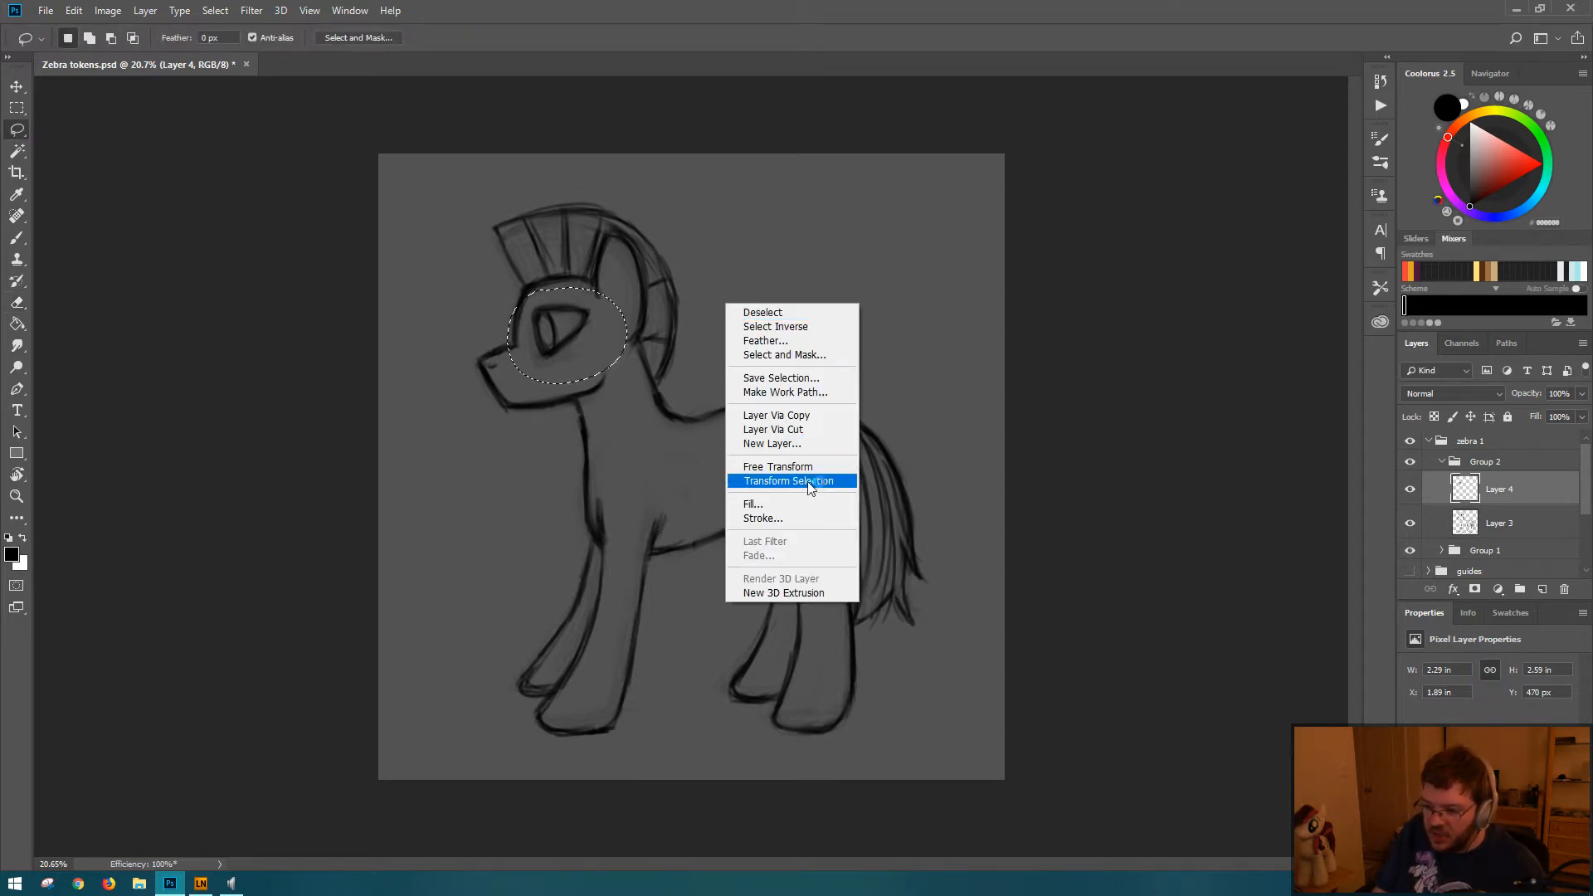
{"action": "left_click", "coordinate": [793, 328]}
{"action": "key", "text": "Delete"}
{"action": "key", "text": "ctrl+d"}
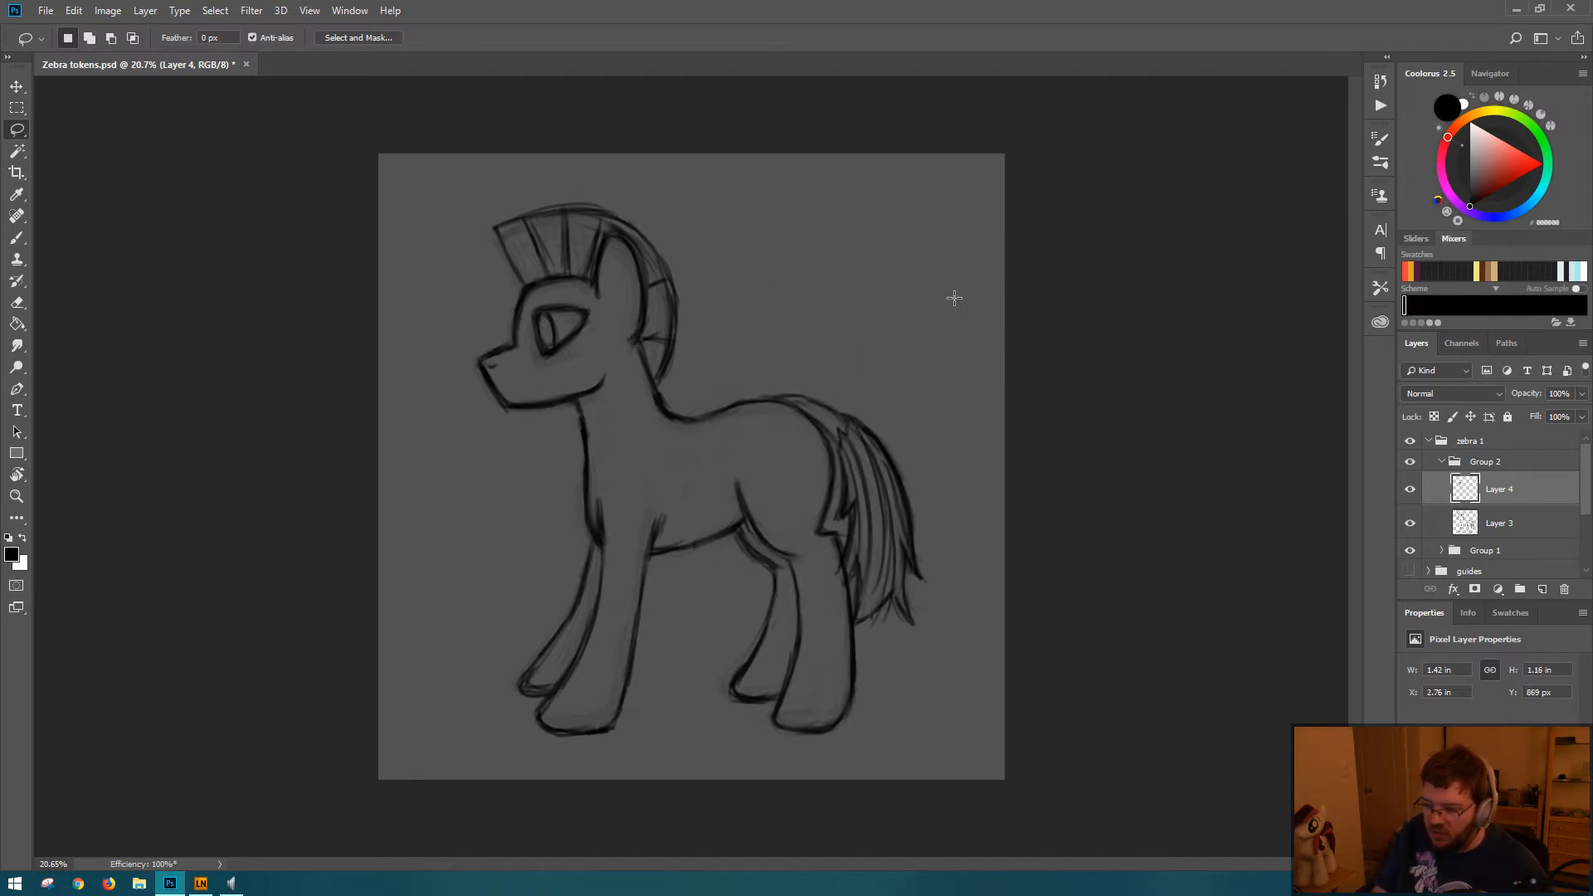
Step: Move the eye 20 px down and 10 px left, rotate it slightly clockwise, and save the file
{"action": "key", "text": "ctrl+t"}
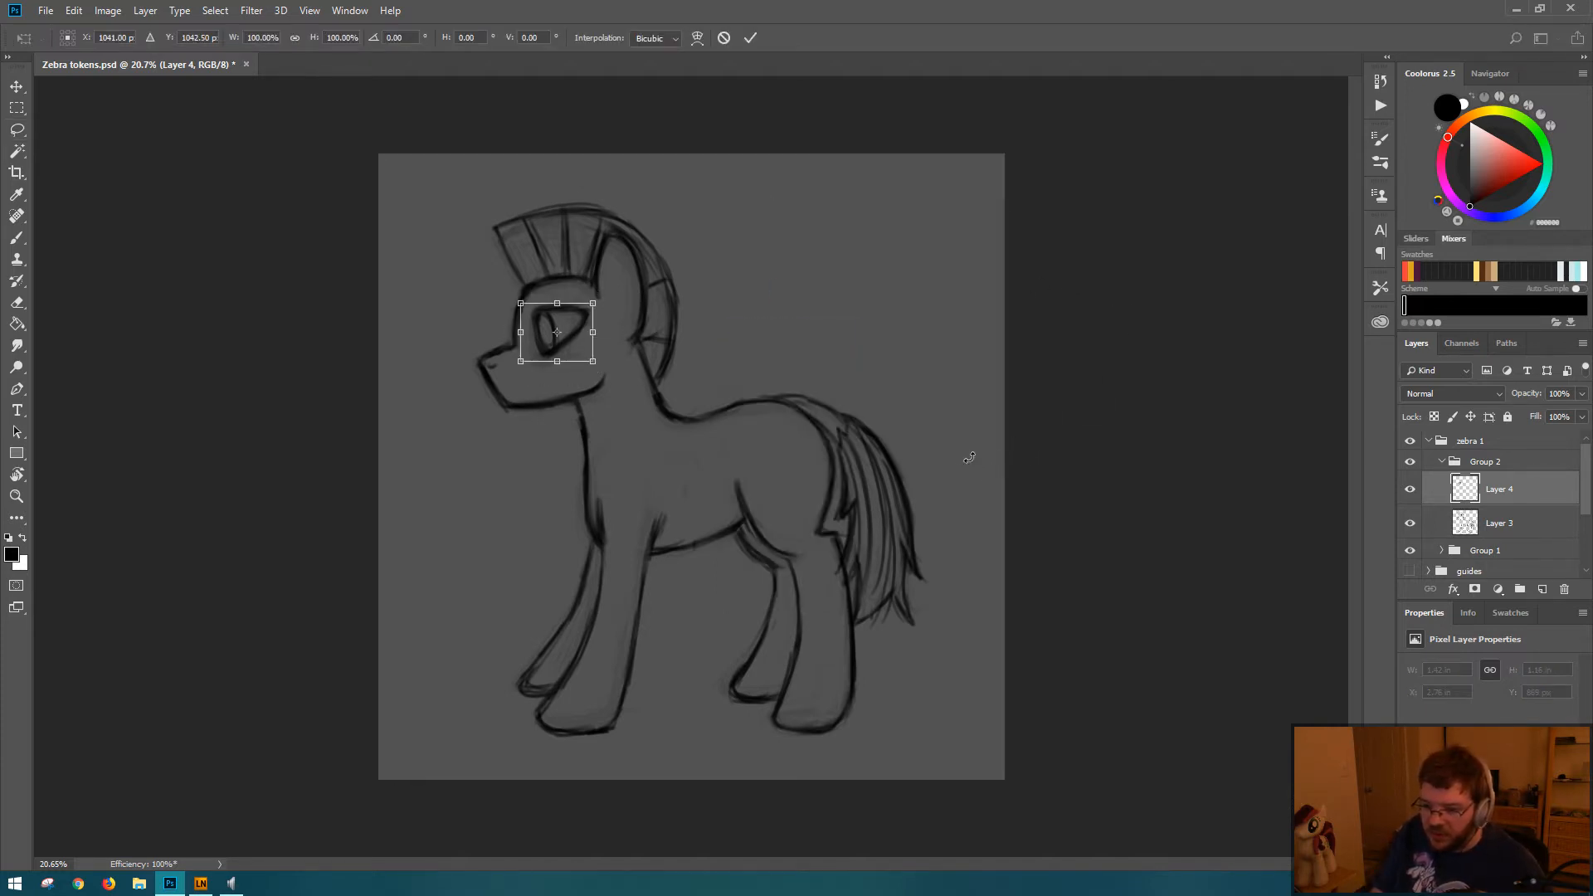
{"action": "key", "text": "shift+Down"}
{"action": "key", "text": "shift+Left"}
{"action": "key", "text": "shift+Down"}
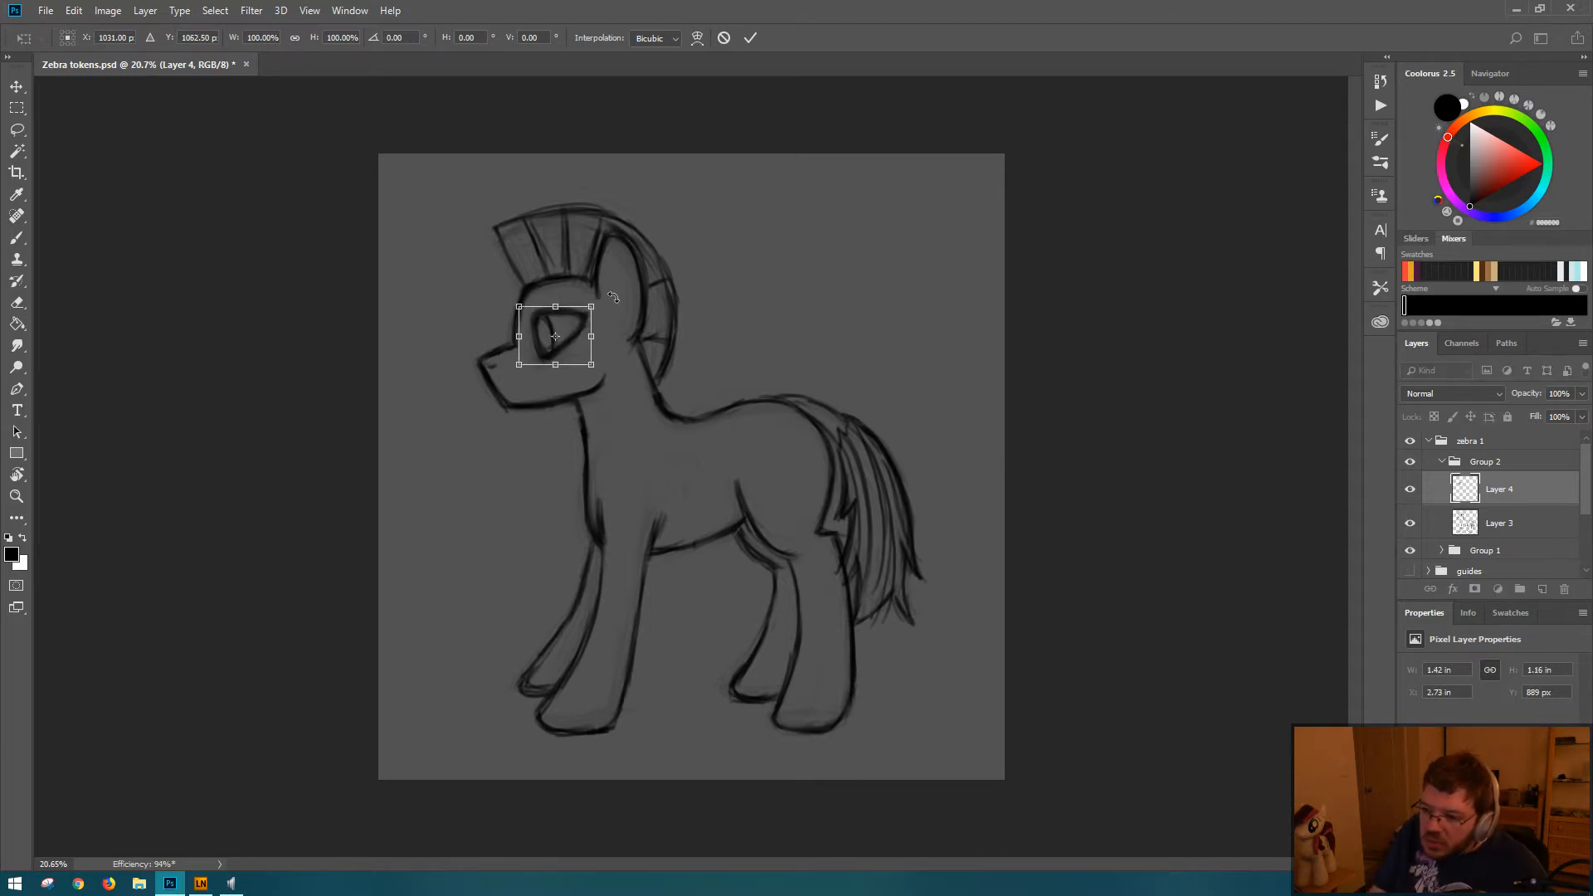
{"action": "left_click_drag", "start_coordinate": [614, 299], "coordinate": [626, 296]}
{"action": "key", "text": "Return"}
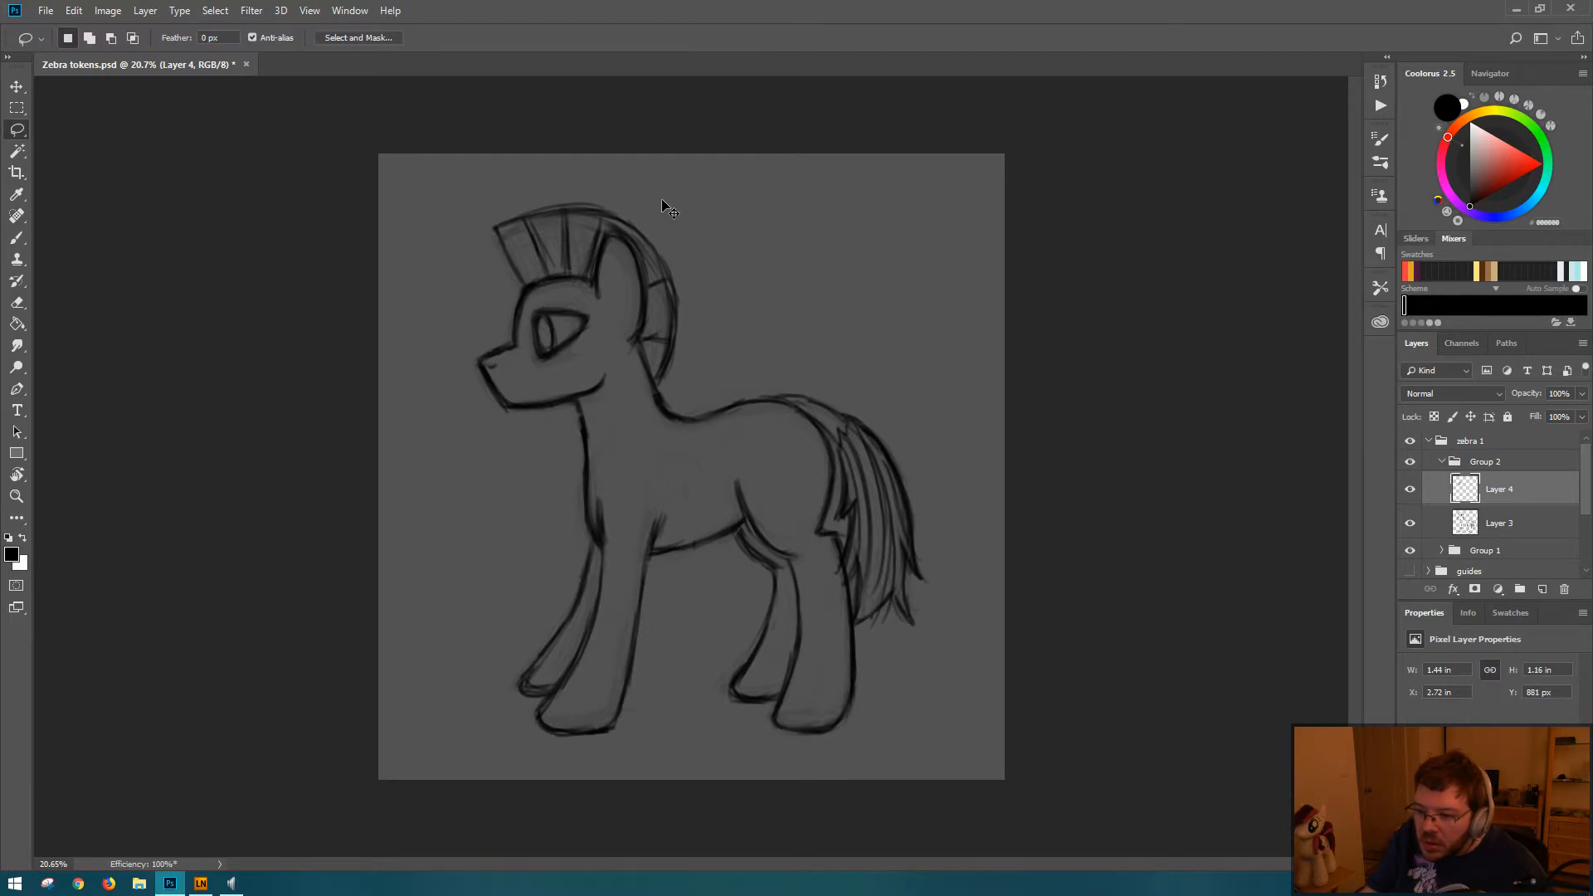
{"action": "key", "text": "ctrl+s"}
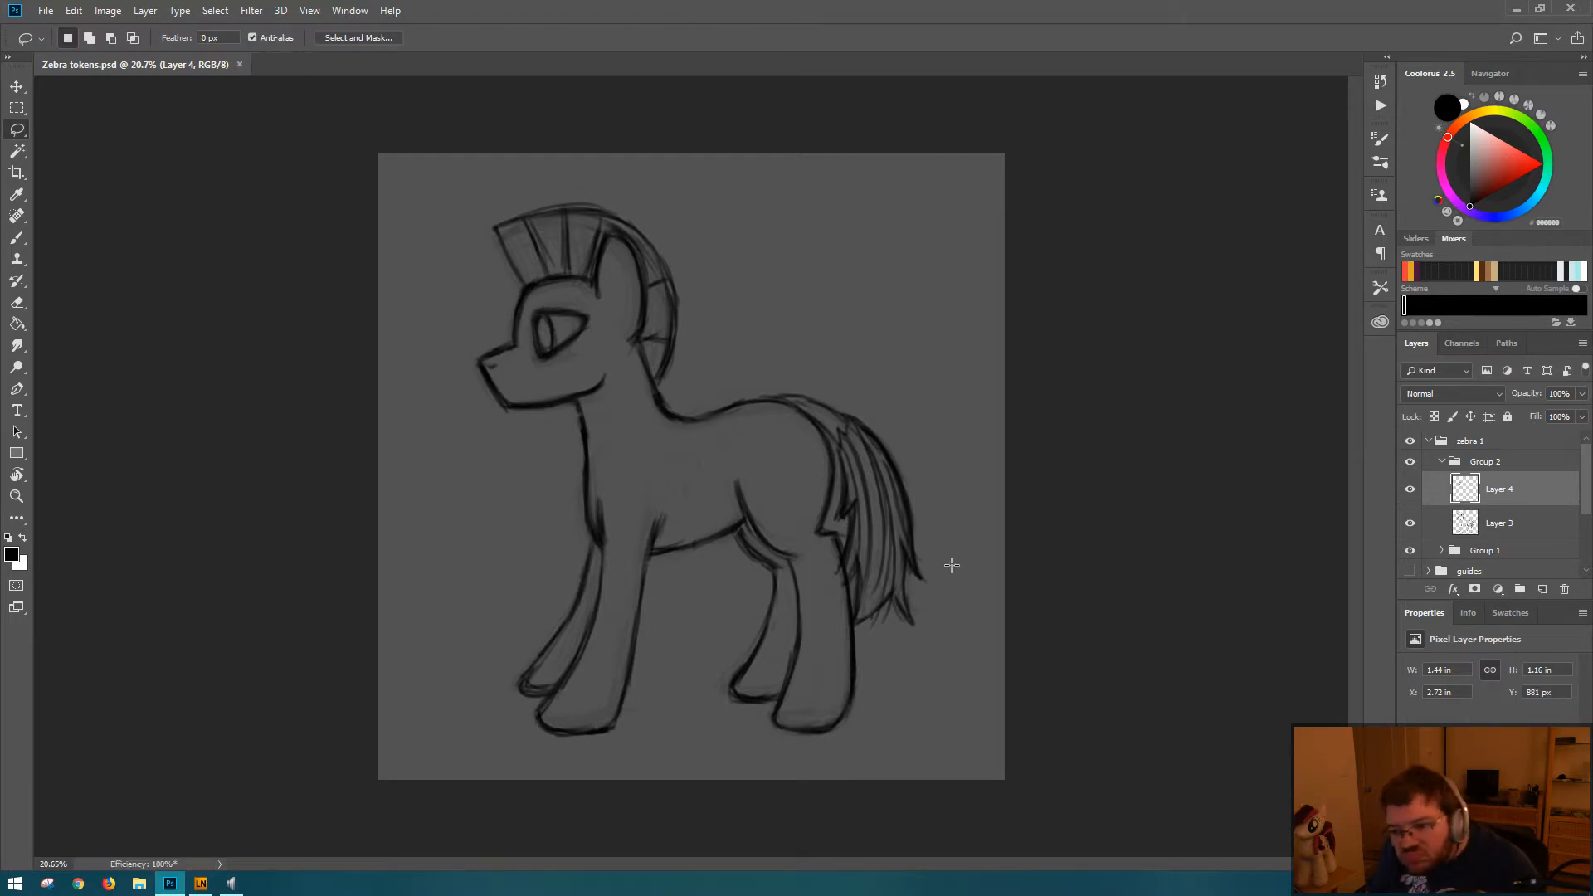
Step: Shift the eye 10 px up and 10 px right, and rotate it by about -2.3°
{"action": "key", "text": "ctrl+t"}
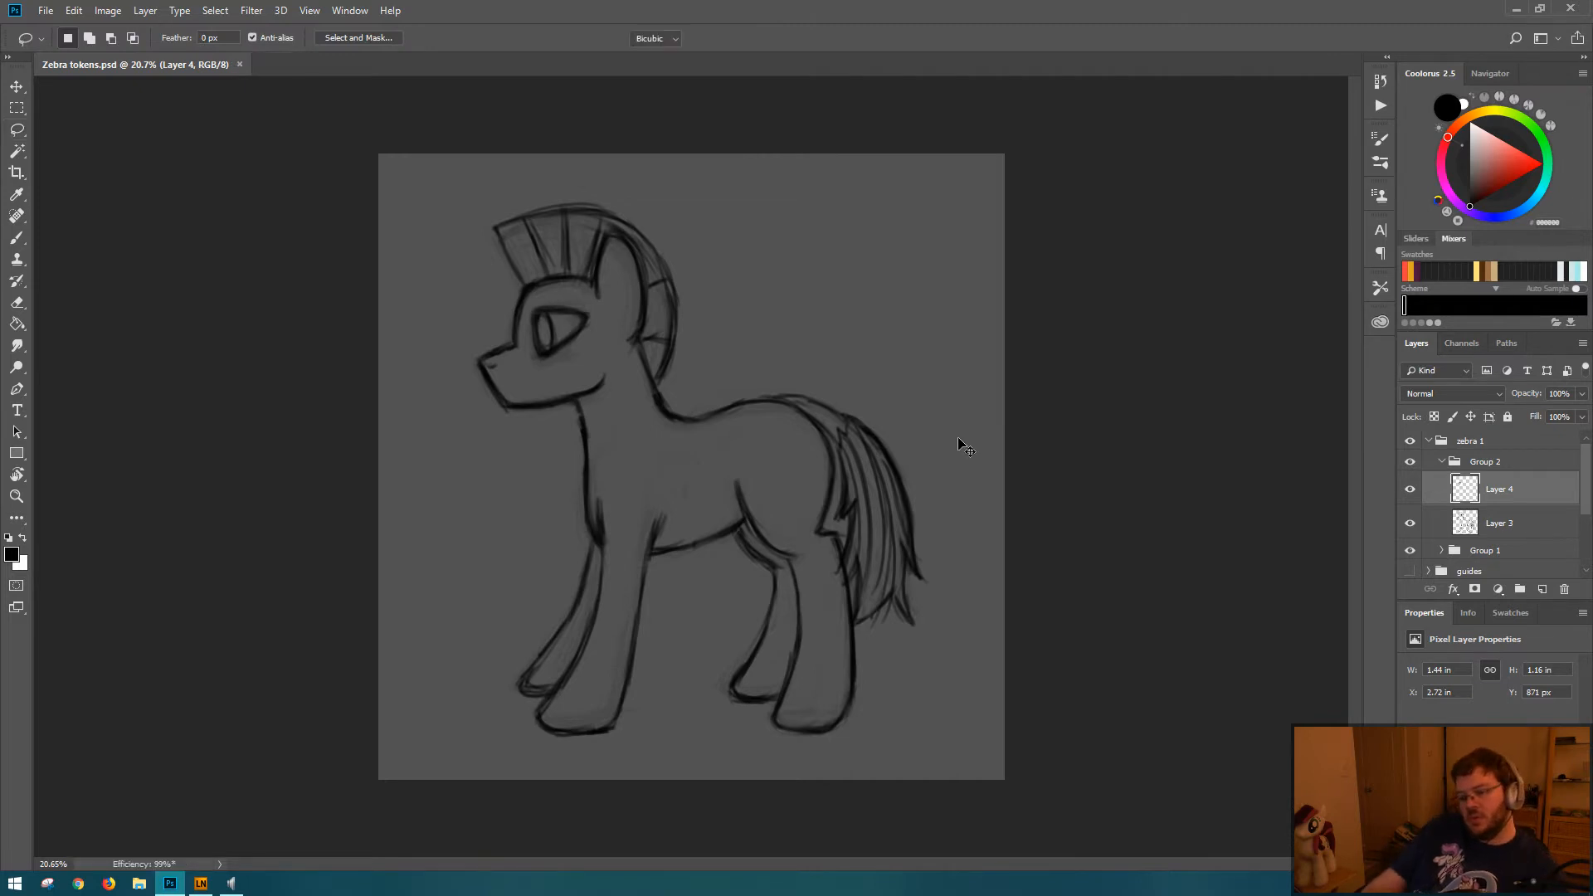
{"action": "key", "text": "shift+Right"}
{"action": "key", "text": "Return"}
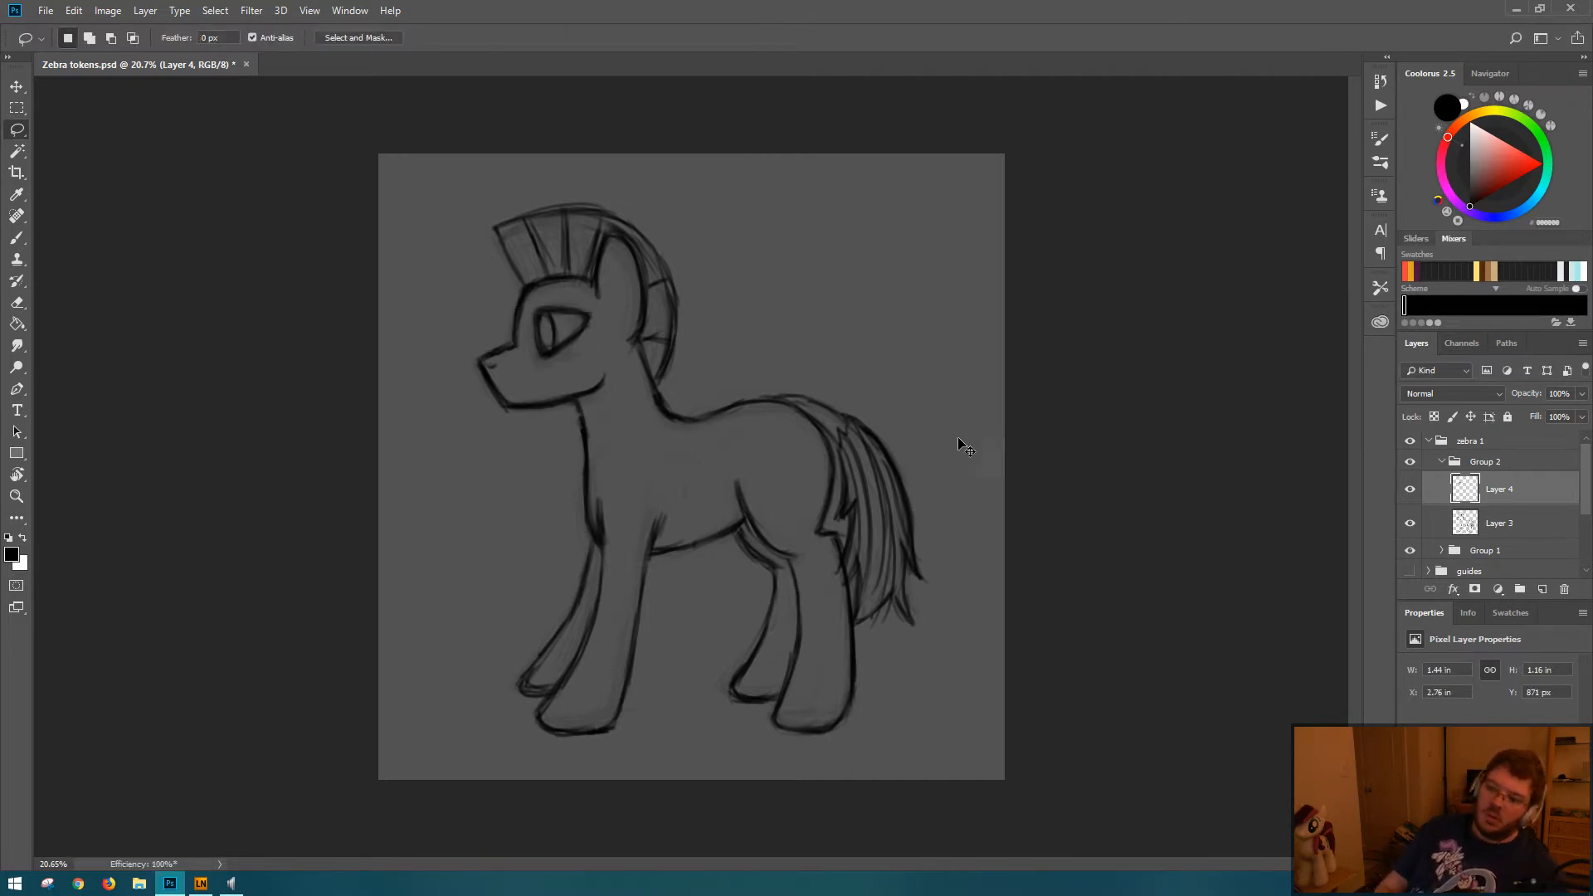
{"action": "key", "text": "ctrl+t"}
{"action": "left_click_drag", "start_coordinate": [622, 291], "coordinate": [624, 285]}
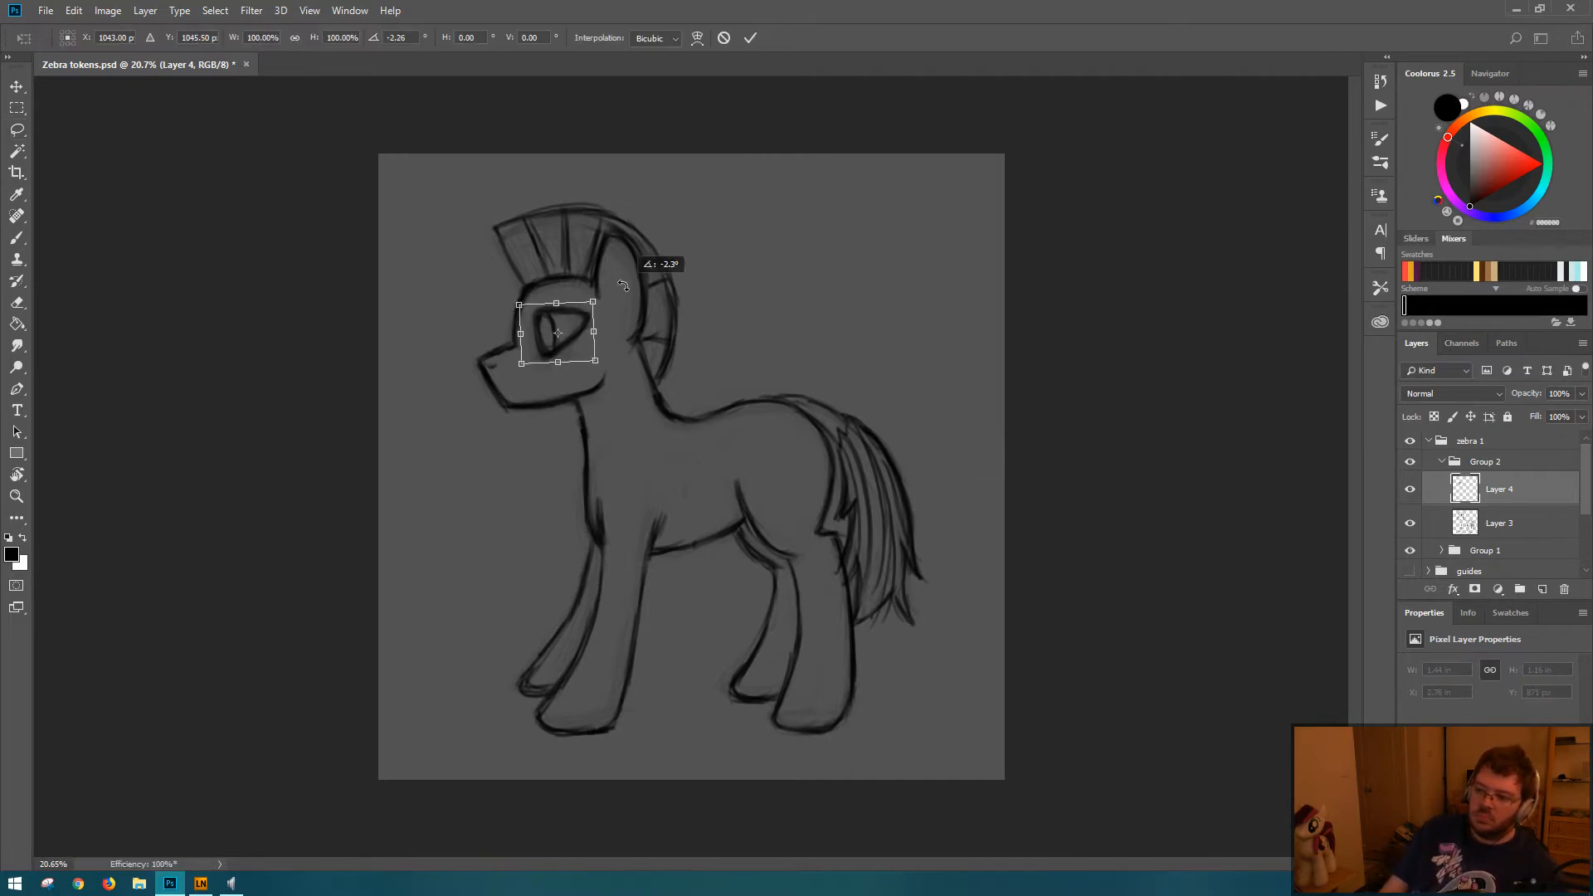
{"action": "key", "text": "Return"}
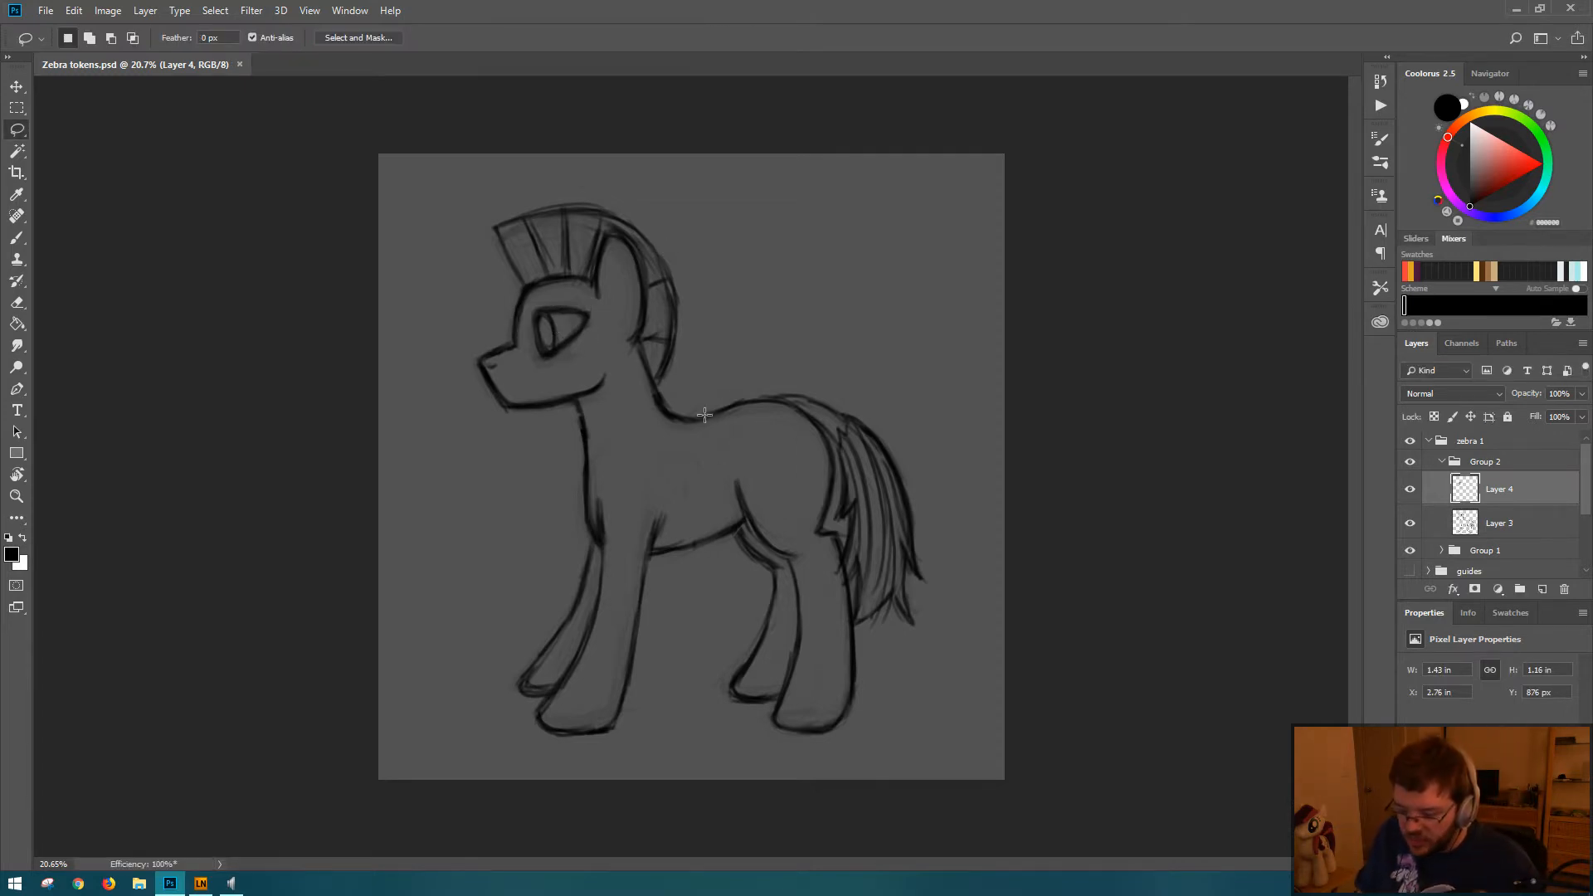
Step: Nudge the eye on Layer 4 down 10 px and save the file
{"action": "key", "text": "ctrl+t"}
{"action": "key", "text": "shift+Down"}
{"action": "key", "text": "Return"}
{"action": "key", "text": "ctrl+s"}
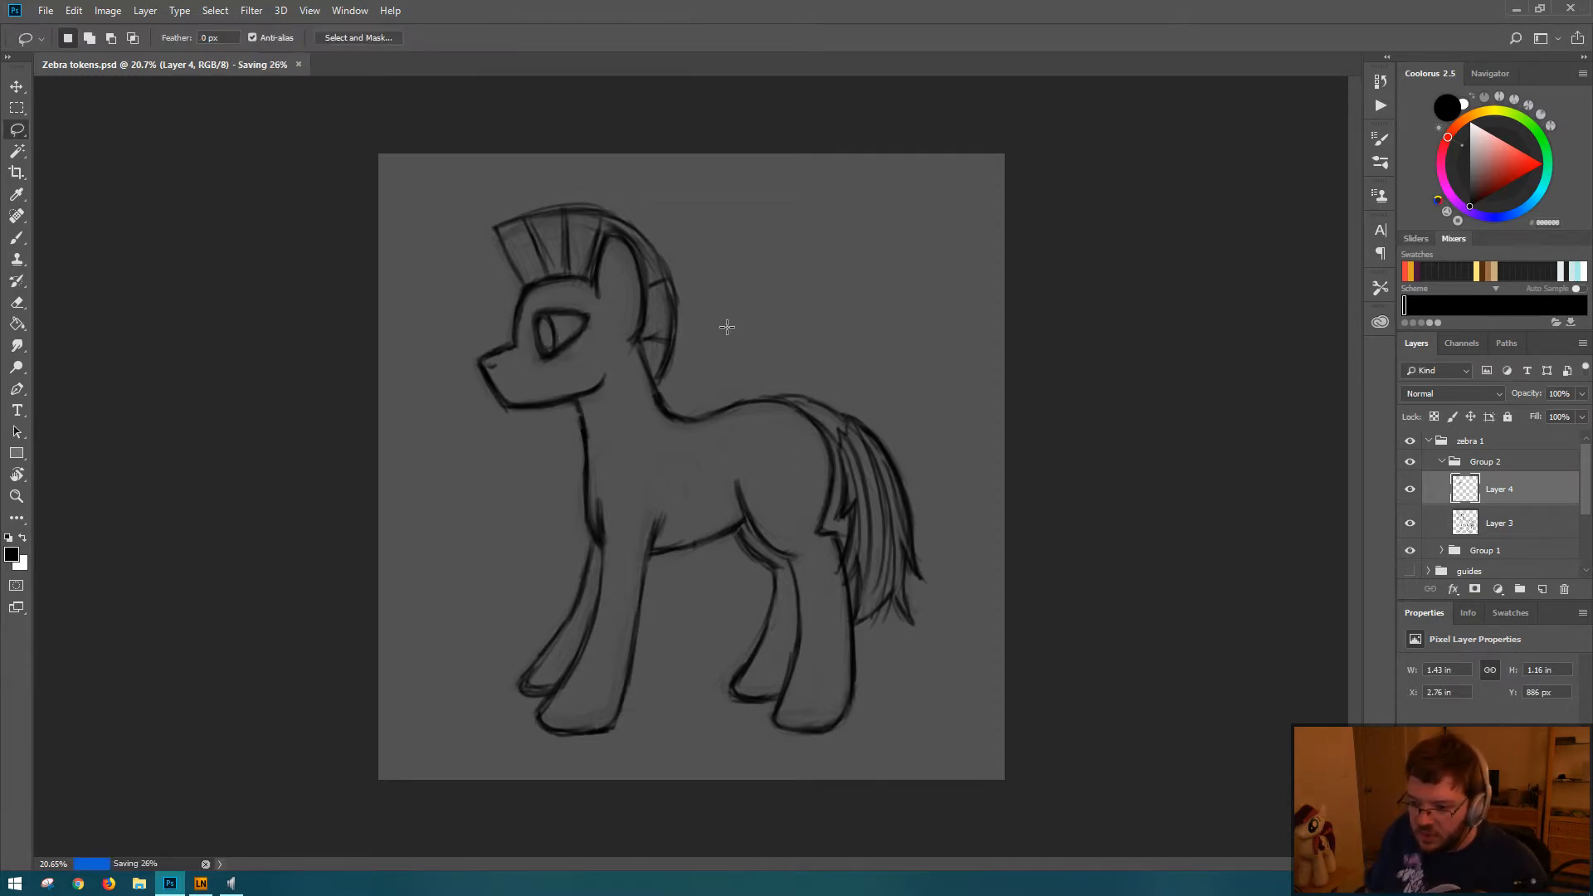
Step: Paint a dark, slightly arched eyebrow stroke just above the eye on Layer 4 and save the file
{"action": "key", "text": "b"}
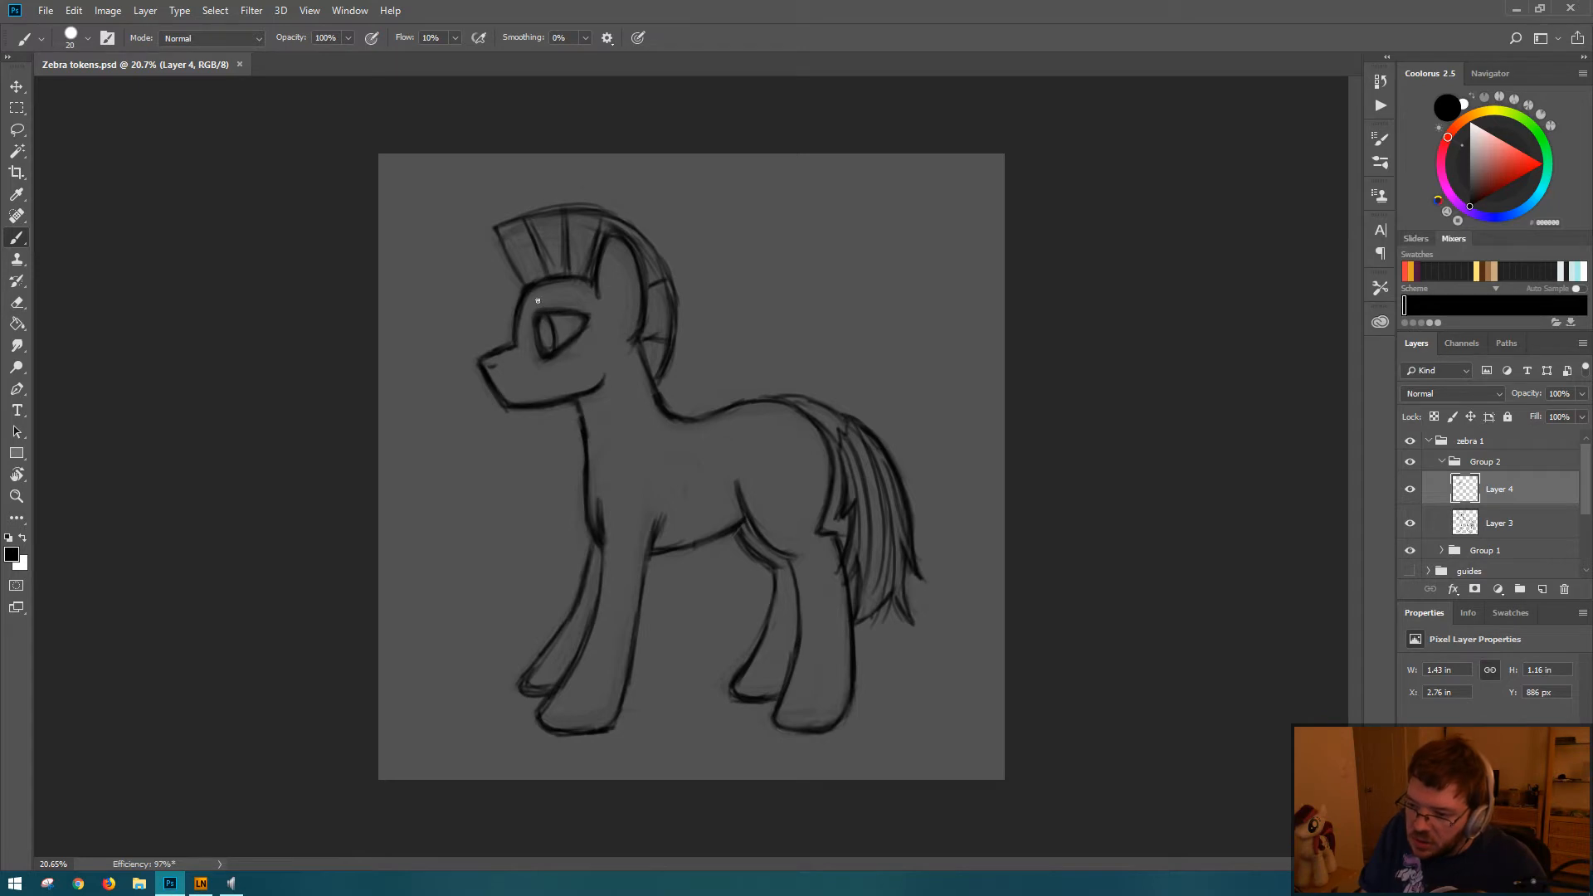
{"action": "left_click_drag", "start_coordinate": [538, 301], "coordinate": [591, 305]}
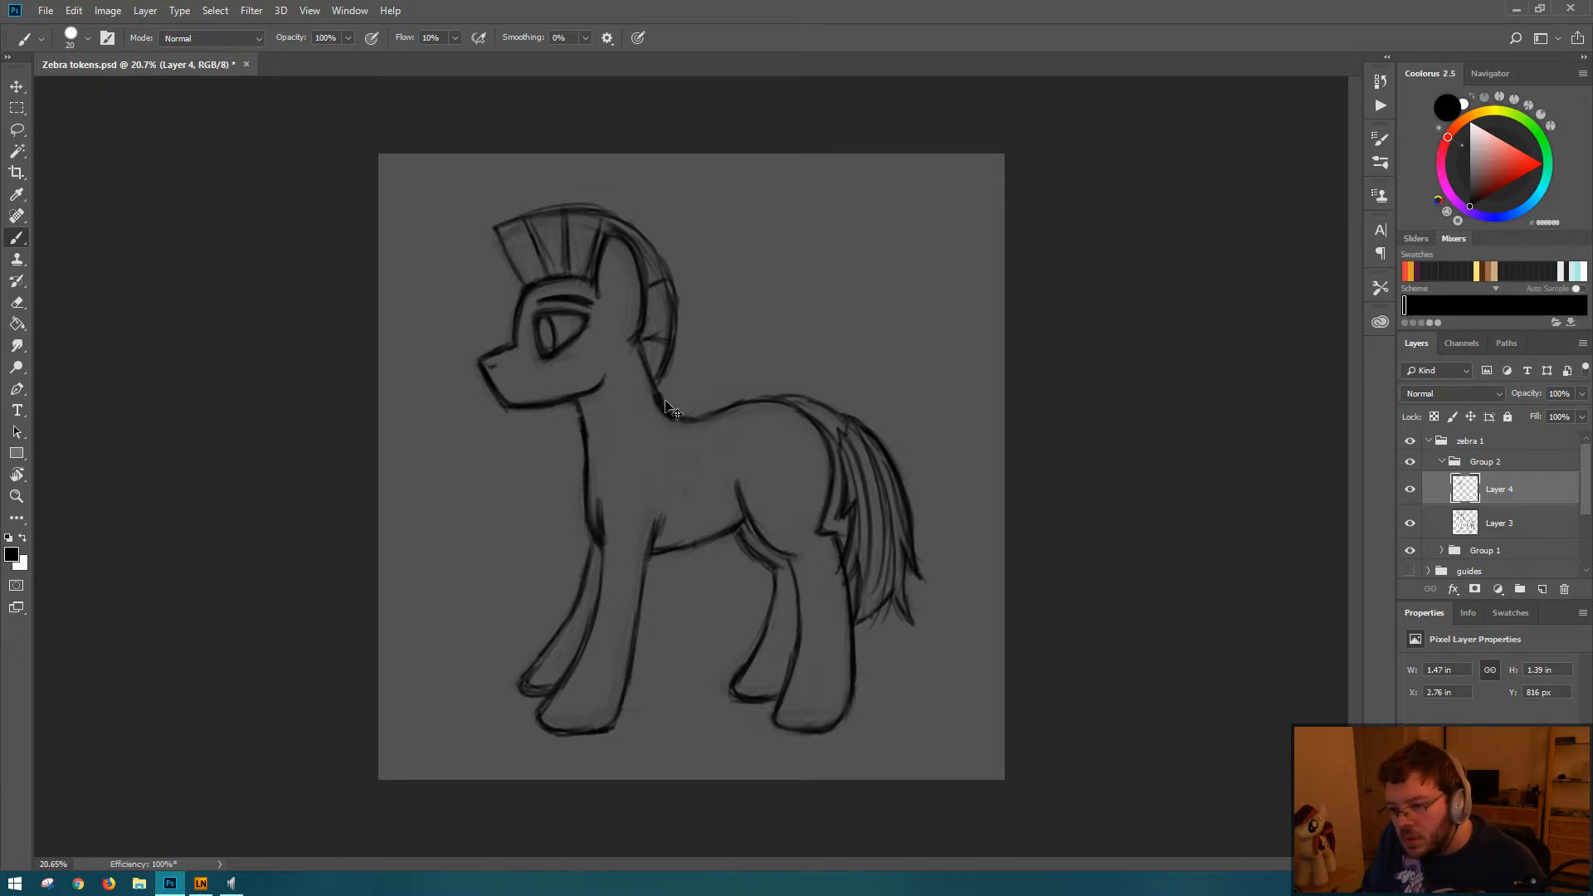
{"action": "key", "text": "ctrl+s"}
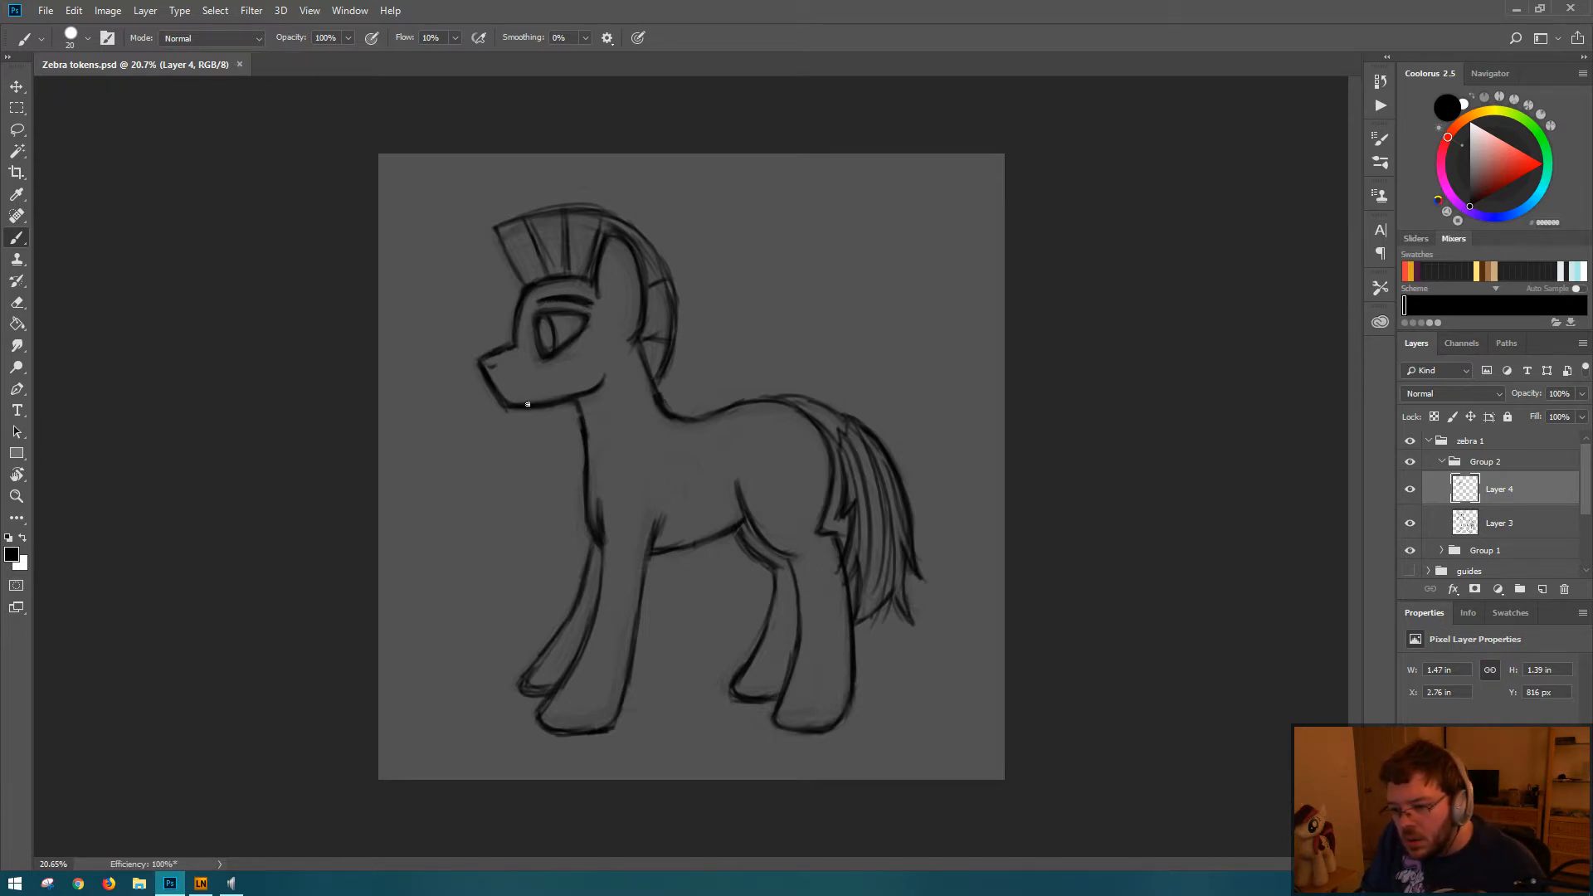
Step: Round the front corner of the chin with a new brush stroke, erase its old outer edge on Layer 3, and save the file
{"action": "left_click_drag", "start_coordinate": [498, 400], "coordinate": [504, 407]}
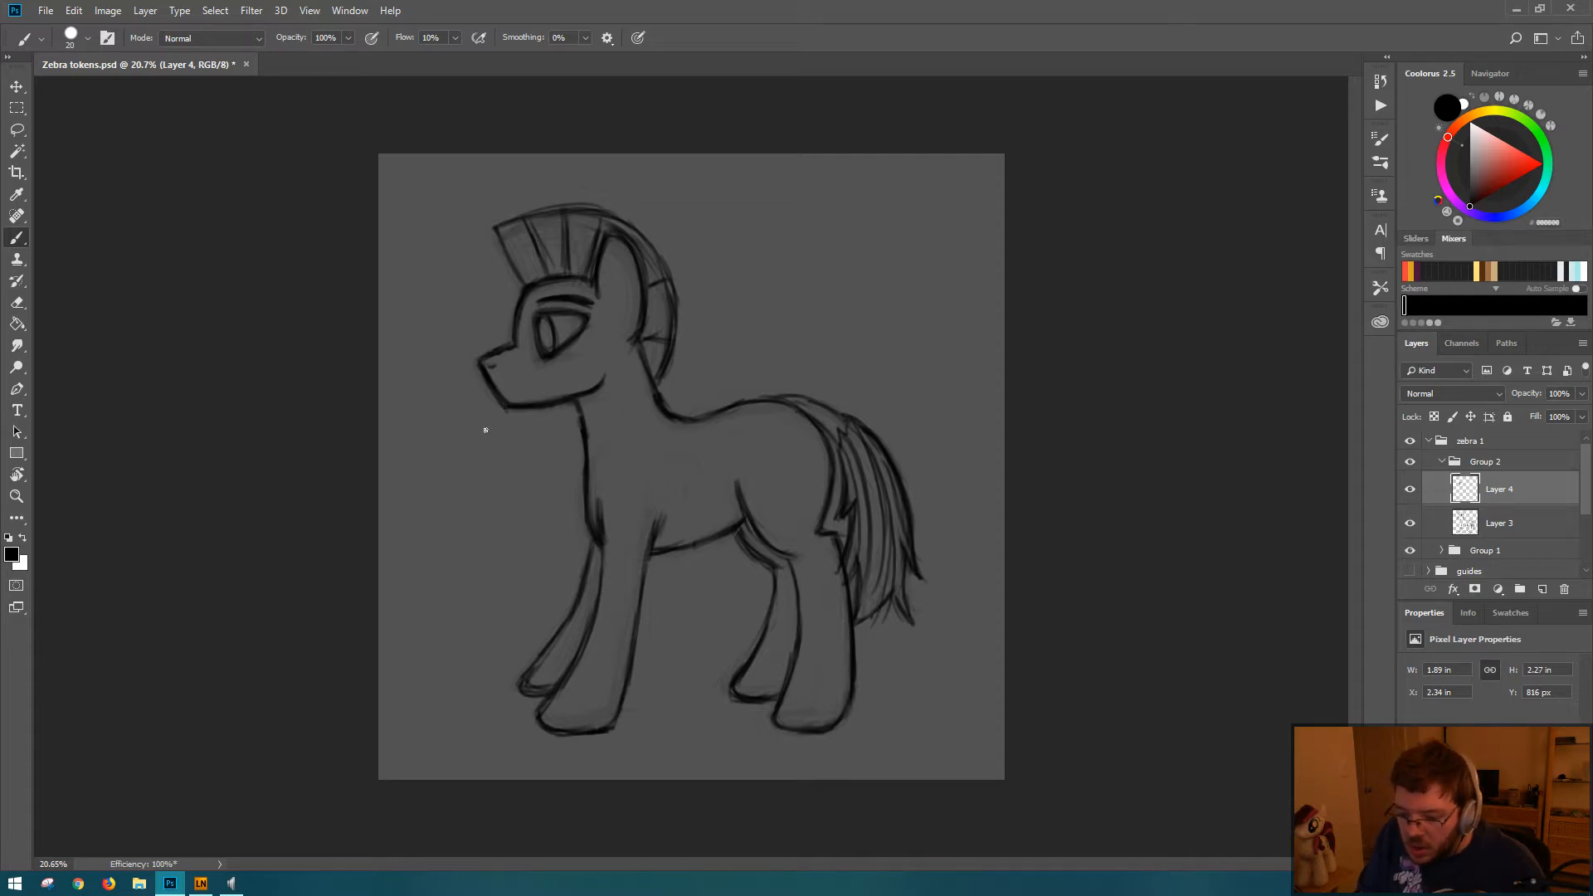
{"action": "key", "text": "e"}
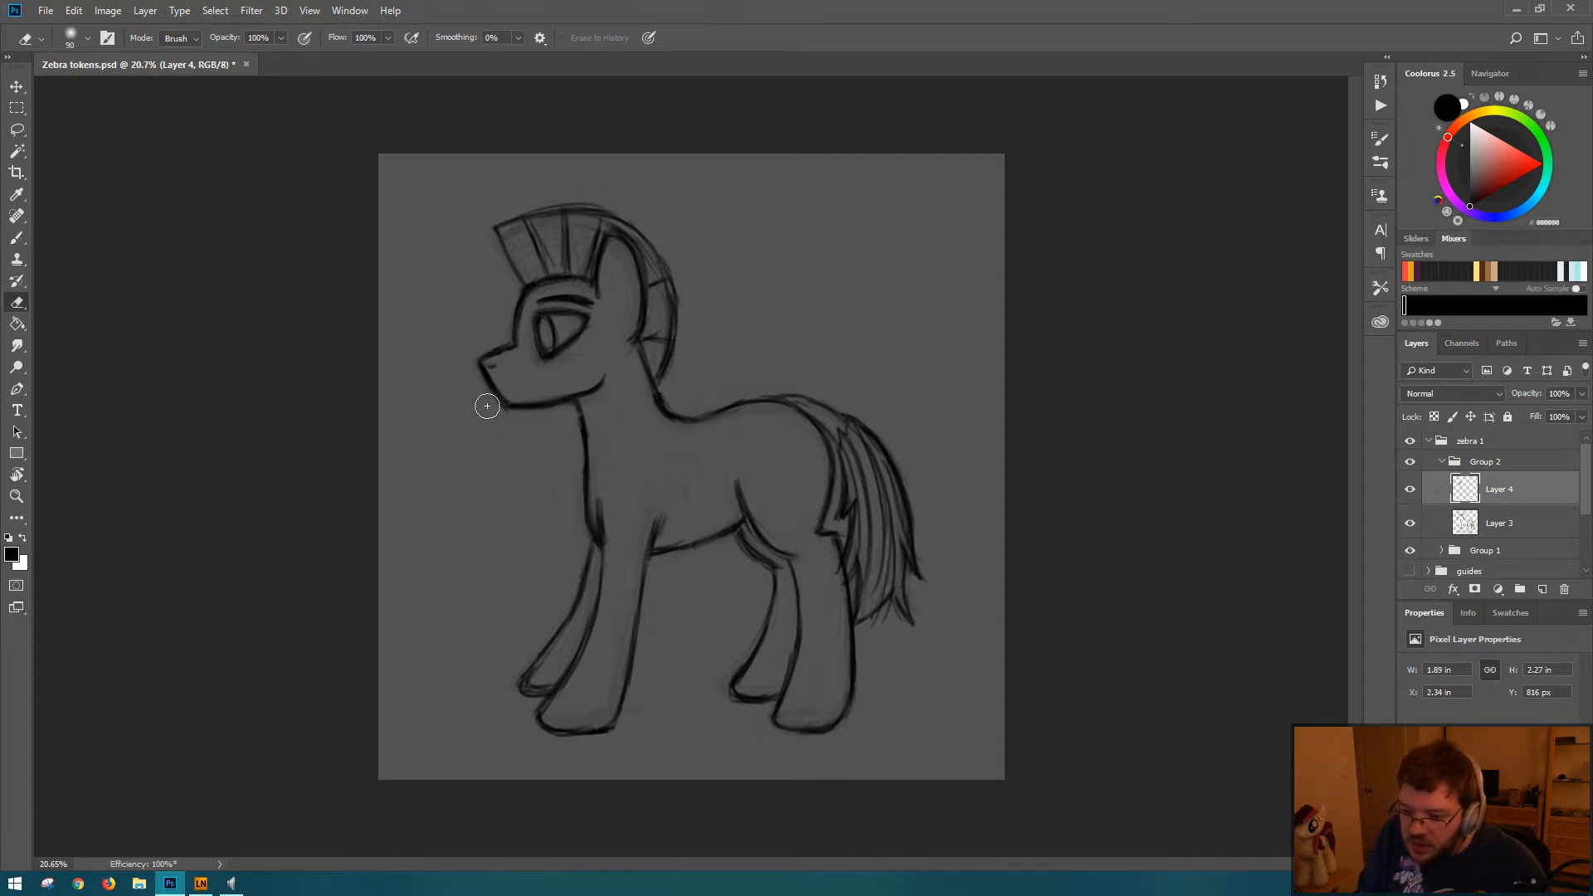
{"action": "key", "text": "b"}
{"action": "left_click", "coordinate": [1544, 525]}
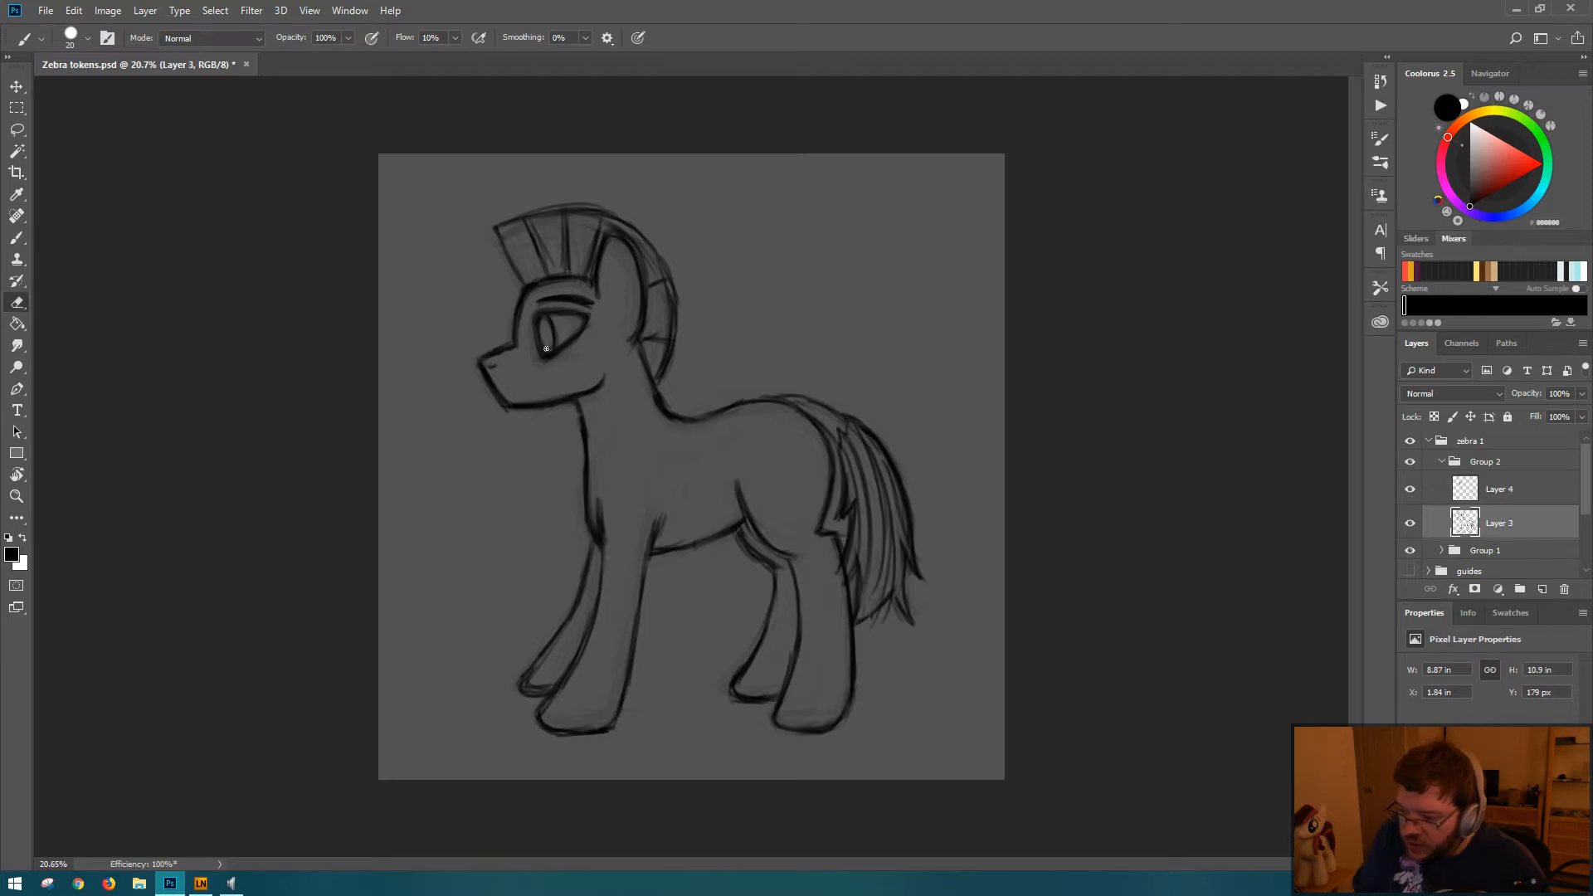
{"action": "key", "text": "e"}
{"action": "left_click_drag", "start_coordinate": [479, 402], "coordinate": [506, 427]}
{"action": "key", "text": "b"}
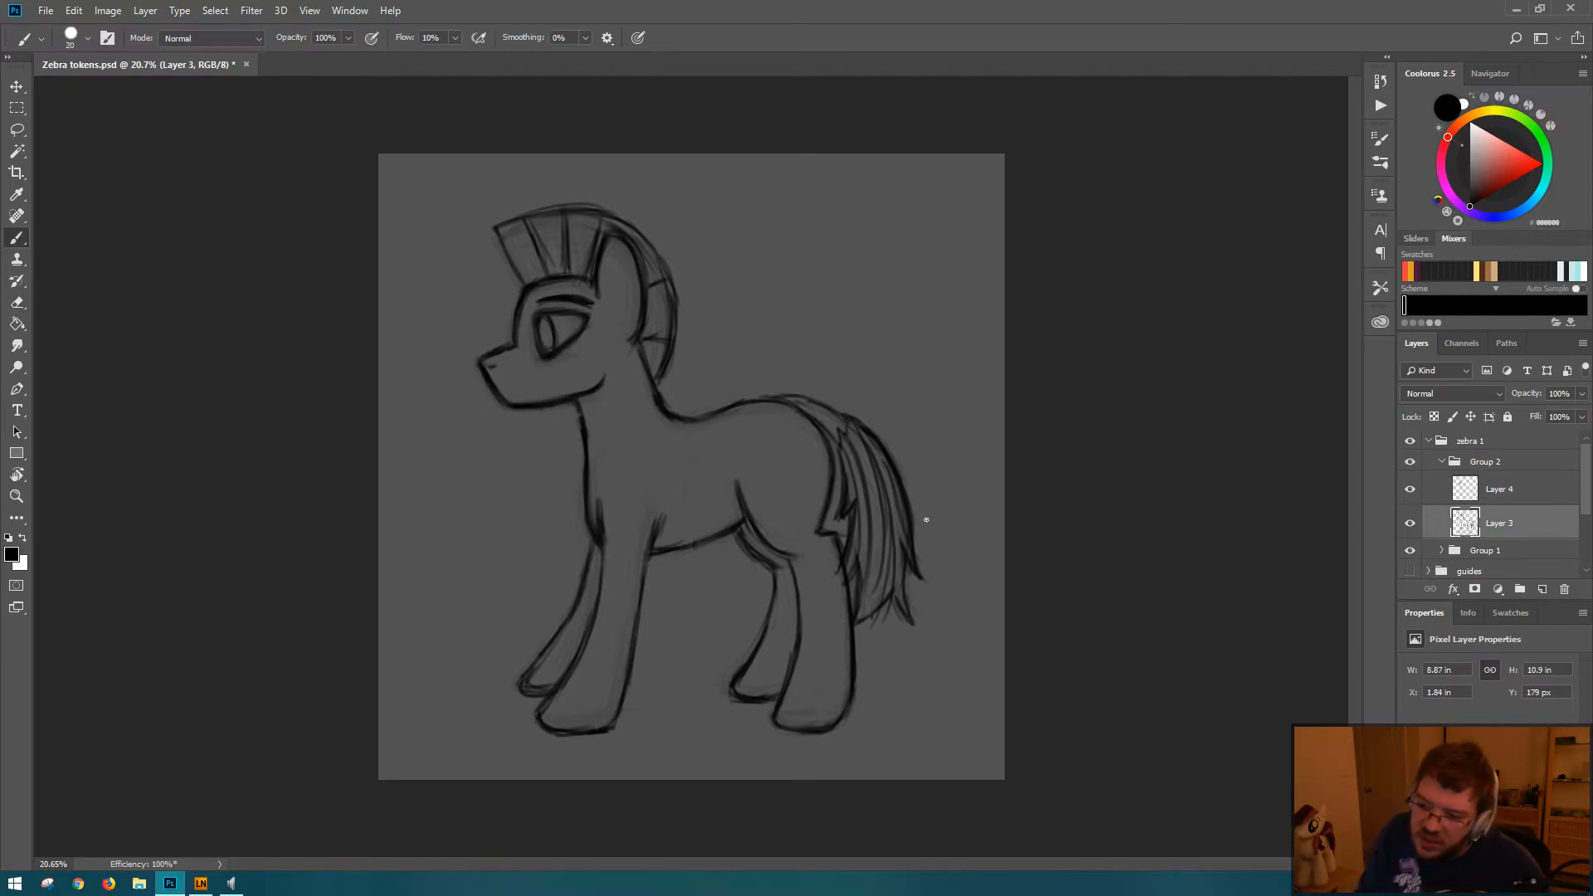
{"action": "key", "text": "ctrl+s"}
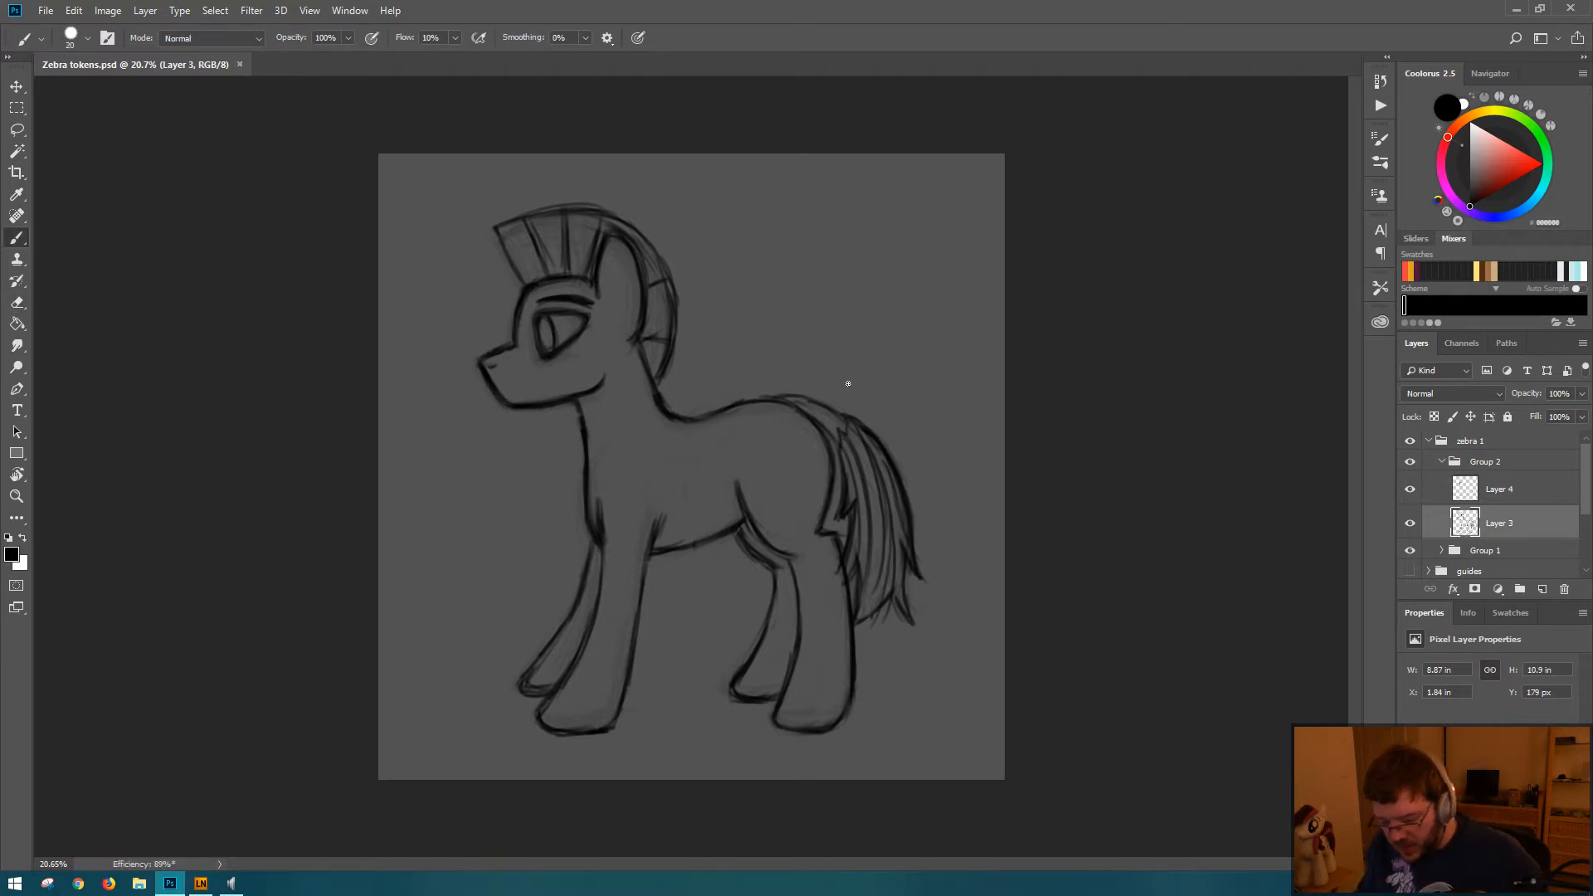
Step: Flip the drawing horizontally and back twice to check the pony's proportions in mirror image
{"action": "key", "text": "ctrl+shift+h"}
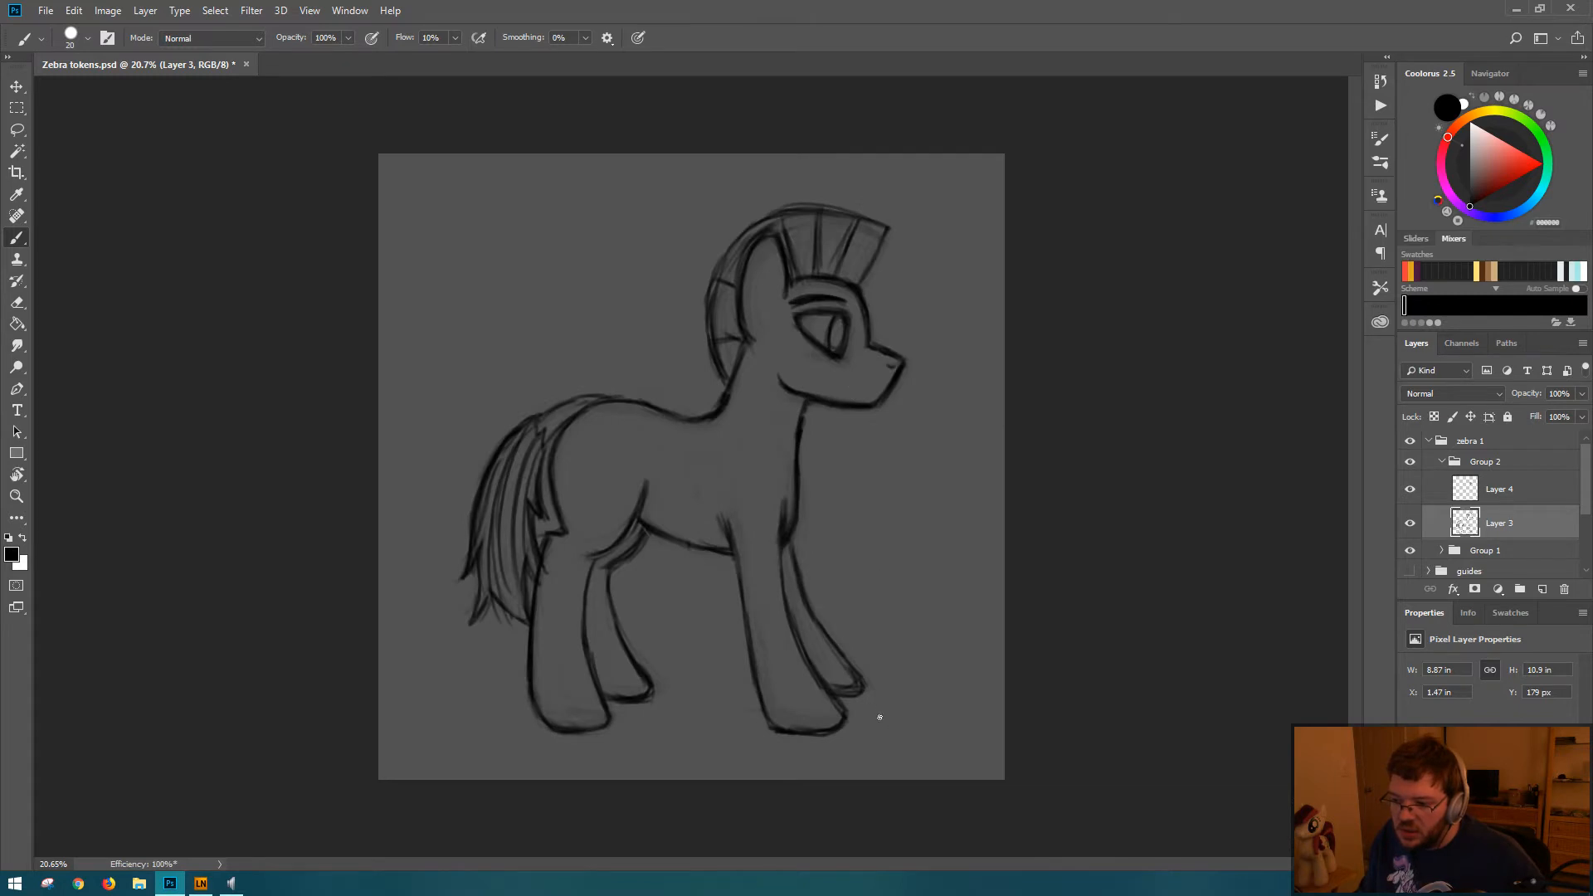
{"action": "key", "text": "ctrl+shift+h"}
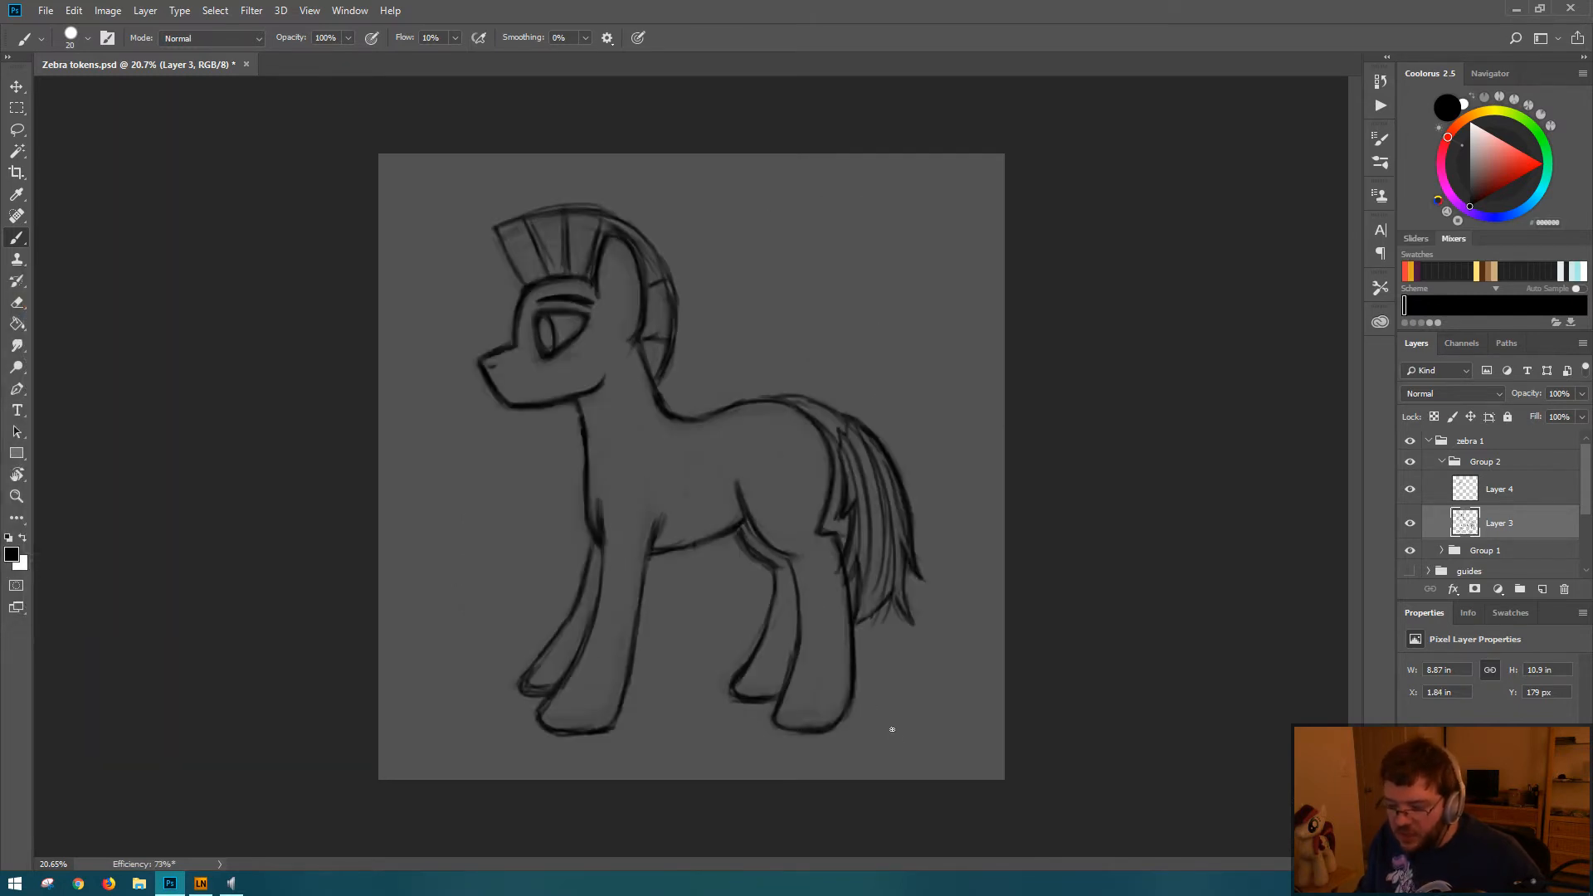
{"action": "key", "text": "ctrl+shift+h"}
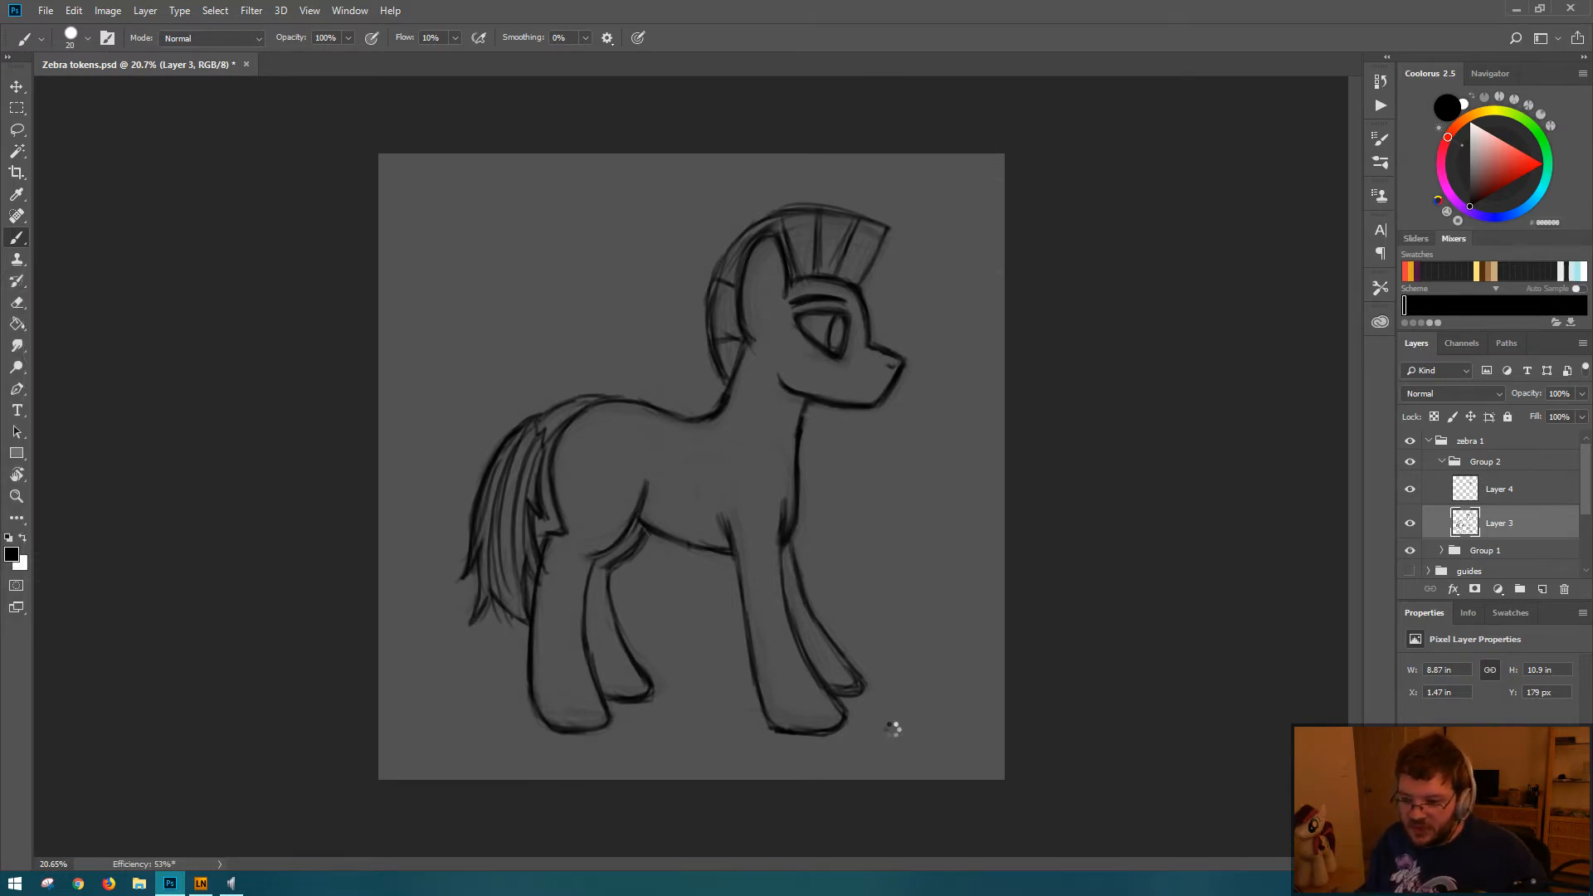
{"action": "key", "text": "ctrl+shift+h"}
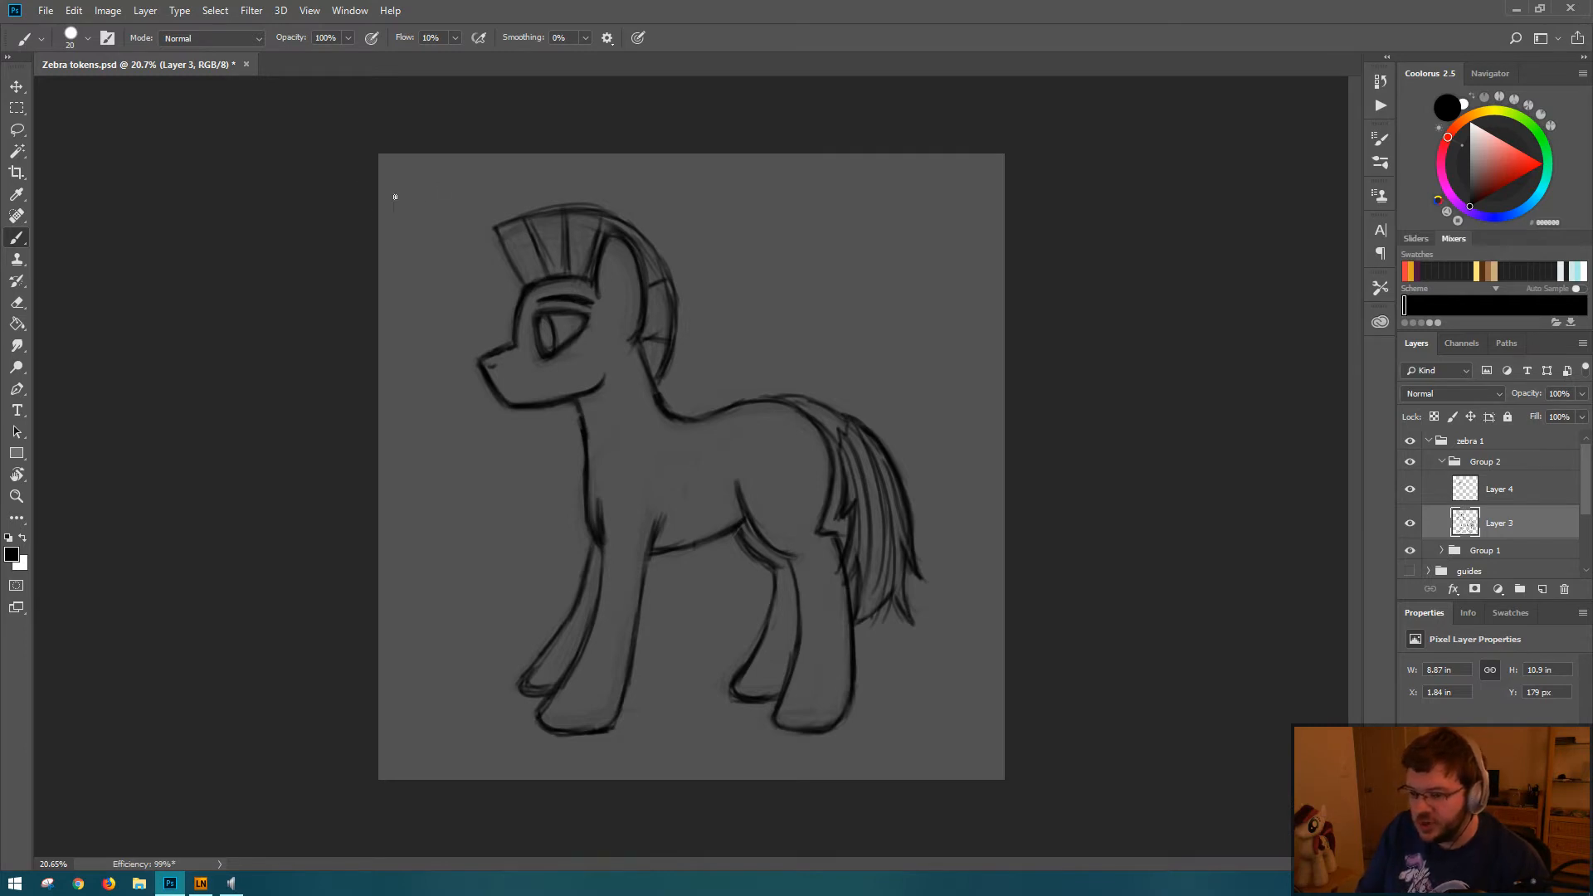
Step: Erase and redraw the mane's front tip on Layer 3, and rework the mane's outer edge behind the ear
{"action": "mouse_move", "coordinate": [503, 234]}
{"action": "left_mouse_down"}
{"action": "mouse_move", "coordinate": [528, 286]}
{"action": "mouse_move", "coordinate": [514, 222]}
{"action": "left_mouse_up"}
{"action": "key", "text": "e"}
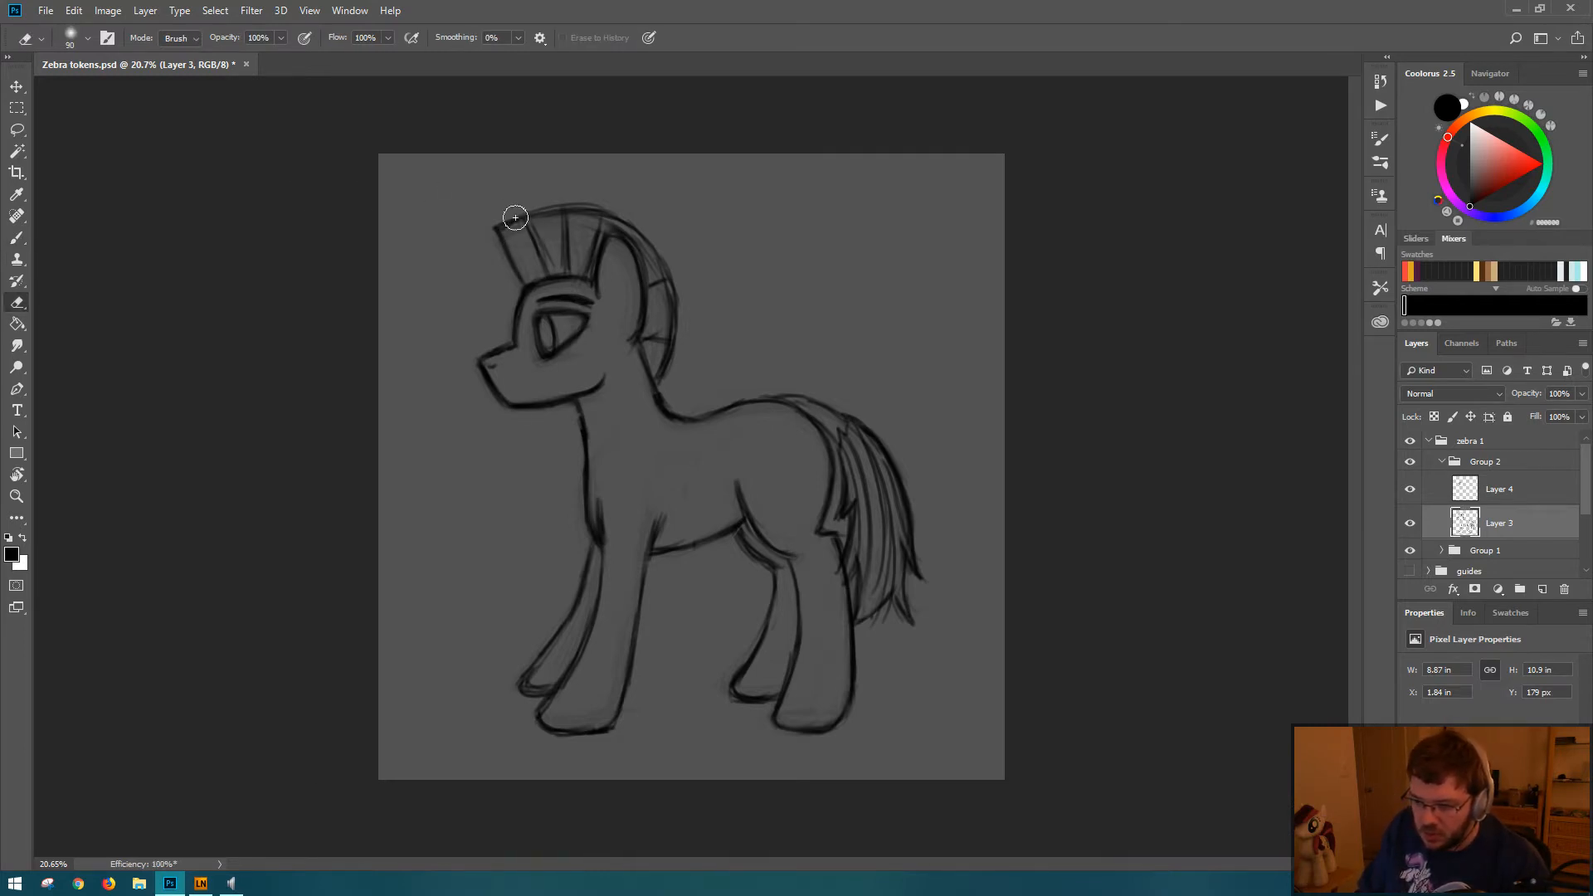
{"action": "key", "text": "b"}
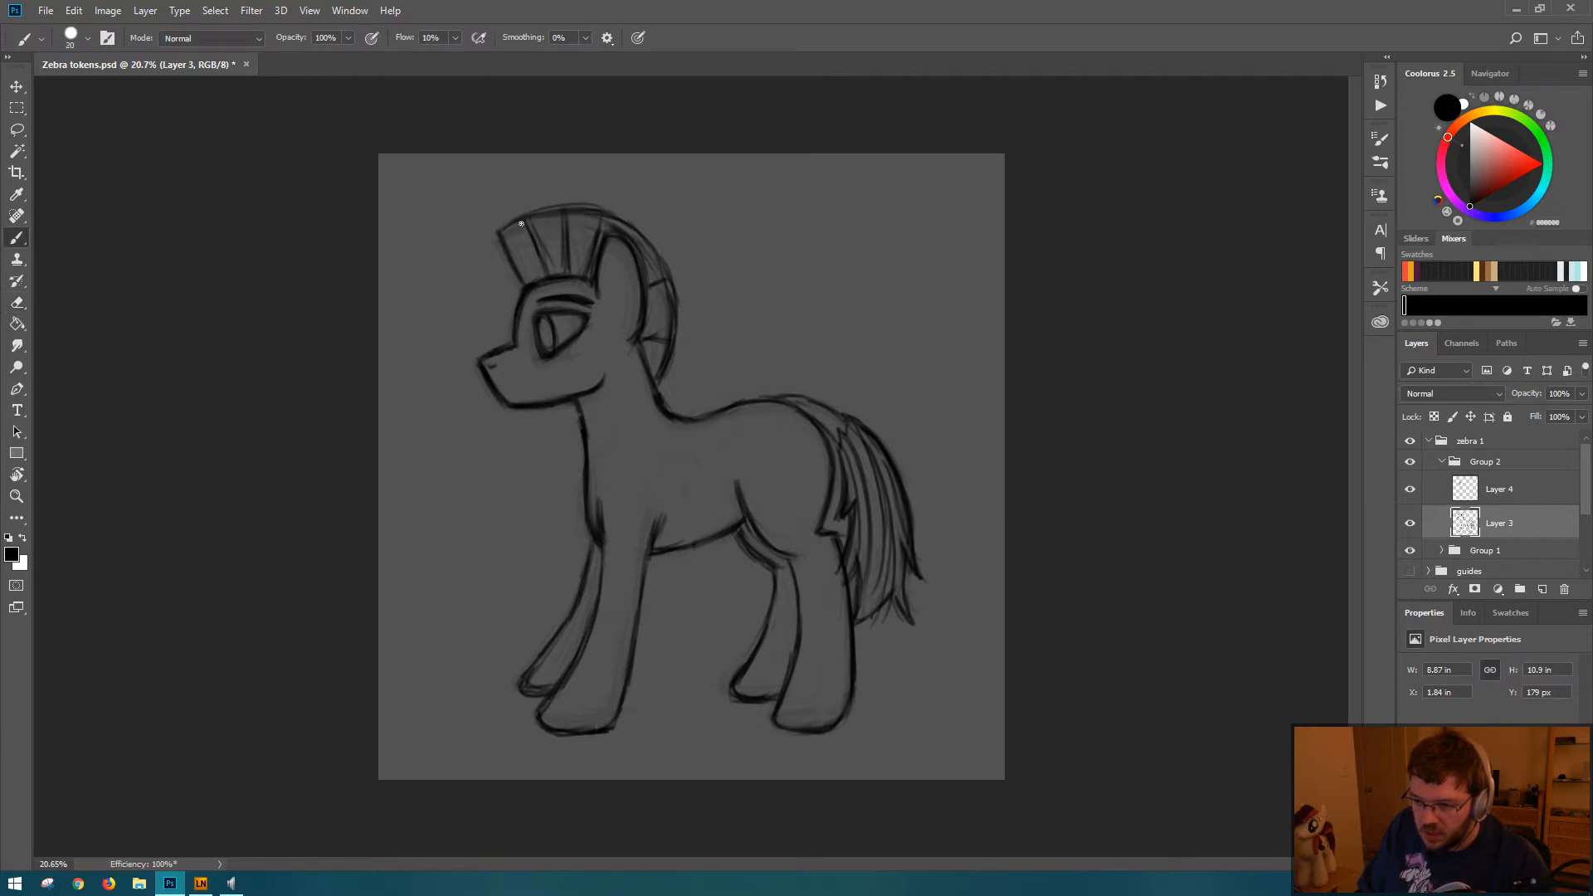
{"action": "left_click_drag", "start_coordinate": [517, 221], "coordinate": [496, 231]}
{"action": "left_click_drag", "start_coordinate": [624, 218], "coordinate": [679, 281]}
{"action": "key", "text": "e"}
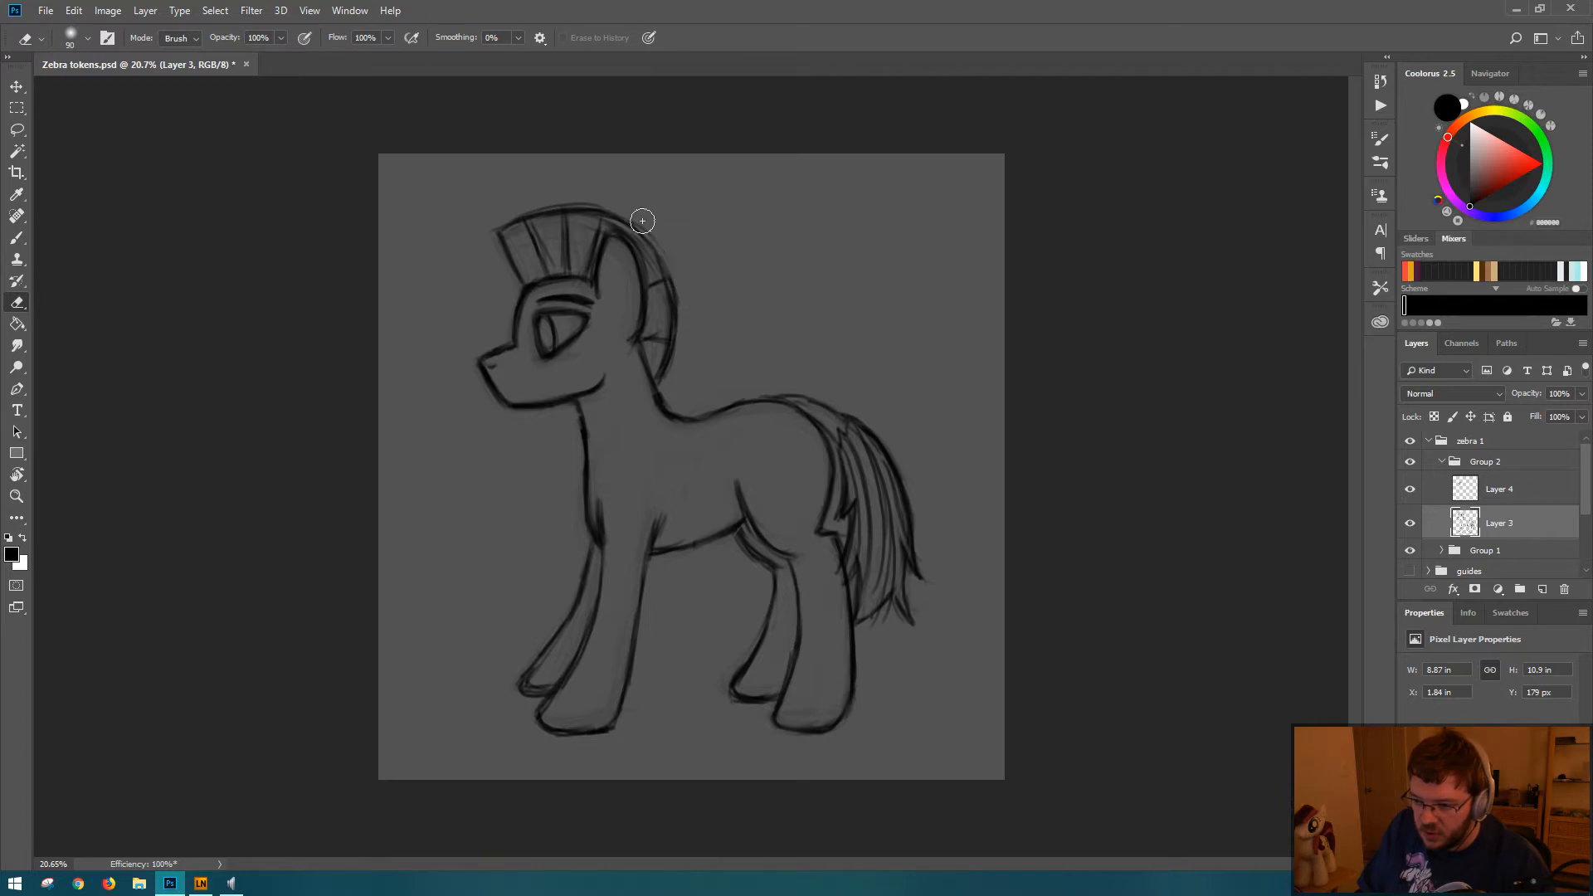
{"action": "key", "text": "b"}
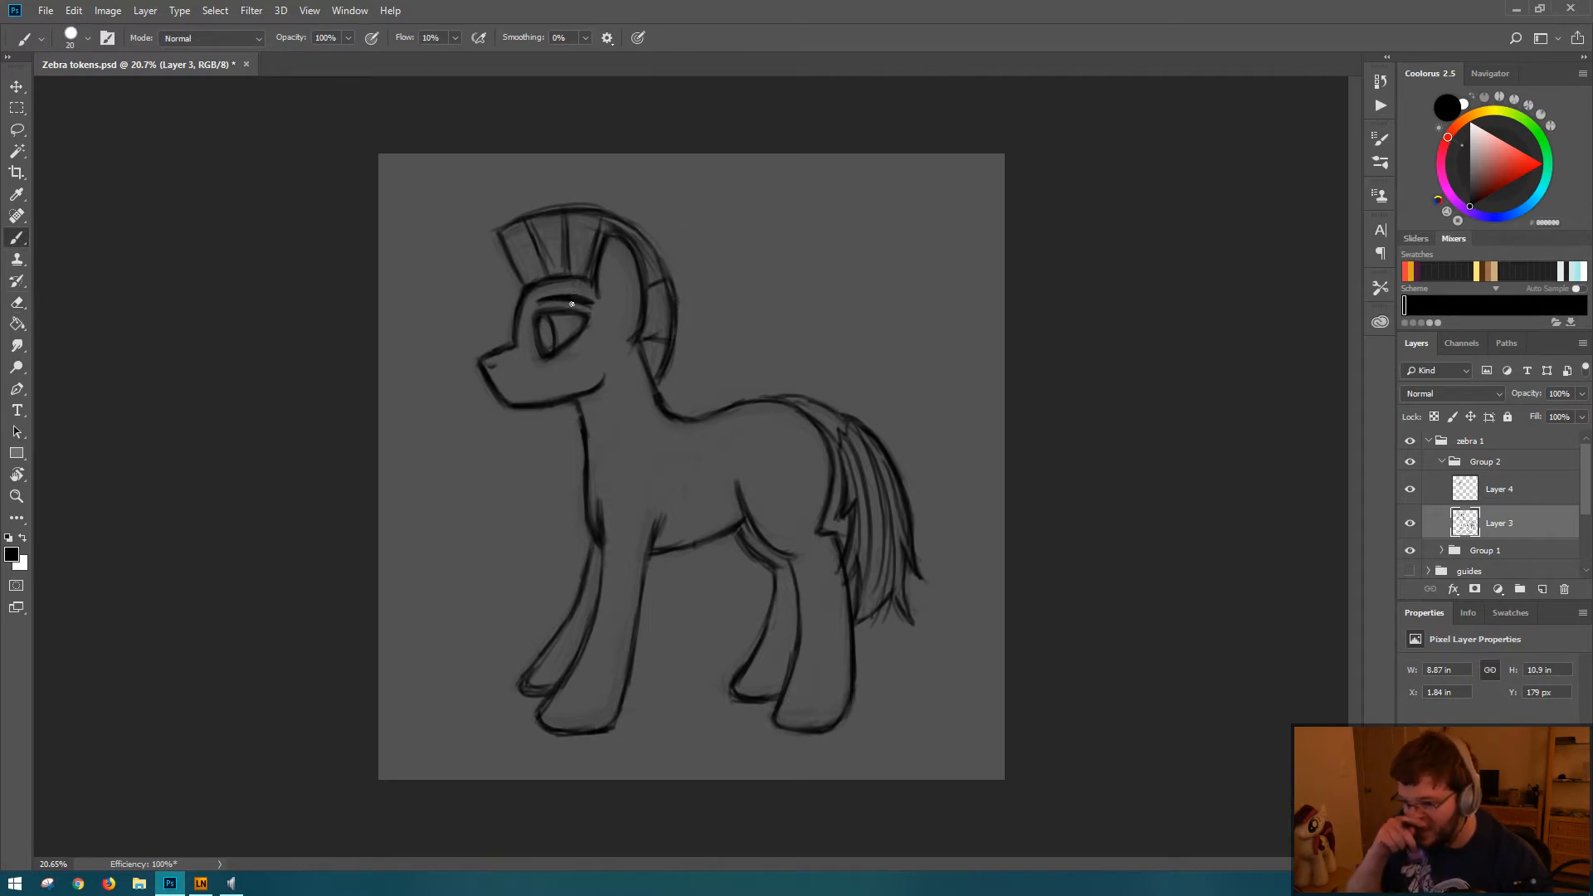
Step: Redraw the ear's tip and back edge on Layer 3 with the brush and erase the excess line around them
{"action": "mouse_move", "coordinate": [615, 237]}
{"action": "left_mouse_down"}
{"action": "mouse_move", "coordinate": [600, 281]}
{"action": "mouse_move", "coordinate": [627, 246]}
{"action": "mouse_move", "coordinate": [644, 326]}
{"action": "left_mouse_up"}
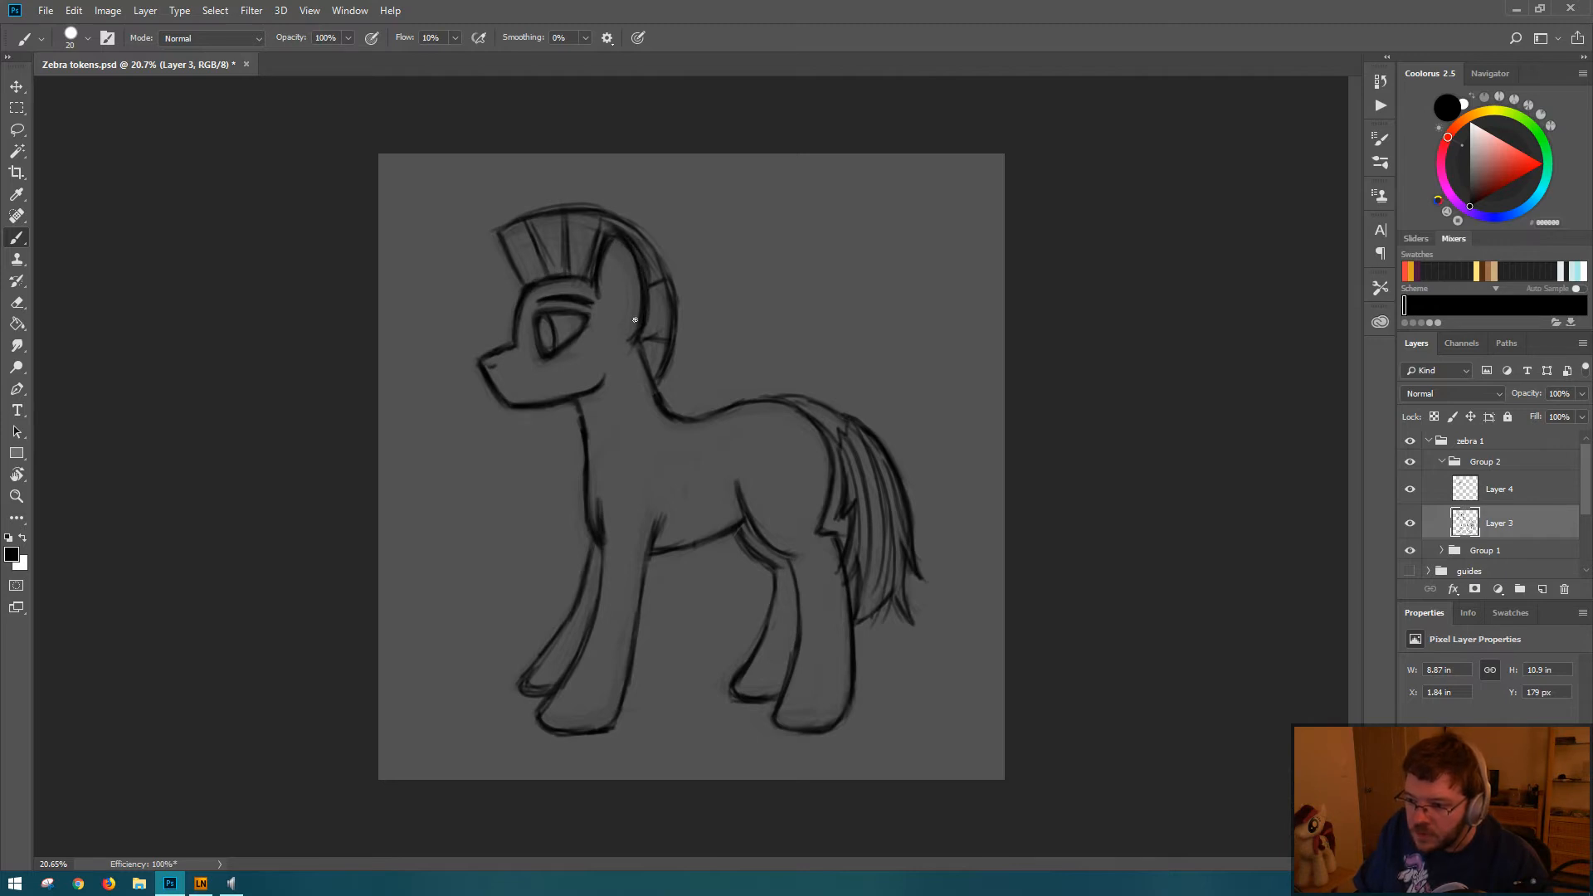
{"action": "key", "text": "e"}
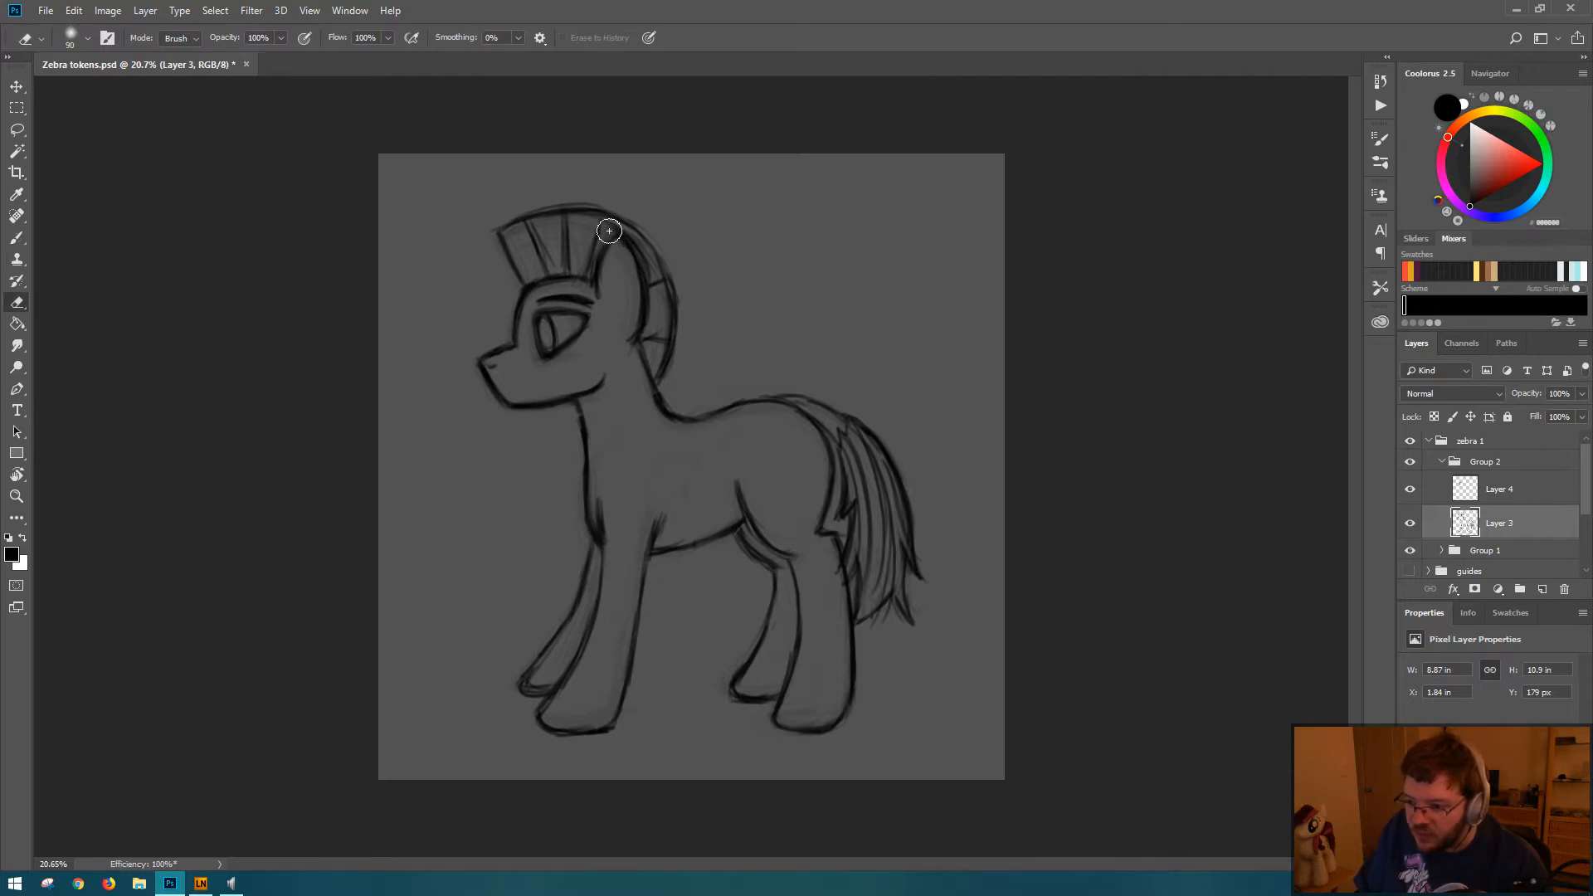
{"action": "mouse_move", "coordinate": [606, 242]}
{"action": "left_mouse_down"}
{"action": "mouse_move", "coordinate": [612, 228]}
{"action": "mouse_move", "coordinate": [642, 261]}
{"action": "left_mouse_up"}
{"action": "key", "text": "b"}
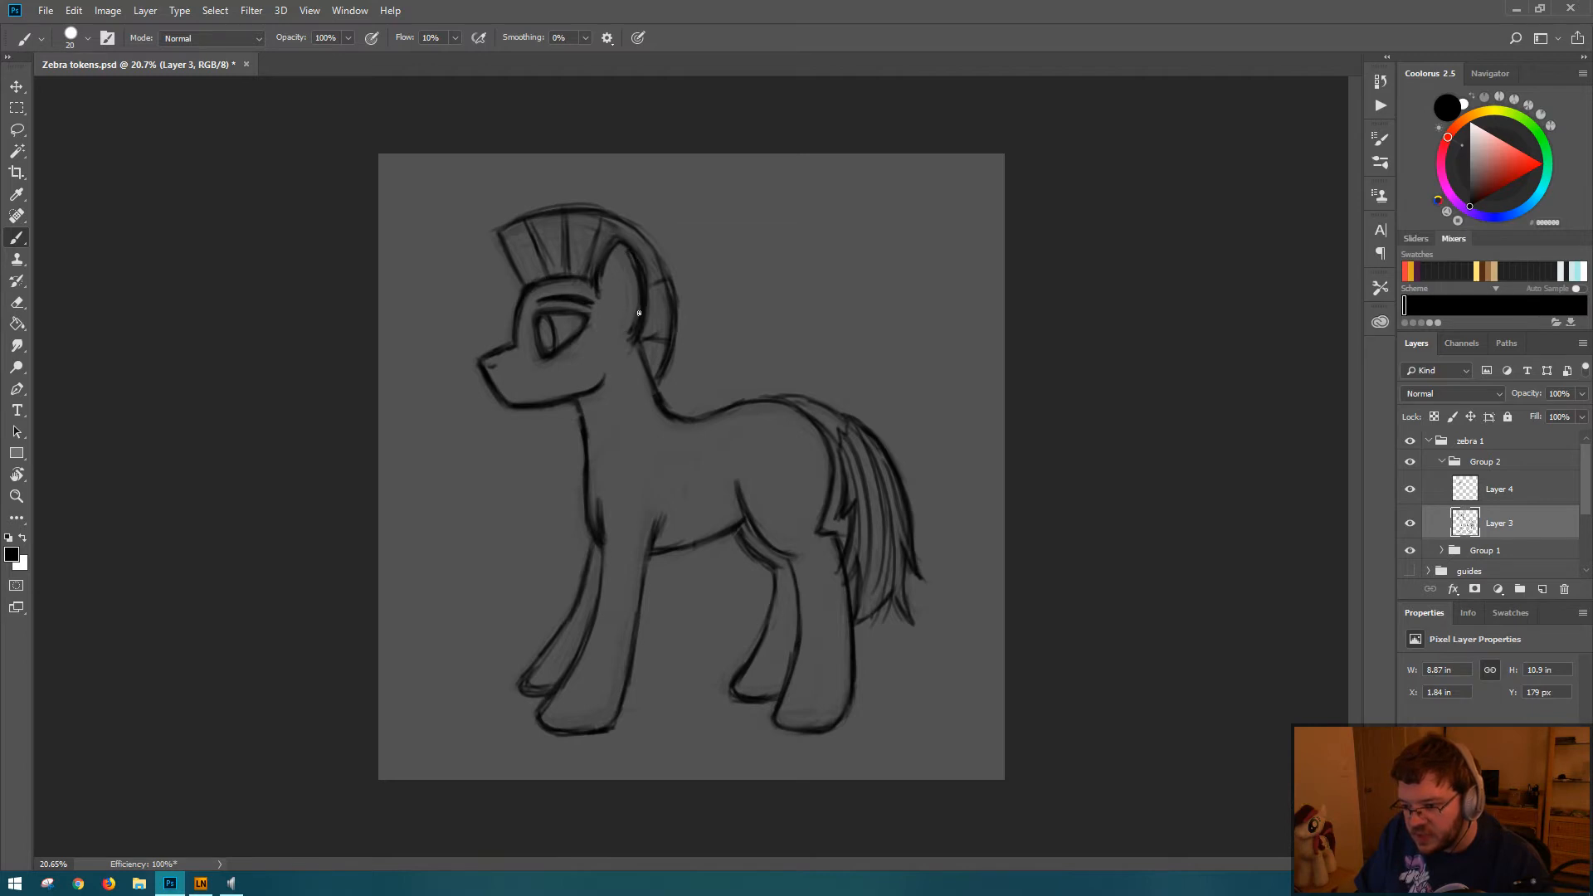
{"action": "key", "text": "e"}
{"action": "left_click_drag", "start_coordinate": [627, 264], "coordinate": [625, 348]}
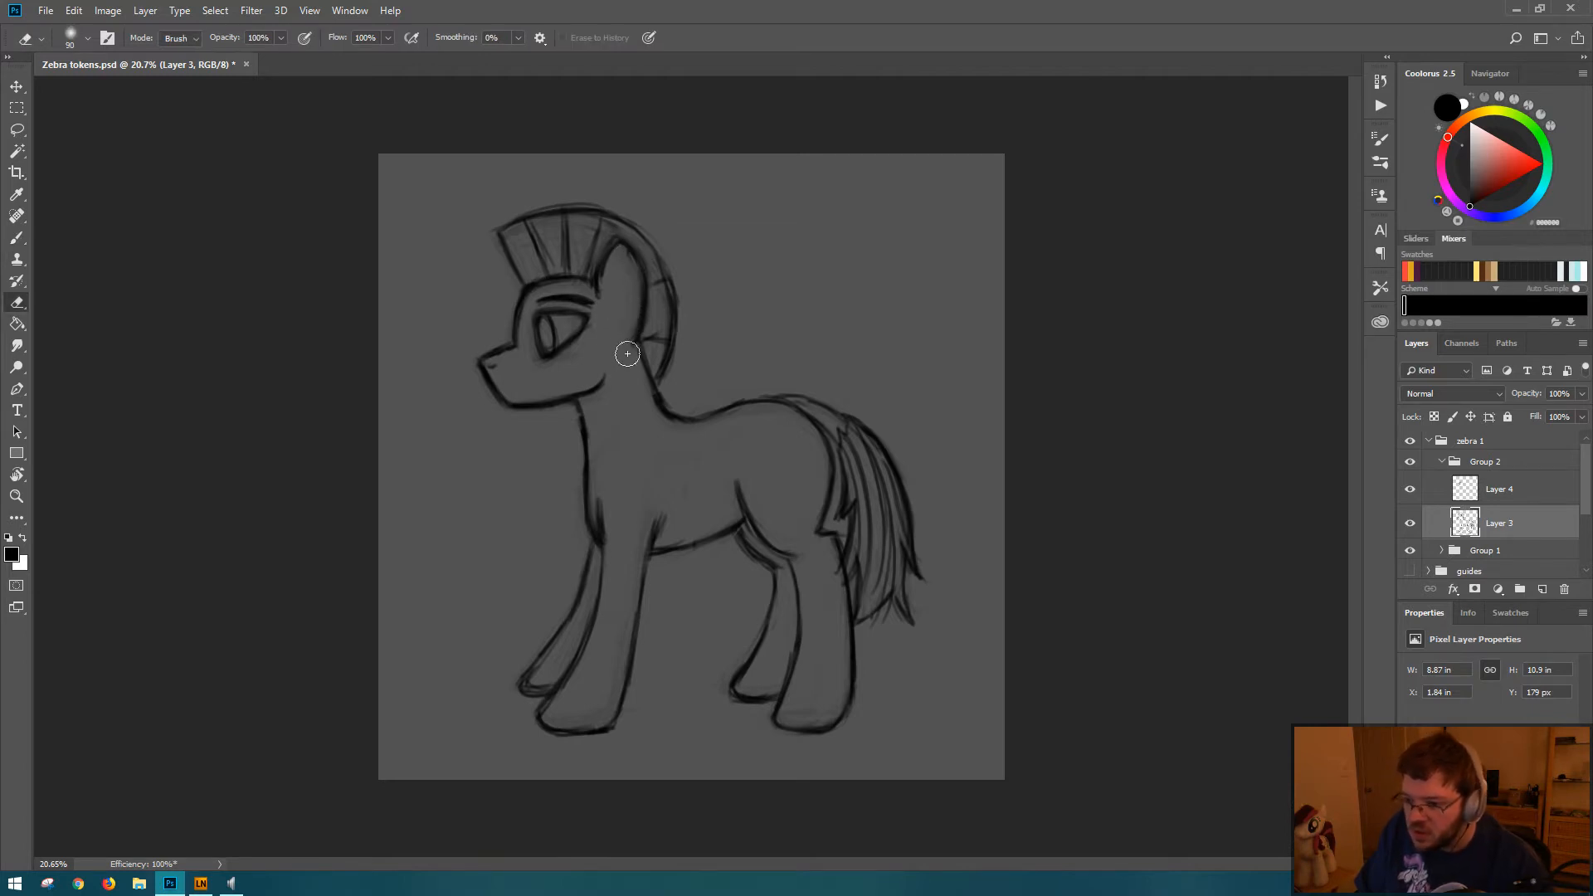
{"action": "key", "text": "b"}
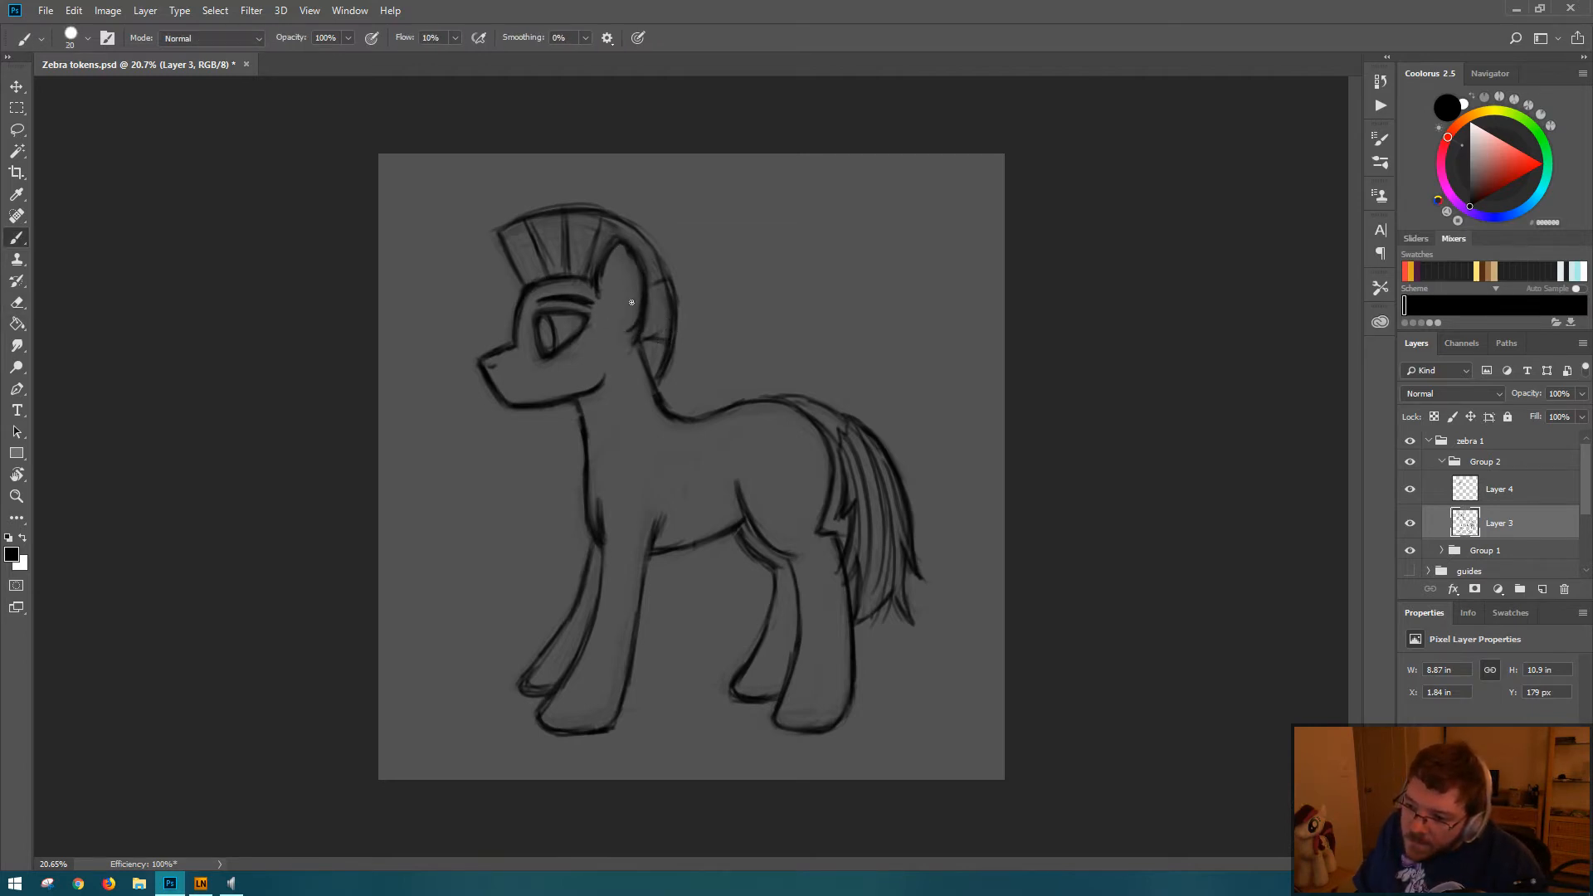
Step: Curve the ear's lower front edge inward, clean up its base, and darken the contour from the tip down the back
{"action": "key", "text": "e"}
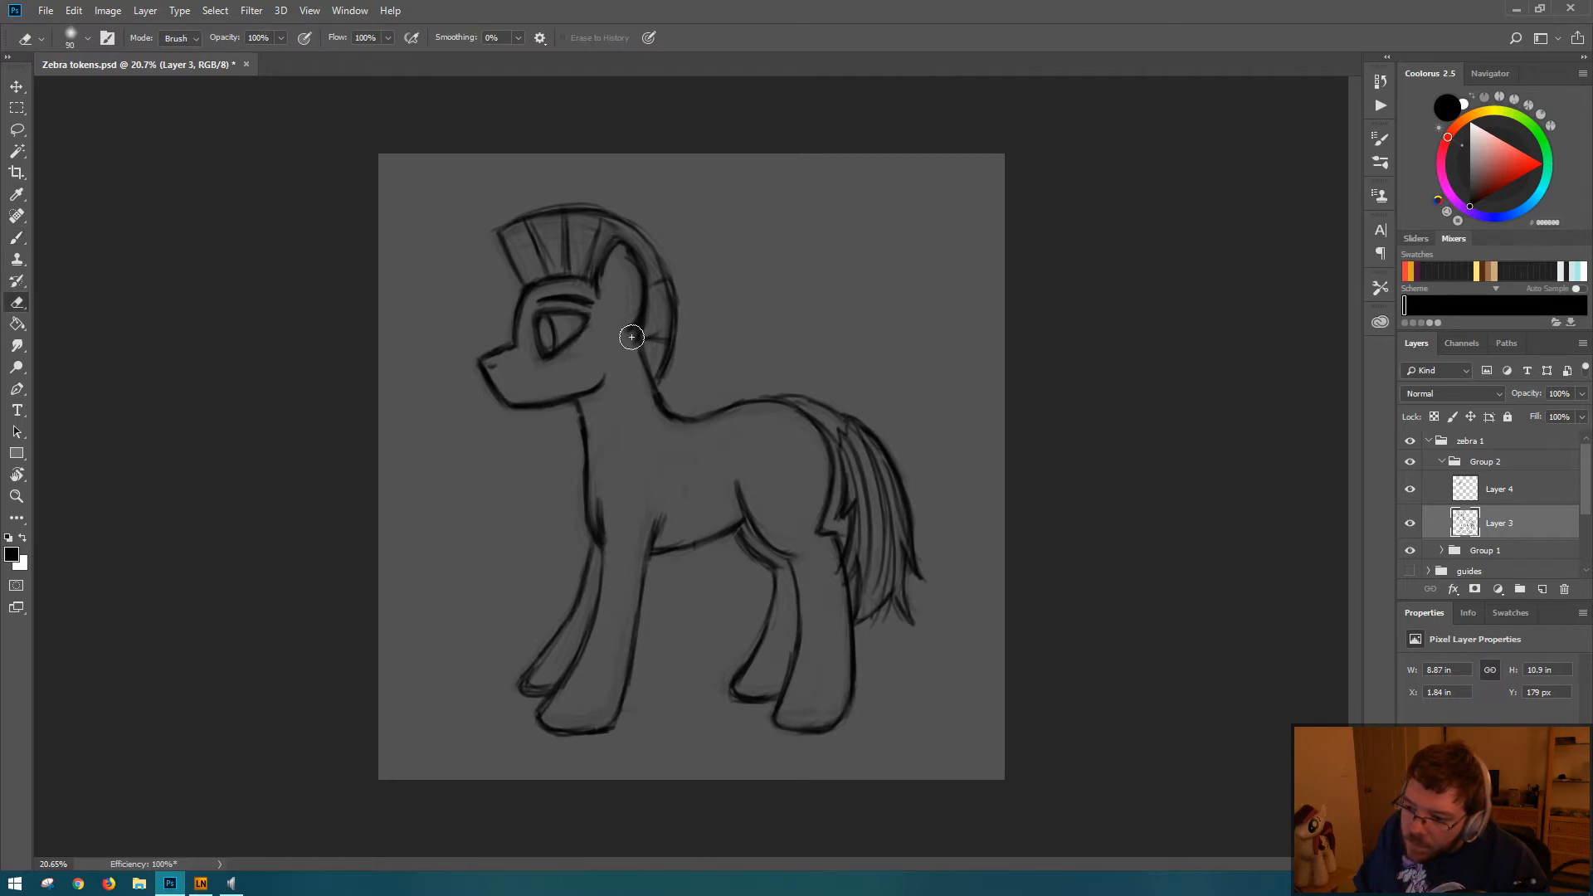
{"action": "key", "text": "b"}
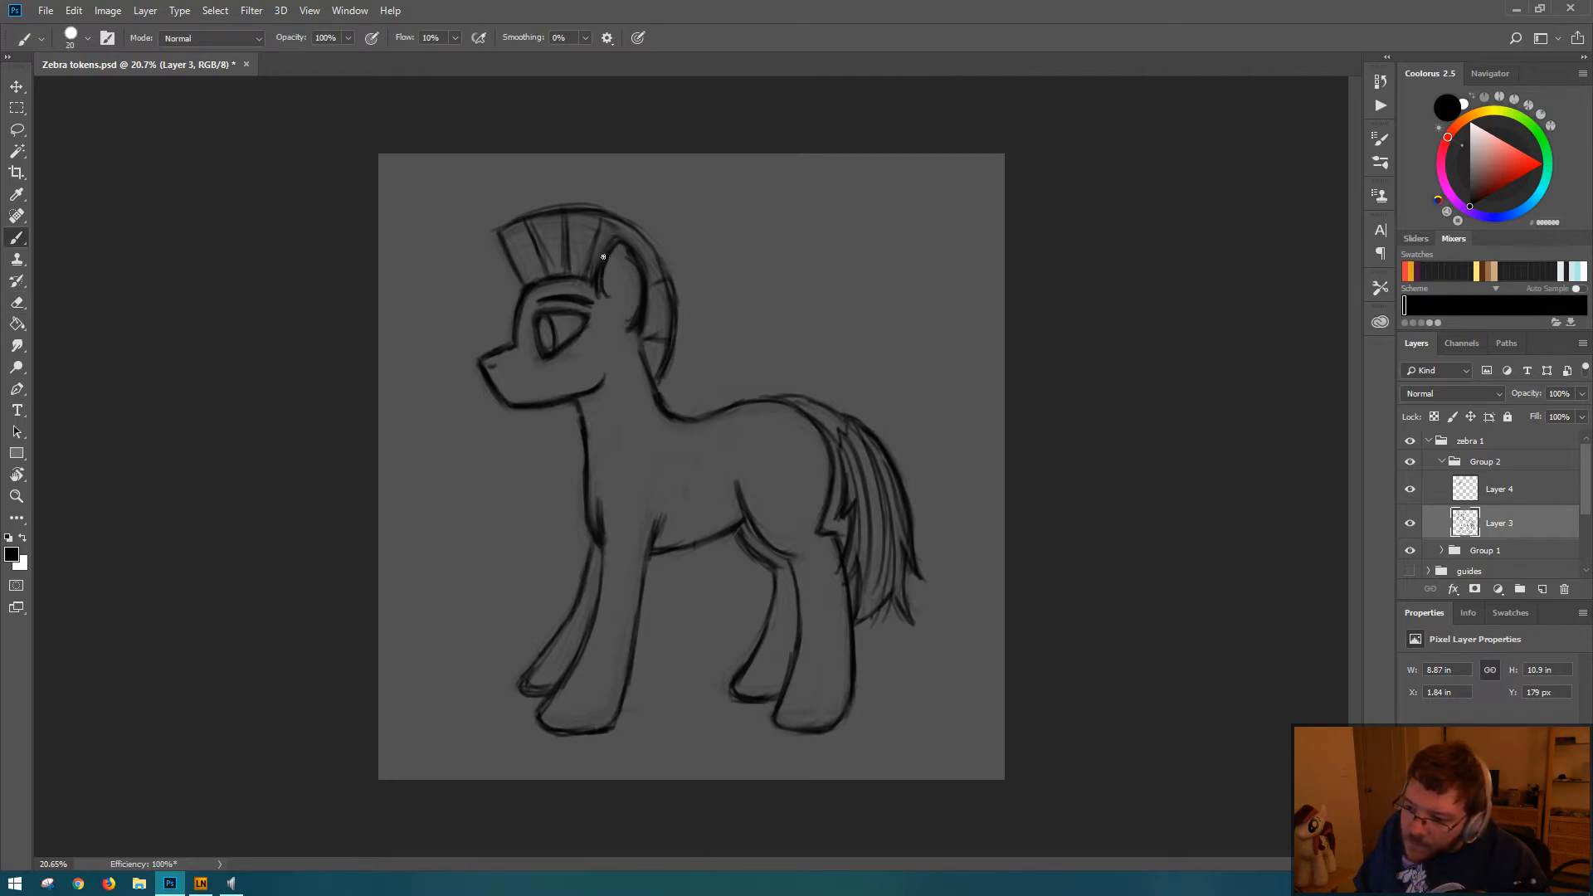
{"action": "key", "text": "e"}
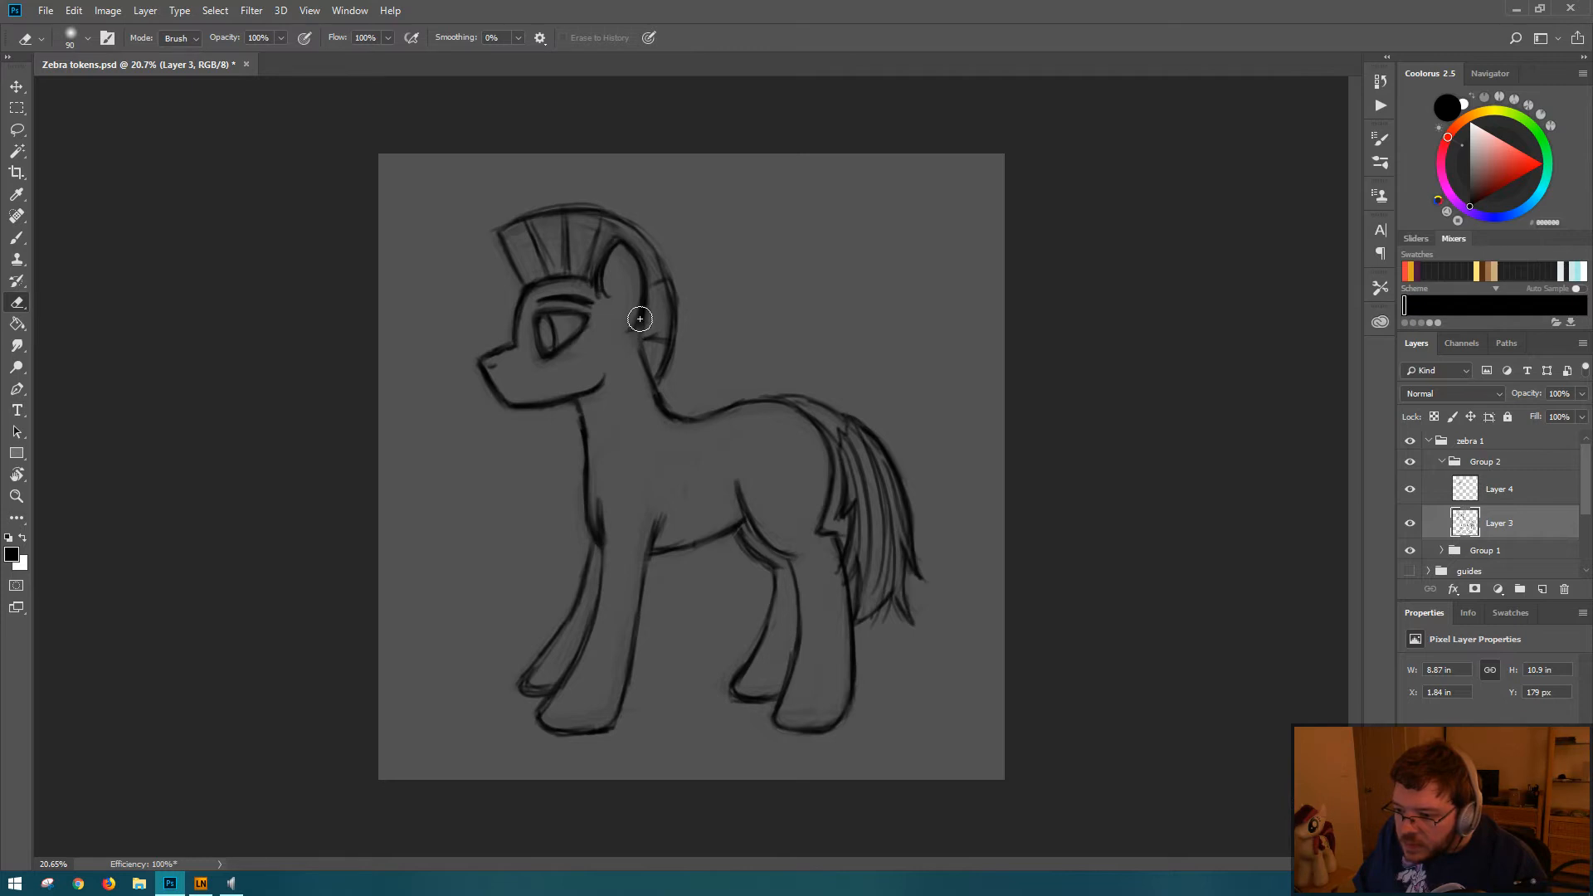
{"action": "key", "text": "b"}
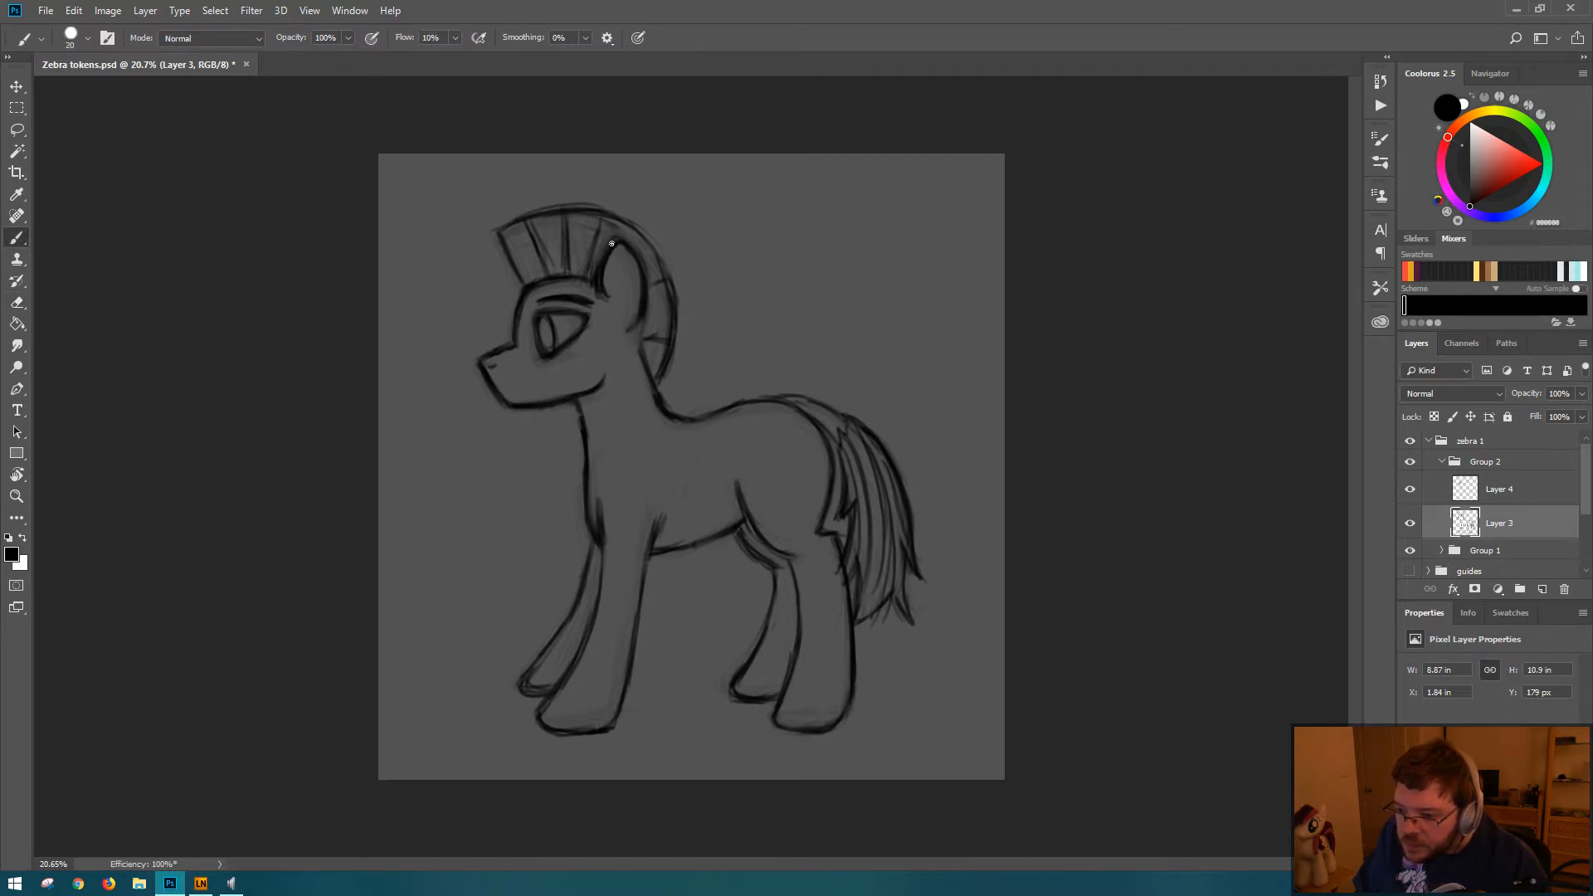
{"action": "left_click_drag", "start_coordinate": [612, 243], "coordinate": [639, 308]}
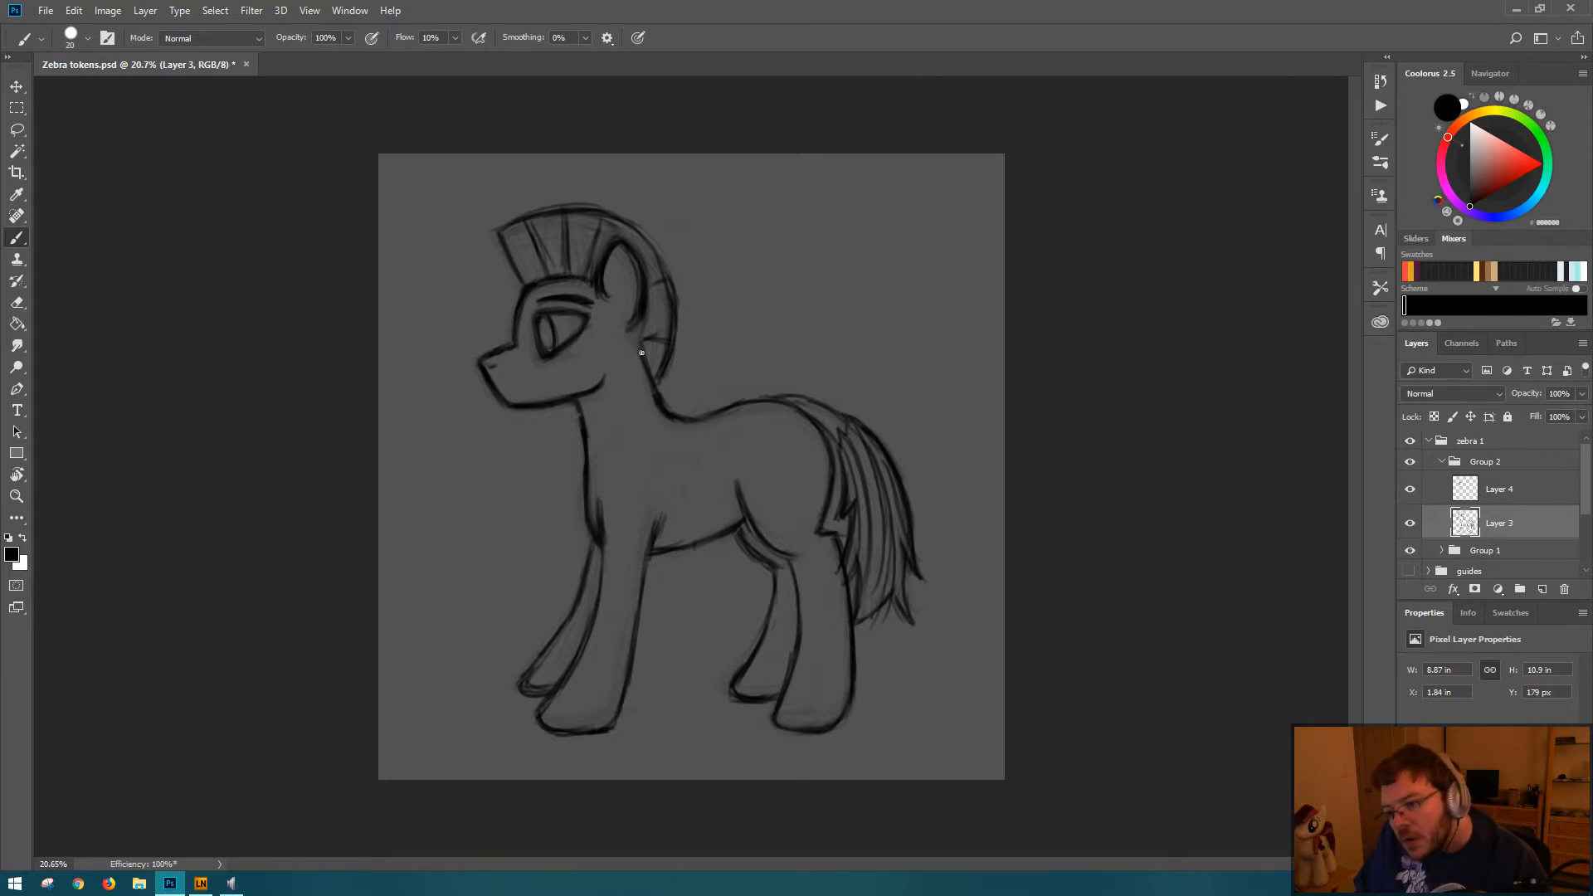
Step: Erase and repaint the back line of the neck below the ear on Layer 3, and save the file
{"action": "key", "text": "e"}
{"action": "left_click_drag", "start_coordinate": [644, 321], "coordinate": [651, 422]}
{"action": "key", "text": "b"}
{"action": "key", "text": "e"}
{"action": "key", "text": "b"}
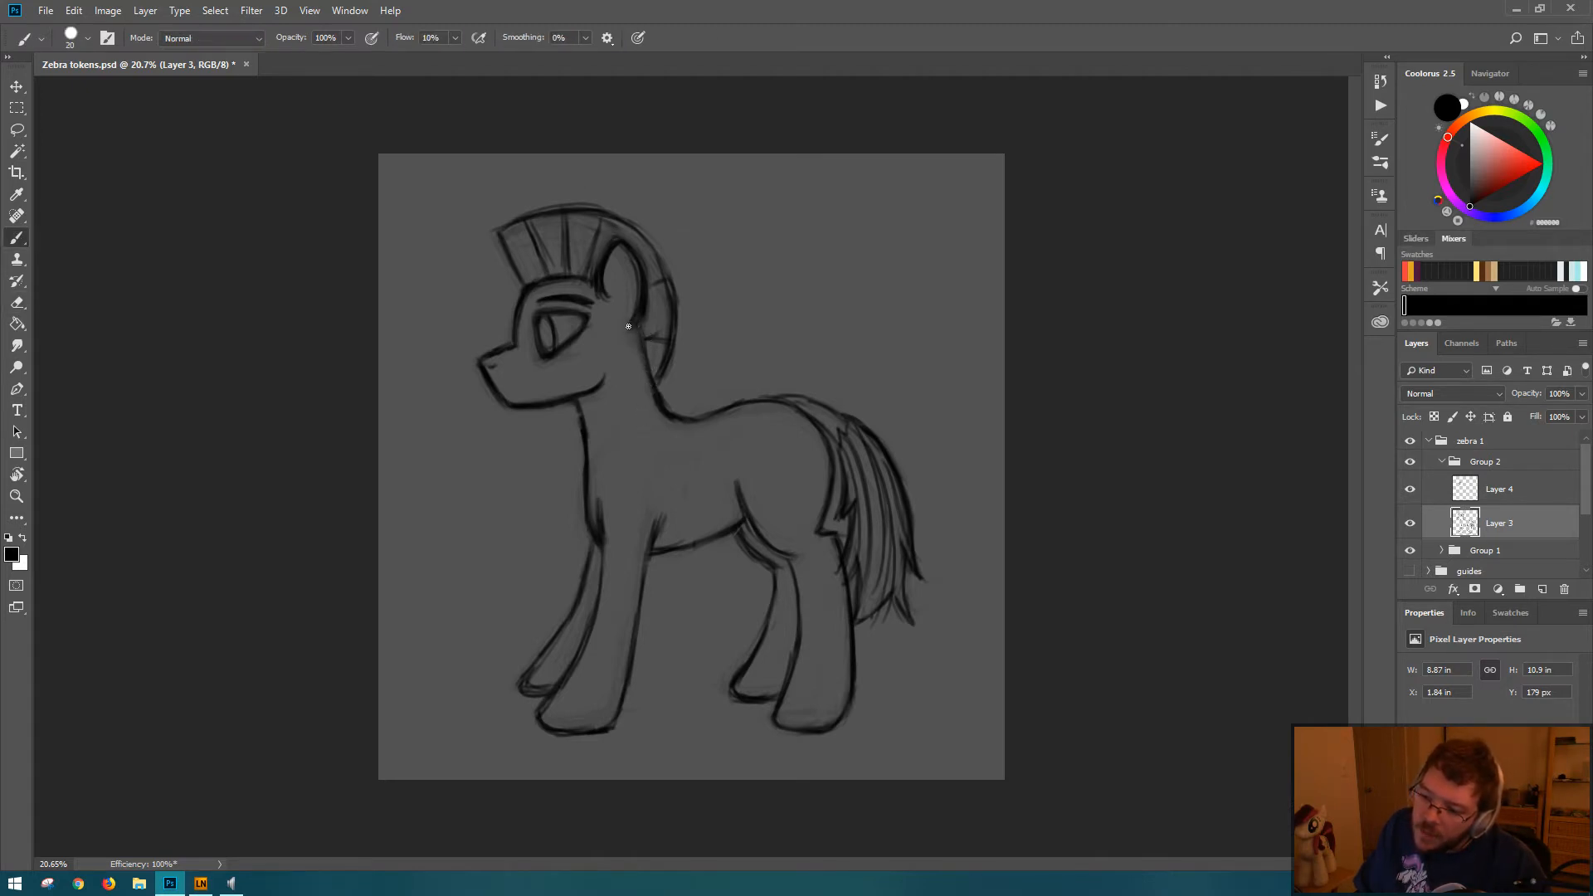
{"action": "left_click_drag", "start_coordinate": [648, 352], "coordinate": [657, 390]}
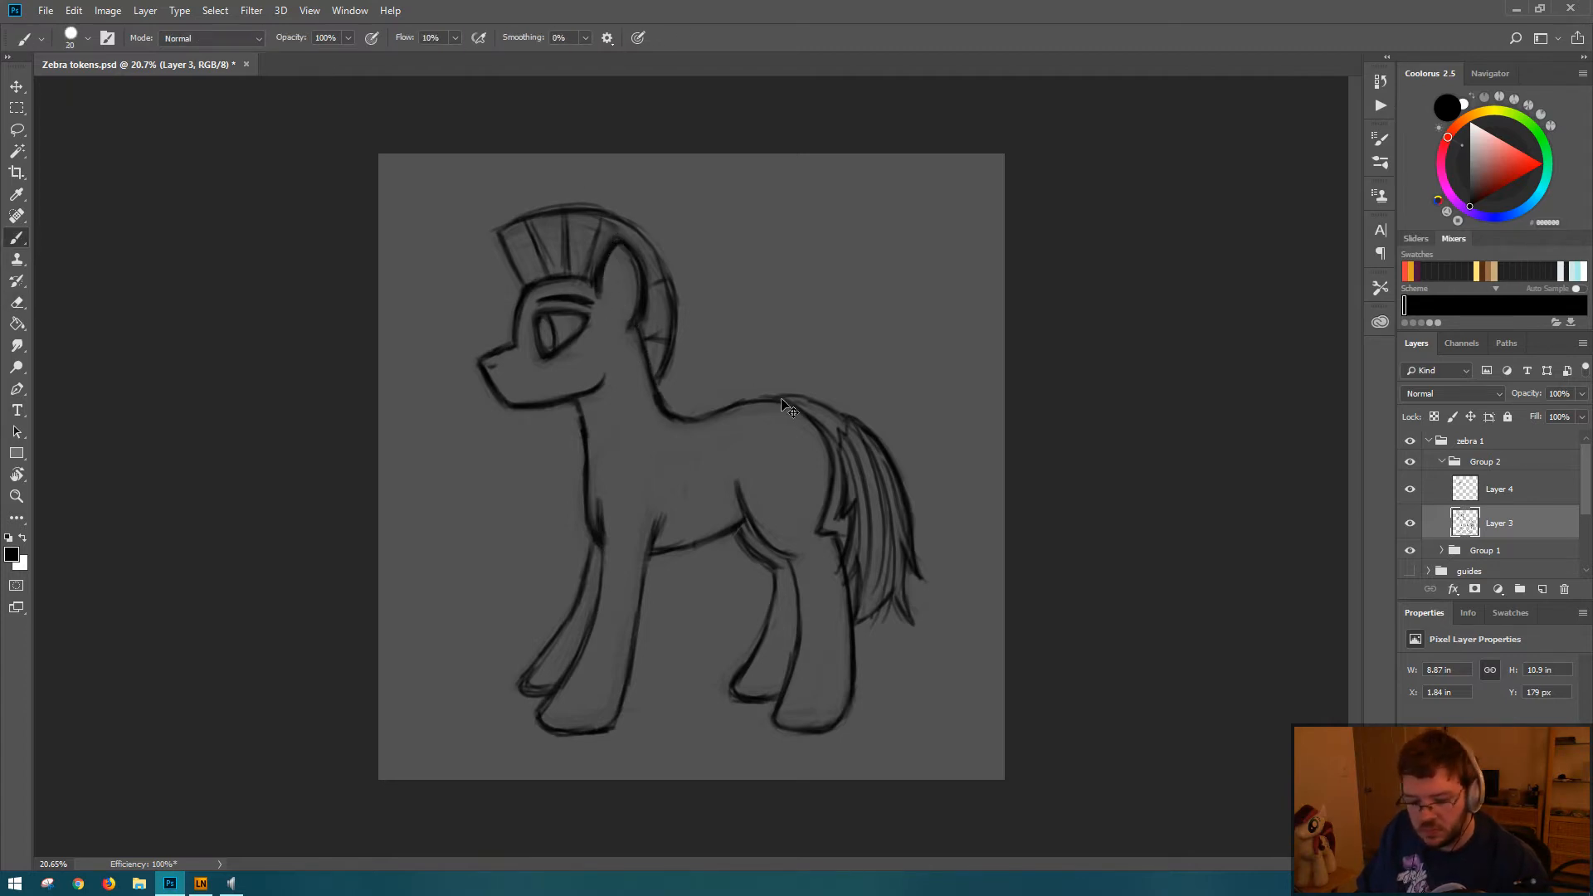
{"action": "key", "text": "ctrl+s"}
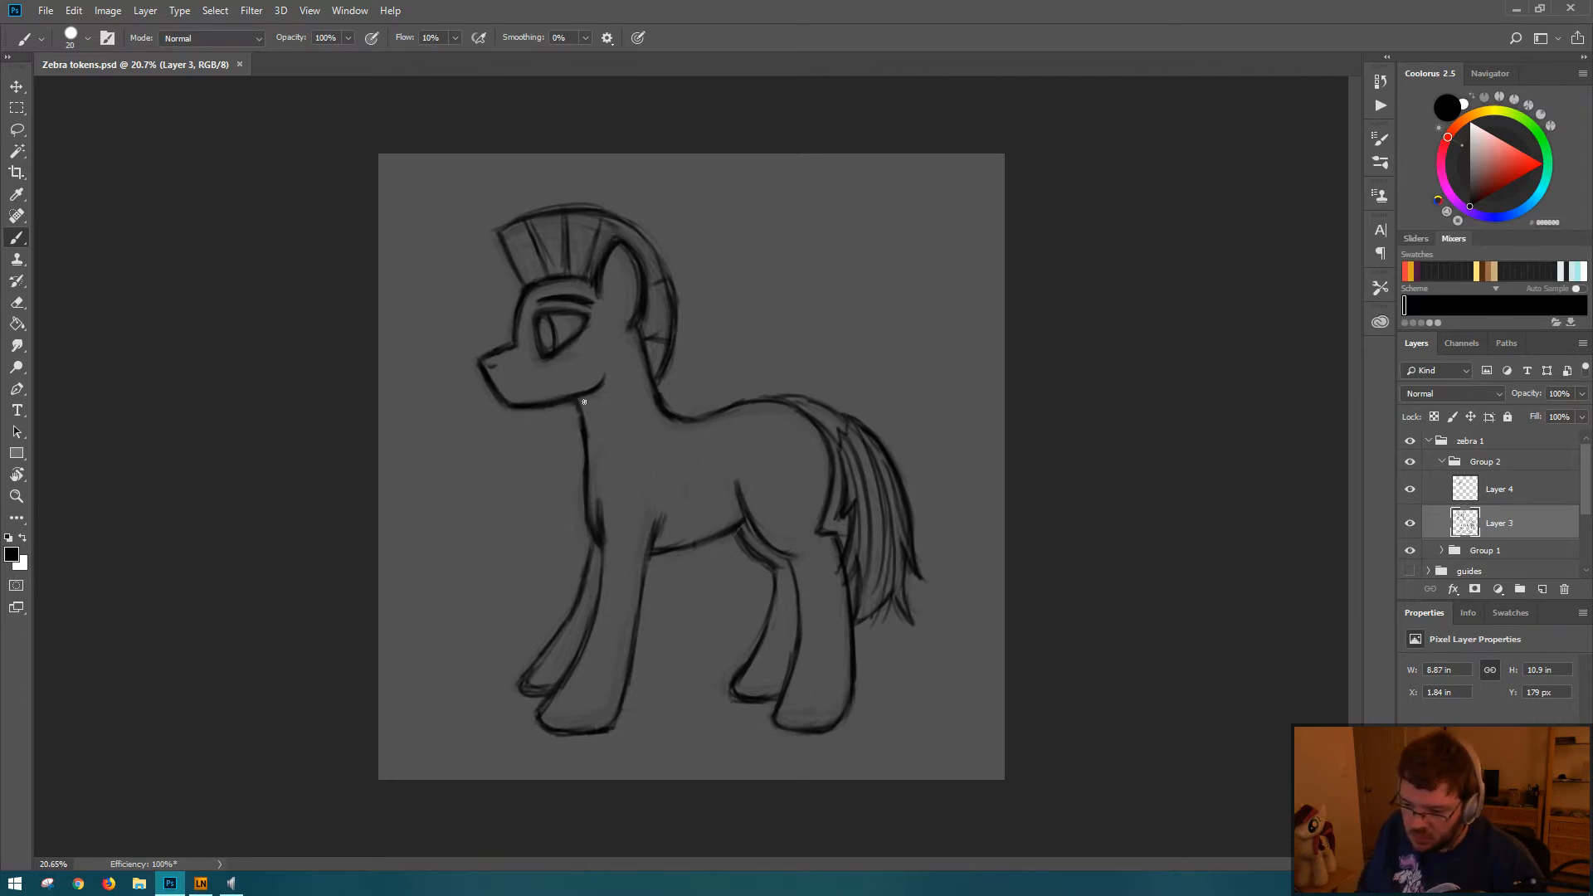
Step: Try to reshape the front line of the neck below the jaw by erasing its old edge and repainting it slightly farther back
{"action": "mouse_move", "coordinate": [580, 398]}
{"action": "left_mouse_down"}
{"action": "mouse_move", "coordinate": [587, 460]}
{"action": "mouse_move", "coordinate": [572, 410]}
{"action": "left_mouse_up"}
{"action": "key", "text": "r"}
{"action": "key", "text": "b"}
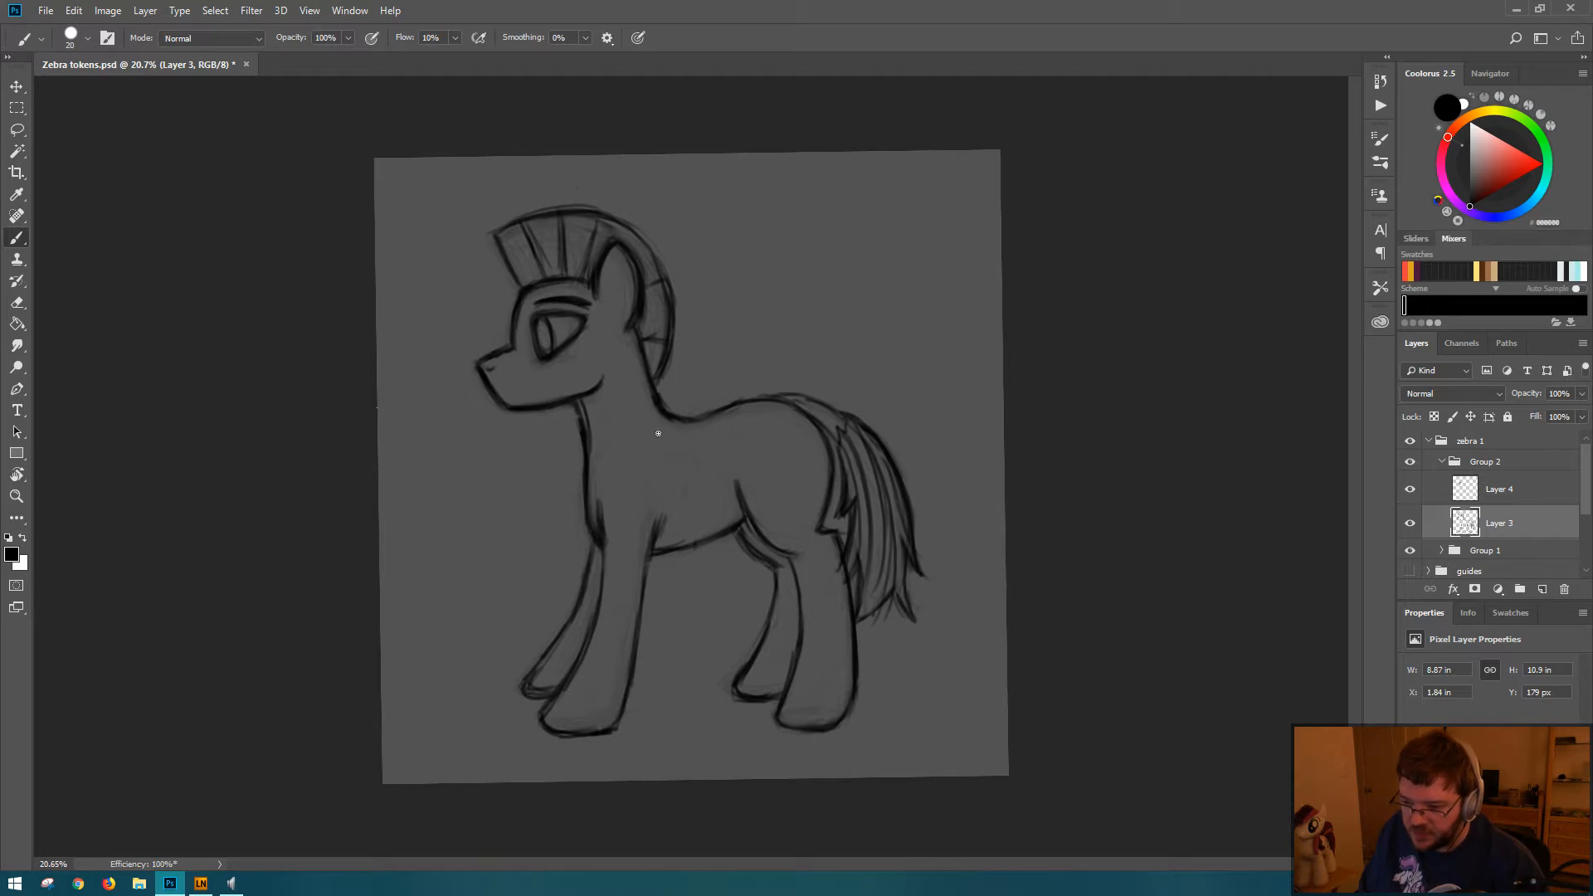
{"action": "key", "text": "Escape"}
{"action": "key", "text": "e"}
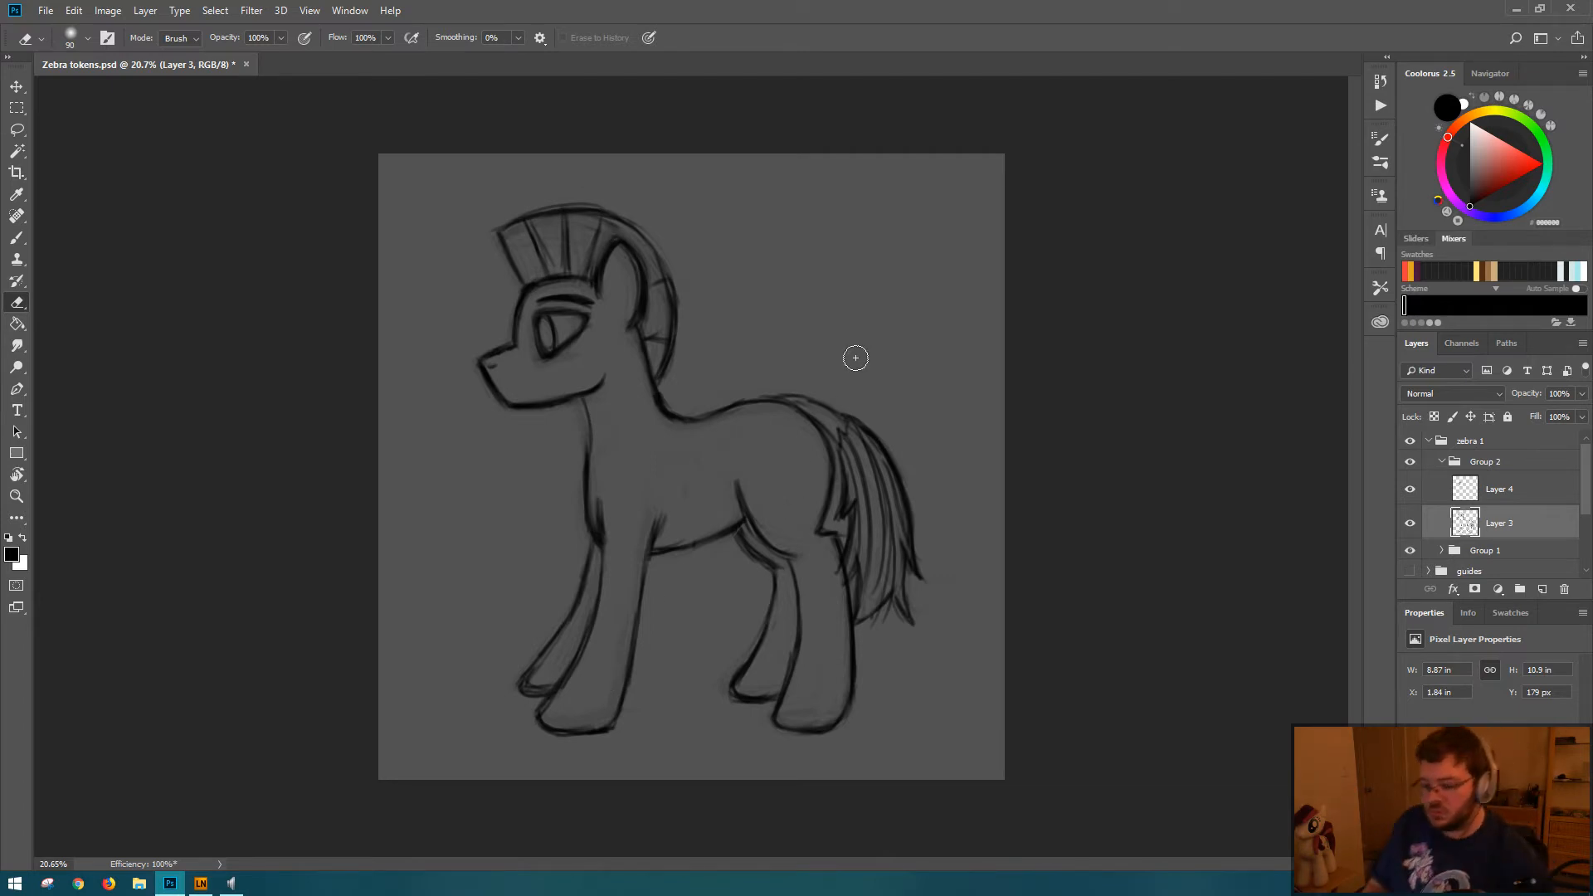
{"action": "key", "text": "b"}
{"action": "left_click_drag", "start_coordinate": [581, 399], "coordinate": [589, 492]}
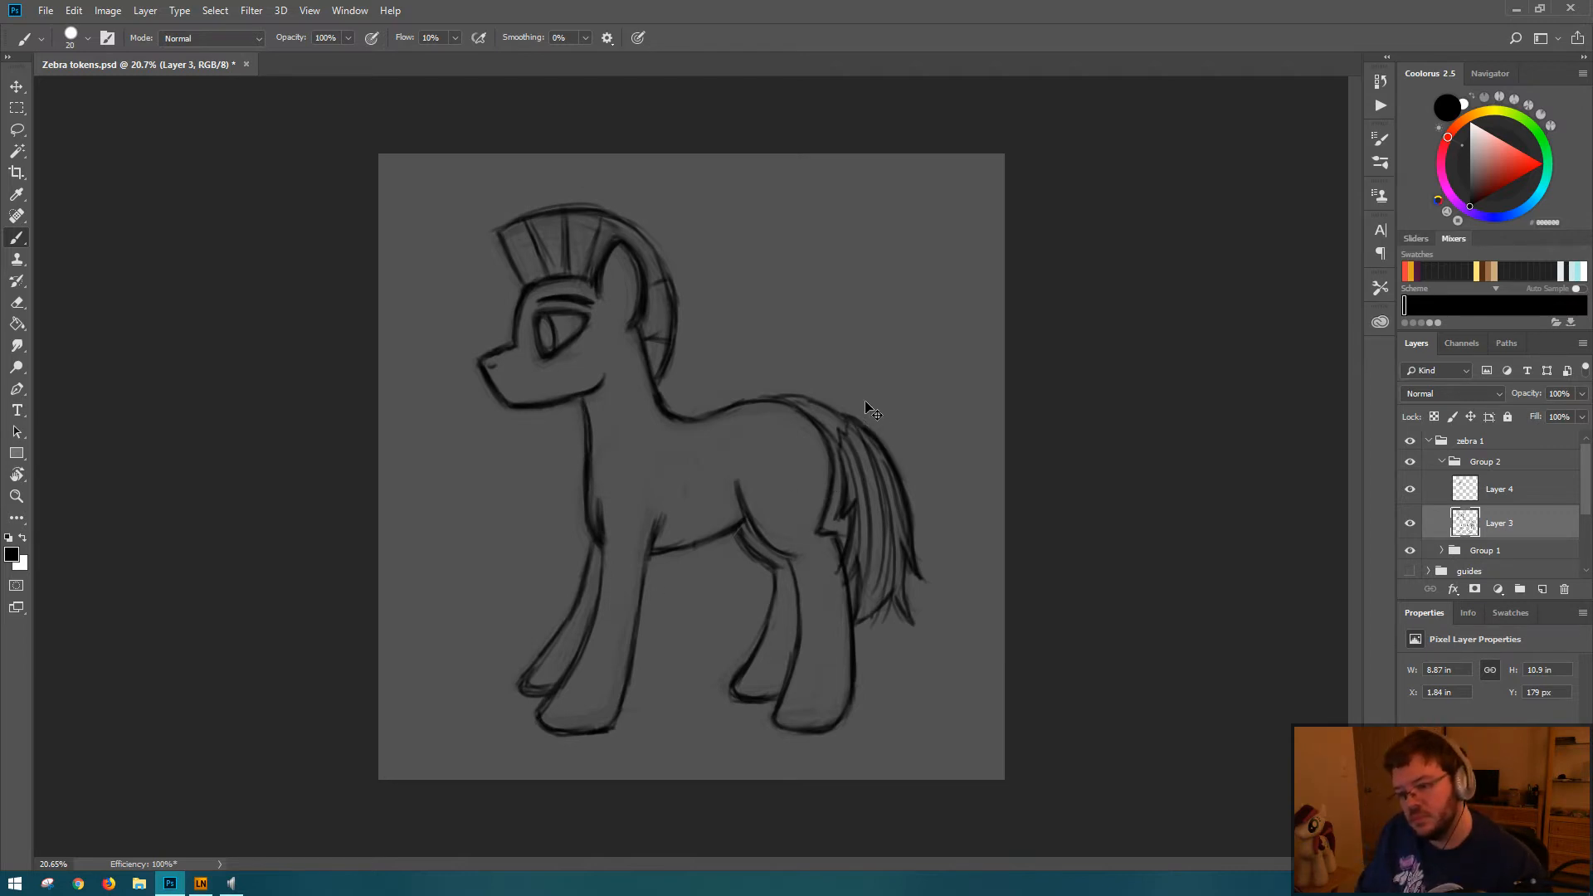
Step: Undo the changes made to the front line of the neck
{"action": "key", "text": "ctrl+alt+z"}
{"action": "key", "text": "ctrl+alt+z"}
{"action": "key", "text": "ctrl+alt+z"}
{"action": "key", "text": "ctrl+alt+z"}
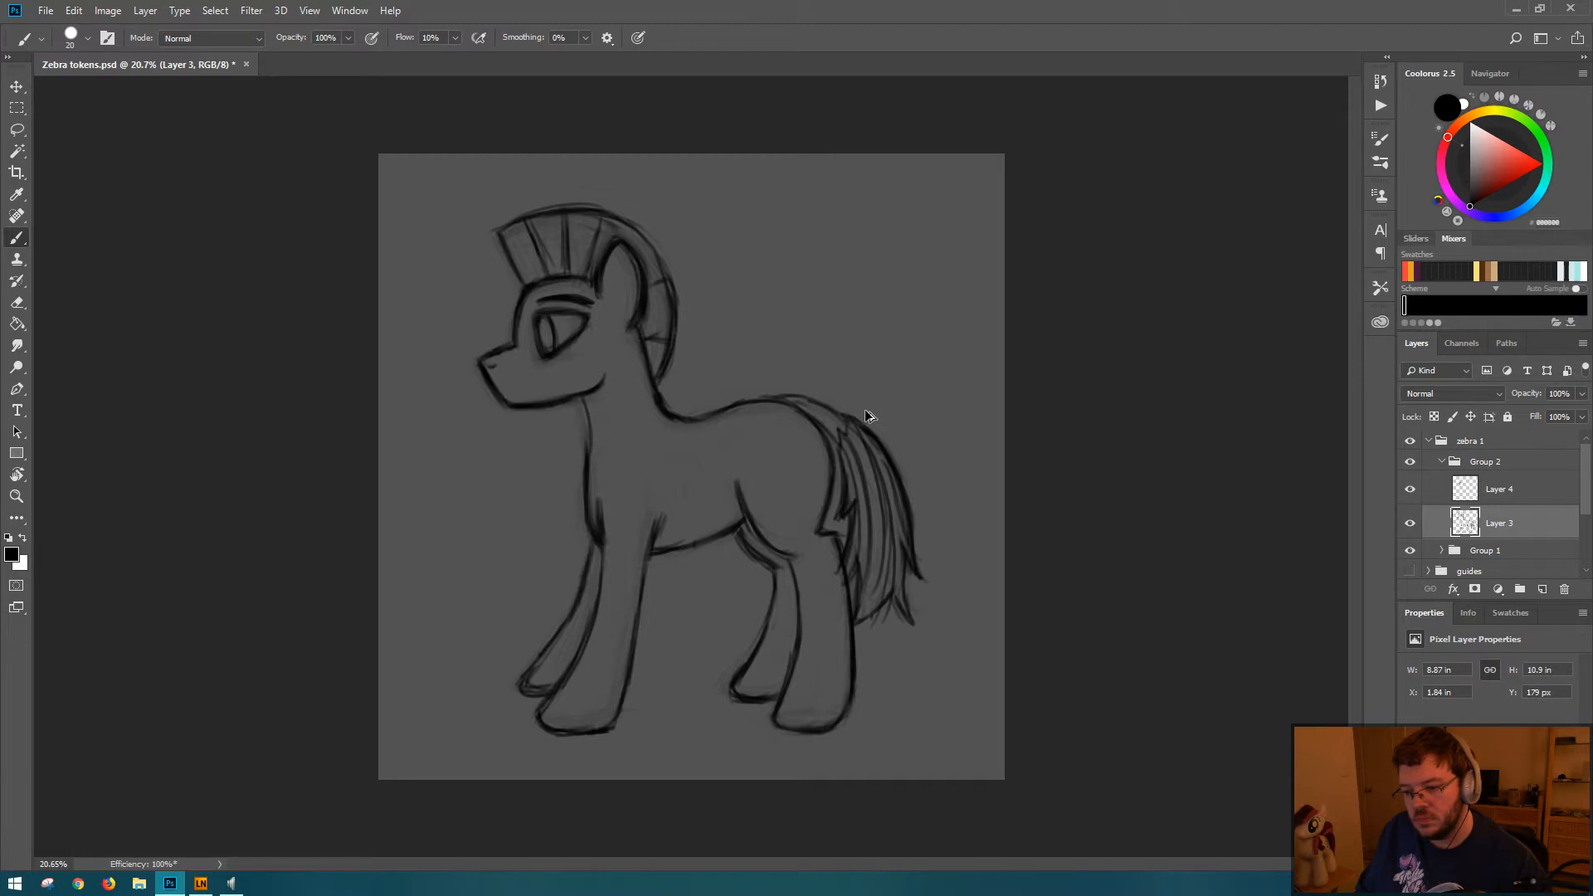
{"action": "key", "text": "ctrl+alt+z"}
{"action": "key", "text": "ctrl+alt+z"}
{"action": "key", "text": "ctrl+alt+z"}
{"action": "key", "text": "ctrl+alt+z"}
Step: Save the file and touch up the front line of the neck and the top of the rump with short brush strokes
{"action": "key", "text": "ctrl+s"}
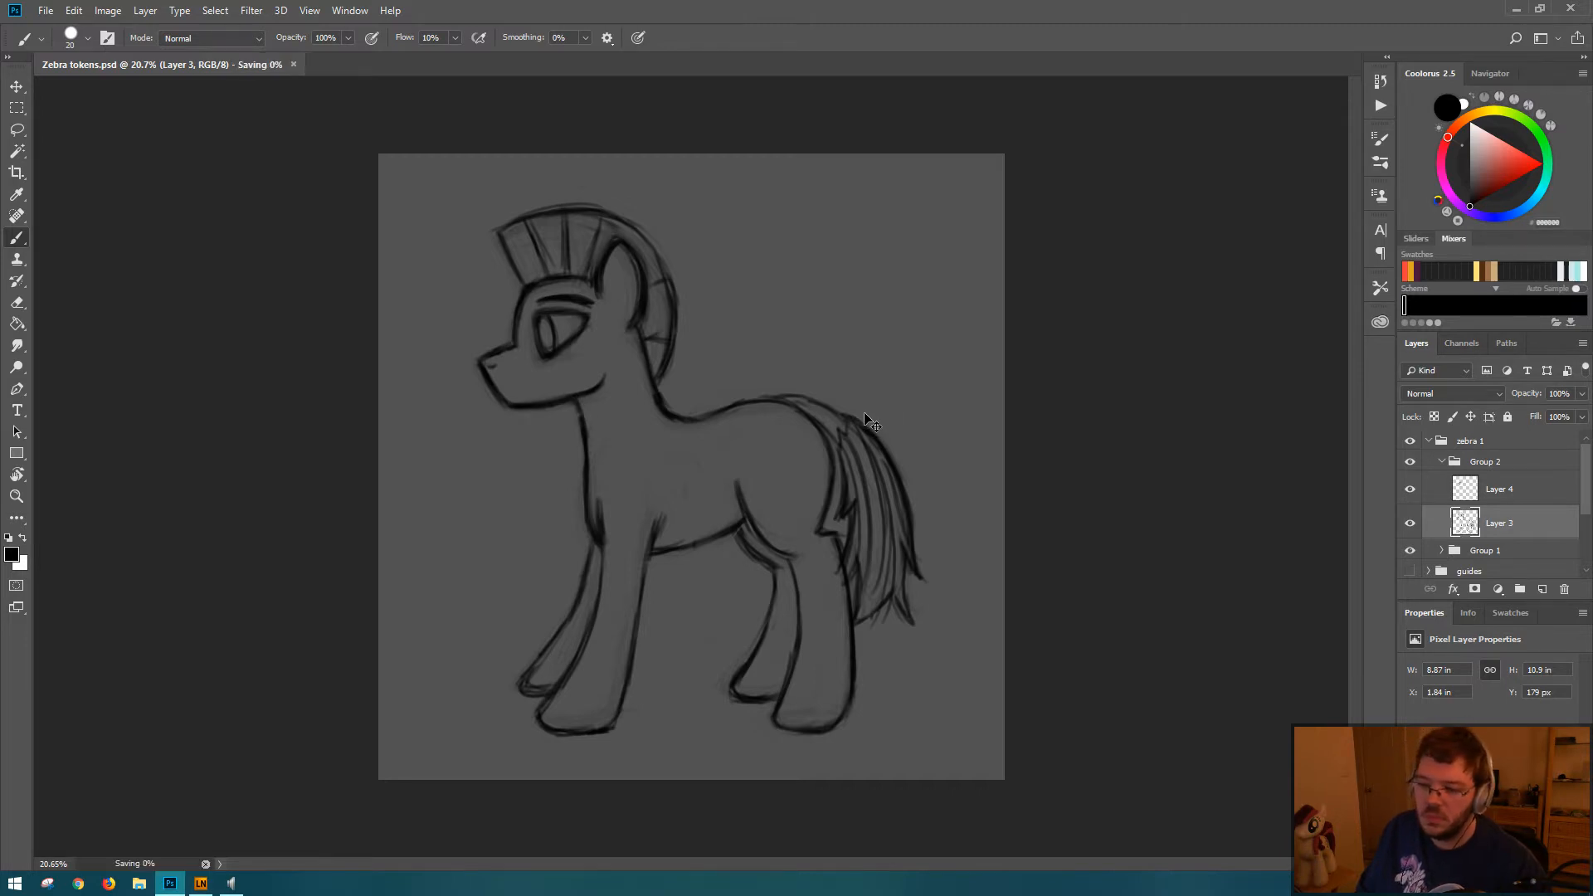
{"action": "left_click_drag", "start_coordinate": [580, 409], "coordinate": [581, 418]}
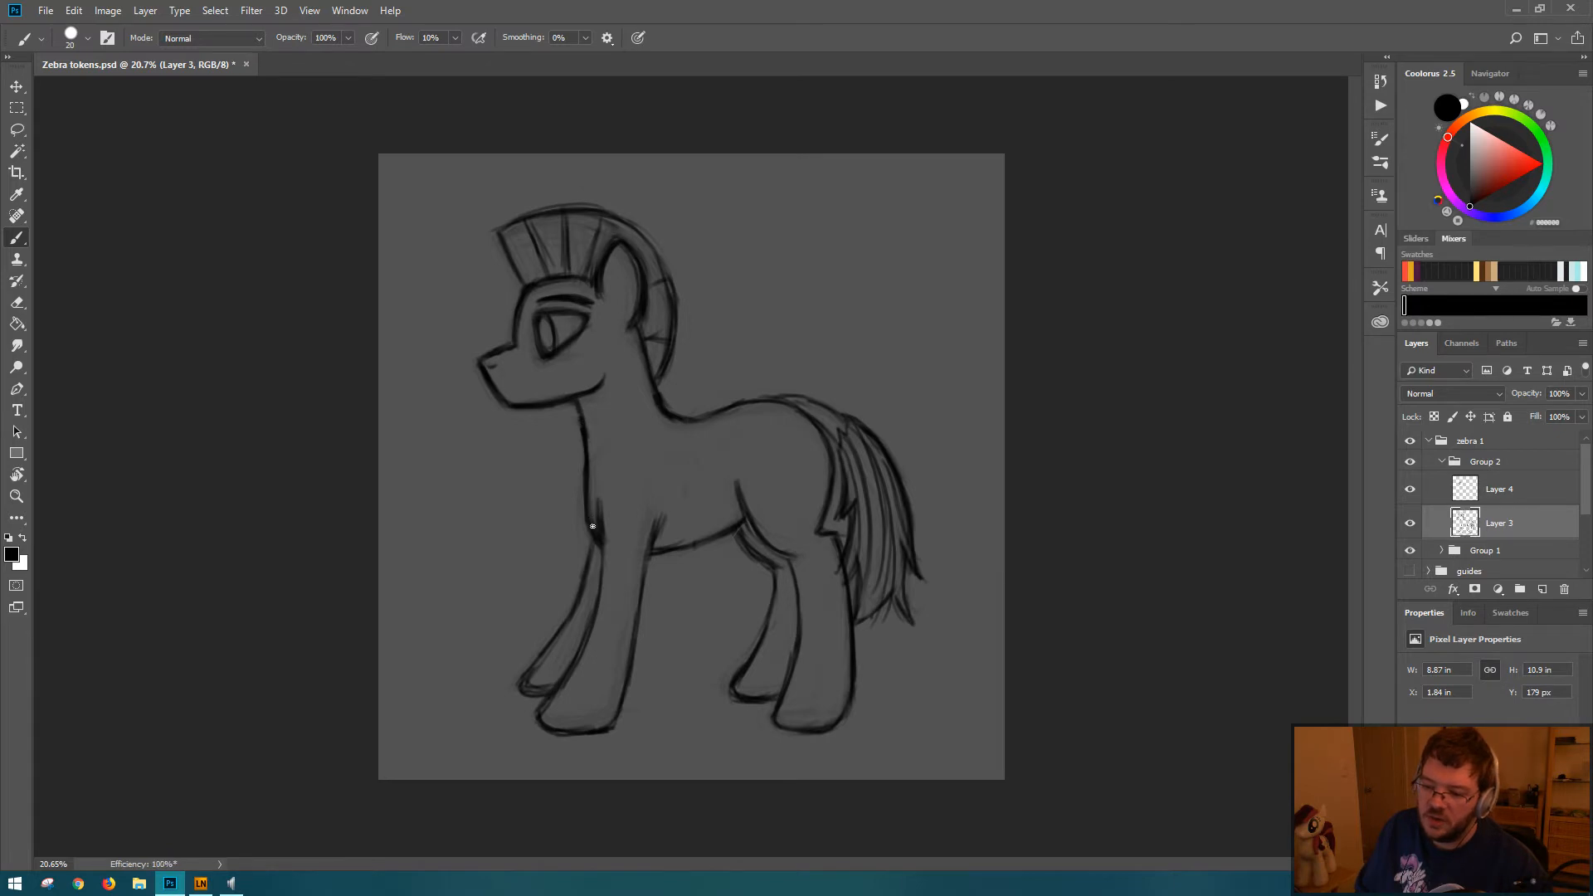
{"action": "key", "text": "ctrl+s"}
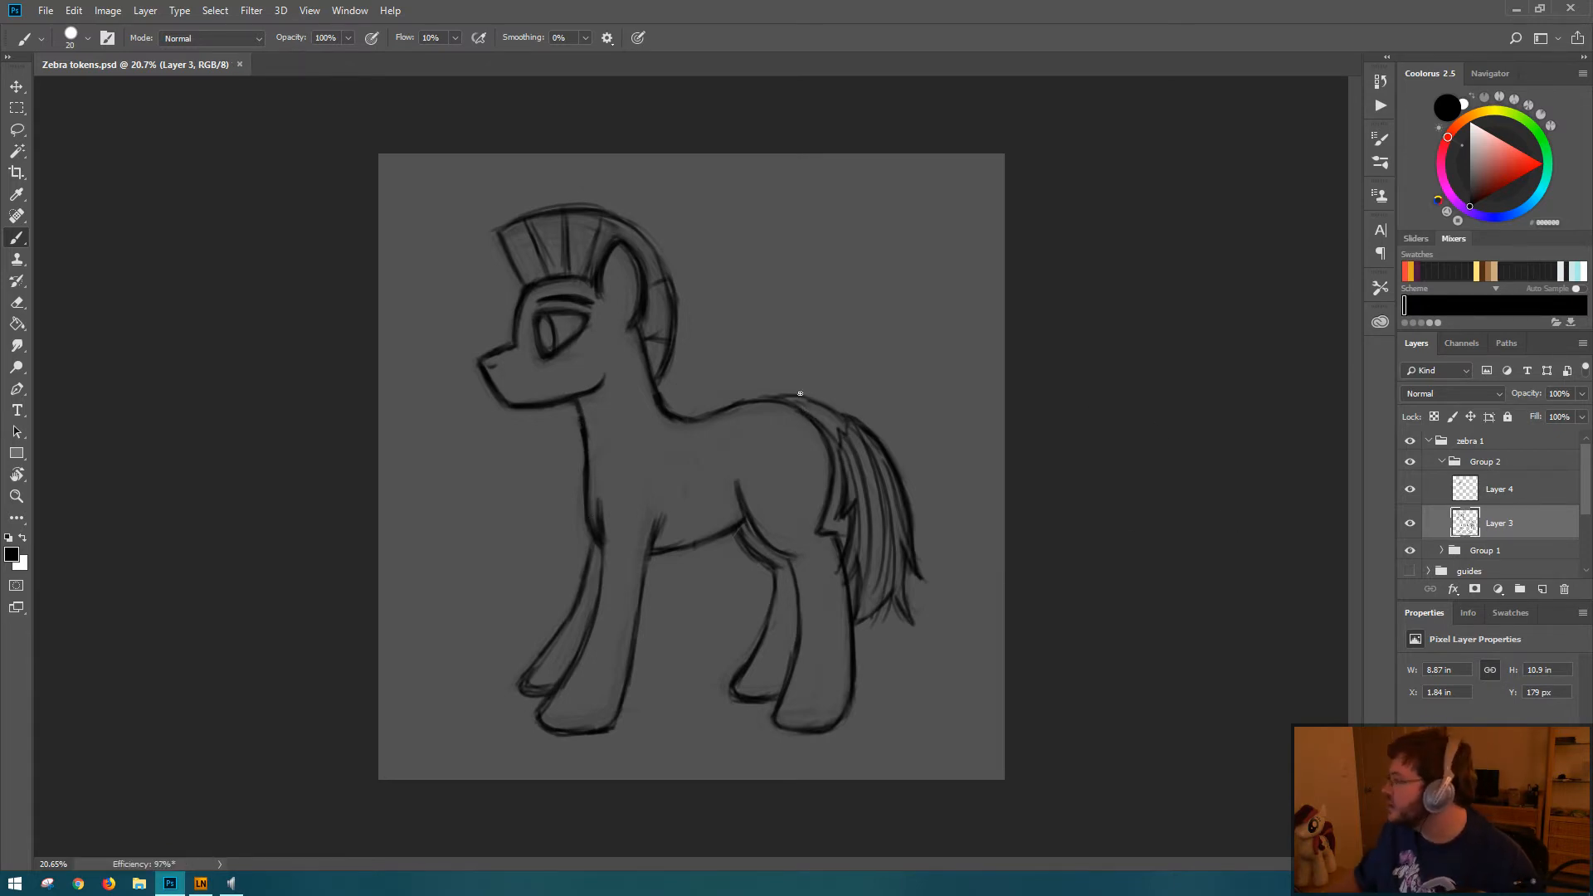
{"action": "left_click_drag", "start_coordinate": [803, 404], "coordinate": [799, 399]}
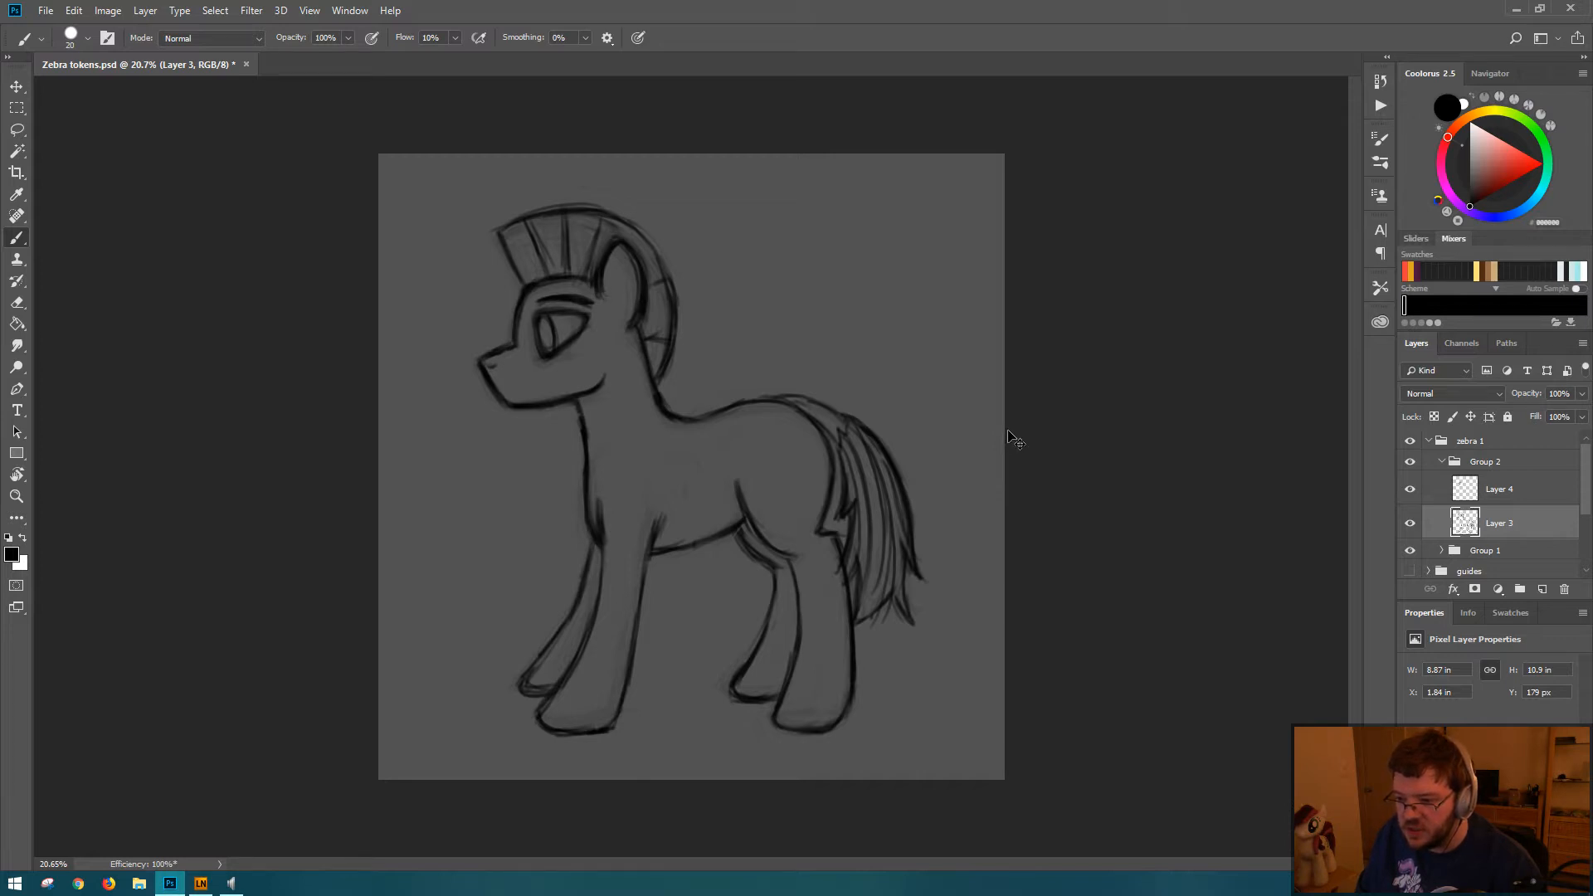
Step: Check the latest states in the document history and save the file
{"action": "left_click", "coordinate": [1380, 80]}
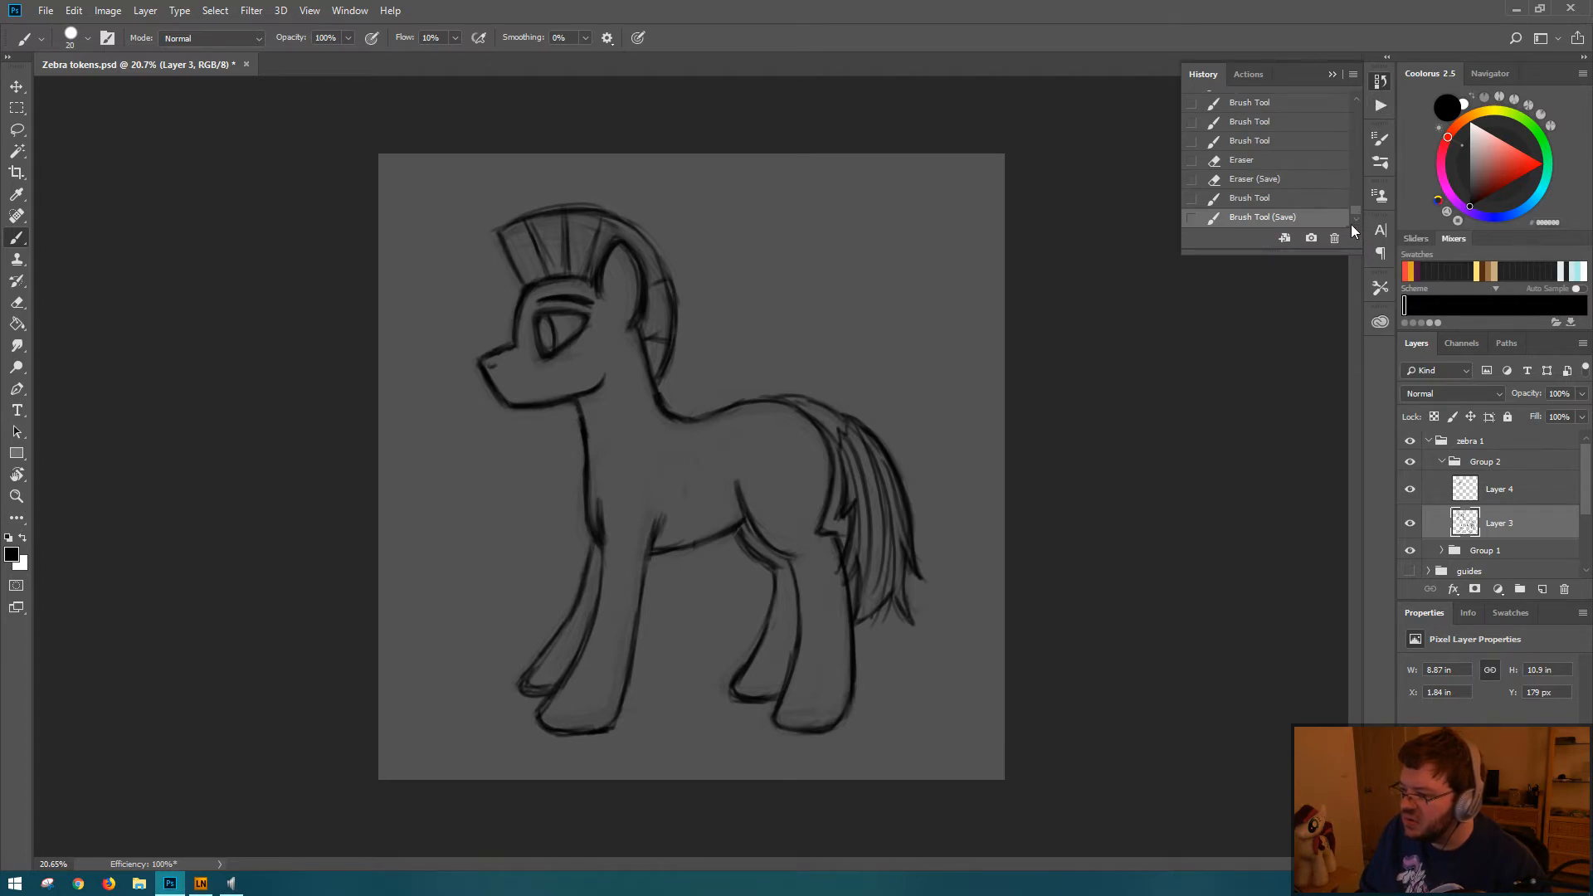
{"action": "key", "text": "ctrl+s"}
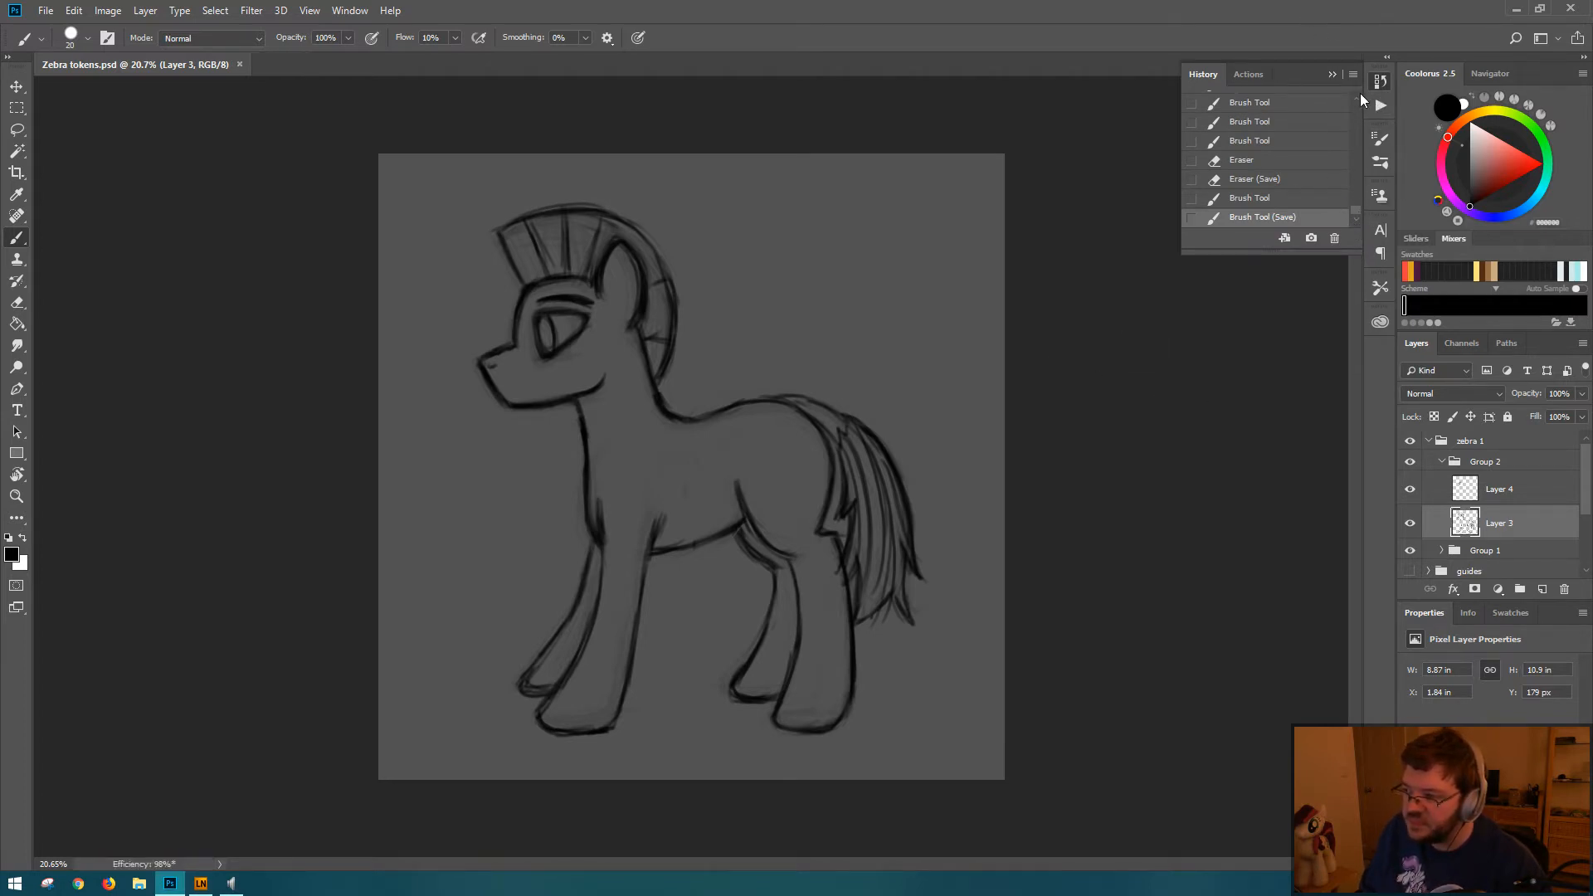
{"action": "left_click", "coordinate": [1381, 82]}
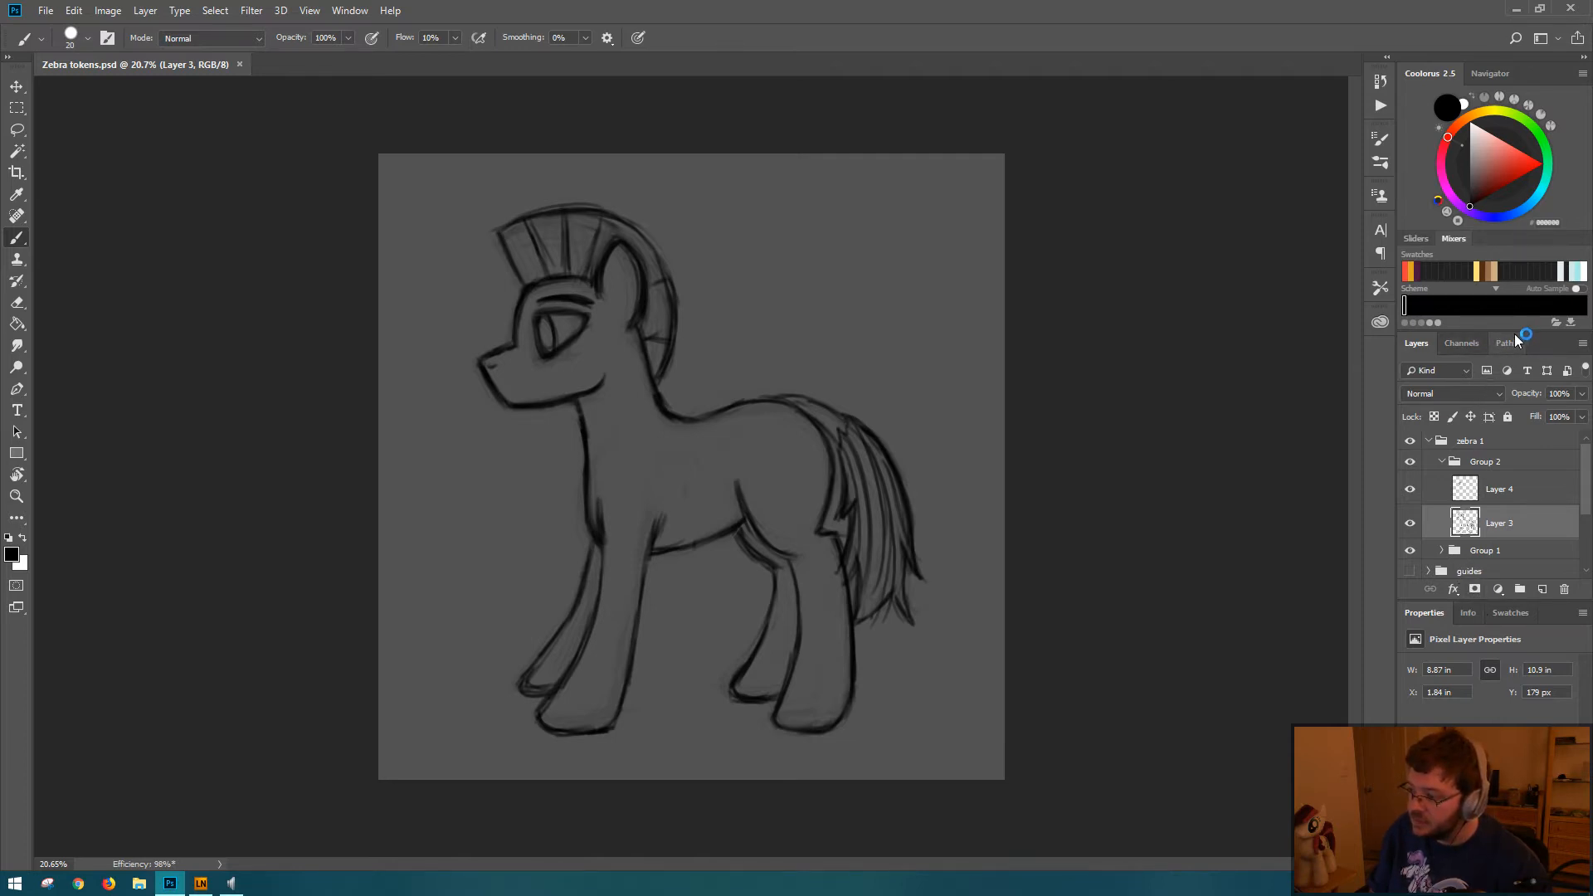
Step: Enlarge the color wheel area and lengthen the layer list
{"action": "left_click_drag", "start_coordinate": [1526, 332], "coordinate": [1526, 373]}
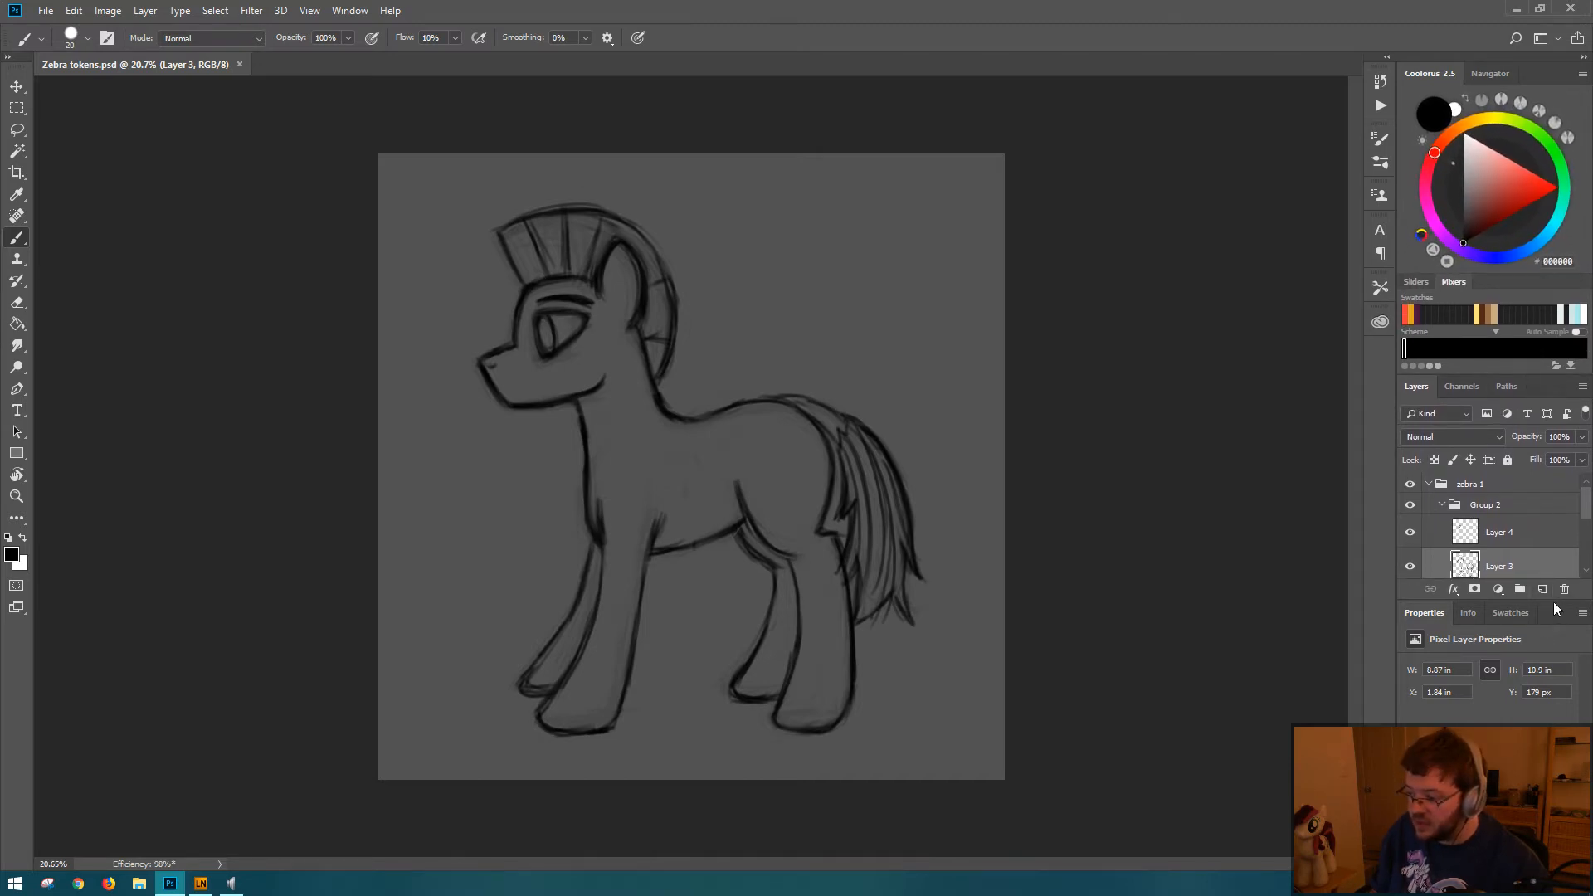
{"action": "left_click_drag", "start_coordinate": [1554, 603], "coordinate": [1539, 724]}
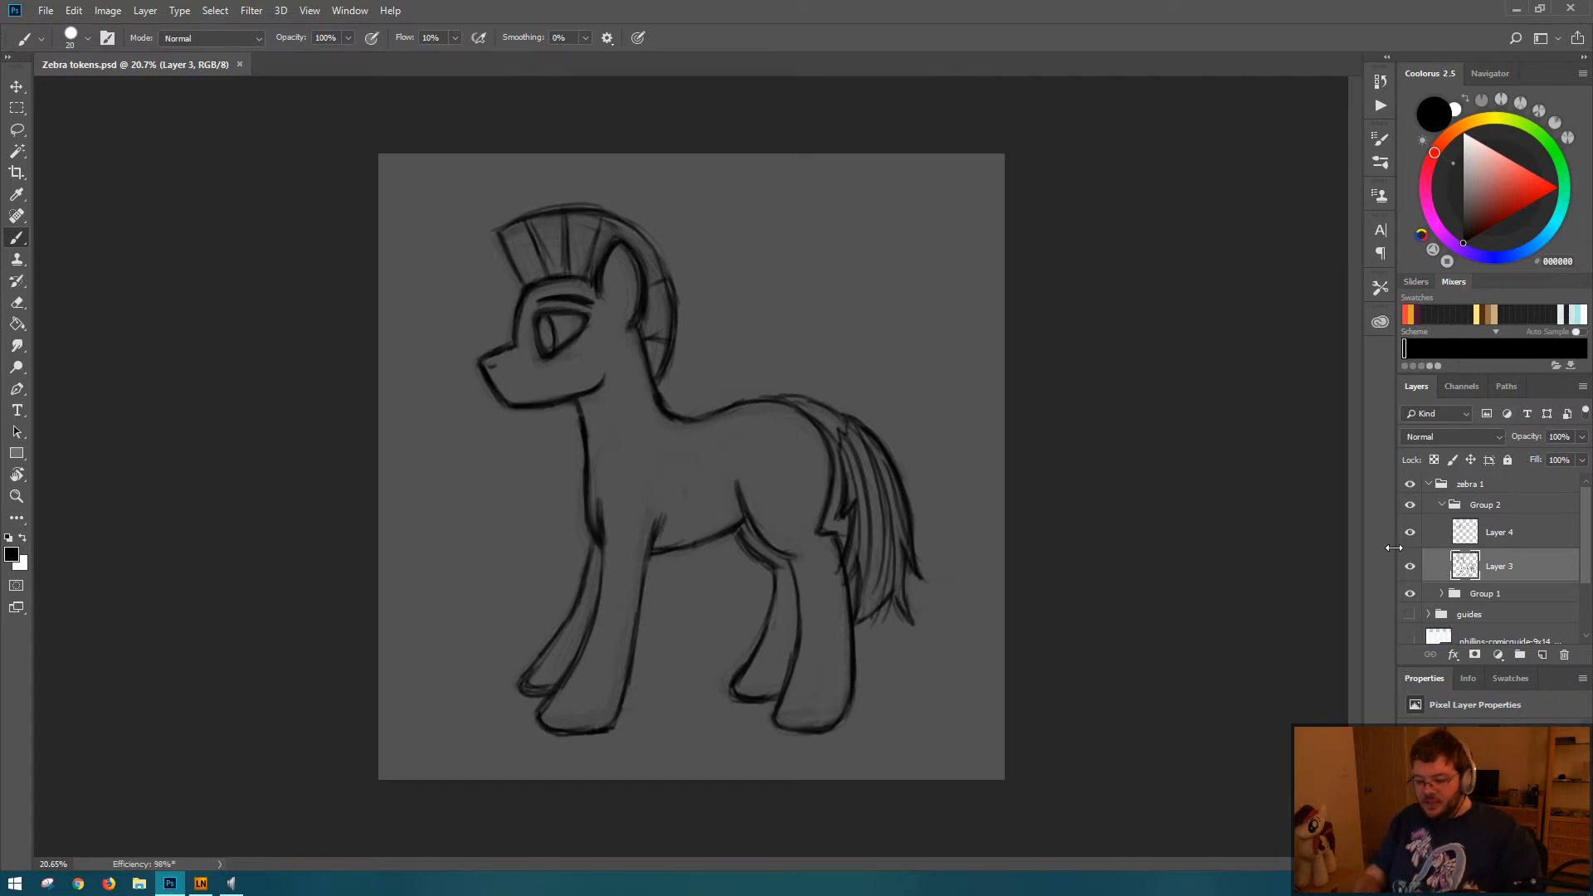
Step: Nudge the eye and eyebrow on Layer 4 vertically to a Y position of 1166 px and save the file
{"action": "left_click_drag", "start_coordinate": [832, 415], "coordinate": [732, 415]}
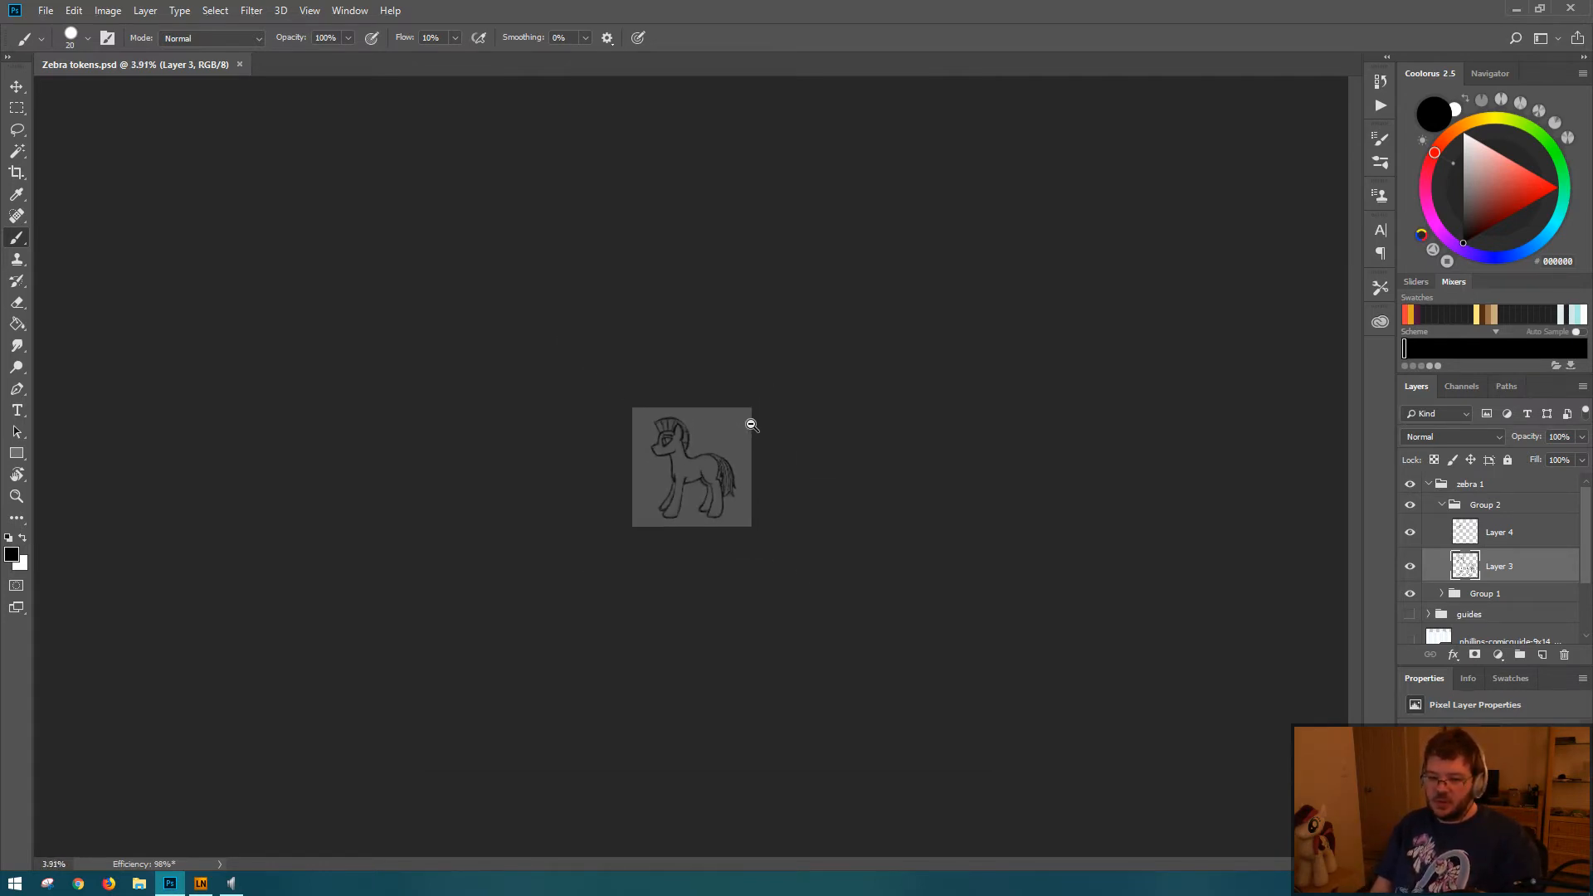
{"action": "left_click_drag", "start_coordinate": [691, 478], "coordinate": [813, 515]}
{"action": "left_click", "coordinate": [1503, 537]}
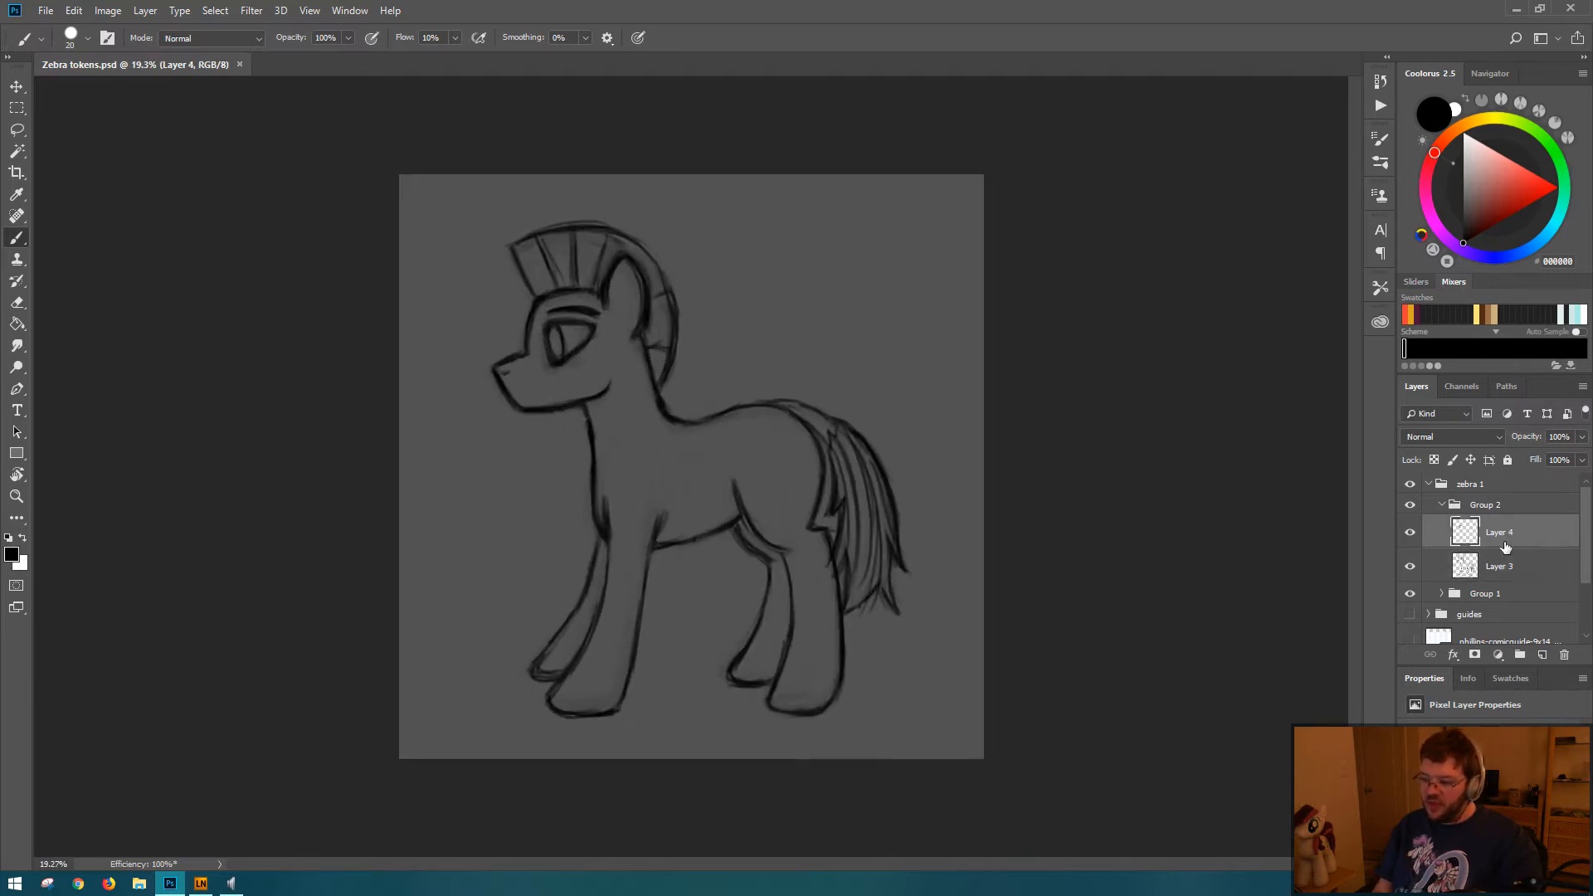
{"action": "key", "text": "ctrl+t"}
{"action": "key", "text": "Down"}
{"action": "key", "text": "Down"}
{"action": "key", "text": "Down"}
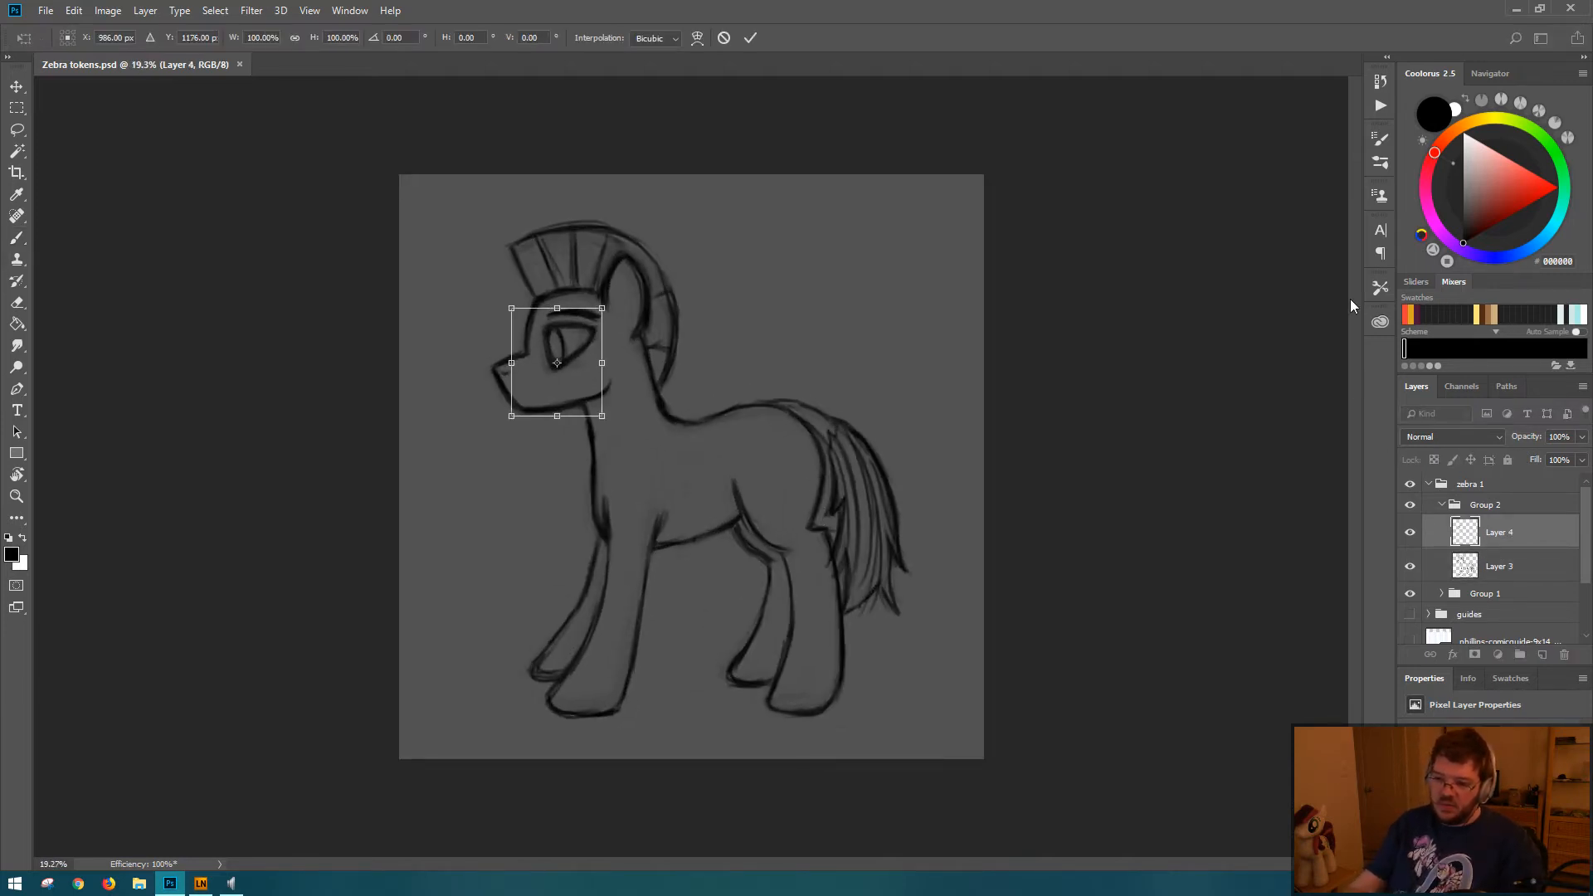
{"action": "key", "text": "Return"}
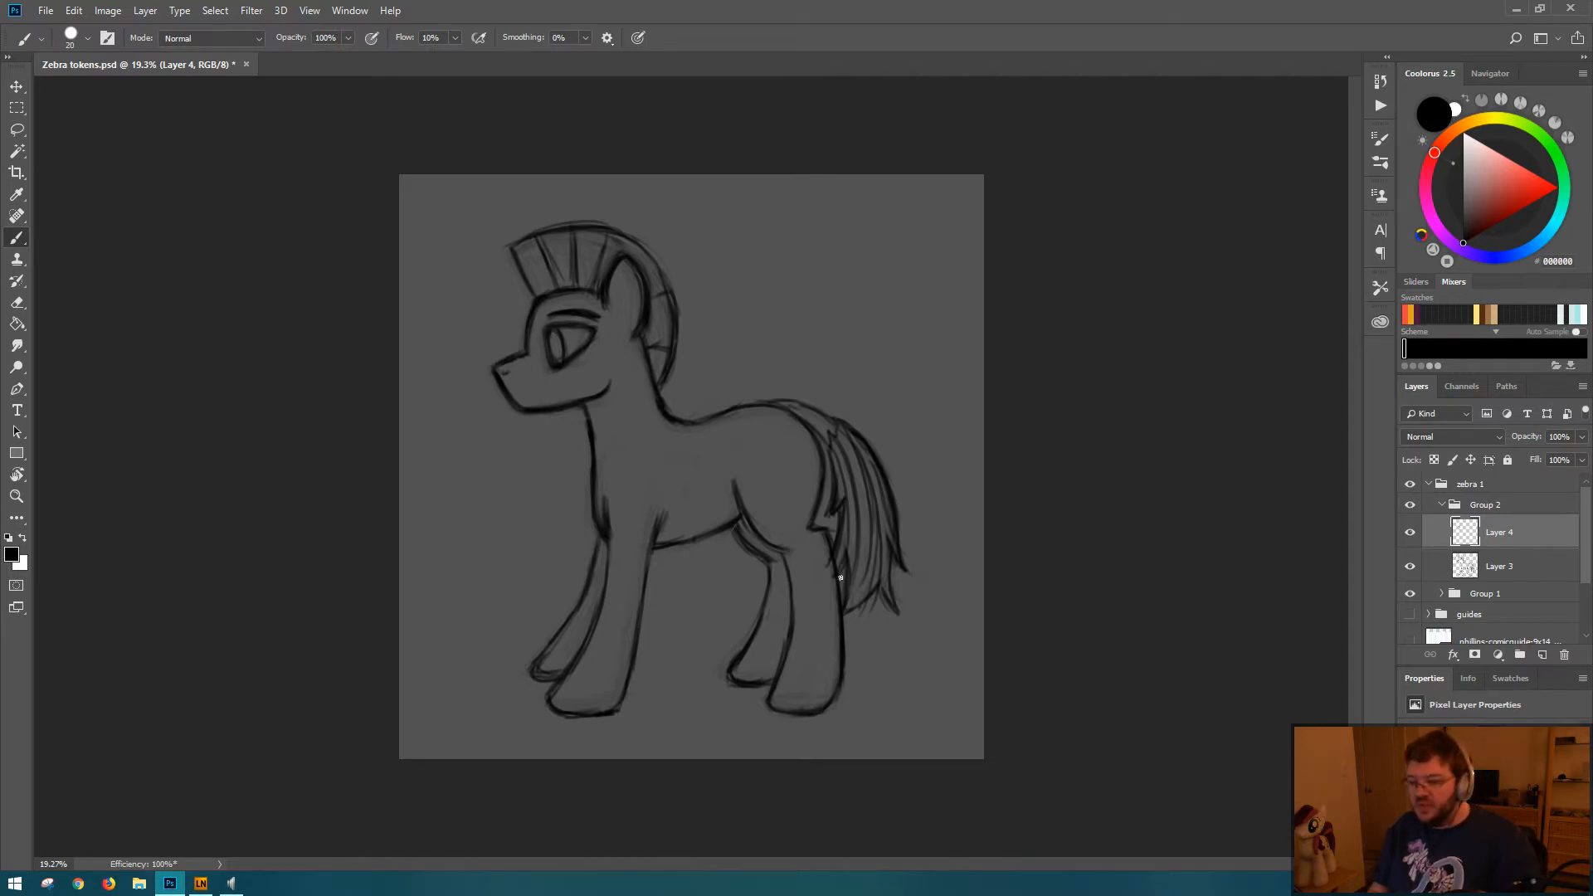
{"action": "key", "text": "ctrl+t"}
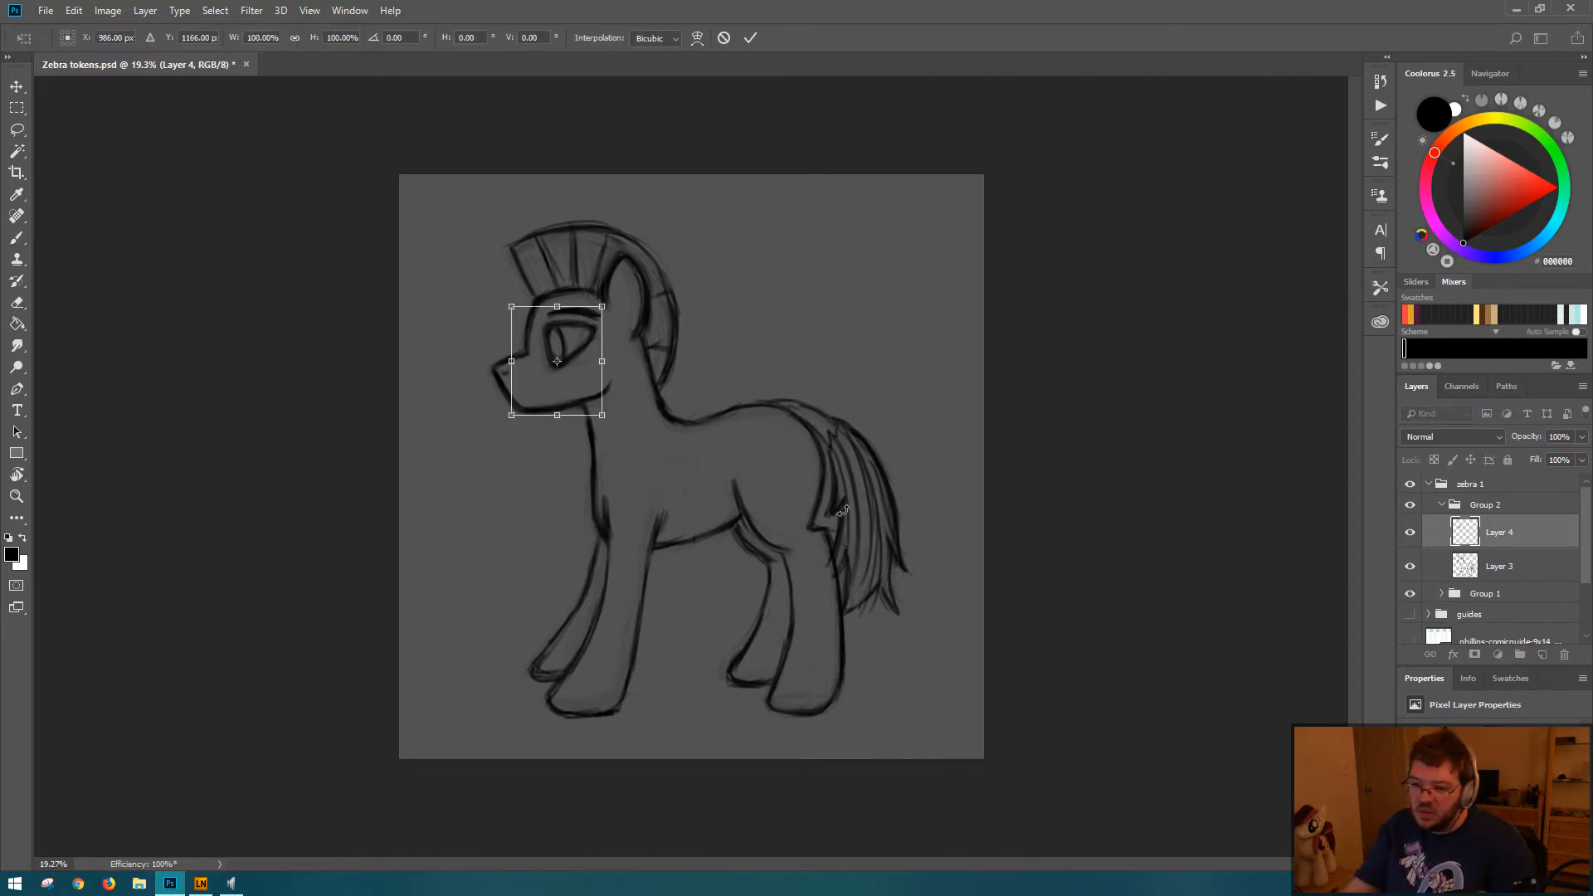
{"action": "key", "text": "Return"}
{"action": "key", "text": "ctrl+s"}
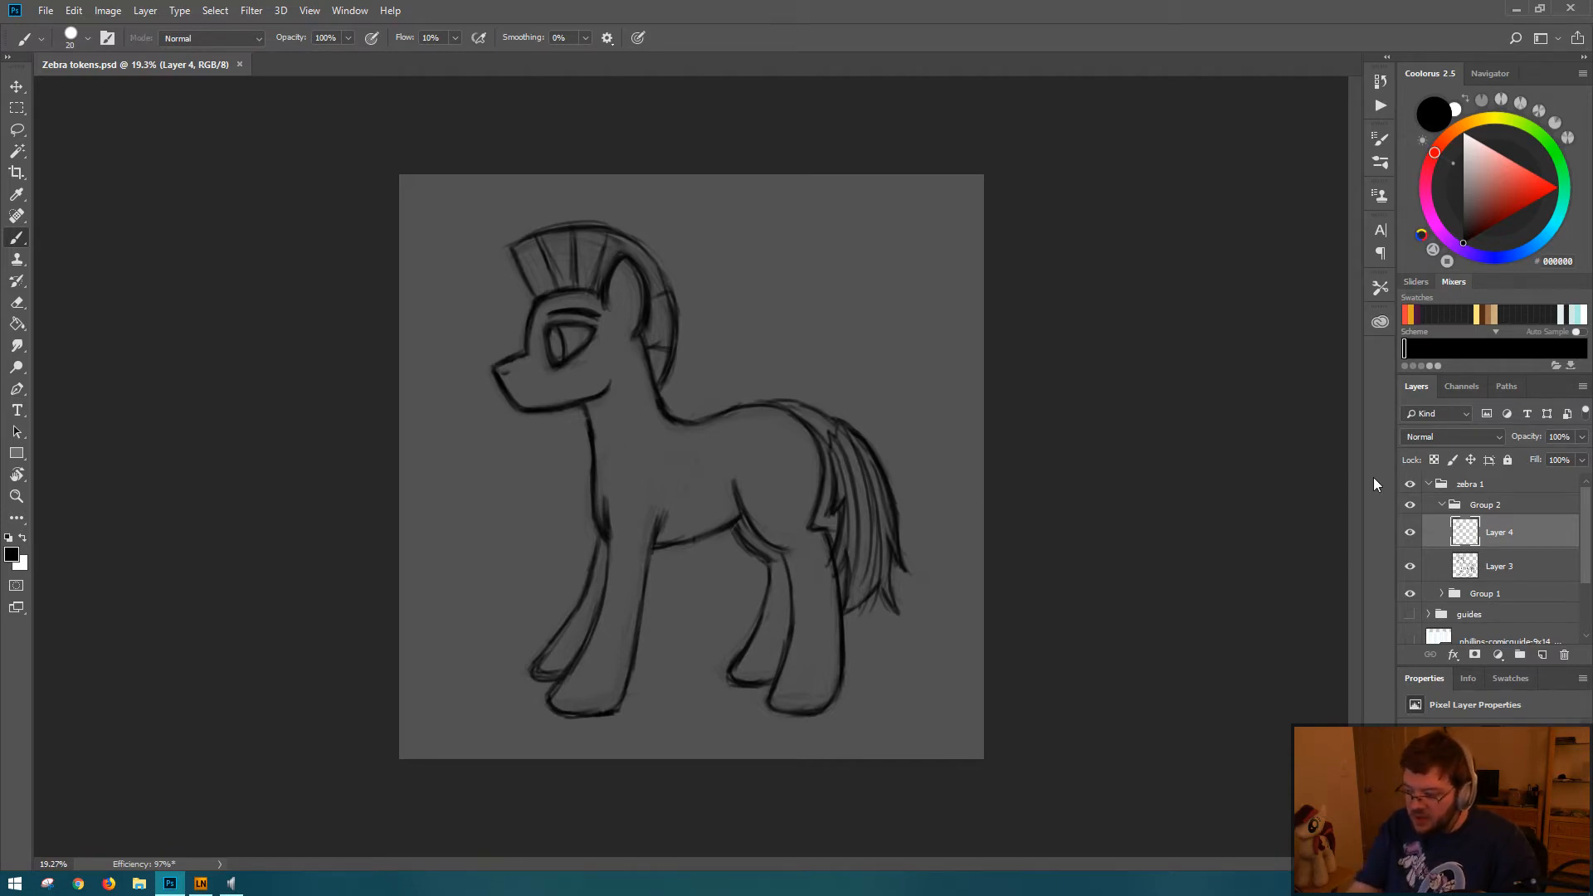
Step: Create a new empty layer and place it directly below Layer 3 in Group 2
{"action": "key", "text": "ctrl+shift+n"}
{"action": "key", "text": "Return"}
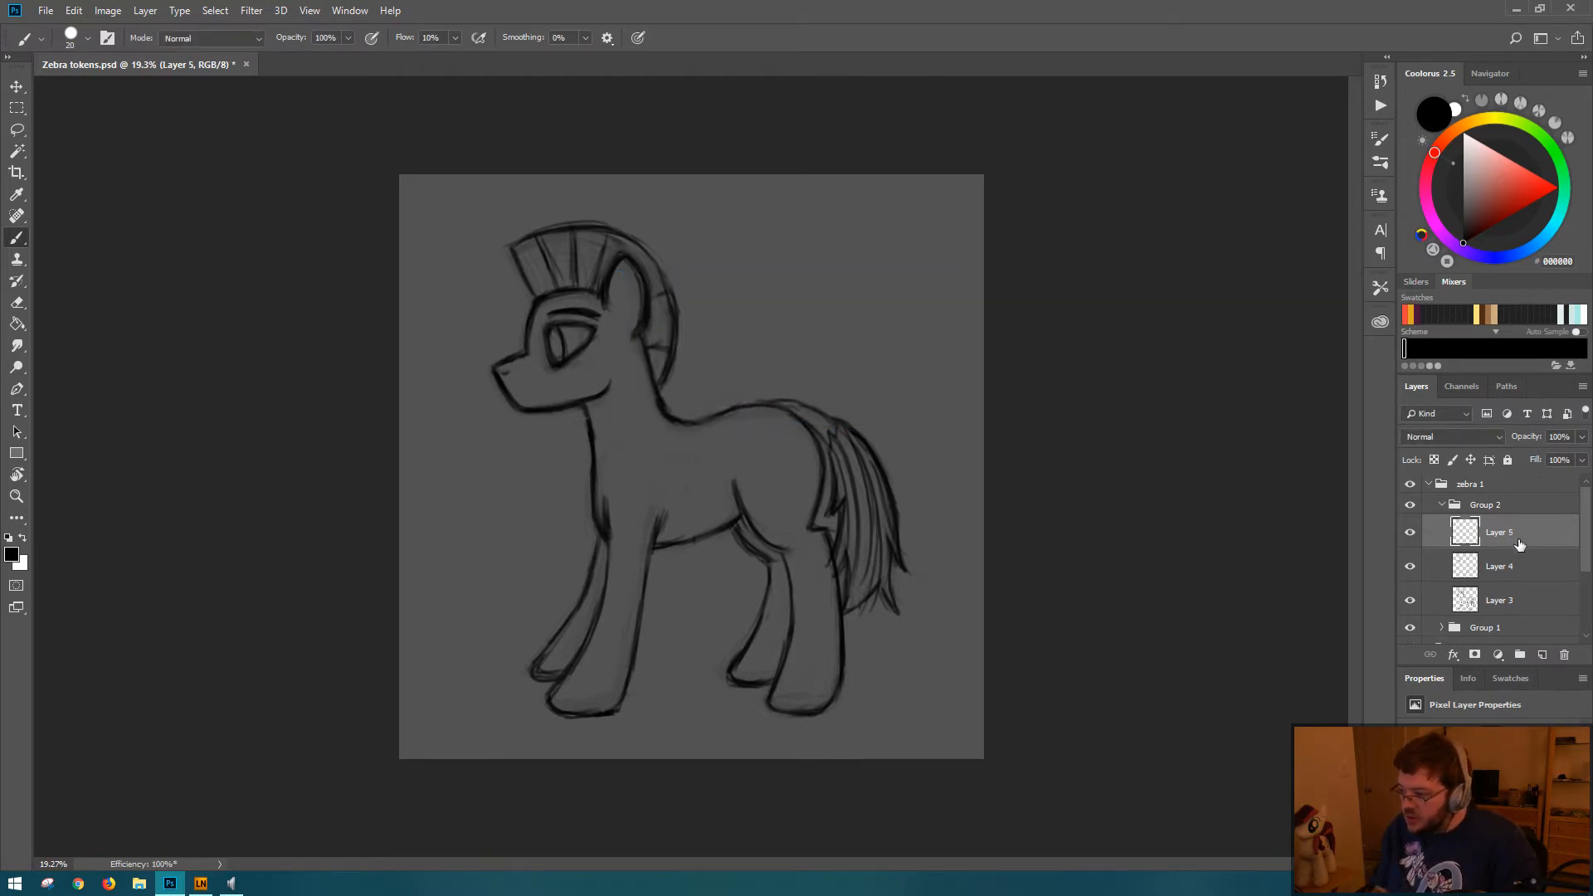
{"action": "left_click_drag", "start_coordinate": [1532, 533], "coordinate": [1516, 589]}
Step: Rename Layer 3 to "body]" and Layer 4 to "eyes"
{"action": "double_click", "coordinate": [1501, 566]}
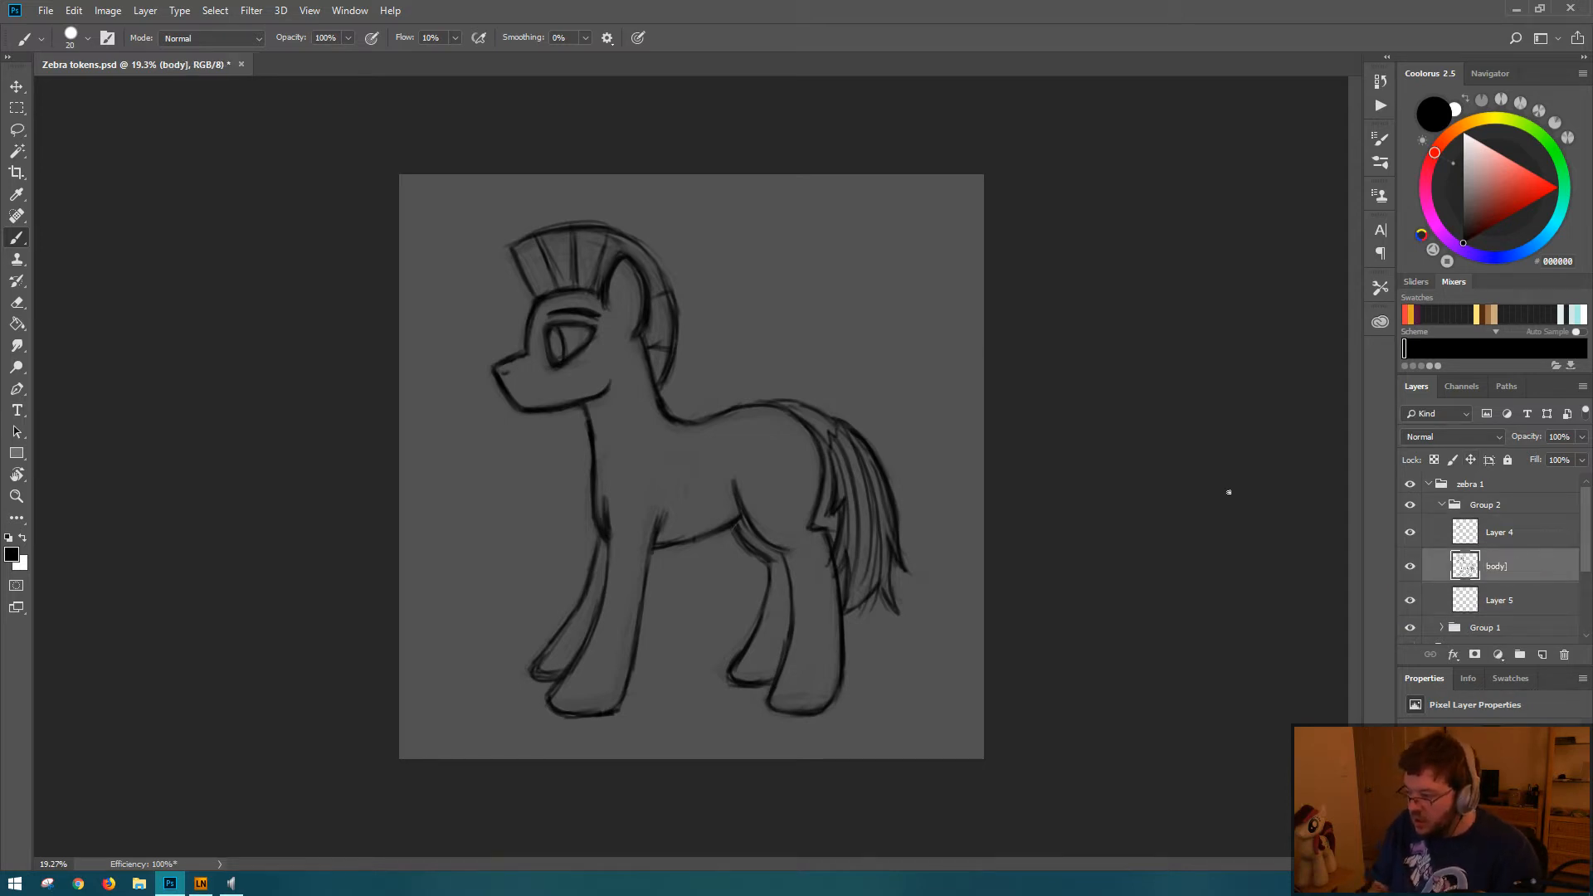
{"action": "double_click", "coordinate": [1501, 532]}
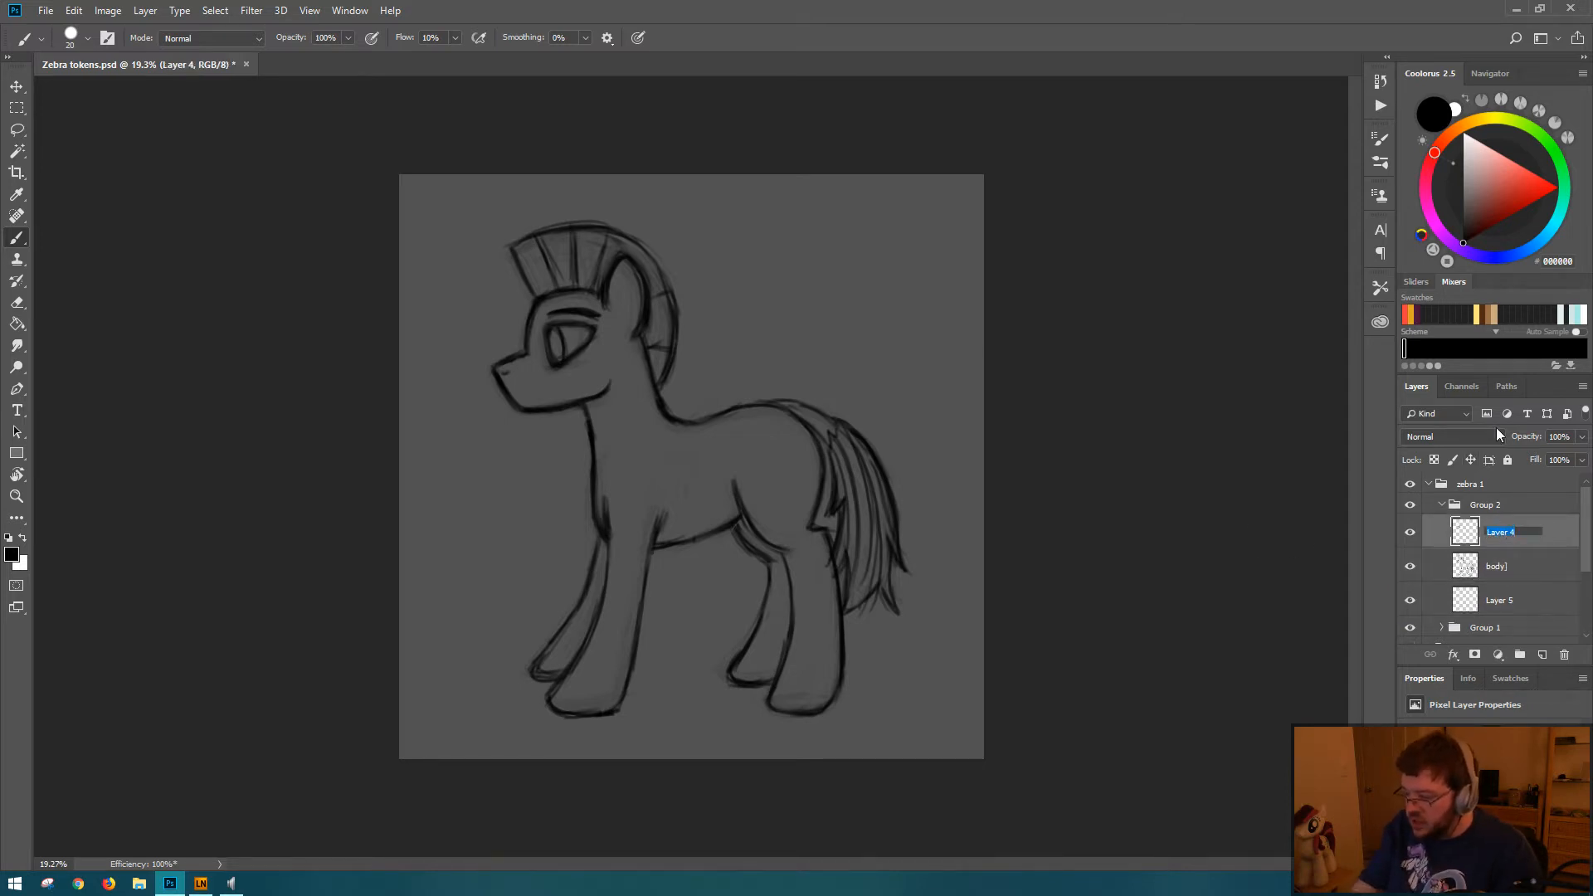
{"action": "type", "text": "eyes"}
{"action": "key", "text": "Return"}
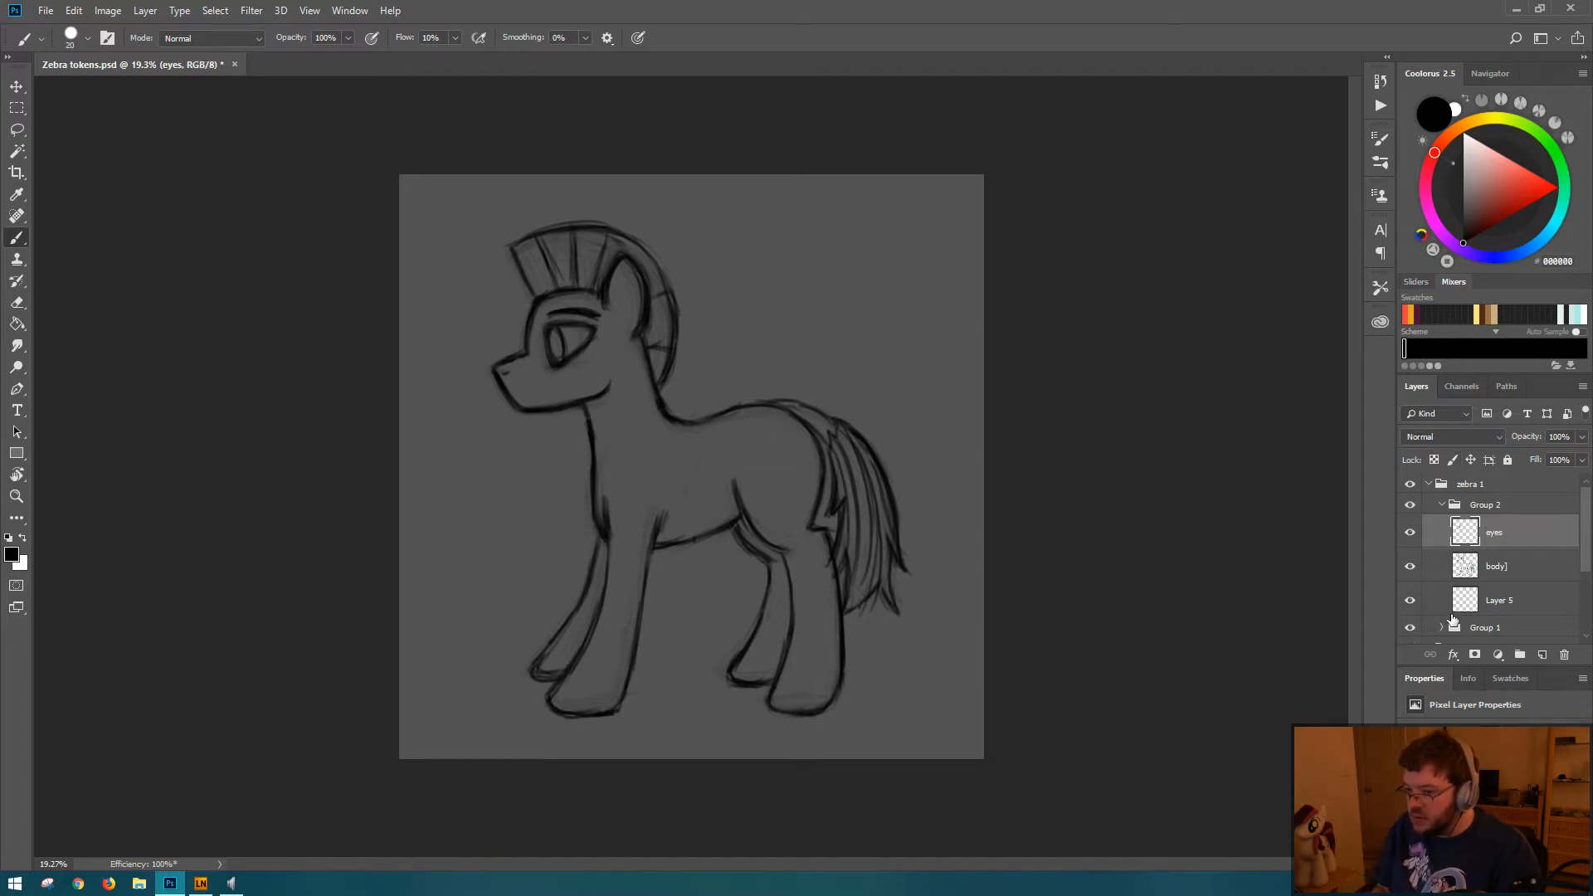
Step: Rename the new empty Layer 5 to "base color"
{"action": "double_click", "coordinate": [1501, 600]}
{"action": "type", "text": "color"}
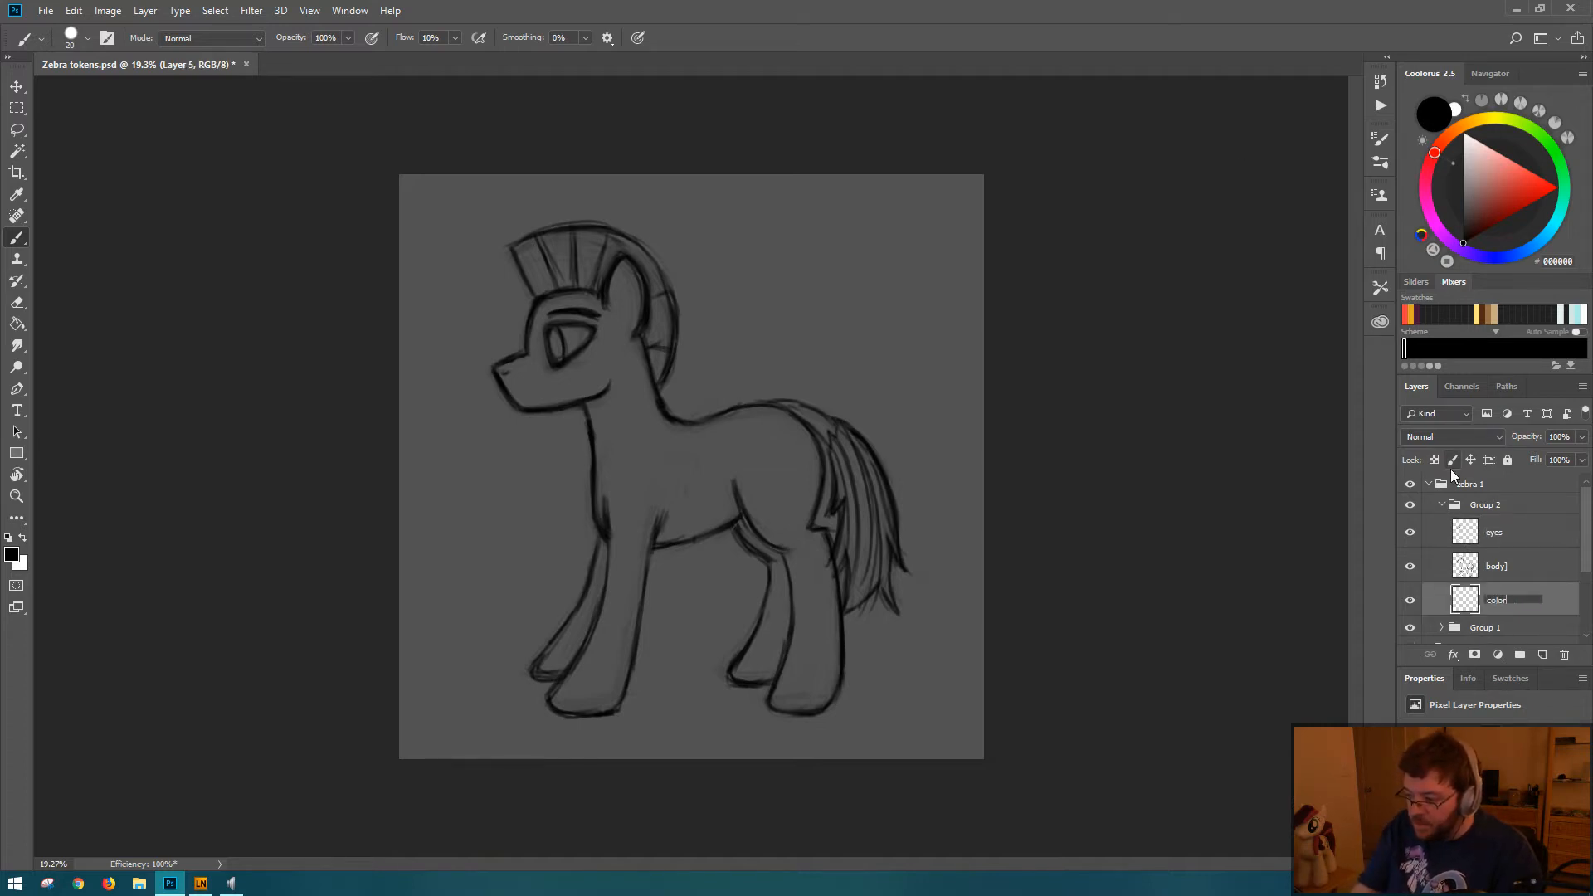
{"action": "key", "text": "Home"}
{"action": "type", "text": "base"}
{"action": "key", "text": "Return"}
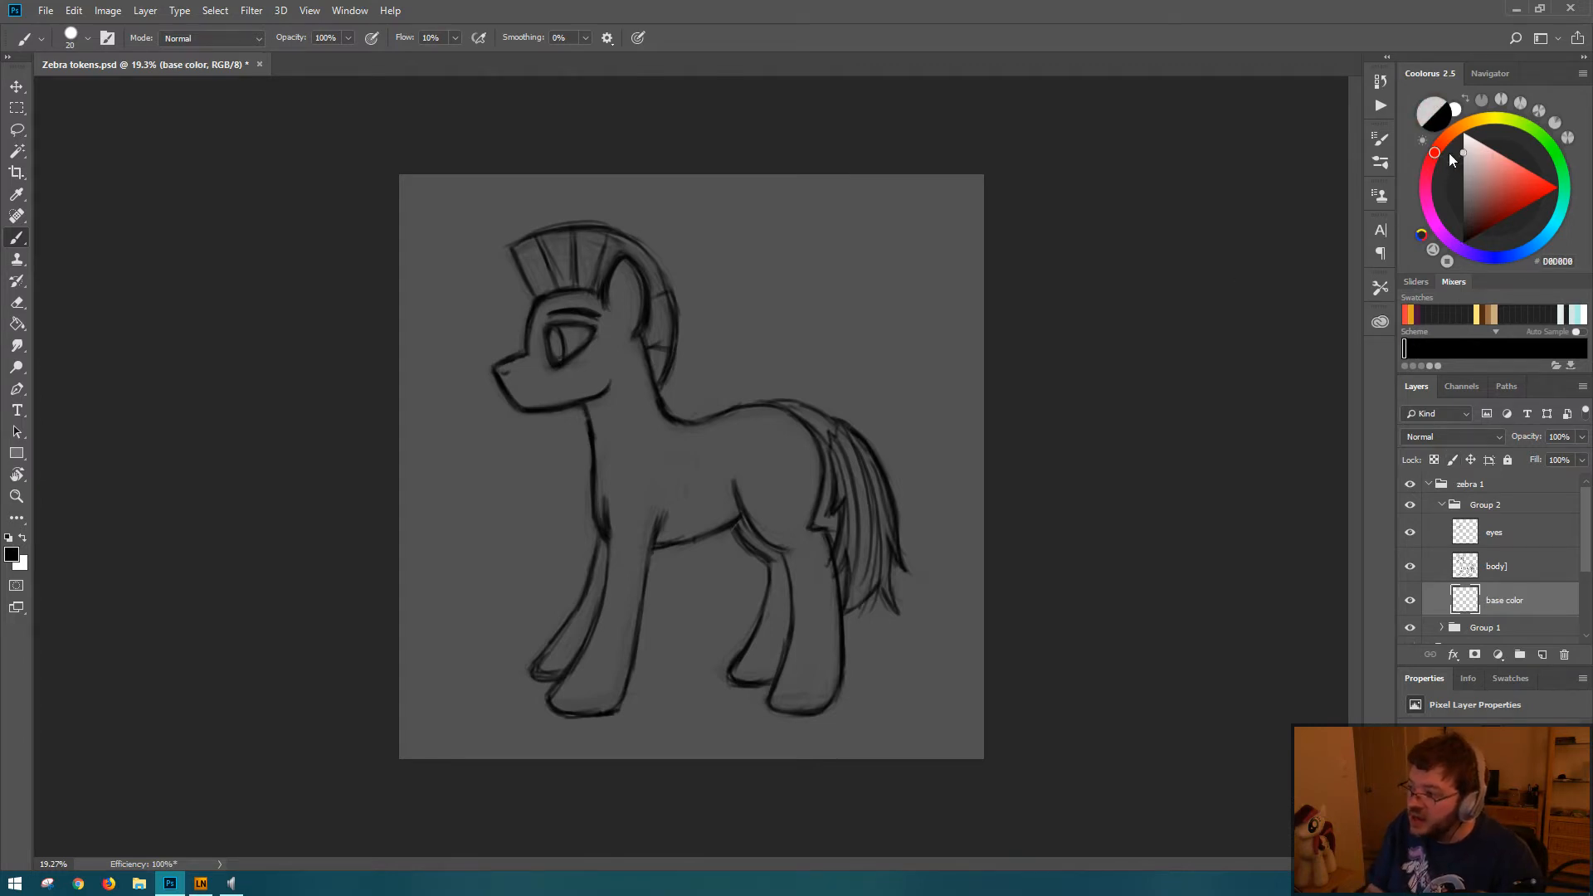
Step: Try filling the pony on the base color layer with light gray, sampling all layers, and undo the fills
{"action": "left_click", "coordinate": [1453, 164]}
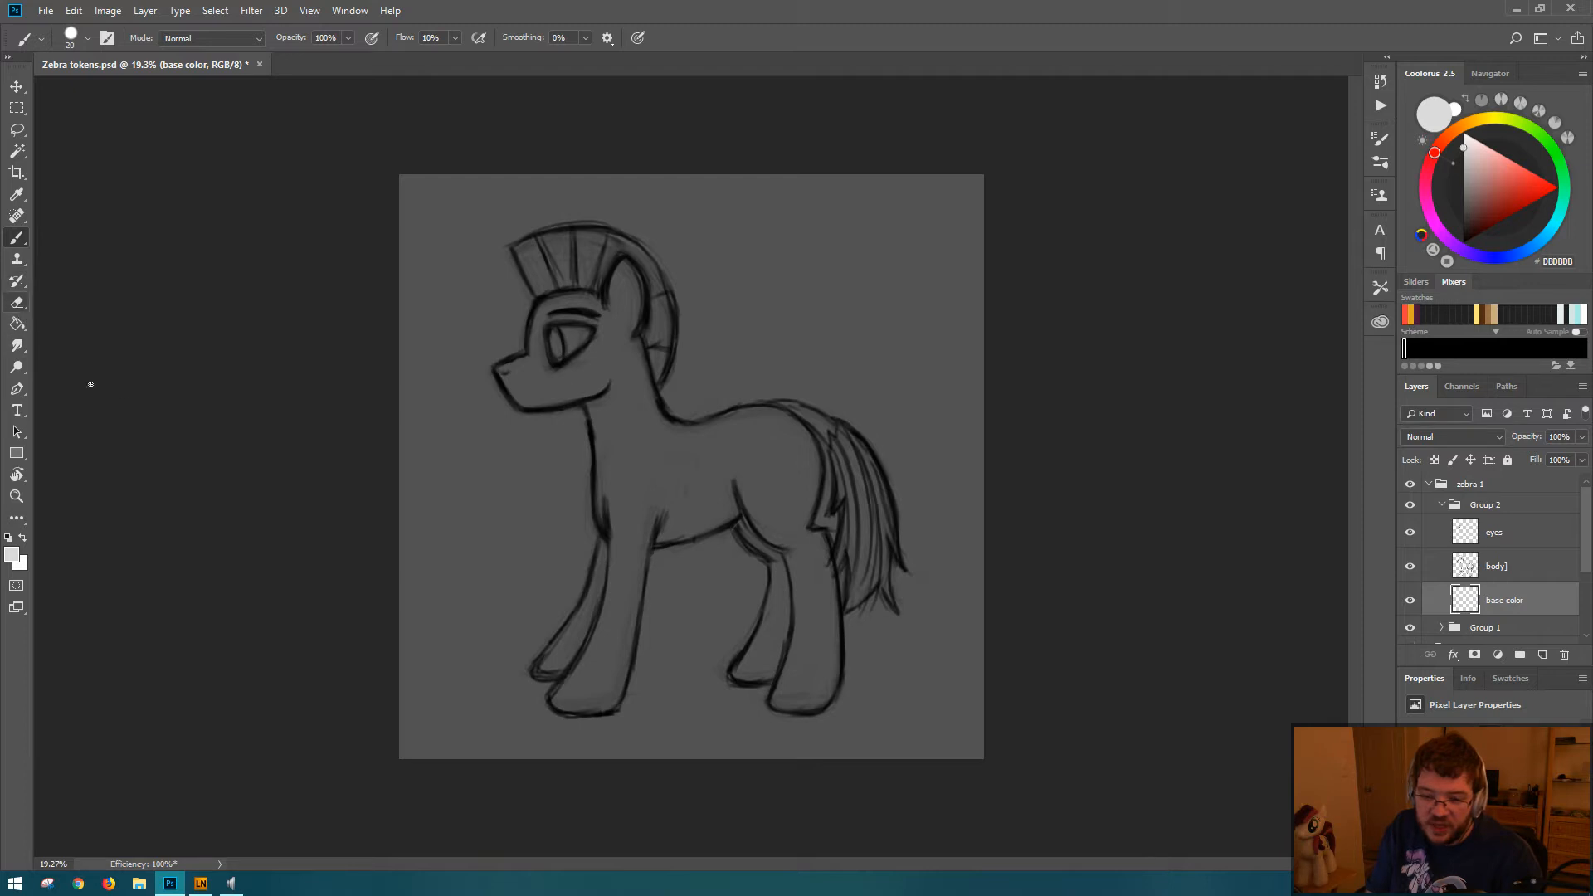
{"action": "left_click", "coordinate": [16, 325]}
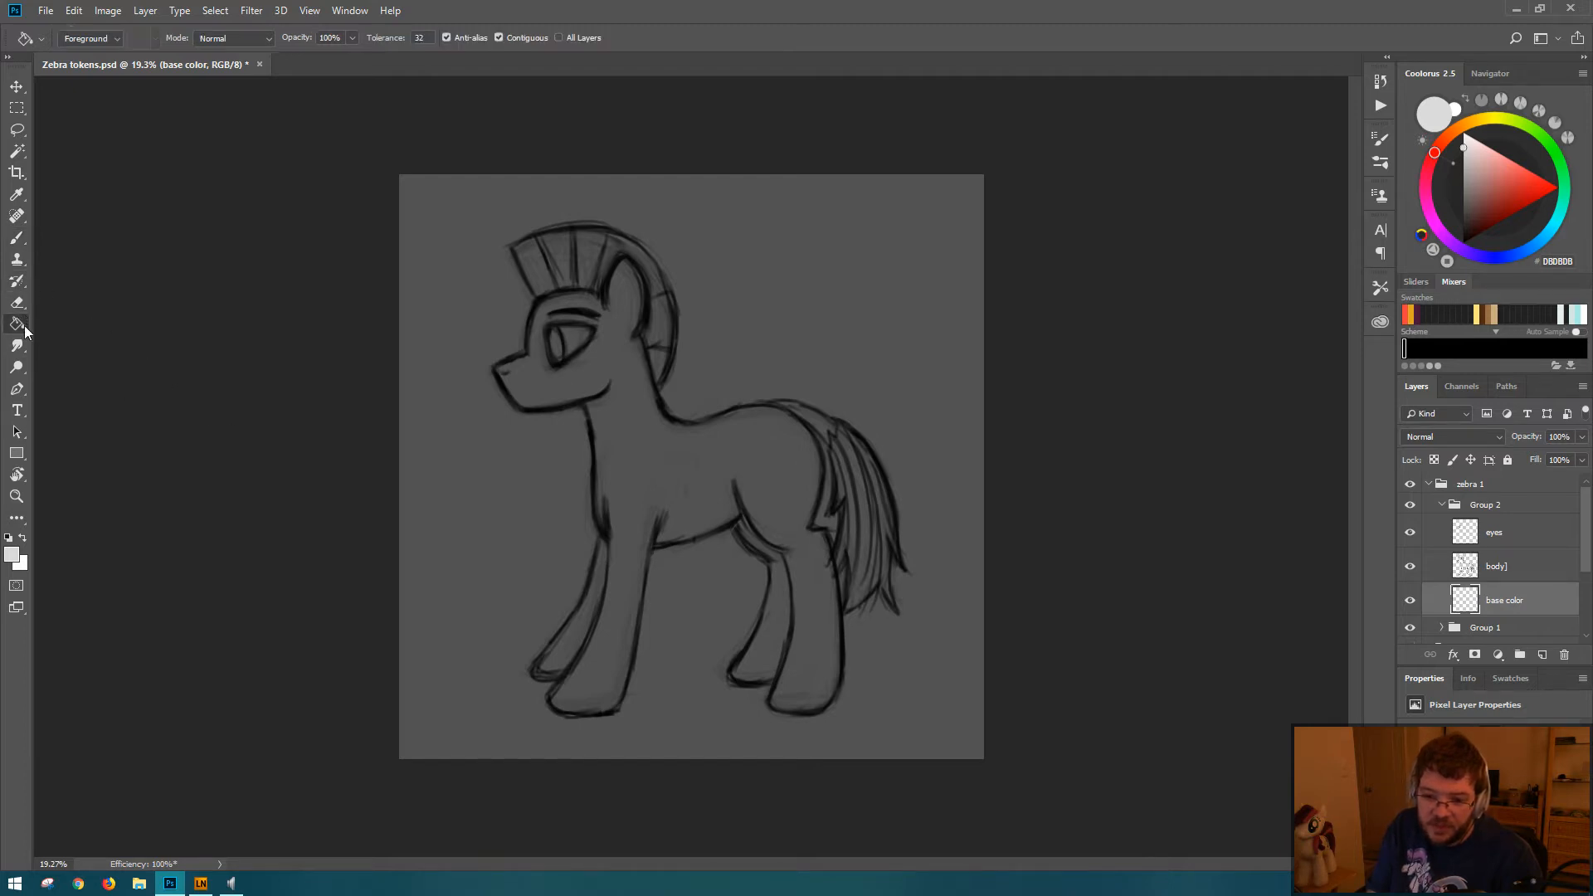
{"action": "left_click", "coordinate": [669, 431]}
{"action": "key", "text": "ctrl+z"}
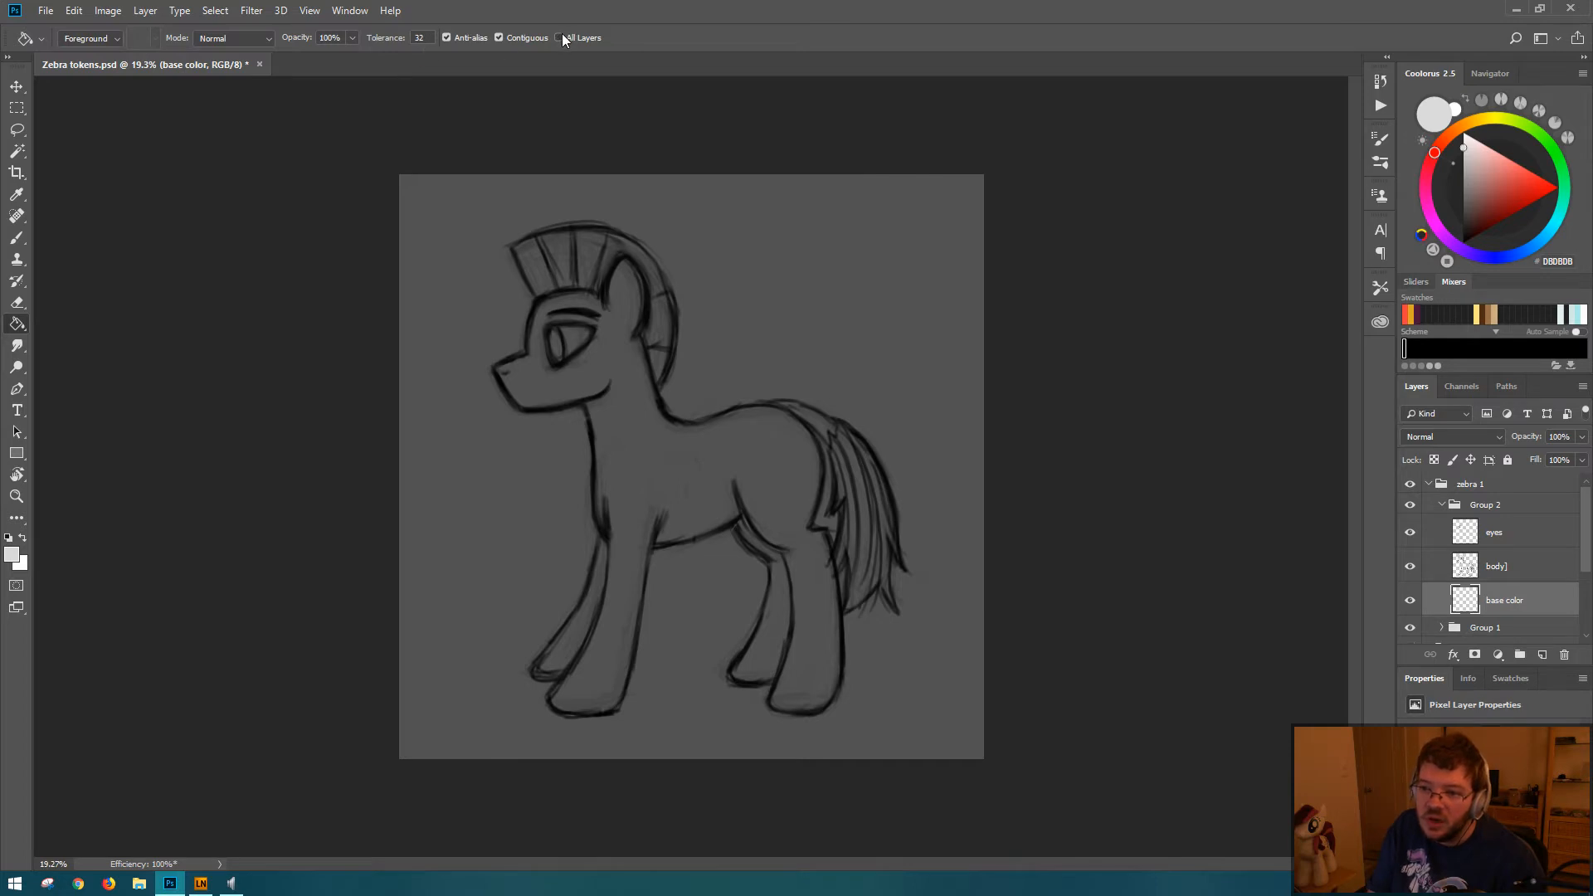
{"action": "left_click", "coordinate": [802, 715]}
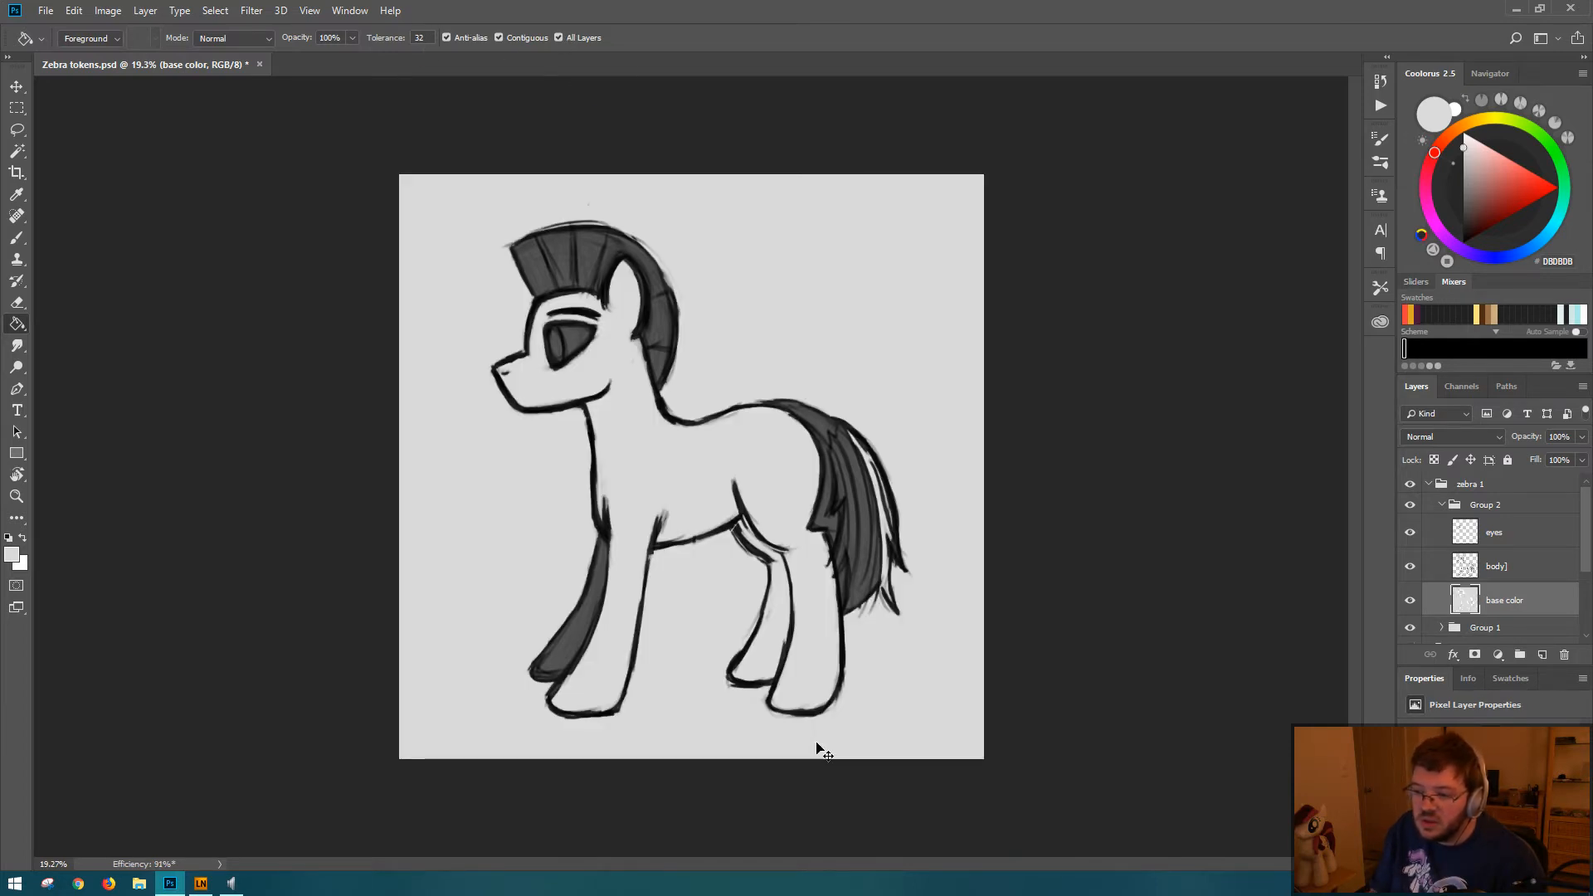
{"action": "key", "text": "ctrl+z"}
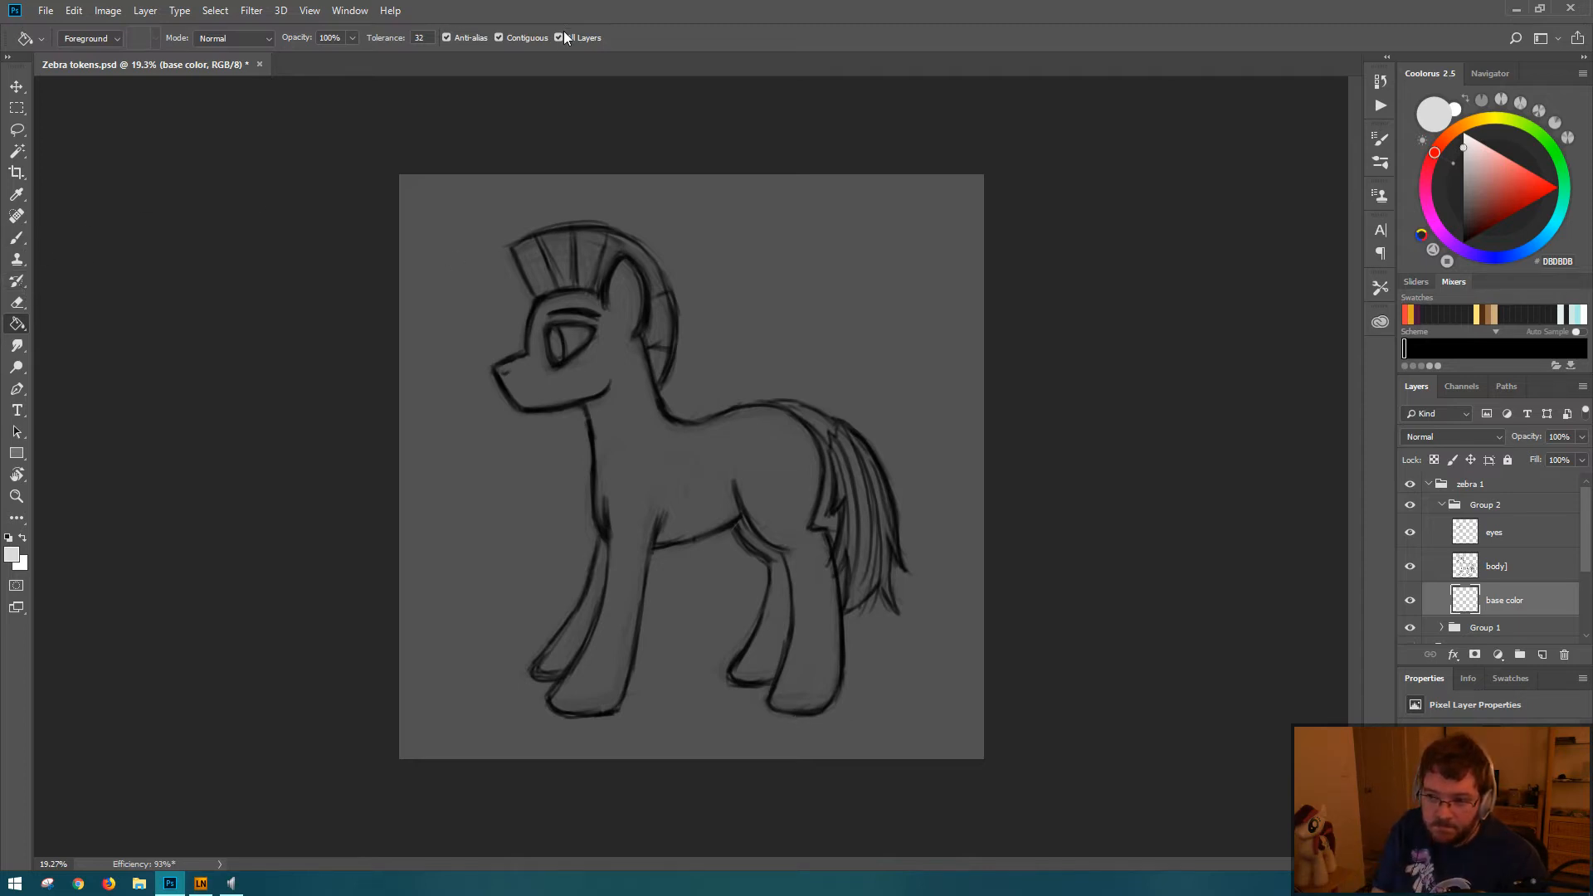
Step: Try selecting the pony's body with the Magic Wand, inspect the selection edges for leaks, and deselect
{"action": "left_click", "coordinate": [17, 152]}
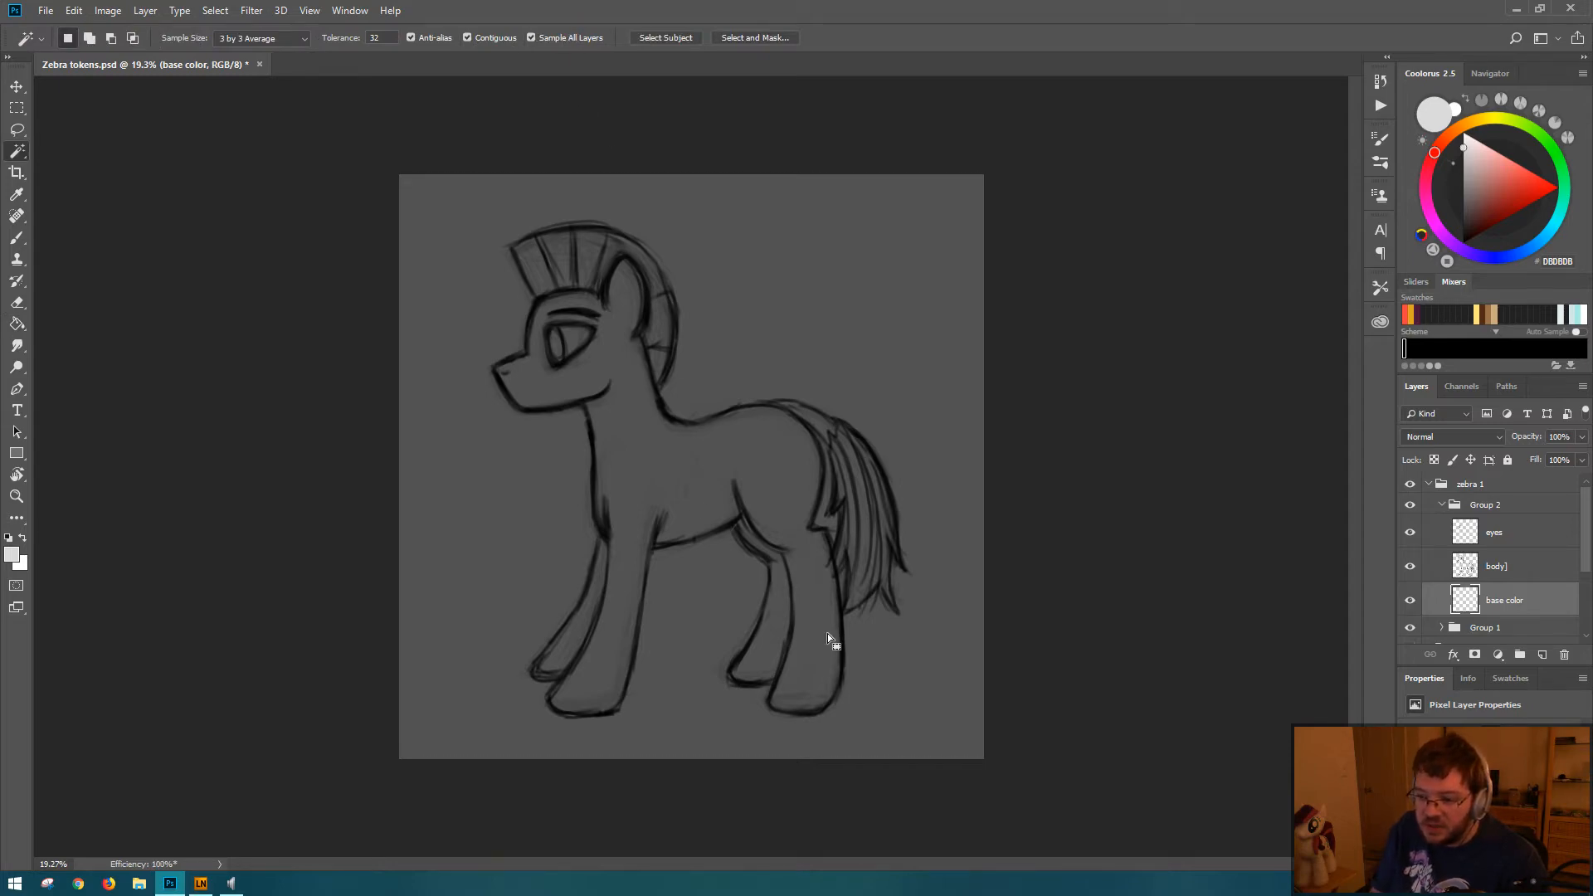
{"action": "left_click", "coordinate": [803, 619]}
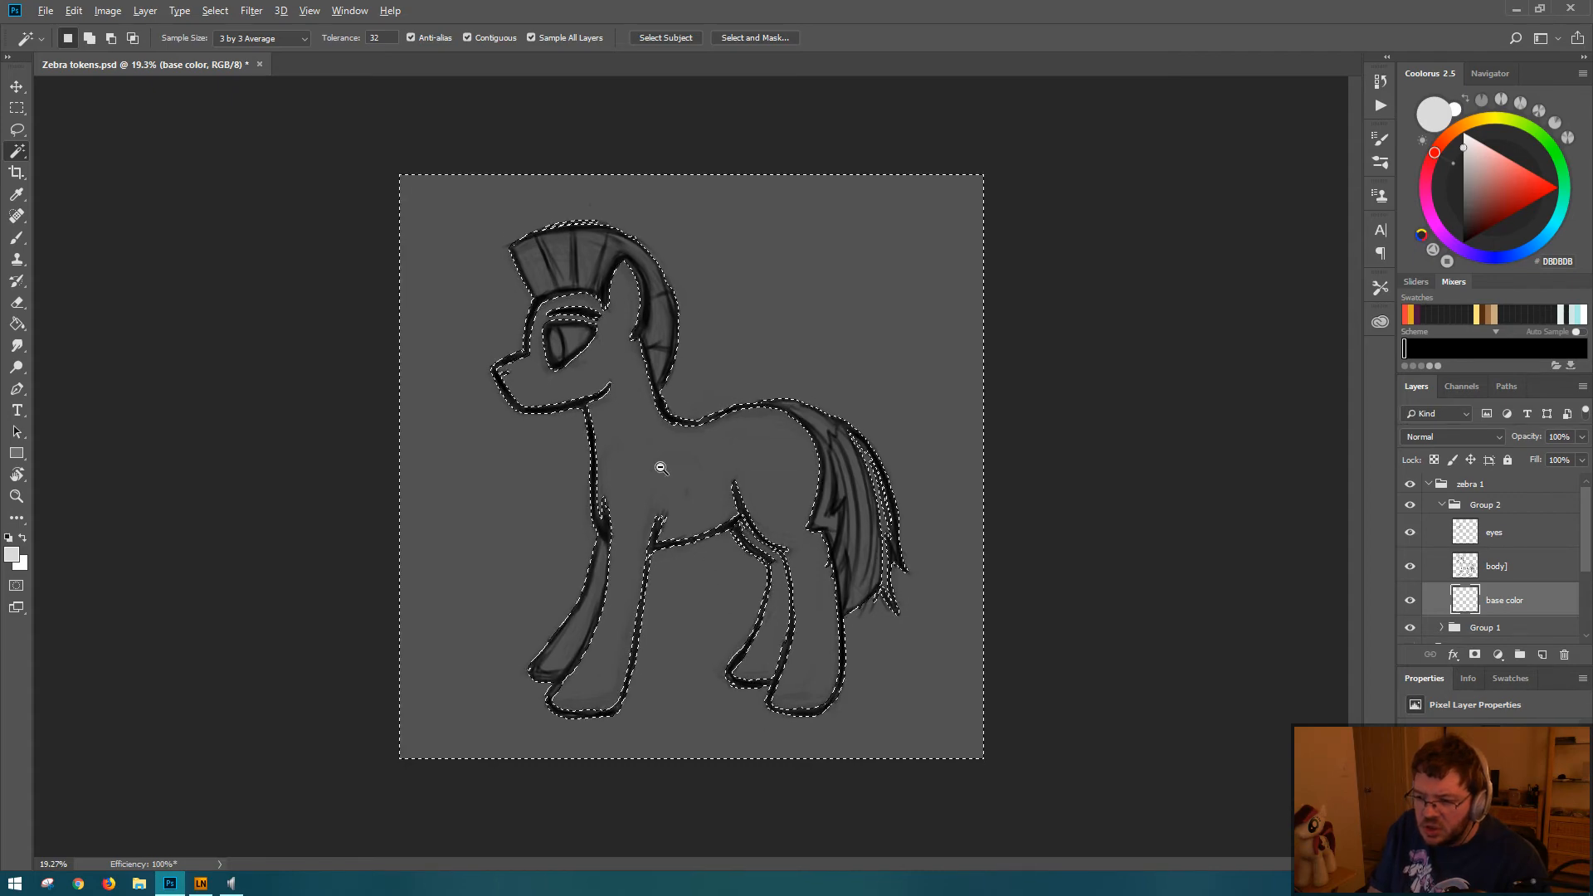
{"action": "left_click_drag", "start_coordinate": [661, 468], "coordinate": [714, 466]}
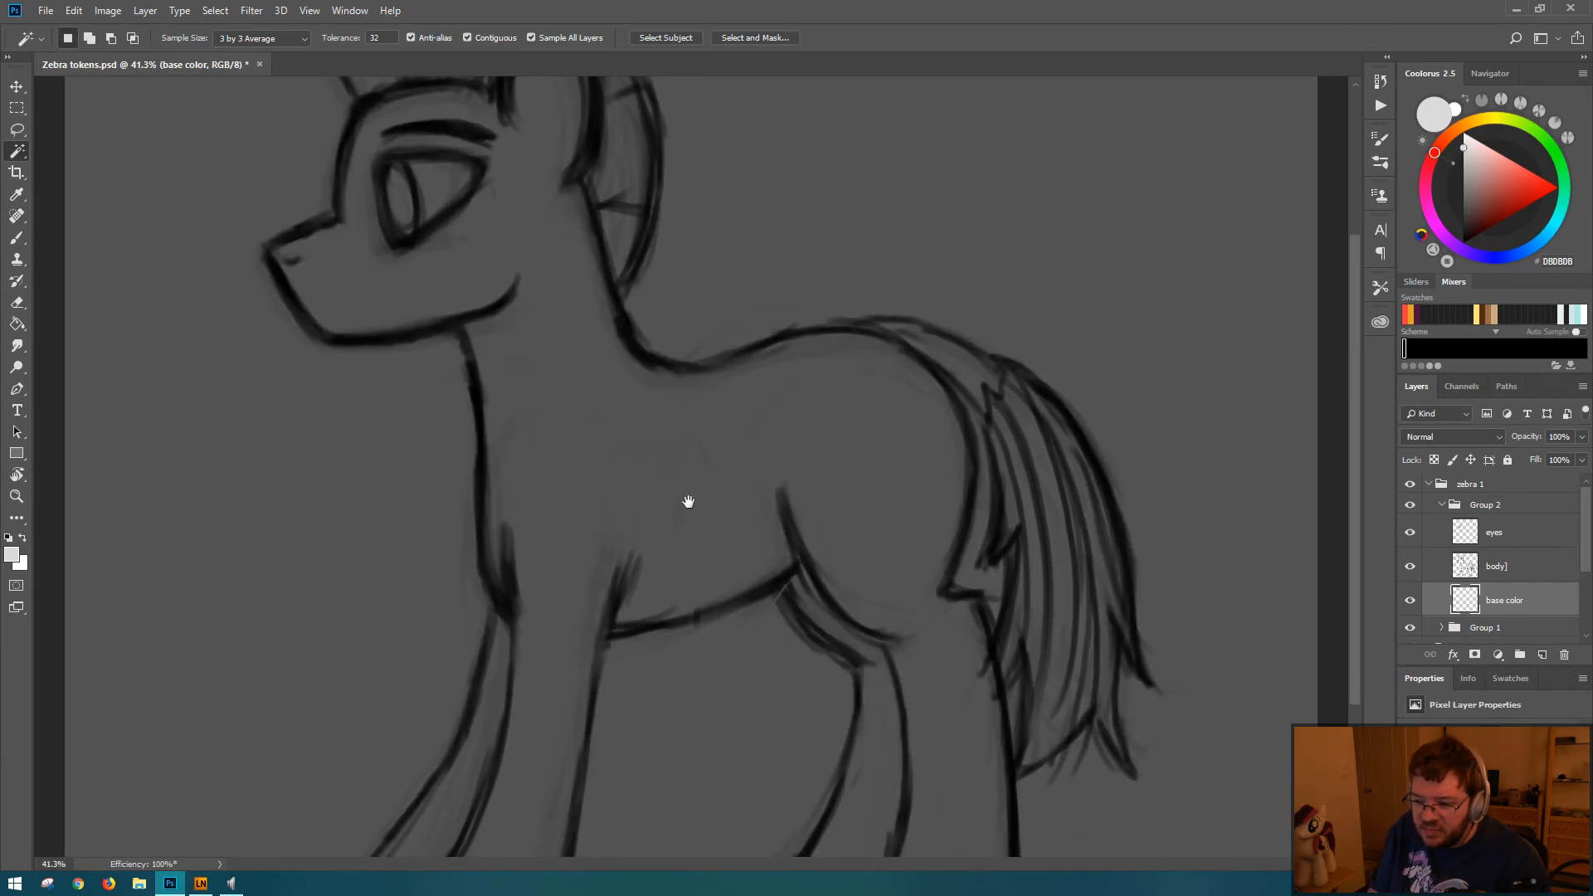
{"action": "scroll", "coordinate": [639, 391], "scroll_direction": "down", "scroll_amount": 5}
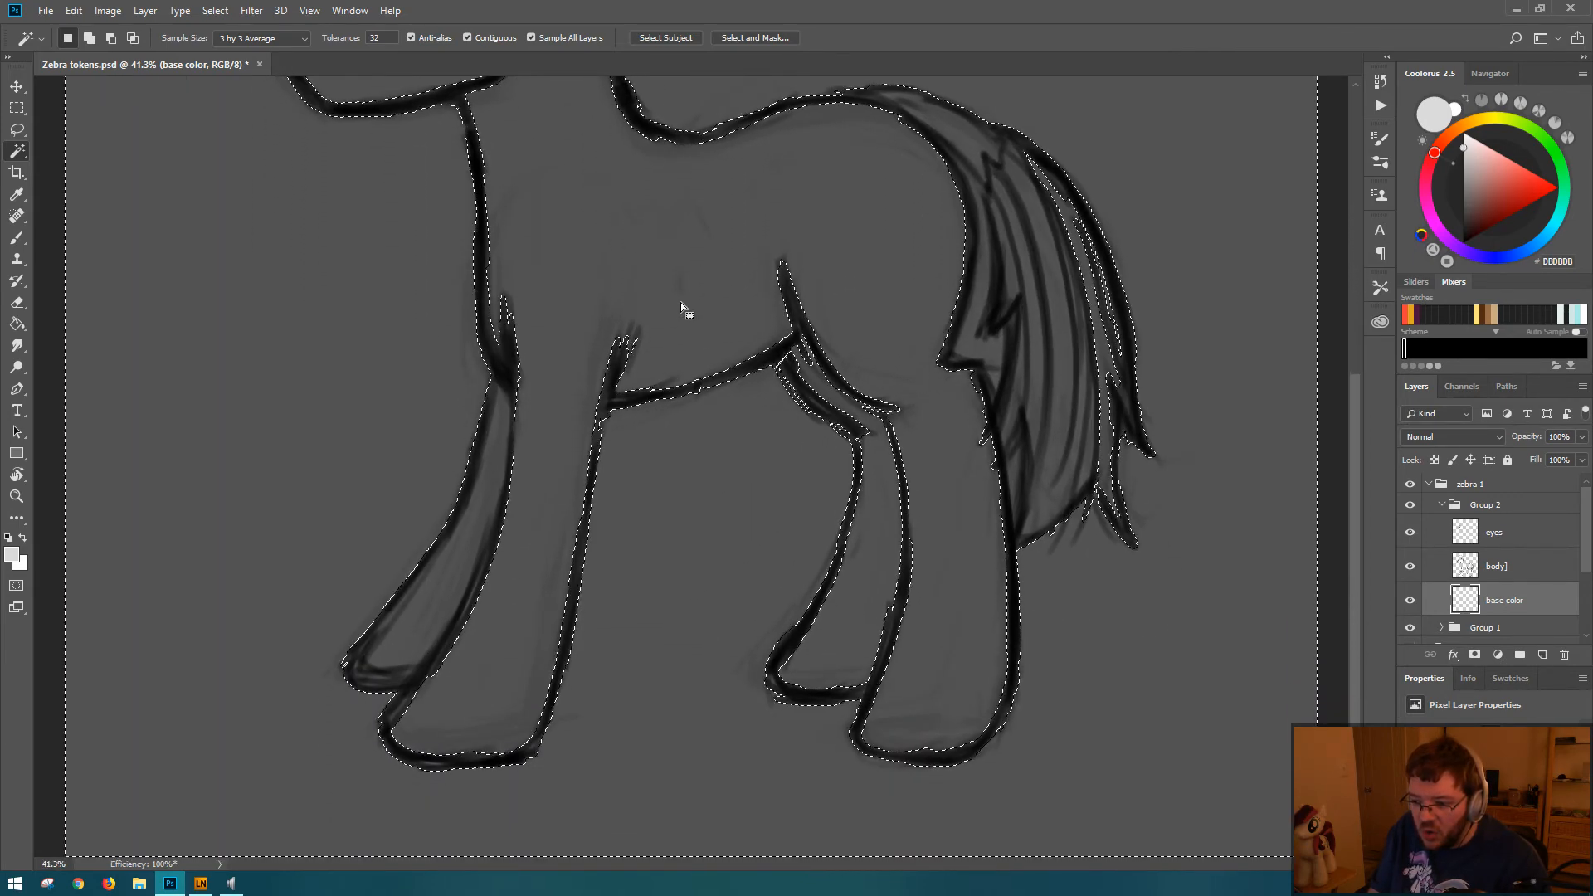
{"action": "scroll", "coordinate": [680, 303], "scroll_direction": "up", "scroll_amount": 3}
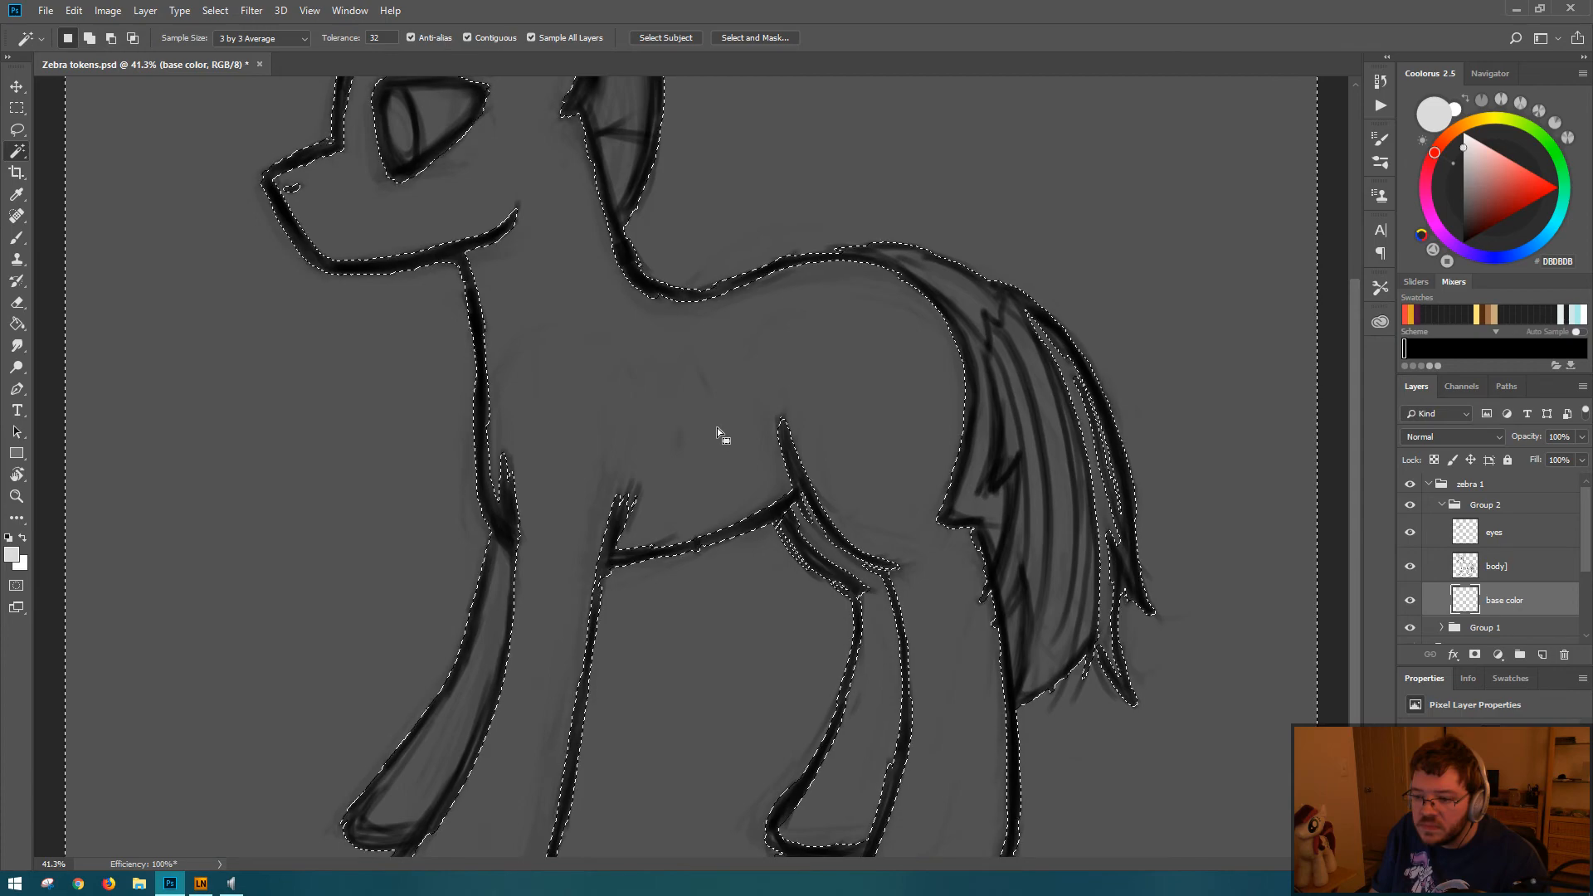
{"action": "left_click_drag", "start_coordinate": [713, 408], "coordinate": [692, 551]}
{"action": "key", "text": "ctrl+z"}
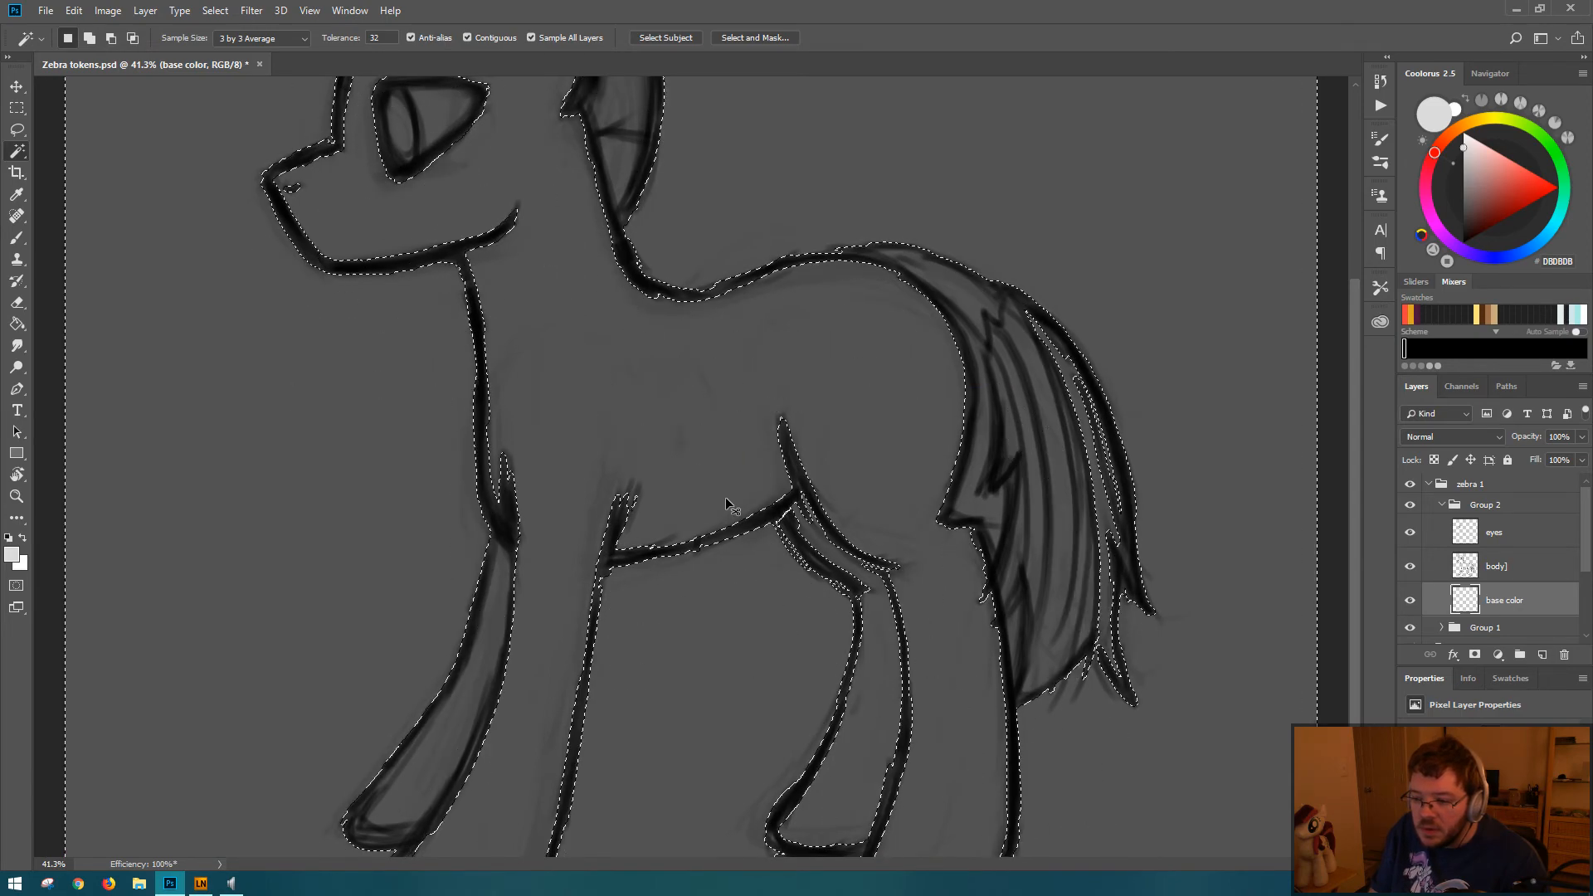
{"action": "key", "text": "ctrl+d"}
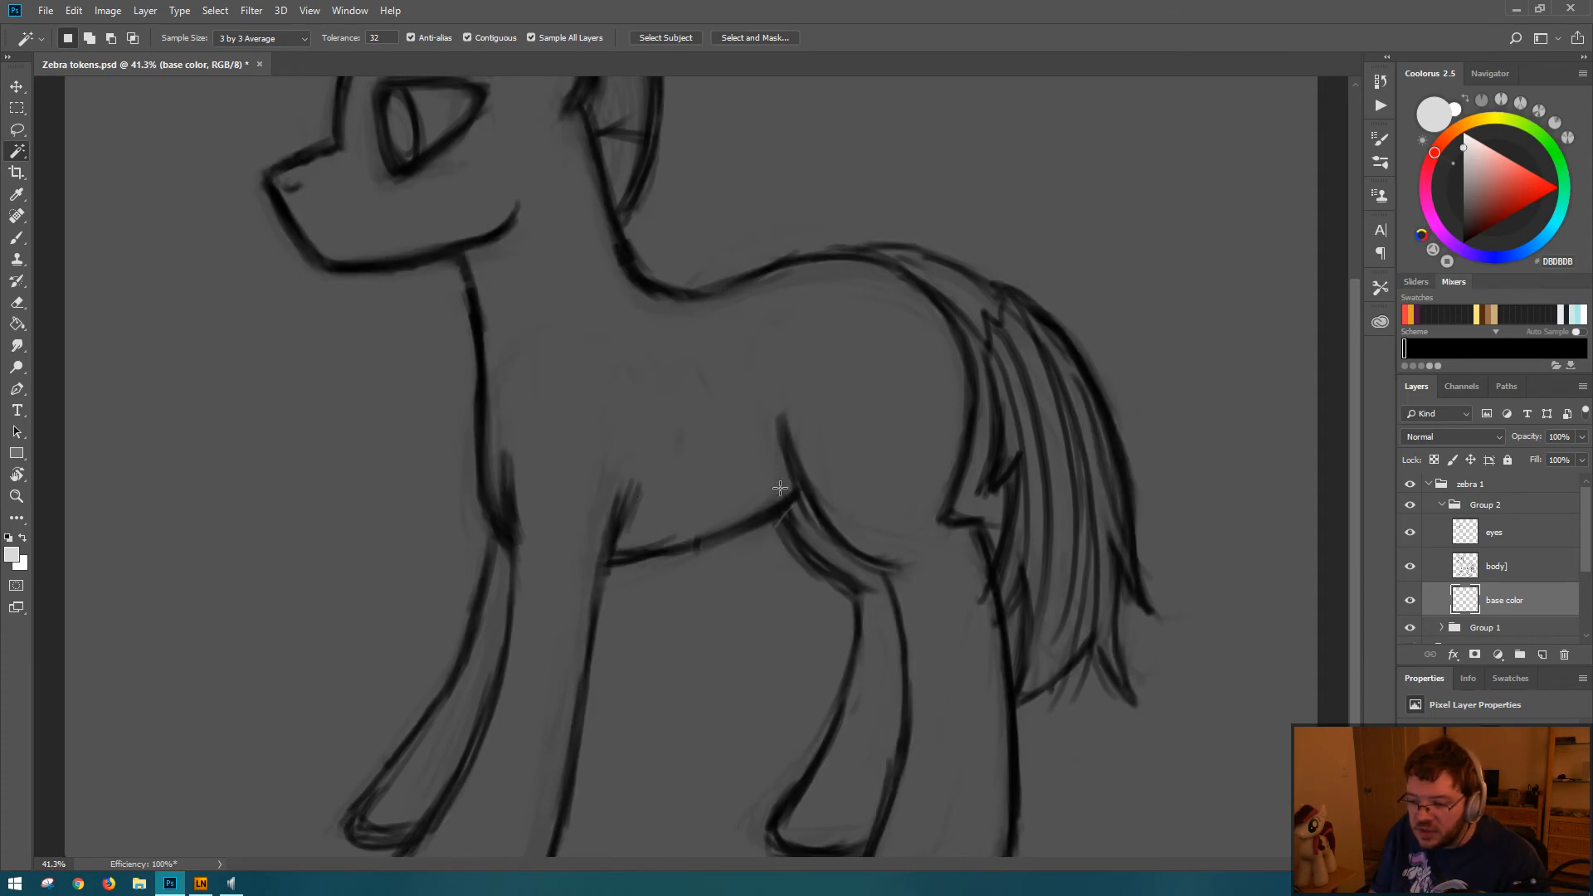
Step: Close the outline gap where the belly meets the far hind leg with black brush strokes on the body layer
{"action": "left_click_drag", "start_coordinate": [789, 520], "coordinate": [858, 526]}
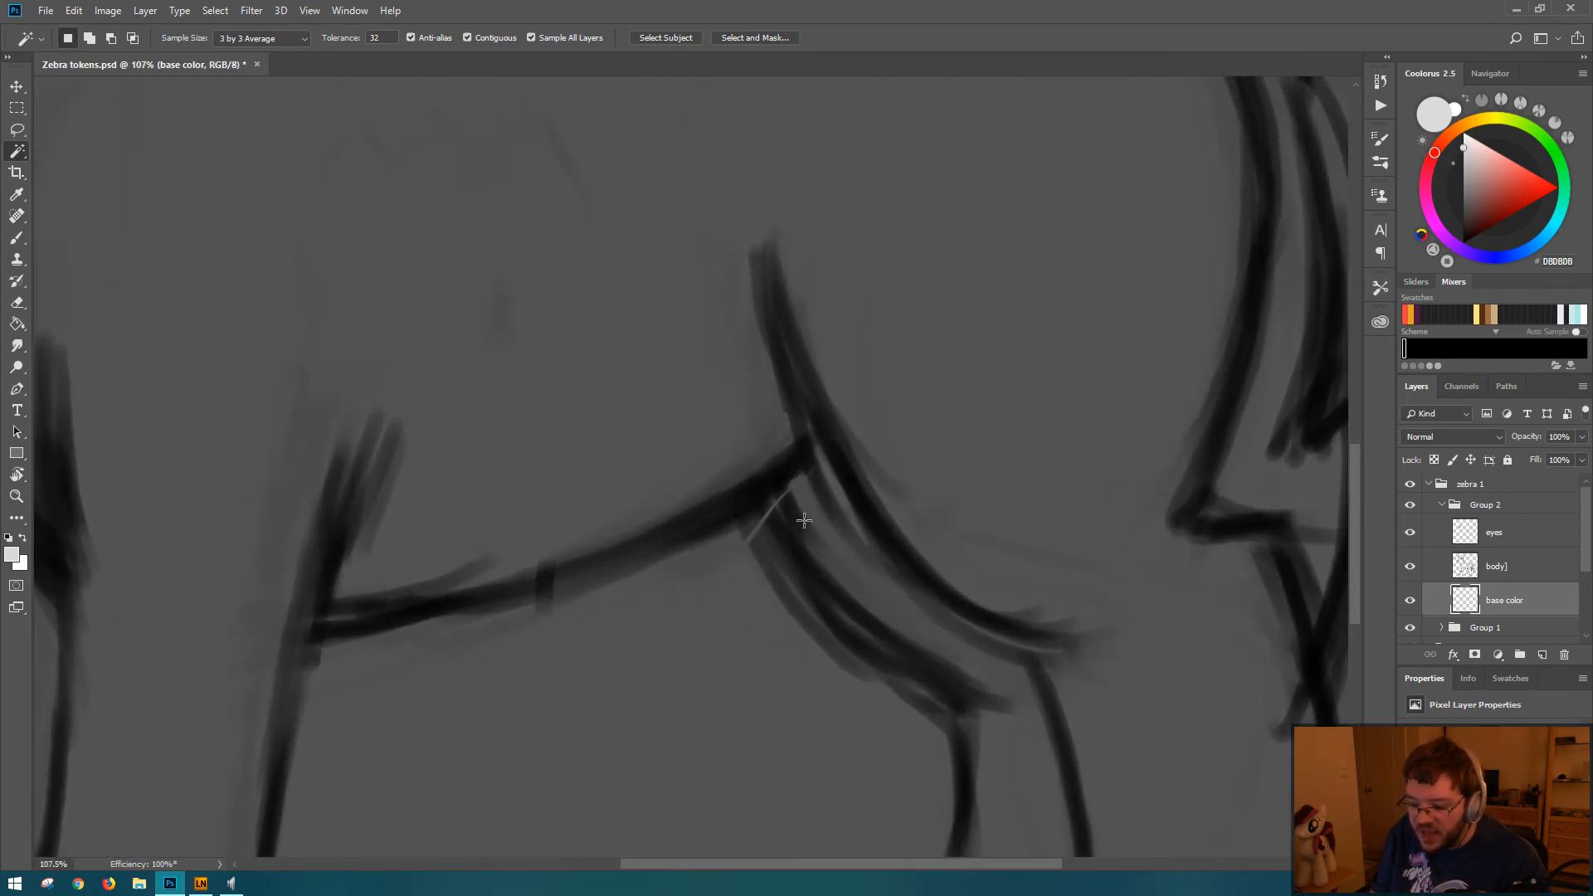
{"action": "key", "text": "b"}
{"action": "left_click", "coordinate": [1527, 572]}
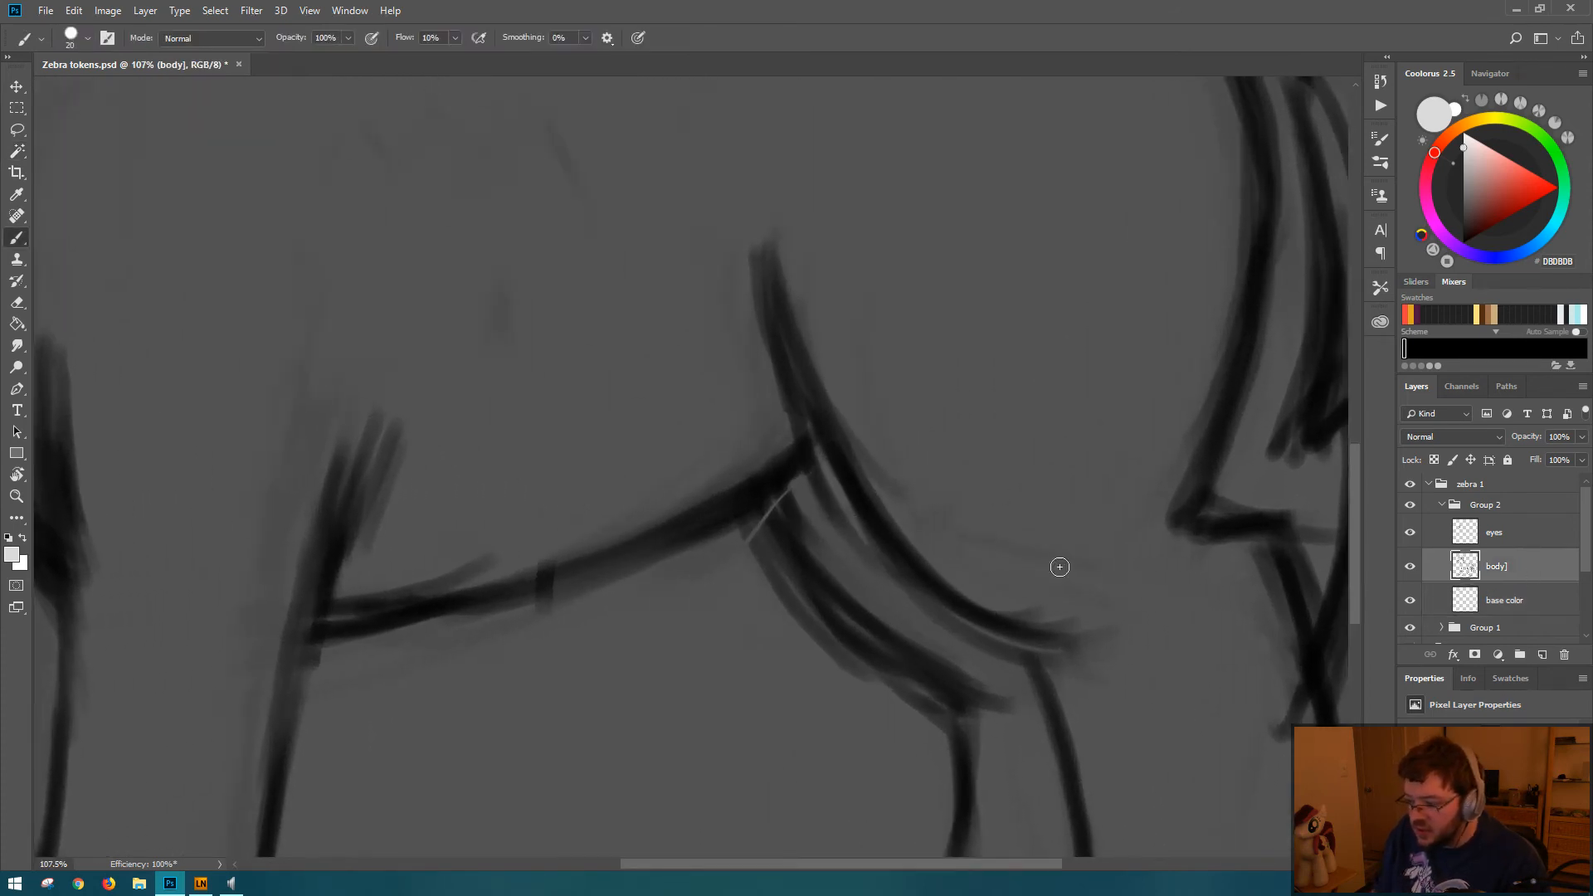
{"action": "left_click_drag", "start_coordinate": [745, 509], "coordinate": [773, 551]}
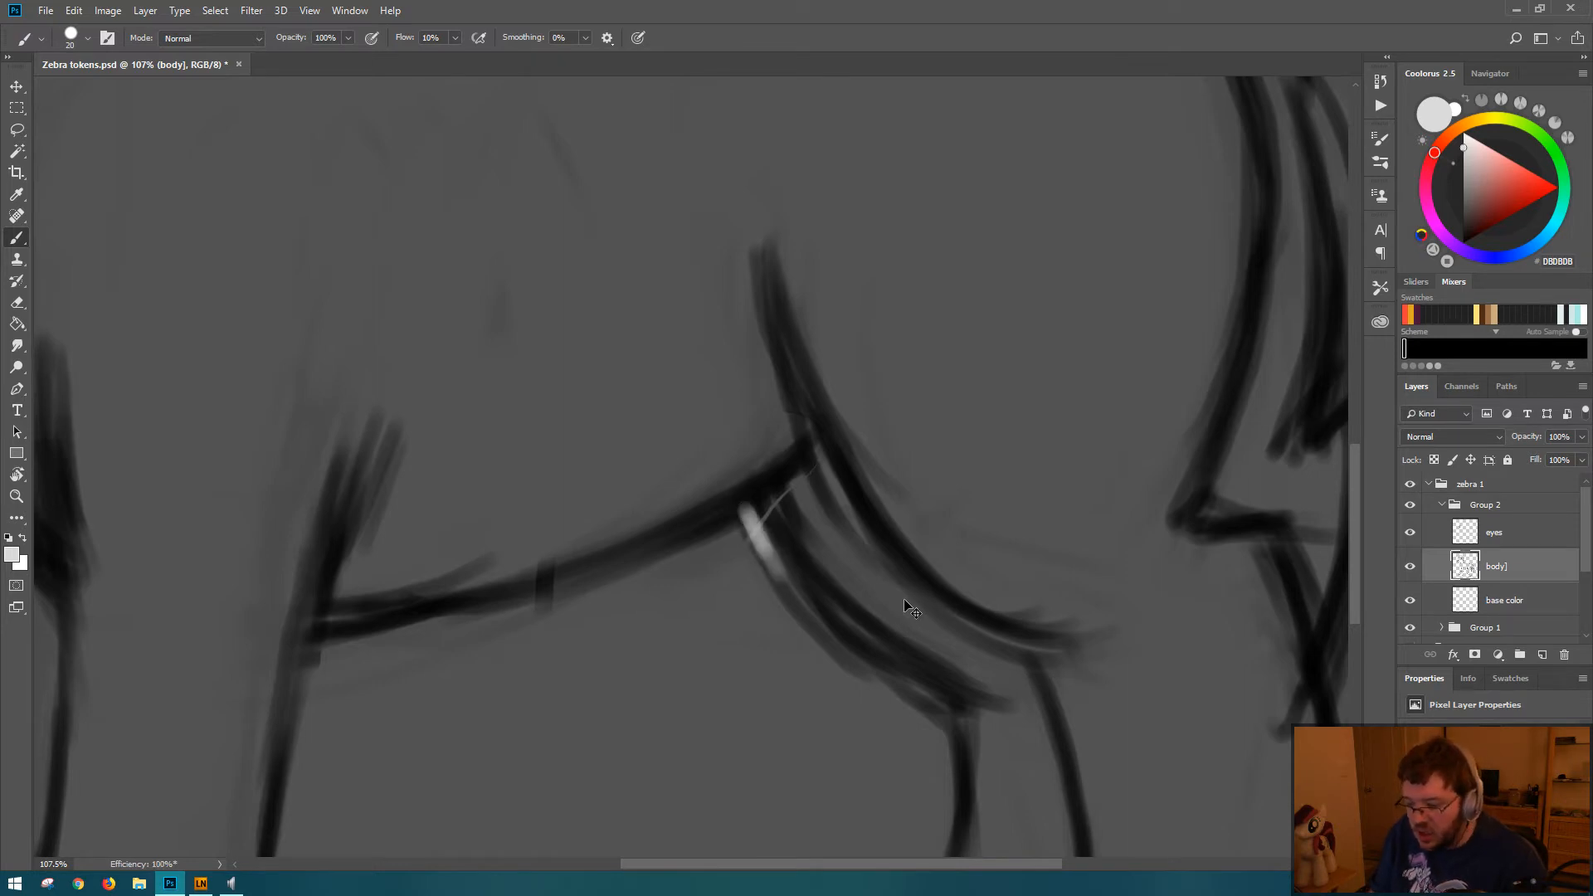
{"action": "key", "text": "ctrl+alt+z"}
{"action": "key", "text": "ctrl+alt+z"}
{"action": "key", "text": "ctrl+alt+z"}
{"action": "key", "text": "ctrl+d"}
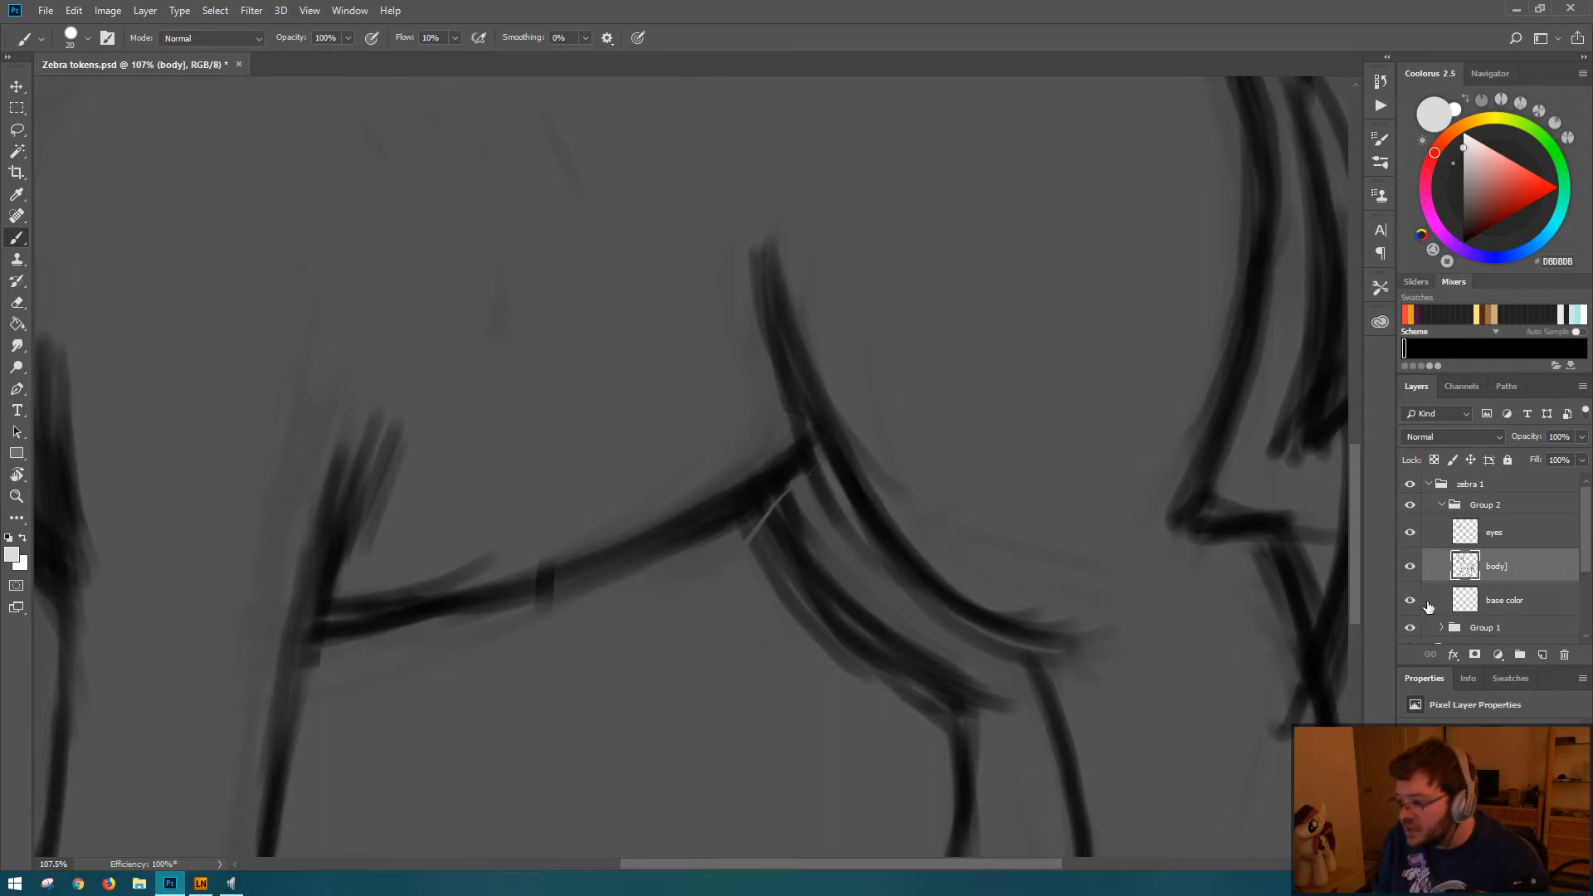
{"action": "left_click", "coordinate": [1474, 676]}
{"action": "left_click", "coordinate": [1511, 678]}
{"action": "left_click", "coordinate": [1408, 704]}
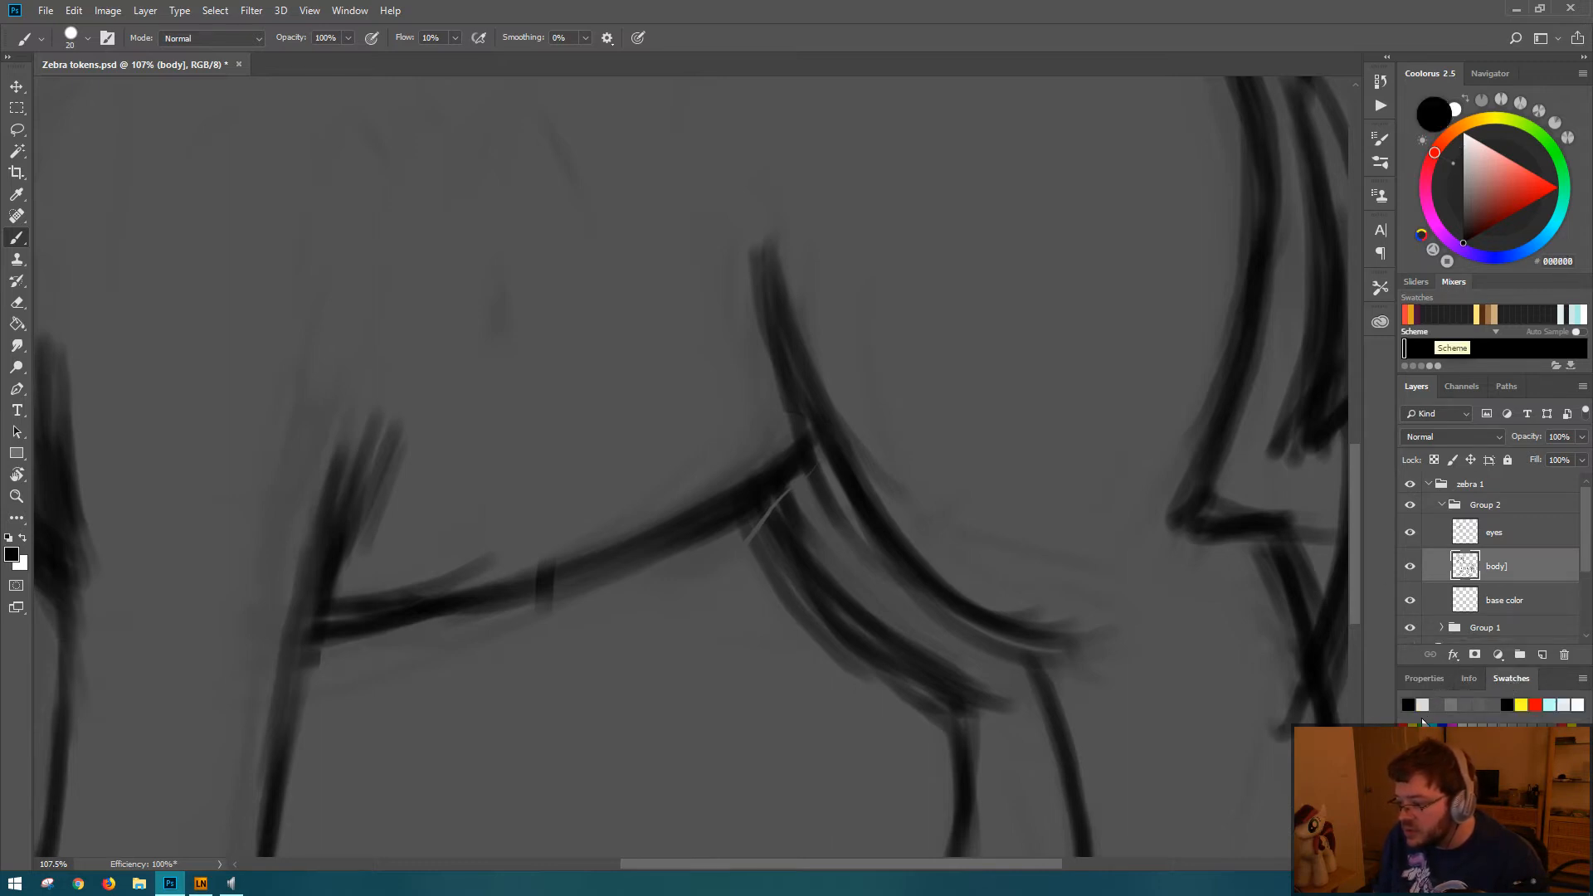
{"action": "mouse_move", "coordinate": [752, 521]}
{"action": "left_mouse_down"}
{"action": "mouse_move", "coordinate": [737, 497]}
{"action": "mouse_move", "coordinate": [851, 612]}
{"action": "left_mouse_up"}
{"action": "left_click_drag", "start_coordinate": [782, 552], "coordinate": [896, 652]}
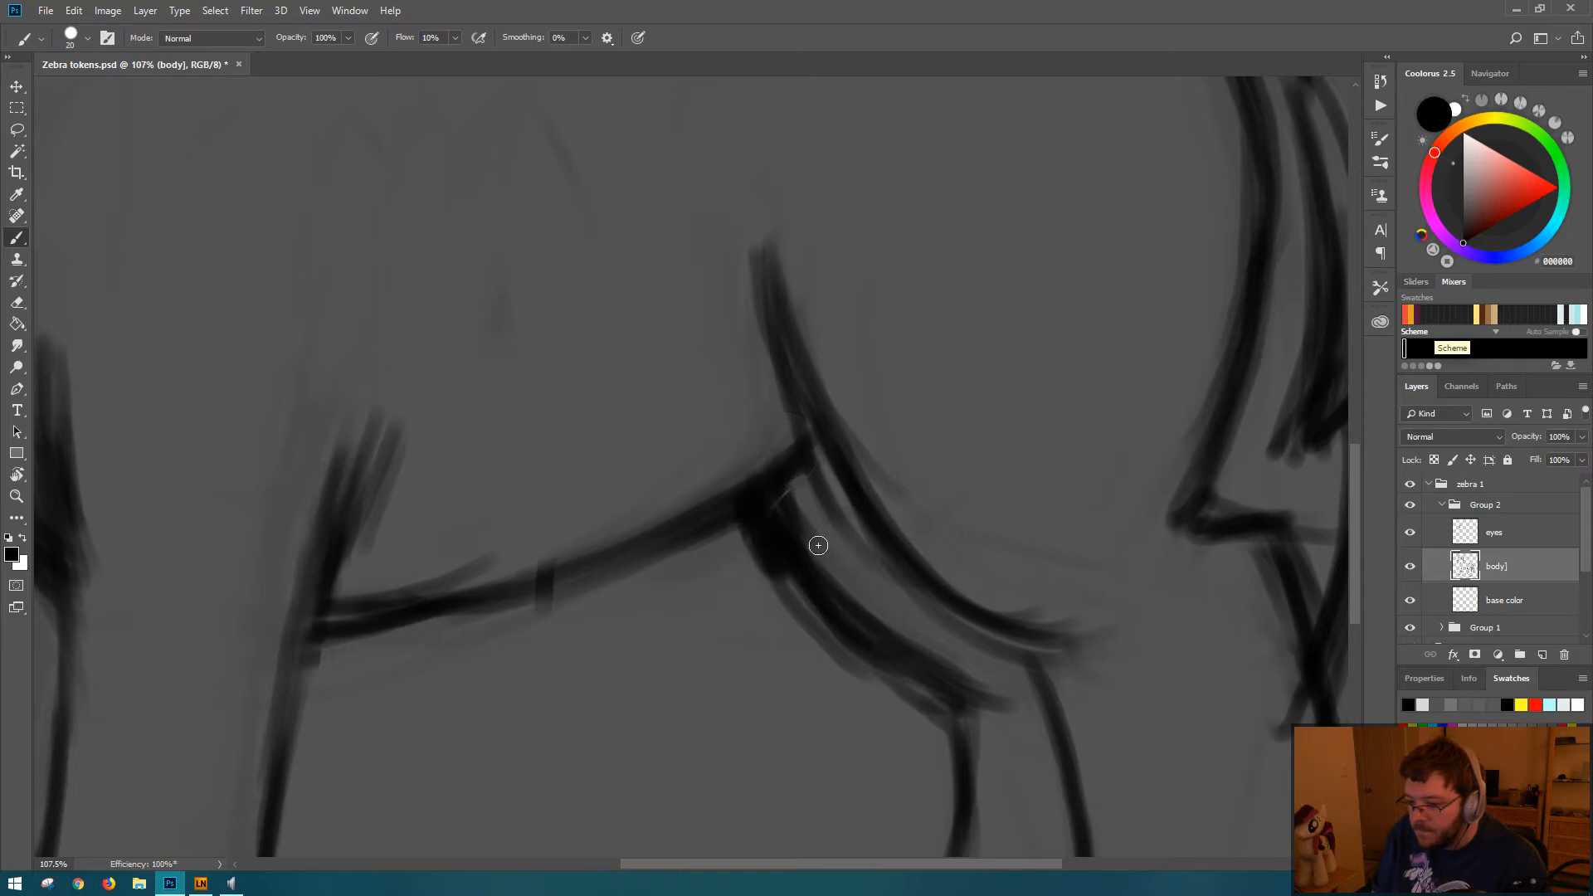
Step: Test the repaired outline by selecting the body interior with the Magic Wand, and clear the selection
{"action": "key", "text": "w"}
{"action": "scroll", "coordinate": [930, 382], "scroll_direction": "down", "scroll_amount": 6}
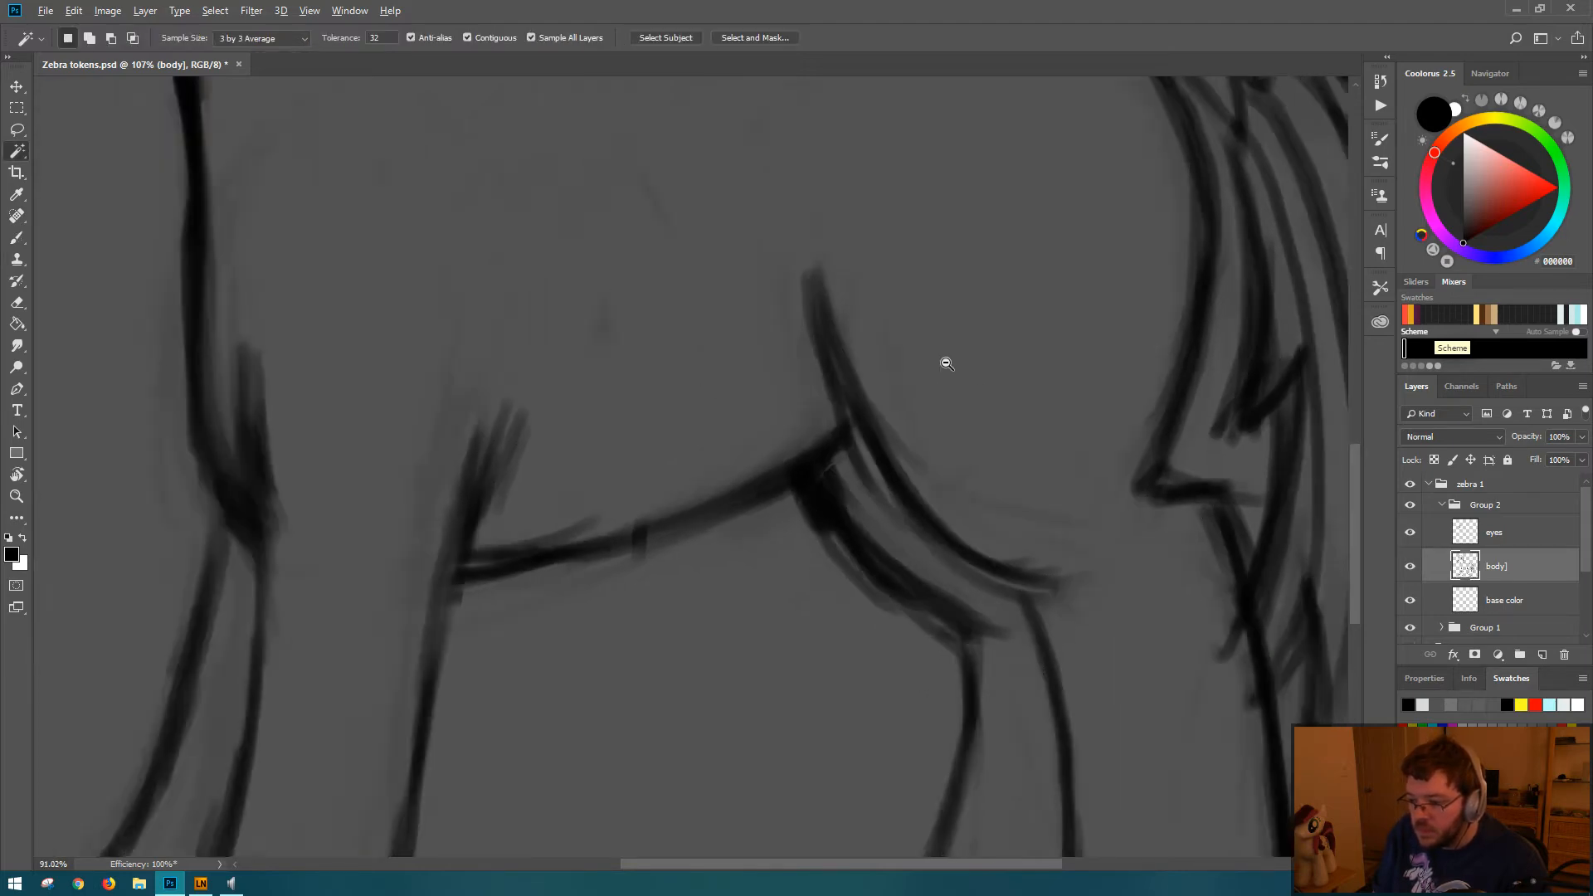
{"action": "left_click_drag", "start_coordinate": [887, 351], "coordinate": [890, 359]}
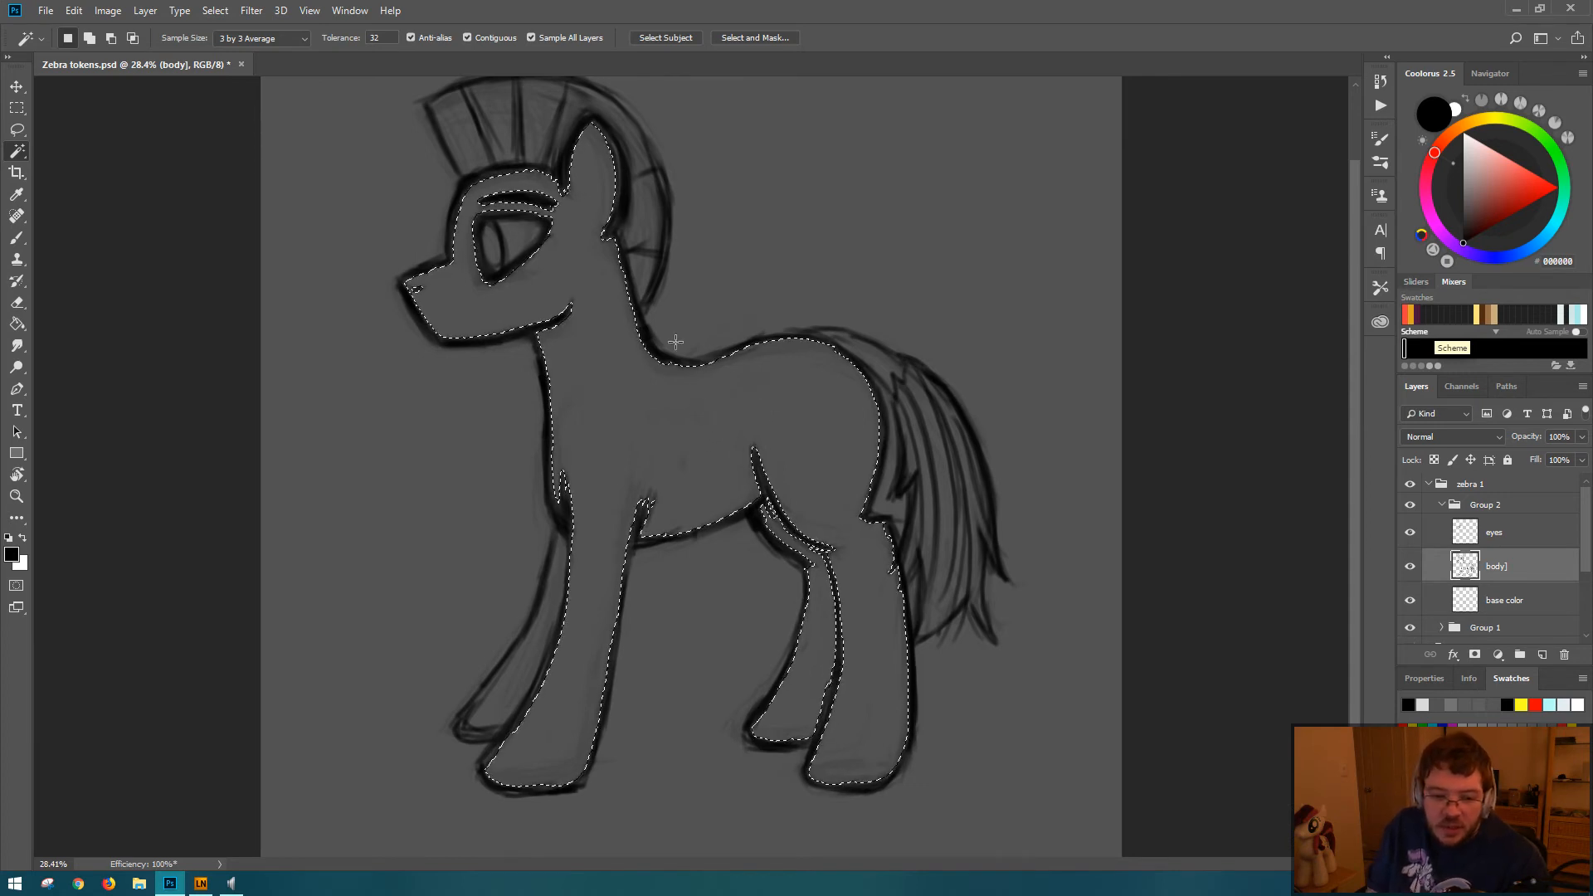
{"action": "left_click_drag", "start_coordinate": [567, 276], "coordinate": [653, 352]}
{"action": "left_click_drag", "start_coordinate": [694, 516], "coordinate": [683, 448]}
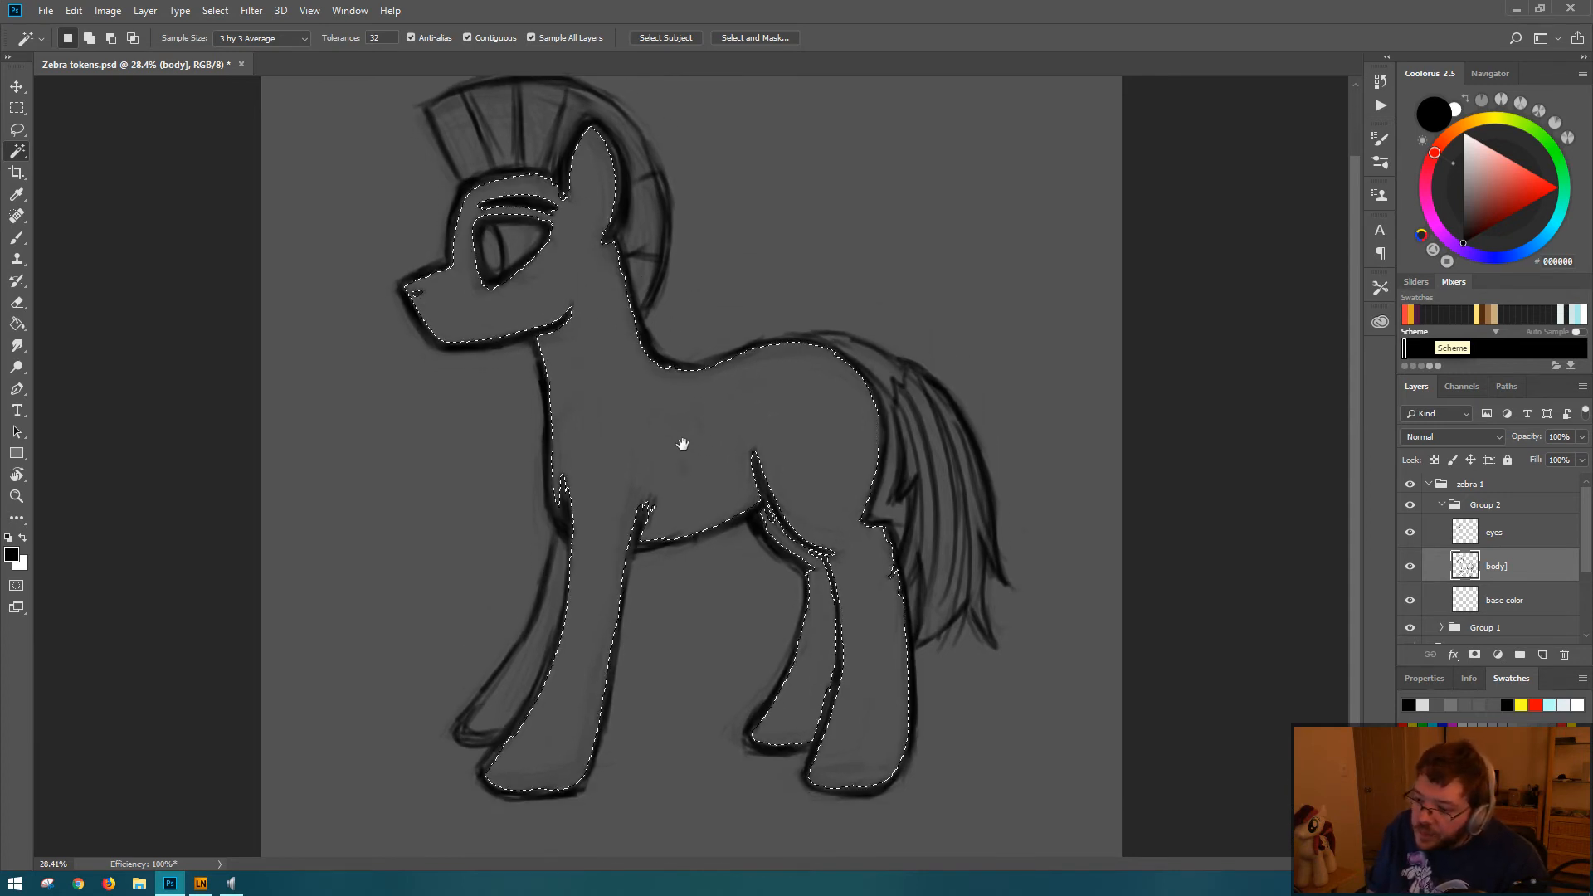
{"action": "key", "text": "ctrl+d"}
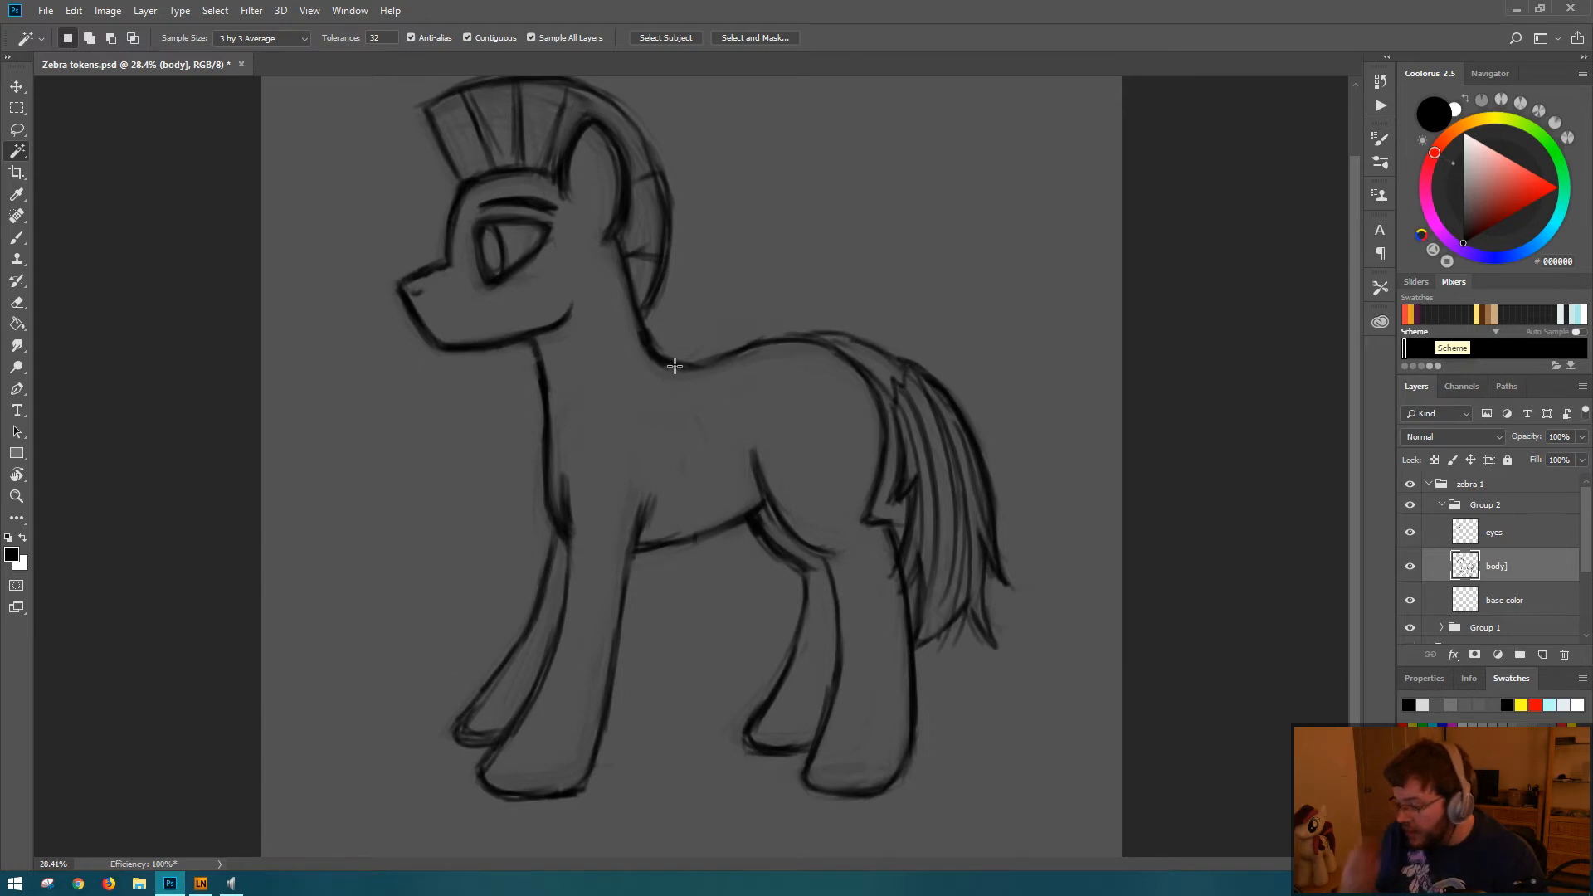
Step: Make the base color layer active and enlarge the brush to 200 px
{"action": "left_click", "coordinate": [1502, 600]}
{"action": "key", "text": "b"}
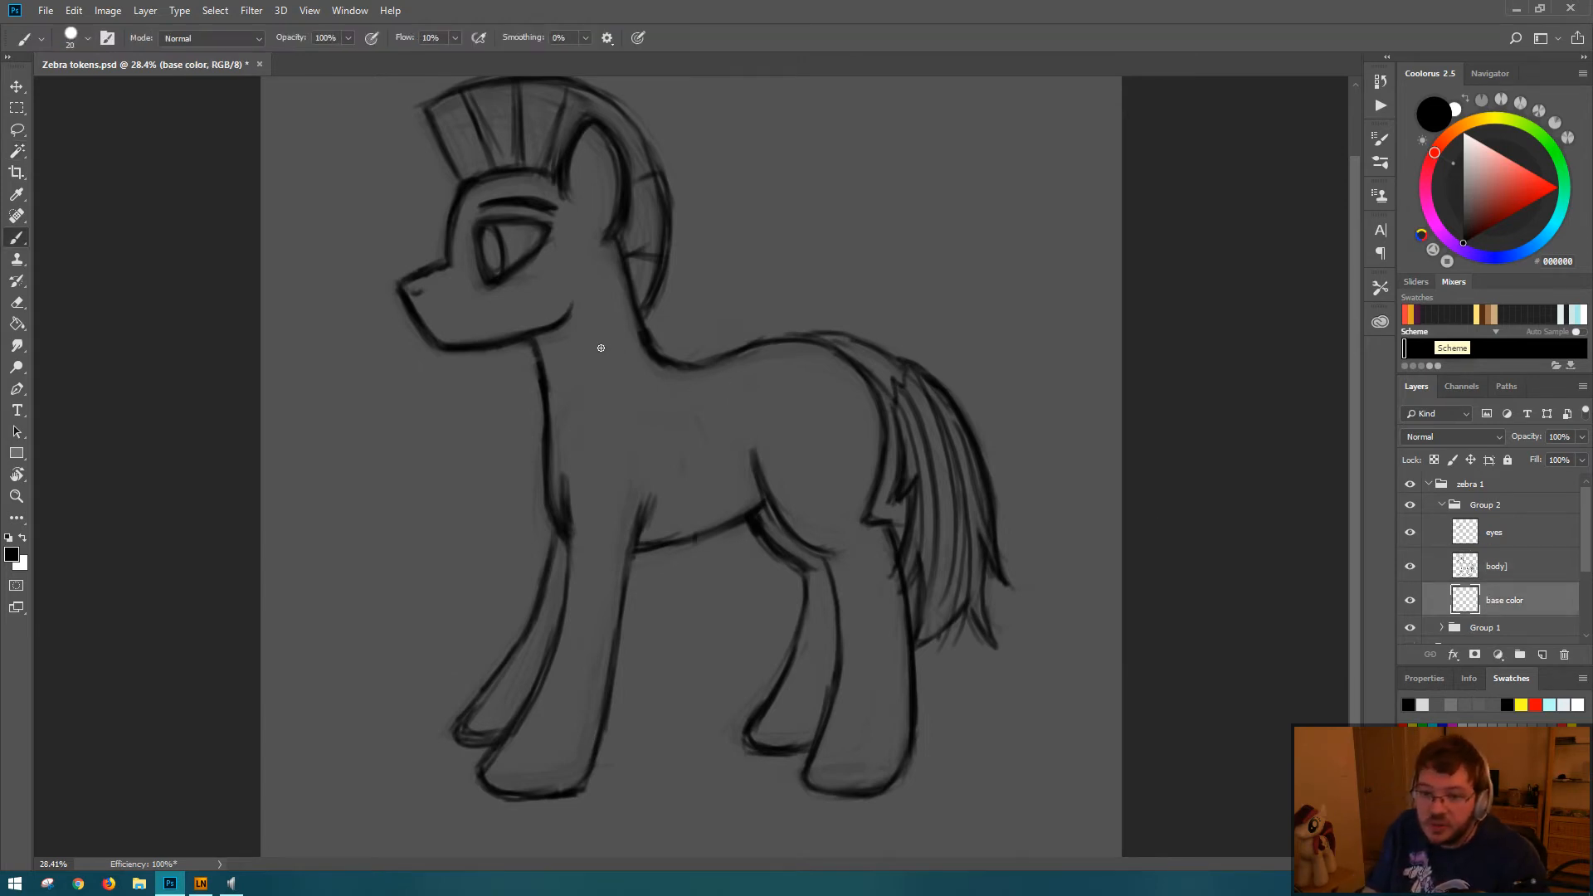
{"action": "key", "text": "bracketright"}
{"action": "key", "text": "bracketright"}
{"action": "key", "text": "bracketright"}
{"action": "key", "text": "bracketright"}
{"action": "key", "text": "bracketright"}
{"action": "key", "text": "bracketright"}
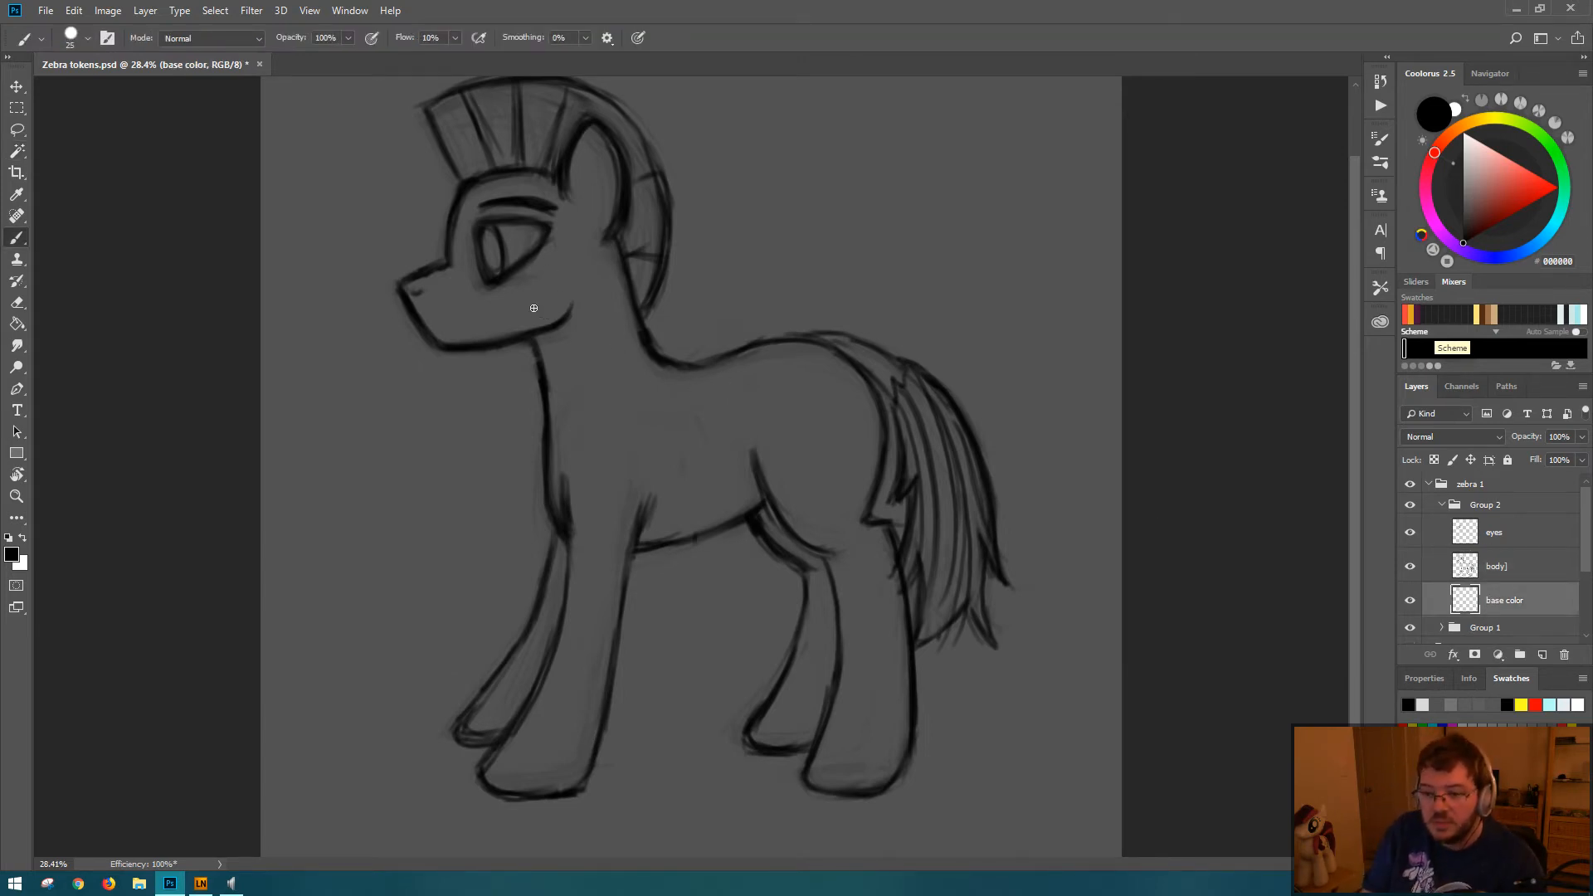
{"action": "key", "text": "bracketright"}
{"action": "key", "text": "bracketright"}
{"action": "key", "text": "bracketright"}
{"action": "key", "text": "bracketright"}
{"action": "key", "text": "bracketright"}
{"action": "key", "text": "bracketright"}
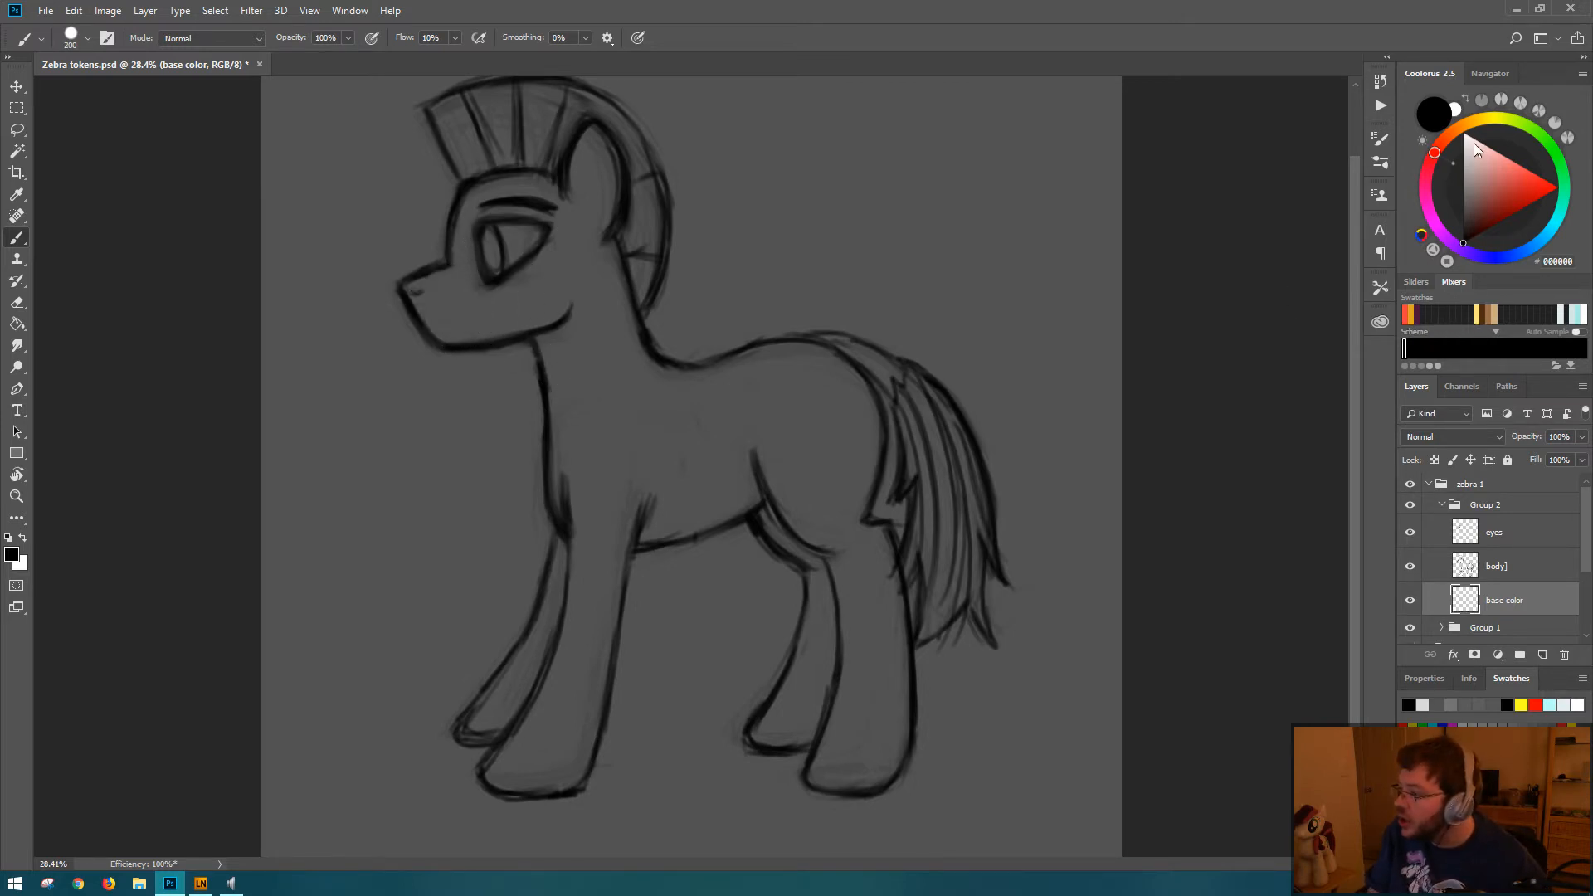
Step: Set the foreground color to the light gray E3E3E3, with hue 0, saturation 0 and brightness 89
{"action": "left_click", "coordinate": [1424, 704]}
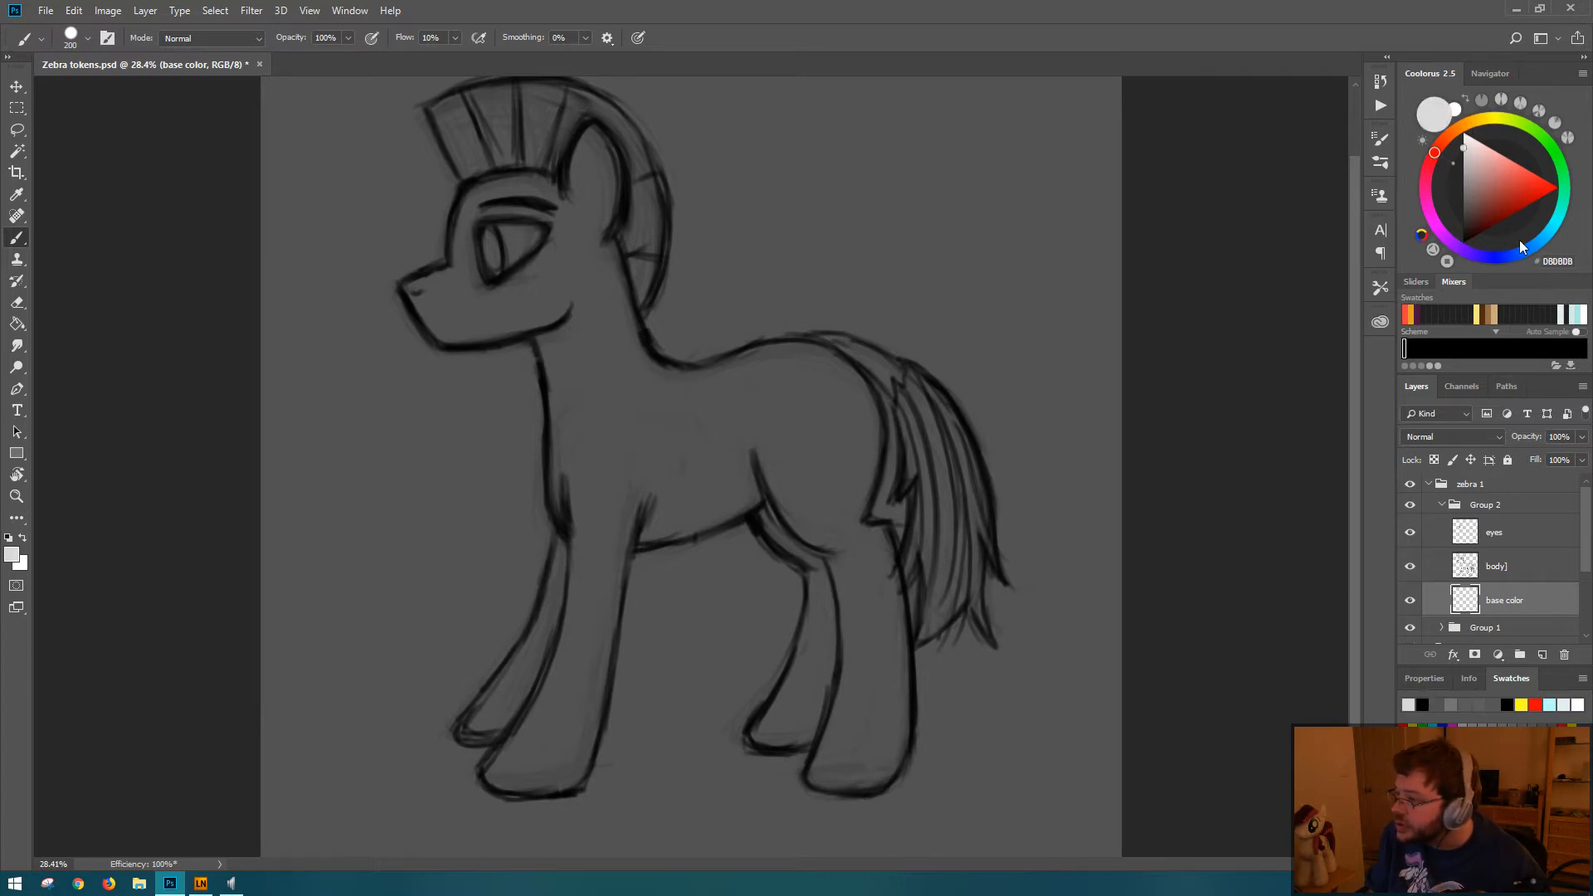
{"action": "left_click", "coordinate": [1470, 153]}
{"action": "left_click_drag", "start_coordinate": [1470, 152], "coordinate": [1447, 138]}
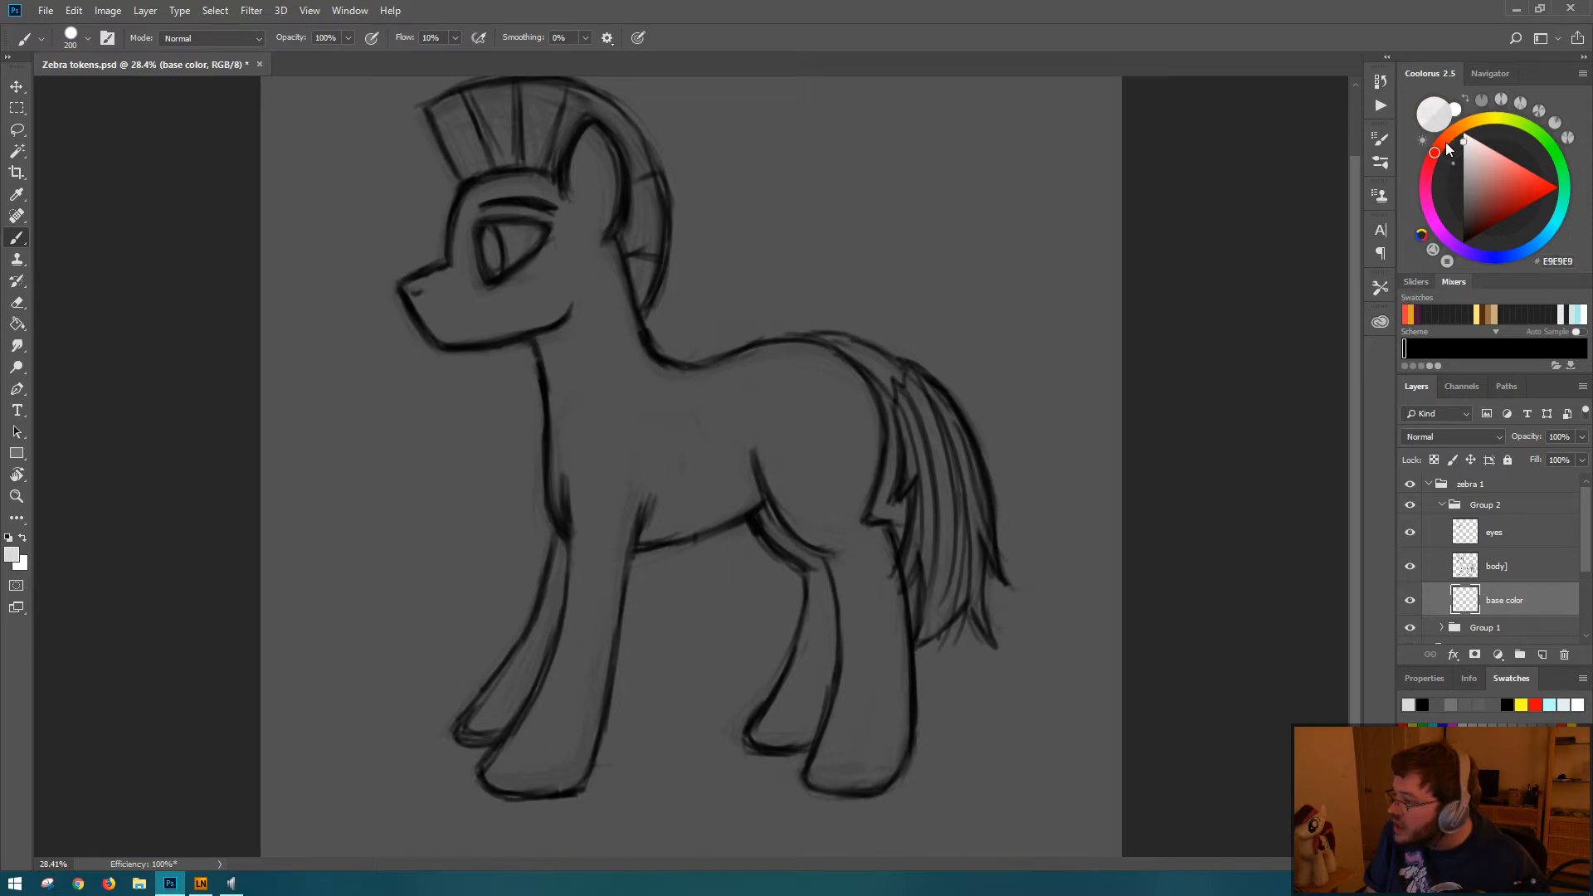
{"action": "left_click", "coordinate": [1415, 281]}
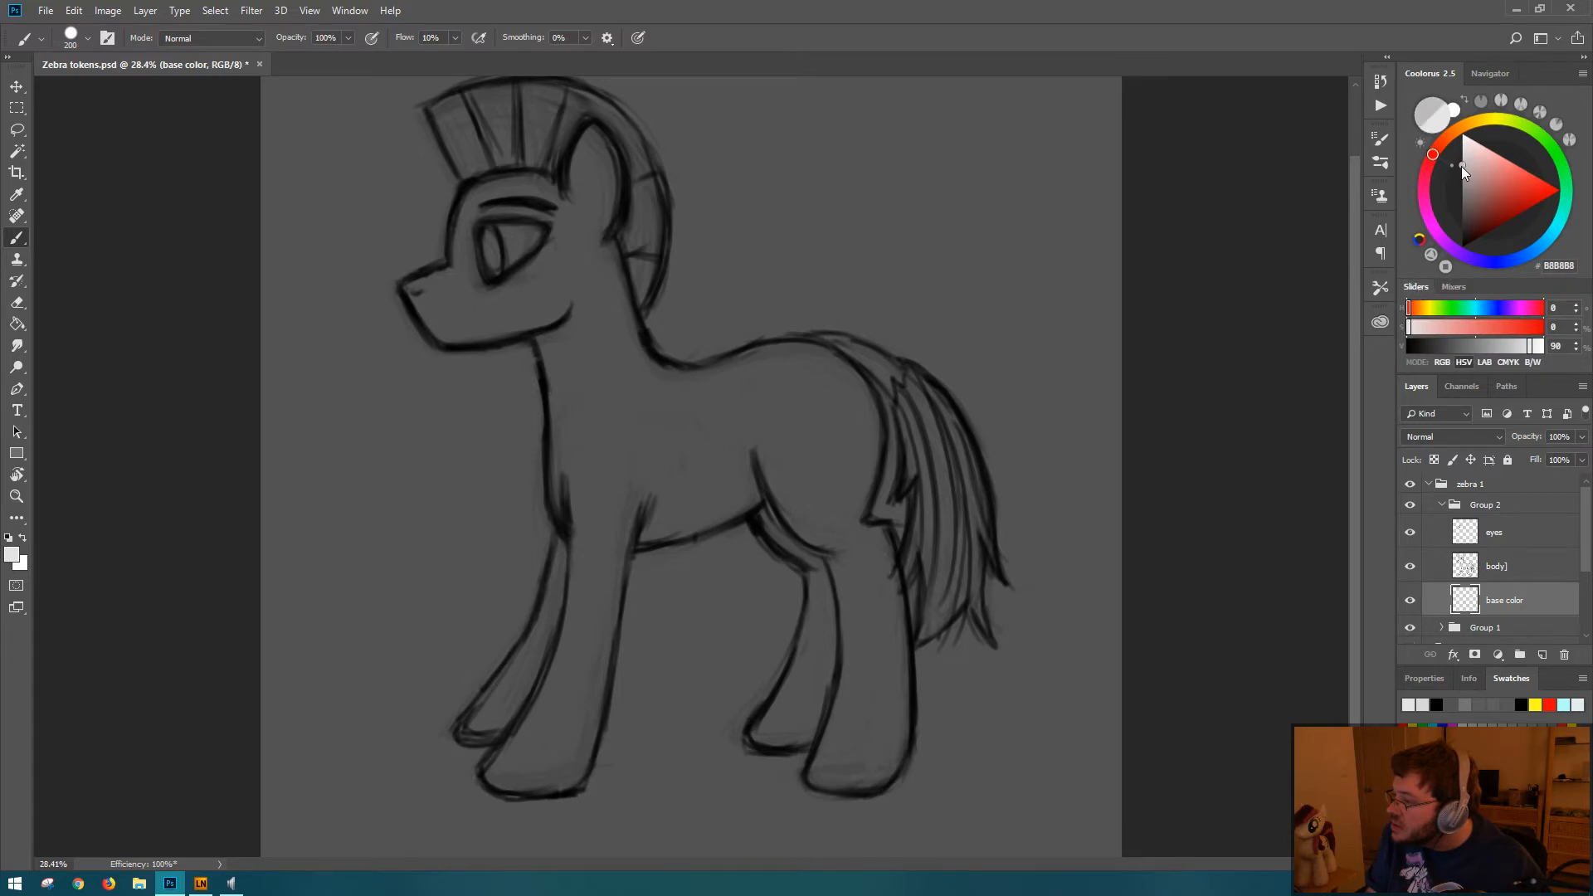
{"action": "left_click_drag", "start_coordinate": [1462, 166], "coordinate": [1460, 159]}
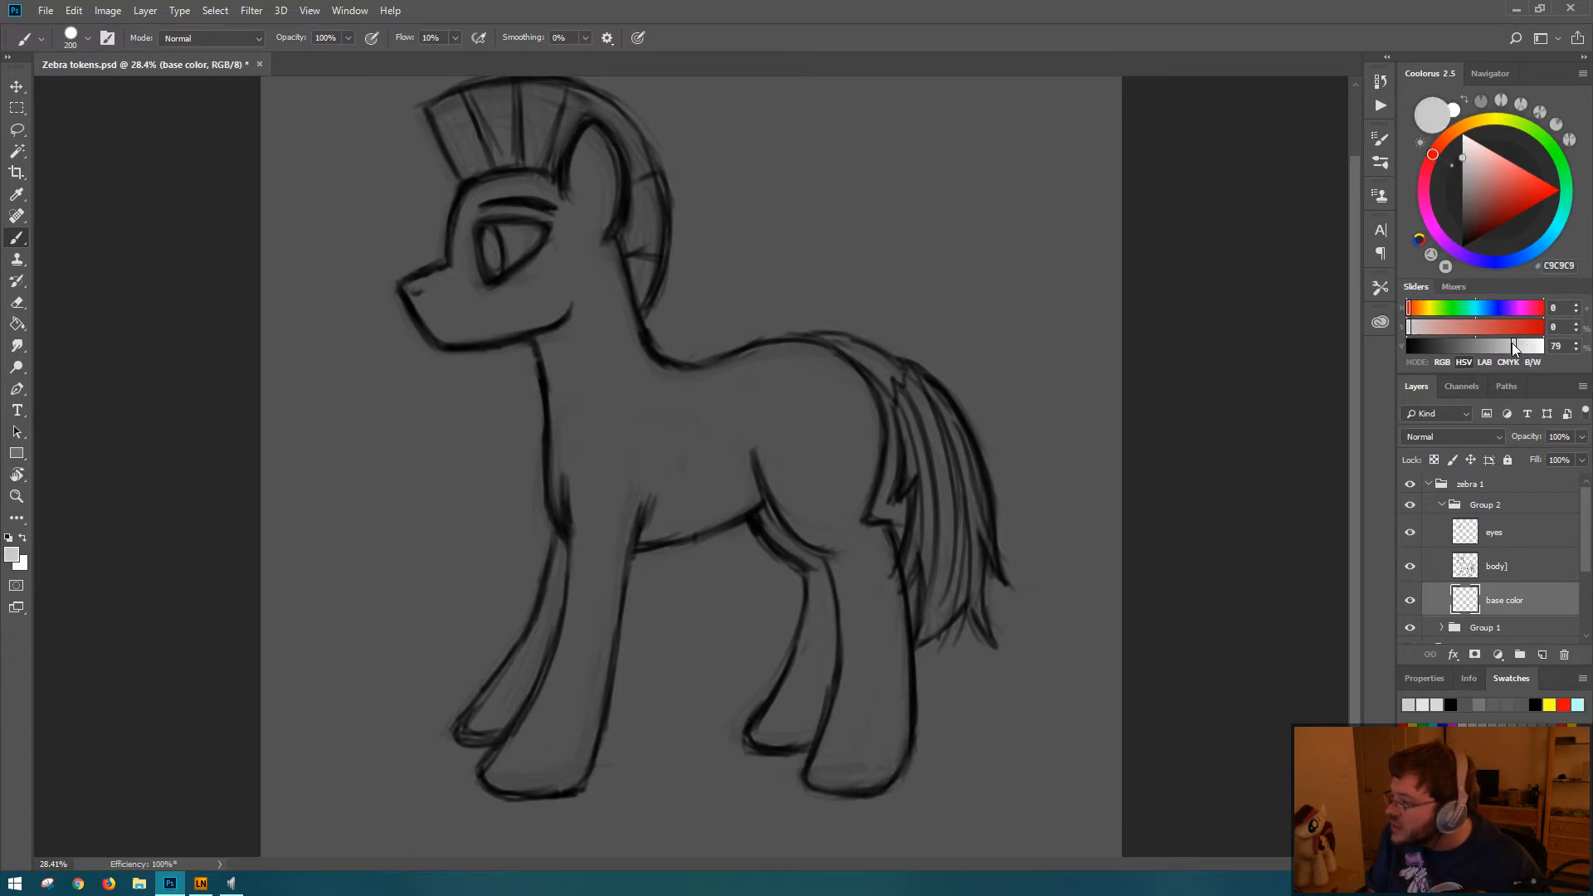
{"action": "left_click_drag", "start_coordinate": [1513, 348], "coordinate": [1531, 366]}
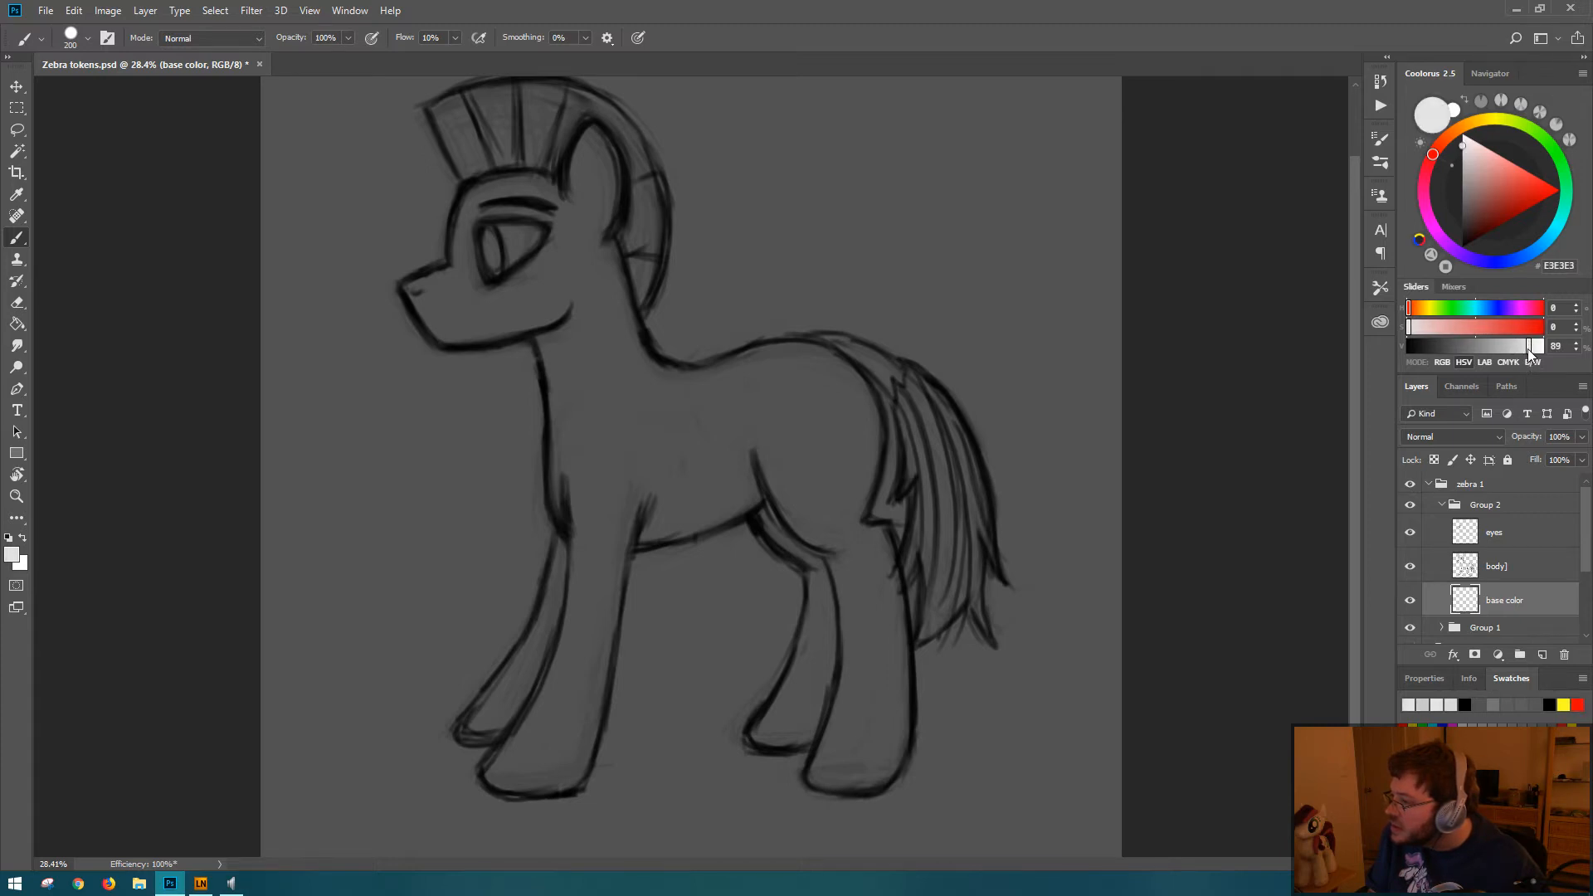
Step: Try a light gray at brightness 90 on the base color layer by painting the neck and front legs
{"action": "left_click", "coordinate": [1577, 343]}
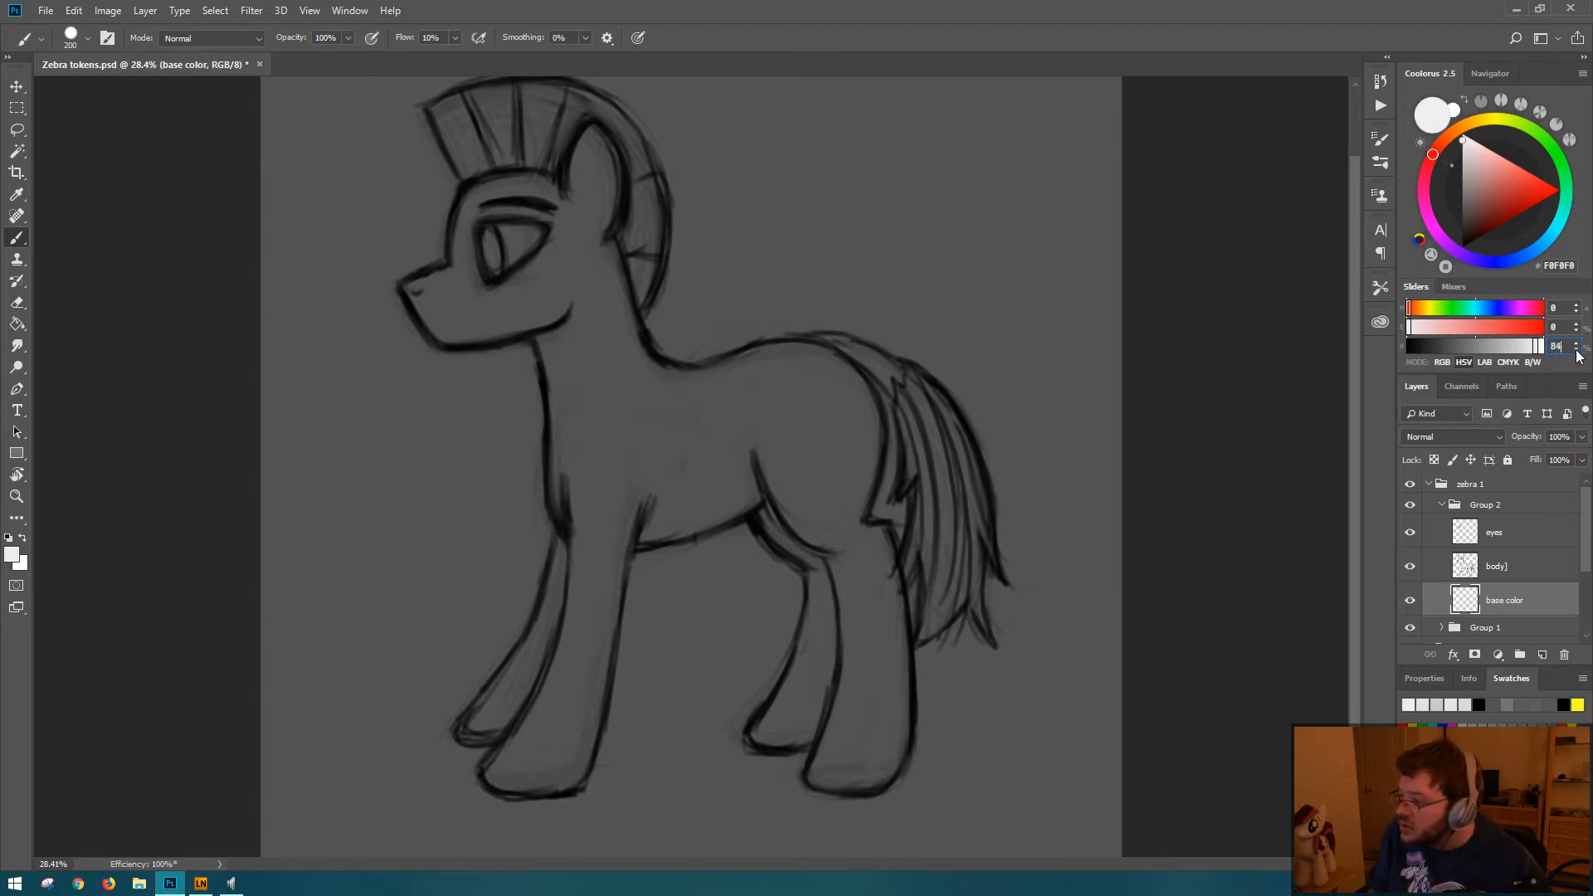
{"action": "left_click", "coordinate": [1576, 350]}
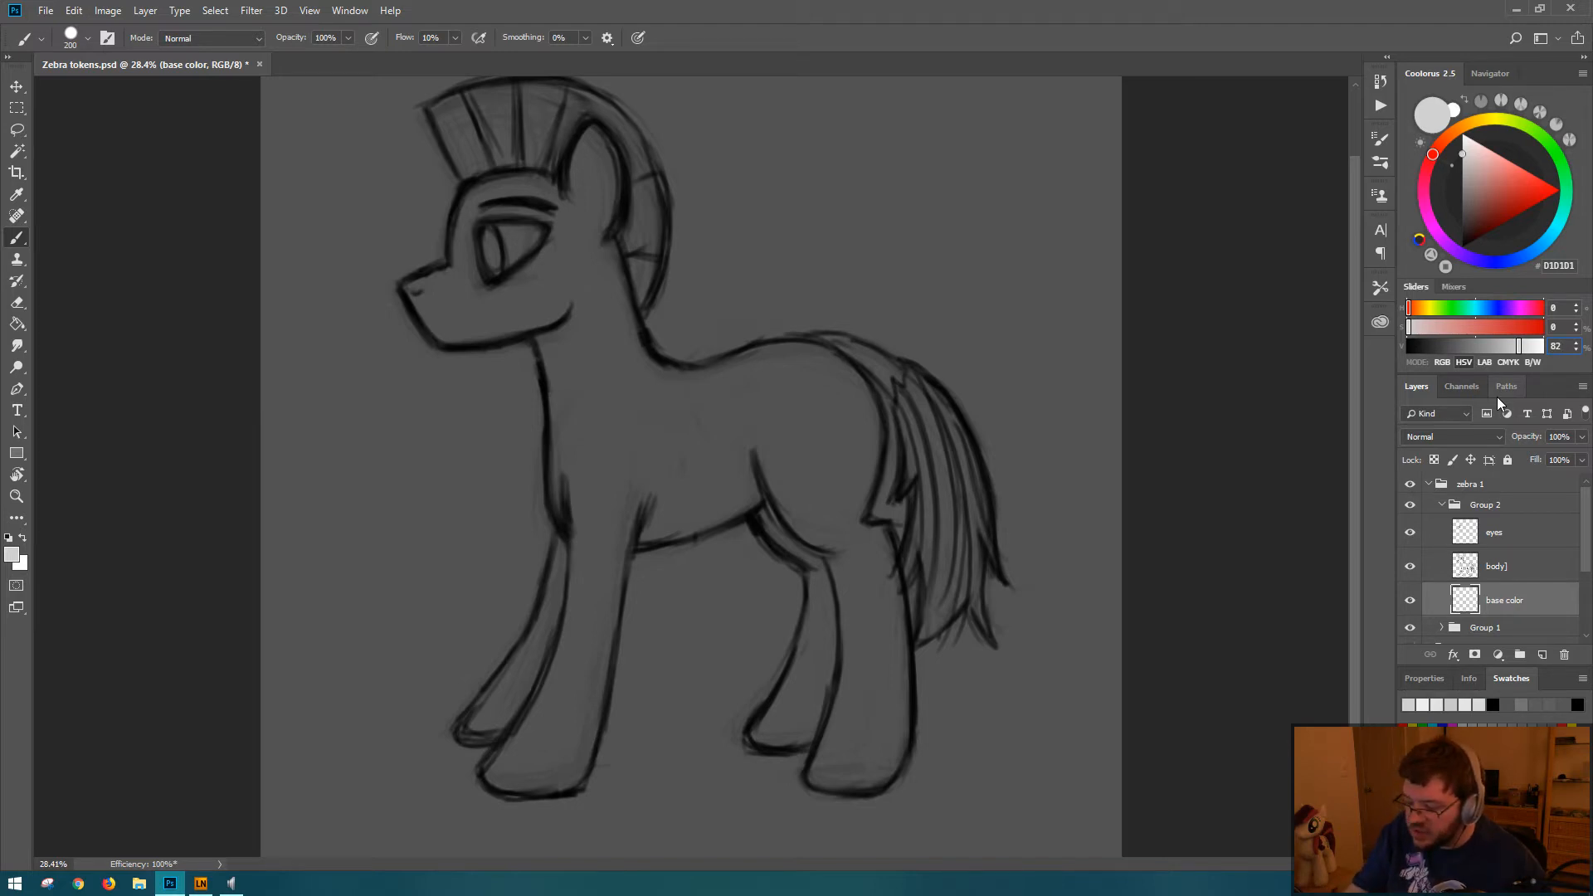
{"action": "type", "text": "90"}
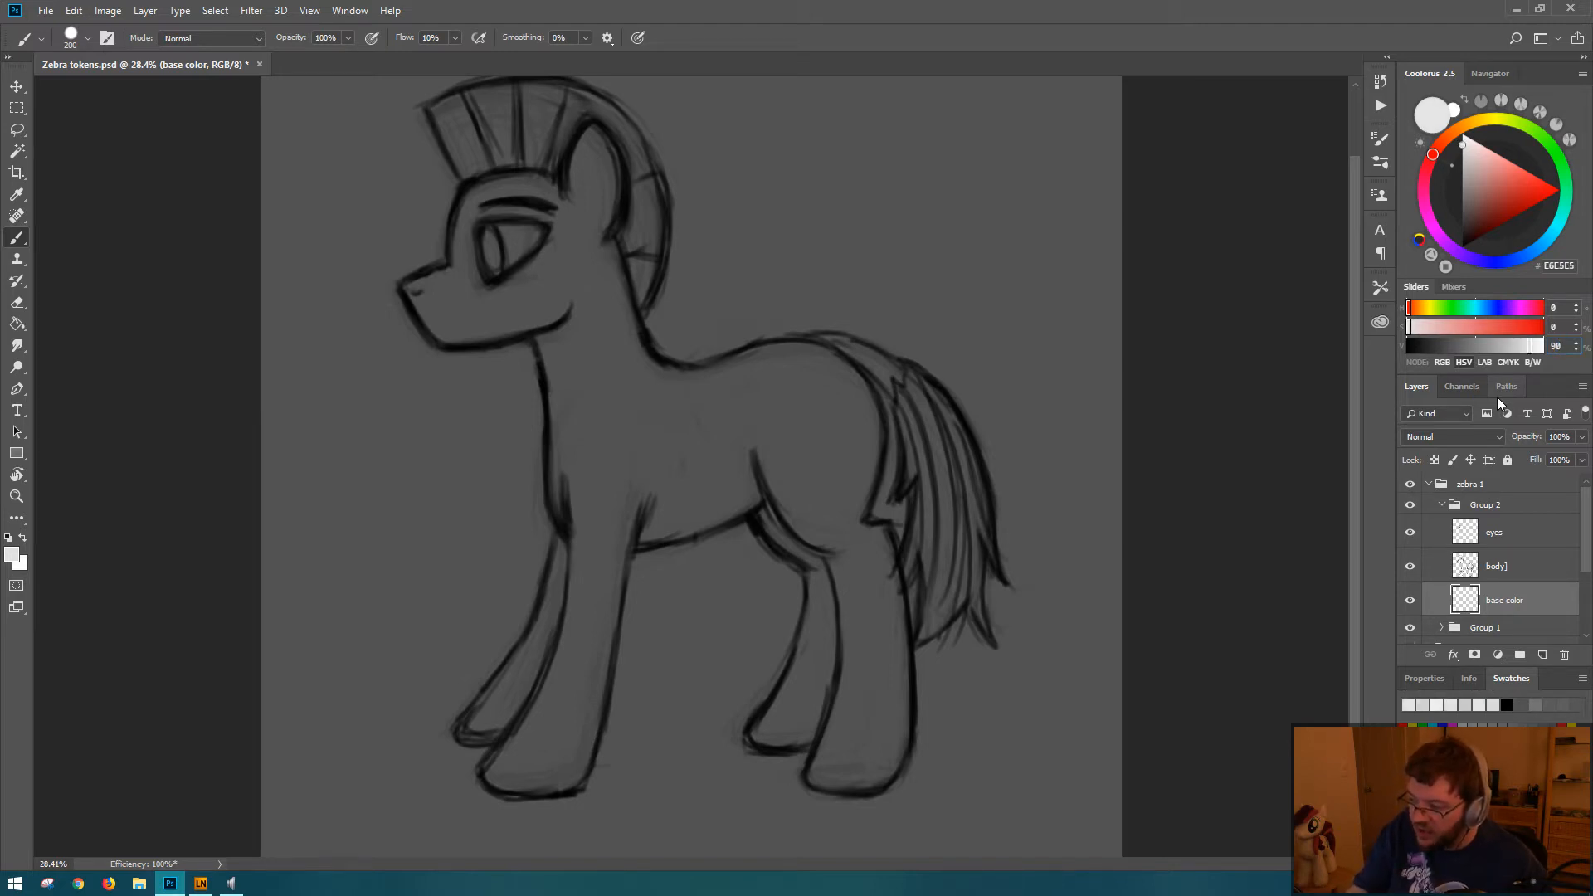
{"action": "mouse_move", "coordinate": [603, 381]}
{"action": "left_mouse_down"}
{"action": "mouse_move", "coordinate": [599, 513]}
{"action": "mouse_move", "coordinate": [573, 488]}
{"action": "mouse_move", "coordinate": [575, 460]}
{"action": "mouse_move", "coordinate": [633, 434]}
{"action": "mouse_move", "coordinate": [614, 573]}
{"action": "mouse_move", "coordinate": [583, 585]}
{"action": "mouse_move", "coordinate": [594, 555]}
{"action": "mouse_move", "coordinate": [568, 709]}
{"action": "mouse_move", "coordinate": [588, 570]}
{"action": "mouse_move", "coordinate": [555, 669]}
{"action": "mouse_move", "coordinate": [571, 644]}
{"action": "mouse_move", "coordinate": [559, 664]}
{"action": "mouse_move", "coordinate": [558, 647]}
{"action": "mouse_move", "coordinate": [605, 633]}
{"action": "mouse_move", "coordinate": [607, 599]}
{"action": "mouse_move", "coordinate": [479, 724]}
{"action": "mouse_move", "coordinate": [535, 650]}
{"action": "mouse_move", "coordinate": [537, 687]}
{"action": "mouse_move", "coordinate": [469, 733]}
{"action": "mouse_move", "coordinate": [561, 676]}
{"action": "mouse_move", "coordinate": [520, 741]}
{"action": "mouse_move", "coordinate": [551, 785]}
{"action": "mouse_move", "coordinate": [567, 777]}
{"action": "mouse_move", "coordinate": [598, 692]}
{"action": "mouse_move", "coordinate": [548, 705]}
{"action": "mouse_move", "coordinate": [590, 708]}
{"action": "mouse_move", "coordinate": [604, 624]}
{"action": "left_mouse_up"}
{"action": "mouse_move", "coordinate": [573, 314]}
{"action": "left_mouse_down"}
{"action": "mouse_move", "coordinate": [543, 283]}
{"action": "mouse_move", "coordinate": [563, 486]}
{"action": "mouse_move", "coordinate": [580, 352]}
{"action": "mouse_move", "coordinate": [602, 315]}
{"action": "mouse_move", "coordinate": [656, 436]}
{"action": "left_mouse_up"}
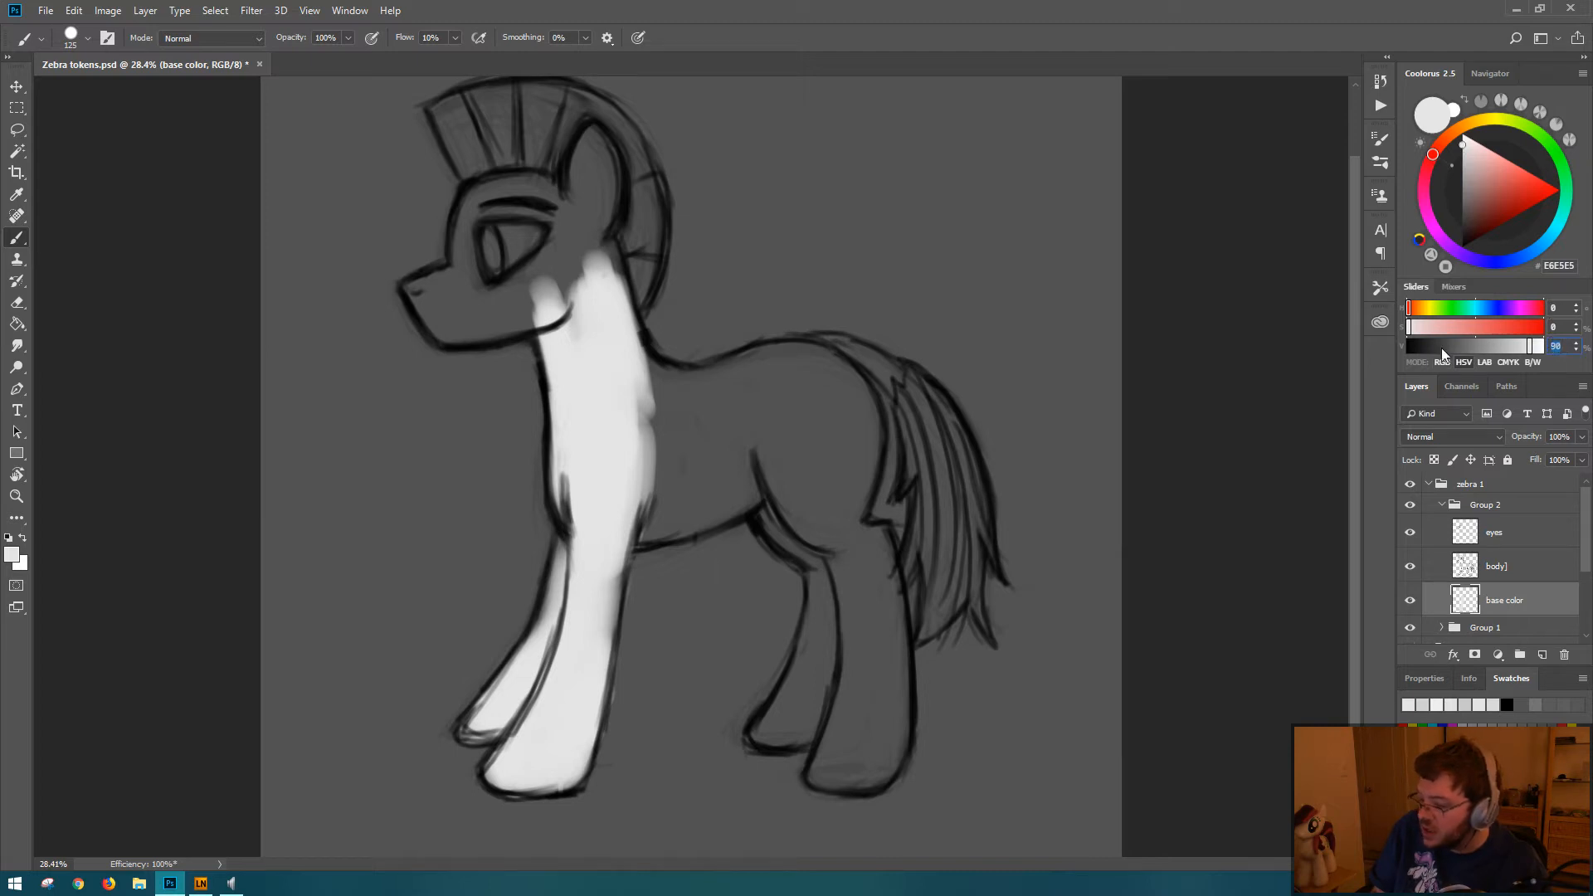
Step: Set the foreground brightness to 80, test the gray over the neck, and clear all paint from the base color layer
{"action": "type", "text": "80"}
{"action": "key", "text": "Return"}
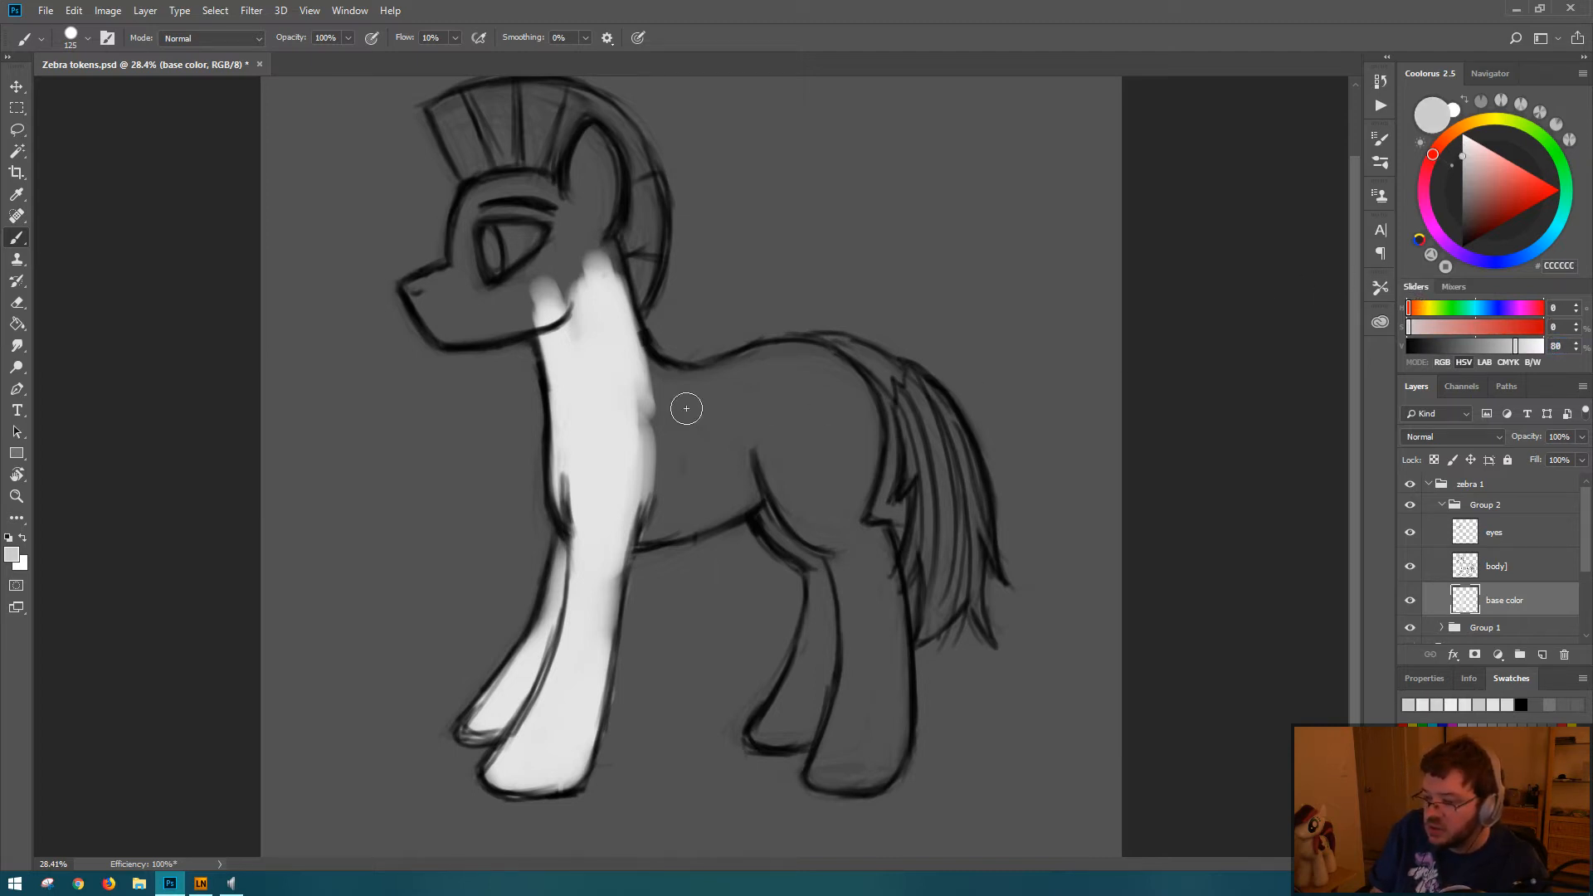
{"action": "mouse_move", "coordinate": [605, 464]}
{"action": "left_mouse_down"}
{"action": "mouse_move", "coordinate": [620, 372]}
{"action": "mouse_move", "coordinate": [583, 310]}
{"action": "mouse_move", "coordinate": [590, 515]}
{"action": "mouse_move", "coordinate": [630, 466]}
{"action": "mouse_move", "coordinate": [603, 464]}
{"action": "left_mouse_up"}
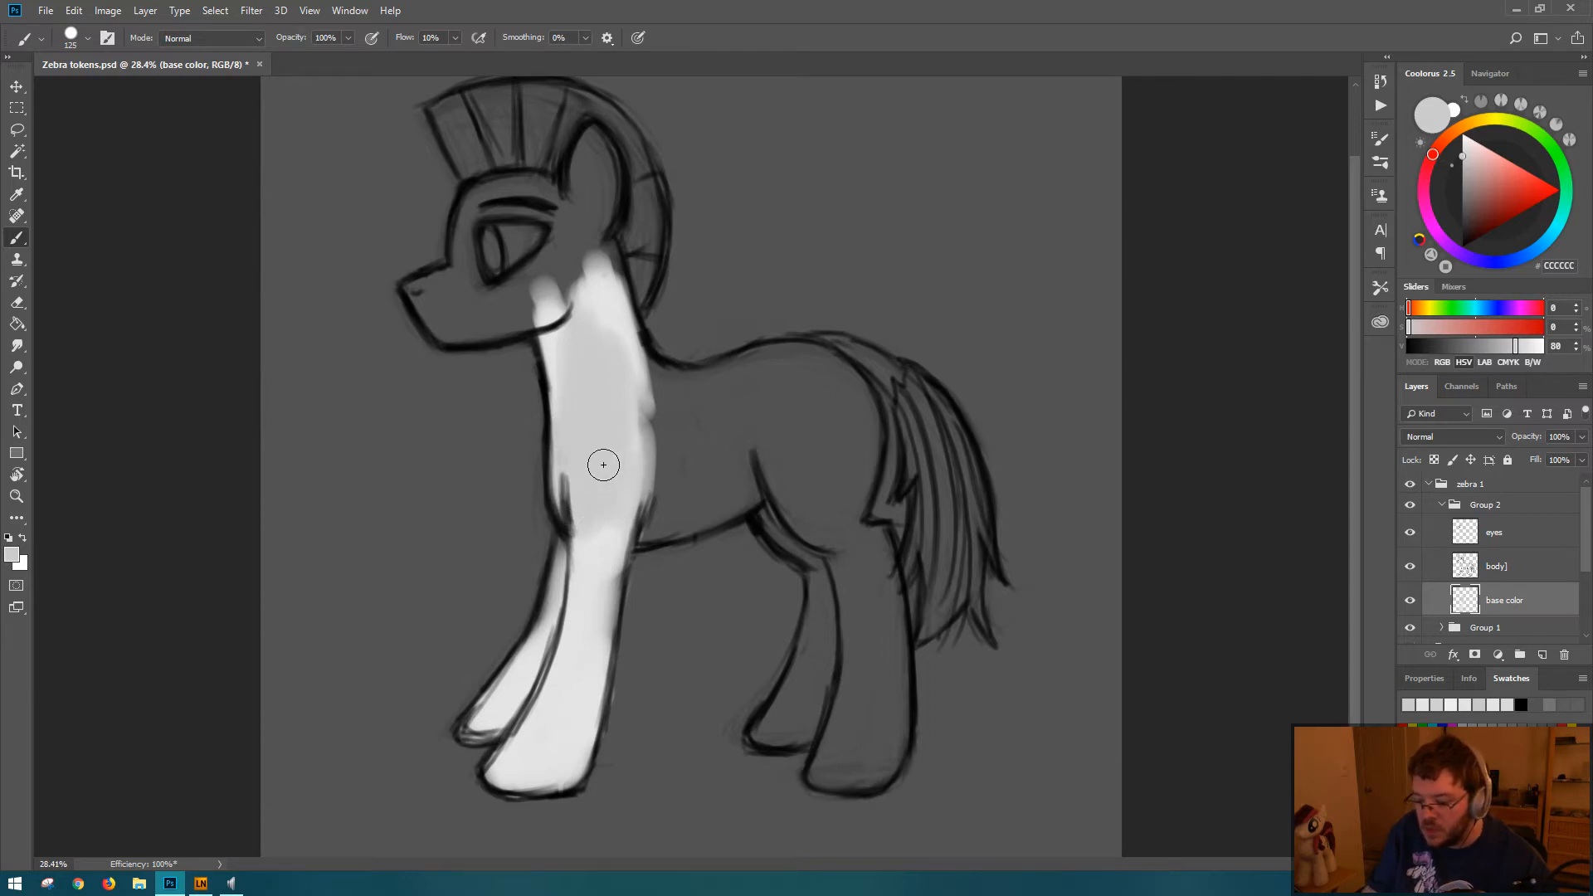
{"action": "key", "text": "Delete"}
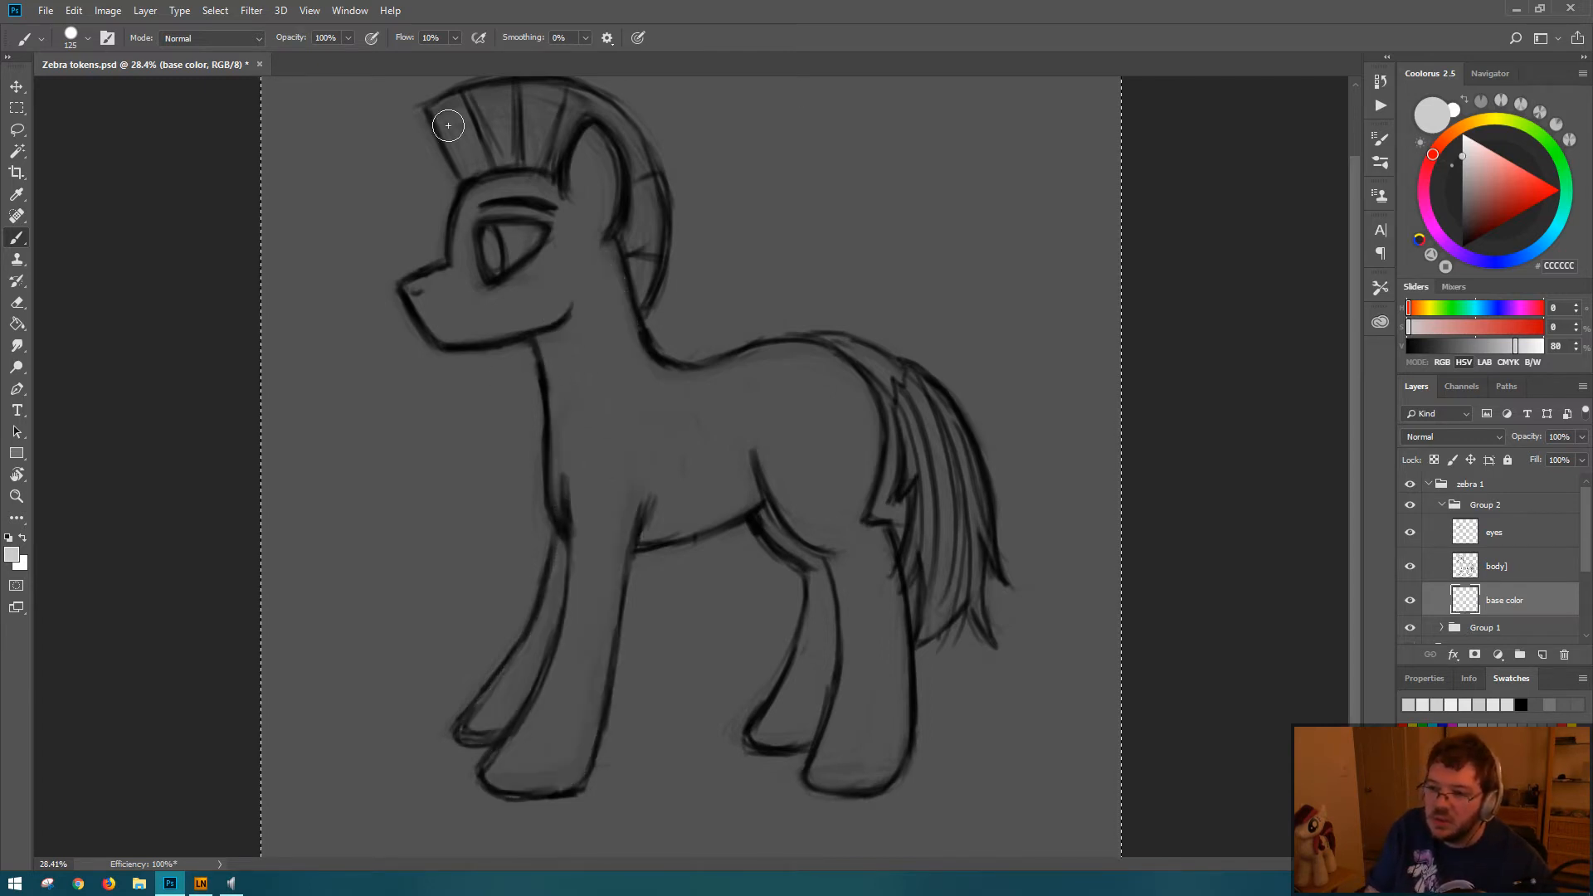
Step: Paint the chest and both front legs in CCCCCC gray on the base color layer with 100% brush flow
{"action": "mouse_move", "coordinate": [575, 395]}
{"action": "left_mouse_down"}
{"action": "mouse_move", "coordinate": [574, 317]}
{"action": "mouse_move", "coordinate": [586, 398]}
{"action": "mouse_move", "coordinate": [547, 317]}
{"action": "mouse_move", "coordinate": [569, 499]}
{"action": "mouse_move", "coordinate": [596, 417]}
{"action": "mouse_move", "coordinate": [624, 437]}
{"action": "mouse_move", "coordinate": [640, 535]}
{"action": "mouse_move", "coordinate": [641, 478]}
{"action": "mouse_move", "coordinate": [637, 459]}
{"action": "mouse_move", "coordinate": [598, 631]}
{"action": "mouse_move", "coordinate": [580, 506]}
{"action": "mouse_move", "coordinate": [558, 586]}
{"action": "left_mouse_up"}
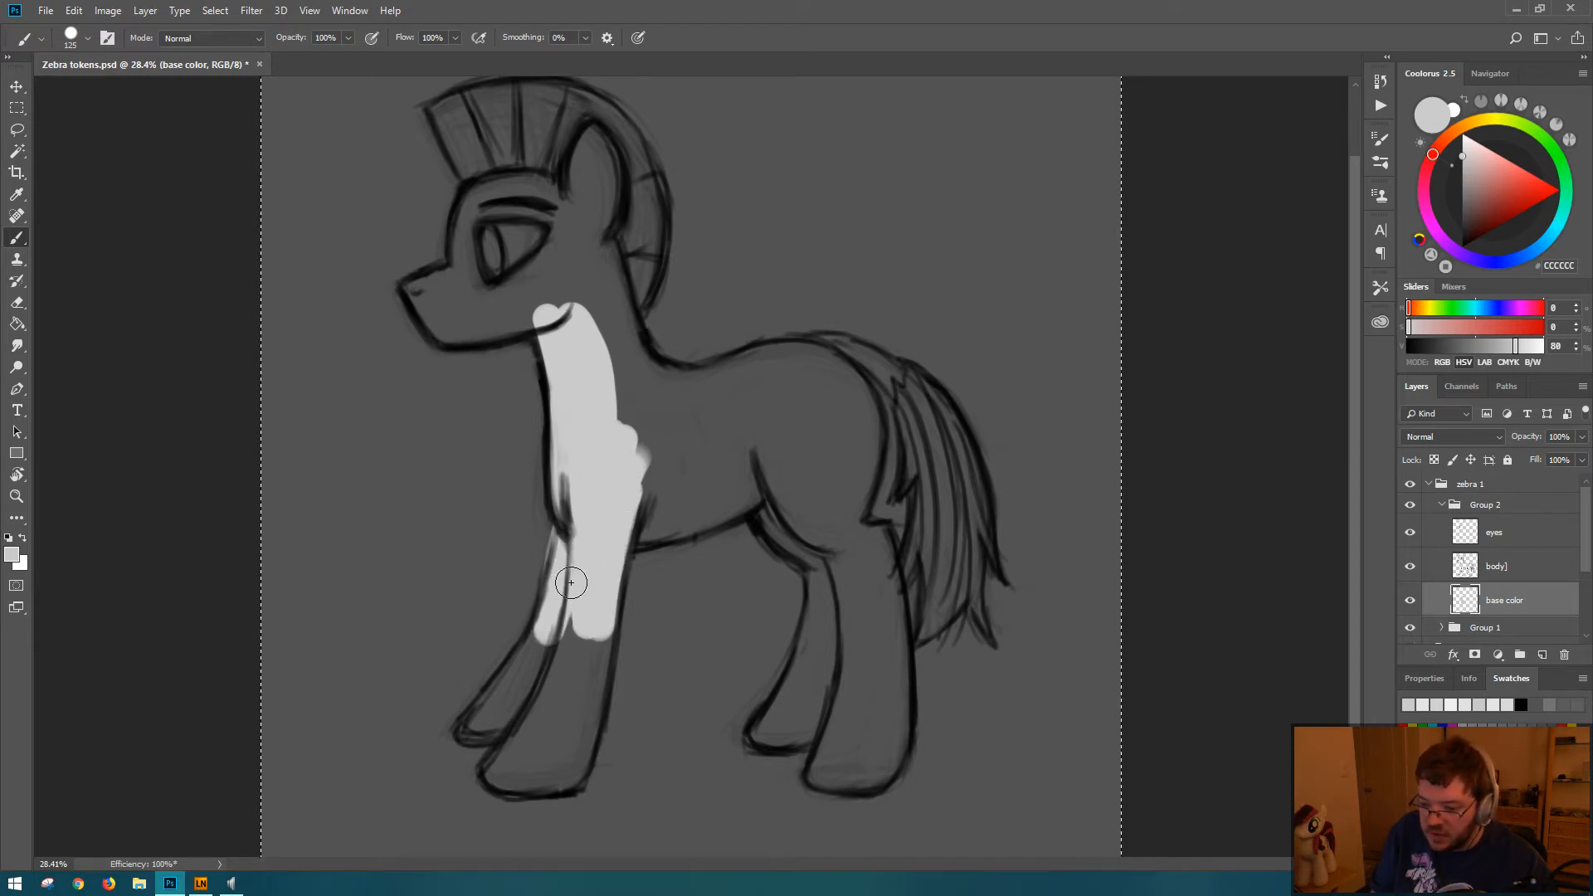
{"action": "left_click_drag", "start_coordinate": [570, 580], "coordinate": [499, 703]}
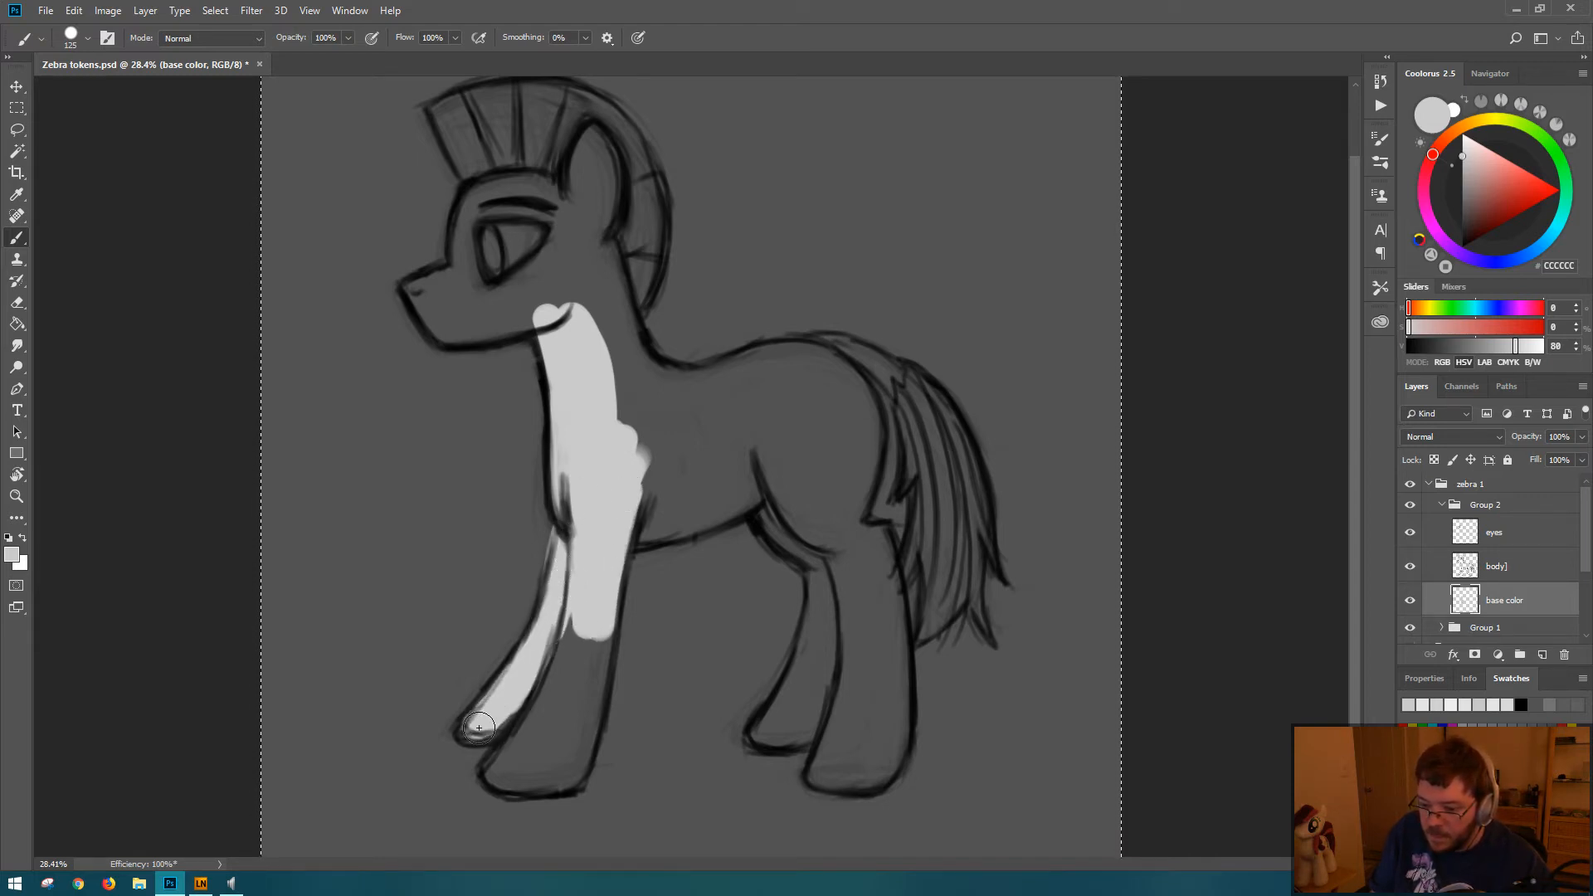
{"action": "left_click_drag", "start_coordinate": [557, 605], "coordinate": [495, 773]}
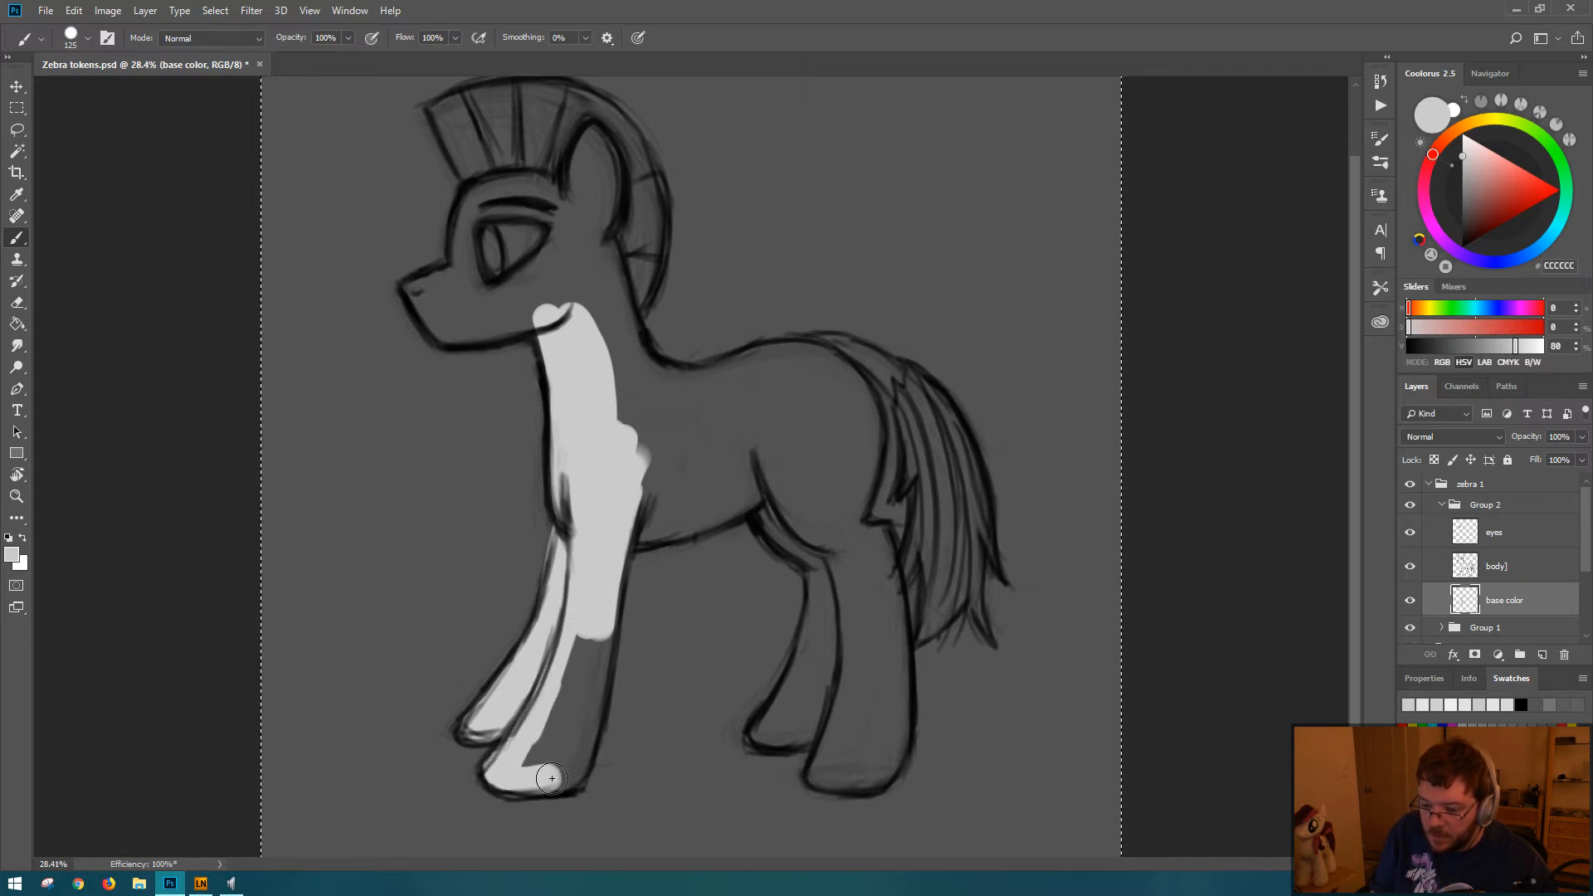
{"action": "mouse_move", "coordinate": [585, 727]}
{"action": "left_mouse_down"}
{"action": "mouse_move", "coordinate": [600, 630]}
{"action": "mouse_move", "coordinate": [550, 741]}
{"action": "left_mouse_up"}
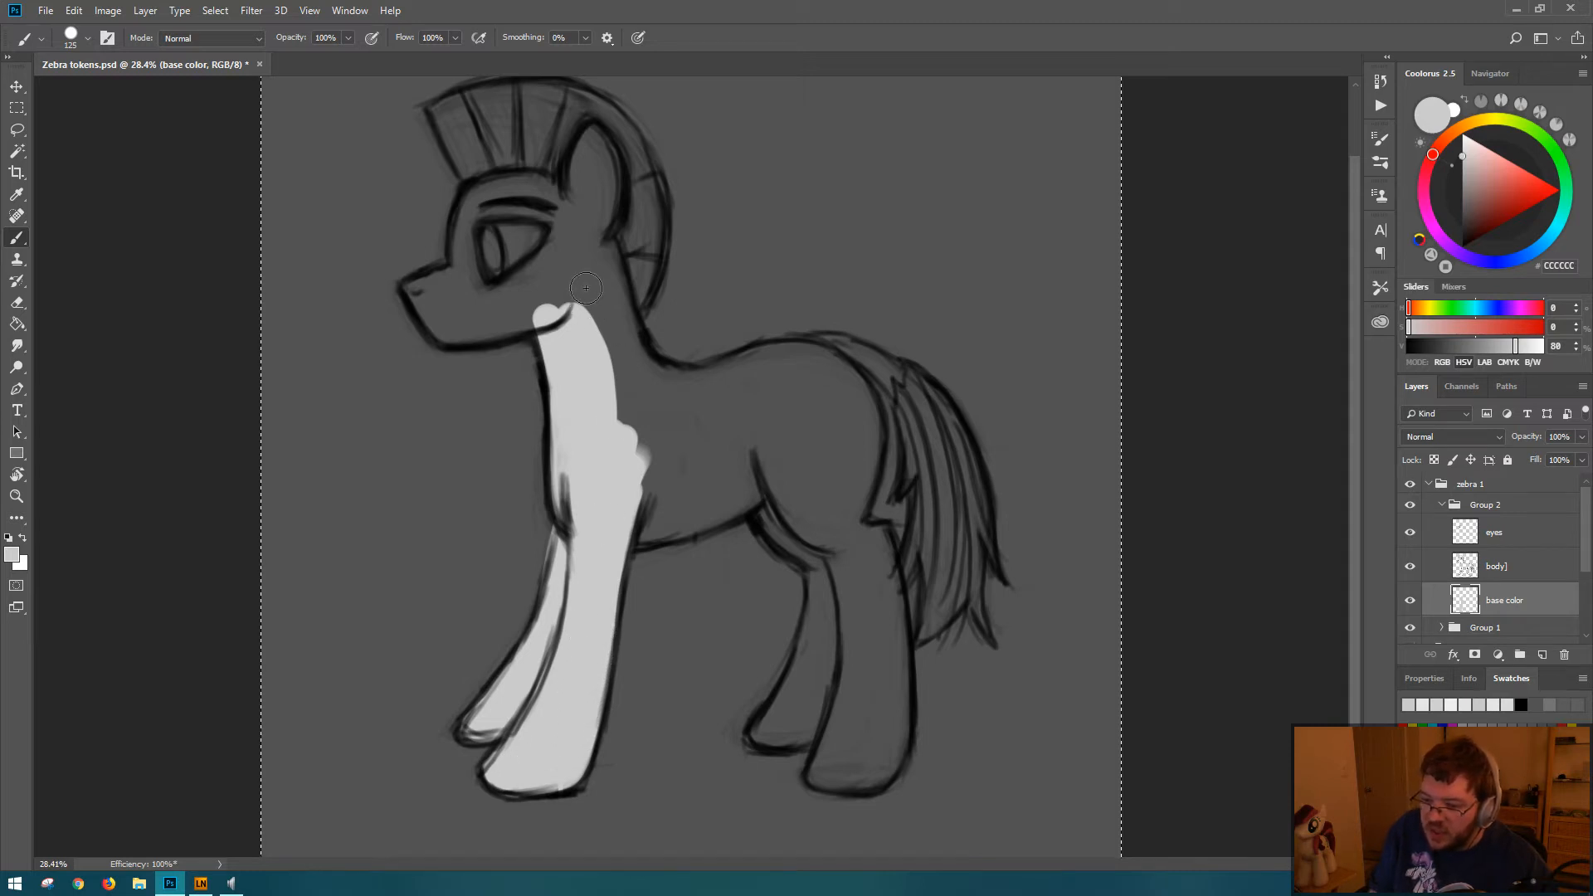
Step: Fill the neck, back, belly and upper haunch with the gray, undoing the stroke that runs below the haunch
{"action": "mouse_move", "coordinate": [581, 286]}
{"action": "left_mouse_down"}
{"action": "mouse_move", "coordinate": [655, 390]}
{"action": "mouse_move", "coordinate": [689, 391]}
{"action": "mouse_move", "coordinate": [642, 369]}
{"action": "mouse_move", "coordinate": [758, 392]}
{"action": "mouse_move", "coordinate": [687, 401]}
{"action": "mouse_move", "coordinate": [759, 373]}
{"action": "mouse_move", "coordinate": [676, 387]}
{"action": "mouse_move", "coordinate": [792, 355]}
{"action": "mouse_move", "coordinate": [841, 405]}
{"action": "mouse_move", "coordinate": [841, 377]}
{"action": "mouse_move", "coordinate": [854, 478]}
{"action": "mouse_move", "coordinate": [857, 421]}
{"action": "mouse_move", "coordinate": [823, 503]}
{"action": "mouse_move", "coordinate": [823, 405]}
{"action": "mouse_move", "coordinate": [813, 504]}
{"action": "mouse_move", "coordinate": [770, 456]}
{"action": "mouse_move", "coordinate": [792, 437]}
{"action": "mouse_move", "coordinate": [814, 510]}
{"action": "mouse_move", "coordinate": [777, 373]}
{"action": "mouse_move", "coordinate": [811, 402]}
{"action": "mouse_move", "coordinate": [807, 454]}
{"action": "left_mouse_up"}
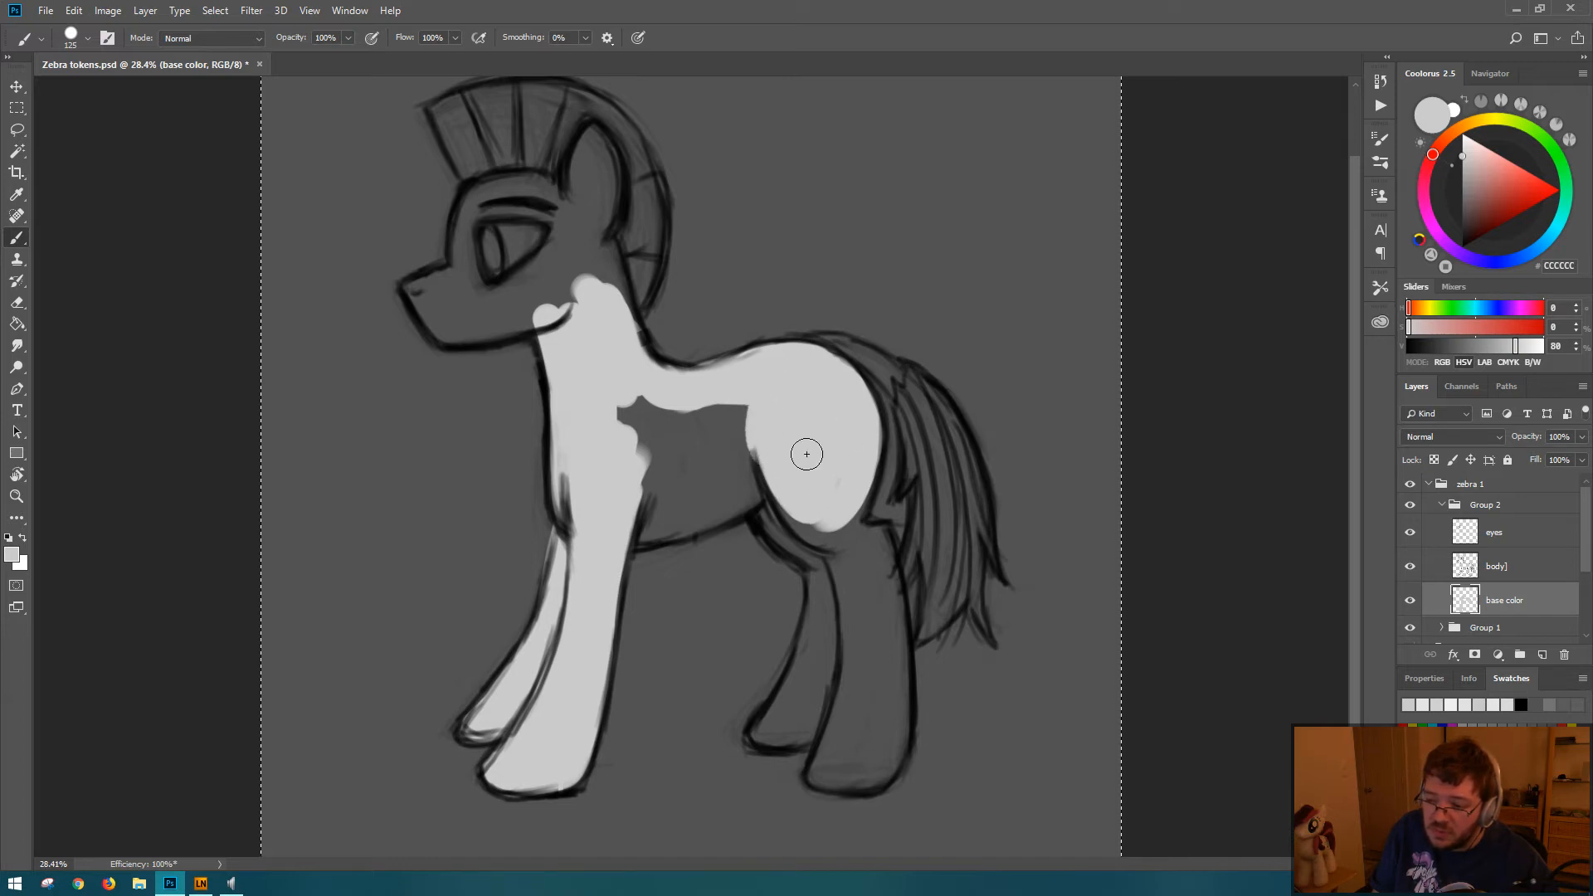
{"action": "mouse_move", "coordinate": [598, 415]}
{"action": "left_mouse_down"}
{"action": "mouse_move", "coordinate": [644, 423]}
{"action": "mouse_move", "coordinate": [612, 452]}
{"action": "mouse_move", "coordinate": [642, 511]}
{"action": "mouse_move", "coordinate": [632, 527]}
{"action": "mouse_move", "coordinate": [763, 474]}
{"action": "mouse_move", "coordinate": [801, 521]}
{"action": "mouse_move", "coordinate": [854, 525]}
{"action": "left_mouse_up"}
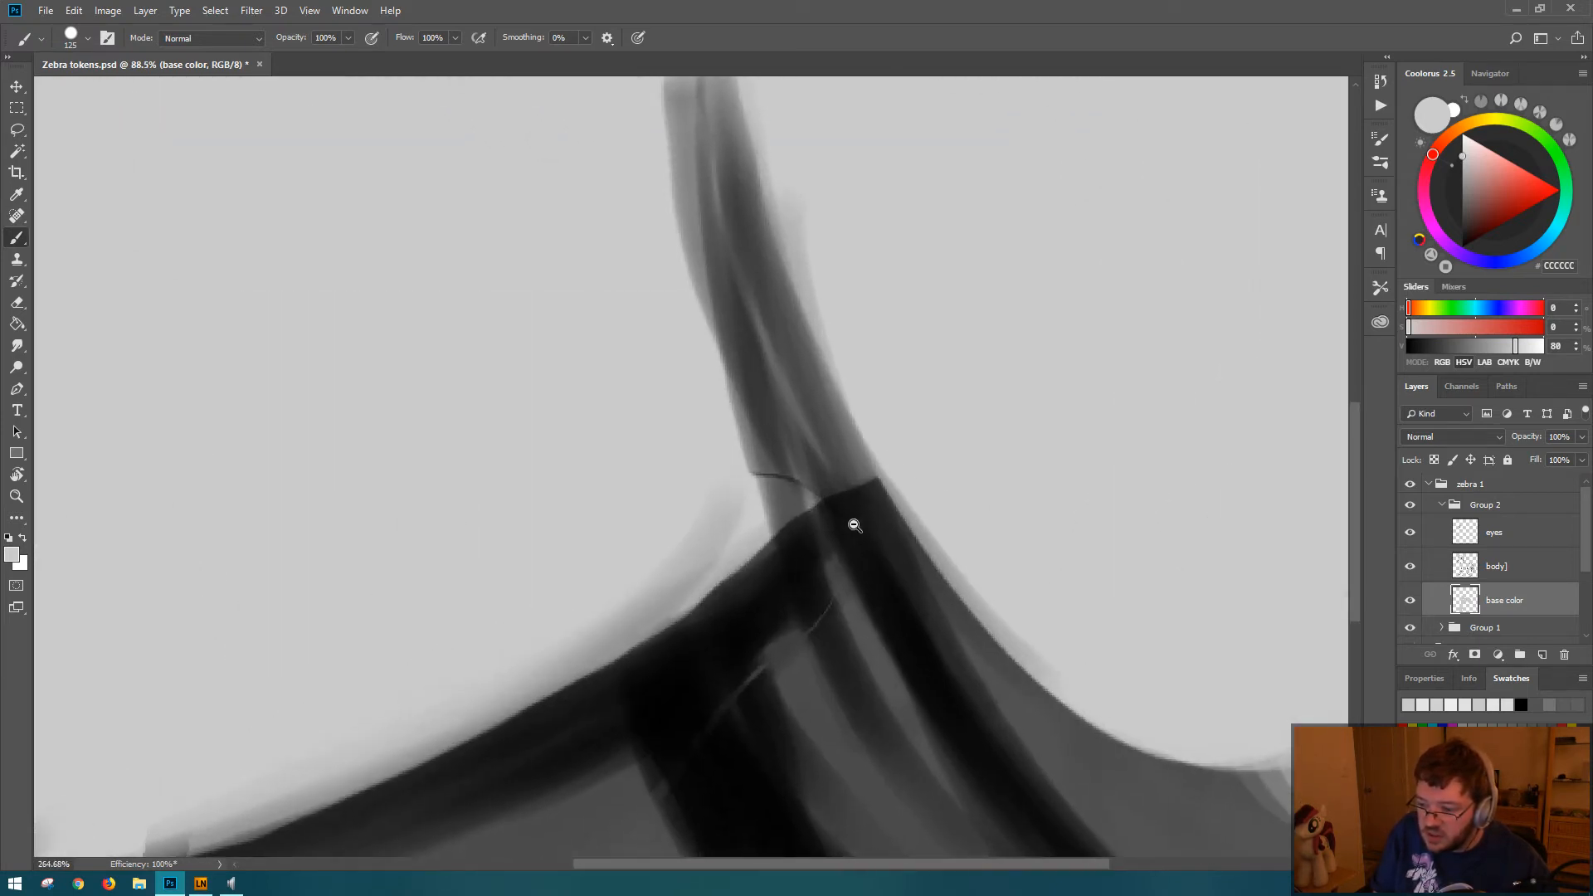
{"action": "mouse_move", "coordinate": [825, 381]}
{"action": "left_mouse_down"}
{"action": "mouse_move", "coordinate": [913, 426]}
{"action": "mouse_move", "coordinate": [900, 389]}
{"action": "mouse_move", "coordinate": [776, 380]}
{"action": "mouse_move", "coordinate": [898, 361]}
{"action": "mouse_move", "coordinate": [882, 402]}
{"action": "left_mouse_up"}
{"action": "mouse_move", "coordinate": [1000, 410]}
{"action": "left_mouse_down"}
{"action": "mouse_move", "coordinate": [751, 387]}
{"action": "mouse_move", "coordinate": [679, 395]}
{"action": "mouse_move", "coordinate": [670, 381]}
{"action": "mouse_move", "coordinate": [738, 470]}
{"action": "mouse_move", "coordinate": [665, 376]}
{"action": "mouse_move", "coordinate": [729, 479]}
{"action": "mouse_move", "coordinate": [677, 411]}
{"action": "mouse_move", "coordinate": [770, 492]}
{"action": "mouse_move", "coordinate": [728, 468]}
{"action": "mouse_move", "coordinate": [775, 488]}
{"action": "mouse_move", "coordinate": [801, 533]}
{"action": "mouse_move", "coordinate": [828, 511]}
{"action": "mouse_move", "coordinate": [845, 435]}
{"action": "mouse_move", "coordinate": [818, 467]}
{"action": "mouse_move", "coordinate": [857, 381]}
{"action": "left_mouse_up"}
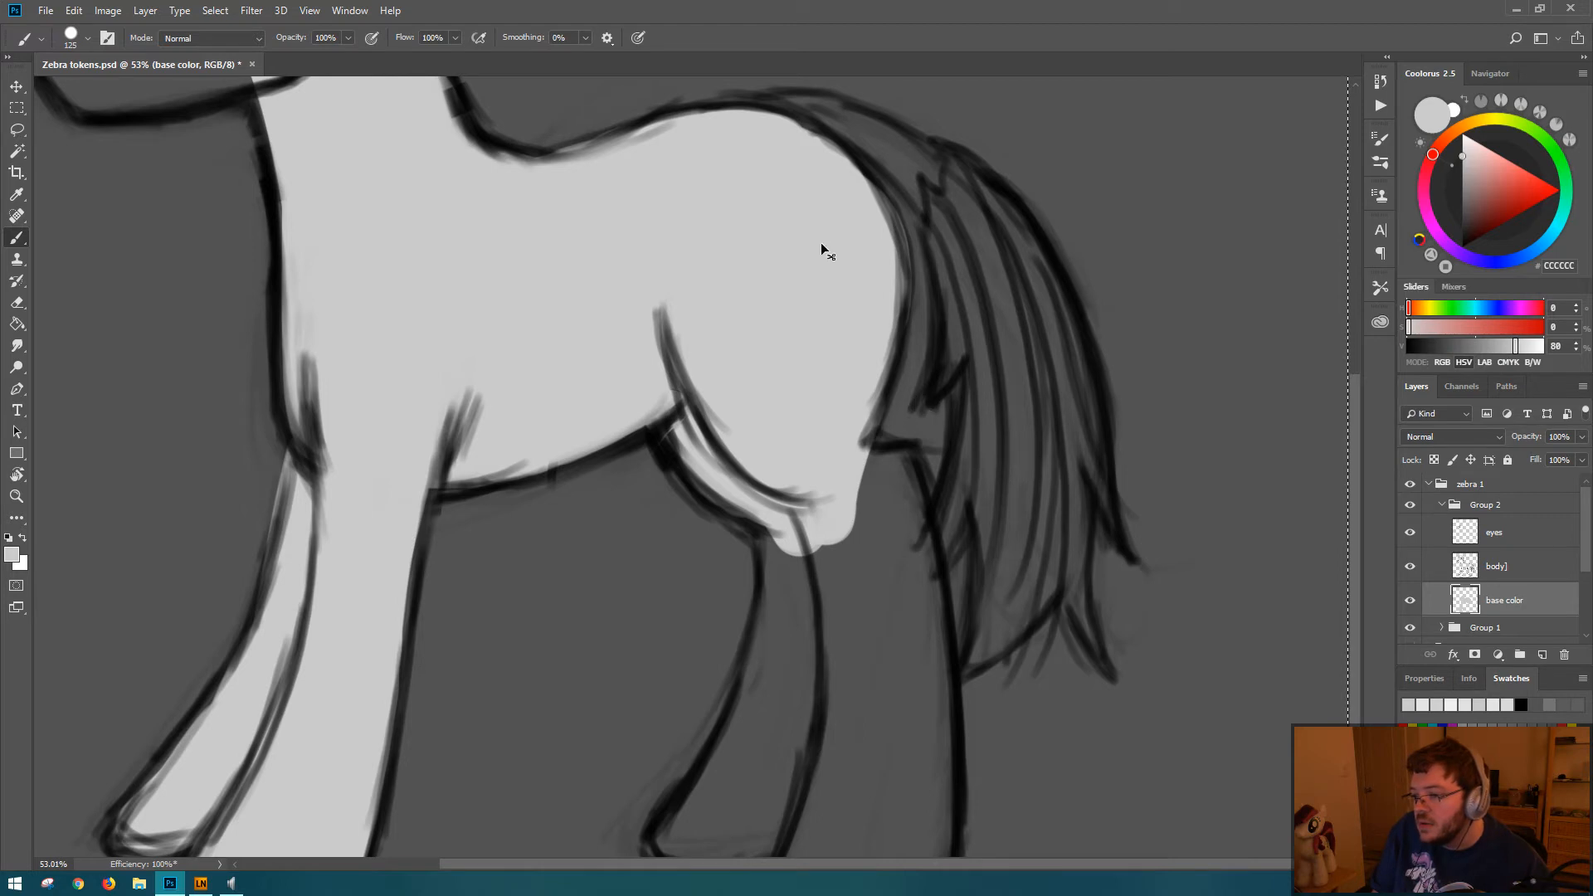
{"action": "key", "text": "ctrl+z"}
{"action": "key", "text": "ctrl+z"}
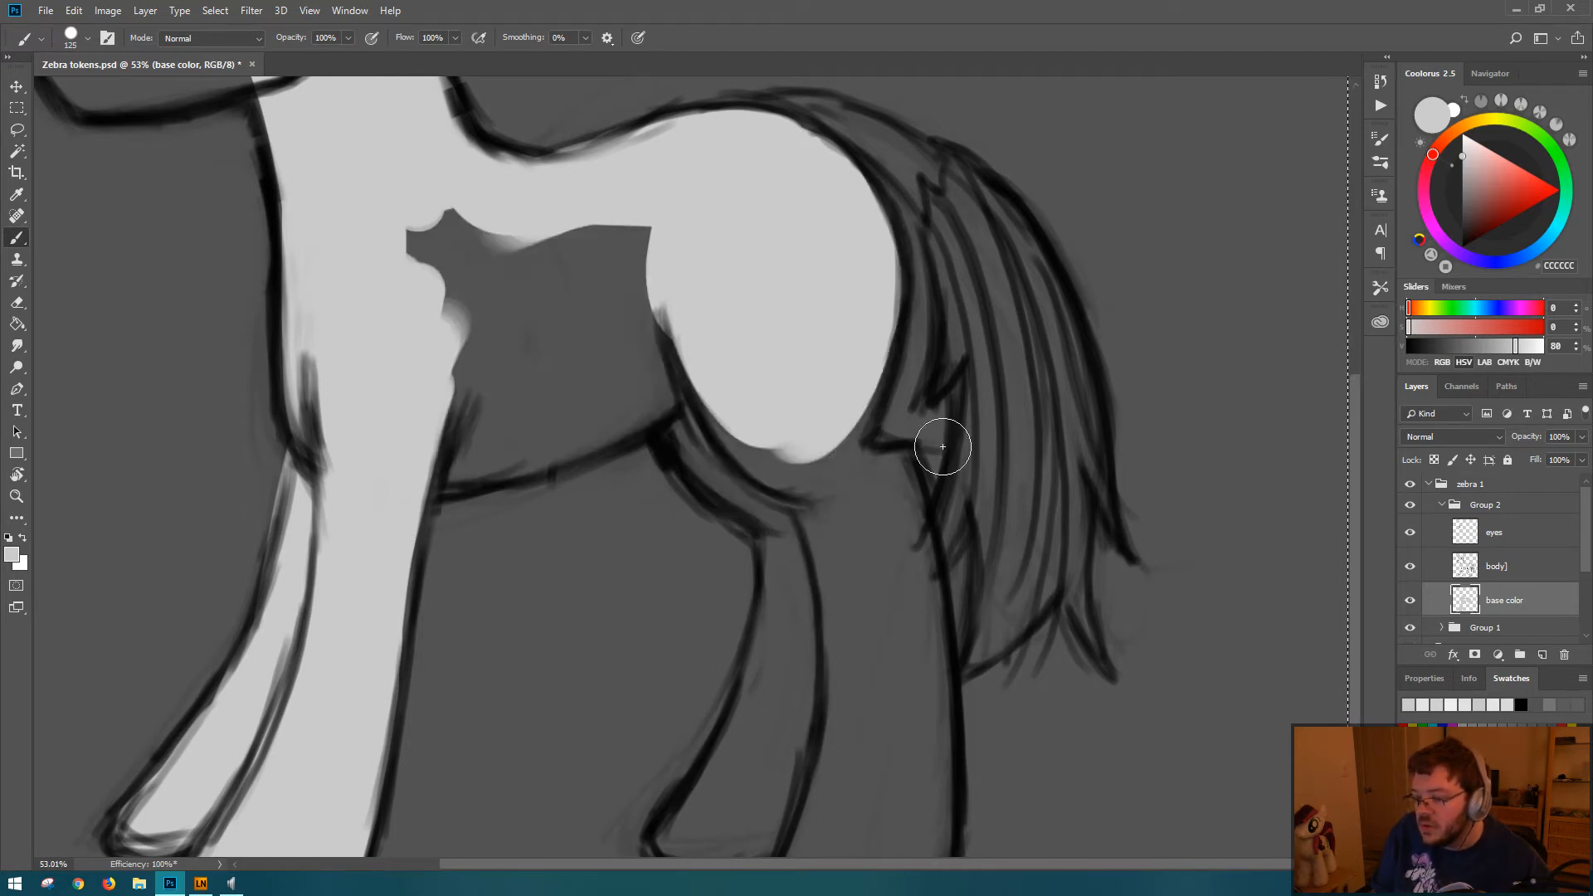
{"action": "key", "text": "ctrl+shift+z"}
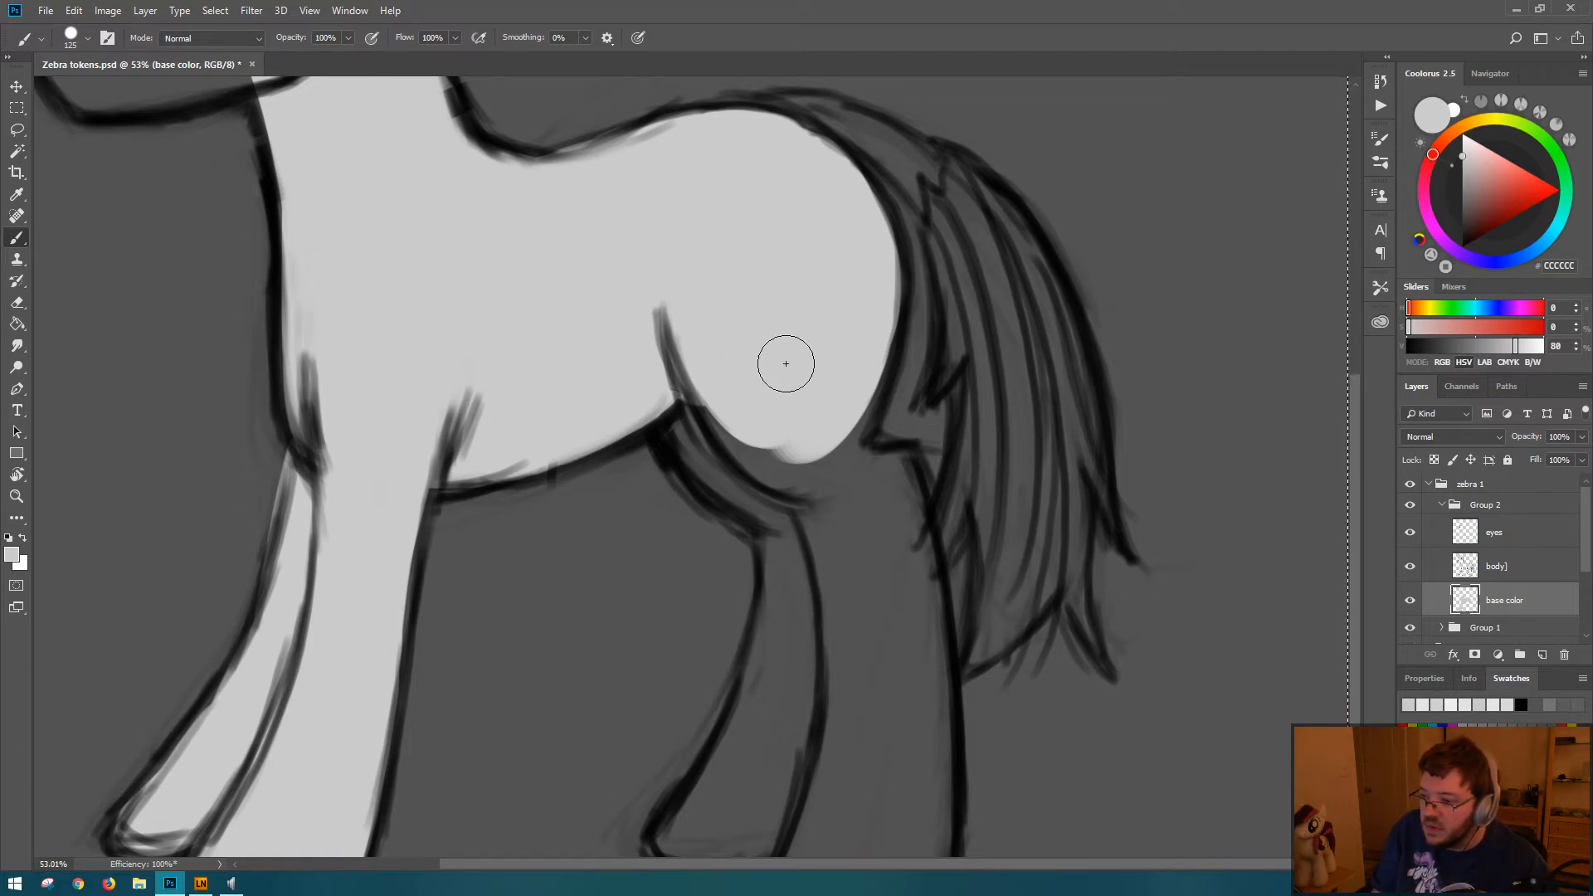
Step: Paint the lower haunch and both hind legs down to the hooves with the gray, covering the remaining gaps
{"action": "mouse_move", "coordinate": [718, 341]}
{"action": "left_mouse_down"}
{"action": "mouse_move", "coordinate": [767, 414]}
{"action": "mouse_move", "coordinate": [770, 467]}
{"action": "mouse_move", "coordinate": [695, 397]}
{"action": "mouse_move", "coordinate": [695, 360]}
{"action": "mouse_move", "coordinate": [778, 453]}
{"action": "mouse_move", "coordinate": [659, 389]}
{"action": "mouse_move", "coordinate": [726, 416]}
{"action": "mouse_move", "coordinate": [687, 425]}
{"action": "mouse_move", "coordinate": [736, 408]}
{"action": "mouse_move", "coordinate": [716, 454]}
{"action": "mouse_move", "coordinate": [770, 451]}
{"action": "mouse_move", "coordinate": [818, 509]}
{"action": "mouse_move", "coordinate": [794, 474]}
{"action": "mouse_move", "coordinate": [810, 434]}
{"action": "mouse_move", "coordinate": [825, 507]}
{"action": "mouse_move", "coordinate": [876, 230]}
{"action": "mouse_move", "coordinate": [800, 486]}
{"action": "mouse_move", "coordinate": [850, 313]}
{"action": "left_mouse_up"}
{"action": "mouse_move", "coordinate": [873, 478]}
{"action": "left_mouse_down"}
{"action": "mouse_move", "coordinate": [854, 465]}
{"action": "mouse_move", "coordinate": [882, 470]}
{"action": "mouse_move", "coordinate": [907, 593]}
{"action": "mouse_move", "coordinate": [815, 491]}
{"action": "mouse_move", "coordinate": [847, 656]}
{"action": "left_mouse_up"}
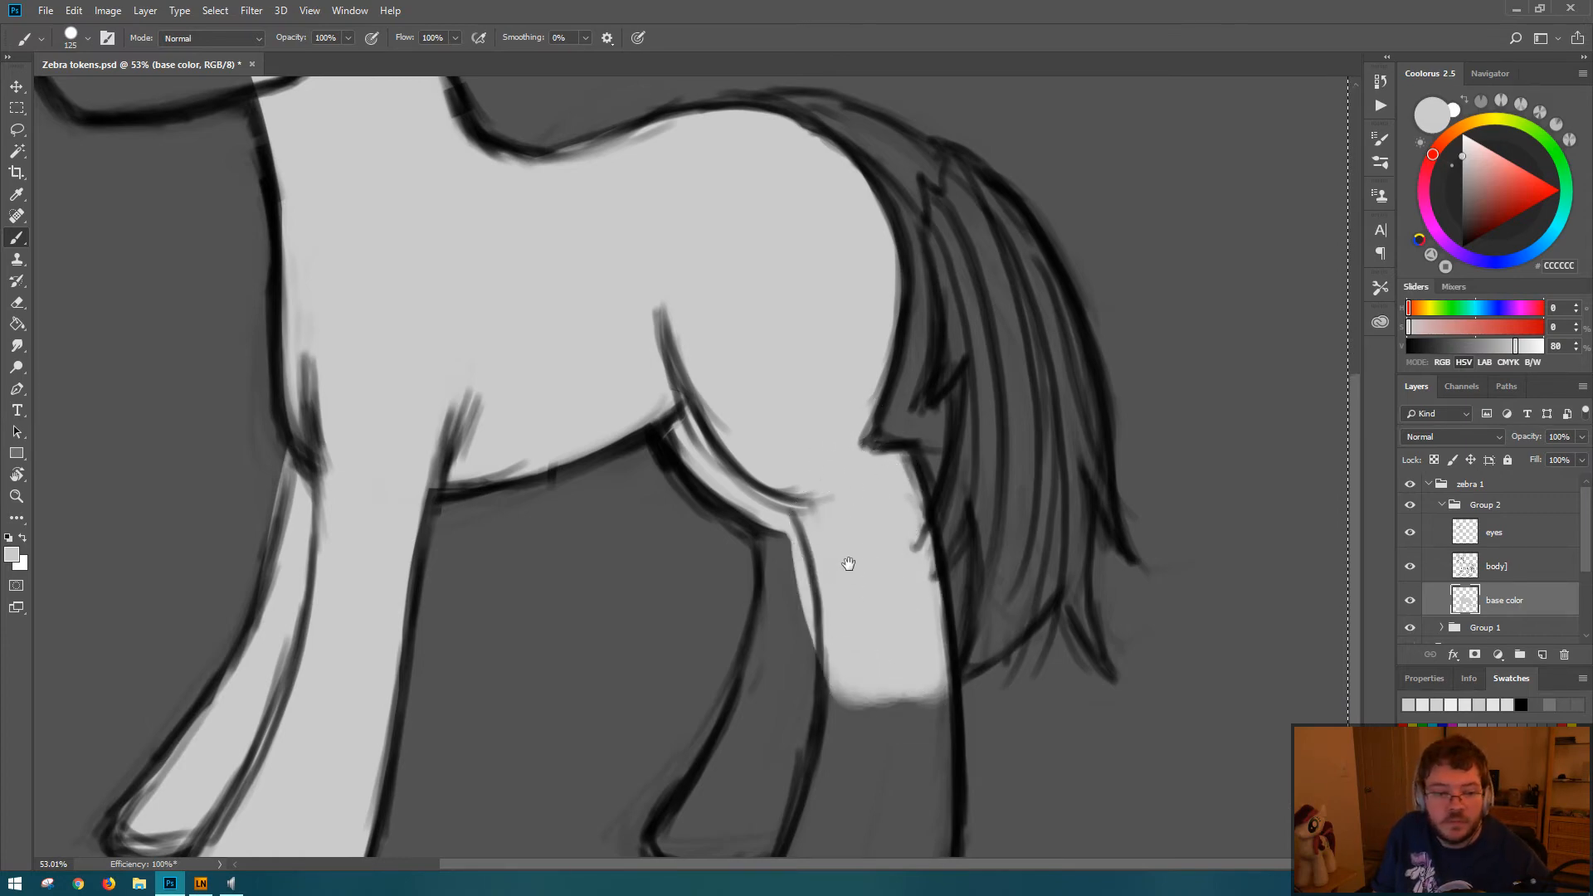
{"action": "mouse_move", "coordinate": [848, 563]}
{"action": "left_mouse_down"}
{"action": "mouse_move", "coordinate": [770, 364]}
{"action": "mouse_move", "coordinate": [740, 377]}
{"action": "mouse_move", "coordinate": [784, 460]}
{"action": "mouse_move", "coordinate": [793, 392]}
{"action": "mouse_move", "coordinate": [802, 436]}
{"action": "mouse_move", "coordinate": [770, 554]}
{"action": "mouse_move", "coordinate": [777, 454]}
{"action": "mouse_move", "coordinate": [732, 633]}
{"action": "mouse_move", "coordinate": [777, 488]}
{"action": "mouse_move", "coordinate": [740, 592]}
{"action": "mouse_move", "coordinate": [756, 569]}
{"action": "mouse_move", "coordinate": [682, 661]}
{"action": "mouse_move", "coordinate": [726, 669]}
{"action": "mouse_move", "coordinate": [820, 592]}
{"action": "mouse_move", "coordinate": [773, 609]}
{"action": "mouse_move", "coordinate": [810, 540]}
{"action": "mouse_move", "coordinate": [823, 611]}
{"action": "mouse_move", "coordinate": [859, 529]}
{"action": "mouse_move", "coordinate": [839, 648]}
{"action": "mouse_move", "coordinate": [848, 612]}
{"action": "mouse_move", "coordinate": [787, 728]}
{"action": "mouse_move", "coordinate": [893, 728]}
{"action": "mouse_move", "coordinate": [907, 698]}
{"action": "mouse_move", "coordinate": [892, 728]}
{"action": "mouse_move", "coordinate": [931, 669]}
{"action": "mouse_move", "coordinate": [910, 701]}
{"action": "mouse_move", "coordinate": [923, 517]}
{"action": "mouse_move", "coordinate": [921, 633]}
{"action": "mouse_move", "coordinate": [919, 530]}
{"action": "mouse_move", "coordinate": [932, 619]}
{"action": "left_mouse_up"}
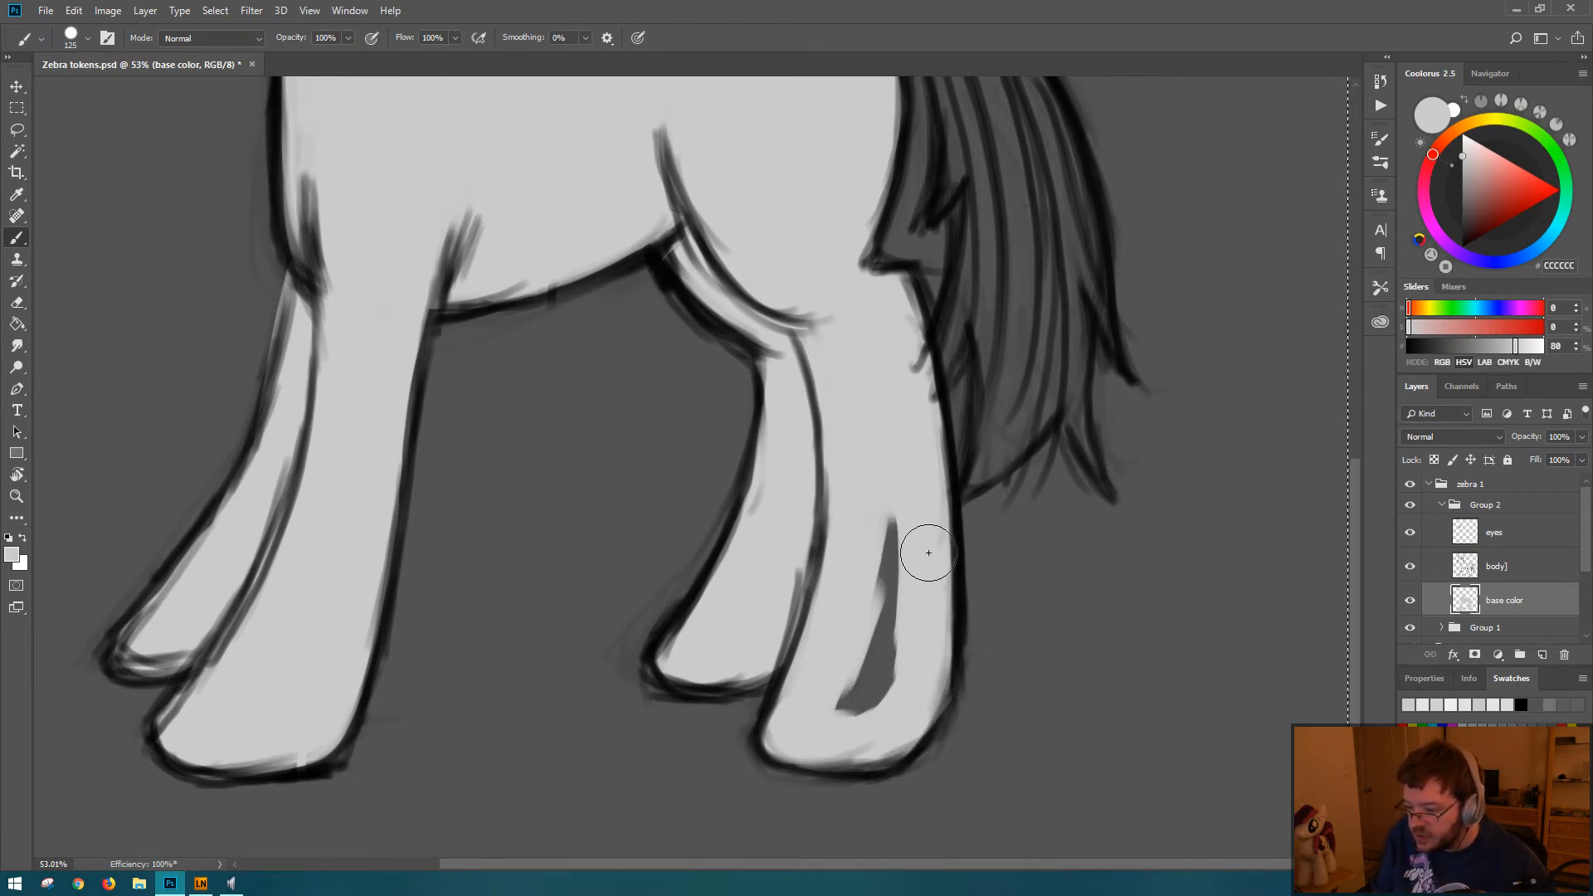
{"action": "mouse_move", "coordinate": [925, 551]}
{"action": "left_mouse_down"}
{"action": "mouse_move", "coordinate": [874, 603]}
{"action": "mouse_move", "coordinate": [835, 684]}
{"action": "mouse_move", "coordinate": [884, 673]}
{"action": "left_mouse_up"}
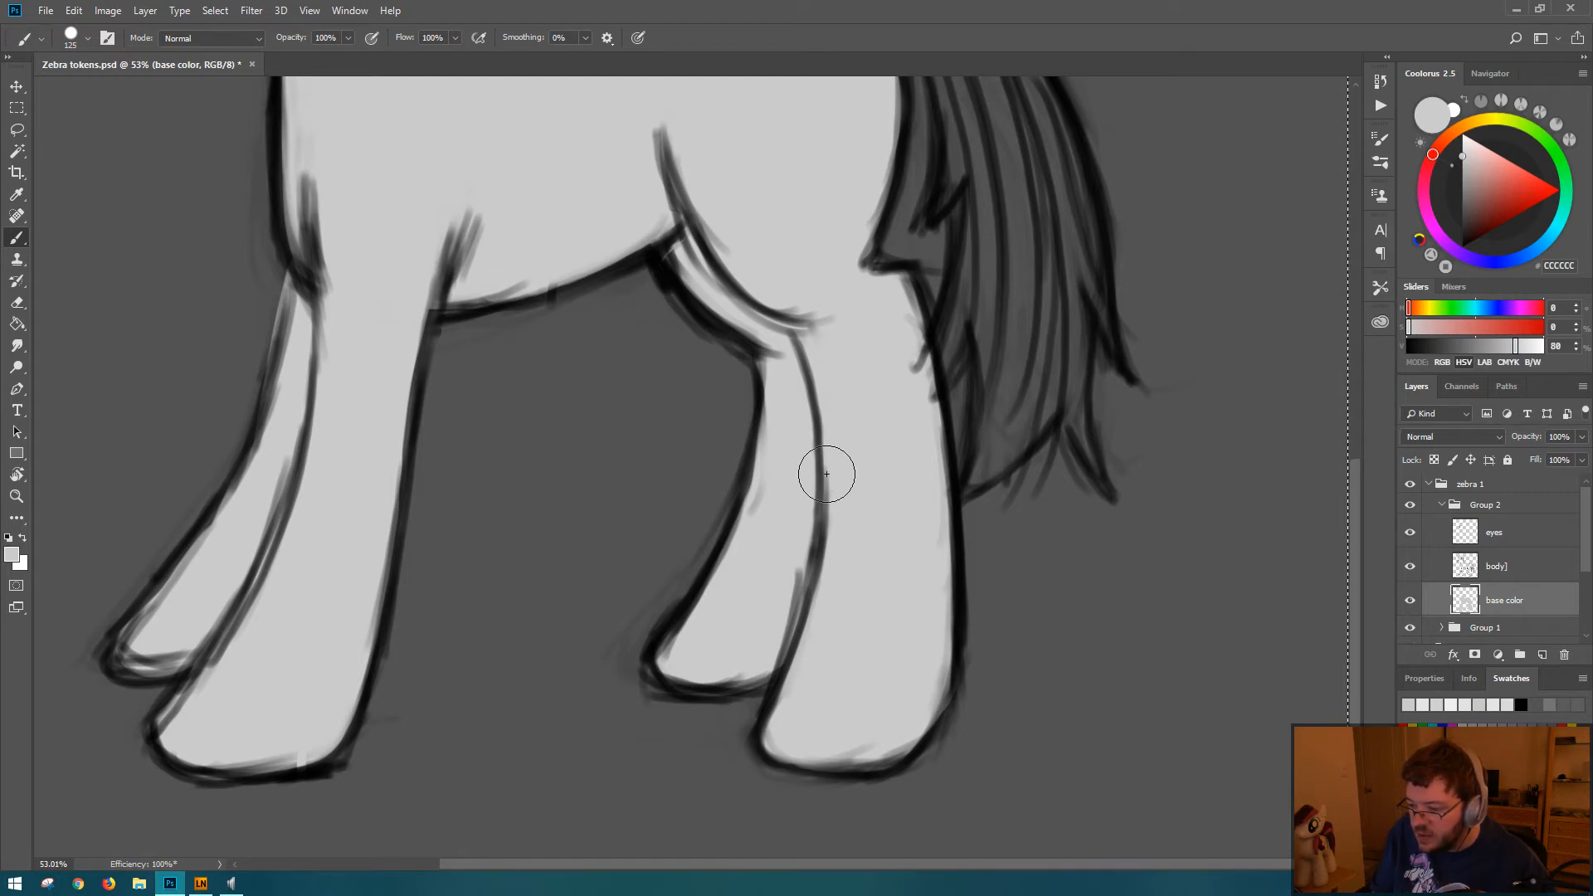
{"action": "left_click_drag", "start_coordinate": [818, 292], "coordinate": [923, 773]}
{"action": "left_click_drag", "start_coordinate": [887, 543], "coordinate": [953, 526]}
Step: Extend the gray base from the neck over the cheek, jaw and muzzle up to the lower edge of the eye
{"action": "mouse_move", "coordinate": [525, 360]}
{"action": "left_mouse_down"}
{"action": "mouse_move", "coordinate": [461, 292]}
{"action": "mouse_move", "coordinate": [533, 291]}
{"action": "left_mouse_up"}
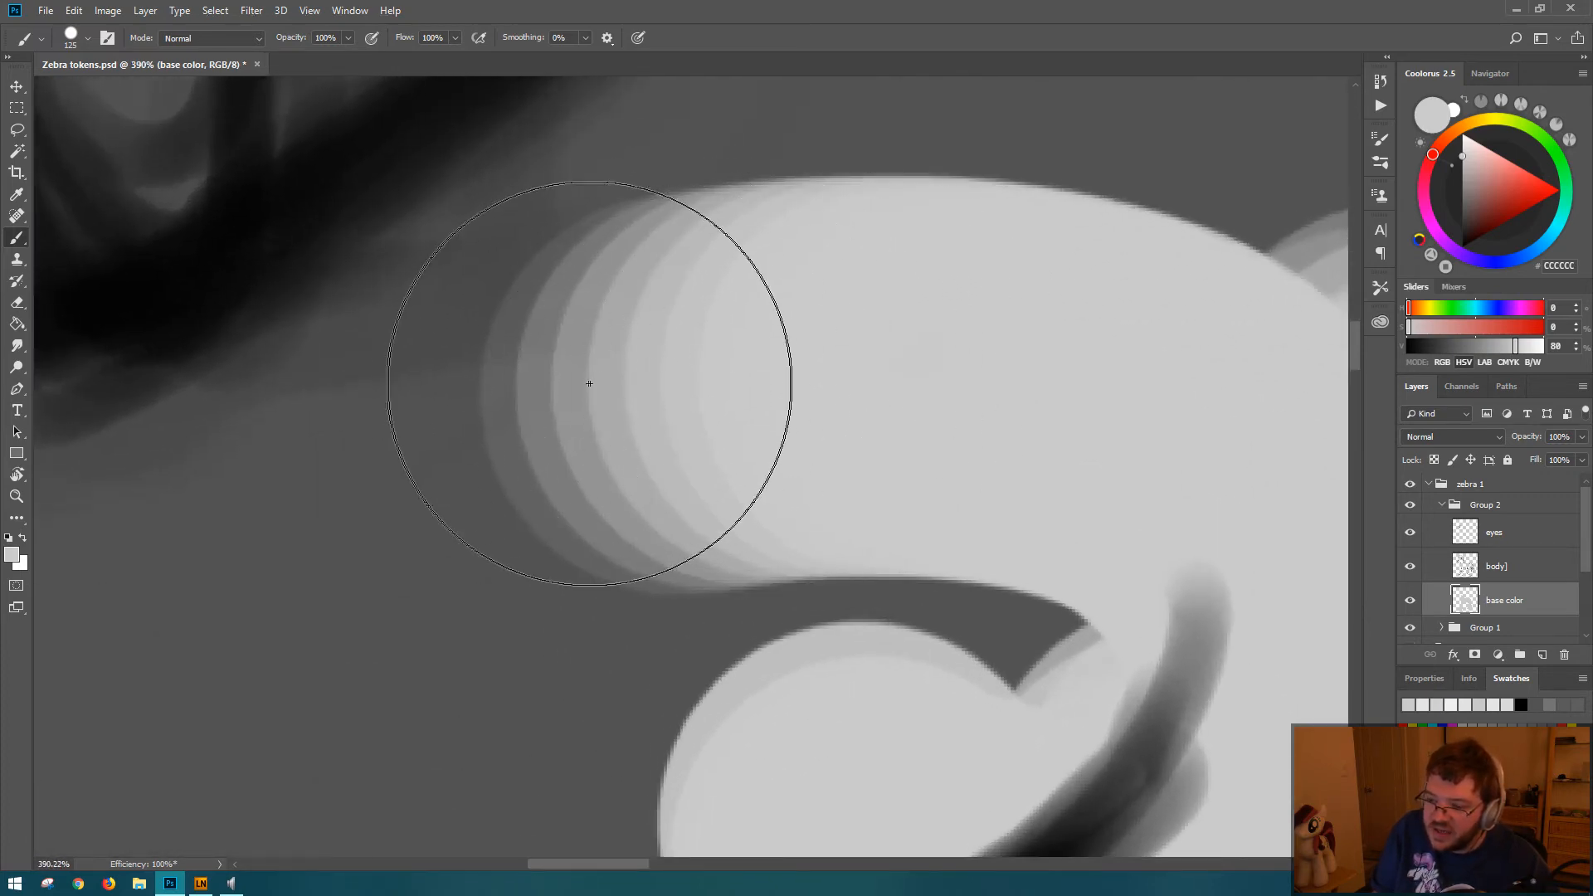
{"action": "left_click_drag", "start_coordinate": [851, 352], "coordinate": [764, 356]}
{"action": "left_click_drag", "start_coordinate": [903, 378], "coordinate": [798, 358]}
{"action": "left_click_drag", "start_coordinate": [871, 373], "coordinate": [722, 370]}
{"action": "left_click_drag", "start_coordinate": [767, 381], "coordinate": [694, 351]}
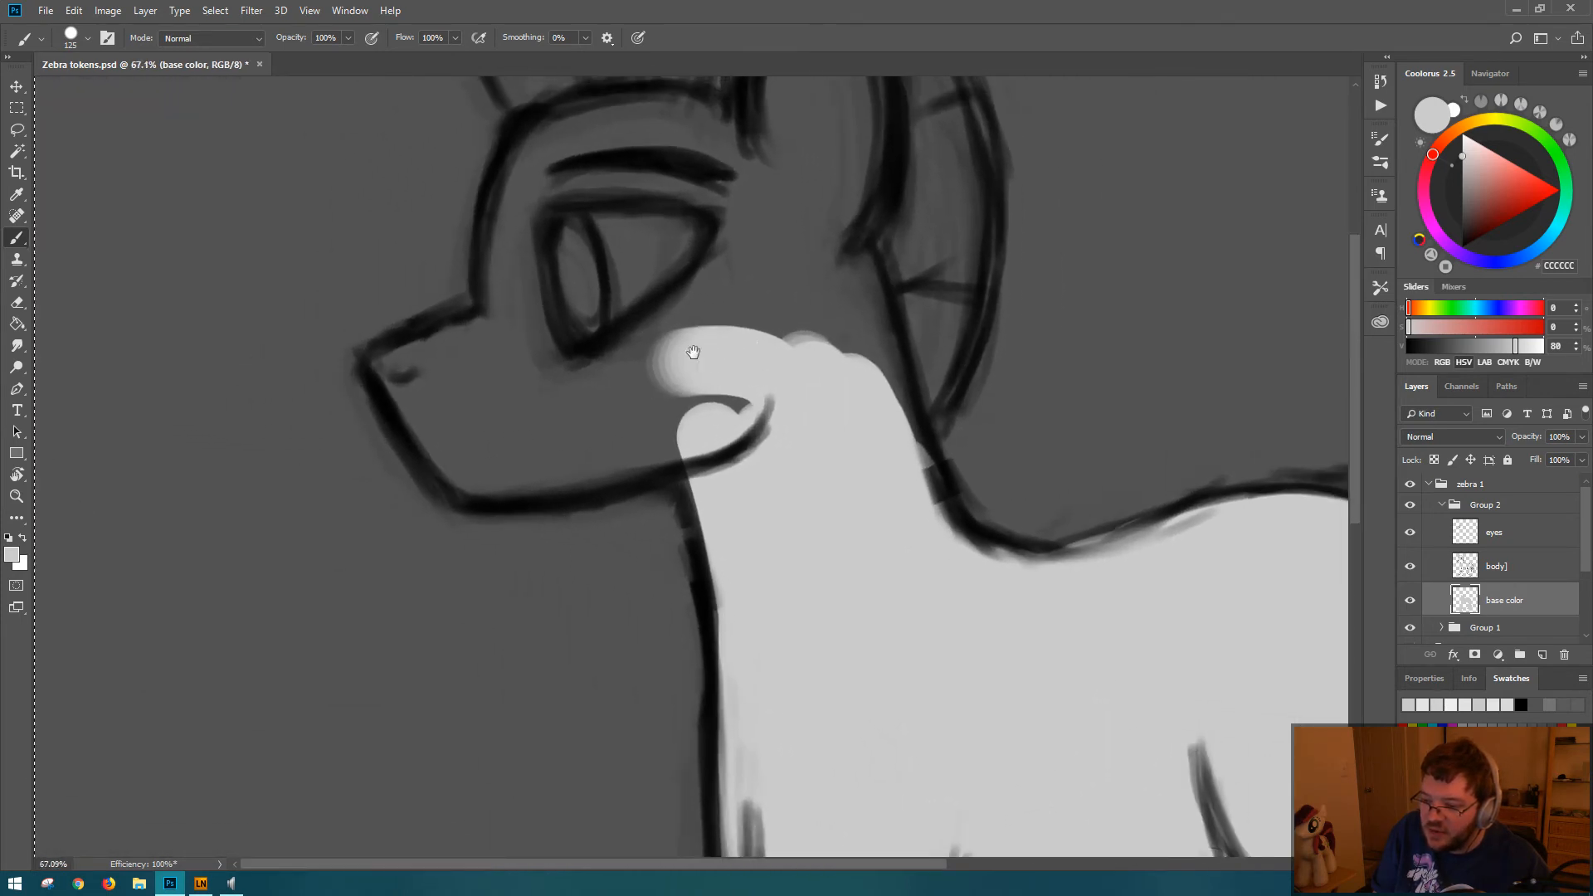
{"action": "mouse_move", "coordinate": [580, 412]}
{"action": "left_mouse_down"}
{"action": "mouse_move", "coordinate": [627, 407]}
{"action": "mouse_move", "coordinate": [731, 315]}
{"action": "mouse_move", "coordinate": [631, 373]}
{"action": "mouse_move", "coordinate": [747, 267]}
{"action": "mouse_move", "coordinate": [703, 328]}
{"action": "mouse_move", "coordinate": [772, 295]}
{"action": "left_mouse_up"}
{"action": "mouse_move", "coordinate": [619, 382]}
{"action": "left_mouse_down"}
{"action": "mouse_move", "coordinate": [744, 345]}
{"action": "mouse_move", "coordinate": [594, 438]}
{"action": "mouse_move", "coordinate": [729, 396]}
{"action": "mouse_move", "coordinate": [592, 445]}
{"action": "left_mouse_up"}
{"action": "mouse_move", "coordinate": [698, 443]}
{"action": "left_mouse_down"}
{"action": "mouse_move", "coordinate": [732, 532]}
{"action": "mouse_move", "coordinate": [747, 727]}
{"action": "left_mouse_up"}
{"action": "mouse_move", "coordinate": [532, 404]}
{"action": "left_mouse_down"}
{"action": "mouse_move", "coordinate": [472, 379]}
{"action": "mouse_move", "coordinate": [510, 427]}
{"action": "mouse_move", "coordinate": [485, 444]}
{"action": "mouse_move", "coordinate": [447, 421]}
{"action": "mouse_move", "coordinate": [501, 471]}
{"action": "mouse_move", "coordinate": [478, 451]}
{"action": "mouse_move", "coordinate": [572, 433]}
{"action": "mouse_move", "coordinate": [521, 463]}
{"action": "mouse_move", "coordinate": [553, 437]}
{"action": "mouse_move", "coordinate": [471, 443]}
{"action": "mouse_move", "coordinate": [516, 461]}
{"action": "mouse_move", "coordinate": [468, 457]}
{"action": "mouse_move", "coordinate": [672, 429]}
{"action": "left_mouse_up"}
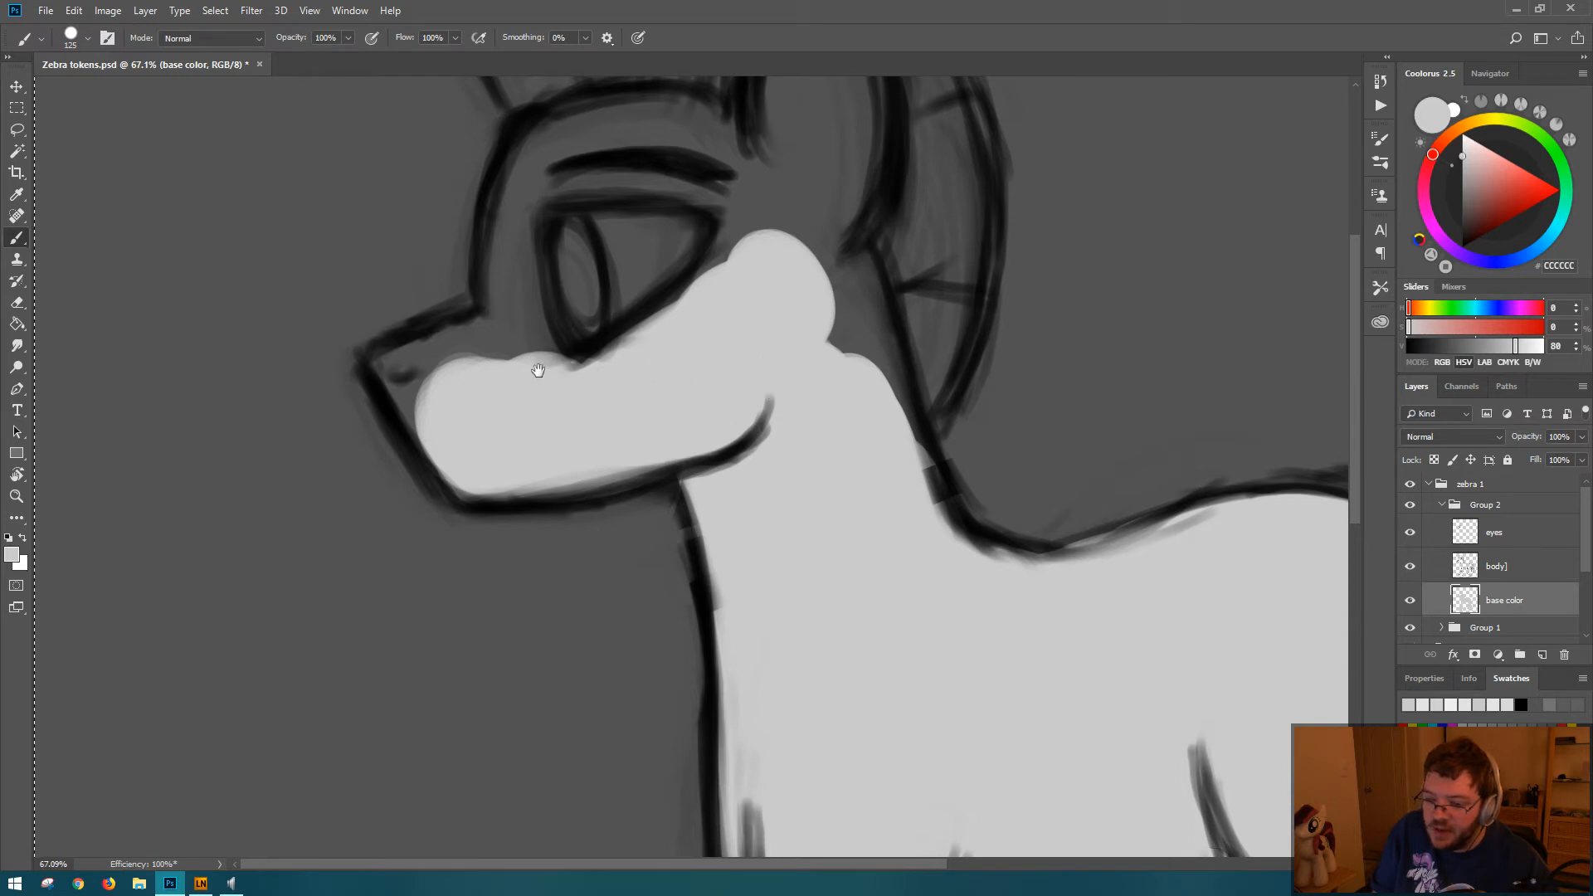
Step: Fill the rest of the muzzle, the eye area, the forehead and the ear with the gray
{"action": "scroll", "coordinate": [615, 415], "scroll_direction": "up", "scroll_amount": 3}
{"action": "mouse_move", "coordinate": [531, 378]}
{"action": "left_mouse_down"}
{"action": "mouse_move", "coordinate": [414, 427]}
{"action": "mouse_move", "coordinate": [423, 451]}
{"action": "mouse_move", "coordinate": [412, 433]}
{"action": "mouse_move", "coordinate": [469, 523]}
{"action": "mouse_move", "coordinate": [545, 469]}
{"action": "mouse_move", "coordinate": [517, 417]}
{"action": "mouse_move", "coordinate": [553, 427]}
{"action": "mouse_move", "coordinate": [533, 390]}
{"action": "mouse_move", "coordinate": [528, 264]}
{"action": "mouse_move", "coordinate": [514, 365]}
{"action": "mouse_move", "coordinate": [577, 193]}
{"action": "mouse_move", "coordinate": [543, 224]}
{"action": "mouse_move", "coordinate": [549, 210]}
{"action": "mouse_move", "coordinate": [693, 197]}
{"action": "mouse_move", "coordinate": [593, 181]}
{"action": "mouse_move", "coordinate": [693, 189]}
{"action": "mouse_move", "coordinate": [588, 187]}
{"action": "mouse_move", "coordinate": [663, 189]}
{"action": "mouse_move", "coordinate": [627, 213]}
{"action": "mouse_move", "coordinate": [641, 314]}
{"action": "mouse_move", "coordinate": [629, 400]}
{"action": "mouse_move", "coordinate": [732, 333]}
{"action": "mouse_move", "coordinate": [859, 433]}
{"action": "mouse_move", "coordinate": [826, 292]}
{"action": "mouse_move", "coordinate": [897, 525]}
{"action": "left_mouse_up"}
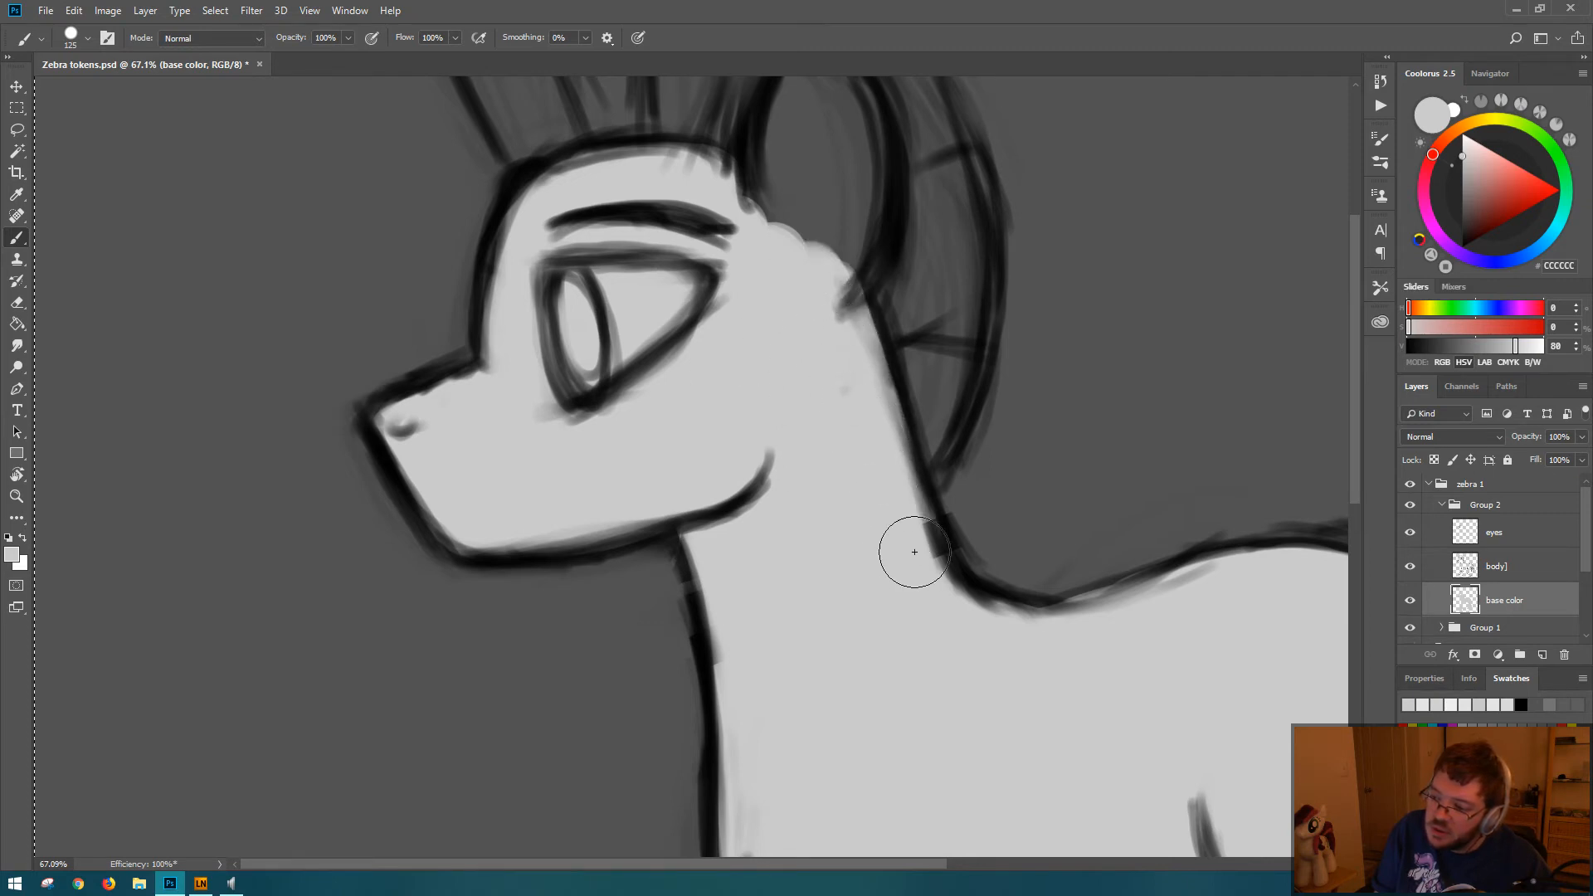
{"action": "scroll", "coordinate": [839, 359], "scroll_direction": "up", "scroll_amount": 3}
{"action": "mouse_move", "coordinate": [839, 359]}
{"action": "left_mouse_down"}
{"action": "mouse_move", "coordinate": [802, 362]}
{"action": "mouse_move", "coordinate": [822, 282]}
{"action": "mouse_move", "coordinate": [829, 436]}
{"action": "mouse_move", "coordinate": [853, 397]}
{"action": "left_mouse_up"}
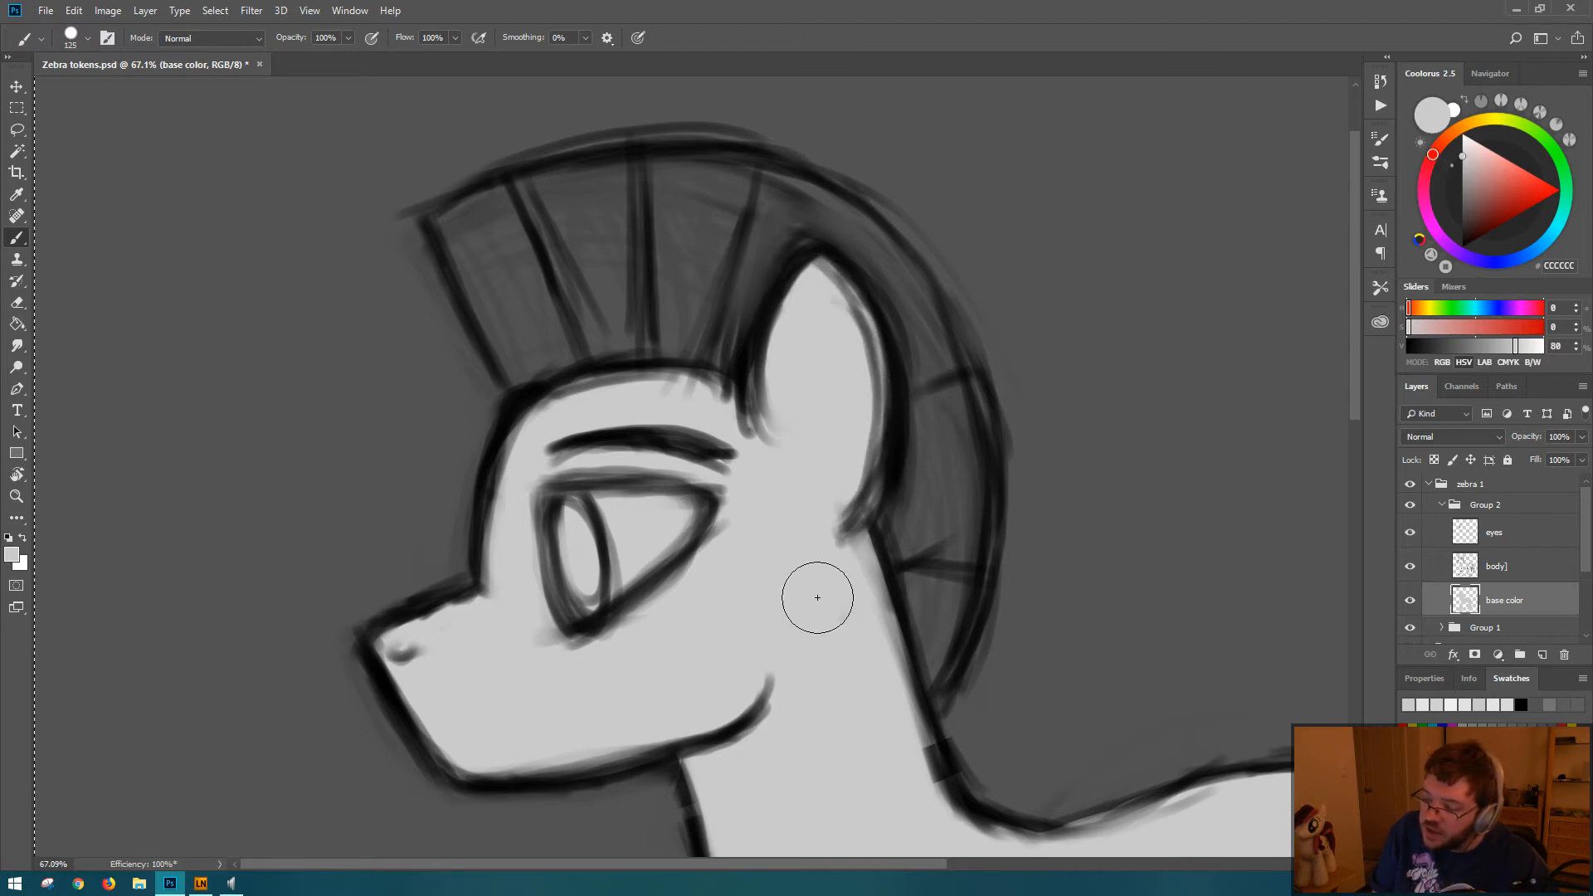
Step: Reduce the brush to 70 px and paint the frontmost section of the mane gray
{"action": "key", "text": "bracketleft"}
{"action": "key", "text": "bracketleft"}
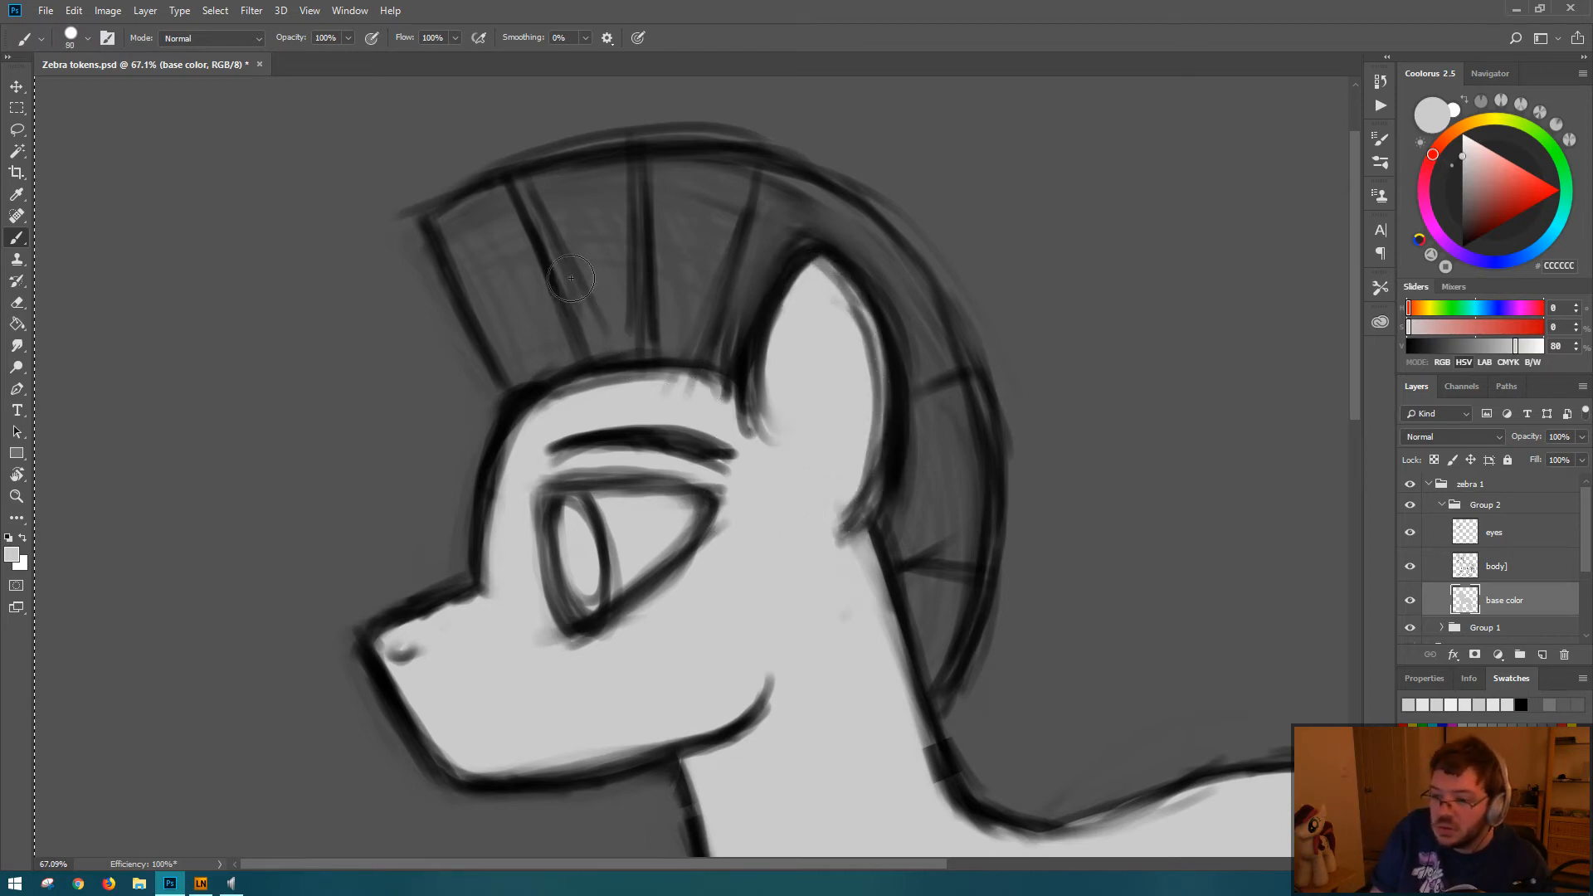
{"action": "mouse_move", "coordinate": [497, 239]}
{"action": "left_mouse_down"}
{"action": "mouse_move", "coordinate": [535, 385]}
{"action": "mouse_move", "coordinate": [449, 229]}
{"action": "mouse_move", "coordinate": [523, 378]}
{"action": "left_mouse_up"}
{"action": "left_click_drag", "start_coordinate": [462, 268], "coordinate": [529, 310]}
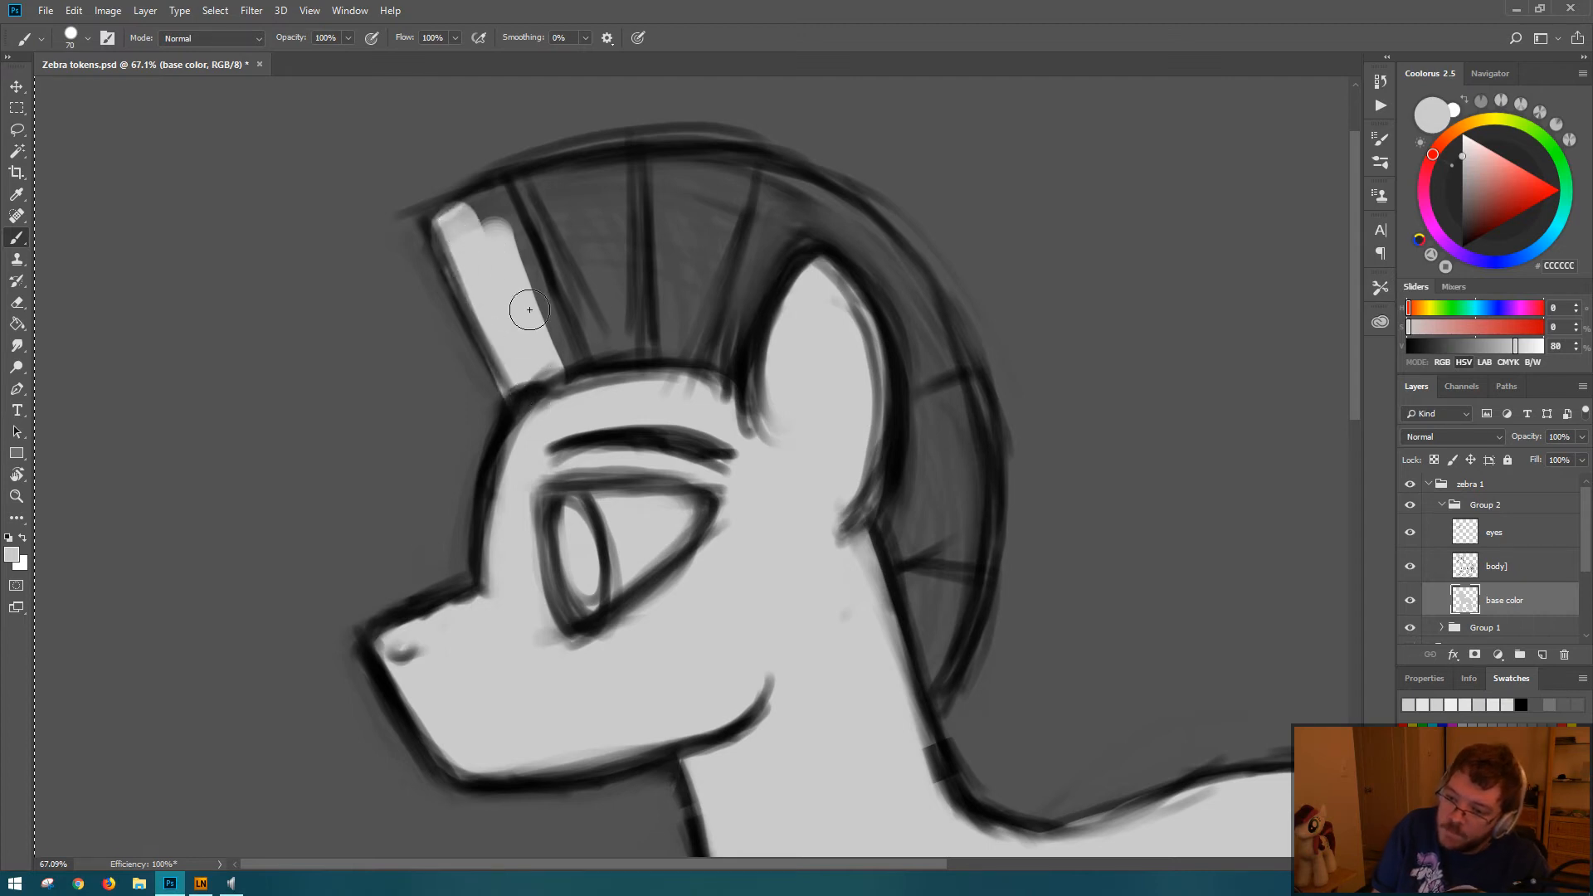
Step: Try painting gray along the upper edge of the mane, and undo those strokes
{"action": "mouse_move", "coordinate": [477, 228]}
{"action": "left_mouse_down"}
{"action": "mouse_move", "coordinate": [544, 208]}
{"action": "mouse_move", "coordinate": [504, 202]}
{"action": "mouse_move", "coordinate": [705, 186]}
{"action": "mouse_move", "coordinate": [560, 191]}
{"action": "mouse_move", "coordinate": [783, 185]}
{"action": "mouse_move", "coordinate": [621, 181]}
{"action": "mouse_move", "coordinate": [743, 202]}
{"action": "mouse_move", "coordinate": [473, 216]}
{"action": "mouse_move", "coordinate": [563, 182]}
{"action": "left_mouse_up"}
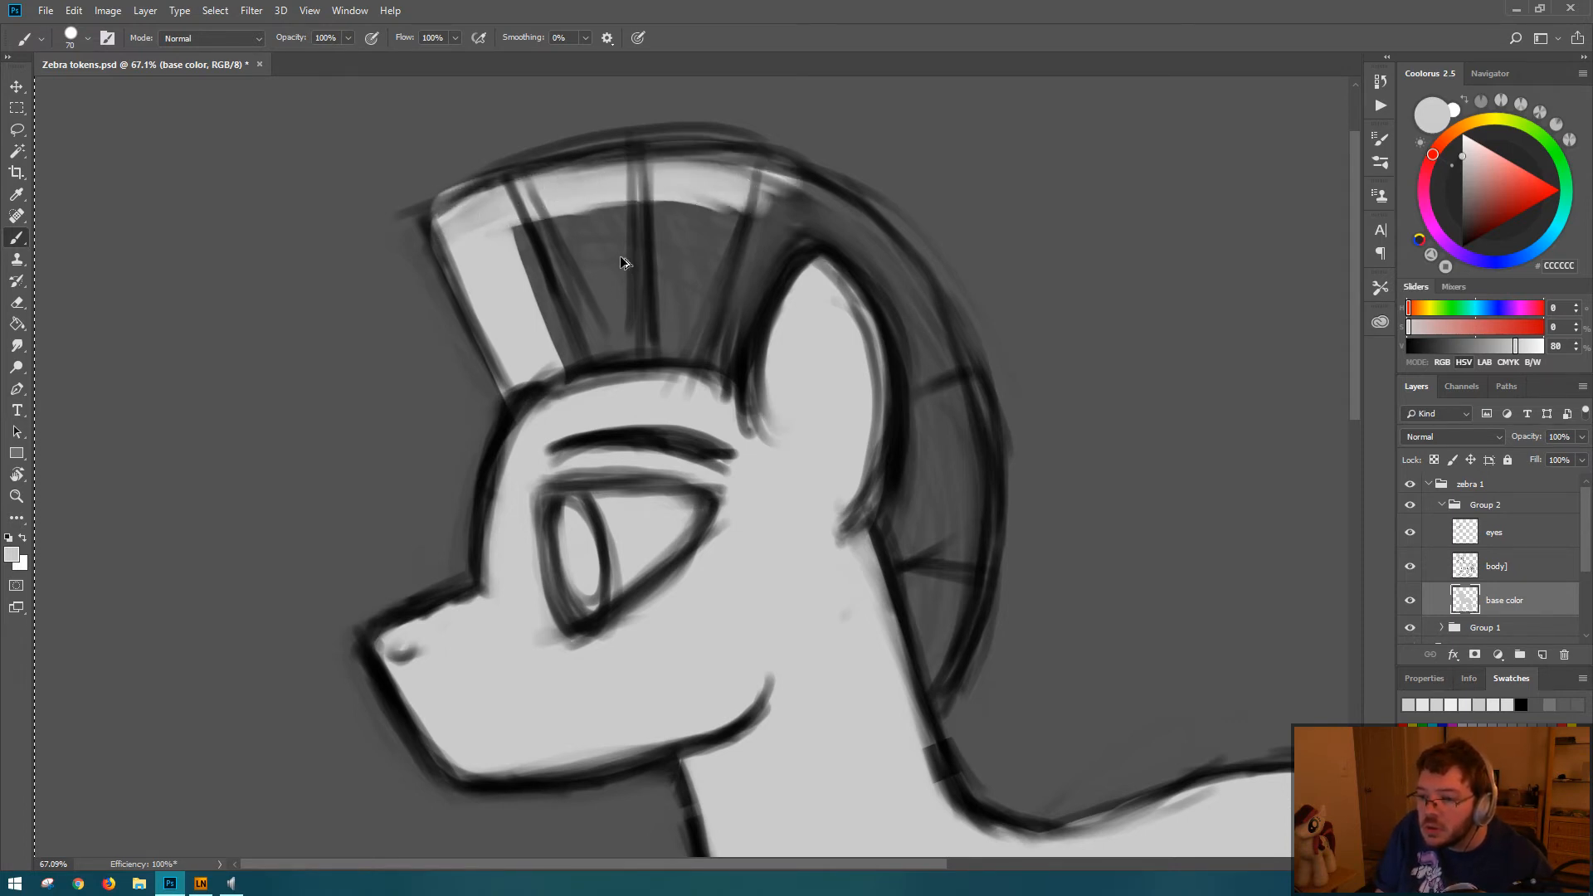
{"action": "key", "text": "ctrl+z"}
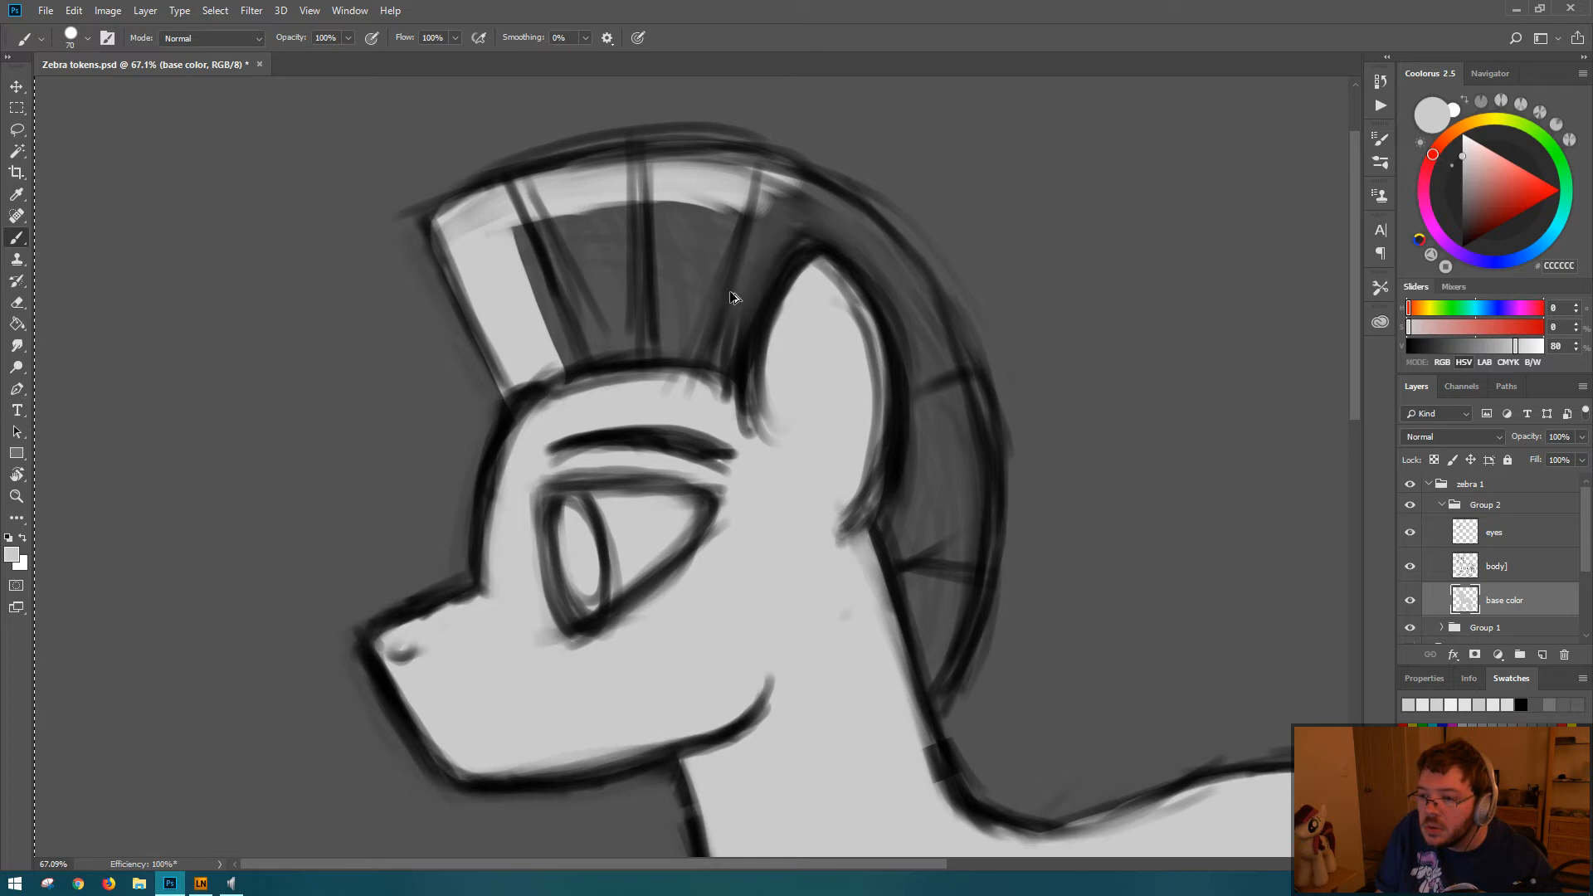
{"action": "key", "text": "ctrl+z"}
{"action": "key", "text": "ctrl+z"}
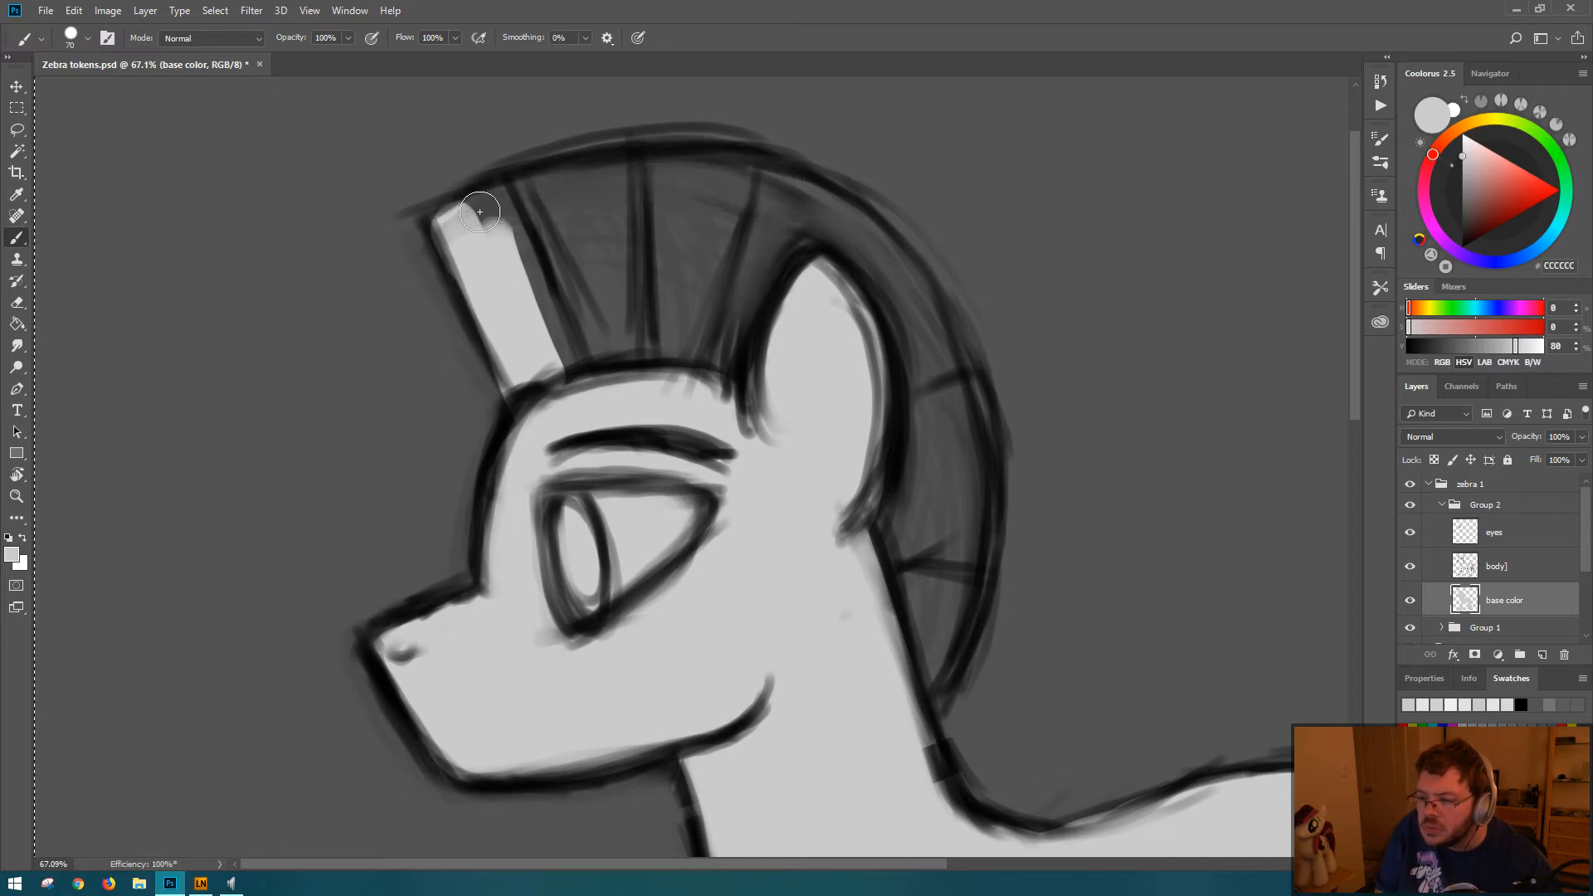
Step: Save the document and fill the remaining mane sections with gray, from the forehead around the ear to the neck
{"action": "key", "text": "ctrl+s"}
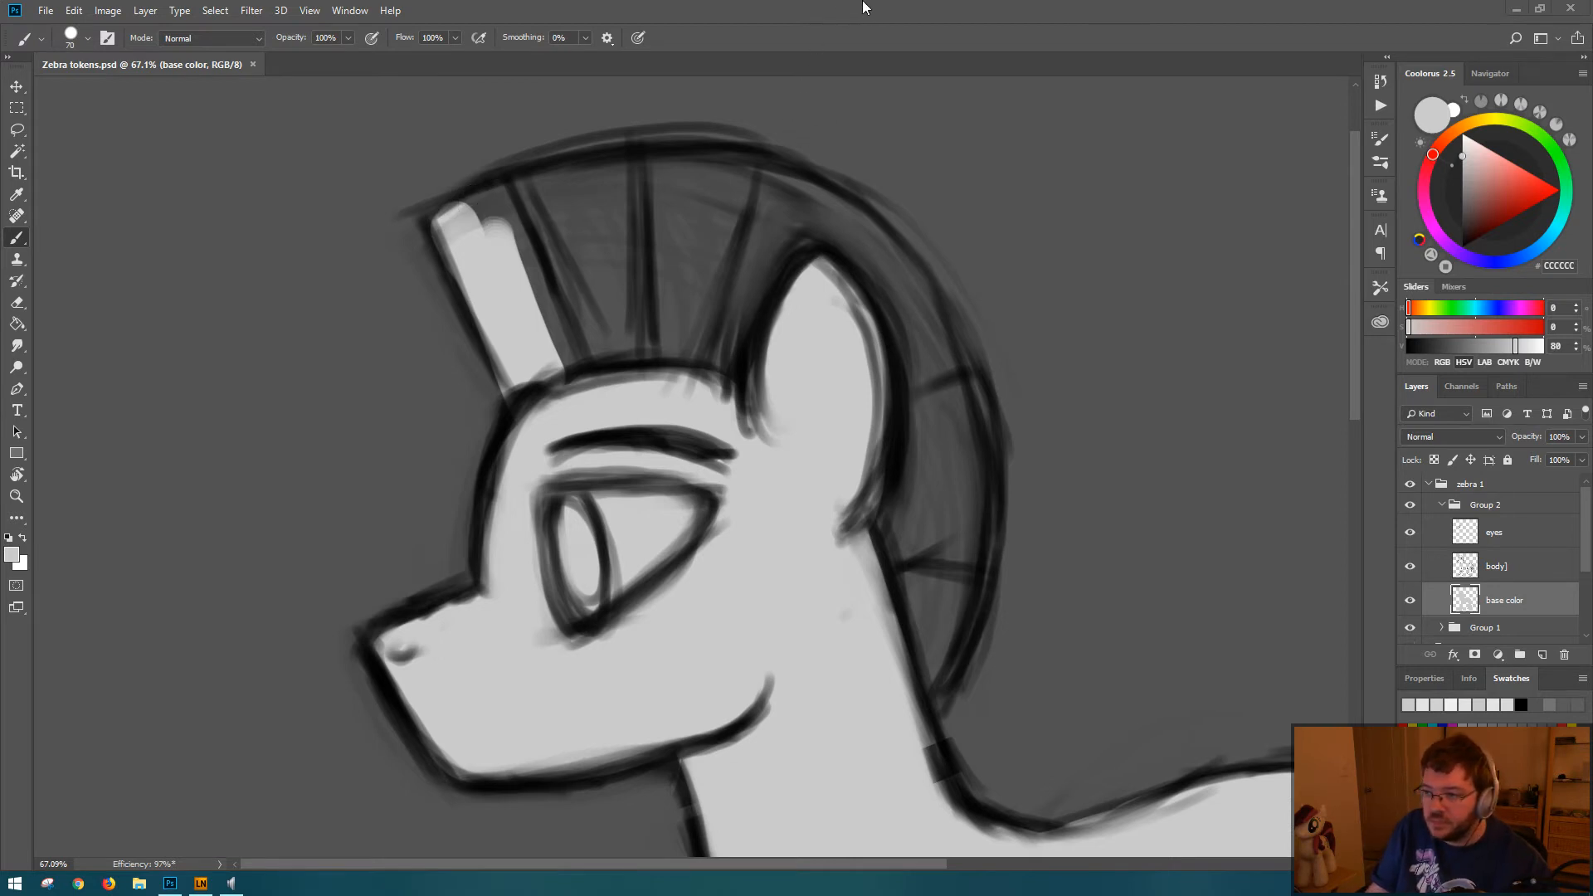
{"action": "mouse_move", "coordinate": [545, 247]}
{"action": "left_mouse_down"}
{"action": "mouse_move", "coordinate": [597, 235]}
{"action": "mouse_move", "coordinate": [482, 218]}
{"action": "mouse_move", "coordinate": [631, 191]}
{"action": "mouse_move", "coordinate": [531, 184]}
{"action": "mouse_move", "coordinate": [730, 178]}
{"action": "mouse_move", "coordinate": [626, 177]}
{"action": "mouse_move", "coordinate": [846, 220]}
{"action": "mouse_move", "coordinate": [925, 428]}
{"action": "left_mouse_up"}
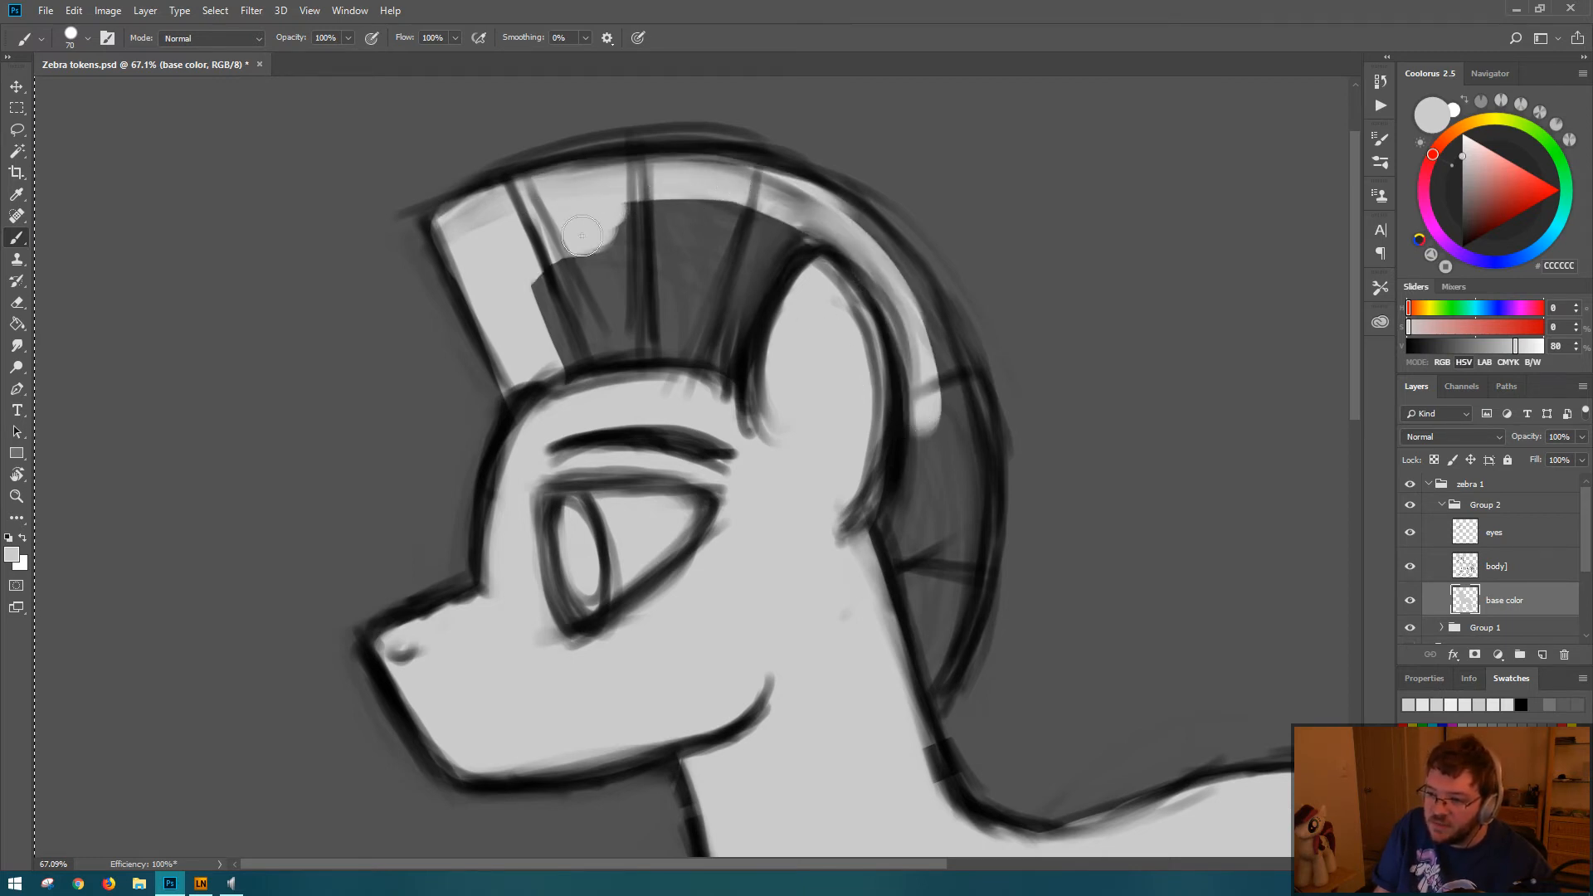
{"action": "mouse_move", "coordinate": [664, 208]}
{"action": "left_mouse_down"}
{"action": "mouse_move", "coordinate": [630, 274]}
{"action": "mouse_move", "coordinate": [556, 328]}
{"action": "mouse_move", "coordinate": [650, 324]}
{"action": "mouse_move", "coordinate": [730, 365]}
{"action": "mouse_move", "coordinate": [821, 249]}
{"action": "mouse_move", "coordinate": [696, 272]}
{"action": "mouse_move", "coordinate": [715, 199]}
{"action": "mouse_move", "coordinate": [926, 436]}
{"action": "left_mouse_up"}
{"action": "mouse_move", "coordinate": [800, 210]}
{"action": "left_mouse_down"}
{"action": "mouse_move", "coordinate": [932, 428]}
{"action": "mouse_move", "coordinate": [940, 392]}
{"action": "mouse_move", "coordinate": [867, 274]}
{"action": "mouse_move", "coordinate": [954, 440]}
{"action": "mouse_move", "coordinate": [979, 581]}
{"action": "mouse_move", "coordinate": [960, 521]}
{"action": "mouse_move", "coordinate": [929, 664]}
{"action": "mouse_move", "coordinate": [904, 448]}
{"action": "mouse_move", "coordinate": [883, 632]}
{"action": "left_mouse_up"}
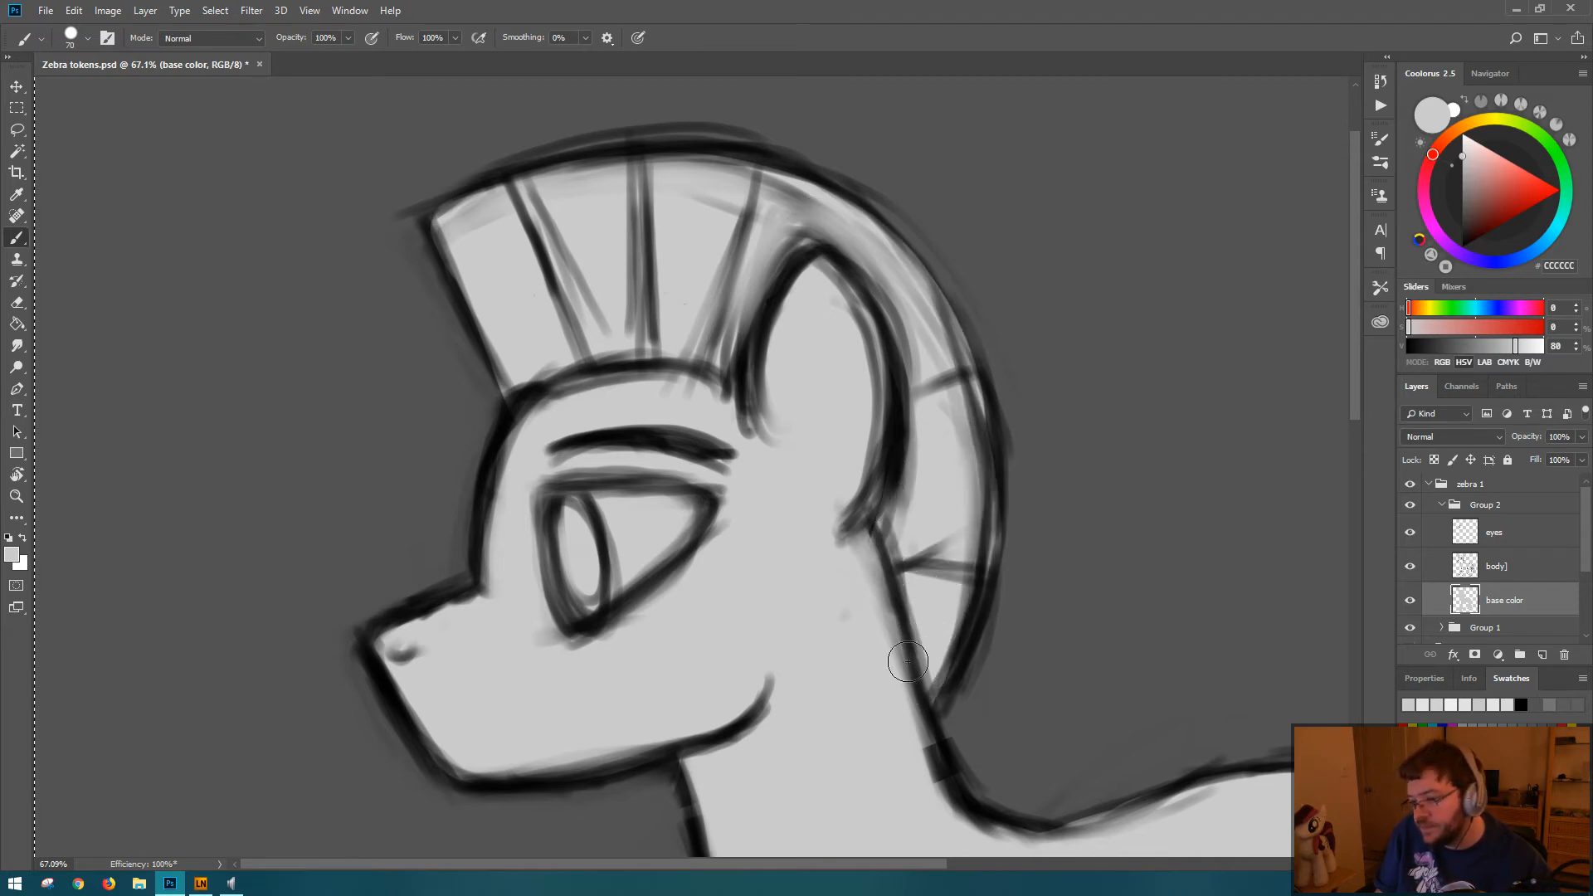
Step: Paint the upper part of the tail gray on the base color layer, from the rump down along its outer edge
{"action": "left_click_drag", "start_coordinate": [950, 545], "coordinate": [866, 545]}
{"action": "mouse_move", "coordinate": [826, 421]}
{"action": "left_mouse_down"}
{"action": "mouse_move", "coordinate": [889, 401]}
{"action": "mouse_move", "coordinate": [890, 380]}
{"action": "mouse_move", "coordinate": [982, 461]}
{"action": "mouse_move", "coordinate": [930, 377]}
{"action": "mouse_move", "coordinate": [1020, 473]}
{"action": "mouse_move", "coordinate": [986, 412]}
{"action": "mouse_move", "coordinate": [979, 454]}
{"action": "left_mouse_up"}
{"action": "key", "text": "ctrl+z"}
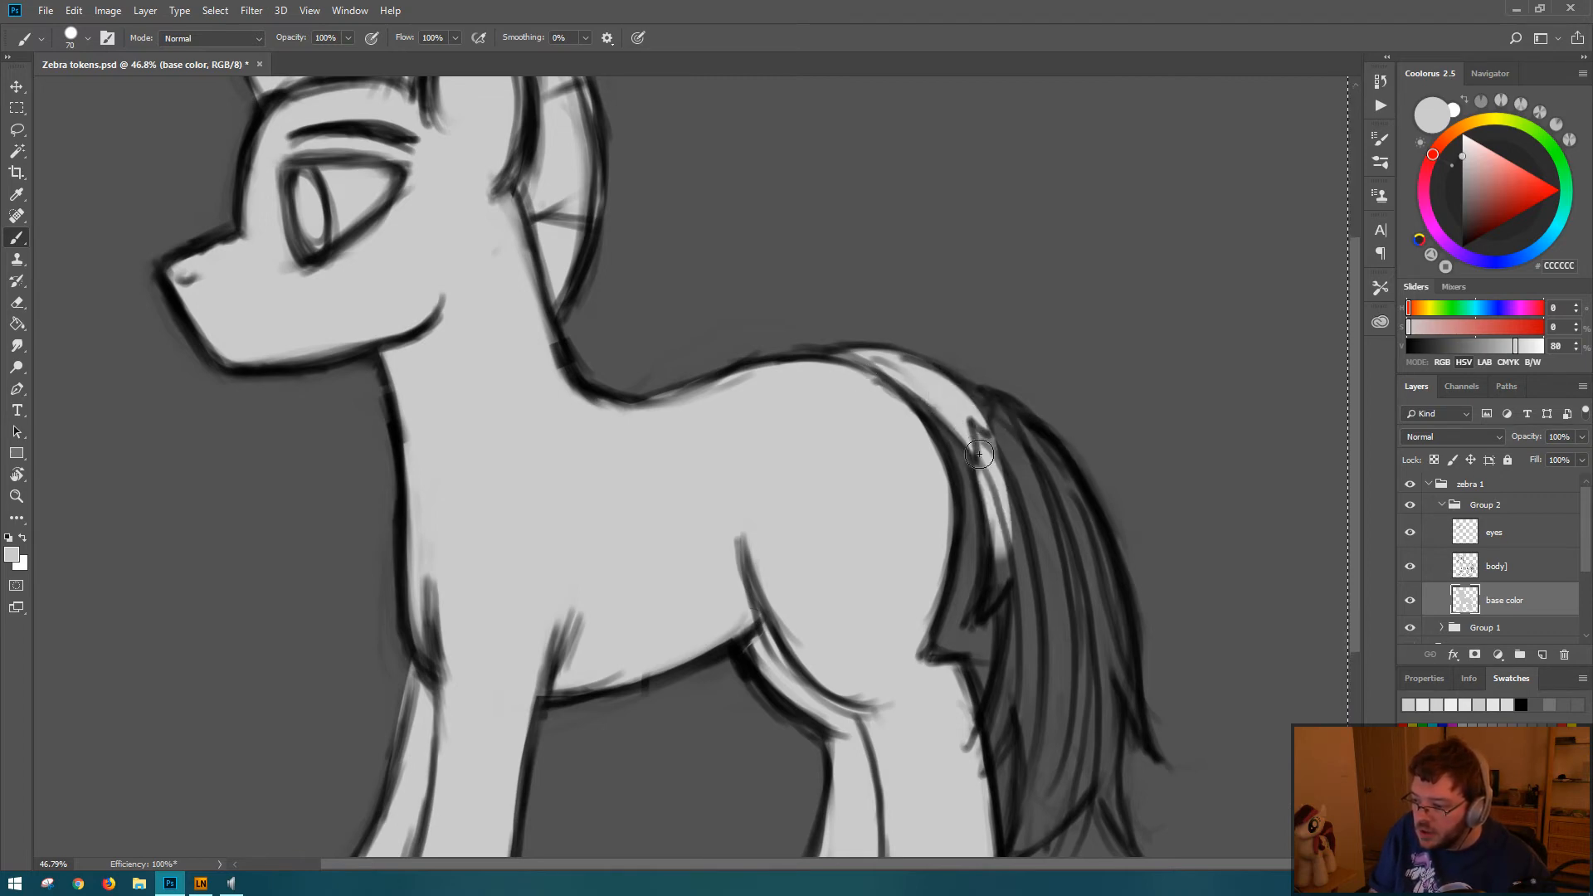
{"action": "mouse_move", "coordinate": [1002, 525]}
{"action": "left_mouse_down"}
{"action": "mouse_move", "coordinate": [1008, 610]}
{"action": "mouse_move", "coordinate": [1020, 569]}
{"action": "mouse_move", "coordinate": [991, 428]}
{"action": "mouse_move", "coordinate": [1002, 449]}
{"action": "mouse_move", "coordinate": [1004, 420]}
{"action": "mouse_move", "coordinate": [1033, 448]}
{"action": "left_mouse_up"}
{"action": "left_click_drag", "start_coordinate": [1085, 591], "coordinate": [1130, 701]}
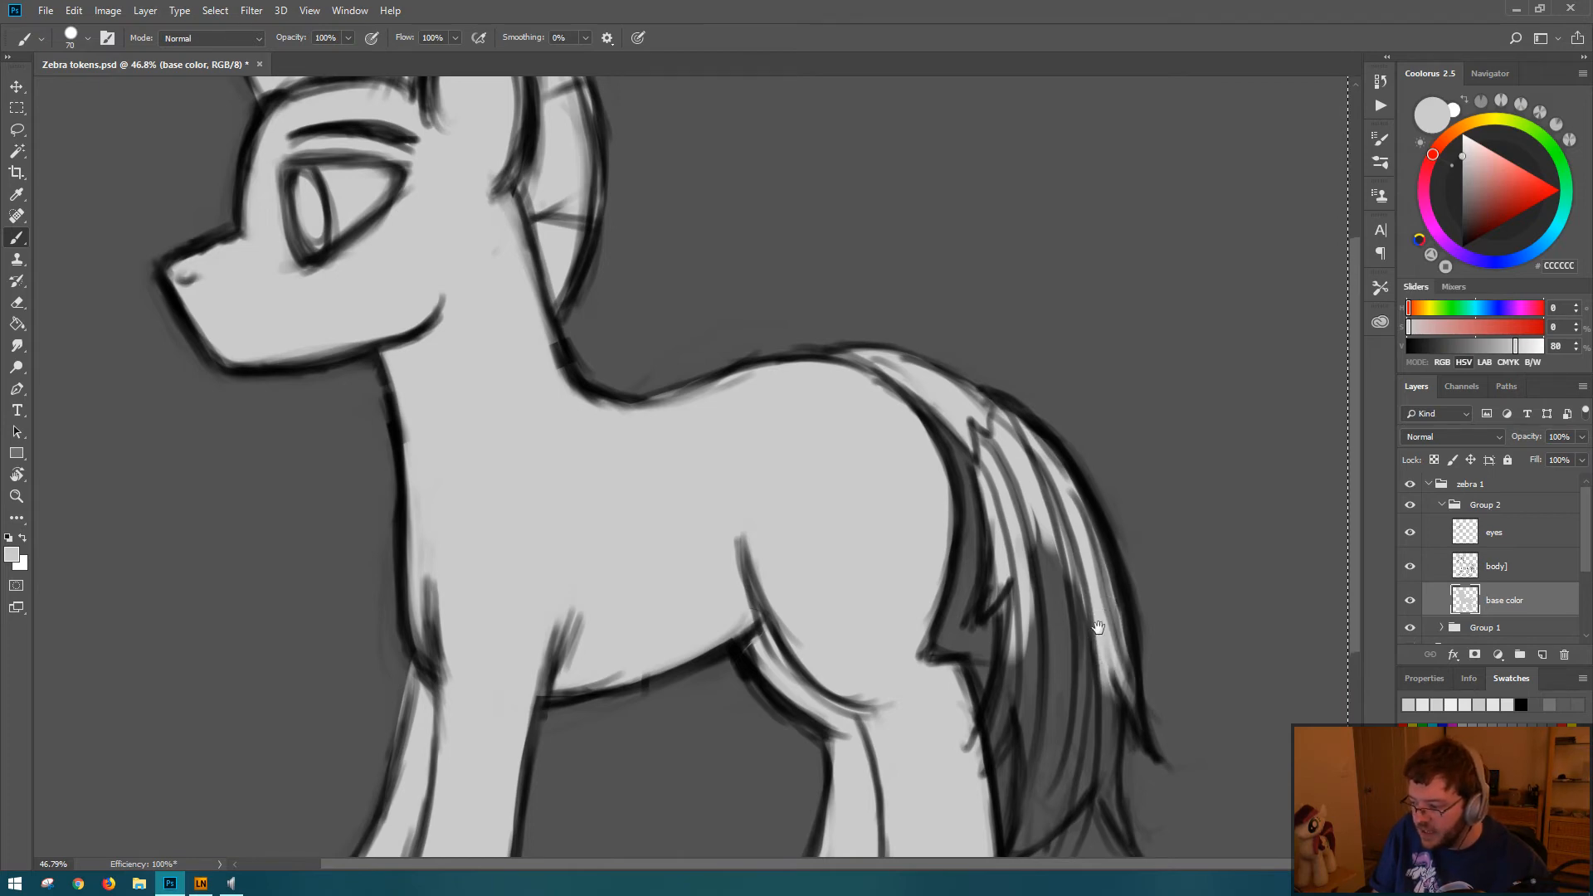
Step: Fill the middle and lower strands of the tail with gray down to the tips
{"action": "left_click_drag", "start_coordinate": [1097, 629], "coordinate": [1097, 433]}
{"action": "mouse_move", "coordinate": [1050, 332]}
{"action": "left_mouse_down"}
{"action": "mouse_move", "coordinate": [1021, 510]}
{"action": "mouse_move", "coordinate": [1025, 435]}
{"action": "mouse_move", "coordinate": [996, 535]}
{"action": "left_mouse_up"}
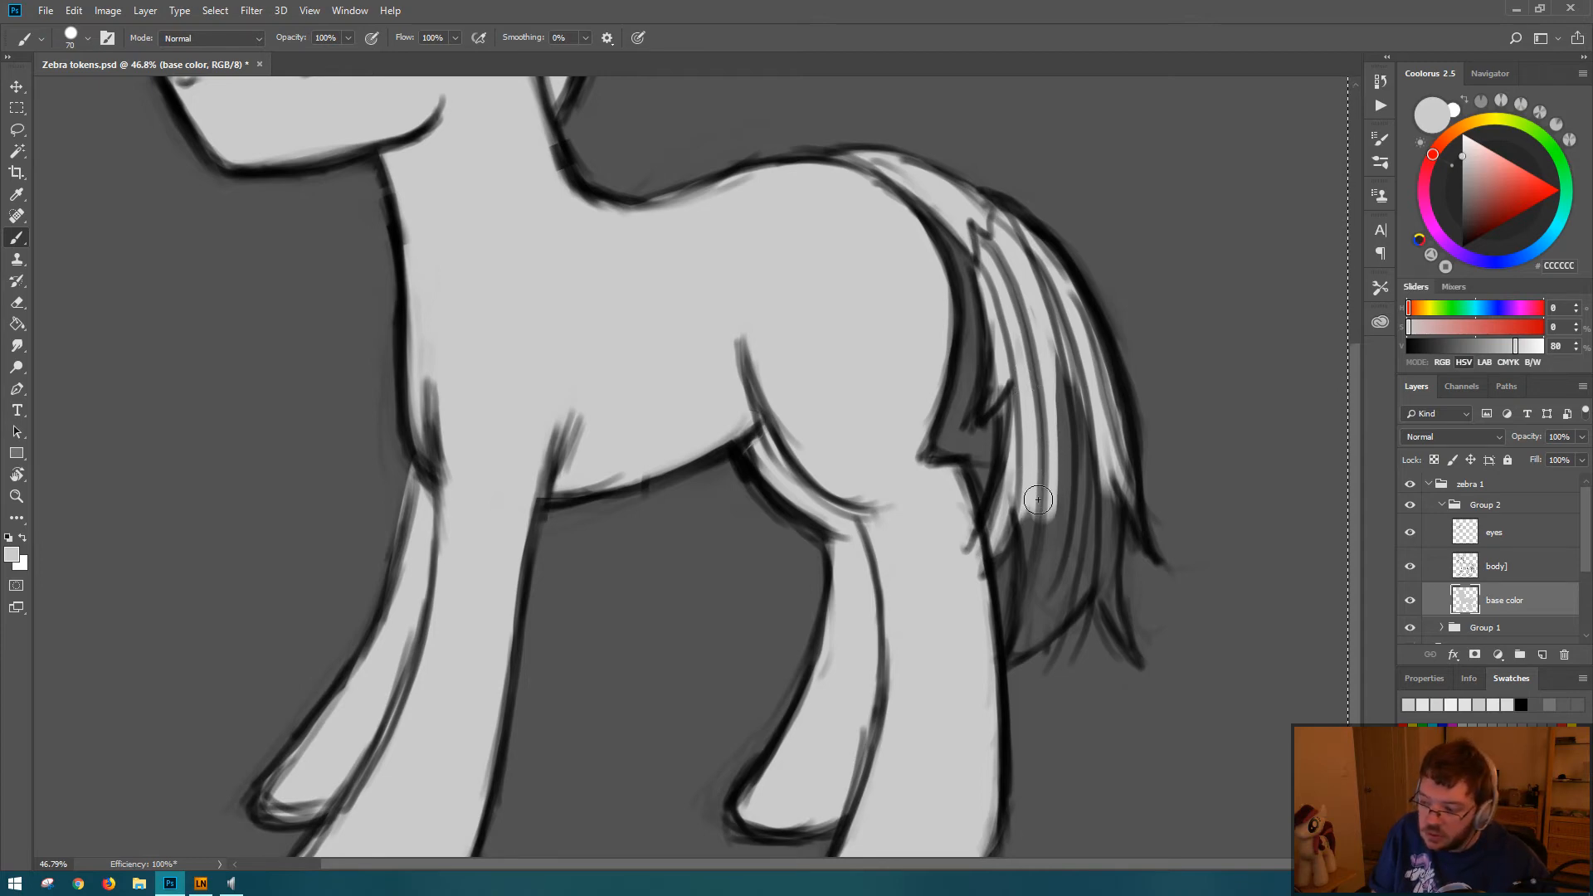
{"action": "mouse_move", "coordinate": [1036, 498]}
{"action": "left_mouse_down"}
{"action": "mouse_move", "coordinate": [1045, 582]}
{"action": "mouse_move", "coordinate": [1023, 498]}
{"action": "mouse_move", "coordinate": [1034, 603]}
{"action": "mouse_move", "coordinate": [1040, 558]}
{"action": "mouse_move", "coordinate": [1019, 642]}
{"action": "mouse_move", "coordinate": [1102, 551]}
{"action": "mouse_move", "coordinate": [1048, 606]}
{"action": "mouse_move", "coordinate": [1090, 563]}
{"action": "mouse_move", "coordinate": [1066, 539]}
{"action": "left_mouse_up"}
{"action": "key", "text": "e"}
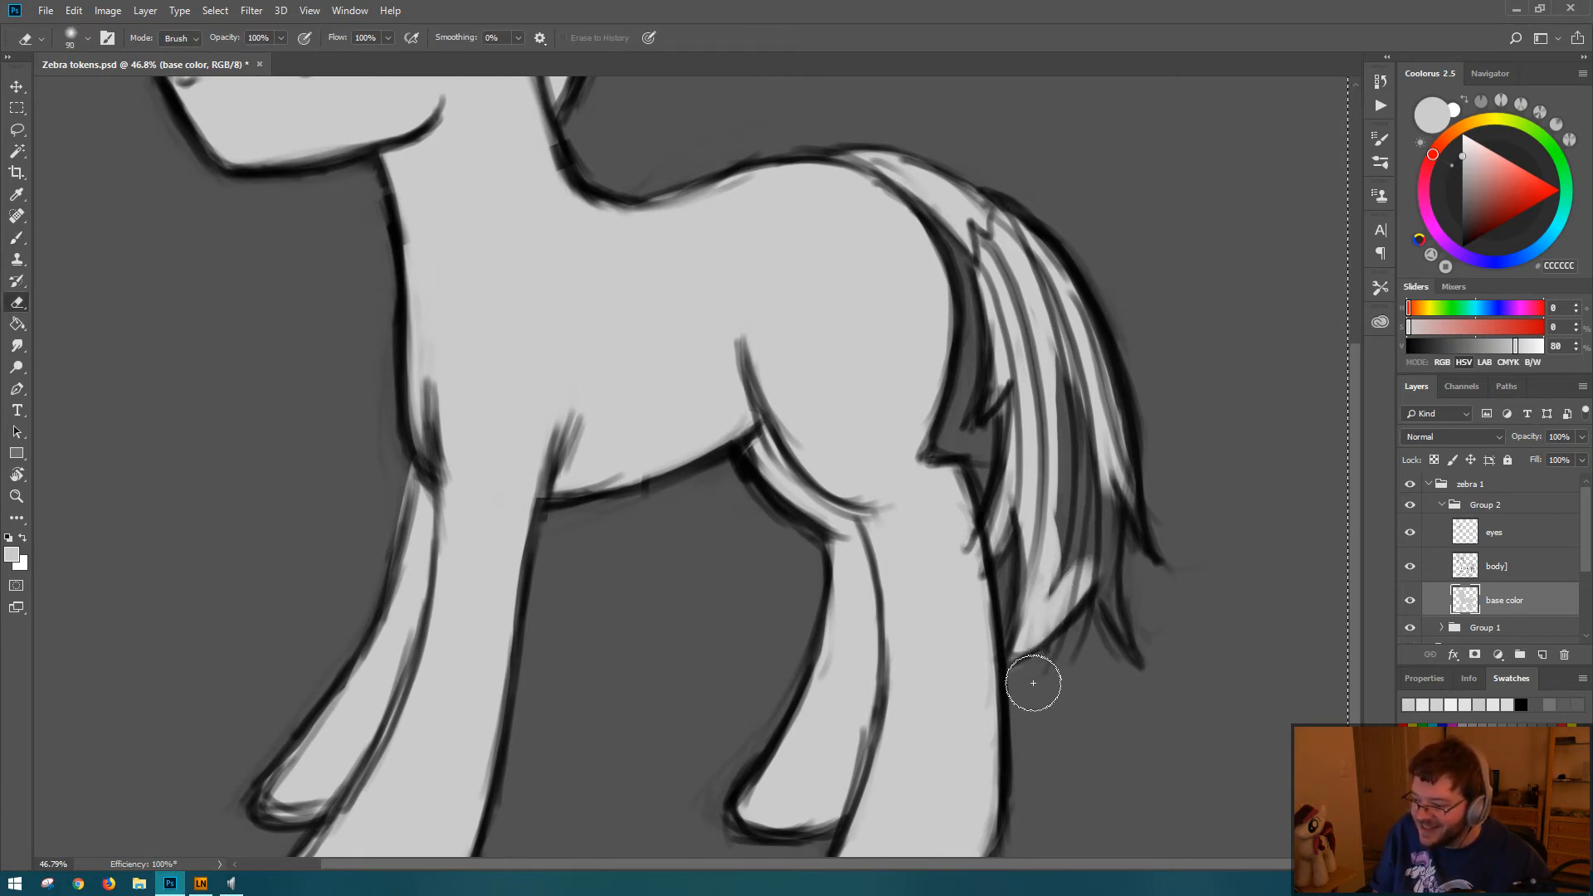
{"action": "key", "text": "b"}
{"action": "mouse_move", "coordinate": [1030, 612]}
{"action": "left_mouse_down"}
{"action": "mouse_move", "coordinate": [1014, 652]}
{"action": "mouse_move", "coordinate": [1051, 624]}
{"action": "mouse_move", "coordinate": [1085, 557]}
{"action": "mouse_move", "coordinate": [1067, 567]}
{"action": "mouse_move", "coordinate": [1079, 421]}
{"action": "mouse_move", "coordinate": [1069, 509]}
{"action": "mouse_move", "coordinate": [1067, 376]}
{"action": "mouse_move", "coordinate": [1097, 520]}
{"action": "mouse_move", "coordinate": [1104, 507]}
{"action": "mouse_move", "coordinate": [1088, 570]}
{"action": "mouse_move", "coordinate": [1150, 492]}
{"action": "mouse_move", "coordinate": [1123, 469]}
{"action": "mouse_move", "coordinate": [1125, 509]}
{"action": "mouse_move", "coordinate": [1124, 455]}
{"action": "mouse_move", "coordinate": [1101, 538]}
{"action": "mouse_move", "coordinate": [1108, 517]}
{"action": "mouse_move", "coordinate": [1104, 576]}
{"action": "mouse_move", "coordinate": [1106, 524]}
{"action": "mouse_move", "coordinate": [1112, 615]}
{"action": "mouse_move", "coordinate": [1128, 631]}
{"action": "mouse_move", "coordinate": [1112, 604]}
{"action": "left_mouse_up"}
Step: Reduce the brush to 40 px and the eraser to 50 px, clean up the gray along the tail's lower edge, and save the document
{"action": "key", "text": "bracketleft"}
{"action": "key", "text": "bracketleft"}
{"action": "key", "text": "bracketleft"}
{"action": "key", "text": "e"}
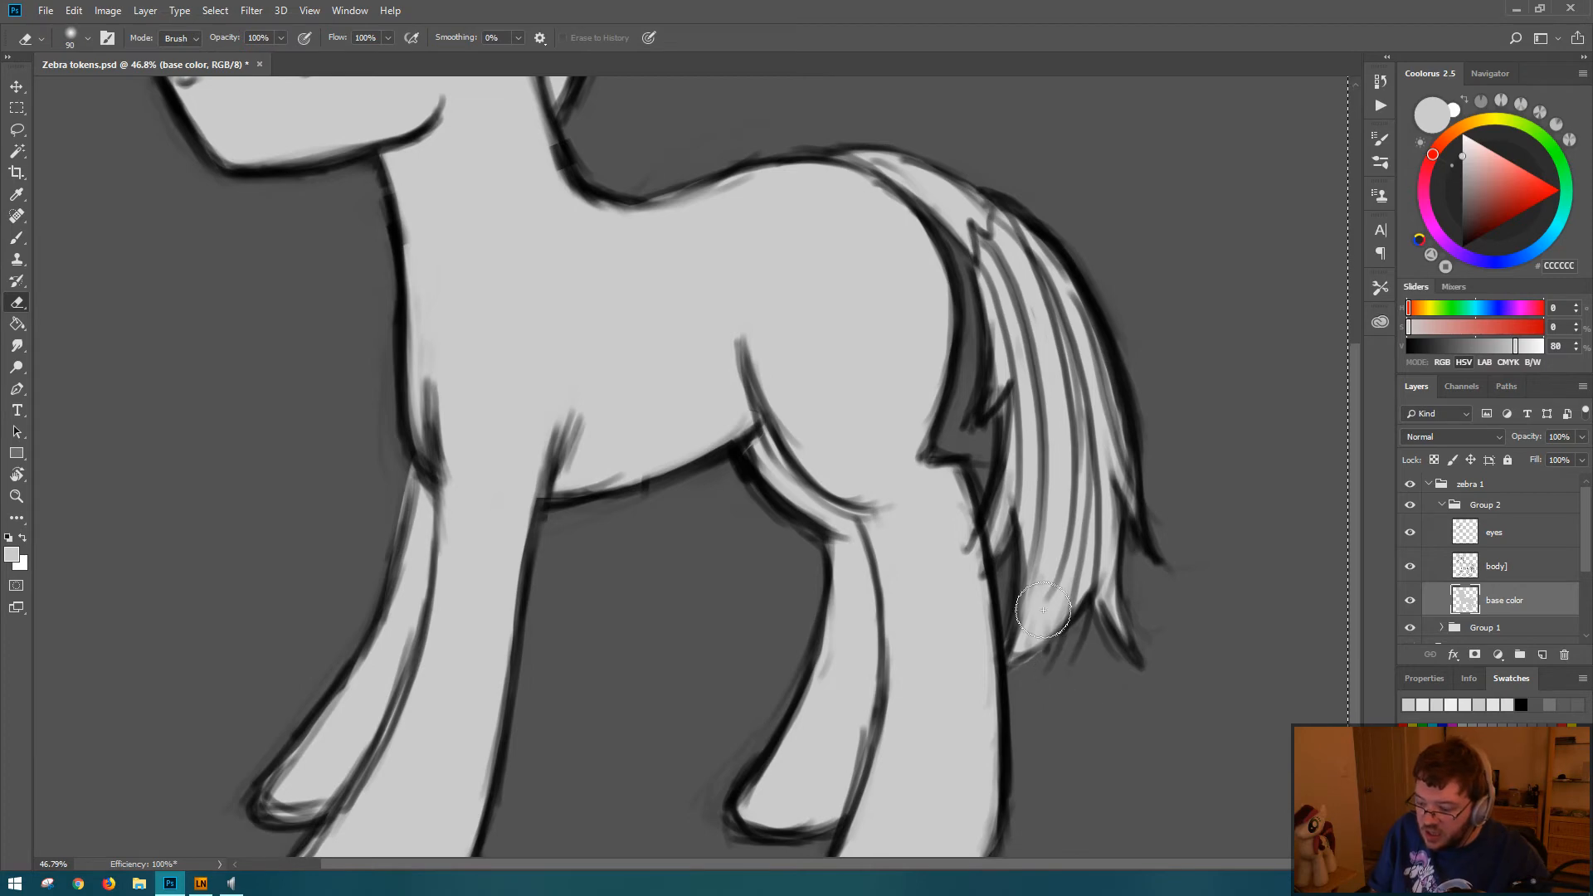
{"action": "key", "text": "b"}
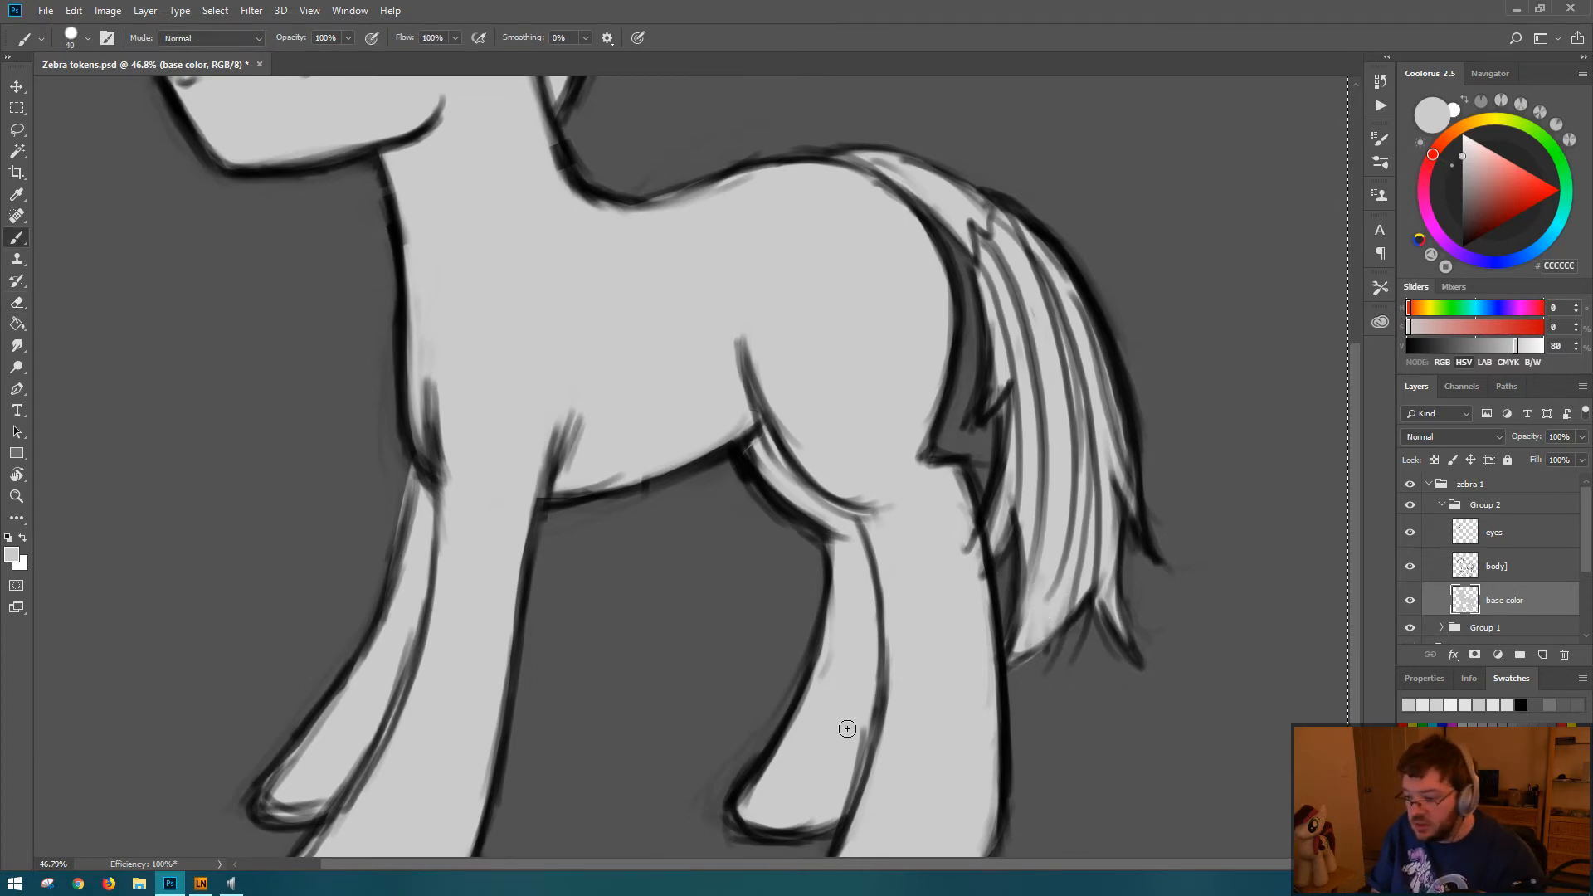
{"action": "key", "text": "e"}
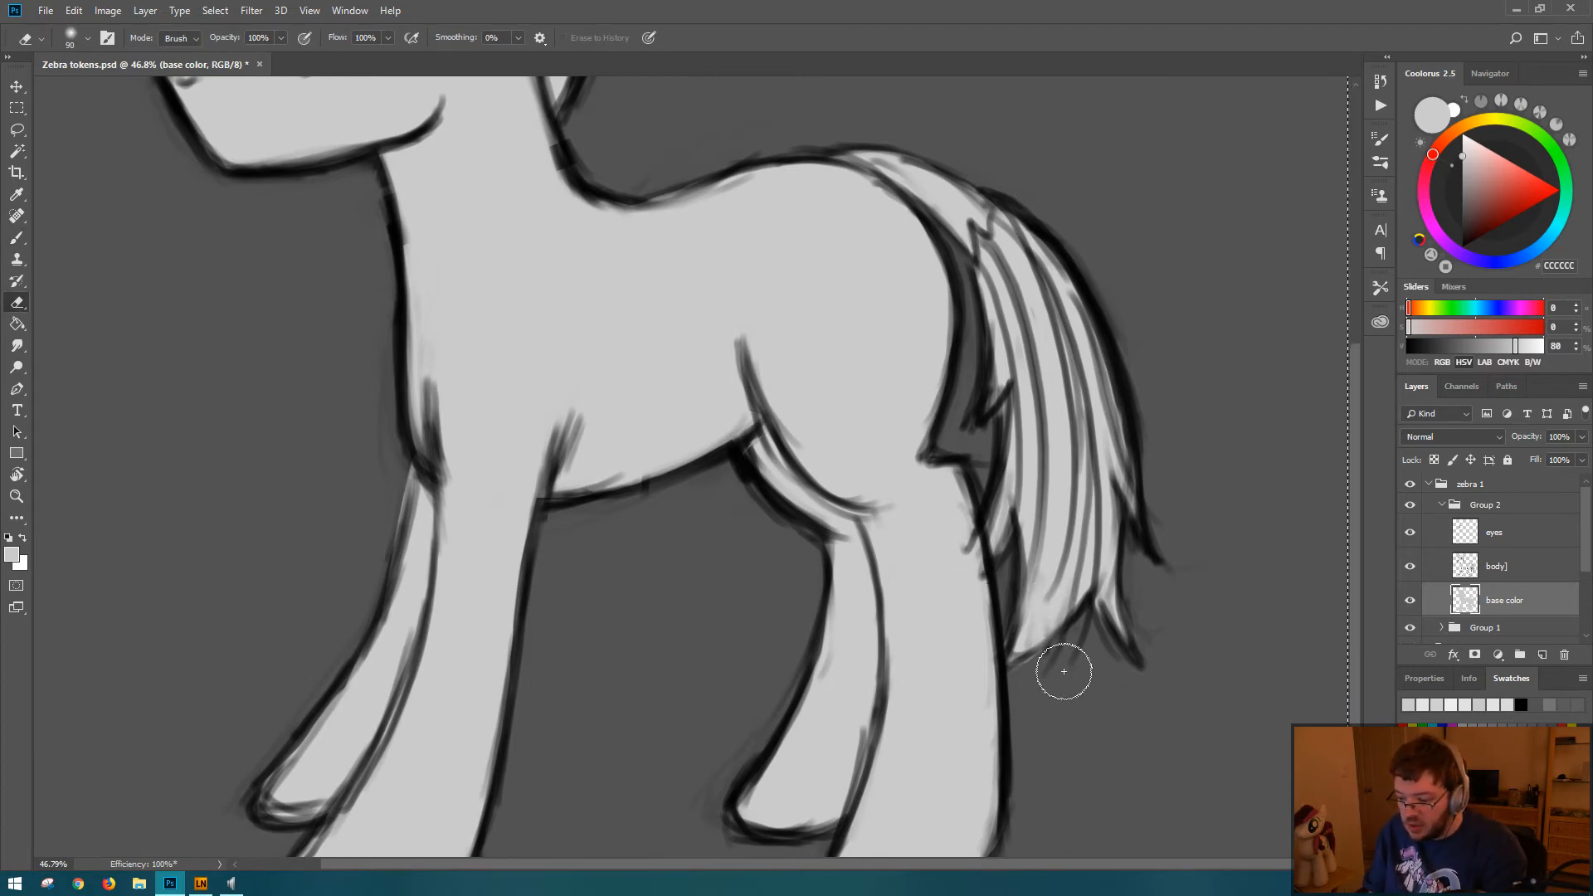
{"action": "key", "text": "bracketleft"}
{"action": "key", "text": "bracketleft"}
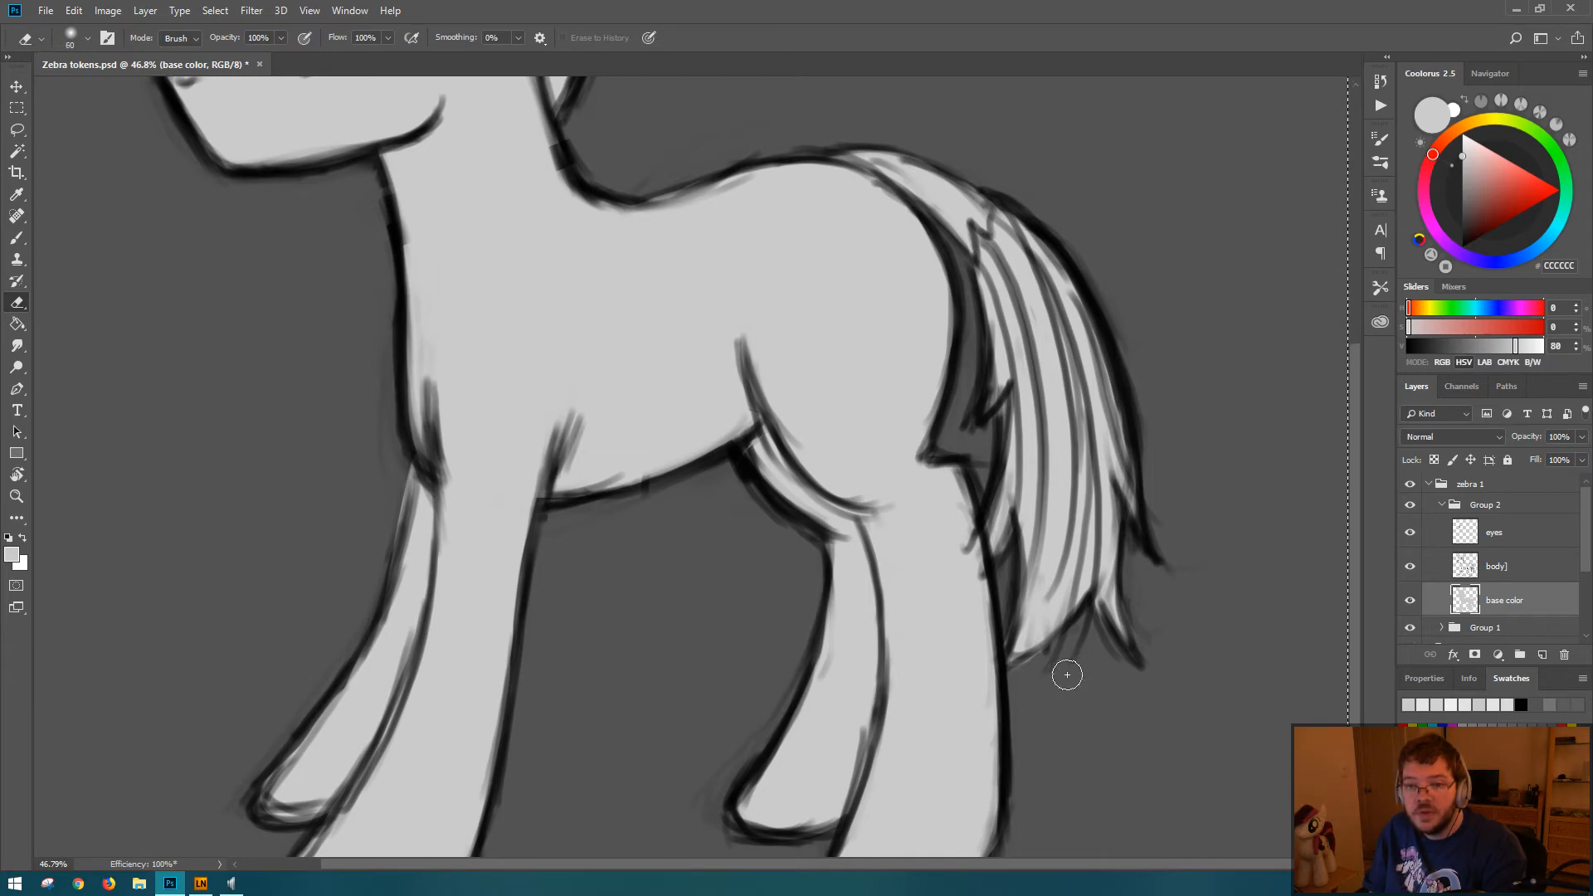
{"action": "mouse_move", "coordinate": [1028, 675]}
{"action": "left_mouse_down"}
{"action": "mouse_move", "coordinate": [1066, 679]}
{"action": "mouse_move", "coordinate": [1057, 654]}
{"action": "mouse_move", "coordinate": [1021, 682]}
{"action": "left_mouse_up"}
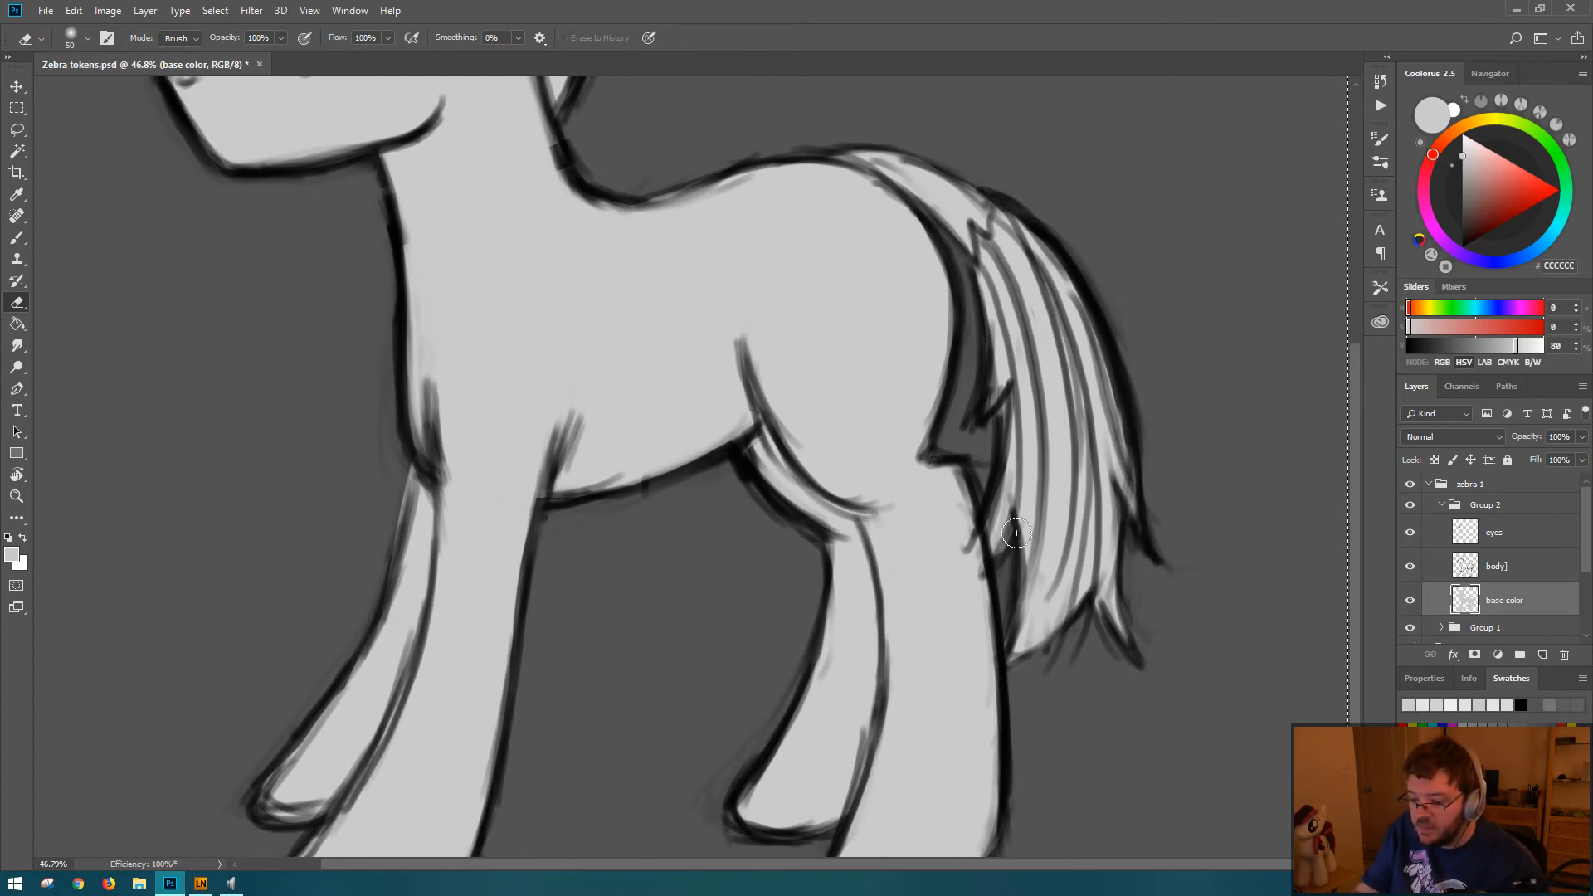
{"action": "key", "text": "ctrl+0"}
{"action": "key", "text": "ctrl+s"}
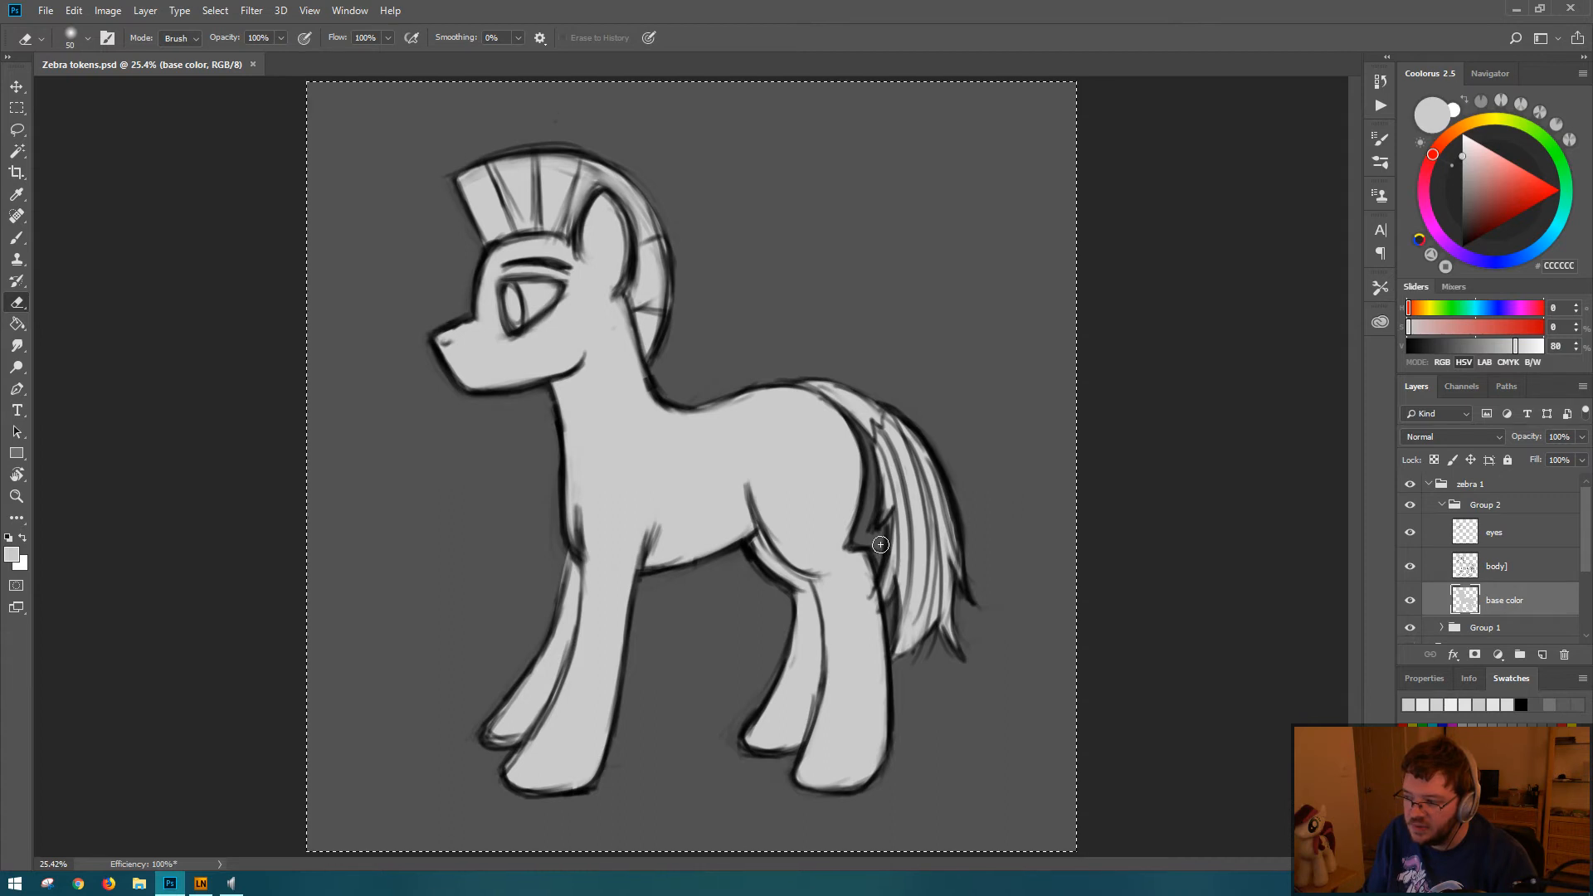
Step: Set the foreground color's brightness to 75% for a slightly darker gray
{"action": "left_click", "coordinate": [1554, 348]}
{"action": "type", "text": "75"}
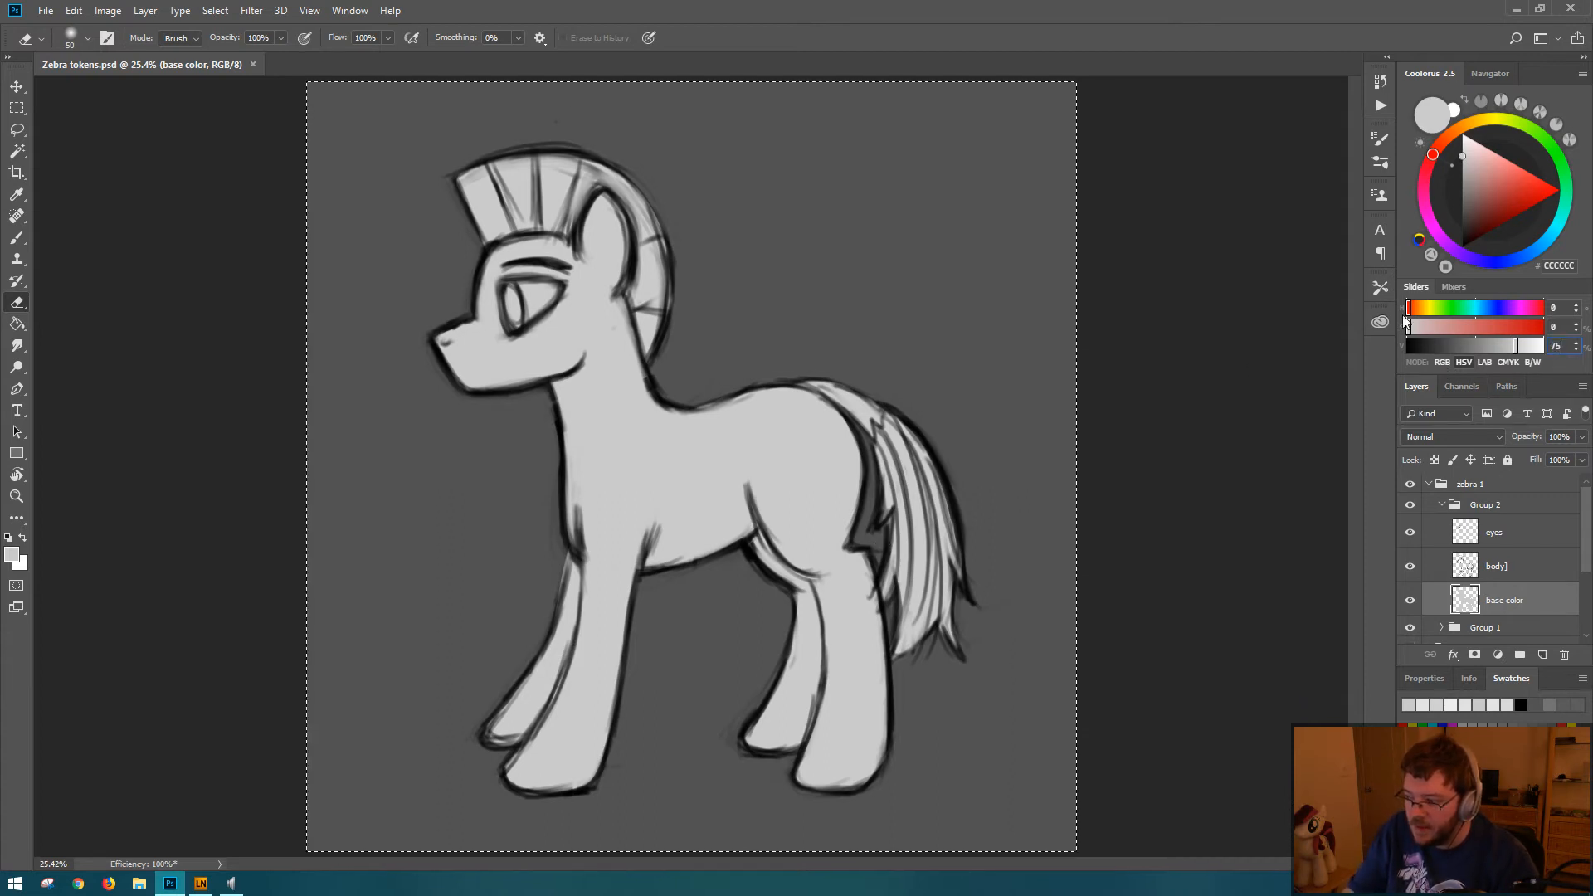
{"action": "key", "text": "Return"}
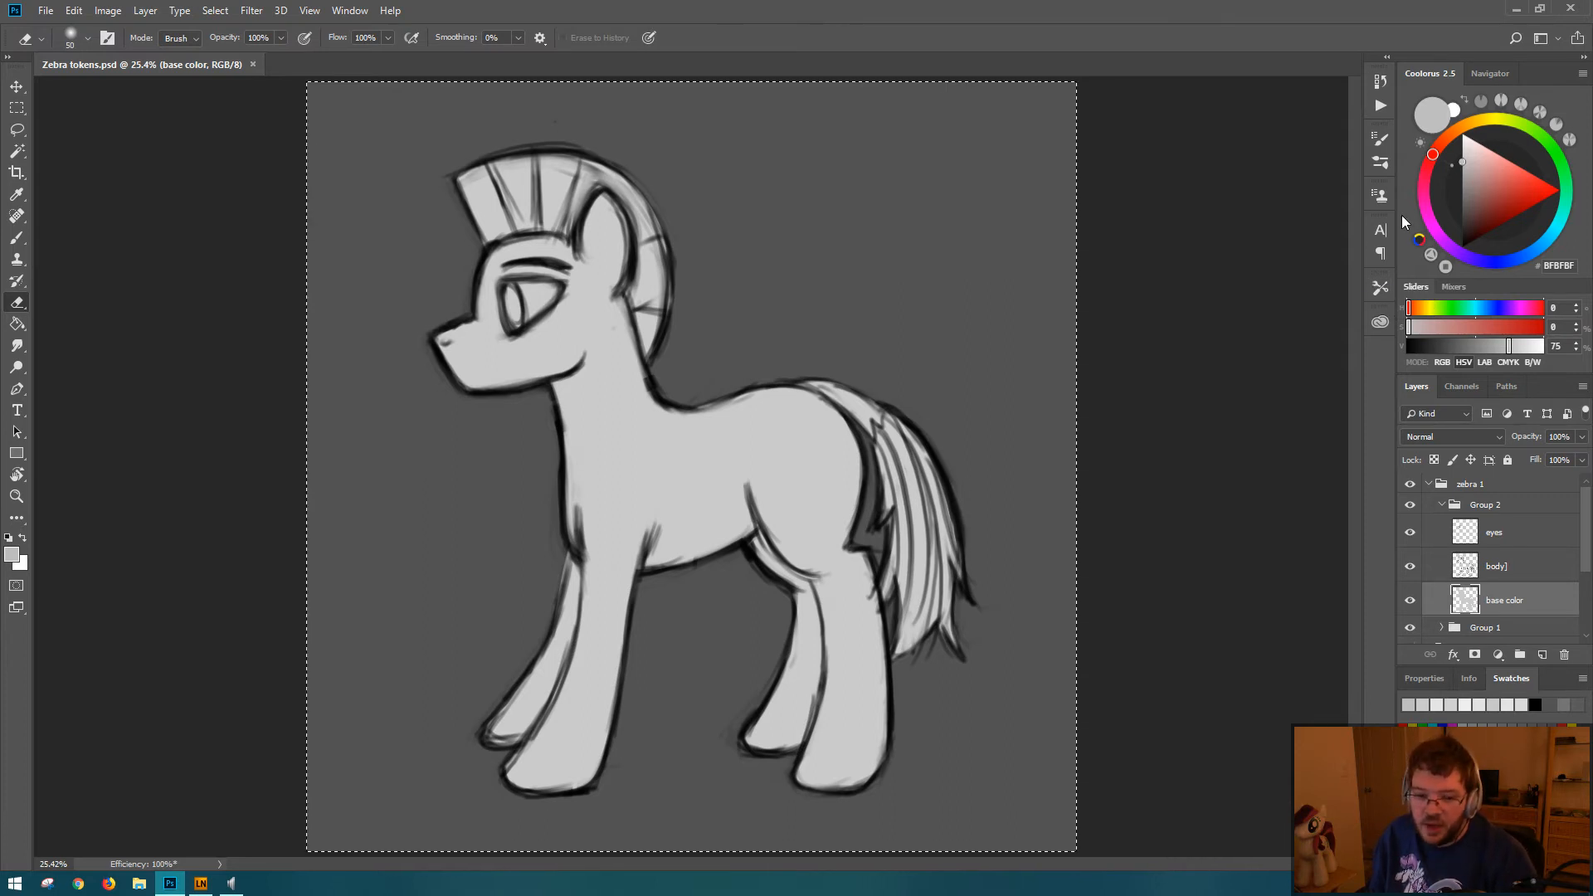
Step: Try filling the figure on the base color layer with the darker gray using the Paint Bucket
{"action": "left_click", "coordinate": [1506, 574]}
{"action": "left_click", "coordinate": [1502, 602]}
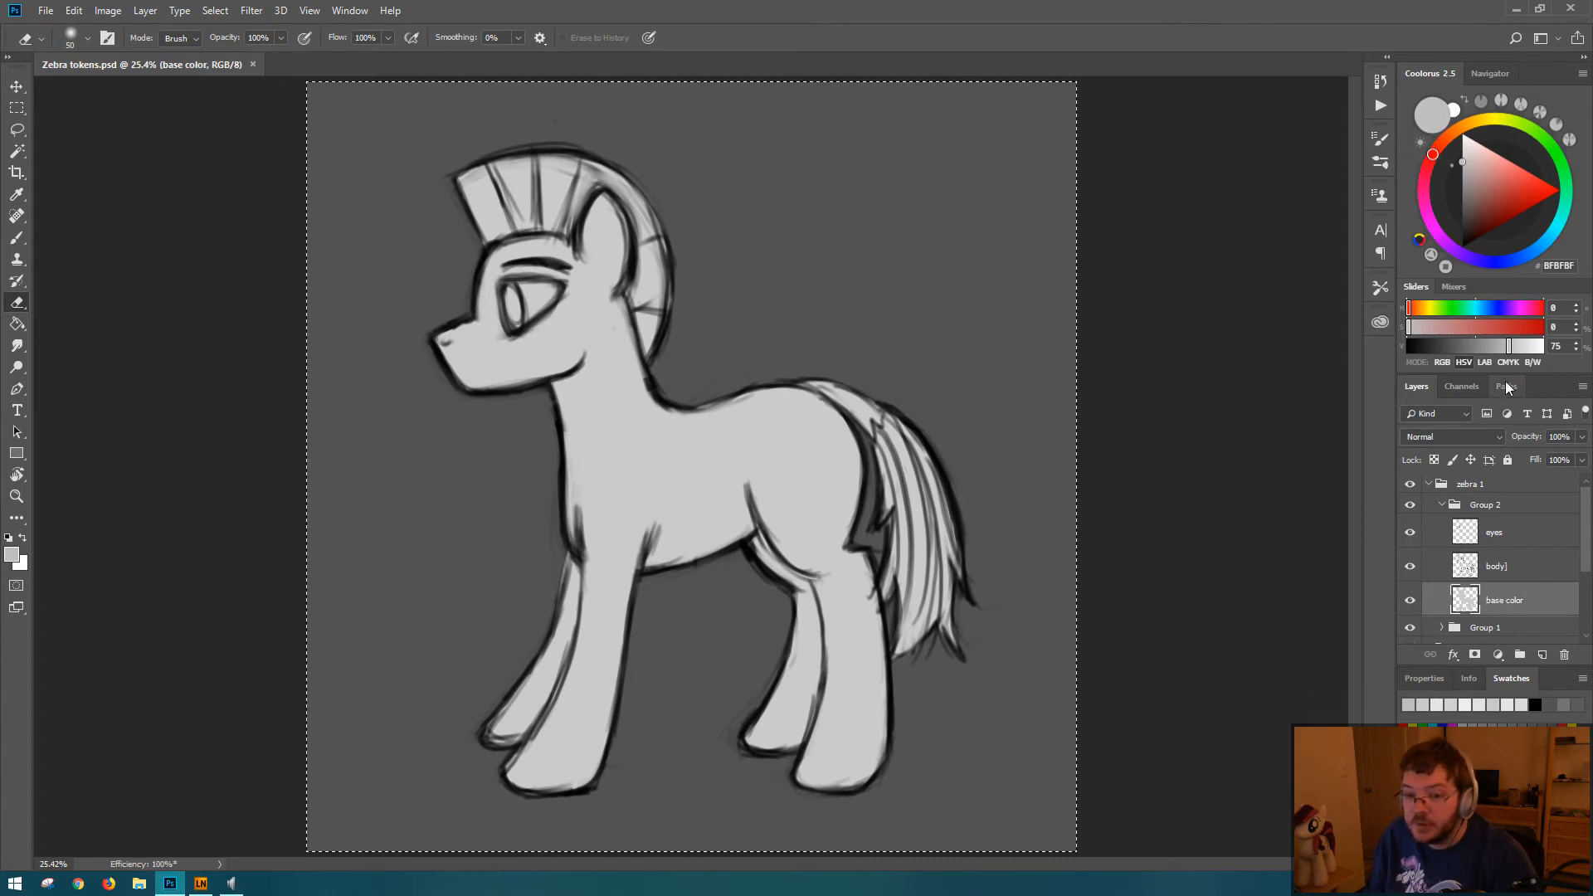
{"action": "left_click", "coordinate": [17, 324]}
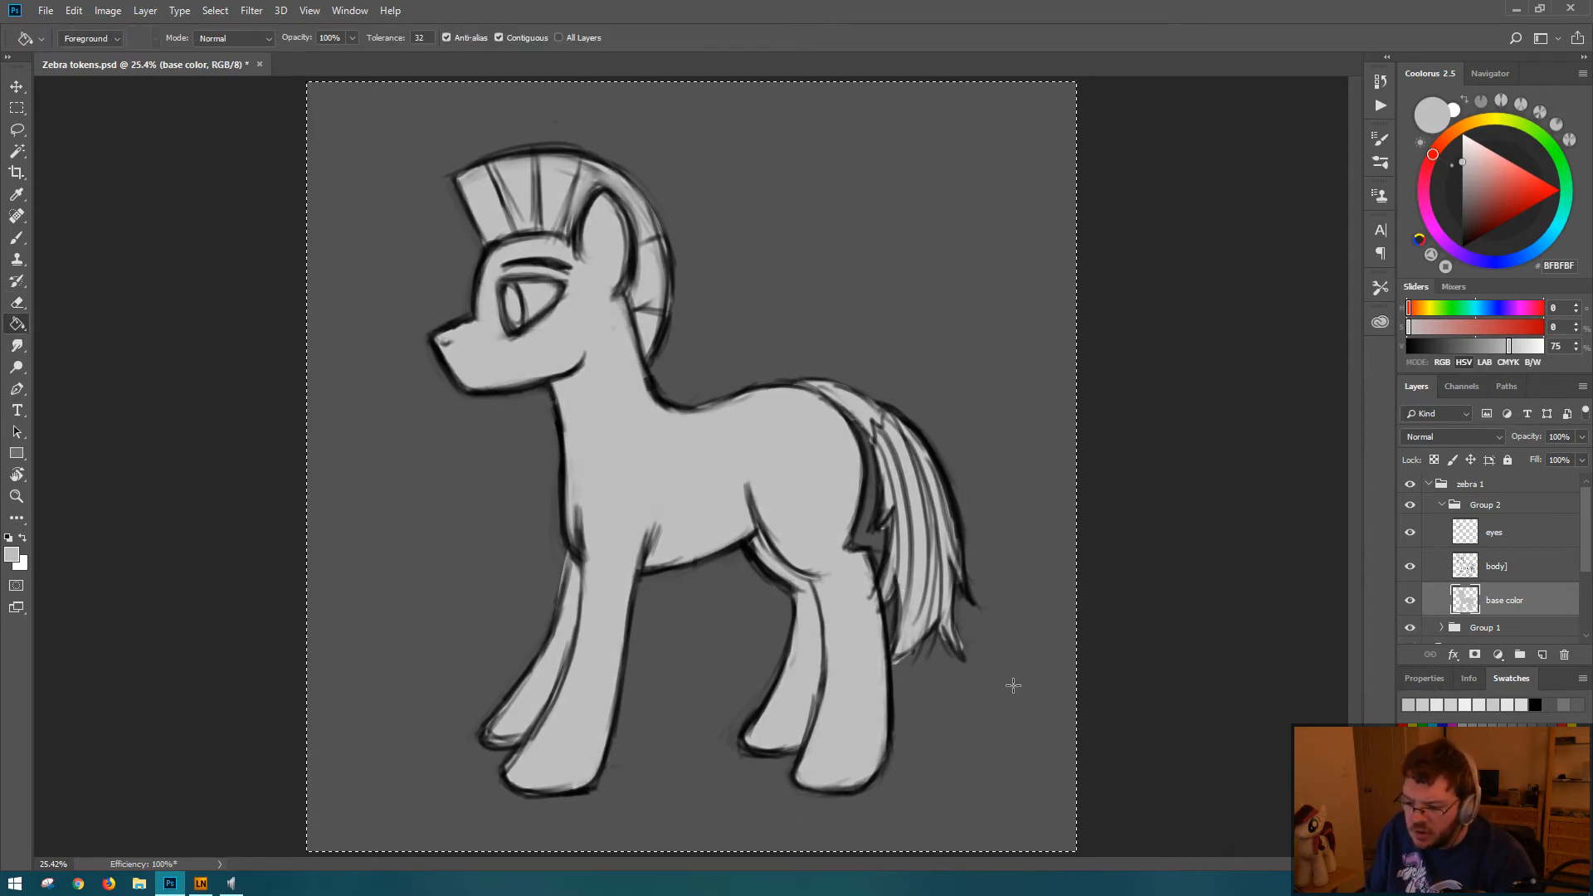
{"action": "key", "text": "ctrl+s"}
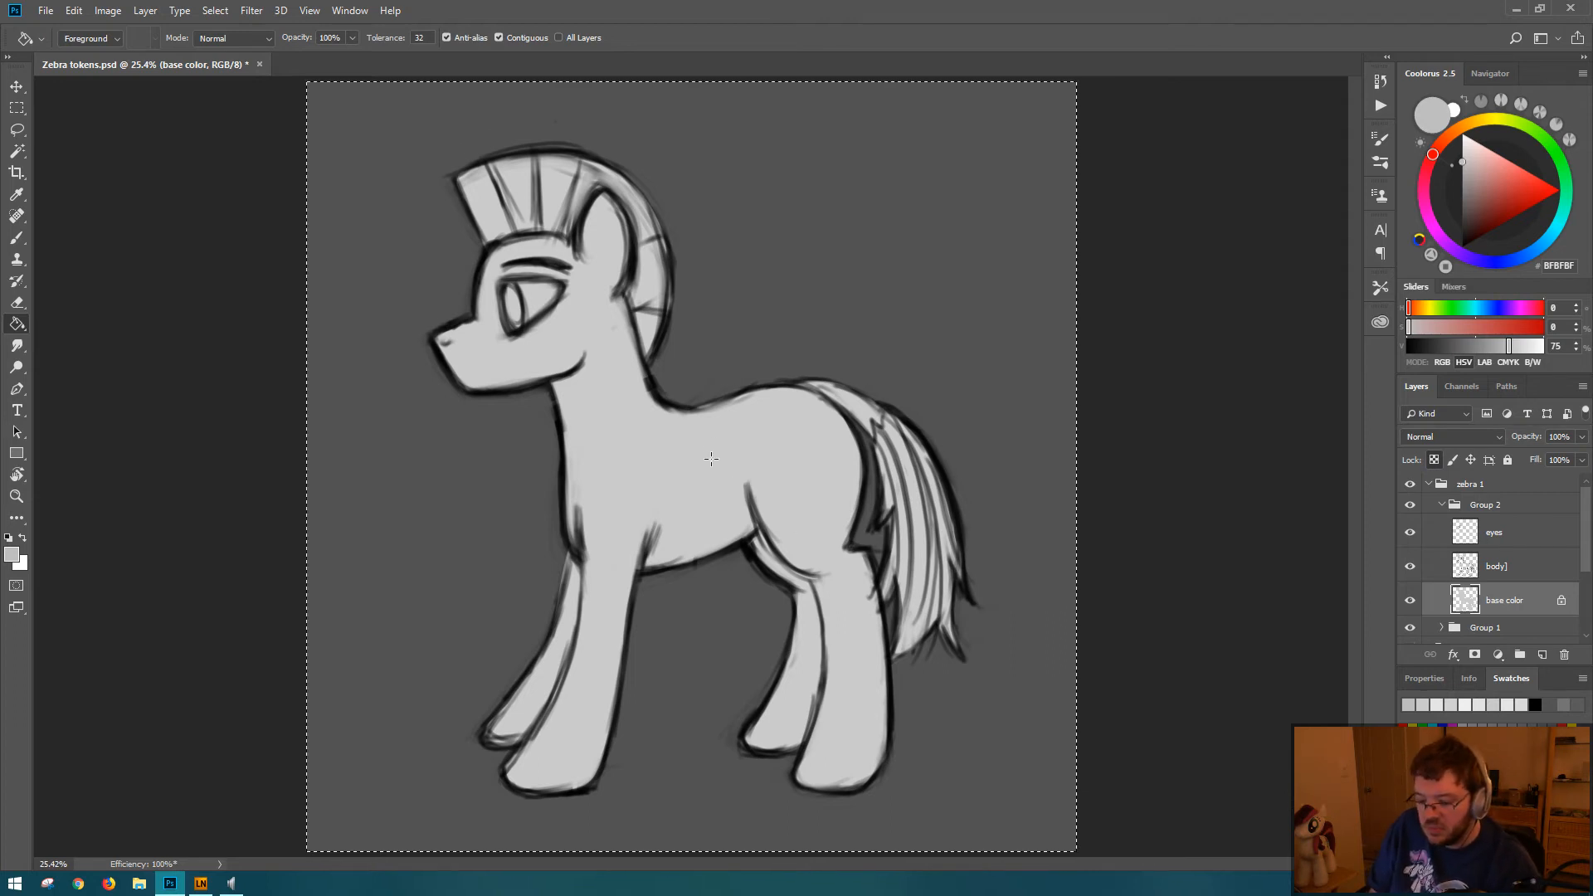
Step: With the base color layer's transparent pixels locked, repaint the whole figure in the darker gray using a 600 px brush
{"action": "key", "text": "b"}
{"action": "key", "text": "bracketright"}
{"action": "key", "text": "bracketright"}
{"action": "key", "text": "bracketright"}
{"action": "key", "text": "bracketright"}
{"action": "key", "text": "bracketright"}
{"action": "key", "text": "bracketright"}
{"action": "key", "text": "bracketright"}
{"action": "key", "text": "bracketright"}
{"action": "key", "text": "bracketright"}
{"action": "key", "text": "bracketright"}
{"action": "key", "text": "bracketright"}
{"action": "key", "text": "bracketright"}
{"action": "key", "text": "bracketright"}
{"action": "key", "text": "bracketright"}
{"action": "key", "text": "bracketright"}
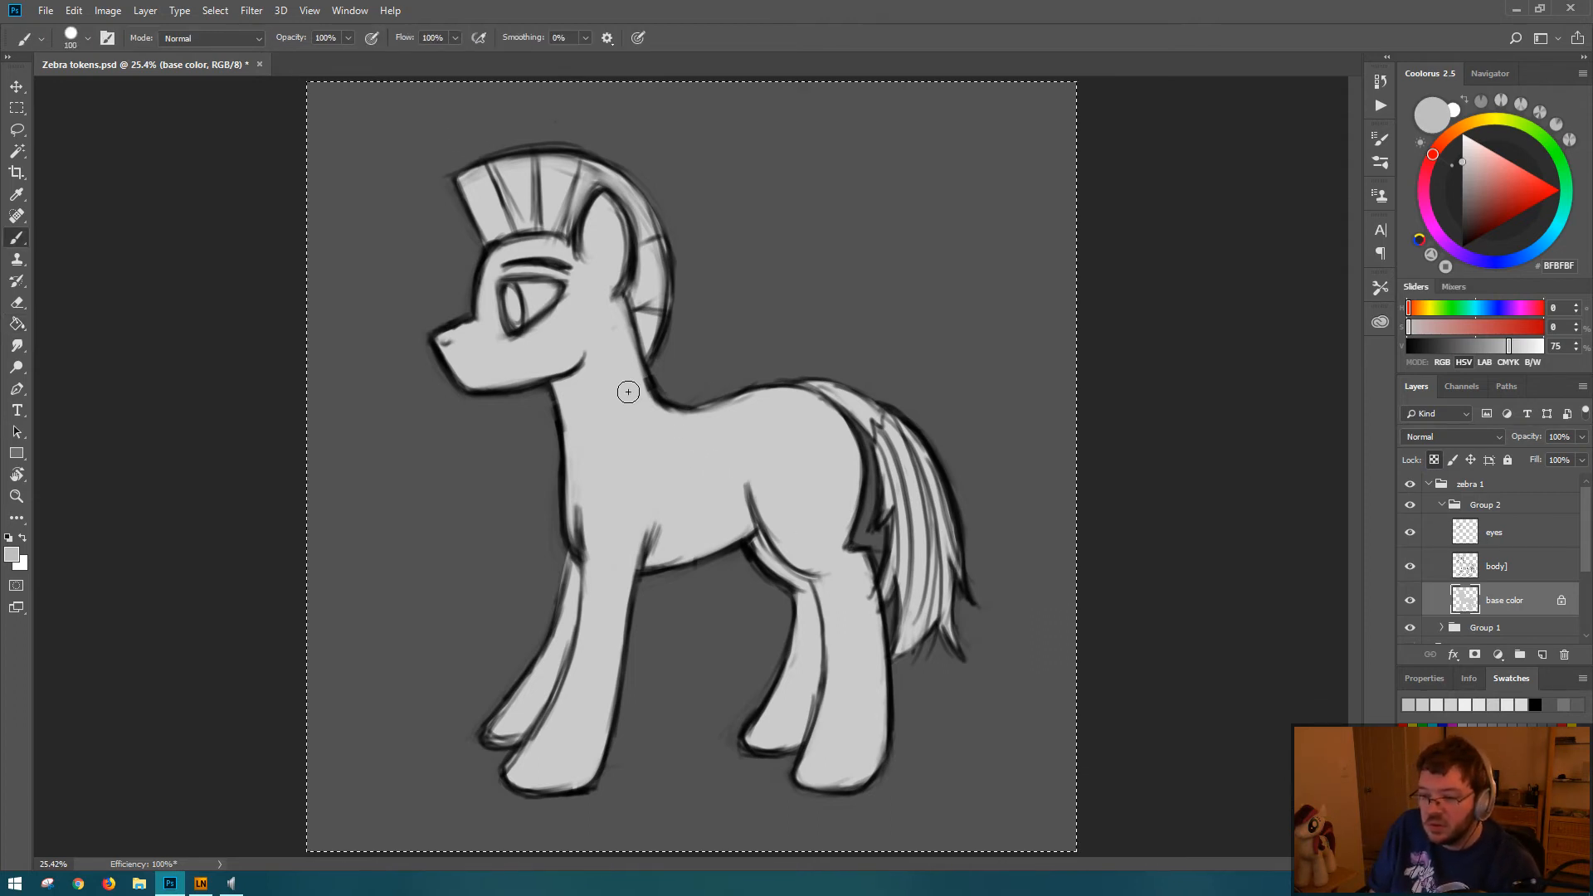
{"action": "mouse_move", "coordinate": [684, 340]}
{"action": "left_mouse_down"}
{"action": "mouse_move", "coordinate": [512, 448]}
{"action": "mouse_move", "coordinate": [521, 373]}
{"action": "mouse_move", "coordinate": [505, 295]}
{"action": "mouse_move", "coordinate": [454, 244]}
{"action": "mouse_move", "coordinate": [500, 164]}
{"action": "mouse_move", "coordinate": [642, 140]}
{"action": "mouse_move", "coordinate": [634, 307]}
{"action": "mouse_move", "coordinate": [530, 538]}
{"action": "mouse_move", "coordinate": [698, 509]}
{"action": "mouse_move", "coordinate": [480, 771]}
{"action": "mouse_move", "coordinate": [506, 783]}
{"action": "mouse_move", "coordinate": [737, 744]}
{"action": "mouse_move", "coordinate": [1049, 587]}
{"action": "left_mouse_up"}
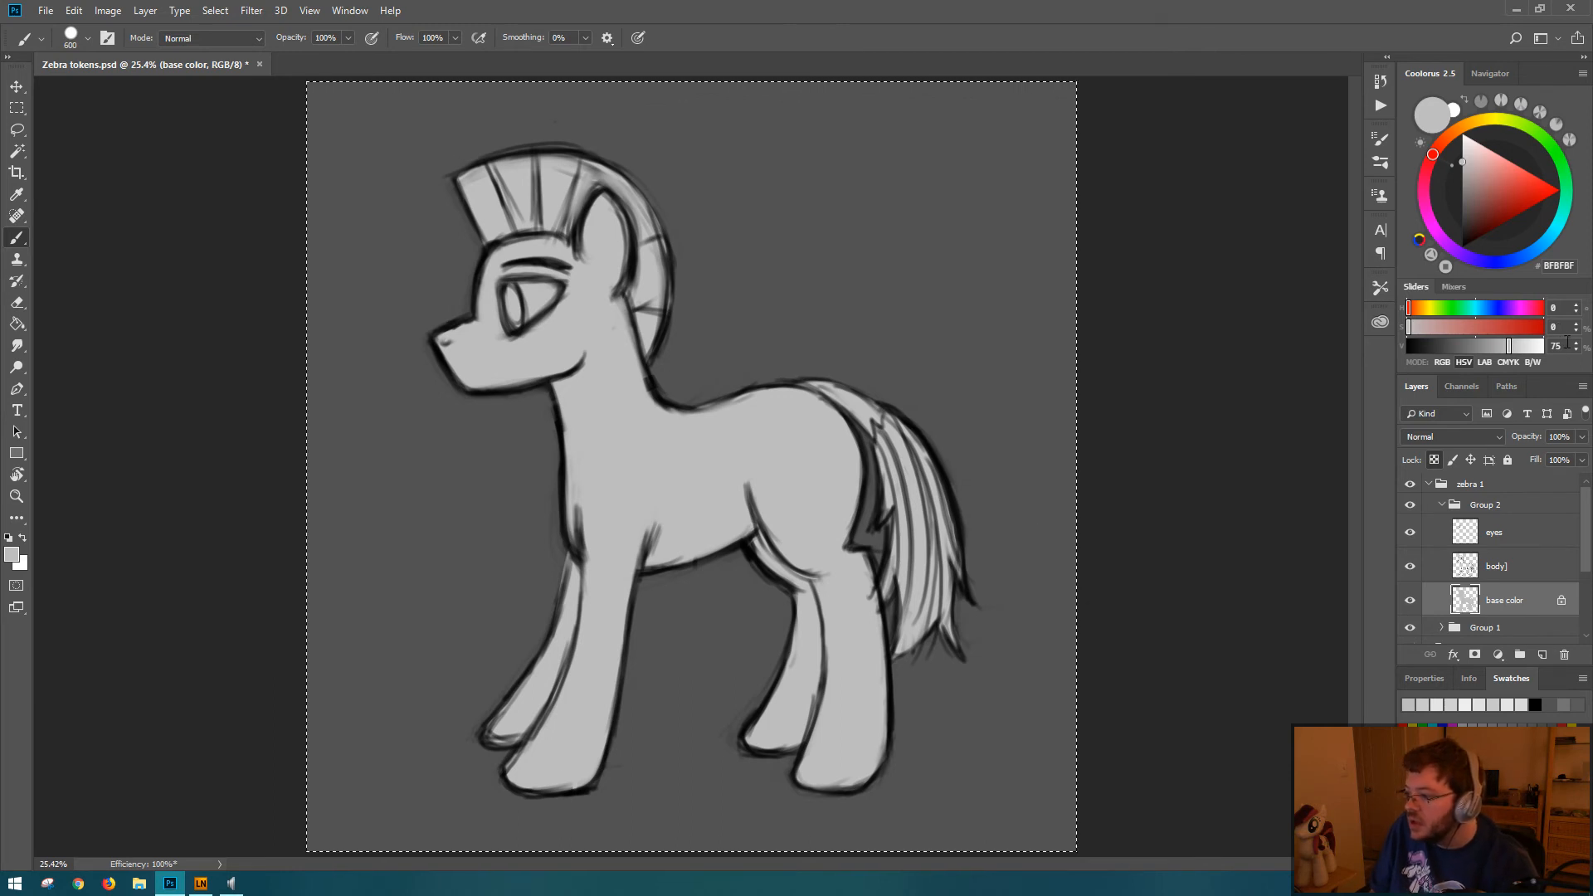
Step: Set the foreground brightness to 85% and paint the inside of the eye lighter with a 100 px brush
{"action": "type", "text": "85"}
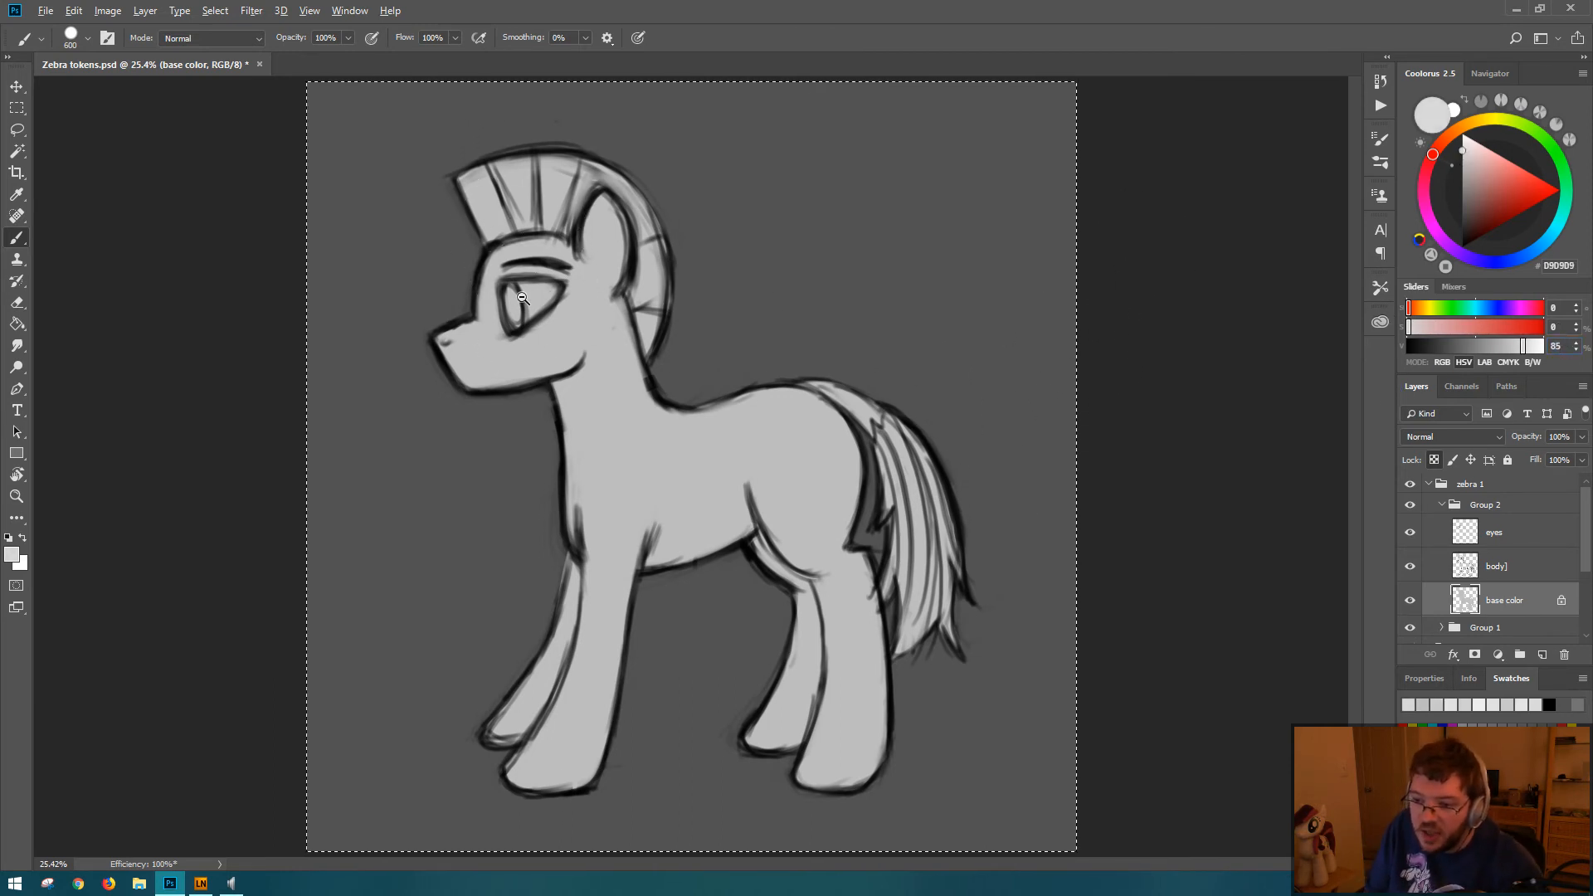
{"action": "left_click_drag", "start_coordinate": [530, 299], "coordinate": [614, 300]}
{"action": "left_click_drag", "start_coordinate": [458, 298], "coordinate": [459, 330]}
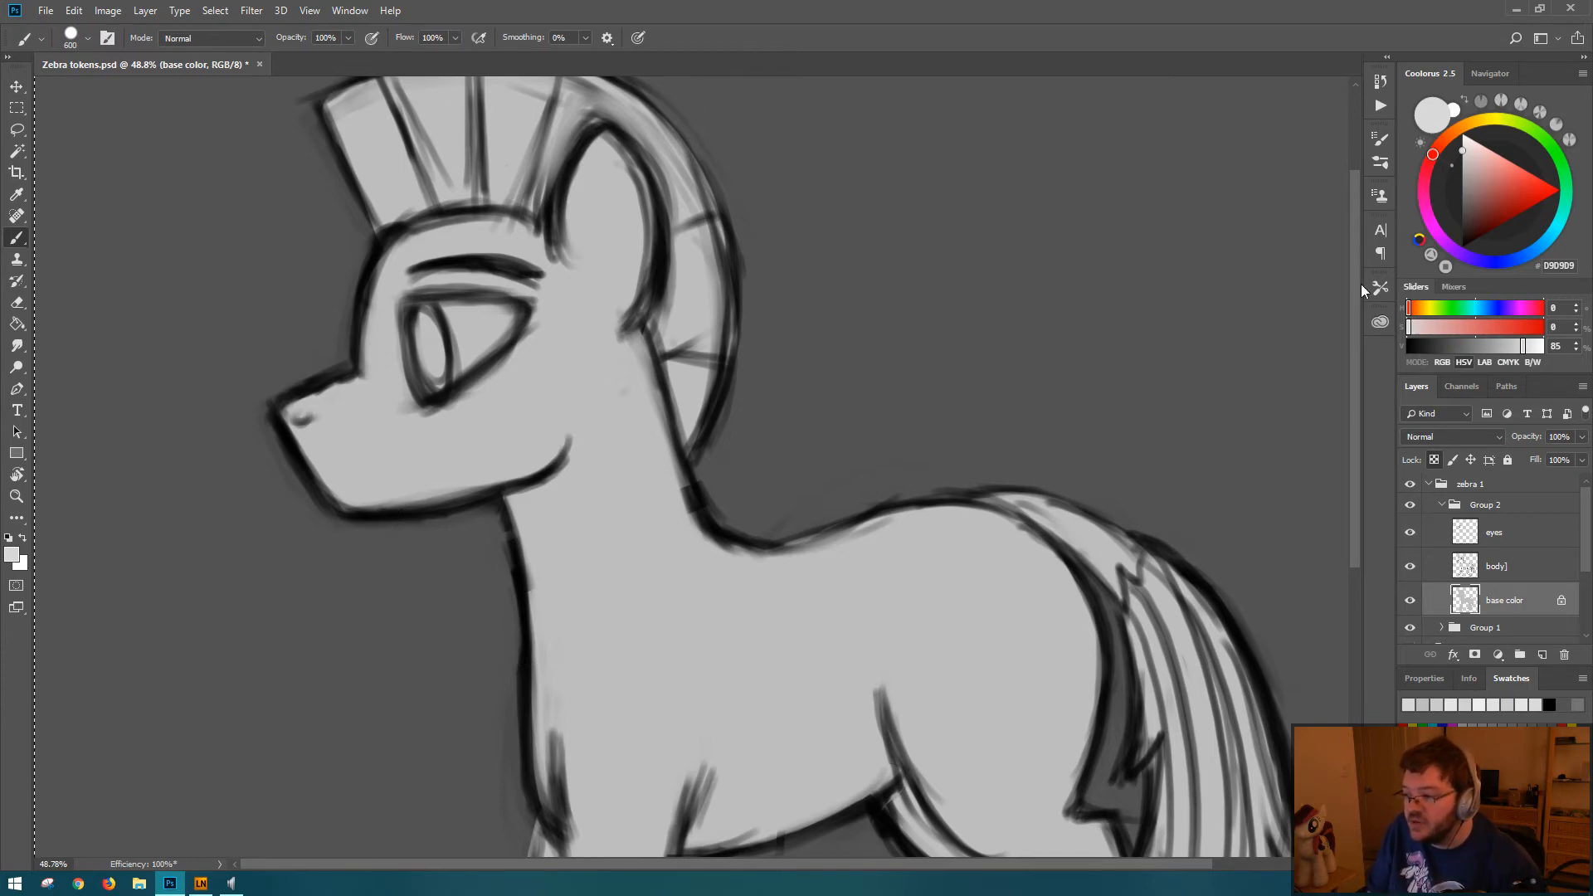
{"action": "left_click", "coordinate": [1444, 362]}
{"action": "left_click", "coordinate": [1460, 361]}
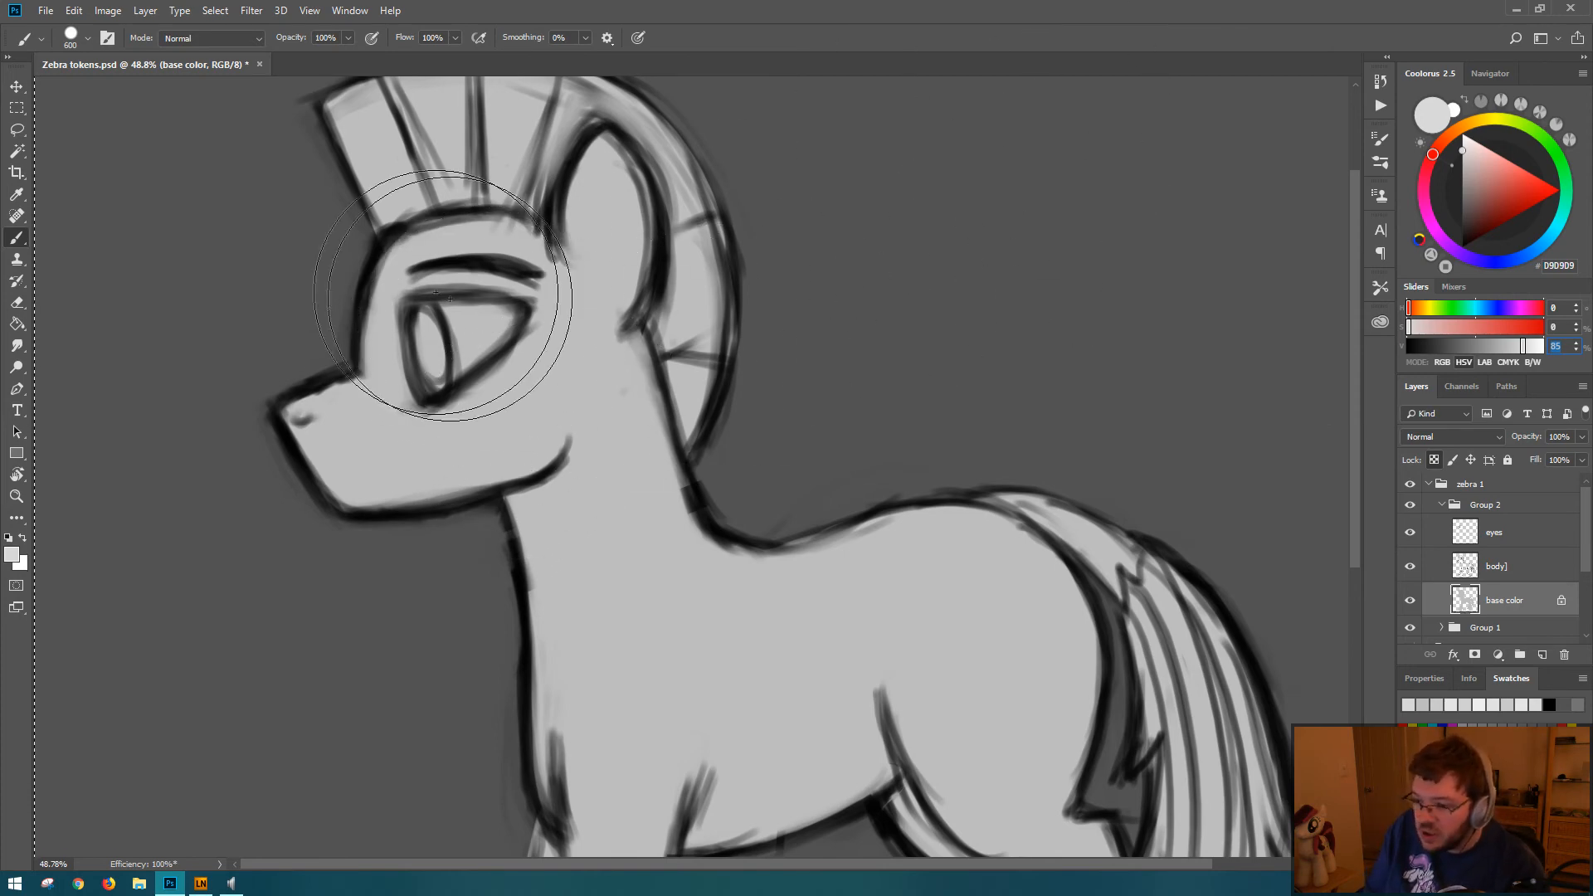
{"action": "key", "text": "bracketleft"}
{"action": "key", "text": "bracketleft"}
{"action": "key", "text": "bracketleft"}
{"action": "key", "text": "bracketleft"}
{"action": "key", "text": "bracketleft"}
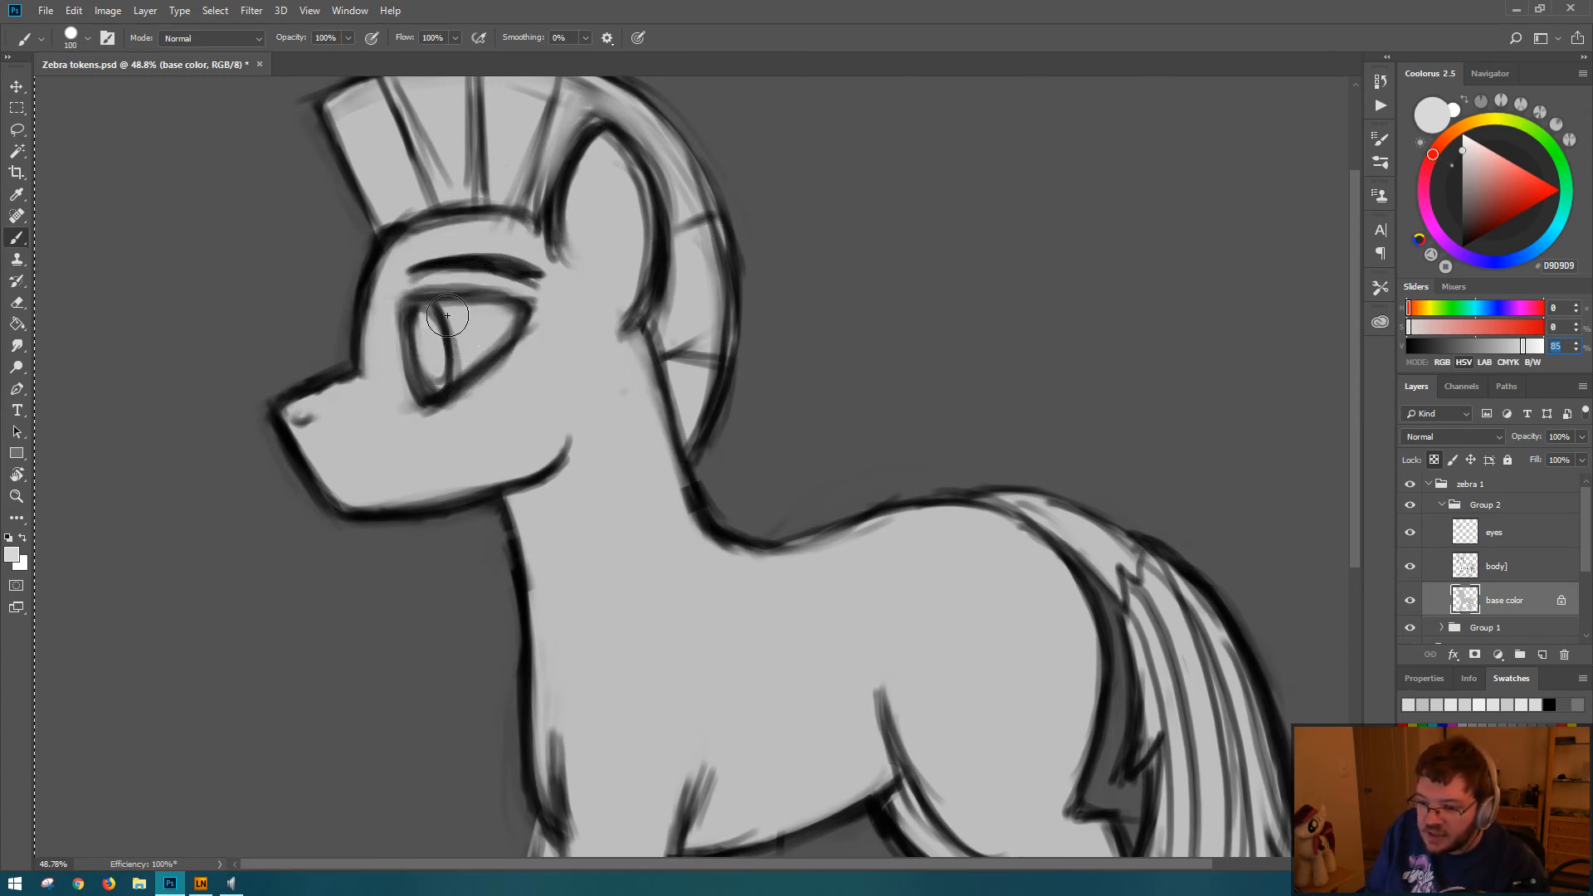
{"action": "mouse_move", "coordinate": [447, 315]}
{"action": "left_mouse_down"}
{"action": "mouse_move", "coordinate": [448, 353]}
{"action": "mouse_move", "coordinate": [477, 326]}
{"action": "mouse_move", "coordinate": [432, 340]}
{"action": "mouse_move", "coordinate": [444, 369]}
{"action": "left_mouse_up"}
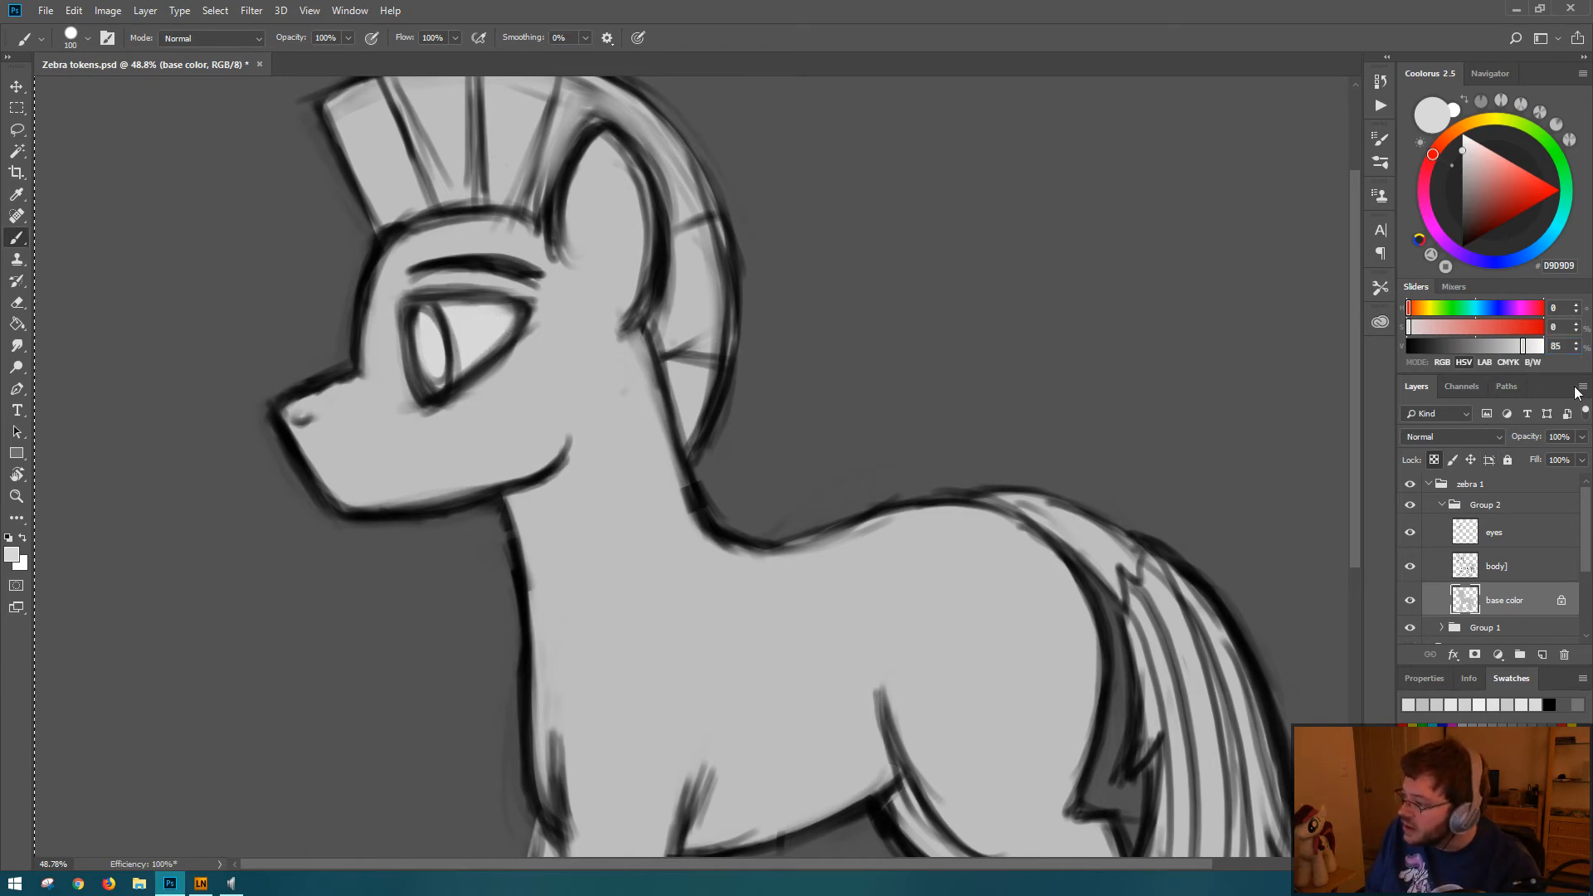
Step: Set the foreground brightness to 75% and save the document, keeping the whole canvas selected
{"action": "left_click", "coordinate": [1523, 347]}
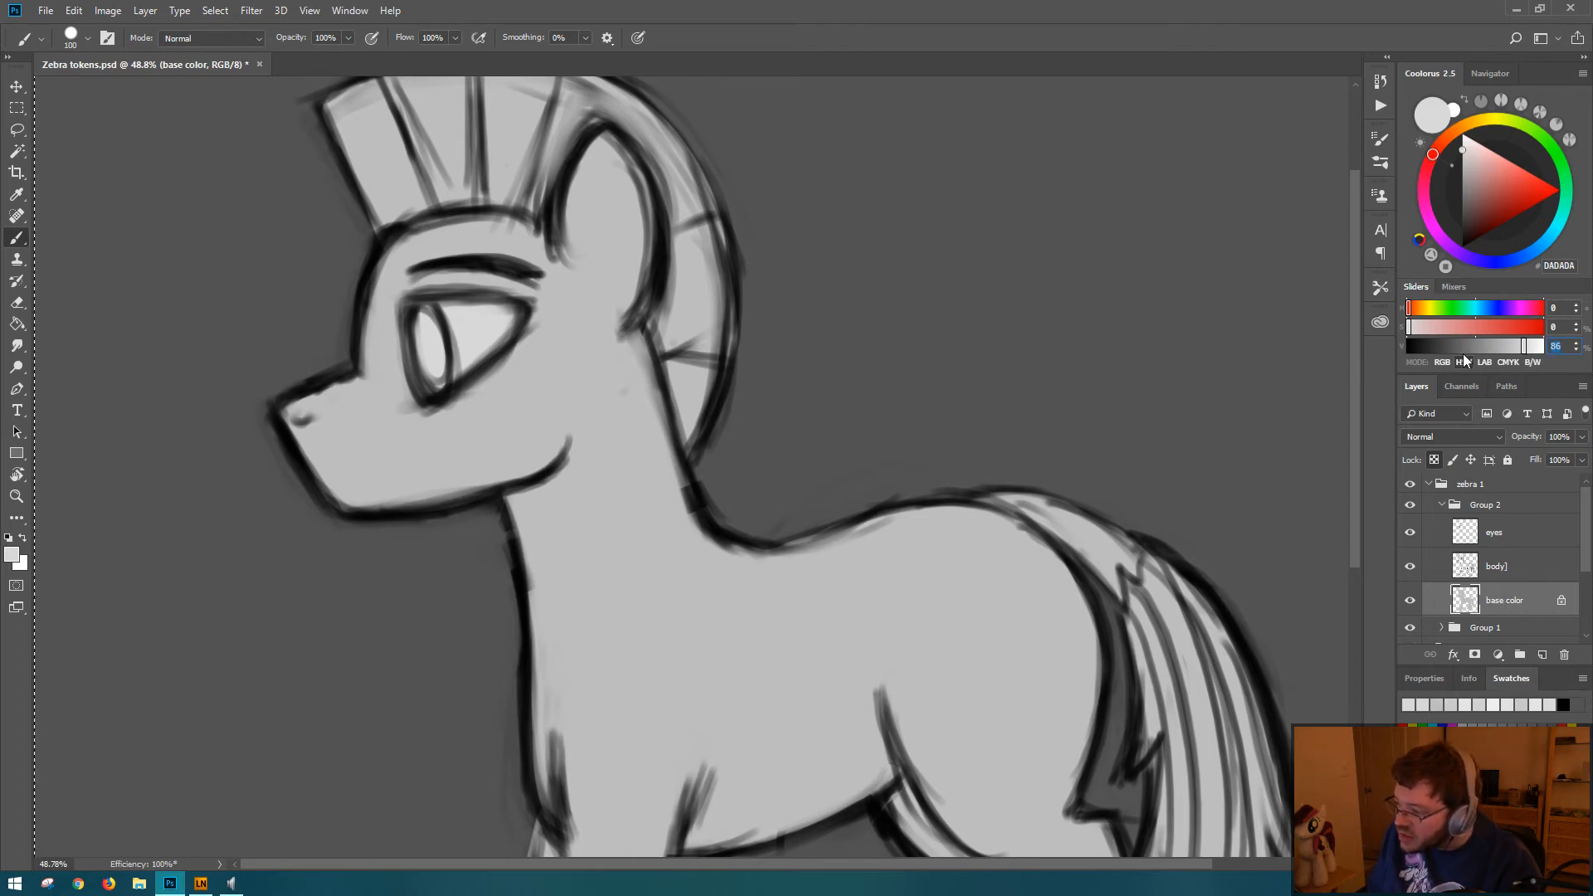
{"action": "type", "text": "75"}
{"action": "key", "text": "Return"}
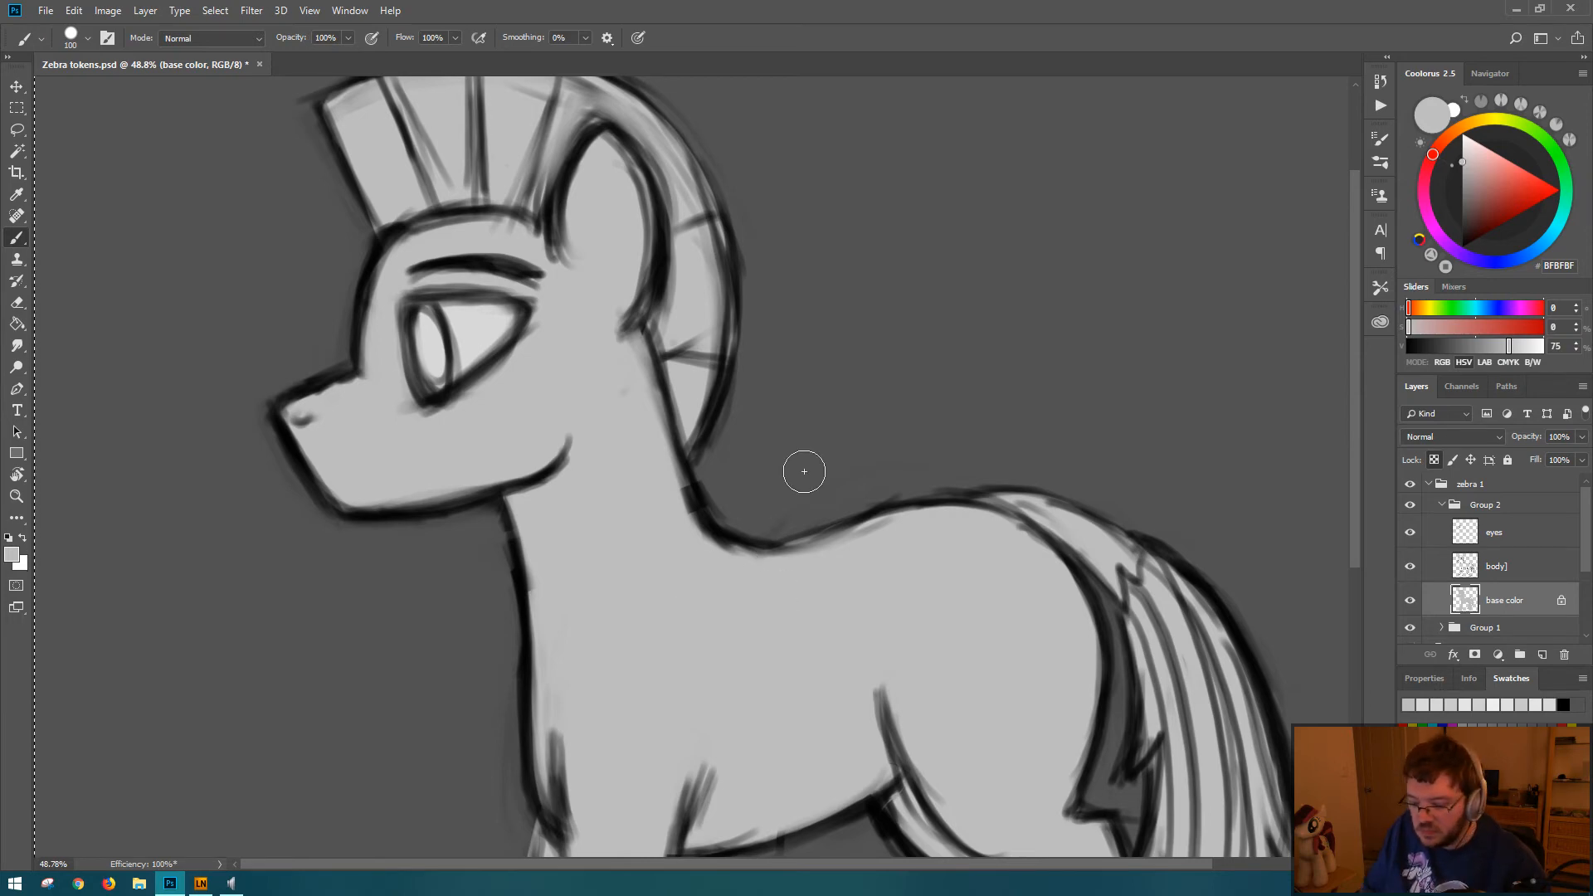
{"action": "key", "text": "ctrl+0"}
{"action": "key", "text": "ctrl+a"}
{"action": "key", "text": "ctrl+s"}
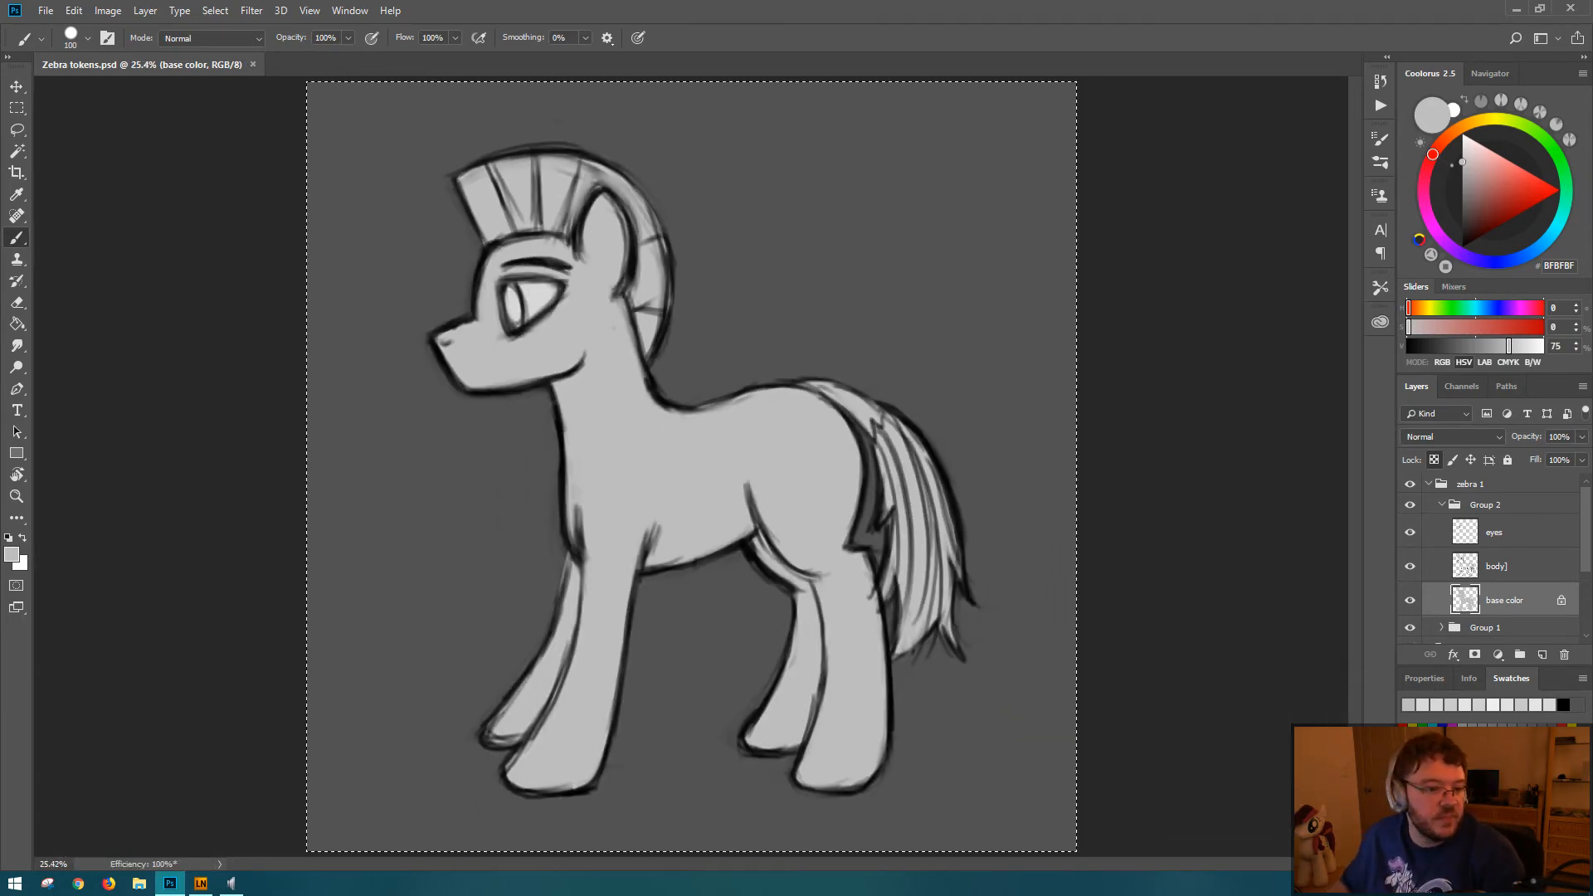
{"action": "key", "text": "ctrl+d"}
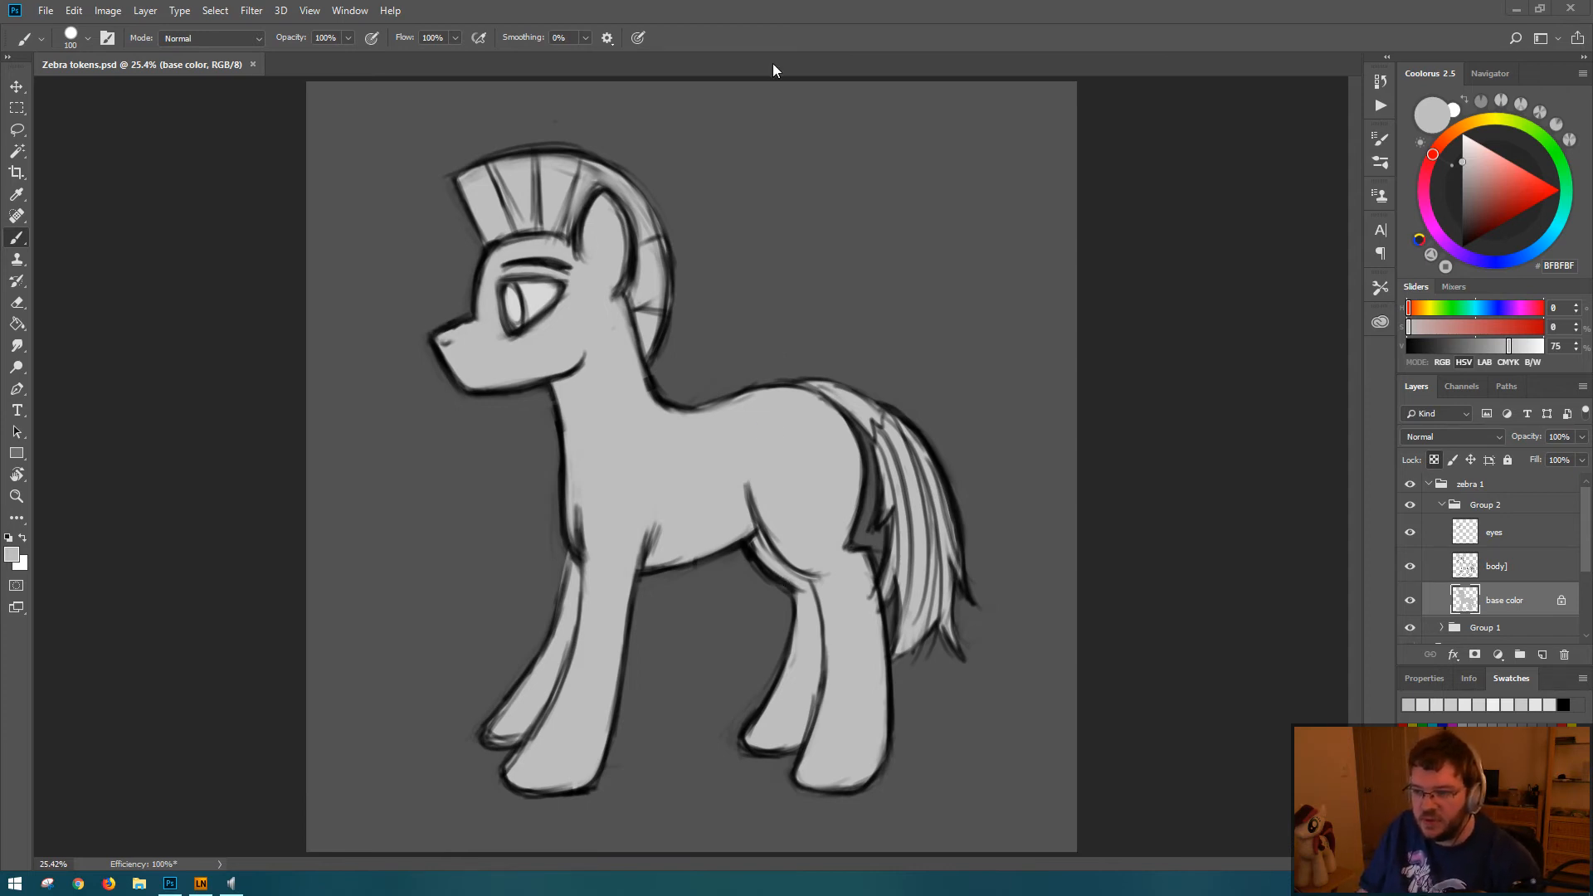
{"action": "key", "text": "ctrl+a"}
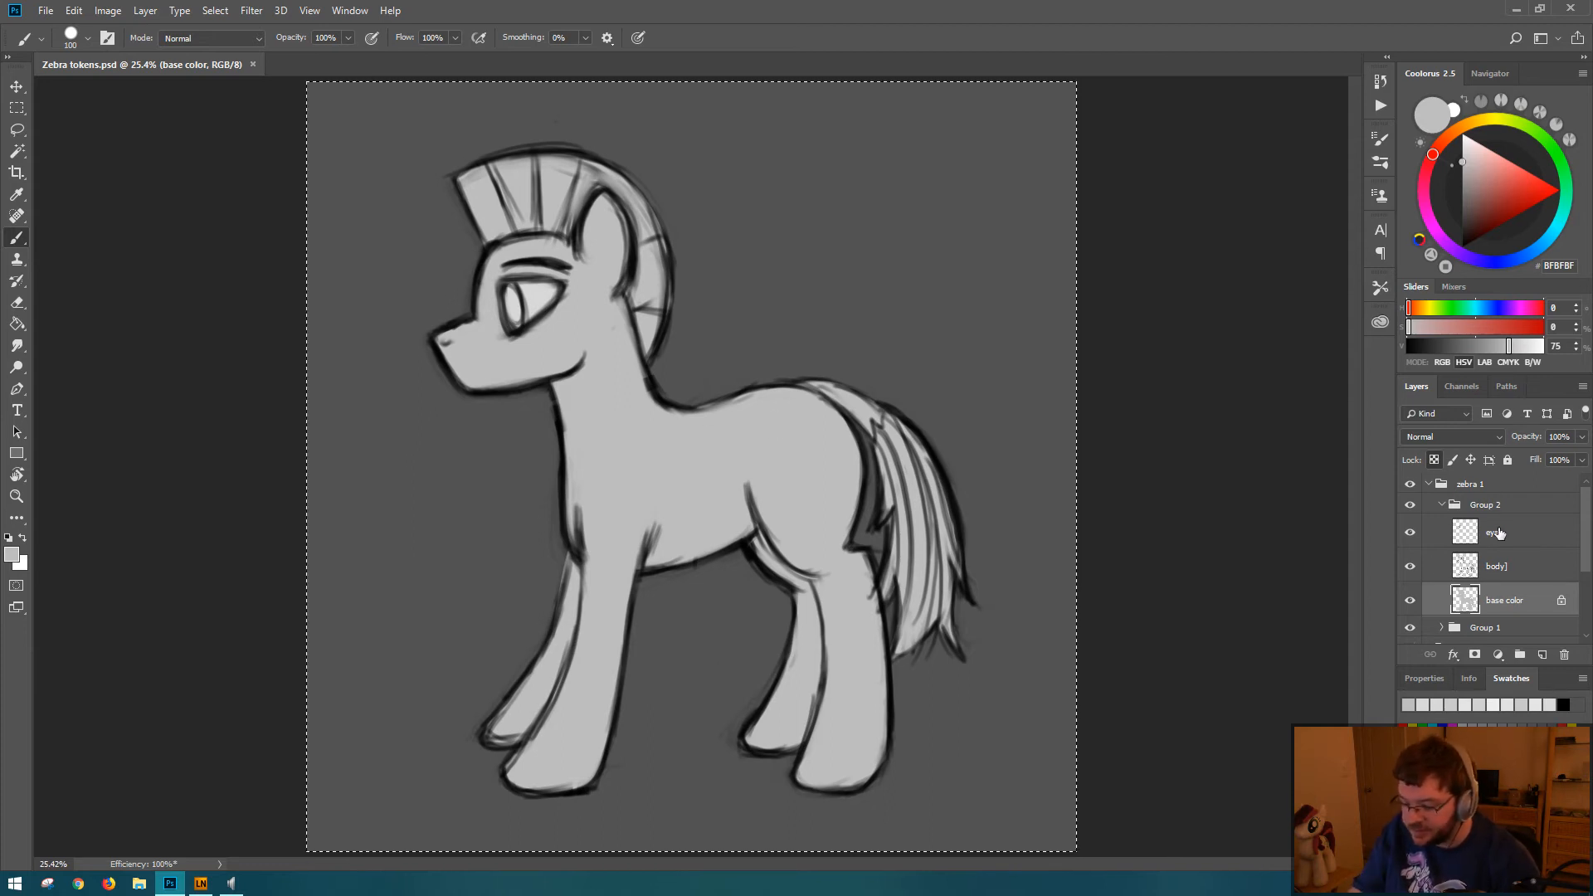
Step: Add a new layer above the base color layer and name it stripes
{"action": "key", "text": "ctrl+shift+n"}
{"action": "key", "text": "Return"}
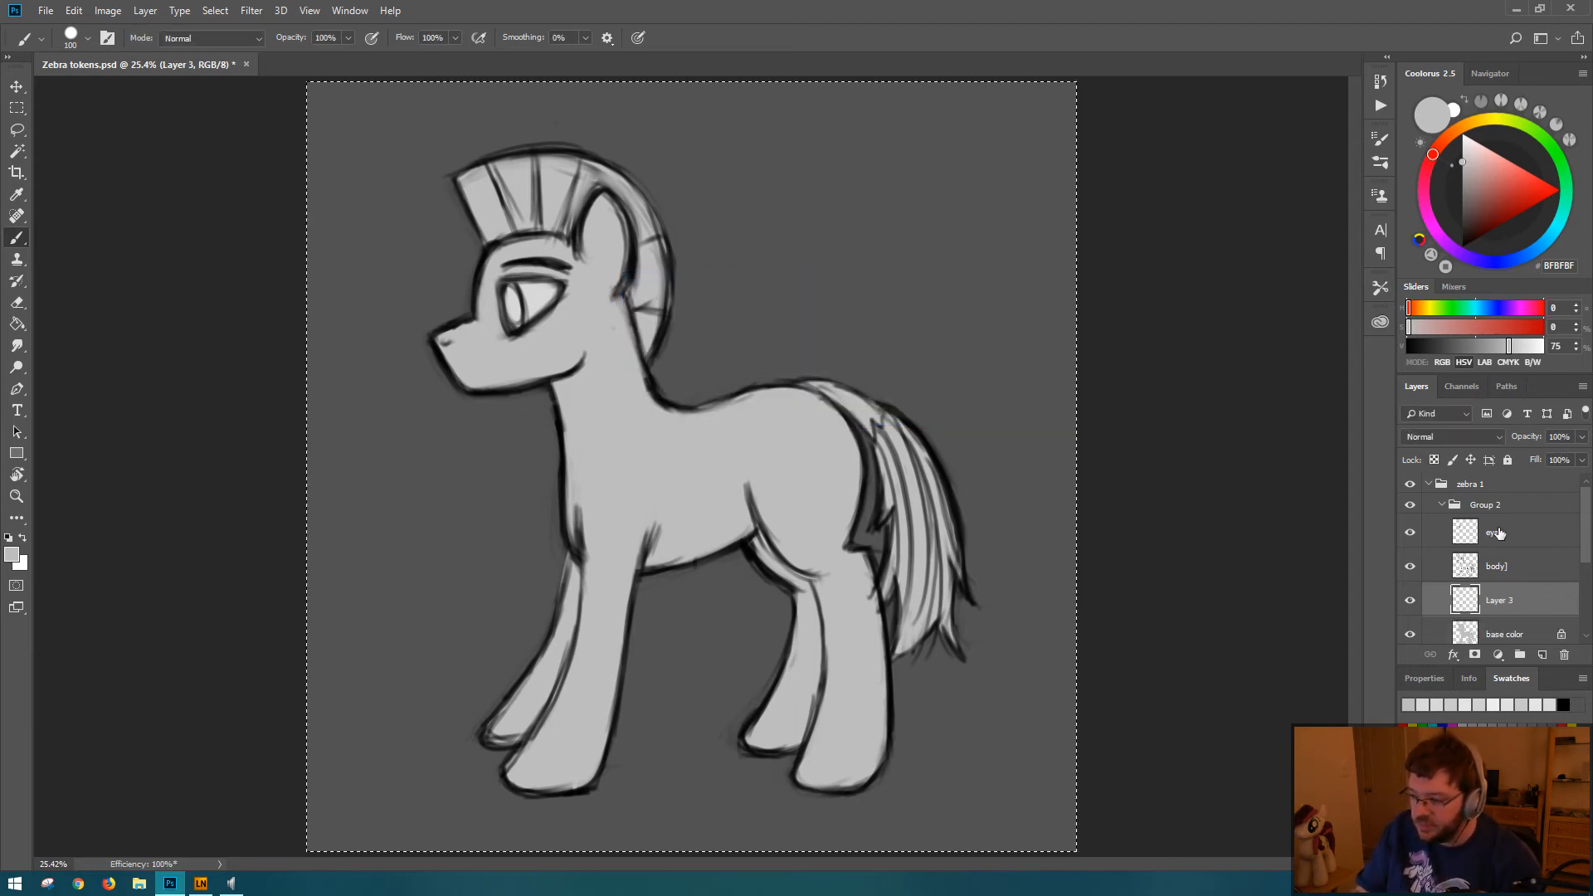
{"action": "double_click", "coordinate": [1500, 601]}
{"action": "type", "text": "b"}
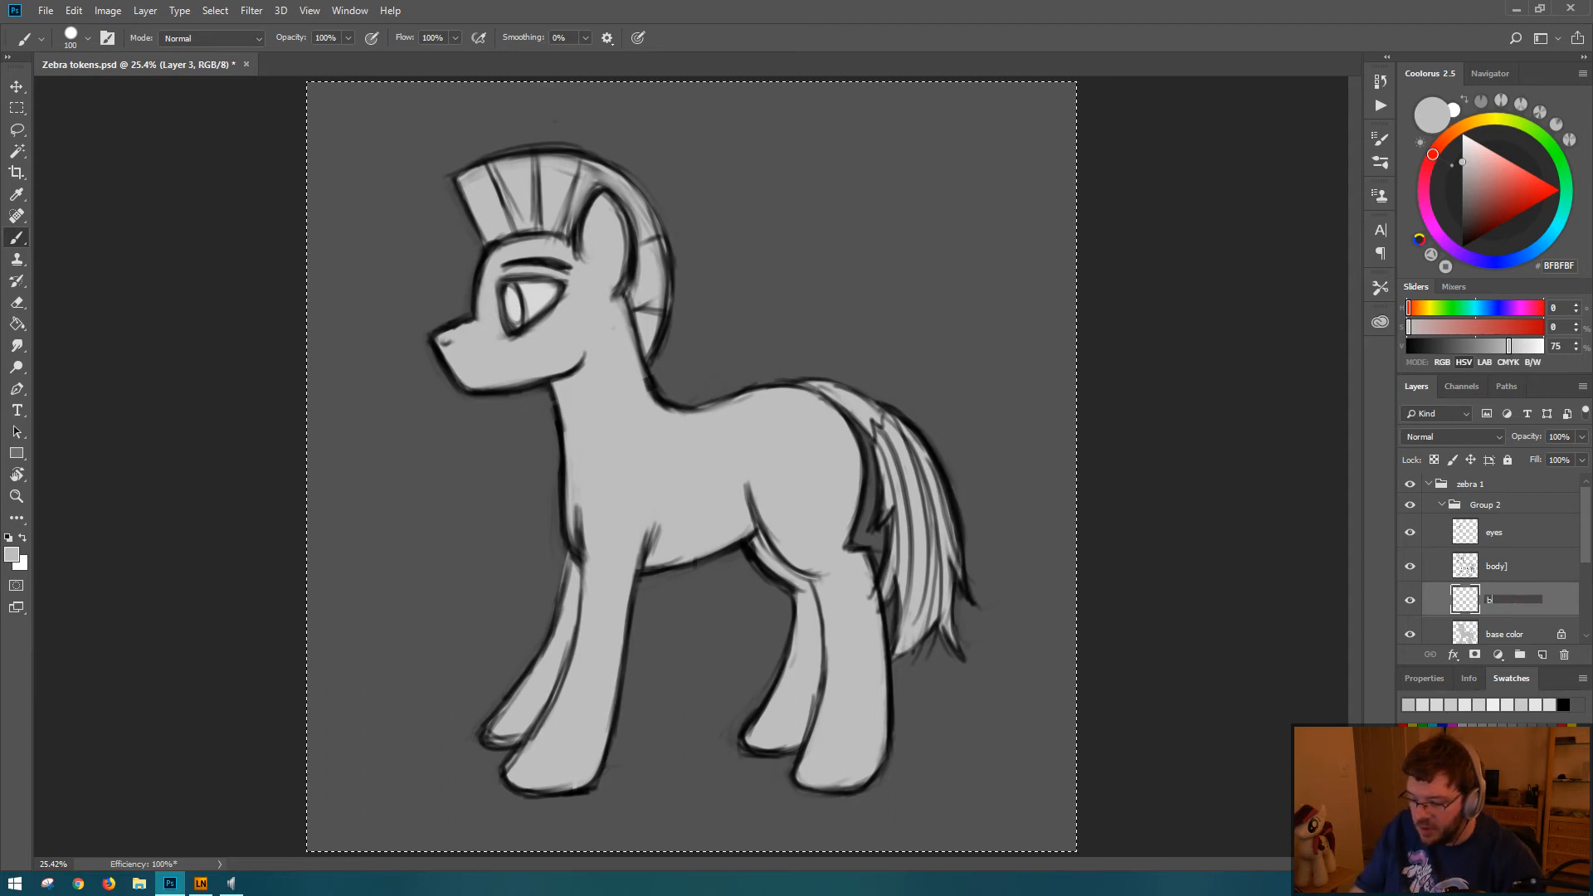
{"action": "type", "text": "tr"}
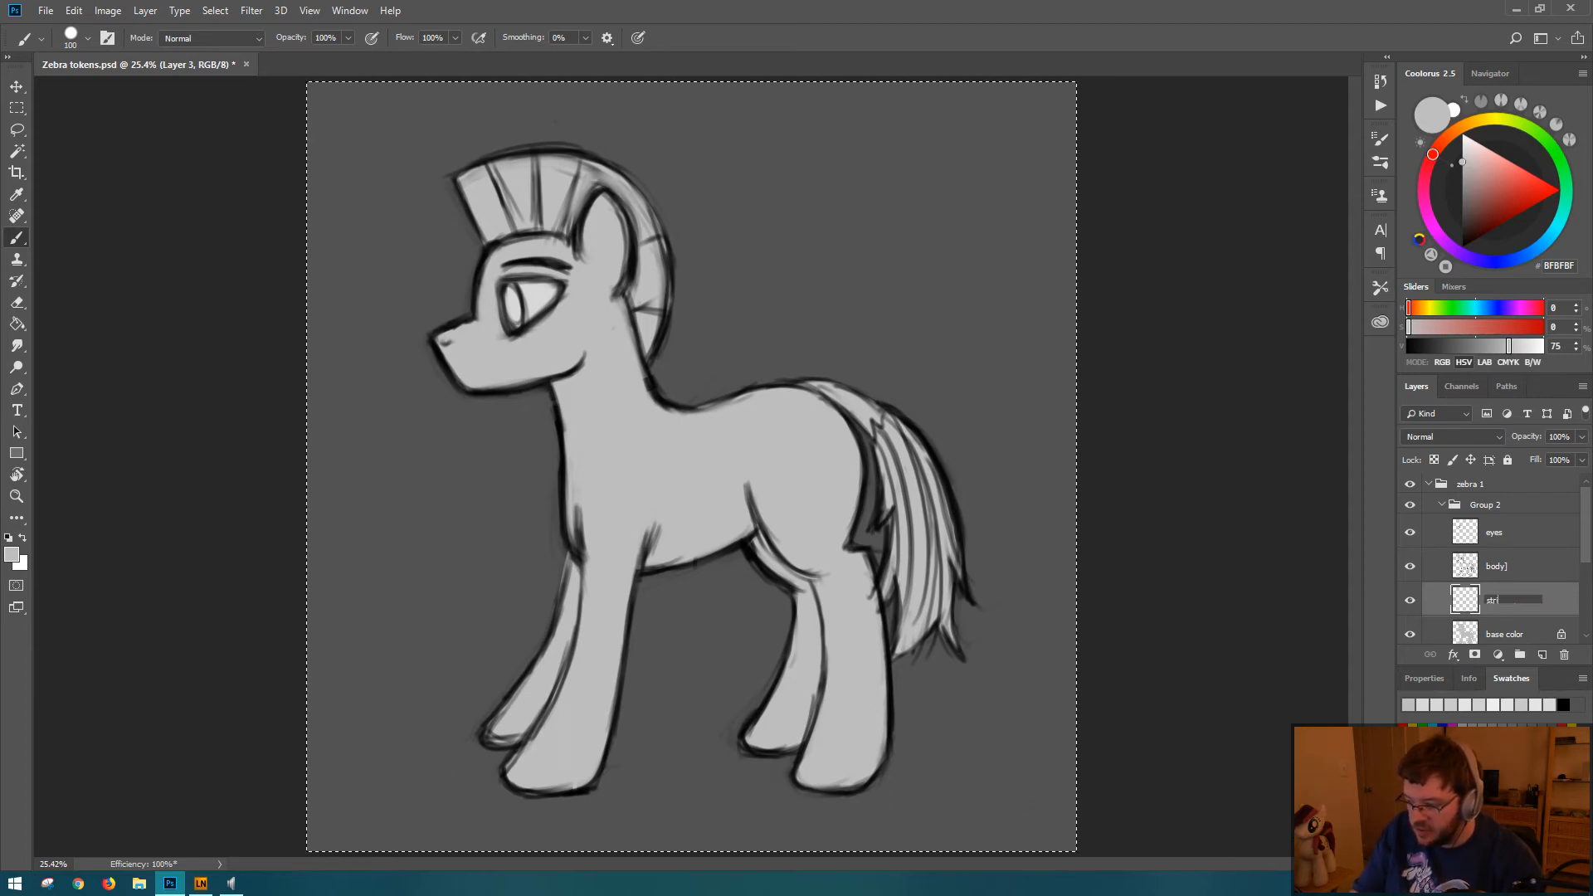
{"action": "type", "text": "ipes"}
{"action": "key", "text": "Return"}
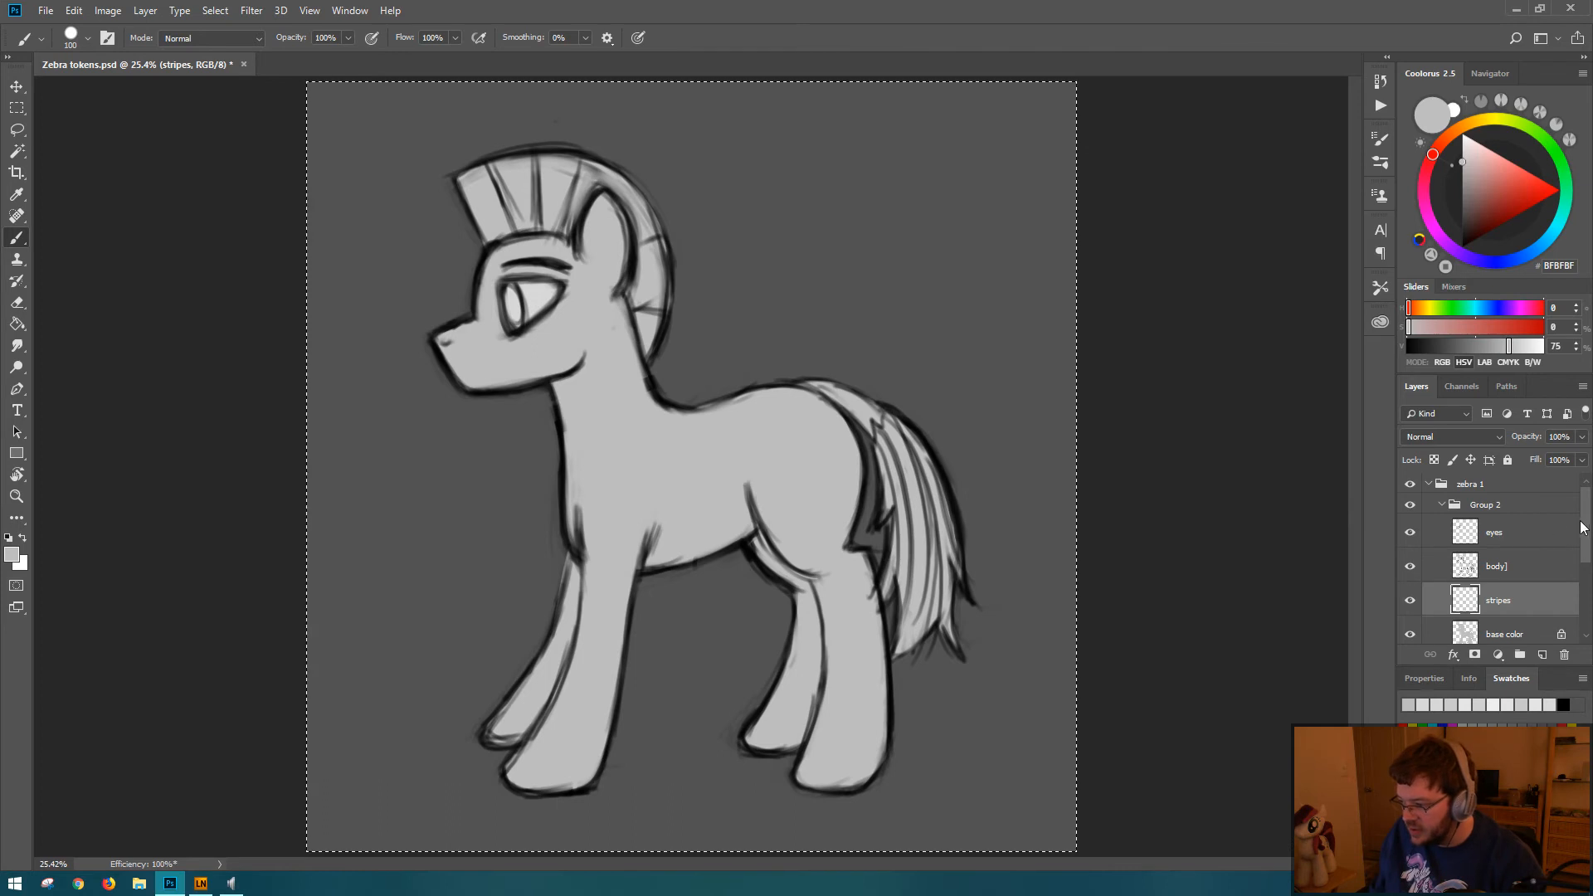
Step: Show the white Background layer, hide the dark gray Layer 2 to examine the figure against white, and show Layer 2 again
{"action": "mouse_move", "coordinate": [1584, 528]}
{"action": "left_mouse_down"}
{"action": "mouse_move", "coordinate": [1584, 585]}
{"action": "mouse_move", "coordinate": [1581, 553]}
{"action": "left_mouse_up"}
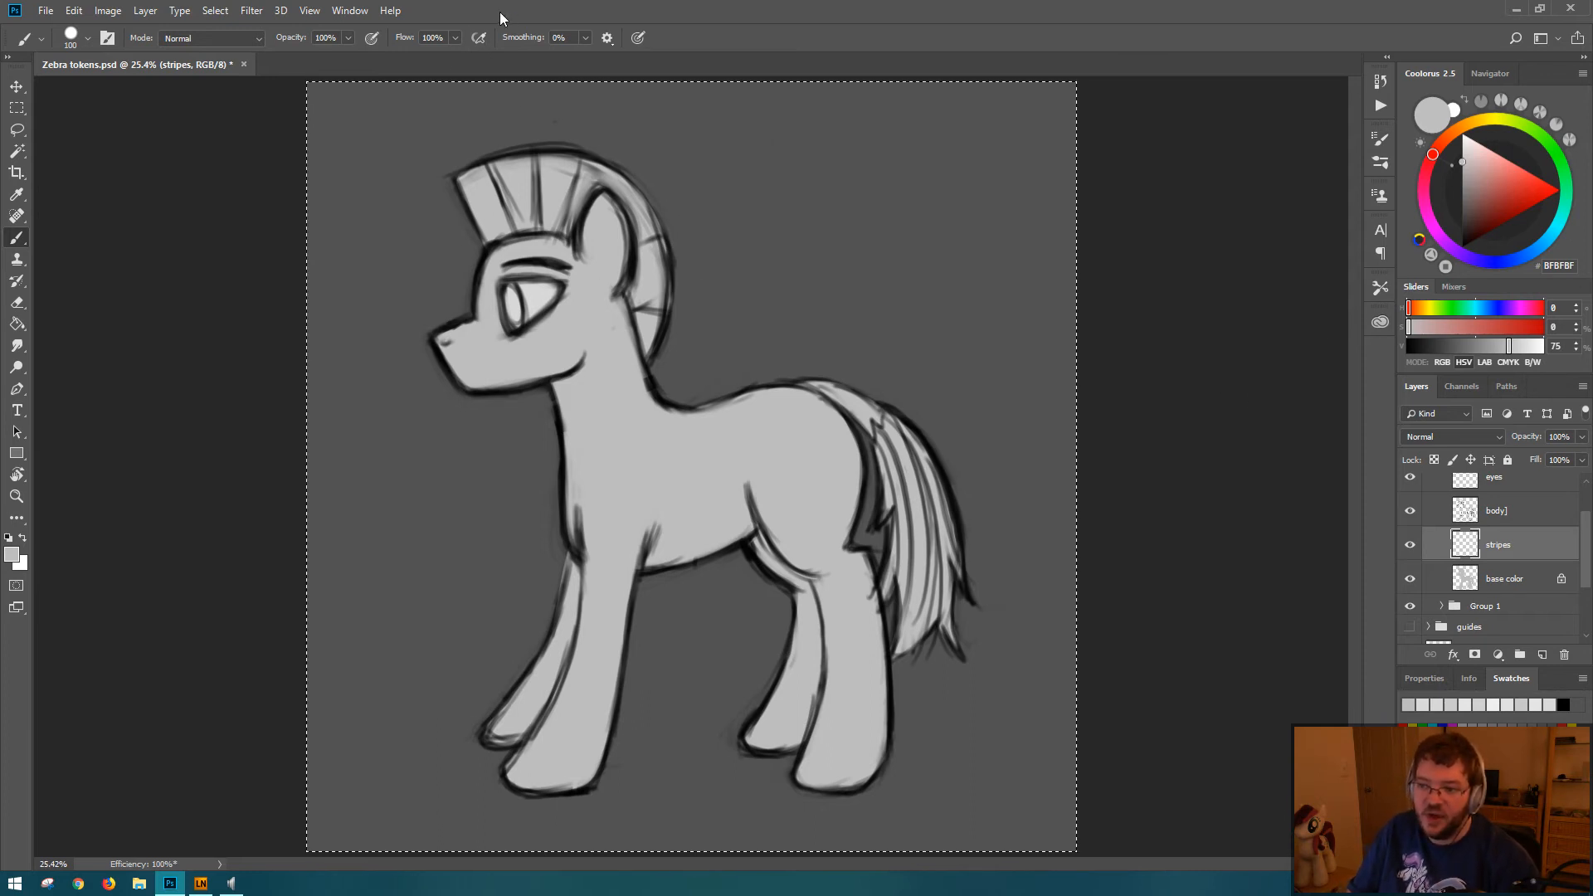
{"action": "left_click_drag", "start_coordinate": [1587, 524], "coordinate": [1587, 586]}
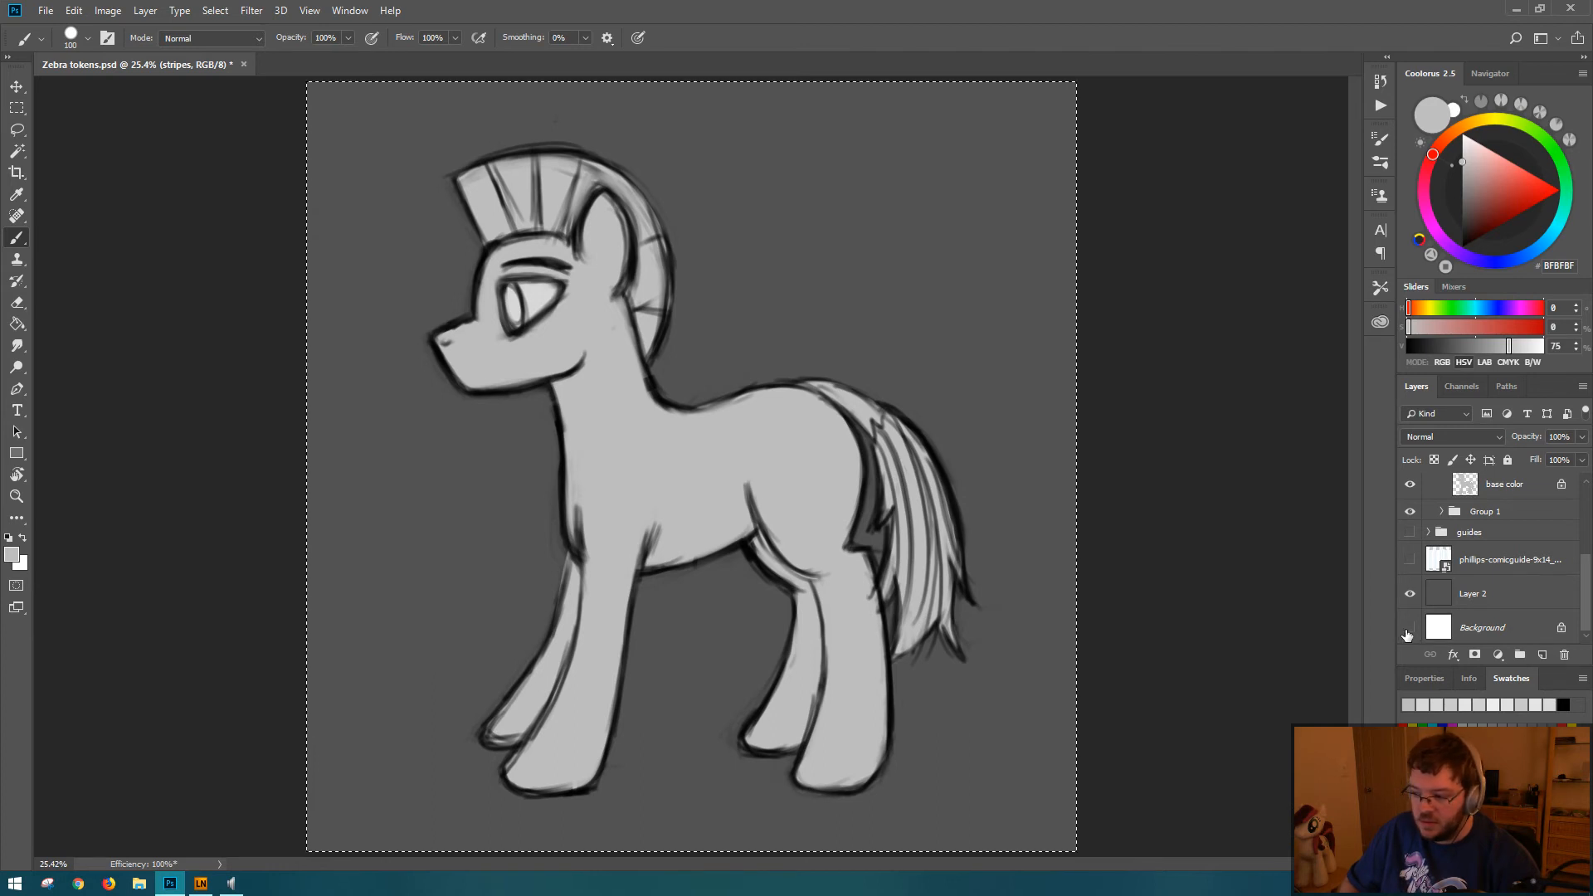
{"action": "left_click", "coordinate": [1410, 594]}
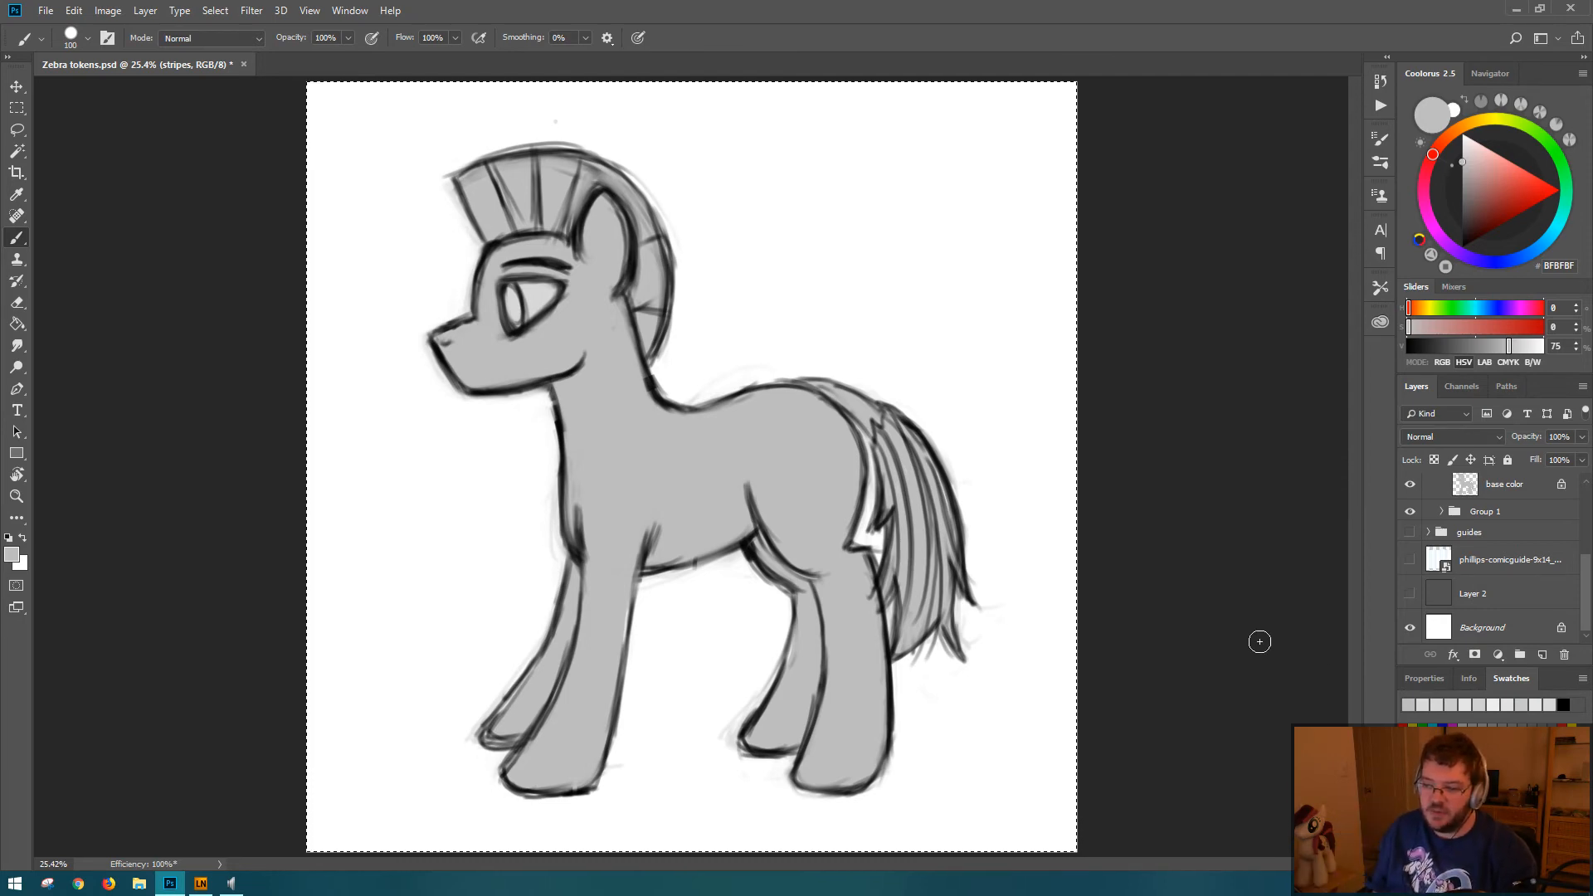
{"action": "left_click", "coordinate": [1409, 591]}
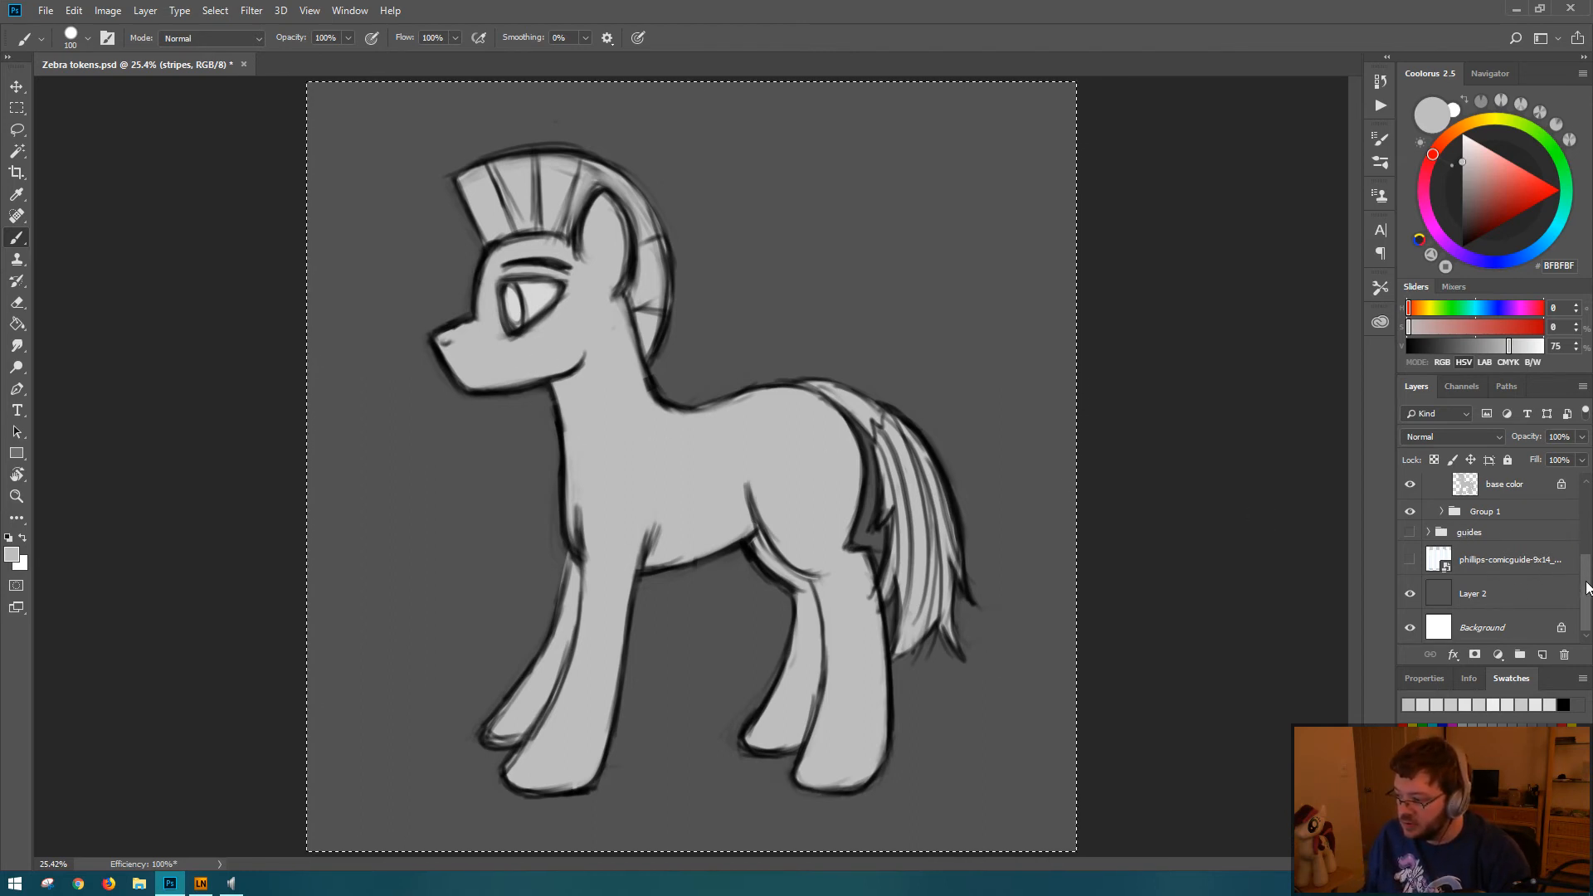
Step: Select the stripes layer, turn on pen pressure for brush size, and test it with a stroke below the belly
{"action": "scroll", "coordinate": [1586, 588], "scroll_direction": "up", "scroll_amount": 5}
{"action": "left_click", "coordinate": [1547, 579]}
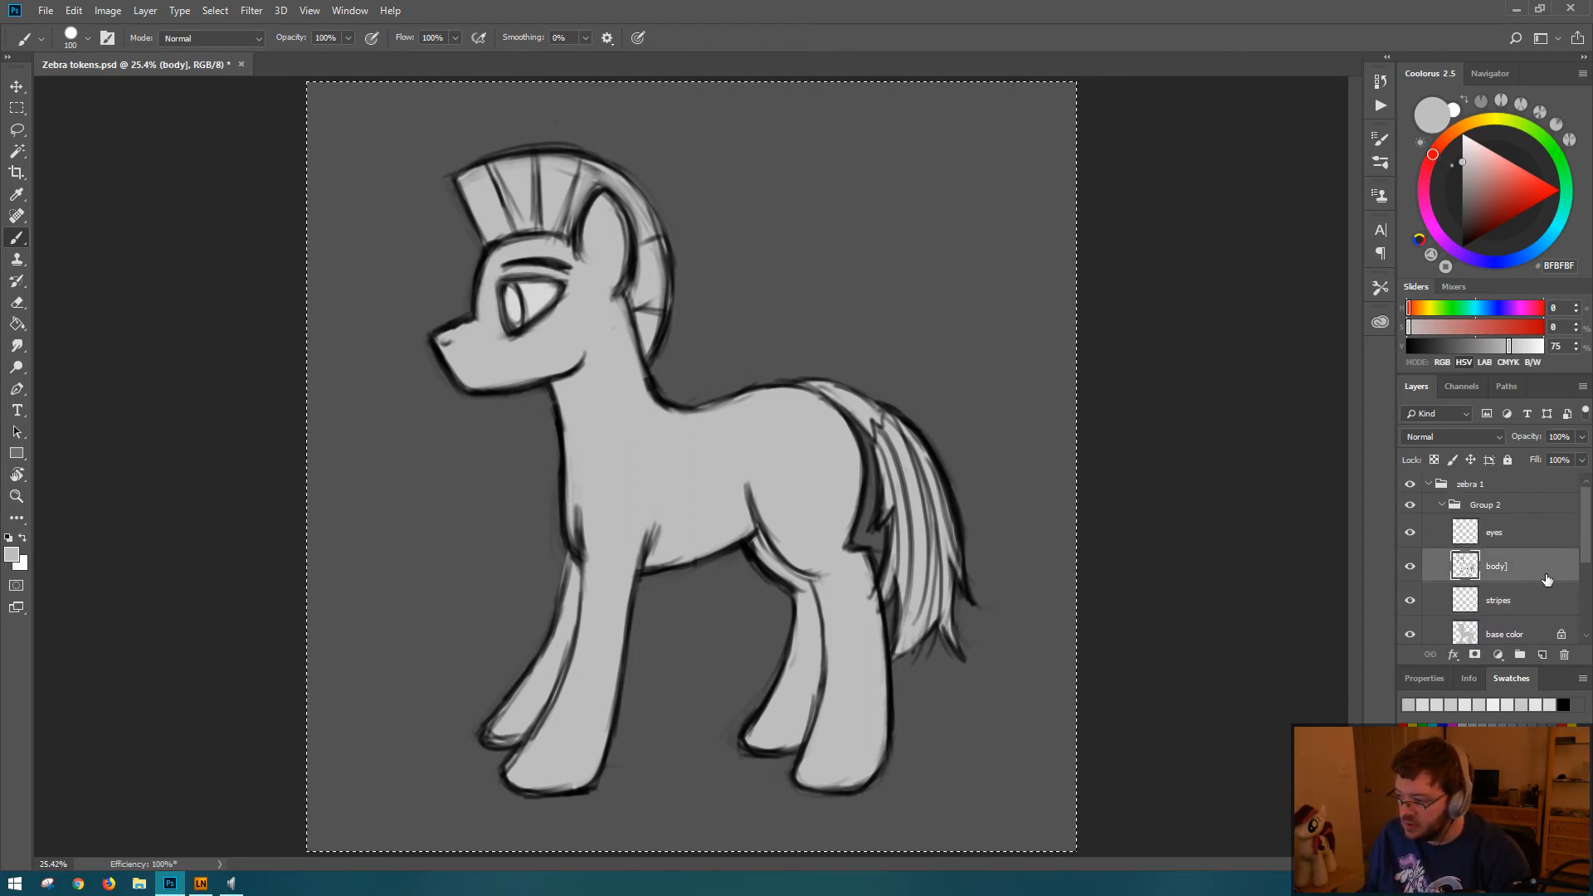
{"action": "scroll", "coordinate": [1587, 562], "scroll_direction": "down", "scroll_amount": 2}
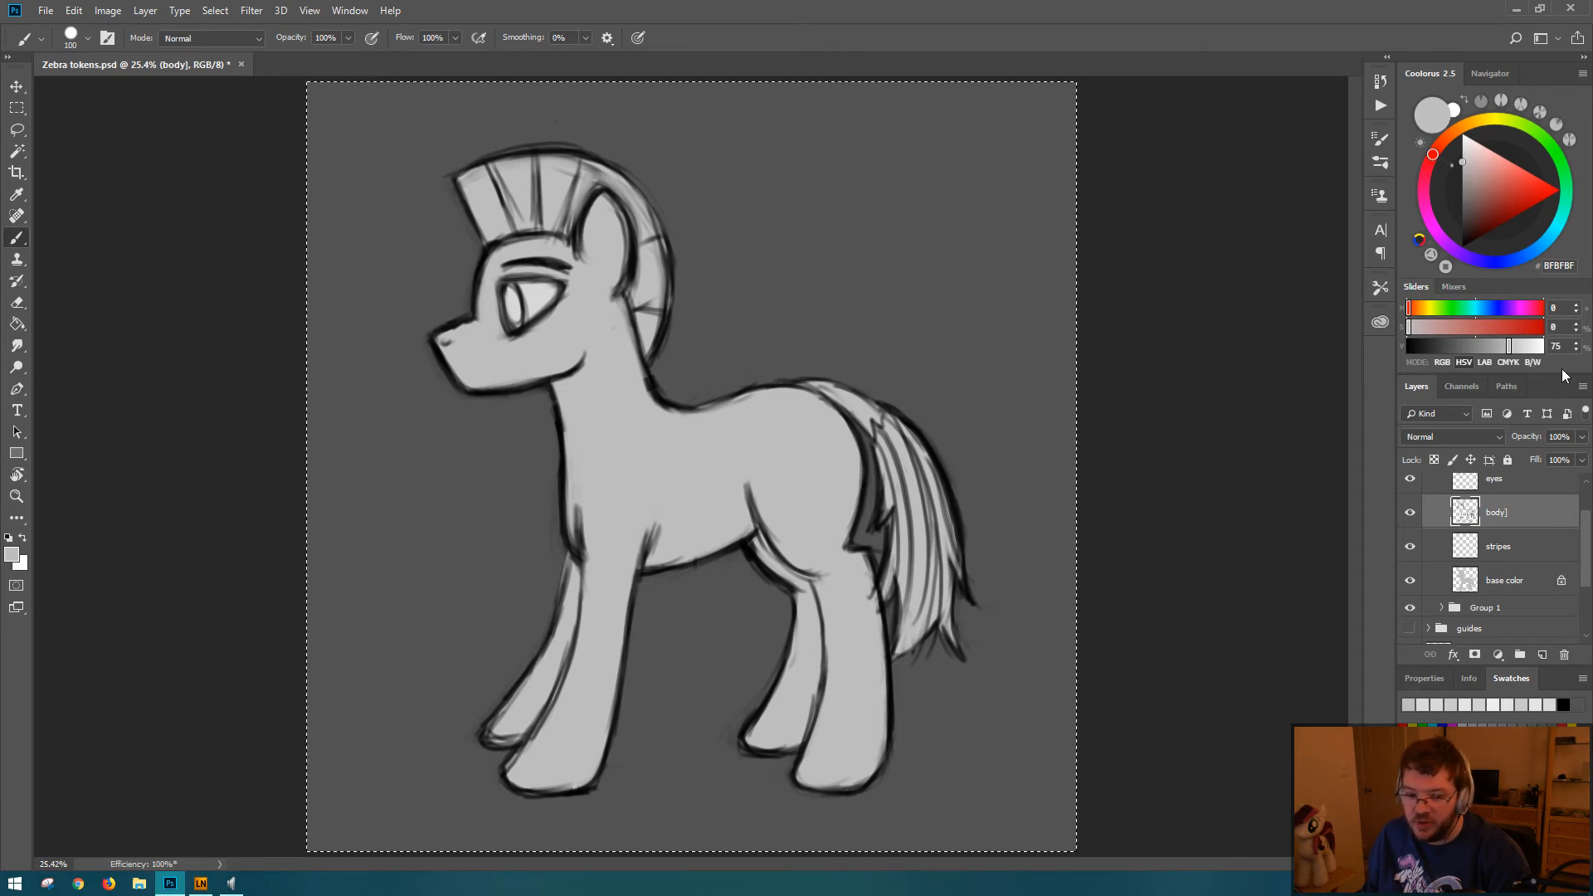
{"action": "scroll", "coordinate": [1581, 548], "scroll_direction": "up", "scroll_amount": 2}
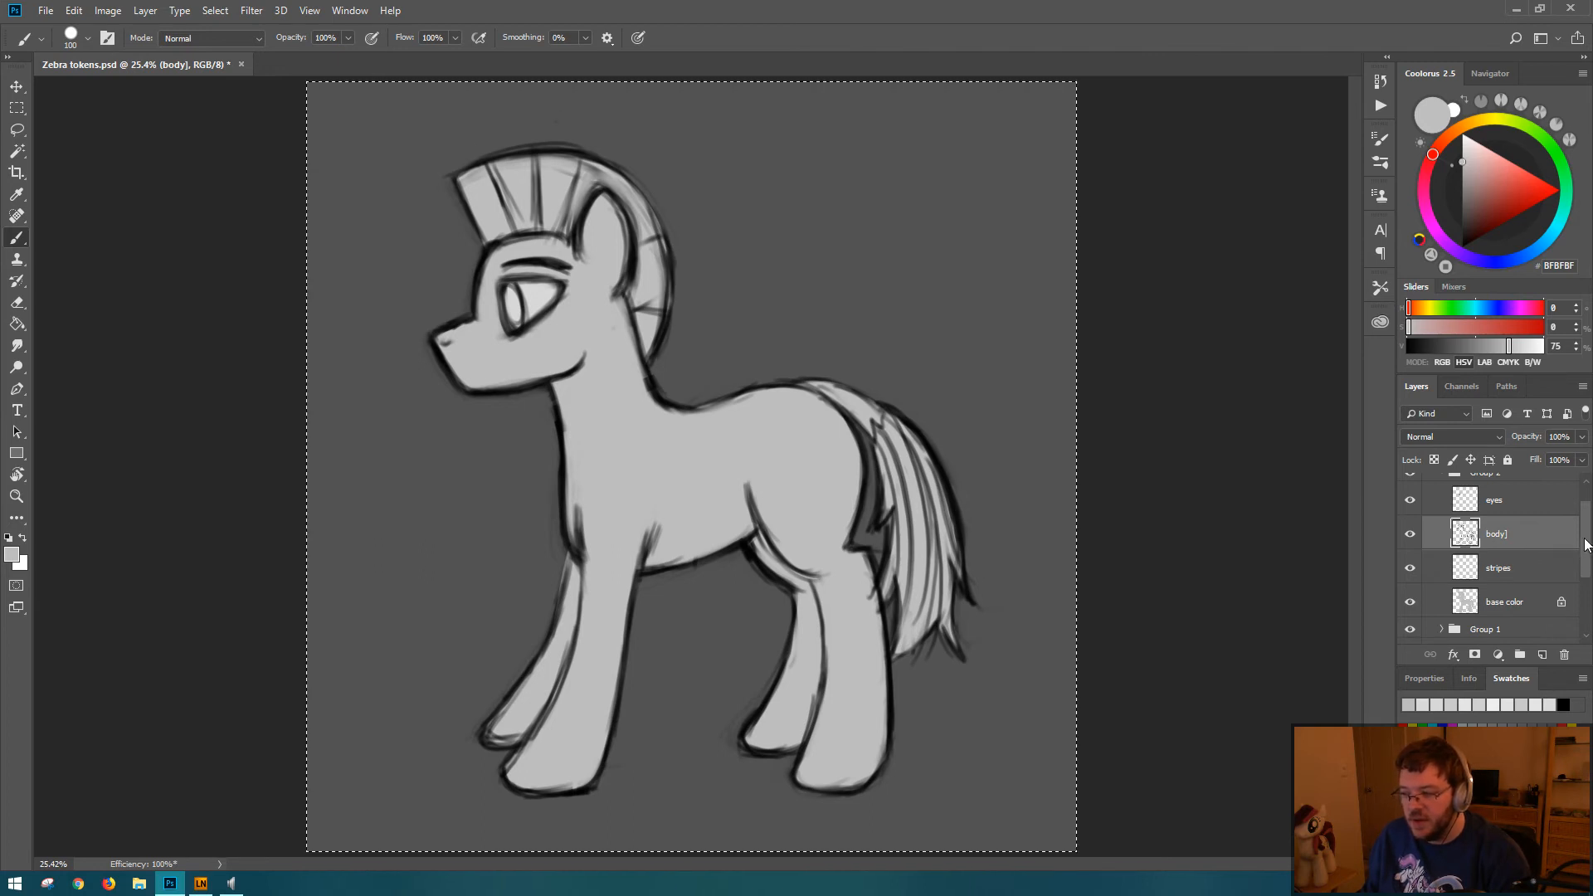
{"action": "mouse_move", "coordinate": [1587, 545]}
{"action": "left_mouse_down"}
{"action": "mouse_move", "coordinate": [1587, 568]}
{"action": "mouse_move", "coordinate": [1587, 553]}
{"action": "left_mouse_up"}
{"action": "left_click", "coordinate": [1523, 552]}
{"action": "left_click", "coordinate": [1517, 583]}
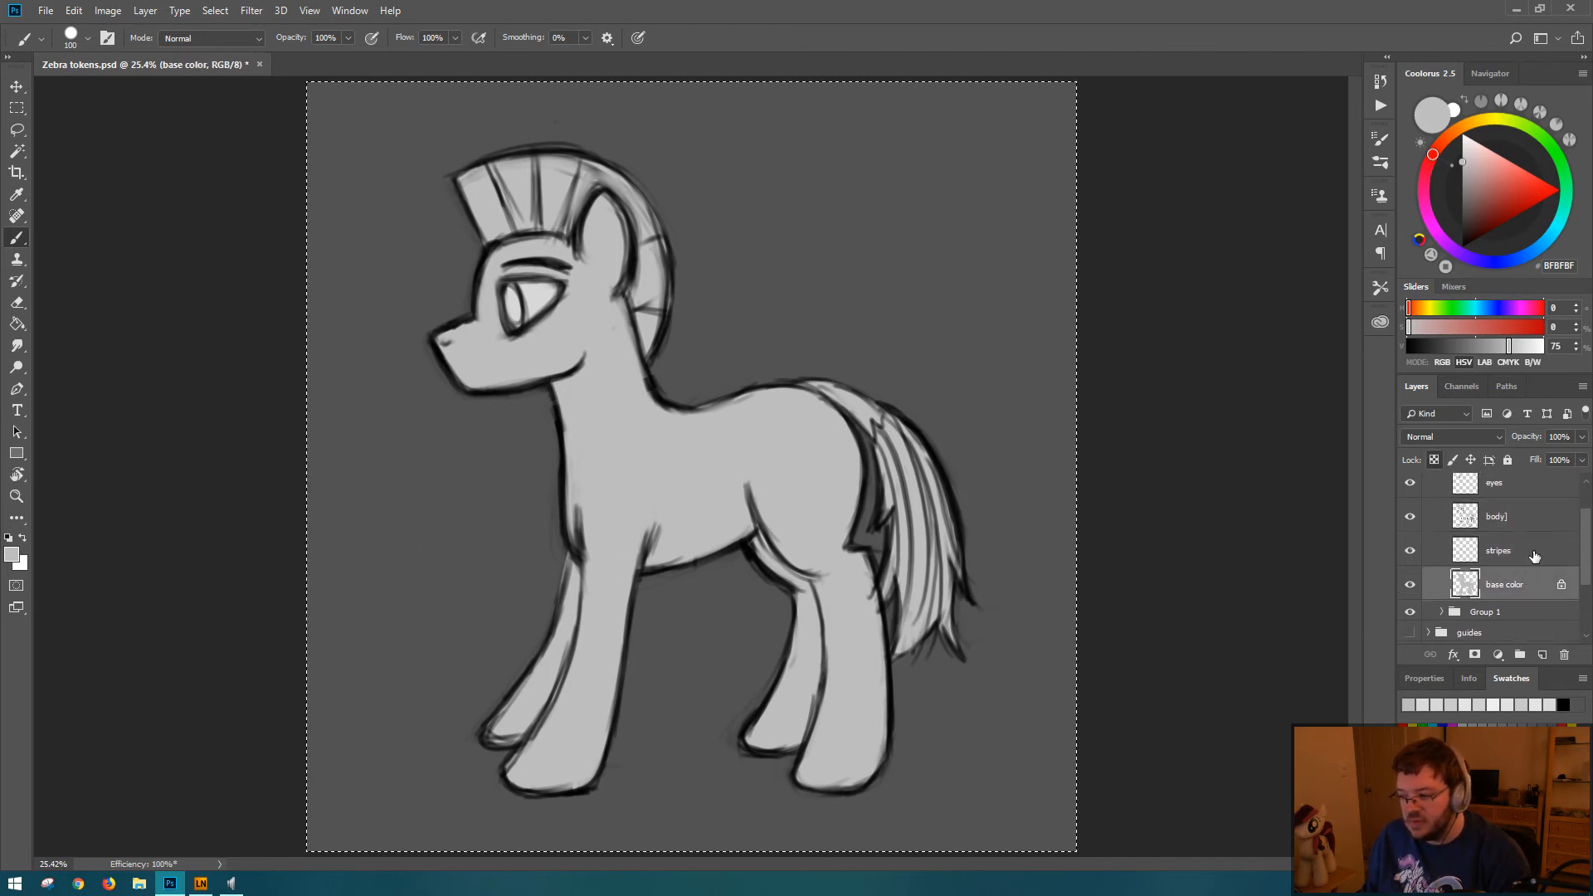
{"action": "left_click", "coordinate": [1536, 556]}
{"action": "left_click", "coordinate": [1524, 590]}
{"action": "left_click", "coordinate": [1531, 557]}
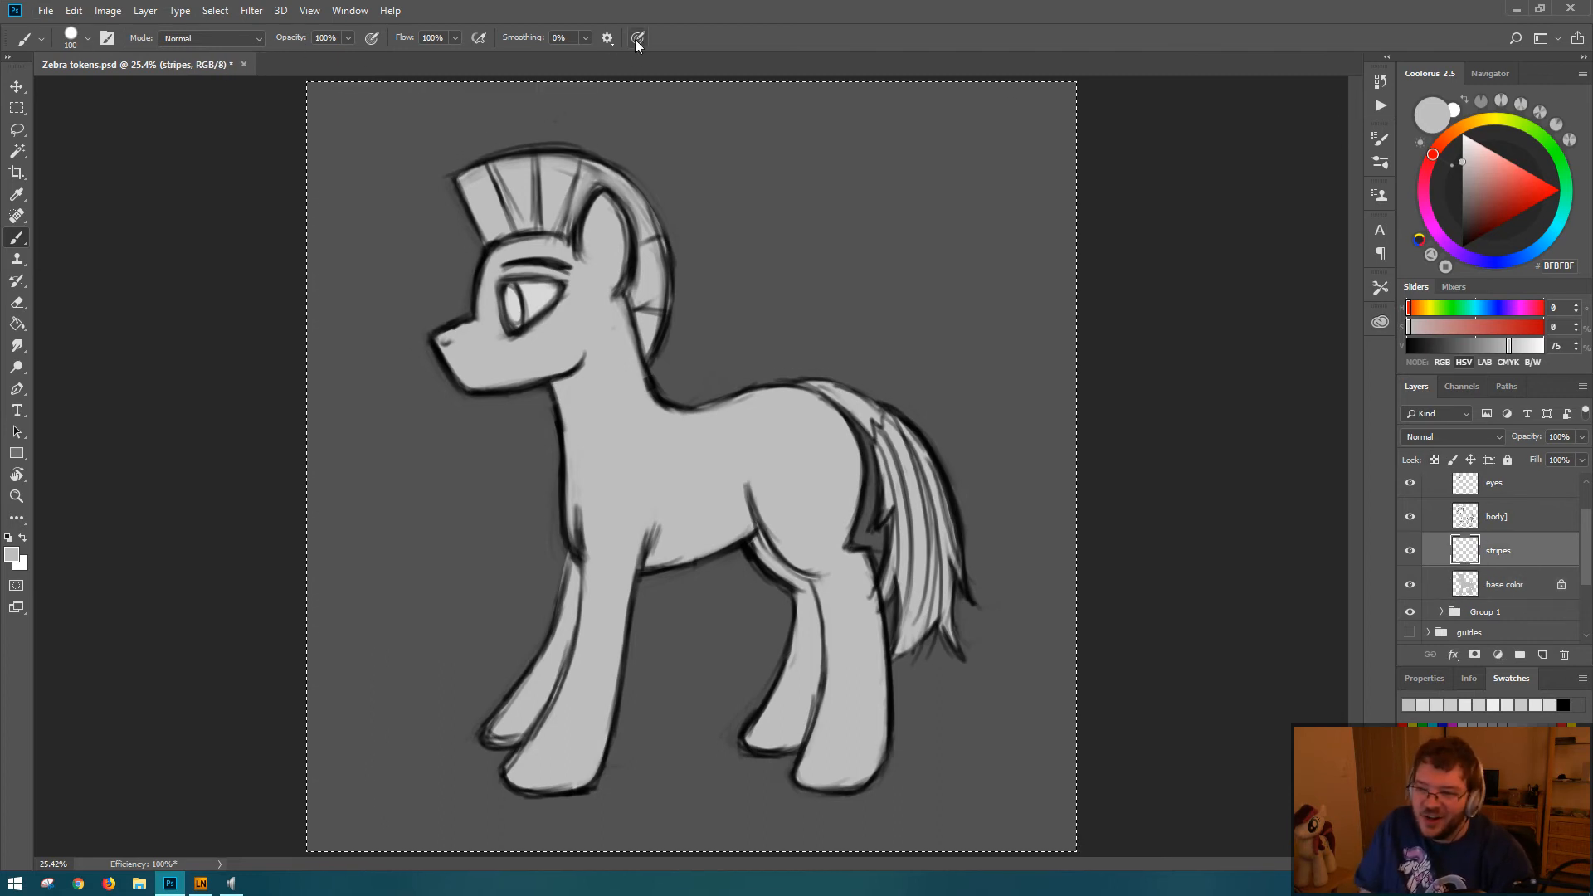
{"action": "left_click_drag", "start_coordinate": [728, 550], "coordinate": [711, 604]}
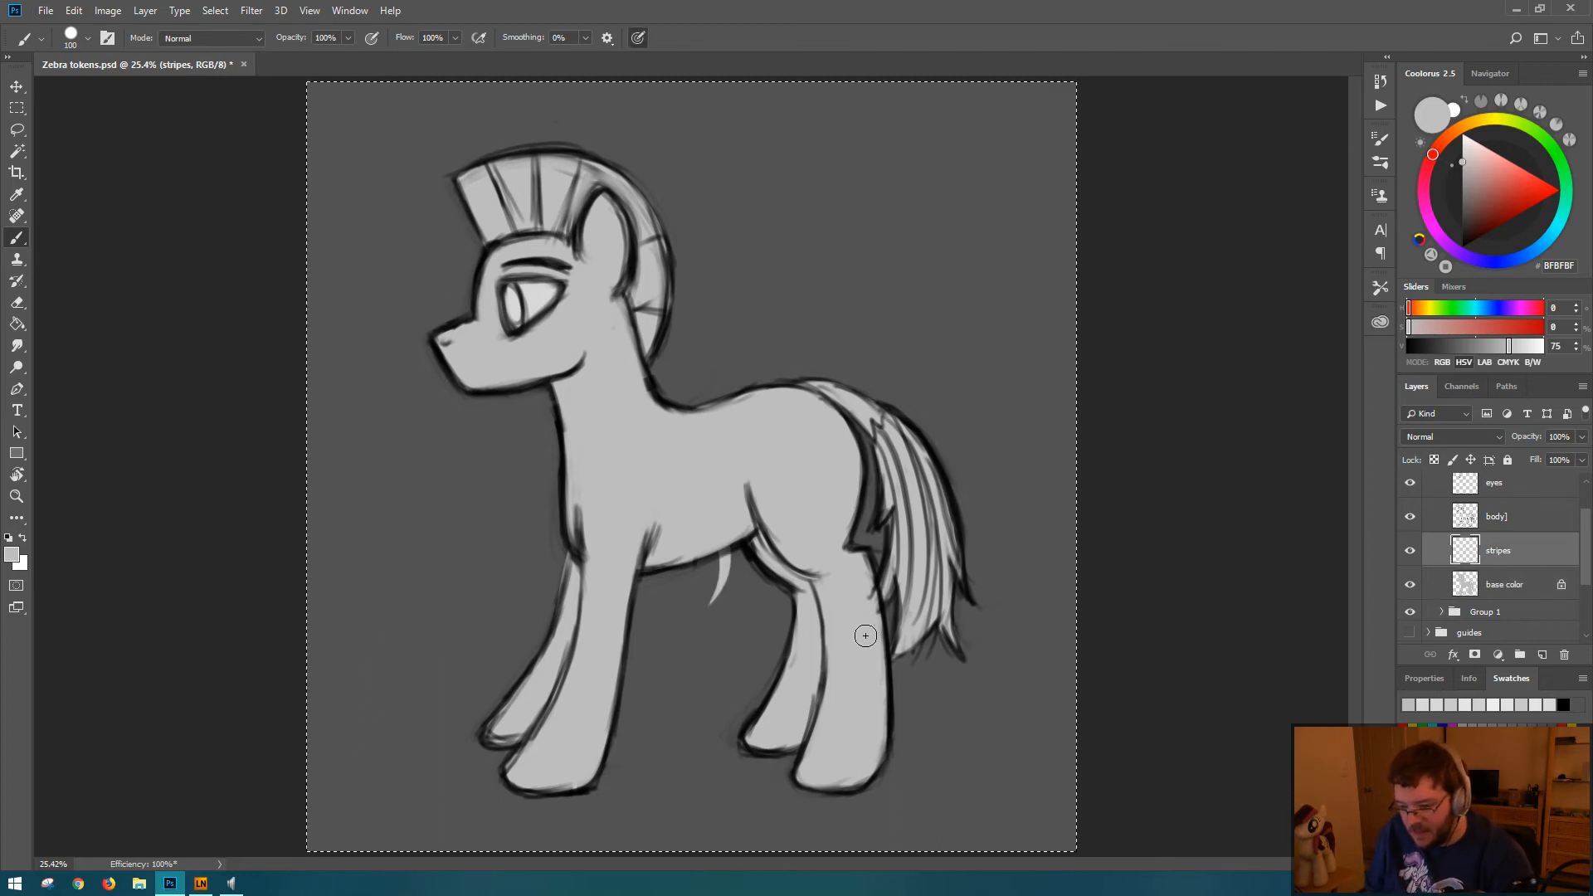
{"action": "key", "text": "ctrl+z"}
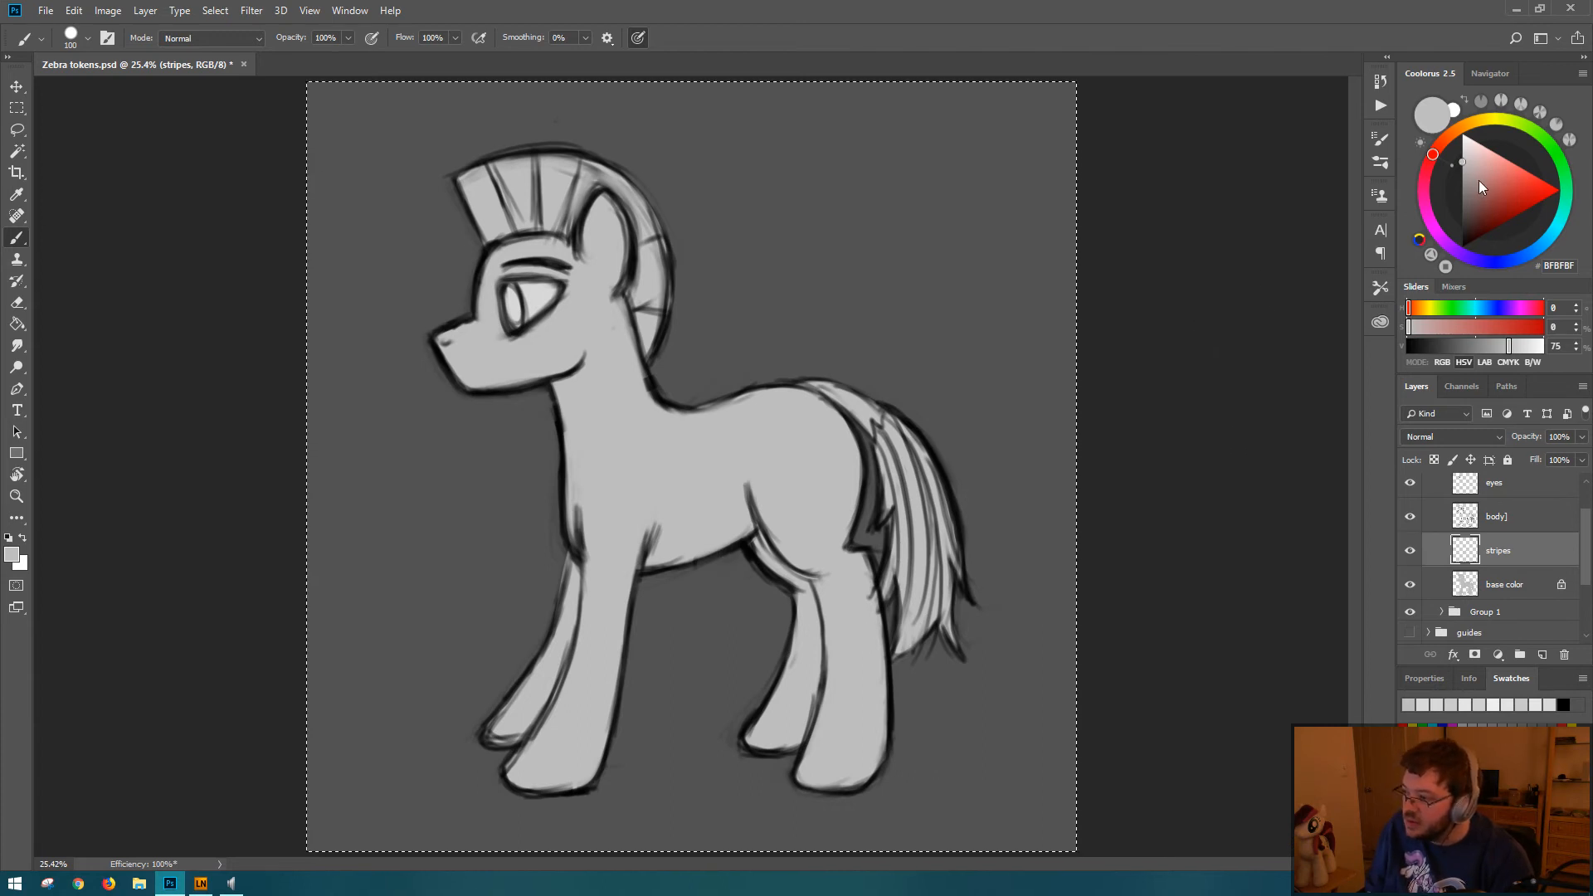
Step: Reset the foreground color to black and try curved stripes rising from the belly behind the front leg
{"action": "key", "text": "d"}
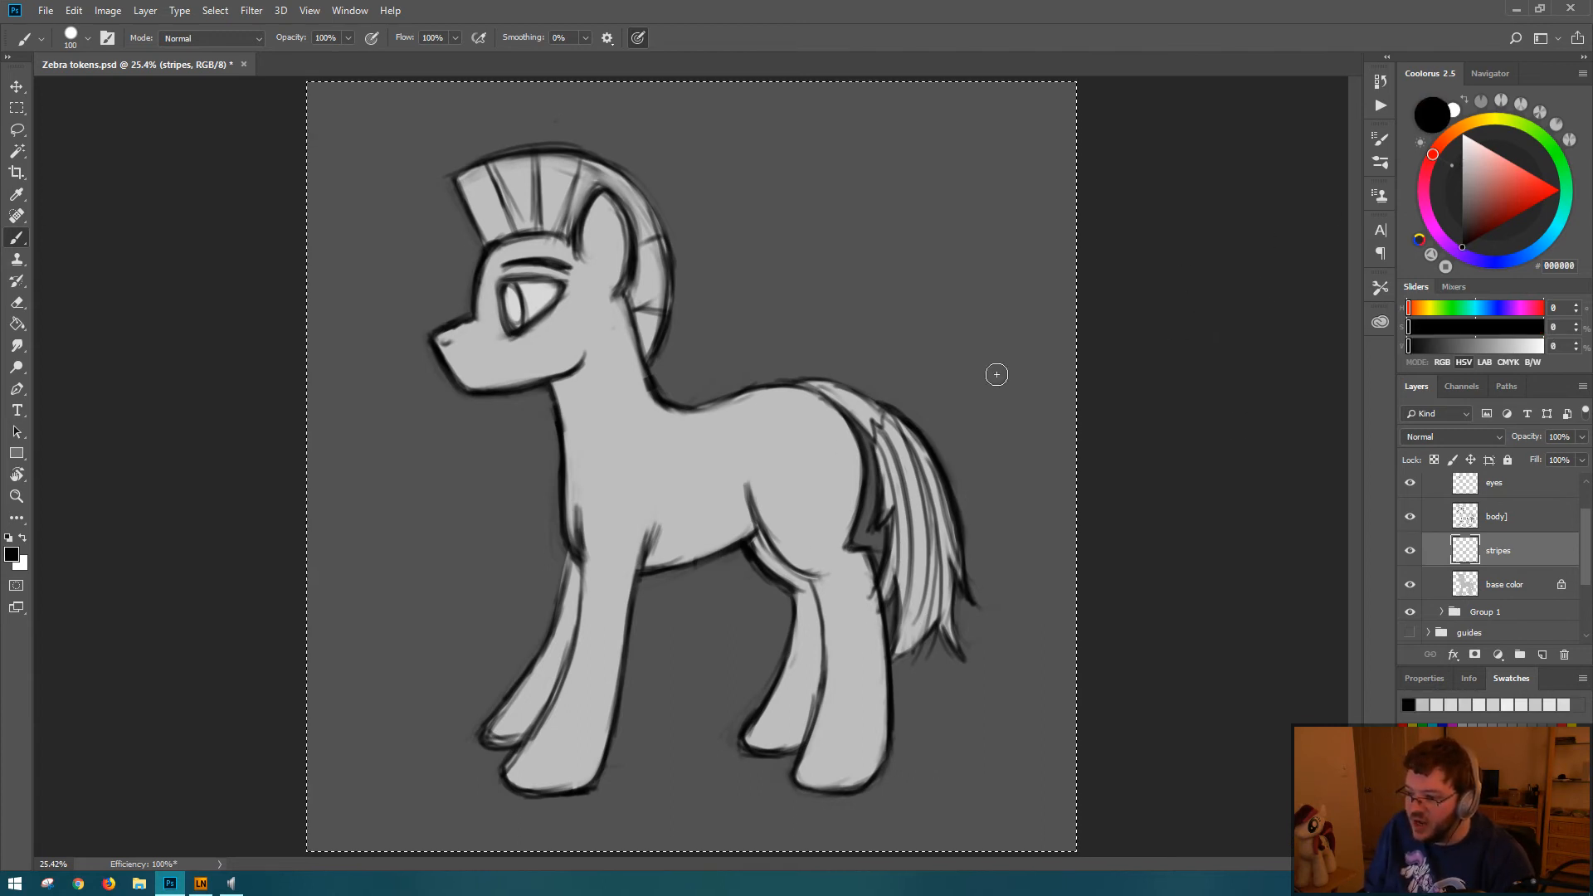
{"action": "left_click_drag", "start_coordinate": [707, 481], "coordinate": [695, 585]}
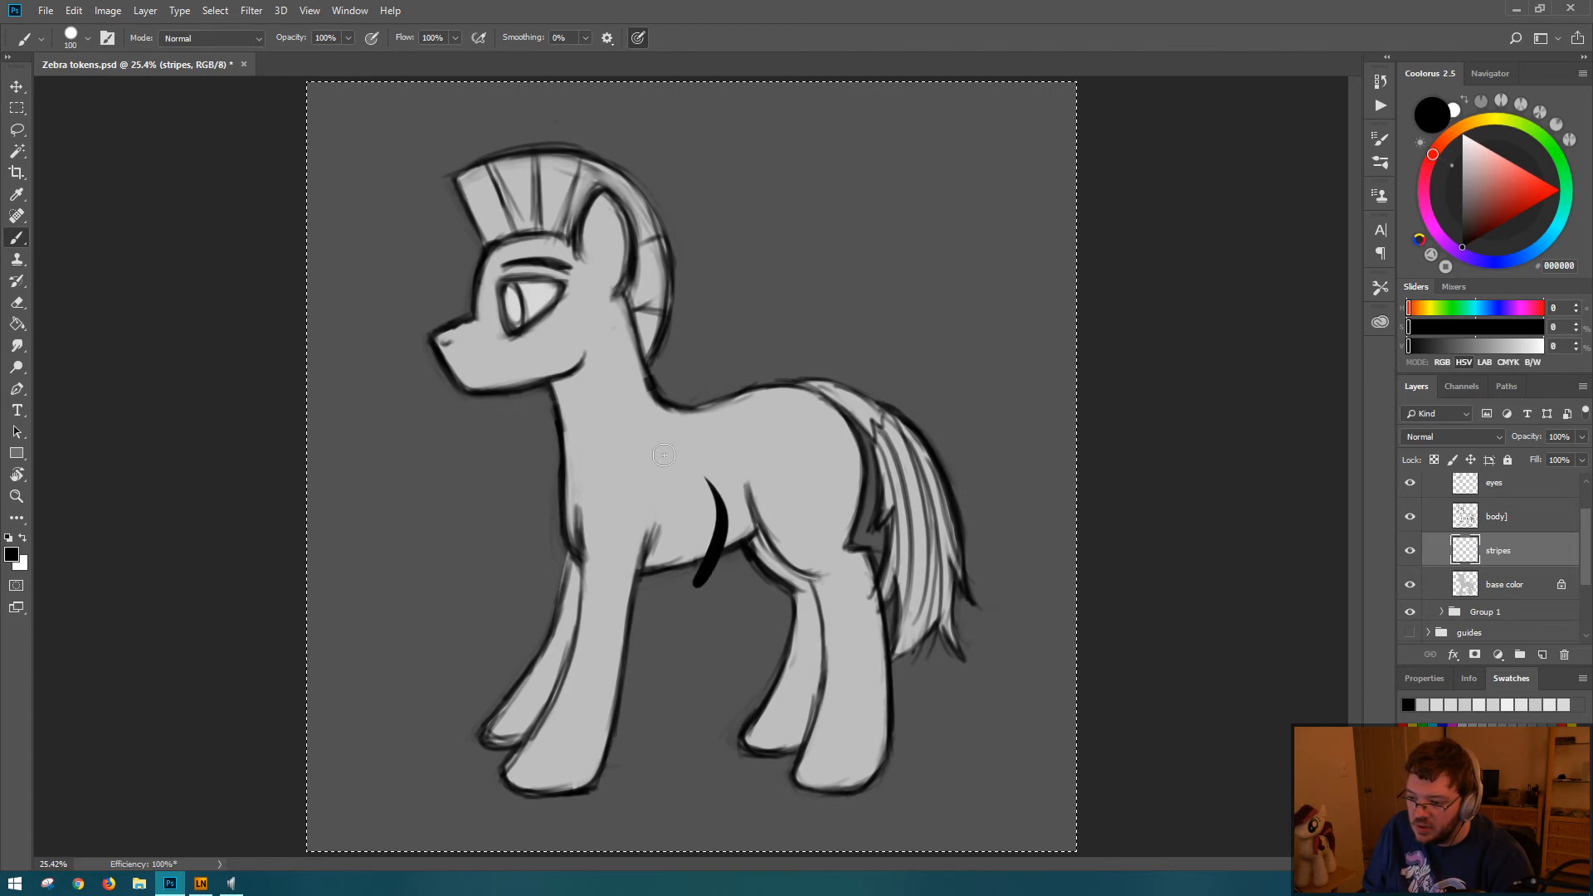
{"action": "key", "text": "ctrl+z"}
{"action": "left_click_drag", "start_coordinate": [657, 570], "coordinate": [696, 512]}
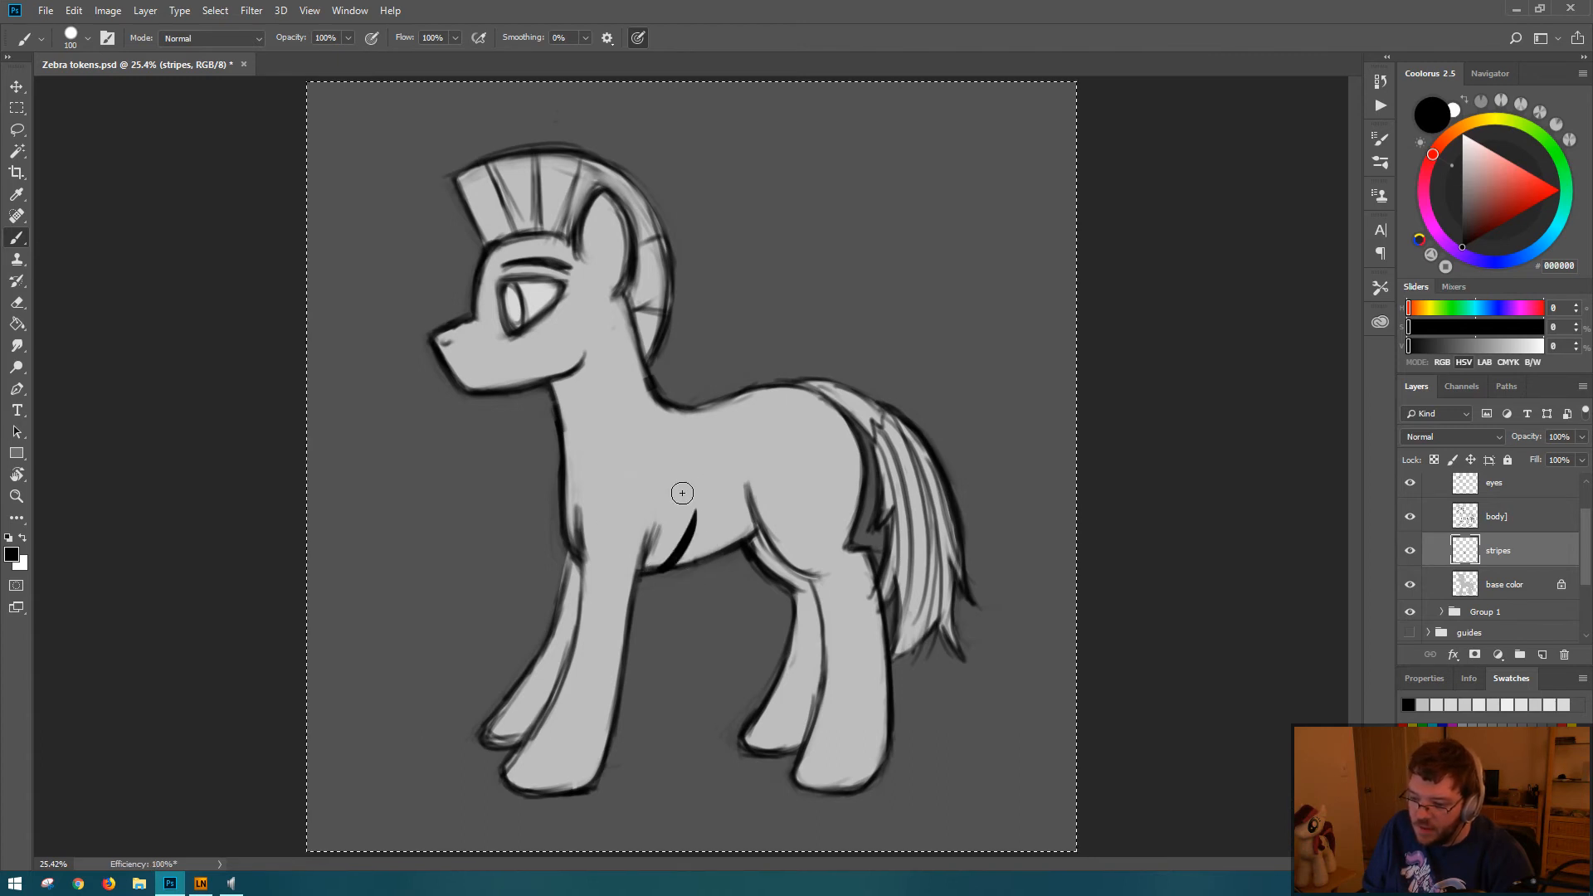
{"action": "key", "text": "ctrl+z"}
{"action": "left_click_drag", "start_coordinate": [656, 572], "coordinate": [672, 511]}
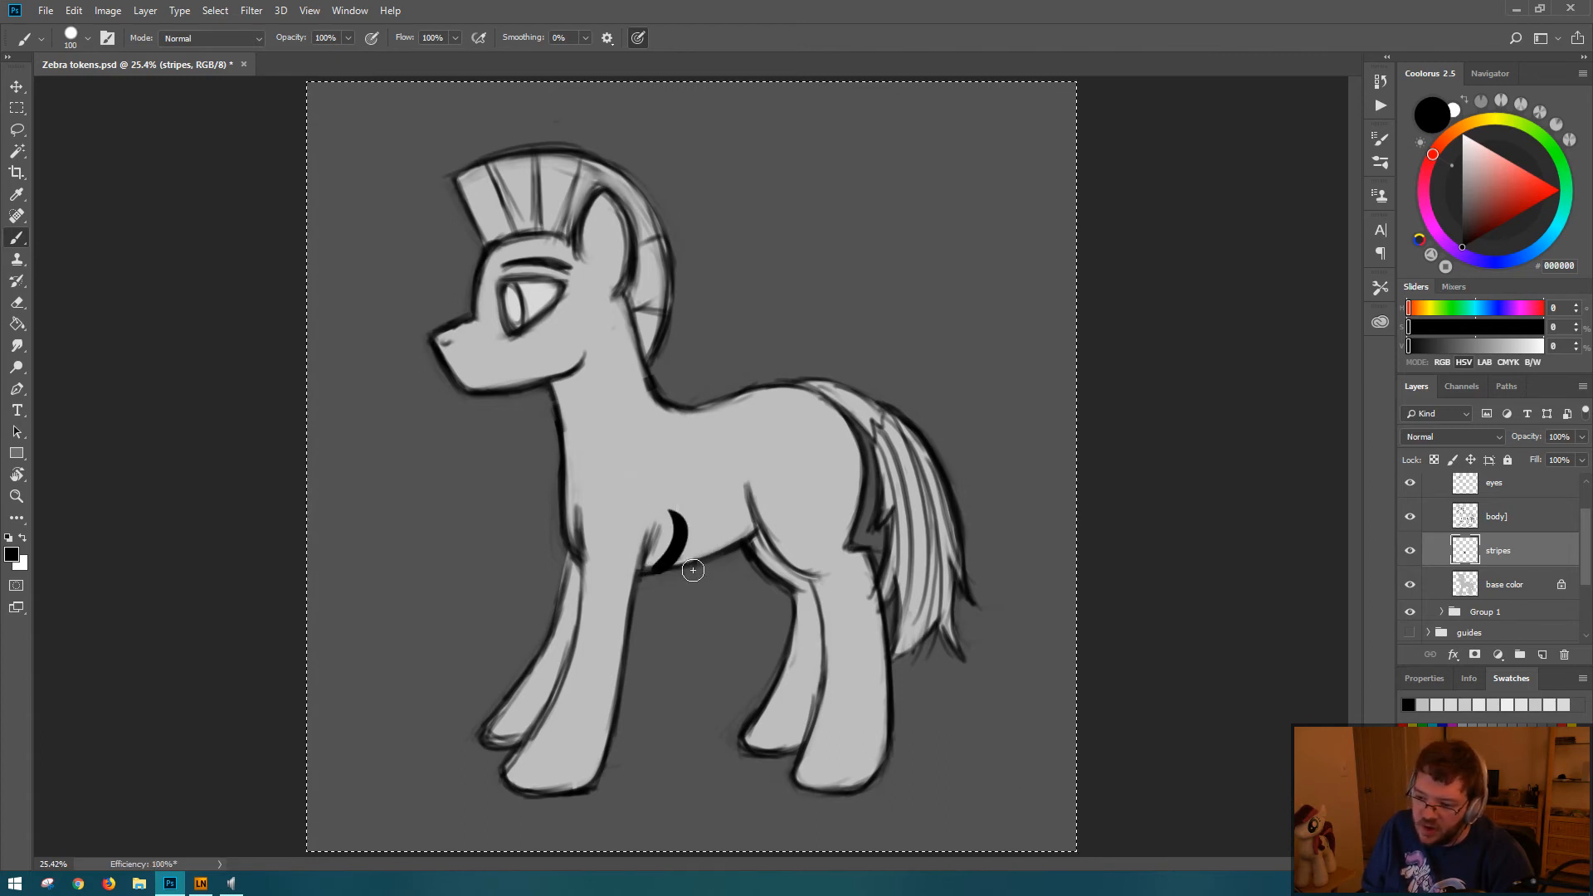
{"action": "mouse_move", "coordinate": [658, 572]}
{"action": "left_mouse_down"}
{"action": "mouse_move", "coordinate": [688, 549]}
{"action": "mouse_move", "coordinate": [692, 509]}
{"action": "left_mouse_up"}
{"action": "key", "text": "ctrl+z"}
{"action": "left_click_drag", "start_coordinate": [655, 577], "coordinate": [693, 494]}
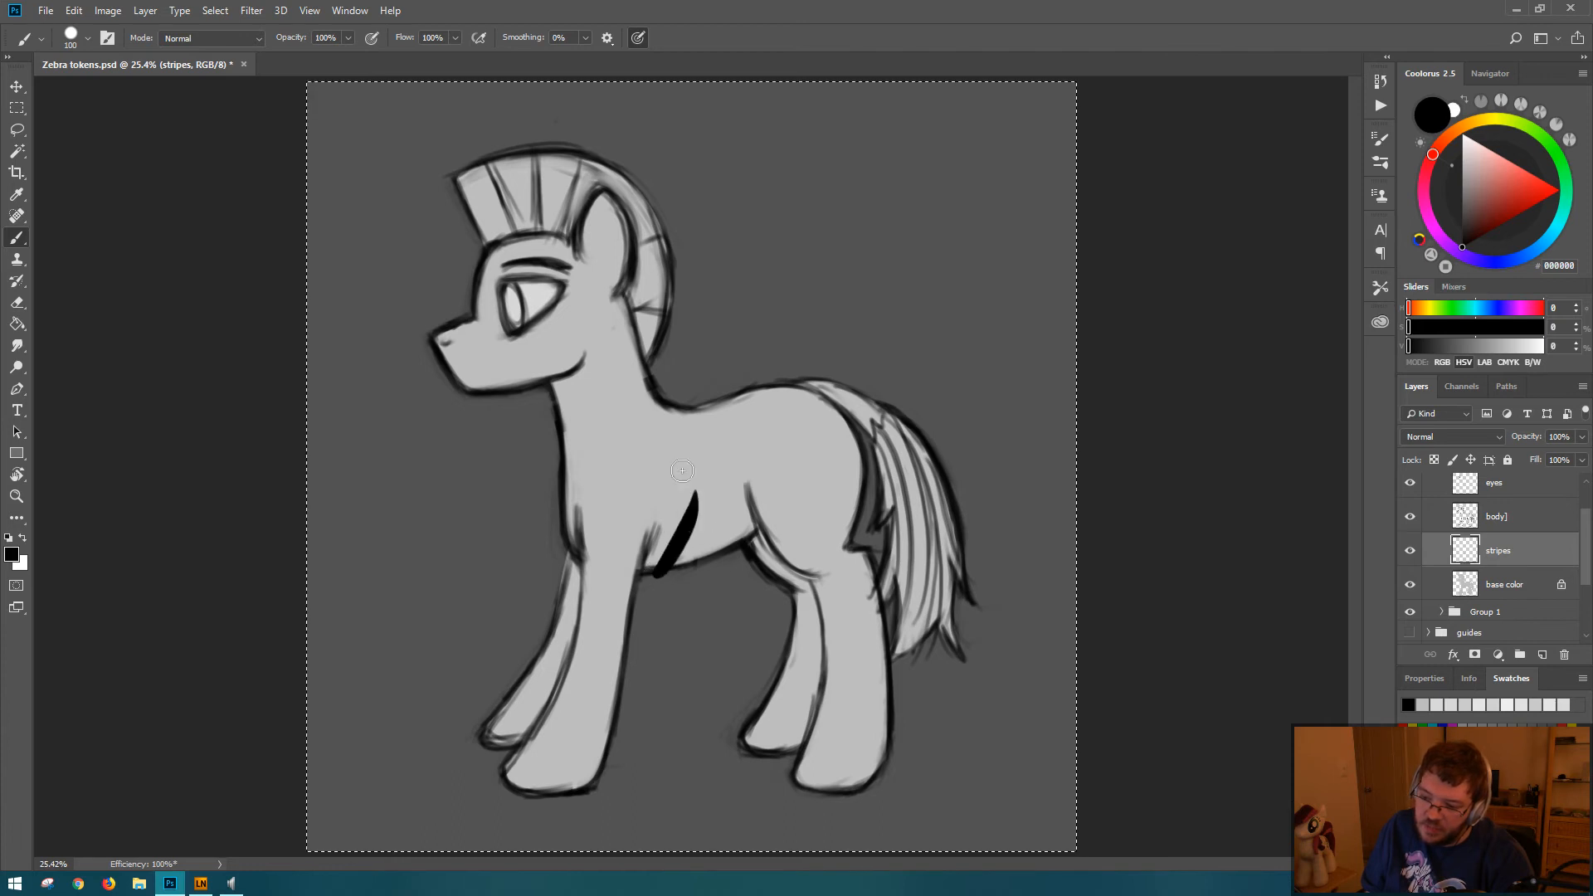
{"action": "key", "text": "ctrl+z"}
{"action": "mouse_move", "coordinate": [673, 577]}
{"action": "left_mouse_down"}
{"action": "mouse_move", "coordinate": [711, 536]}
{"action": "mouse_move", "coordinate": [707, 477]}
{"action": "left_mouse_up"}
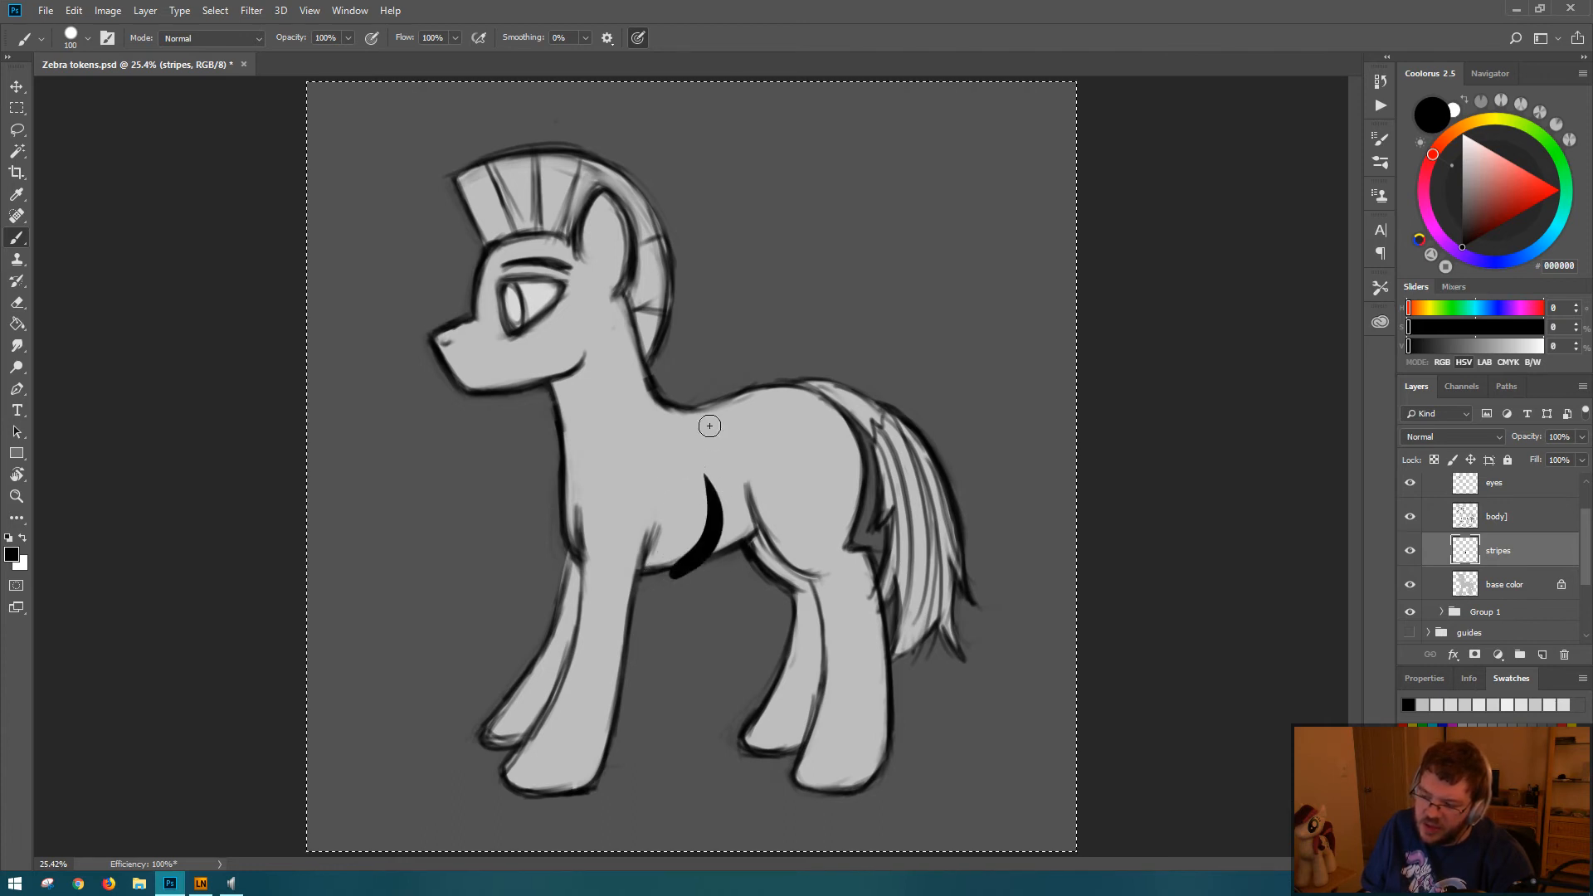
{"action": "key", "text": "ctrl+z"}
{"action": "mouse_move", "coordinate": [641, 415]}
{"action": "left_mouse_down"}
{"action": "mouse_move", "coordinate": [796, 419]}
{"action": "mouse_move", "coordinate": [921, 353]}
{"action": "left_mouse_up"}
{"action": "key", "text": "ctrl+z"}
{"action": "mouse_move", "coordinate": [643, 257]}
{"action": "left_mouse_down"}
{"action": "mouse_move", "coordinate": [697, 370]}
{"action": "mouse_move", "coordinate": [988, 260]}
{"action": "mouse_move", "coordinate": [960, 434]}
{"action": "left_mouse_up"}
{"action": "key", "text": "ctrl+z"}
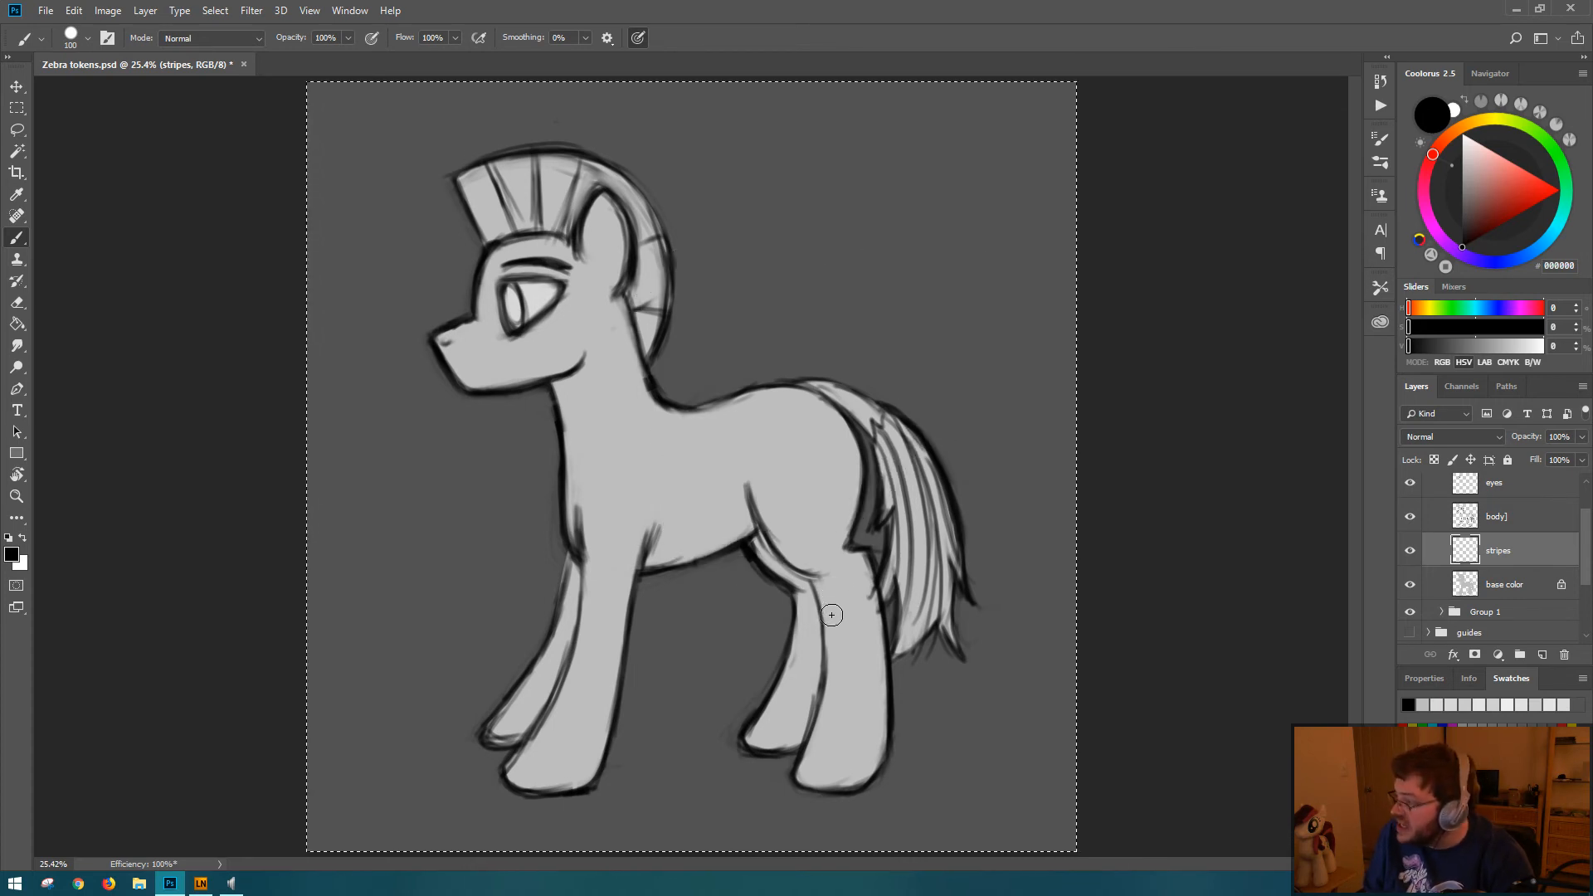
{"action": "left_click_drag", "start_coordinate": [855, 545], "coordinate": [863, 516]}
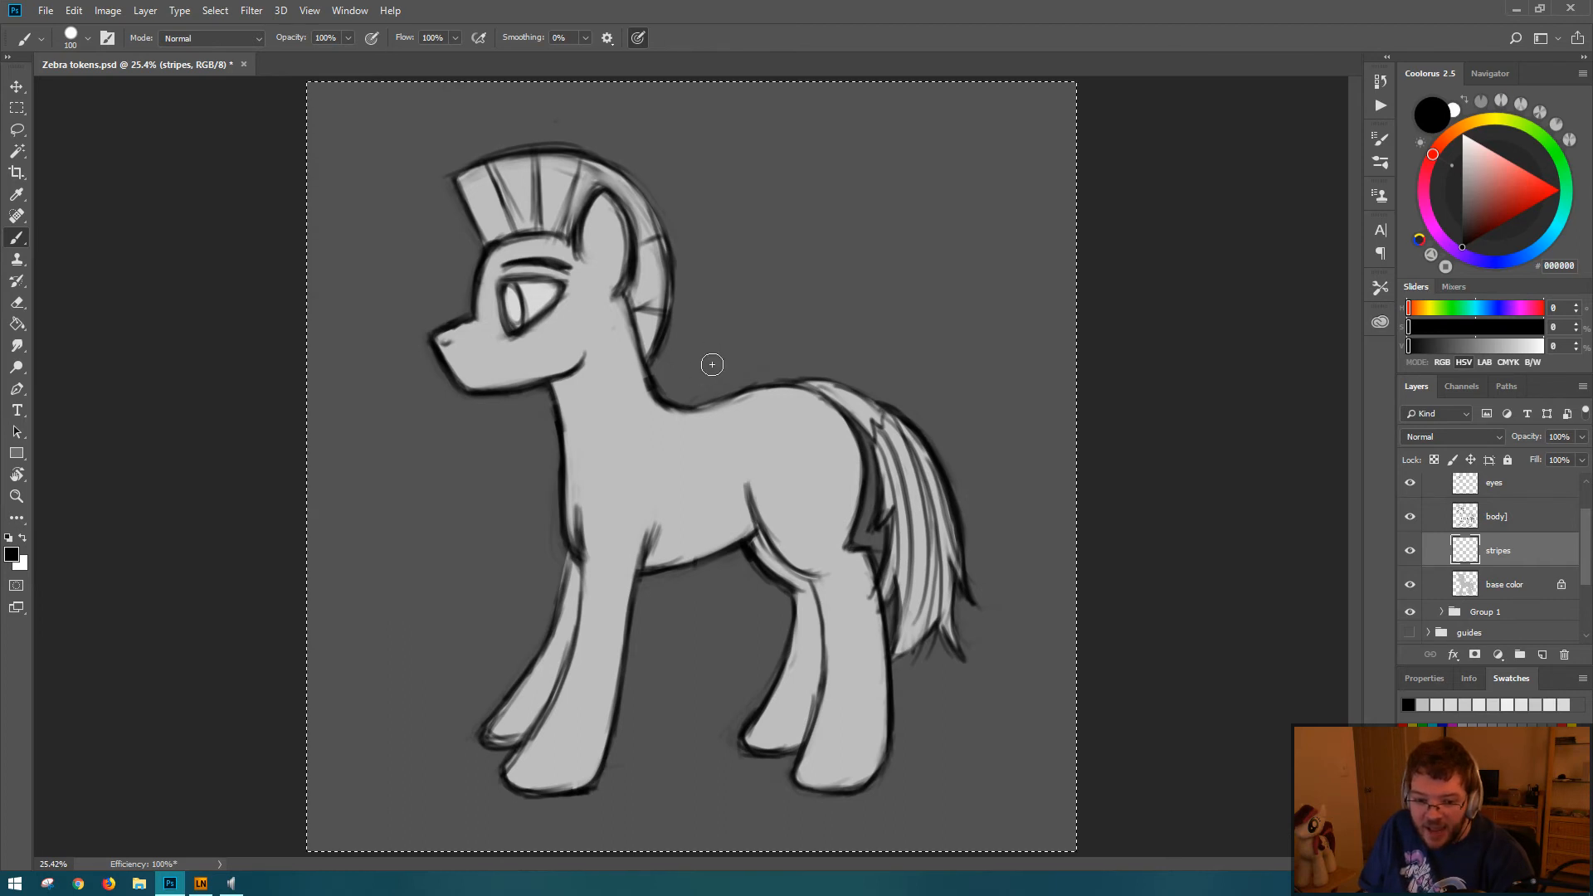
Step: Try a curved black stripe running from the base of the neck down over the shoulder
{"action": "mouse_move", "coordinate": [635, 394]}
{"action": "left_mouse_down"}
{"action": "mouse_move", "coordinate": [611, 421]}
{"action": "mouse_move", "coordinate": [668, 576]}
{"action": "left_mouse_up"}
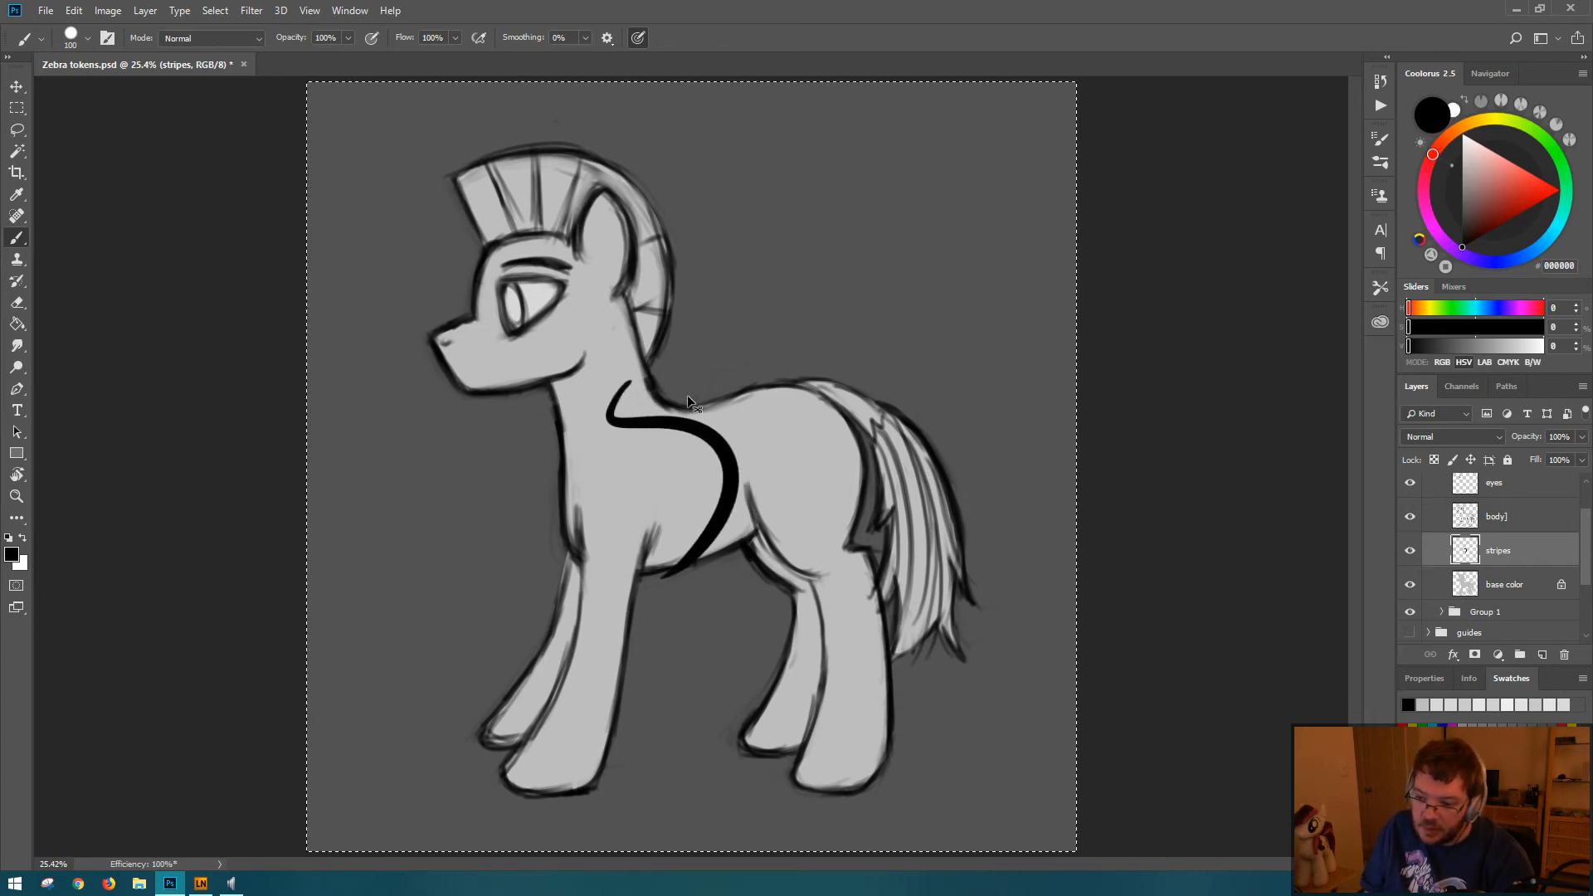
{"action": "key", "text": "ctrl+z"}
{"action": "left_click_drag", "start_coordinate": [664, 390], "coordinate": [672, 498]}
{"action": "key", "text": "ctrl+z"}
{"action": "left_click_drag", "start_coordinate": [656, 383], "coordinate": [674, 490]}
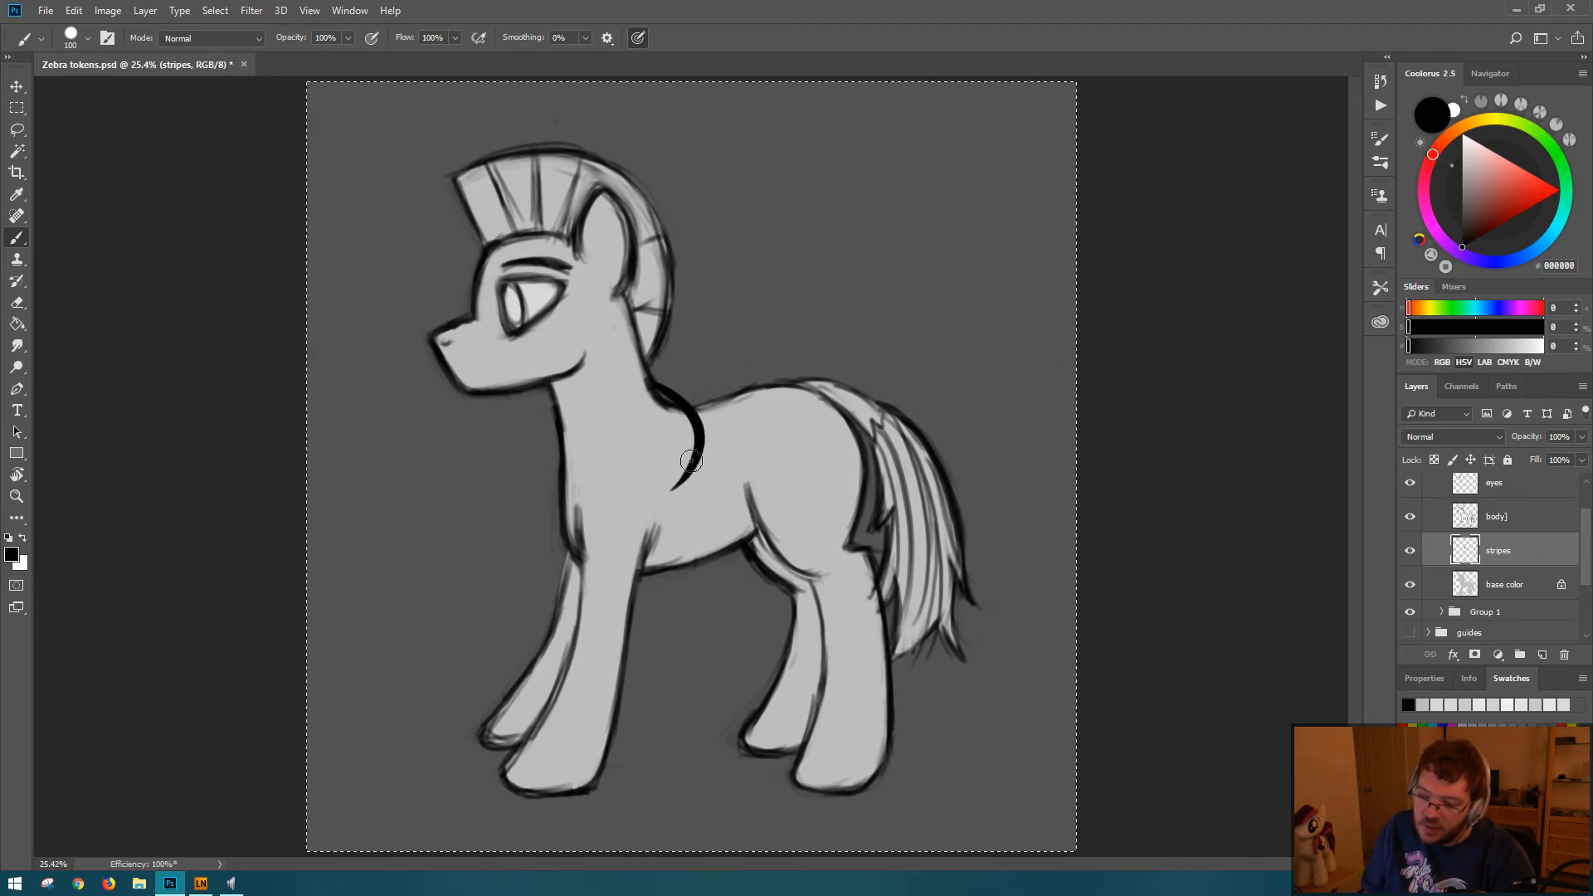
{"action": "key", "text": "ctrl+z"}
{"action": "left_click_drag", "start_coordinate": [659, 392], "coordinate": [676, 483]}
{"action": "key", "text": "ctrl+z"}
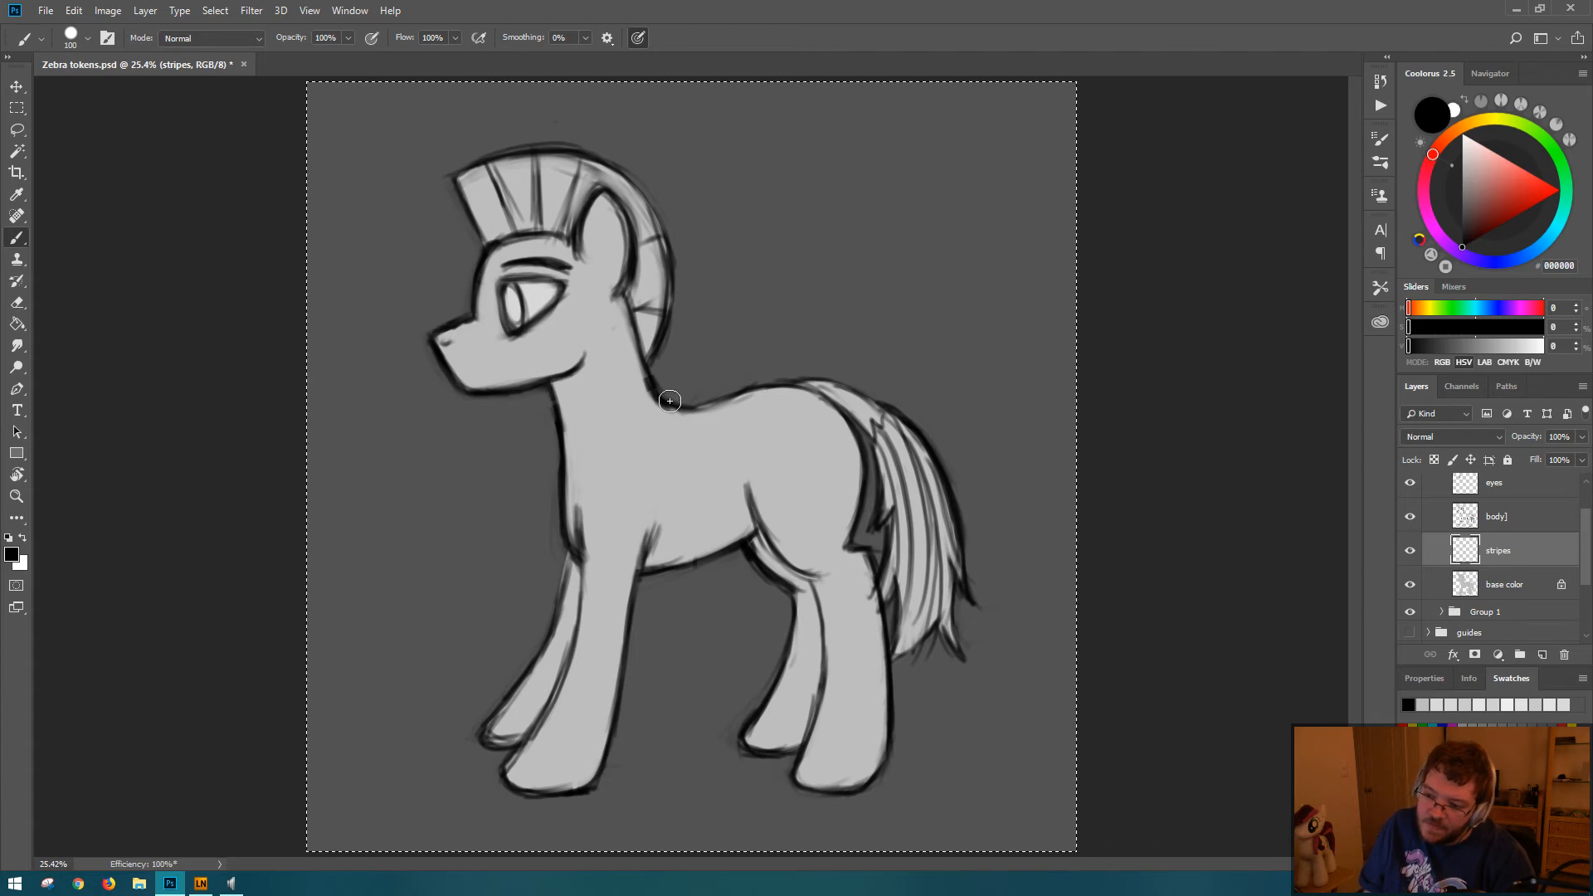
{"action": "left_click_drag", "start_coordinate": [668, 393], "coordinate": [666, 491]}
{"action": "mouse_move", "coordinate": [705, 405]}
{"action": "left_mouse_down"}
{"action": "mouse_move", "coordinate": [733, 457]}
{"action": "mouse_move", "coordinate": [718, 507]}
{"action": "left_mouse_up"}
{"action": "key", "text": "ctrl+z"}
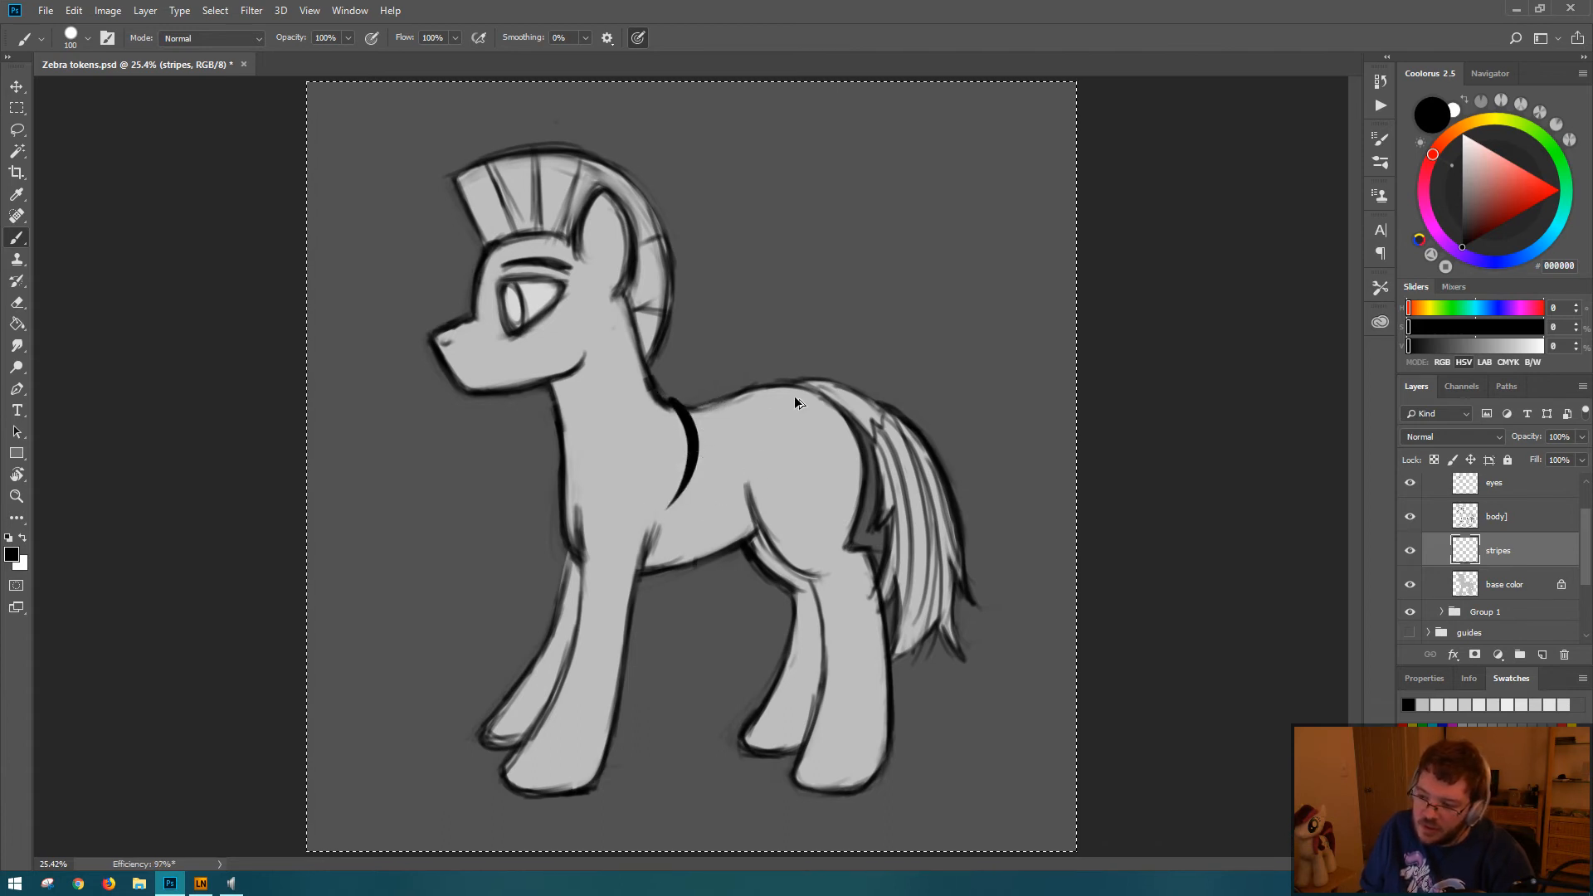
{"action": "key", "text": "ctrl+z"}
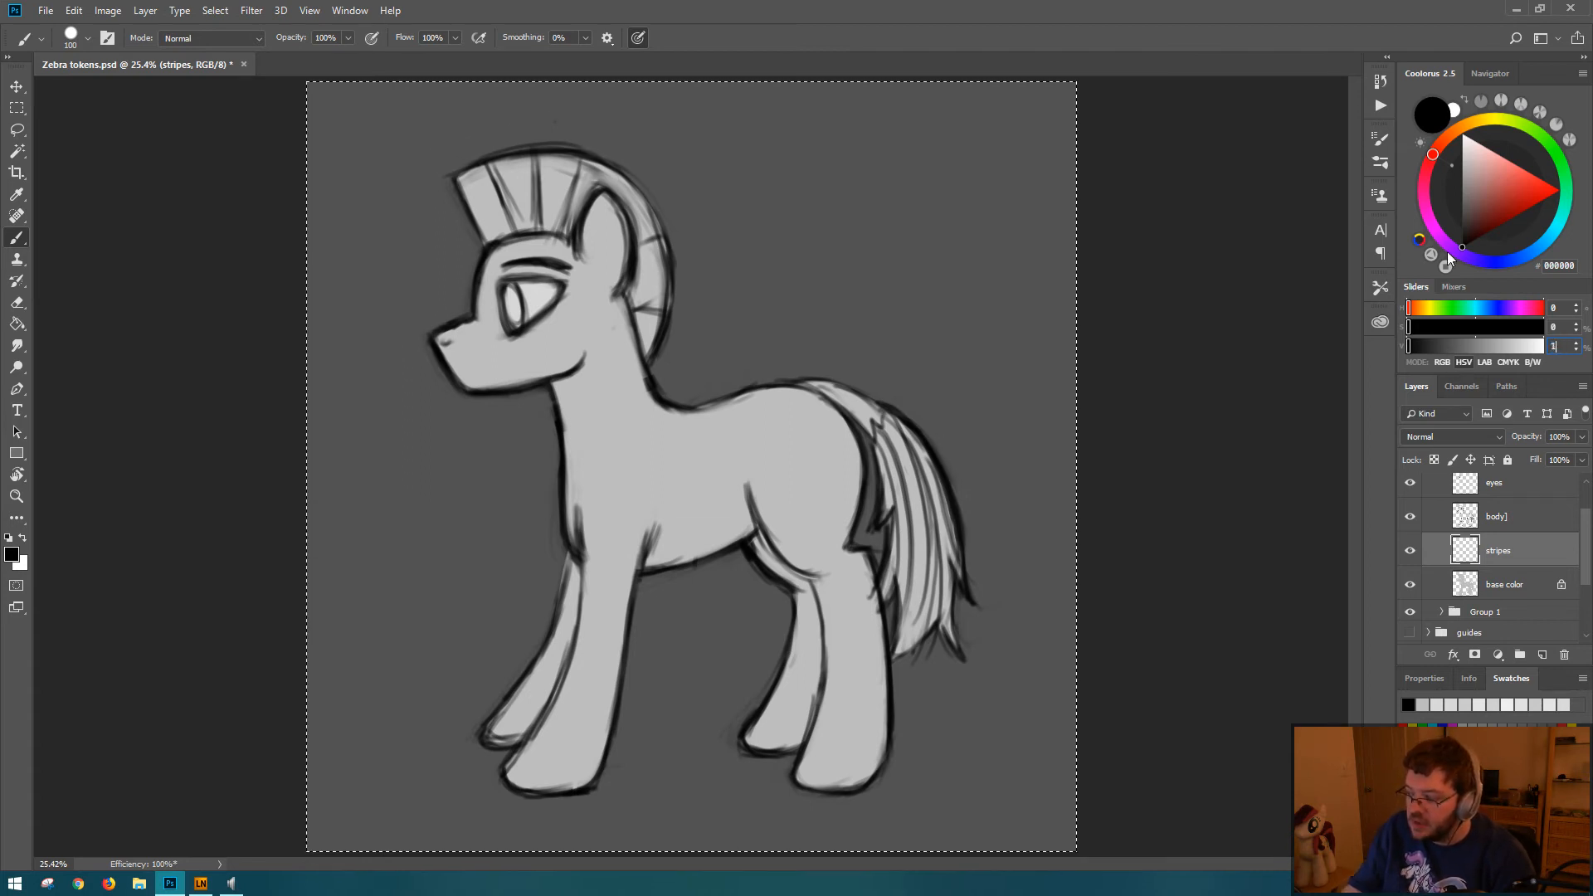
Step: Set the foreground brightness to 25% and paint a tapered stripe curving down from the base of the neck
{"action": "key", "text": "Return"}
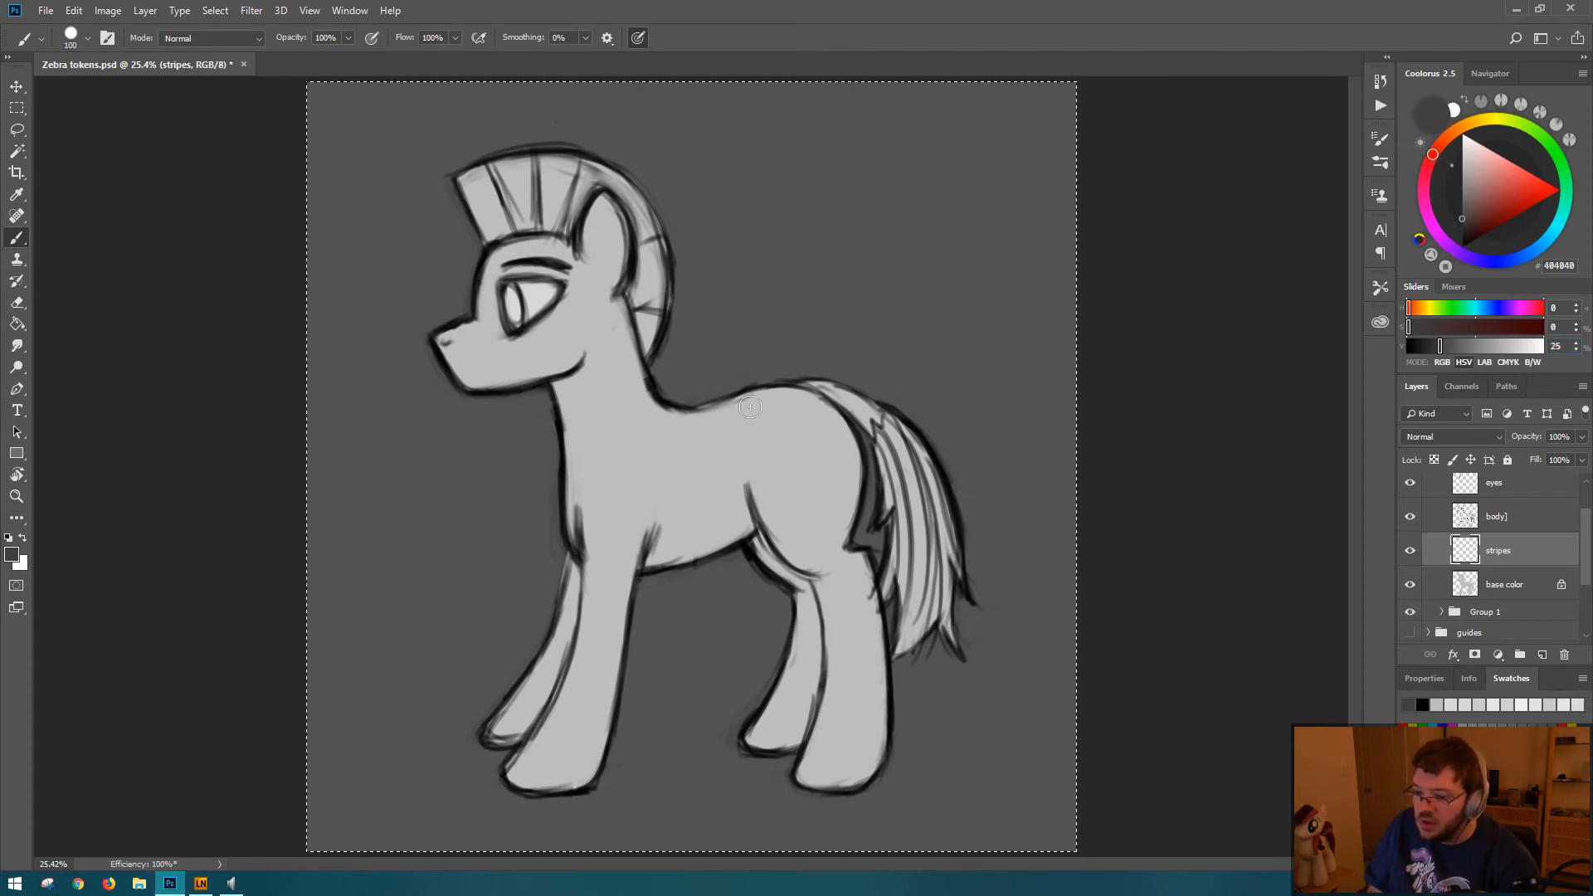
{"action": "left_click_drag", "start_coordinate": [661, 394], "coordinate": [653, 488]}
{"action": "key", "text": "ctrl+z"}
{"action": "left_click_drag", "start_coordinate": [664, 398], "coordinate": [692, 461]}
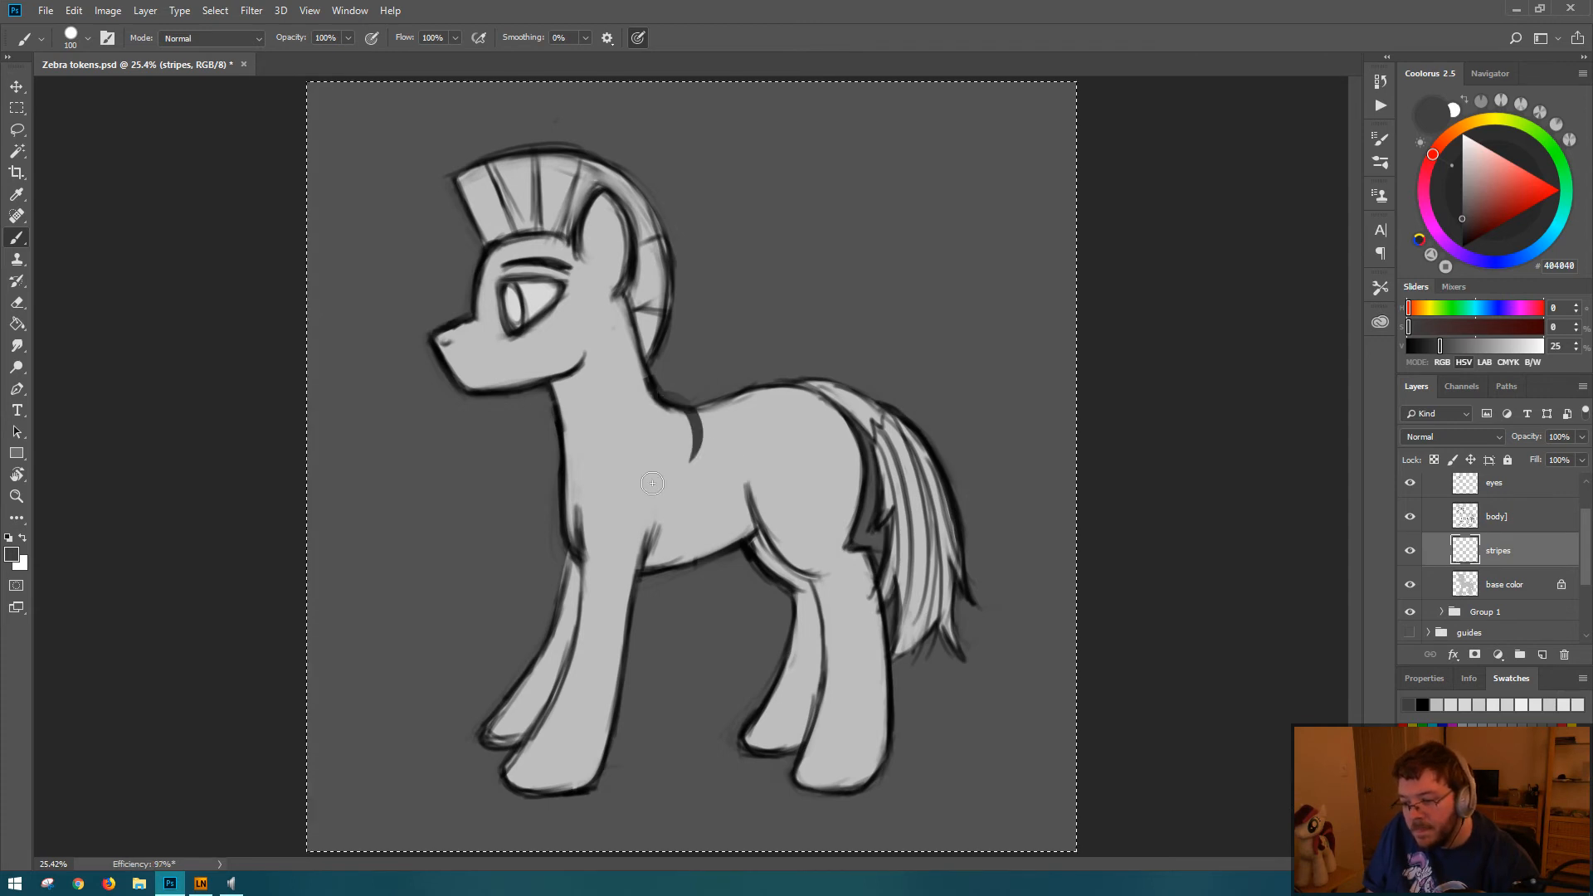
{"action": "key", "text": "ctrl+z"}
{"action": "left_click_drag", "start_coordinate": [674, 396], "coordinate": [689, 475]}
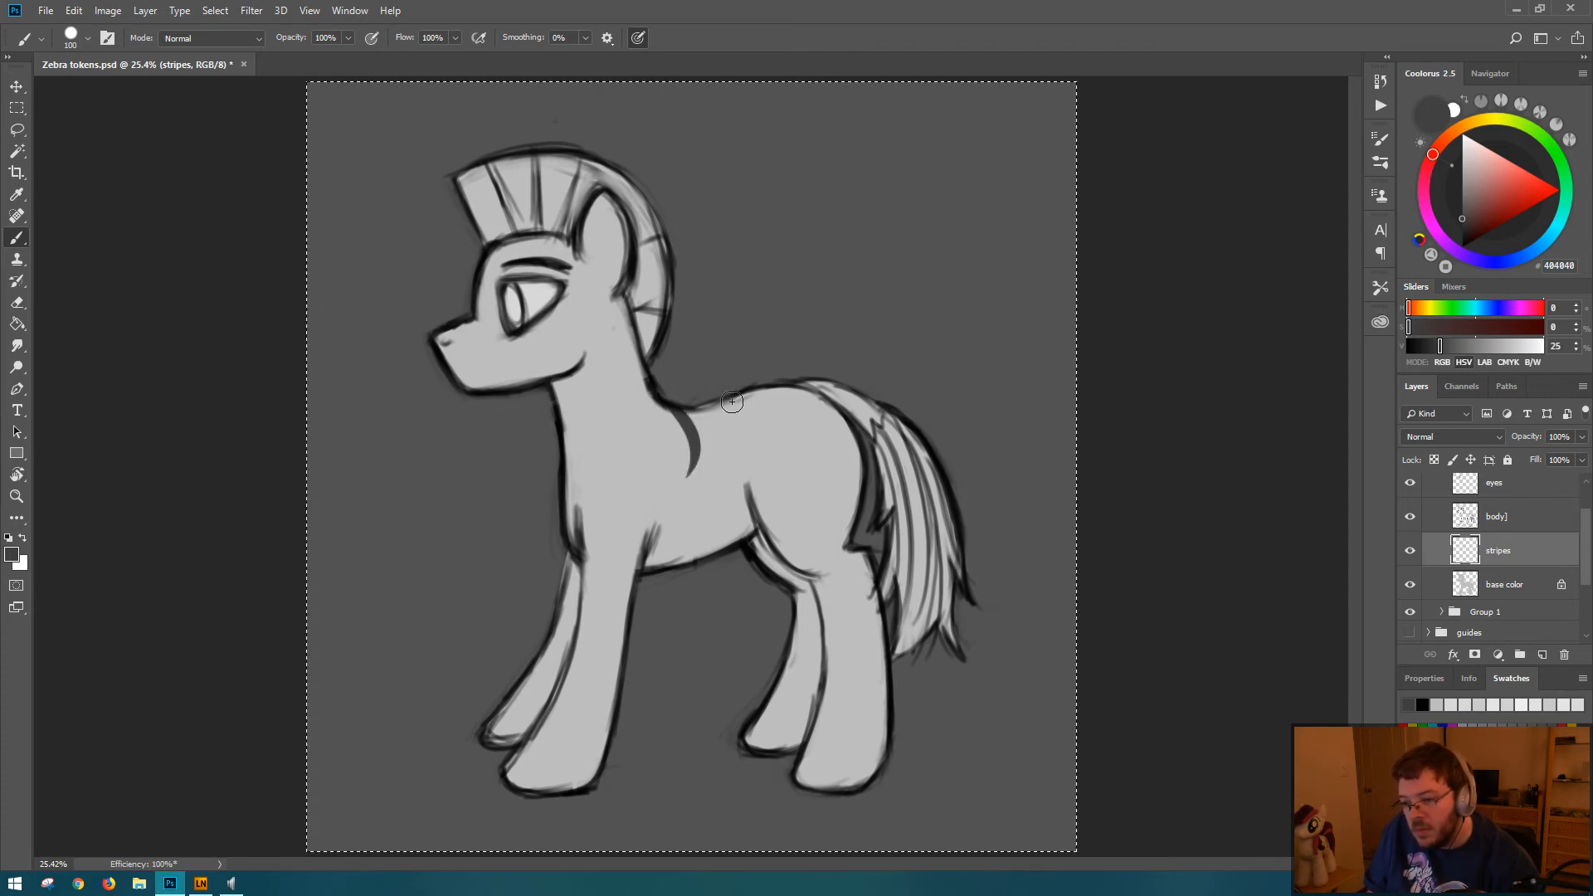
Step: Paint three more tapered dark gray stripes curving down from the back, spaced toward the rump
{"action": "left_click_drag", "start_coordinate": [708, 401], "coordinate": [737, 452]}
{"action": "key", "text": "ctrl+z"}
{"action": "mouse_move", "coordinate": [706, 397]}
{"action": "left_mouse_down"}
{"action": "mouse_move", "coordinate": [747, 451]}
{"action": "mouse_move", "coordinate": [739, 473]}
{"action": "left_mouse_up"}
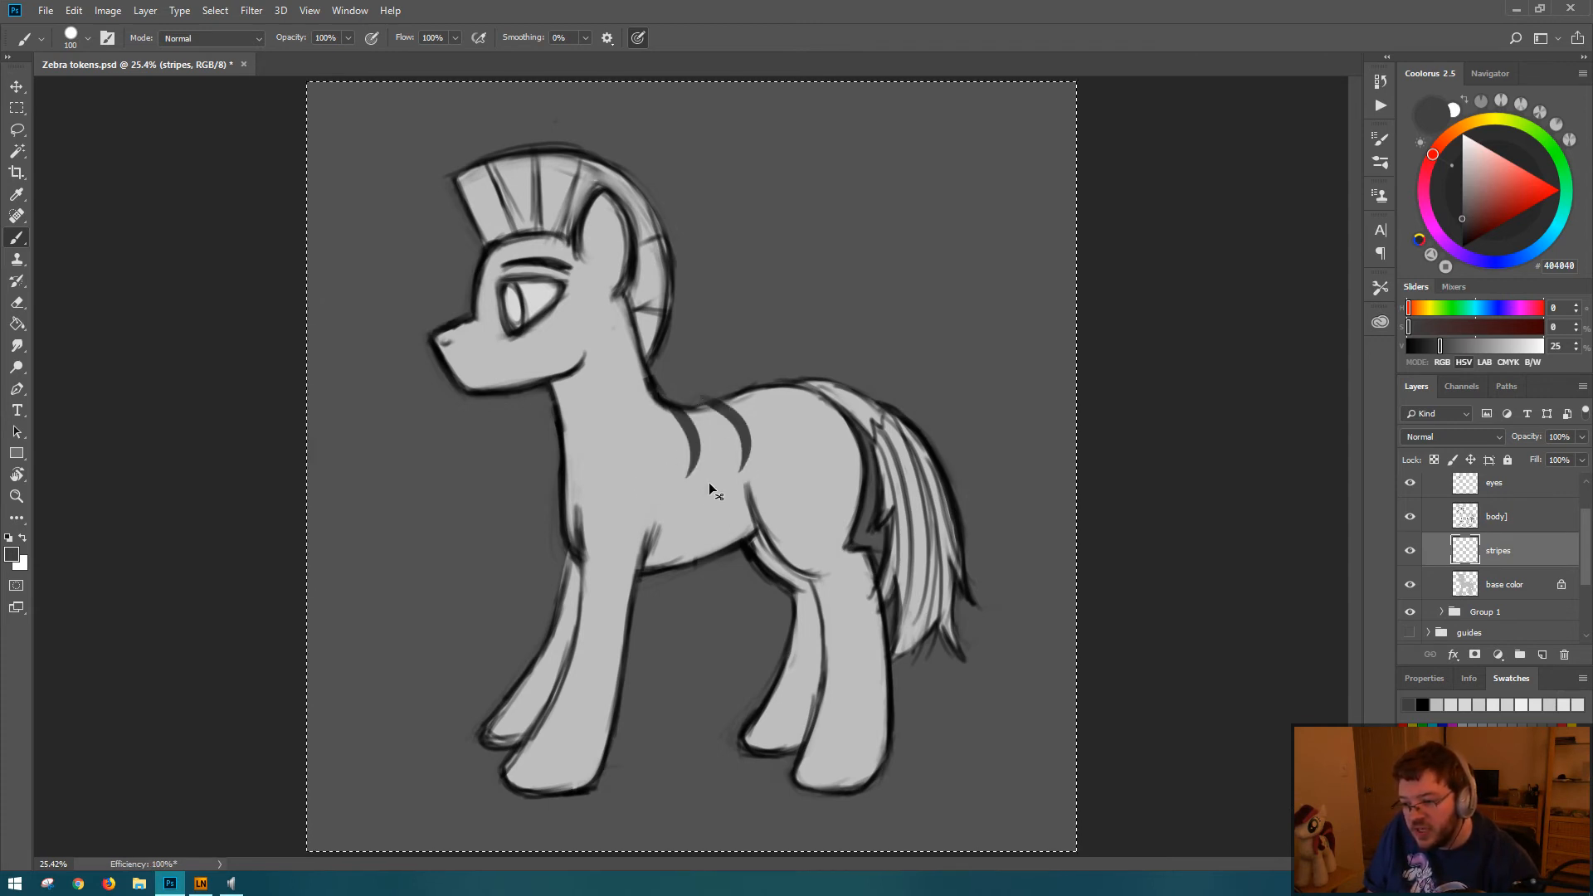
{"action": "key", "text": "ctrl+z"}
{"action": "left_click_drag", "start_coordinate": [696, 405], "coordinate": [708, 479]}
{"action": "key", "text": "ctrl+z"}
{"action": "left_click_drag", "start_coordinate": [697, 405], "coordinate": [711, 475]}
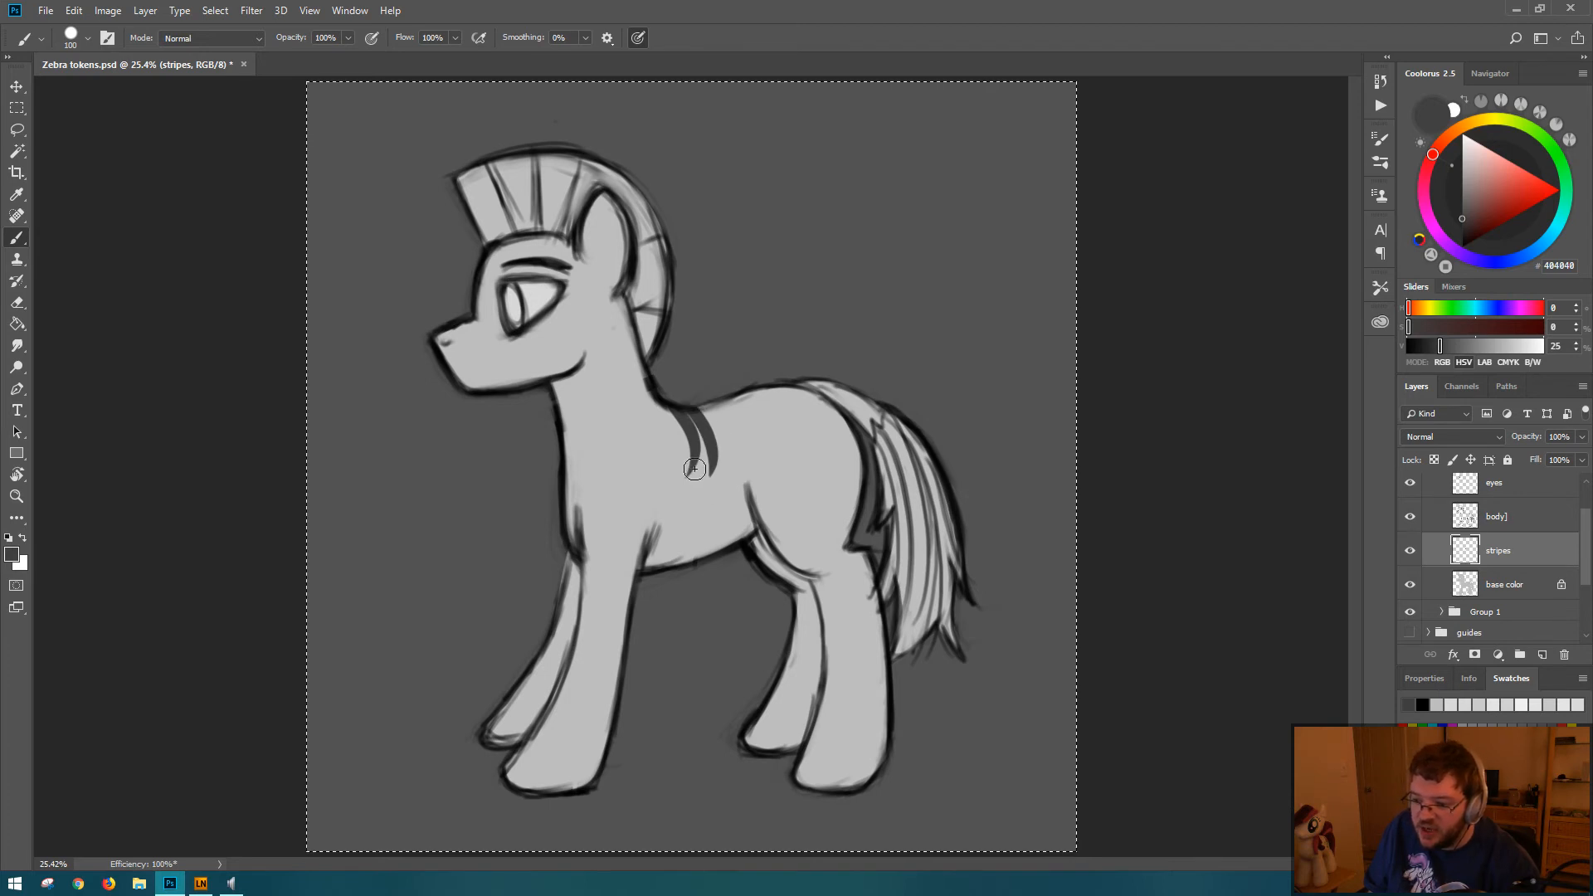
{"action": "key", "text": "ctrl+z"}
{"action": "left_click_drag", "start_coordinate": [701, 408], "coordinate": [717, 469]}
{"action": "left_click_drag", "start_coordinate": [717, 402], "coordinate": [744, 454]}
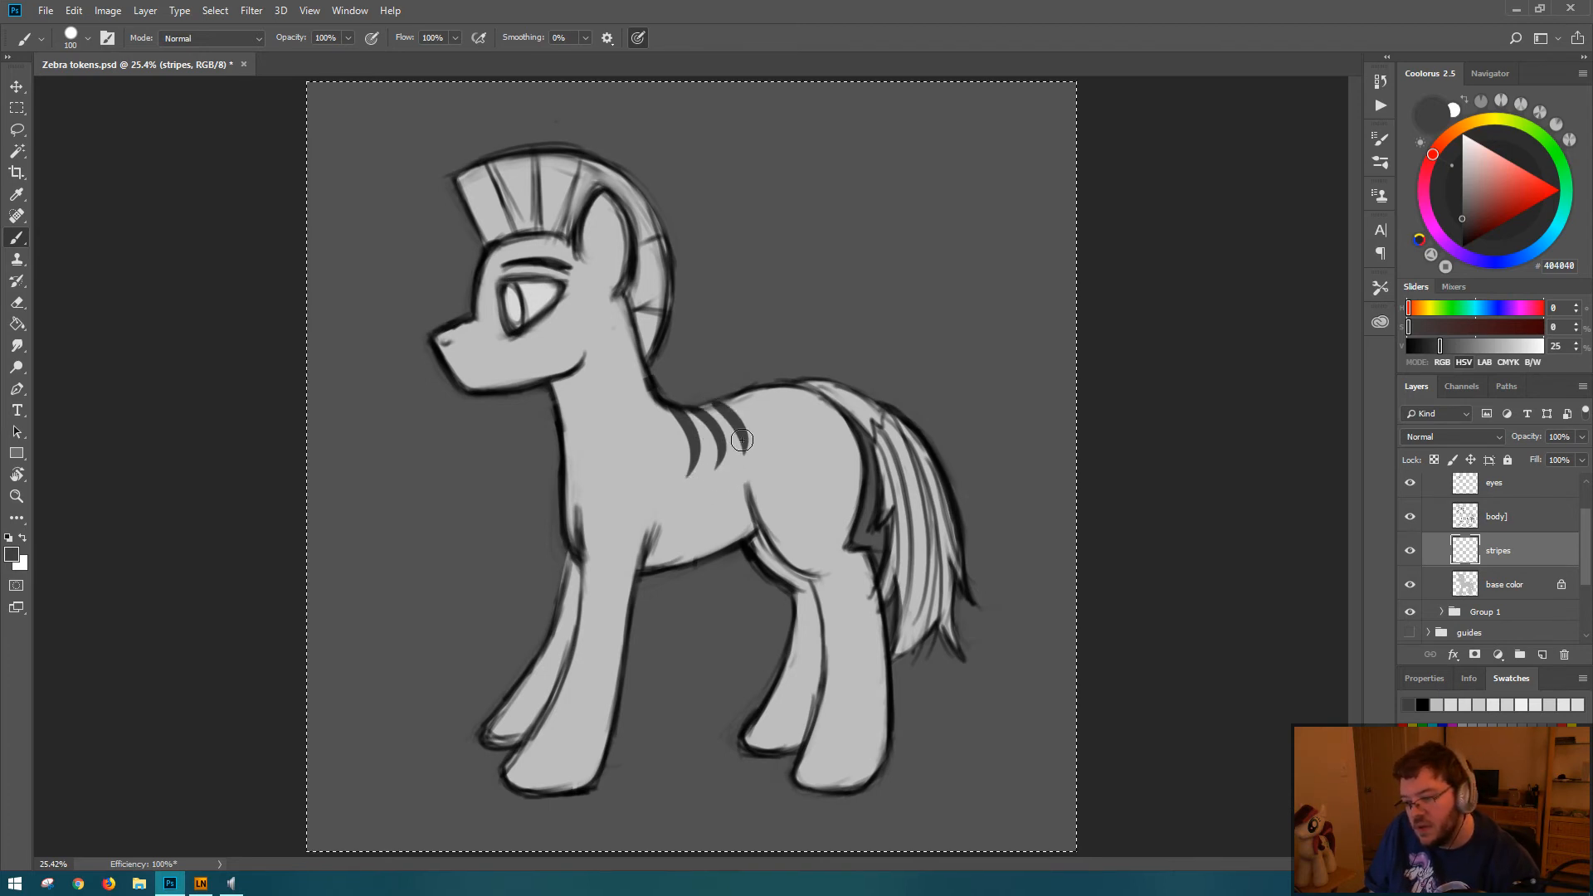
{"action": "key", "text": "ctrl+z"}
{"action": "mouse_move", "coordinate": [710, 403]}
{"action": "left_mouse_down"}
{"action": "mouse_move", "coordinate": [750, 443]}
{"action": "mouse_move", "coordinate": [781, 439]}
{"action": "left_mouse_up"}
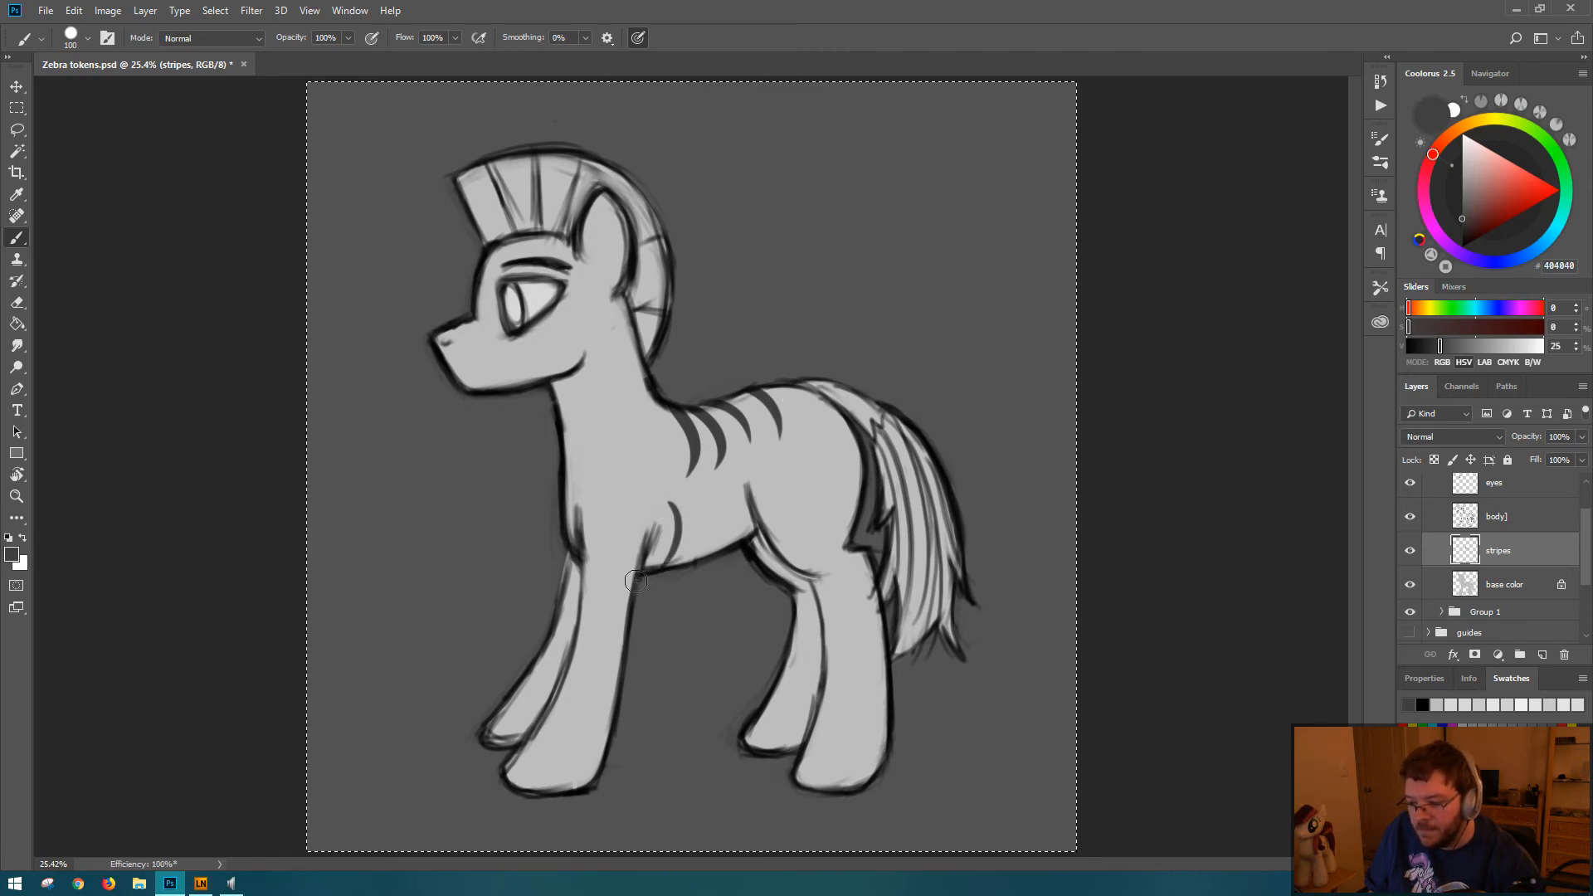
Step: Try dark gray stripes curving upward from the belly between the front and hind legs
{"action": "left_click_drag", "start_coordinate": [658, 564], "coordinate": [685, 493]}
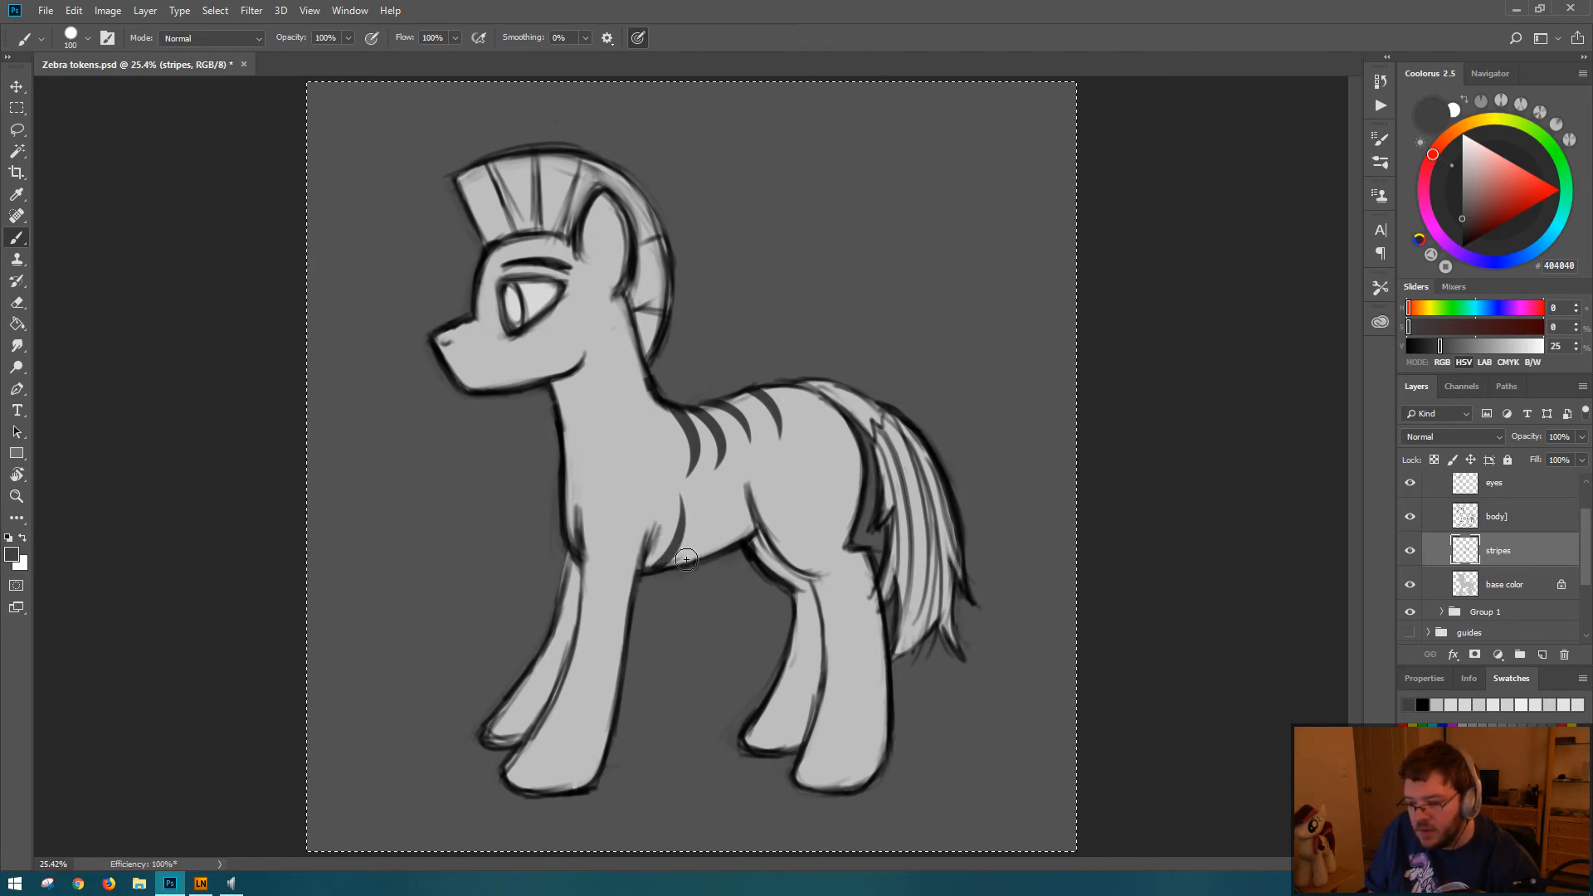
{"action": "left_click_drag", "start_coordinate": [689, 561], "coordinate": [721, 481]}
{"action": "key", "text": "ctrl+z"}
{"action": "left_click_drag", "start_coordinate": [699, 559], "coordinate": [729, 485]}
{"action": "key", "text": "ctrl+z"}
{"action": "left_click_drag", "start_coordinate": [697, 559], "coordinate": [722, 504]}
{"action": "key", "text": "ctrl+z"}
{"action": "left_click_drag", "start_coordinate": [696, 560], "coordinate": [719, 496]}
{"action": "key", "text": "ctrl+z"}
{"action": "key", "text": "ctrl+z"}
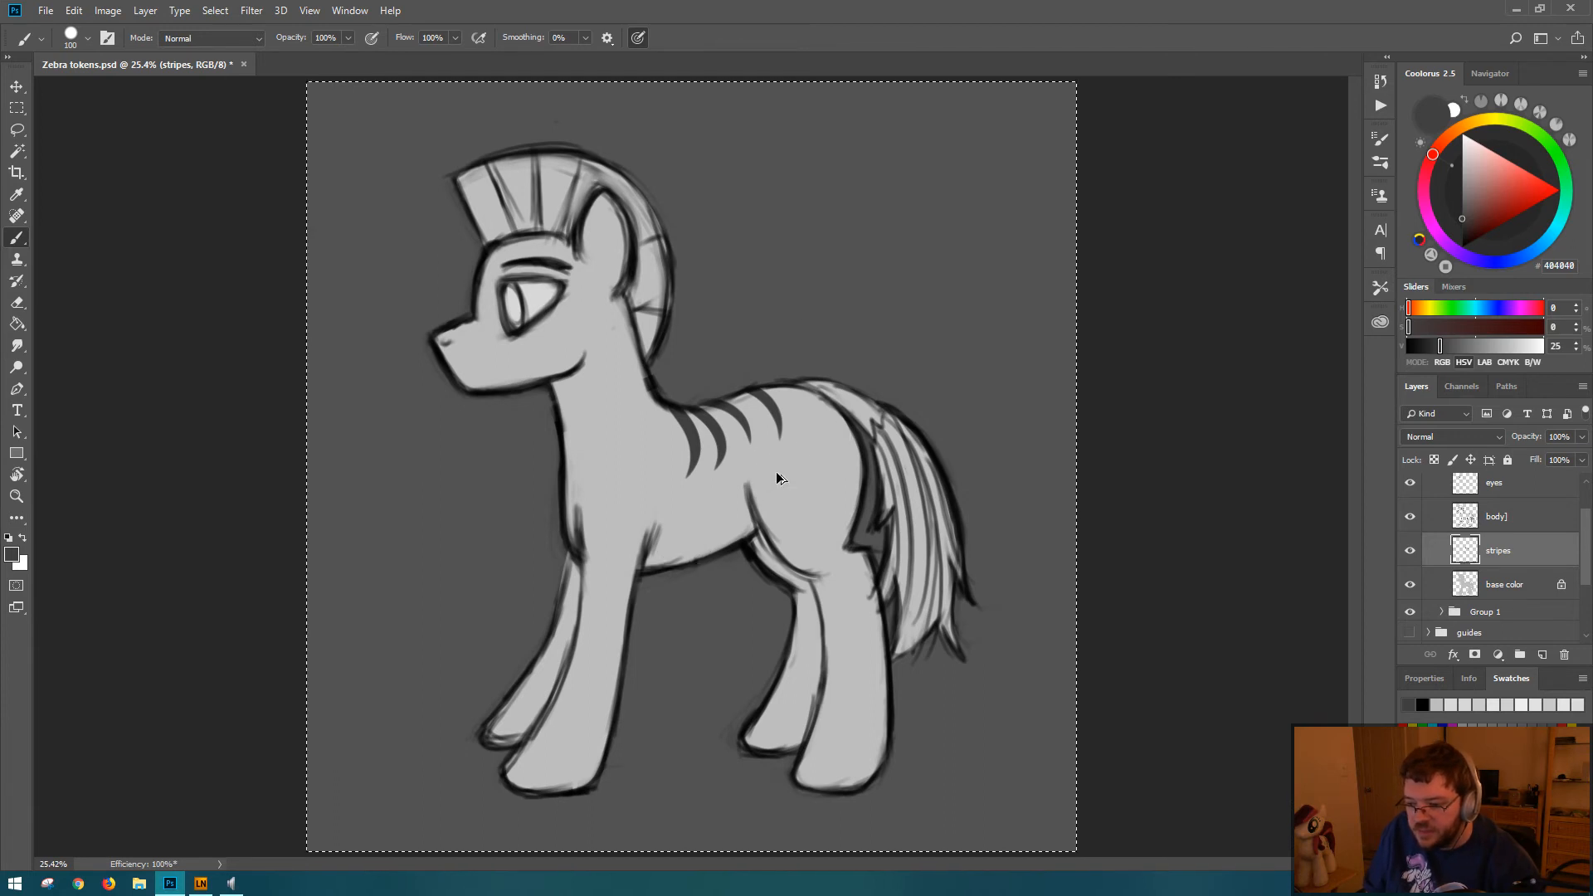
Step: Undo the rearmost back stripe and restore it to compare the stripe pattern
{"action": "key", "text": "ctrl+z"}
{"action": "key", "text": "ctrl+z"}
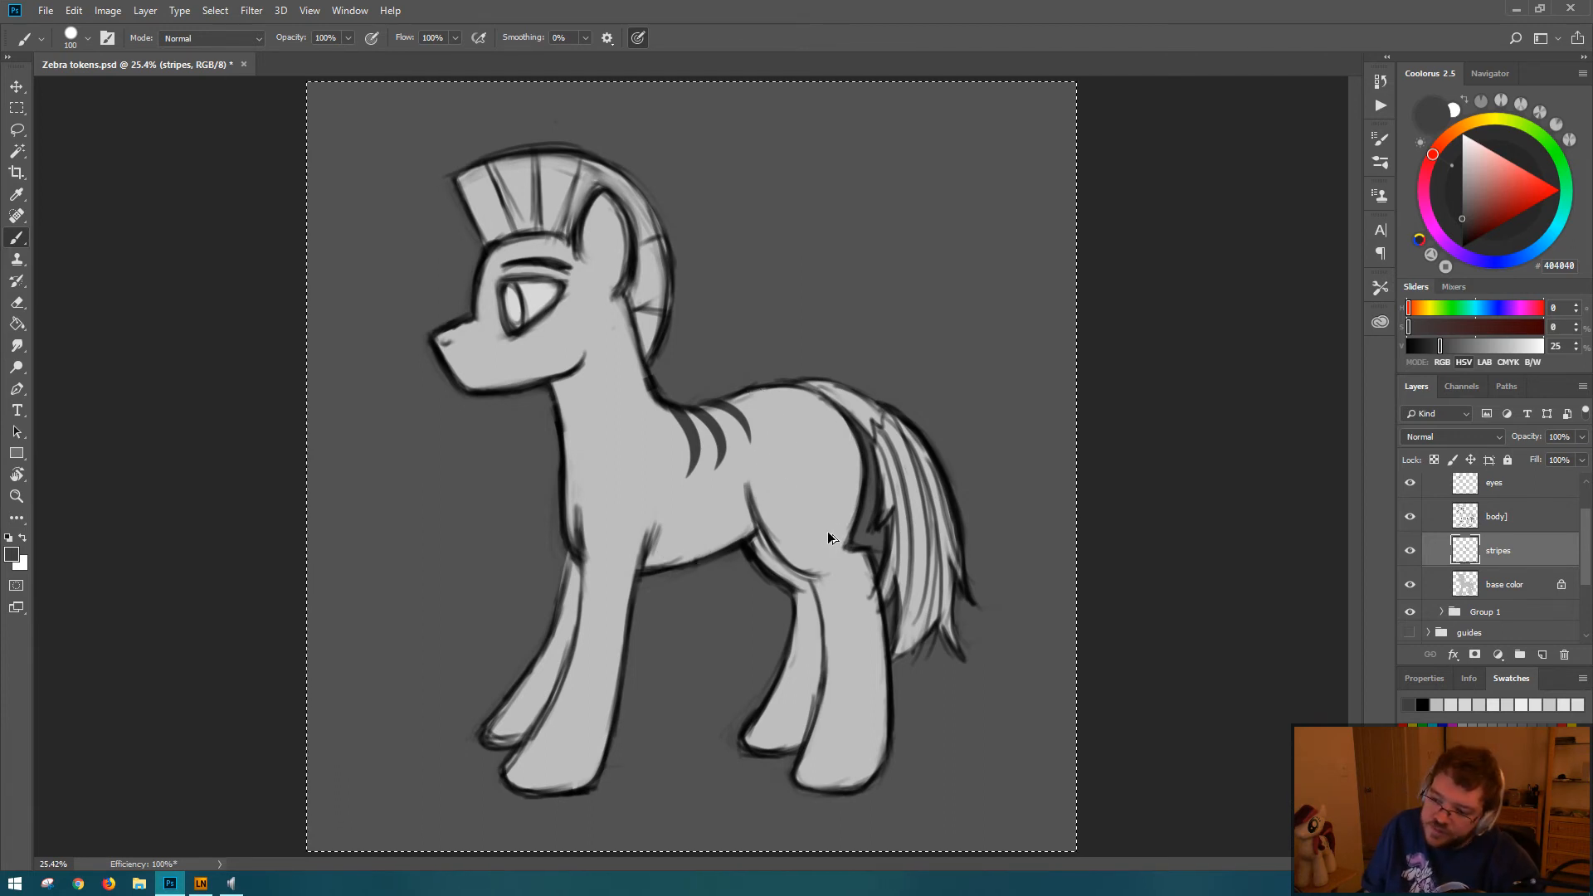
{"action": "key", "text": "ctrl+shift+z"}
{"action": "key", "text": "ctrl+shift+z"}
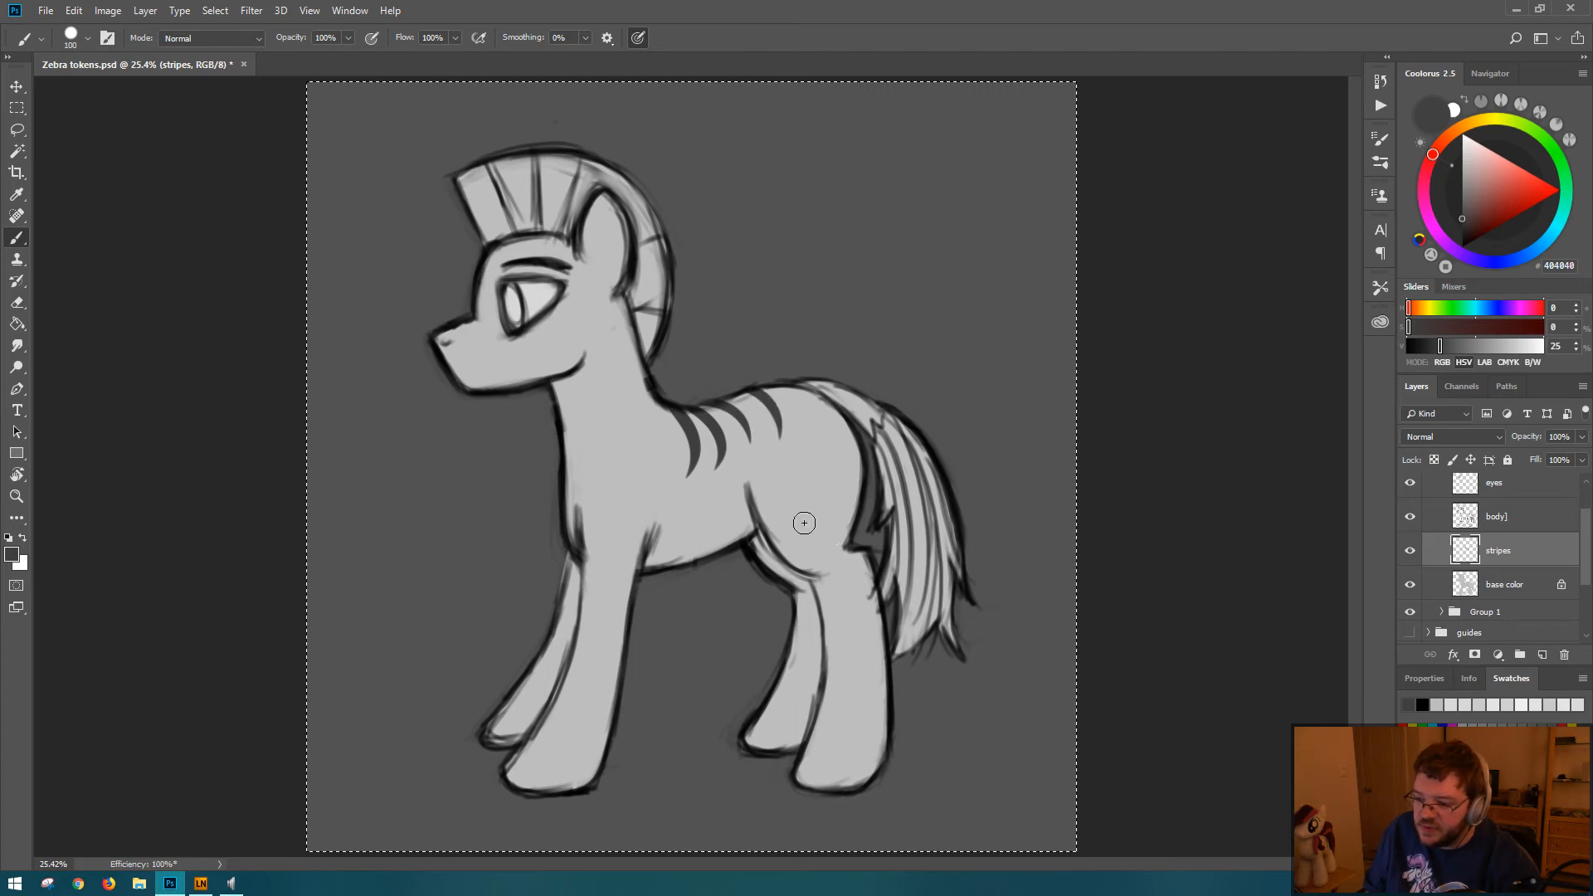
Step: Erase the two front stripes behind the base of the neck, keeping the two nearer the rump
{"action": "key", "text": "e"}
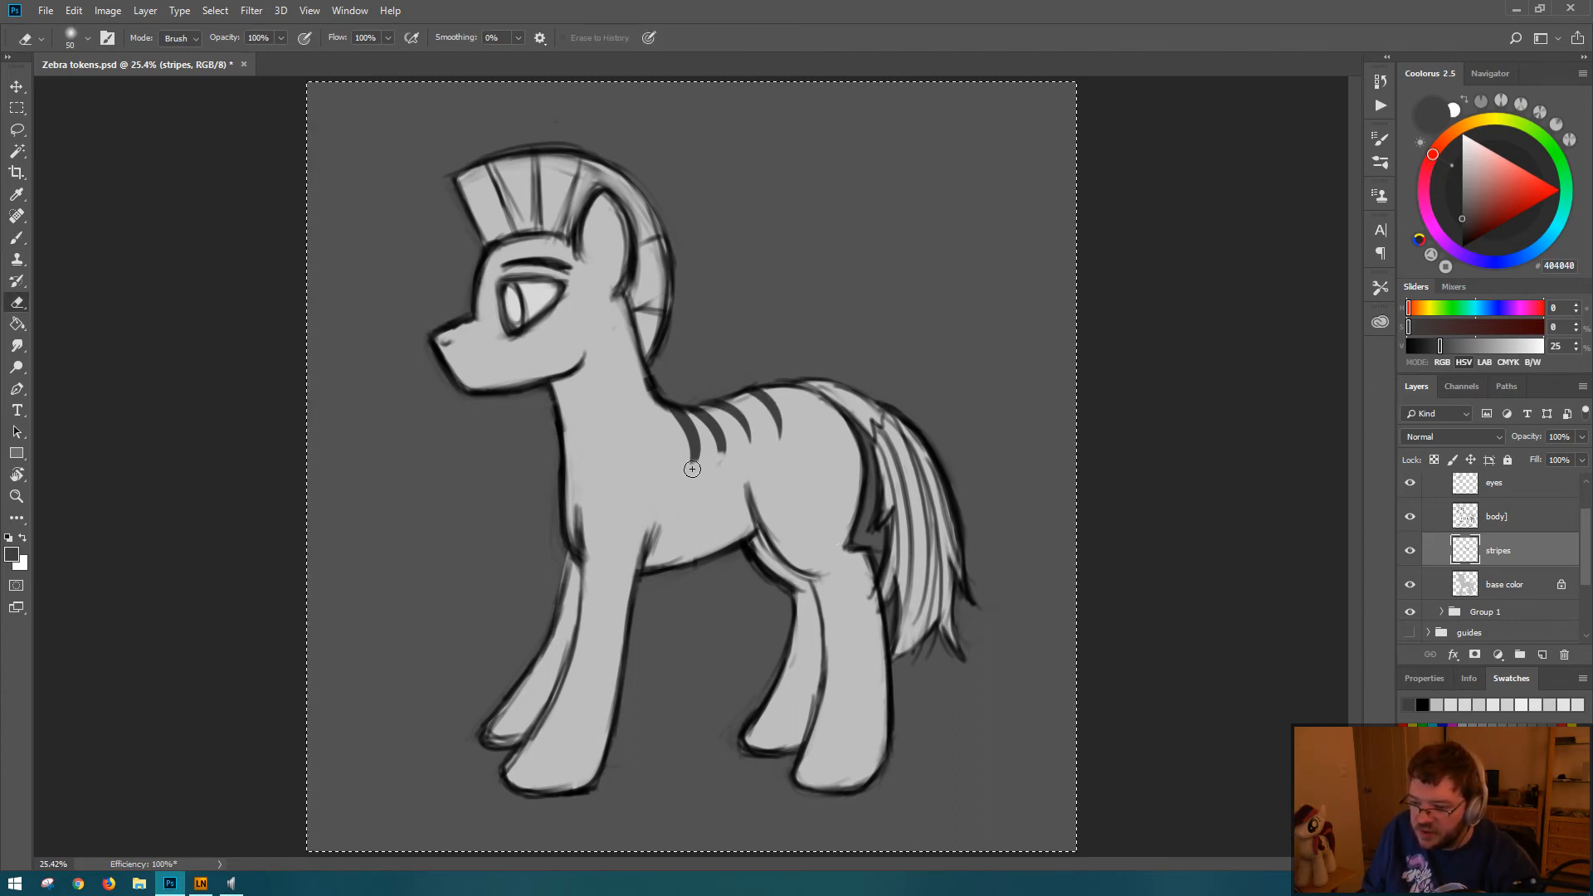
{"action": "mouse_move", "coordinate": [693, 469]}
{"action": "left_mouse_down"}
{"action": "mouse_move", "coordinate": [718, 440]}
{"action": "mouse_move", "coordinate": [700, 417]}
{"action": "mouse_move", "coordinate": [705, 485]}
{"action": "mouse_move", "coordinate": [697, 471]}
{"action": "left_mouse_up"}
{"action": "key", "text": "b"}
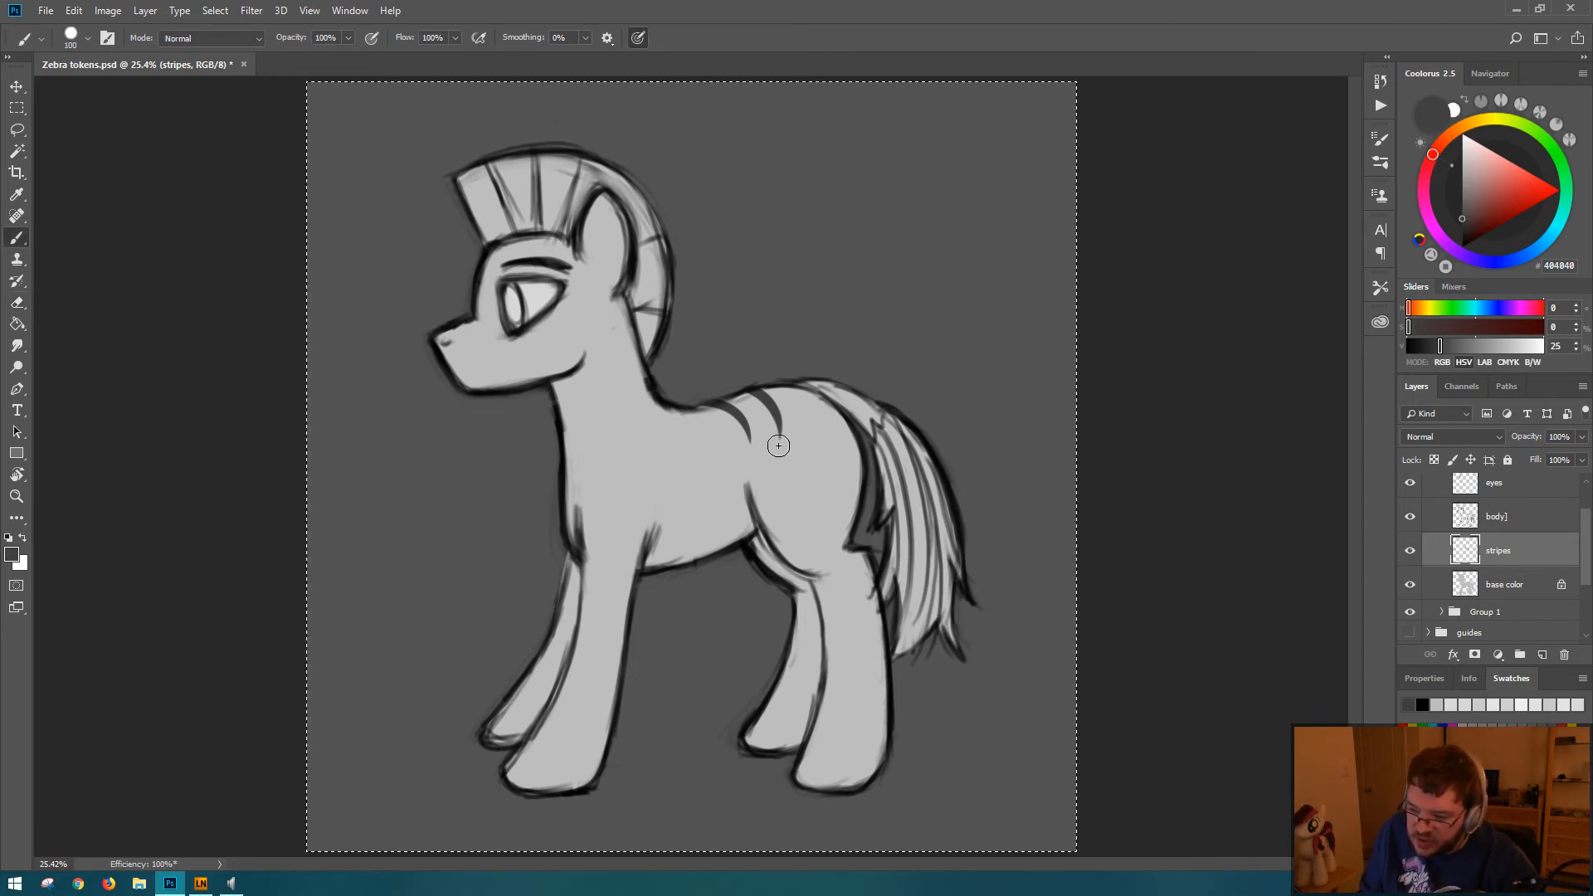
Step: Repaint the front stripe as a longer tapered stroke from the base of the neck down the side
{"action": "left_click_drag", "start_coordinate": [676, 409], "coordinate": [689, 476]}
{"action": "key", "text": "ctrl+z"}
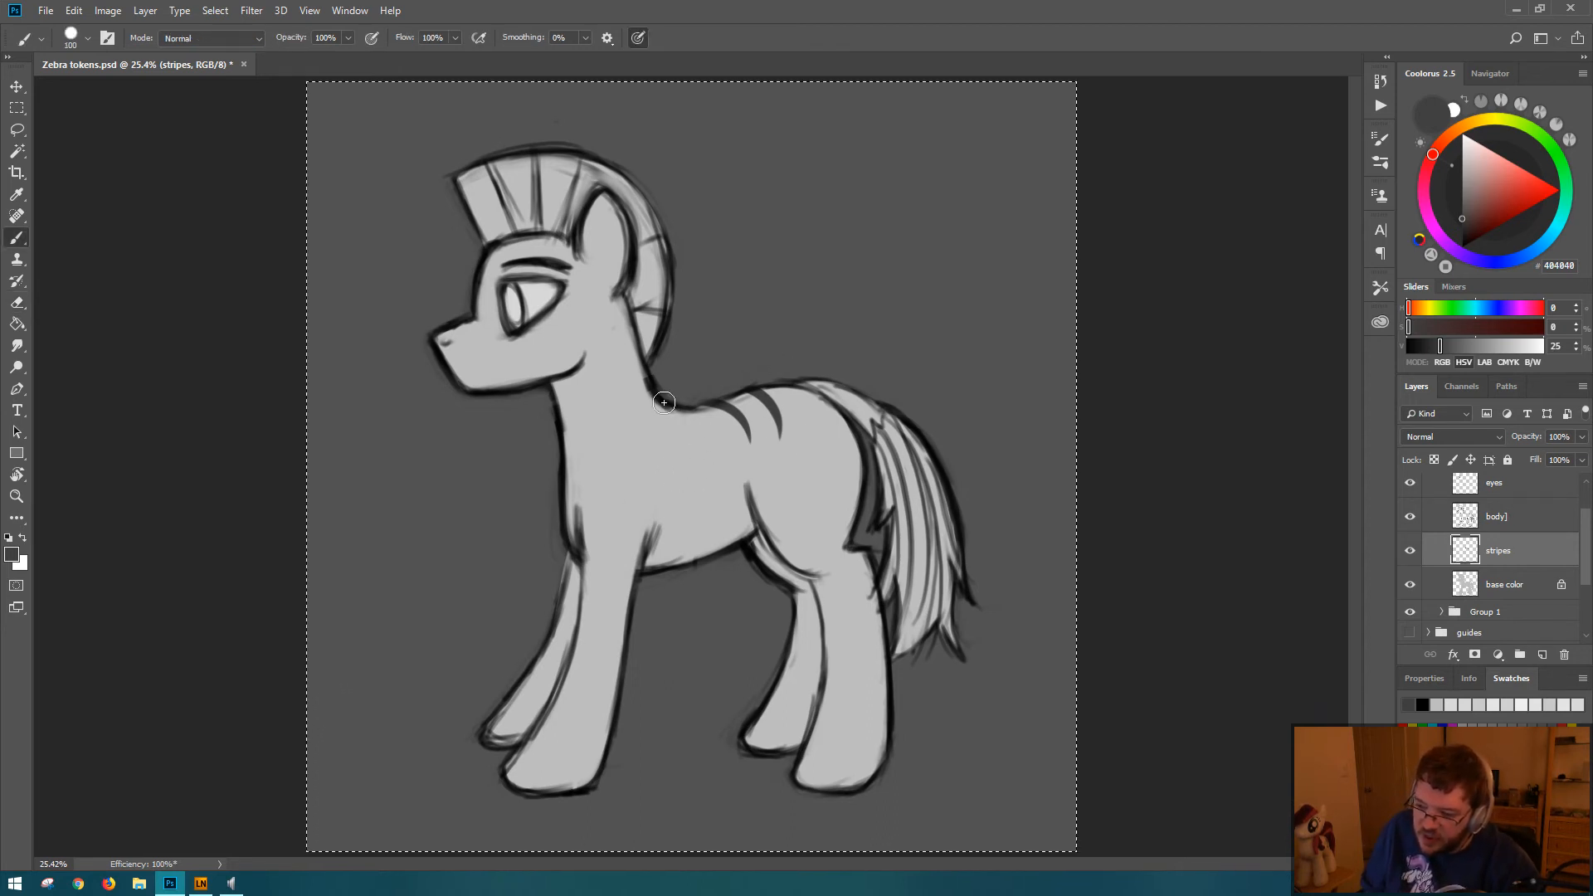
{"action": "left_click_drag", "start_coordinate": [676, 411], "coordinate": [690, 480]}
{"action": "key", "text": "ctrl+z"}
{"action": "left_click_drag", "start_coordinate": [680, 408], "coordinate": [700, 485]}
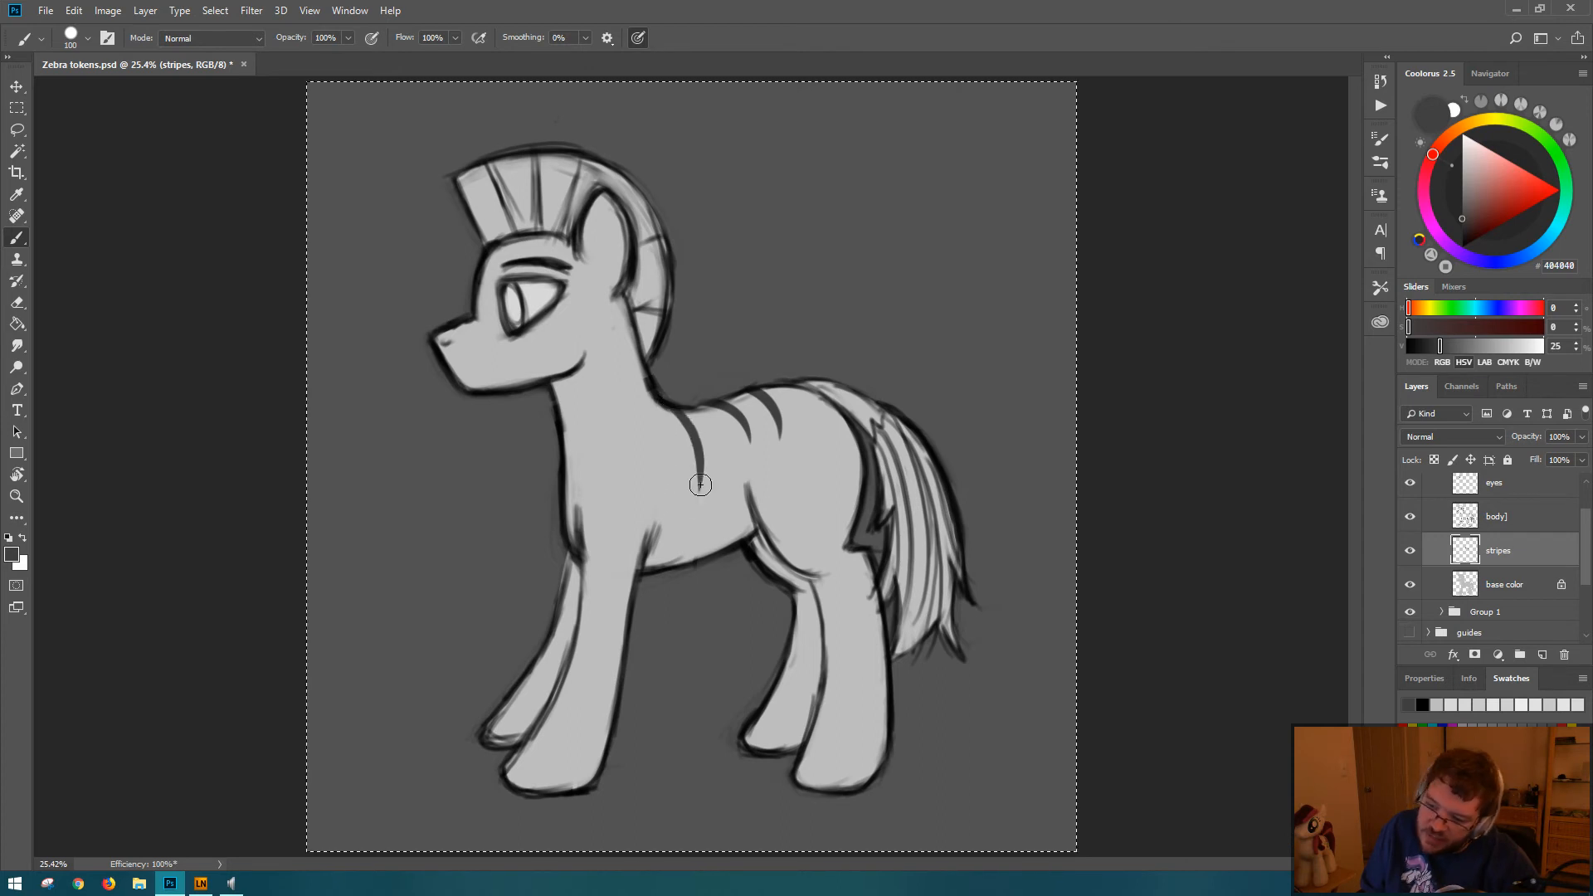
Step: Try repainting the front stripe as one long tapered curve from the base of the neck down to the belly
{"action": "key", "text": "ctrl+z"}
{"action": "left_click_drag", "start_coordinate": [674, 410], "coordinate": [704, 488]}
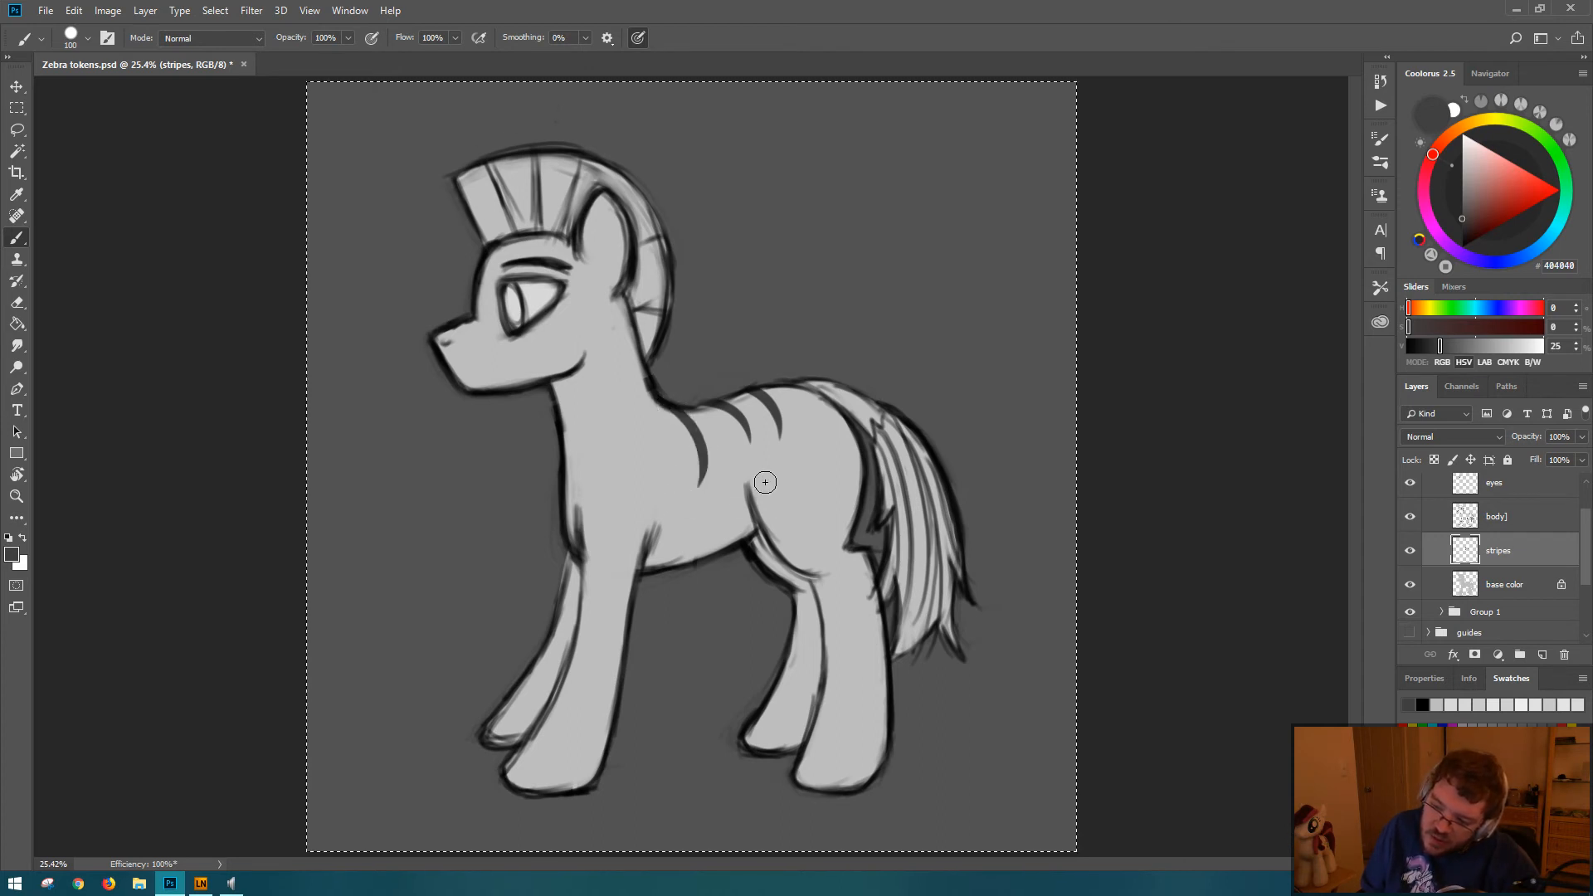
{"action": "key", "text": "ctrl+z"}
{"action": "left_click_drag", "start_coordinate": [670, 406], "coordinate": [704, 518]}
{"action": "key", "text": "ctrl+z"}
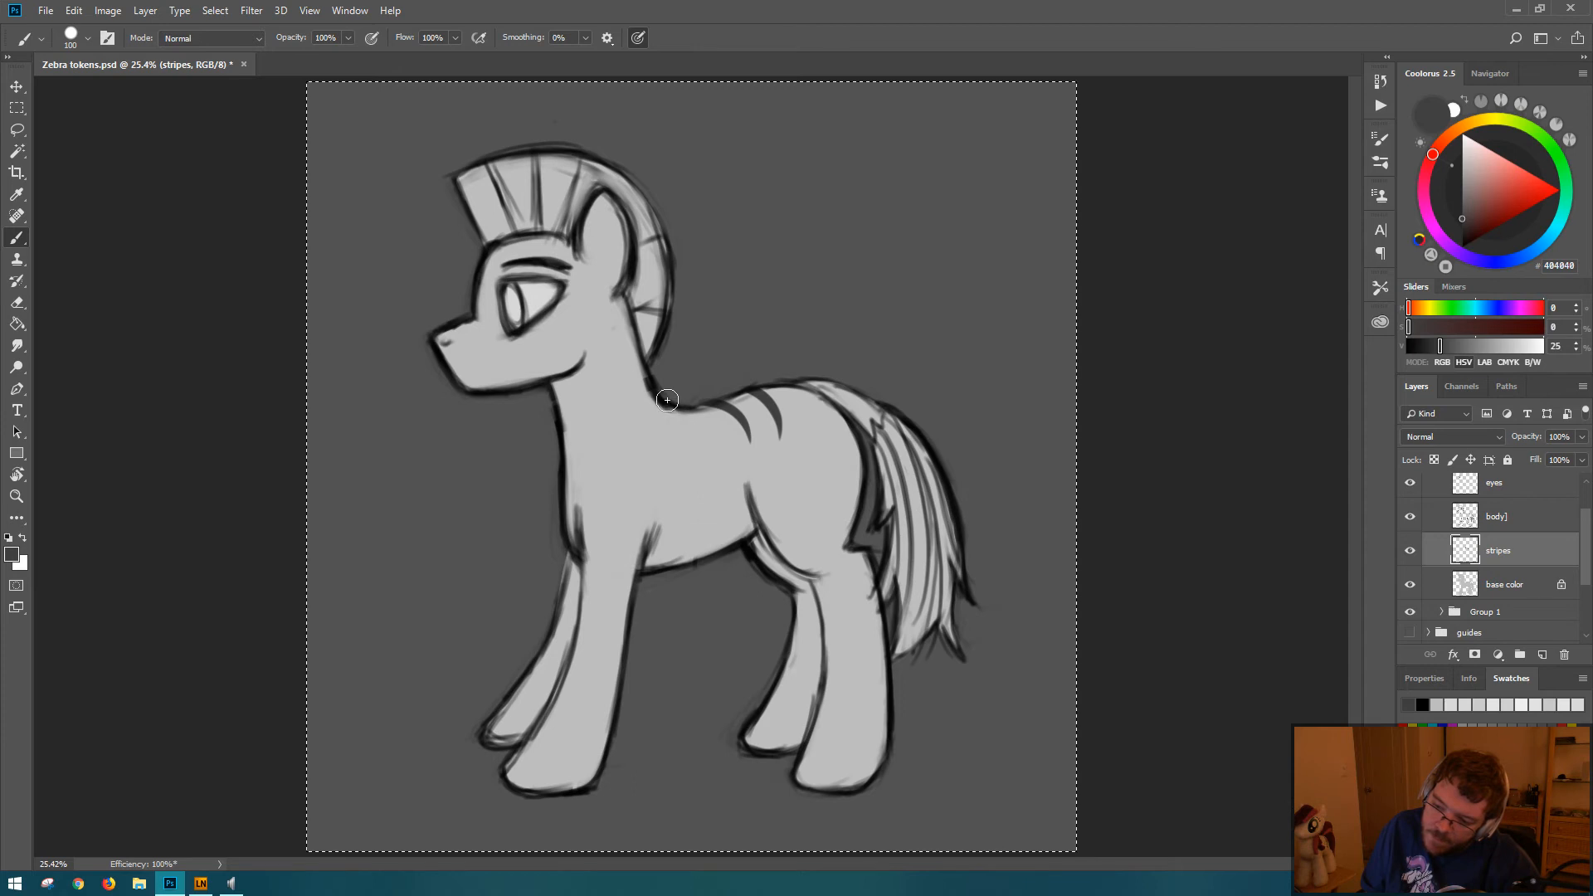
{"action": "left_click_drag", "start_coordinate": [673, 407], "coordinate": [702, 486]}
{"action": "key", "text": "ctrl+z"}
{"action": "mouse_move", "coordinate": [674, 405]}
{"action": "left_mouse_down"}
{"action": "mouse_move", "coordinate": [725, 497]}
{"action": "mouse_move", "coordinate": [707, 555]}
{"action": "left_mouse_up"}
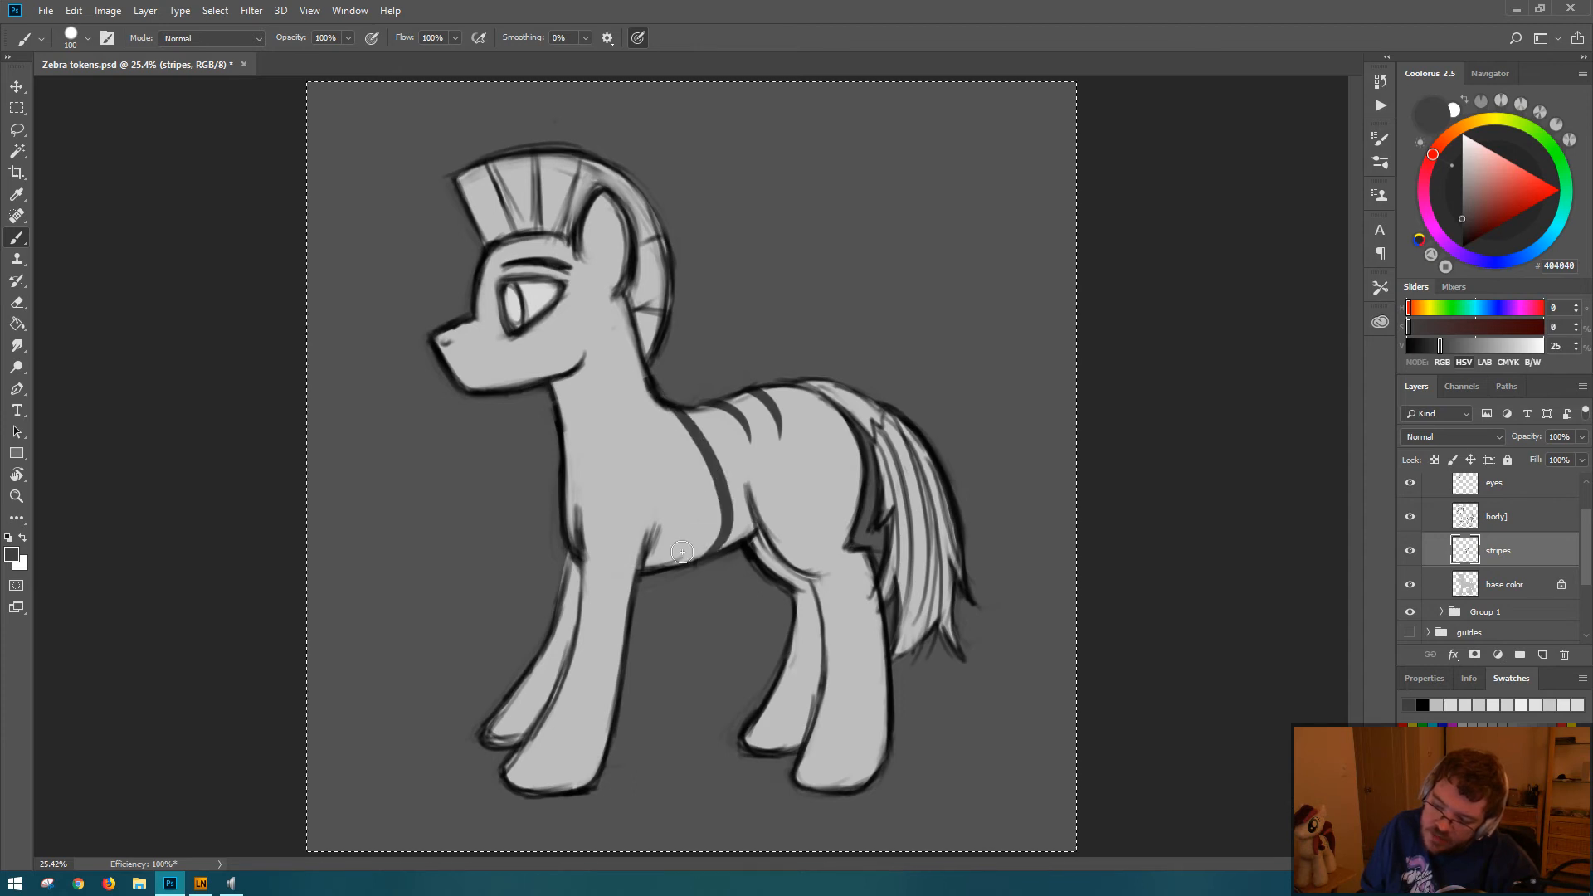
{"action": "key", "text": "ctrl+z"}
{"action": "left_click_drag", "start_coordinate": [673, 405], "coordinate": [707, 554]}
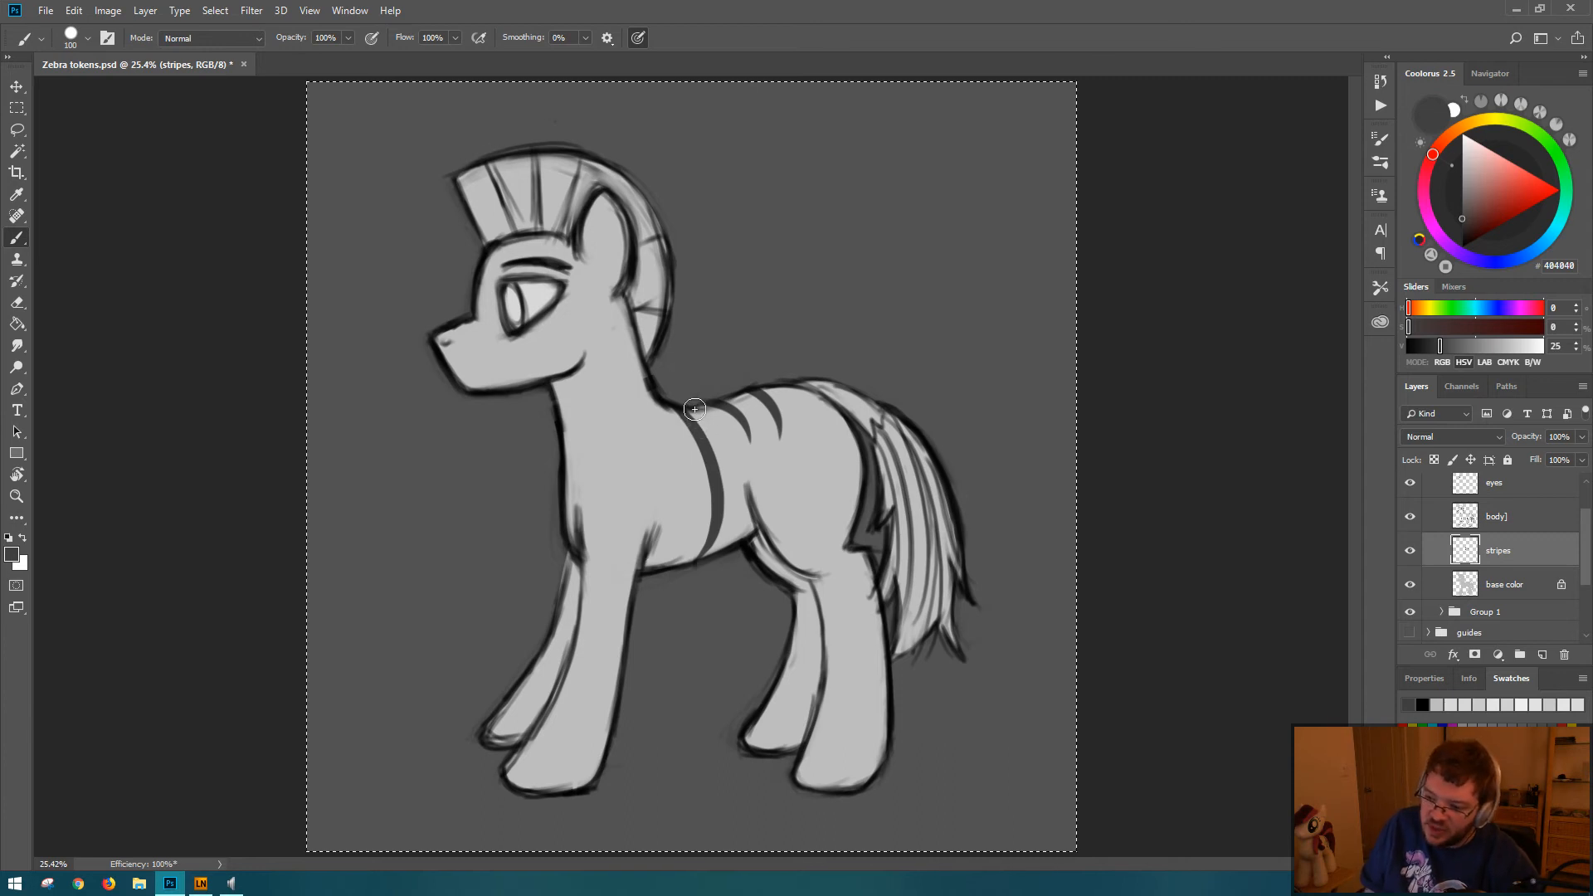
Step: Try a shorter tapered stripe just behind the long one, curving from the back down the side
{"action": "left_click_drag", "start_coordinate": [695, 409], "coordinate": [739, 486]}
{"action": "key", "text": "ctrl+z"}
{"action": "left_click_drag", "start_coordinate": [693, 410], "coordinate": [733, 496]}
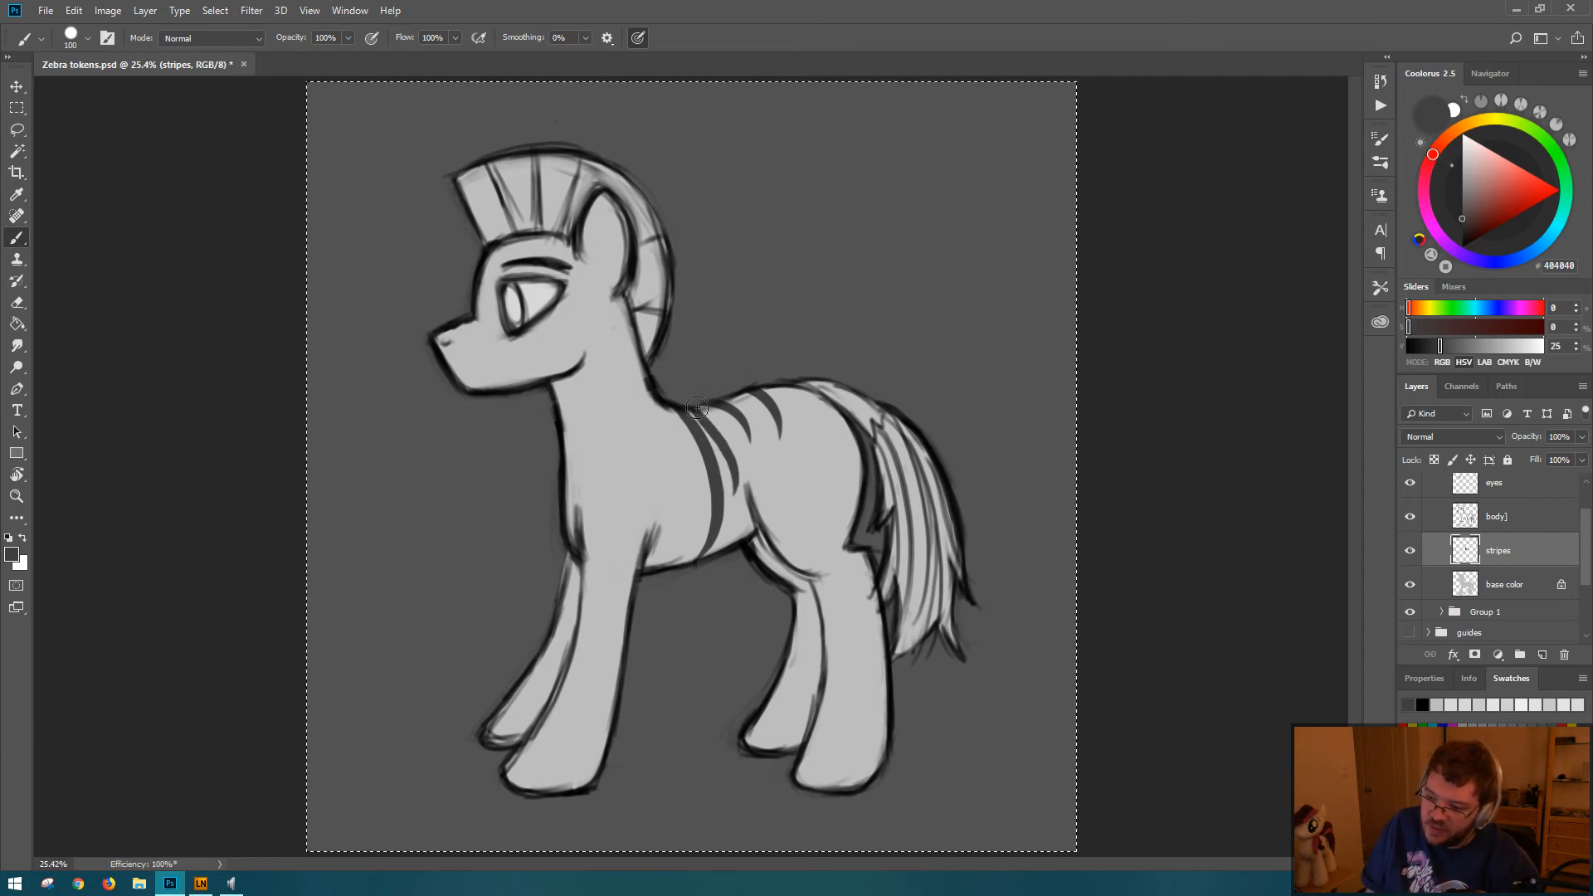
{"action": "key", "text": "ctrl+z"}
{"action": "left_click_drag", "start_coordinate": [696, 409], "coordinate": [730, 487]}
{"action": "key", "text": "ctrl+z"}
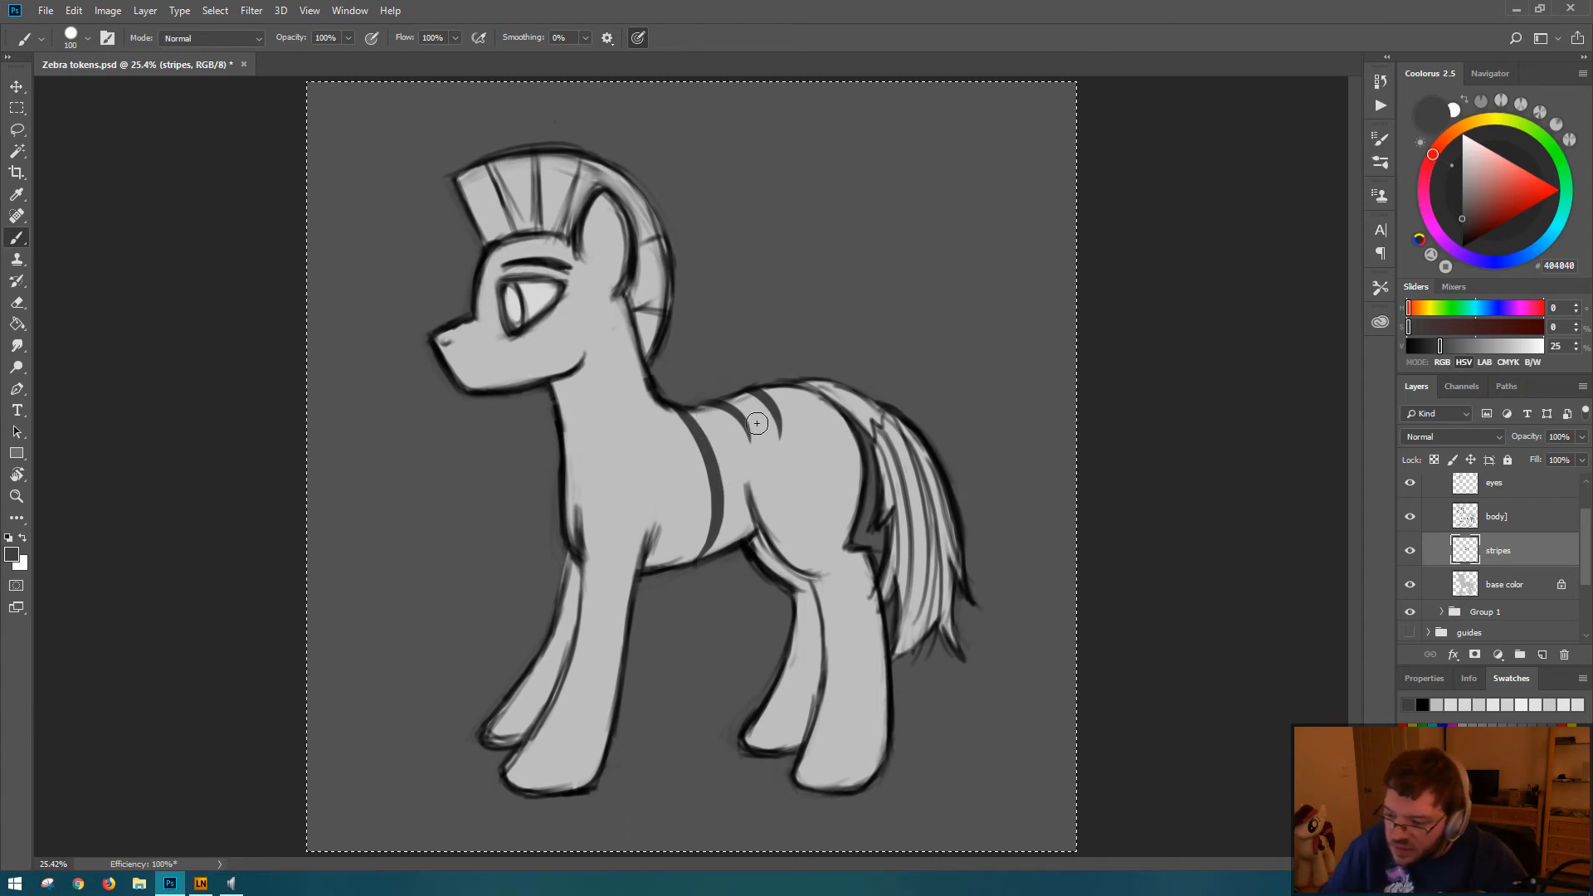
{"action": "left_click_drag", "start_coordinate": [696, 410], "coordinate": [732, 498]}
{"action": "key", "text": "ctrl+z"}
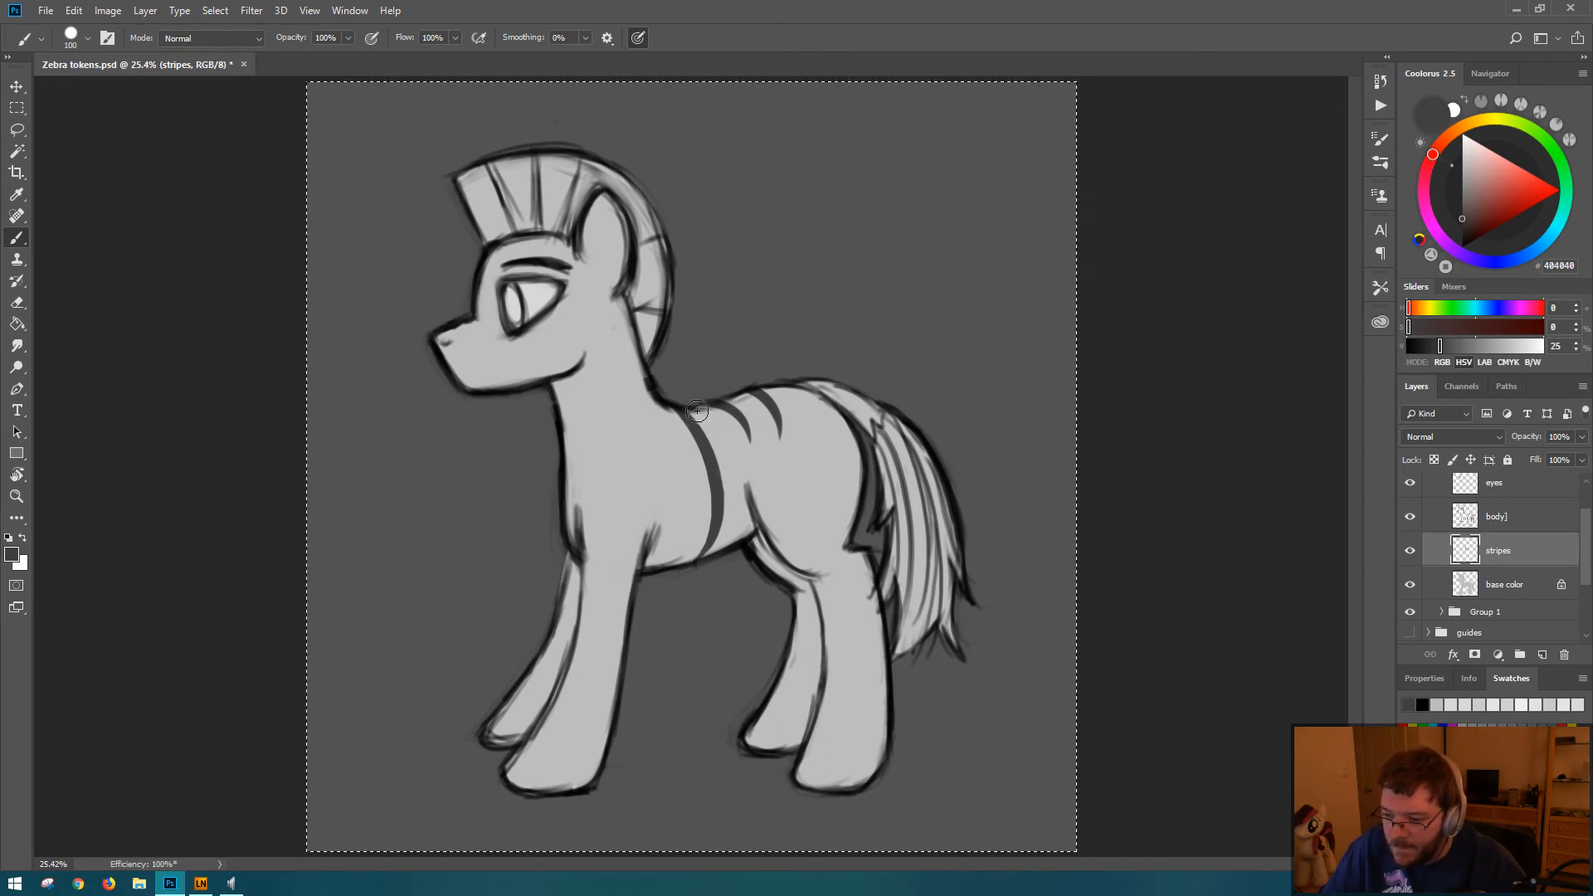
{"action": "mouse_move", "coordinate": [696, 410]}
{"action": "left_mouse_down"}
{"action": "mouse_move", "coordinate": [740, 485]}
{"action": "mouse_move", "coordinate": [730, 519]}
{"action": "left_mouse_up"}
{"action": "key", "text": "ctrl+z"}
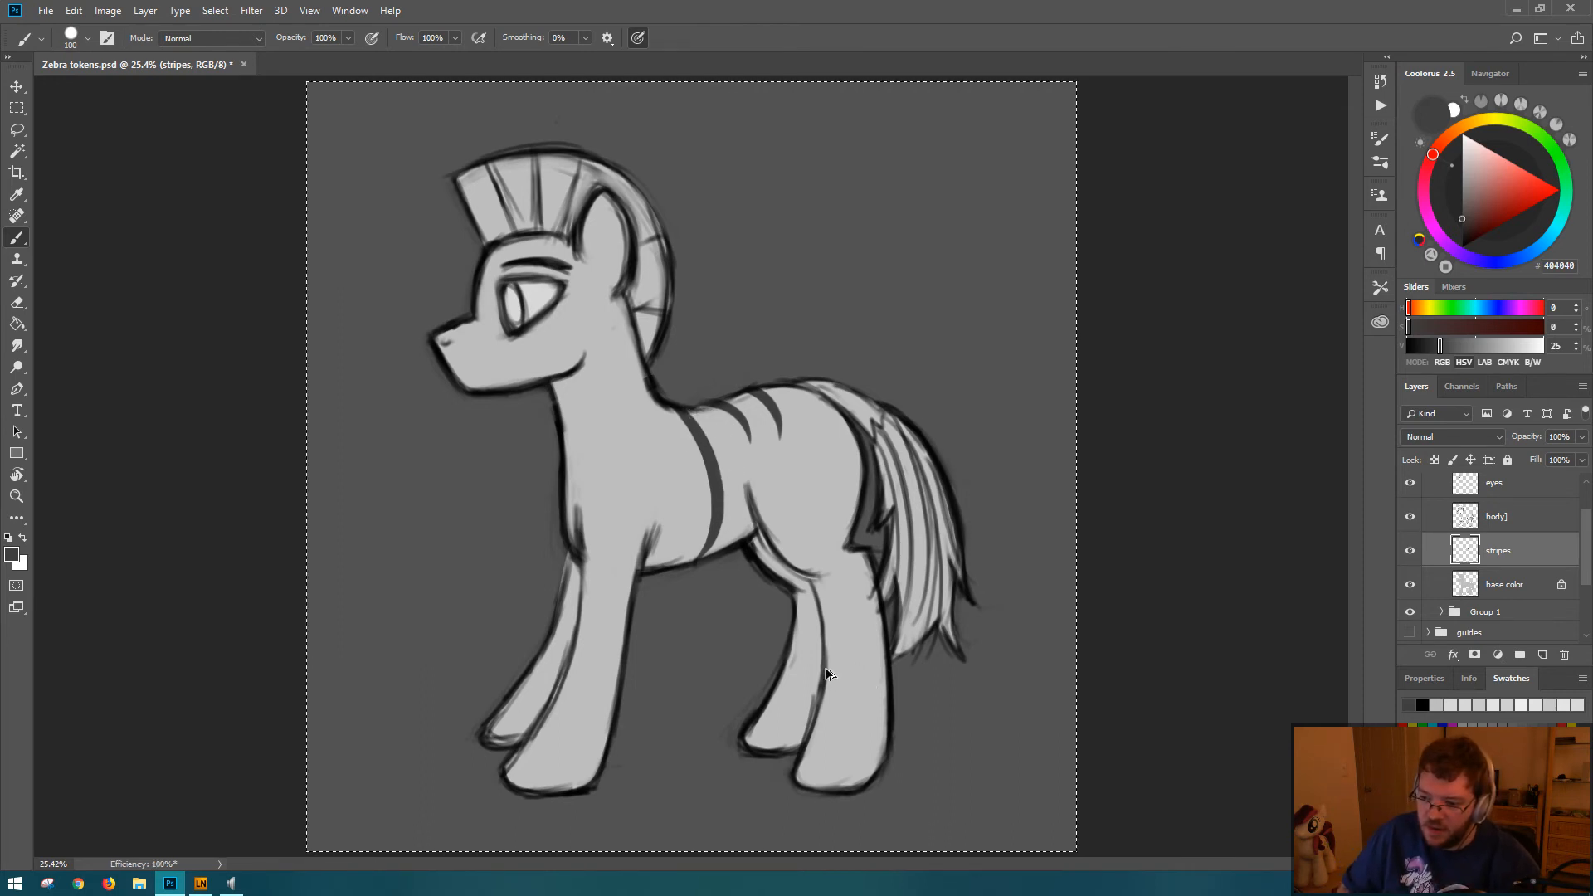
Step: Undo the long belly stripe and earlier stripe edits, going back to the three short curved stripes behind the neck
{"action": "key", "text": "ctrl+z"}
{"action": "key", "text": "ctrl+z"}
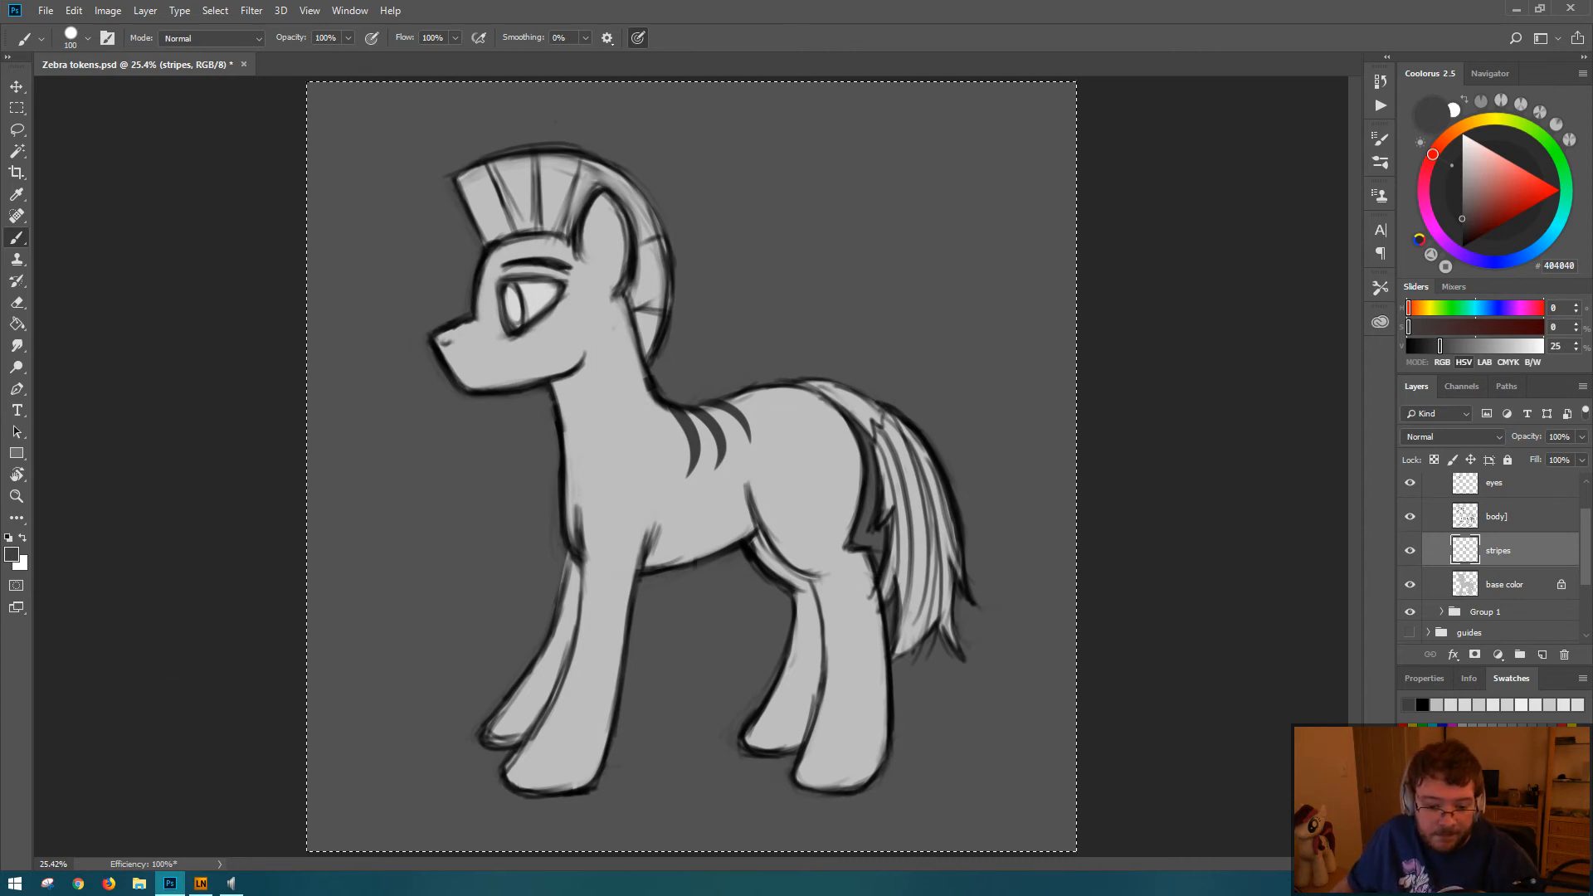
{"action": "key", "text": "ctrl+d"}
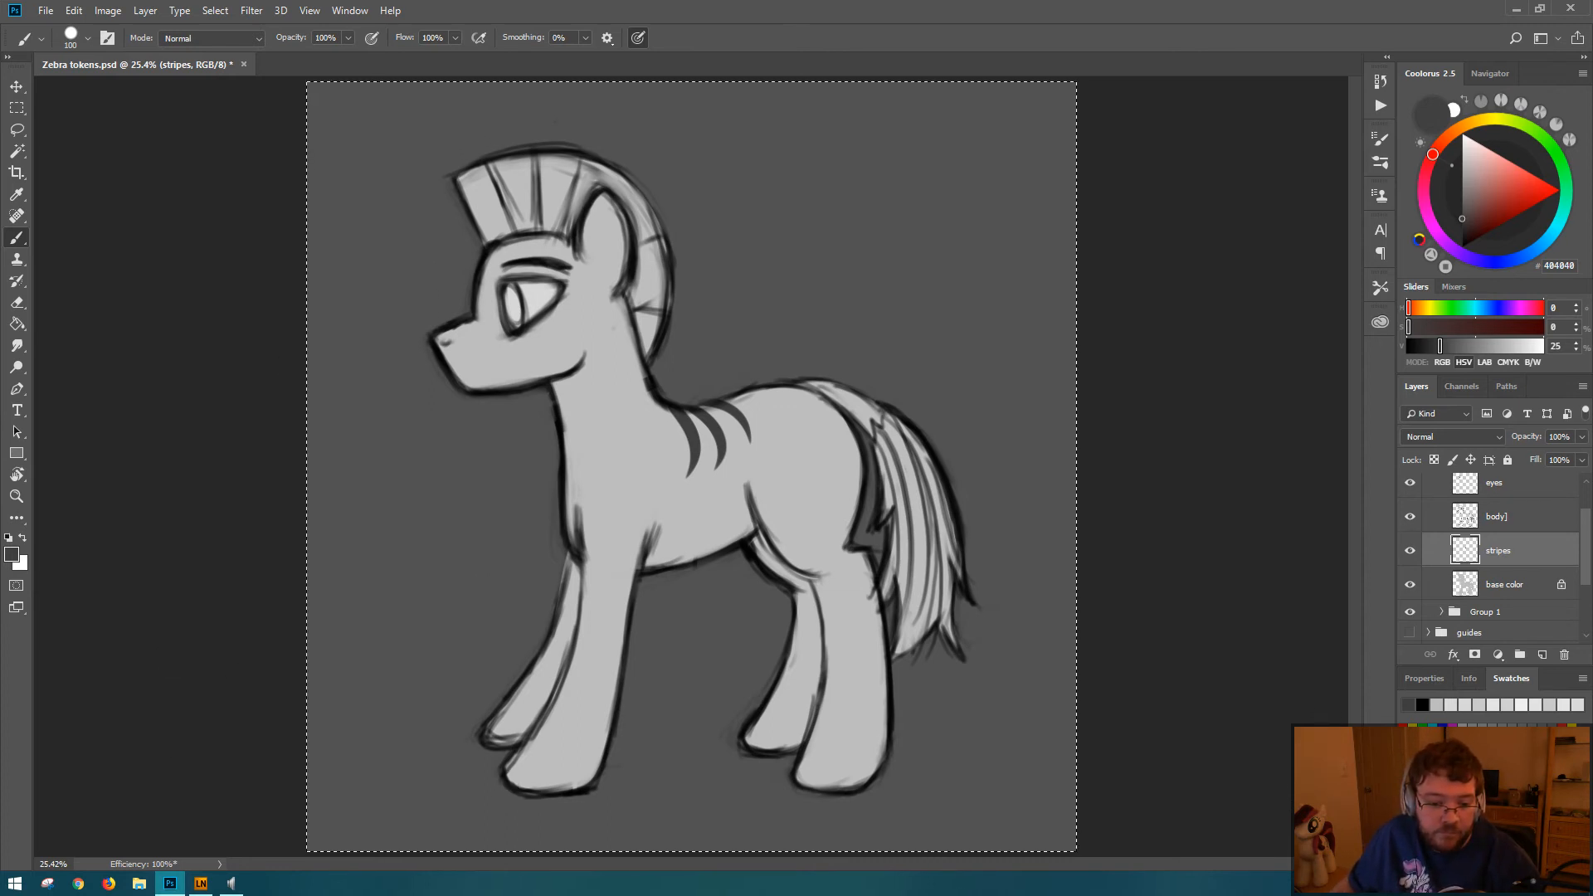
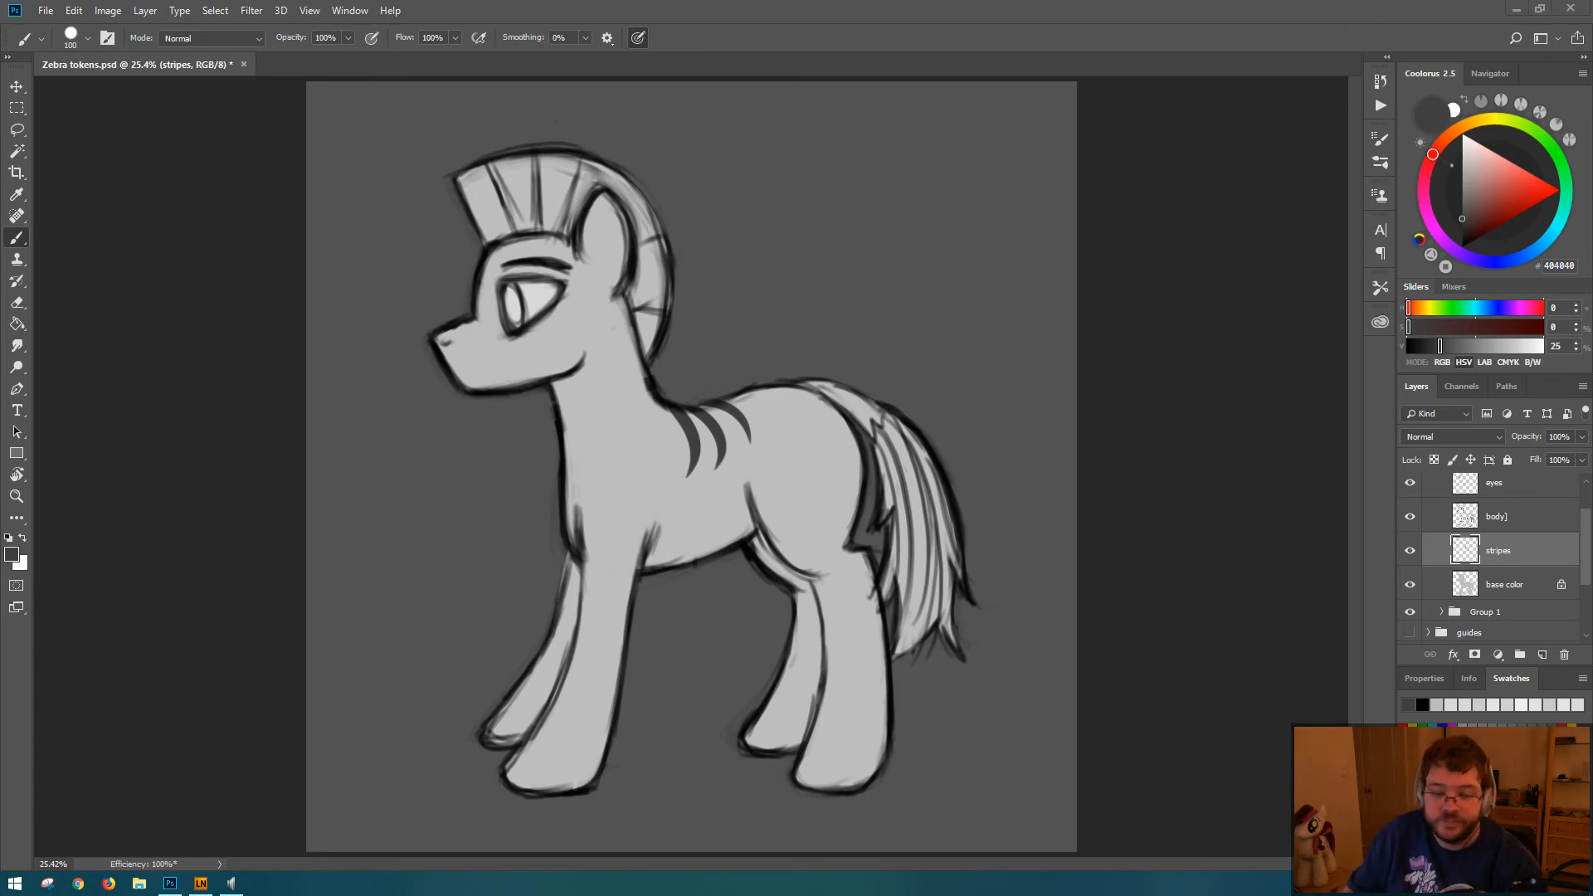
Step: Select the whole canvas and try painting a stripe rising from the belly behind the front leg
{"action": "key", "text": "ctrl+a"}
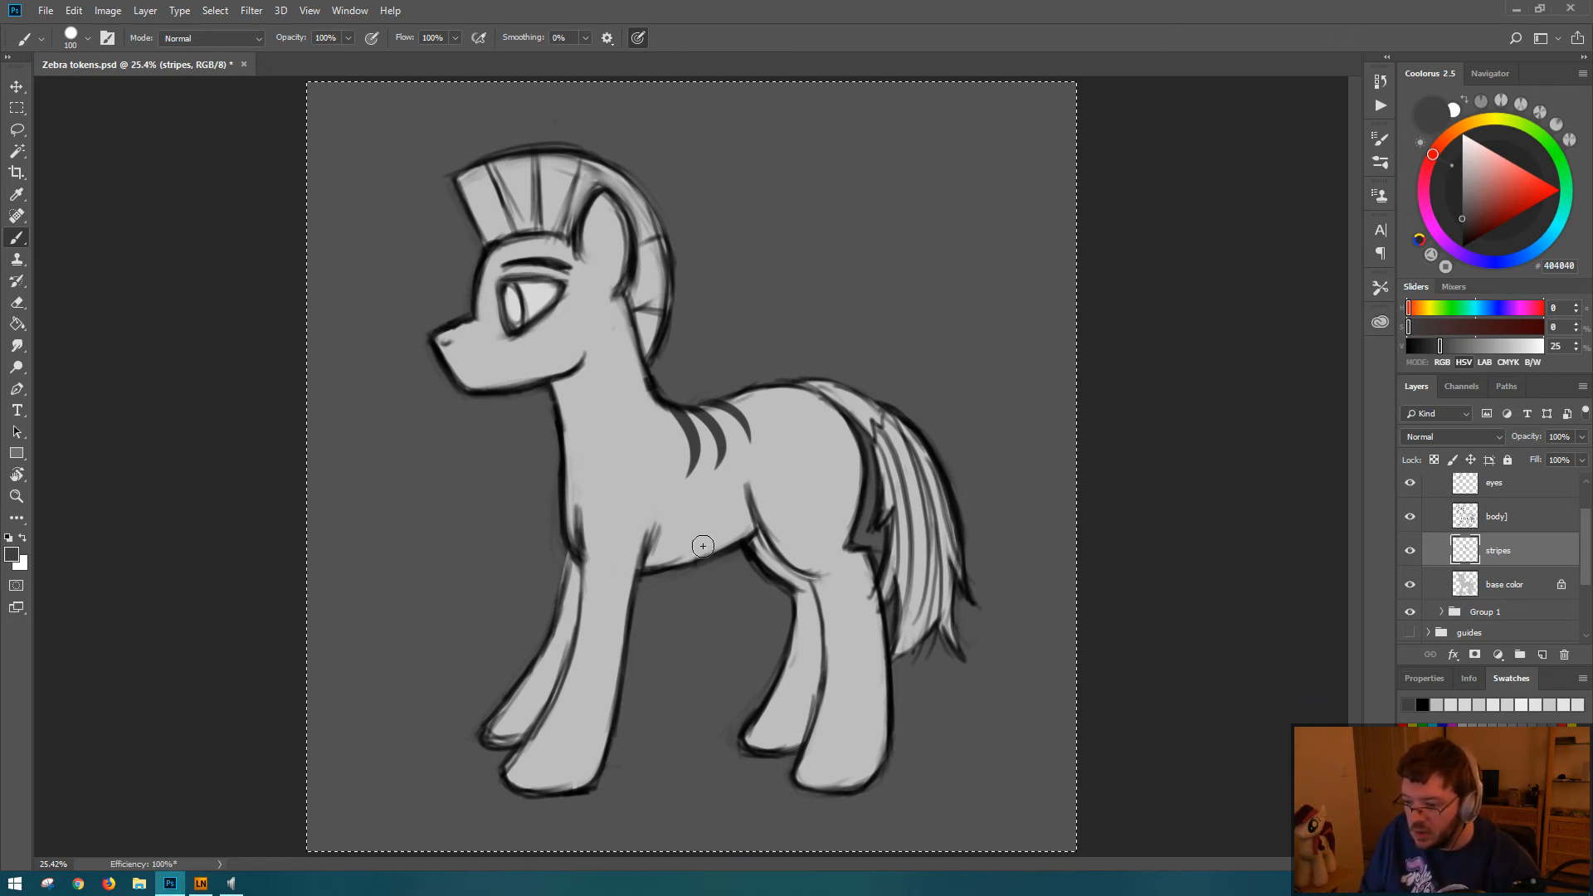
{"action": "left_click_drag", "start_coordinate": [664, 564], "coordinate": [694, 510]}
{"action": "key", "text": "ctrl+z"}
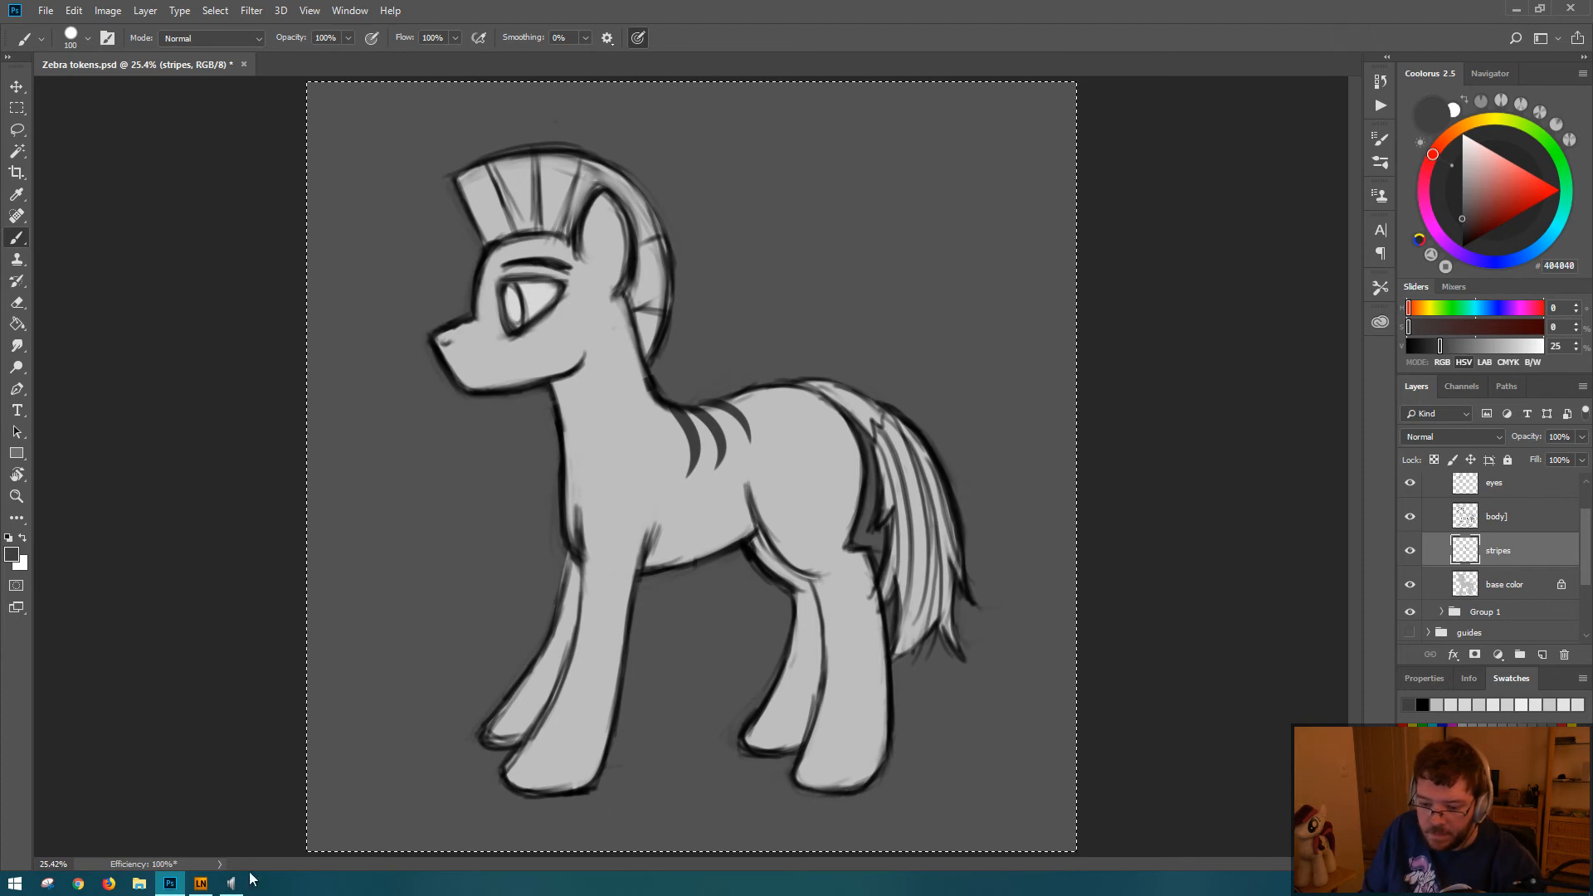
Step: Switch to Lazy Nezumi Pro, choose the "smoothing - massive" preset, and return to Photoshop with the whole canvas selected
{"action": "left_click", "coordinate": [201, 883]}
{"action": "left_click", "coordinate": [249, 356]}
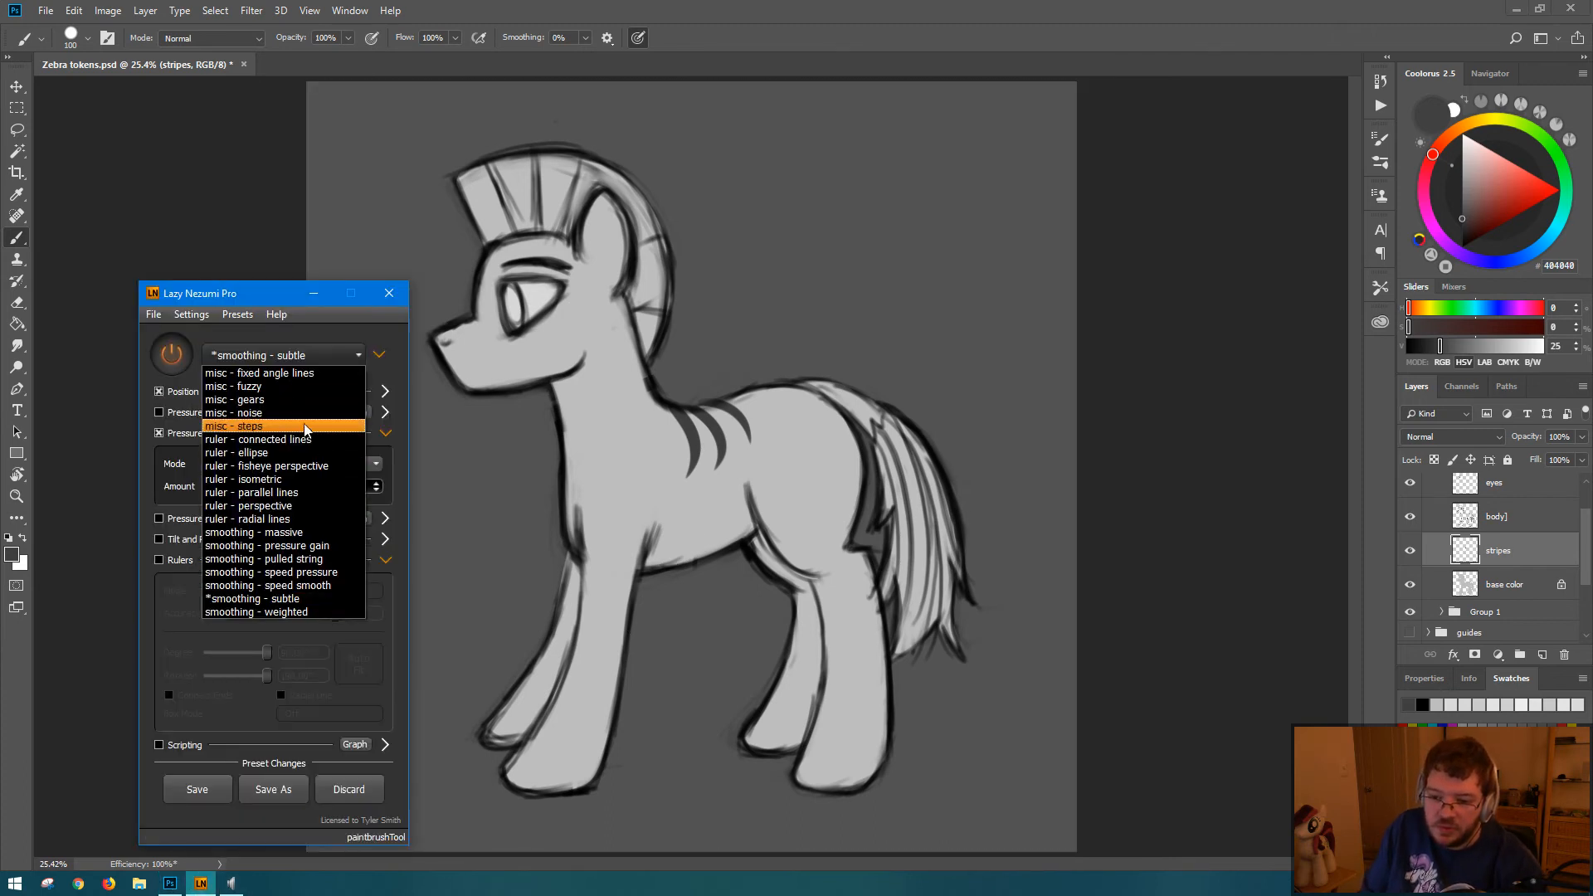
{"action": "left_click", "coordinate": [309, 532]}
{"action": "left_click", "coordinate": [515, 326]}
{"action": "key", "text": "ctrl+a"}
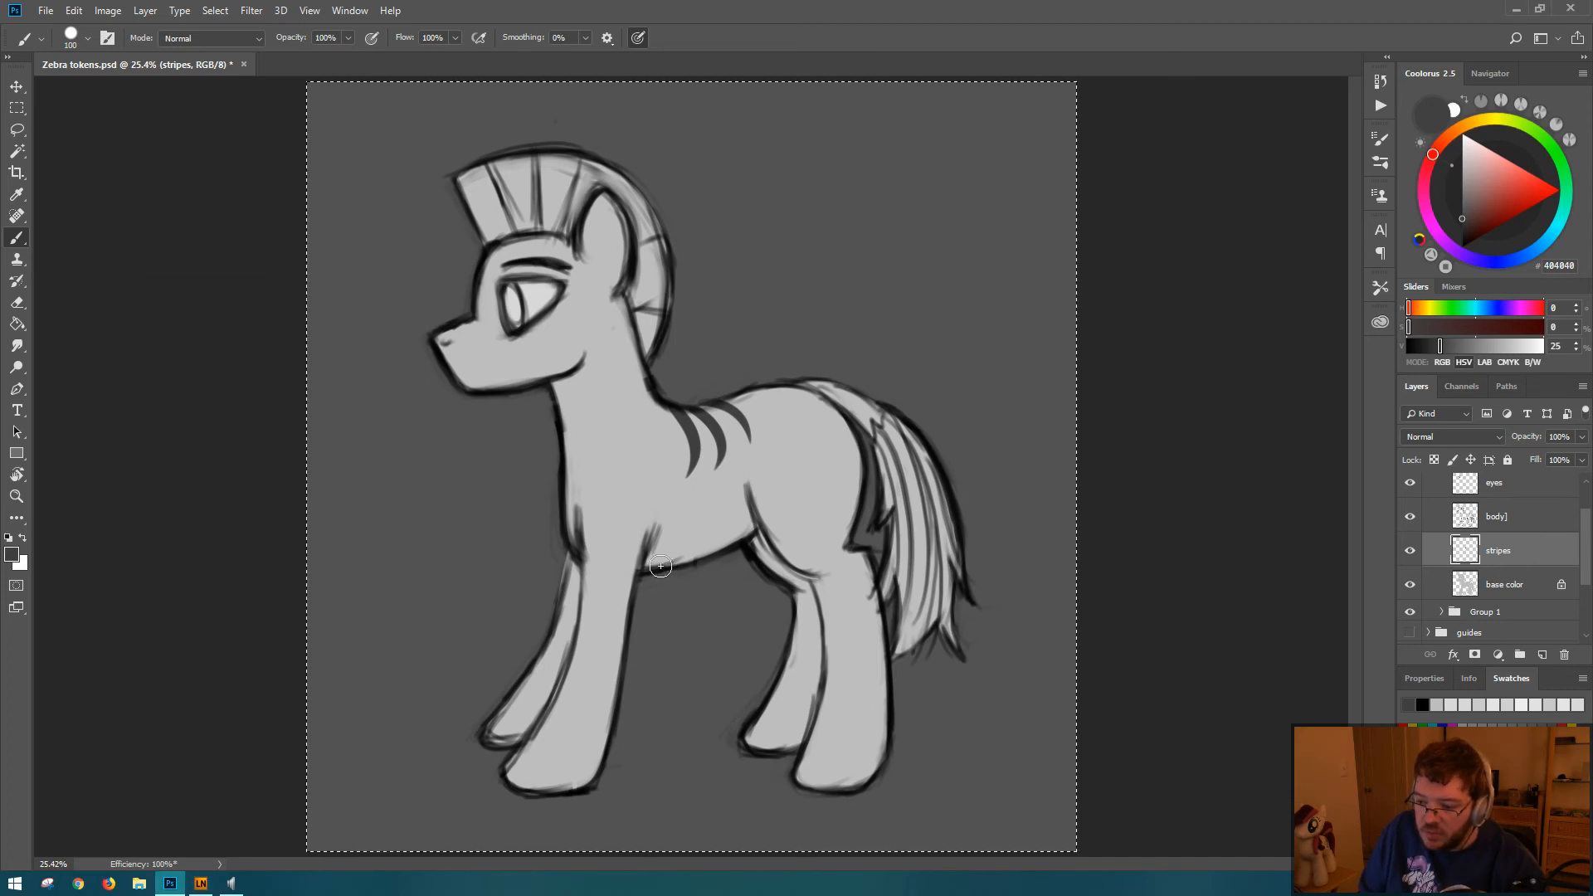
Step: Paint short tapered stripes curving up from the belly line between the front and hind legs
{"action": "mouse_move", "coordinate": [664, 567]}
{"action": "left_mouse_down"}
{"action": "mouse_move", "coordinate": [692, 533]}
{"action": "mouse_move", "coordinate": [687, 456]}
{"action": "left_mouse_up"}
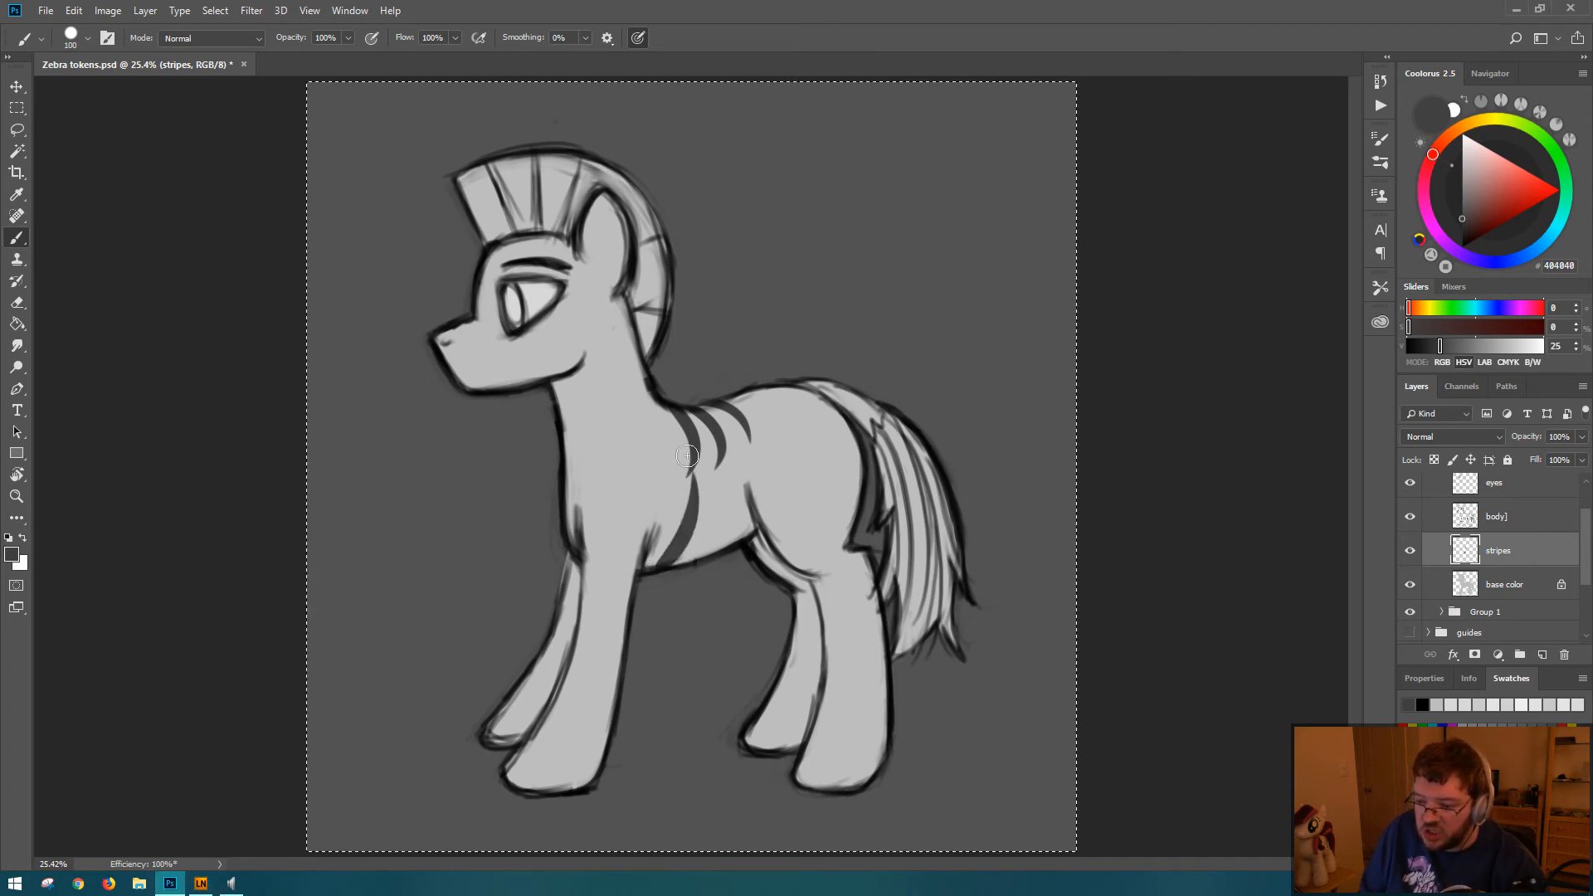
{"action": "key", "text": "ctrl+z"}
{"action": "mouse_move", "coordinate": [652, 571]}
{"action": "left_mouse_down"}
{"action": "mouse_move", "coordinate": [702, 509]}
{"action": "mouse_move", "coordinate": [730, 532]}
{"action": "mouse_move", "coordinate": [733, 481]}
{"action": "left_mouse_up"}
{"action": "key", "text": "ctrl+z"}
{"action": "left_click_drag", "start_coordinate": [708, 560], "coordinate": [726, 488]}
{"action": "key", "text": "ctrl+z"}
{"action": "mouse_move", "coordinate": [706, 562]}
{"action": "left_mouse_down"}
{"action": "mouse_move", "coordinate": [747, 496]}
{"action": "mouse_move", "coordinate": [741, 529]}
{"action": "mouse_move", "coordinate": [747, 491]}
{"action": "left_mouse_up"}
{"action": "key", "text": "ctrl+z"}
{"action": "key", "text": "ctrl+z"}
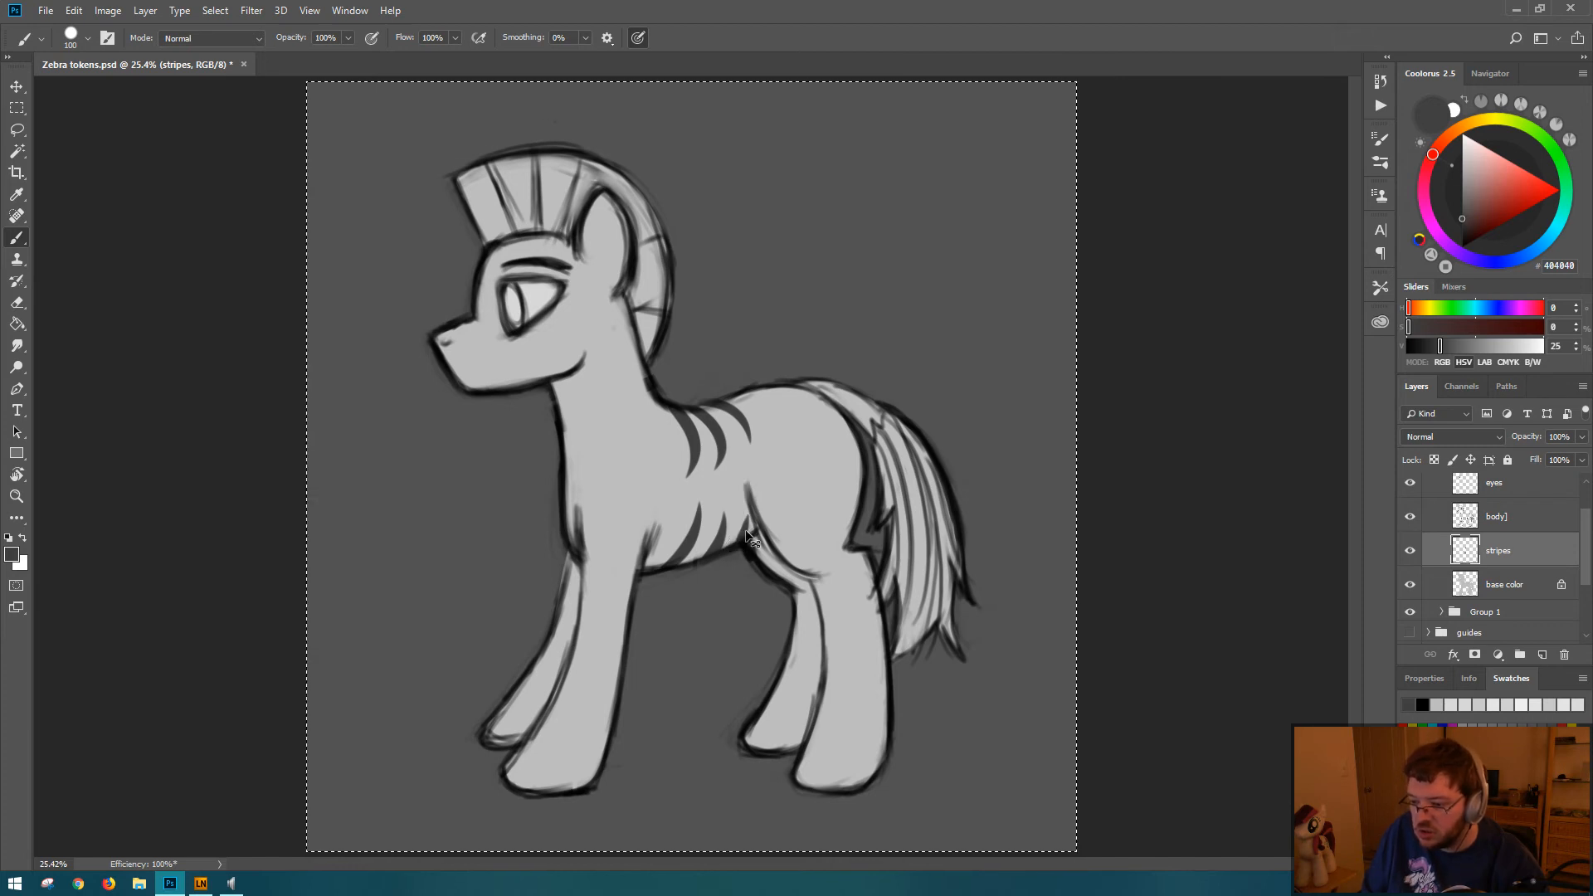
{"action": "key", "text": "ctrl+z"}
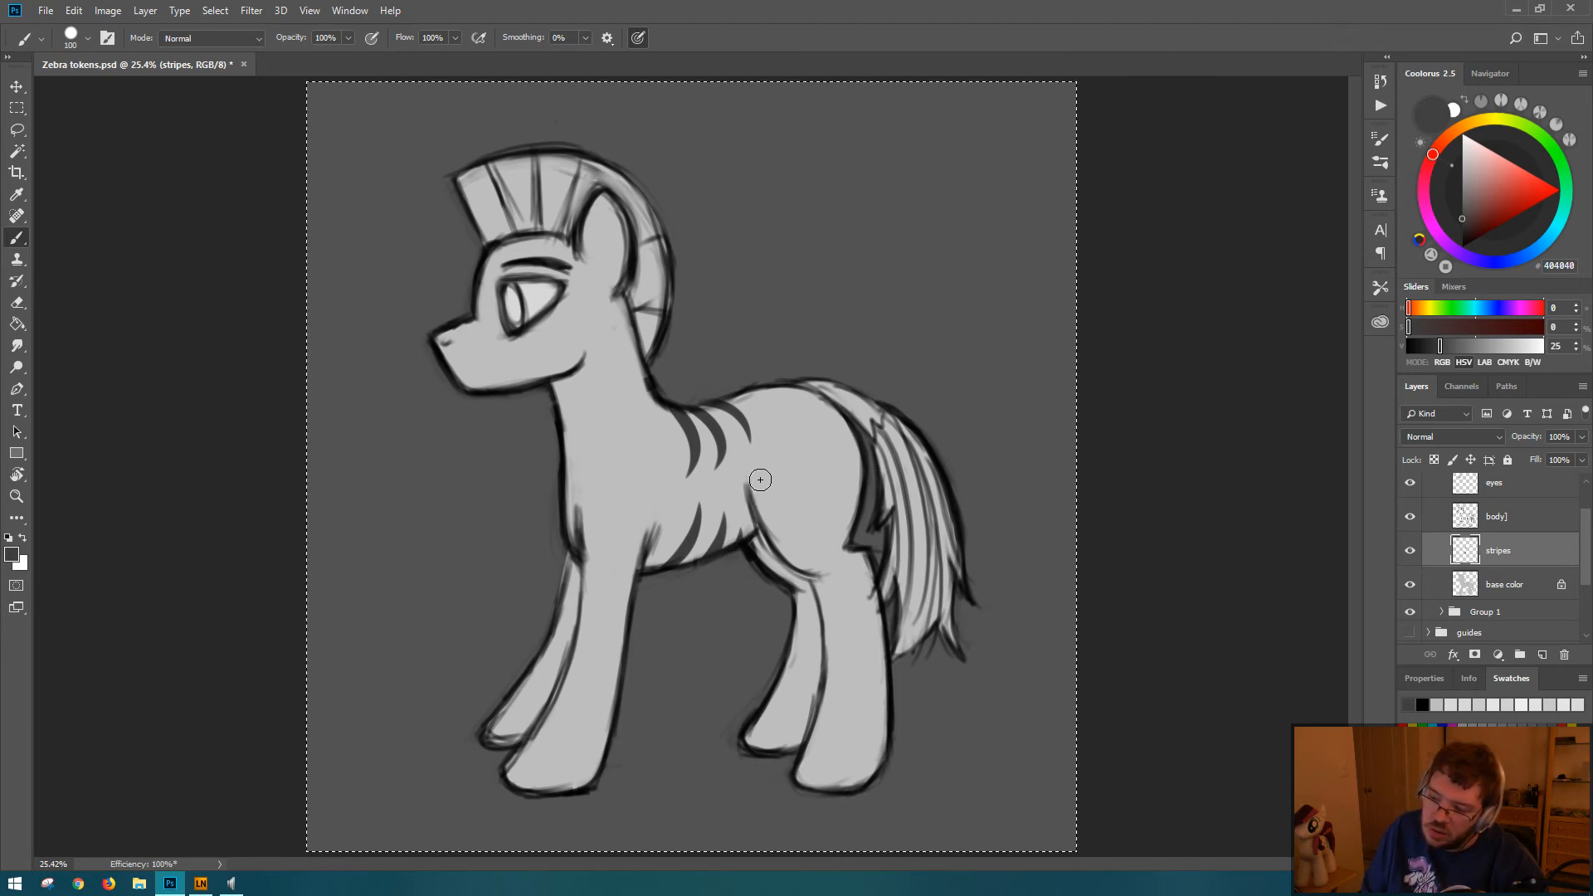
{"action": "key", "text": "e"}
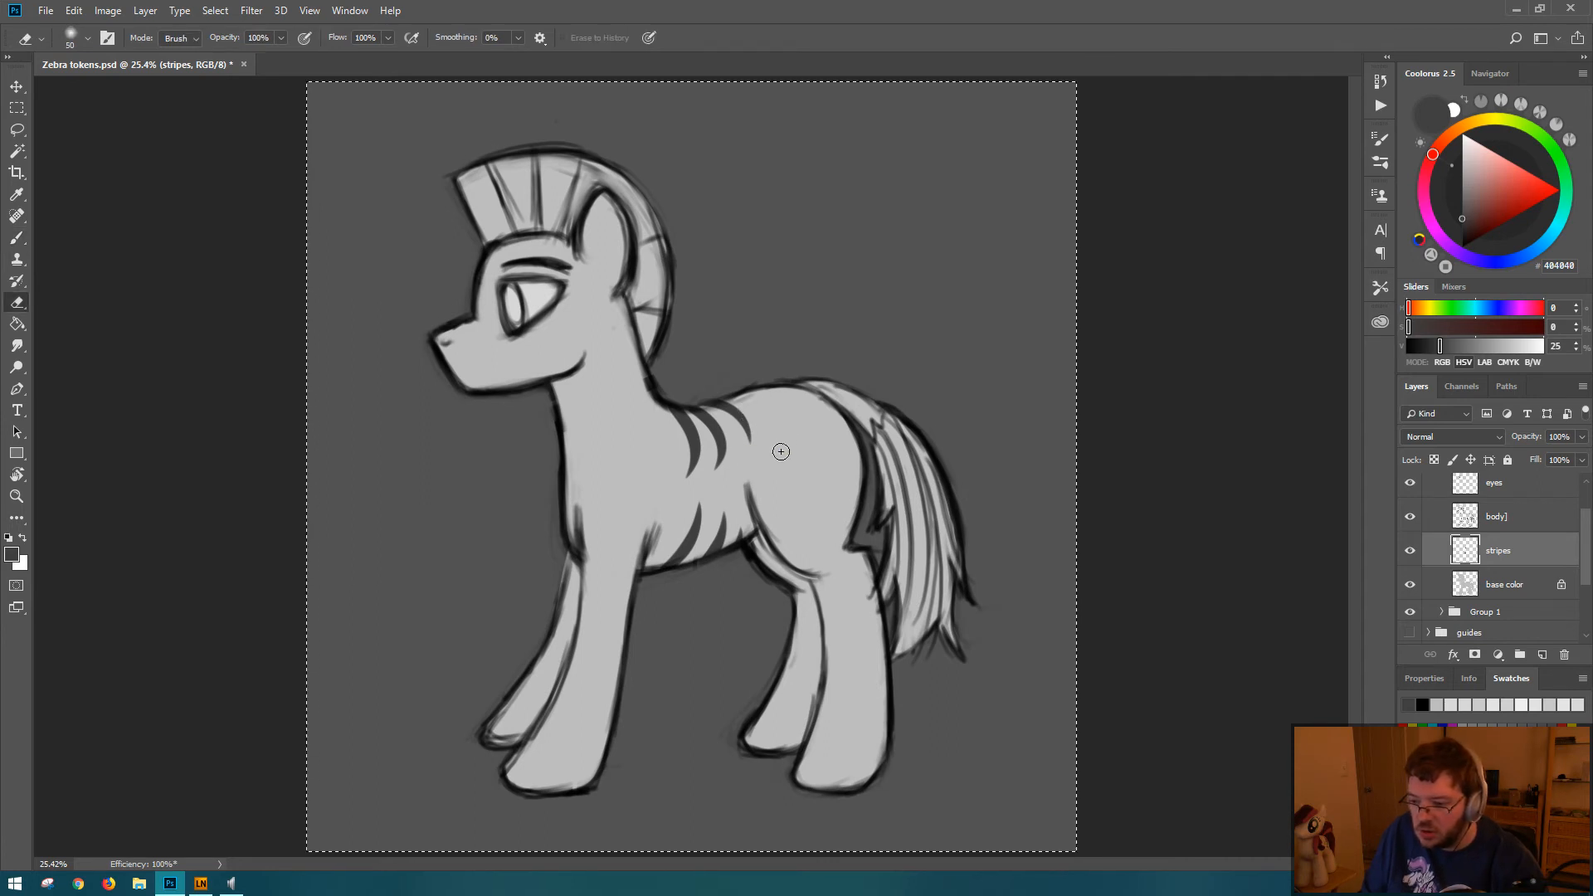
{"action": "key", "text": "b"}
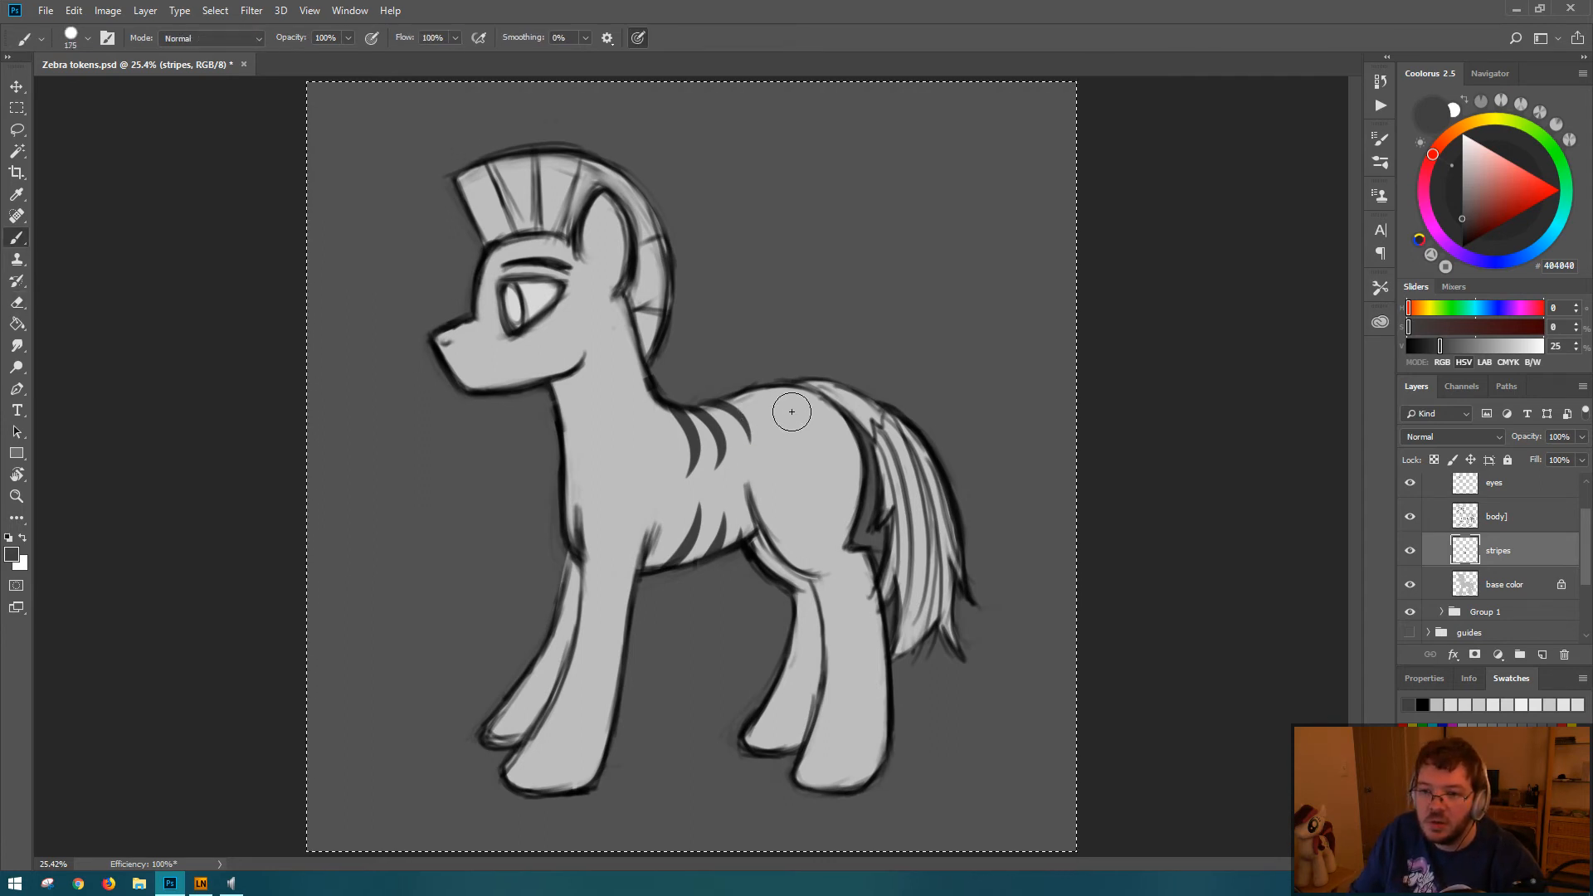
{"action": "mouse_move", "coordinate": [726, 465]}
{"action": "left_mouse_down"}
{"action": "mouse_move", "coordinate": [787, 441]}
{"action": "mouse_move", "coordinate": [723, 446]}
{"action": "left_mouse_up"}
{"action": "key", "text": "bracketleft"}
{"action": "key", "text": "ctrl+z"}
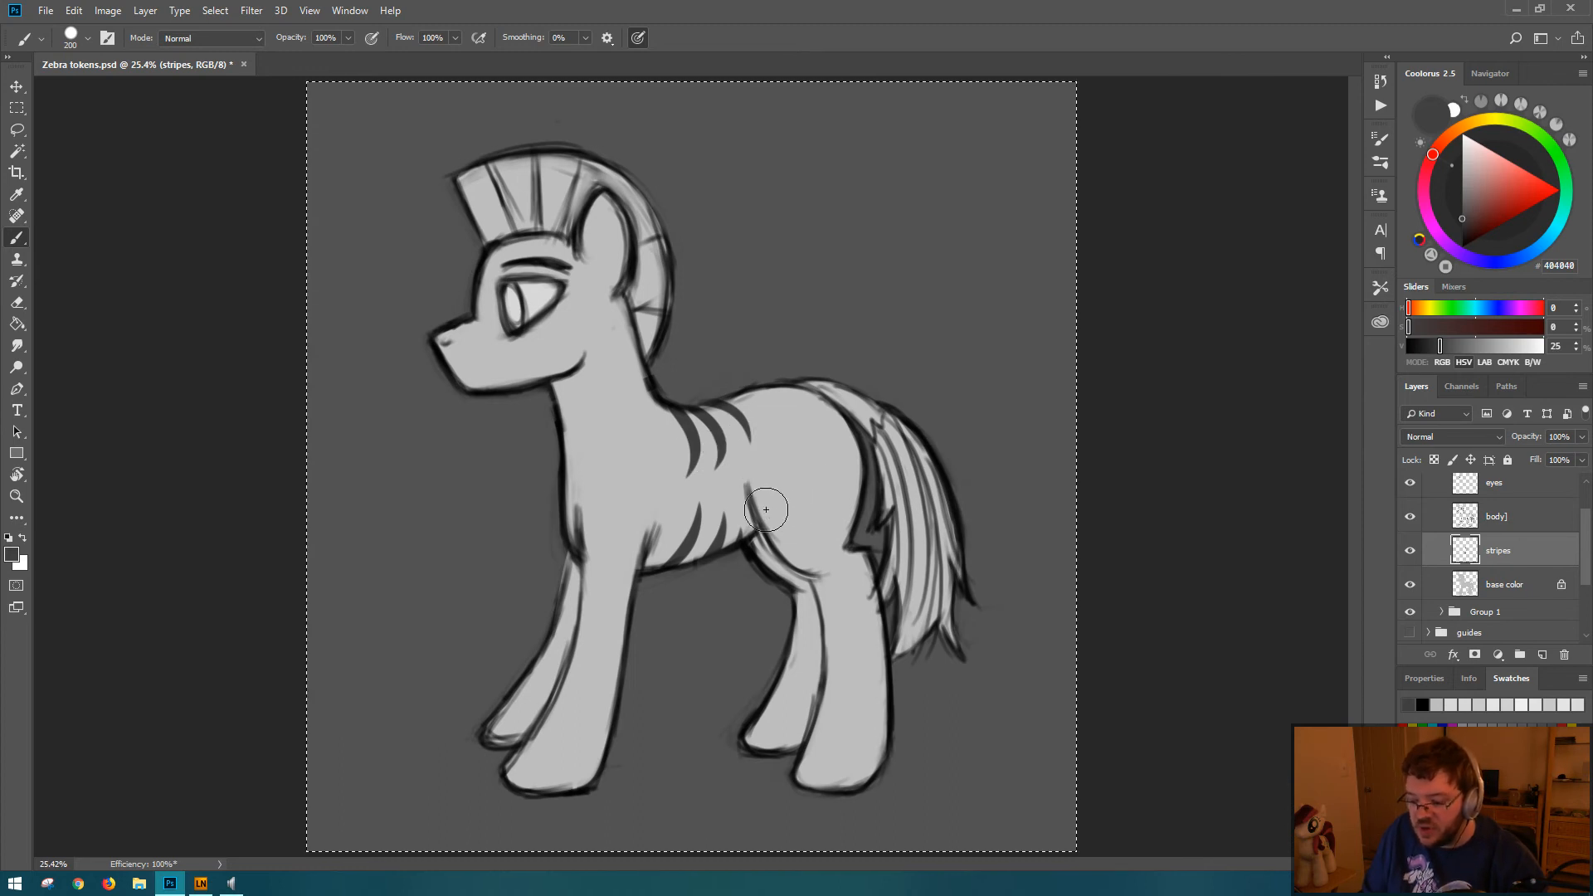
{"action": "key", "text": "bracketleft"}
{"action": "key", "text": "bracketleft"}
{"action": "key", "text": "bracketleft"}
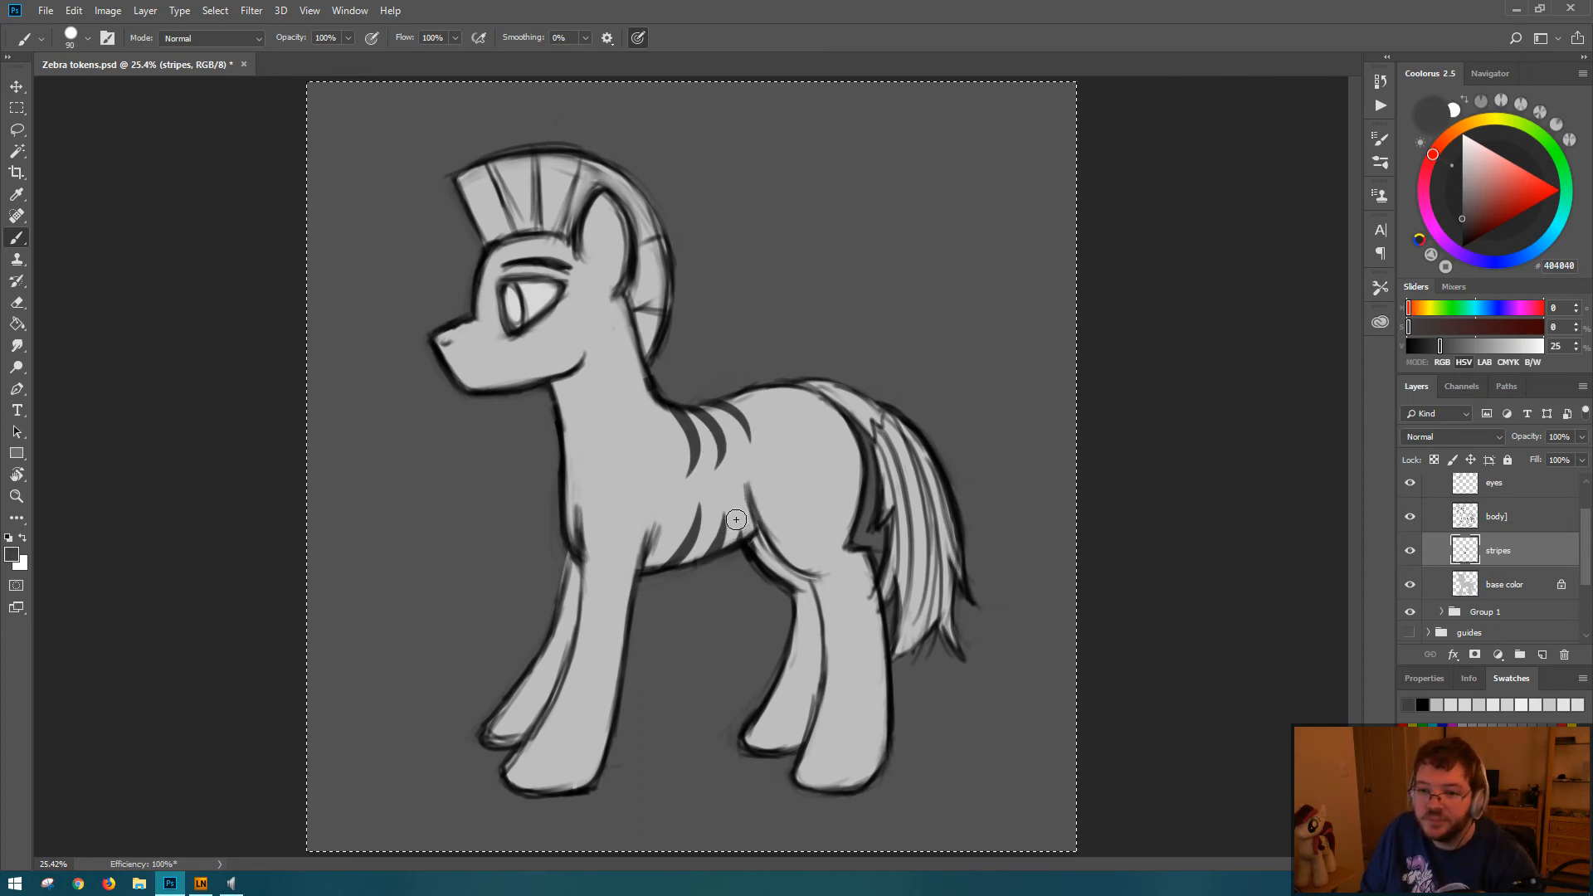
{"action": "key", "text": "bracketright"}
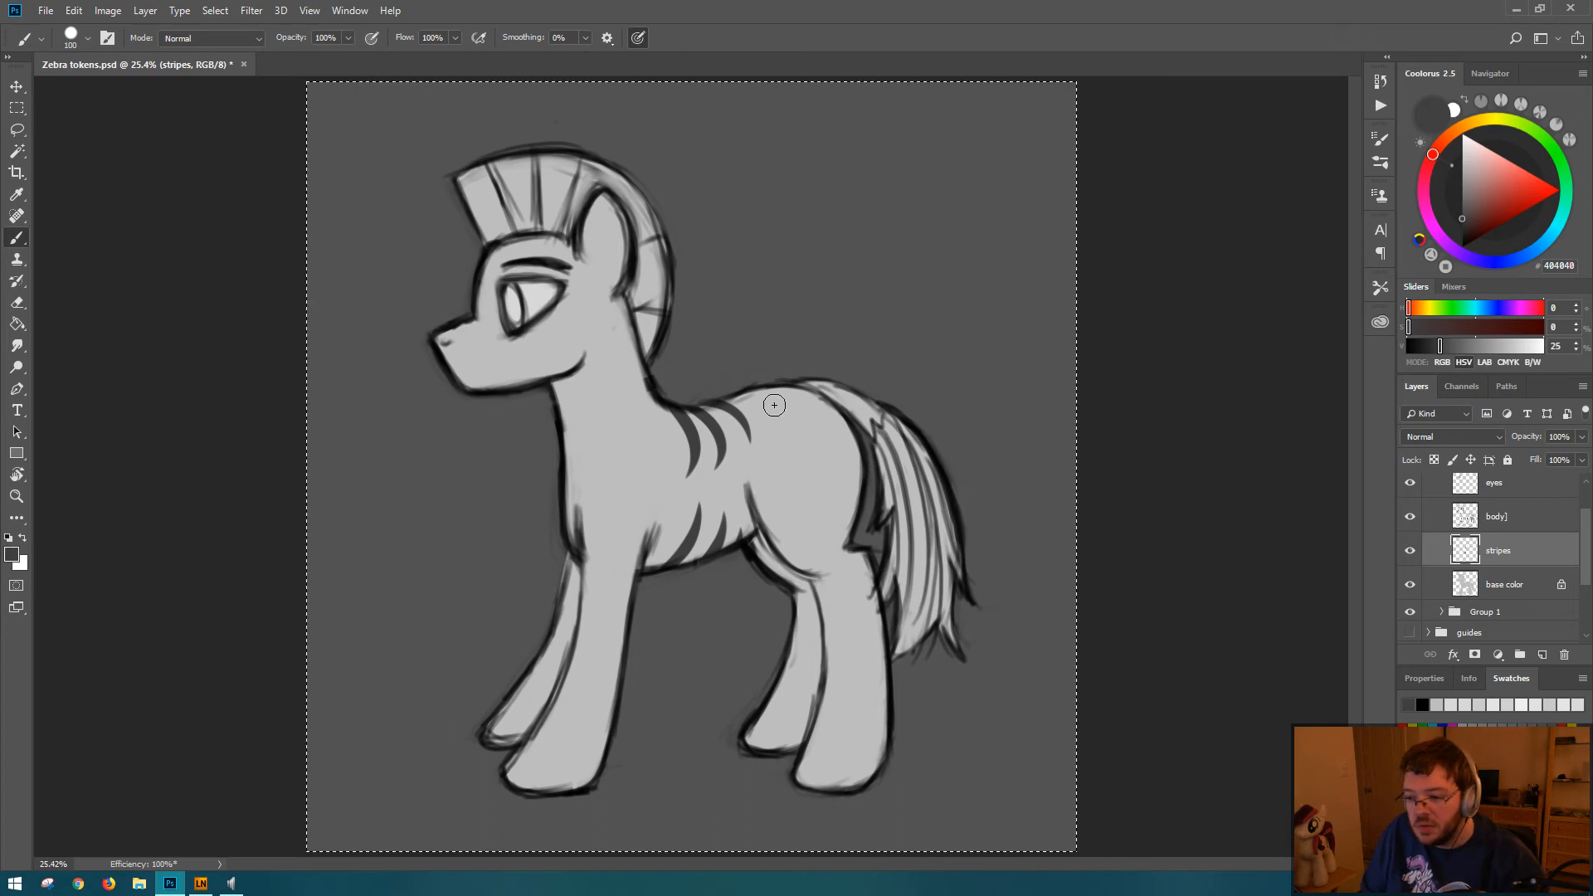
Step: Try painting a tapered stripe curving down from the back over the hindquarters with a 100 px brush
{"action": "left_click_drag", "start_coordinate": [759, 395], "coordinate": [791, 452]}
{"action": "key", "text": "ctrl+z"}
{"action": "key", "text": "ctrl+z"}
{"action": "key", "text": "ctrl+z"}
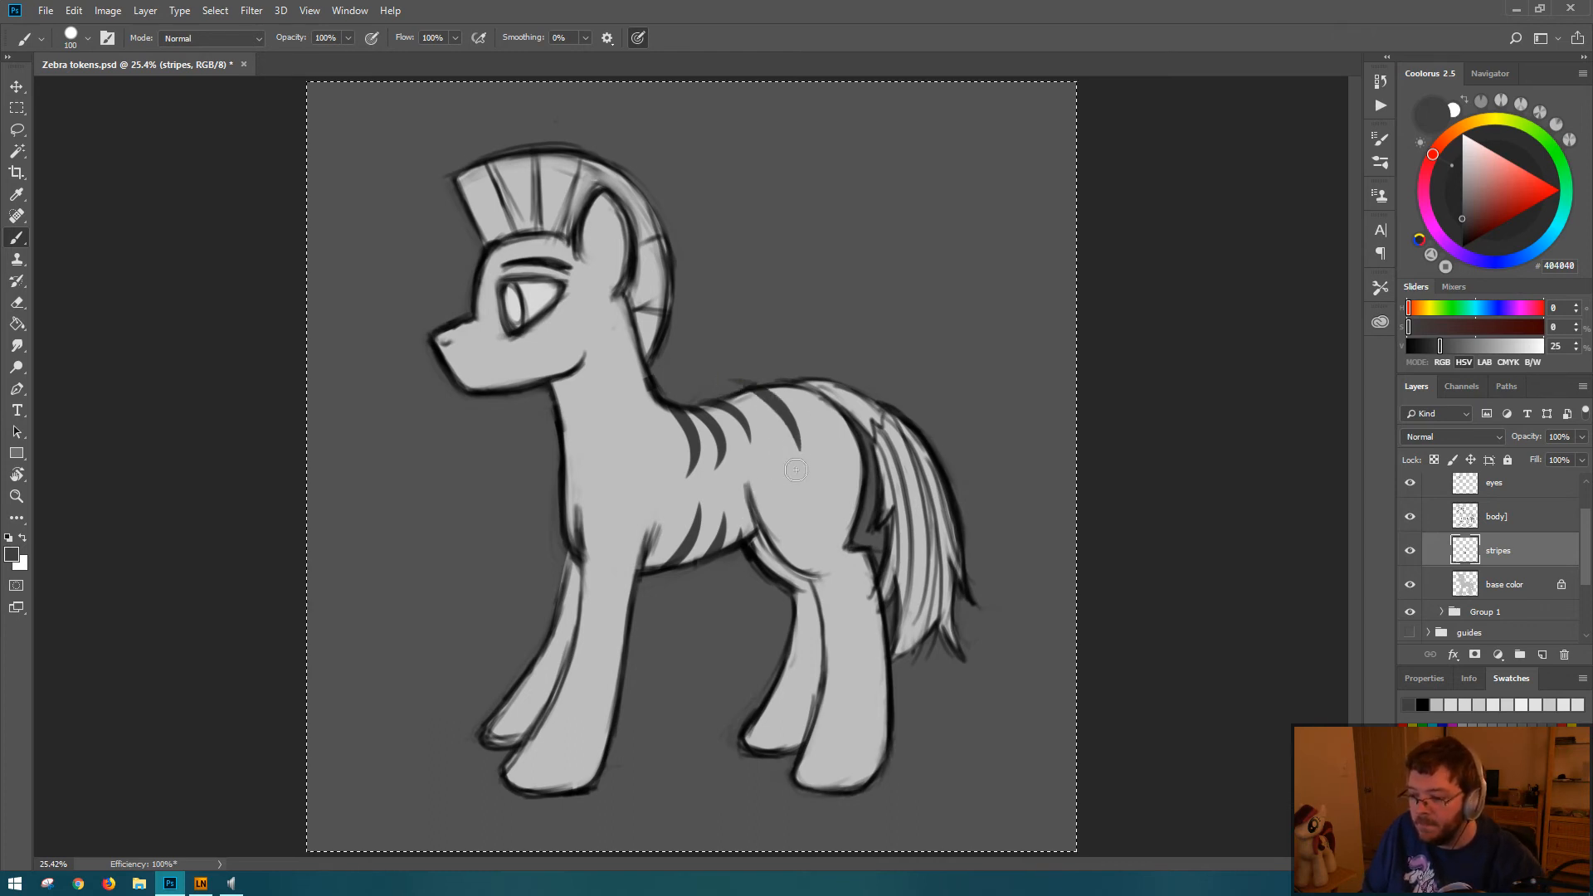
{"action": "left_click_drag", "start_coordinate": [724, 379], "coordinate": [801, 465]}
{"action": "key", "text": "ctrl+z"}
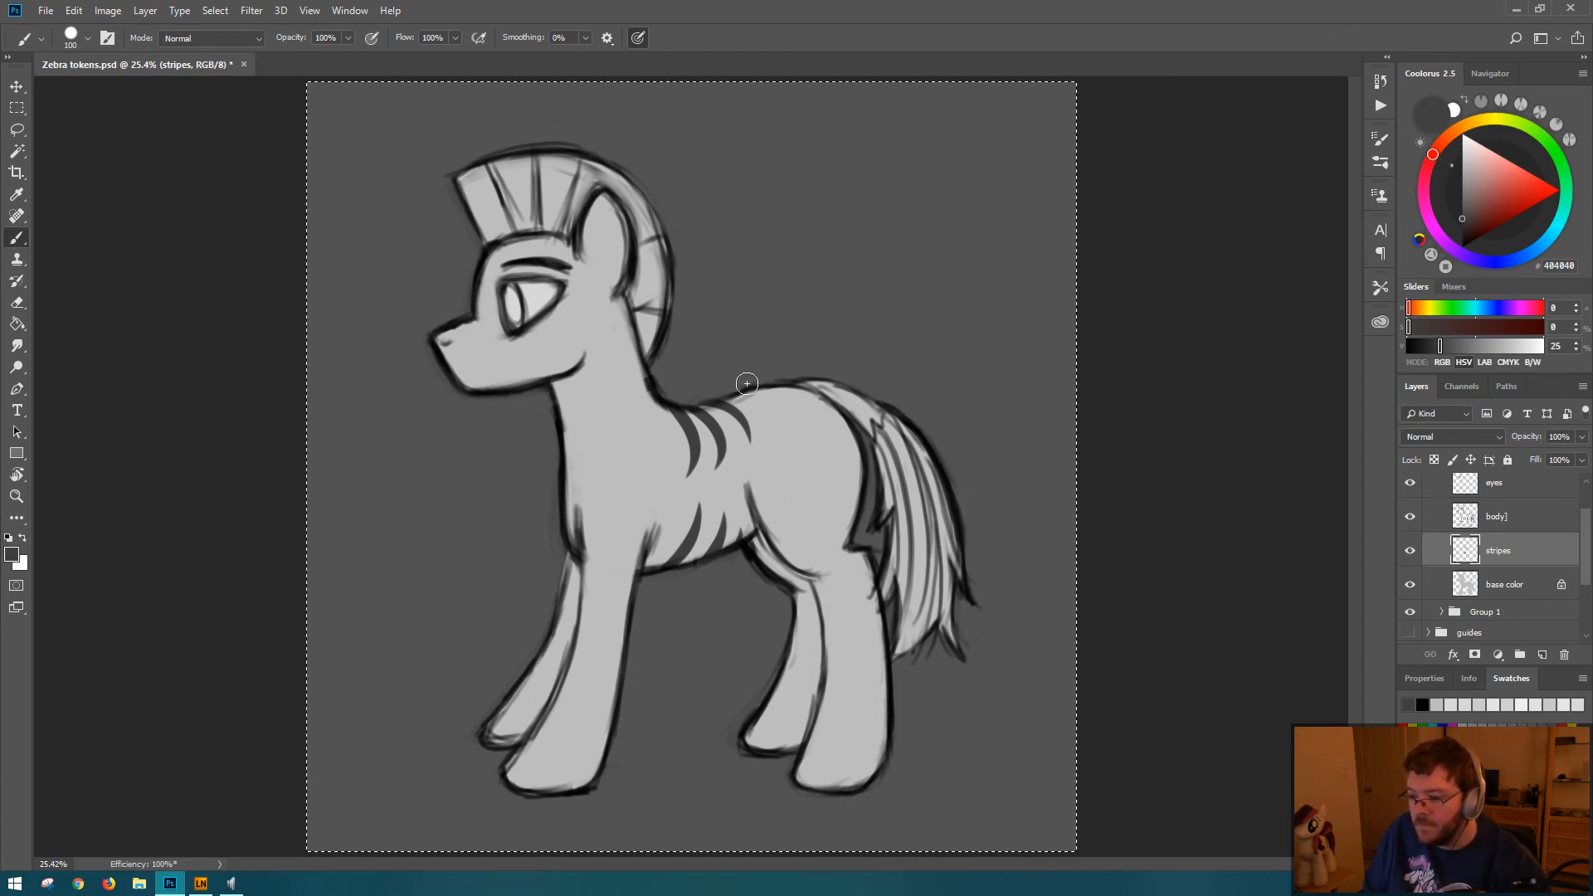
{"action": "mouse_move", "coordinate": [737, 381]}
{"action": "left_mouse_down"}
{"action": "mouse_move", "coordinate": [788, 407]}
{"action": "mouse_move", "coordinate": [805, 468]}
{"action": "left_mouse_up"}
{"action": "key", "text": "ctrl+z"}
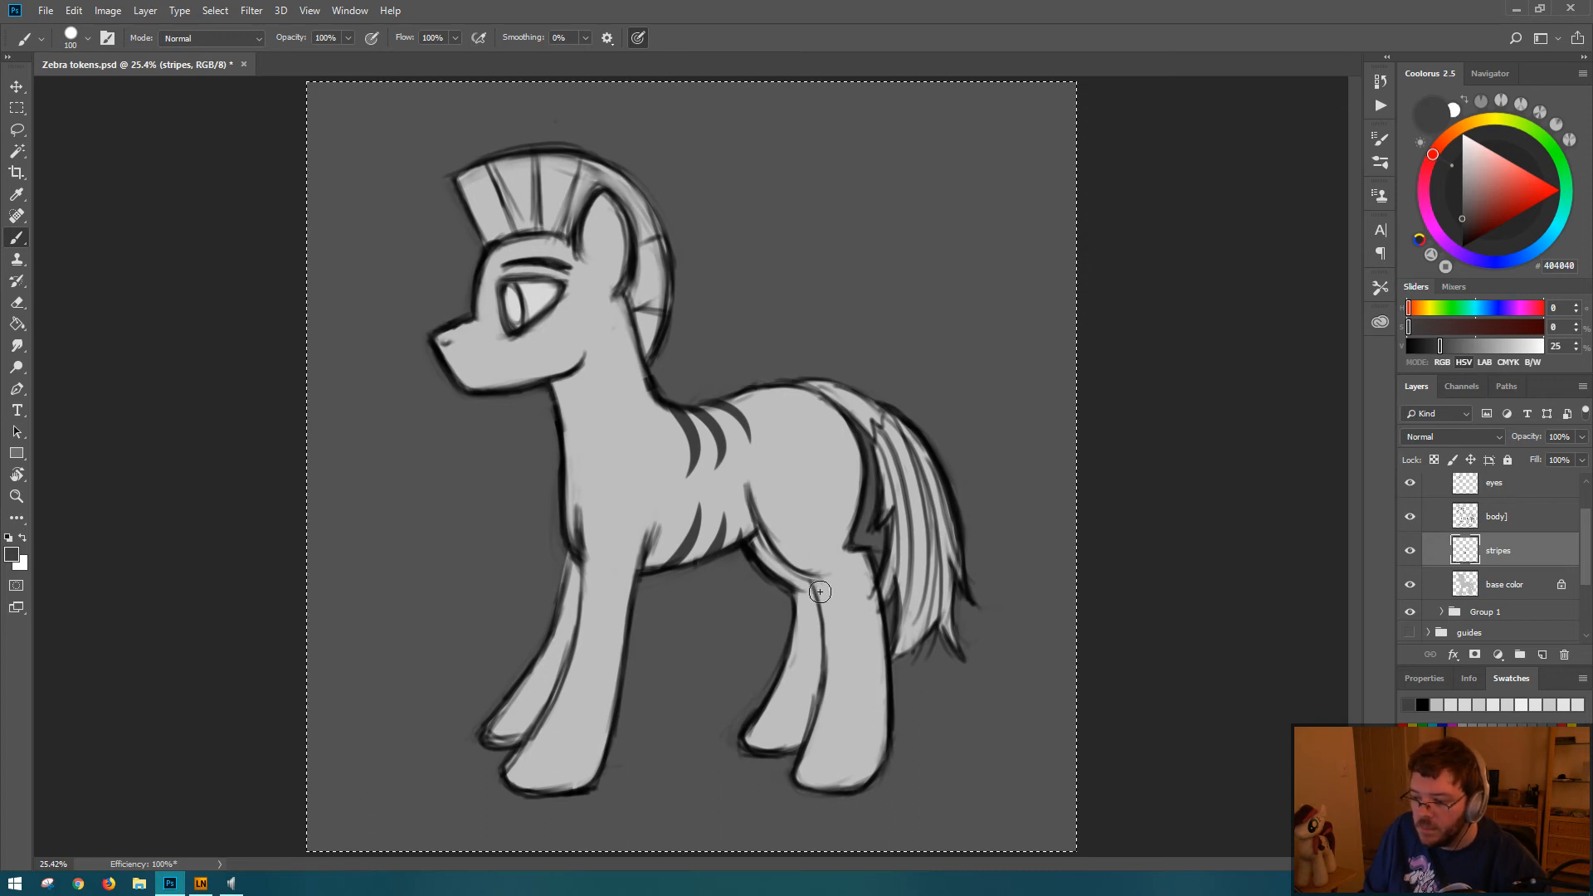
Step: Paint a short tapered stripe curving upward across the top of the near hind leg
{"action": "left_click_drag", "start_coordinate": [813, 587], "coordinate": [852, 551]}
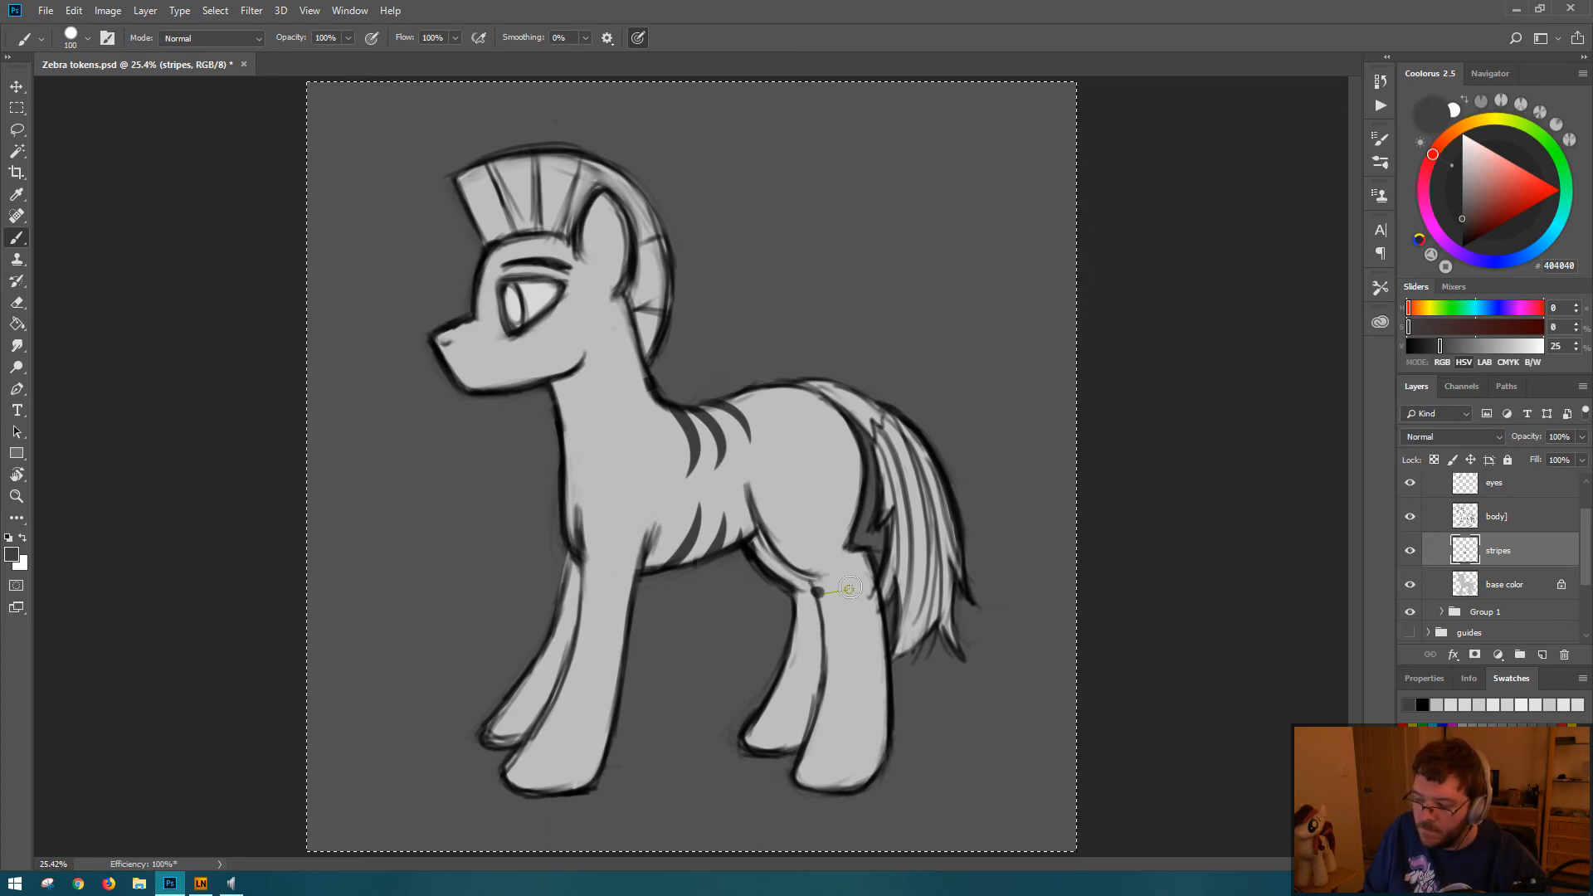
{"action": "left_click_drag", "start_coordinate": [850, 589], "coordinate": [866, 548]}
{"action": "key", "text": "ctrl+z"}
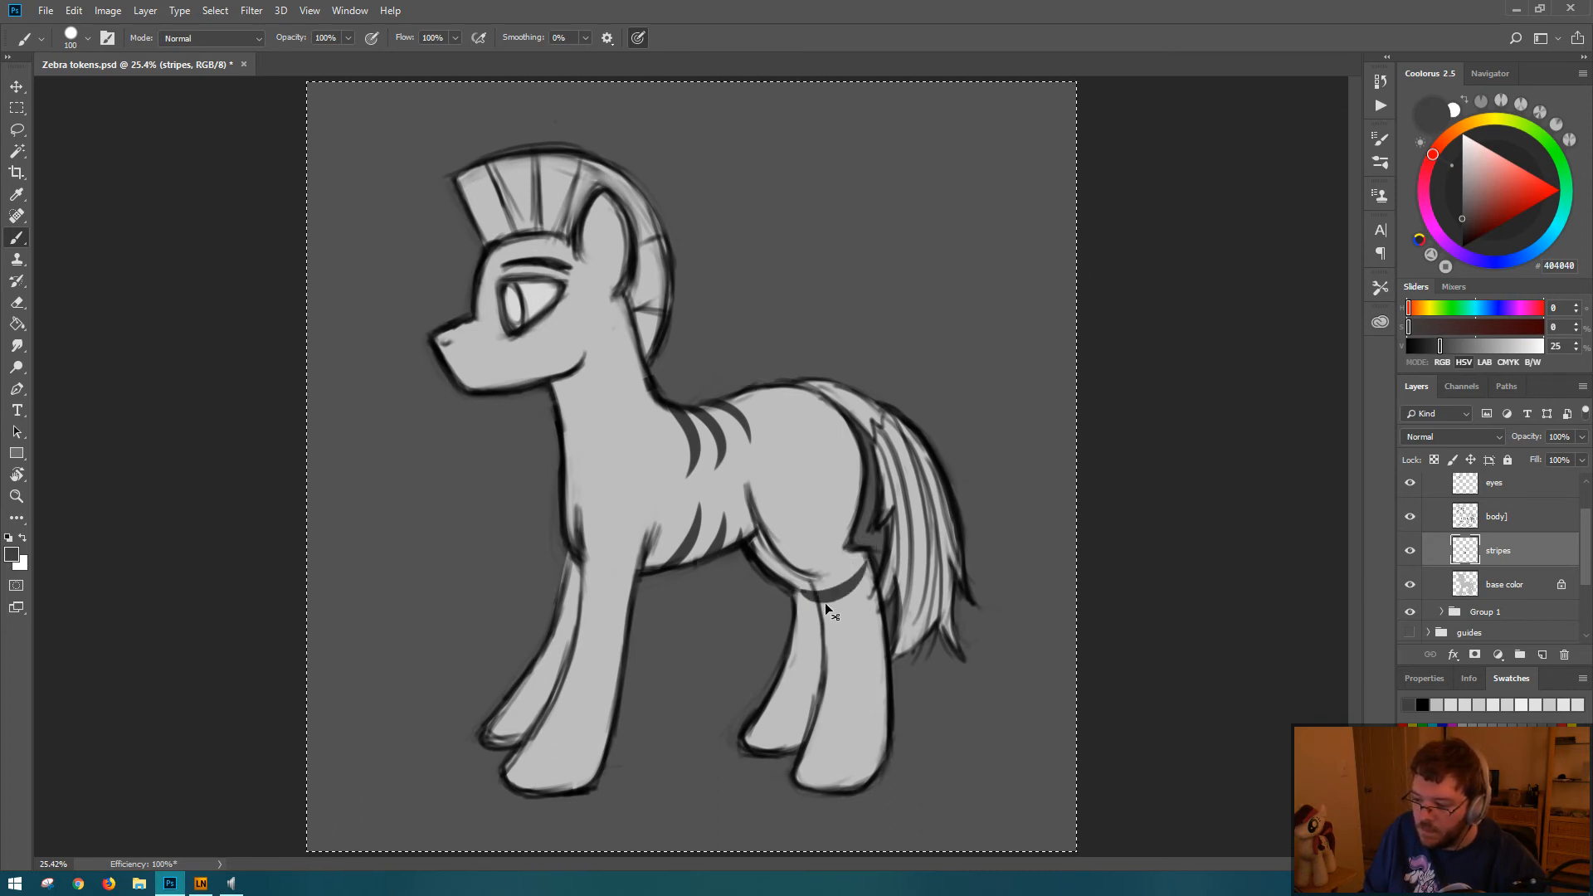
{"action": "left_click_drag", "start_coordinate": [809, 595], "coordinate": [851, 561]}
{"action": "key", "text": "ctrl+z"}
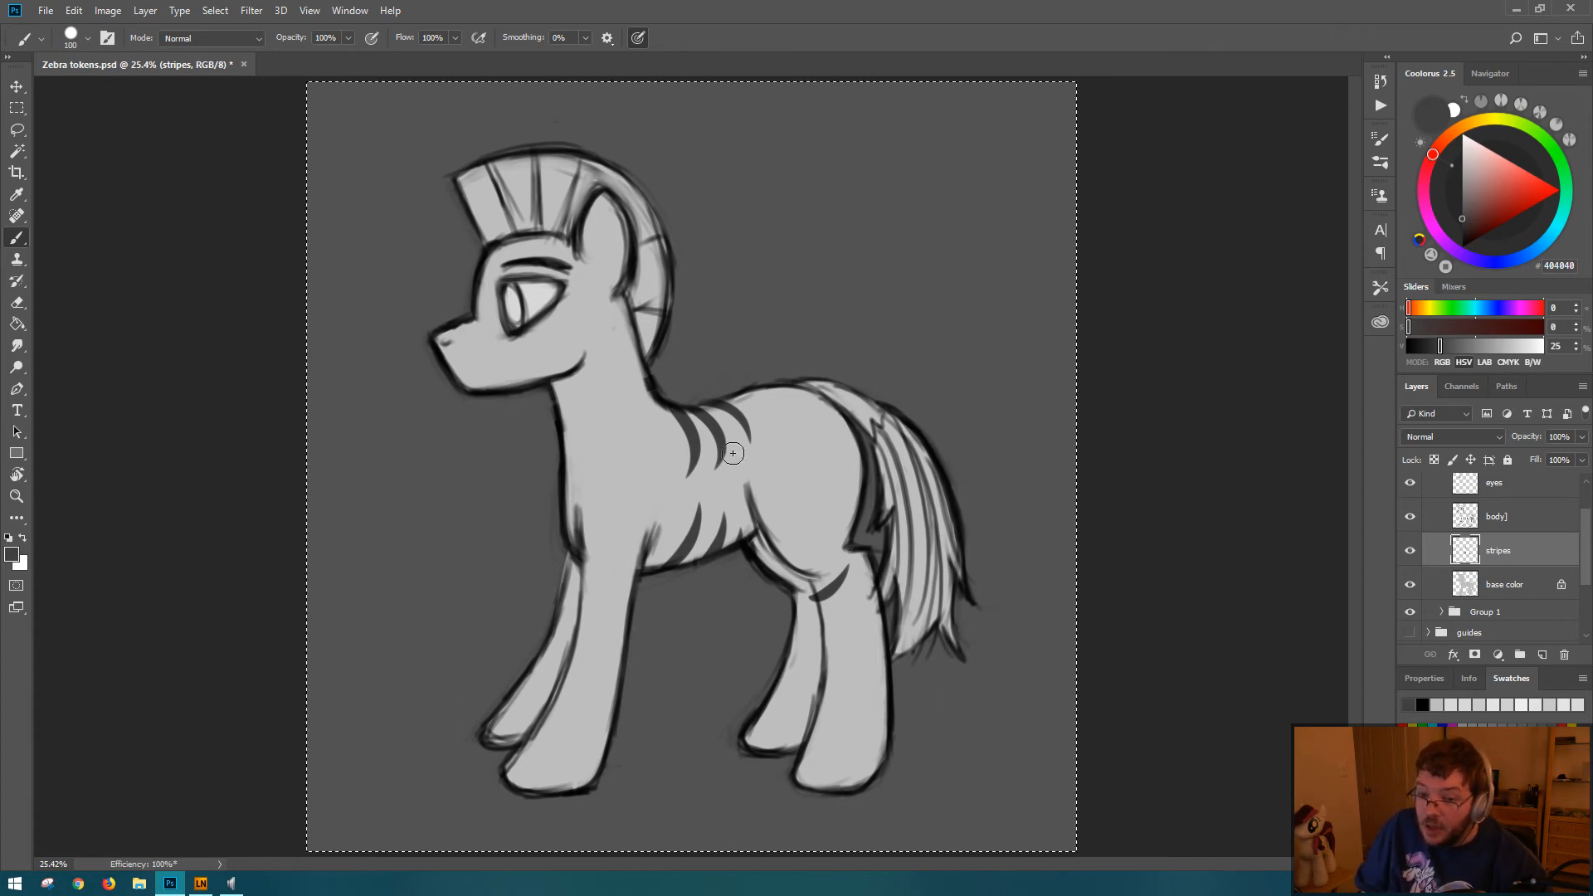
Step: Erase the three curved stripes on the back behind the neck, turning Lazy Nezumi Pro off for the erasing strokes
{"action": "key", "text": "e"}
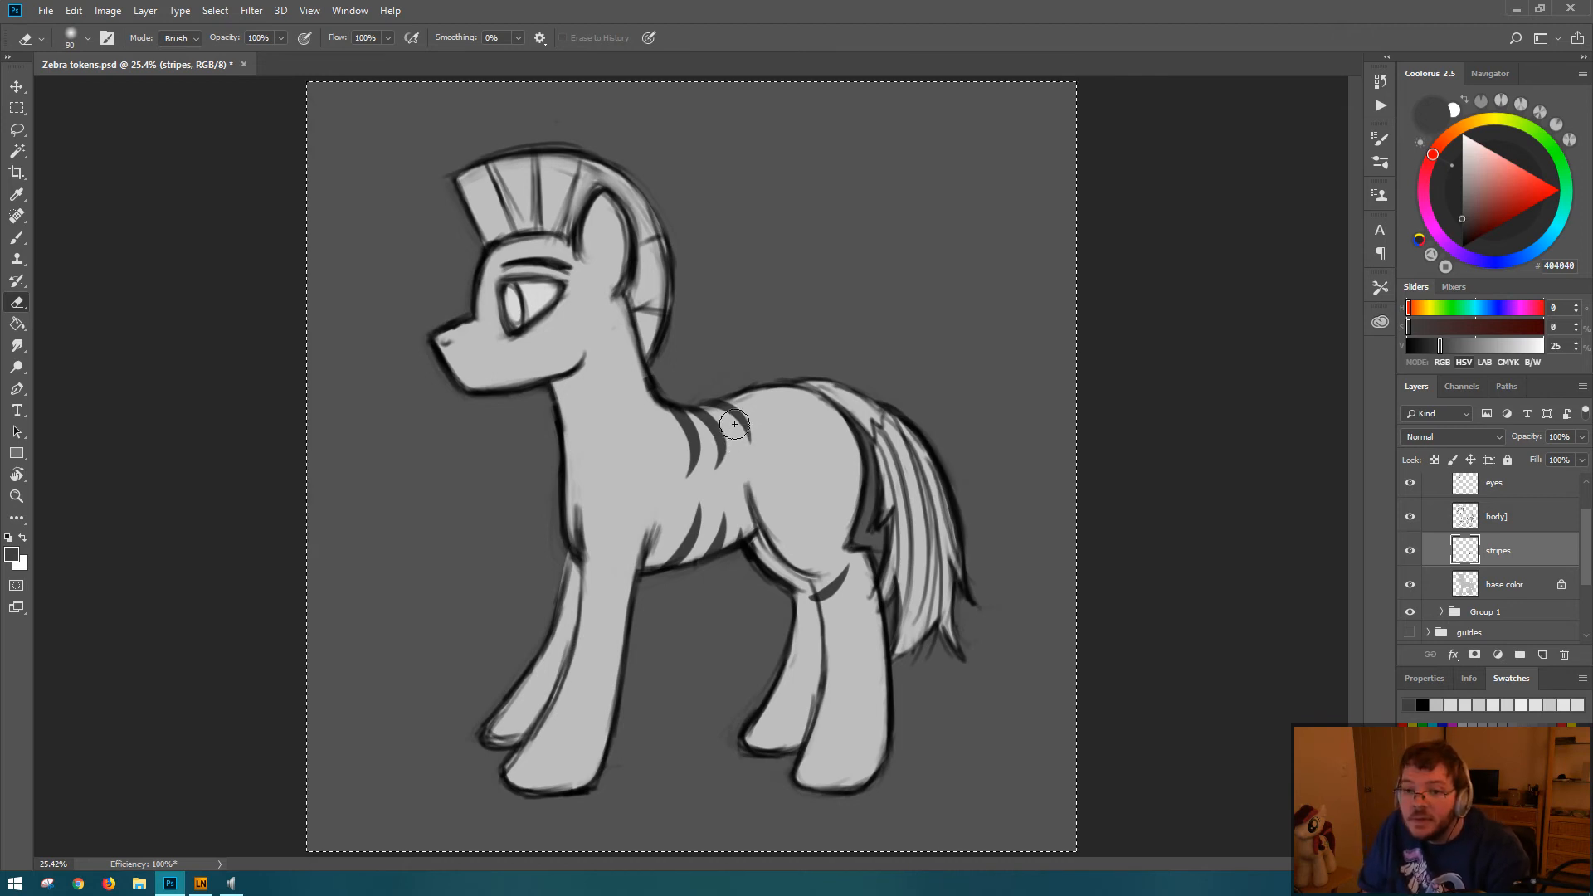
{"action": "mouse_move", "coordinate": [733, 449]}
{"action": "left_mouse_down"}
{"action": "mouse_move", "coordinate": [675, 455]}
{"action": "mouse_move", "coordinate": [769, 426]}
{"action": "mouse_move", "coordinate": [748, 412]}
{"action": "left_mouse_up"}
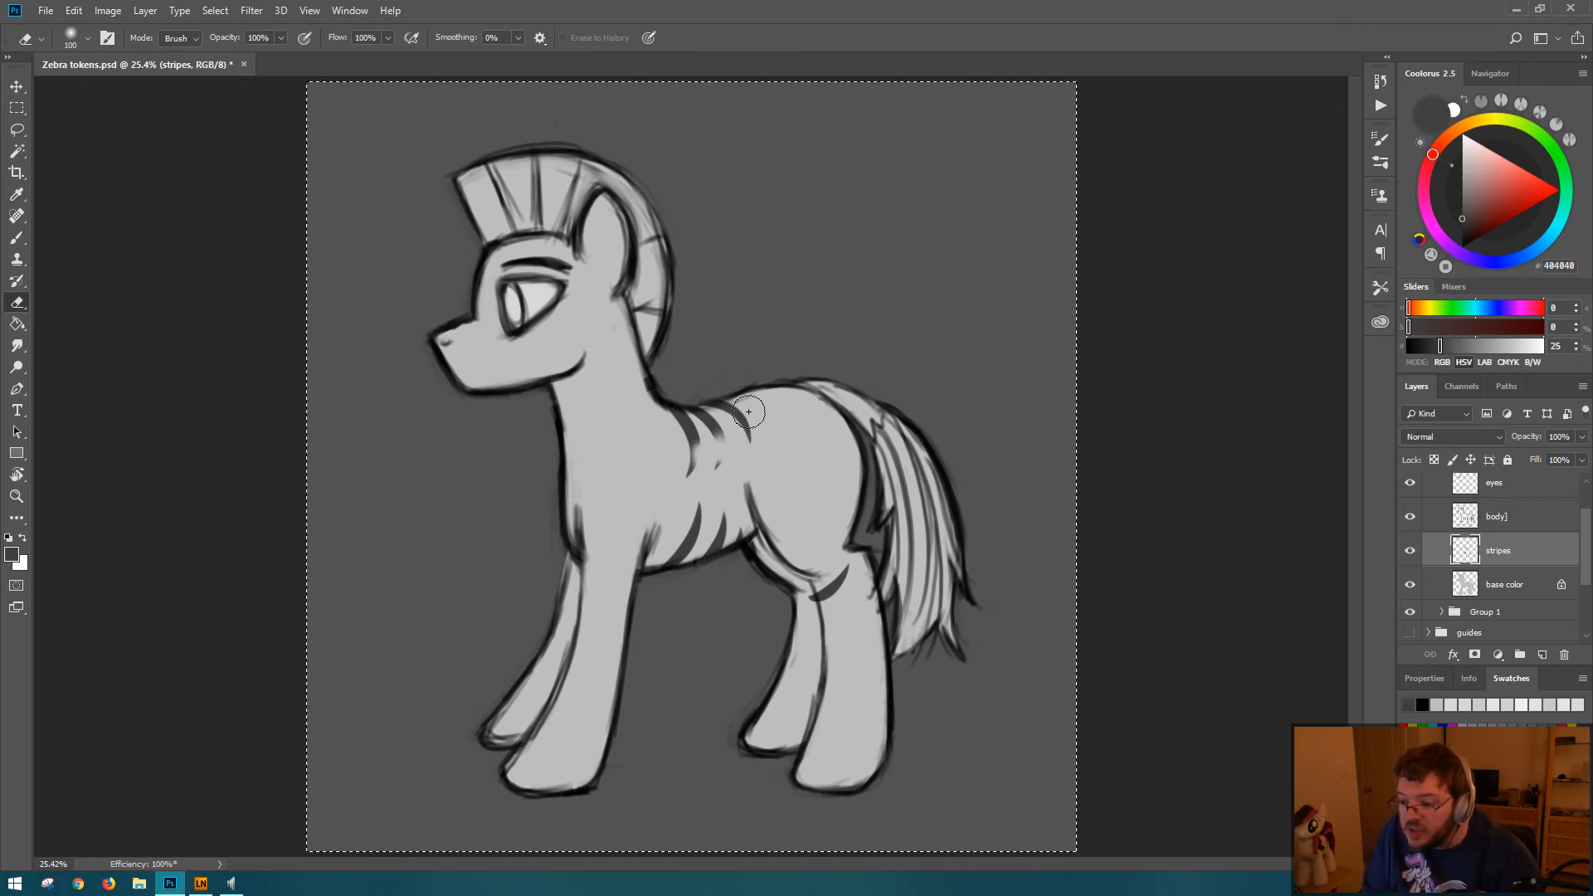
{"action": "left_click", "coordinate": [201, 884]}
{"action": "left_click", "coordinate": [168, 348]}
{"action": "mouse_move", "coordinate": [677, 458]}
{"action": "left_mouse_down"}
{"action": "mouse_move", "coordinate": [782, 426]}
{"action": "mouse_move", "coordinate": [671, 453]}
{"action": "mouse_move", "coordinate": [661, 420]}
{"action": "mouse_move", "coordinate": [705, 375]}
{"action": "left_mouse_up"}
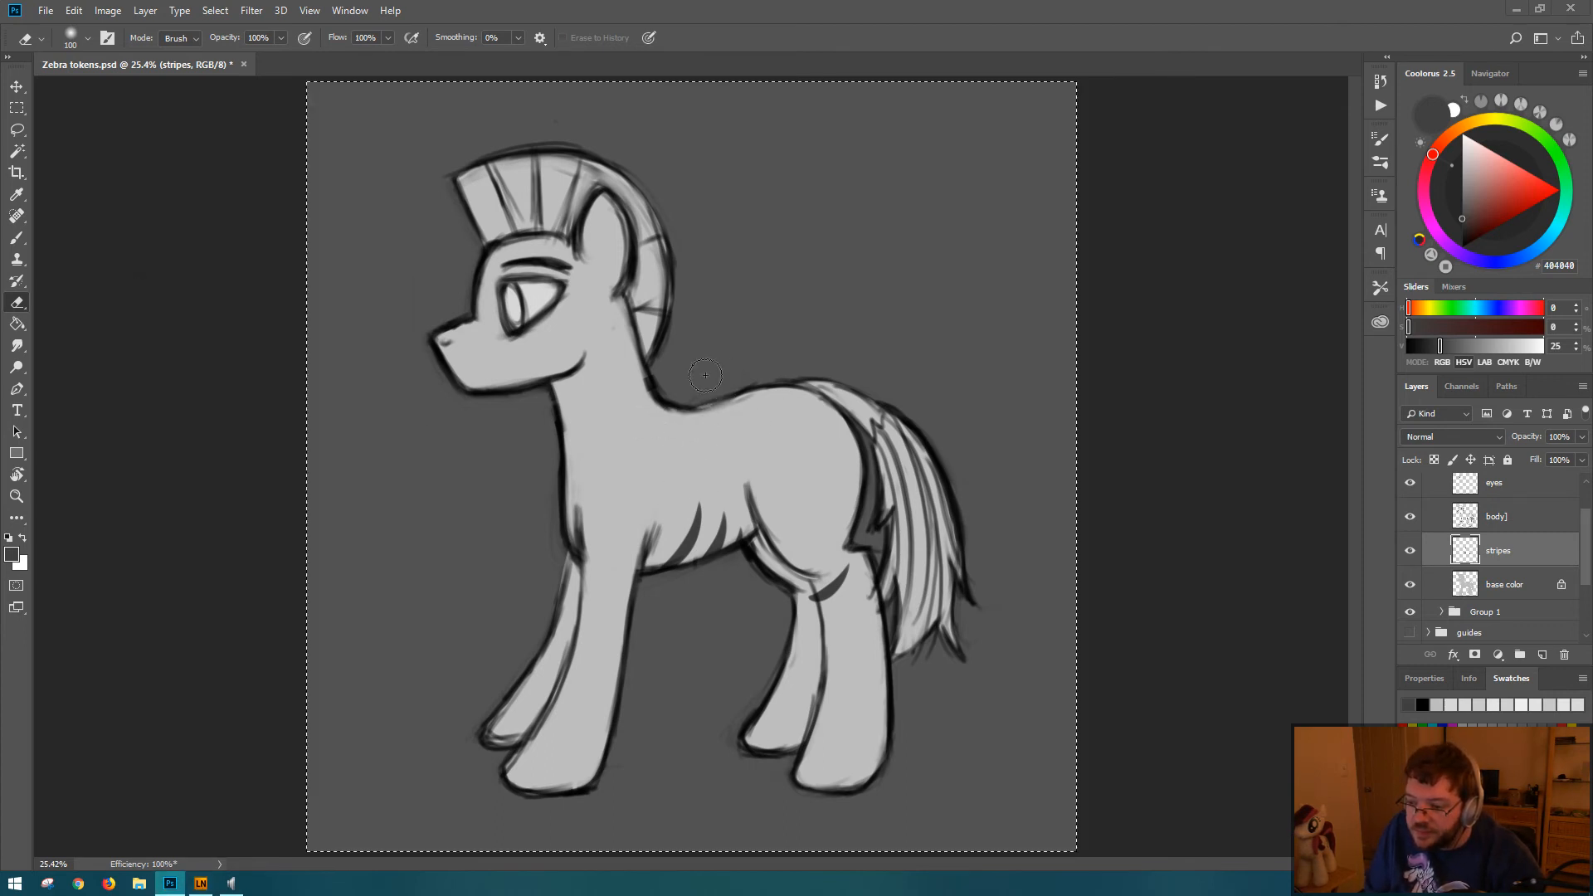
Step: Turn Lazy Nezumi Pro back on and select the whole canvas in Photoshop
{"action": "left_click", "coordinate": [201, 885]}
{"action": "left_click", "coordinate": [170, 347]}
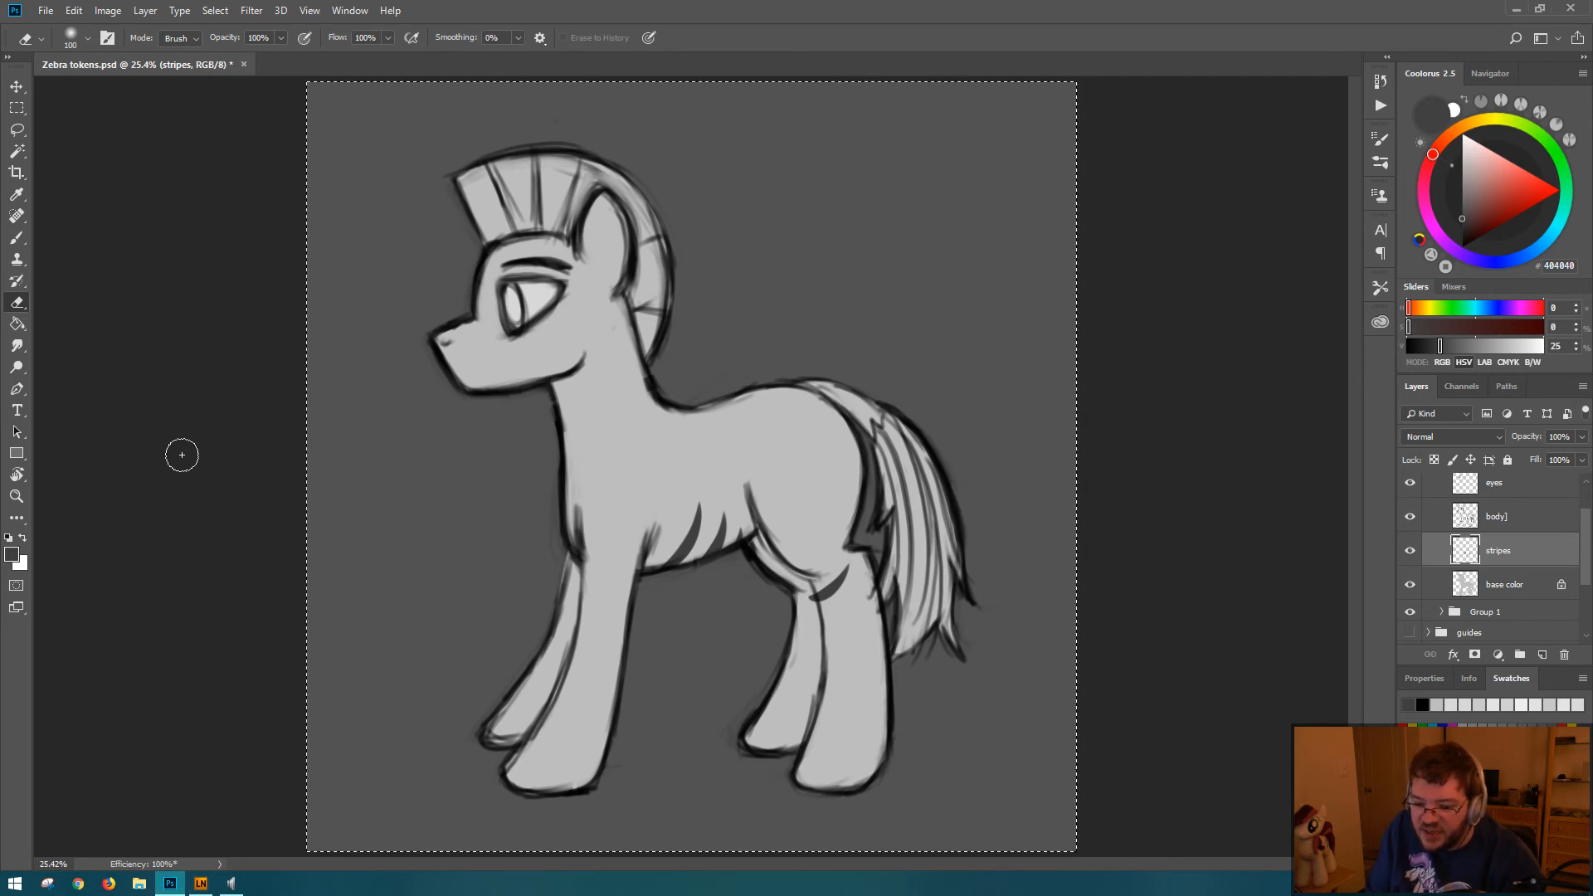
{"action": "left_click", "coordinate": [201, 885]}
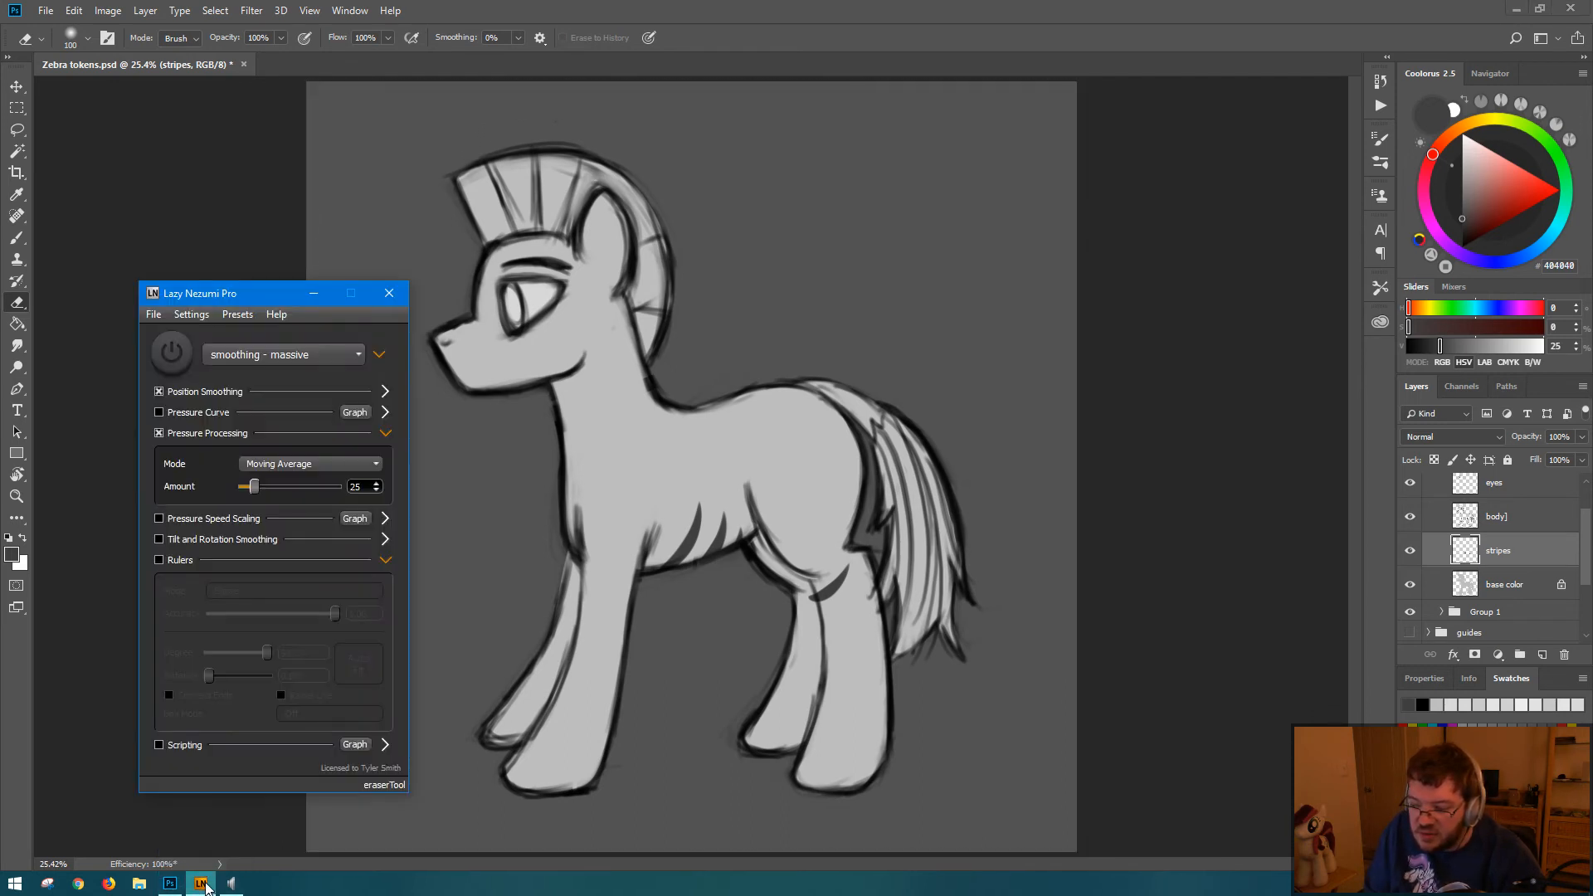
{"action": "left_click", "coordinate": [175, 357]}
{"action": "left_click", "coordinate": [658, 422]}
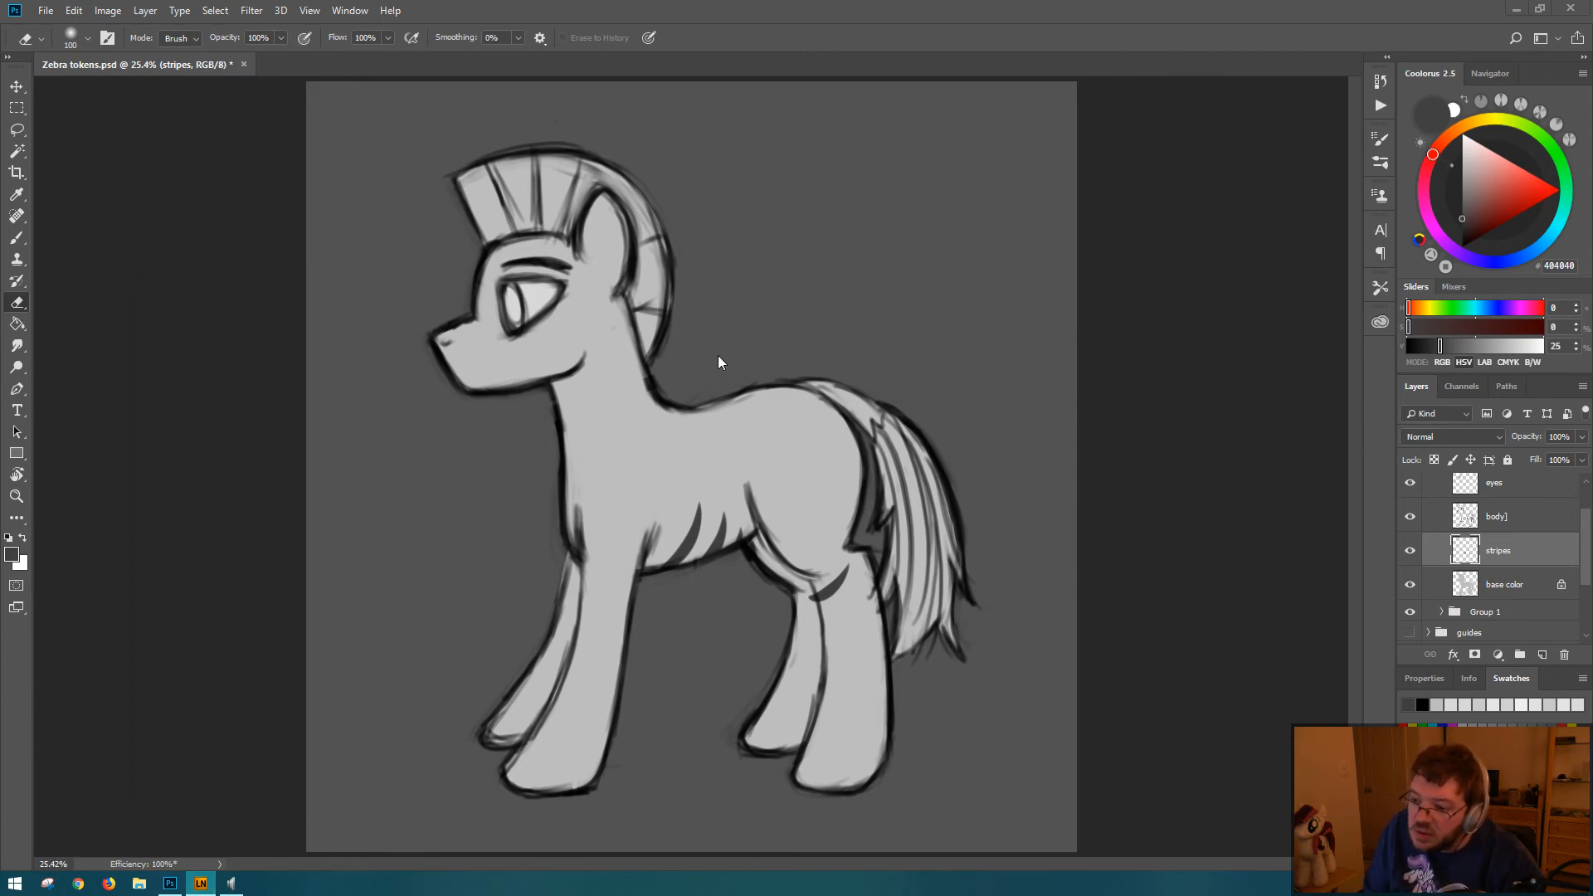
{"action": "key", "text": "ctrl+a"}
Step: Try several versions of a curved brush stripe running from the base of the neck down the shoulder
{"action": "key", "text": "b"}
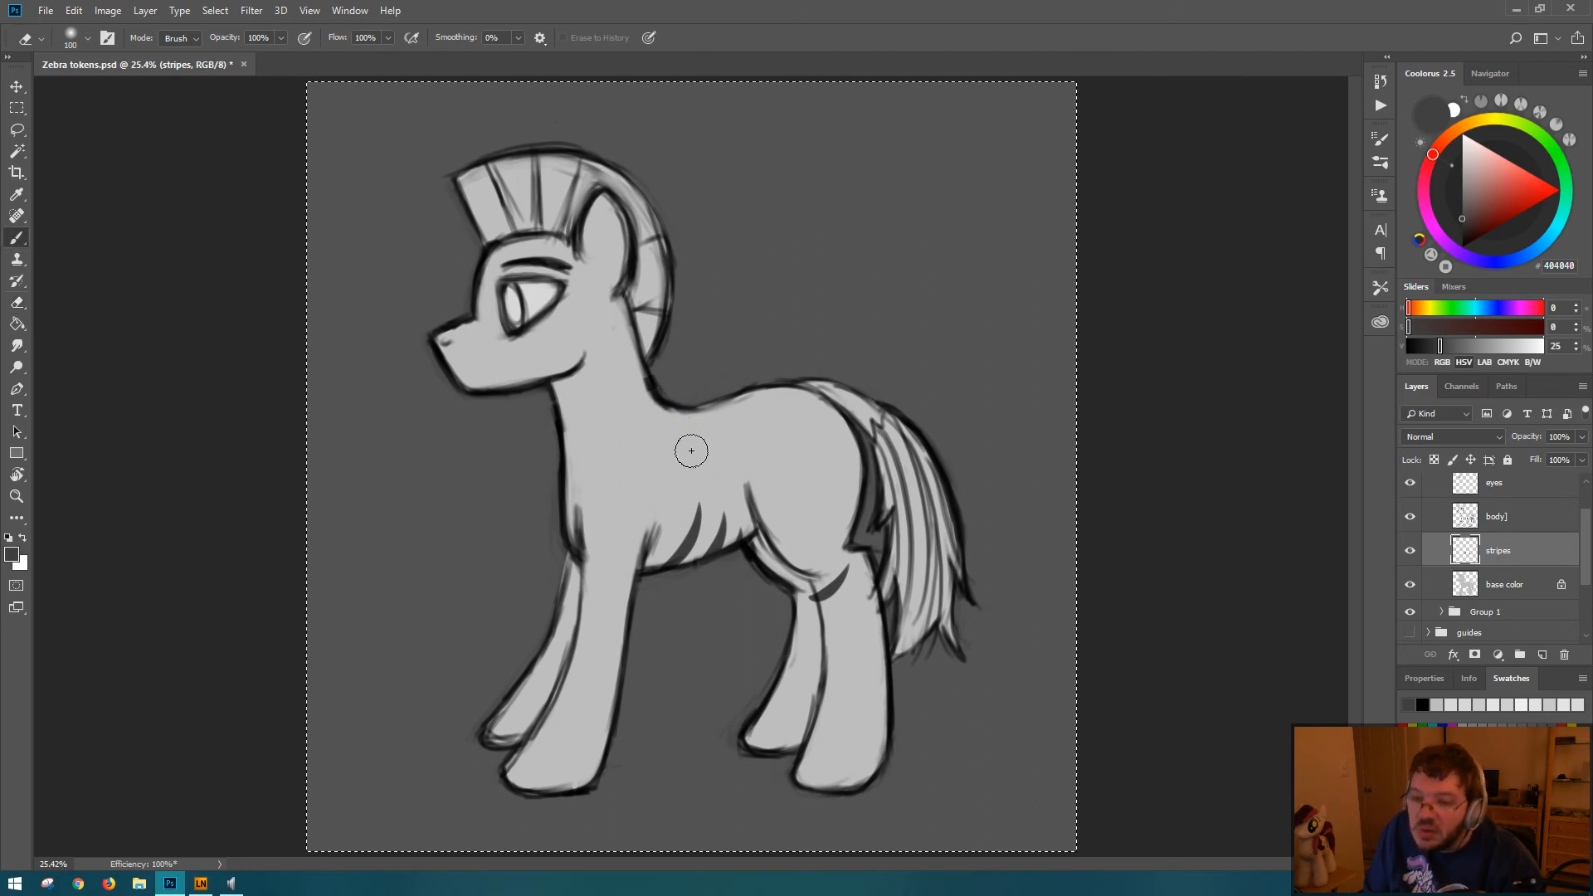
{"action": "mouse_move", "coordinate": [670, 394]}
{"action": "left_mouse_down"}
{"action": "mouse_move", "coordinate": [706, 435]}
{"action": "mouse_move", "coordinate": [653, 471]}
{"action": "left_mouse_up"}
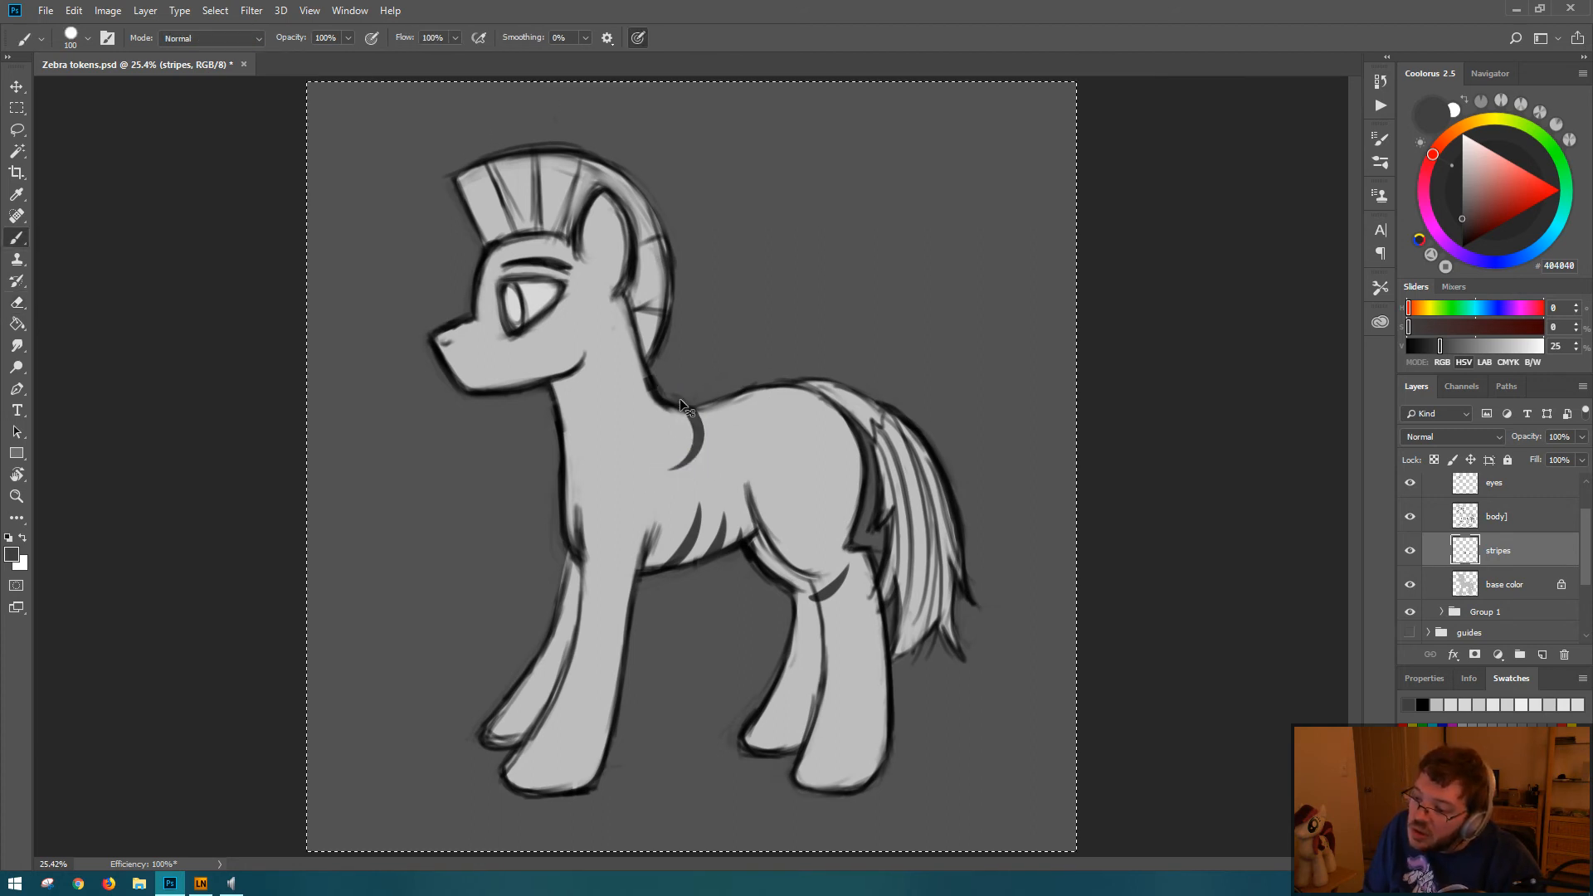
{"action": "key", "text": "ctrl+z"}
{"action": "left_click_drag", "start_coordinate": [682, 405], "coordinate": [706, 454]}
{"action": "key", "text": "ctrl+z"}
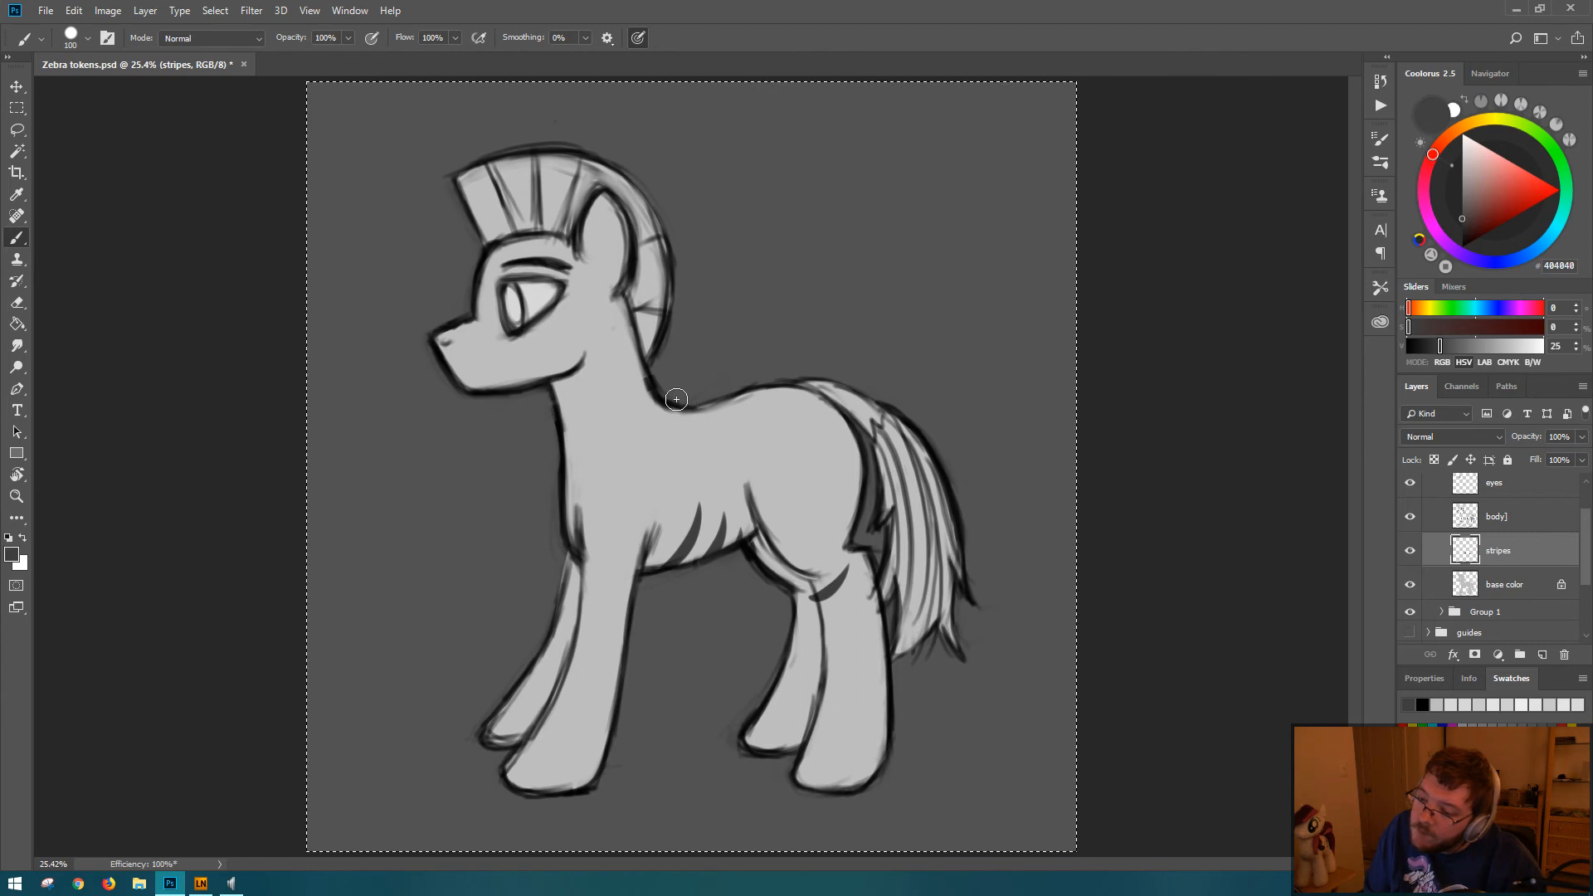
{"action": "mouse_move", "coordinate": [676, 400]}
{"action": "left_mouse_down"}
{"action": "mouse_move", "coordinate": [718, 475]}
{"action": "mouse_move", "coordinate": [711, 505]}
{"action": "left_mouse_up"}
{"action": "left_click_drag", "start_coordinate": [673, 393], "coordinate": [723, 452]}
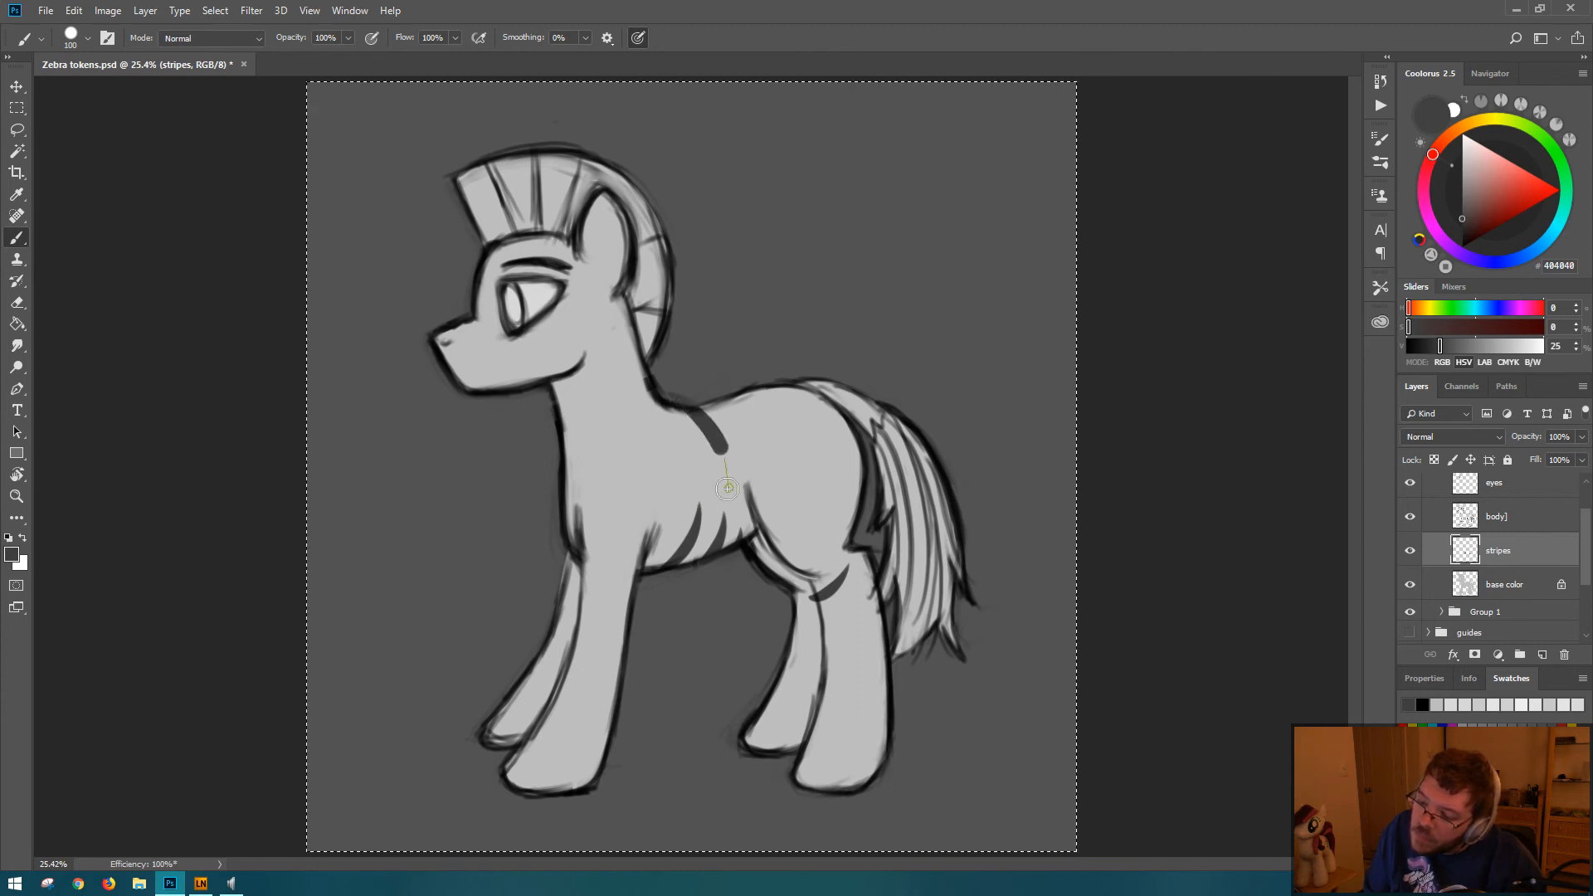
{"action": "key", "text": "ctrl+z"}
{"action": "mouse_move", "coordinate": [673, 398]}
{"action": "left_mouse_down"}
{"action": "mouse_move", "coordinate": [716, 445]}
{"action": "mouse_move", "coordinate": [721, 477]}
{"action": "left_mouse_up"}
{"action": "key", "text": "ctrl+z"}
Step: Try painting a long diagonal stripe across the cheek from below the eye to the chin
{"action": "left_click_drag", "start_coordinate": [541, 341], "coordinate": [507, 385]}
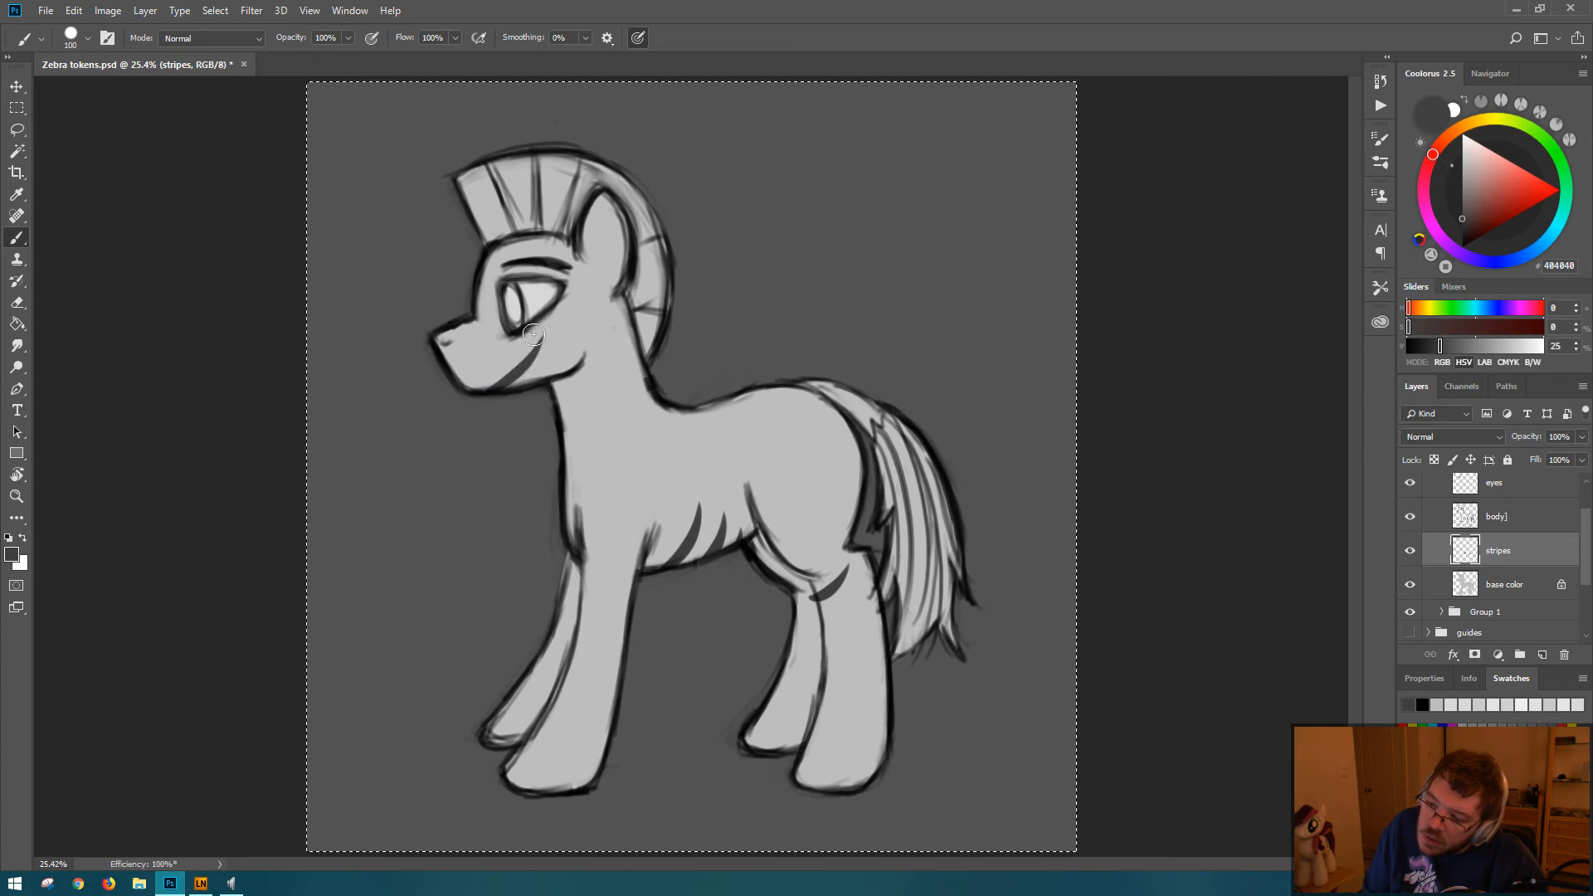
{"action": "key", "text": "ctrl+z"}
Step: Paint three short tapered stripes side by side along the lower edge of the jaw
{"action": "key", "text": "ctrl+z"}
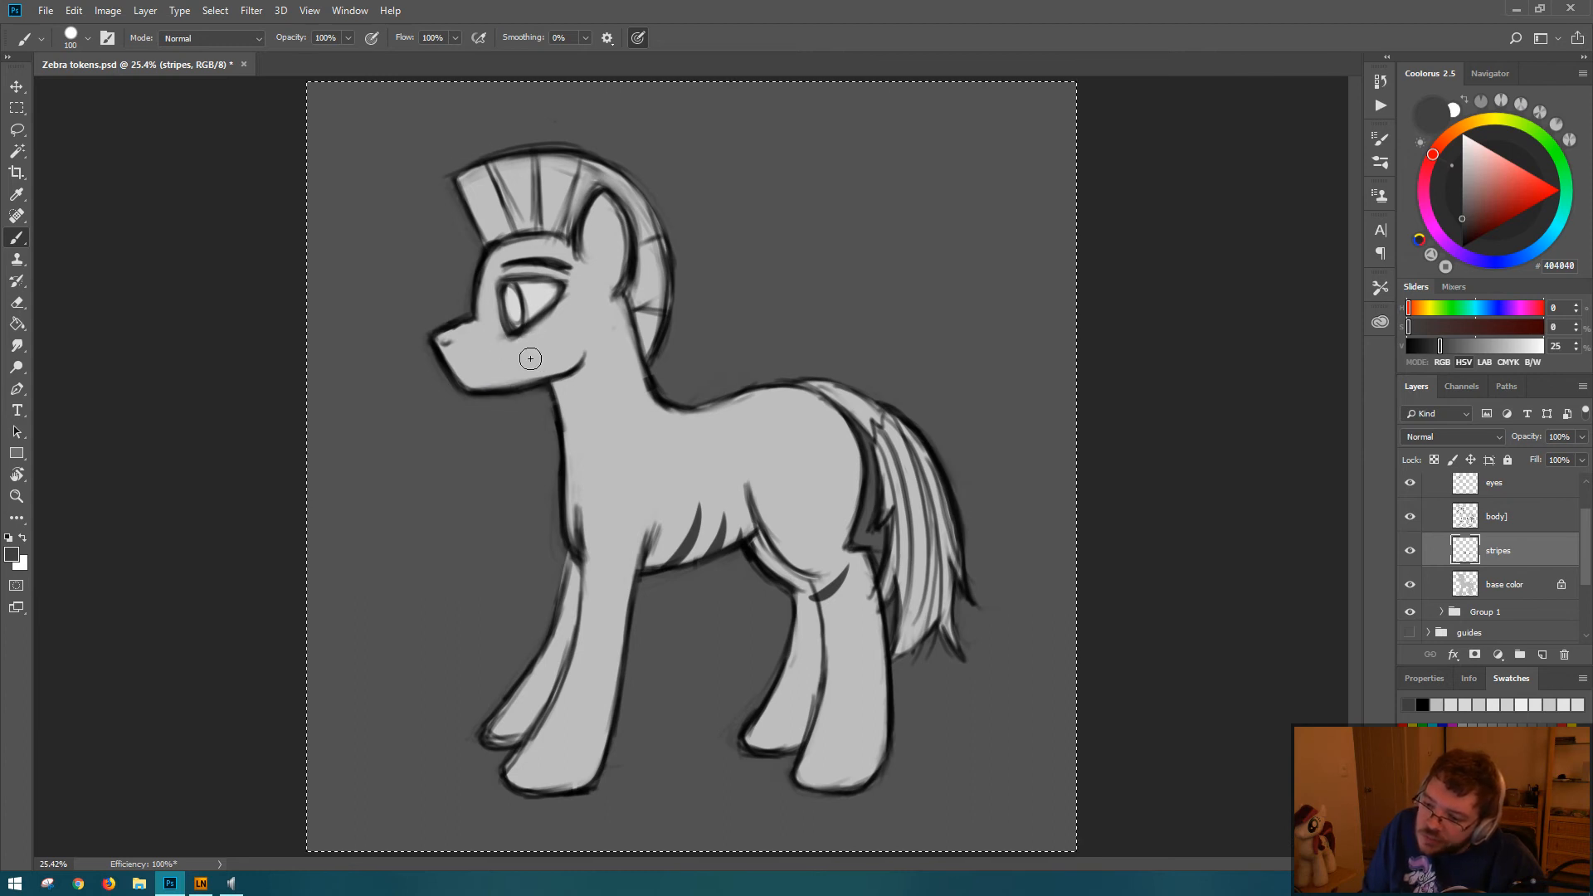
{"action": "key", "text": "ctrl+z"}
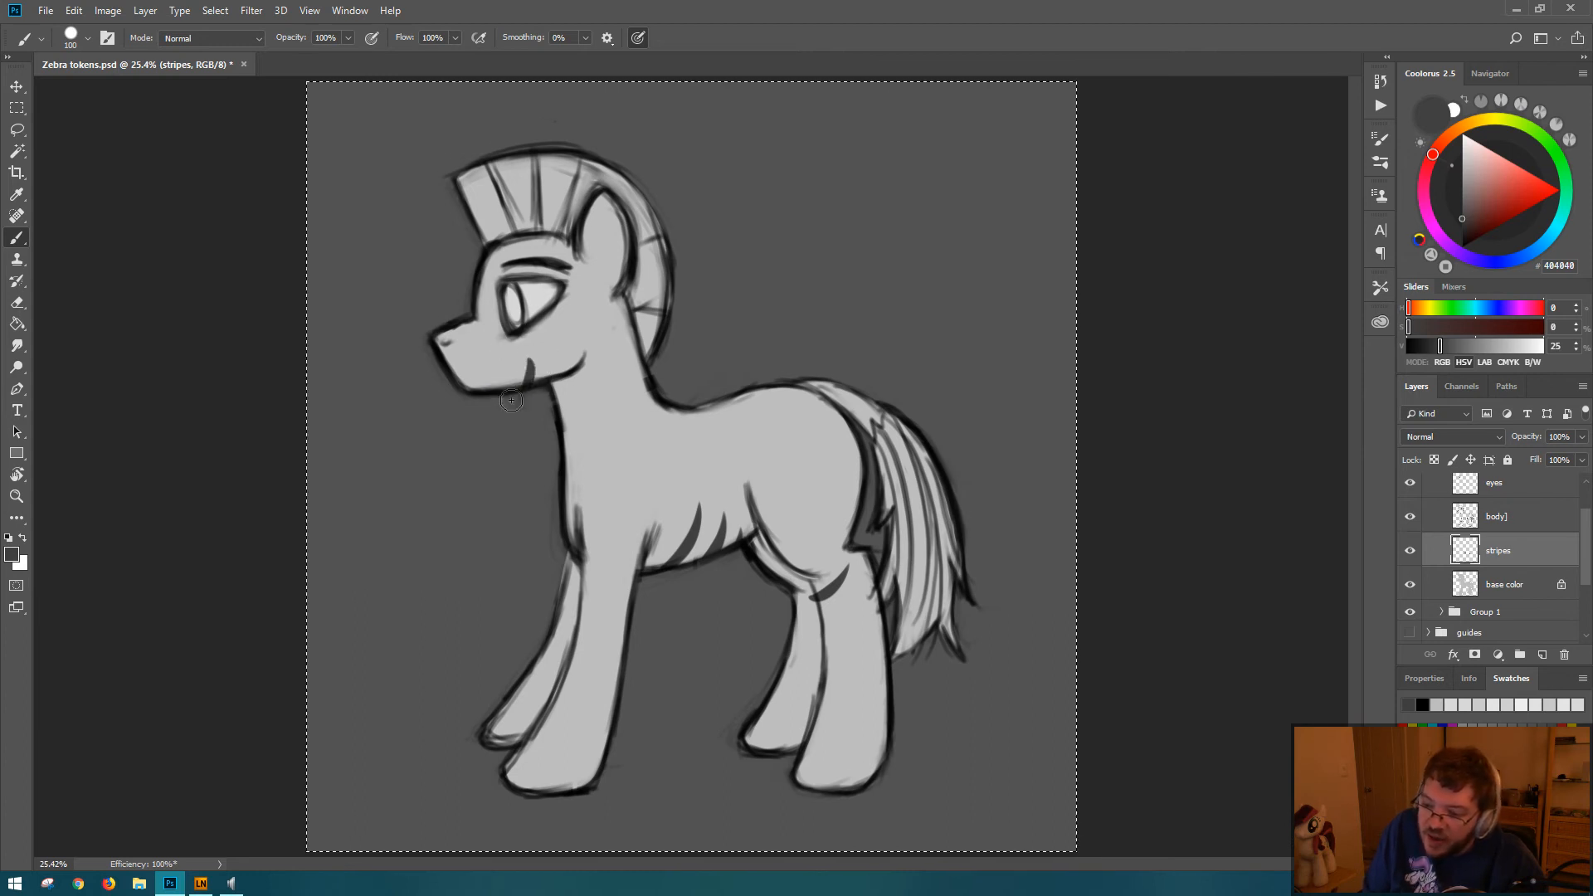
{"action": "left_click_drag", "start_coordinate": [542, 358], "coordinate": [532, 414]}
{"action": "key", "text": "ctrl+z"}
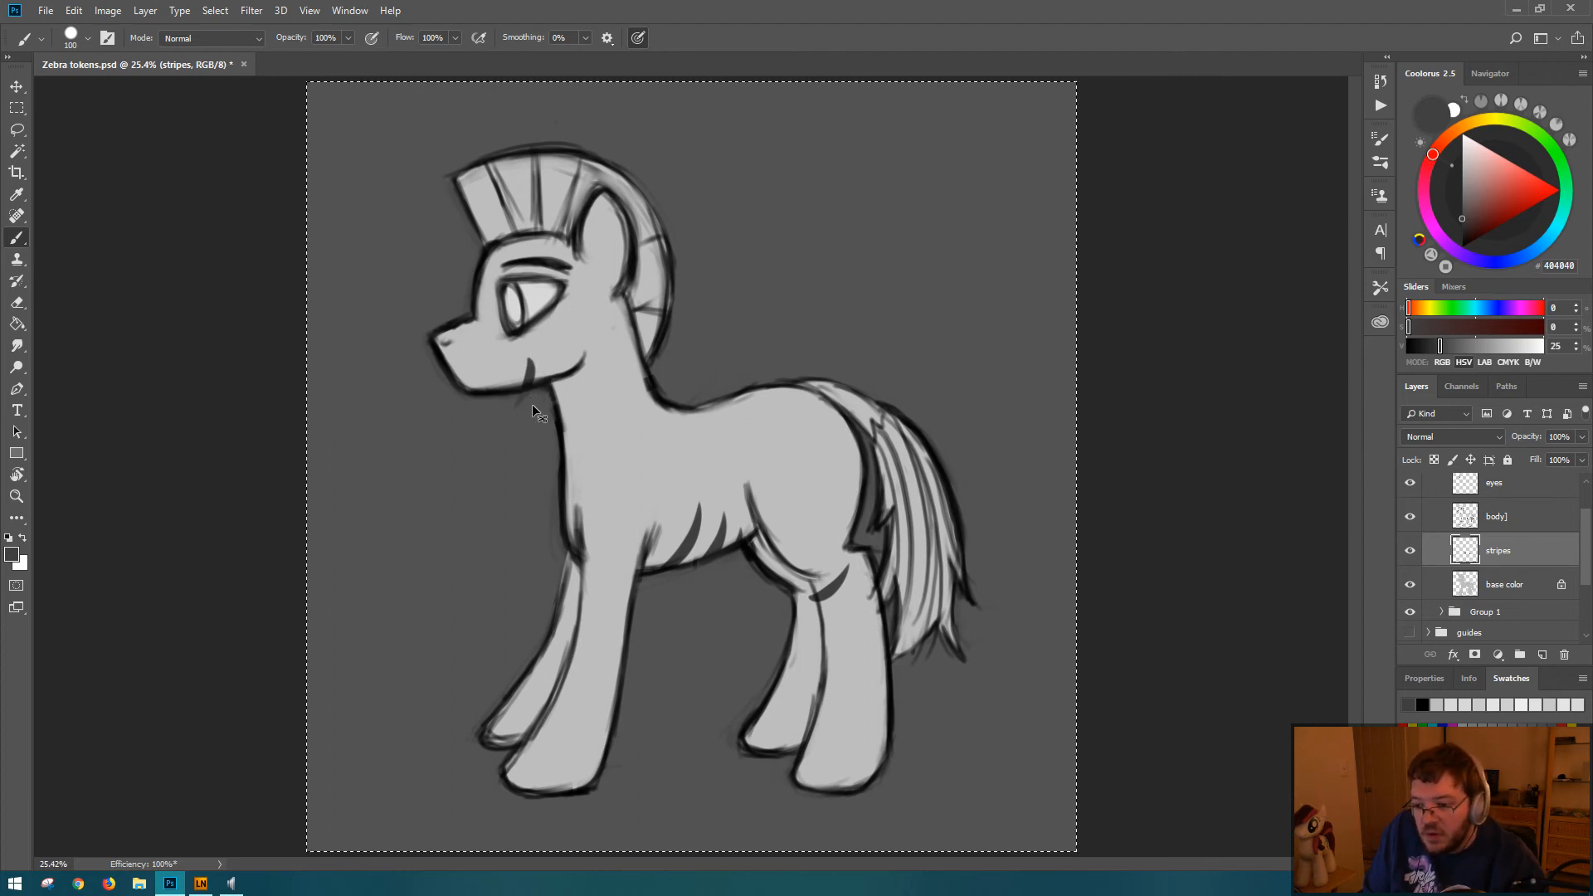
{"action": "key", "text": "ctrl+z"}
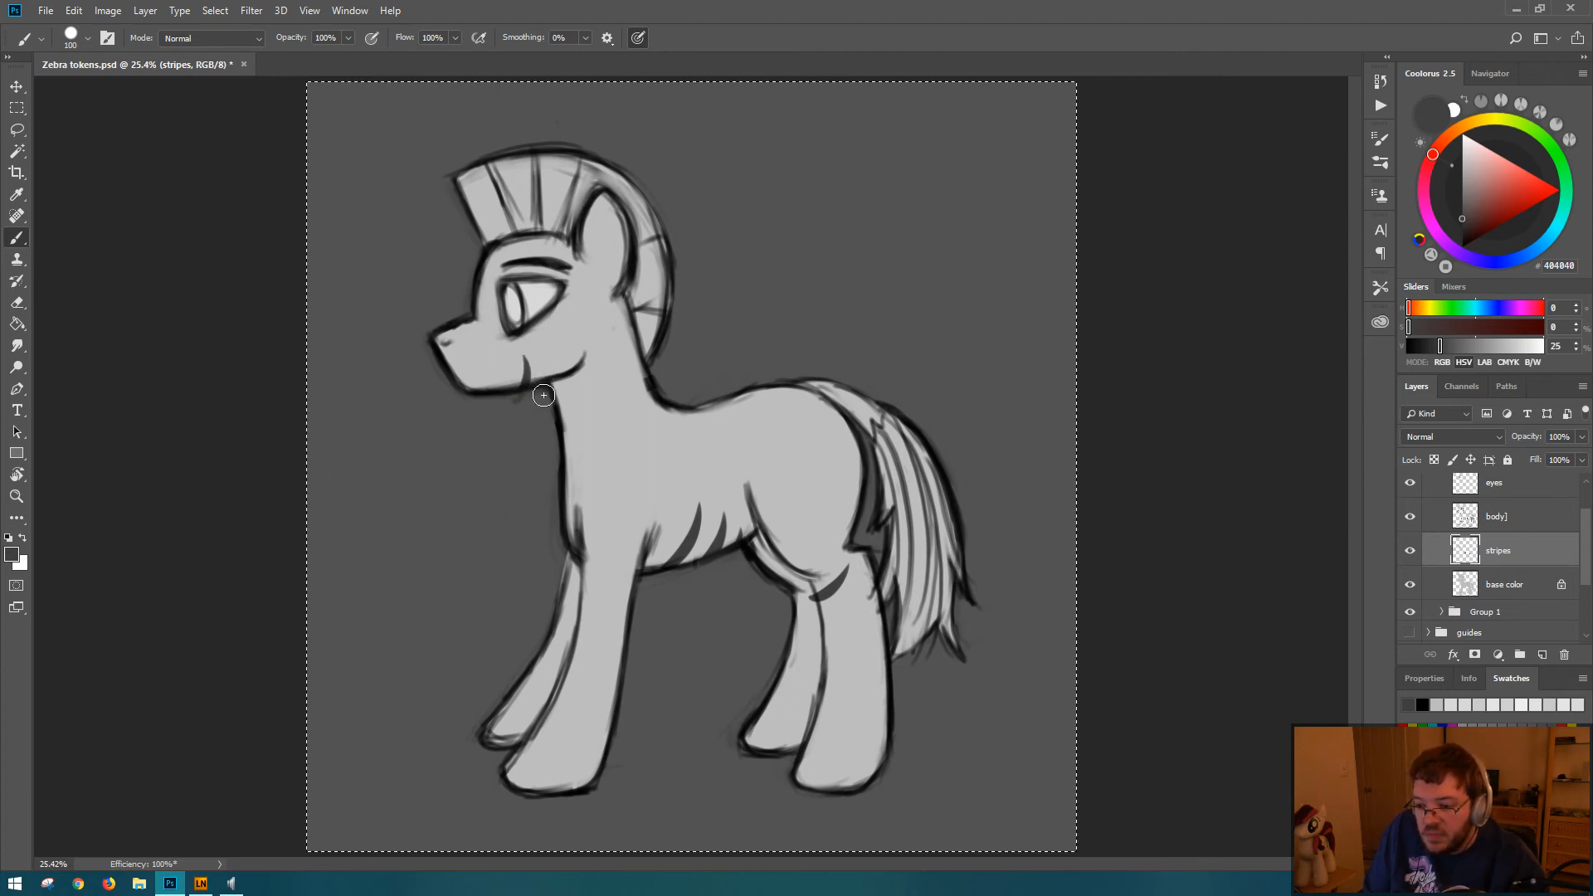
{"action": "mouse_move", "coordinate": [548, 353]}
{"action": "left_mouse_down"}
{"action": "mouse_move", "coordinate": [542, 382]}
{"action": "mouse_move", "coordinate": [535, 351]}
{"action": "left_mouse_up"}
{"action": "key", "text": "ctrl+z"}
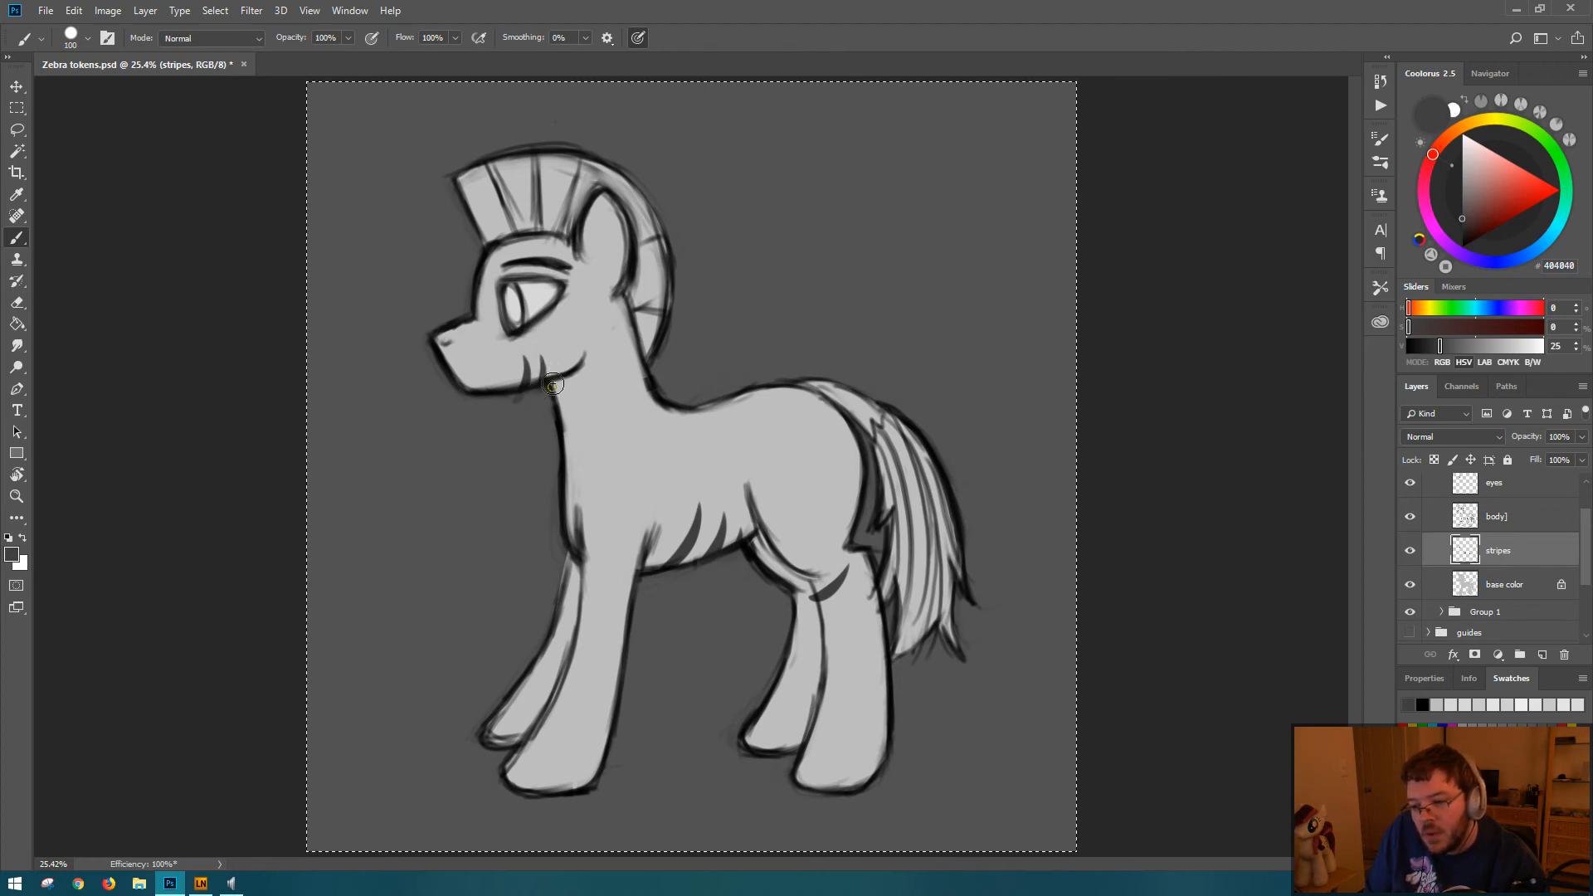
{"action": "left_click_drag", "start_coordinate": [553, 385], "coordinate": [556, 356]}
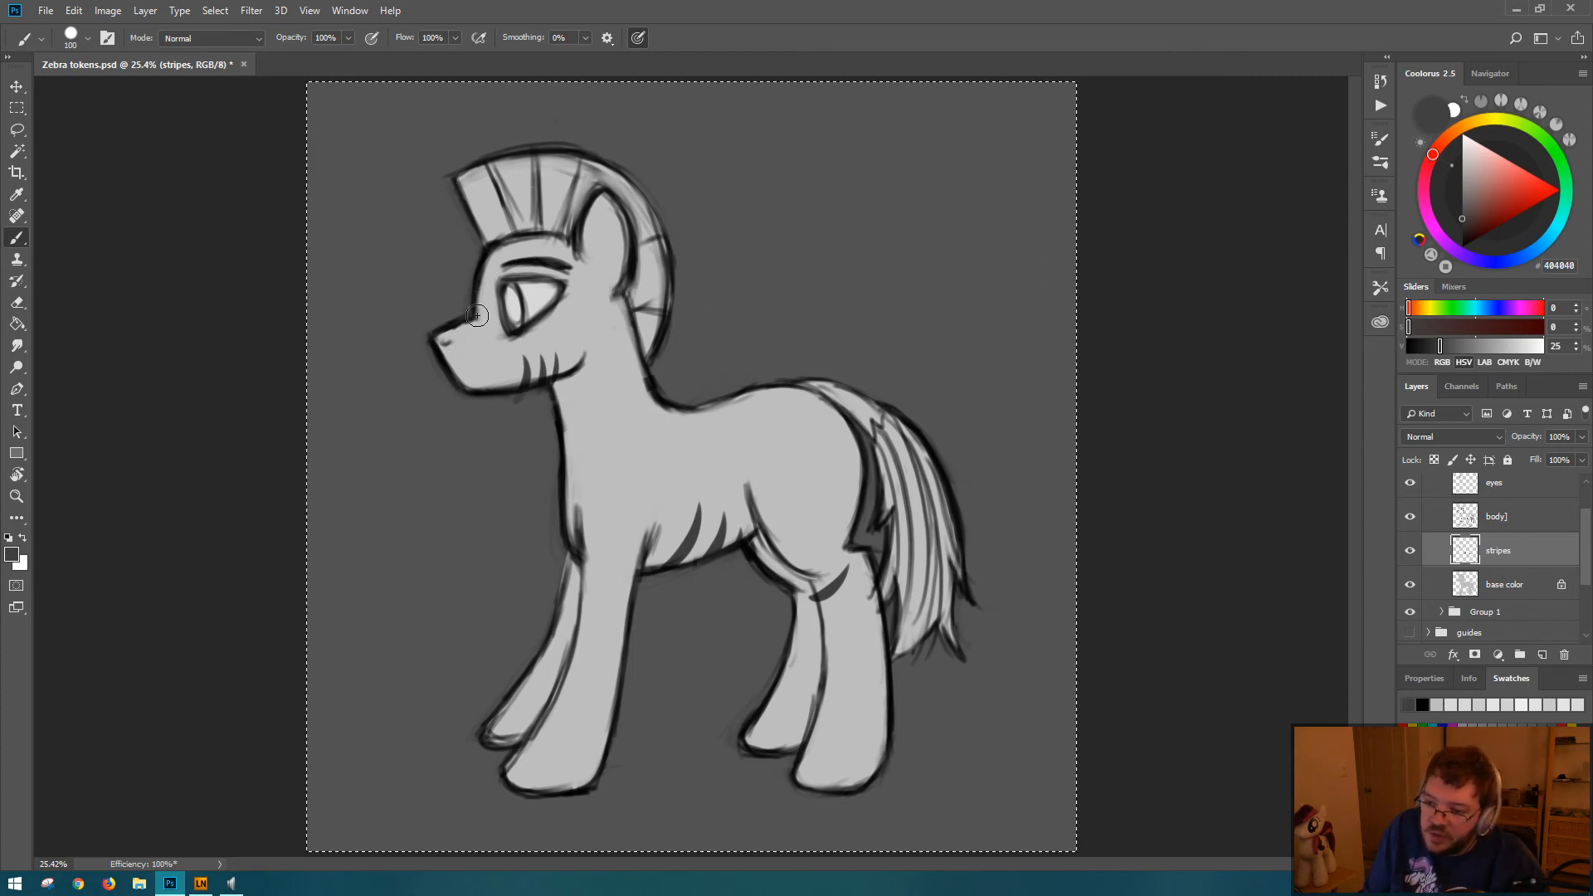
Step: Try painting the nose tip dark gray, with versions of a curved stripe running from the brow to the chin
{"action": "left_click_drag", "start_coordinate": [485, 341], "coordinate": [488, 384]}
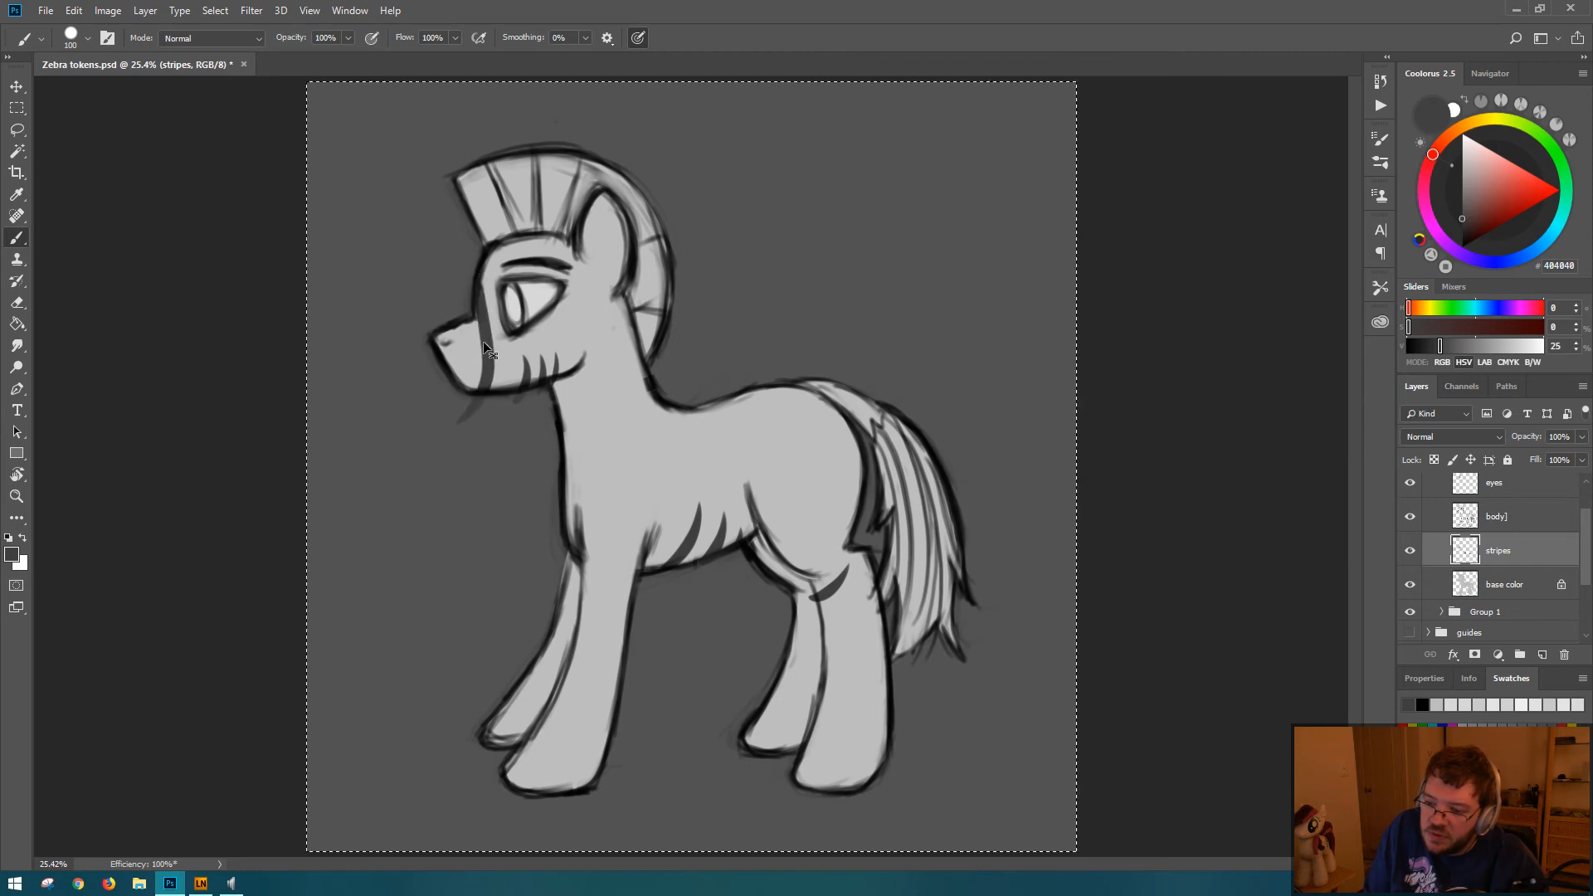
{"action": "key", "text": "ctrl+z"}
{"action": "mouse_move", "coordinate": [420, 345]}
{"action": "left_mouse_down"}
{"action": "mouse_move", "coordinate": [470, 339]}
{"action": "mouse_move", "coordinate": [433, 354]}
{"action": "mouse_move", "coordinate": [475, 311]}
{"action": "mouse_move", "coordinate": [474, 341]}
{"action": "mouse_move", "coordinate": [428, 367]}
{"action": "left_mouse_up"}
{"action": "key", "text": "ctrl+z"}
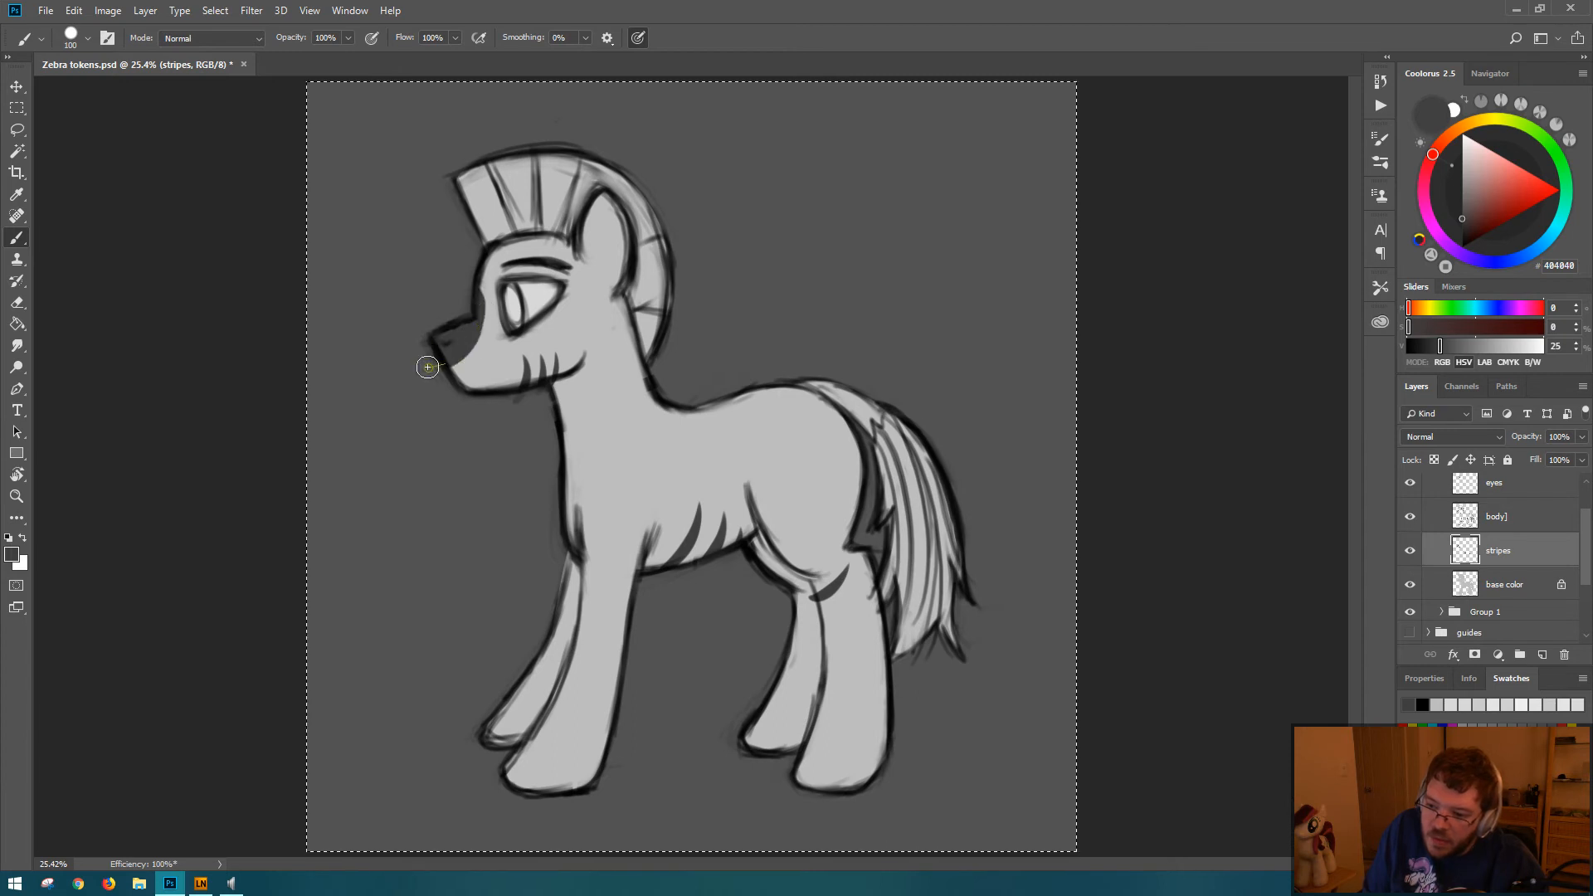
{"action": "mouse_move", "coordinate": [479, 318]}
{"action": "left_mouse_down"}
{"action": "mouse_move", "coordinate": [459, 376]}
{"action": "mouse_move", "coordinate": [454, 353]}
{"action": "mouse_move", "coordinate": [481, 301]}
{"action": "mouse_move", "coordinate": [486, 364]}
{"action": "mouse_move", "coordinate": [431, 390]}
{"action": "left_mouse_up"}
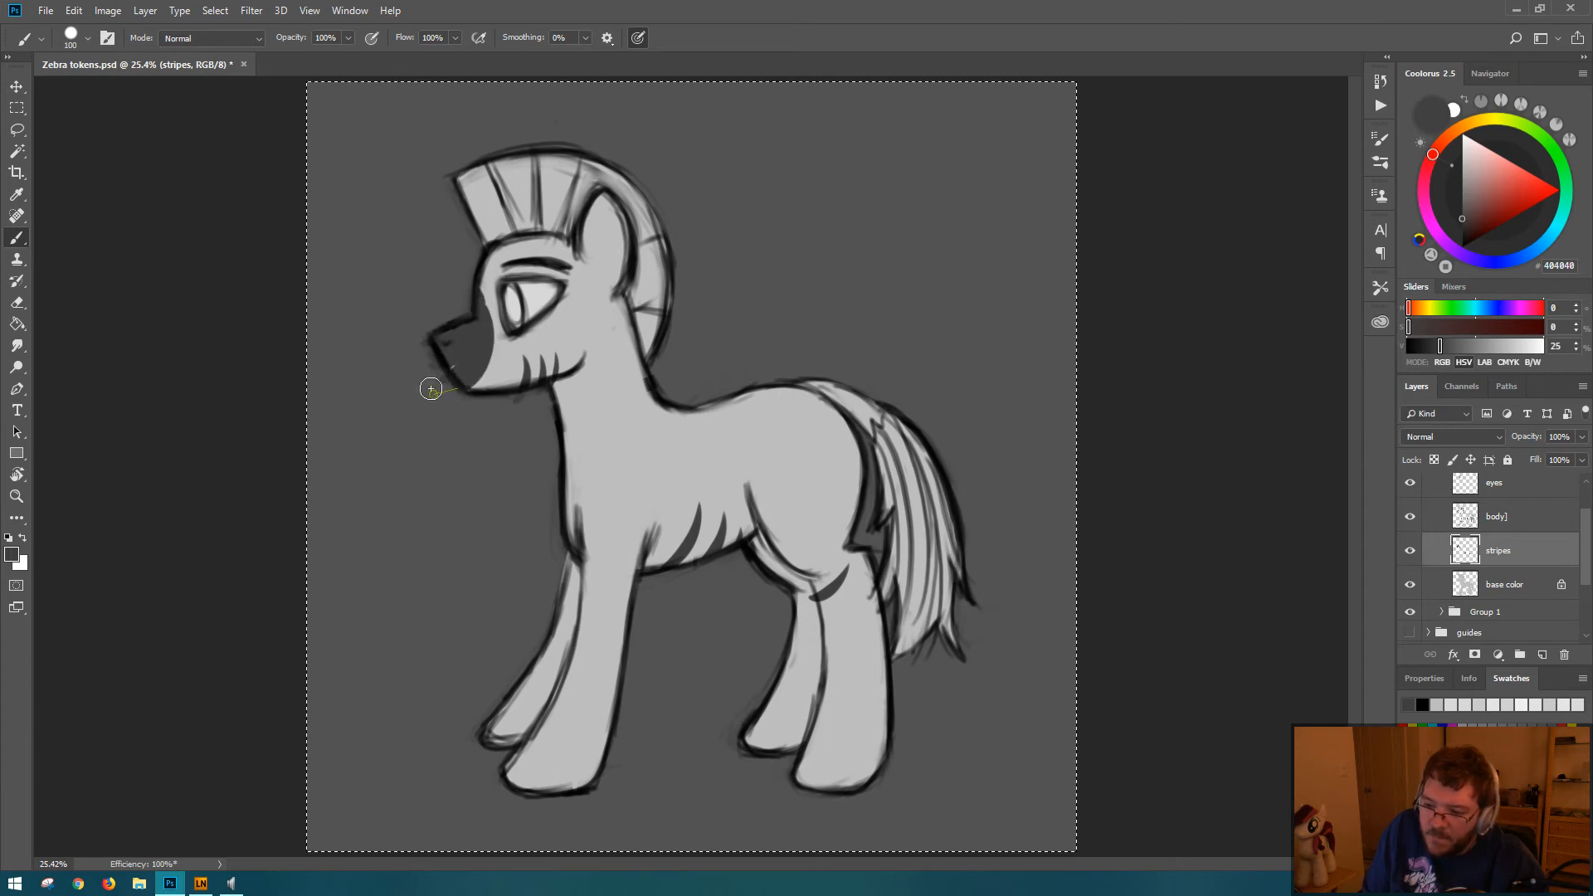
{"action": "key", "text": "ctrl+z"}
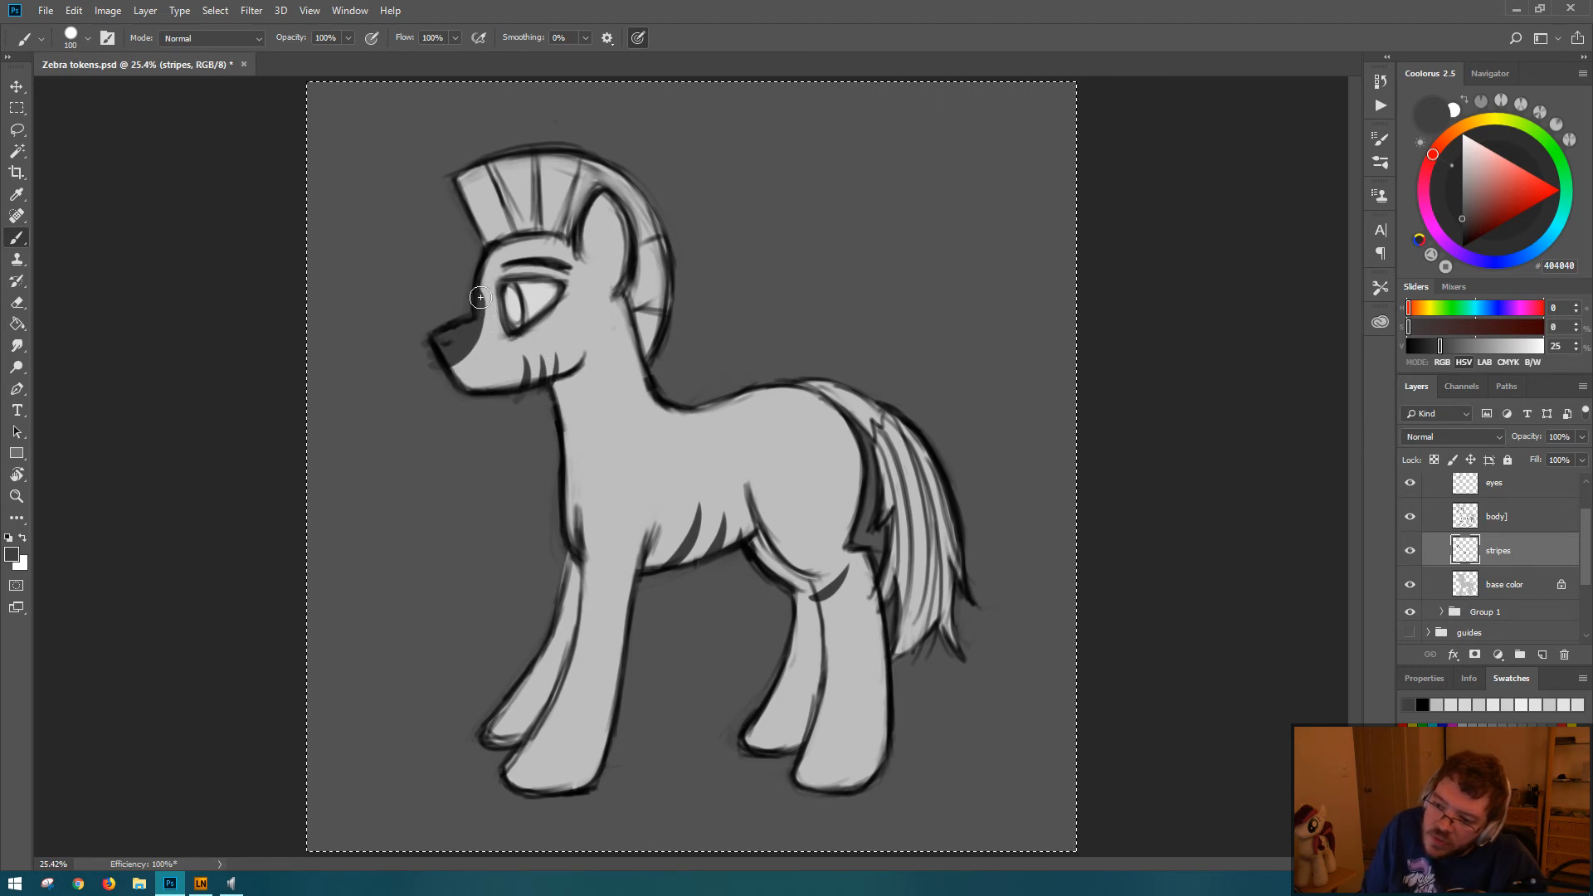
{"action": "left_click_drag", "start_coordinate": [489, 319], "coordinate": [444, 413]}
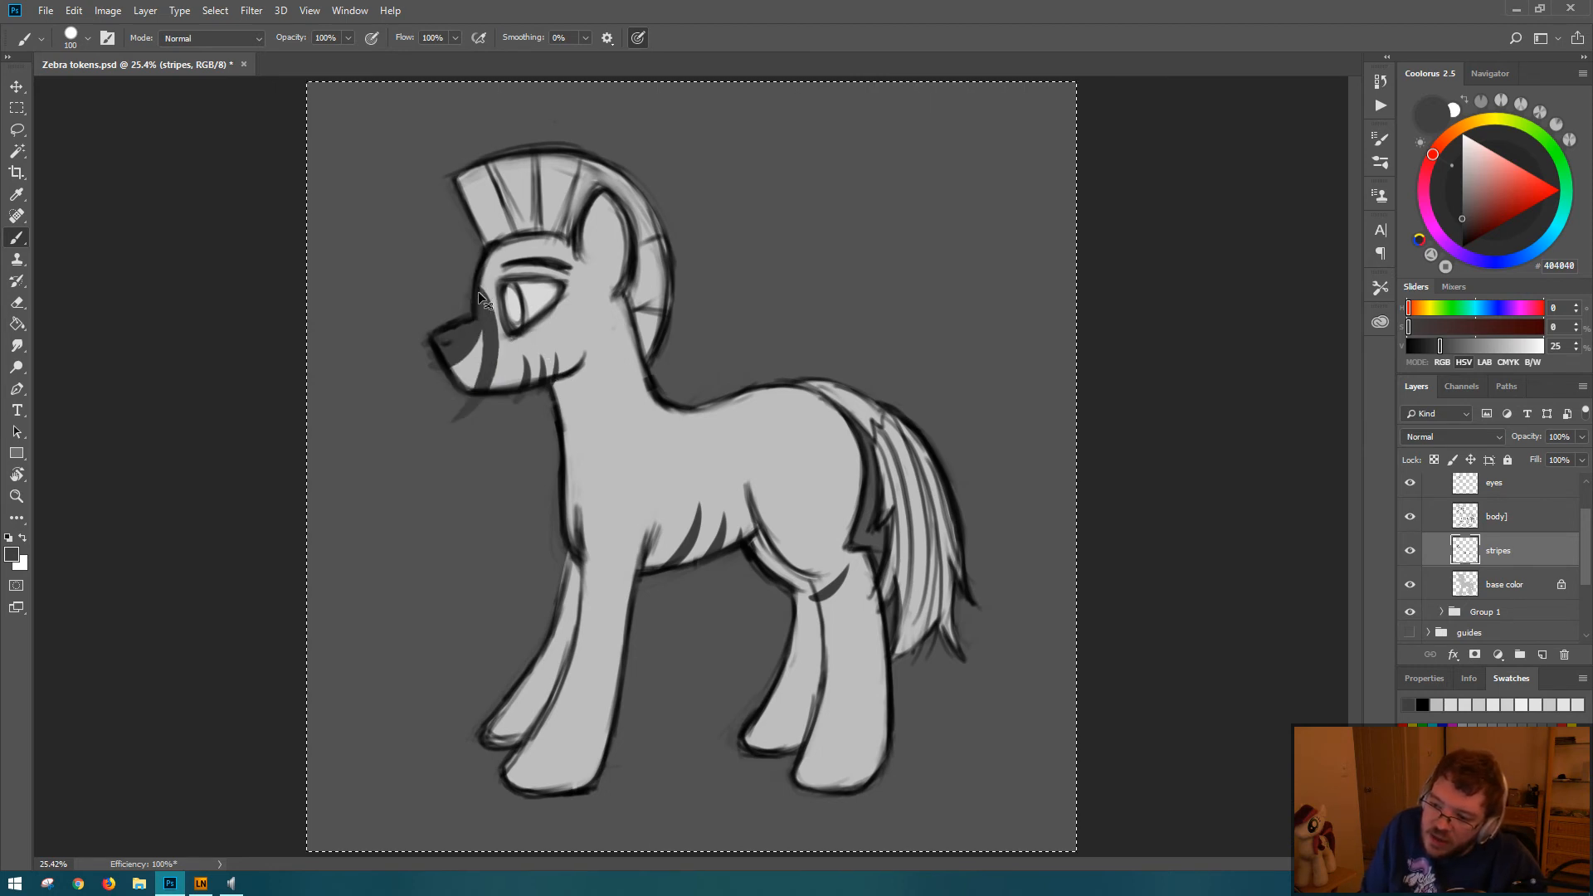
{"action": "key", "text": "ctrl+z"}
{"action": "mouse_move", "coordinate": [488, 286]}
{"action": "left_mouse_down"}
{"action": "mouse_move", "coordinate": [499, 369]}
{"action": "mouse_move", "coordinate": [461, 419]}
{"action": "left_mouse_up"}
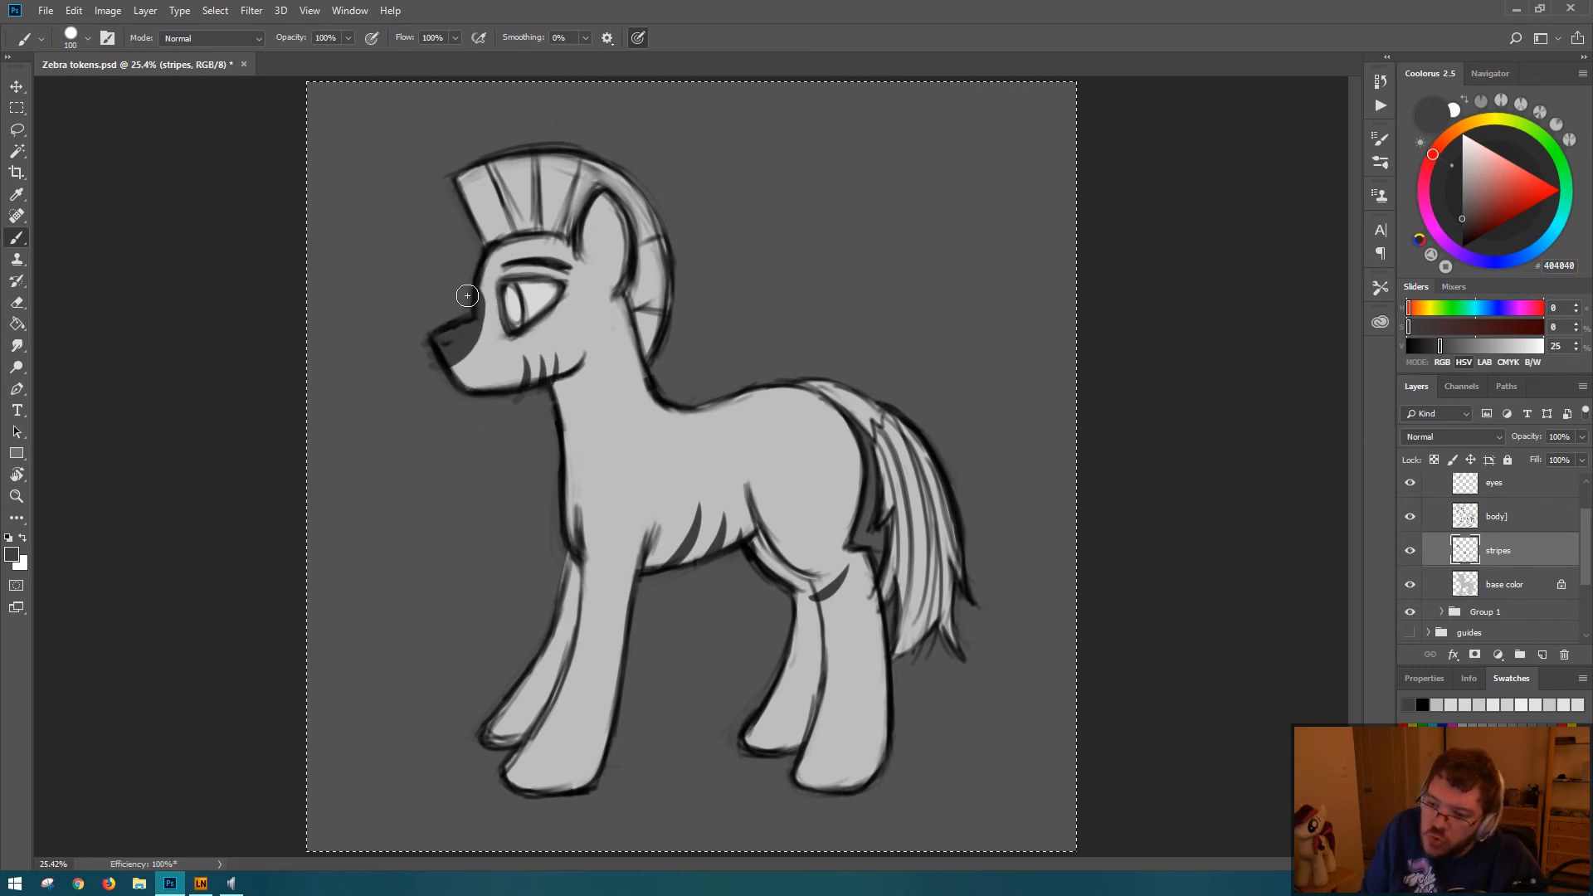
{"action": "key", "text": "ctrl+z"}
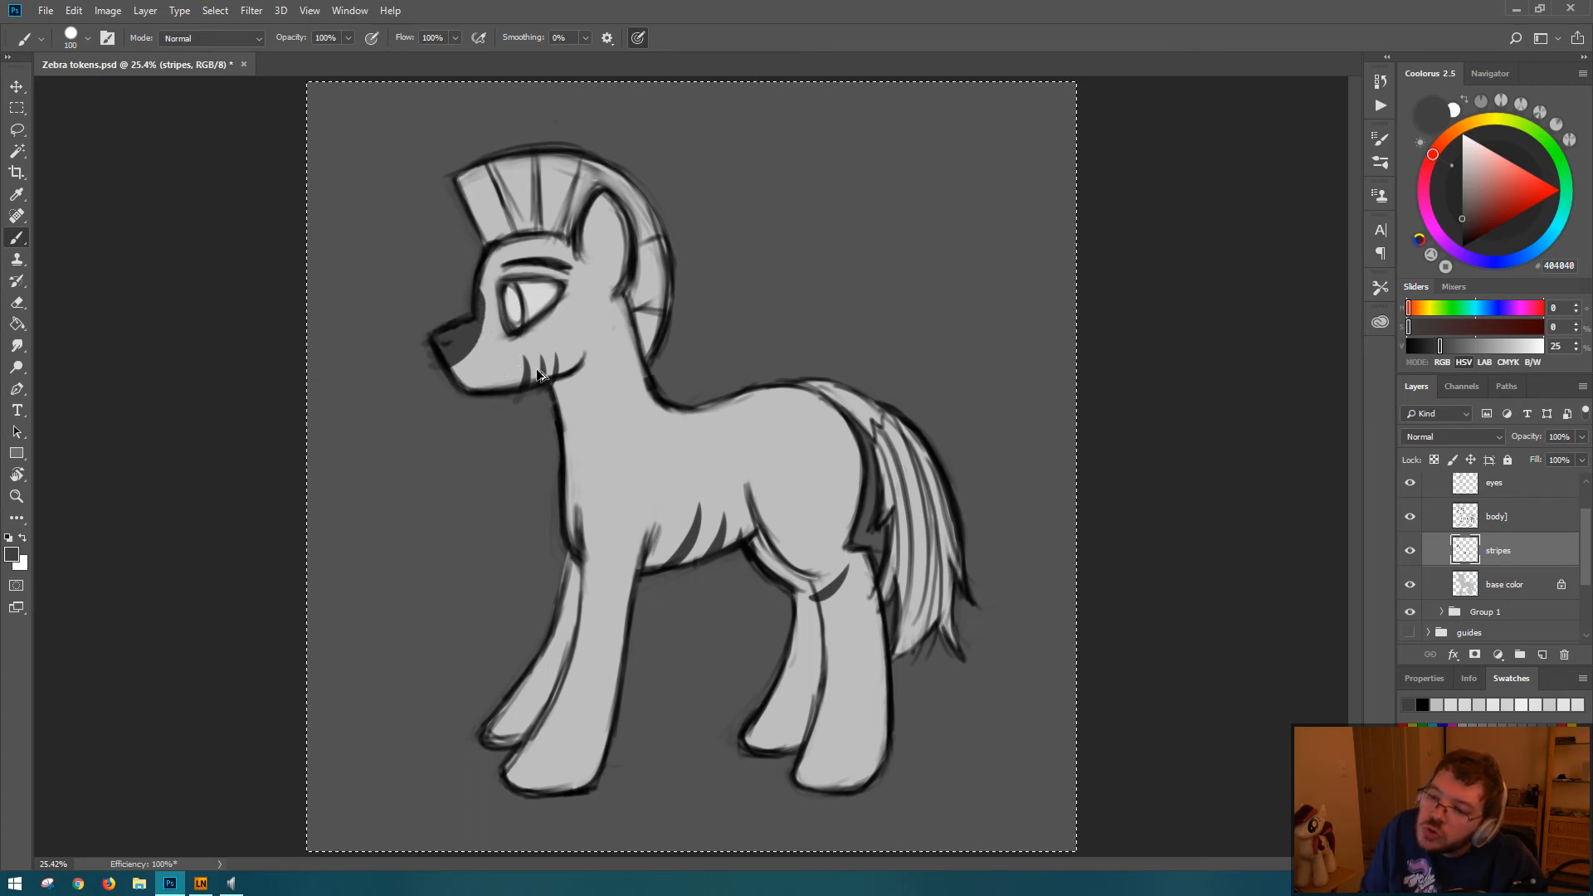
{"action": "key", "text": "ctrl+z"}
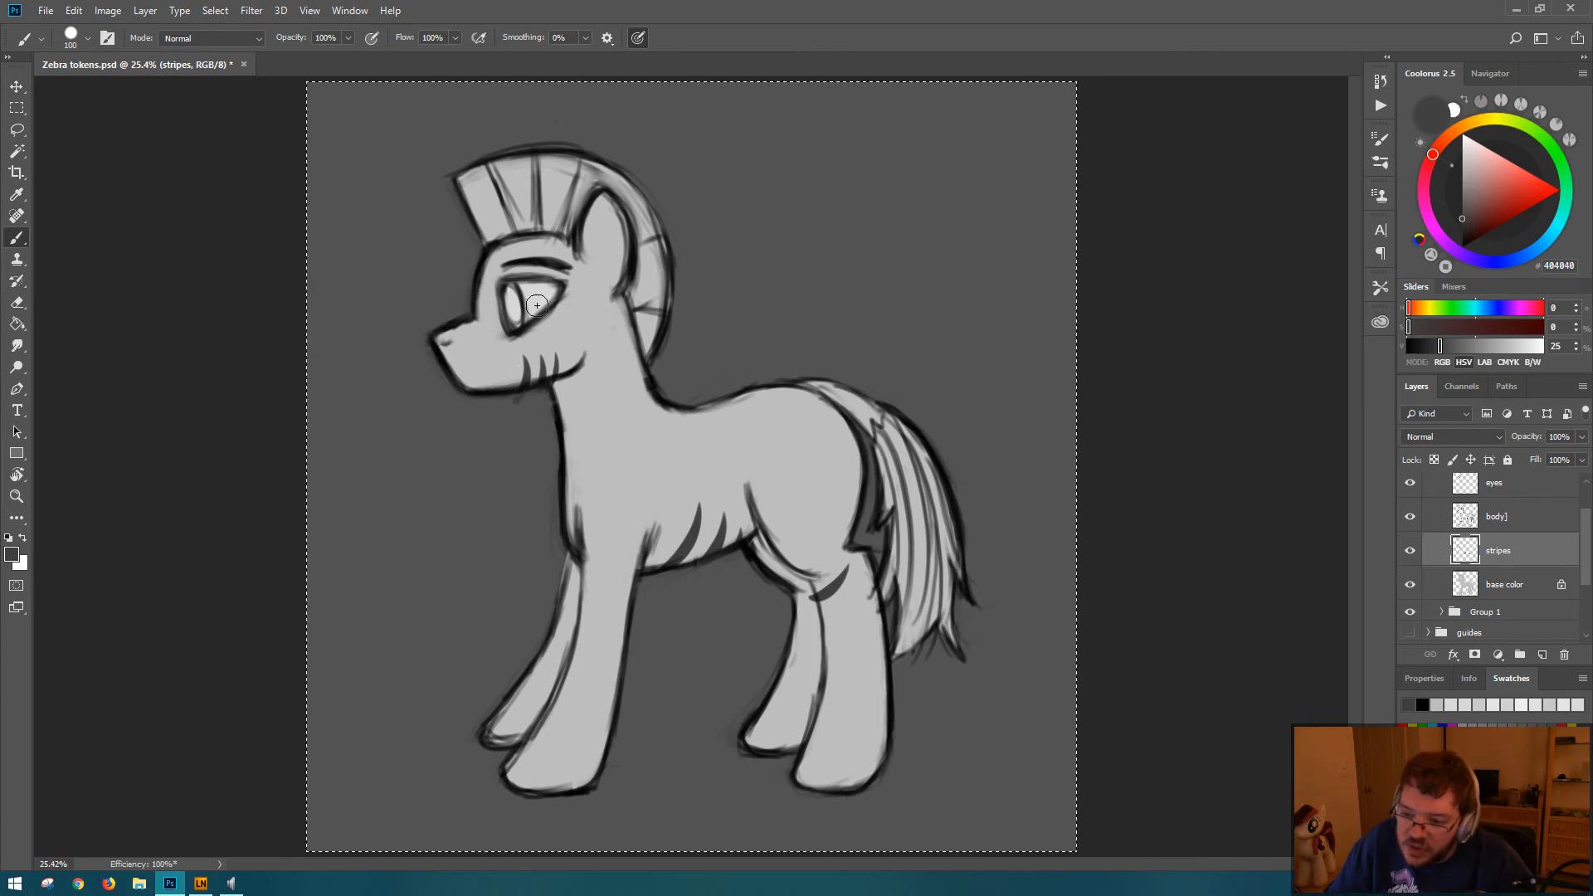
Step: Try curved strokes down the muzzle from beside the eye and a dark stroke along the bridge of the nose
{"action": "left_click_drag", "start_coordinate": [470, 295], "coordinate": [498, 425]}
{"action": "key", "text": "ctrl+z"}
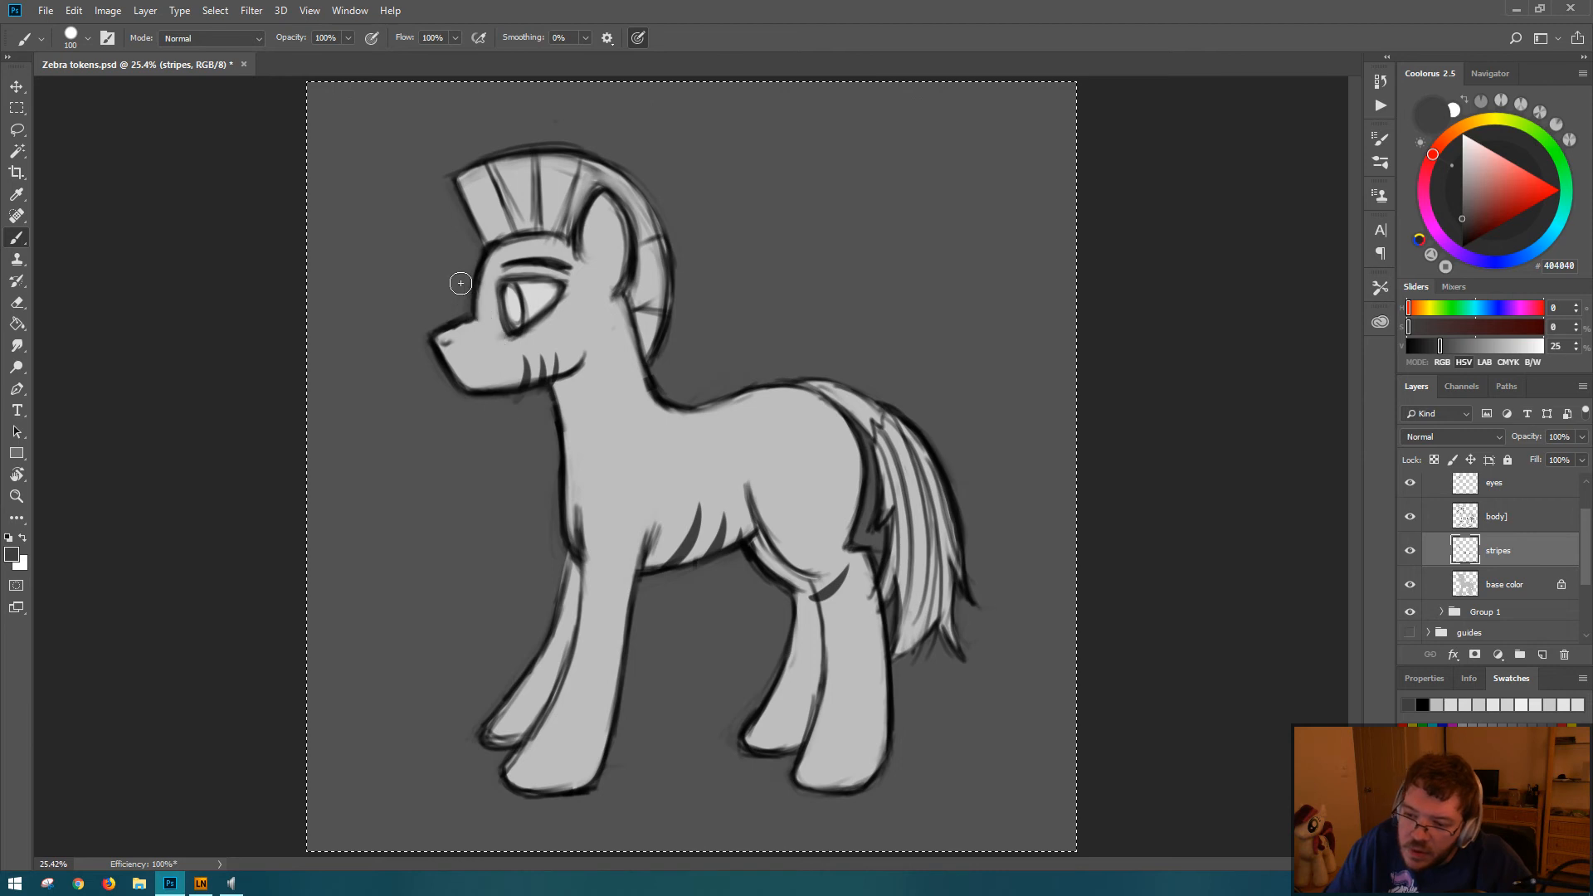
{"action": "left_click_drag", "start_coordinate": [477, 286], "coordinate": [486, 414]}
{"action": "key", "text": "ctrl+z"}
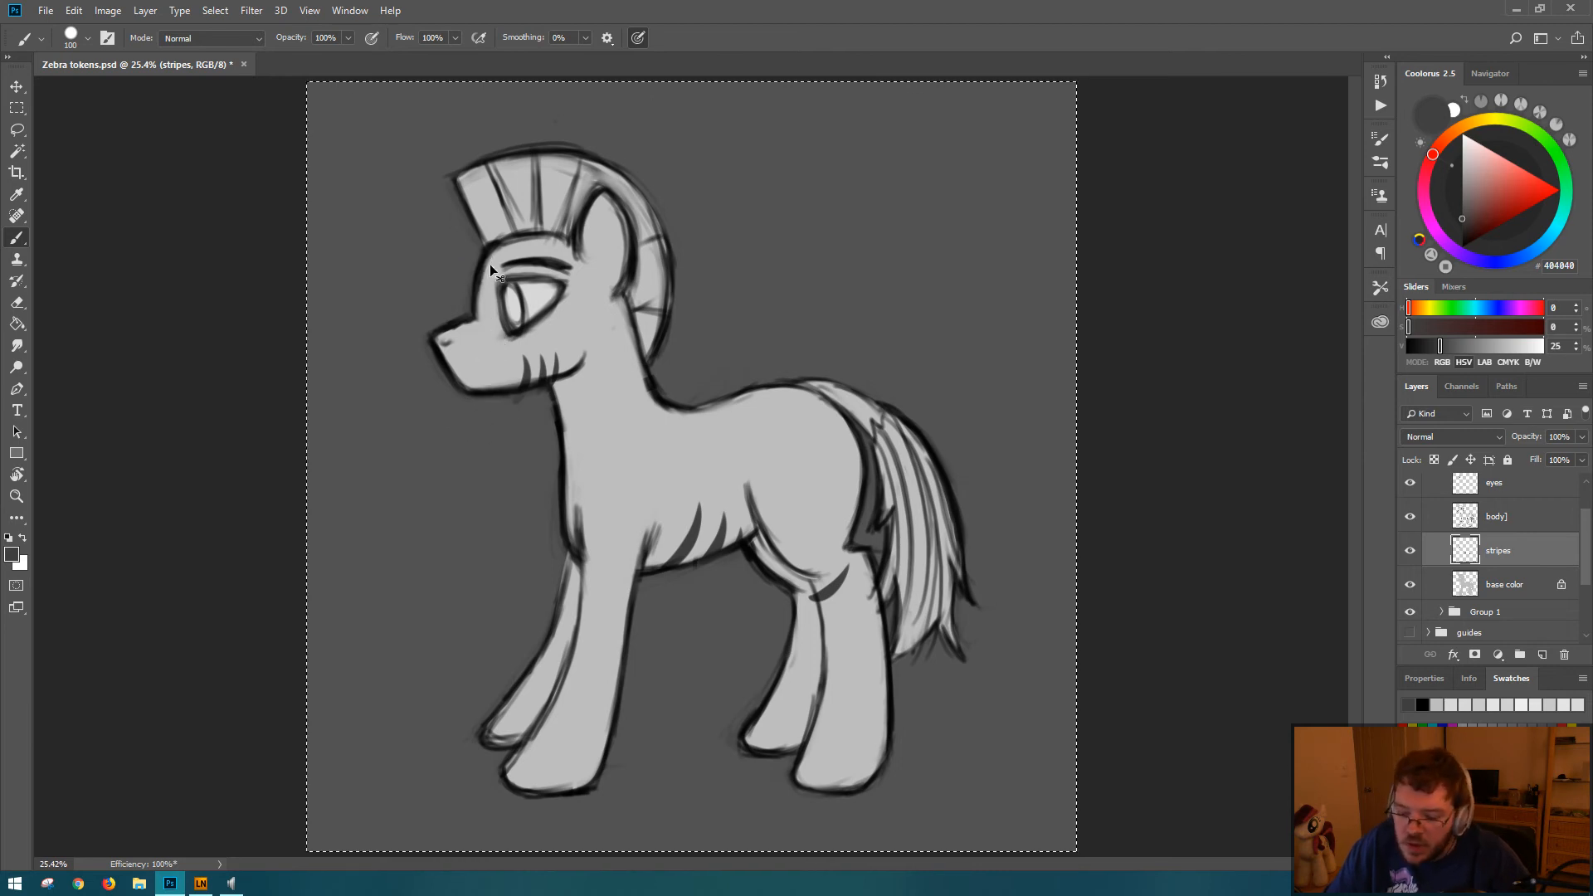
{"action": "left_click_drag", "start_coordinate": [481, 298], "coordinate": [439, 343]}
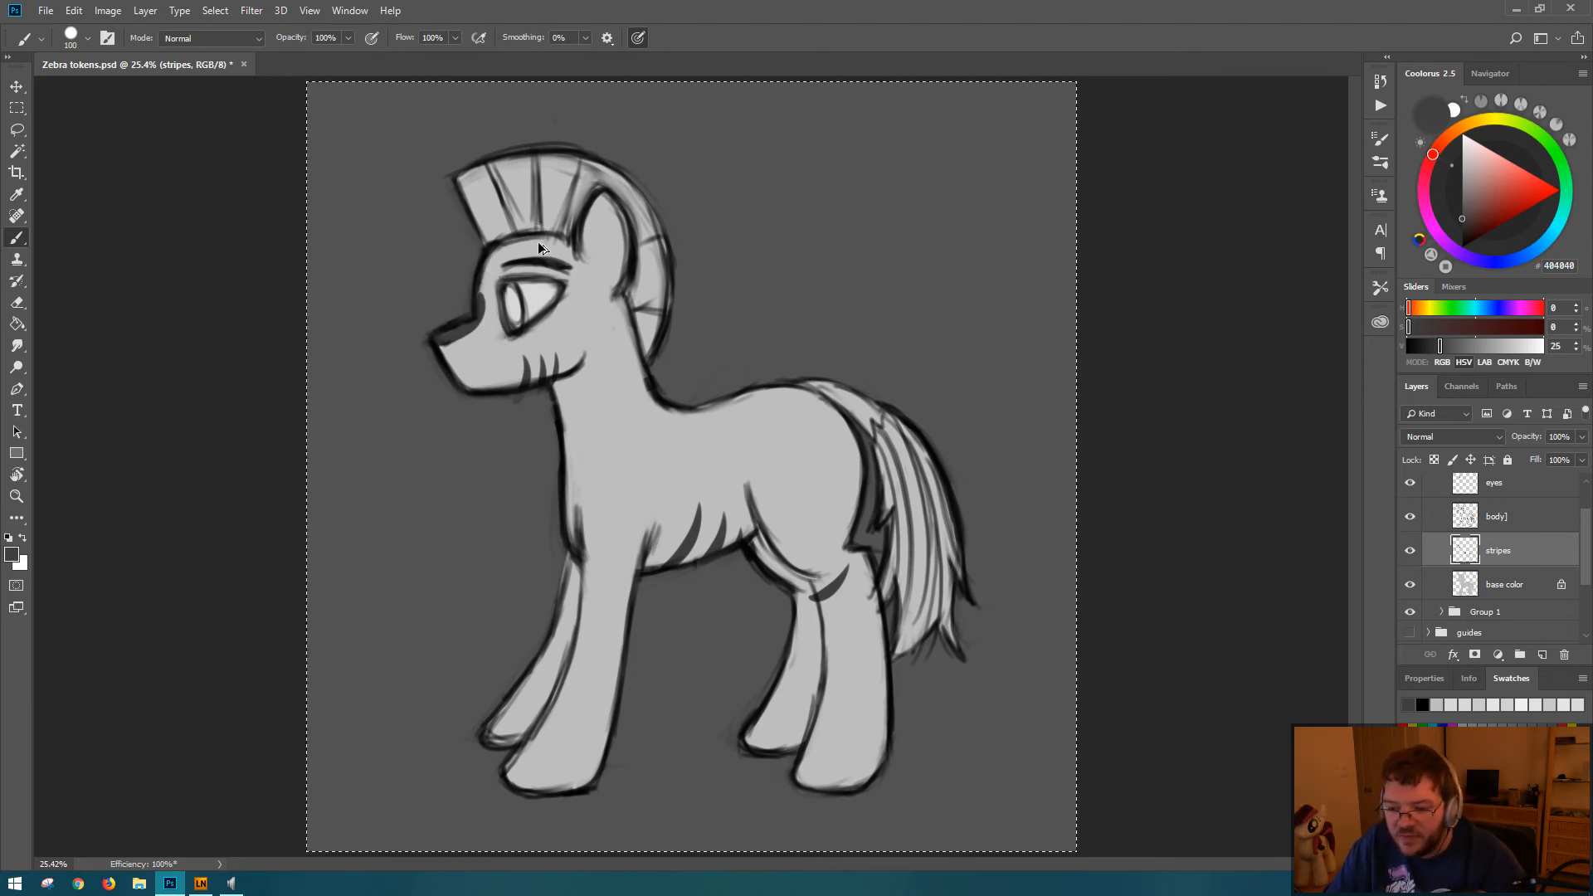
{"action": "key", "text": "ctrl+alt+z"}
{"action": "key", "text": "ctrl+alt+z"}
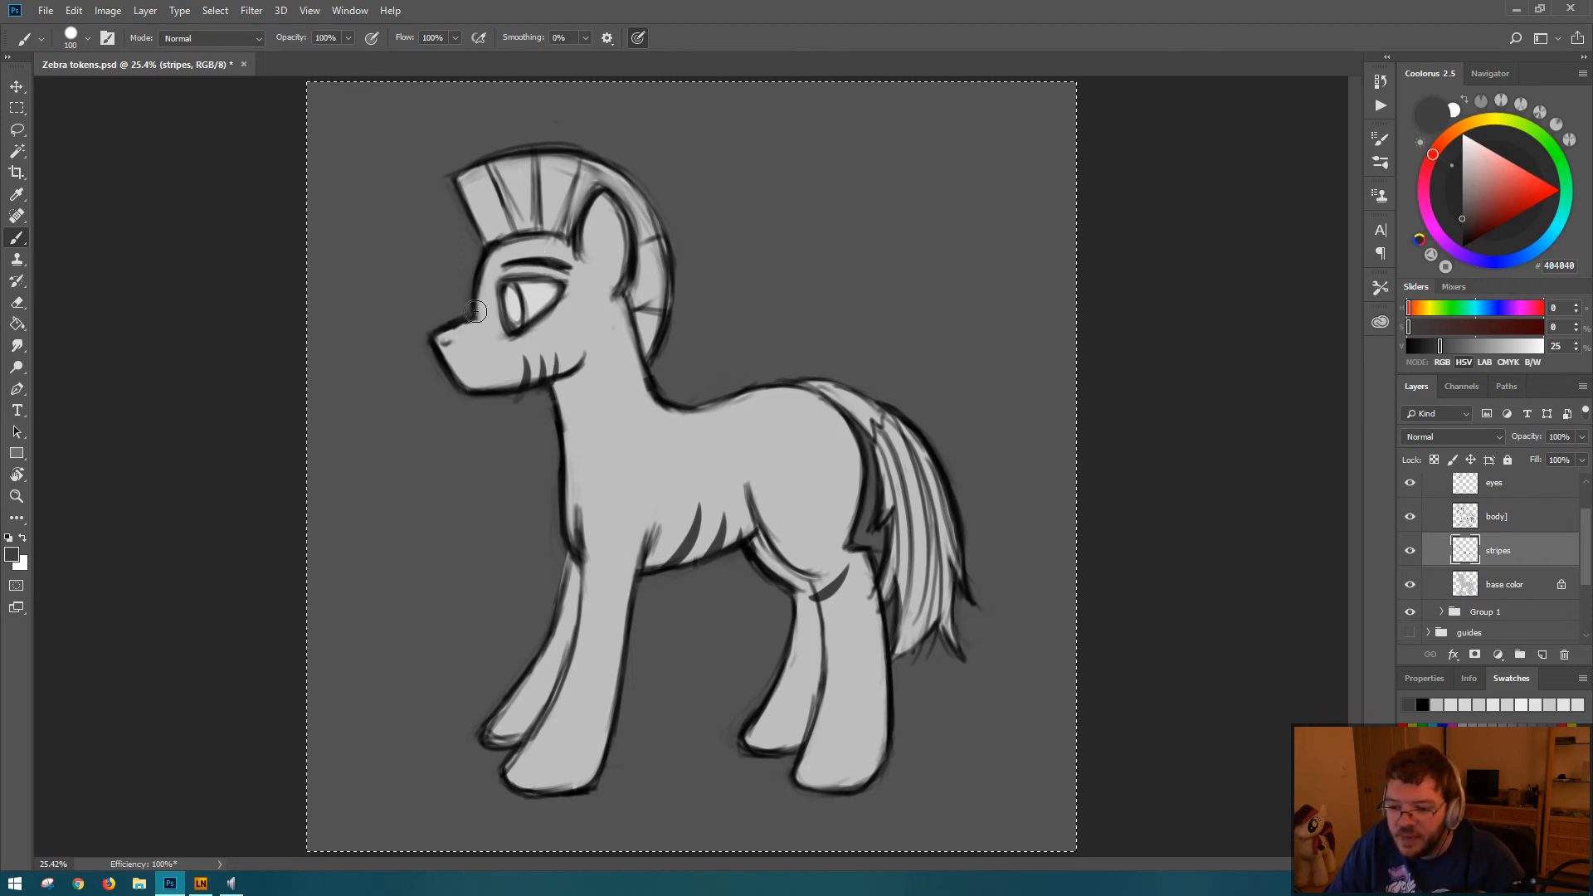
Step: Try several outward-bowed strokes crossing the muzzle from in front of the forehead to below the chin
{"action": "mouse_move", "coordinate": [460, 290]}
{"action": "left_mouse_down"}
{"action": "mouse_move", "coordinate": [495, 367]}
{"action": "mouse_move", "coordinate": [474, 436]}
{"action": "left_mouse_up"}
{"action": "key", "text": "ctrl+alt+z"}
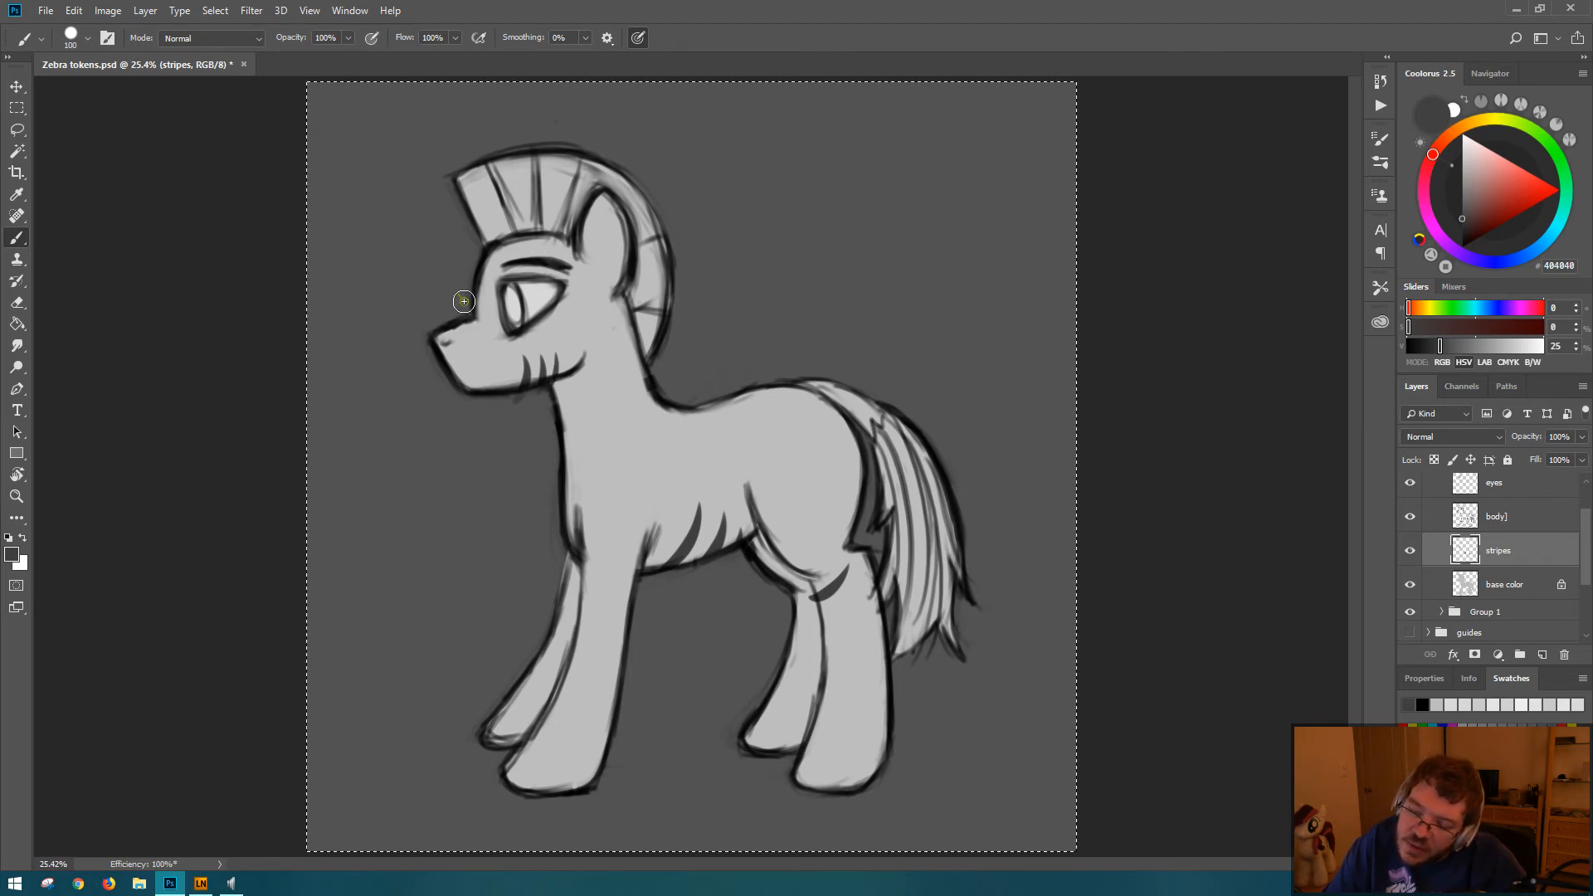
{"action": "mouse_move", "coordinate": [459, 291]}
{"action": "left_mouse_down"}
{"action": "mouse_move", "coordinate": [497, 379]}
{"action": "mouse_move", "coordinate": [484, 428]}
{"action": "left_mouse_up"}
{"action": "key", "text": "ctrl+alt+z"}
{"action": "mouse_move", "coordinate": [458, 287]}
{"action": "left_mouse_down"}
{"action": "mouse_move", "coordinate": [484, 344]}
{"action": "mouse_move", "coordinate": [483, 469]}
{"action": "left_mouse_up"}
{"action": "key", "text": "ctrl+alt+z"}
{"action": "left_click_drag", "start_coordinate": [480, 327], "coordinate": [490, 453]}
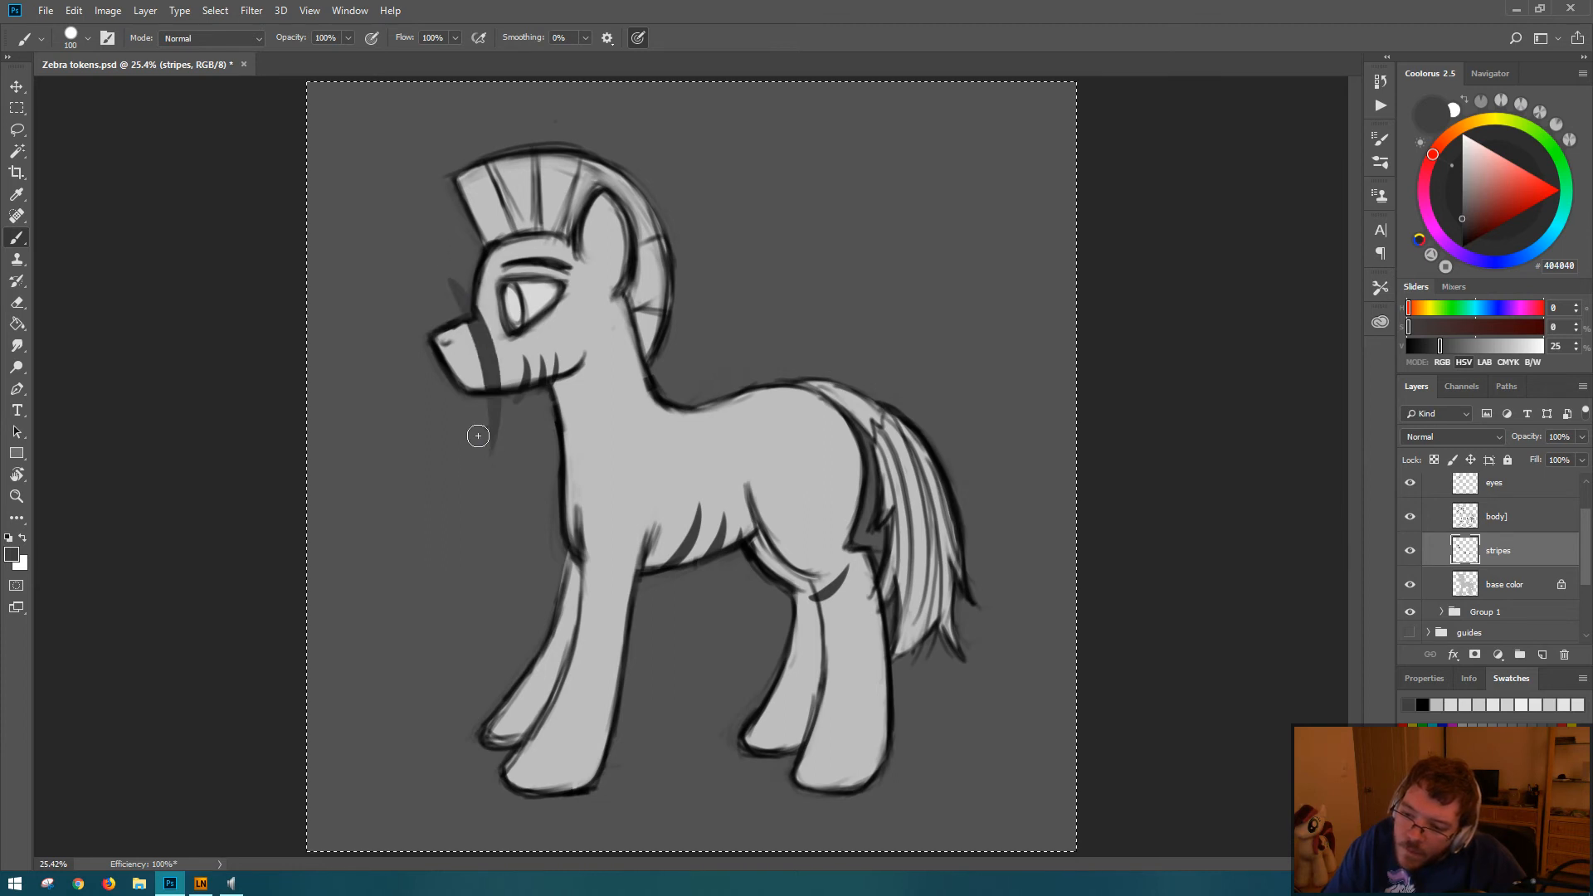
Step: Replace the muzzle stroke with a cleaner curve and fill everything in front of it up to the nose tip with dark gray
{"action": "key", "text": "ctrl+plus"}
{"action": "key", "text": "ctrl+plus"}
{"action": "key", "text": "ctrl+plus"}
{"action": "key", "text": "ctrl+plus"}
{"action": "left_click_drag", "start_coordinate": [409, 277], "coordinate": [601, 420]}
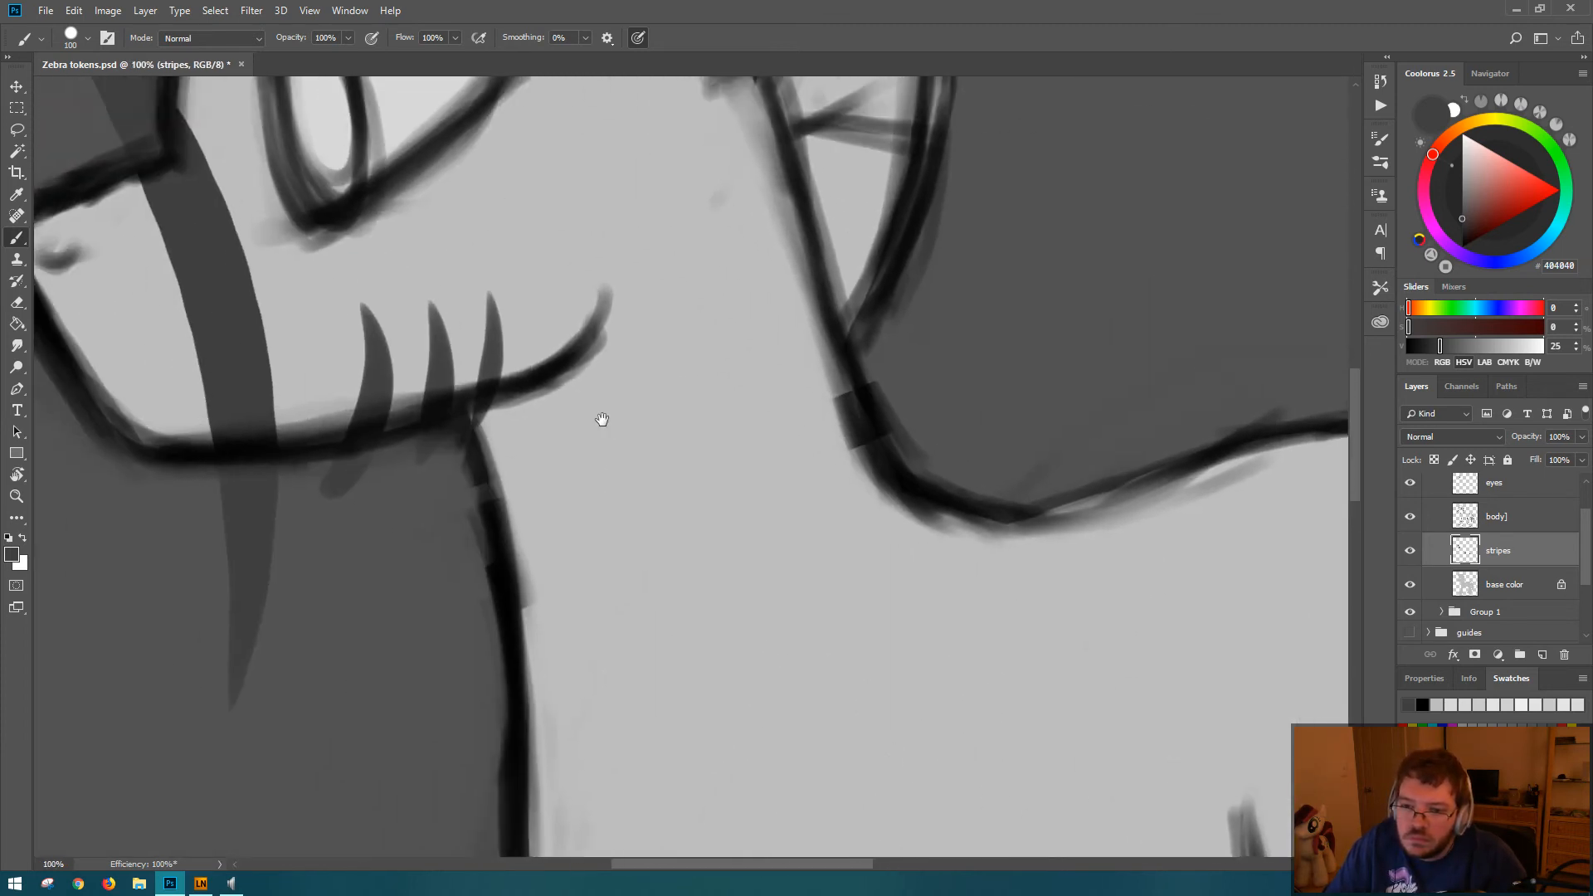
{"action": "mouse_move", "coordinate": [374, 199]}
{"action": "left_mouse_down"}
{"action": "mouse_move", "coordinate": [529, 329]}
{"action": "mouse_move", "coordinate": [605, 285]}
{"action": "left_mouse_up"}
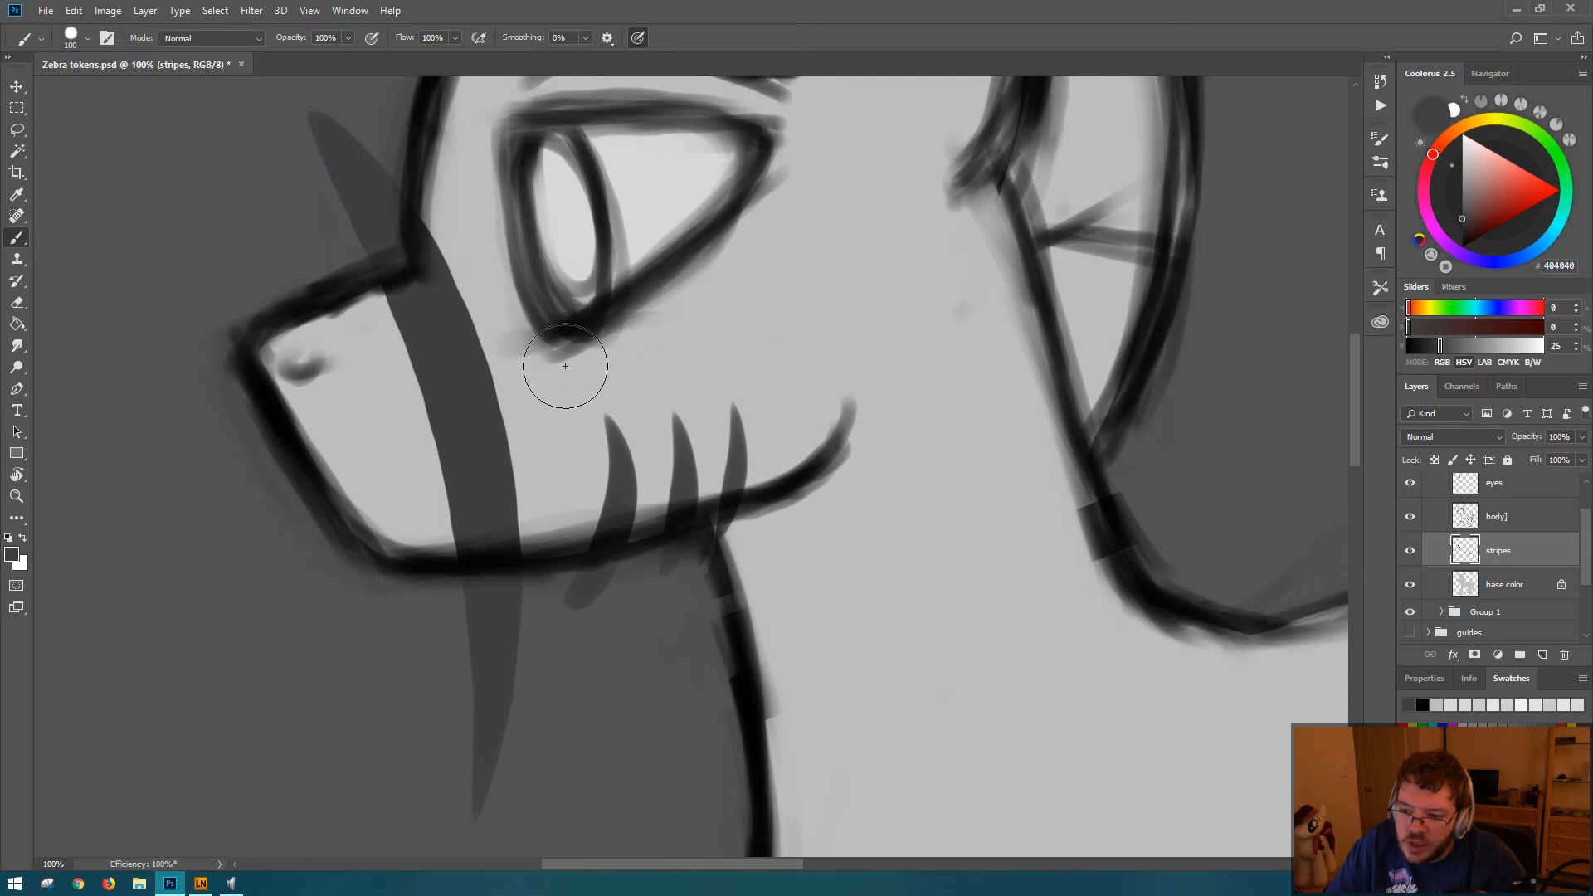
{"action": "key", "text": "ctrl+z"}
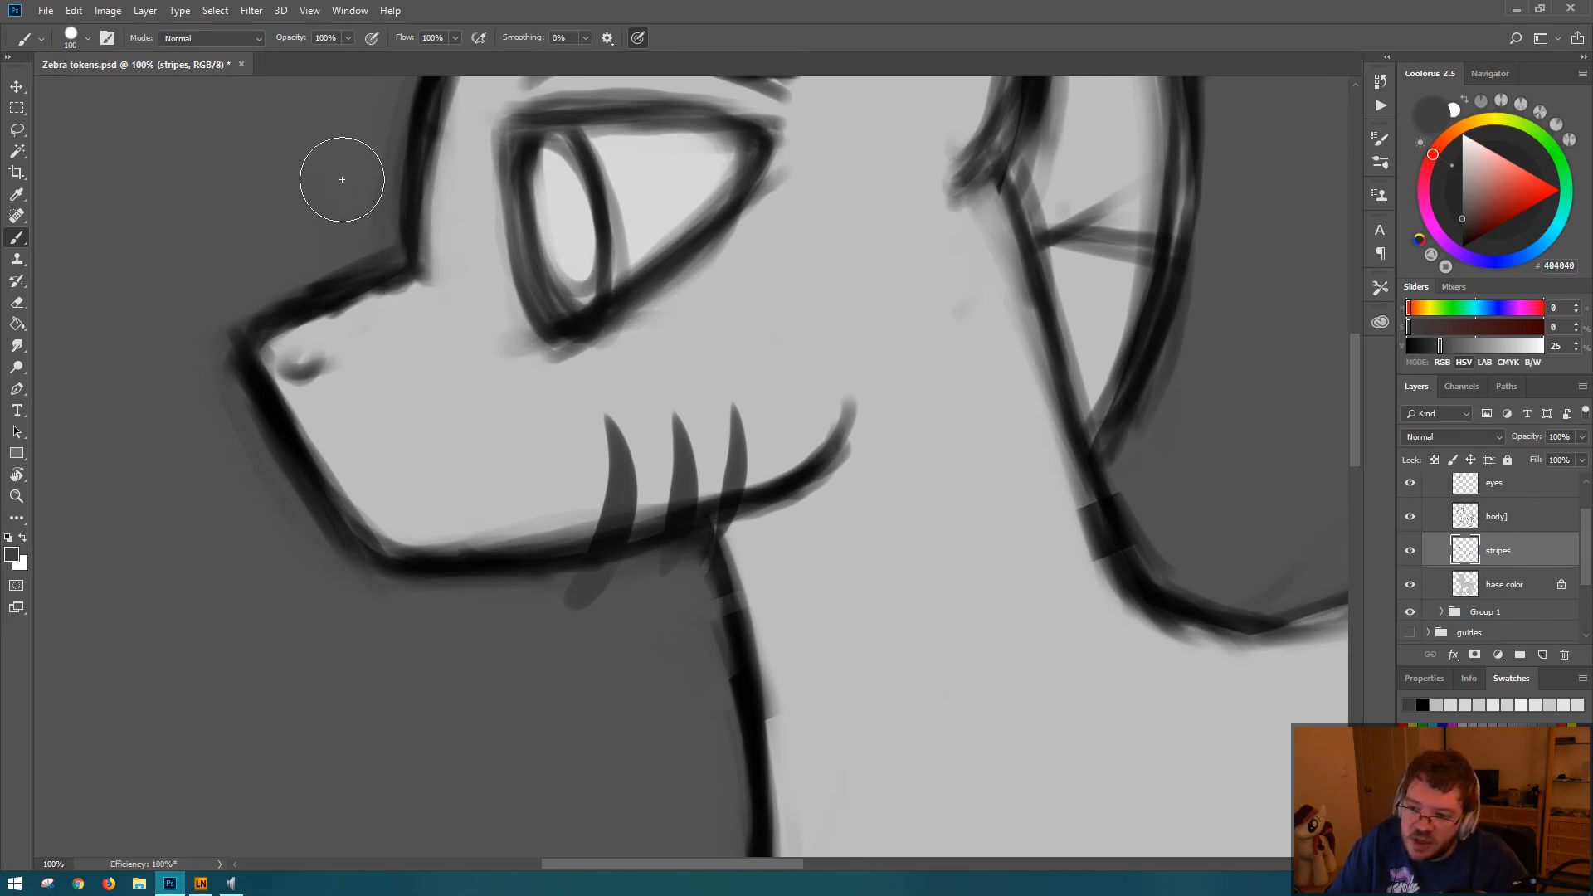
{"action": "mouse_move", "coordinate": [322, 143]}
{"action": "left_mouse_down"}
{"action": "mouse_move", "coordinate": [465, 454]}
{"action": "mouse_move", "coordinate": [443, 651]}
{"action": "left_mouse_up"}
{"action": "key", "text": "ctrl+z"}
{"action": "mouse_move", "coordinate": [325, 160]}
{"action": "left_mouse_down"}
{"action": "mouse_move", "coordinate": [458, 360]}
{"action": "mouse_move", "coordinate": [485, 669]}
{"action": "mouse_move", "coordinate": [470, 701]}
{"action": "left_mouse_up"}
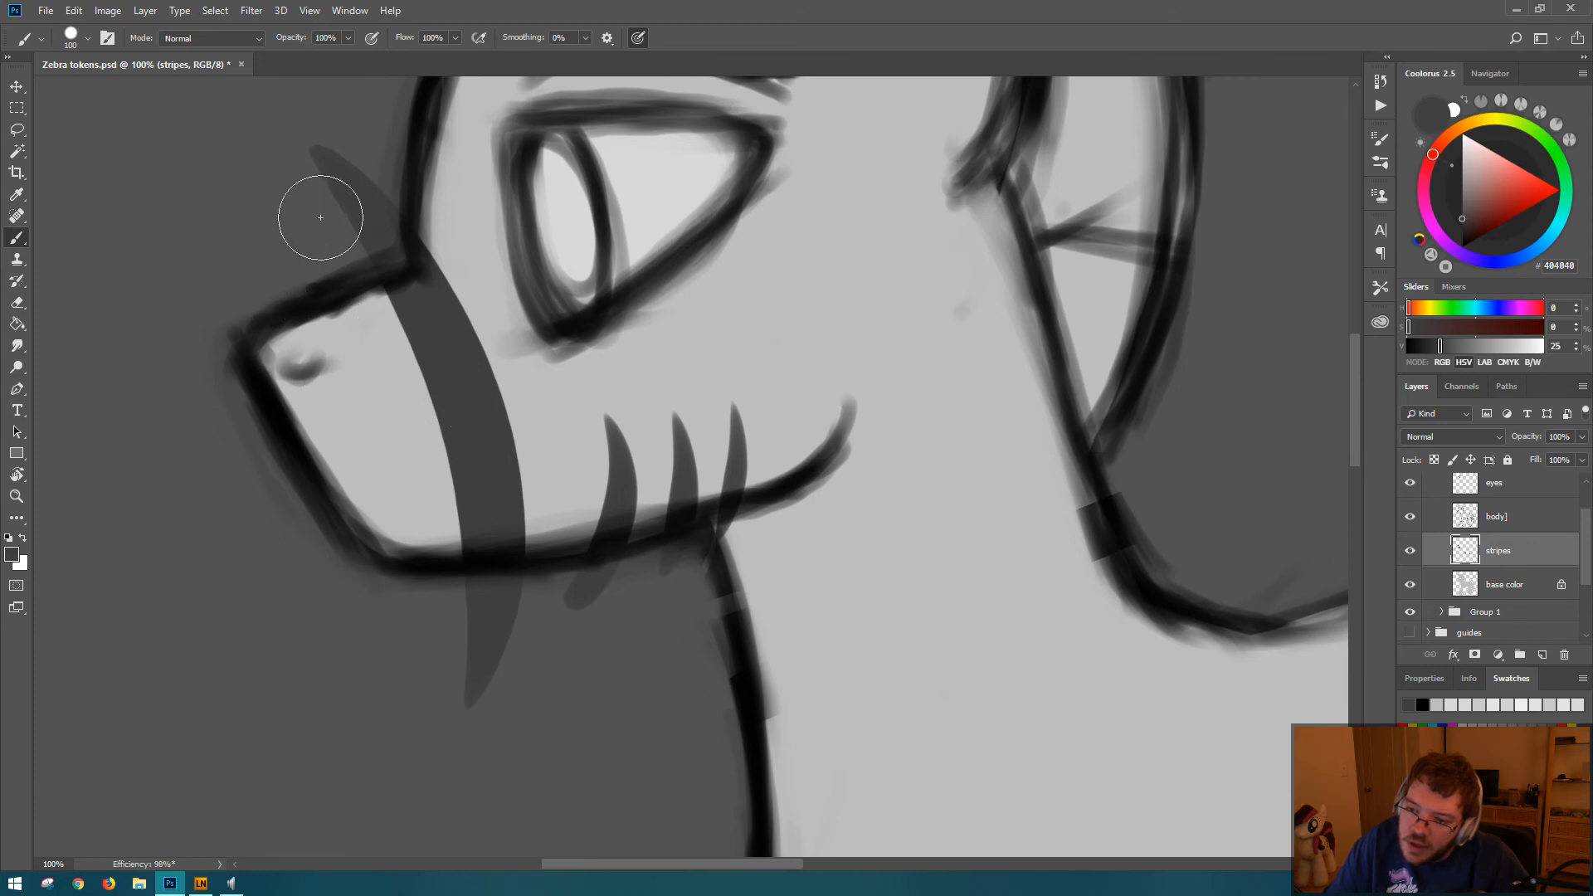
{"action": "mouse_move", "coordinate": [320, 213]}
{"action": "left_mouse_down"}
{"action": "mouse_move", "coordinate": [440, 535]}
{"action": "mouse_move", "coordinate": [407, 676]}
{"action": "left_mouse_up"}
{"action": "left_click_drag", "start_coordinate": [326, 296], "coordinate": [395, 664]}
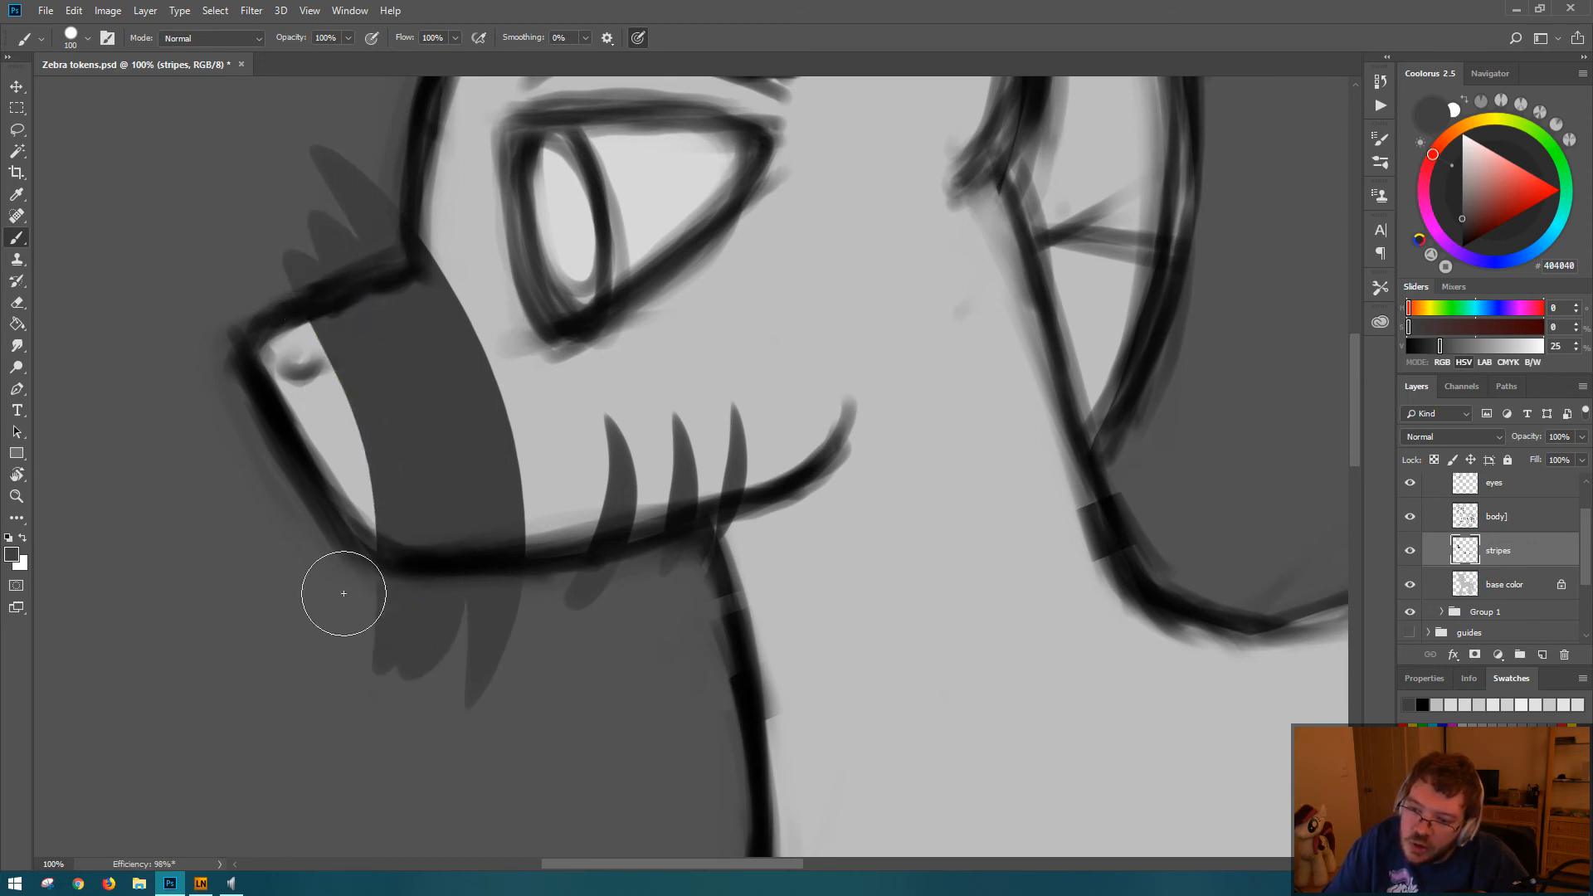
{"action": "mouse_move", "coordinate": [271, 275]}
{"action": "left_mouse_down"}
{"action": "mouse_move", "coordinate": [393, 573]}
{"action": "mouse_move", "coordinate": [363, 549]}
{"action": "mouse_move", "coordinate": [244, 293]}
{"action": "mouse_move", "coordinate": [329, 590]}
{"action": "mouse_move", "coordinate": [319, 504]}
{"action": "left_mouse_up"}
{"action": "left_click_drag", "start_coordinate": [239, 326], "coordinate": [307, 480]}
Step: Try reshaping the curved back edge of the dark muzzle patch with extra brush strokes
{"action": "left_click_drag", "start_coordinate": [539, 197], "coordinate": [574, 230]}
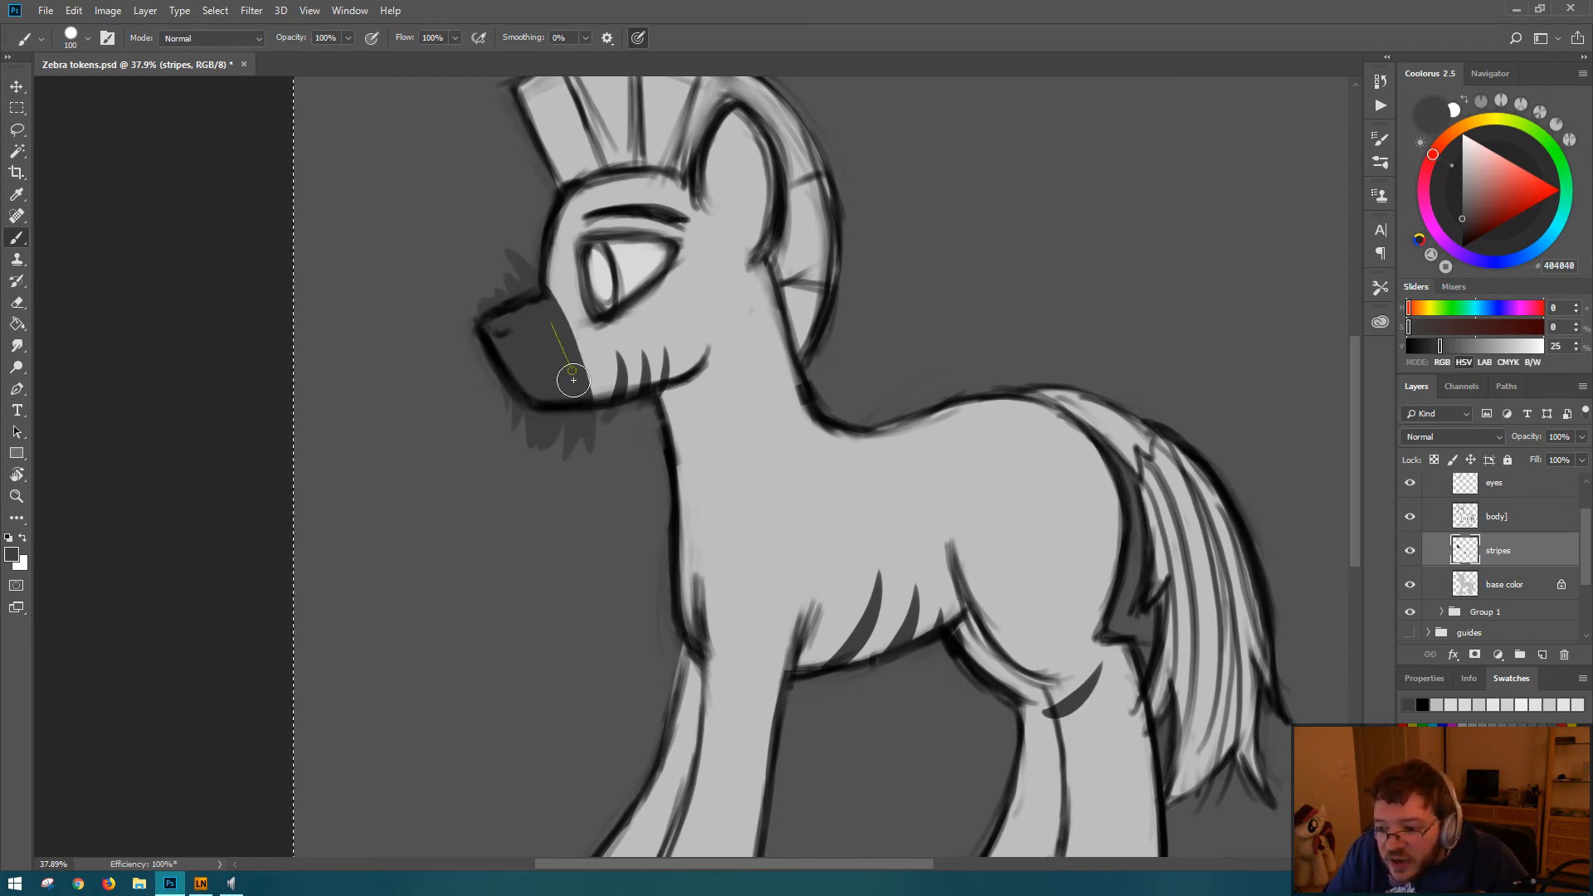
{"action": "left_click", "coordinate": [578, 455]}
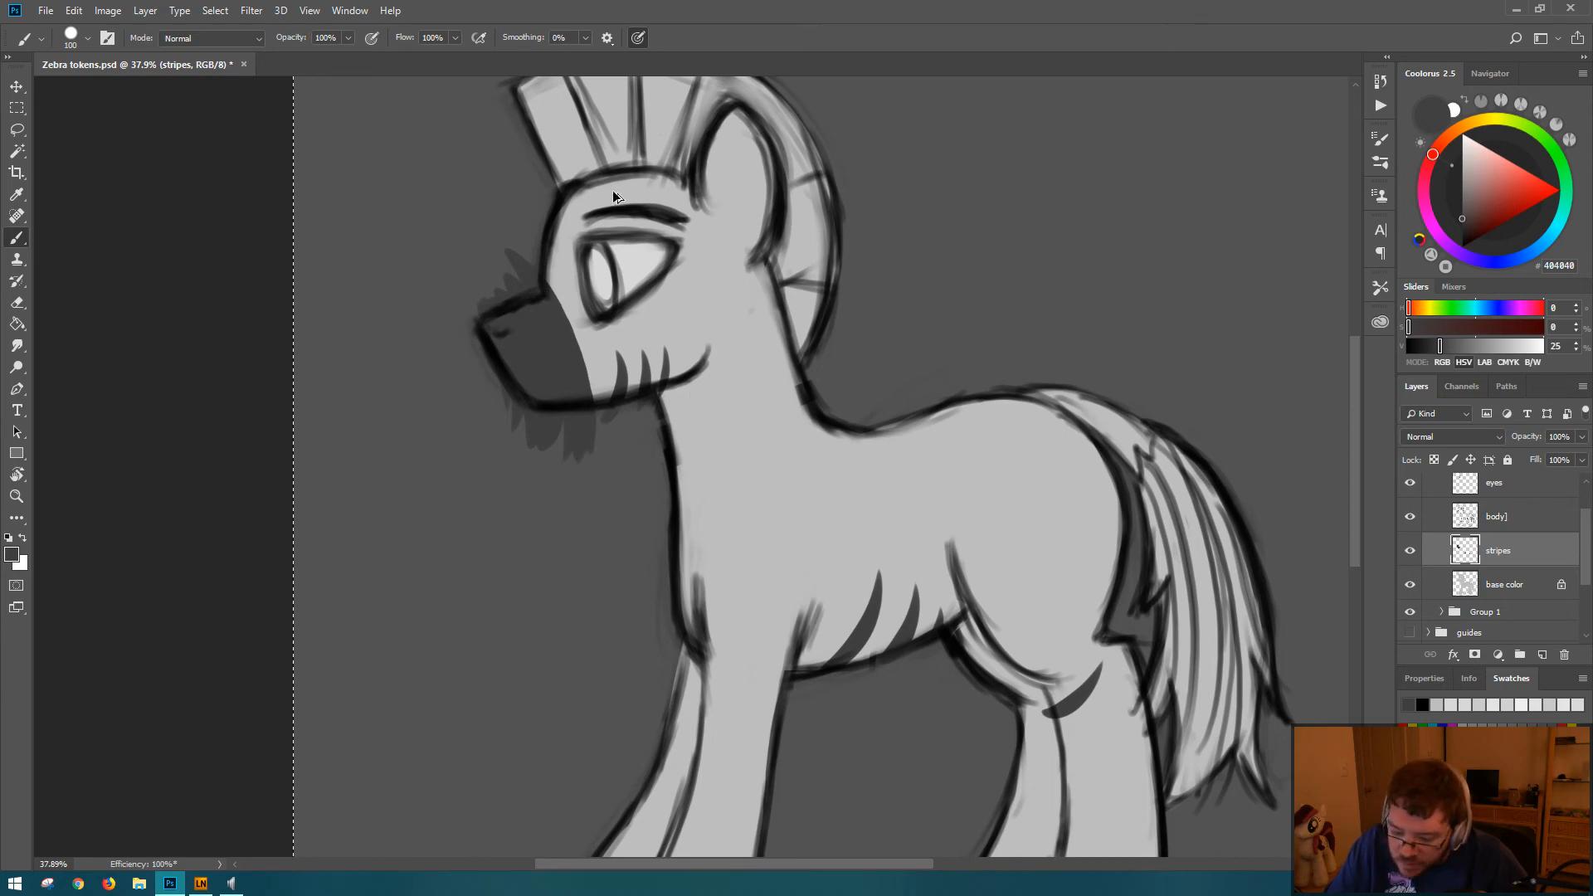
{"action": "key", "text": "ctrl+z"}
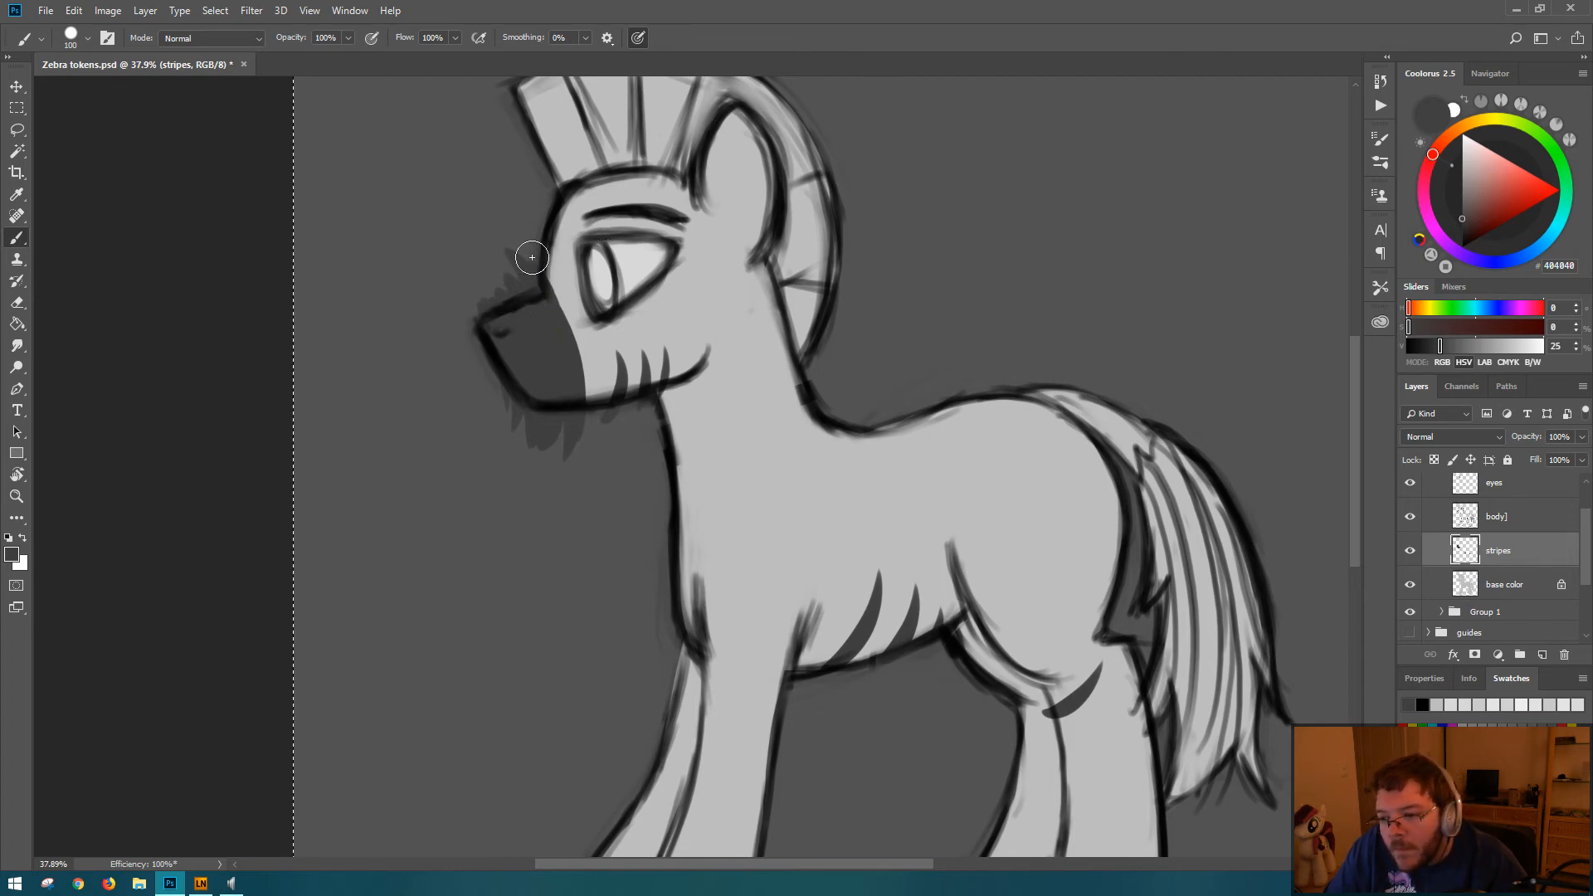
{"action": "left_click", "coordinate": [576, 382], "text": "shift"}
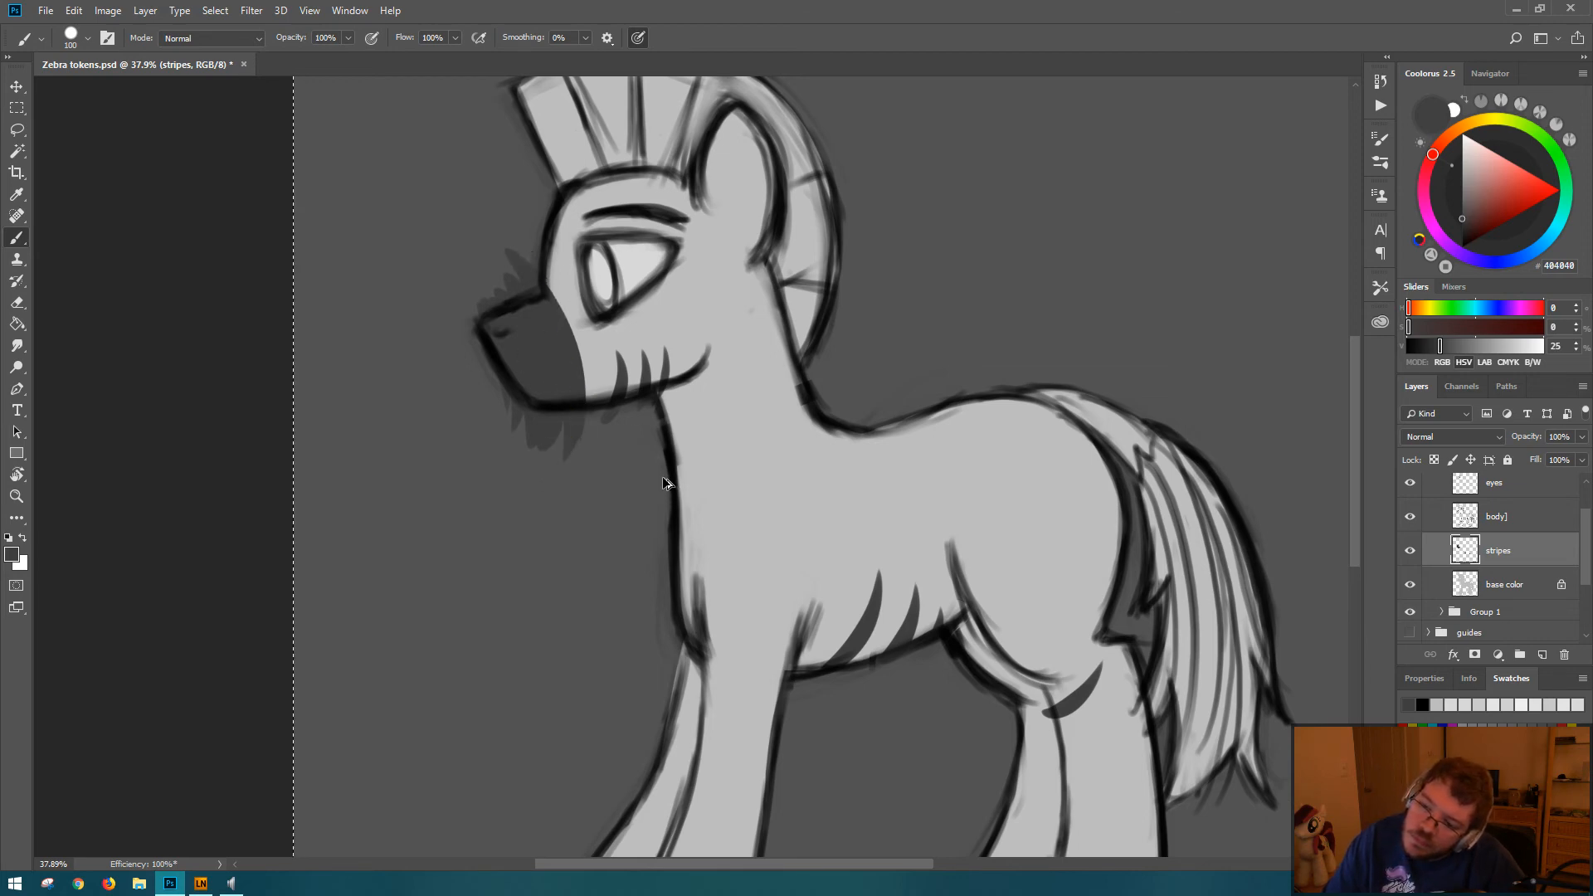
Step: Switch to Lazy Nezumi Pro, turn off its stroke processing and minimize its window
{"action": "key", "text": "e"}
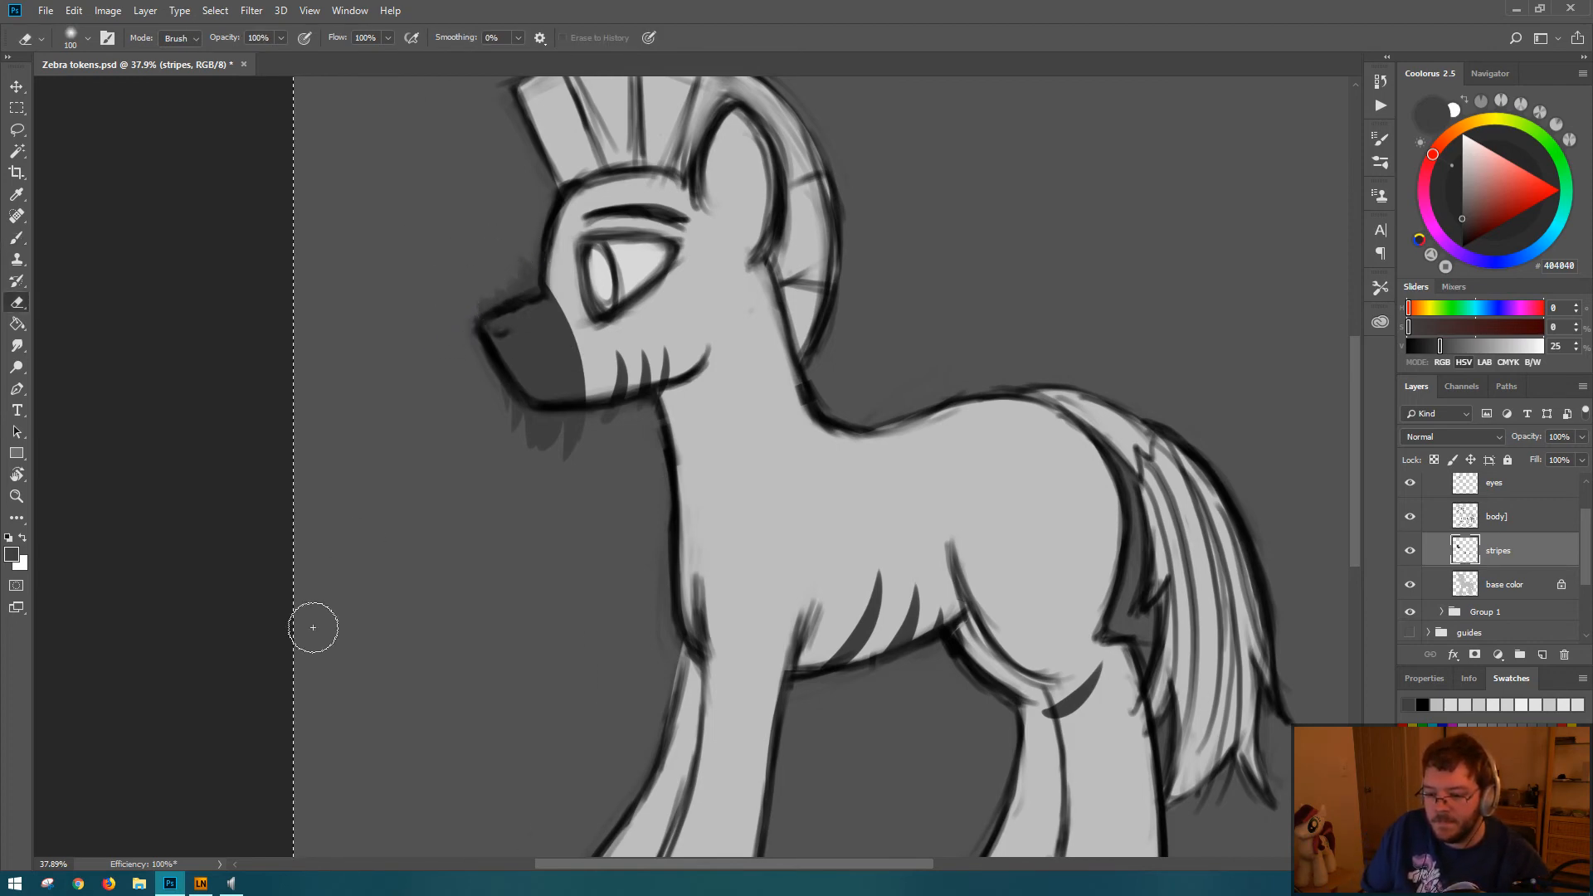
{"action": "key", "text": "b"}
{"action": "left_click", "coordinate": [202, 885]}
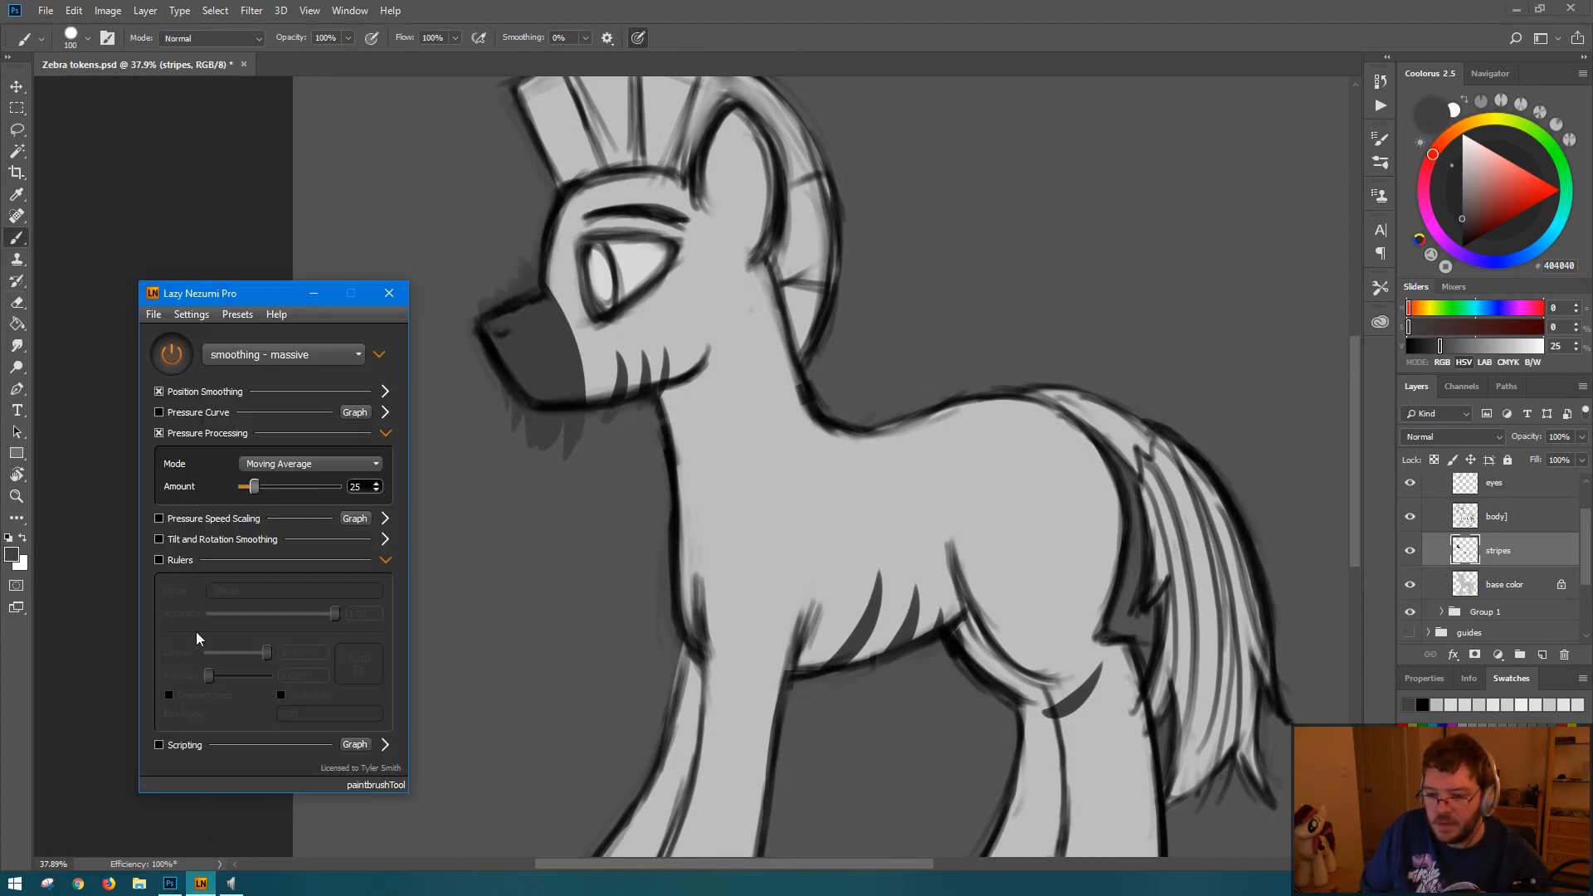
{"action": "left_click", "coordinate": [153, 314]}
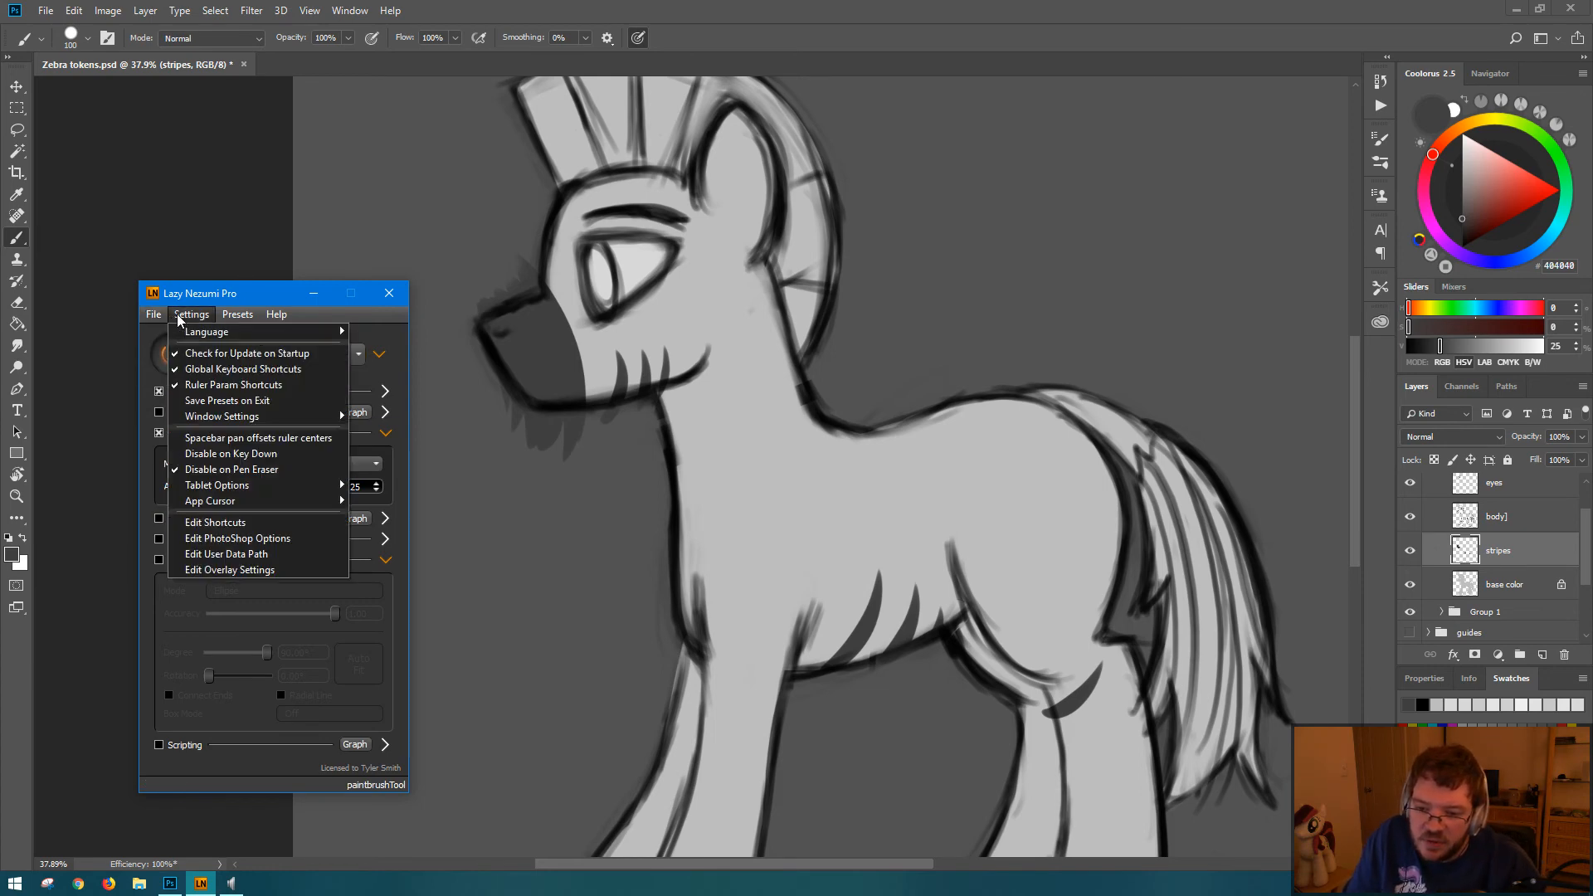
{"action": "left_click", "coordinate": [234, 314]}
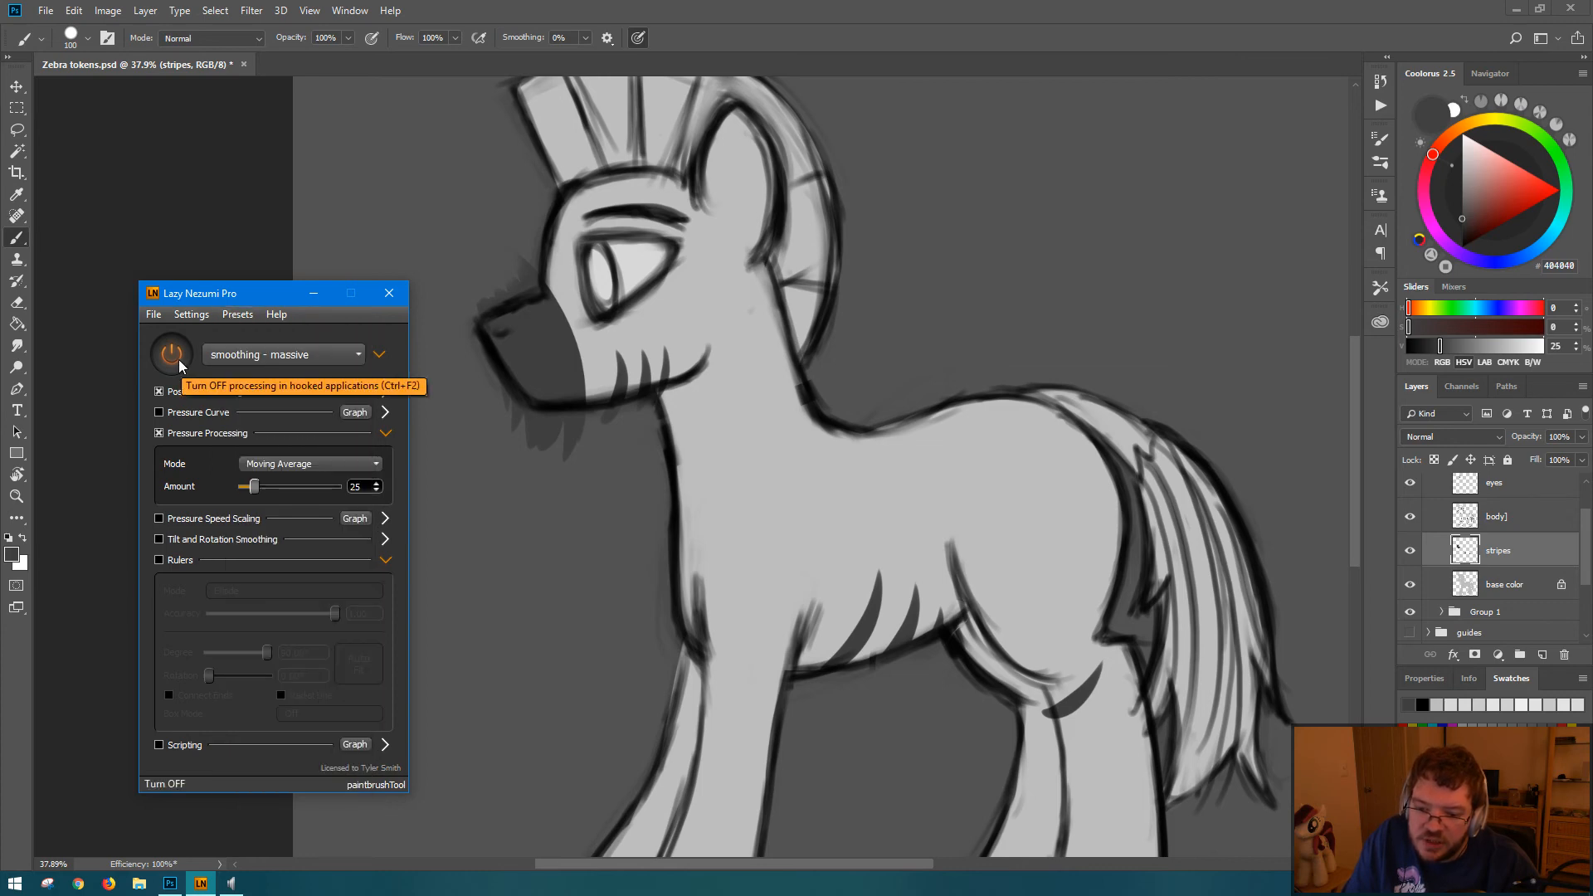
{"action": "left_click", "coordinate": [175, 357]}
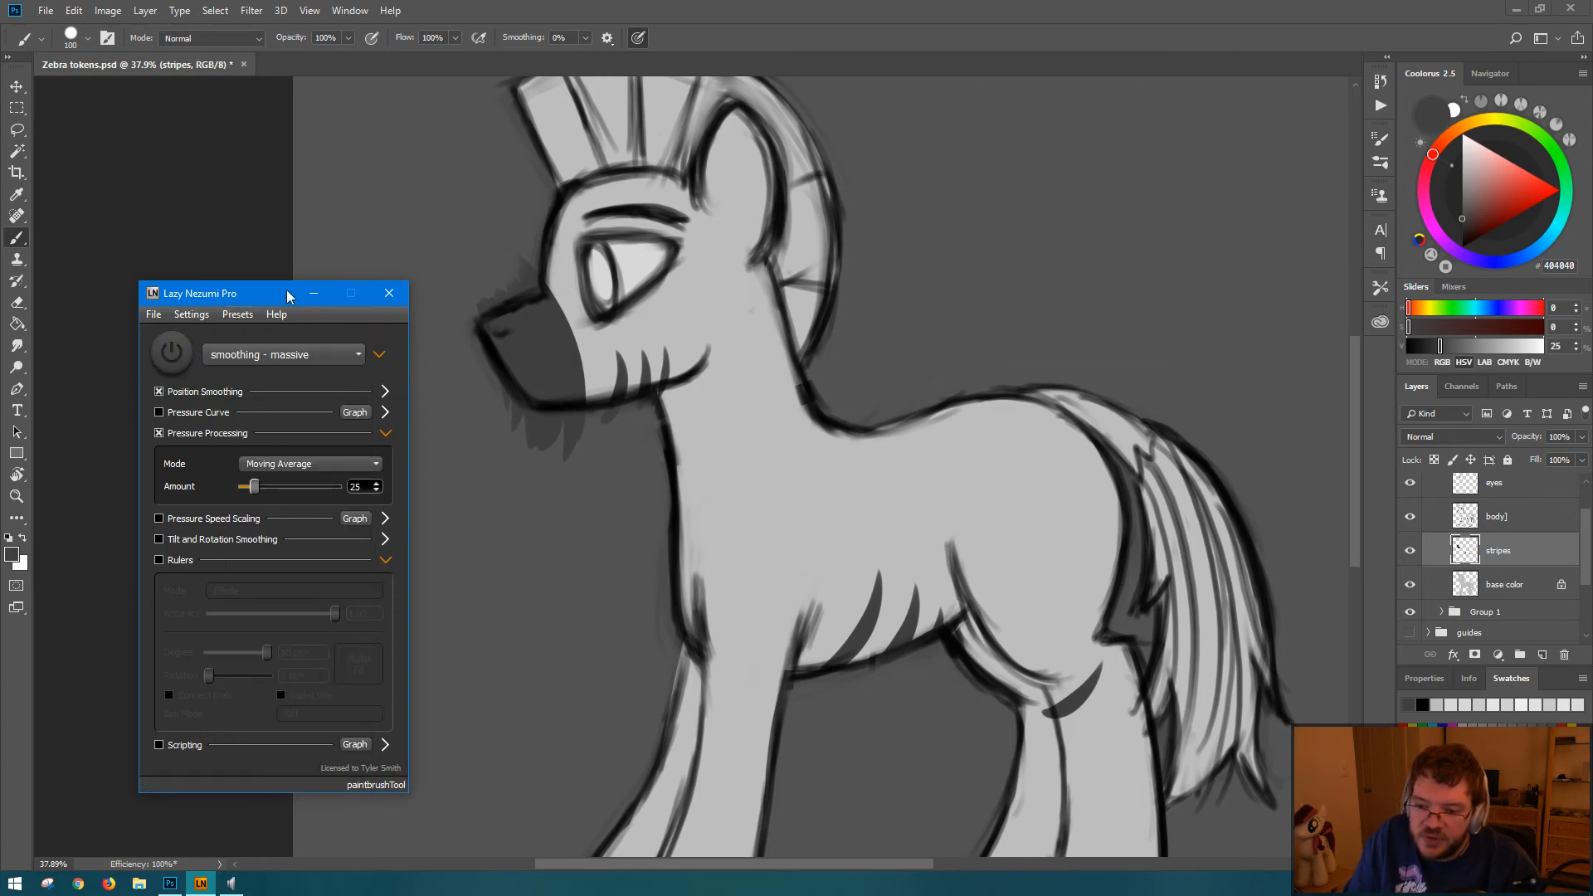
{"action": "left_click", "coordinate": [314, 294]}
Step: Select the whole canvas, erase the dark gray spill outside the muzzle outline above and below the snout, and save the document
{"action": "mouse_move", "coordinate": [524, 223]}
{"action": "left_mouse_down"}
{"action": "mouse_move", "coordinate": [524, 260]}
{"action": "mouse_move", "coordinate": [498, 257]}
{"action": "mouse_move", "coordinate": [527, 214]}
{"action": "mouse_move", "coordinate": [501, 259]}
{"action": "left_mouse_up"}
{"action": "key", "text": "ctrl+a"}
{"action": "key", "text": "e"}
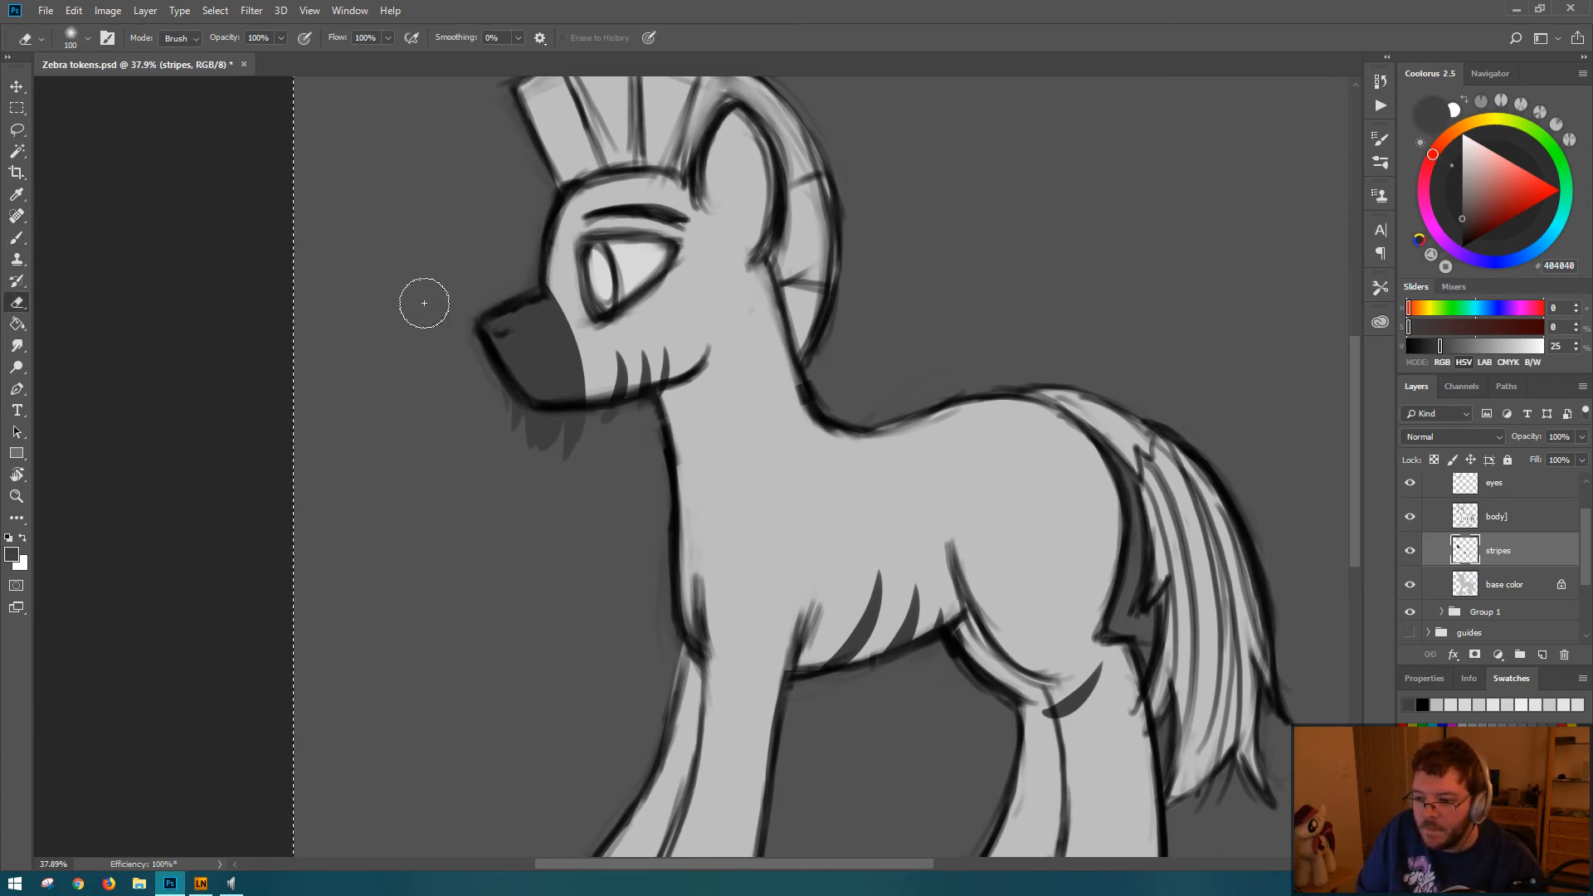
{"action": "mouse_move", "coordinate": [466, 356]}
{"action": "left_mouse_down"}
{"action": "mouse_move", "coordinate": [548, 461]}
{"action": "mouse_move", "coordinate": [587, 441]}
{"action": "left_mouse_up"}
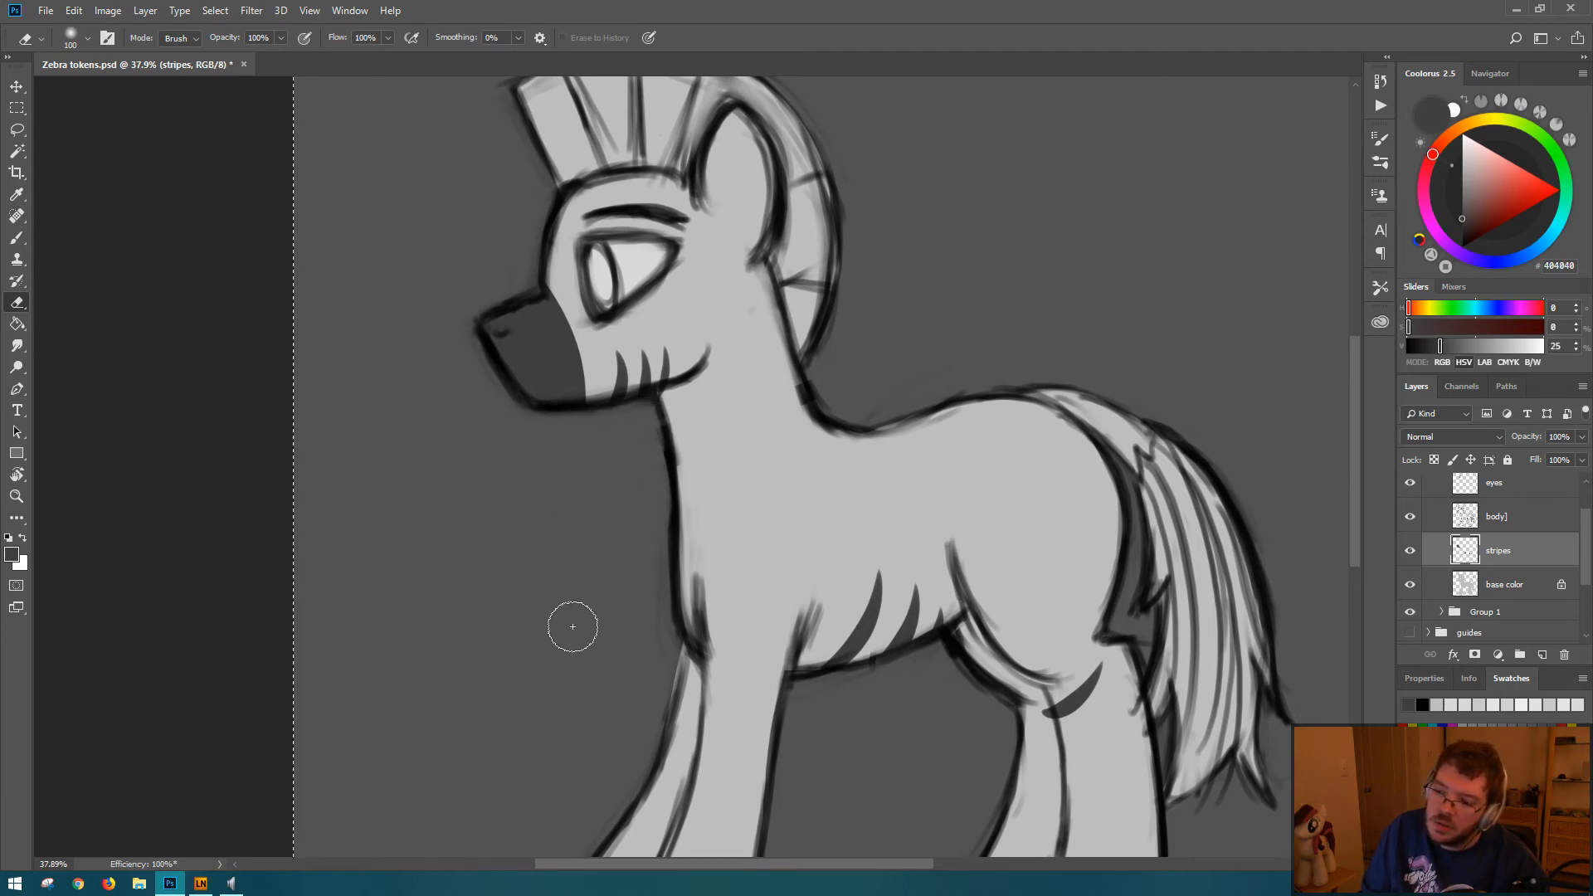
{"action": "mouse_move", "coordinate": [977, 434]}
{"action": "left_mouse_down"}
{"action": "mouse_move", "coordinate": [900, 438]}
{"action": "mouse_move", "coordinate": [954, 439]}
{"action": "left_mouse_up"}
{"action": "key", "text": "ctrl+s"}
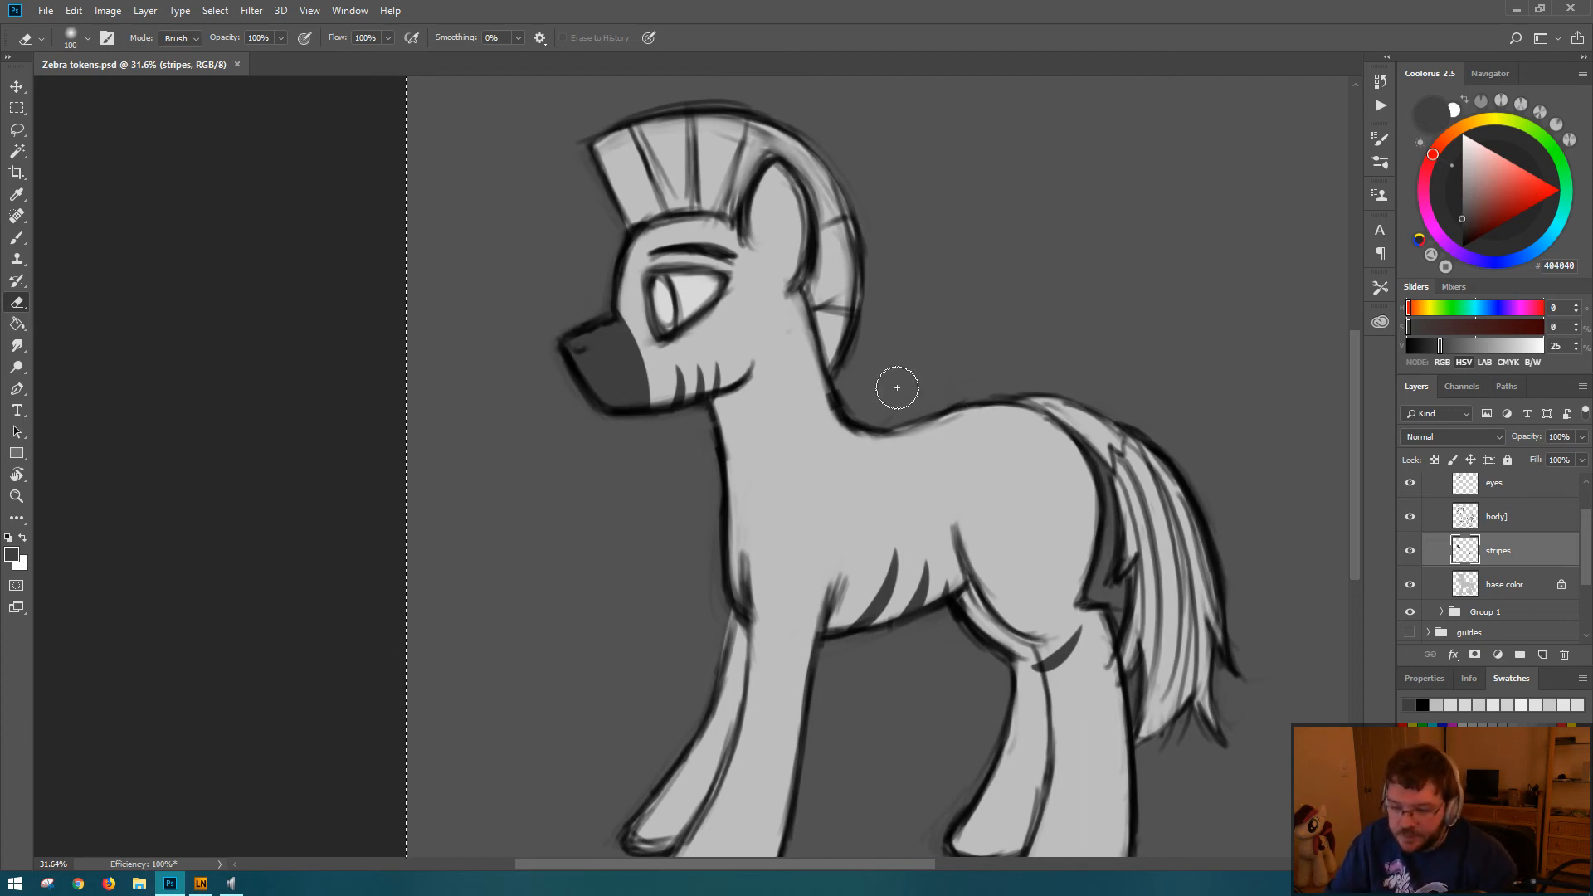
Step: Try a dark gray brush stripe along the second dividing line of the mane above the forehead
{"action": "key", "text": "b"}
{"action": "mouse_move", "coordinate": [644, 131]}
{"action": "left_mouse_down"}
{"action": "mouse_move", "coordinate": [662, 175]}
{"action": "mouse_move", "coordinate": [636, 120]}
{"action": "mouse_move", "coordinate": [674, 212]}
{"action": "left_mouse_up"}
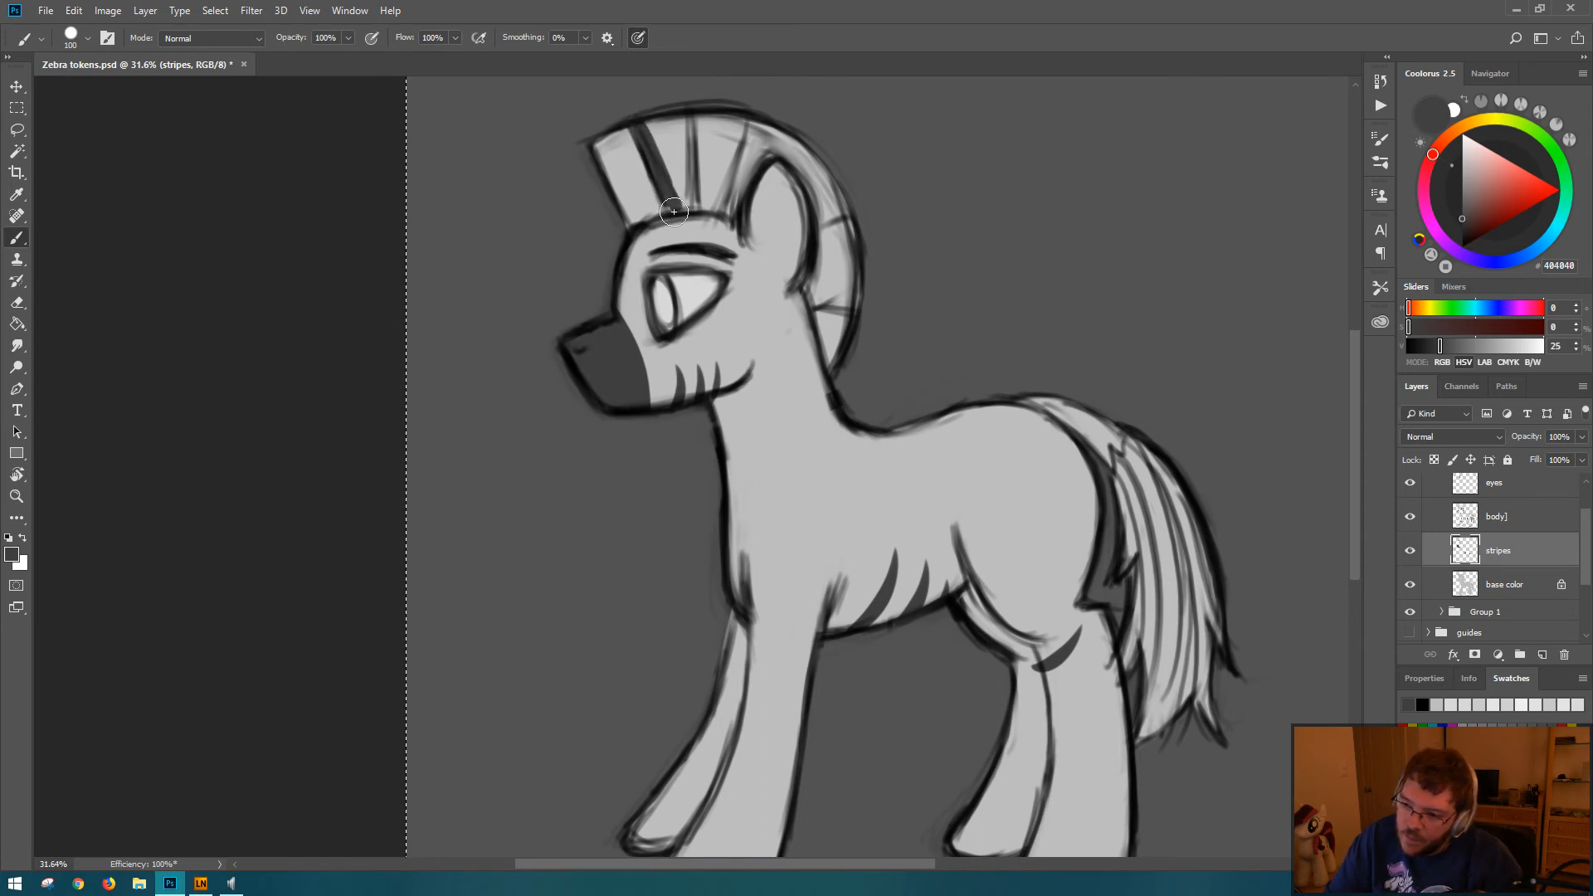
{"action": "key", "text": "ctrl+z"}
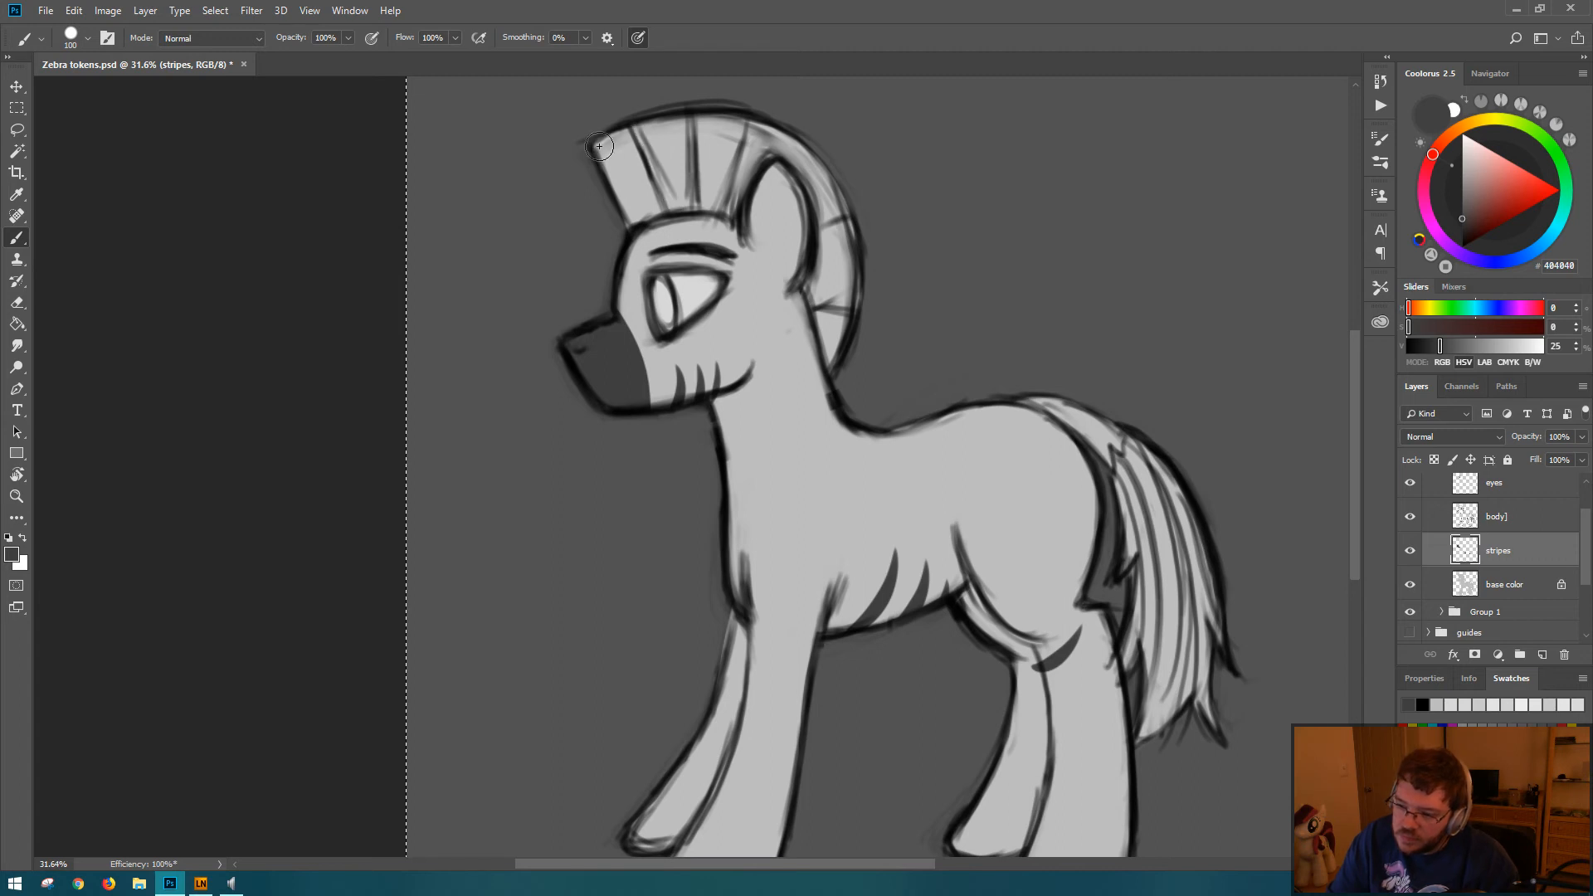
{"action": "key", "text": "ctrl+shift+z"}
{"action": "key", "text": "ctrl+z"}
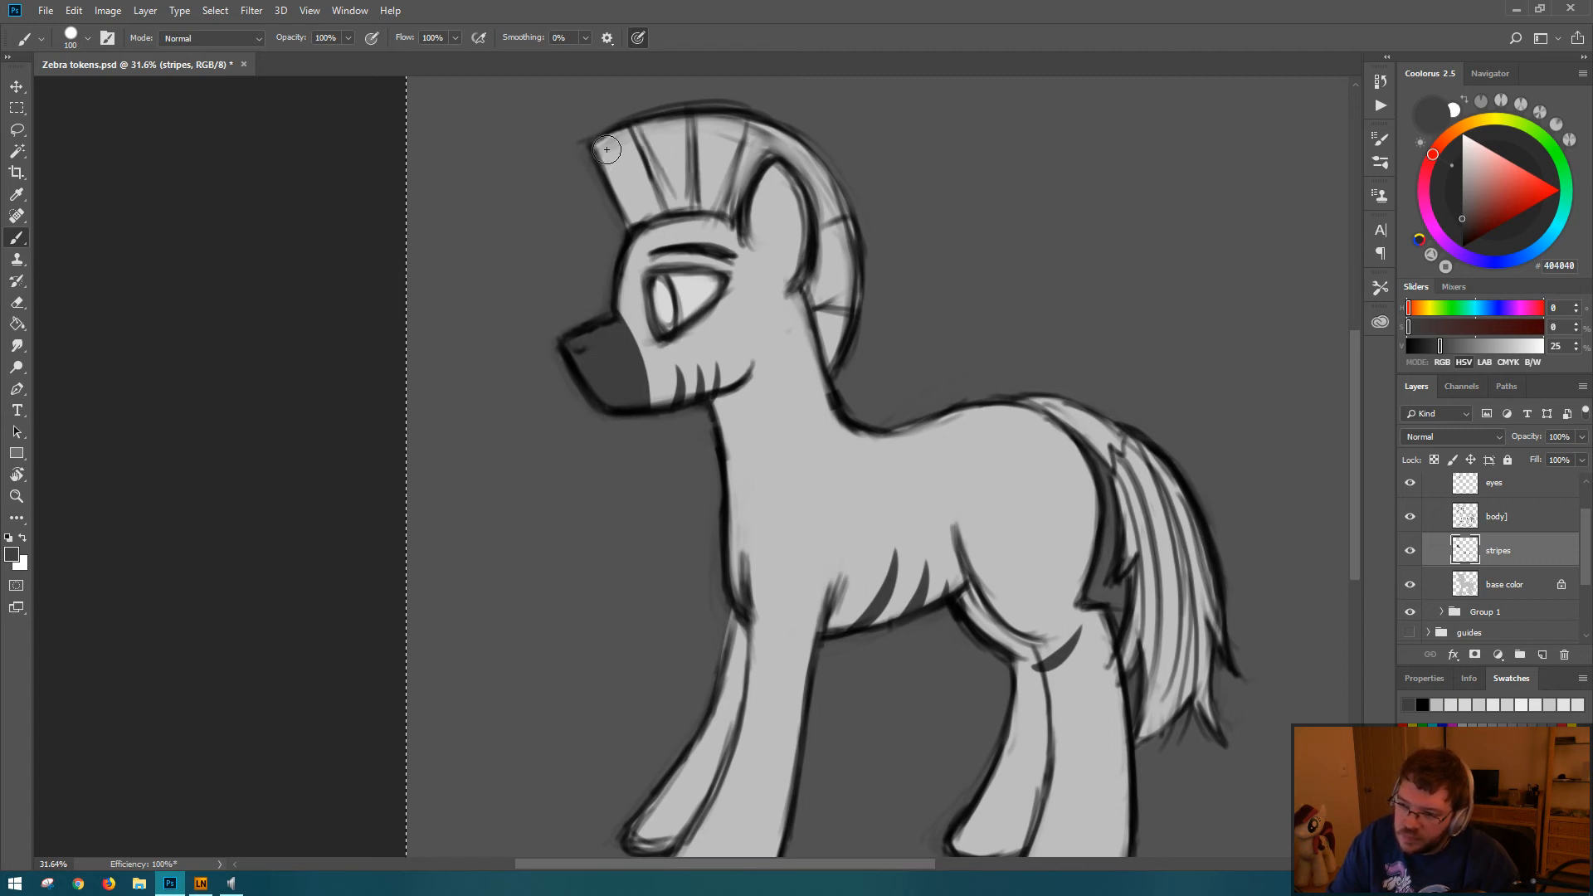
Step: Paint a dark gray stripe down the front edge of the mane to the forehead
{"action": "left_click_drag", "start_coordinate": [595, 138], "coordinate": [627, 204]}
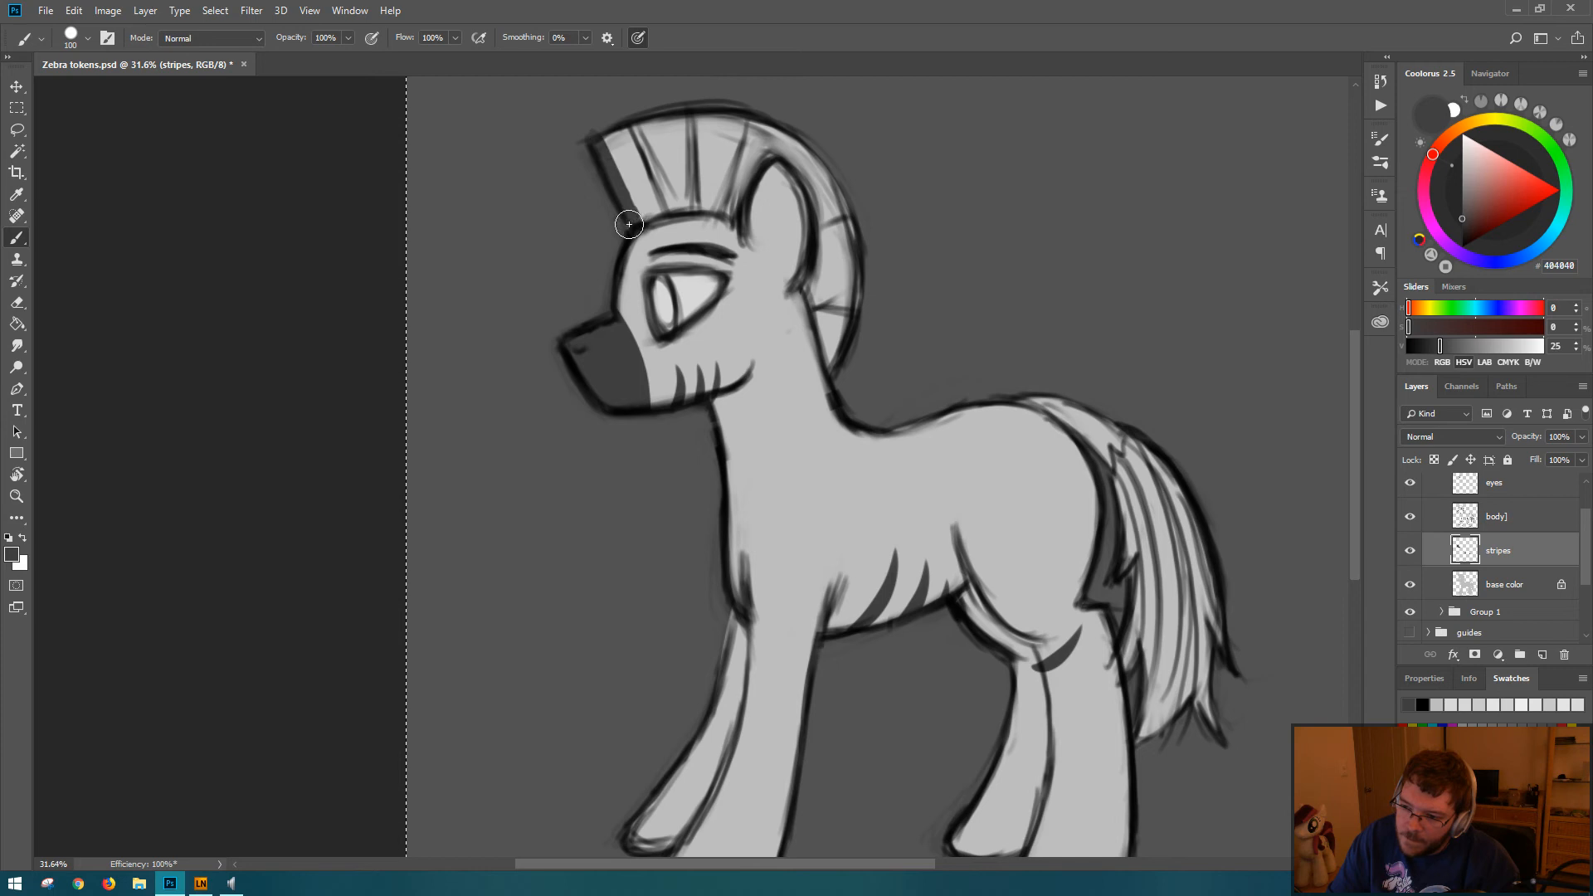
Step: Fill the mane's front section and the section just in front of the ear dark gray, and erase the spill outside the mane outline
{"action": "left_click_drag", "start_coordinate": [655, 209], "coordinate": [605, 122]}
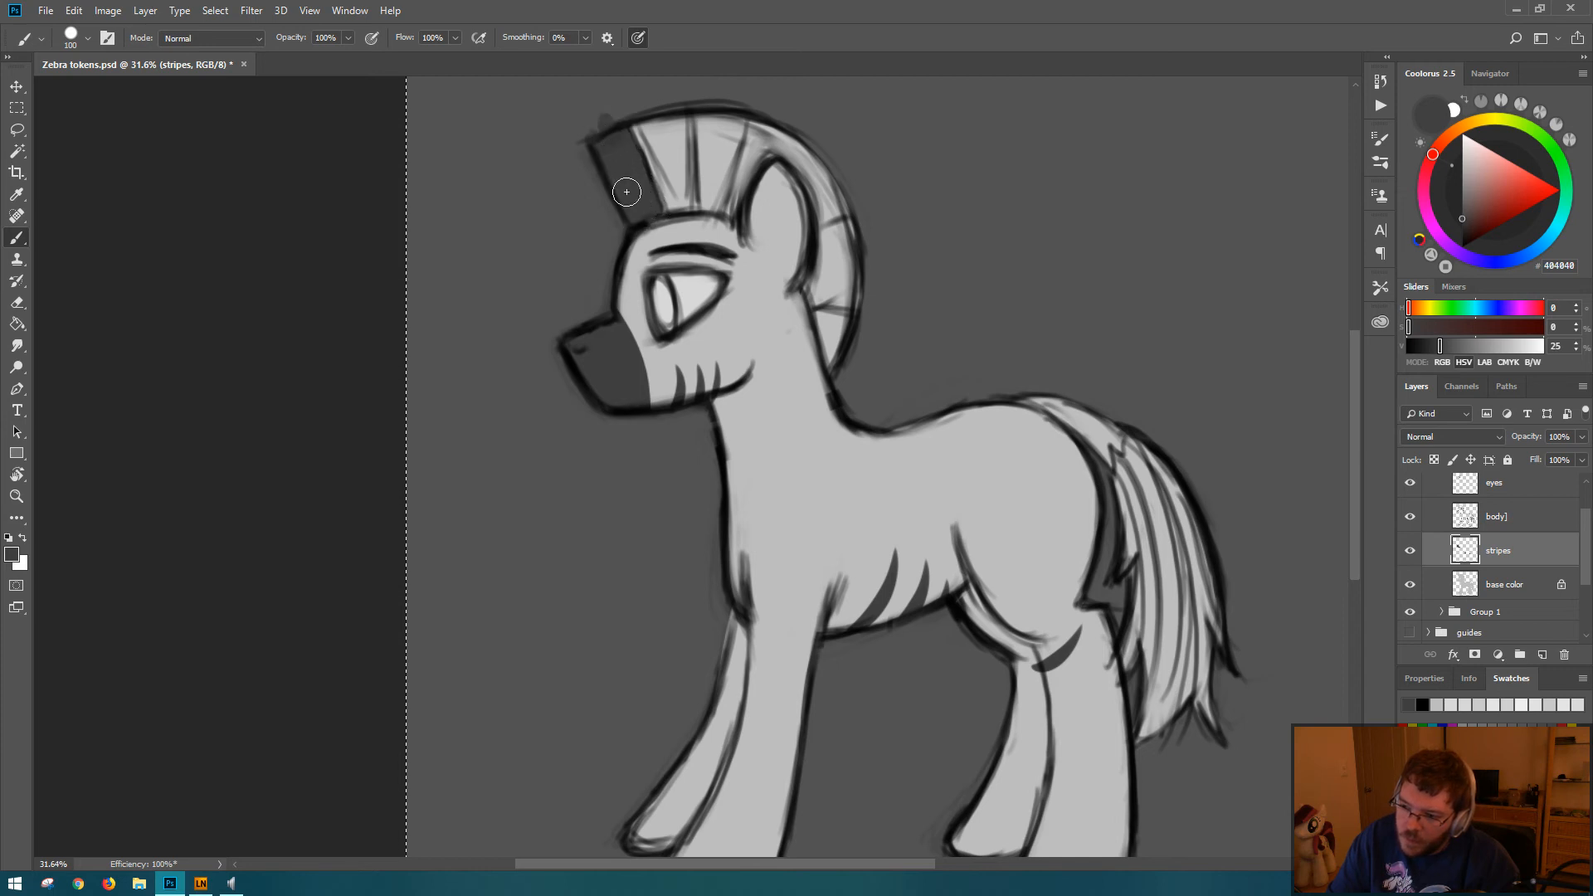
{"action": "key", "text": "e"}
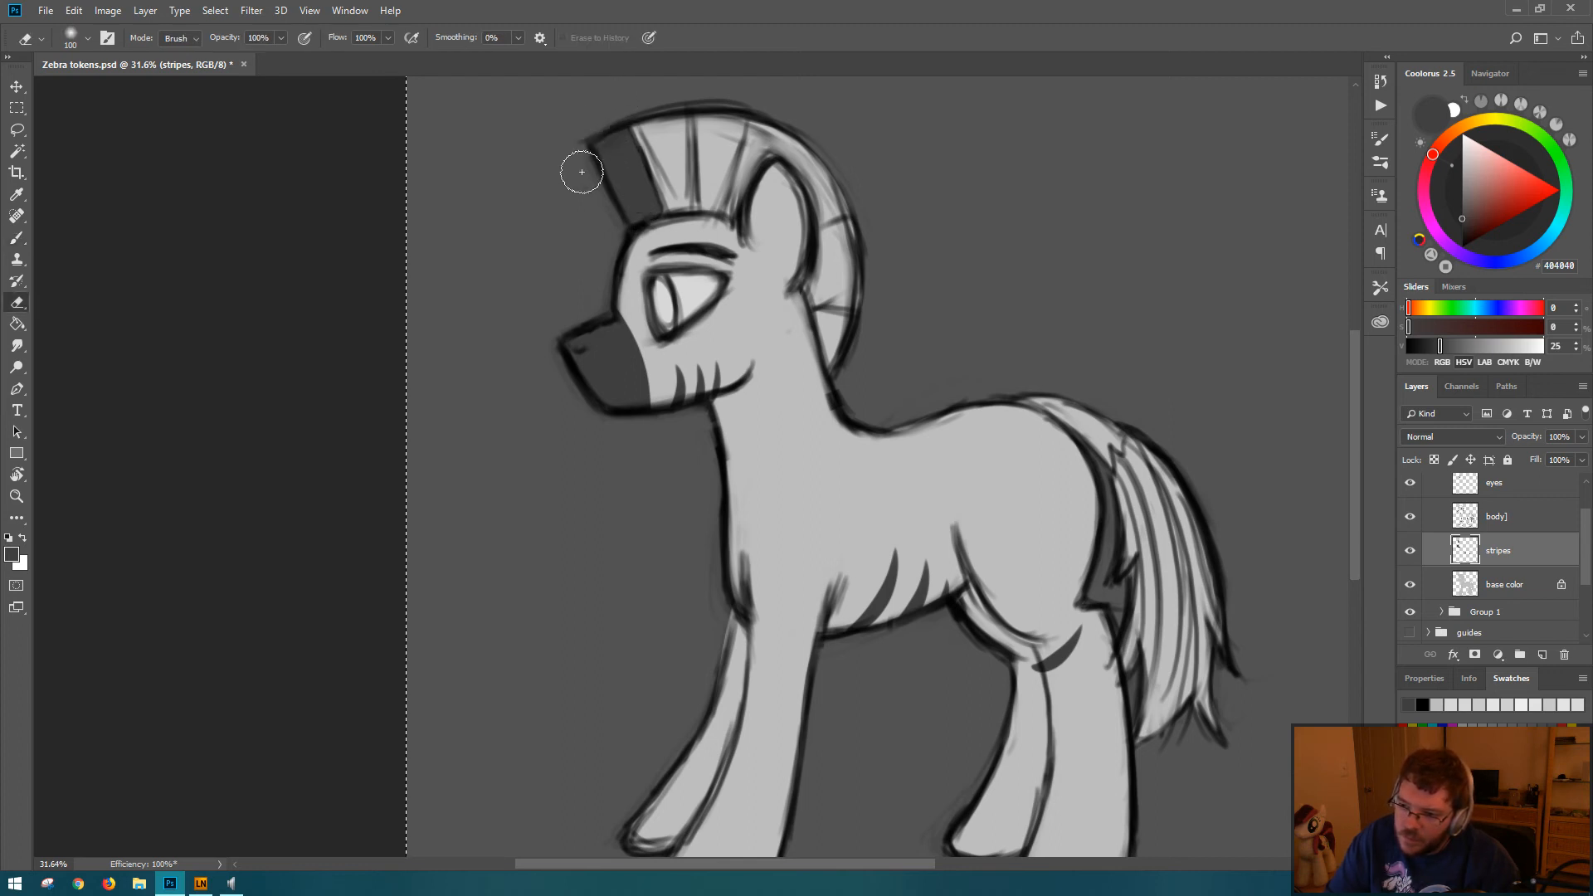
{"action": "key", "text": "b"}
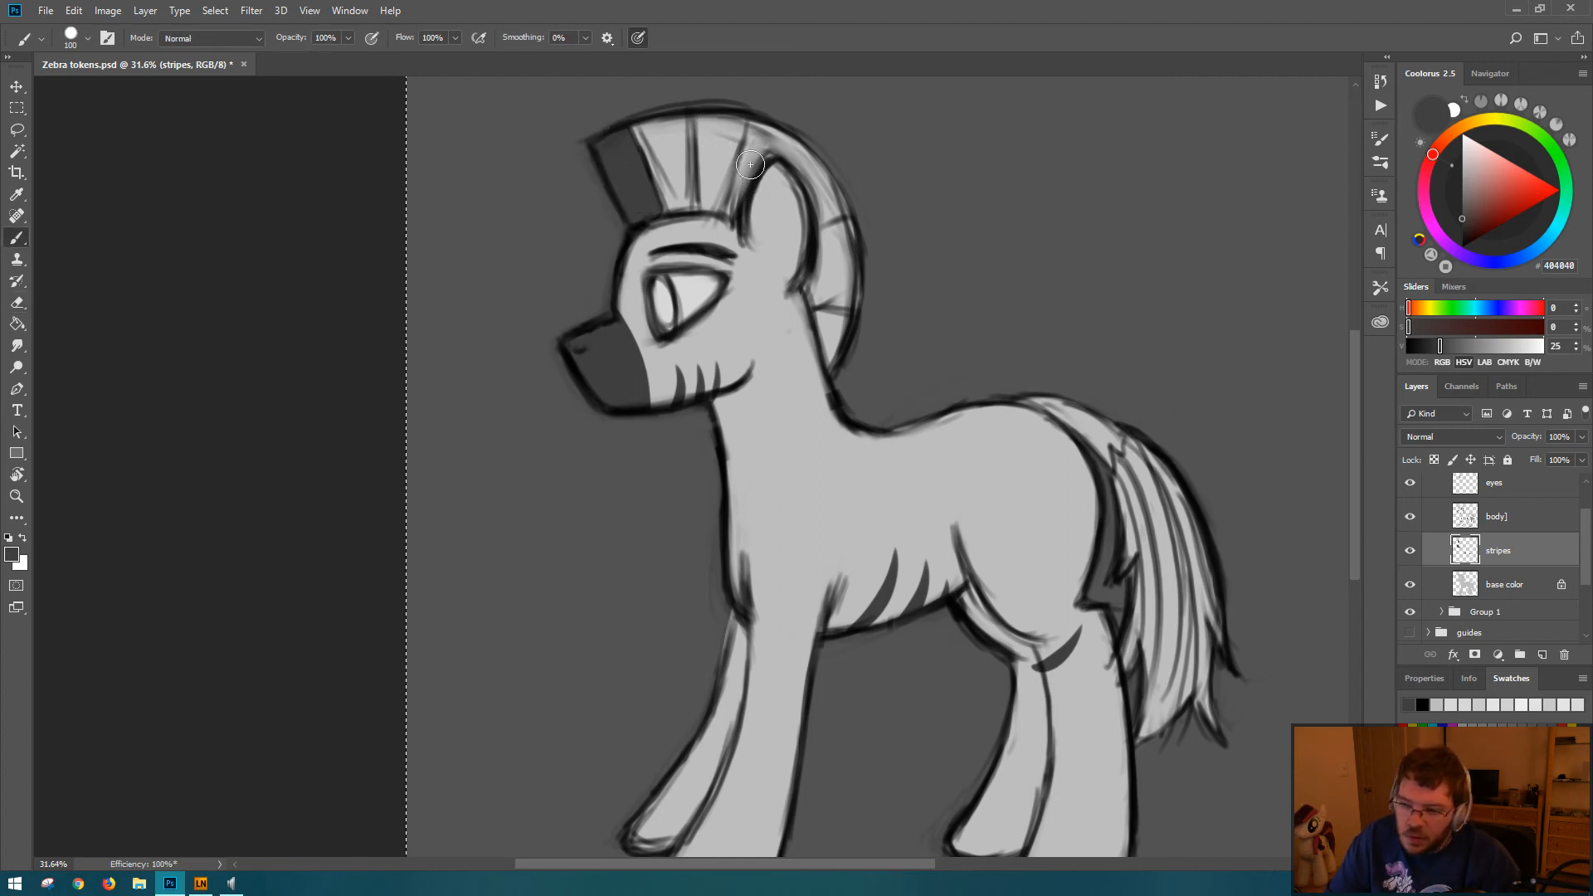
{"action": "left_click_drag", "start_coordinate": [704, 123], "coordinate": [703, 203]}
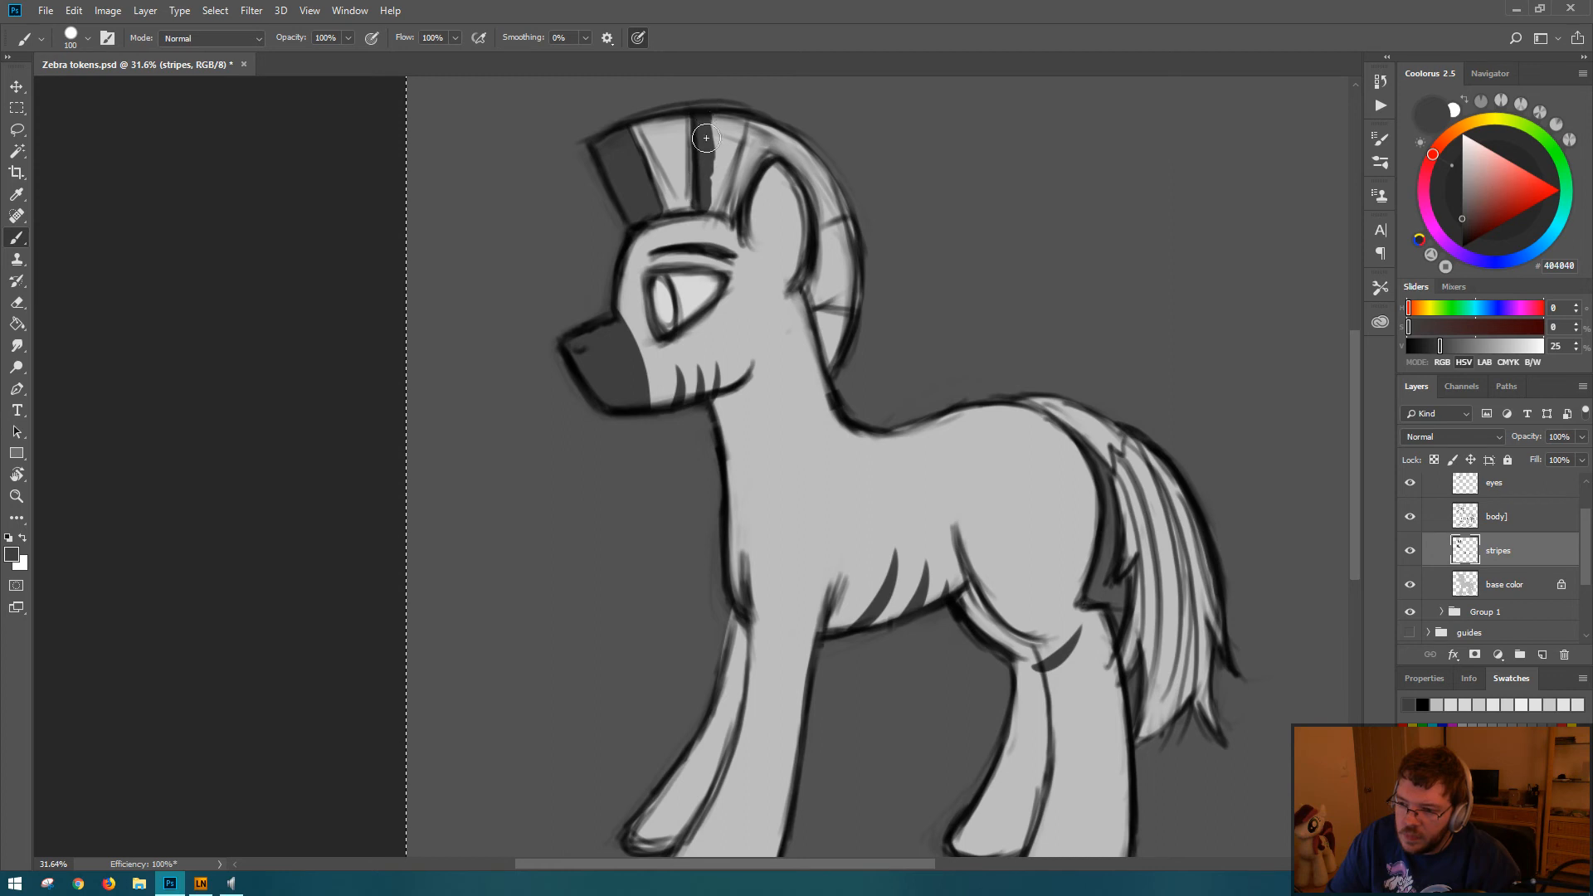
{"action": "mouse_move", "coordinate": [706, 138]}
{"action": "left_mouse_down"}
{"action": "mouse_move", "coordinate": [732, 113]}
{"action": "mouse_move", "coordinate": [719, 200]}
{"action": "left_mouse_up"}
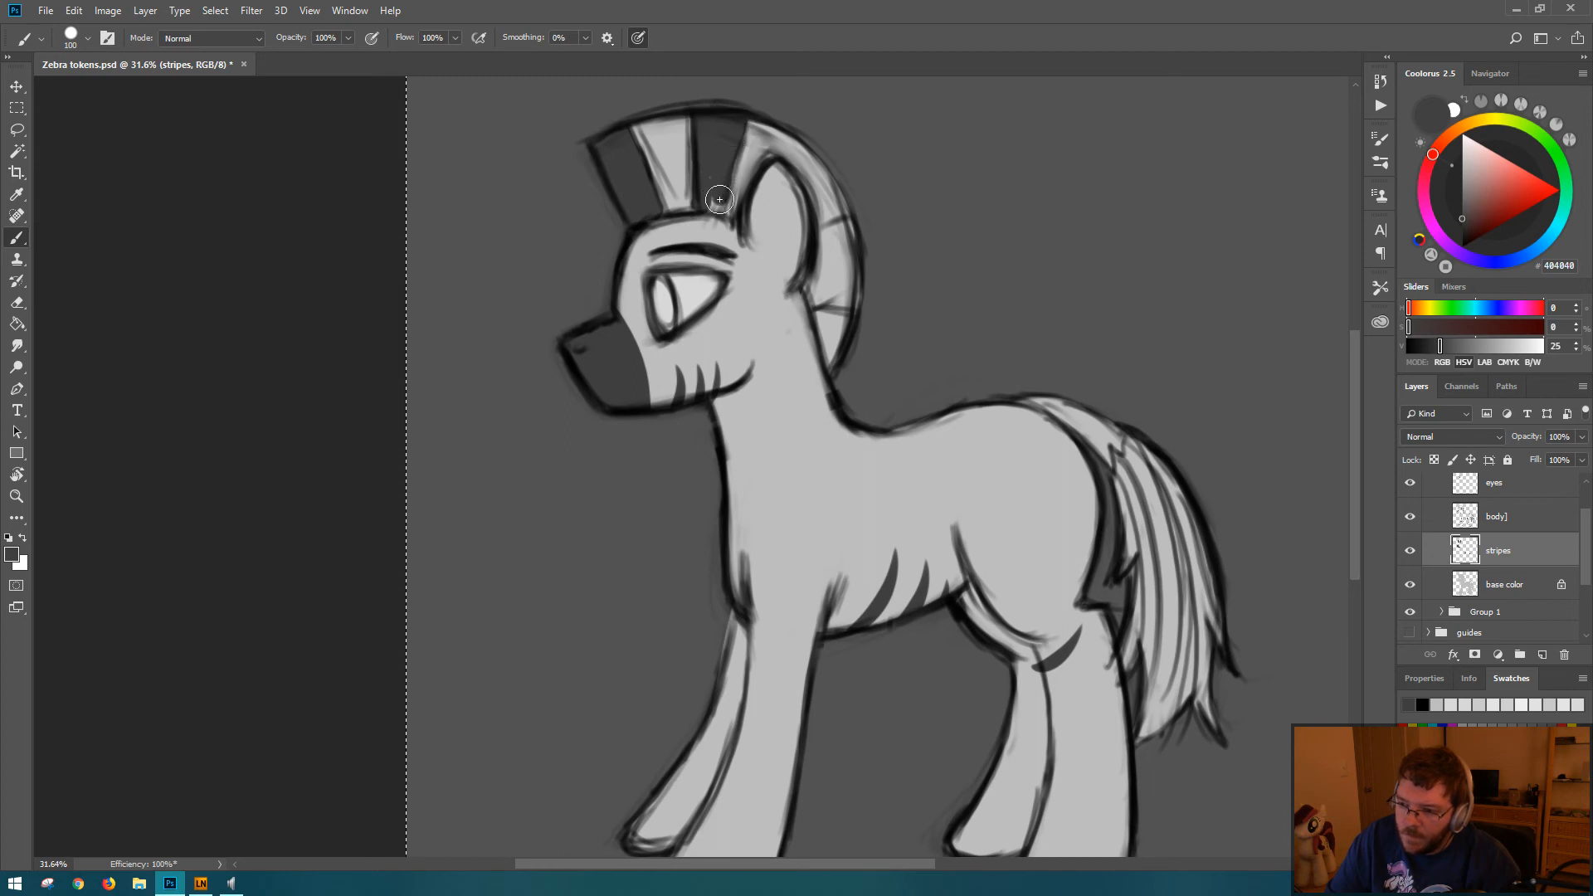
{"action": "key", "text": "e"}
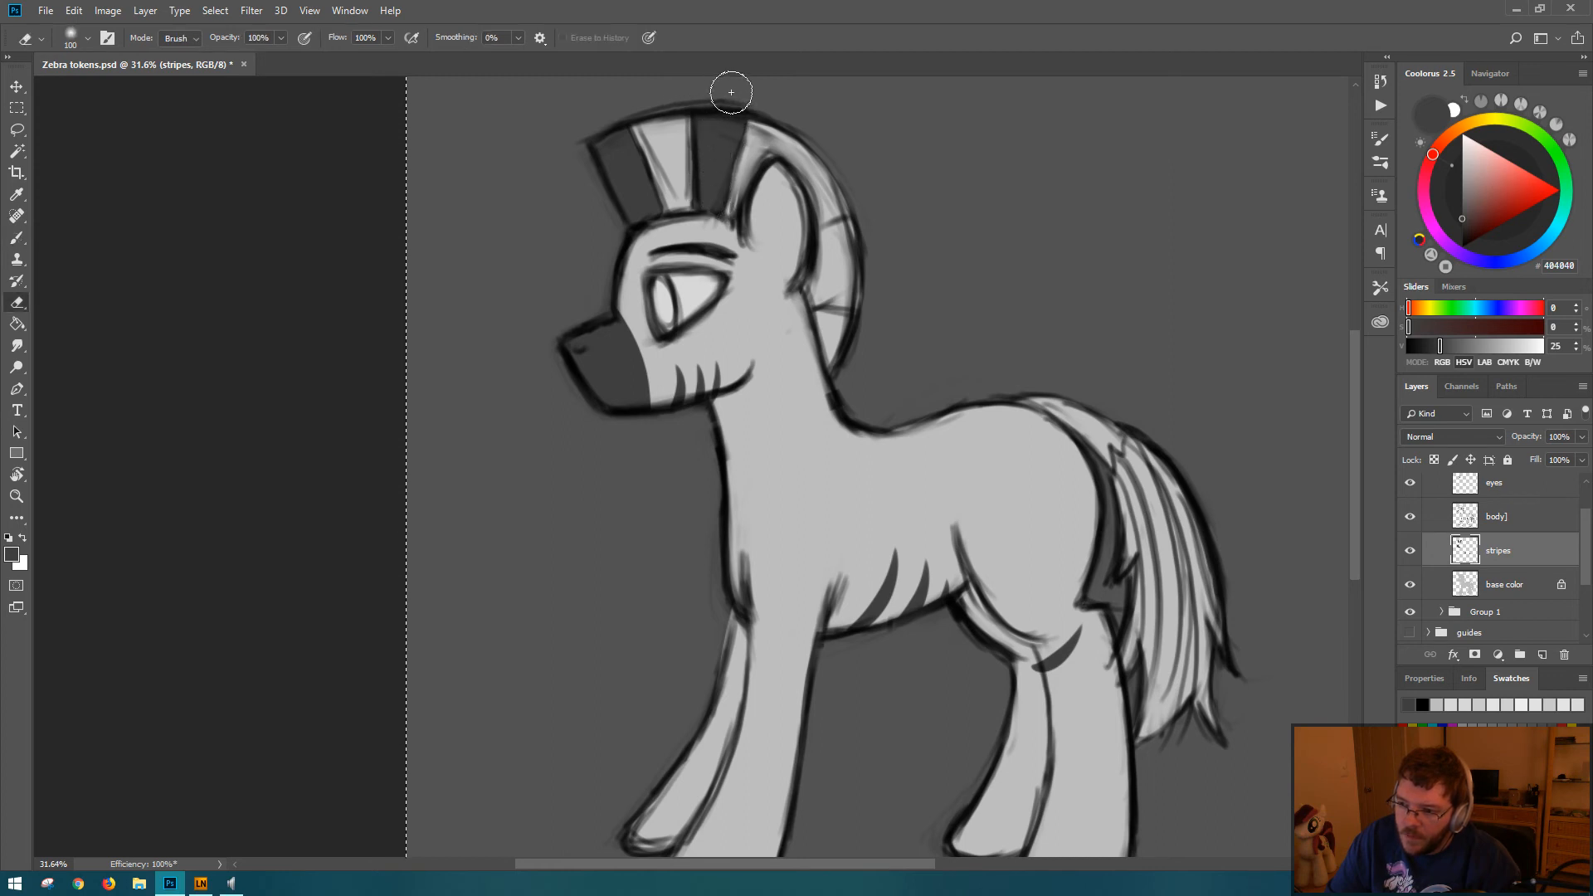
{"action": "key", "text": "b"}
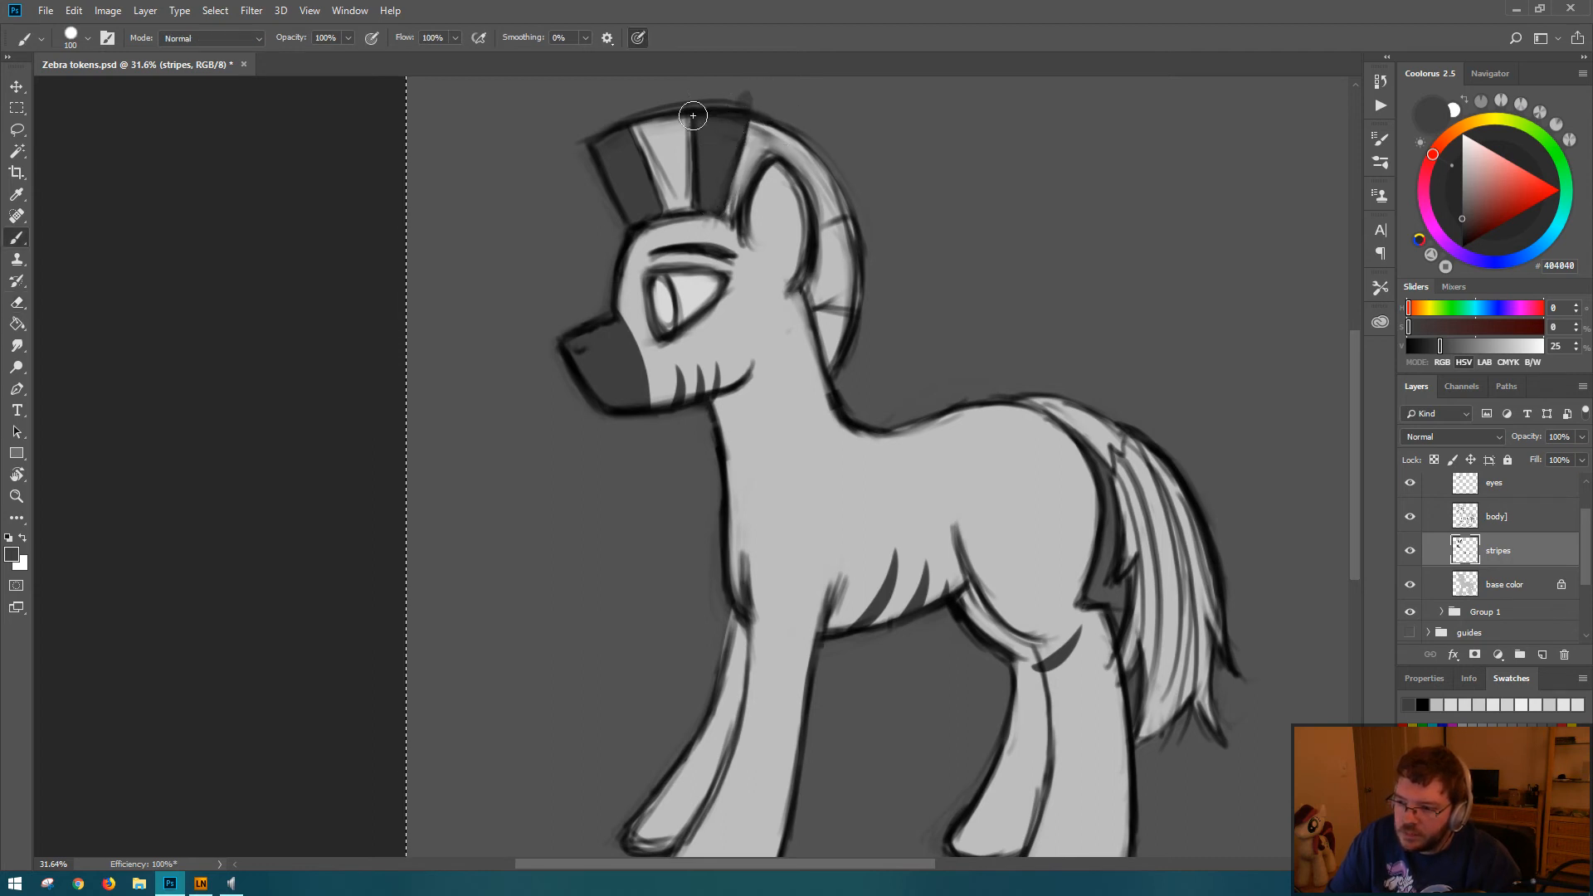
{"action": "key", "text": "e"}
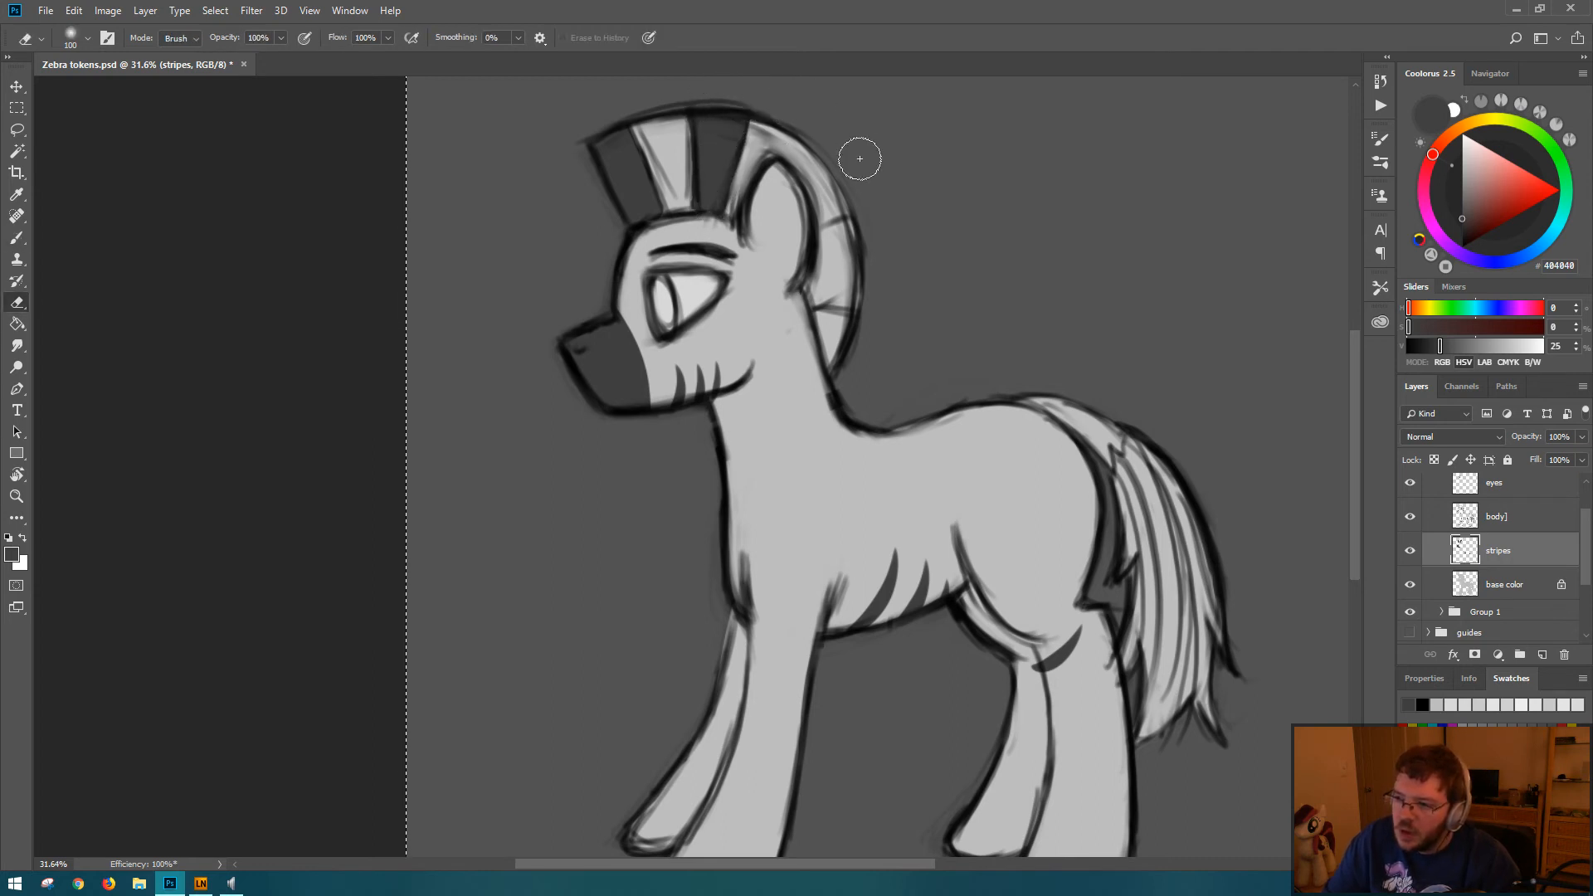
Step: Fill the mane section behind the ear and the lowest neck section dark gray, and erase the spill outside the outline
{"action": "key", "text": "b"}
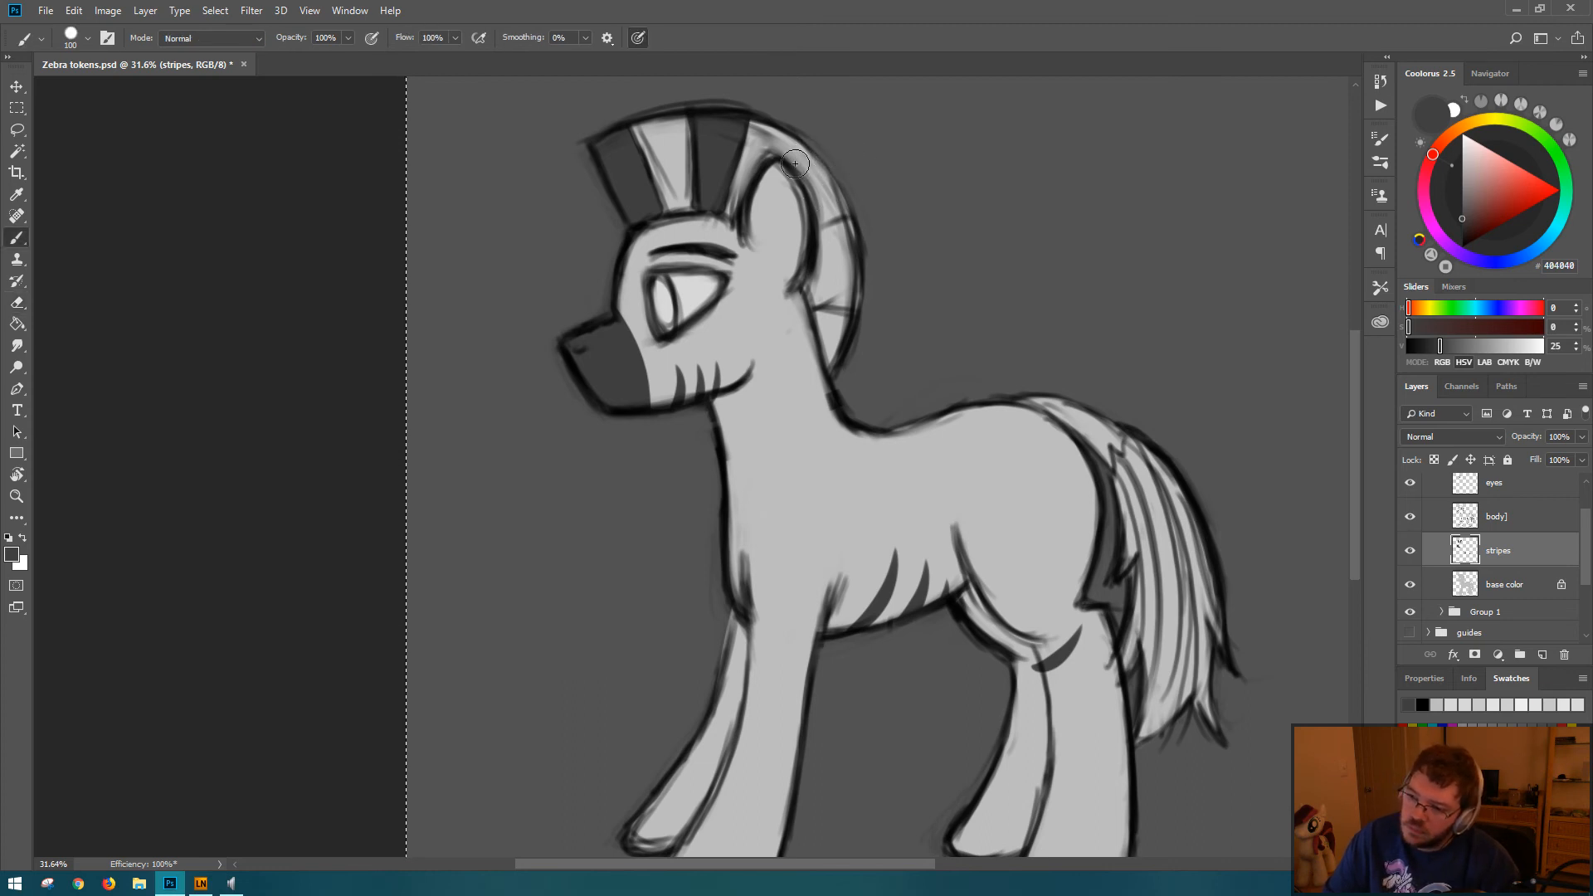
{"action": "left_click_drag", "start_coordinate": [787, 166], "coordinate": [801, 123]}
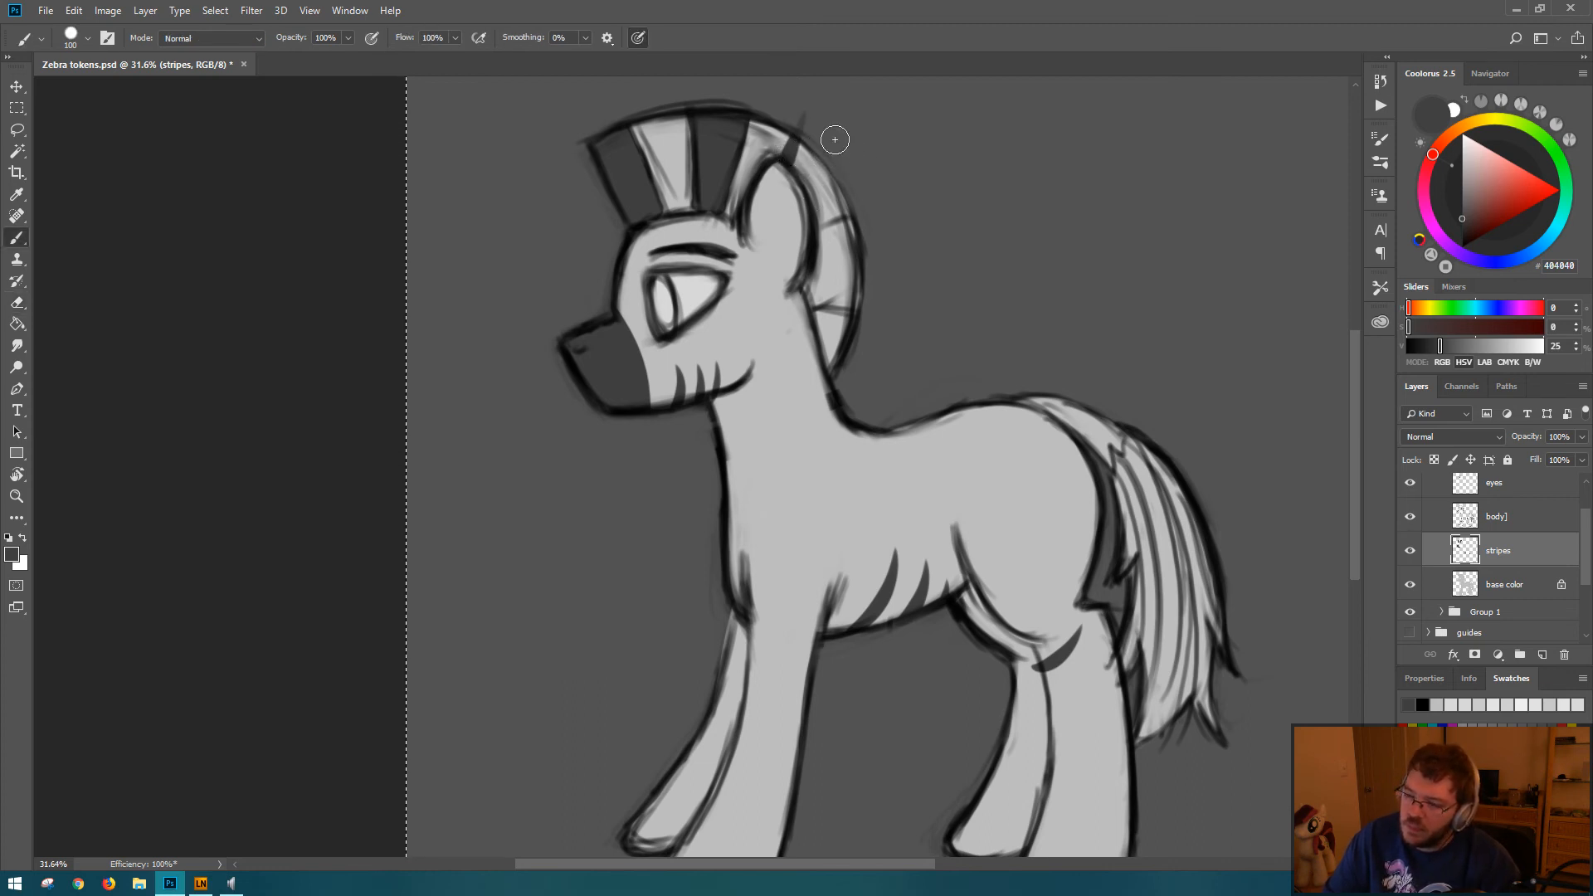
{"action": "mouse_move", "coordinate": [818, 220]}
{"action": "left_mouse_down"}
{"action": "mouse_move", "coordinate": [854, 200]}
{"action": "mouse_move", "coordinate": [818, 217]}
{"action": "mouse_move", "coordinate": [853, 195]}
{"action": "mouse_move", "coordinate": [809, 144]}
{"action": "mouse_move", "coordinate": [832, 200]}
{"action": "mouse_move", "coordinate": [797, 162]}
{"action": "left_mouse_up"}
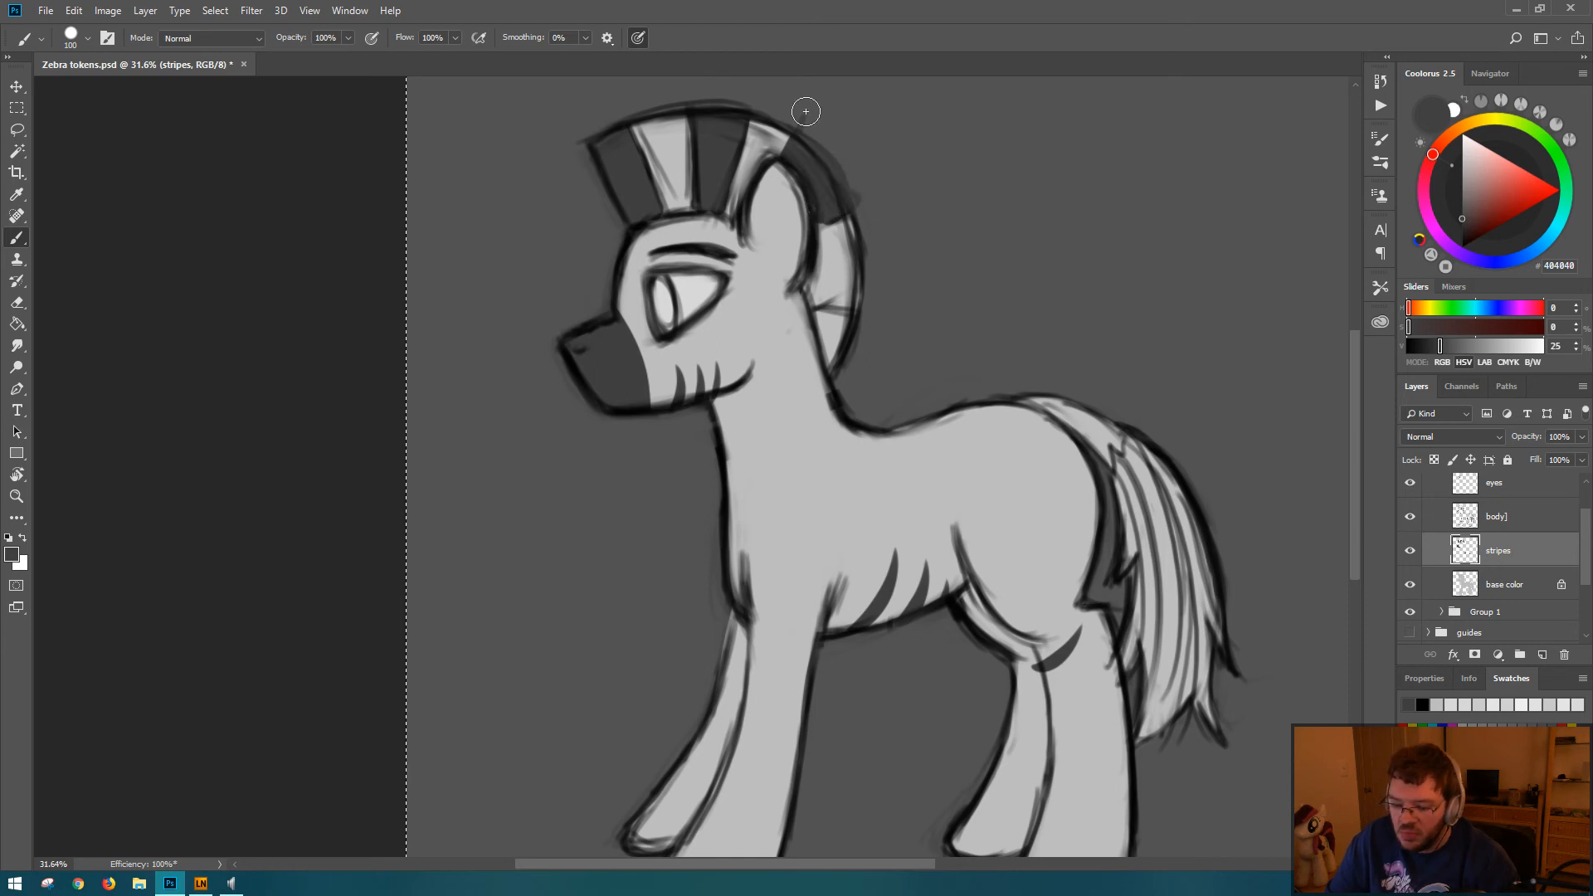
{"action": "key", "text": "e"}
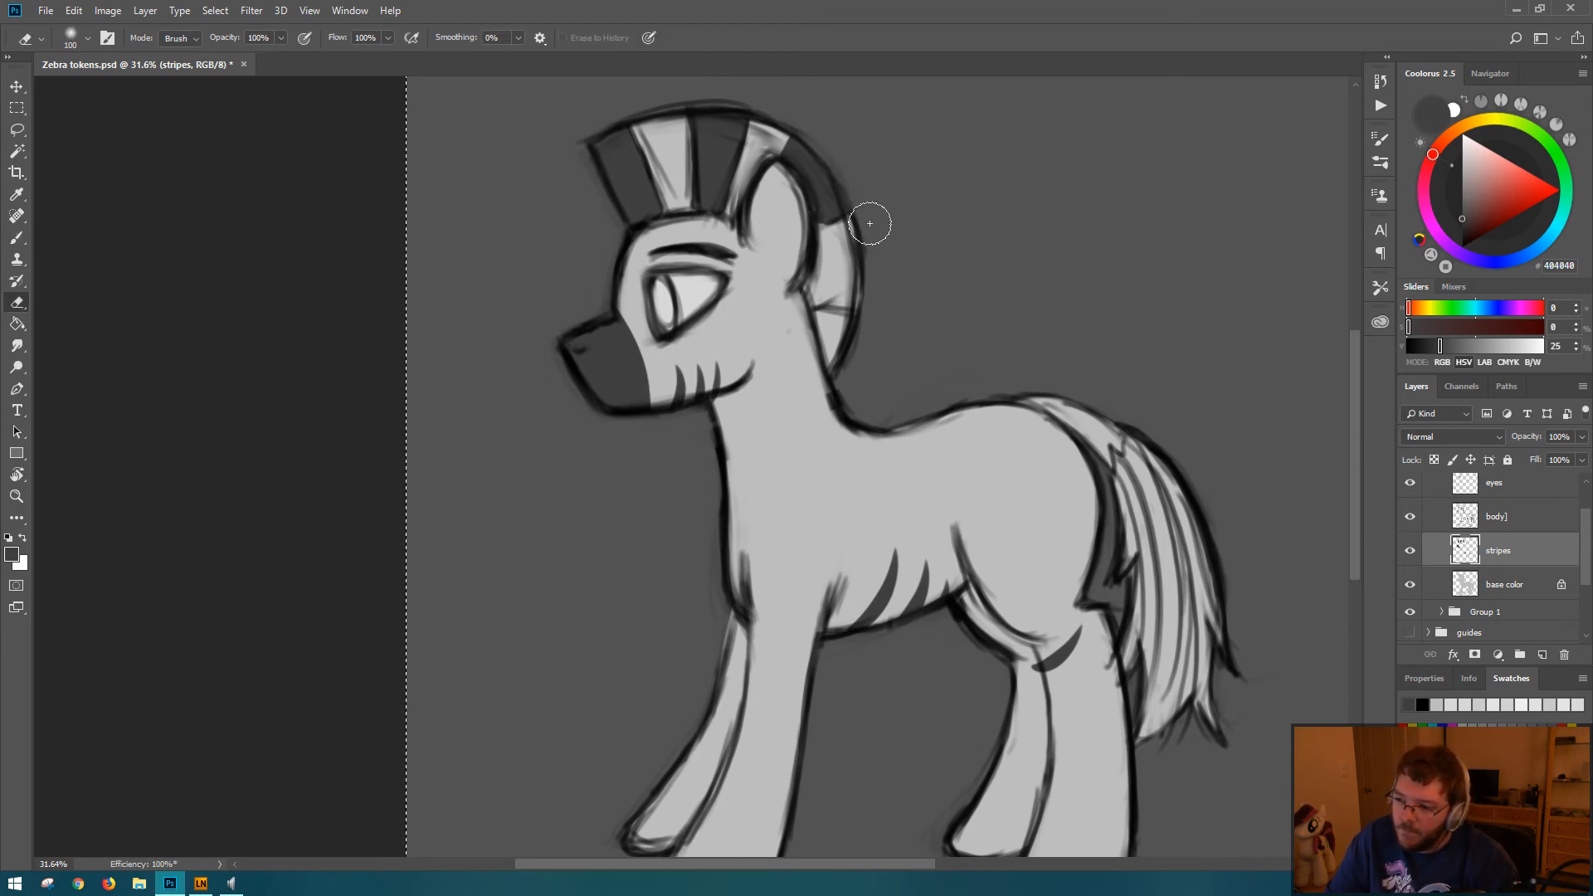
{"action": "key", "text": "b"}
{"action": "mouse_move", "coordinate": [817, 316]}
{"action": "left_mouse_down"}
{"action": "mouse_move", "coordinate": [831, 362]}
{"action": "mouse_move", "coordinate": [847, 320]}
{"action": "left_mouse_up"}
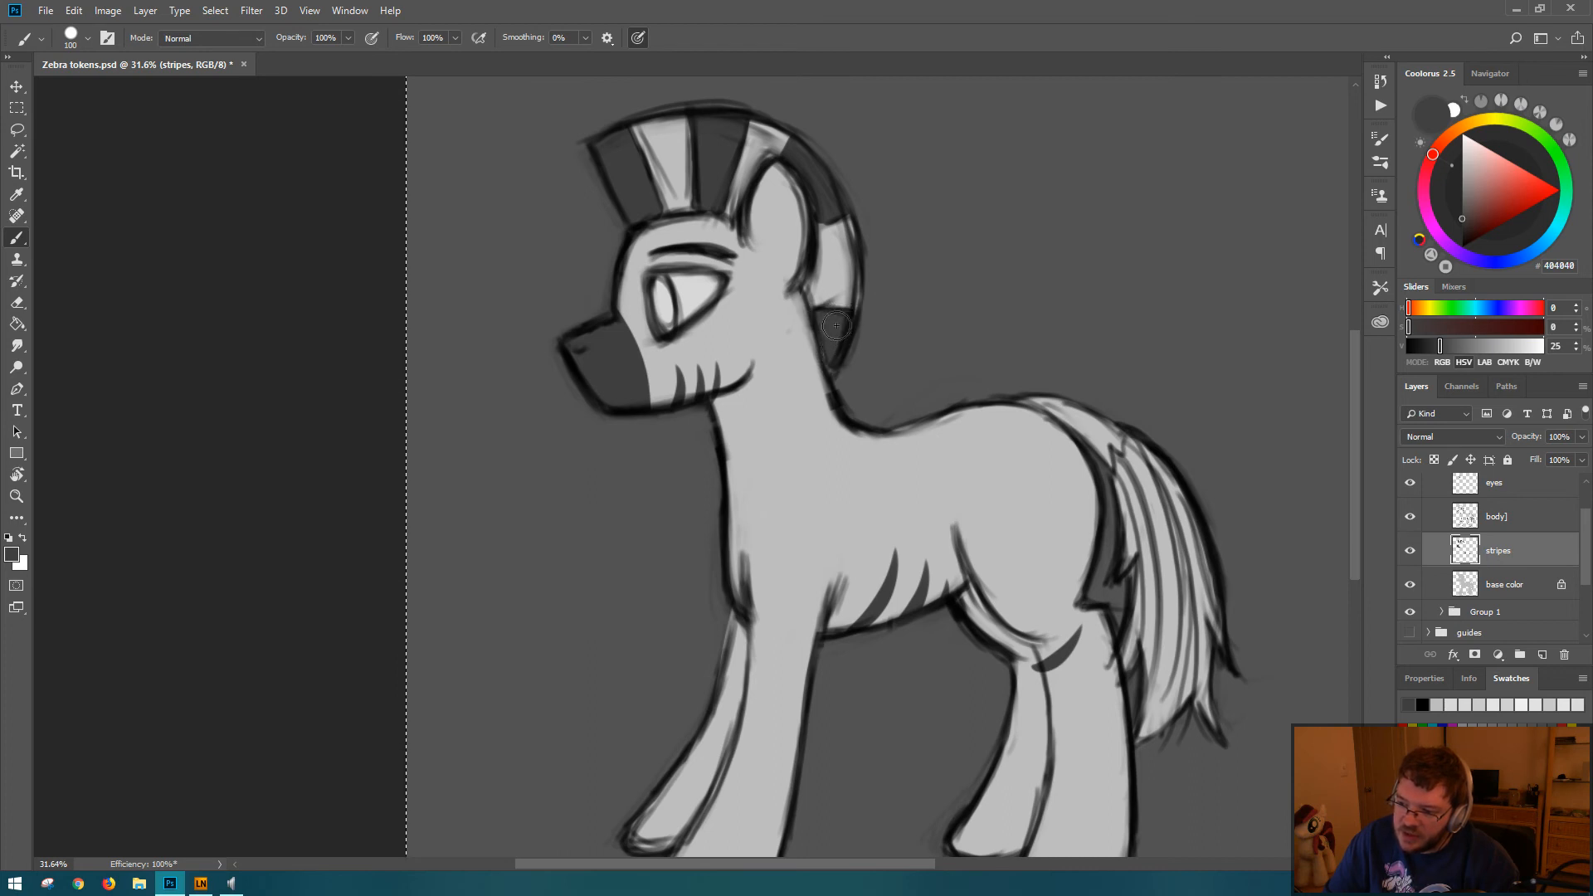
{"action": "key", "text": "e"}
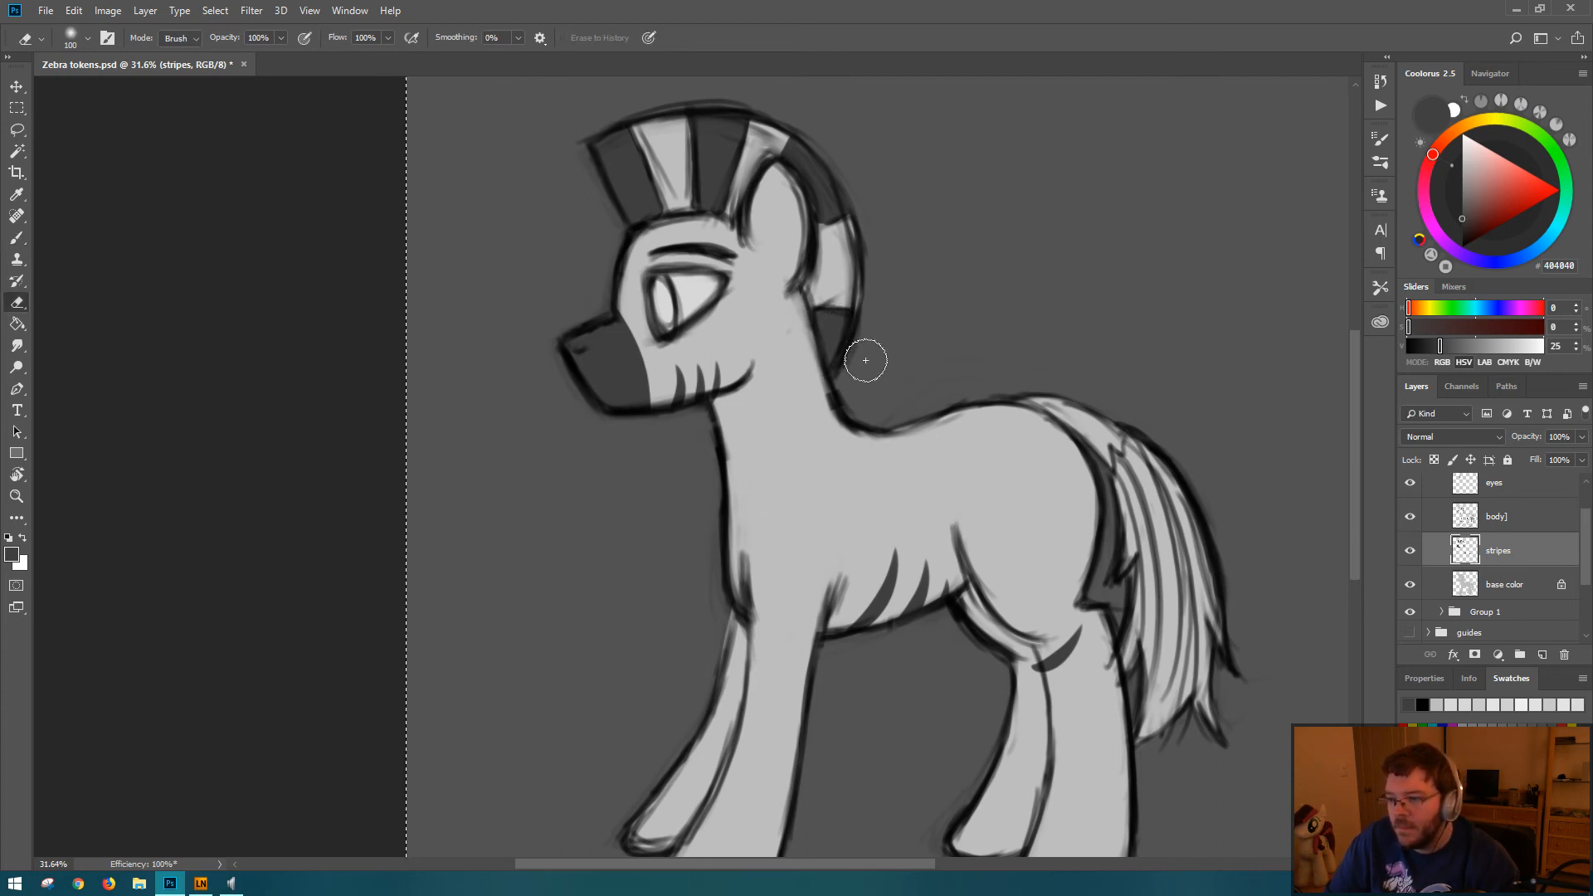
Step: Try thin dark gray stripes inside the light mane section above the forehead, and undo them
{"action": "key", "text": "b"}
{"action": "key", "text": "space"}
{"action": "mouse_move", "coordinate": [958, 331]}
{"action": "left_mouse_down"}
{"action": "mouse_move", "coordinate": [932, 310]}
{"action": "mouse_move", "coordinate": [943, 330]}
{"action": "left_mouse_up"}
{"action": "mouse_move", "coordinate": [639, 121]}
{"action": "left_mouse_down"}
{"action": "mouse_move", "coordinate": [680, 220]}
{"action": "mouse_move", "coordinate": [640, 110]}
{"action": "left_mouse_up"}
{"action": "key", "text": "ctrl+z"}
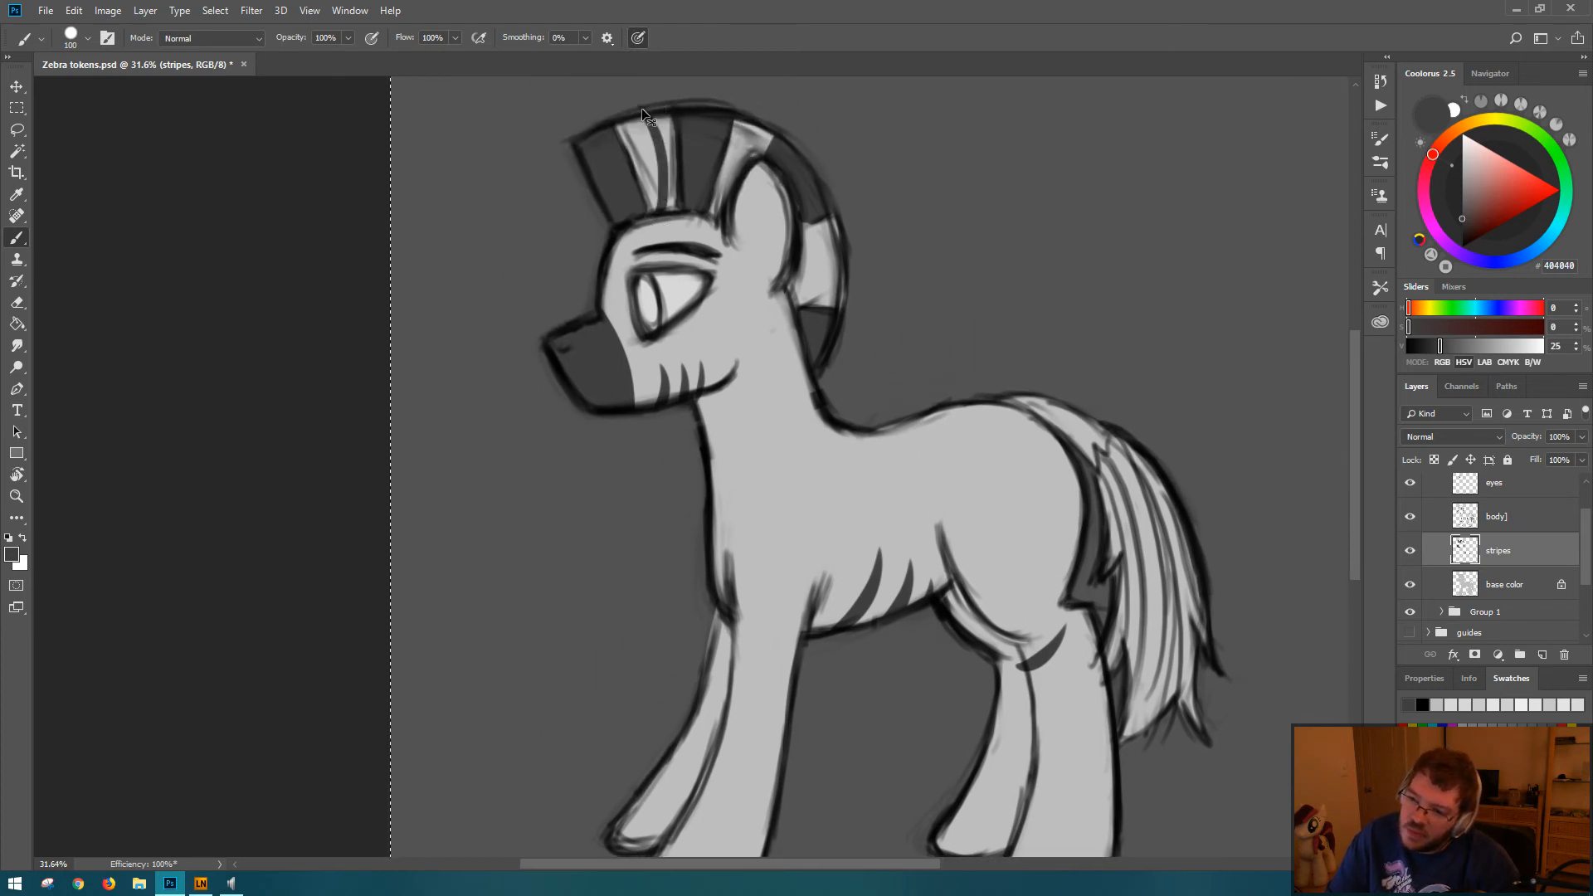
{"action": "key", "text": "ctrl+z"}
{"action": "left_click_drag", "start_coordinate": [670, 207], "coordinate": [664, 112]}
{"action": "left_click_drag", "start_coordinate": [658, 207], "coordinate": [651, 195]}
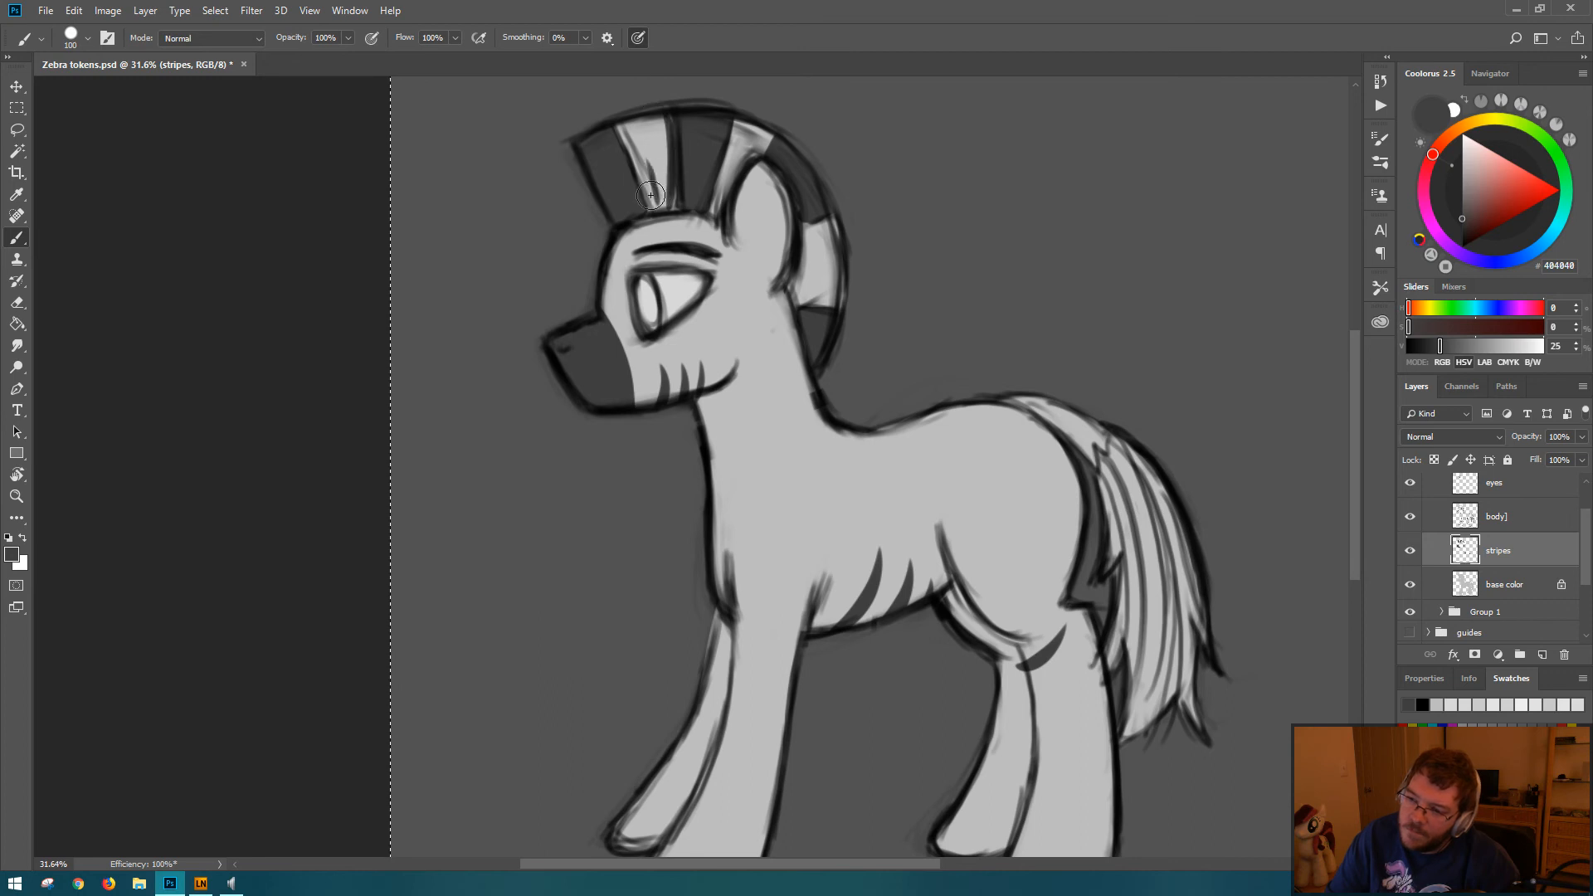
{"action": "key", "text": "ctrl+z"}
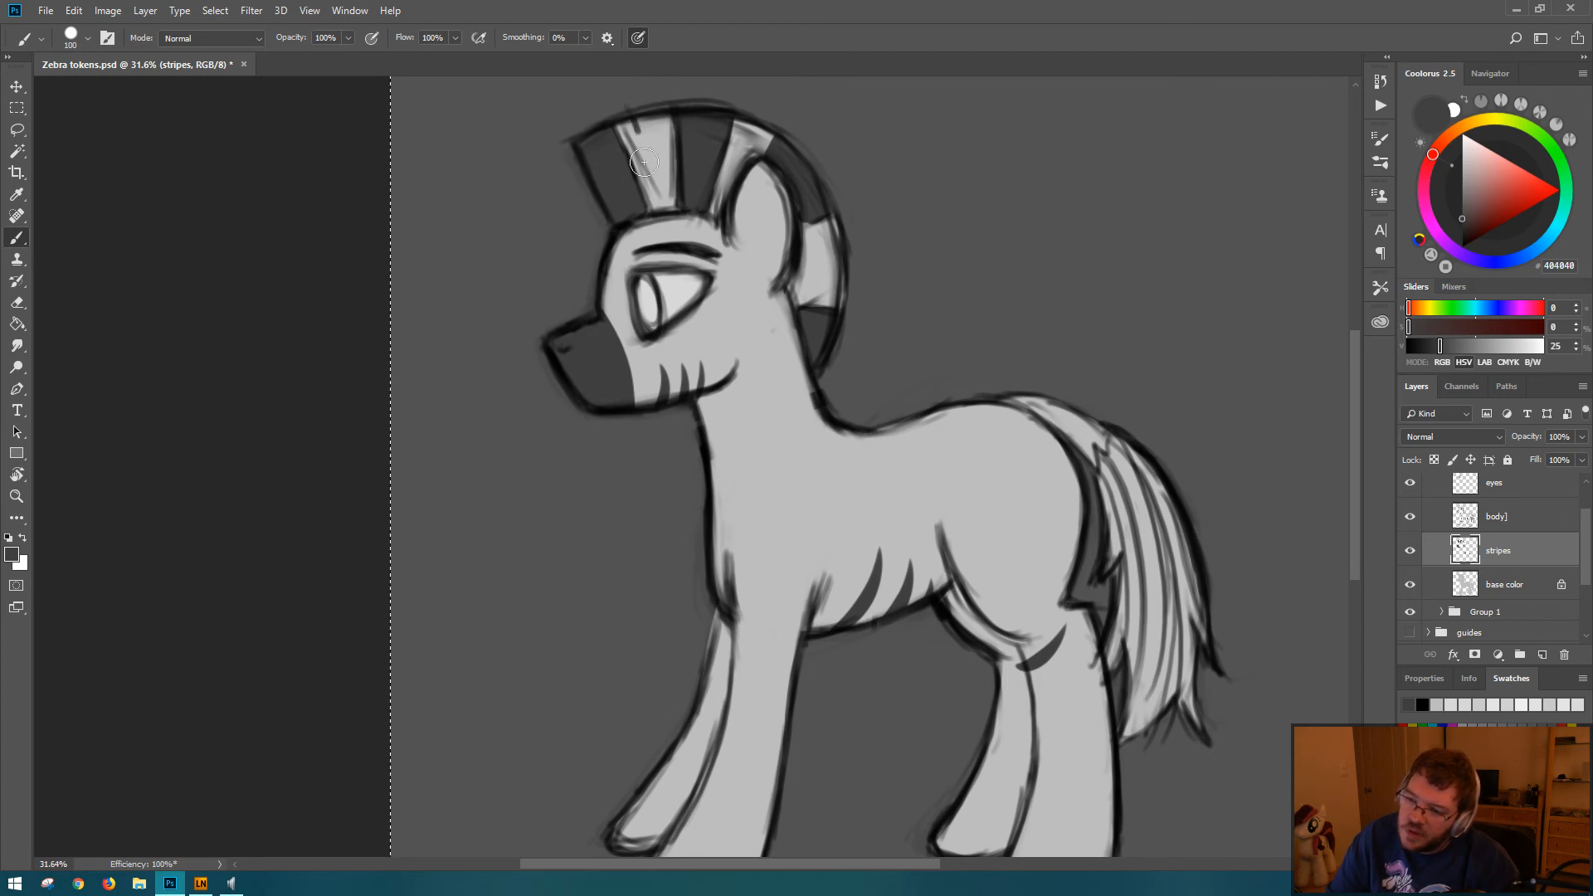
{"action": "key", "text": "ctrl+z"}
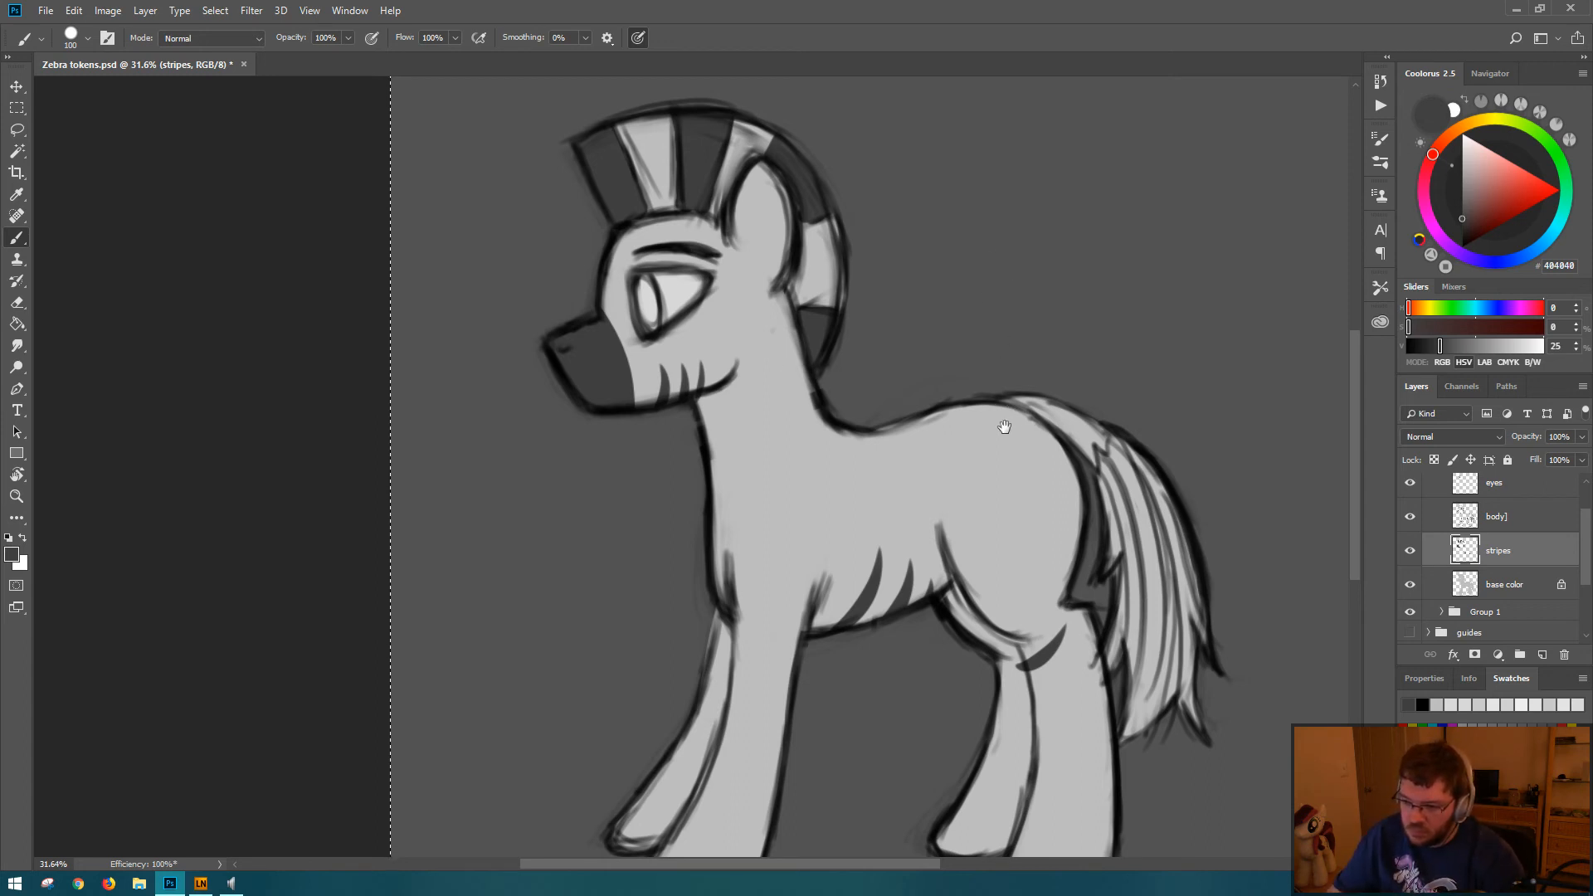
Step: Try a series of curved dark gray stripes across the near front leg from below the chest to the hoof
{"action": "mouse_move", "coordinate": [1004, 426]}
{"action": "left_mouse_down"}
{"action": "mouse_move", "coordinate": [949, 256]}
{"action": "mouse_move", "coordinate": [1034, 390]}
{"action": "mouse_move", "coordinate": [1014, 420]}
{"action": "left_mouse_up"}
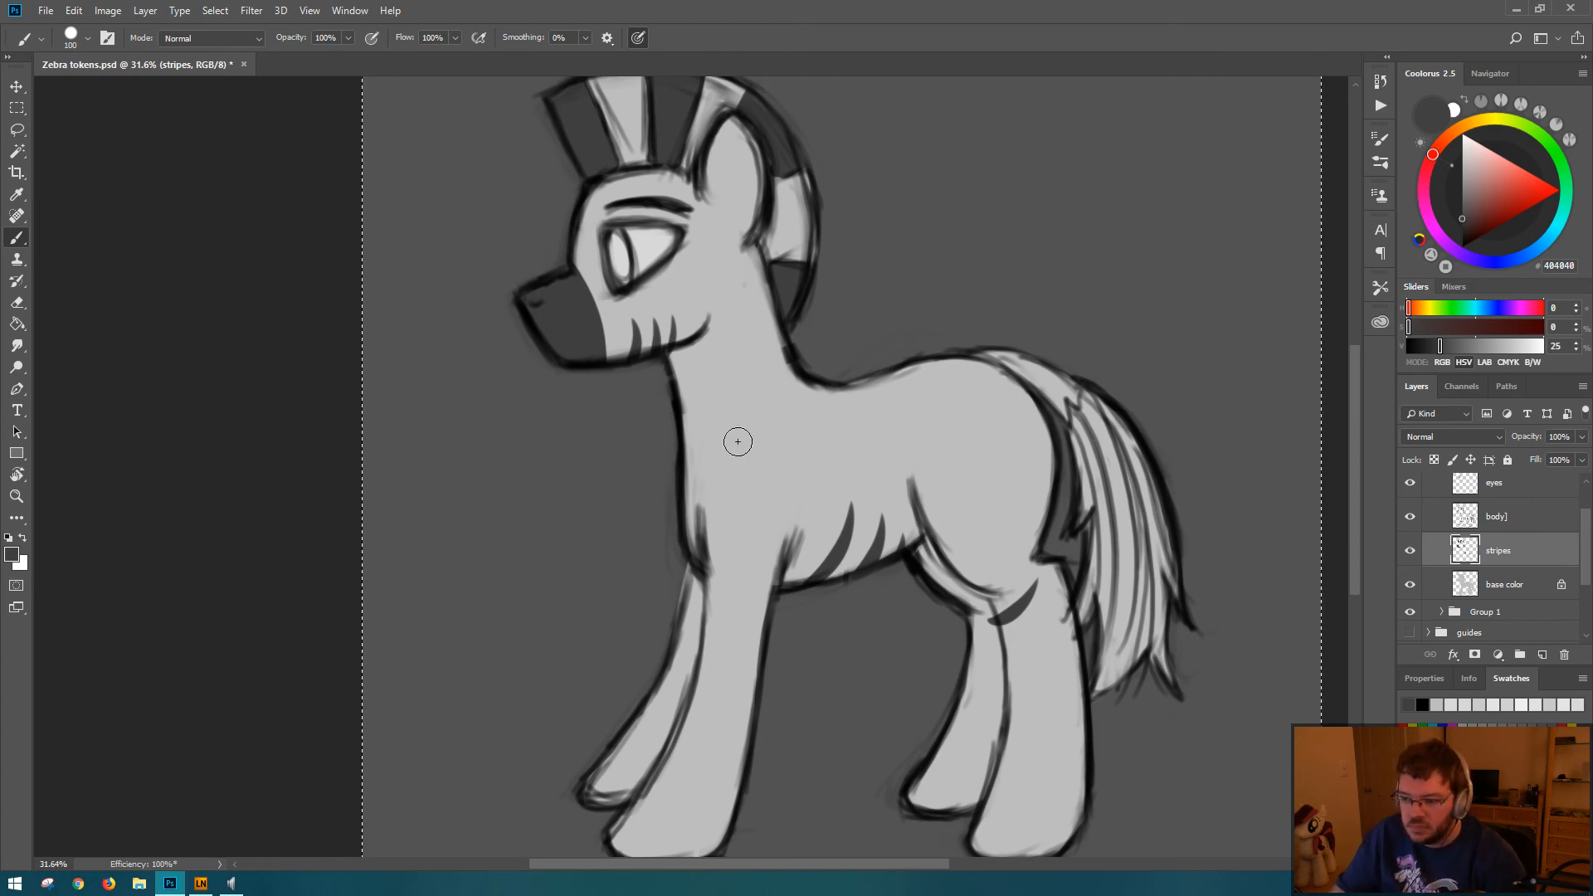
{"action": "left_click_drag", "start_coordinate": [809, 646], "coordinate": [793, 574]}
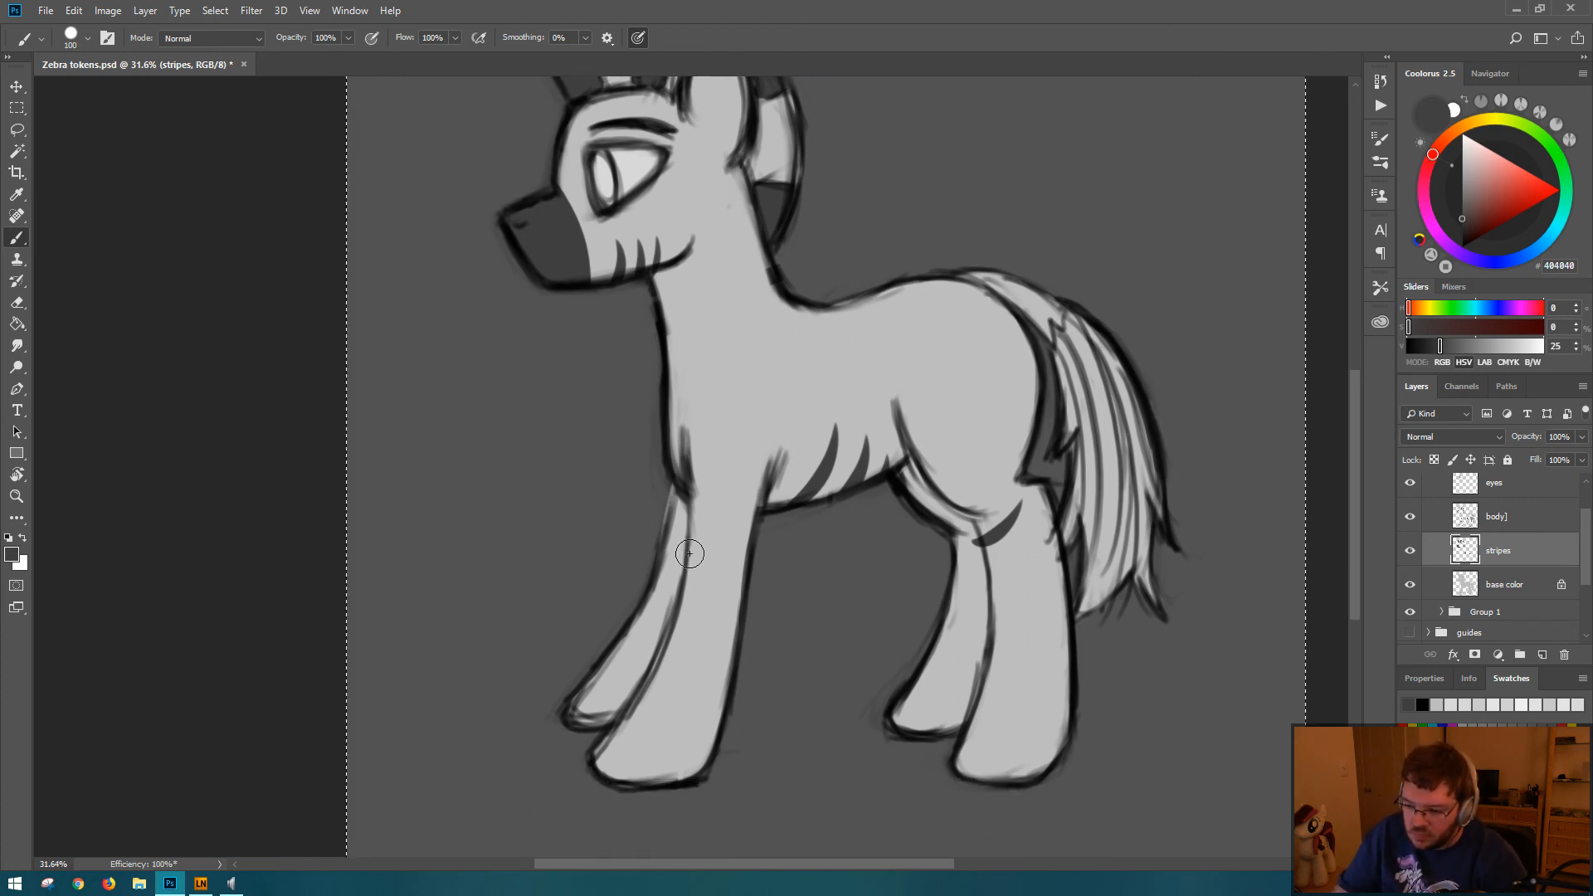
{"action": "left_click_drag", "start_coordinate": [682, 545], "coordinate": [732, 581]}
{"action": "key", "text": "ctrl+z"}
{"action": "left_click_drag", "start_coordinate": [680, 534], "coordinate": [744, 574]}
{"action": "key", "text": "ctrl+z"}
{"action": "mouse_move", "coordinate": [679, 534]}
{"action": "left_mouse_down"}
{"action": "mouse_move", "coordinate": [736, 559]}
{"action": "mouse_move", "coordinate": [707, 584]}
{"action": "mouse_move", "coordinate": [738, 591]}
{"action": "mouse_move", "coordinate": [721, 599]}
{"action": "mouse_move", "coordinate": [737, 617]}
{"action": "mouse_move", "coordinate": [701, 613]}
{"action": "mouse_move", "coordinate": [722, 630]}
{"action": "mouse_move", "coordinate": [655, 716]}
{"action": "mouse_move", "coordinate": [716, 750]}
{"action": "left_mouse_up"}
{"action": "key", "text": "ctrl+z"}
{"action": "key", "text": "ctrl+z"}
{"action": "key", "text": "ctrl+z"}
{"action": "key", "text": "ctrl+z"}
{"action": "key", "text": "ctrl+z"}
{"action": "key", "text": "ctrl+z"}
{"action": "key", "text": "ctrl+z"}
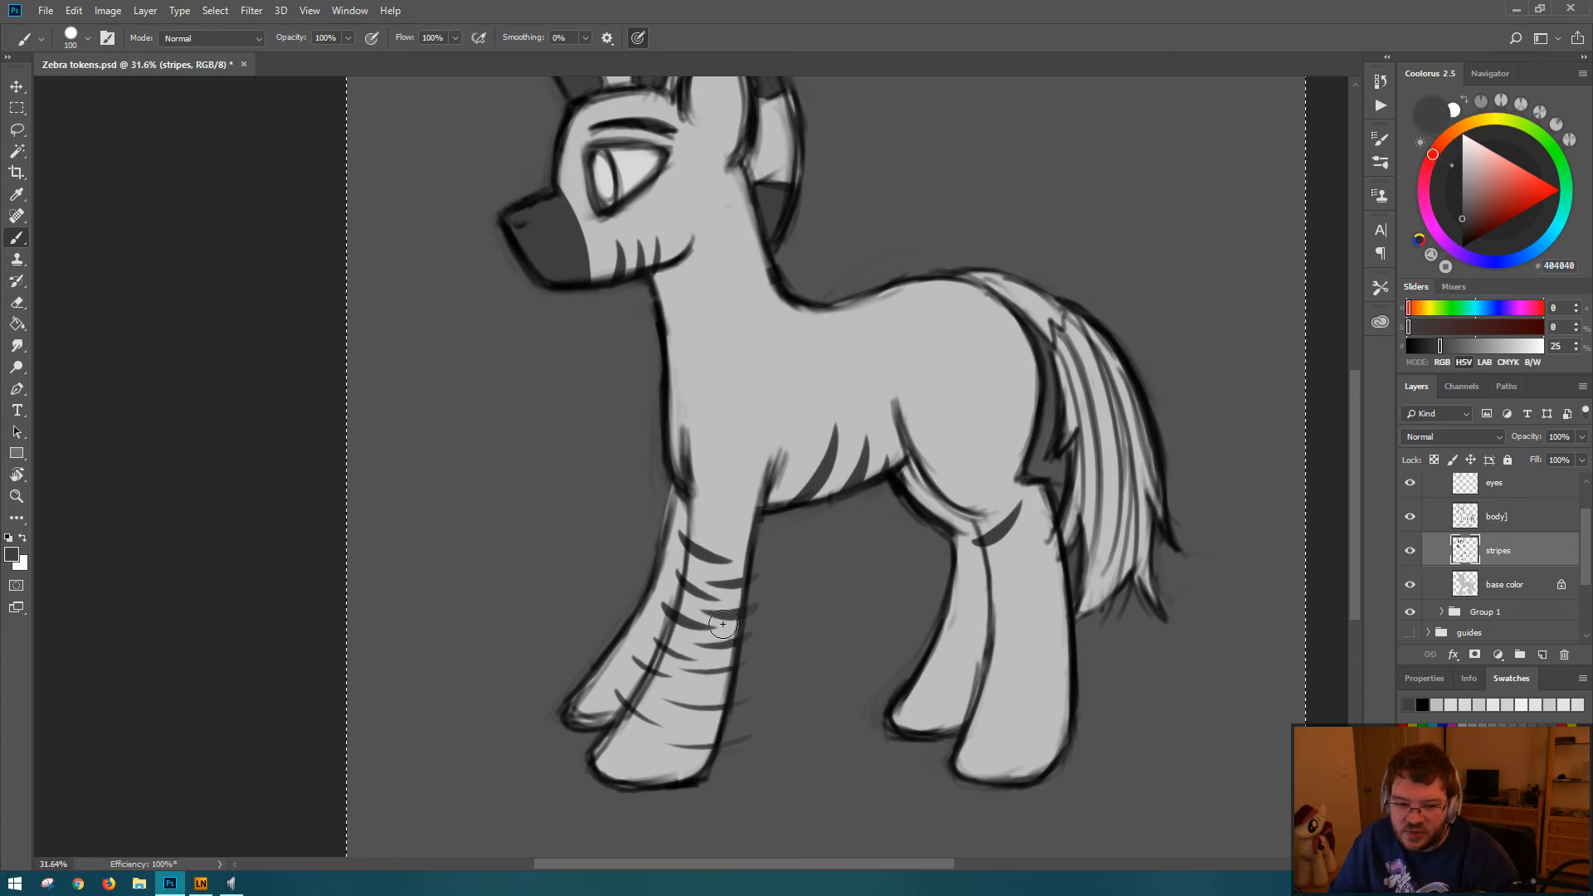
Step: Erase the parts of the leg stripes that extend past the front and back outlines of the near front leg
{"action": "key", "text": "e"}
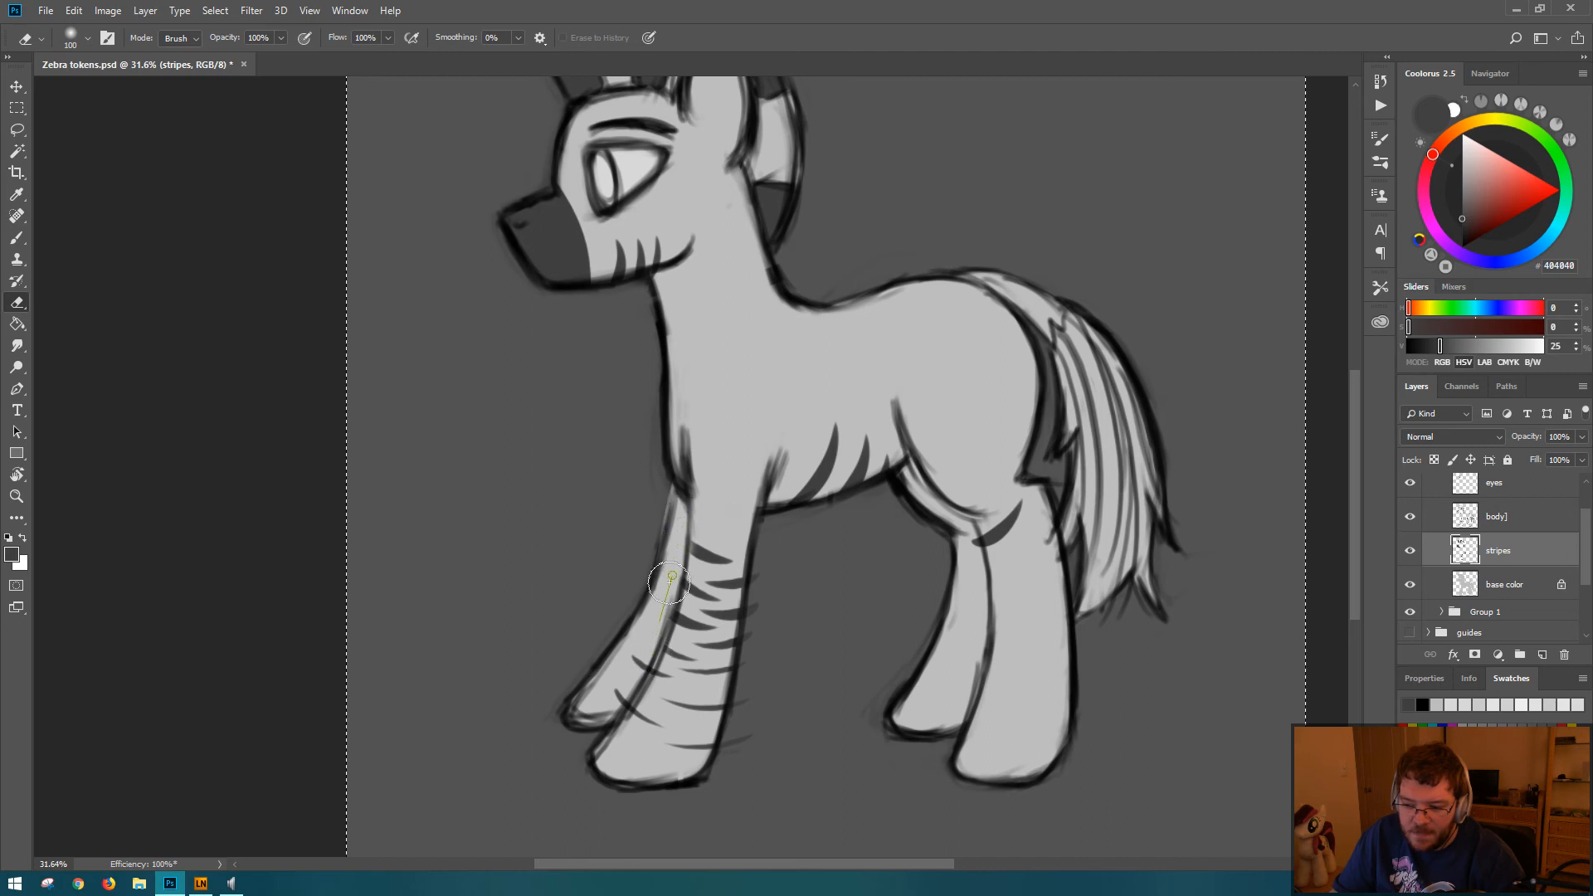
{"action": "mouse_move", "coordinate": [672, 575]}
{"action": "left_mouse_down"}
{"action": "mouse_move", "coordinate": [596, 729]}
{"action": "mouse_move", "coordinate": [635, 671]}
{"action": "mouse_move", "coordinate": [629, 695]}
{"action": "mouse_move", "coordinate": [642, 624]}
{"action": "left_mouse_up"}
{"action": "mouse_move", "coordinate": [769, 560]}
{"action": "left_mouse_down"}
{"action": "mouse_move", "coordinate": [762, 667]}
{"action": "mouse_move", "coordinate": [764, 552]}
{"action": "mouse_move", "coordinate": [728, 779]}
{"action": "mouse_move", "coordinate": [784, 666]}
{"action": "mouse_move", "coordinate": [732, 754]}
{"action": "left_mouse_up"}
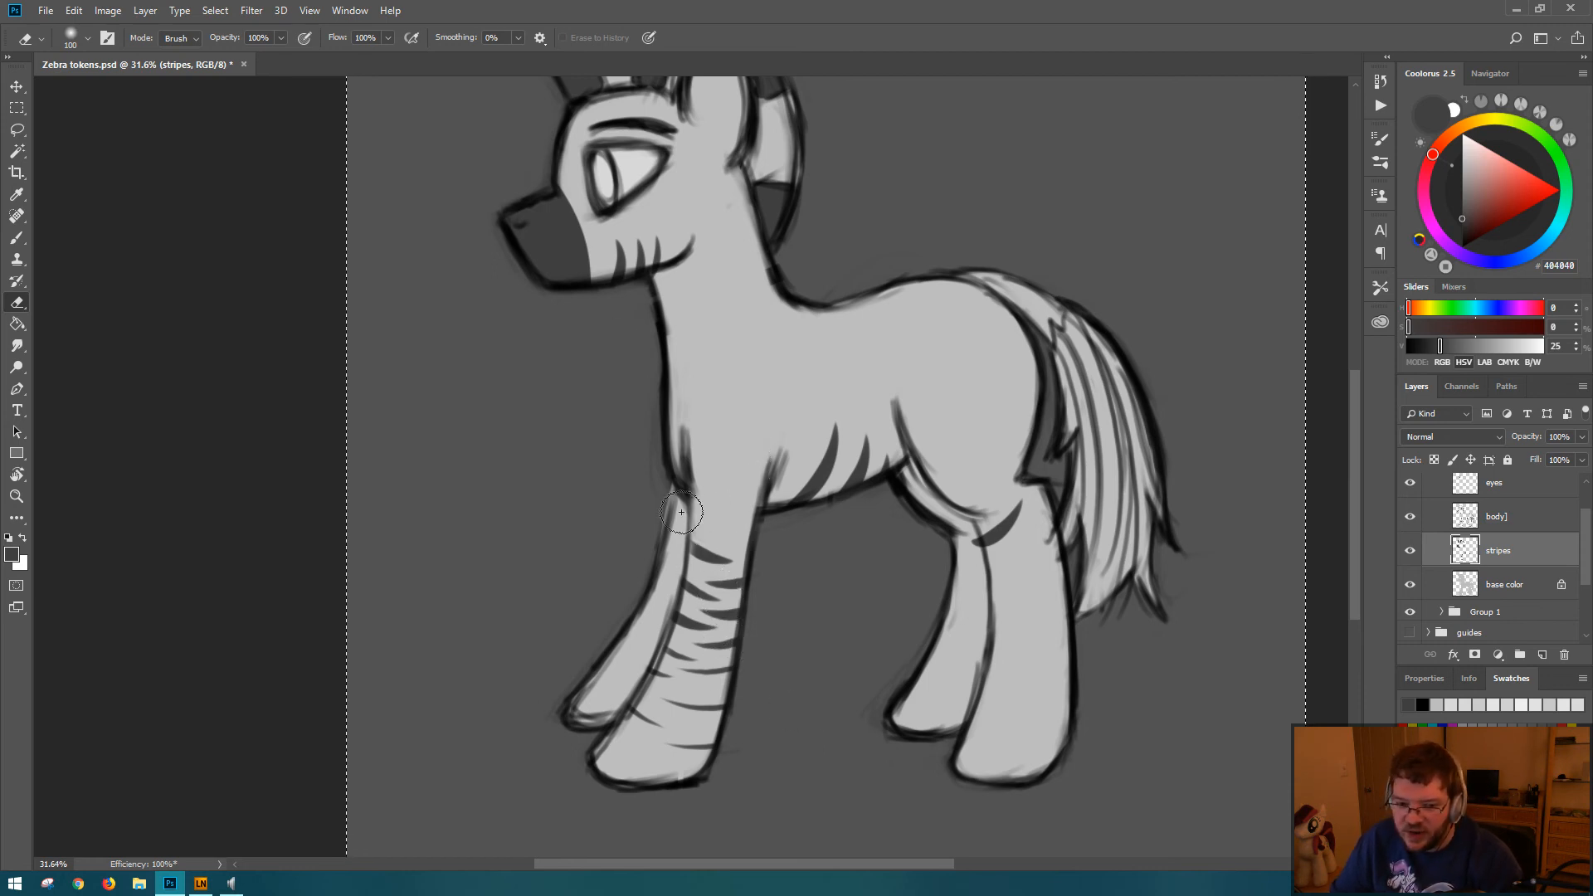
Step: Erase all the dark gray stripes from the near front leg, from below the chest down to the hoof
{"action": "key", "text": "b"}
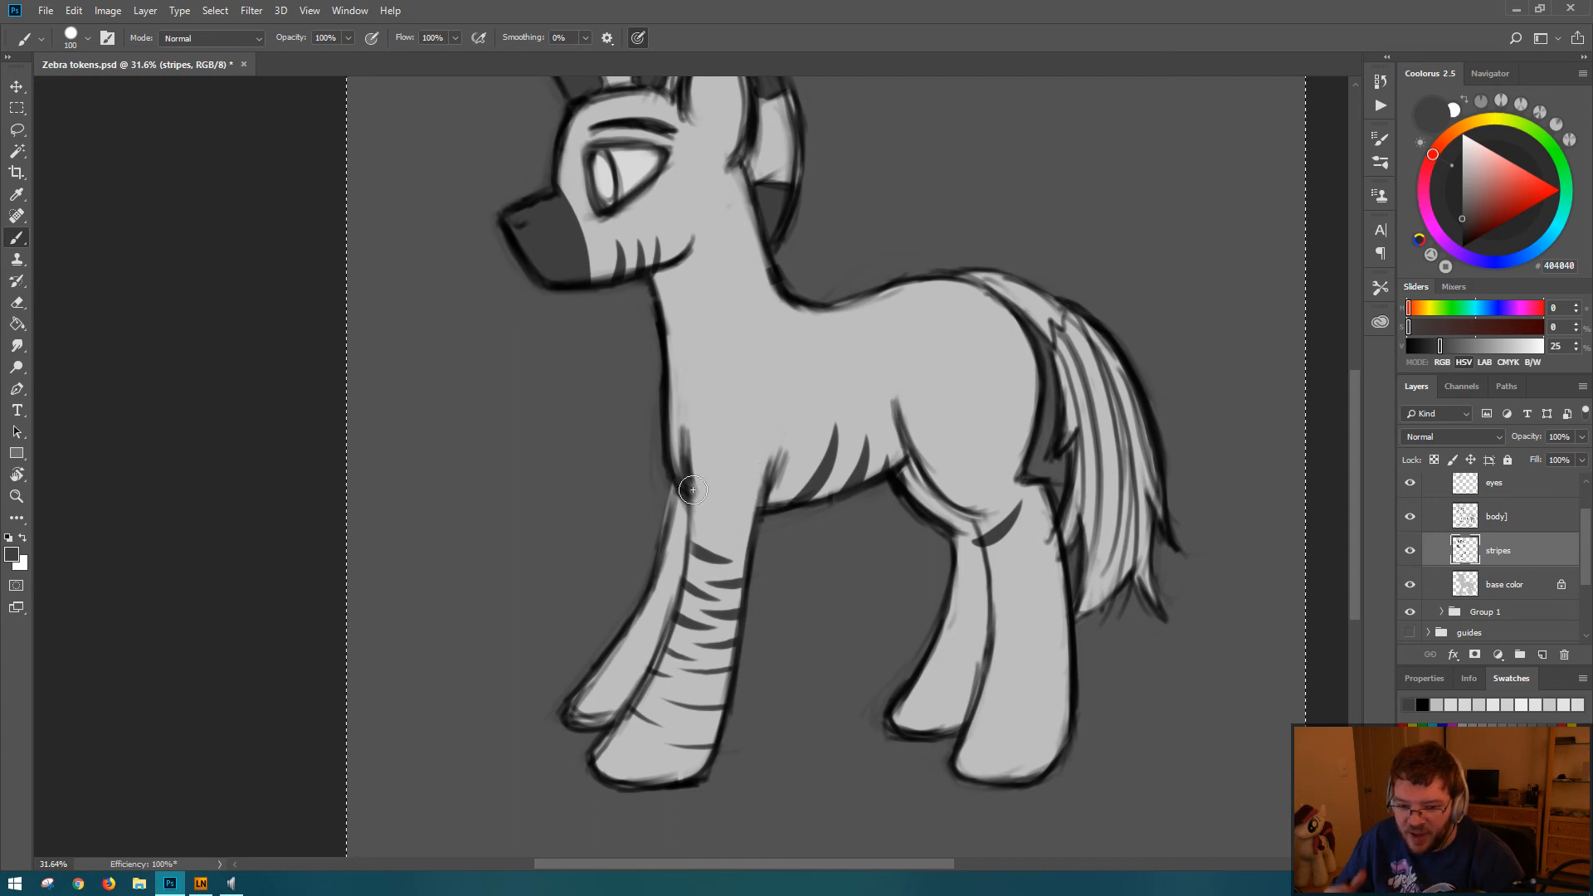
{"action": "key", "text": "e"}
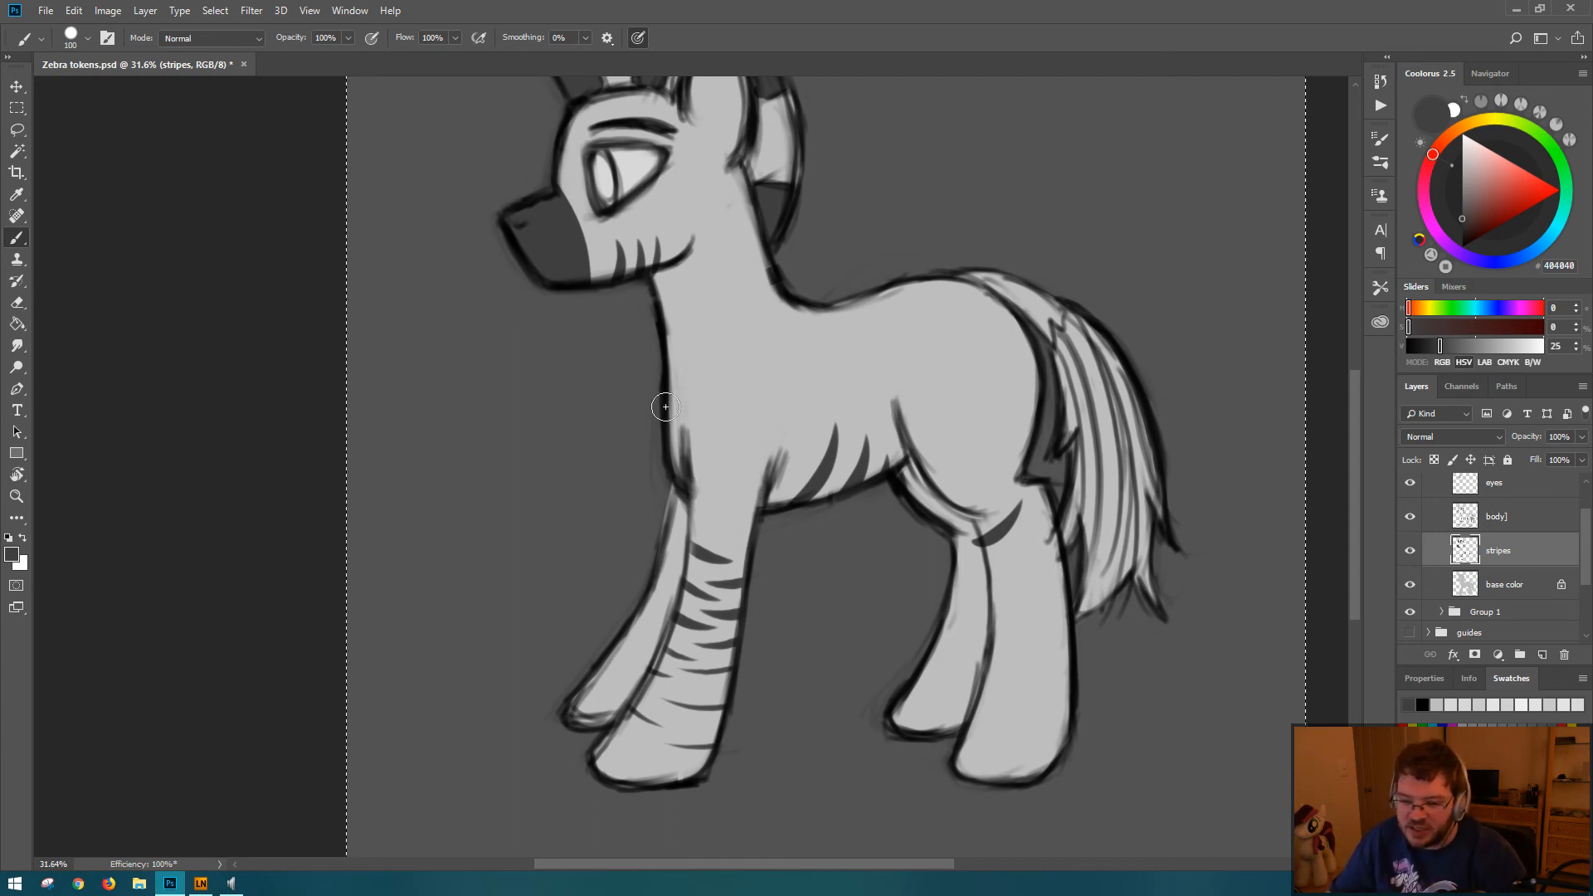
{"action": "left_click_drag", "start_coordinate": [715, 538], "coordinate": [682, 637]}
{"action": "left_click_drag", "start_coordinate": [711, 499], "coordinate": [682, 634]}
{"action": "mouse_move", "coordinate": [722, 430]}
{"action": "left_mouse_down"}
{"action": "mouse_move", "coordinate": [701, 549]}
{"action": "mouse_move", "coordinate": [614, 755]}
{"action": "left_mouse_up"}
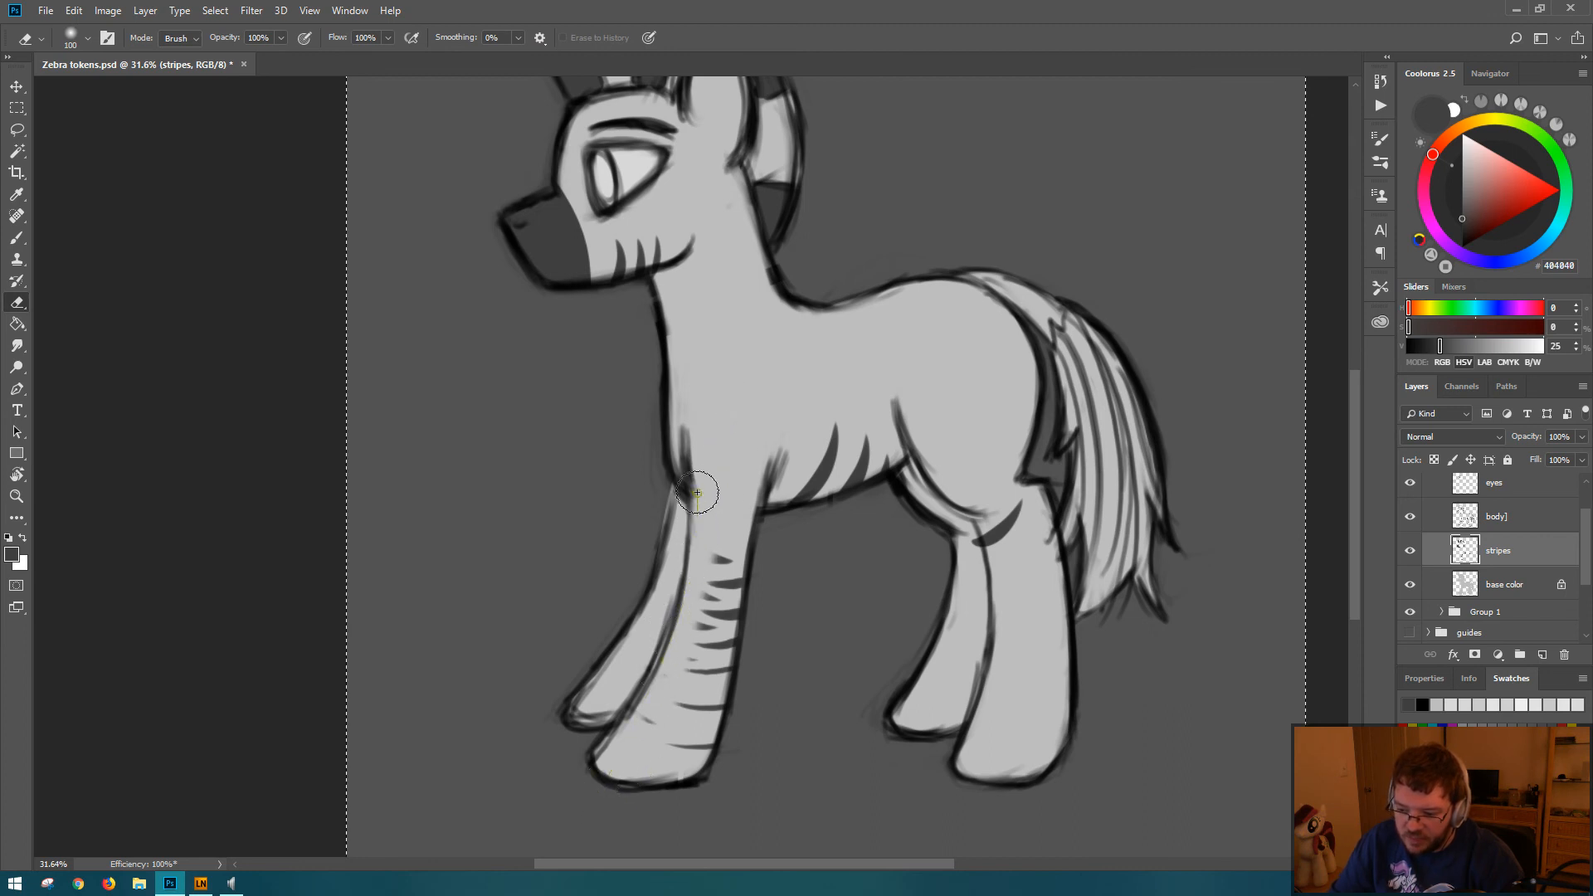
{"action": "mouse_move", "coordinate": [701, 495]}
{"action": "left_mouse_down"}
{"action": "mouse_move", "coordinate": [677, 639]}
{"action": "mouse_move", "coordinate": [616, 775]}
{"action": "left_mouse_up"}
{"action": "mouse_move", "coordinate": [703, 514]}
{"action": "left_mouse_down"}
{"action": "mouse_move", "coordinate": [635, 747]}
{"action": "mouse_move", "coordinate": [719, 501]}
{"action": "mouse_move", "coordinate": [697, 730]}
{"action": "mouse_move", "coordinate": [707, 531]}
{"action": "mouse_move", "coordinate": [654, 796]}
{"action": "mouse_move", "coordinate": [722, 559]}
{"action": "mouse_move", "coordinate": [704, 756]}
{"action": "mouse_move", "coordinate": [729, 569]}
{"action": "mouse_move", "coordinate": [733, 671]}
{"action": "left_mouse_up"}
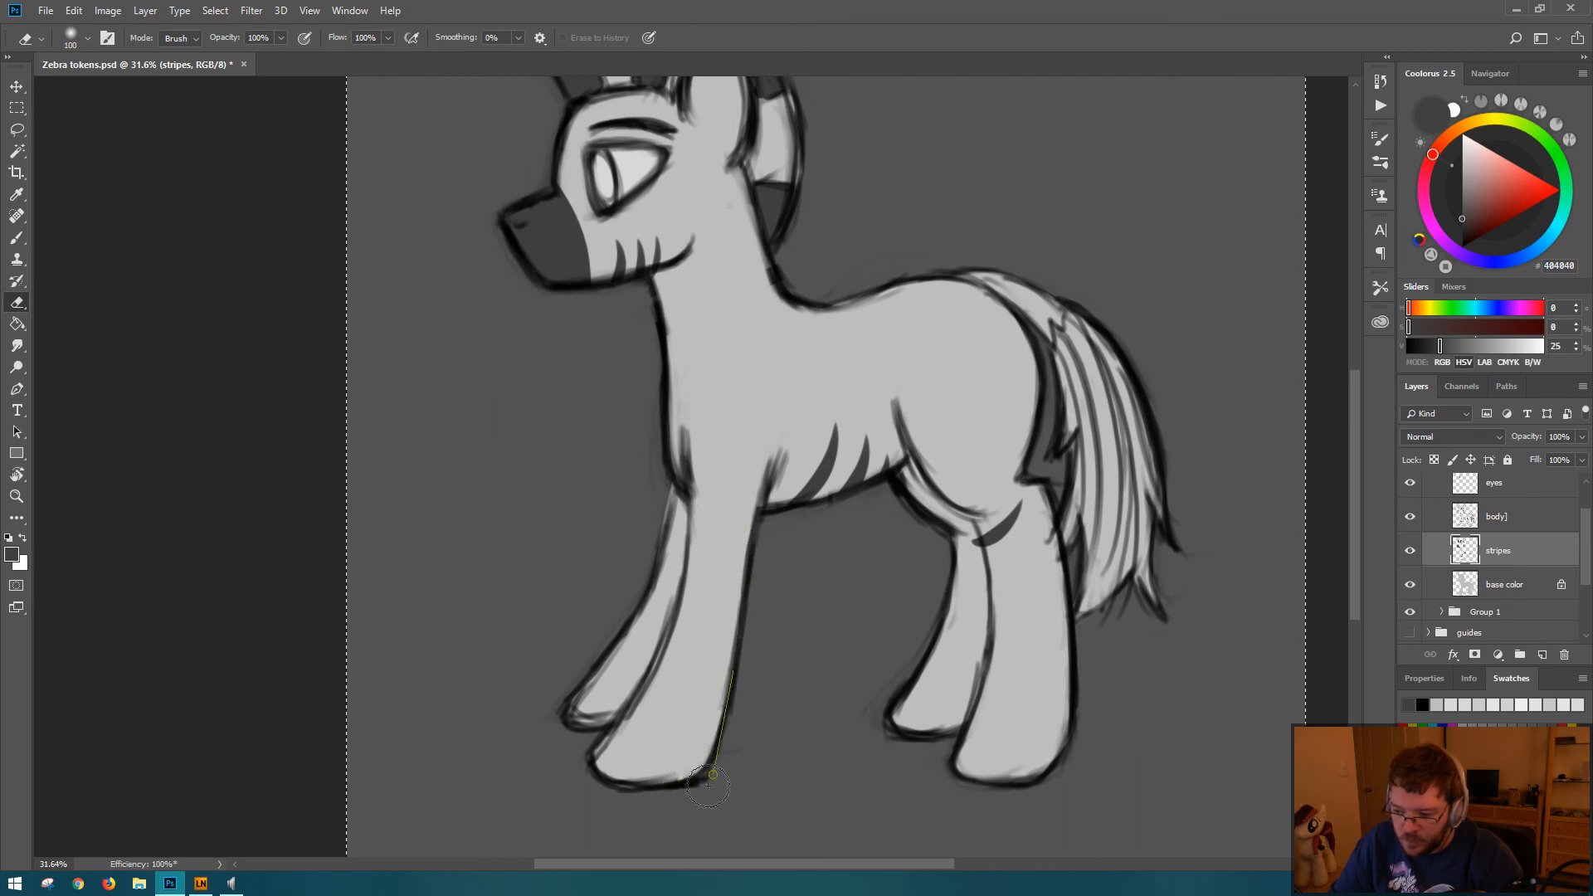
Step: Paint a tapered dark gray stripe from the base of the neck down over the shoulder, redoing the first attempt
{"action": "key", "text": "b"}
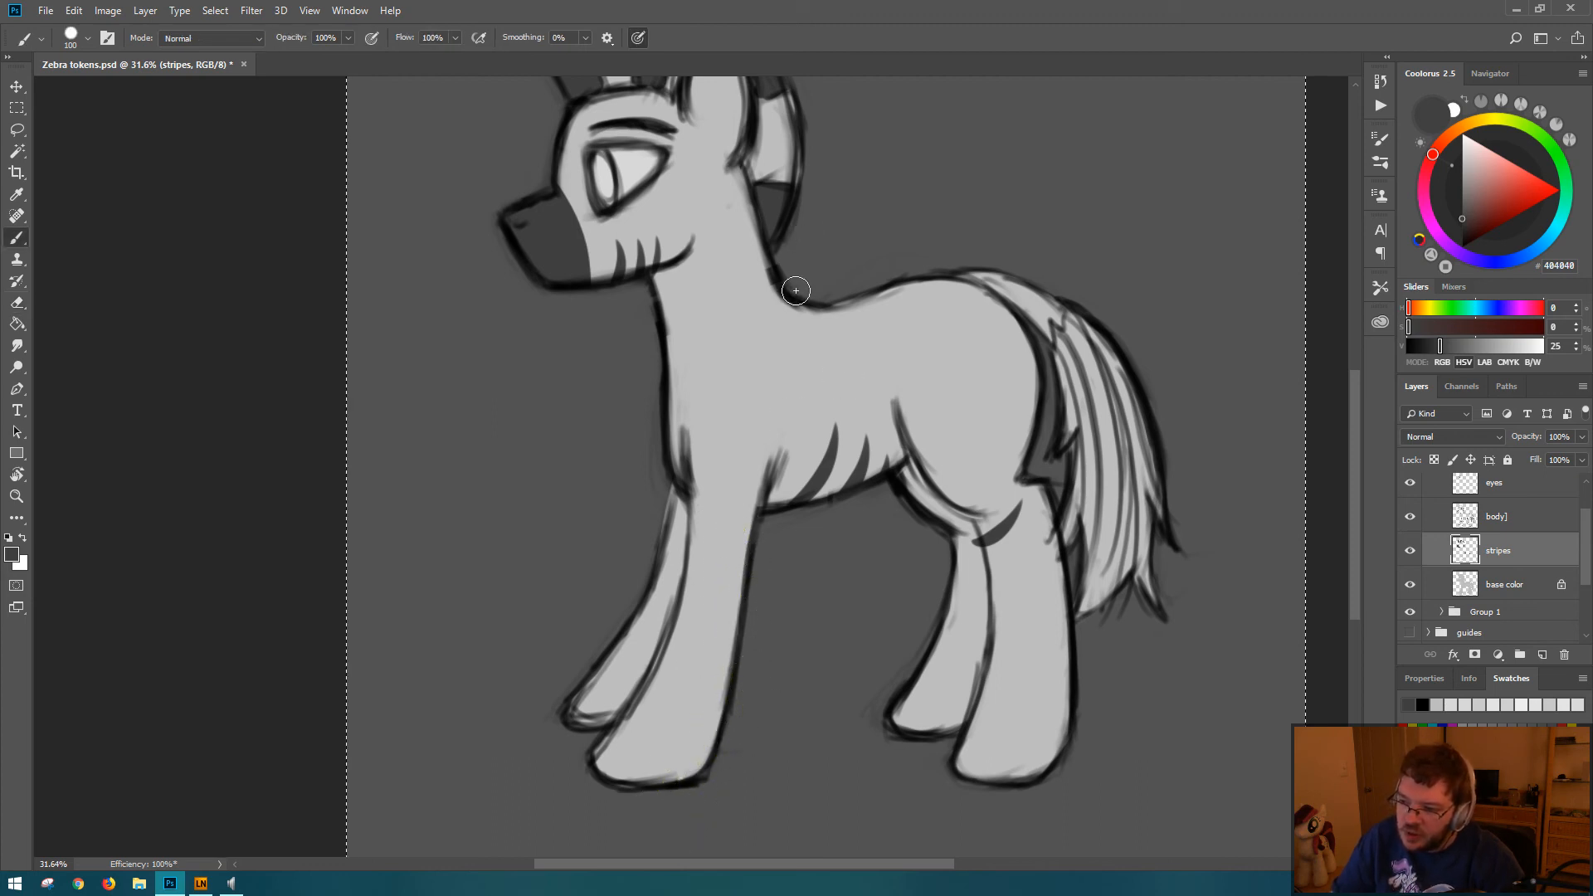
{"action": "left_click_drag", "start_coordinate": [791, 292], "coordinate": [803, 390]}
{"action": "key", "text": "ctrl+z"}
{"action": "left_click_drag", "start_coordinate": [791, 297], "coordinate": [807, 390]}
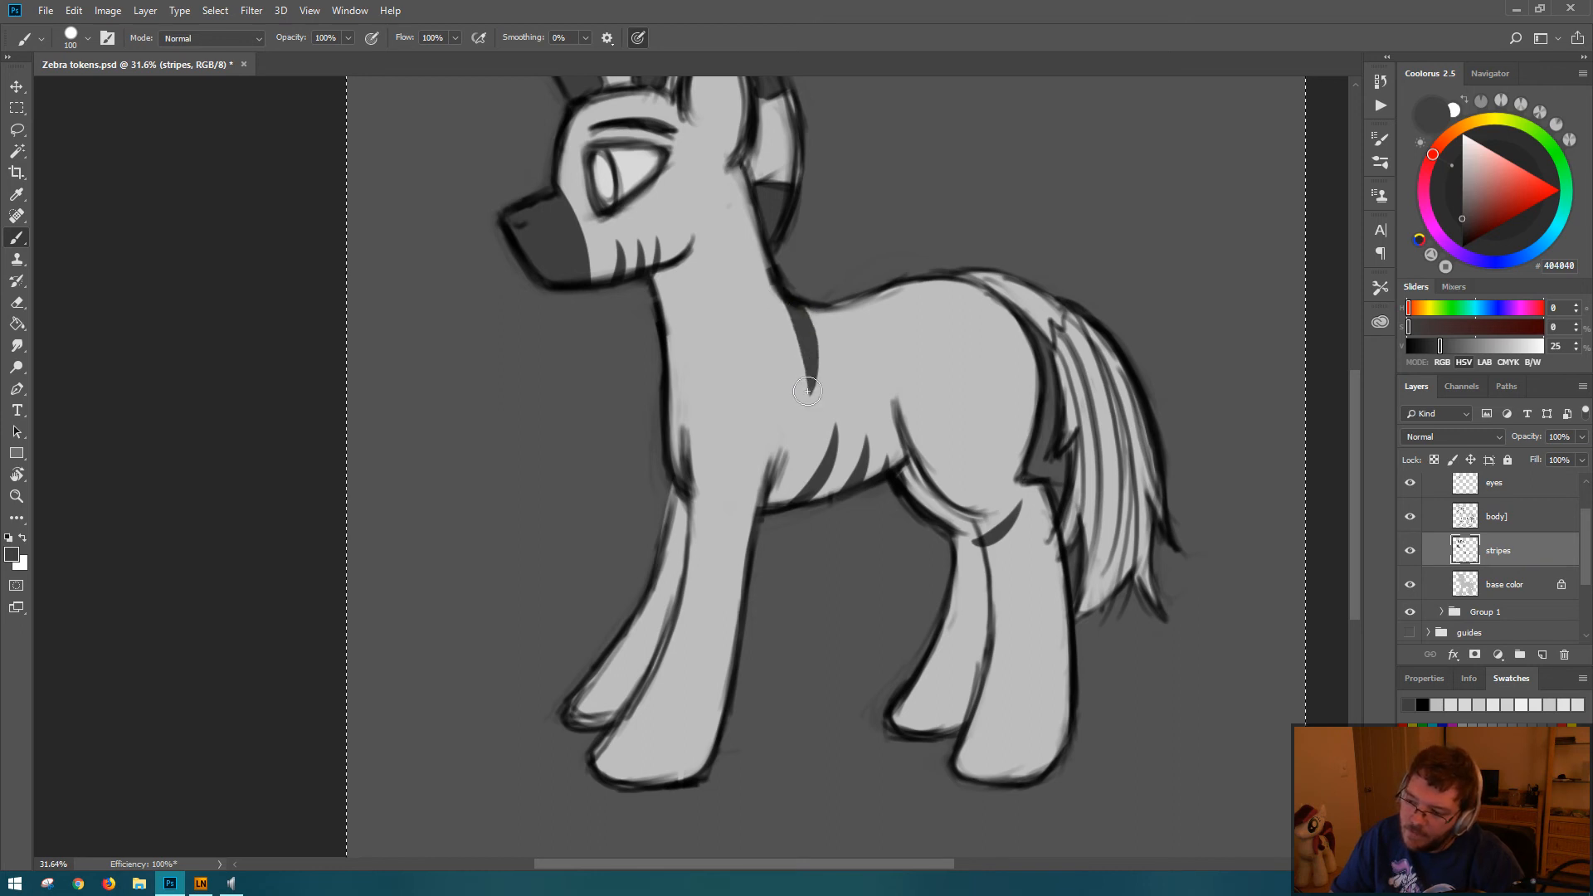
Step: Try tapered dark gray stripes fanning from the withers back across the upper body, and undo them
{"action": "left_click_drag", "start_coordinate": [816, 305], "coordinate": [842, 388]}
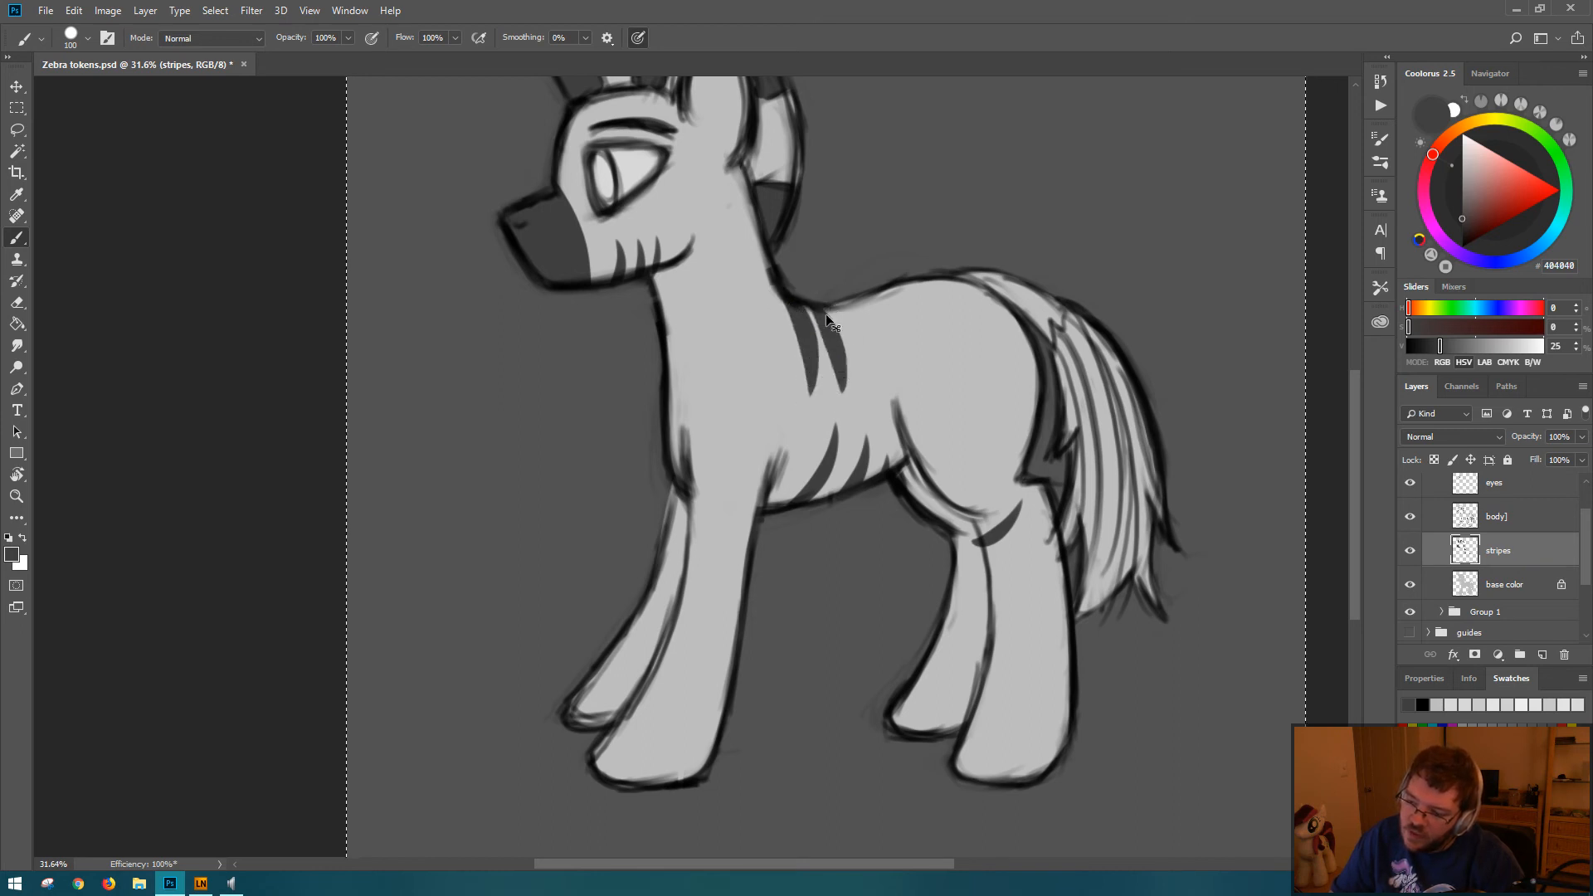
{"action": "key", "text": "ctrl+z"}
{"action": "left_click_drag", "start_coordinate": [798, 303], "coordinate": [840, 390]}
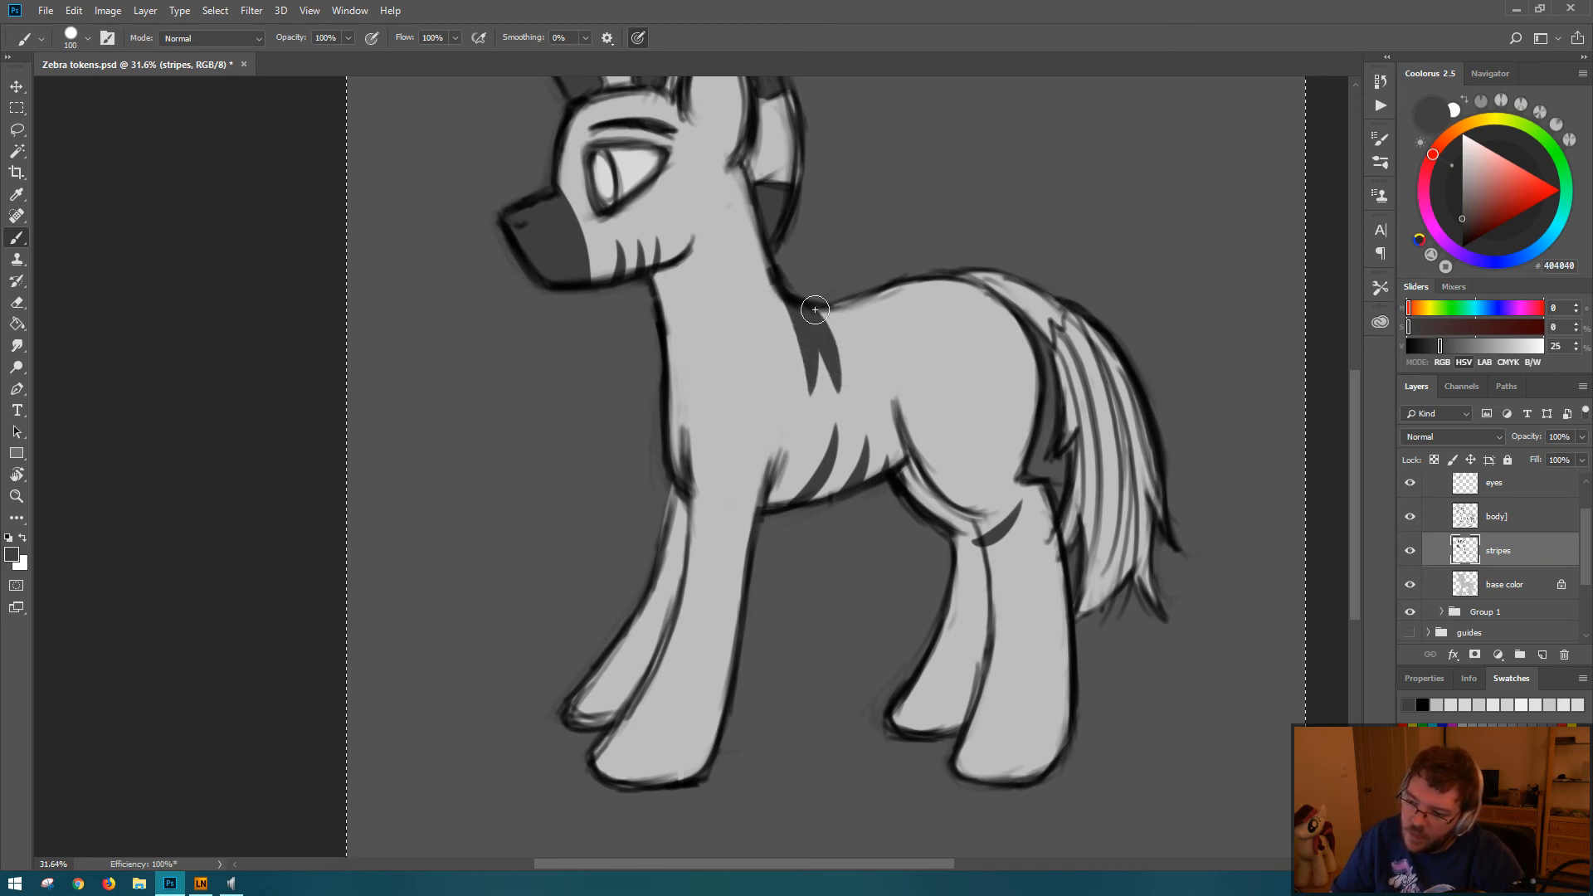
{"action": "mouse_move", "coordinate": [834, 313]}
{"action": "left_mouse_down"}
{"action": "mouse_move", "coordinate": [855, 340]}
{"action": "mouse_move", "coordinate": [867, 392]}
{"action": "left_mouse_up"}
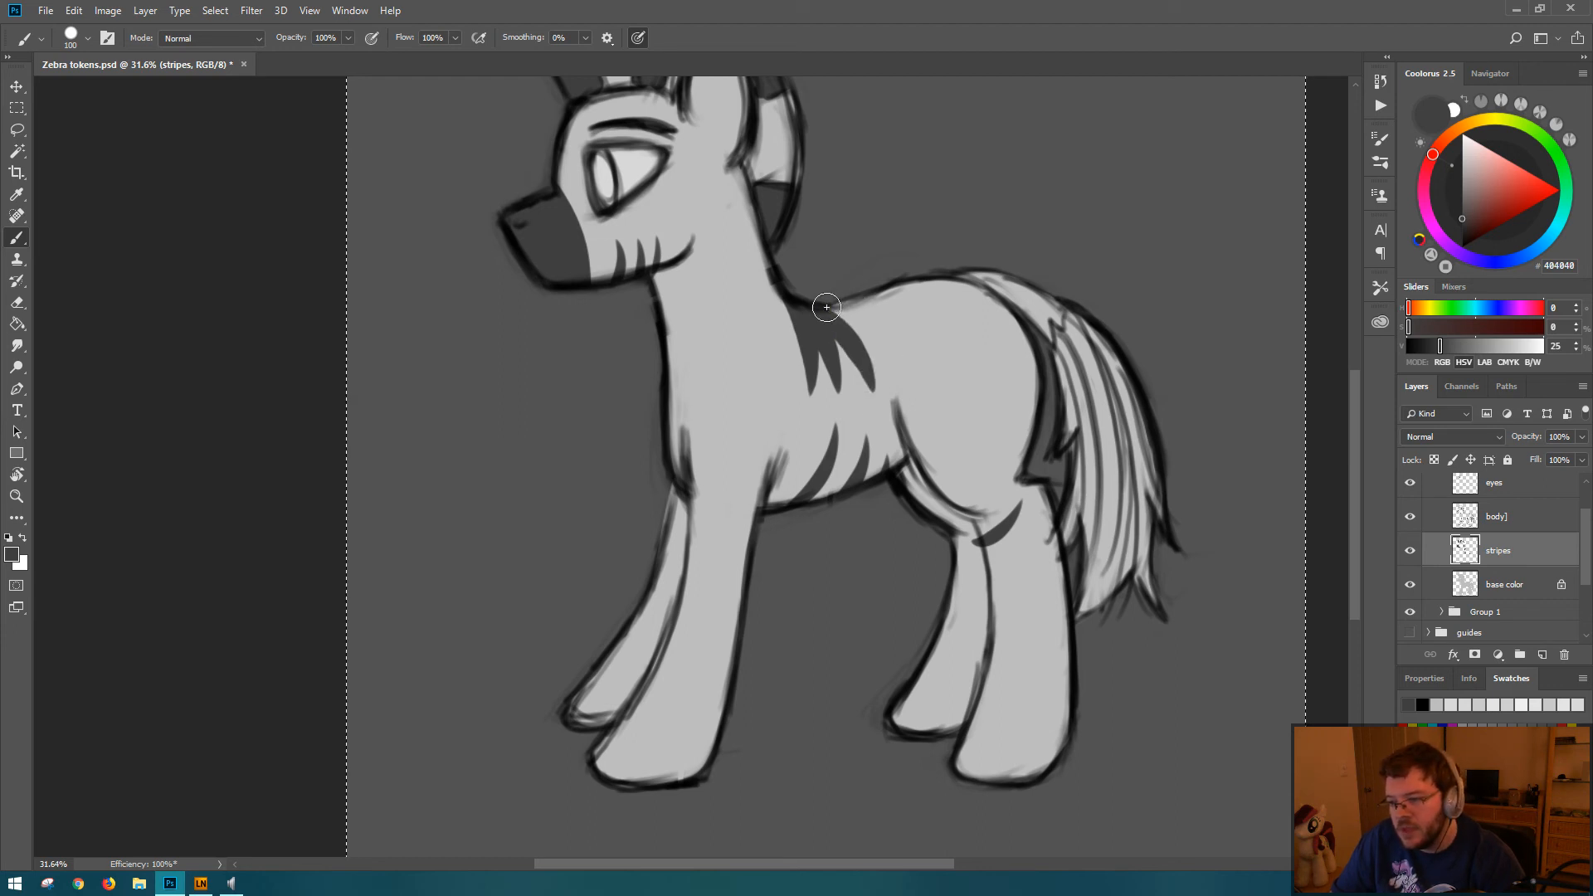
{"action": "left_click_drag", "start_coordinate": [826, 308], "coordinate": [898, 383]}
{"action": "mouse_move", "coordinate": [849, 311]}
{"action": "left_mouse_down"}
{"action": "mouse_move", "coordinate": [924, 362]}
{"action": "mouse_move", "coordinate": [922, 346]}
{"action": "left_mouse_up"}
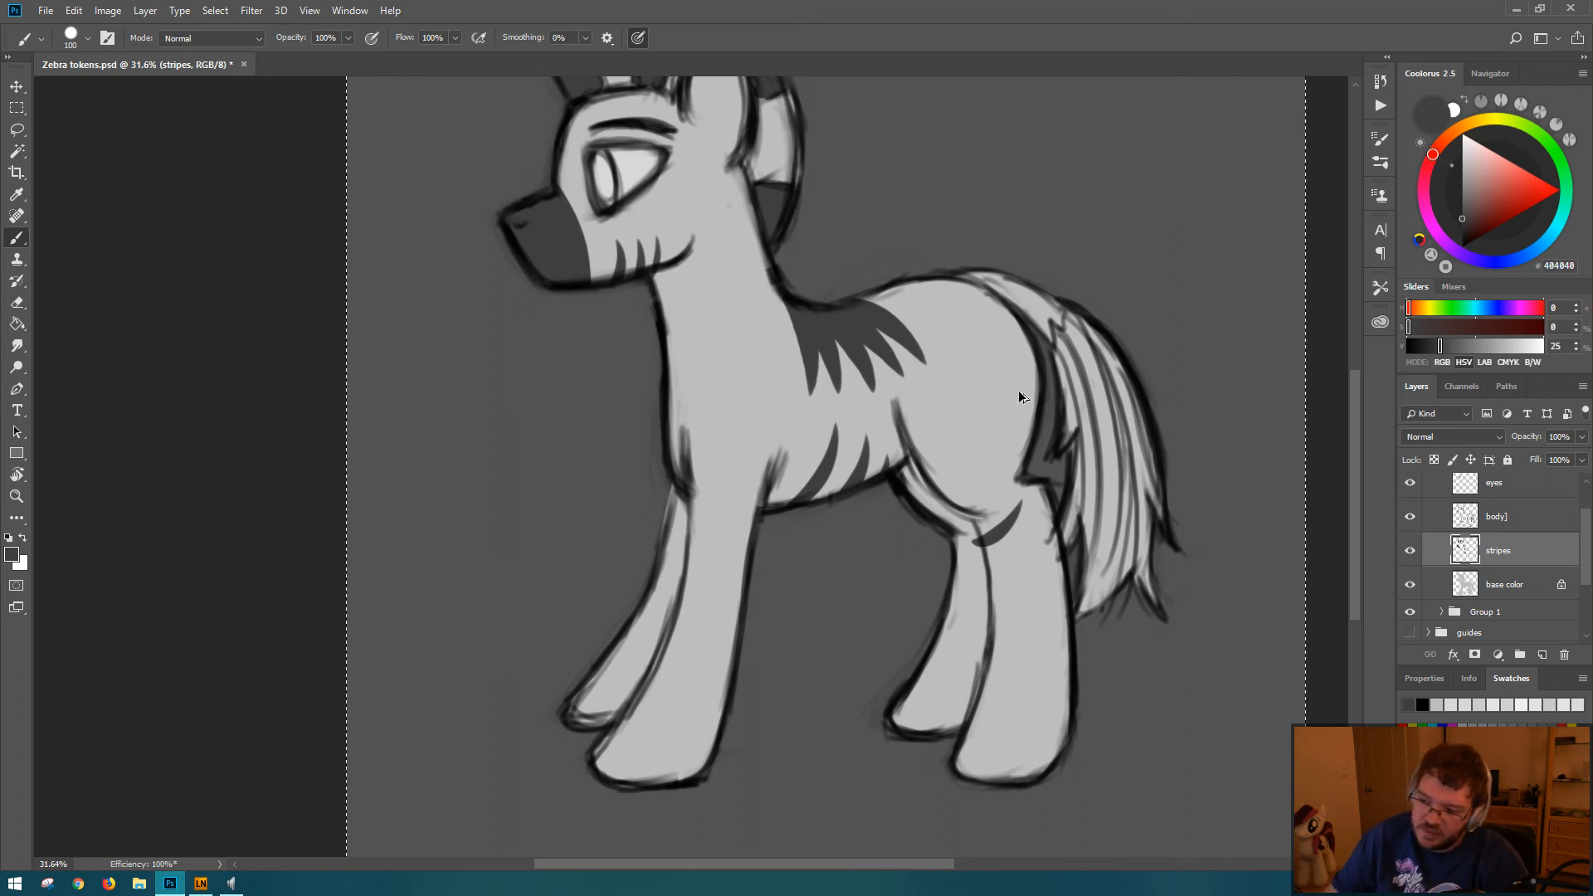
{"action": "key", "text": "ctrl+z"}
{"action": "key", "text": "ctrl+z"}
{"action": "key", "text": "ctrl+z"}
{"action": "key", "text": "ctrl+z"}
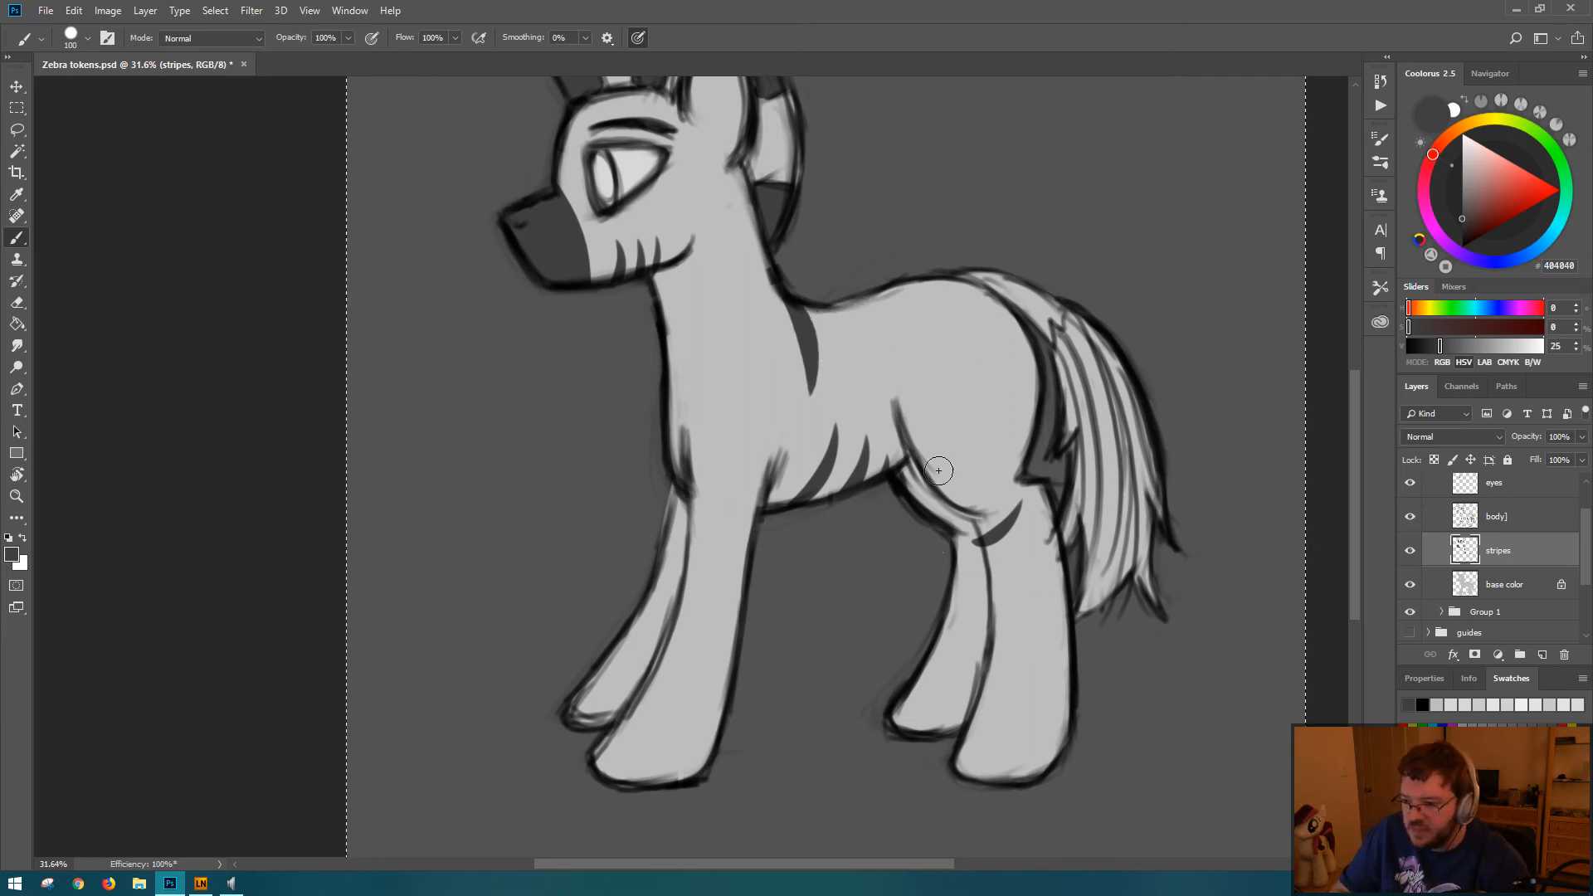
Step: Paint a second tapered dark gray stripe just behind the shoulder stripe, joined to it along the back, redoing the first attempt
{"action": "mouse_move", "coordinate": [797, 300]}
{"action": "left_mouse_down"}
{"action": "mouse_move", "coordinate": [823, 340]}
{"action": "mouse_move", "coordinate": [819, 390]}
{"action": "left_mouse_up"}
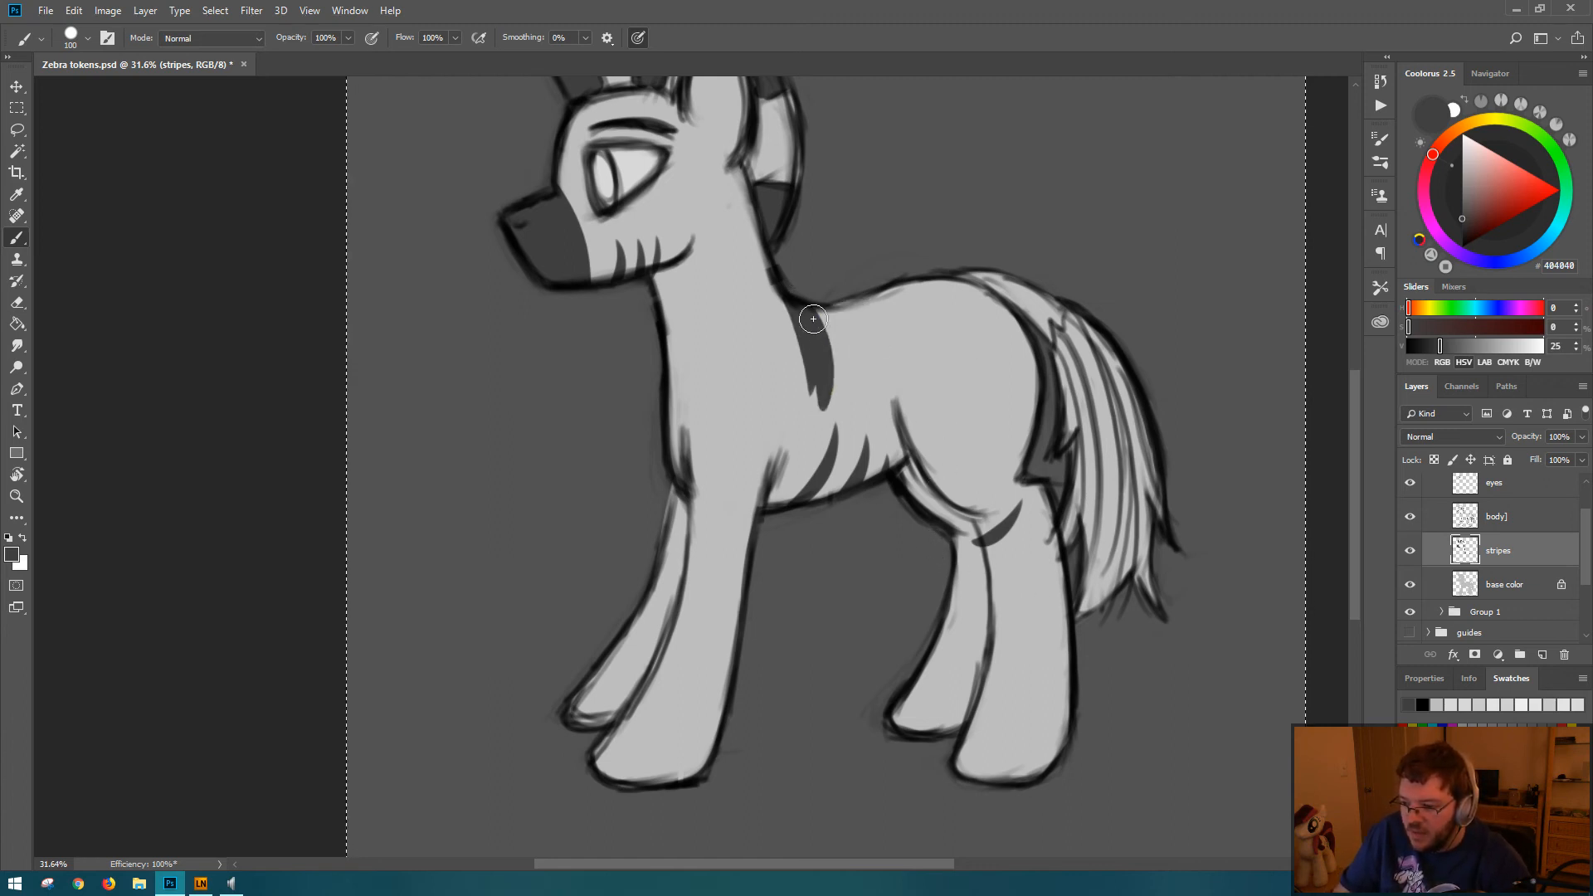
{"action": "key", "text": "ctrl+z"}
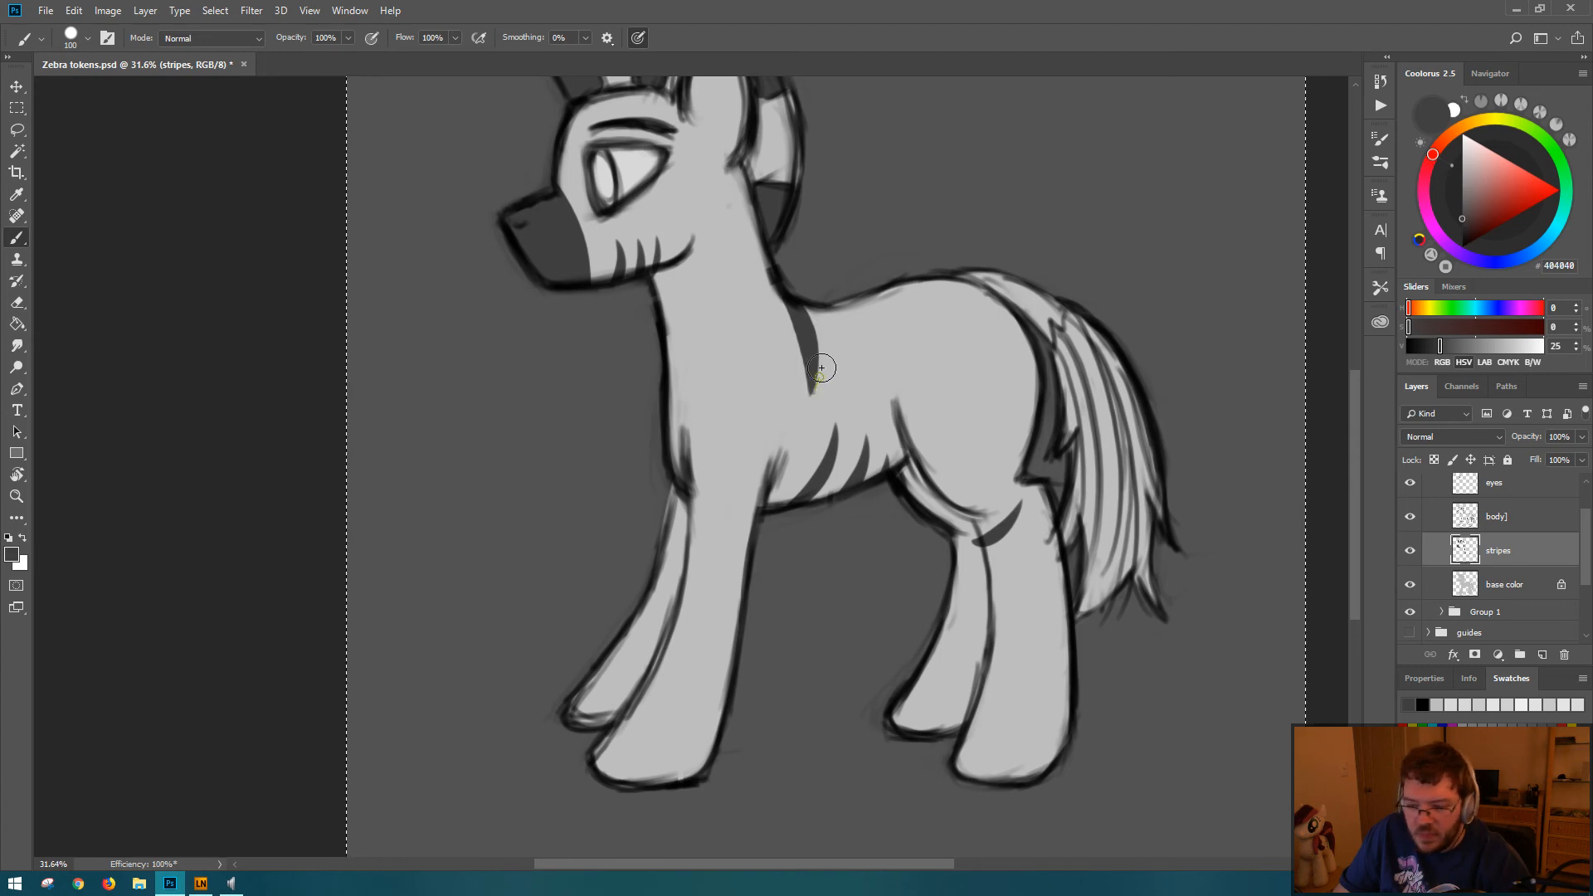
{"action": "mouse_move", "coordinate": [822, 368]}
{"action": "left_mouse_down"}
{"action": "mouse_move", "coordinate": [809, 271]}
{"action": "mouse_move", "coordinate": [814, 342]}
{"action": "mouse_move", "coordinate": [796, 278]}
{"action": "mouse_move", "coordinate": [810, 323]}
{"action": "mouse_move", "coordinate": [802, 286]}
{"action": "mouse_move", "coordinate": [871, 355]}
{"action": "mouse_move", "coordinate": [852, 363]}
{"action": "mouse_move", "coordinate": [823, 318]}
{"action": "mouse_move", "coordinate": [862, 376]}
{"action": "left_mouse_up"}
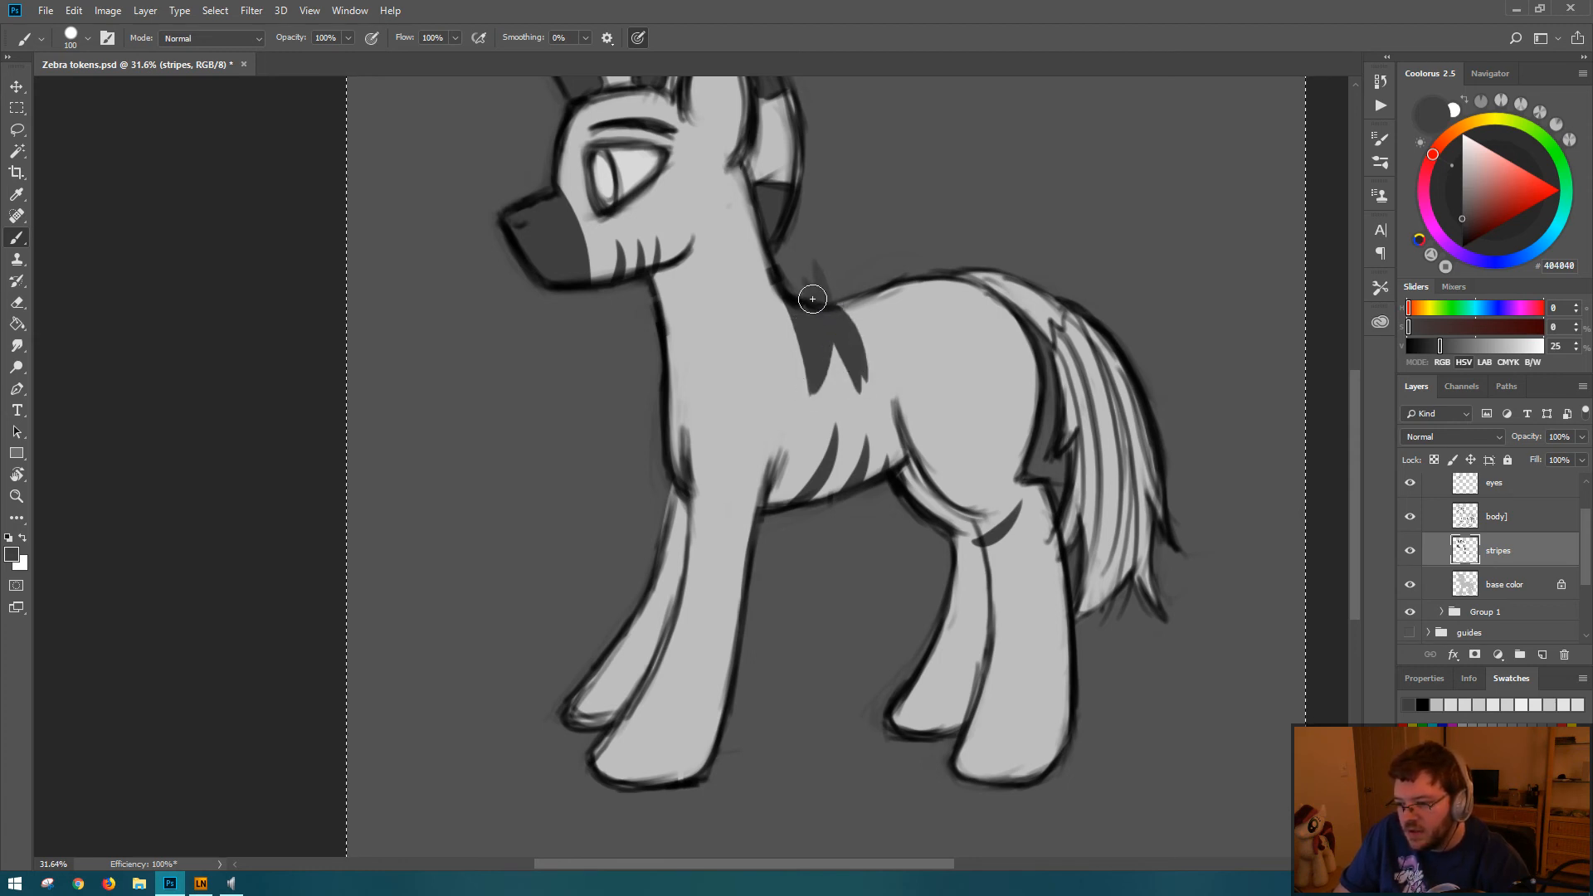
Step: Paint further tapered stripes hanging from the middle of the back, and fill the gaps between them along the topline
{"action": "mouse_move", "coordinate": [811, 302]}
{"action": "left_mouse_down"}
{"action": "mouse_move", "coordinate": [861, 388]}
{"action": "mouse_move", "coordinate": [872, 328]}
{"action": "mouse_move", "coordinate": [843, 291]}
{"action": "left_mouse_up"}
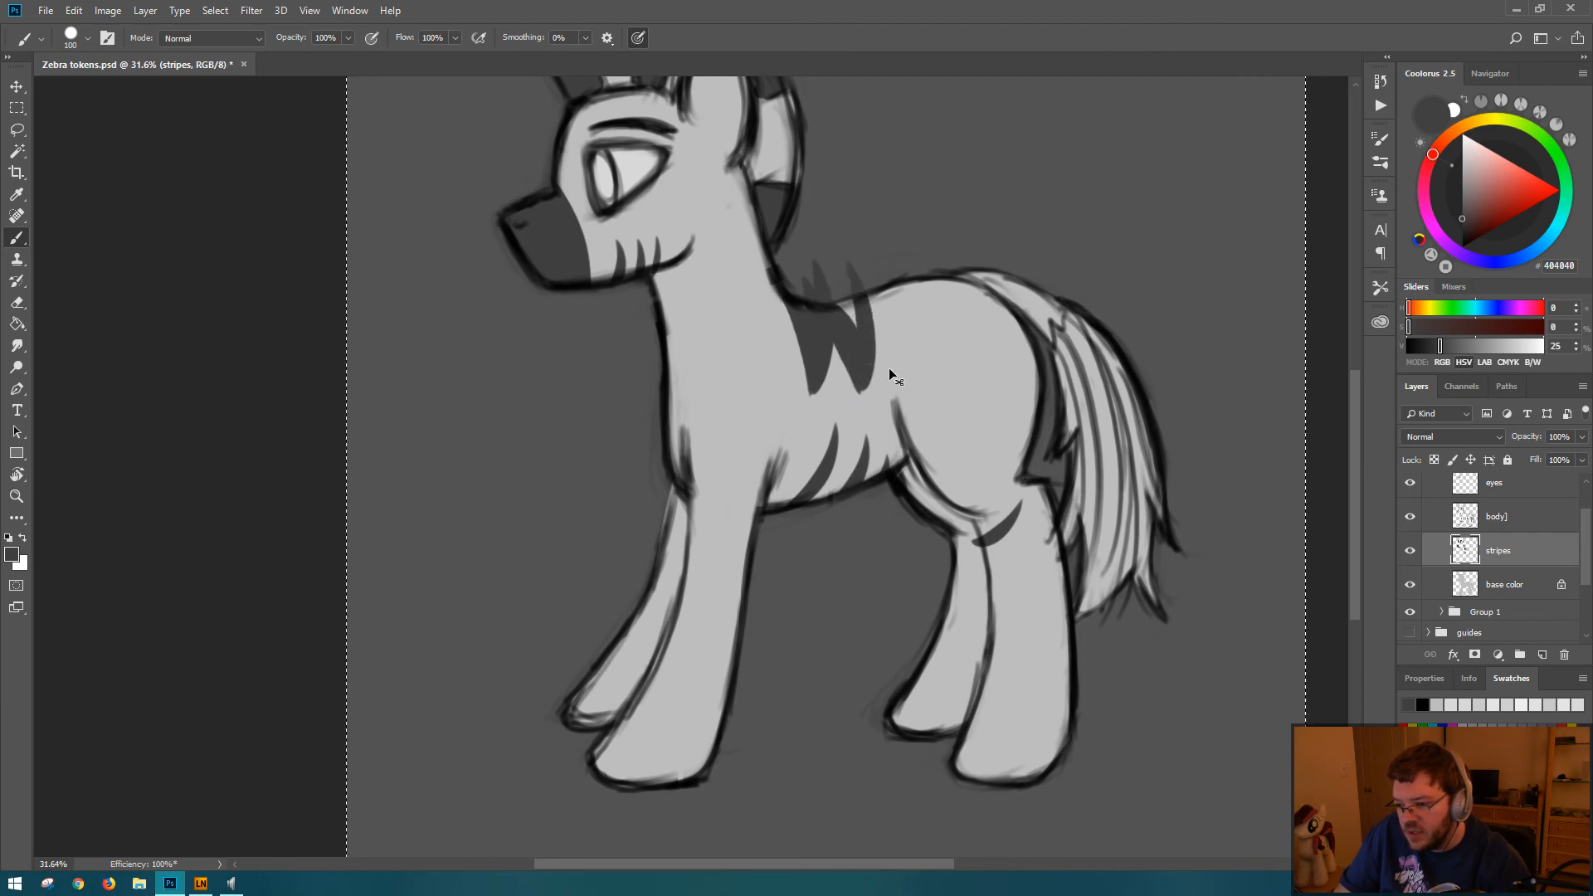
{"action": "key", "text": "ctrl+z"}
{"action": "left_click_drag", "start_coordinate": [862, 388], "coordinate": [849, 273]}
{"action": "key", "text": "ctrl+z"}
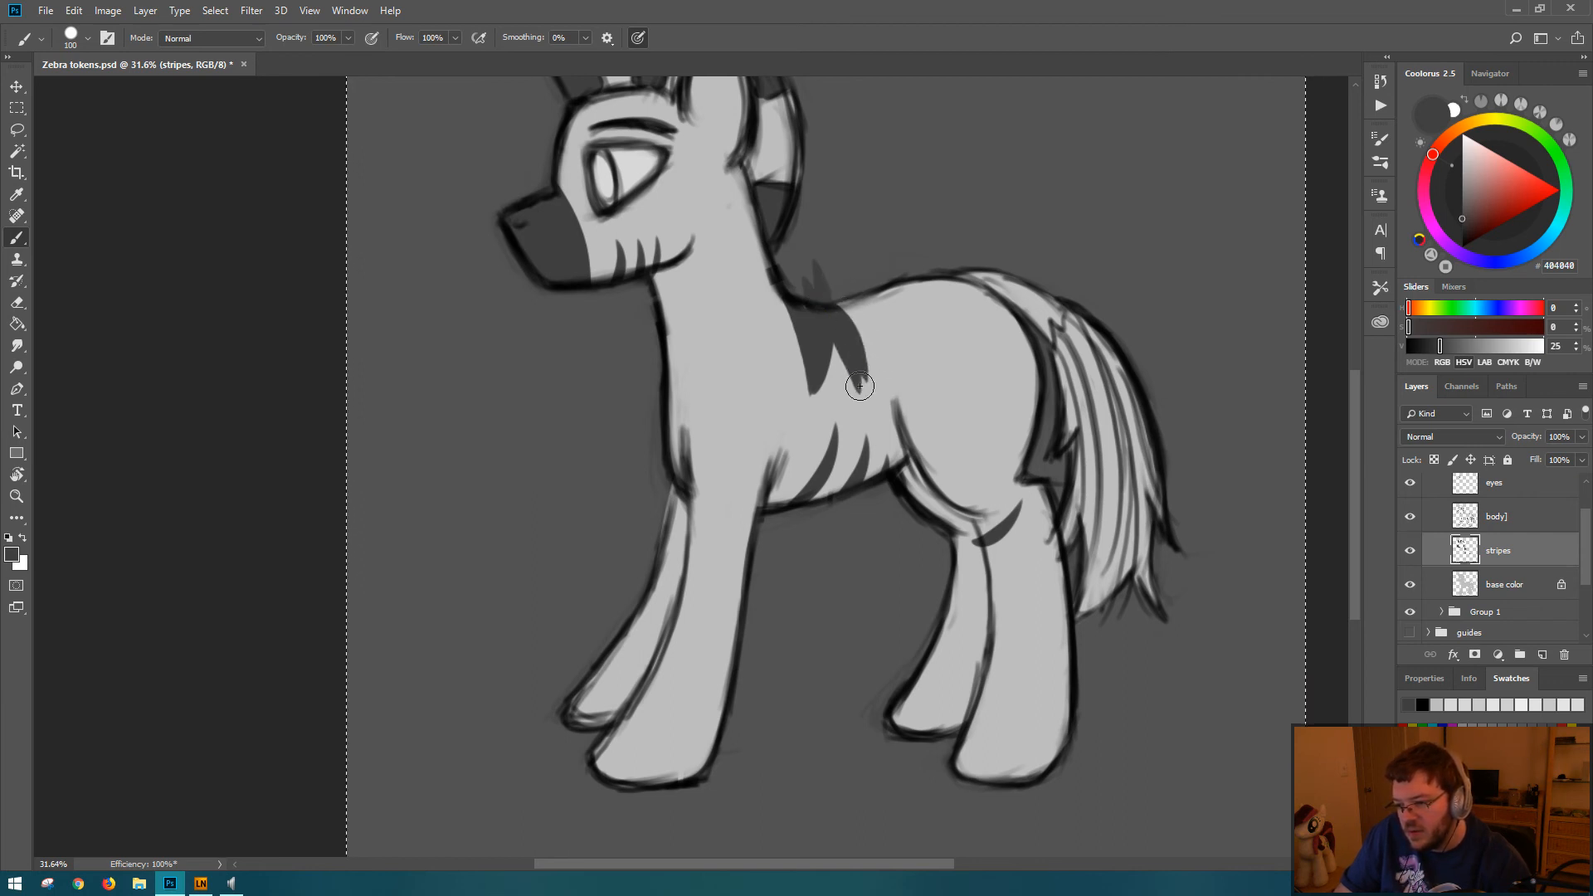
{"action": "mouse_move", "coordinate": [861, 389]}
{"action": "left_mouse_down"}
{"action": "mouse_move", "coordinate": [866, 300]}
{"action": "mouse_move", "coordinate": [852, 254]}
{"action": "left_mouse_up"}
{"action": "mouse_move", "coordinate": [858, 342]}
{"action": "left_mouse_down"}
{"action": "mouse_move", "coordinate": [850, 263]}
{"action": "mouse_move", "coordinate": [844, 282]}
{"action": "left_mouse_up"}
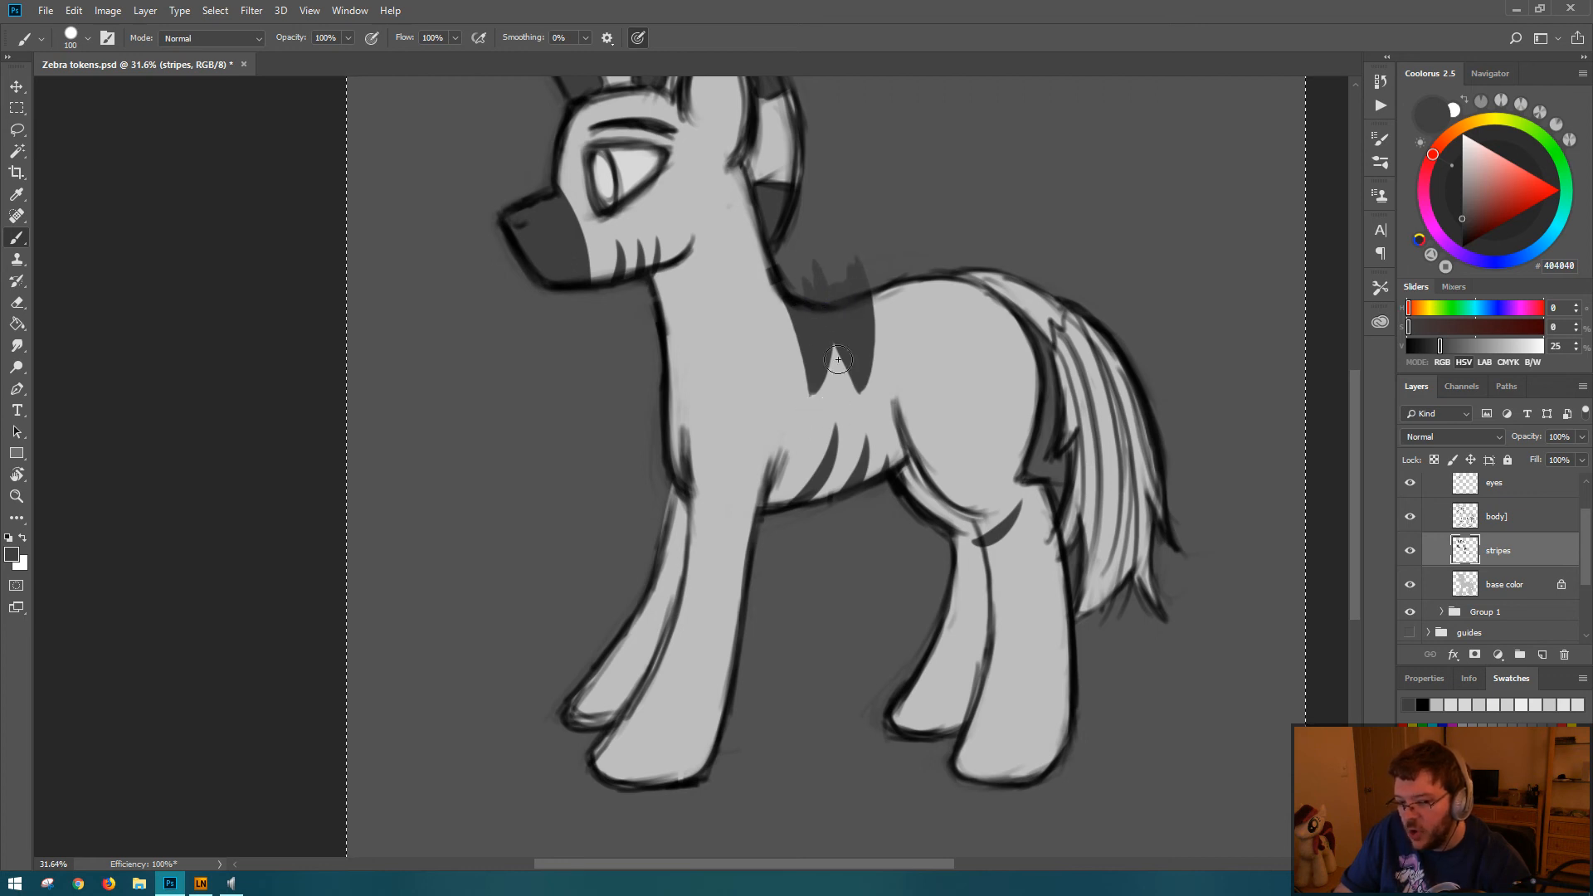
{"action": "mouse_move", "coordinate": [857, 274]}
{"action": "left_mouse_down"}
{"action": "mouse_move", "coordinate": [910, 375]}
{"action": "mouse_move", "coordinate": [917, 300]}
{"action": "mouse_move", "coordinate": [912, 348]}
{"action": "mouse_move", "coordinate": [878, 288]}
{"action": "mouse_move", "coordinate": [904, 342]}
{"action": "mouse_move", "coordinate": [898, 302]}
{"action": "left_mouse_up"}
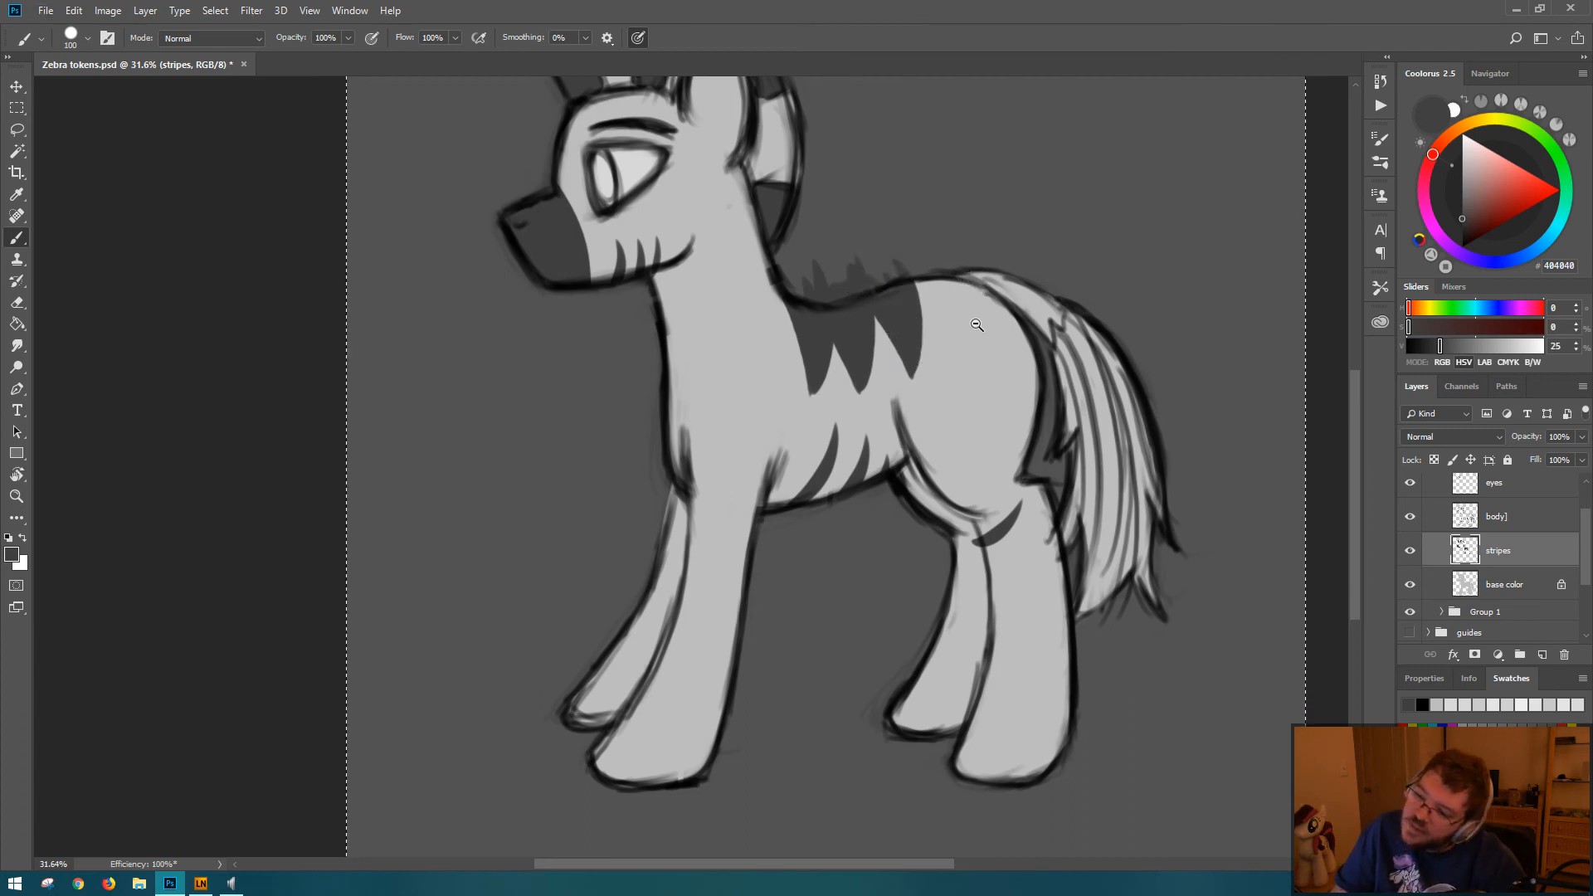
Step: Paint thin tapered stripes on the neck, one curving in from the throat and others down from the nape, redoing weak strokes
{"action": "left_click_drag", "start_coordinate": [976, 324], "coordinate": [925, 297]}
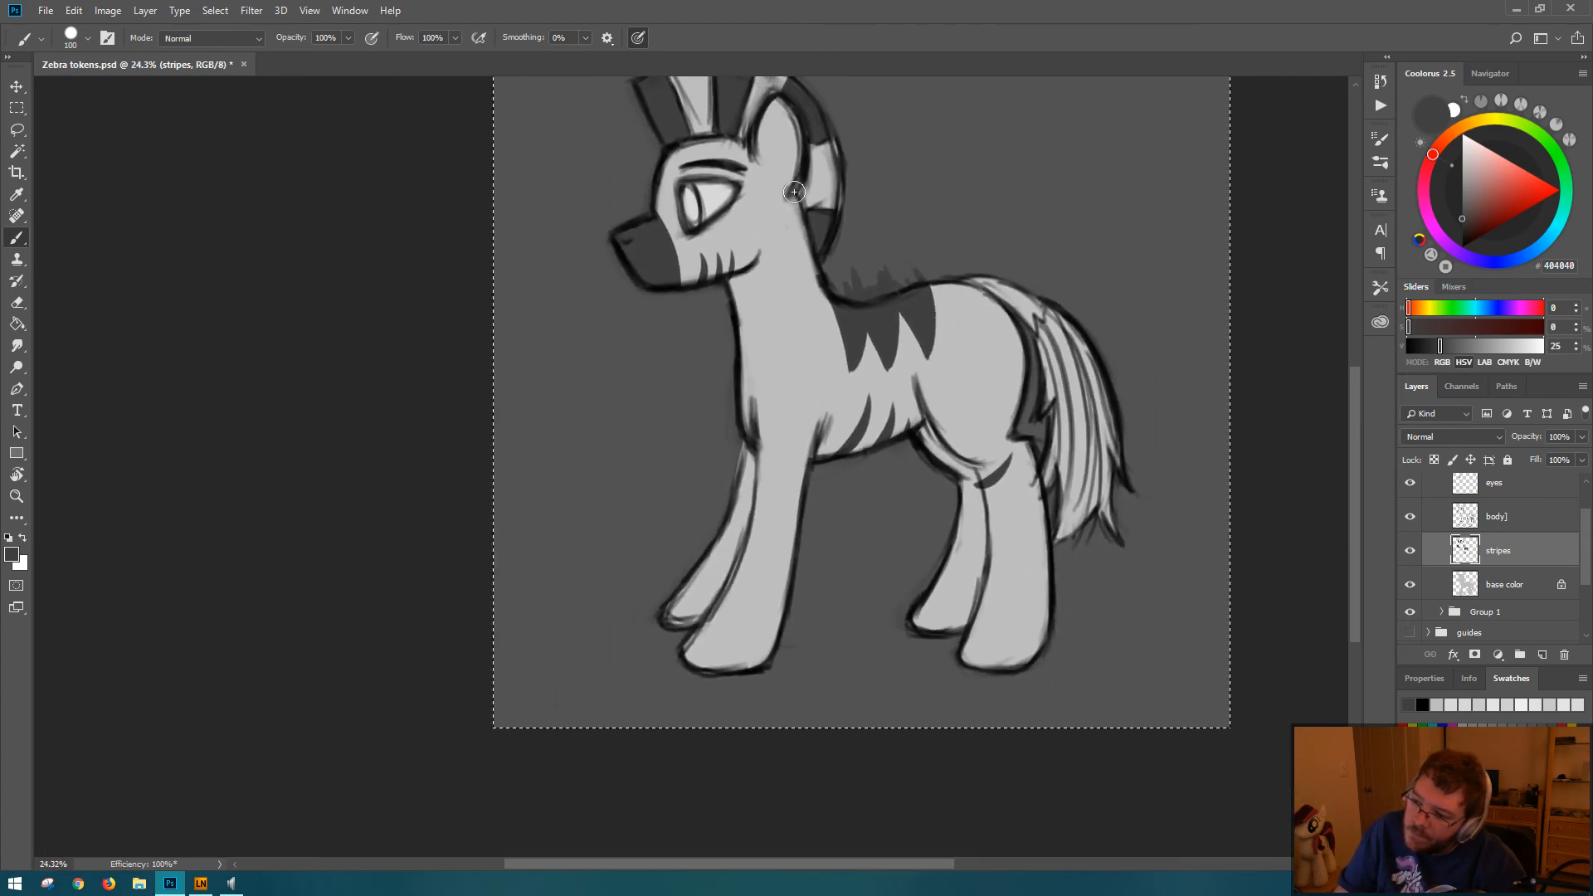
{"action": "left_click_drag", "start_coordinate": [794, 193], "coordinate": [776, 246]}
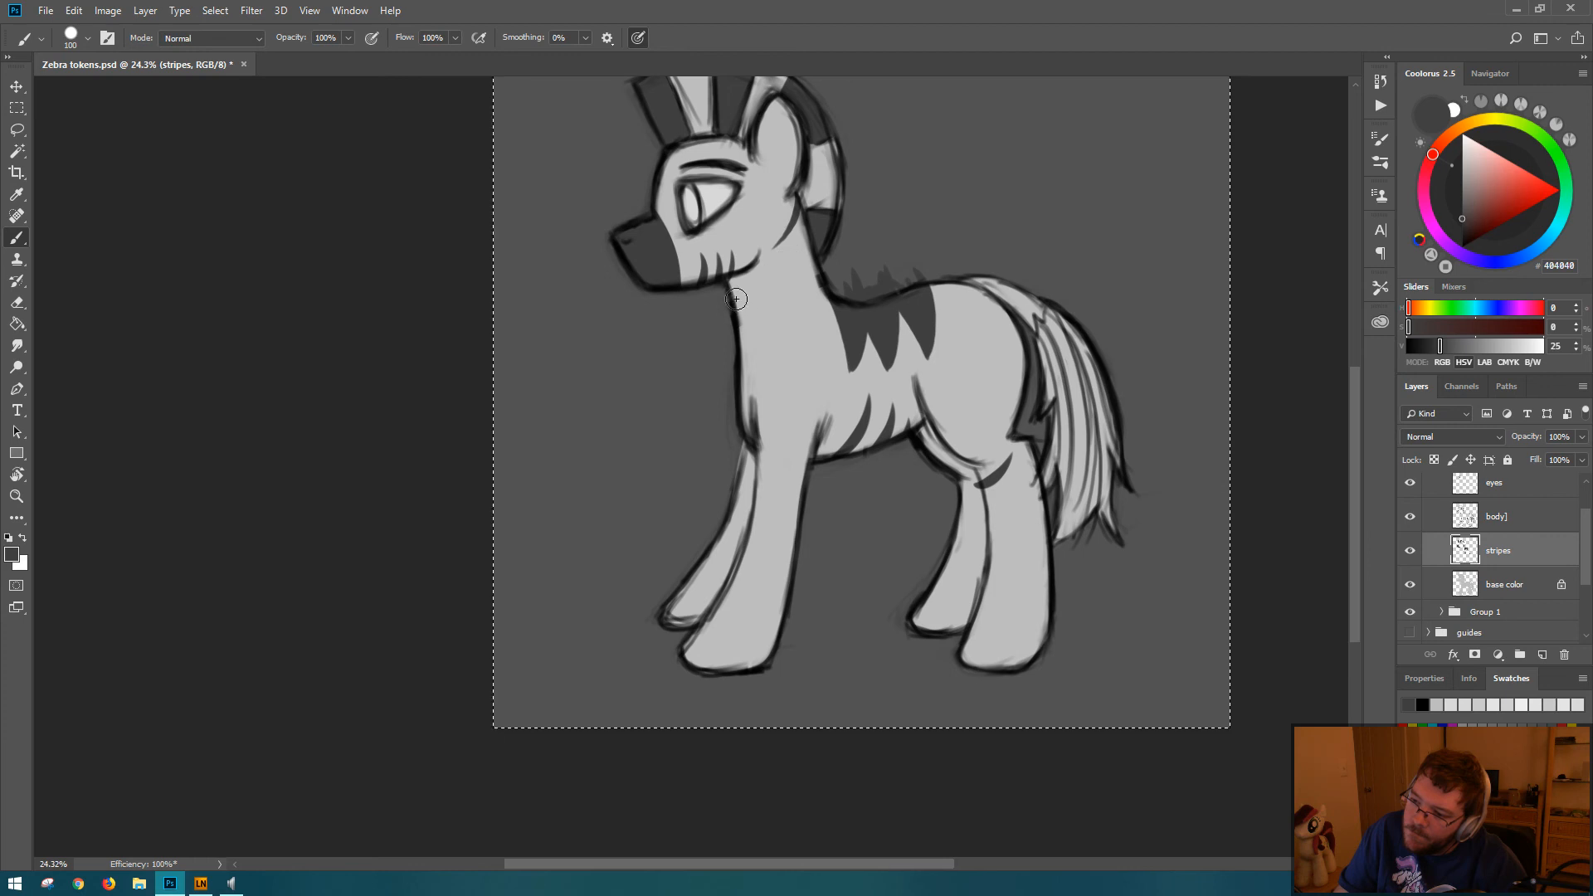
{"action": "key", "text": "ctrl+z"}
{"action": "mouse_move", "coordinate": [731, 294]}
{"action": "left_mouse_down"}
{"action": "mouse_move", "coordinate": [783, 311]}
{"action": "mouse_move", "coordinate": [791, 288]}
{"action": "left_mouse_up"}
{"action": "left_click_drag", "start_coordinate": [800, 213], "coordinate": [781, 271]}
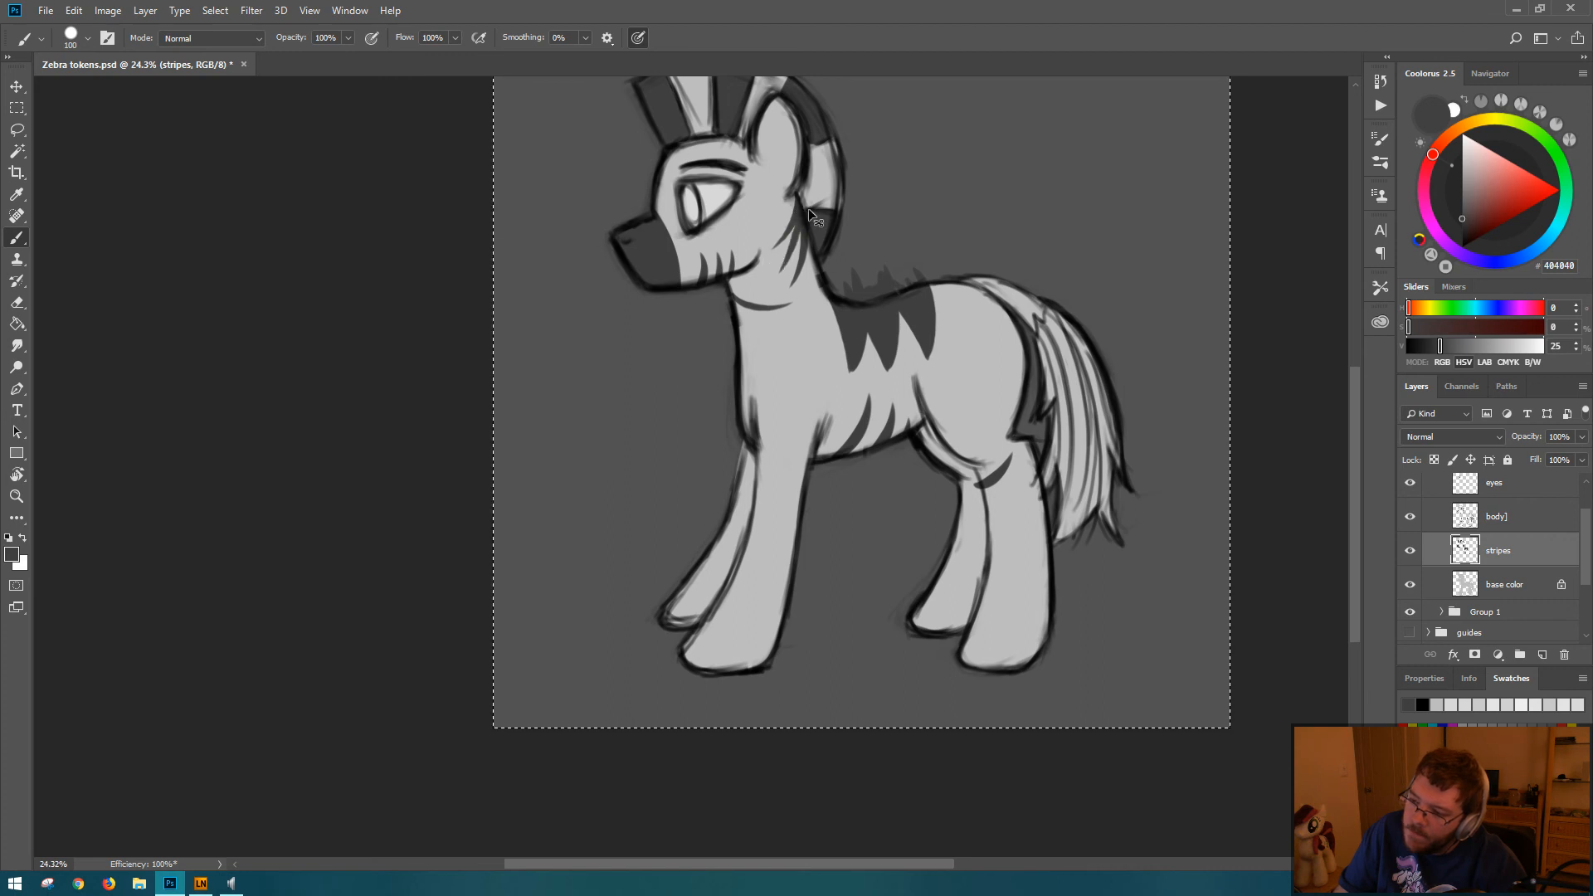
{"action": "key", "text": "ctrl+z"}
{"action": "key", "text": "ctrl+z"}
{"action": "left_click_drag", "start_coordinate": [801, 214], "coordinate": [809, 307]}
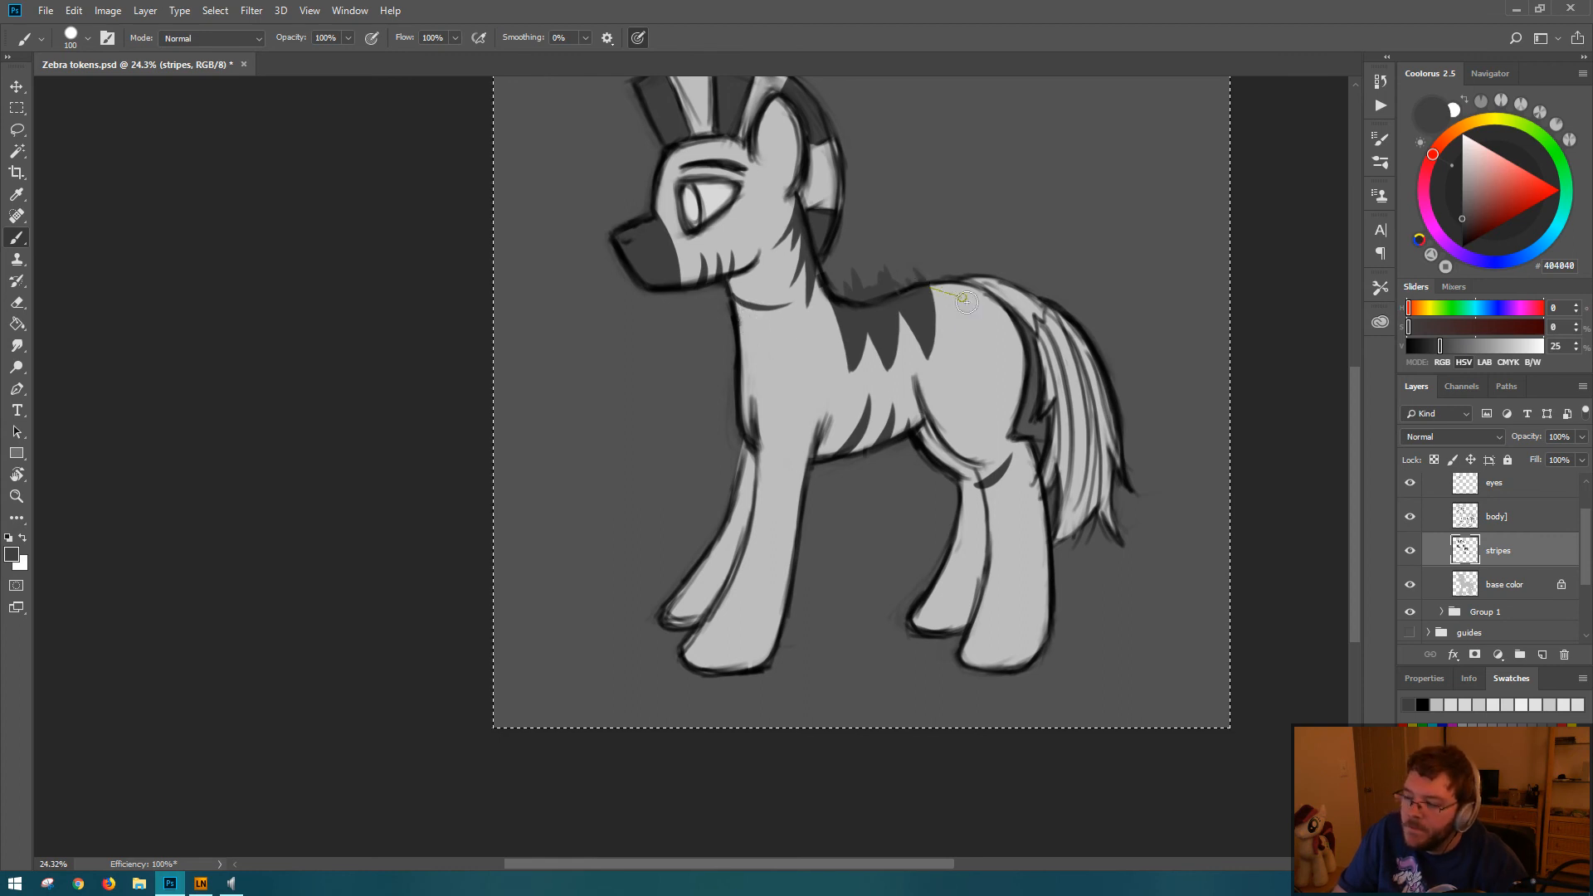
Step: Paint a curved tapered stripe over the rump and short stripes across the upper near hind leg, undoing misplaced strokes
{"action": "mouse_move", "coordinate": [938, 292]}
{"action": "left_mouse_down"}
{"action": "mouse_move", "coordinate": [979, 330]}
{"action": "mouse_move", "coordinate": [969, 317]}
{"action": "left_mouse_up"}
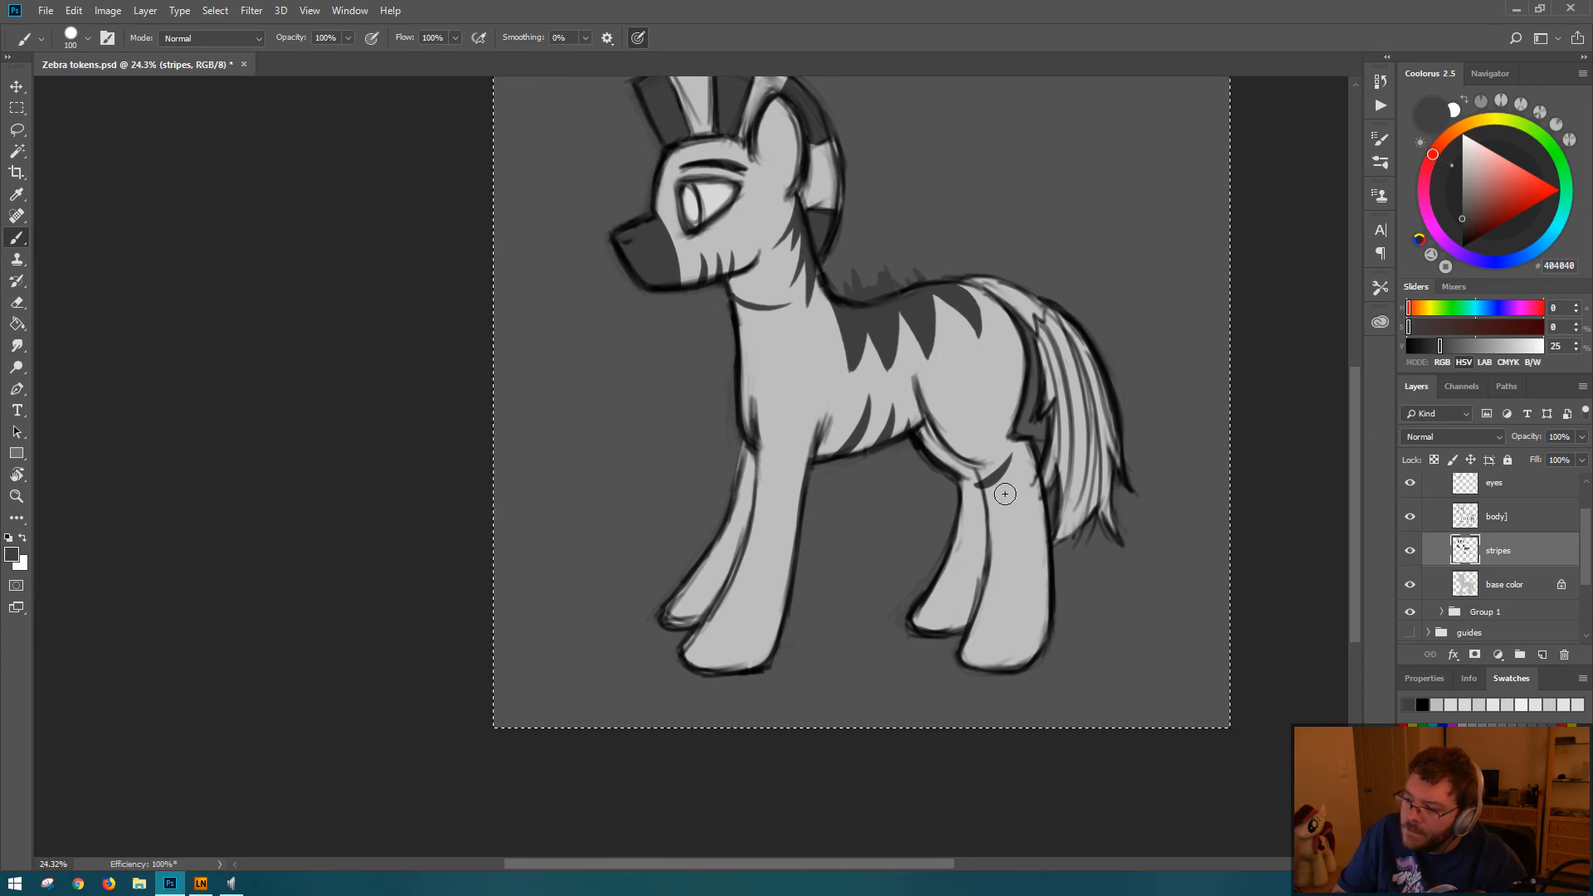
{"action": "mouse_move", "coordinate": [980, 490]}
{"action": "left_mouse_down"}
{"action": "mouse_move", "coordinate": [1033, 480]}
{"action": "mouse_move", "coordinate": [991, 493]}
{"action": "mouse_move", "coordinate": [1037, 460]}
{"action": "mouse_move", "coordinate": [1025, 528]}
{"action": "left_mouse_up"}
{"action": "key", "text": "ctrl+z"}
{"action": "key", "text": "ctrl+z"}
{"action": "key", "text": "ctrl+z"}
{"action": "key", "text": "ctrl+z"}
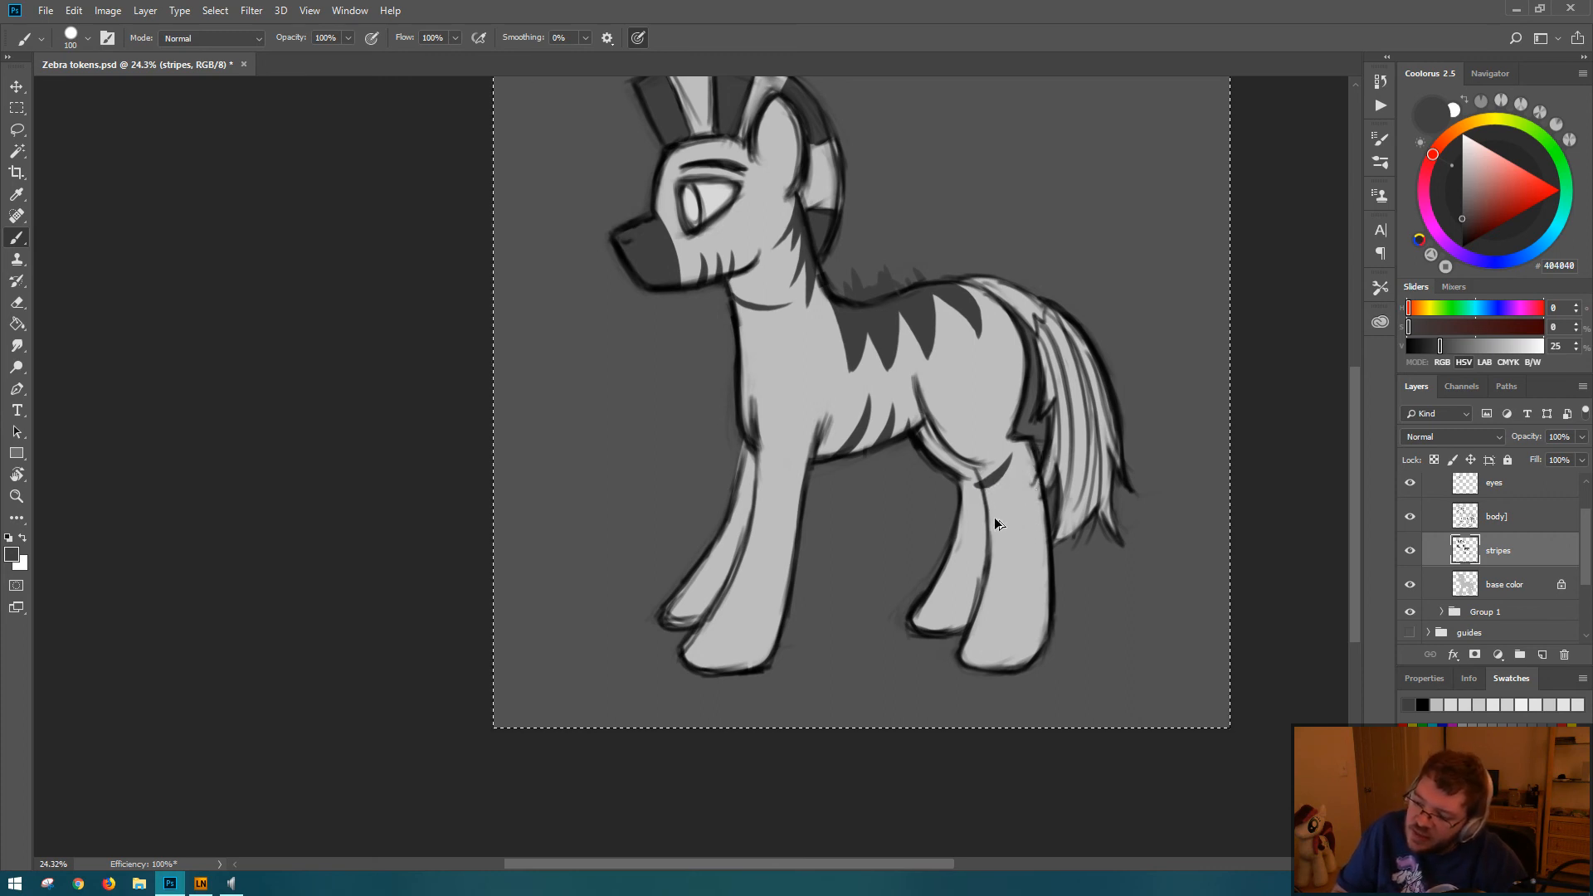
{"action": "key", "text": "ctrl+z"}
{"action": "left_click_drag", "start_coordinate": [989, 501], "coordinate": [1044, 454]}
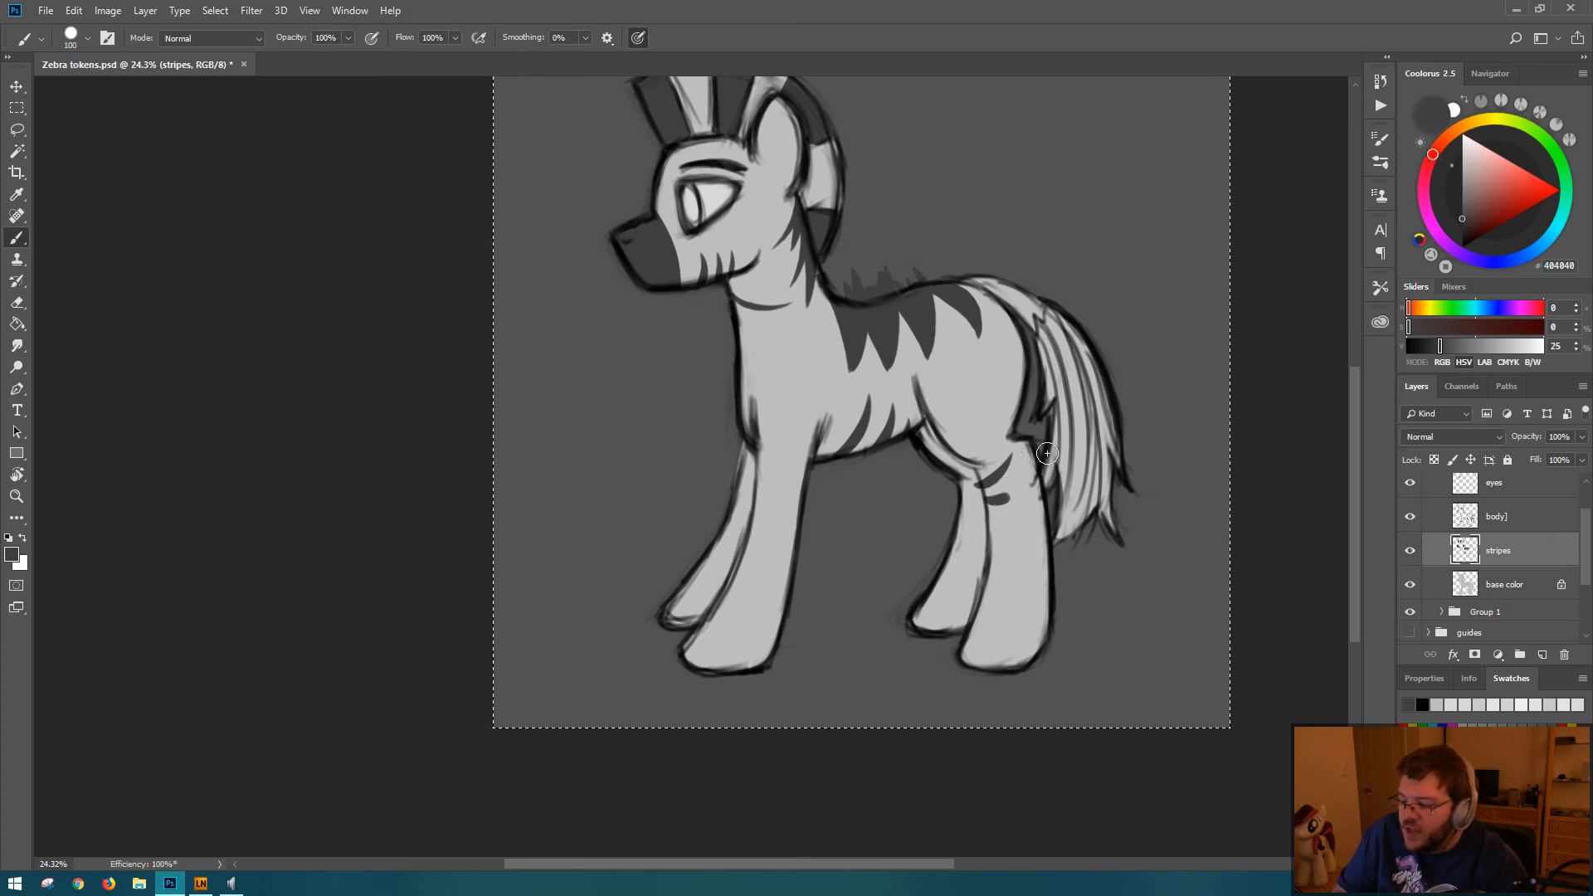
{"action": "left_click_drag", "start_coordinate": [987, 513], "coordinate": [1037, 505]}
{"action": "key", "text": "ctrl+z"}
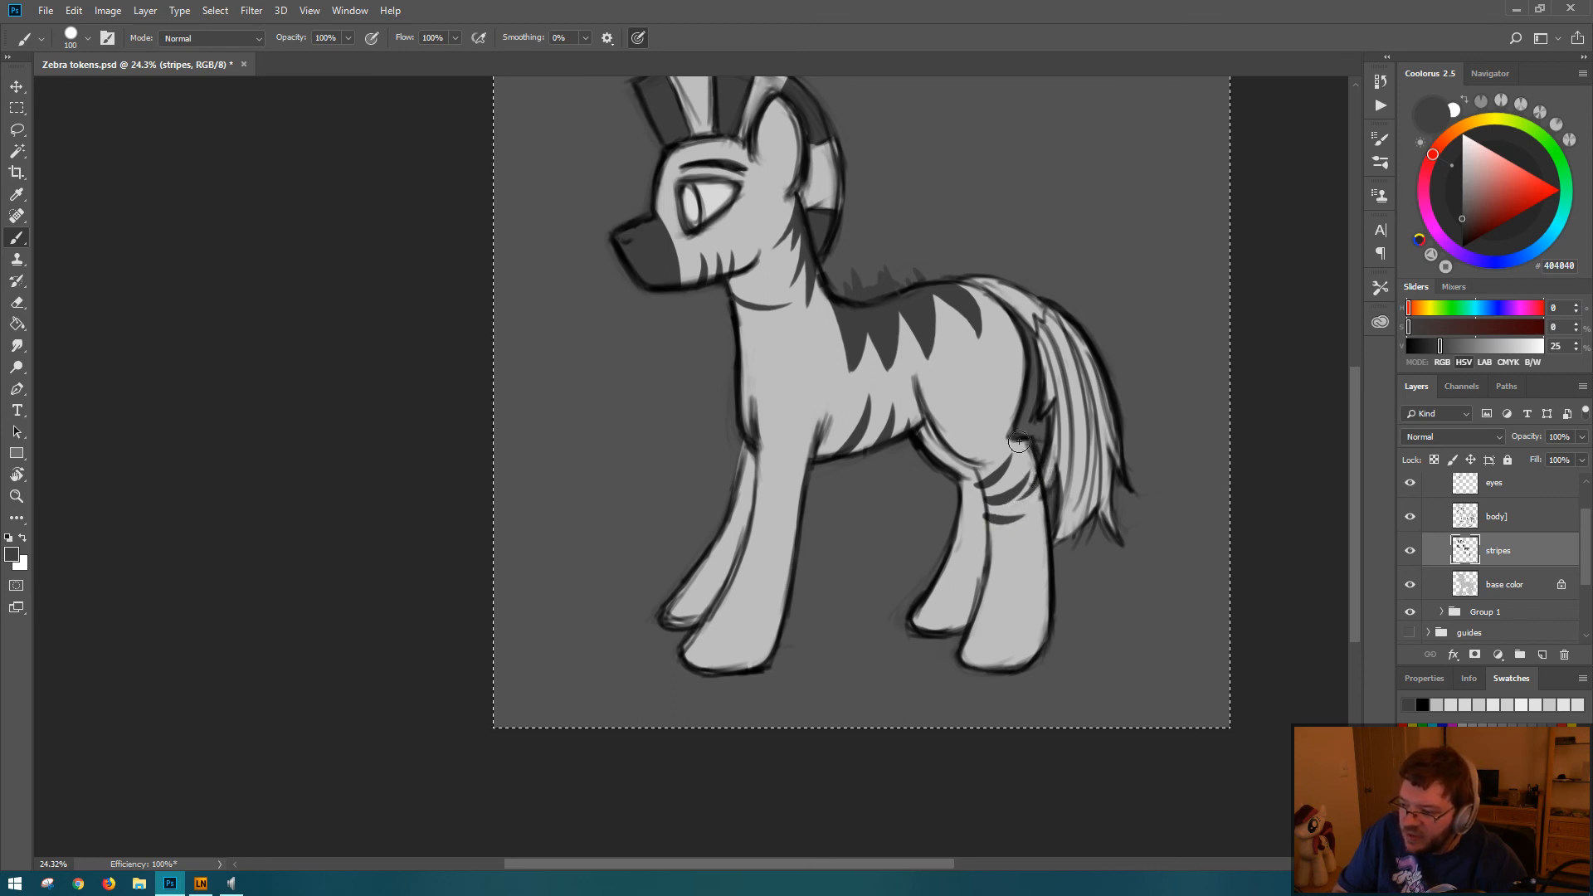
Step: Try extra strokes at the back of the near hind leg's upper stripes, undo the unwanted ones, and save the document
{"action": "left_click_drag", "start_coordinate": [1018, 444], "coordinate": [1022, 471]}
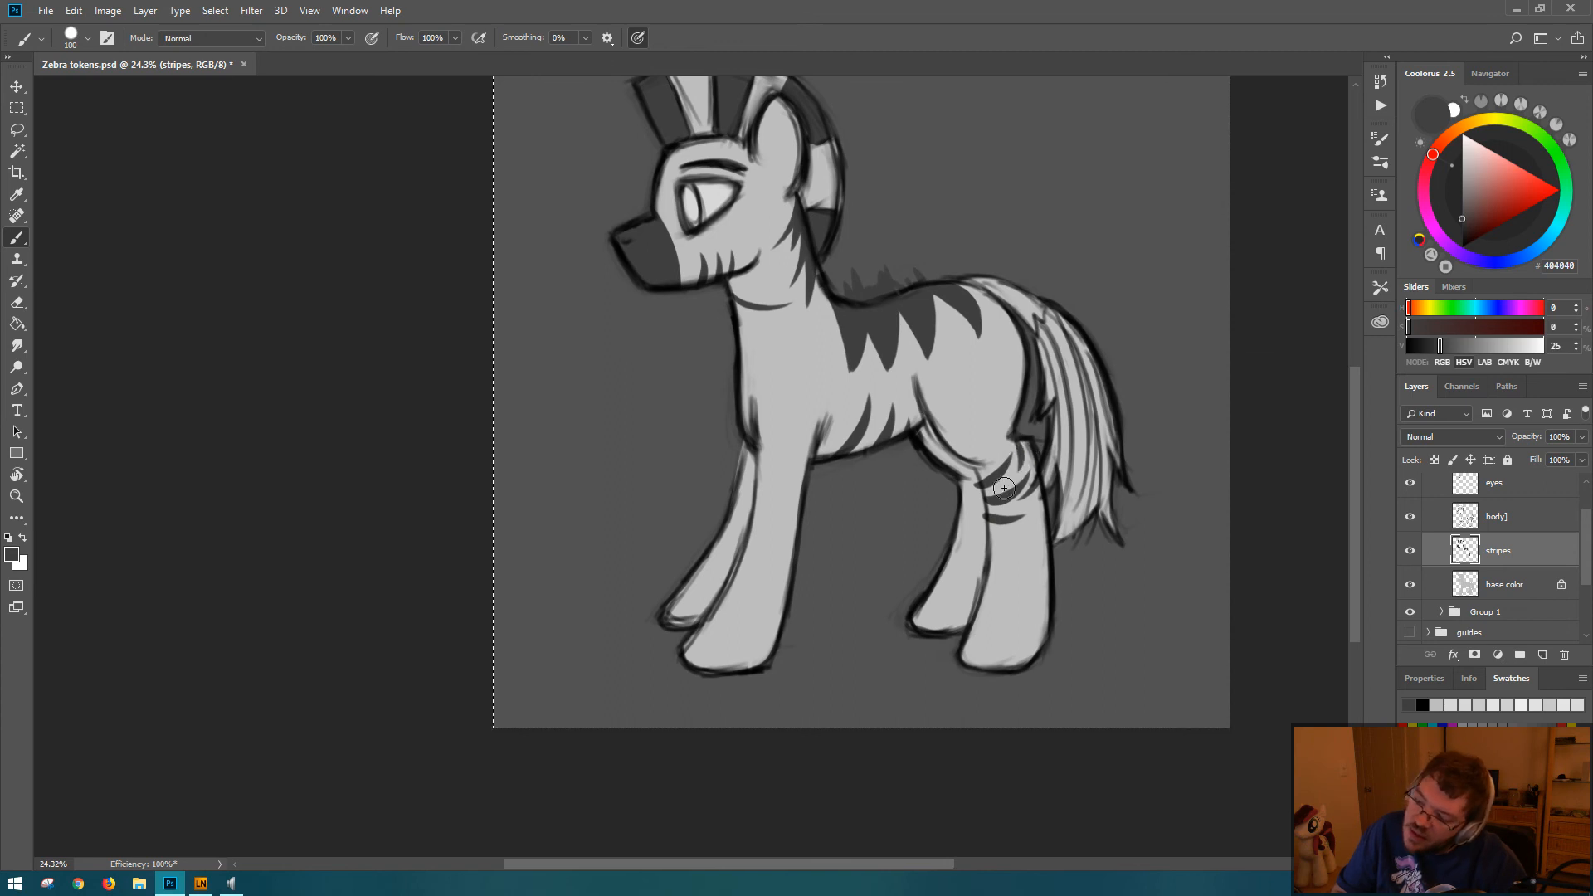
{"action": "key", "text": "ctrl+z"}
{"action": "left_click_drag", "start_coordinate": [1019, 442], "coordinate": [1012, 473]}
{"action": "key", "text": "ctrl+z"}
{"action": "key", "text": "ctrl+z"}
{"action": "key", "text": "ctrl+z"}
{"action": "key", "text": "ctrl+s"}
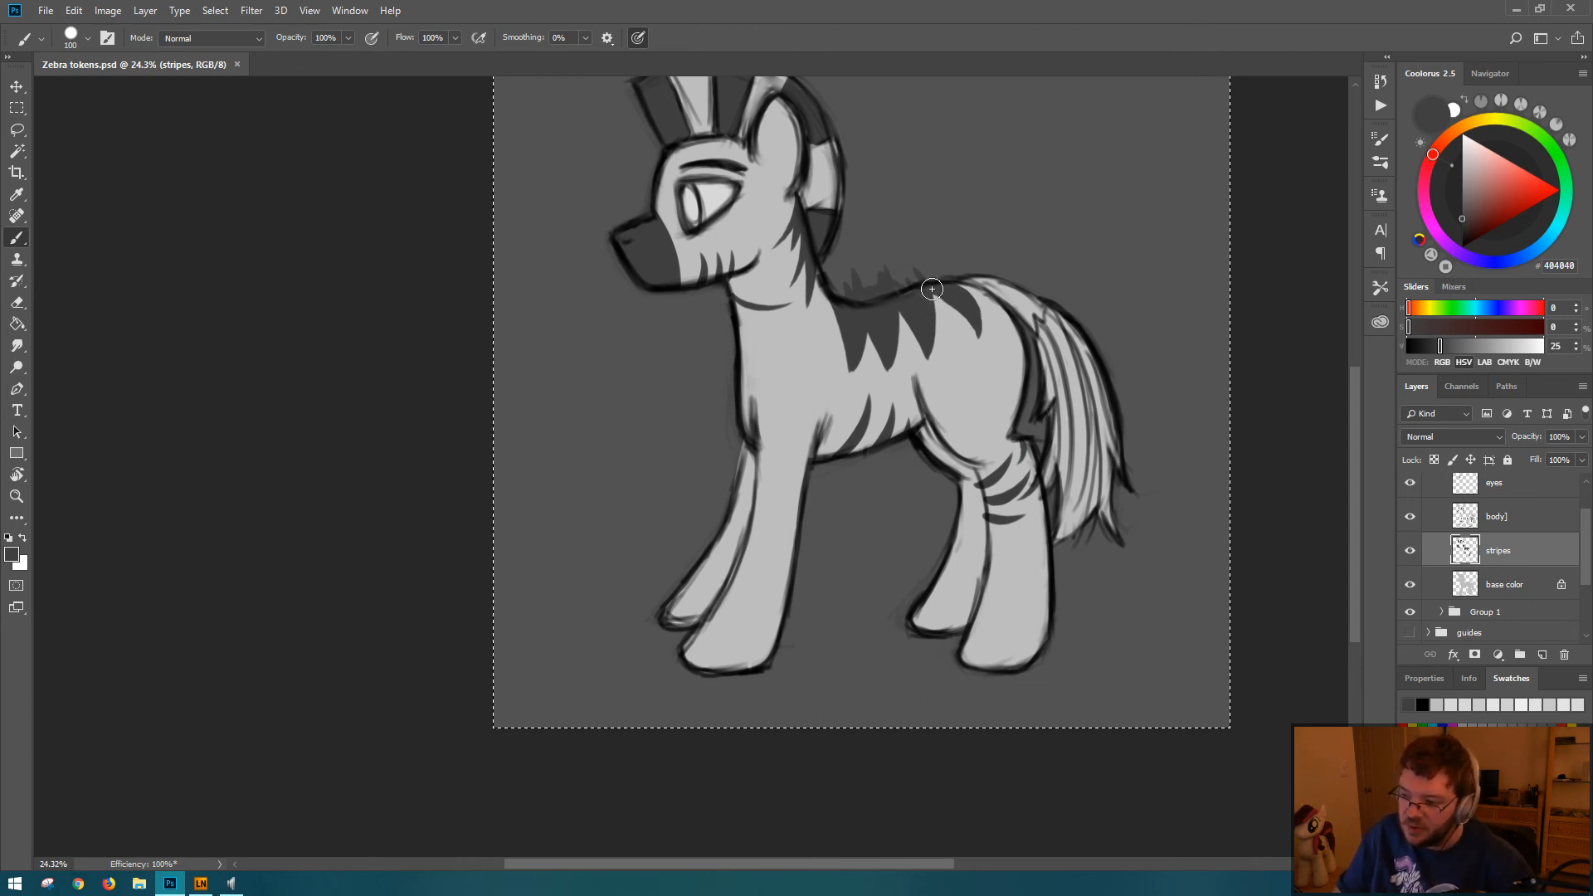
Step: Thicken the rump stripe and join it along the back to the stripe in front of it
{"action": "left_click_drag", "start_coordinate": [932, 291], "coordinate": [973, 345]}
{"action": "key", "text": "ctrl+z"}
{"action": "key", "text": "ctrl+z"}
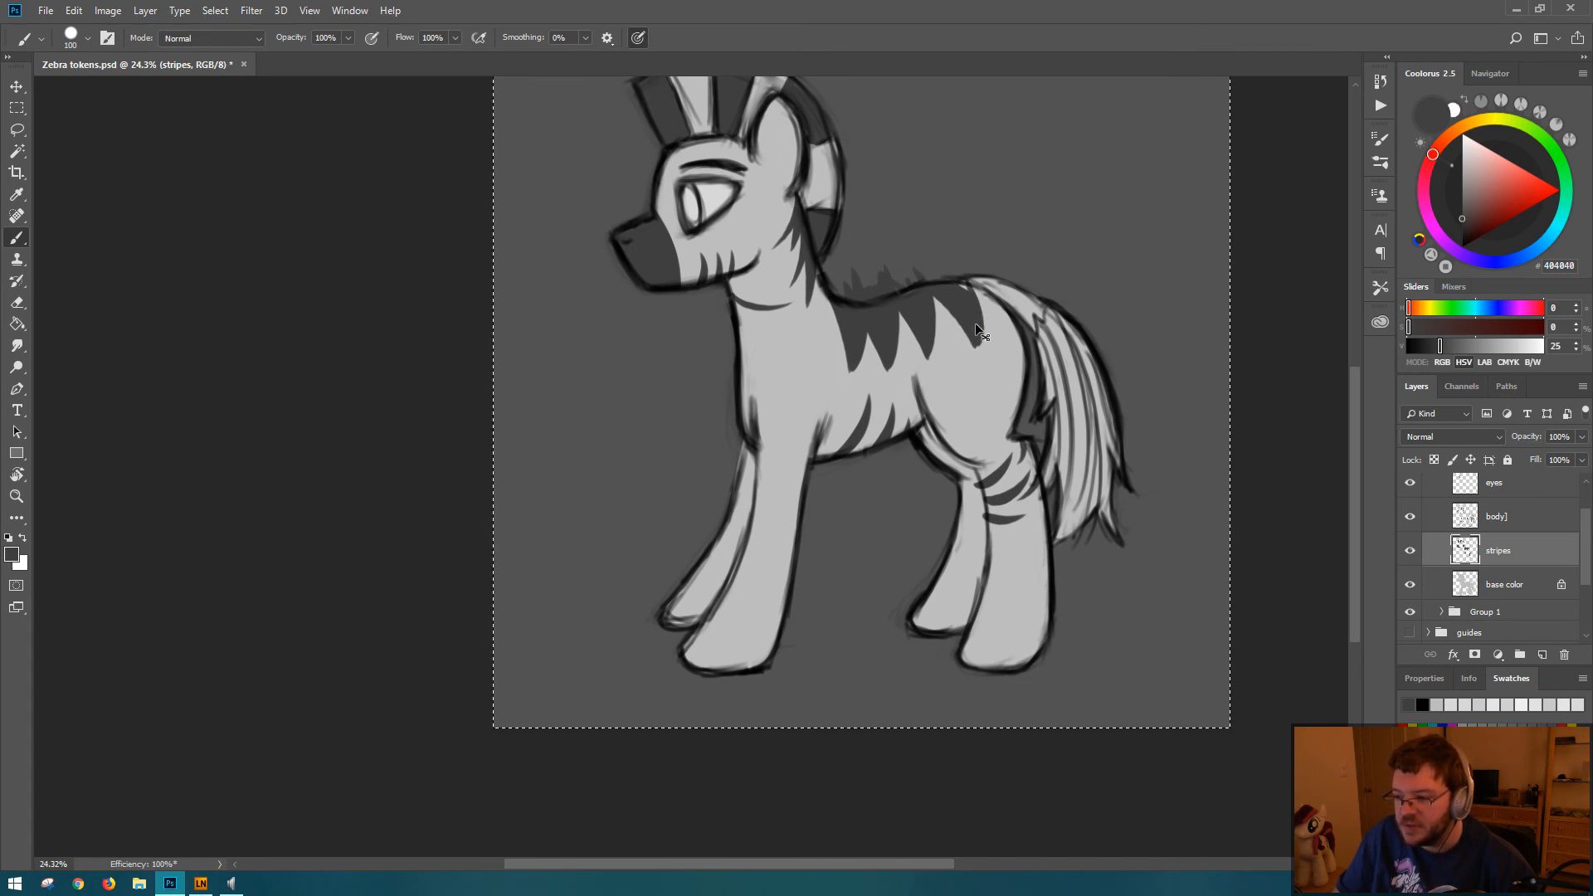
{"action": "left_click_drag", "start_coordinate": [974, 291], "coordinate": [977, 342]}
{"action": "left_click_drag", "start_coordinate": [949, 270], "coordinate": [975, 331]}
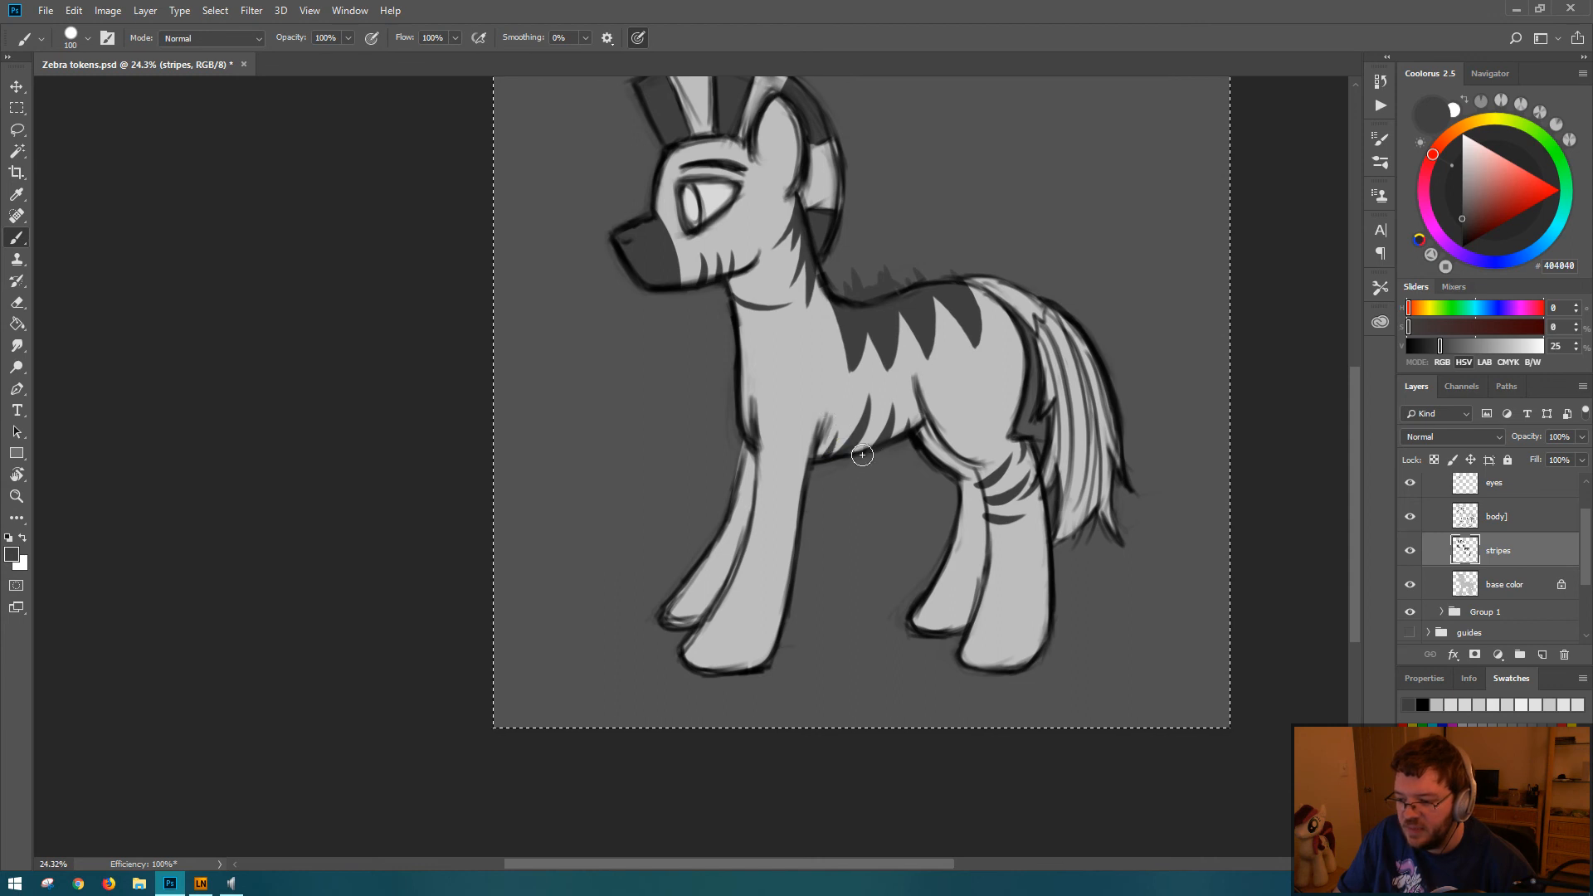
Step: Add short tapered stripes rising from the belly line beside the existing ones, redoing strokes that miss
{"action": "left_click_drag", "start_coordinate": [861, 455], "coordinate": [880, 420]}
{"action": "key", "text": "ctrl+z"}
{"action": "key", "text": "ctrl+z"}
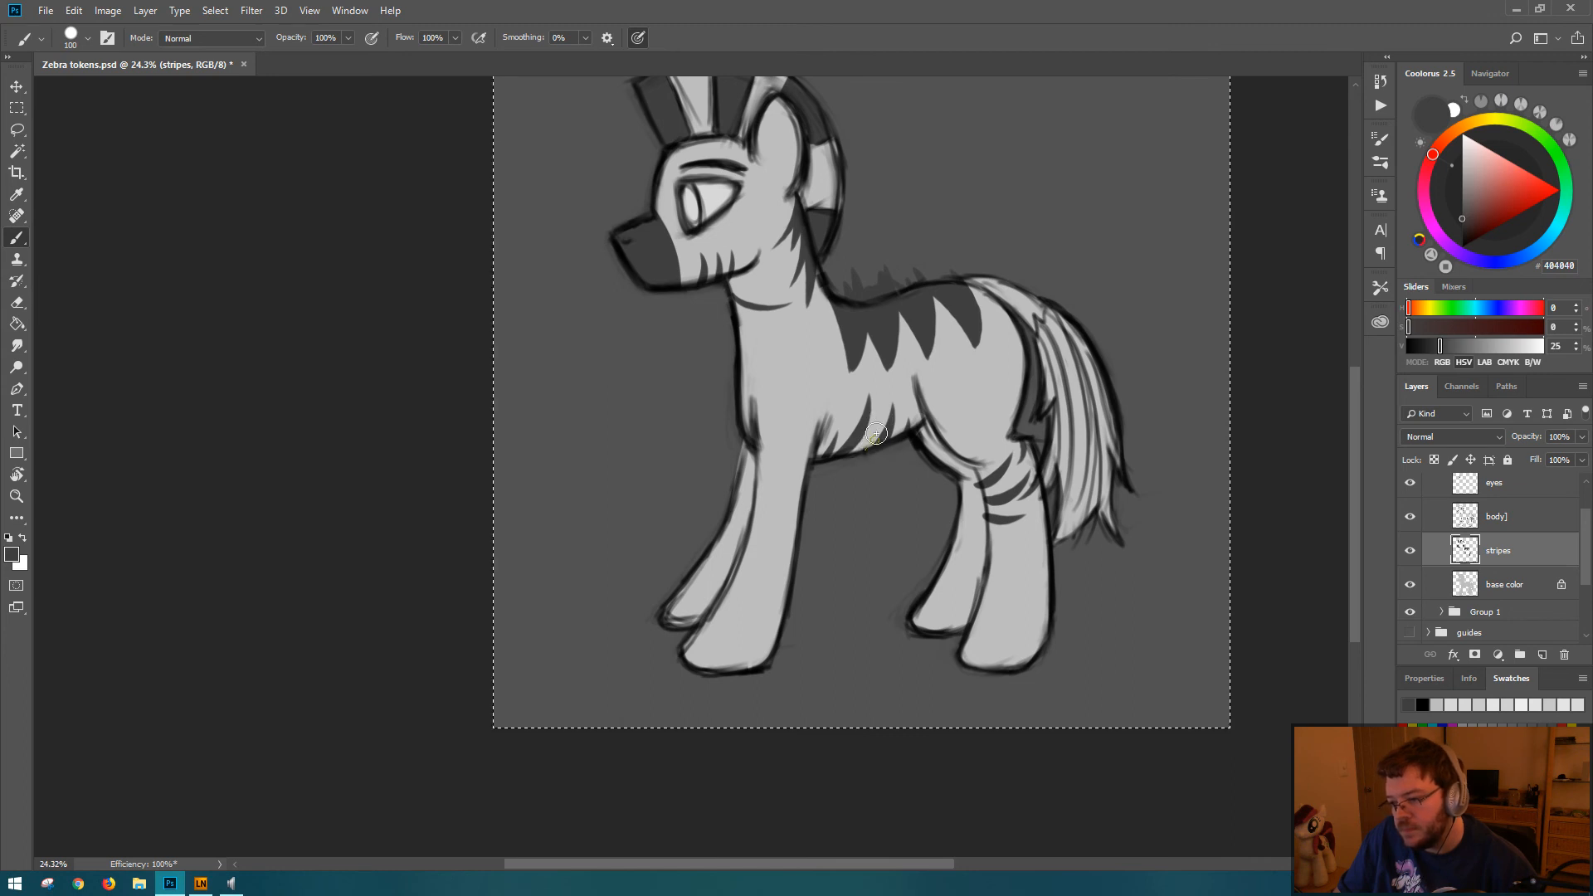
{"action": "key", "text": "ctrl+z"}
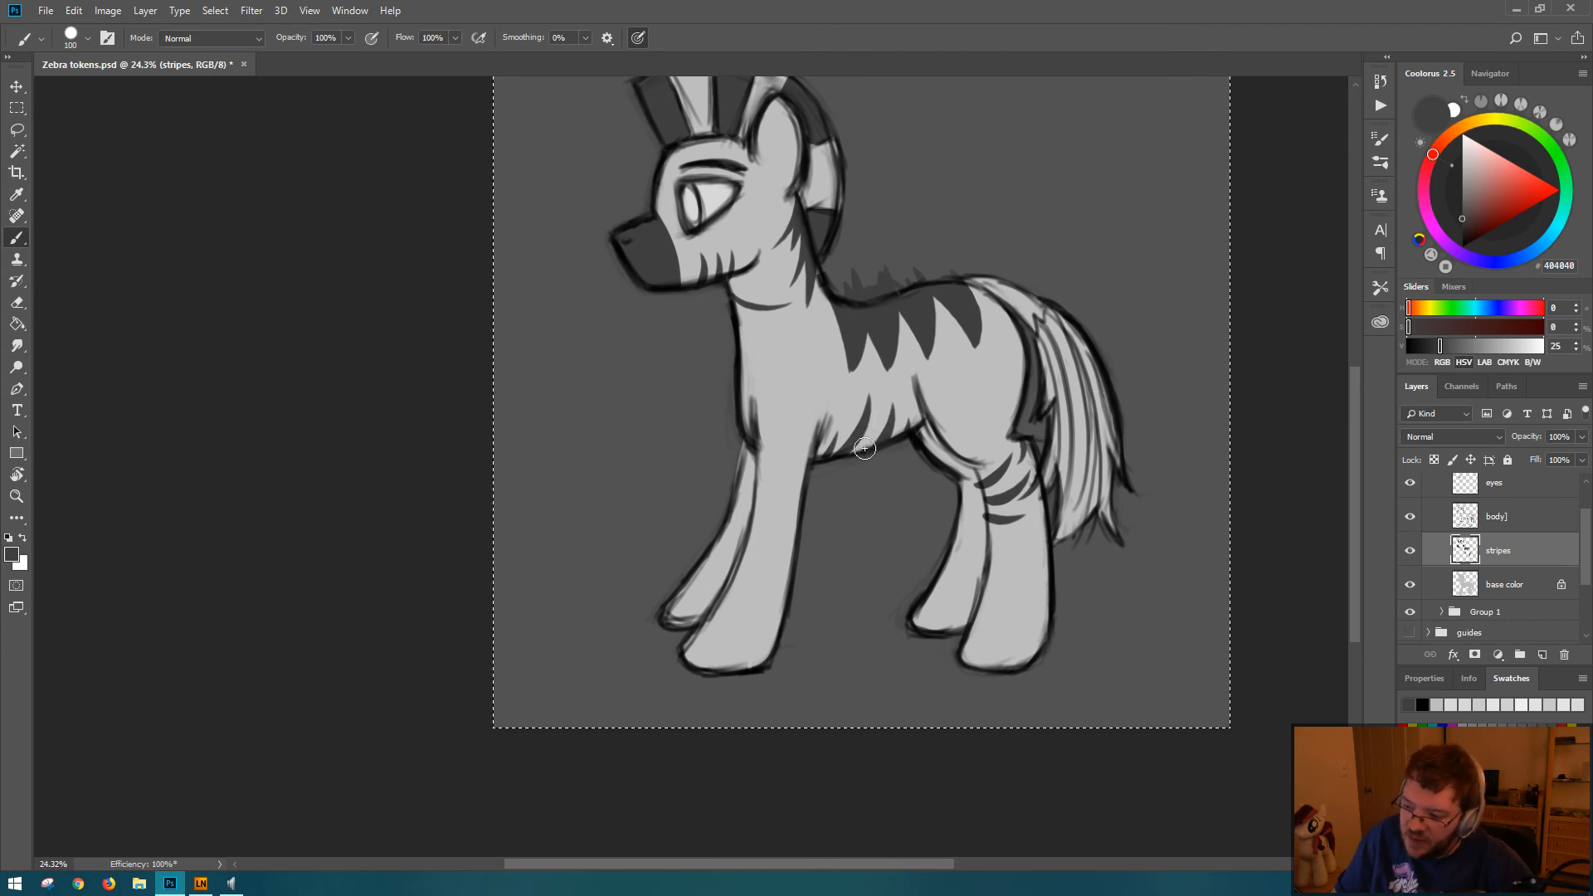
{"action": "left_click_drag", "start_coordinate": [867, 448], "coordinate": [878, 415]}
{"action": "key", "text": "ctrl+z"}
{"action": "key", "text": "ctrl+z"}
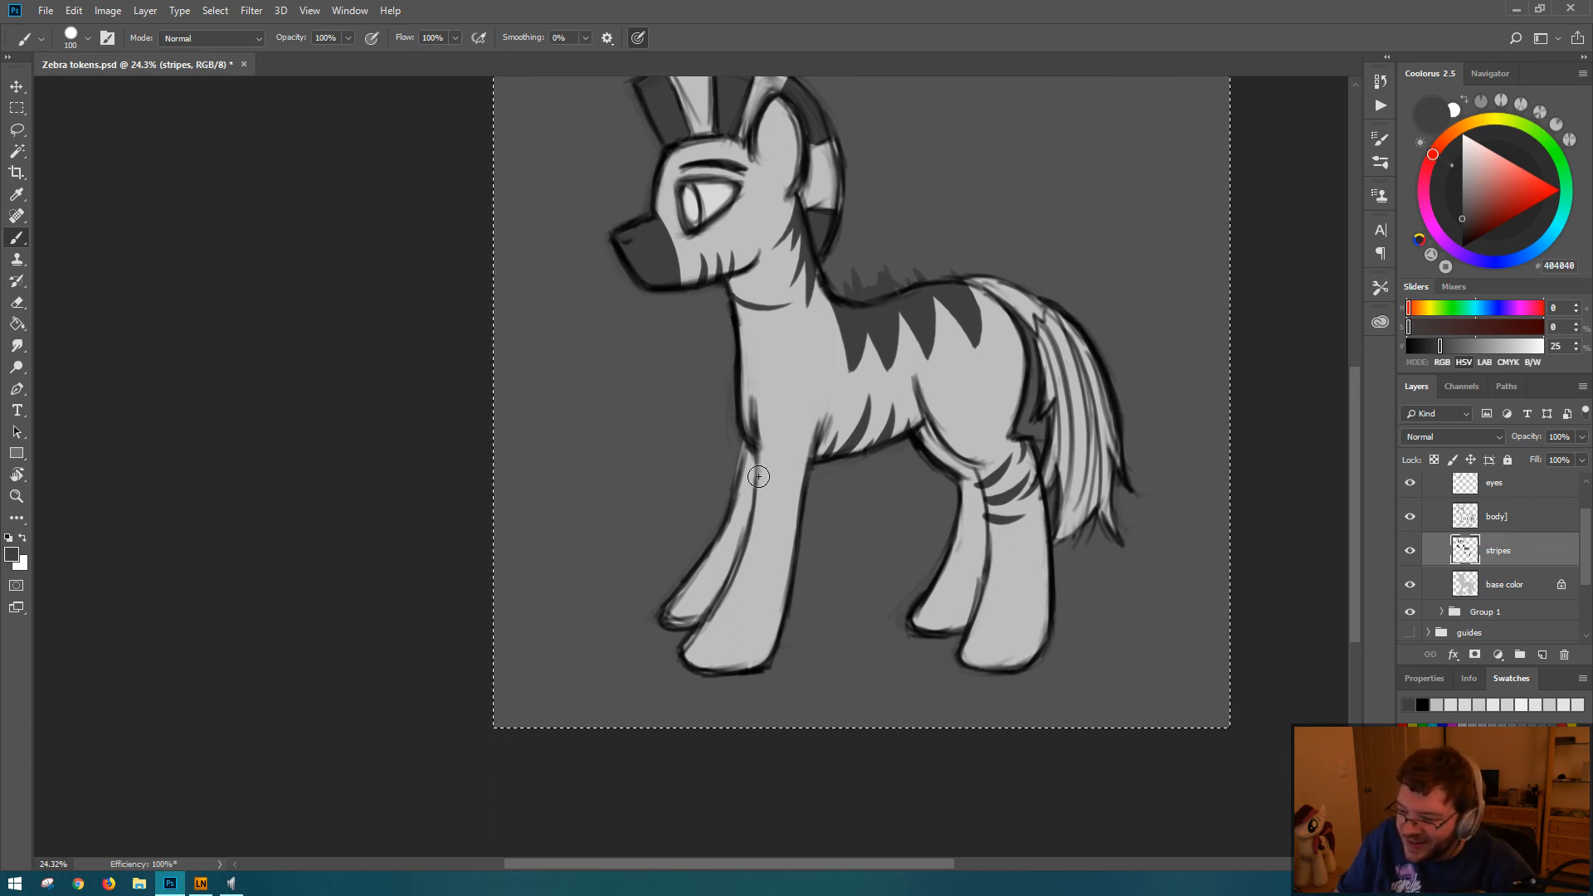
Step: Paint a row of tapered stripes down the front edge of the near front leg, redoing poor strokes, and save the document
{"action": "mouse_move", "coordinate": [758, 471]}
{"action": "left_mouse_down"}
{"action": "mouse_move", "coordinate": [794, 484]}
{"action": "mouse_move", "coordinate": [763, 457]}
{"action": "mouse_move", "coordinate": [796, 483]}
{"action": "left_mouse_up"}
{"action": "key", "text": "ctrl+z"}
{"action": "key", "text": "ctrl+z"}
{"action": "key", "text": "ctrl+z"}
{"action": "key", "text": "ctrl+z"}
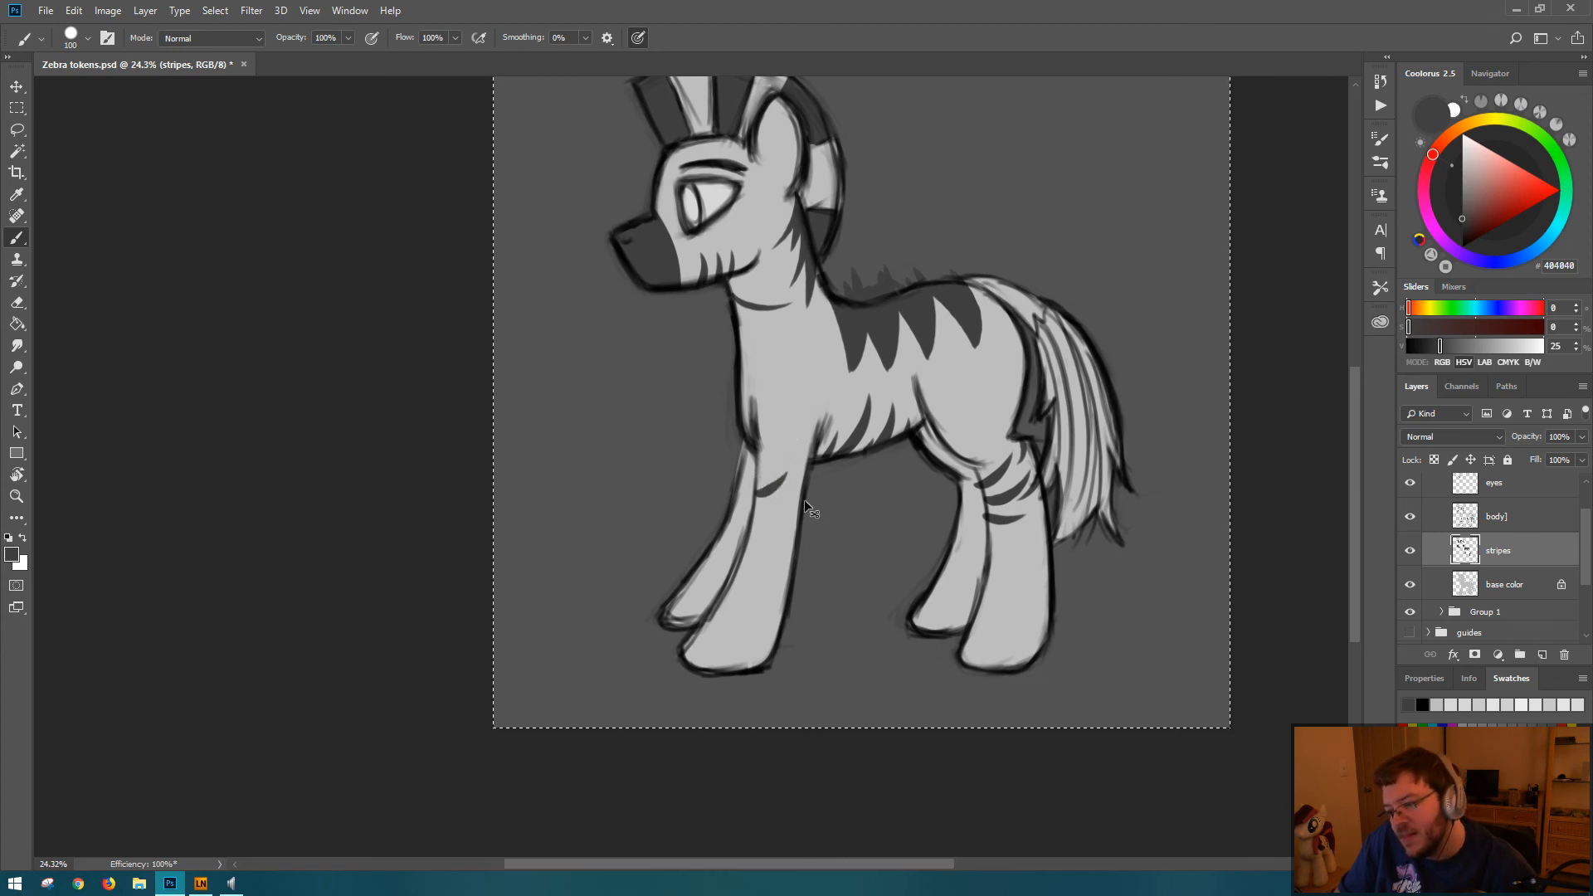
{"action": "key", "text": "ctrl+z"}
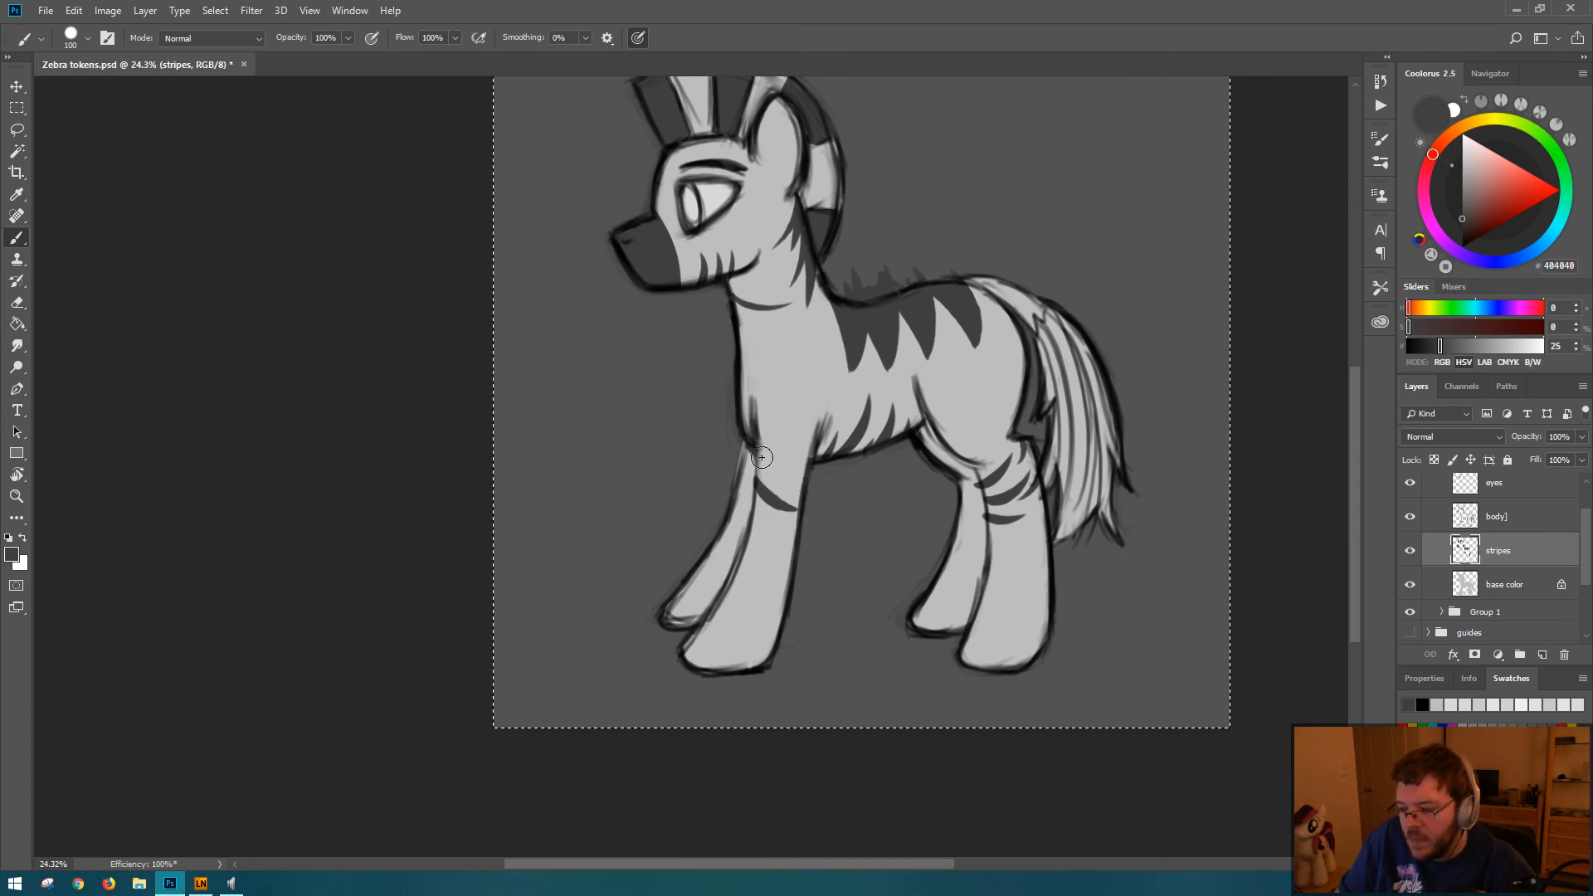
{"action": "mouse_move", "coordinate": [759, 449]}
{"action": "left_mouse_down"}
{"action": "mouse_move", "coordinate": [792, 473]}
{"action": "mouse_move", "coordinate": [779, 566]}
{"action": "mouse_move", "coordinate": [730, 630]}
{"action": "left_mouse_up"}
{"action": "key", "text": "ctrl+z"}
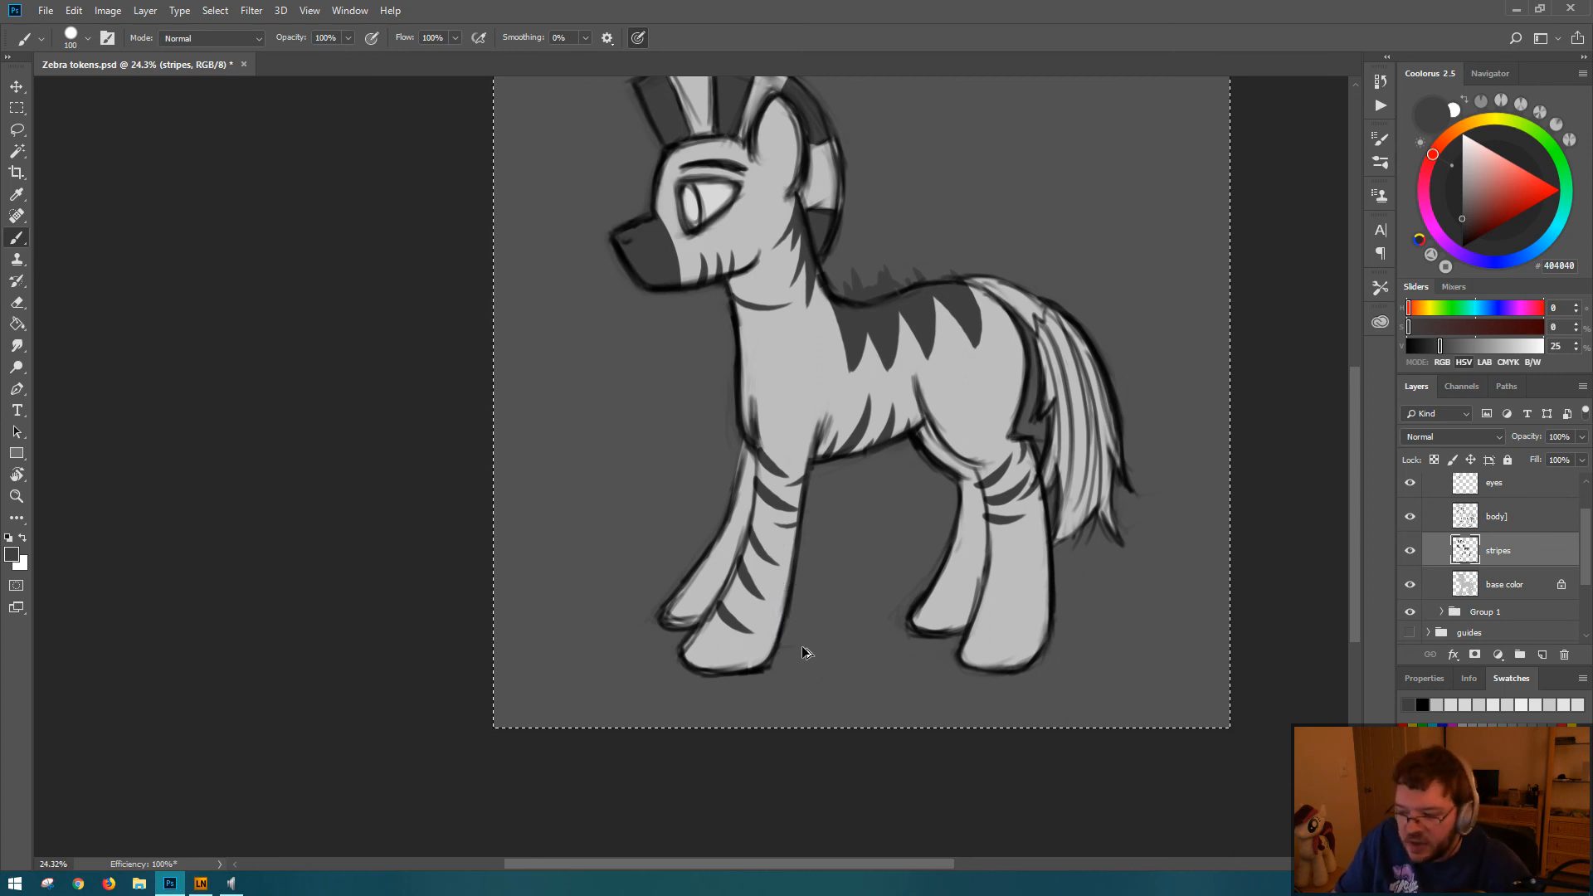
{"action": "key", "text": "ctrl+s"}
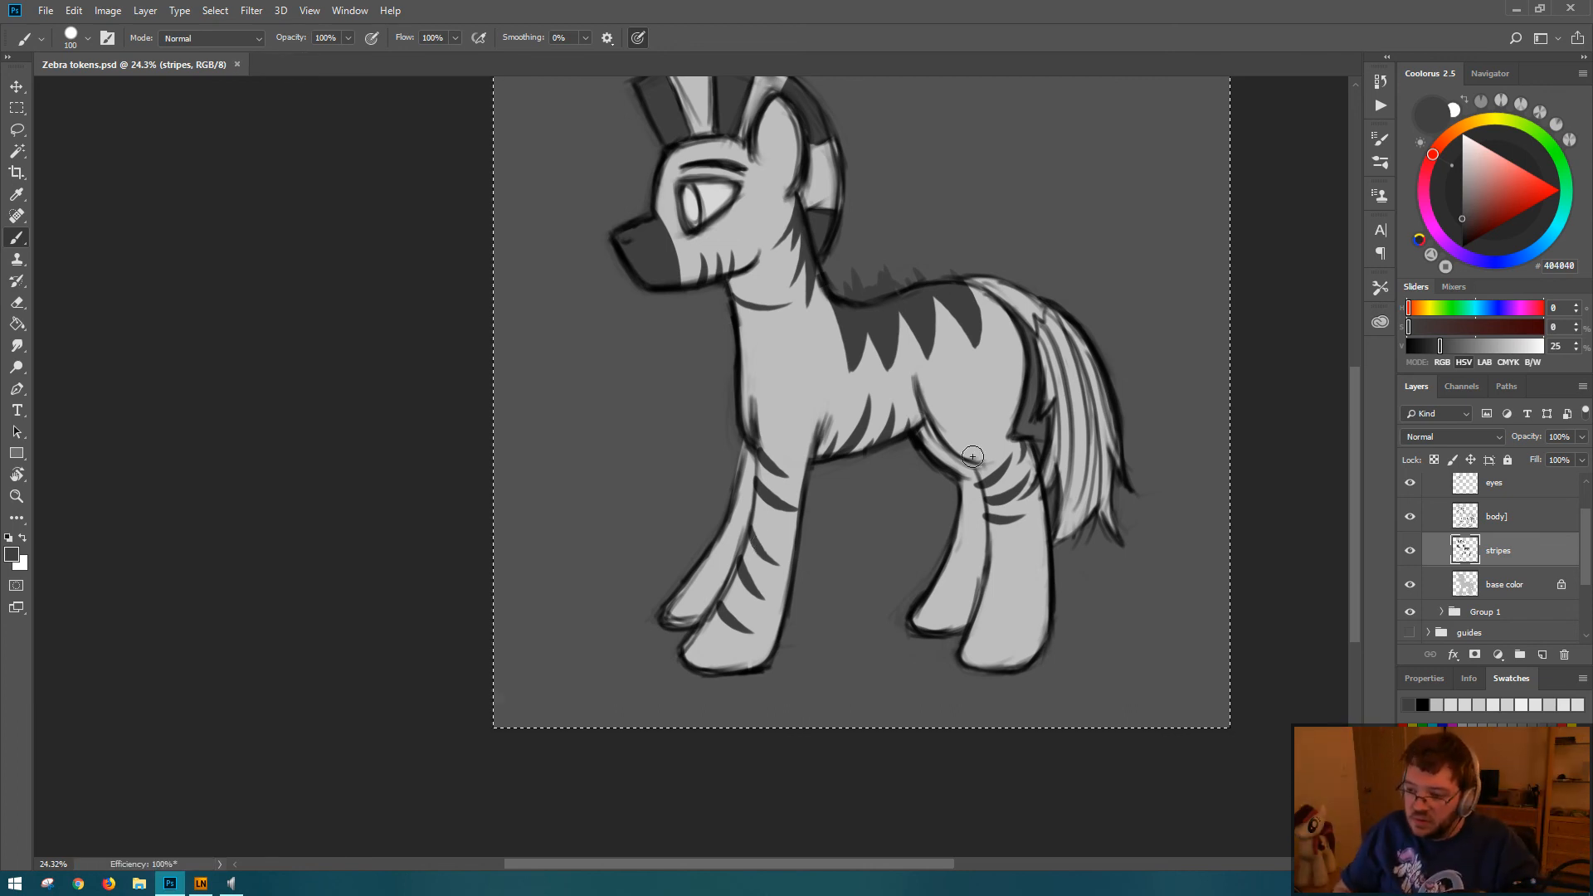
Step: Erase the dark gray stripe ends that stick out above the outline of the back, from the withers to the rump
{"action": "mouse_move", "coordinate": [991, 202]}
{"action": "left_mouse_down"}
{"action": "mouse_move", "coordinate": [938, 271]}
{"action": "mouse_move", "coordinate": [917, 242]}
{"action": "left_mouse_up"}
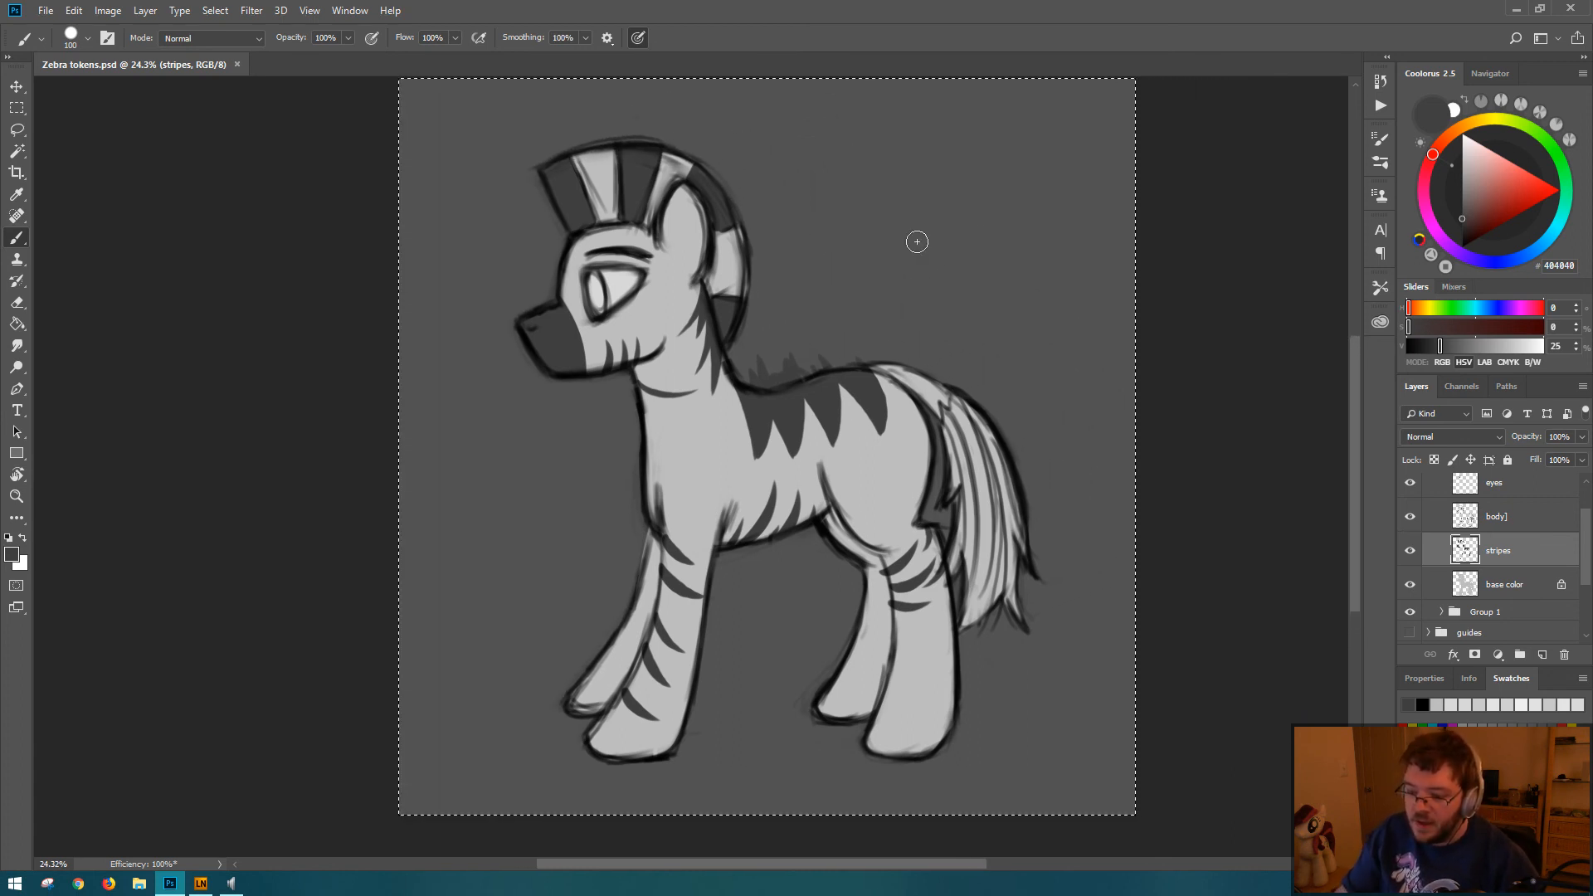
{"action": "scroll", "coordinate": [955, 286], "scroll_direction": "down", "scroll_amount": 2}
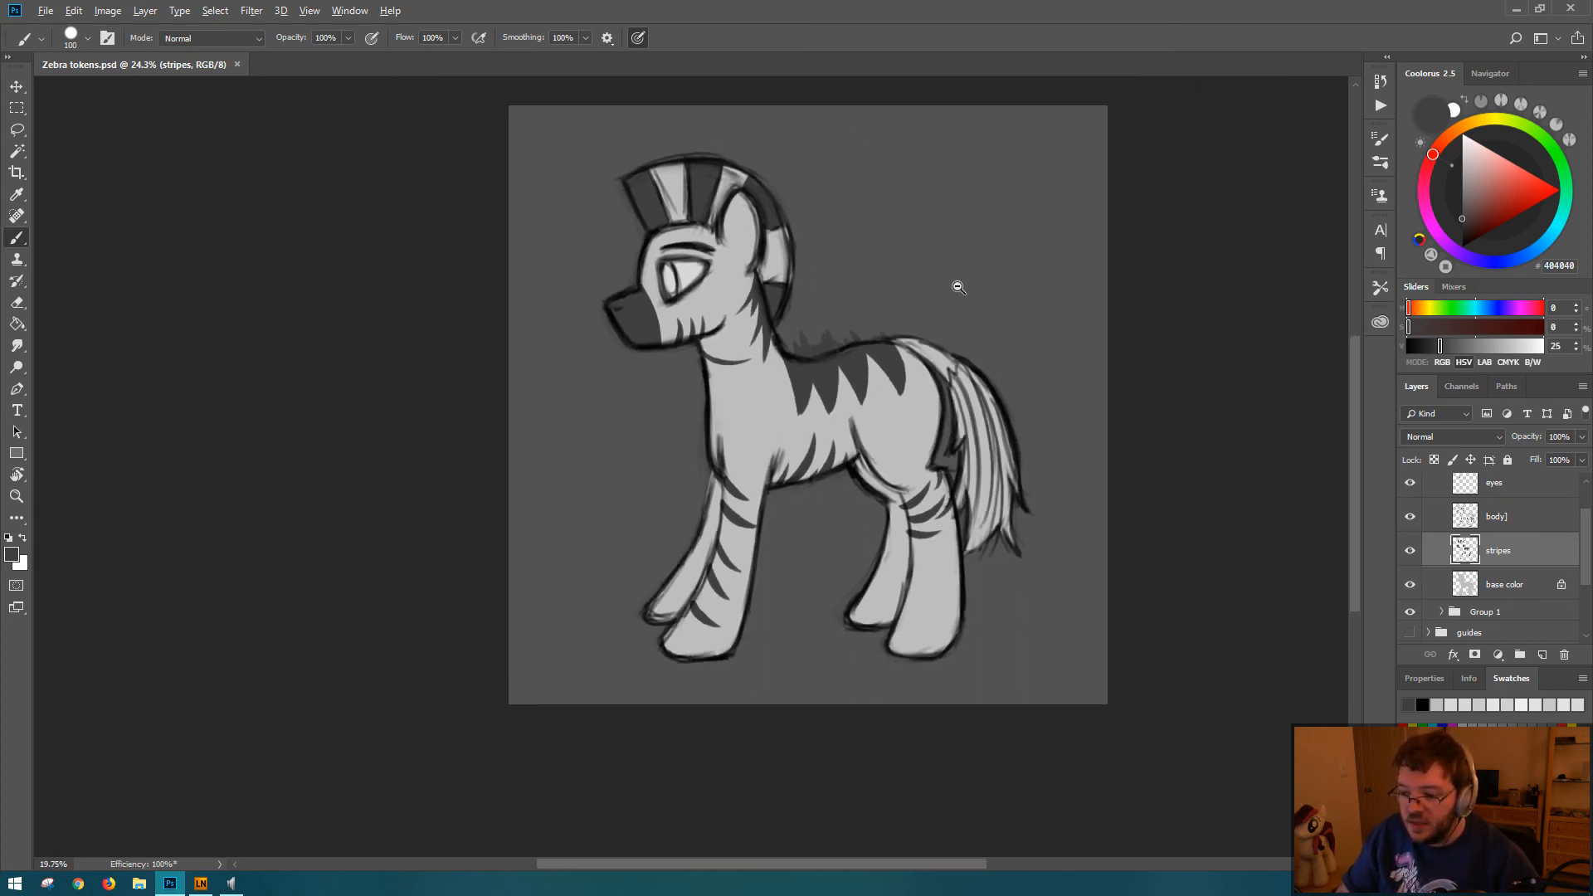
{"action": "scroll", "coordinate": [924, 289], "scroll_direction": "up", "scroll_amount": 2}
{"action": "key", "text": "ctrl+a"}
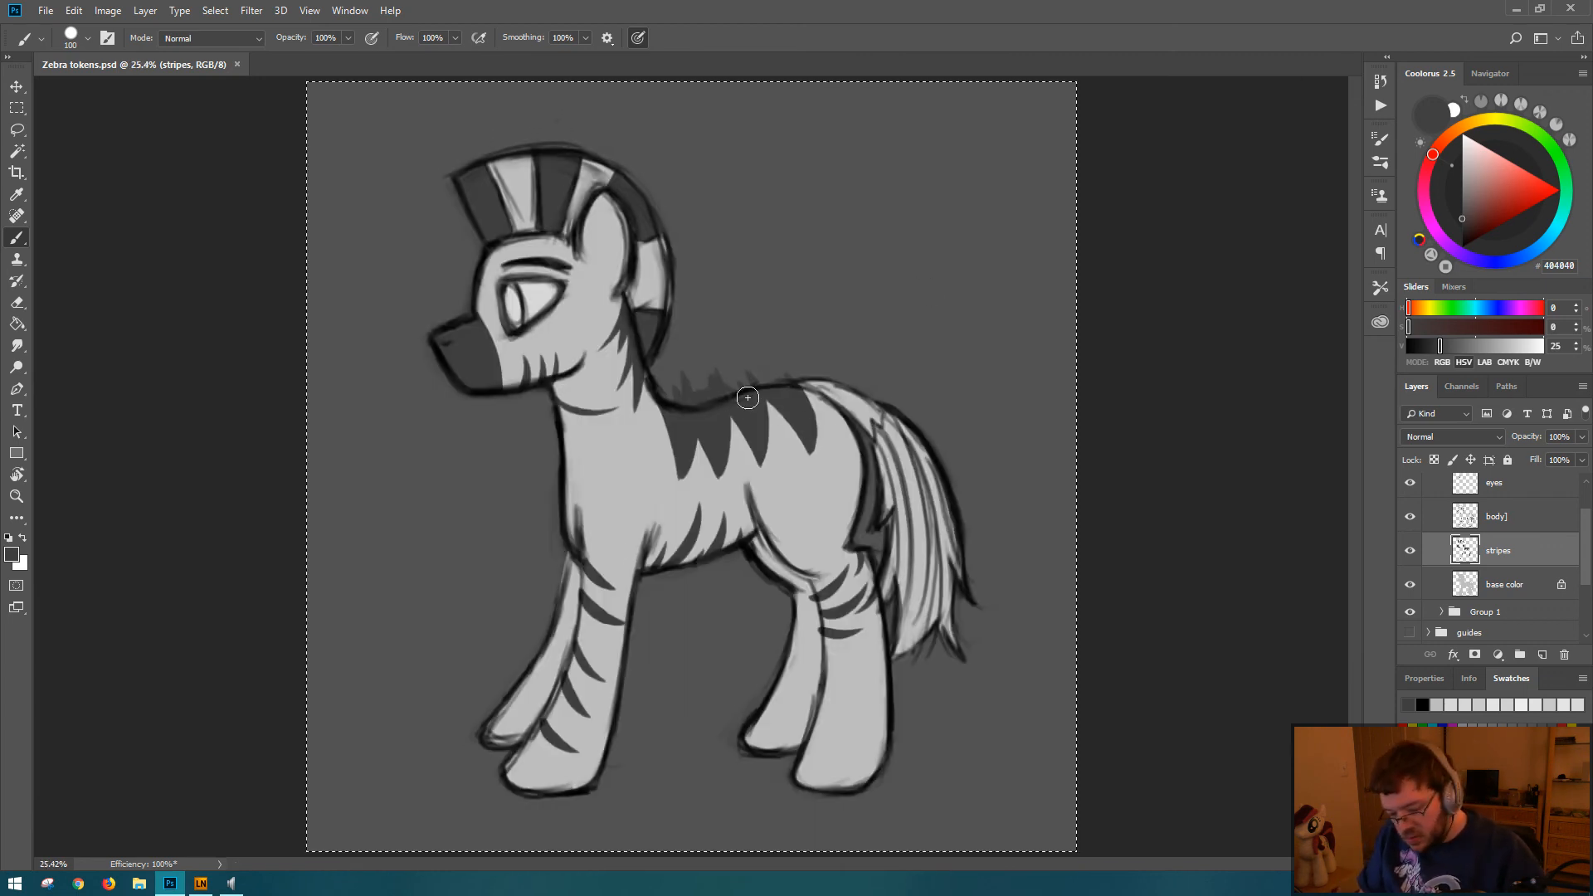
{"action": "key", "text": "F1"}
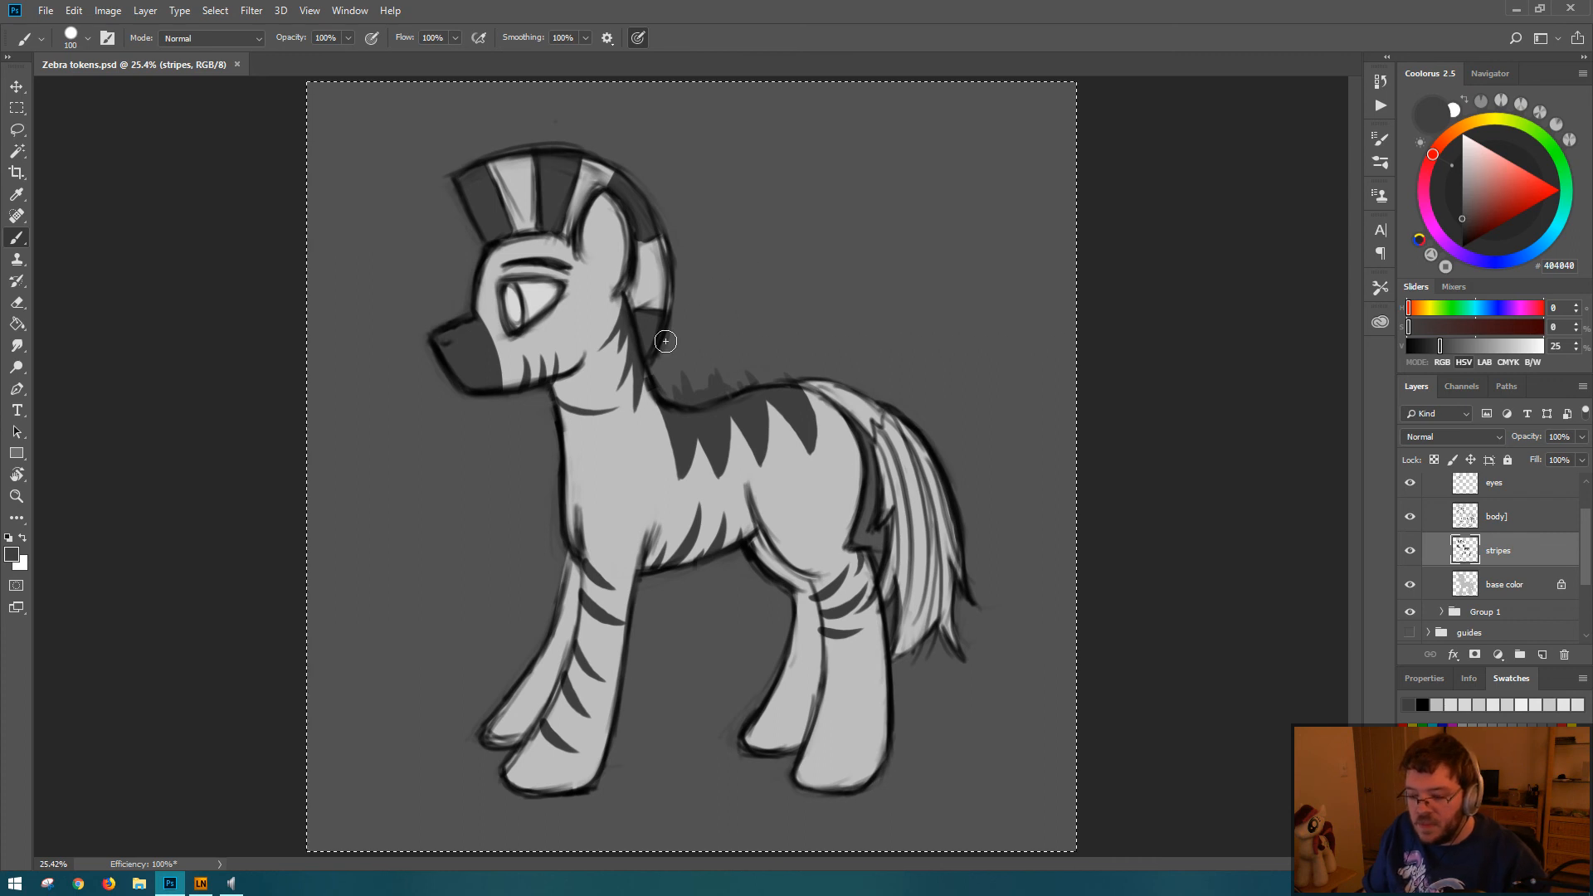
{"action": "key", "text": "e"}
{"action": "mouse_move", "coordinate": [682, 362]}
{"action": "left_mouse_down"}
{"action": "mouse_move", "coordinate": [711, 374]}
{"action": "mouse_move", "coordinate": [730, 354]}
{"action": "left_mouse_up"}
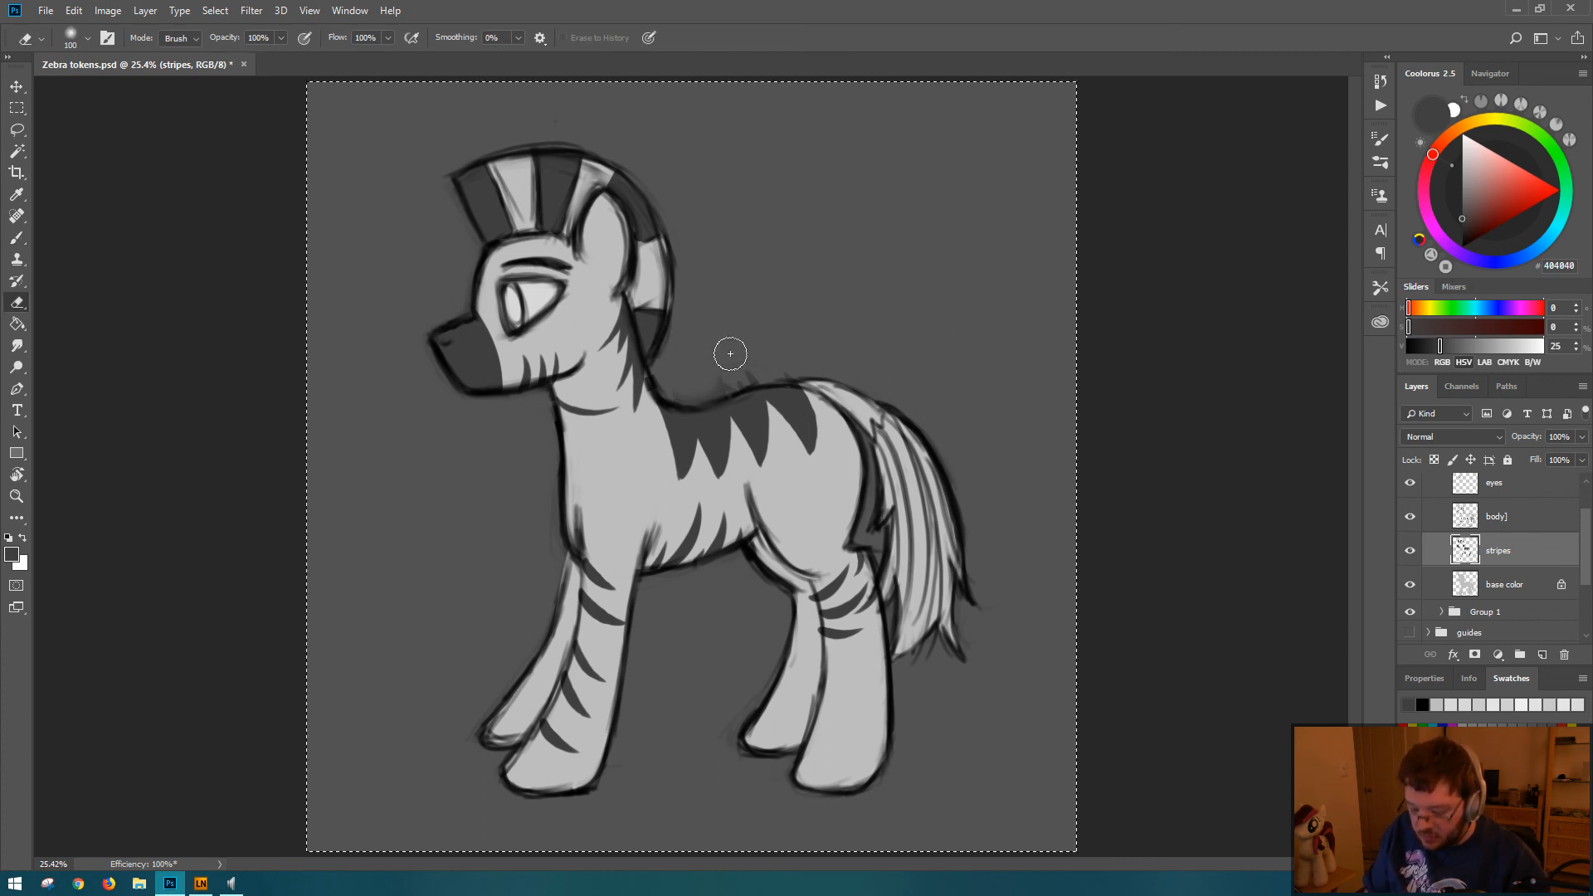
{"action": "key", "text": "b"}
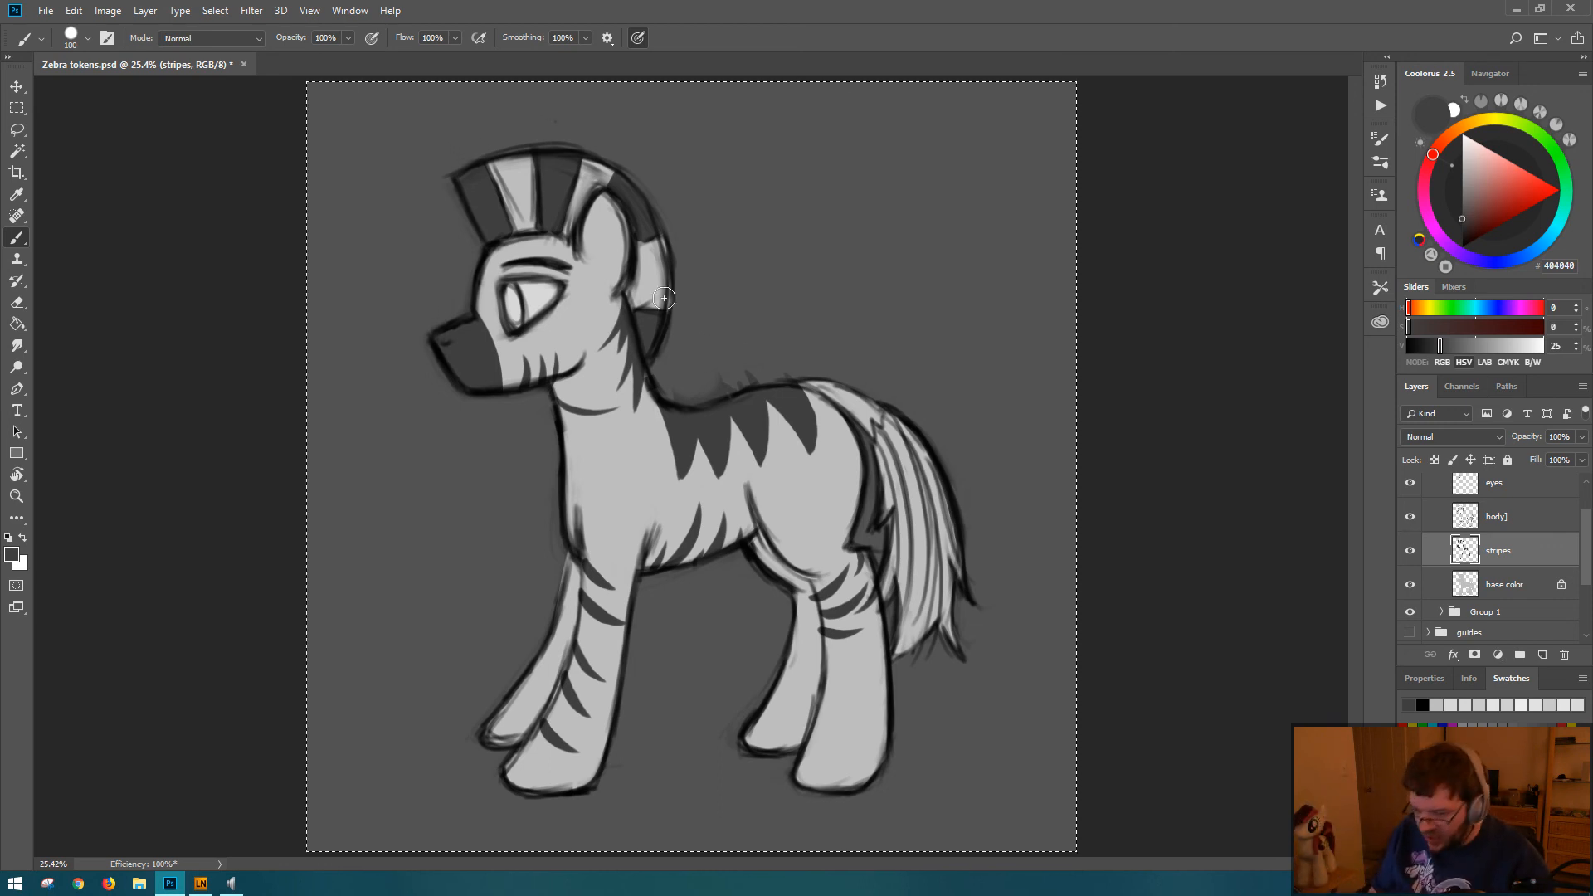
{"action": "mouse_move", "coordinate": [677, 362]}
{"action": "left_mouse_down"}
{"action": "mouse_move", "coordinate": [701, 393]}
{"action": "mouse_move", "coordinate": [746, 364]}
{"action": "mouse_move", "coordinate": [687, 369]}
{"action": "mouse_move", "coordinate": [742, 378]}
{"action": "mouse_move", "coordinate": [687, 408]}
{"action": "left_mouse_up"}
{"action": "key", "text": "e"}
{"action": "mouse_move", "coordinate": [679, 346]}
{"action": "left_mouse_down"}
{"action": "mouse_move", "coordinate": [753, 373]}
{"action": "mouse_move", "coordinate": [715, 381]}
{"action": "left_mouse_up"}
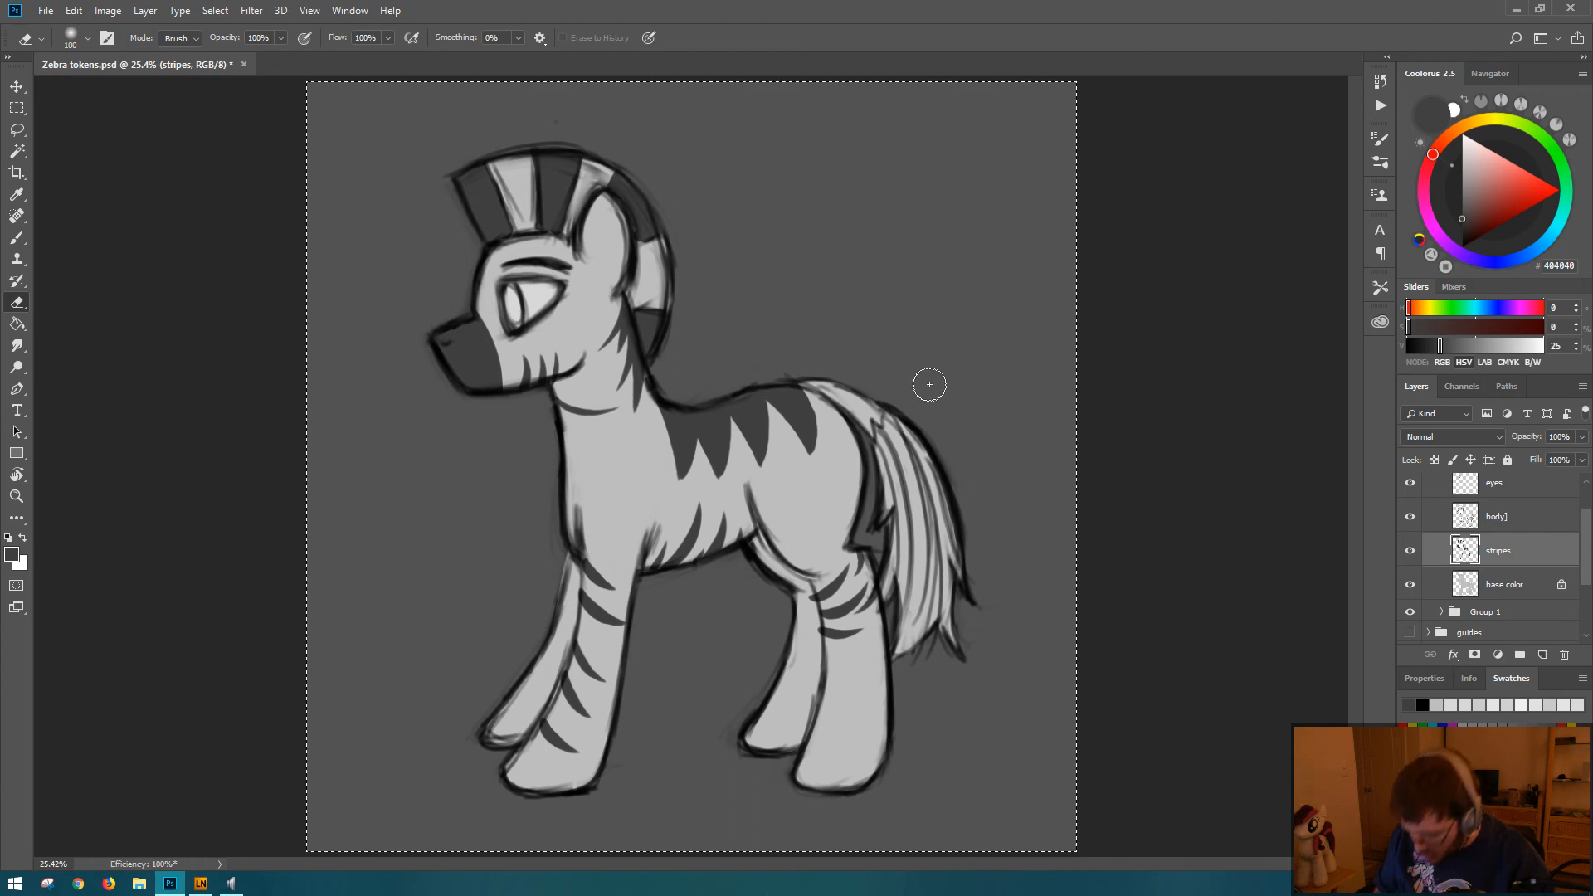
Step: Paint a small pointed dark gray stroke rising above the back at the withers
{"action": "key", "text": "b"}
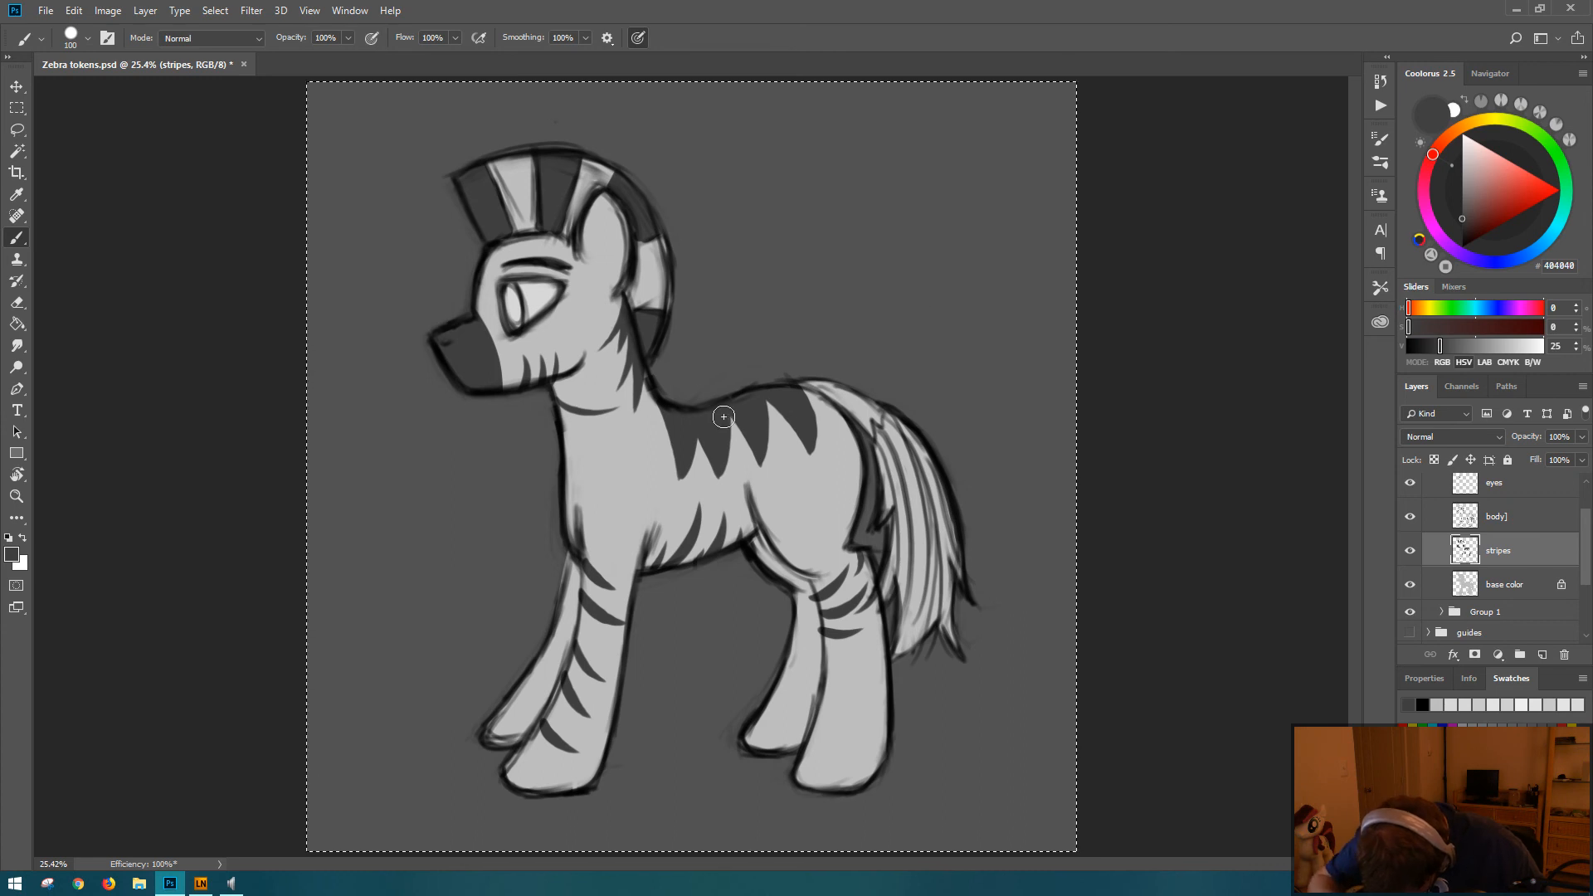
{"action": "left_click_drag", "start_coordinate": [697, 365], "coordinate": [702, 398]}
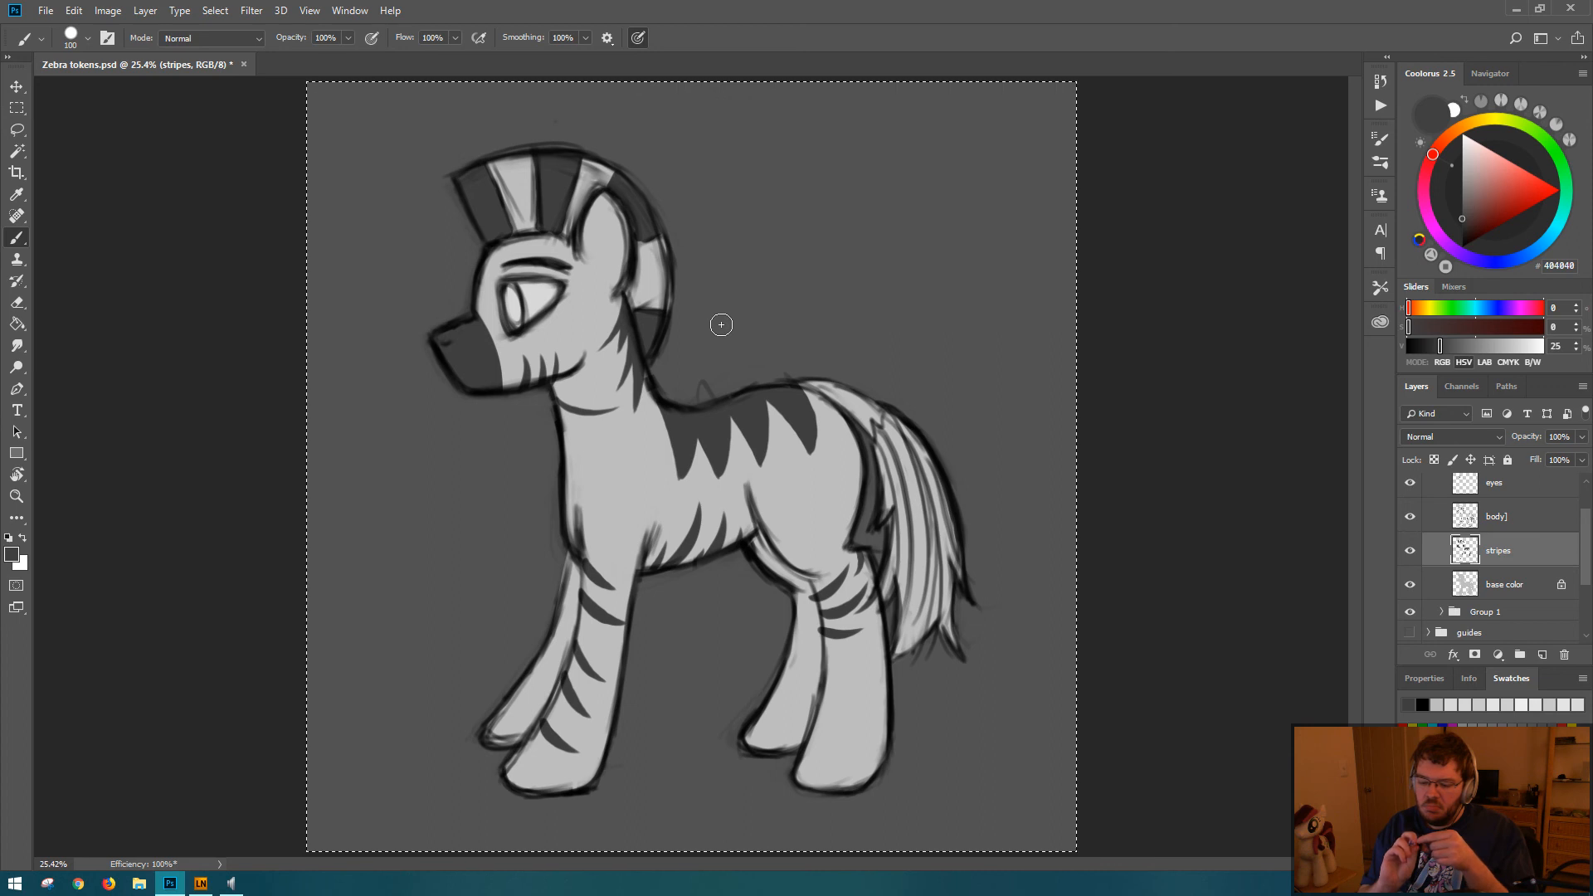
Step: Undo the stray dark gray strokes painted above the back at the withers and save the document
{"action": "left_click_drag", "start_coordinate": [675, 356], "coordinate": [741, 351]}
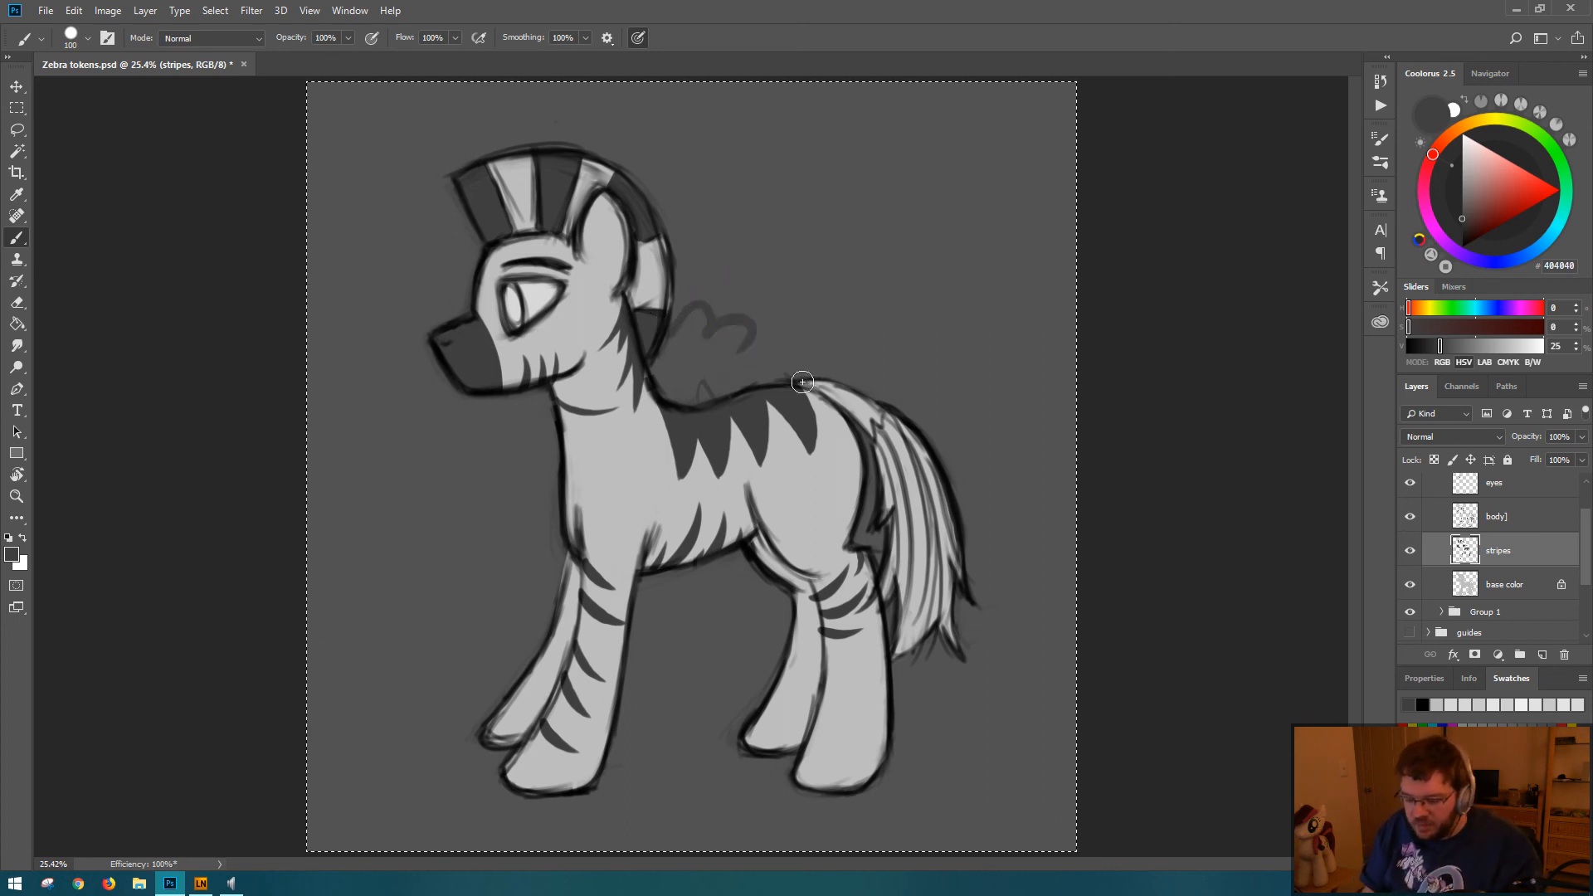
{"action": "key", "text": "ctrl+z"}
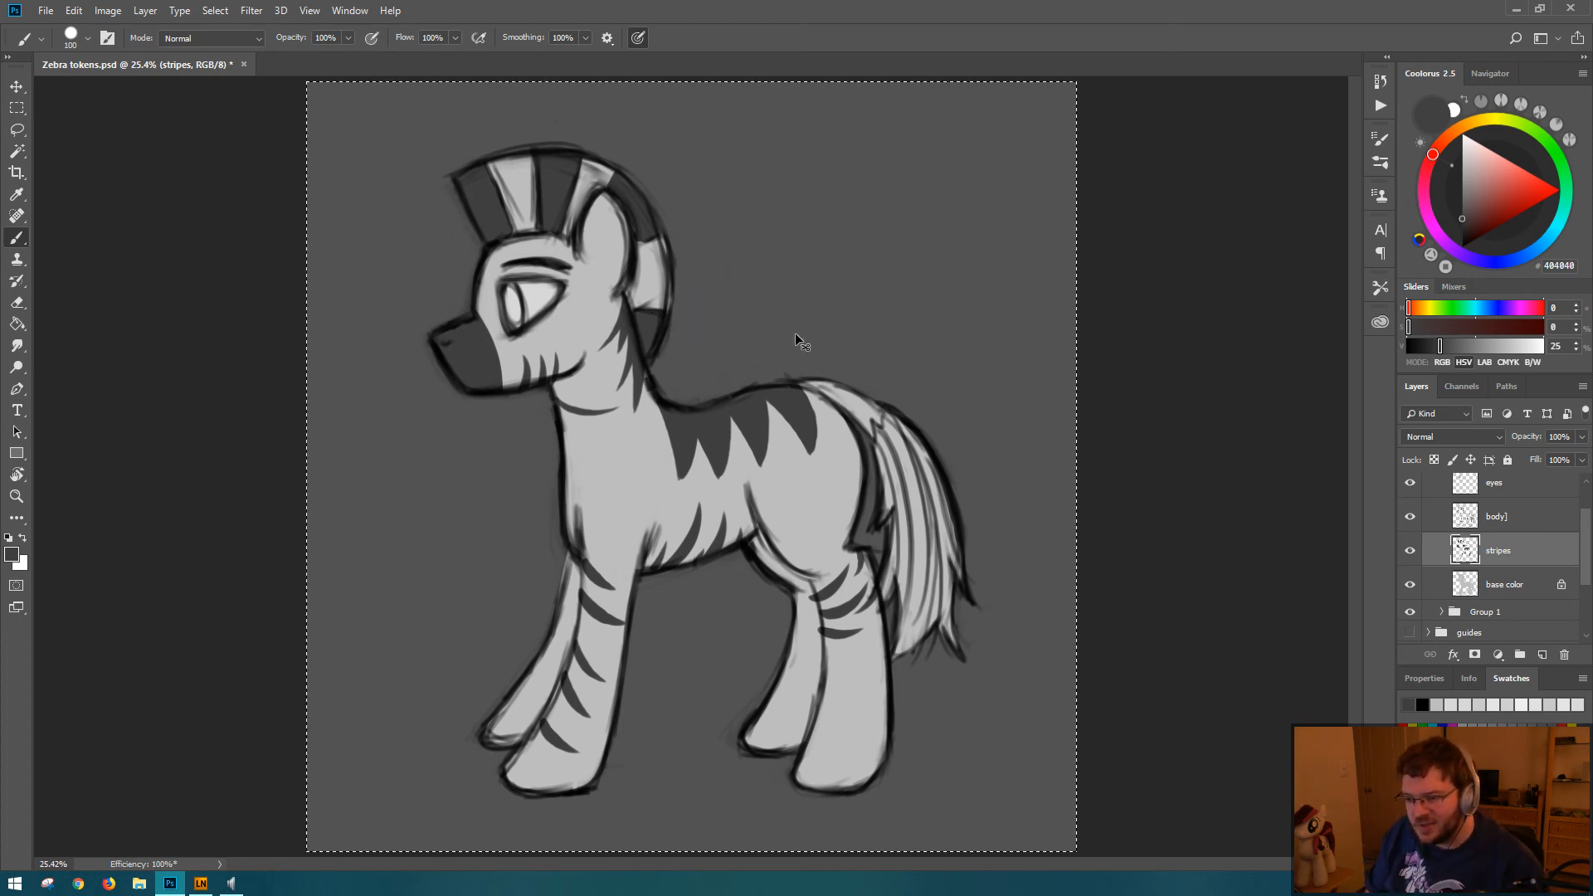
{"action": "key", "text": "ctrl+z"}
{"action": "key", "text": "ctrl+z"}
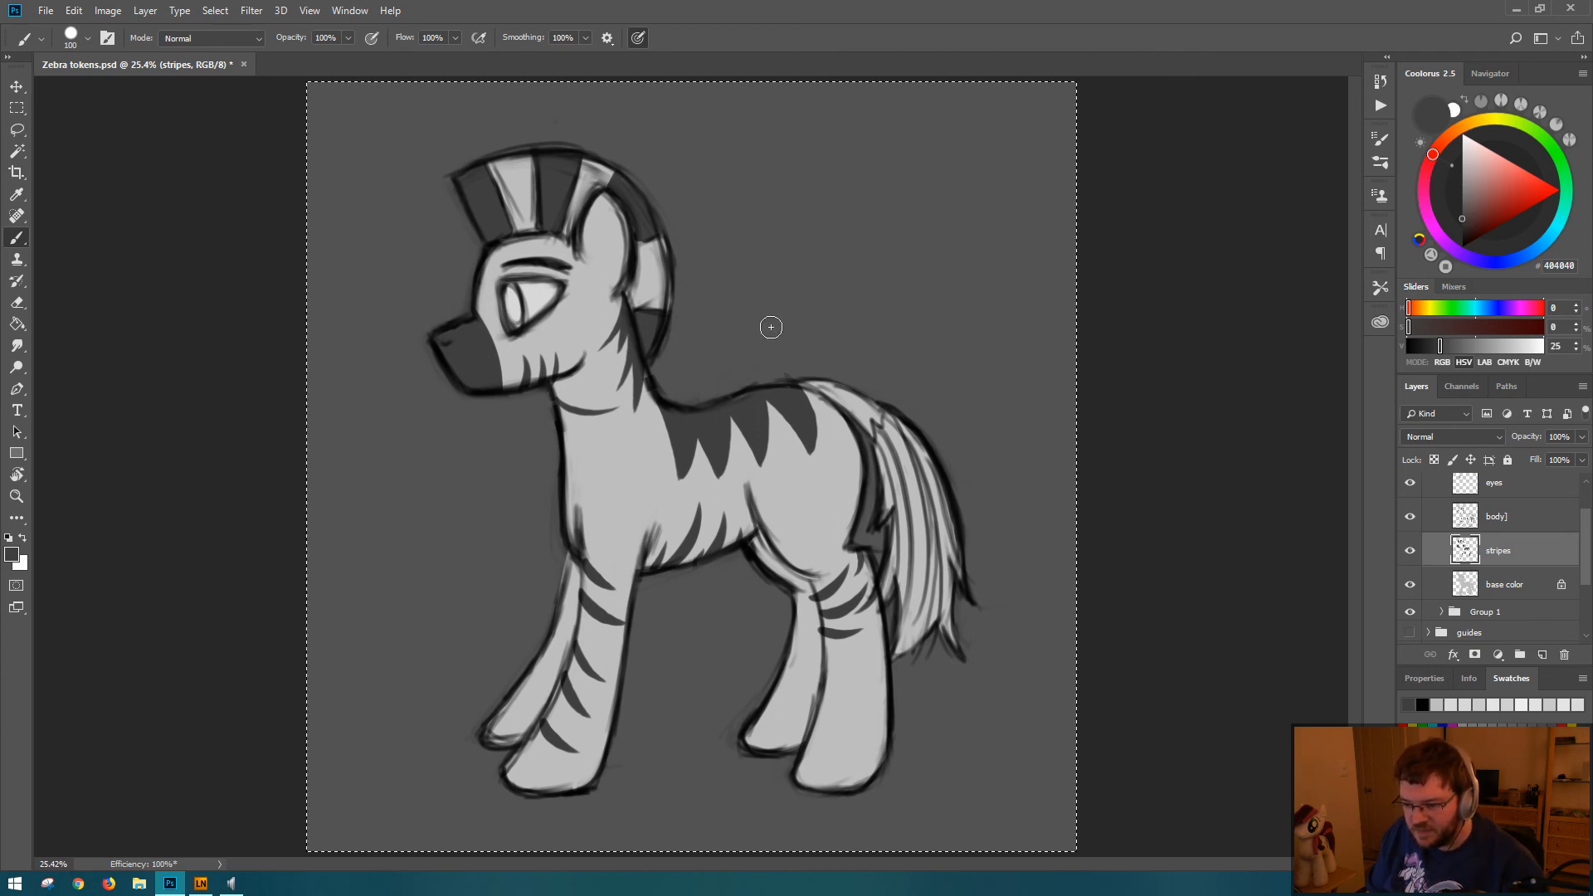
{"action": "key", "text": "e"}
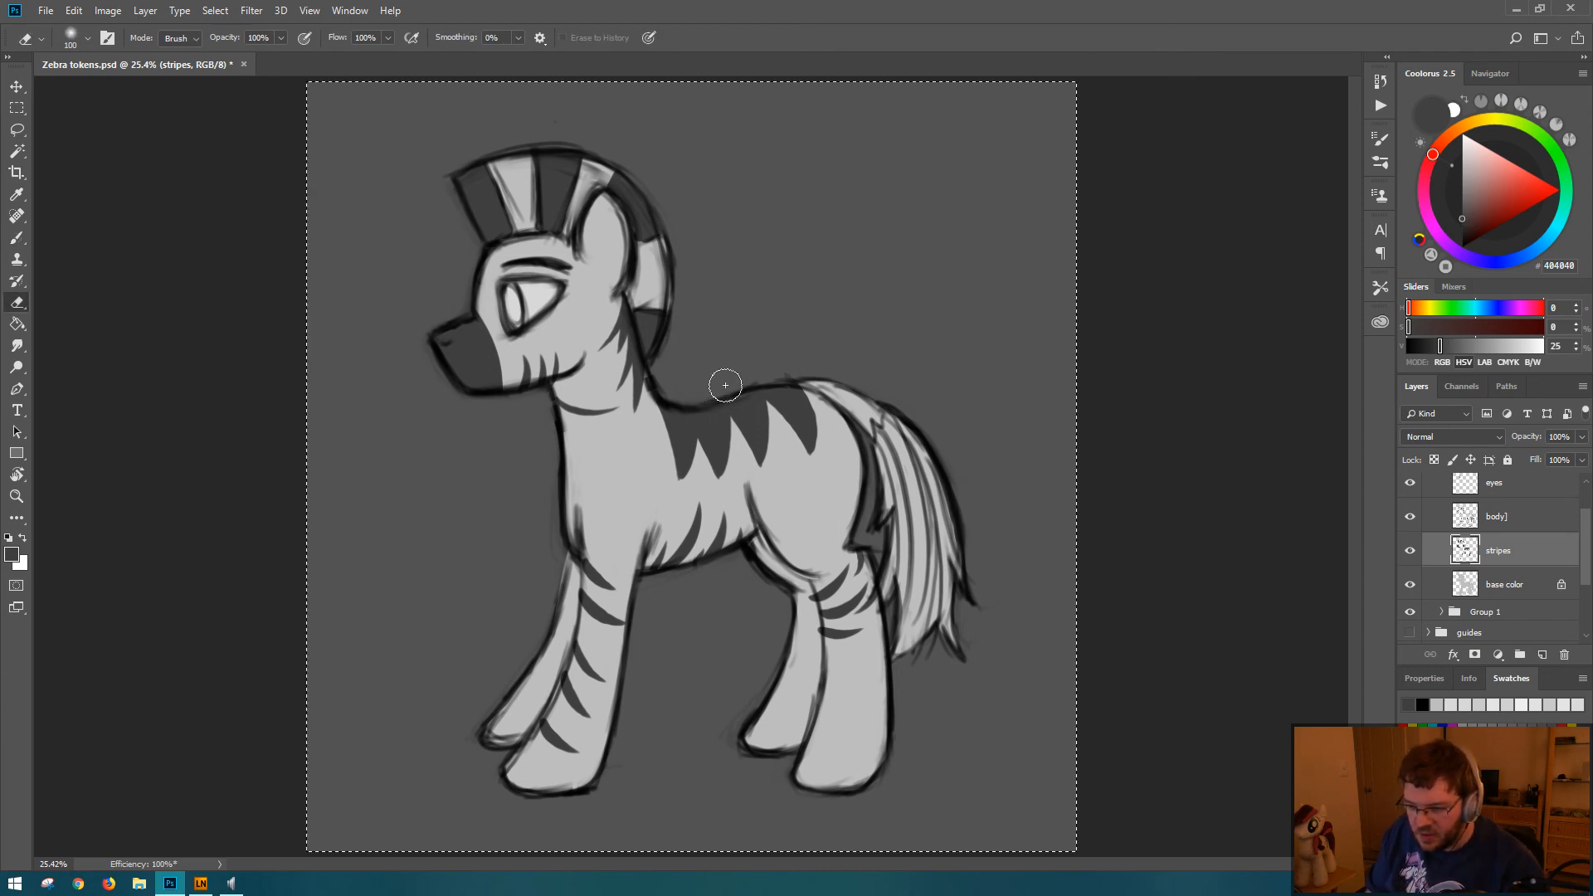
{"action": "key", "text": "b"}
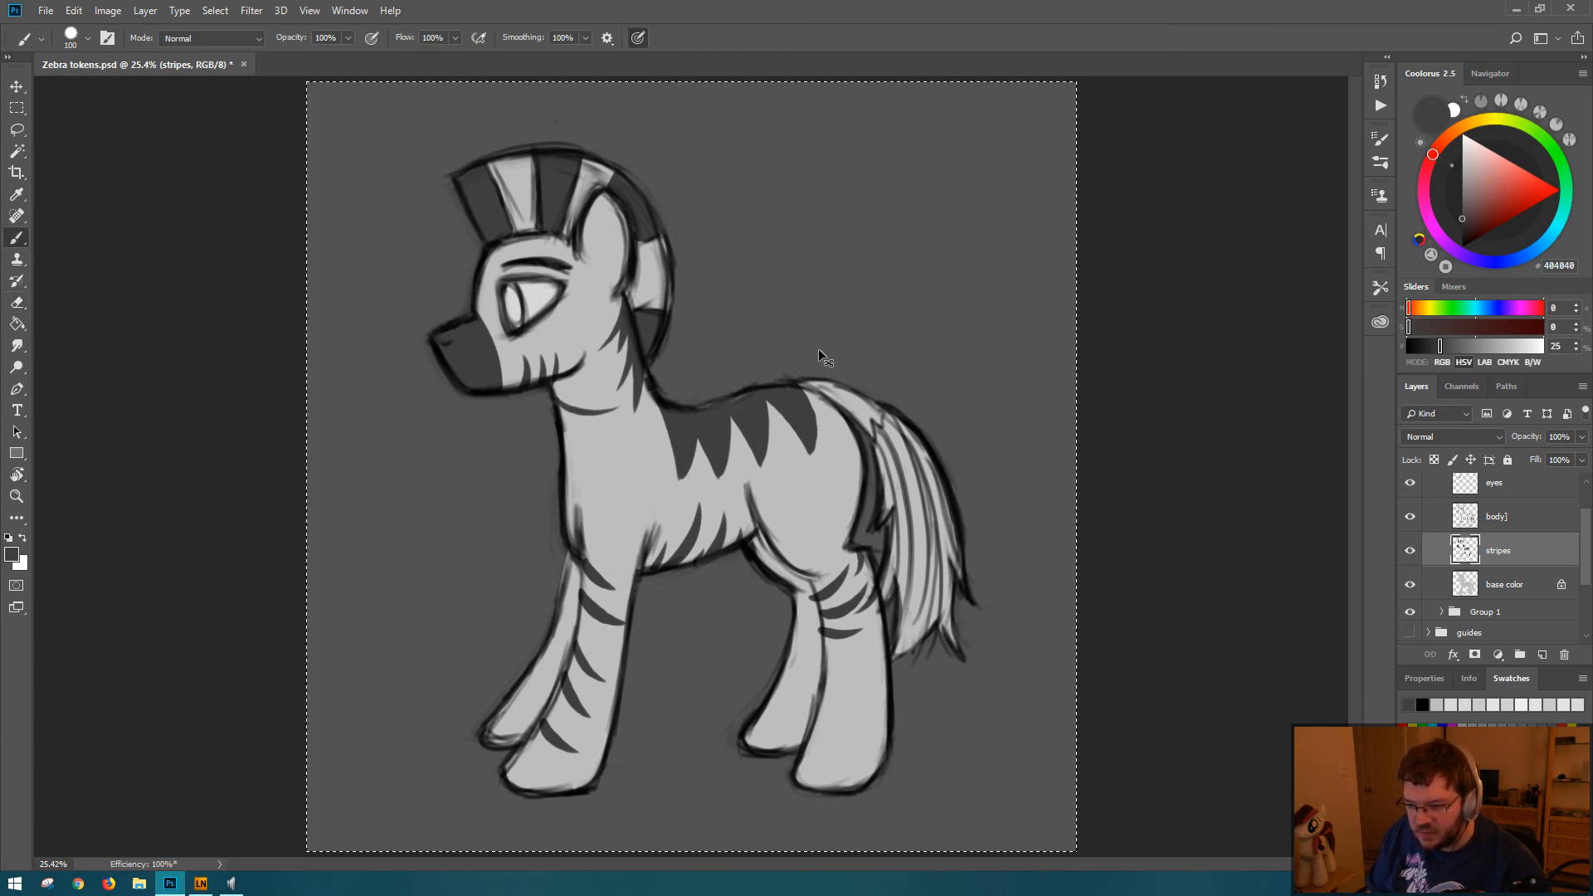
{"action": "key", "text": "ctrl+alt+z"}
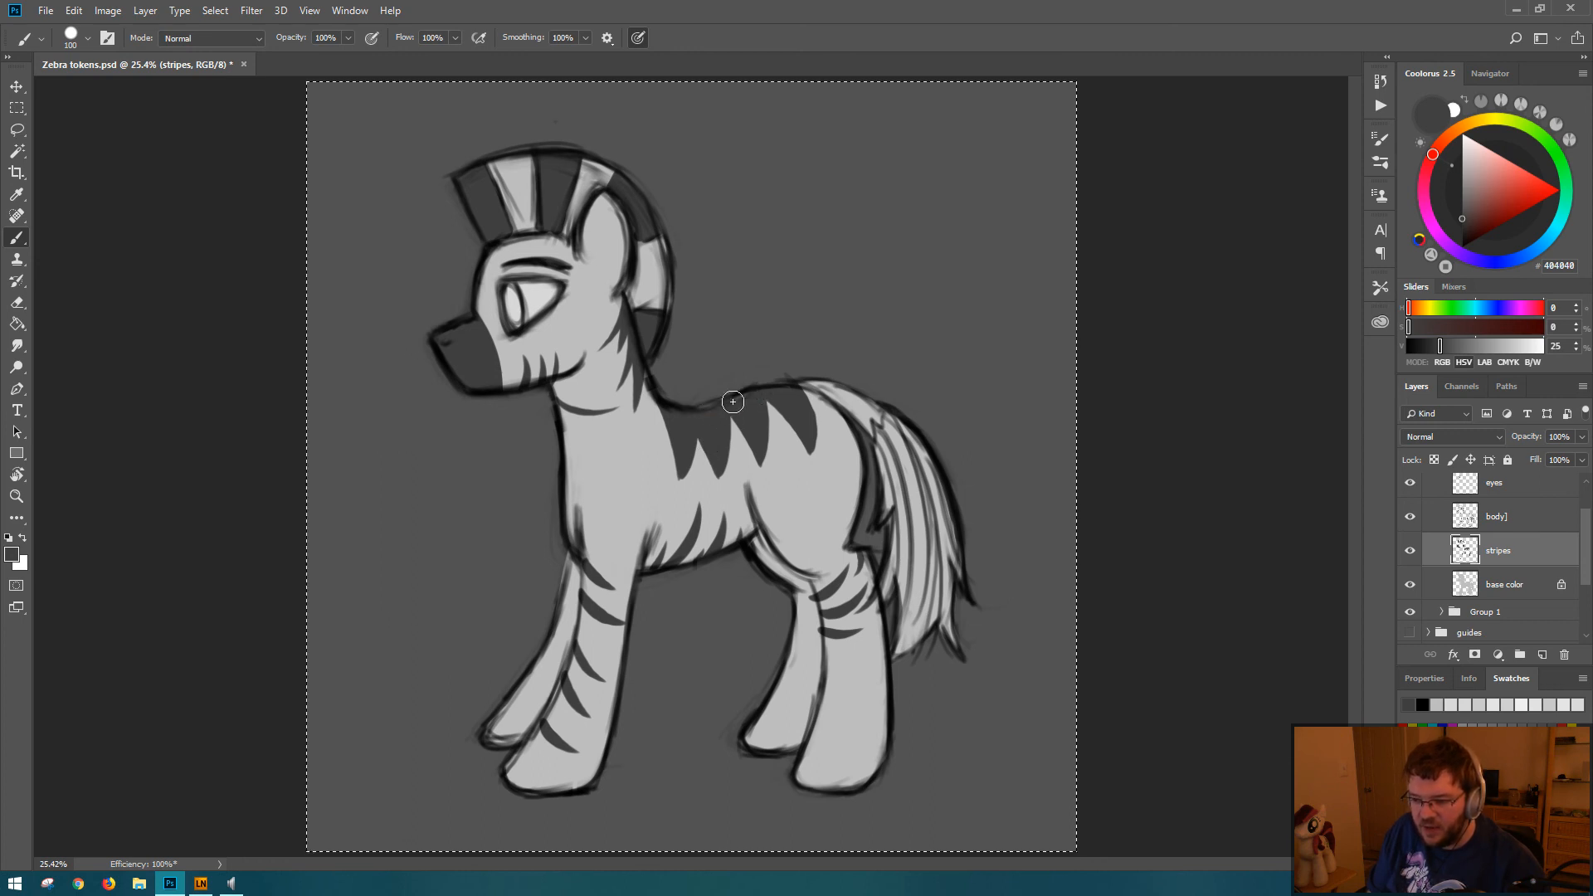
{"action": "key", "text": "ctrl+s"}
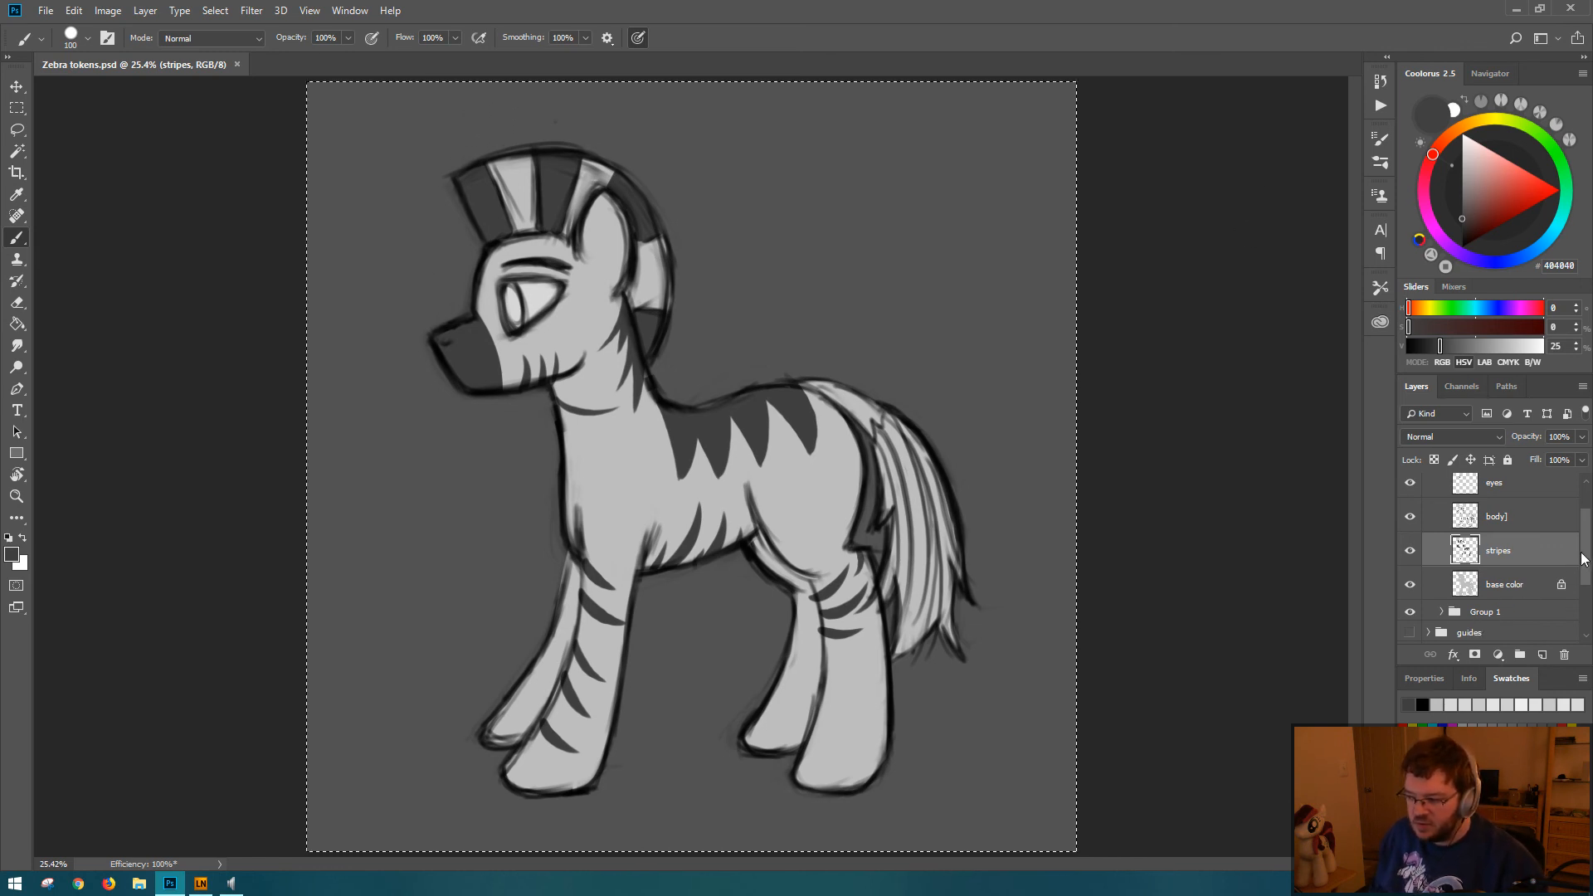
Step: Hide Layer 2 and the white Background, and examine the head and mane outline at 100% over transparency
{"action": "left_click_drag", "start_coordinate": [1585, 554], "coordinate": [1580, 605]}
{"action": "left_click", "coordinate": [1410, 594]}
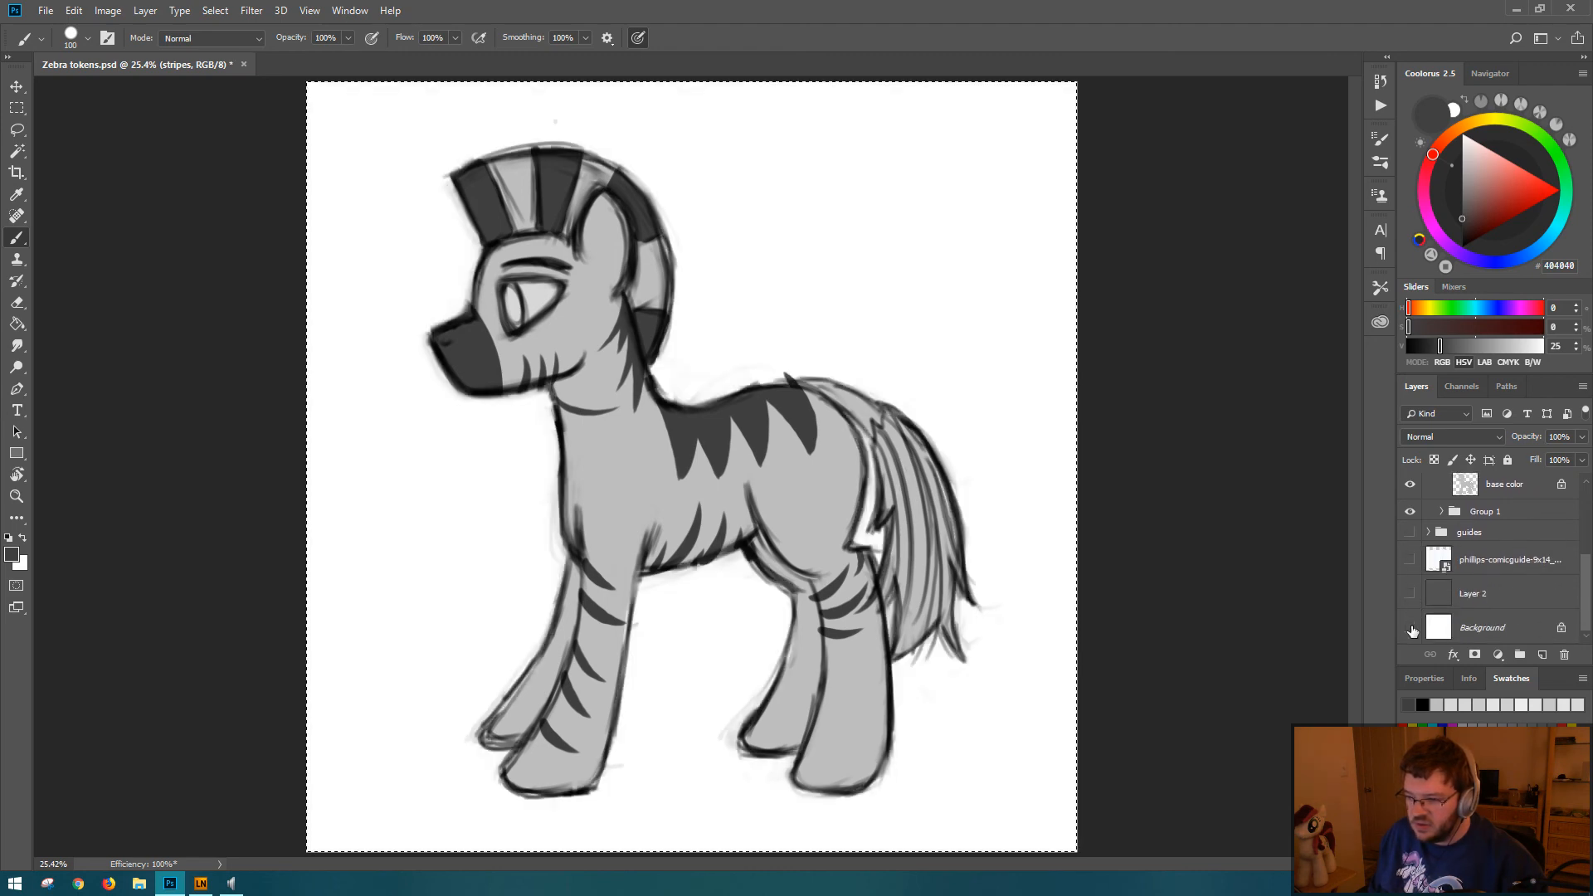
{"action": "left_click", "coordinate": [1409, 628]}
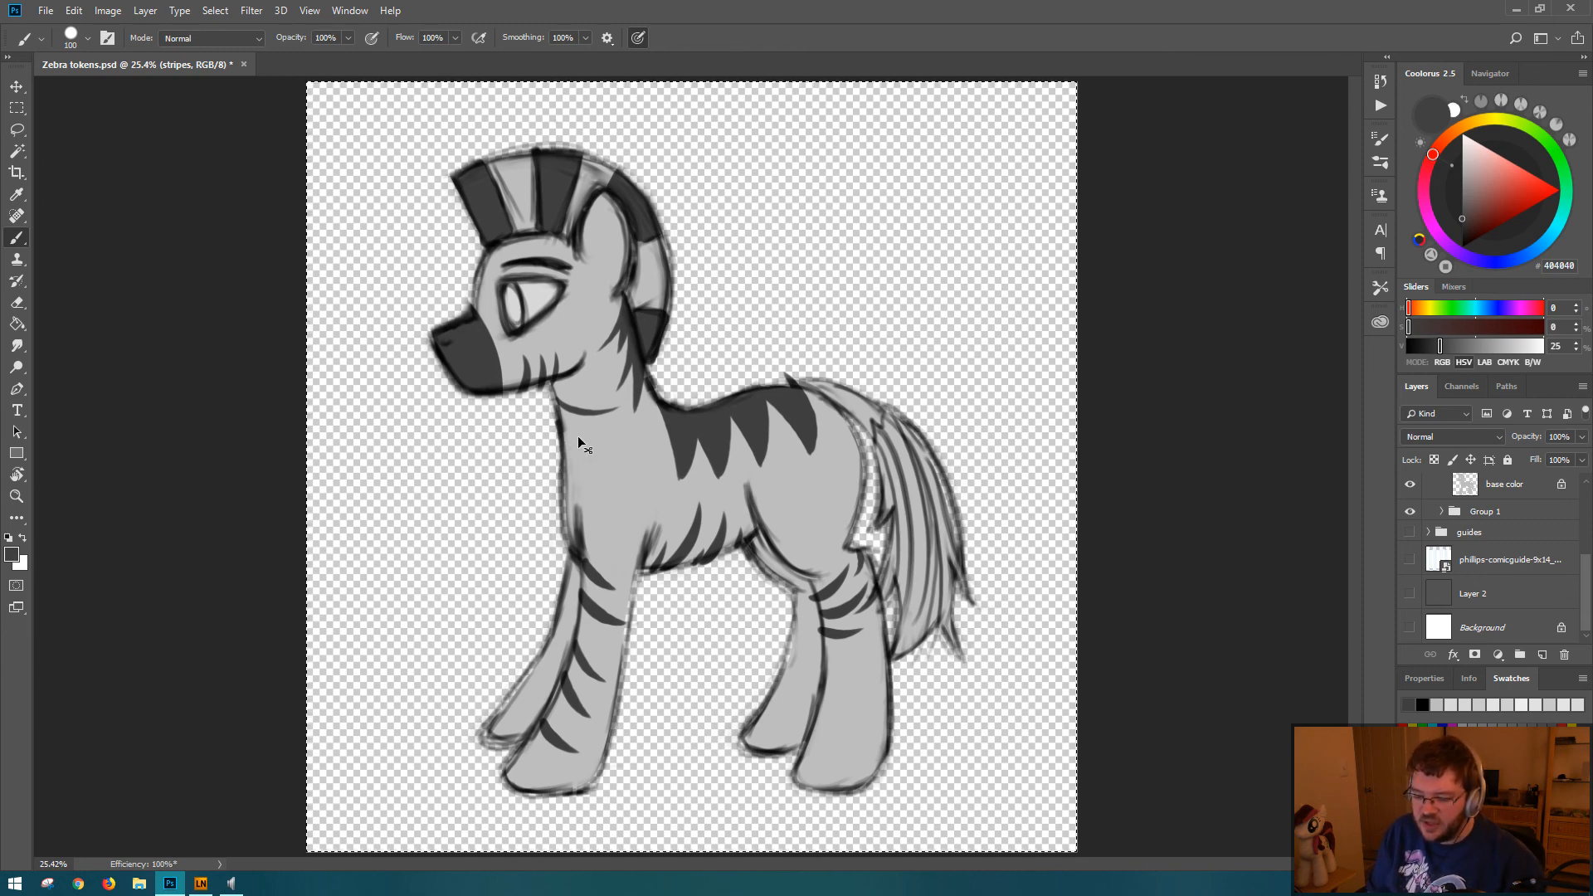
{"action": "key", "text": "ctrl+1"}
{"action": "left_click_drag", "start_coordinate": [147, 380], "coordinate": [415, 477]}
{"action": "left_click_drag", "start_coordinate": [255, 267], "coordinate": [465, 501]}
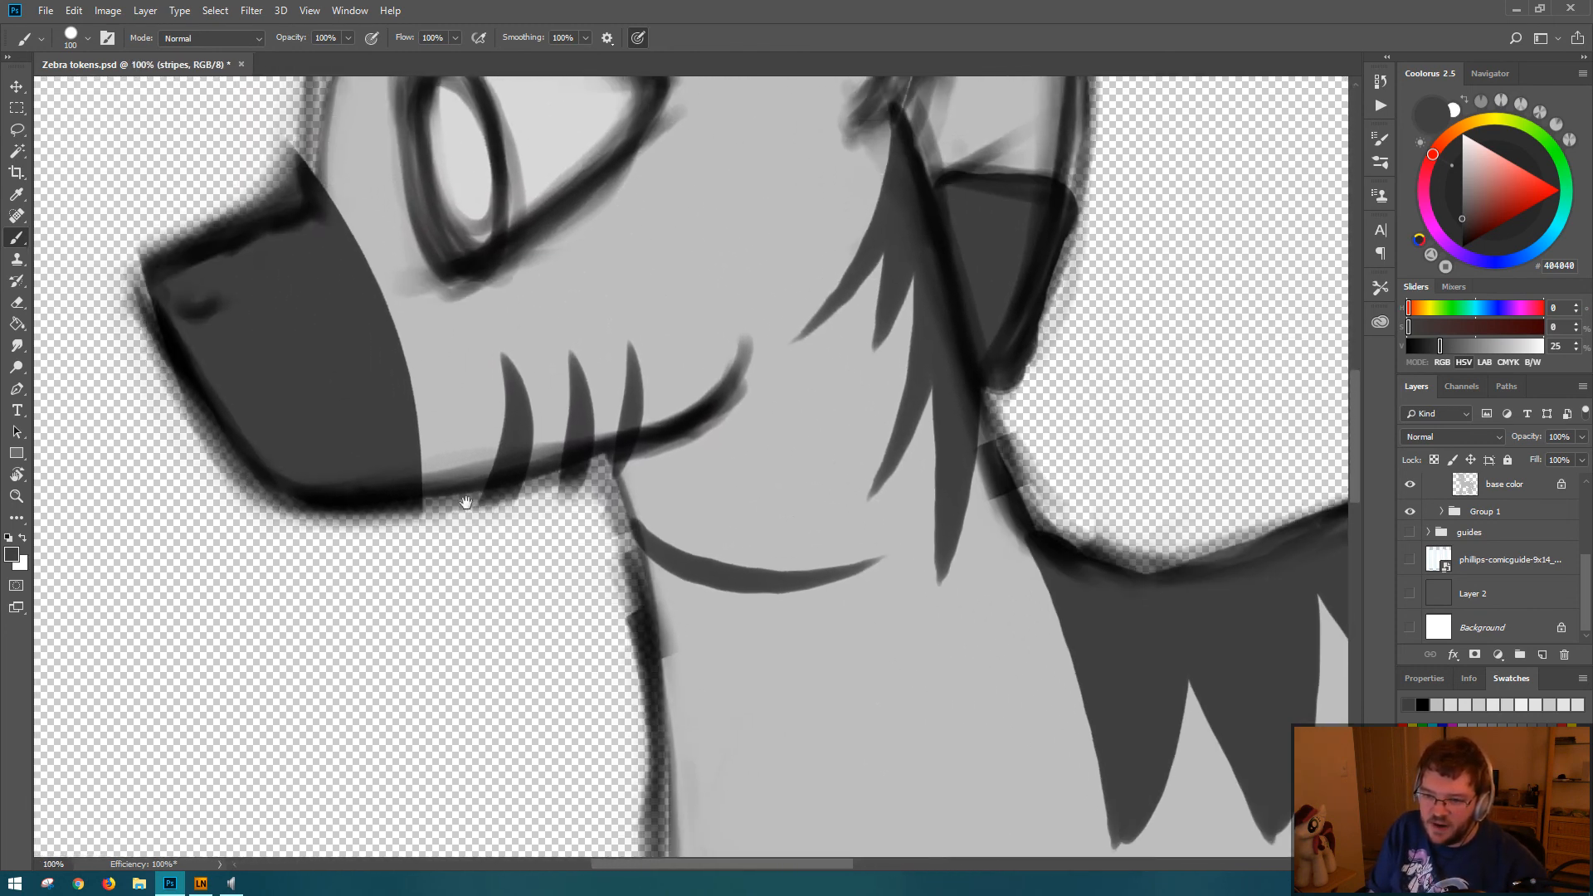
{"action": "left_click_drag", "start_coordinate": [336, 365], "coordinate": [469, 512]}
{"action": "left_click_drag", "start_coordinate": [512, 297], "coordinate": [420, 697]}
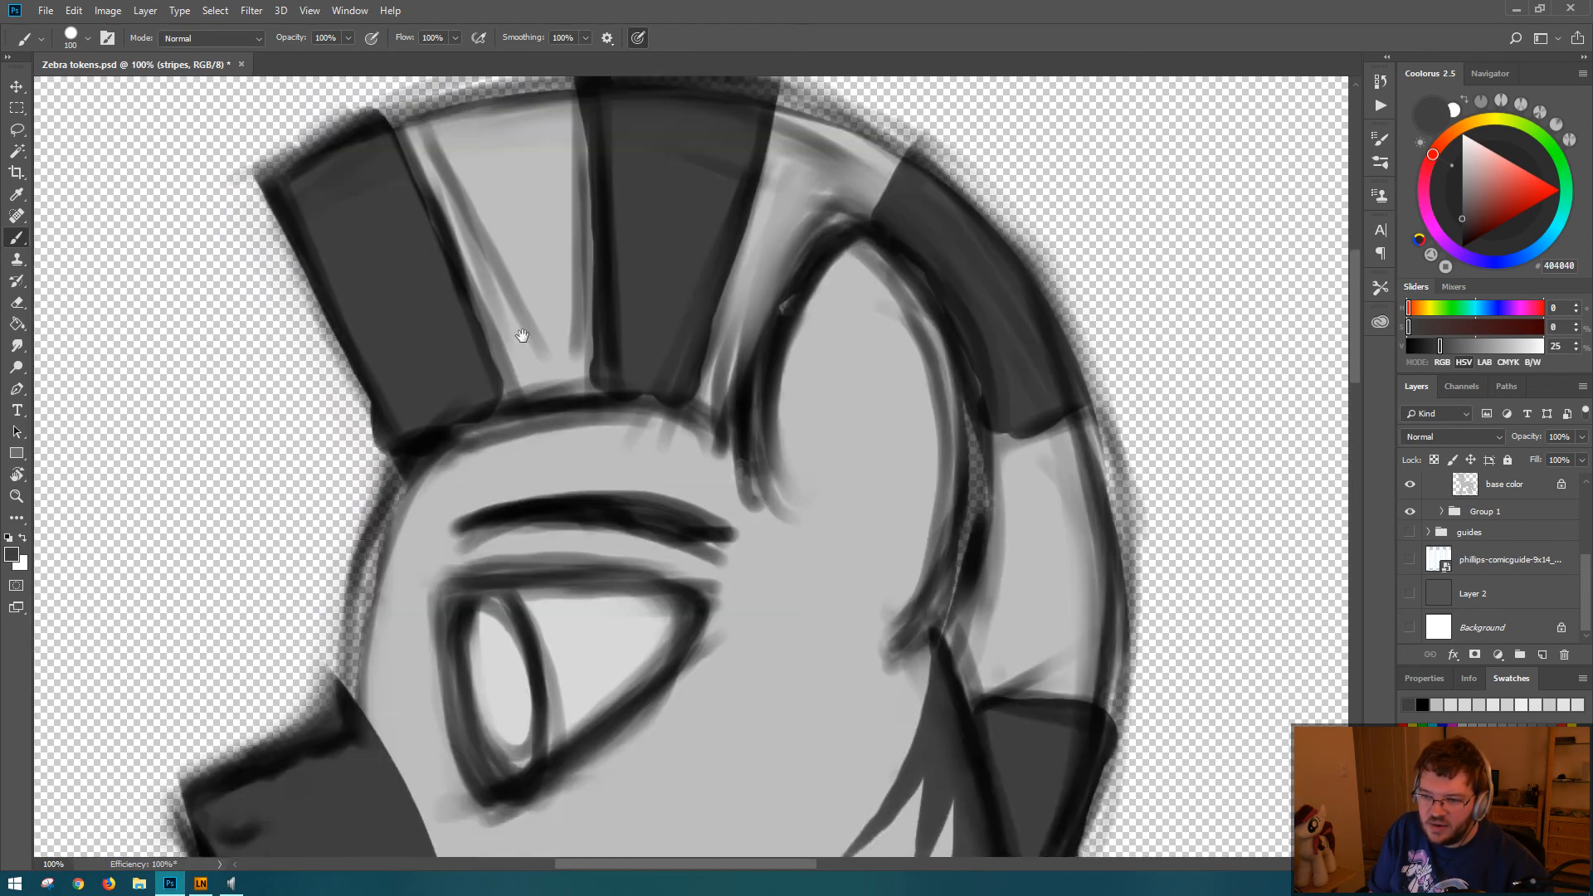
{"action": "left_click_drag", "start_coordinate": [498, 617], "coordinate": [404, 514]}
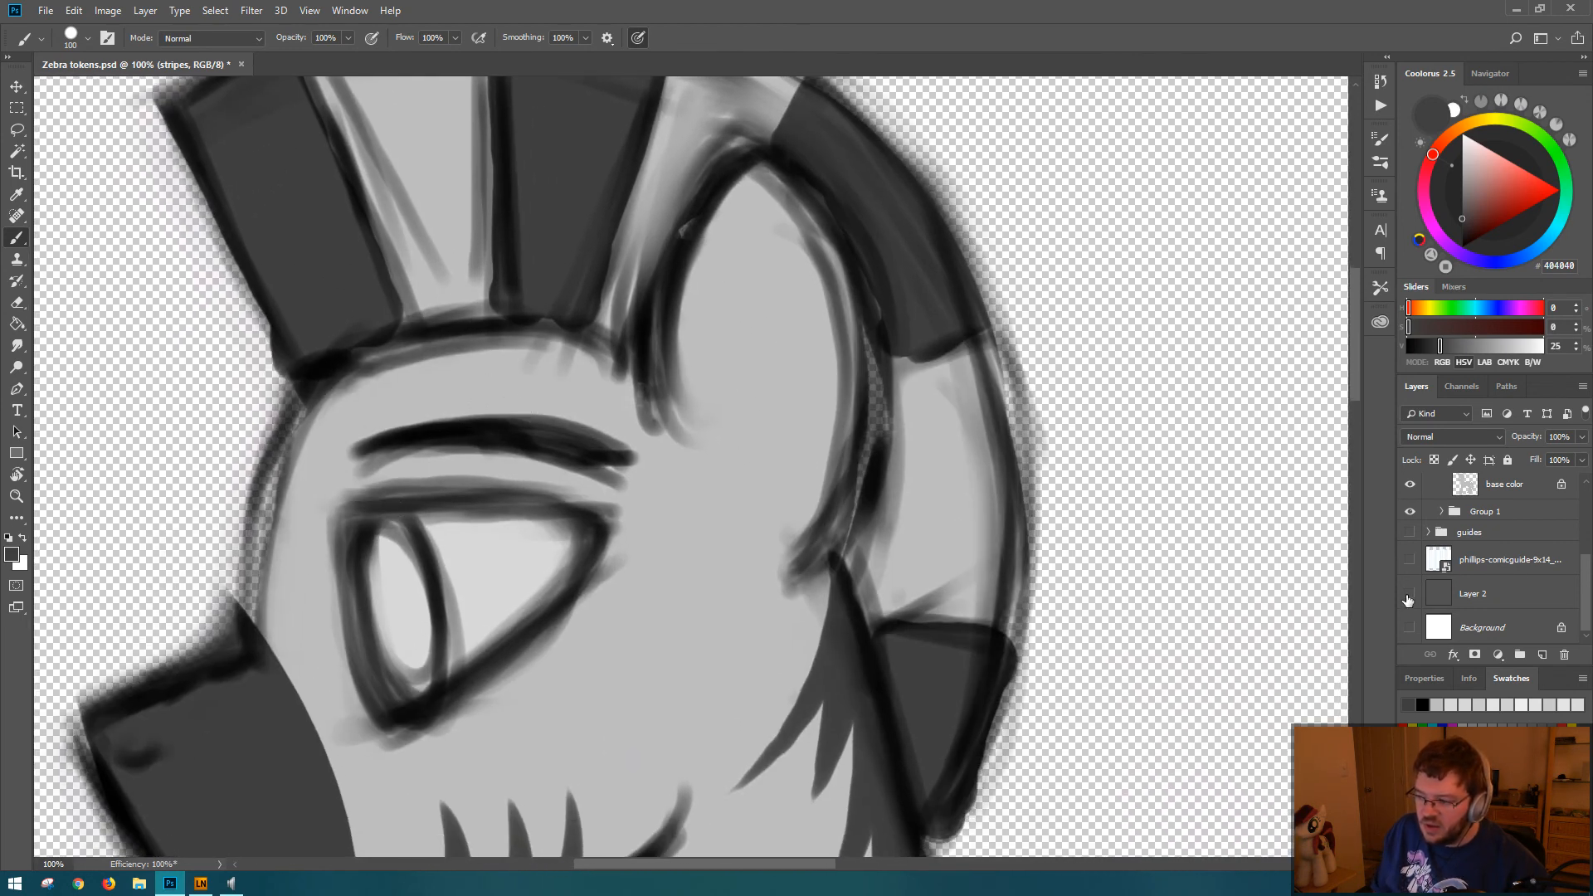
Step: Switch Layer 2 on and off repeatedly to compare the head's edges against gray and transparency, leaving it shown
{"action": "left_click", "coordinate": [1410, 595]}
{"action": "left_click", "coordinate": [1410, 595]}
{"action": "left_click", "coordinate": [1410, 595]}
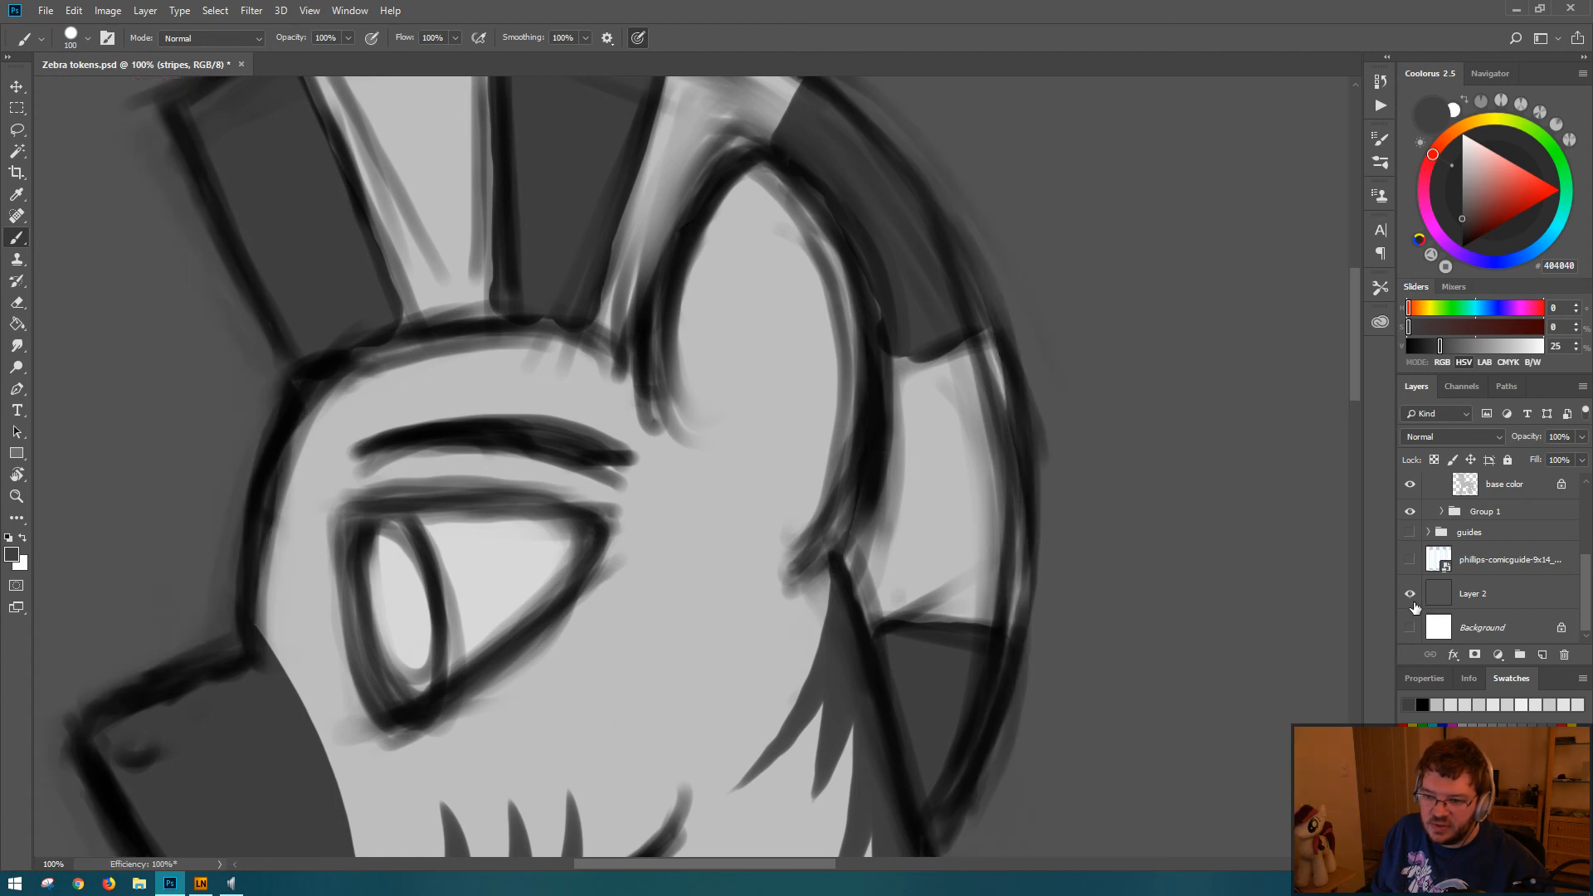
{"action": "left_click", "coordinate": [1411, 596]}
{"action": "left_click", "coordinate": [1411, 596]}
{"action": "left_click", "coordinate": [1411, 596]}
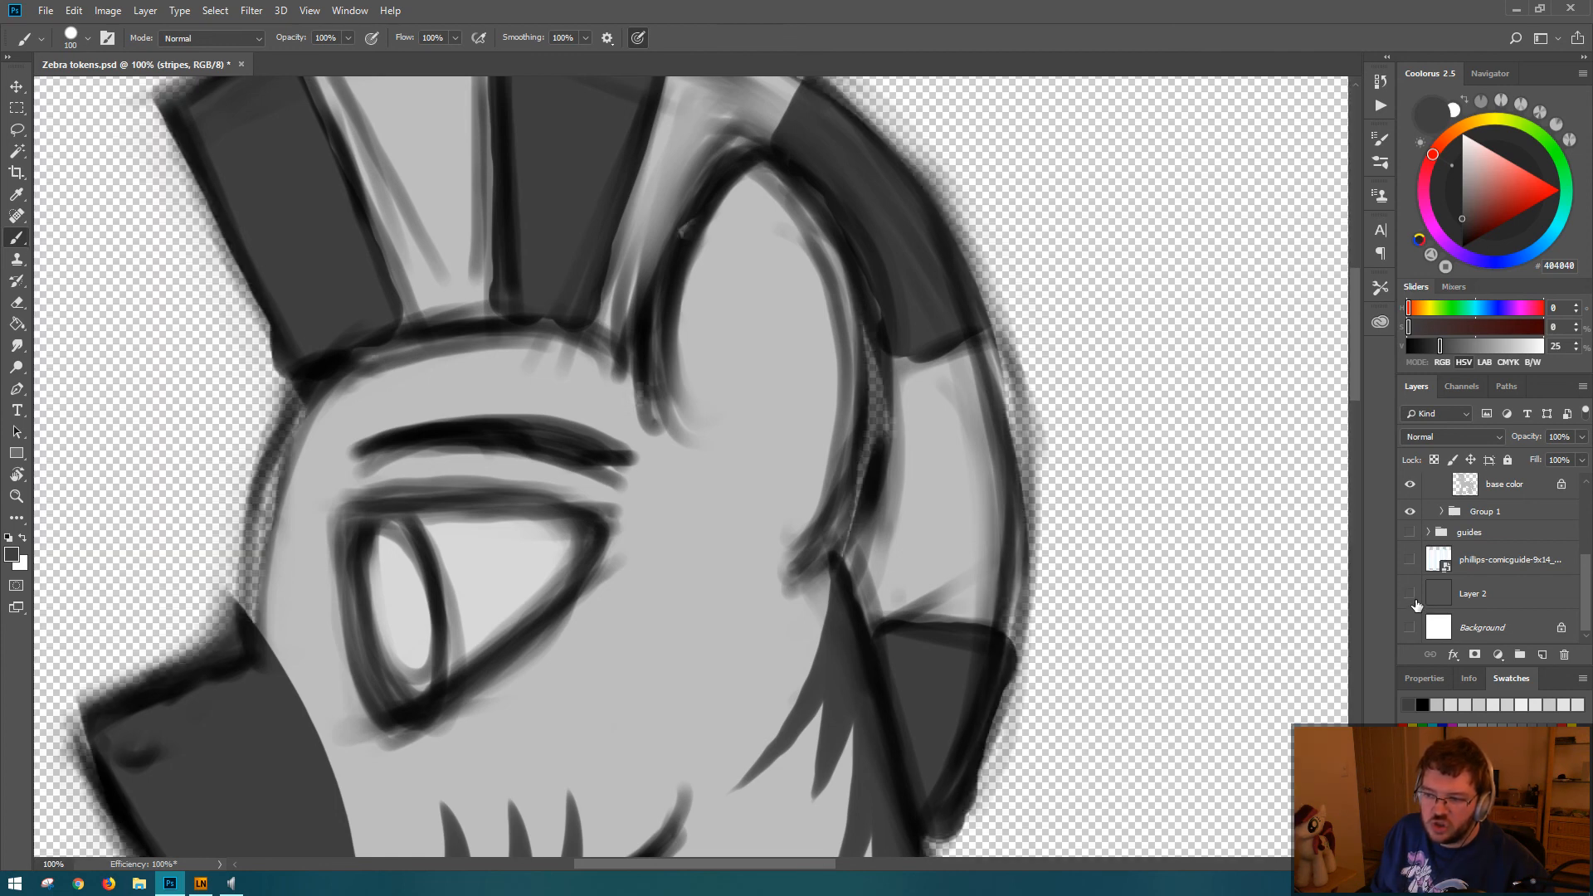
{"action": "left_click", "coordinate": [1411, 595]}
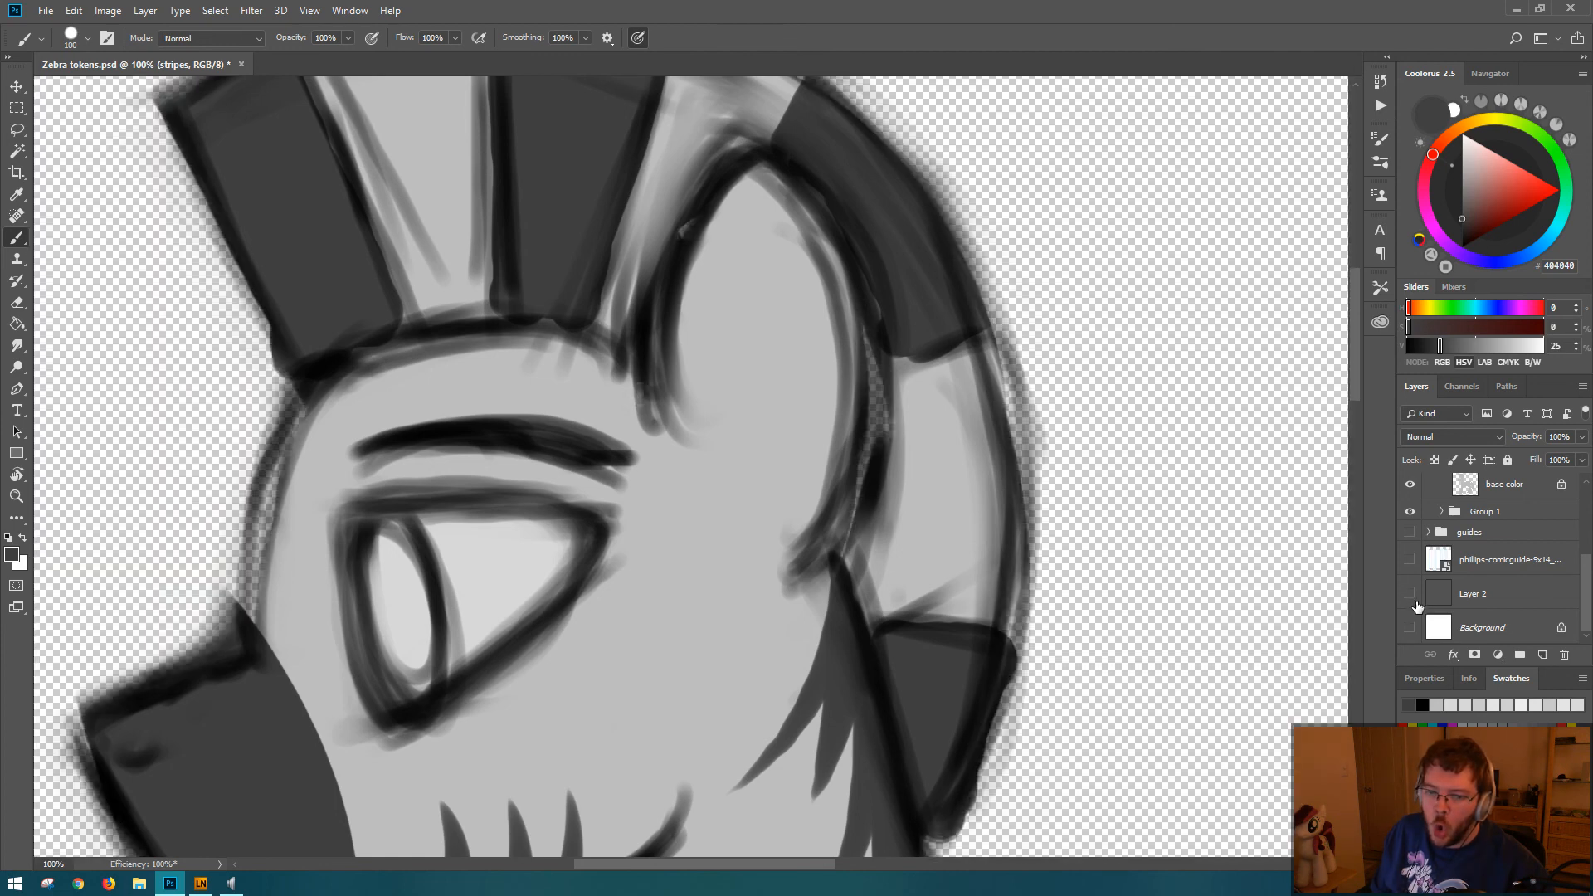
{"action": "left_click", "coordinate": [1411, 596]}
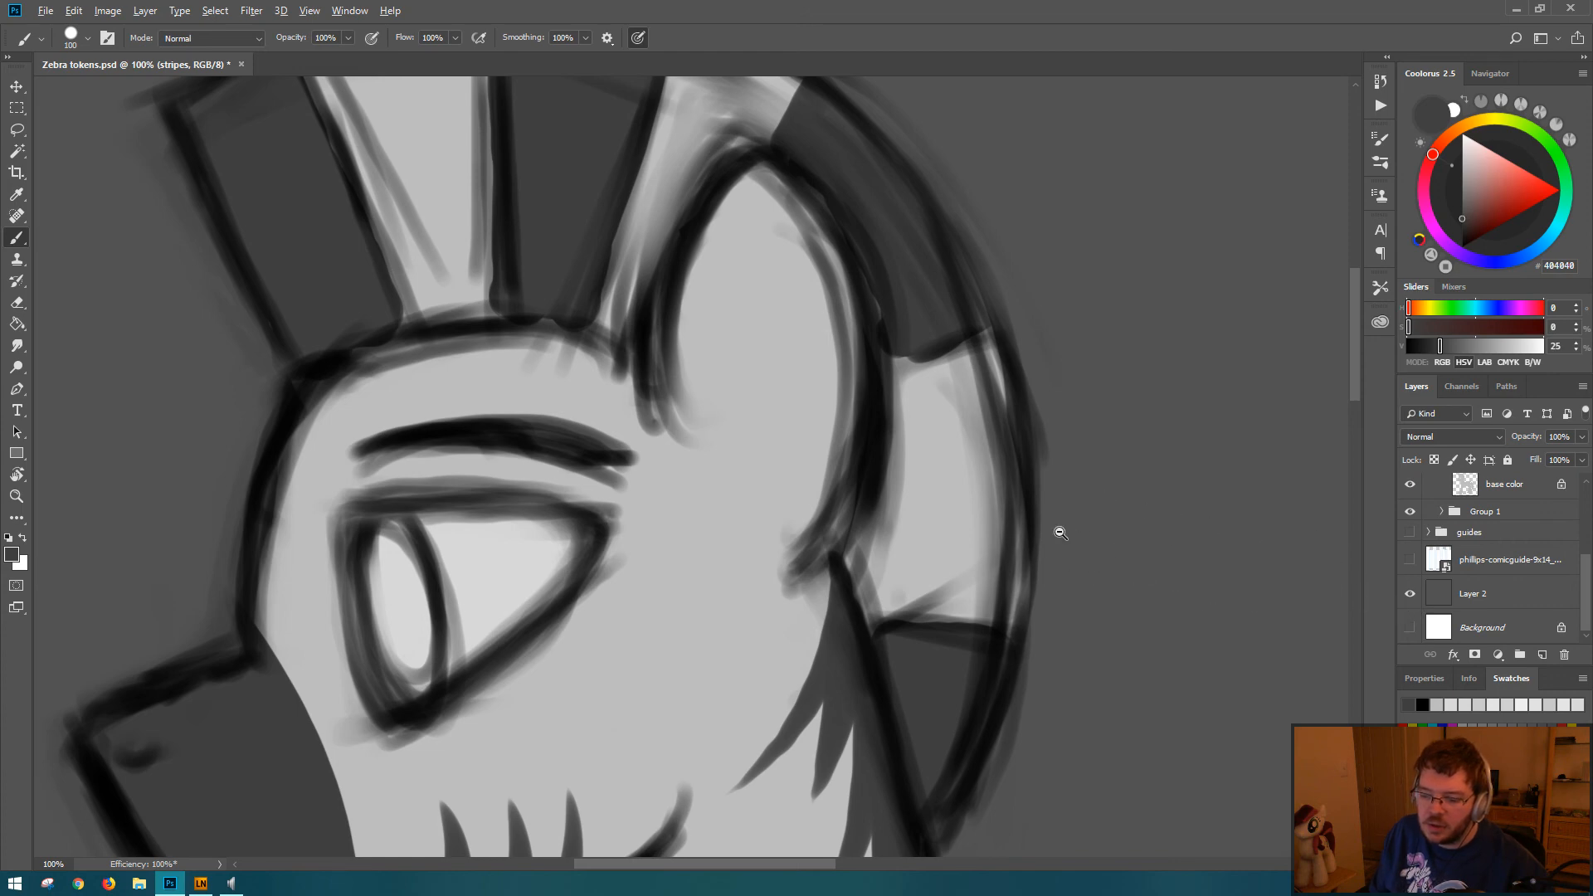
Step: Save the document with the gray Layer 2 shown behind the whole token
{"action": "left_click_drag", "start_coordinate": [1079, 534], "coordinate": [854, 565]}
{"action": "left_click_drag", "start_coordinate": [1093, 603], "coordinate": [785, 483]}
{"action": "left_click_drag", "start_coordinate": [906, 525], "coordinate": [982, 557]}
{"action": "left_click_drag", "start_coordinate": [856, 535], "coordinate": [909, 564]}
{"action": "key", "text": "ctrl+a"}
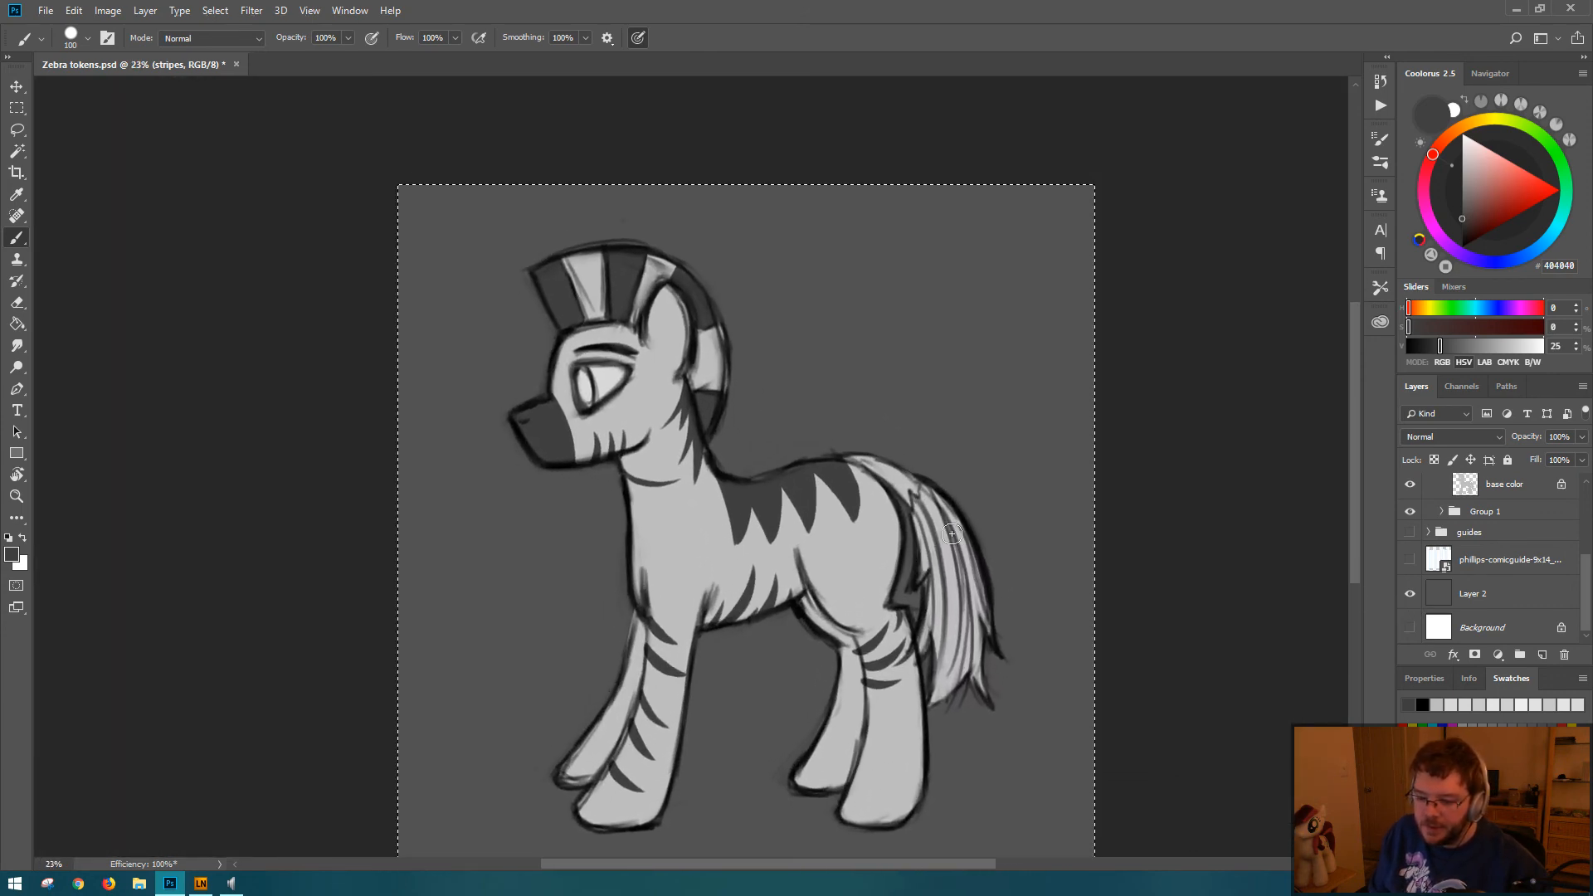
{"action": "key", "text": "ctrl+s"}
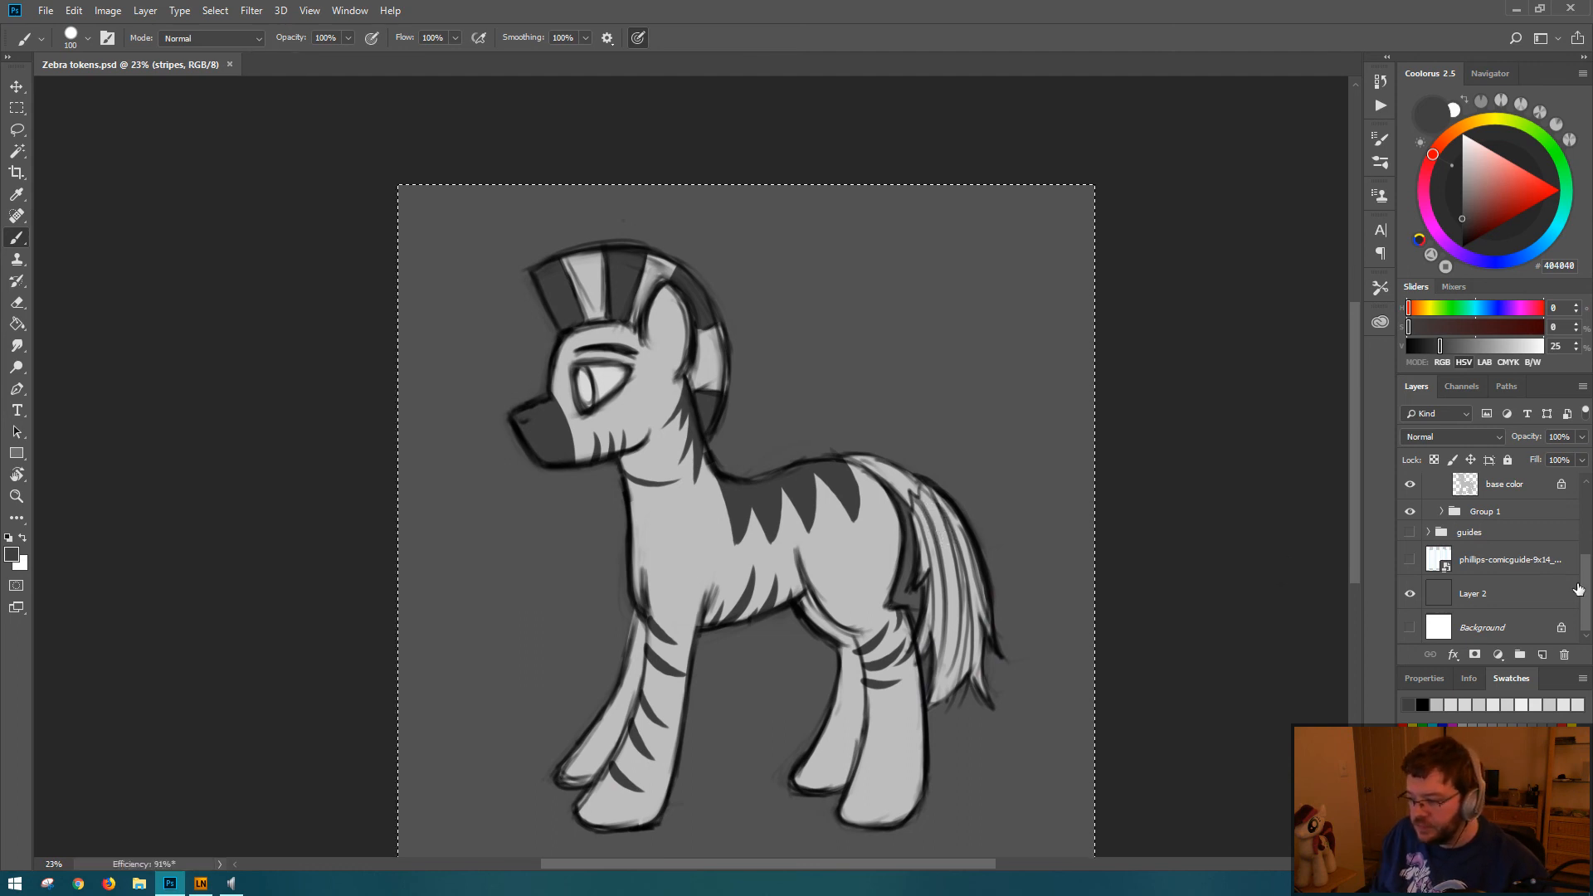
Step: Show the white Background and compare the token with and without Layer 2, leaving Layer 2 hidden
{"action": "left_click", "coordinate": [1409, 628]}
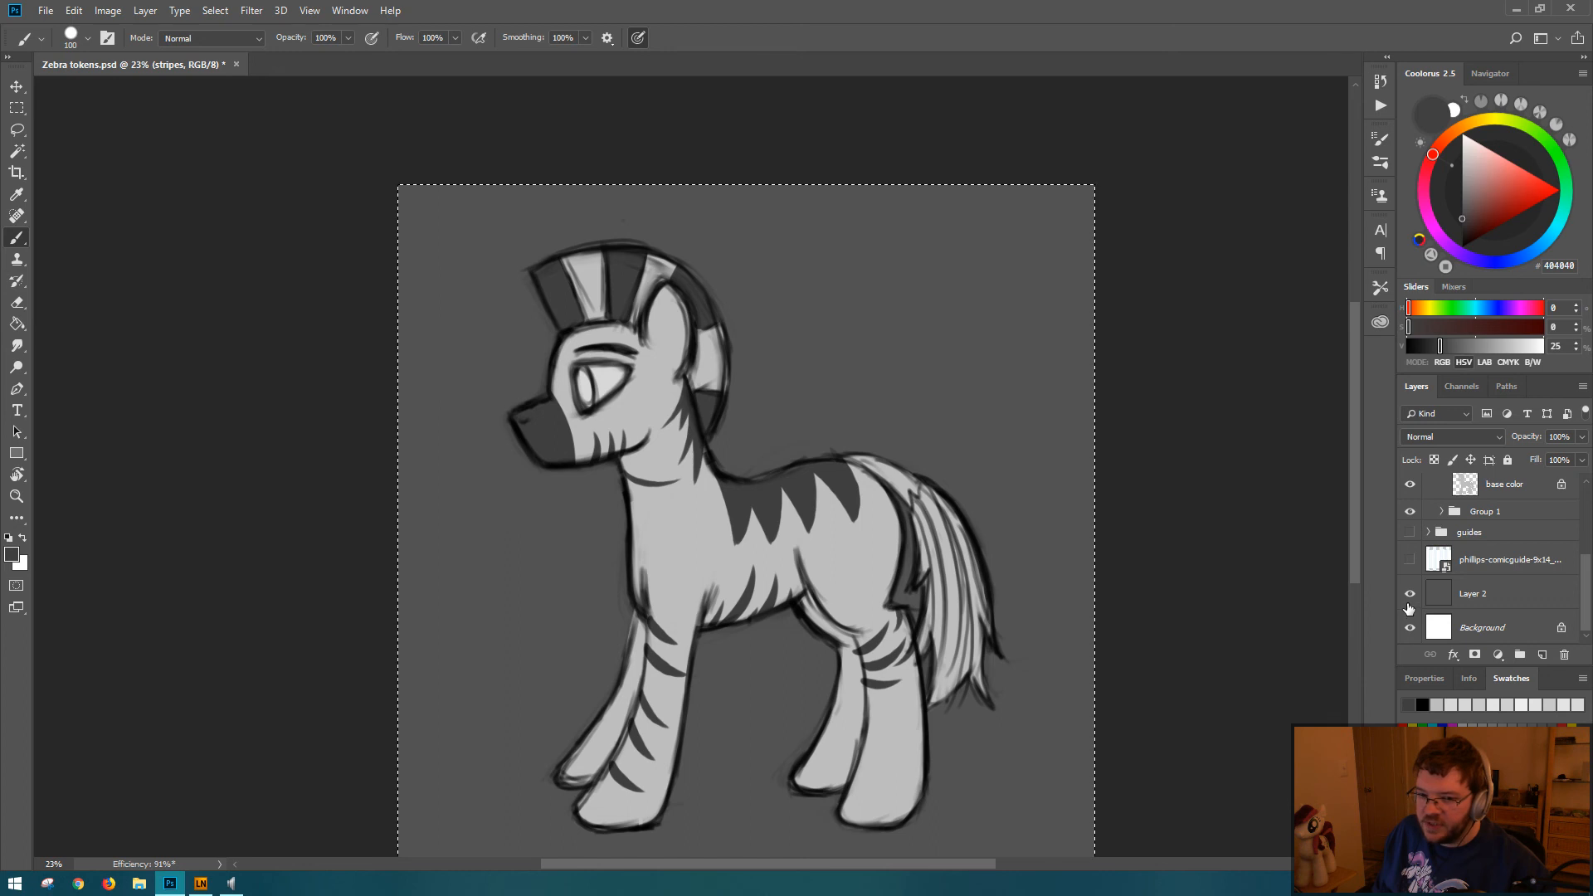
{"action": "left_click", "coordinate": [1410, 596]}
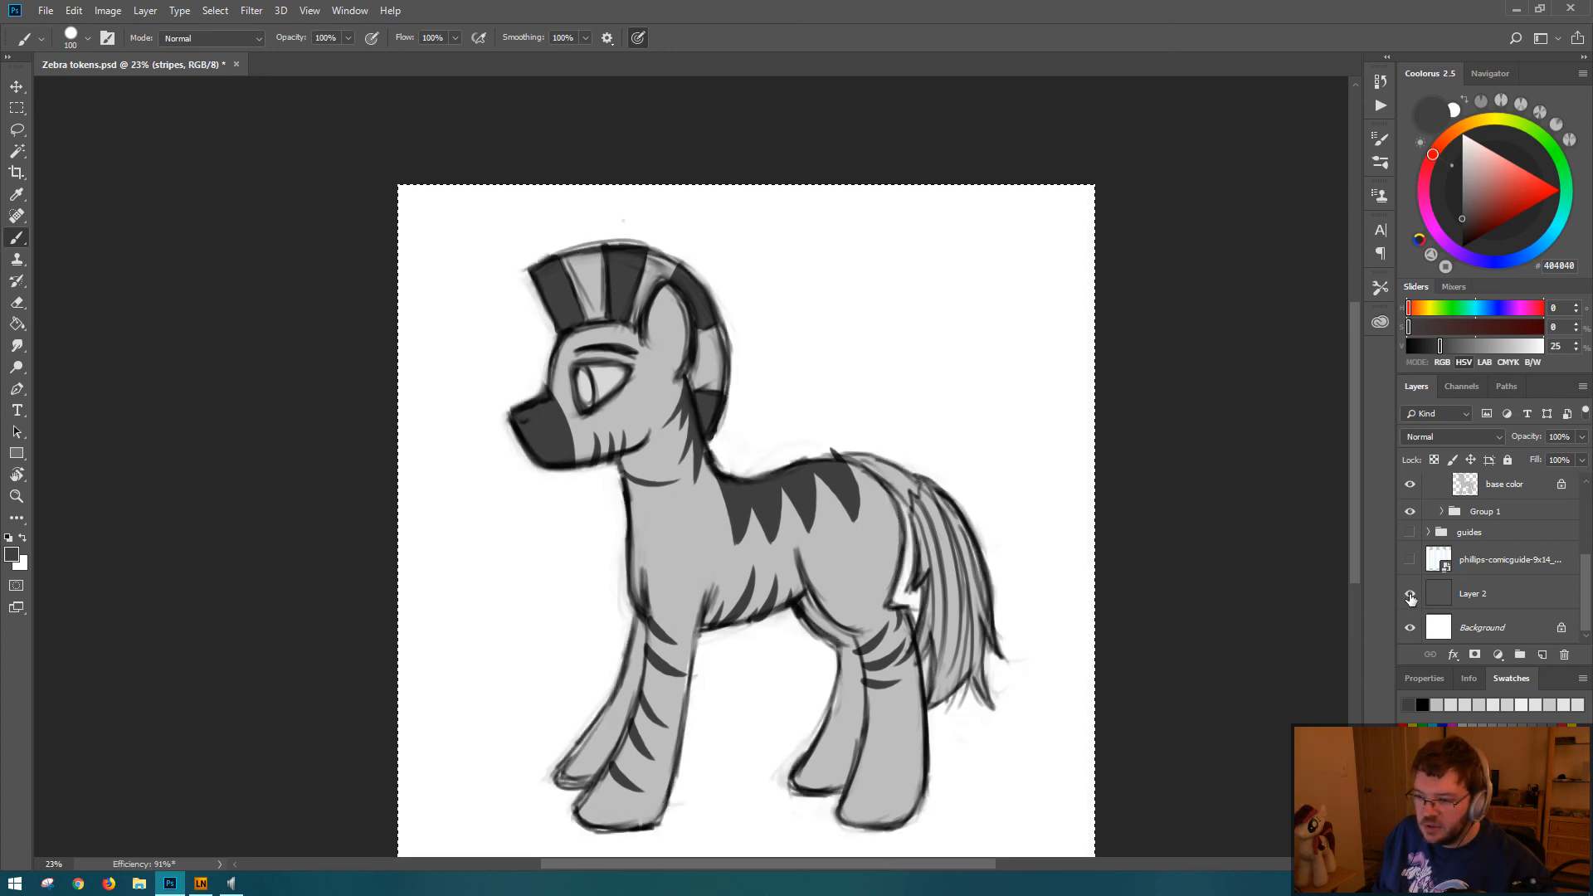
{"action": "left_click", "coordinate": [1411, 596]}
{"action": "left_click", "coordinate": [1411, 597]}
{"action": "left_click", "coordinate": [1410, 597]}
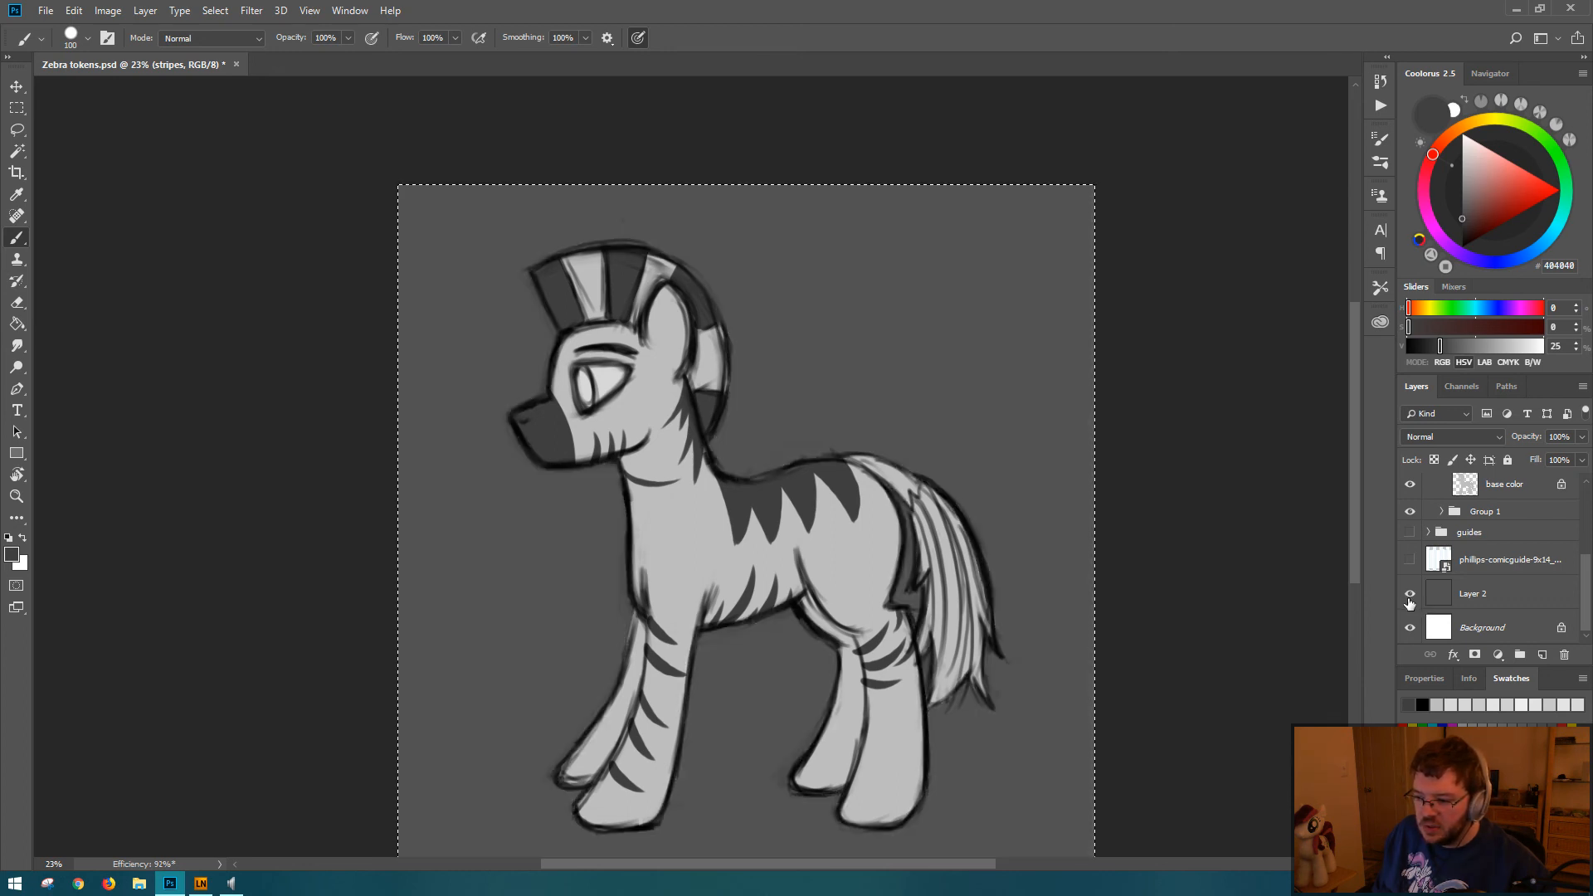
{"action": "left_click", "coordinate": [1411, 598]}
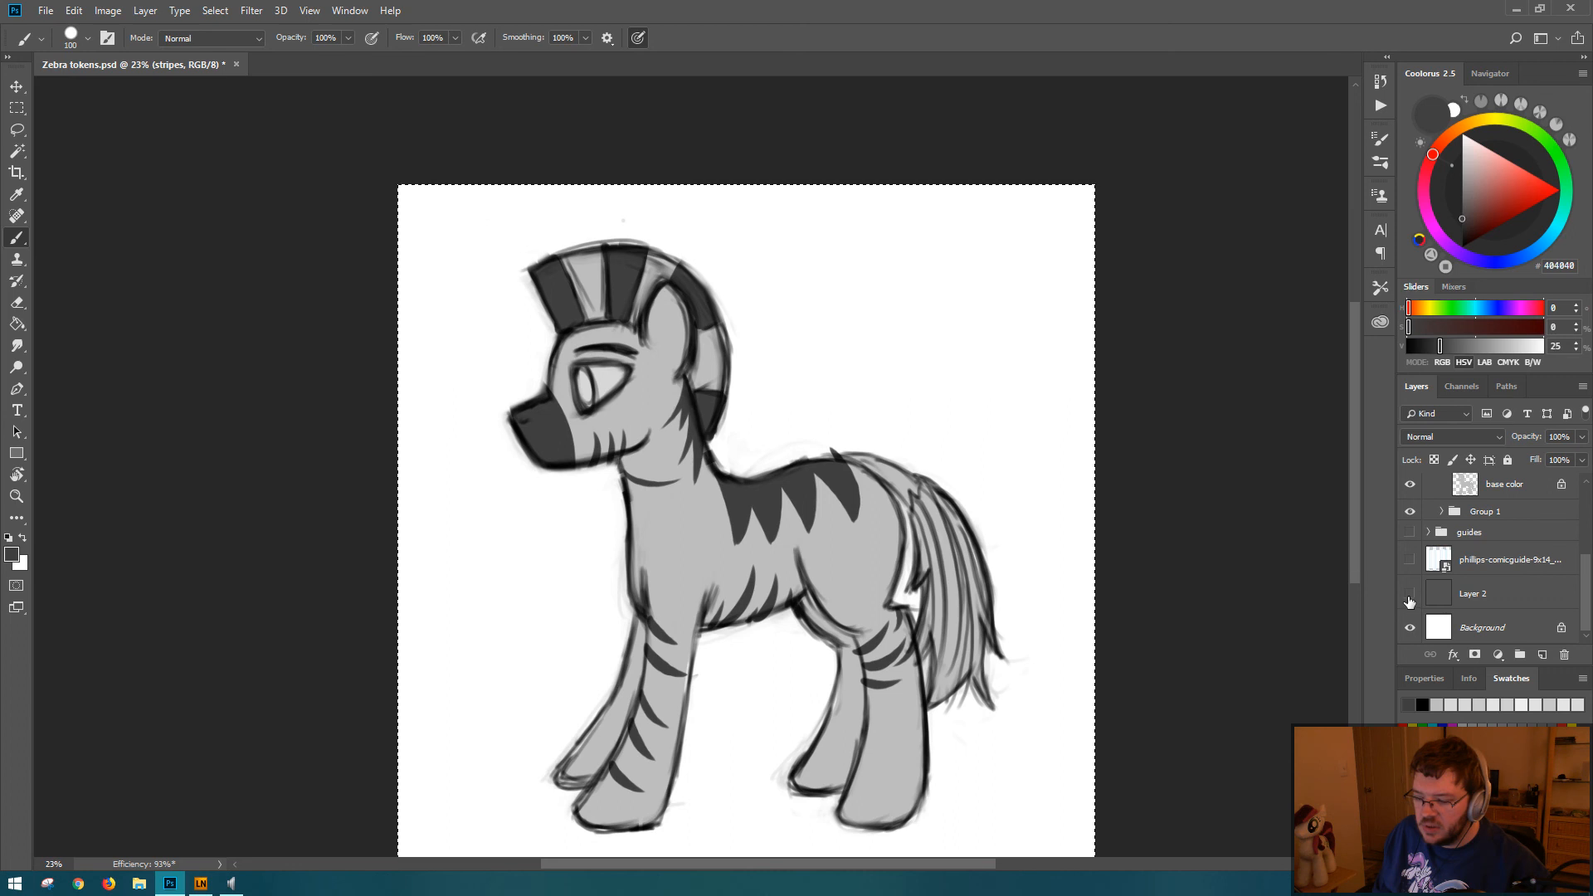
Step: Select the white area around the token with the Magic Wand and check the selection edge along the mane
{"action": "key", "text": "w"}
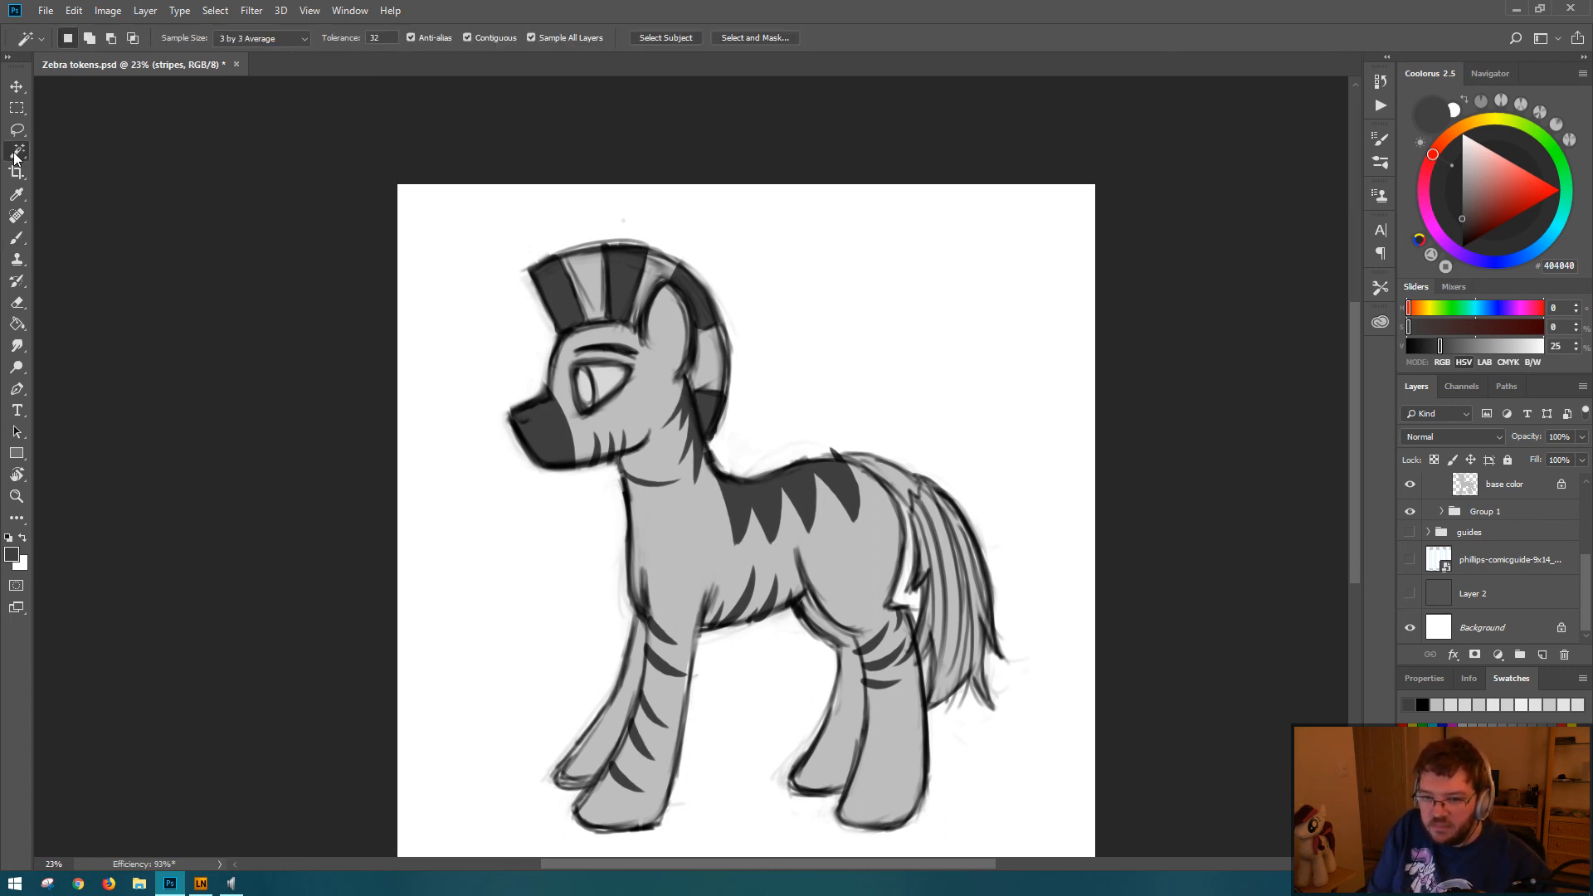
{"action": "left_click", "coordinate": [909, 311]}
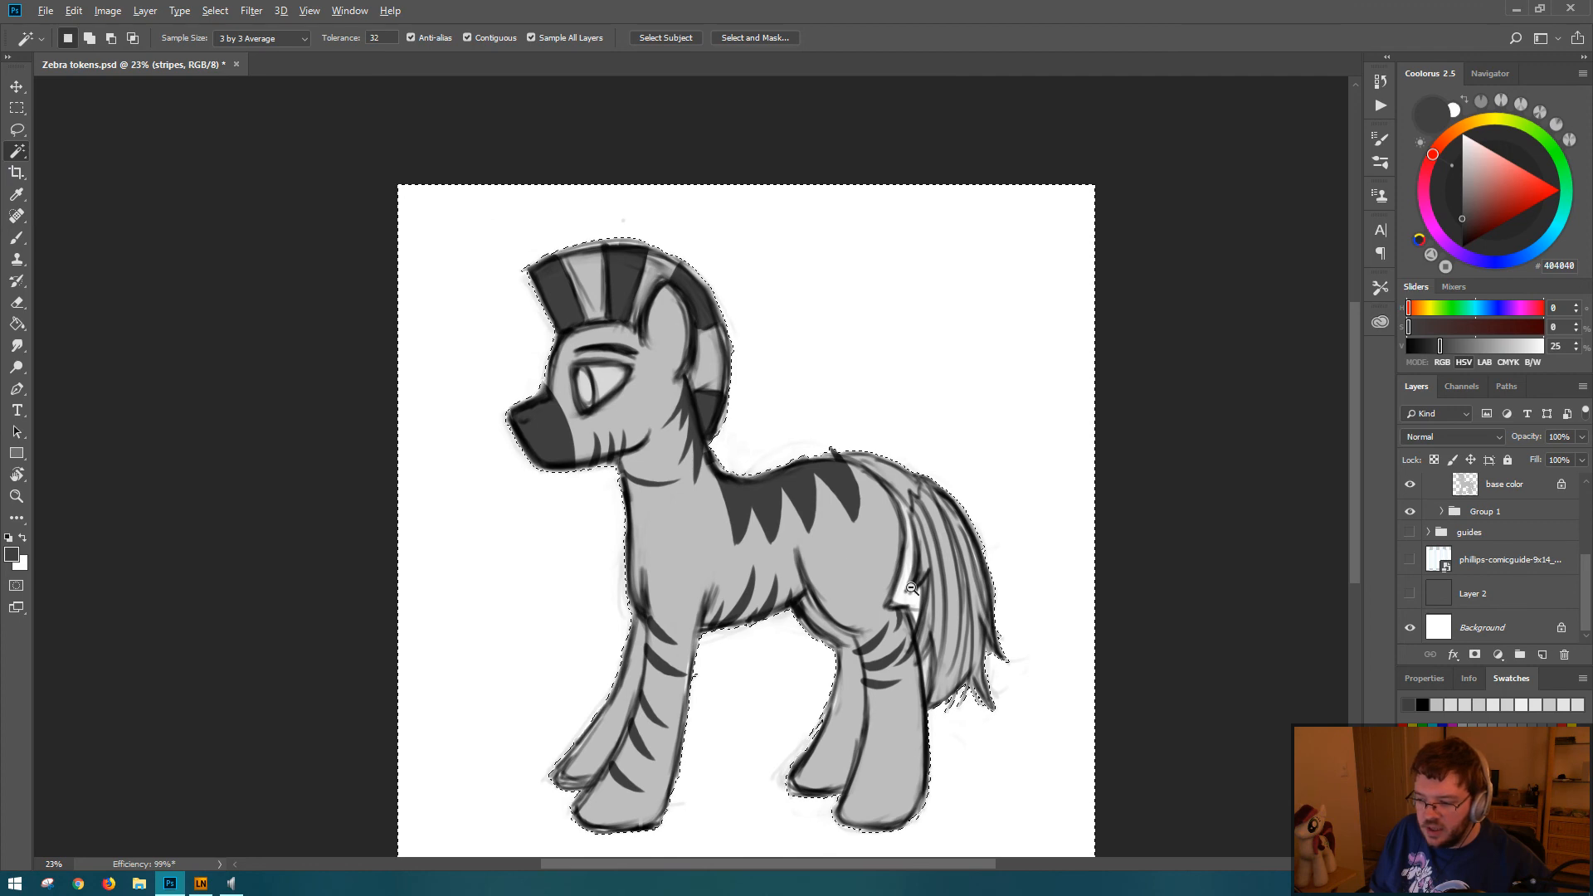
{"action": "left_click_drag", "start_coordinate": [873, 588], "coordinate": [924, 580]}
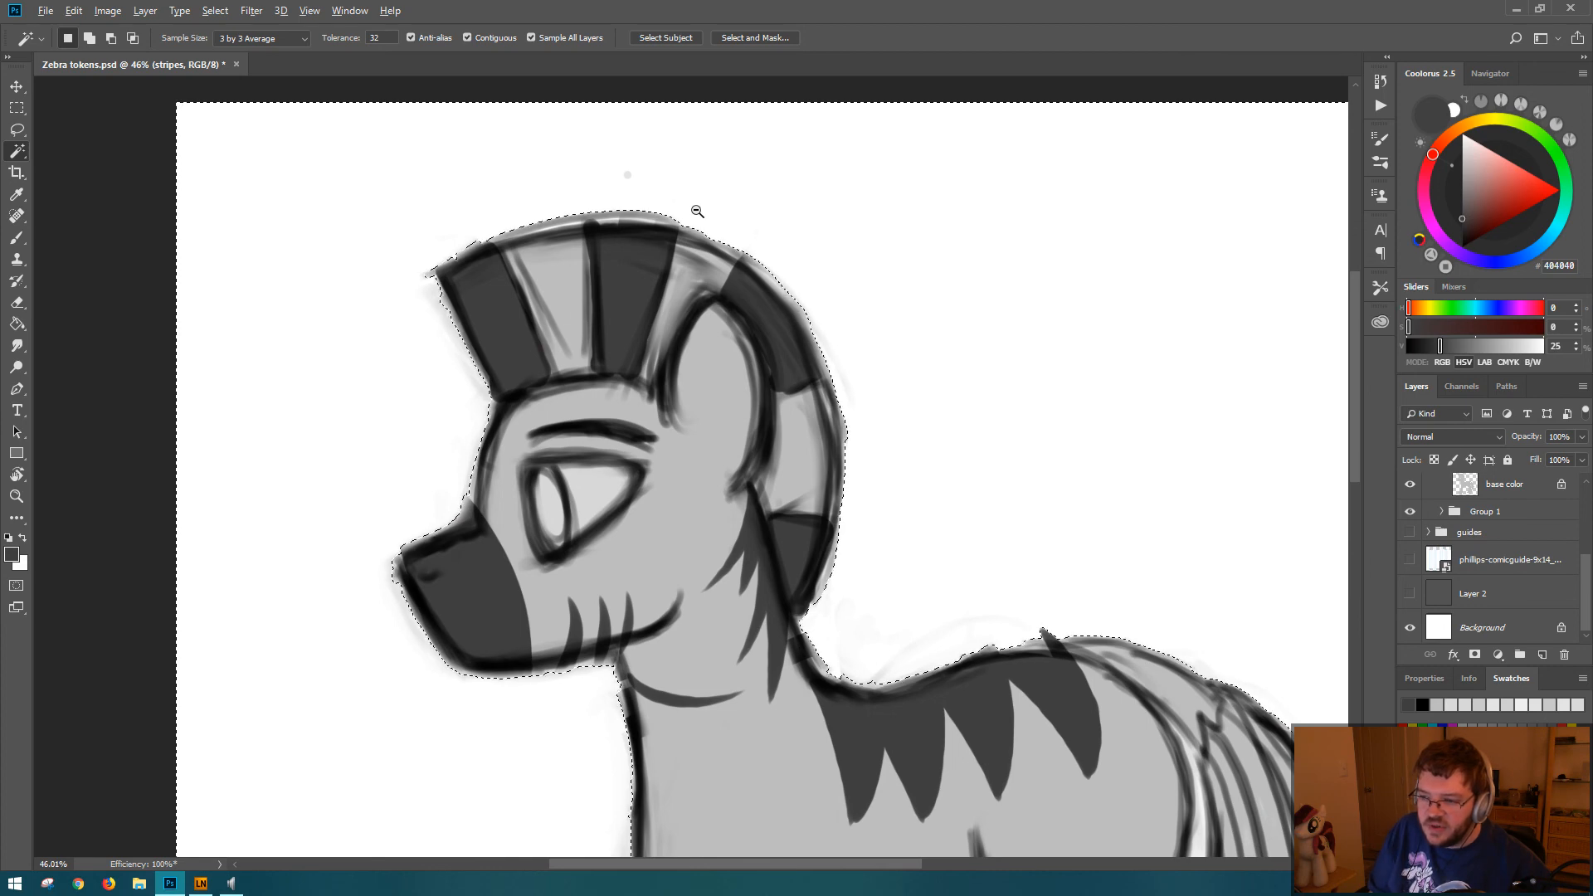
{"action": "left_click_drag", "start_coordinate": [694, 203], "coordinate": [814, 263]}
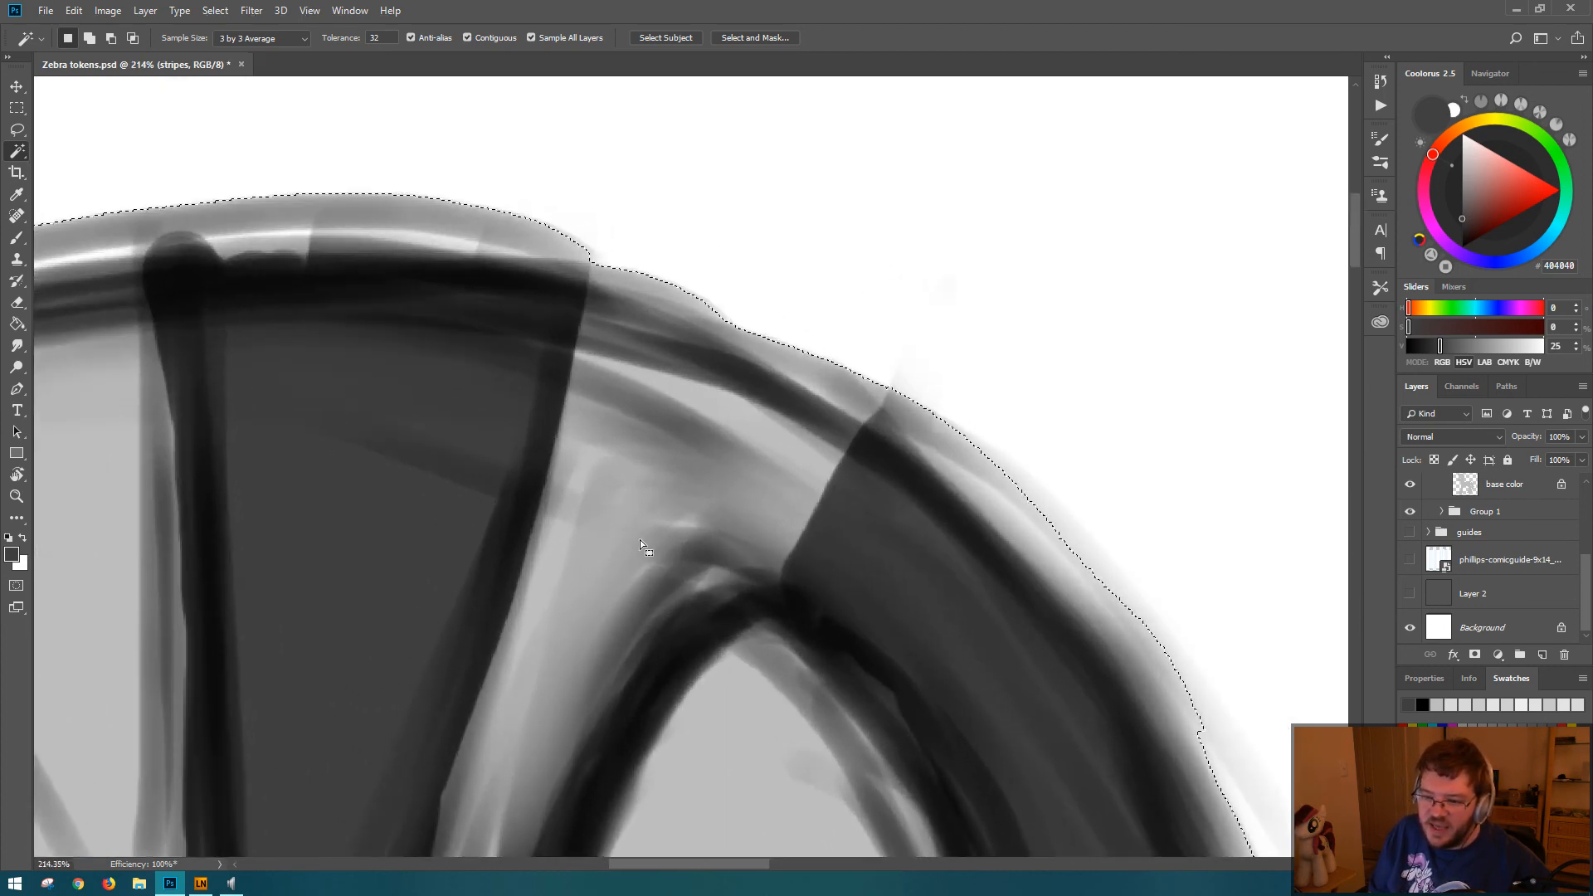
{"action": "left_click", "coordinate": [548, 649]}
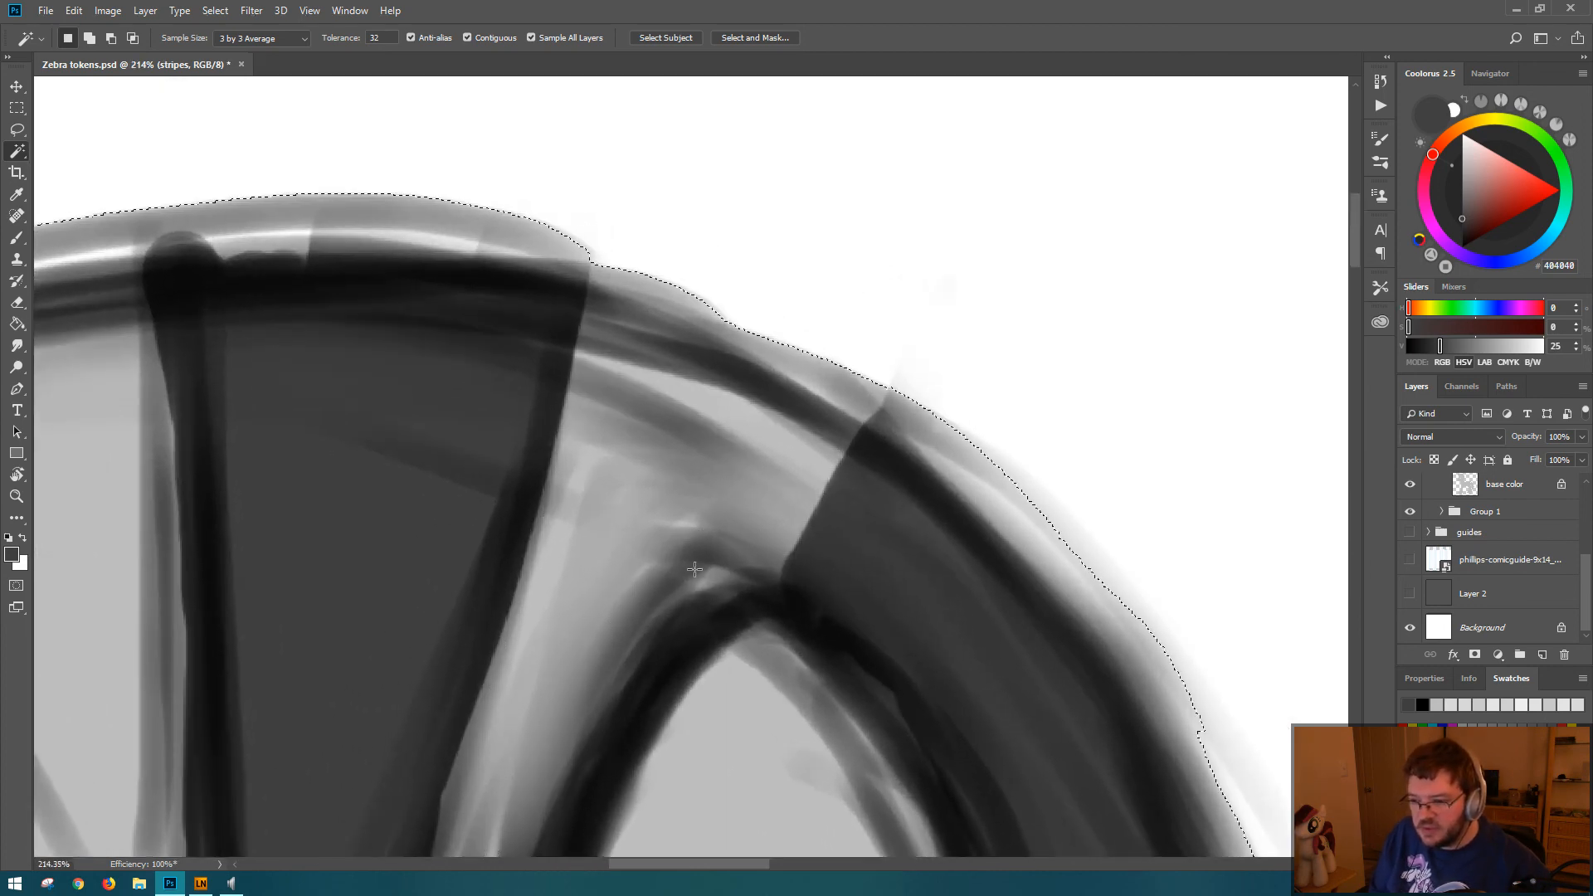
{"action": "mouse_move", "coordinate": [694, 570]}
{"action": "left_mouse_down"}
{"action": "mouse_move", "coordinate": [647, 498]}
{"action": "mouse_move", "coordinate": [823, 424]}
{"action": "mouse_move", "coordinate": [1055, 274]}
{"action": "left_mouse_up"}
{"action": "left_click_drag", "start_coordinate": [774, 570], "coordinate": [809, 185]}
{"action": "left_click_drag", "start_coordinate": [789, 572], "coordinate": [746, 145]}
{"action": "scroll", "coordinate": [888, 484], "scroll_direction": "down", "scroll_amount": 10}
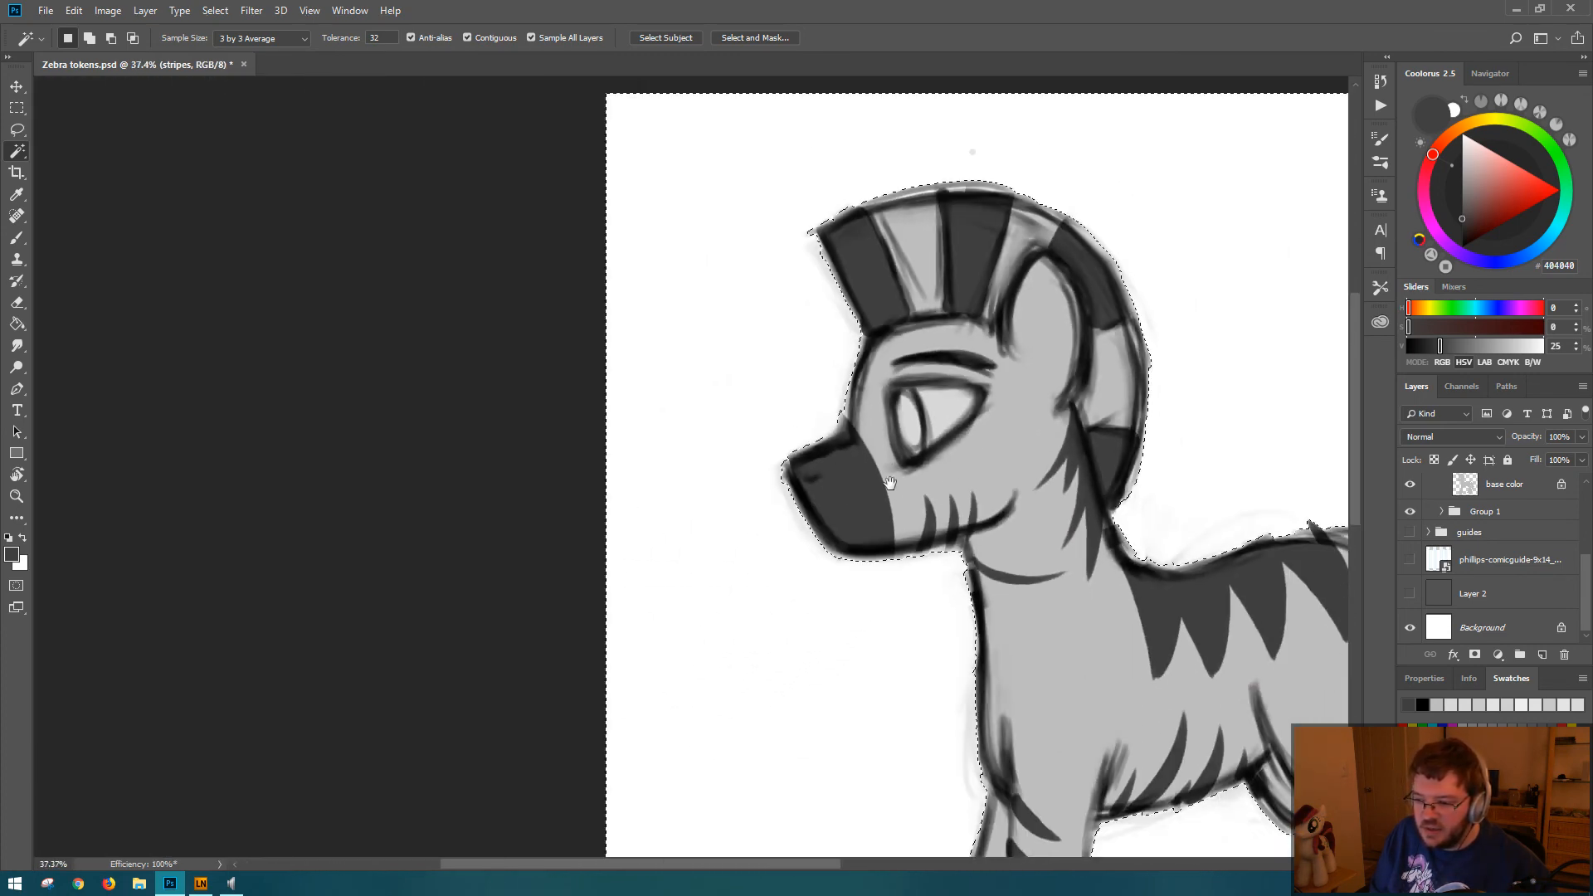
Step: Add the enclosed white gap between the rump and the tail to the selection and check its edges around the tail
{"action": "left_click_drag", "start_coordinate": [1334, 644], "coordinate": [780, 311]}
{"action": "left_click_drag", "start_coordinate": [921, 365], "coordinate": [770, 415]}
{"action": "scroll", "coordinate": [770, 417], "scroll_direction": "up", "scroll_amount": 5}
{"action": "left_click", "coordinate": [606, 452], "text": "shift"}
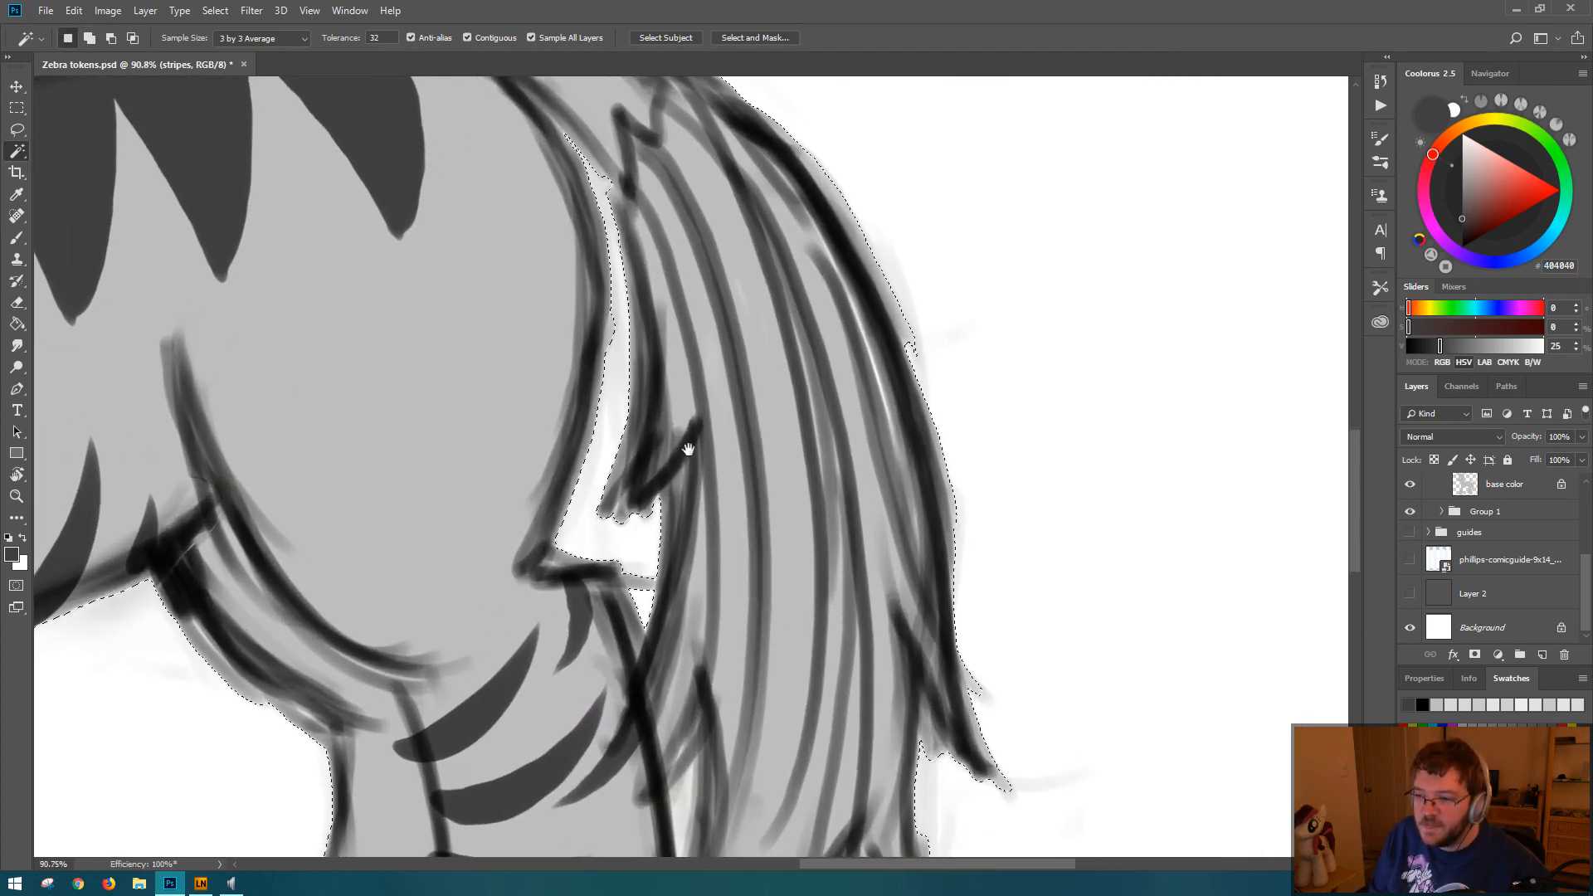
{"action": "left_click_drag", "start_coordinate": [715, 679], "coordinate": [783, 322]}
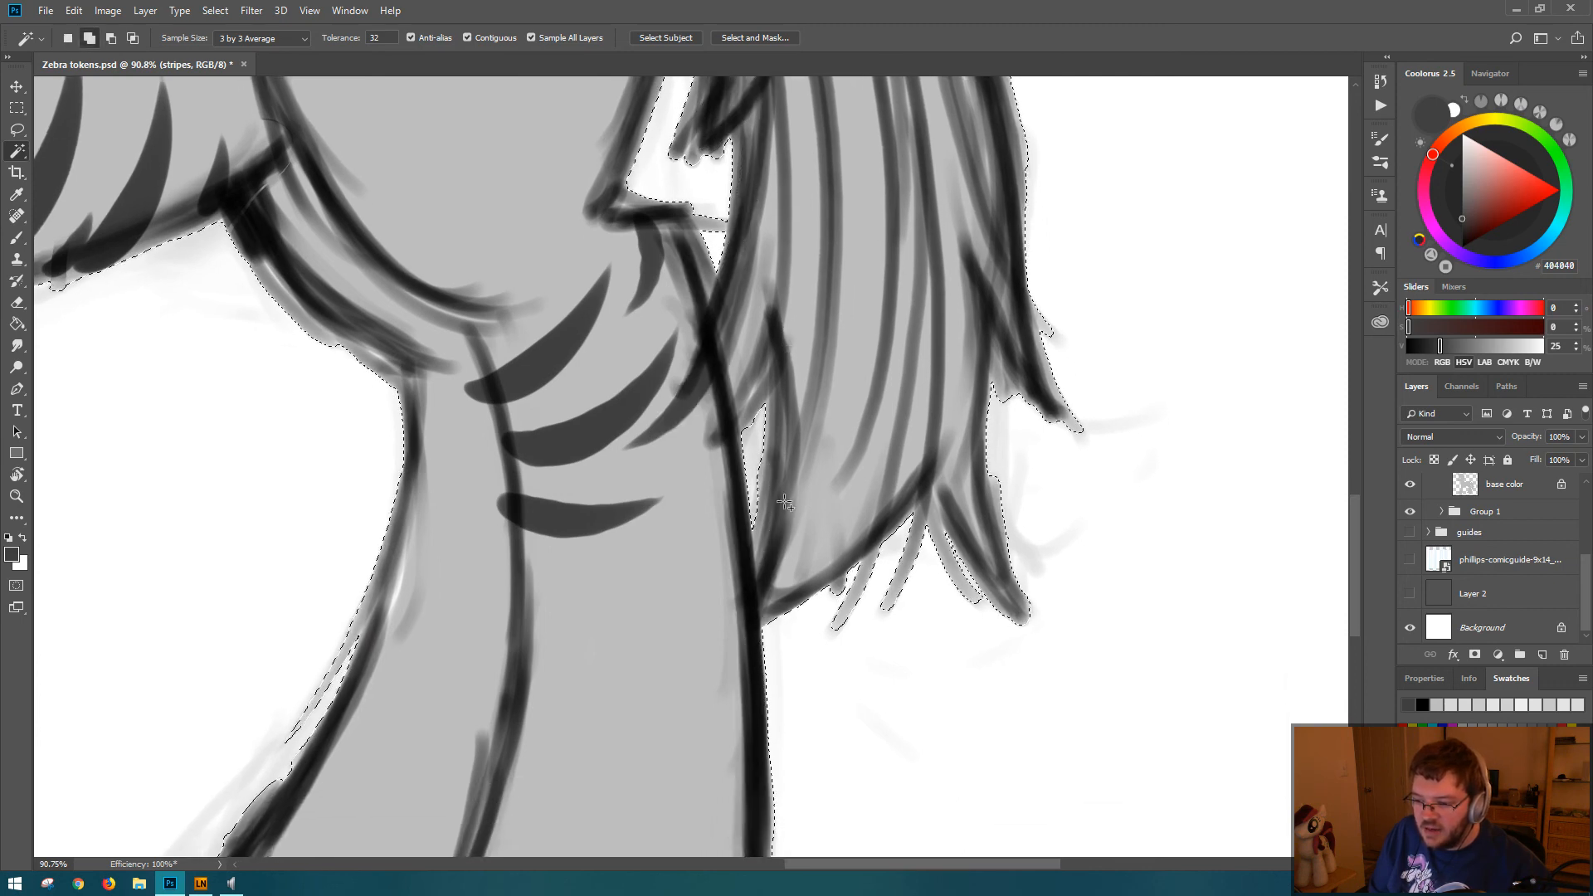
{"action": "scroll", "coordinate": [739, 385], "scroll_direction": "down", "scroll_amount": 5}
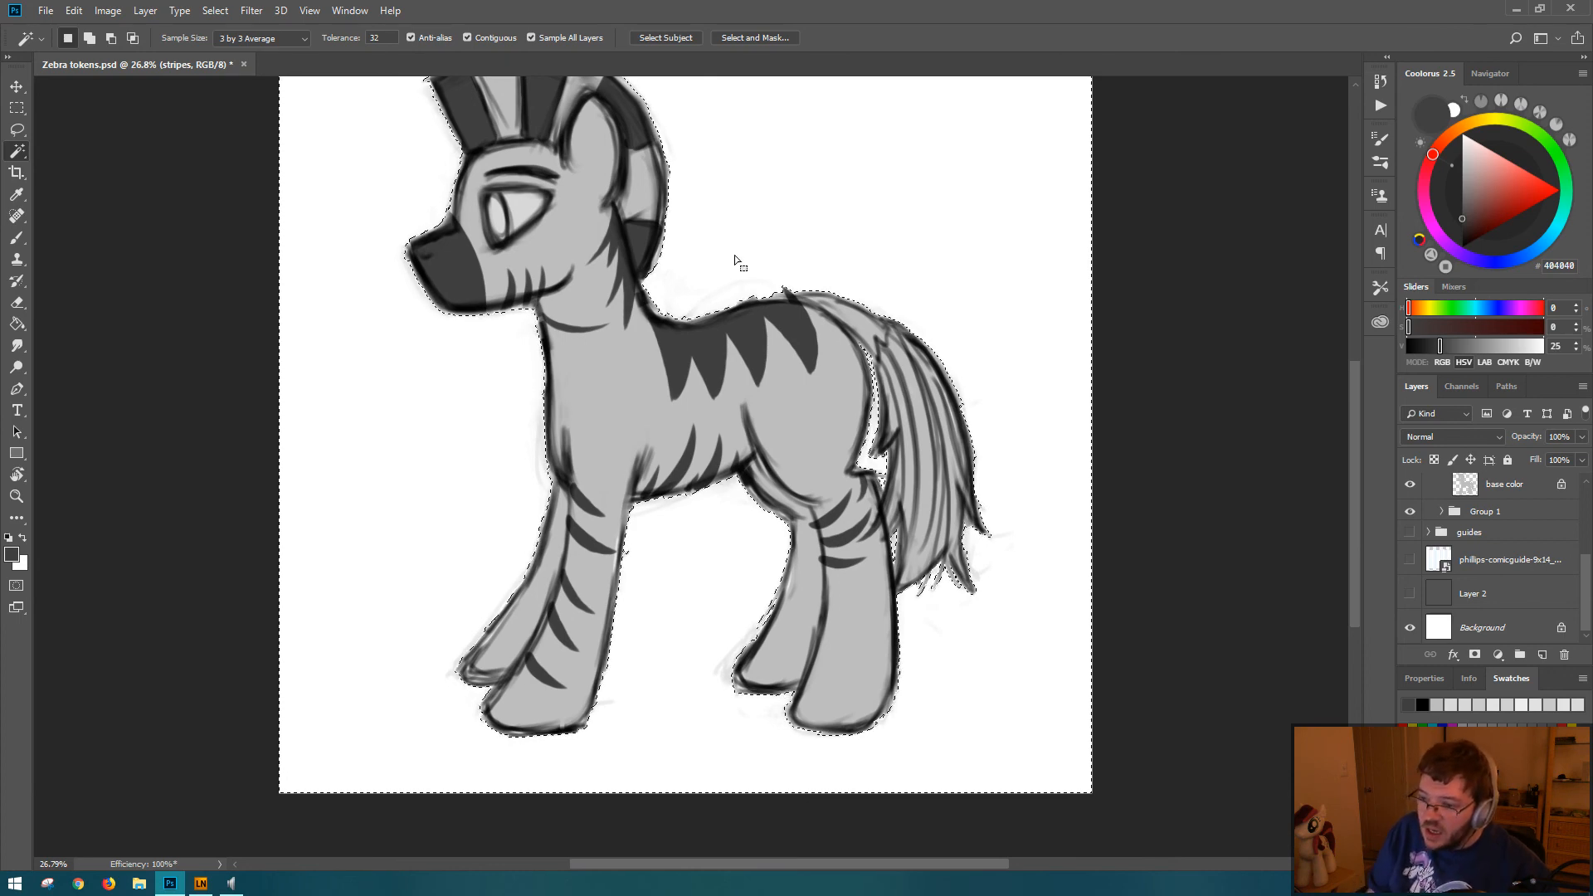
{"action": "right_click", "coordinate": [790, 178]}
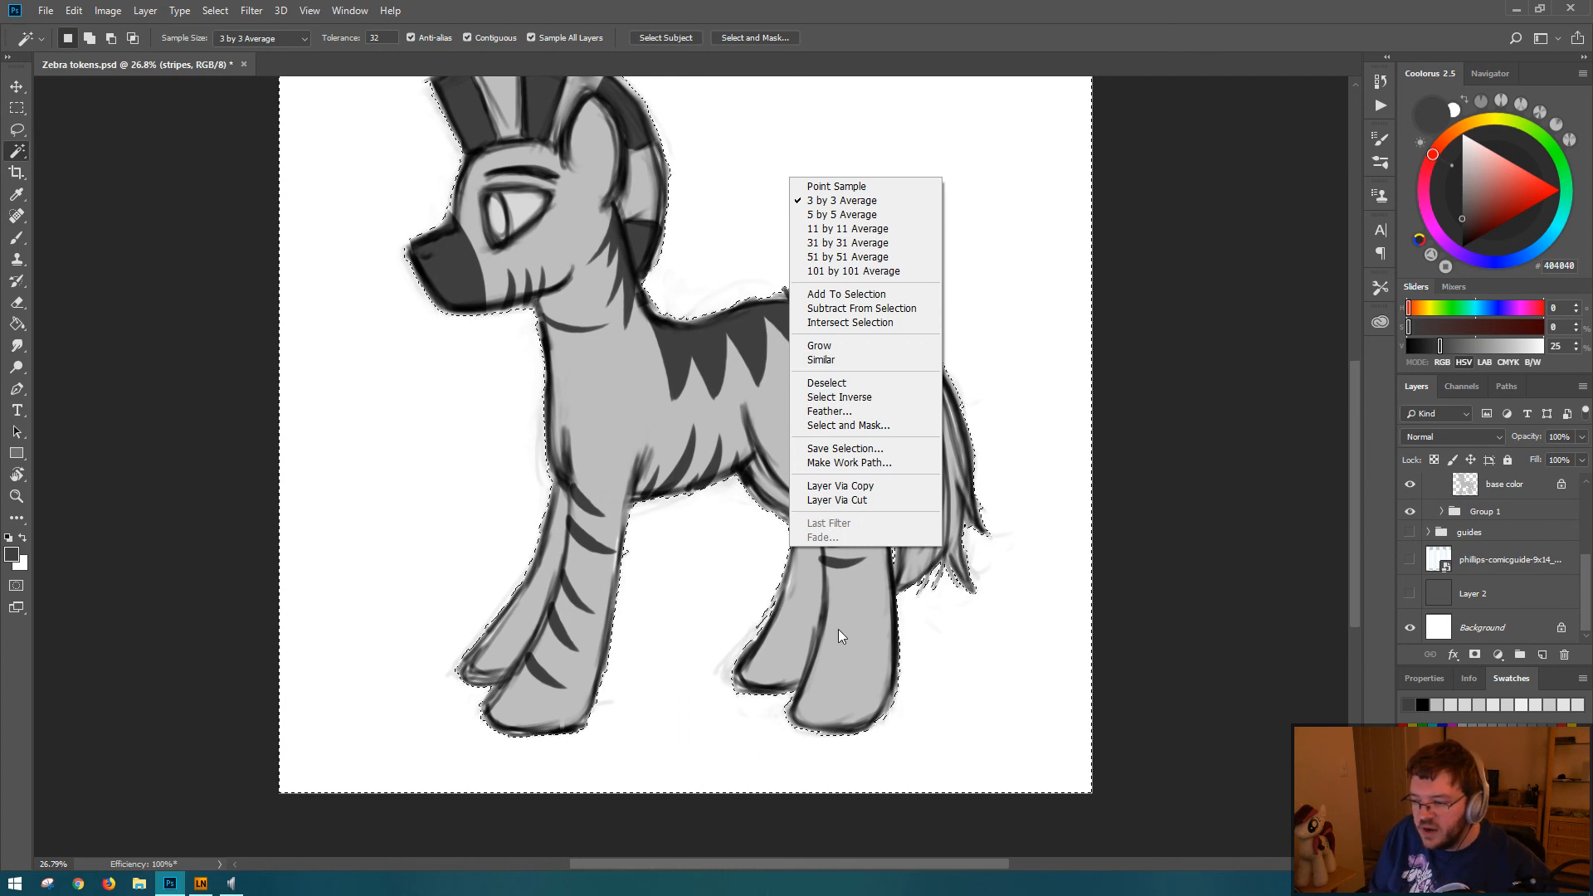
{"action": "left_click", "coordinate": [1112, 24]}
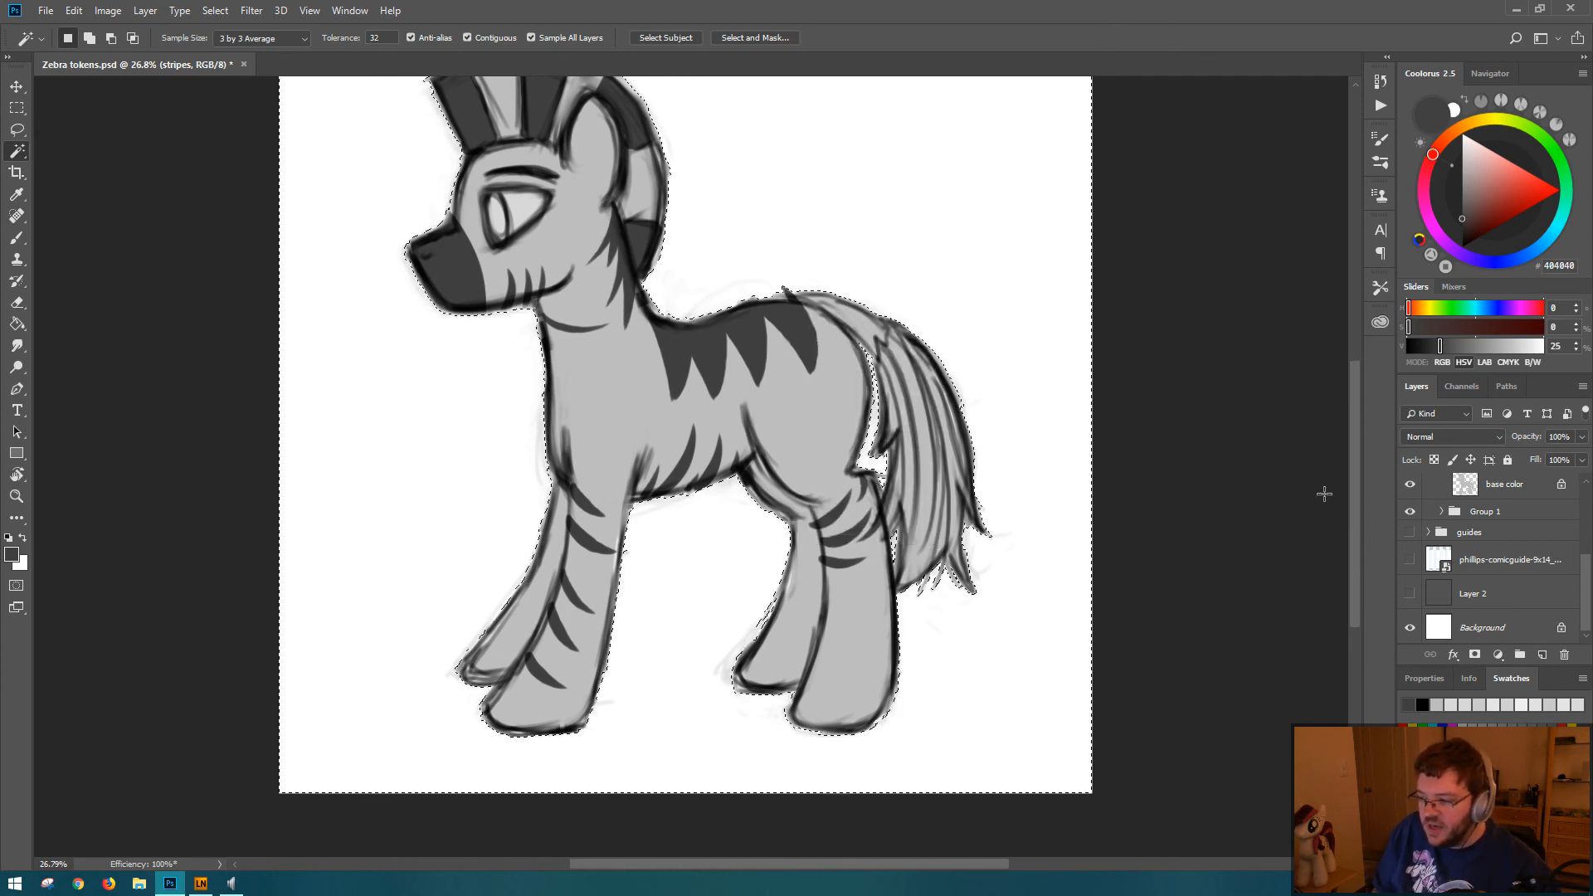
Step: Try deleting the selected surroundings of the token from Layer 2, then deselect and inspect the outline against white
{"action": "left_click", "coordinate": [1409, 594]}
{"action": "left_click", "coordinate": [1504, 594]}
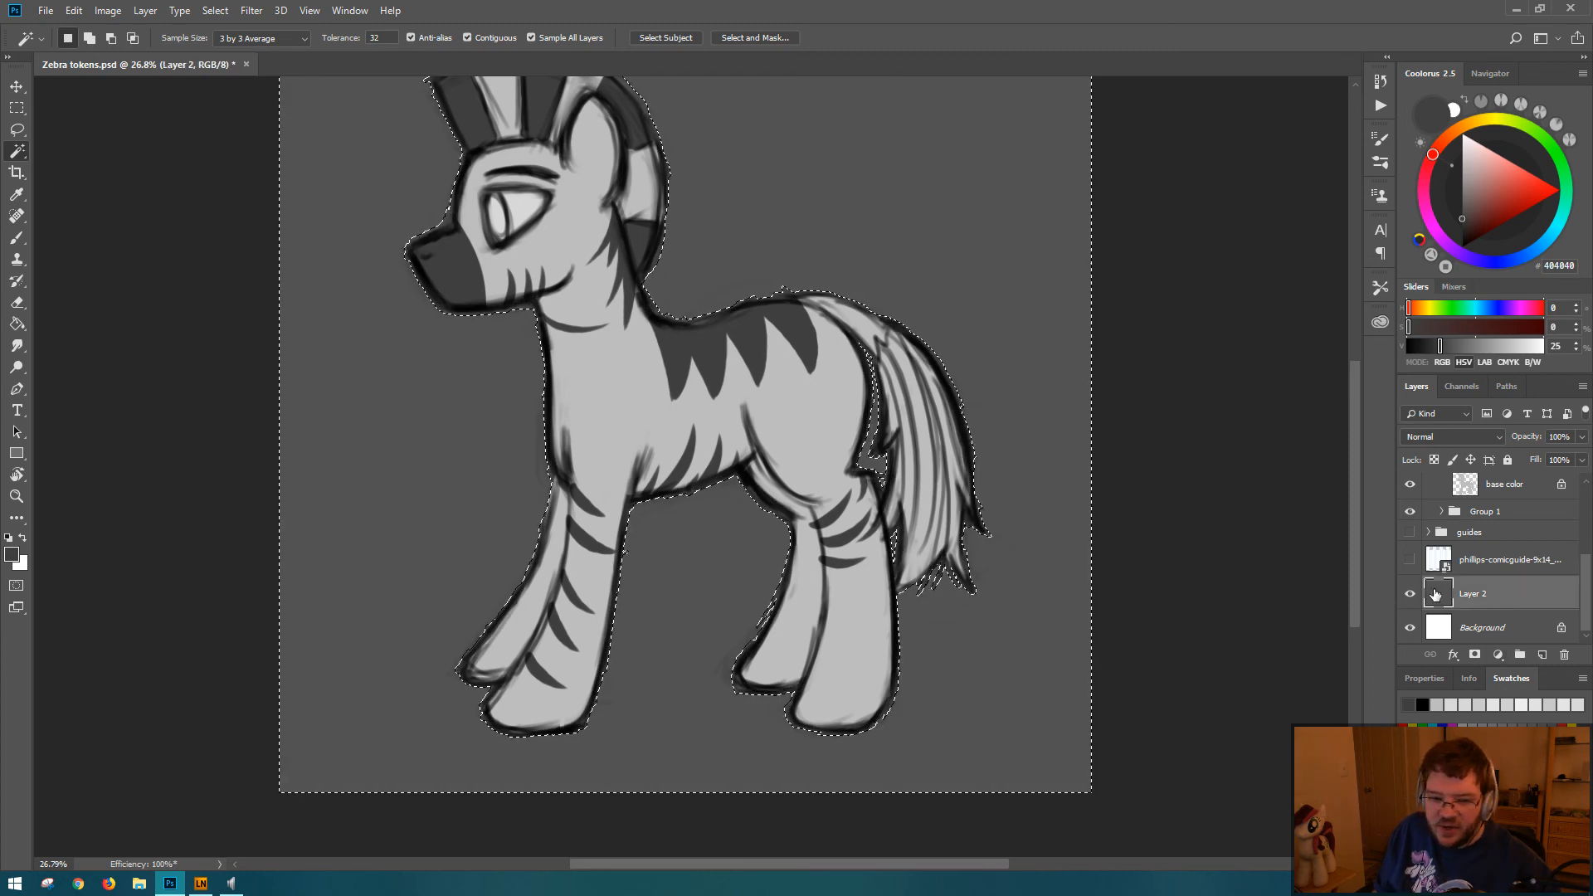
{"action": "key", "text": "Delete"}
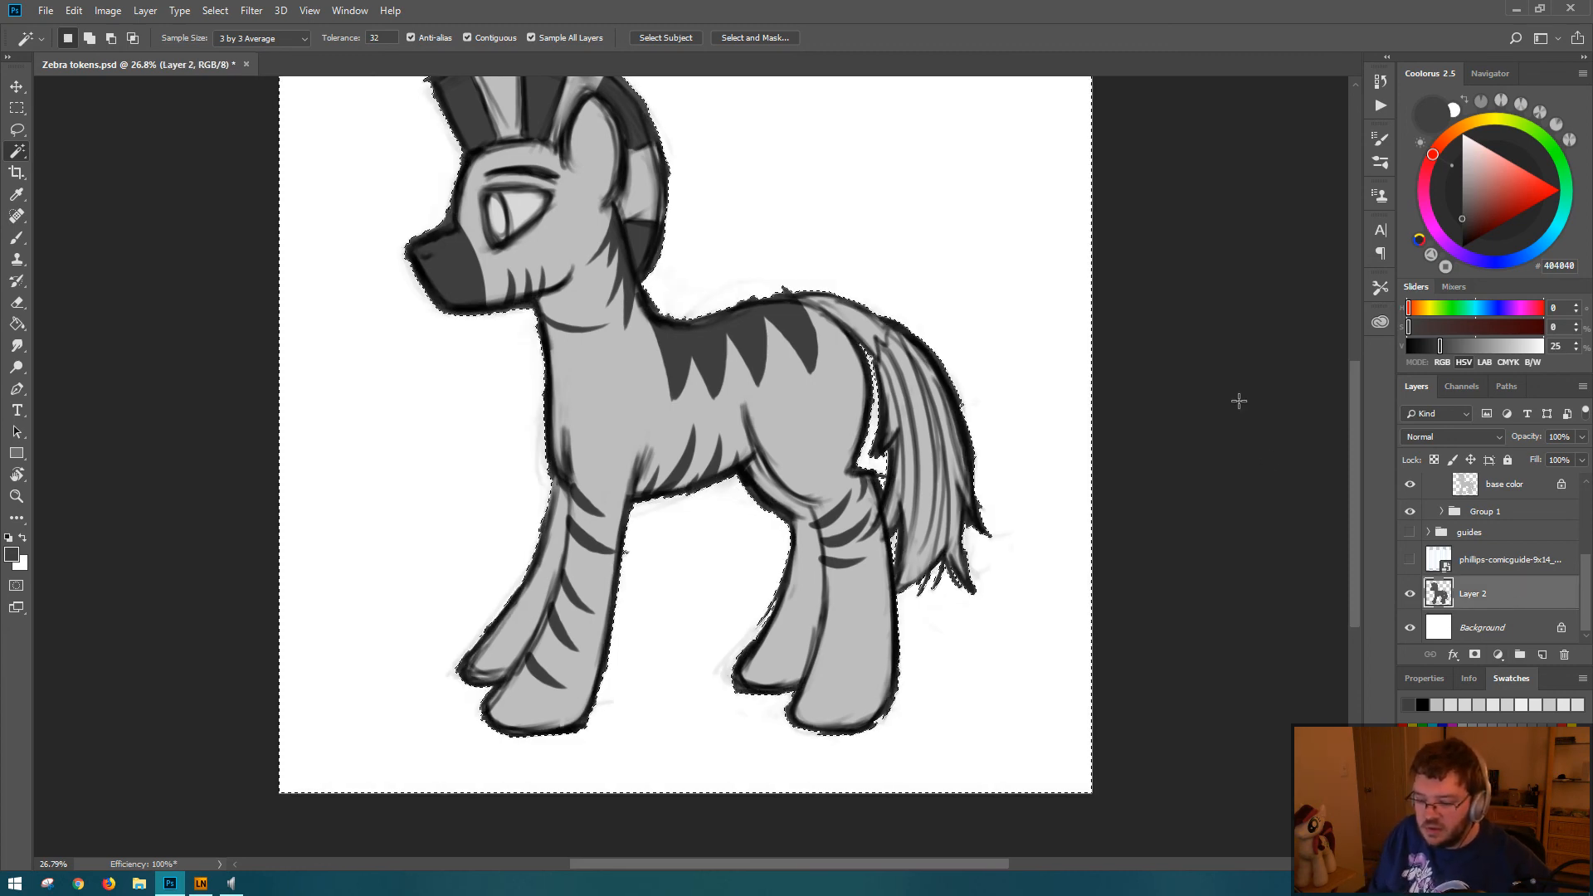
{"action": "key", "text": "ctrl+d"}
{"action": "left_click_drag", "start_coordinate": [688, 296], "coordinate": [913, 300]}
{"action": "left_click_drag", "start_coordinate": [811, 214], "coordinate": [935, 326]}
{"action": "scroll", "coordinate": [921, 287], "scroll_direction": "down", "scroll_amount": 8}
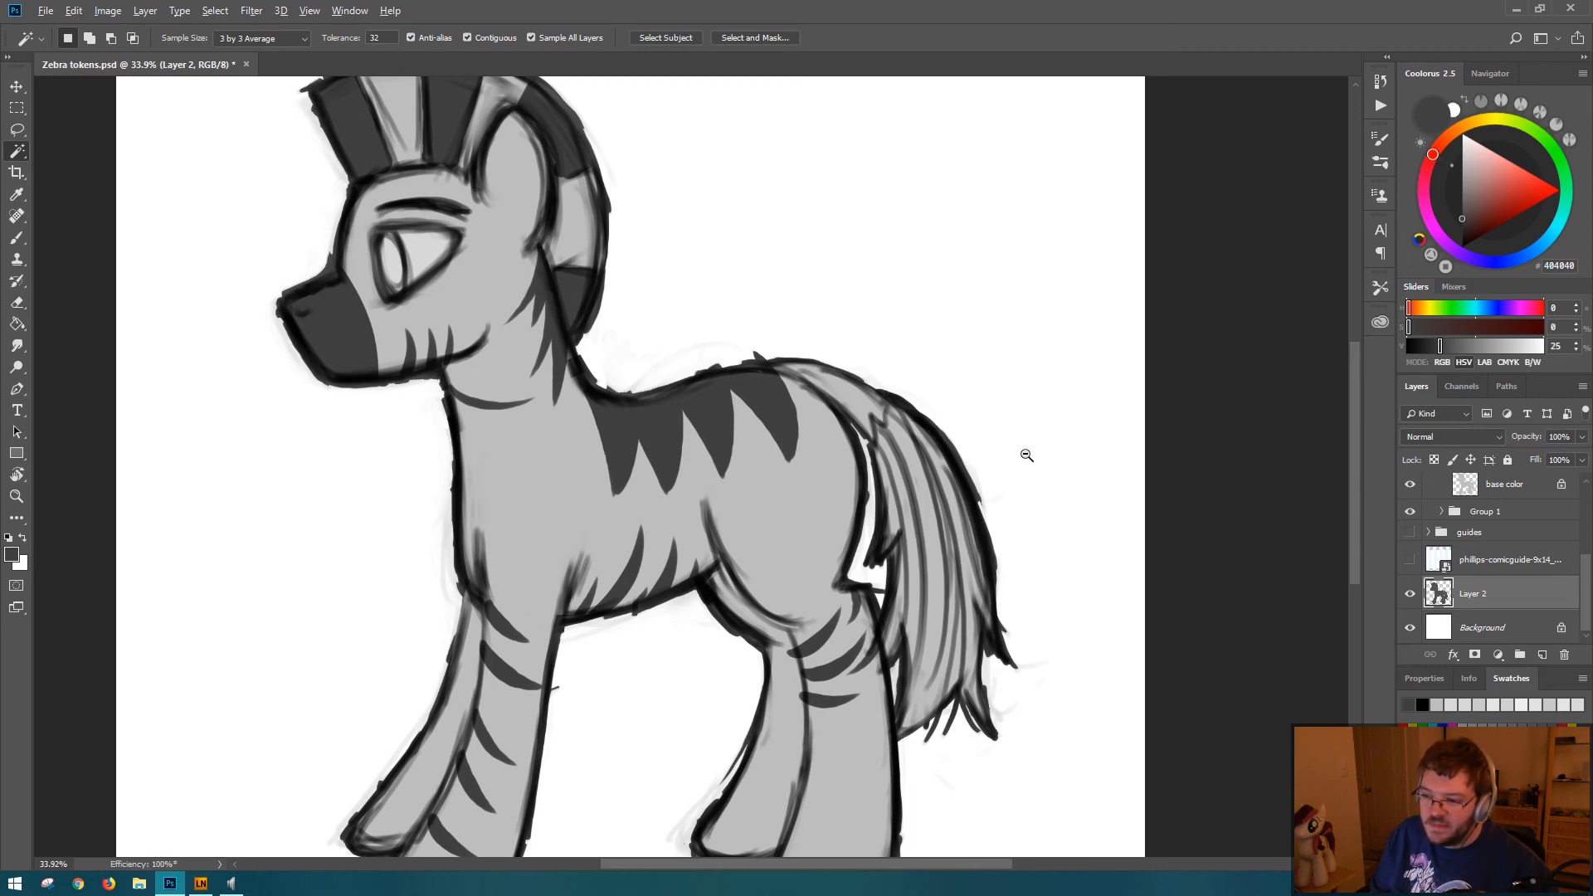
{"action": "scroll", "coordinate": [1023, 448], "scroll_direction": "down", "scroll_amount": 1}
Step: Undo the deletion on Layer 2, clear the selection and save the document
{"action": "left_click", "coordinate": [1017, 431]}
{"action": "key", "text": "alt+BackSpace"}
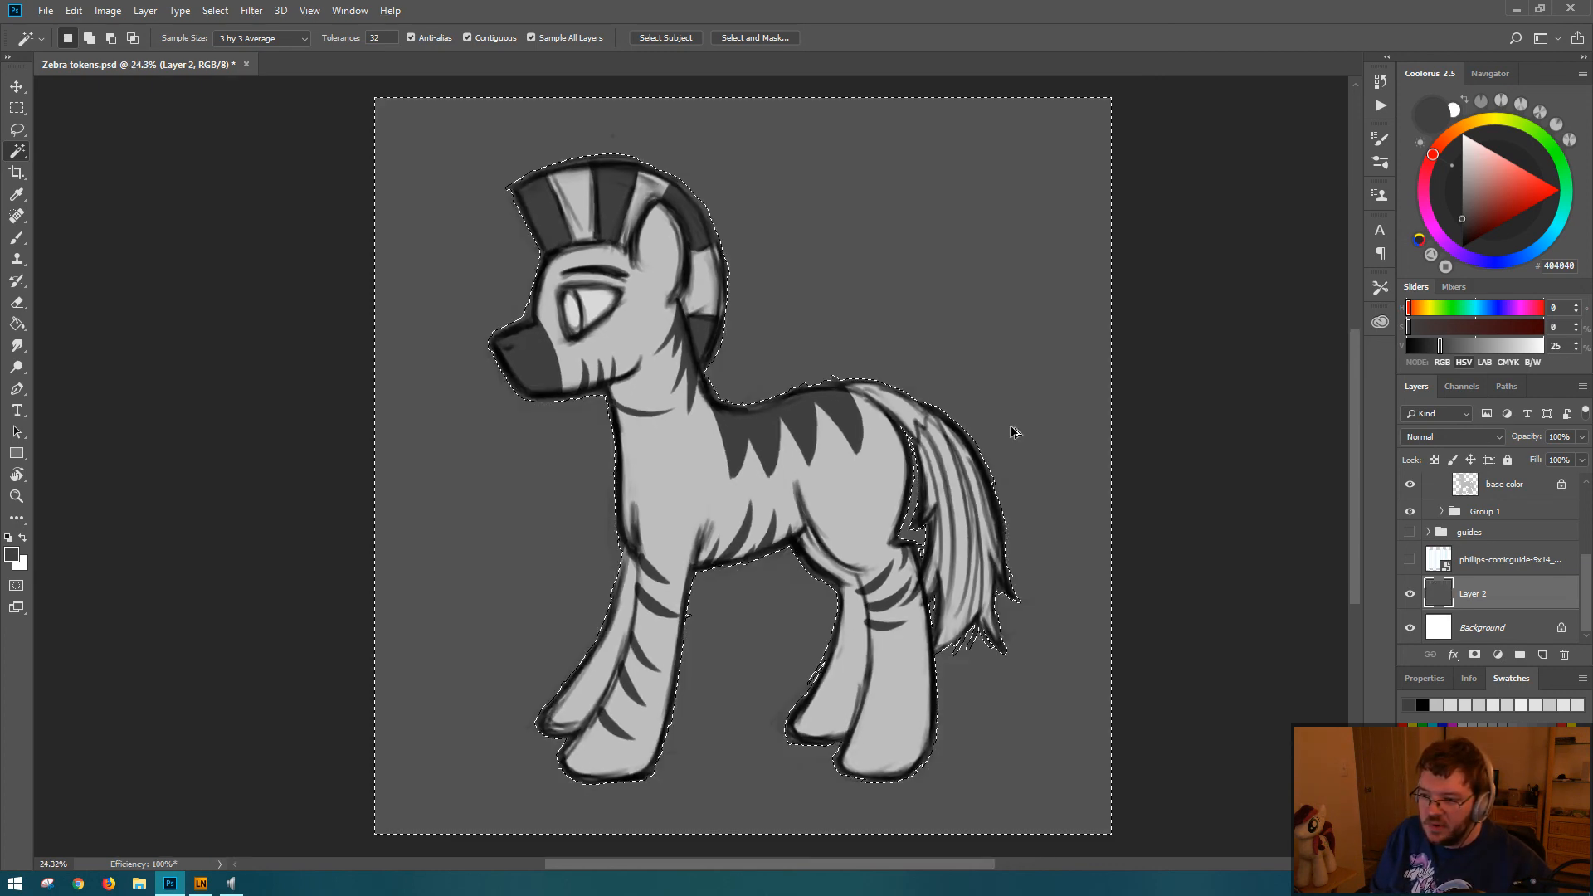
{"action": "key", "text": "ctrl+d"}
{"action": "key", "text": "ctrl+s"}
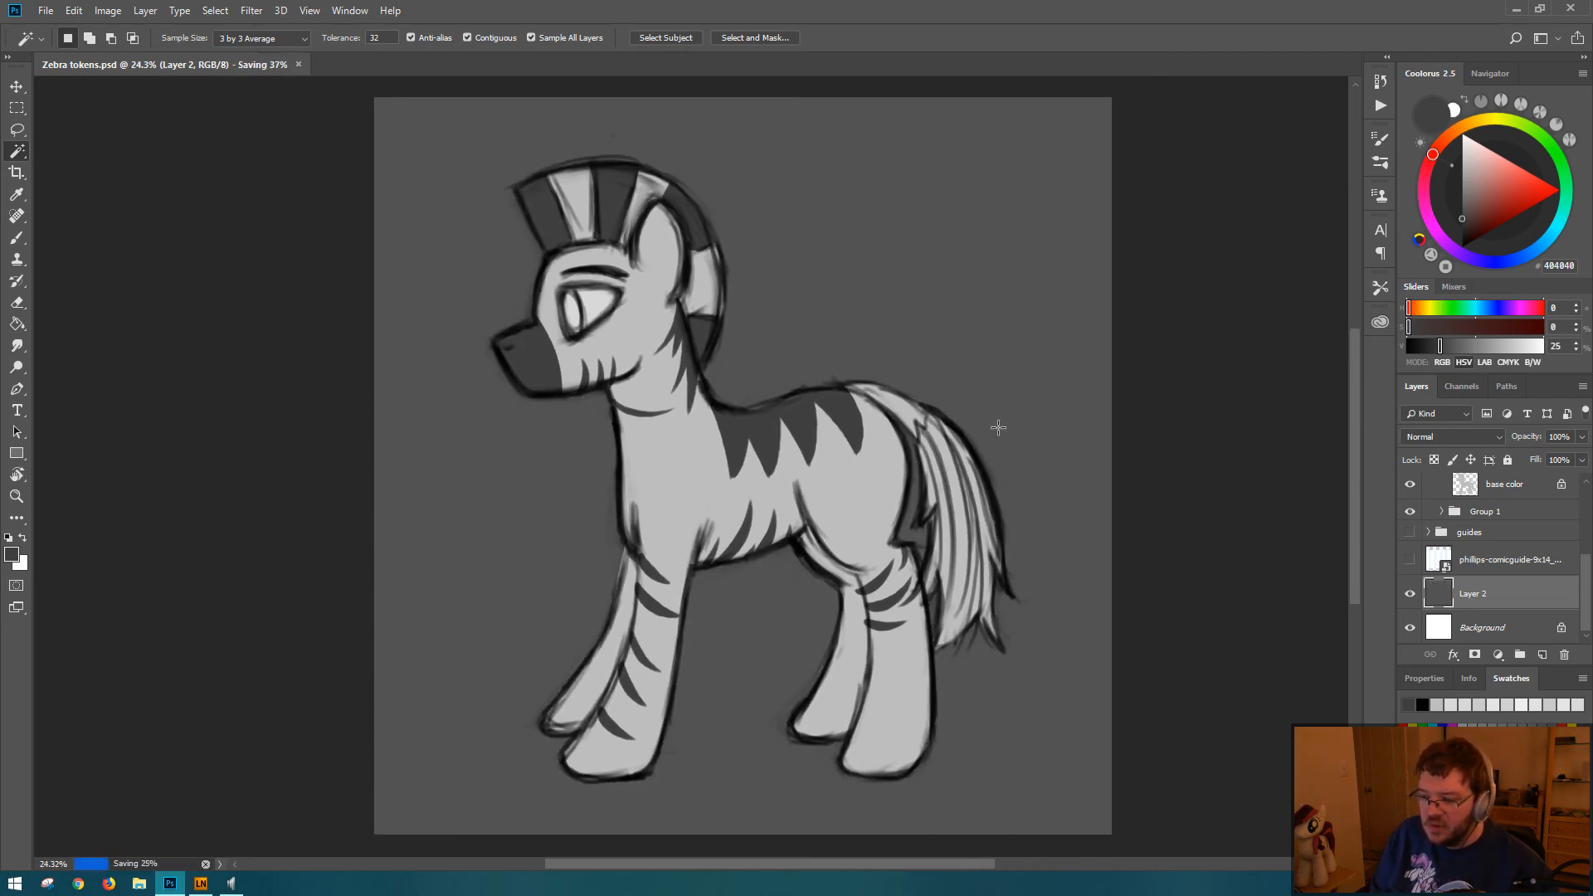